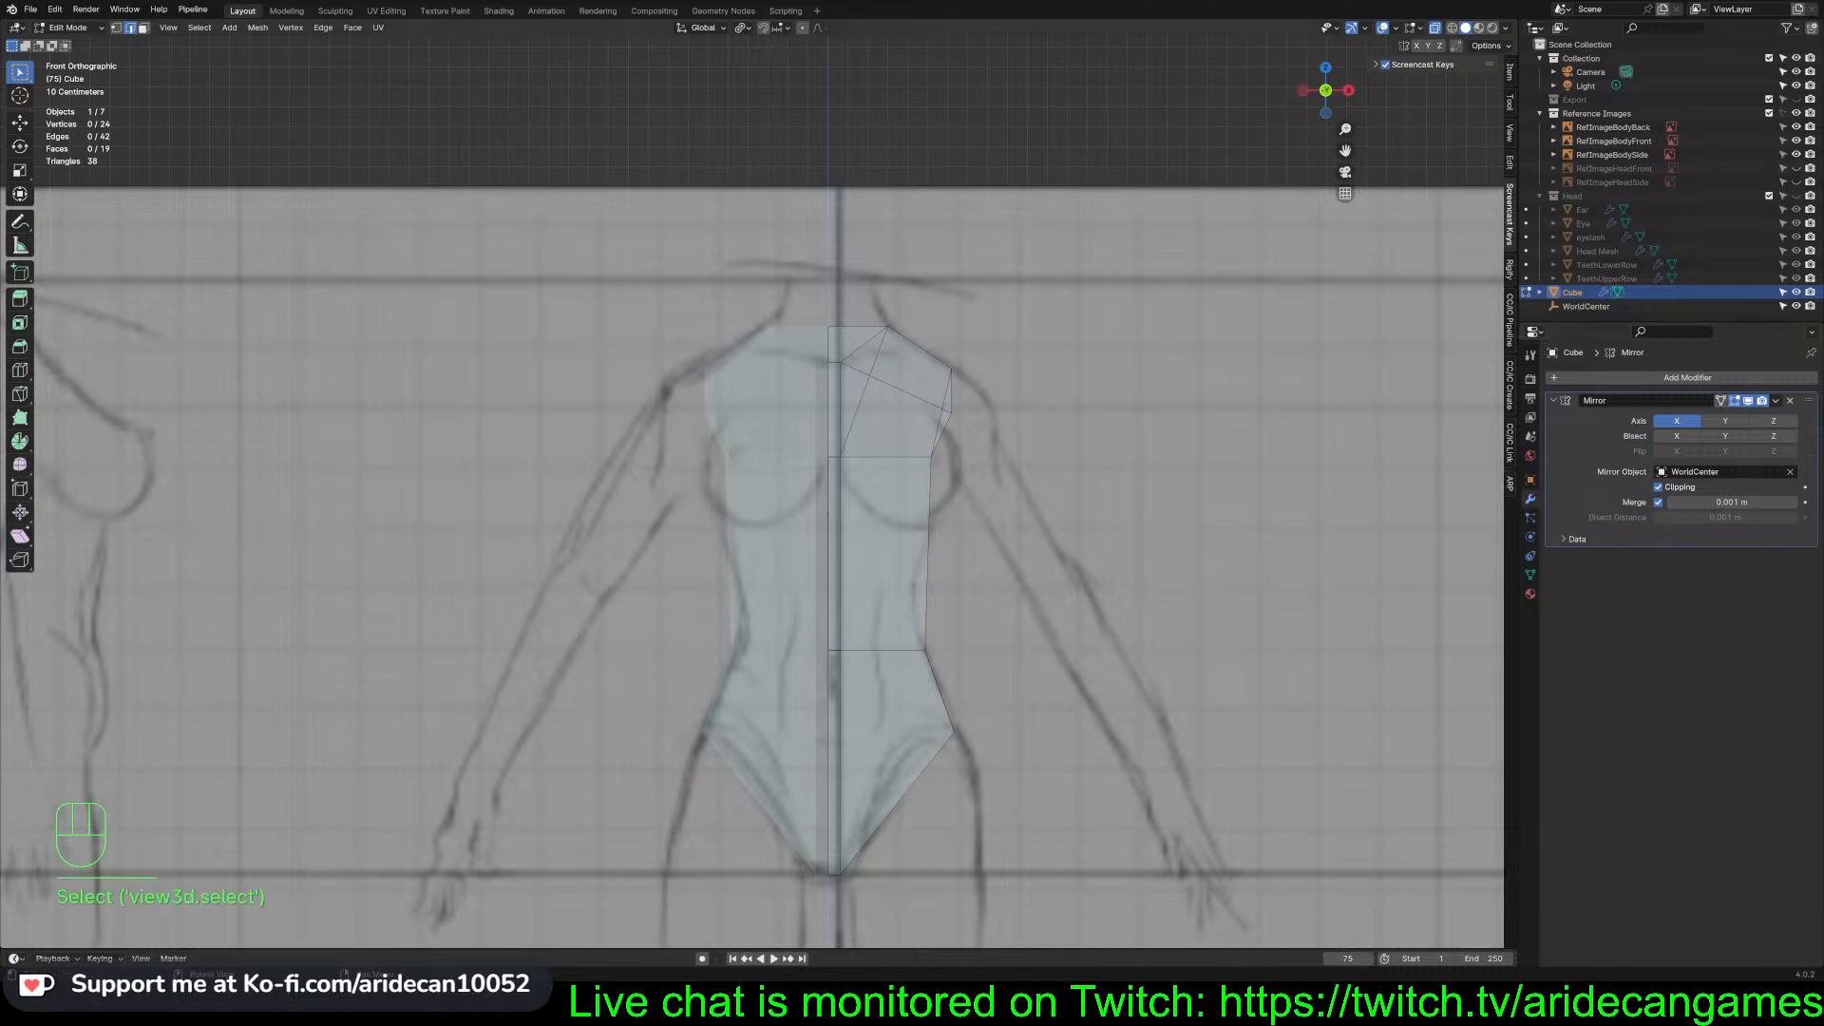
# Move the torso's bottom front edge about 0.25 m backward along Y to meet the side reference outline
pyautogui.click(954, 661)
pyautogui.press('KP_3')
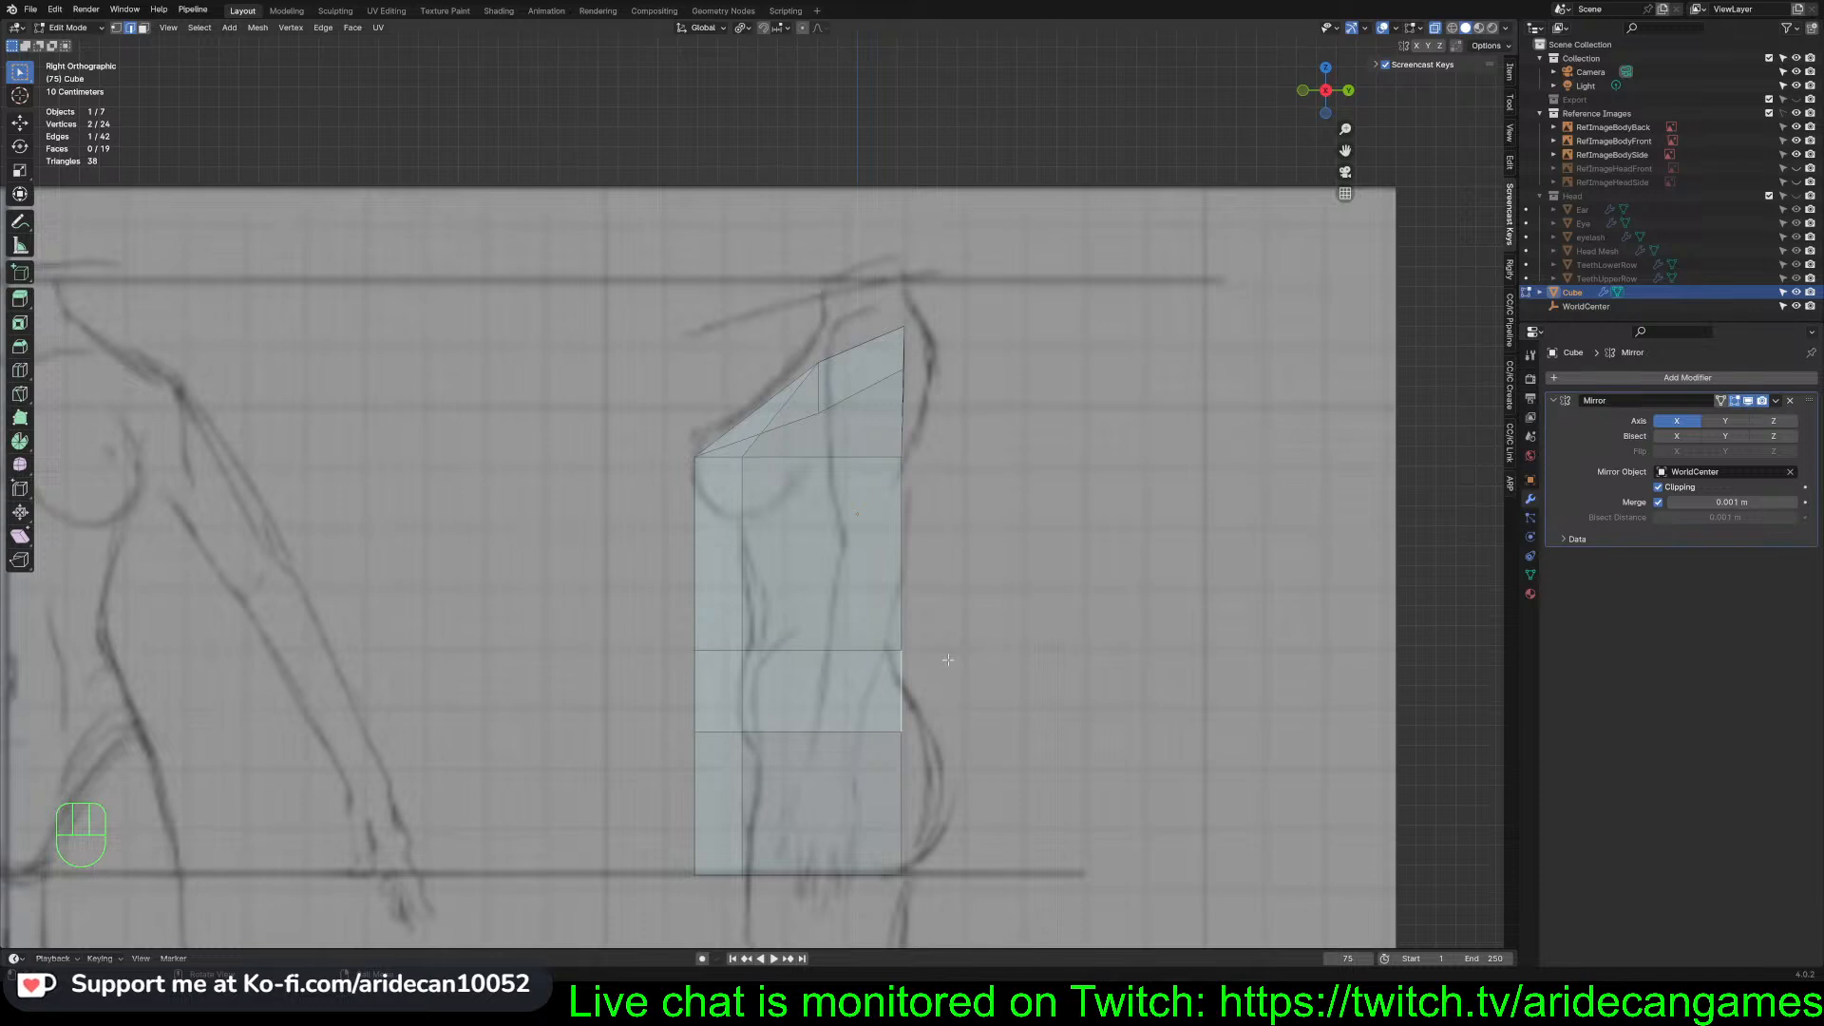
pyautogui.moveTo(948, 659); pyautogui.dragTo(744, 666, button='middle')
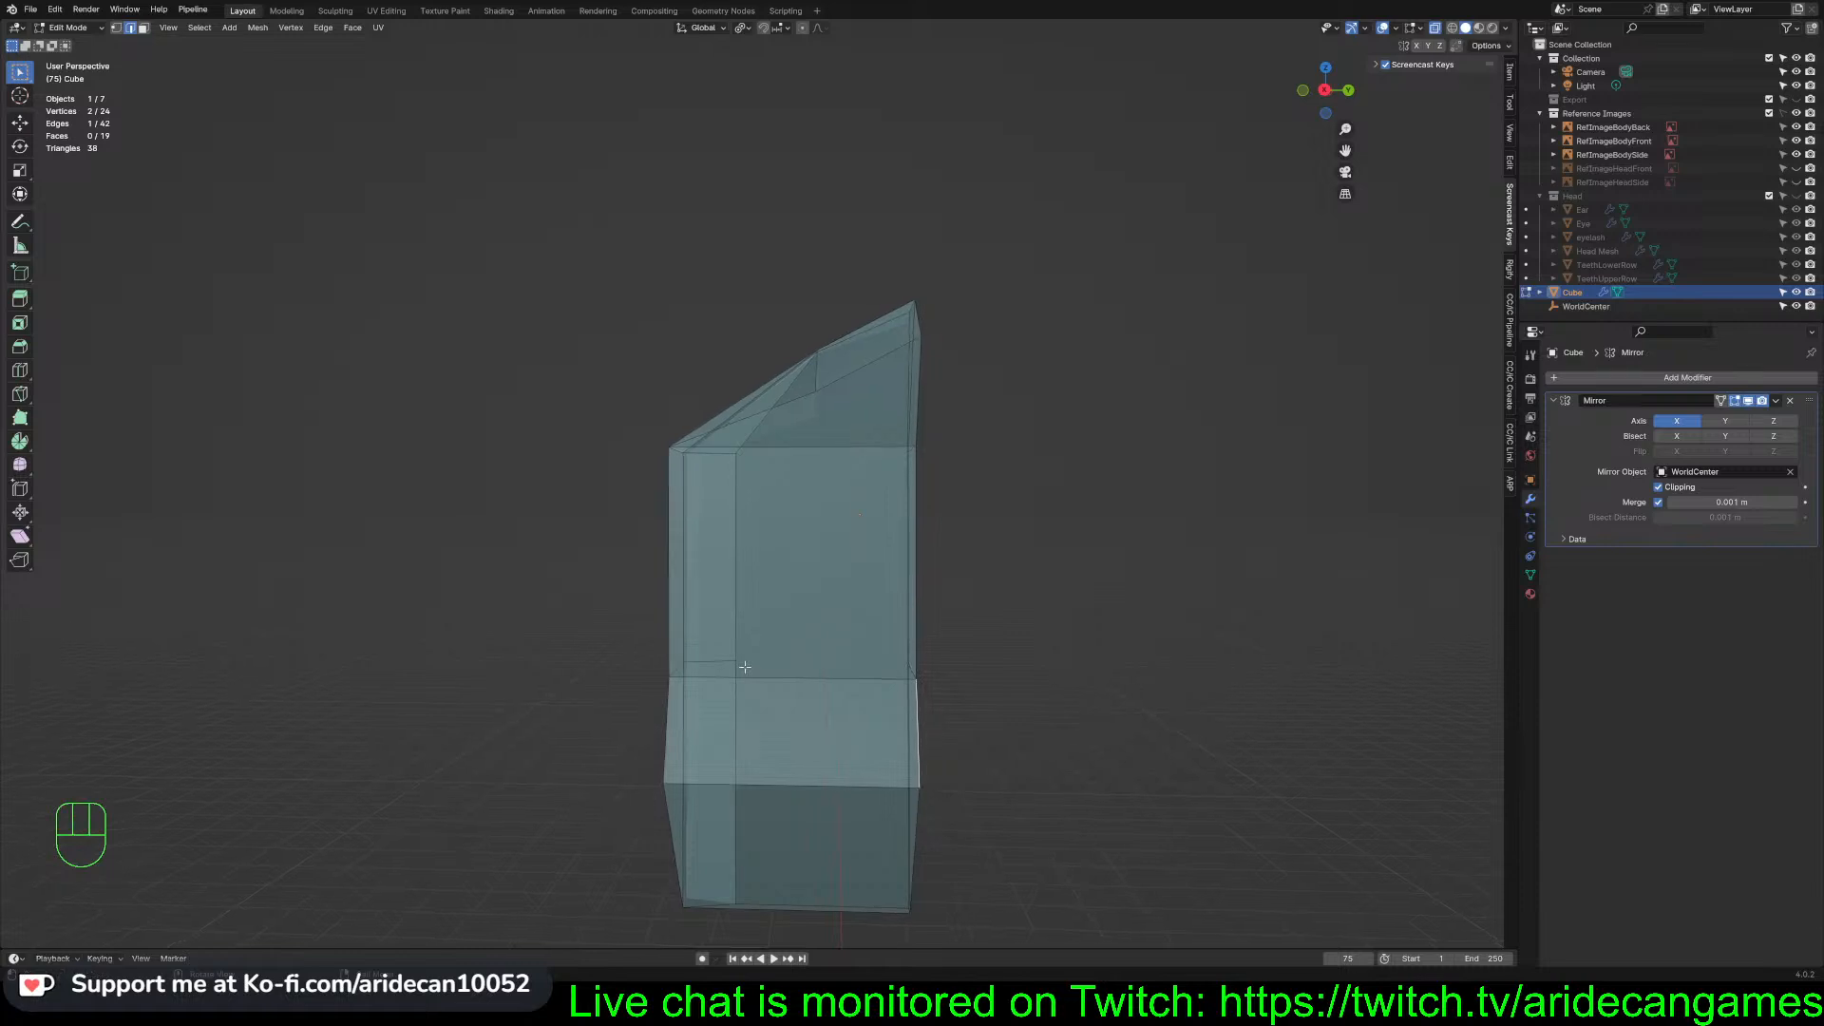
pyautogui.press('KP_3')
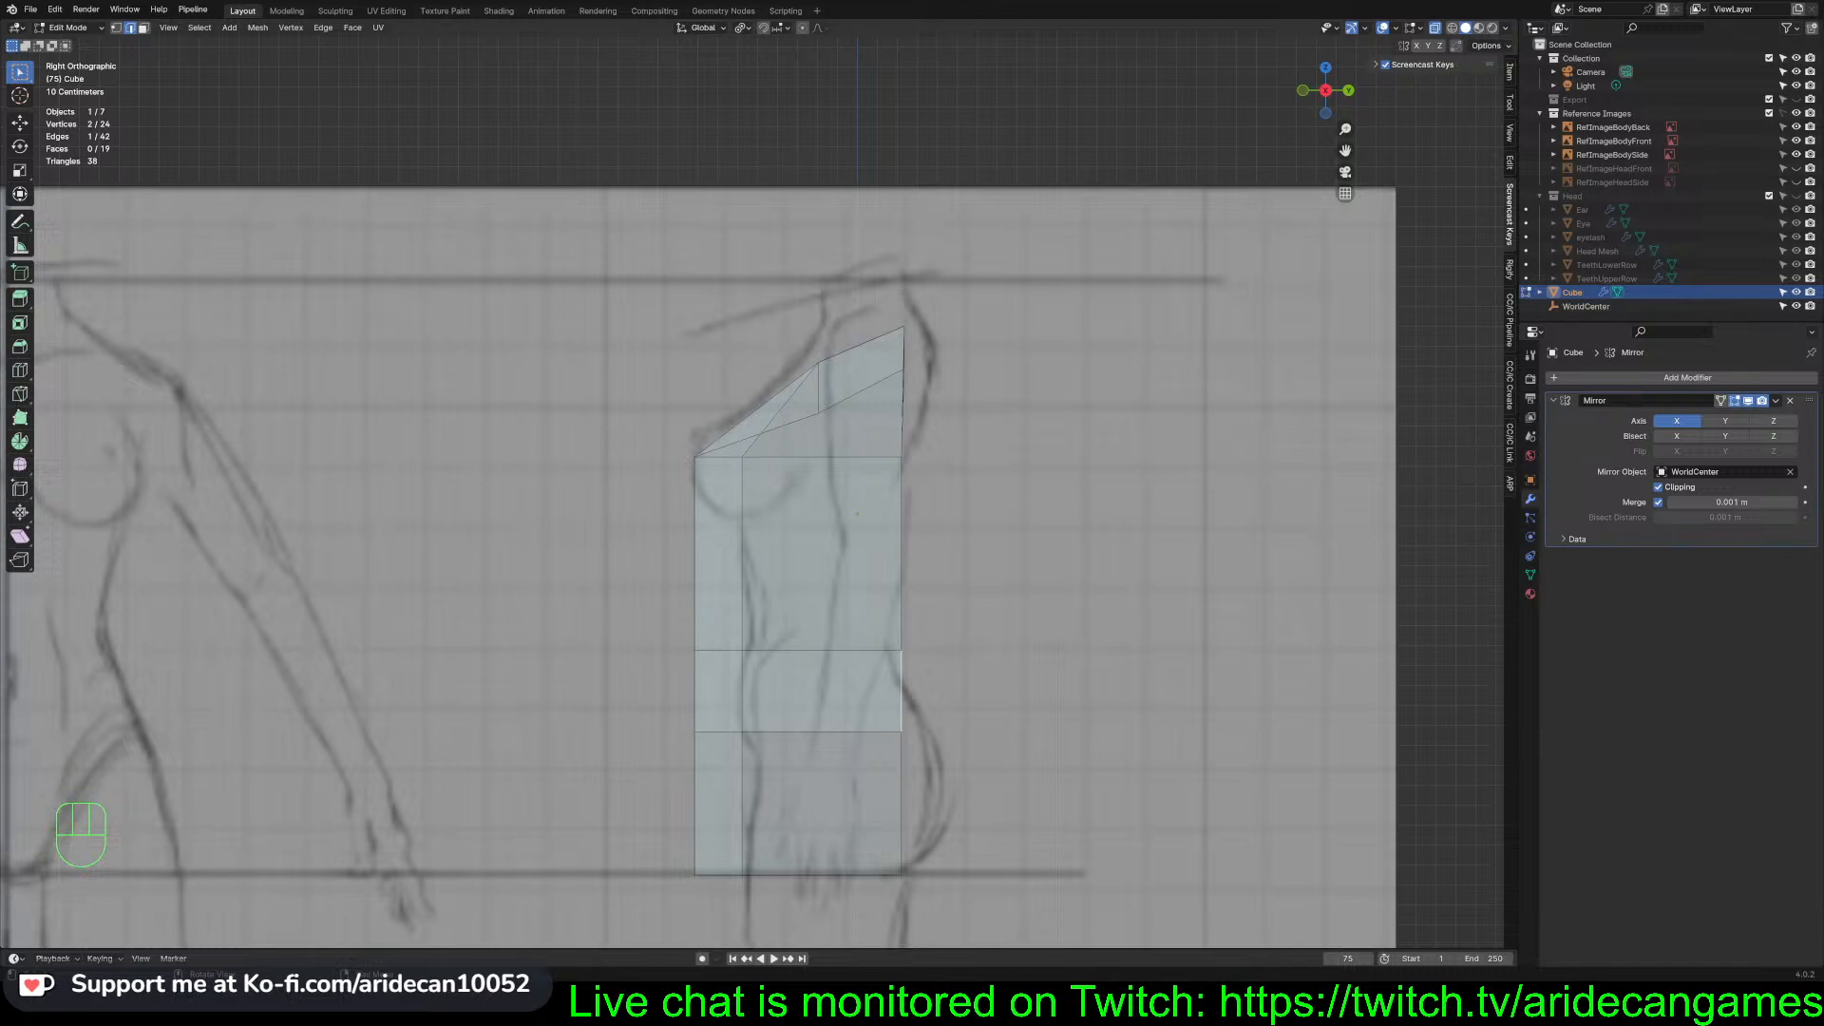
pyautogui.click(779, 910)
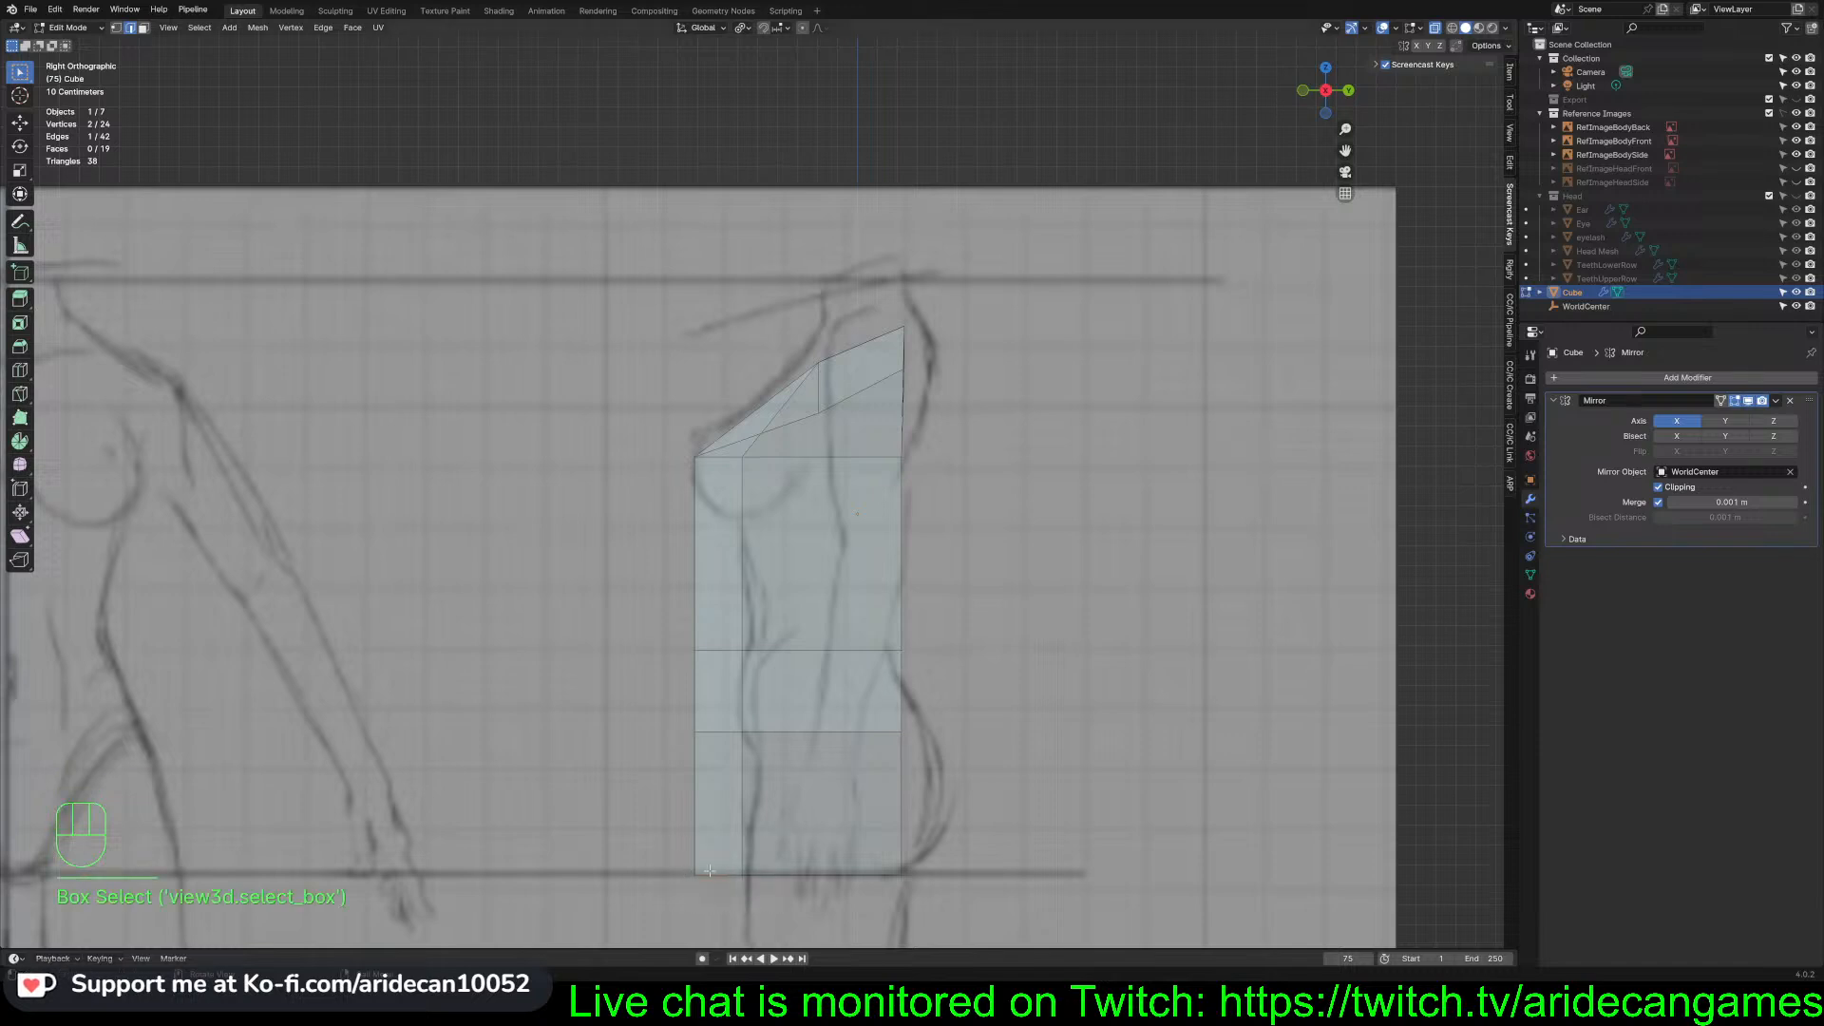
pyautogui.press('g')
pyautogui.press('y')
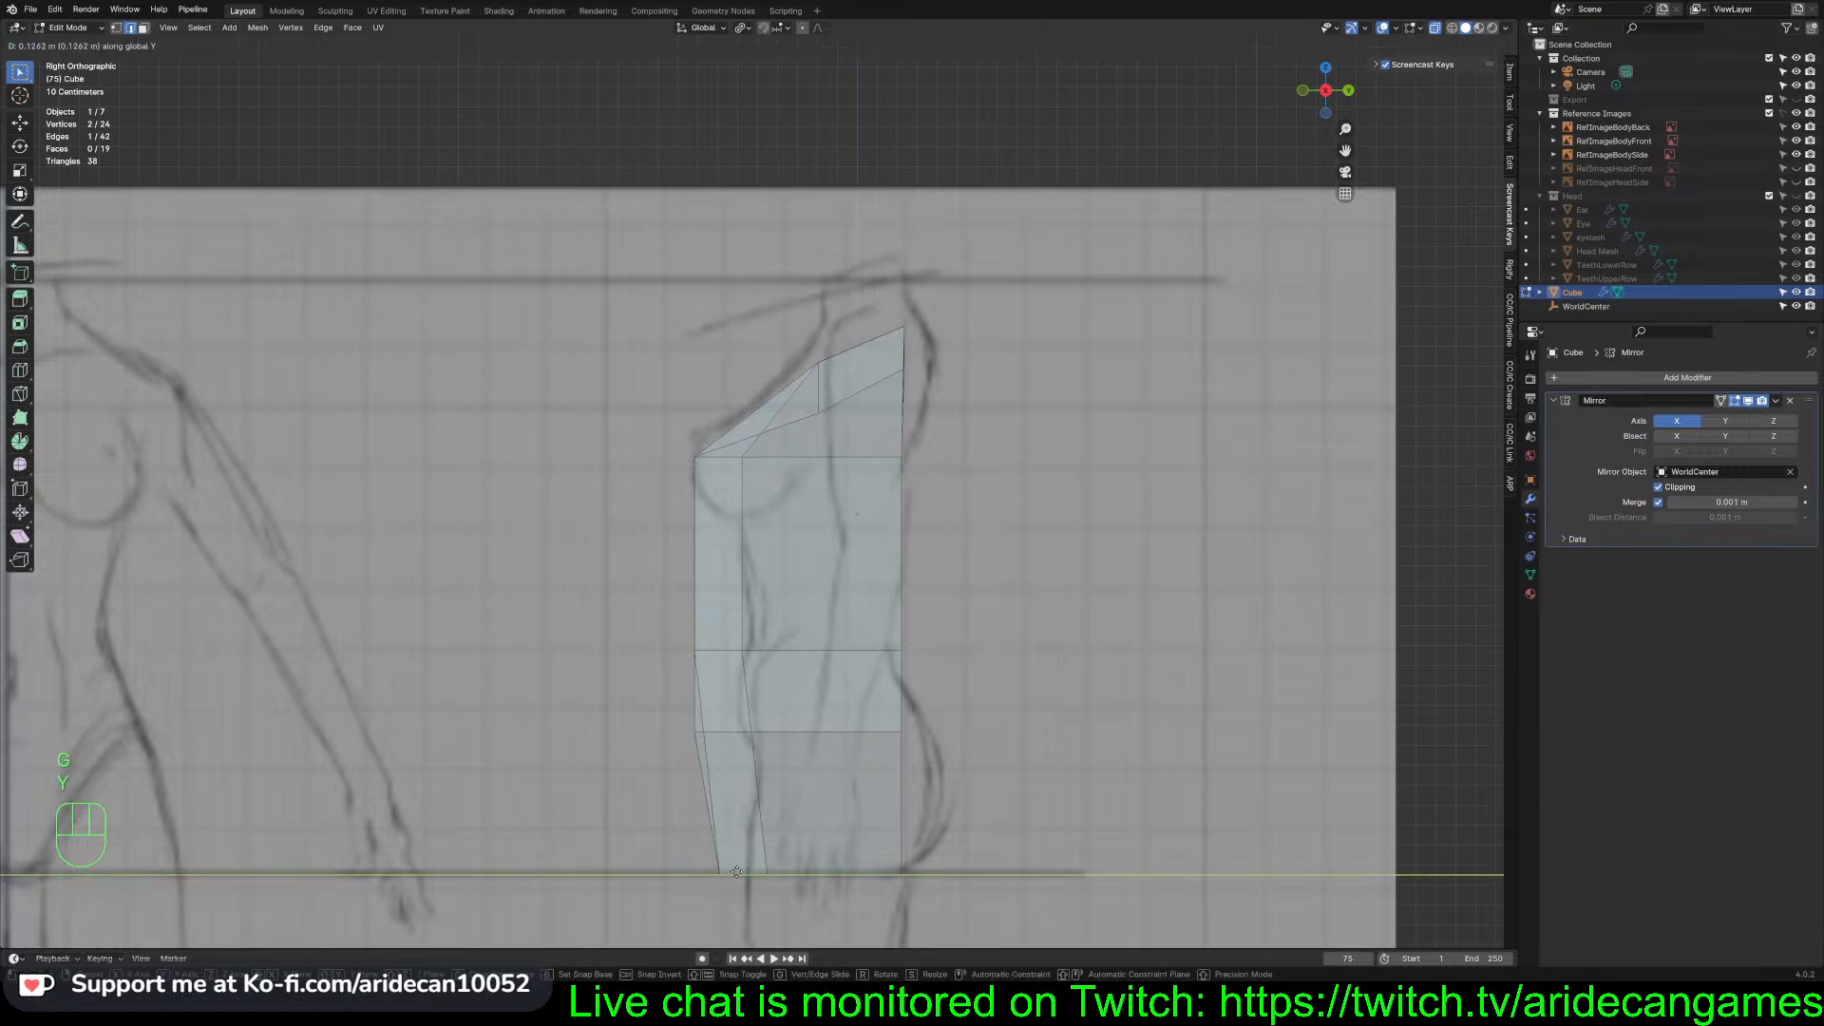
pyautogui.click(759, 873)
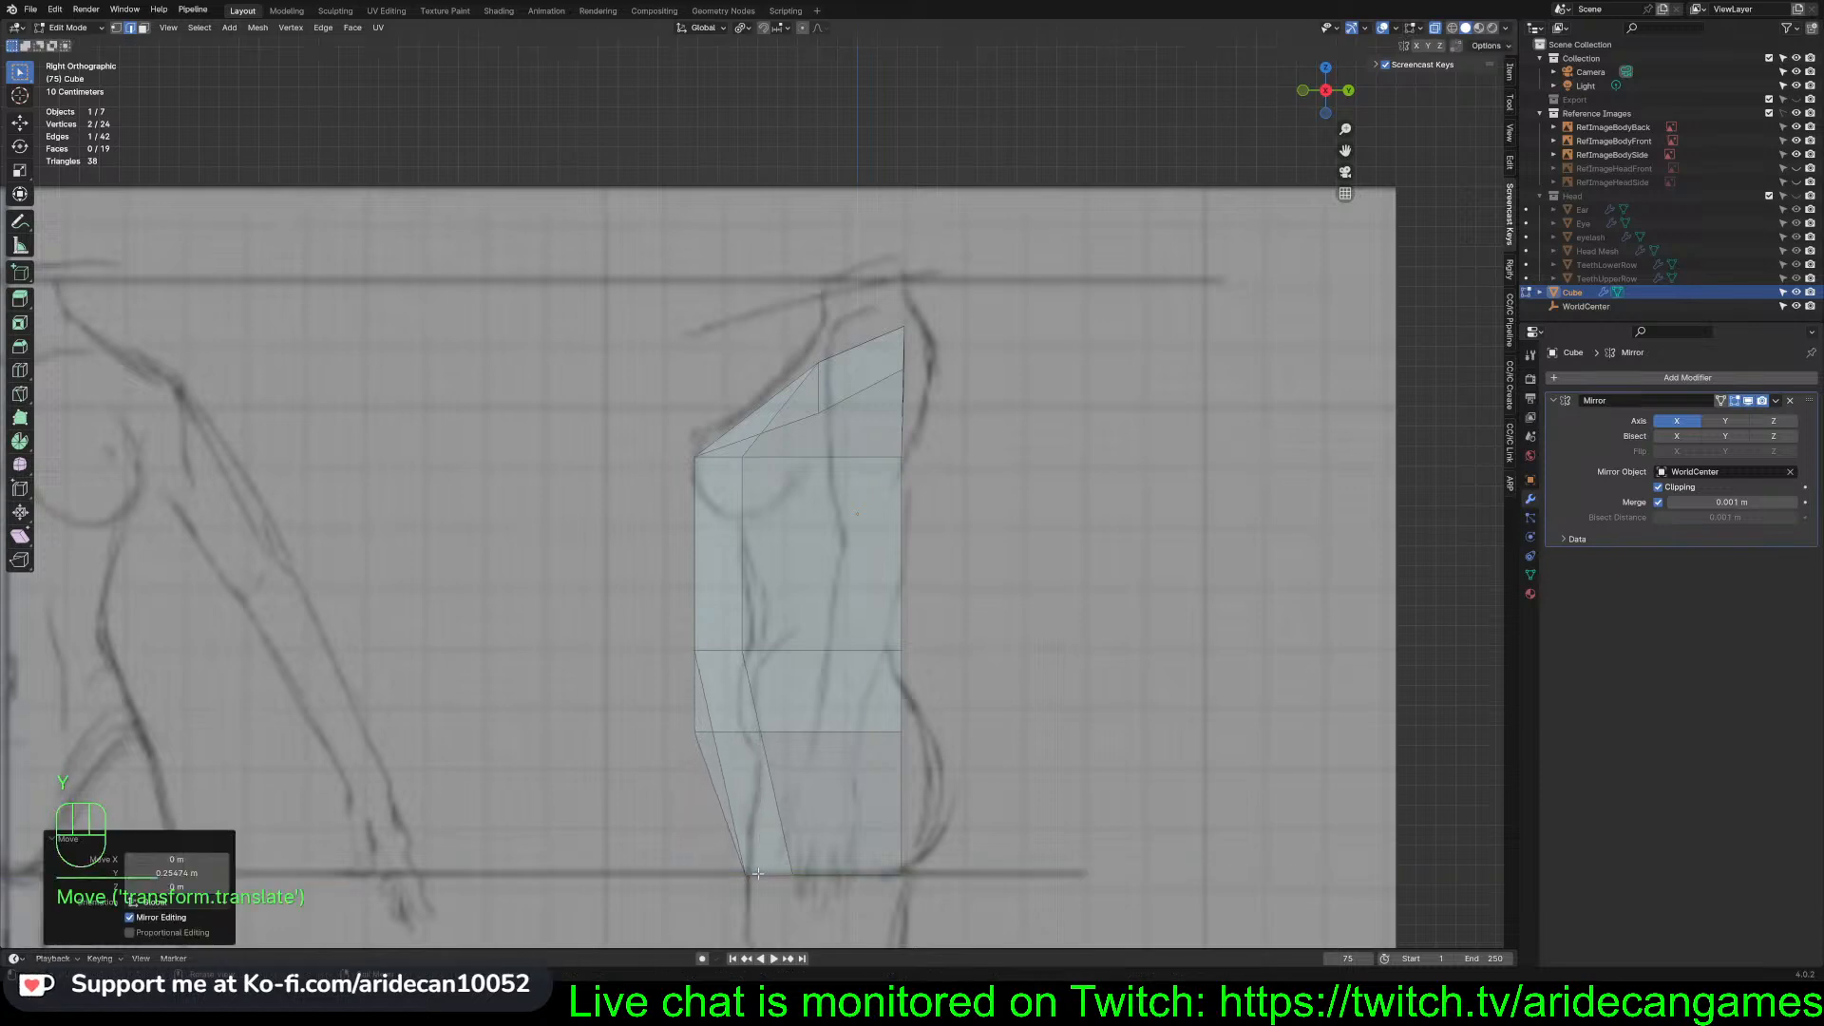
# Move the front hip vertex about 0.26 m along Y onto the lower belly outline in the side view
pyautogui.moveTo(679, 699); pyautogui.dragTo(794, 777)
pyautogui.press('1')
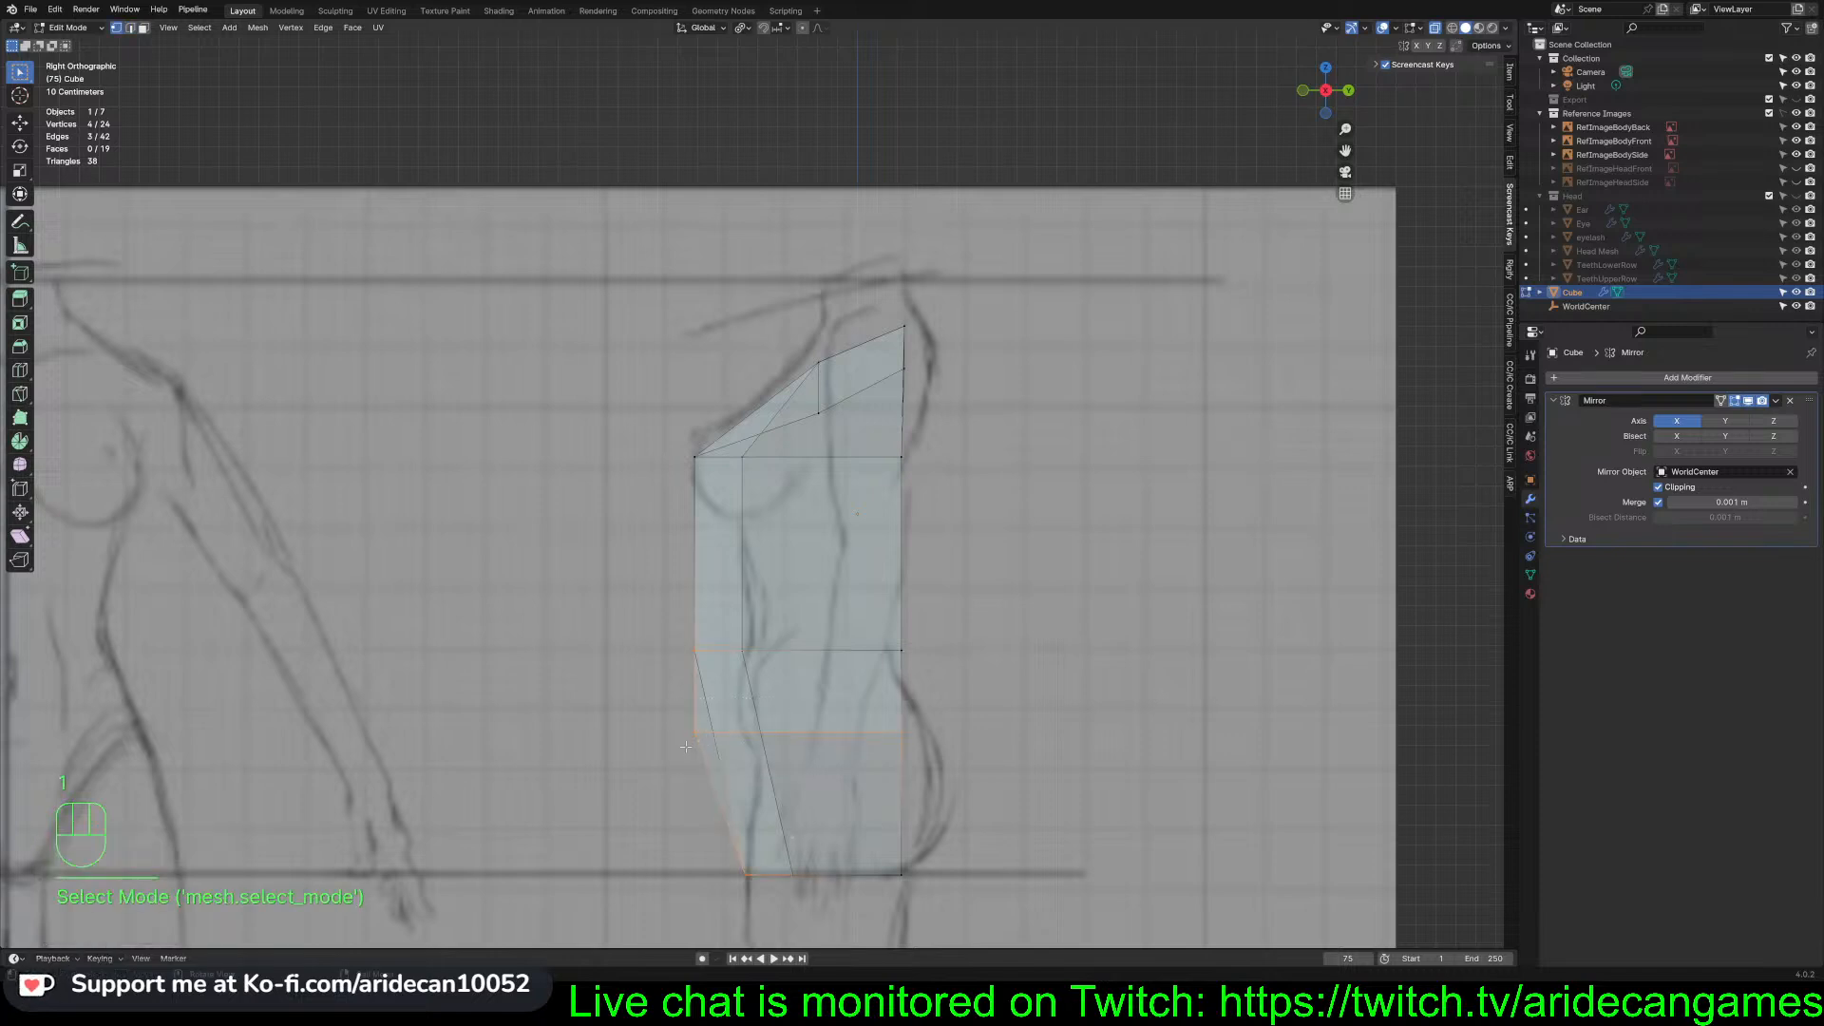
pyautogui.click(686, 745)
pyautogui.press('g')
pyautogui.press('y')
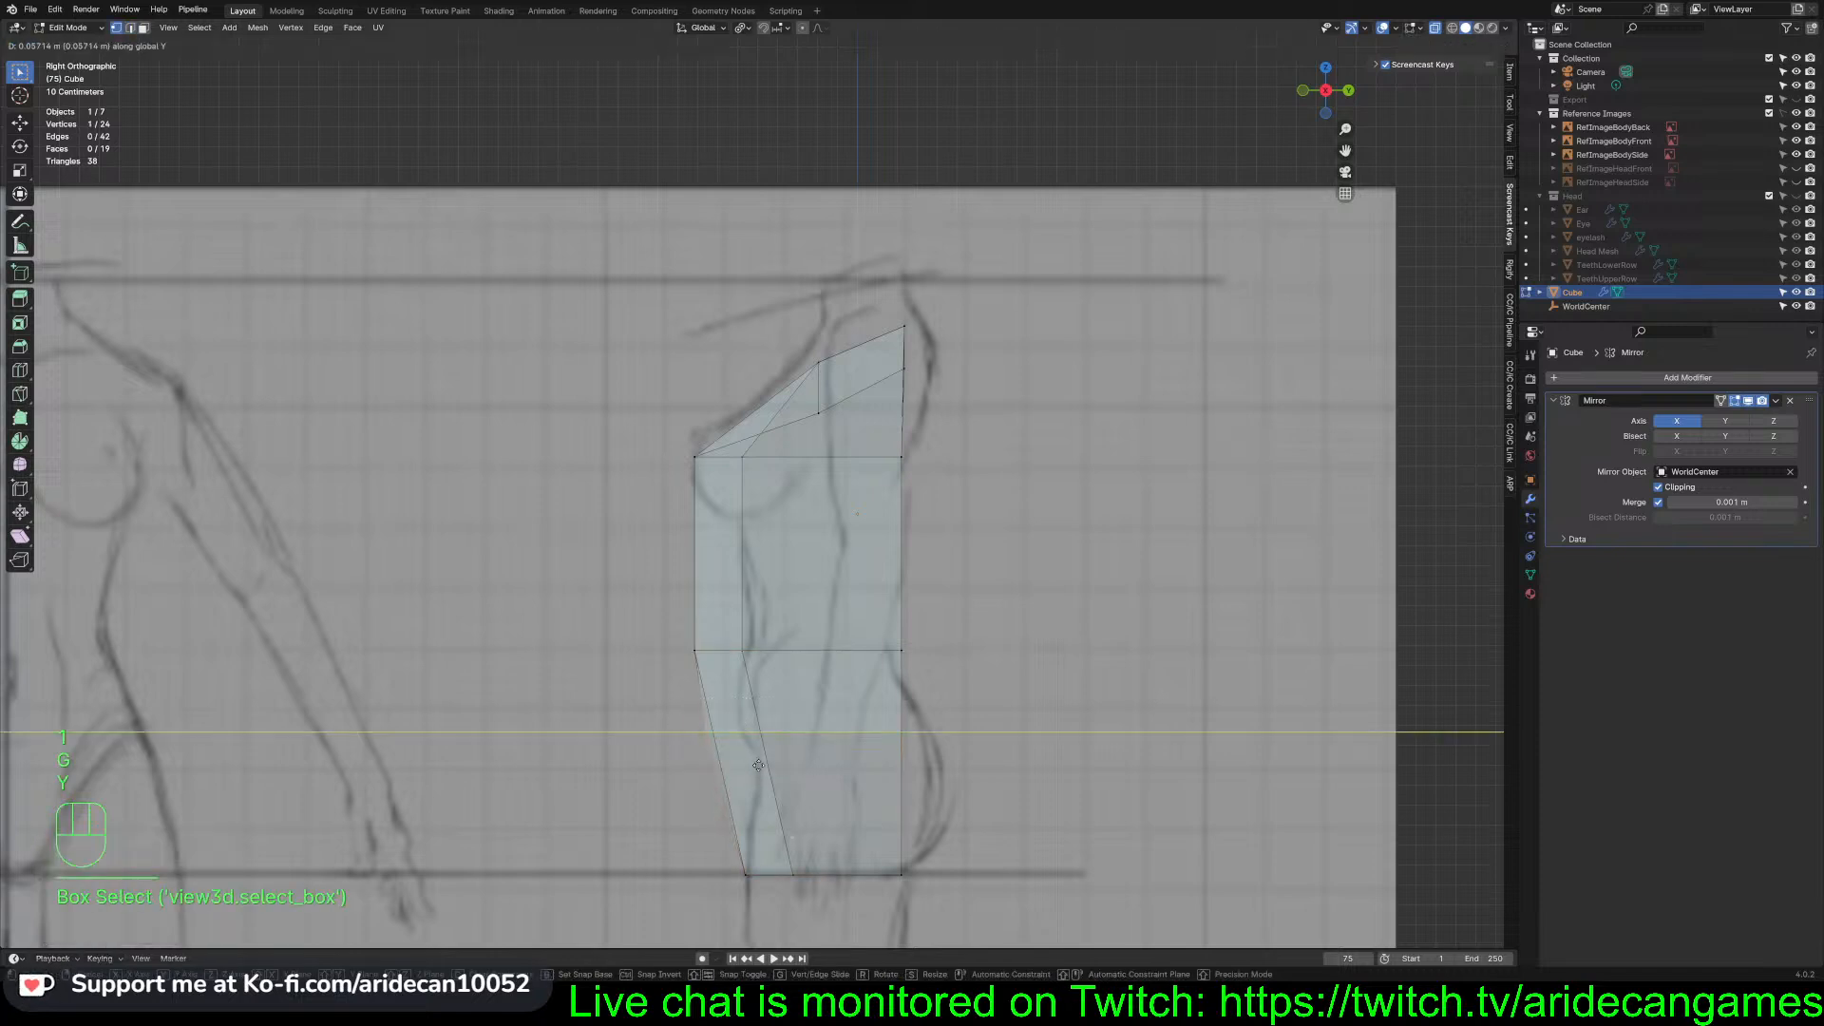
pyautogui.click(798, 765)
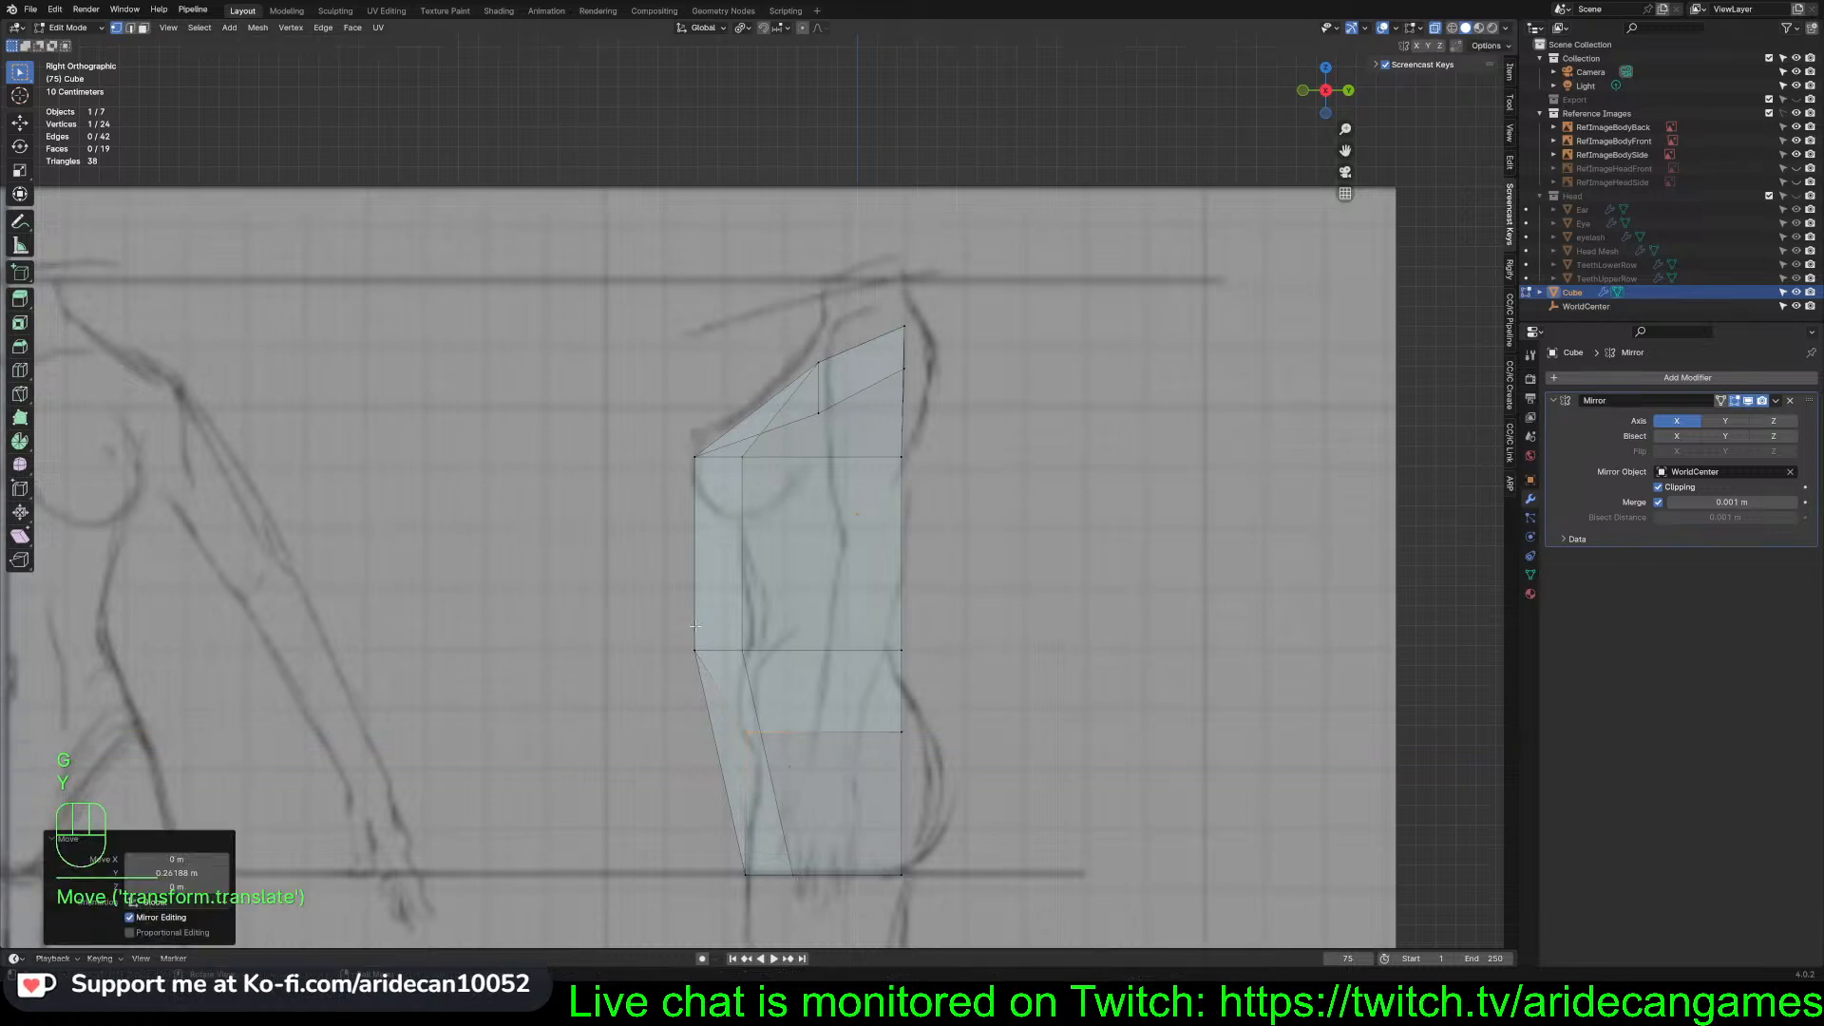
# Move the front waist vertices backward along Y to follow the belly outline in the side view
pyautogui.moveTo(677, 631); pyautogui.dragTo(773, 692)
pyautogui.press('g')
pyautogui.press('y')
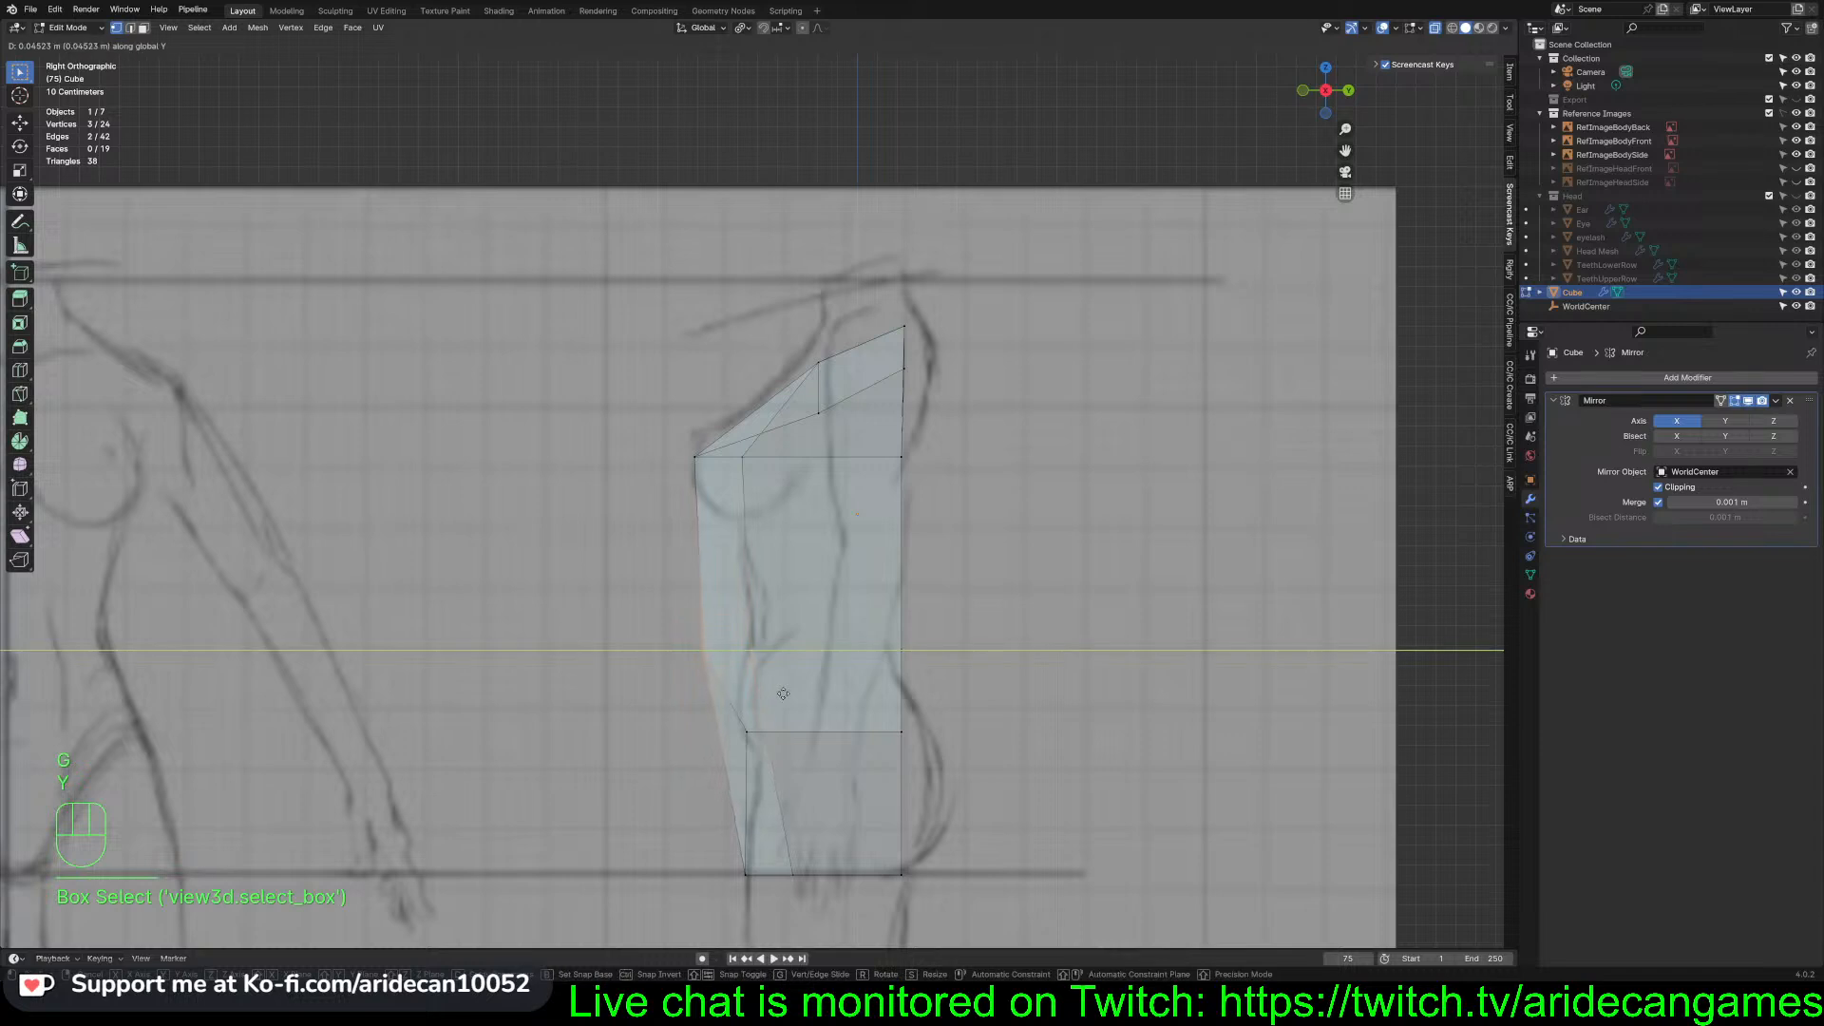
pyautogui.click(822, 695)
pyautogui.moveTo(822, 695); pyautogui.dragTo(660, 729, button='middle')
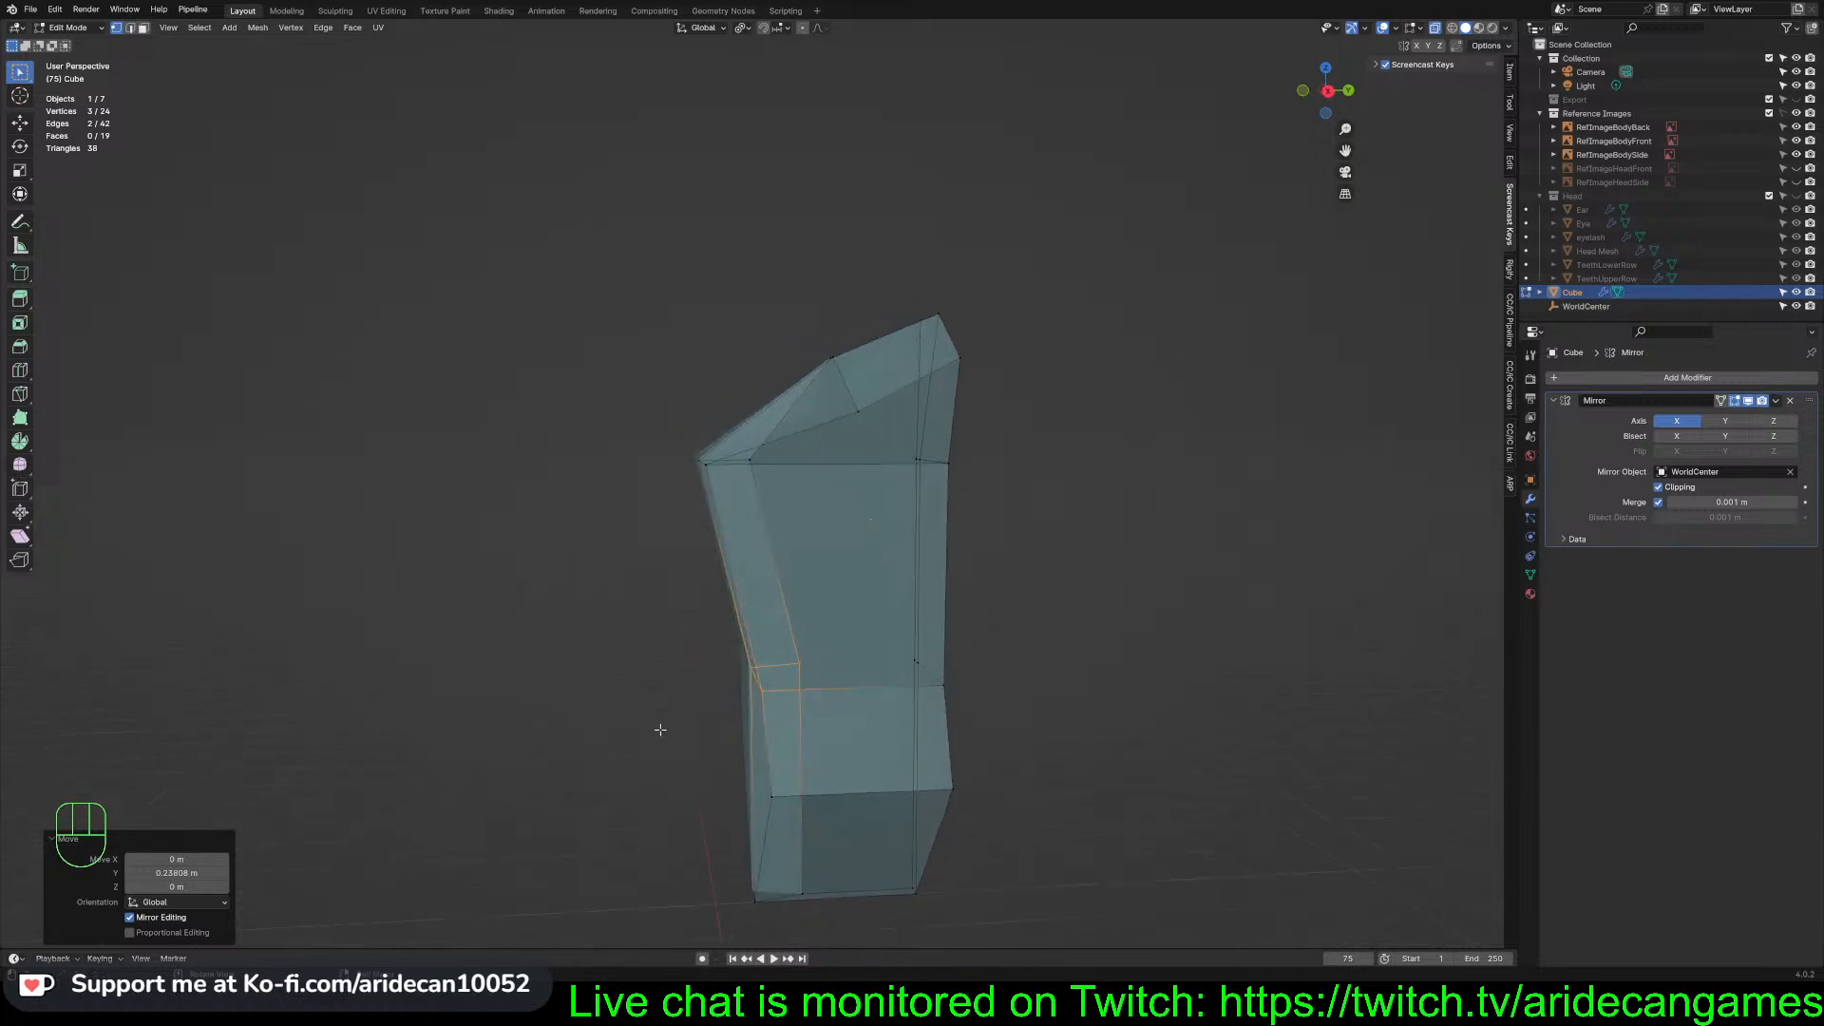
pyautogui.press('KP_3')
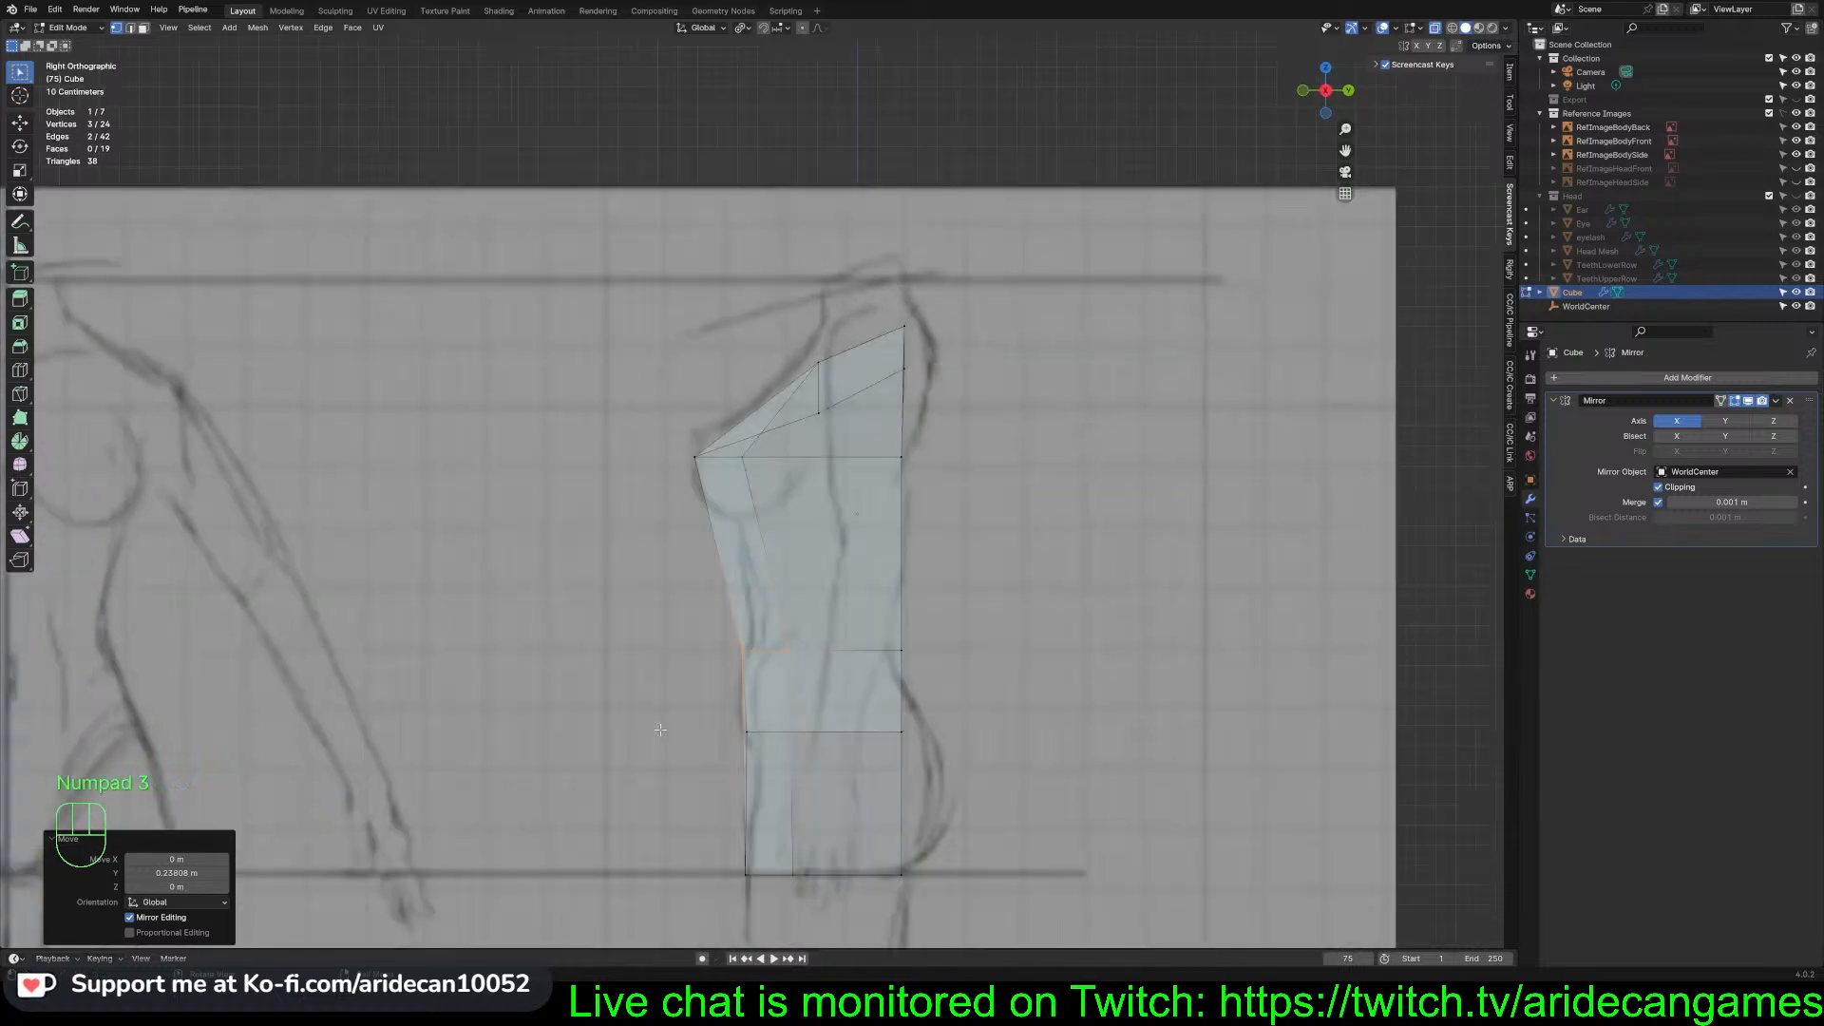
# Move the waist vertex just behind the belly outline about 0.24 m forward along Y to line up with the front
pyautogui.click(797, 656)
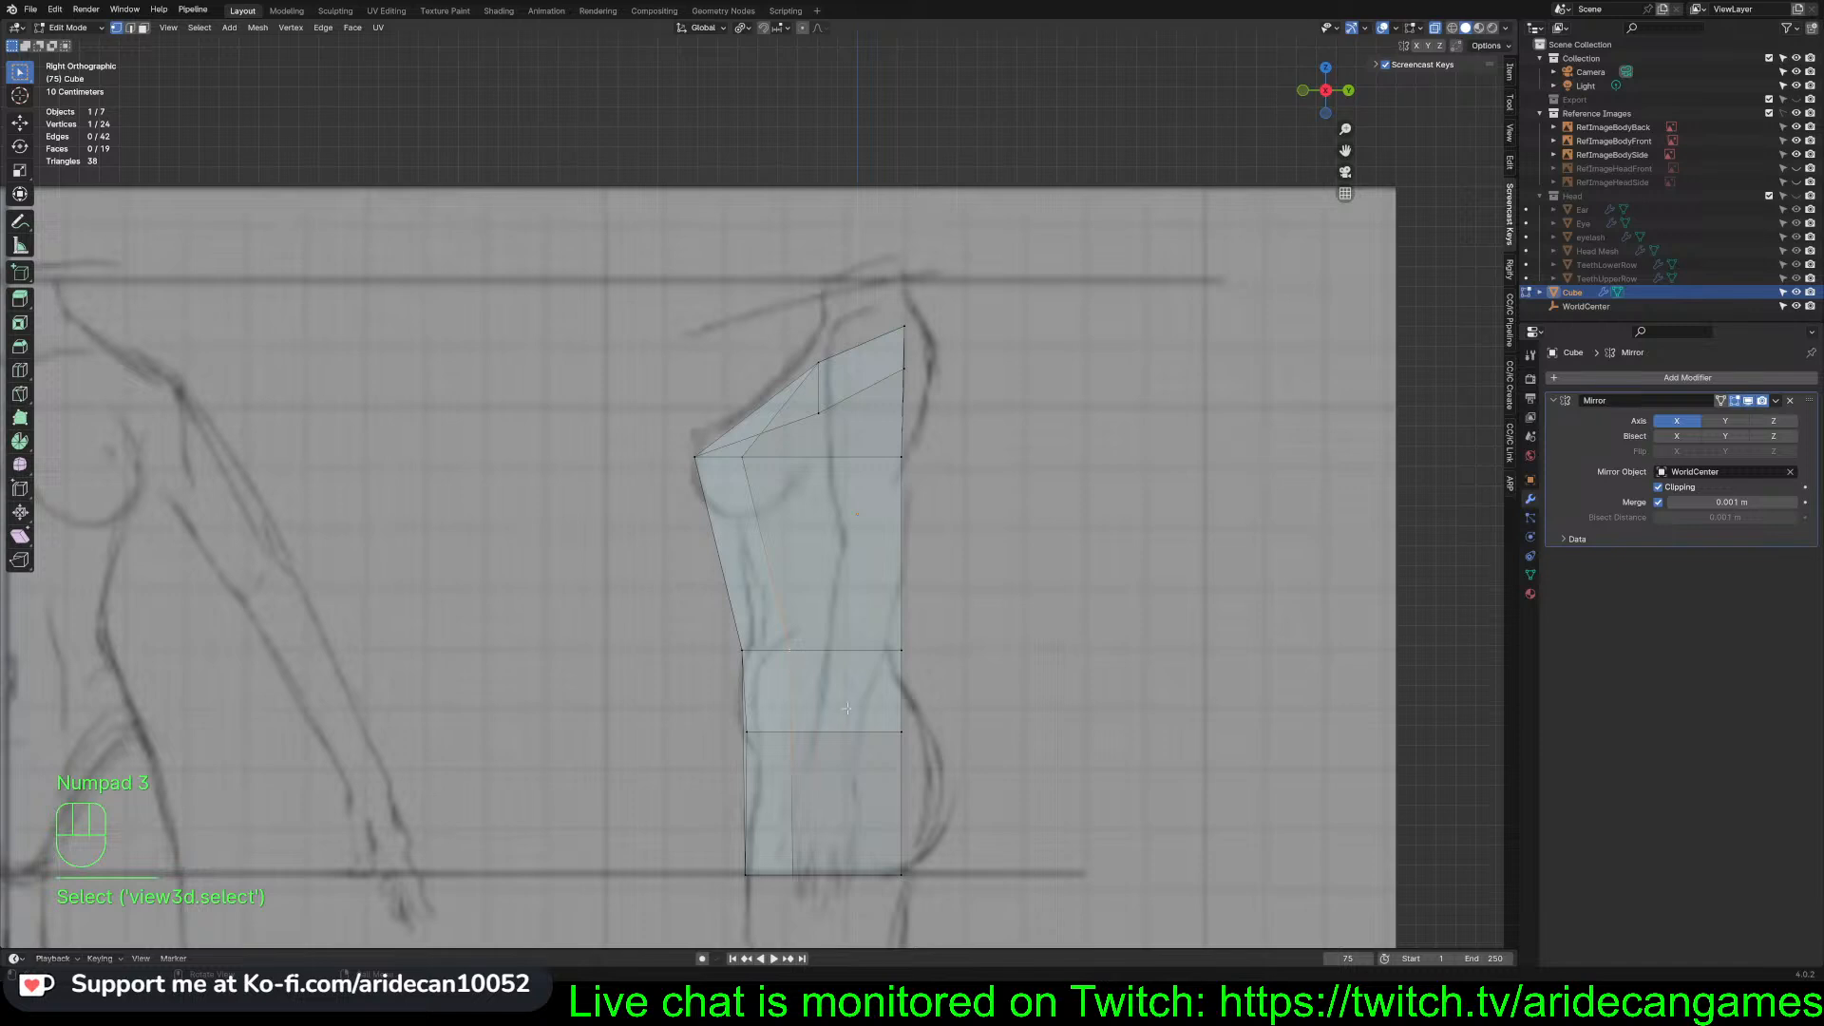
pyautogui.press('g')
pyautogui.press('y')
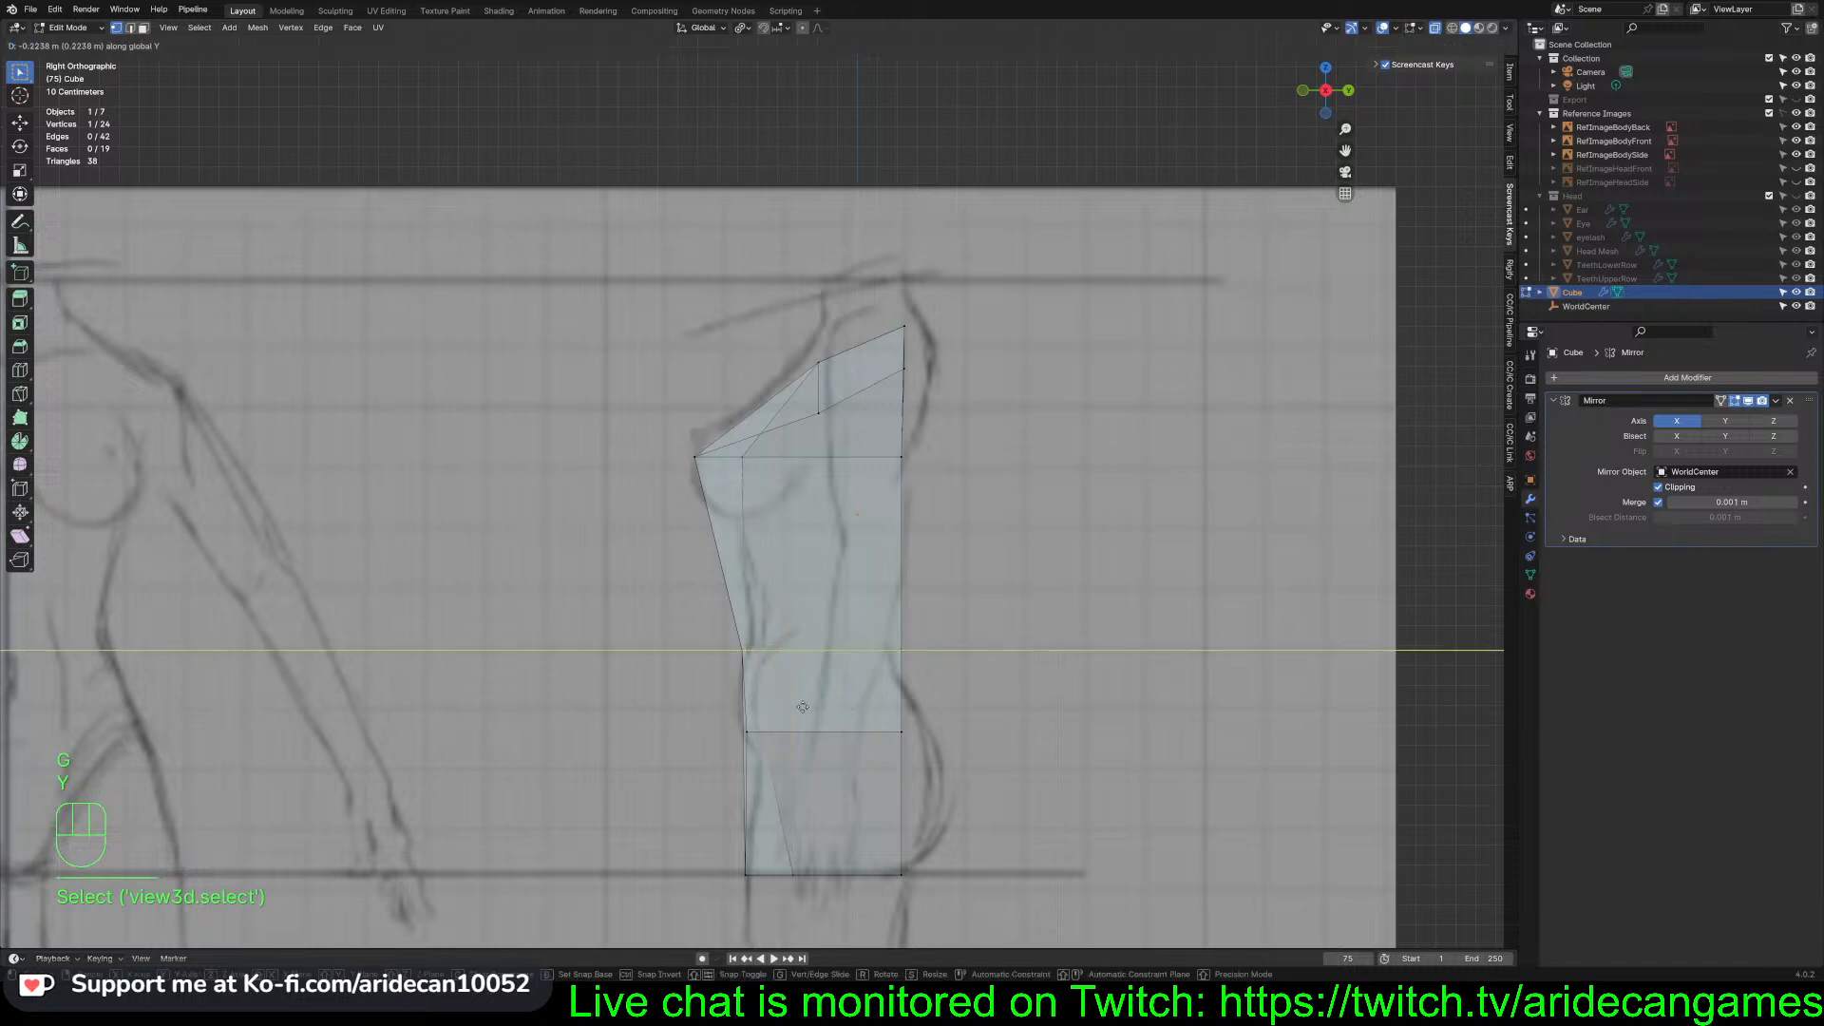
pyautogui.click(800, 706)
pyautogui.moveTo(869, 734); pyautogui.dragTo(744, 658, button='middle')
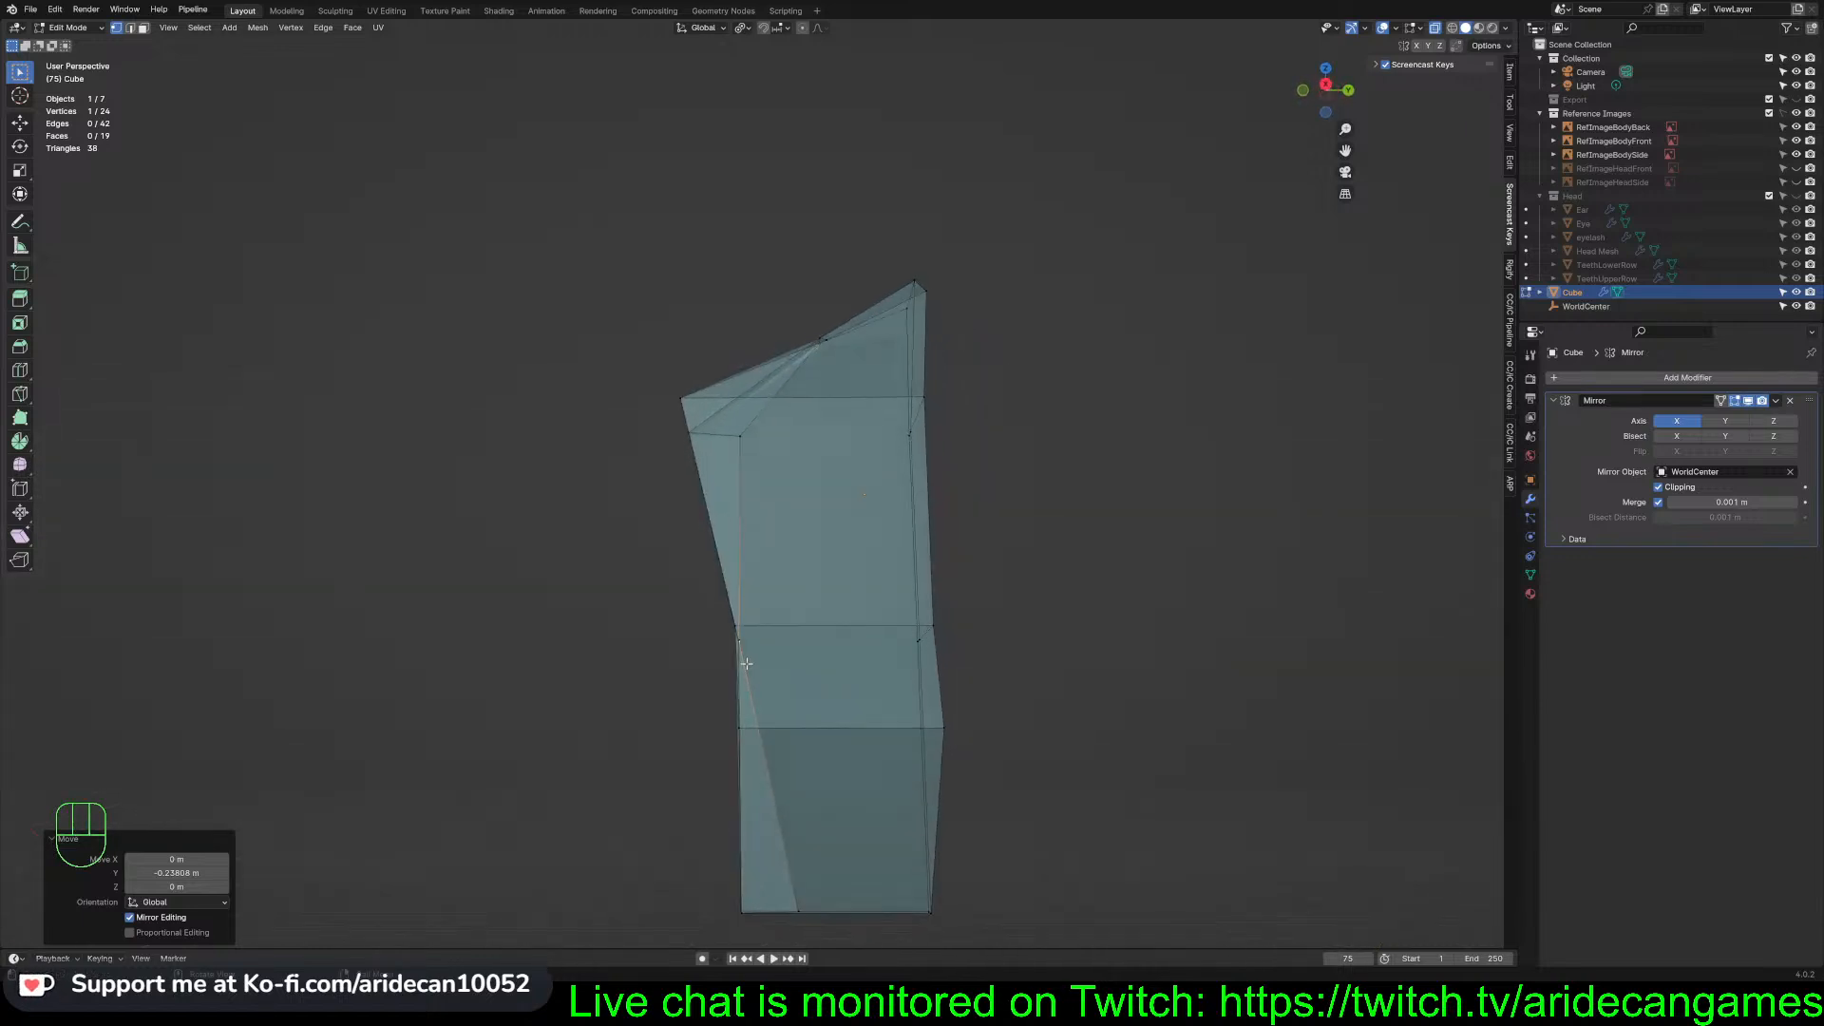
pyautogui.press('KP_3')
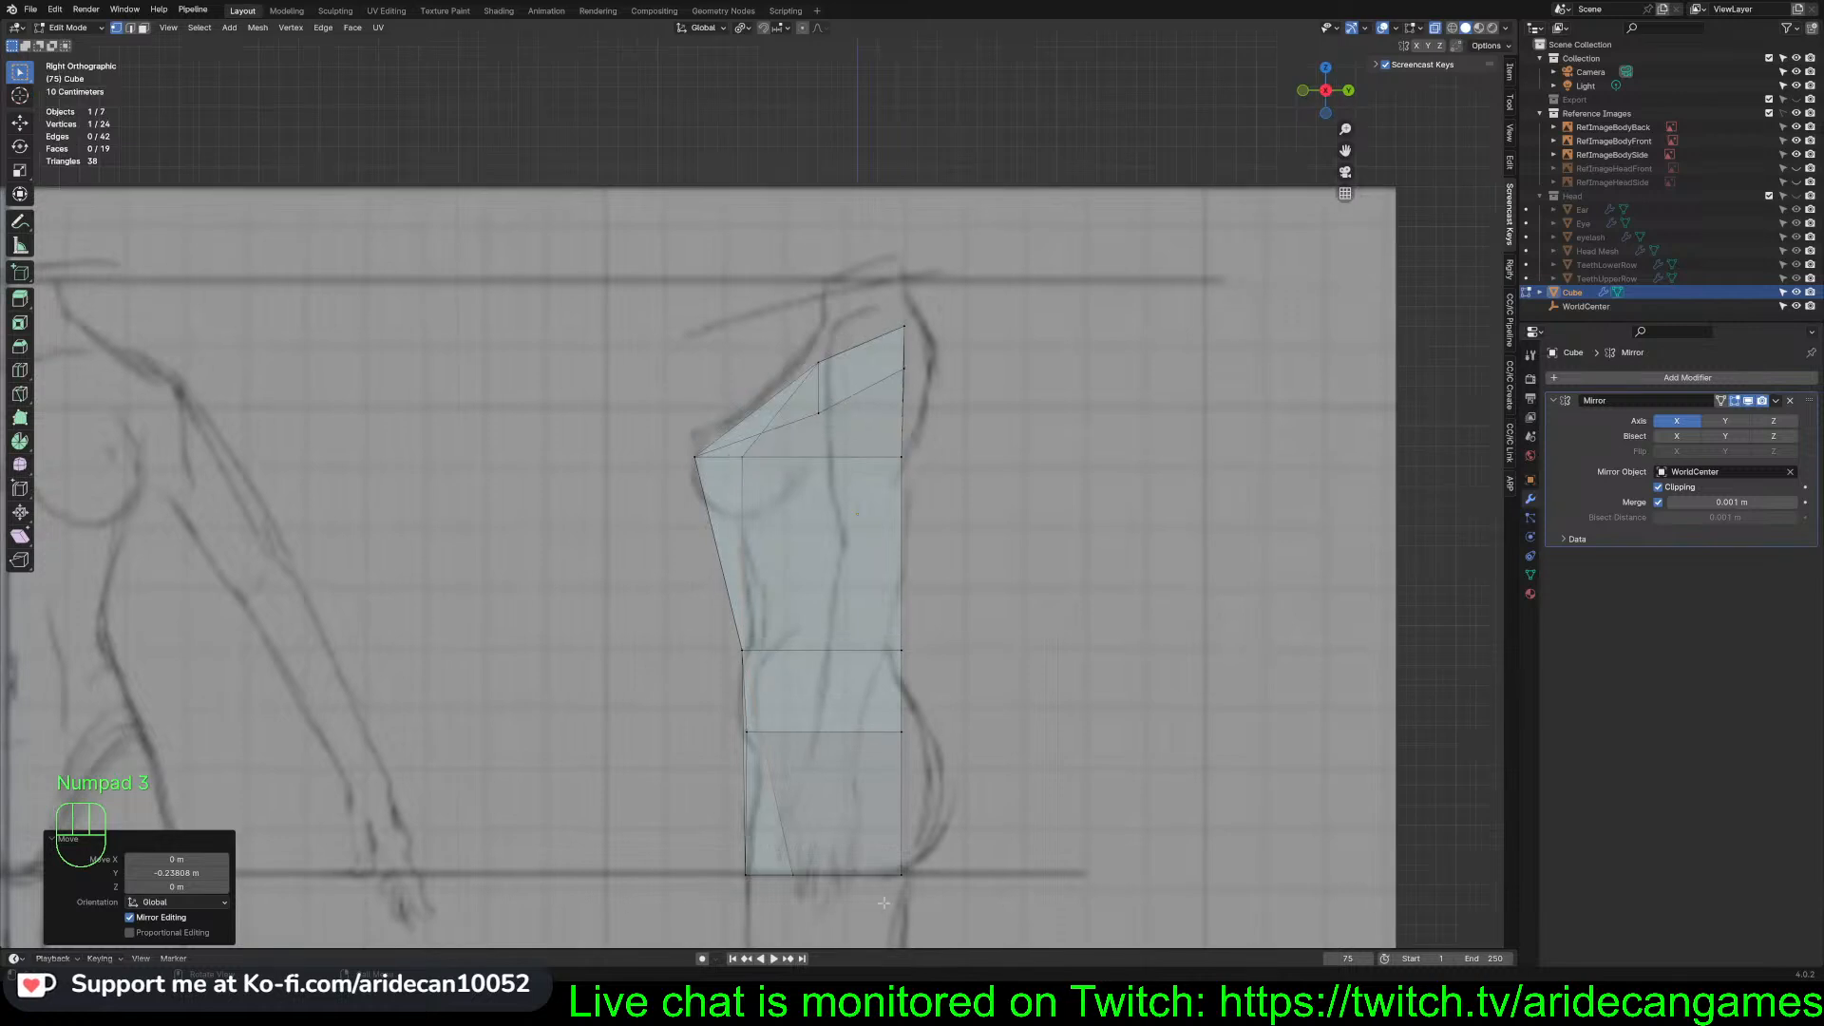
# Move the bottom vertex behind the front outline about 0.14 m forward along Y
pyautogui.moveTo(884, 902); pyautogui.dragTo(836, 895)
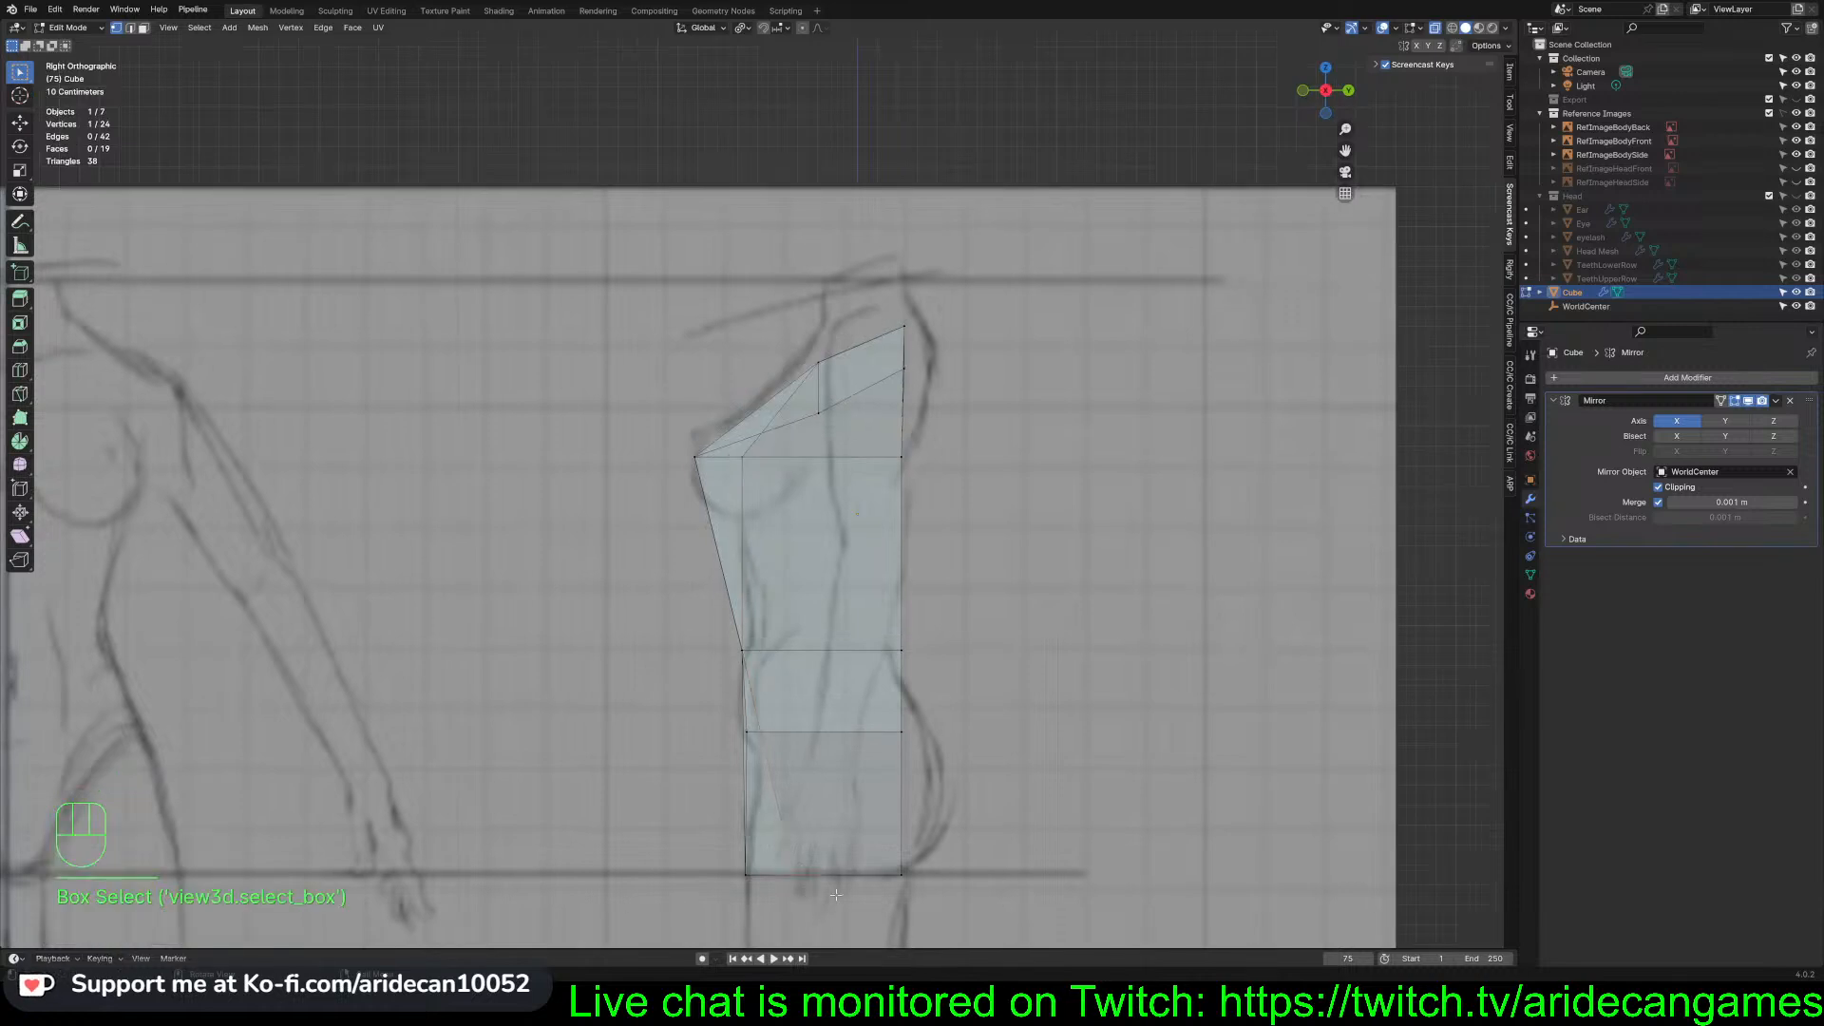
pyautogui.press('g')
pyautogui.press('y')
pyautogui.click(809, 891)
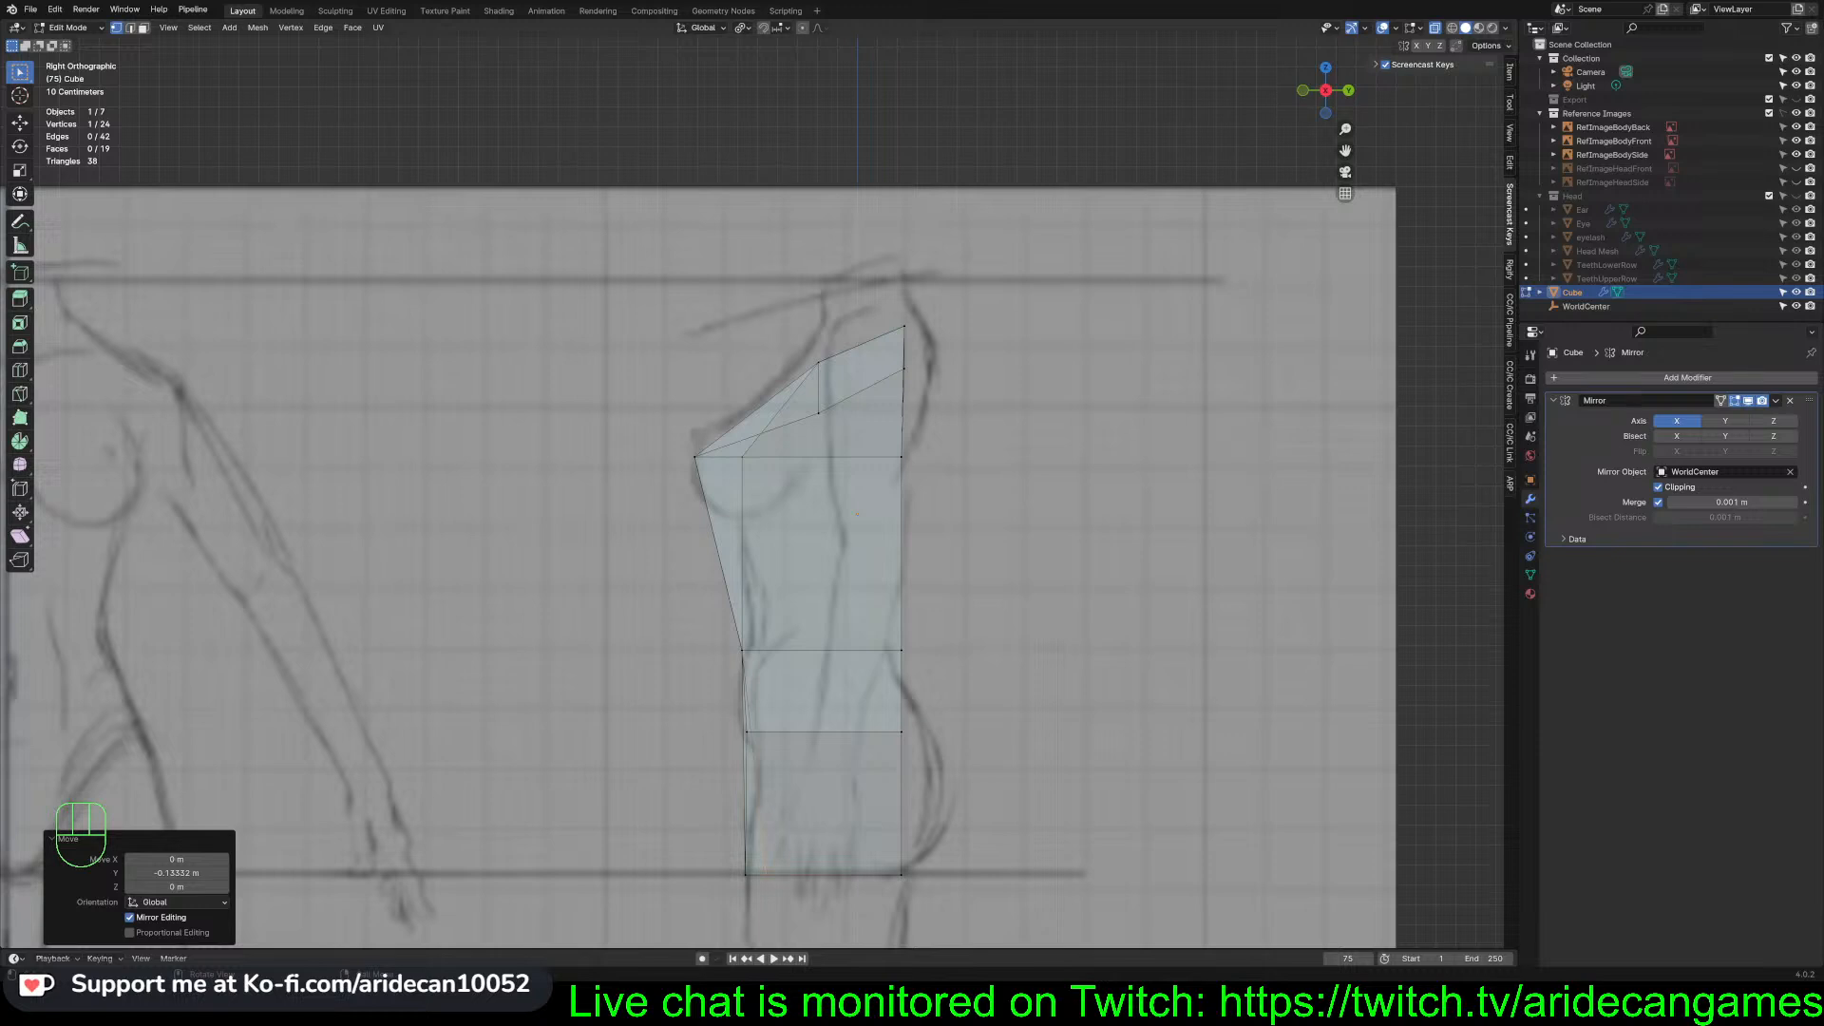
# Nudge the torso's bottom back vertices about 0.005 m along Y in the side view
pyautogui.moveTo(665, 532); pyautogui.dragTo(809, 577, button='middle')
pyautogui.press('KP_1')
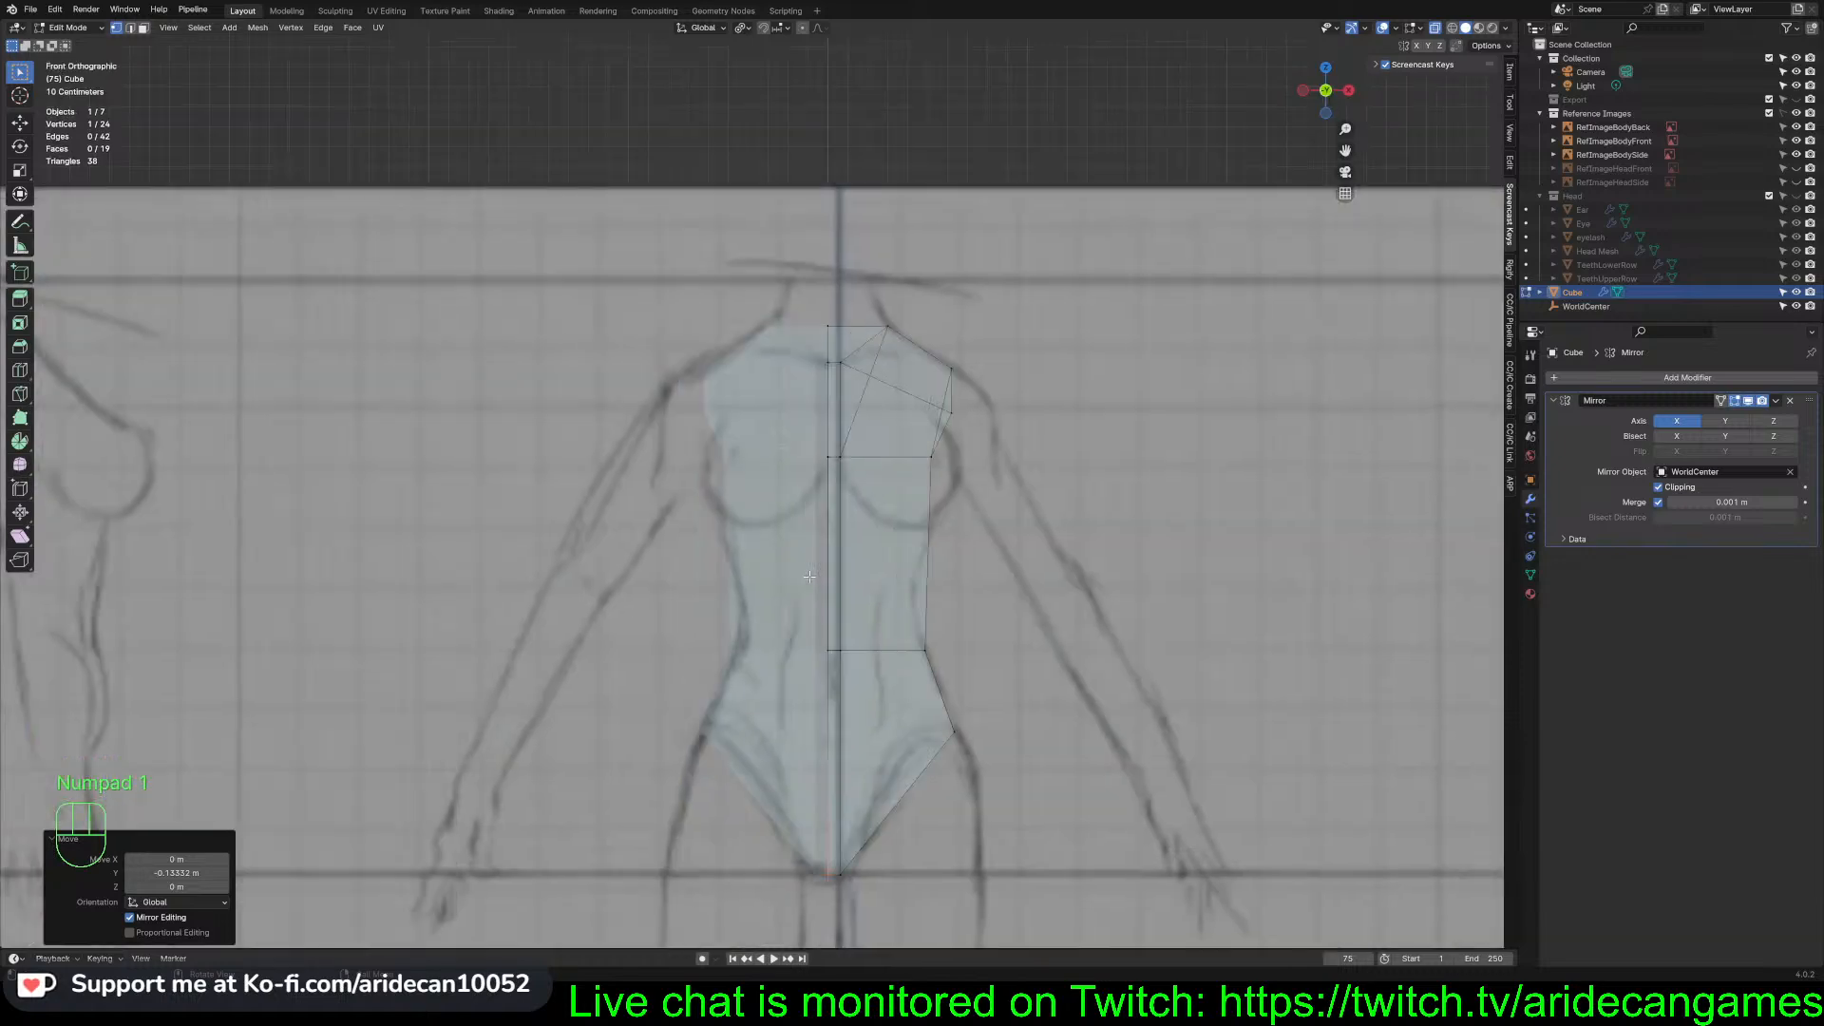
pyautogui.press('KP_3')
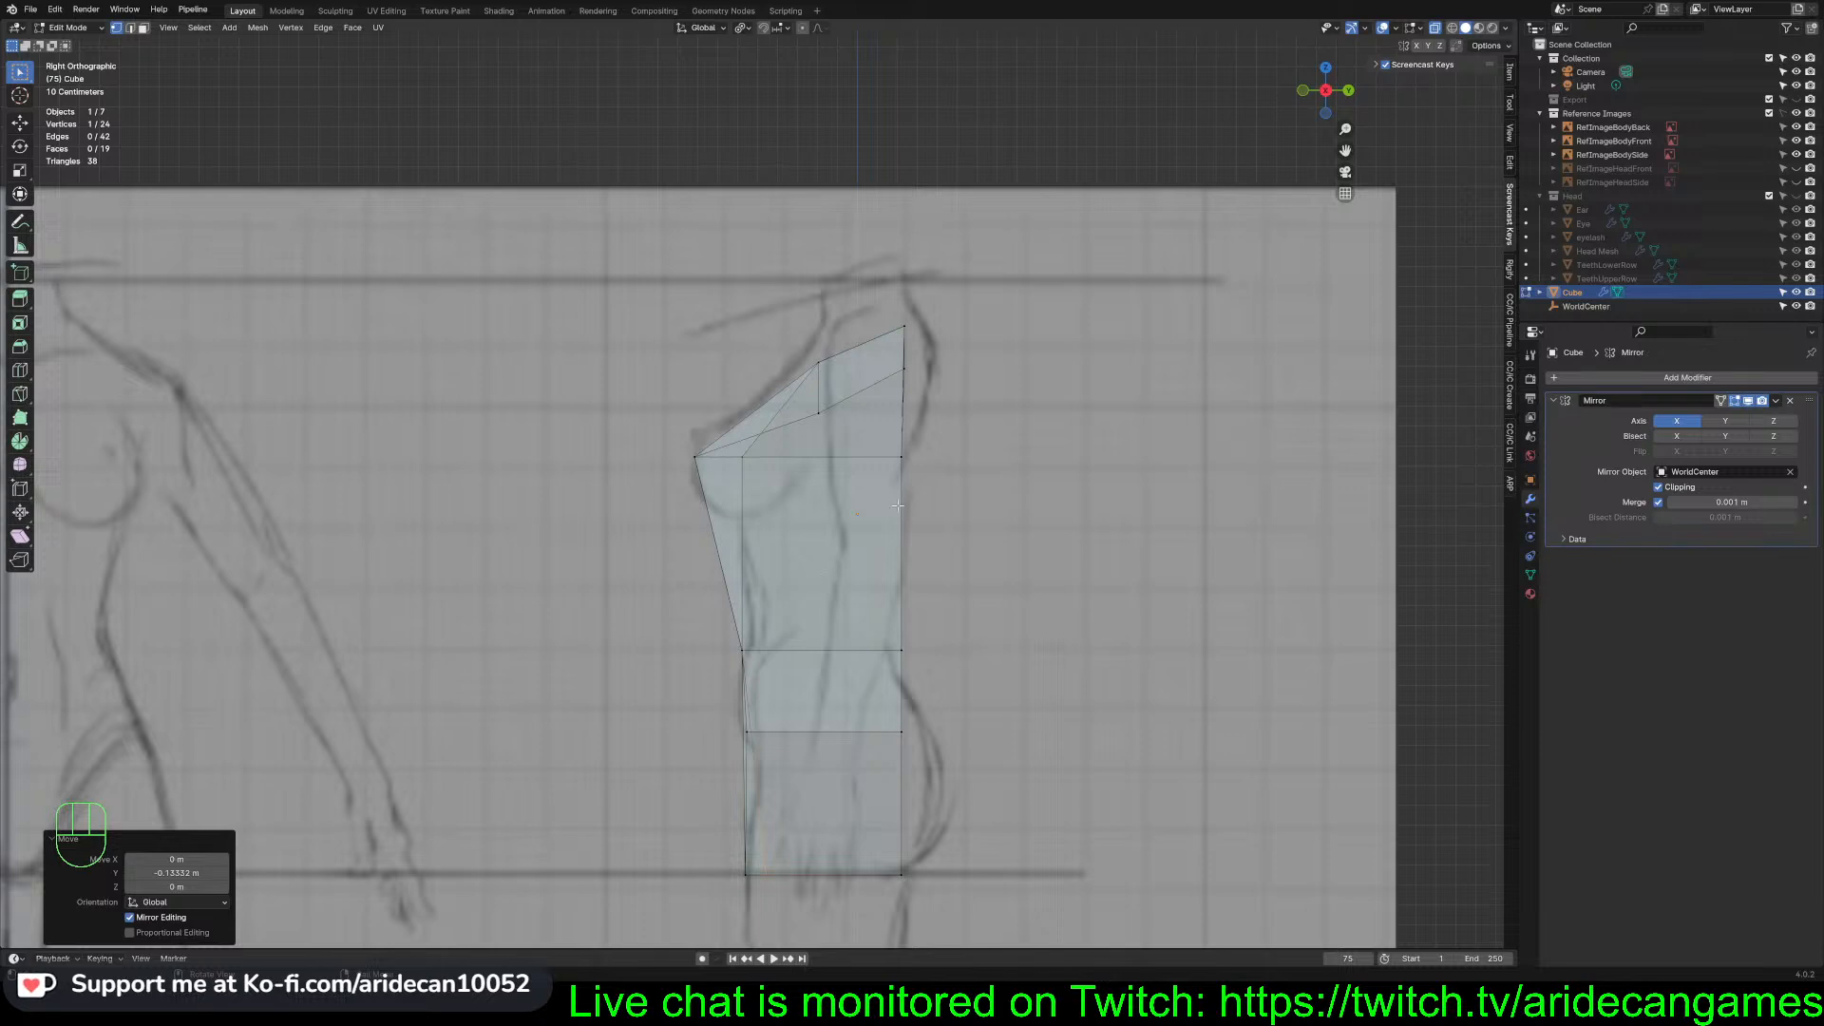
pyautogui.click(923, 484)
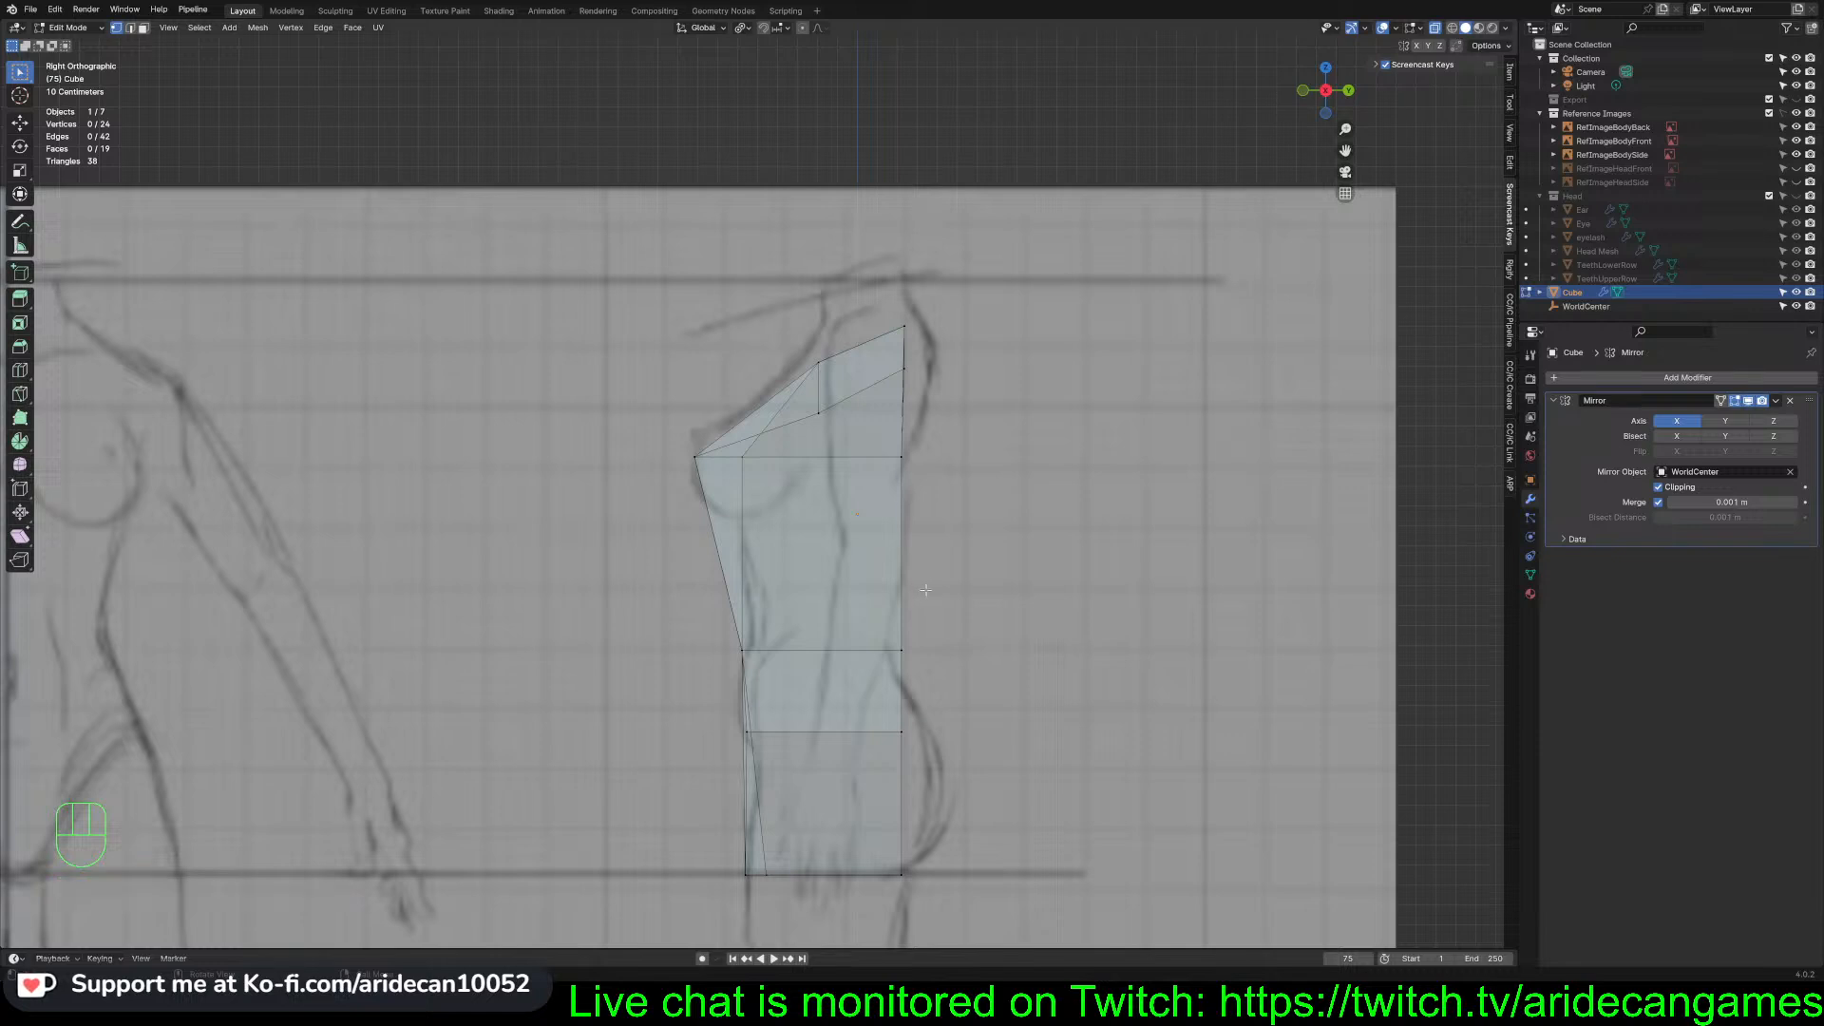
pyautogui.moveTo(852, 838); pyautogui.dragTo(931, 884)
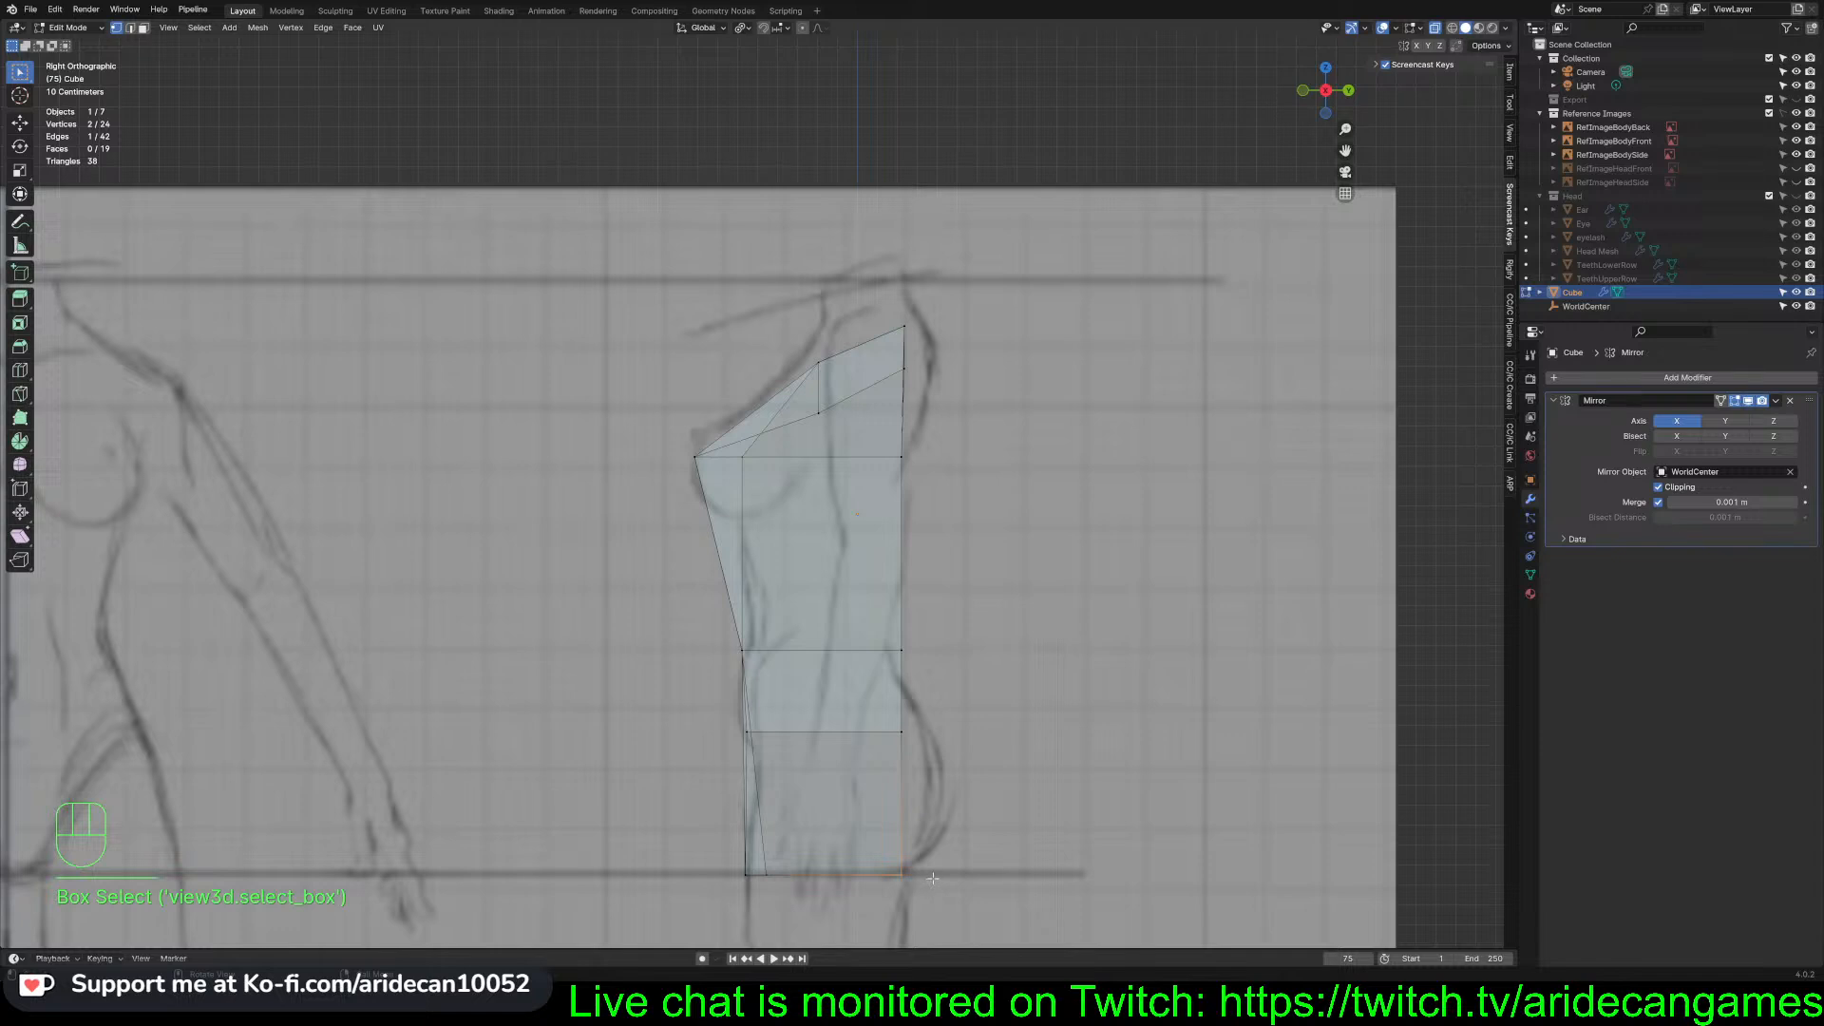
pyautogui.press('g')
pyautogui.press('y')
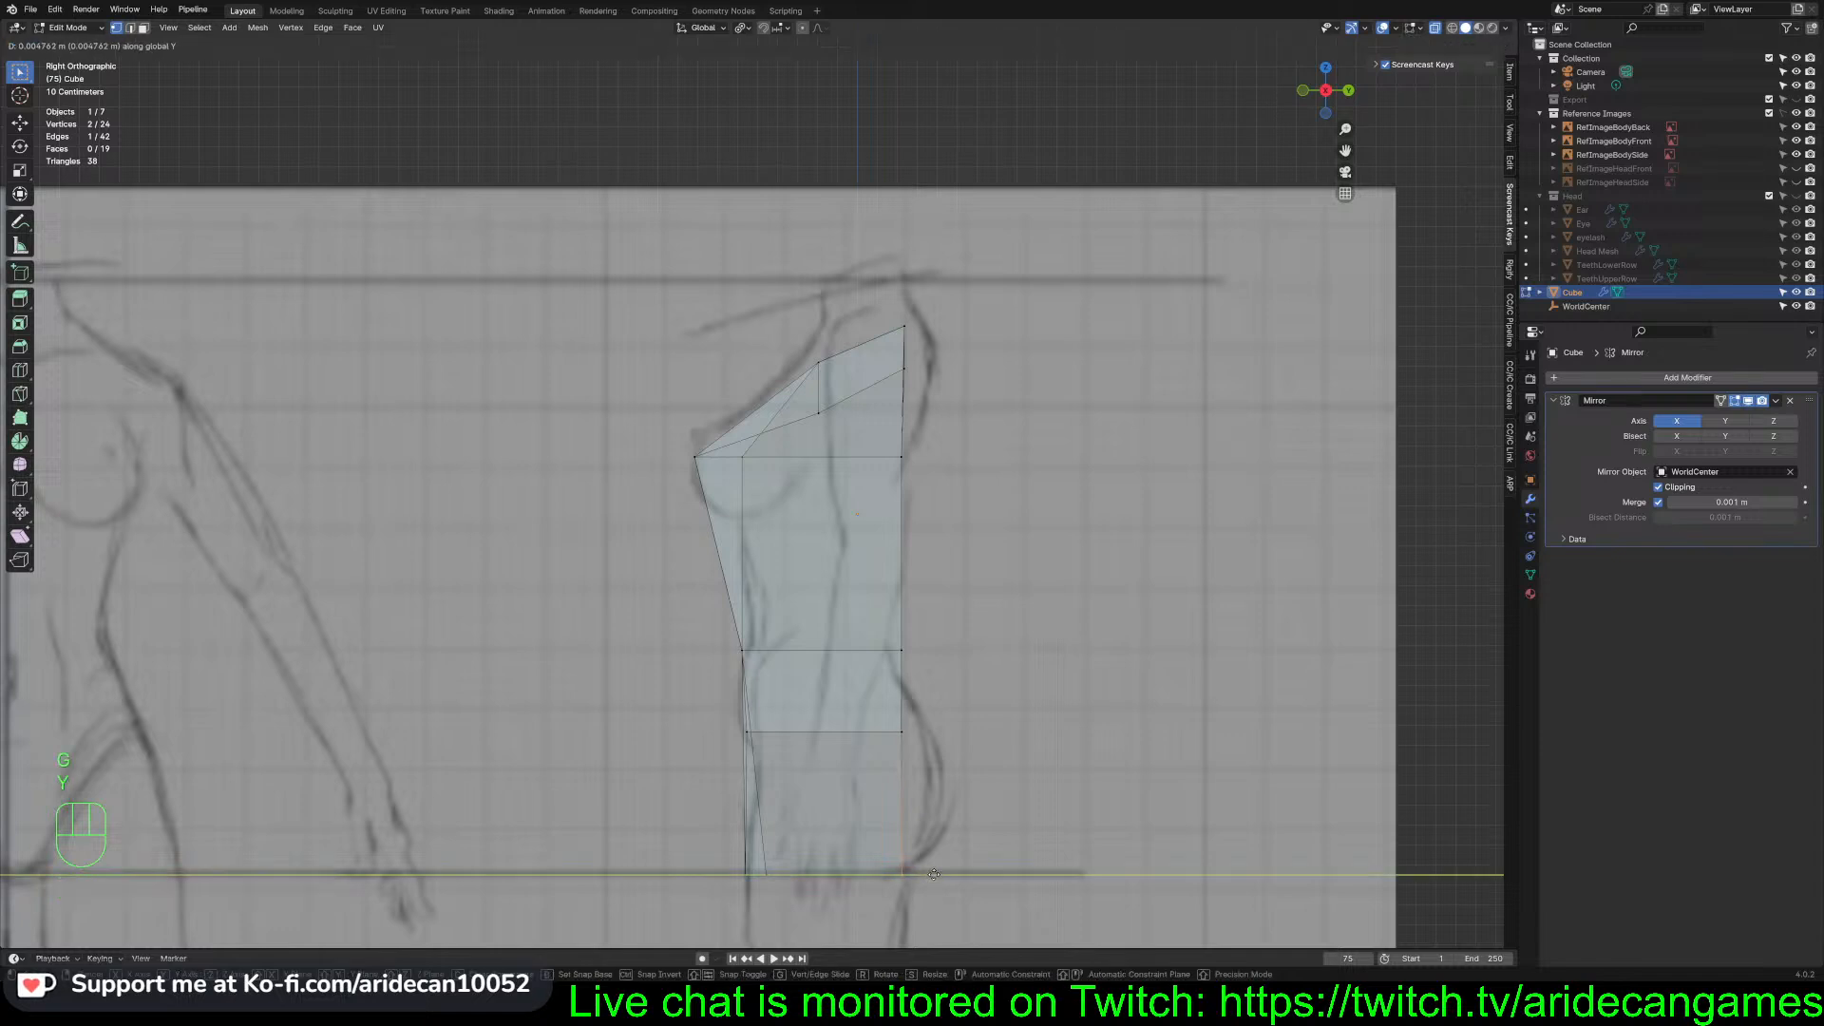
pyautogui.click(934, 873)
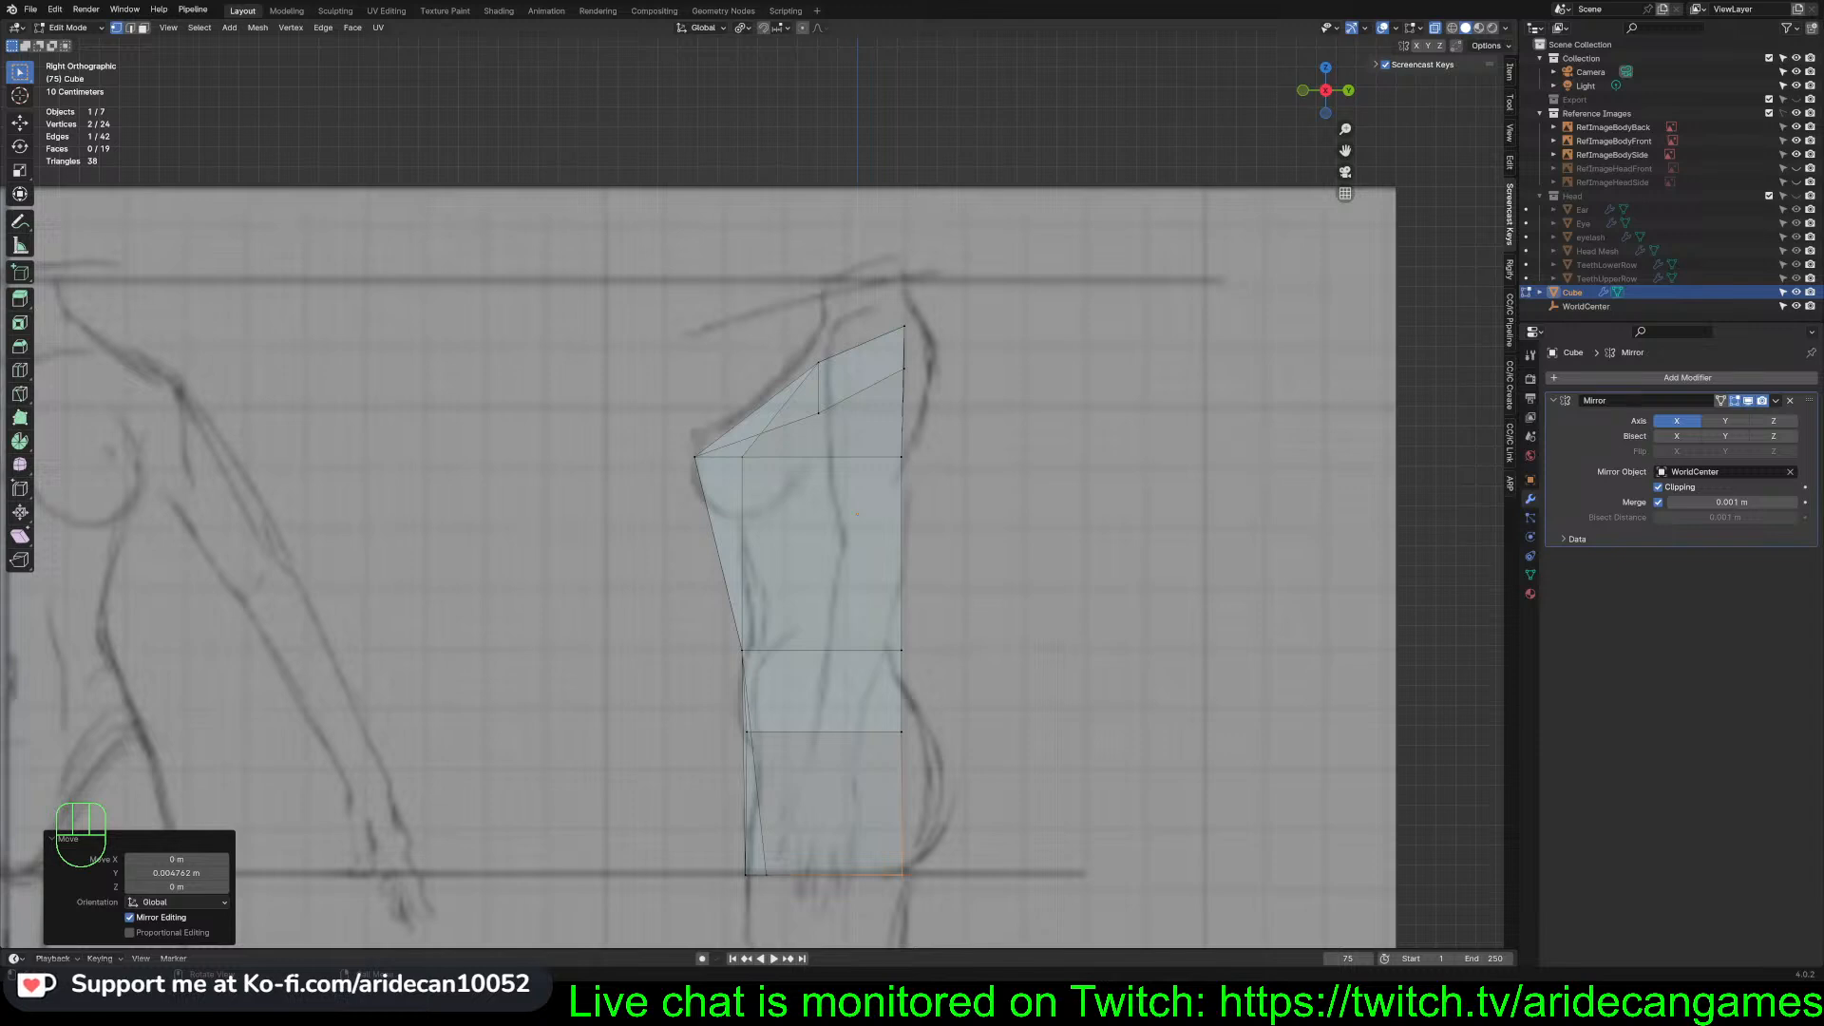
# Move the back hip vertex about 0.16 m outward along Y onto the buttock outline
pyautogui.moveTo(888, 720); pyautogui.dragTo(933, 772)
pyautogui.press('g')
pyautogui.press('y')
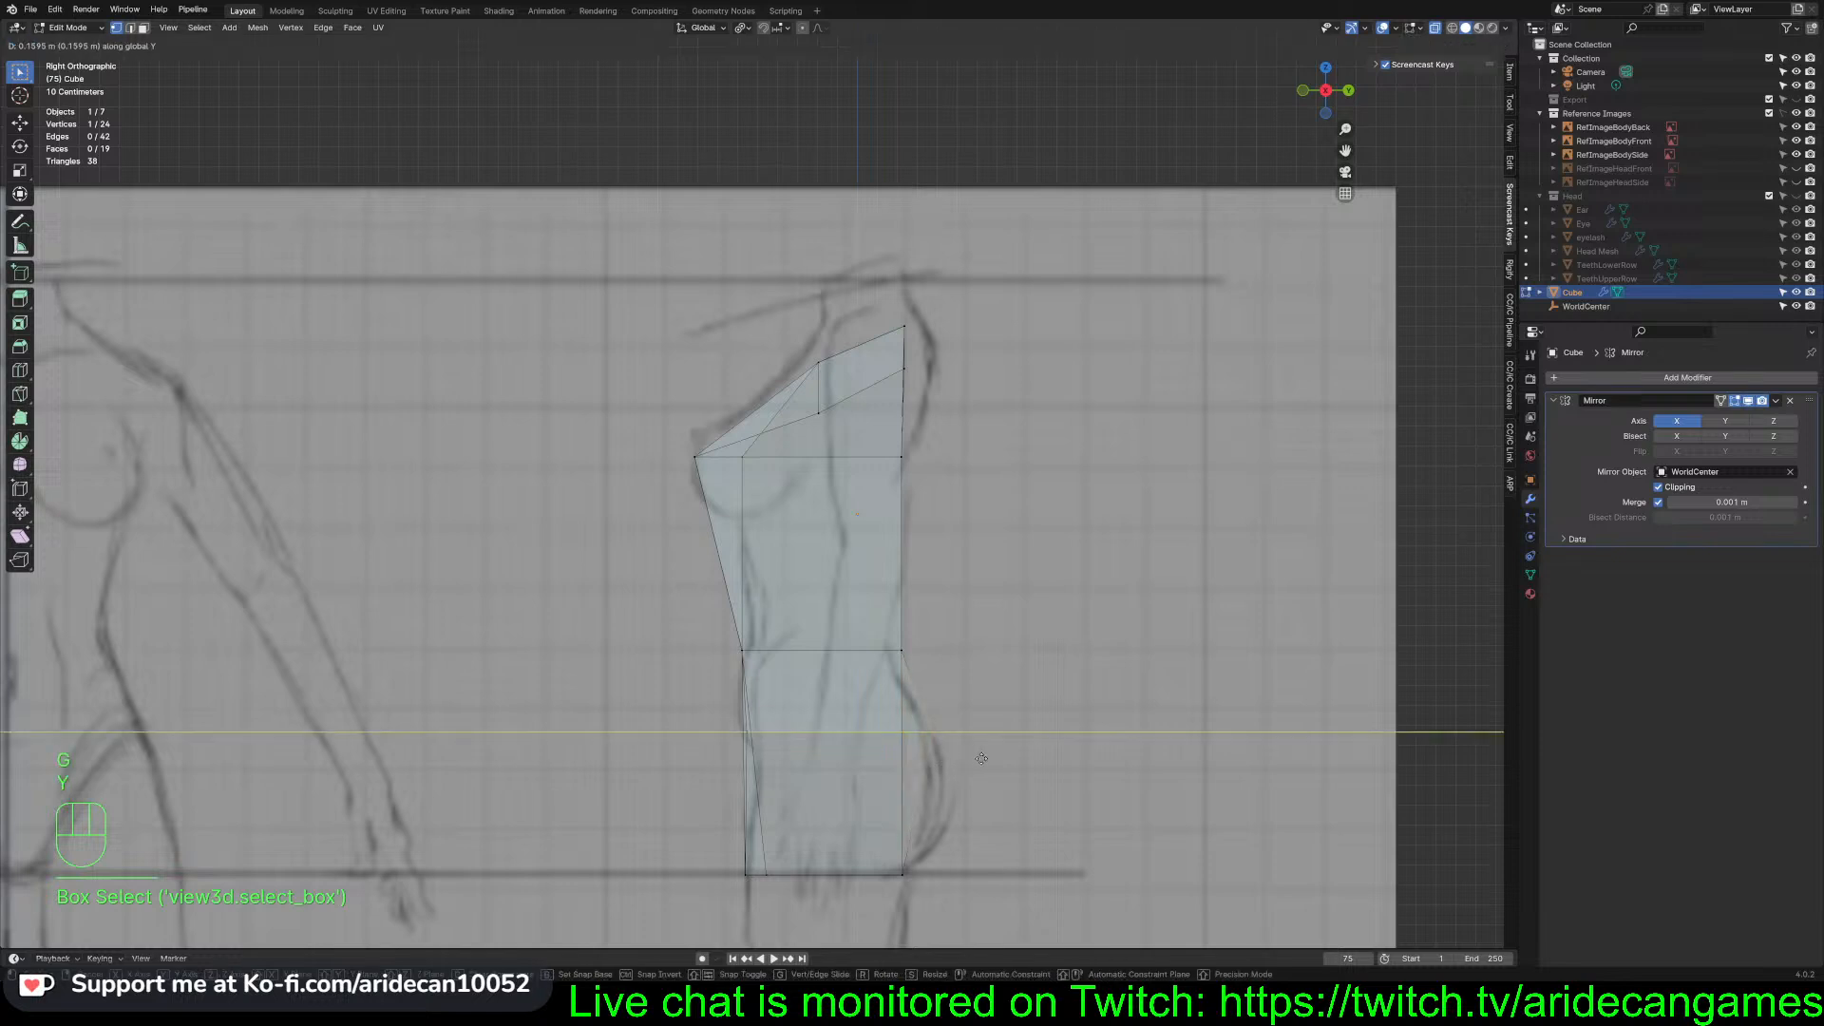
pyautogui.click(981, 758)
pyautogui.click(1106, 739)
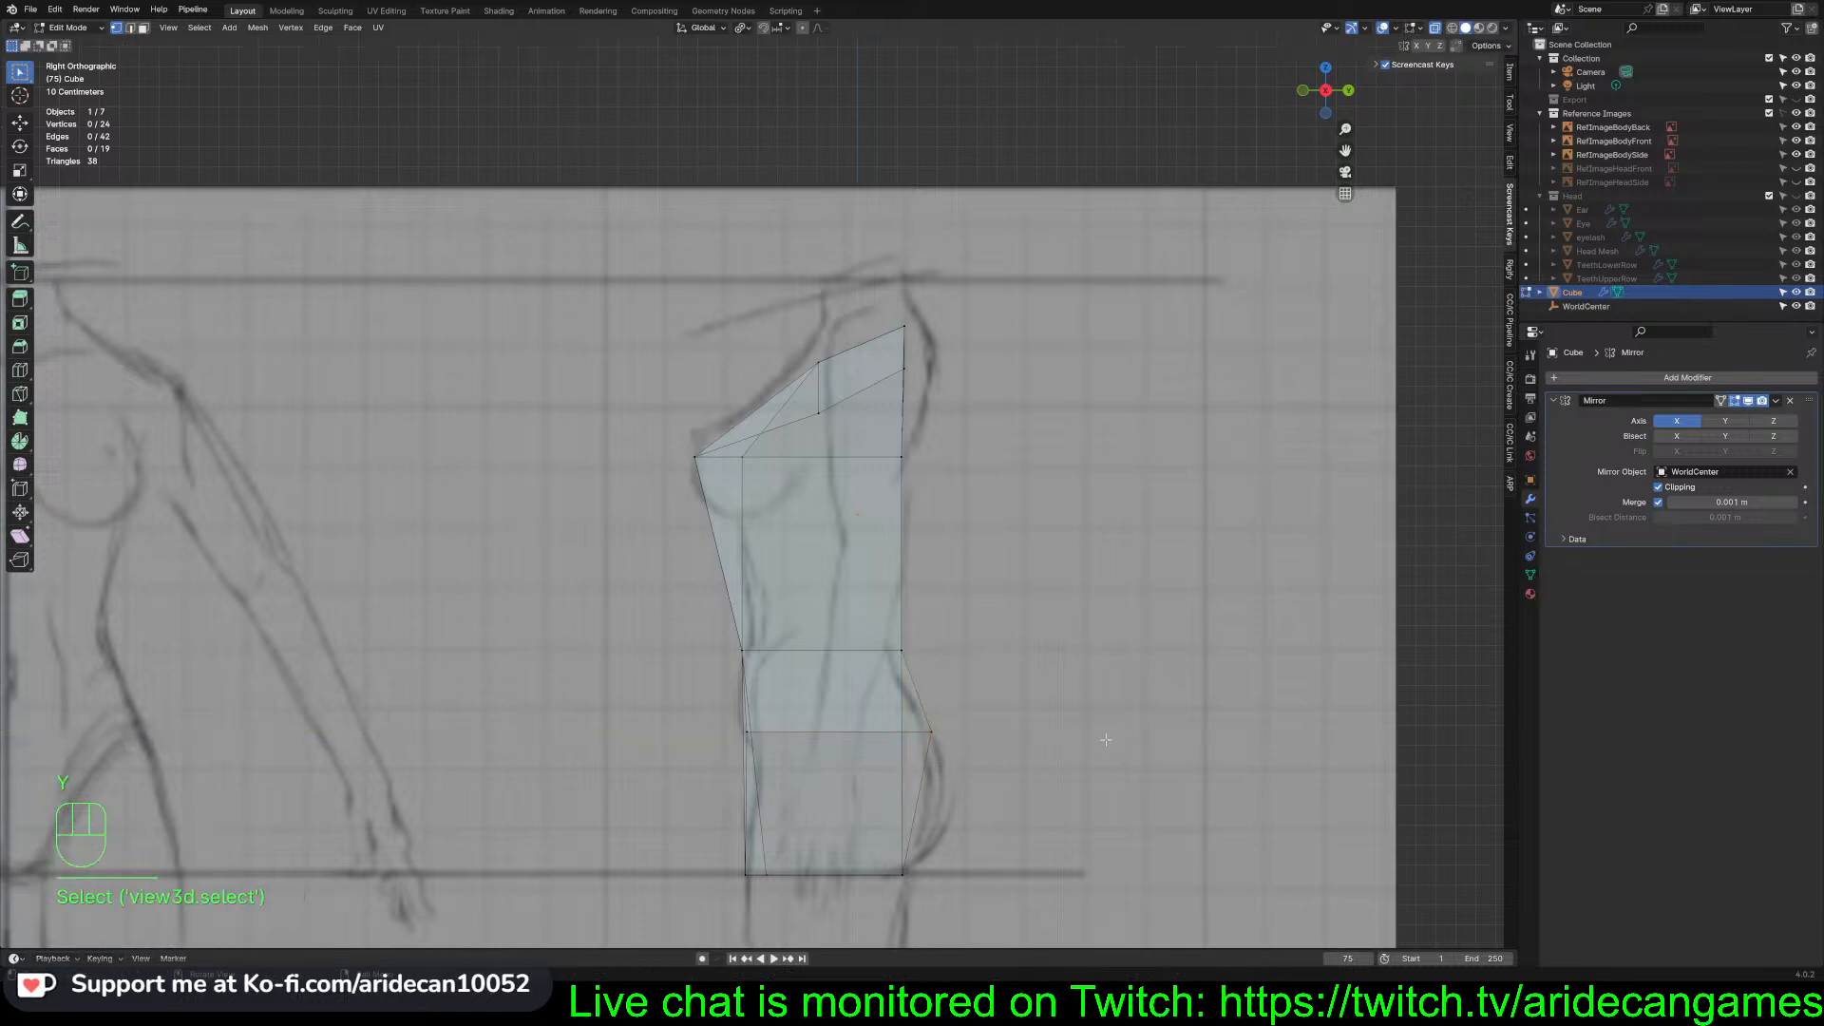
pyautogui.moveTo(1105, 739)
pyautogui.mouseDown(button='middle')
pyautogui.moveTo(1010, 732)
pyautogui.moveTo(960, 700)
pyautogui.moveTo(1120, 737)
pyautogui.moveTo(1169, 724)
pyautogui.moveTo(1112, 680)
pyautogui.moveTo(1180, 700)
pyautogui.moveTo(1103, 733)
pyautogui.mouseUp(button='middle')
pyautogui.press('KP_3')
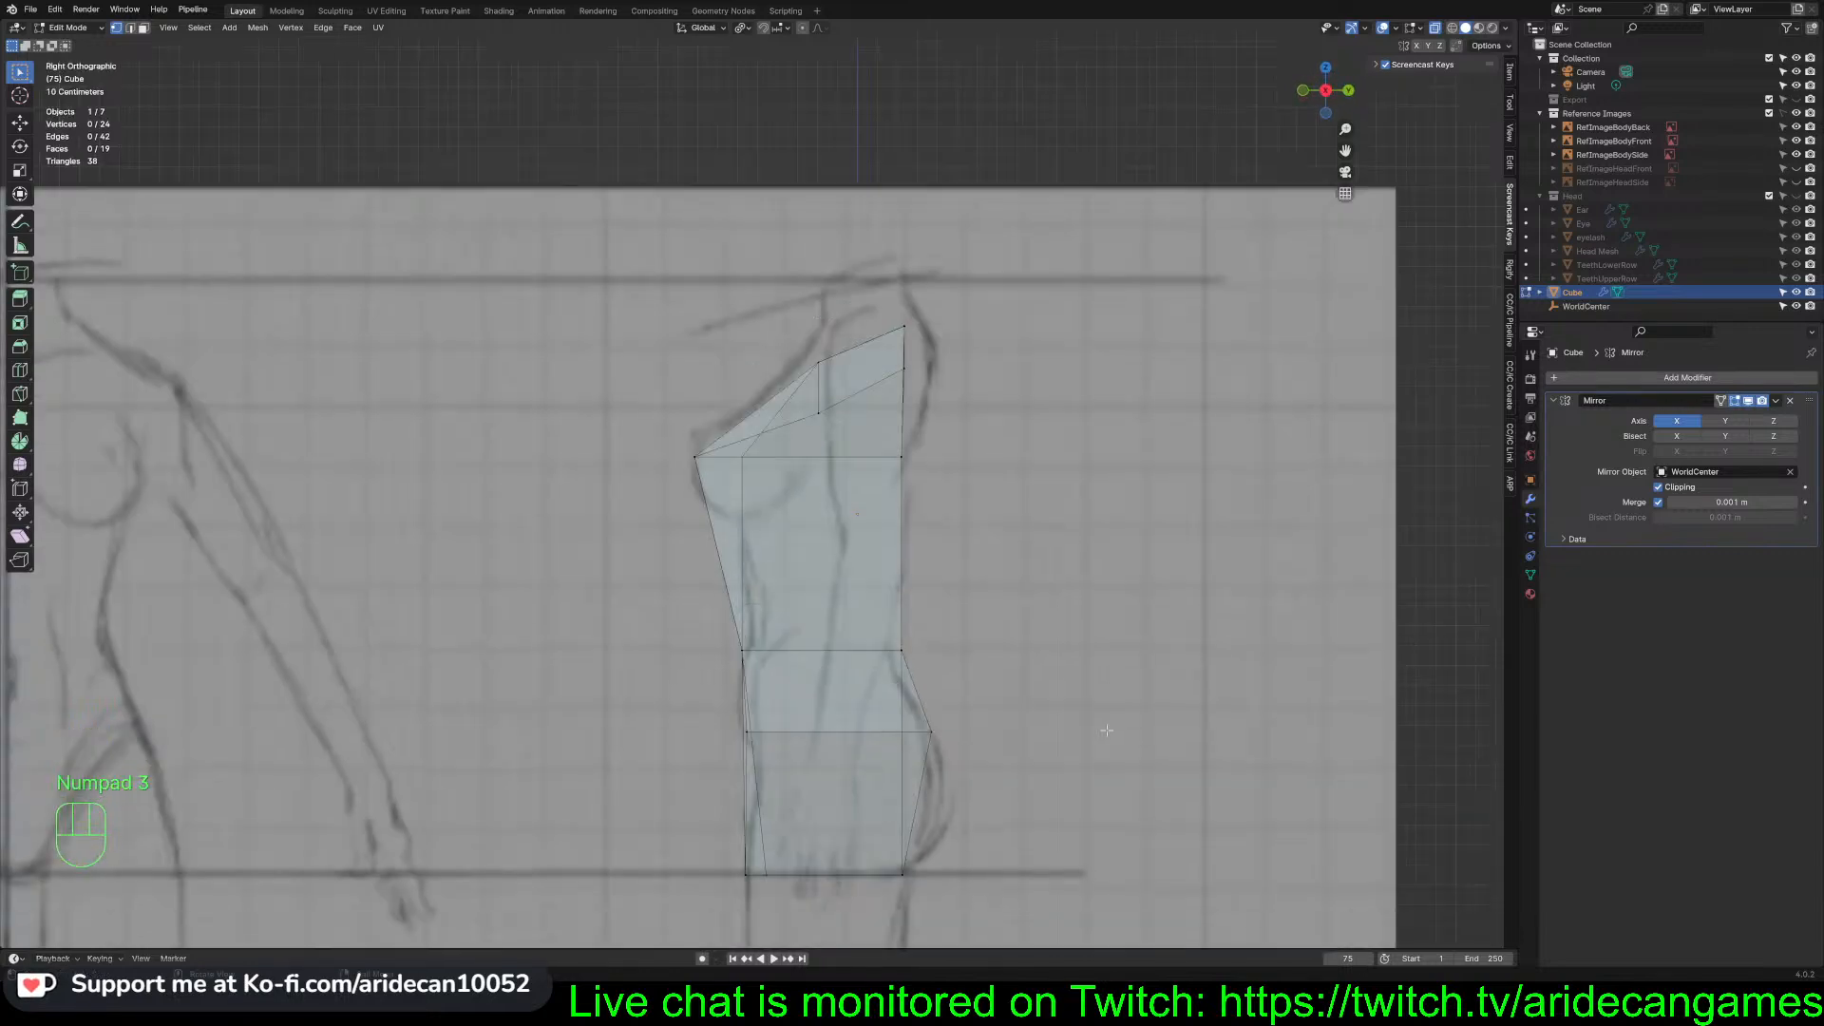
# Move the back waist vertices about 0.057 m forward and 0.005 m down to match the lower back curve
pyautogui.moveTo(888, 637); pyautogui.dragTo(928, 672)
pyautogui.press('g')
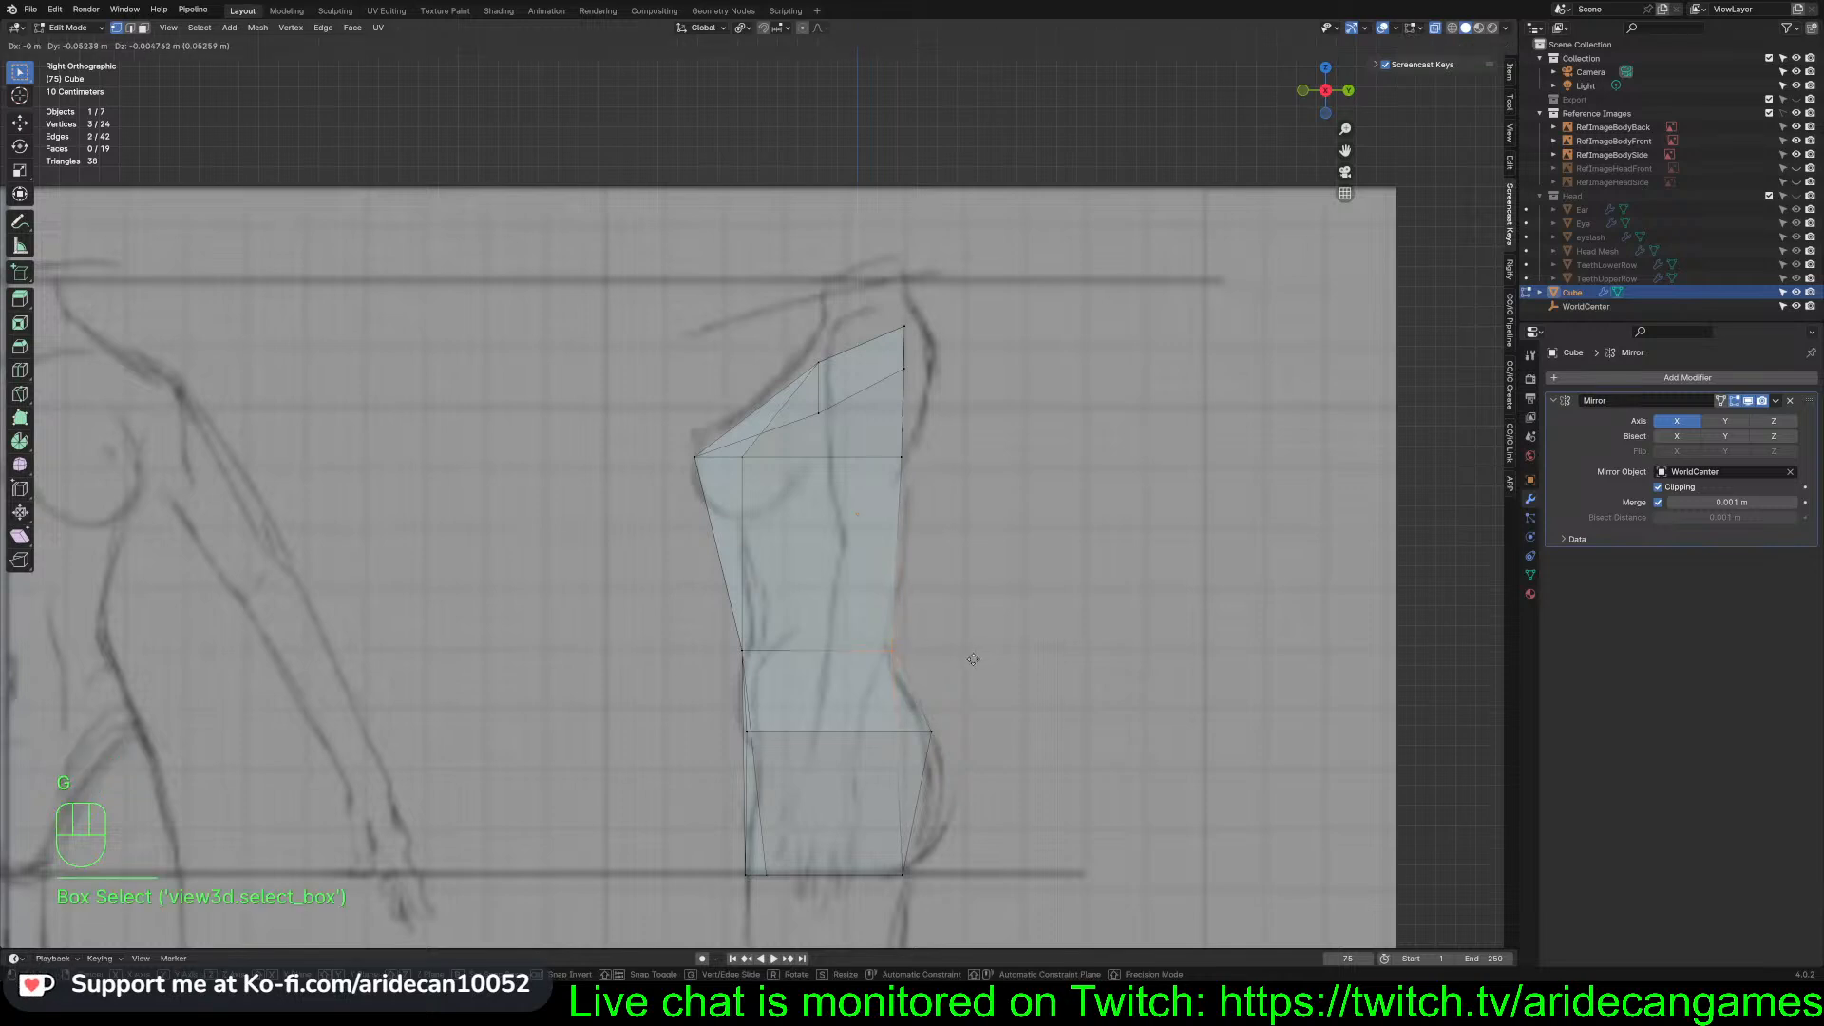
pyautogui.click(971, 659)
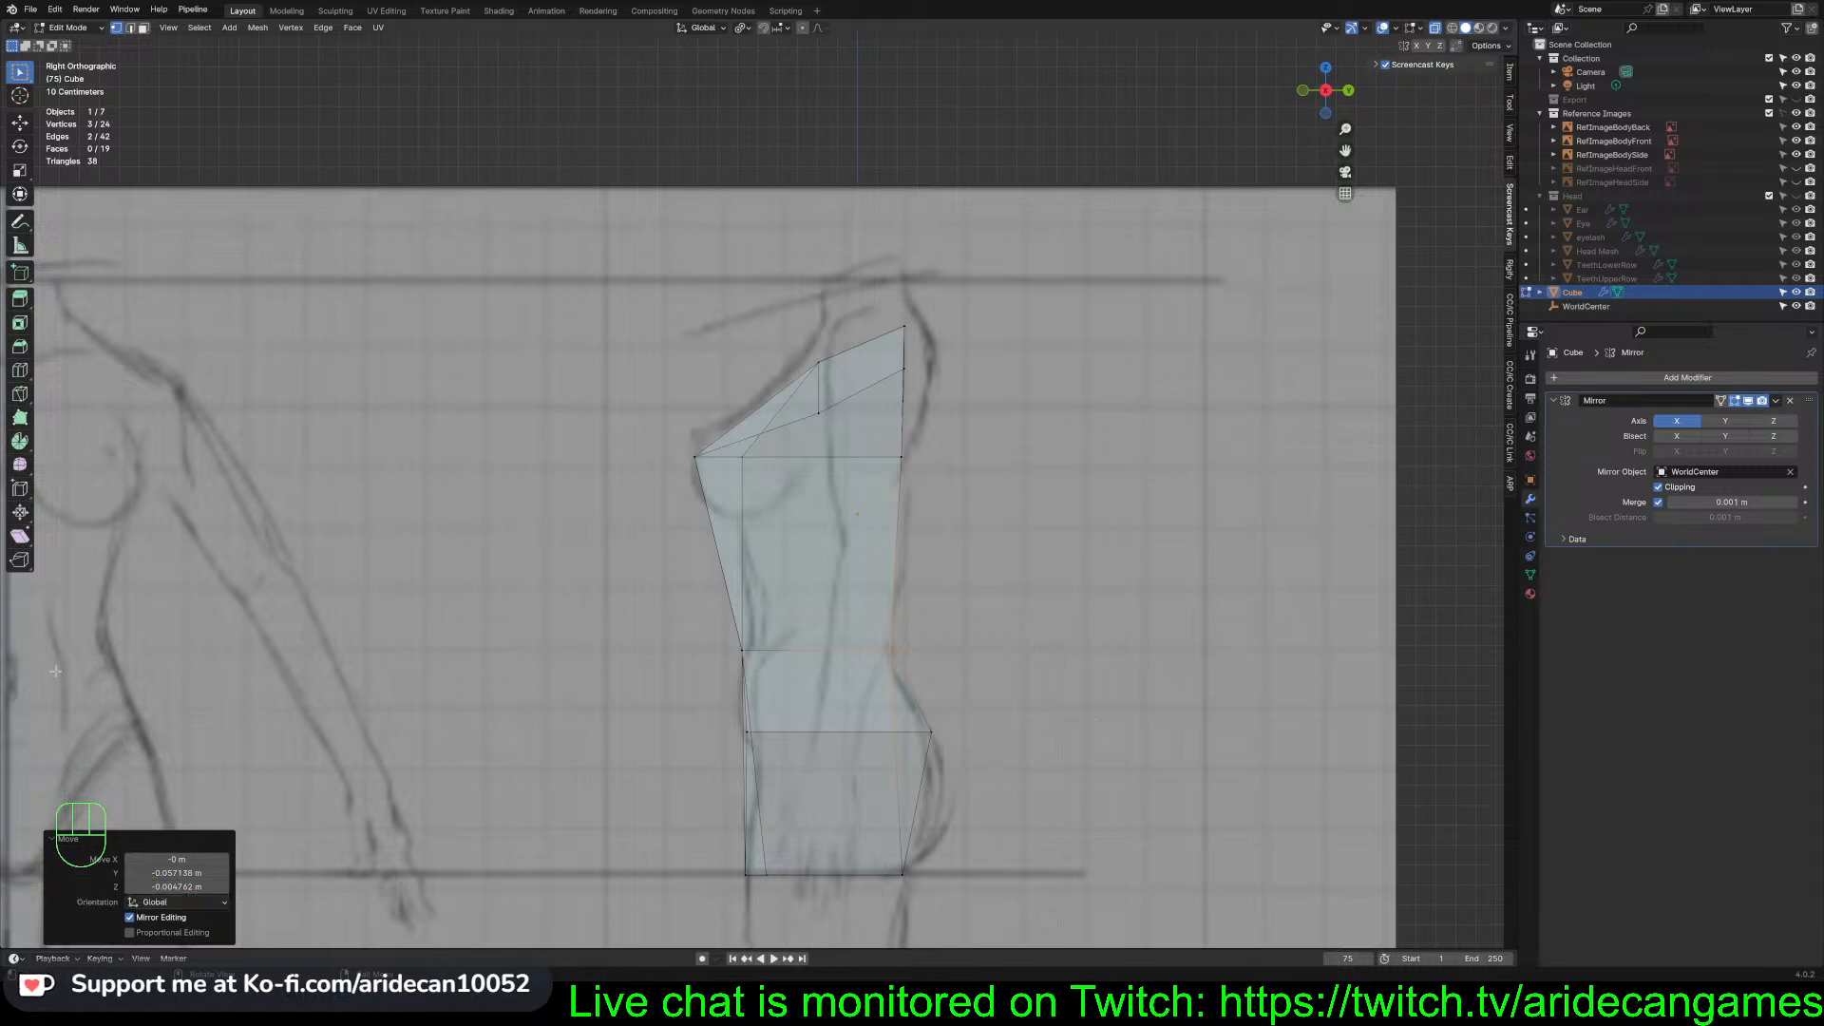
# Shift the front hip vertex about 0.045 m backward along Y to refine the lower belly profile
pyautogui.moveTo(894, 669); pyautogui.dragTo(820, 621)
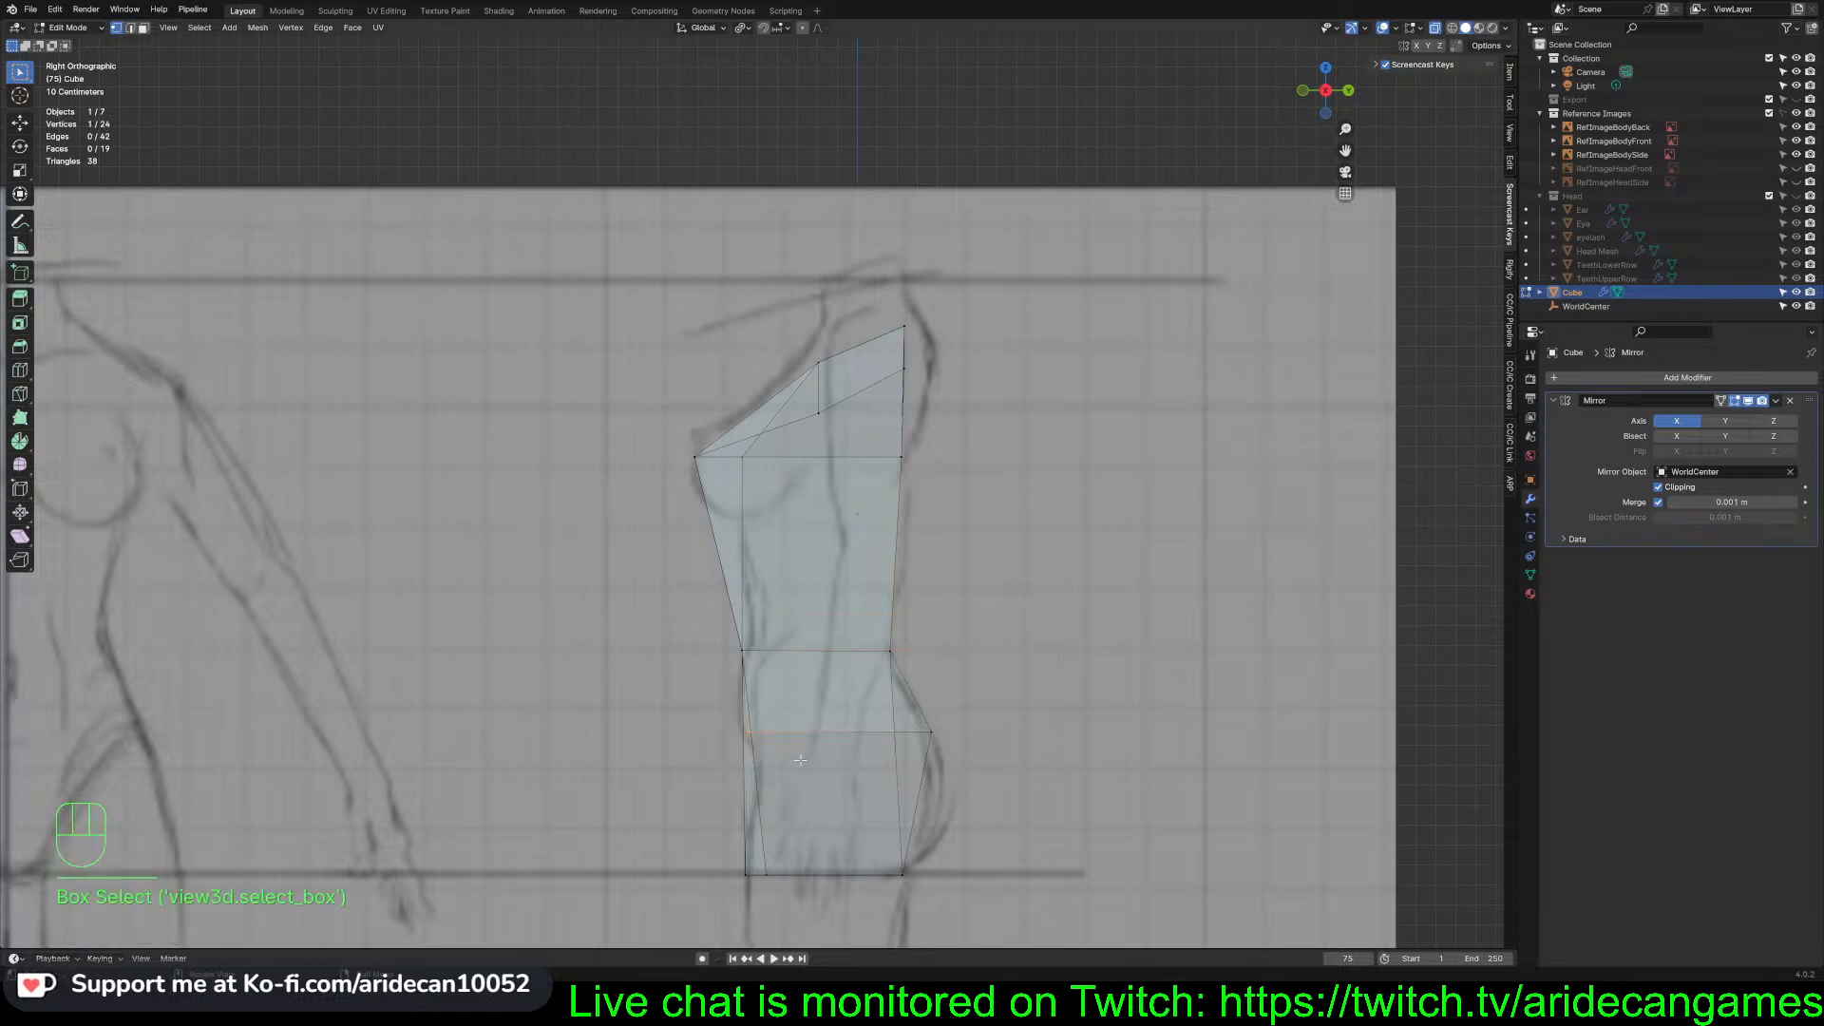
pyautogui.press('g')
pyautogui.press('y')
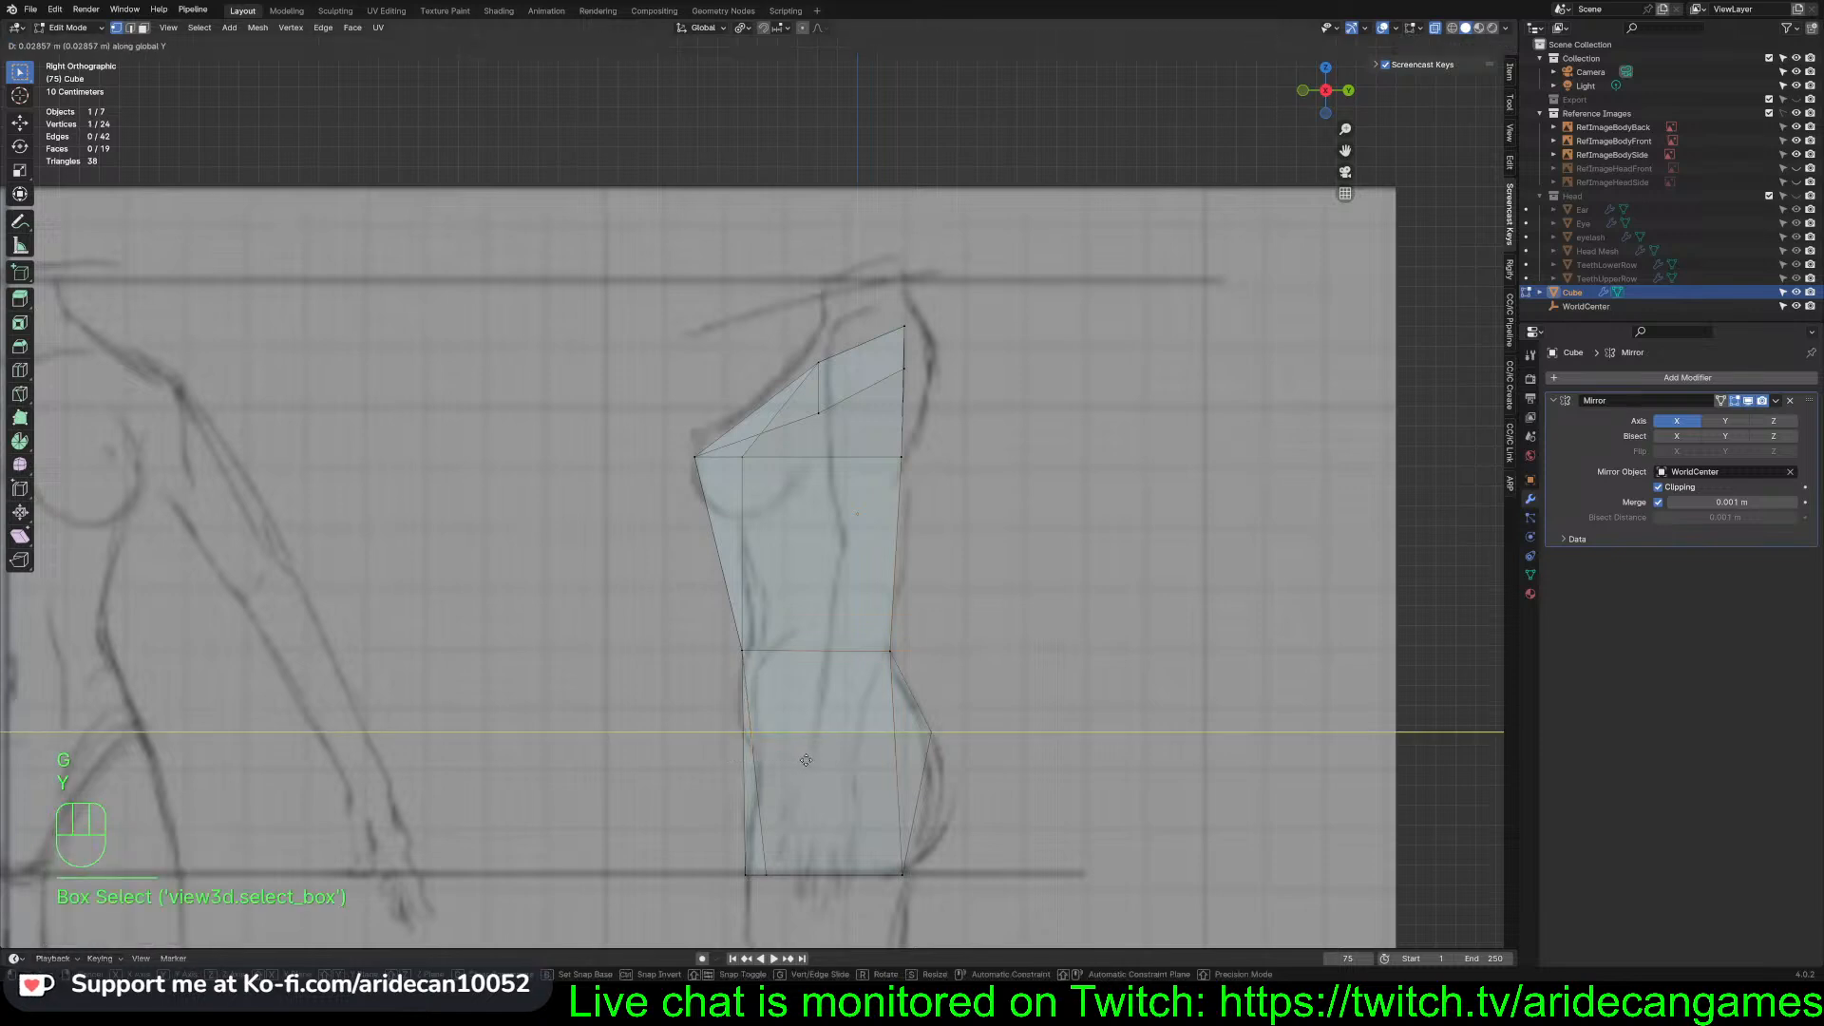
pyautogui.click(807, 760)
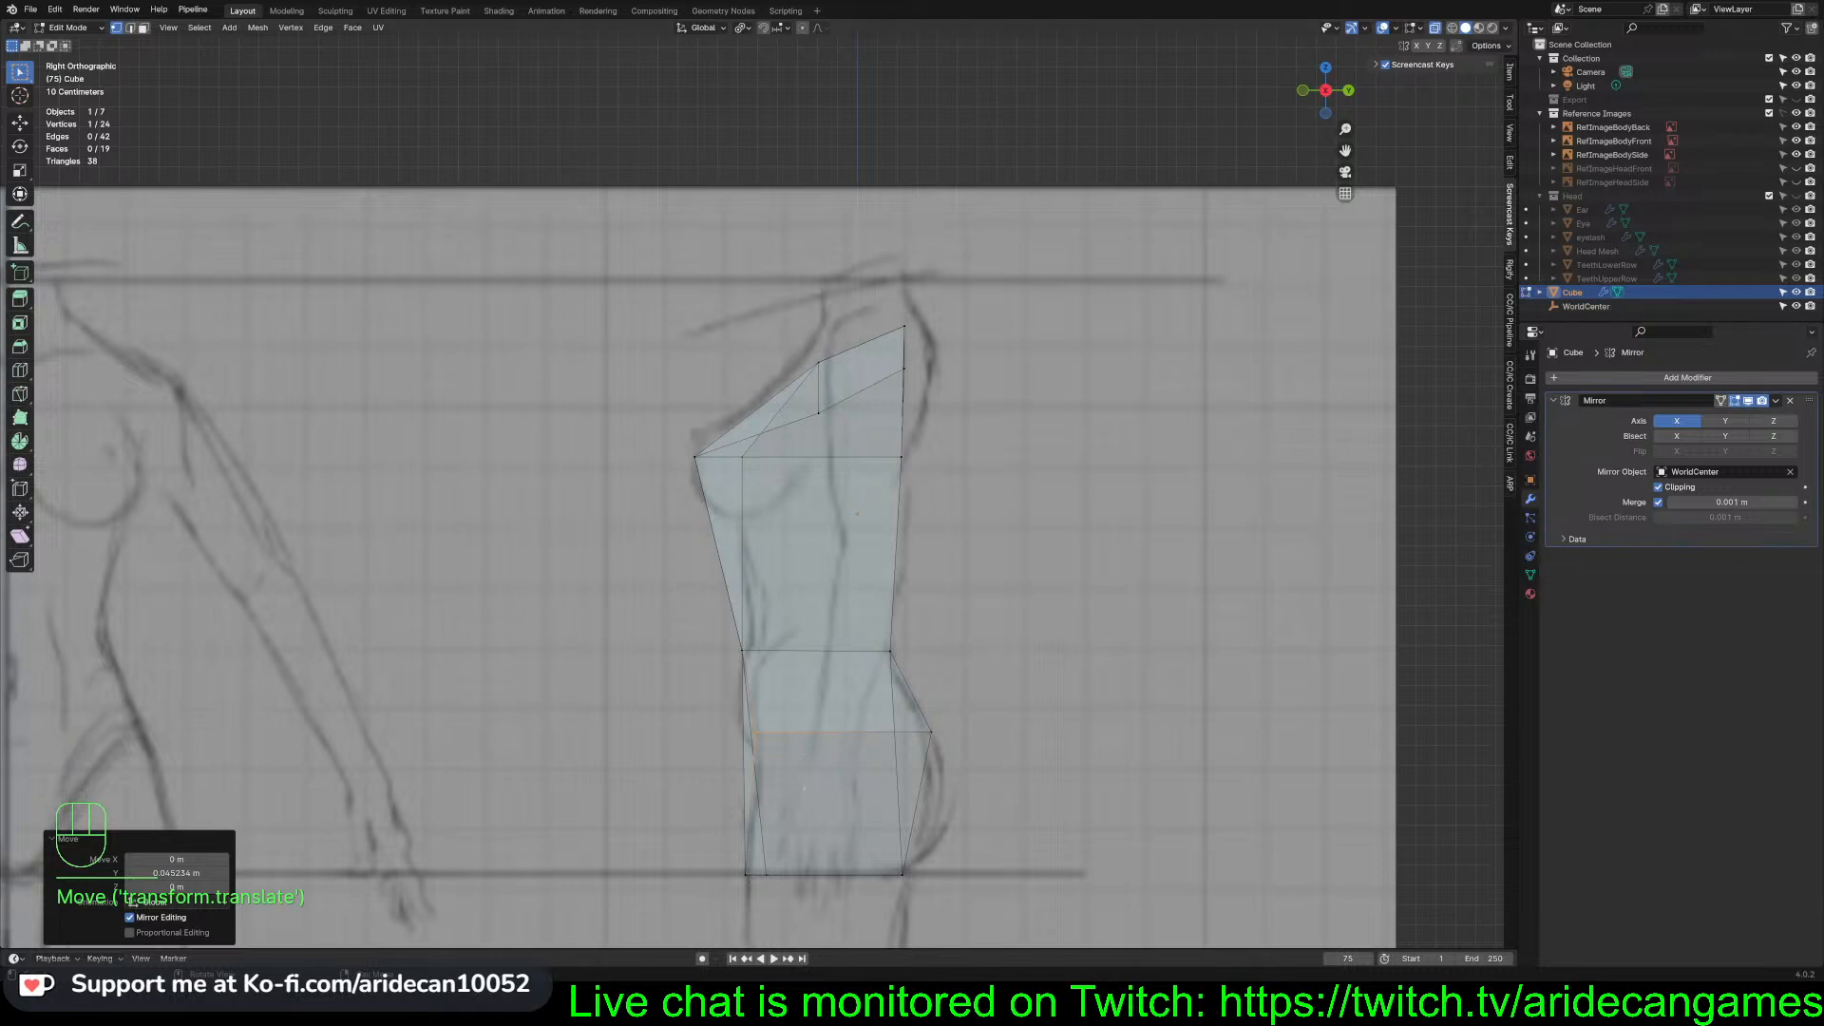
# Shift the torso's bottom front vertex about 0.05 m backward along Y
pyautogui.moveTo(729, 855); pyautogui.dragTo(760, 891)
pyautogui.press('g')
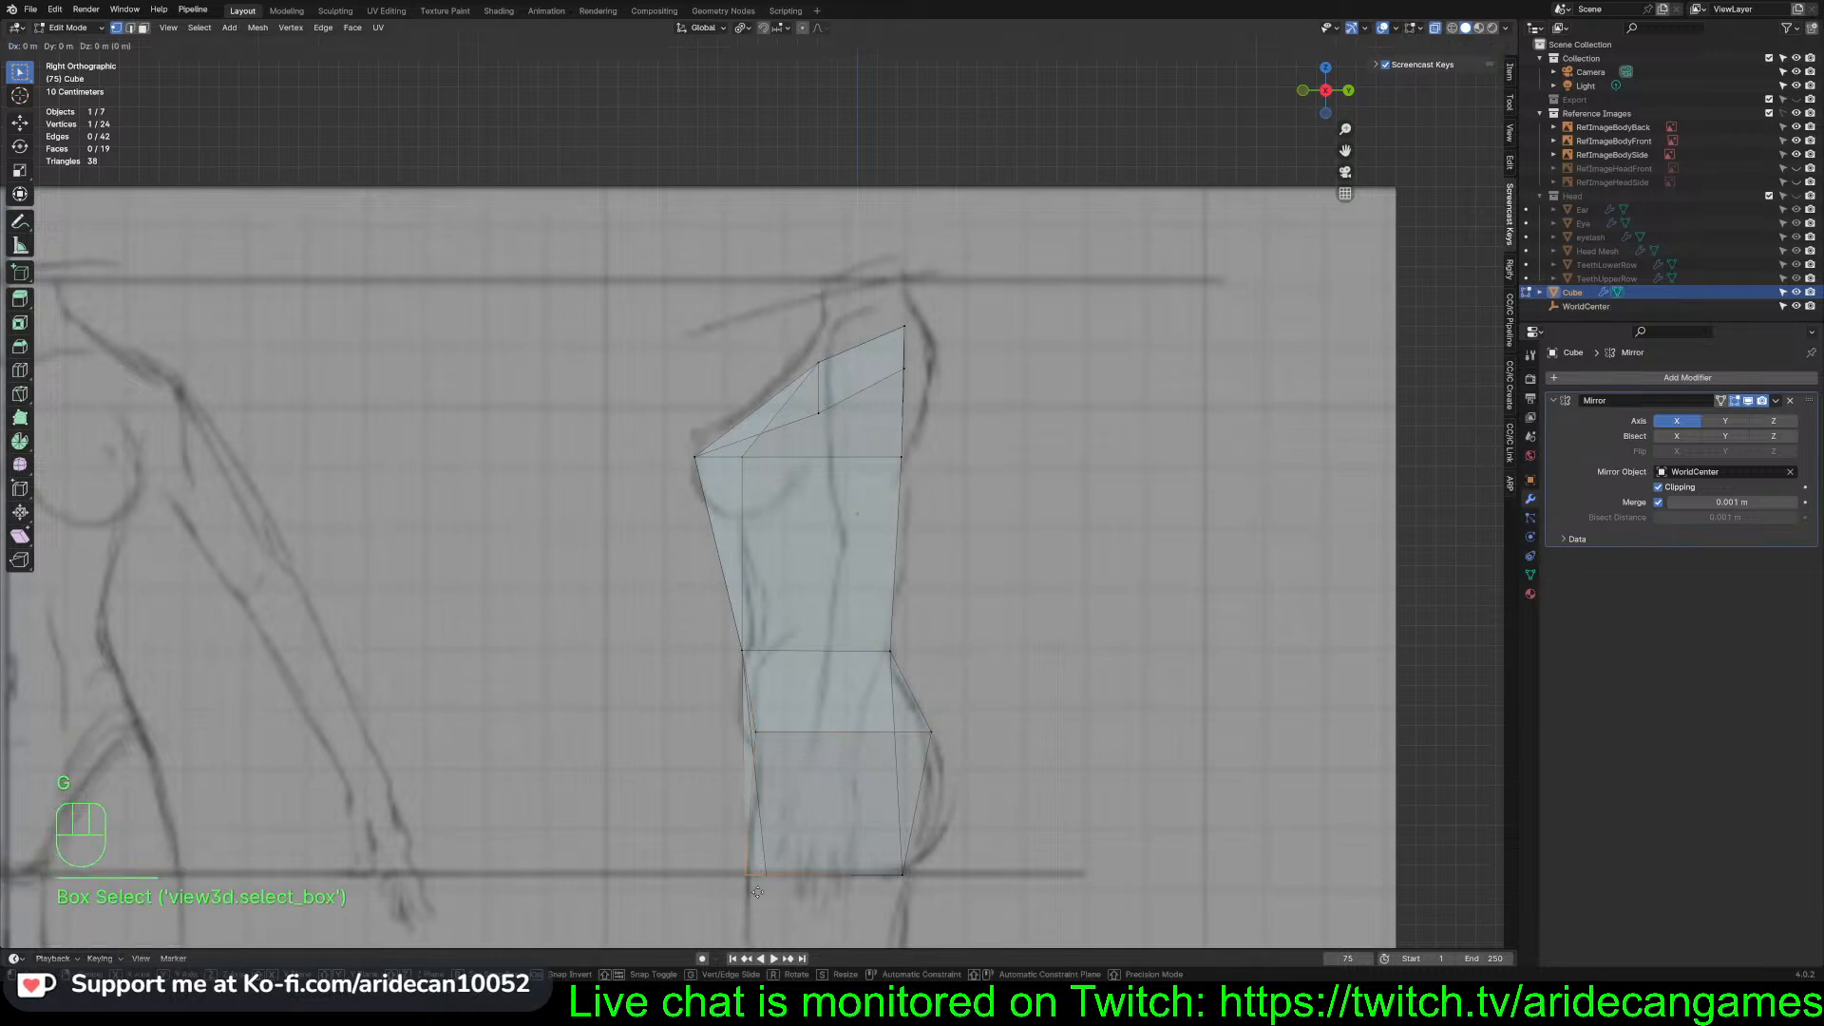
pyautogui.press('y')
pyautogui.click(819, 786)
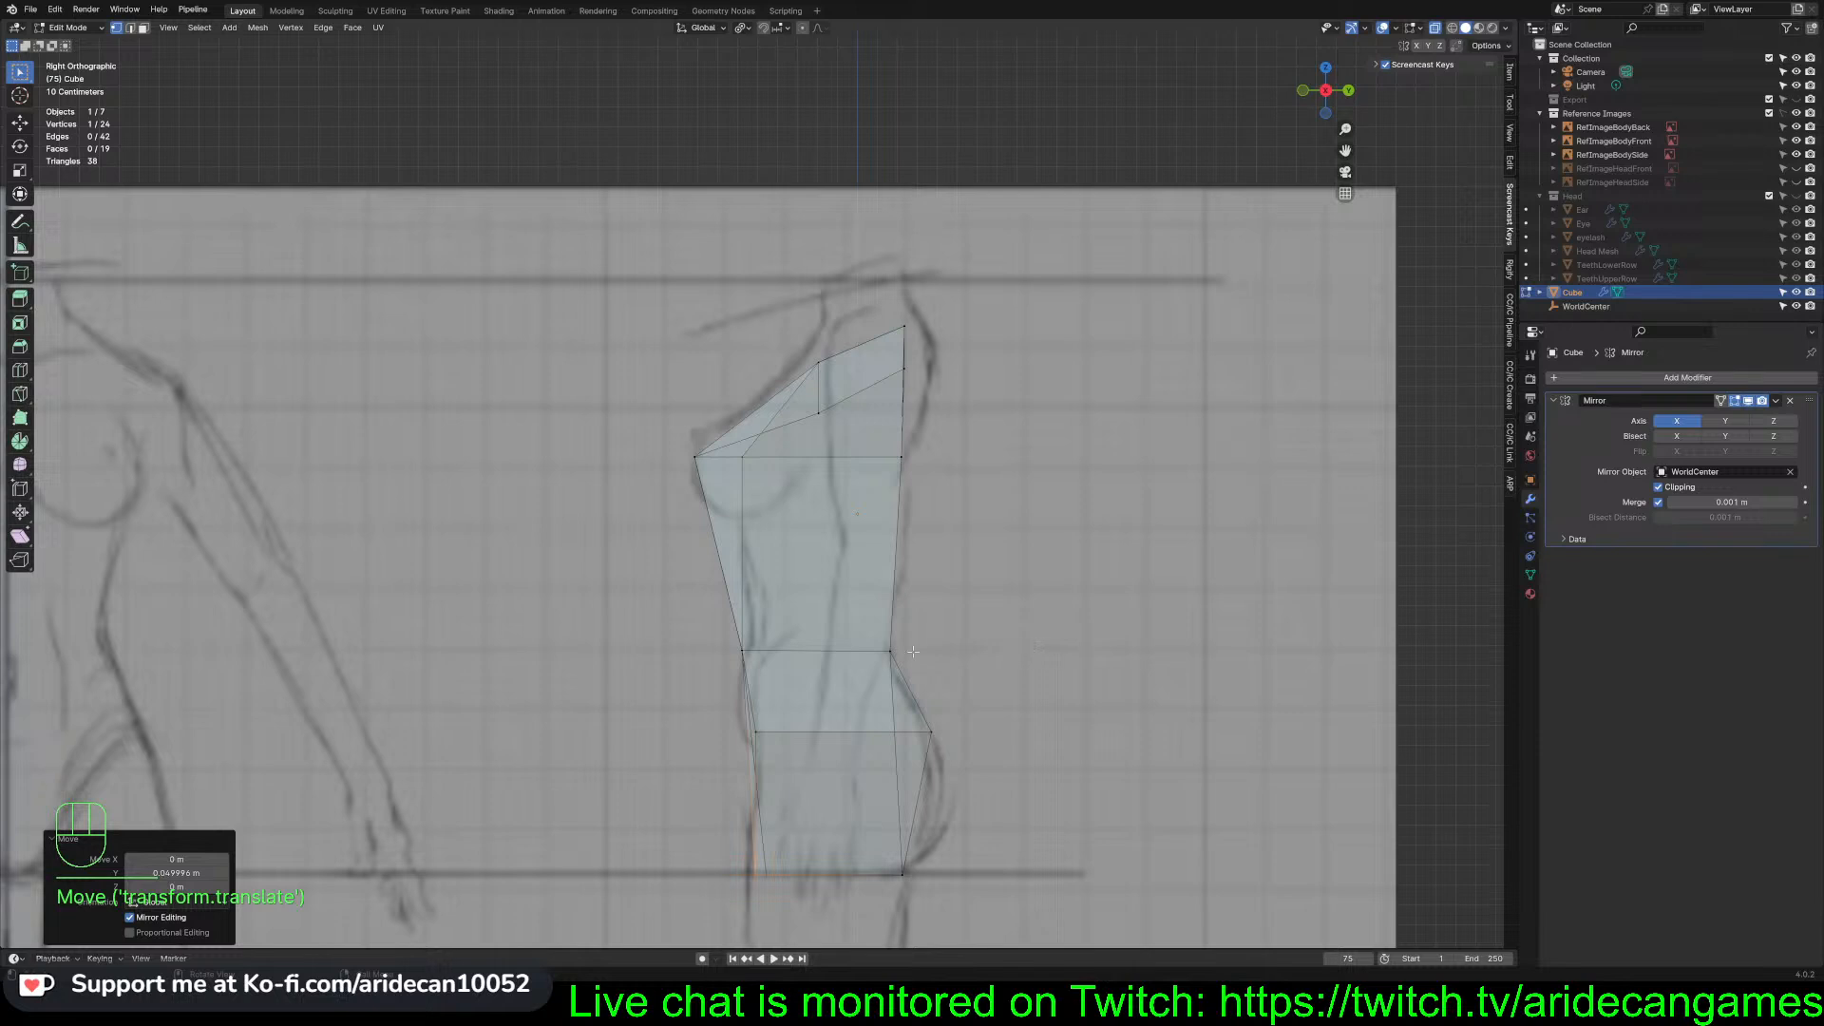
# Try to move the inner front waist vertex about 0.34 m backward along Y, and undo the move
pyautogui.moveTo(732, 647); pyautogui.dragTo(855, 670)
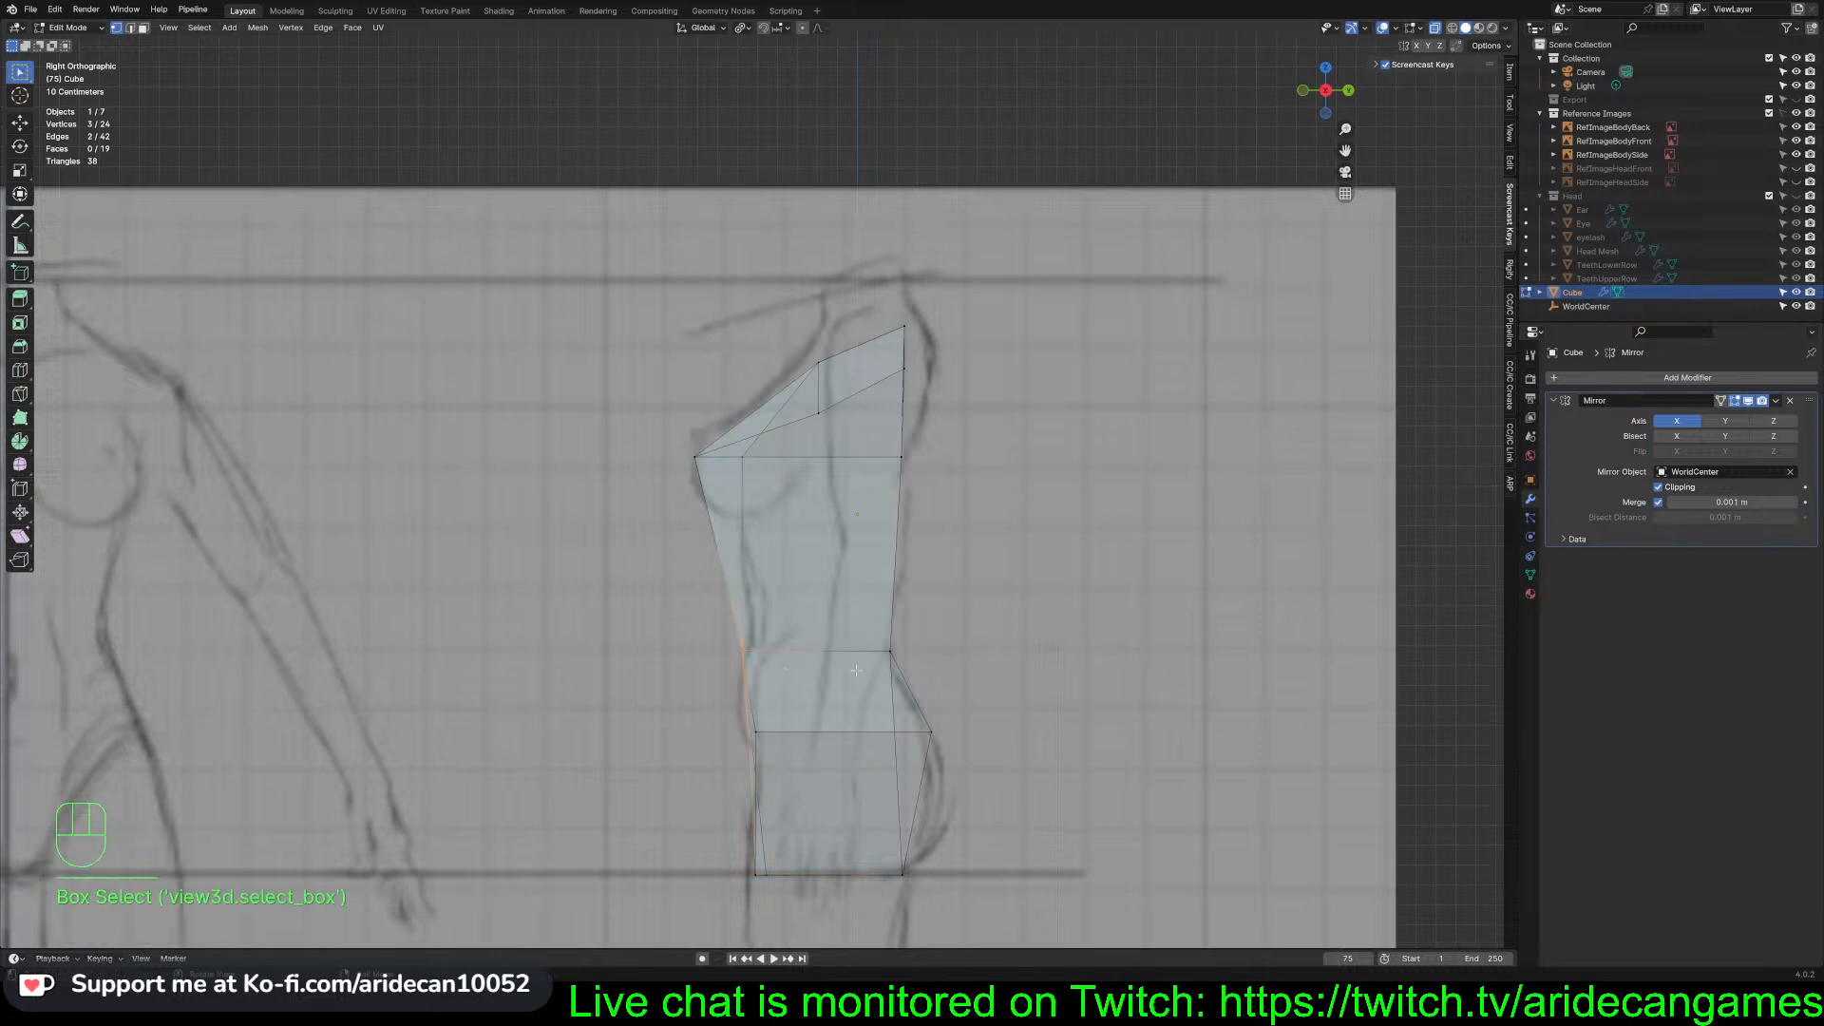
pyautogui.moveTo(748, 636); pyautogui.dragTo(874, 637, button='middle')
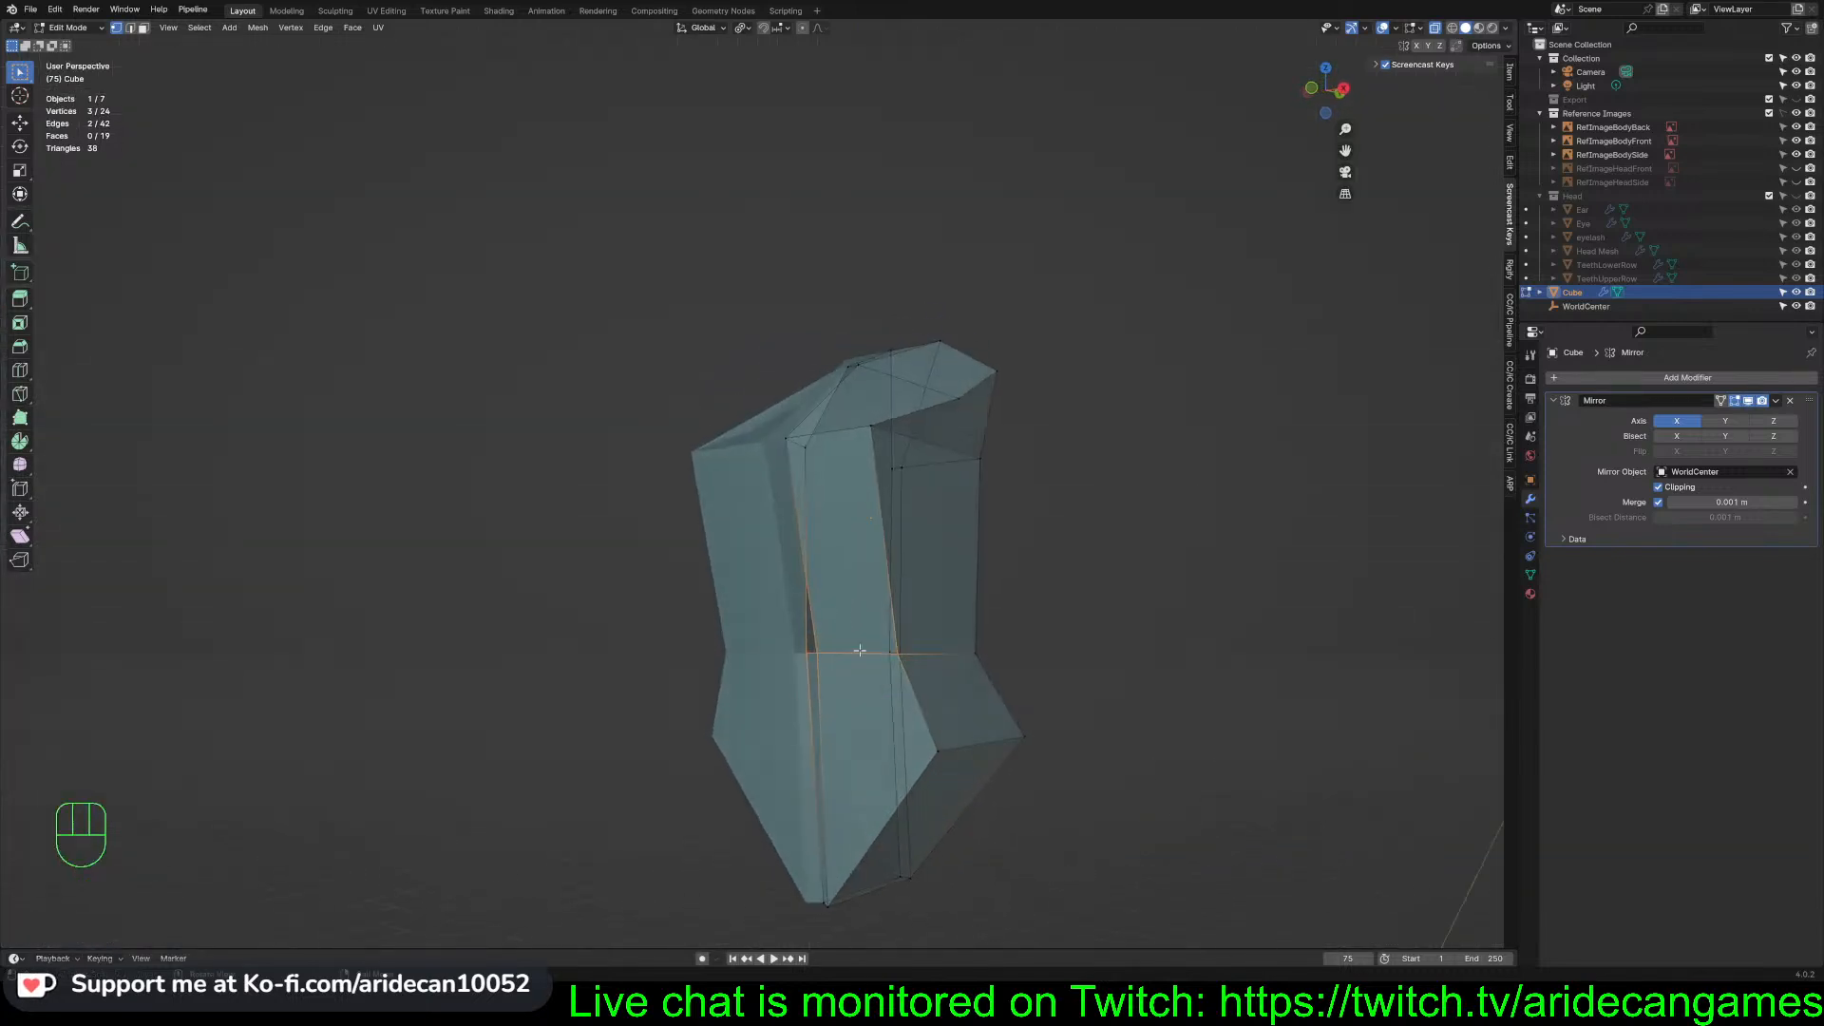
pyautogui.moveTo(858, 639); pyautogui.dragTo(966, 657)
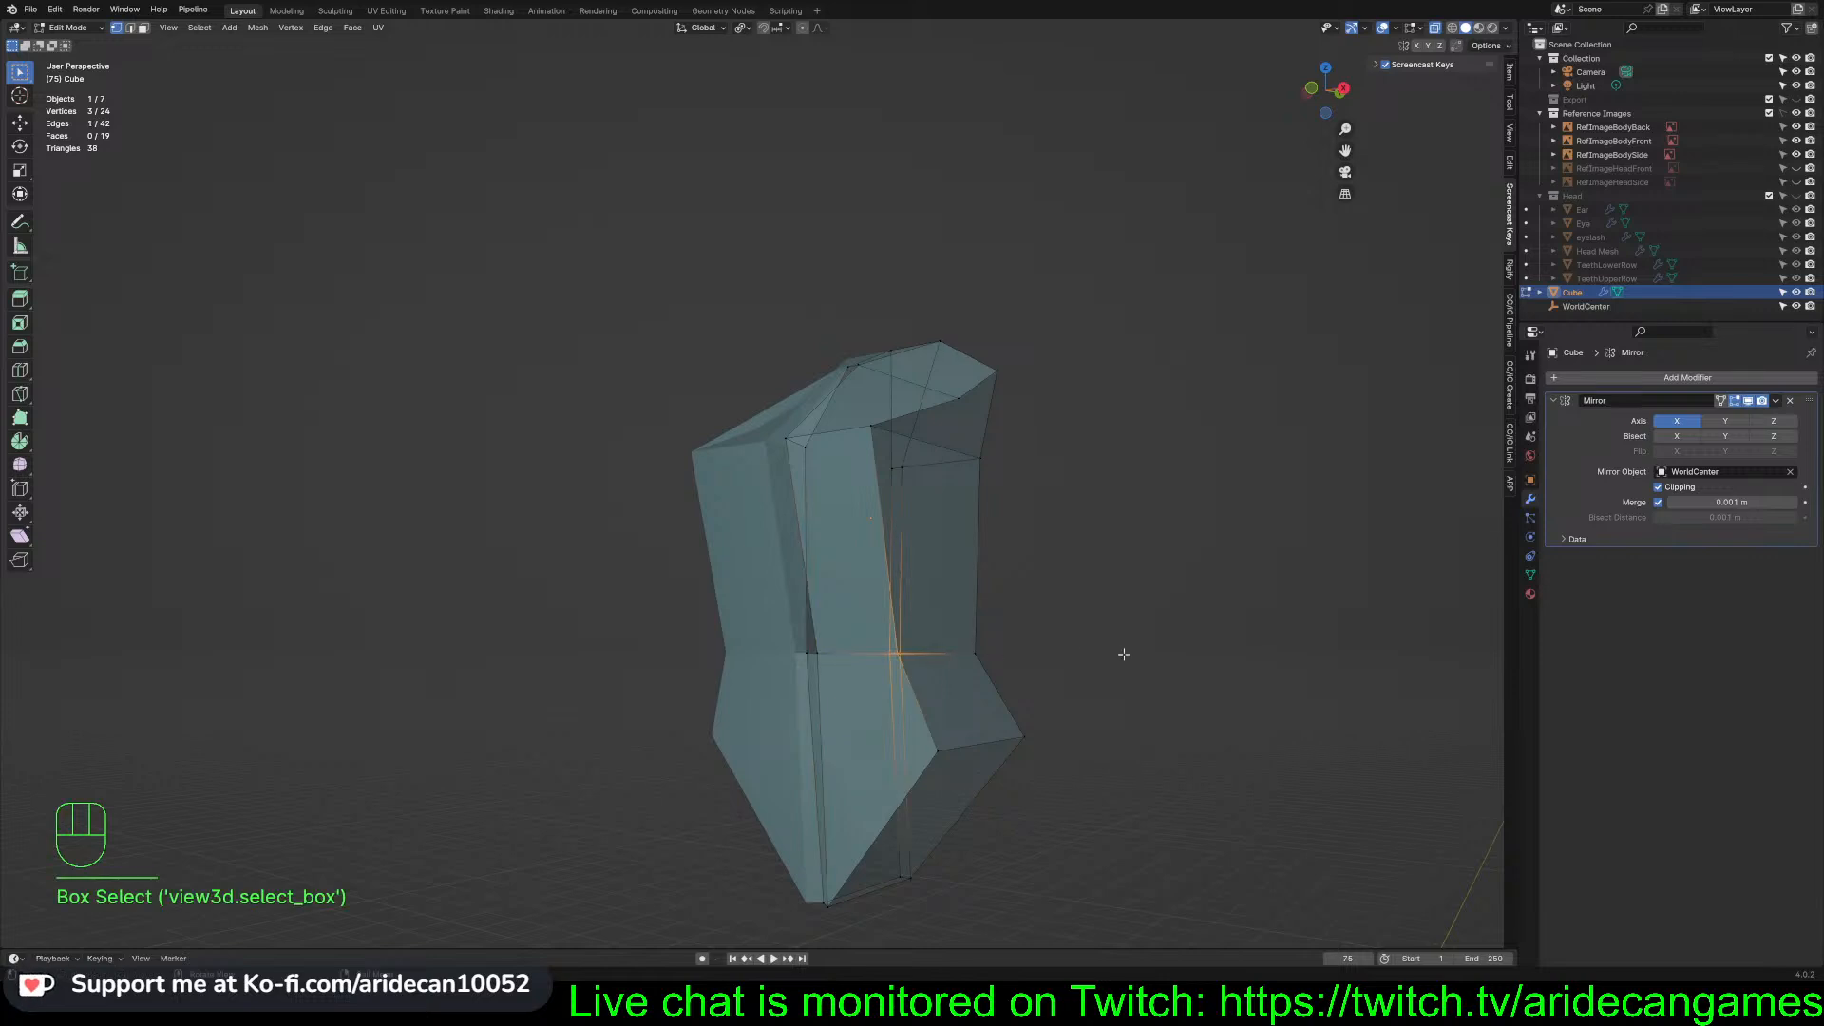
pyautogui.click(1042, 626)
pyautogui.moveTo(930, 638)
pyautogui.mouseDown(button='middle')
pyautogui.moveTo(965, 652)
pyautogui.moveTo(896, 640)
pyautogui.mouseUp(button='middle')
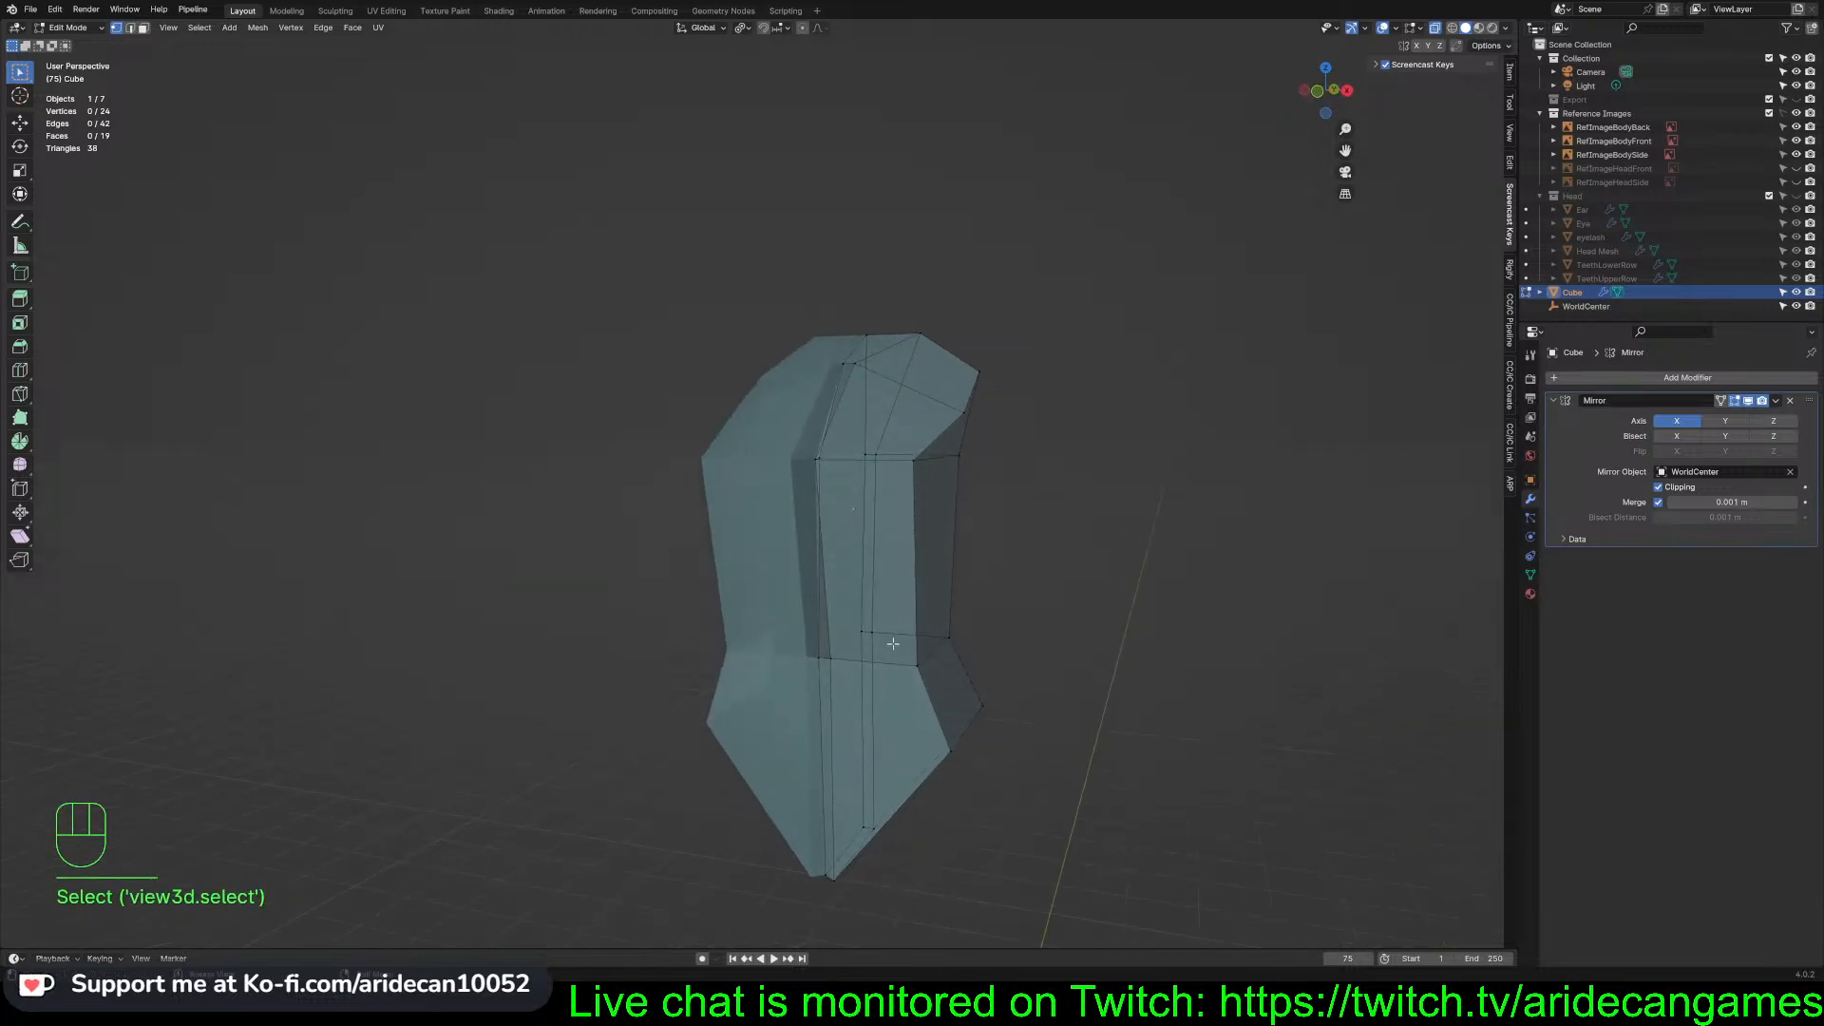
pyautogui.moveTo(896, 640); pyautogui.dragTo(937, 674)
pyautogui.press('KP_3')
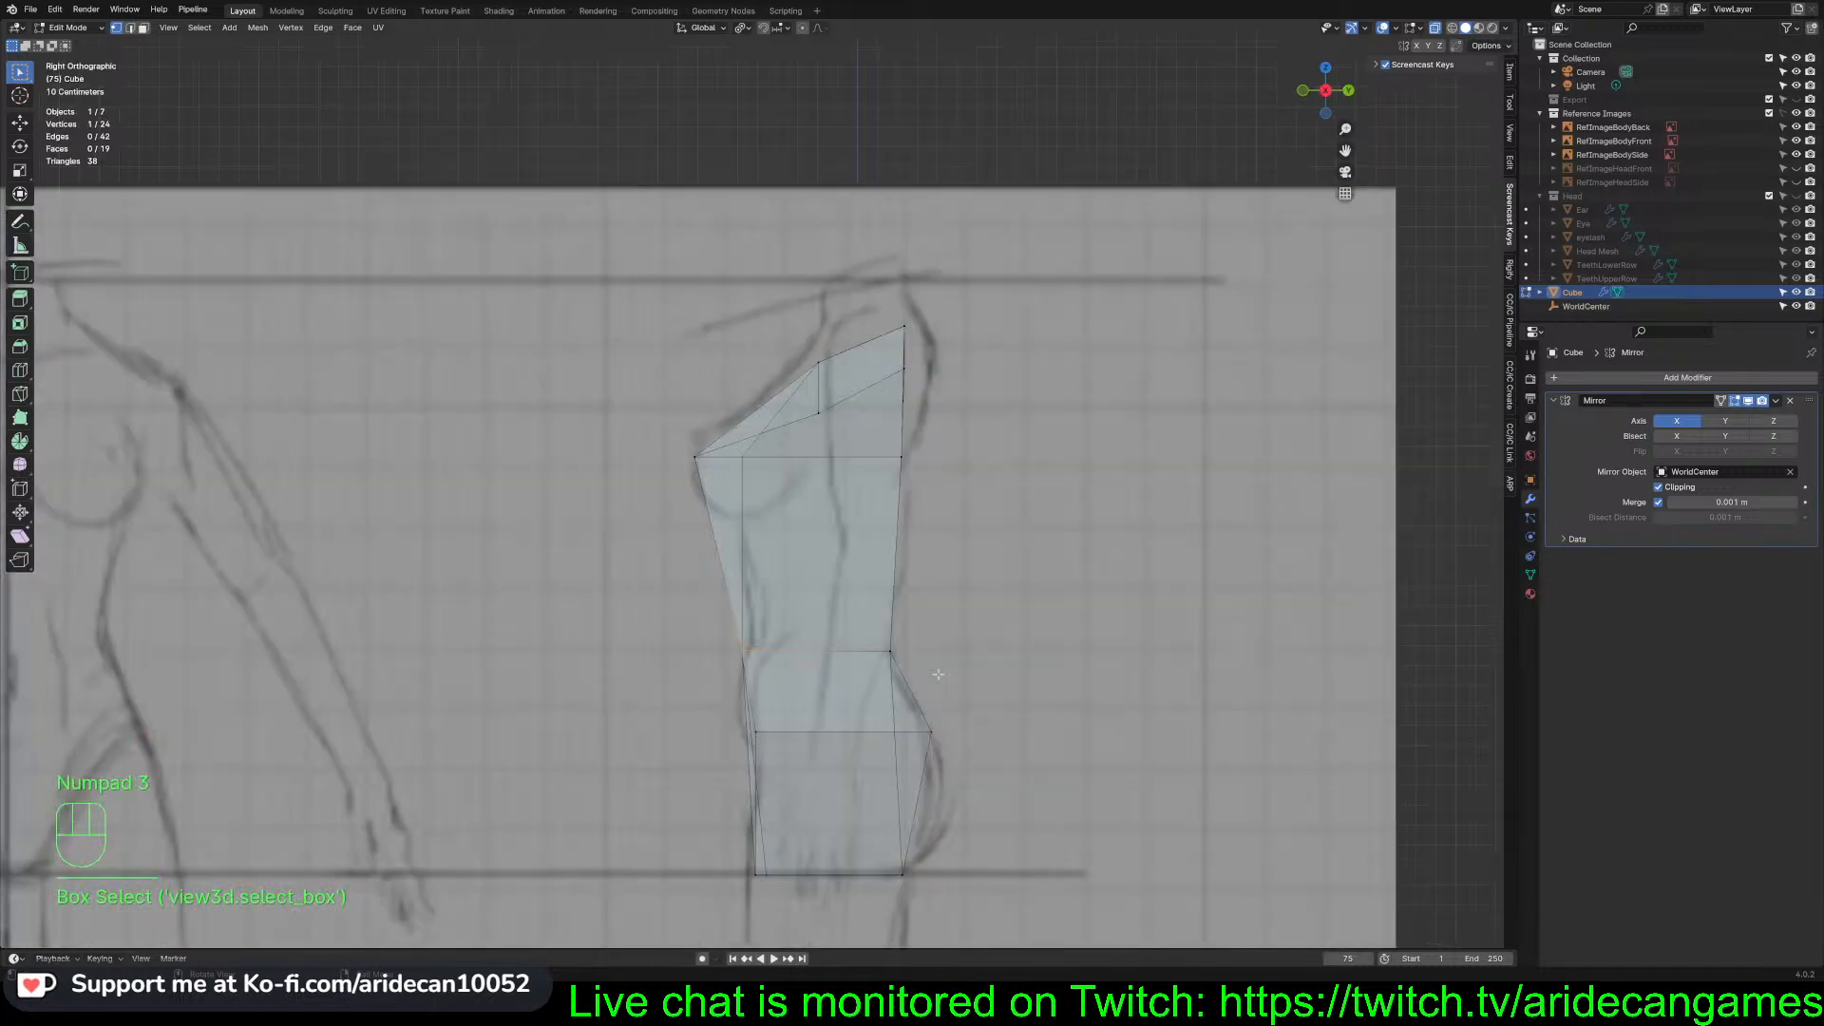
pyautogui.press('g')
pyautogui.press('y')
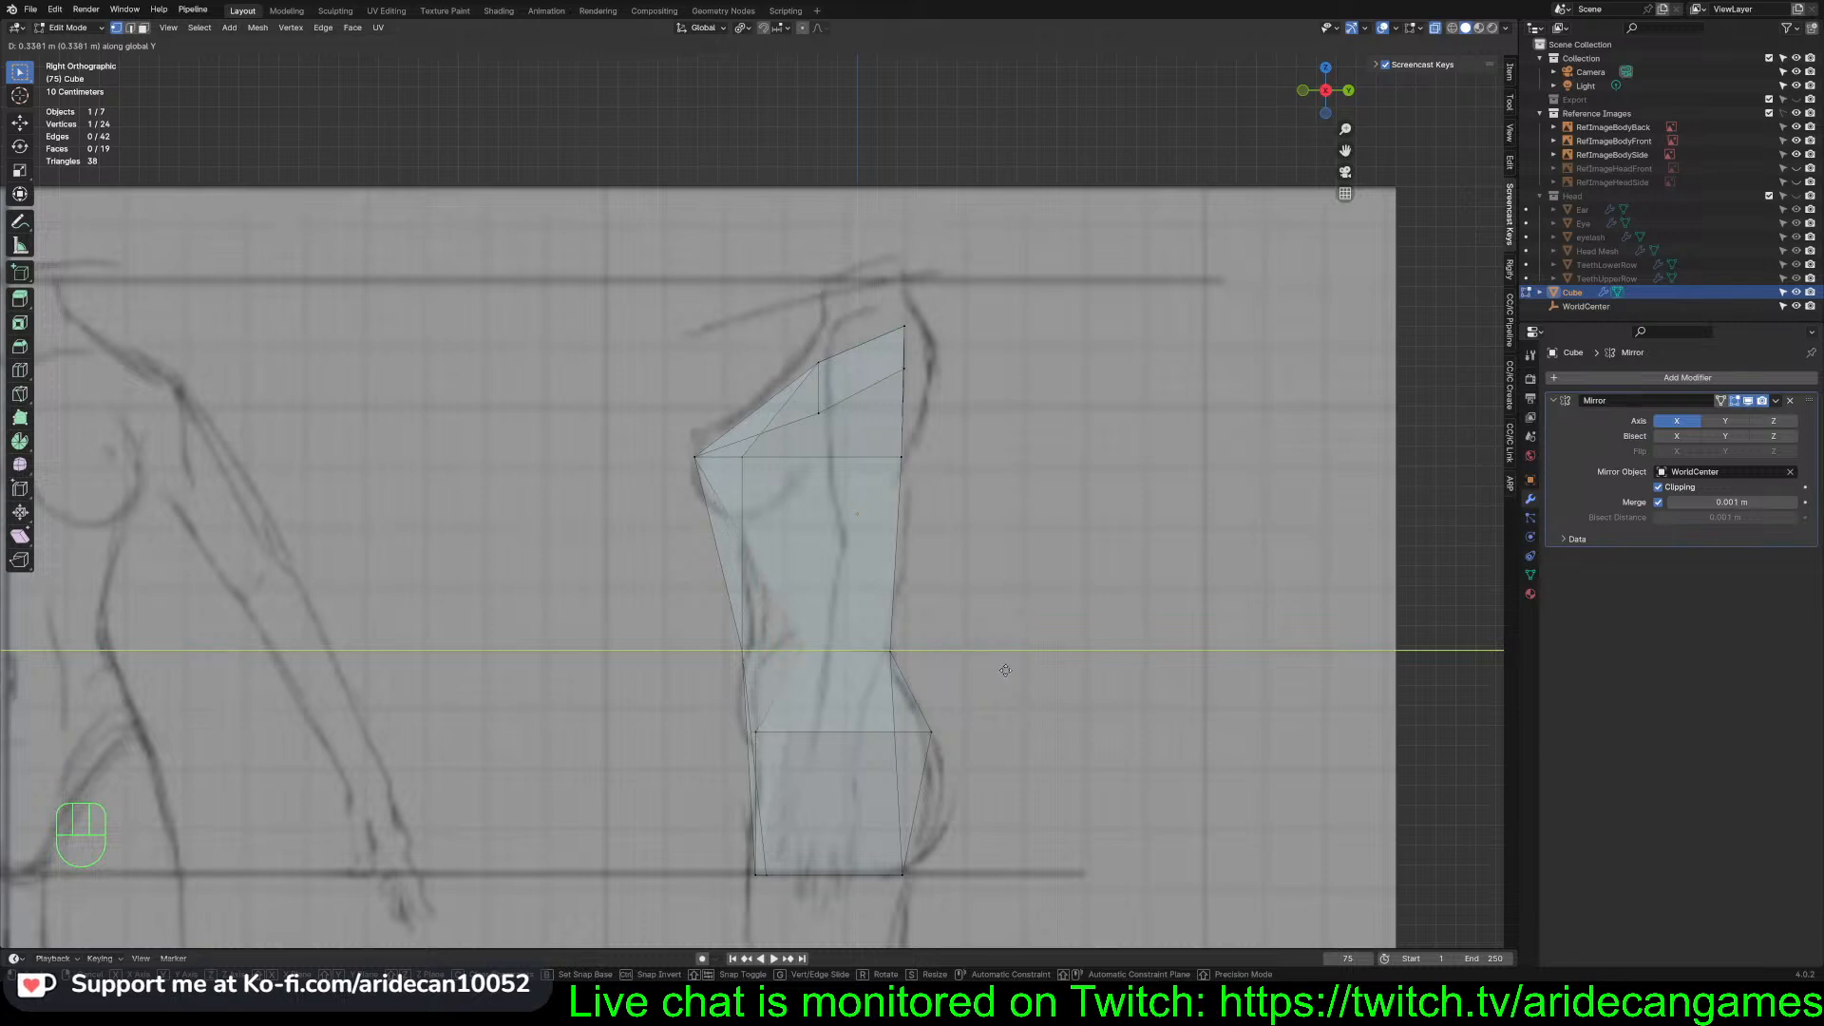
pyautogui.click(1005, 670)
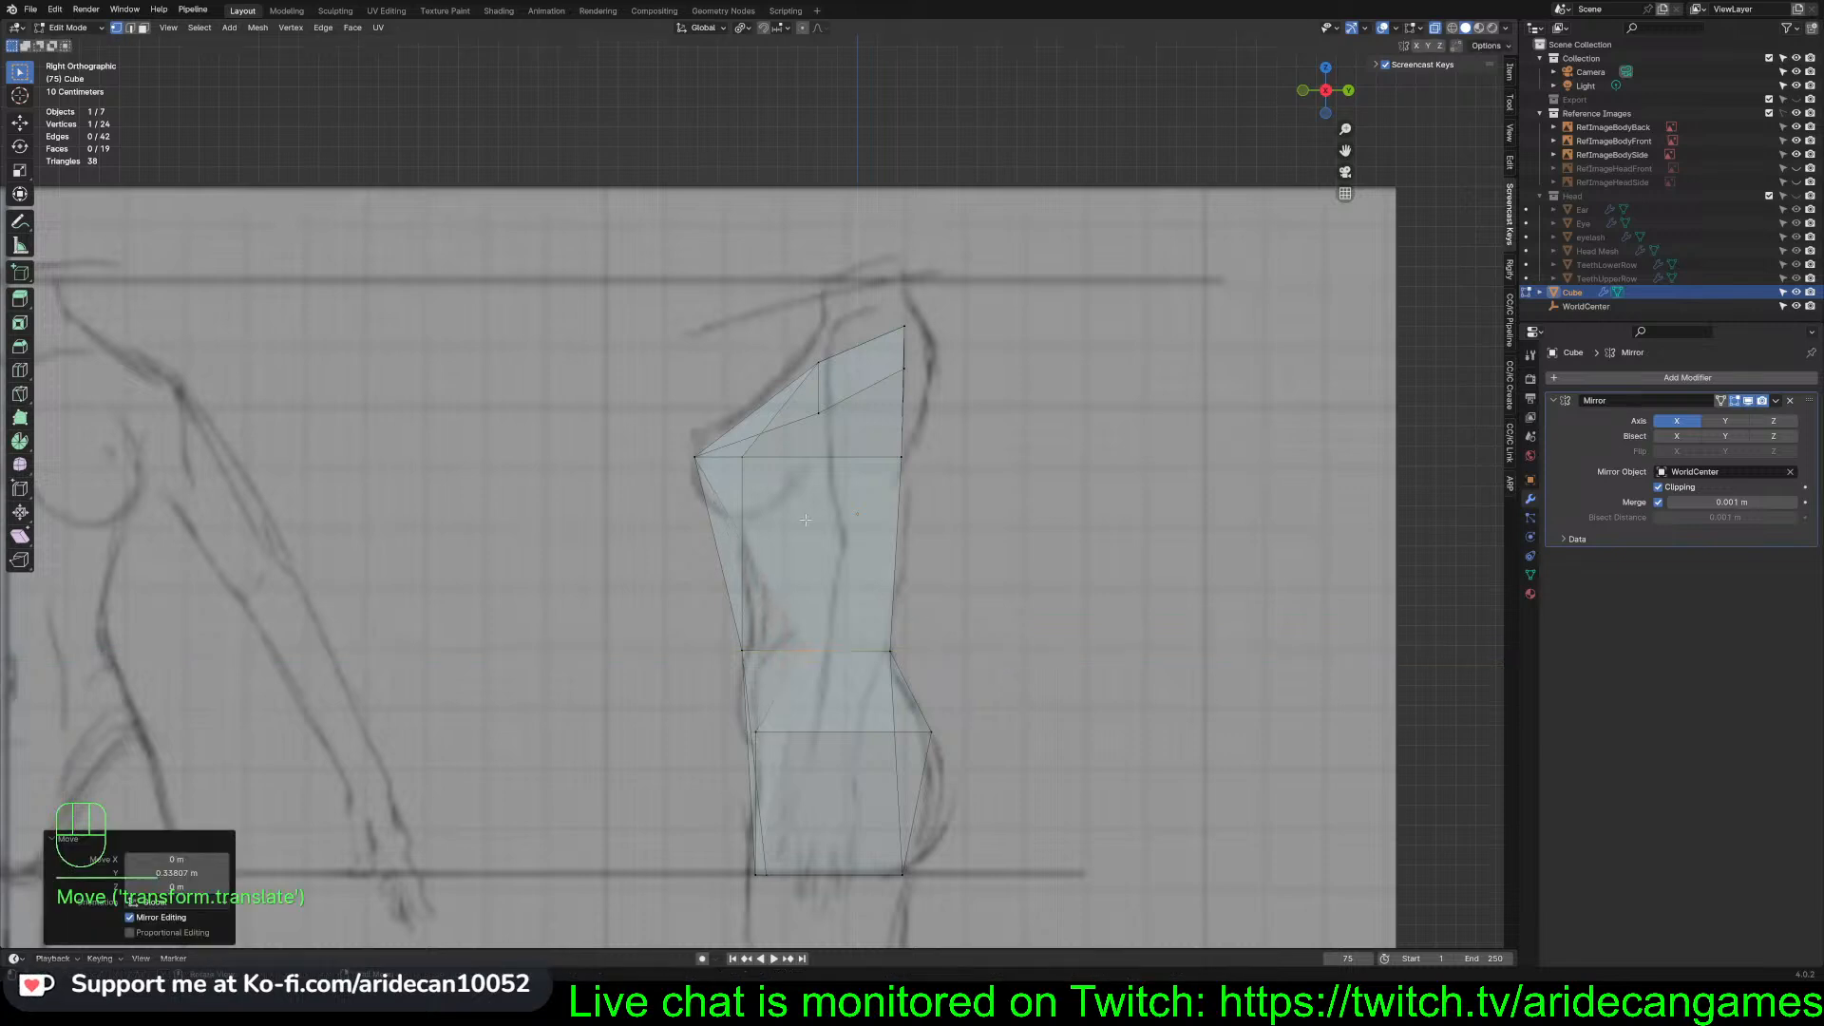
pyautogui.hotkey('ctrl', 'z')
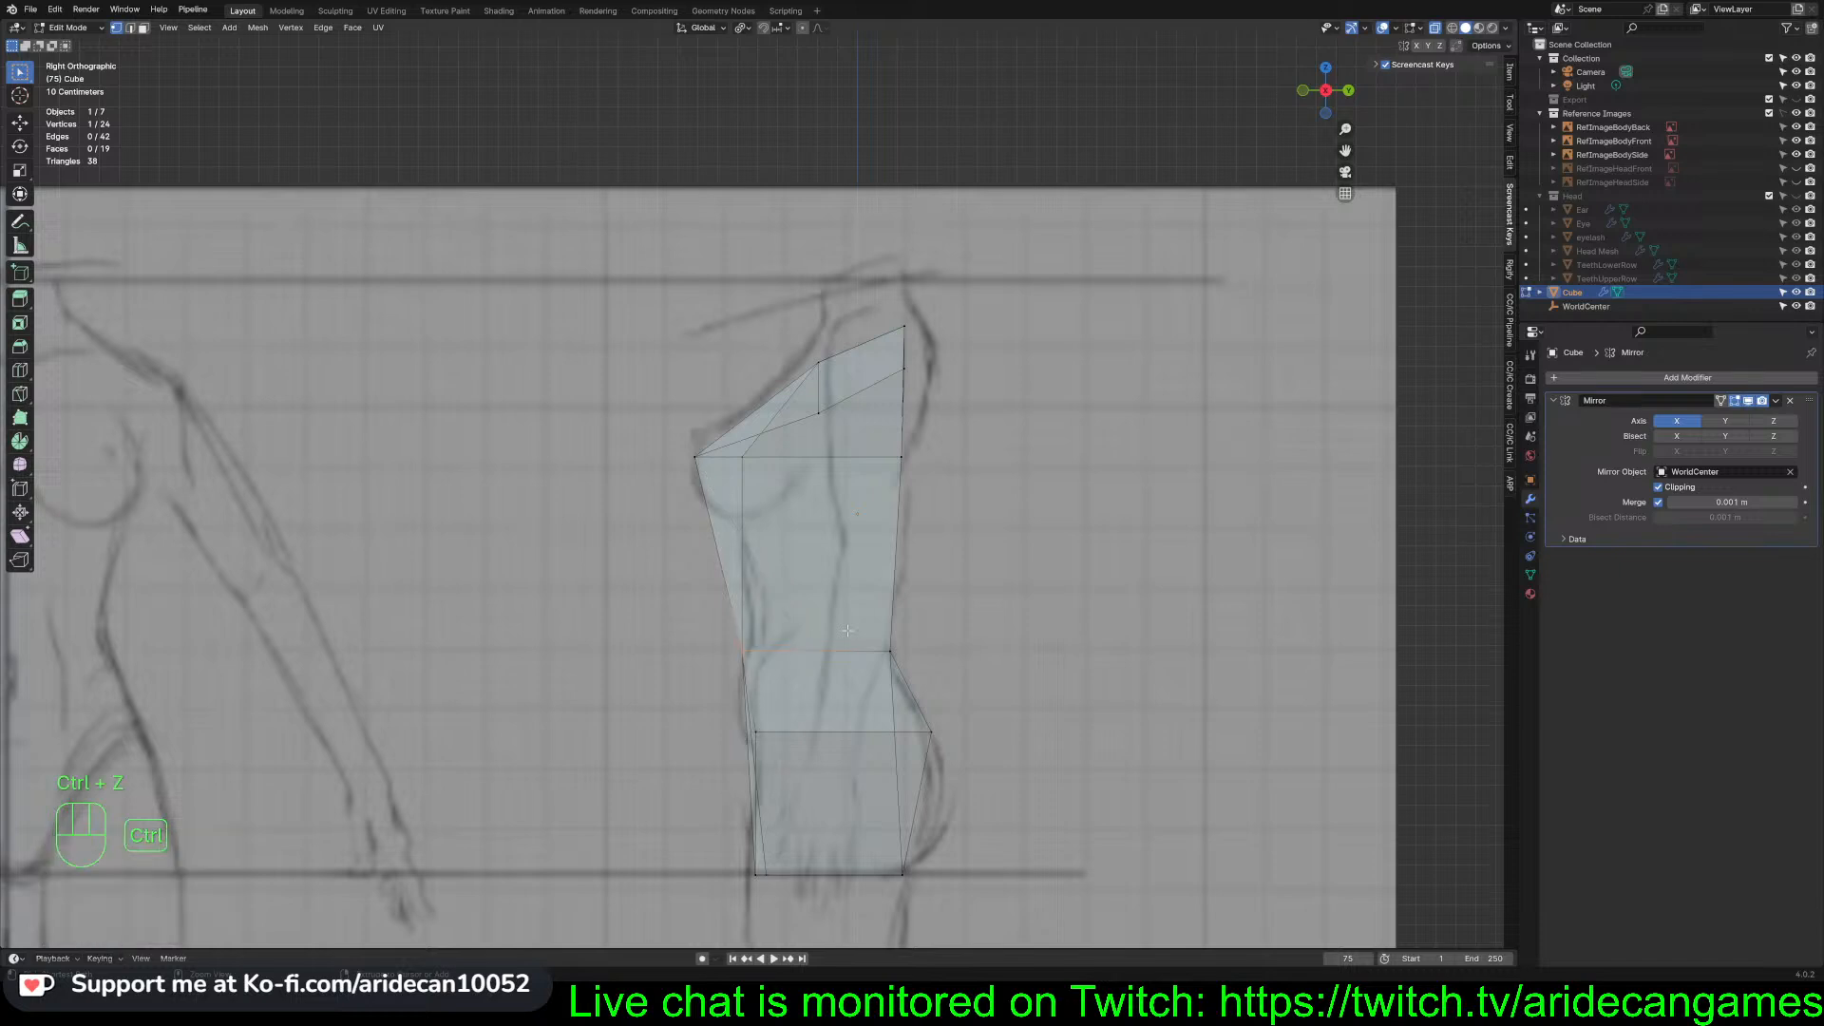
# Split the two inner front waist vertices and their connecting edge from the surrounding mesh
pyautogui.moveTo(777, 644); pyautogui.dragTo(868, 646, button='middle')
pyautogui.moveTo(825, 643); pyautogui.dragTo(846, 661)
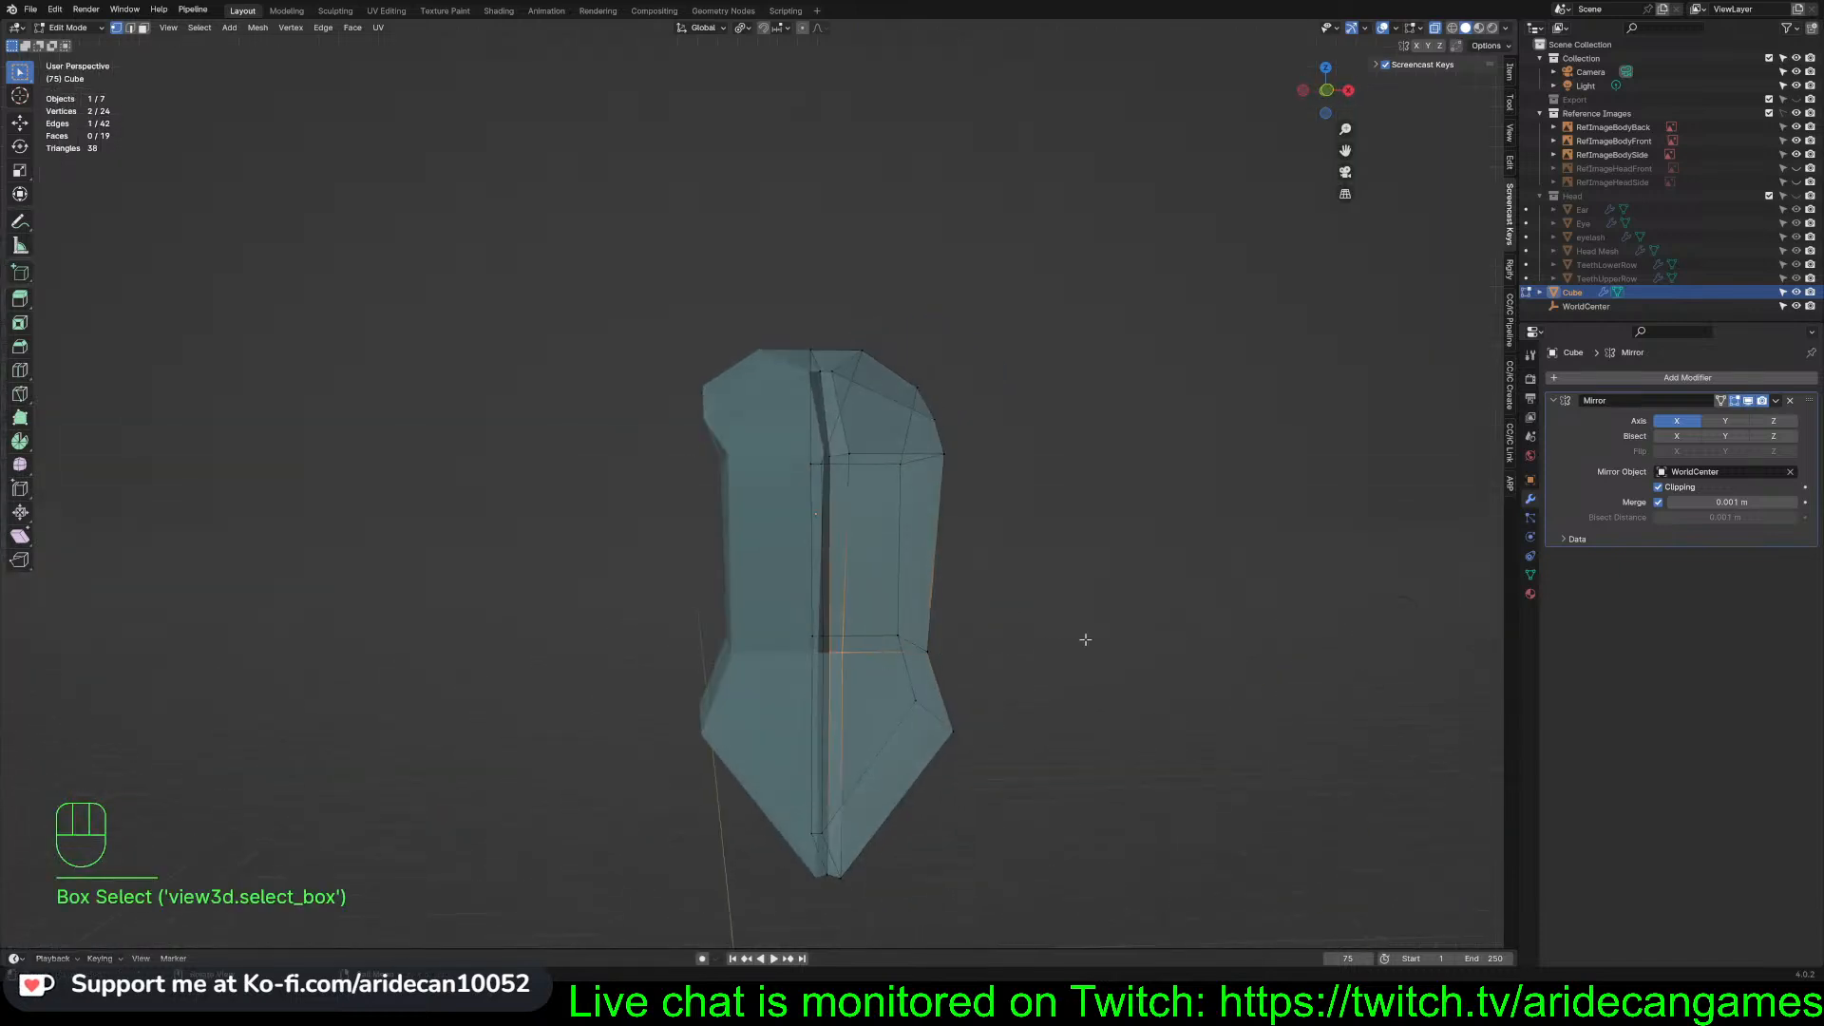
pyautogui.press('KP_3')
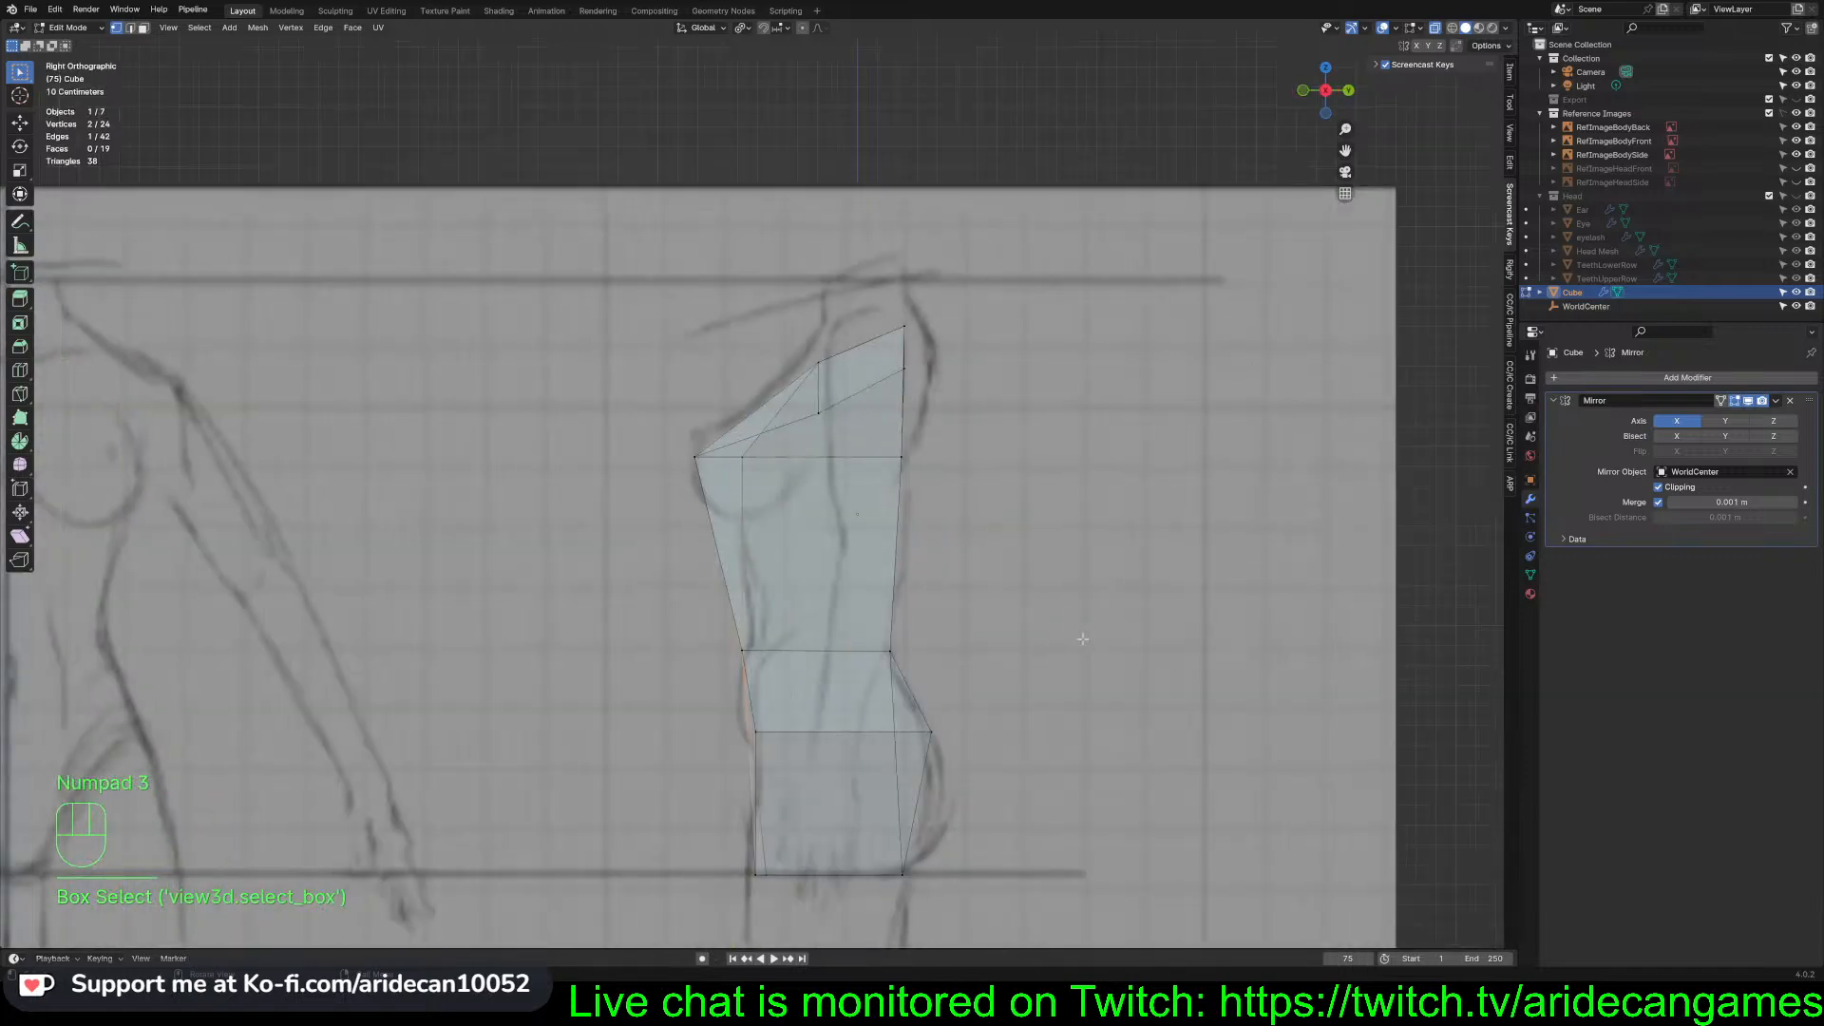
pyautogui.press('f')
pyautogui.press('y')
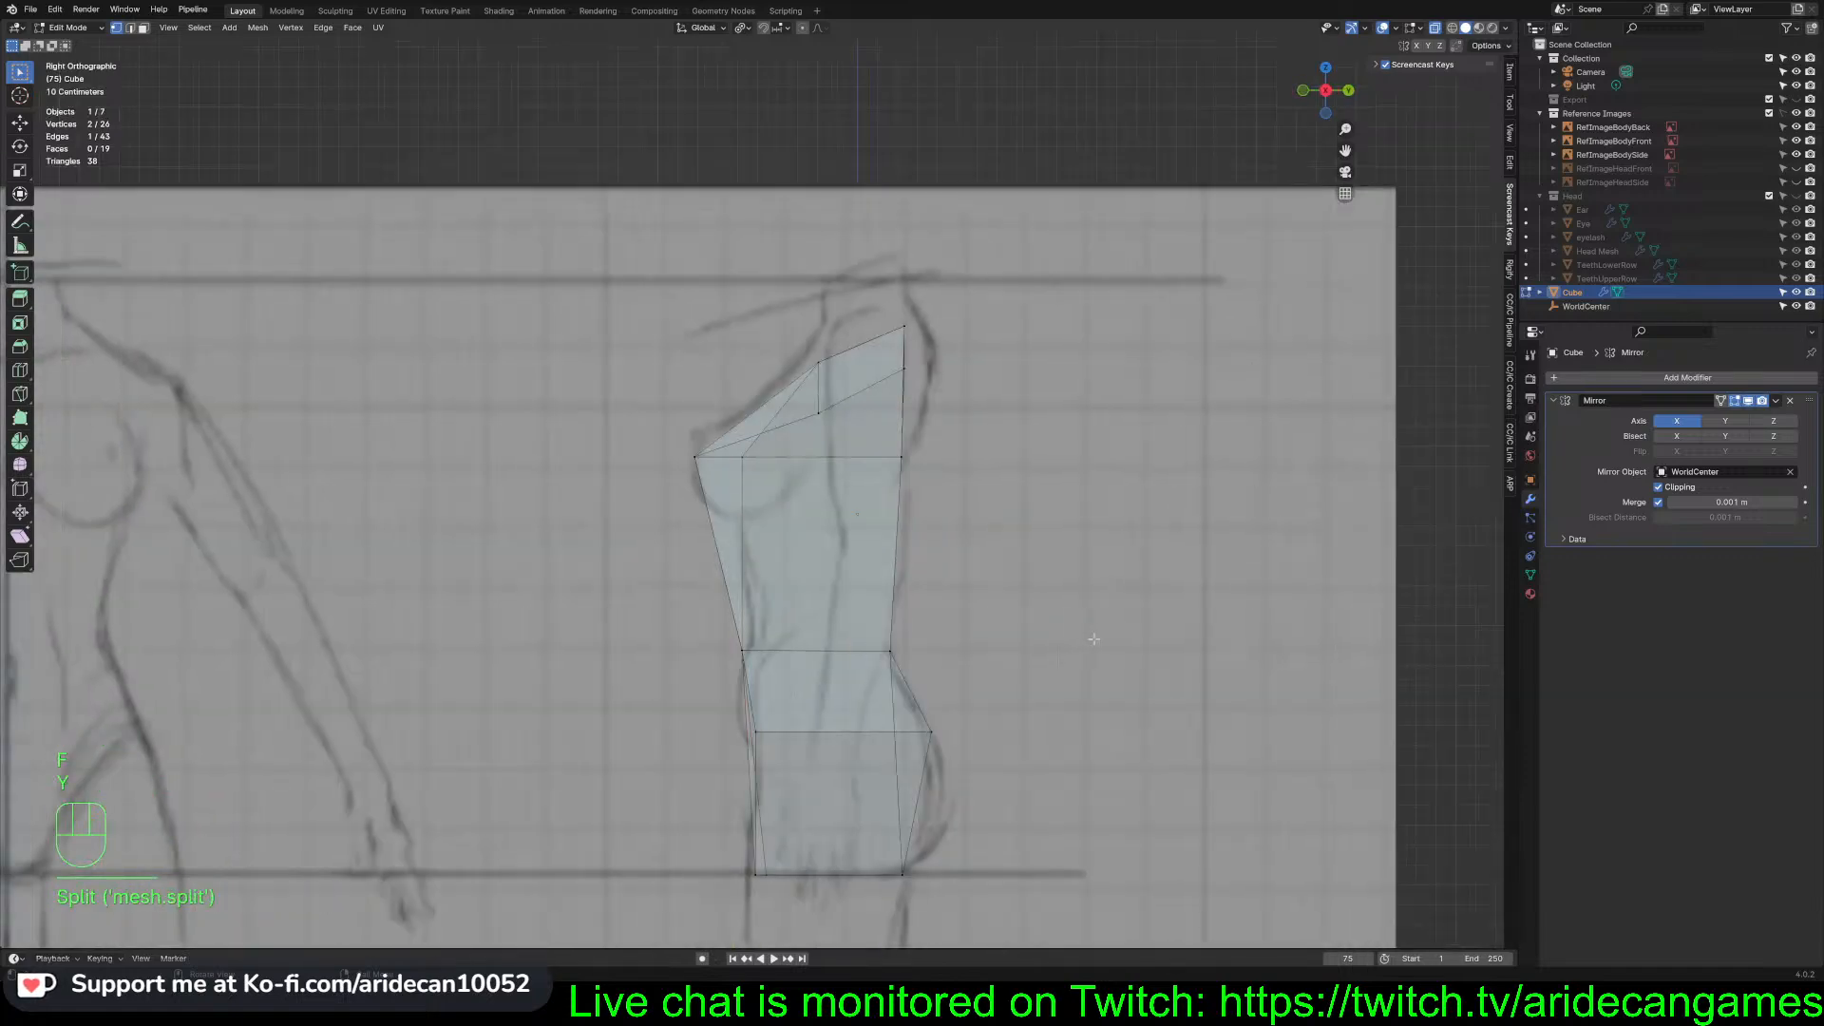
pyautogui.click(1084, 636)
# Move the inner front waist vertices, including their coincident duplicates, about 0.079 m backward along Y to follow the belly outline
pyautogui.moveTo(1085, 636); pyautogui.dragTo(1222, 639, button='middle')
pyautogui.moveTo(817, 644); pyautogui.dragTo(851, 677)
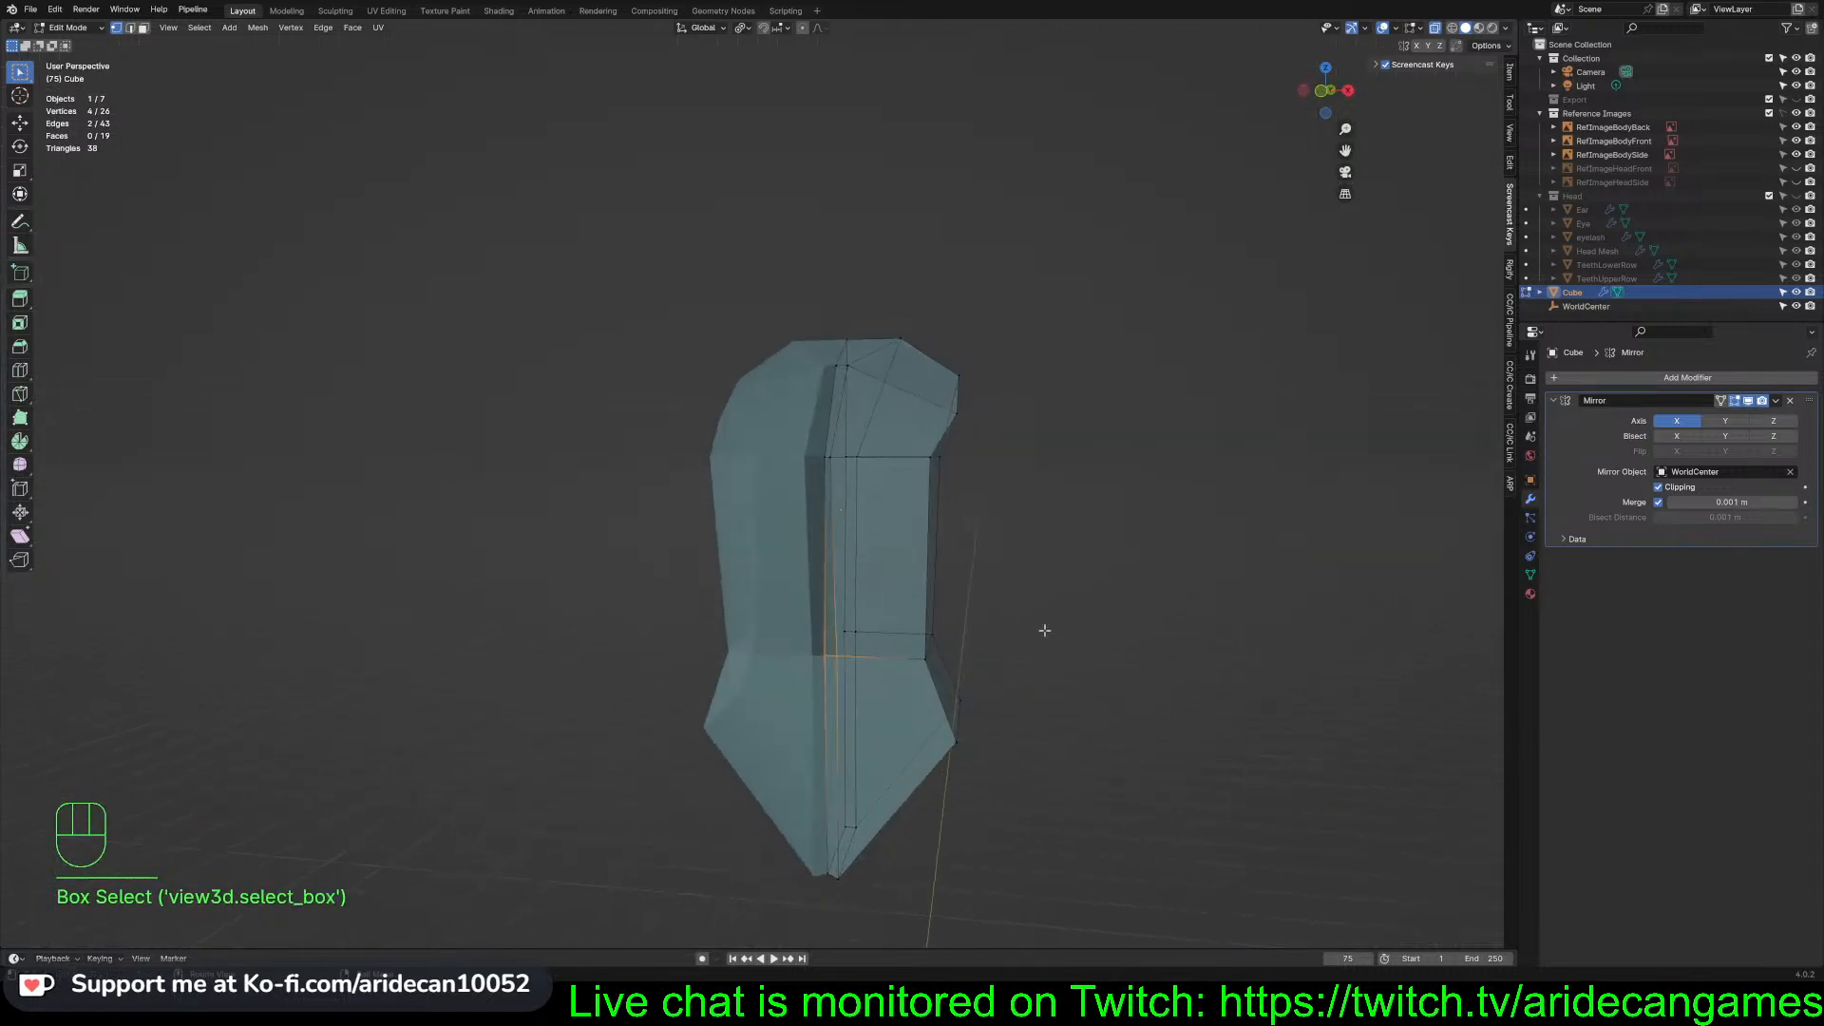
pyautogui.moveTo(1046, 630)
pyautogui.mouseDown(button='middle')
pyautogui.moveTo(1160, 611)
pyautogui.moveTo(1016, 622)
pyautogui.mouseUp(button='middle')
pyautogui.press('KP_3')
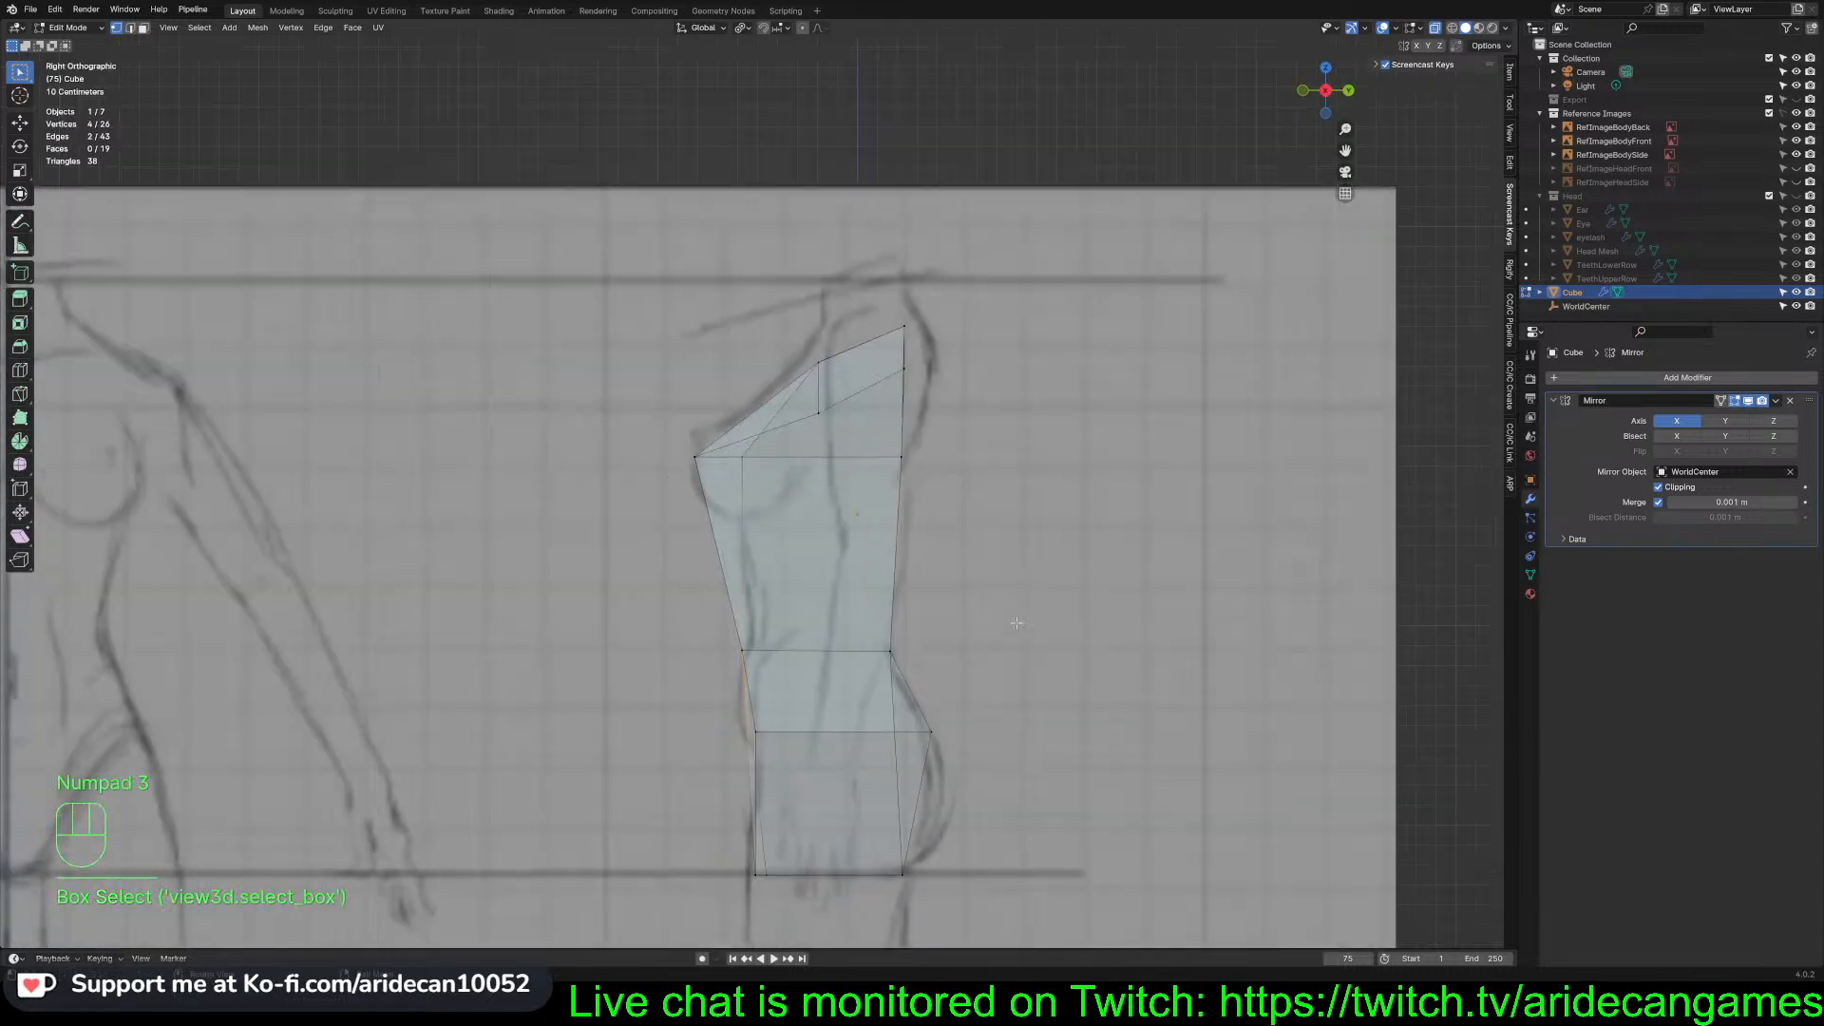
pyautogui.press('g')
pyautogui.press('y')
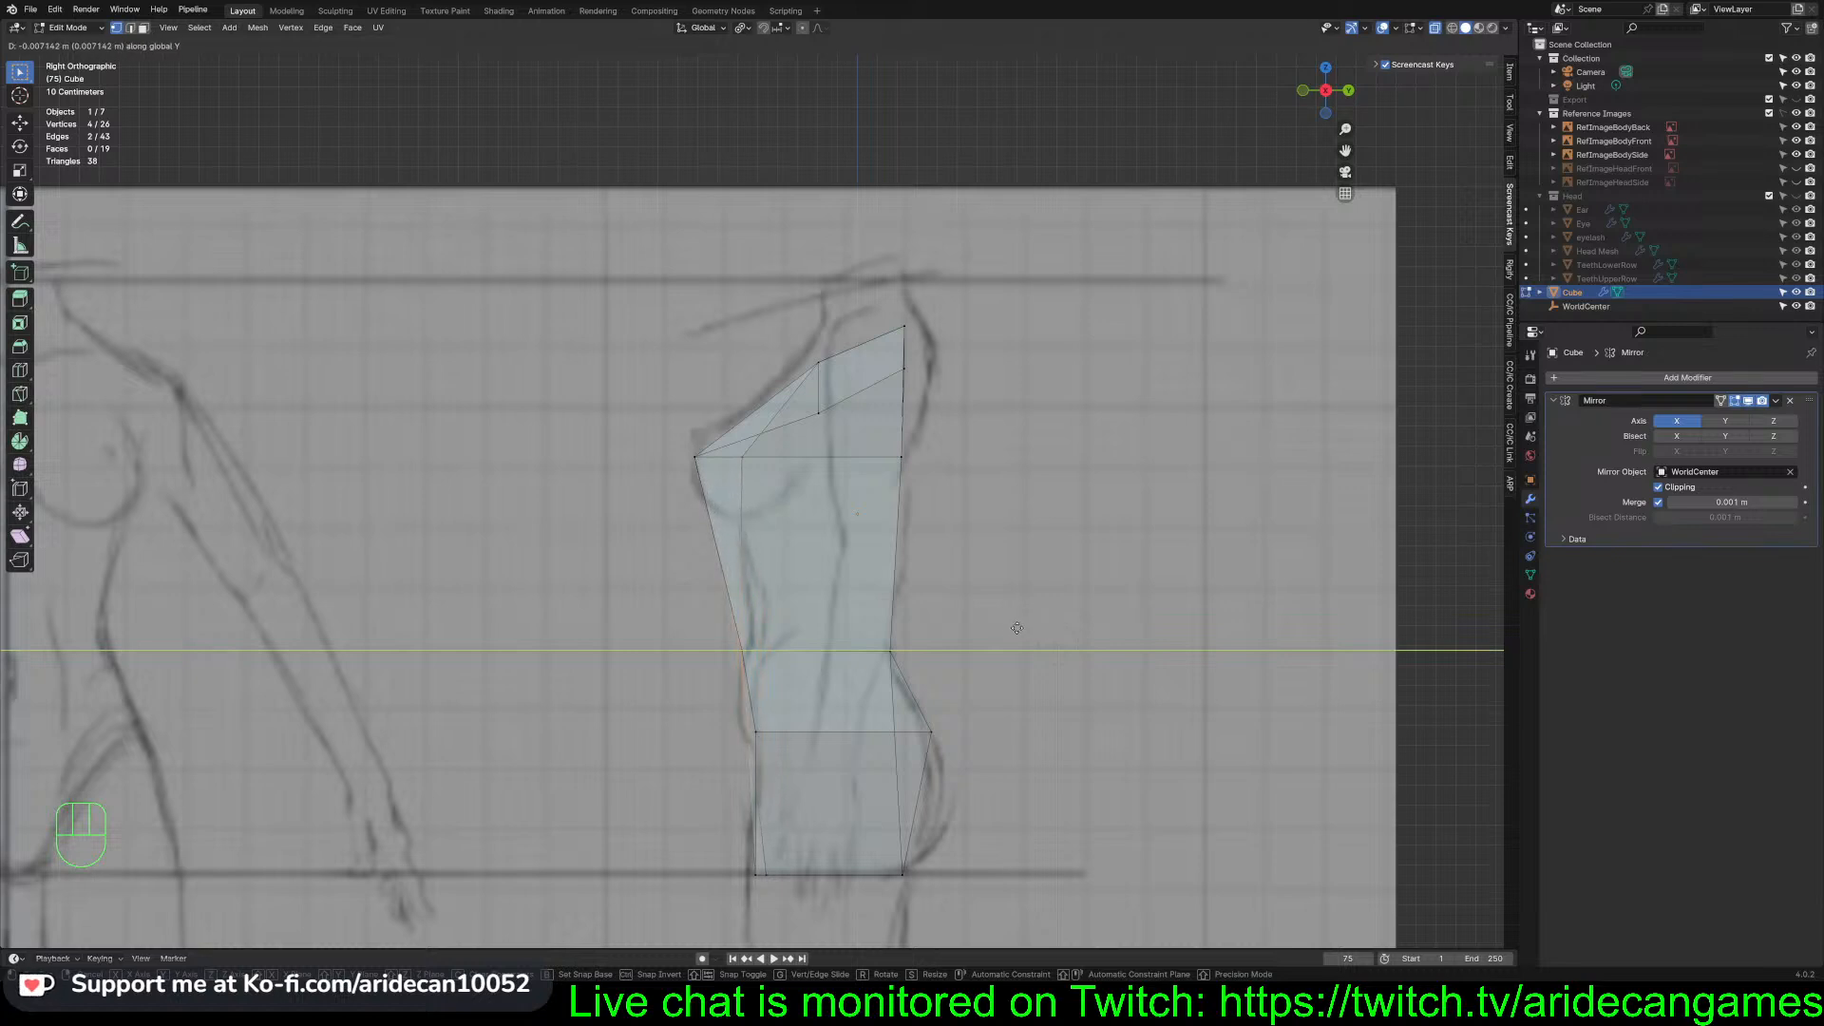
pyautogui.click(1022, 628)
# Try to shift a single inner front waist vertex along Y, and undo that move
pyautogui.moveTo(1022, 629); pyautogui.dragTo(1177, 619, button='middle')
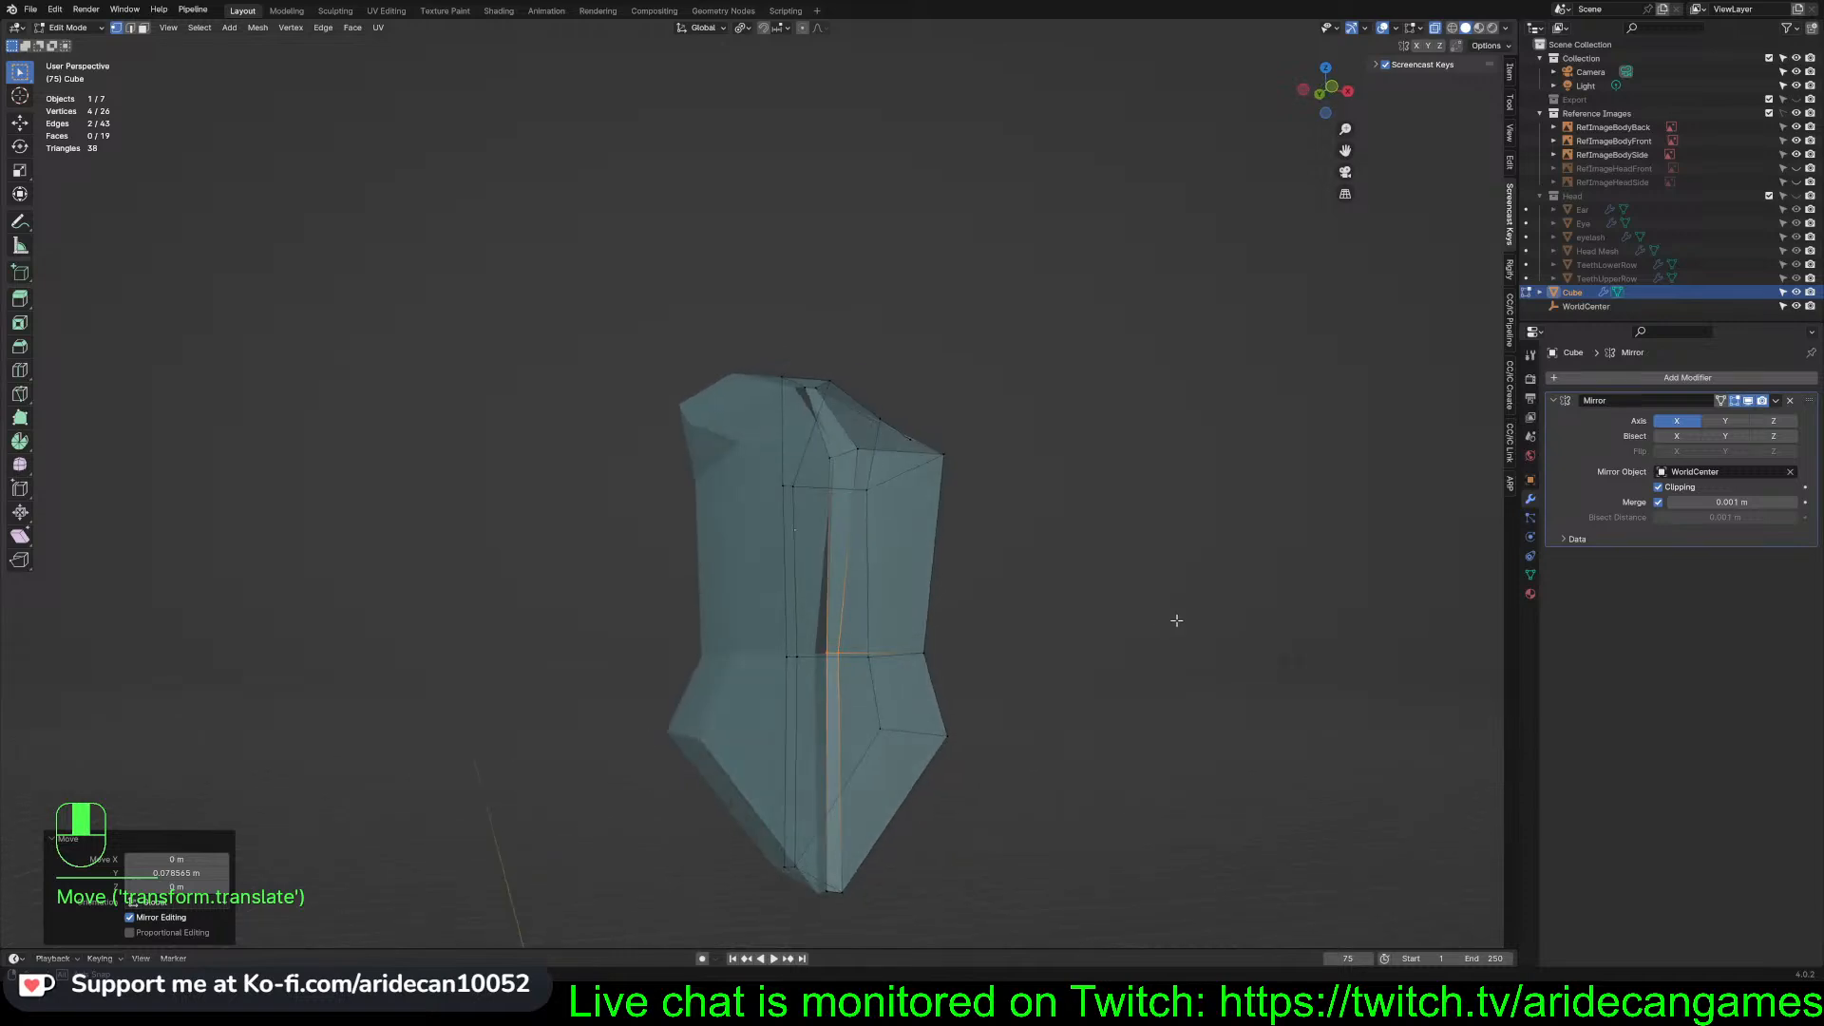
pyautogui.click(843, 653)
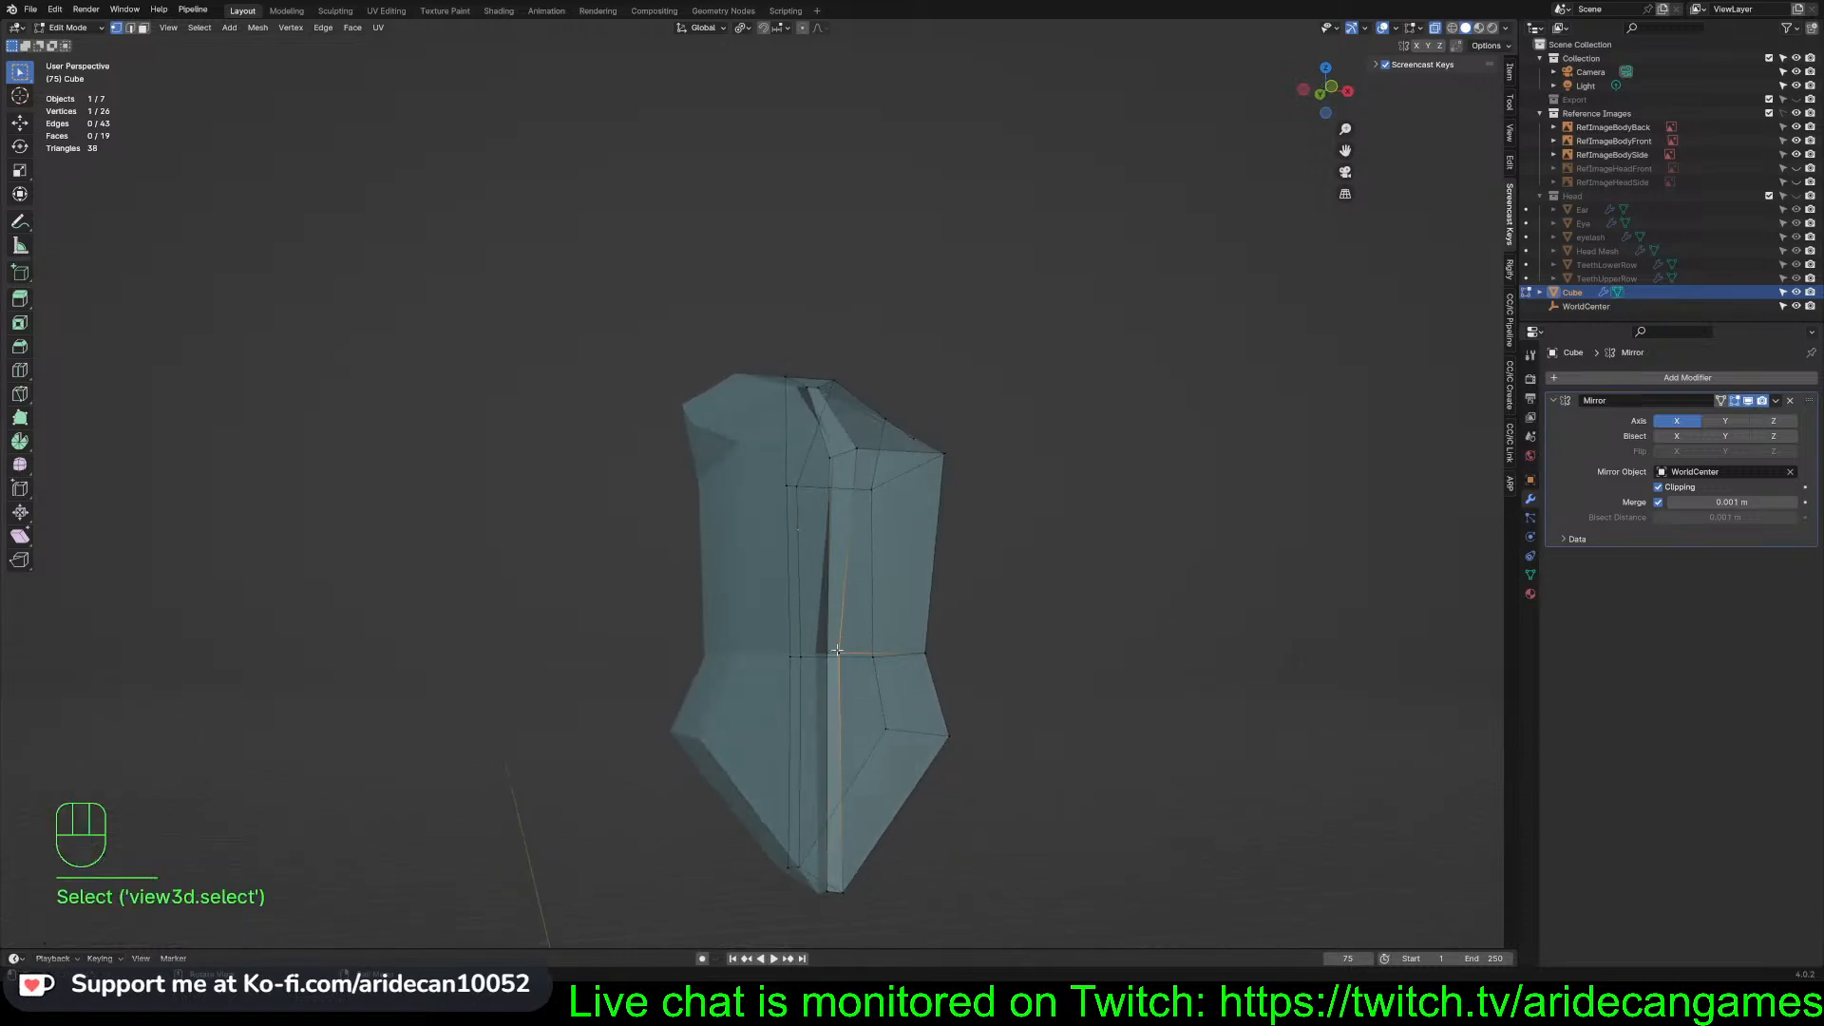
pyautogui.press('KP_3')
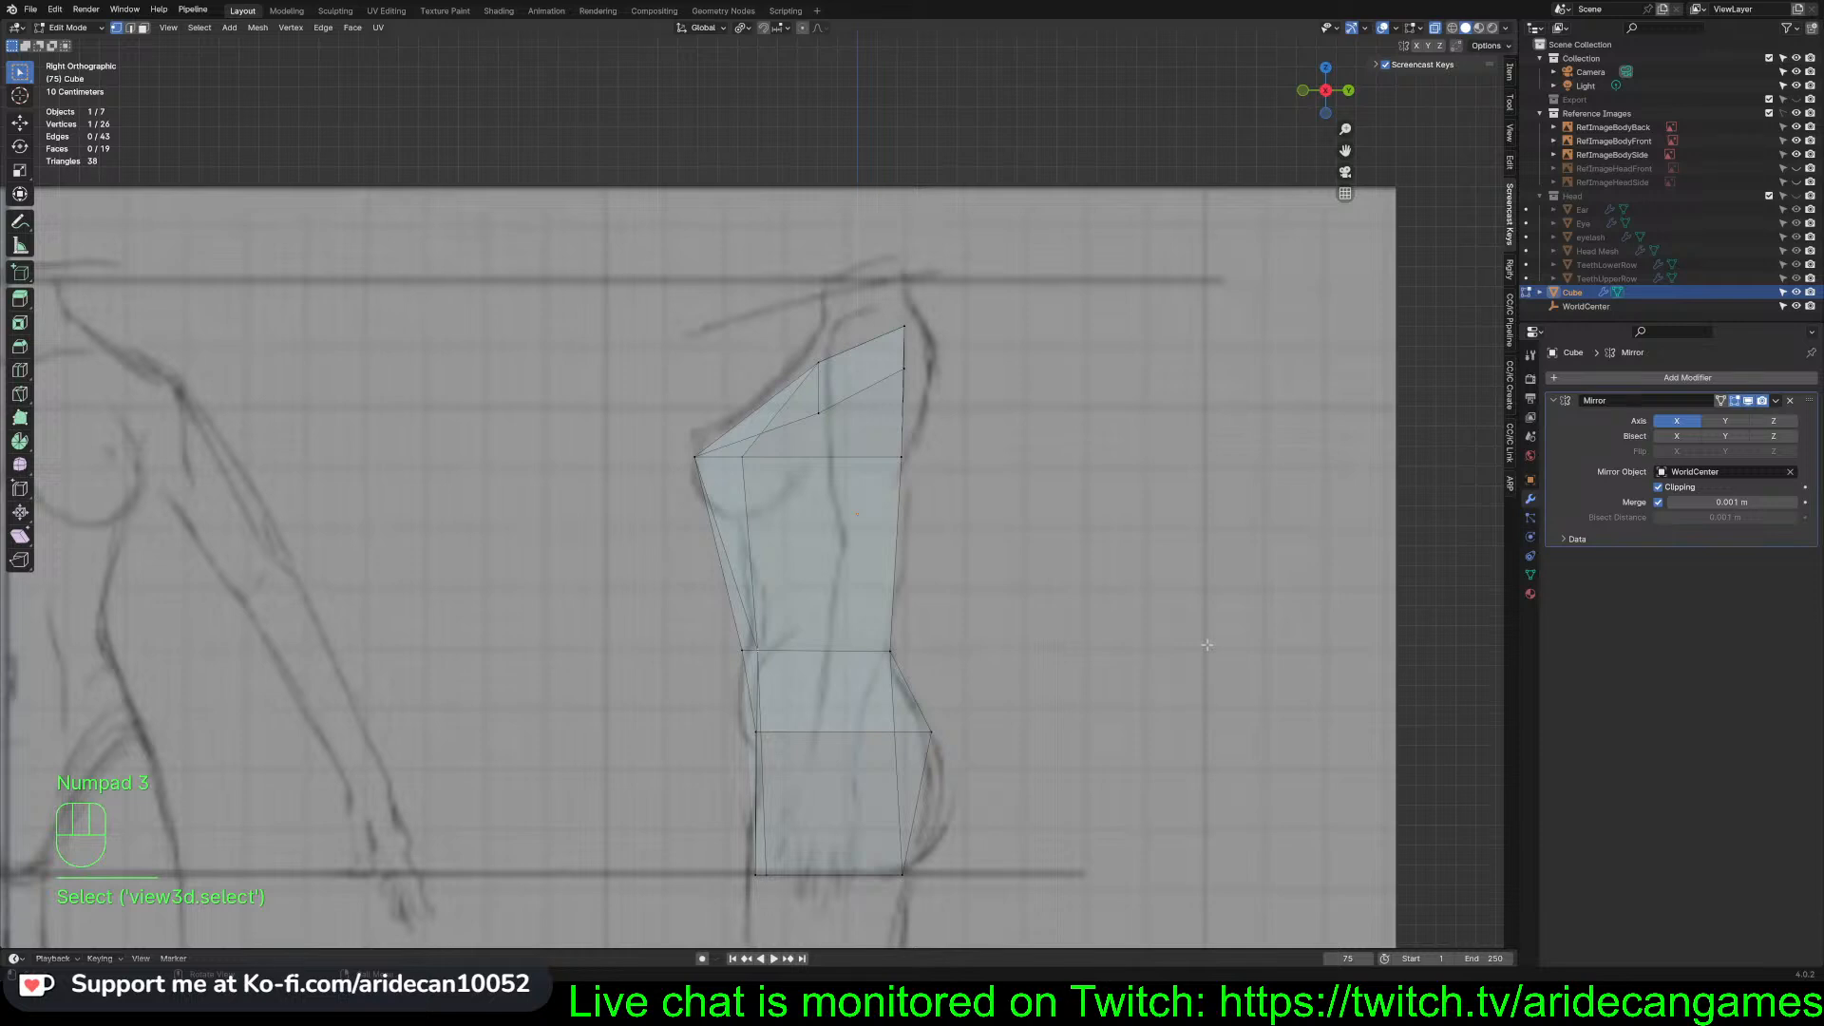
pyautogui.press('g')
pyautogui.press('y')
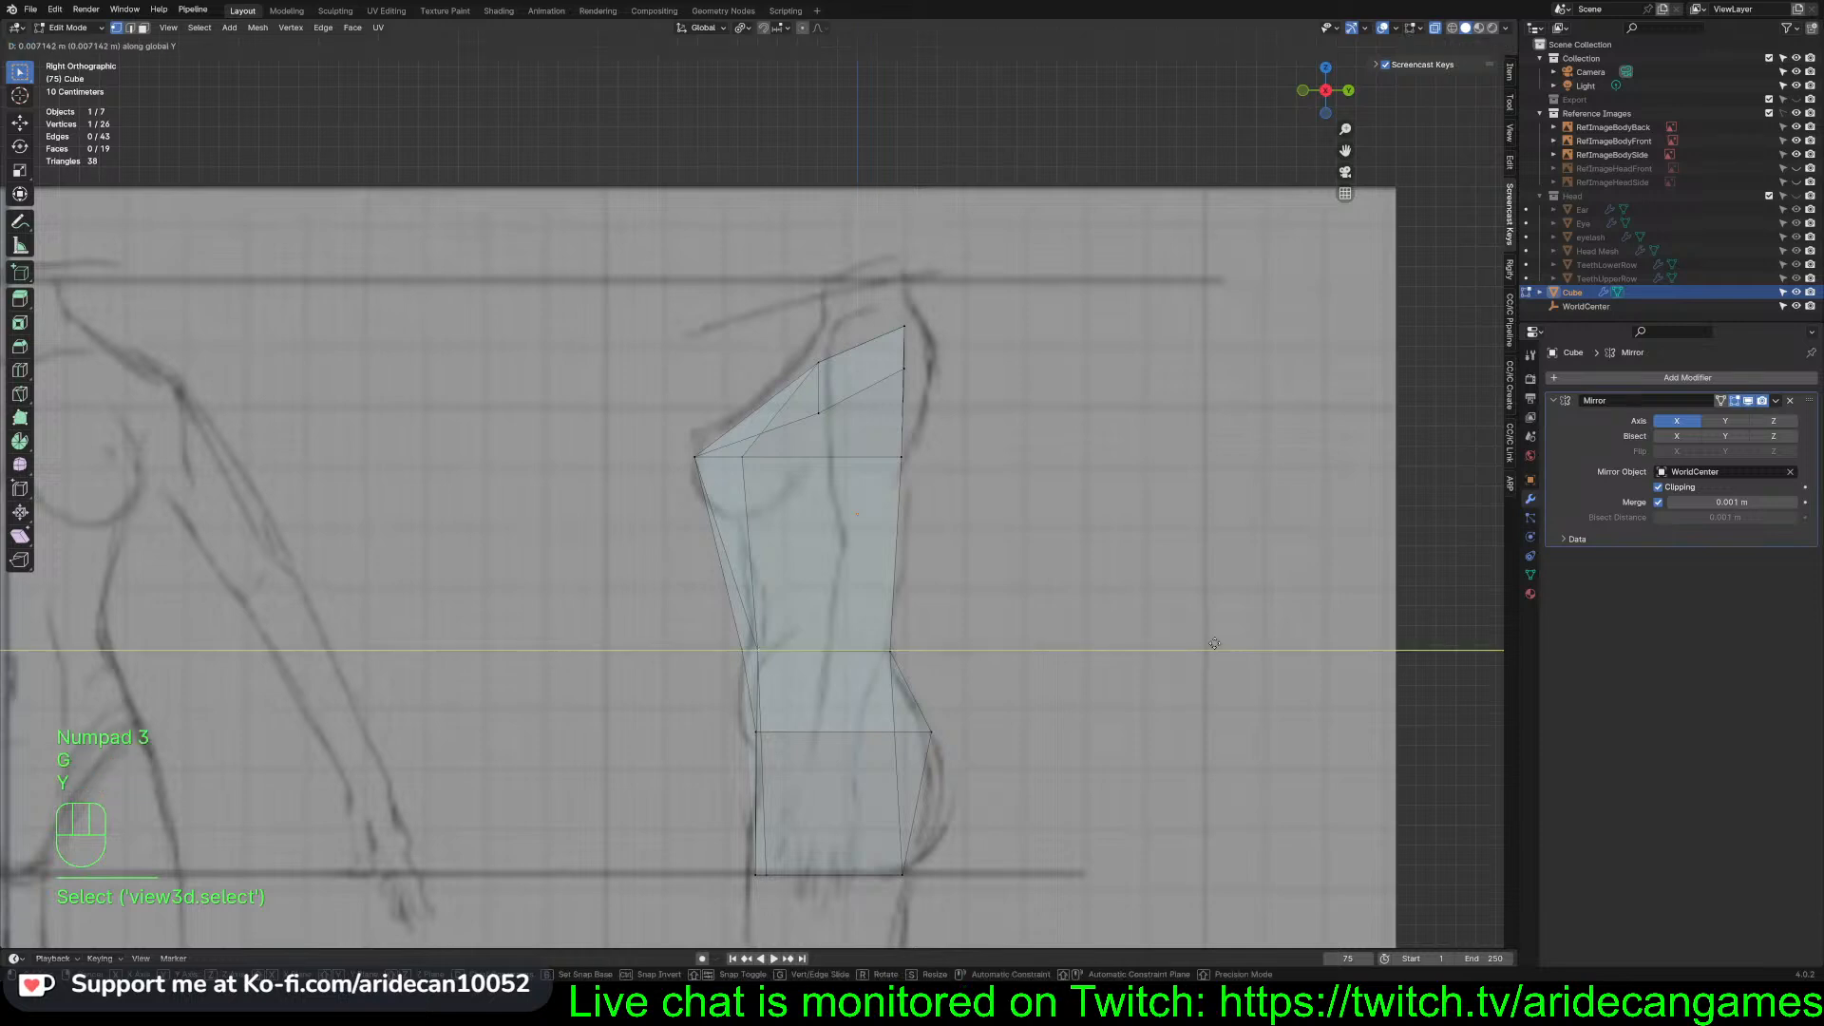
pyautogui.click(1158, 638)
pyautogui.moveTo(1158, 637); pyautogui.dragTo(1317, 674, button='middle')
pyautogui.hotkey('ctrl', 'z')
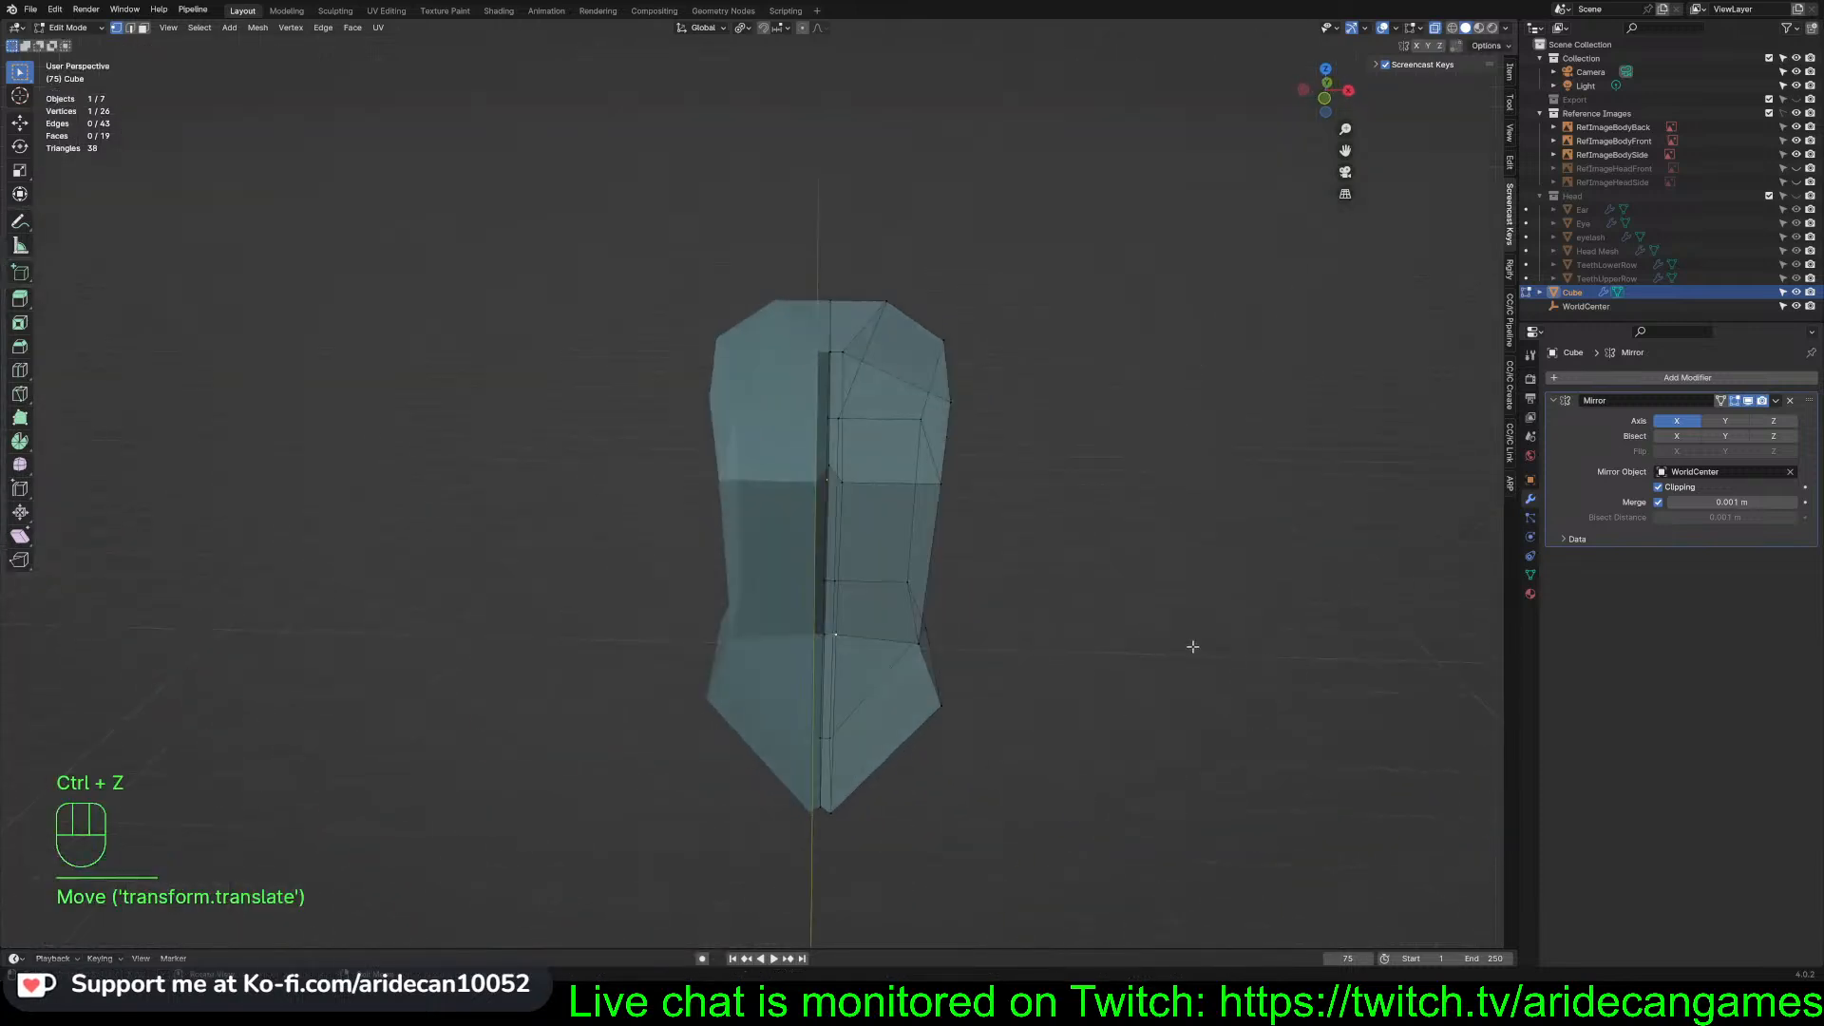
# Merge all of the torso mesh's vertices by distance to remove the duplicate points at the waist
pyautogui.moveTo(1193, 643); pyautogui.dragTo(1151, 640, button='middle')
pyautogui.press('a')
pyautogui.press('m')
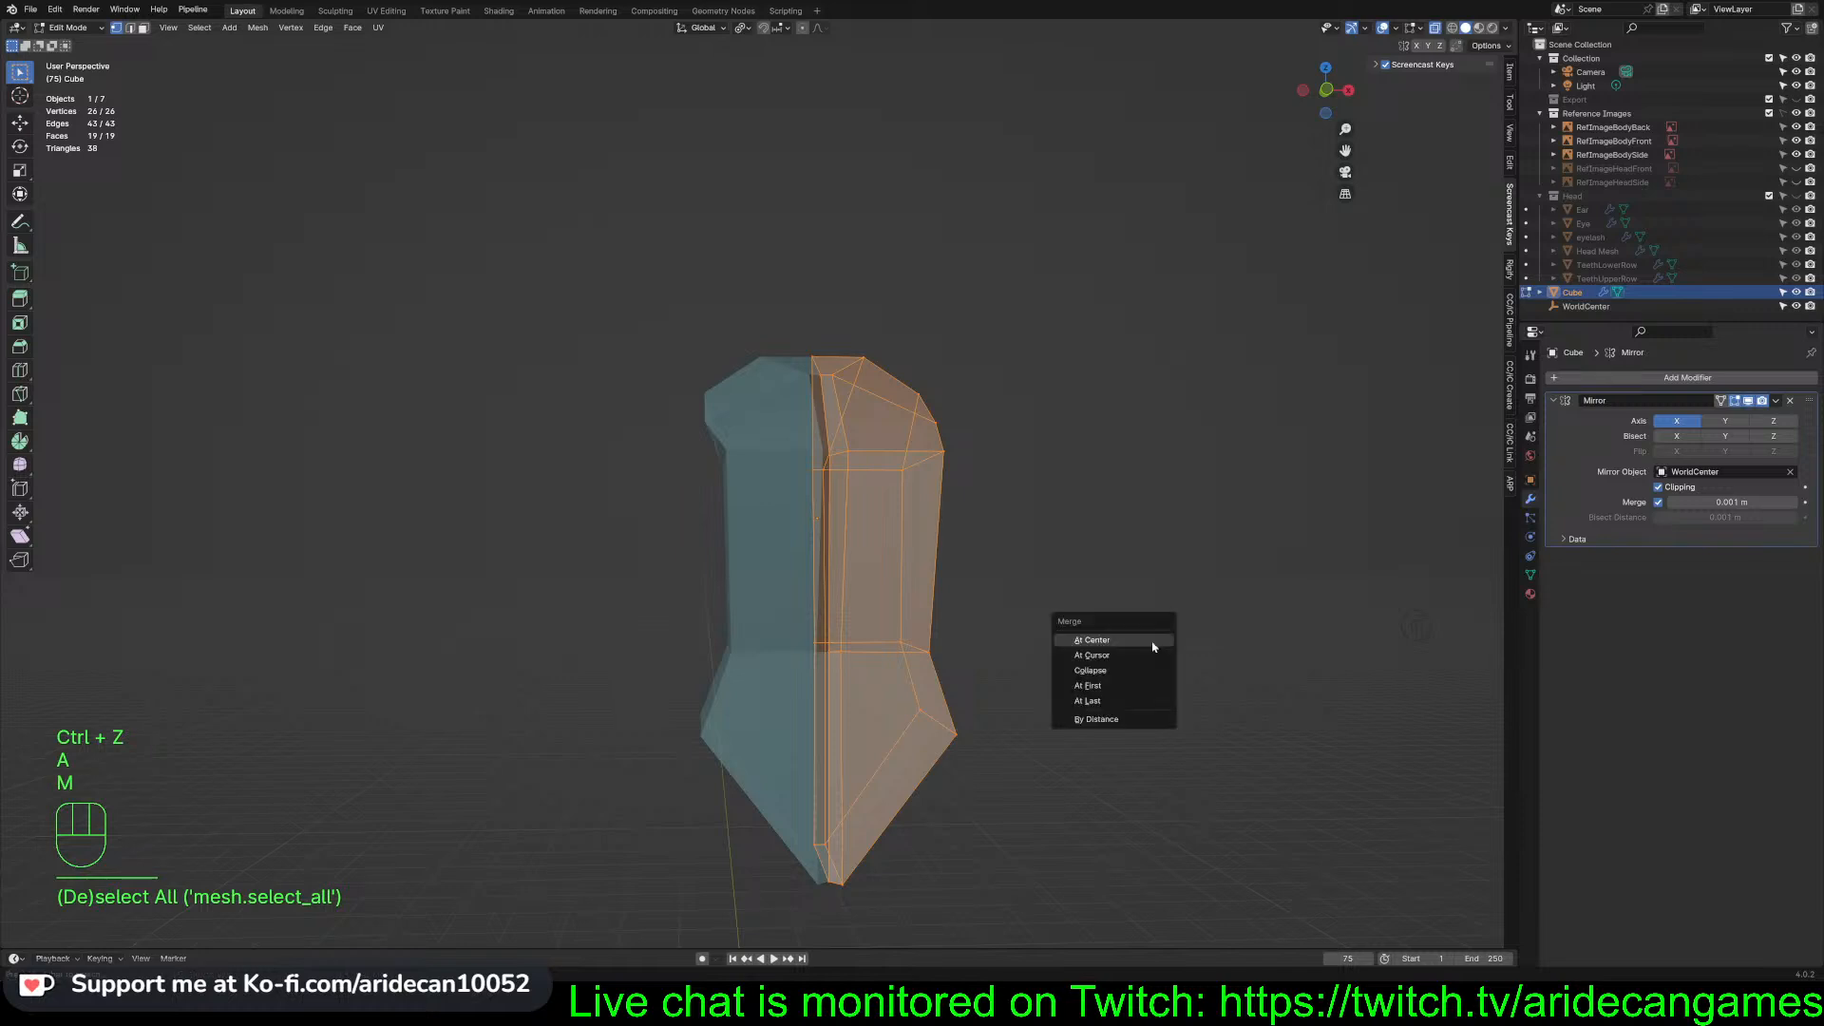
pyautogui.click(1102, 720)
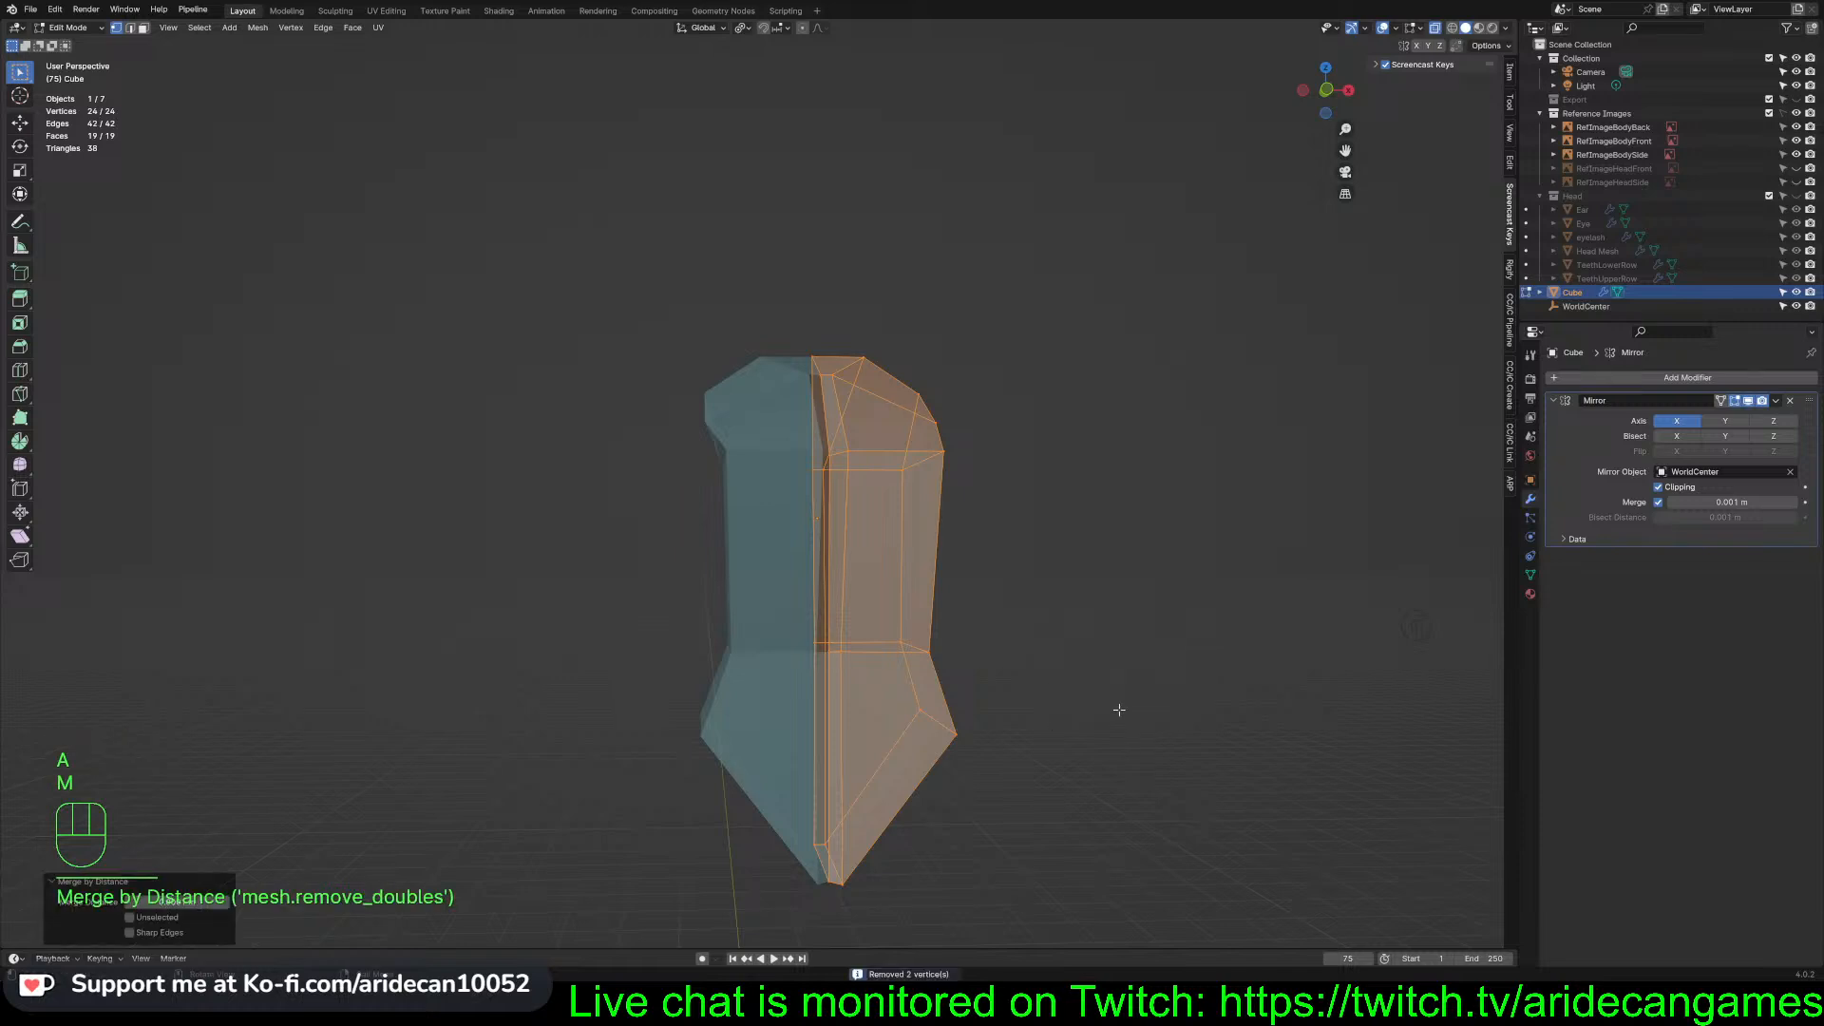
pyautogui.click(1131, 649)
# Shift the inner front waist vertex about 0.22 m backward along Y, behind the belly outline
pyautogui.moveTo(1130, 649); pyautogui.dragTo(1161, 630, button='middle')
pyautogui.click(839, 652)
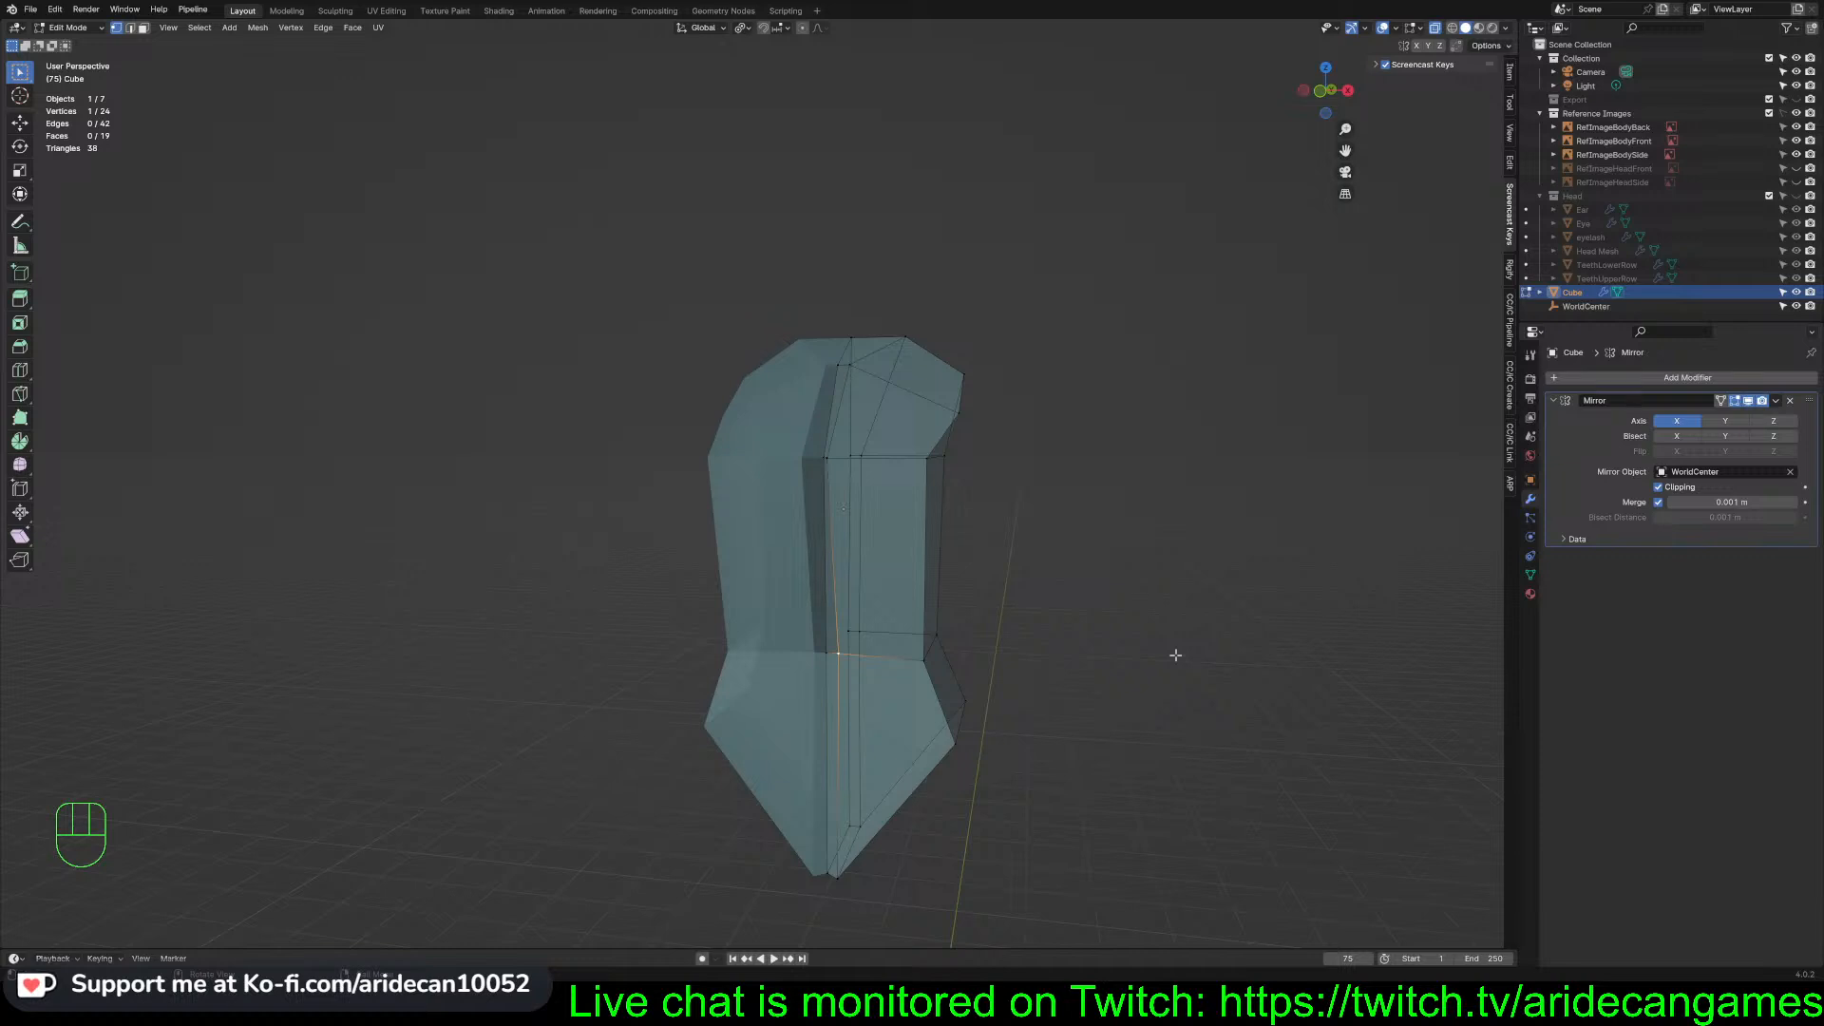
pyautogui.moveTo(1175, 655); pyautogui.dragTo(828, 477, button='middle')
pyautogui.click(791, 477)
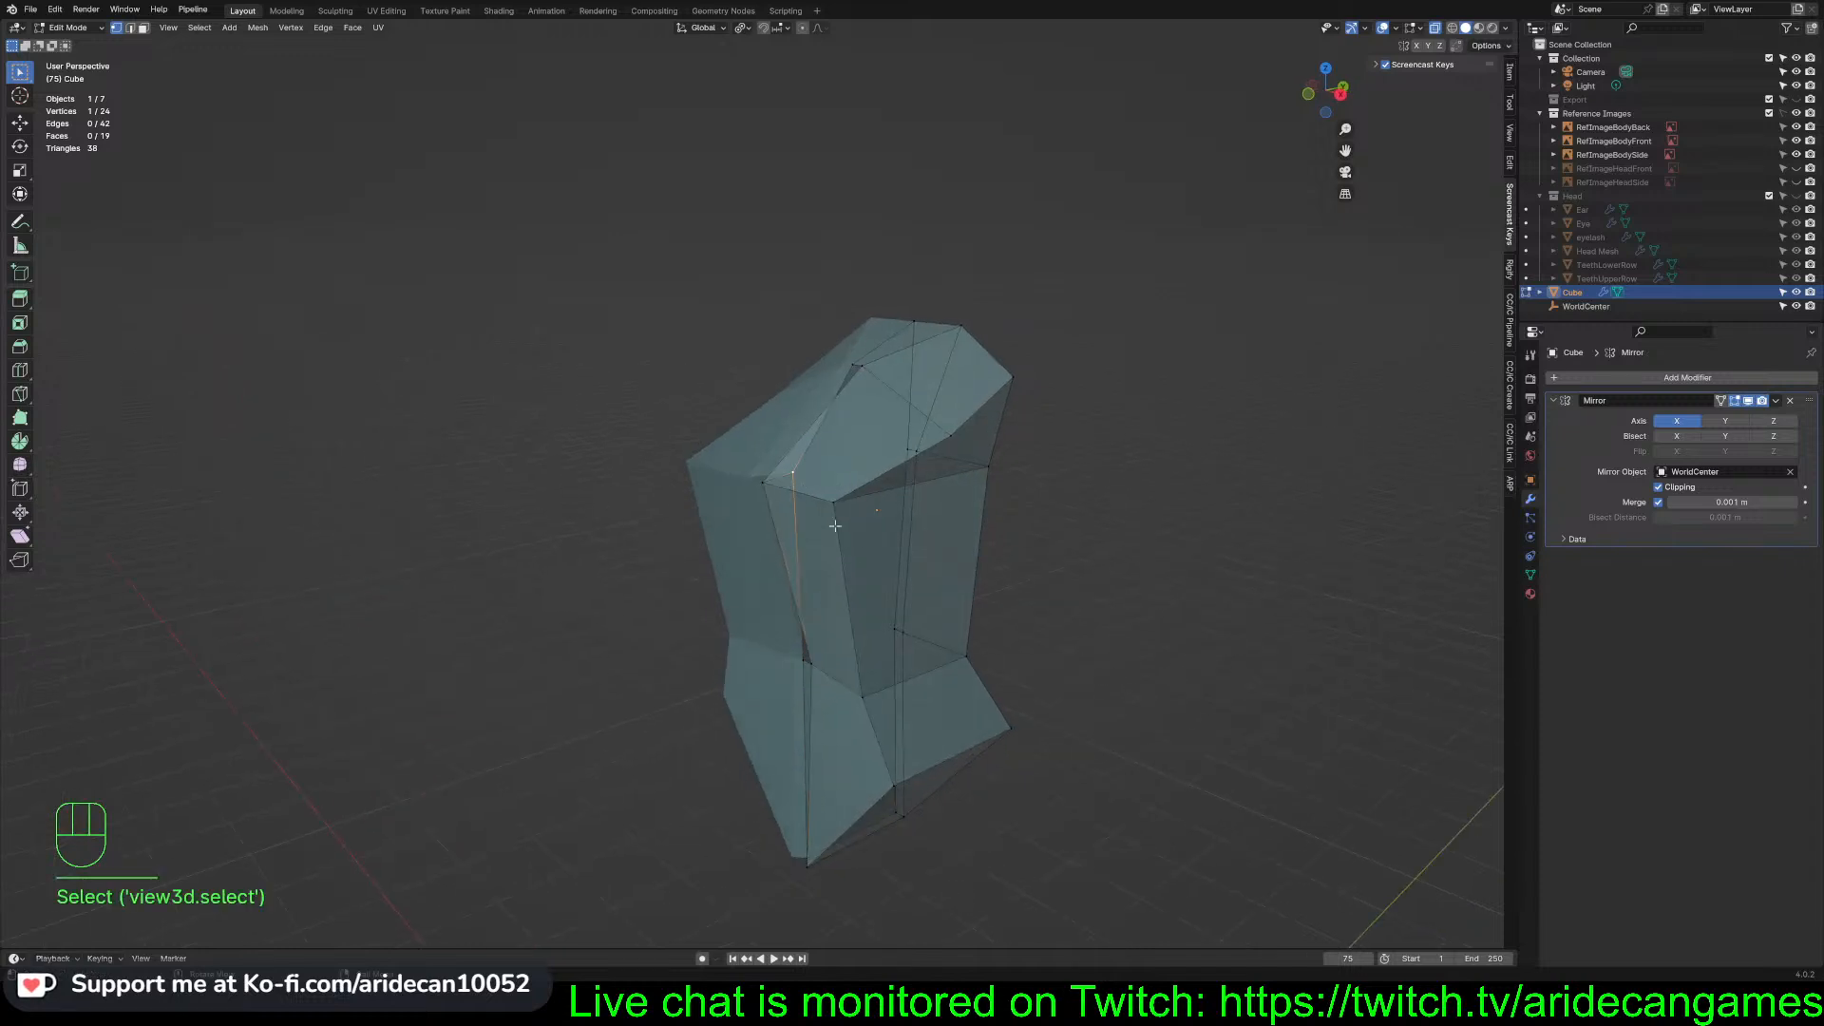
pyautogui.moveTo(907, 625); pyautogui.dragTo(1005, 629, button='middle')
pyautogui.click(830, 647)
pyautogui.press('KP_3')
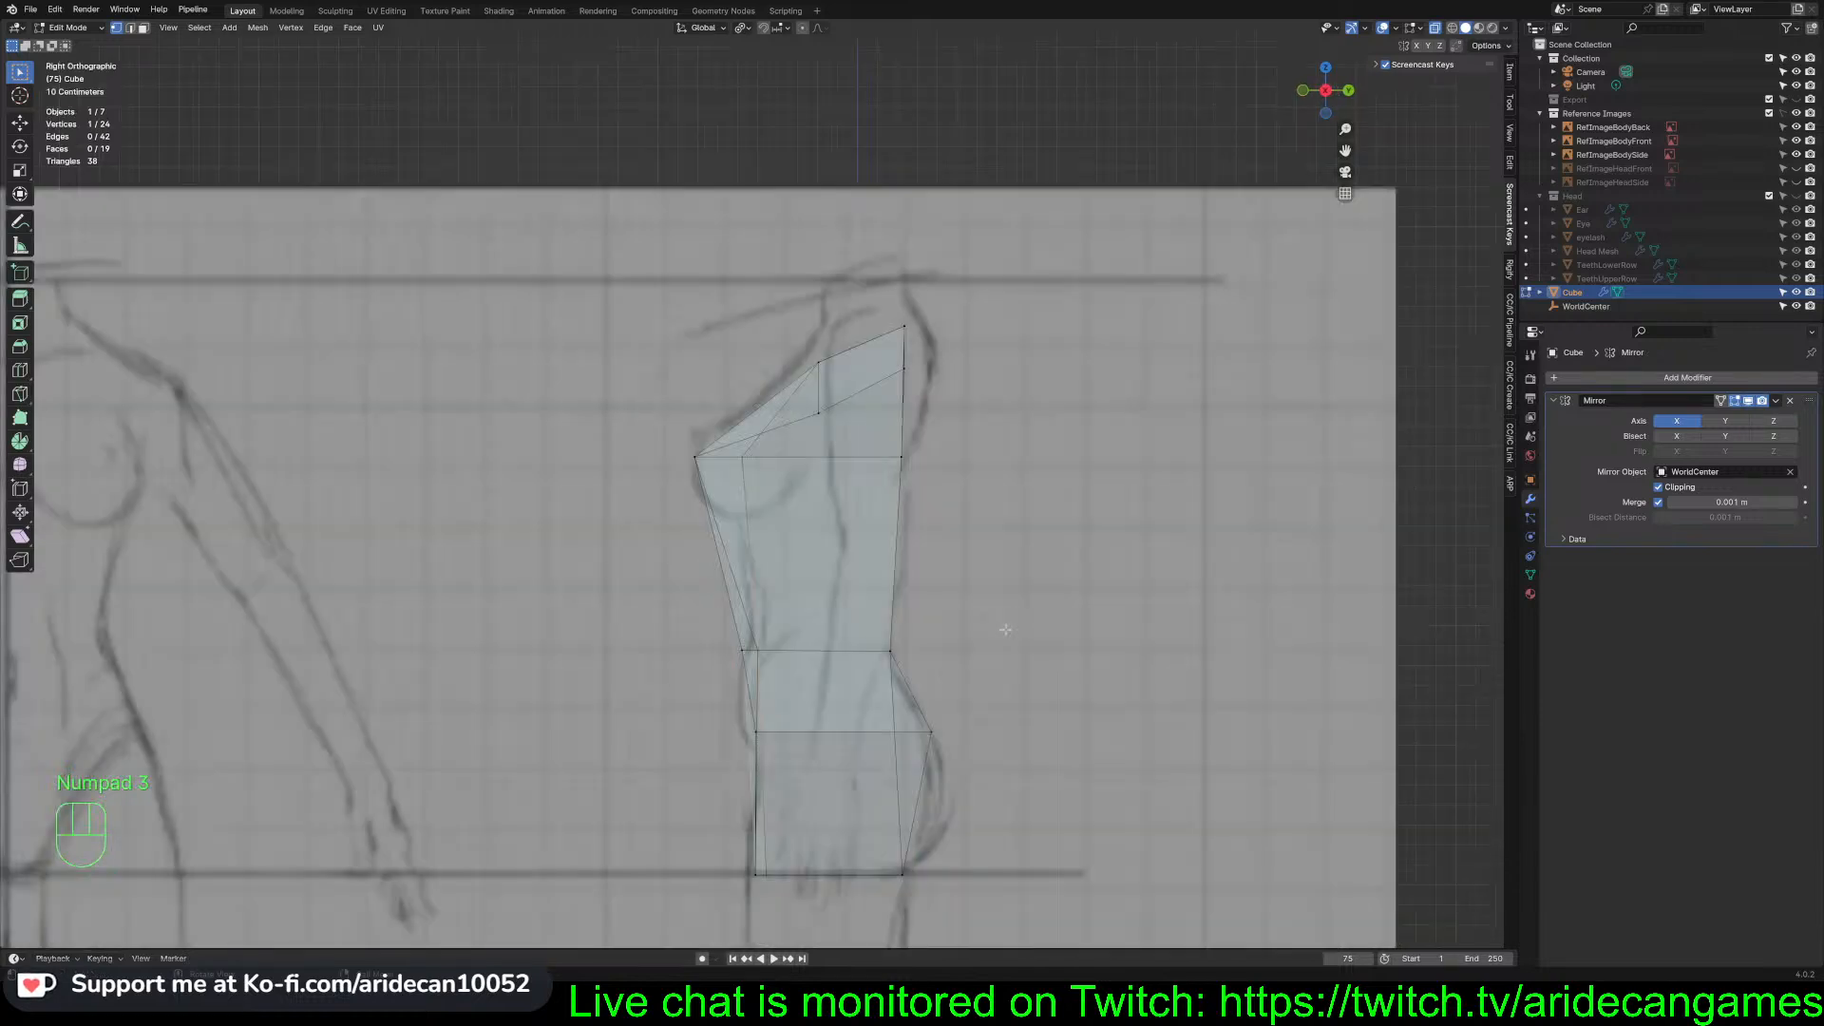
pyautogui.press('g')
pyautogui.press('y')
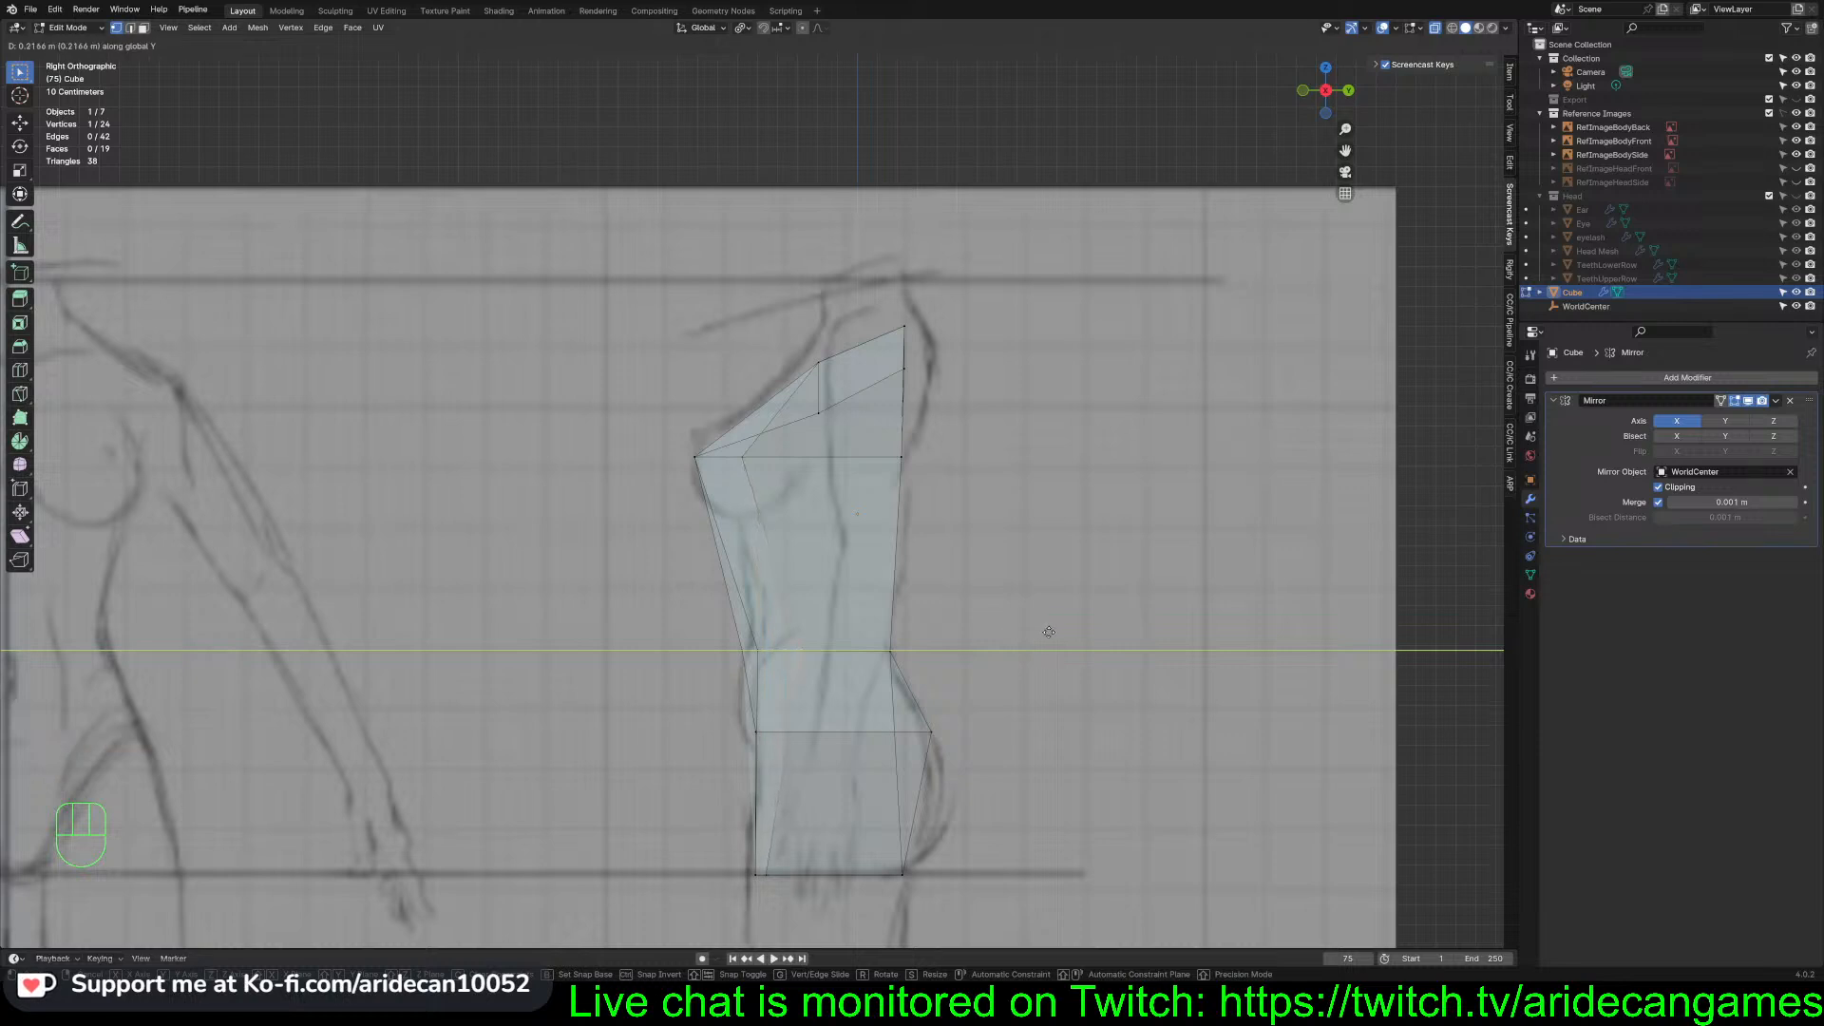
pyautogui.click(1049, 631)
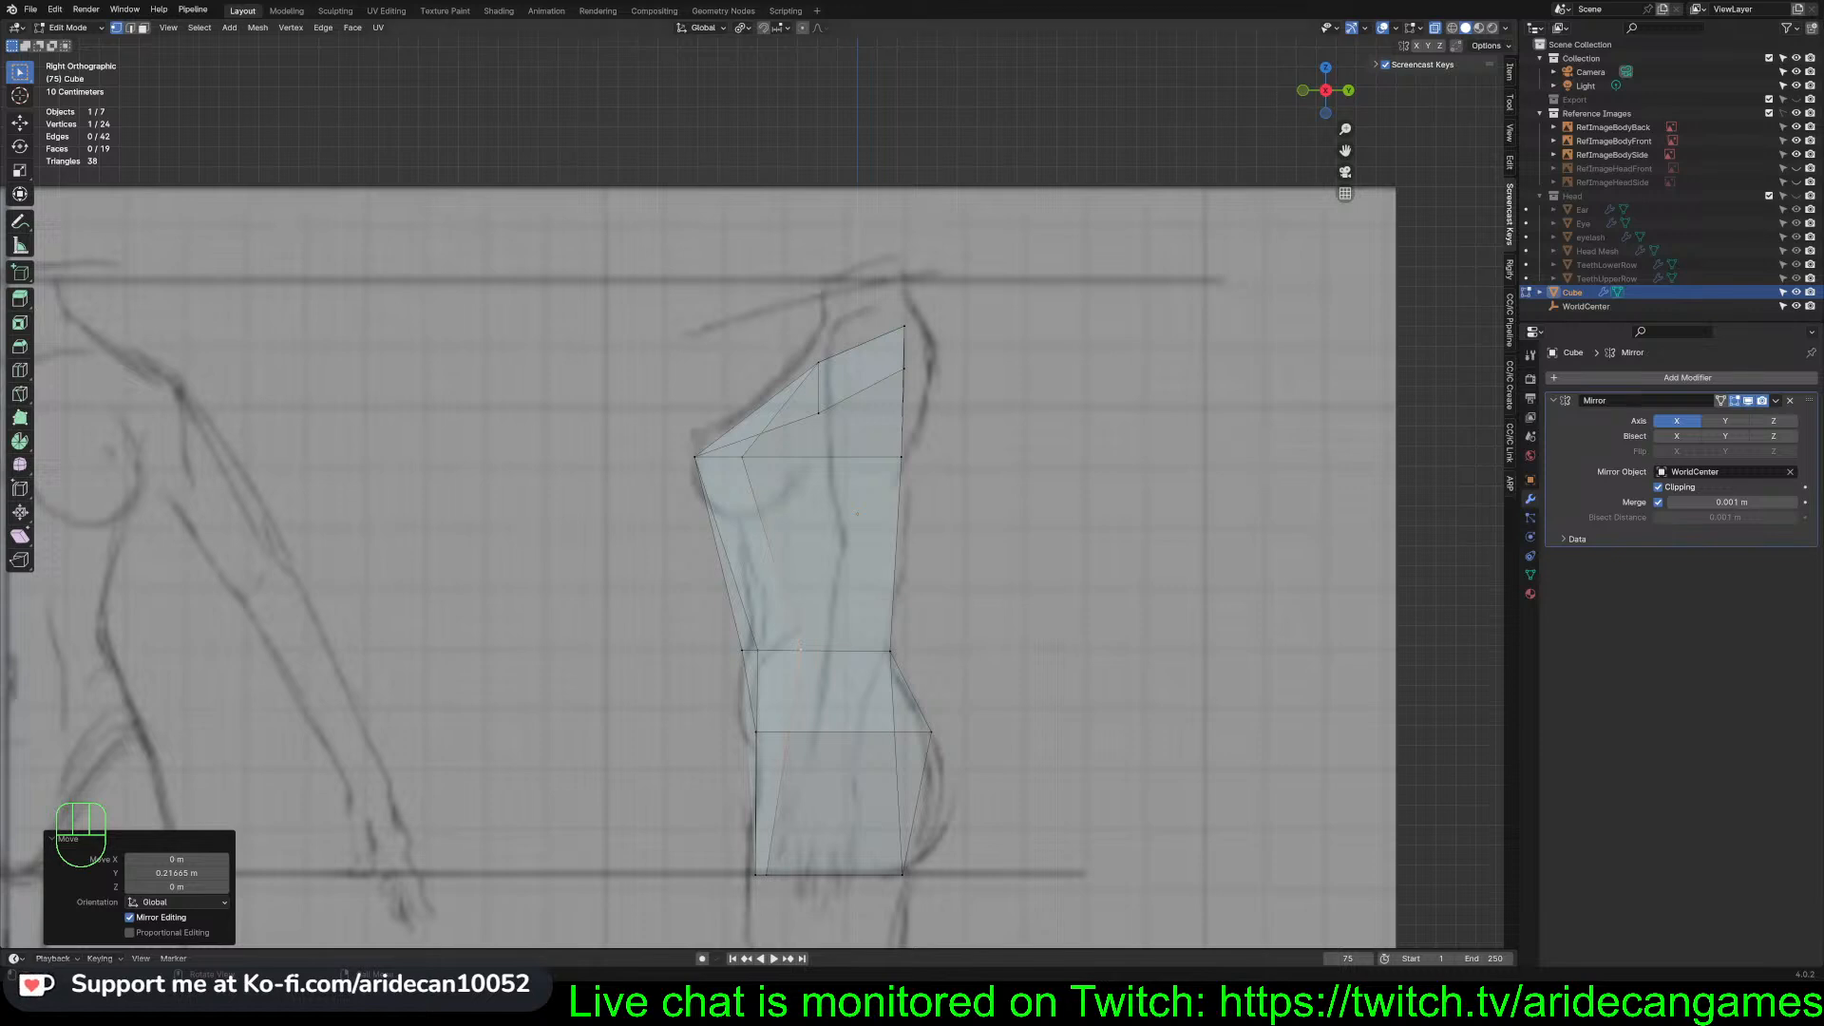
# Shift the inner front vertex at the torso's bottom edge about 0.19 m backward along Y
pyautogui.click(768, 873)
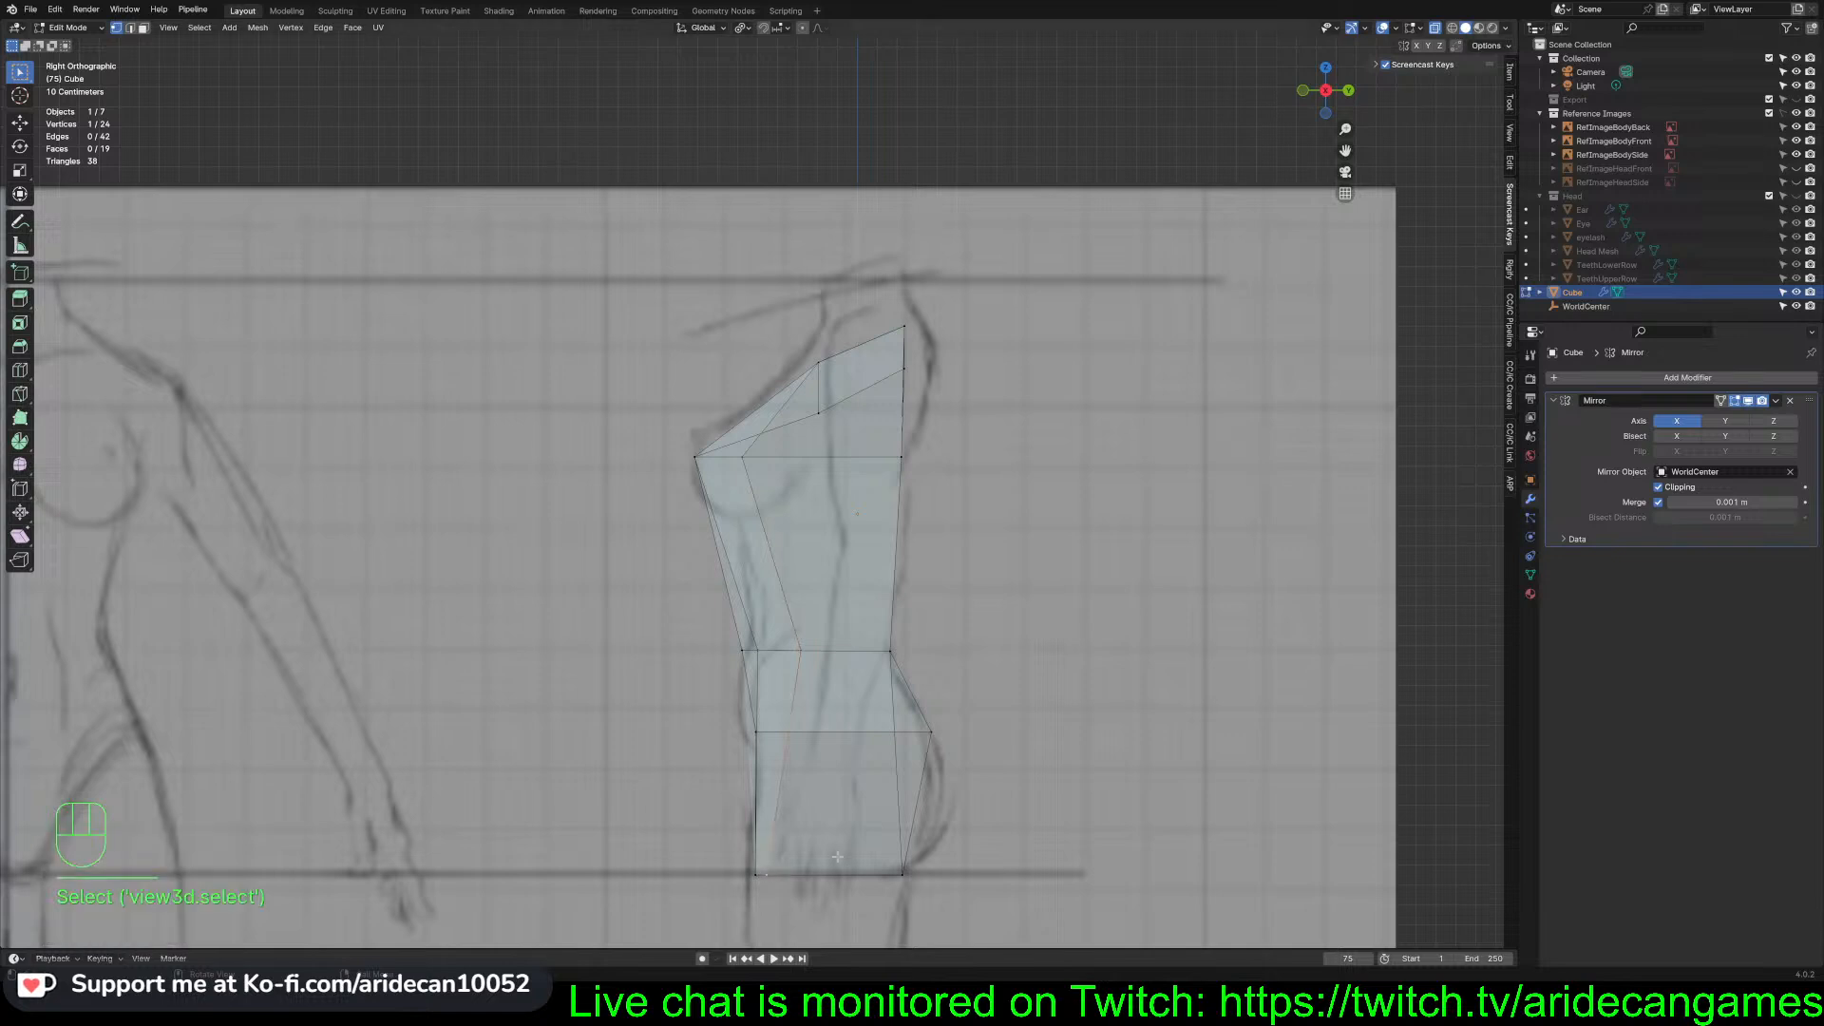
pyautogui.press('g')
pyautogui.press('y')
pyautogui.click(874, 853)
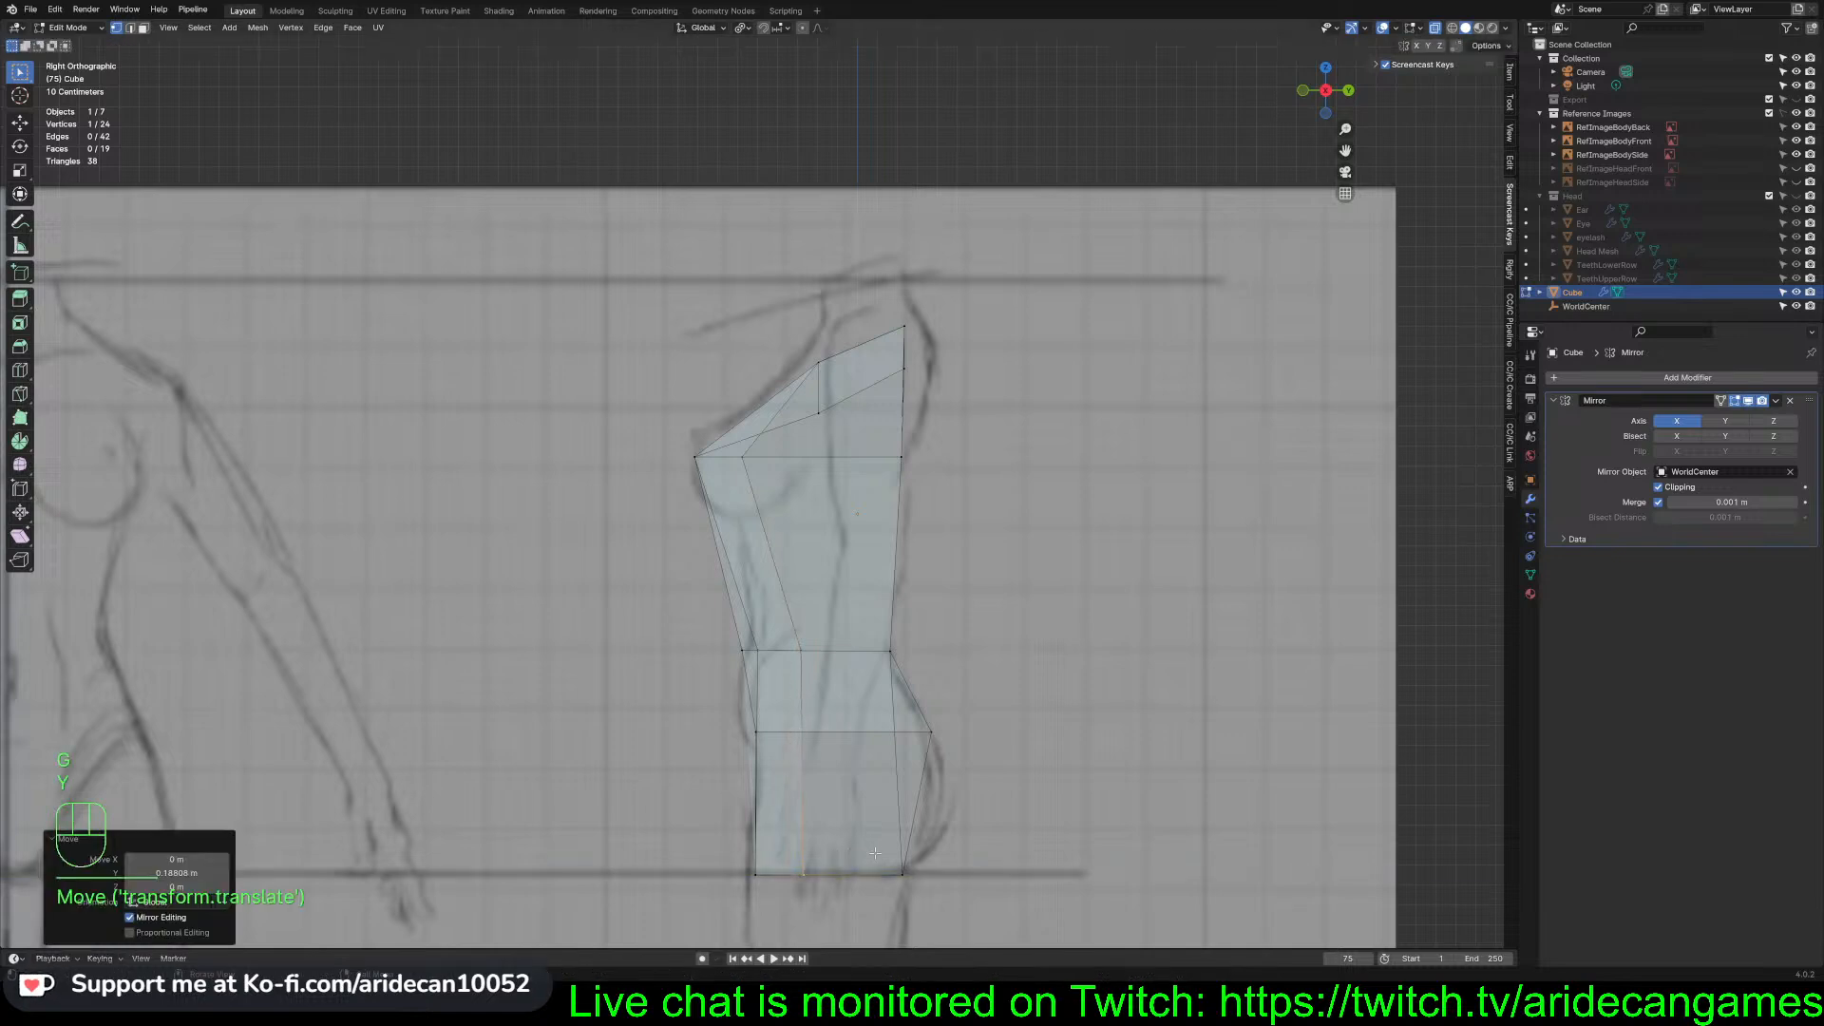
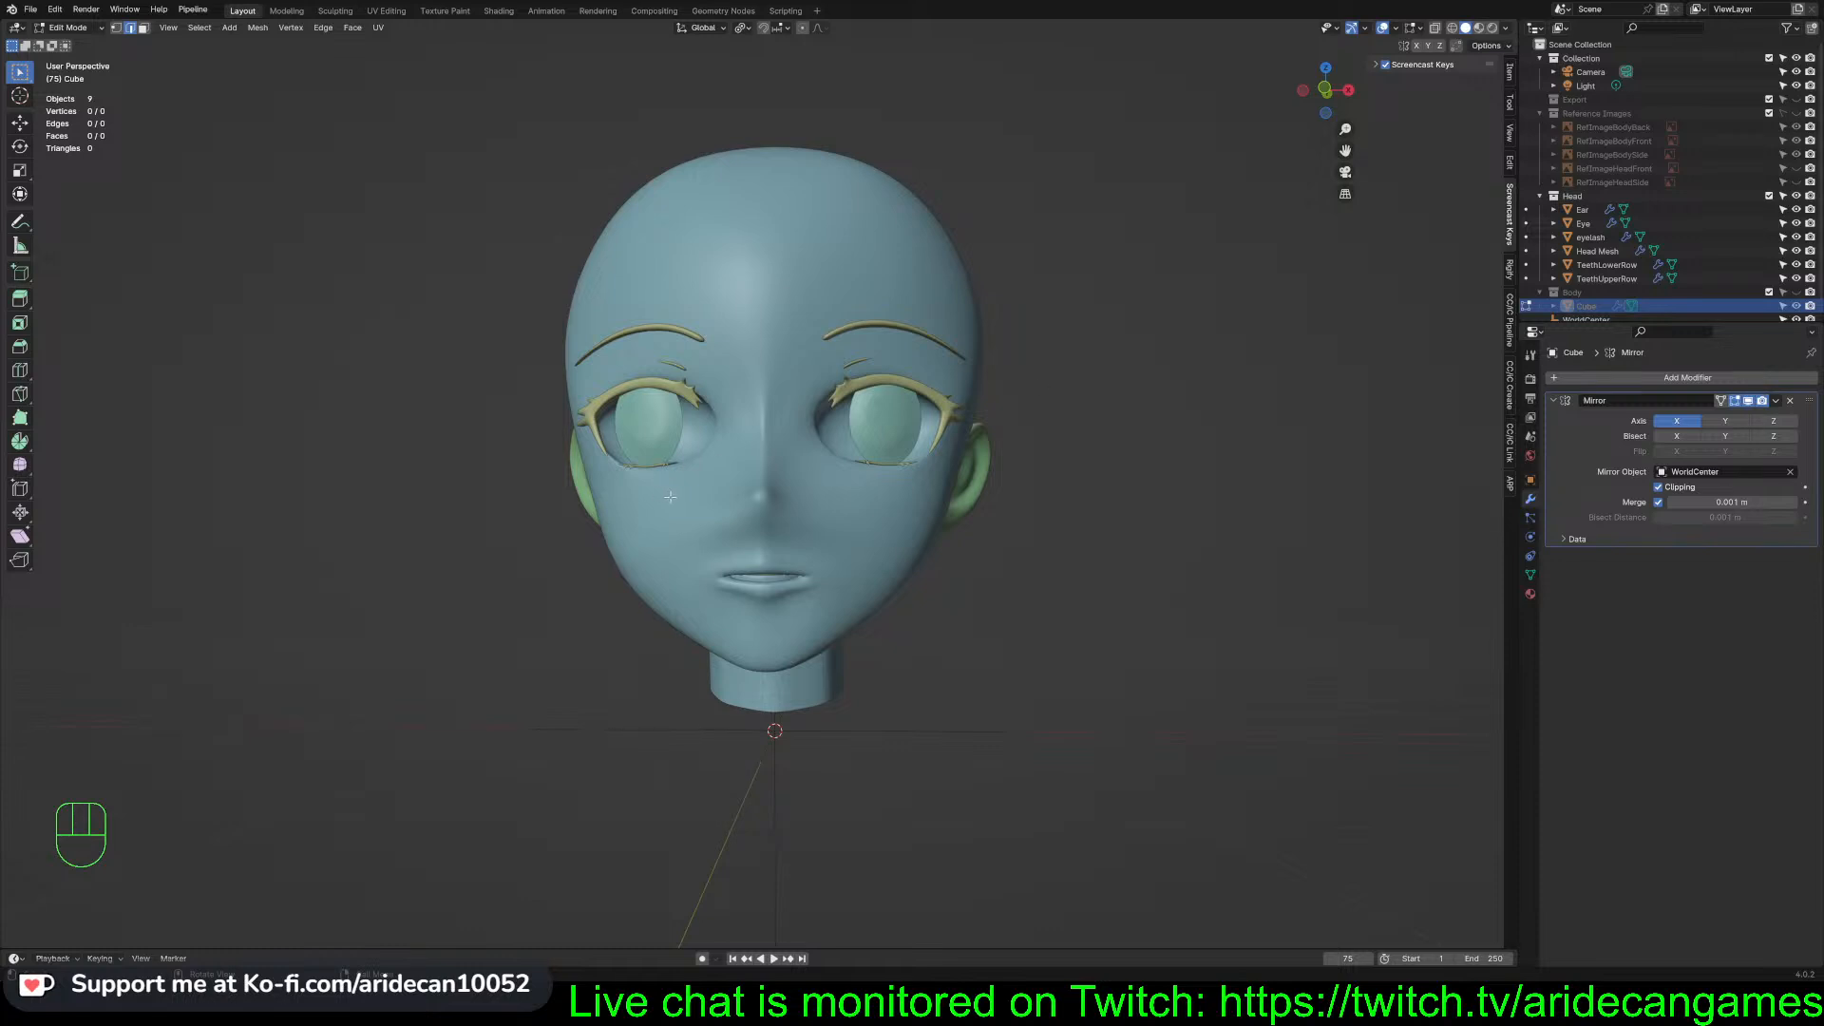
# Examine the finished head from the front, side and three-quarter angles, focusing on the eye and eyelash shapes
pyautogui.scroll(2, 670, 496)
pyautogui.scroll(-2, 769, 454)
pyautogui.moveTo(768, 453)
pyautogui.mouseDown(button='middle')
pyautogui.moveTo(1066, 406)
pyautogui.moveTo(874, 413)
pyautogui.moveTo(1003, 433)
pyautogui.moveTo(793, 441)
pyautogui.mouseUp(button='middle')
pyautogui.scroll(4, 655, 448)
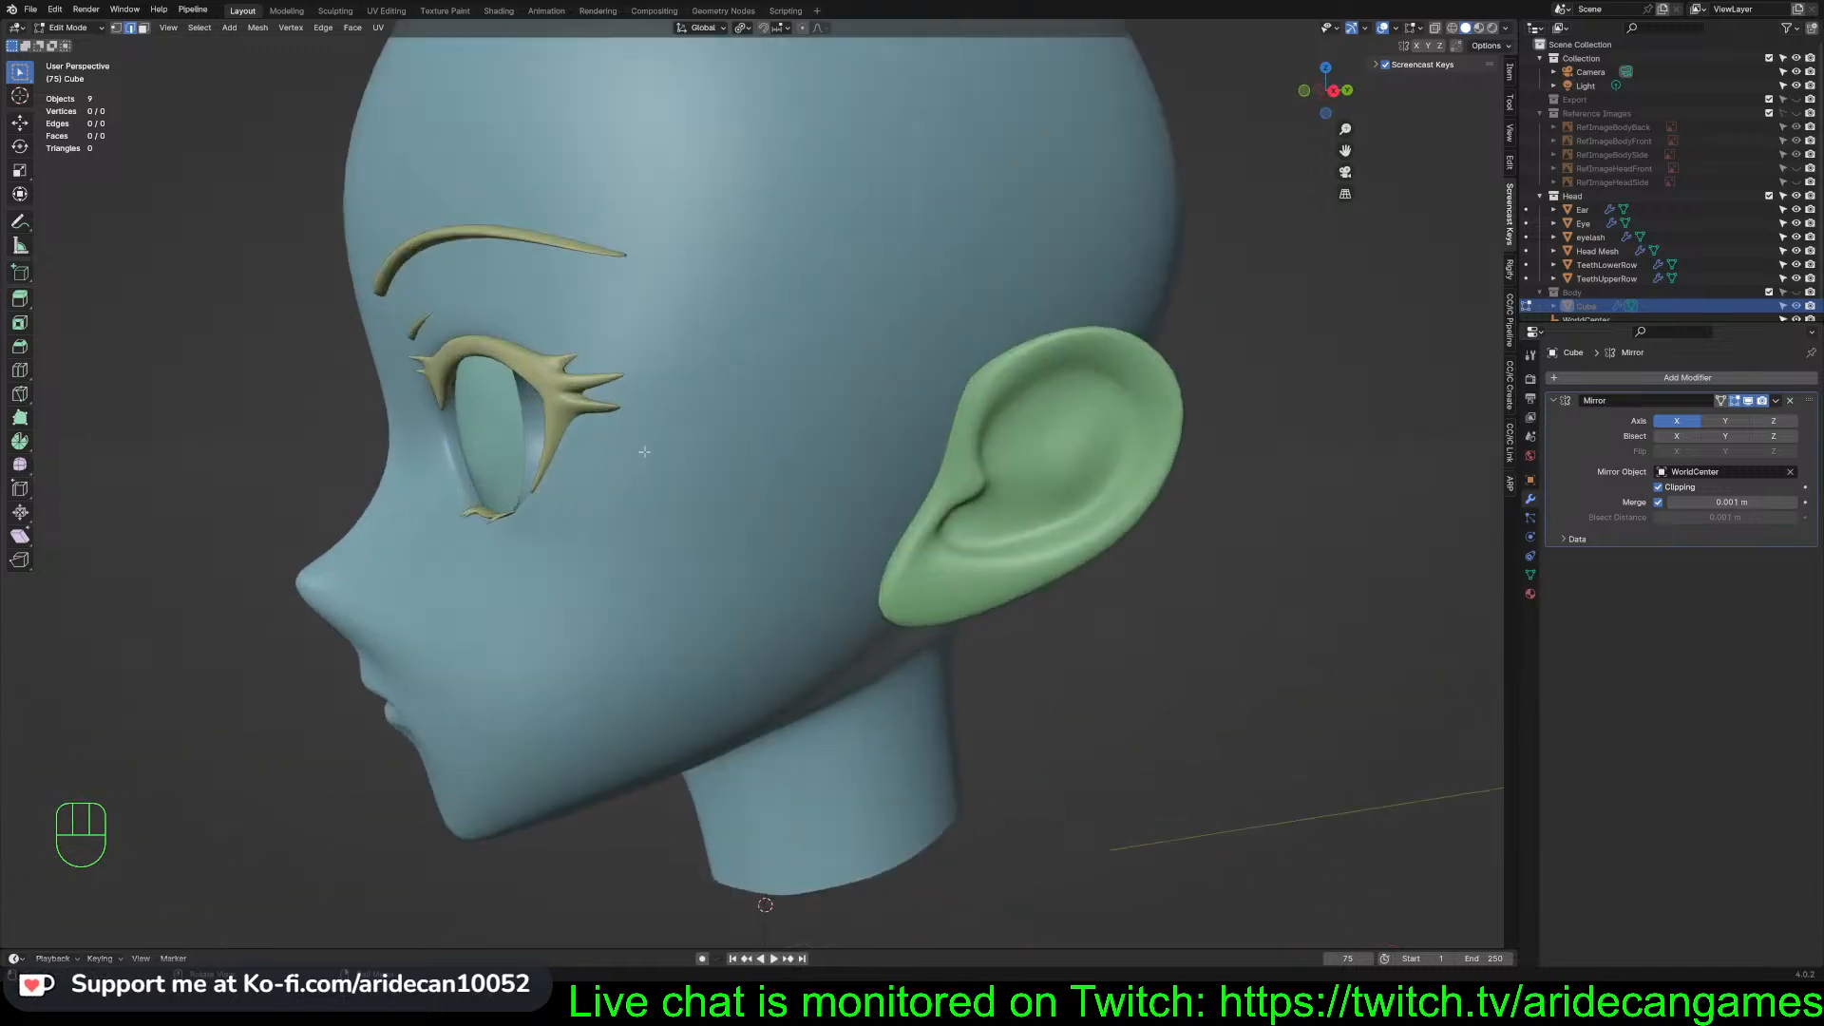
pyautogui.moveTo(644, 451); pyautogui.dragTo(701, 451, button='middle')
pyautogui.keyDown('shift'); pyautogui.moveTo(701, 452); pyautogui.dragTo(950, 458, button='middle'); pyautogui.keyUp('shift')
pyautogui.scroll(4, 997, 452)
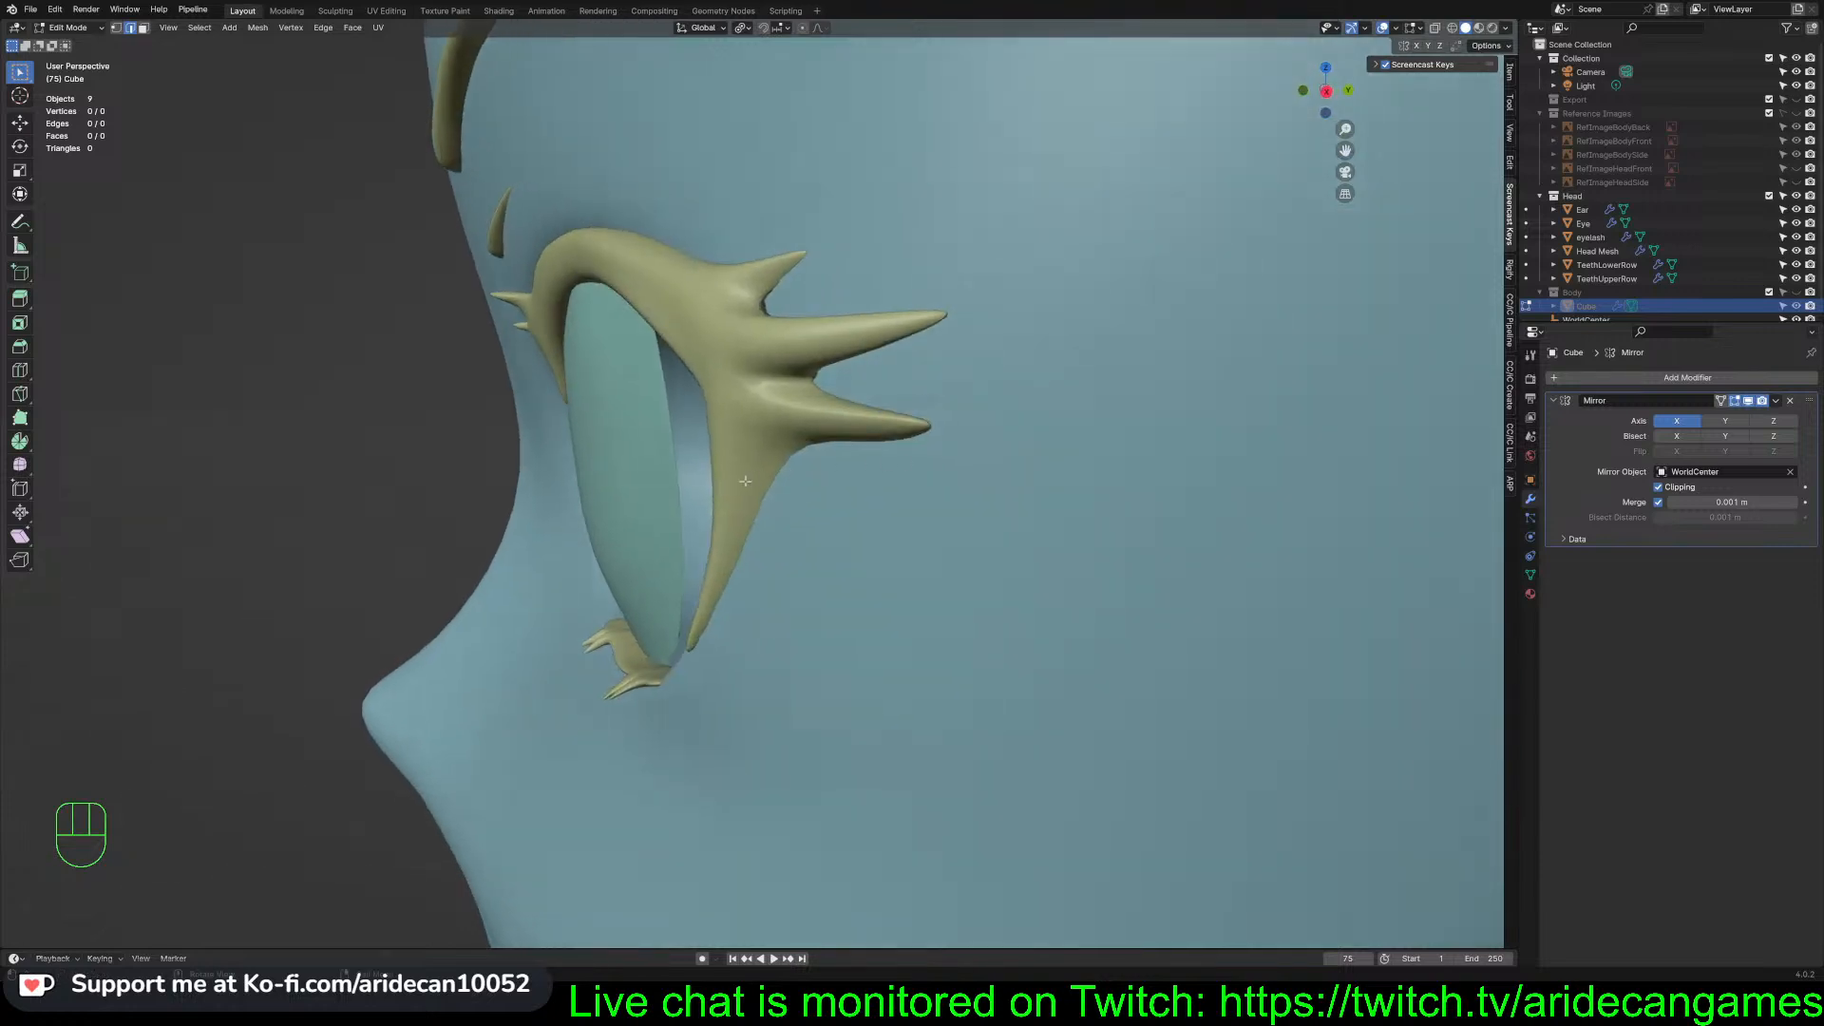
pyautogui.moveTo(690, 457); pyautogui.dragTo(751, 449, button='middle')
pyautogui.scroll(-3, 864, 449)
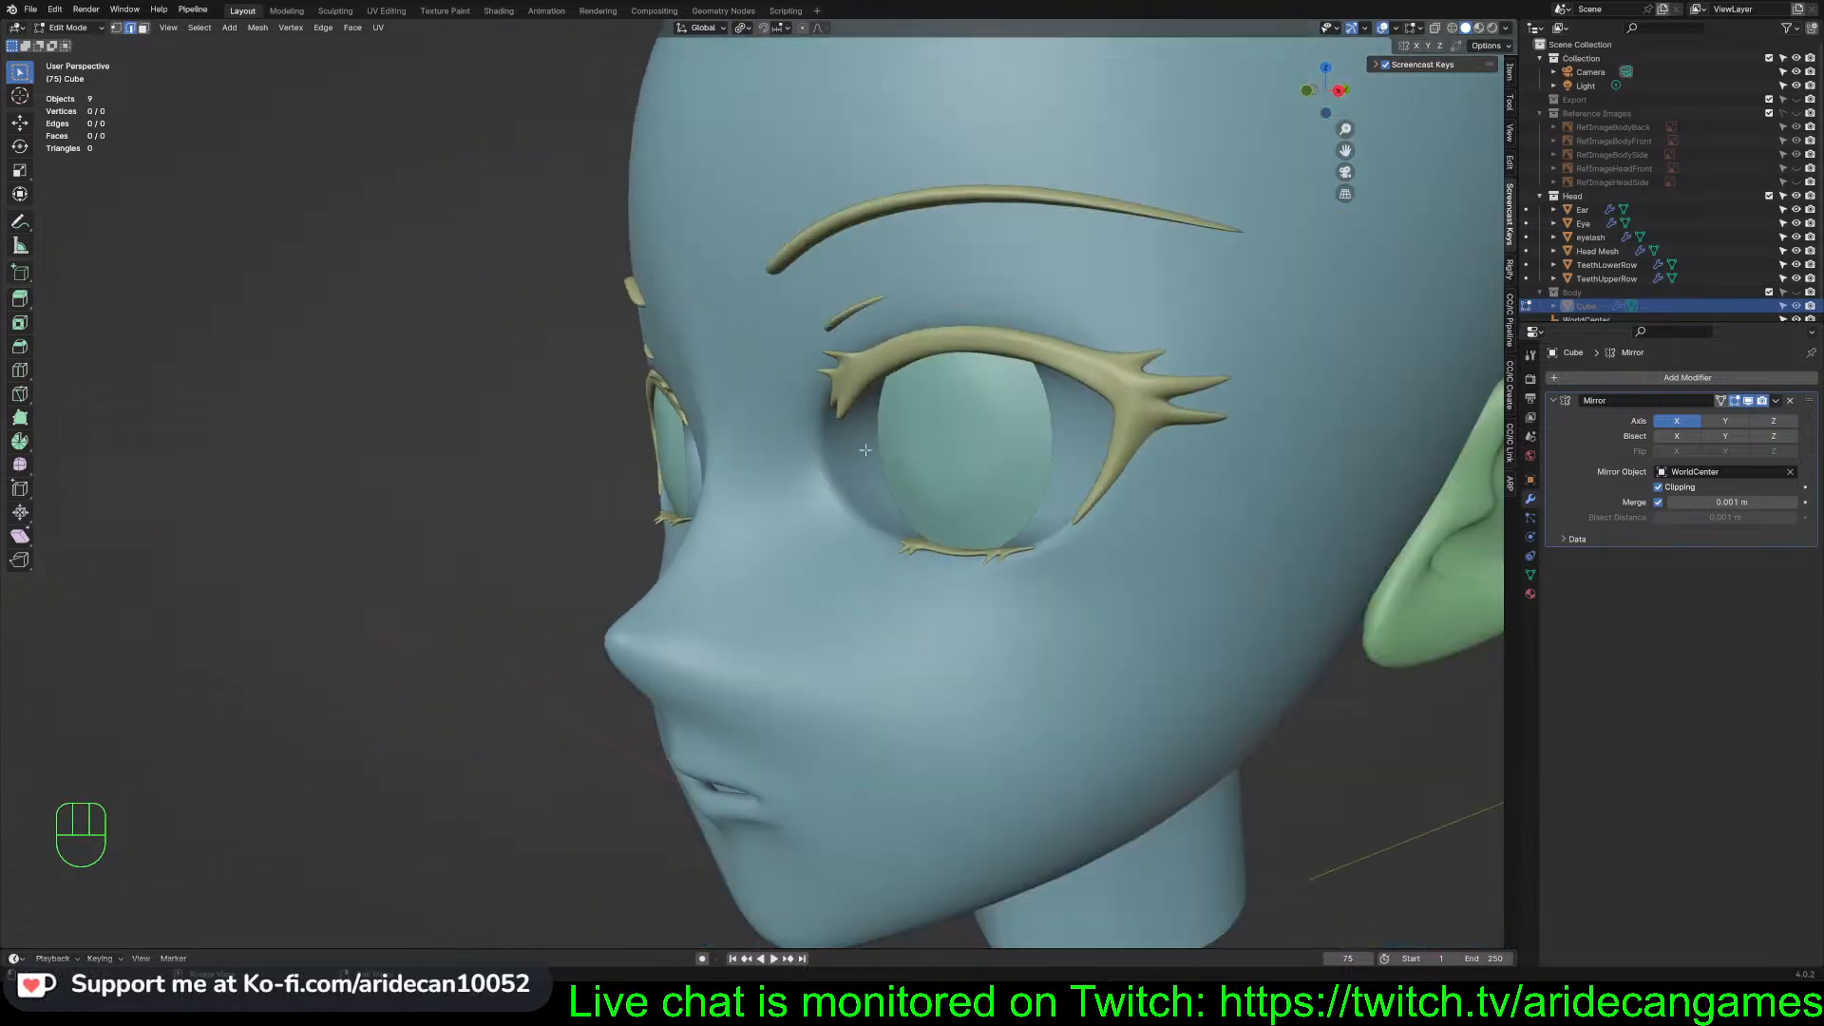
pyautogui.moveTo(866, 450); pyautogui.dragTo(904, 441, button='middle')
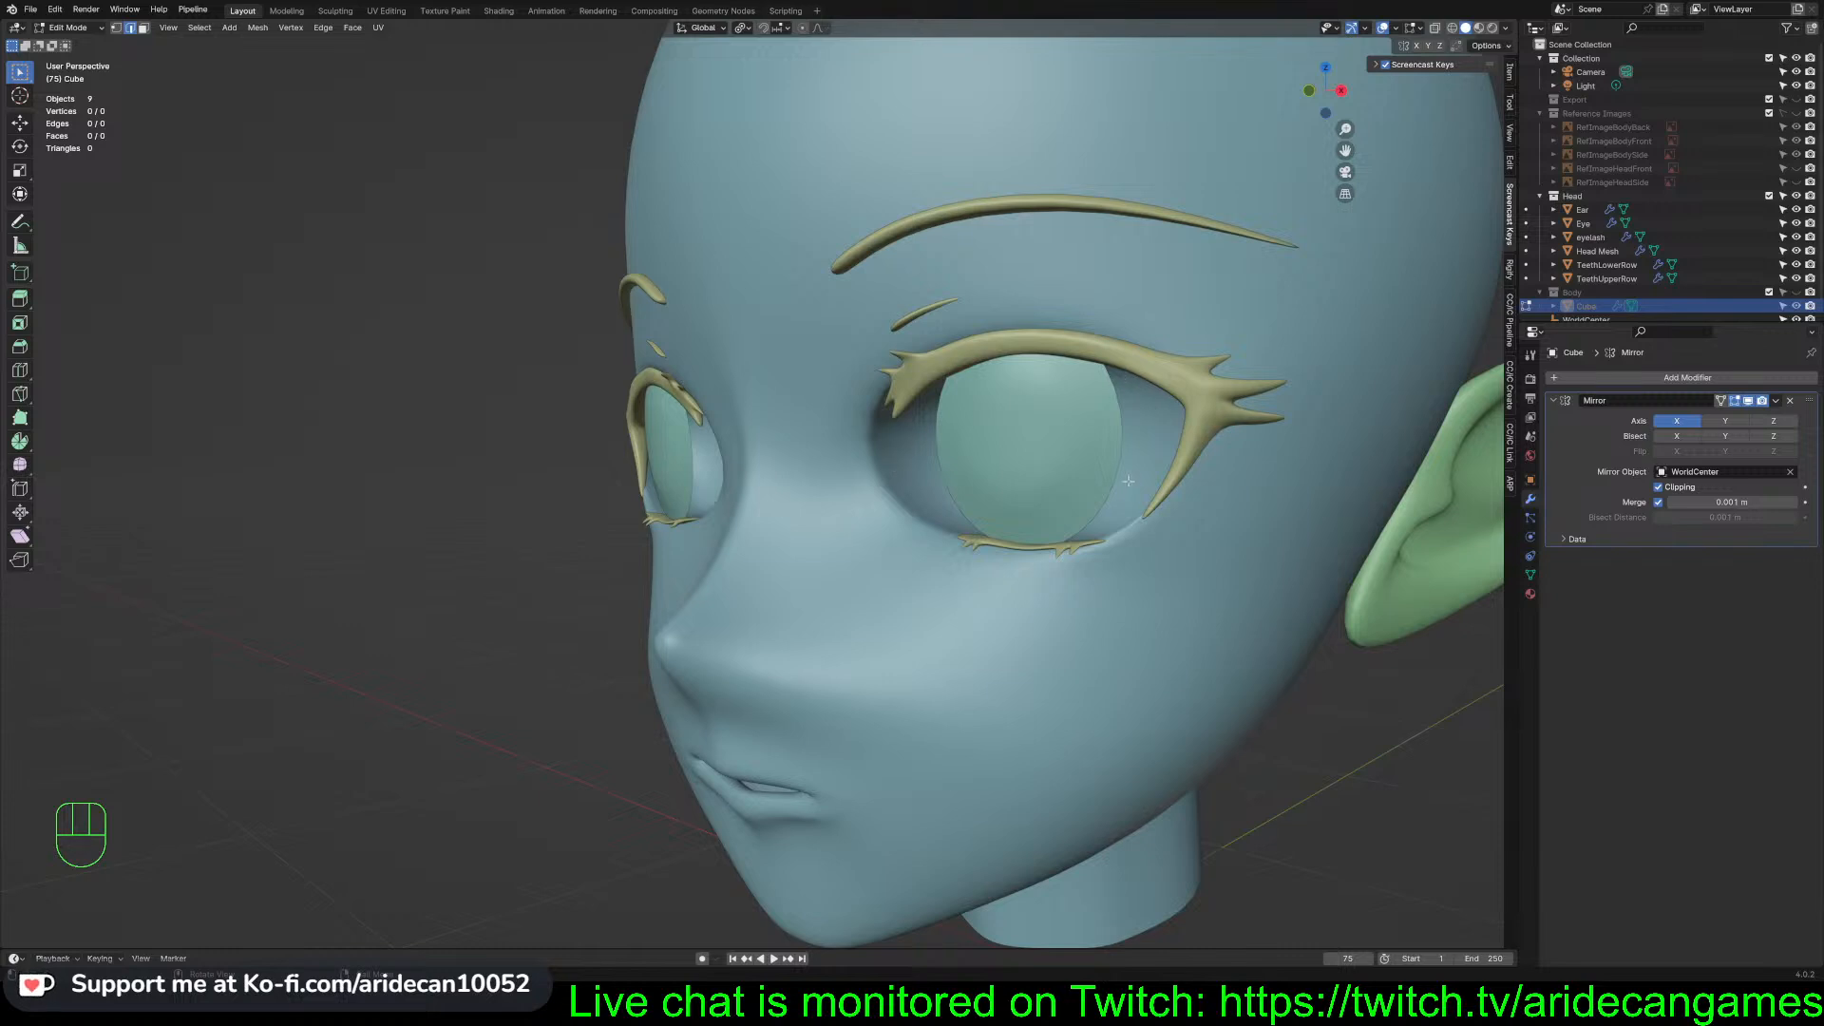
# Select the Eye object in the Head collection
pyautogui.click(1009, 436)
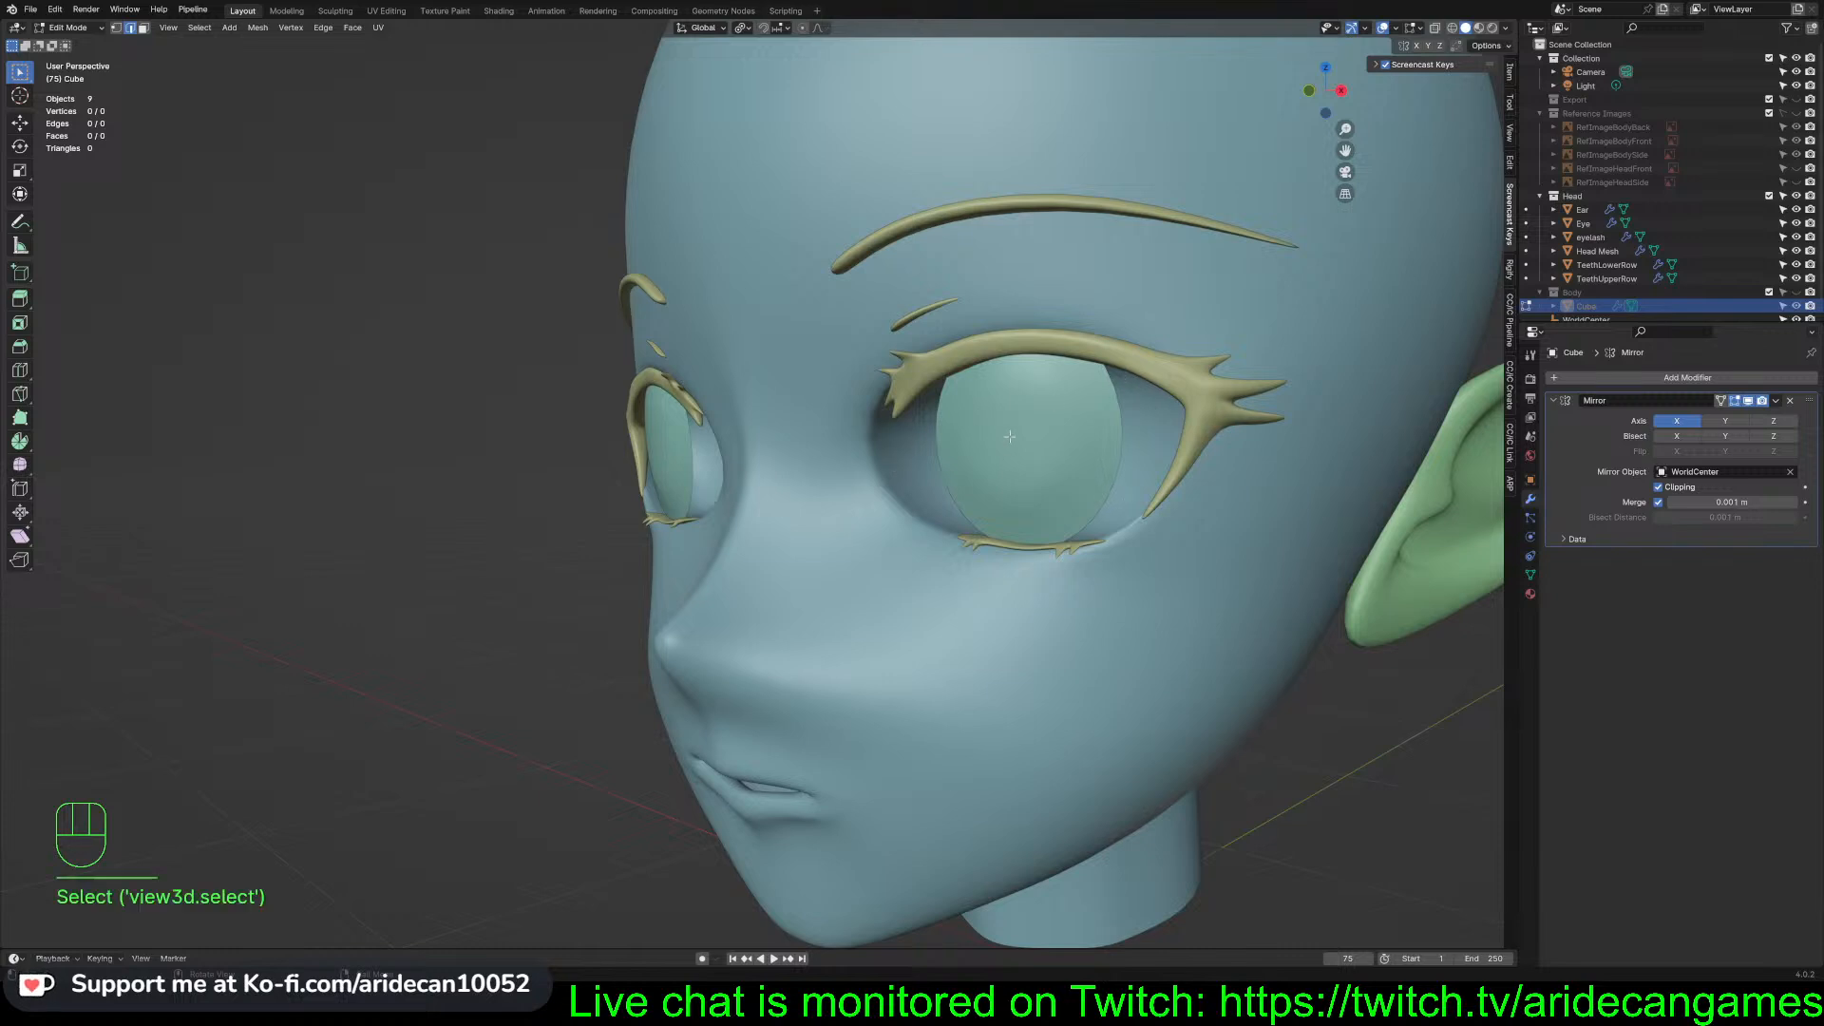
pyautogui.click(1578, 224)
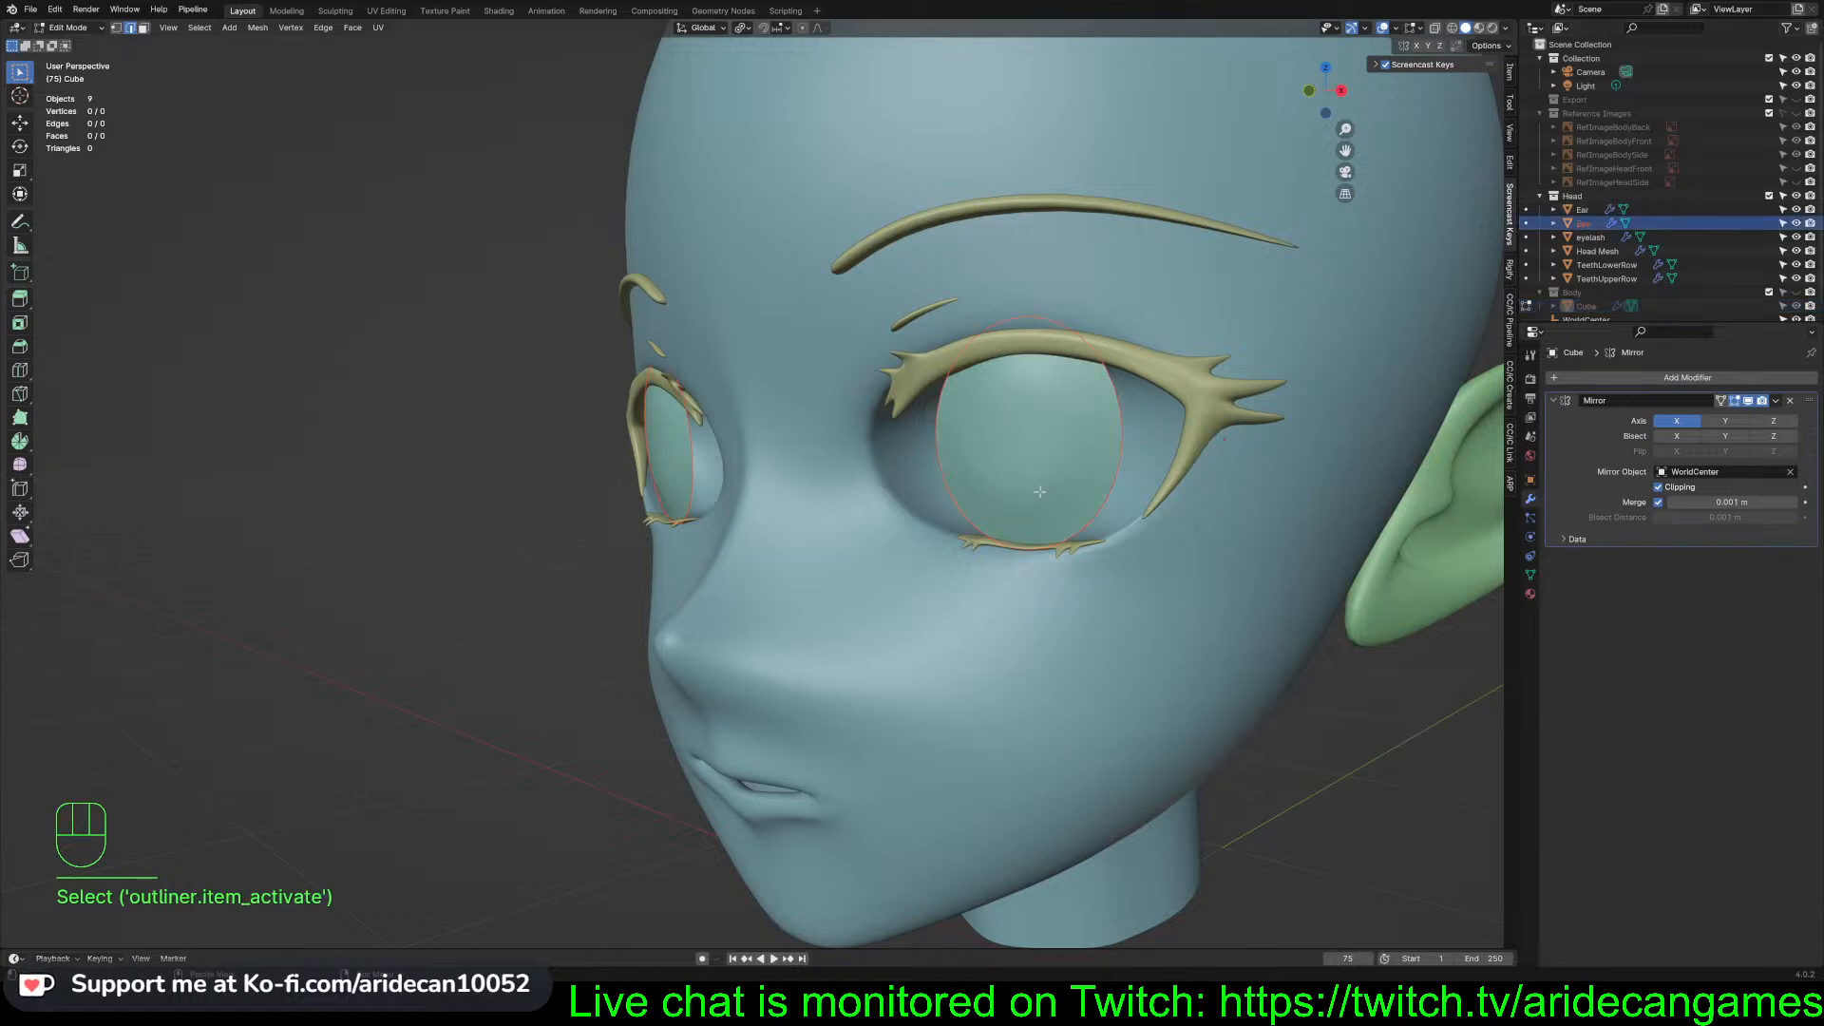
# Examine the eye and its surrounding lashes up close and from farther away at a three-quarter angle
pyautogui.moveTo(1040, 492); pyautogui.dragTo(1092, 456, button='middle')
pyautogui.scroll(4, 1229, 409)
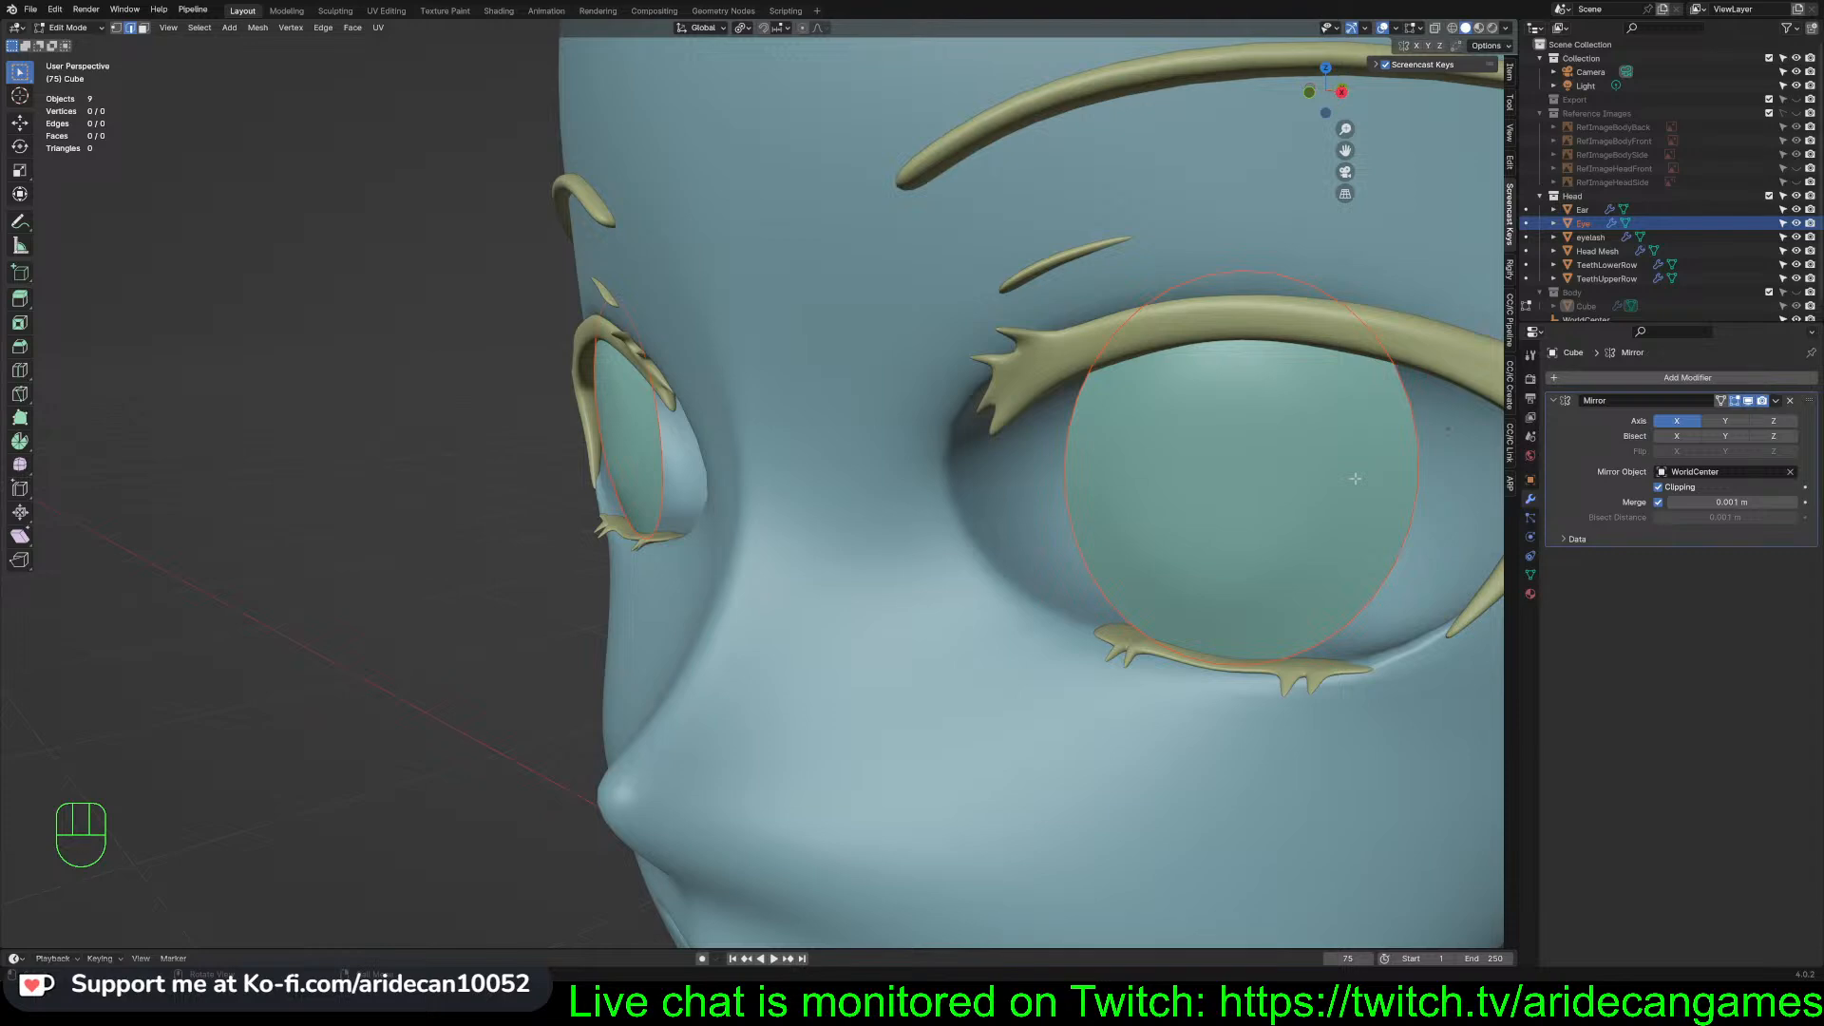
pyautogui.scroll(-4, 1294, 386)
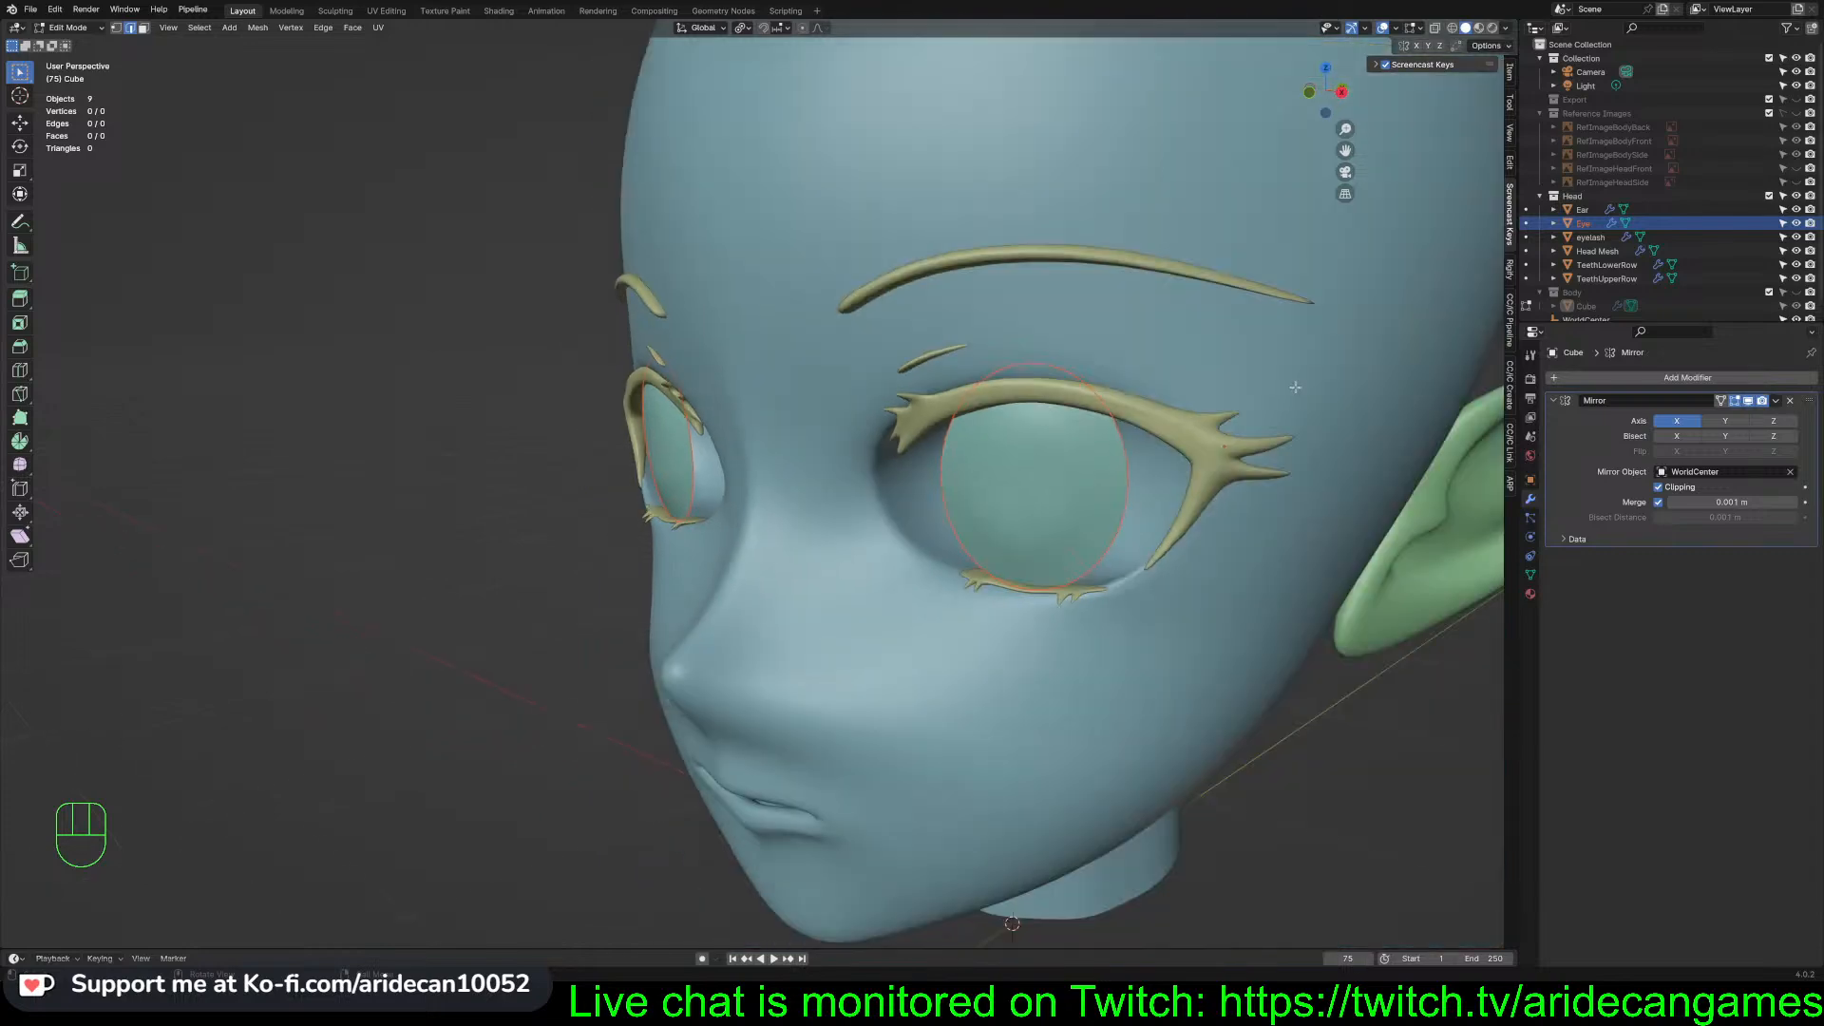
pyautogui.scroll(5, 1085, 526)
pyautogui.scroll(-3, 1085, 526)
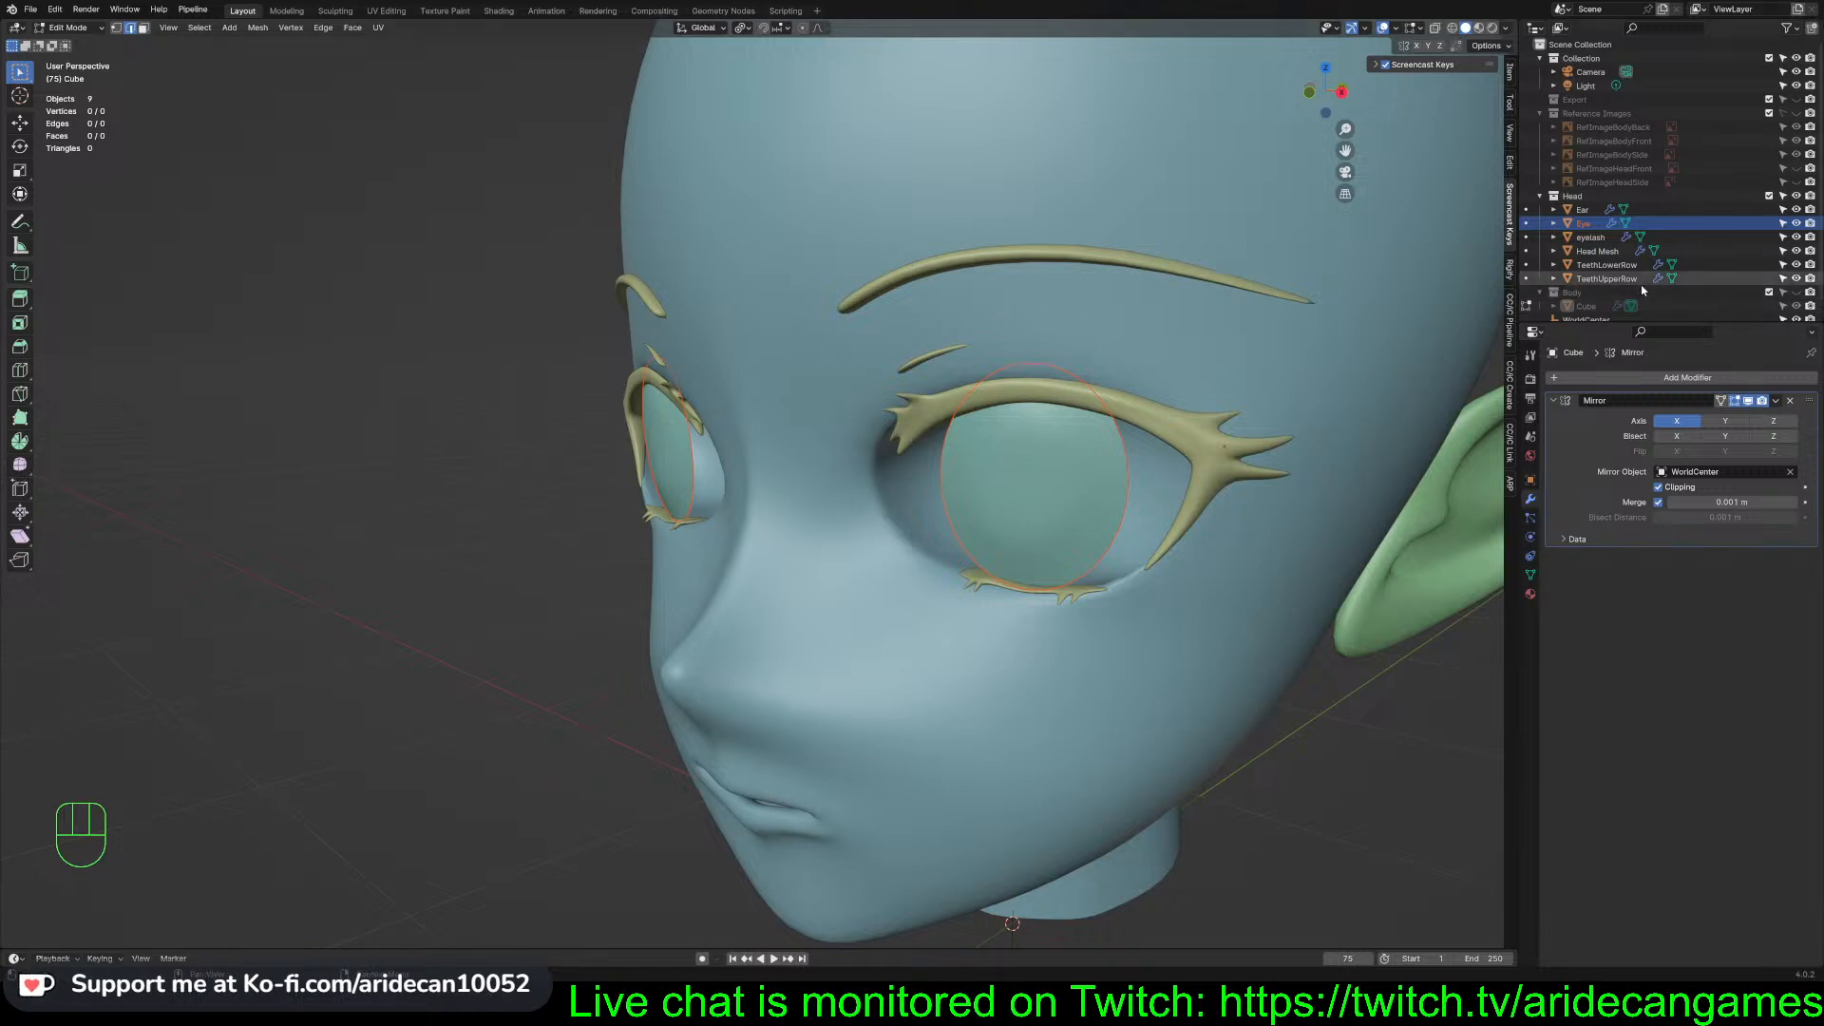
# Hide the Head collection, show the Body collection, and bring the torso mesh into view
pyautogui.click(1797, 196)
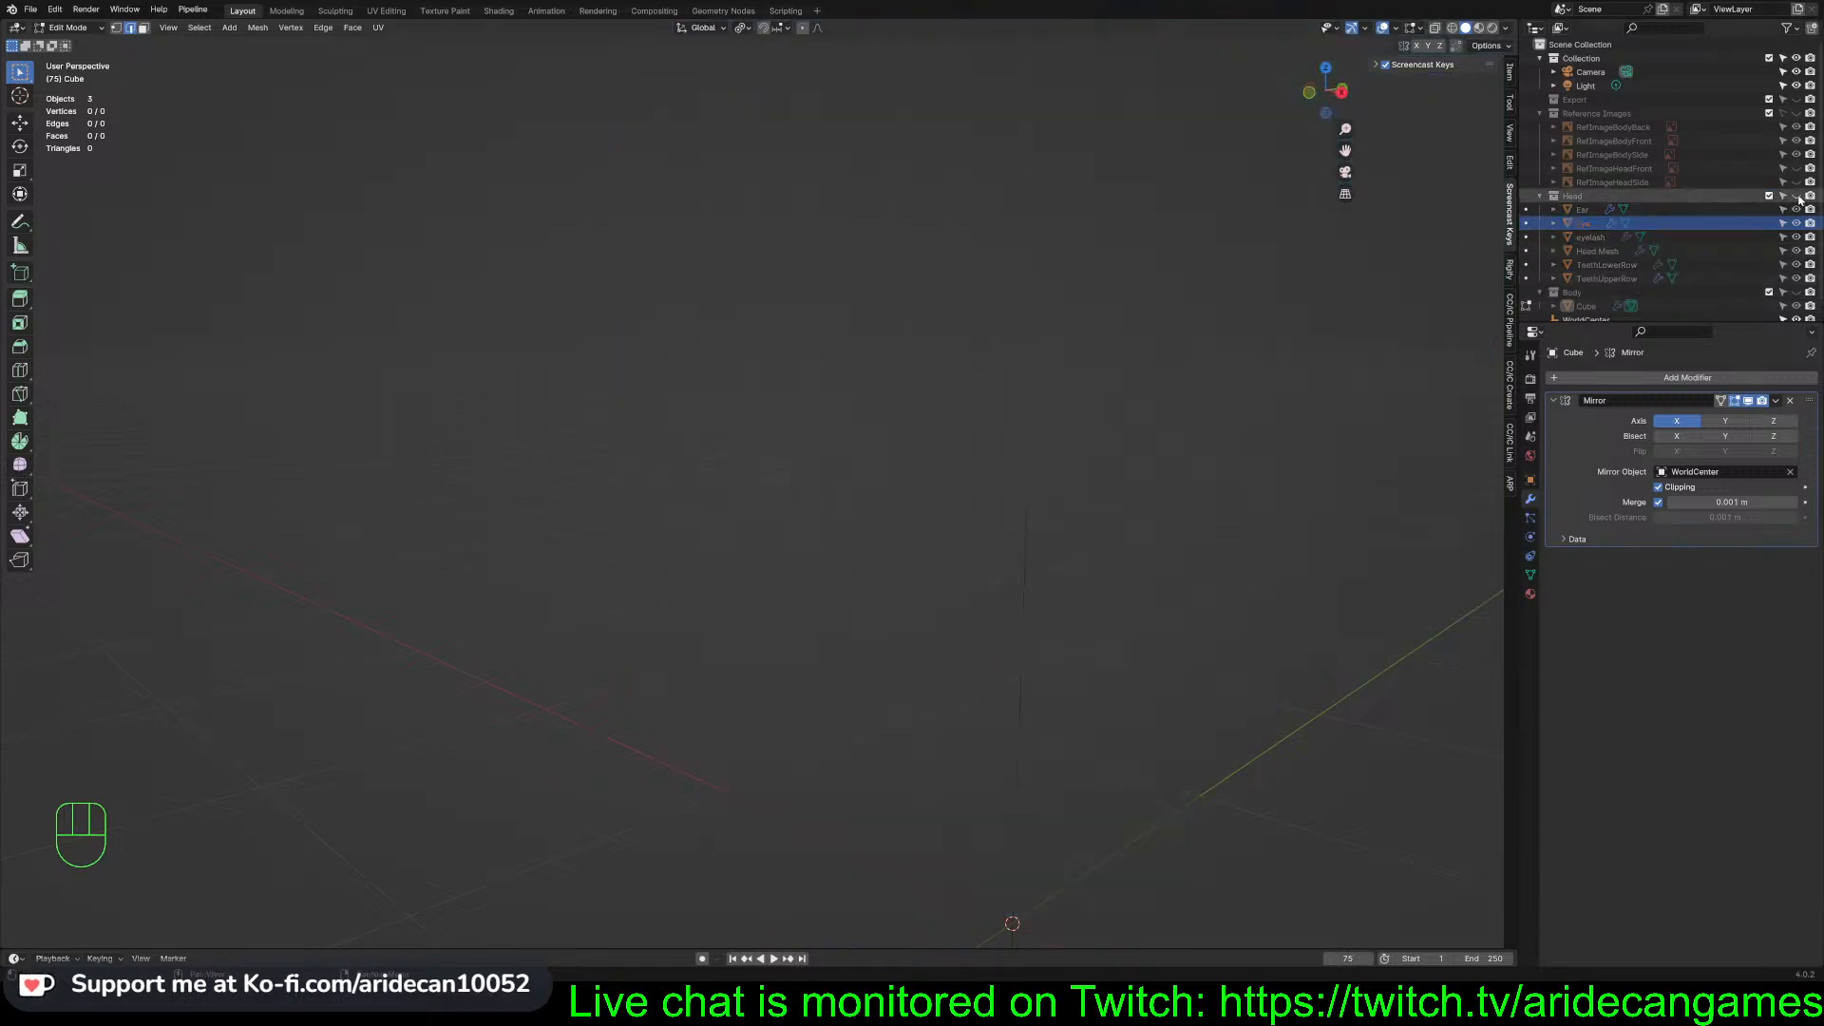
pyautogui.click(1796, 293)
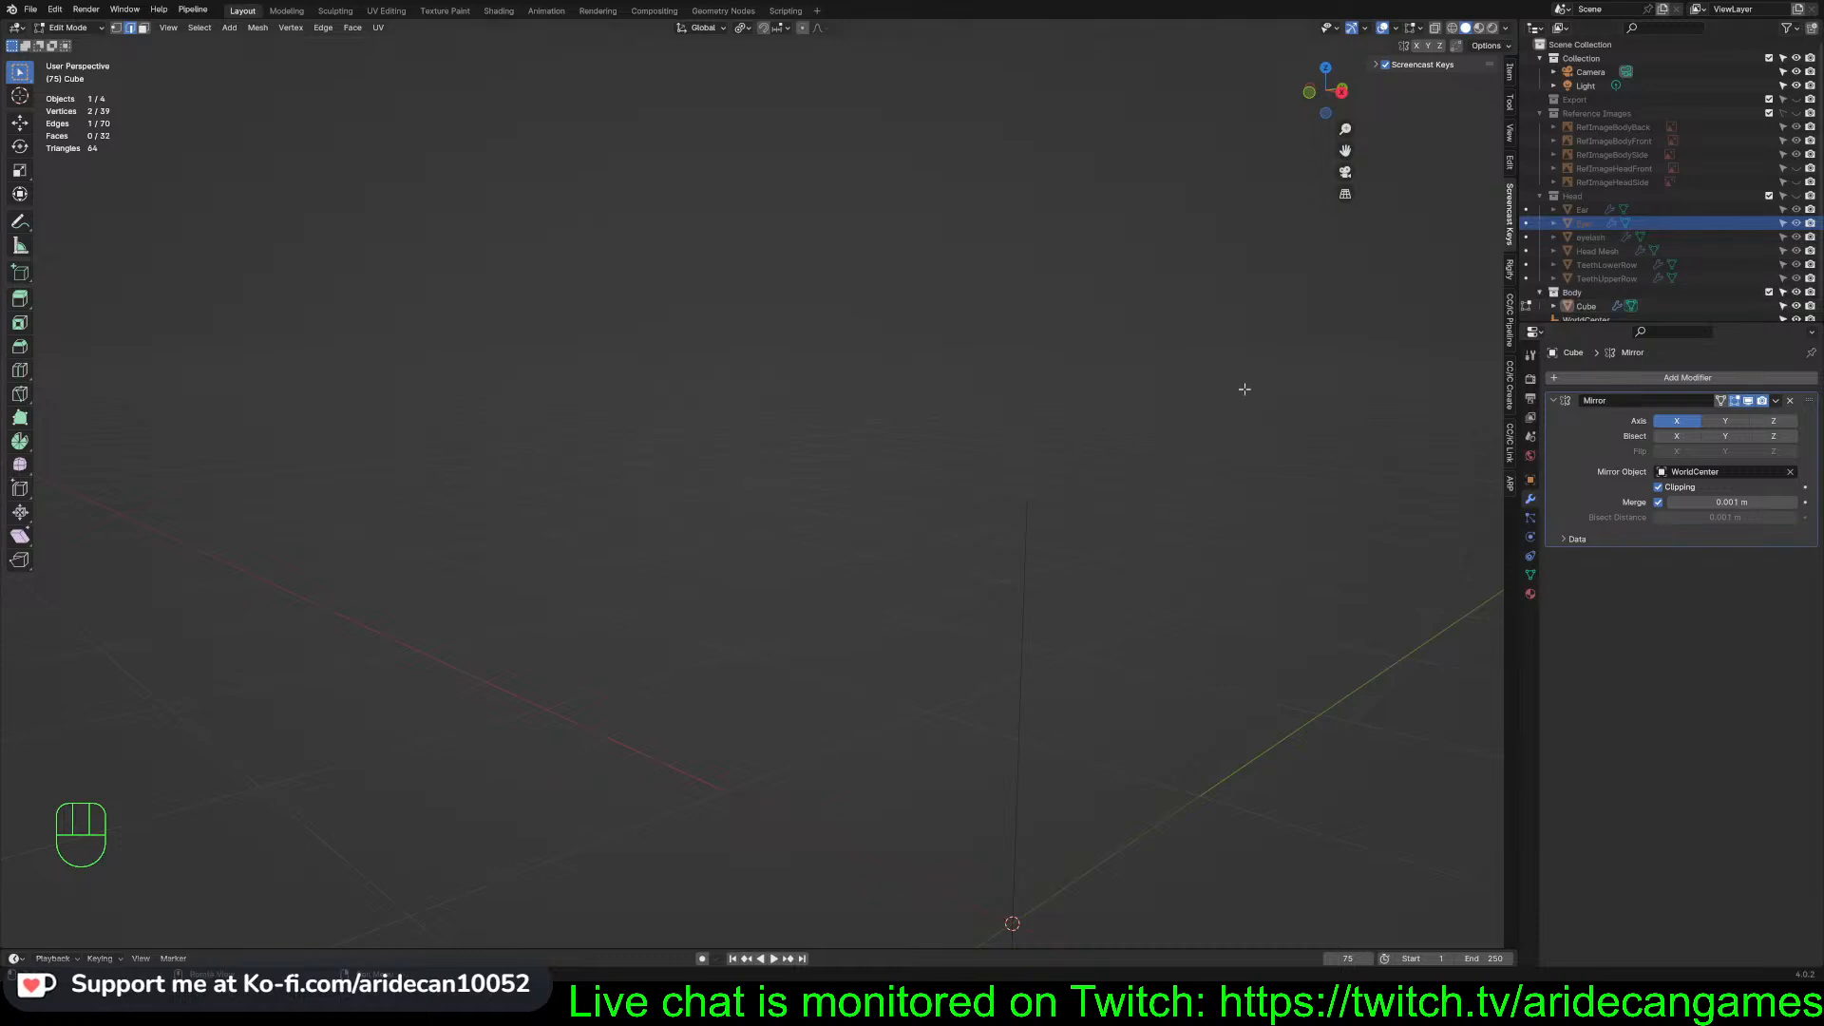
pyautogui.scroll(-12, 1246, 388)
pyautogui.moveTo(861, 400); pyautogui.dragTo(956, 527, button='middle')
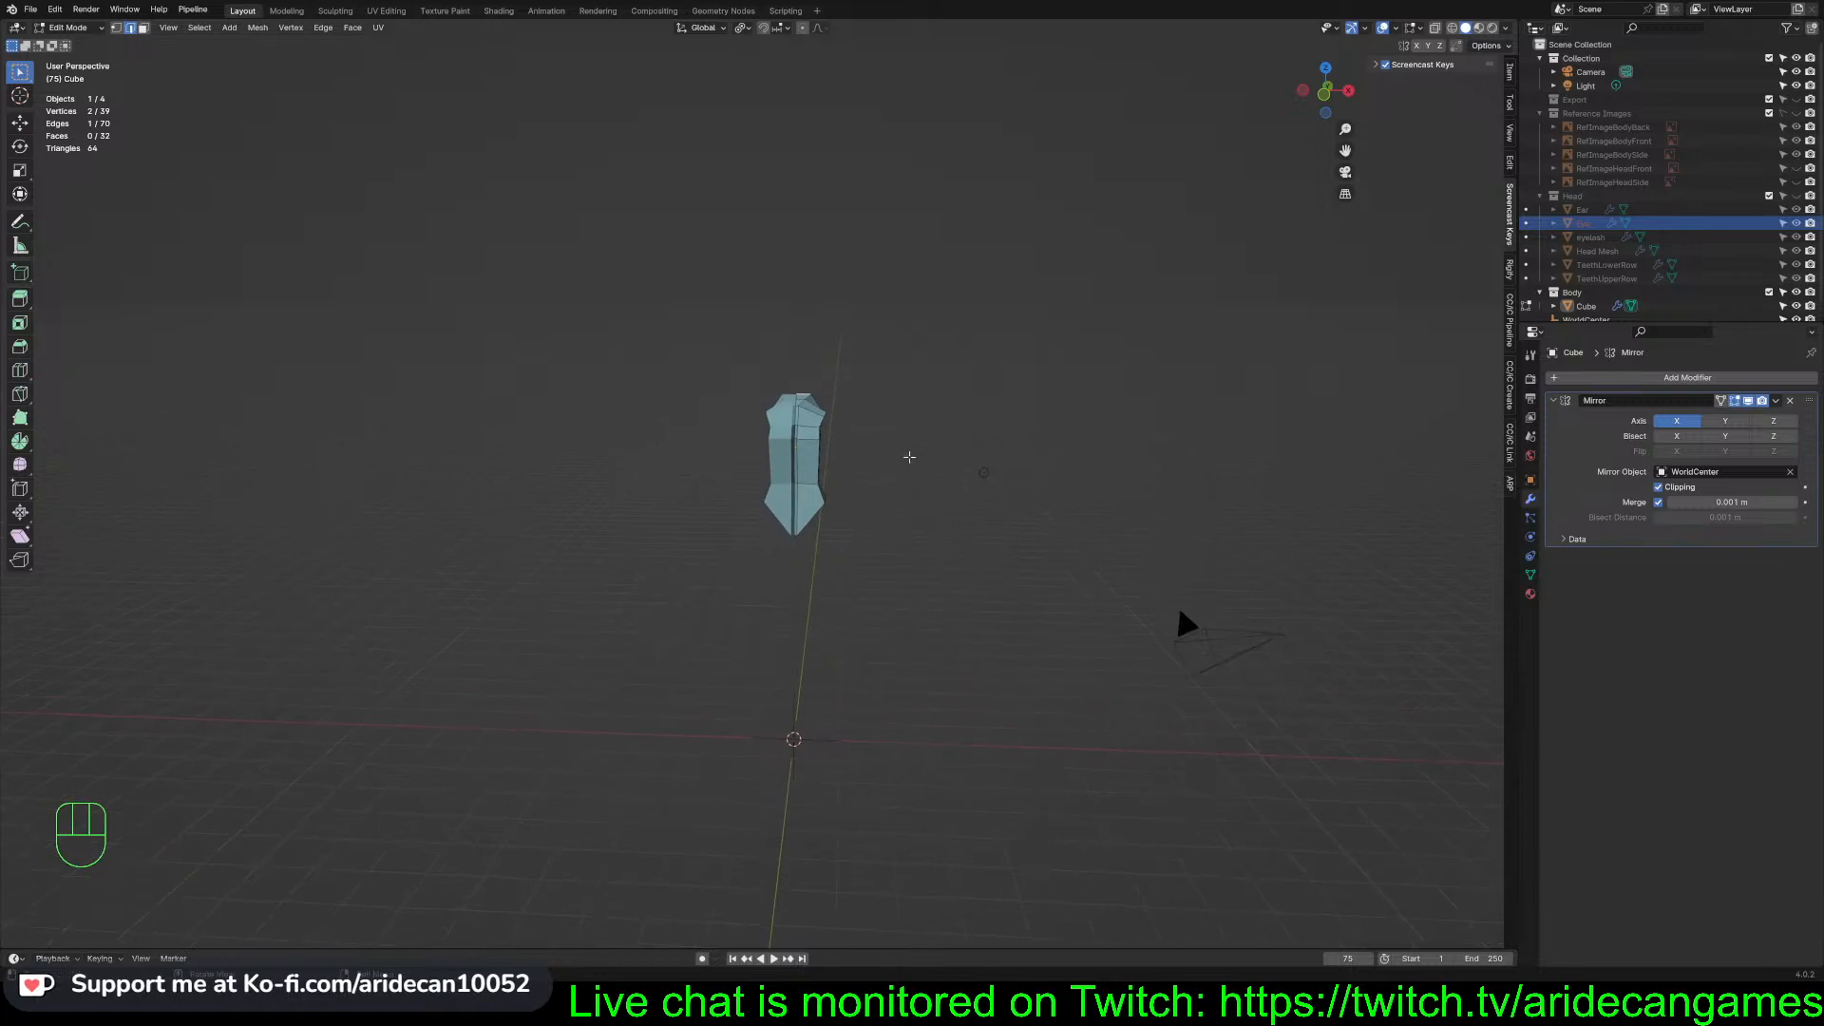
pyautogui.scroll(6, 904, 457)
pyautogui.keyDown('shift'); pyautogui.moveTo(1023, 388); pyautogui.dragTo(974, 477, button='middle'); pyautogui.keyUp('shift')
pyautogui.scroll(2, 975, 477)
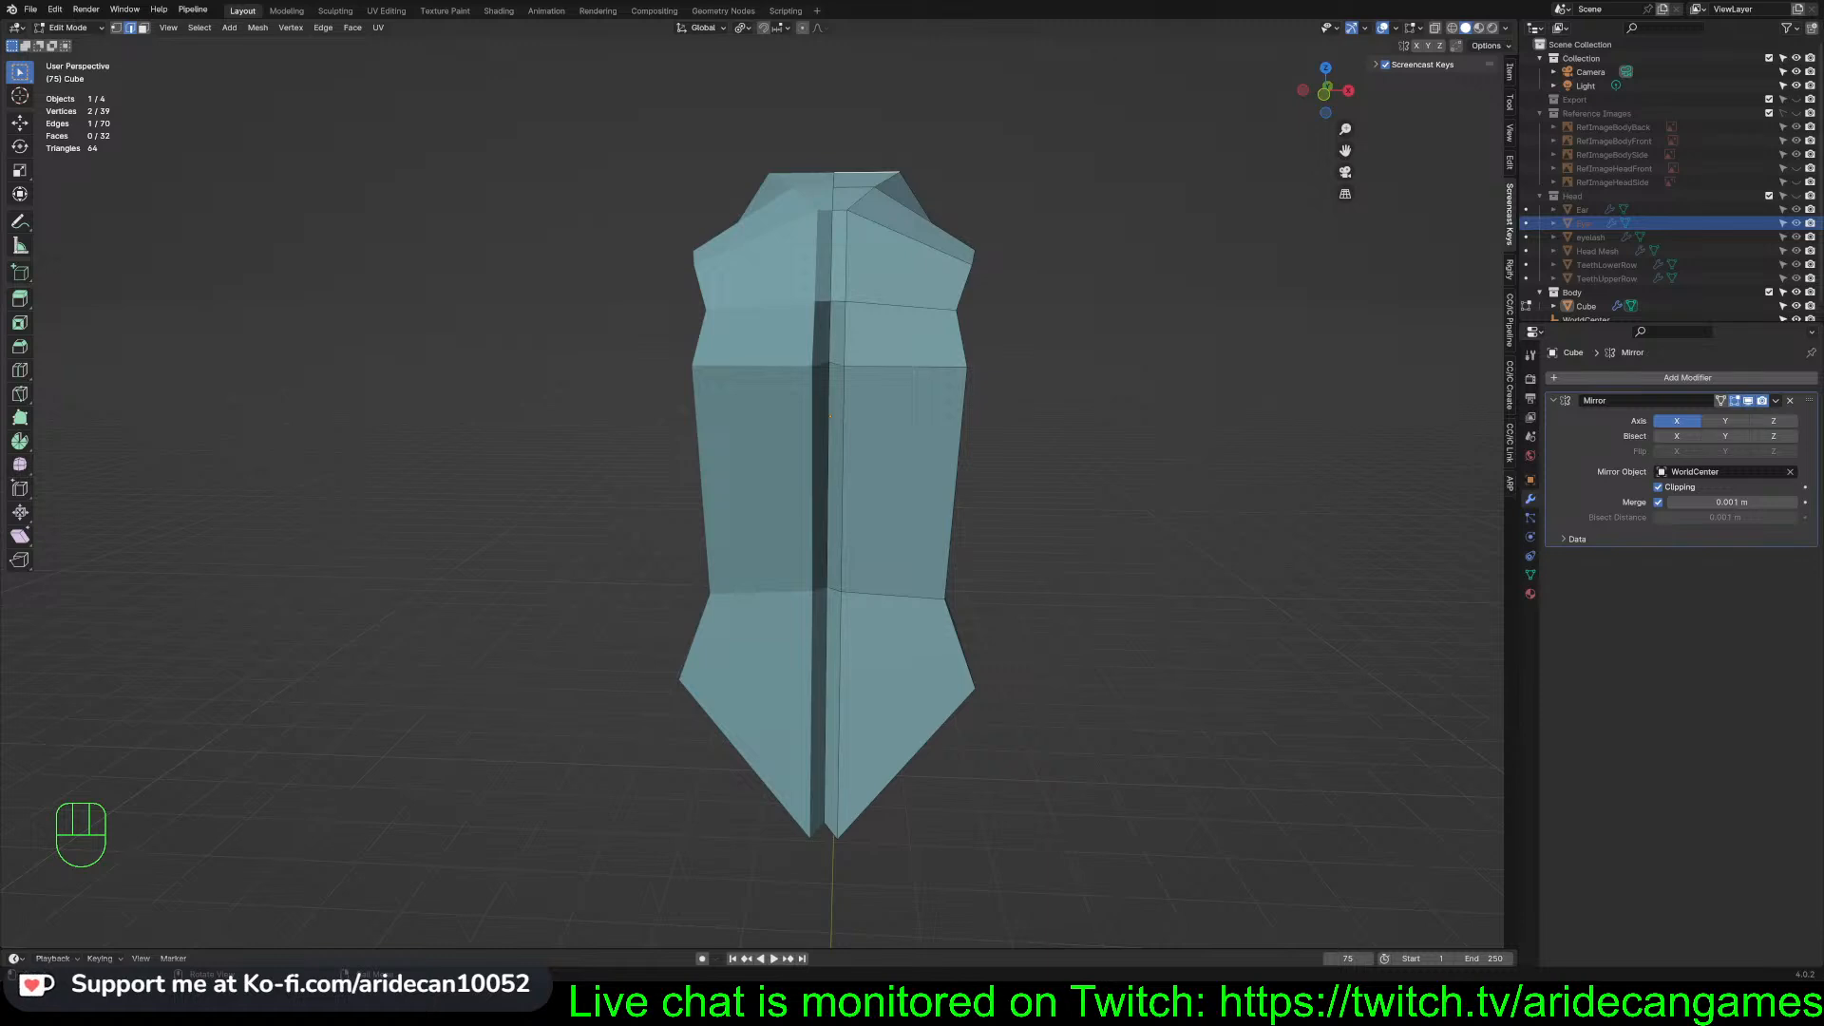
# Deselect the torso mesh, show the Reference Images collection in front view, and turn on X-ray
pyautogui.click(1084, 396)
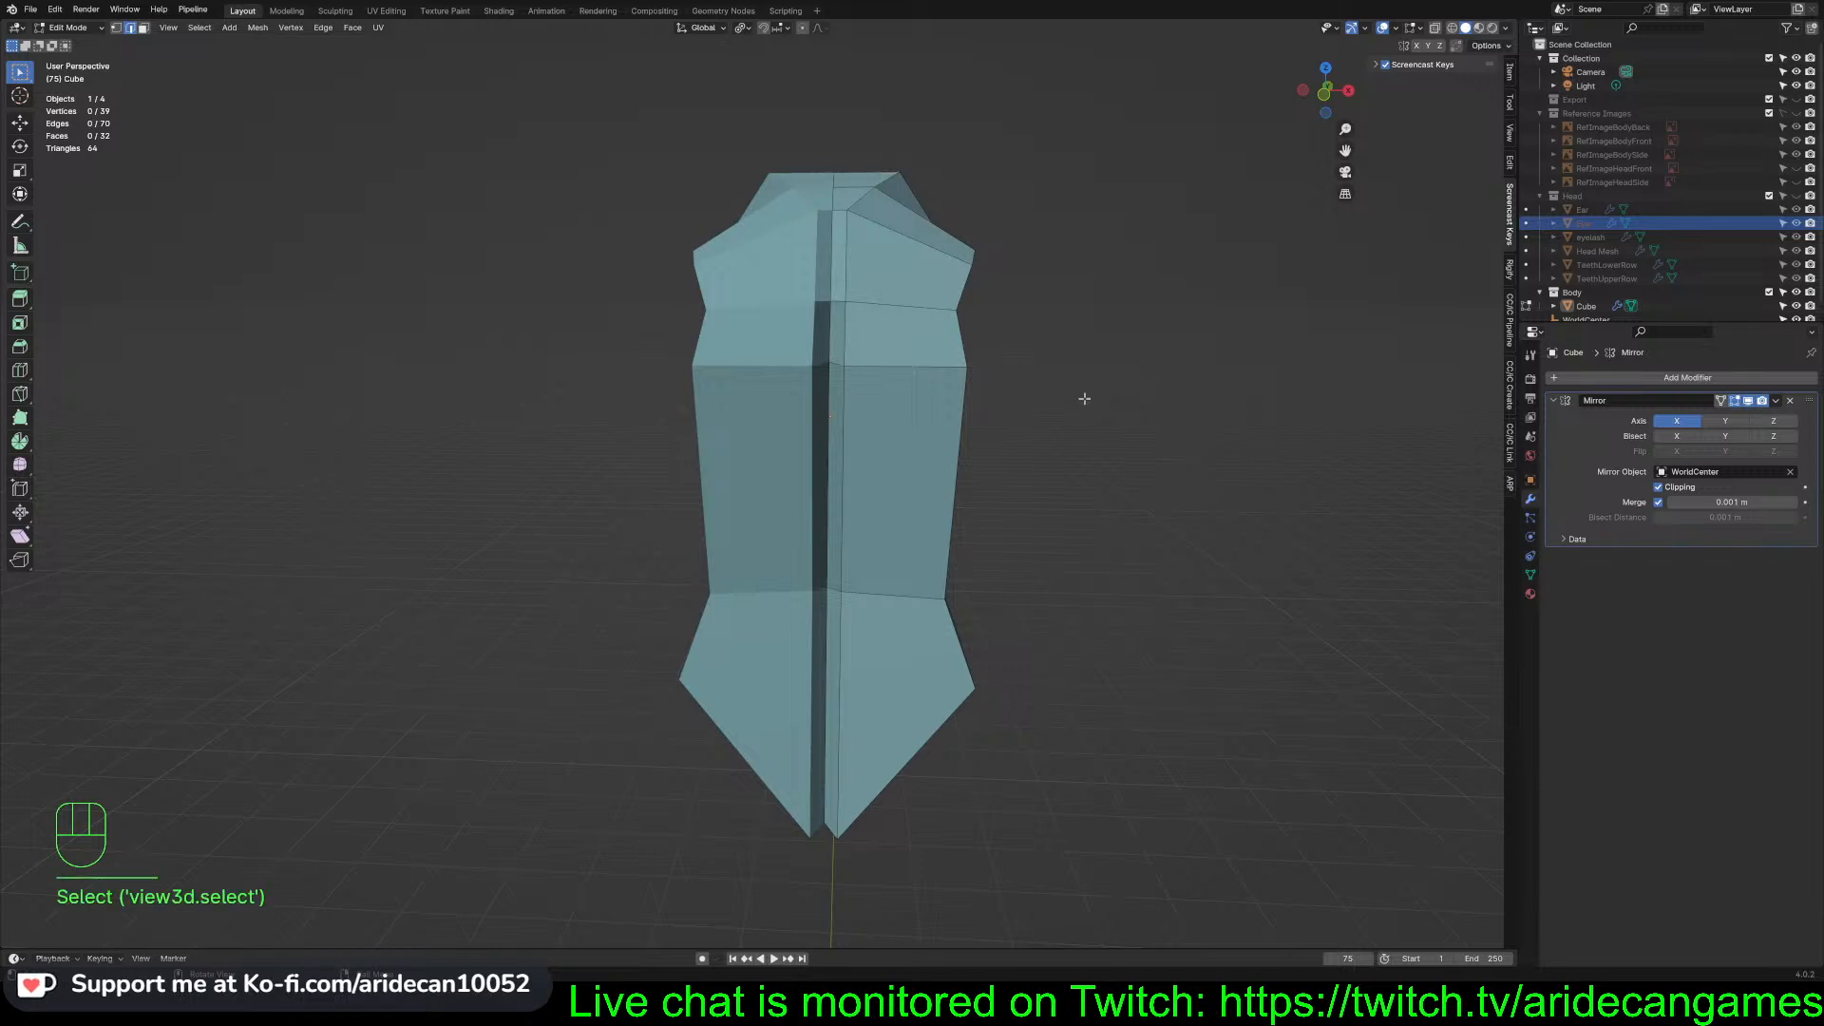
pyautogui.press('KP_1')
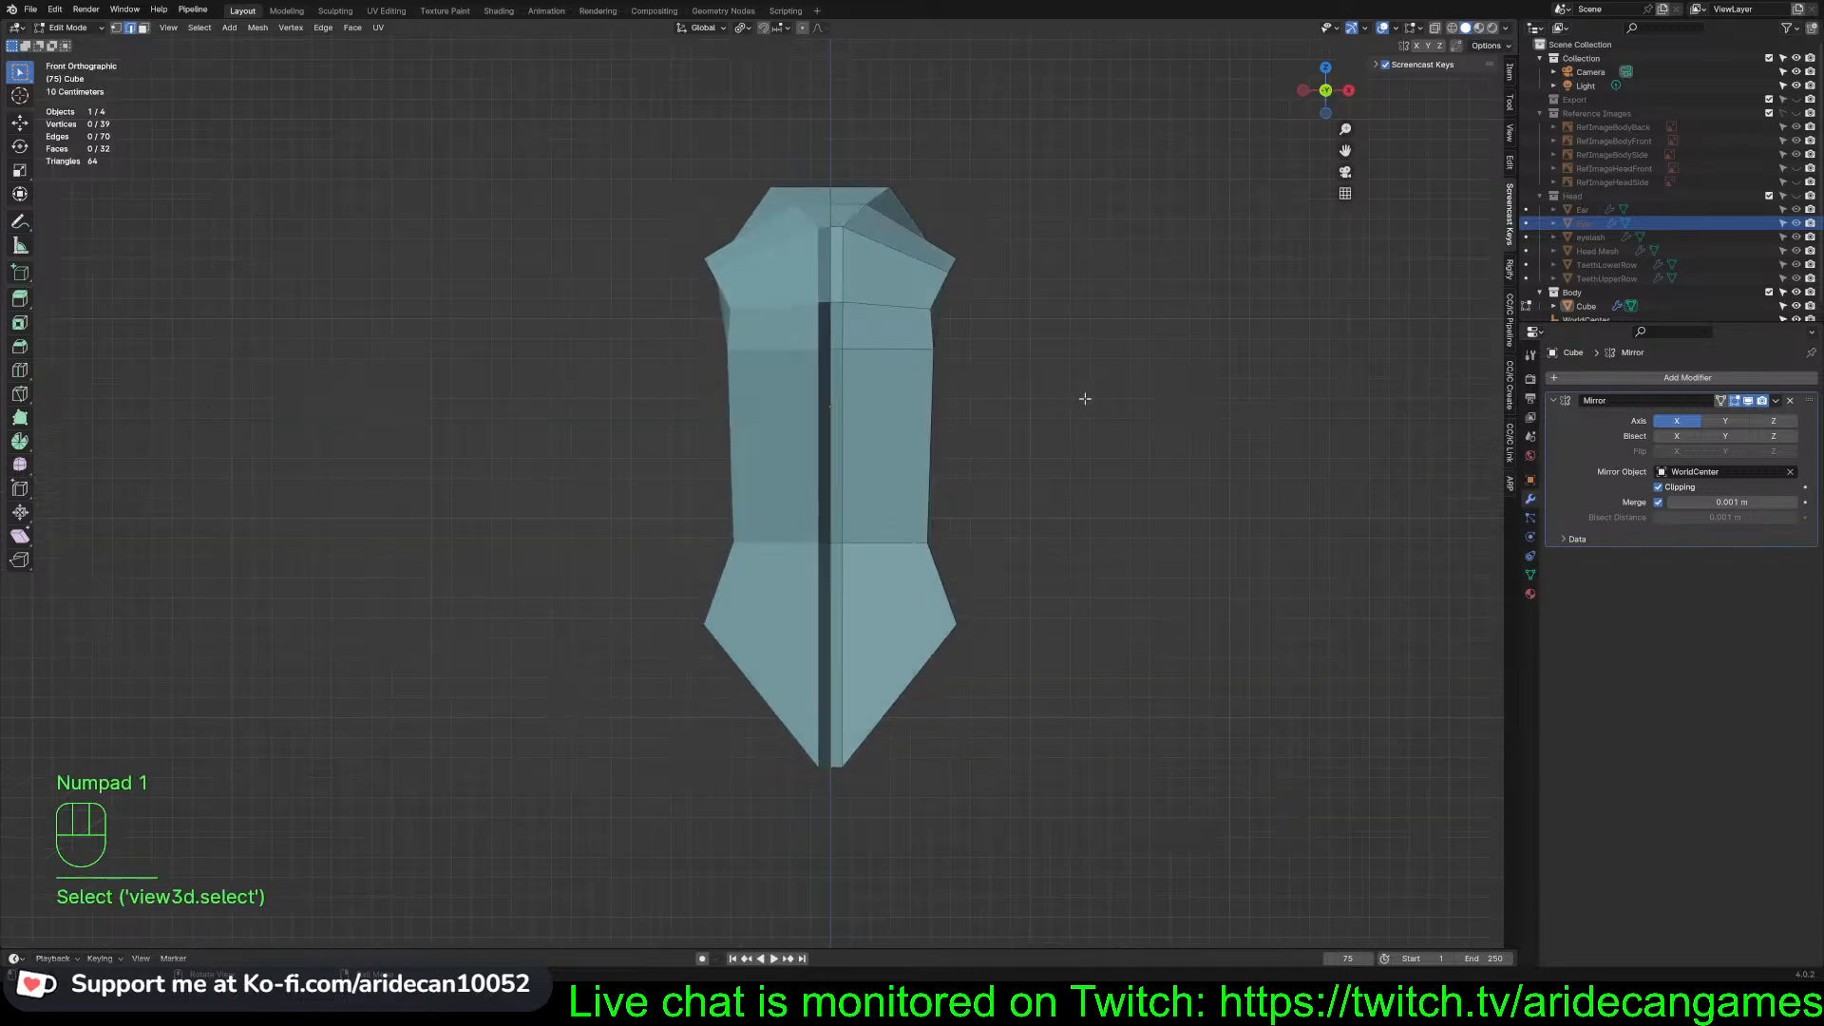
pyautogui.click(1797, 114)
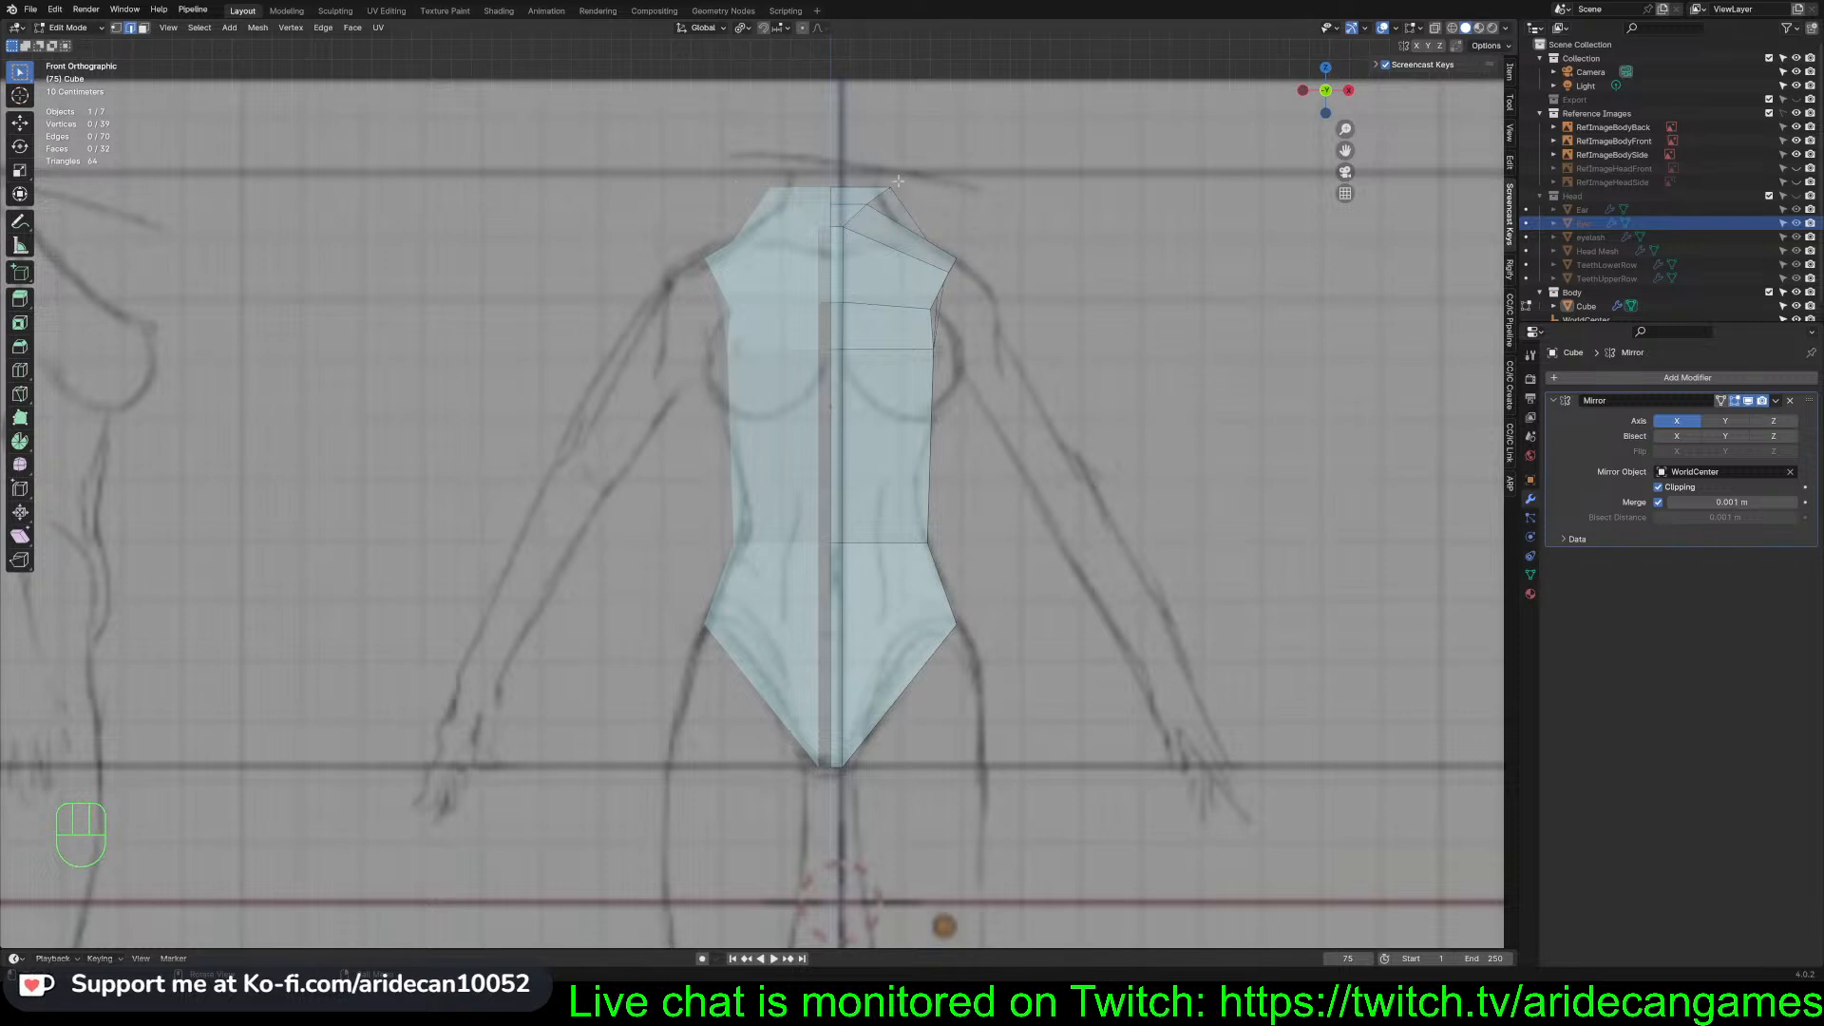
pyautogui.hotkey('alt', 'z')
pyautogui.hotkey('alt', 'z')
pyautogui.hotkey('alt', 'z')
pyautogui.moveTo(822, 176); pyautogui.dragTo(1034, 203)
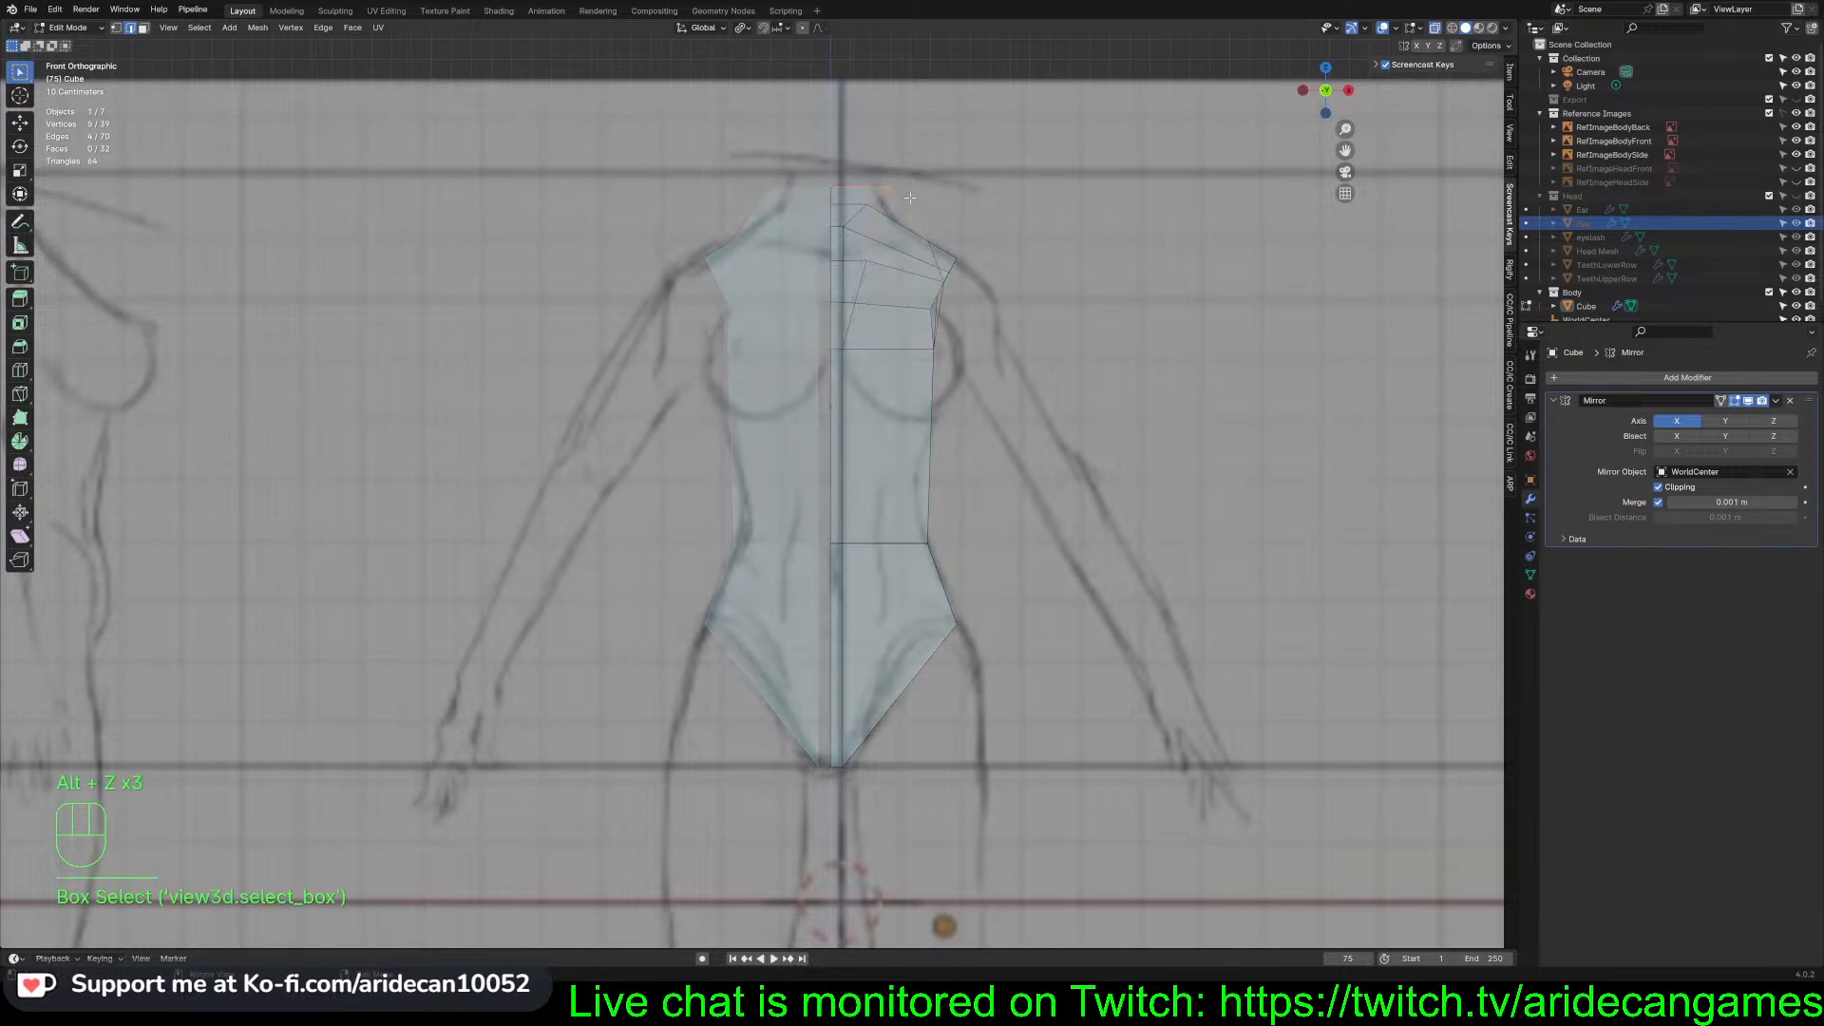
pyautogui.press('g')
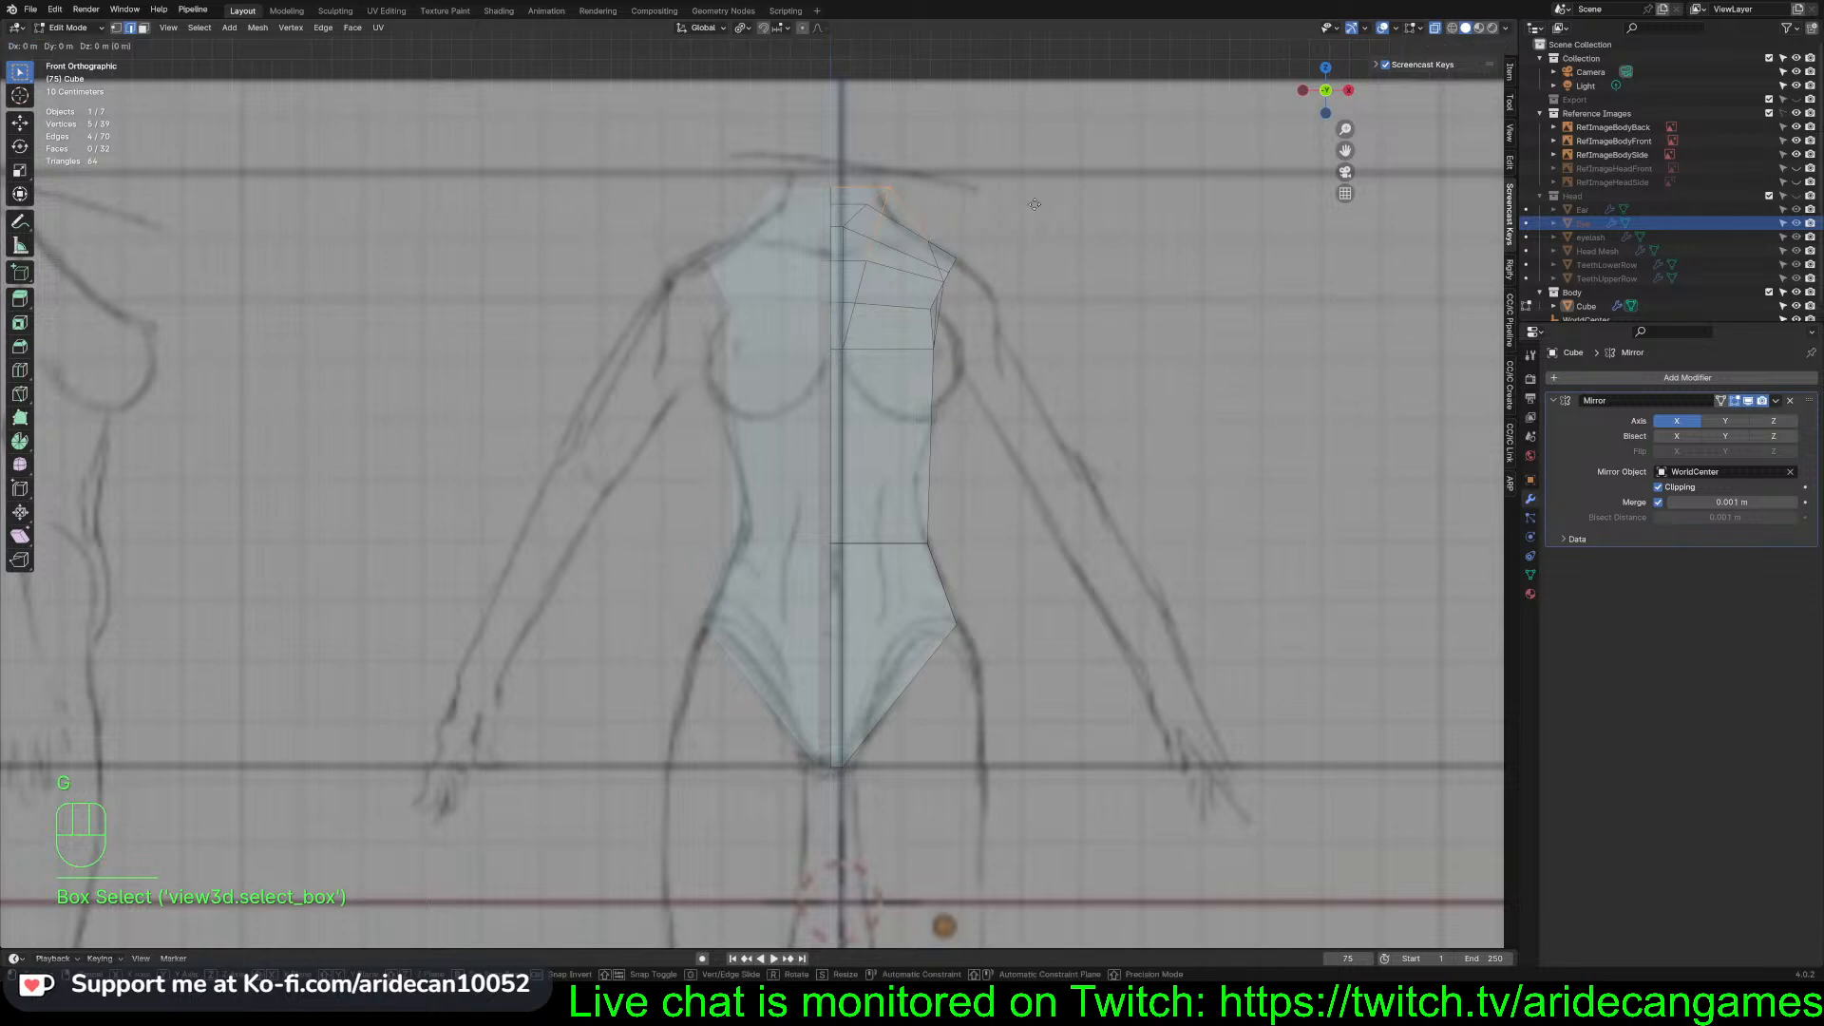
pyautogui.press('x')
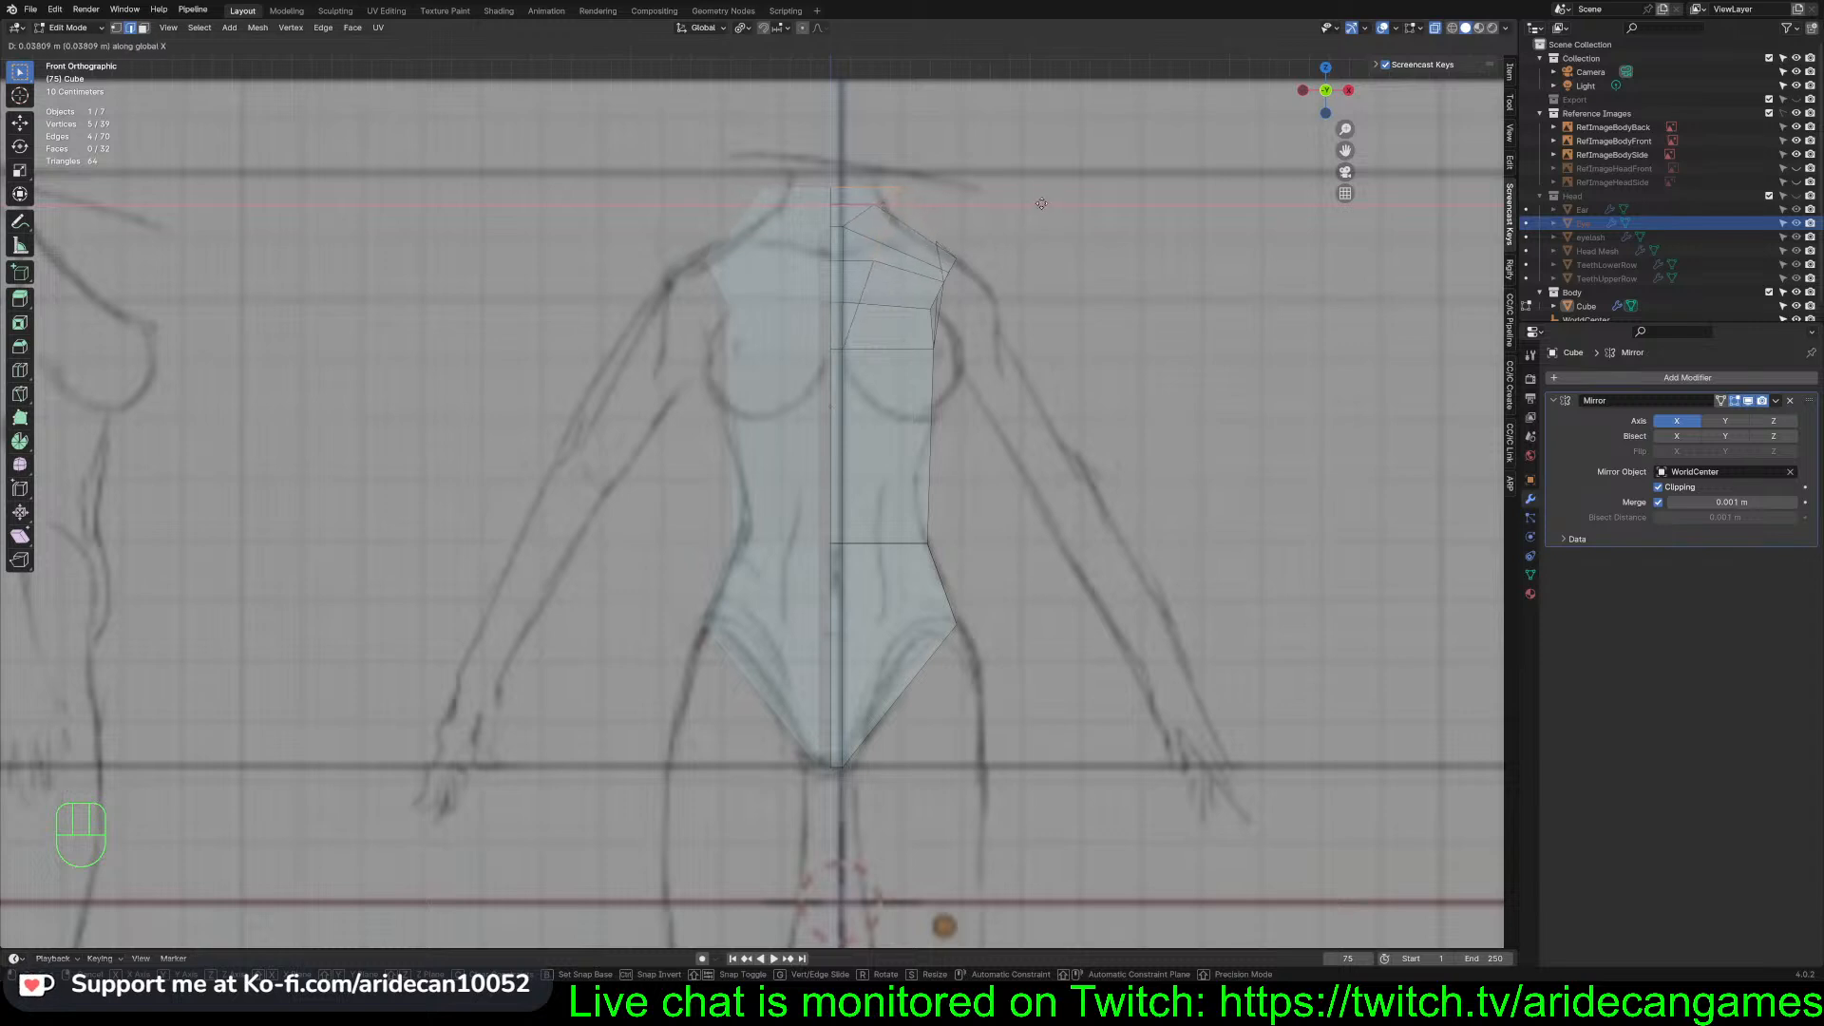
pyautogui.press('Escape')
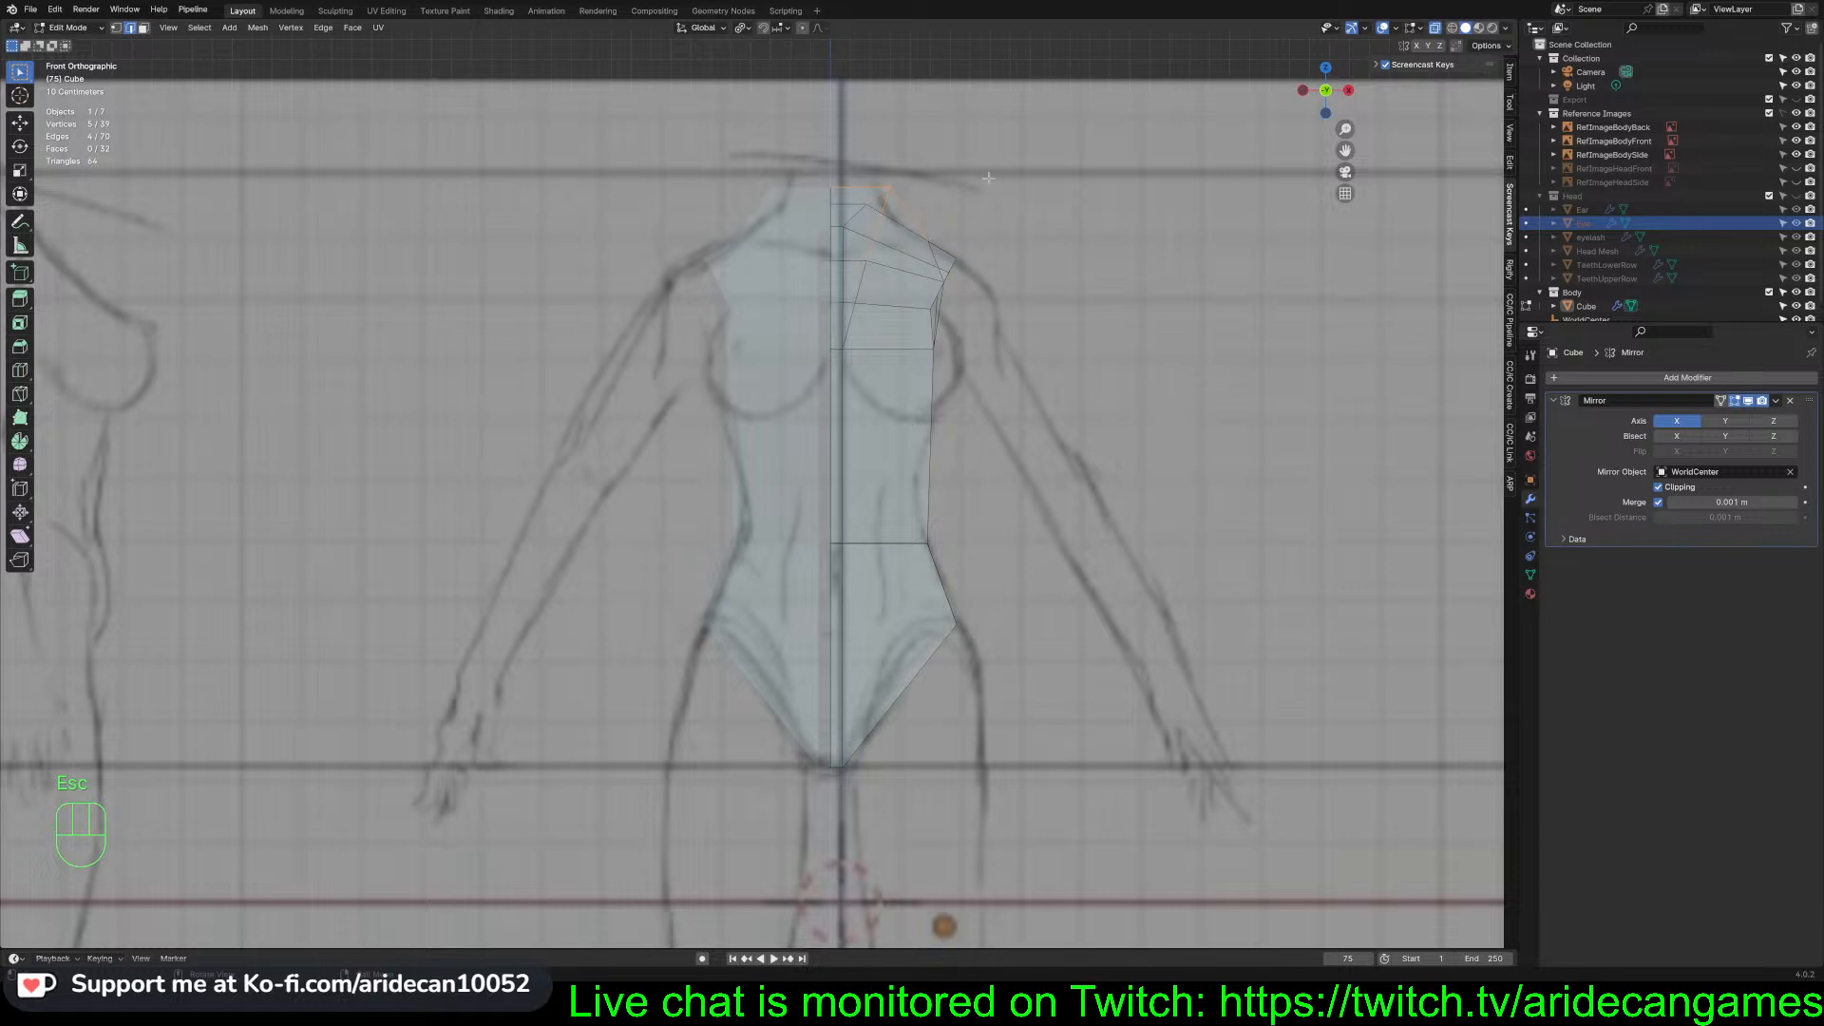
pyautogui.click(960, 173)
# In vertex mode, shift the outer vertex of the neck's top edge inward along X by about 0.064 m, plus another 0.014 m
pyautogui.press('1')
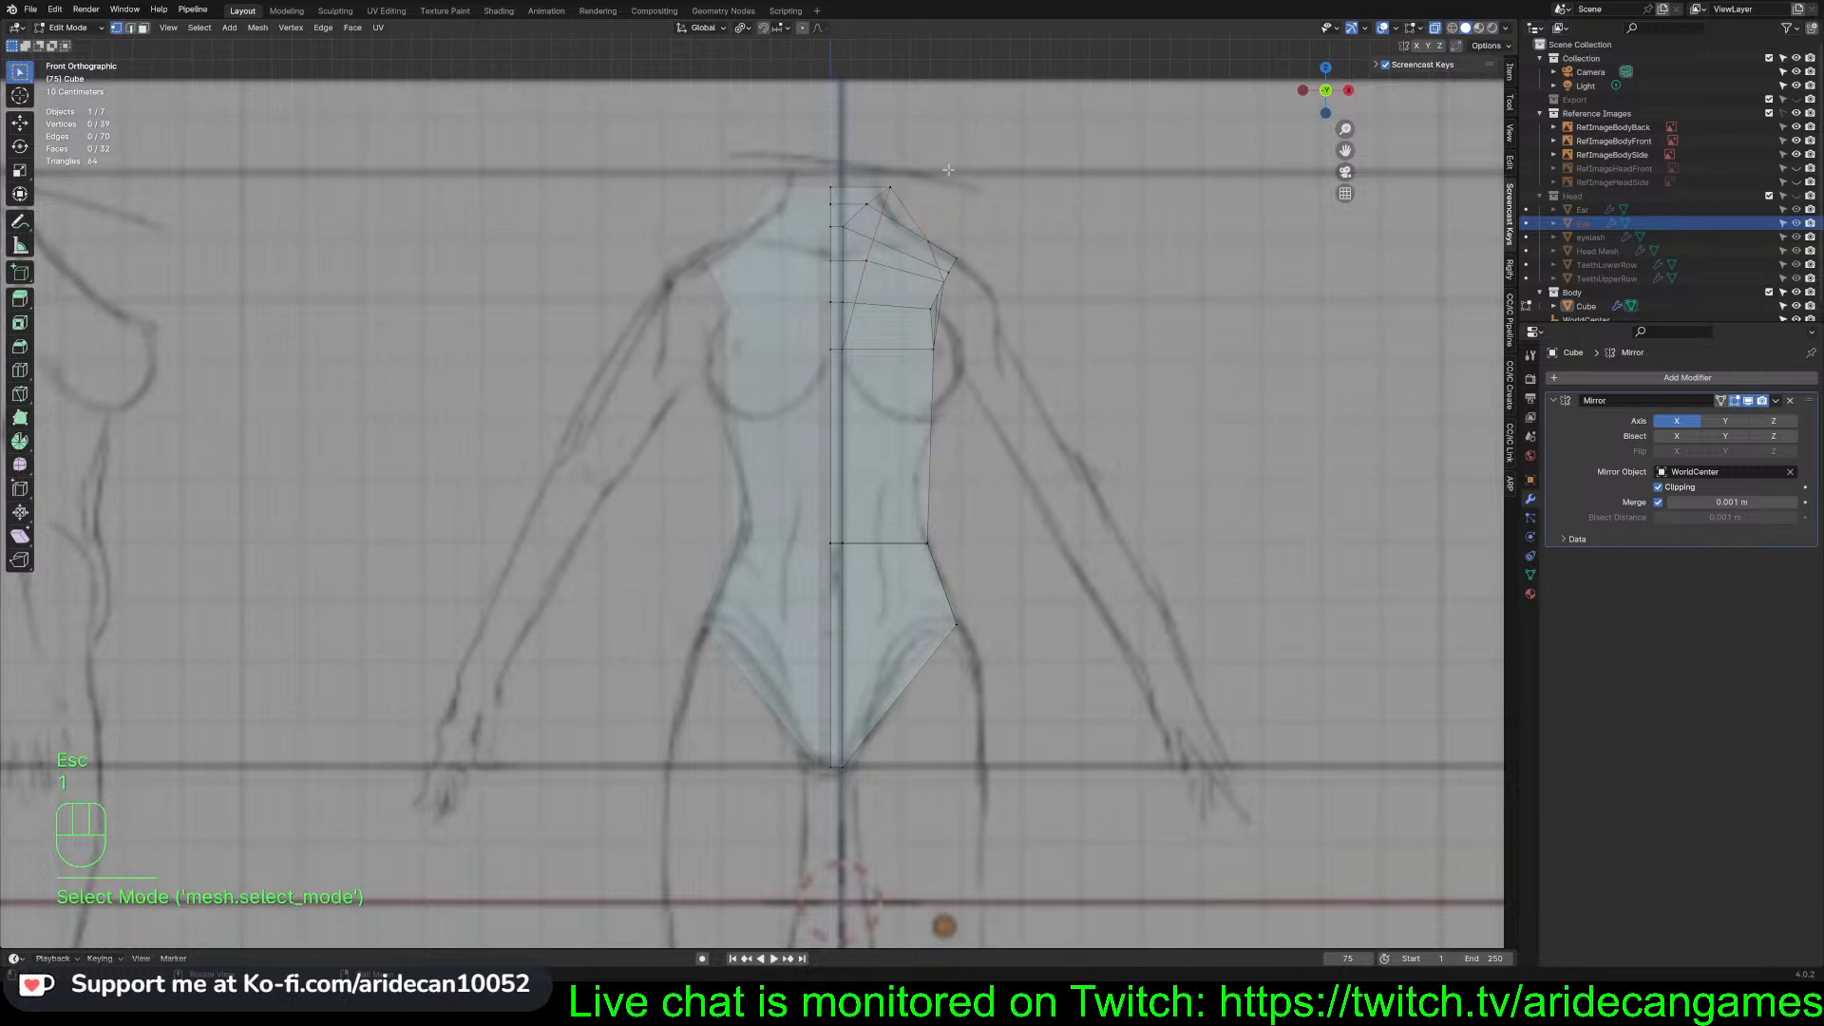
pyautogui.click(904, 194)
pyautogui.press('g')
pyautogui.press('x')
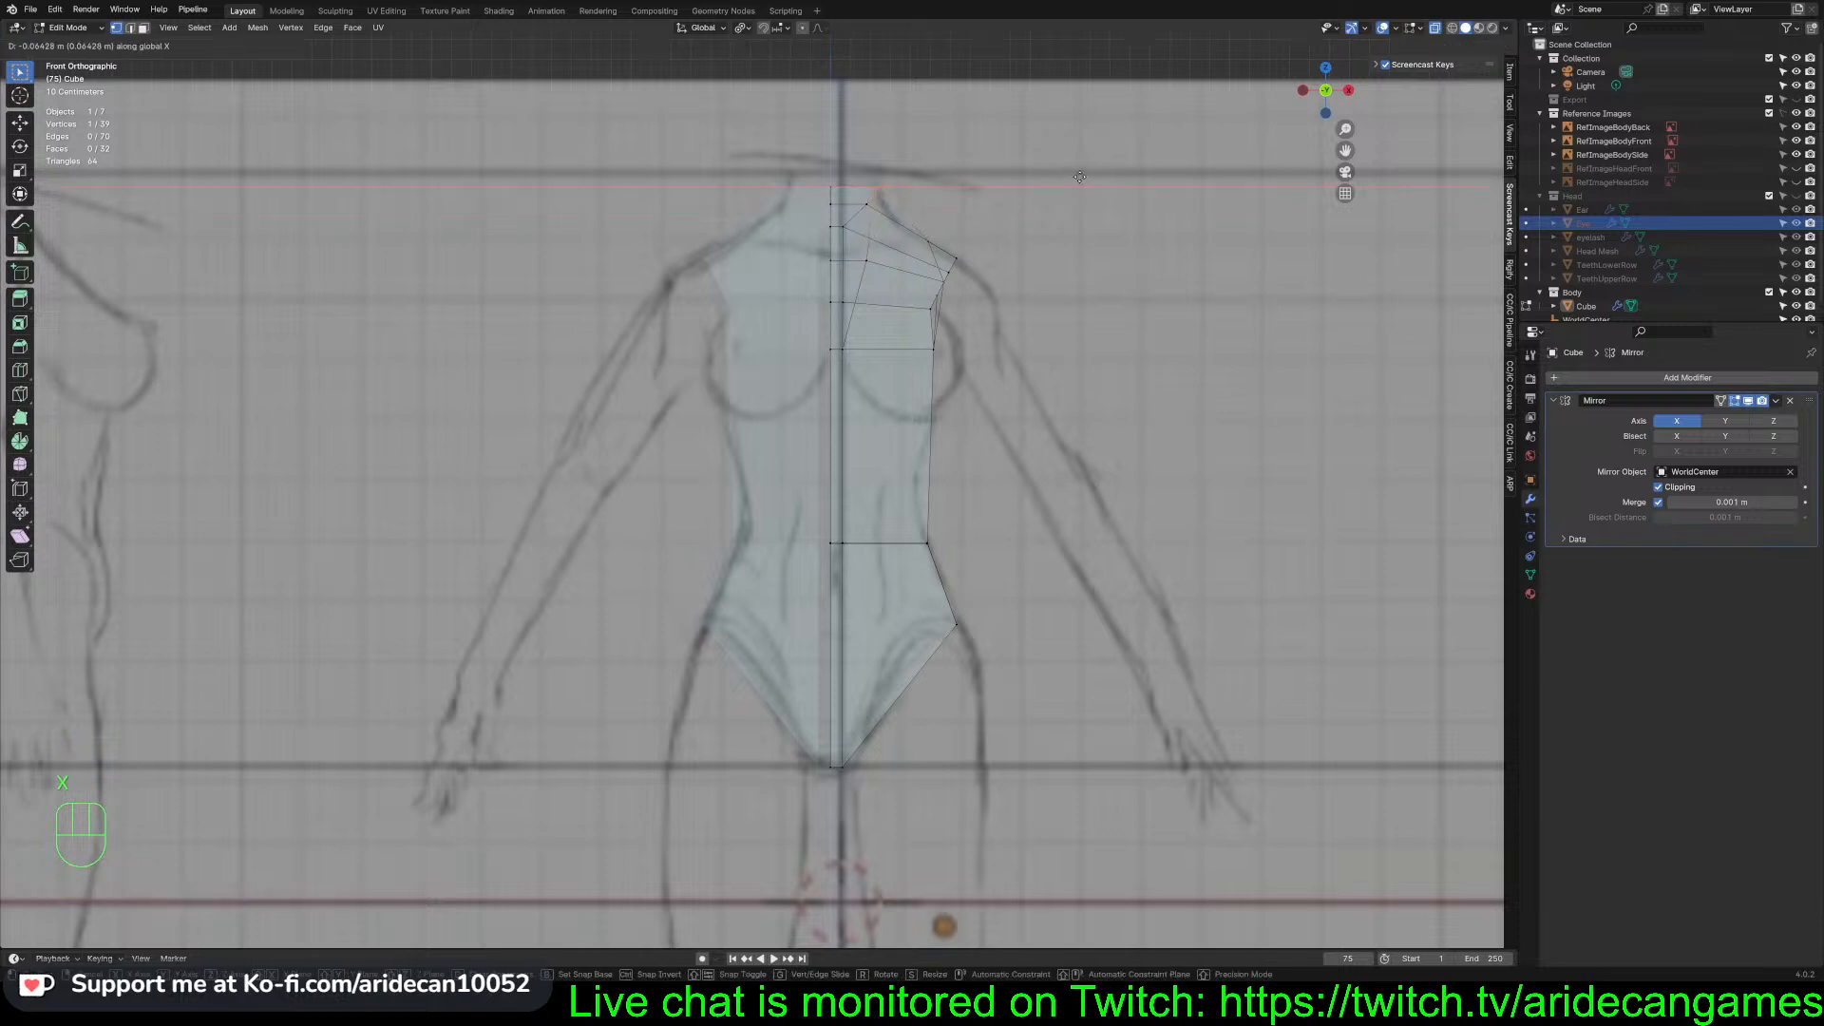
pyautogui.click(1081, 196)
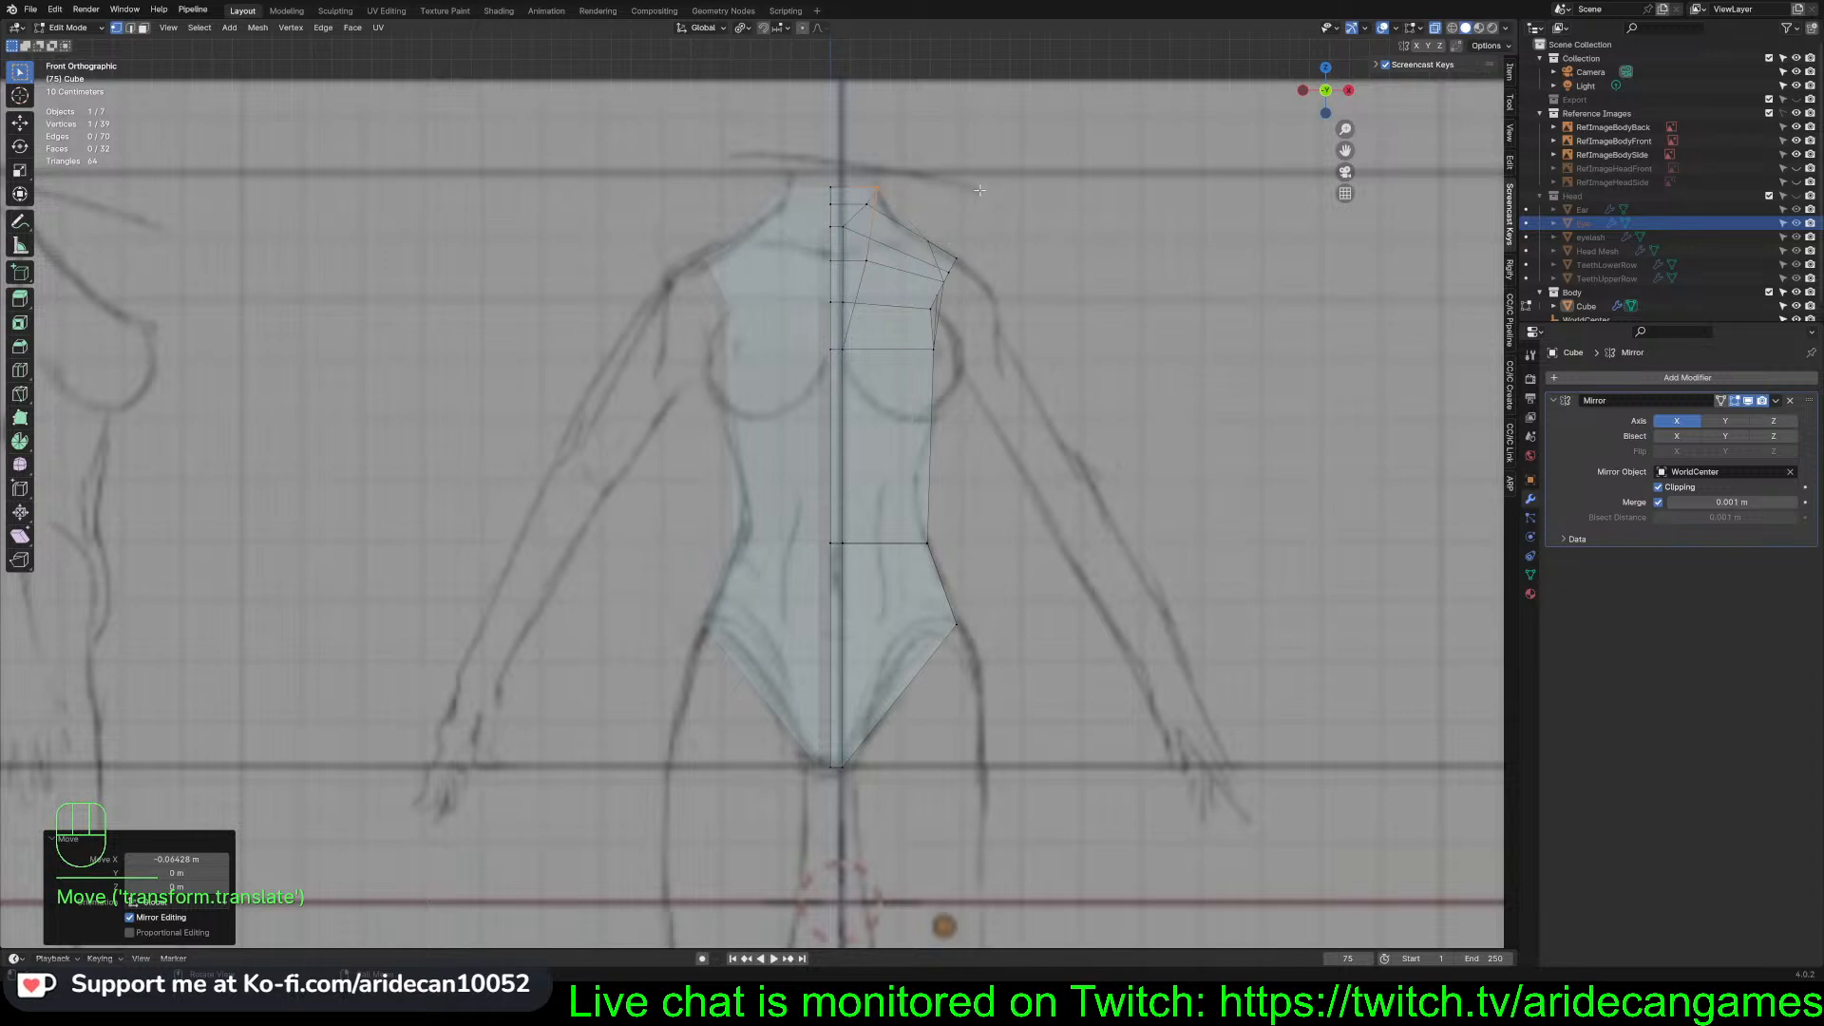
pyautogui.press('g')
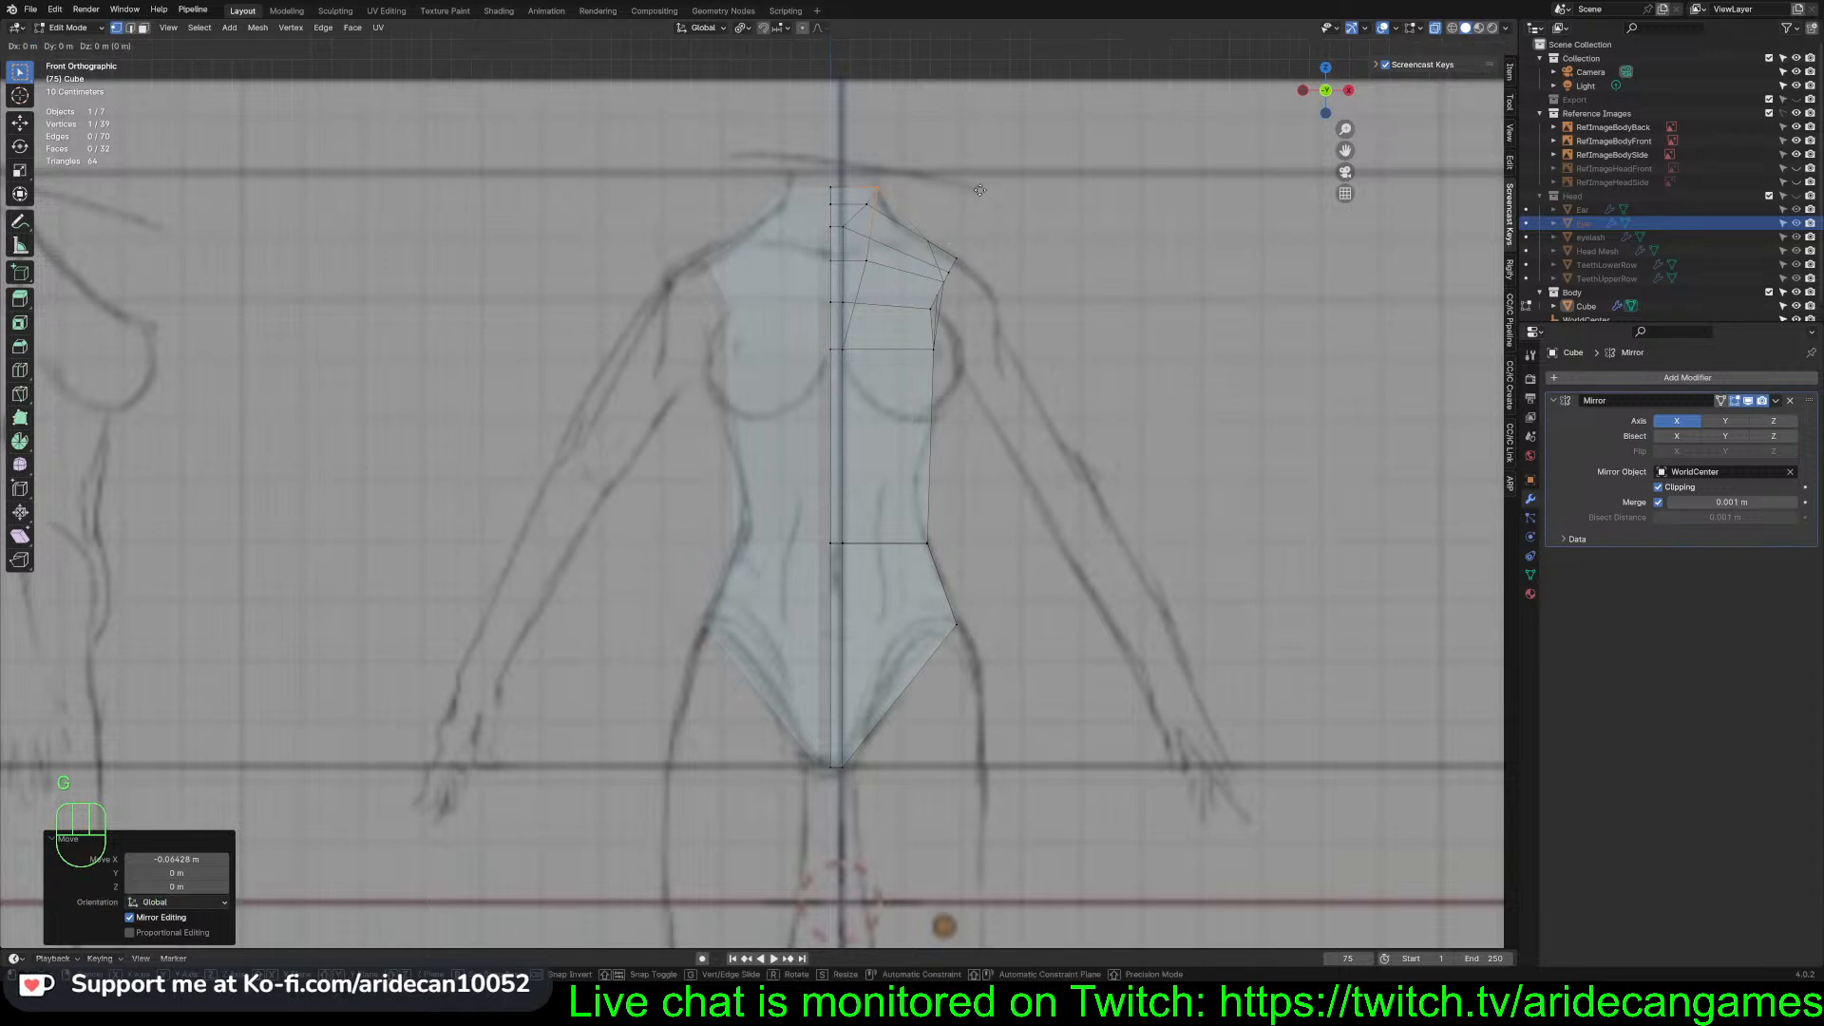
pyautogui.press('x')
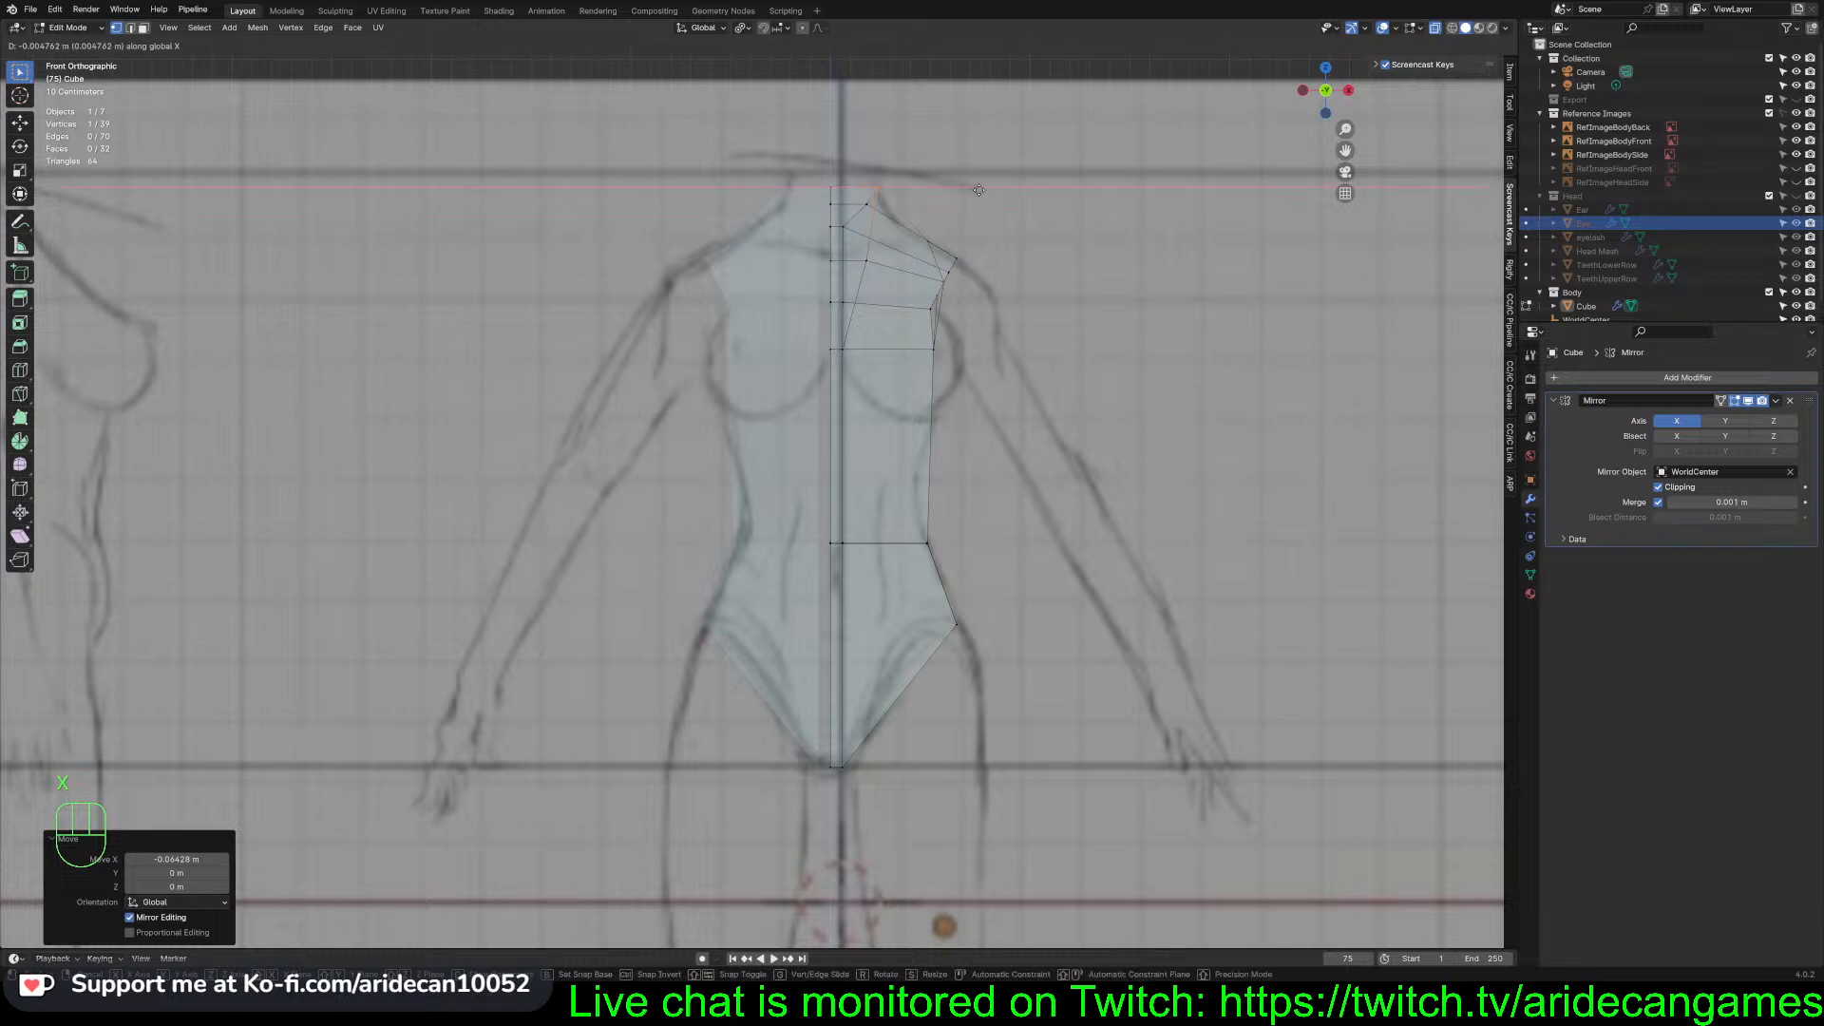
pyautogui.click(977, 190)
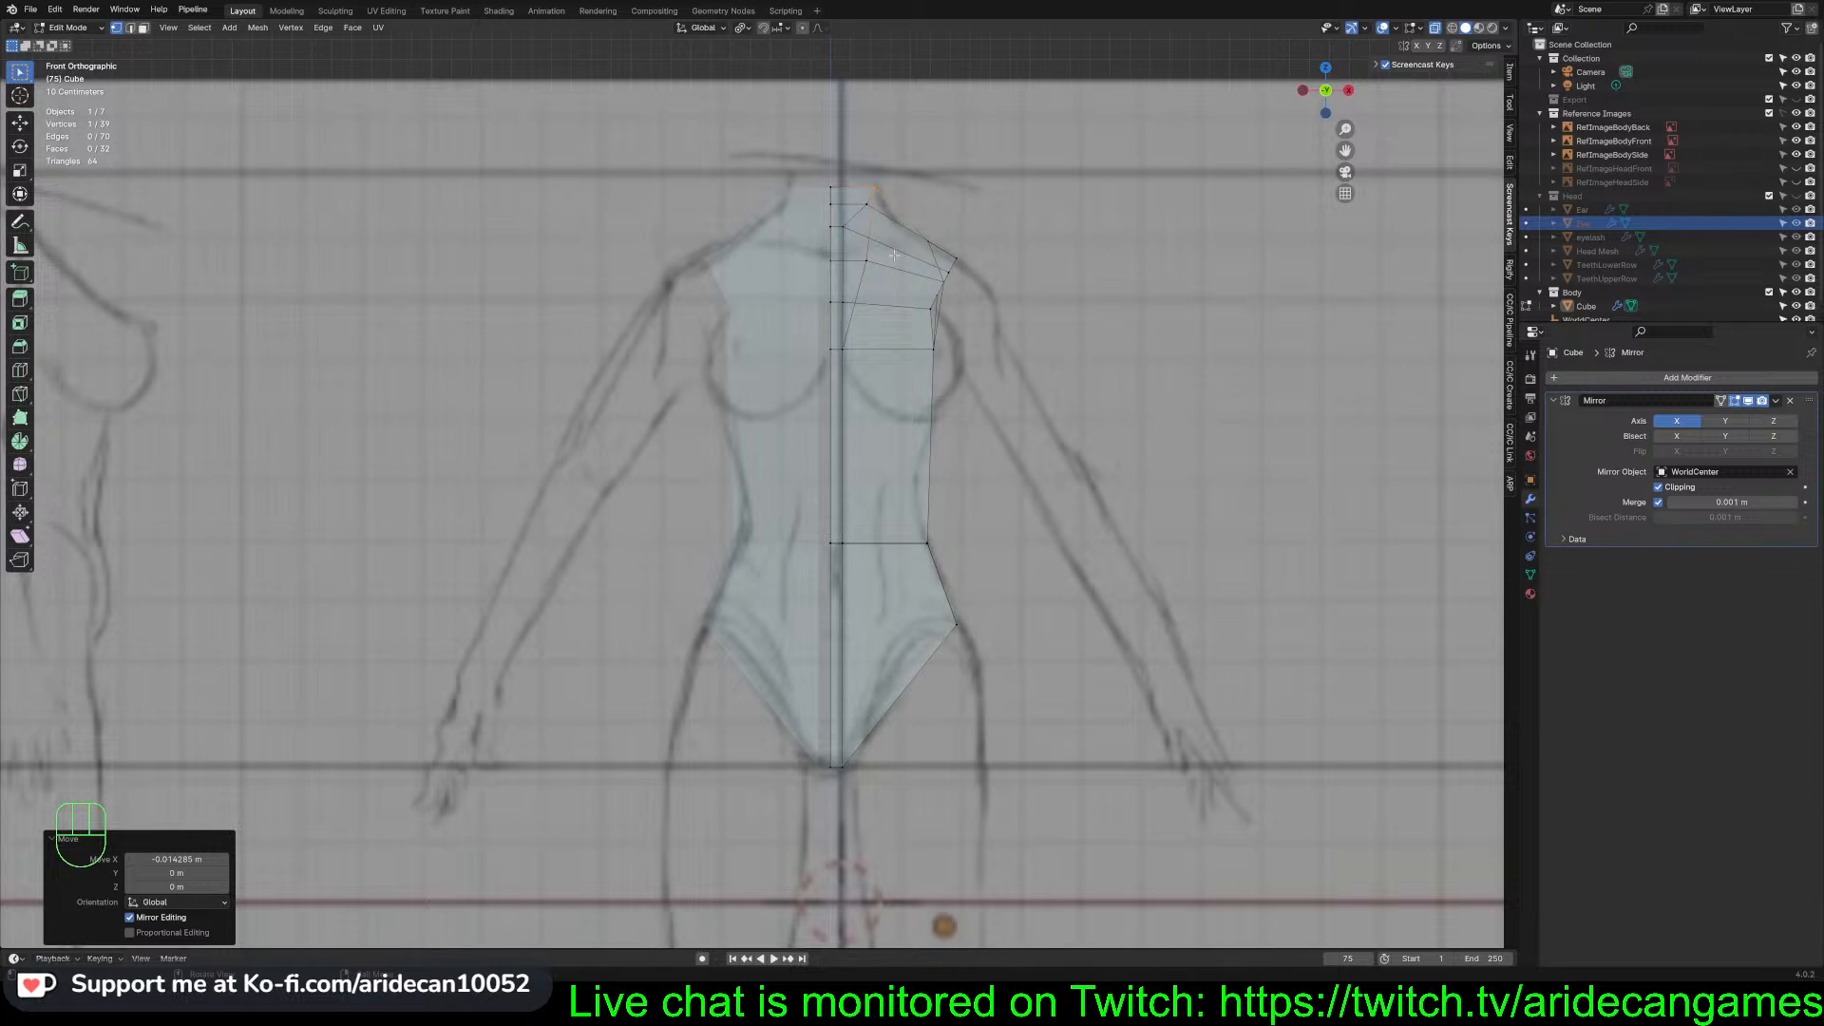
# Turn off X-ray and, in top view, move the inner front vertex at the neck base about 0.07 m outward and 0.09 m backward
pyautogui.keyDown('shift'); pyautogui.moveTo(894, 255); pyautogui.dragTo(930, 357, button='middle'); pyautogui.keyUp('shift')
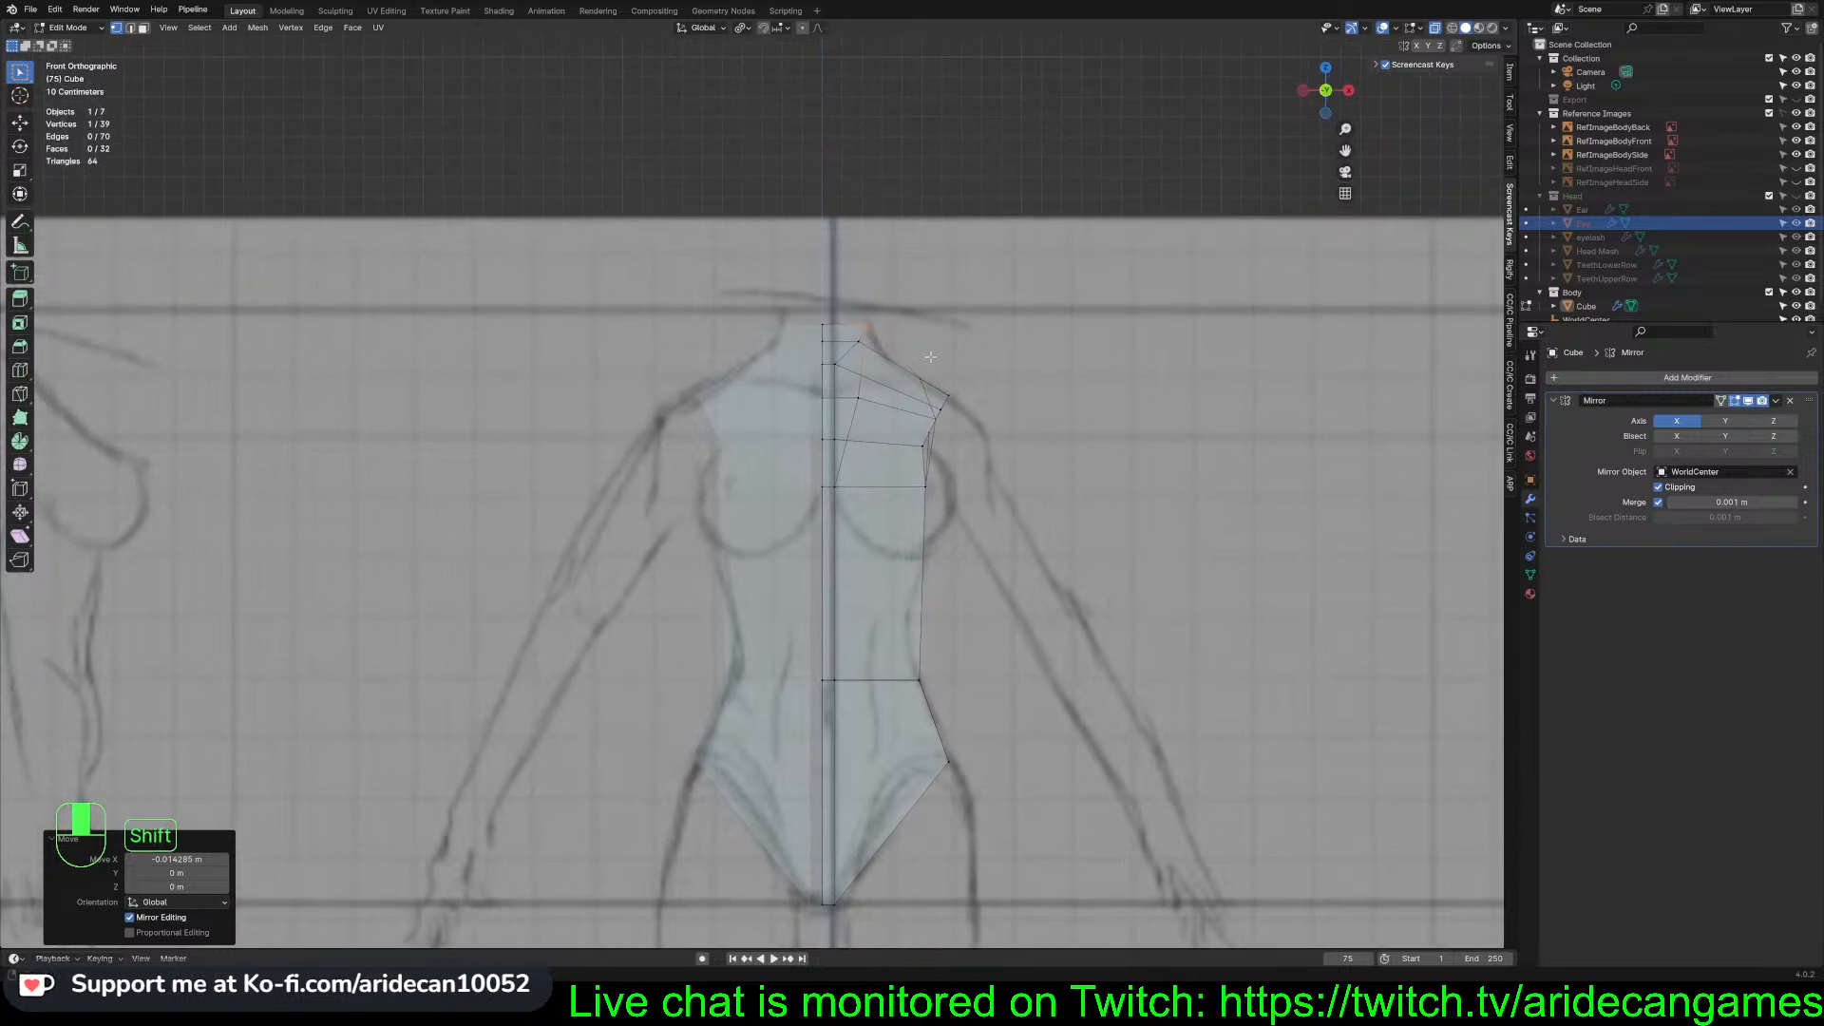
pyautogui.keyDown('shift'); pyautogui.scroll(-2, 930, 356); pyautogui.keyUp('shift')
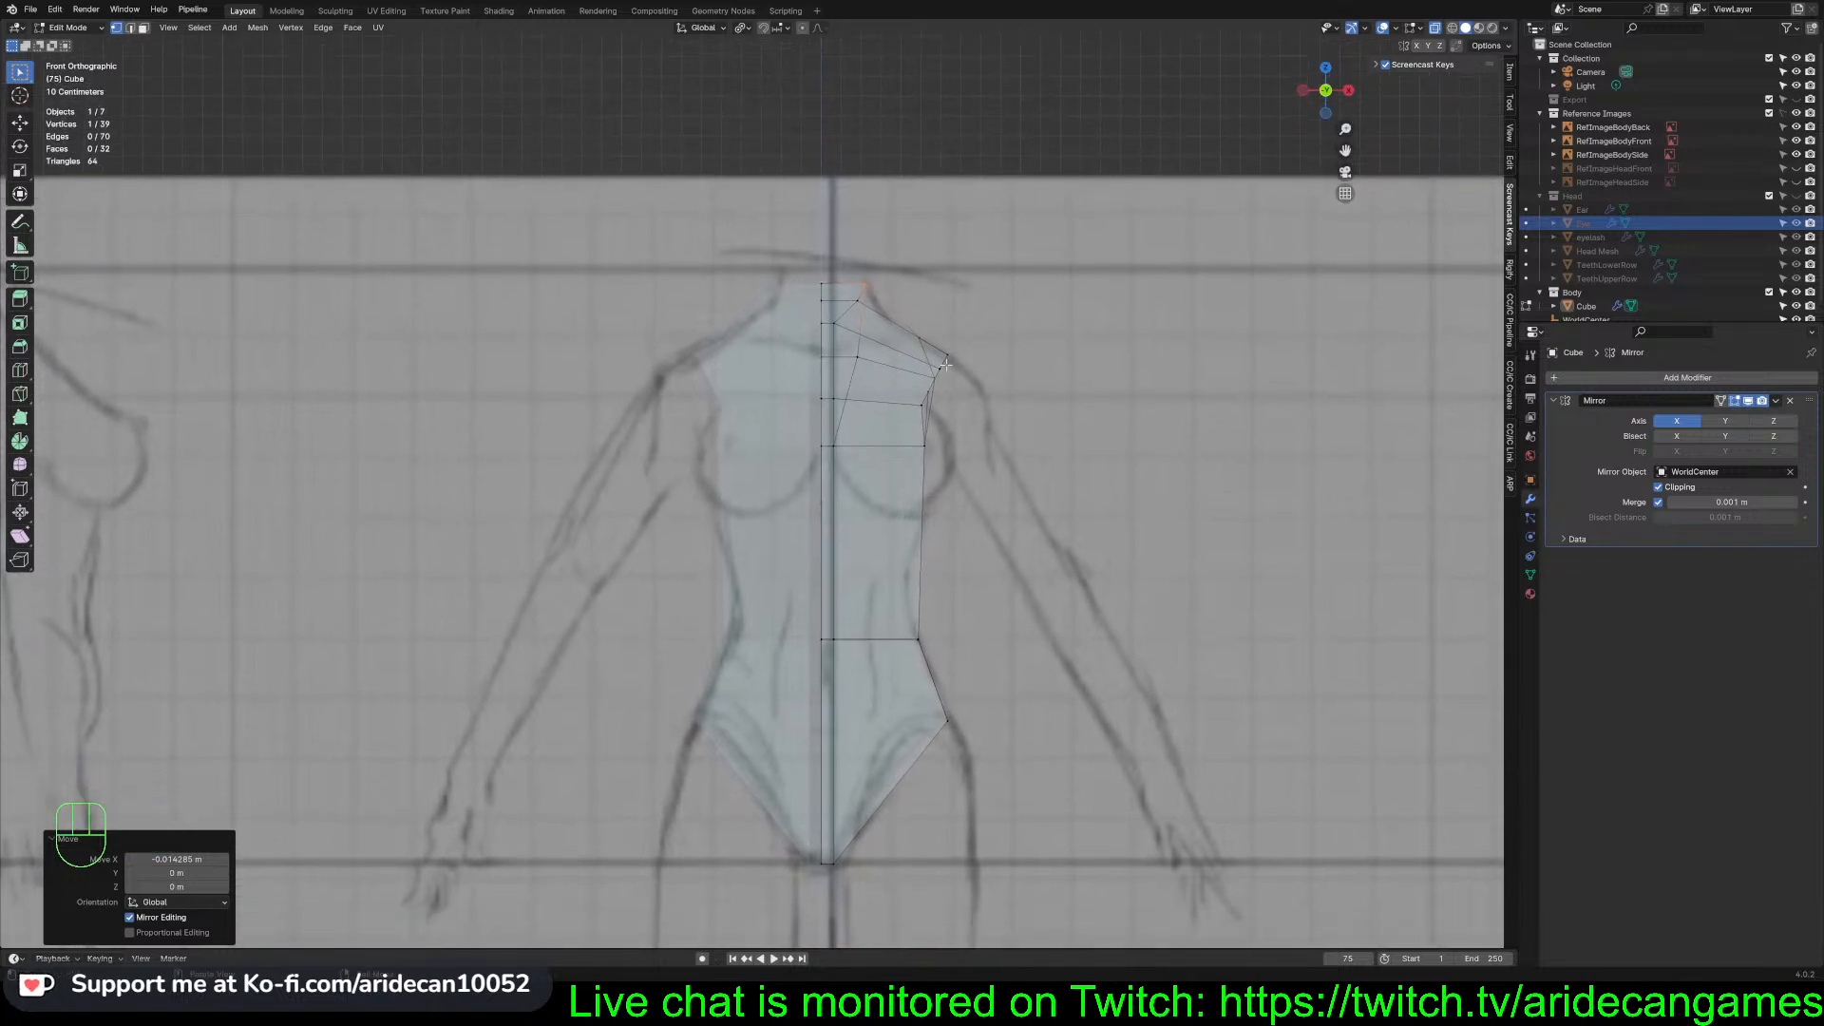
pyautogui.scroll(2, 855, 245)
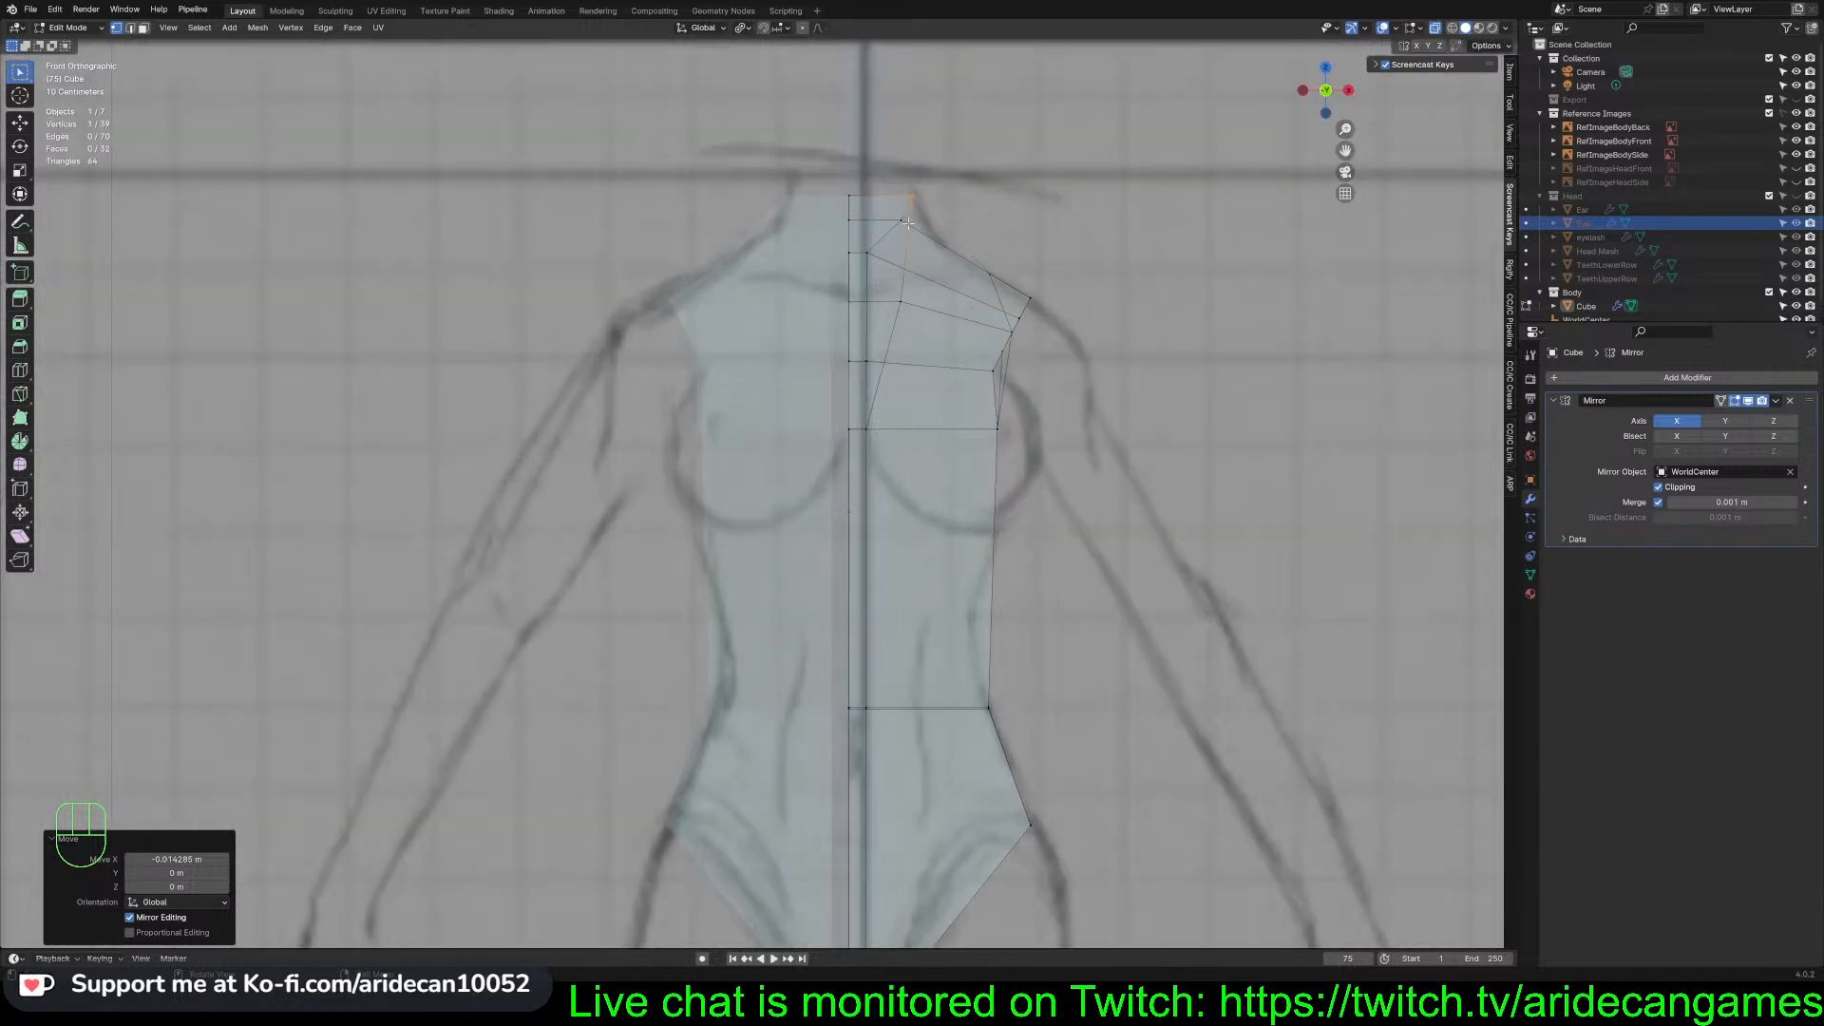
pyautogui.hotkey('alt', 'z')
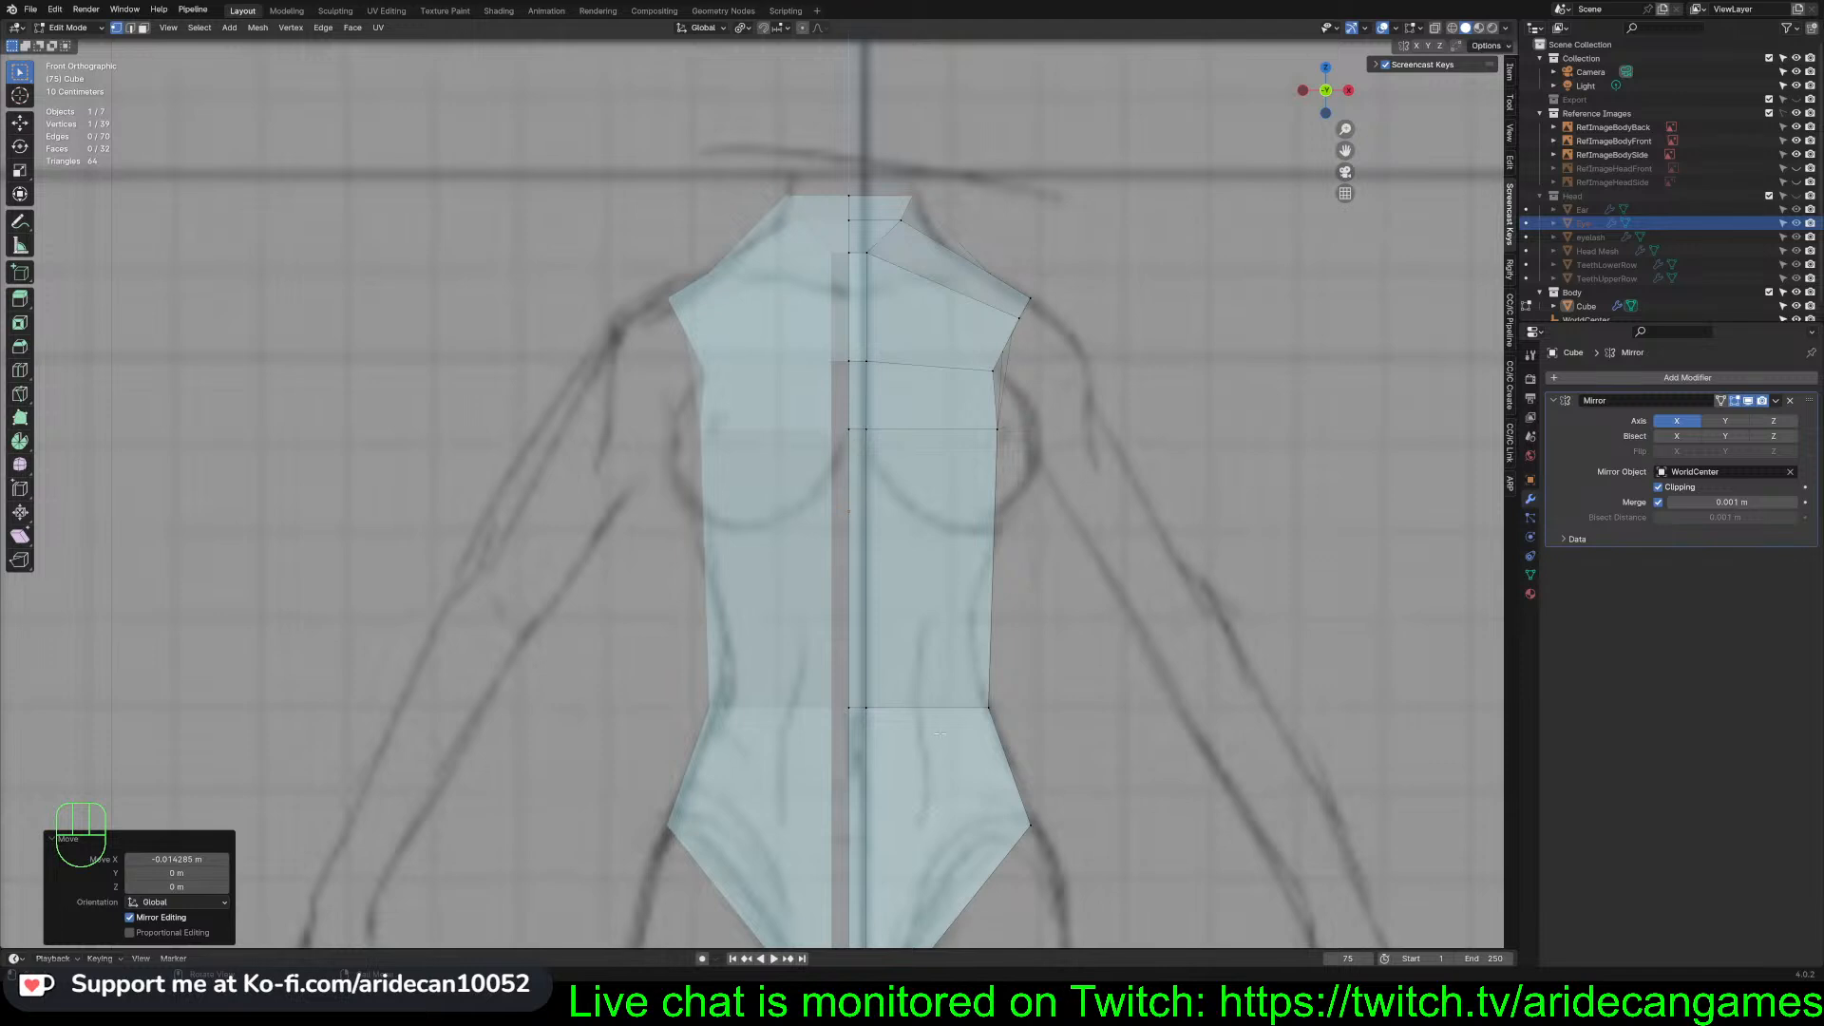
pyautogui.press('shift')
pyautogui.moveTo(608, 494)
pyautogui.mouseDown(button='middle')
pyautogui.moveTo(745, 478)
pyautogui.moveTo(733, 422)
pyautogui.moveTo(766, 468)
pyautogui.moveTo(732, 489)
pyautogui.moveTo(594, 481)
pyautogui.mouseUp(button='middle')
pyautogui.moveTo(634, 502); pyautogui.dragTo(865, 511, button='middle')
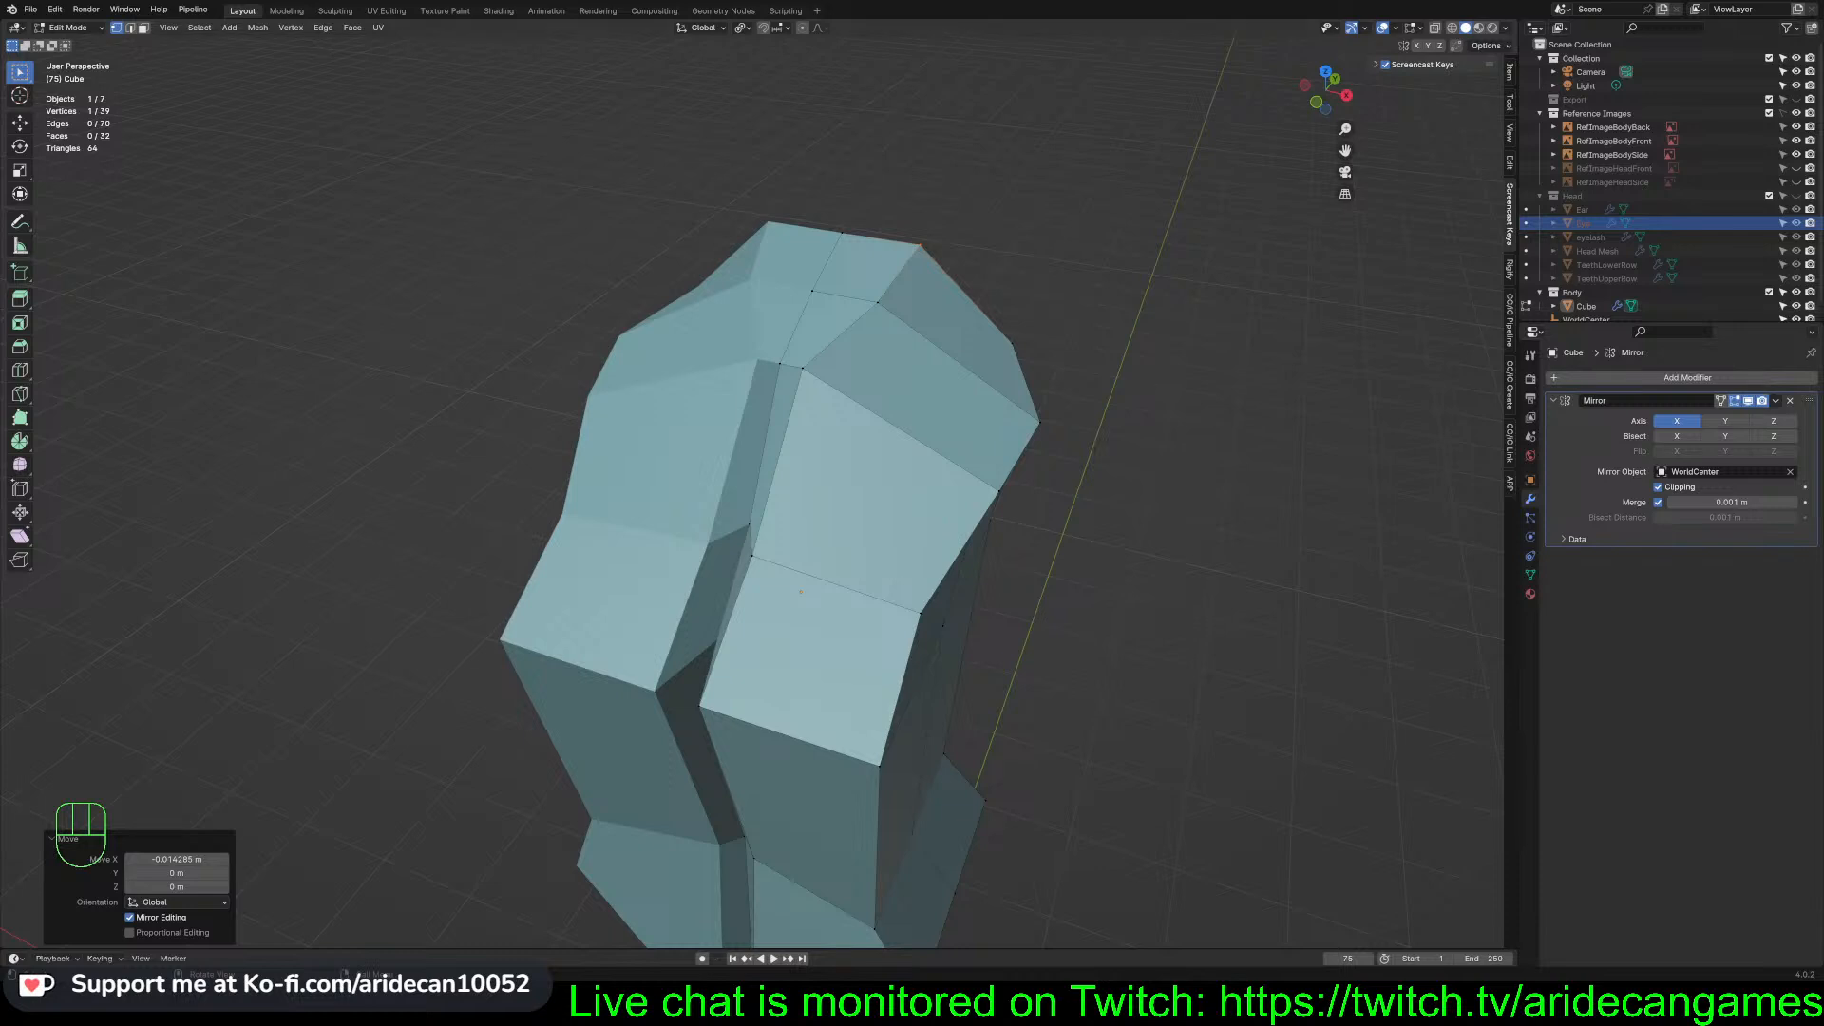
pyautogui.moveTo(836, 570); pyautogui.dragTo(824, 549, button='middle')
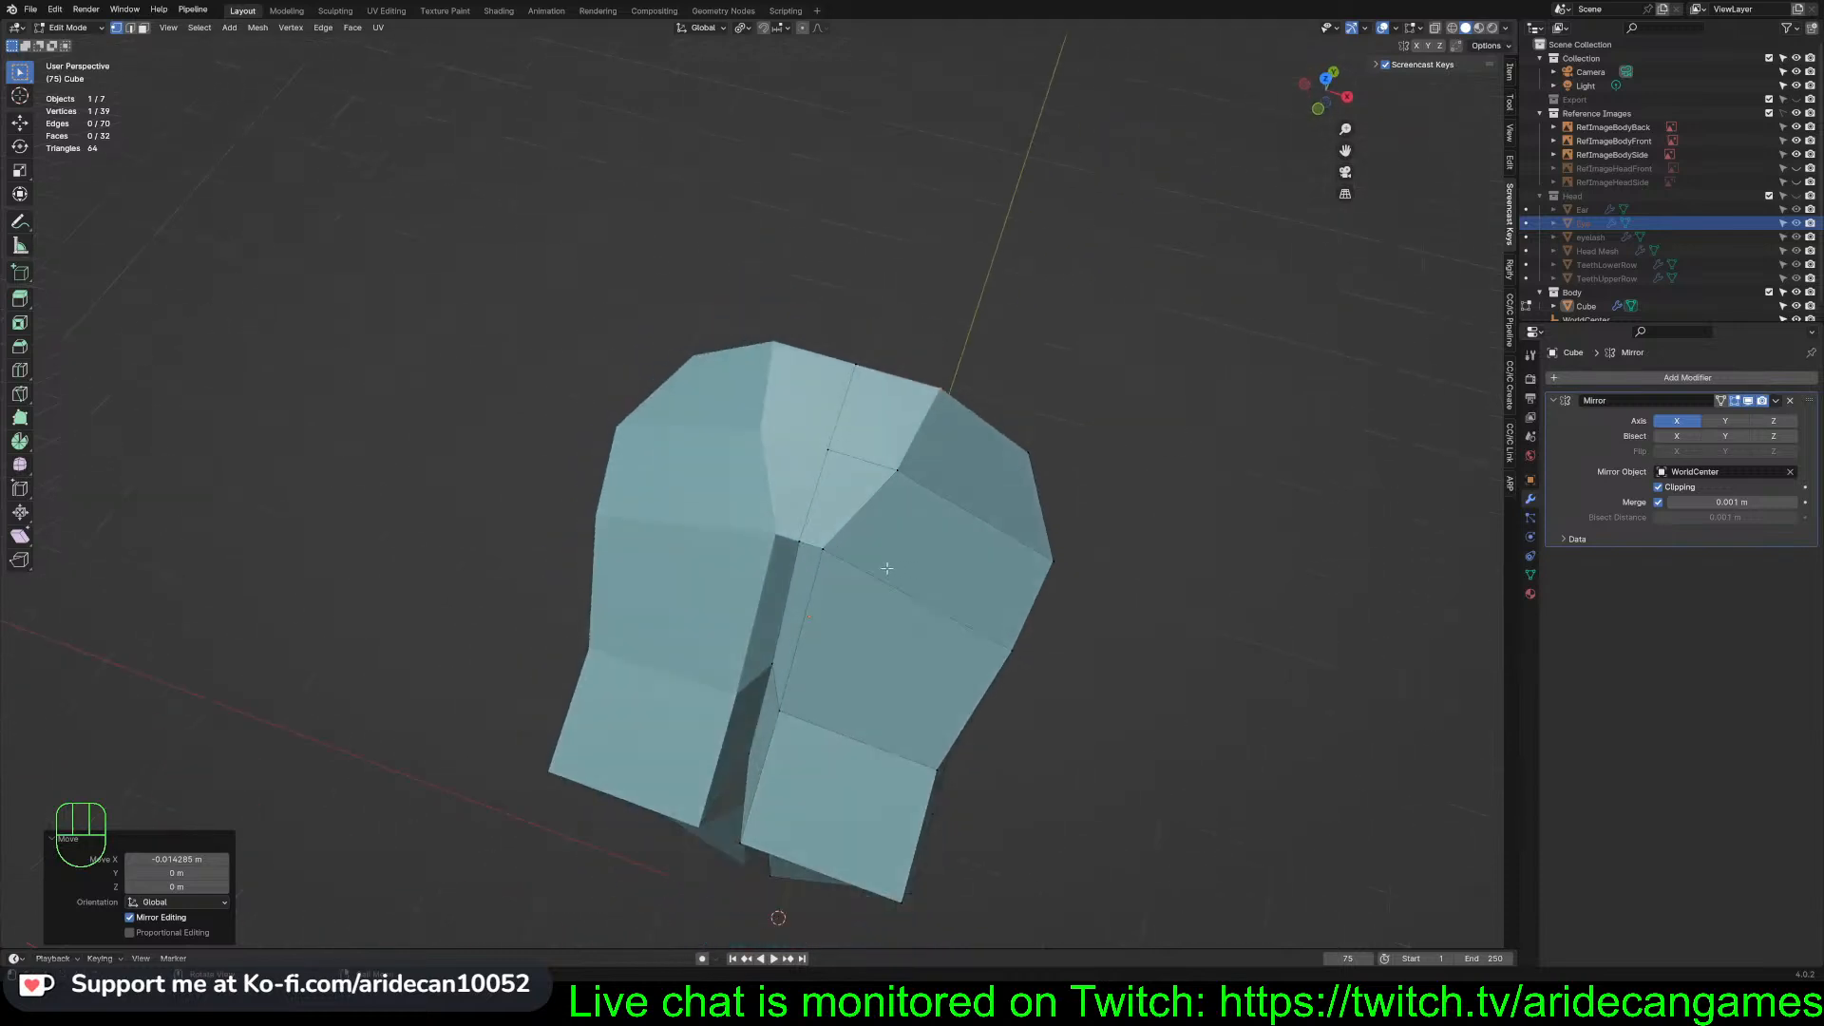
pyautogui.click(825, 548)
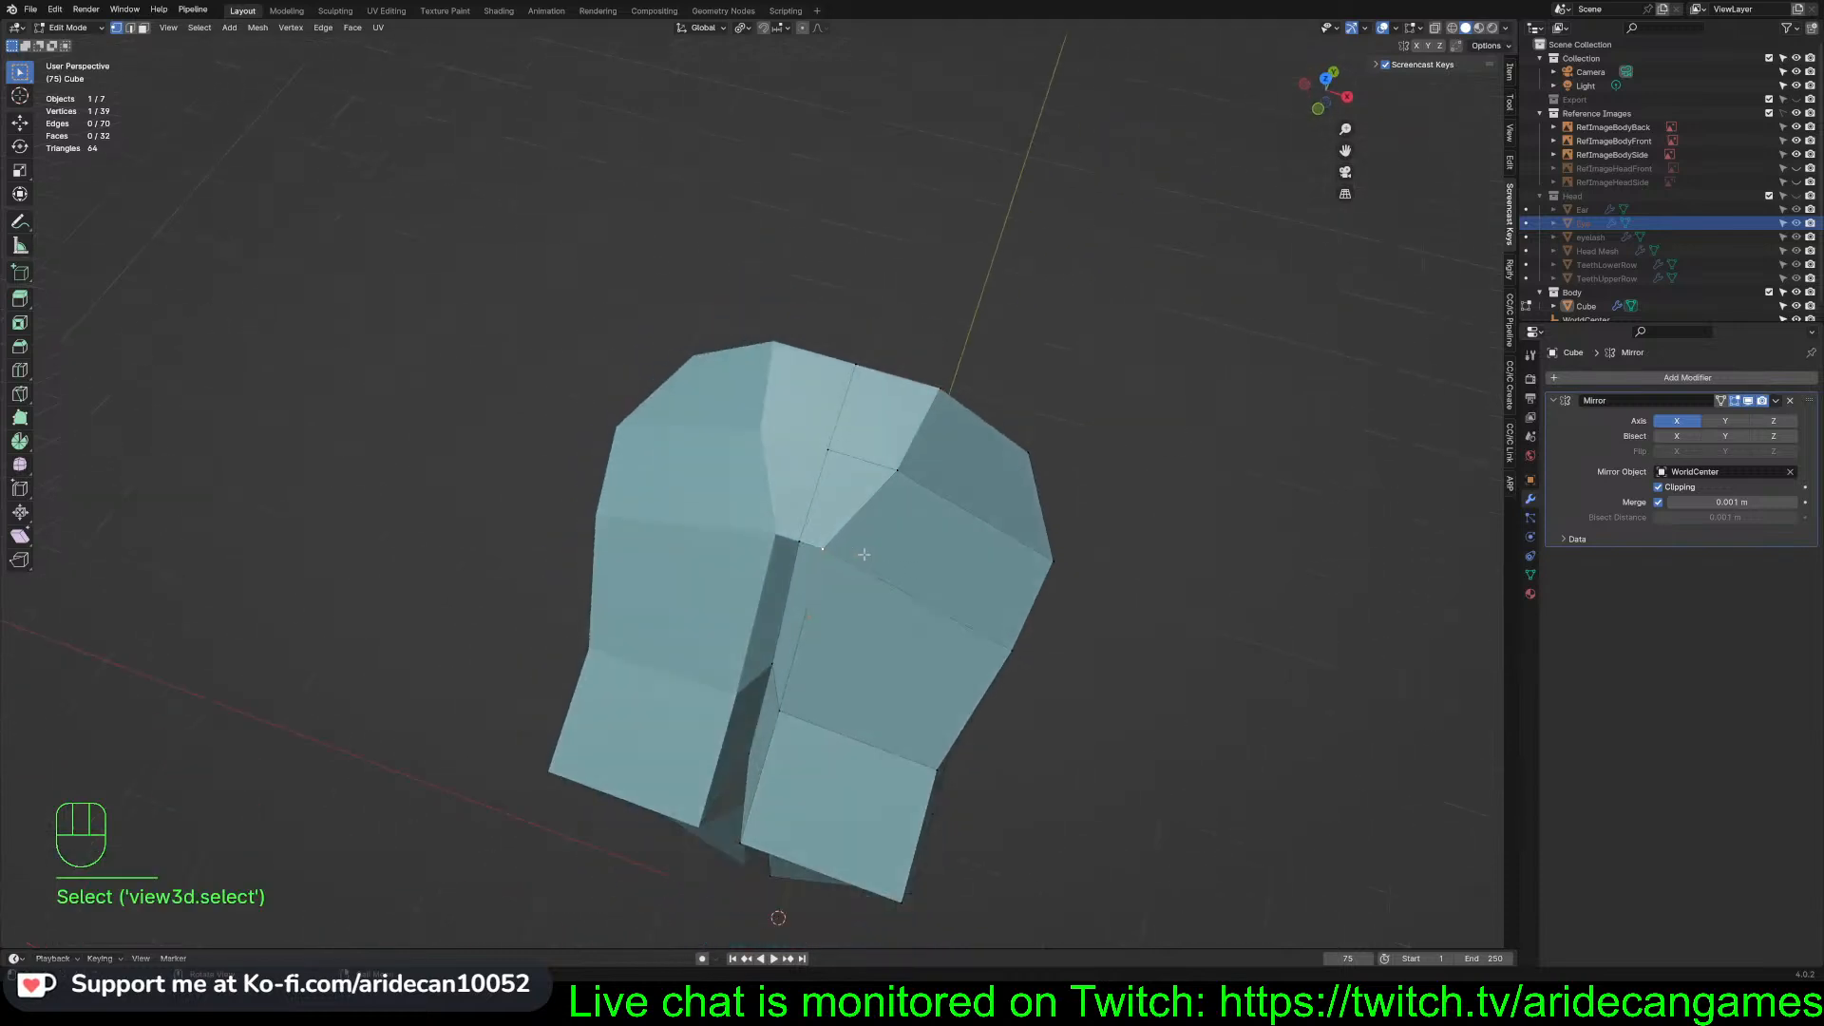
pyautogui.press('KP_7')
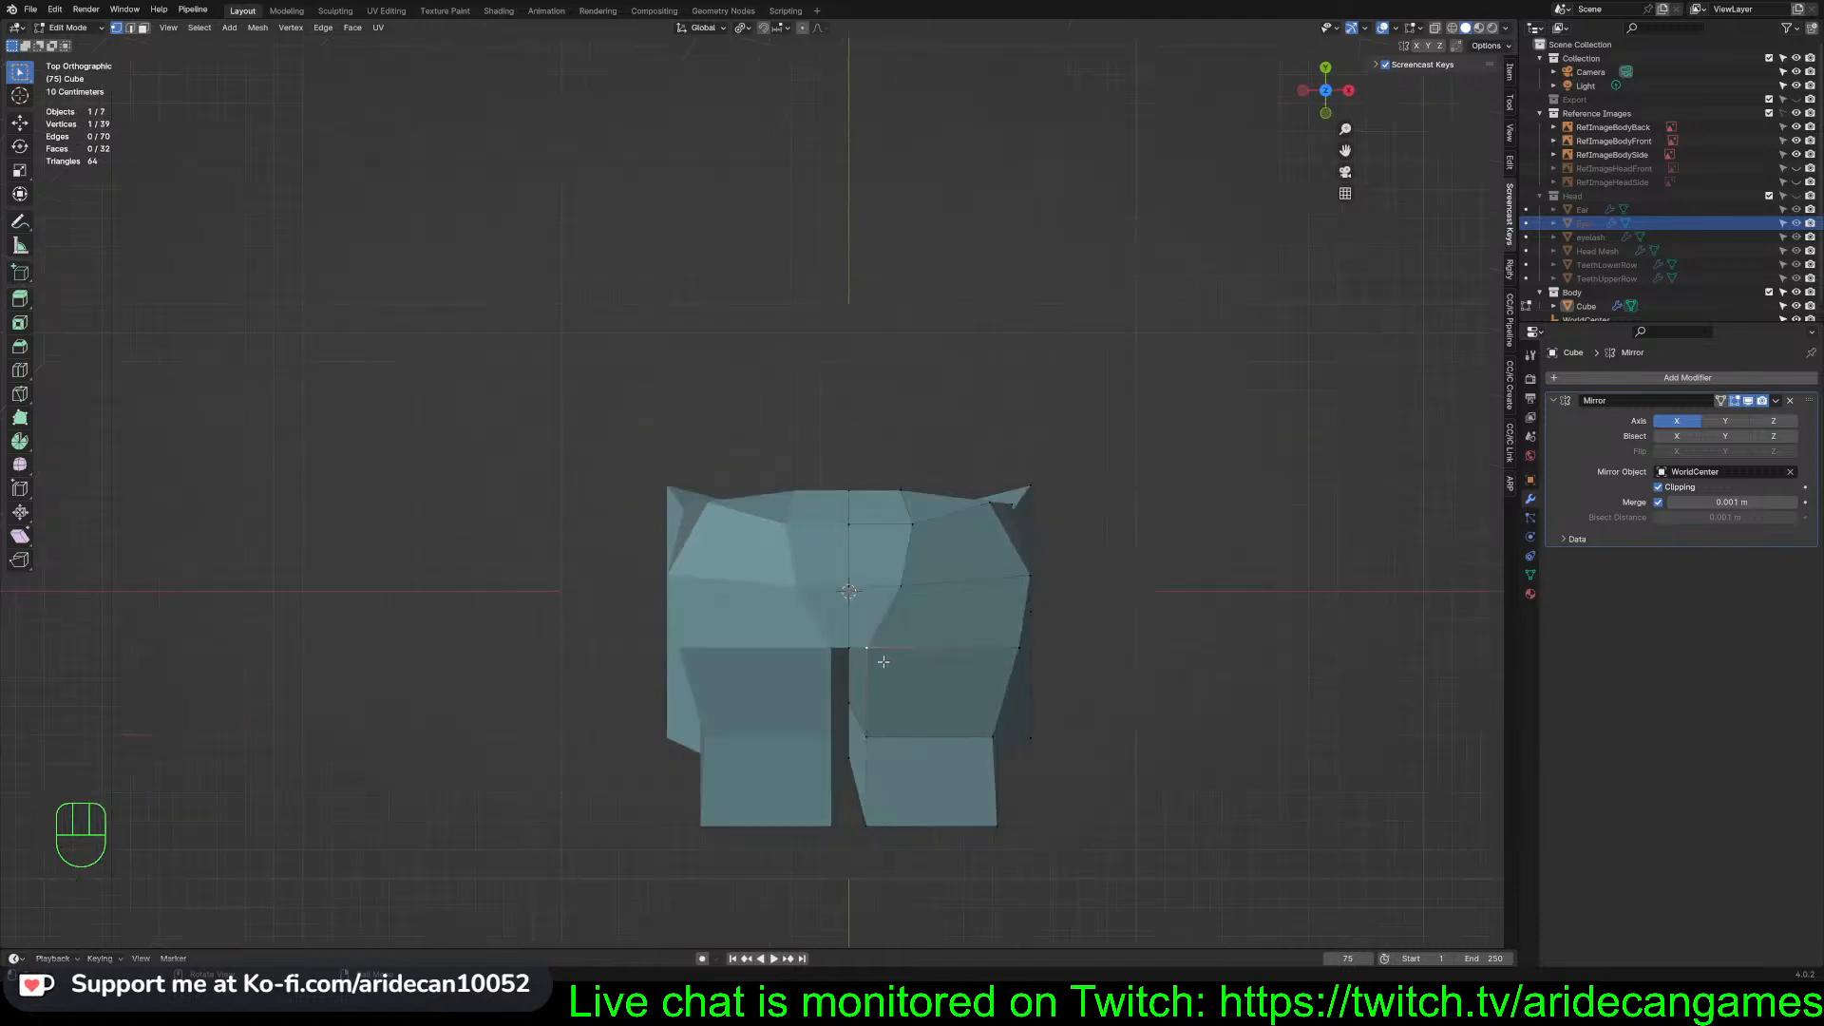
pyautogui.press('g')
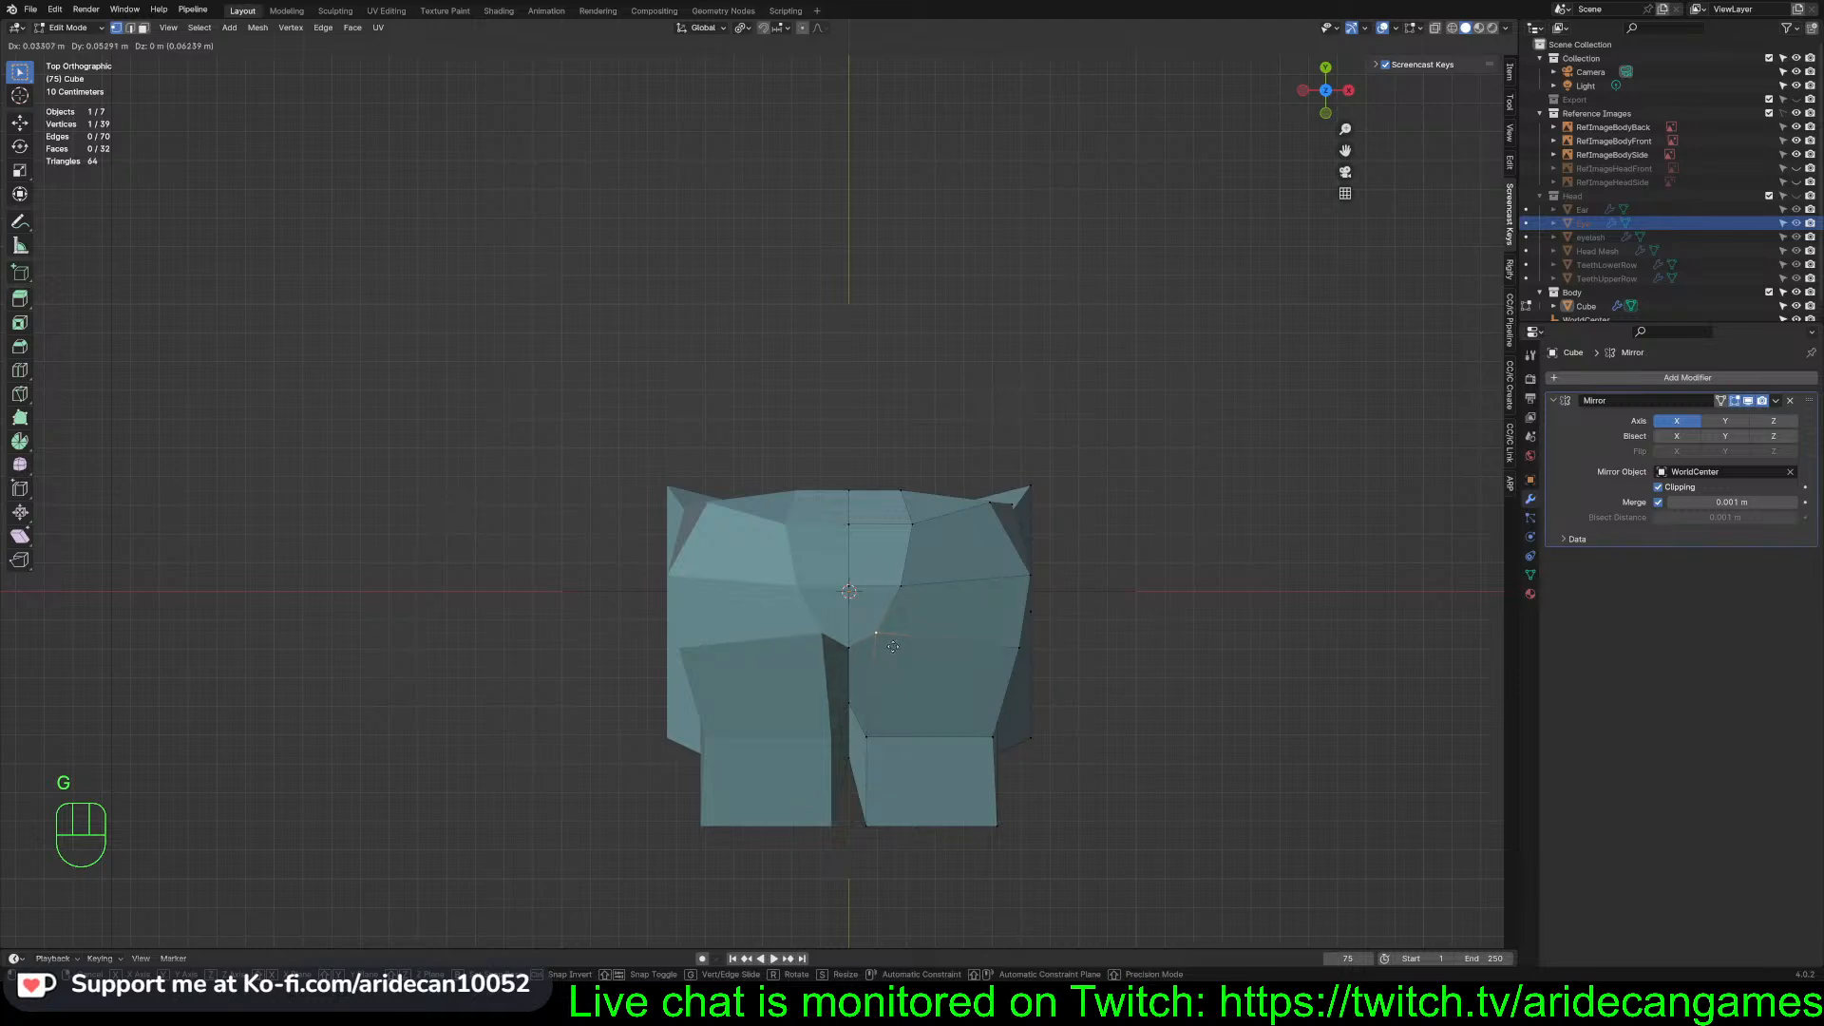
pyautogui.click(903, 636)
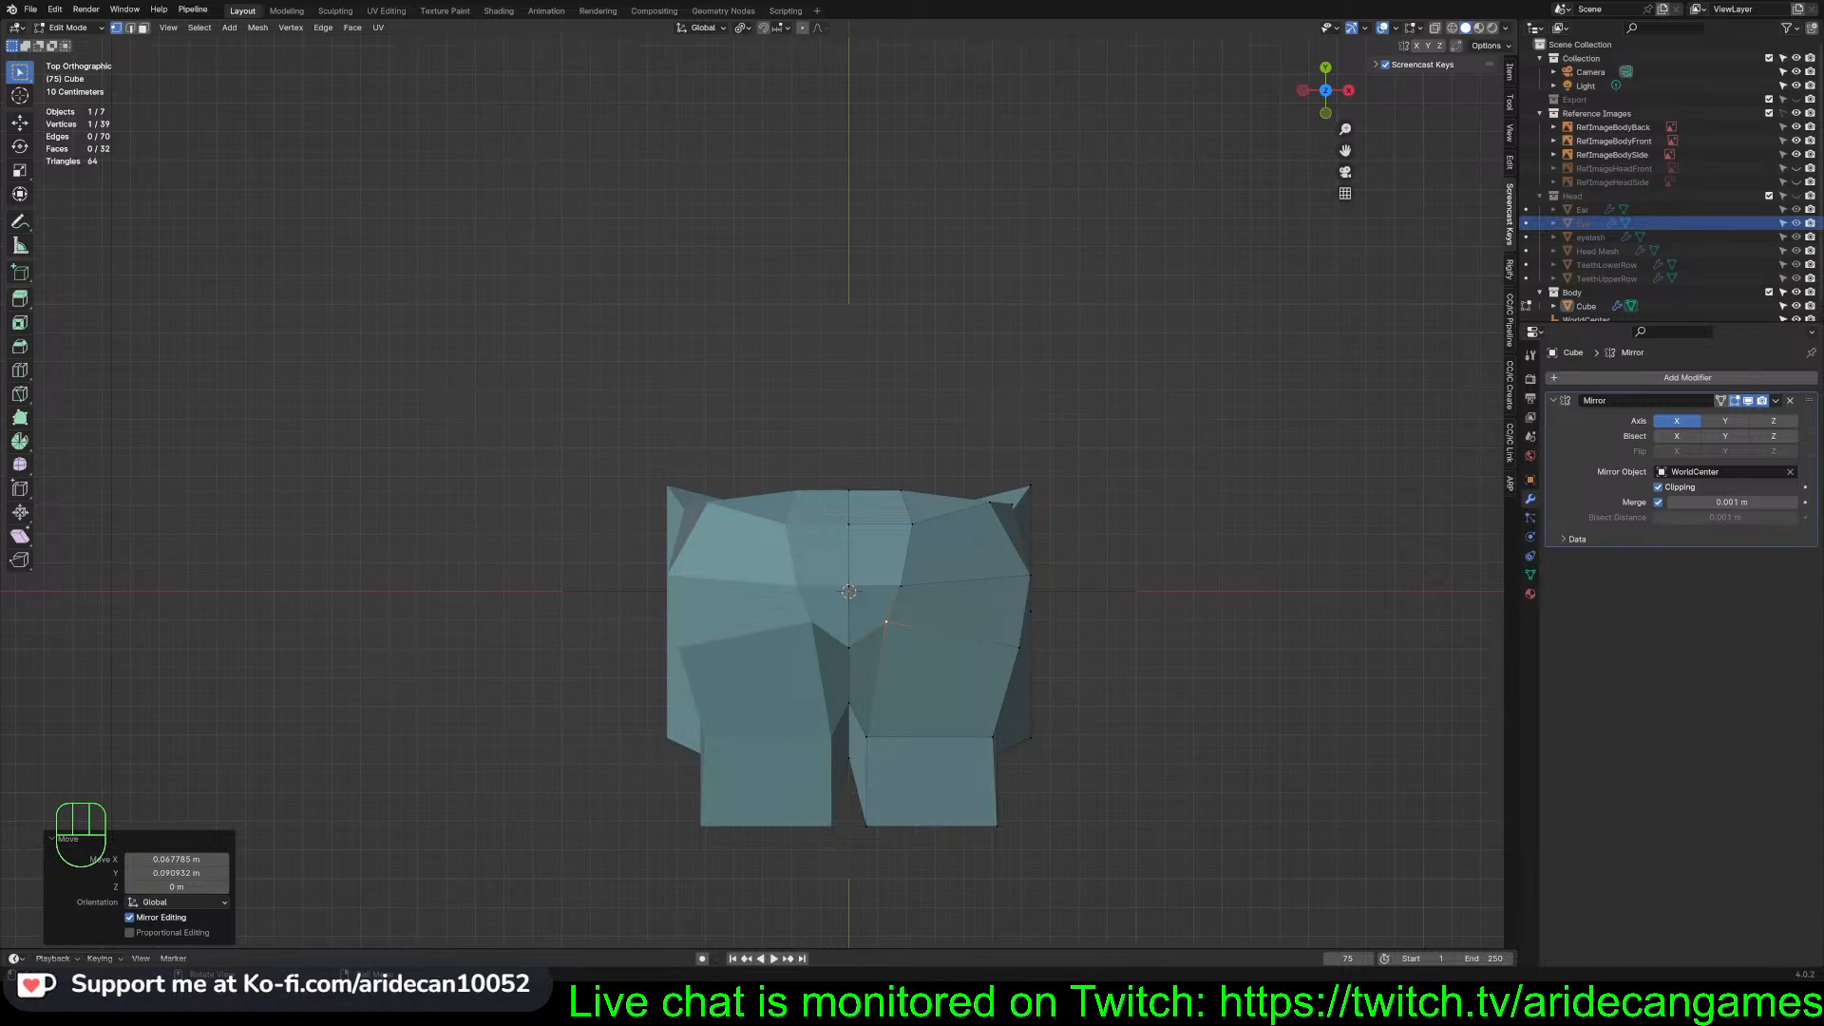
# In top view, move the rear outer vertex of the neck opening about 0.06 m inward, plus about 0.03 m forward
pyautogui.click(910, 523)
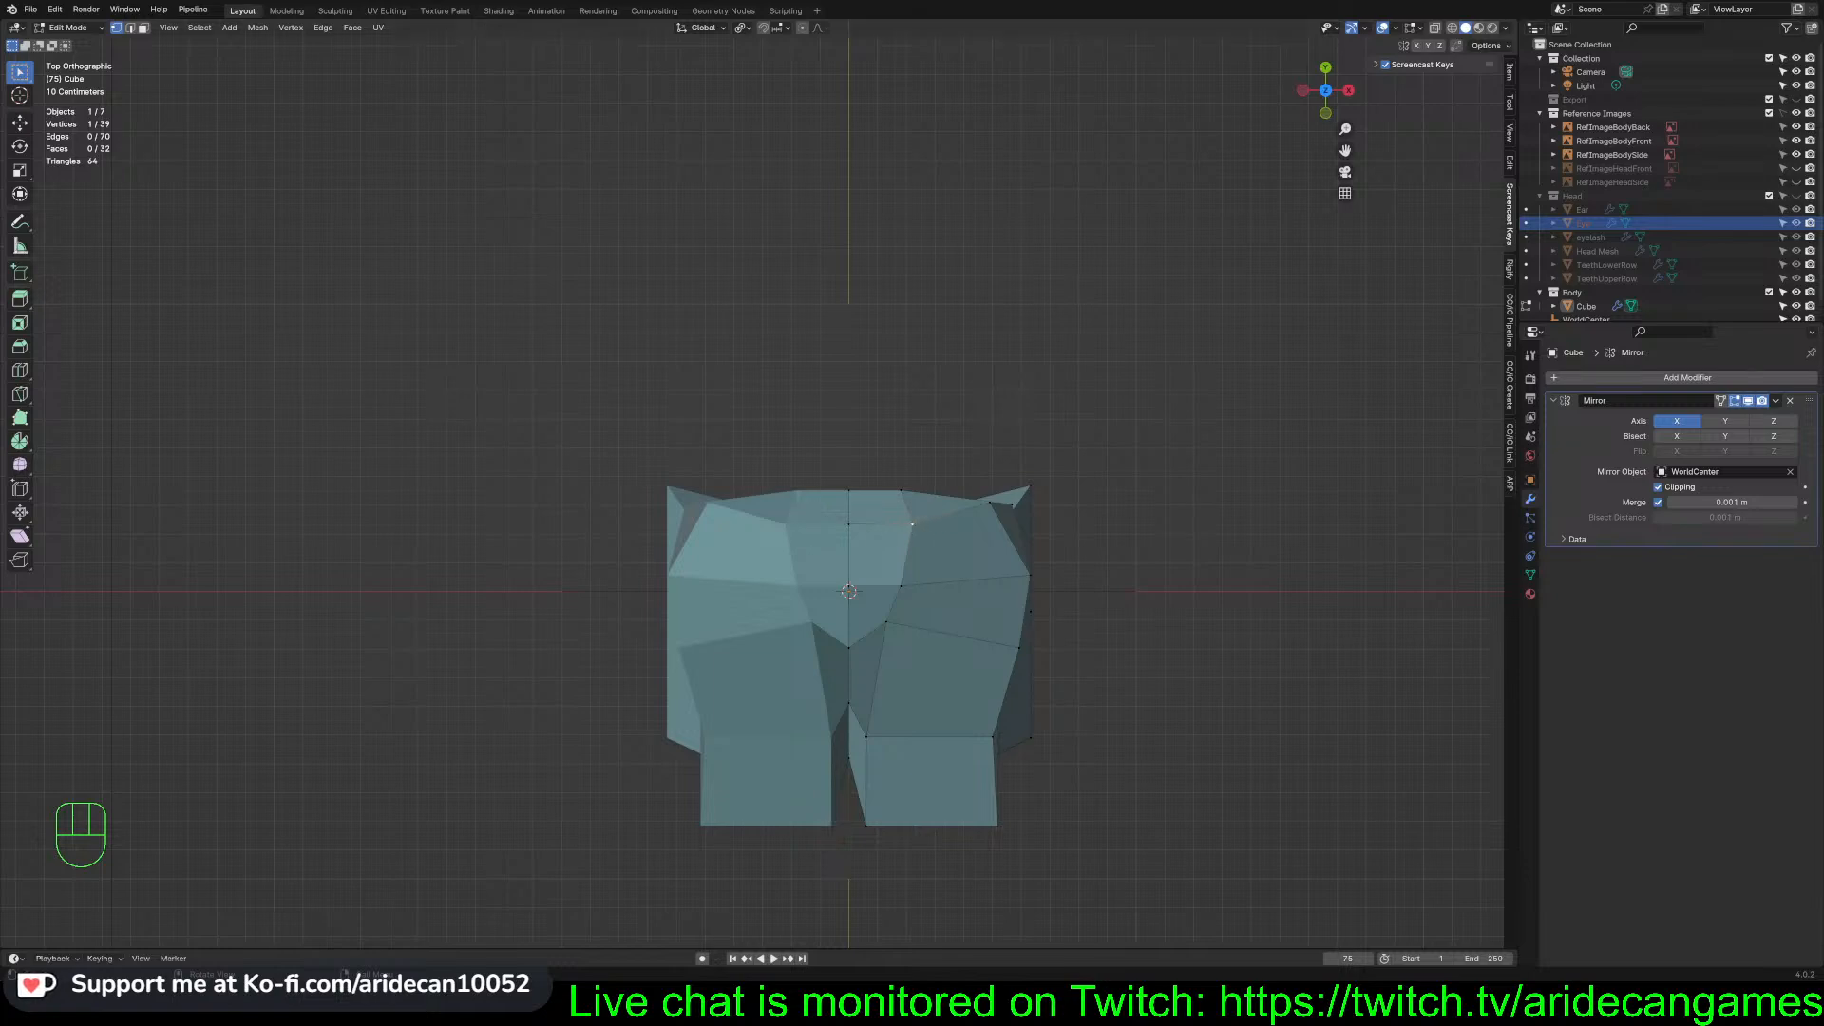
pyautogui.click(912, 523)
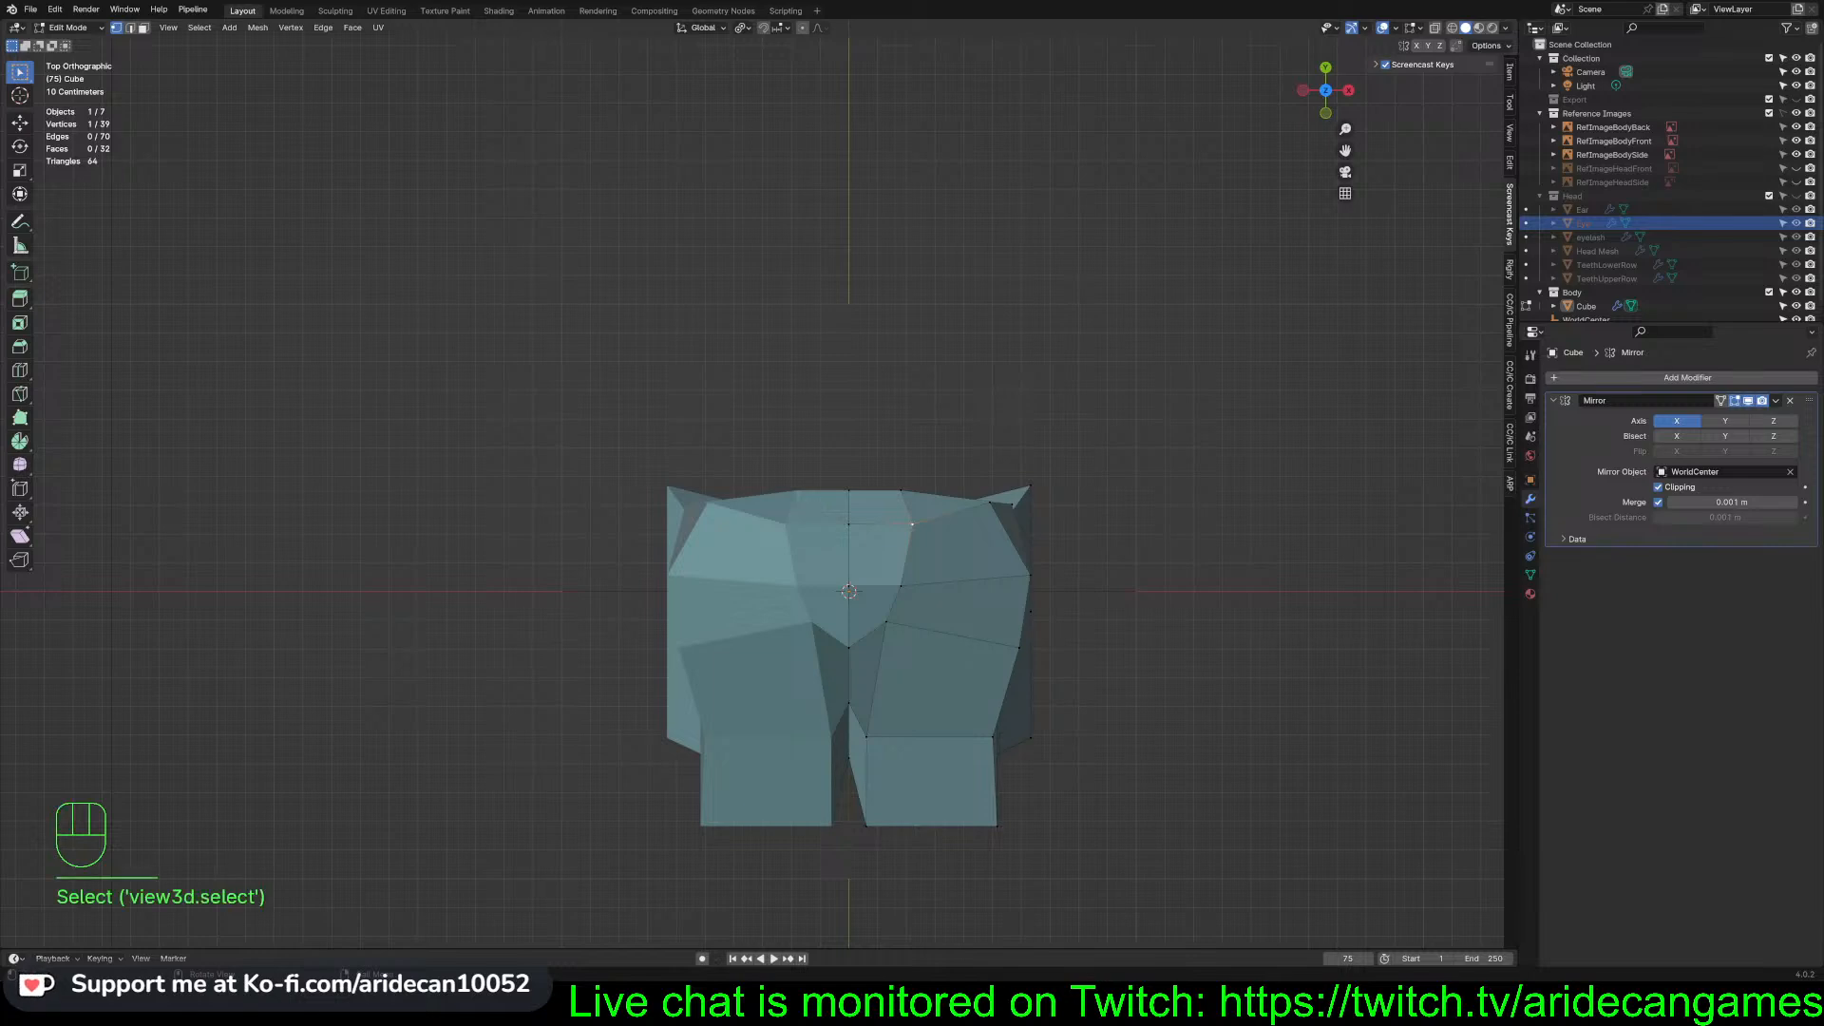
pyautogui.press('g')
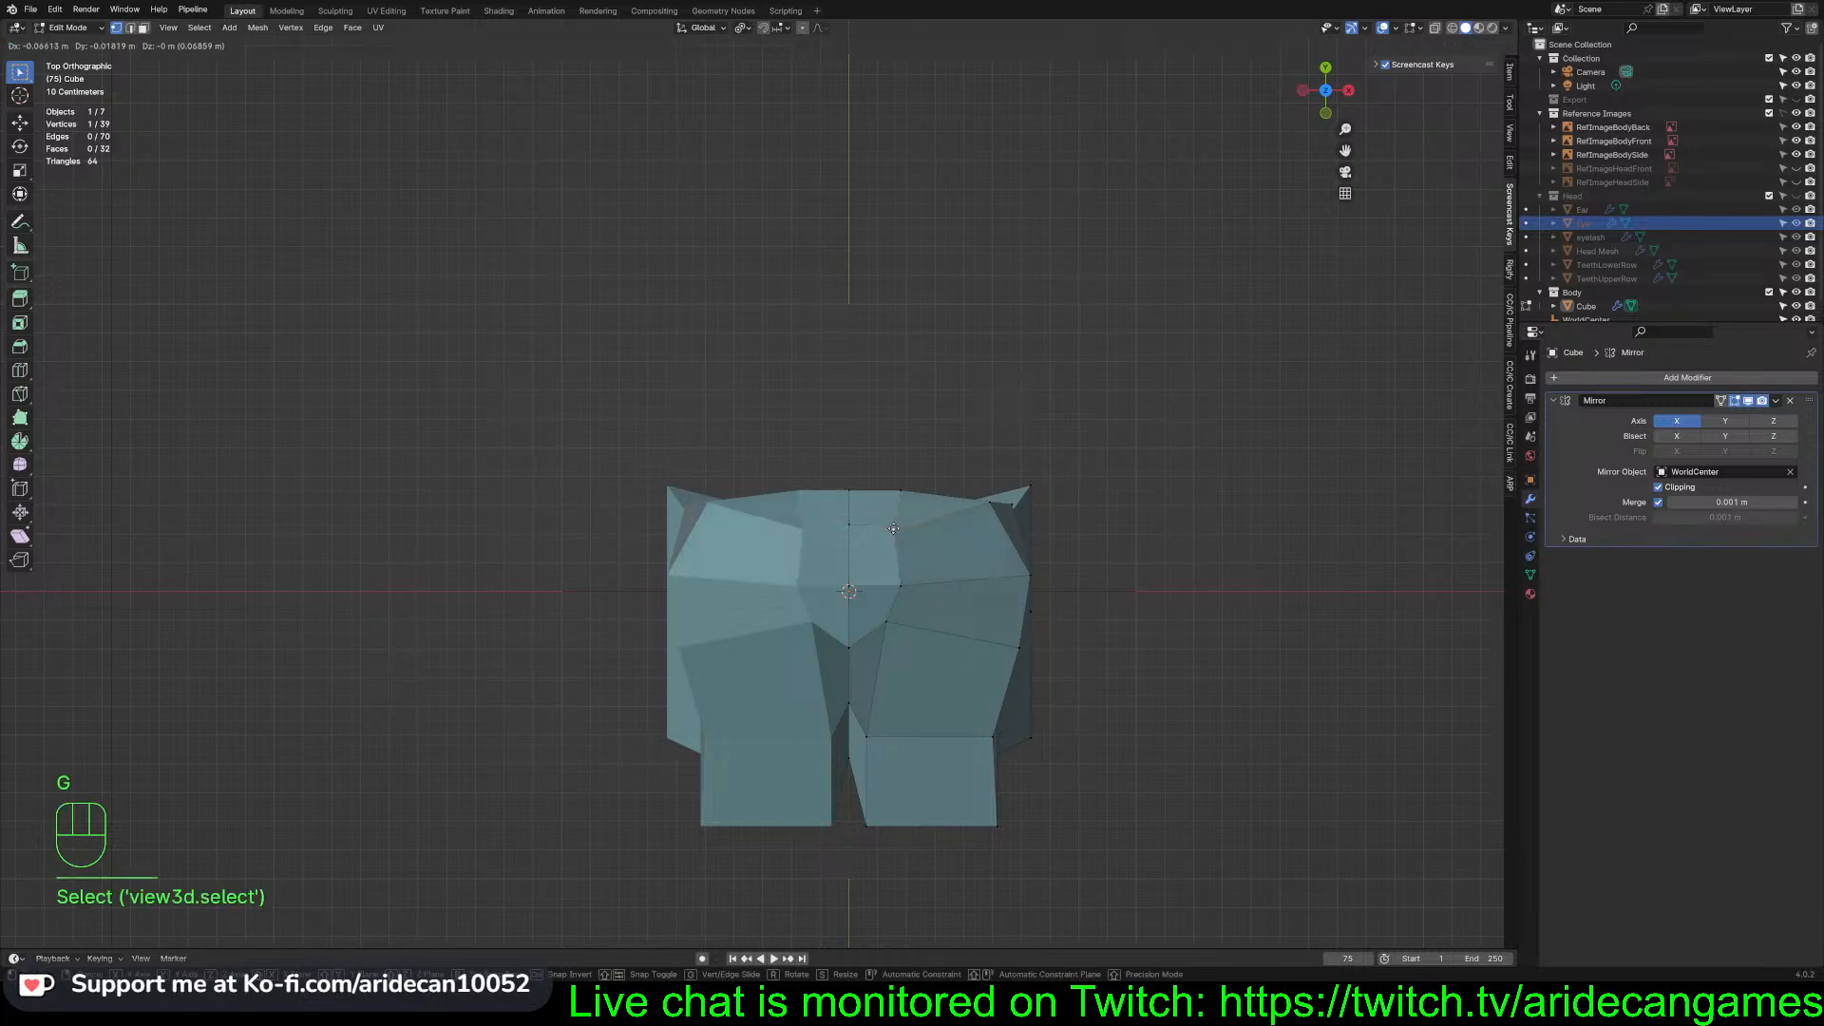
pyautogui.click(894, 525)
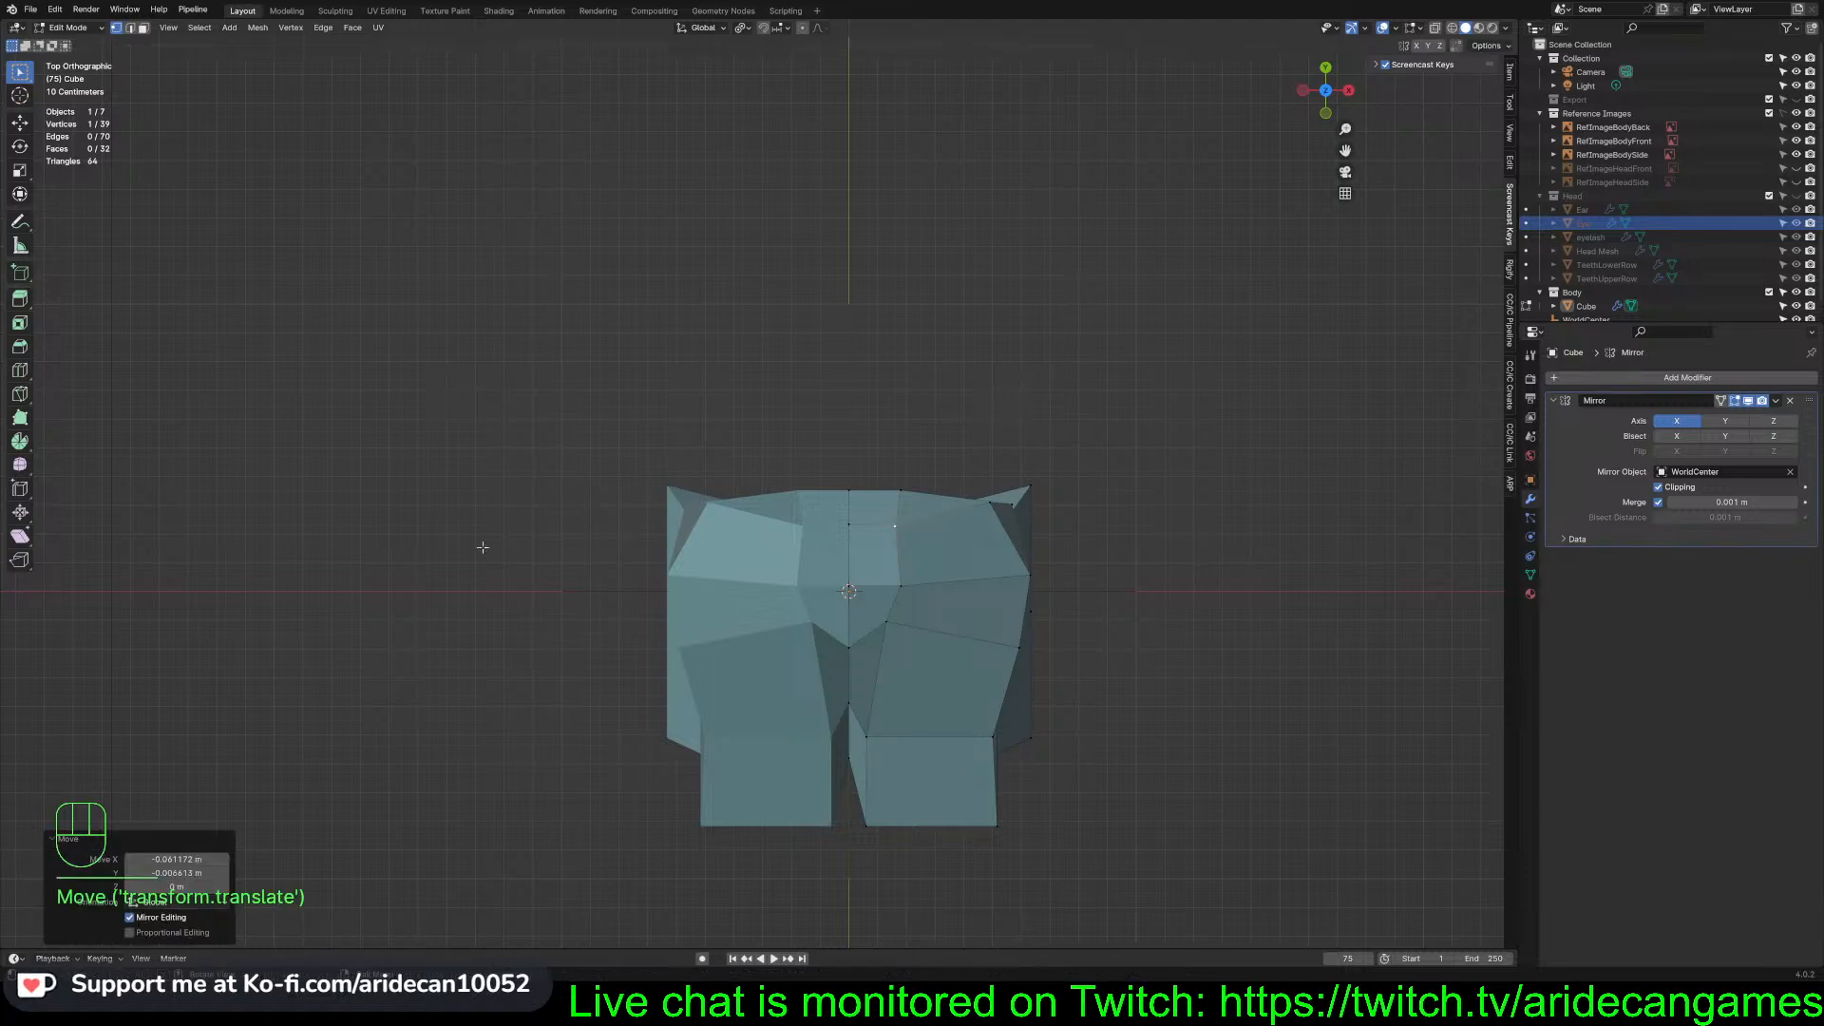
pyautogui.press('g')
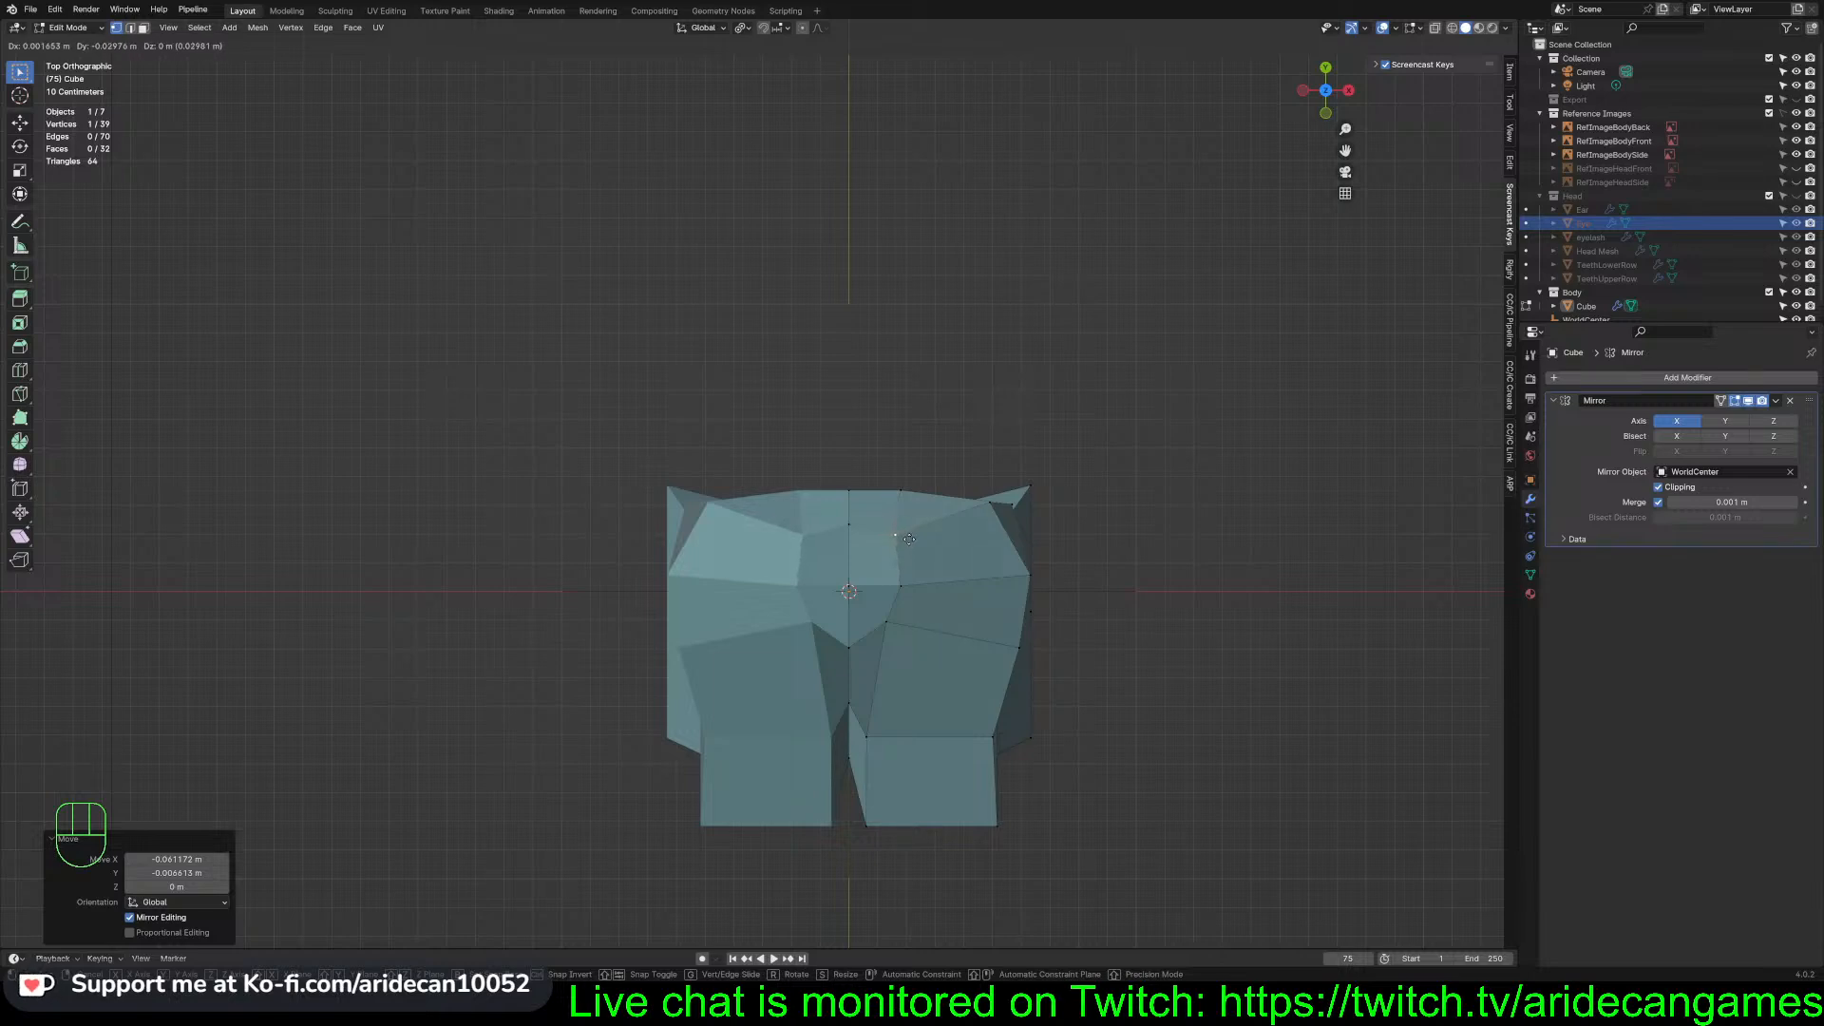
pyautogui.click(909, 539)
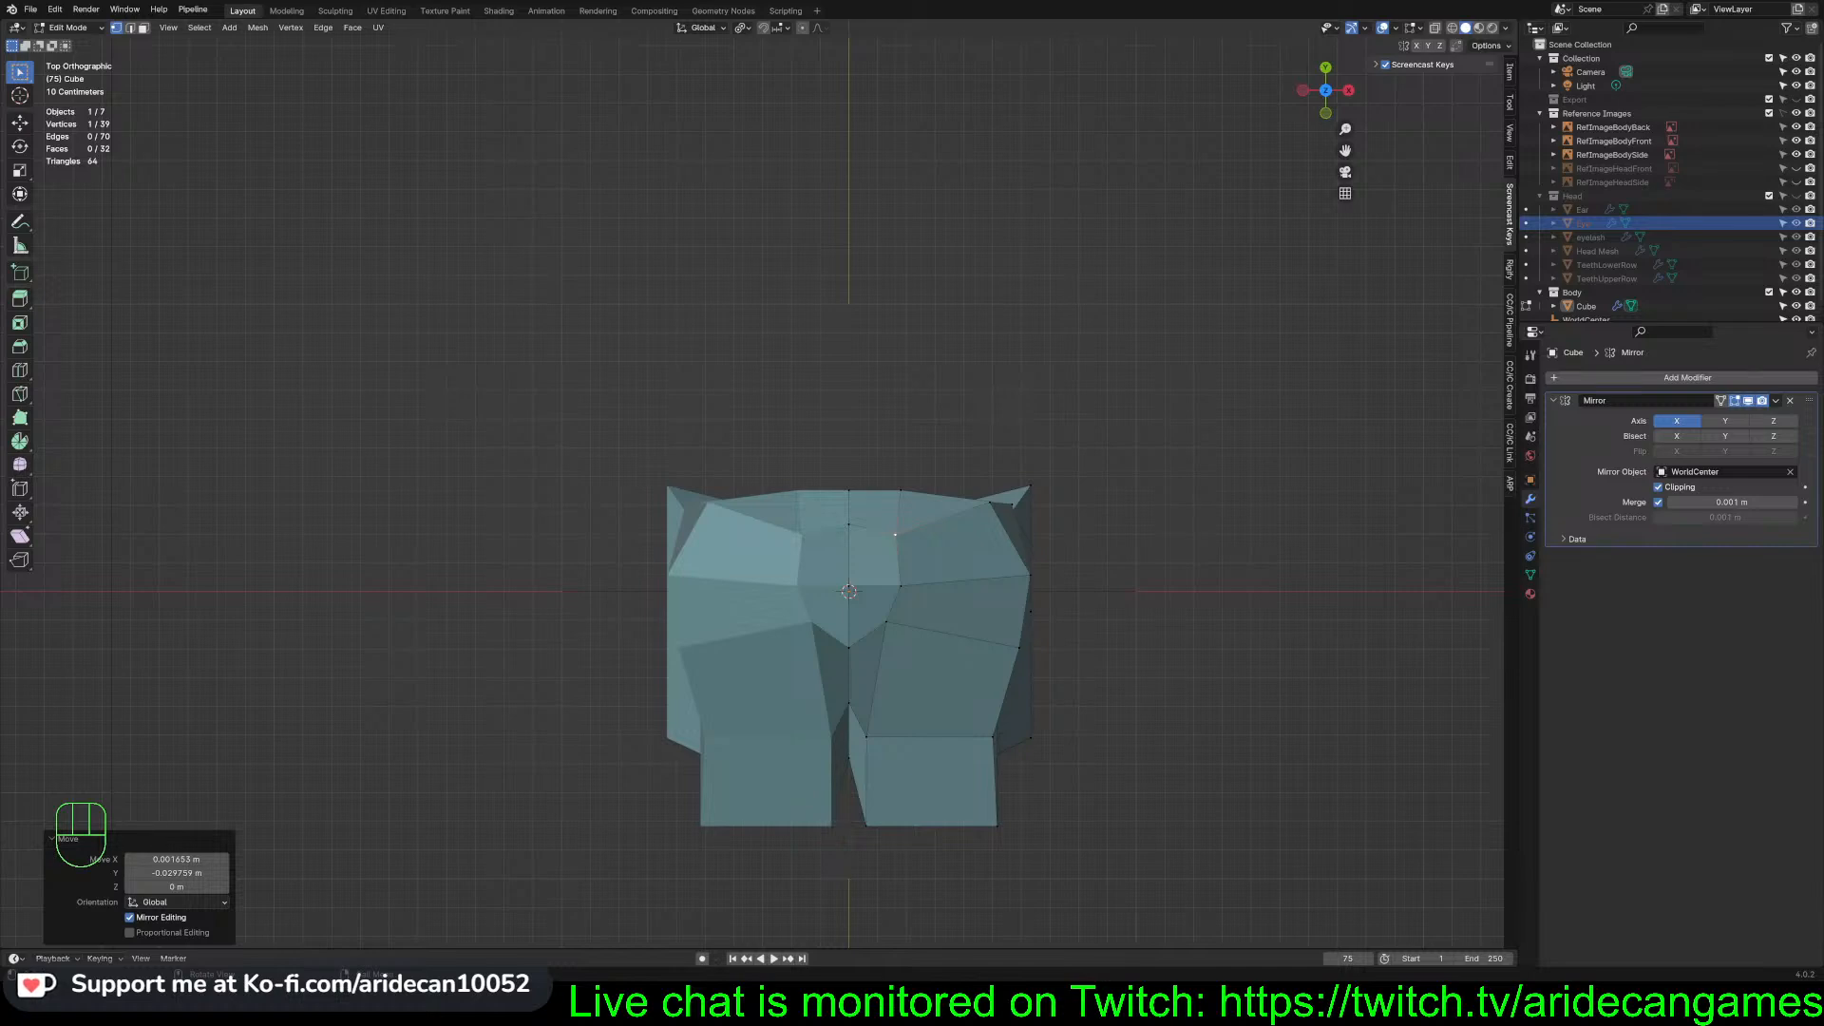
# Select the front and rear faces covering the neck opening in face mode and switch to right side view
pyautogui.click(871, 563)
pyautogui.press('3')
pyautogui.click(871, 563)
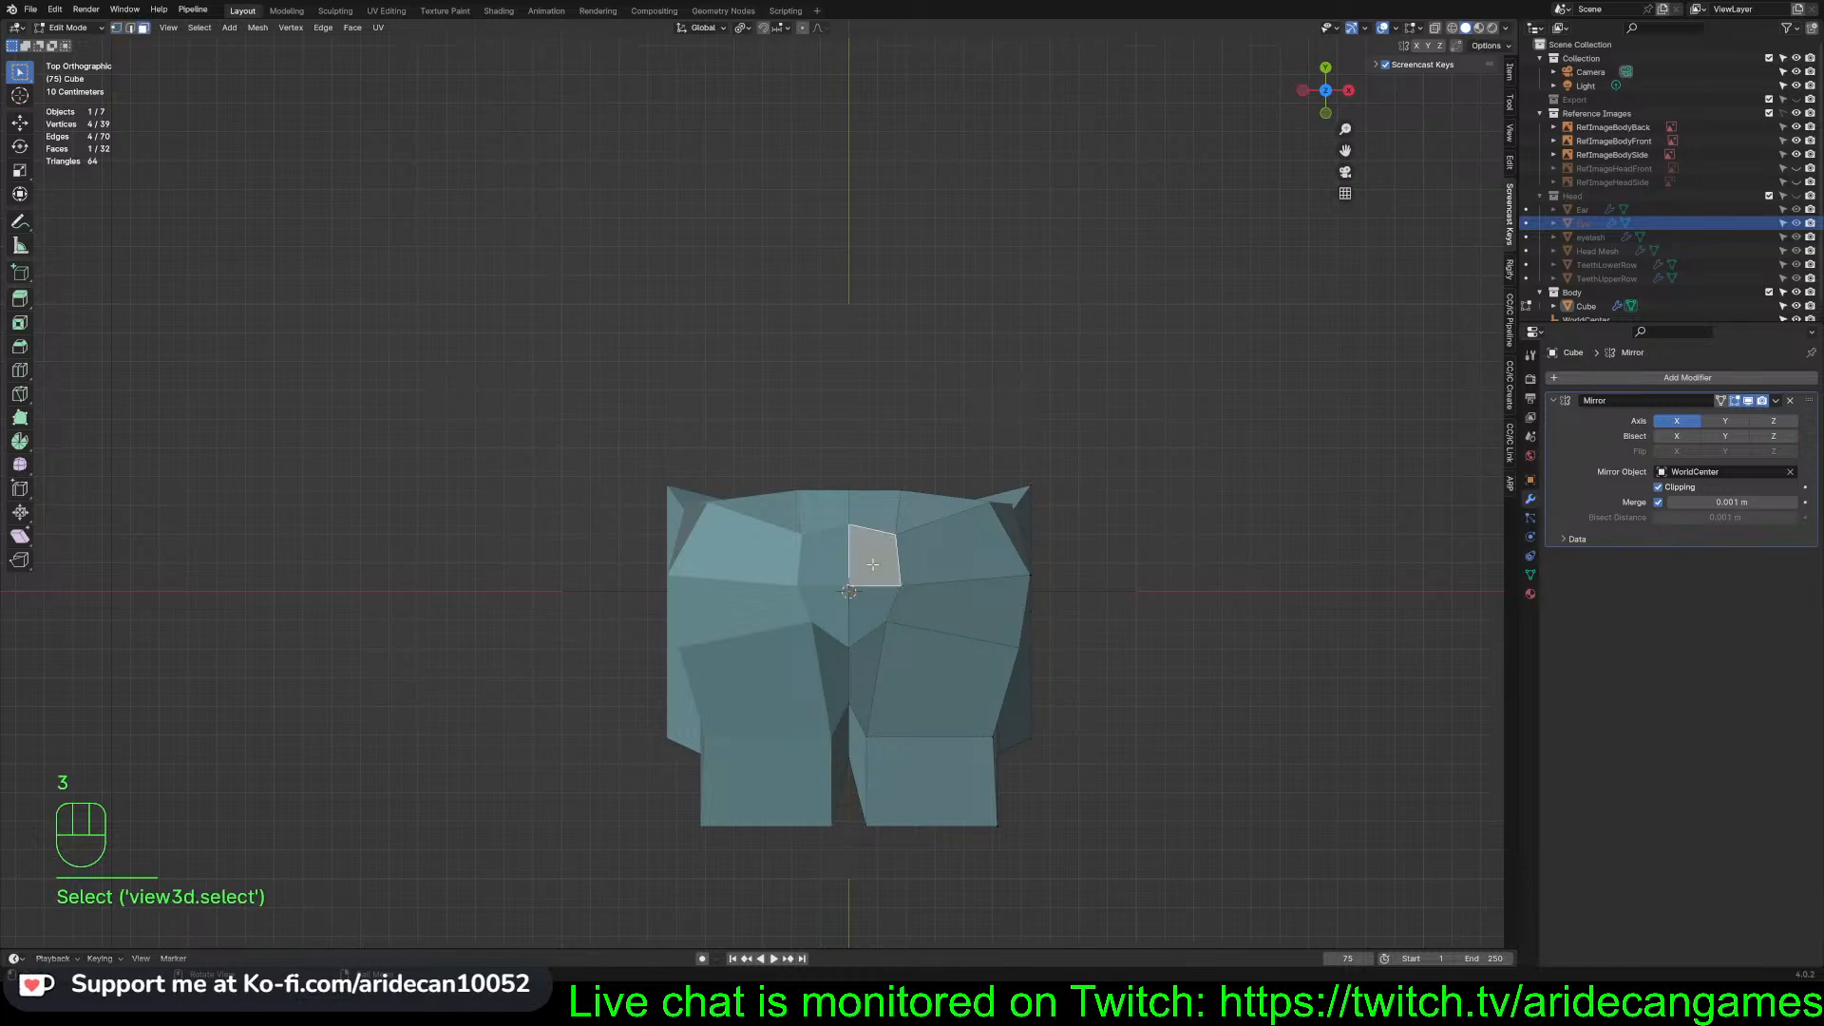
pyautogui.keyDown('shift'); pyautogui.click(866, 611); pyautogui.keyUp('shift')
pyautogui.press('KP_3')
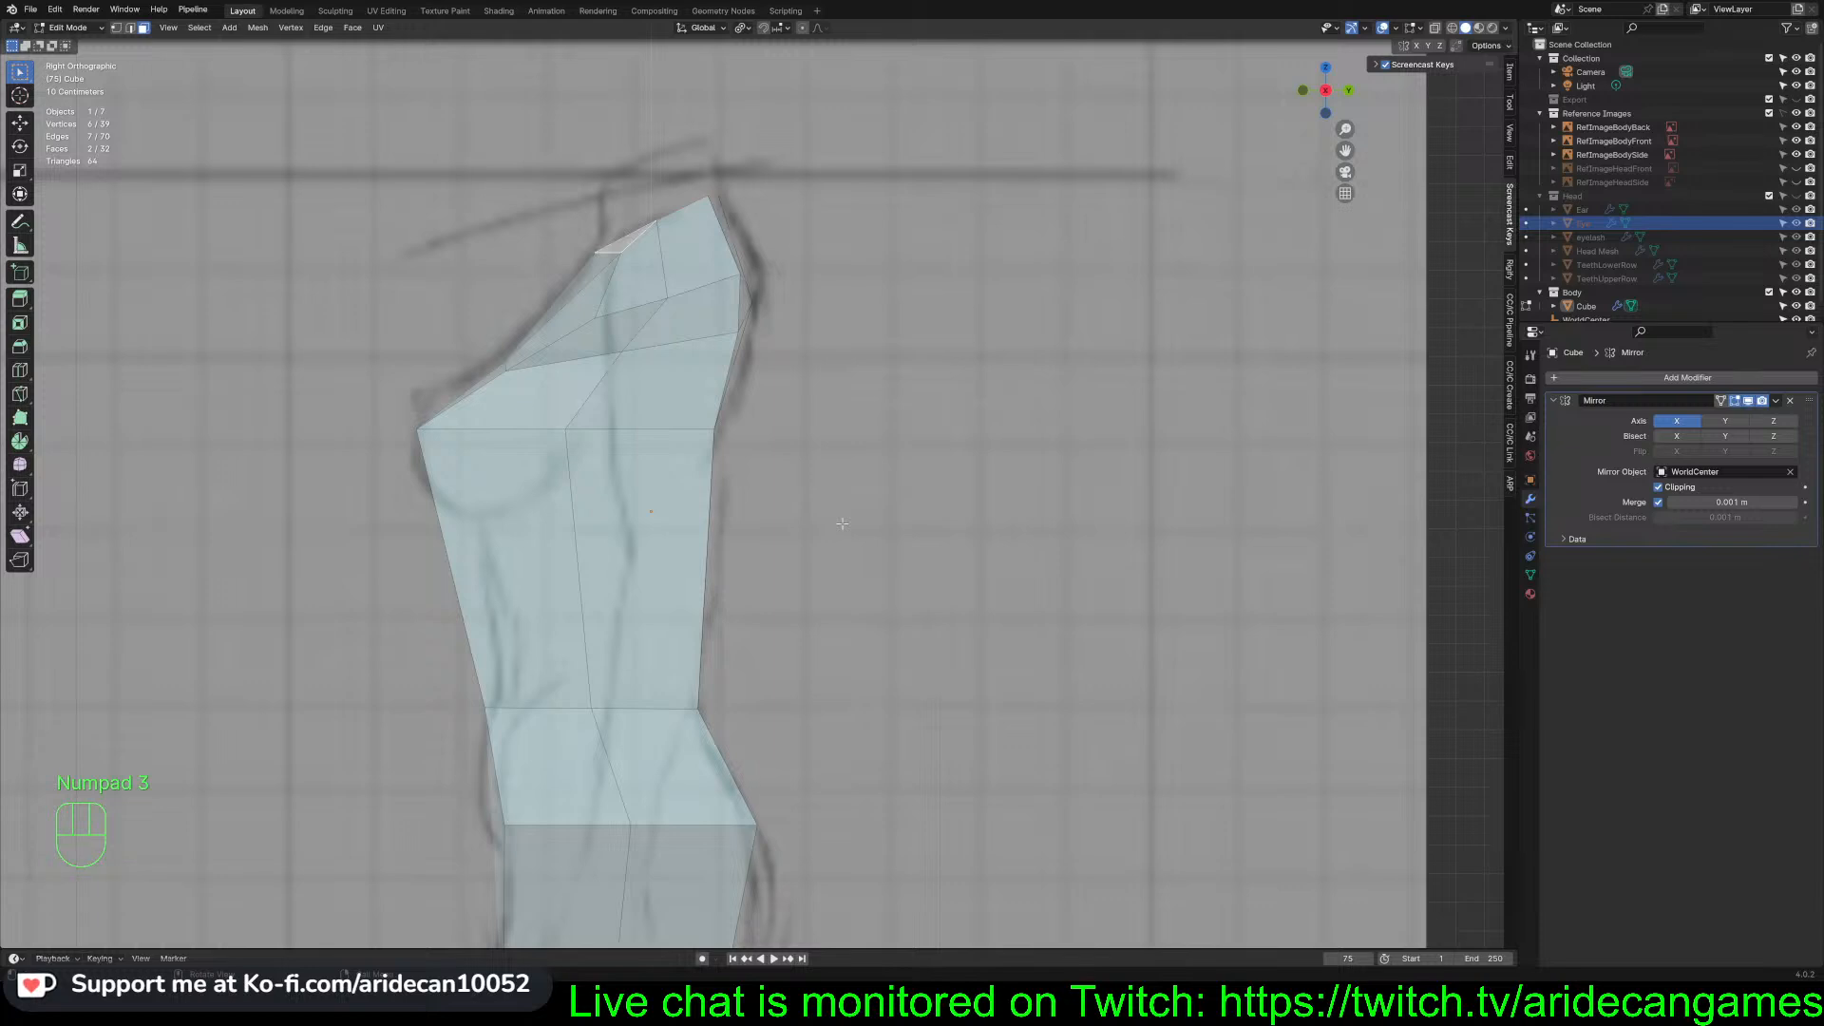
pyautogui.press('e')
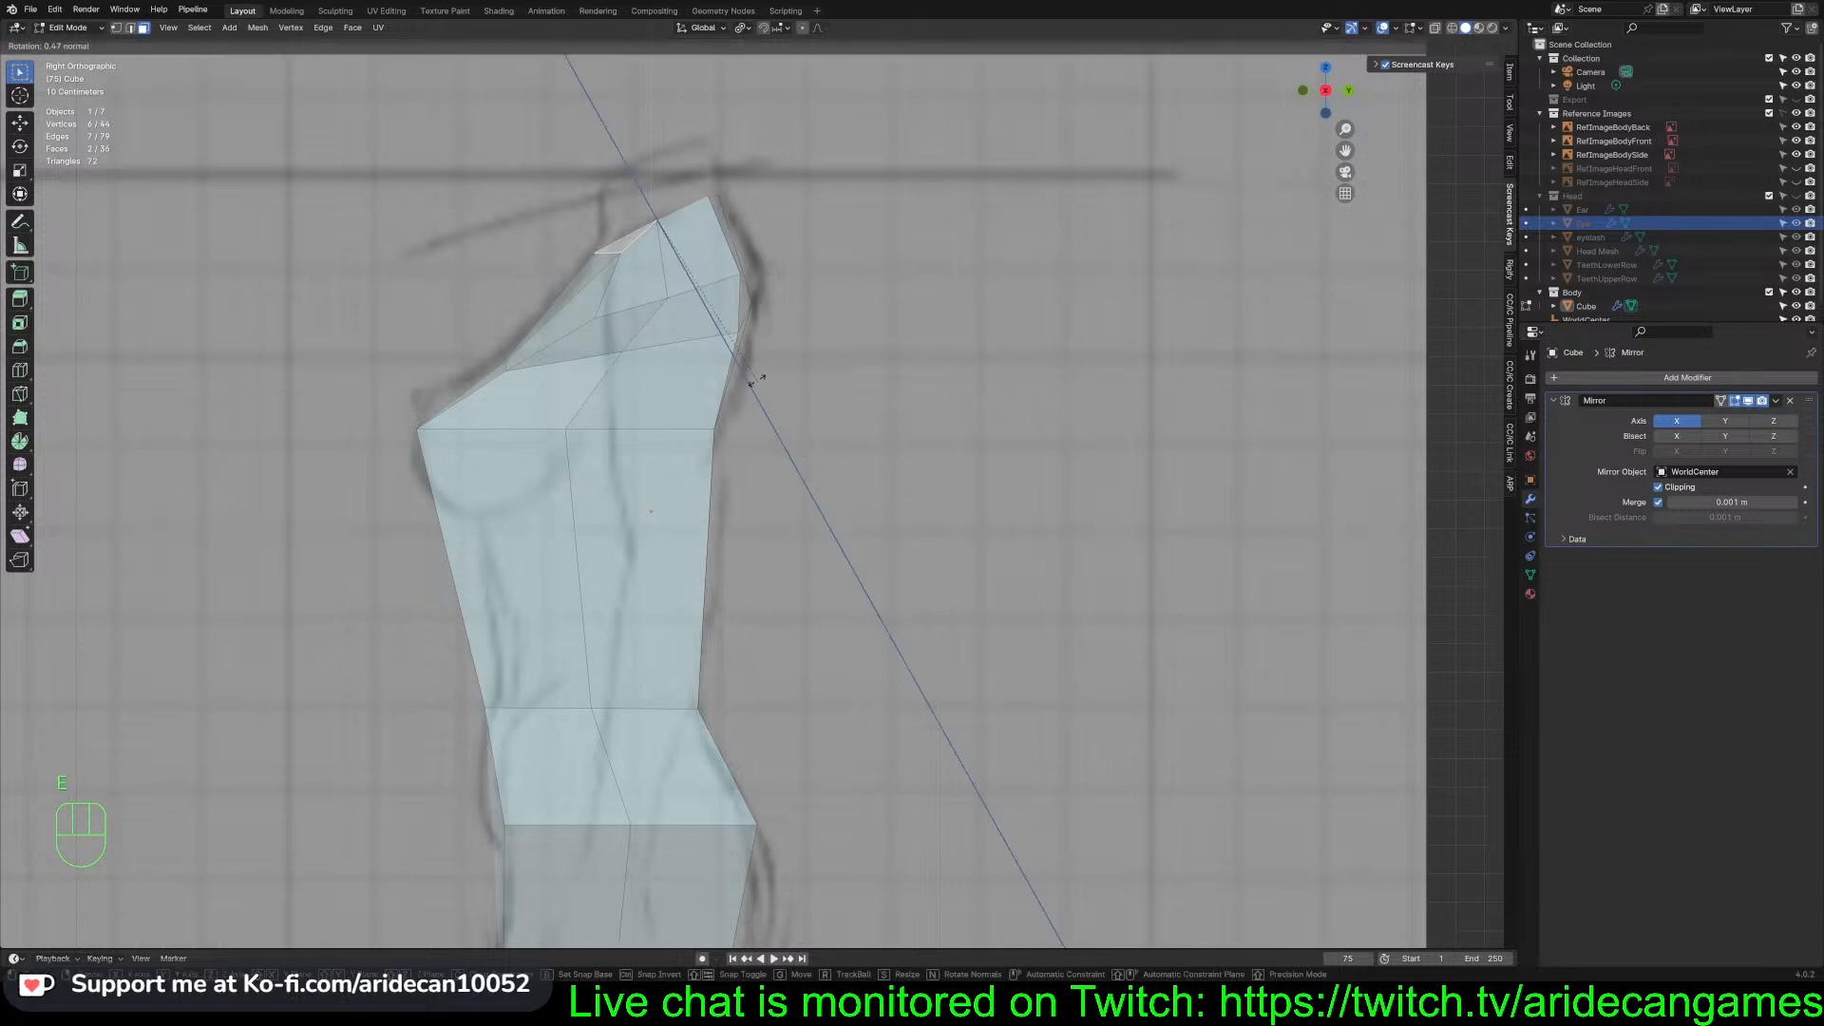
pyautogui.press('Escape')
pyautogui.hotkey('ctrl', 'z')
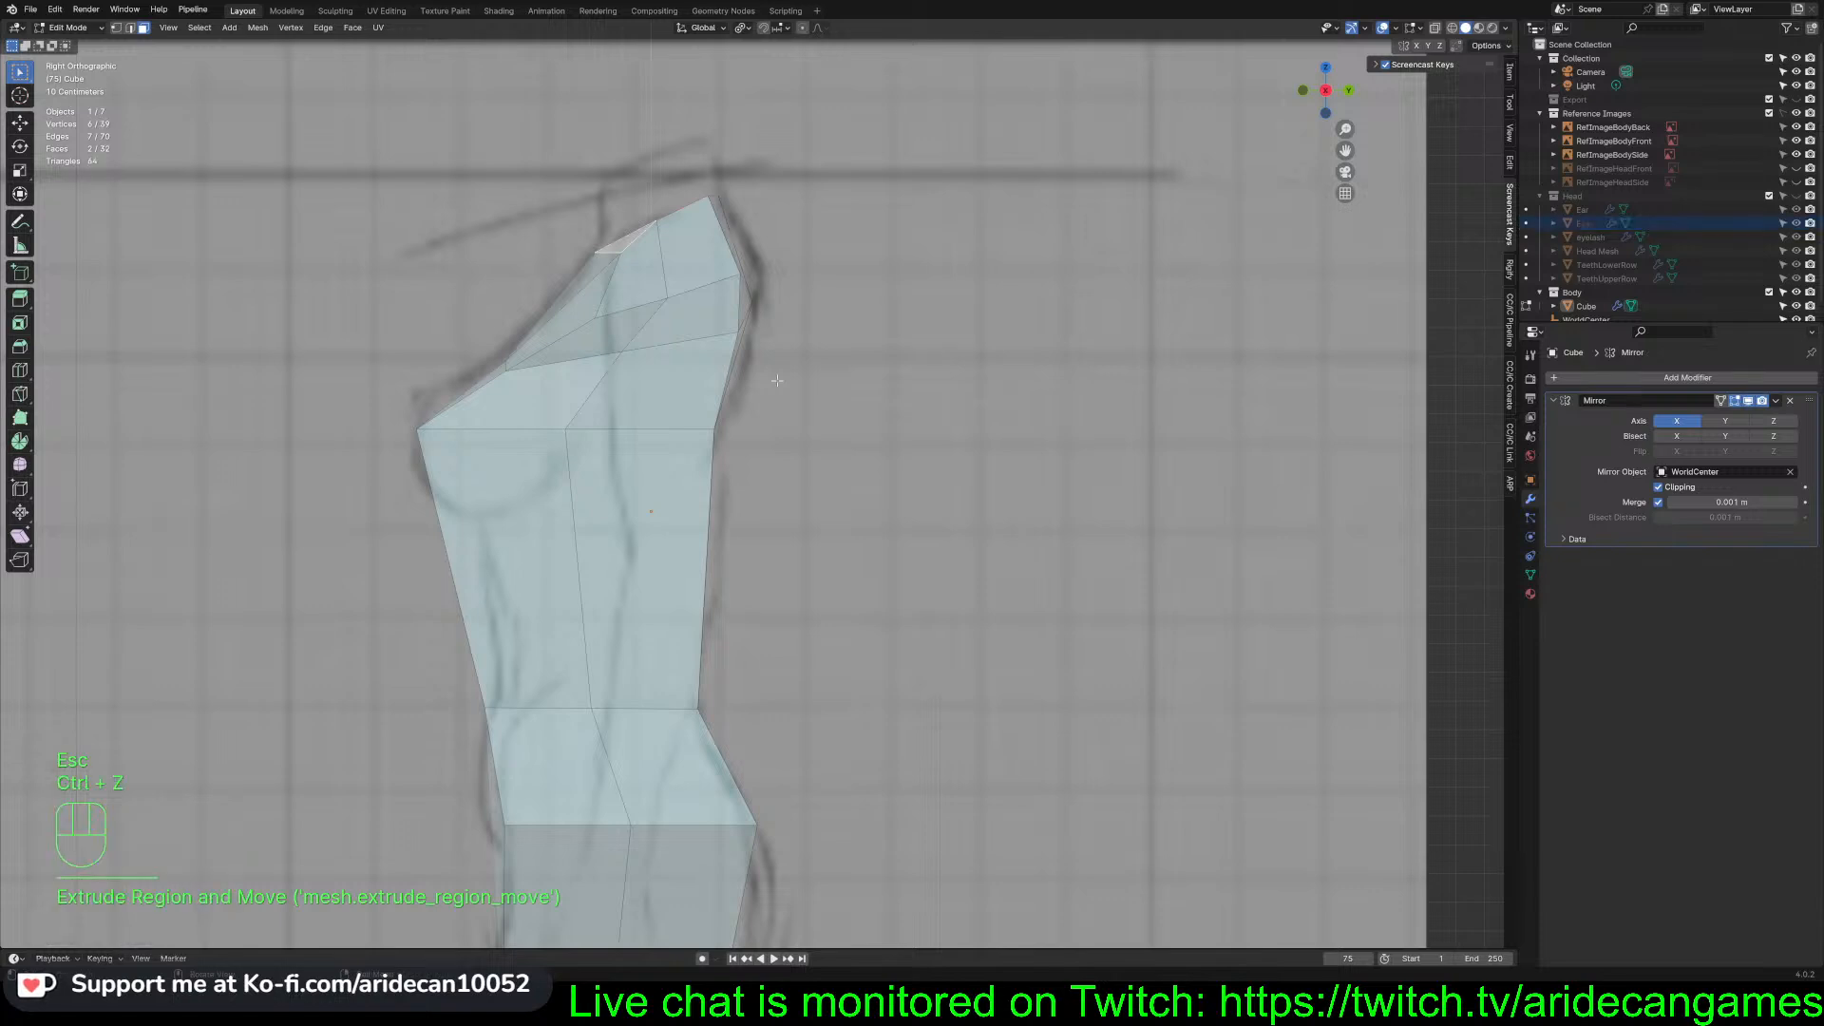
# Extrude the selected neck faces about 0.217 m, and shift them about 0.10 m backward and 0.15 m up in total
pyautogui.press('e')
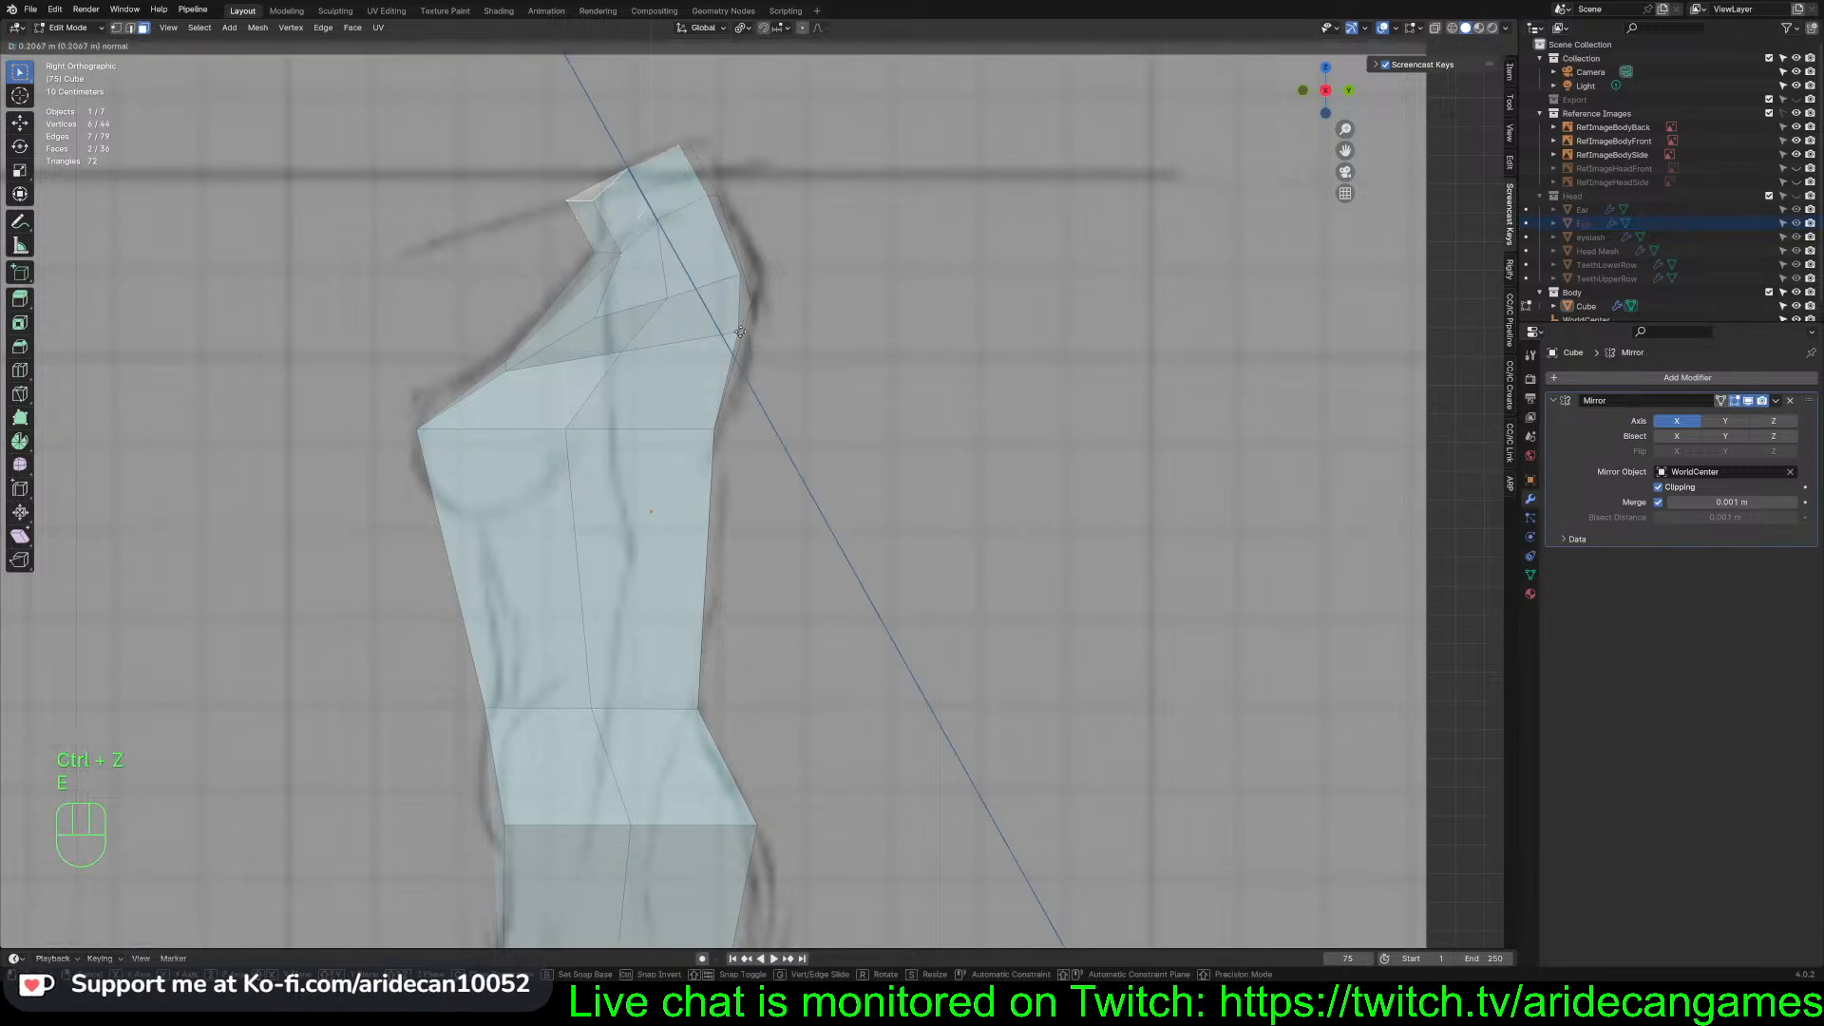
pyautogui.click(739, 330)
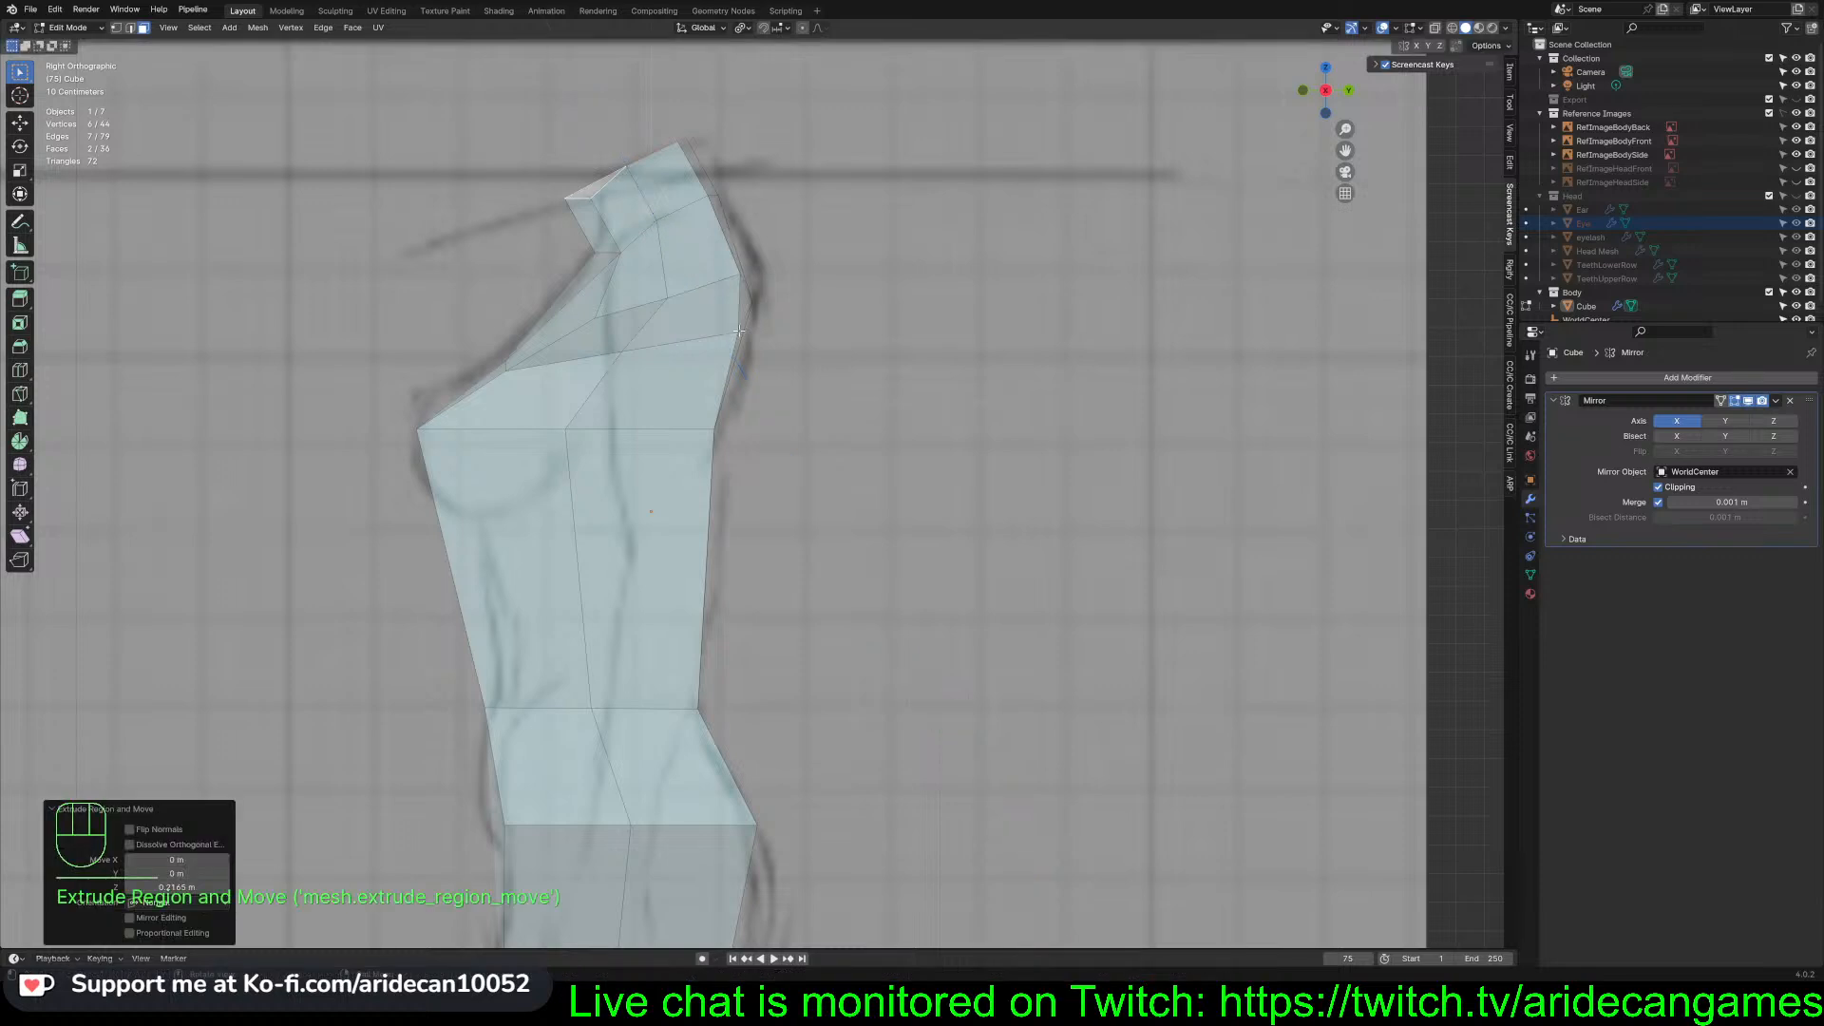
pyautogui.press('g')
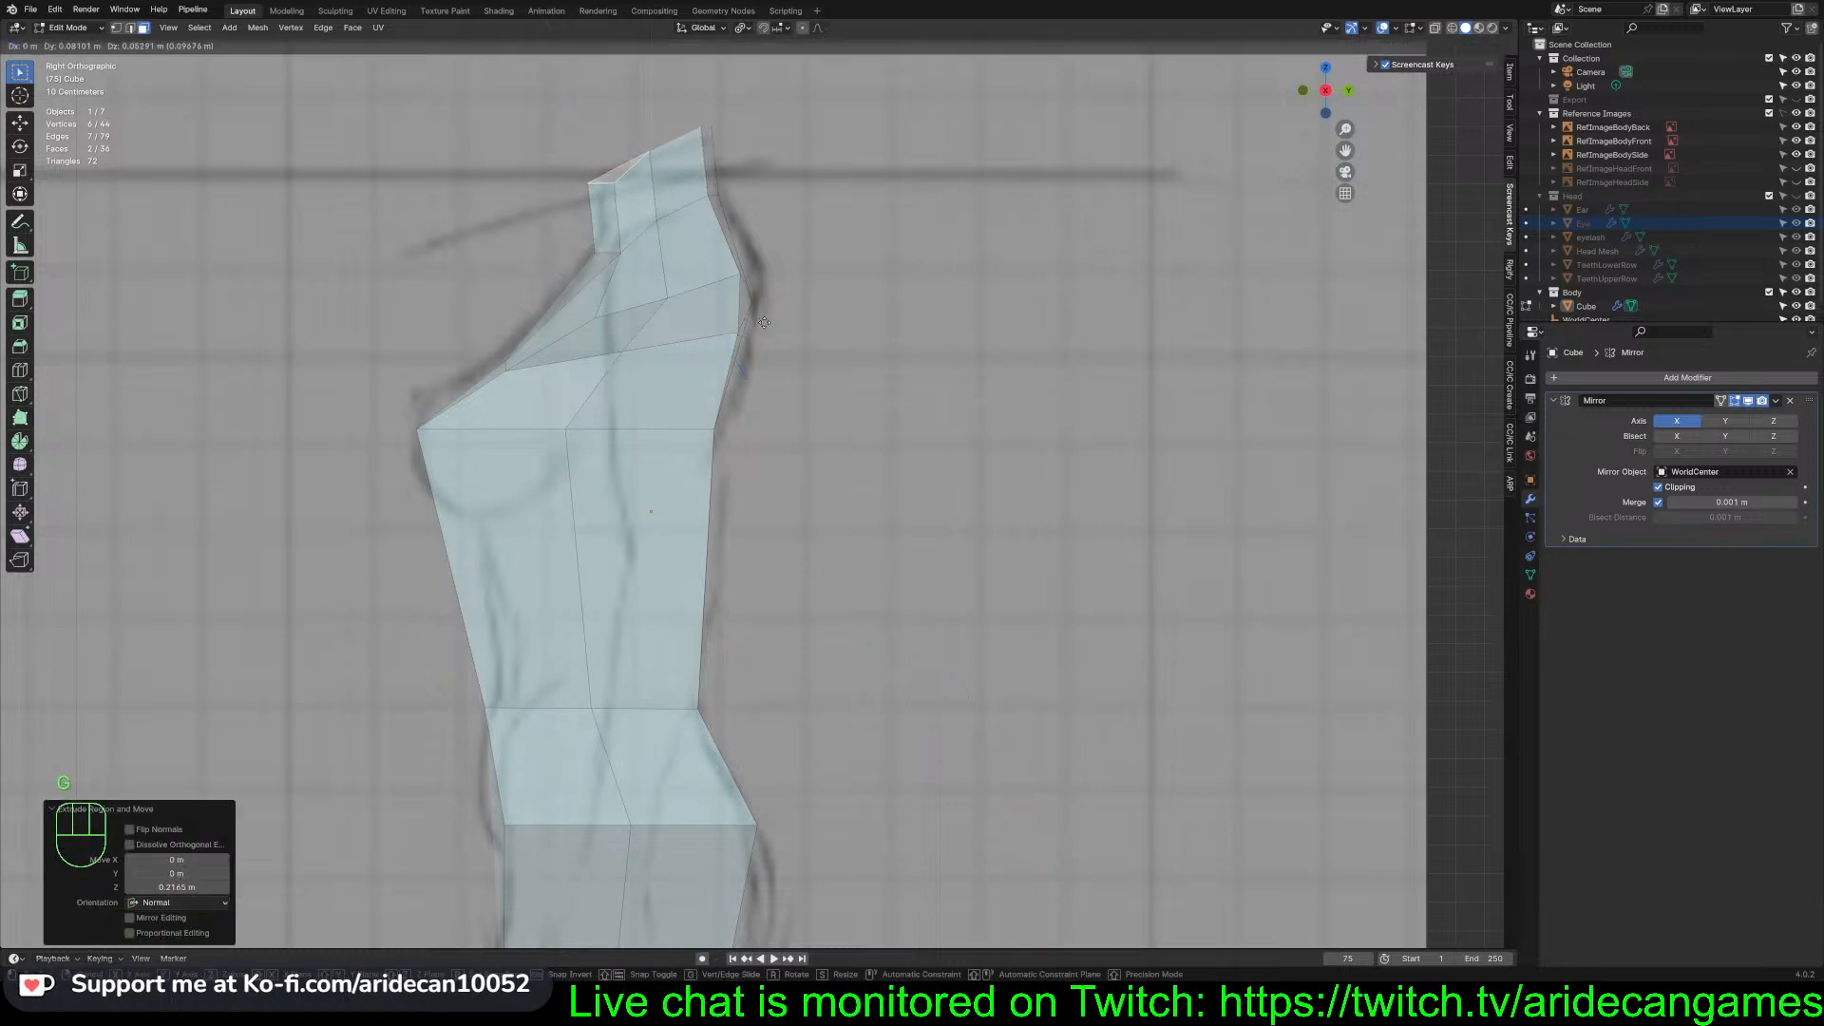
pyautogui.click(764, 323)
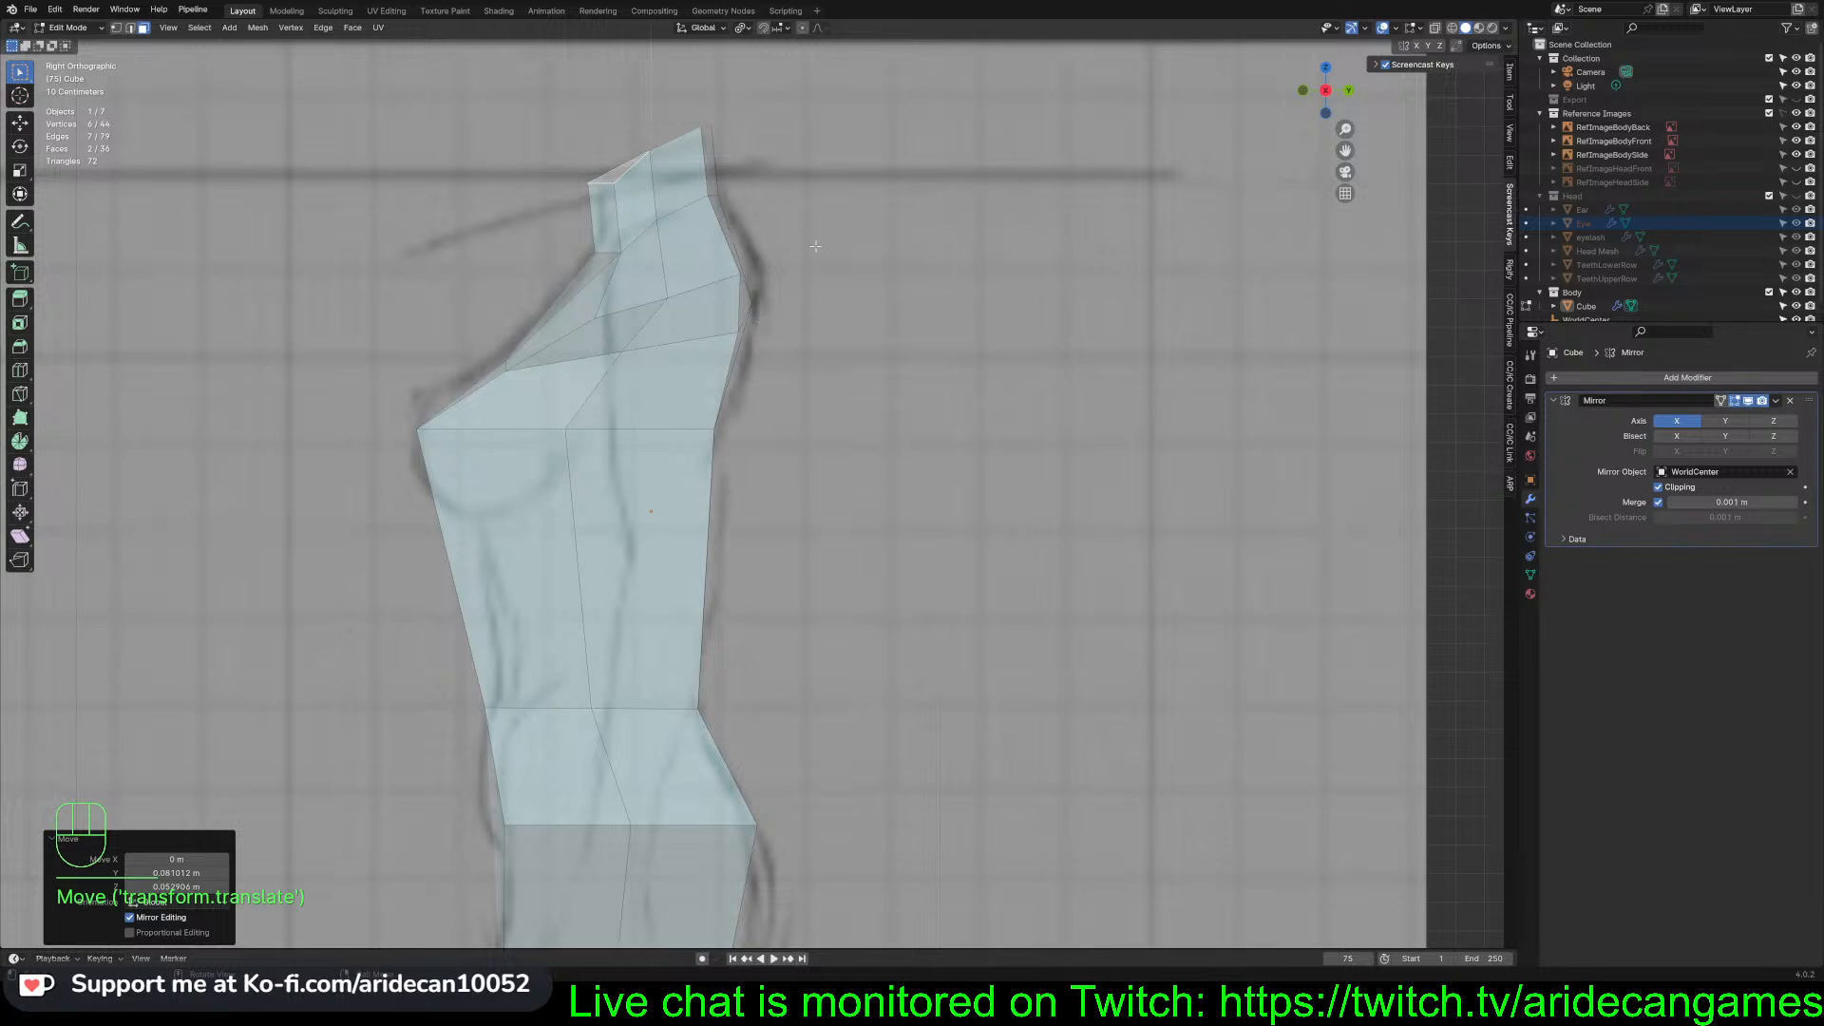
pyautogui.press('g')
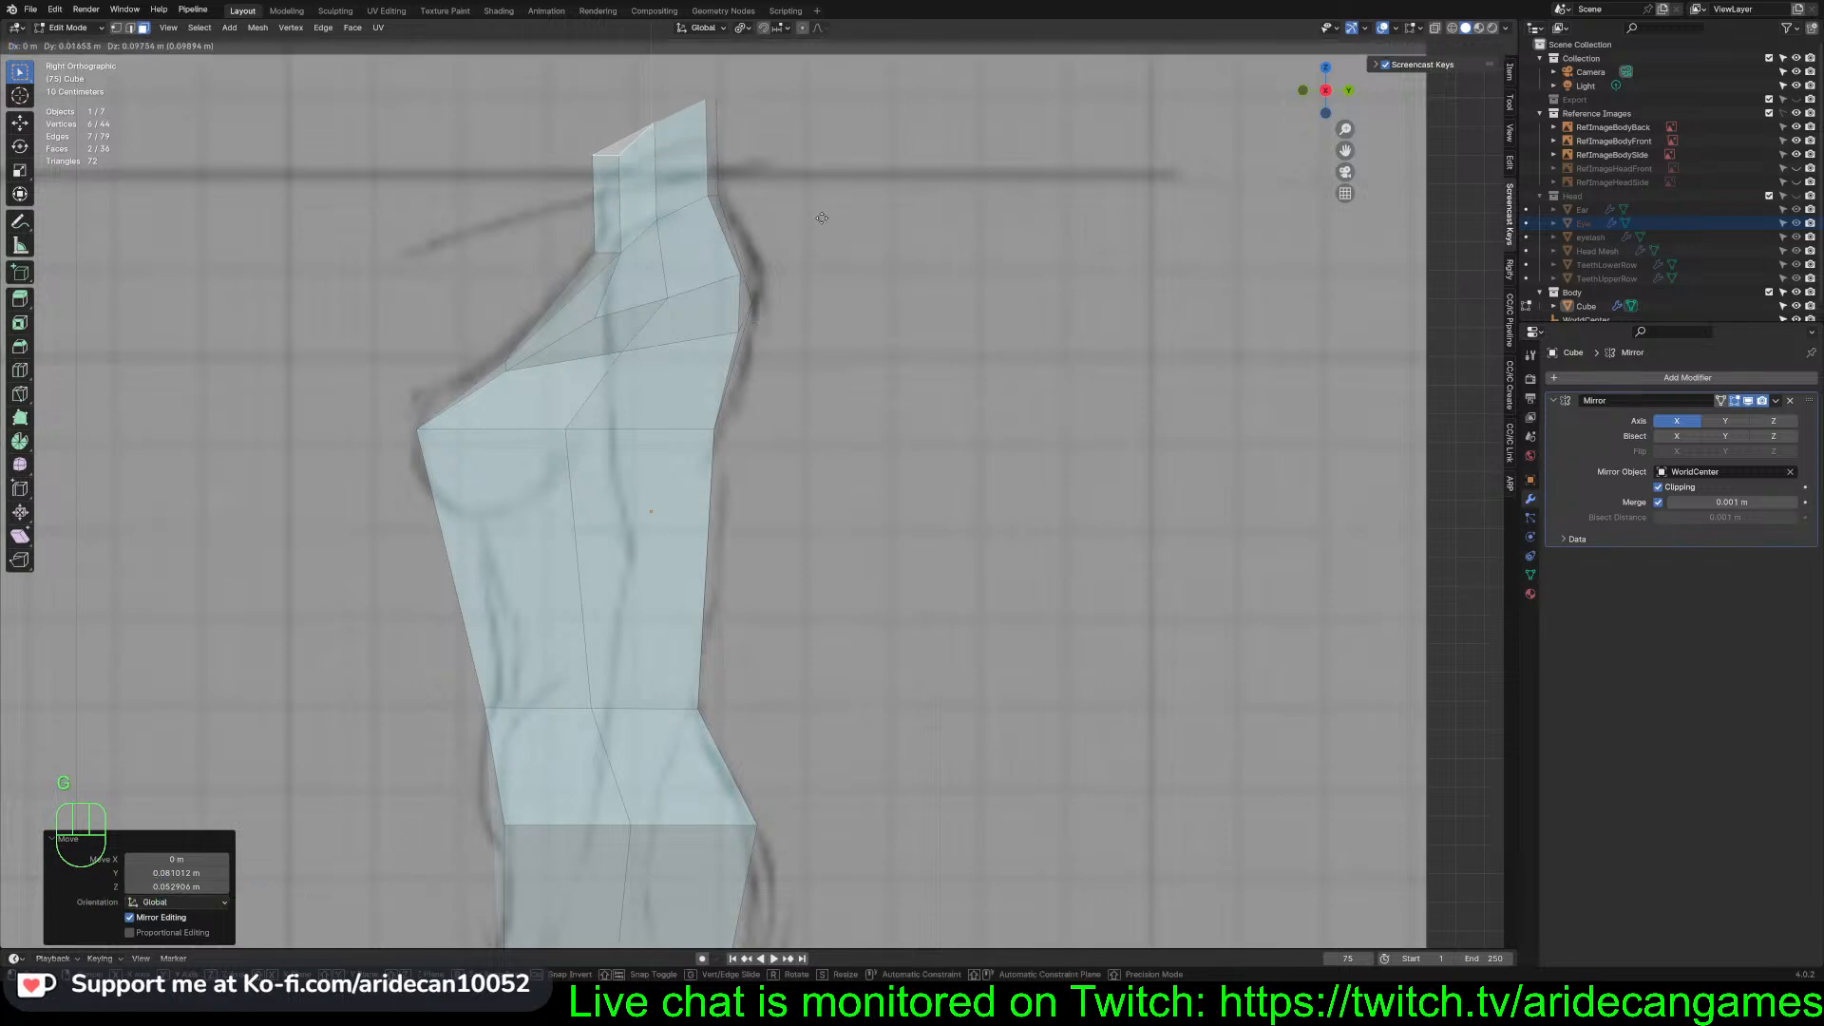
pyautogui.click(822, 220)
# Scale the extruded neck-top faces to about 0.749 and lower them about 0.028 m along Z
pyautogui.press('s')
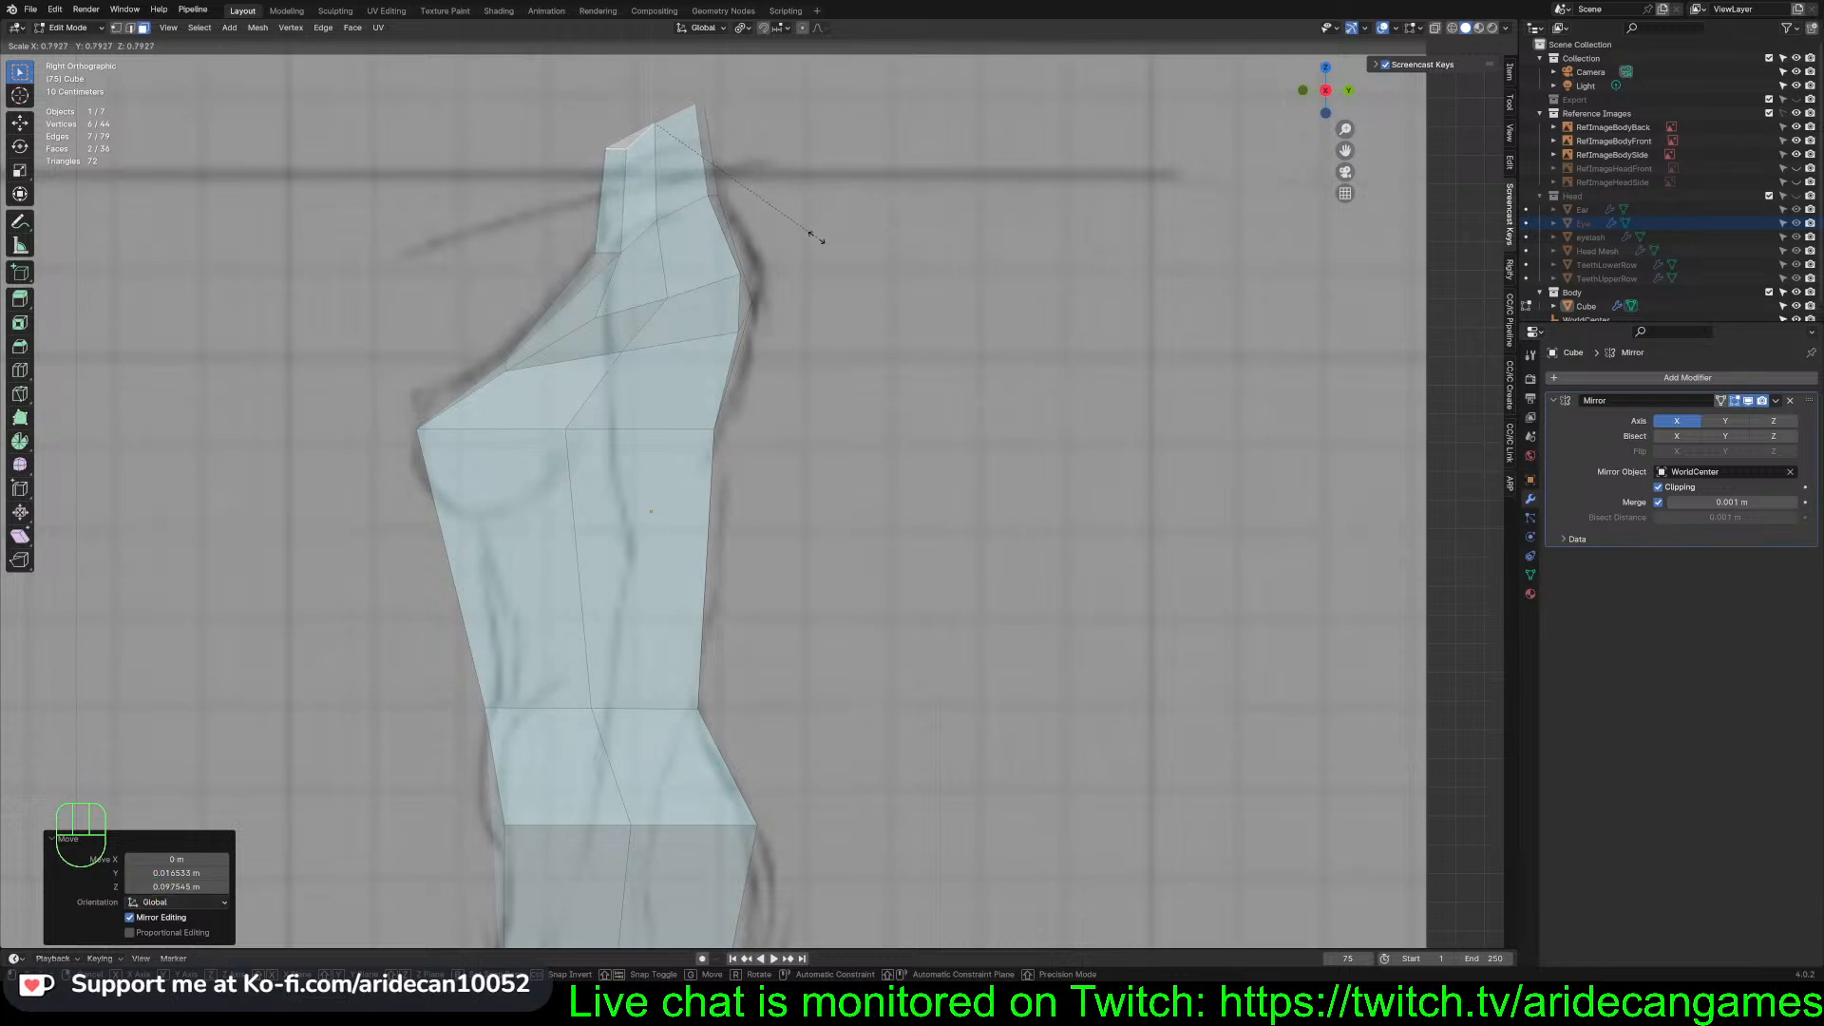
pyautogui.click(807, 228)
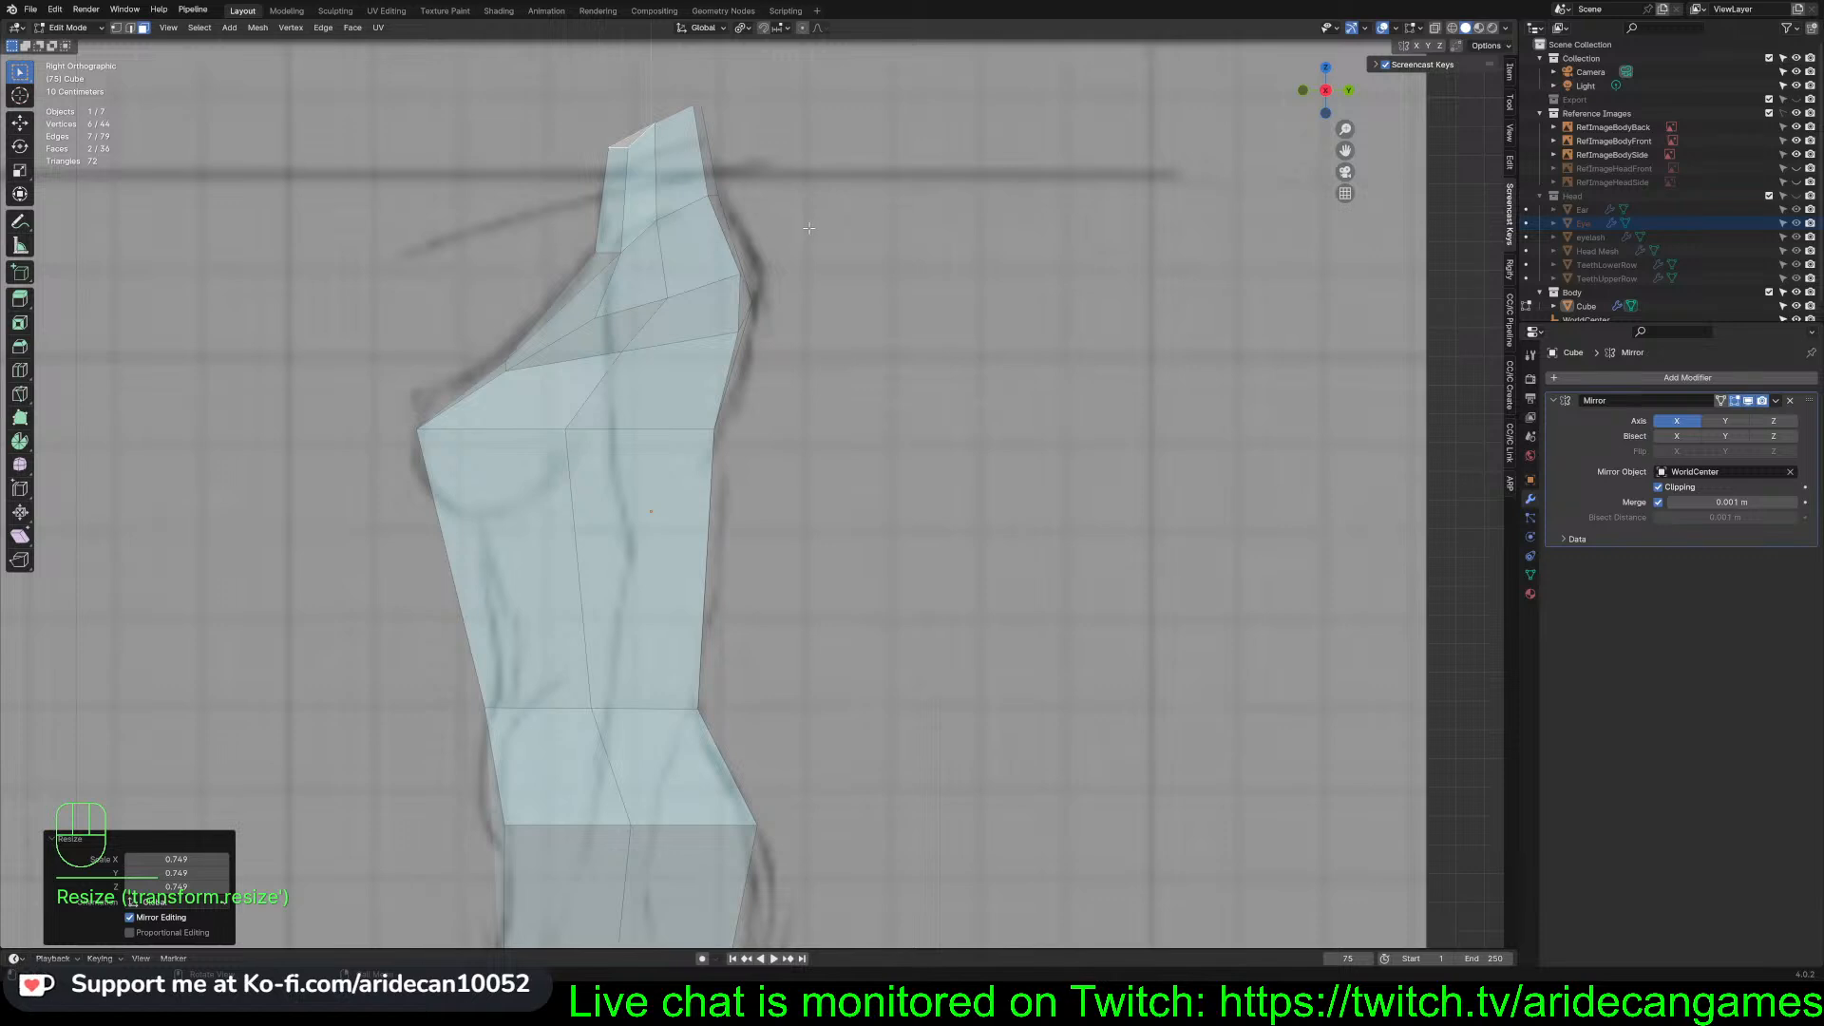
pyautogui.press('g')
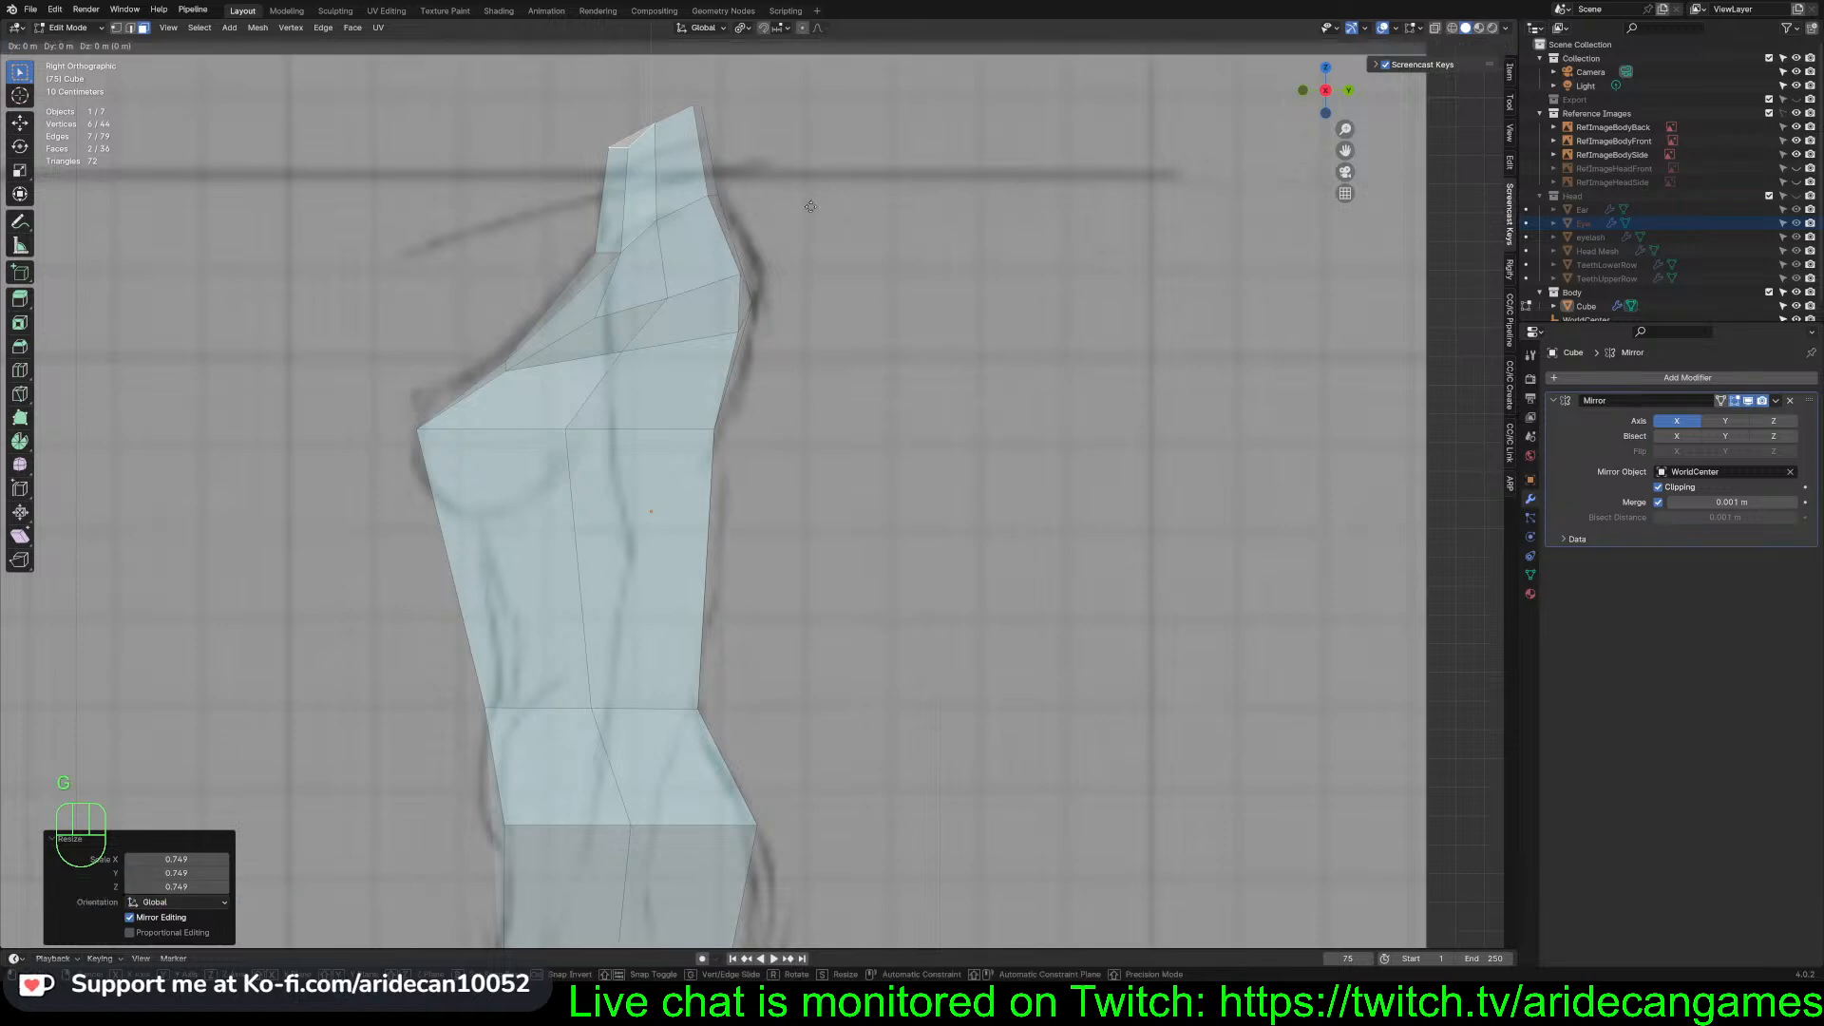
pyautogui.click(810, 215)
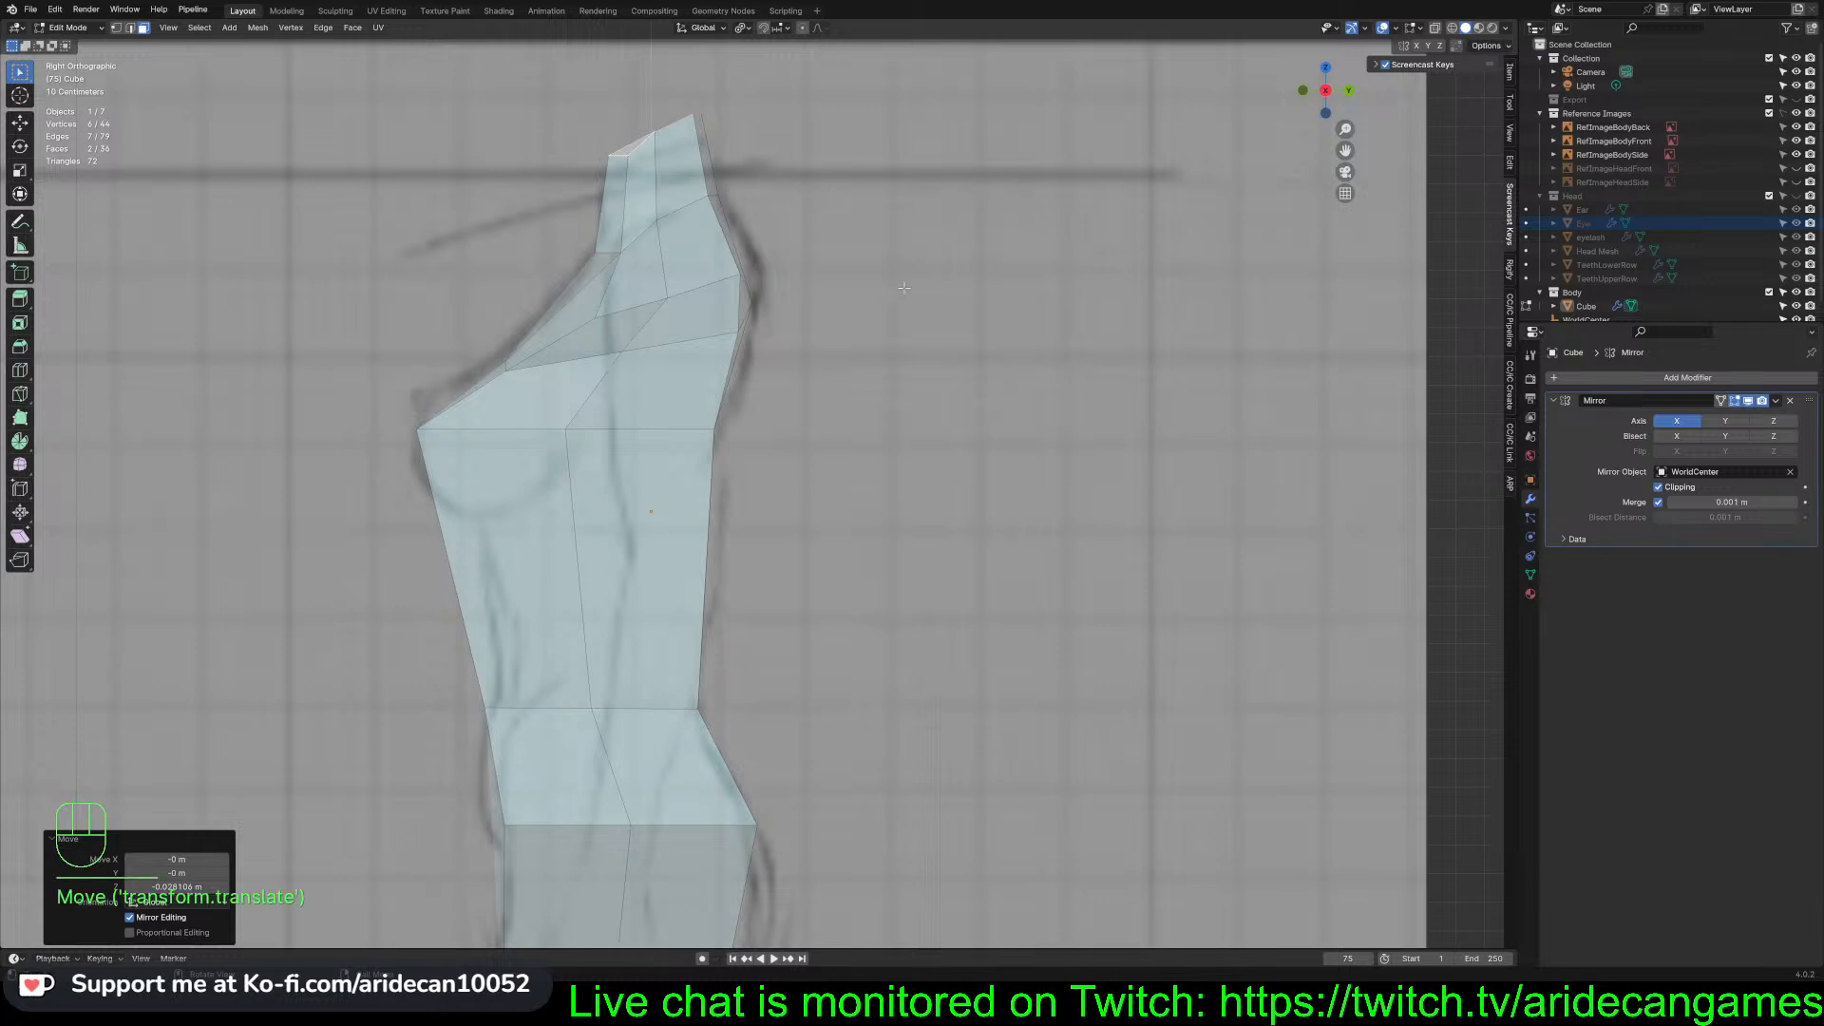
# In right side view, raise the outer front vertex of the neck's top edge about 0.02 m along Z
pyautogui.moveTo(904, 287)
pyautogui.mouseDown(button='middle')
pyautogui.moveTo(1045, 314)
pyautogui.moveTo(896, 302)
pyautogui.mouseUp(button='middle')
pyautogui.press('KP_3')
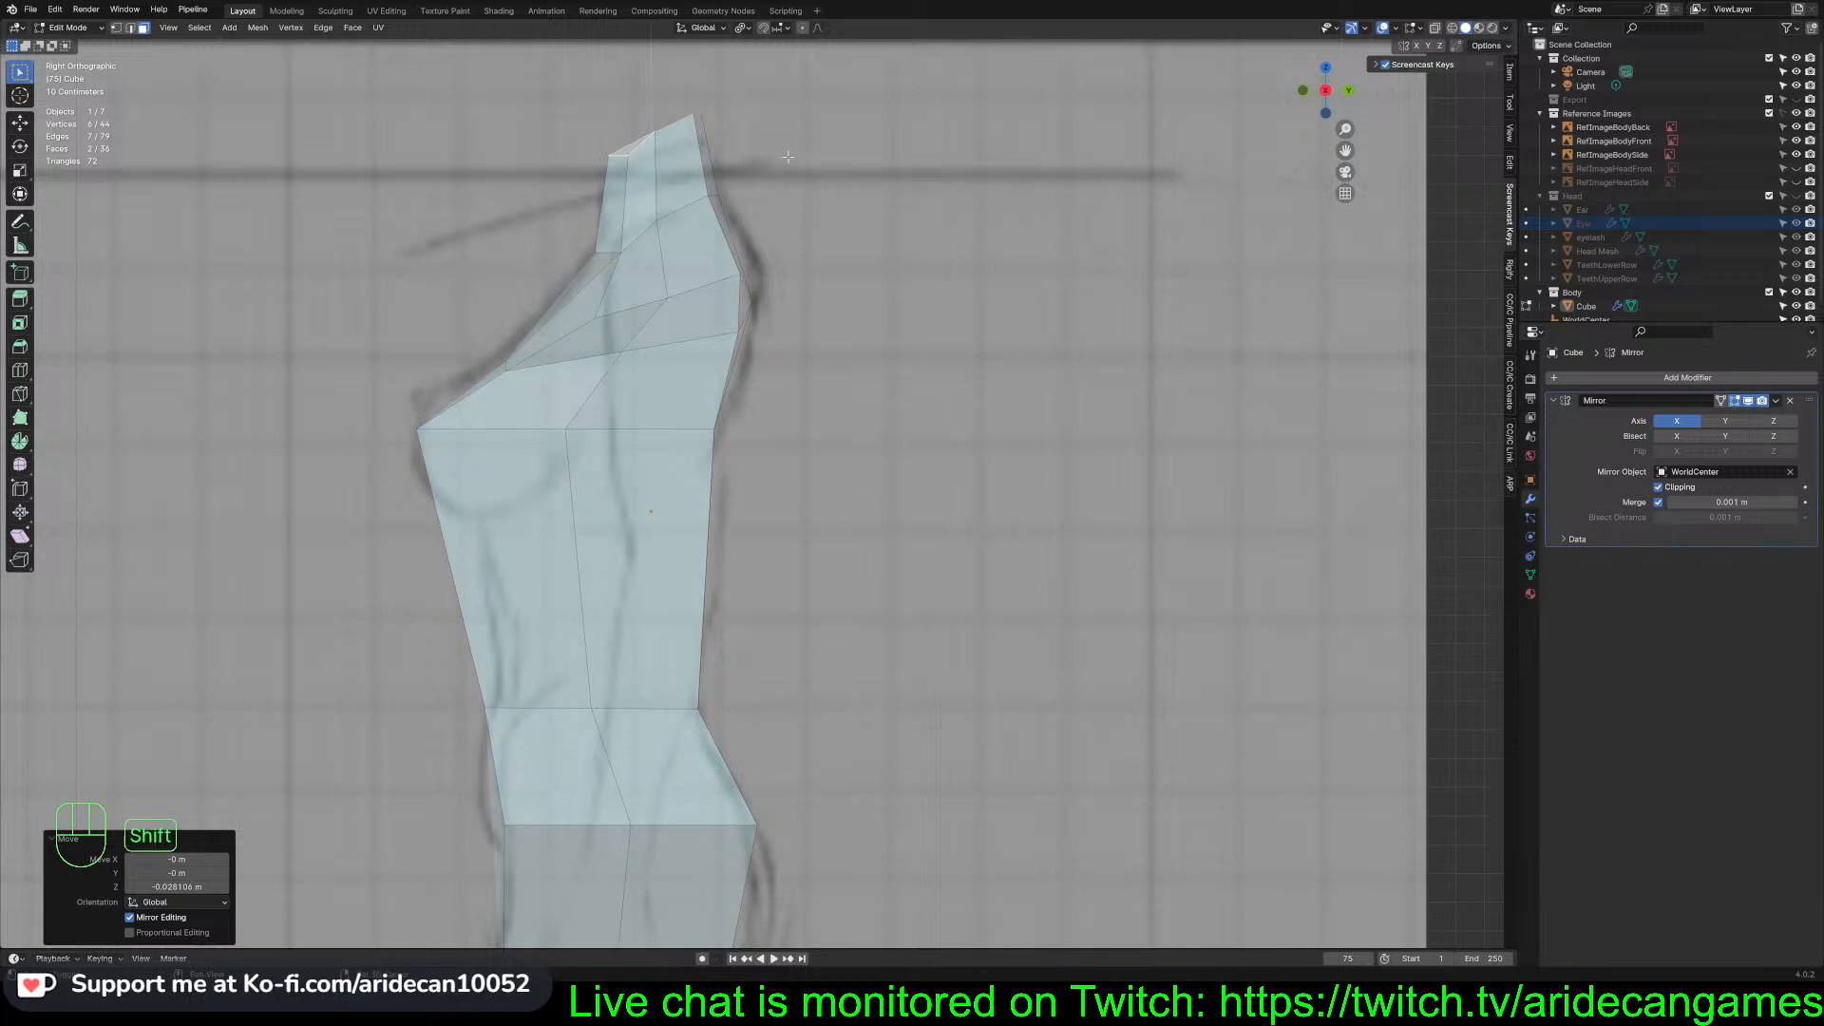
pyautogui.keyDown('shift'); pyautogui.moveTo(820, 191); pyautogui.dragTo(818, 393, button='middle'); pyautogui.keyUp('shift')
pyautogui.scroll(5, 773, 295)
pyautogui.keyDown('shift'); pyautogui.moveTo(775, 301); pyautogui.dragTo(884, 471, button='middle'); pyautogui.keyUp('shift')
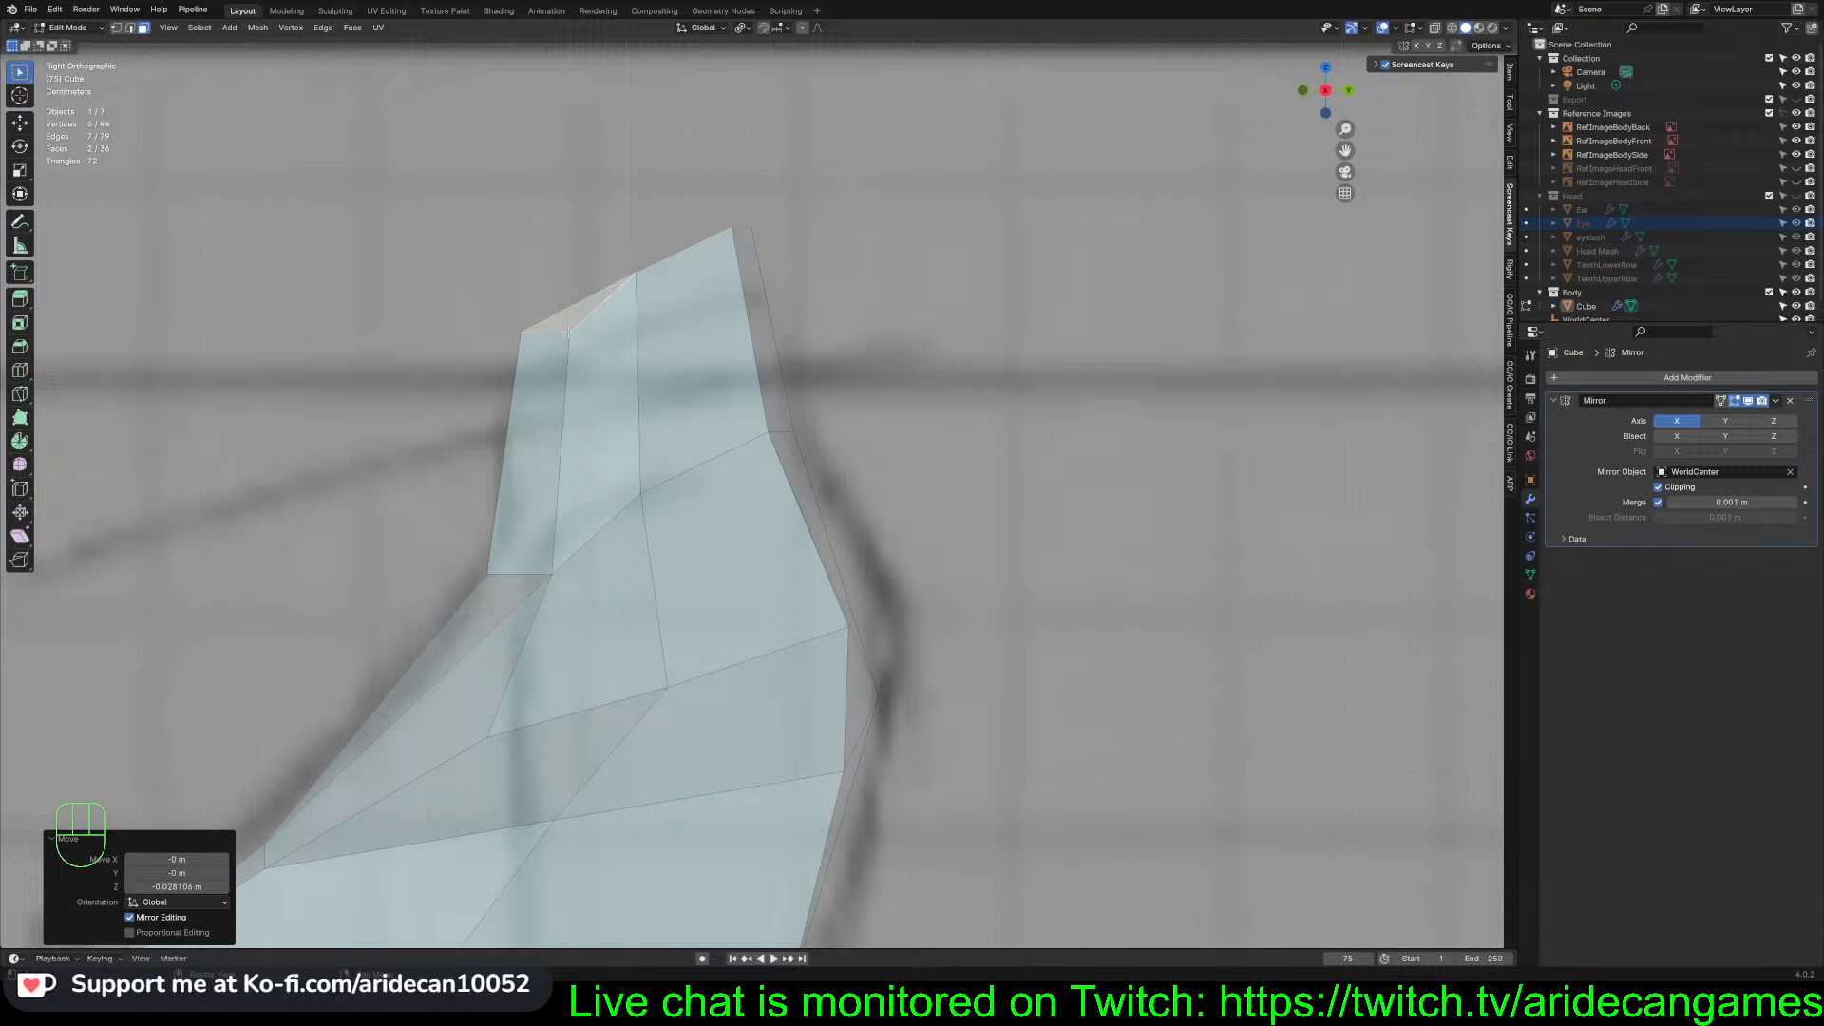
pyautogui.click(568, 330)
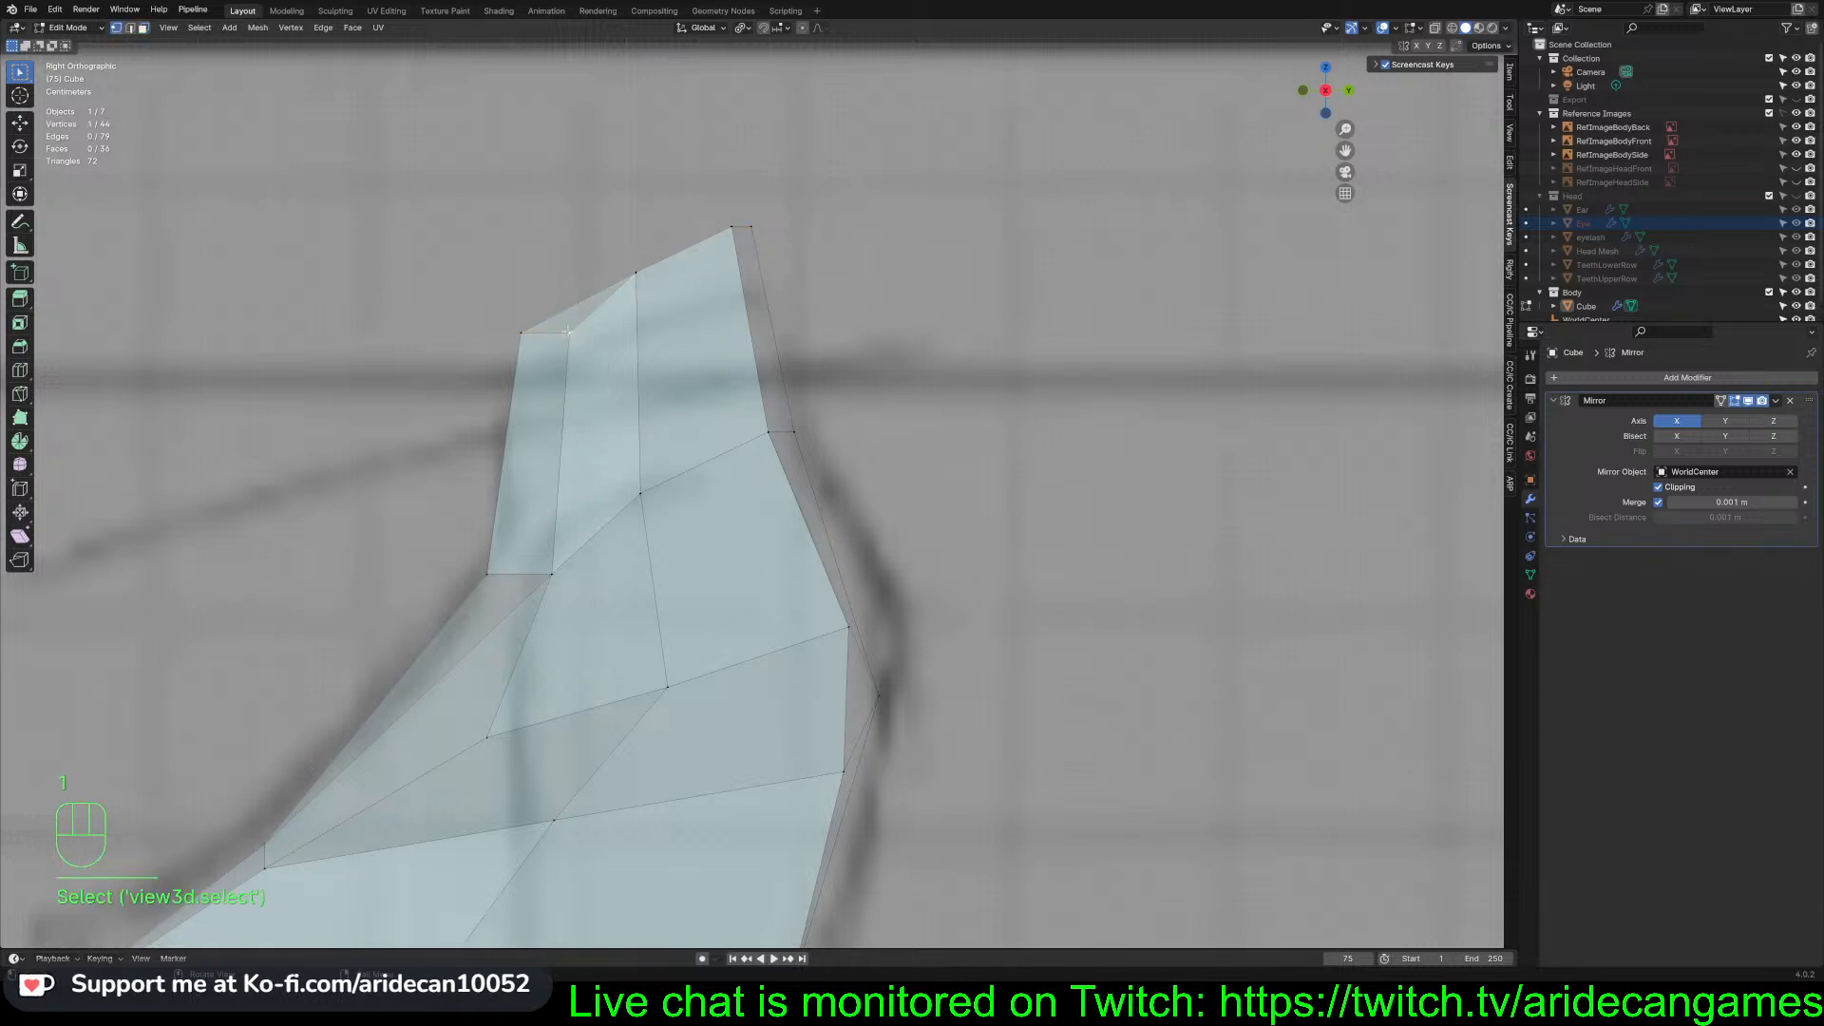
pyautogui.press('g')
pyautogui.press('z')
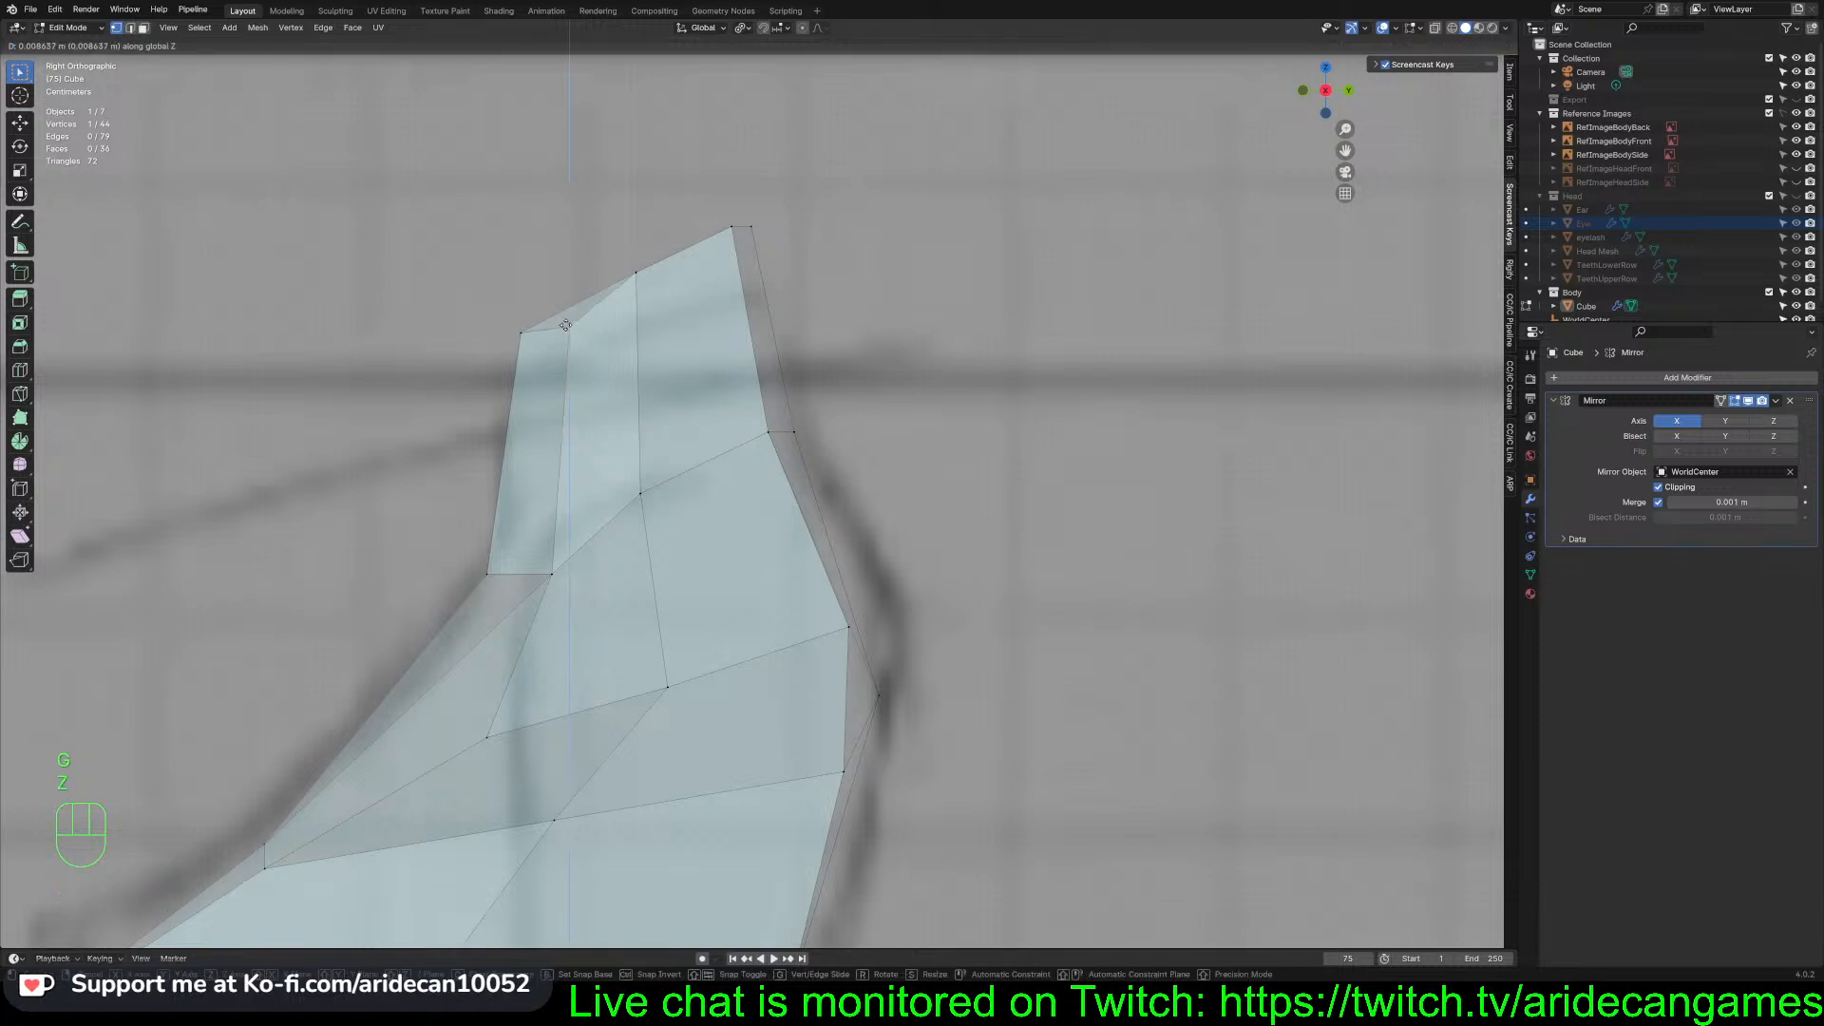
pyautogui.click(816, 329)
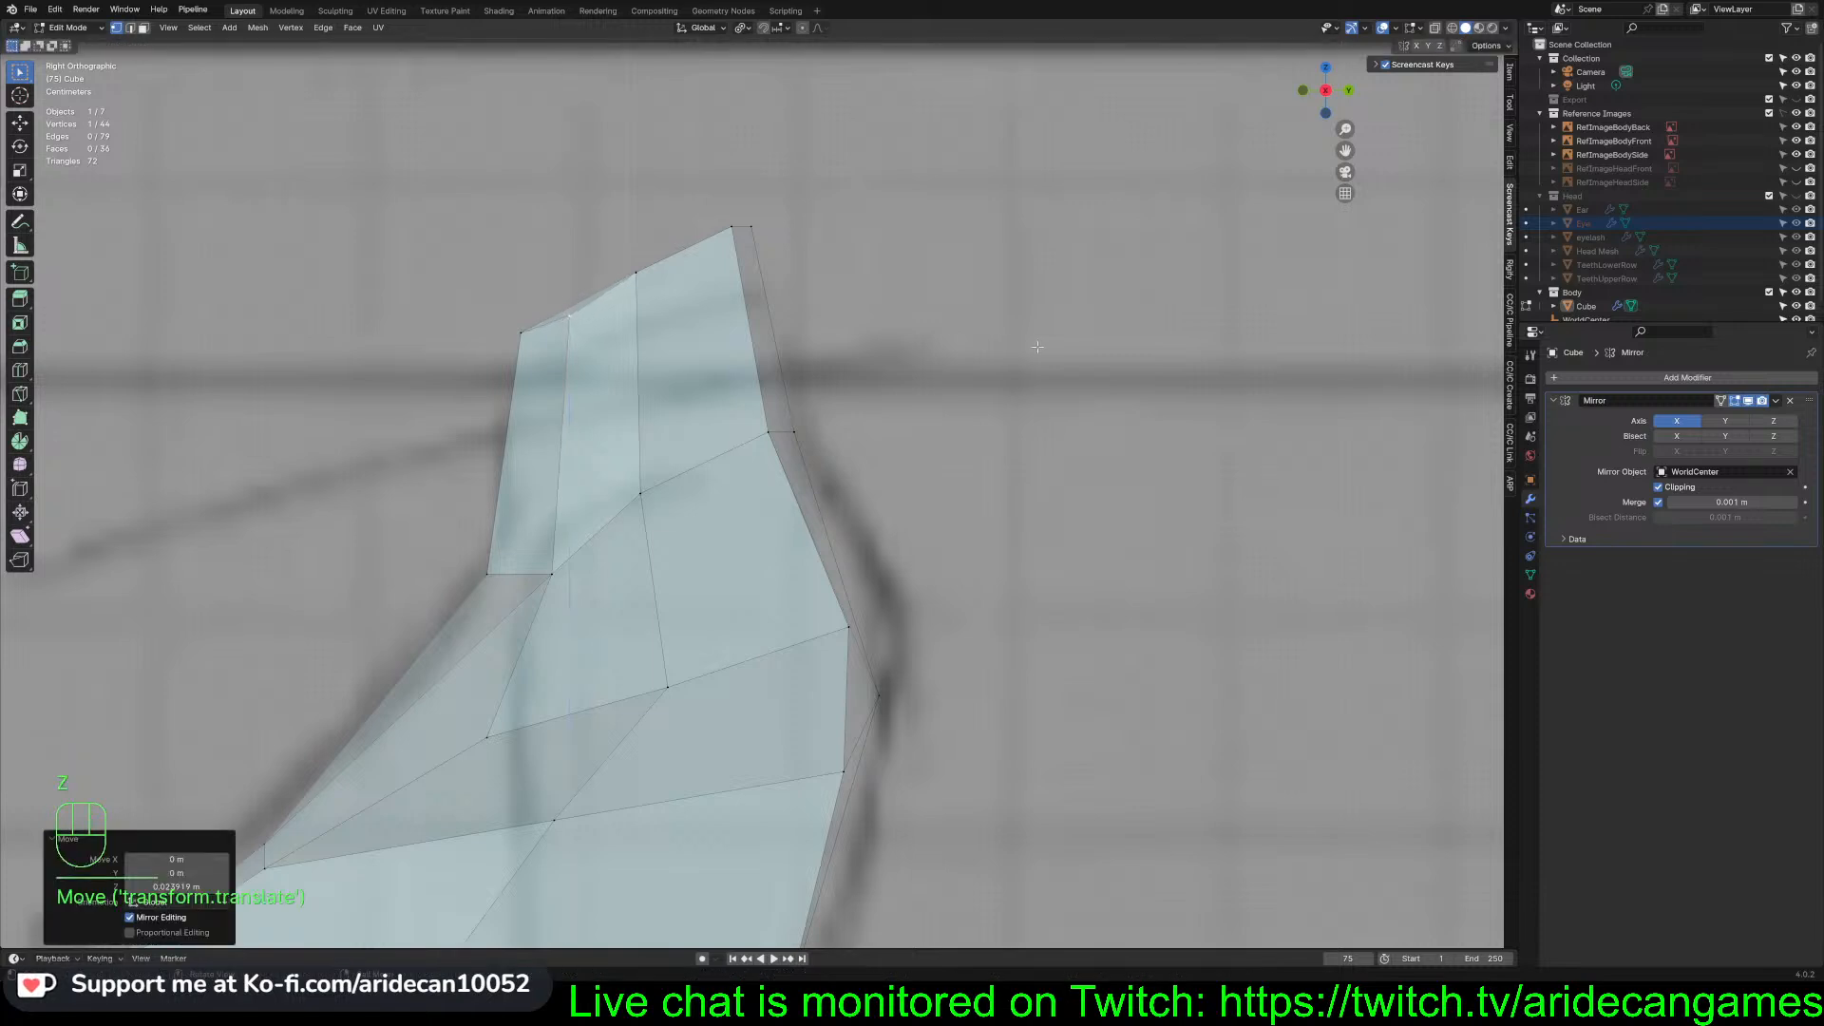
# Add one centered edge loop around the extruded neck and deselect it
pyautogui.click(900, 381)
pyautogui.hotkey('ctrl', 'r')
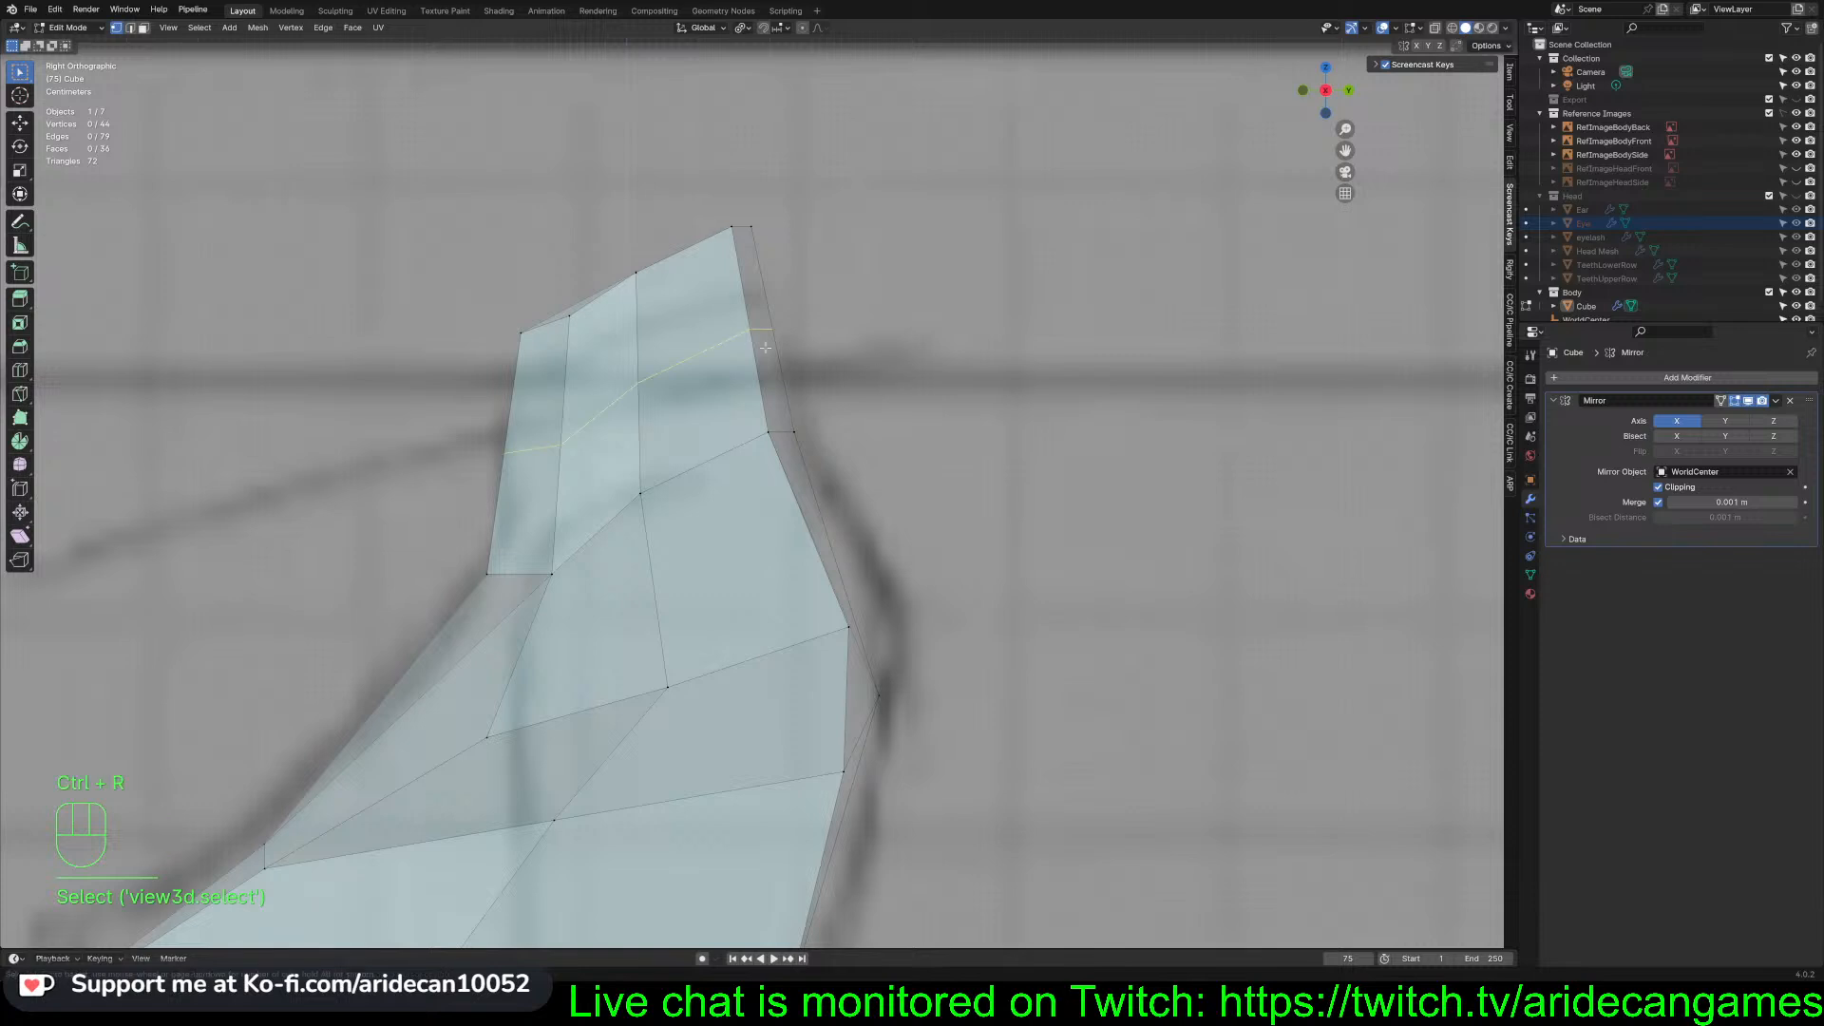
pyautogui.click(751, 342)
pyautogui.rightClick(752, 343)
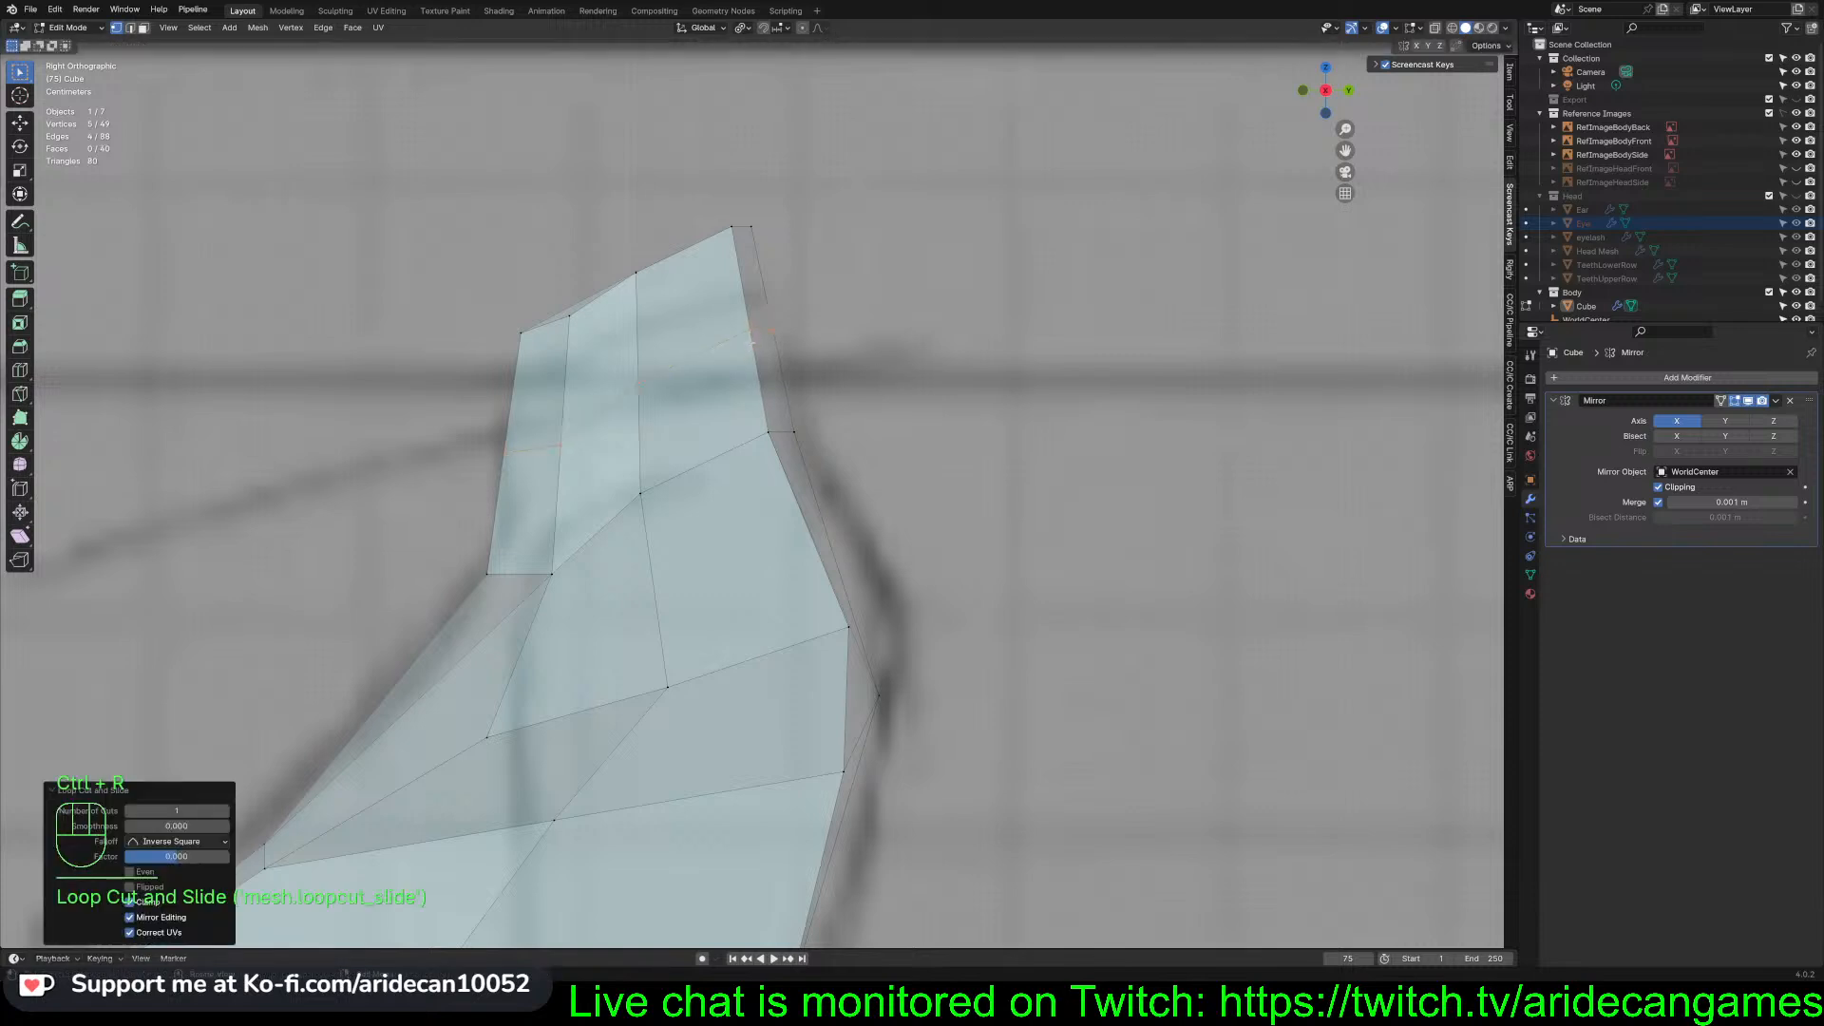
pyautogui.click(1069, 406)
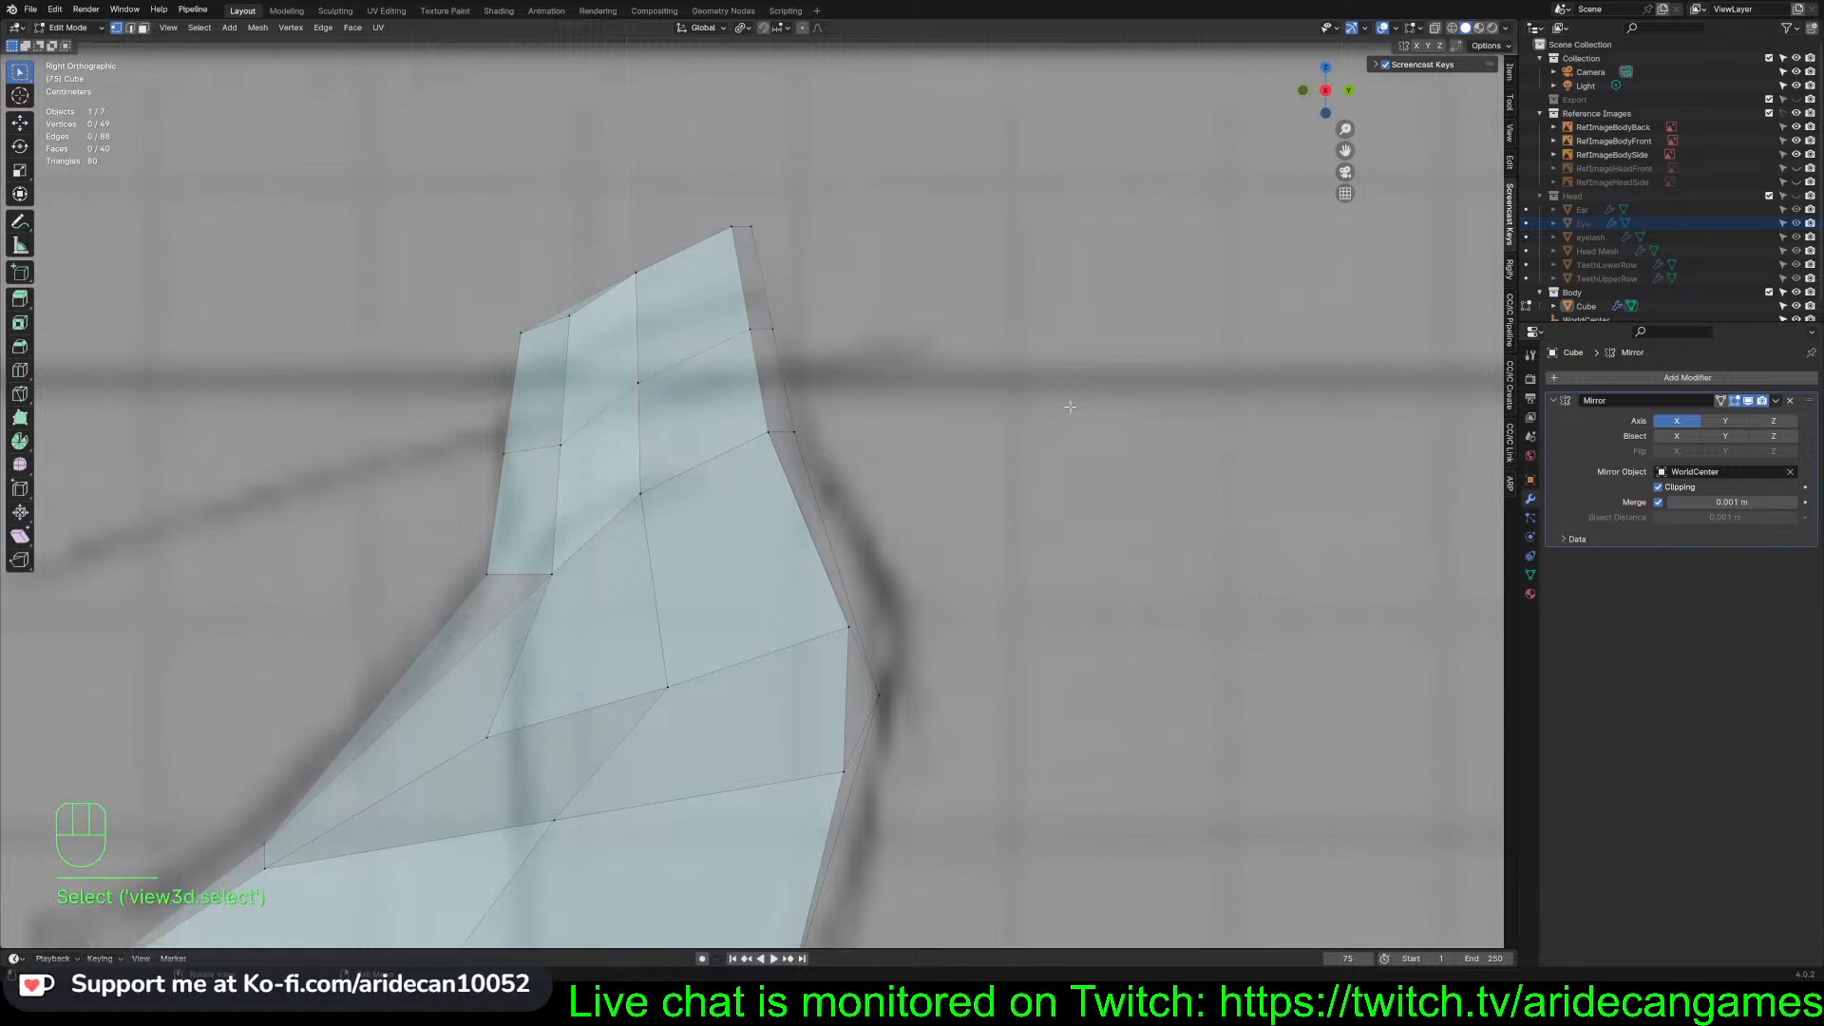
# In front view, move the neck's outer front vertices inward, the top one about 0.054 m and the middle-loop one about 0.044 m
pyautogui.press('KP_1')
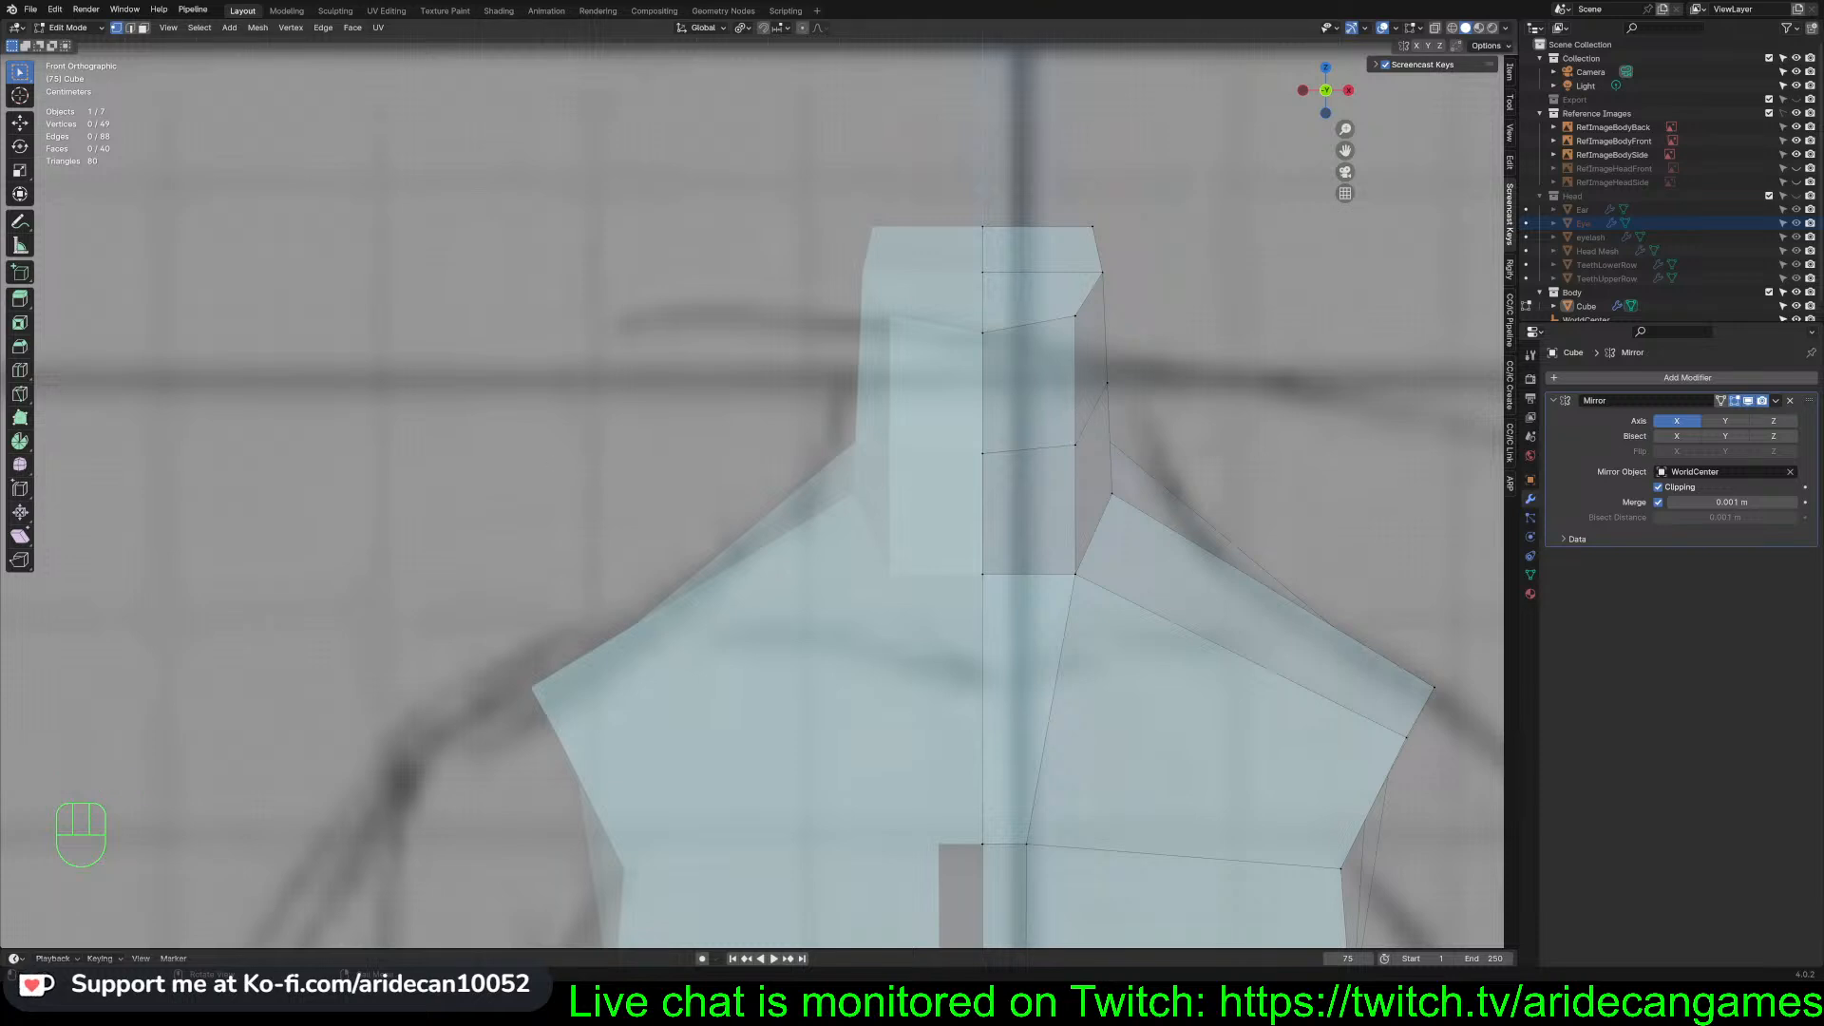
pyautogui.click(1075, 315)
pyautogui.press('g')
pyautogui.click(1080, 370)
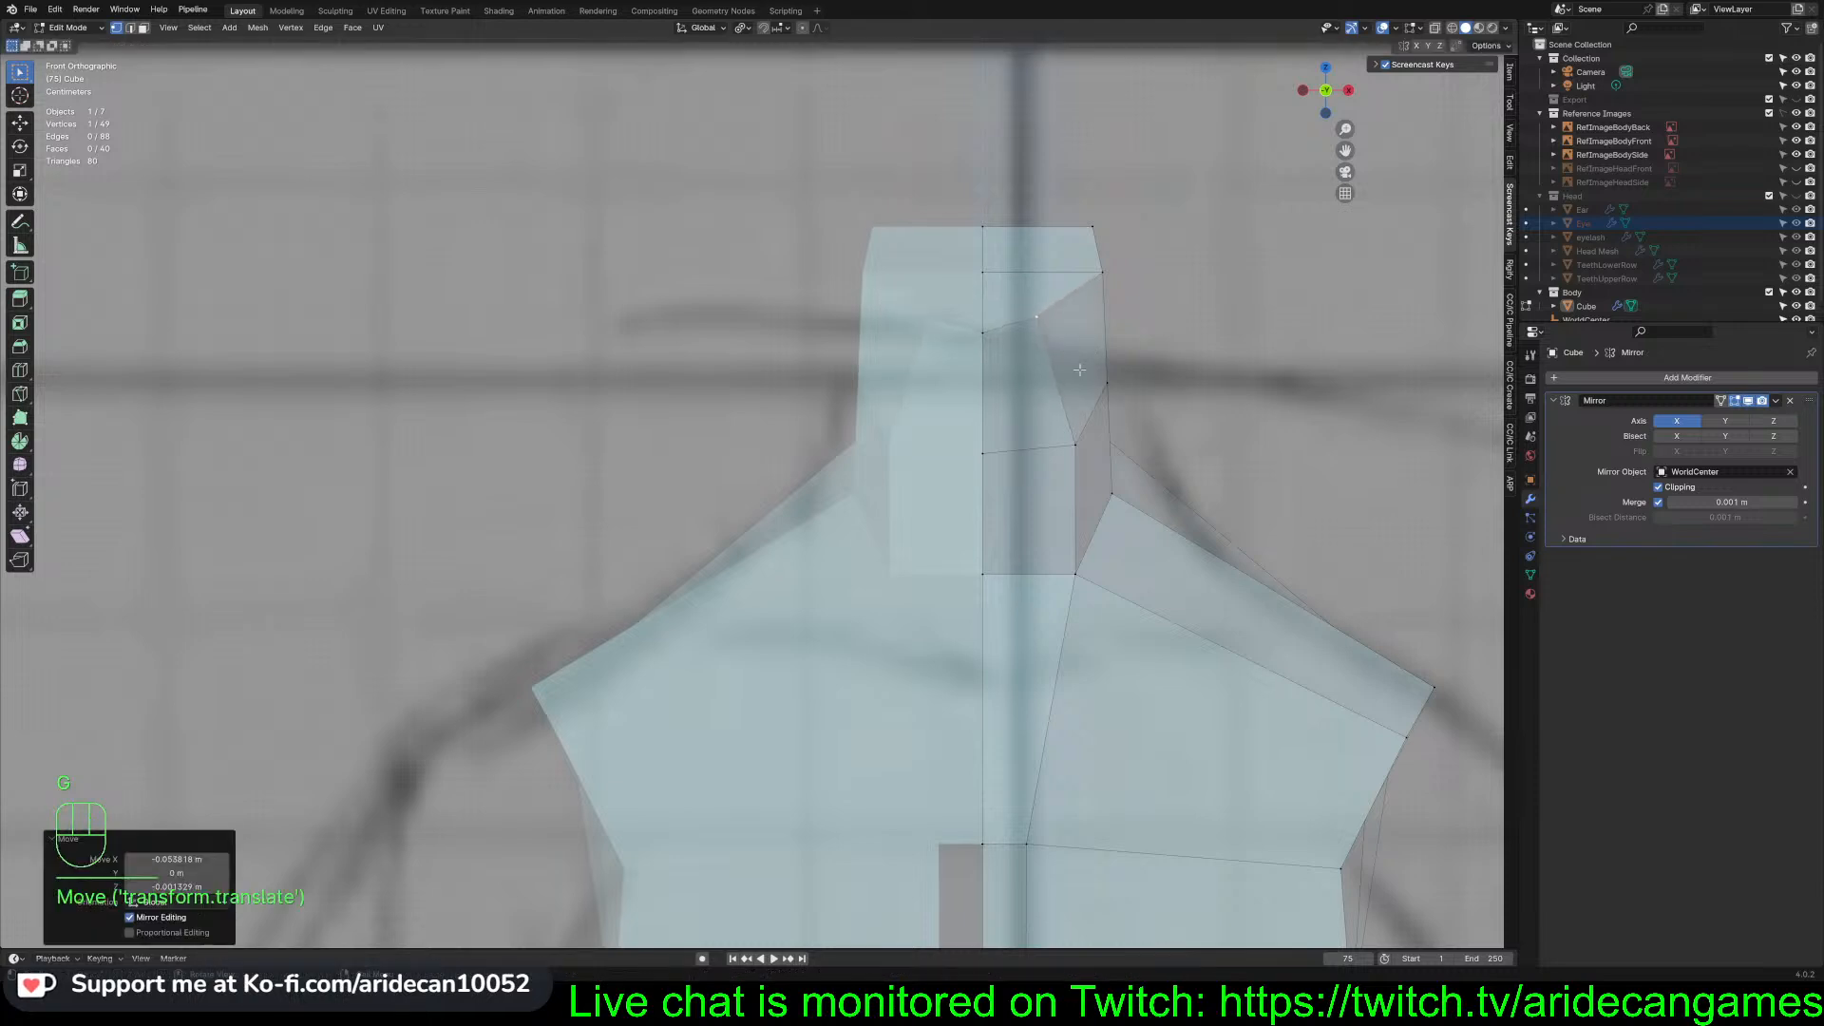
pyautogui.click(1075, 443)
pyautogui.press('g')
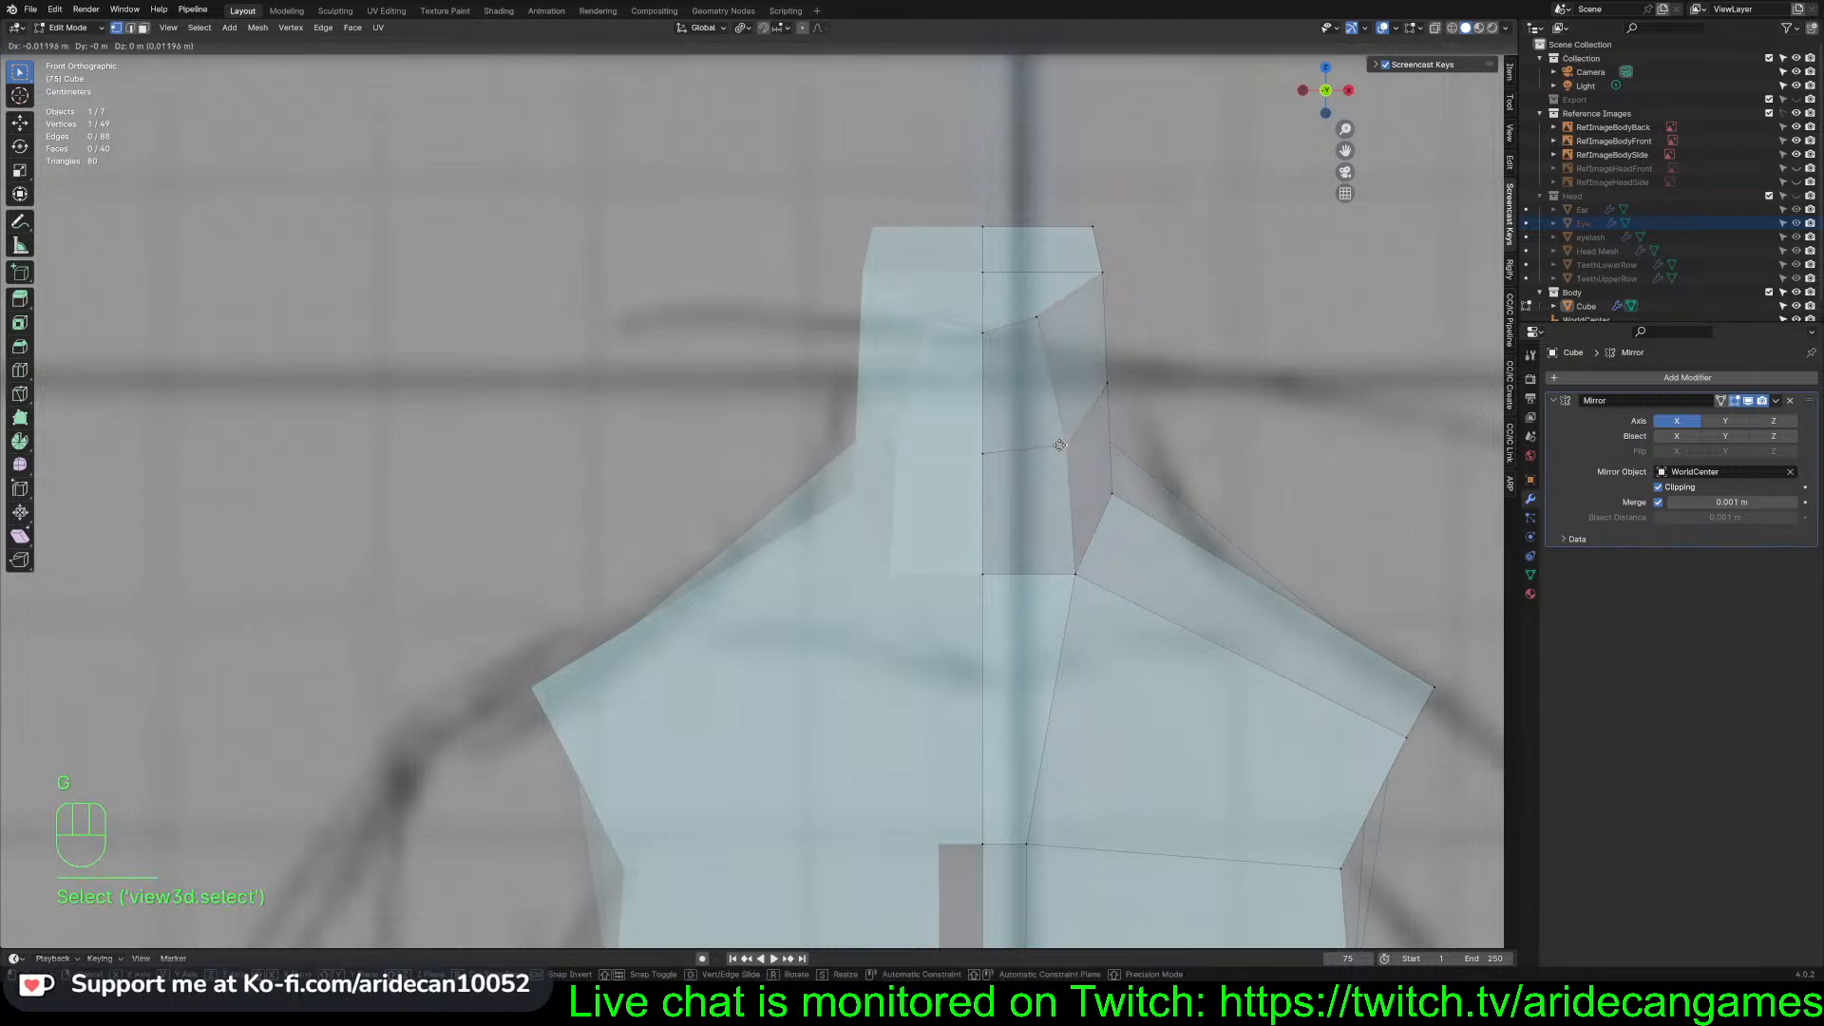
pyautogui.click(1041, 441)
# In right side view, nudge the neck's two outer front vertices slightly forward, then add the neighbouring top-edge vertex to the selection
pyautogui.scroll(-5, 1141, 447)
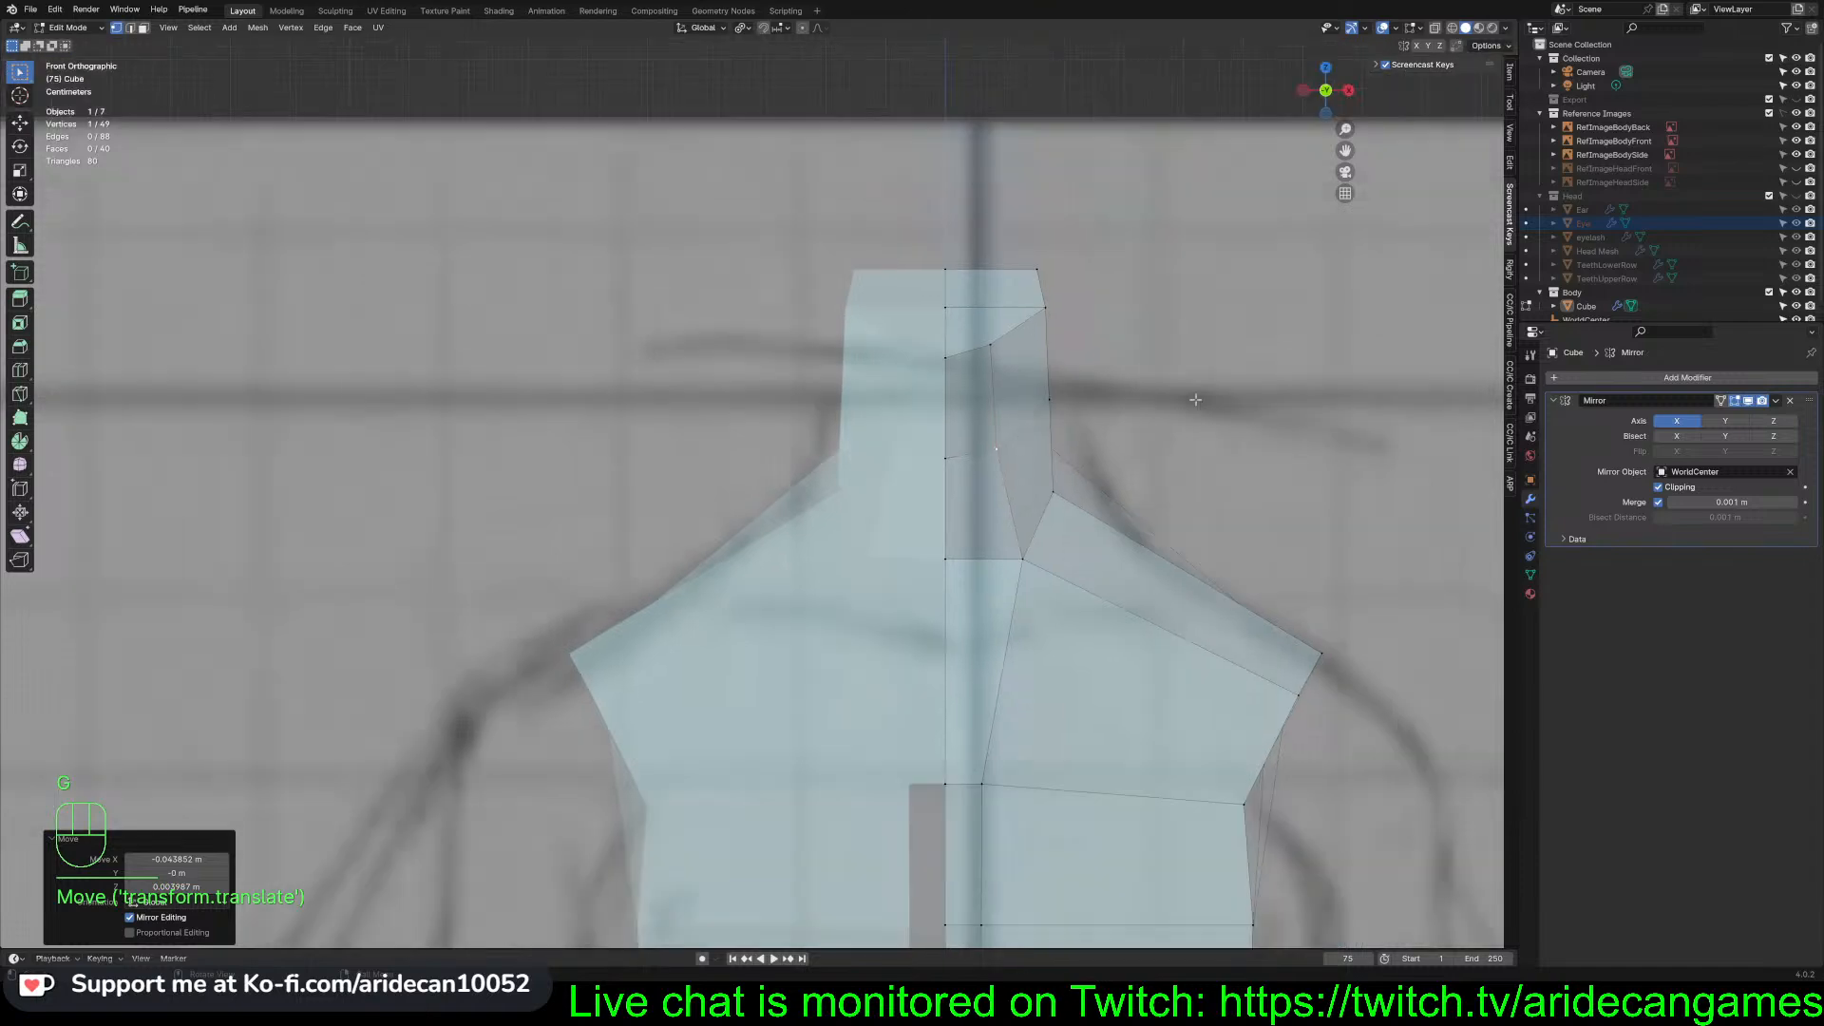
pyautogui.scroll(6, 1141, 447)
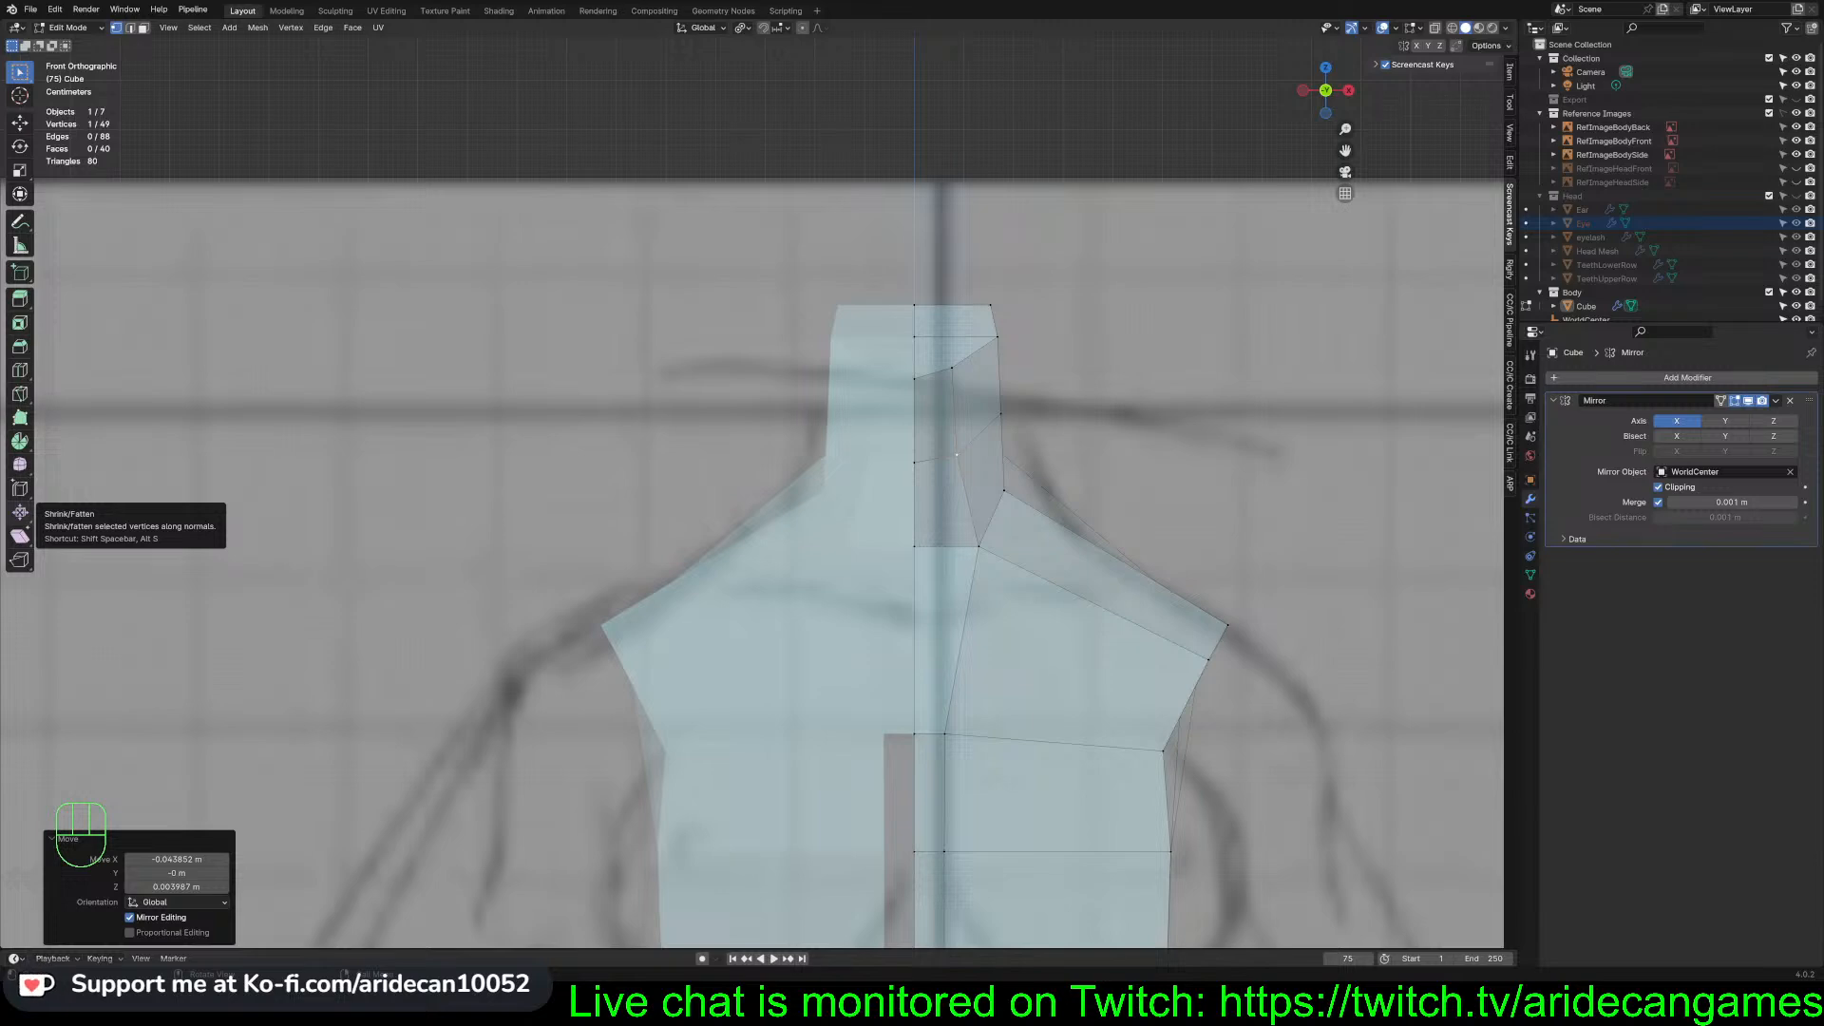
pyautogui.click(1125, 506)
pyautogui.press('KP_3')
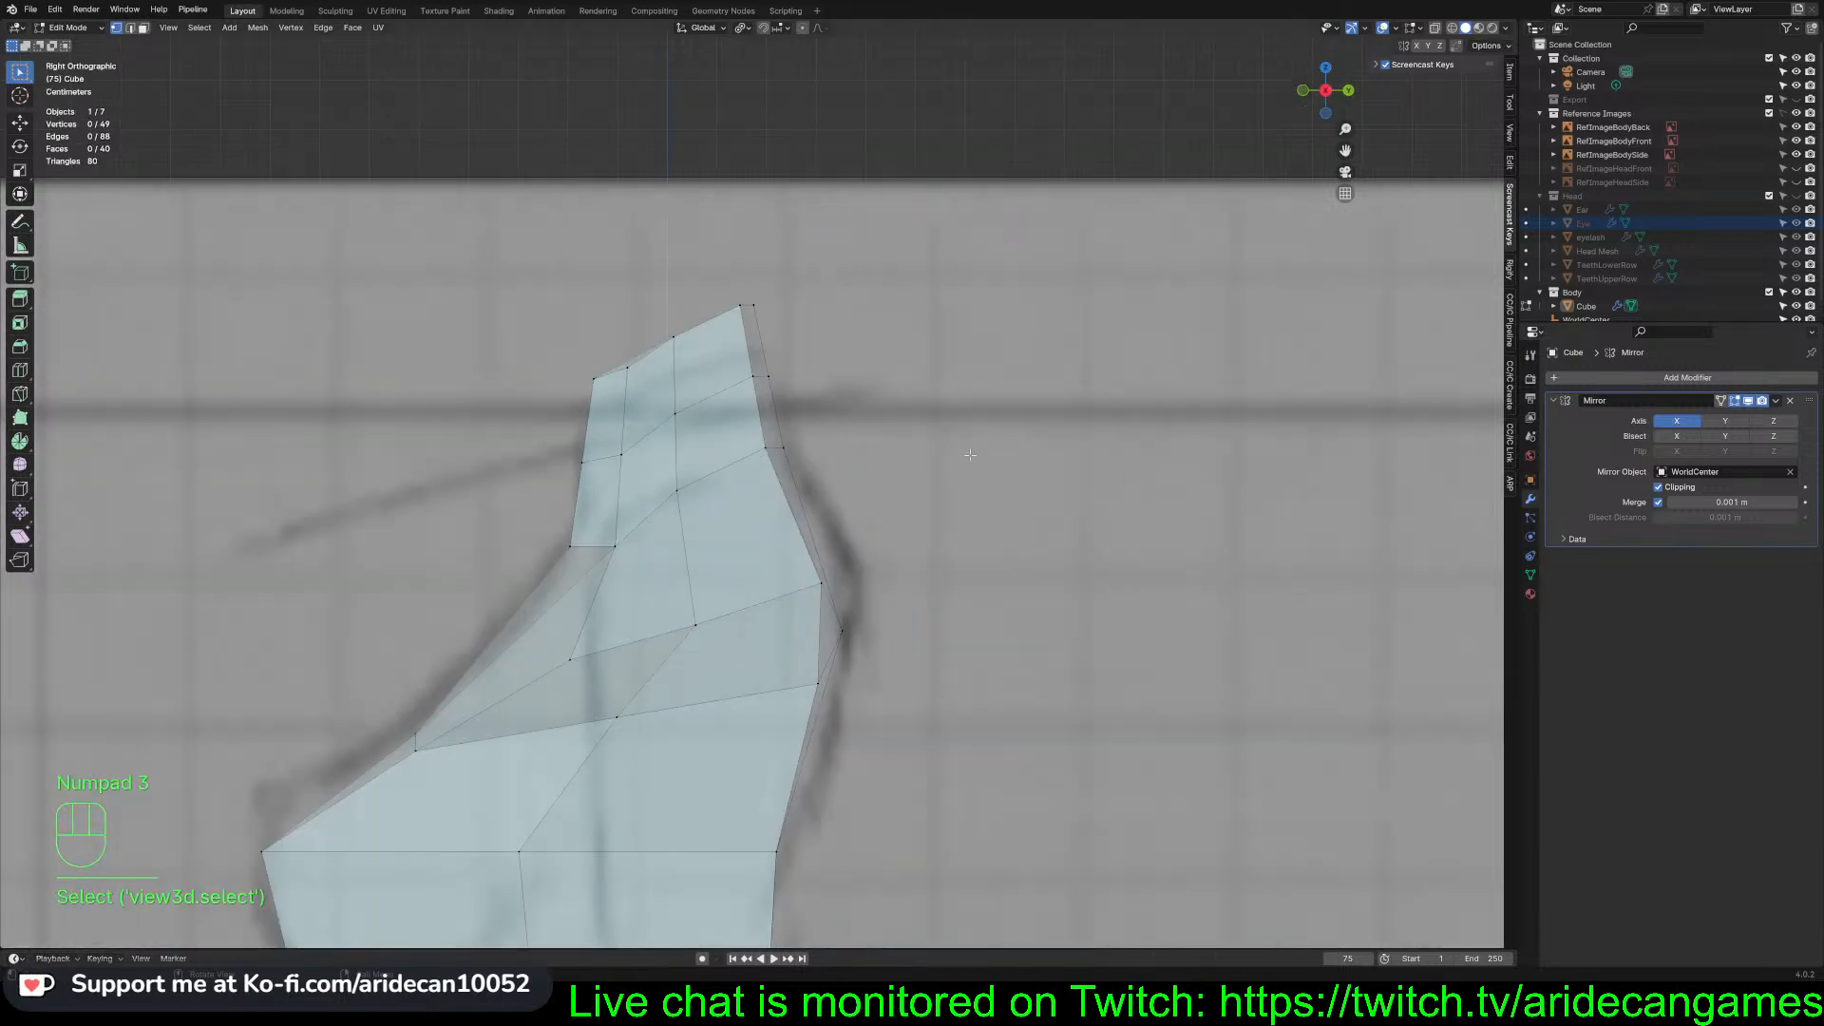
pyautogui.moveTo(714, 434); pyautogui.dragTo(734, 461, button='middle')
pyautogui.moveTo(770, 500)
pyautogui.mouseDown(button='middle')
pyautogui.moveTo(897, 565)
pyautogui.moveTo(798, 474)
pyautogui.moveTo(768, 563)
pyautogui.moveTo(758, 503)
pyautogui.mouseUp(button='middle')
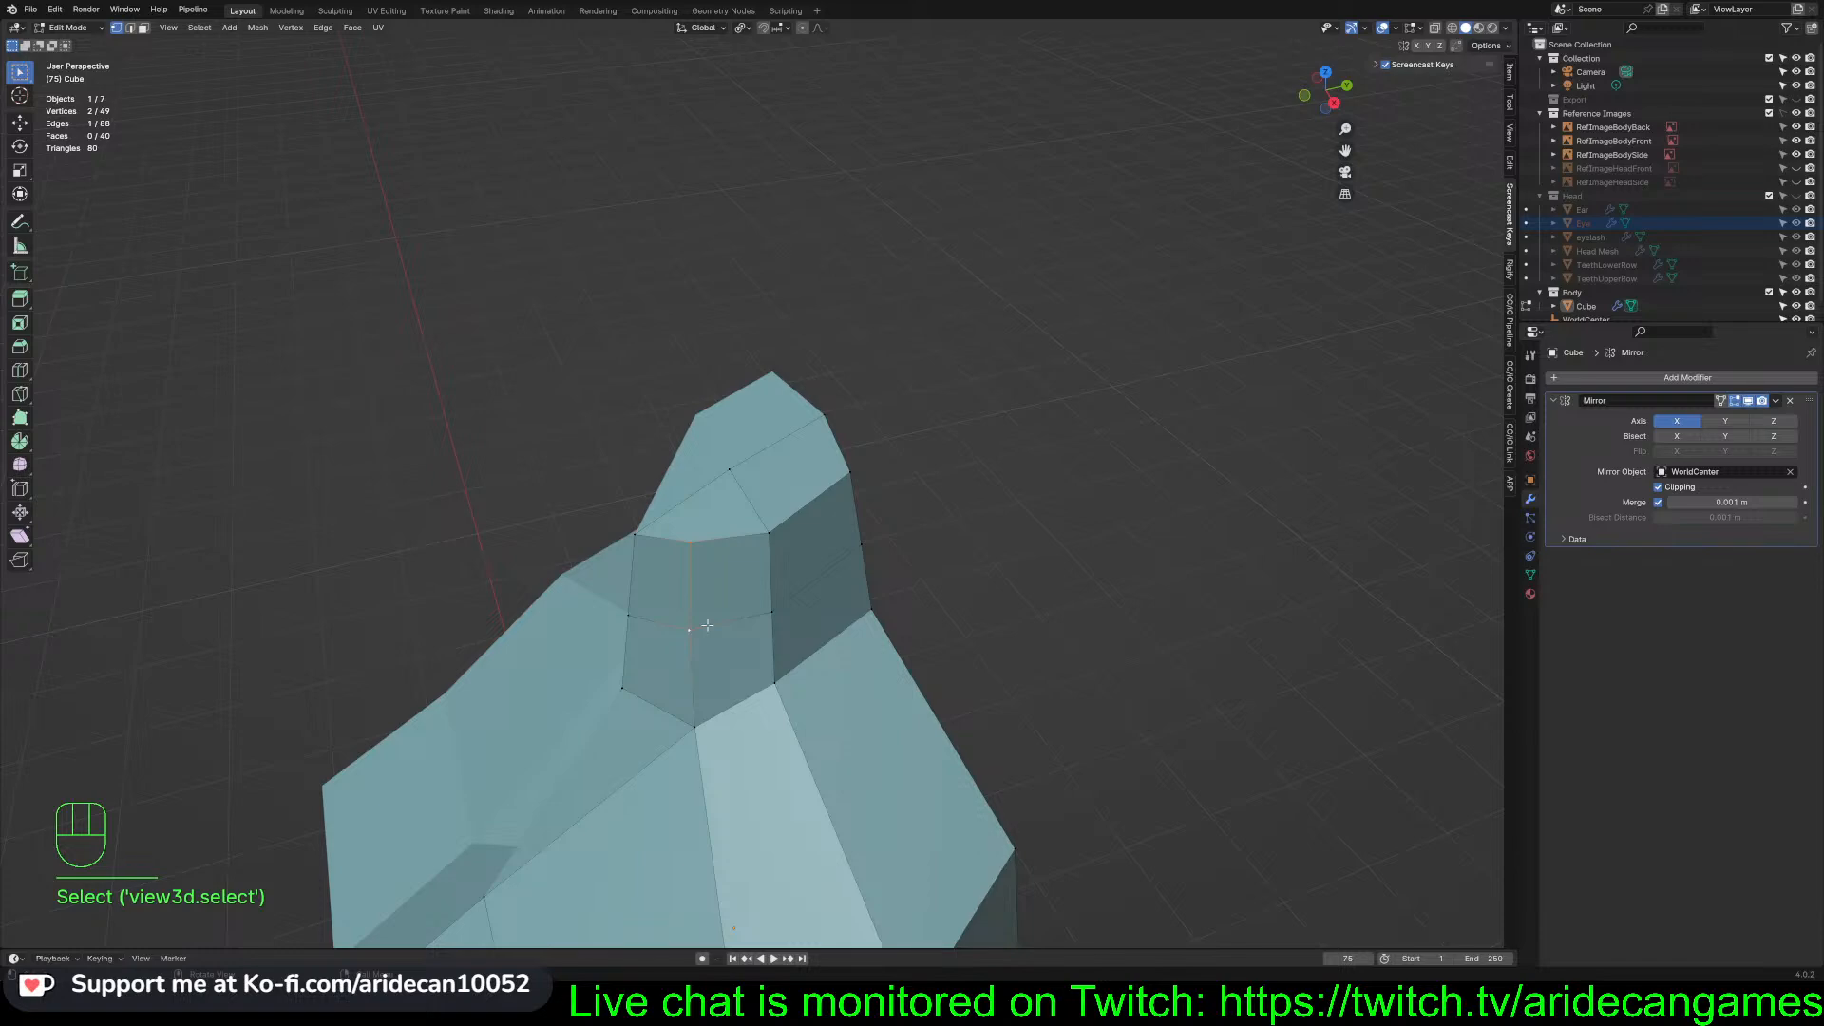
pyautogui.press('KP_3')
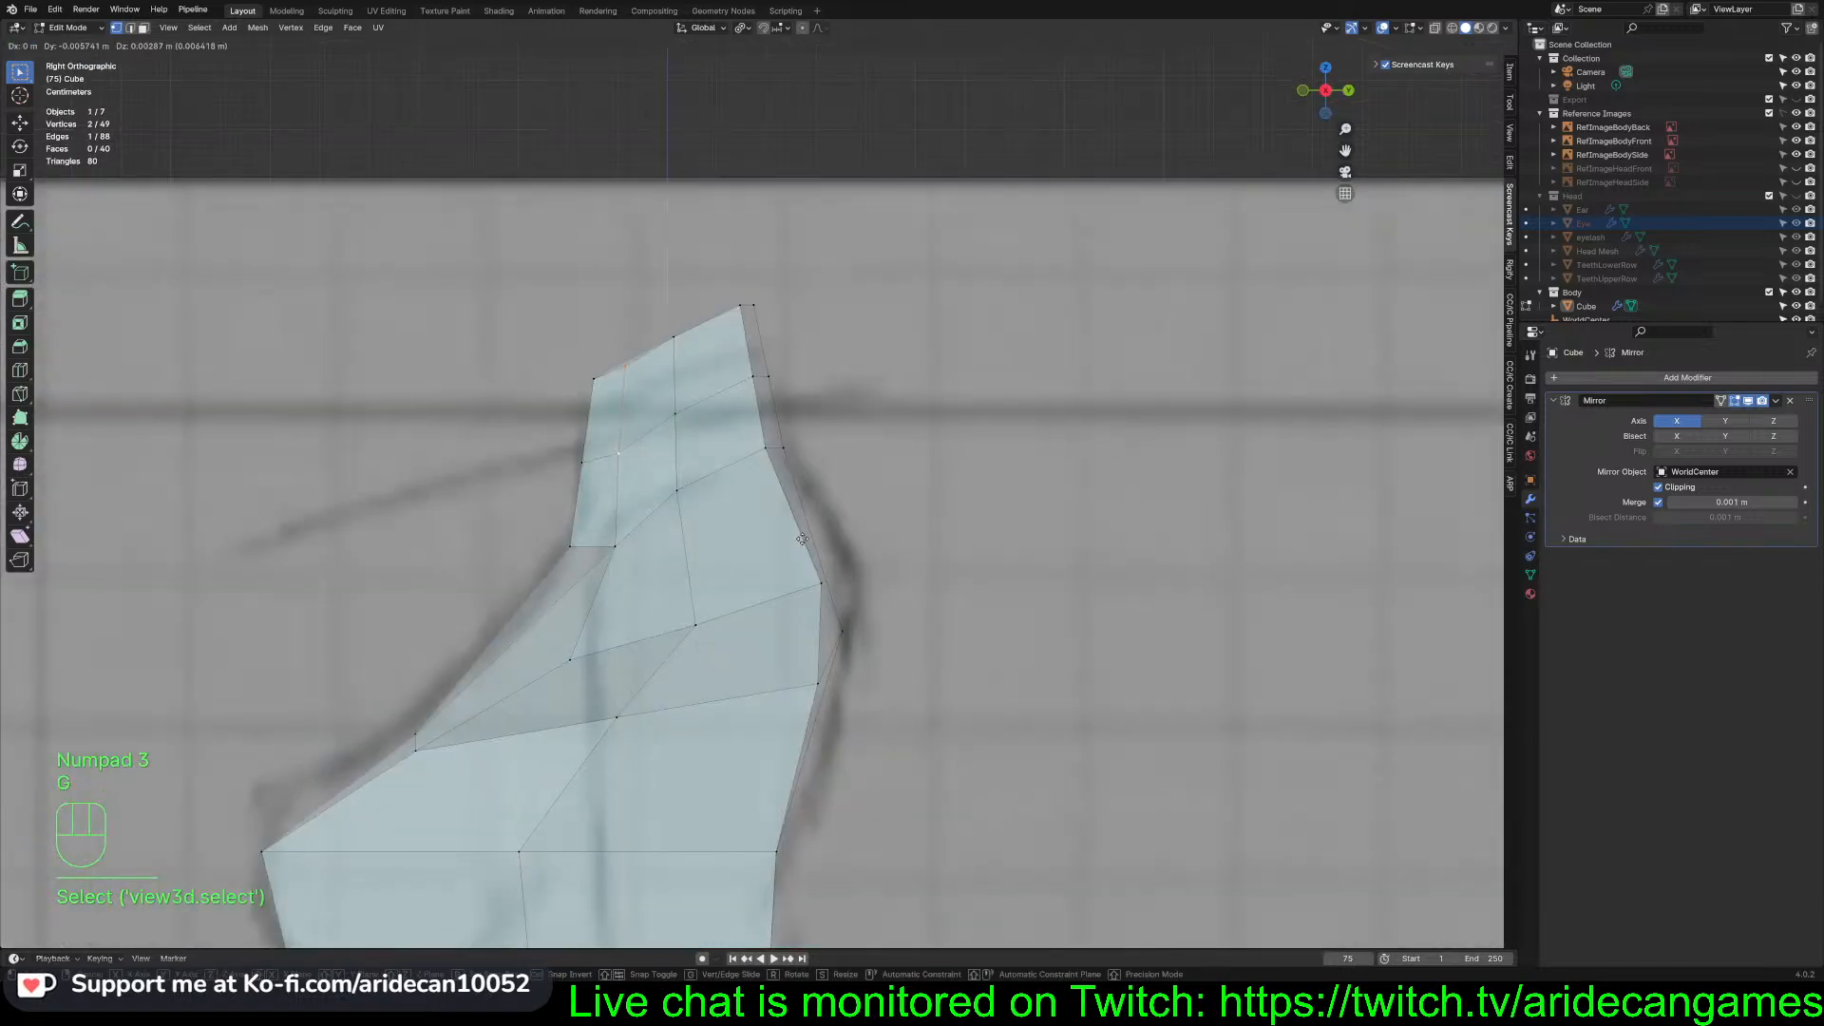
pyautogui.click(795, 541)
pyautogui.moveTo(795, 541); pyautogui.dragTo(892, 527, button='middle')
pyautogui.keyDown('shift'); pyautogui.click(714, 517); pyautogui.keyUp('shift')
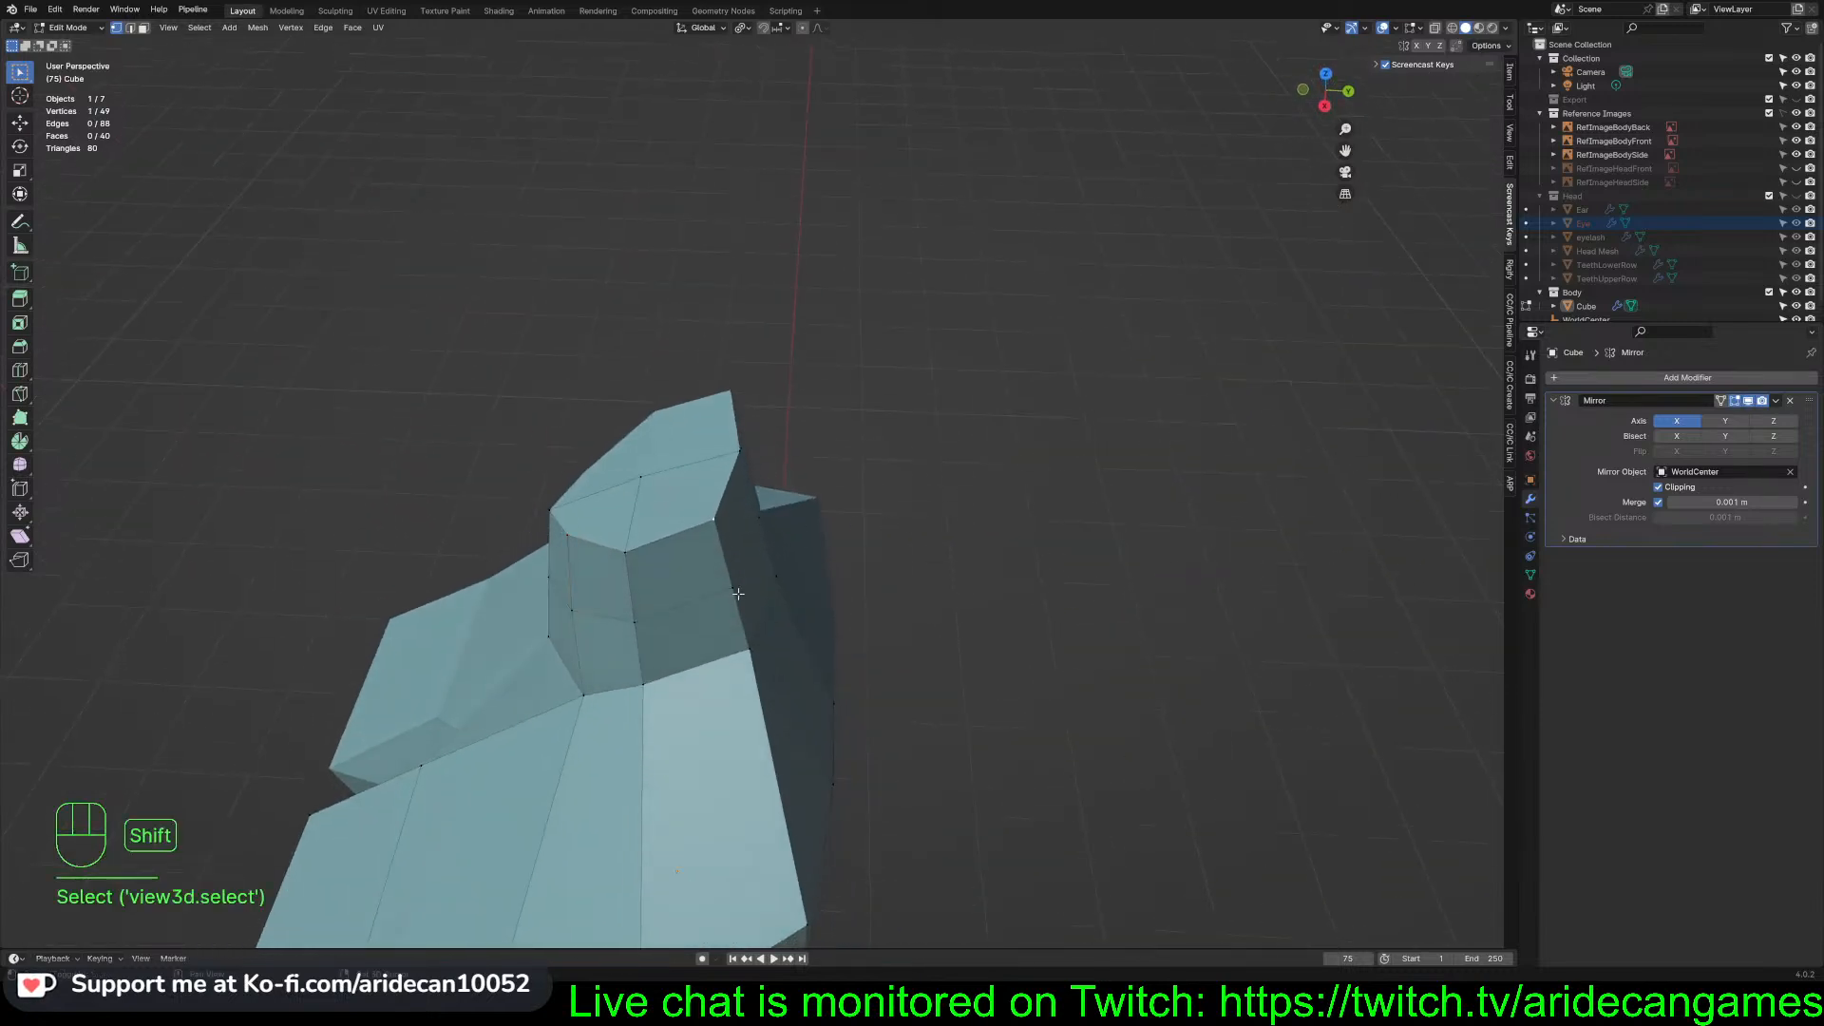
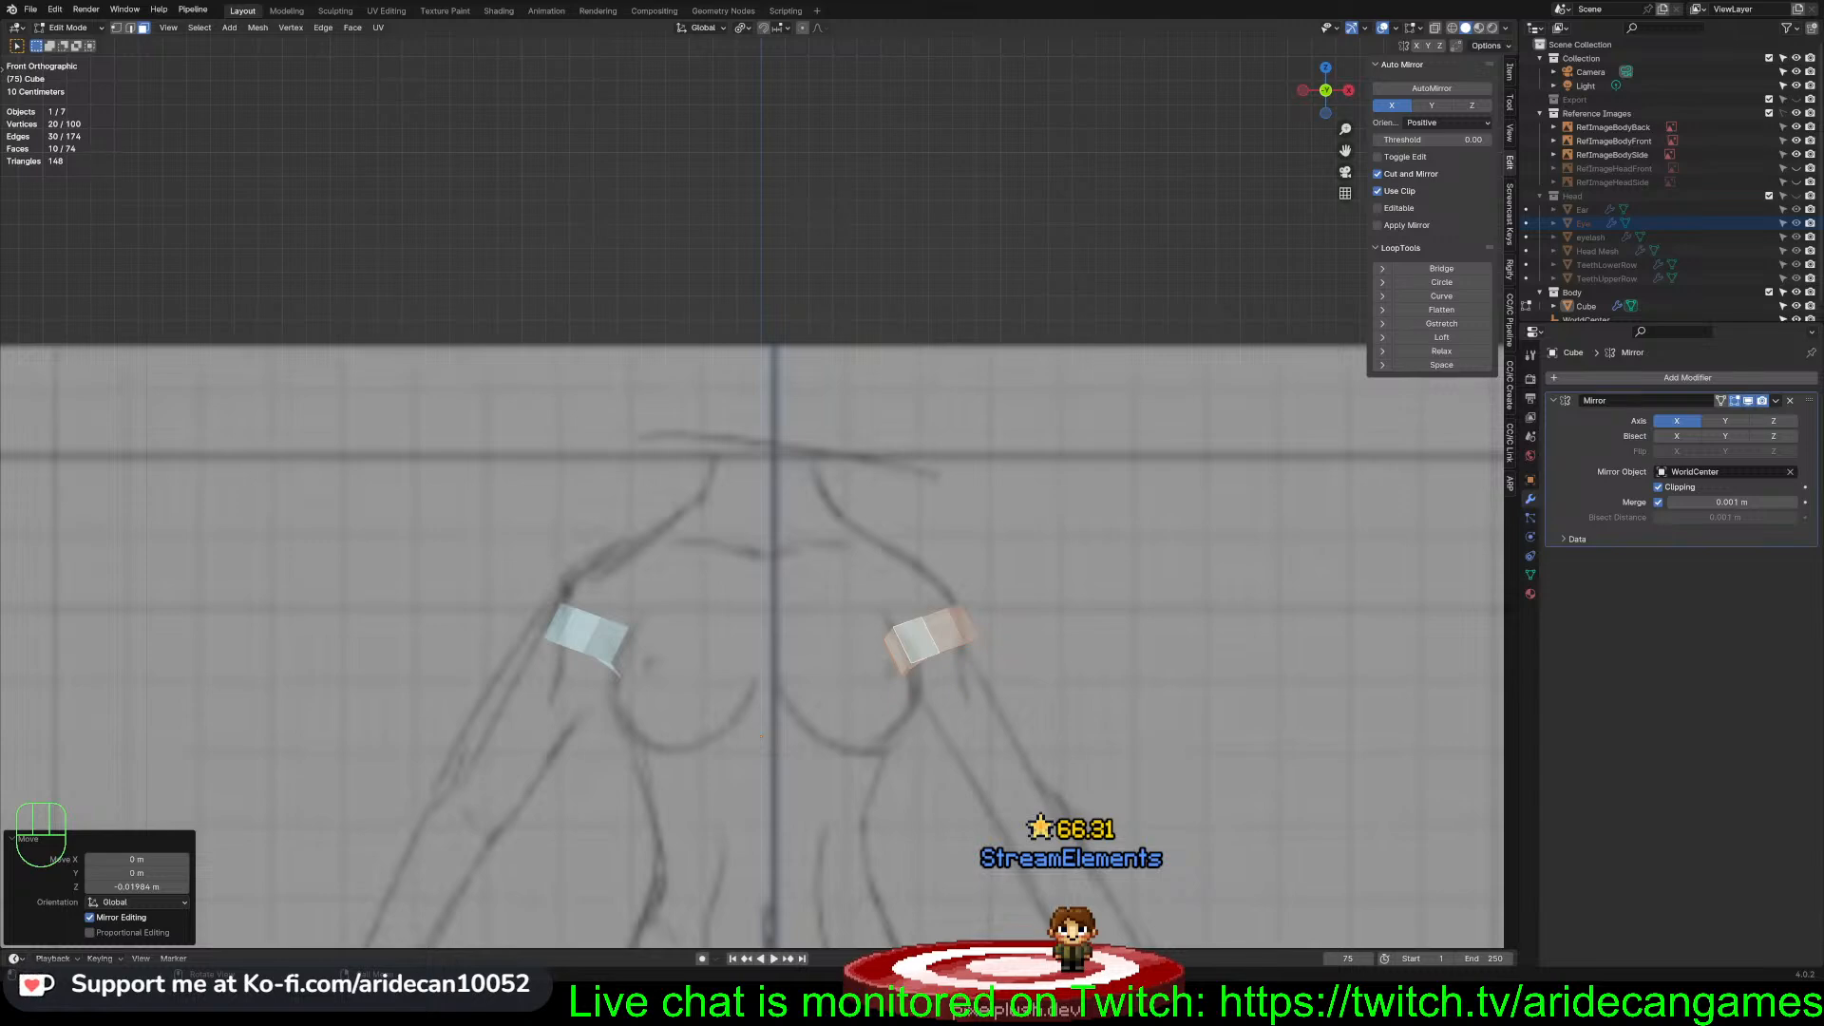
# In front view, extrude the arm band's lower edge loop down the sketched upper arm, about 0.391 m along X and -0.724 m along Z
pyautogui.click(983, 690)
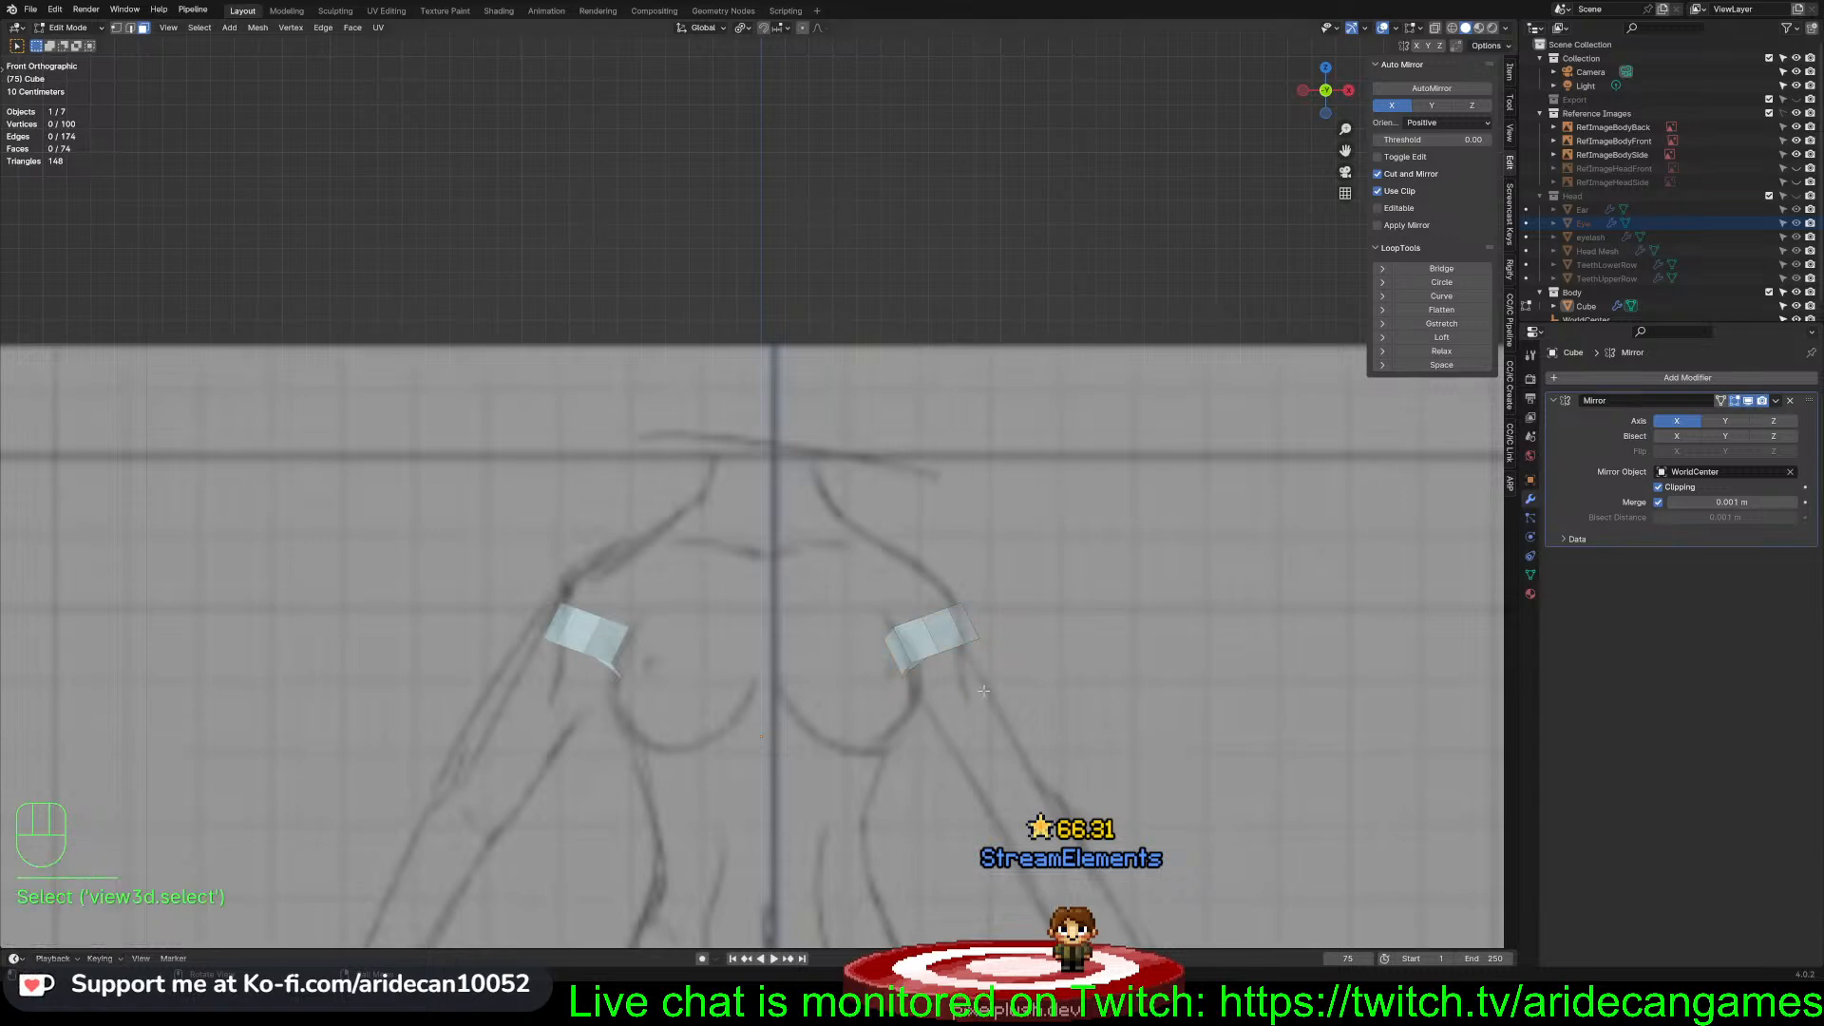
pyautogui.press('2')
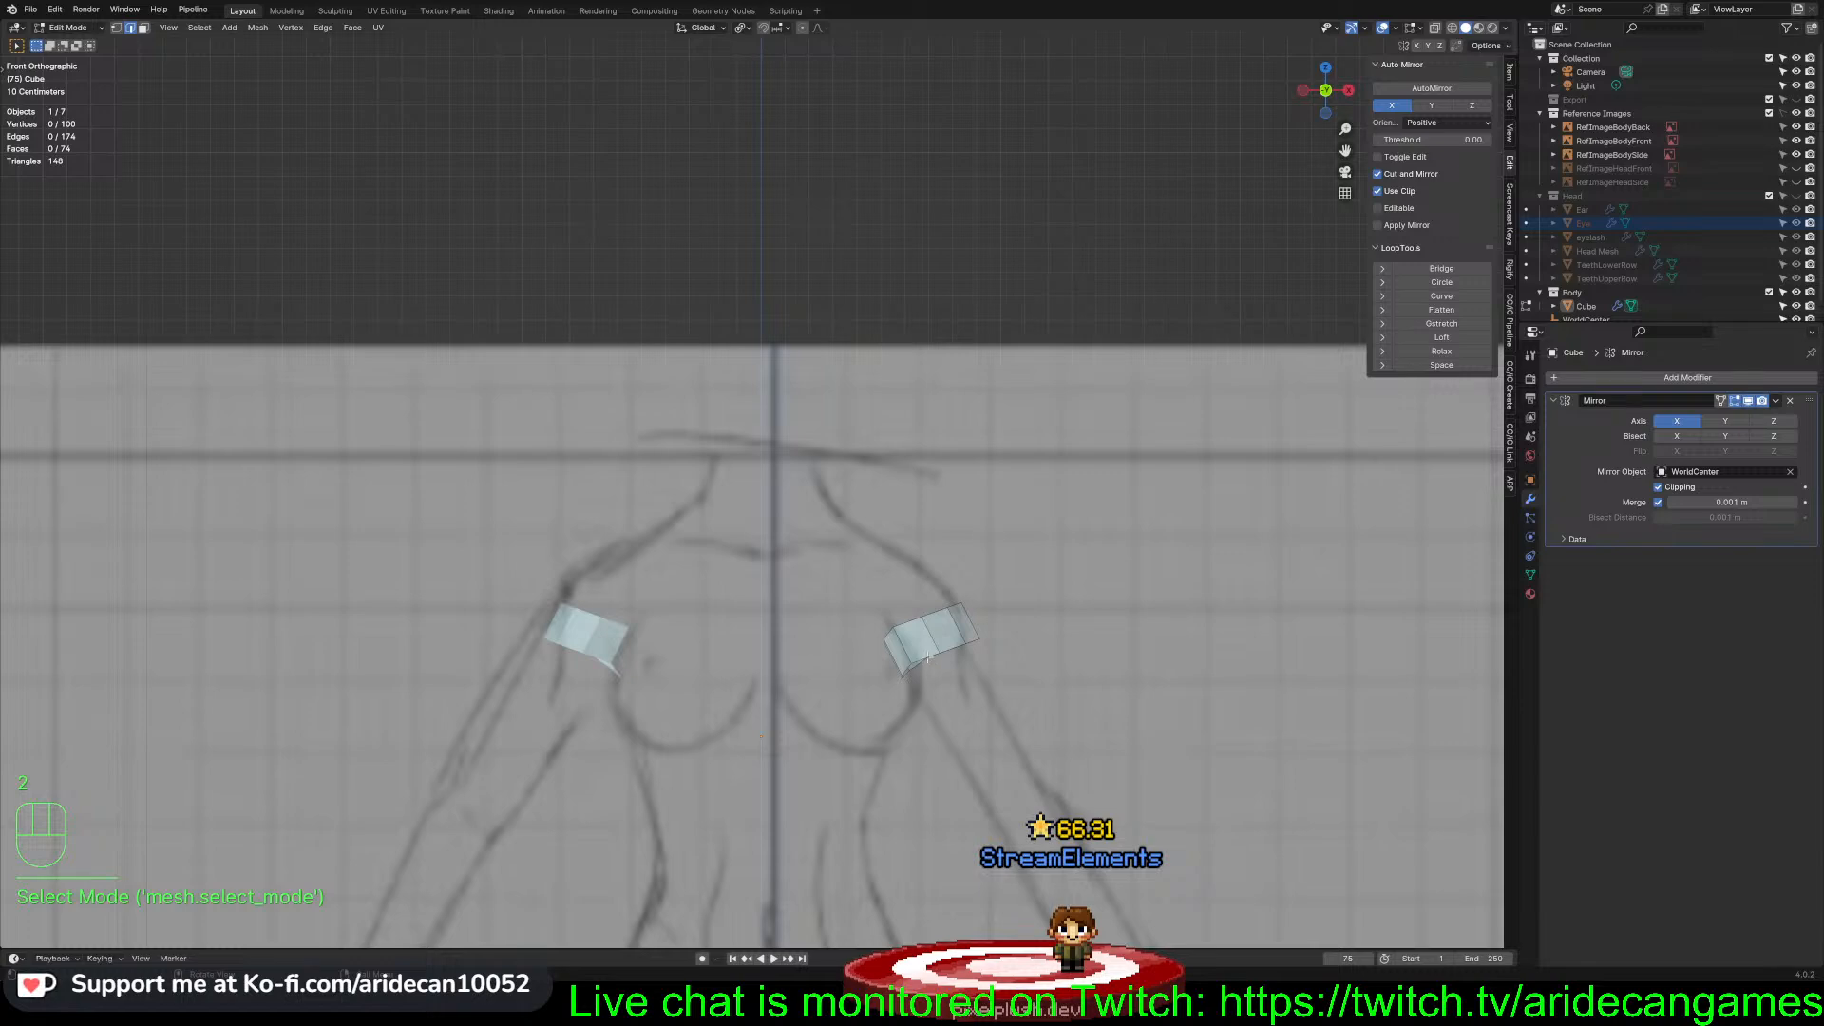
pyautogui.keyDown('alt'); pyautogui.click(964, 644); pyautogui.keyUp('alt')
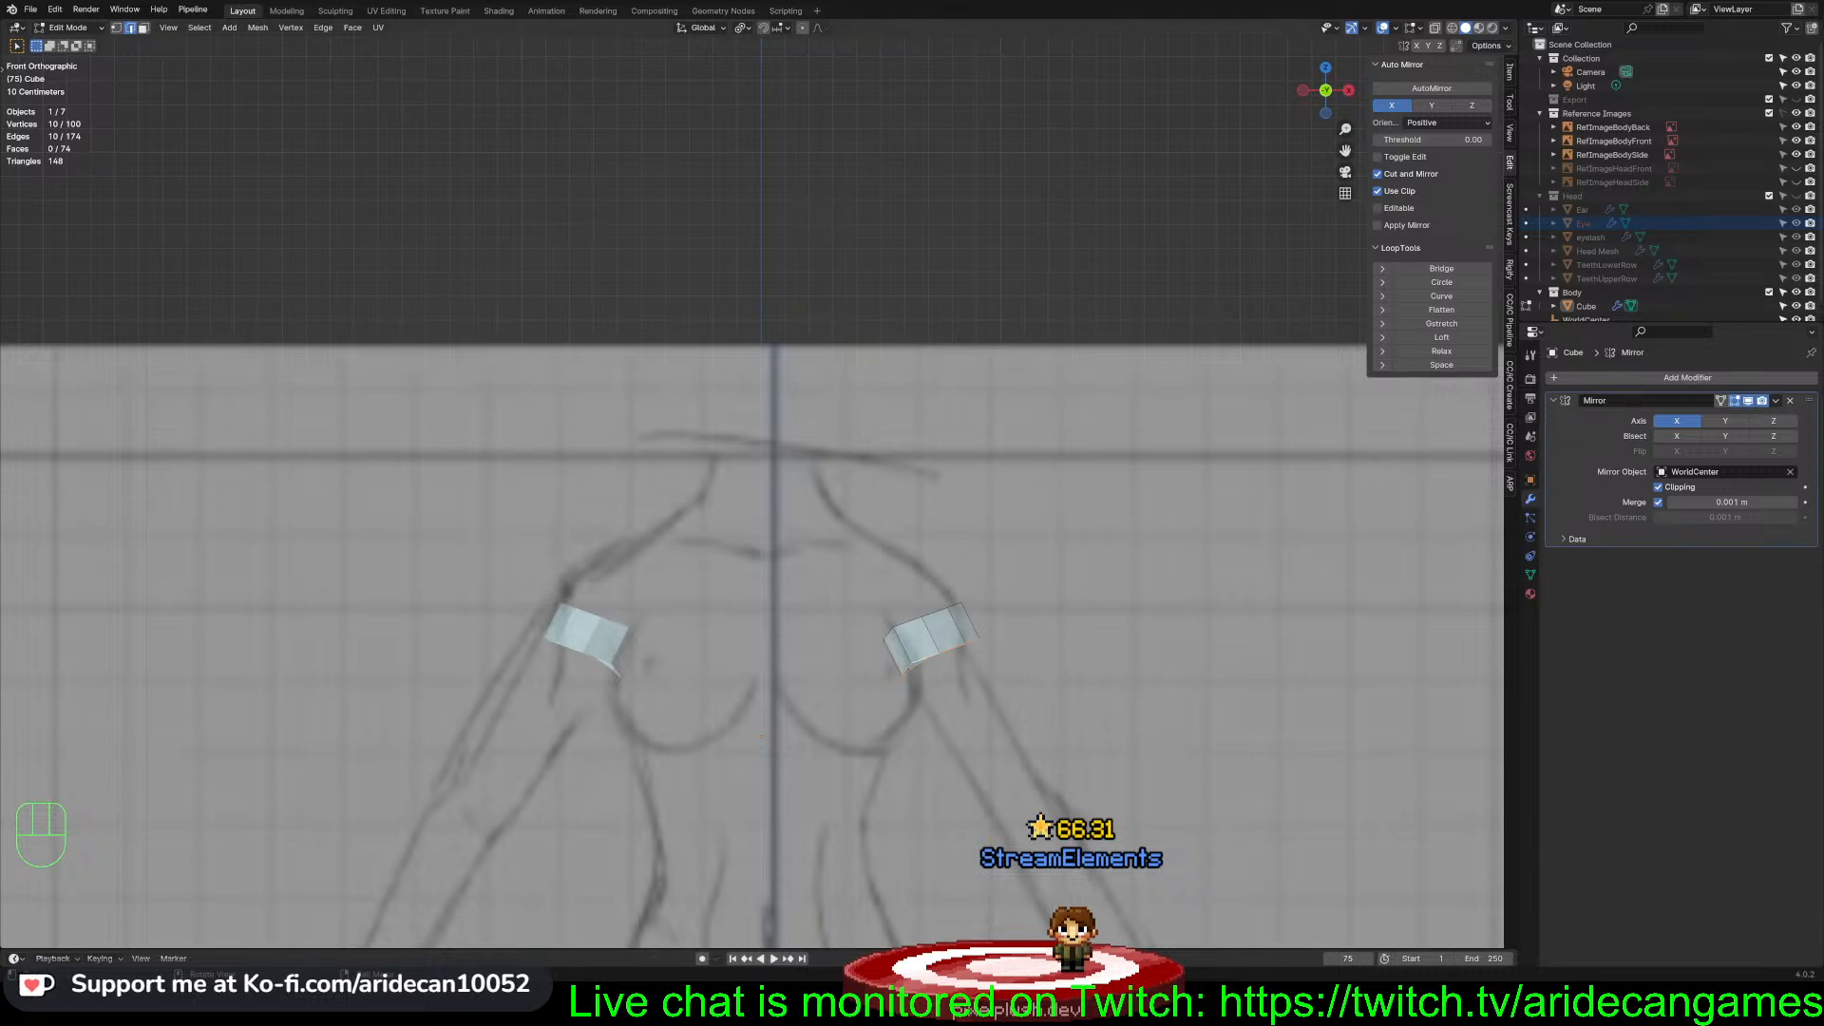
pyautogui.scroll(-4, 752, 494)
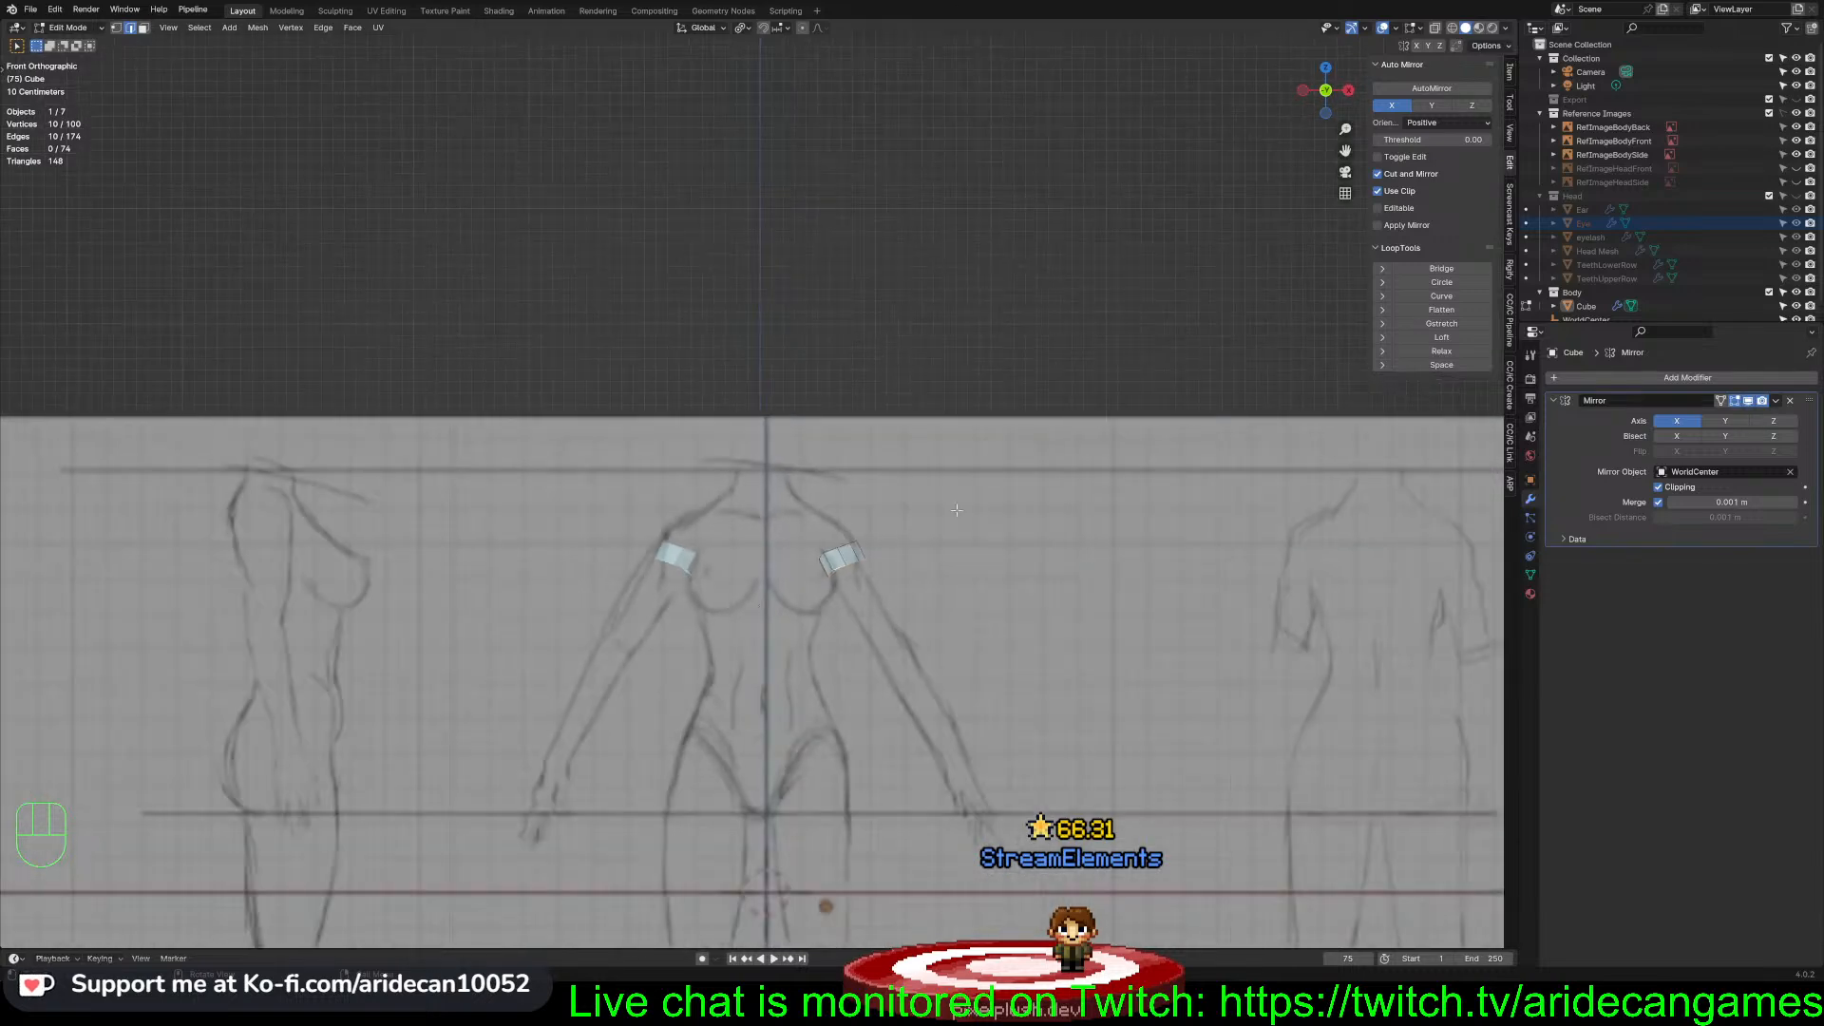
pyautogui.press('e')
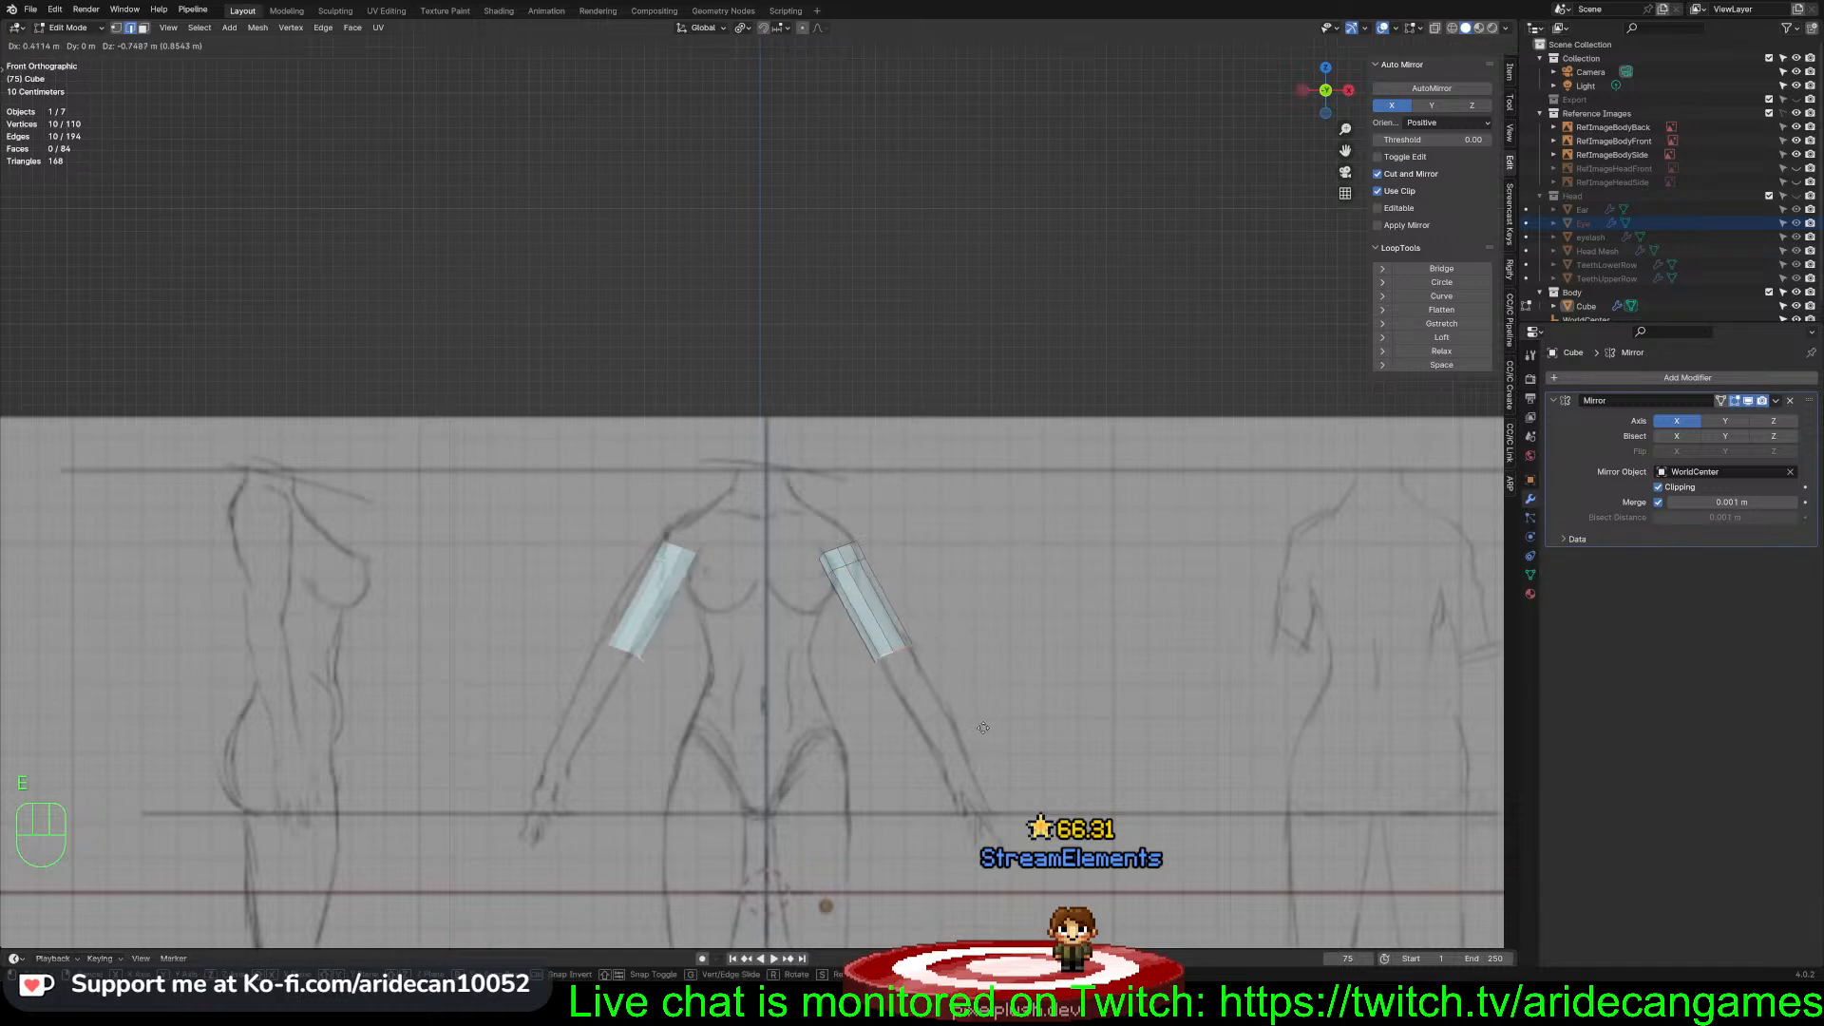
pyautogui.click(981, 725)
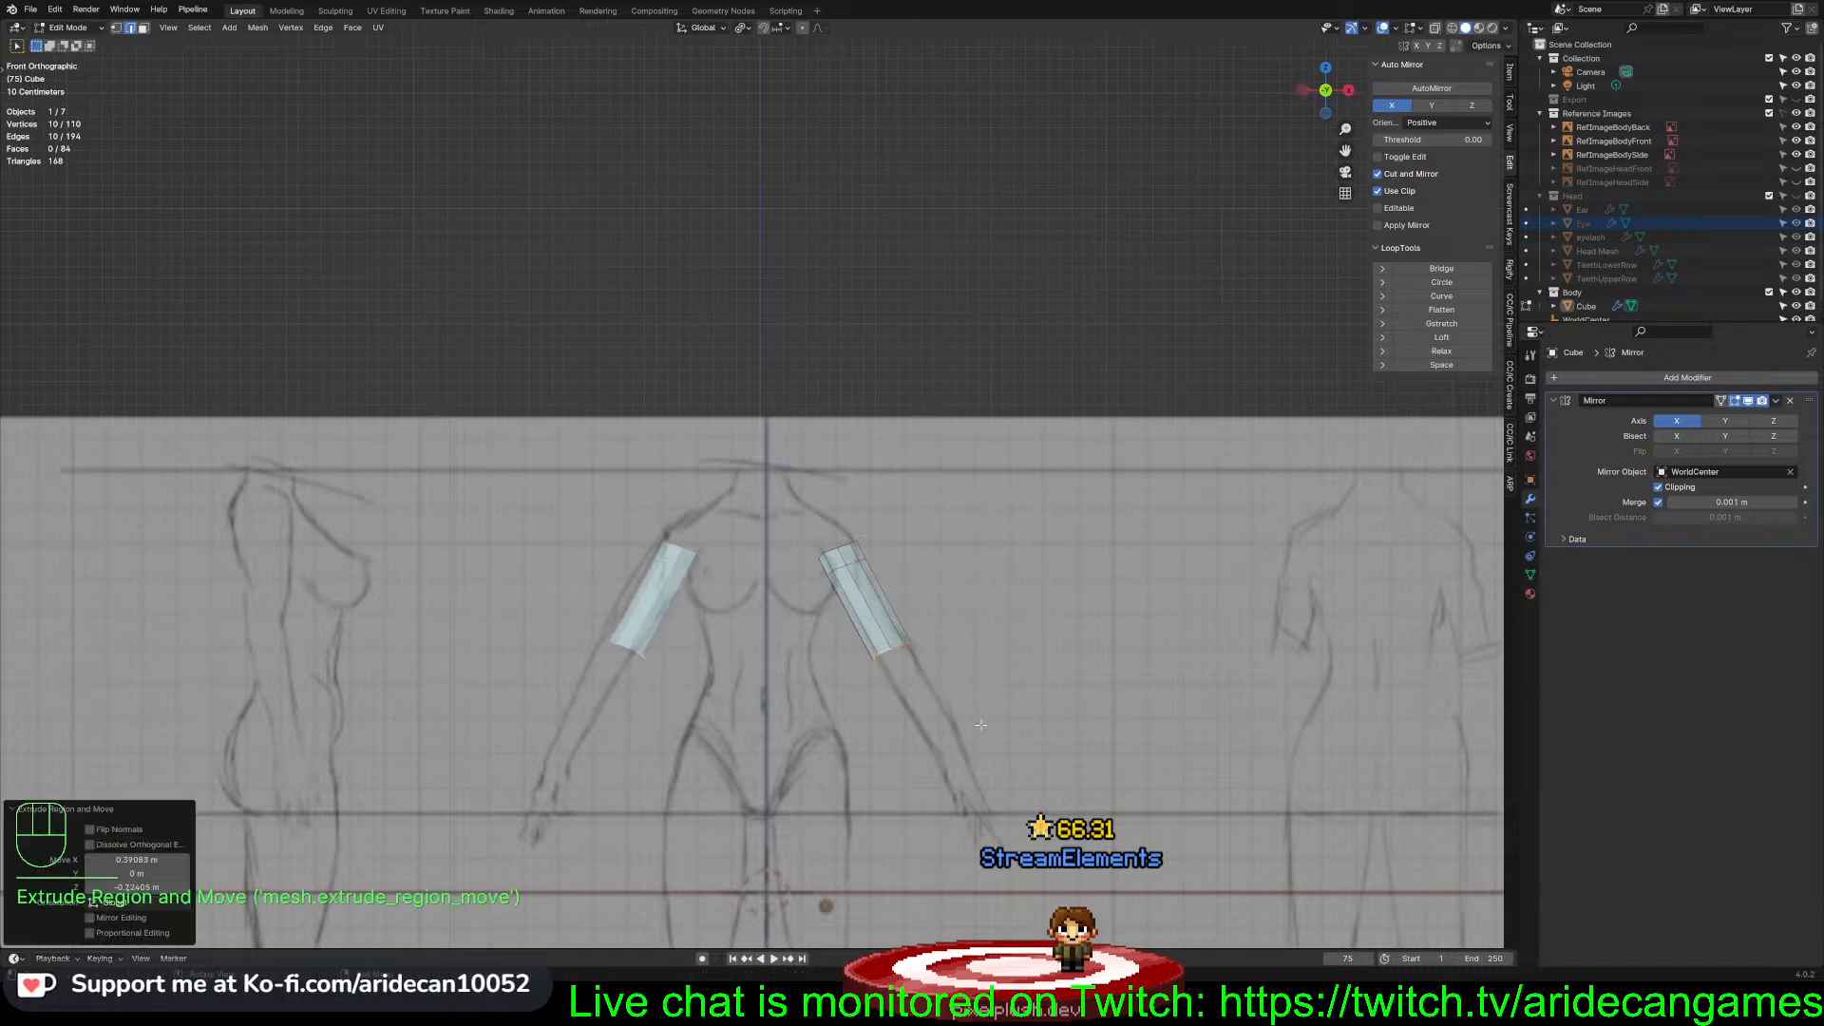
# Taper the upper arm's lower loop by scaling it to 0.895, moving it inward about 0.069 m and upward, and scaling it to 0.947
pyautogui.press('s')
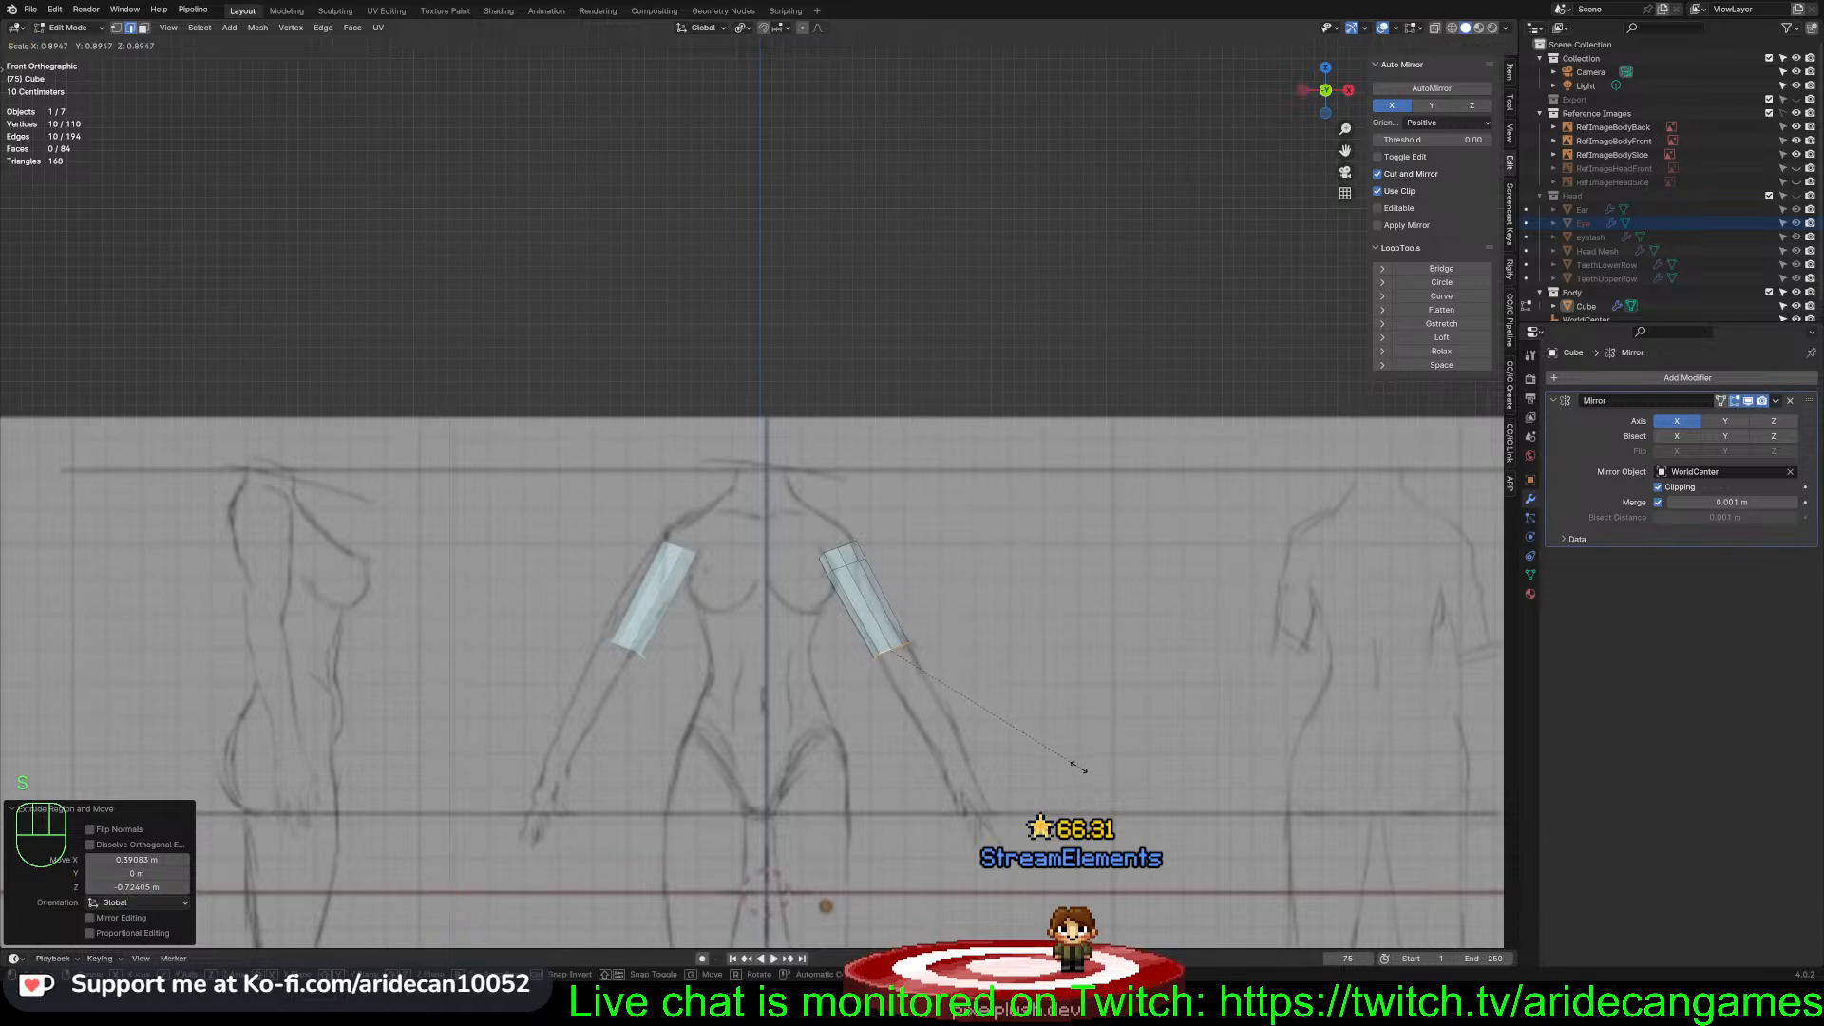
pyautogui.click(1078, 767)
pyautogui.scroll(4, 902, 703)
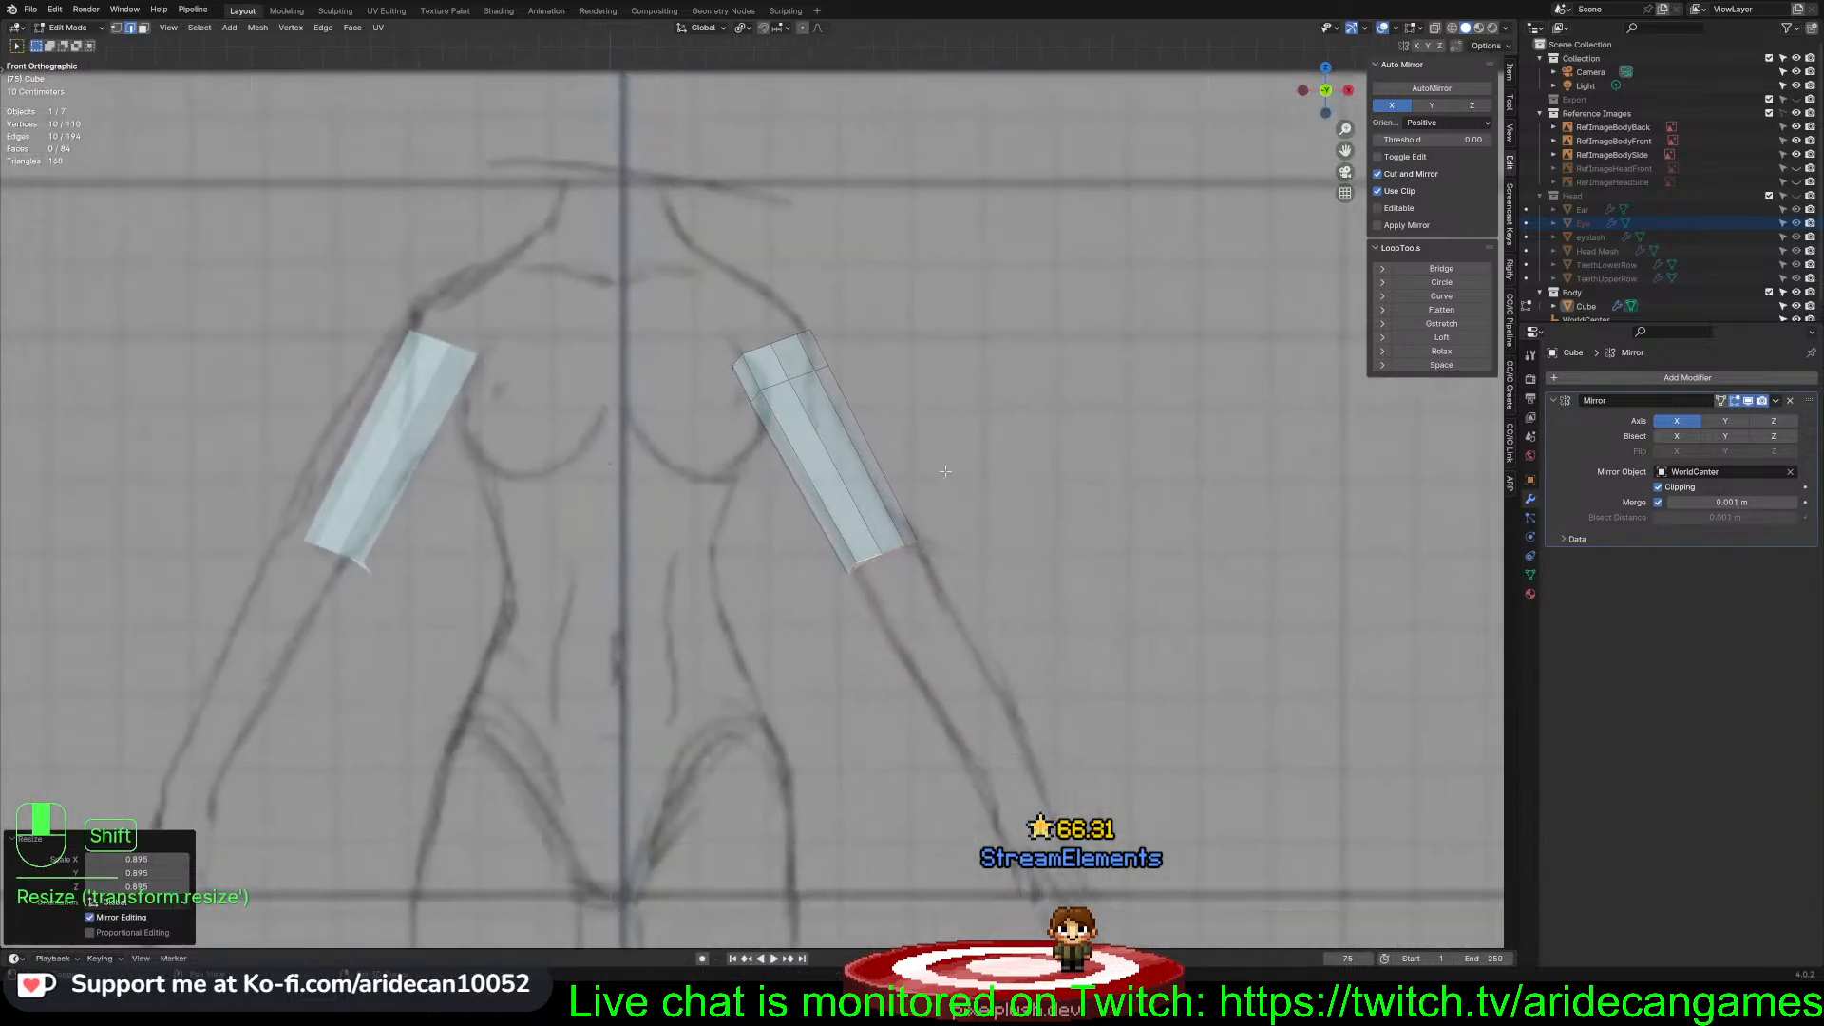
pyautogui.press('g')
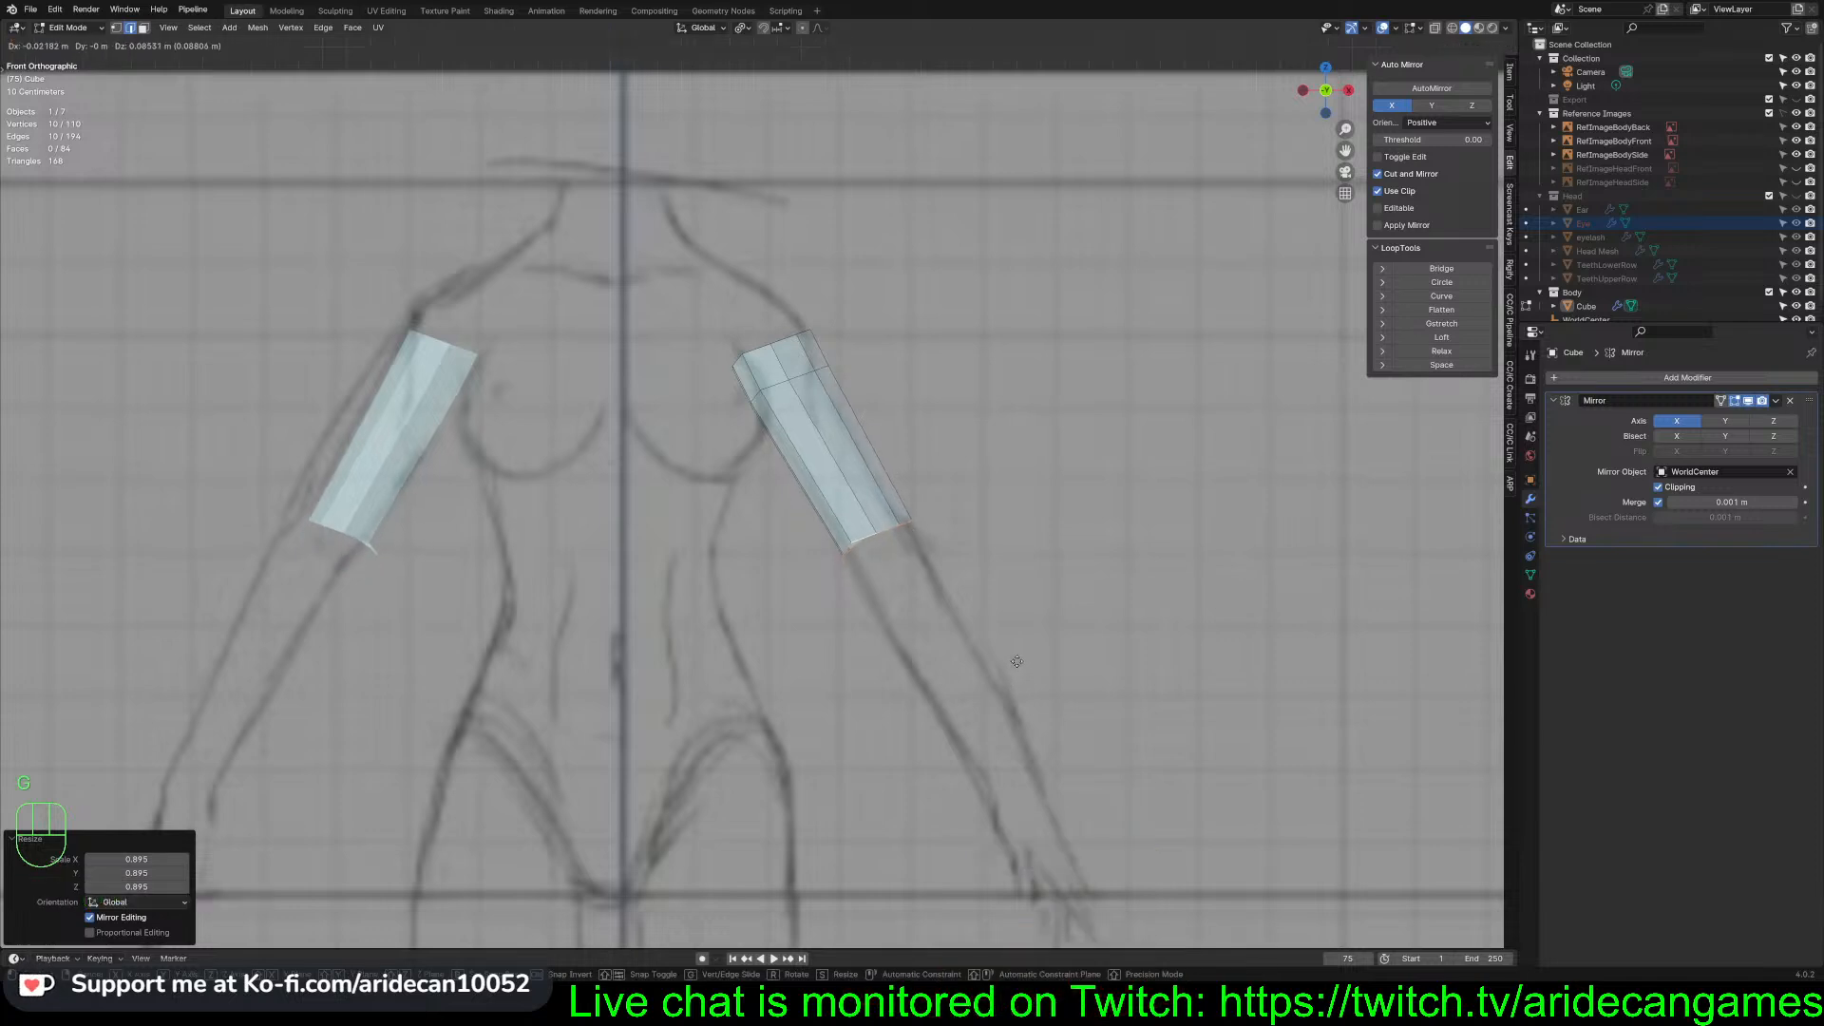
pyautogui.click(1006, 656)
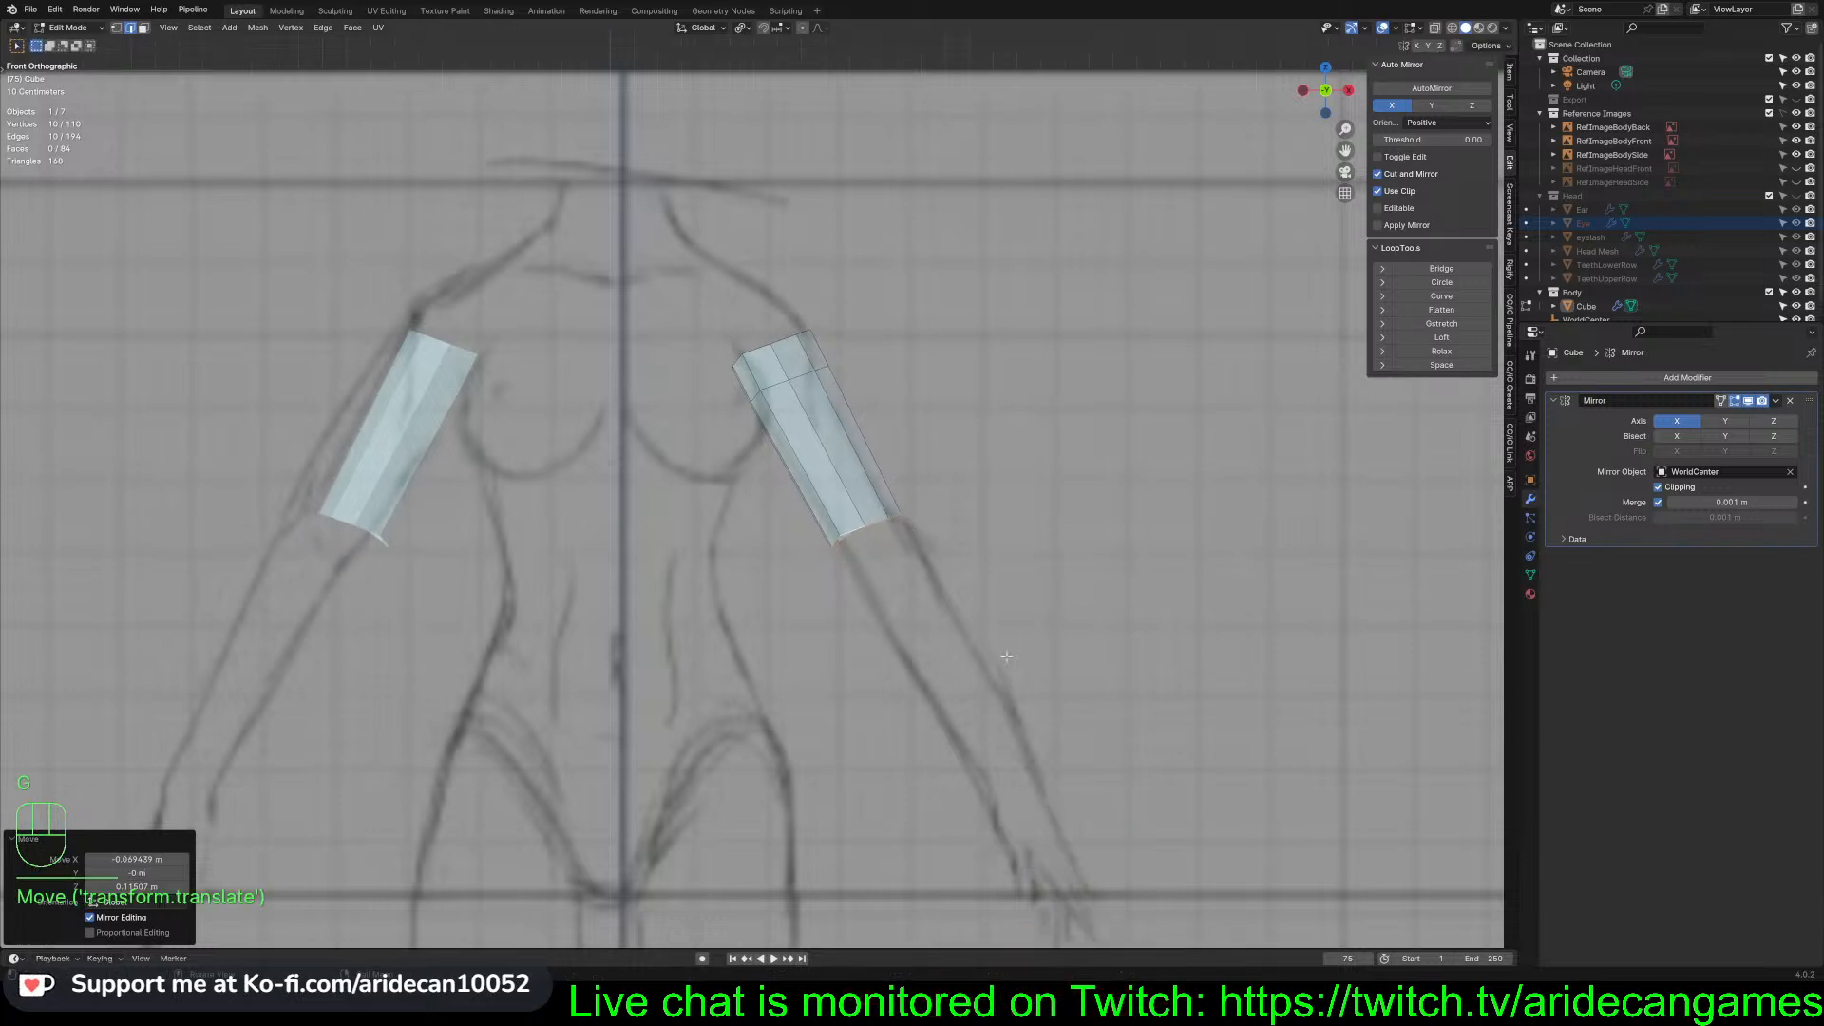
pyautogui.press('s')
pyautogui.click(1108, 725)
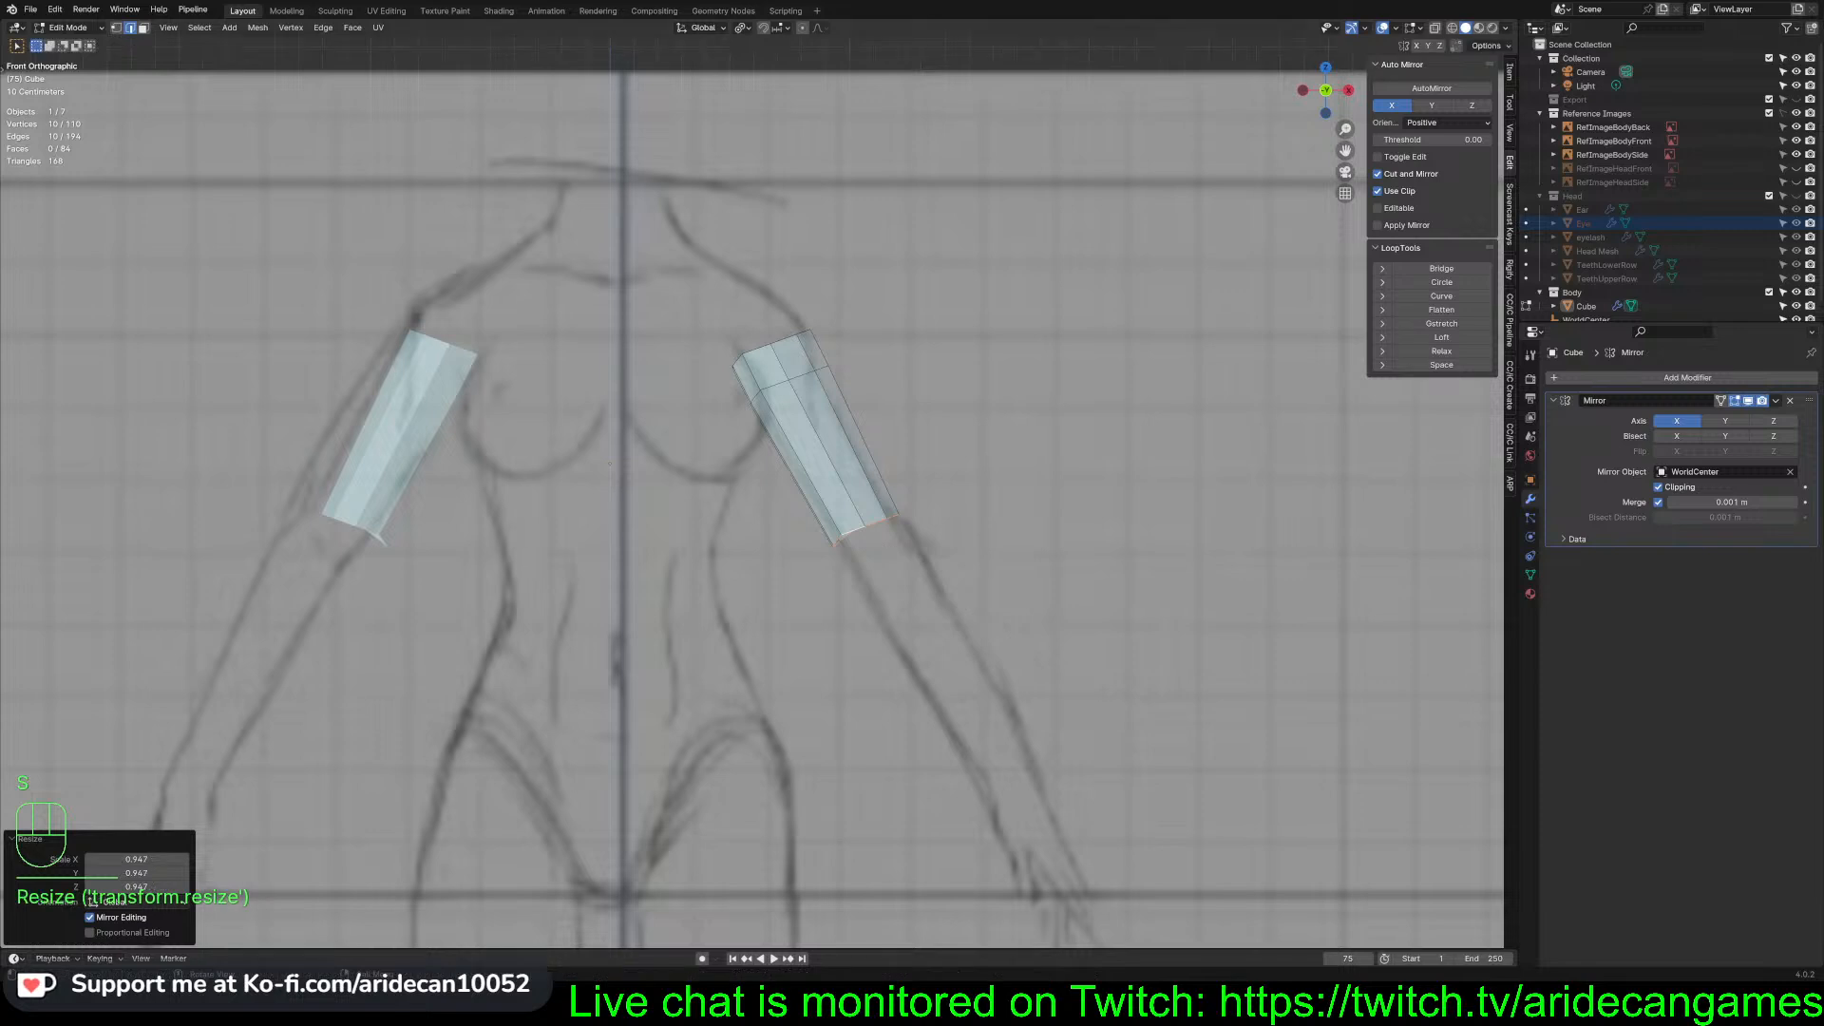
pyautogui.click(1018, 609)
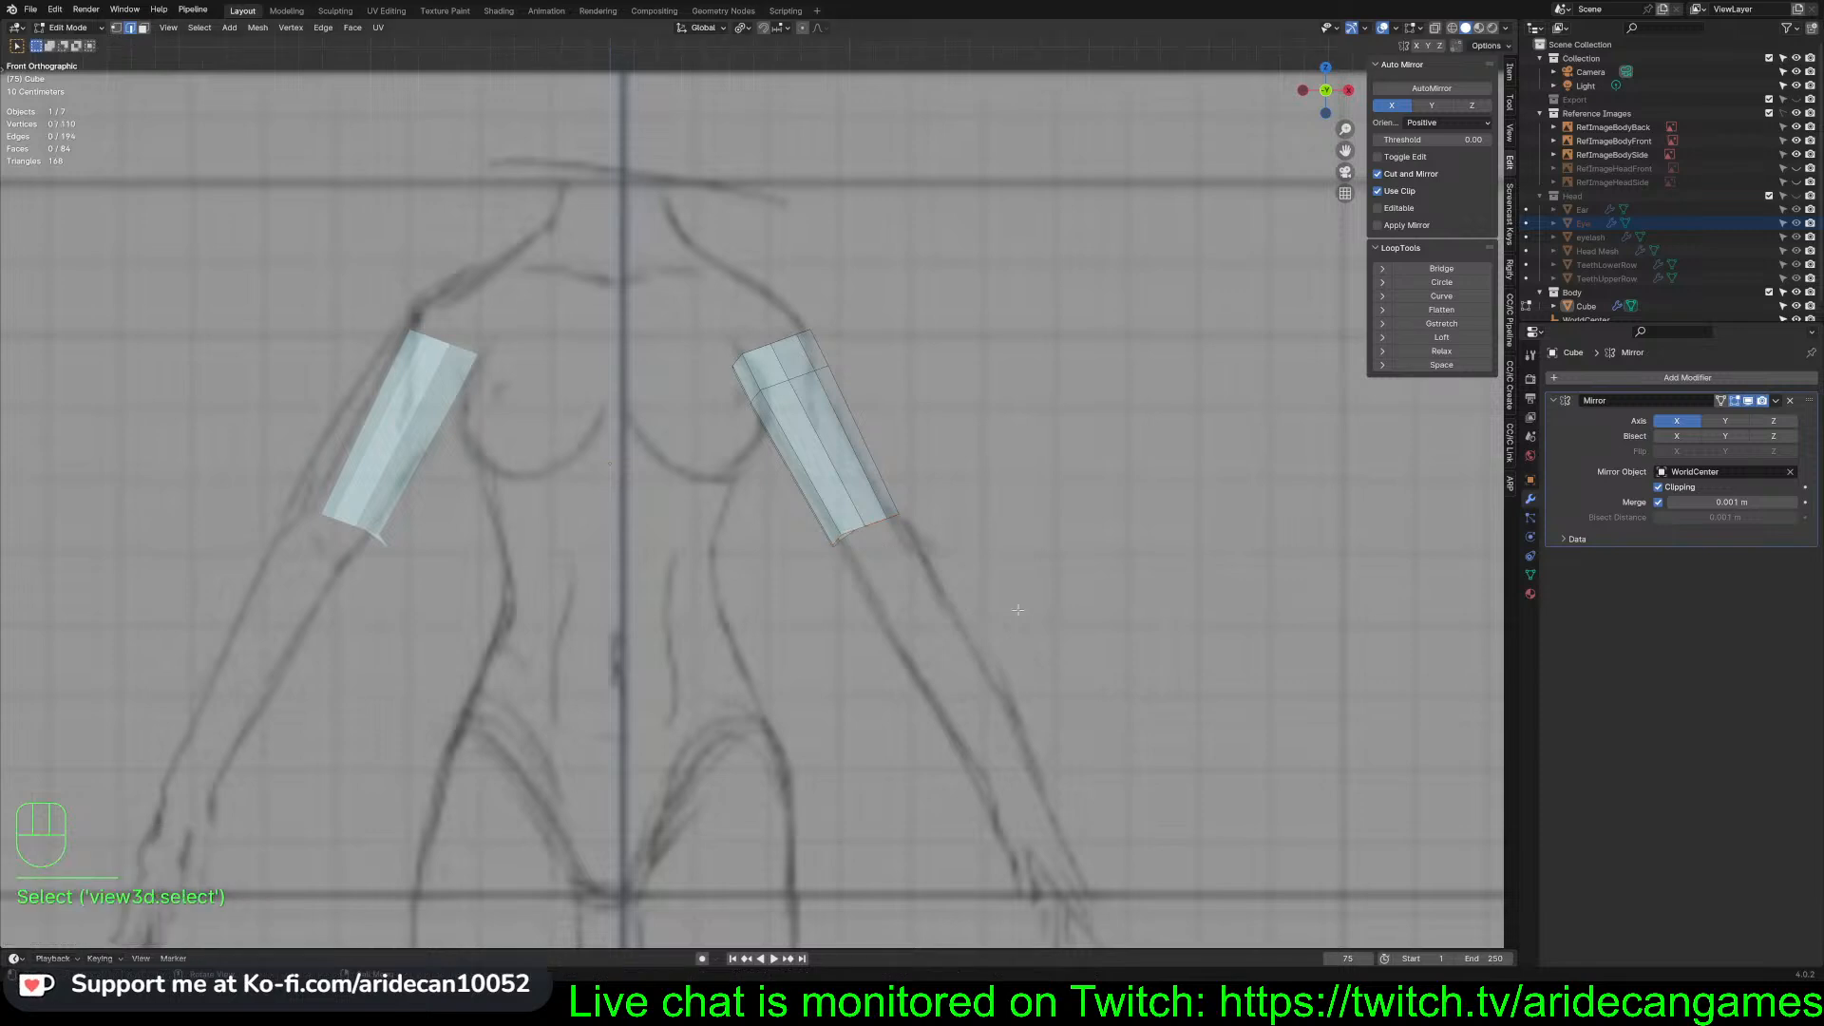
# In right side view, move the whole visible upper-arm mesh about 0.131 m along Y to match the side reference
pyautogui.press('KP_3')
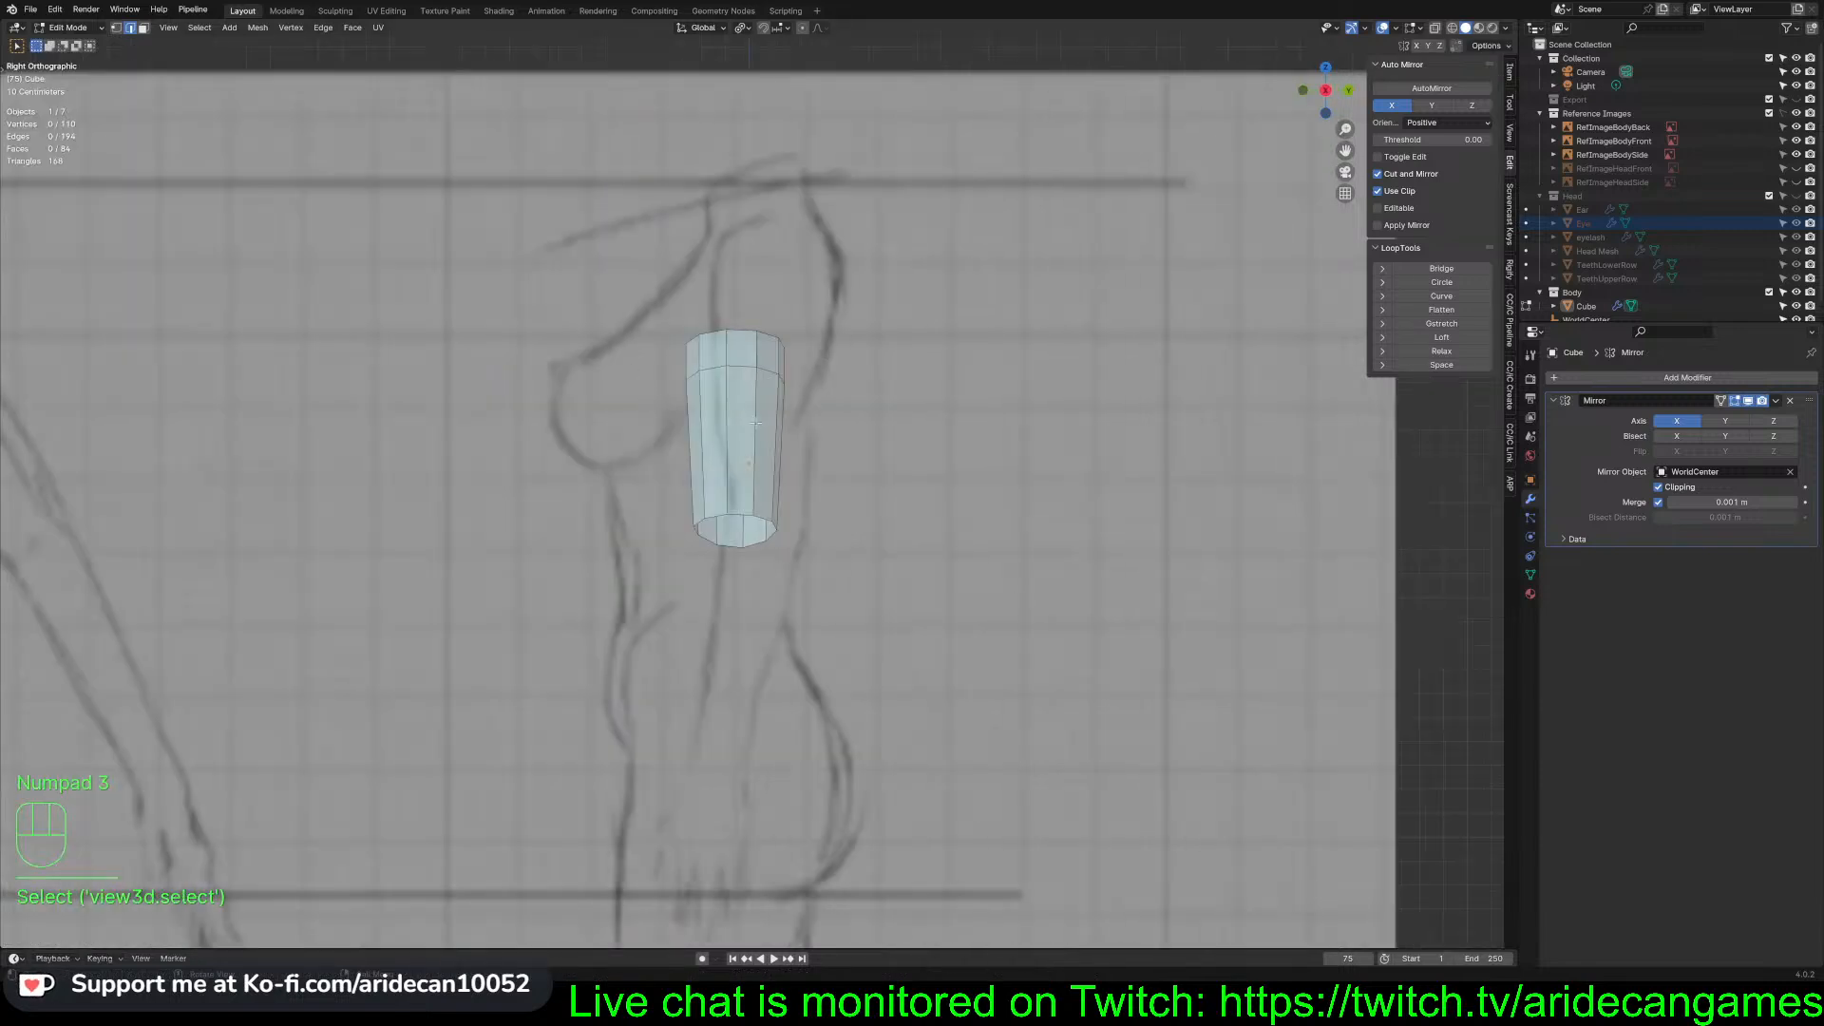
pyautogui.press('a')
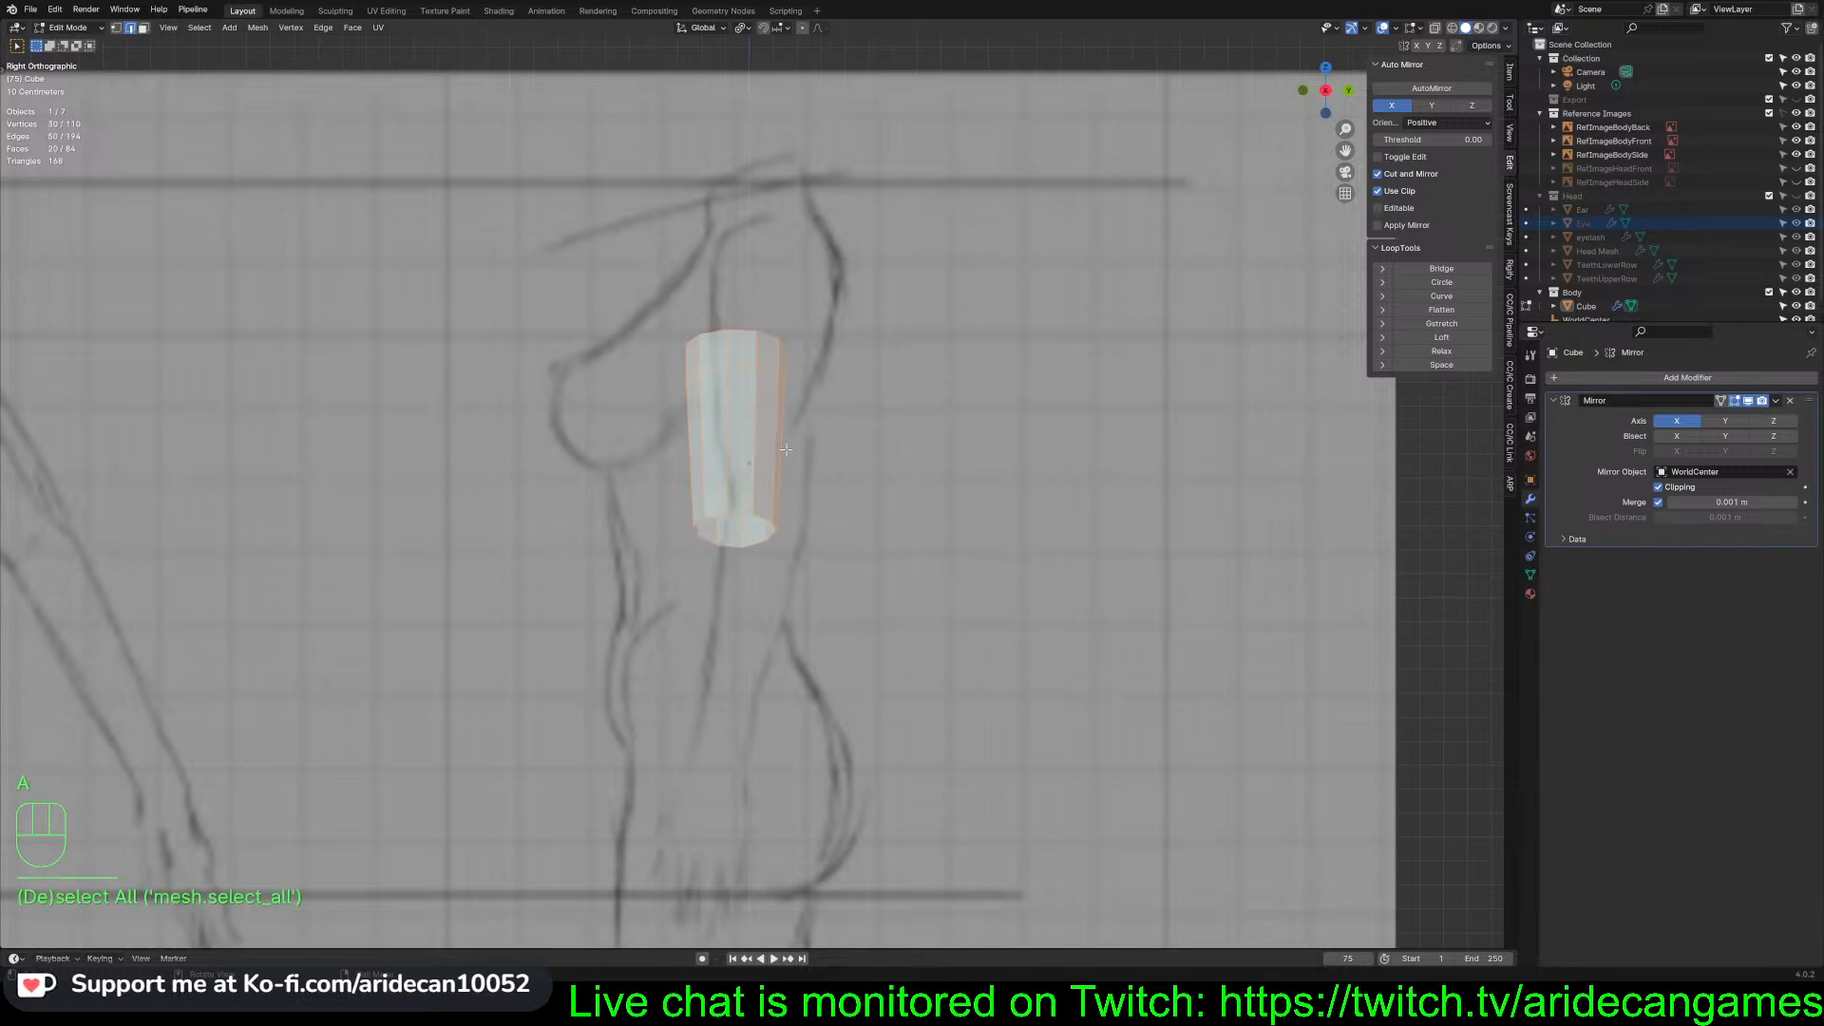
pyautogui.press('g')
pyautogui.press('y')
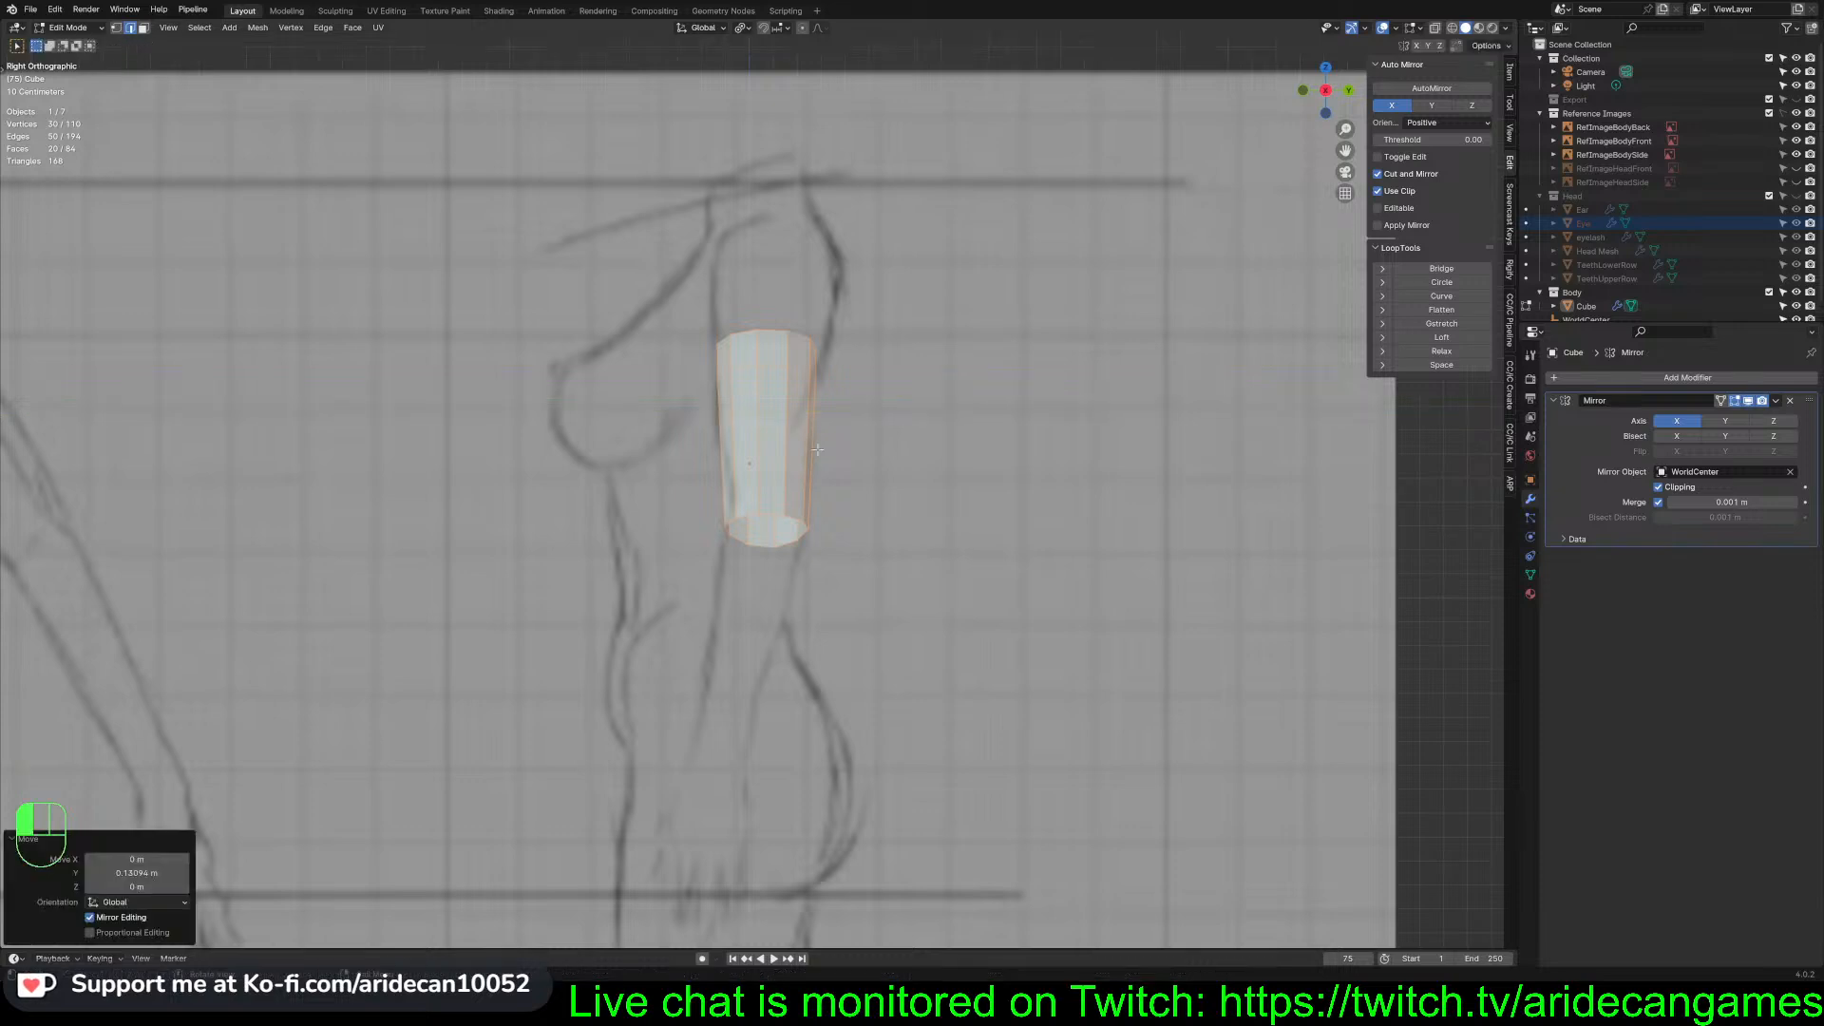
pyautogui.click(817, 449)
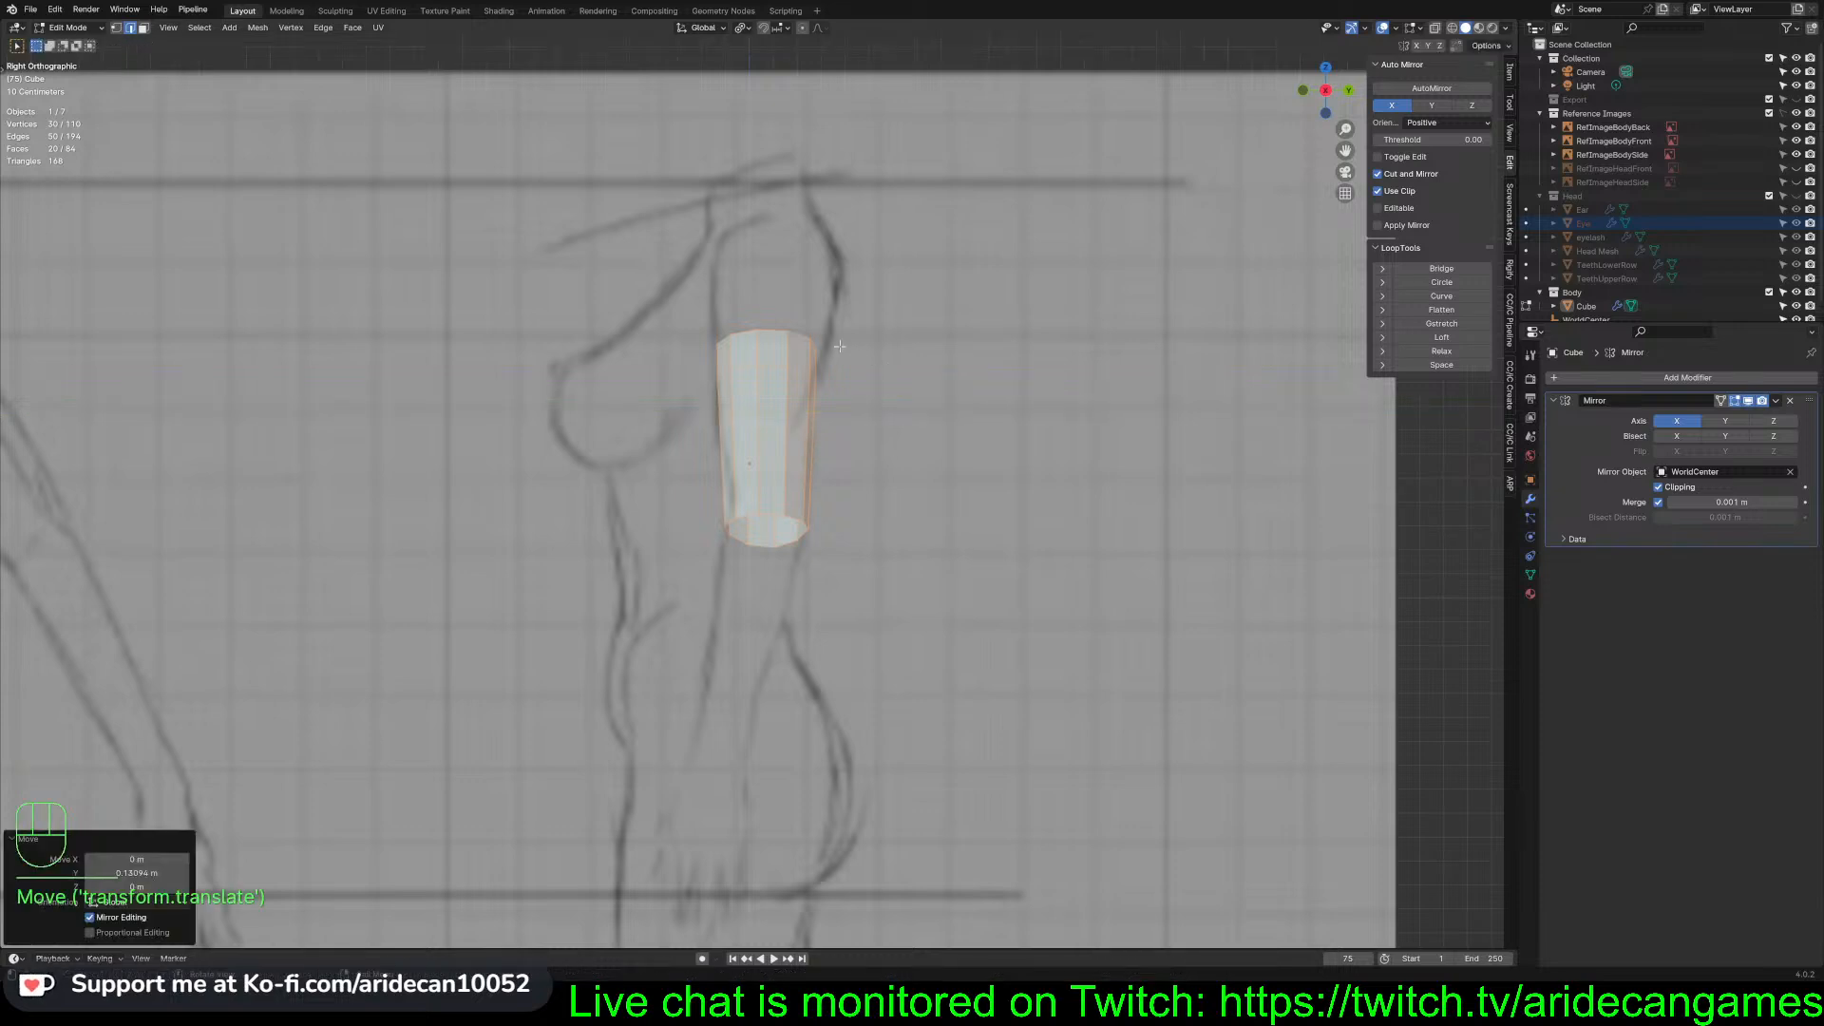
# Scale the upper arm's top edge loop to 1.145 along Y to widen it toward the shoulder
pyautogui.keyDown('alt'); pyautogui.click(787, 330); pyautogui.keyUp('alt')
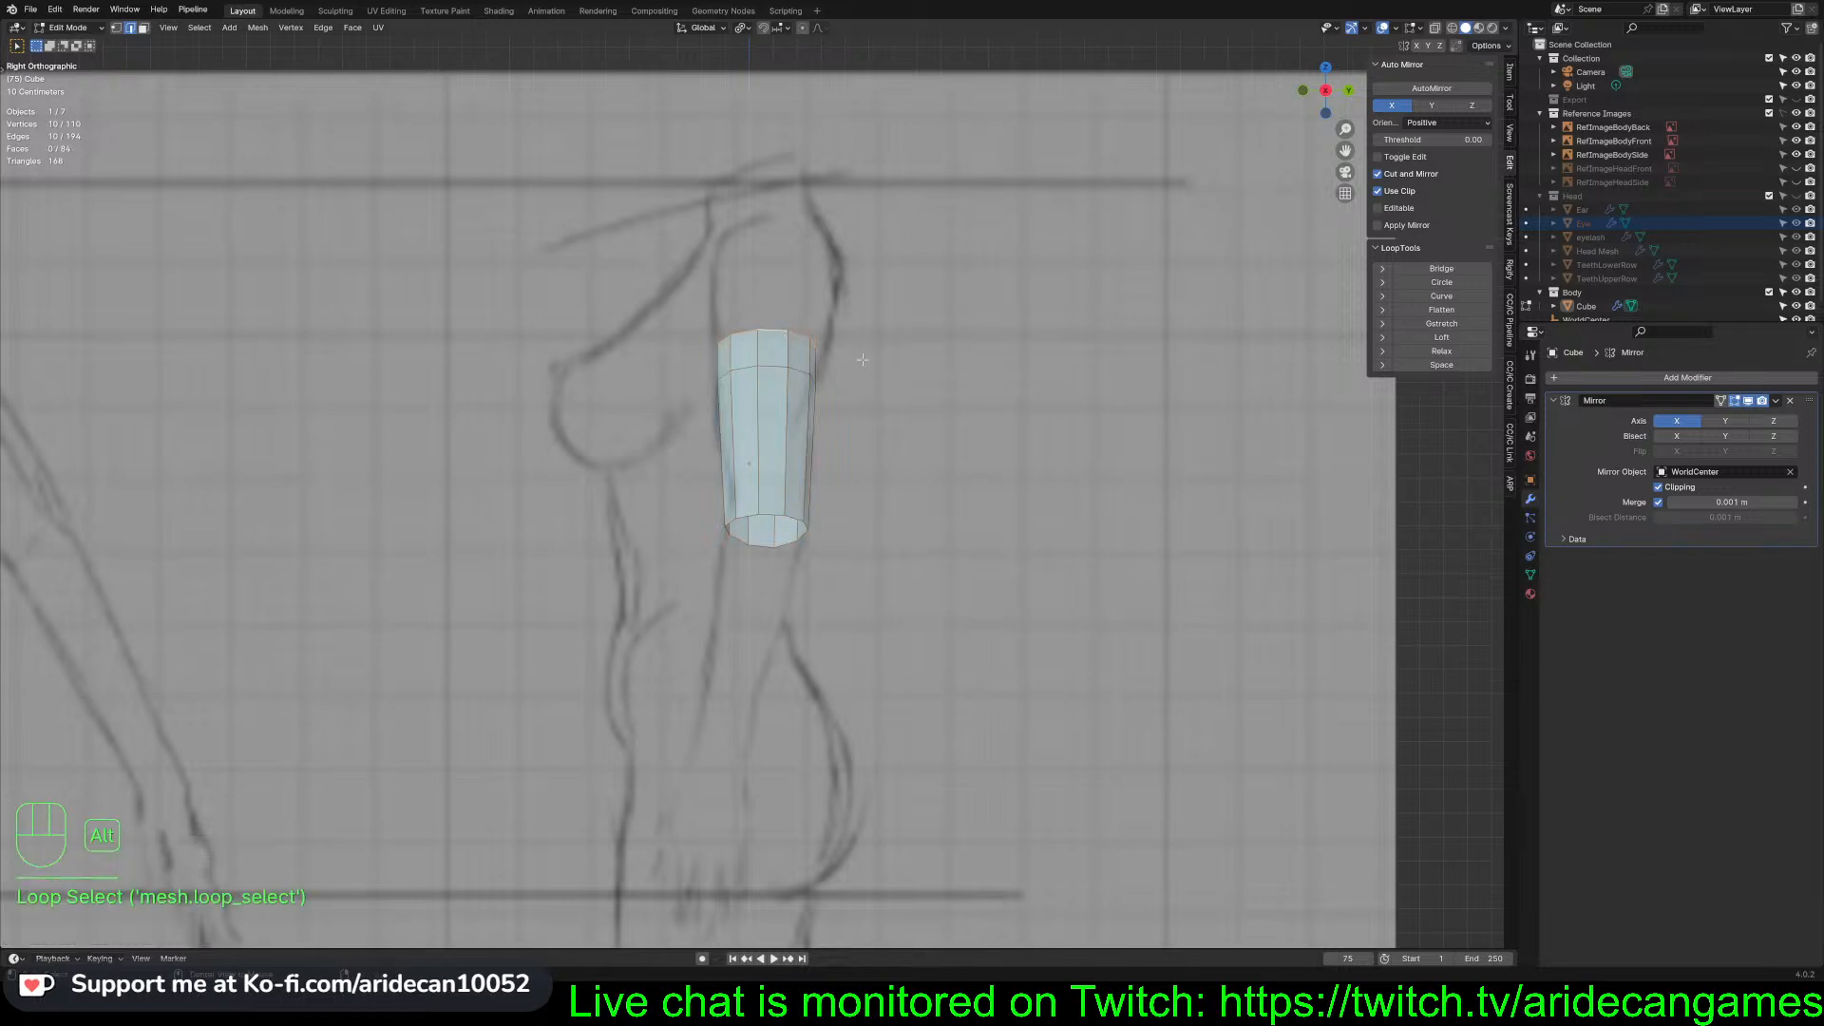
pyautogui.press('s')
pyautogui.press('y')
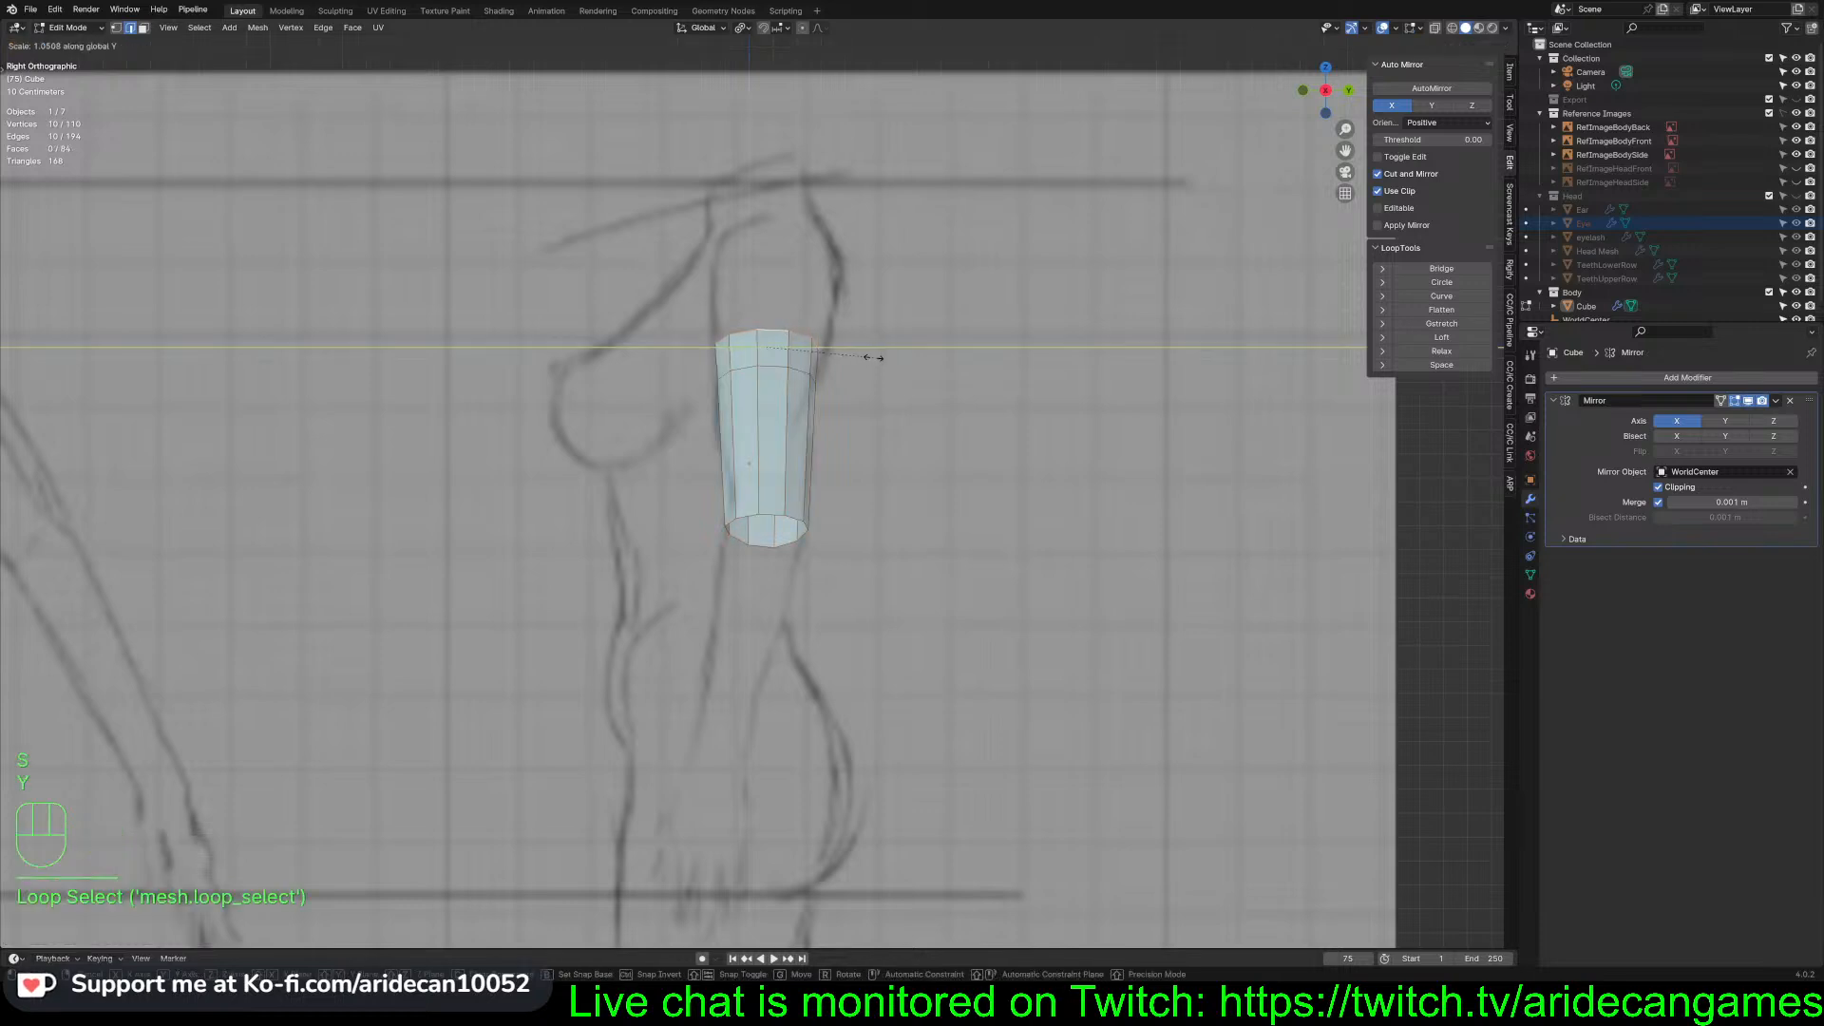
pyautogui.click(883, 358)
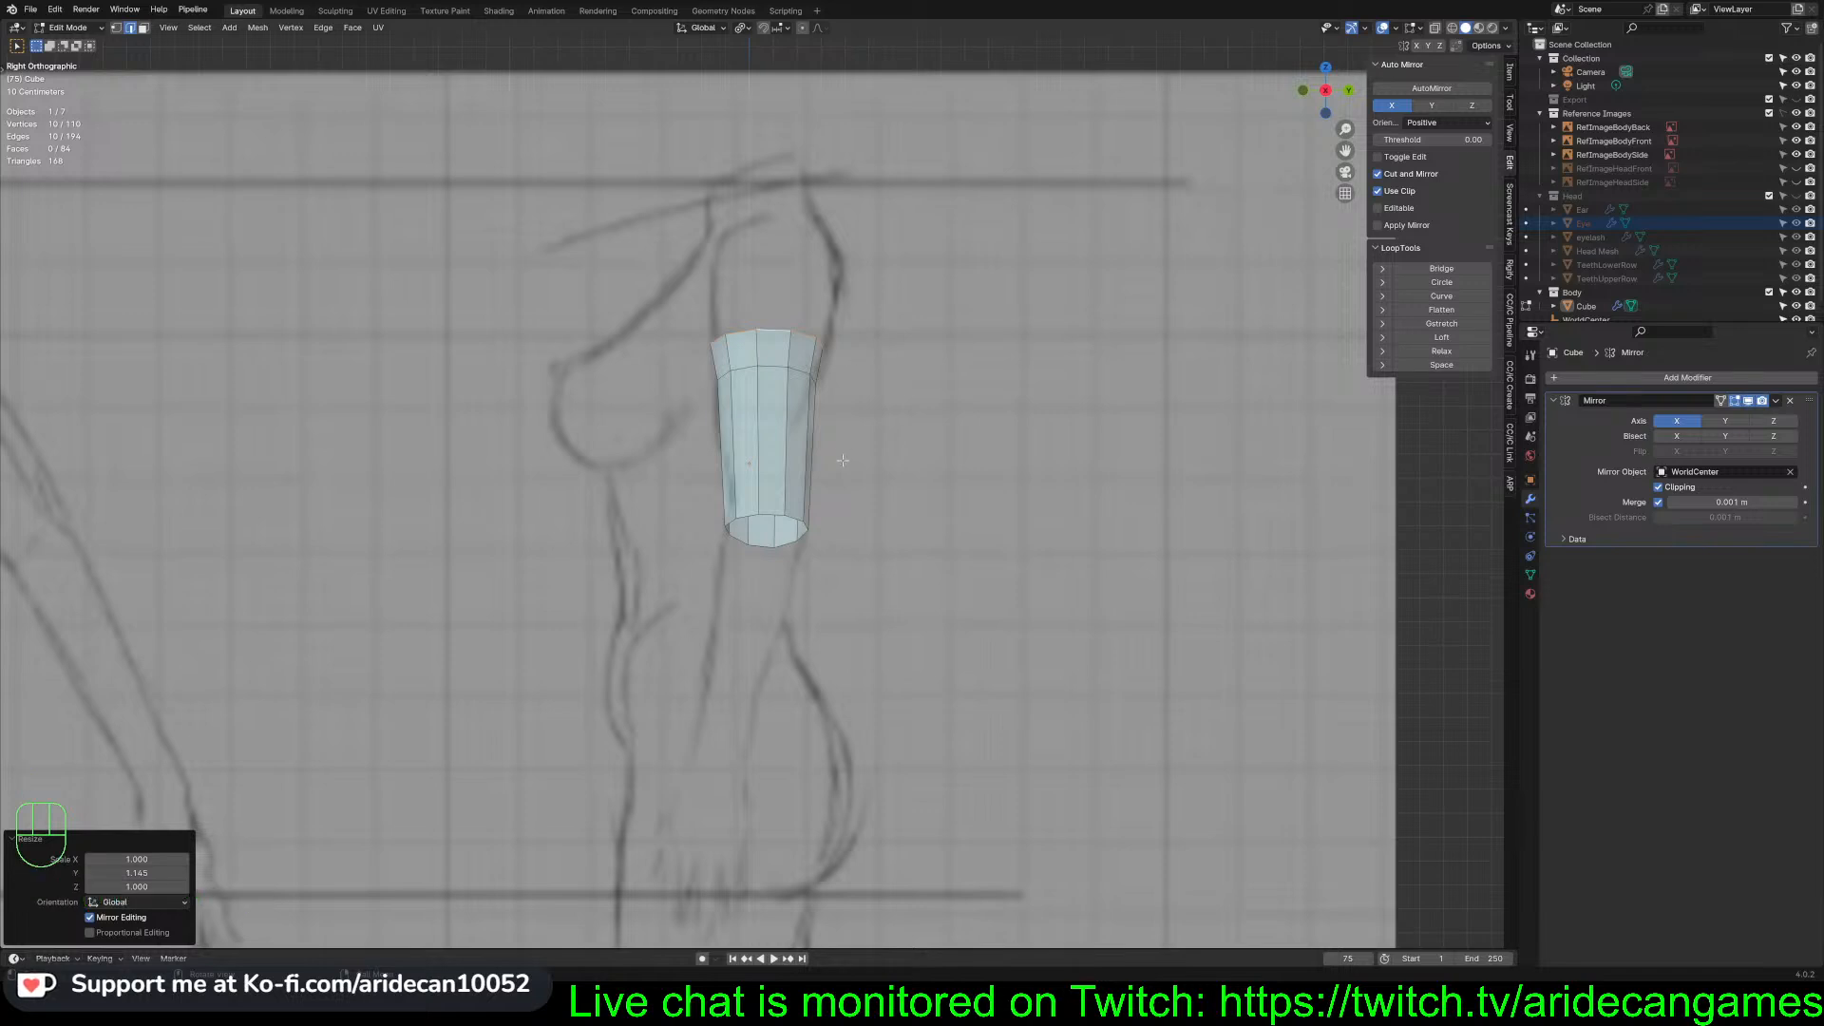
# In front view, scale the second edge loop below the shoulder opening to about 0.671 along X
pyautogui.press('KP_1')
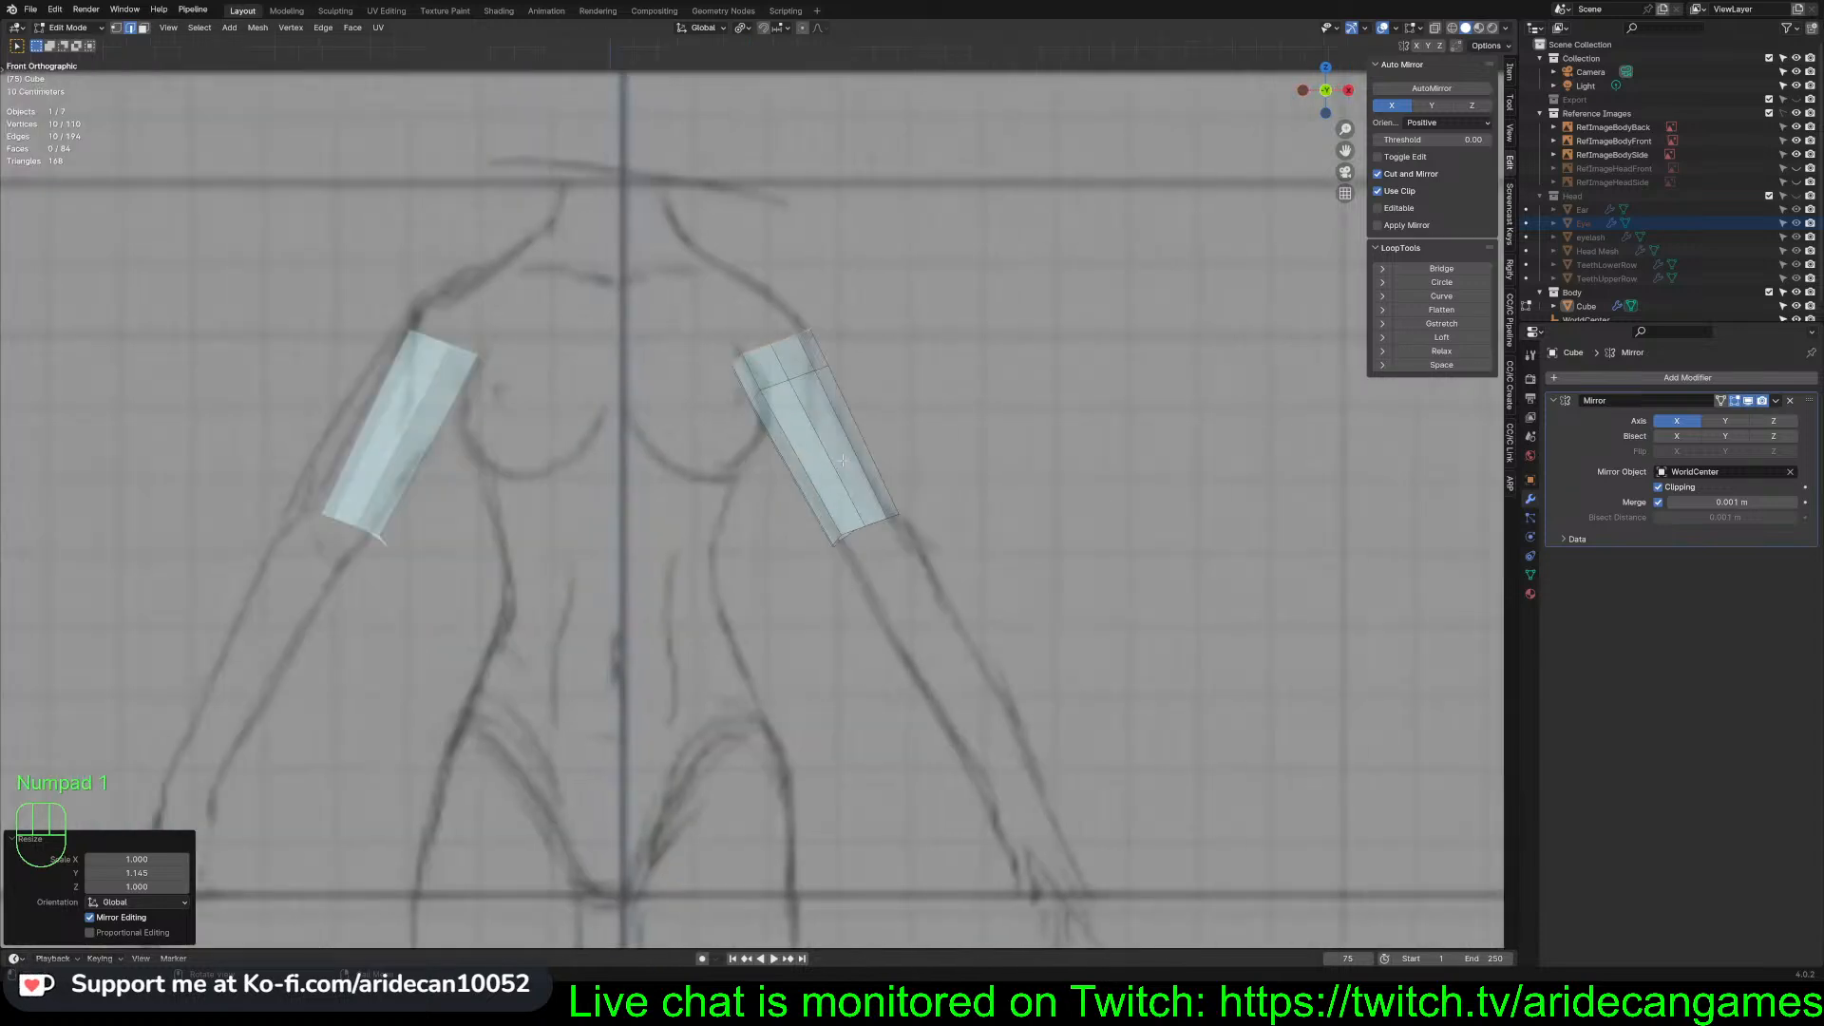
pyautogui.keyDown('alt'); pyautogui.click(800, 366); pyautogui.keyUp('alt')
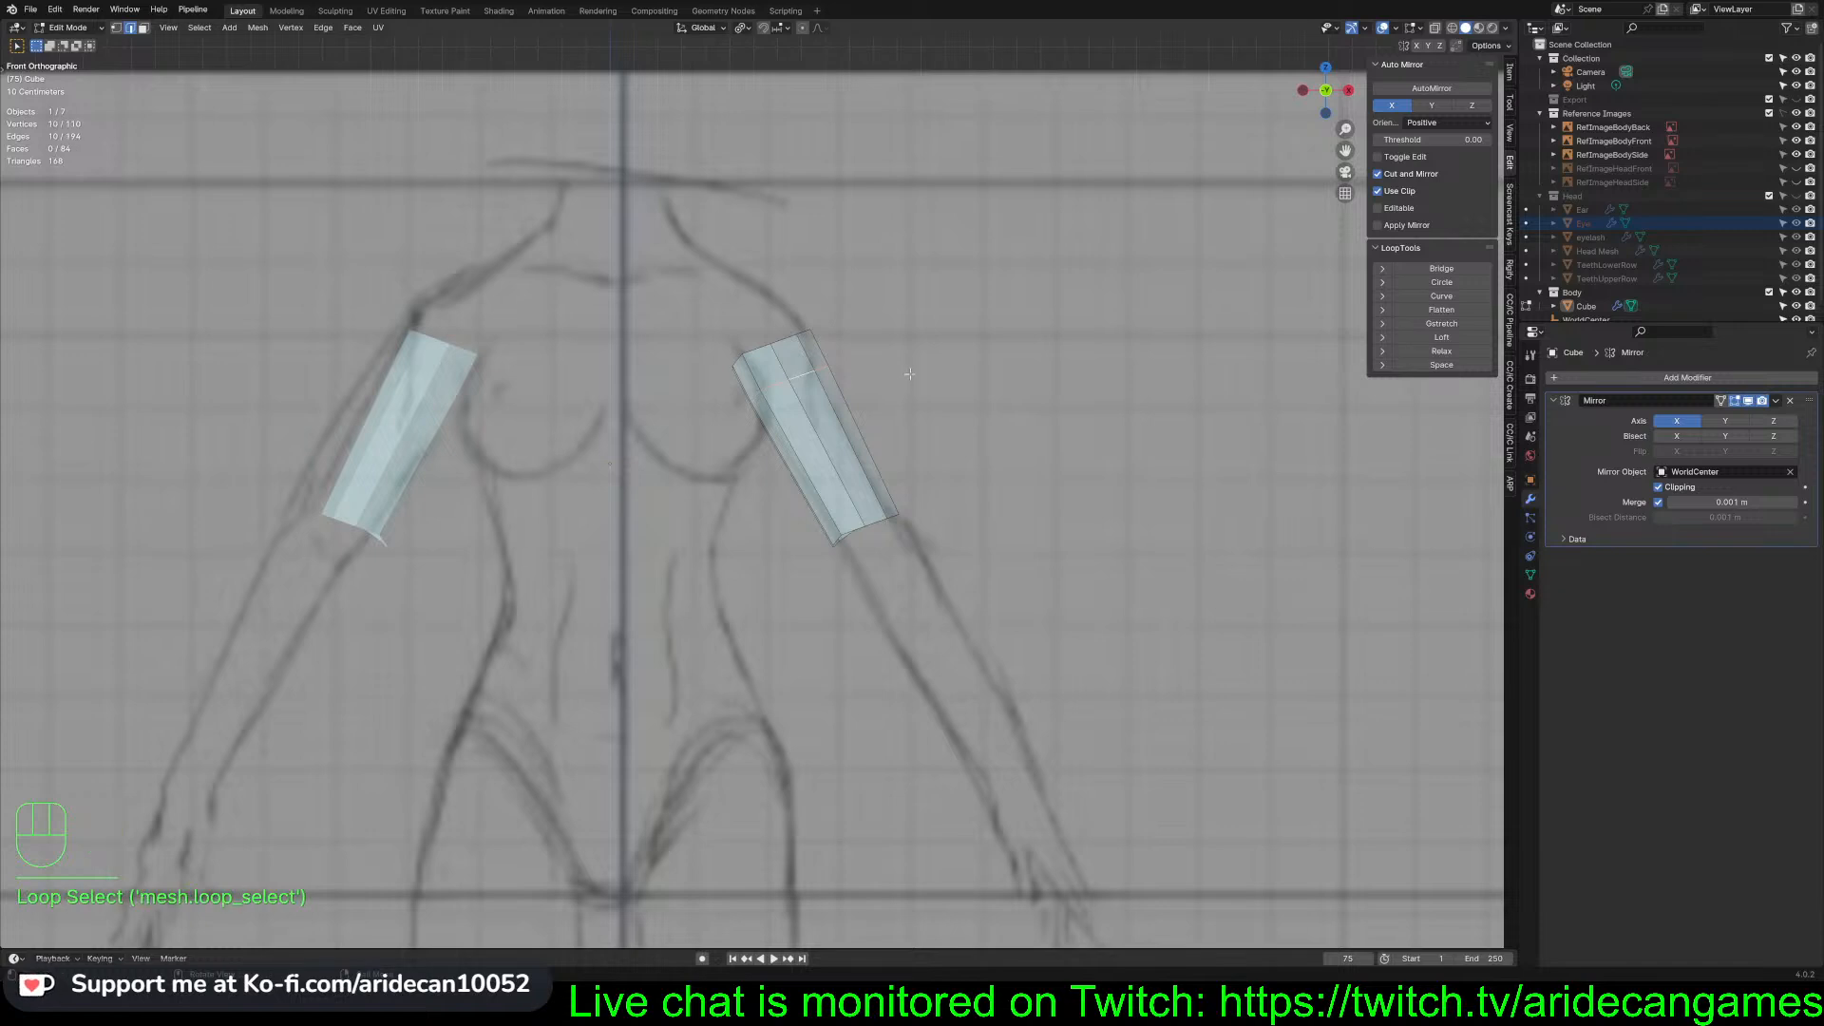
pyautogui.press('s')
pyautogui.press('x')
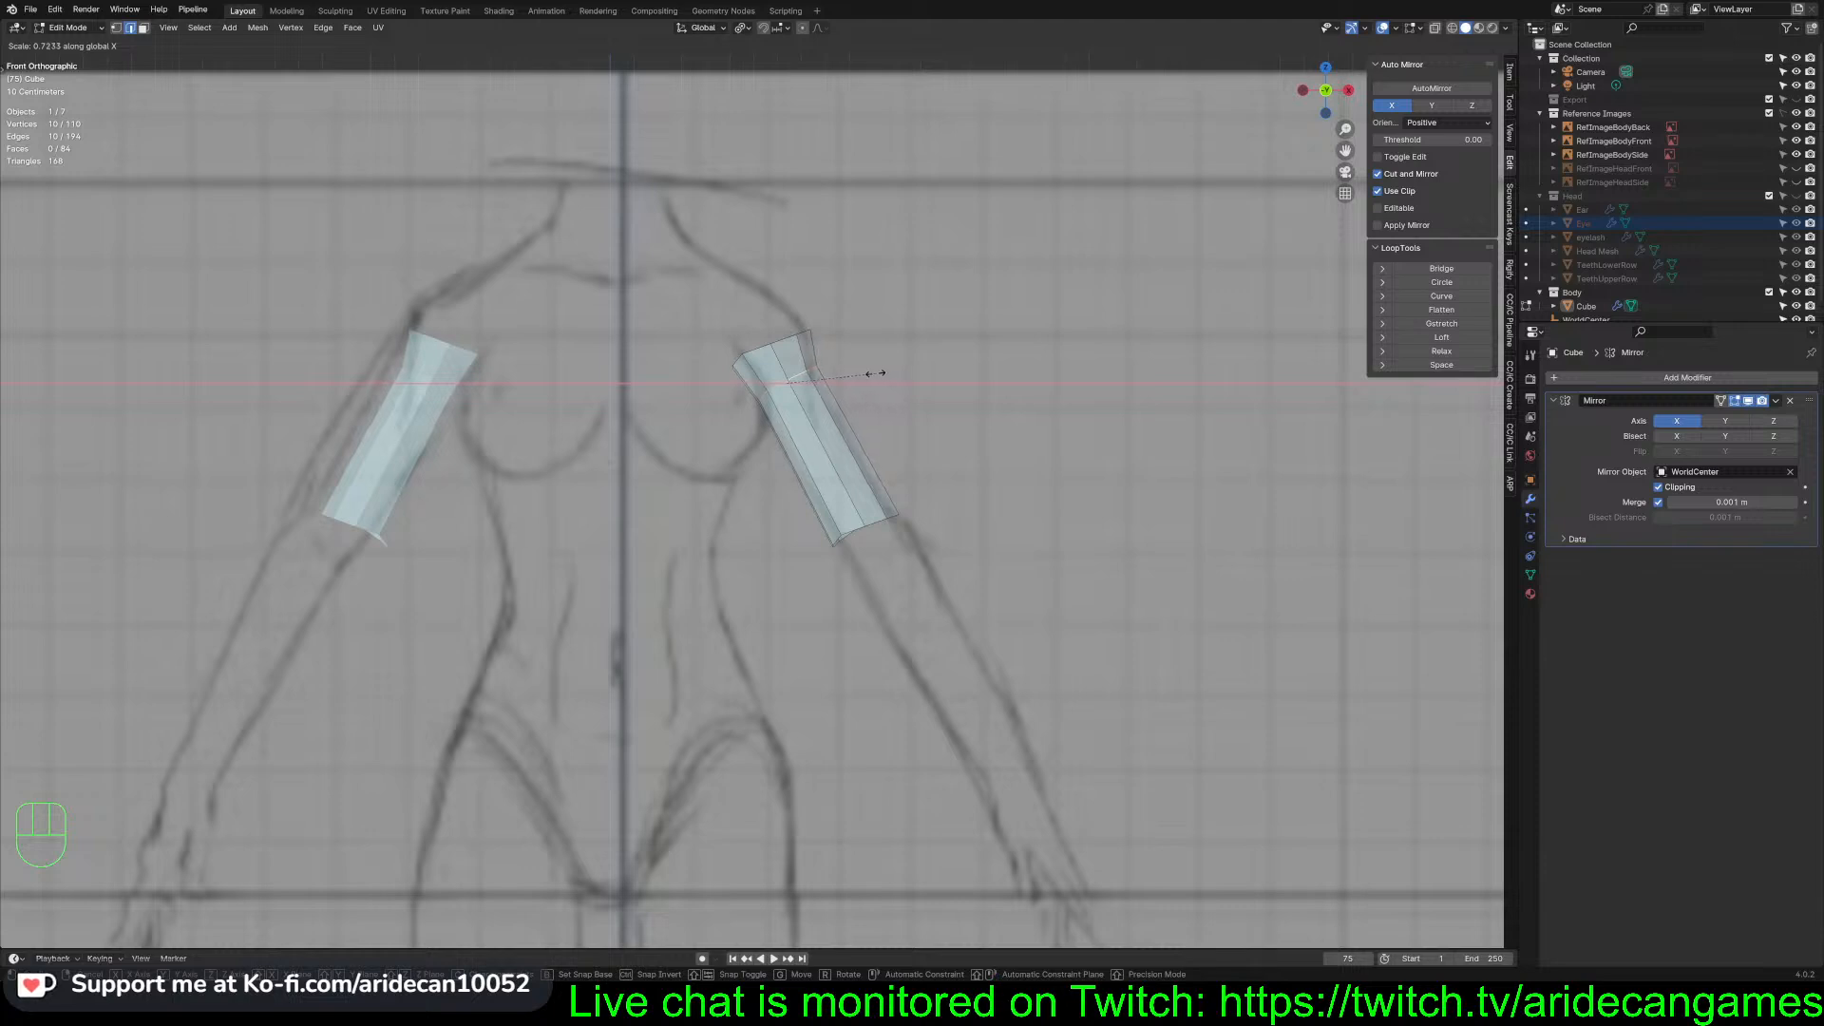
pyautogui.click(868, 373)
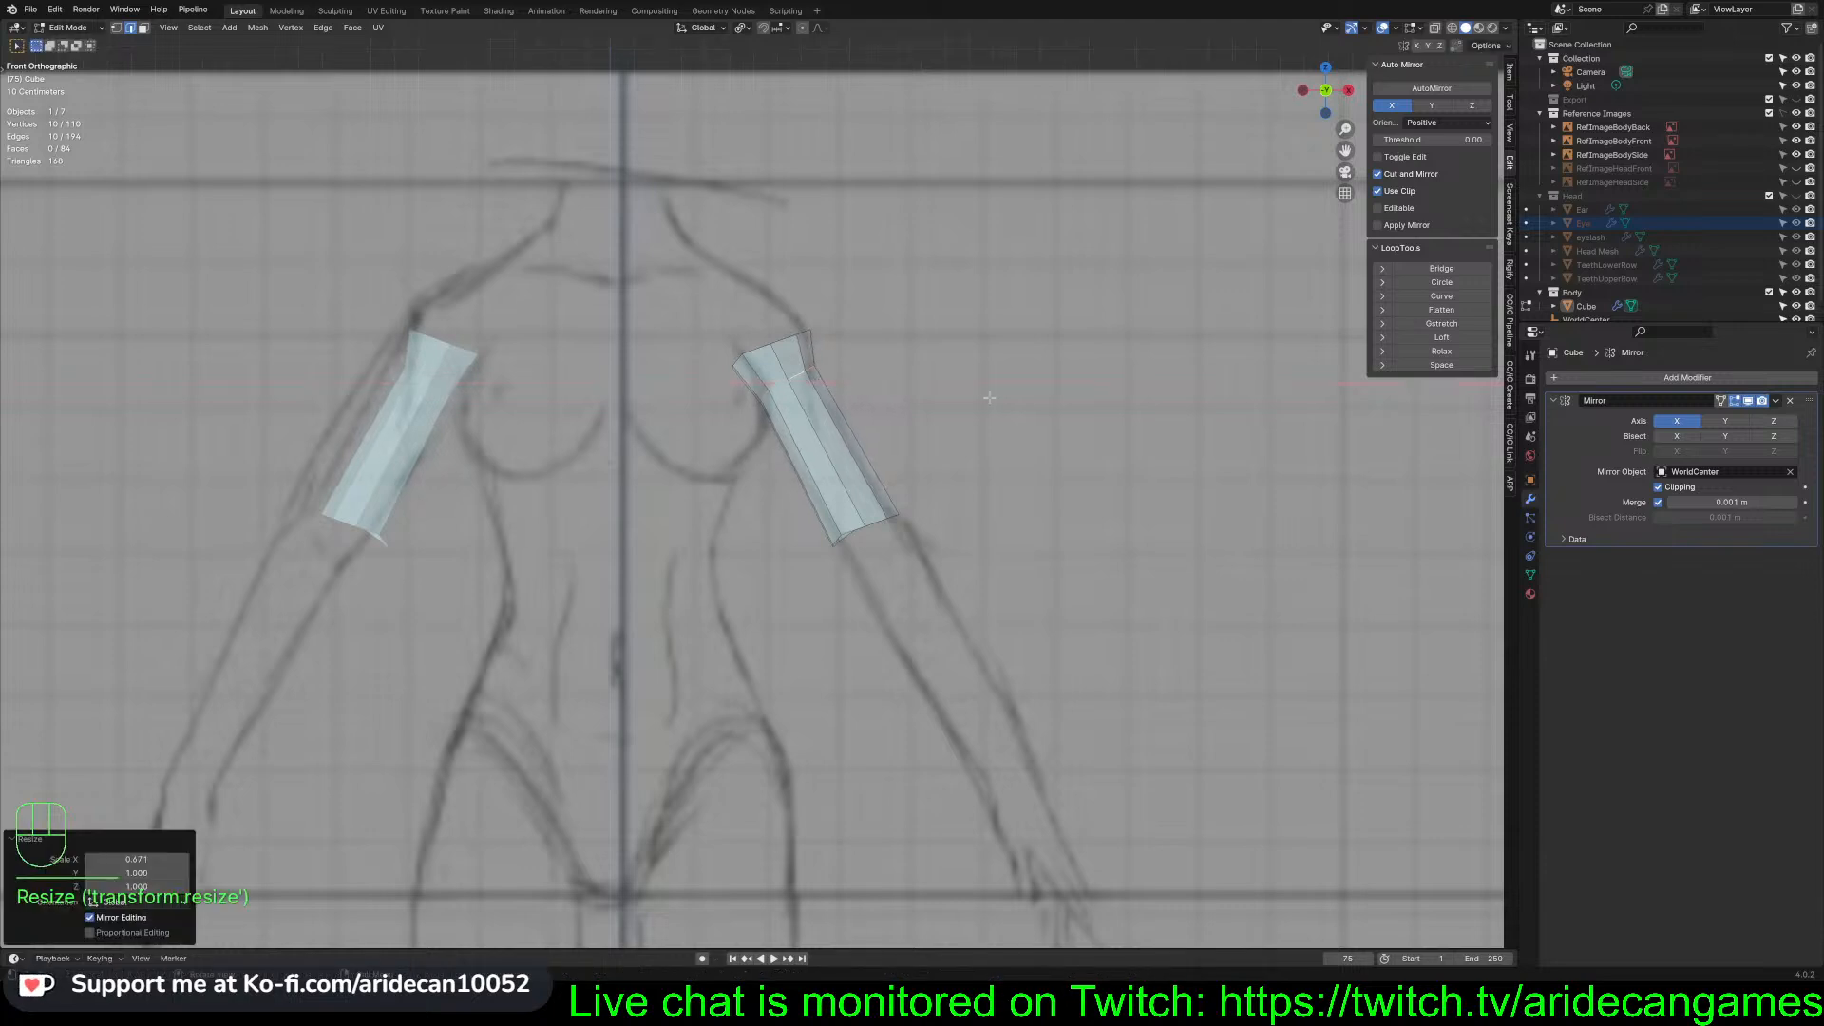
# Check the upper arm from the side and in perspective, and enable X-ray display in a close front view
pyautogui.press('KP_3')
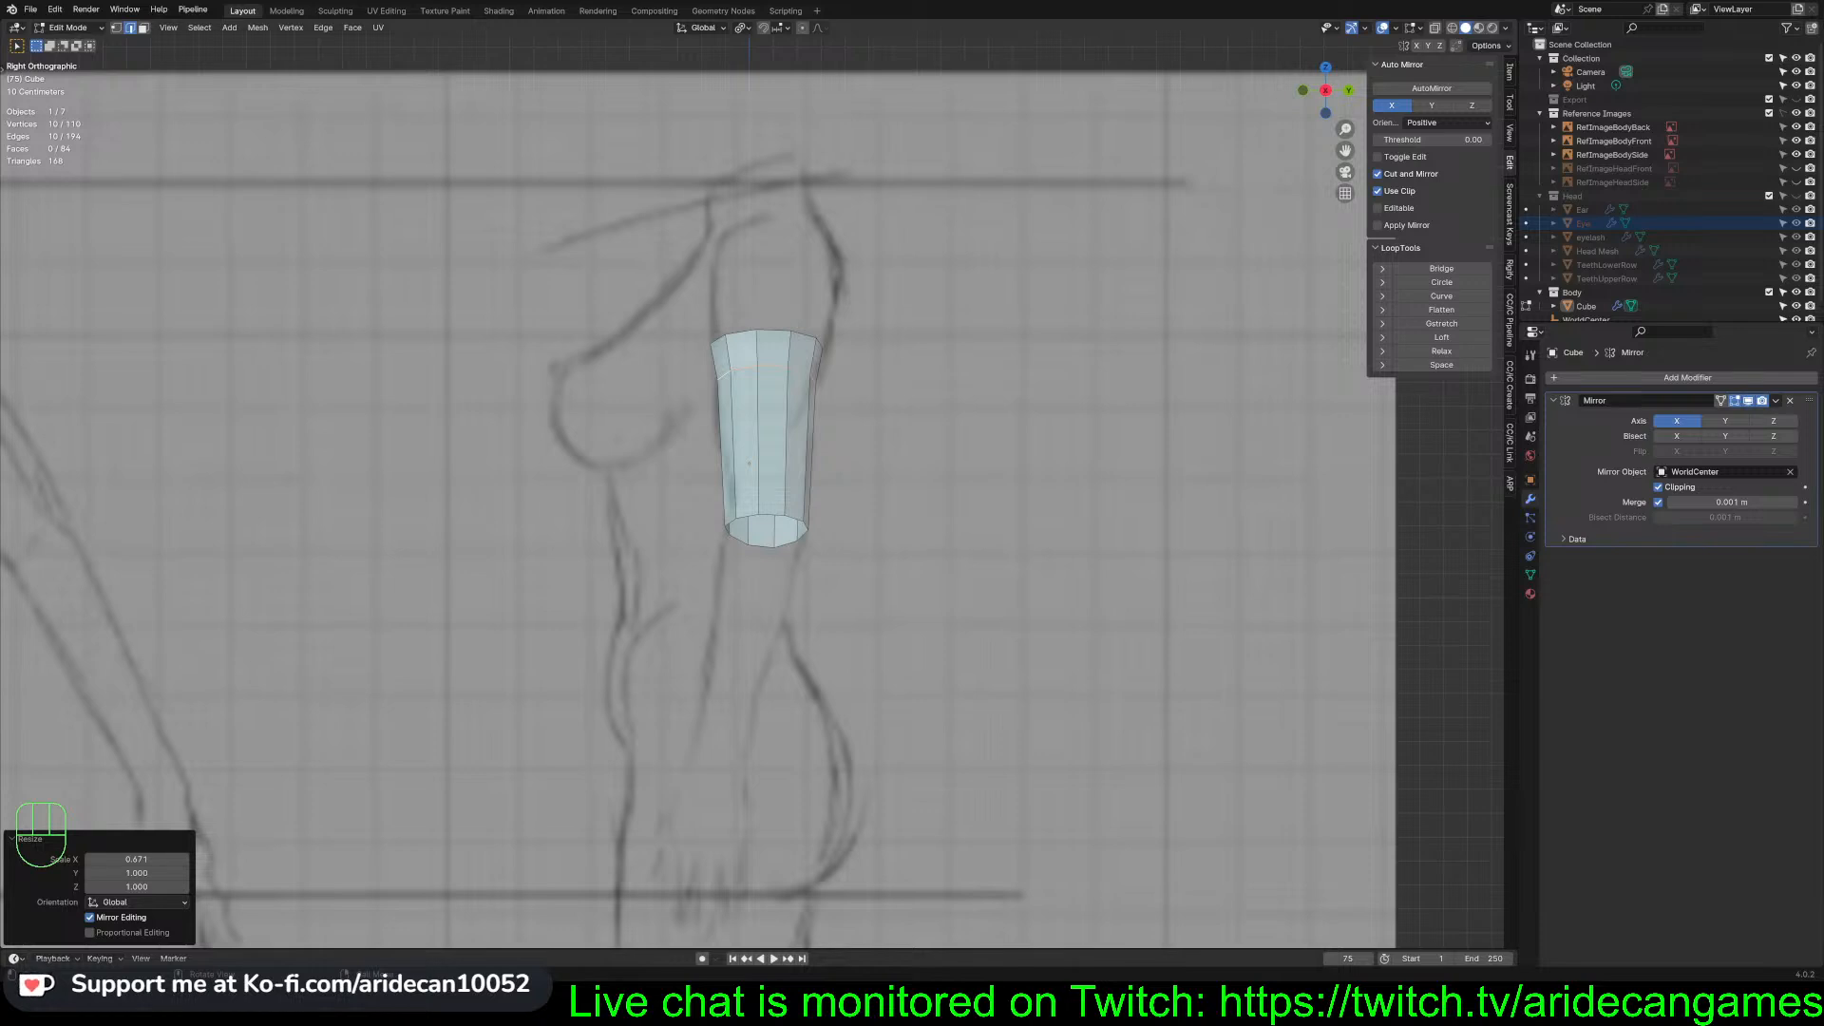
pyautogui.moveTo(1045, 608); pyautogui.dragTo(1184, 618, button='middle')
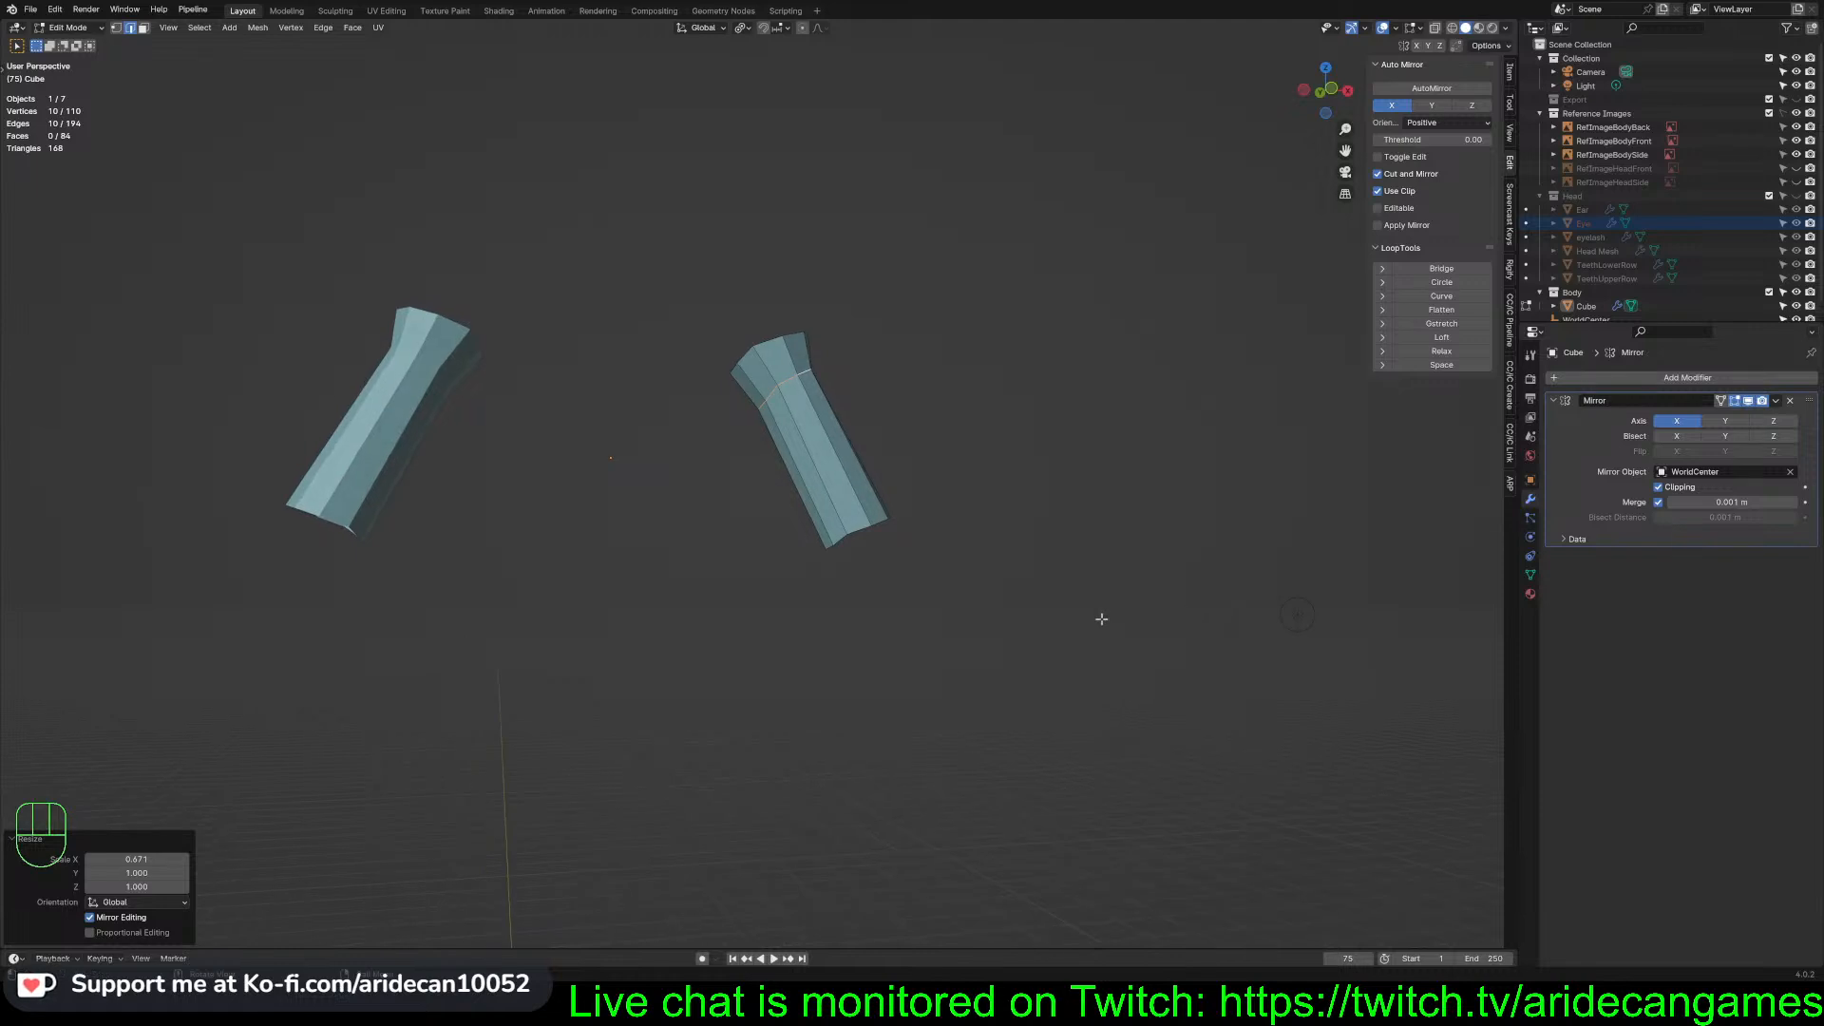
pyautogui.press('KP_1')
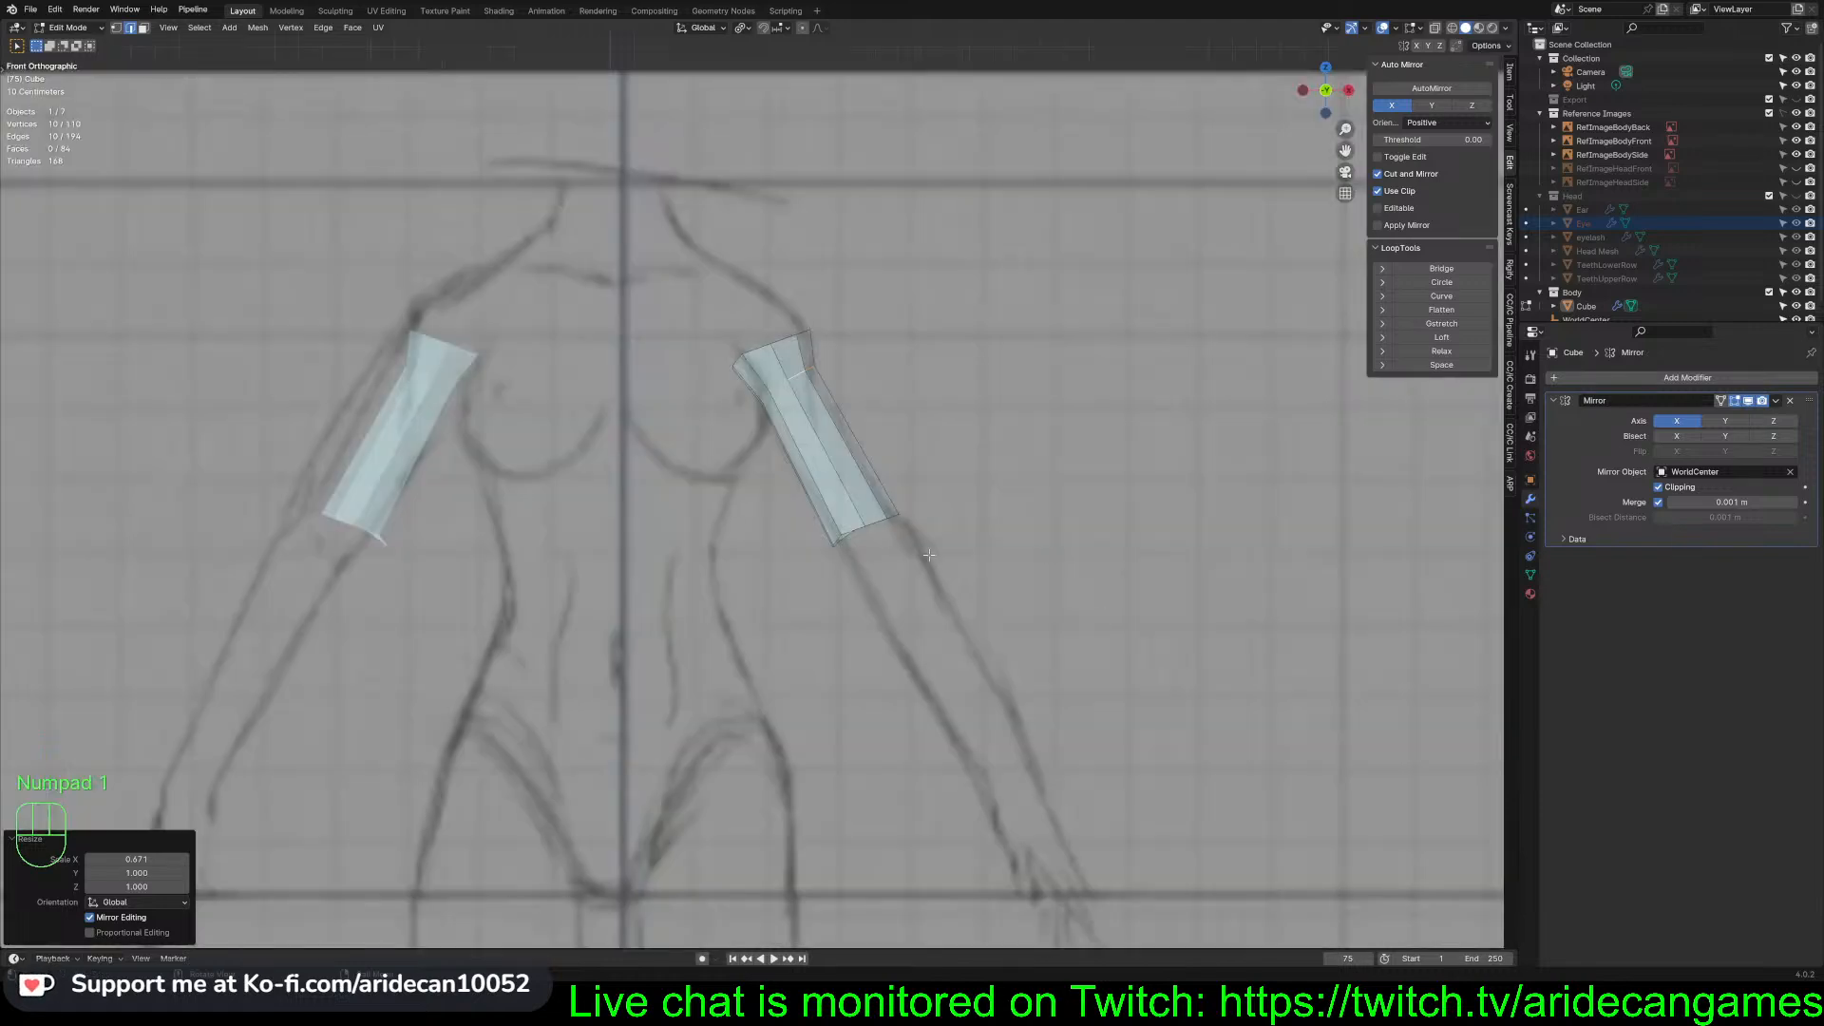
pyautogui.scroll(5, 964, 553)
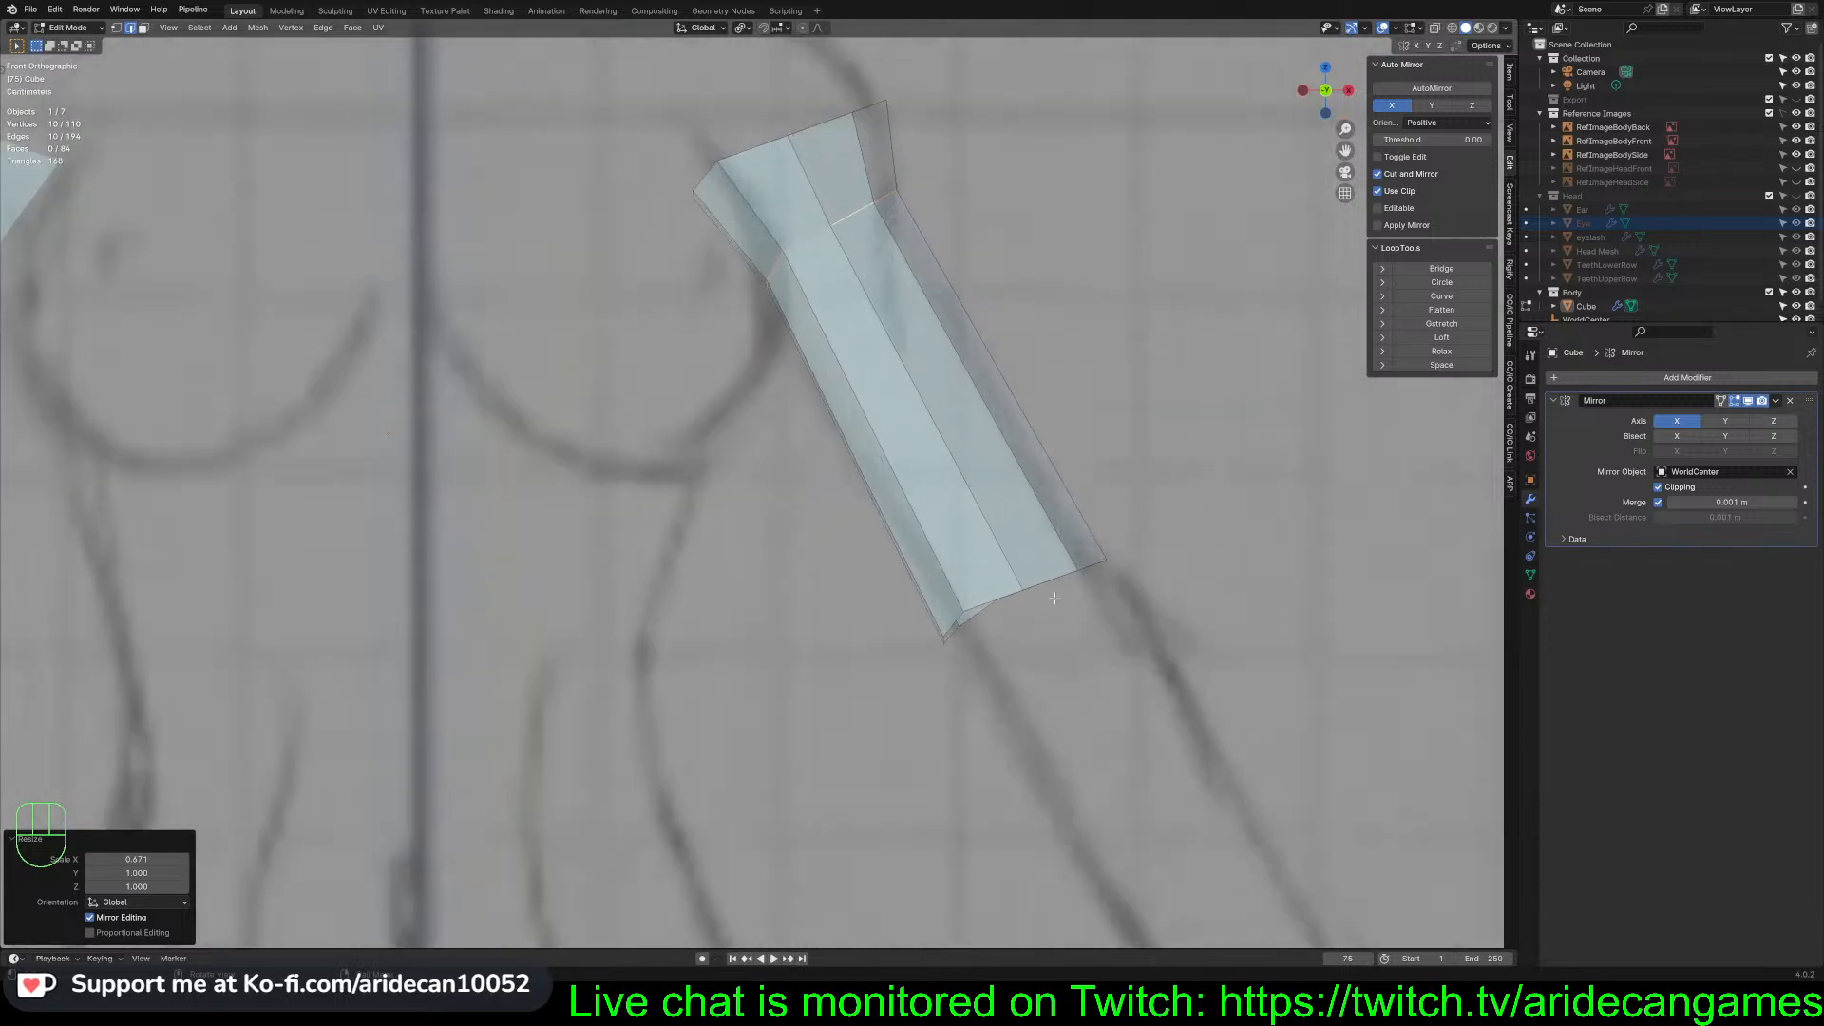
pyautogui.hotkey('alt', 'z')
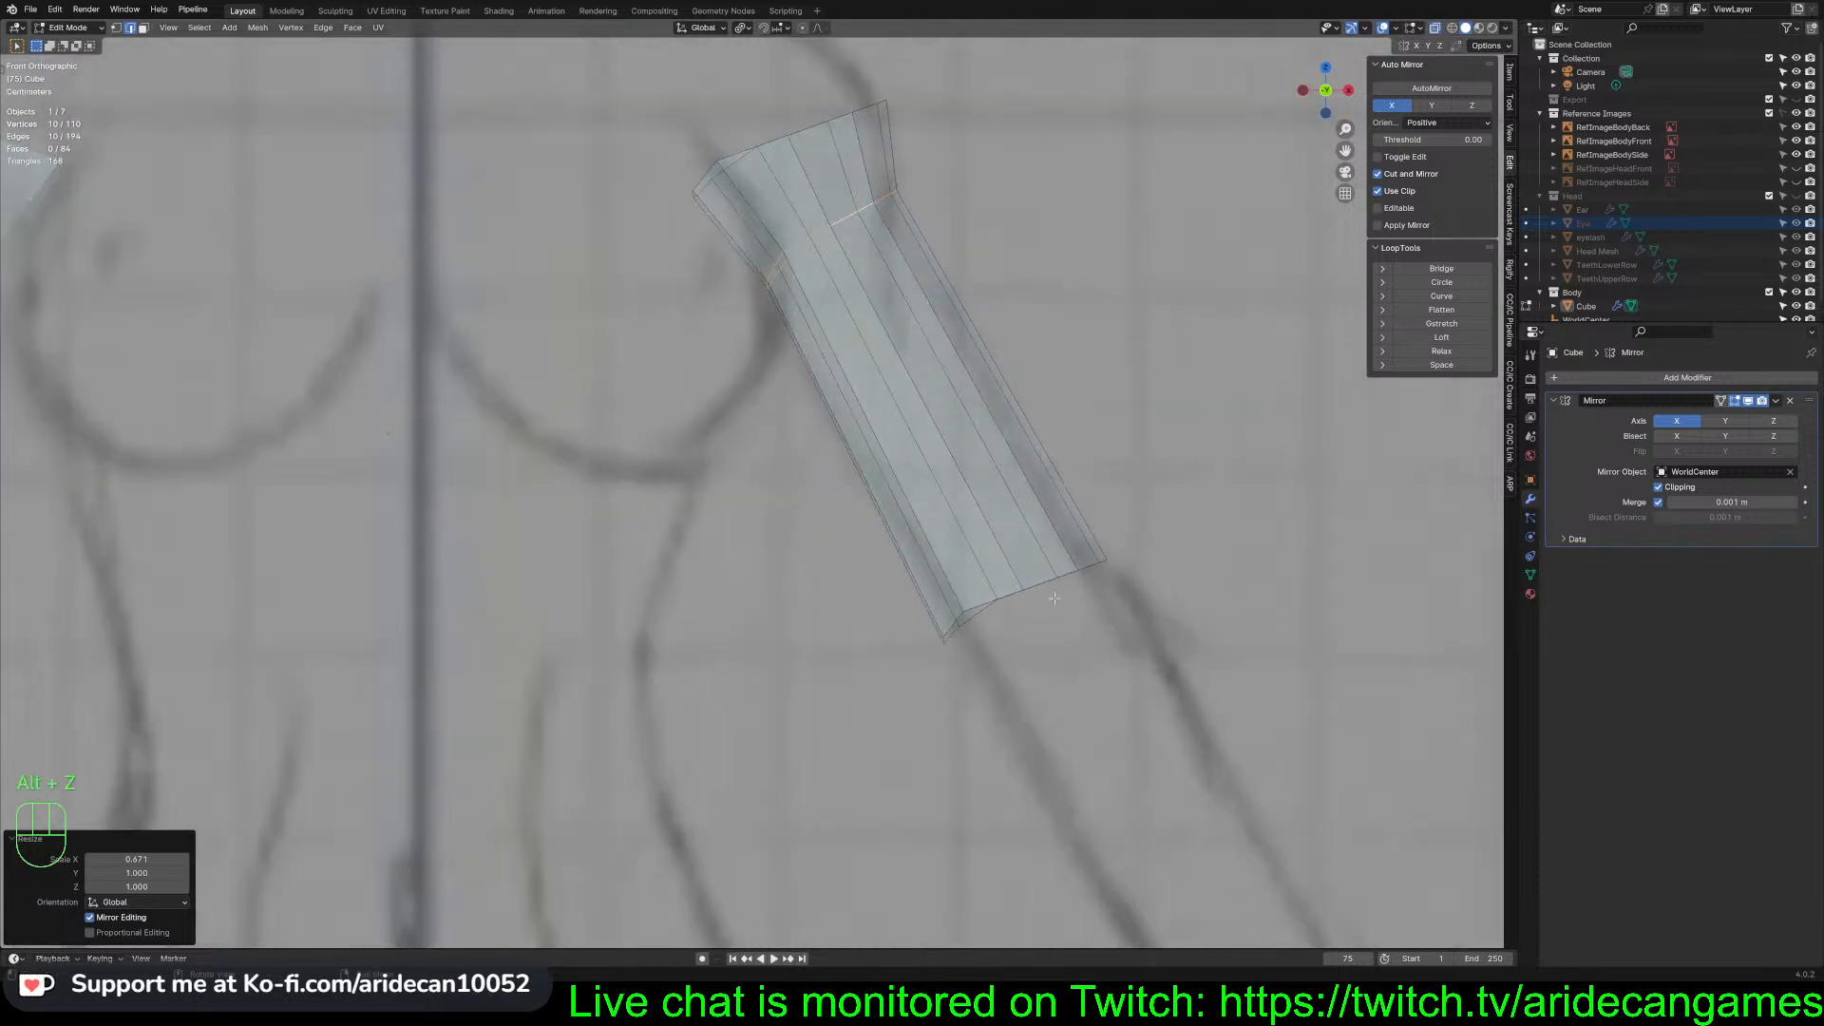
# Extrude the upper arm's bottom edge loop about 0.121 m along X and -0.195 m along Z, and scale it to about 1.114
pyautogui.keyDown('alt'); pyautogui.click(1040, 580); pyautogui.keyUp('alt')
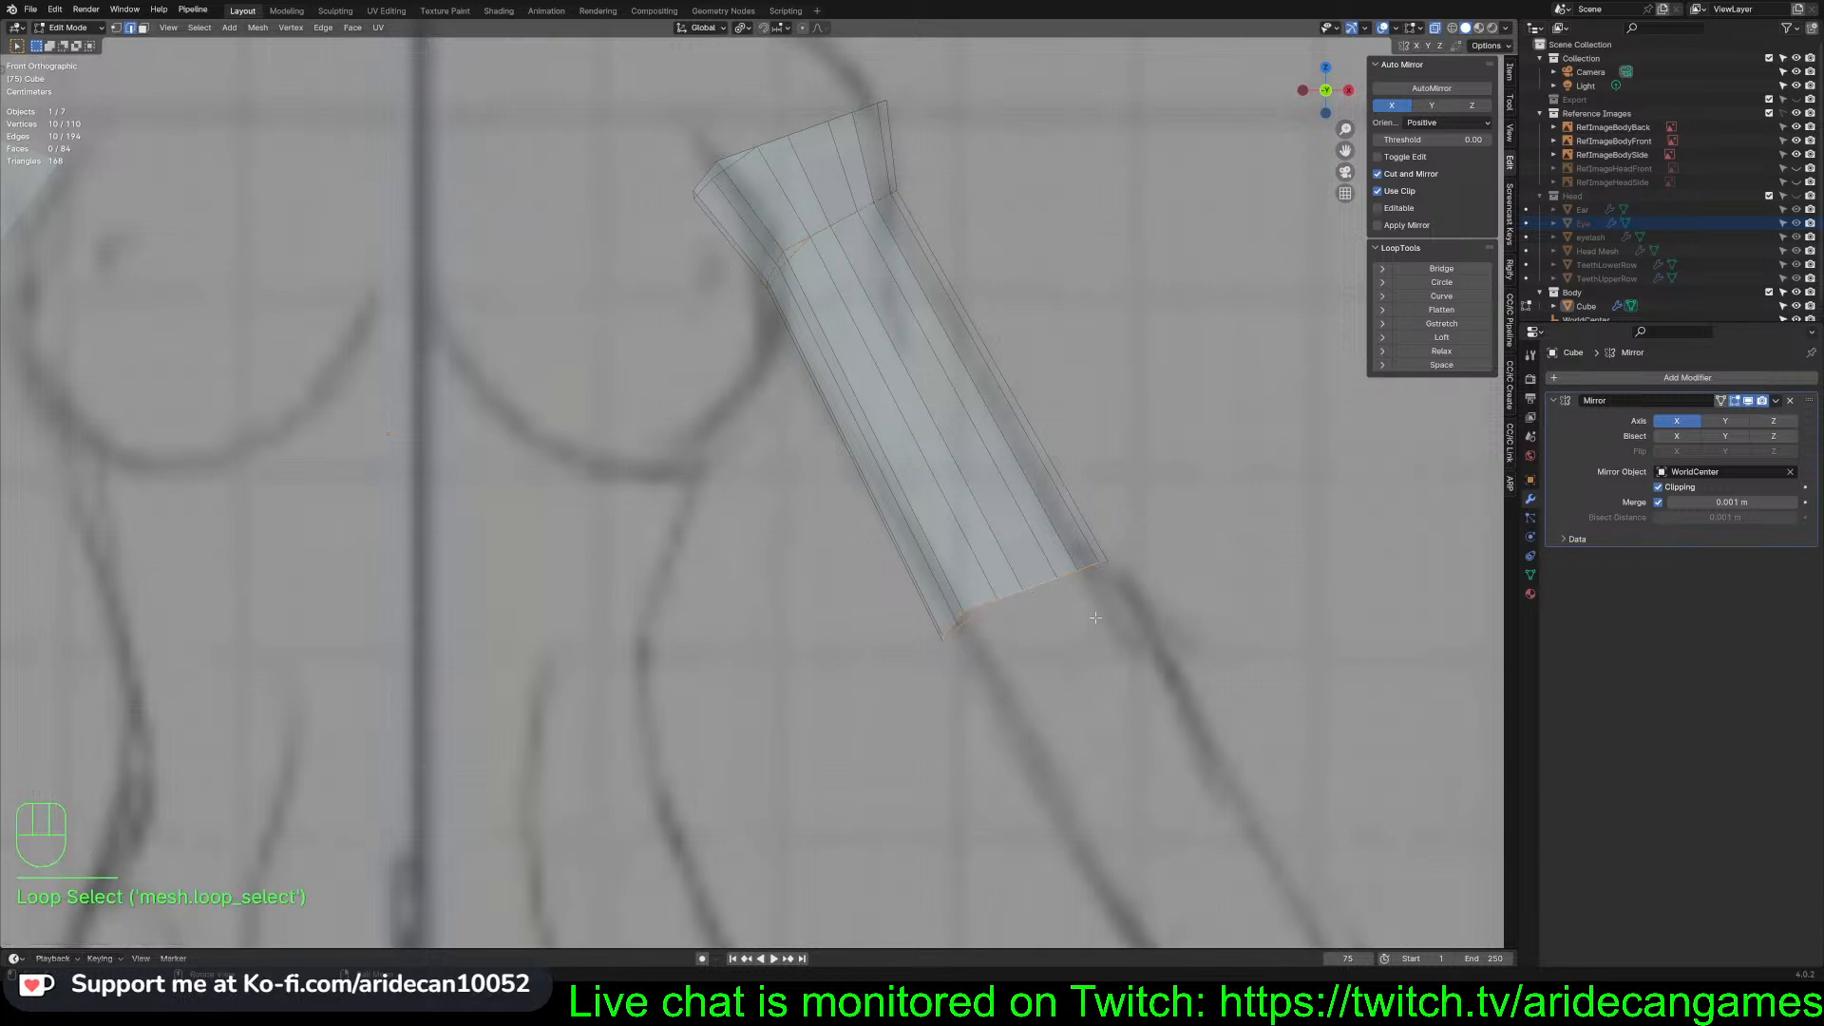
pyautogui.scroll(-2, 1095, 617)
pyautogui.scroll(-2, 1092, 619)
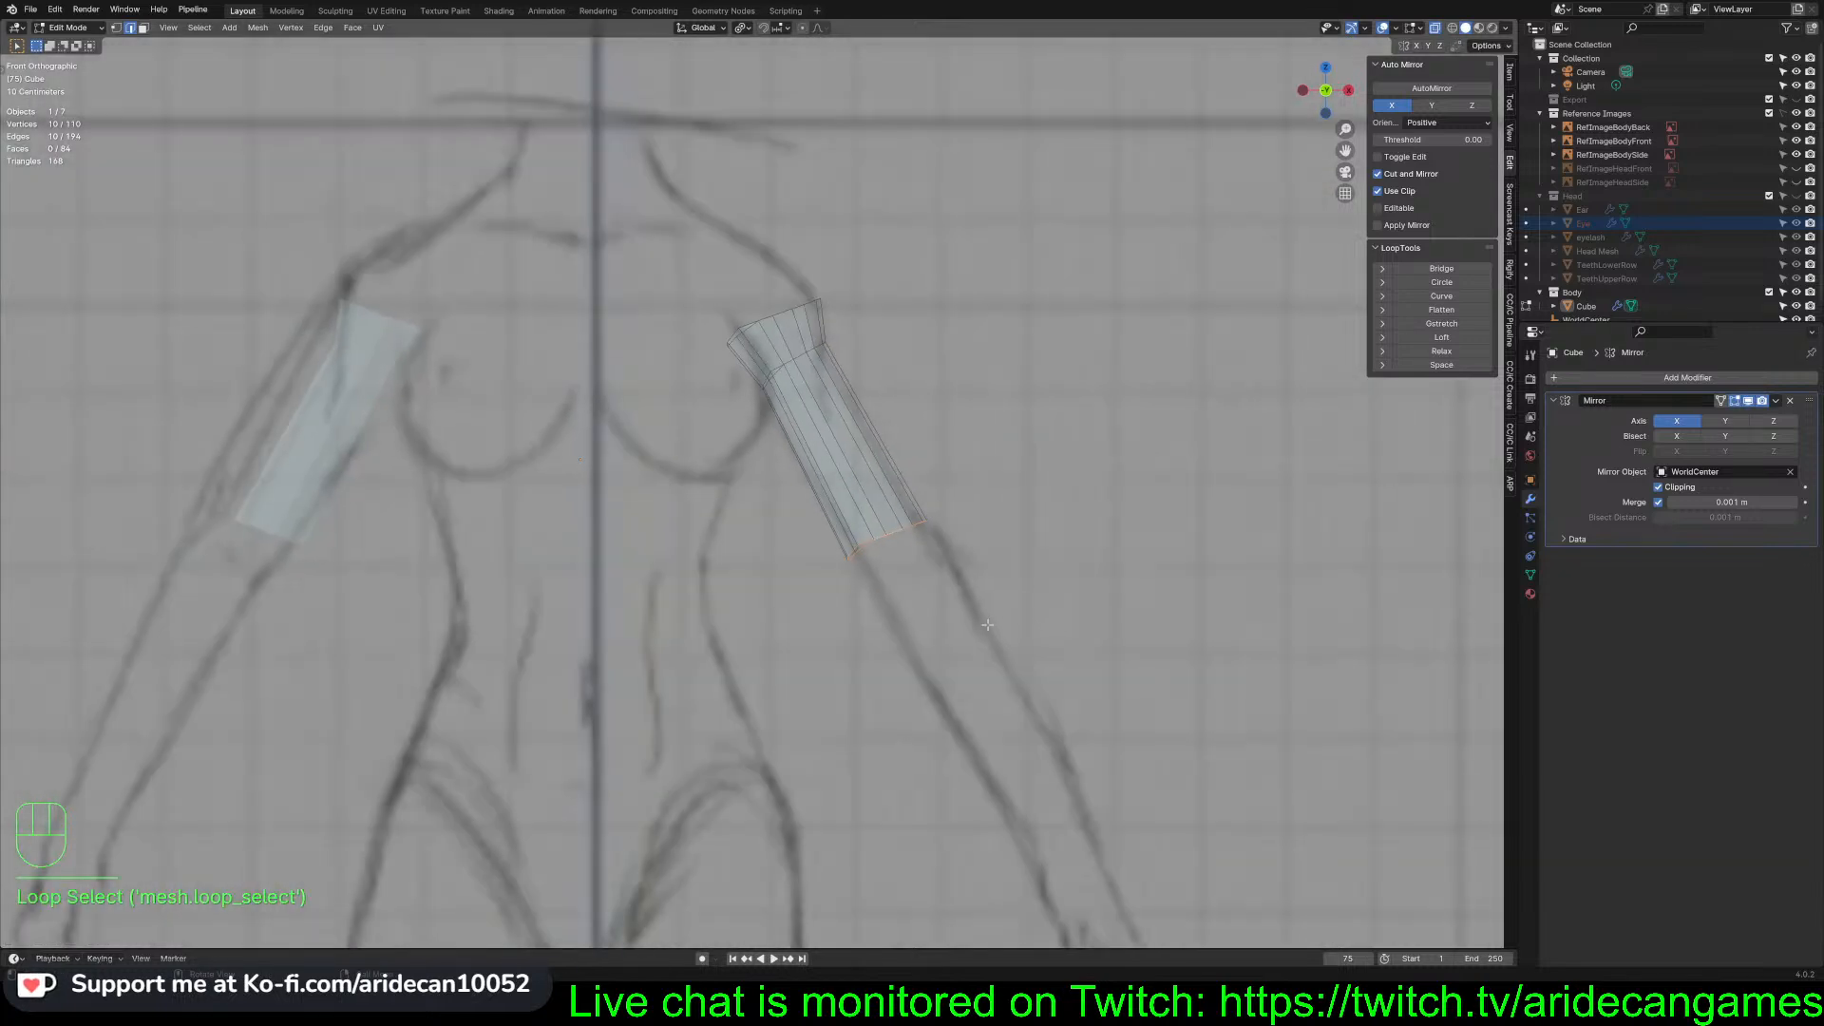
pyautogui.press('e')
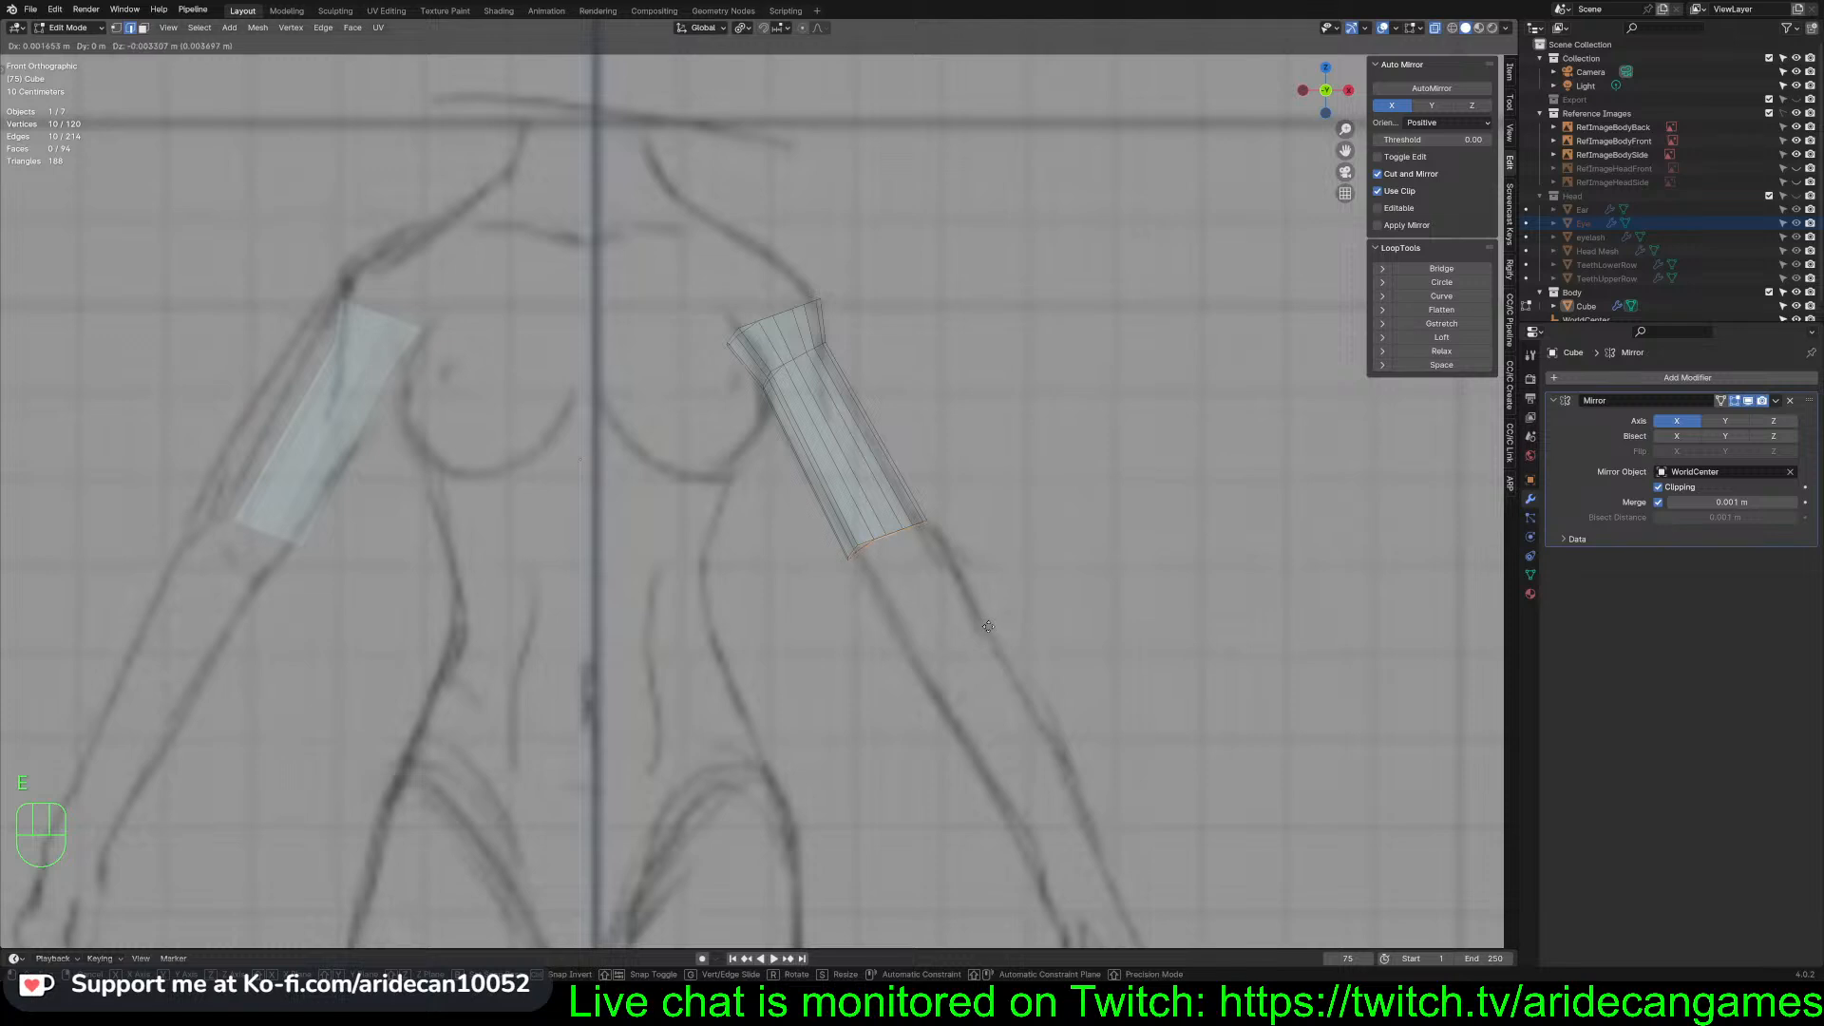
pyautogui.click(1022, 680)
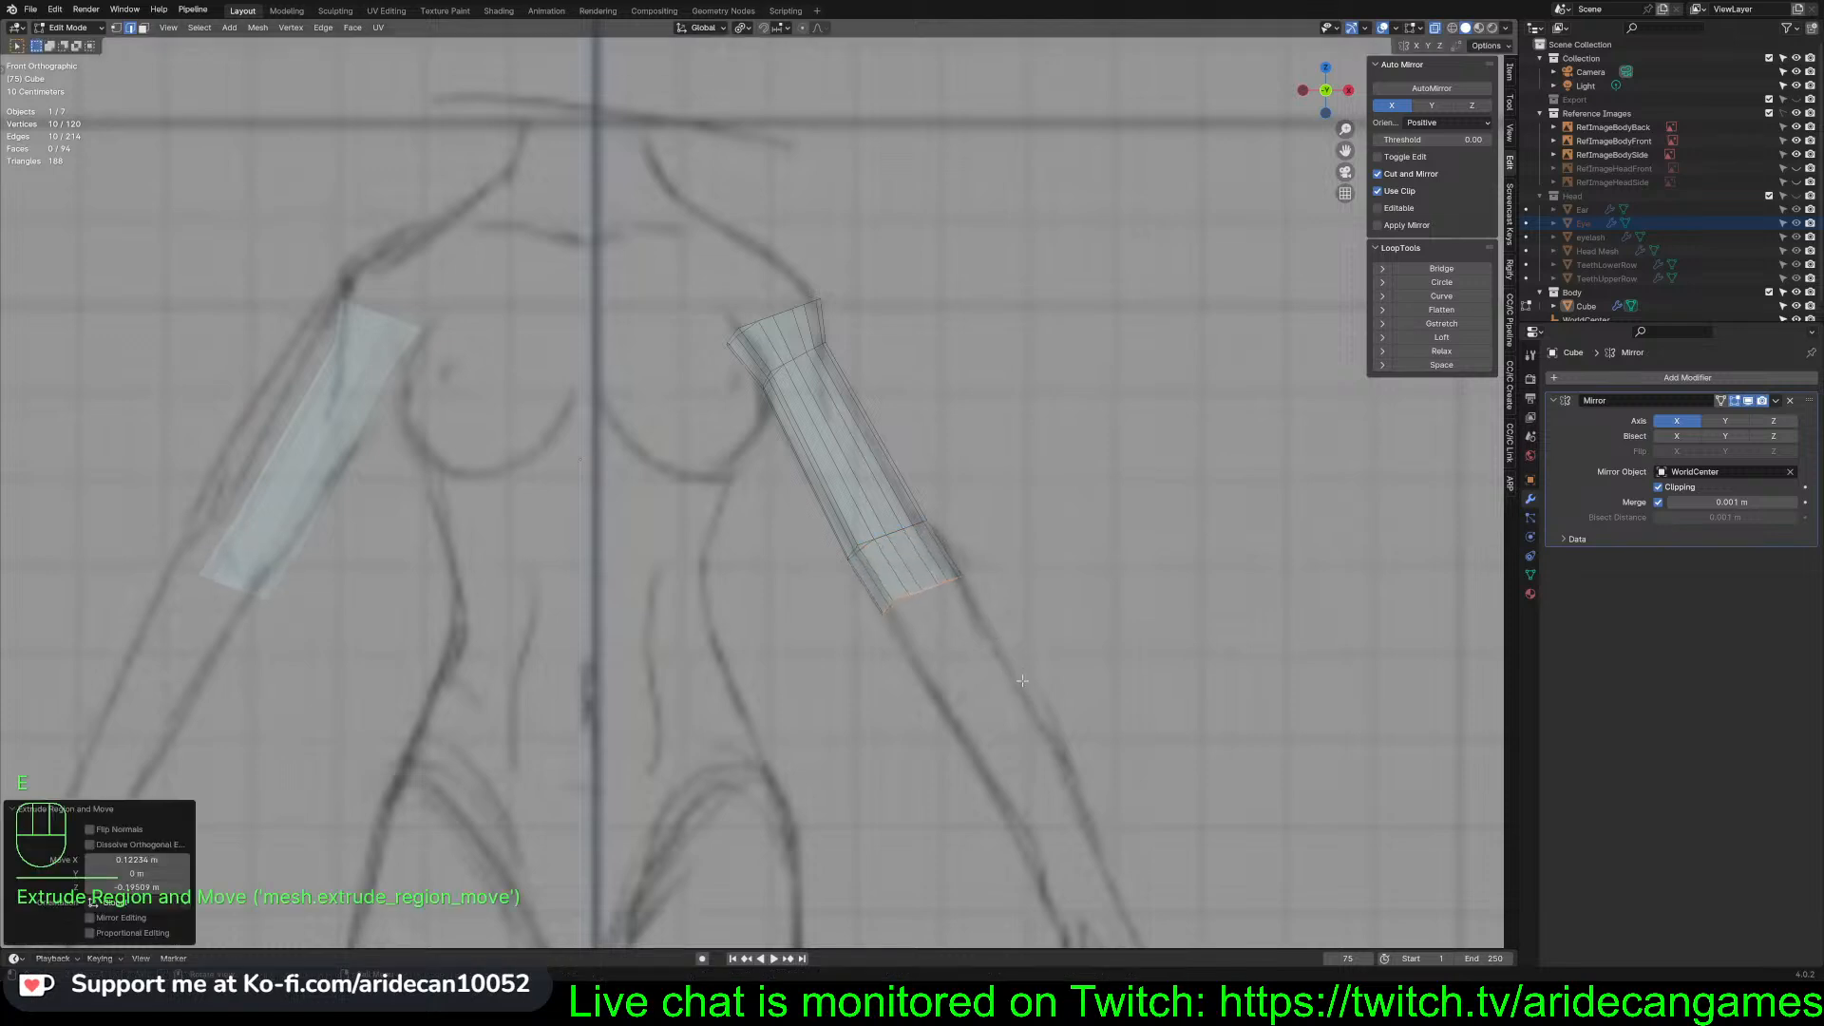
pyautogui.press('s')
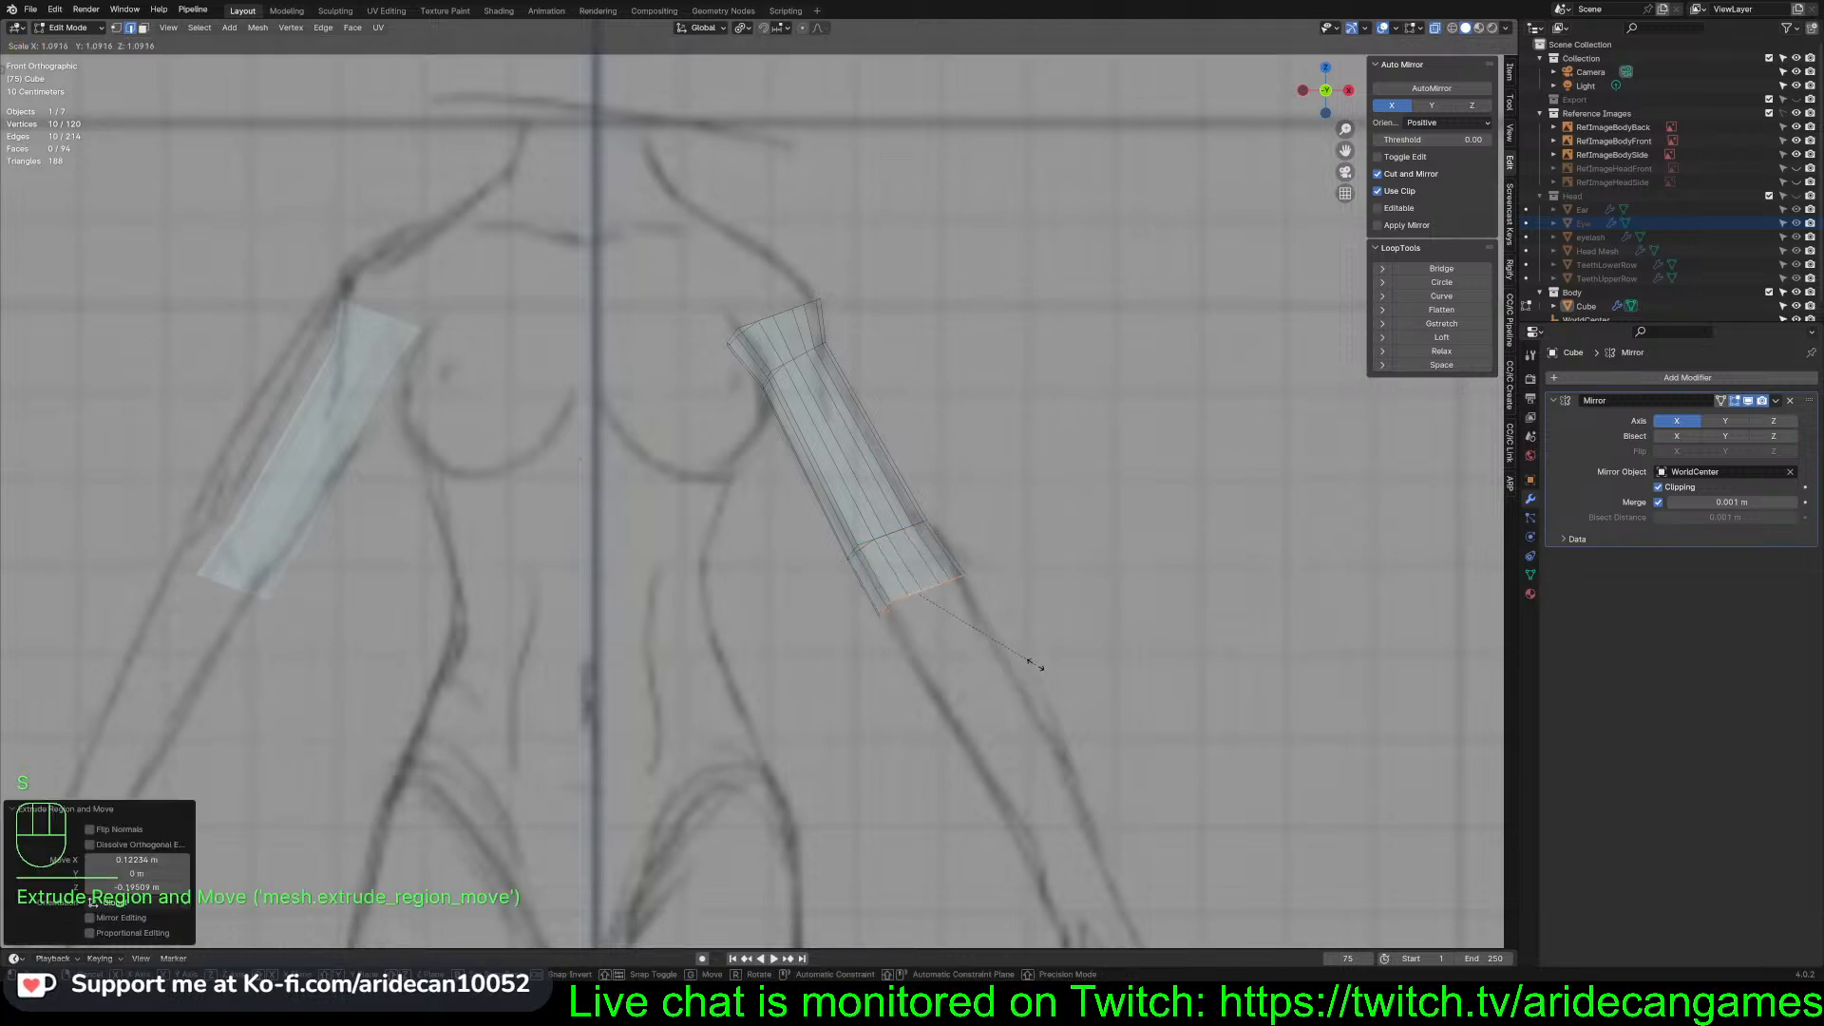
pyautogui.click(1039, 663)
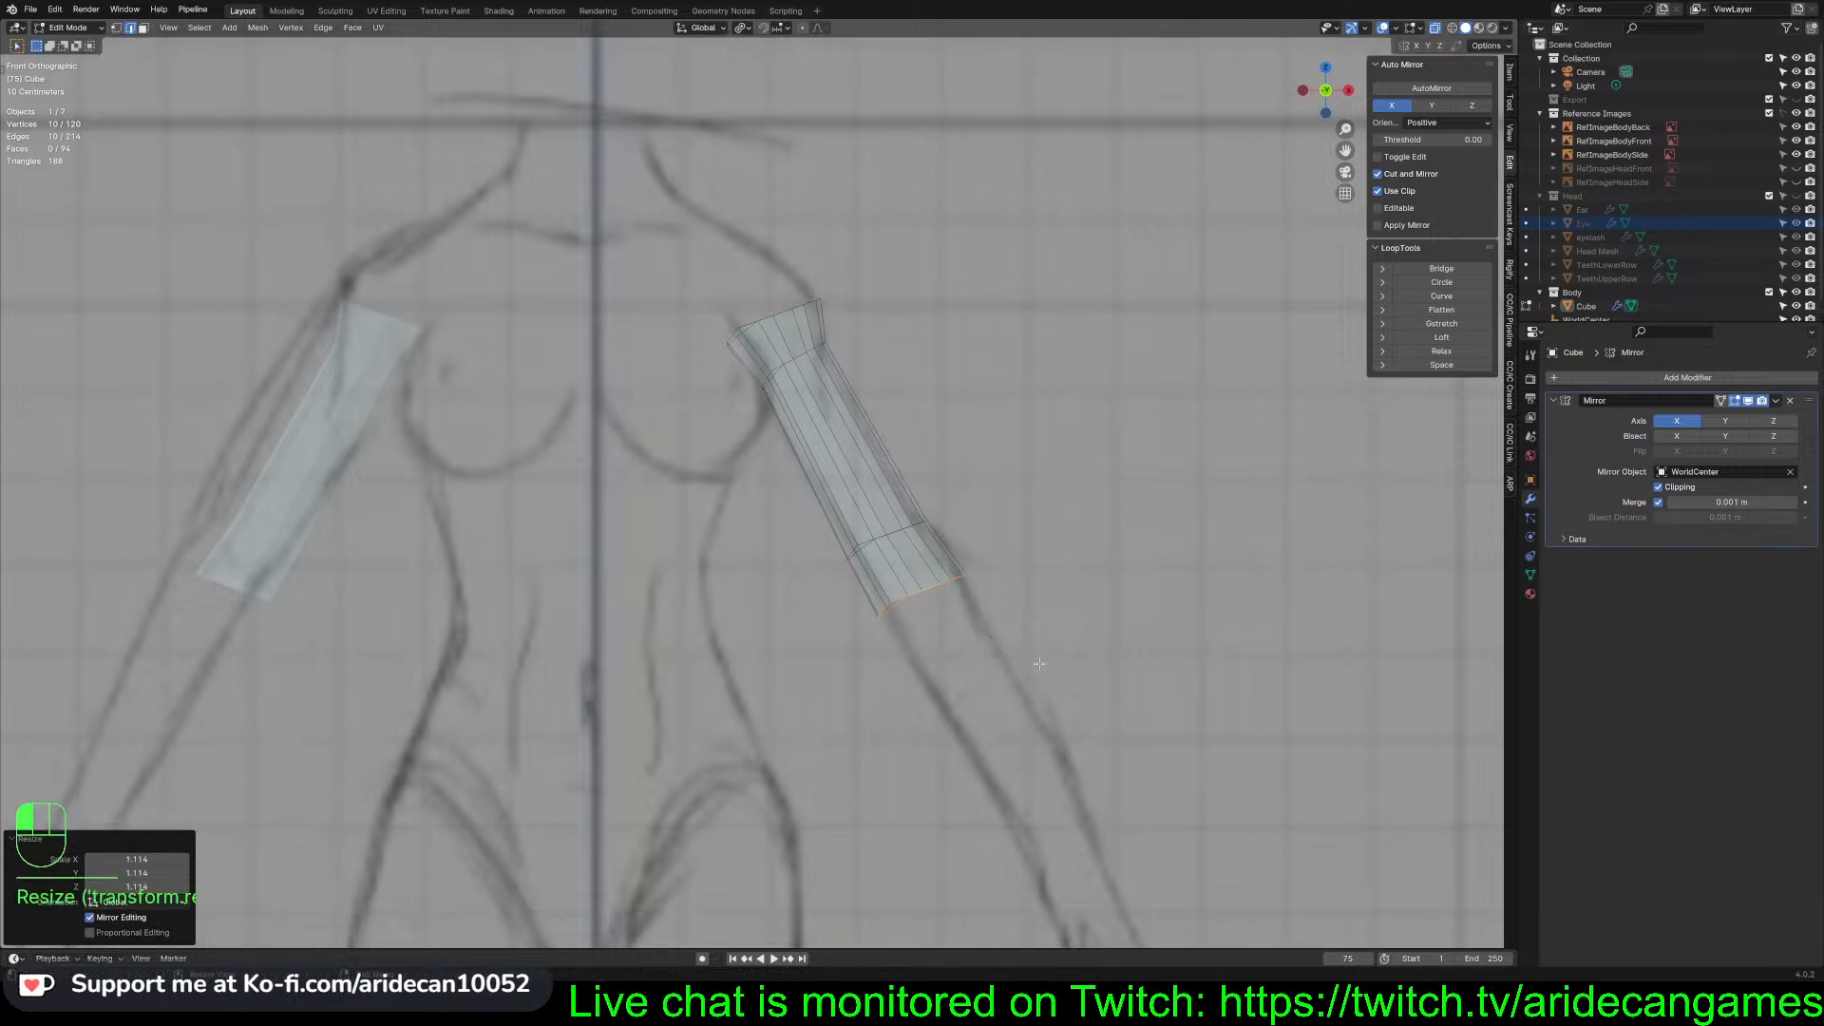
# In right side view, move the extruded elbow loop about -0.028 m along Y toward the side reference
pyautogui.press('KP_3')
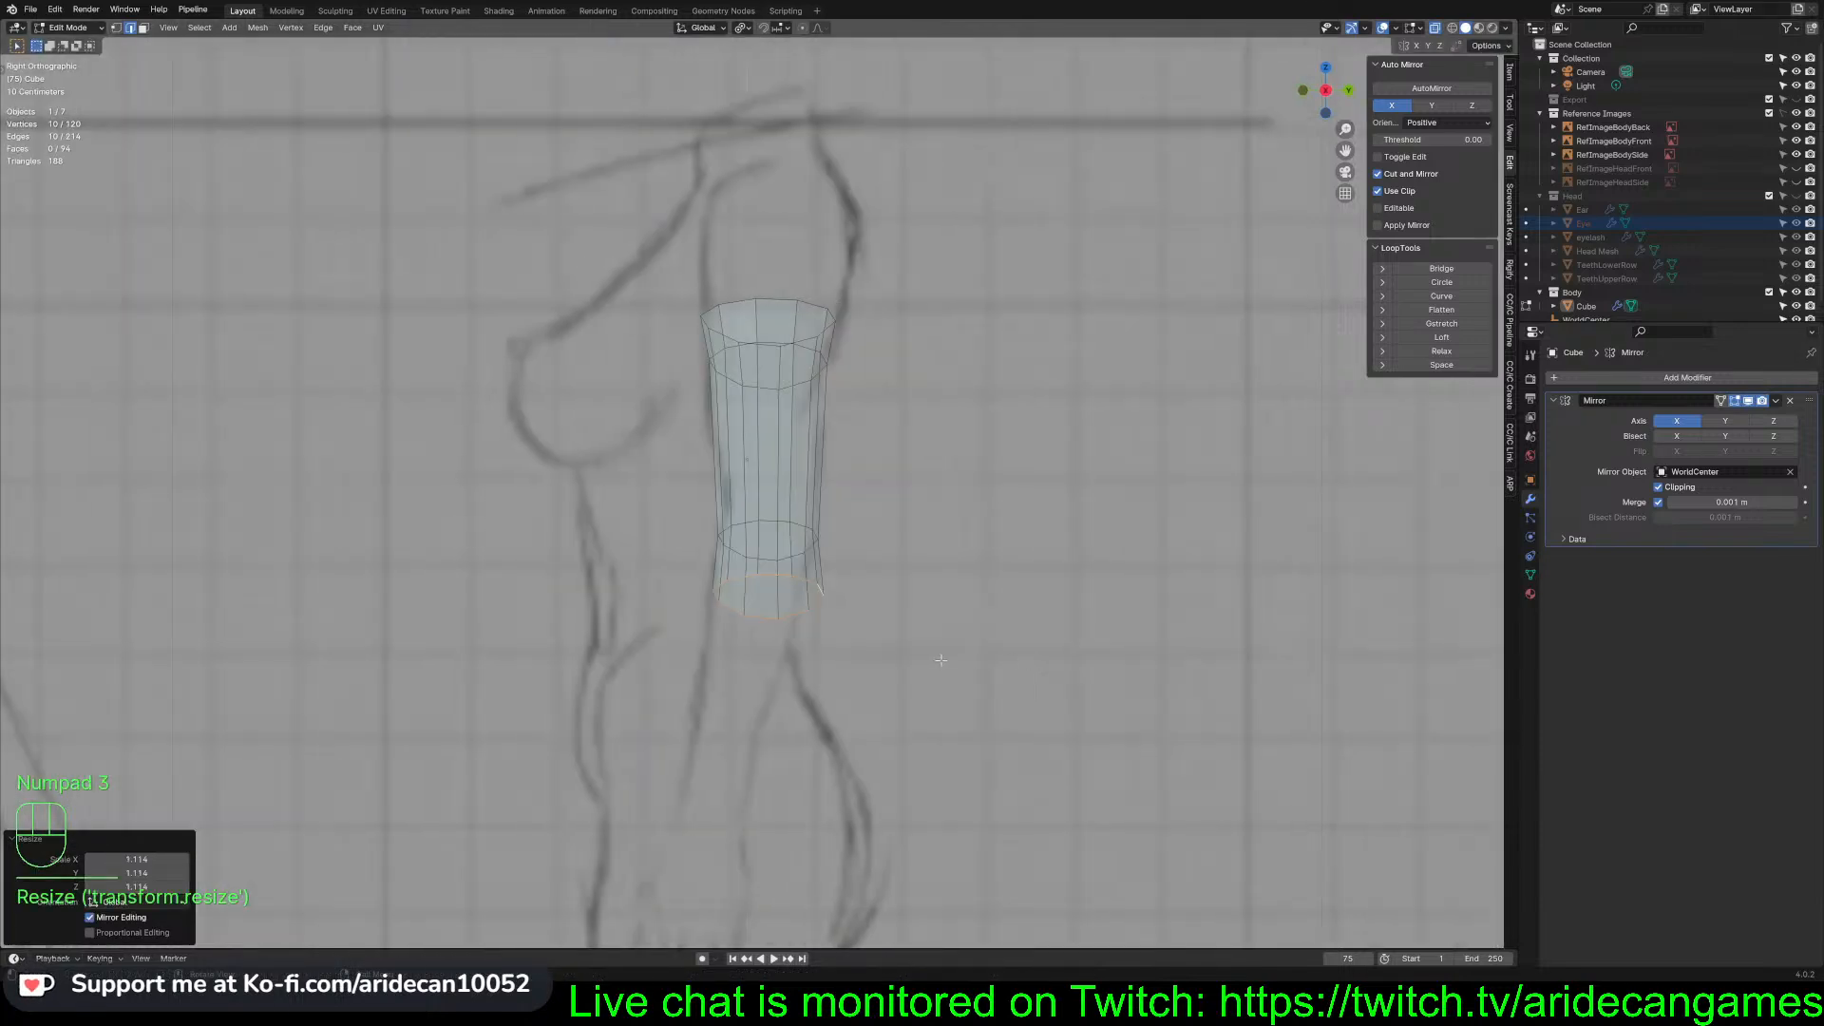
pyautogui.press('g')
pyautogui.click(932, 658)
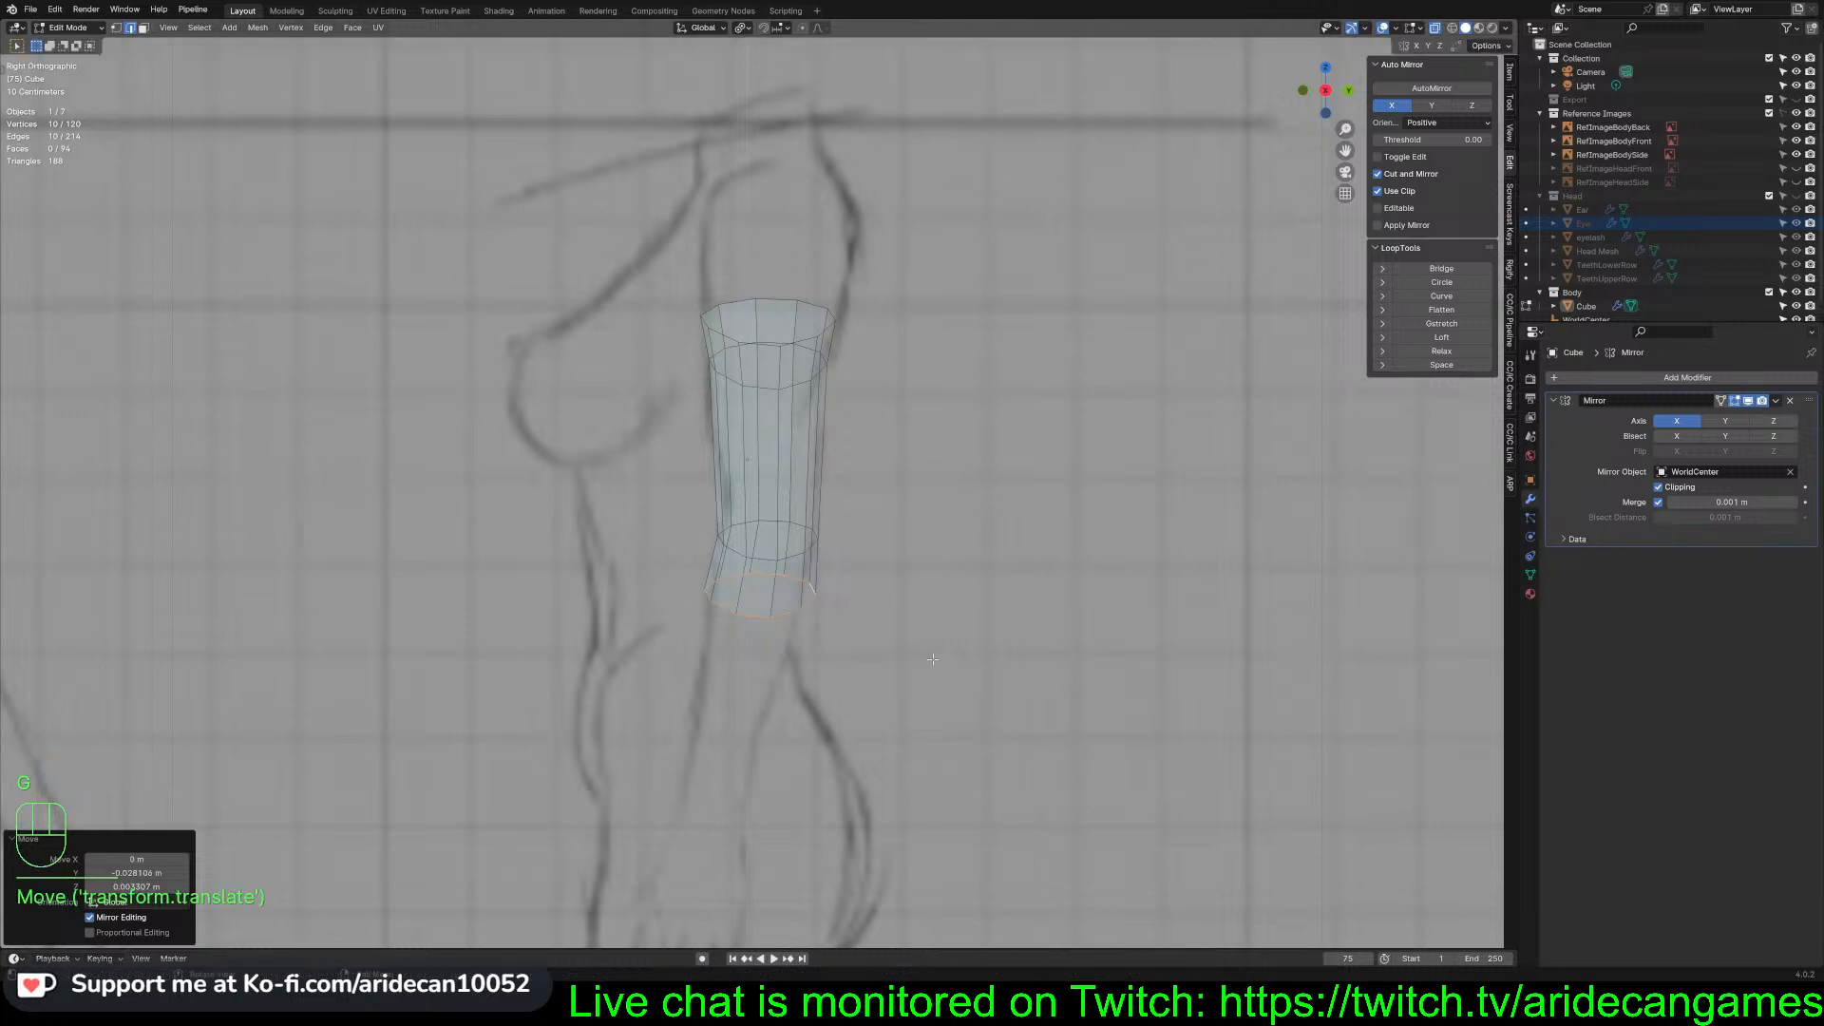
# Extrude the forearm about -0.144 m along Y and -0.832 m along Z, and scale its end loop to about 0.685
pyautogui.press('e')
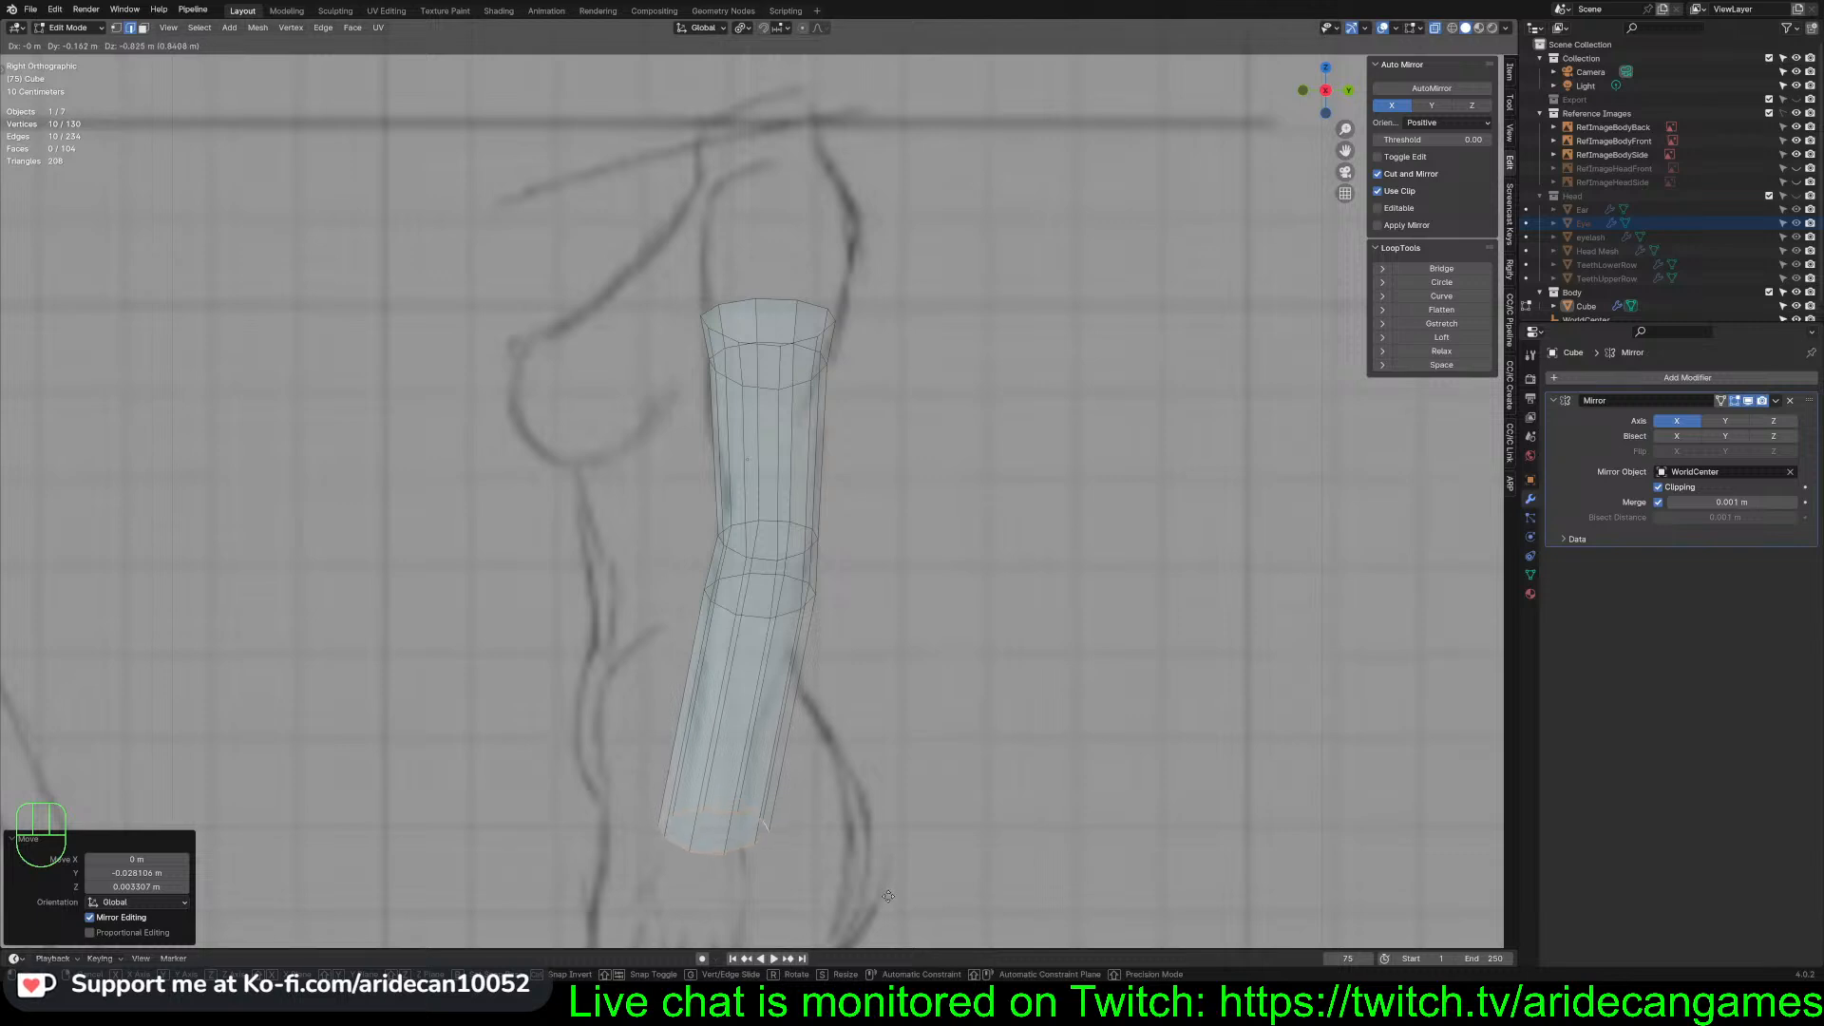
pyautogui.click(887, 897)
pyautogui.press('s')
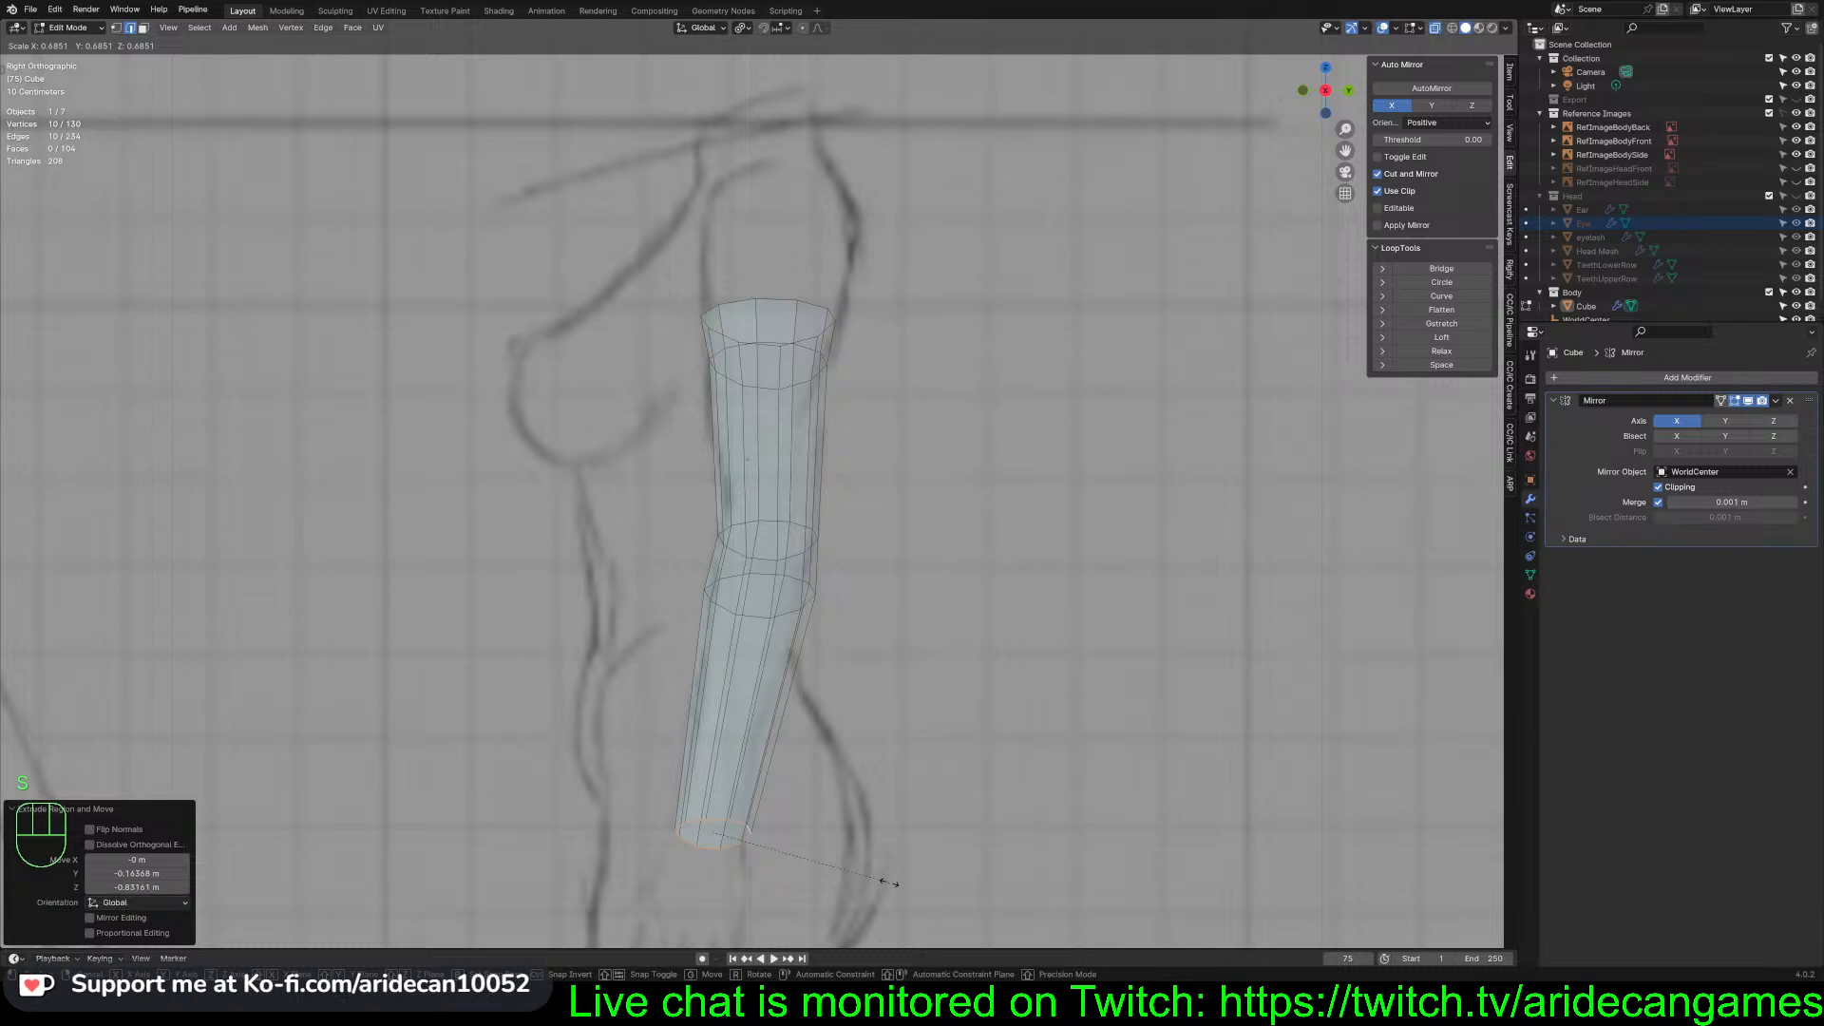
pyautogui.click(887, 881)
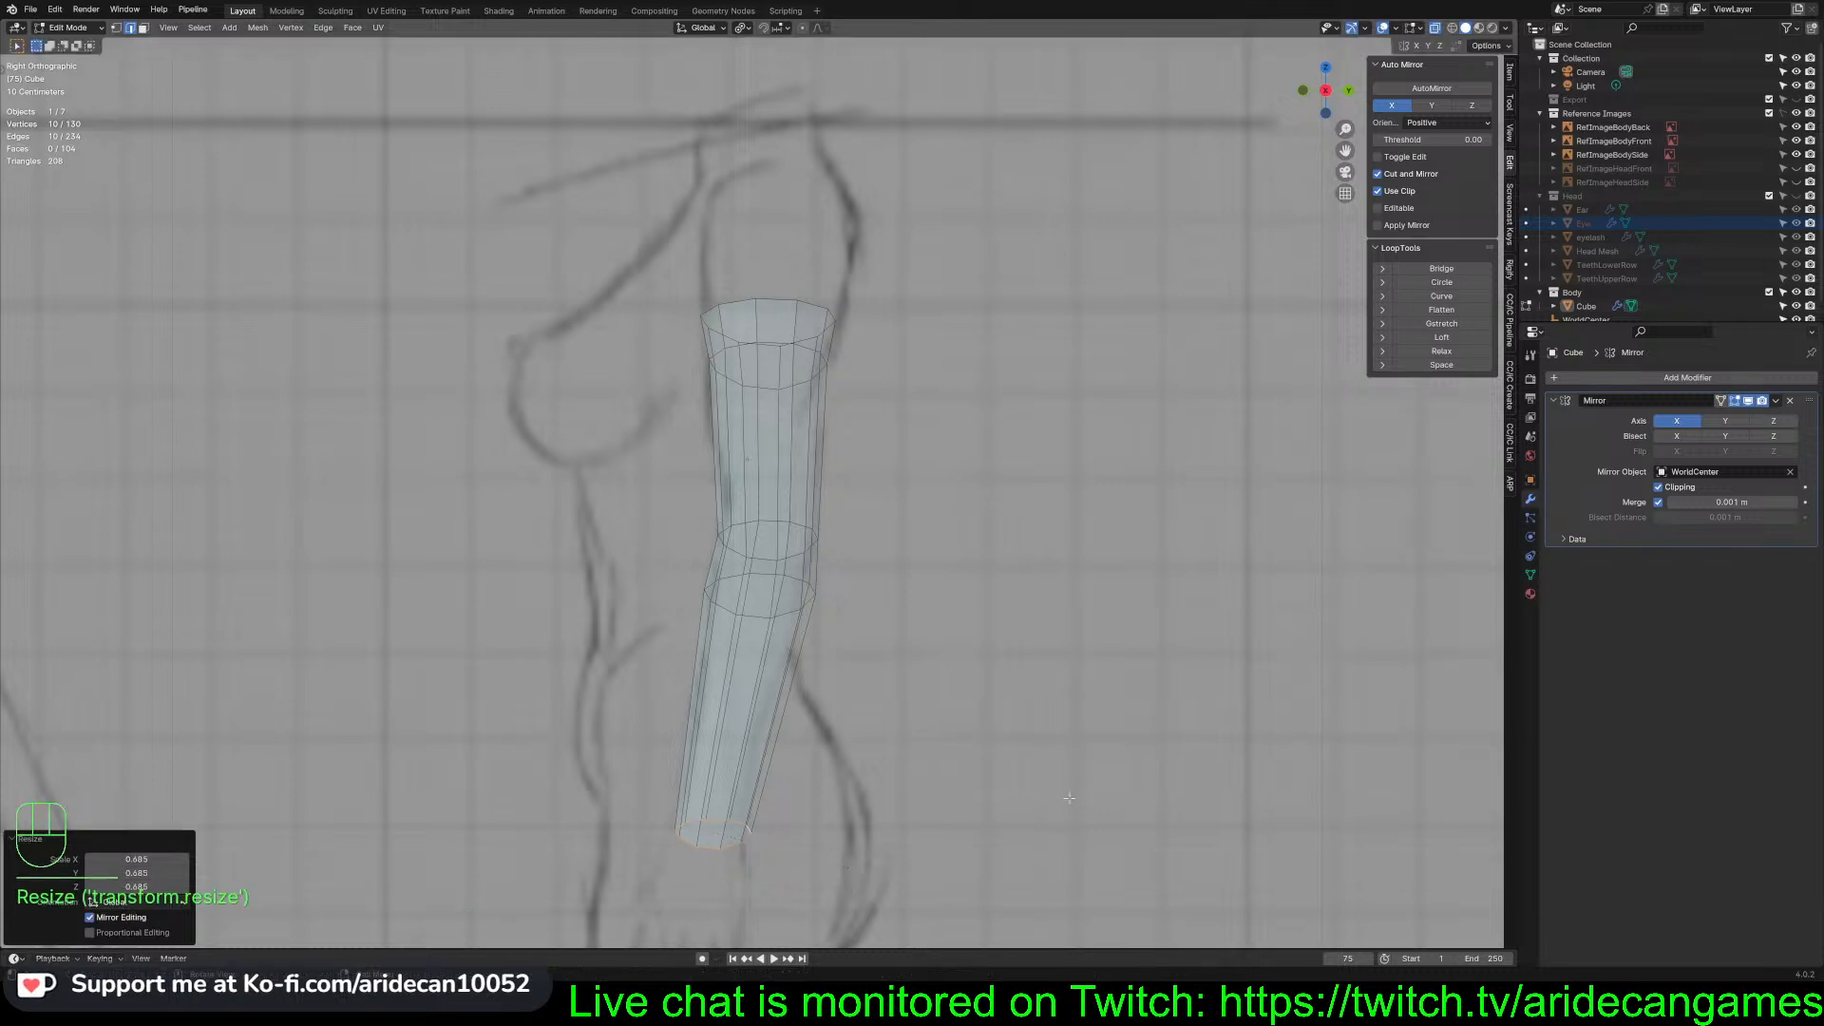
# In front view, move the wrist loop about 0.455 m along X and 0.023 m along Z to follow the forearm sketch
pyautogui.press('KP_1')
pyautogui.press('g')
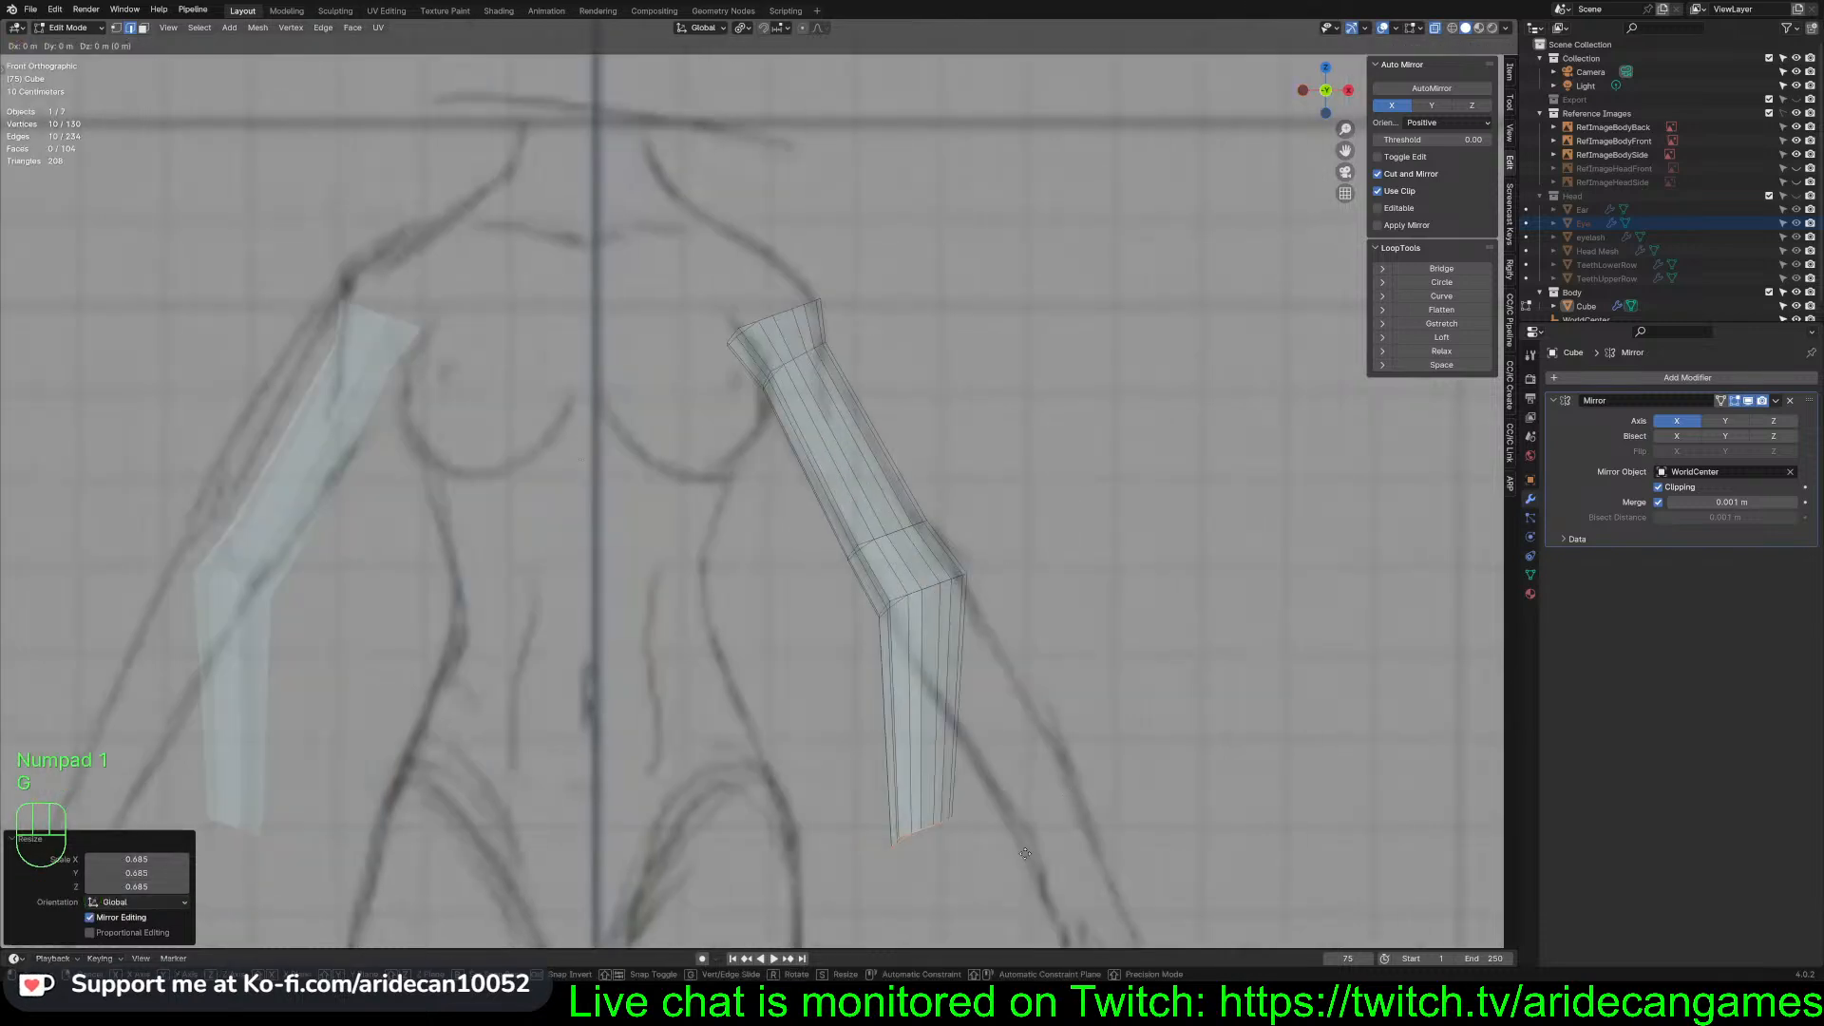
pyautogui.click(1154, 846)
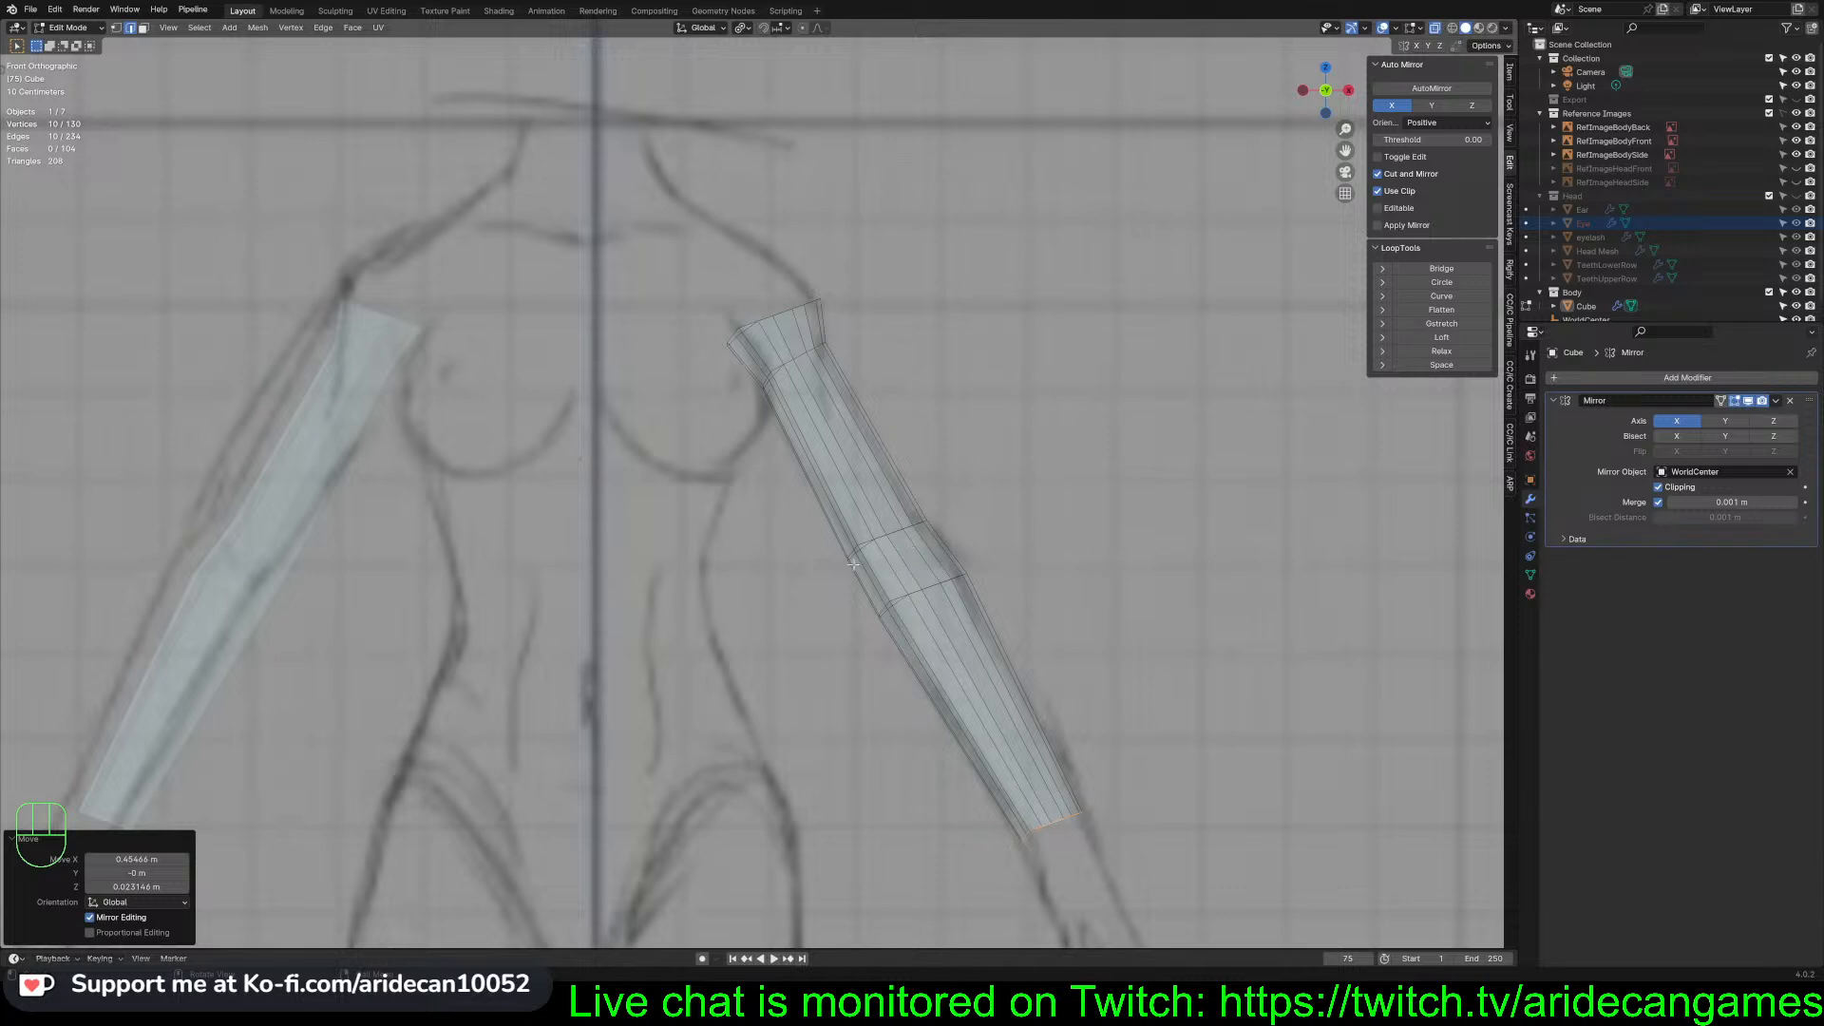
# Scale the edge loop just below the elbow uniformly to about 1.132 and switch to right side view
pyautogui.keyDown('alt'); pyautogui.click(922, 594); pyautogui.keyUp('alt')
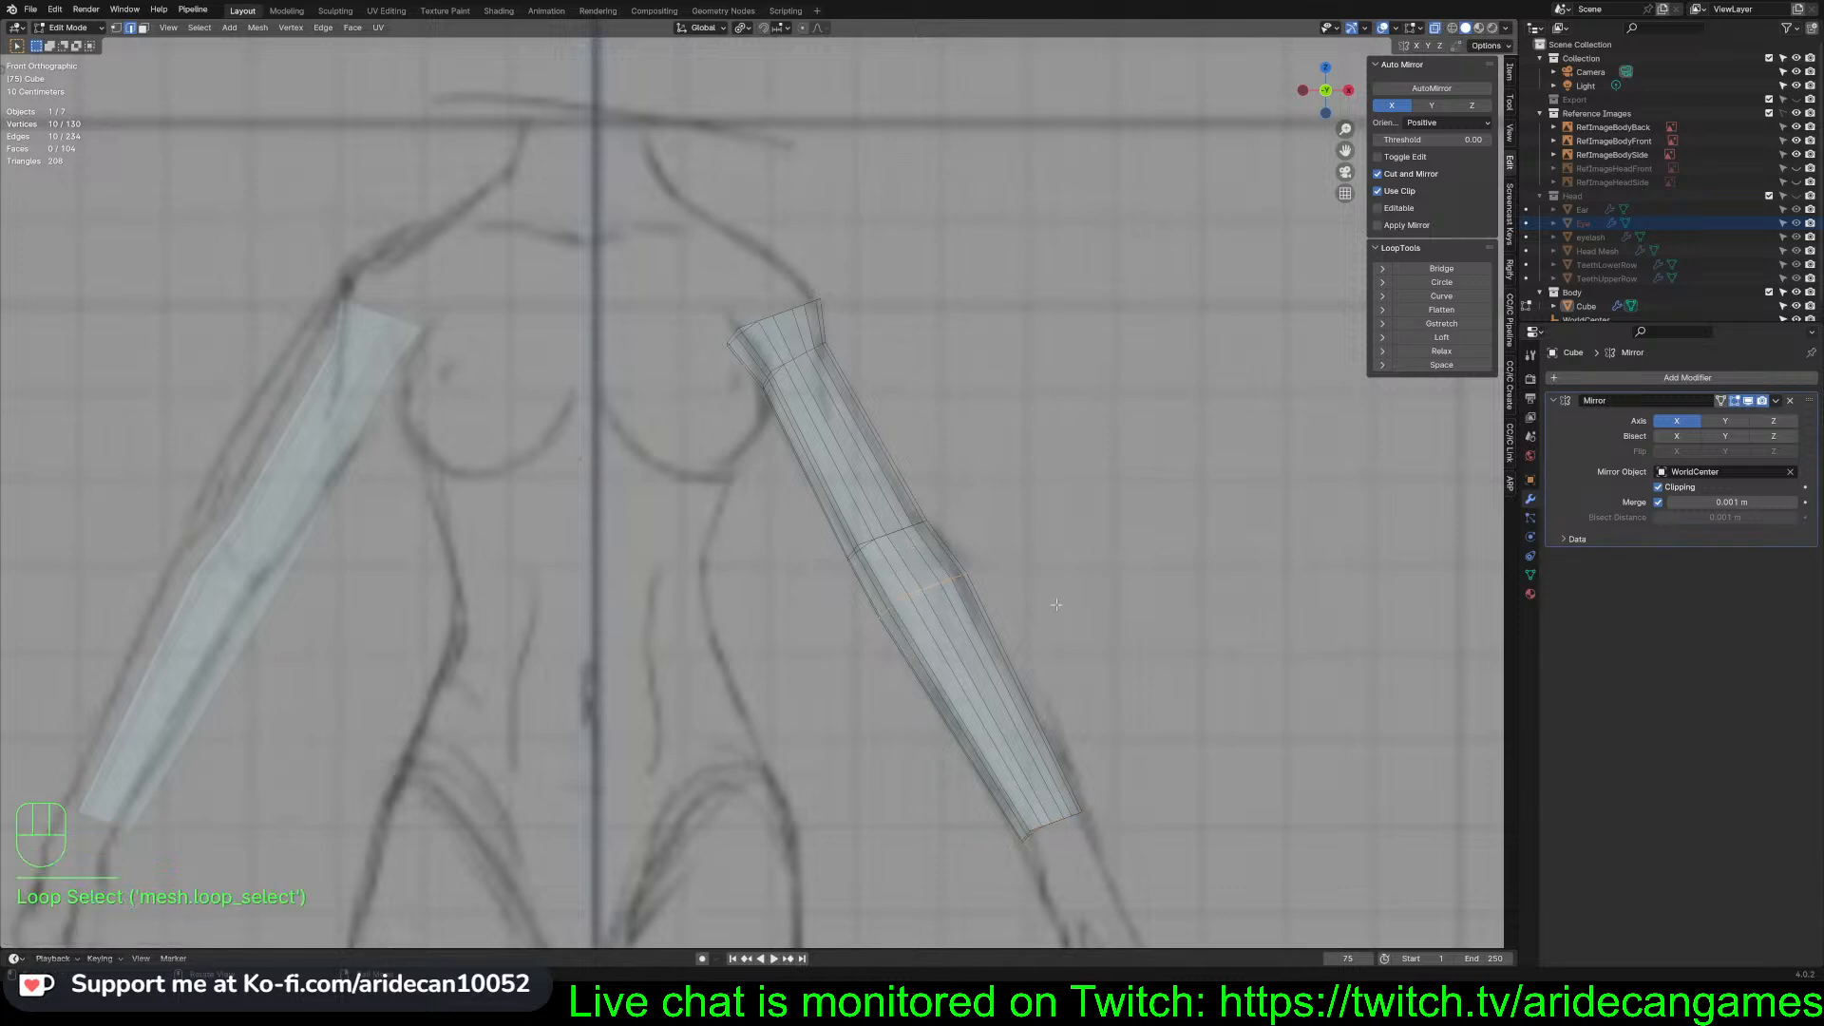
pyautogui.press('s')
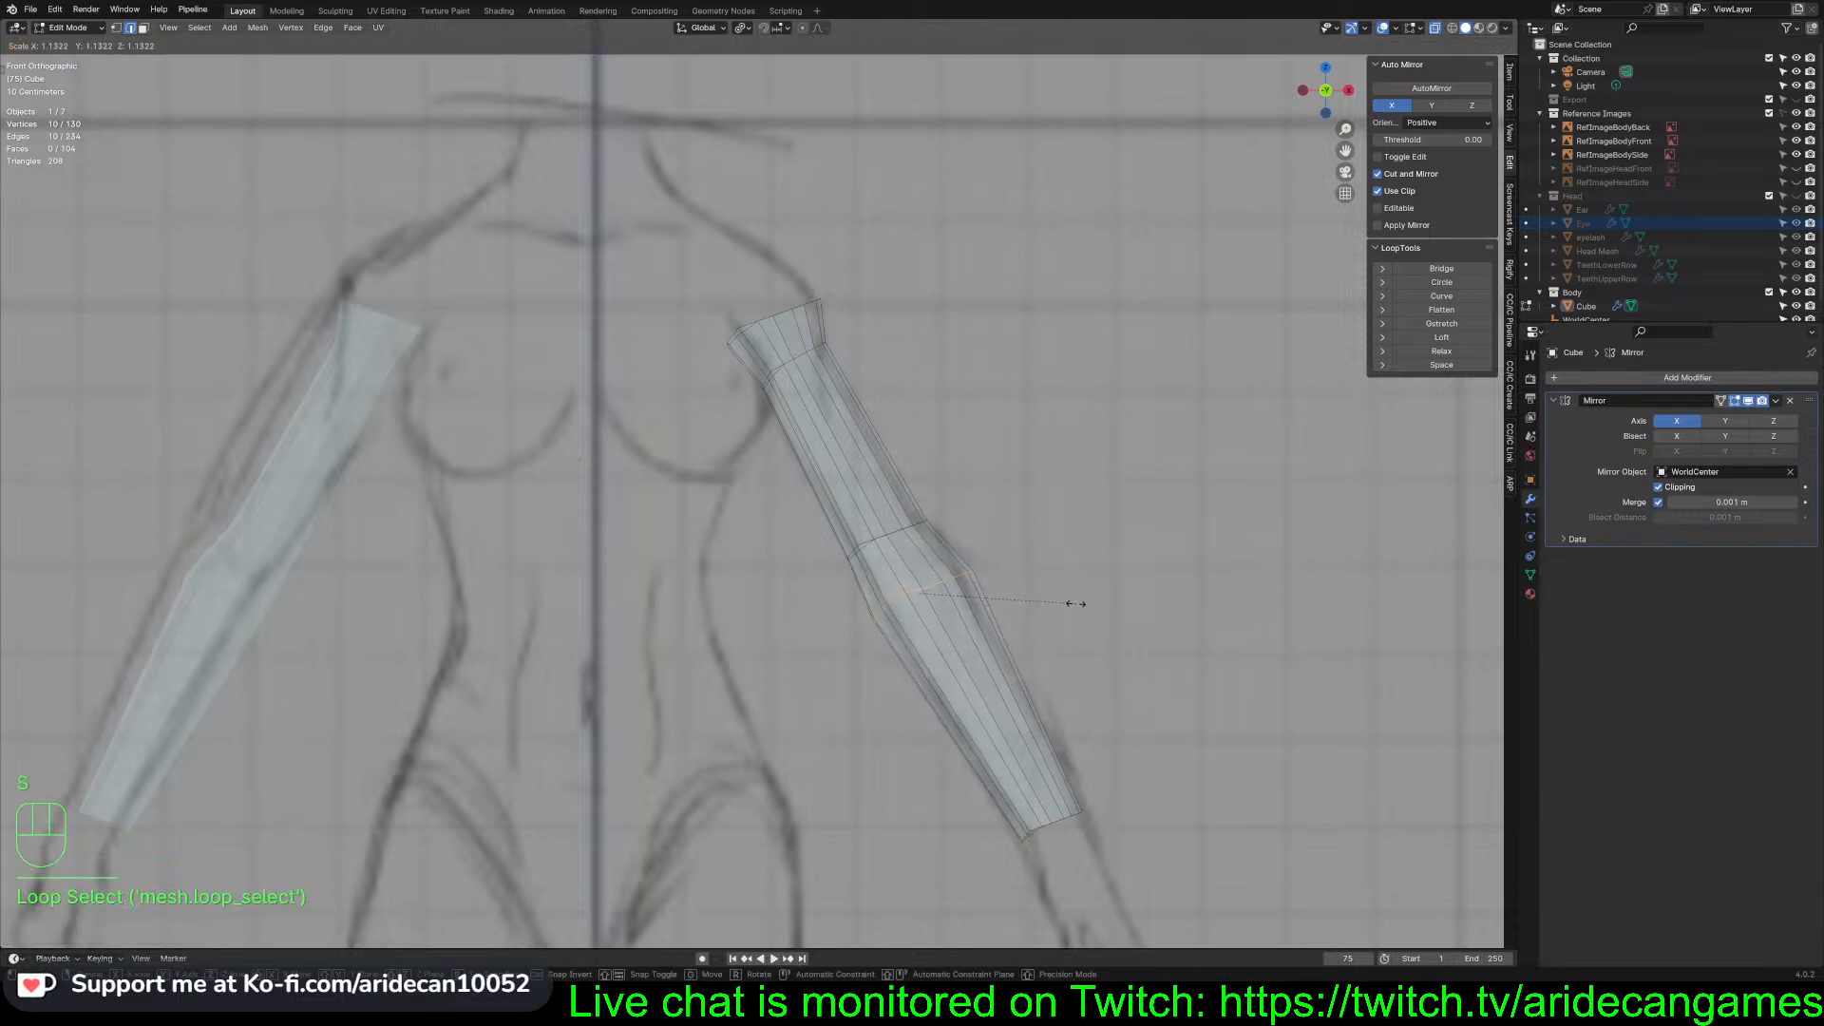
pyautogui.click(1067, 603)
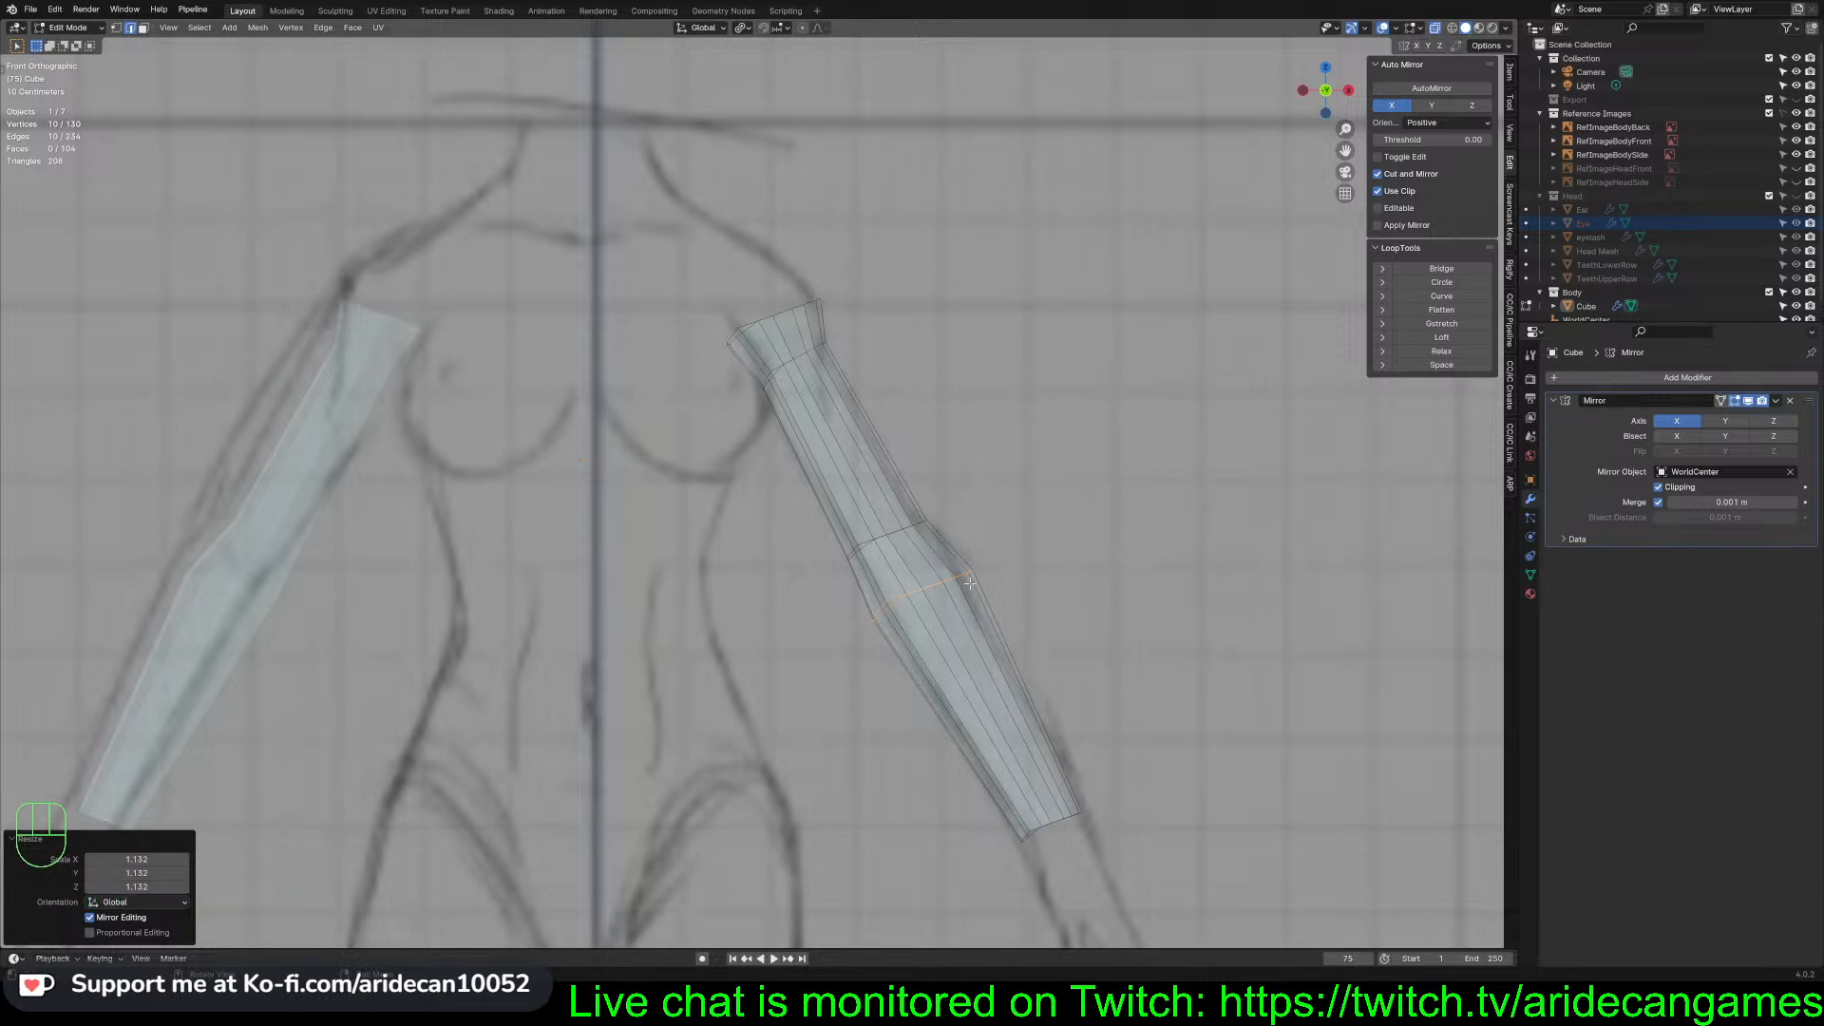
pyautogui.press('KP_3')
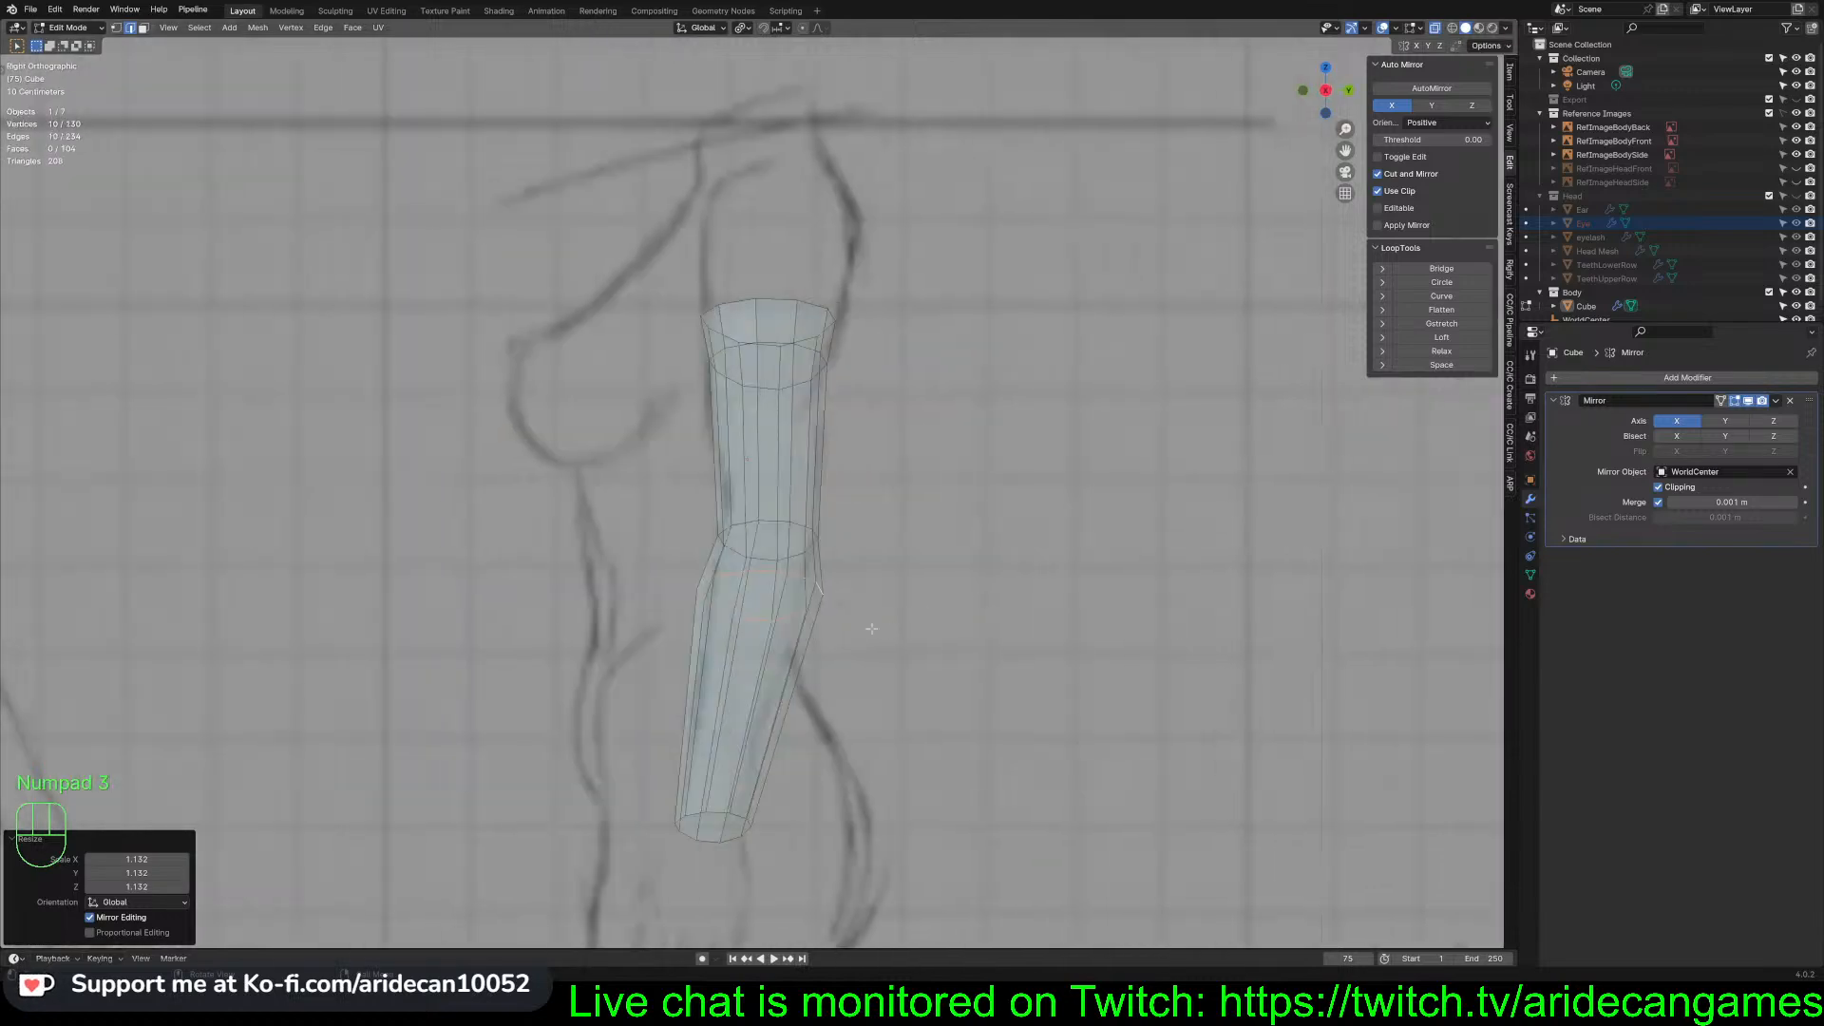
pyautogui.press('s')
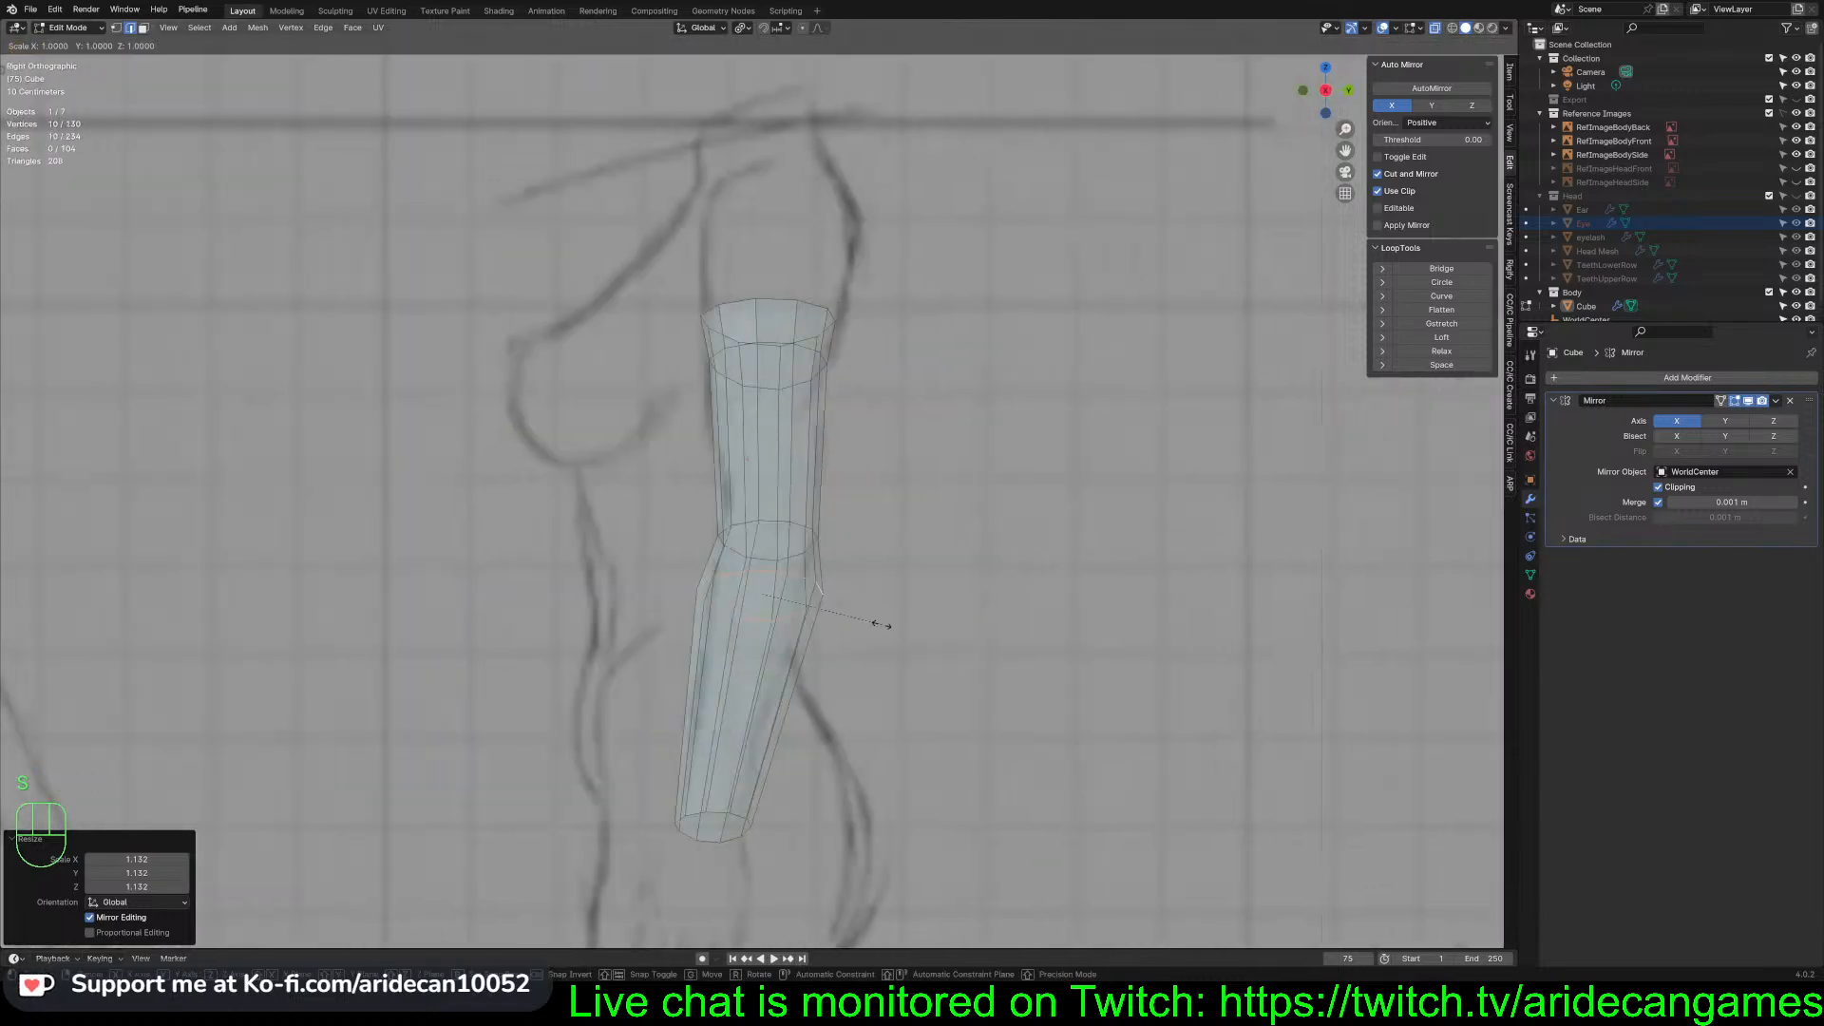
pyautogui.press('x')
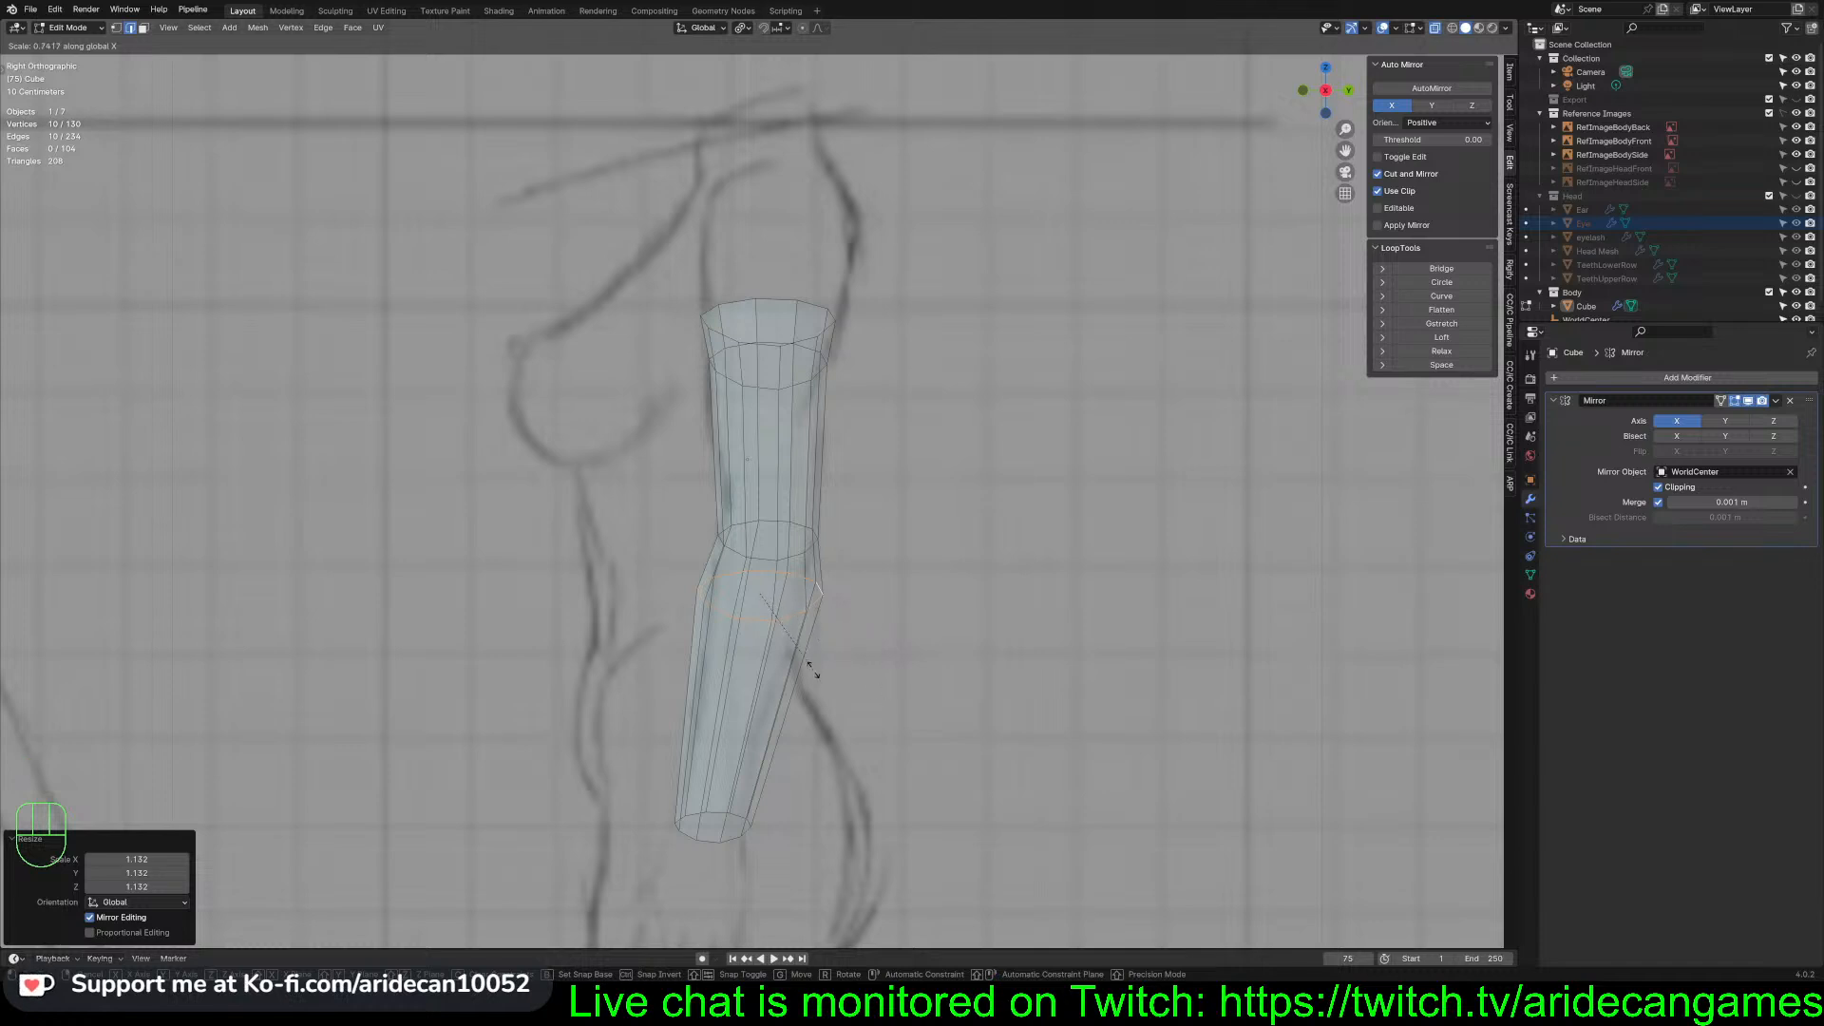
pyautogui.press('Escape')
# Scale the edge loop just below the elbow to about 0.901 along Y and check the arm in perspective
pyautogui.press('s')
pyautogui.press('y')
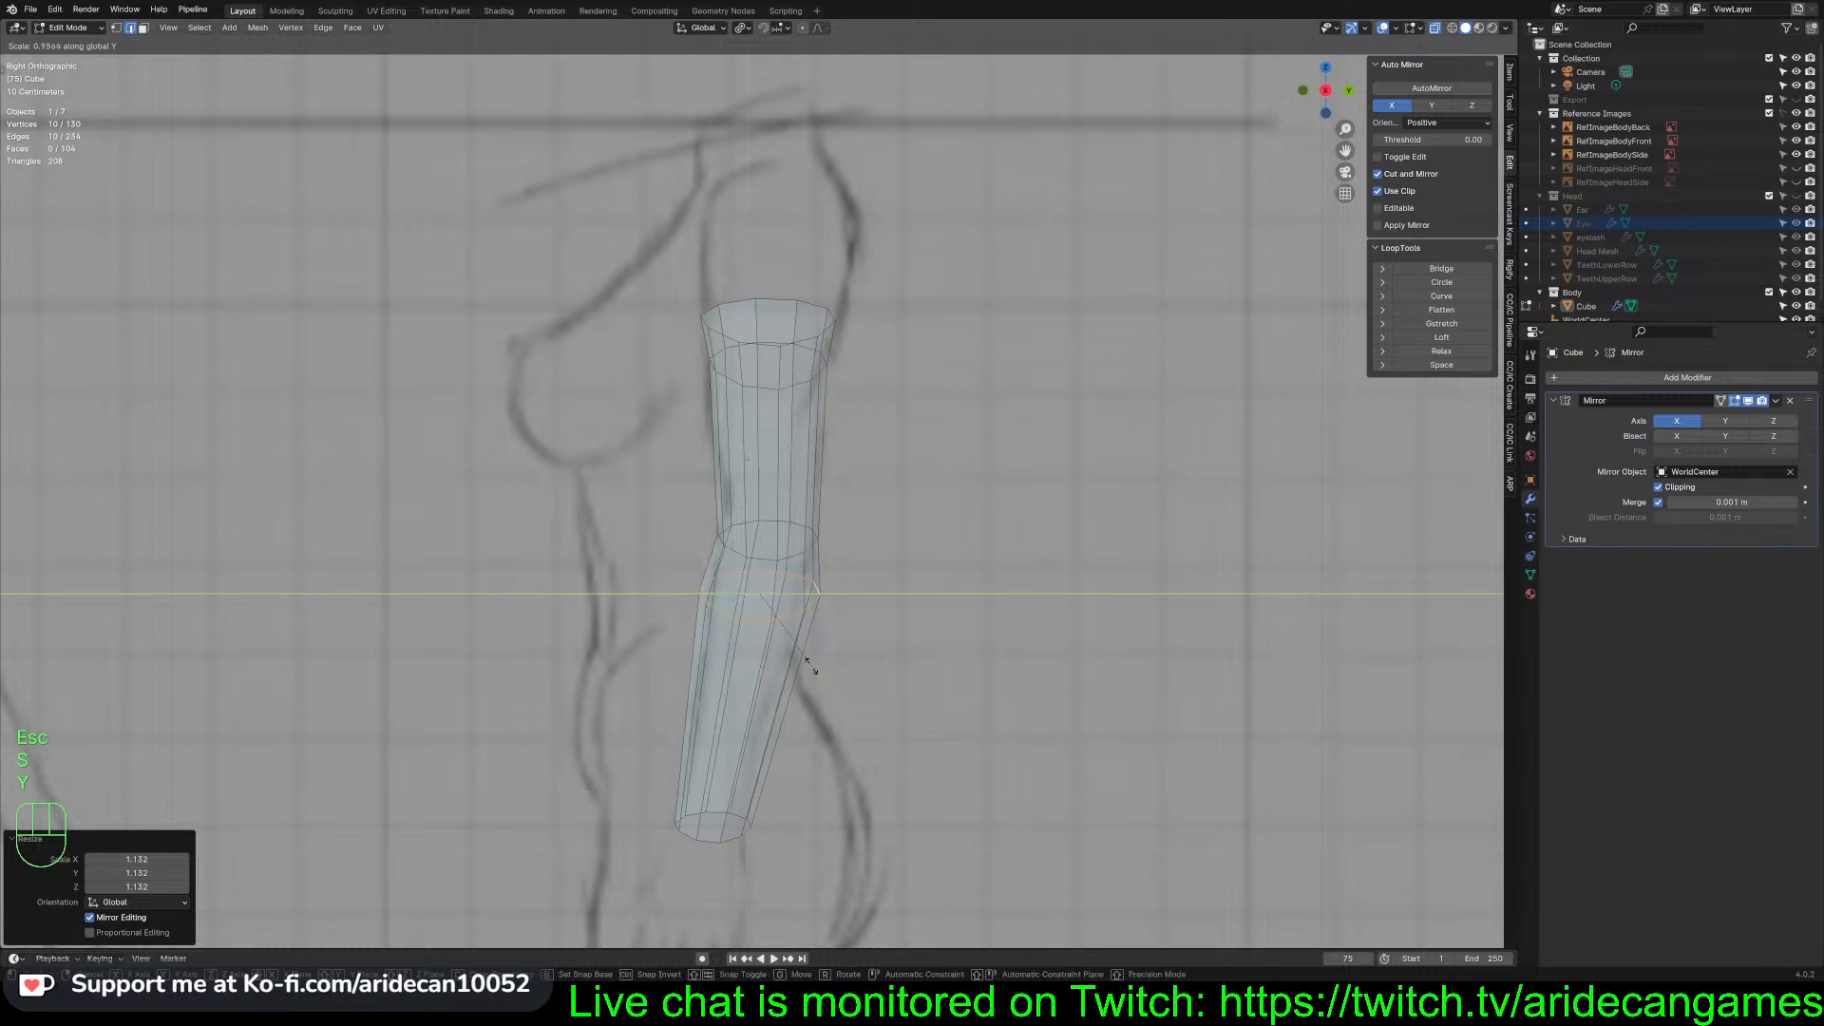
pyautogui.click(805, 662)
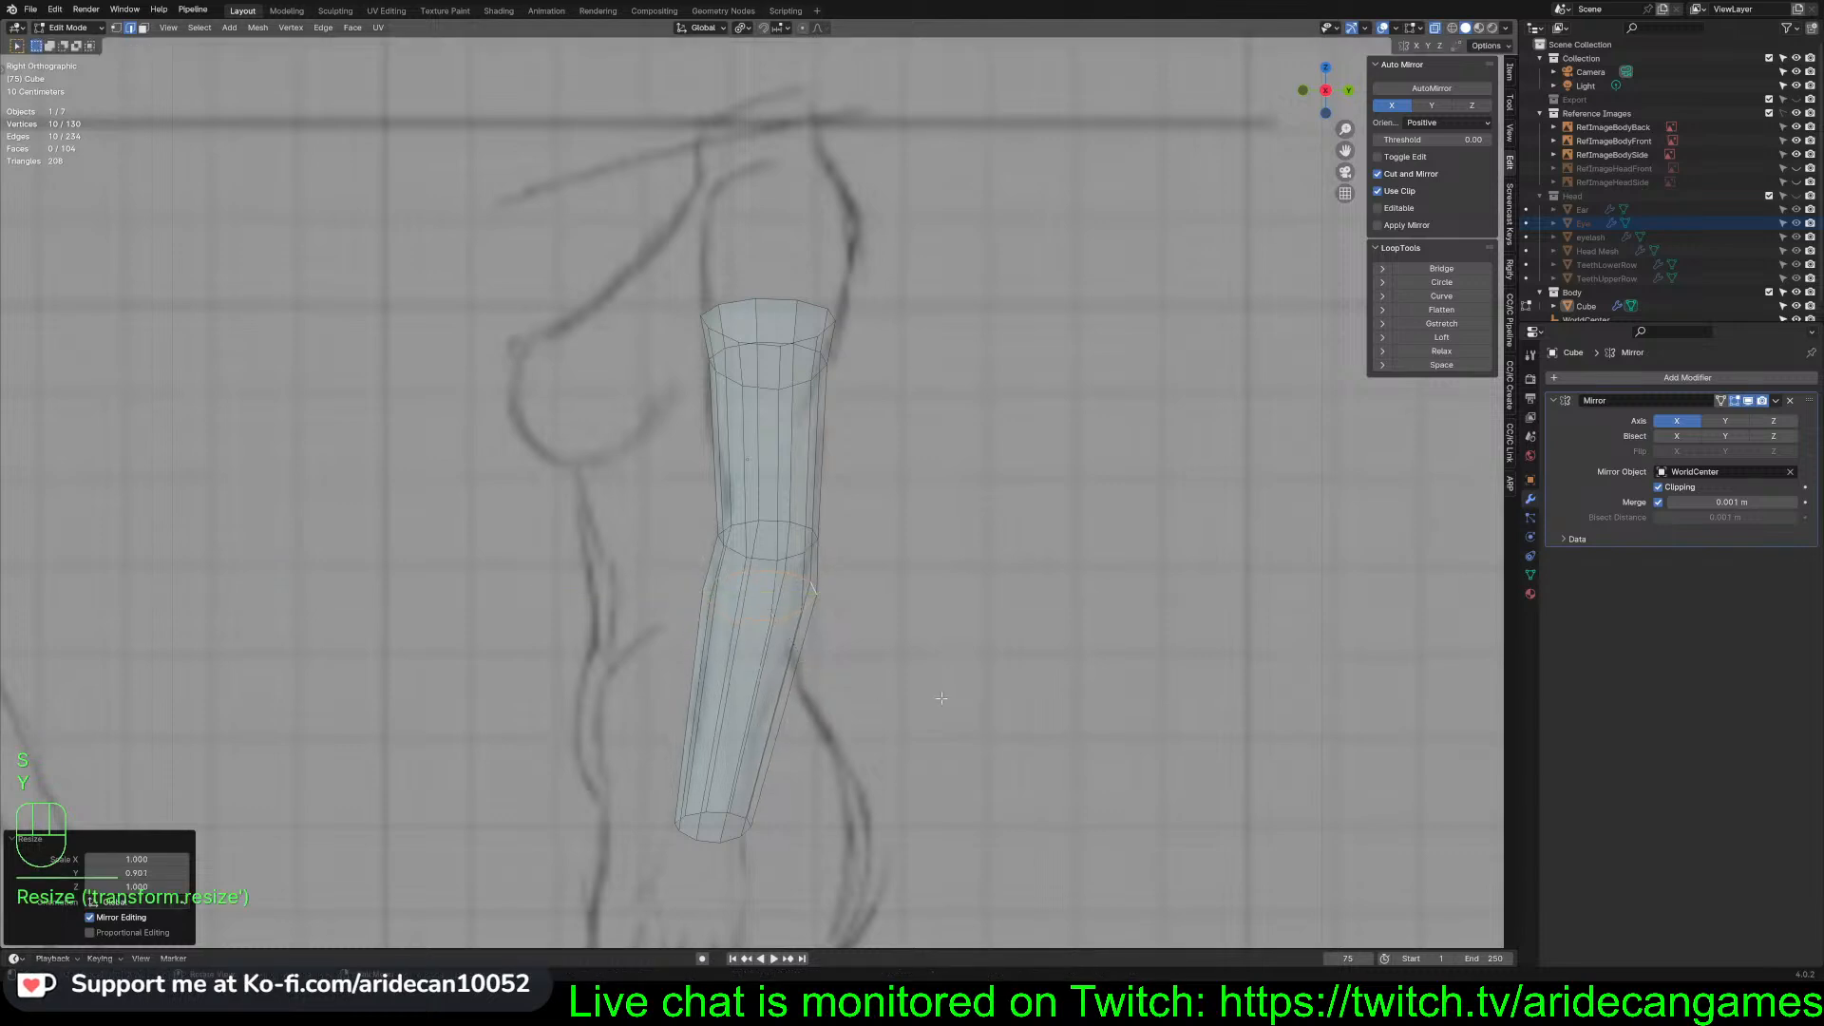
pyautogui.moveTo(941, 699); pyautogui.dragTo(1110, 692, button='middle')
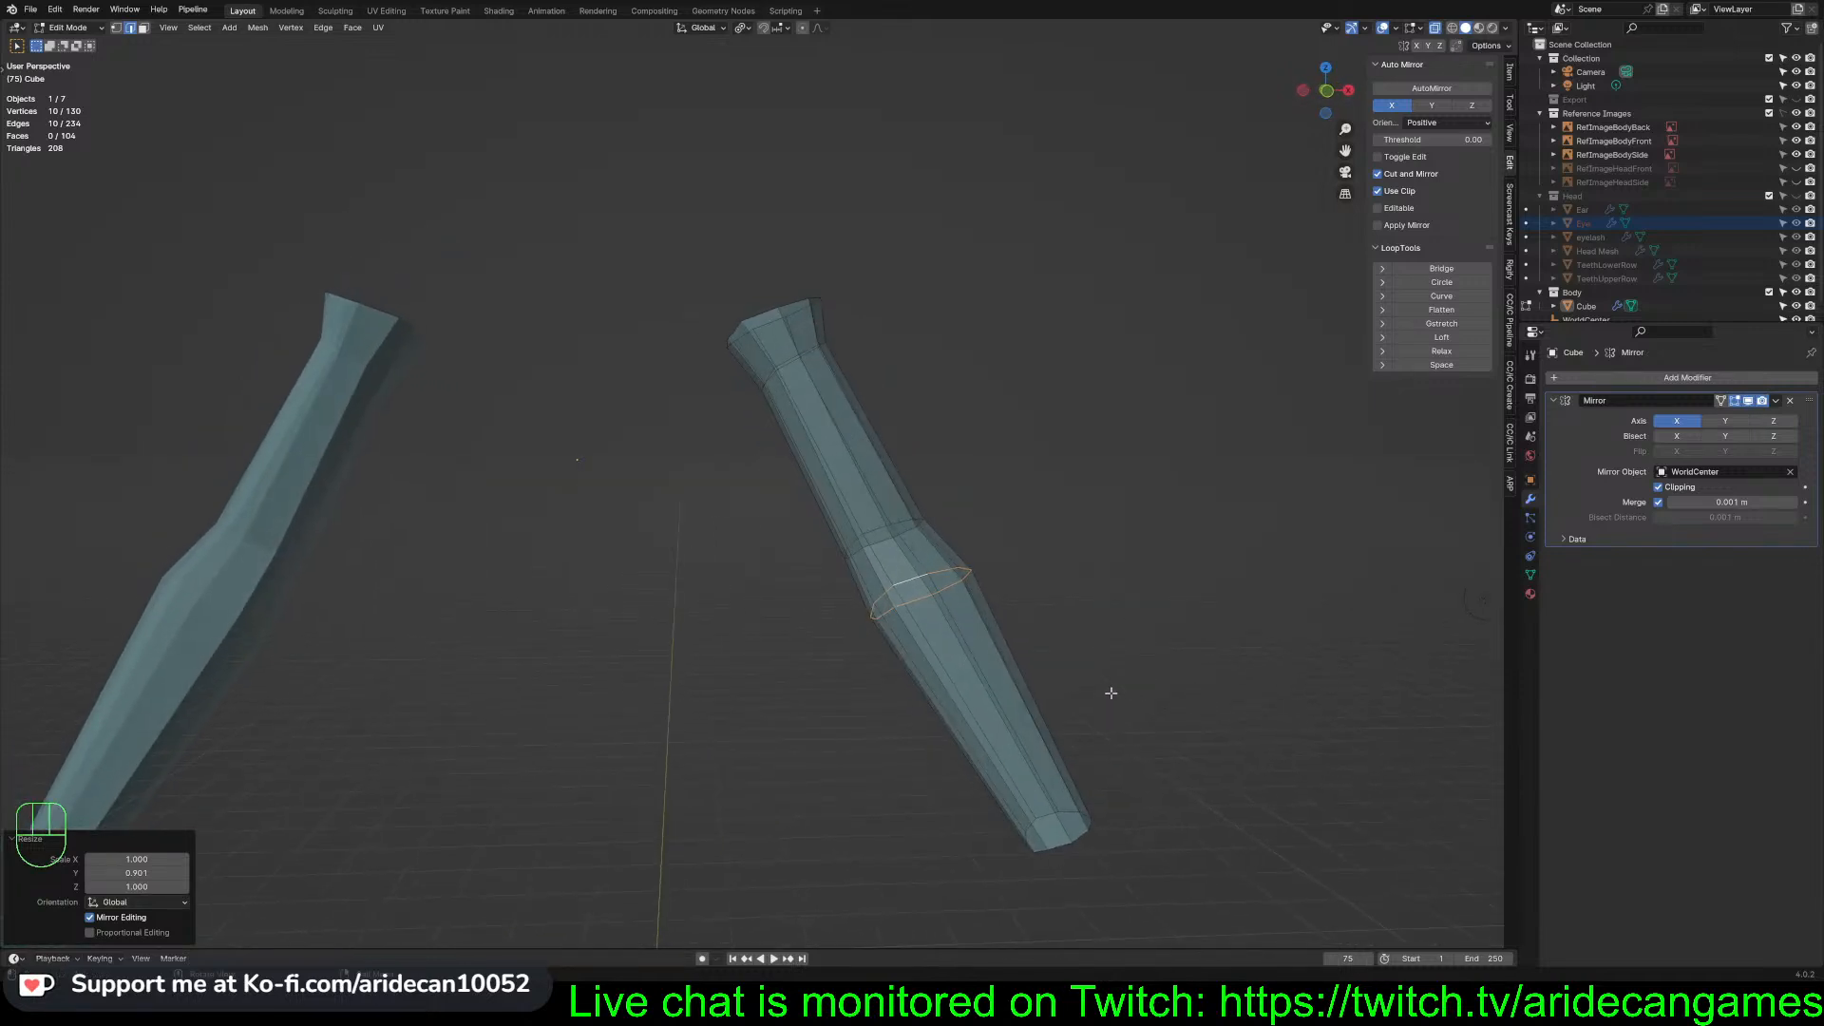
# In front view, raise the arm's shoulder edge loop about 0.043 m along Z and rotate it about -19.6°
pyautogui.press('KP_1')
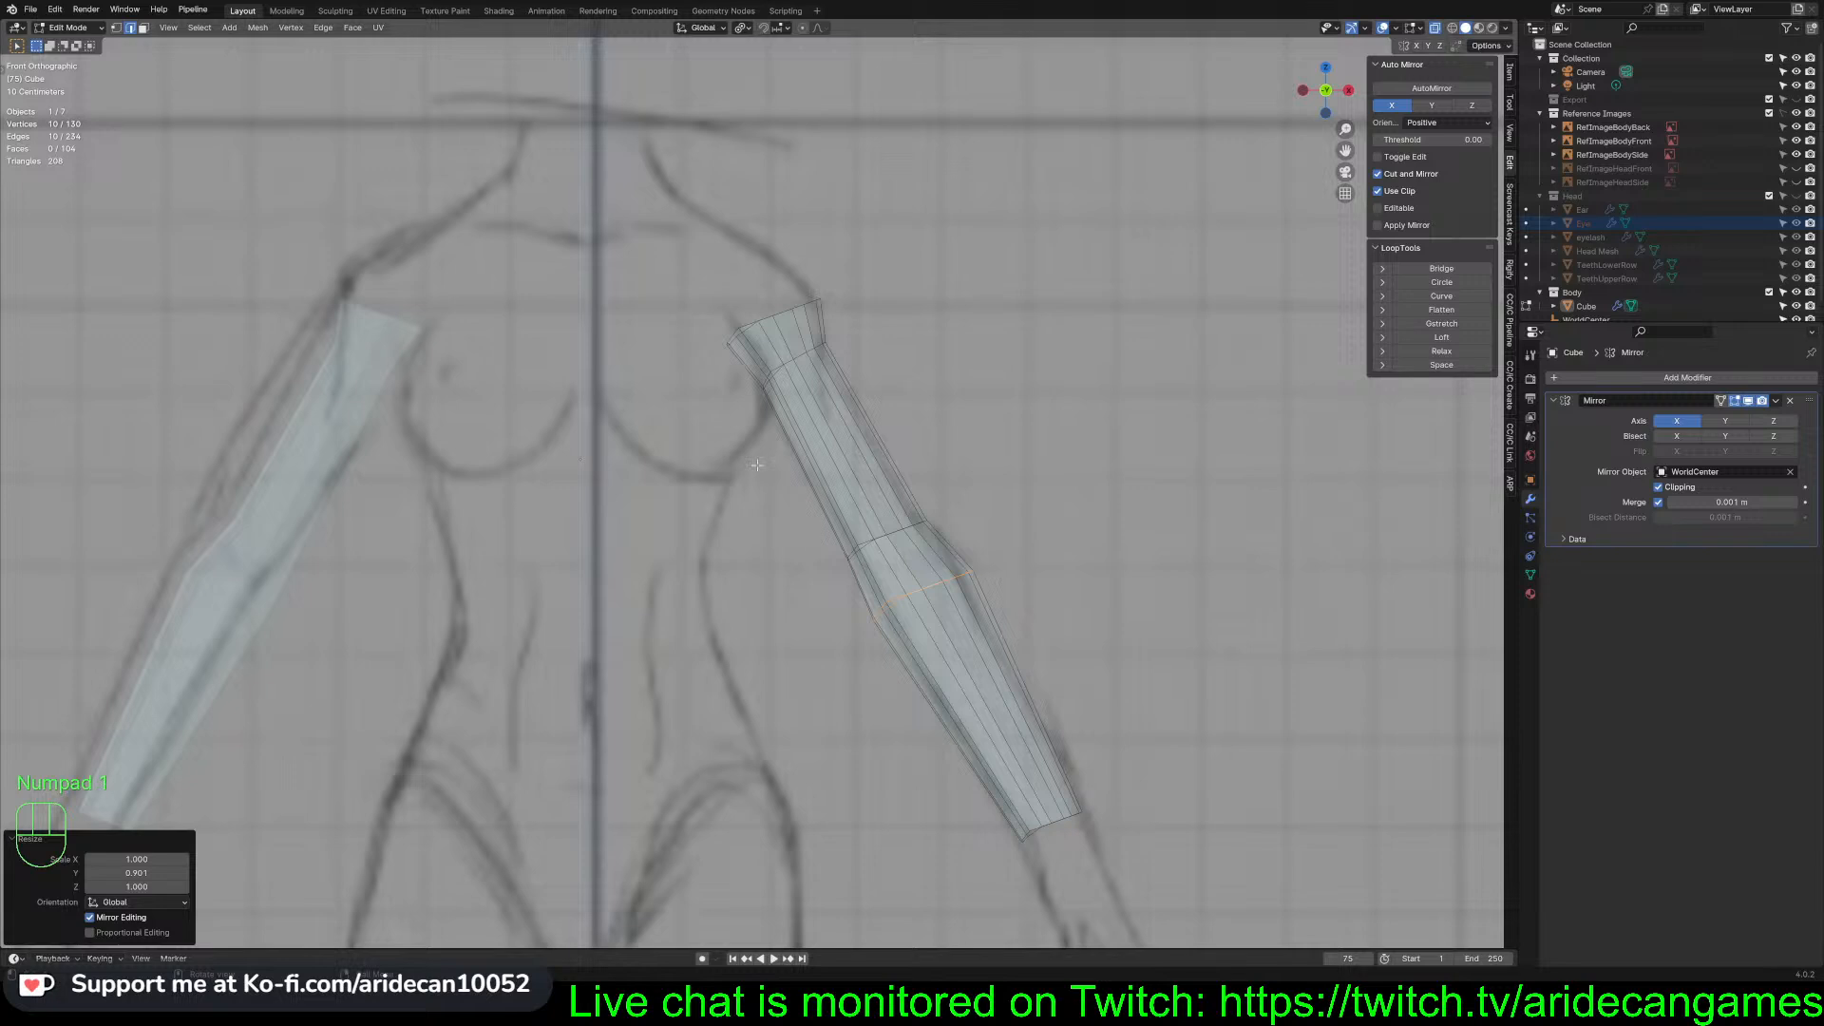
pyautogui.keyDown('alt'); pyautogui.click(768, 319); pyautogui.keyUp('alt')
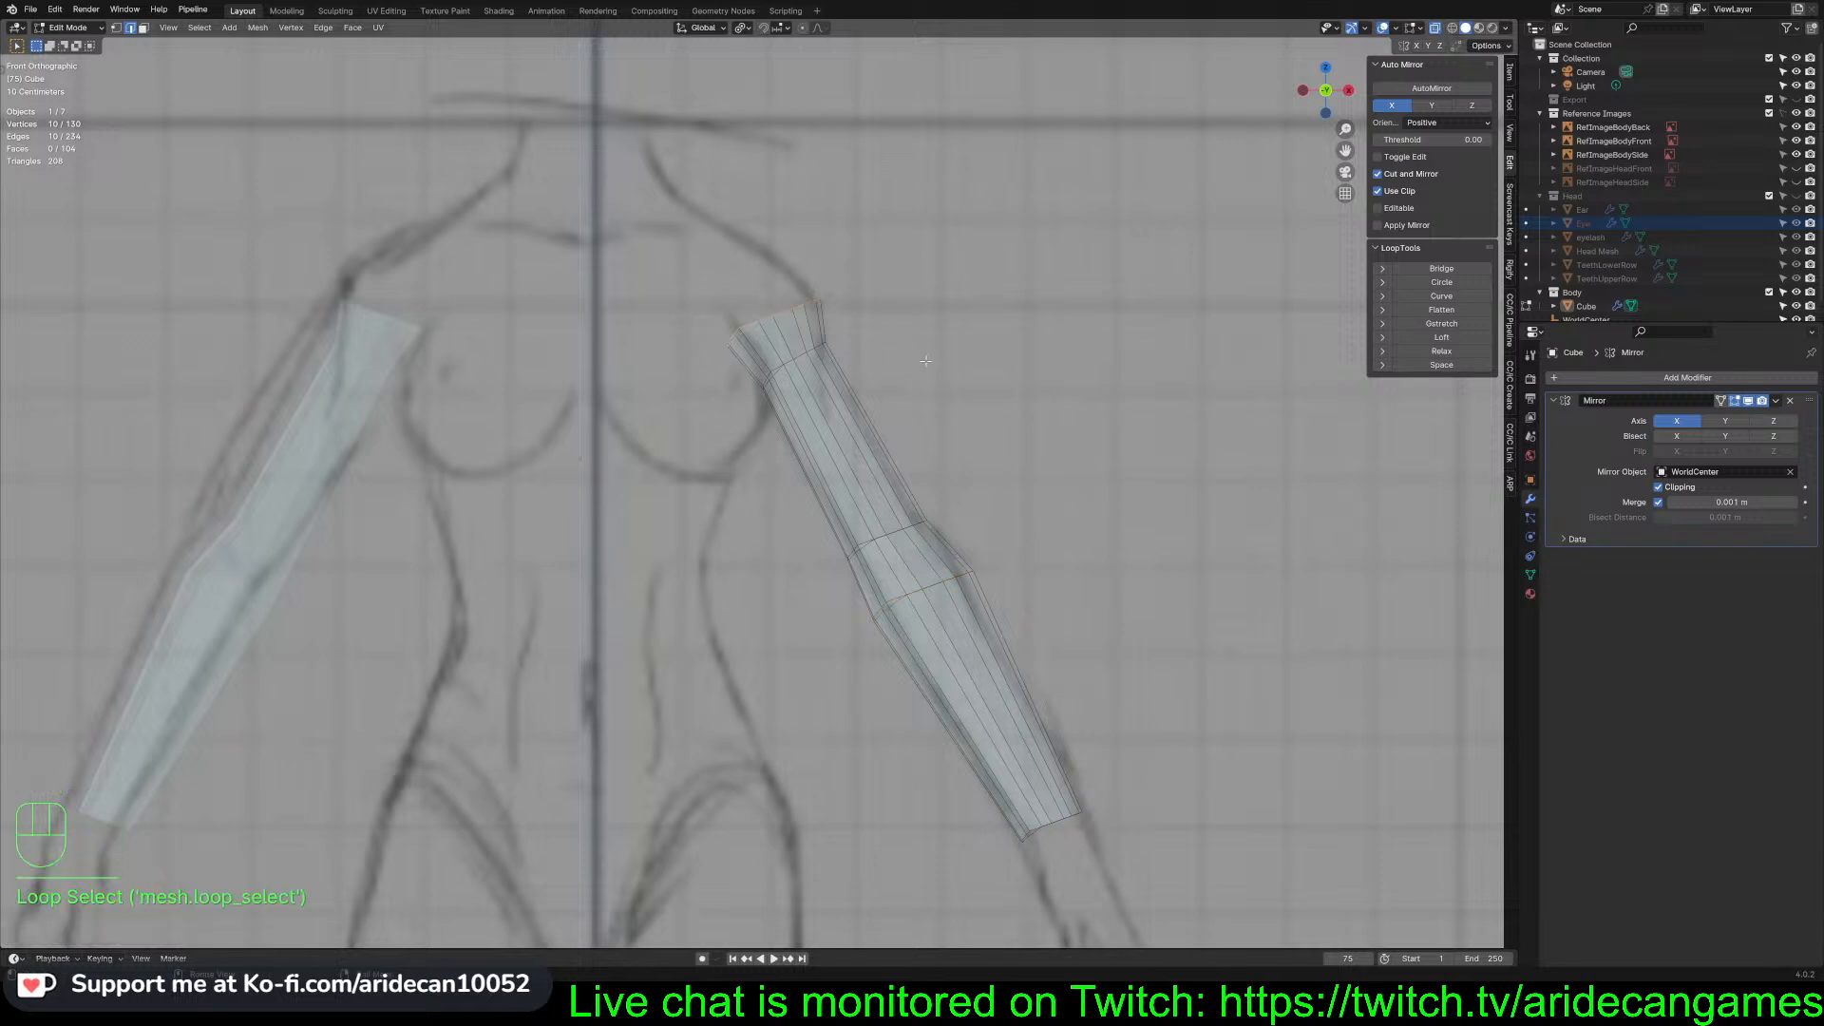
pyautogui.press('g')
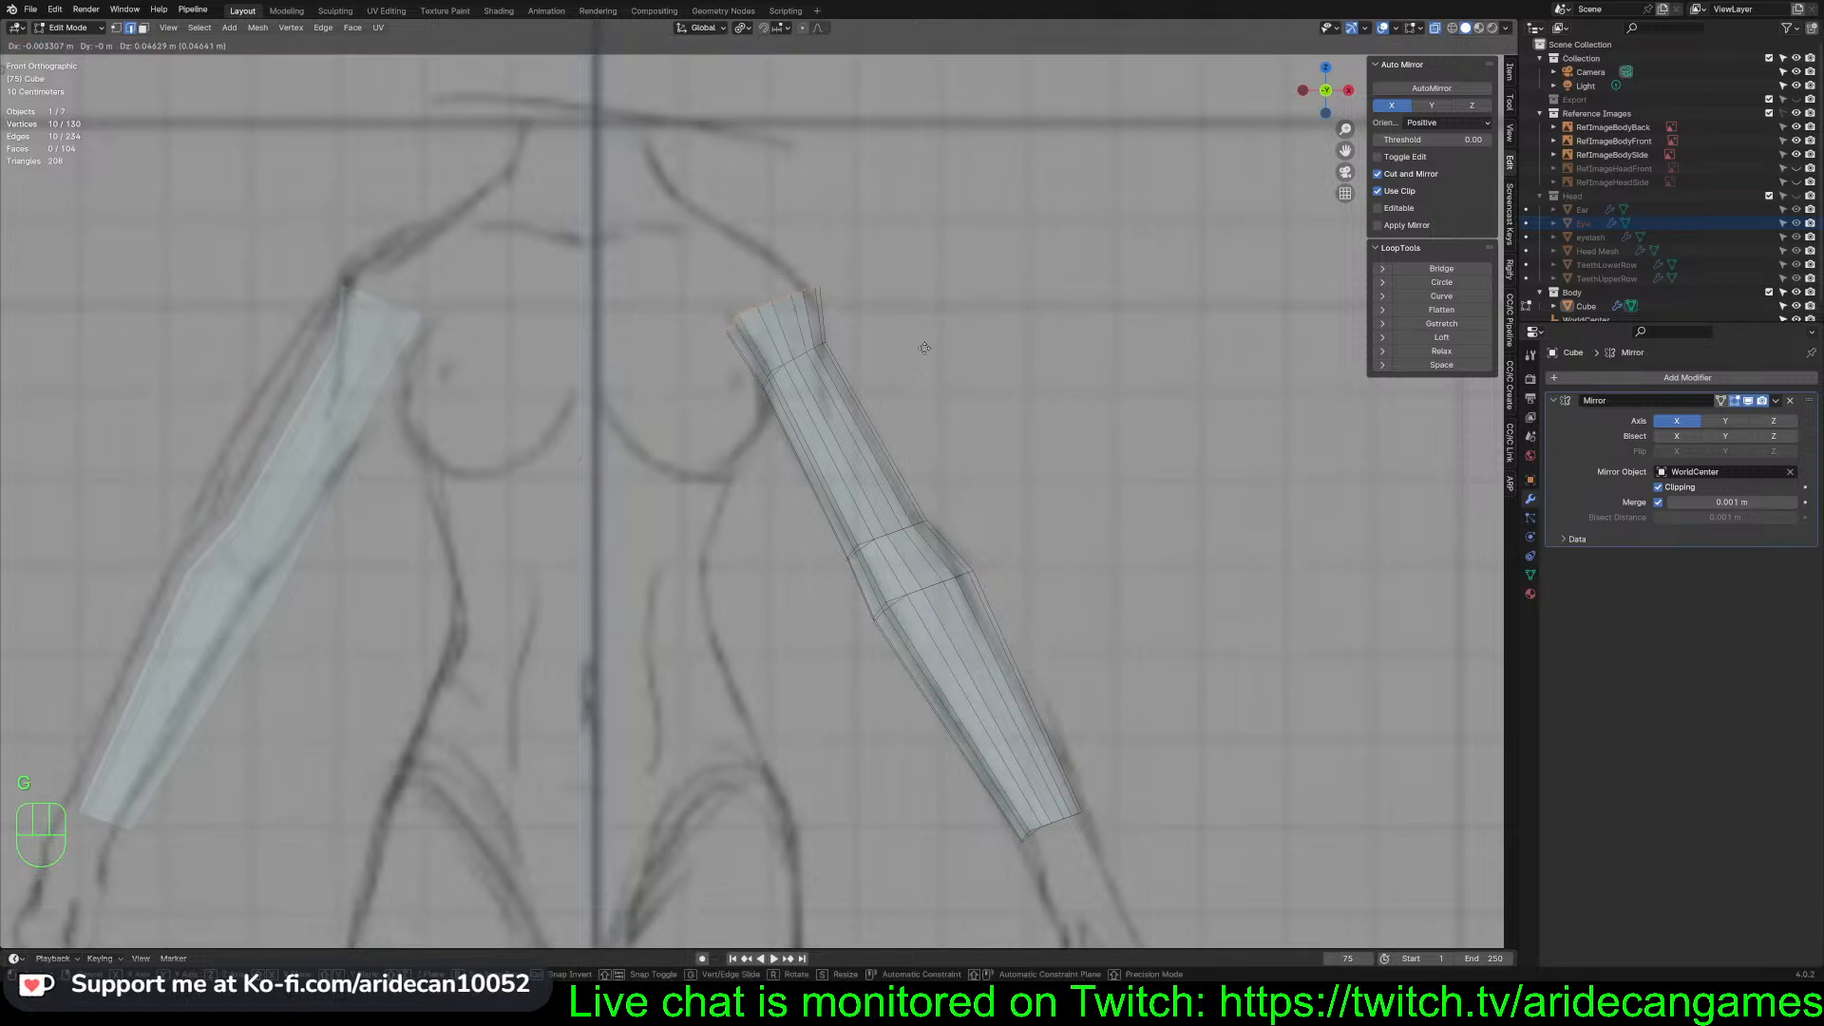
pyautogui.click(923, 349)
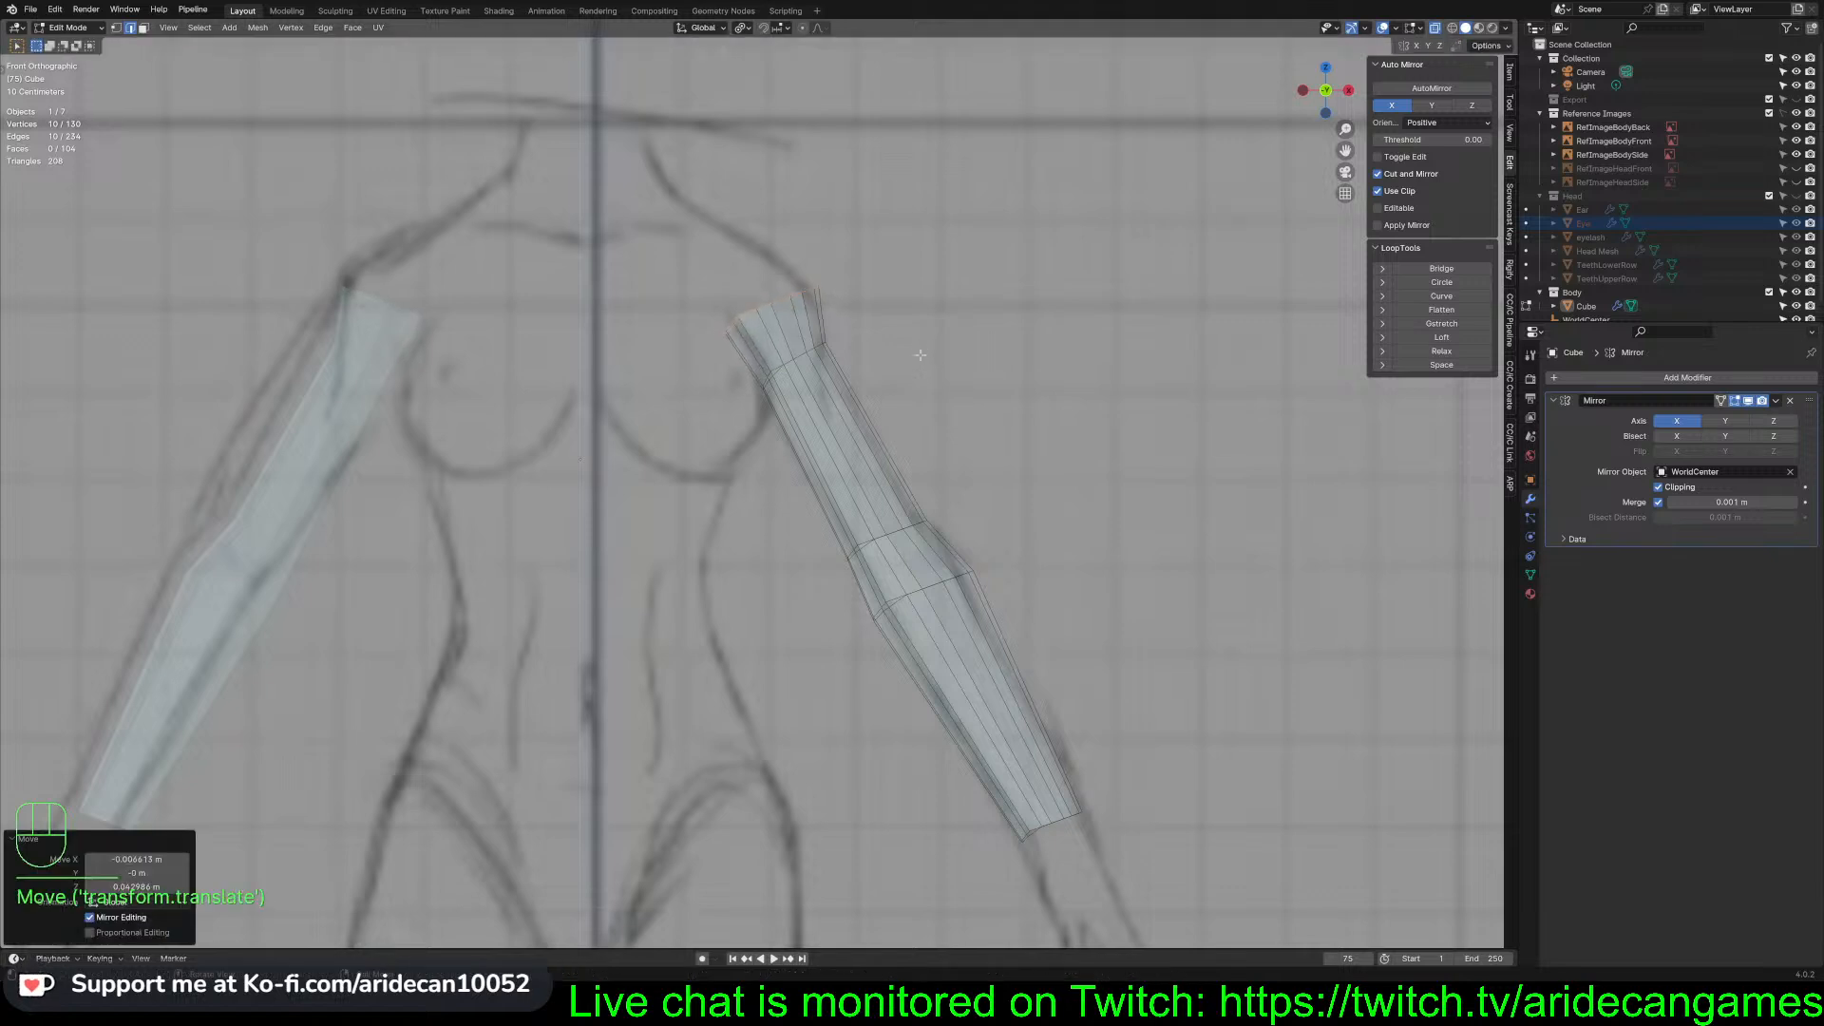
pyautogui.press('r')
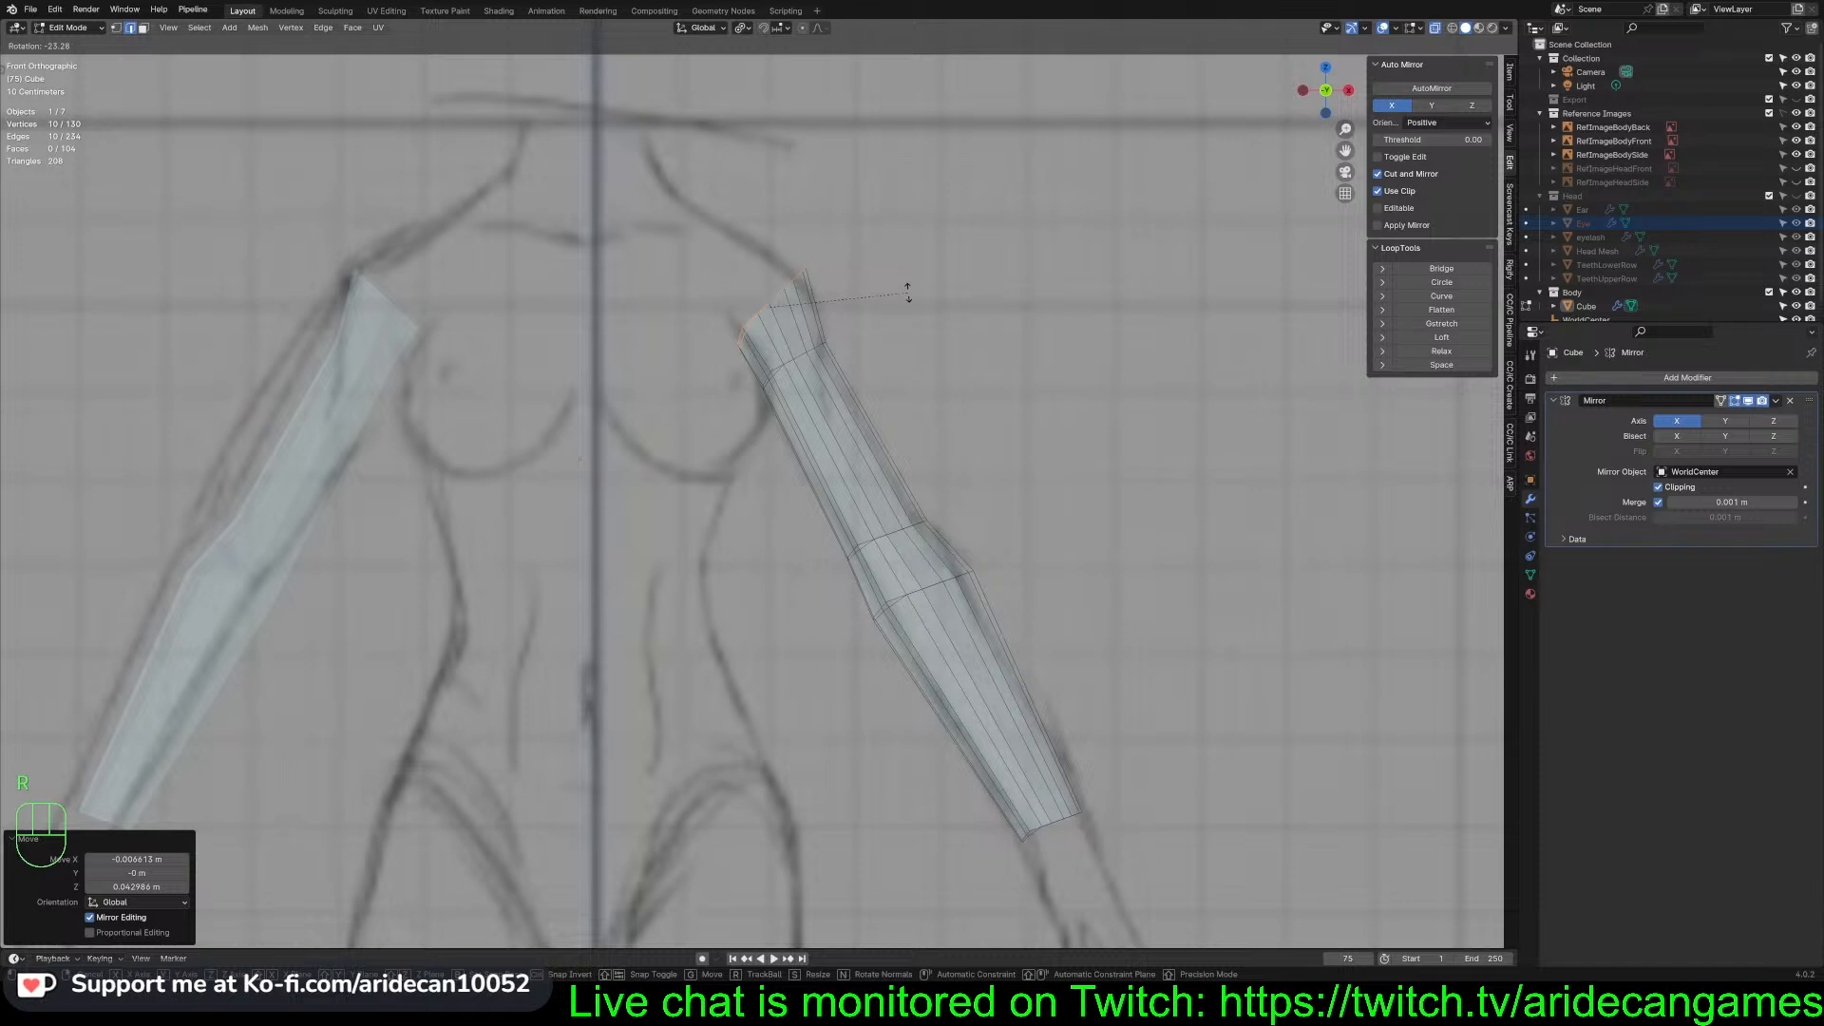
pyautogui.click(909, 300)
# Move the shoulder edge loop about 0.020 m along X and -0.023 m along Z, and scale it to about 0.852
pyautogui.press('g')
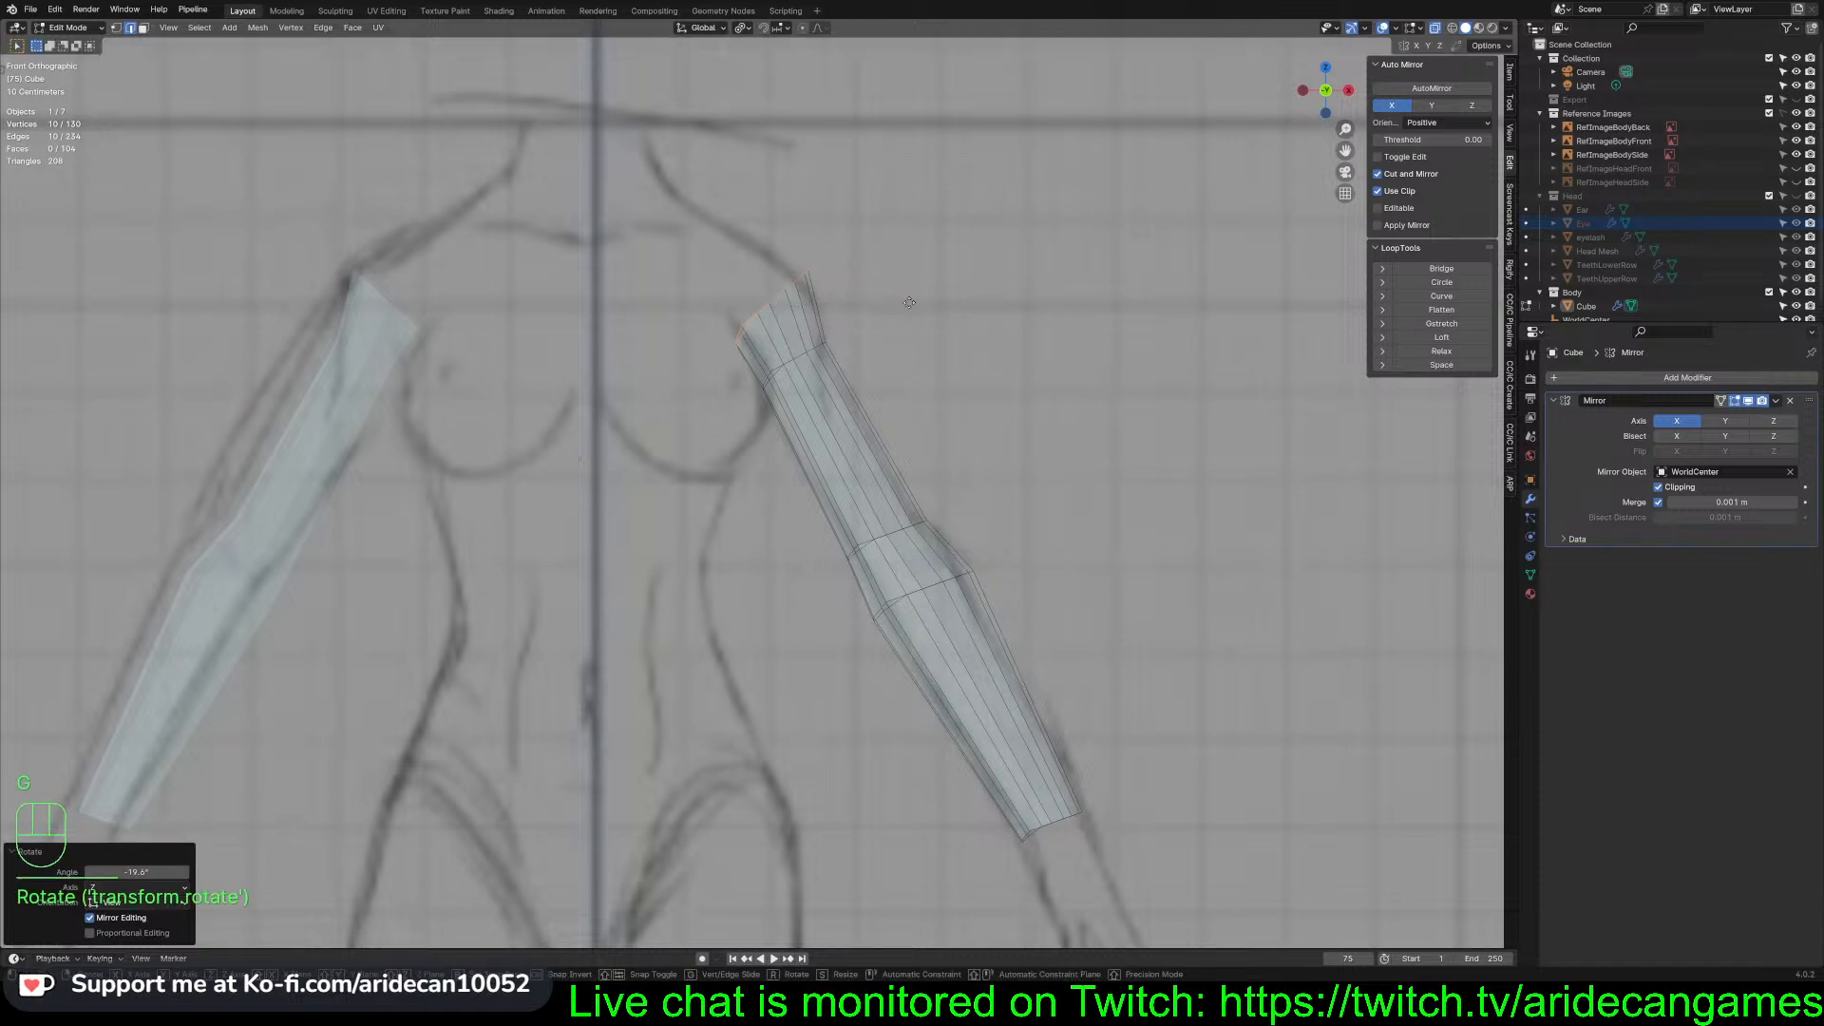
pyautogui.click(910, 306)
pyautogui.press('s')
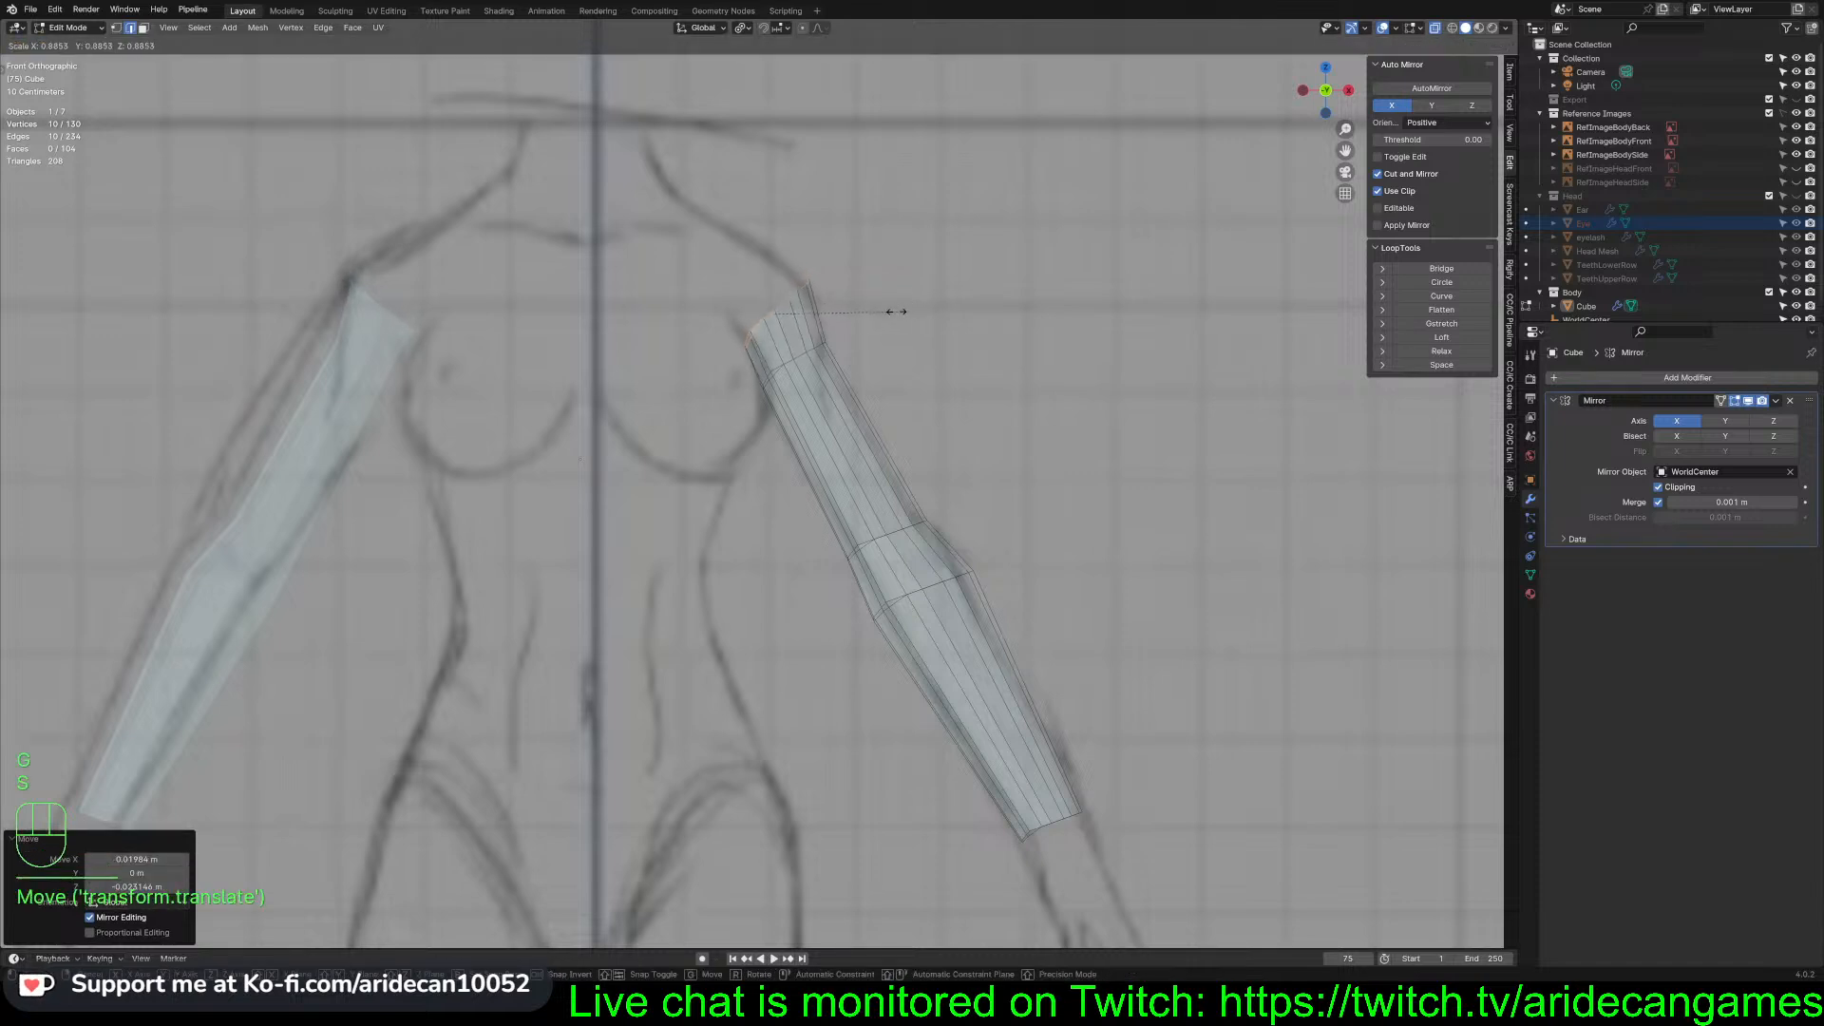
pyautogui.click(889, 311)
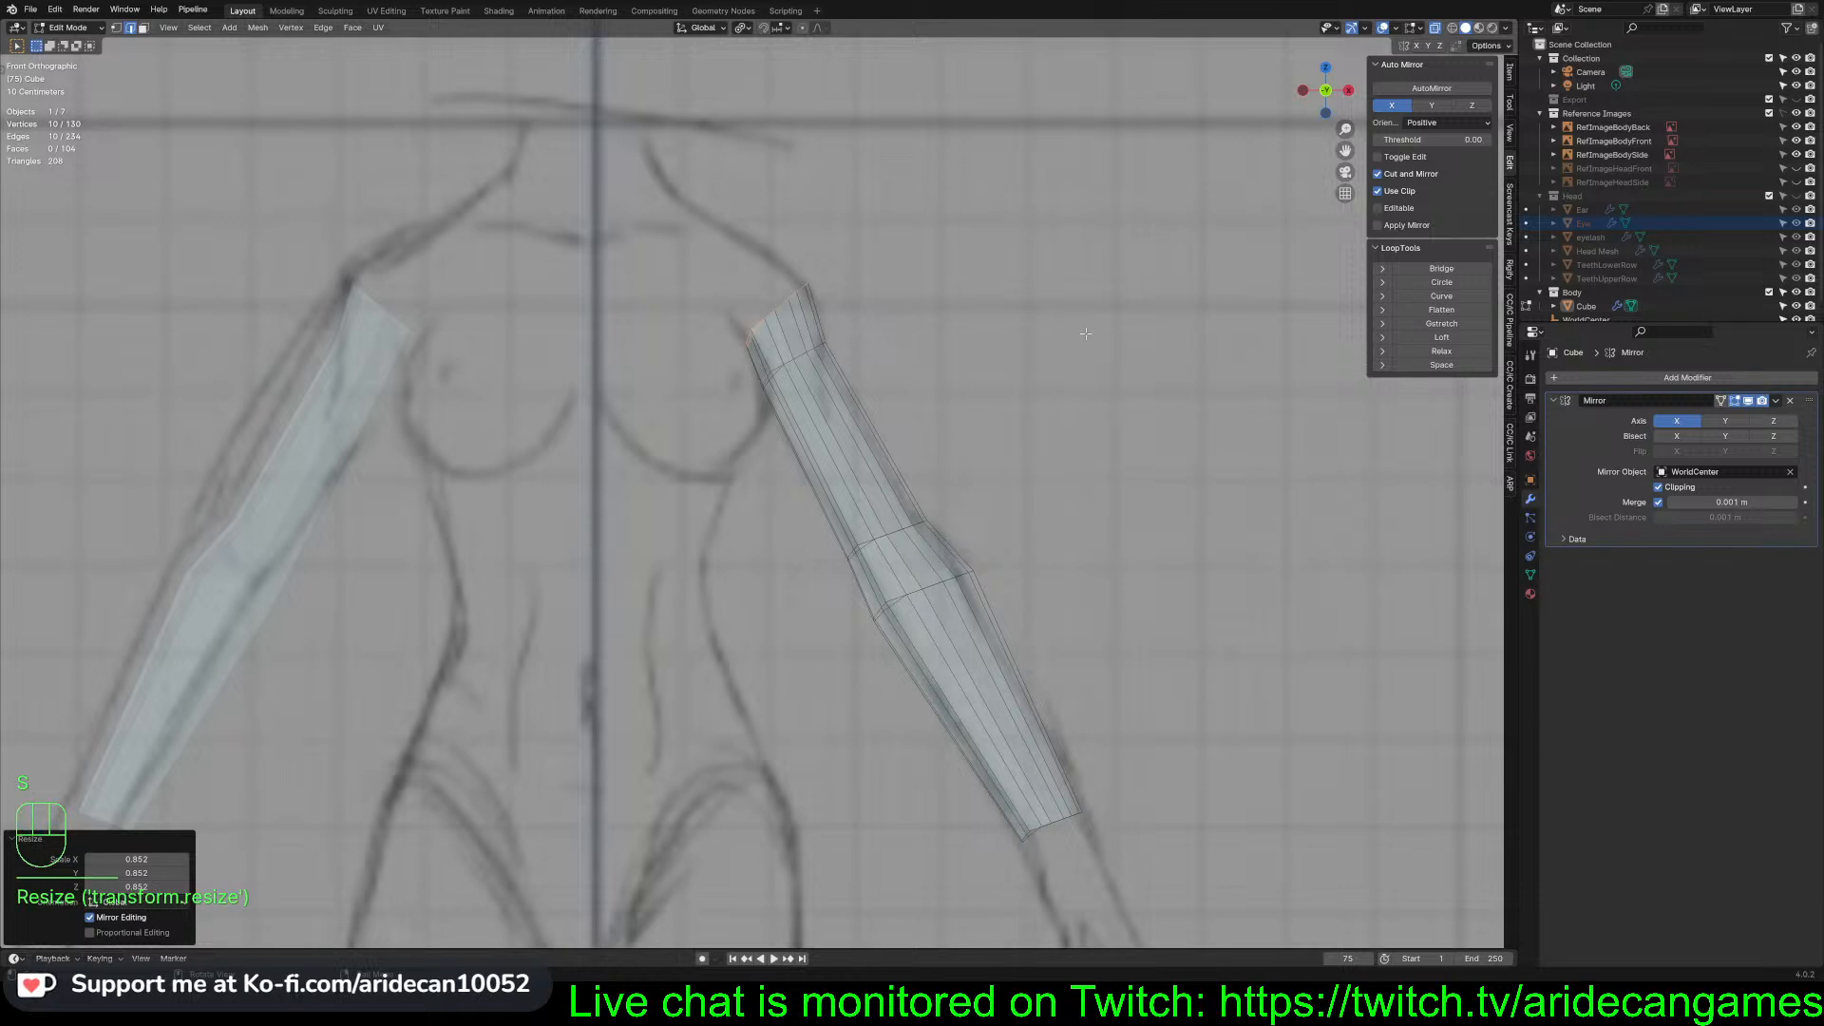
# In right side view, scale the shoulder edge loop to about 1.193 along Y and move it about 0.013 m along Y
pyautogui.press('KP_3')
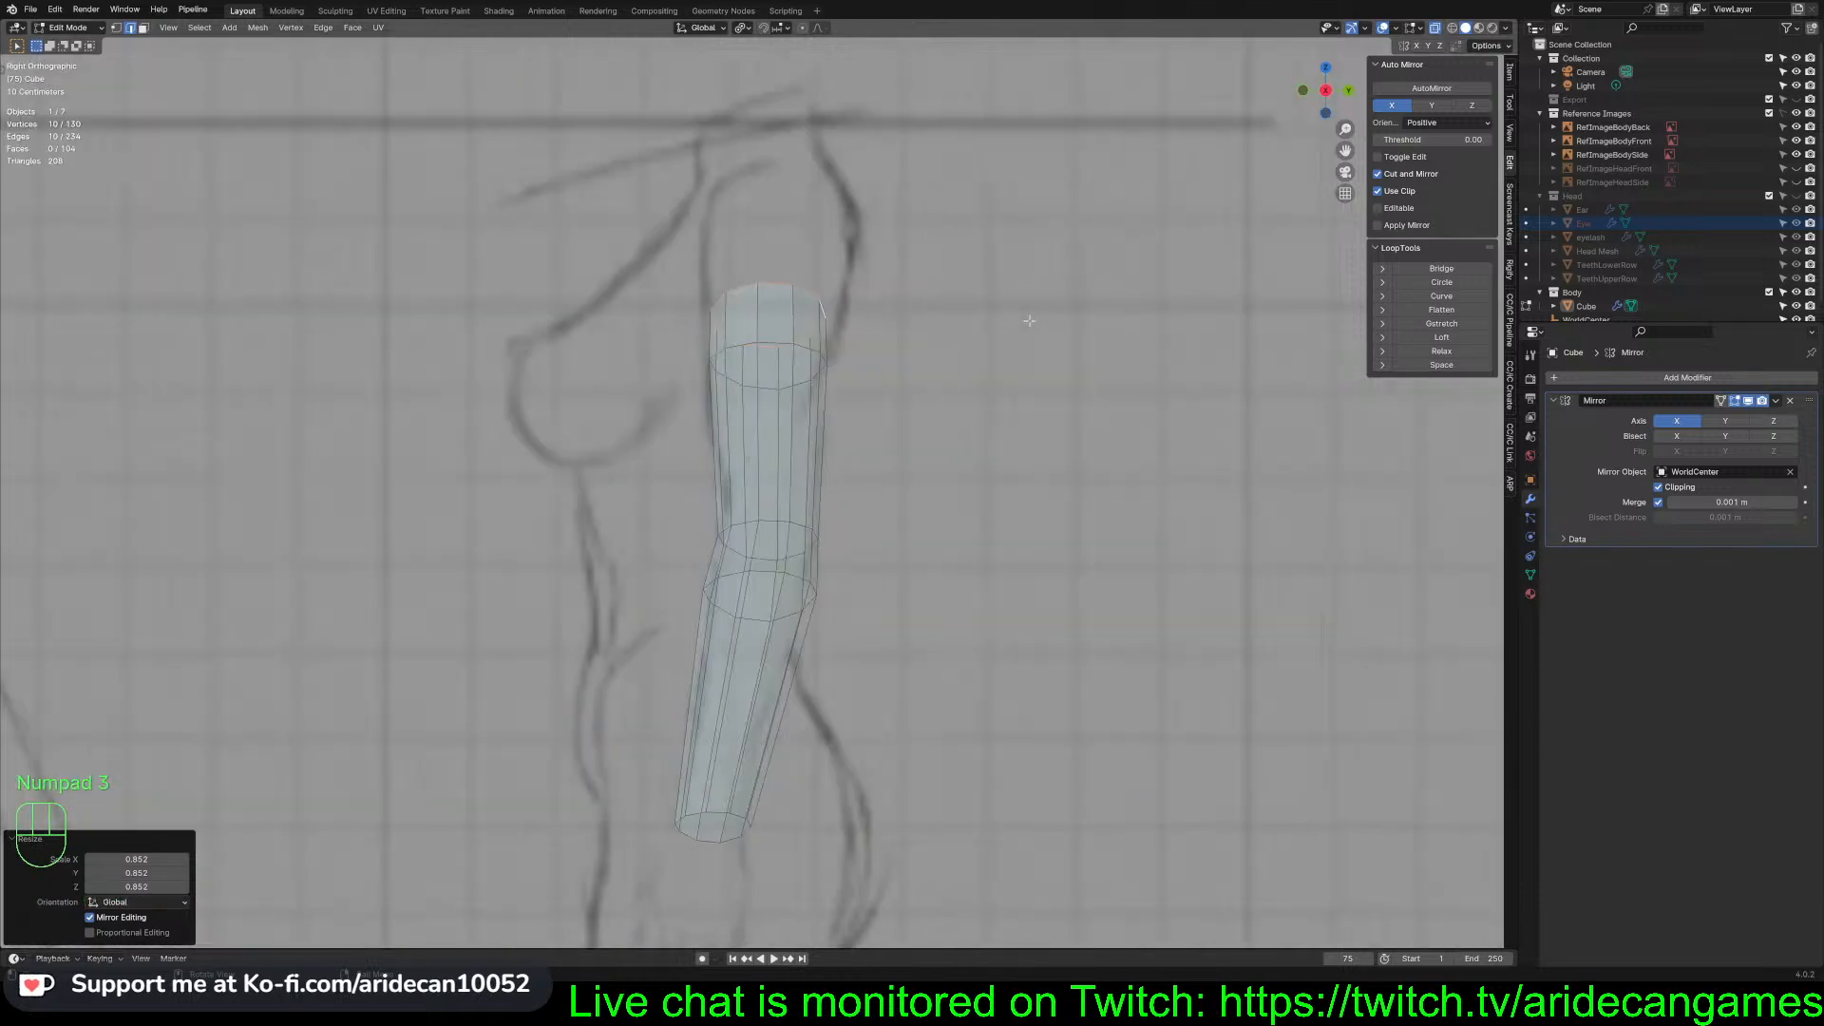
pyautogui.press('s')
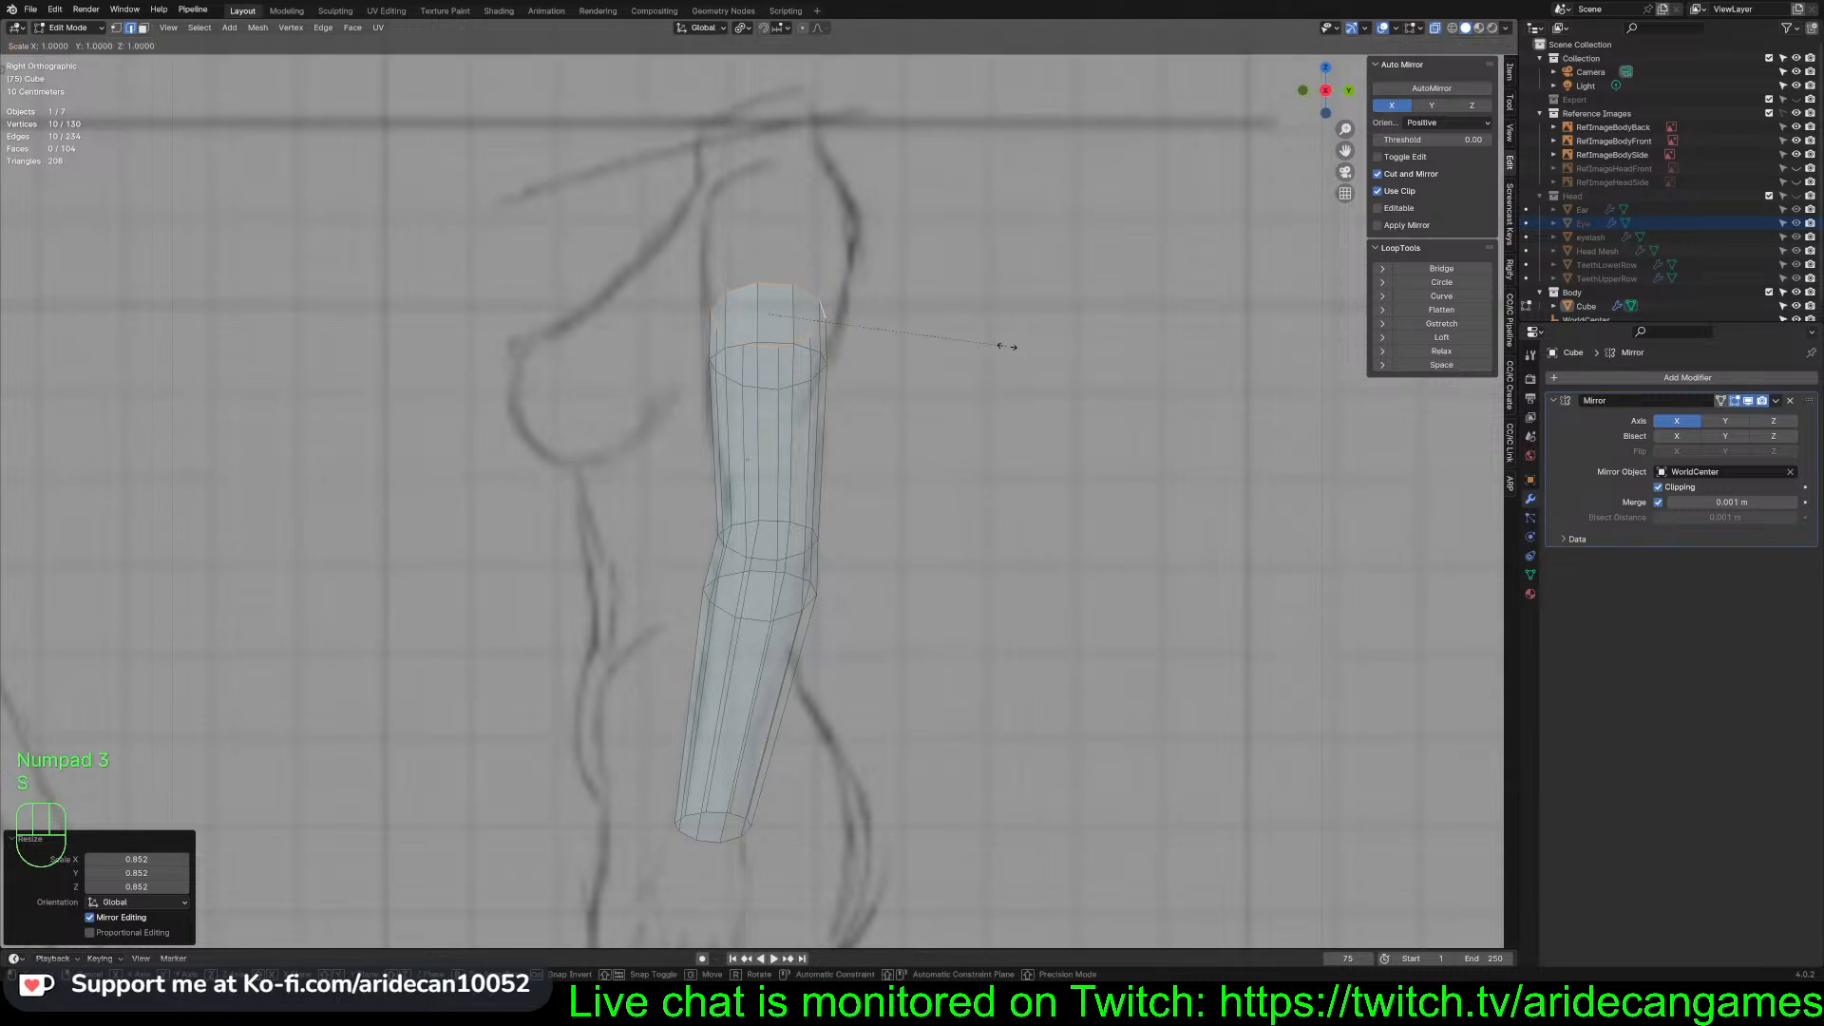
pyautogui.press('y')
pyautogui.click(1054, 344)
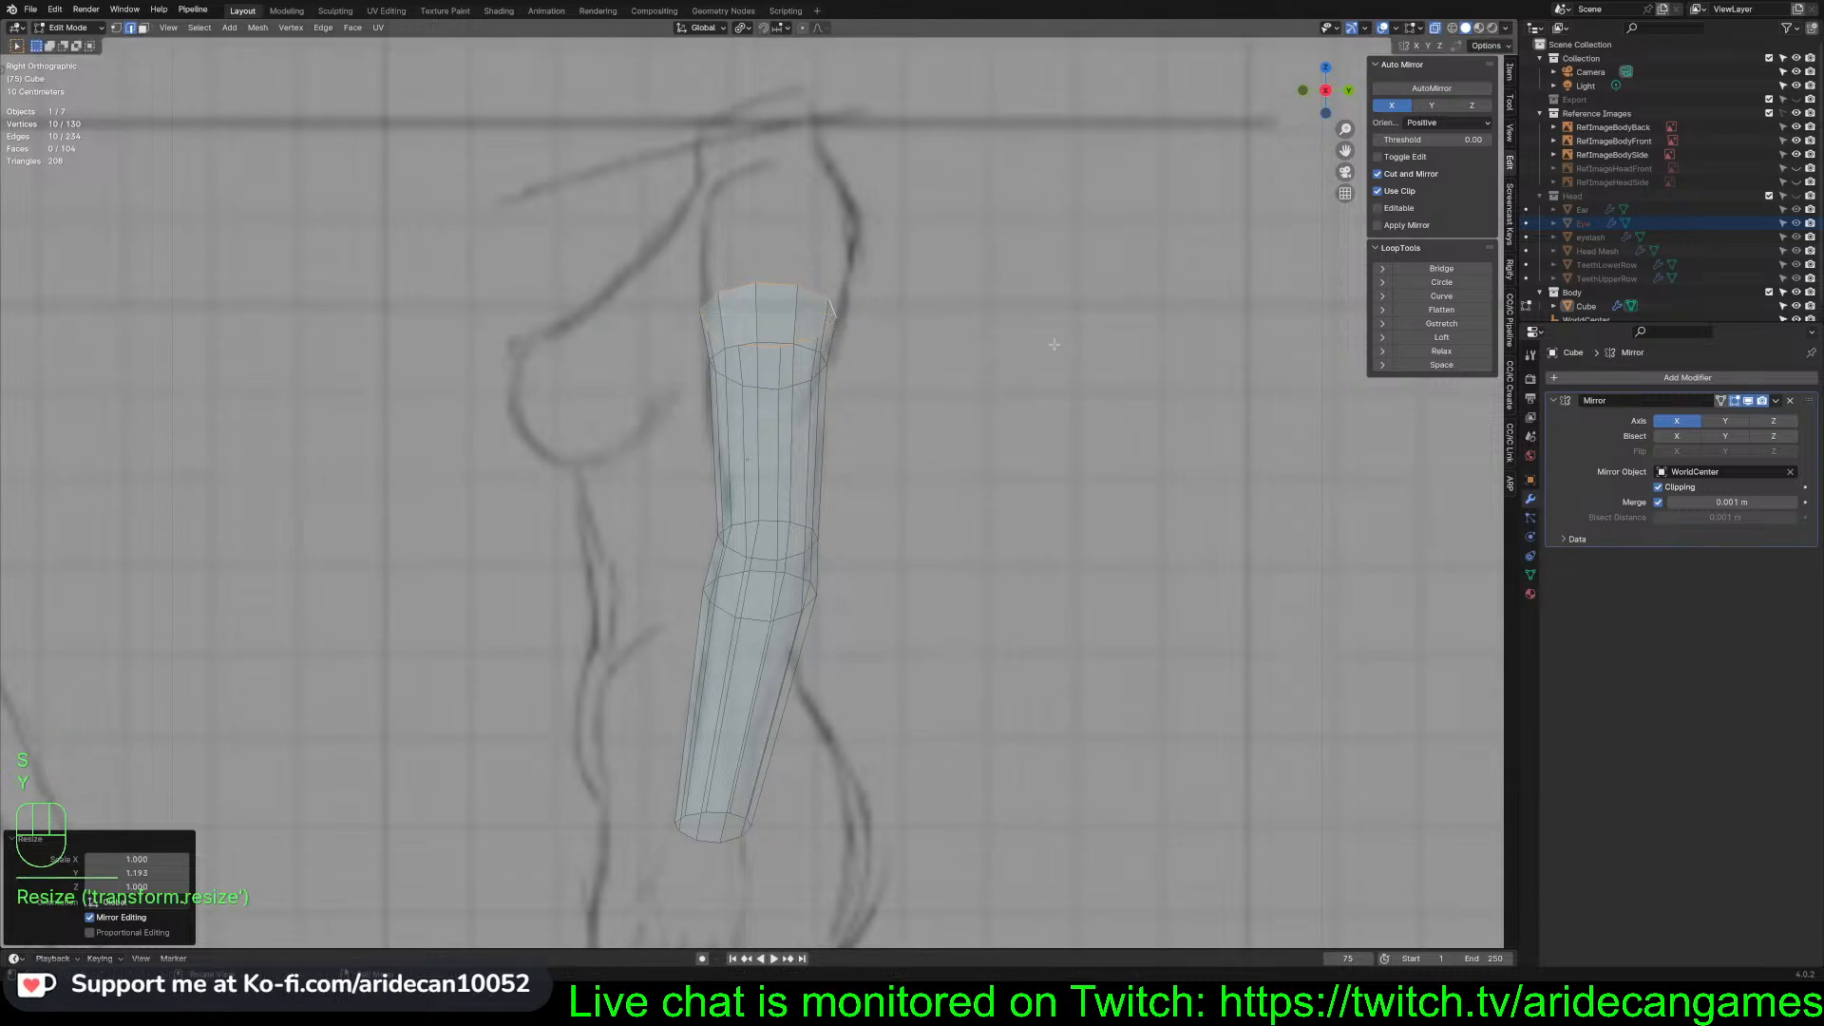
pyautogui.press('g')
pyautogui.click(1057, 343)
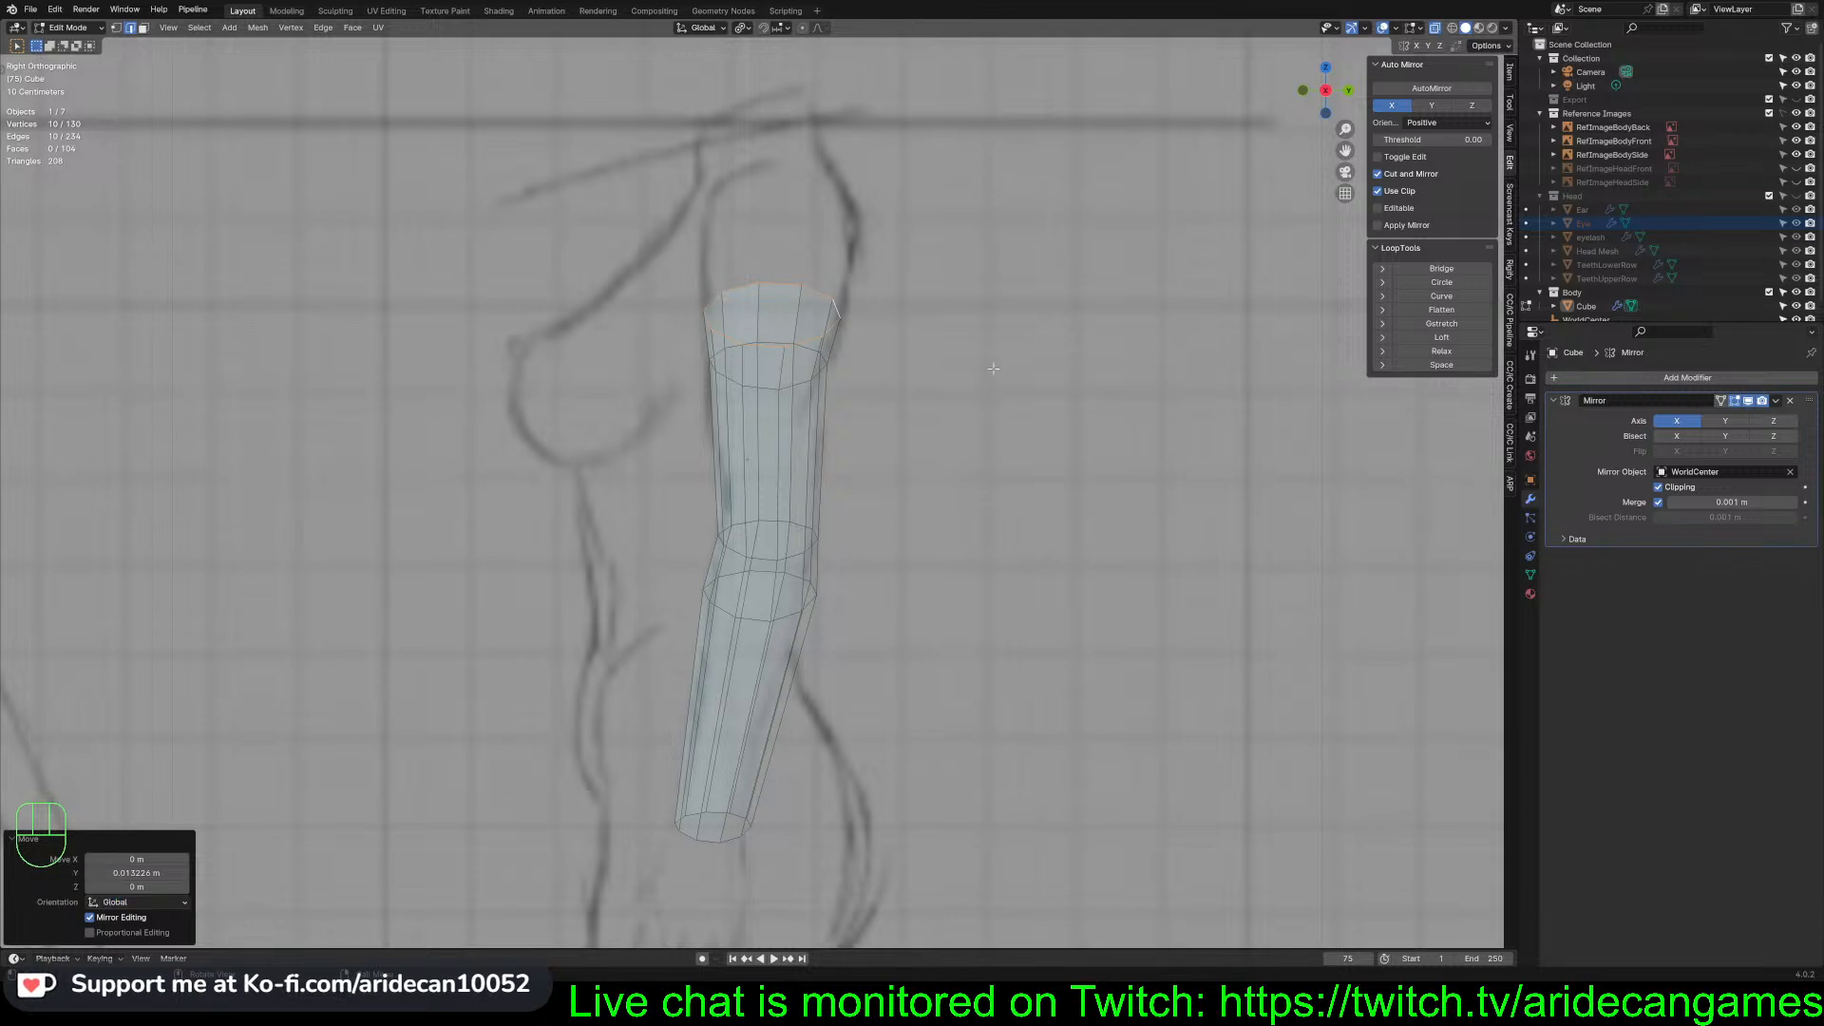
pyautogui.press('KP_1')
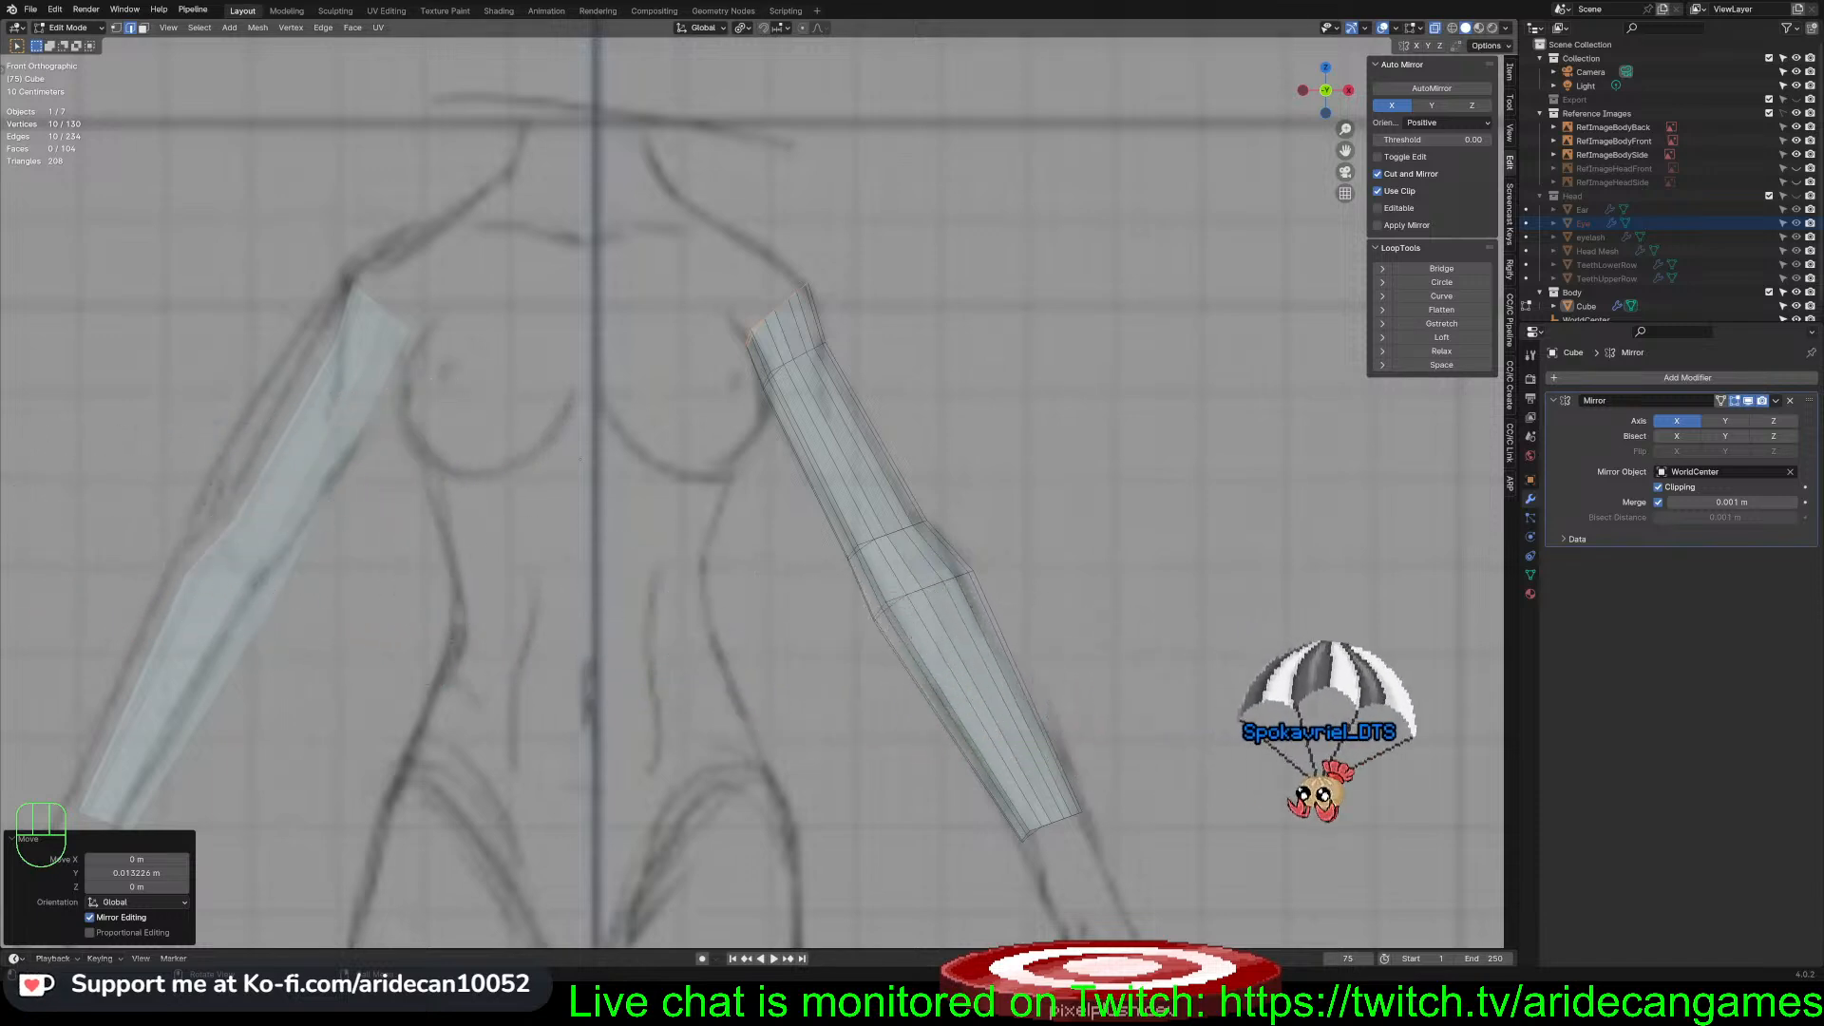
# In right side view, select the arm's shoulder edge loop and raise it about 0.4 m along Z
pyautogui.click(921, 367)
pyautogui.press('KP_3')
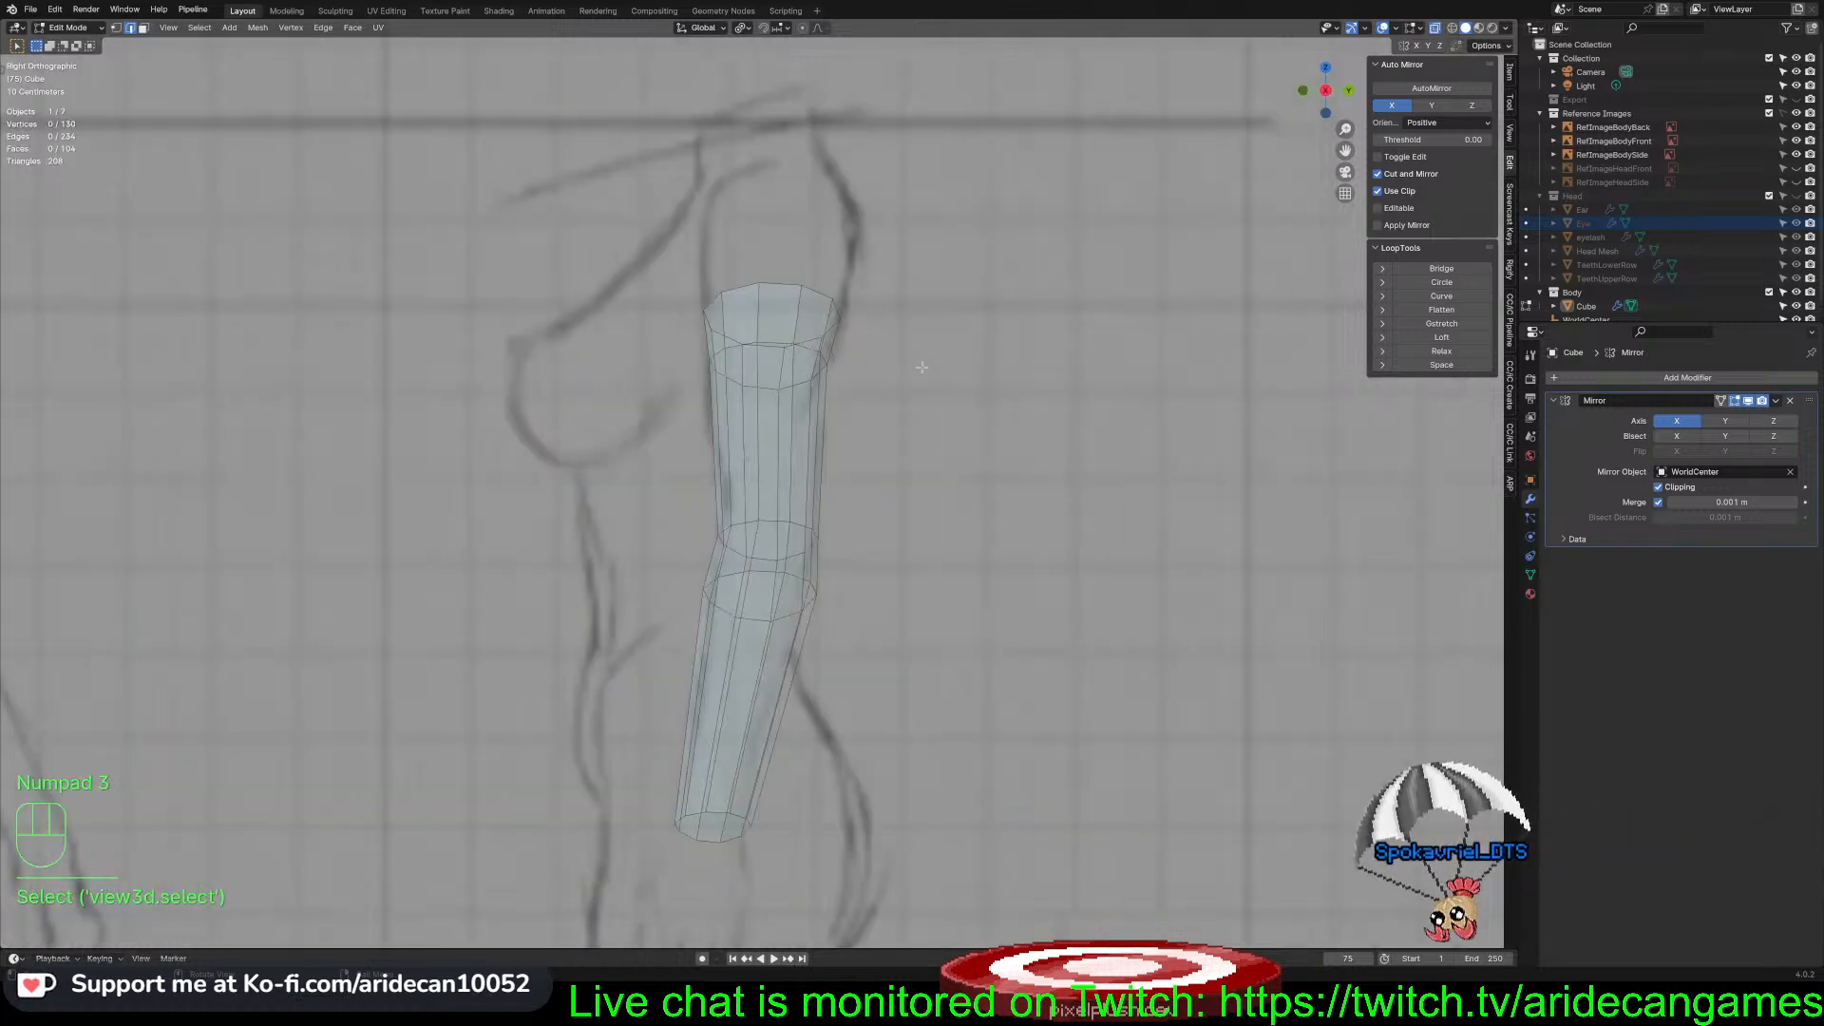
pyautogui.keyDown('alt'); pyautogui.click(774, 283); pyautogui.keyUp('alt')
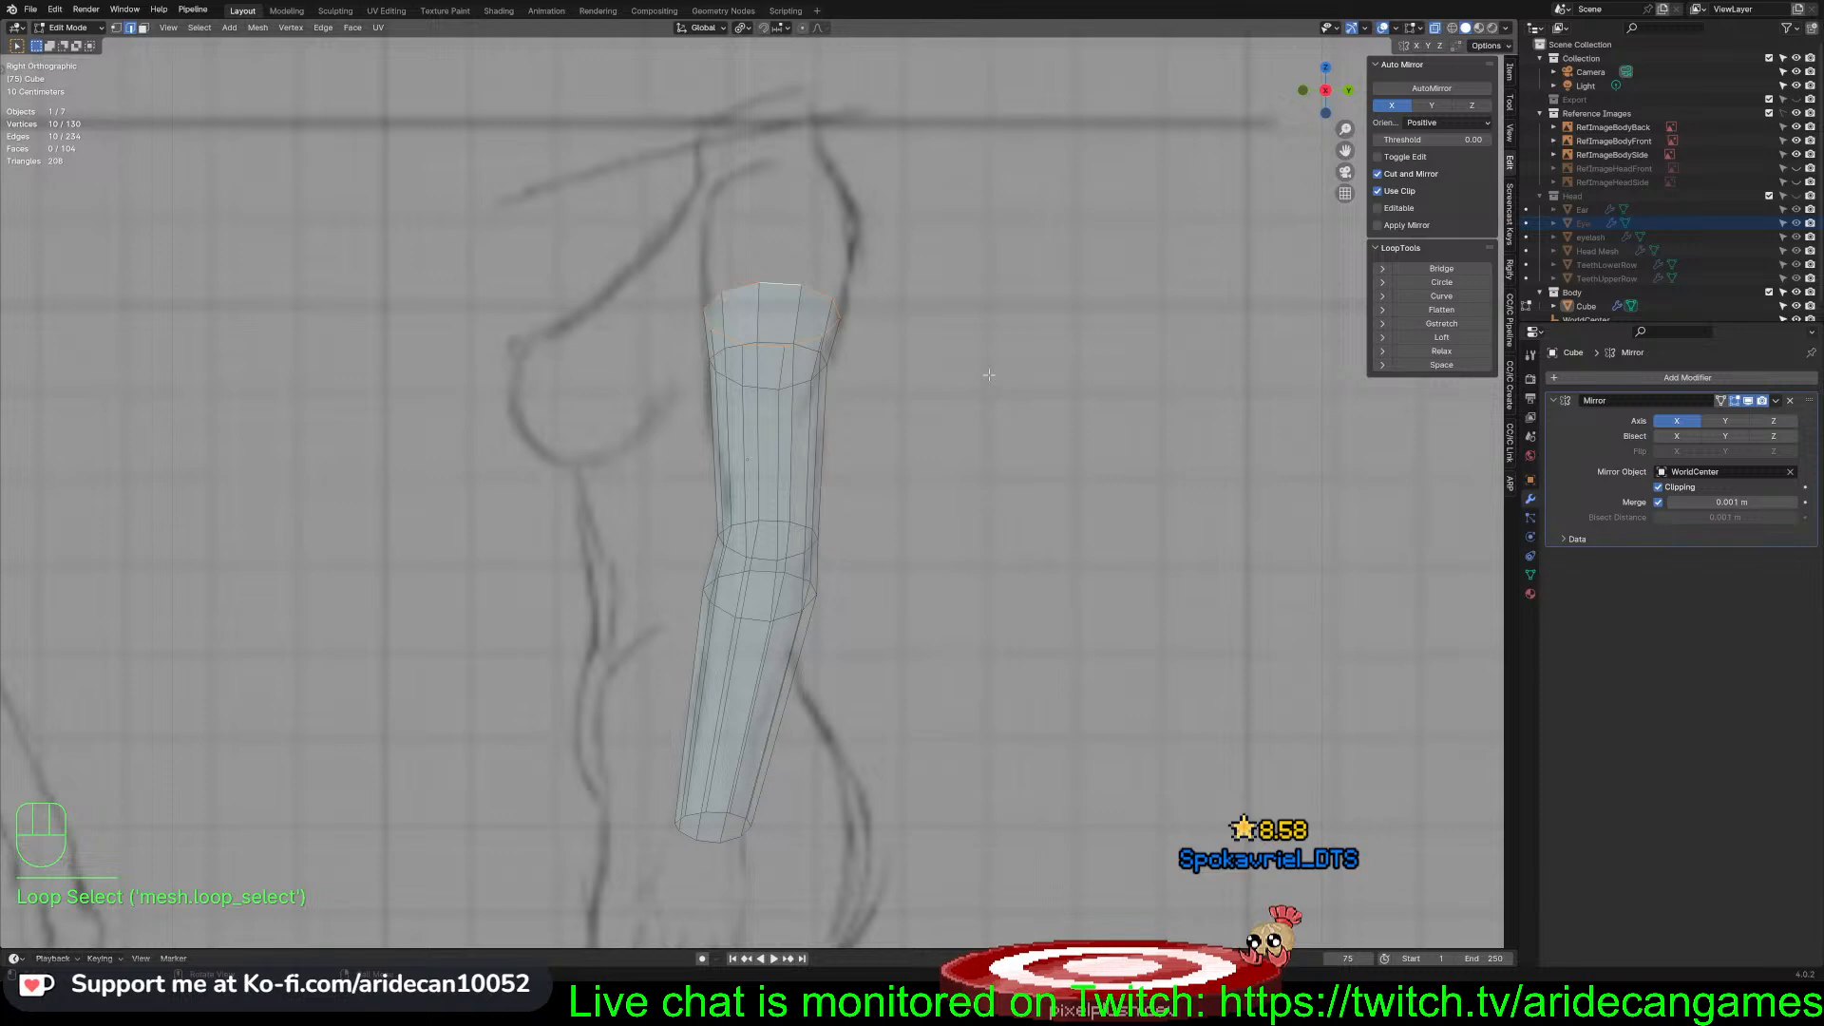
pyautogui.press('g')
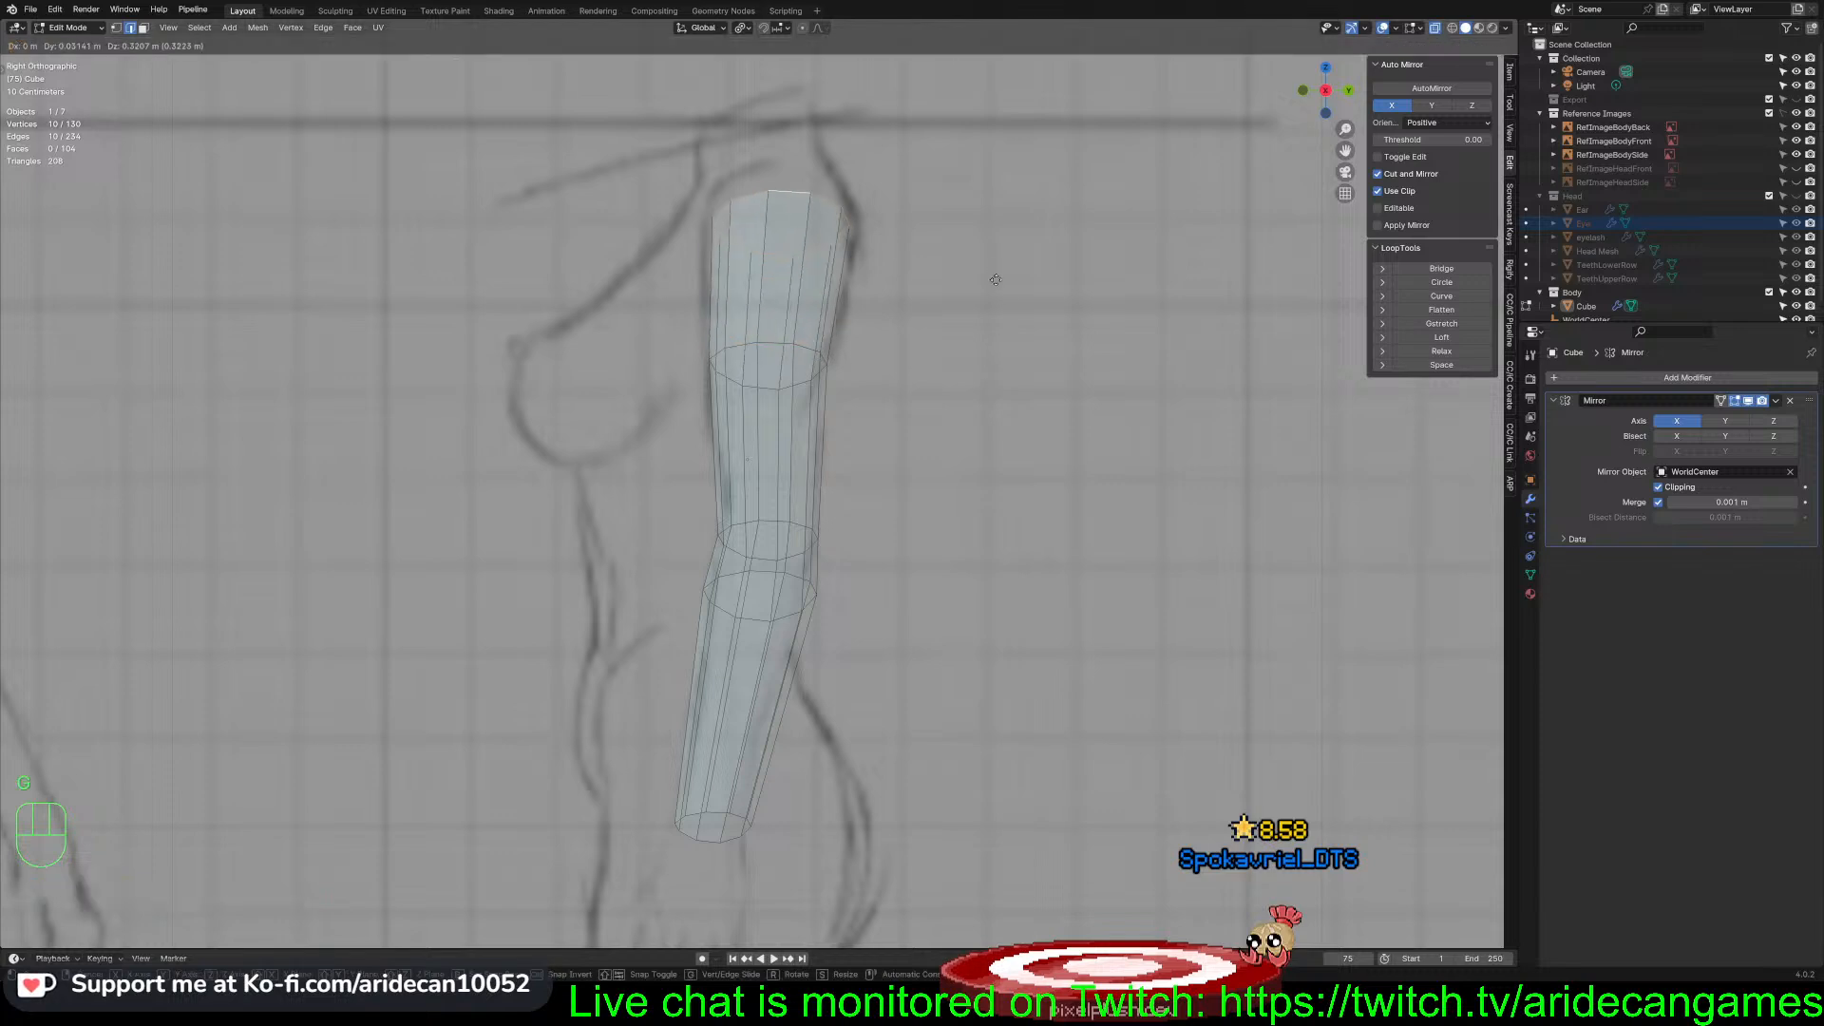
pyautogui.click(993, 259)
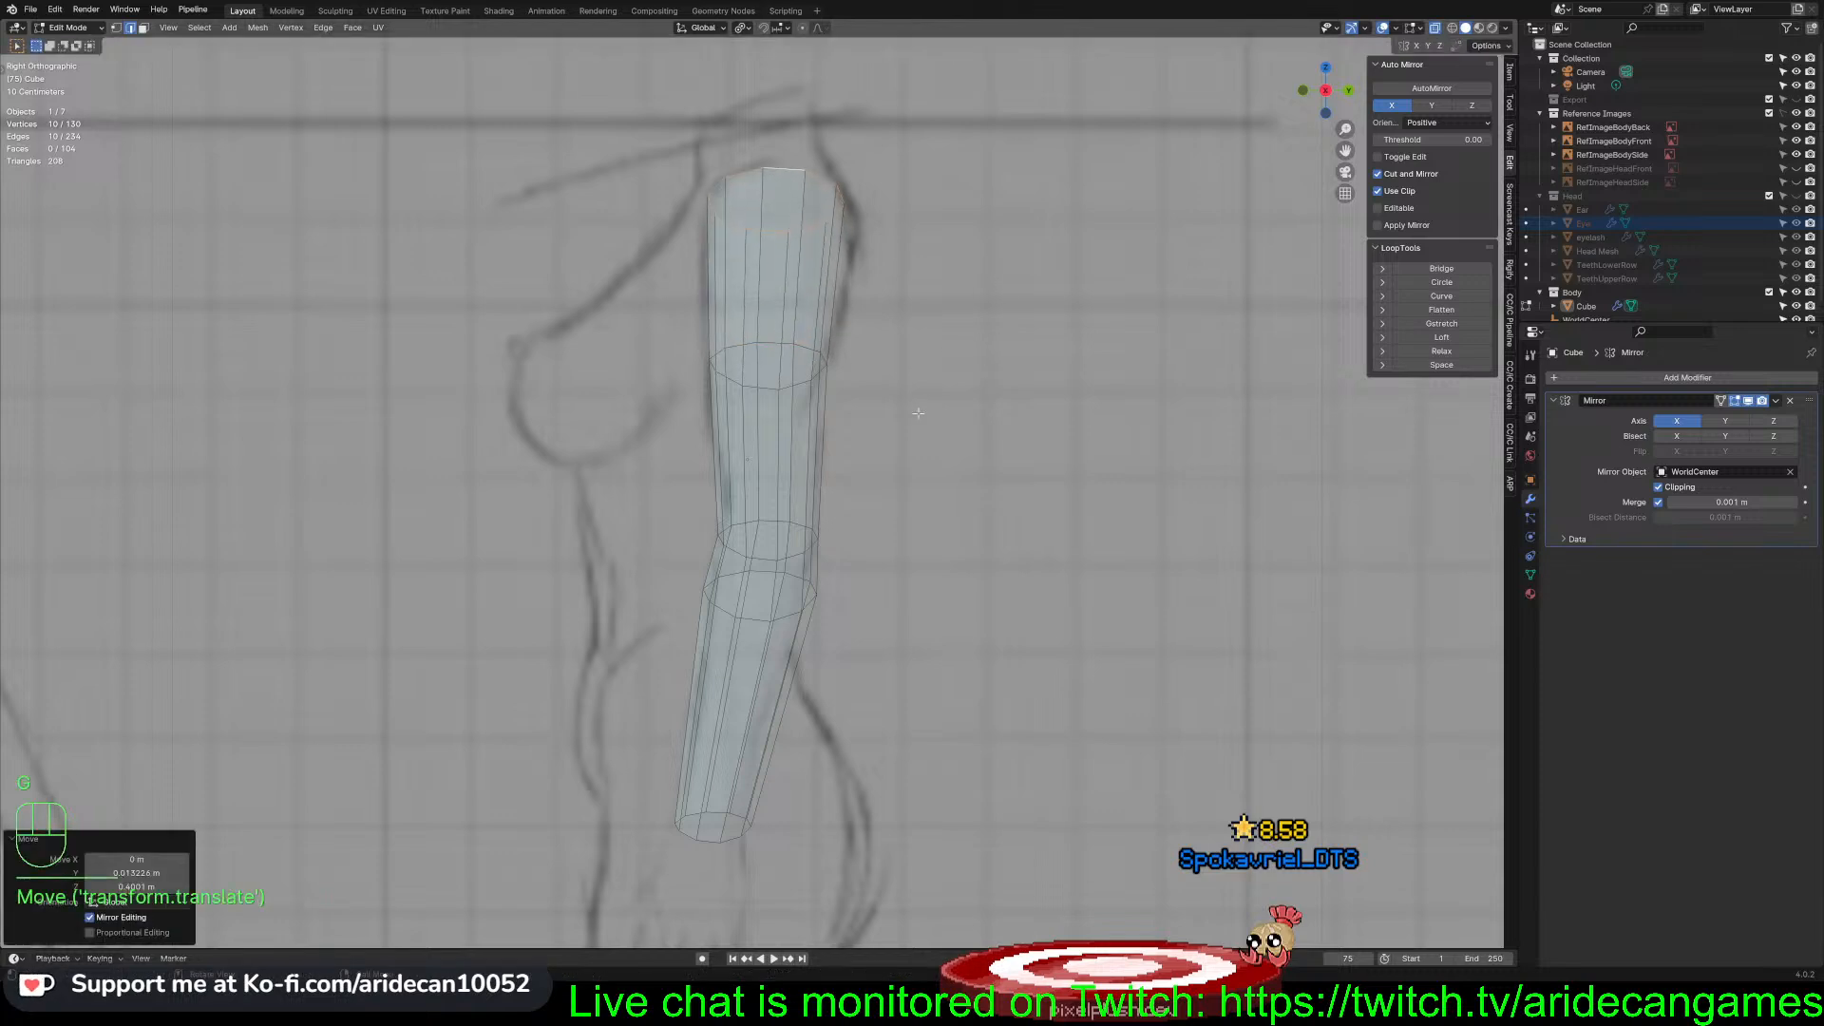
# In front view, rotate the shoulder edge loop about -25.3° and move it about -0.212 m along X and -0.192 m along Z
pyautogui.press('KP_1')
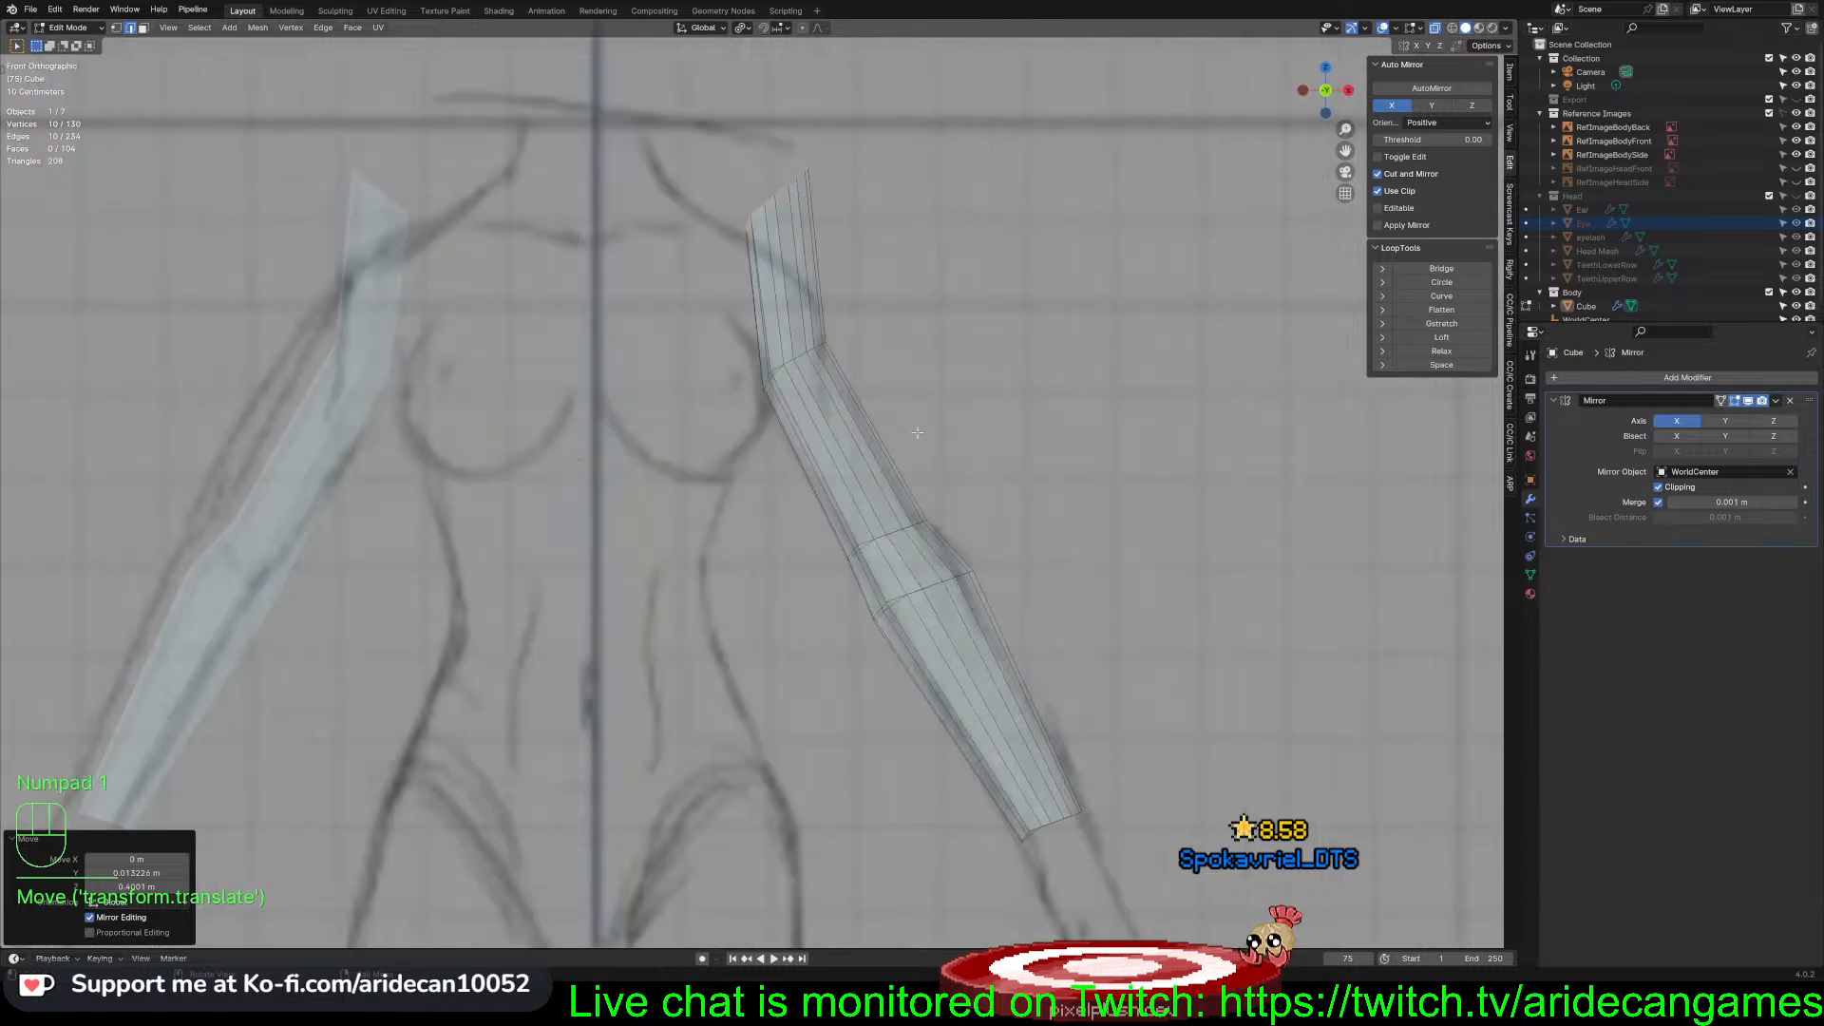
pyautogui.press('r')
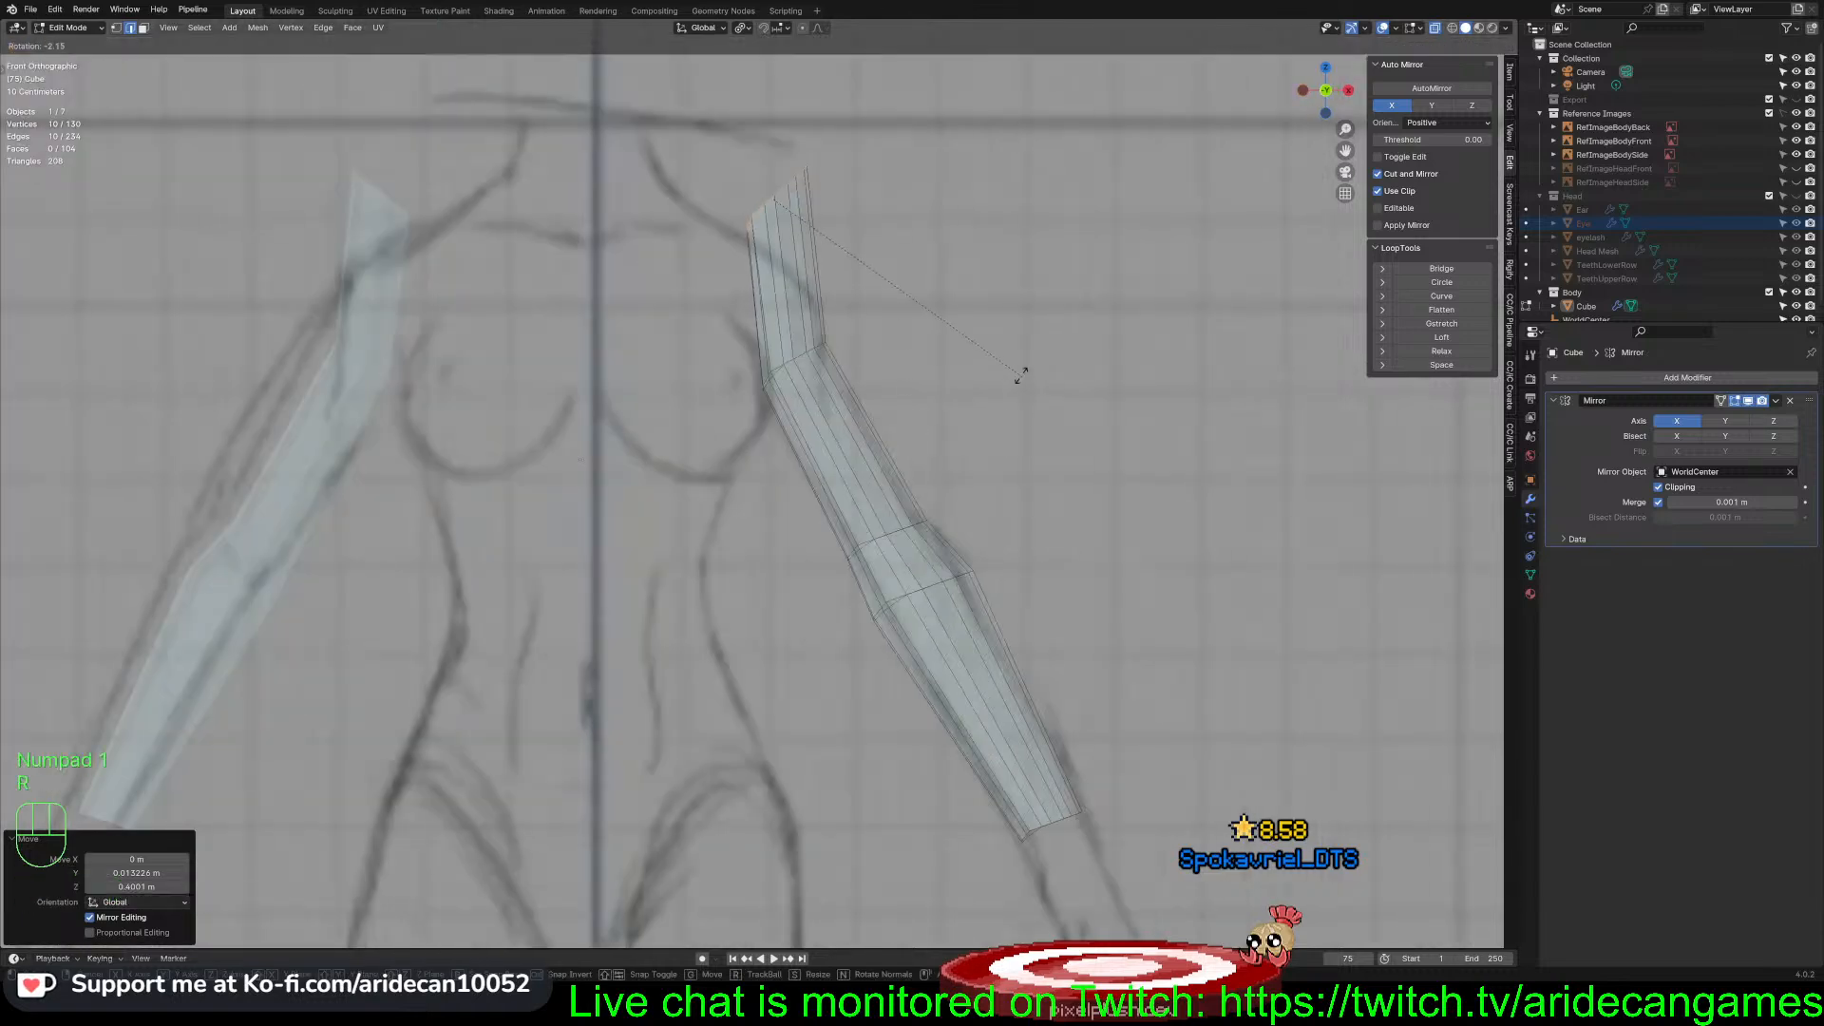
pyautogui.click(1003, 249)
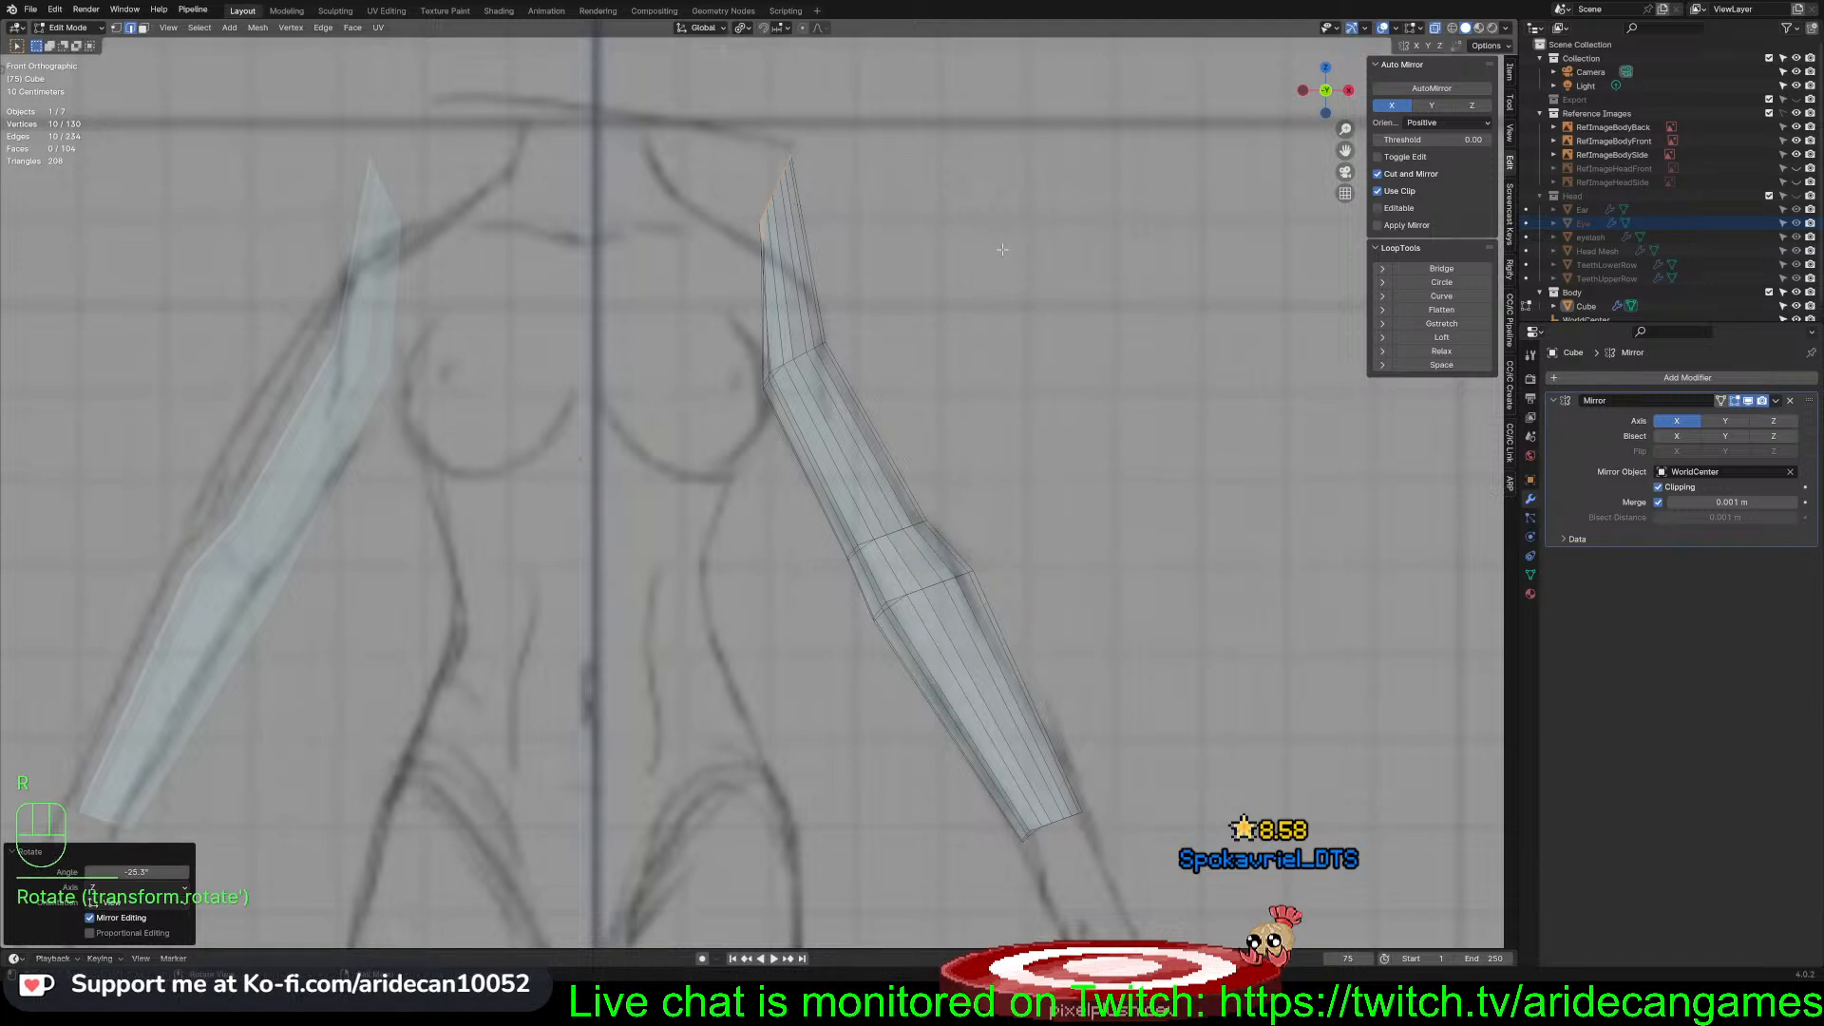
pyautogui.press('g')
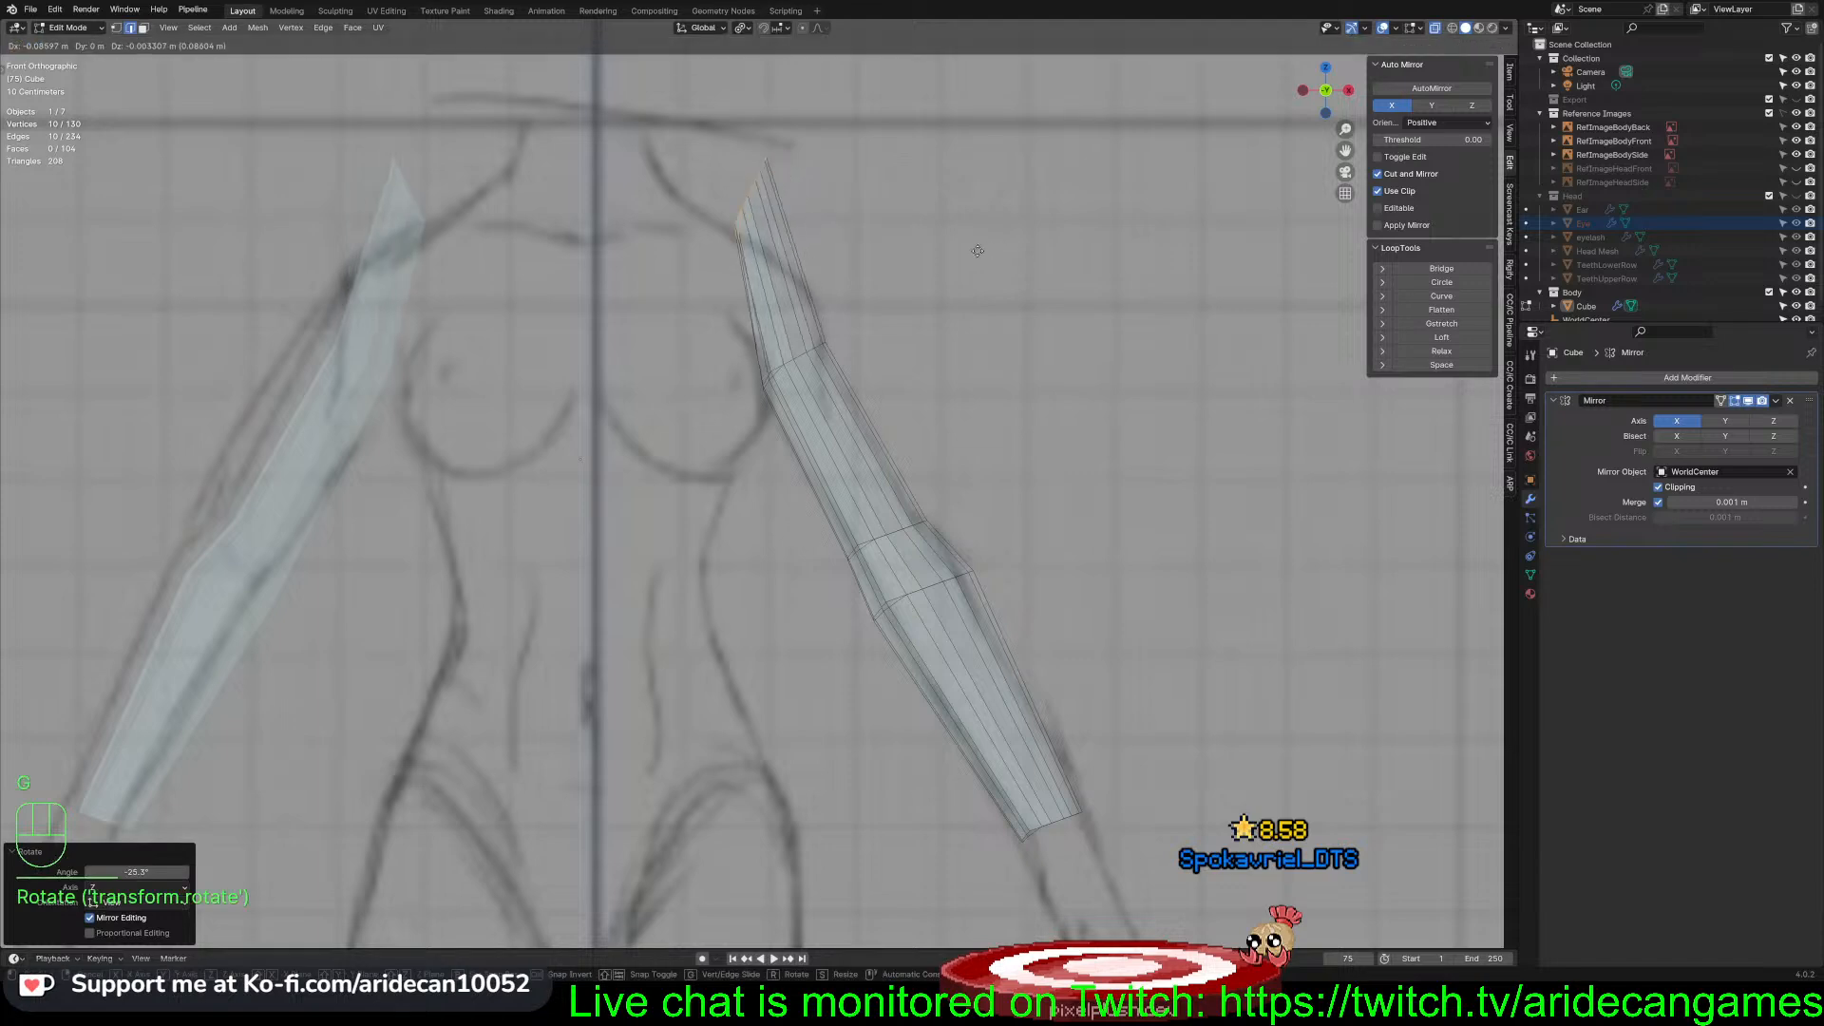
pyautogui.click(940, 305)
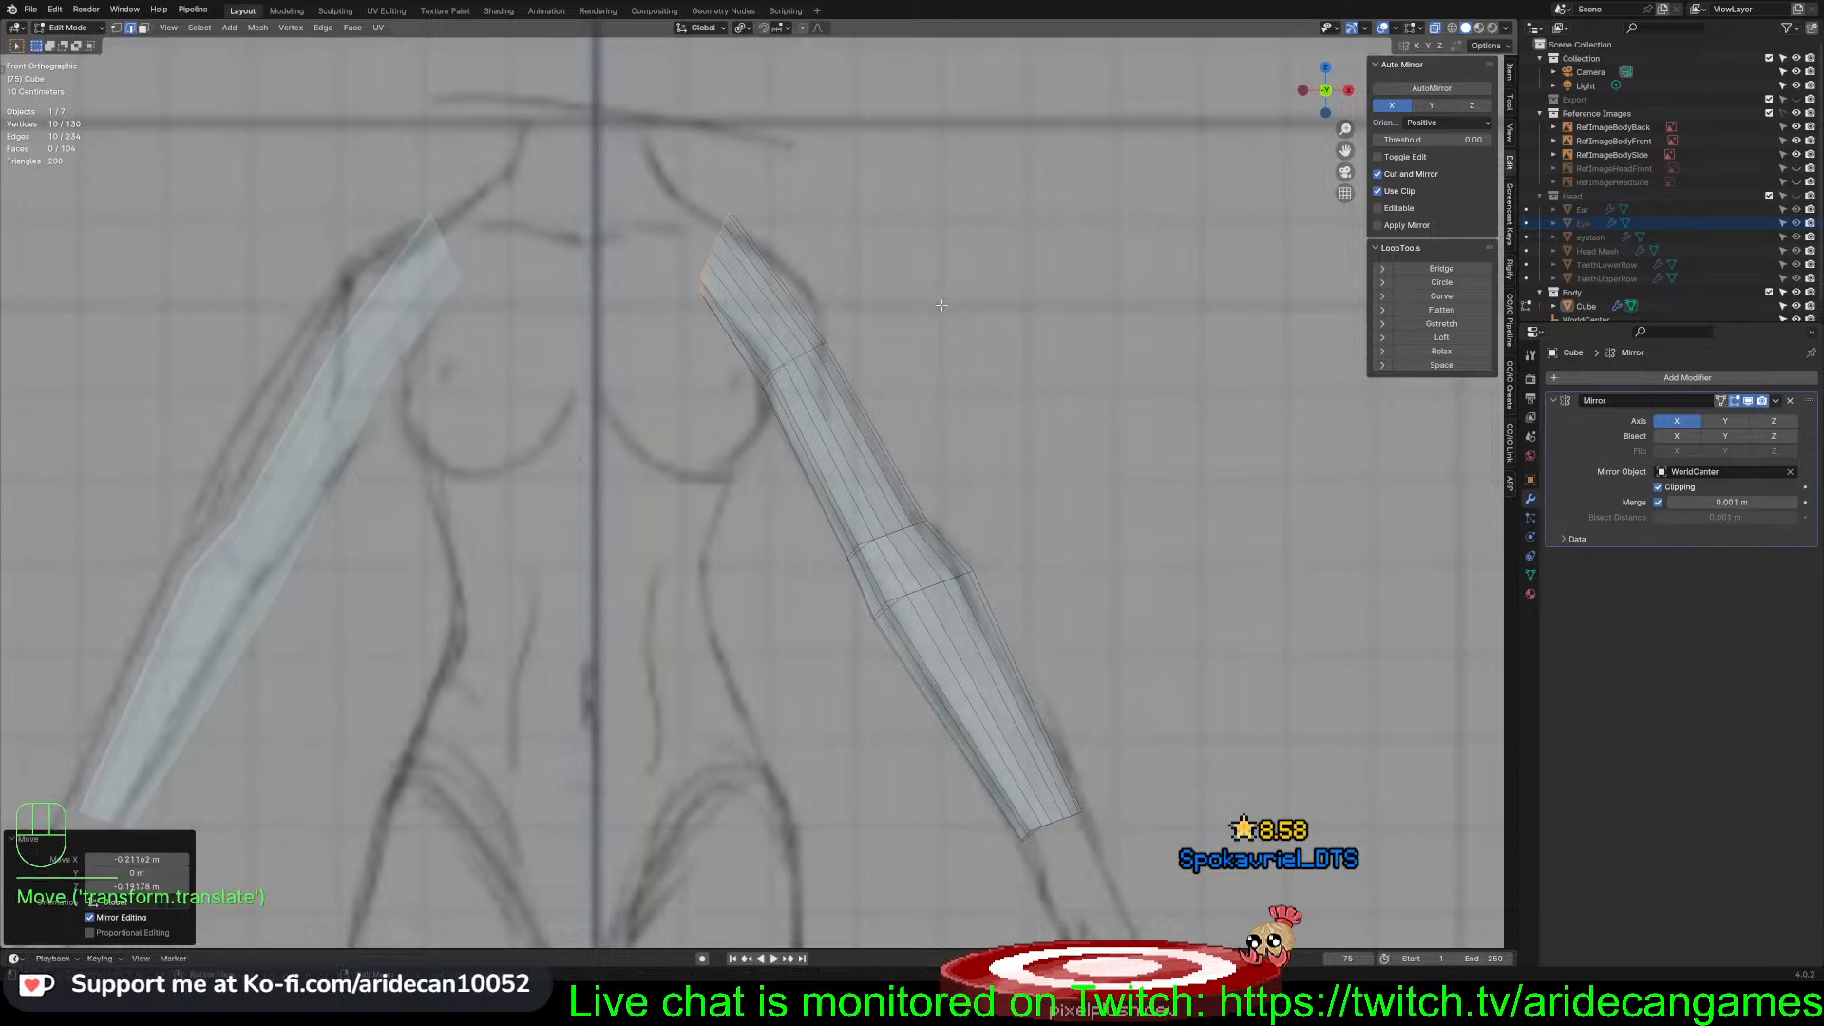
# Check the side view, then in front view move the shoulder loop about 0.050 m along X and -0.030 m along Z and rotate it about 18.5°
pyautogui.press('KP_3')
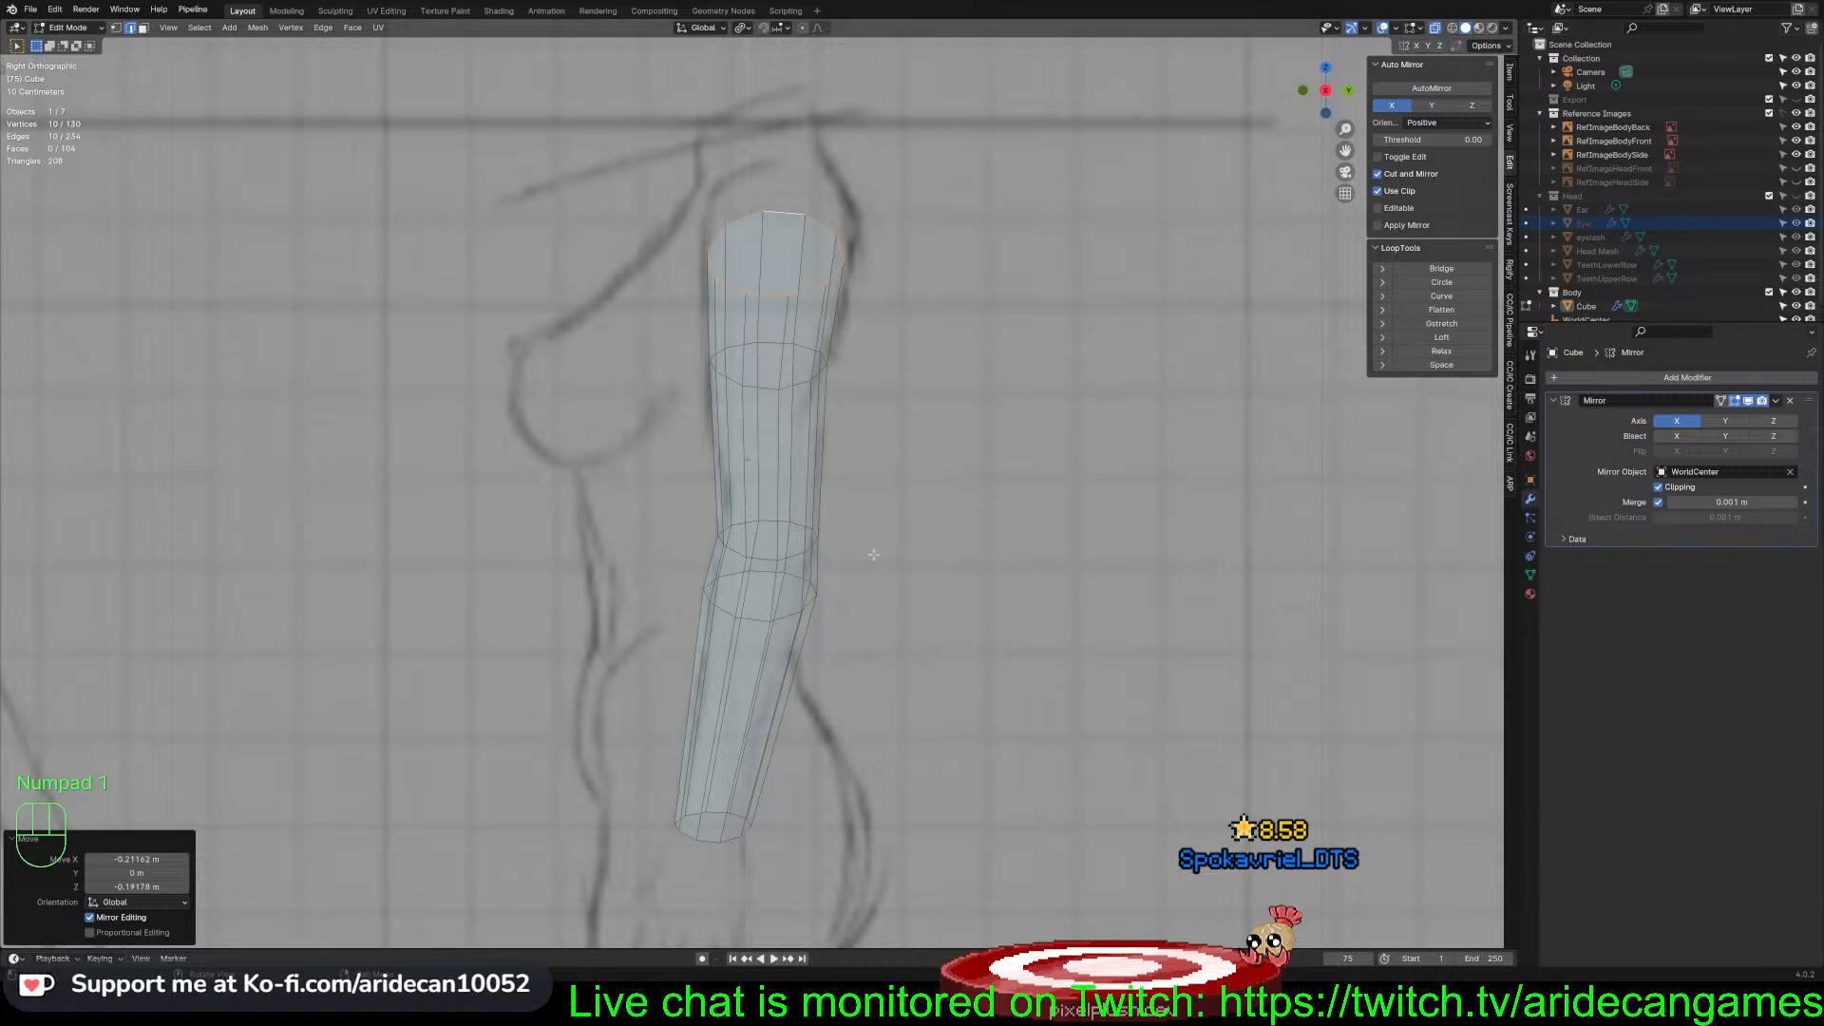
pyautogui.press('KP_1')
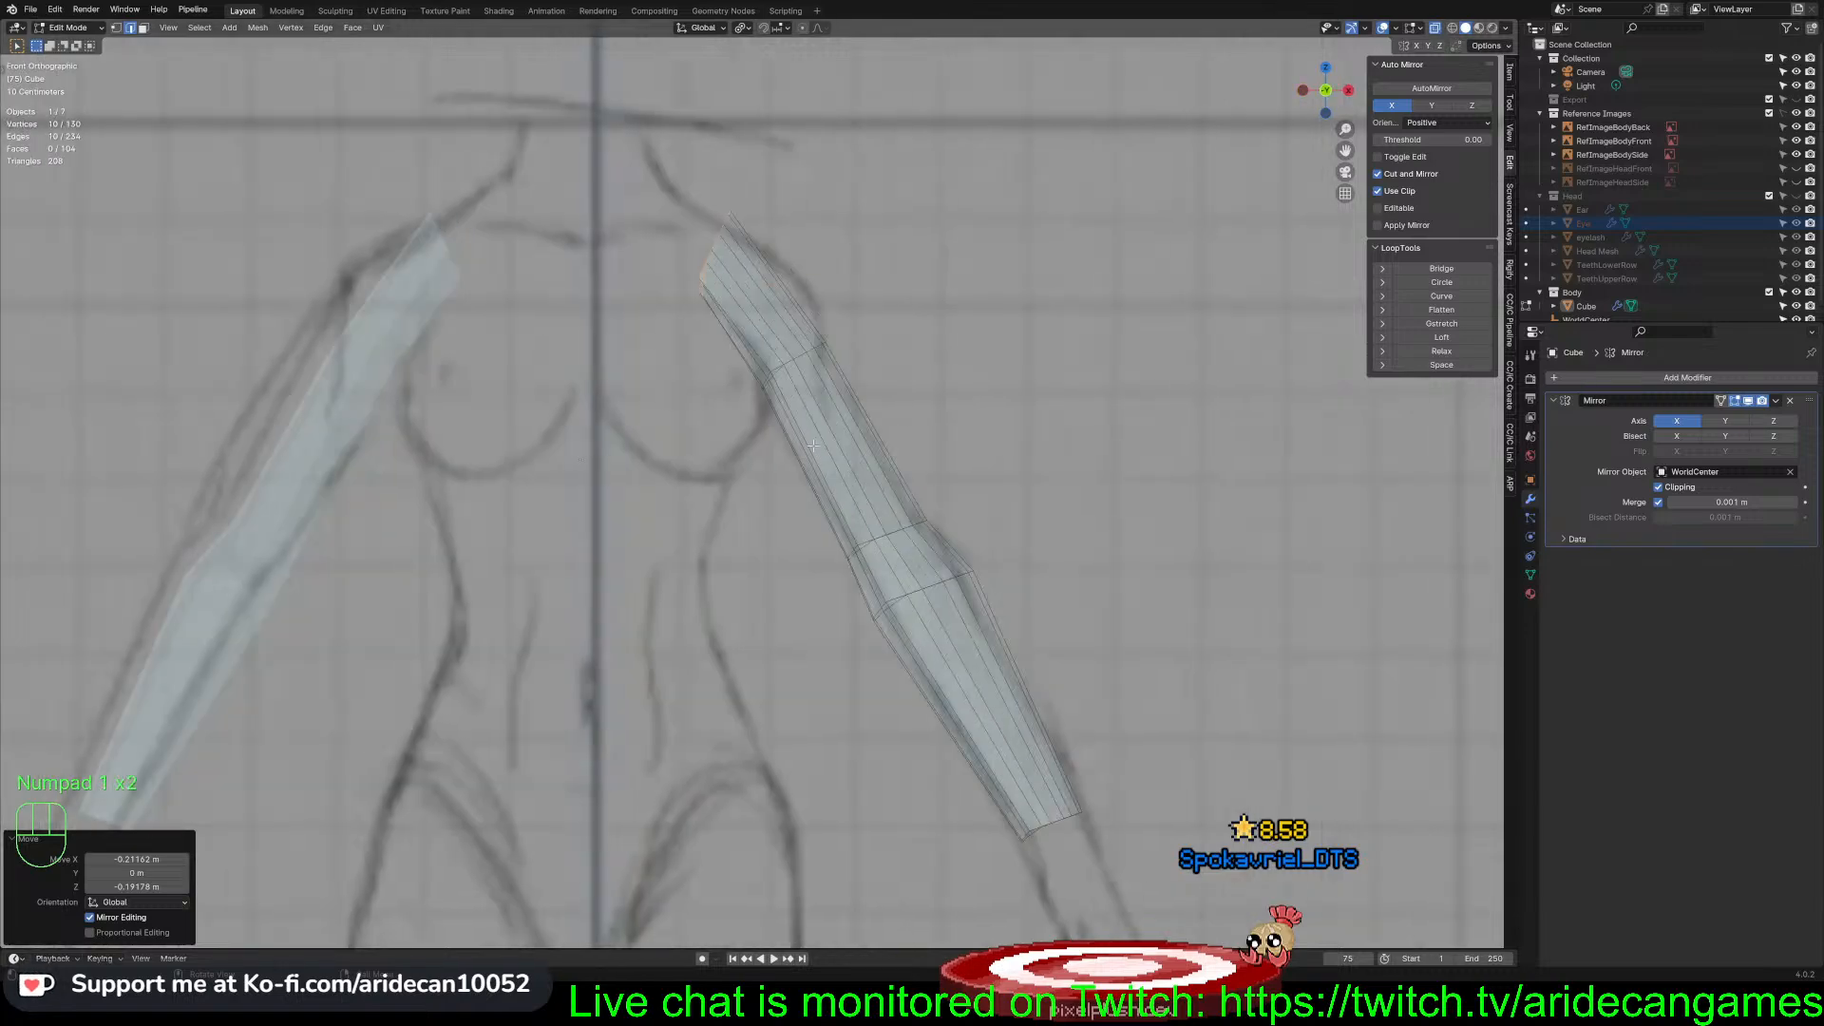
pyautogui.press('g')
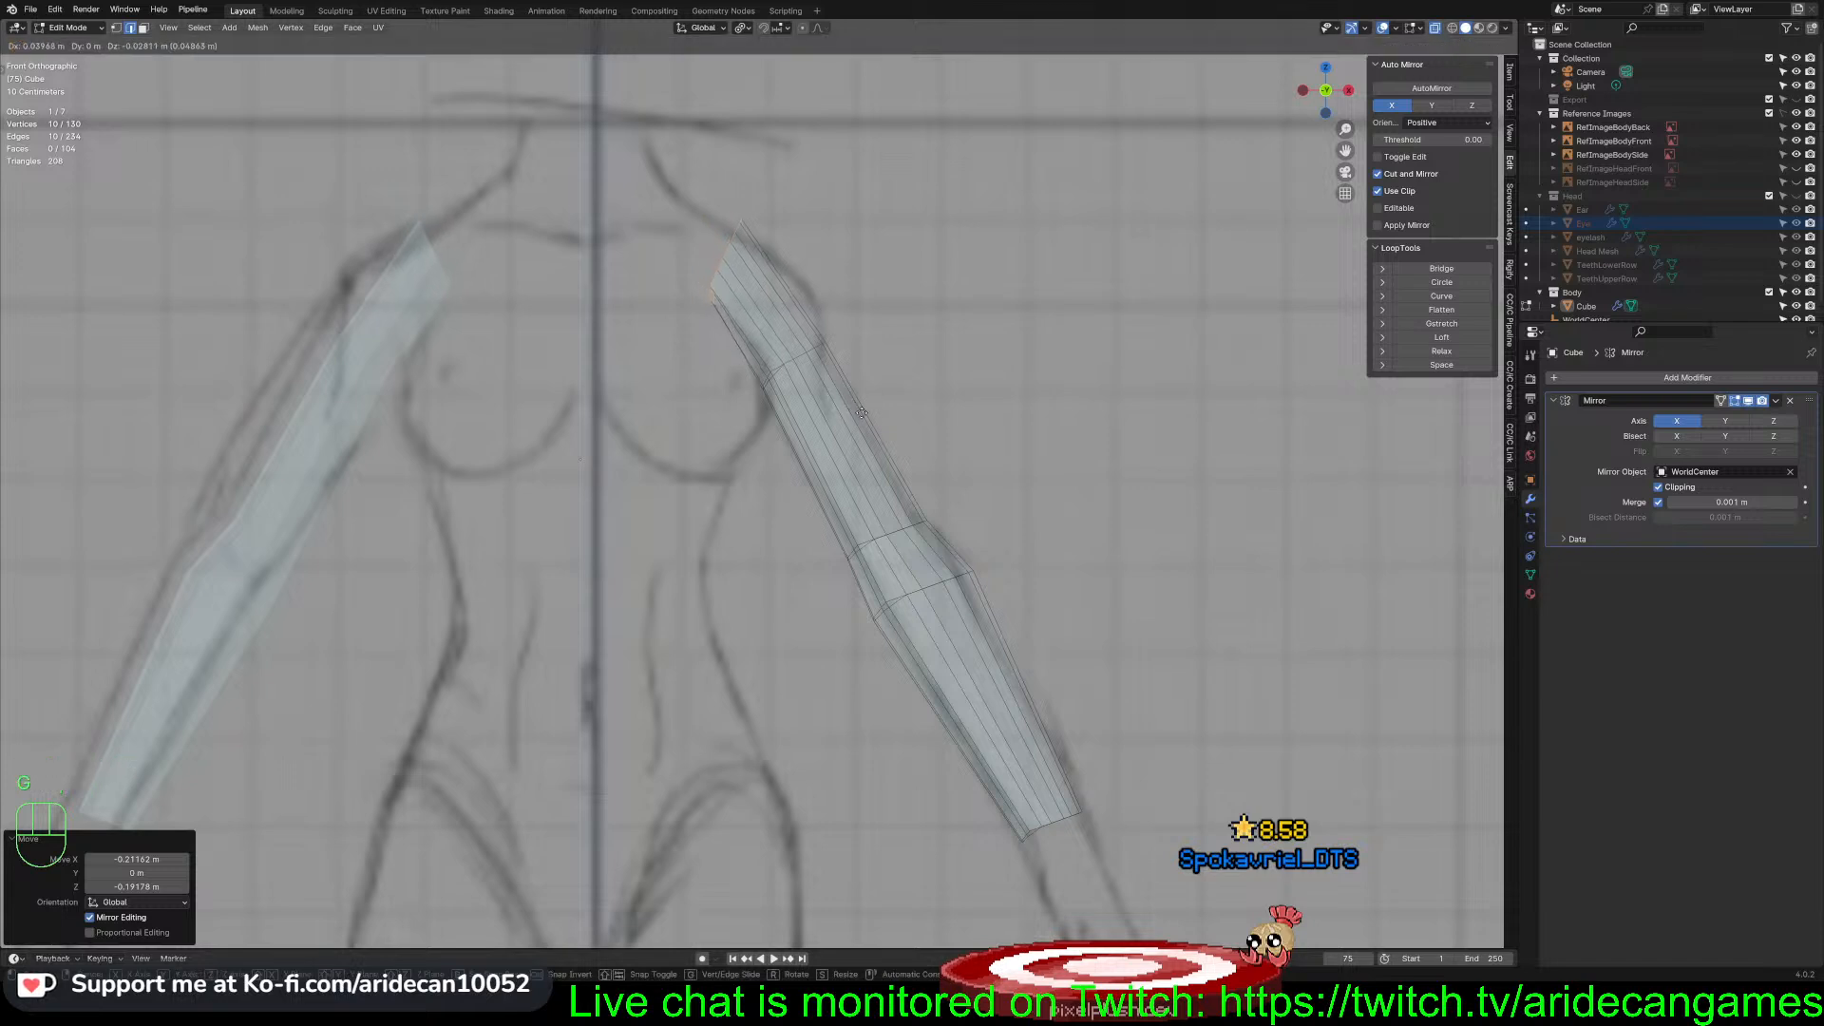
pyautogui.click(882, 415)
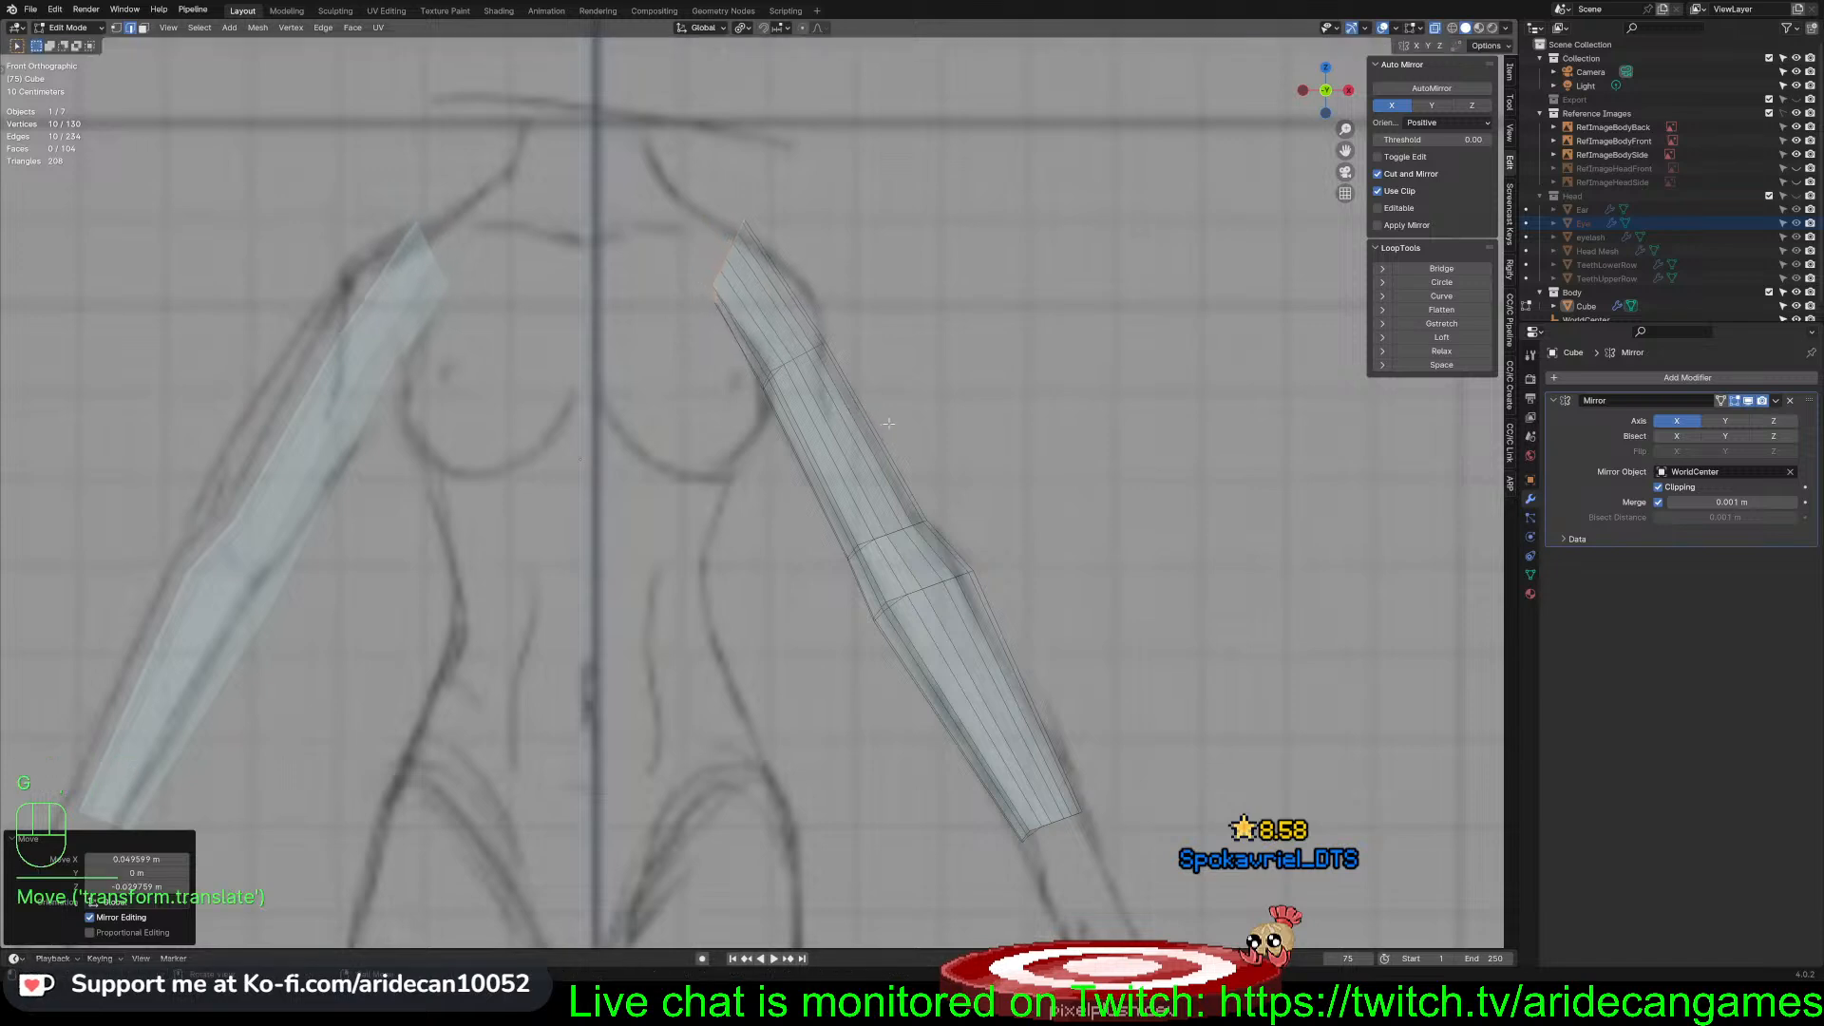
pyautogui.press('r')
pyautogui.click(852, 510)
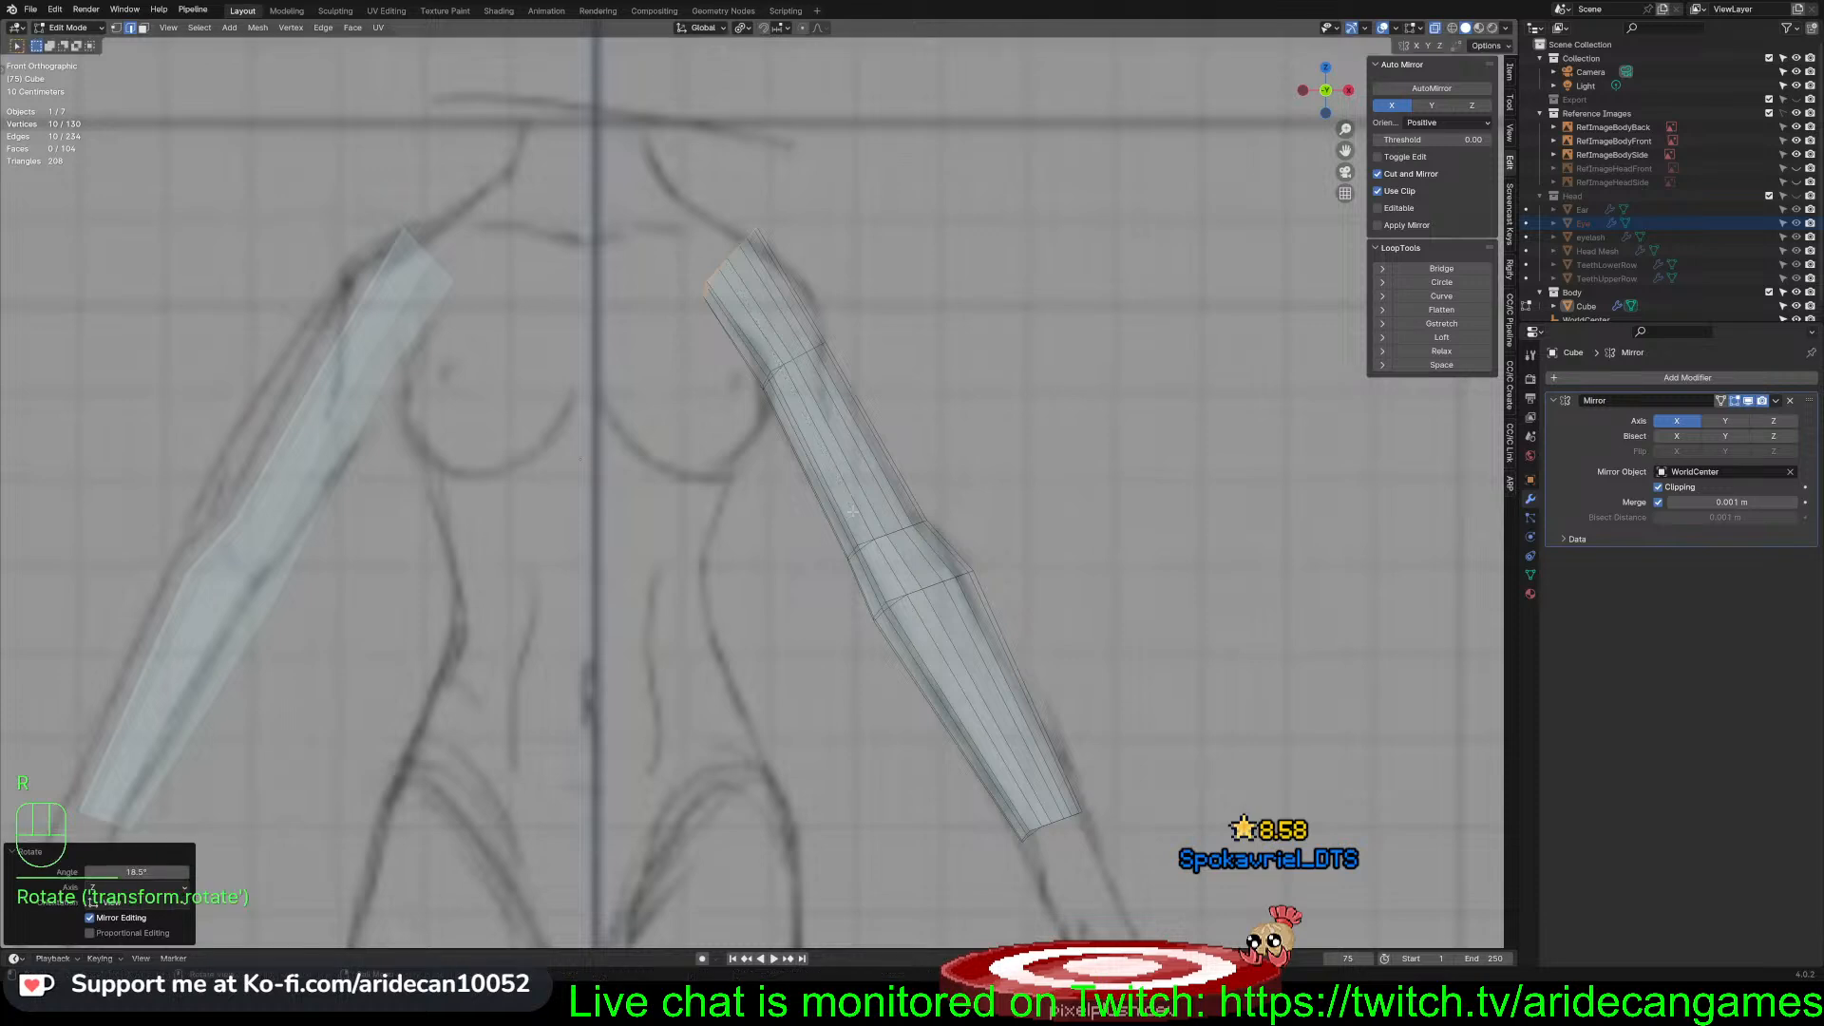
# Nudge the shoulder loop about 0.036 m along X and -0.036 m along Z, then about 0.036 m along X and 0.013 m along Z
pyautogui.press('g')
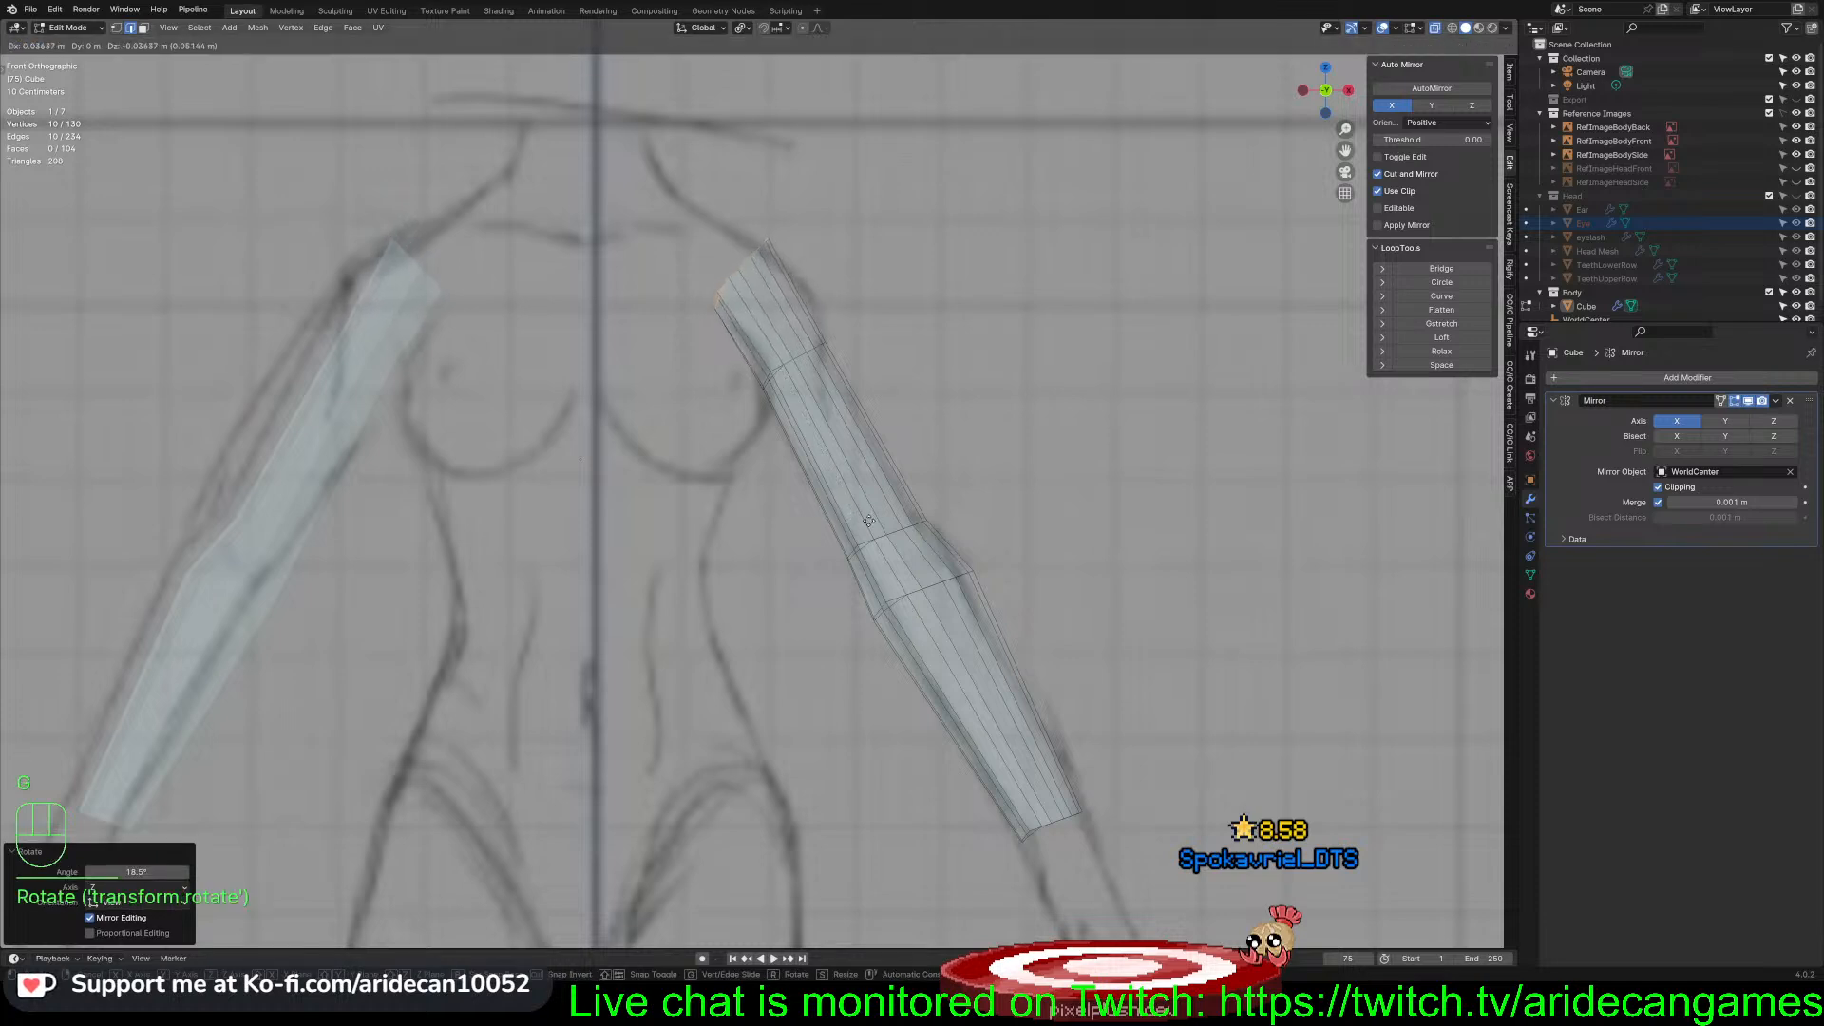
pyautogui.click(869, 520)
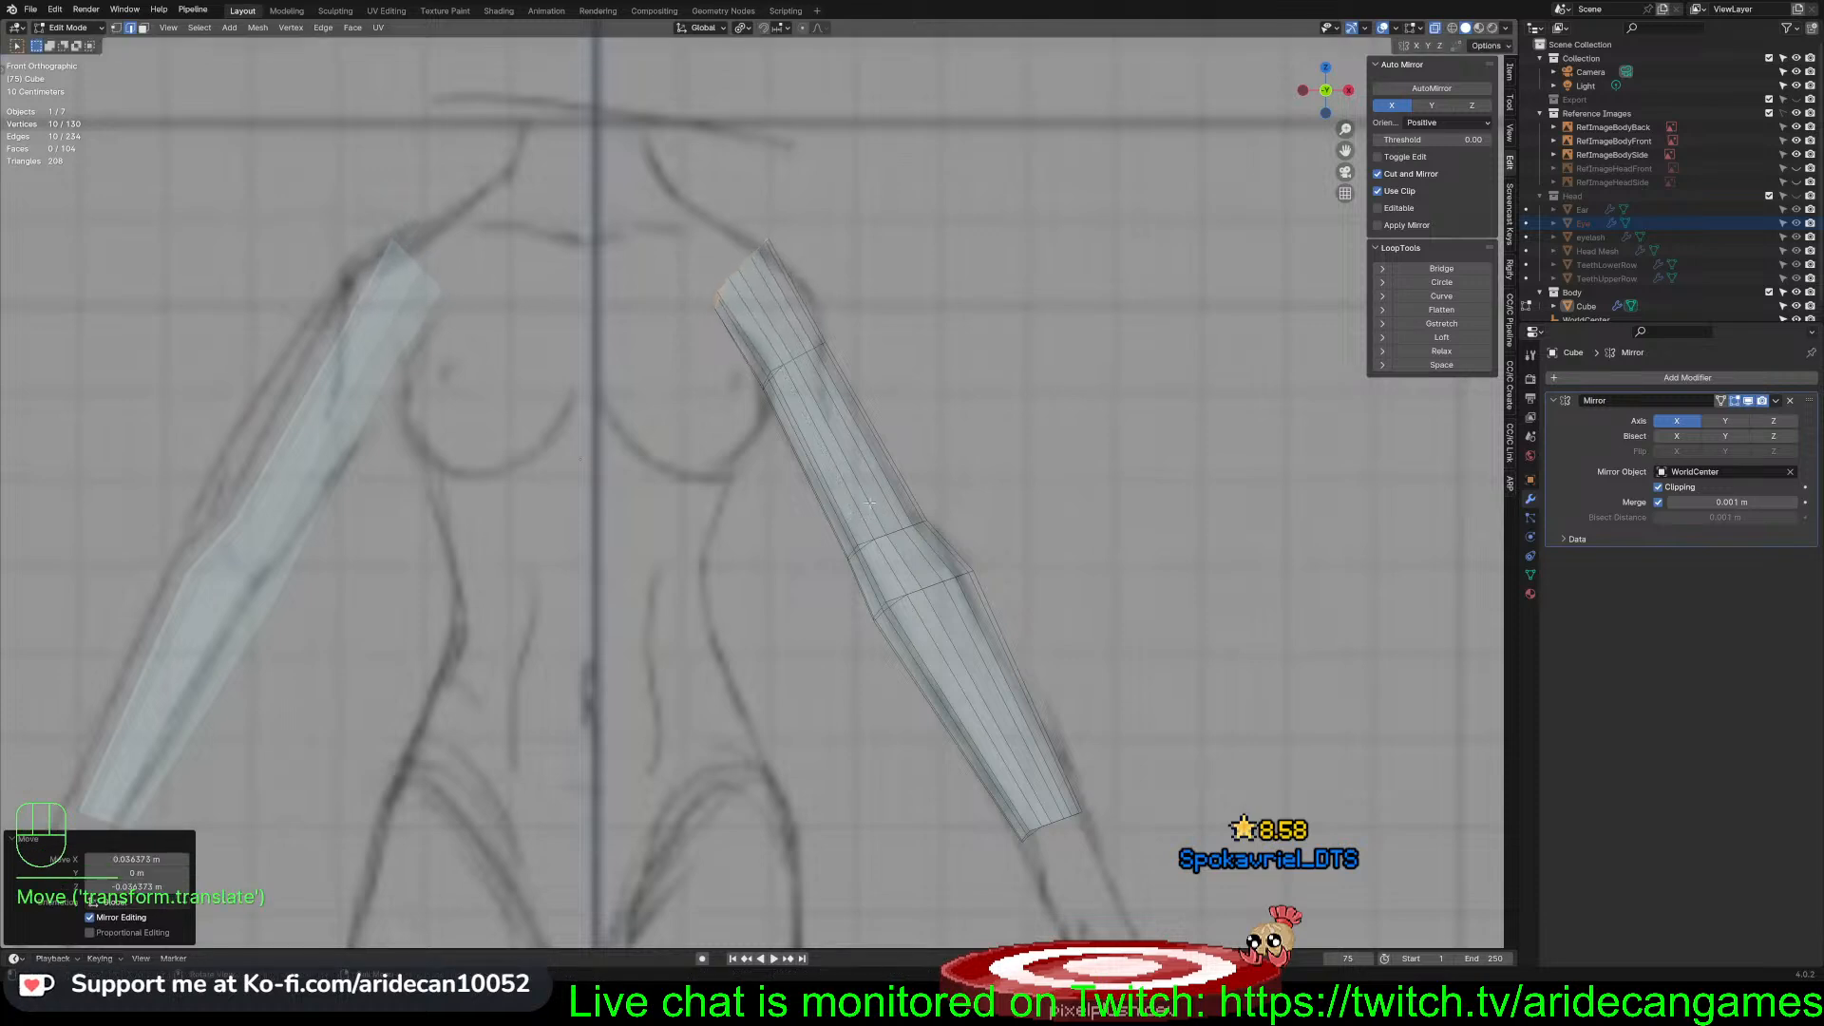
pyautogui.press('g')
pyautogui.click(882, 499)
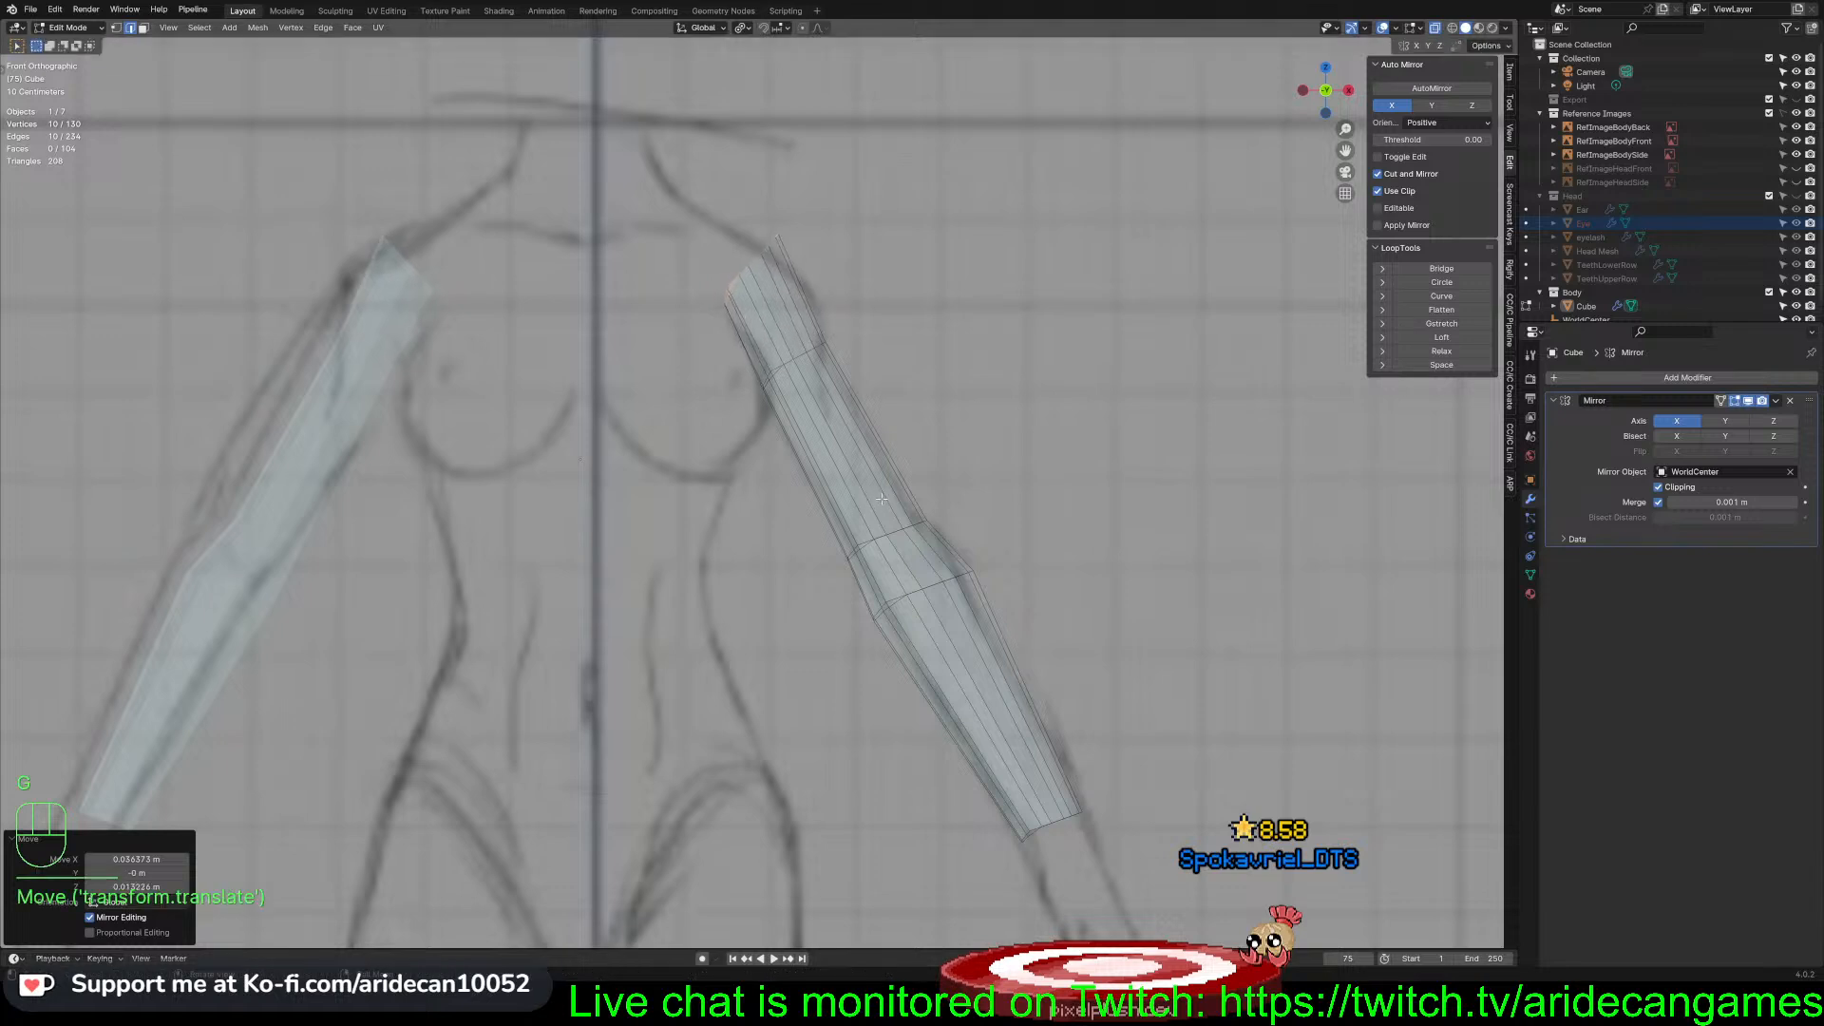
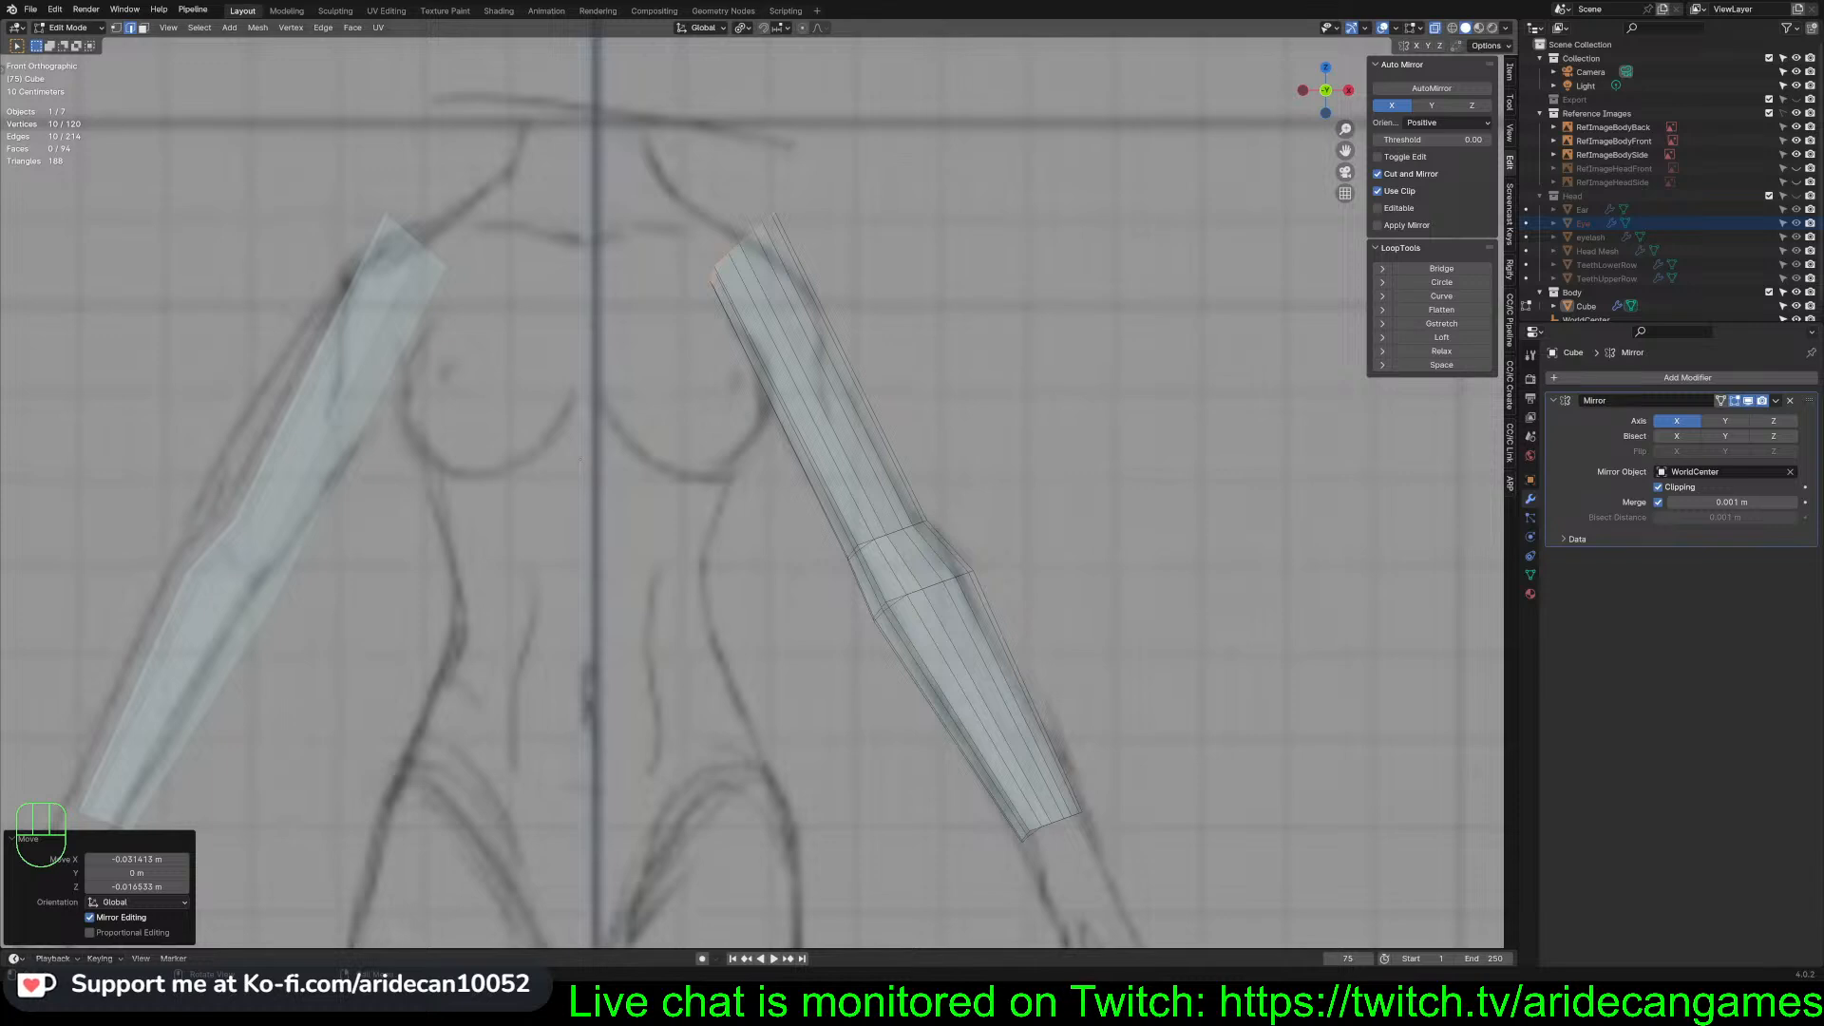
# Turn off X-ray and, in right side view, add one loop cut around the upper arm with a slide factor of about 0.197
pyautogui.click(880, 378)
pyautogui.hotkey('alt', 'z')
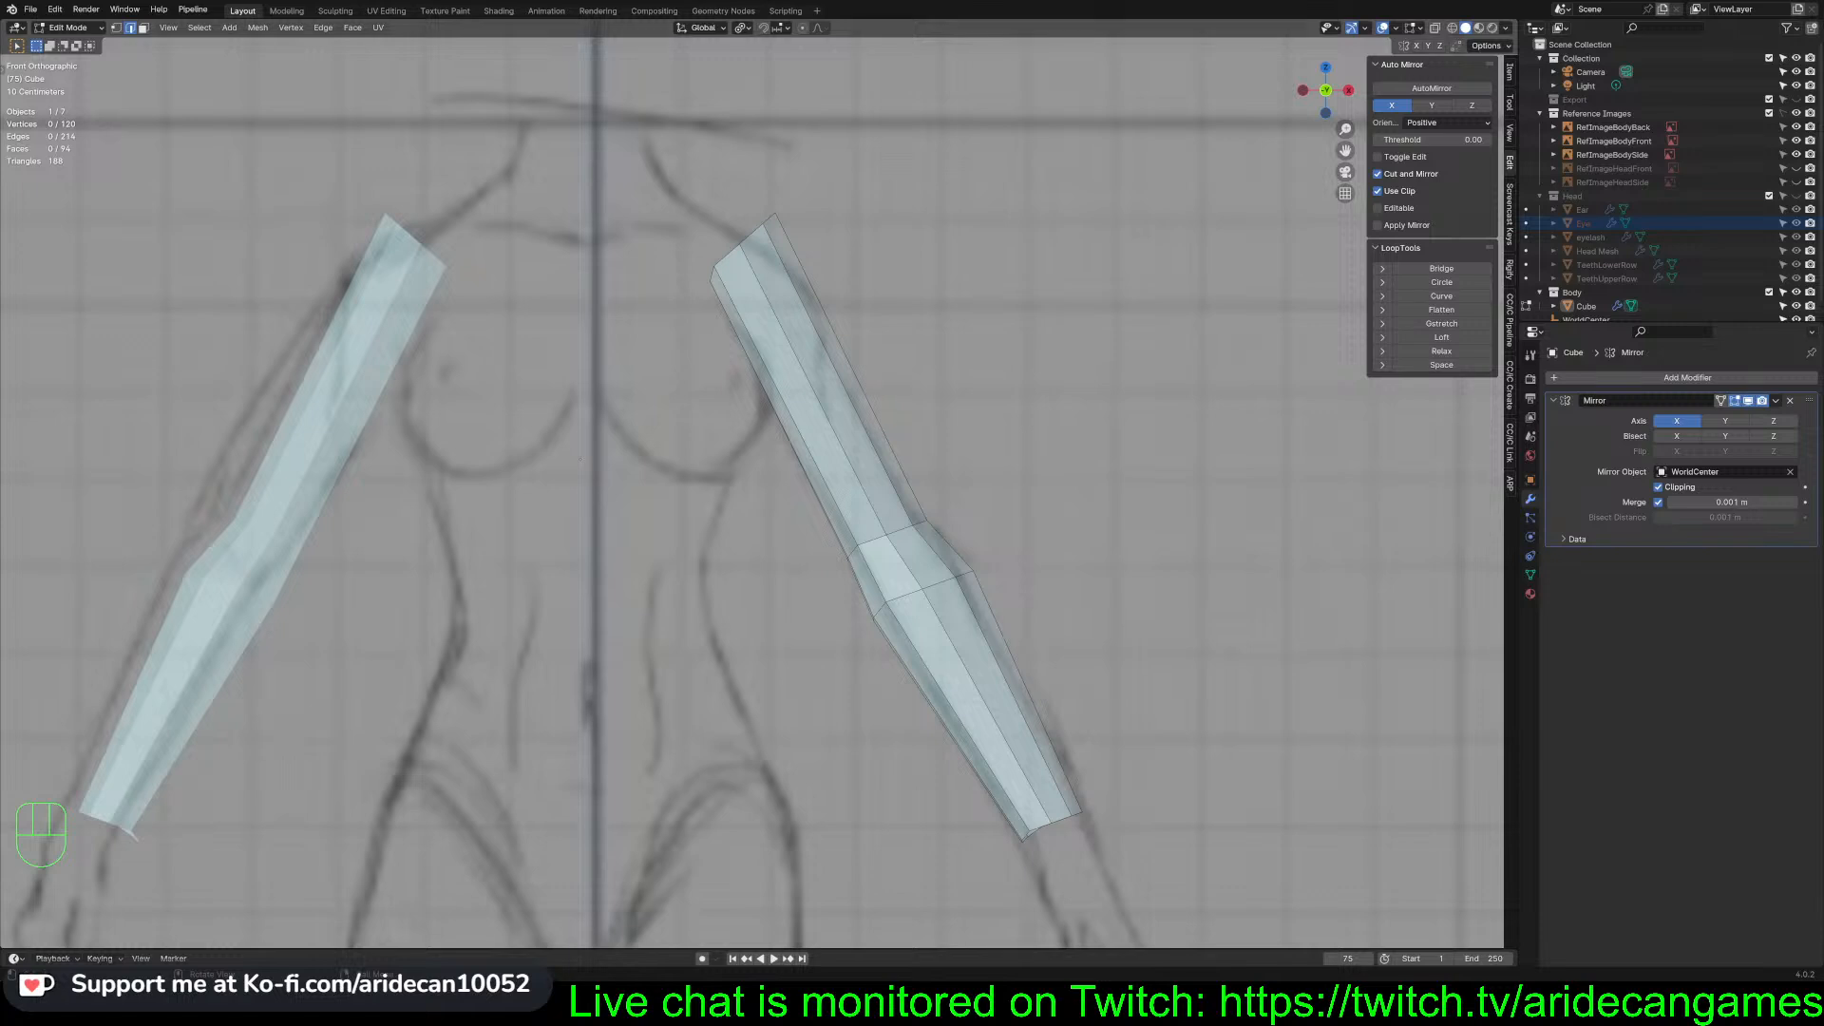
pyautogui.click(1144, 405)
pyautogui.press('KP_3')
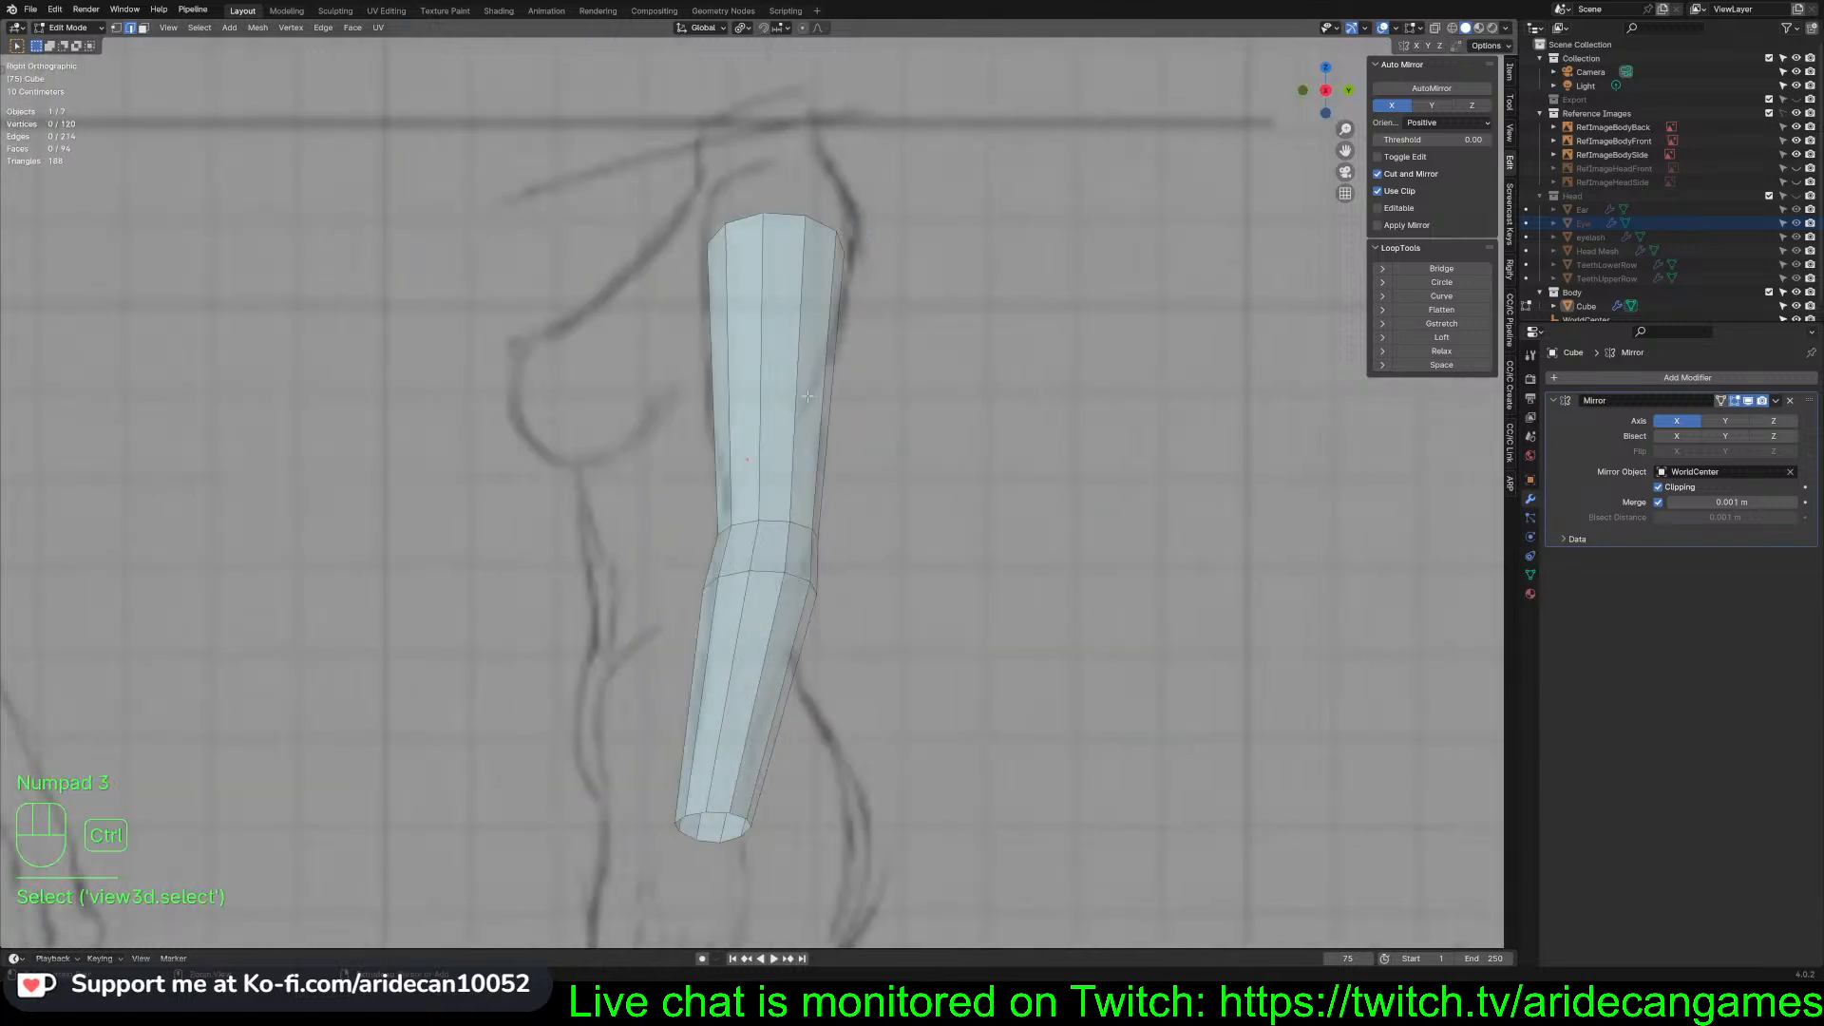
pyautogui.hotkey('ctrl', 'r')
pyautogui.click(796, 359)
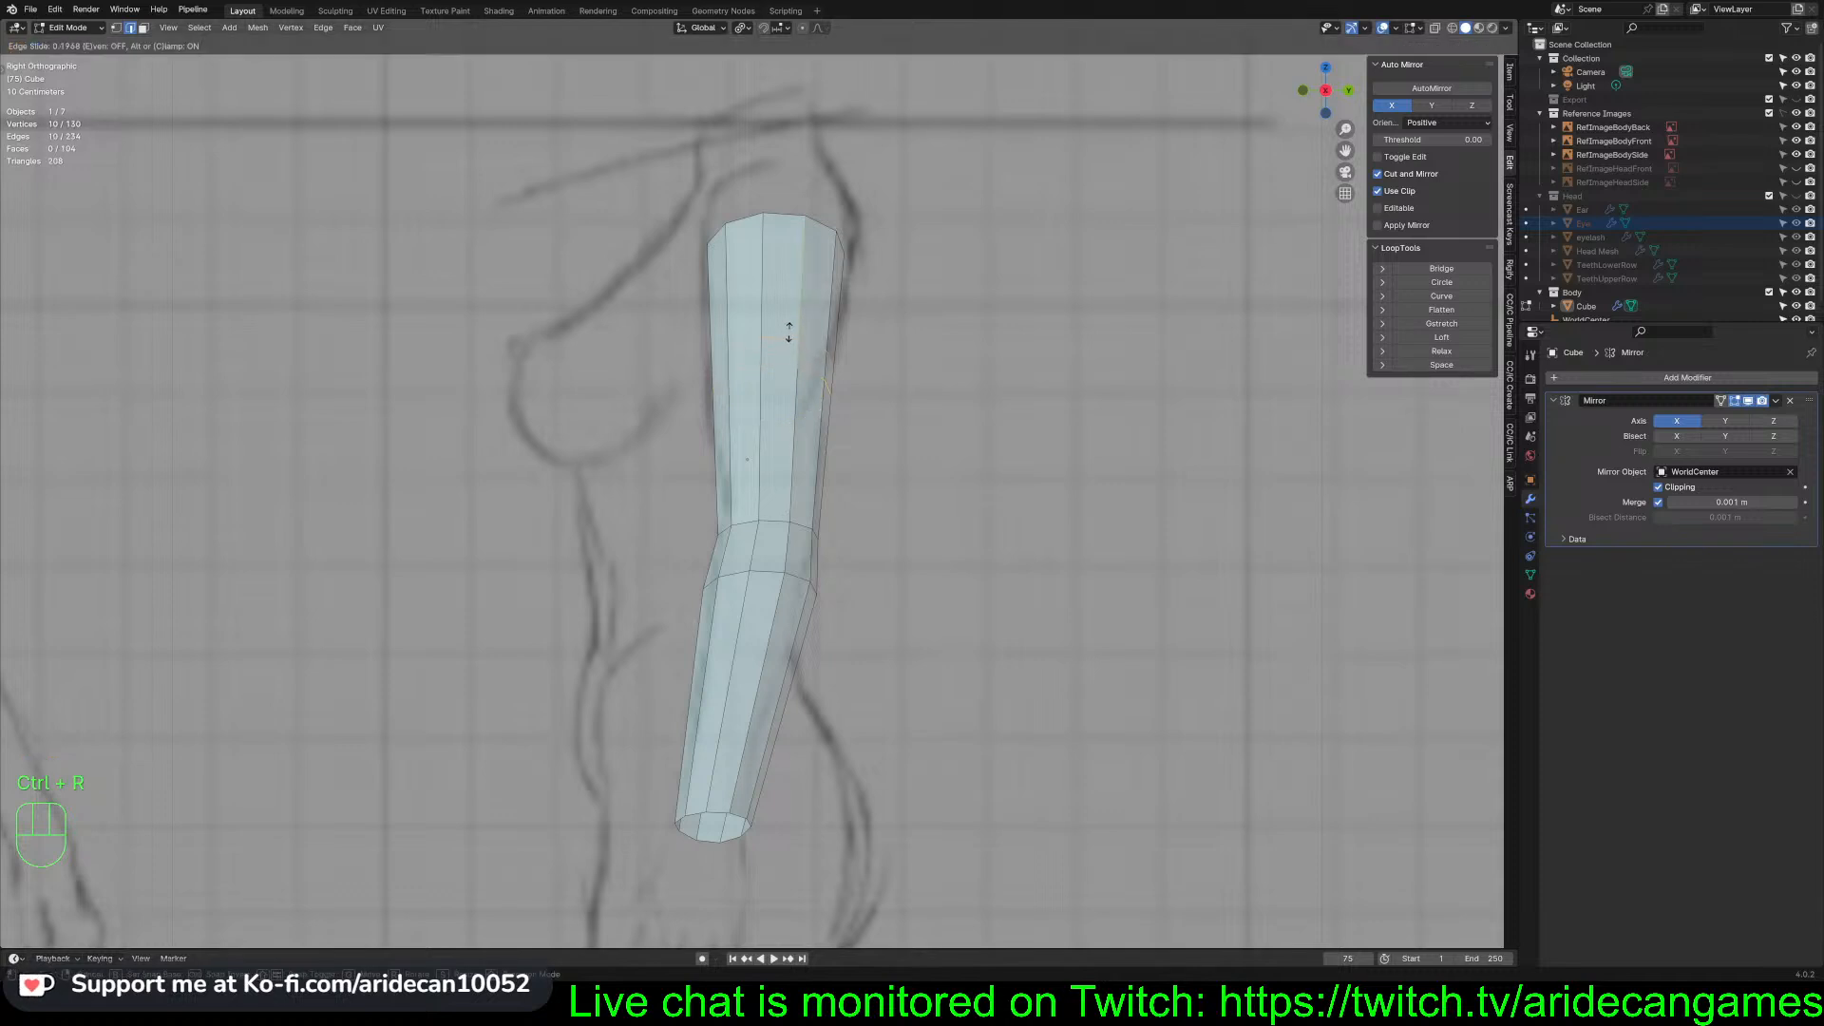
pyautogui.click(788, 331)
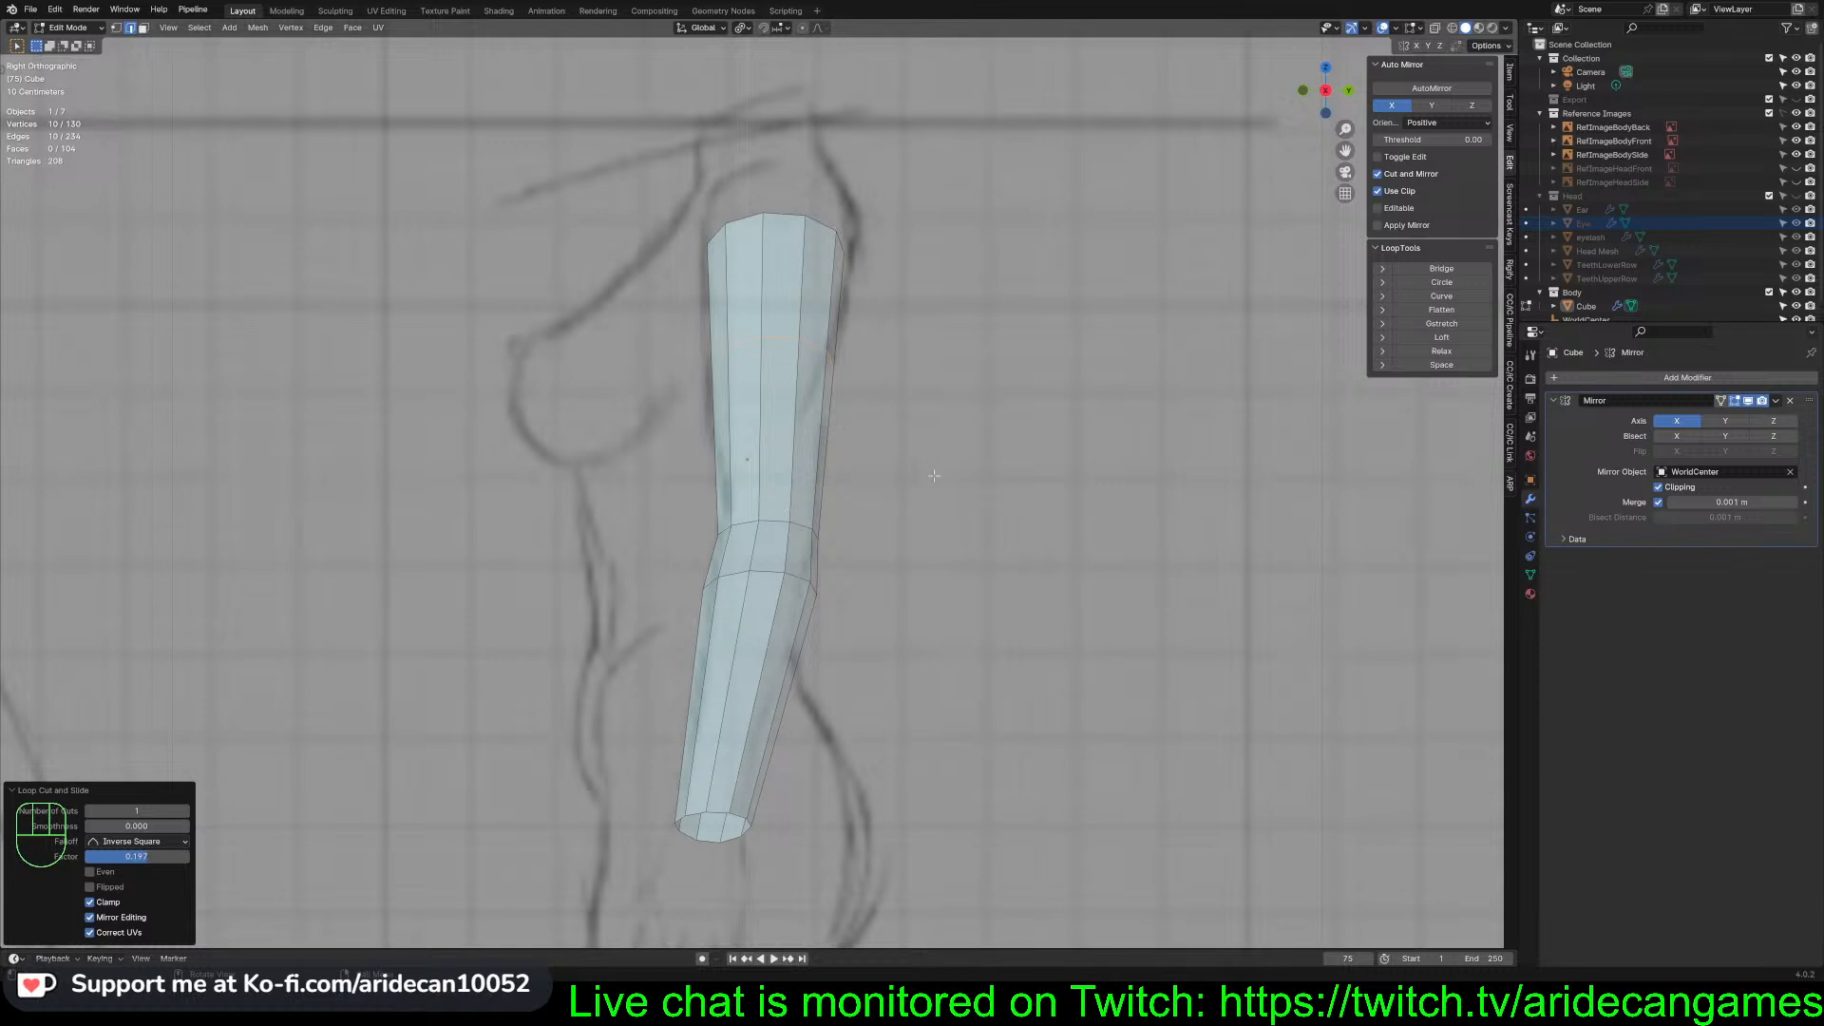
# Scale the new upper-arm edge loop to about 1.146 along Y
pyautogui.press('s')
pyautogui.press('x')
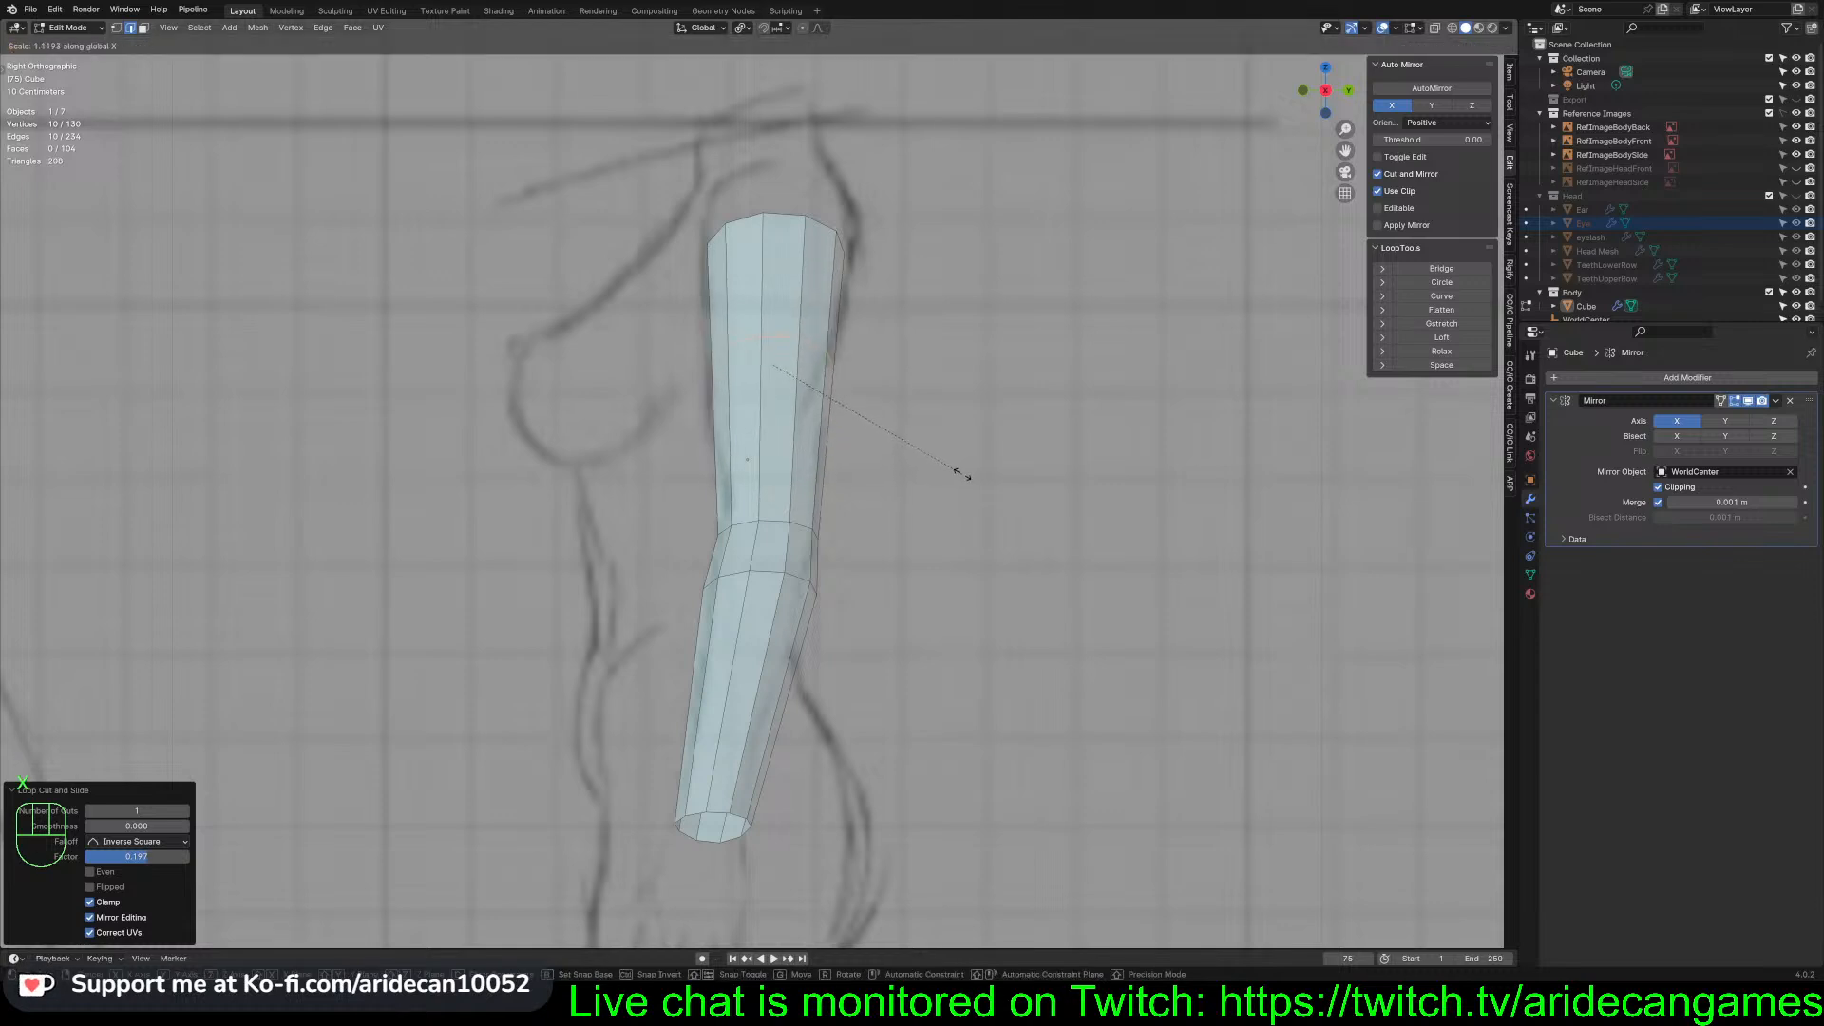
pyautogui.press('y')
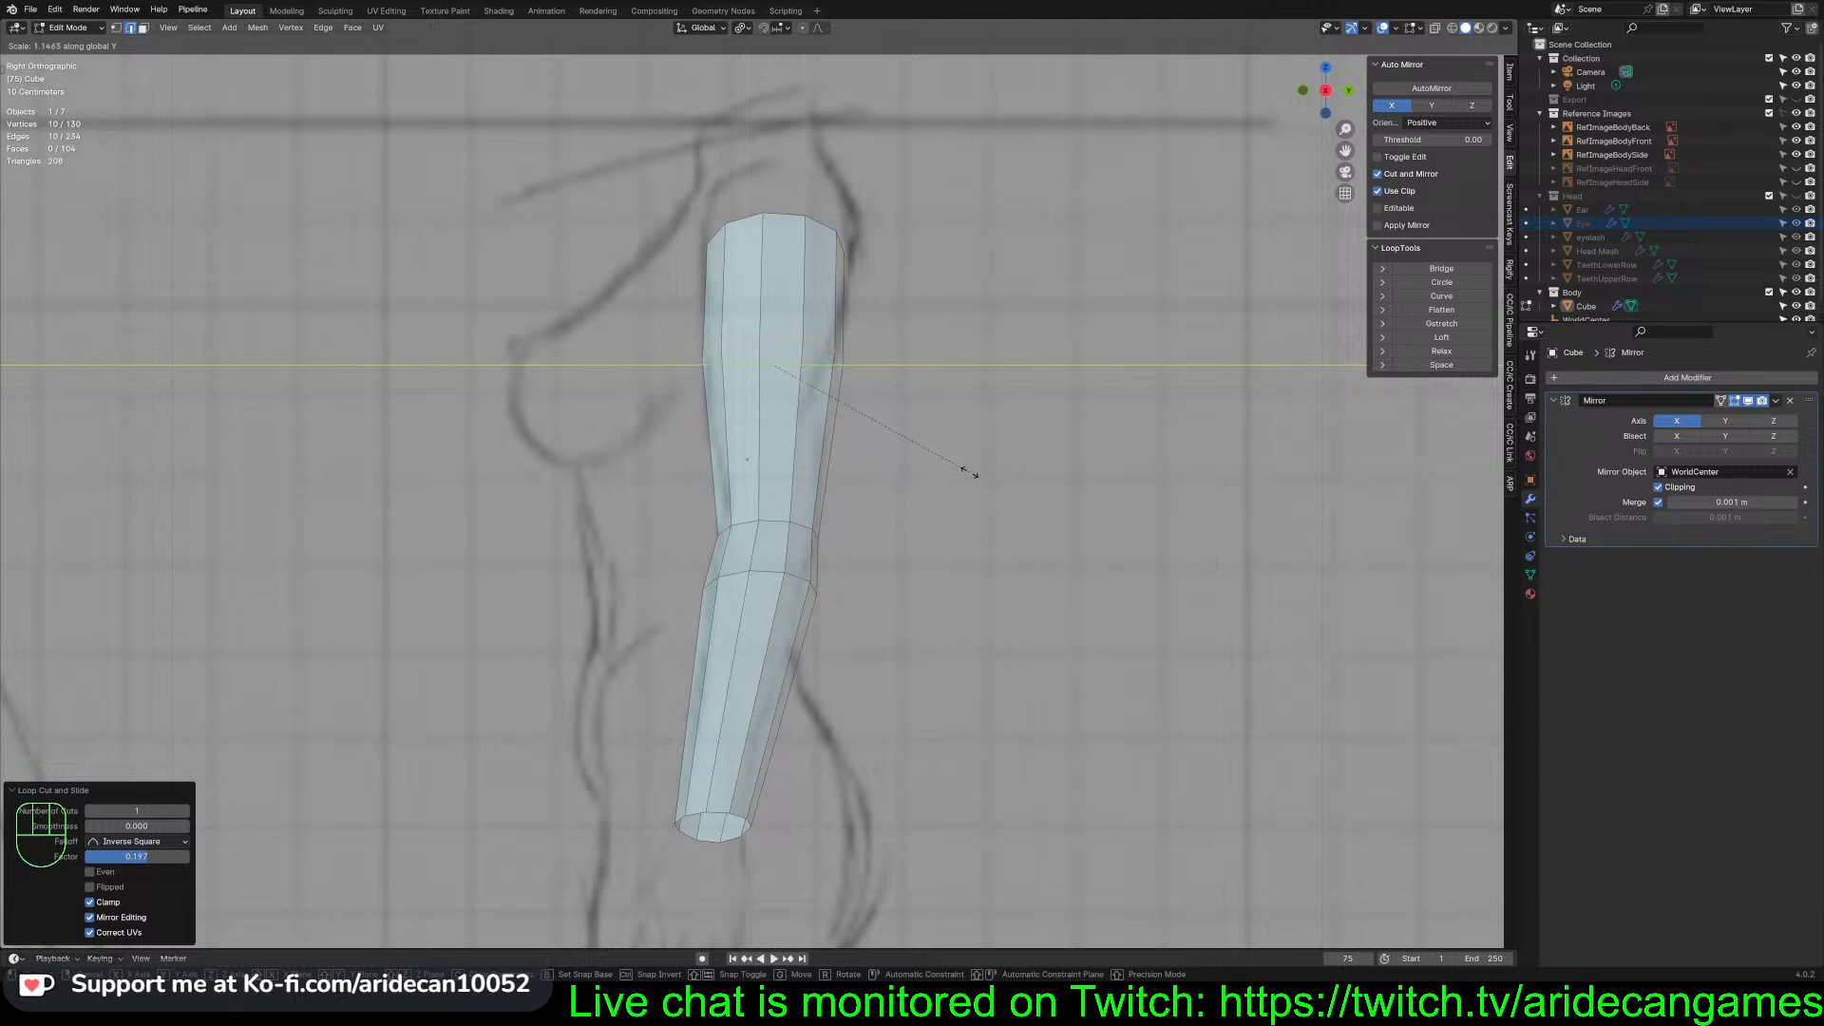
pyautogui.click(969, 472)
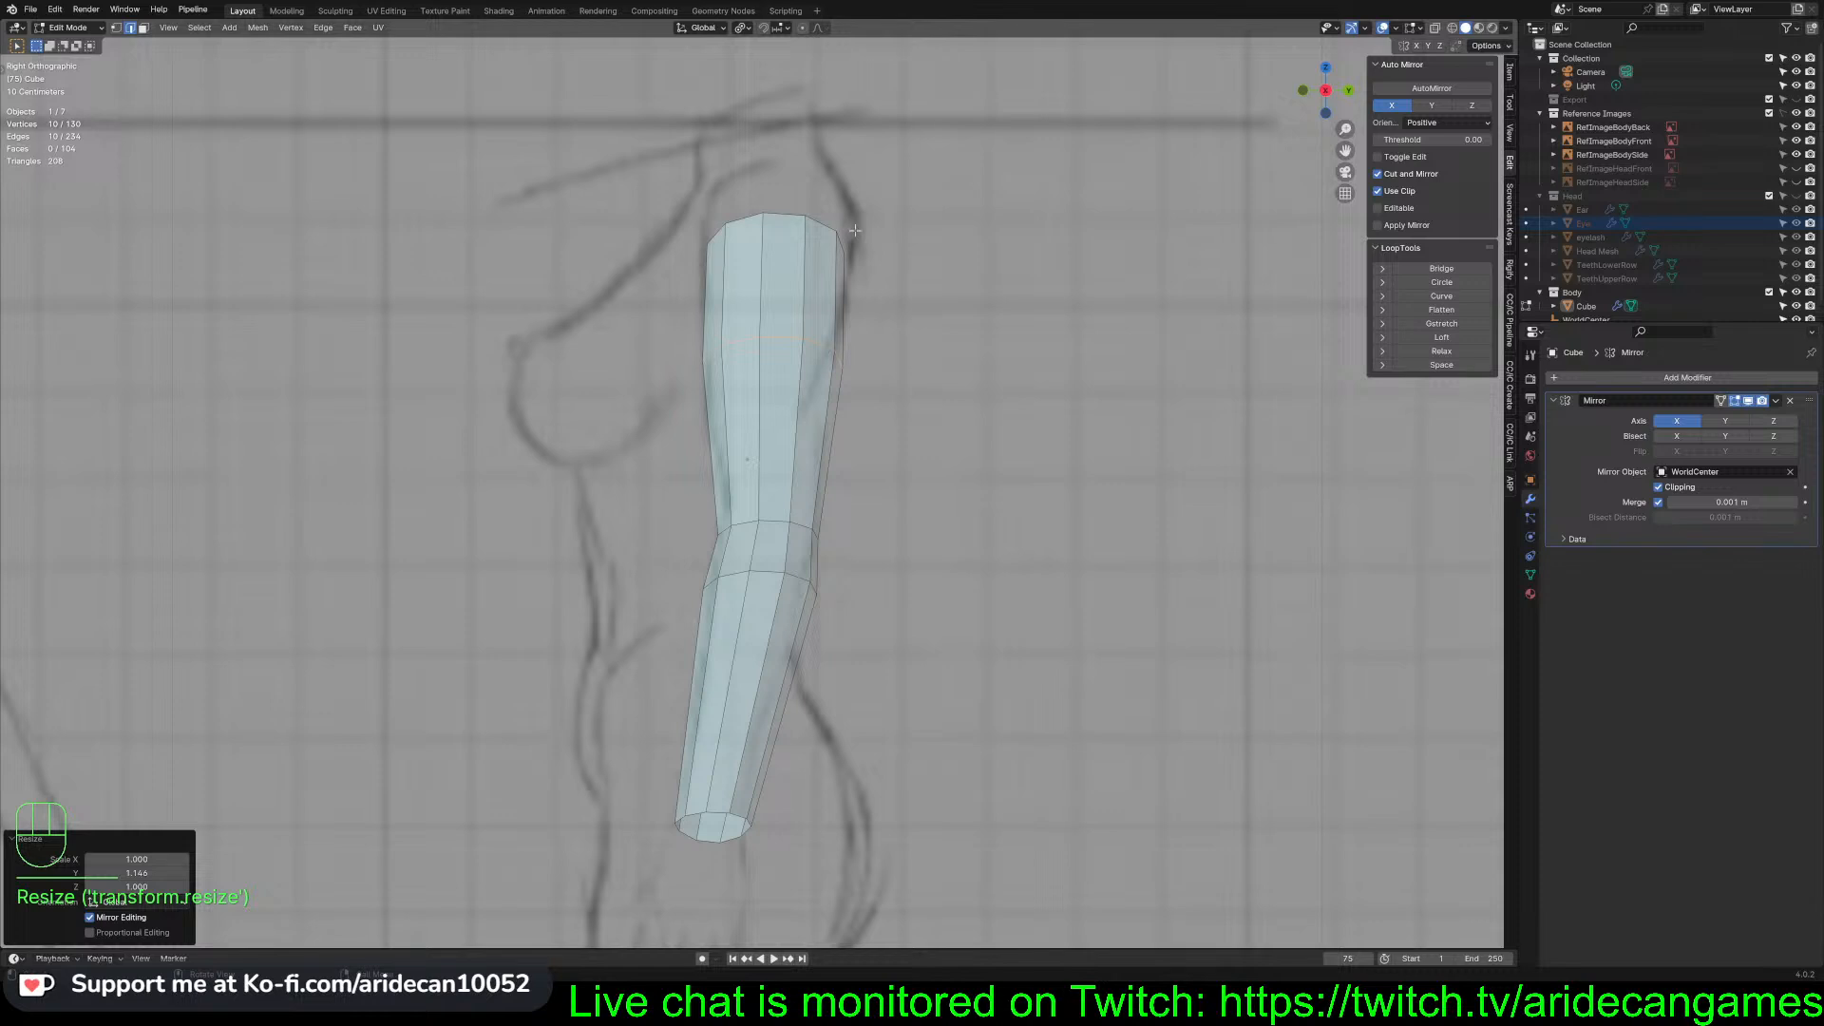
# Select the shoulder edge loop, scale it to about 0.814 along Y and move it about -0.048 m along Y
pyautogui.keyDown('alt'); pyautogui.click(822, 339); pyautogui.keyUp('alt')
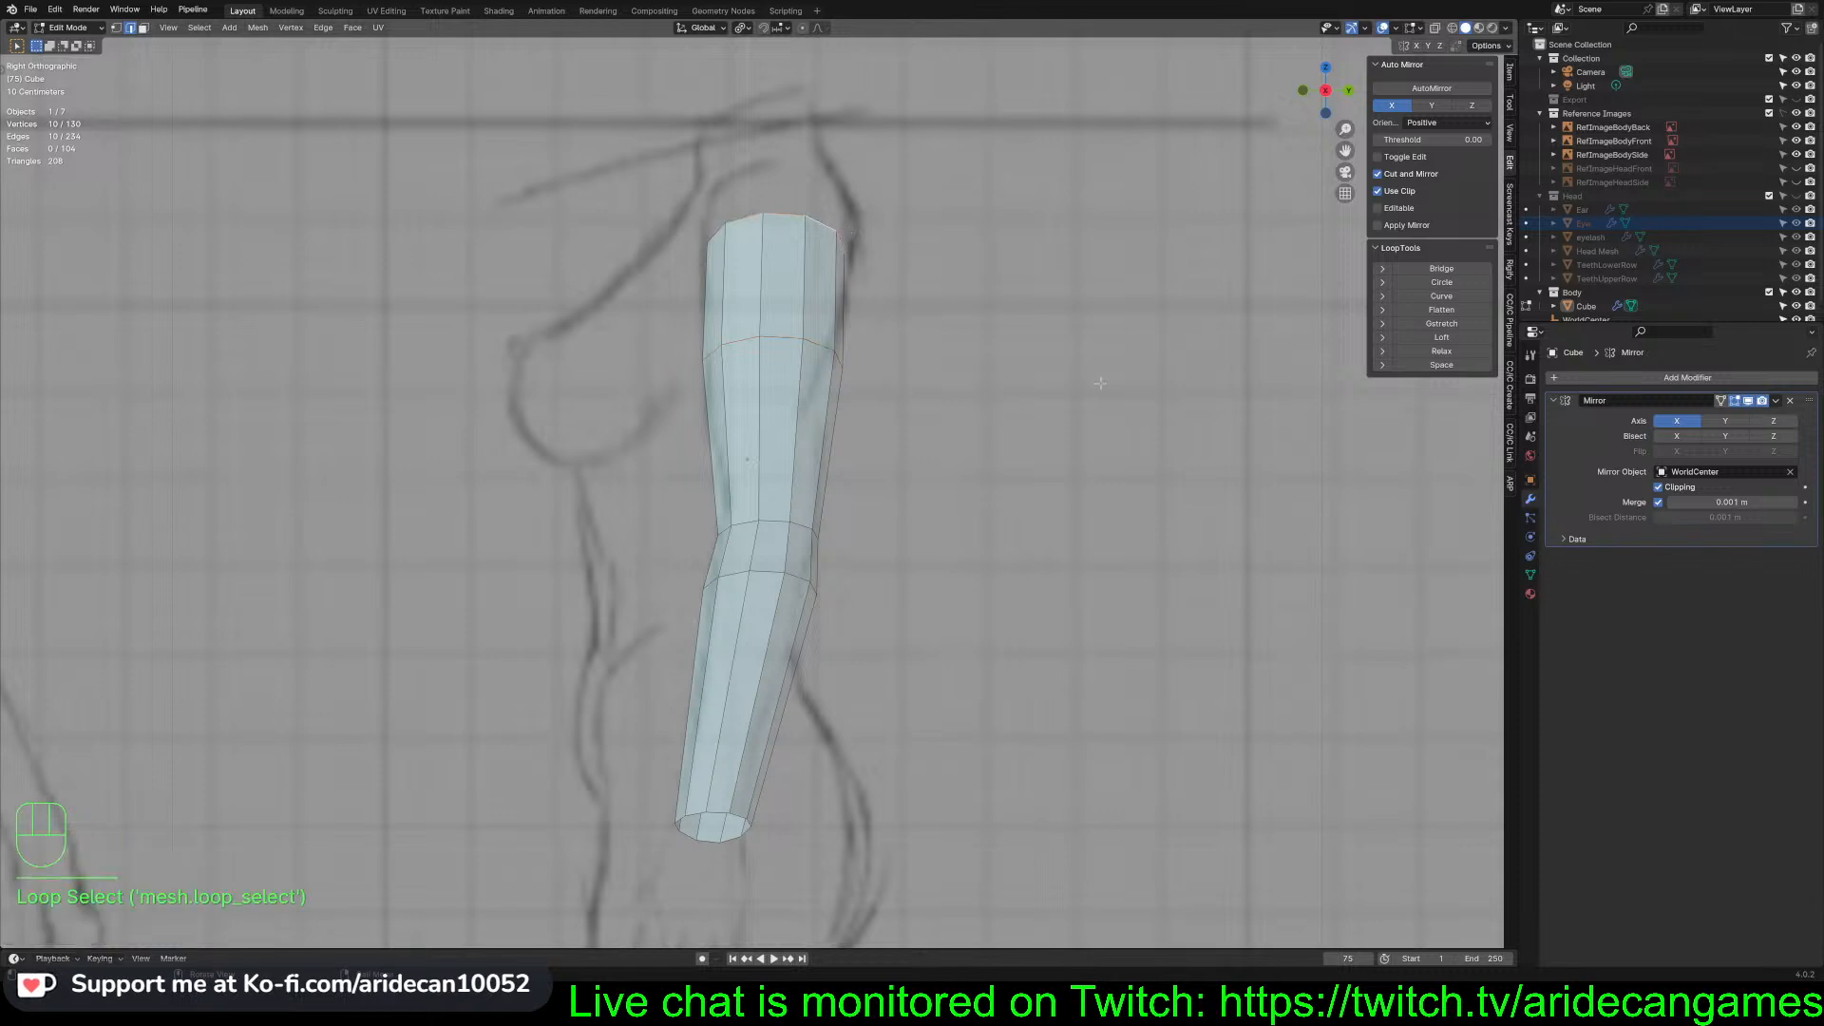
pyautogui.press('s')
pyautogui.press('y')
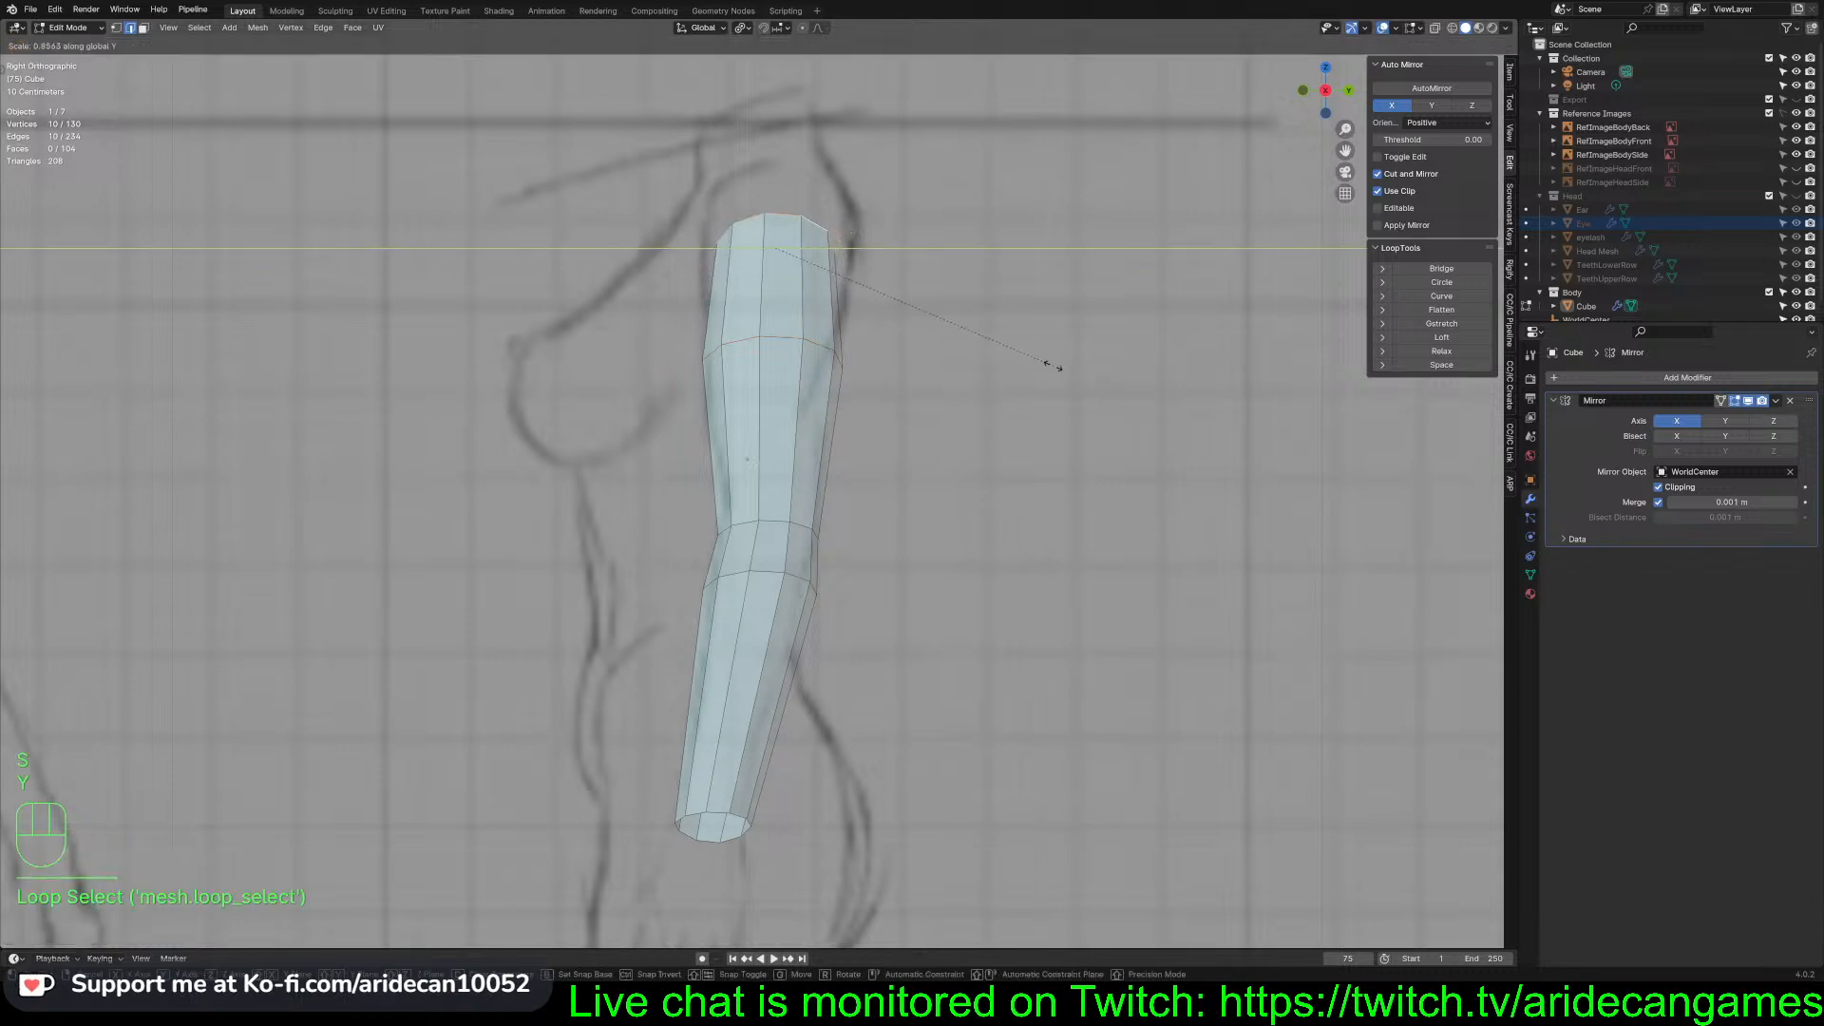
pyautogui.click(1039, 359)
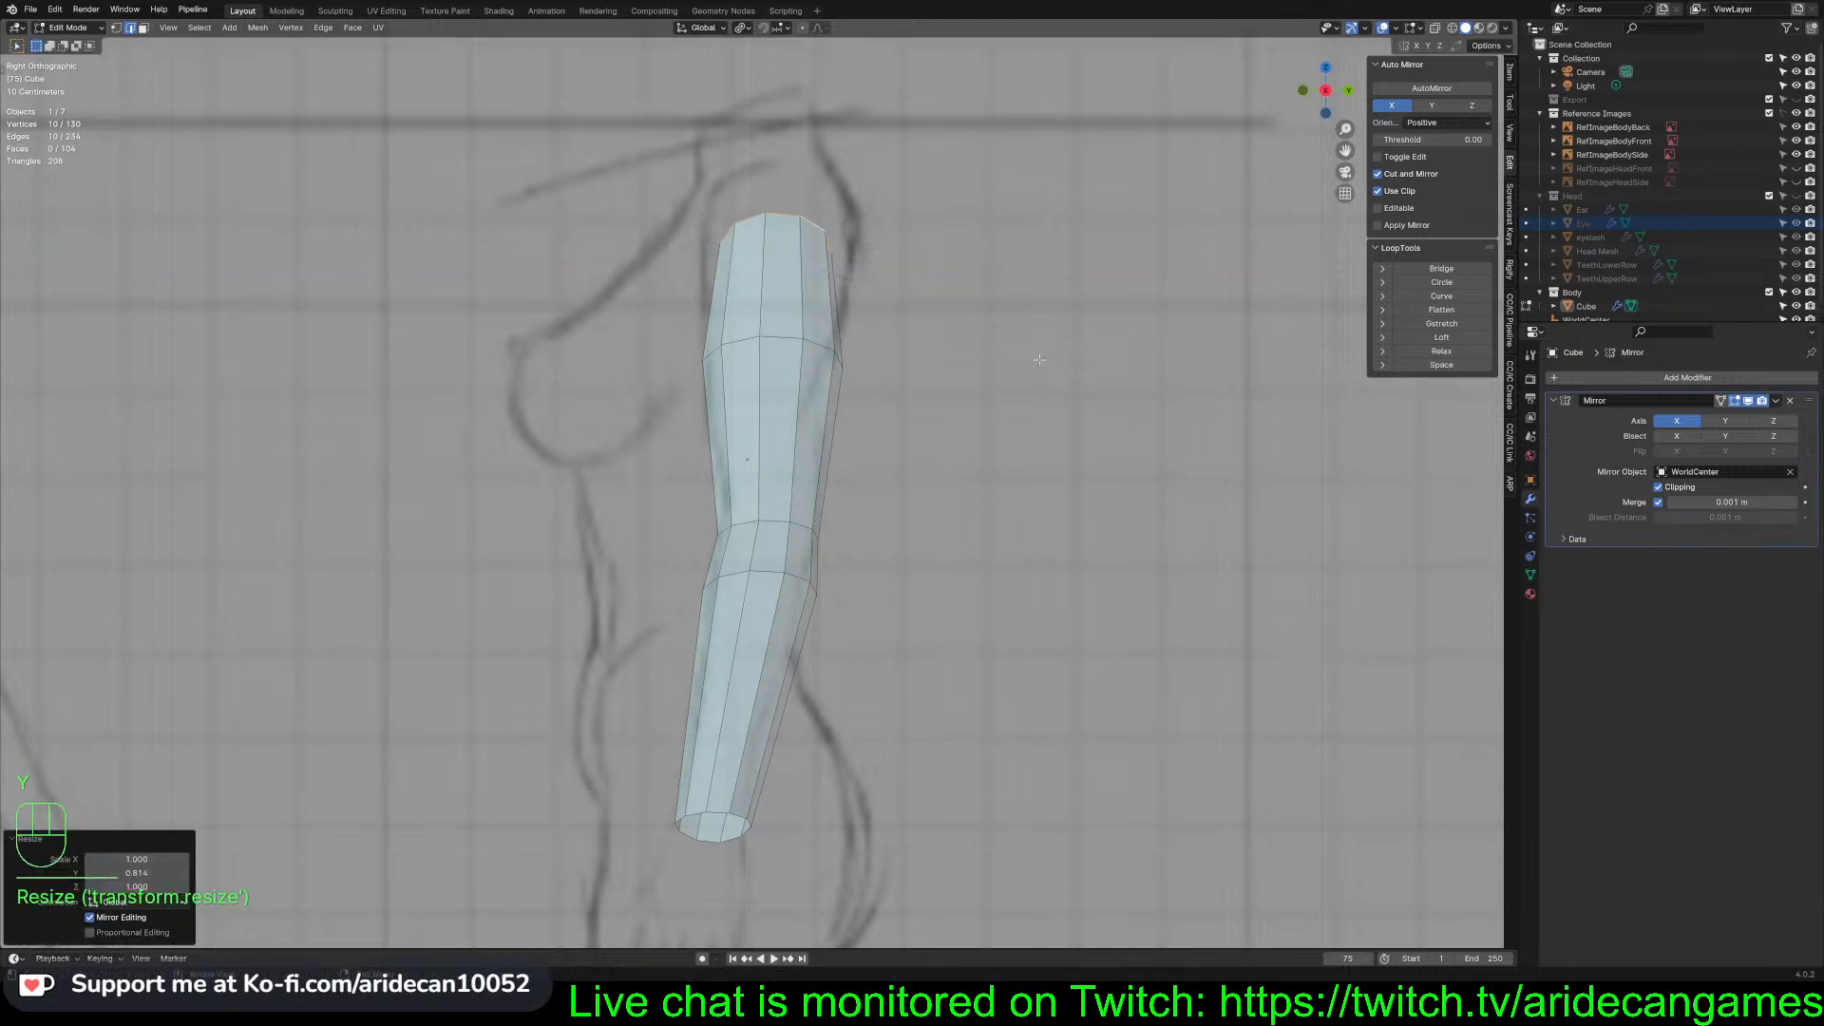
pyautogui.press('g')
pyautogui.press('y')
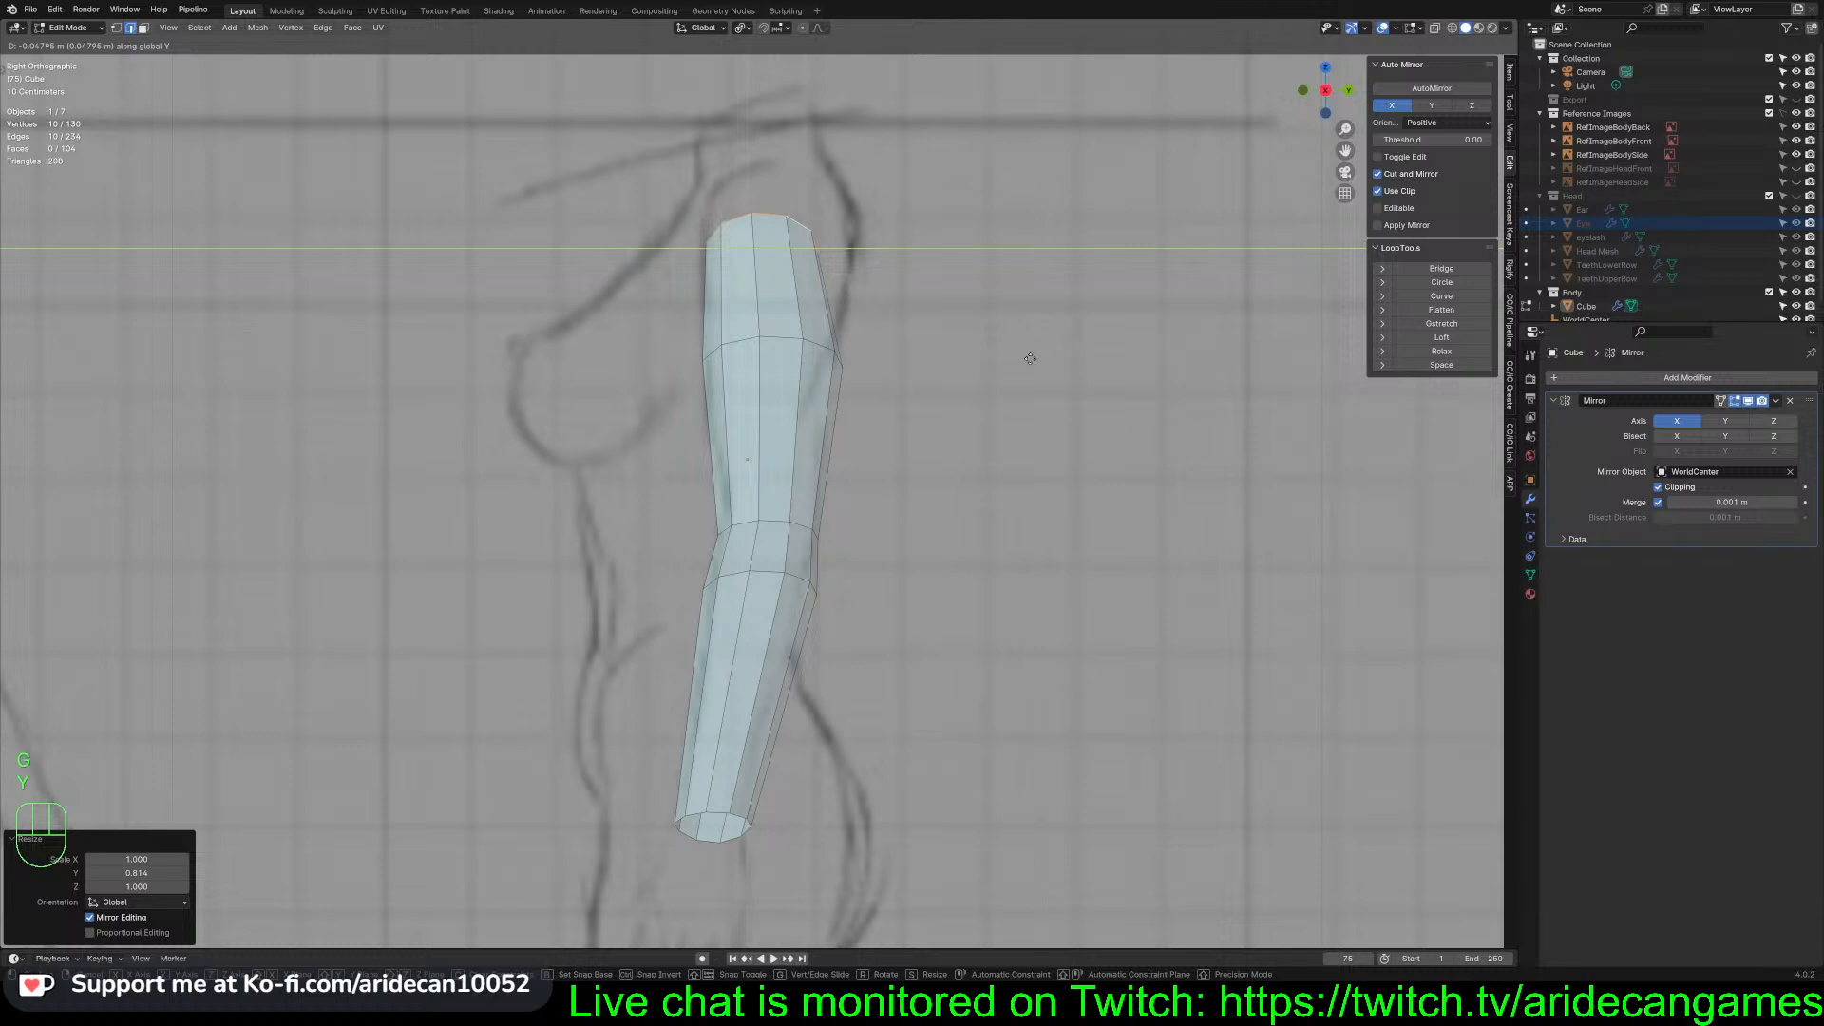
pyautogui.click(1030, 358)
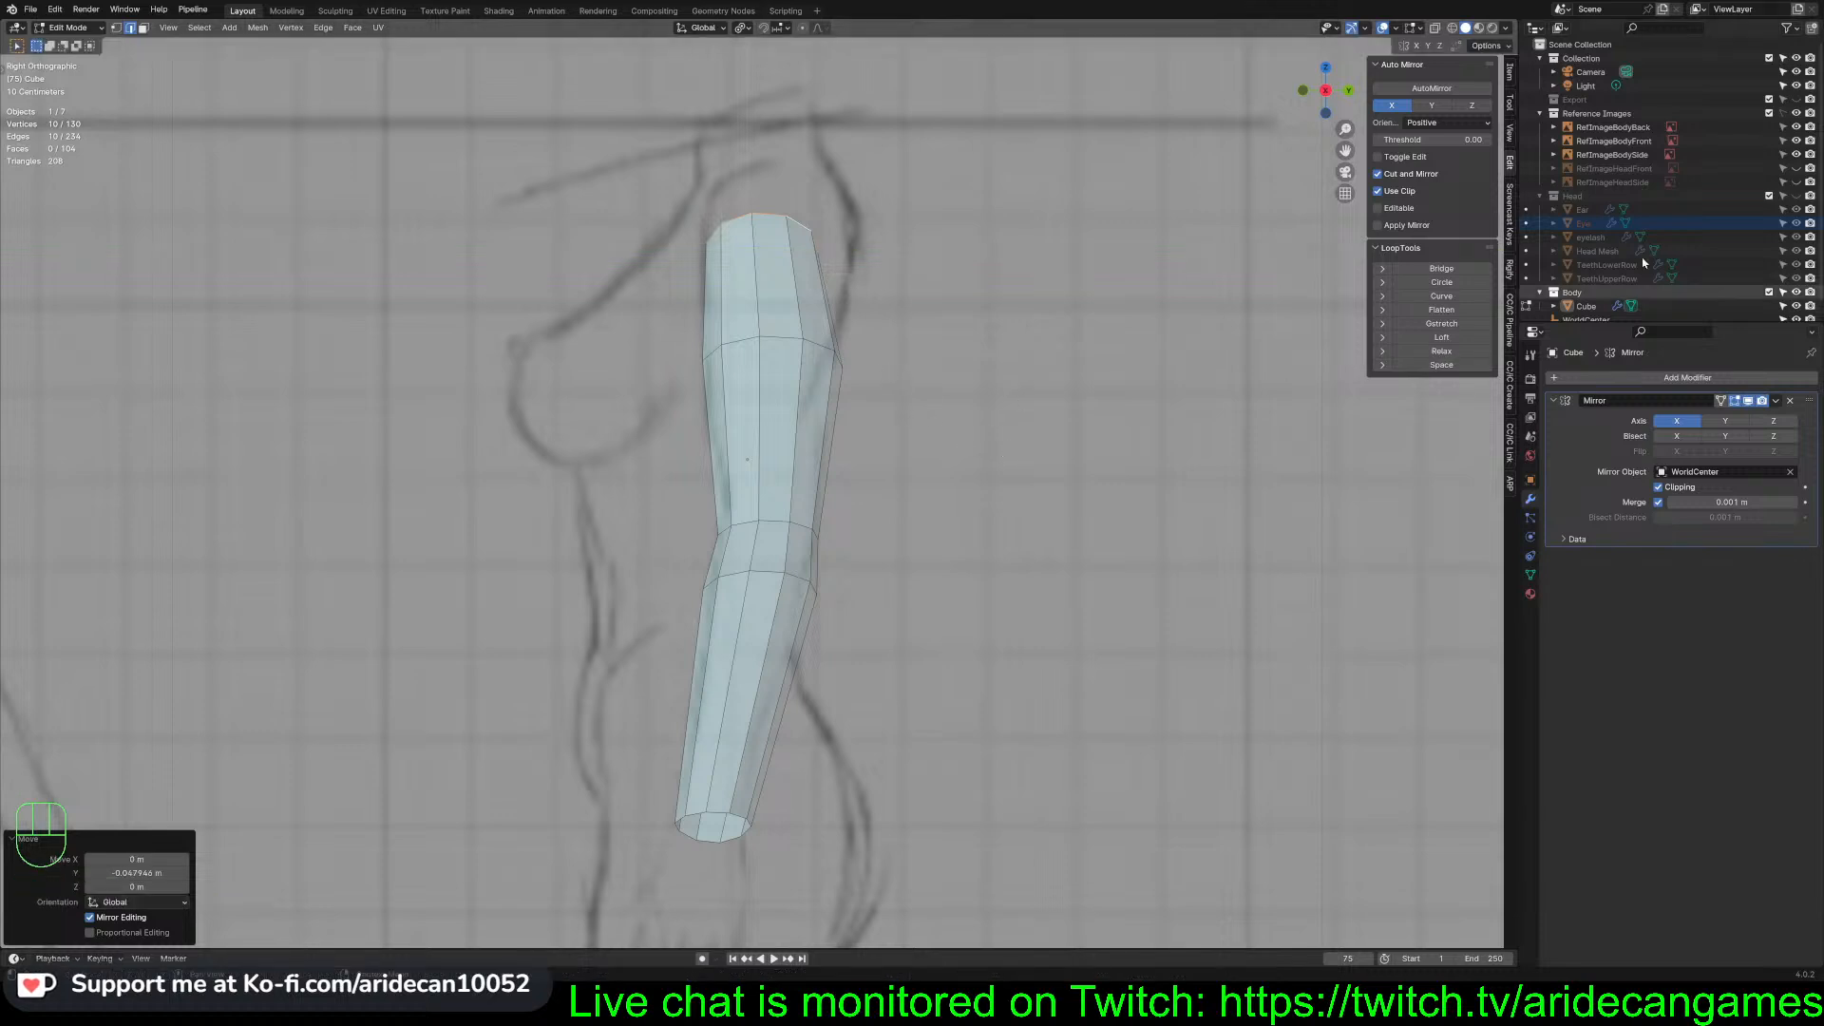
pyautogui.scroll(-1, 1776, 314)
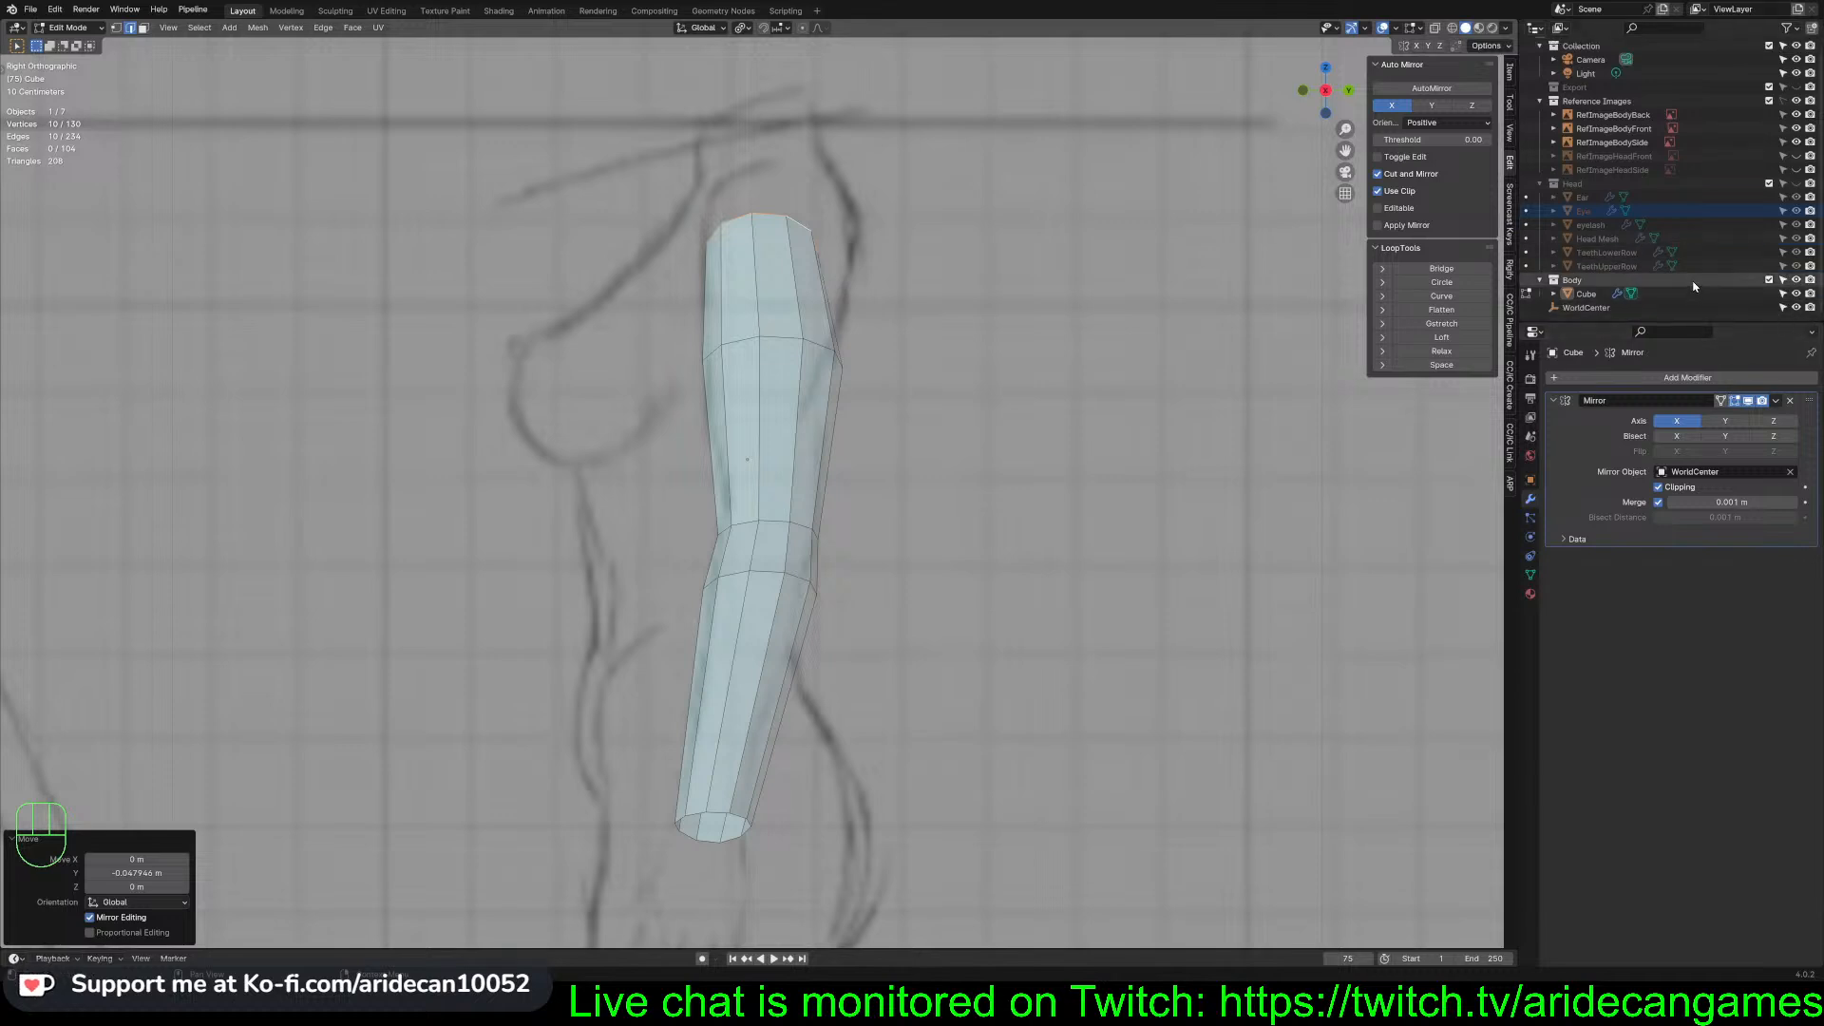
pyautogui.click(1798, 295)
pyautogui.click(1797, 295)
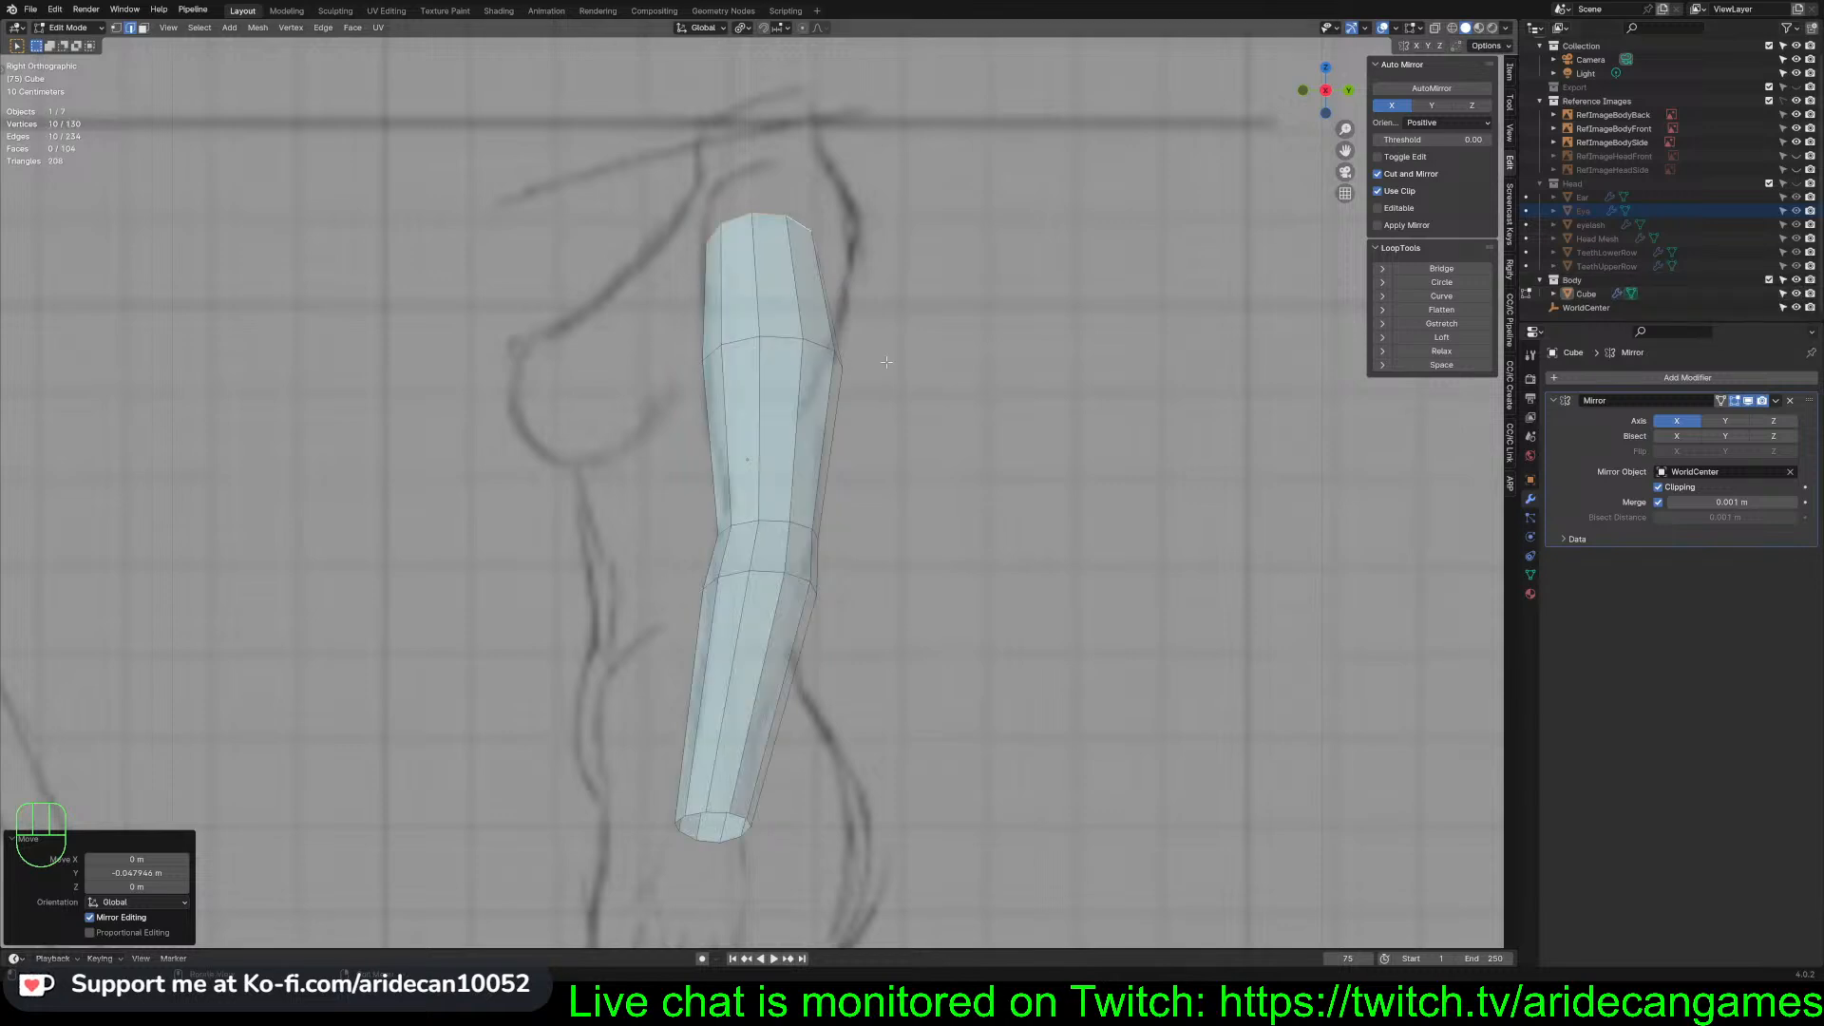
# With X-ray on, select the back edges of the upper-arm loop and move them along Y by about -0.039 m and about -0.017 m
pyautogui.hotkey('alt', 'z')
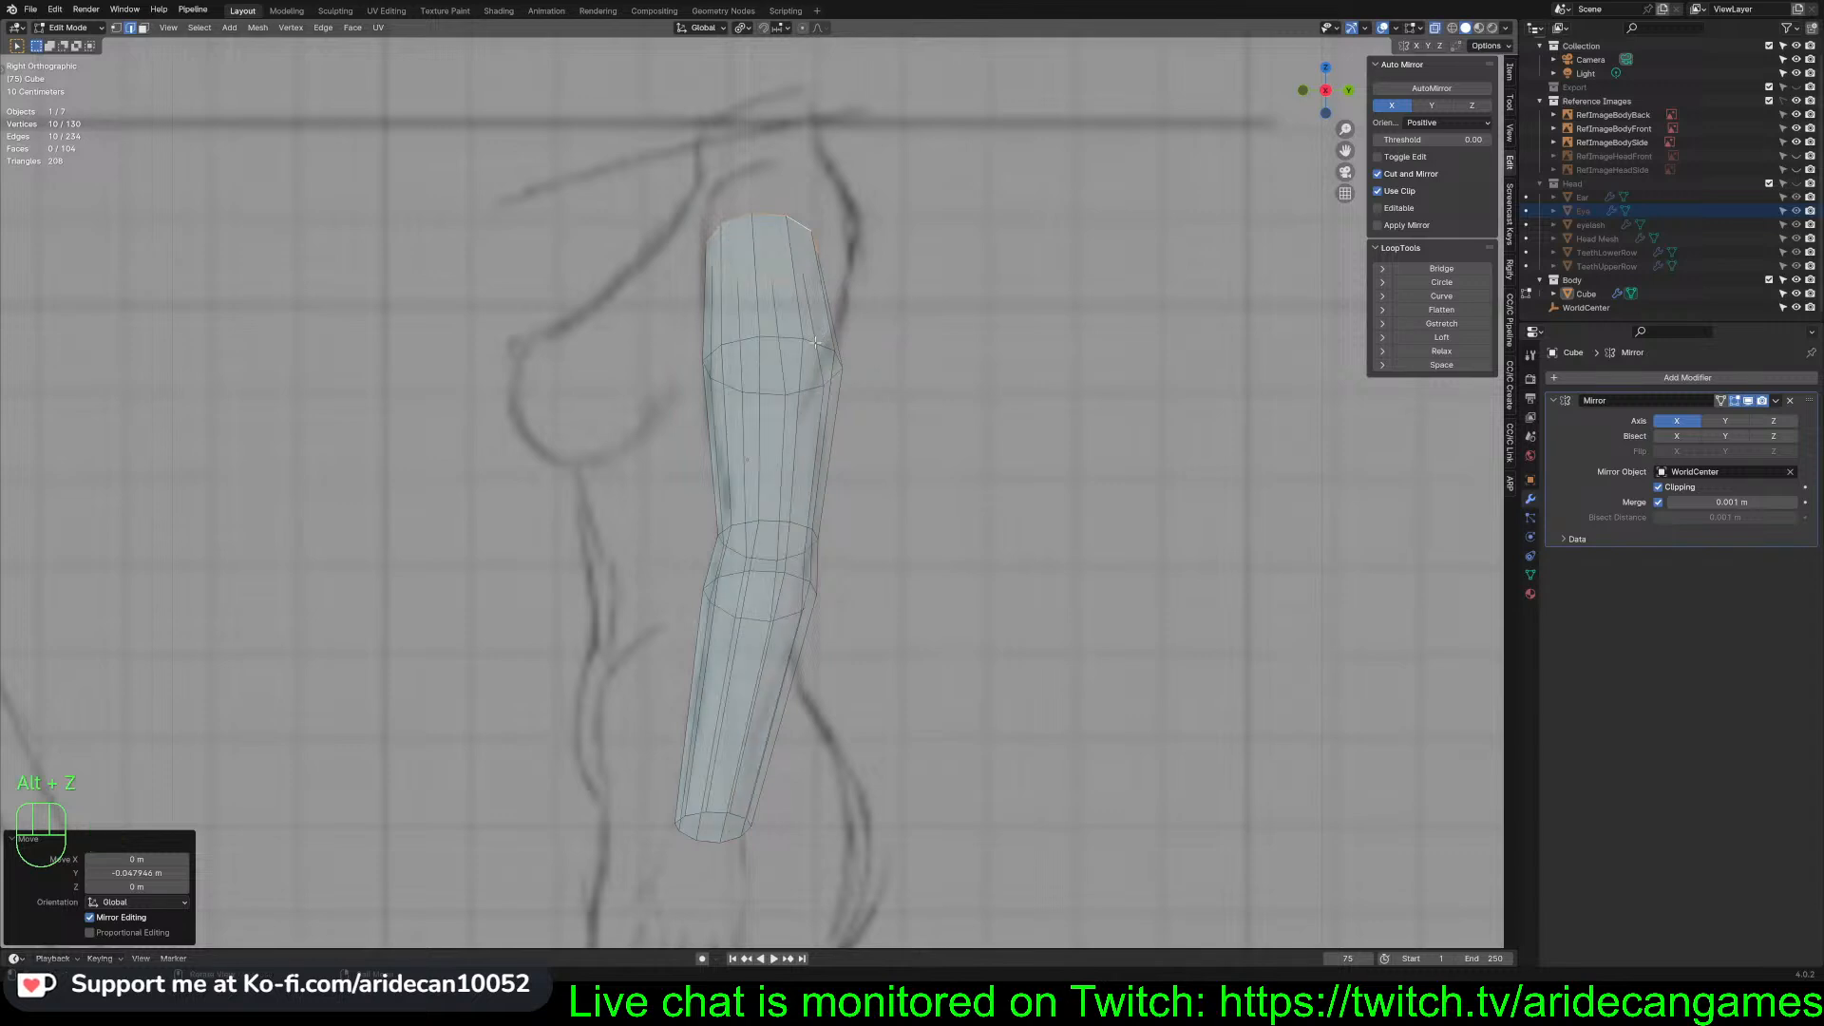
pyautogui.moveTo(823, 332); pyautogui.dragTo(872, 406)
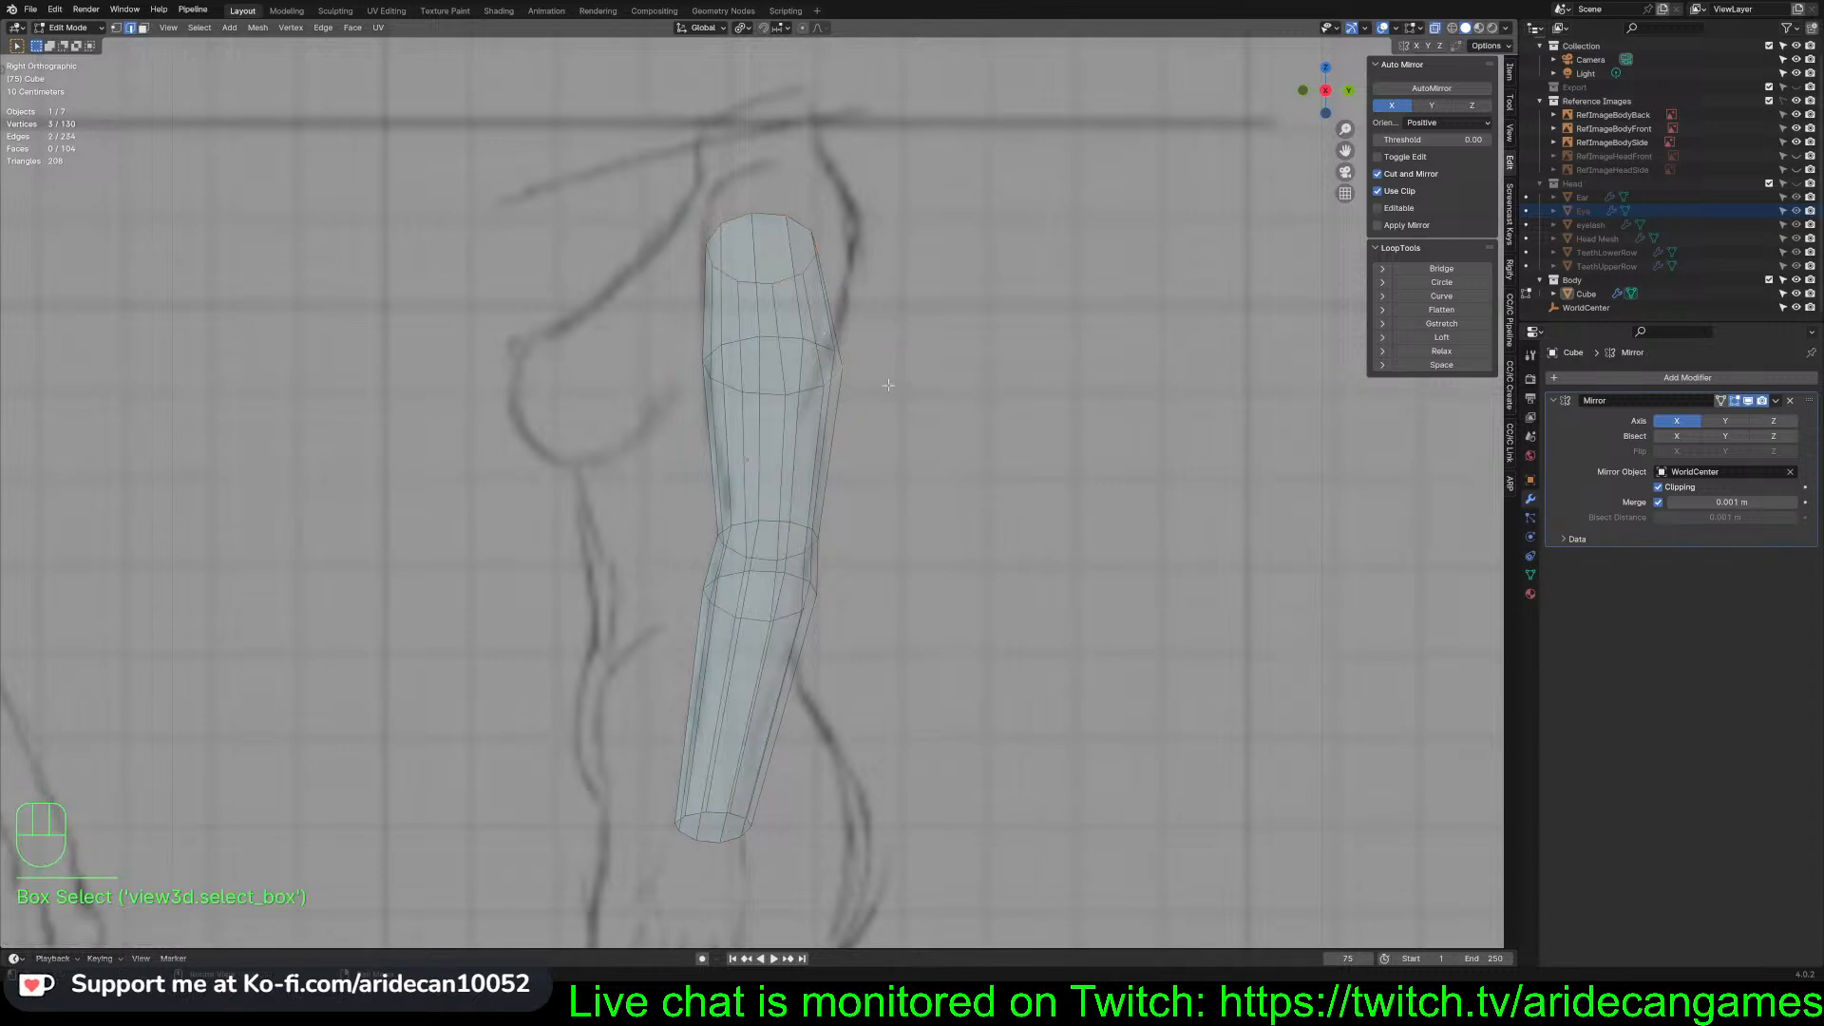
pyautogui.press('g')
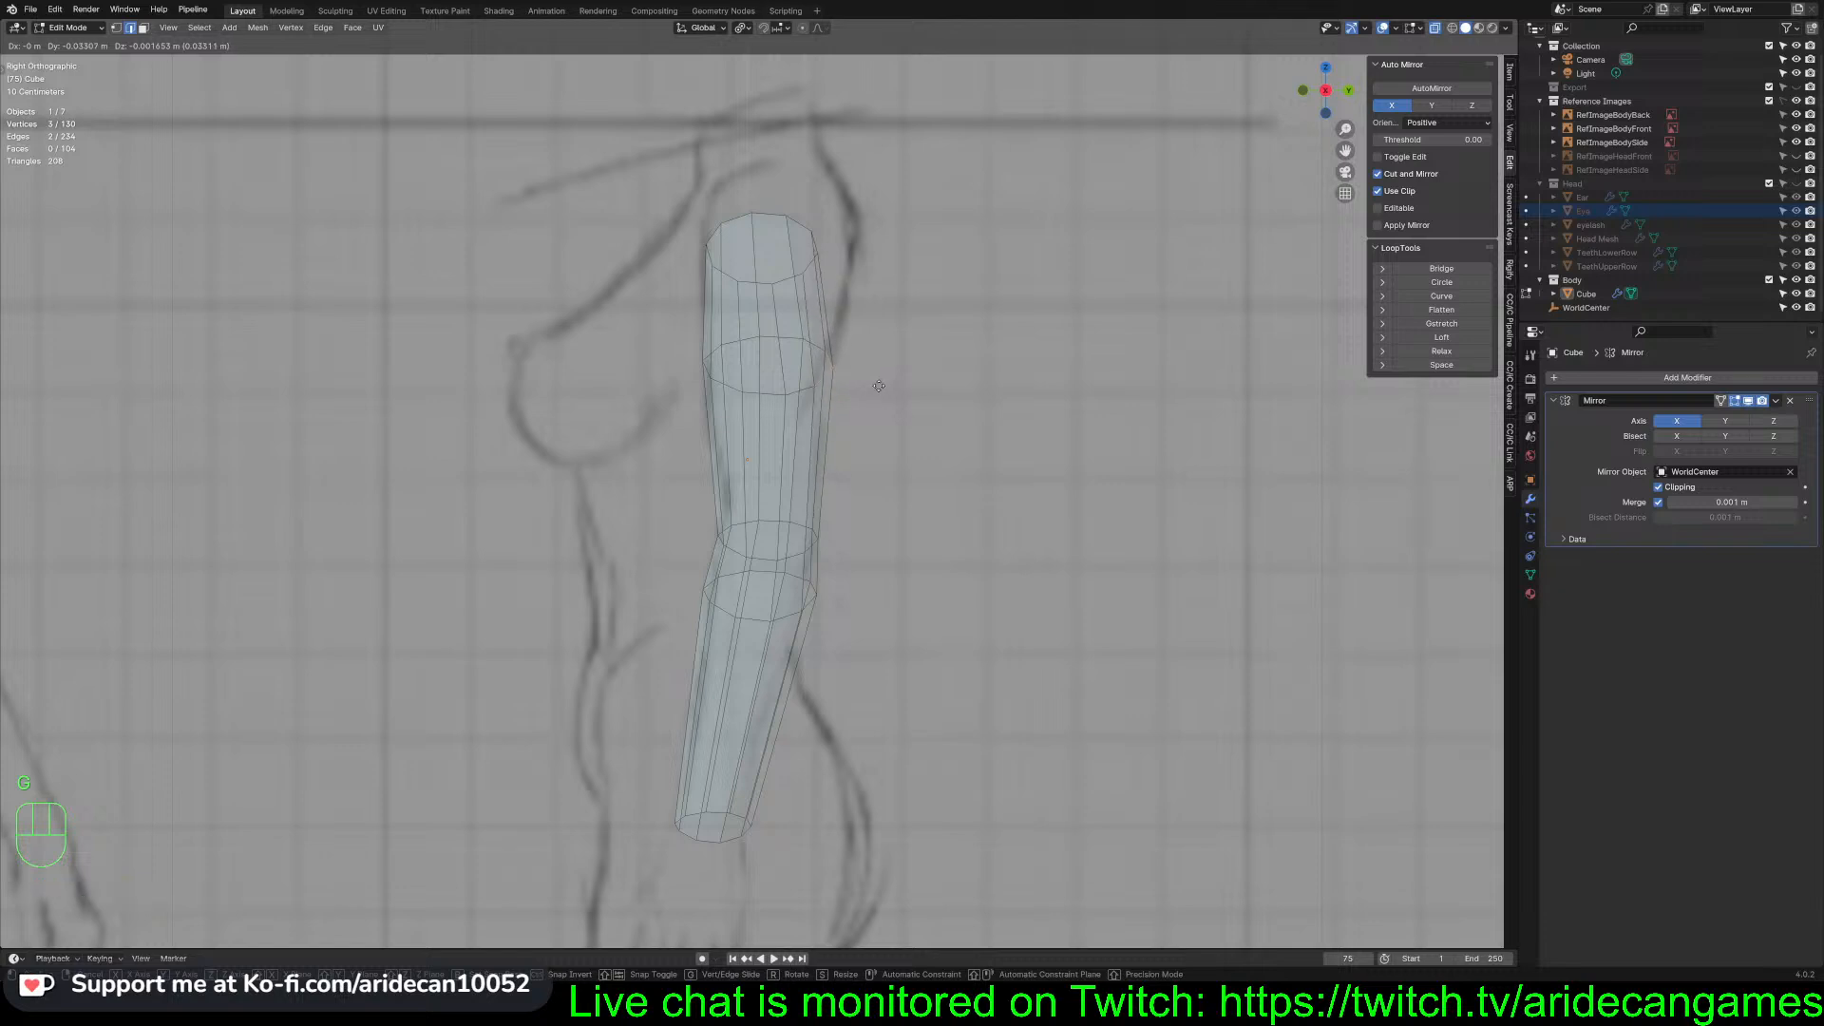
pyautogui.click(877, 386)
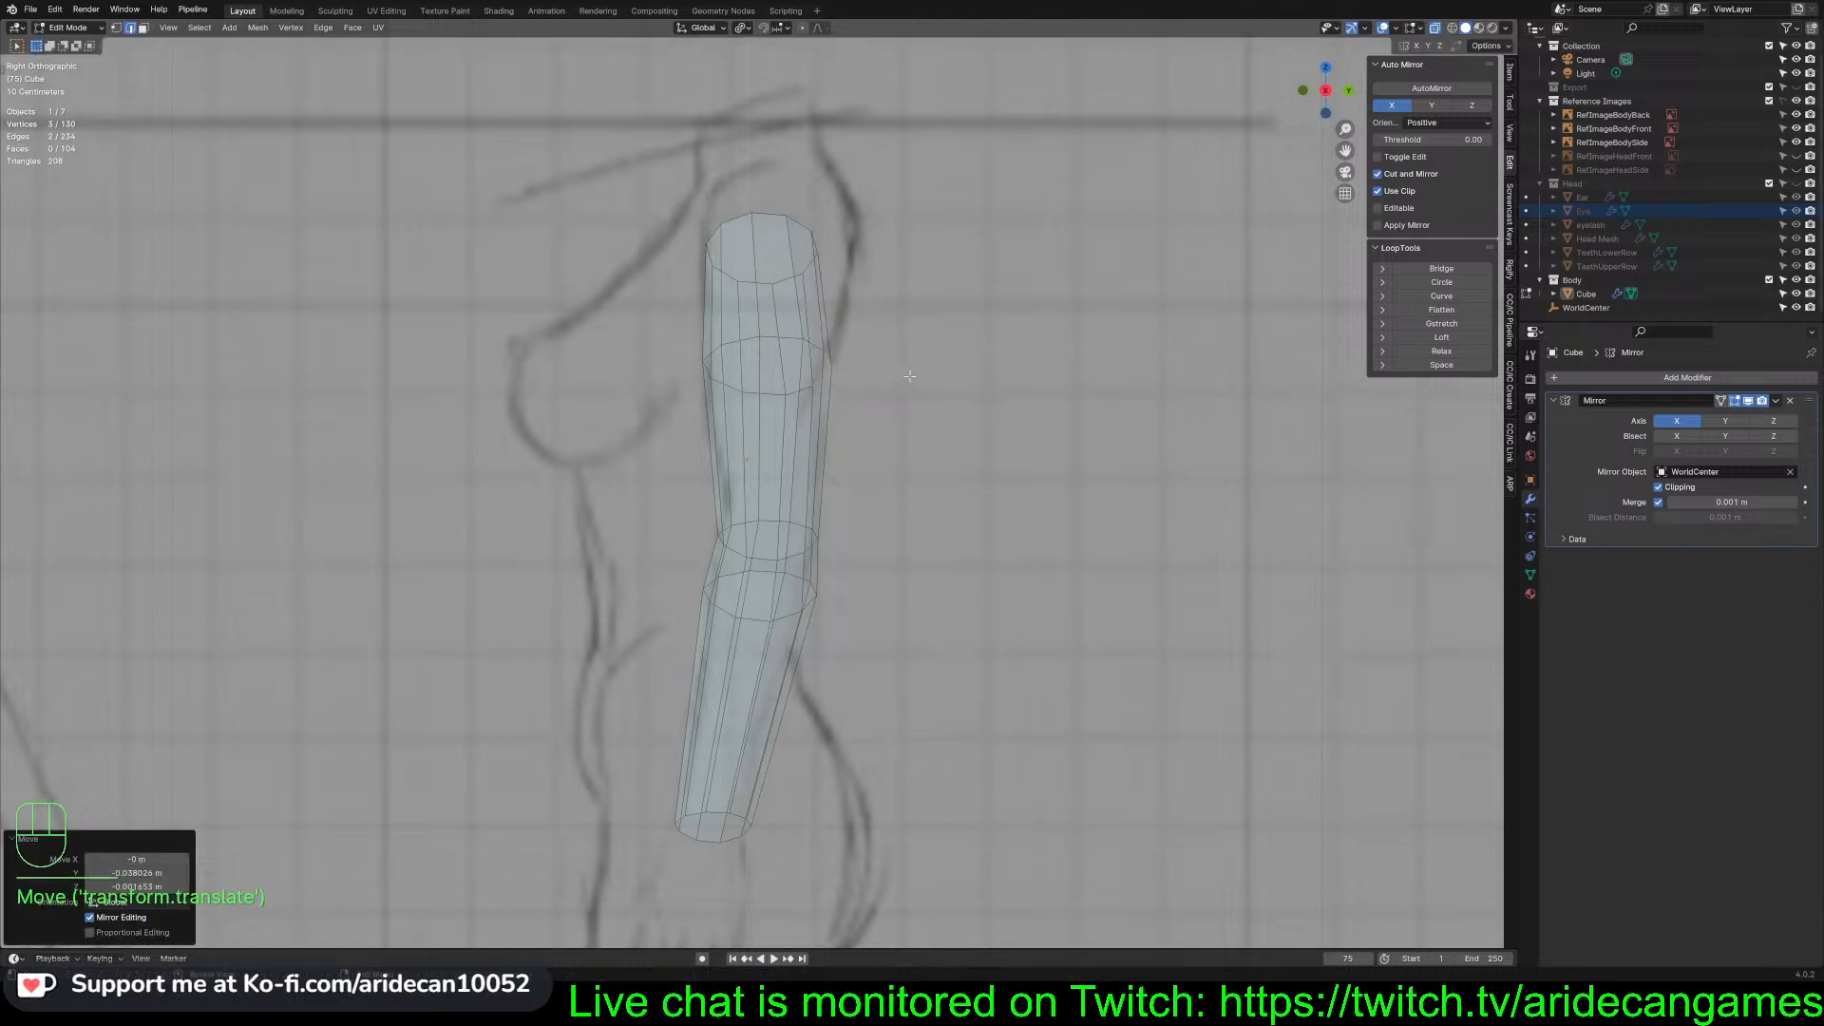
pyautogui.press('g')
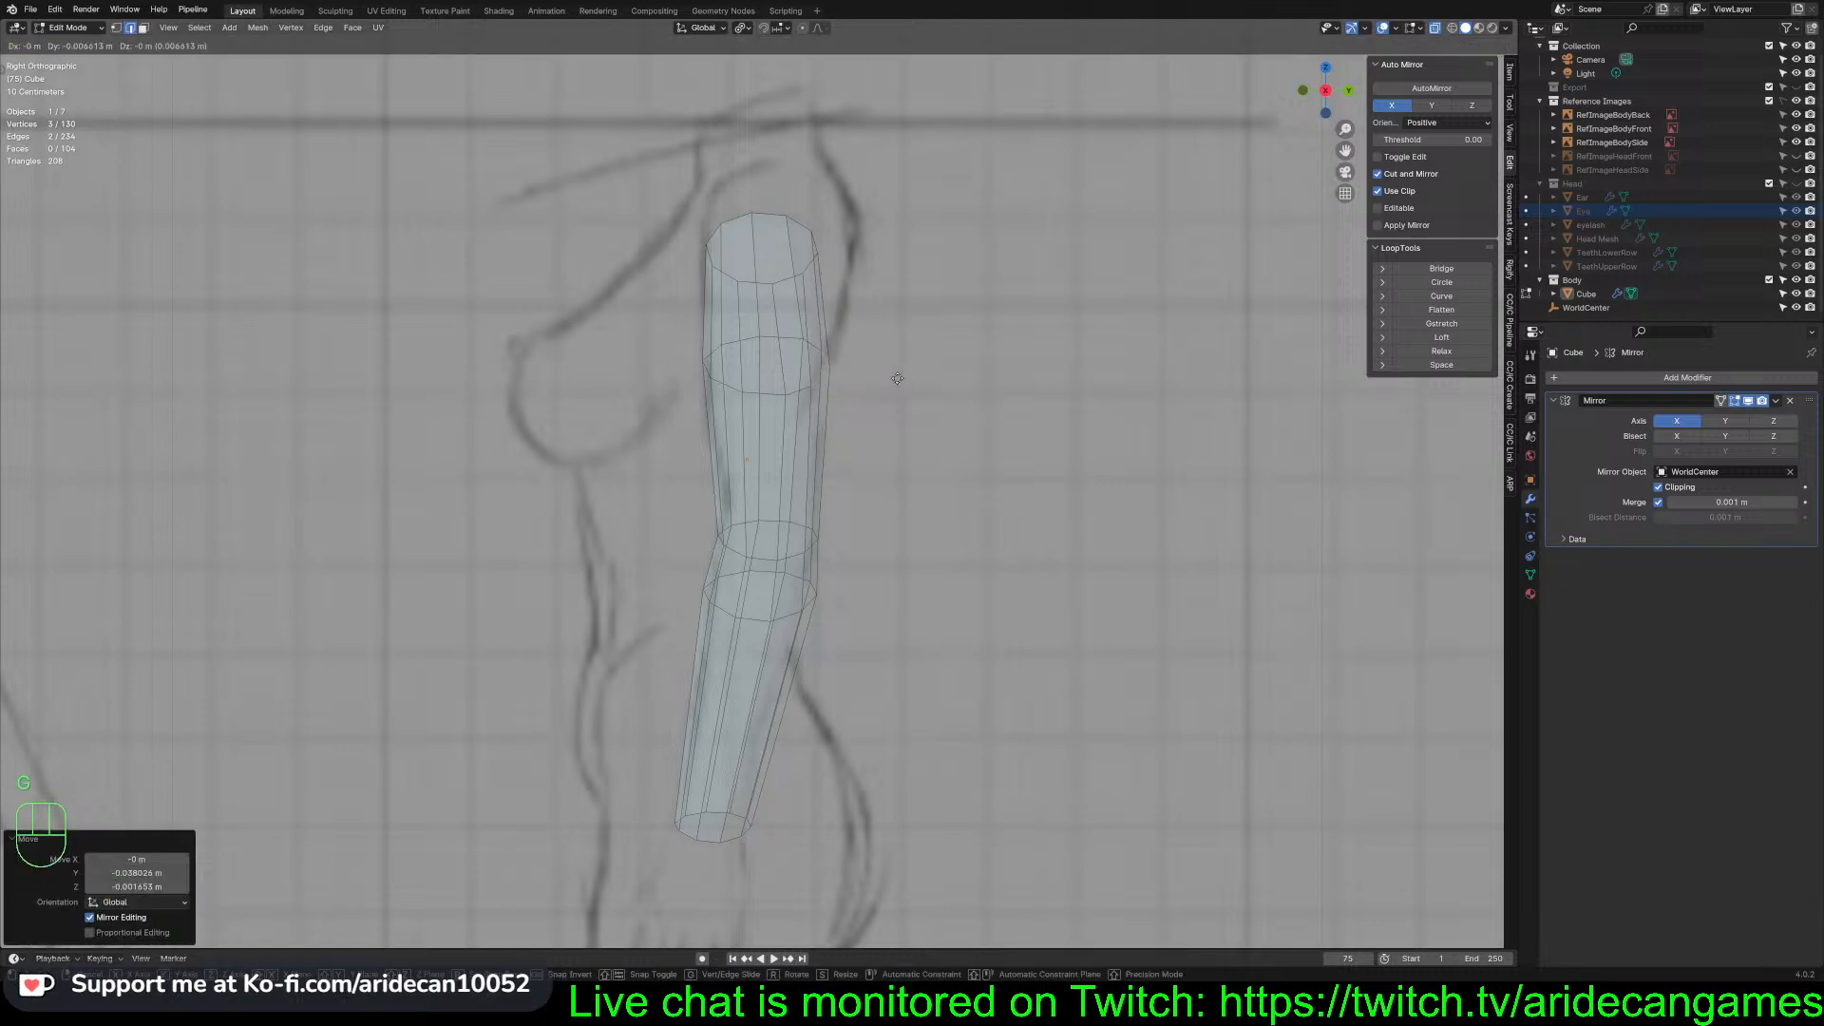
pyautogui.click(895, 378)
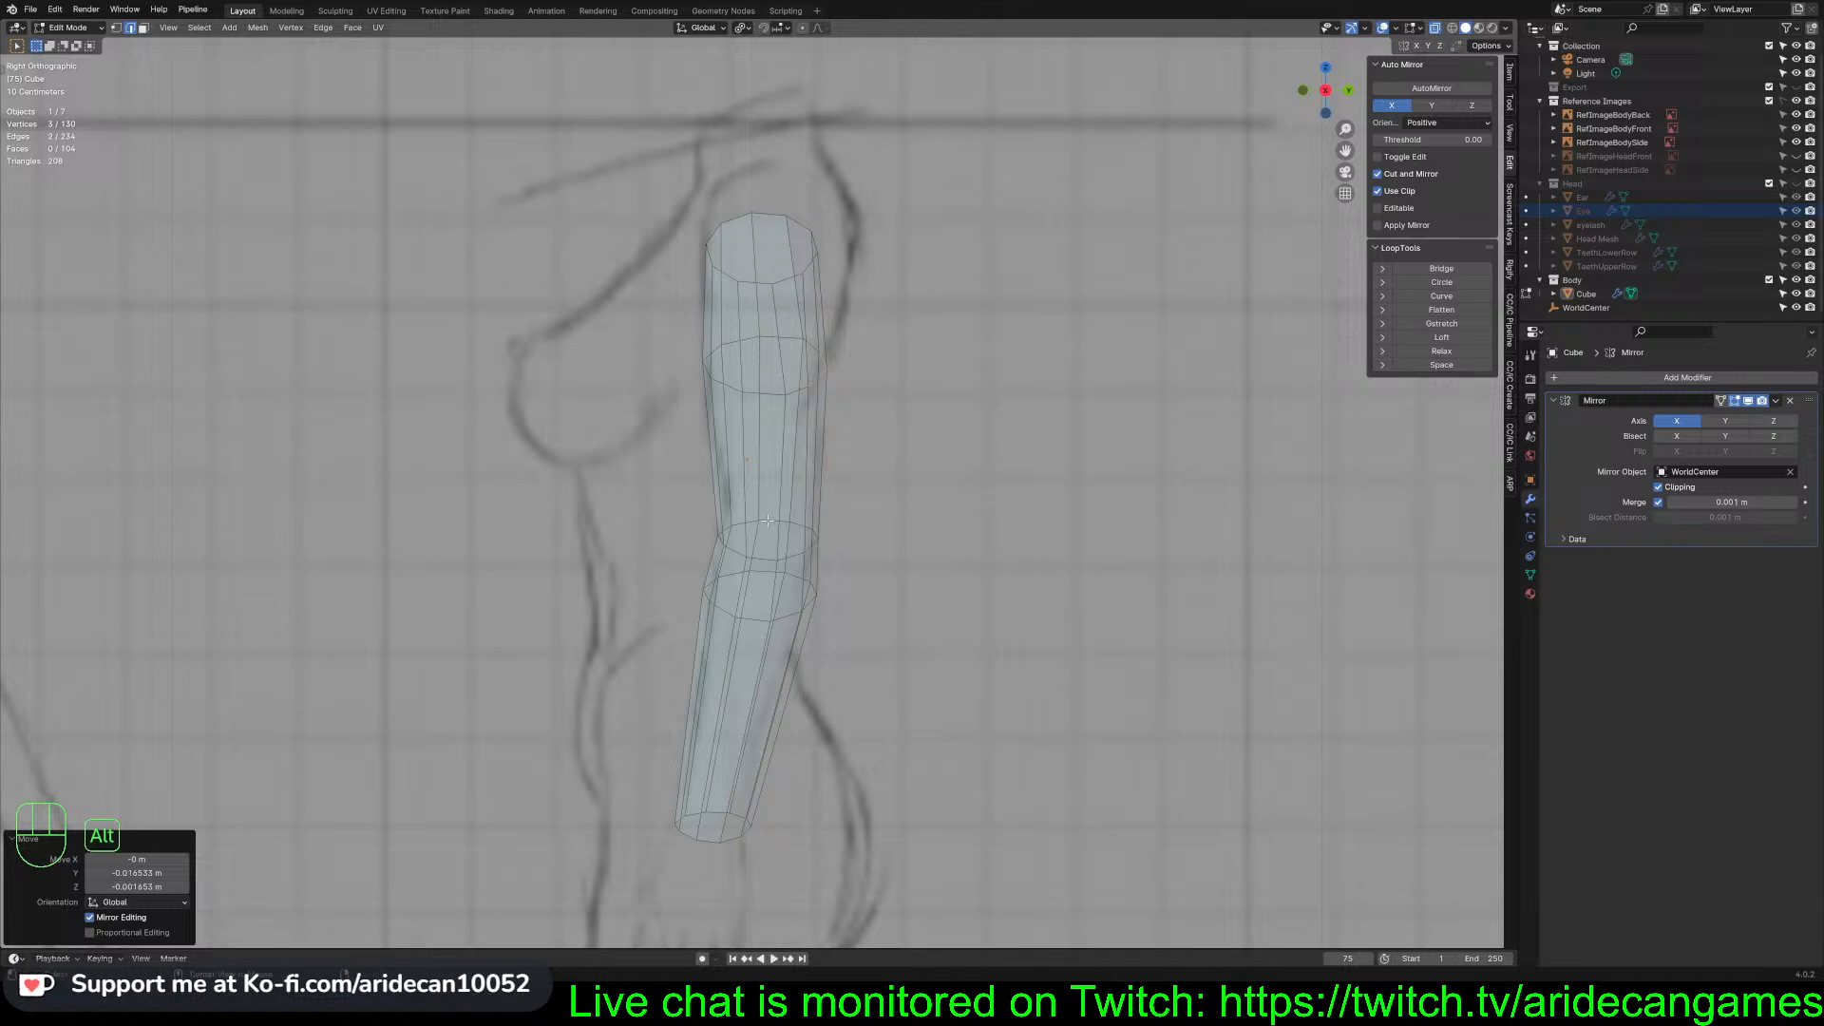
# Select the edge loop just above the elbow and move it about 0.007 m along Y and 0.033 m along Z
pyautogui.keyDown('alt'); pyautogui.click(767, 520); pyautogui.keyUp('alt')
pyautogui.press('g')
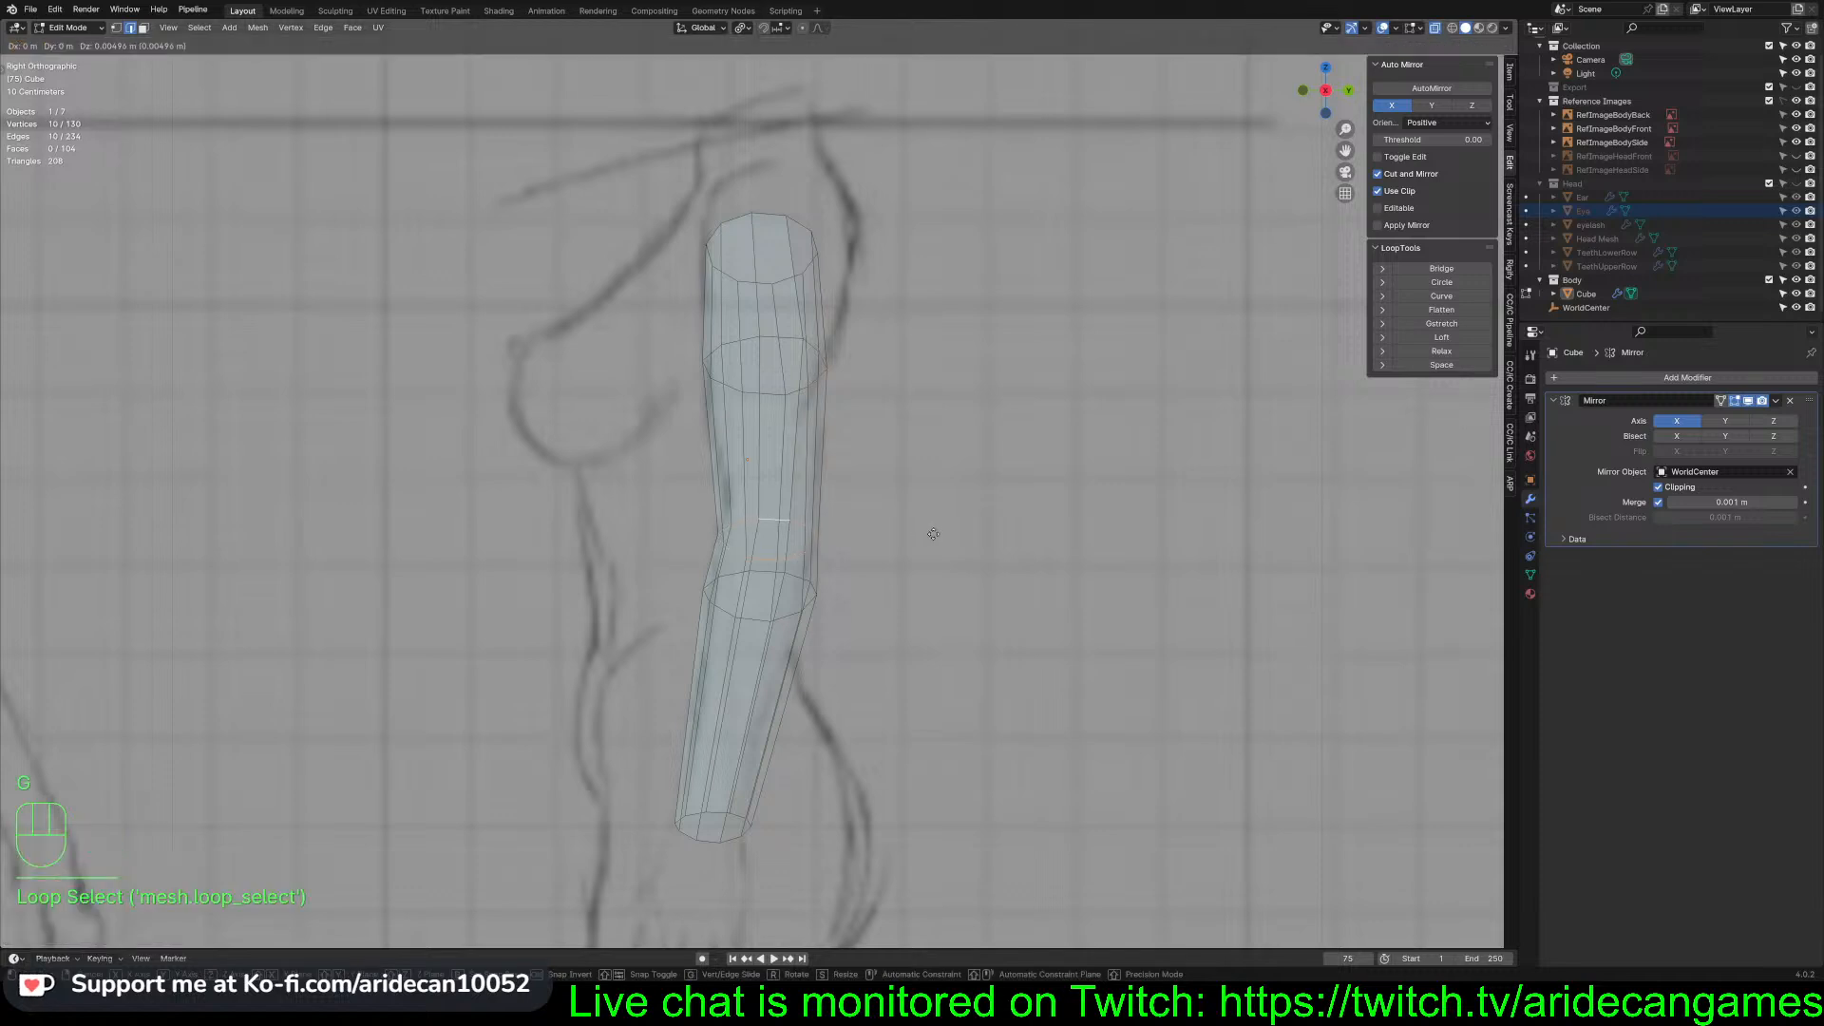
pyautogui.click(932, 524)
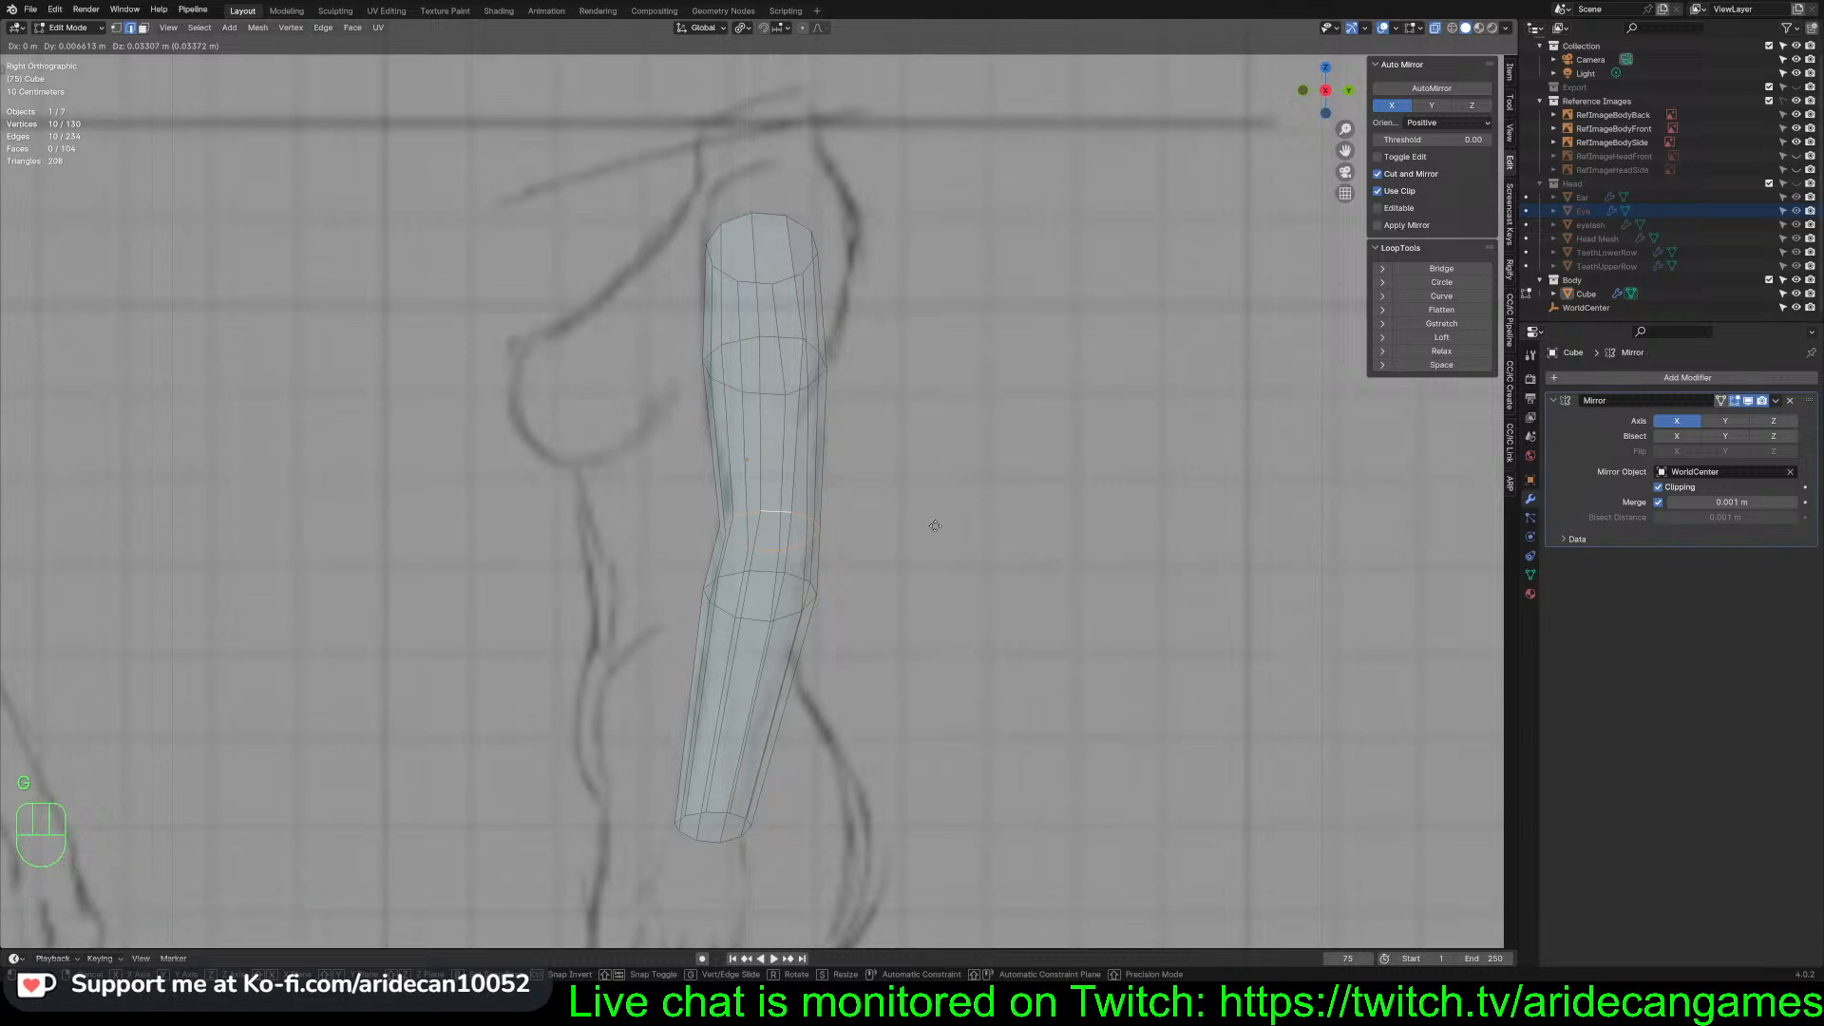
# Select part of the loop above the elbow and move those edges about 0.018 m along Y
pyautogui.moveTo(840, 515); pyautogui.dragTo(753, 557)
pyautogui.keyDown('shift'); pyautogui.click(748, 516); pyautogui.keyUp('shift')
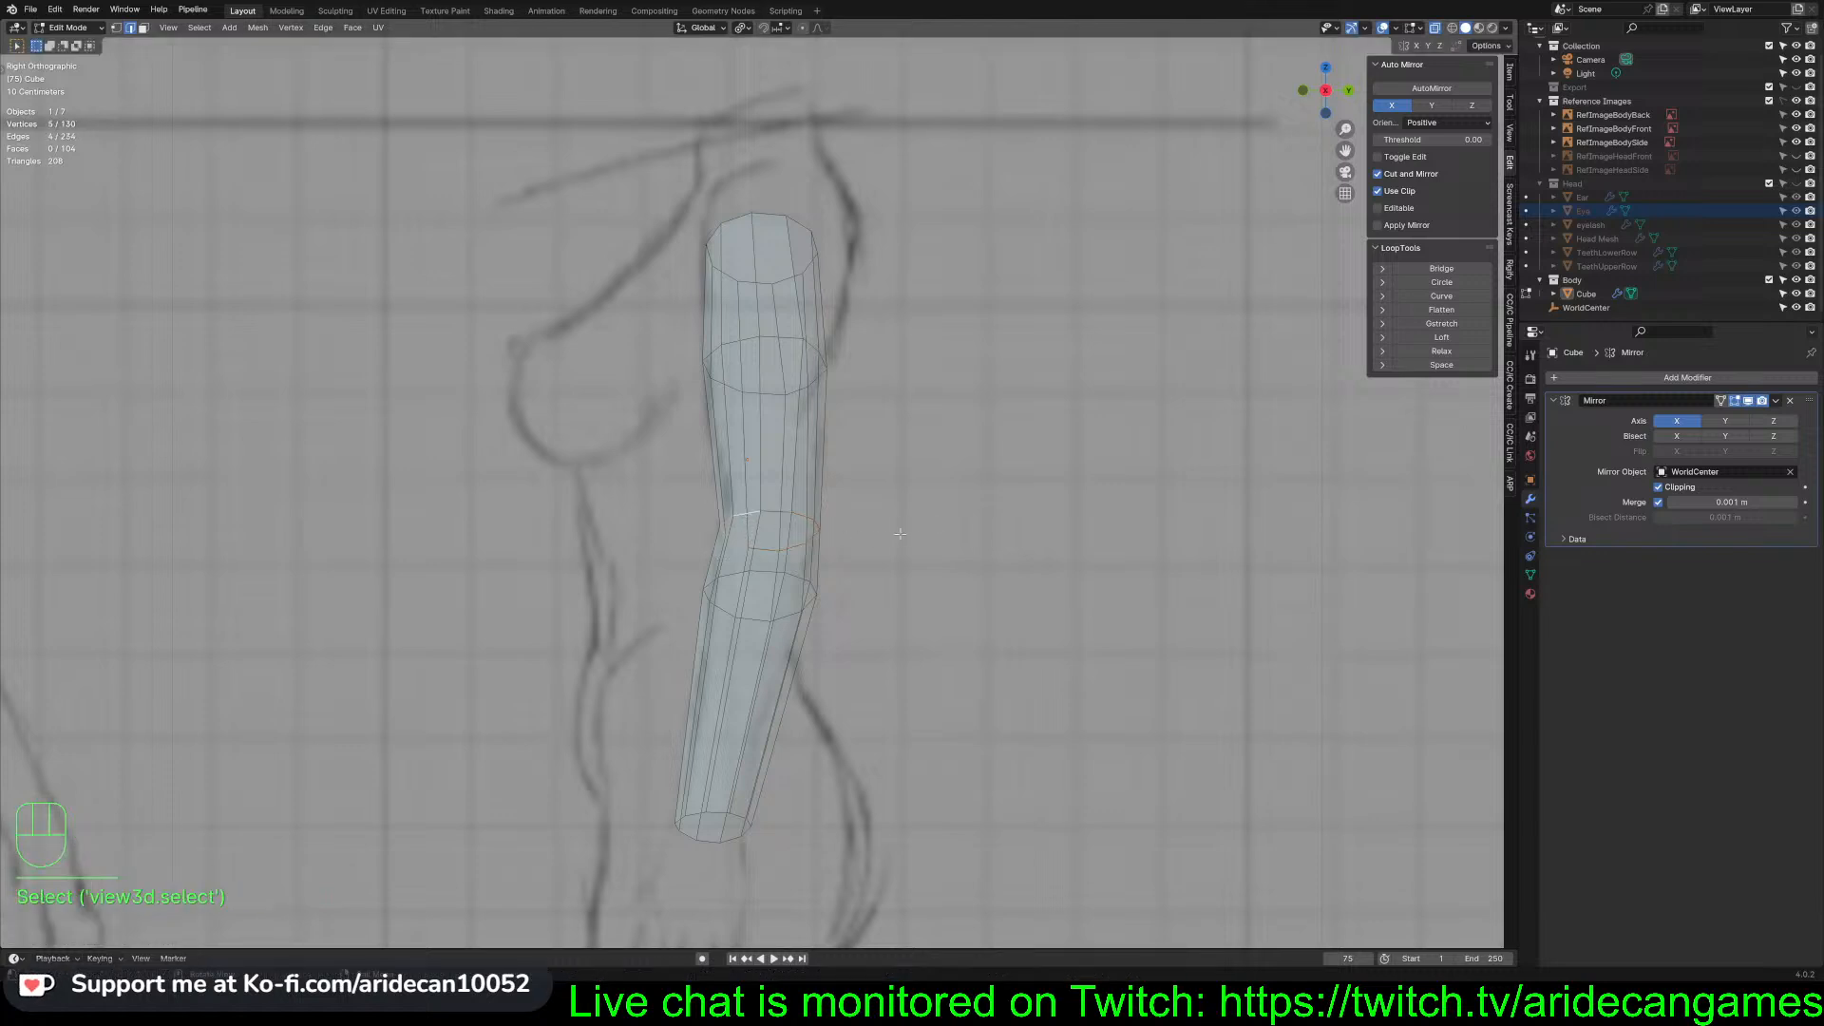
pyautogui.press('g')
pyautogui.press('y')
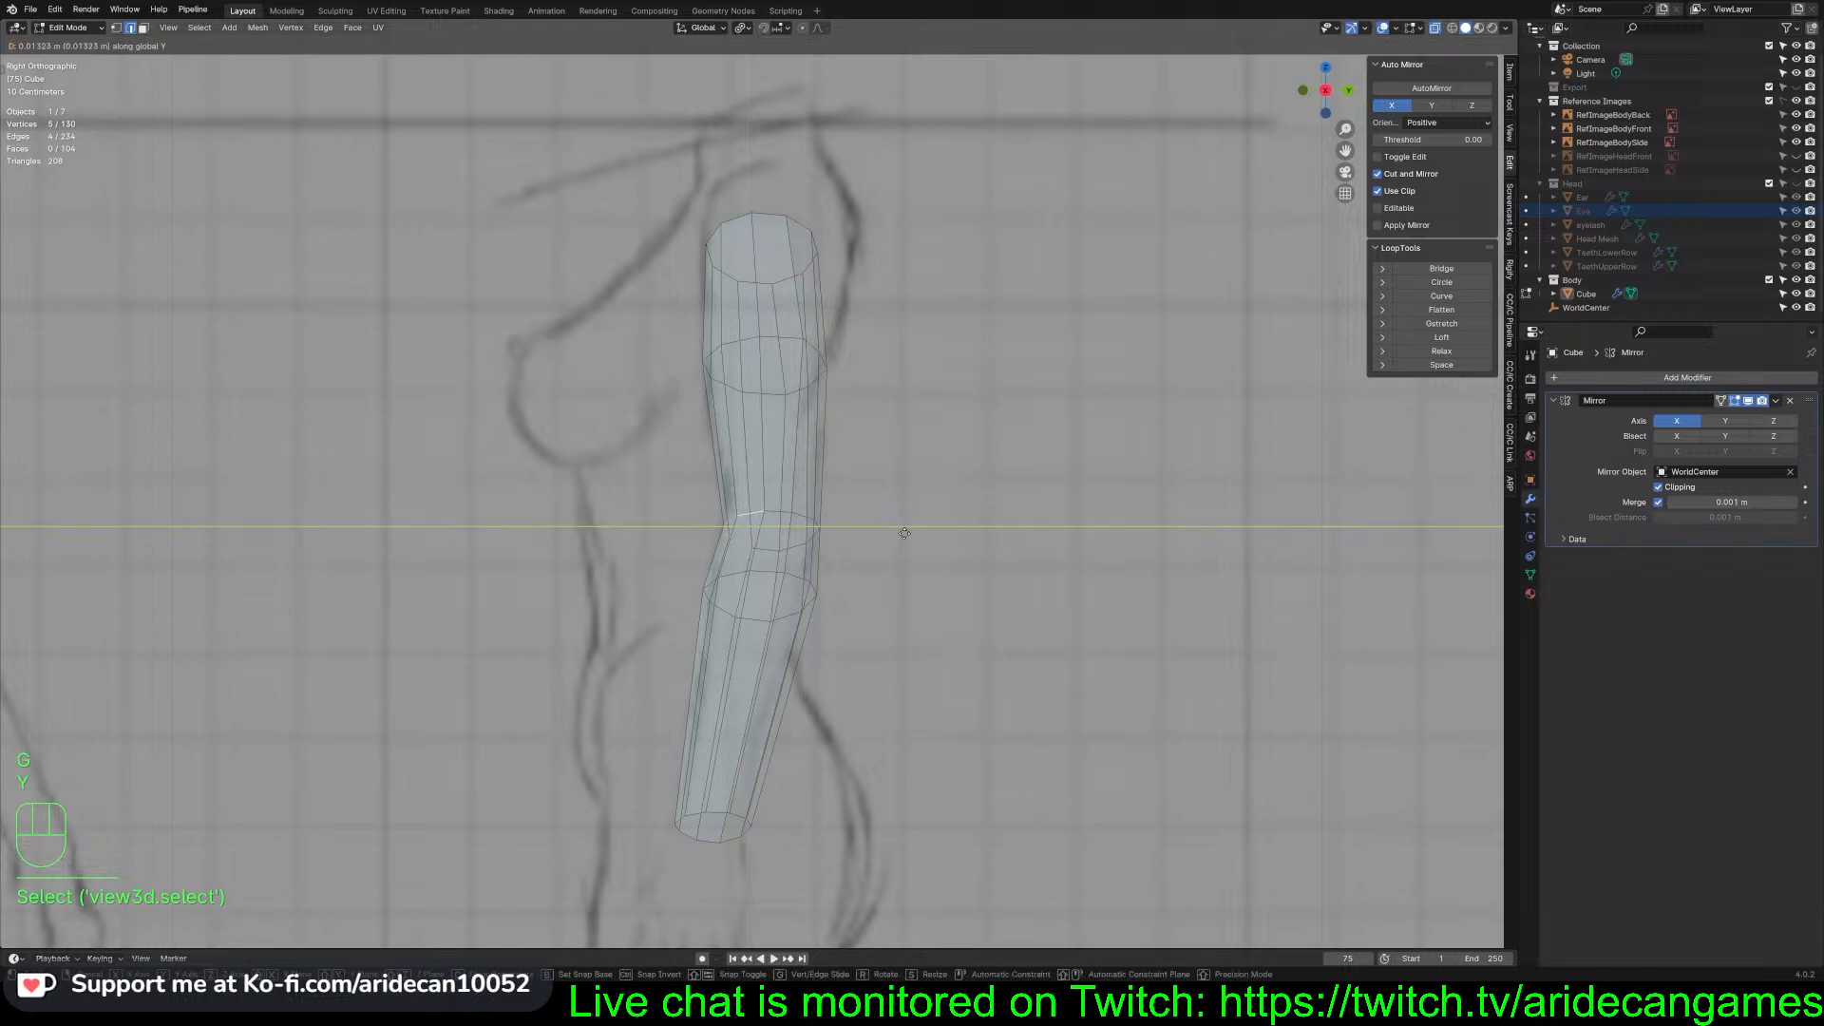
pyautogui.click(910, 529)
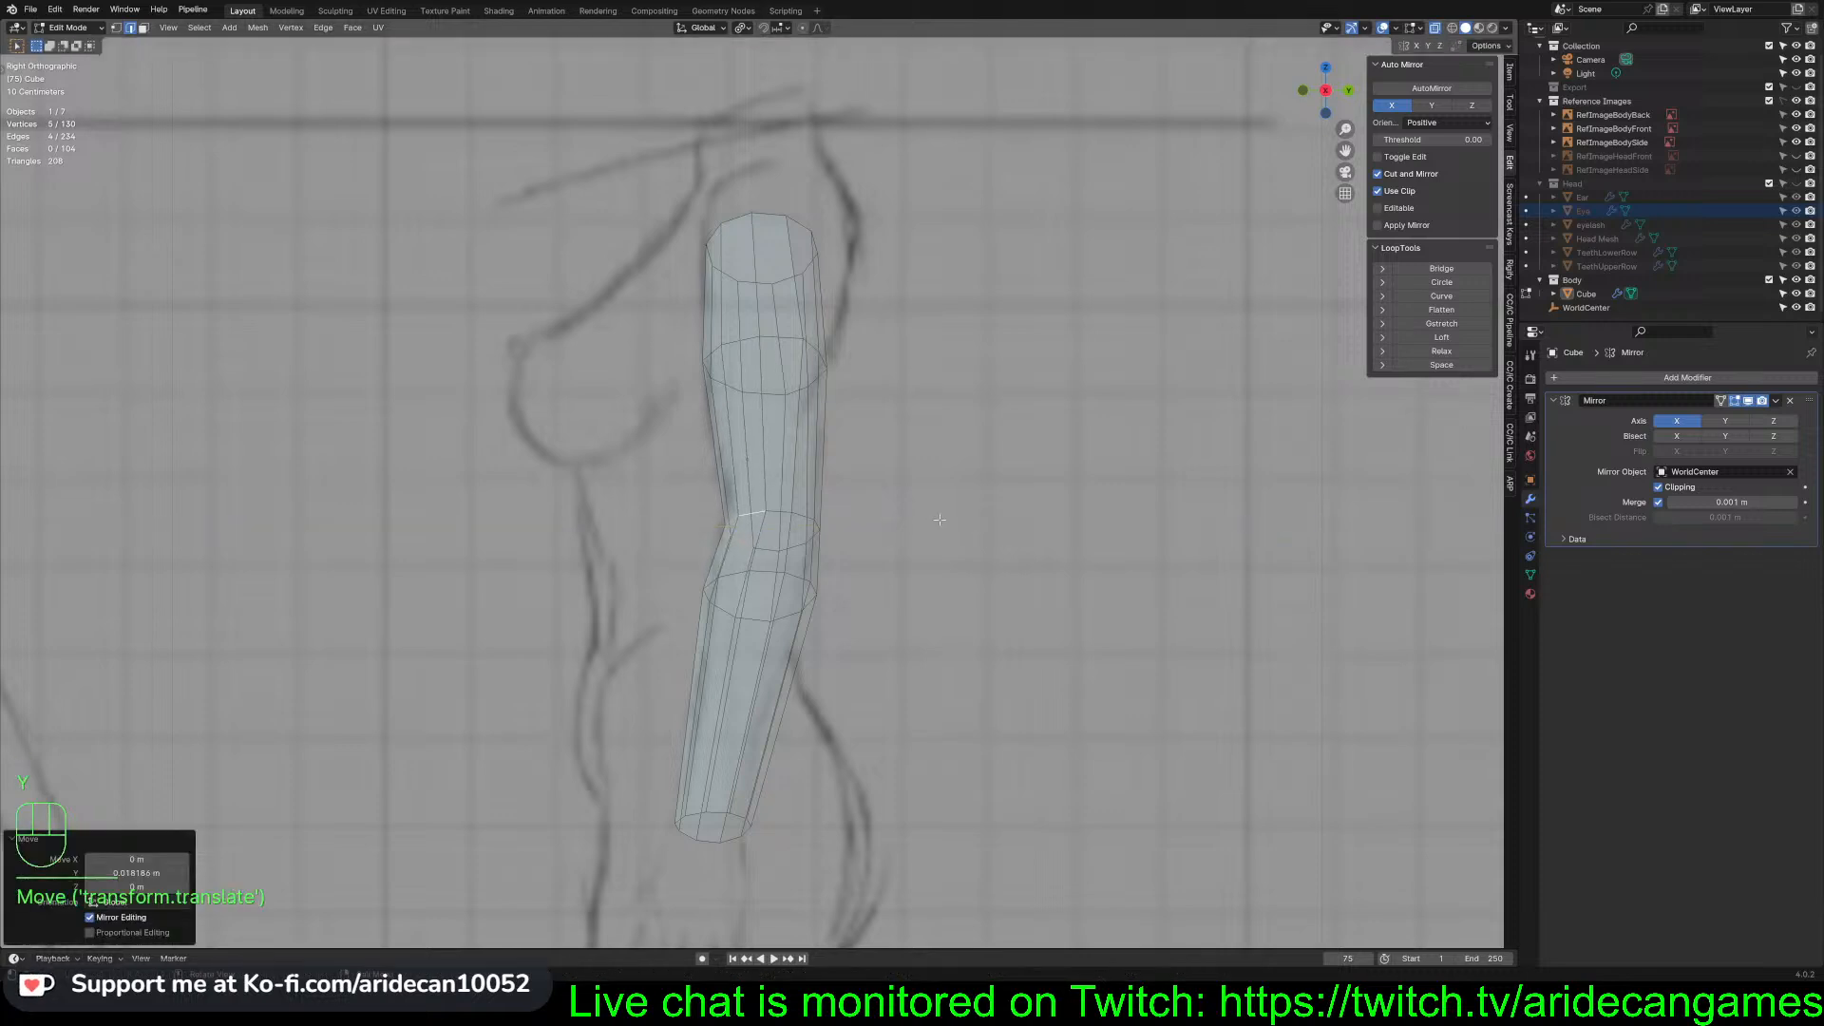
# Narrow the lower elbow loop by moving its front edges about 0.025 m and its back edges about -0.015 m along Y
pyautogui.moveTo(687, 564); pyautogui.dragTo(725, 612)
pyautogui.press('g')
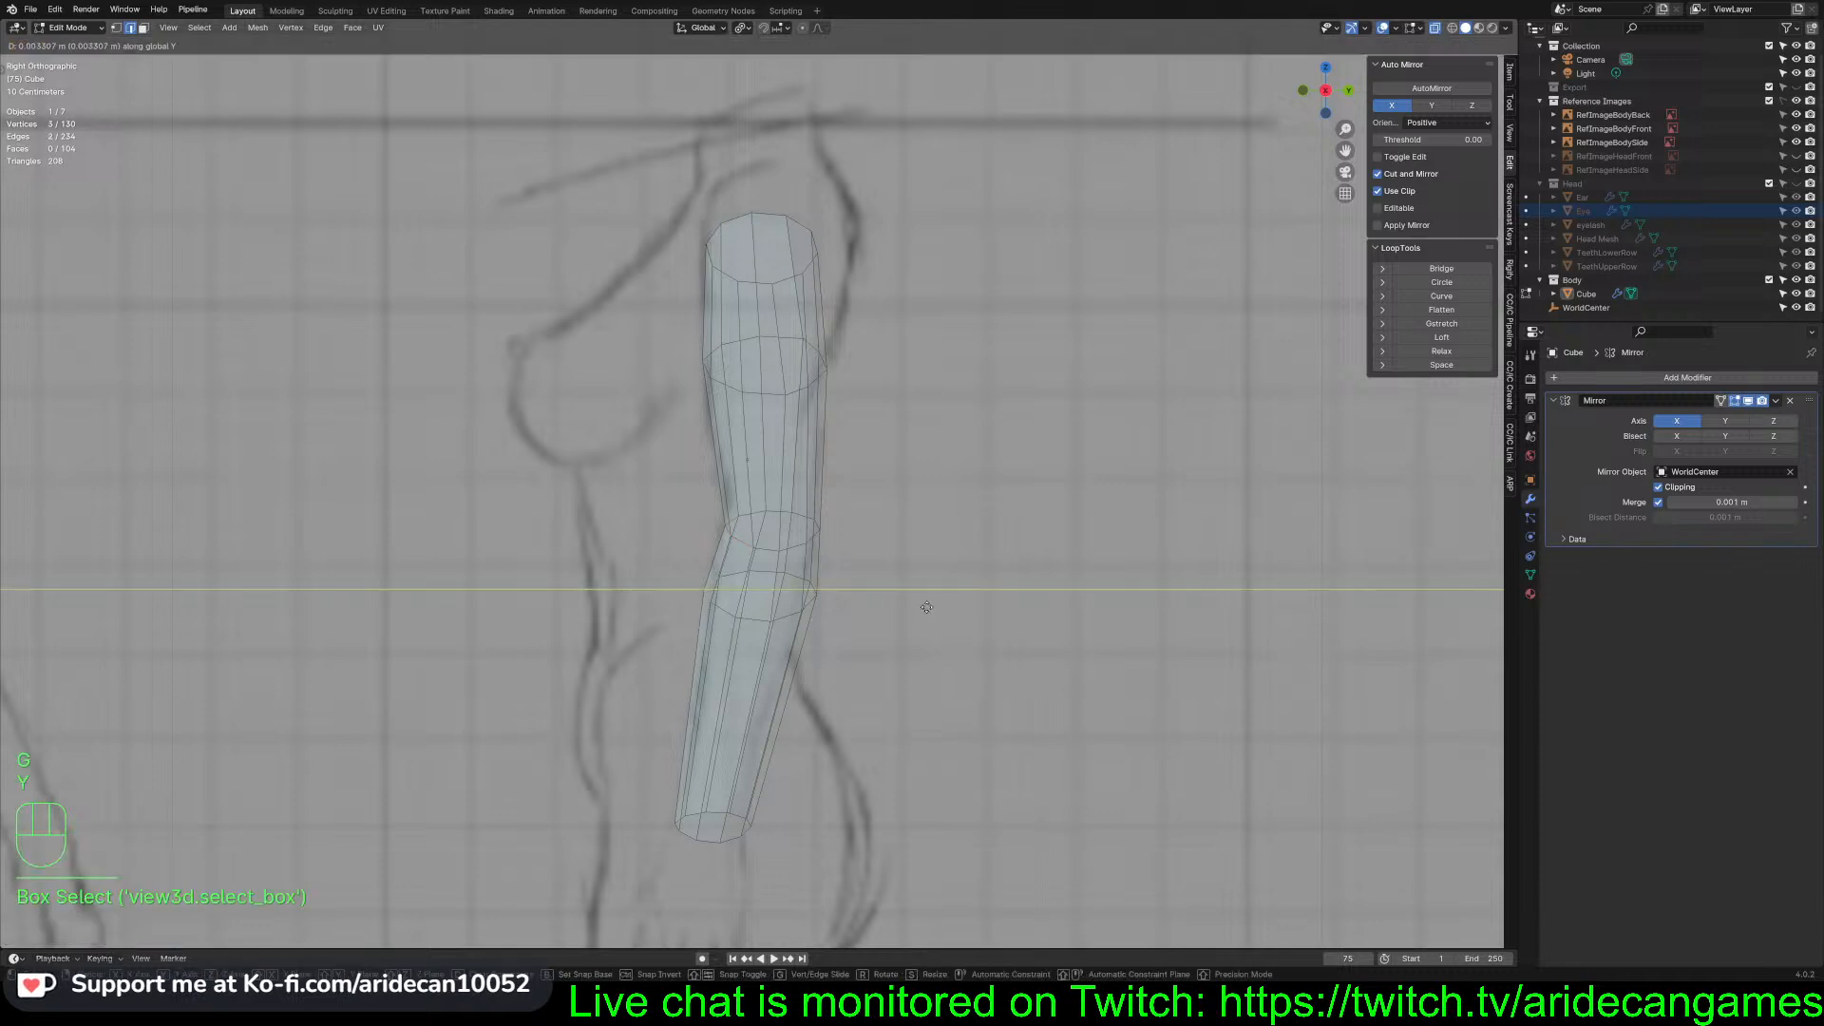
pyautogui.press('y')
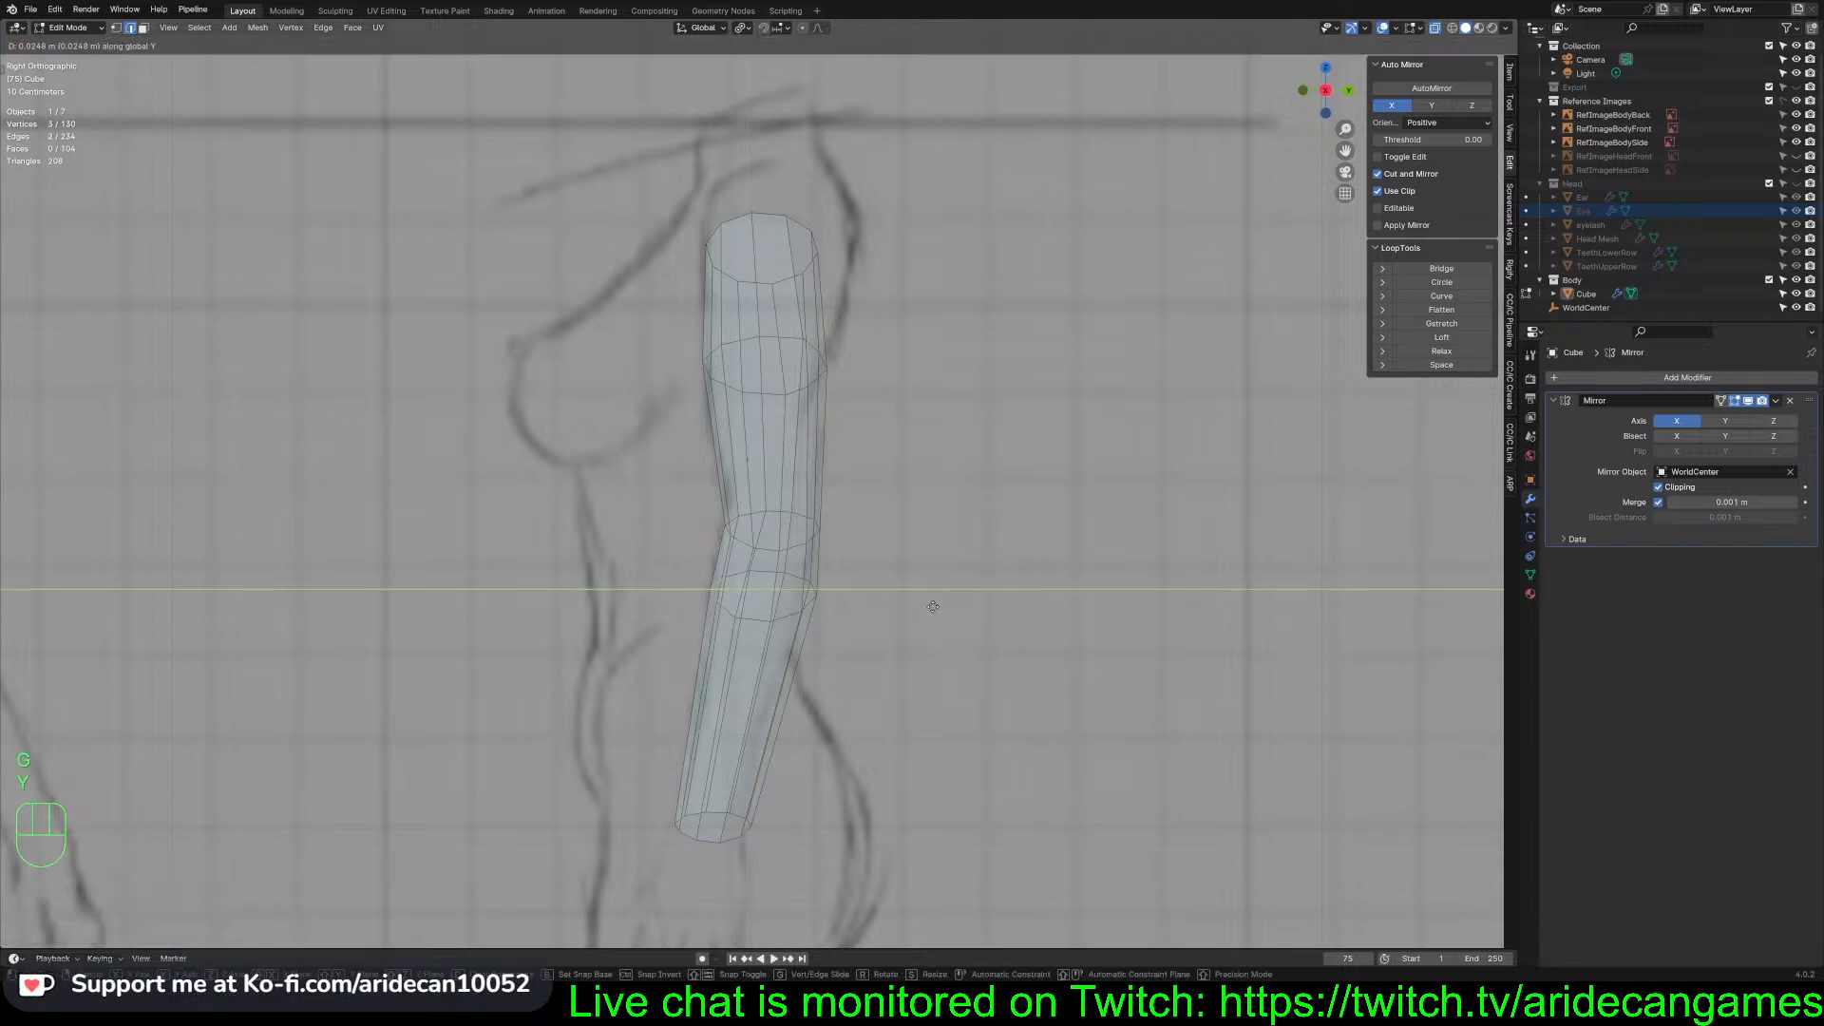
pyautogui.click(933, 606)
pyautogui.click(847, 623)
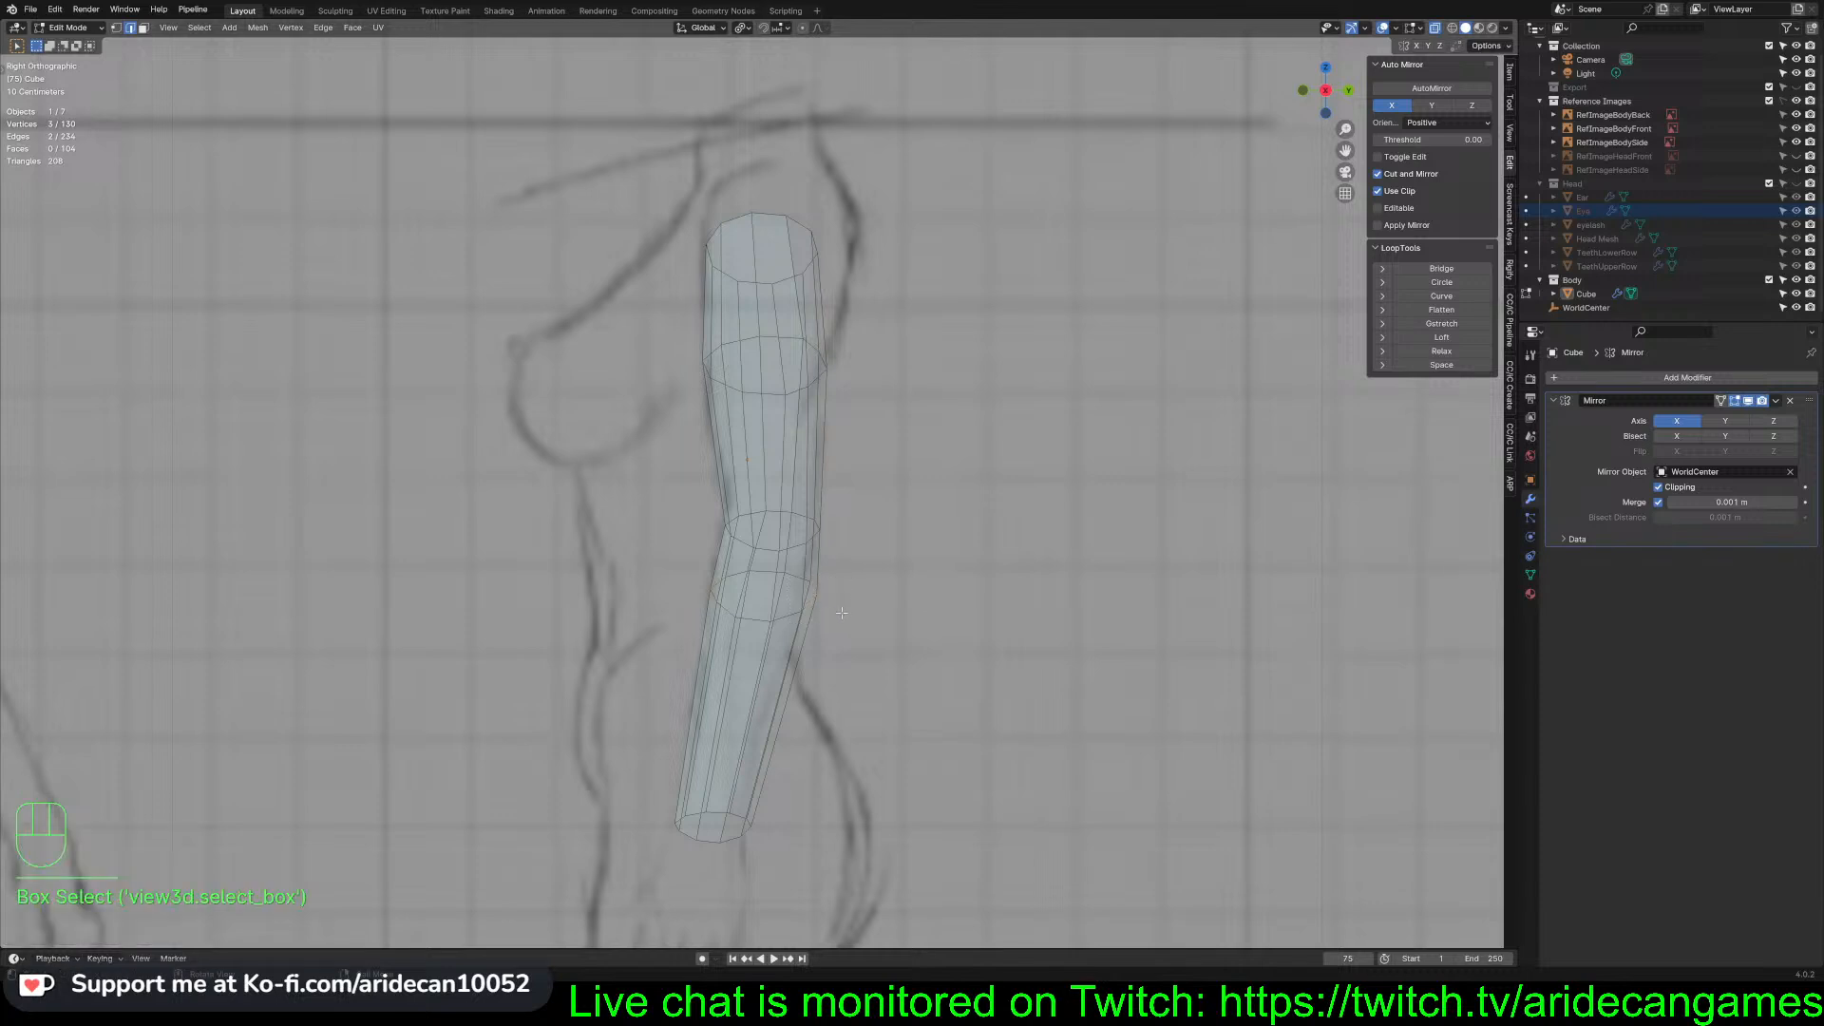
pyautogui.press('g')
pyautogui.press('y')
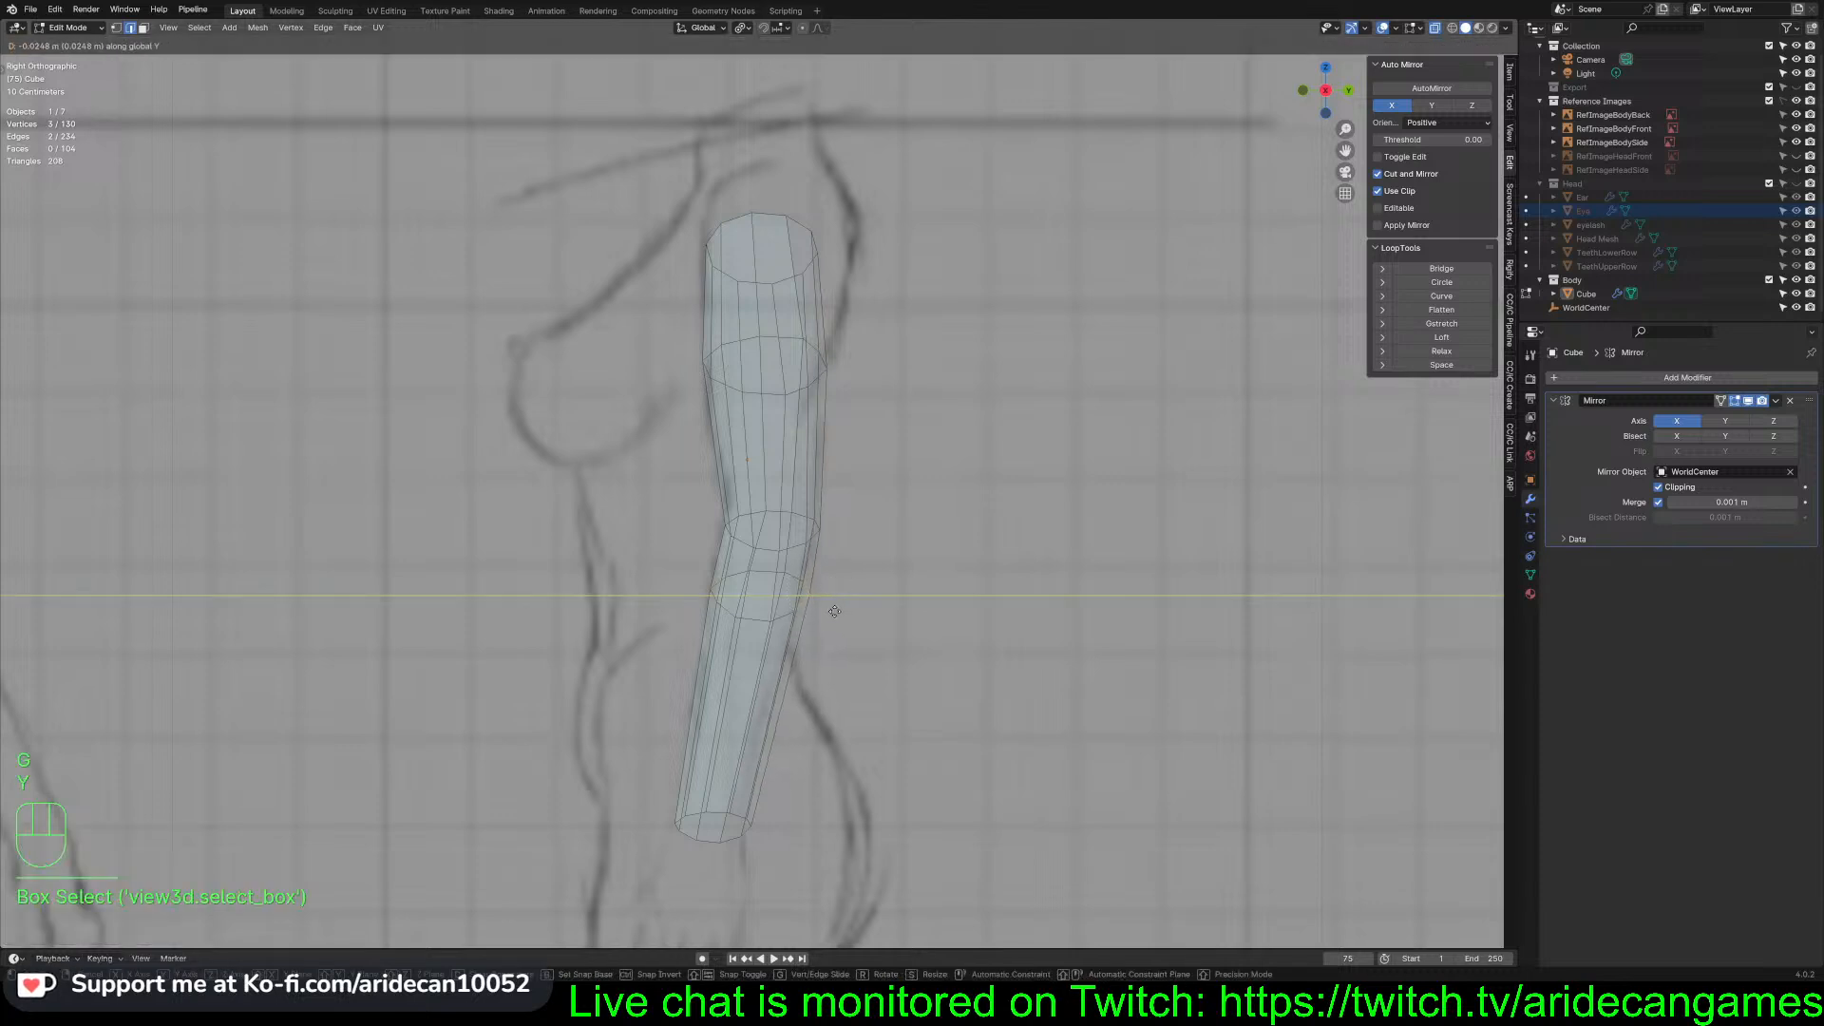
pyautogui.click(840, 608)
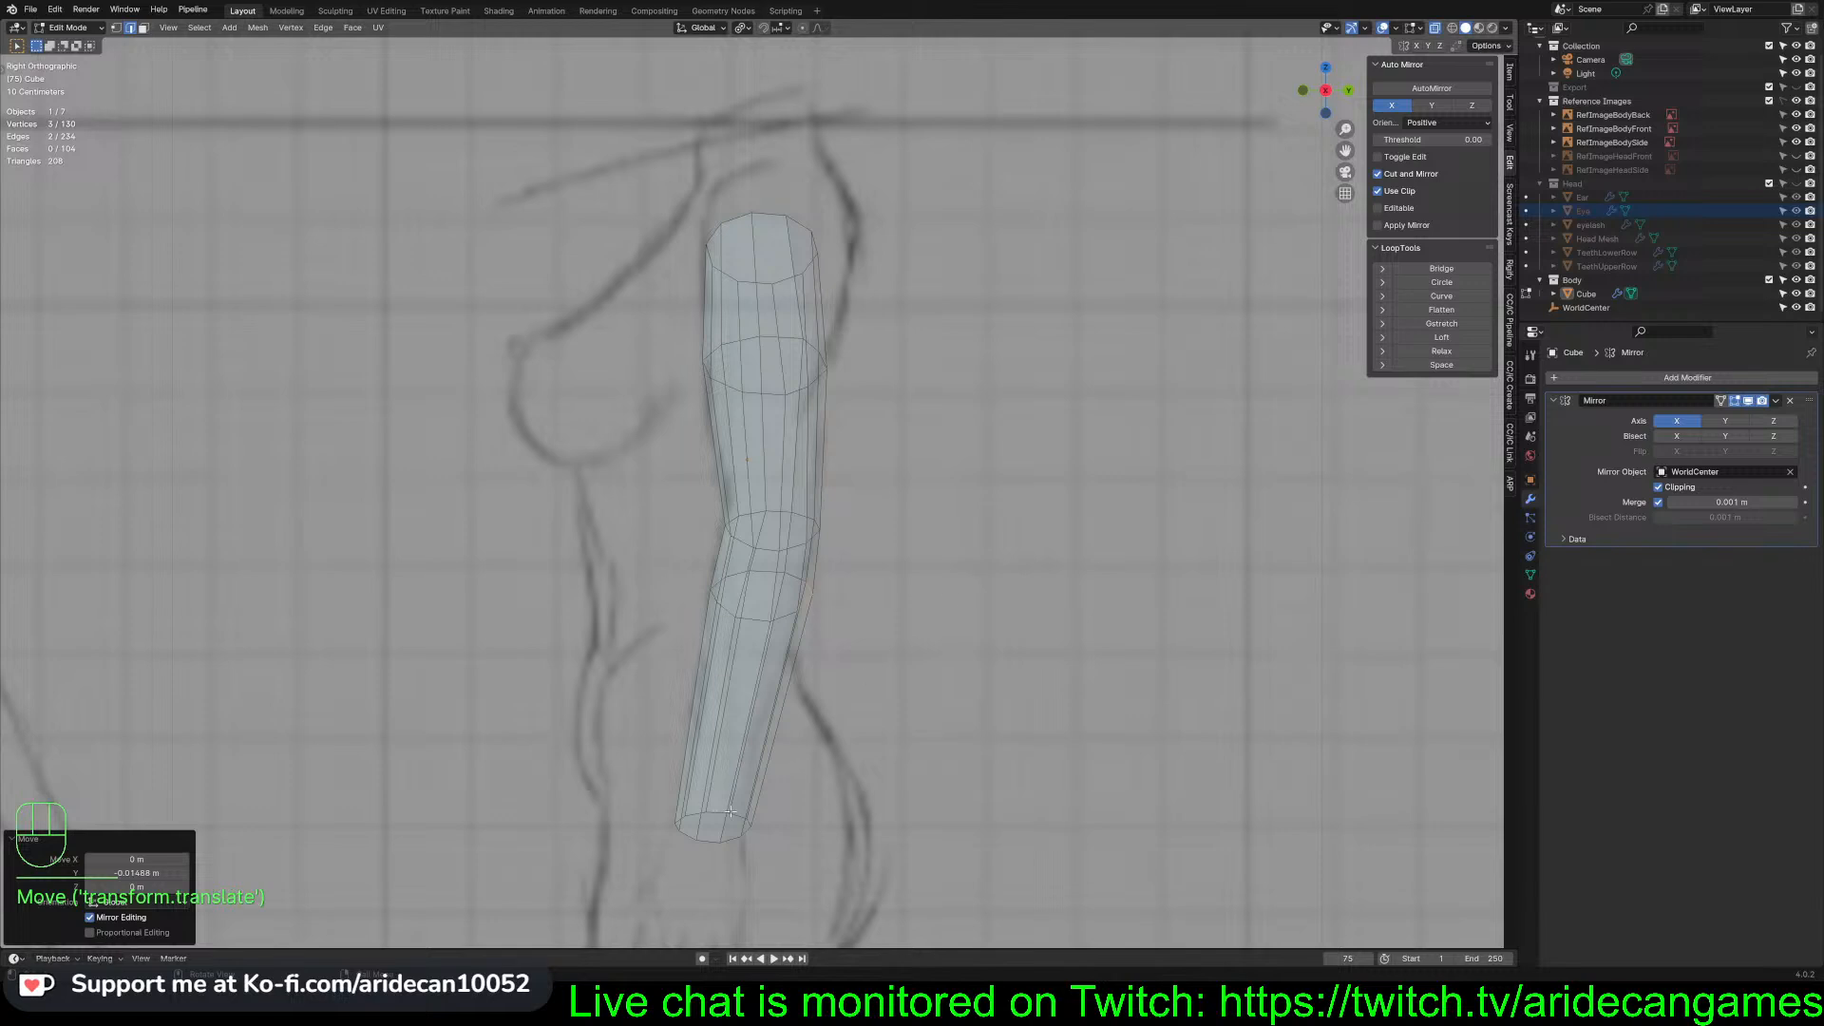
# Select the back edges of the wrist loop and move them about -0.012 m along Y
pyautogui.moveTo(730, 808); pyautogui.dragTo(774, 856)
pyautogui.press('g')
pyautogui.press('y')
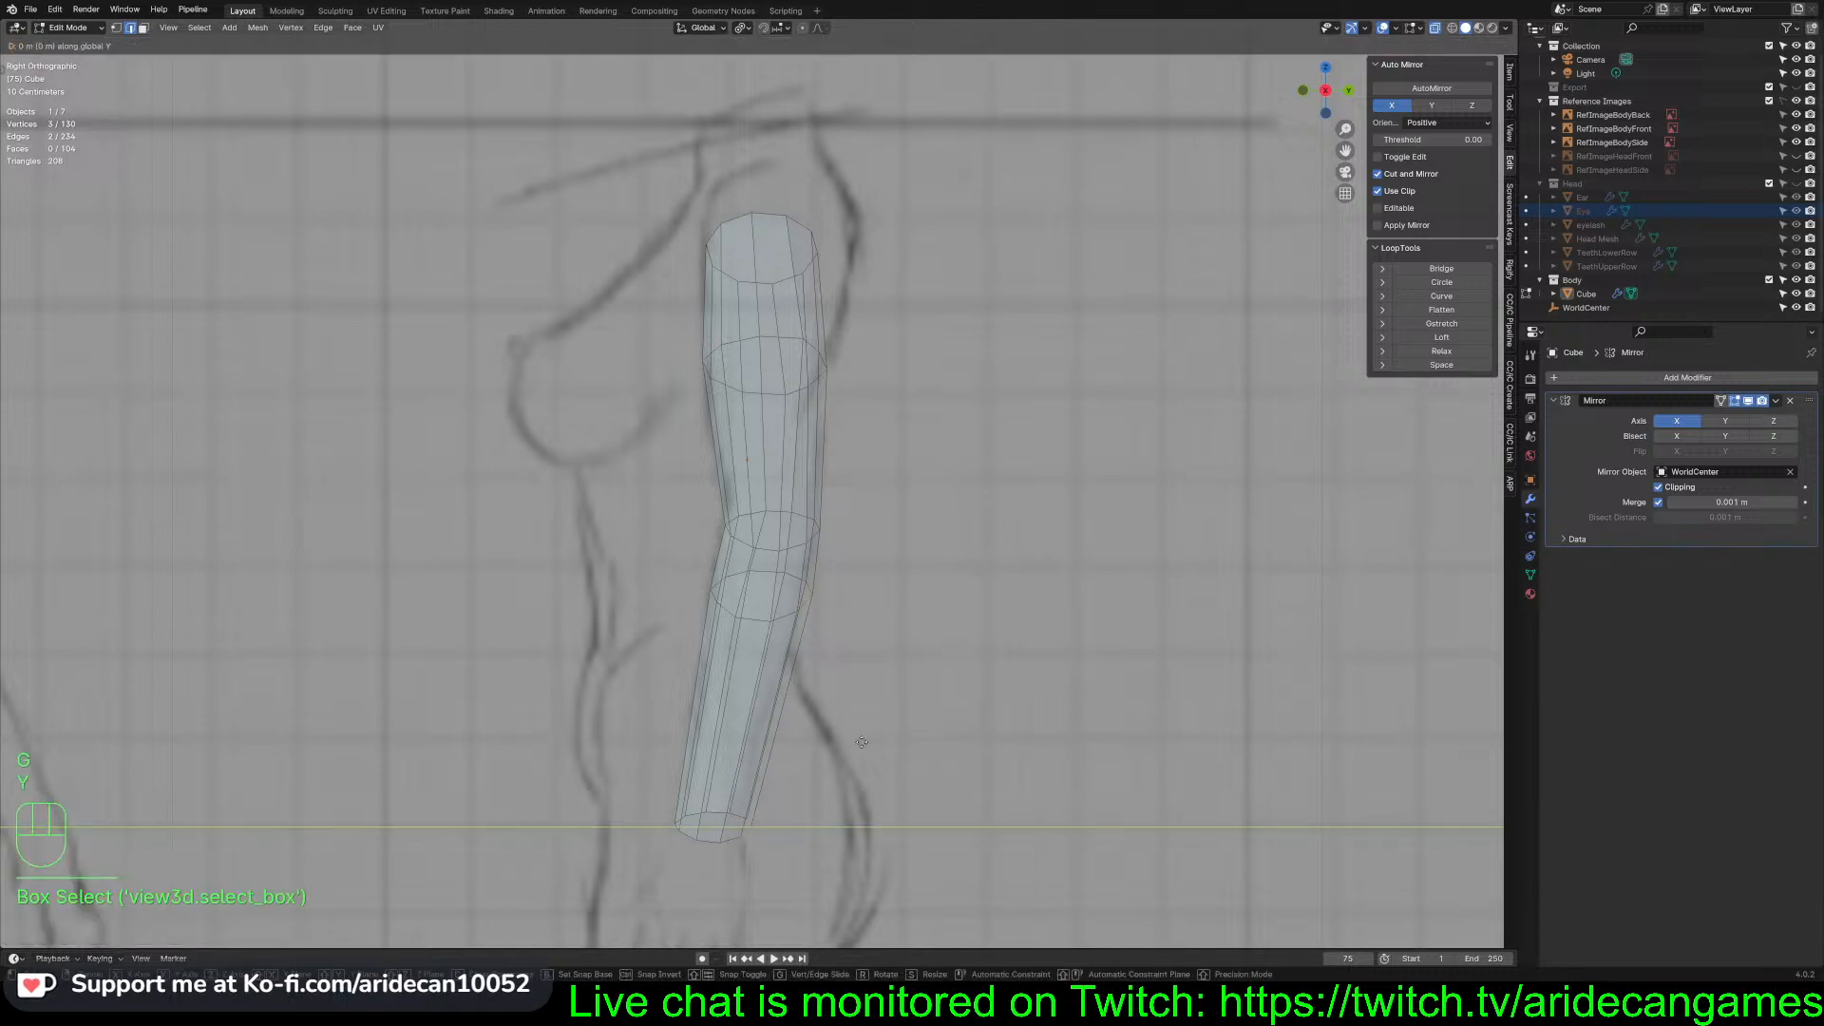
pyautogui.click(901, 728)
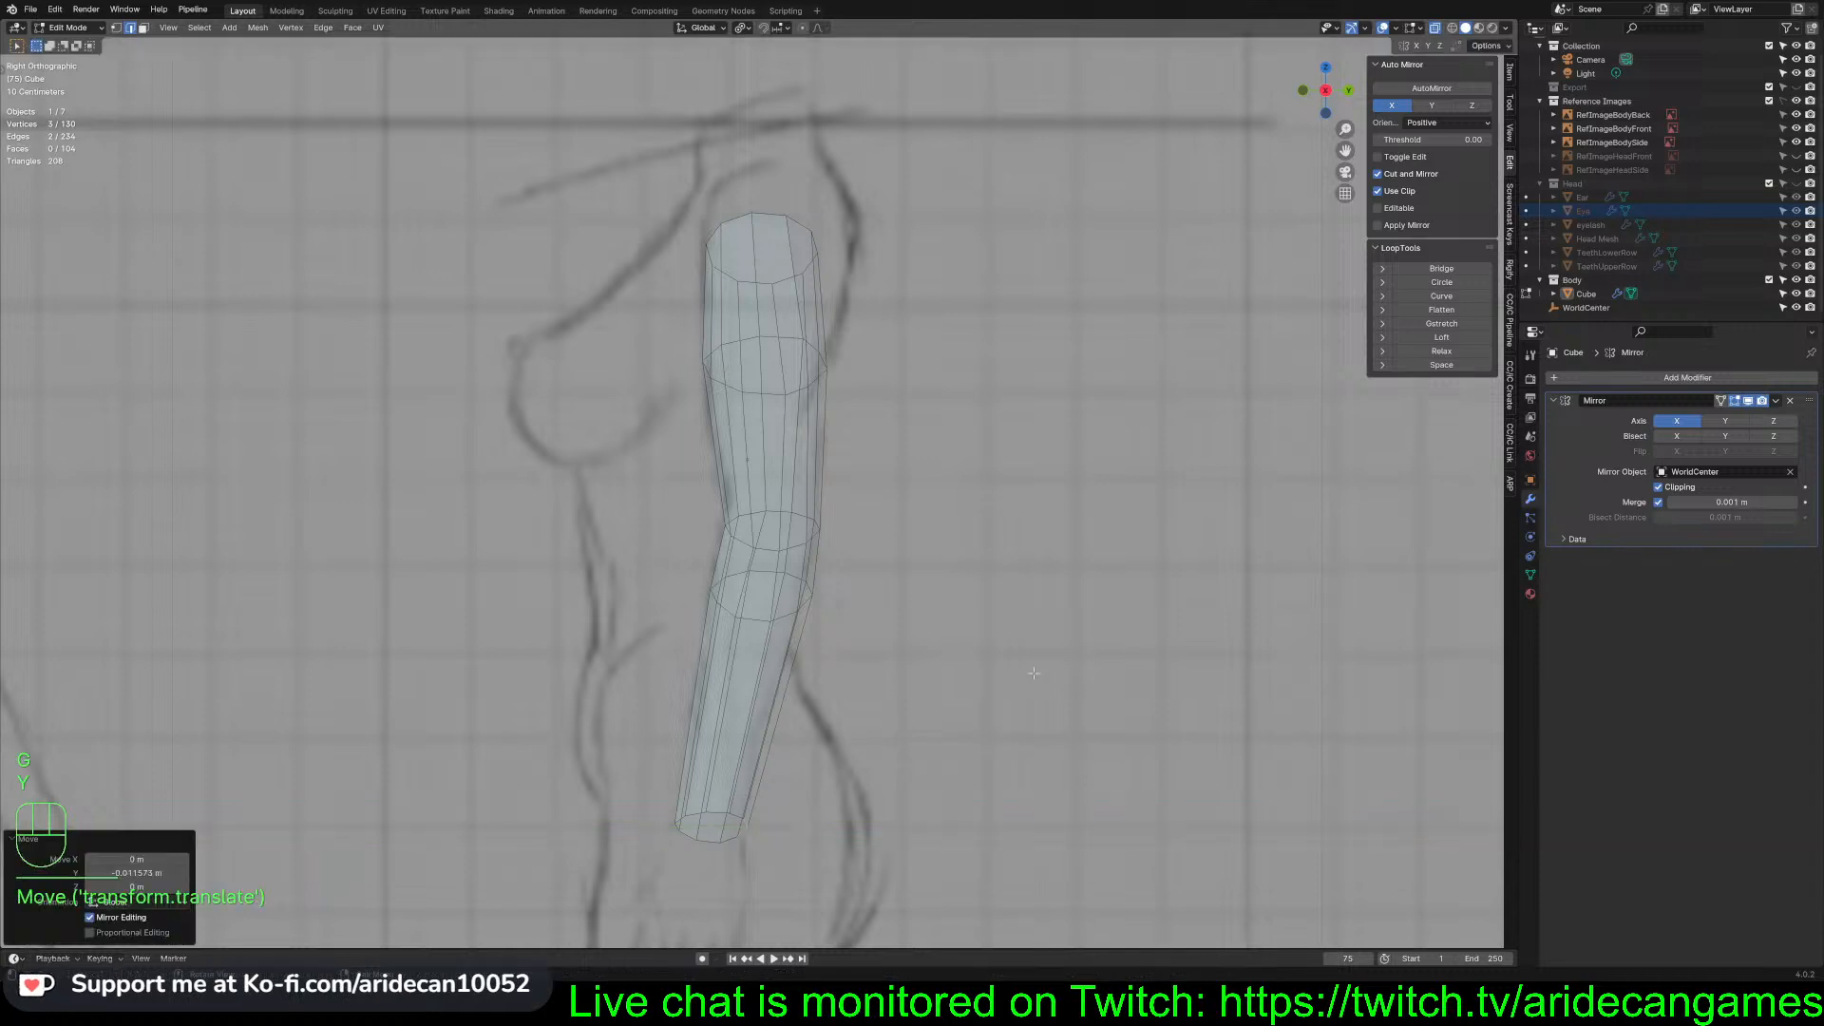
# Compare the arm's shape with the body reference images in perspective, front and right side views
pyautogui.moveTo(1033, 586); pyautogui.dragTo(1144, 630, button='middle')
pyautogui.keyDown('shift'); pyautogui.click(828, 366); pyautogui.keyUp('shift')
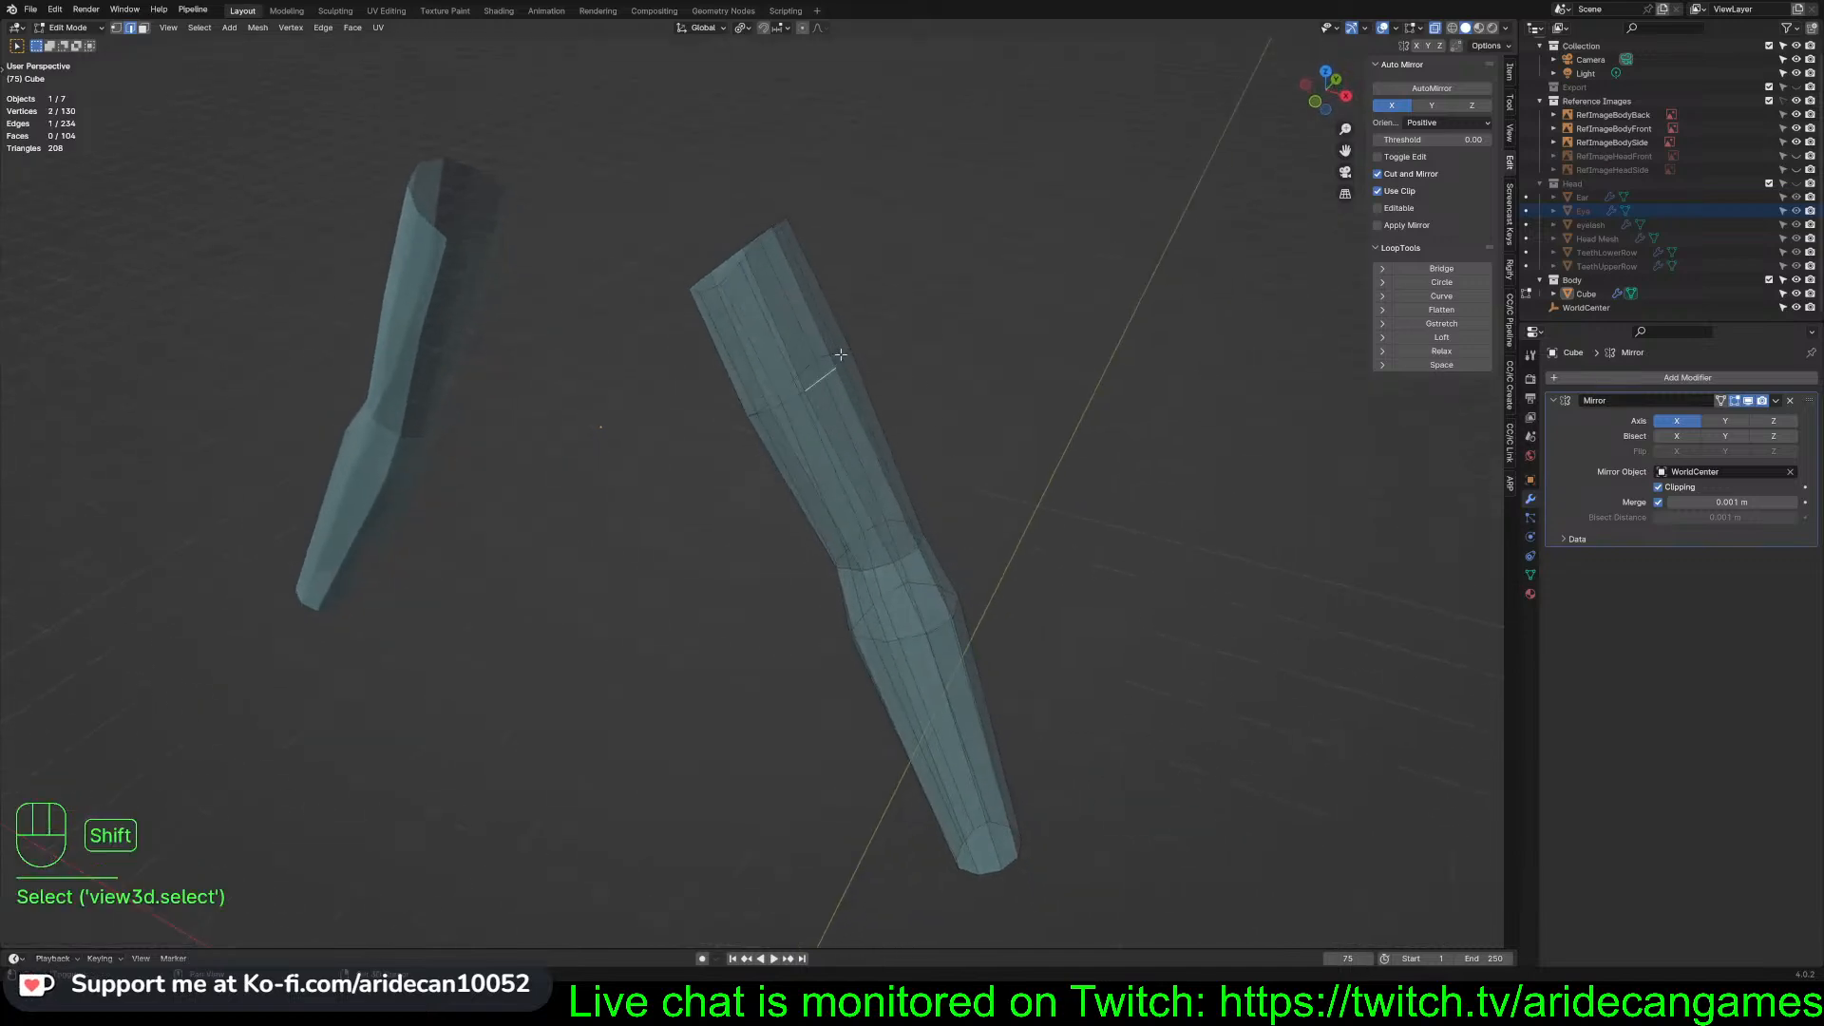
pyautogui.press('KP_3')
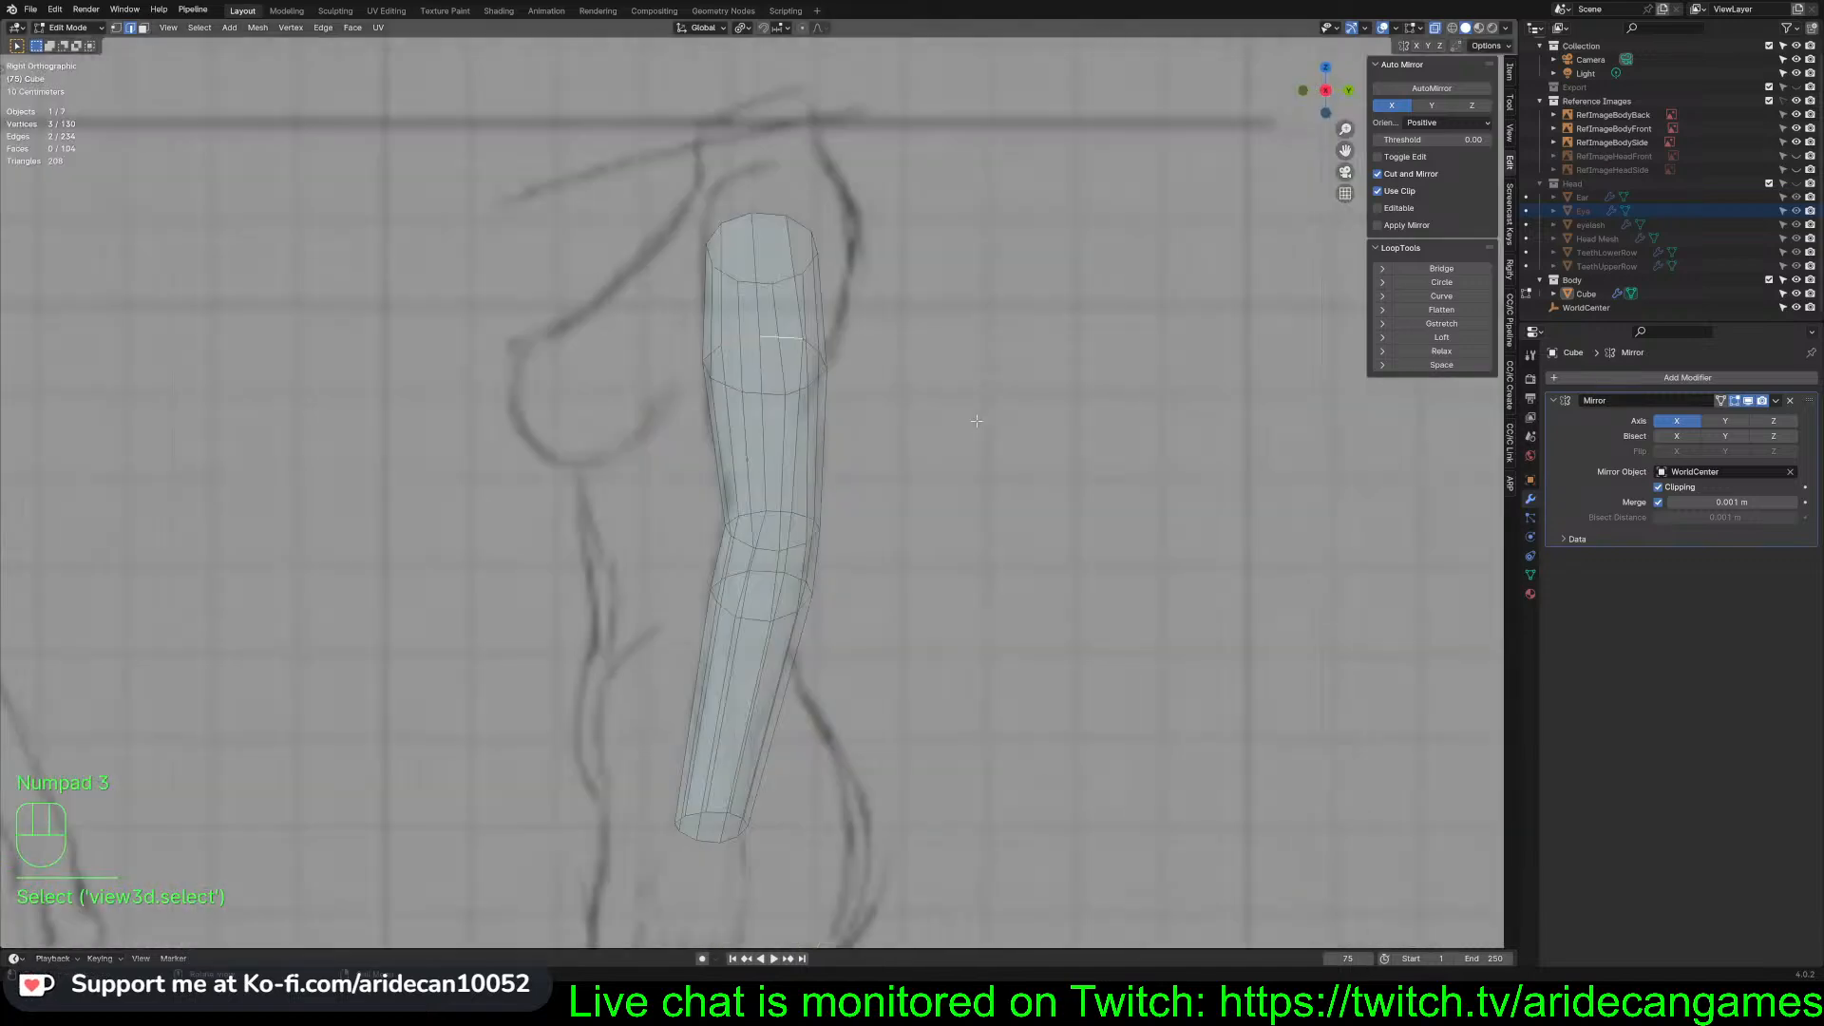
pyautogui.press('KP_1')
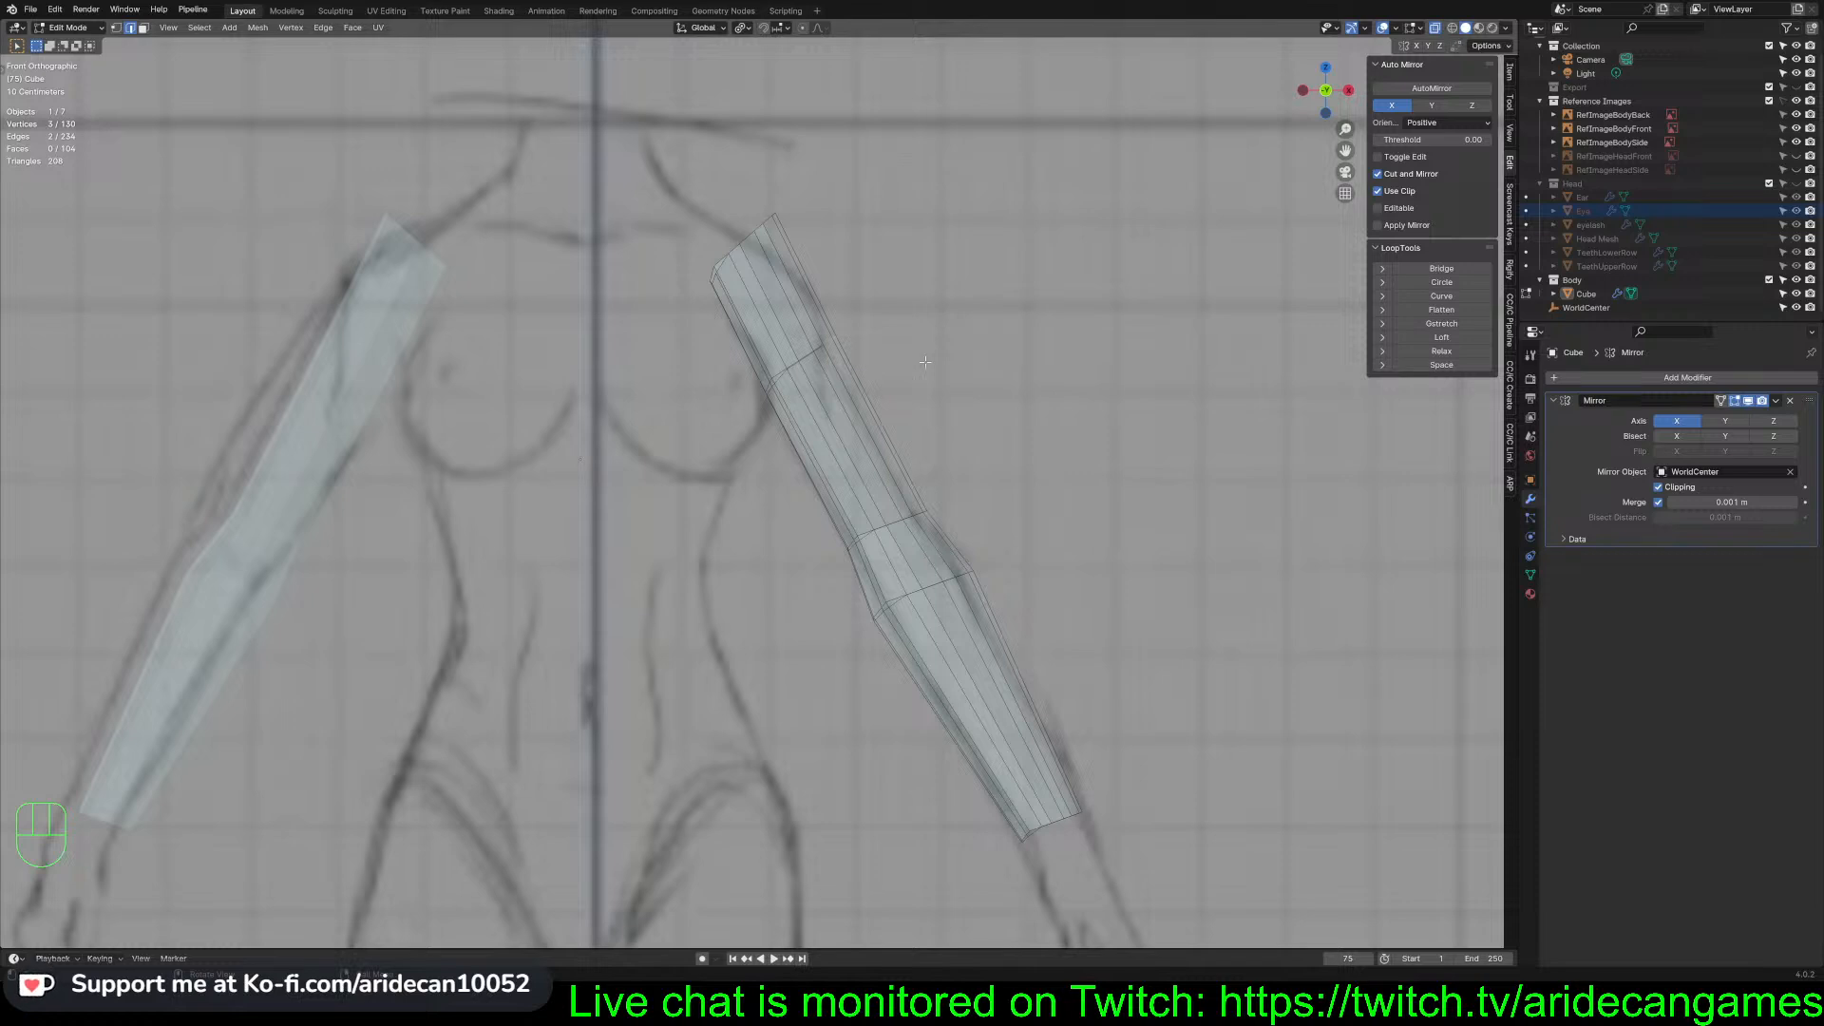
pyautogui.press('KP_1')
pyautogui.press('KP_3')
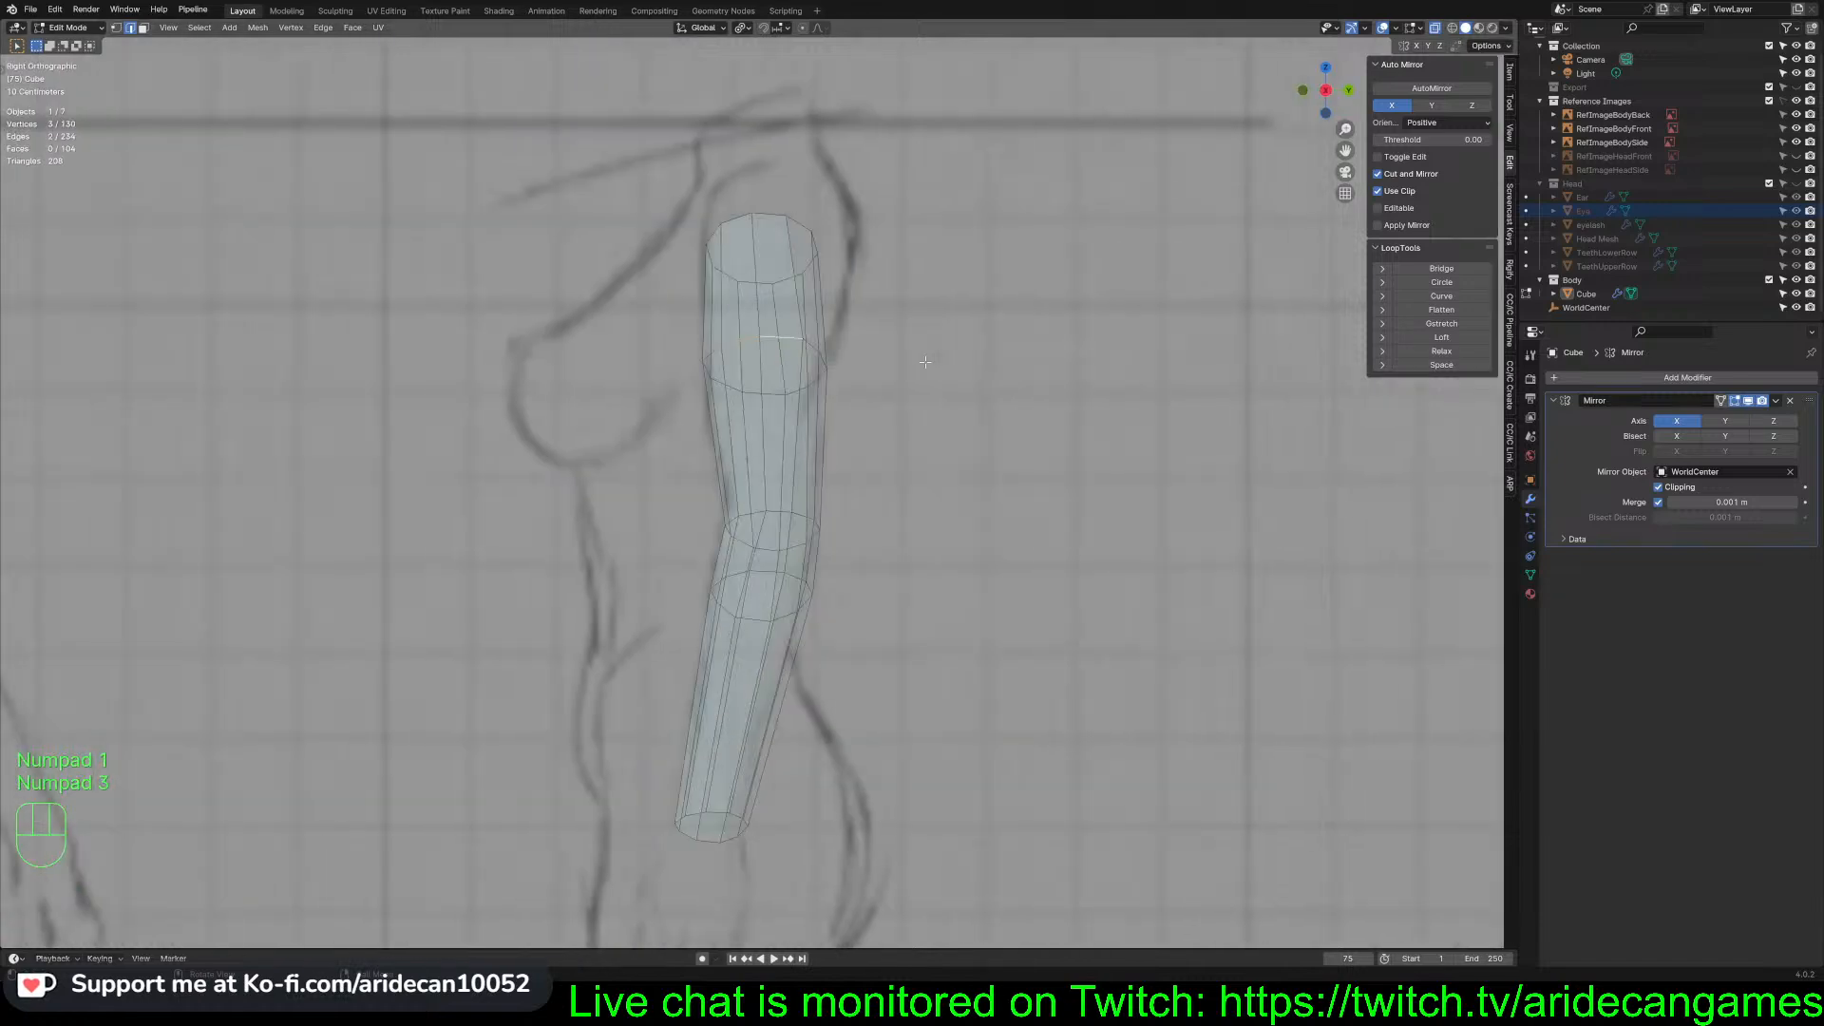
pyautogui.press('KP_1')
pyautogui.press('KP_3')
pyautogui.click(288, 547)
pyautogui.press('KP_1')
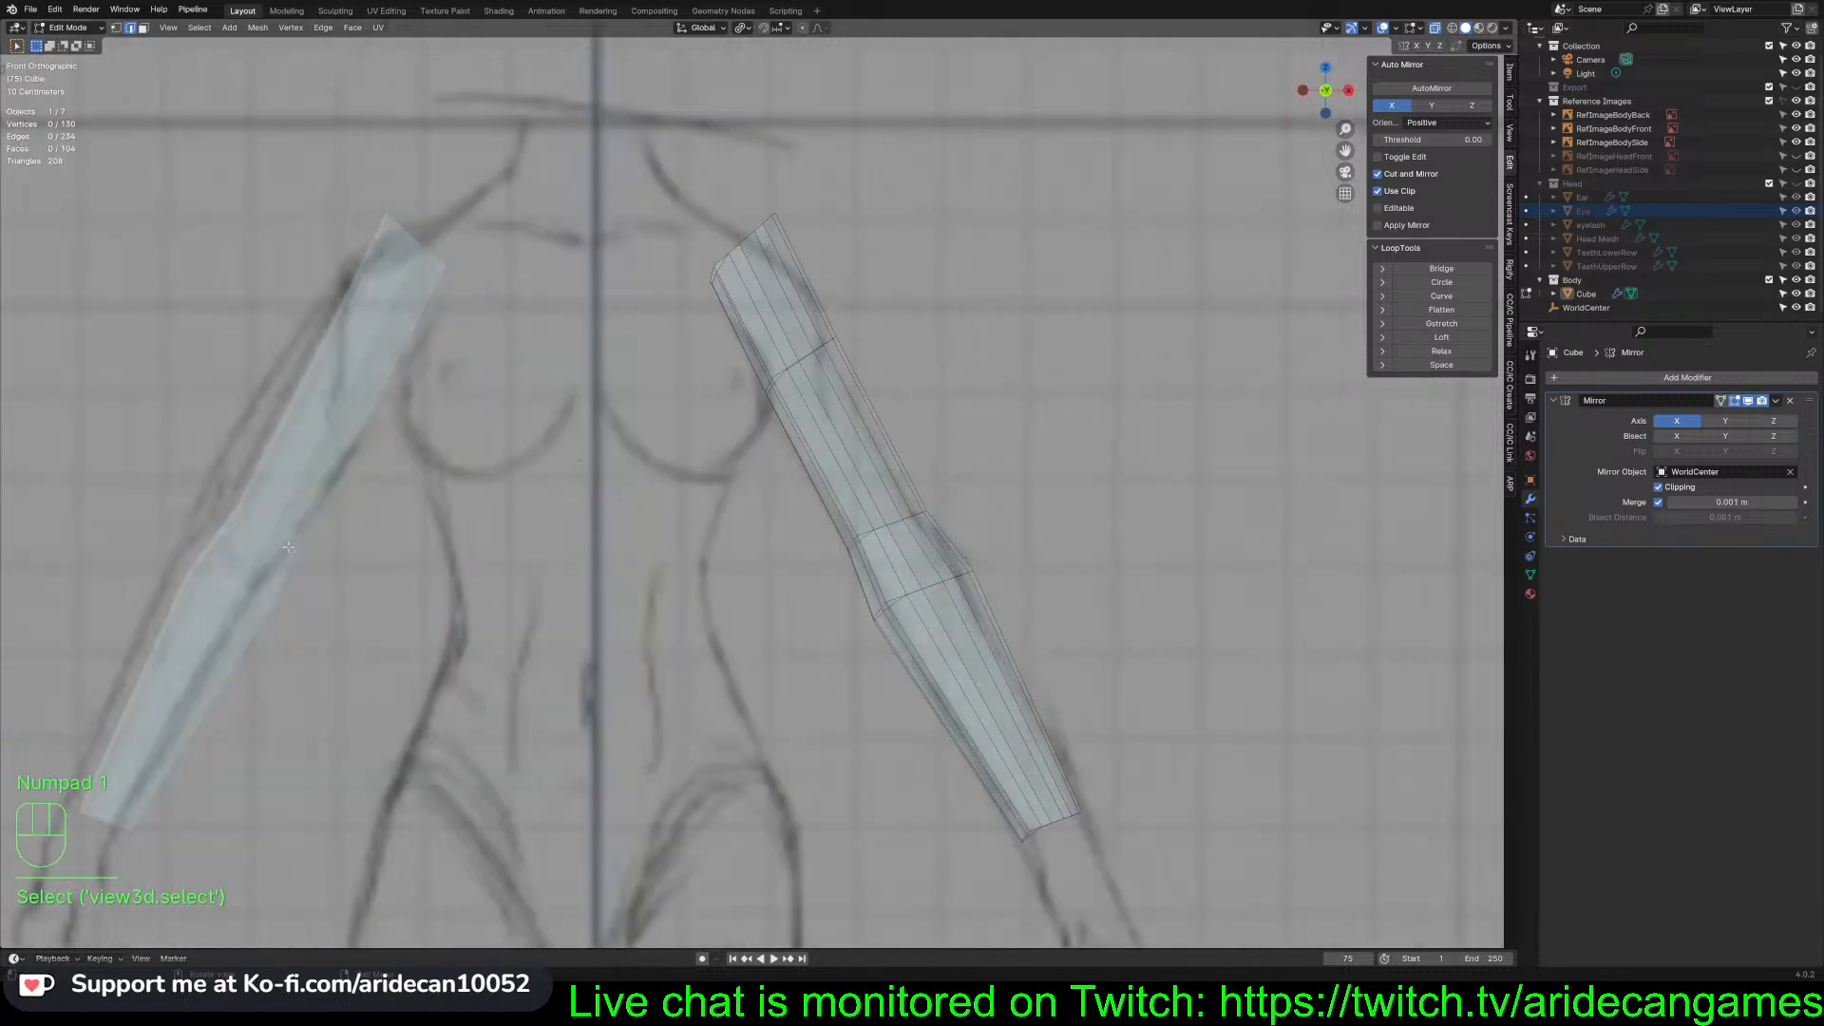
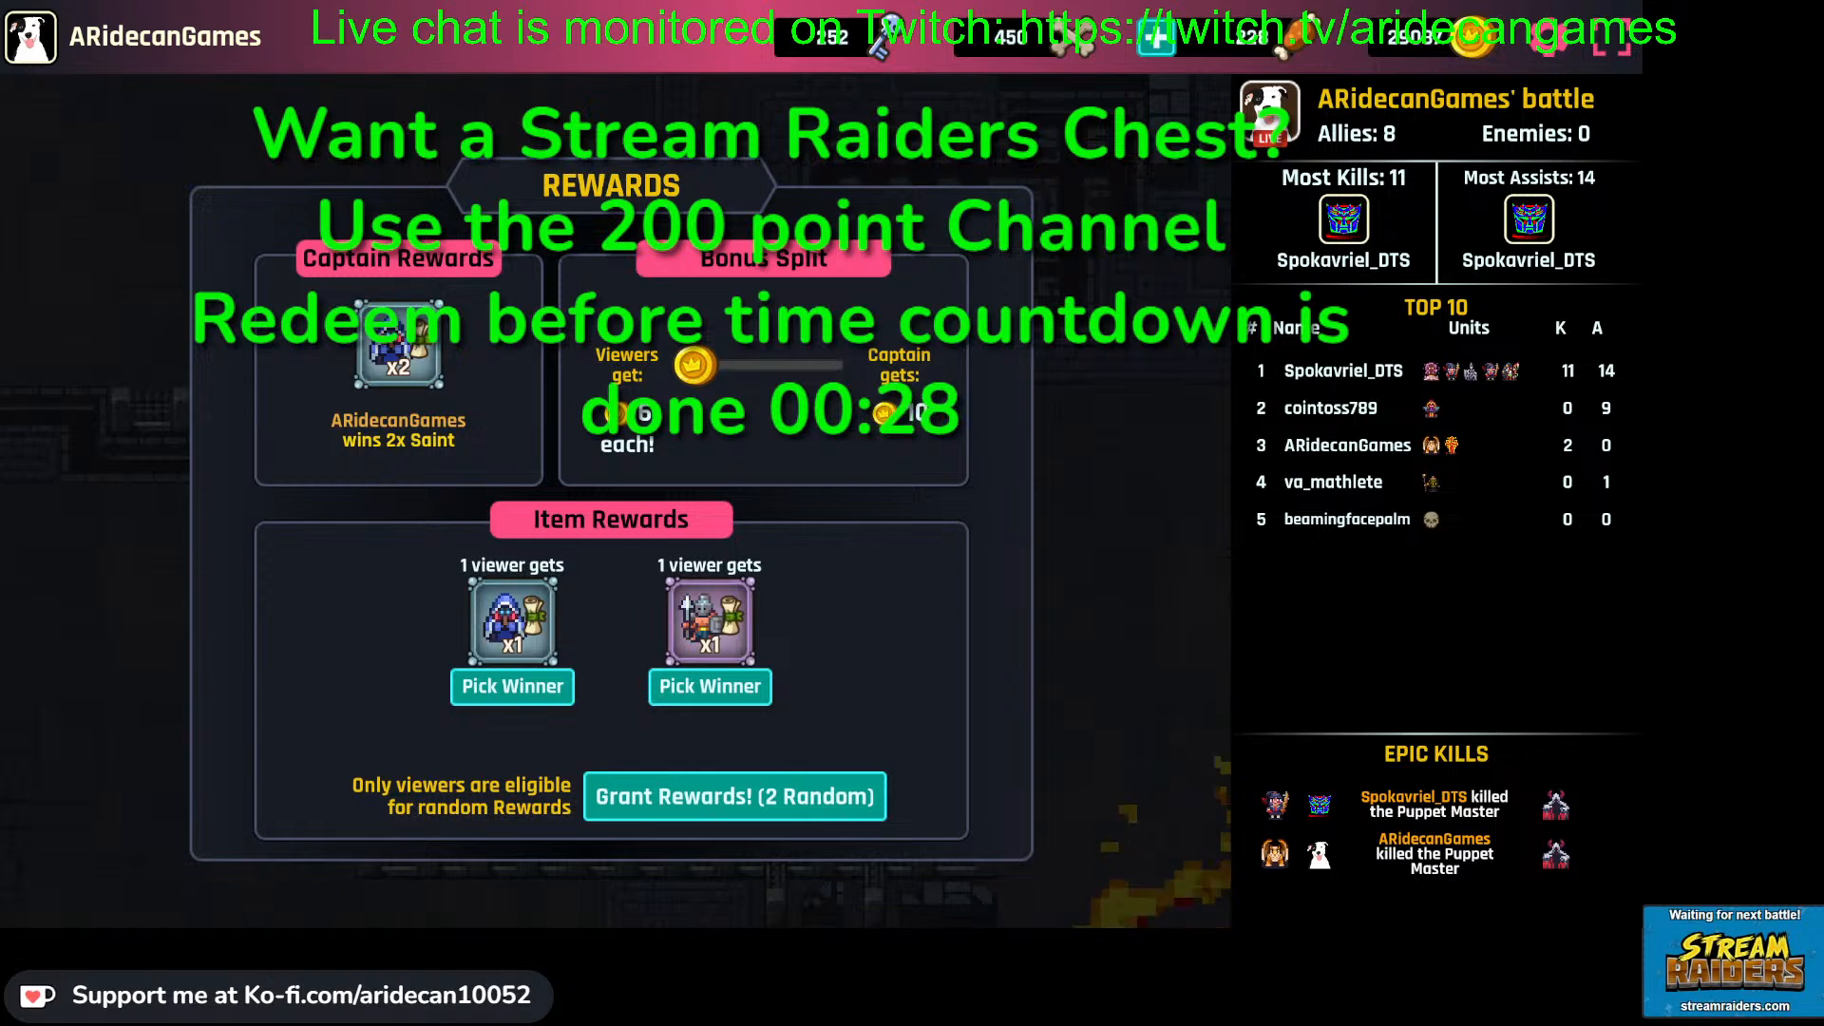
# Switch to Stream Raiders, assign the Gladiator reward to the top-ranked viewer and grant the battle rewards
pyautogui.click(705, 693)
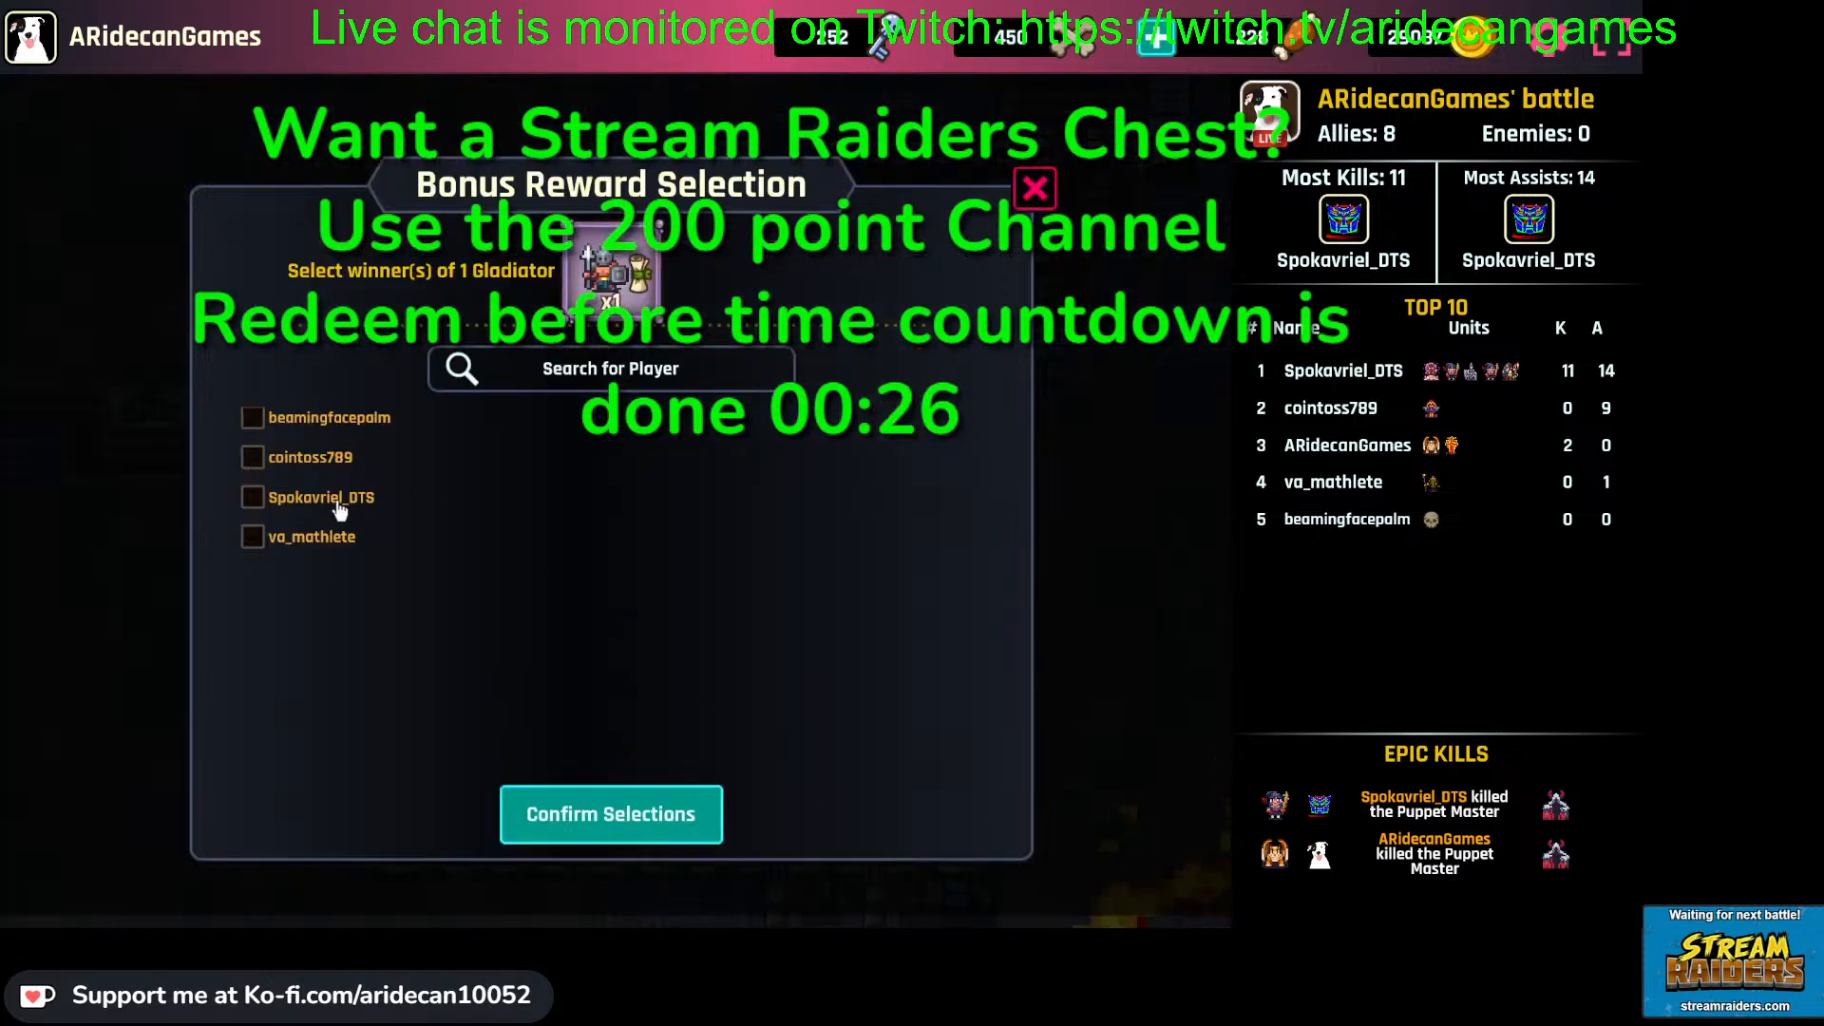
pyautogui.click(253, 497)
pyautogui.click(600, 819)
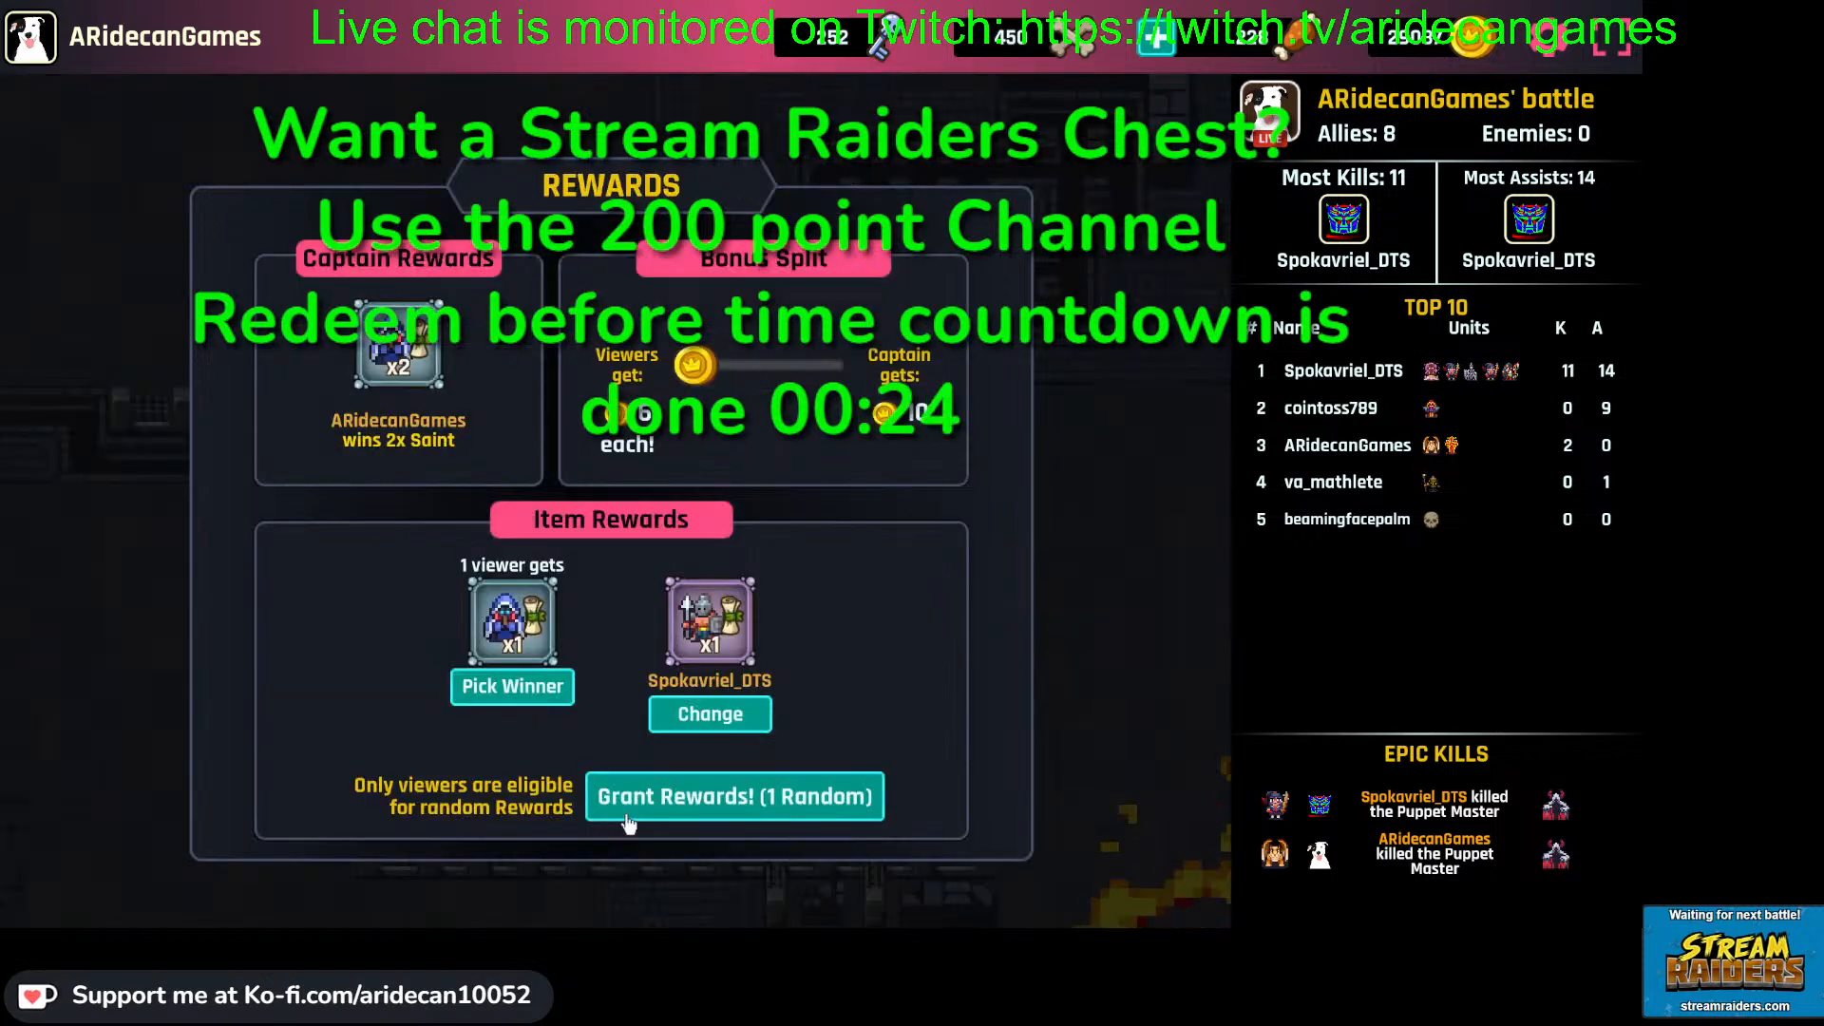
pyautogui.click(680, 808)
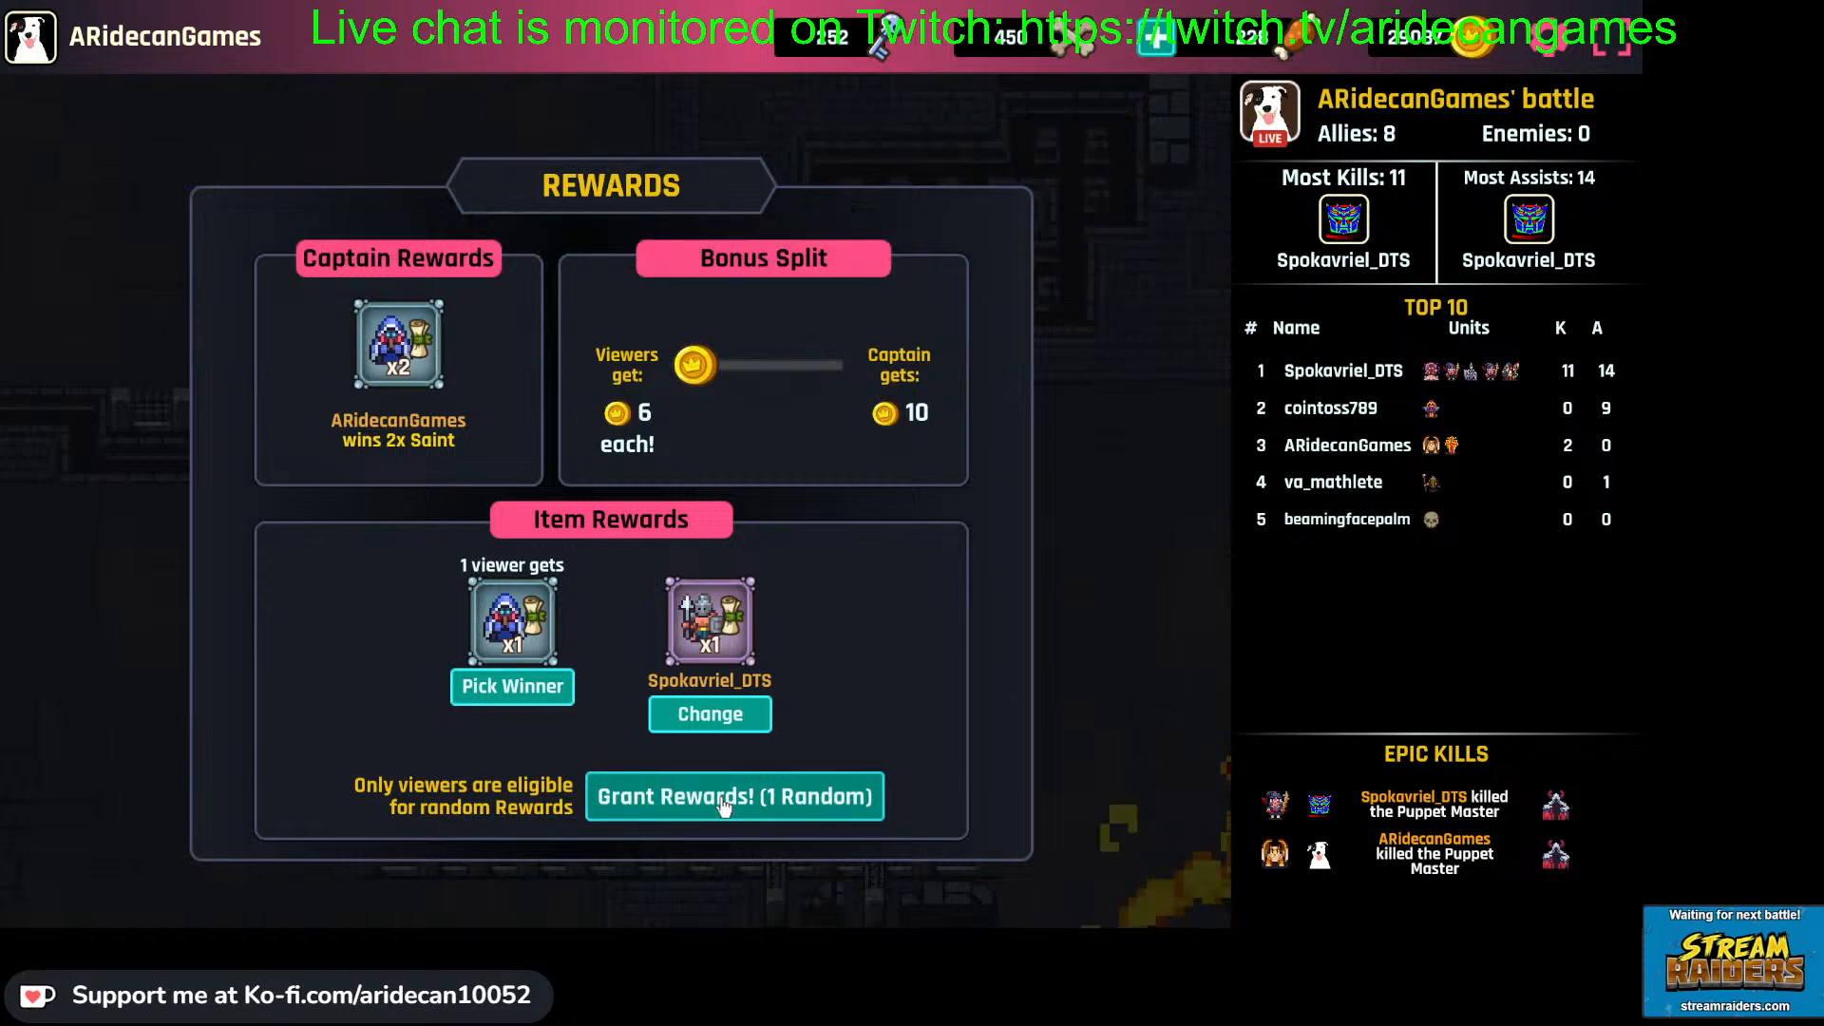
pyautogui.click(674, 795)
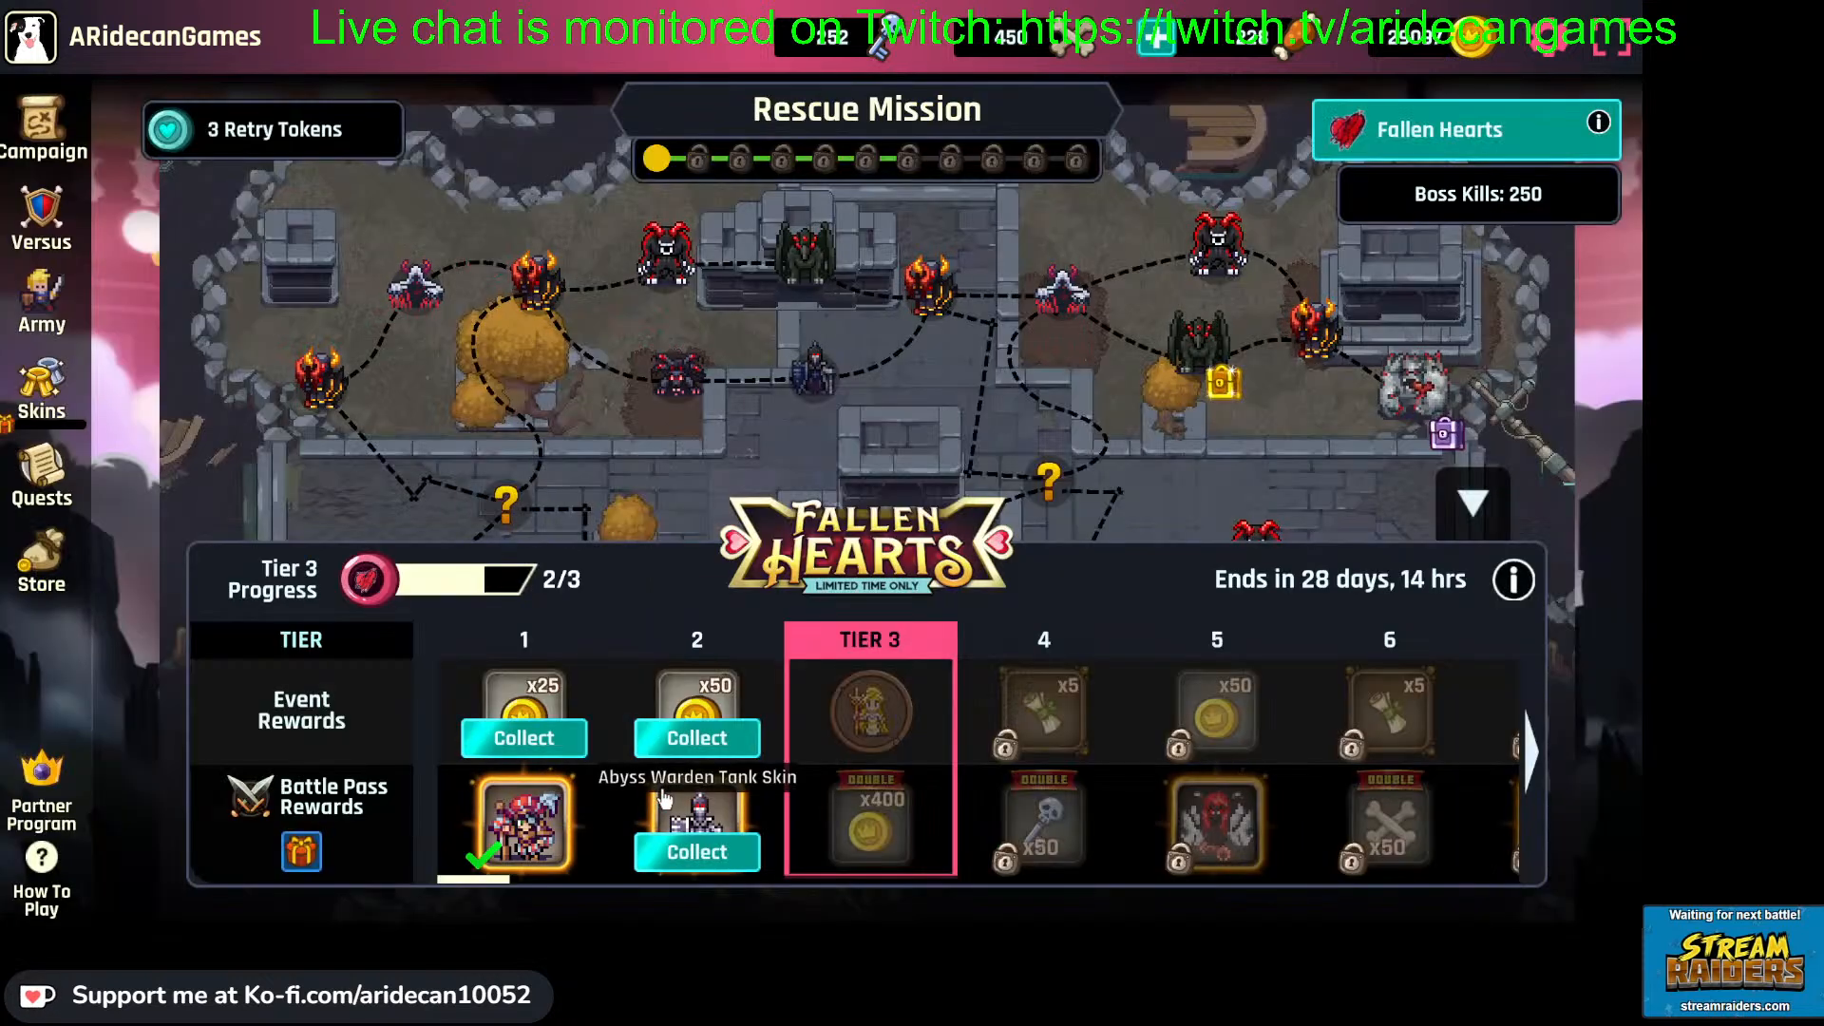
# Collect the Abyss Warden Tank Skin from the tier 2 Battle Pass rewards
pyautogui.click(699, 830)
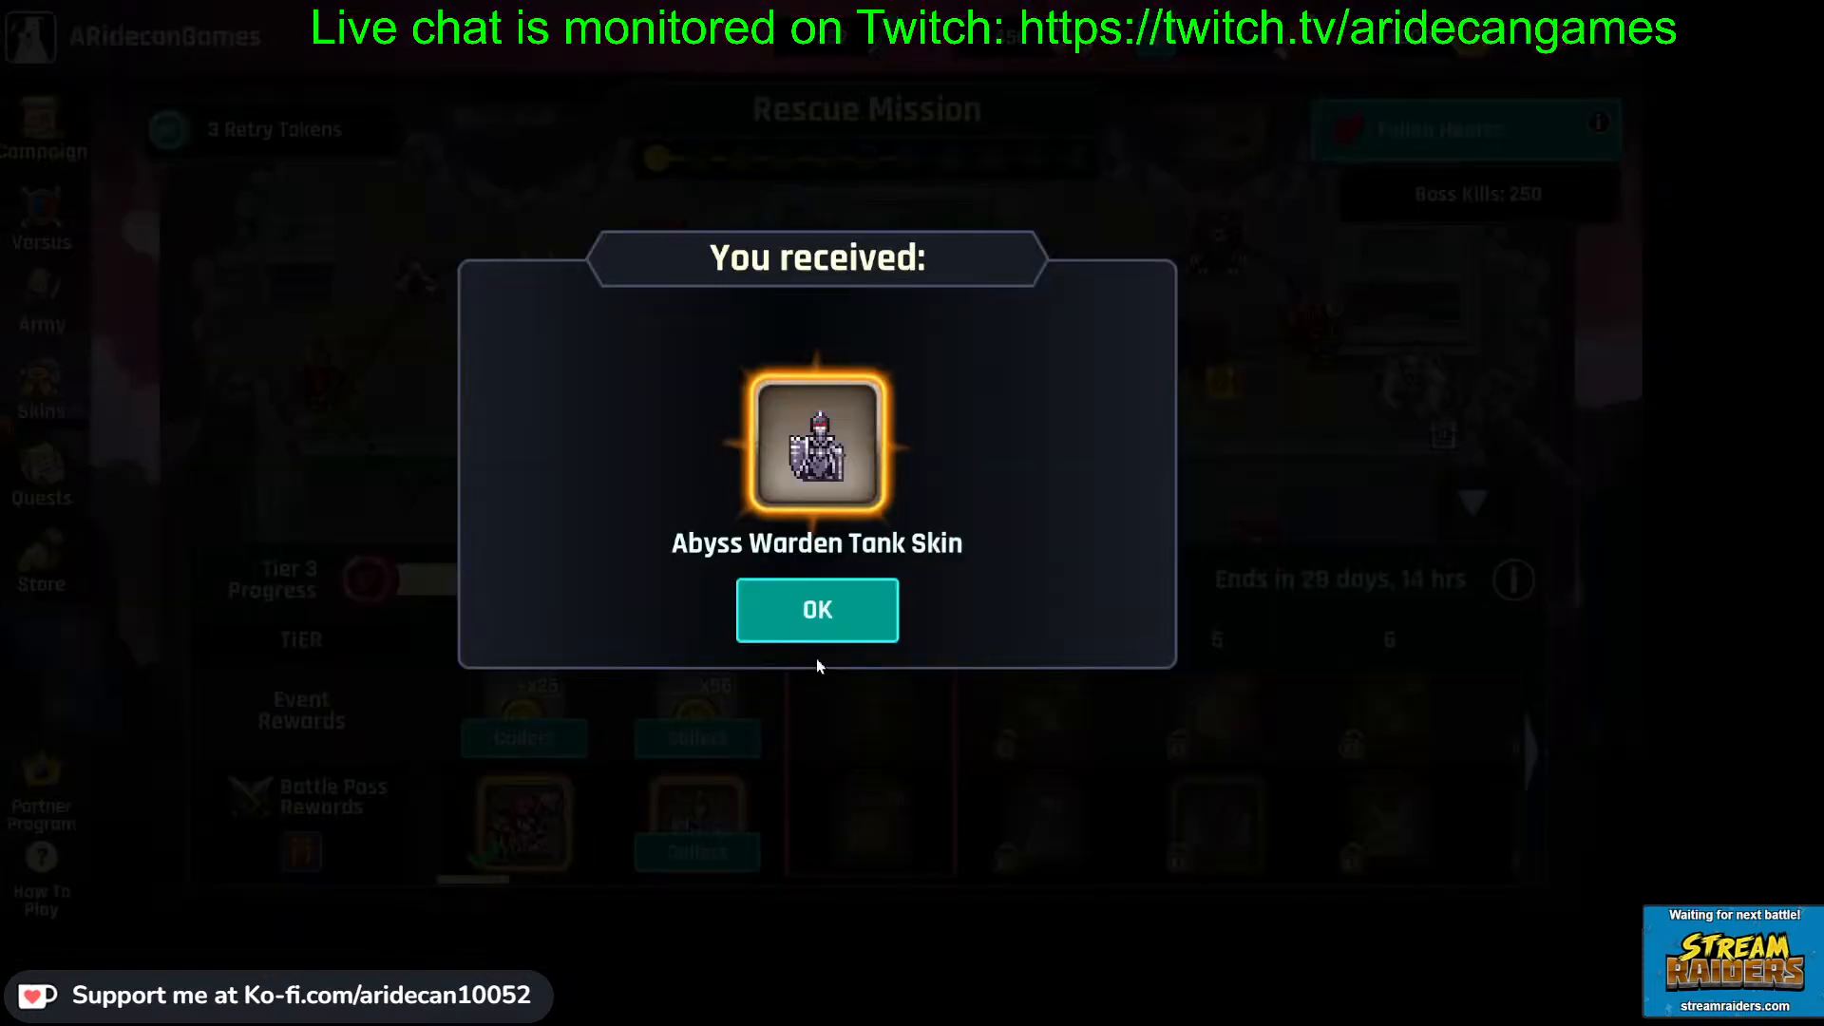
pyautogui.click(836, 627)
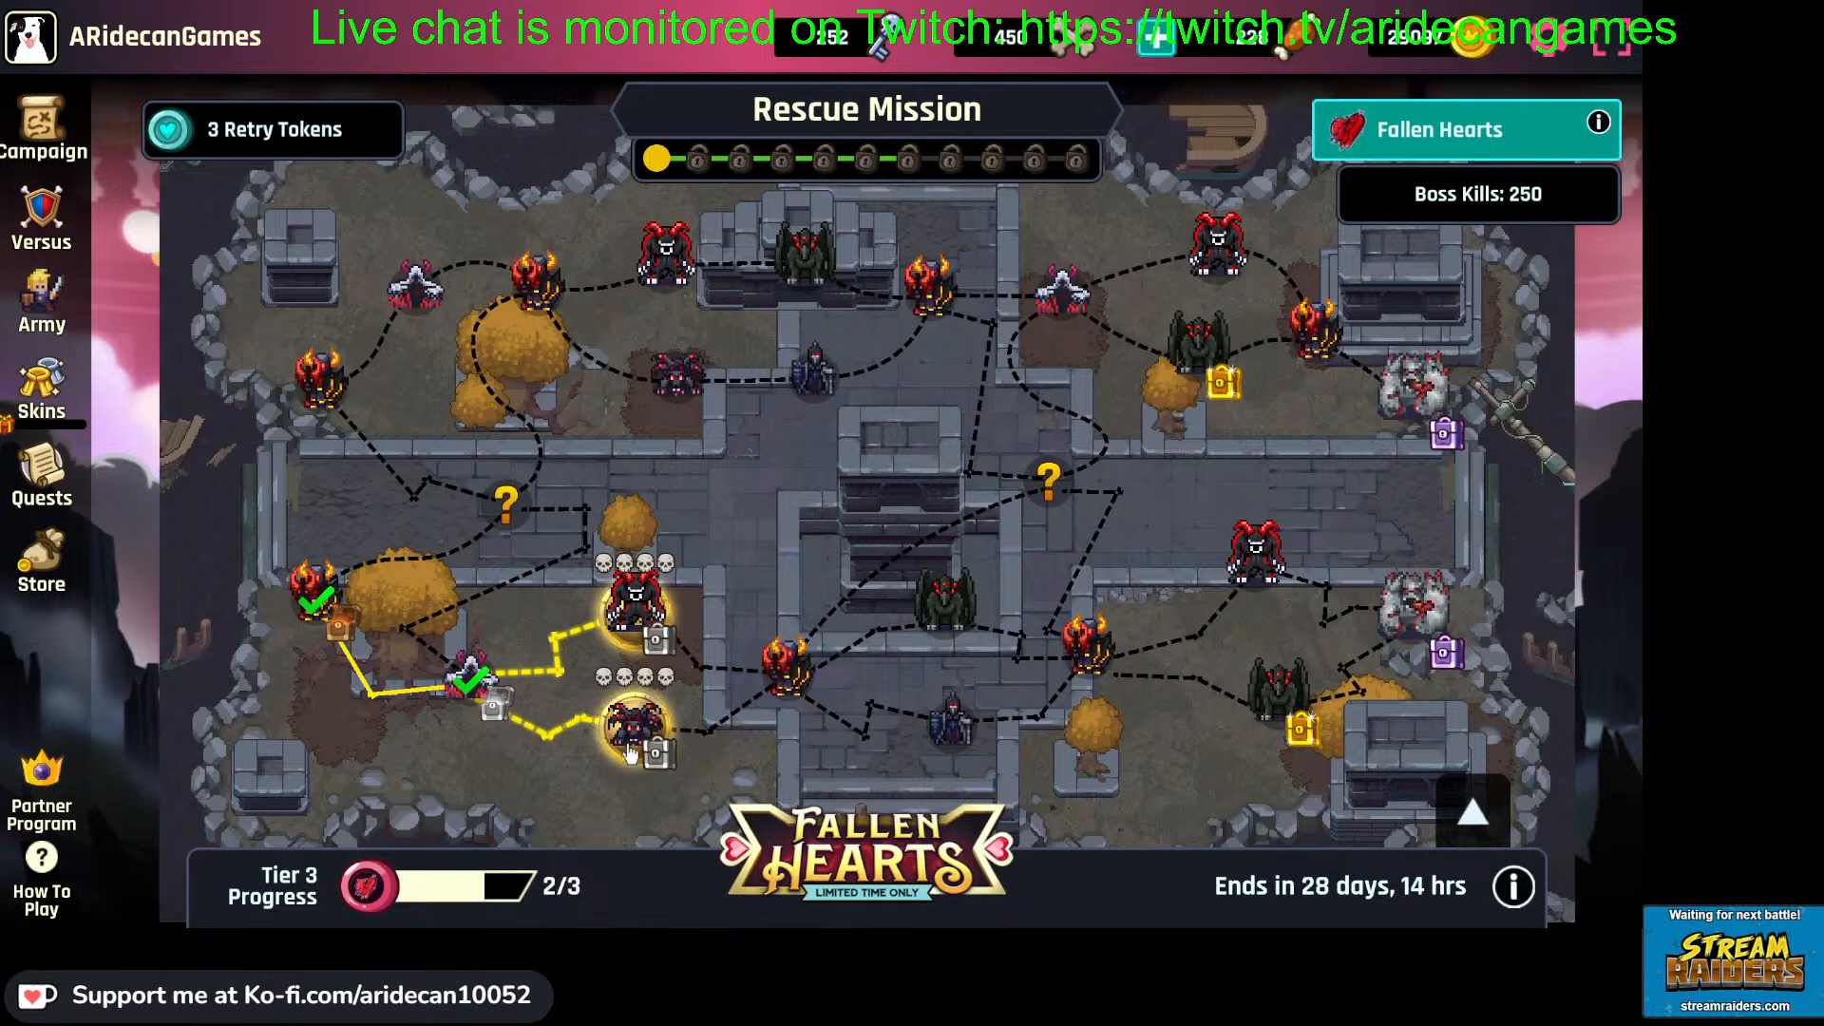
# Start the upper four-skull battle on the Fallen Hearts map and check the active quests
pyautogui.click(660, 593)
pyautogui.click(893, 857)
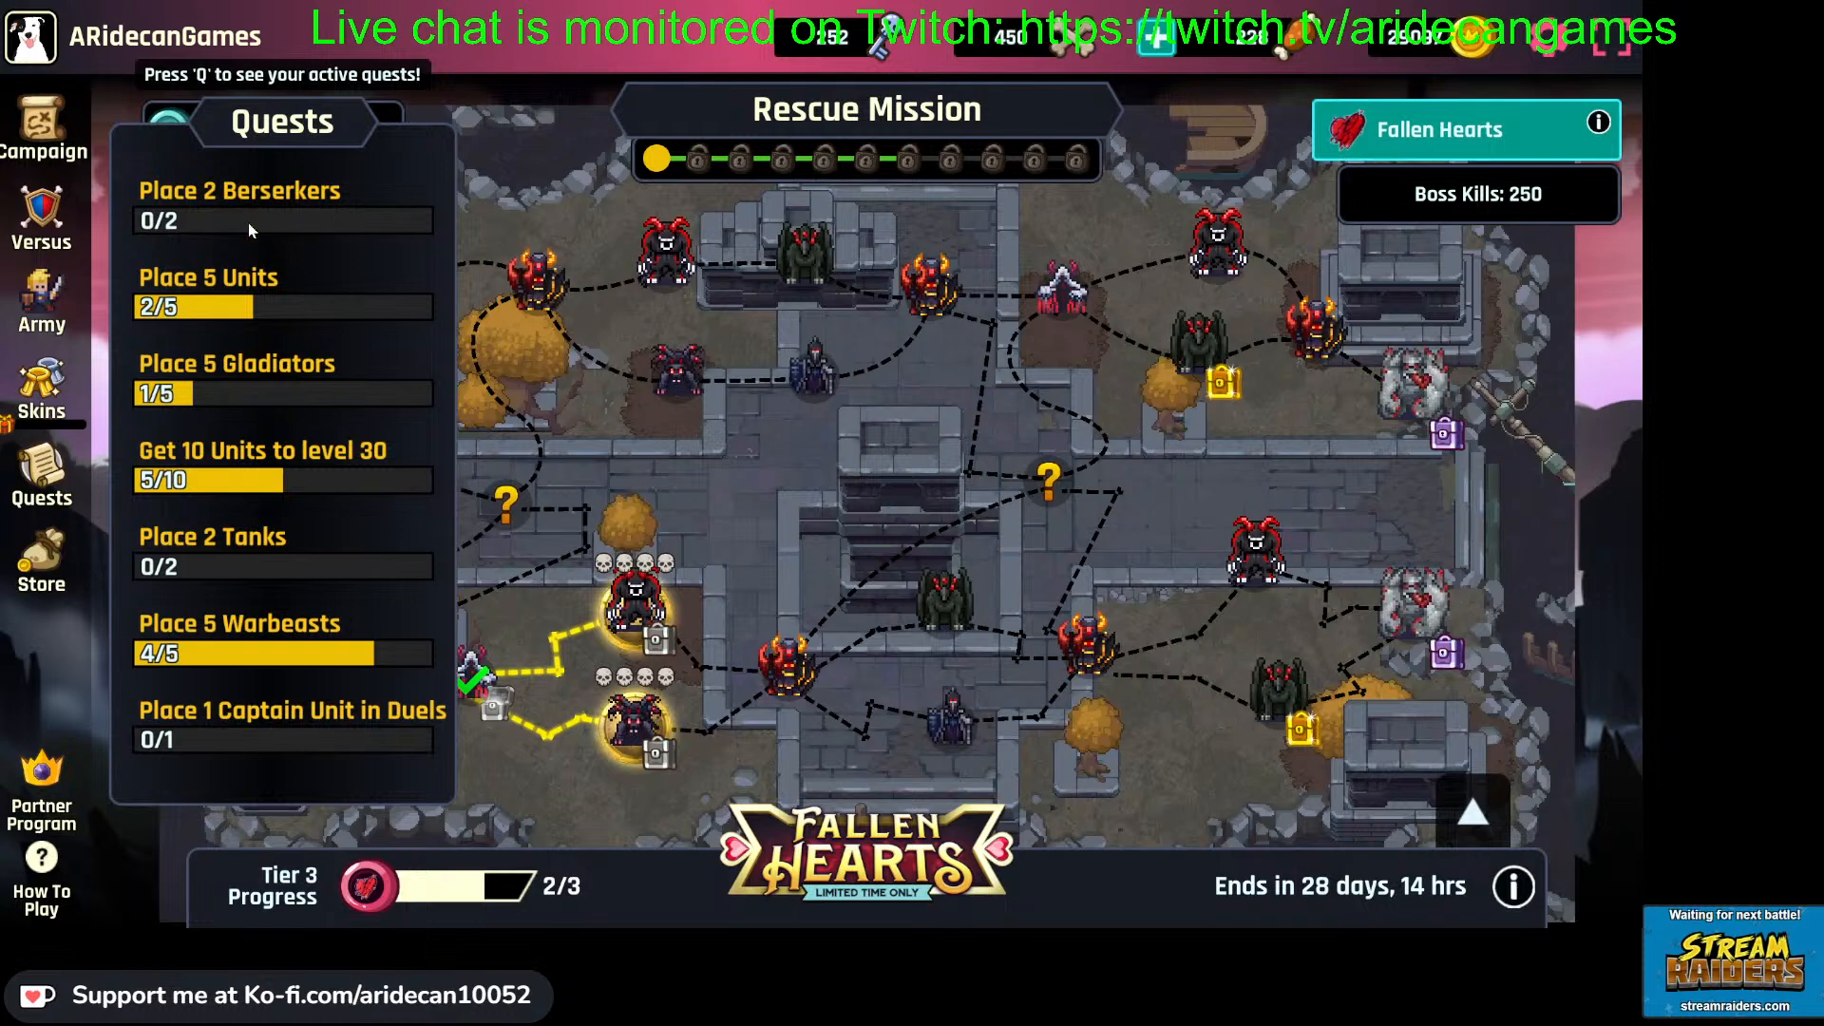
pyautogui.press('q')
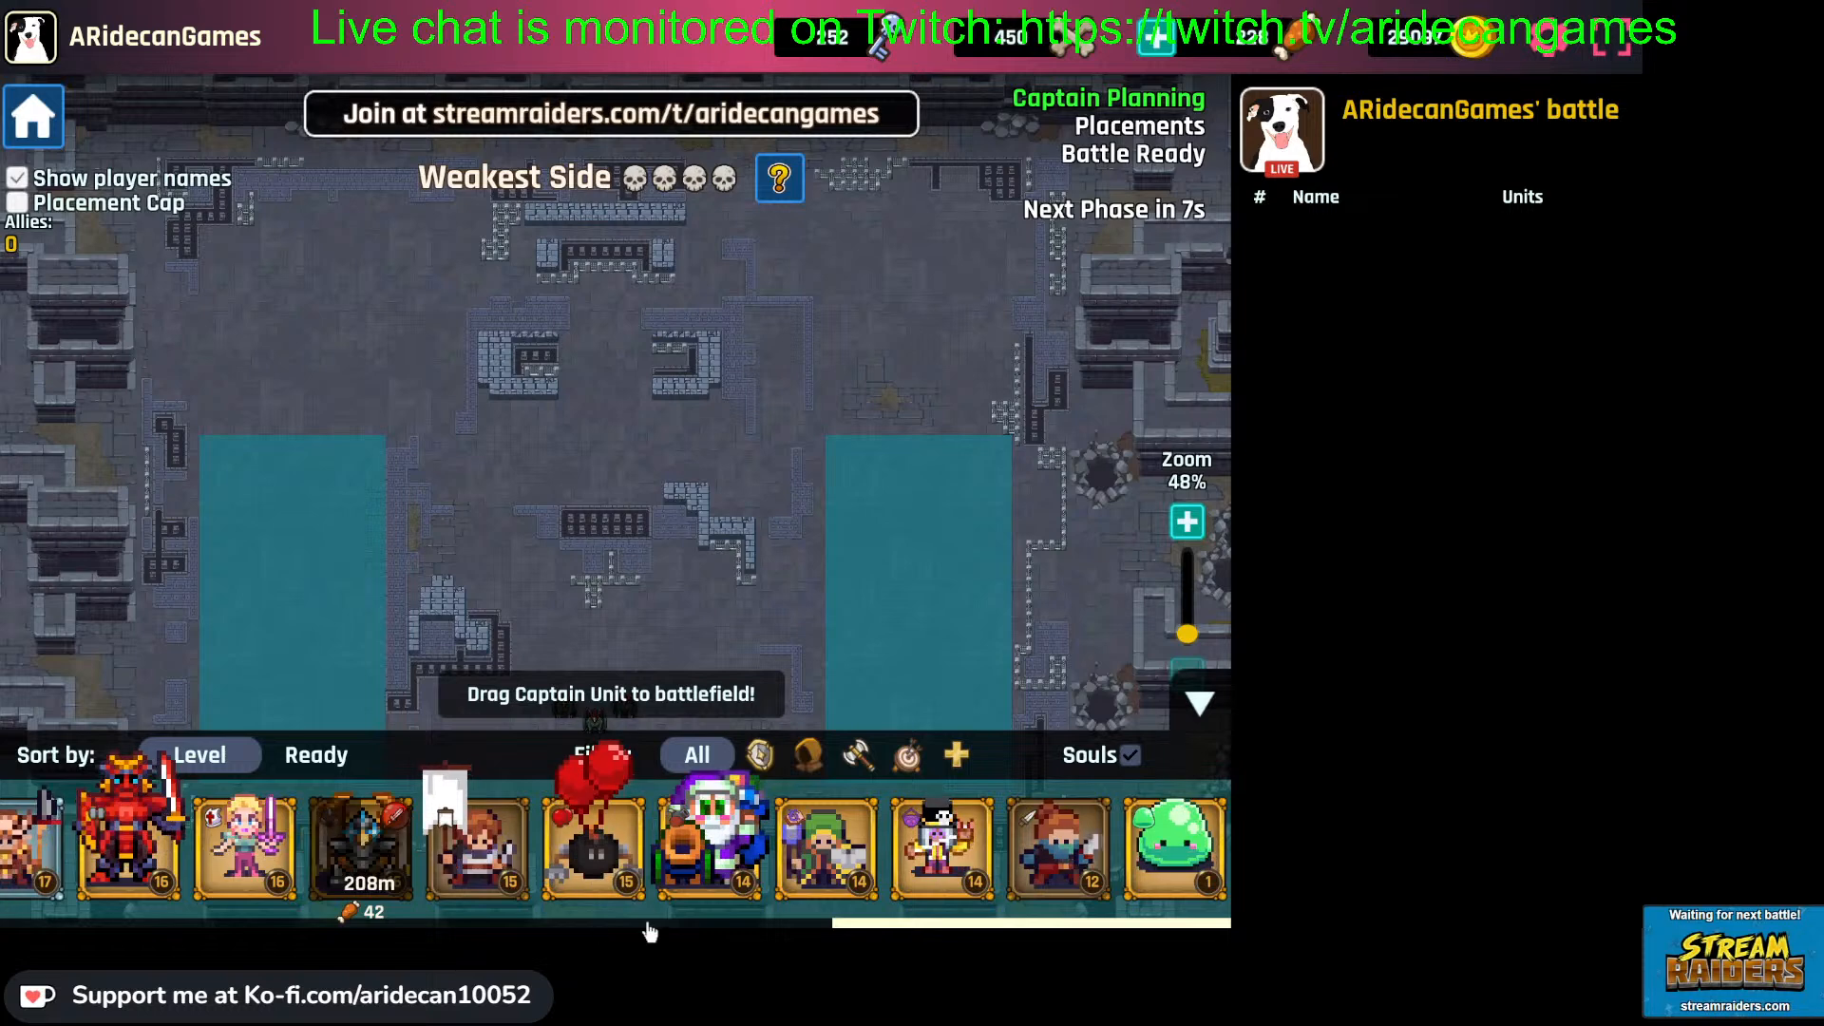
# Swap the Warrior Soul from the Warbeast to the Sock Puppet Tank and place that tank near the lower inner corner of the right placement zone
pyautogui.moveTo(885, 918); pyautogui.dragTo(370, 900)
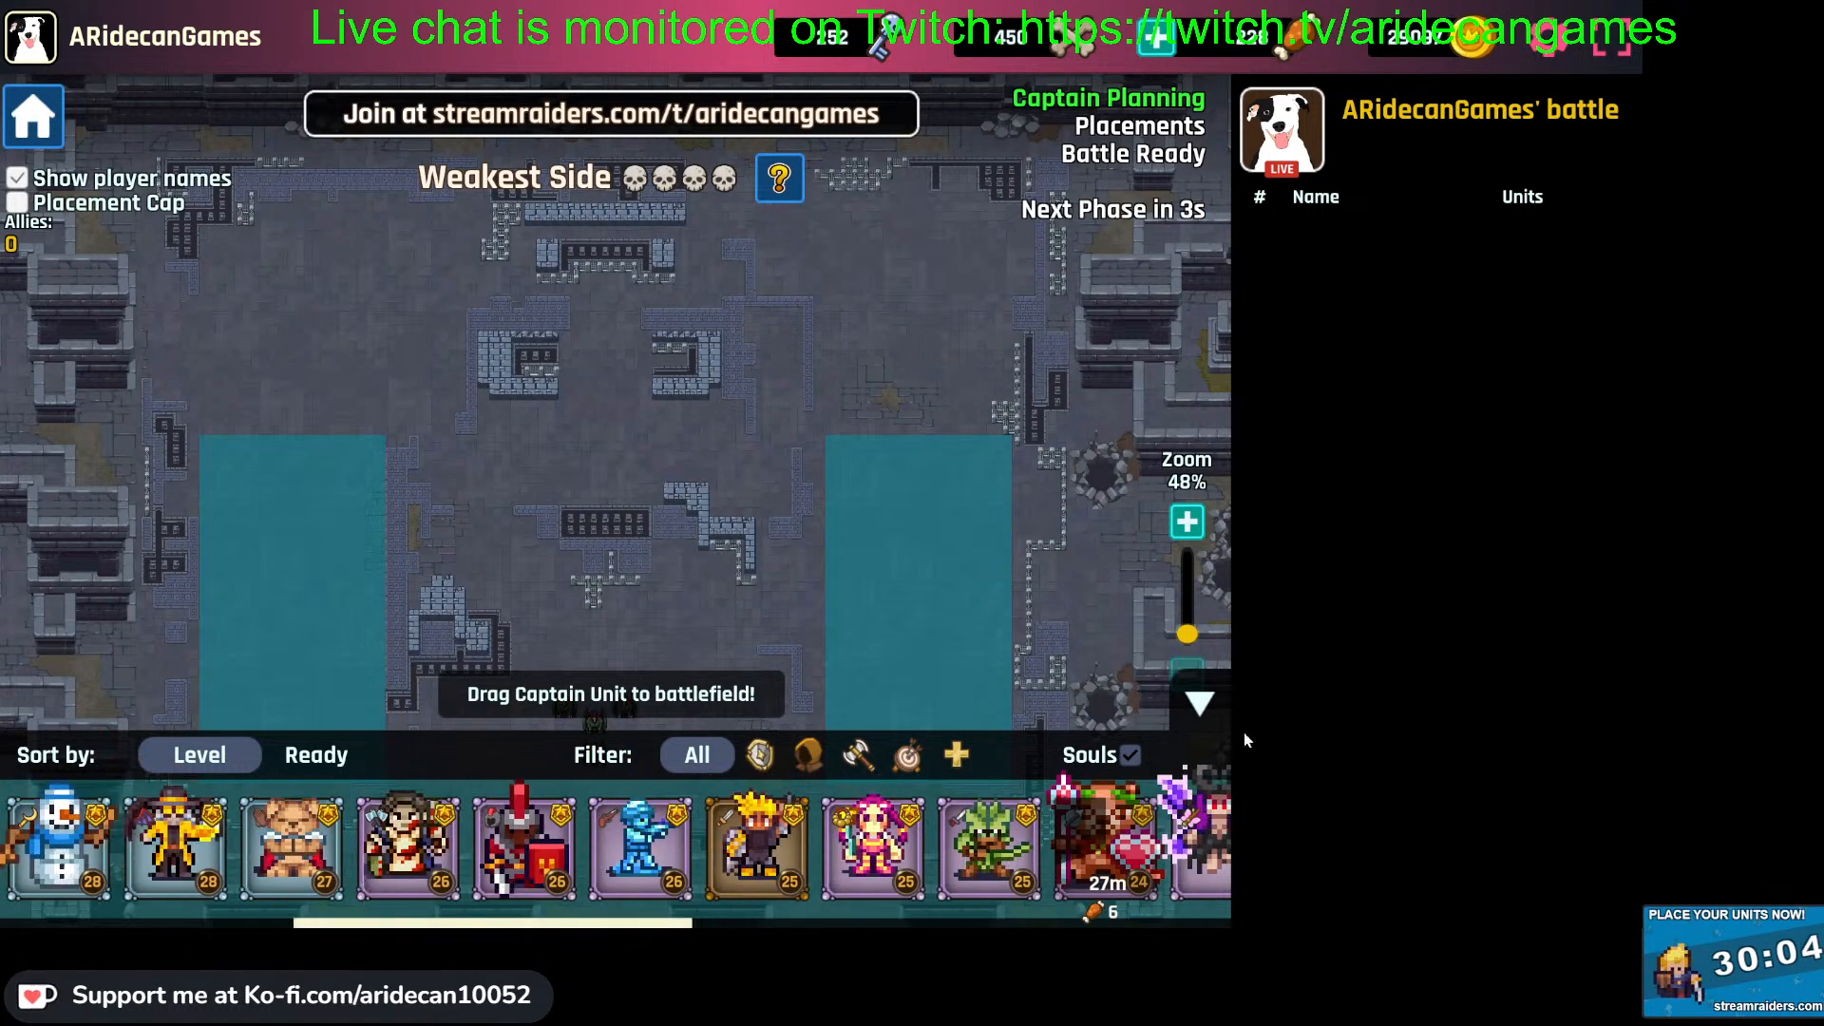
pyautogui.click(1199, 707)
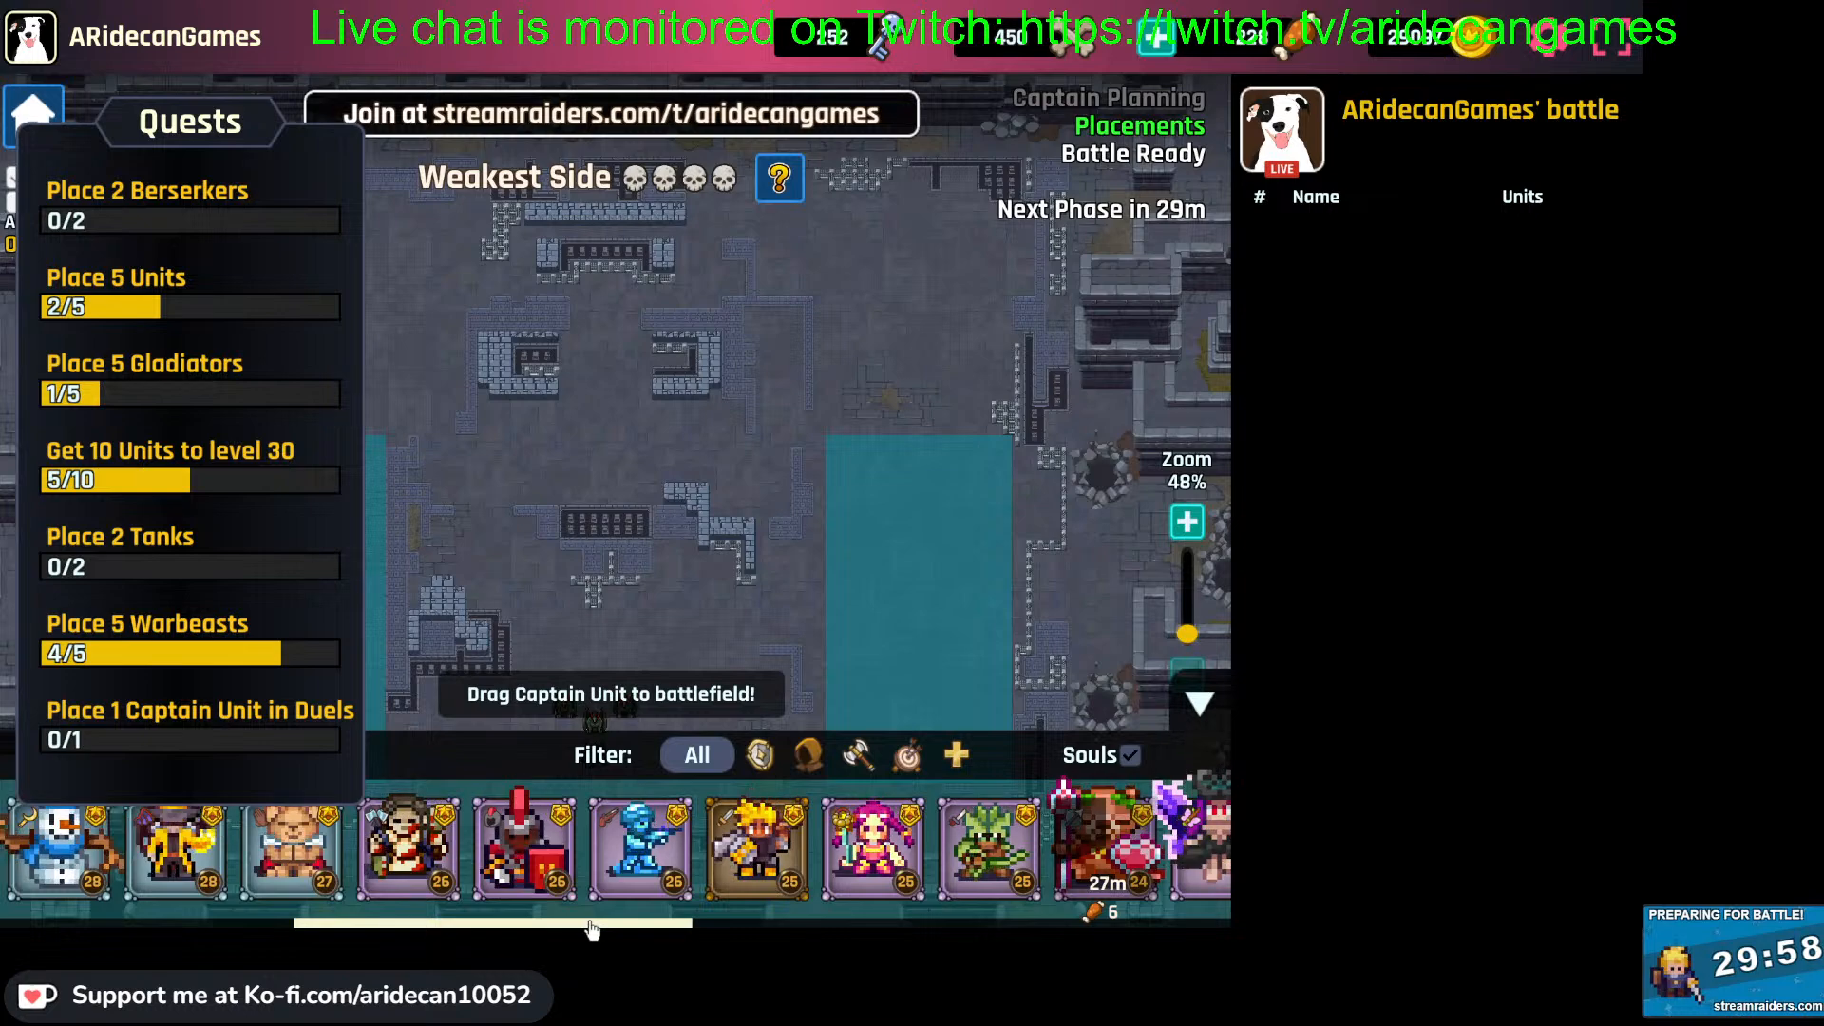
pyautogui.moveTo(591, 930); pyautogui.dragTo(245, 919)
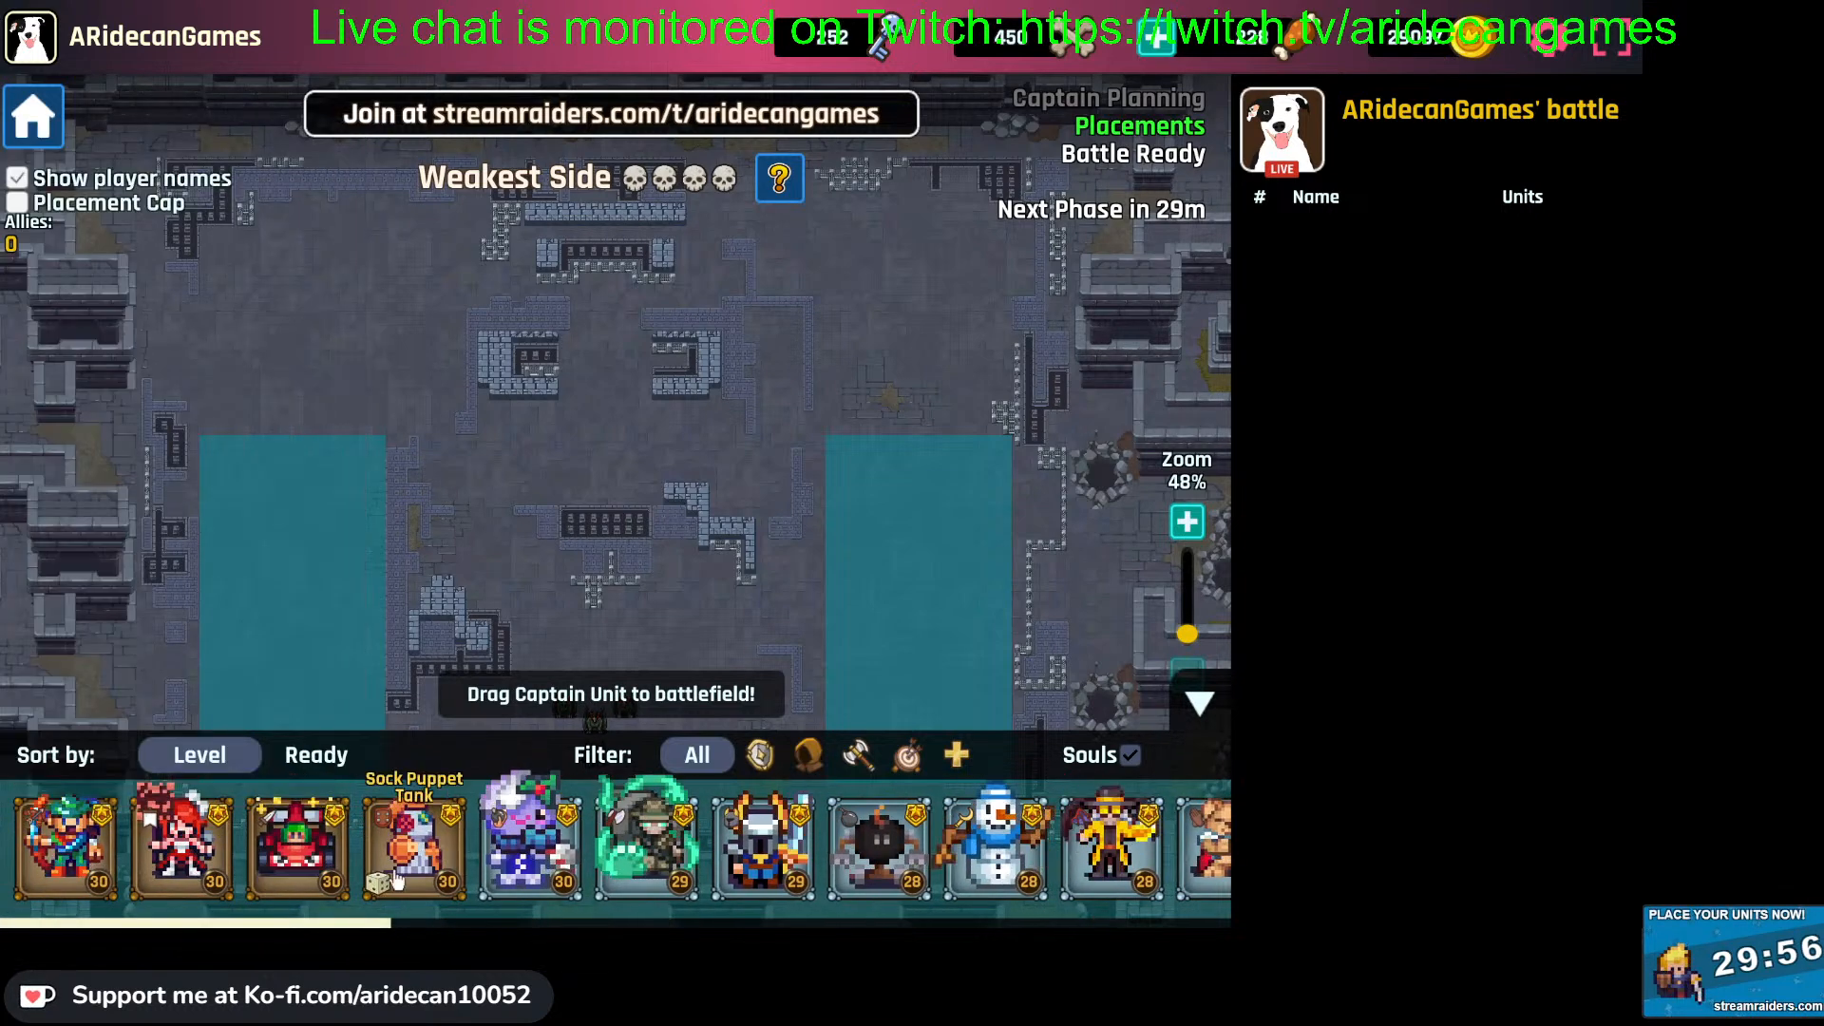
pyautogui.click(414, 841)
pyautogui.click(851, 656)
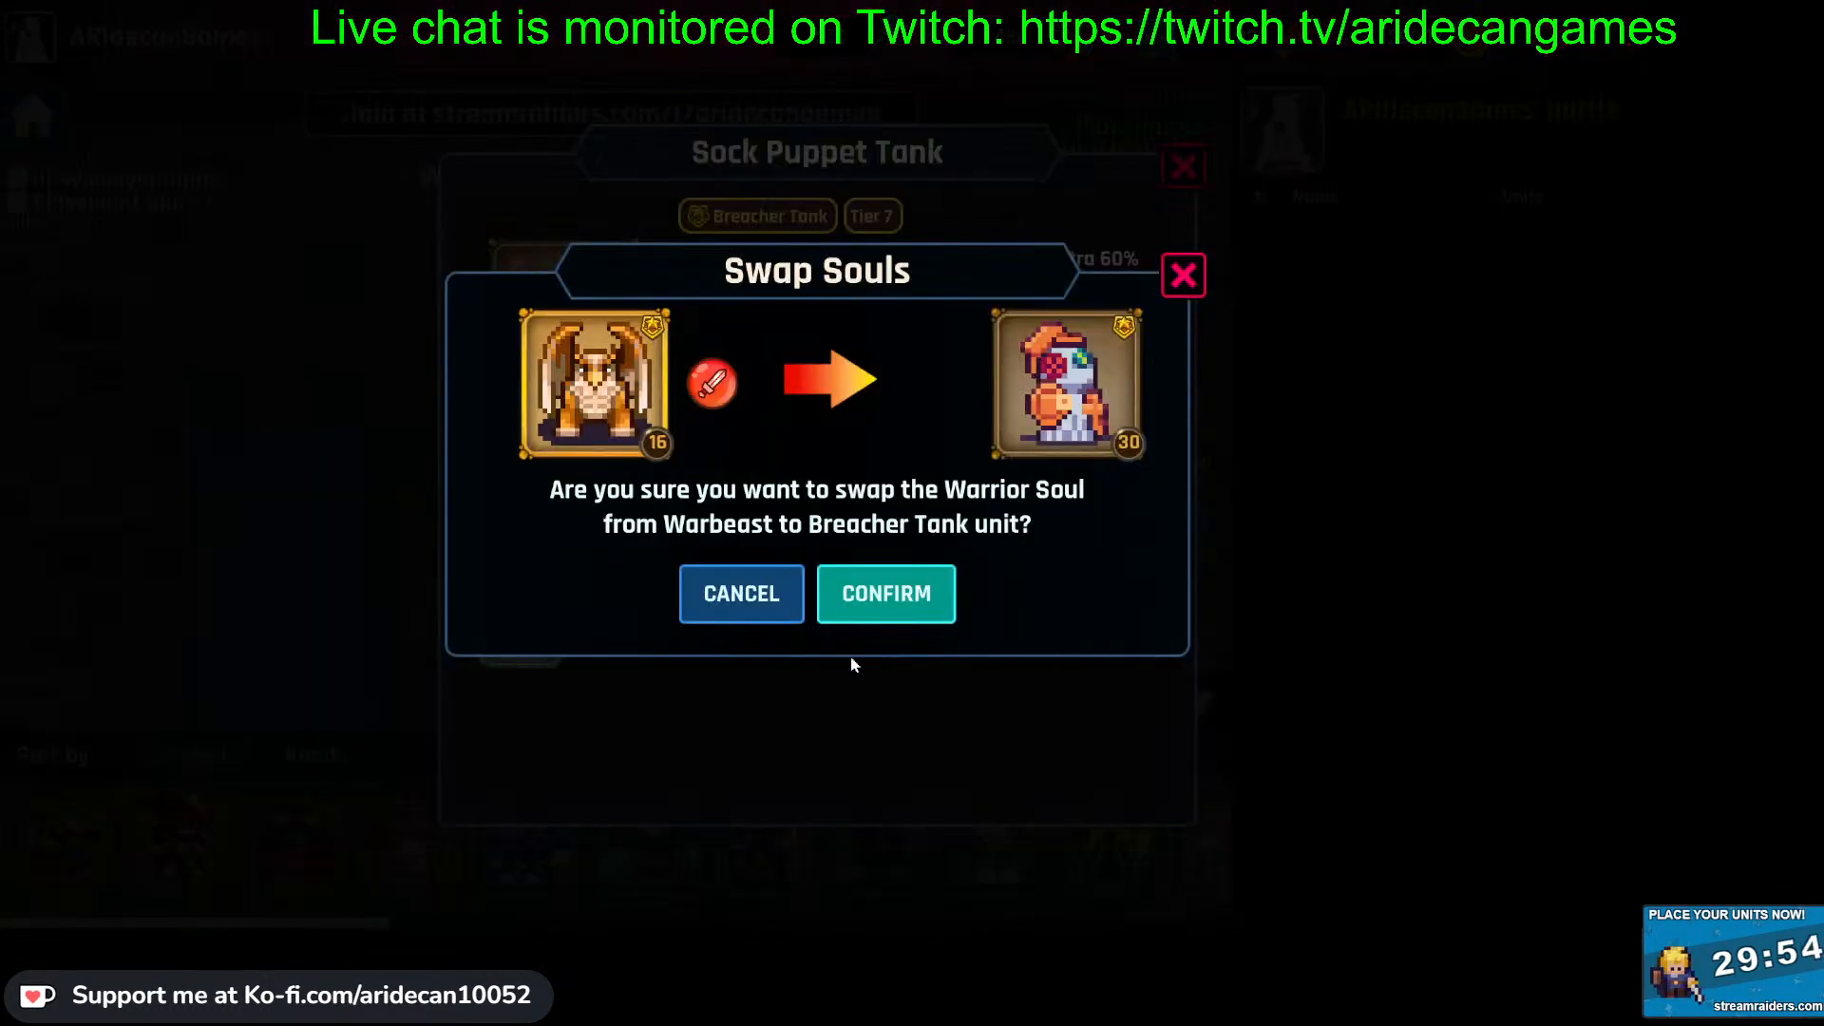
pyautogui.click(887, 595)
pyautogui.click(1181, 167)
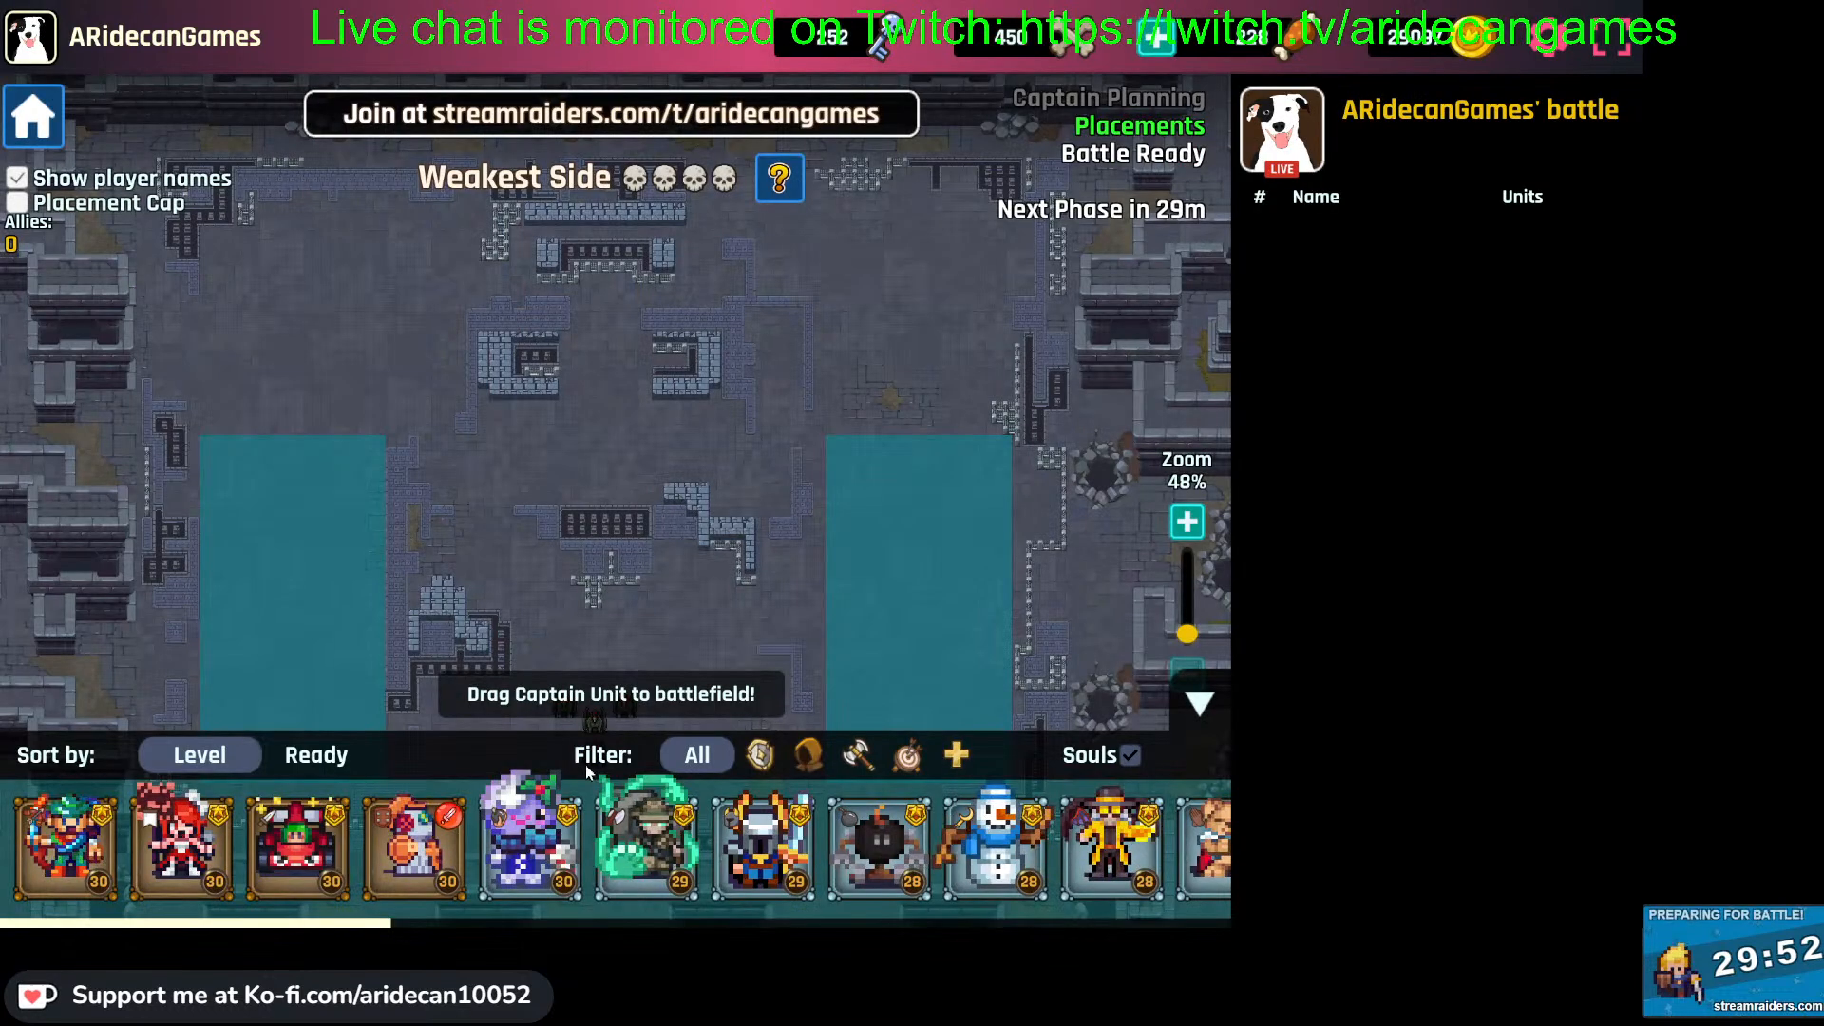
pyautogui.moveTo(414, 852); pyautogui.dragTo(836, 725)
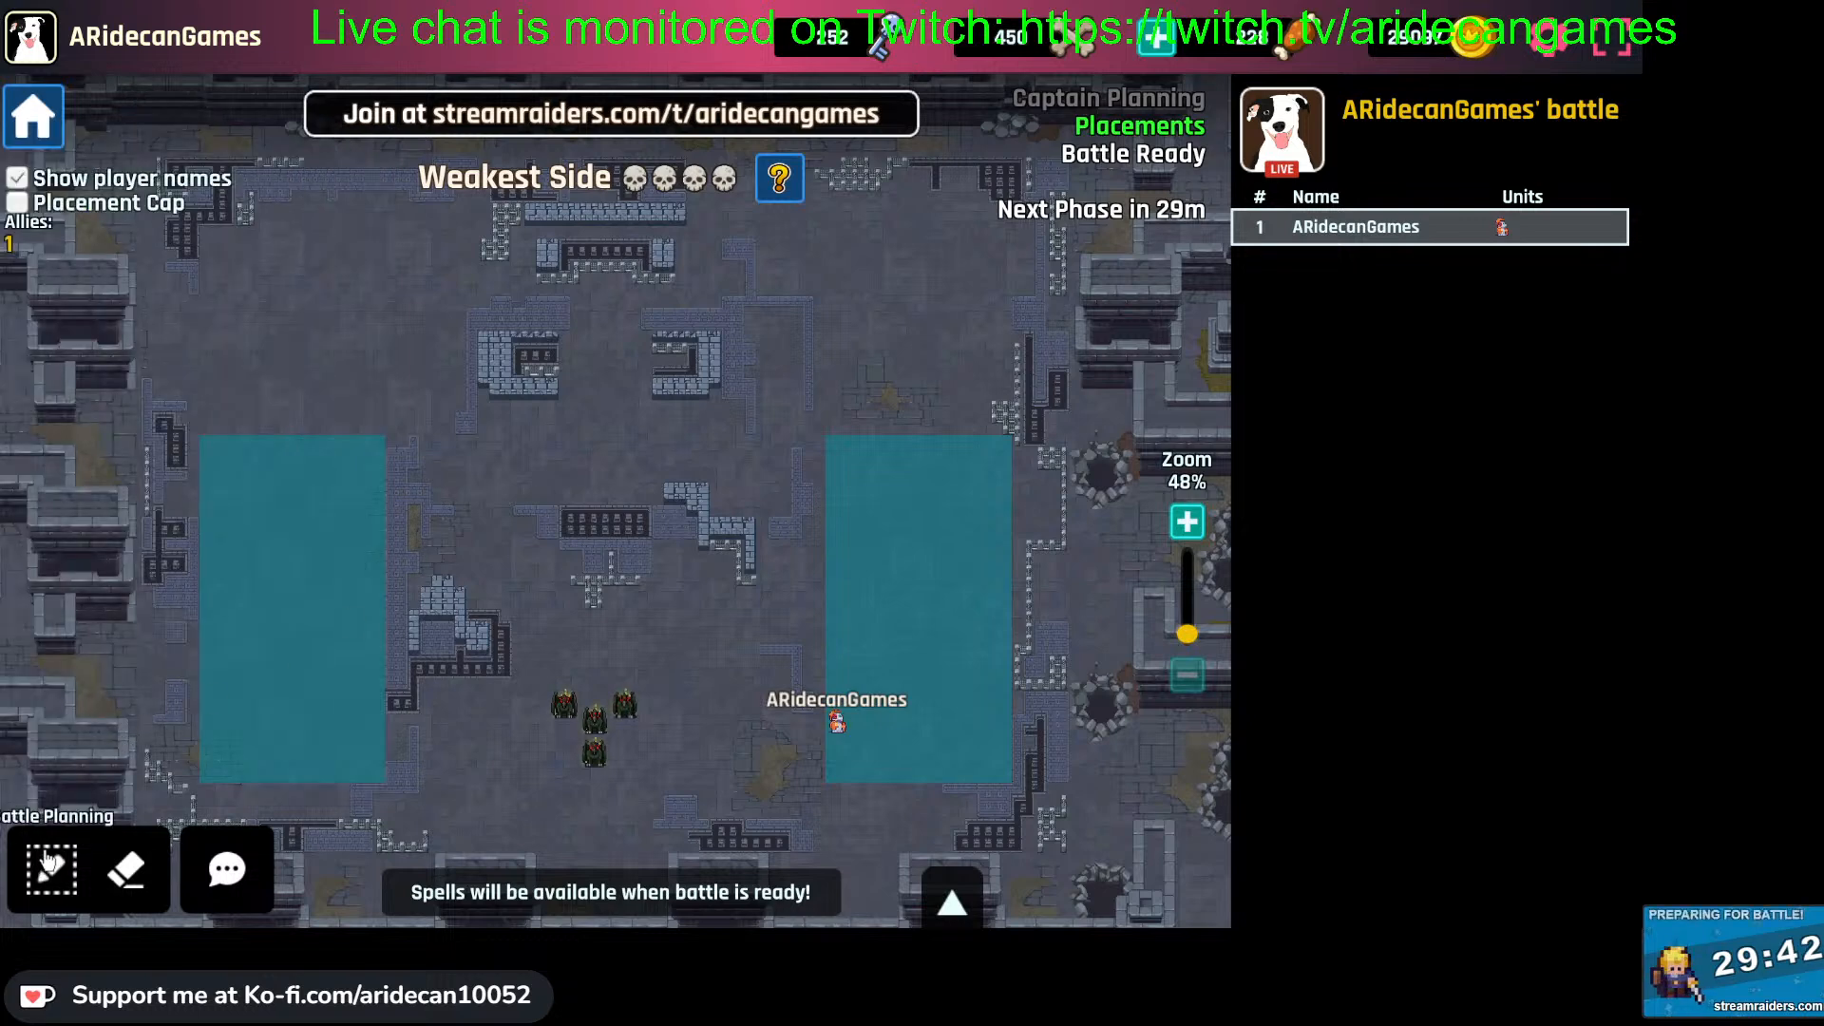
pyautogui.click(33, 115)
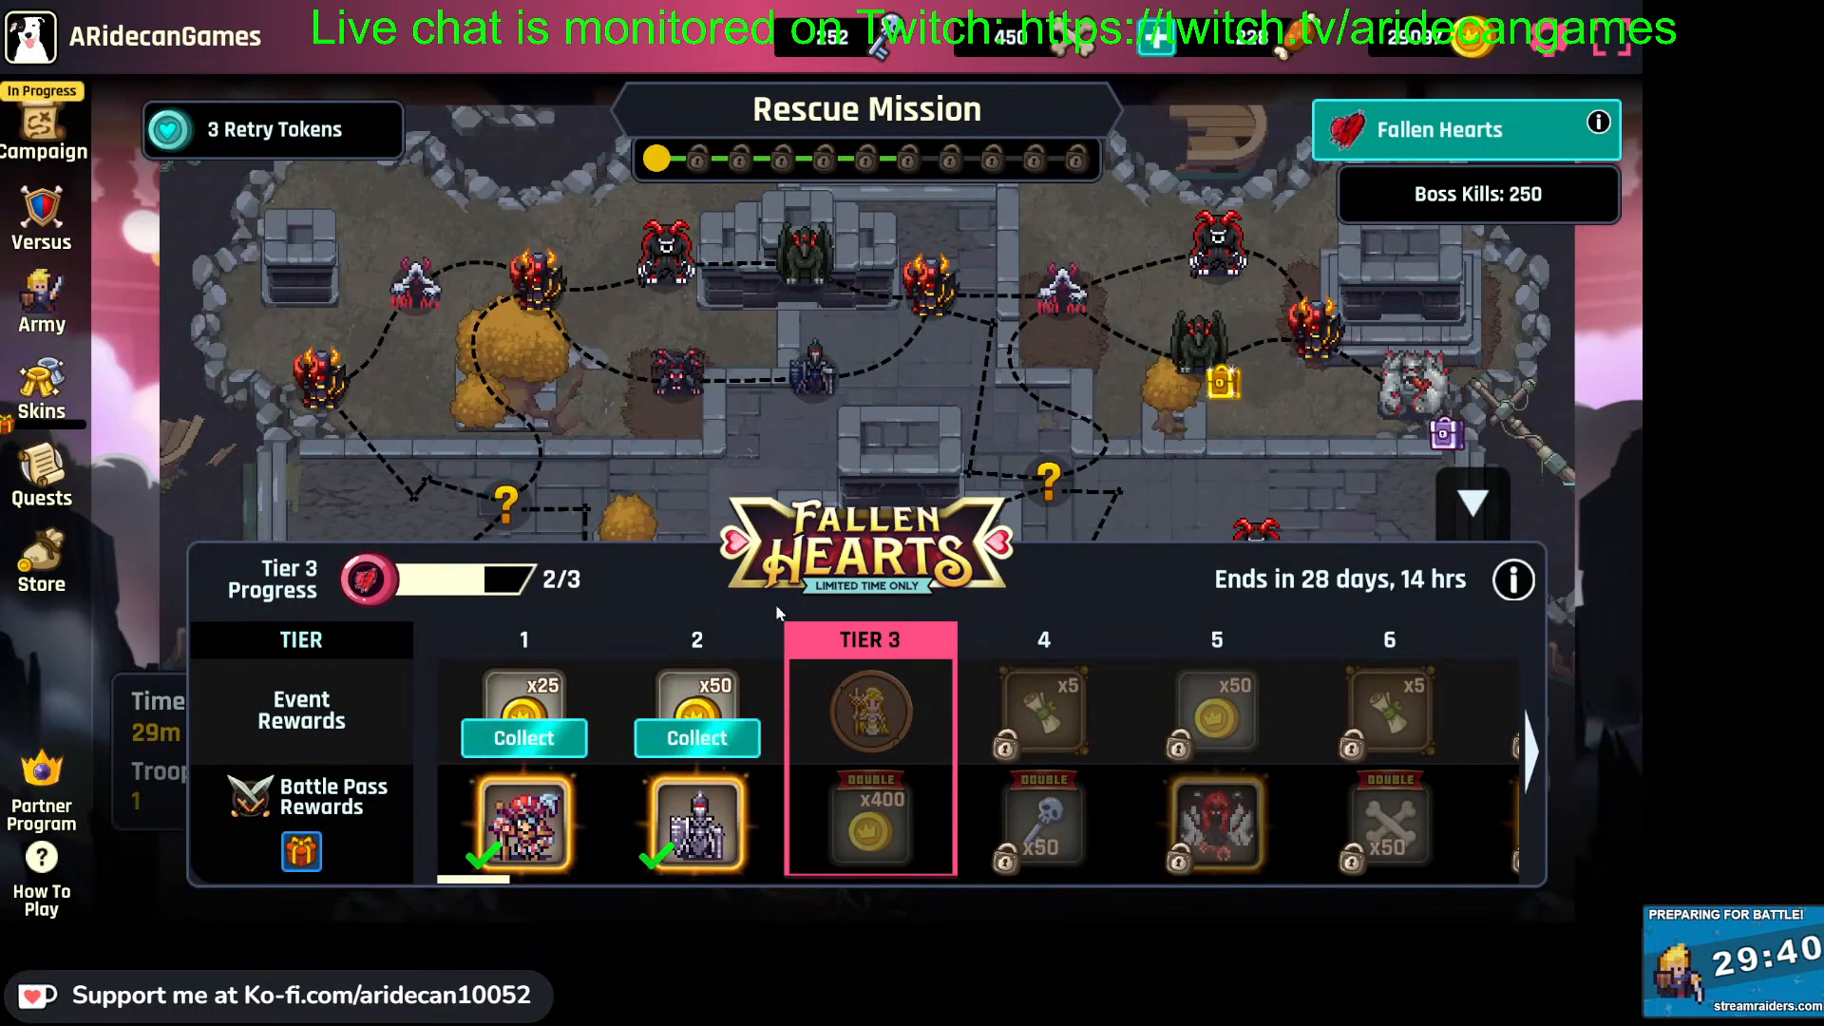
pyautogui.click(1493, 505)
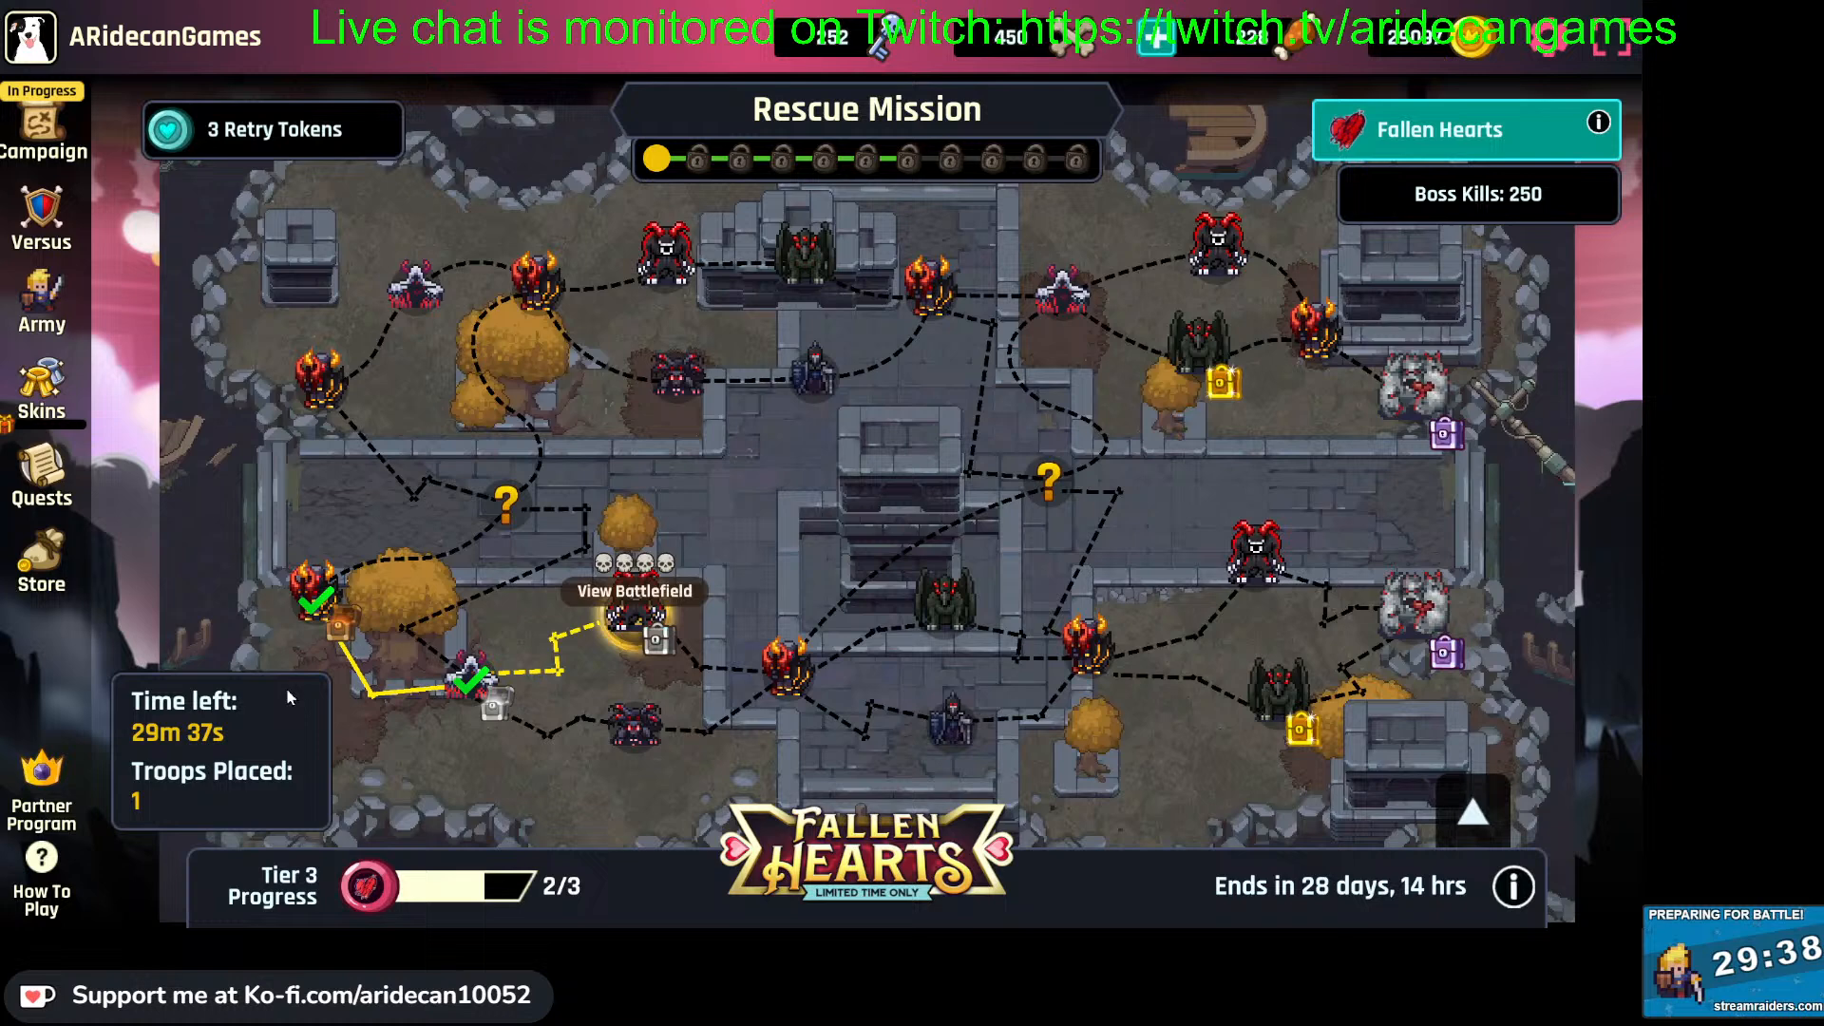
pyautogui.click(606, 627)
# Mark the placement zones with no-placement markers and the area around the tank in the right zone with the peace-sign marker
pyautogui.click(51, 869)
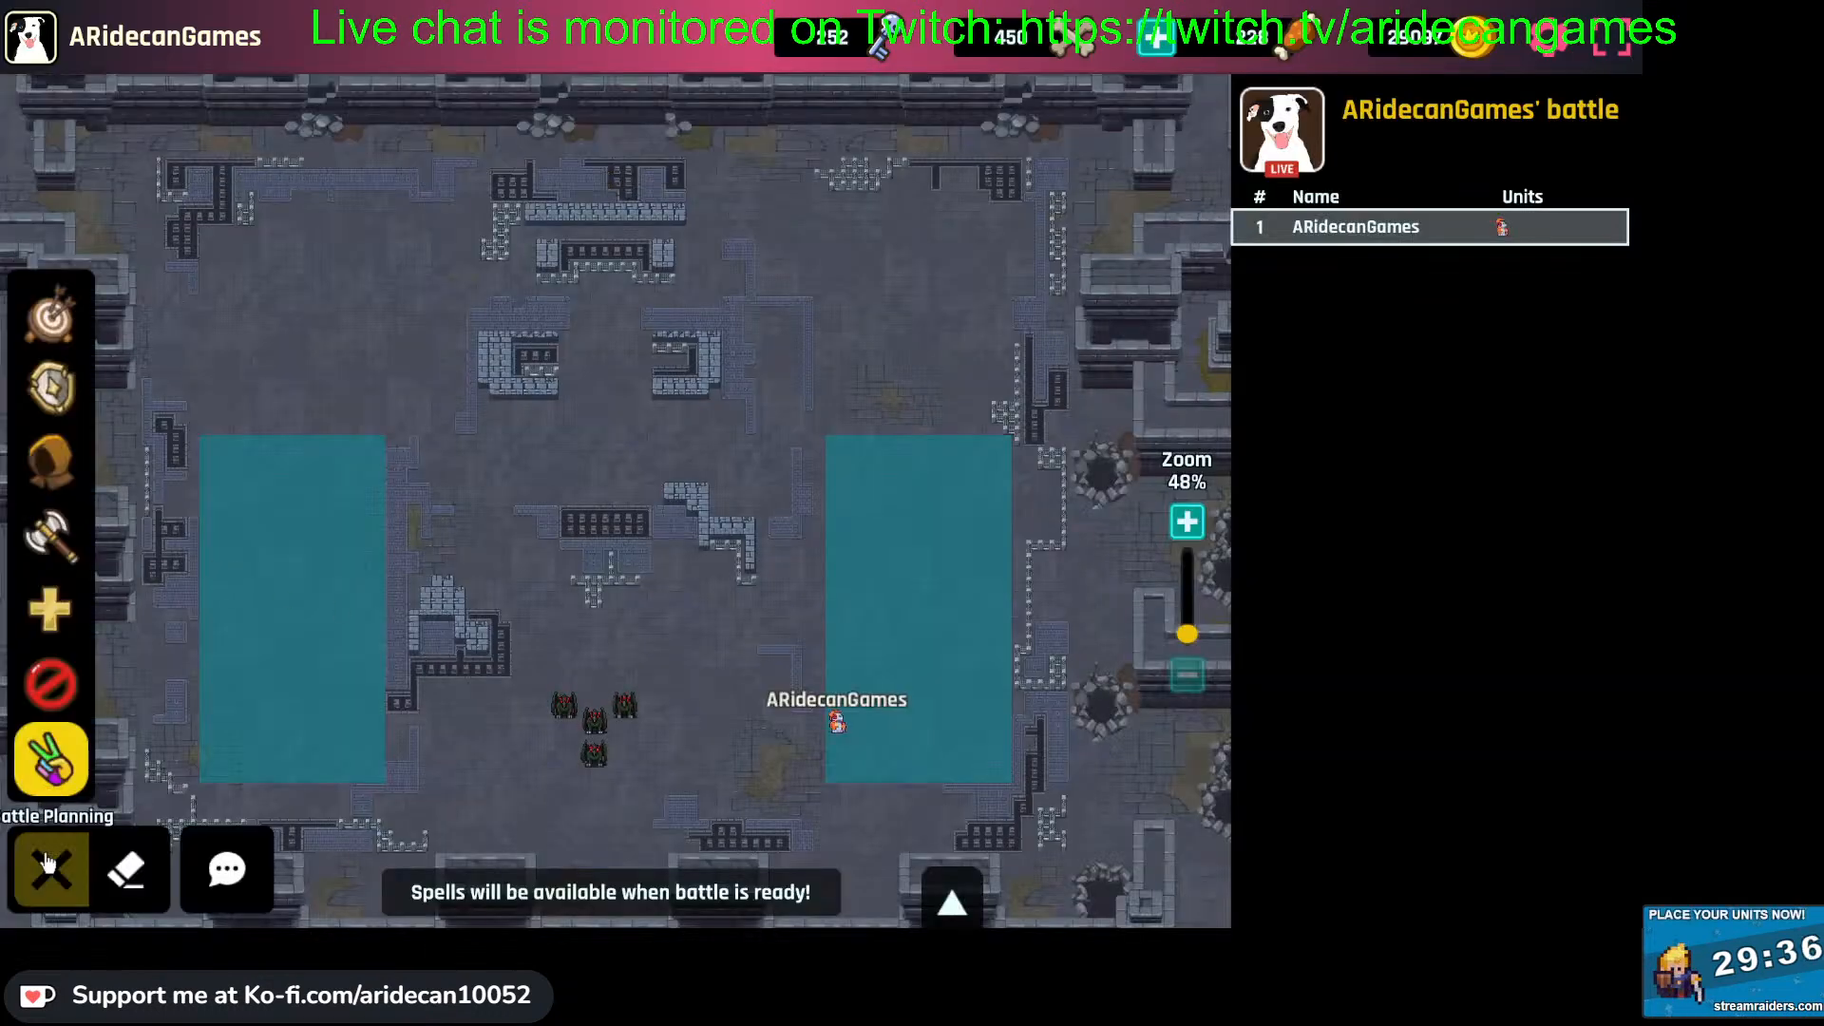
pyautogui.click(51, 684)
pyautogui.moveTo(662, 683); pyautogui.dragTo(1049, 831)
pyautogui.click(51, 760)
pyautogui.moveTo(779, 634); pyautogui.dragTo(955, 802)
pyautogui.click(80, 883)
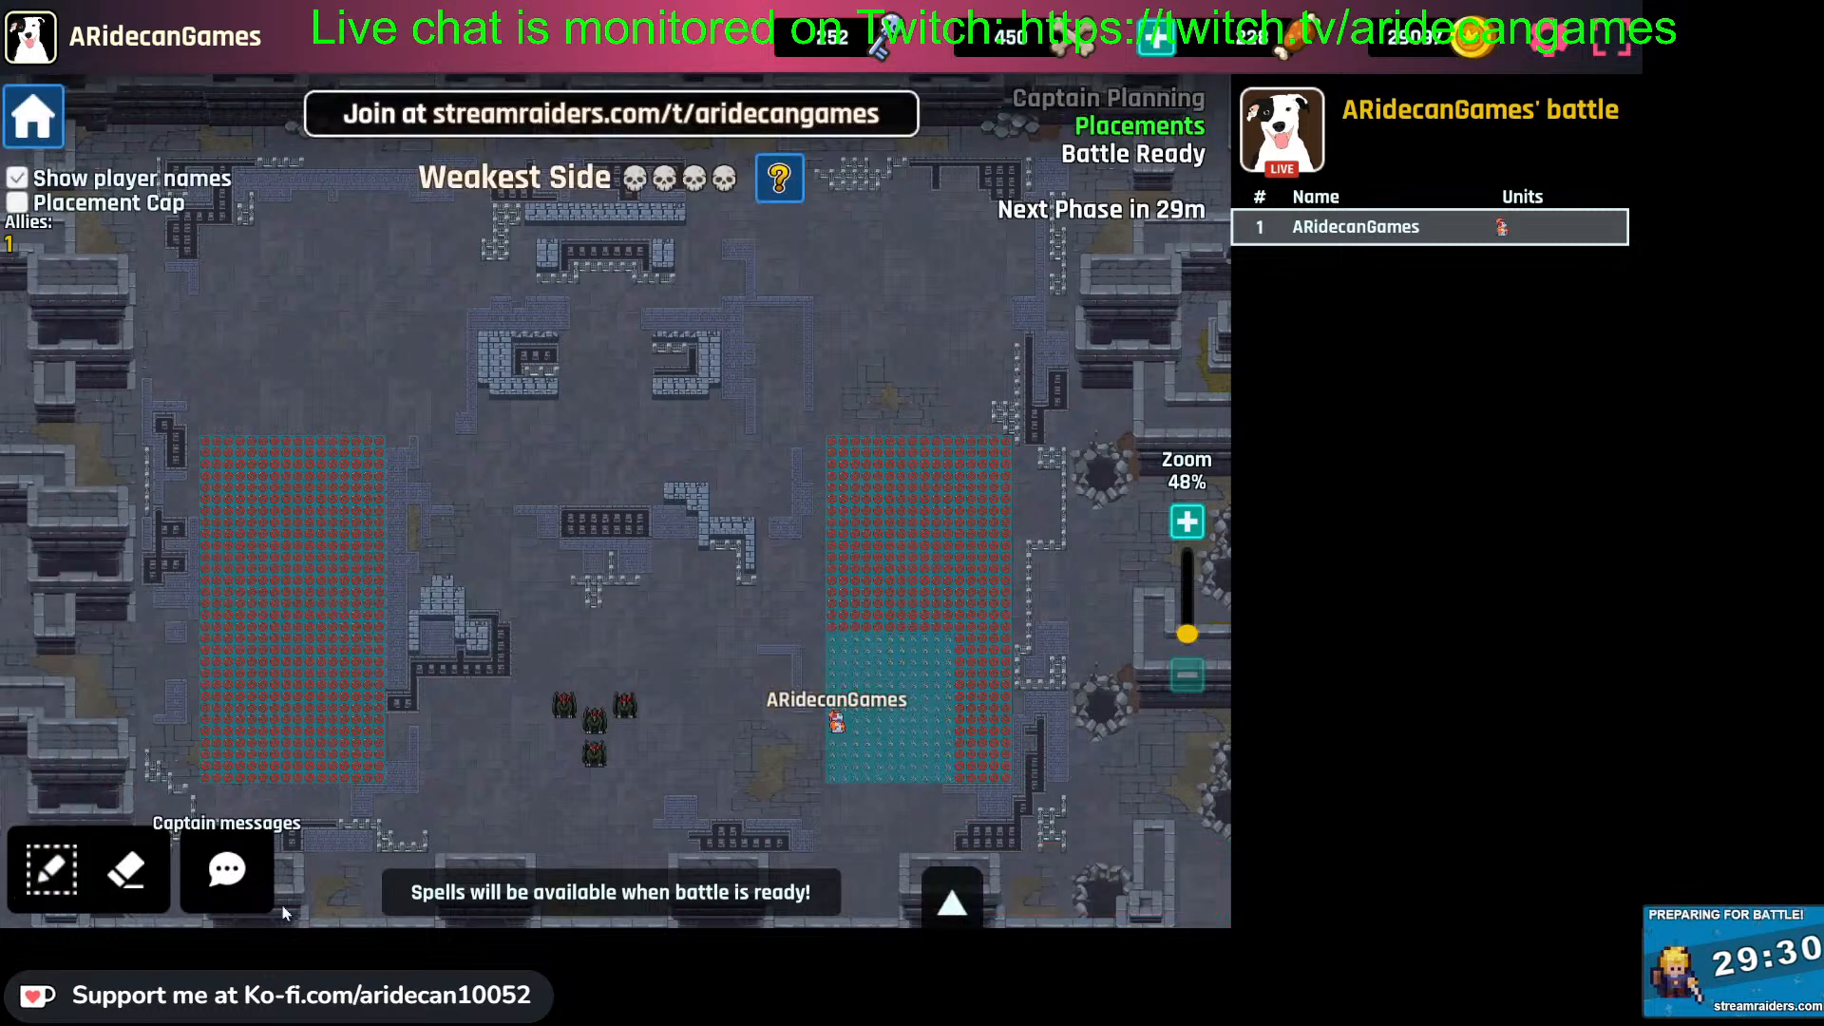
# Send the captain message "Lurks Appreciated!" to the battlefield
pyautogui.click(235, 868)
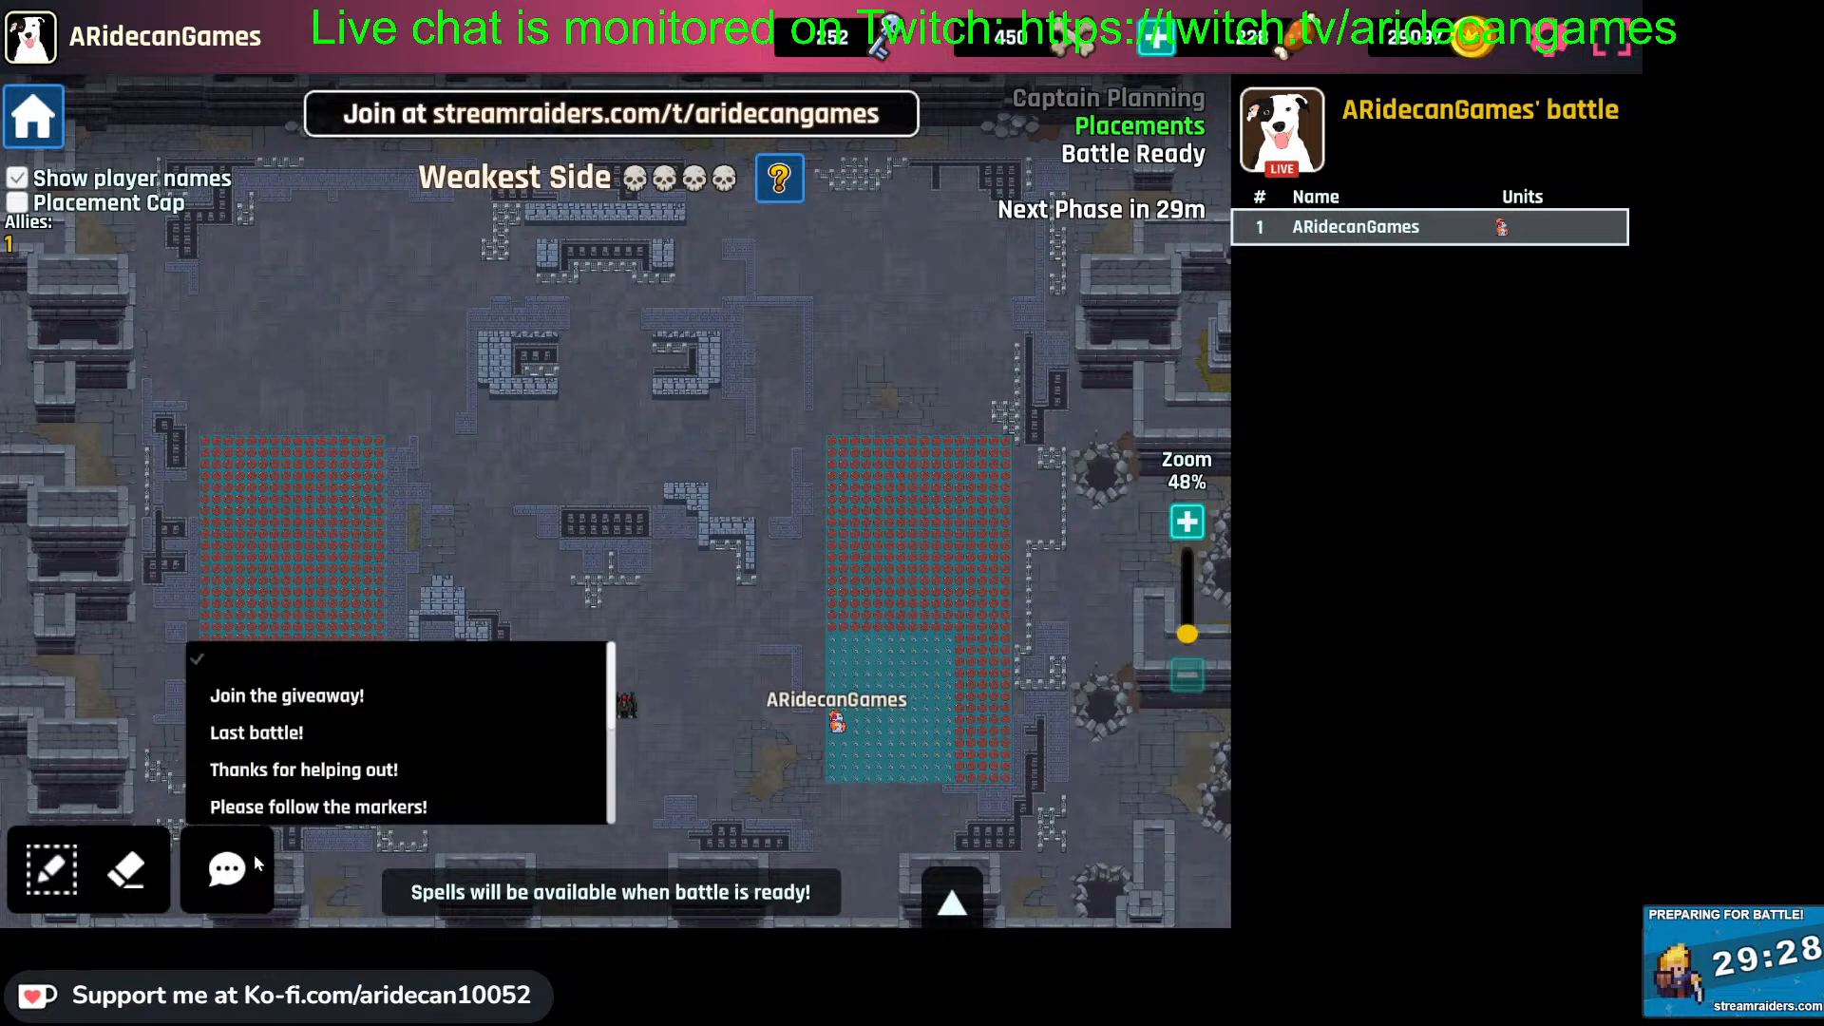
pyautogui.scroll(-3, 347, 805)
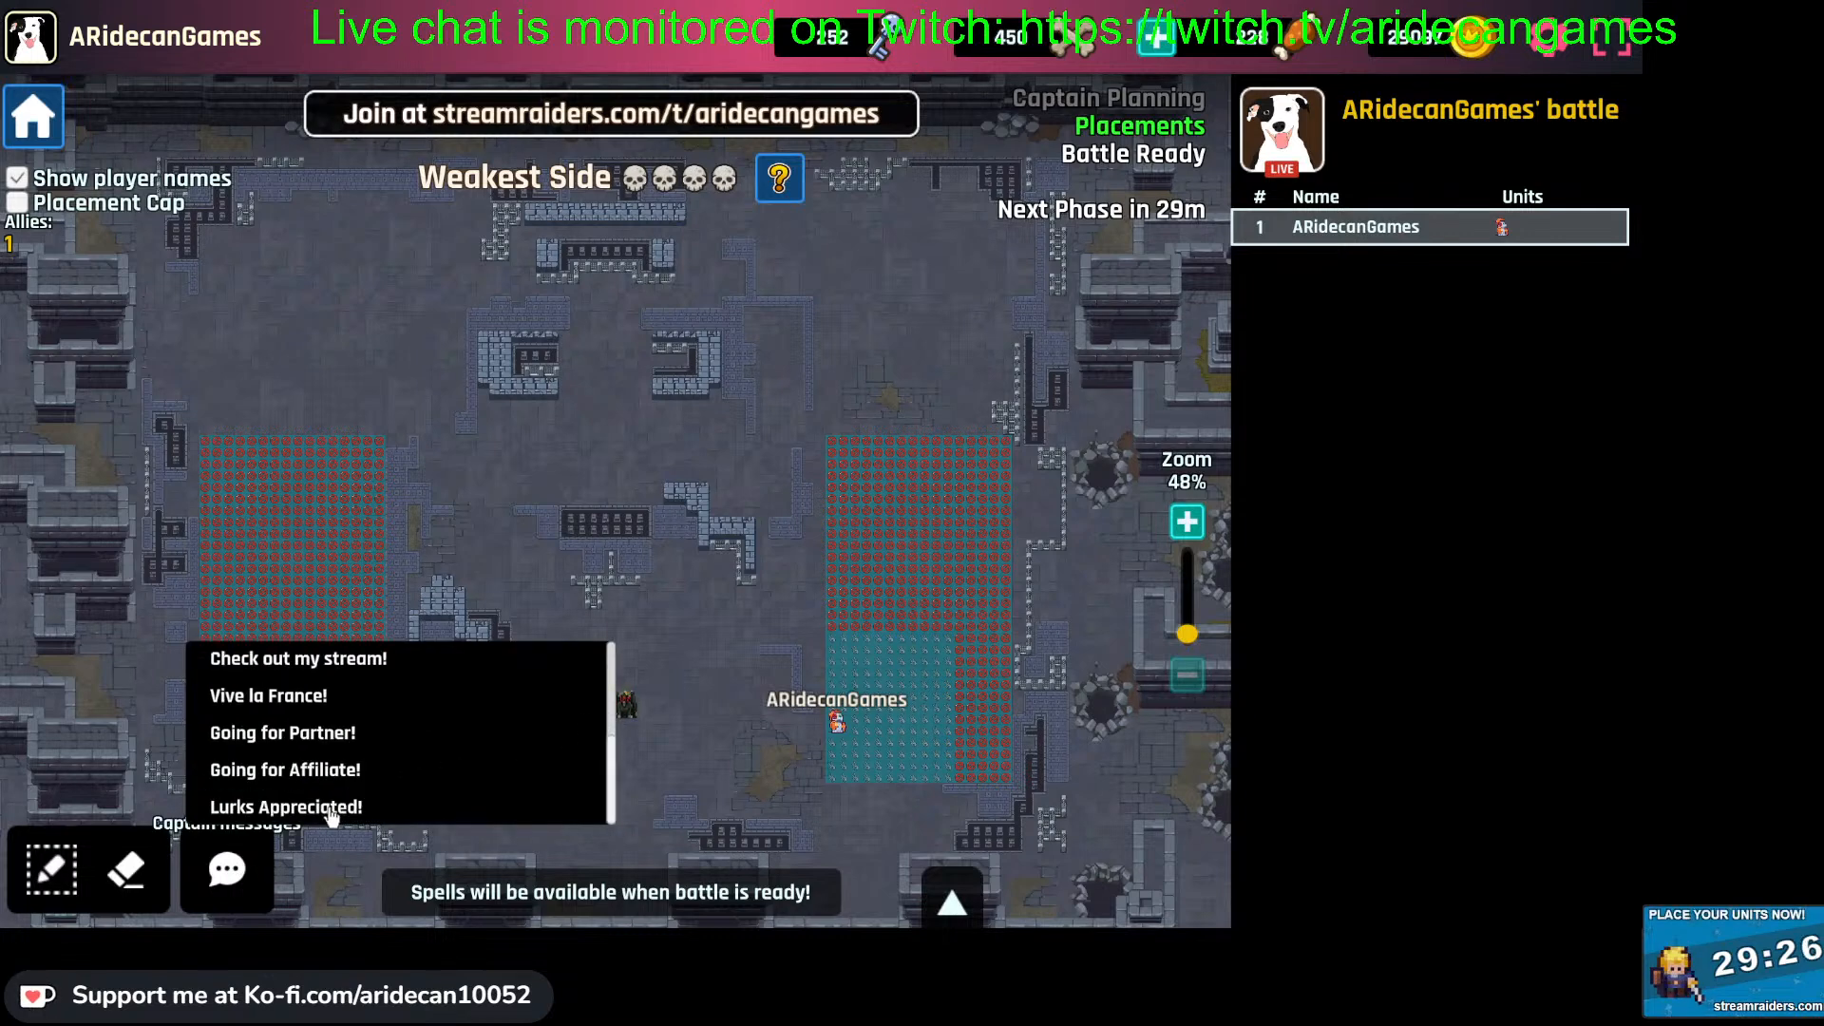
pyautogui.click(346, 805)
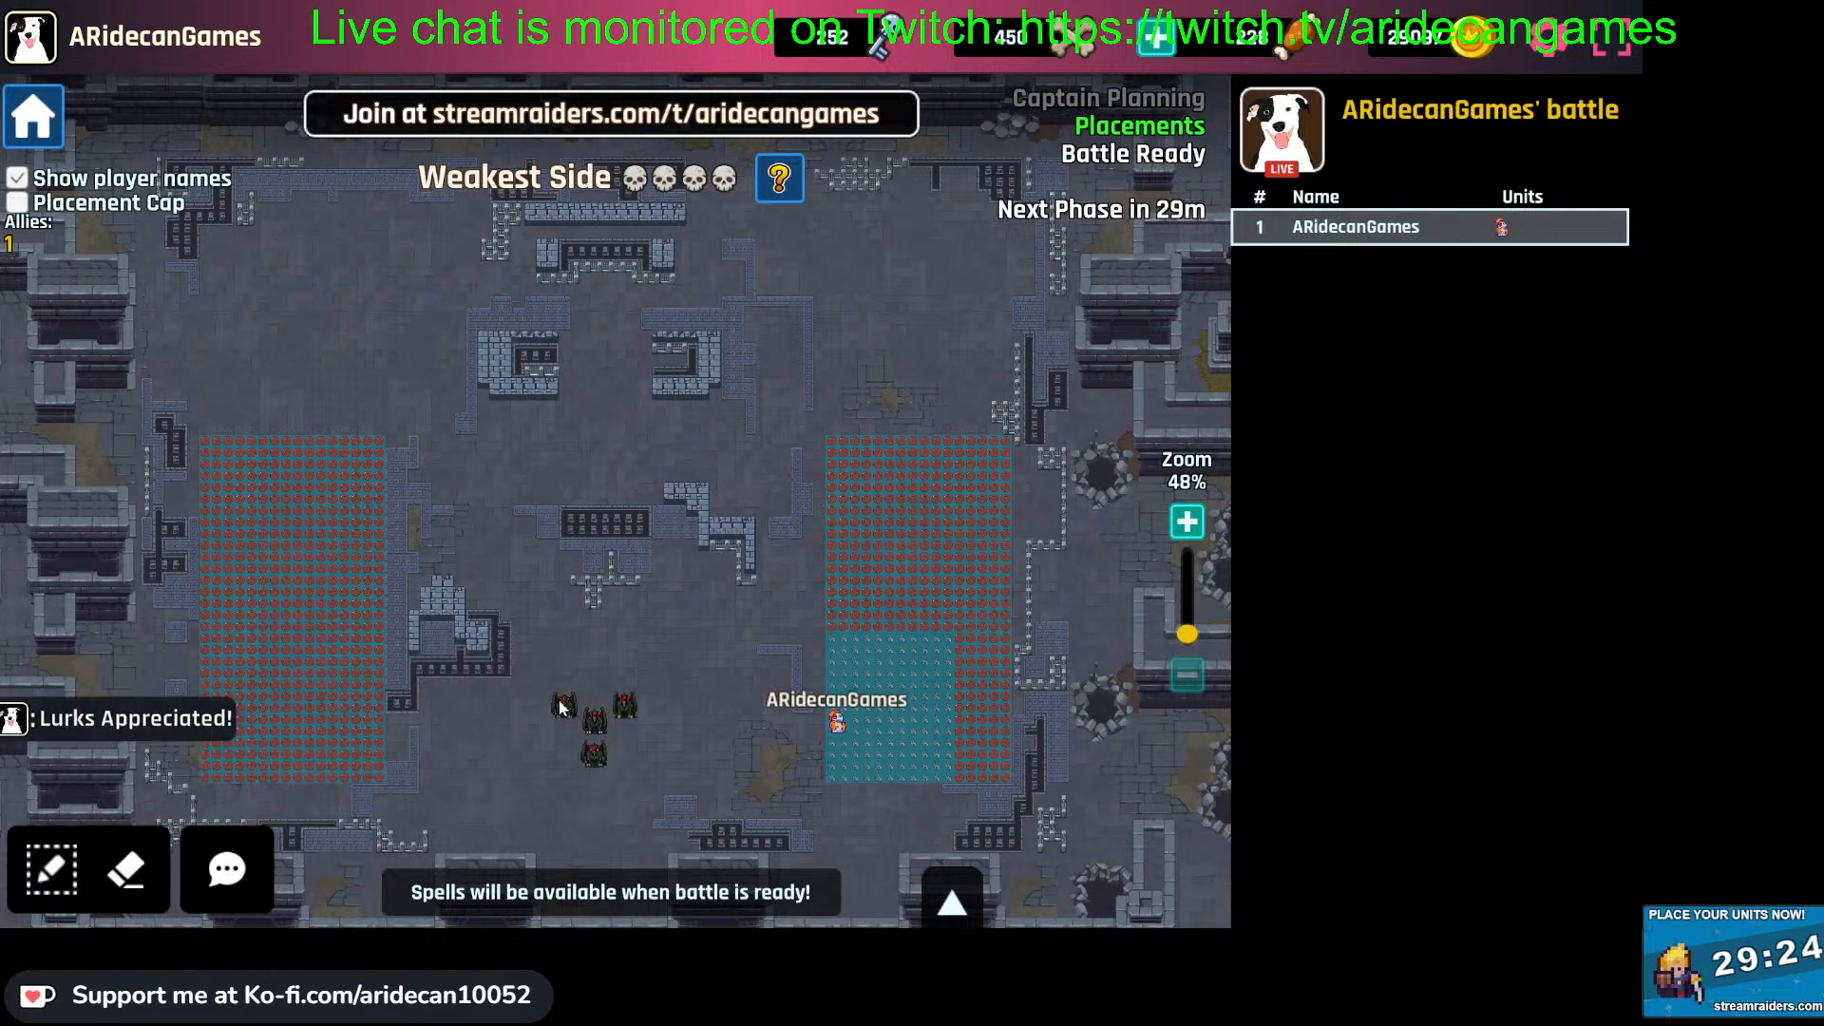
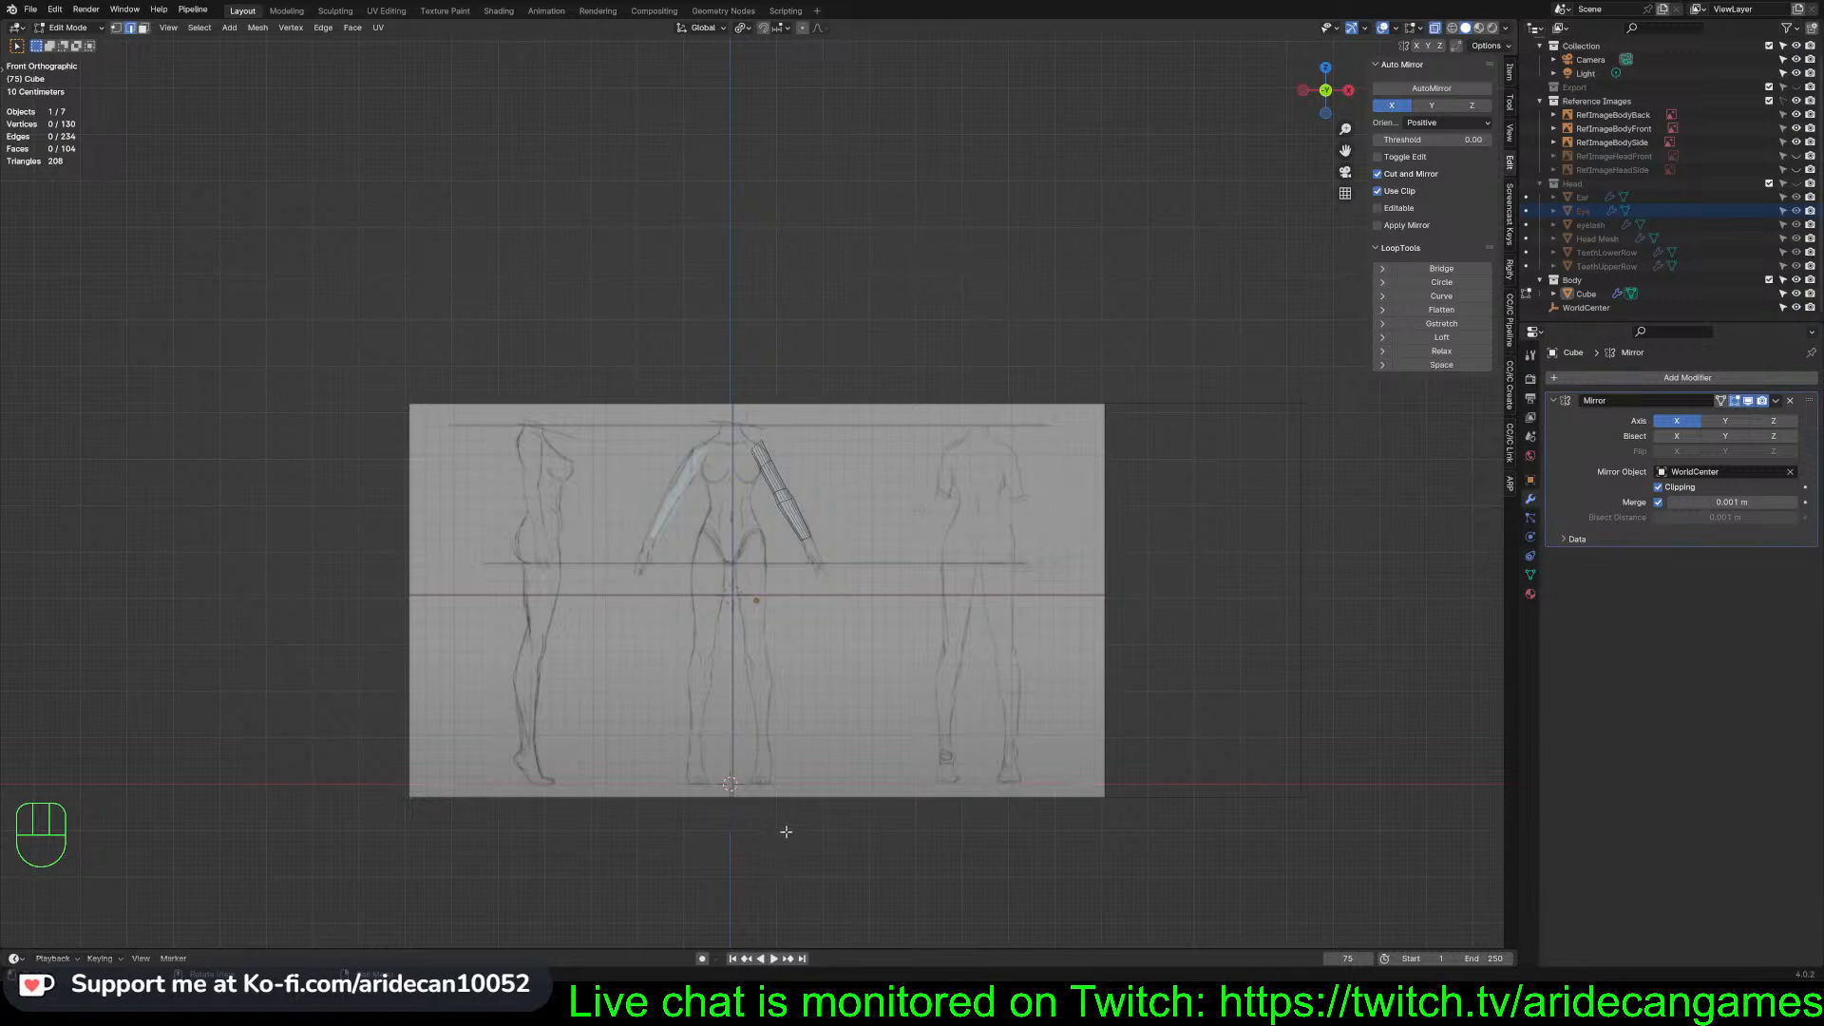
# Switch to Blender, leave Edit Mode and add how_to_draw_anime_girl_body.jpg as a reference image facing the front view
pyautogui.click(786, 831)
pyautogui.click(884, 848)
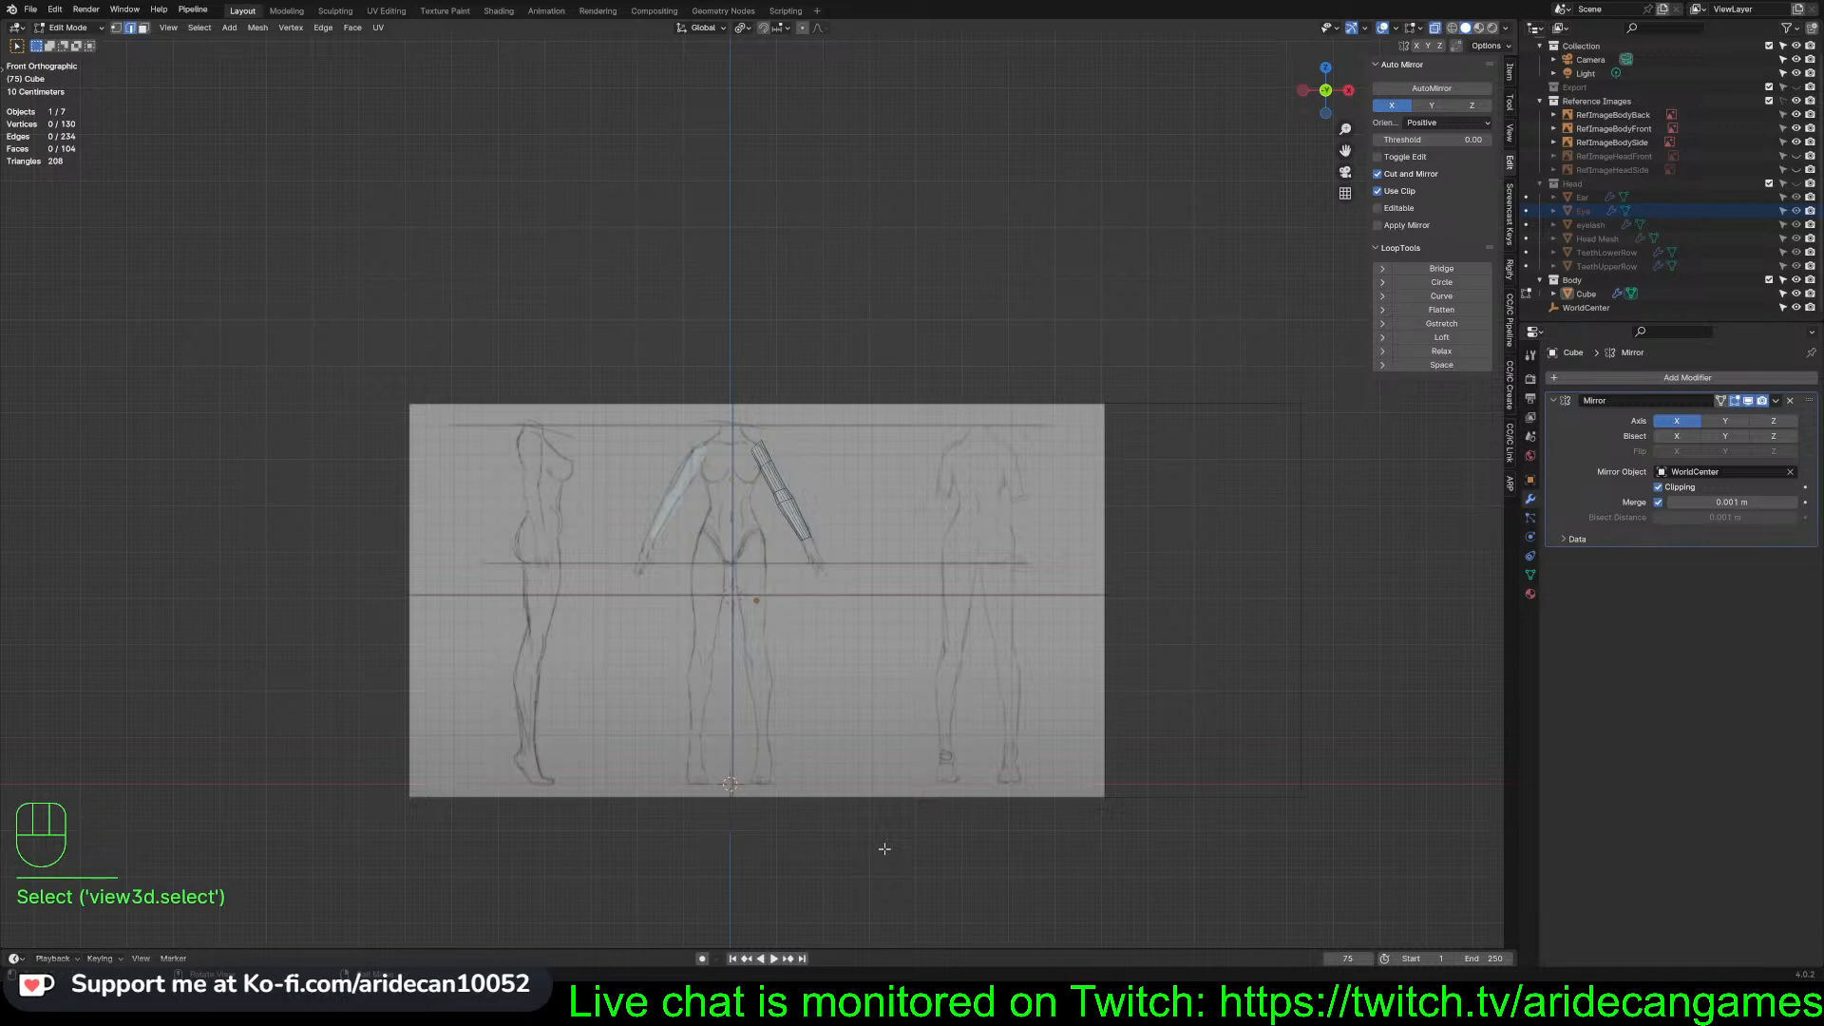
pyautogui.press('Tab')
pyautogui.click(879, 825)
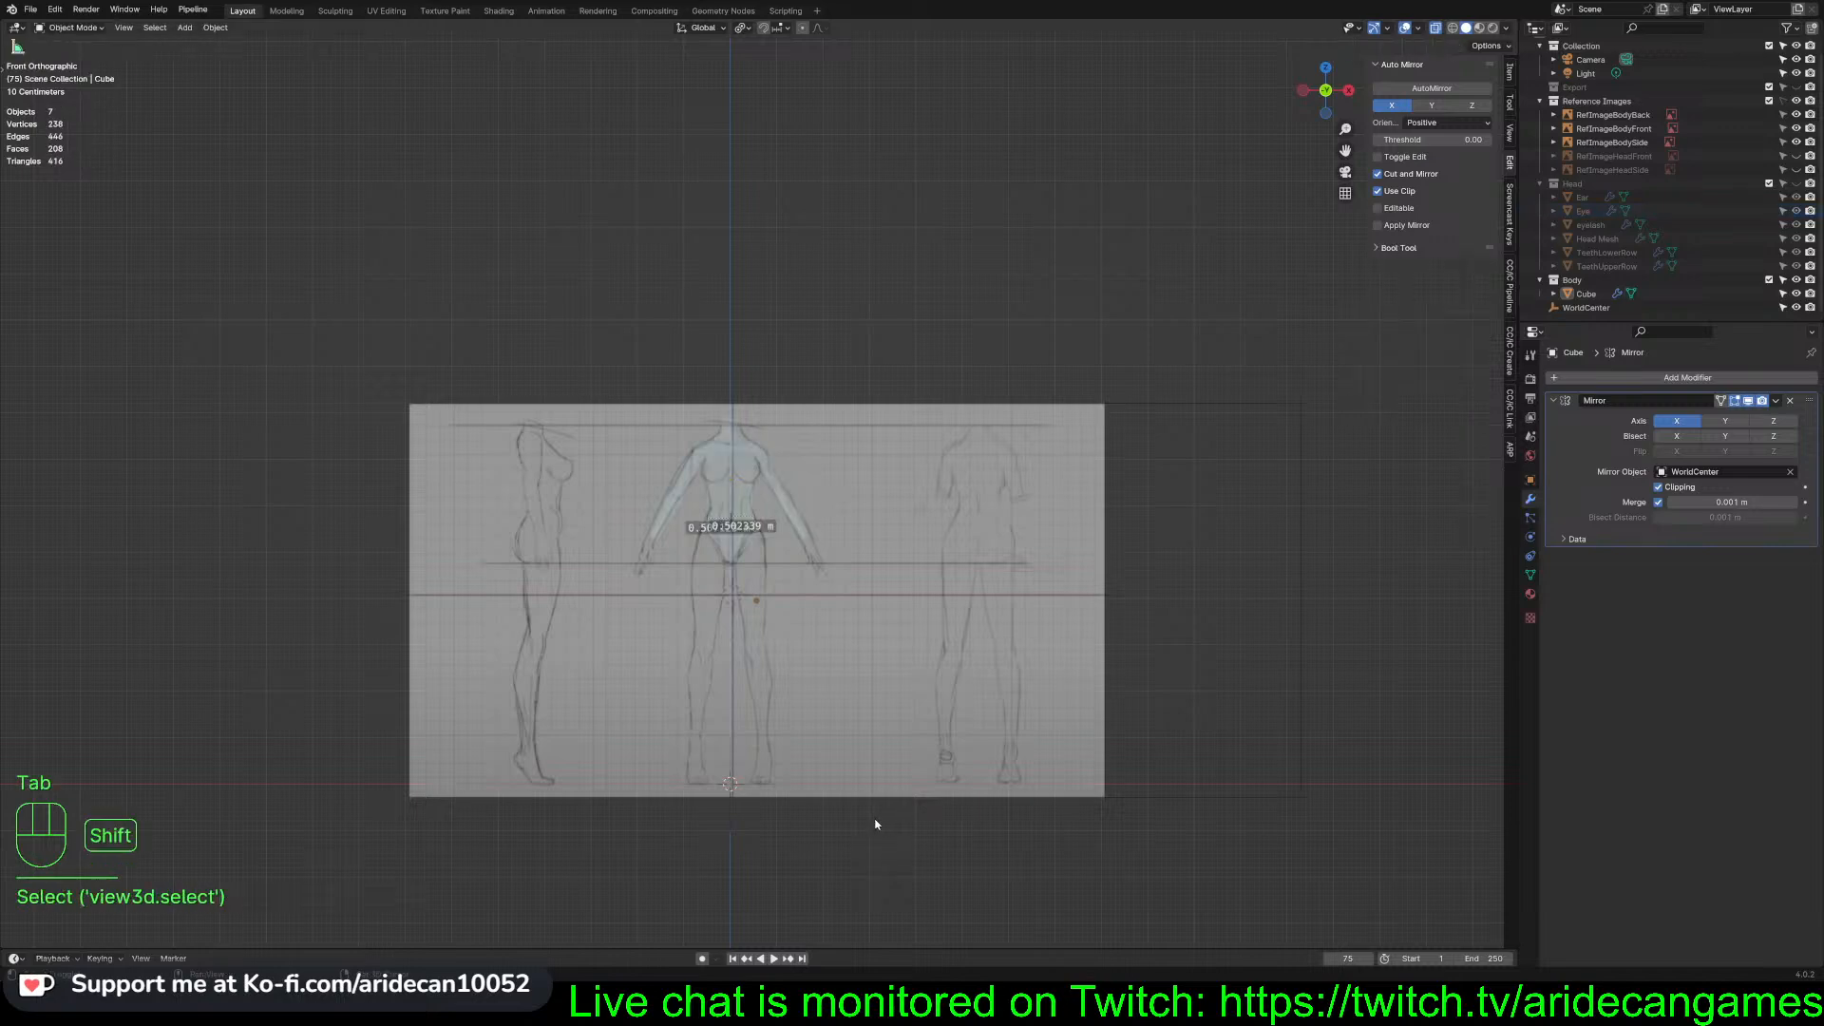
pyautogui.hotkey('shift', 'a')
pyautogui.moveTo(876, 823)
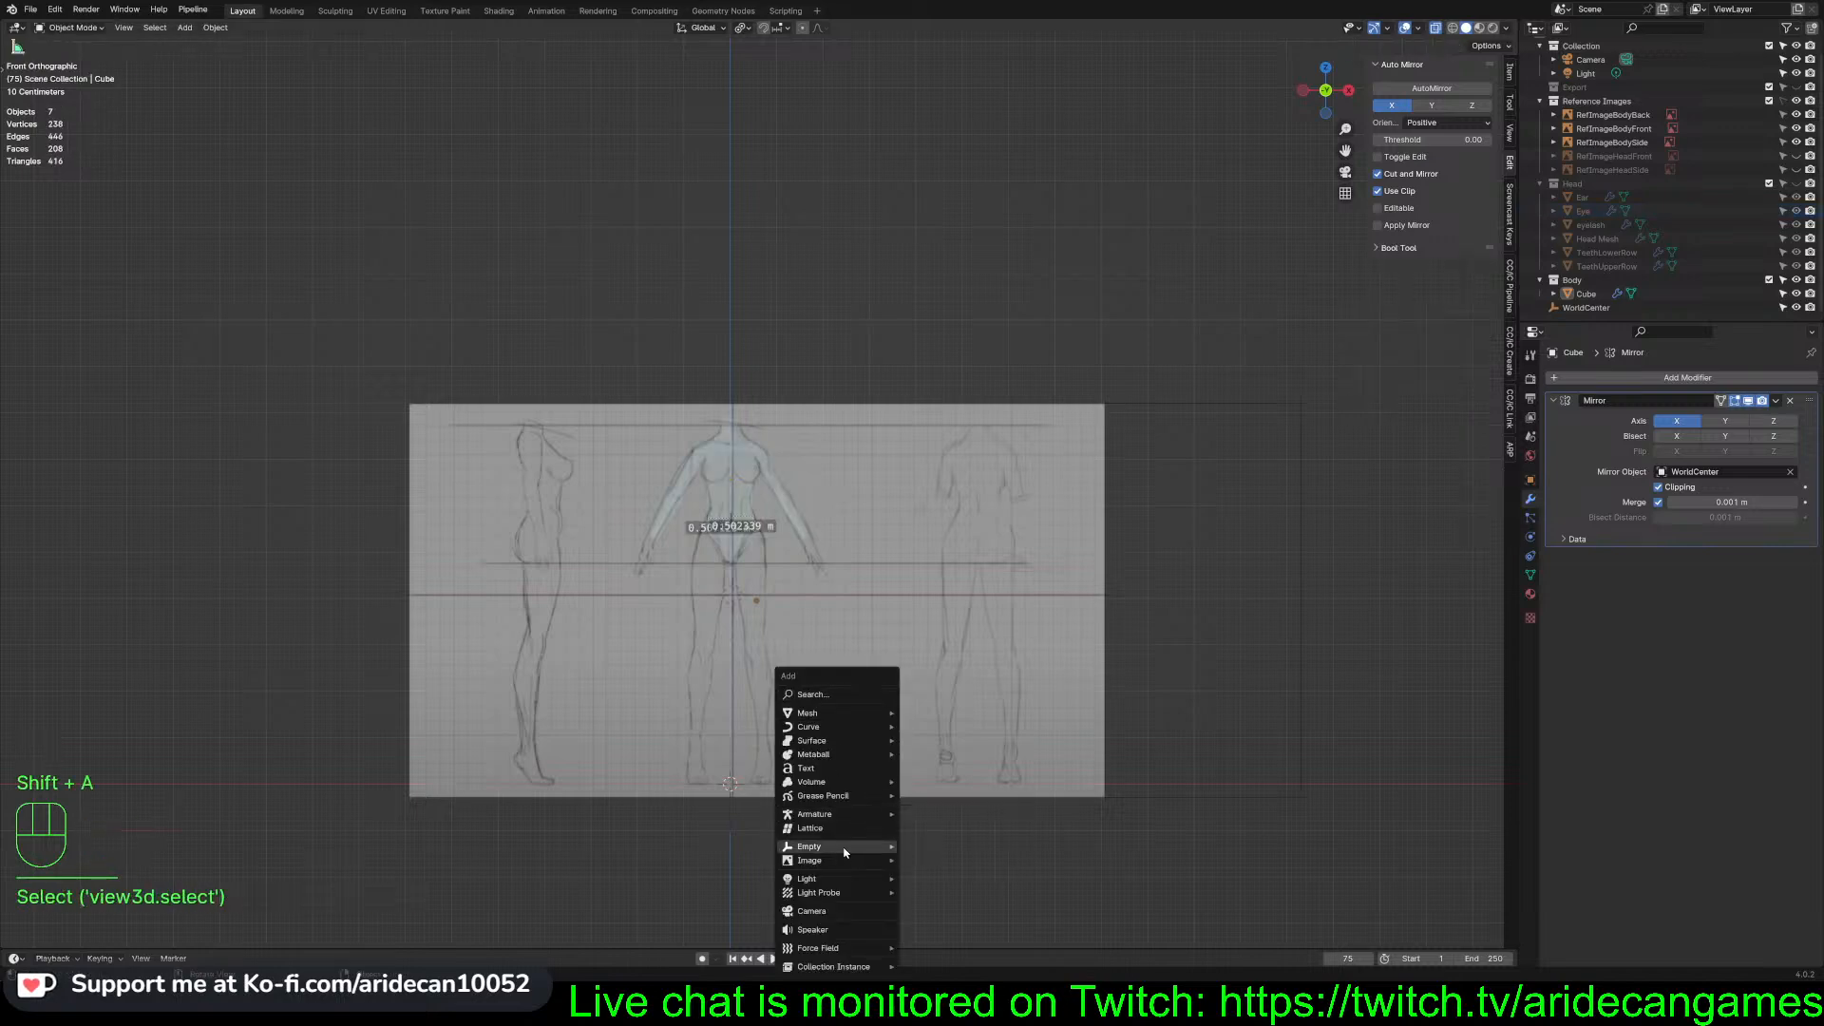
pyautogui.moveTo(845, 866)
pyautogui.click(962, 866)
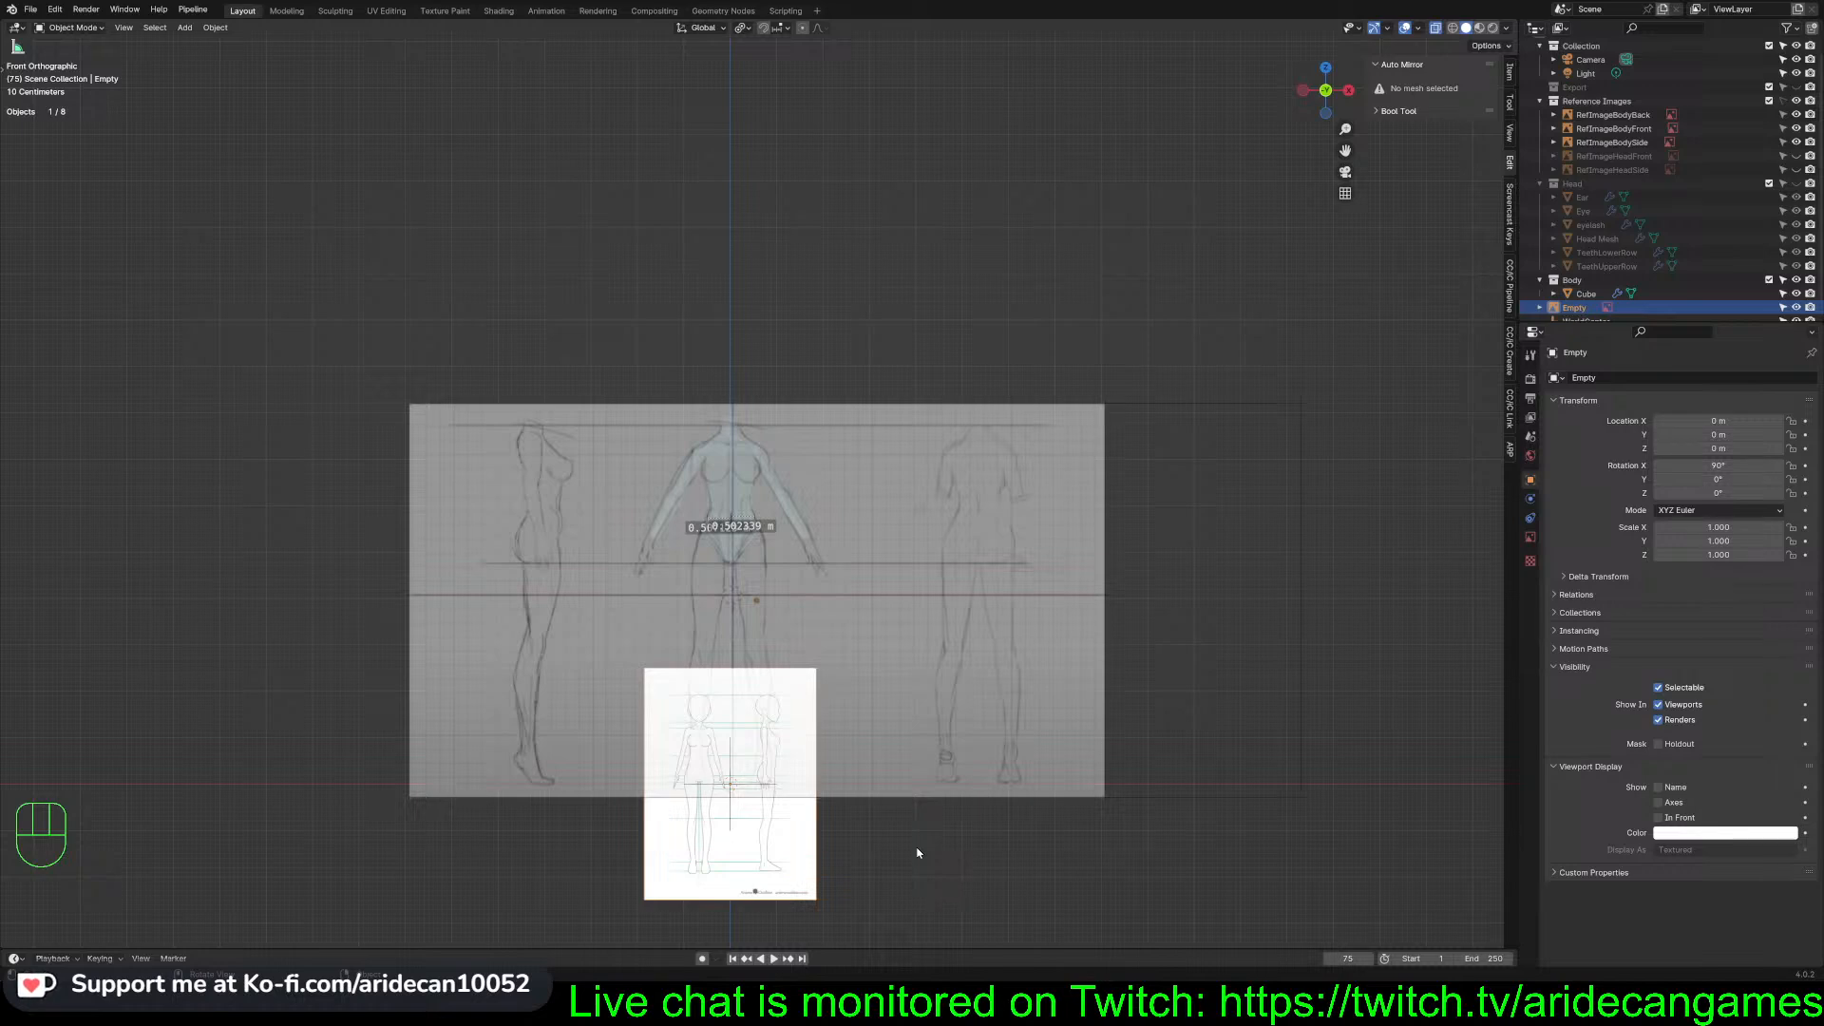
pyautogui.press('KP_1')
pyautogui.scroll(-1, 1669, 164)
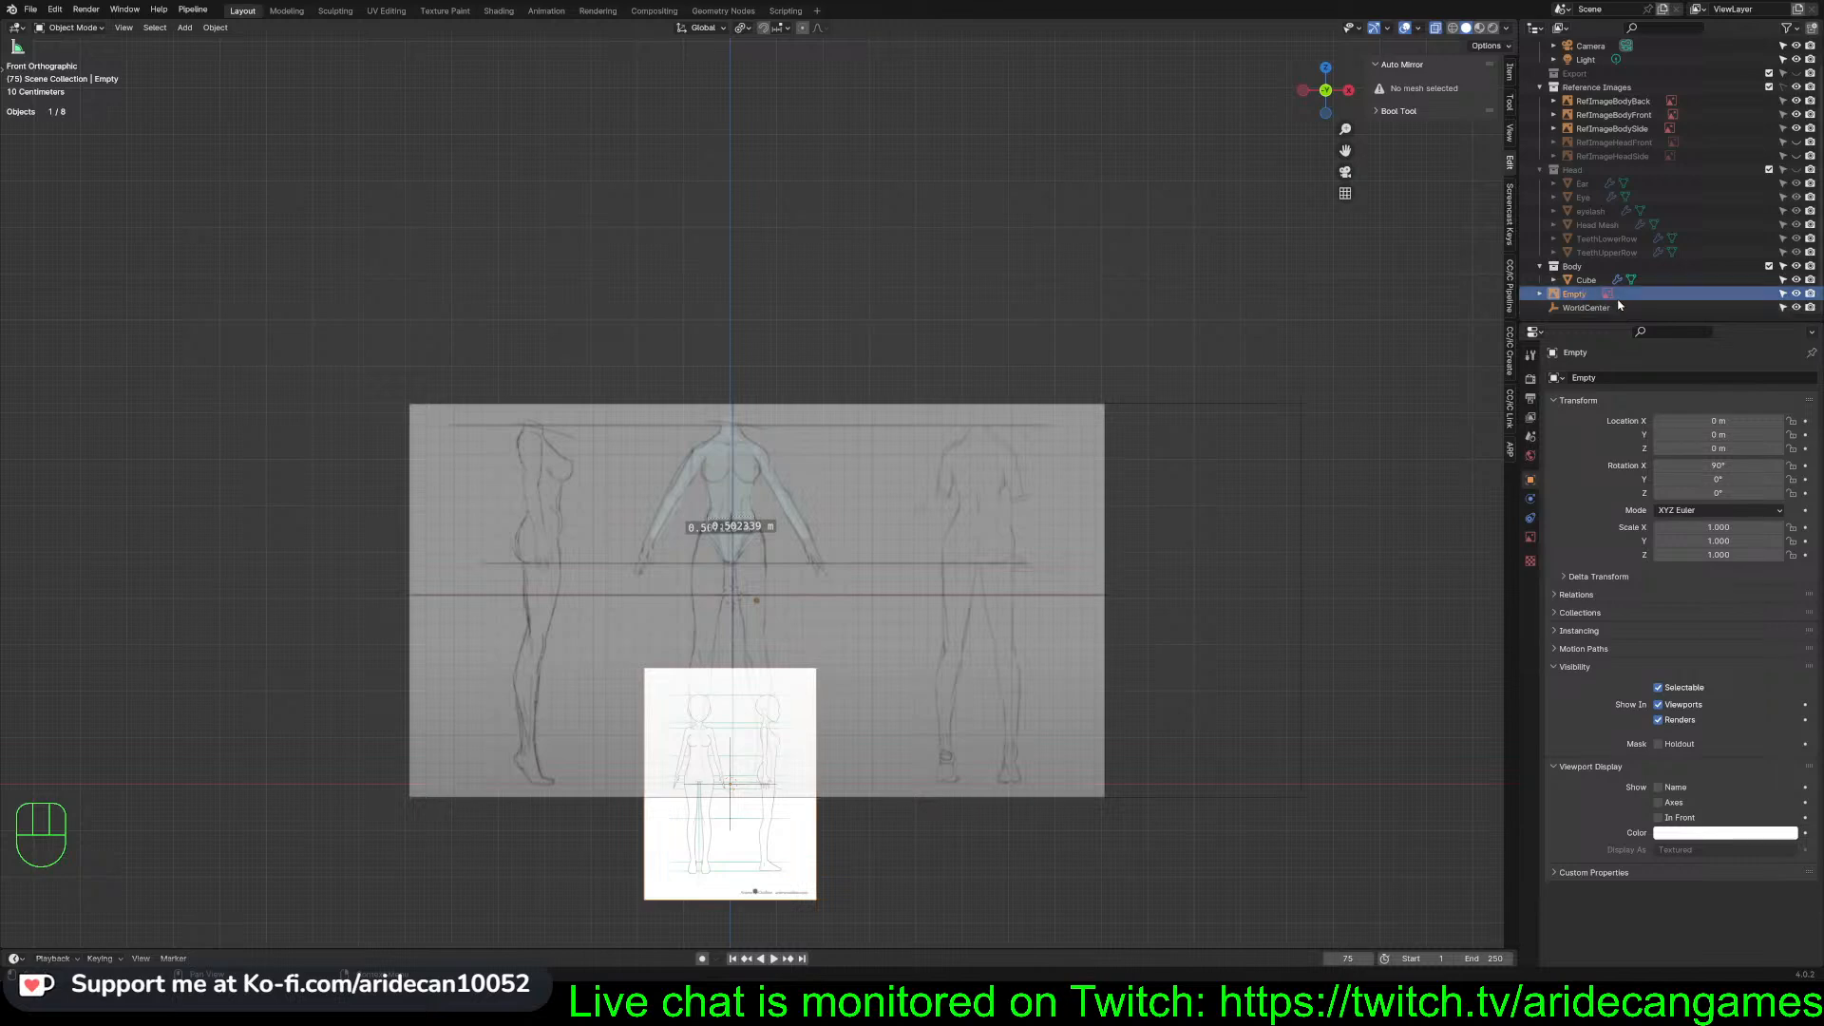
pyautogui.click(1558, 294)
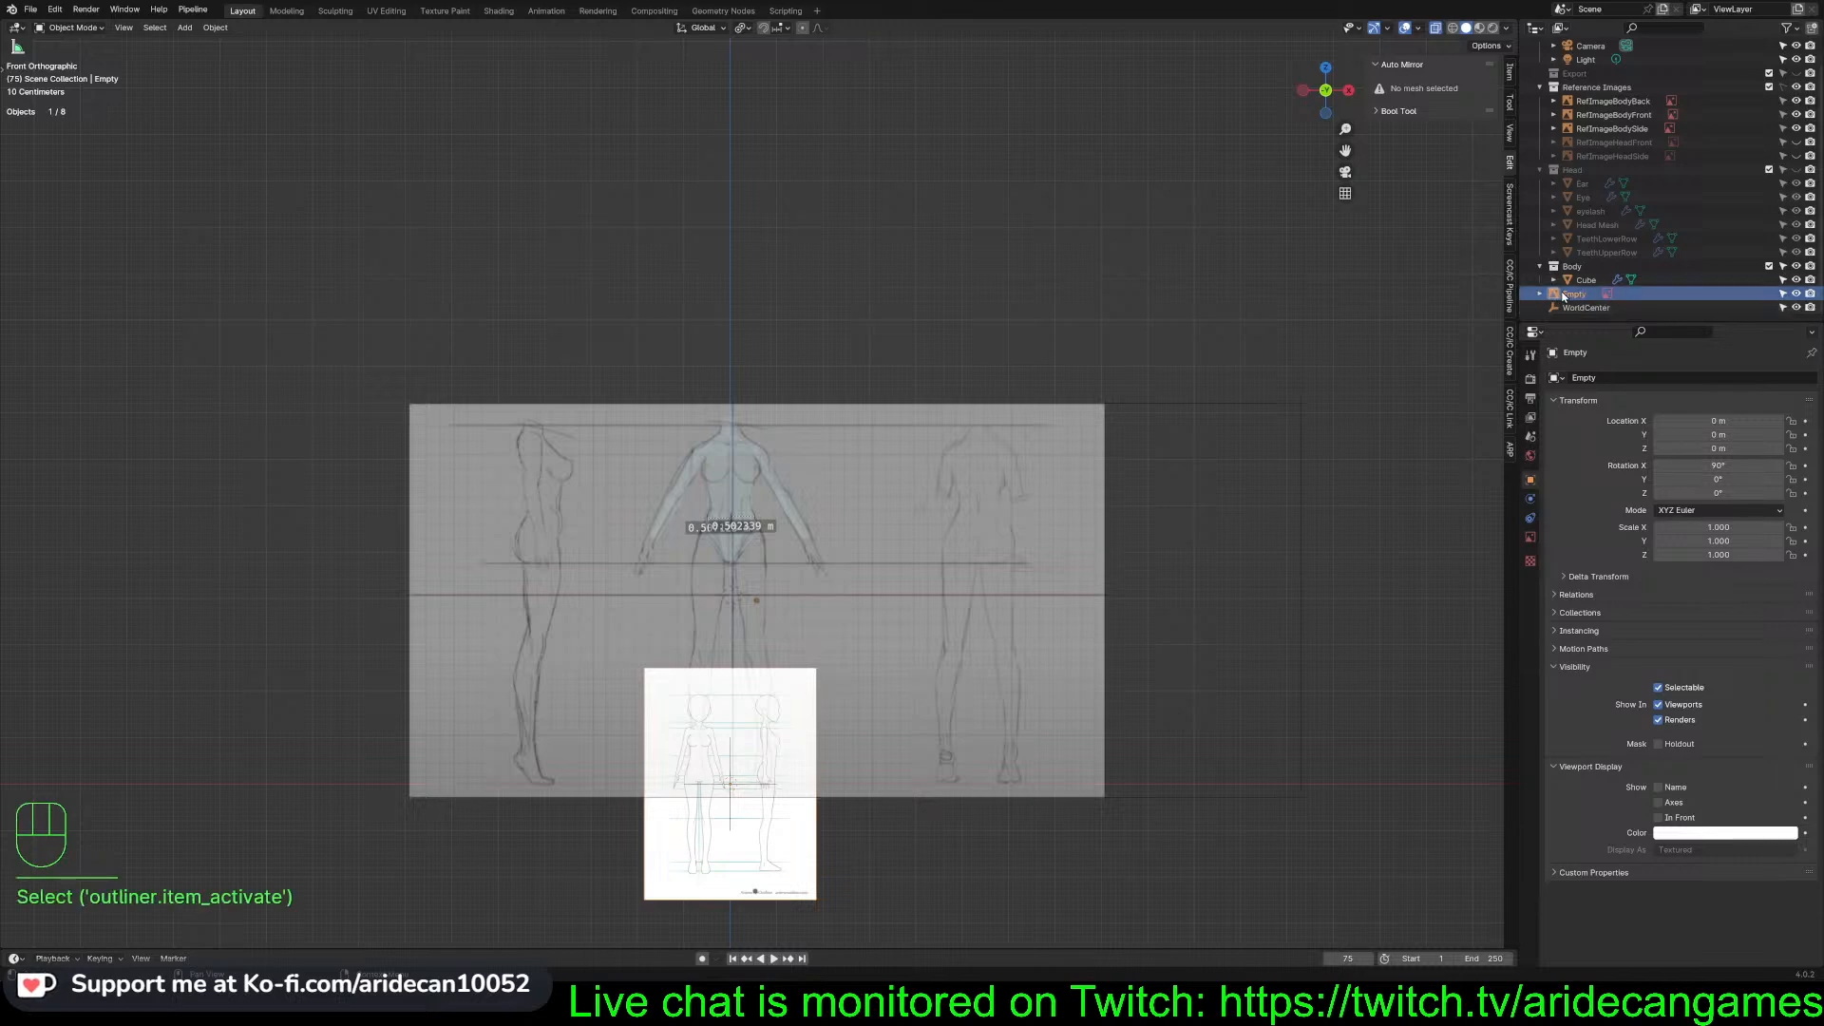
pyautogui.press('g')
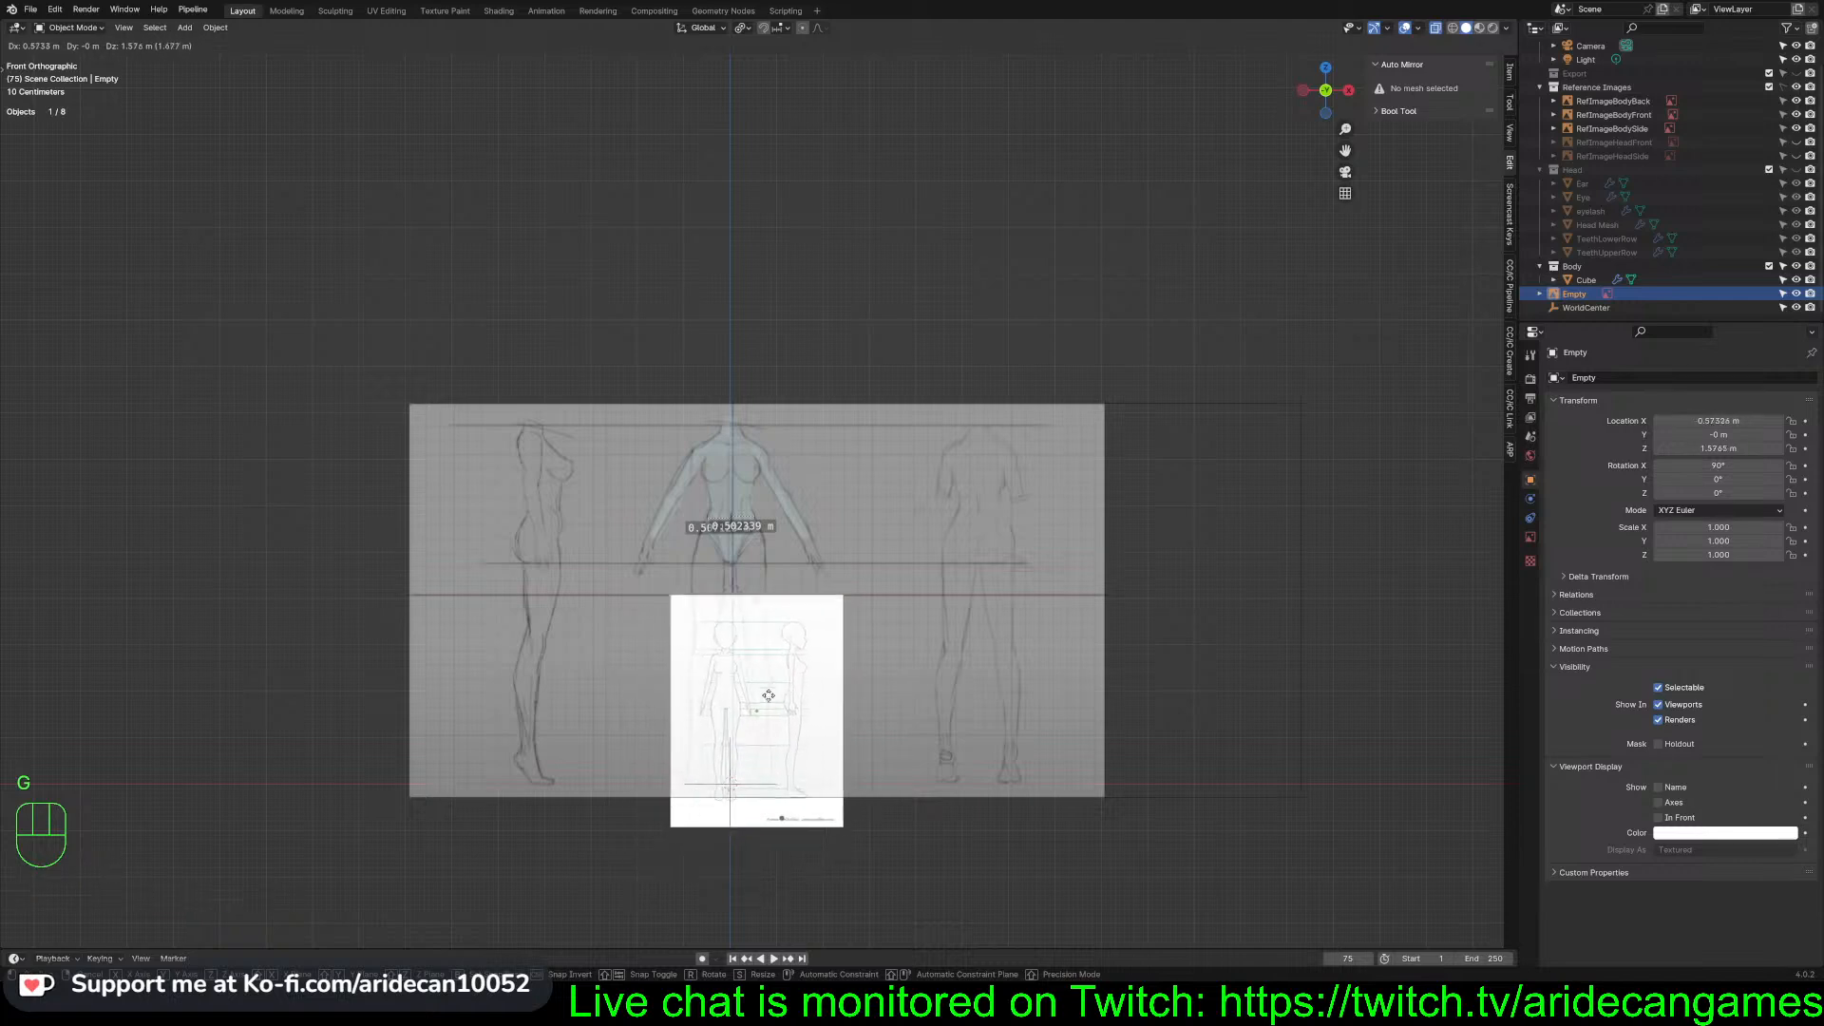
pyautogui.press('Escape')
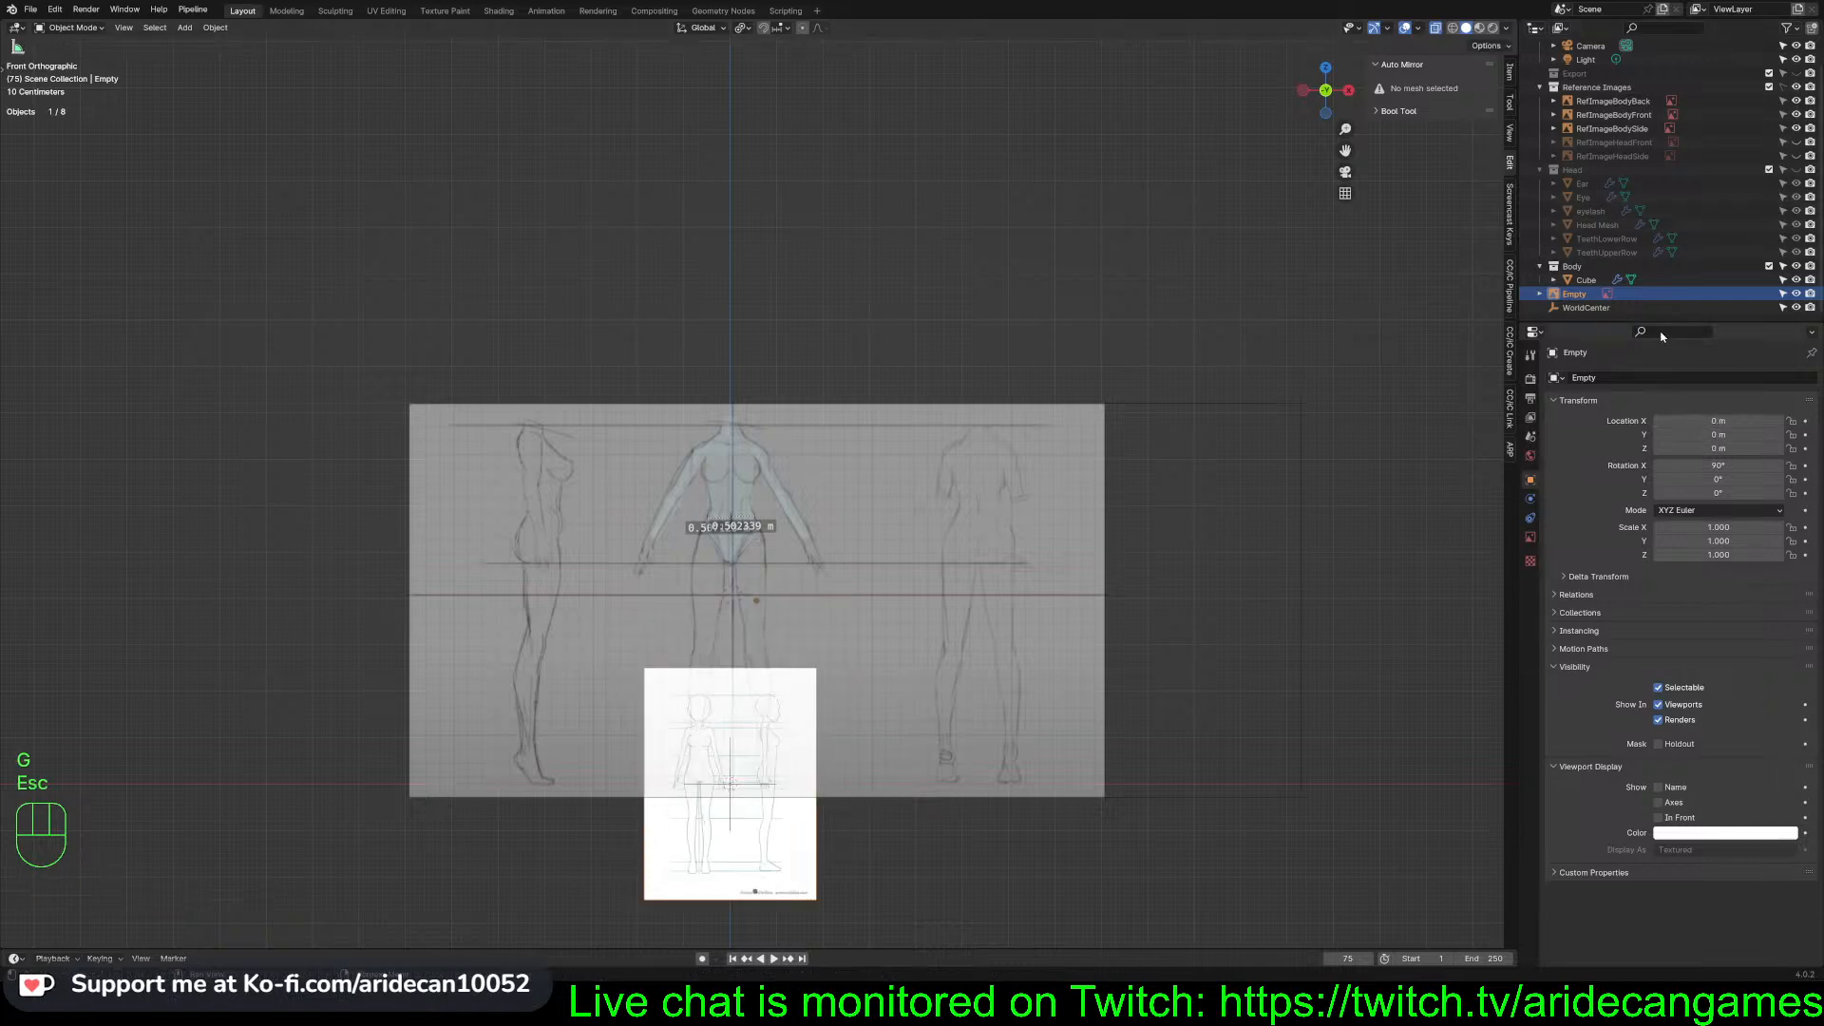
# Rename the new image empty as RefImageBodyFront2
pyautogui.click(1568, 297)
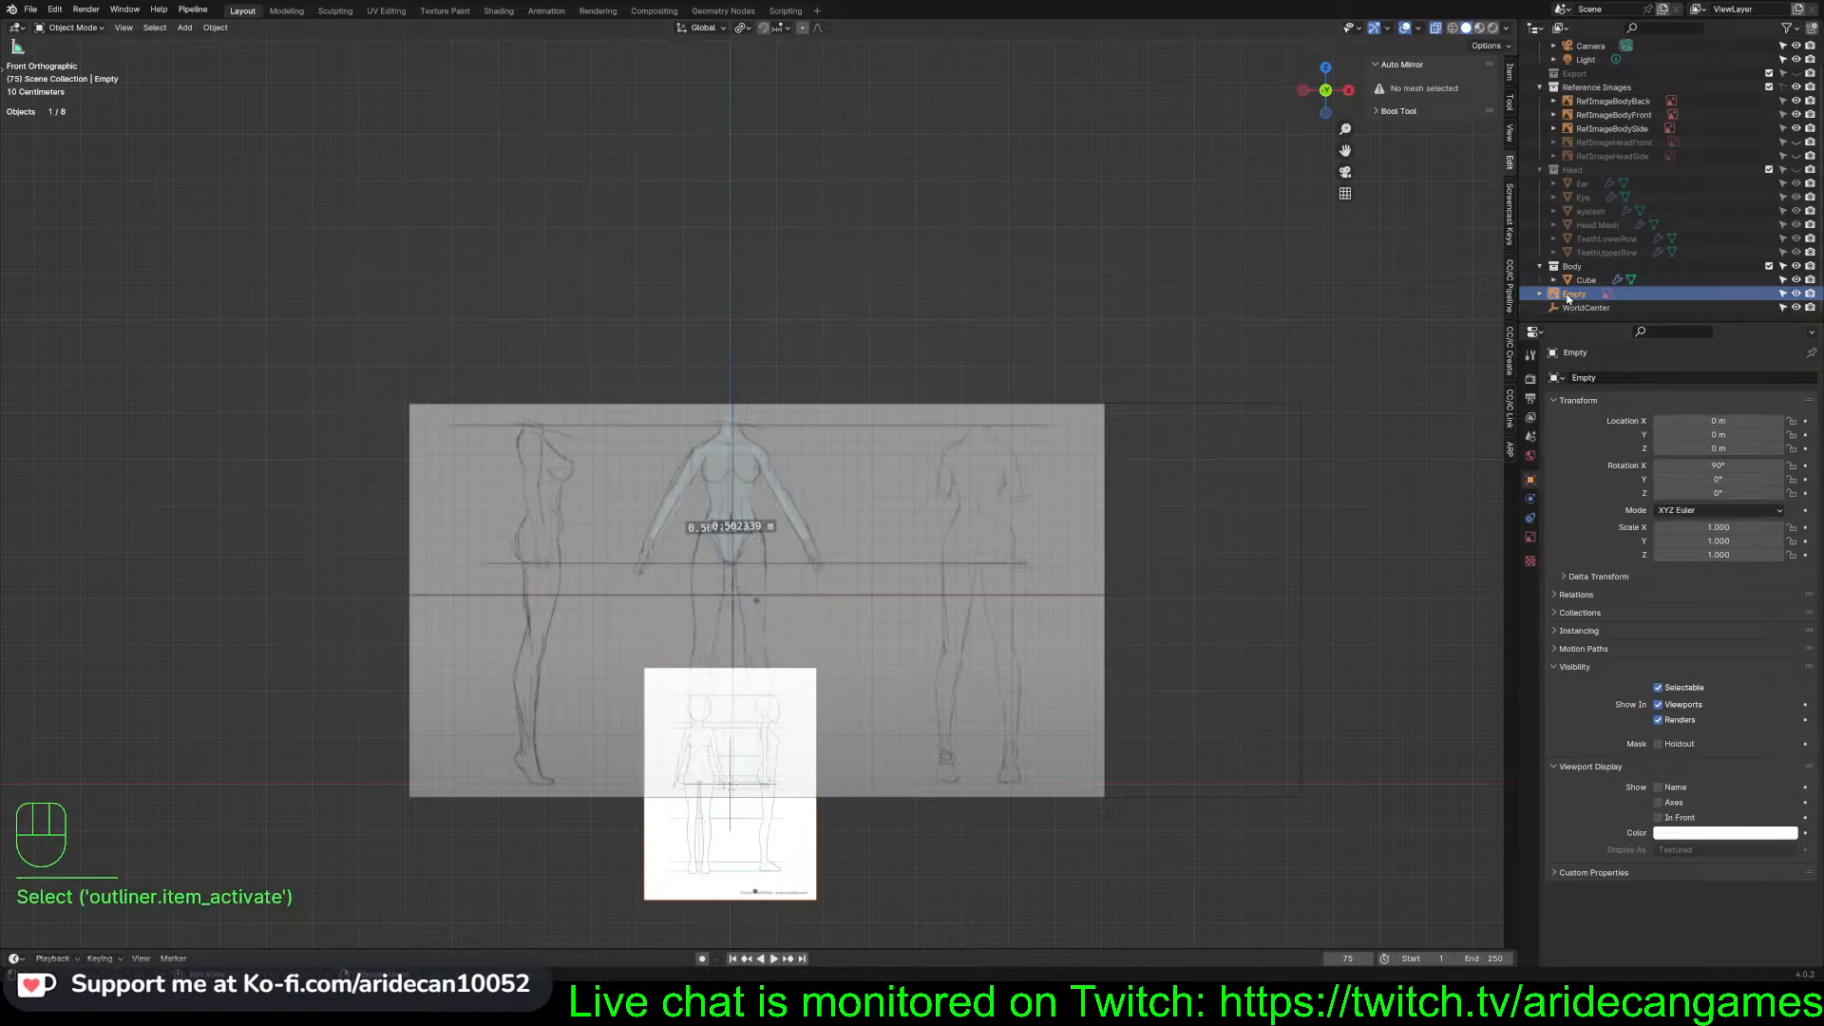
pyautogui.press('F2')
pyautogui.press('BackSpace')
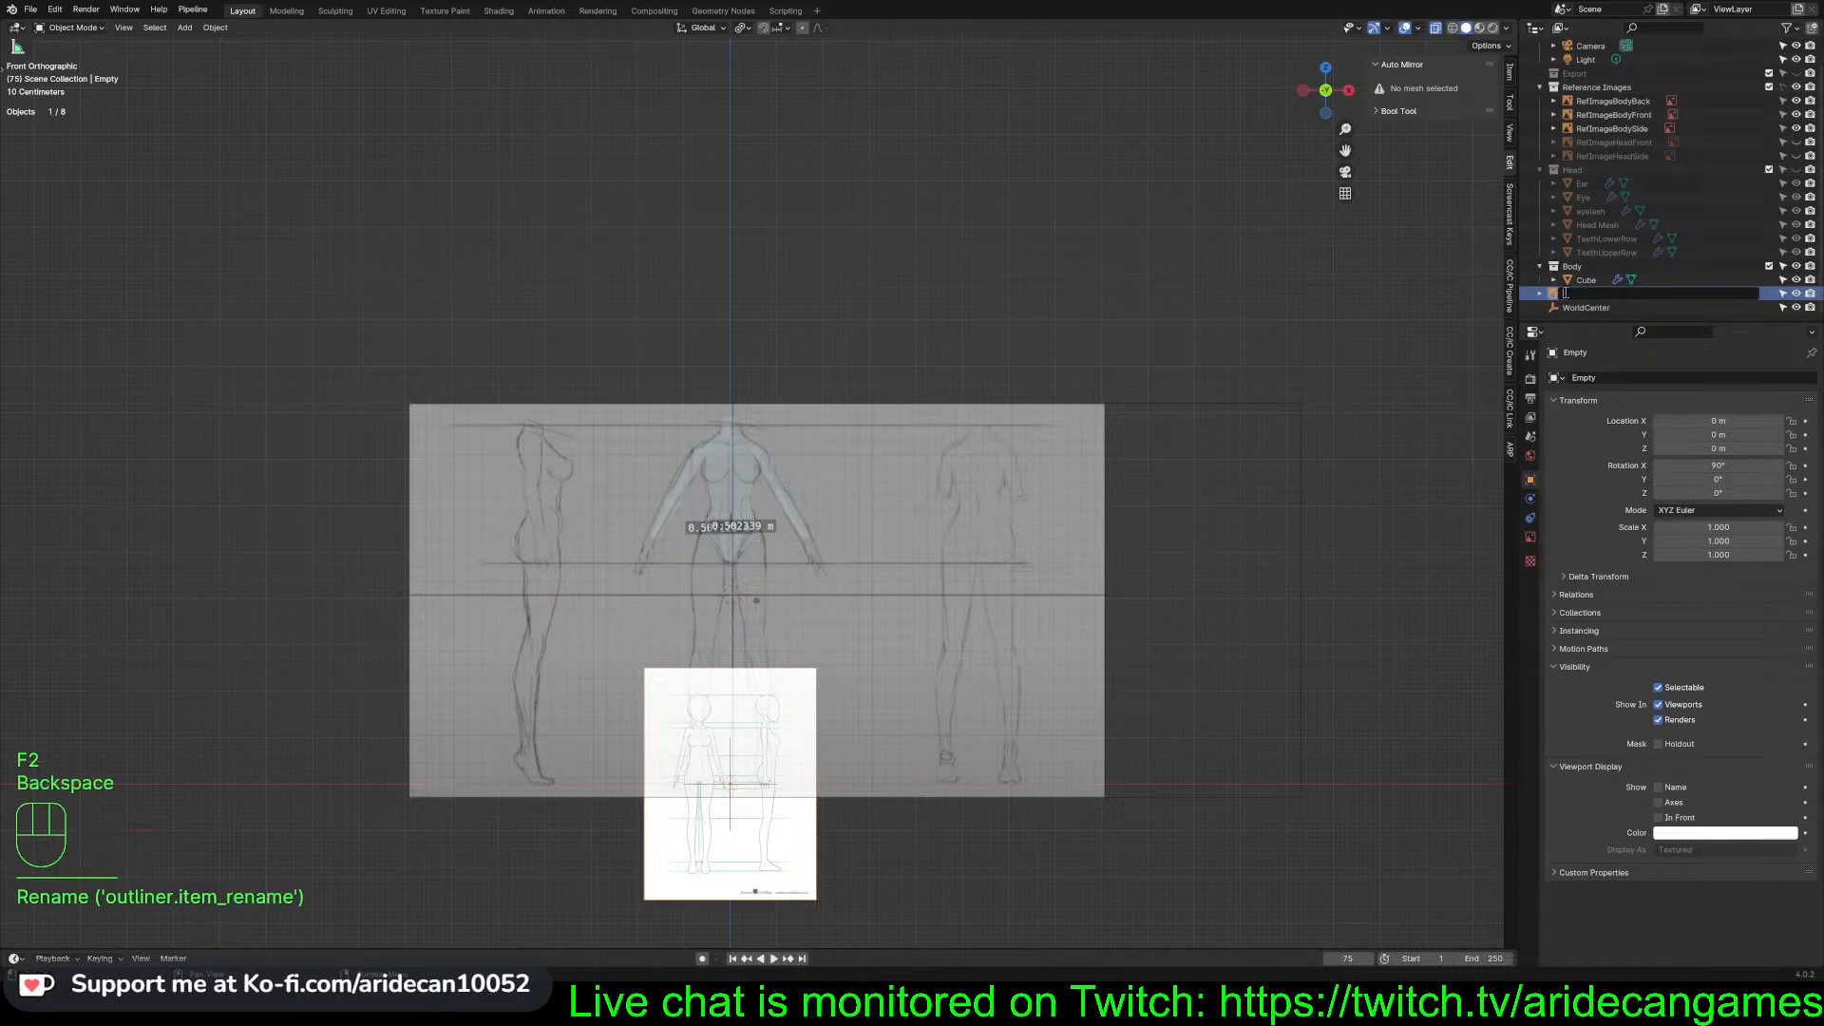
pyautogui.press('BackSpace')
pyautogui.write('RefImag')
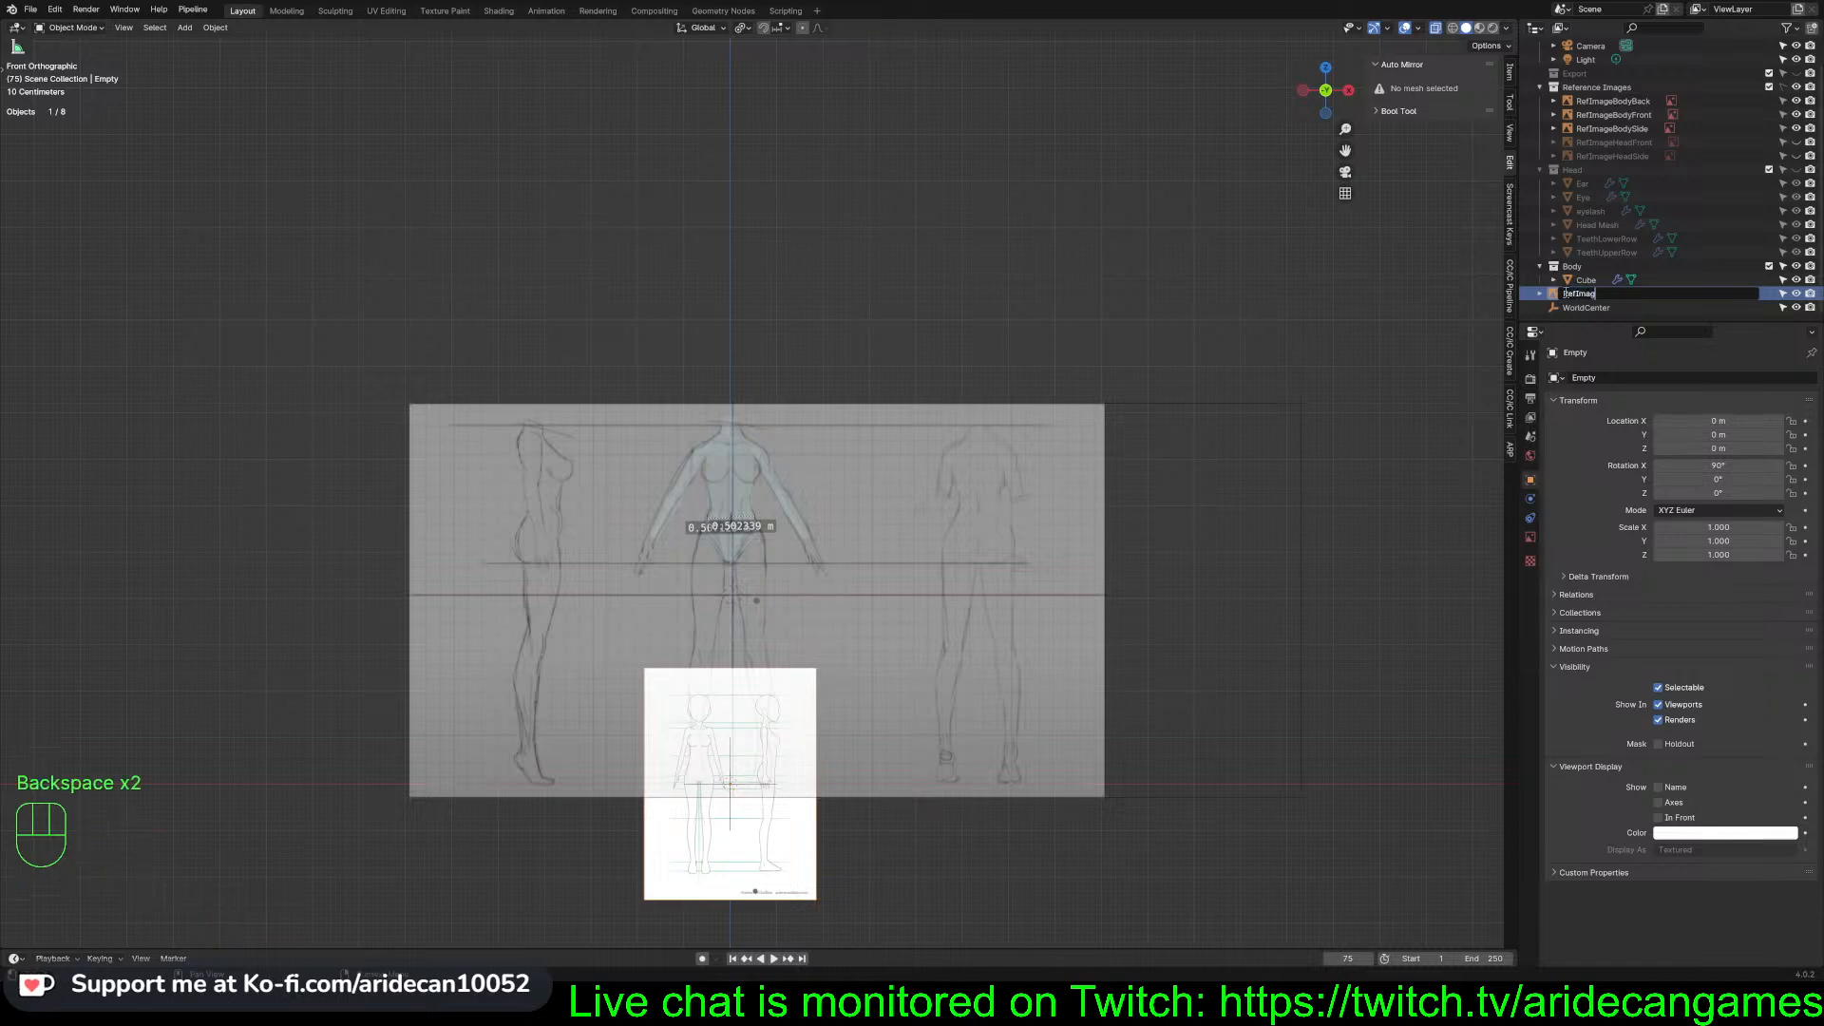
pyautogui.write('eBodyFront')
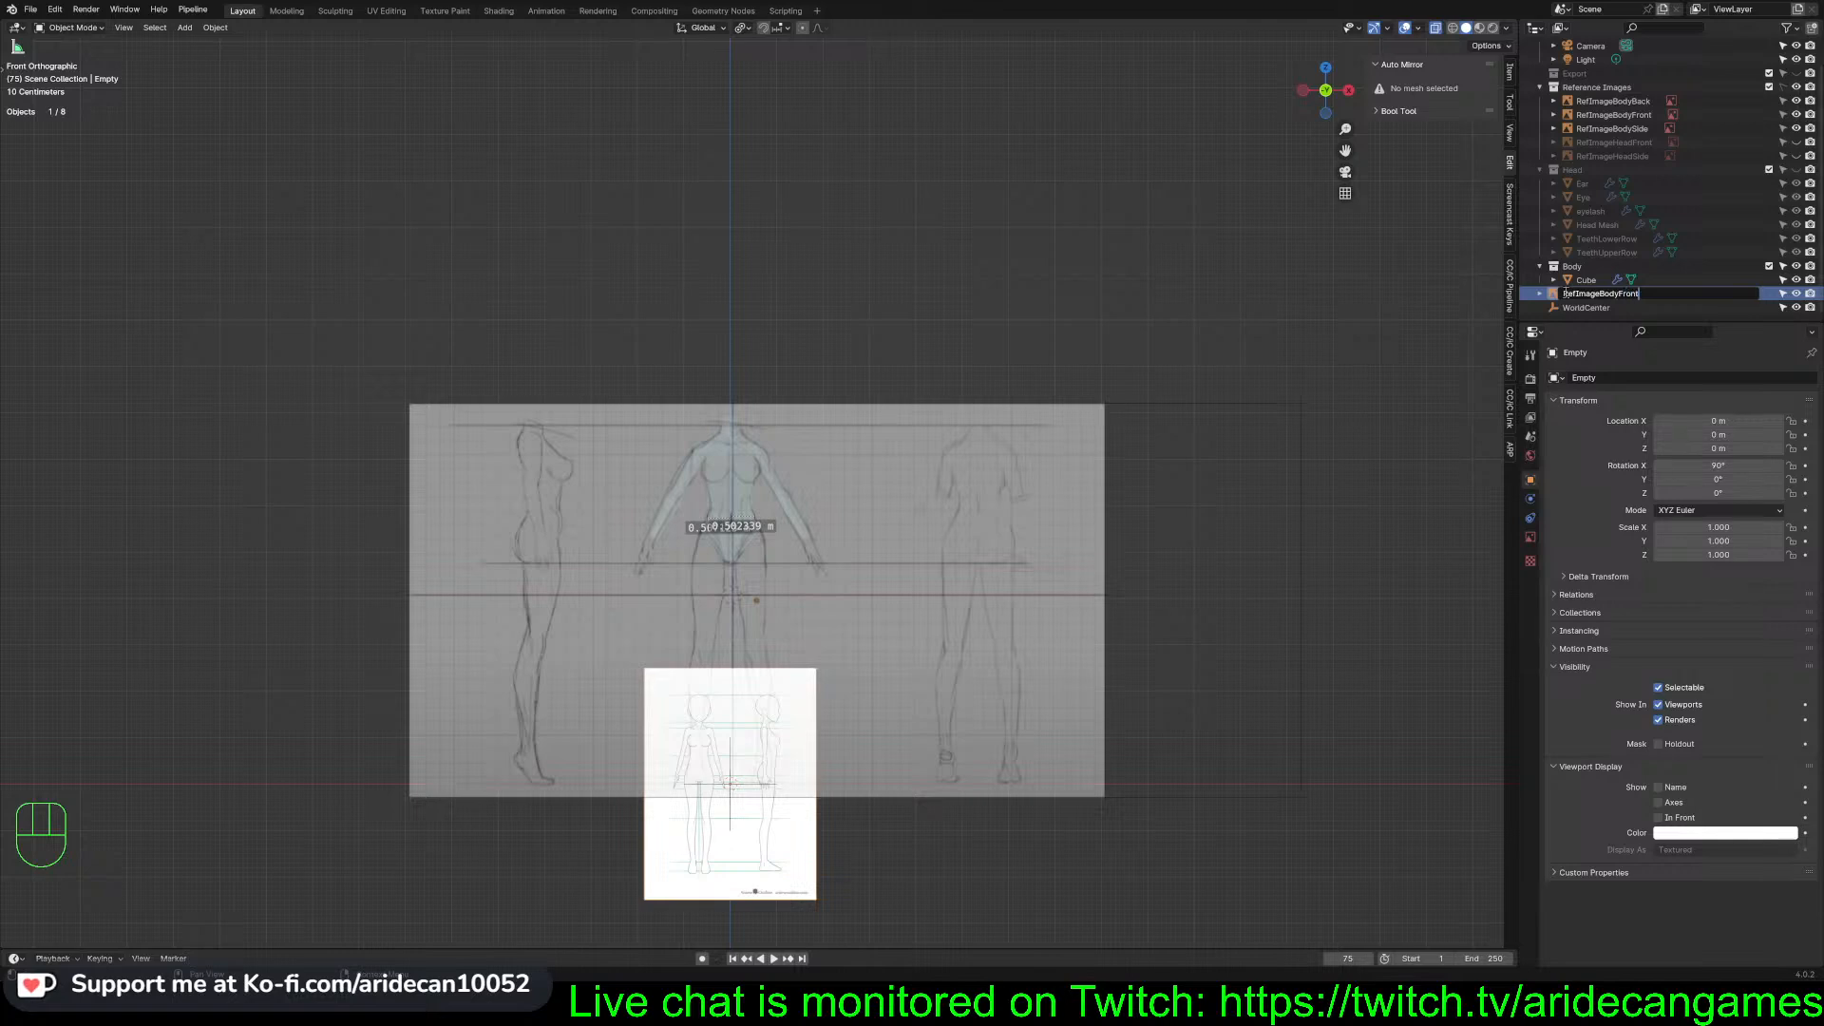
pyautogui.write('2')
pyautogui.press('Return')
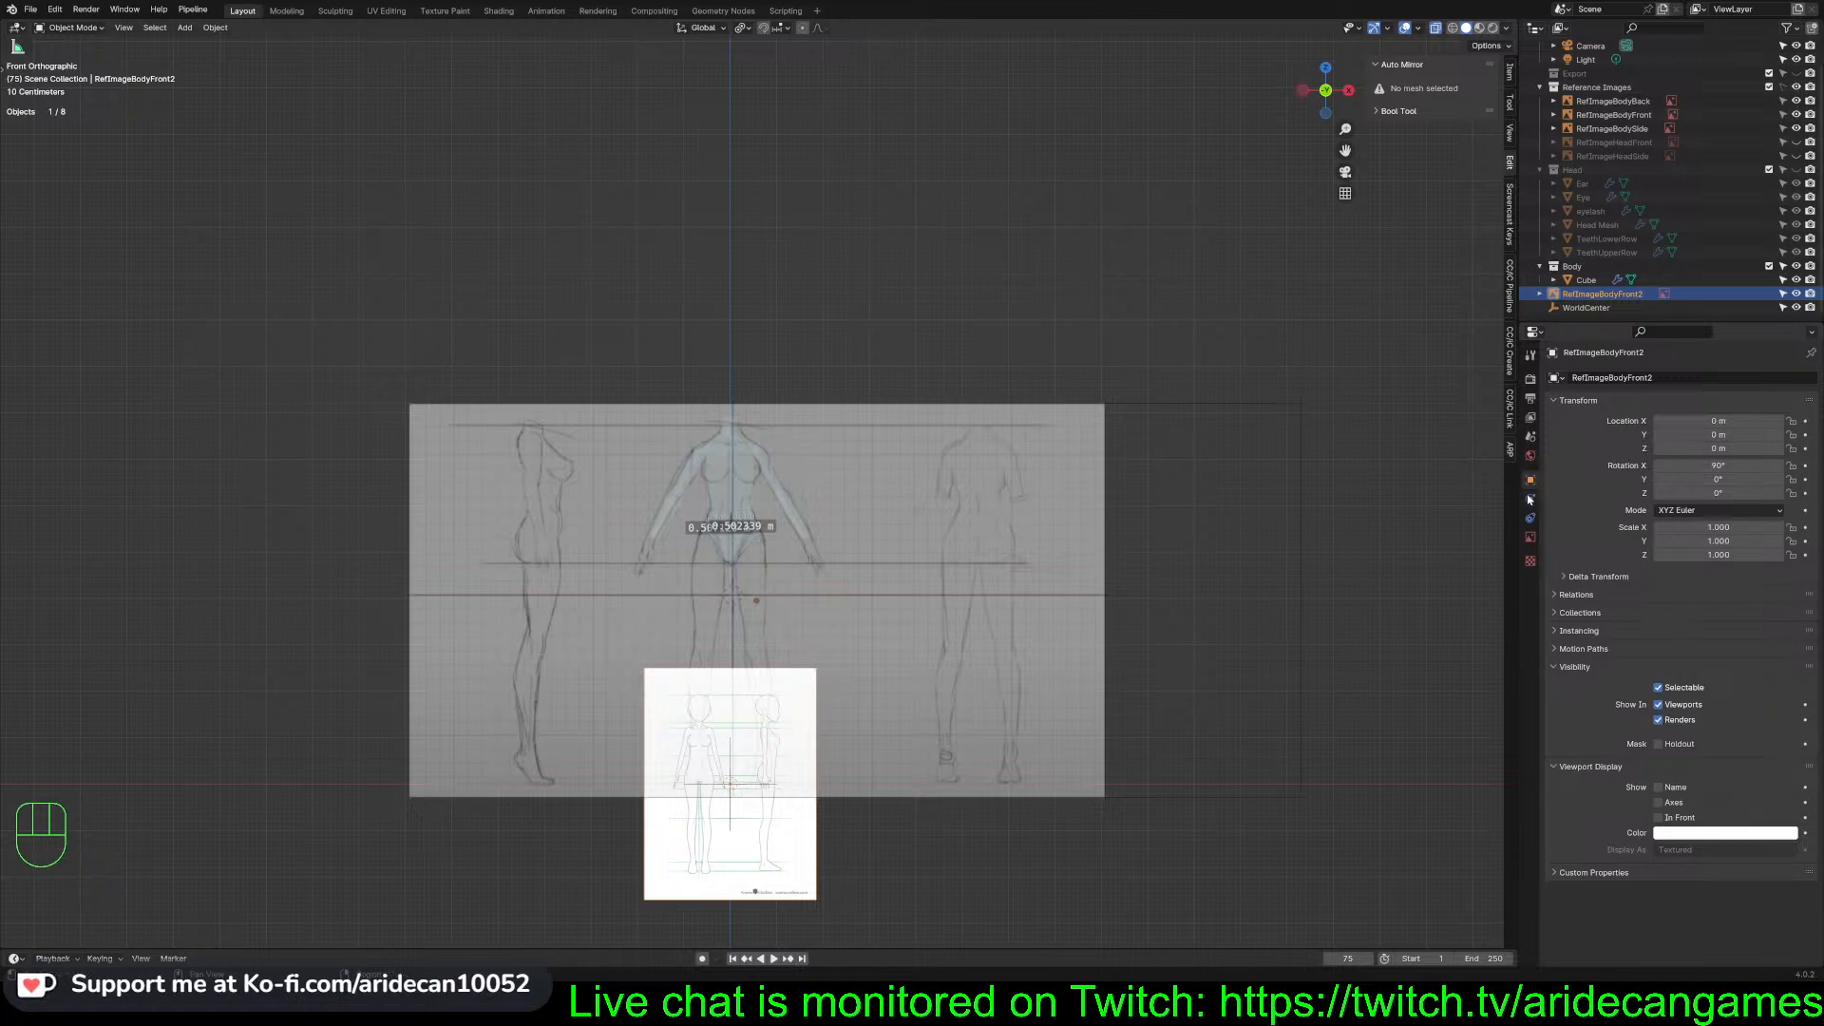
# Enable opacity for the RefImageBodyFront2 image and set it to 0.3
pyautogui.click(1530, 561)
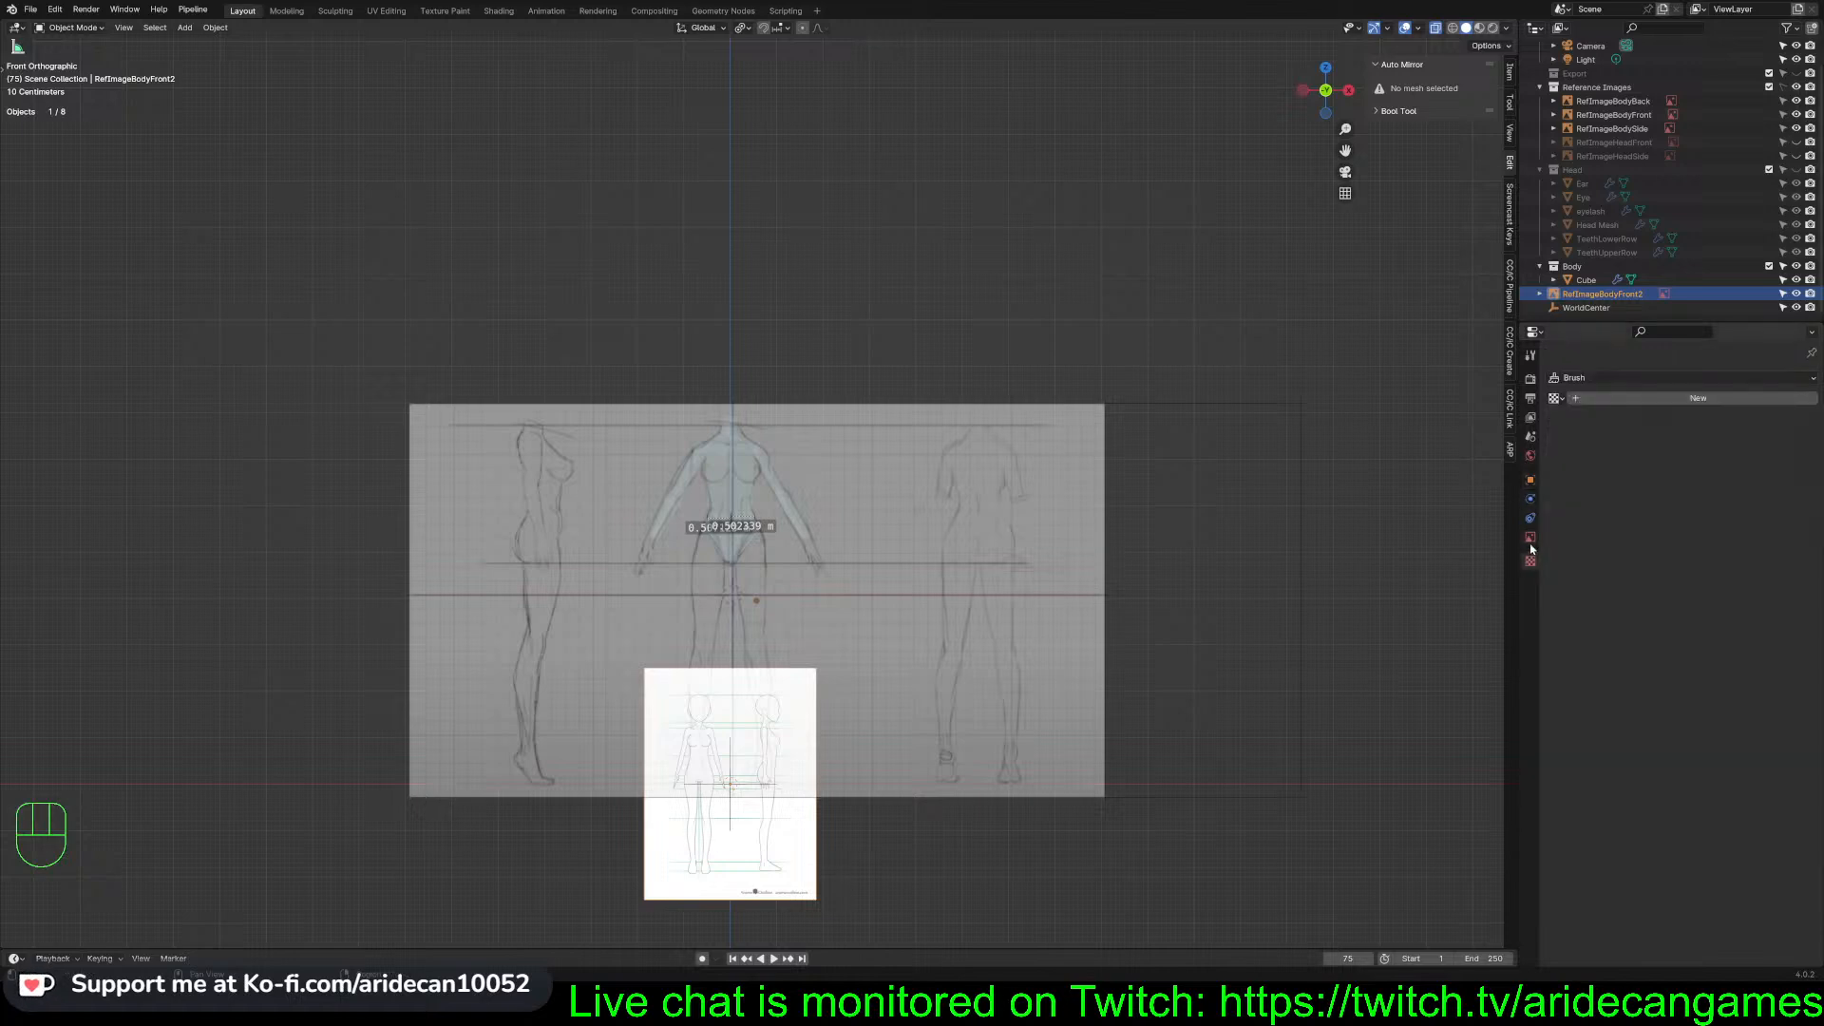
pyautogui.click(1529, 539)
pyautogui.click(1658, 538)
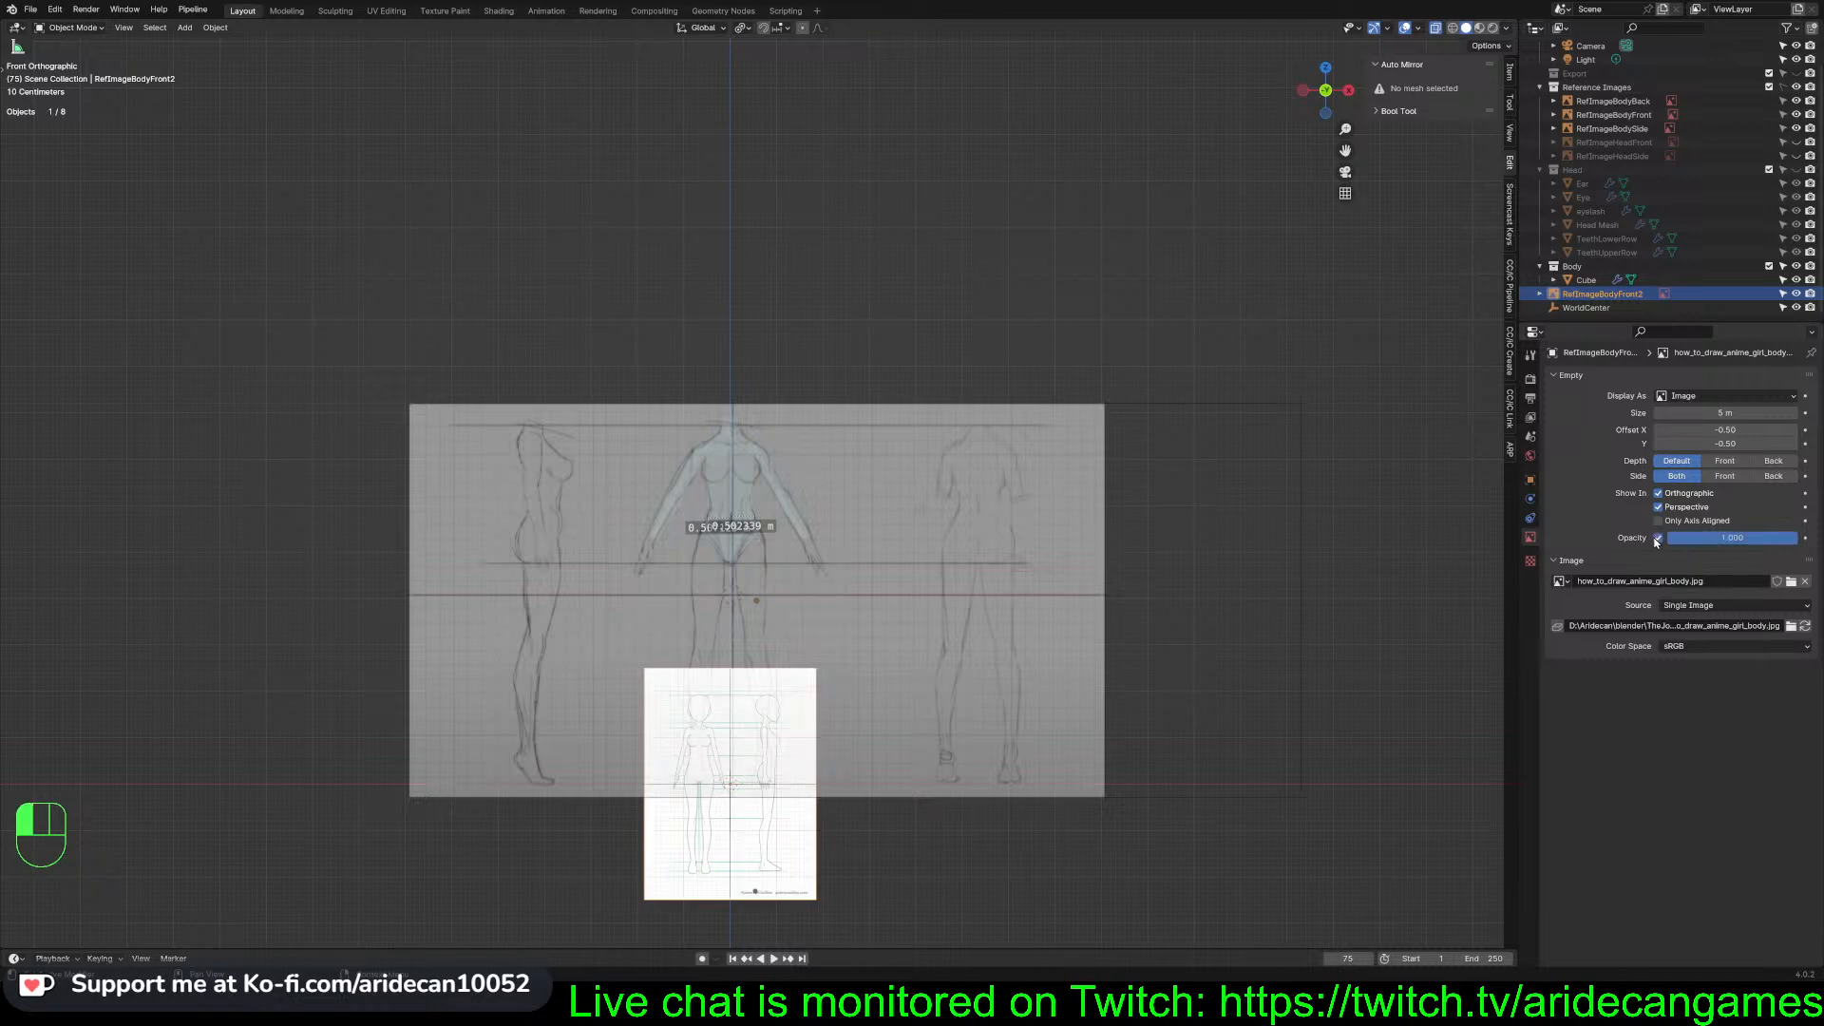
pyautogui.click(1674, 538)
pyautogui.write('0.3')
pyautogui.press('Return')
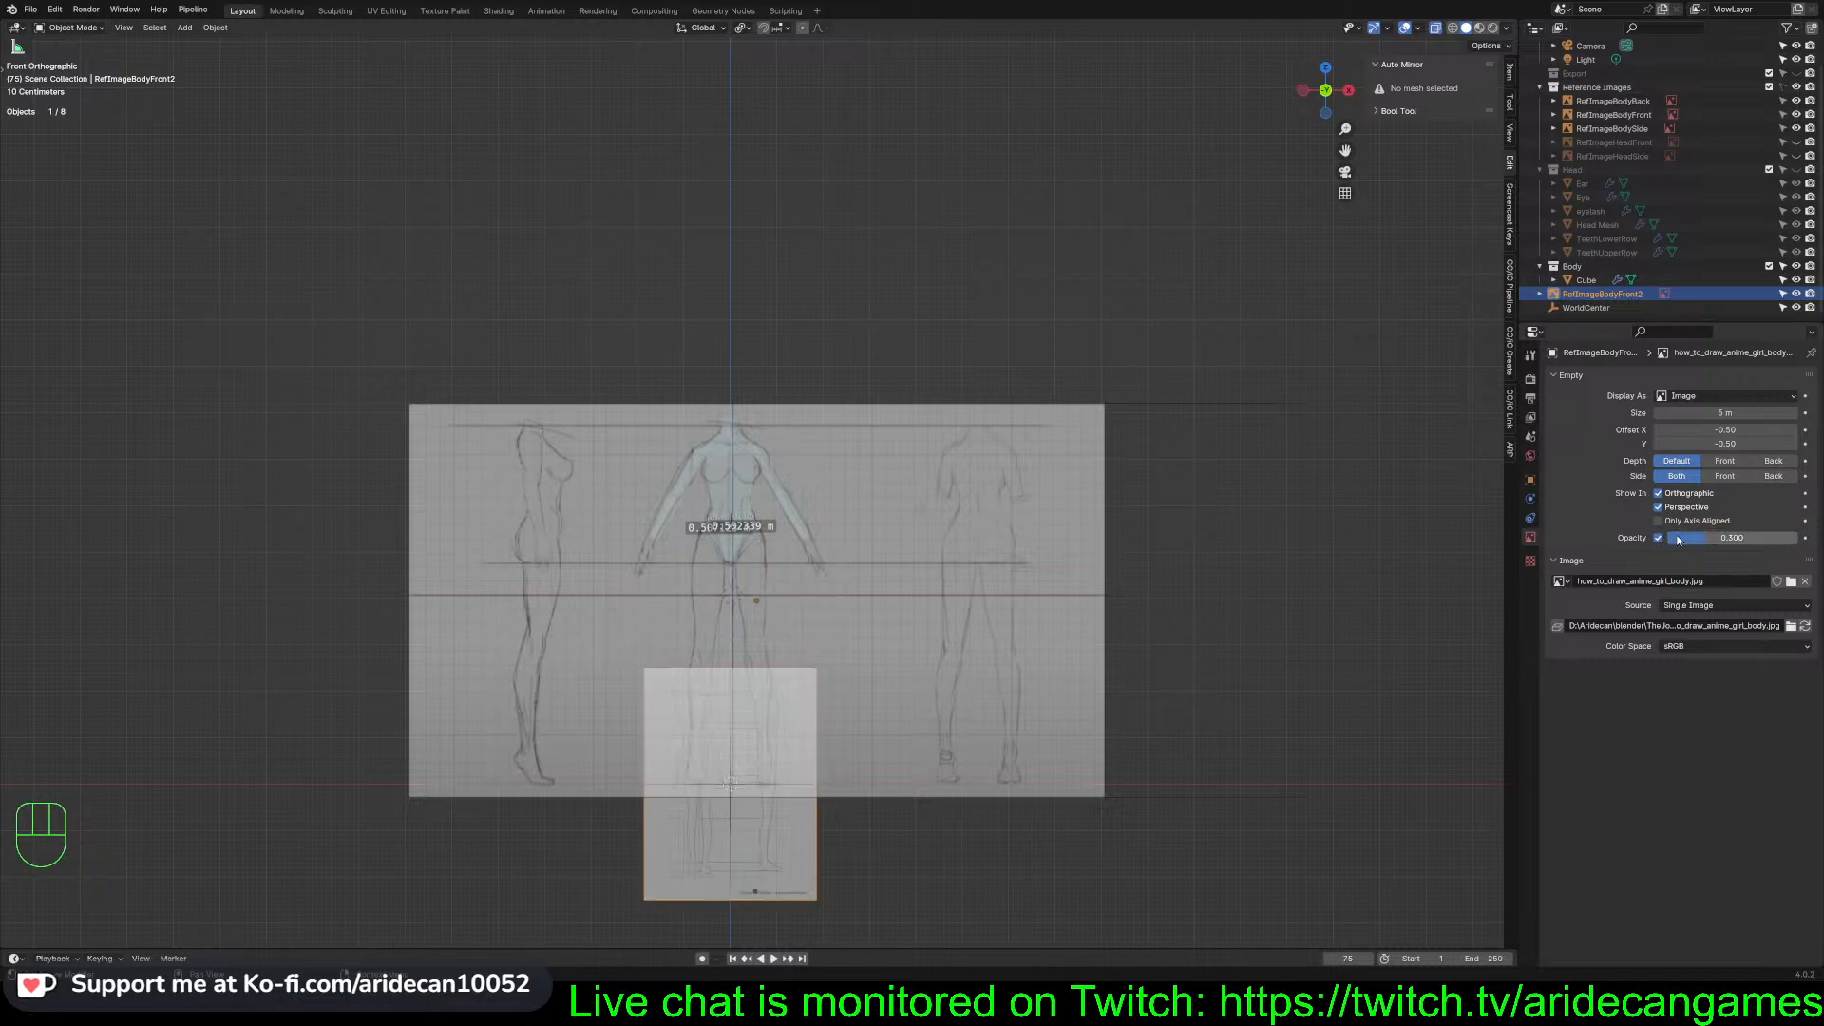
# Scale RefImageBodyFront2 up about 2.29 times and move it so its front-view figure overlays the body mesh and the existing front sketch
pyautogui.press('g')
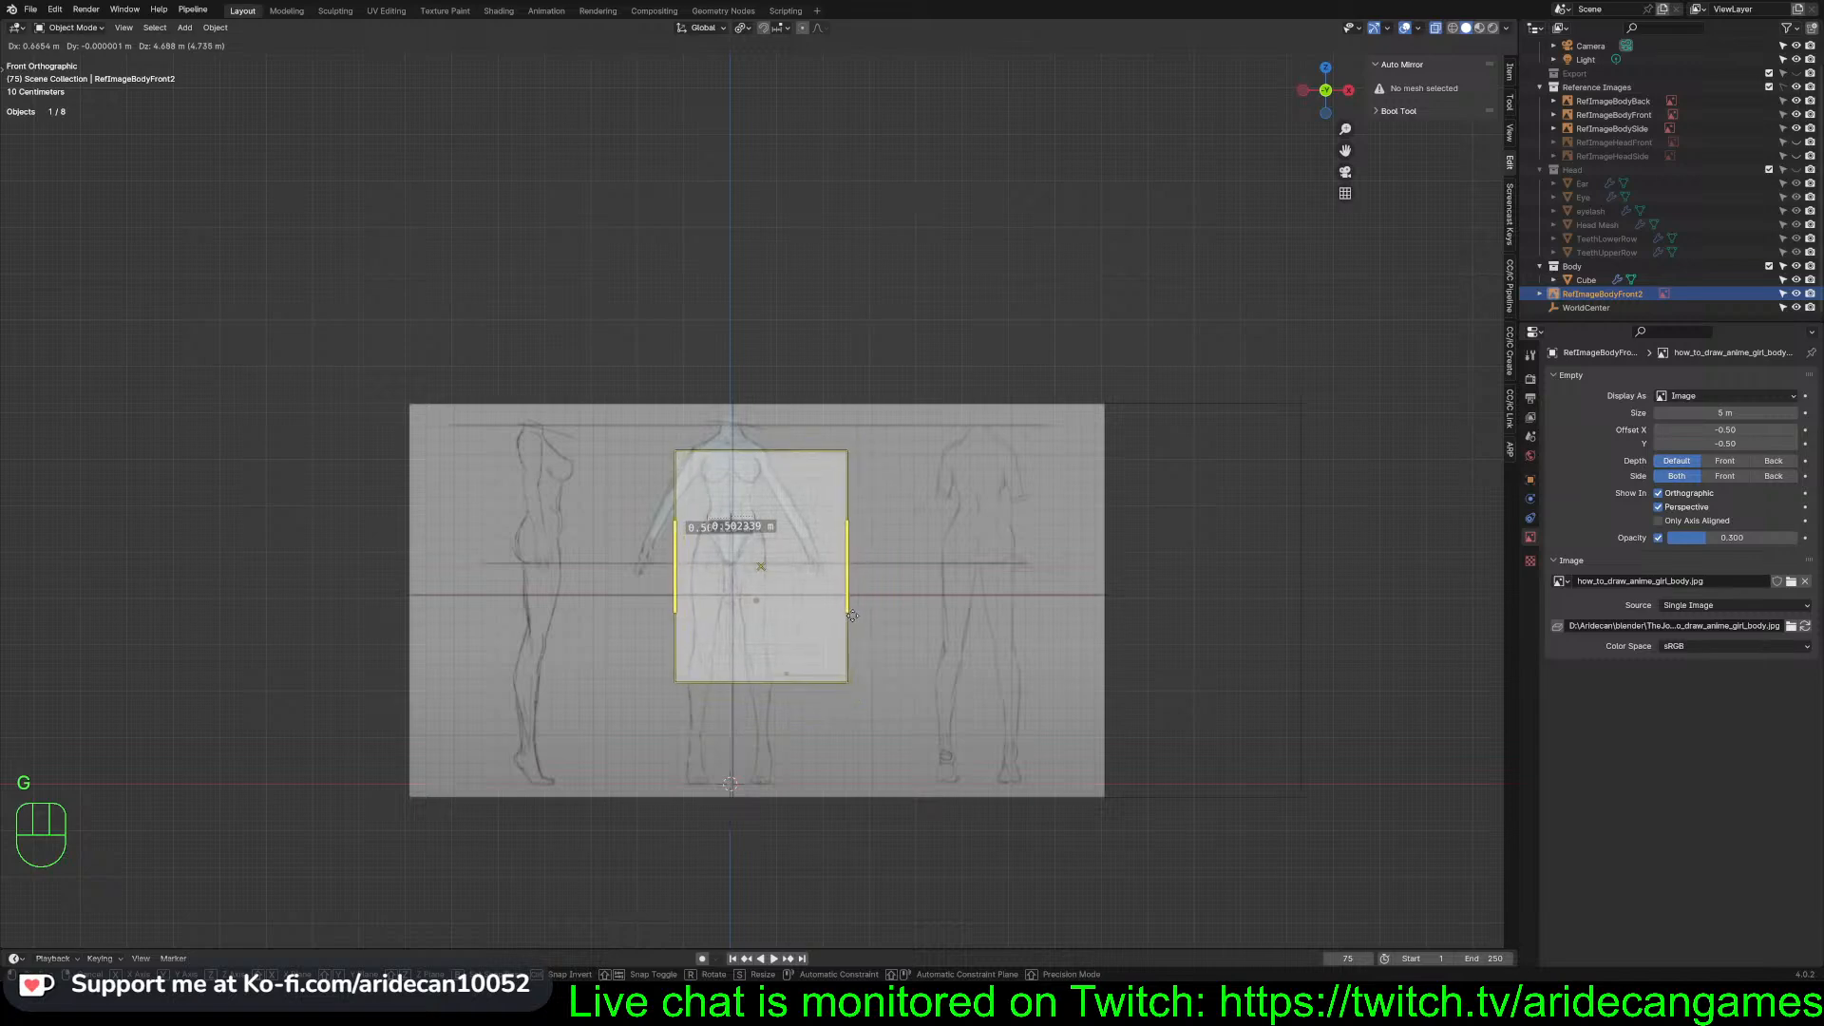
pyautogui.click(850, 615)
pyautogui.press('s')
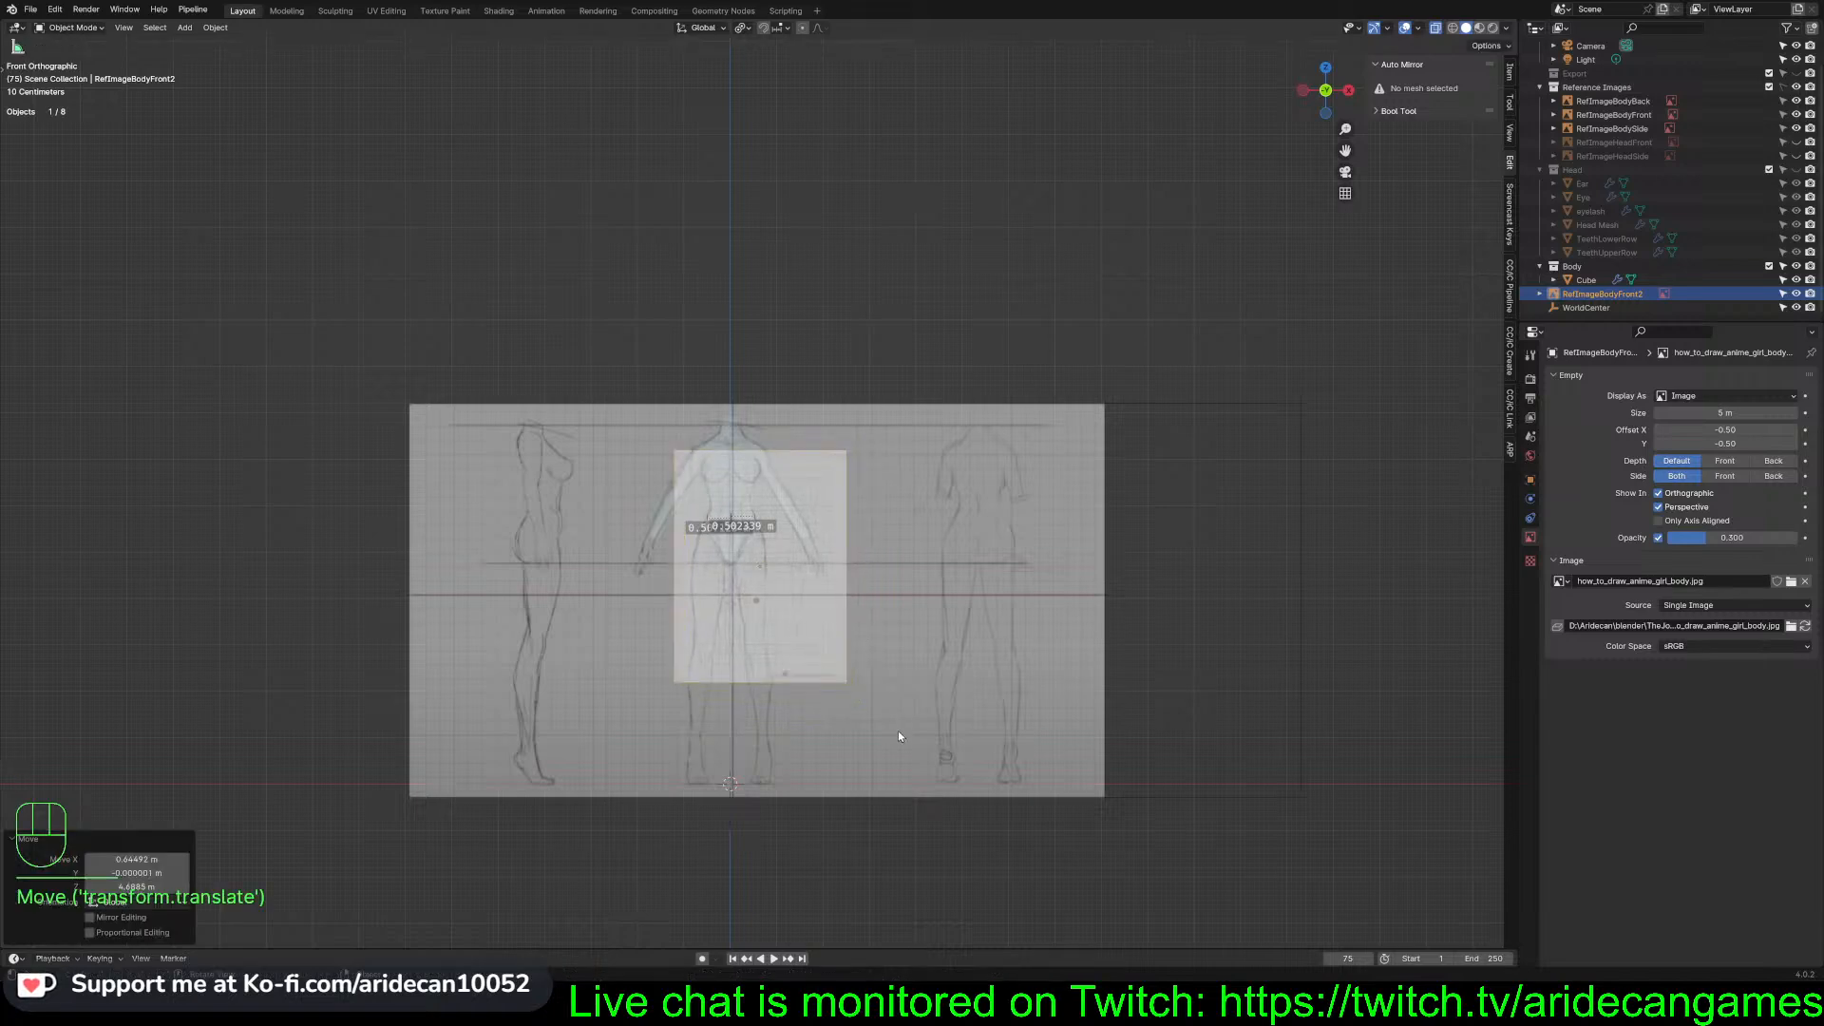
pyautogui.click(1145, 875)
pyautogui.press('g')
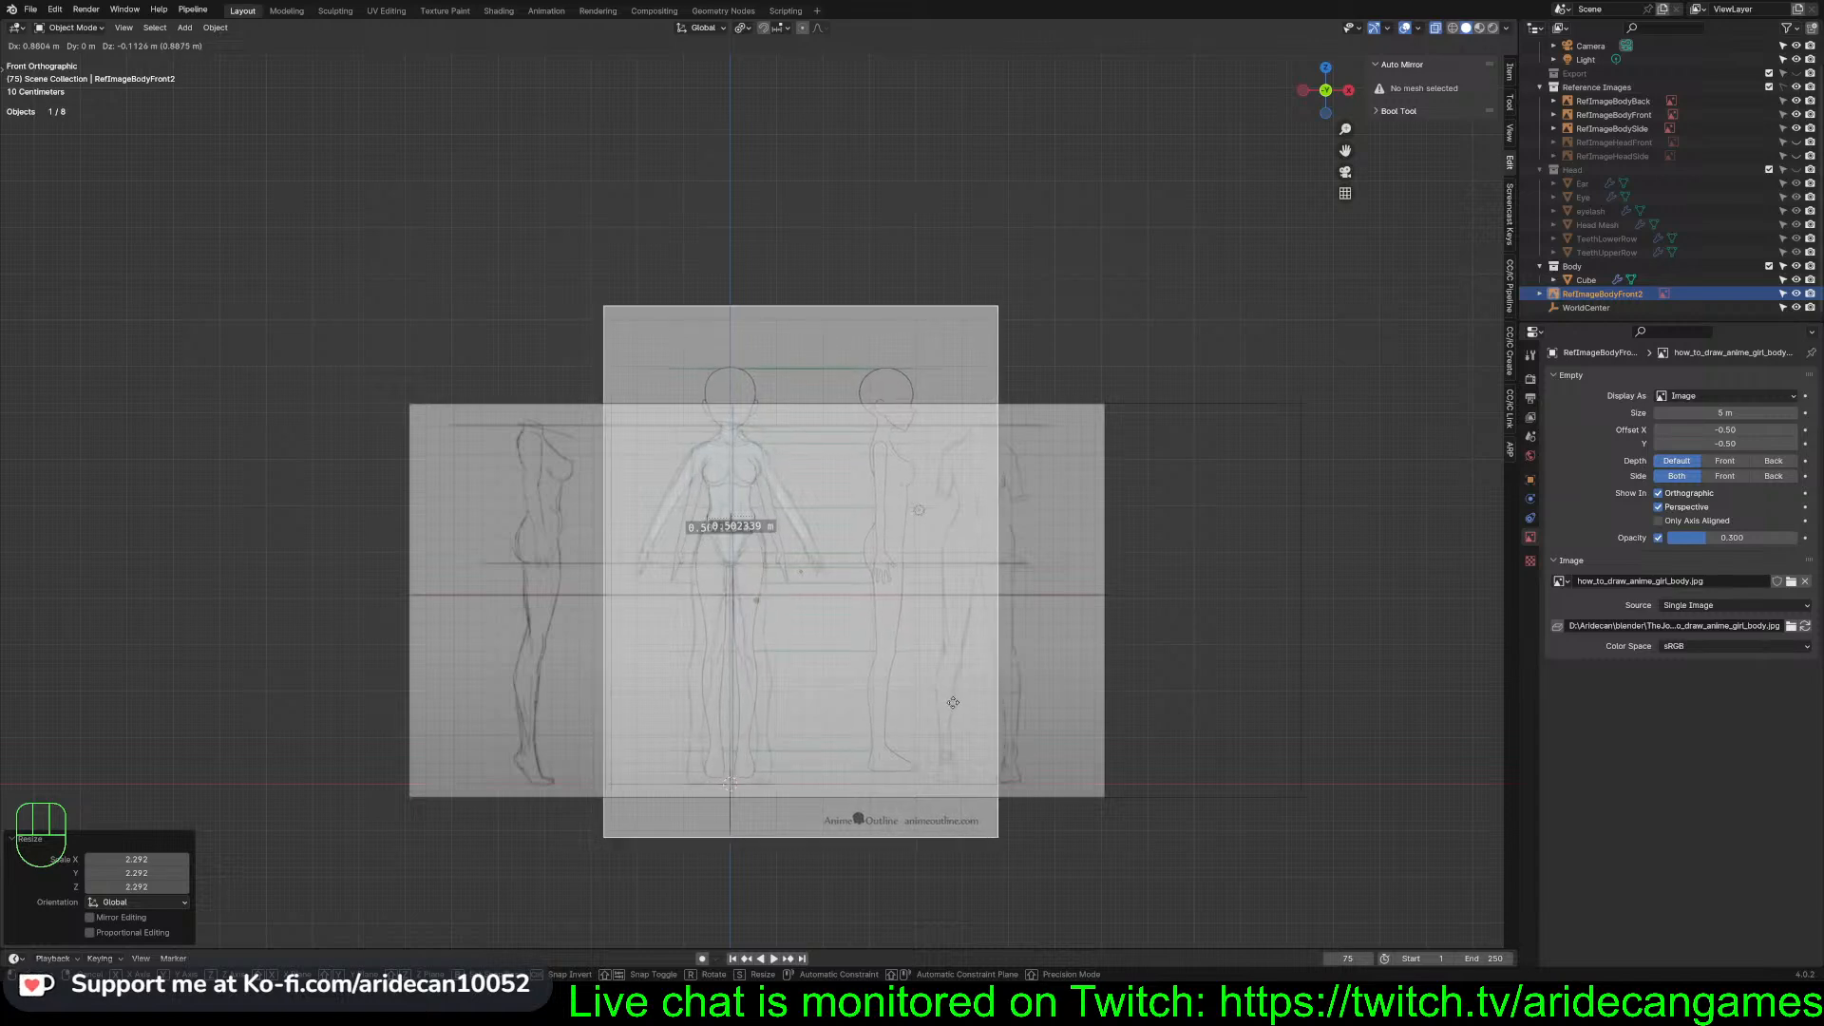
pyautogui.click(953, 702)
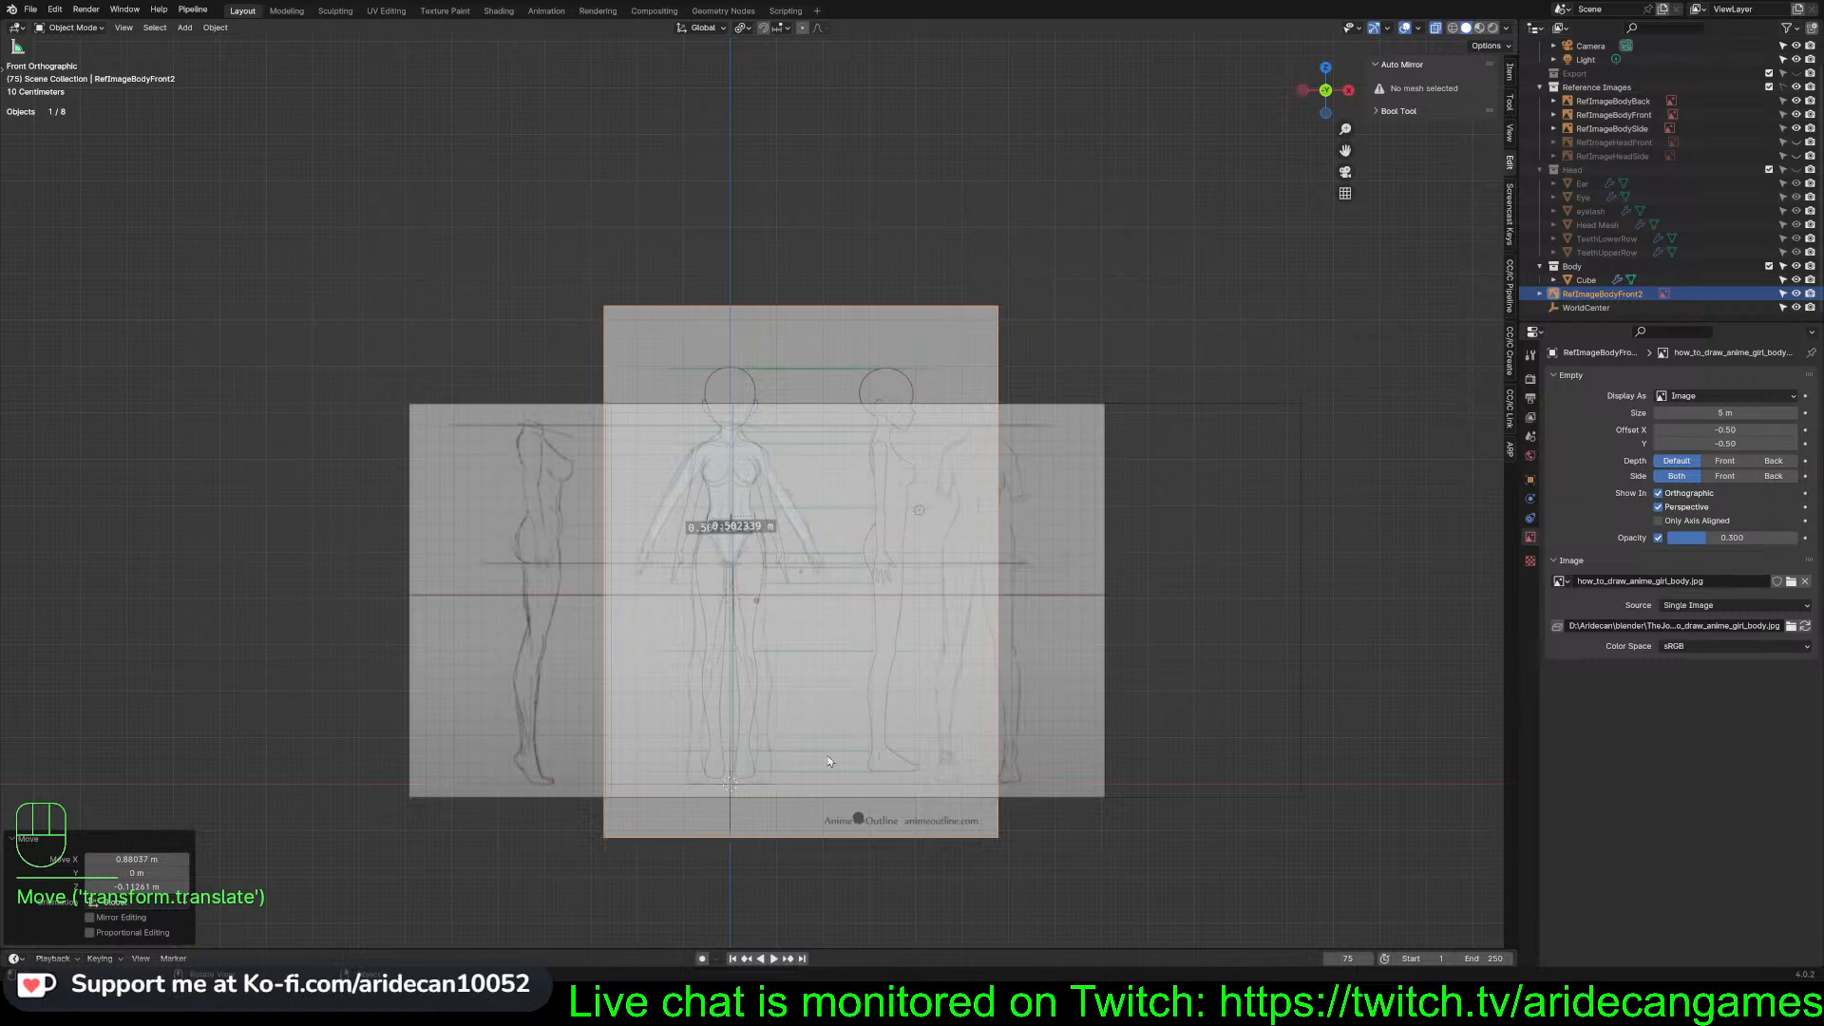
pyautogui.scroll(4, 793, 685)
pyautogui.scroll(1, 792, 688)
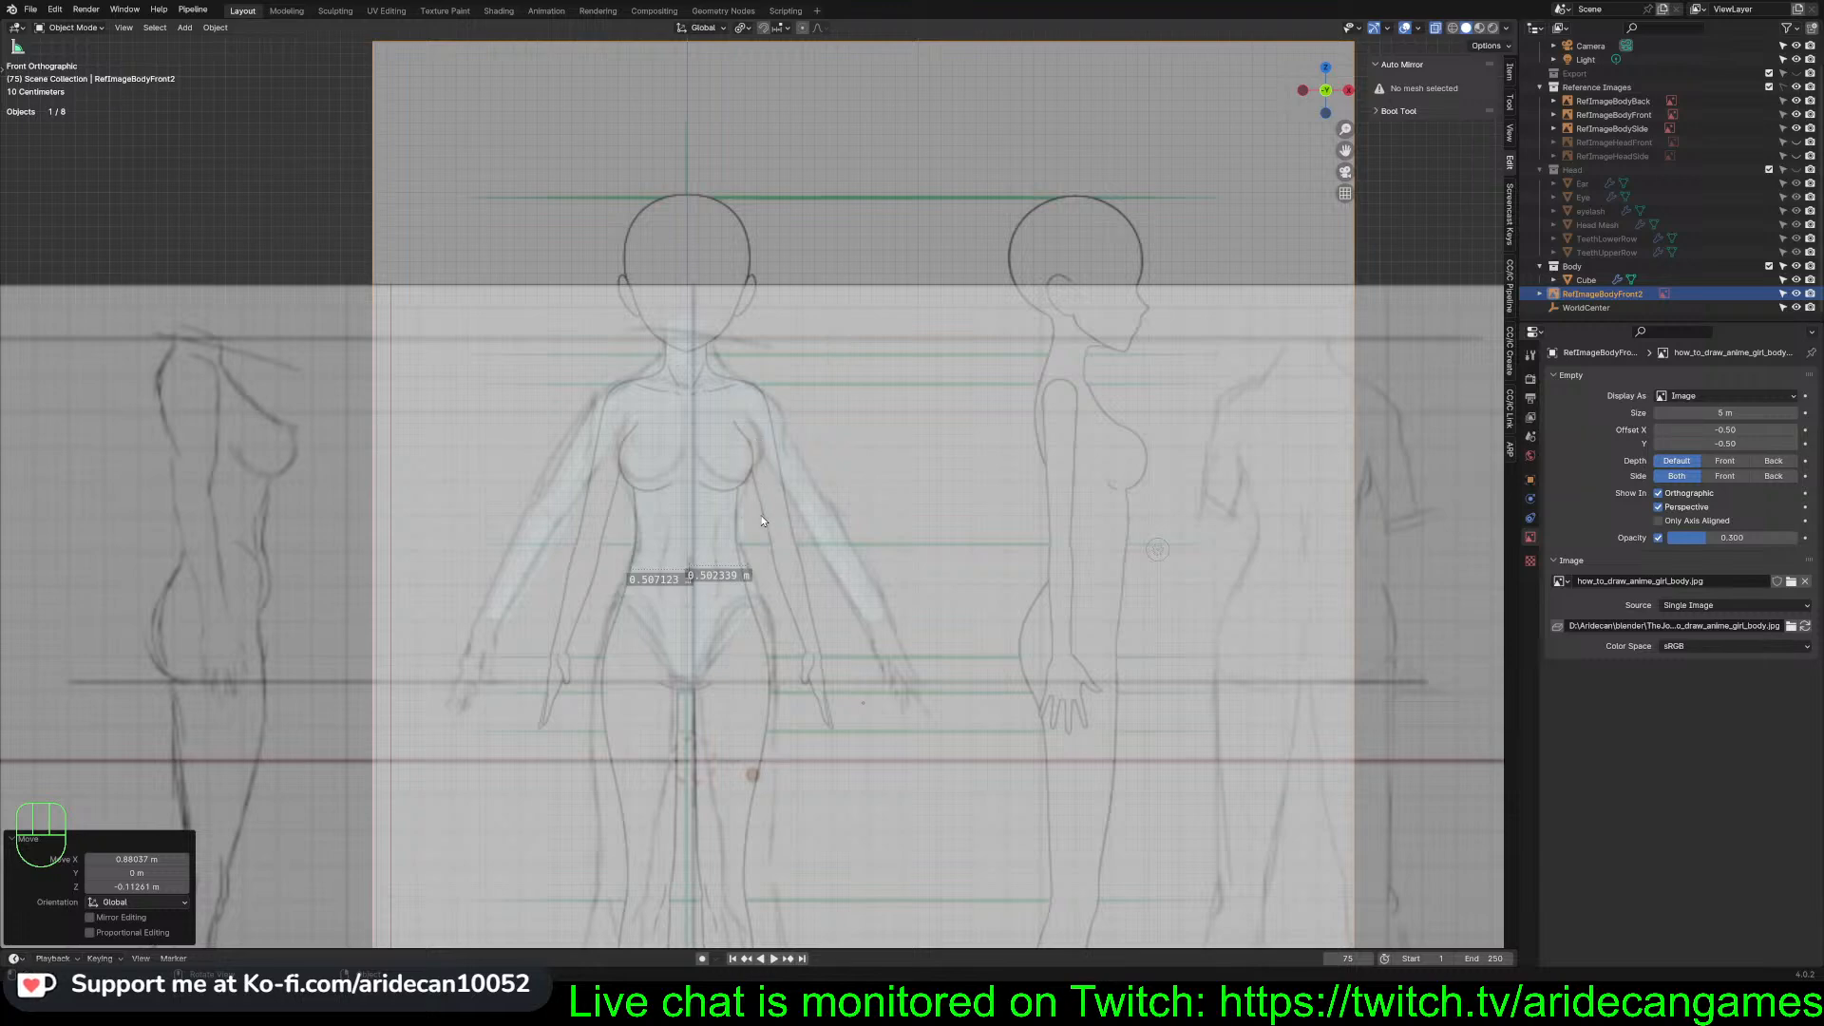
# Scale RefImageBodyFront2 down by about 0.966 and nudge it so its front-view figure lines up with the body mesh
pyautogui.press('s')
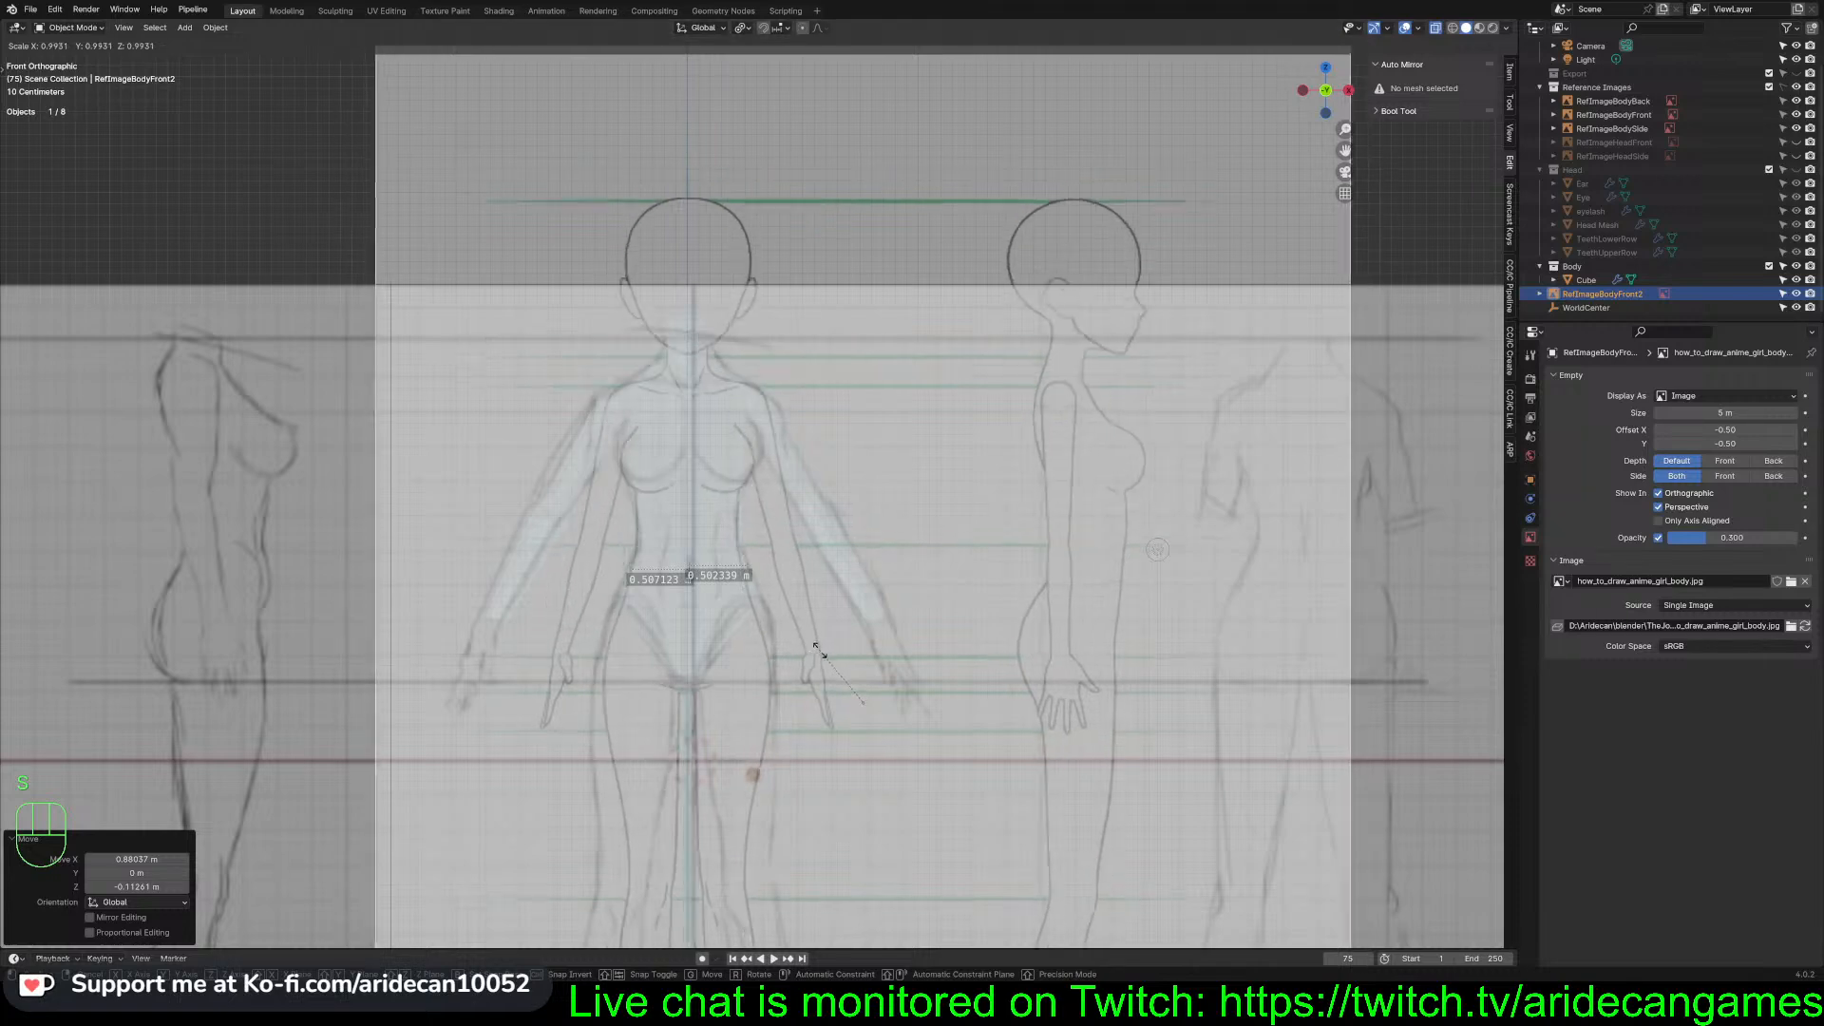
pyautogui.click(822, 652)
pyautogui.press('g')
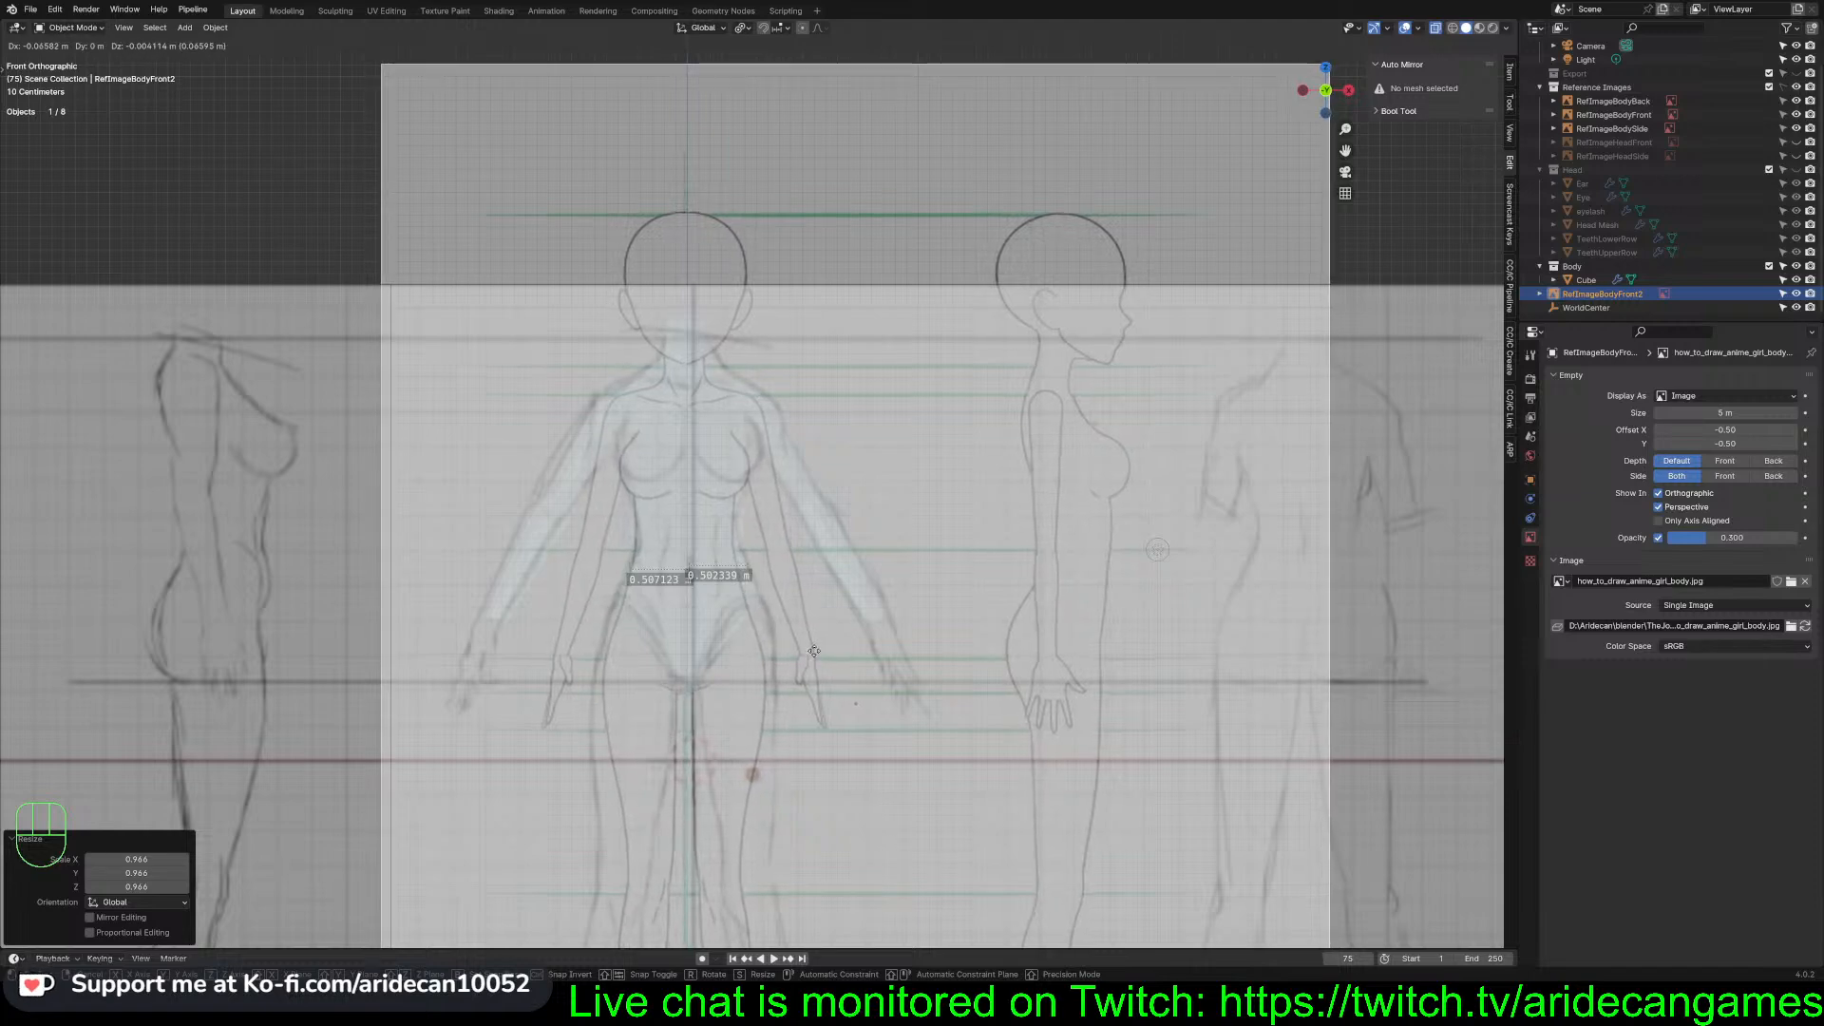
pyautogui.click(813, 652)
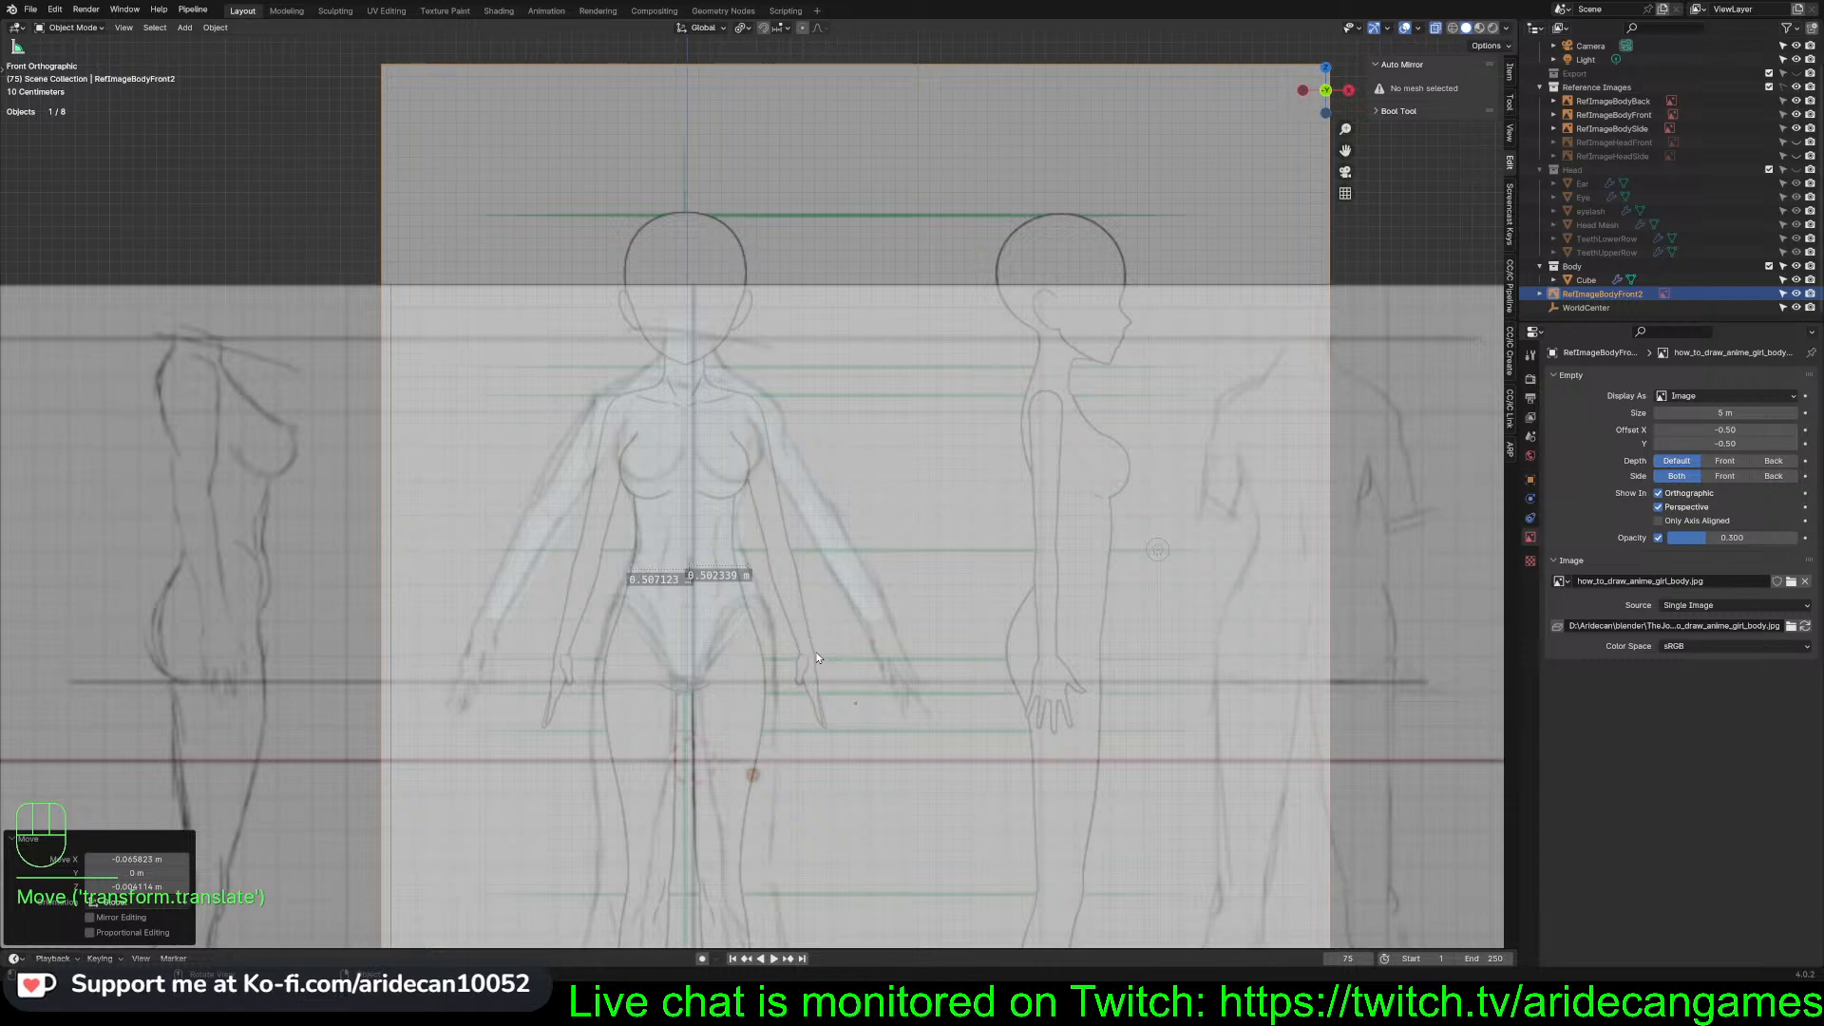
pyautogui.press('g')
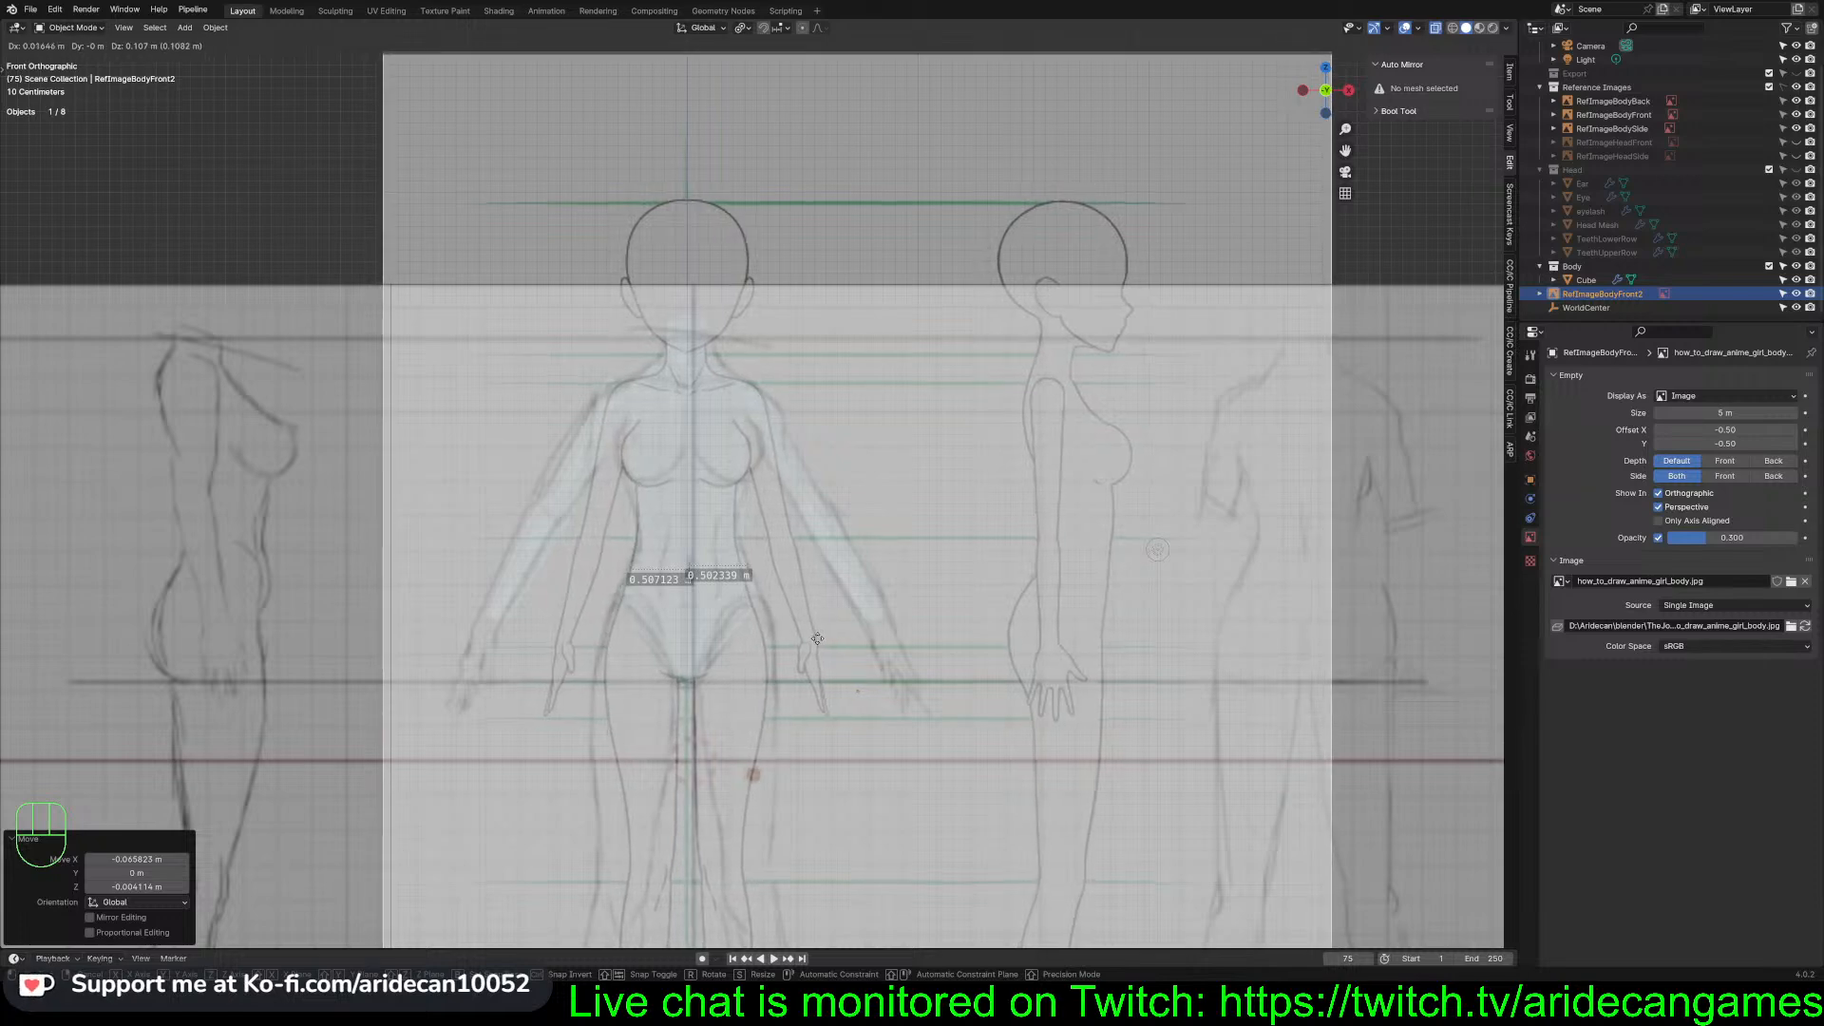
pyautogui.click(816, 639)
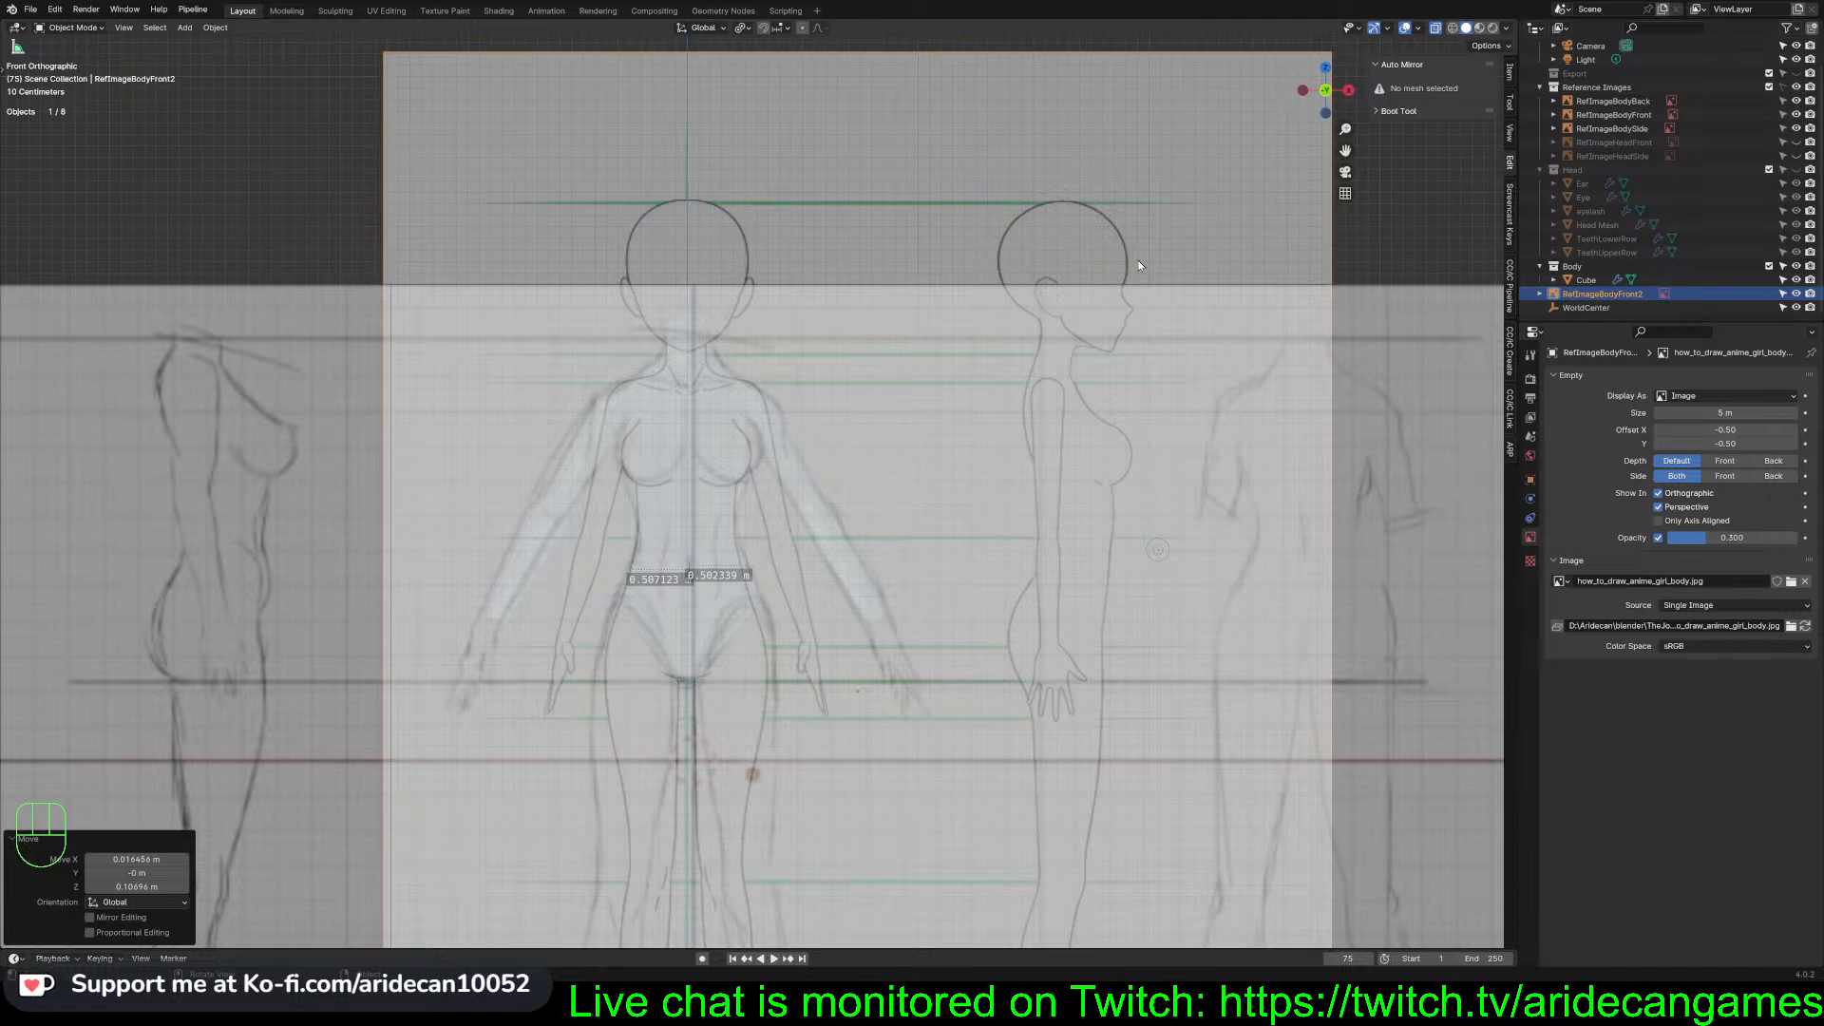
# Move RefImageBodyFront2 into the Reference Images collection and duplicate it in place
pyautogui.moveTo(1619, 297); pyautogui.dragTo(1619, 90)
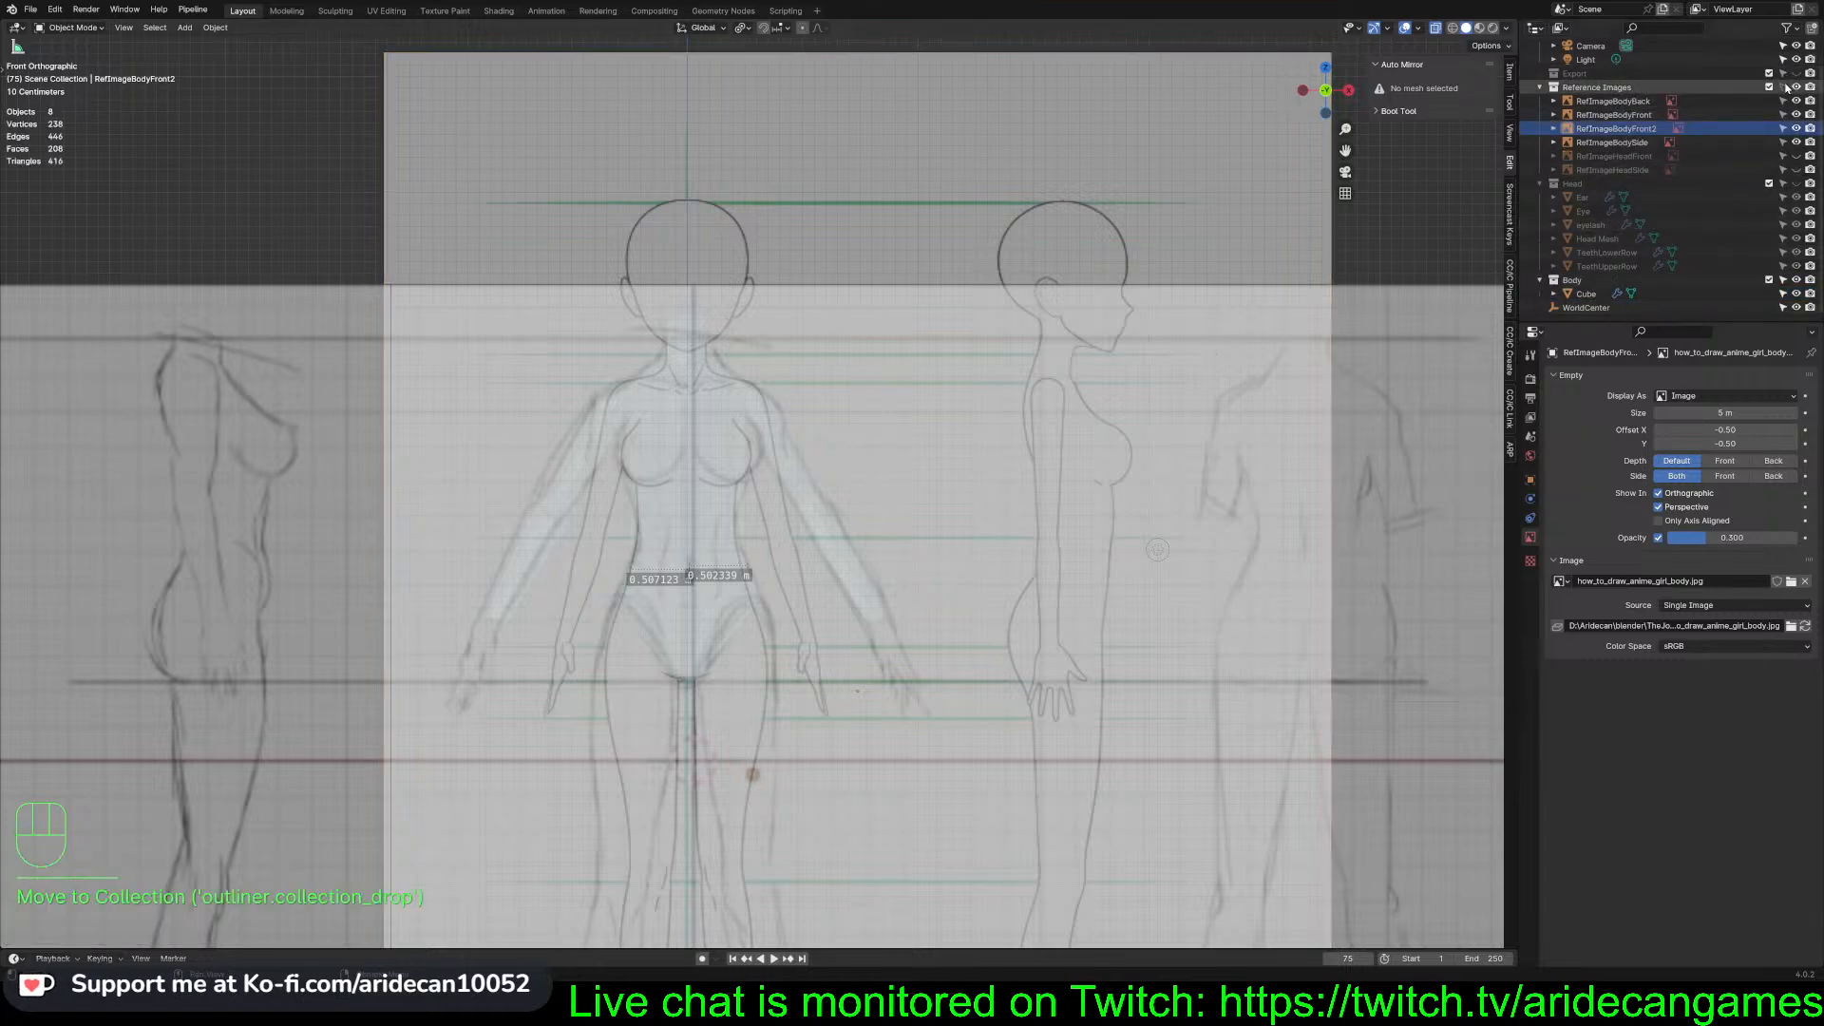
pyautogui.click(1633, 128)
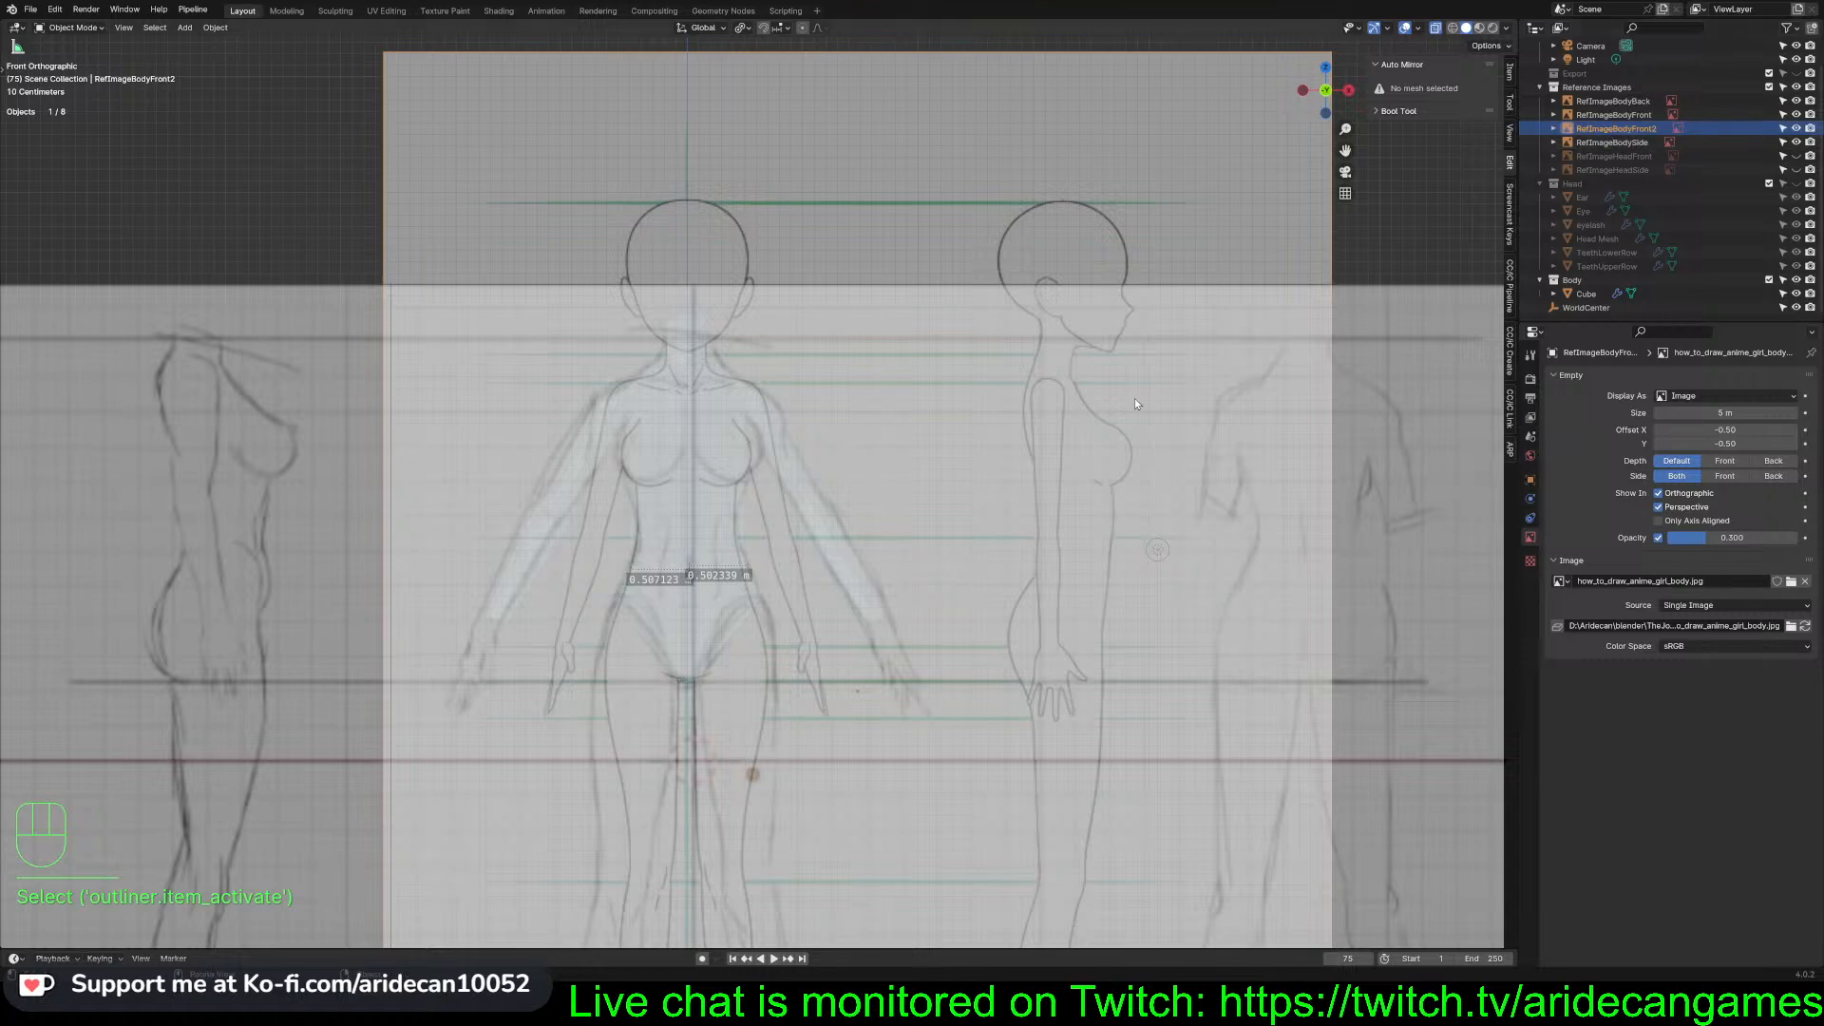
pyautogui.hotkey('shift', 'd')
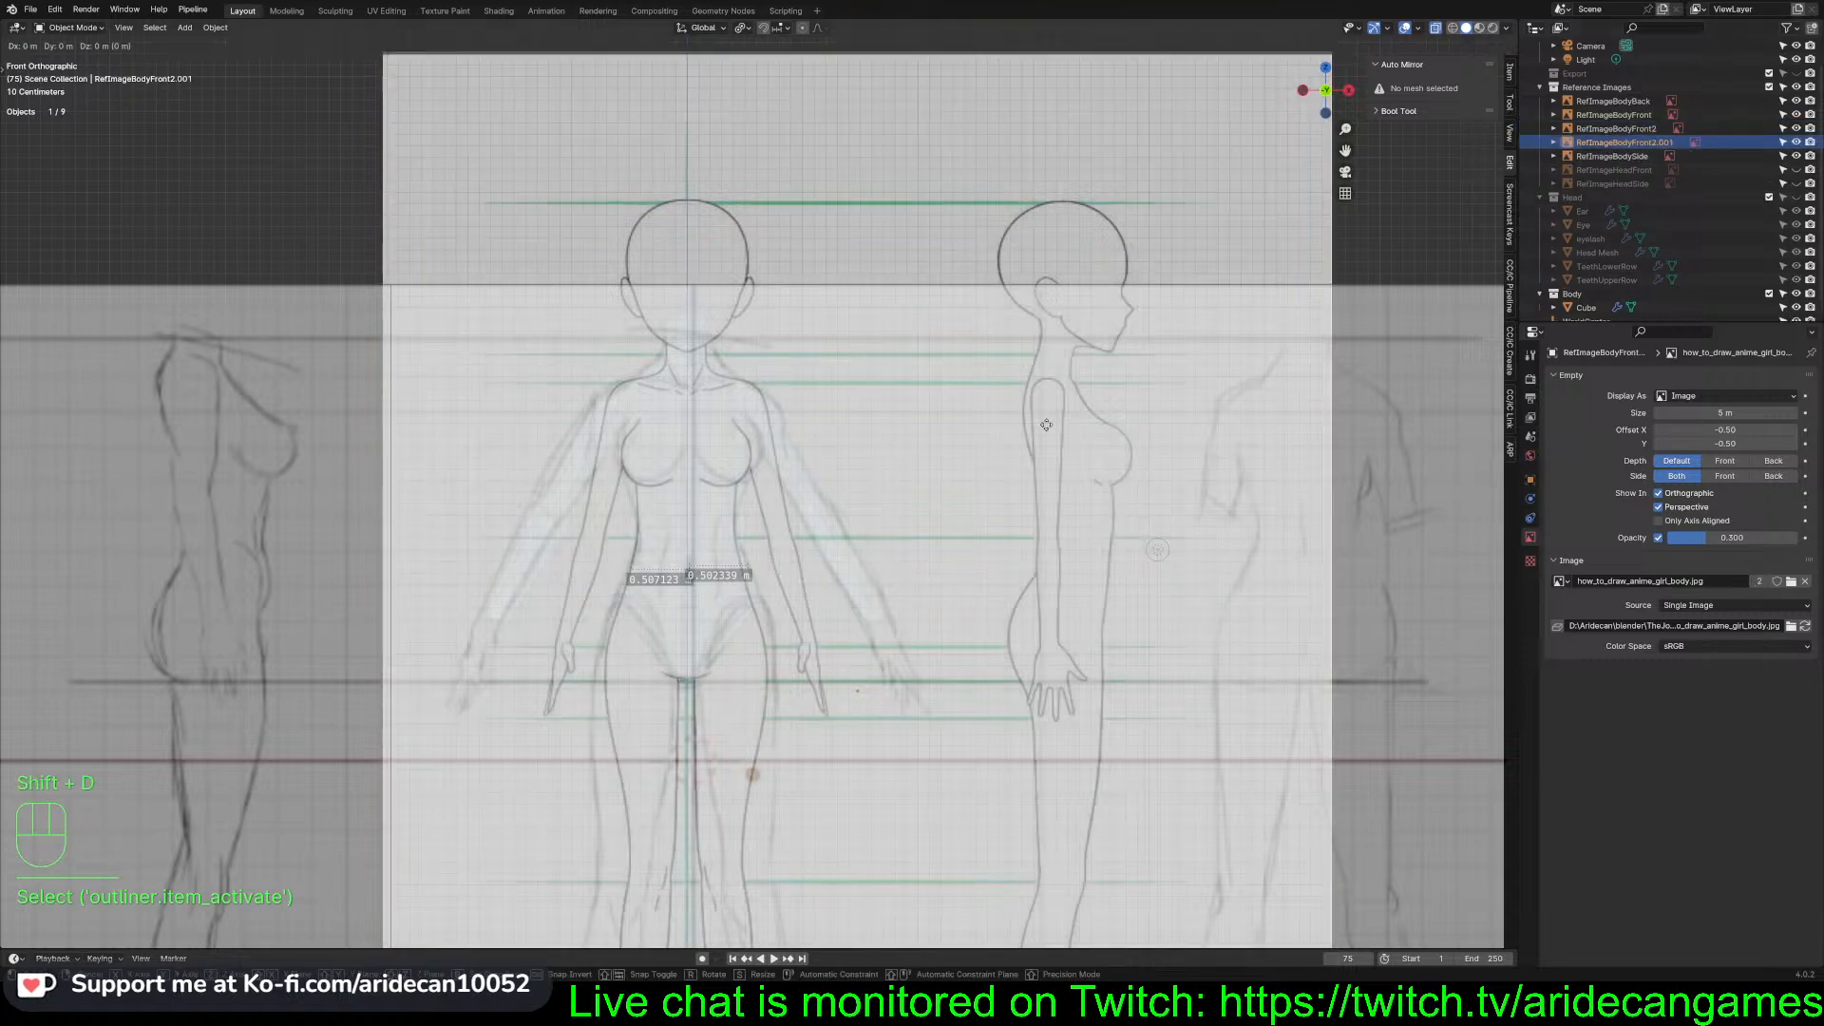
pyautogui.press('Return')
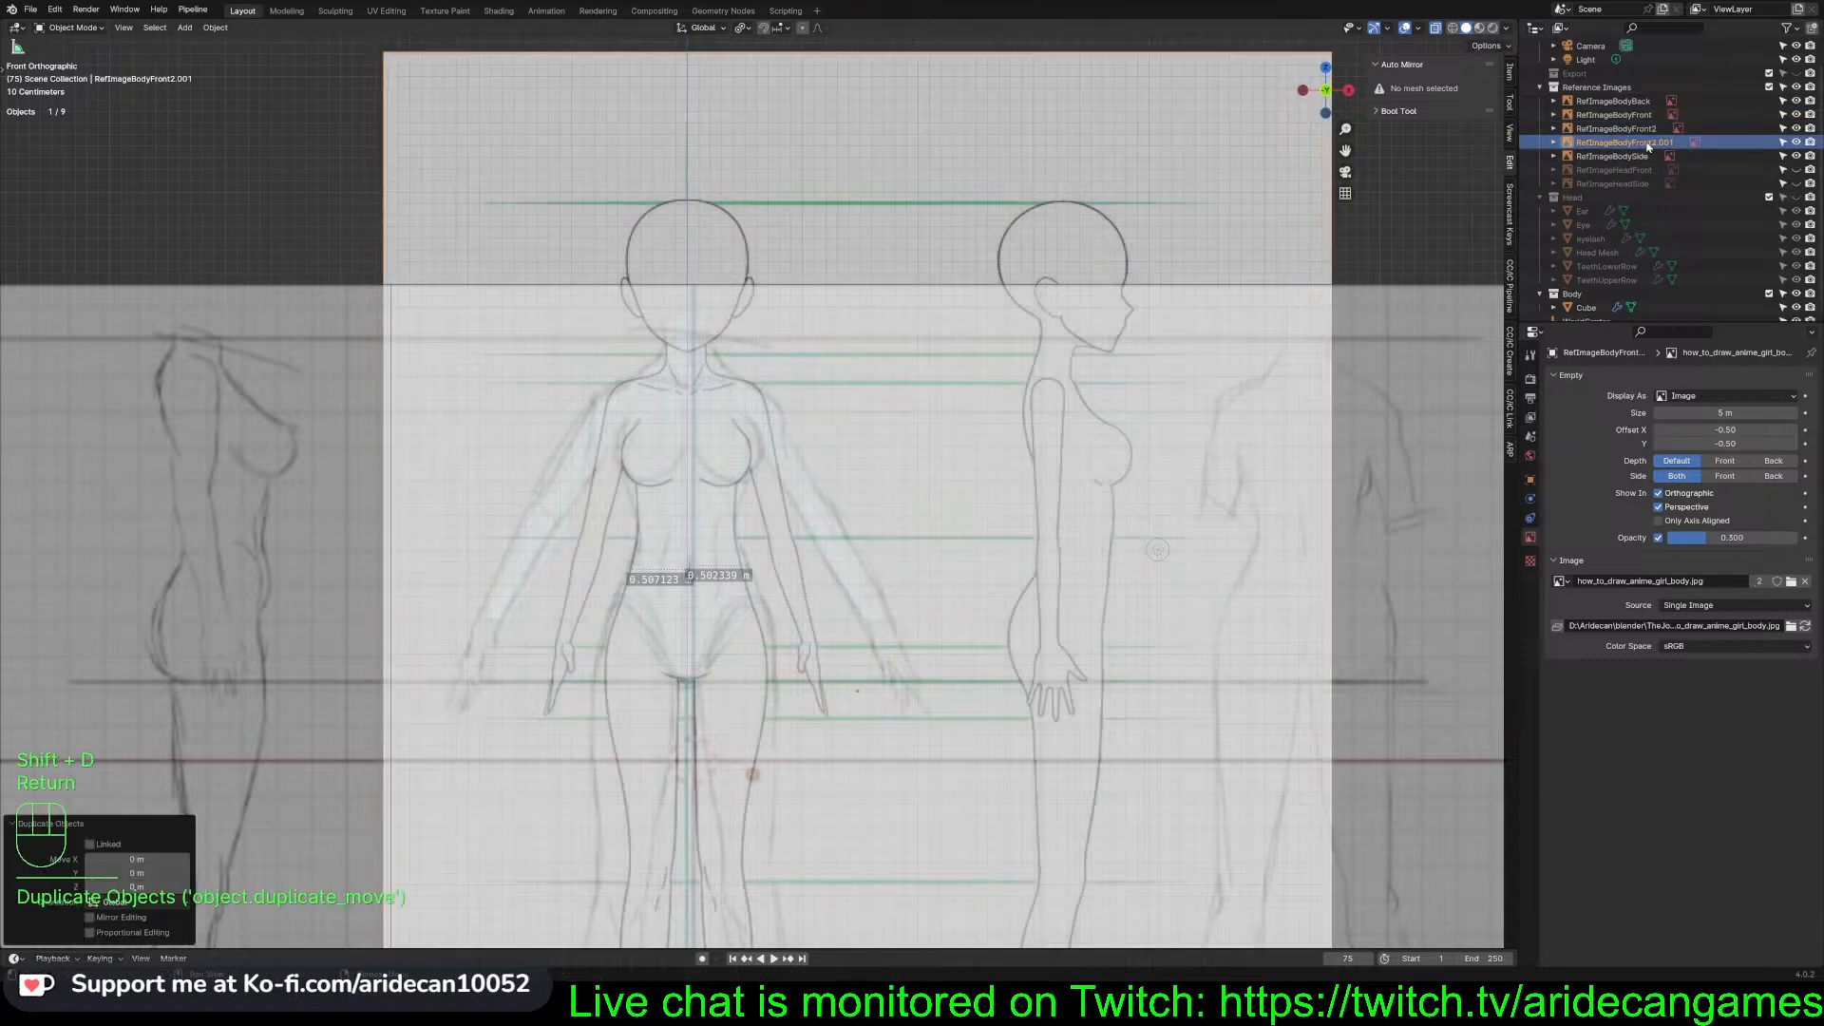
# Rename the duplicated reference image as RefImageBodySide2
pyautogui.scroll(1, 1648, 145)
pyautogui.press('F2')
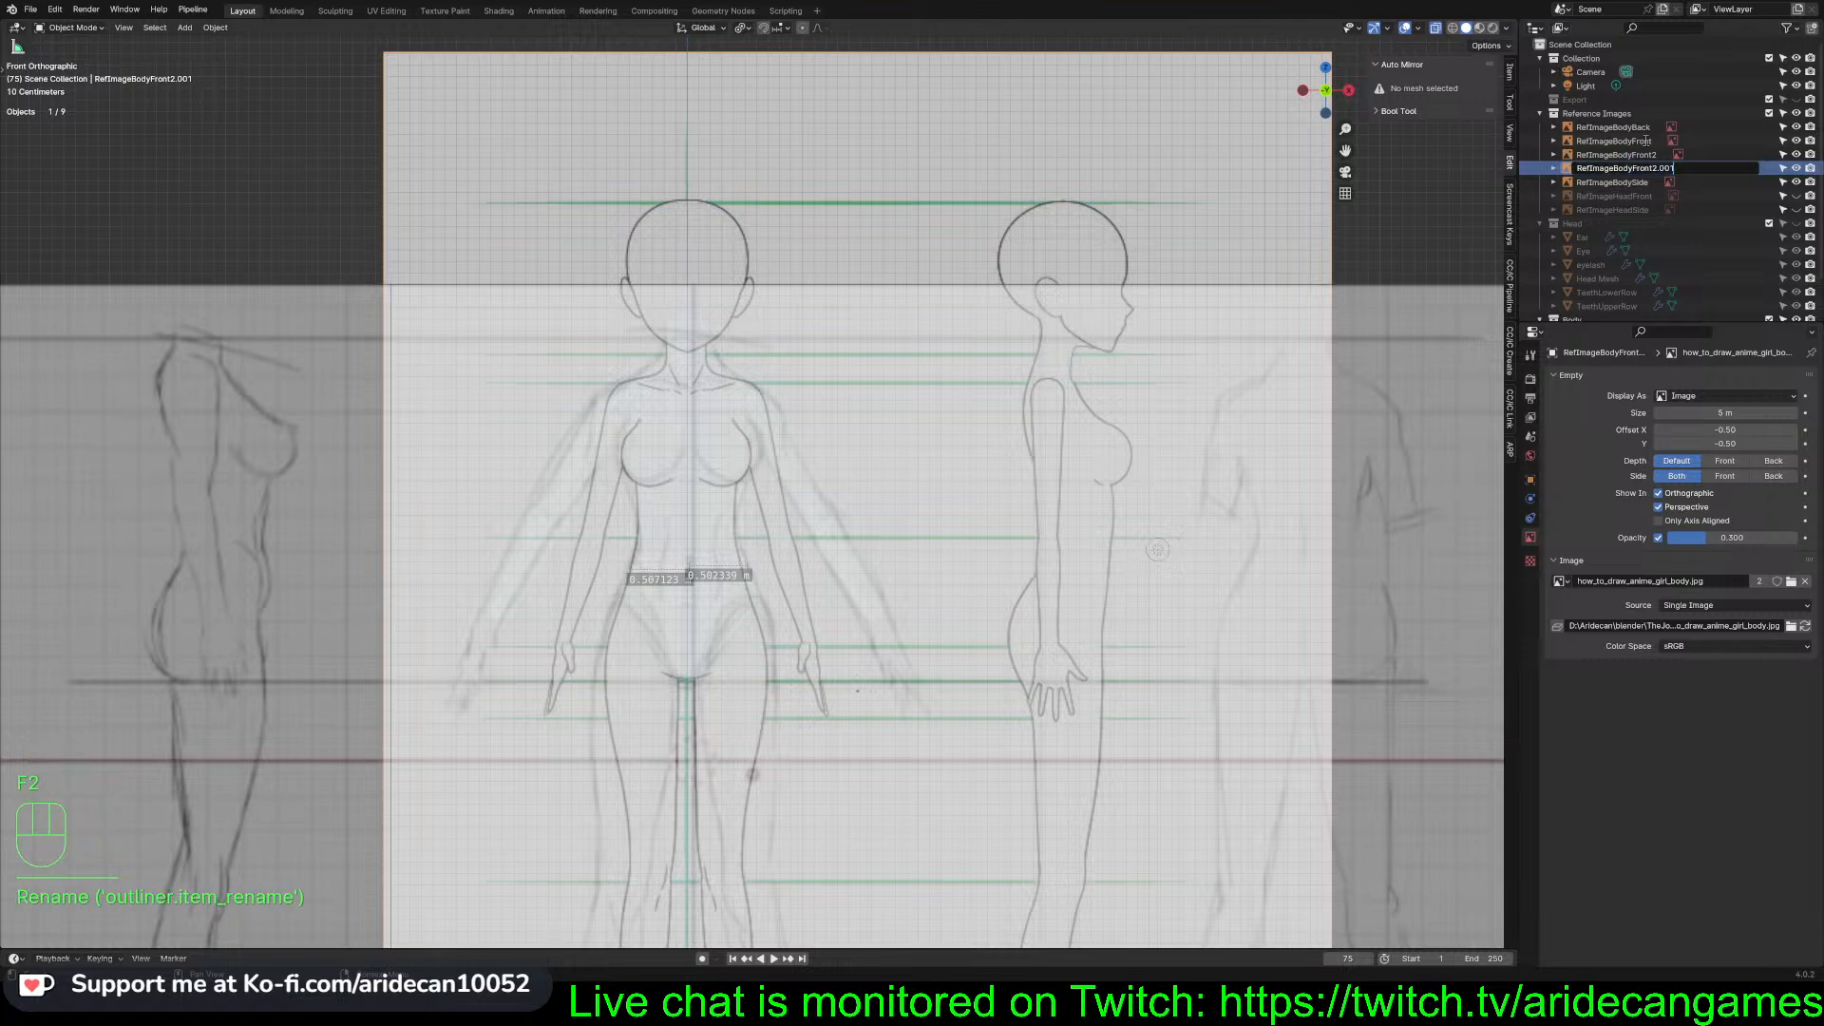
pyautogui.press('BackSpace')
pyautogui.press('BackSpace')
pyautogui.press('BackSpace')
pyautogui.press('BackSpace')
pyautogui.press('BackSpace')
pyautogui.press('BackSpace')
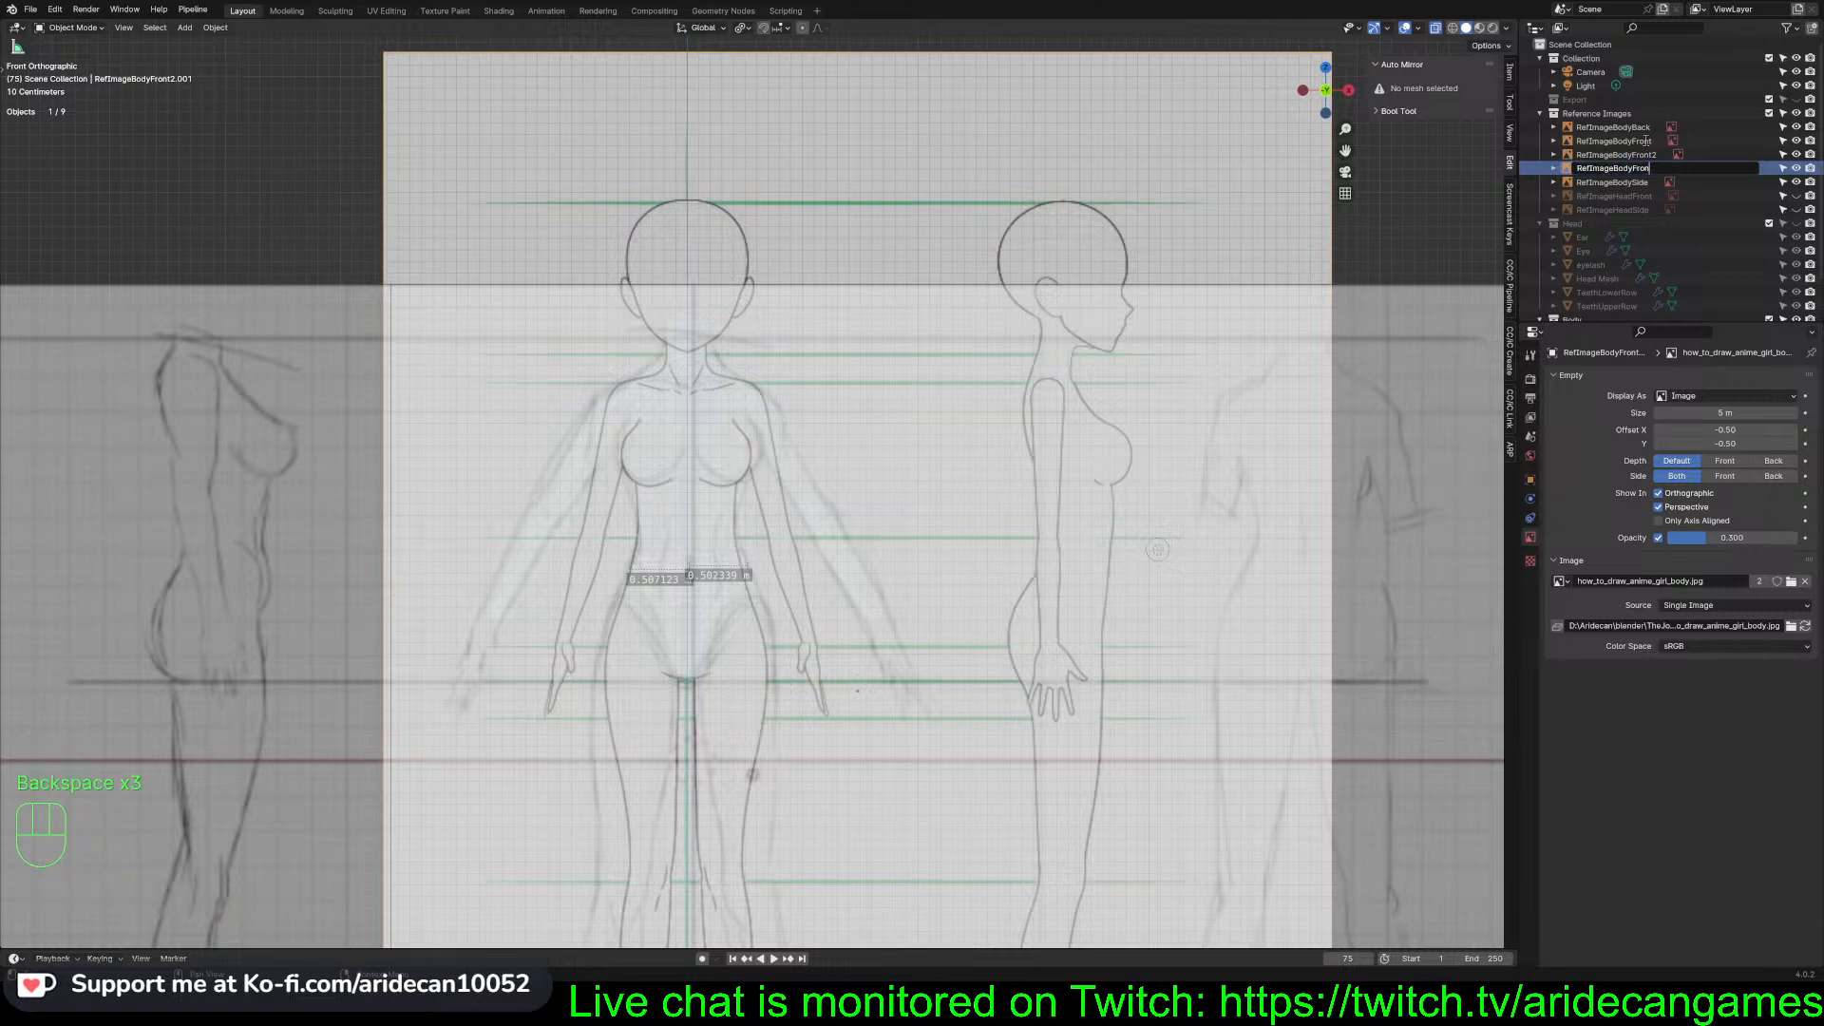
pyautogui.press('BackSpace')
pyautogui.press('BackSpace')
pyautogui.press('BackSpace')
pyautogui.press('BackSpace')
pyautogui.write('Side2')
pyautogui.press('Return')
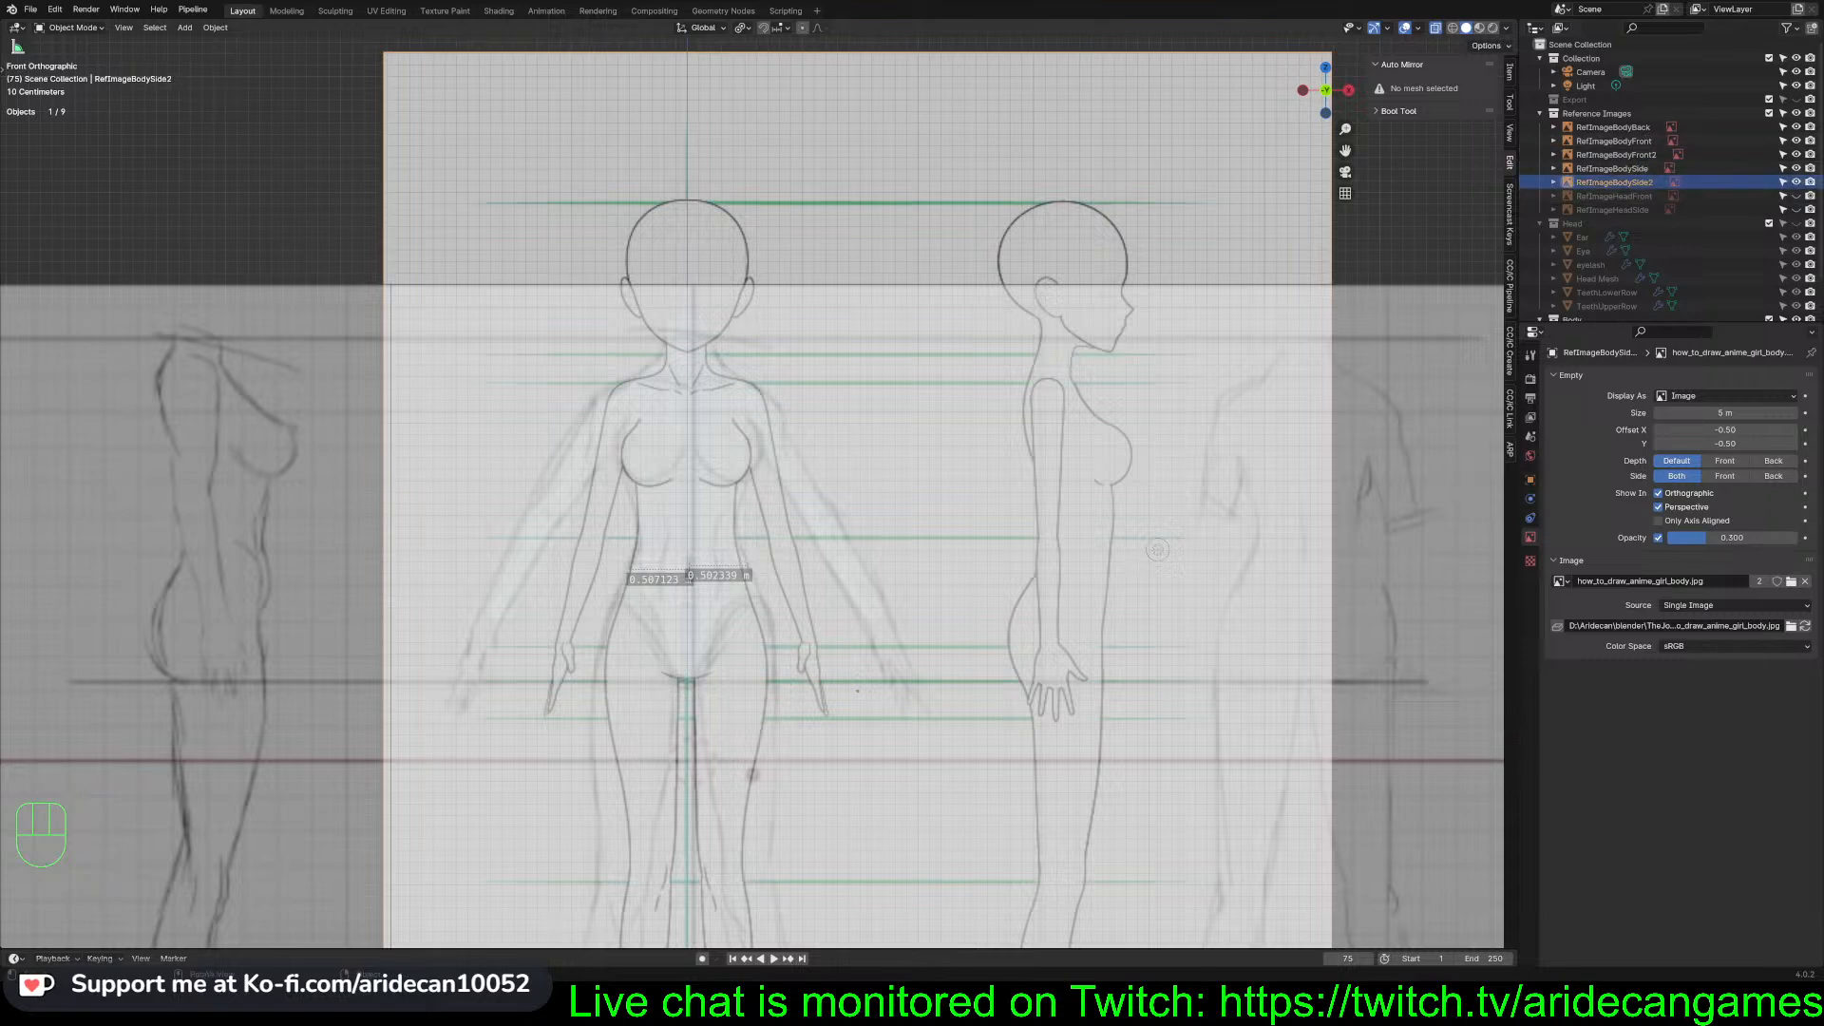
# Rotate RefImageBodySide2 by -90 degrees around the global Z axis
pyautogui.press('r')
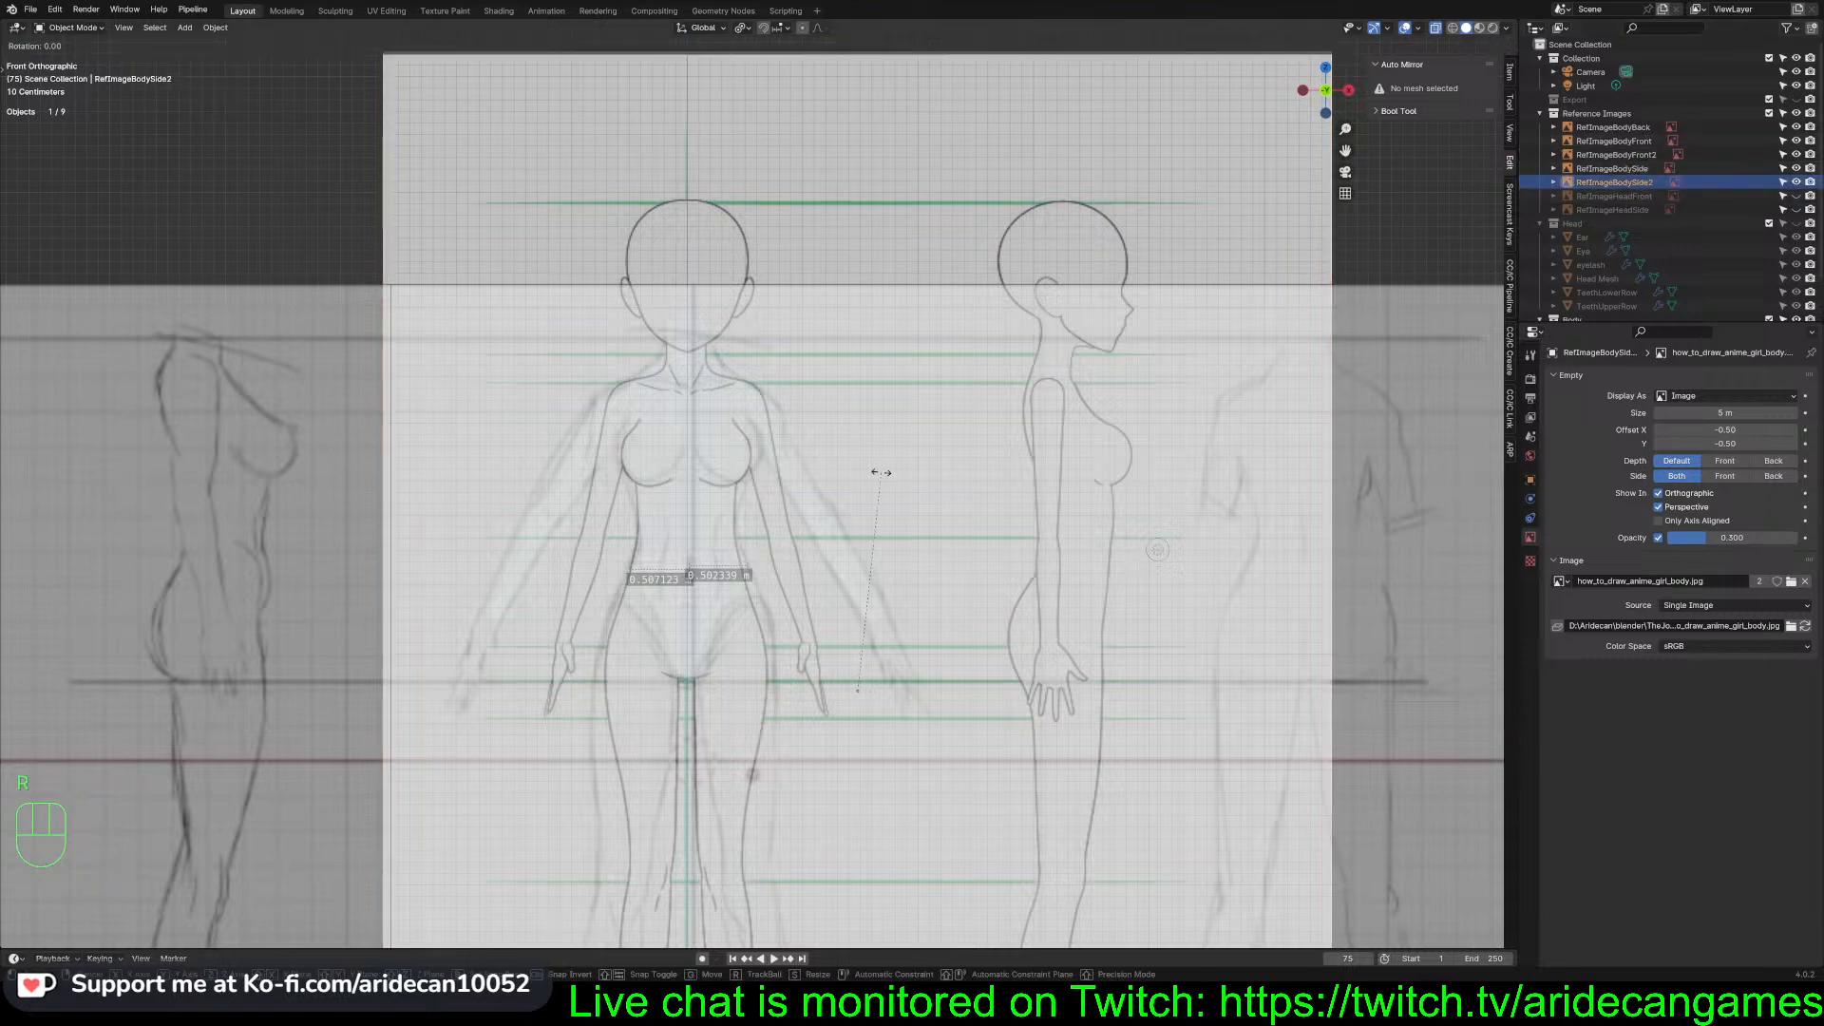
pyautogui.write('z-90')
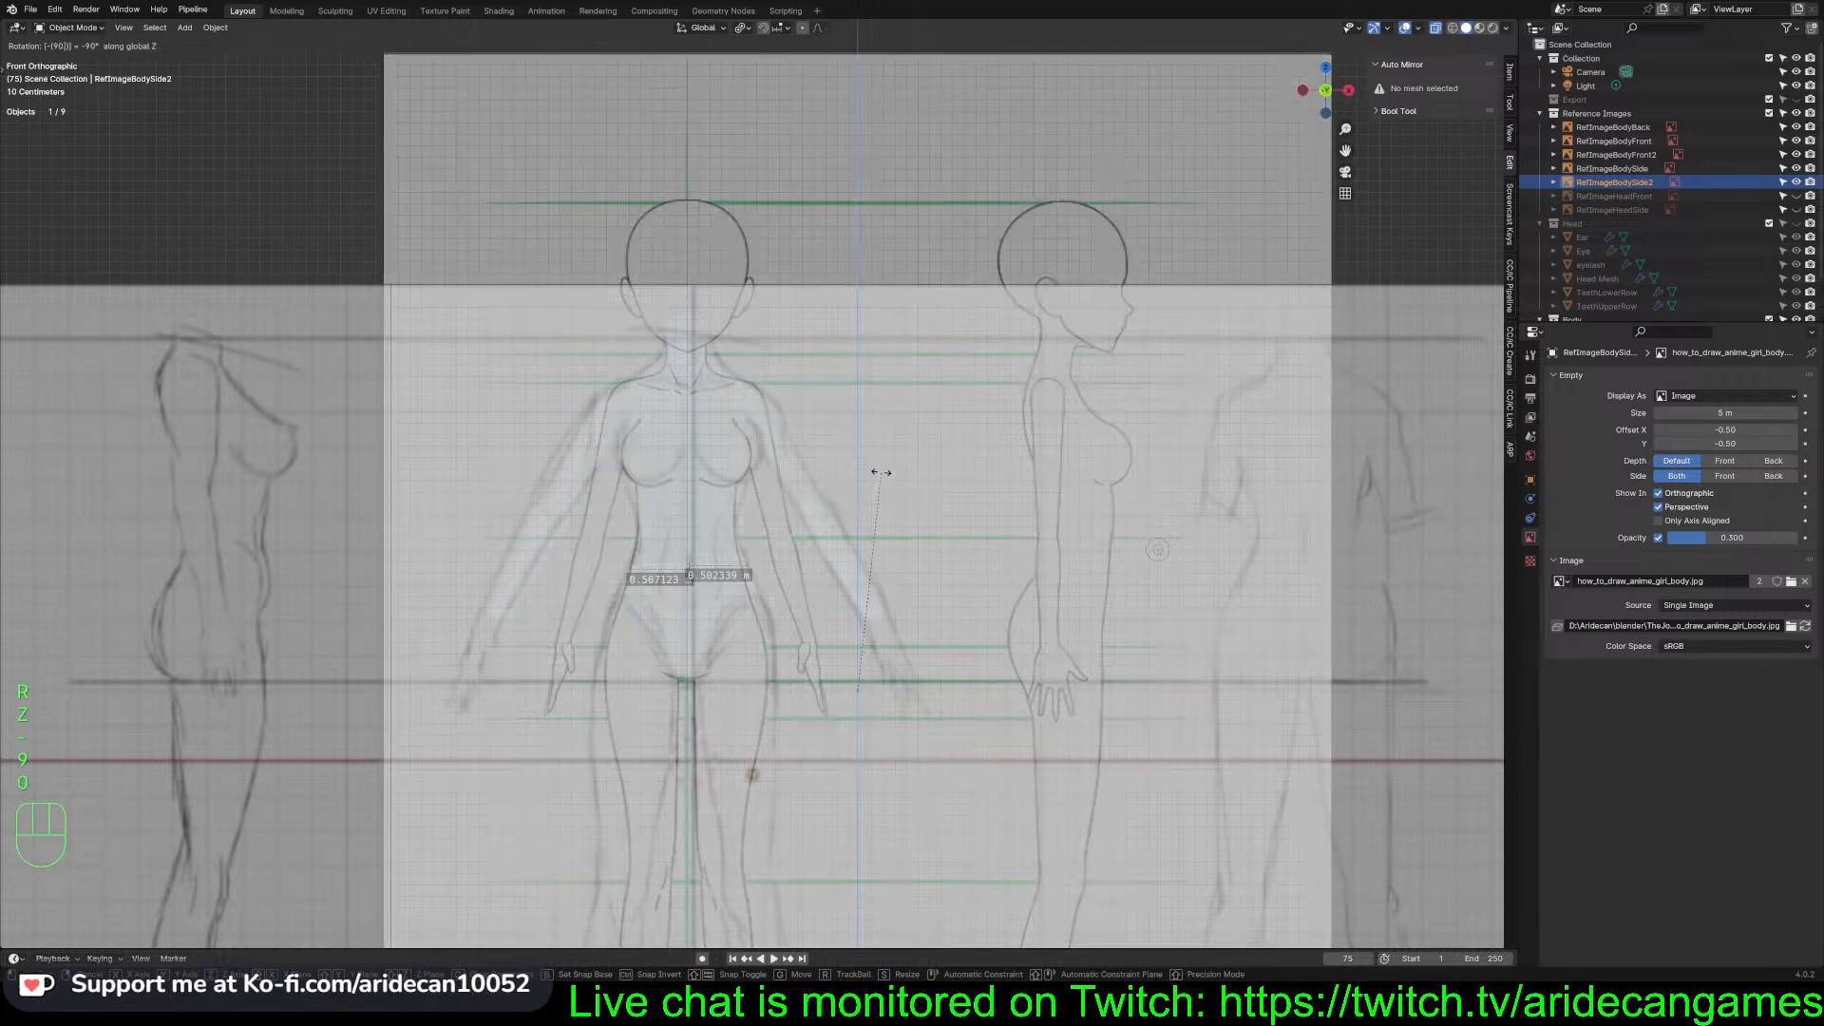
pyautogui.press('Return')
# In the right view, move RefImageBodySide2 about 1.66 m along Y so its side figure overlays the body mesh
pyautogui.press('KP_3')
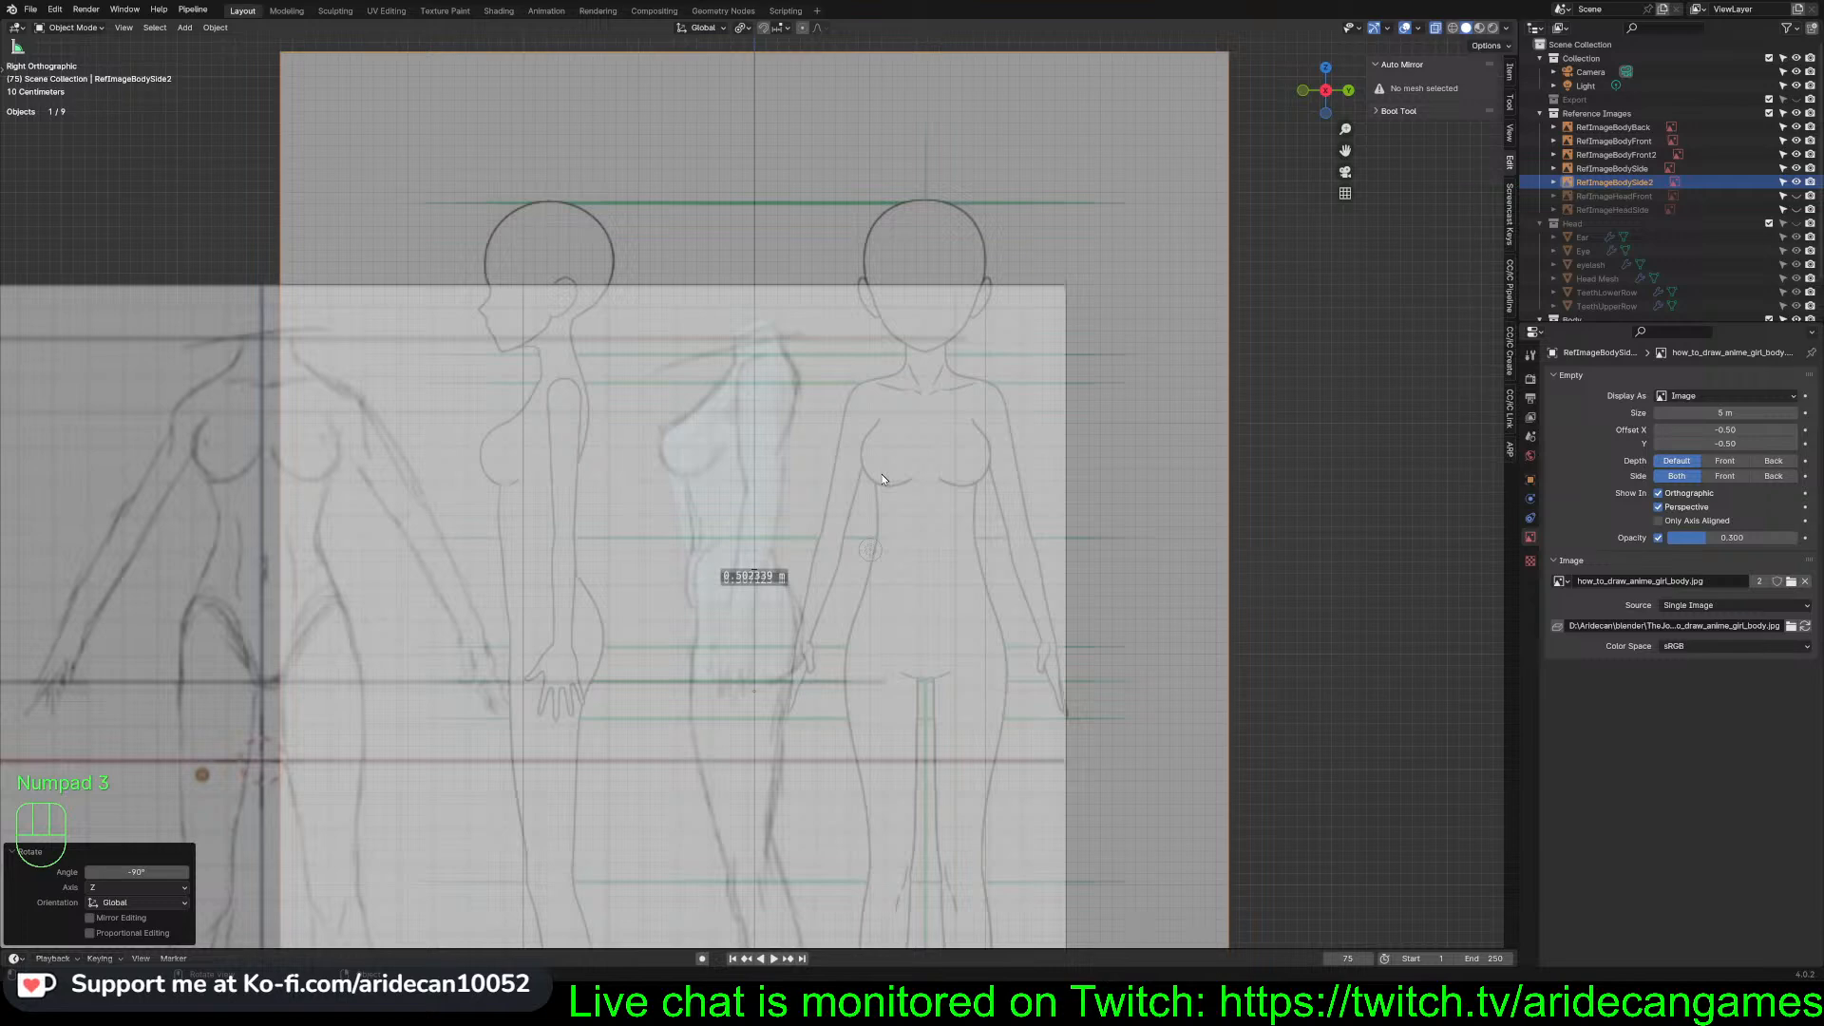
pyautogui.press('g')
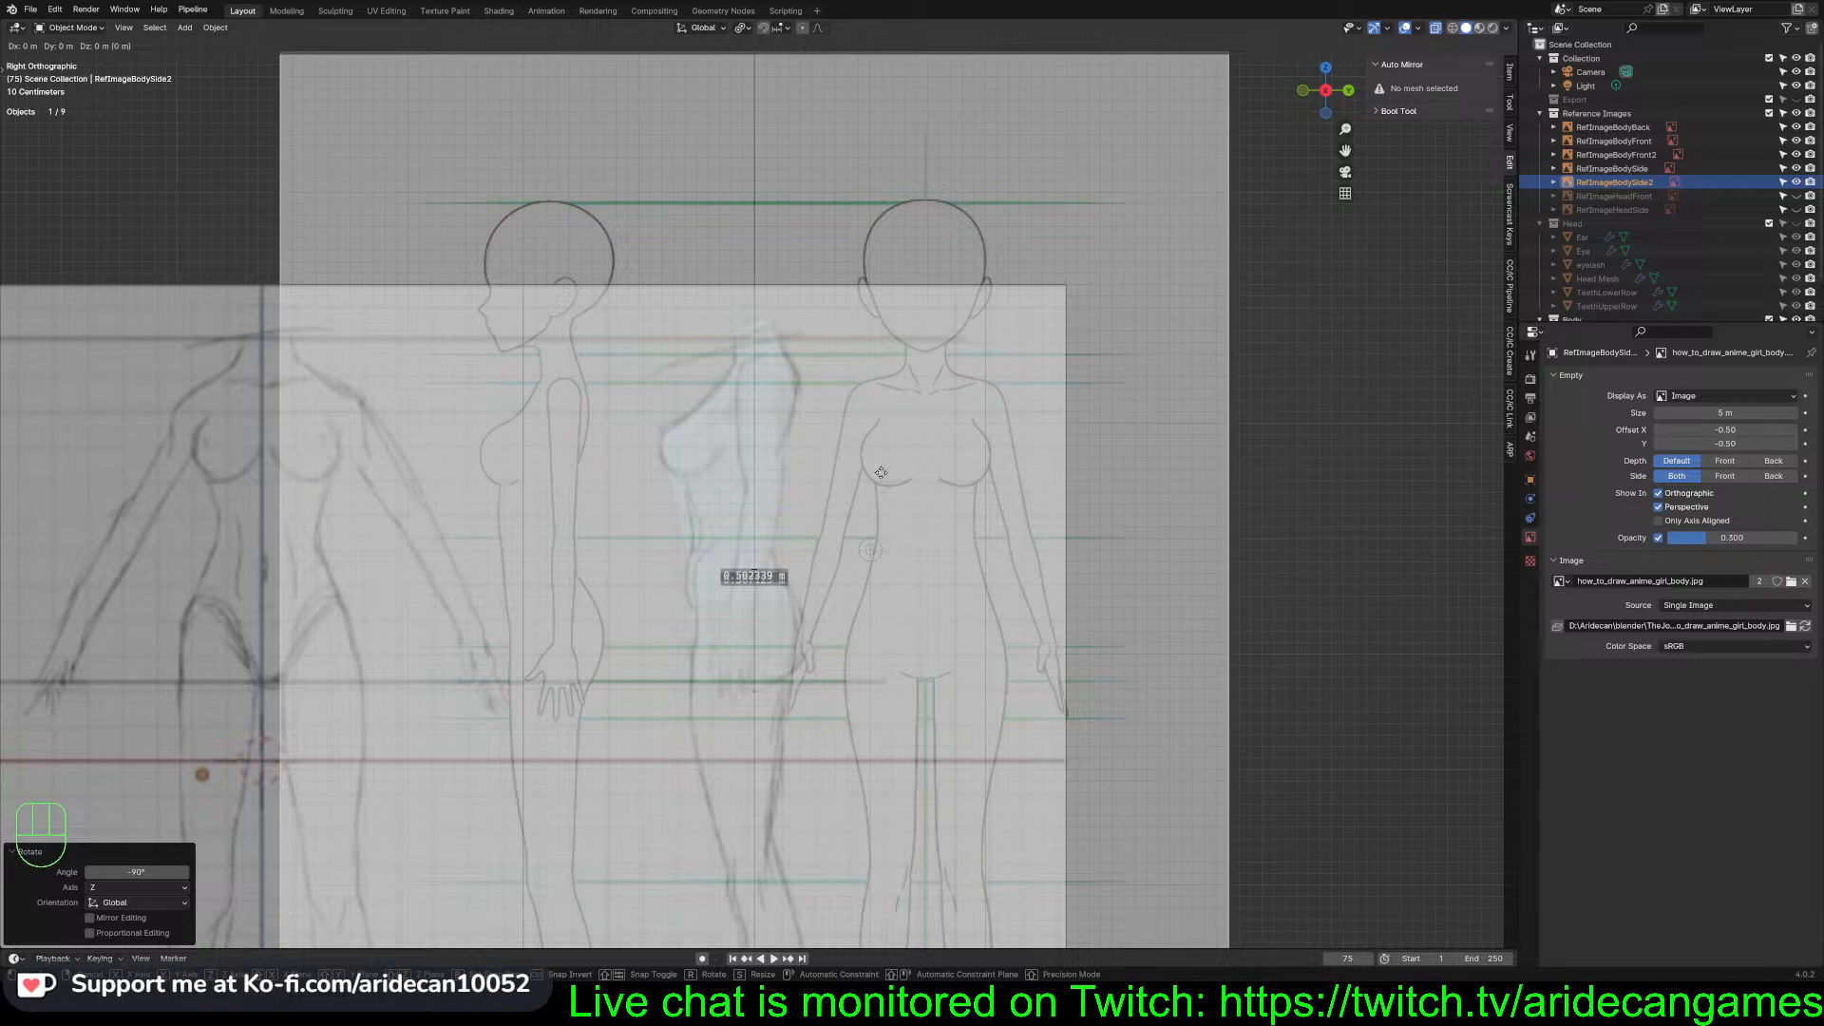
pyautogui.press('y')
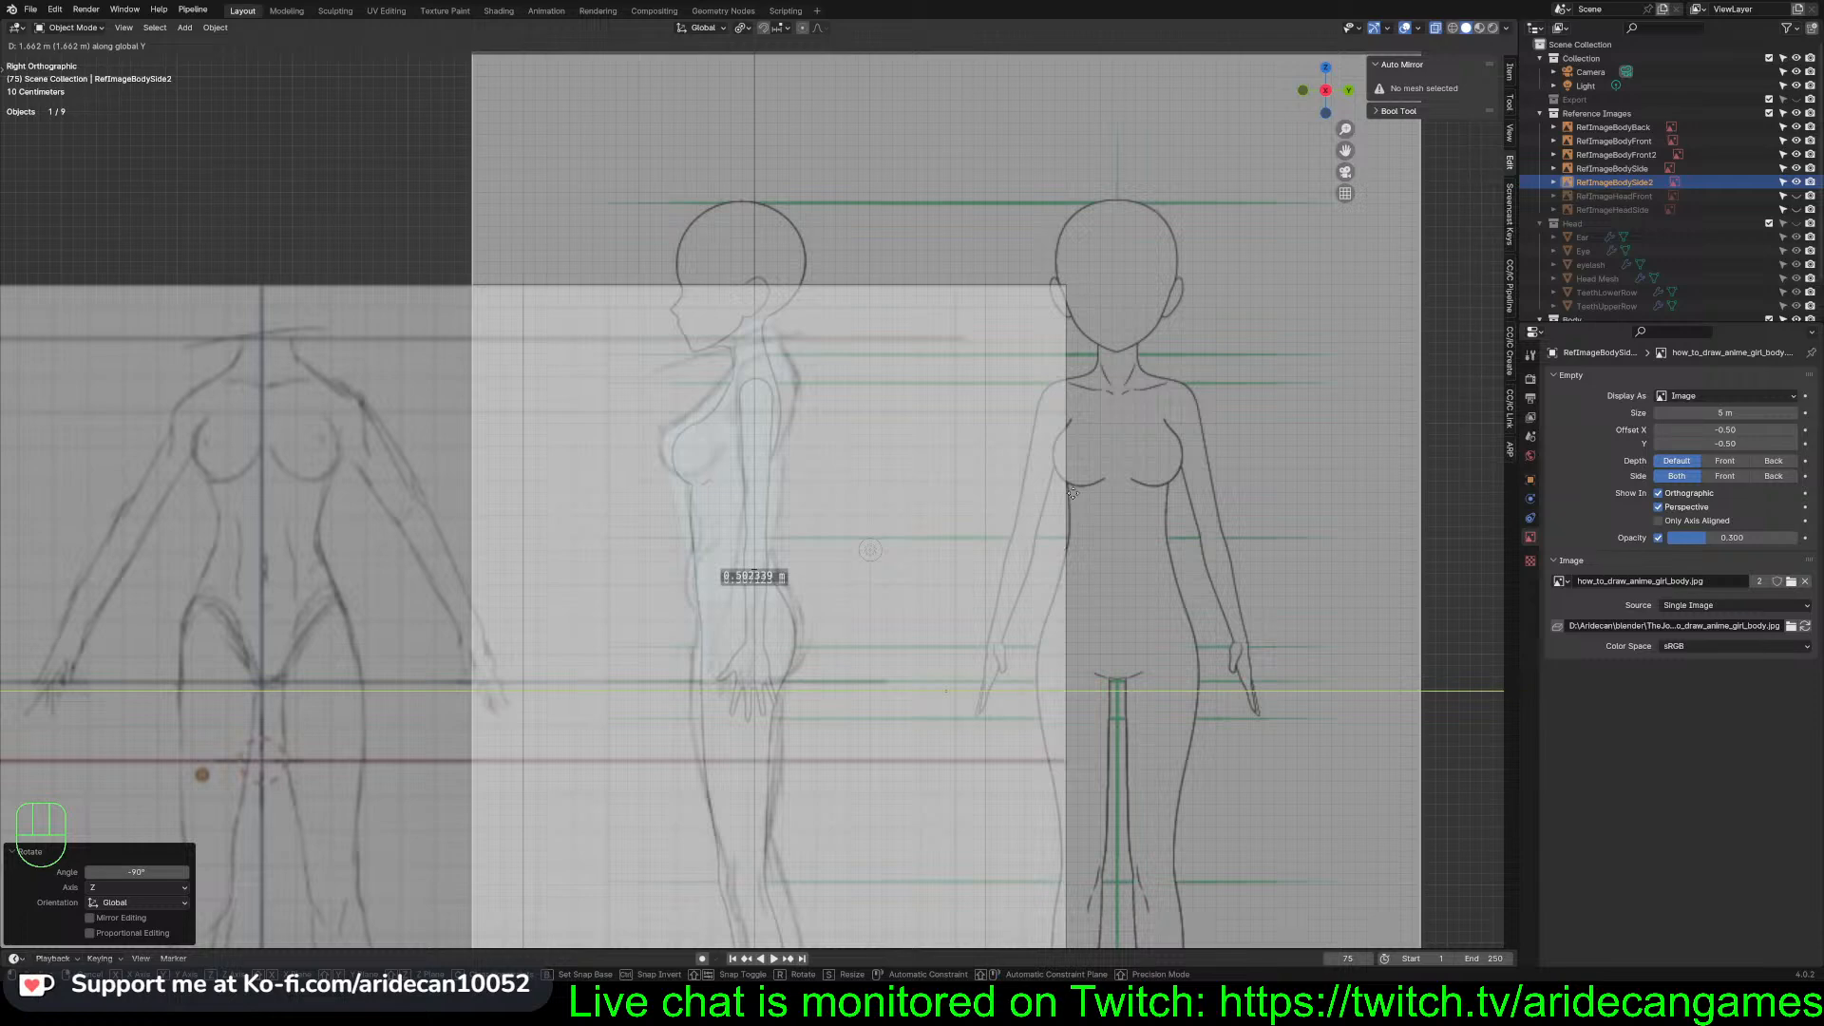
pyautogui.click(1073, 493)
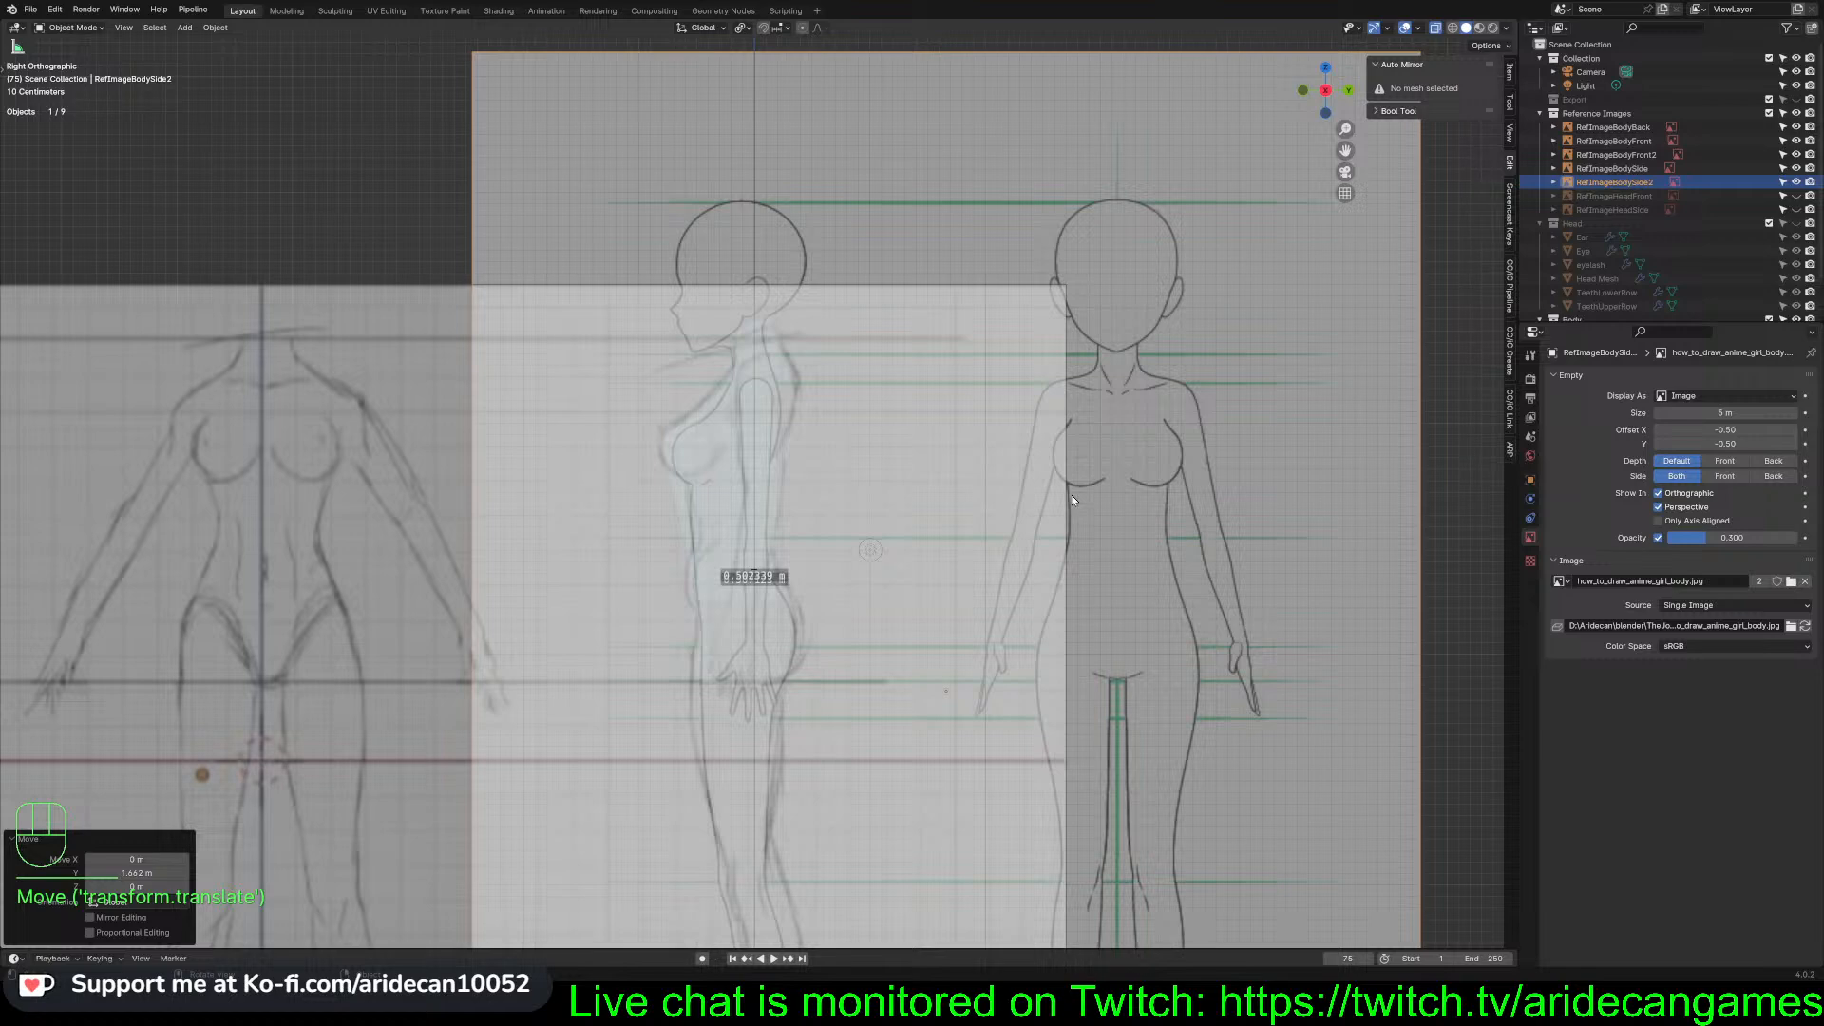
pyautogui.click(1784, 114)
# In the front view, widen RefImageBodyFront2 about 1.1 times along X and shift it about 0.15 m along X
pyautogui.press('KP_1')
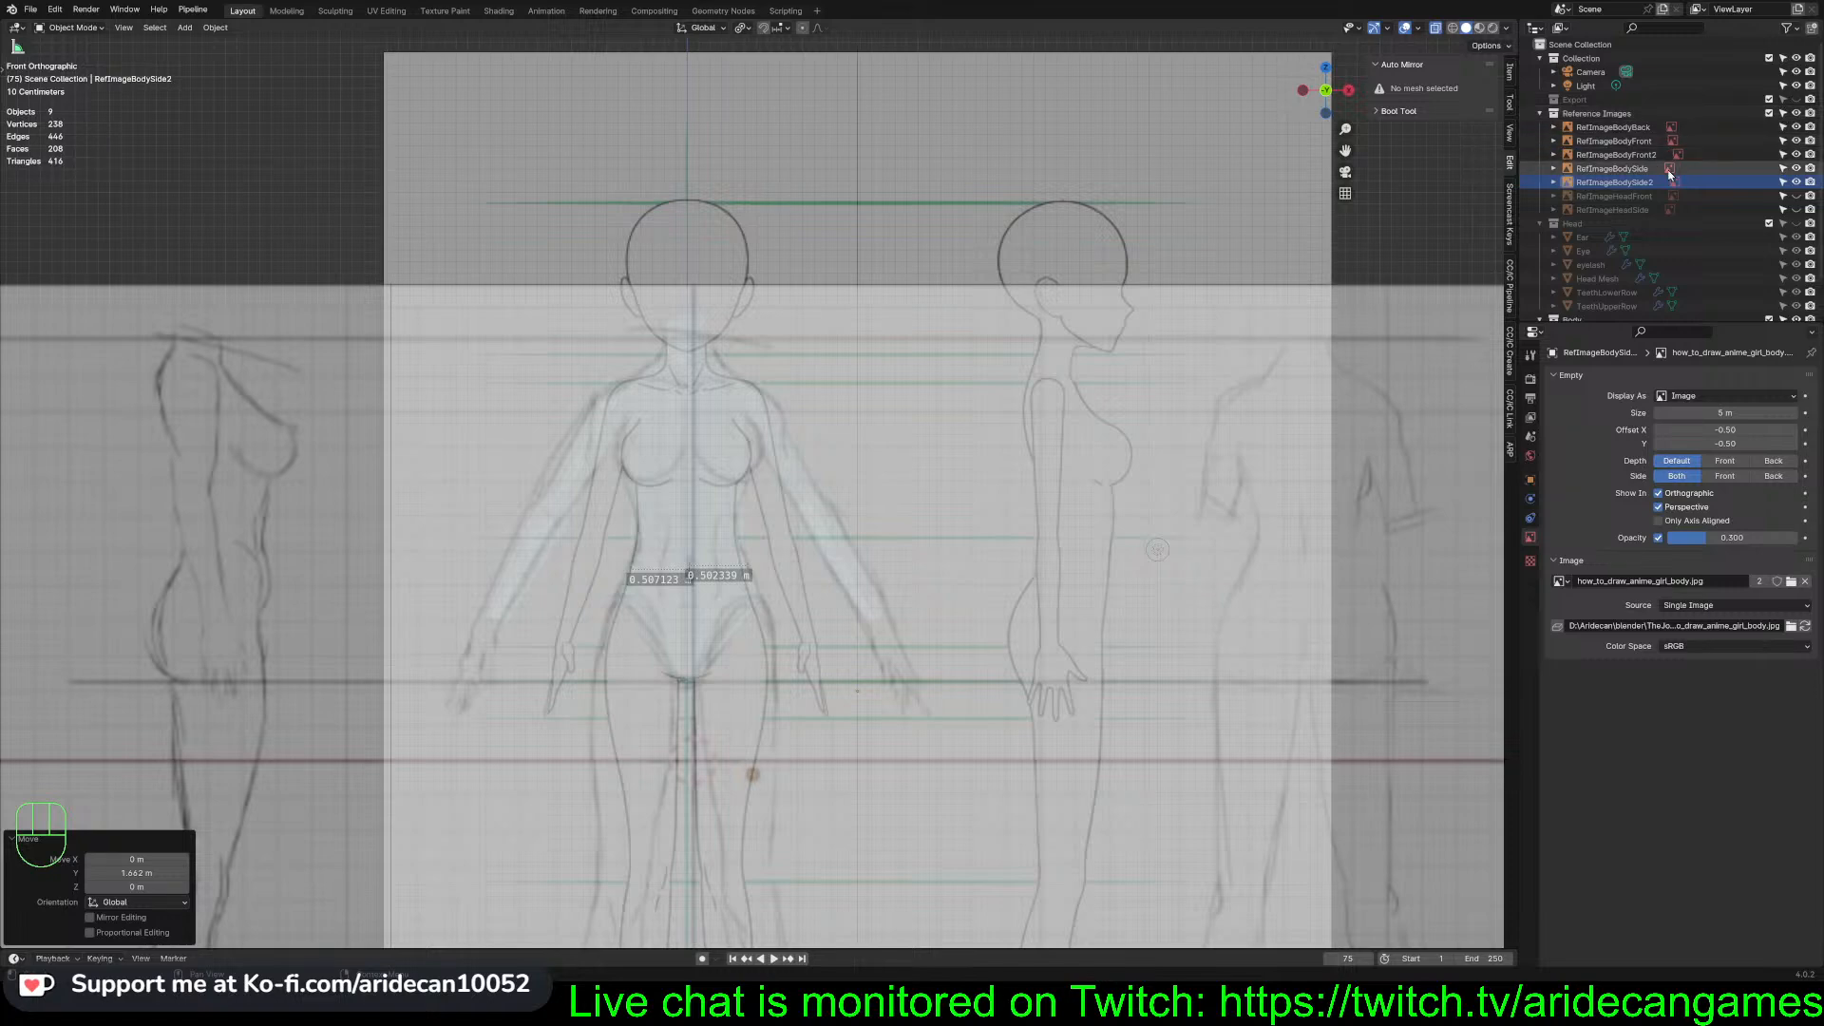
pyautogui.click(1619, 154)
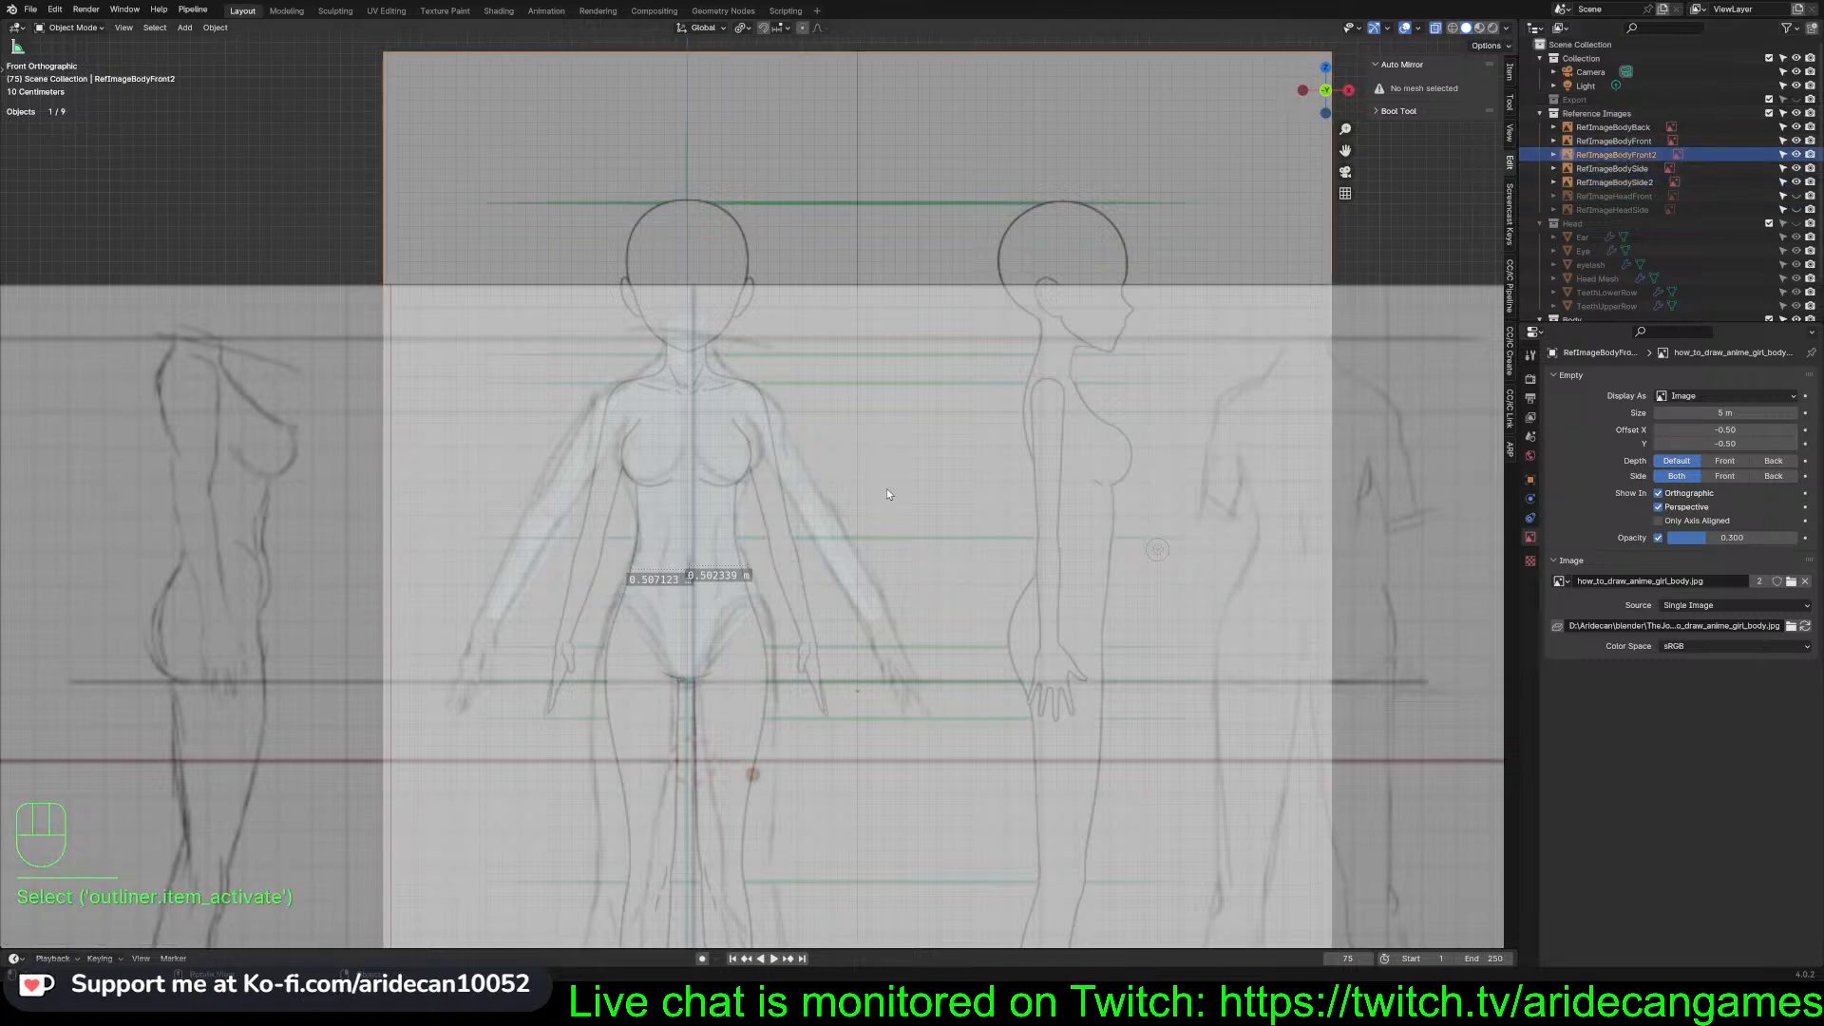
pyautogui.press('s')
pyautogui.press('x')
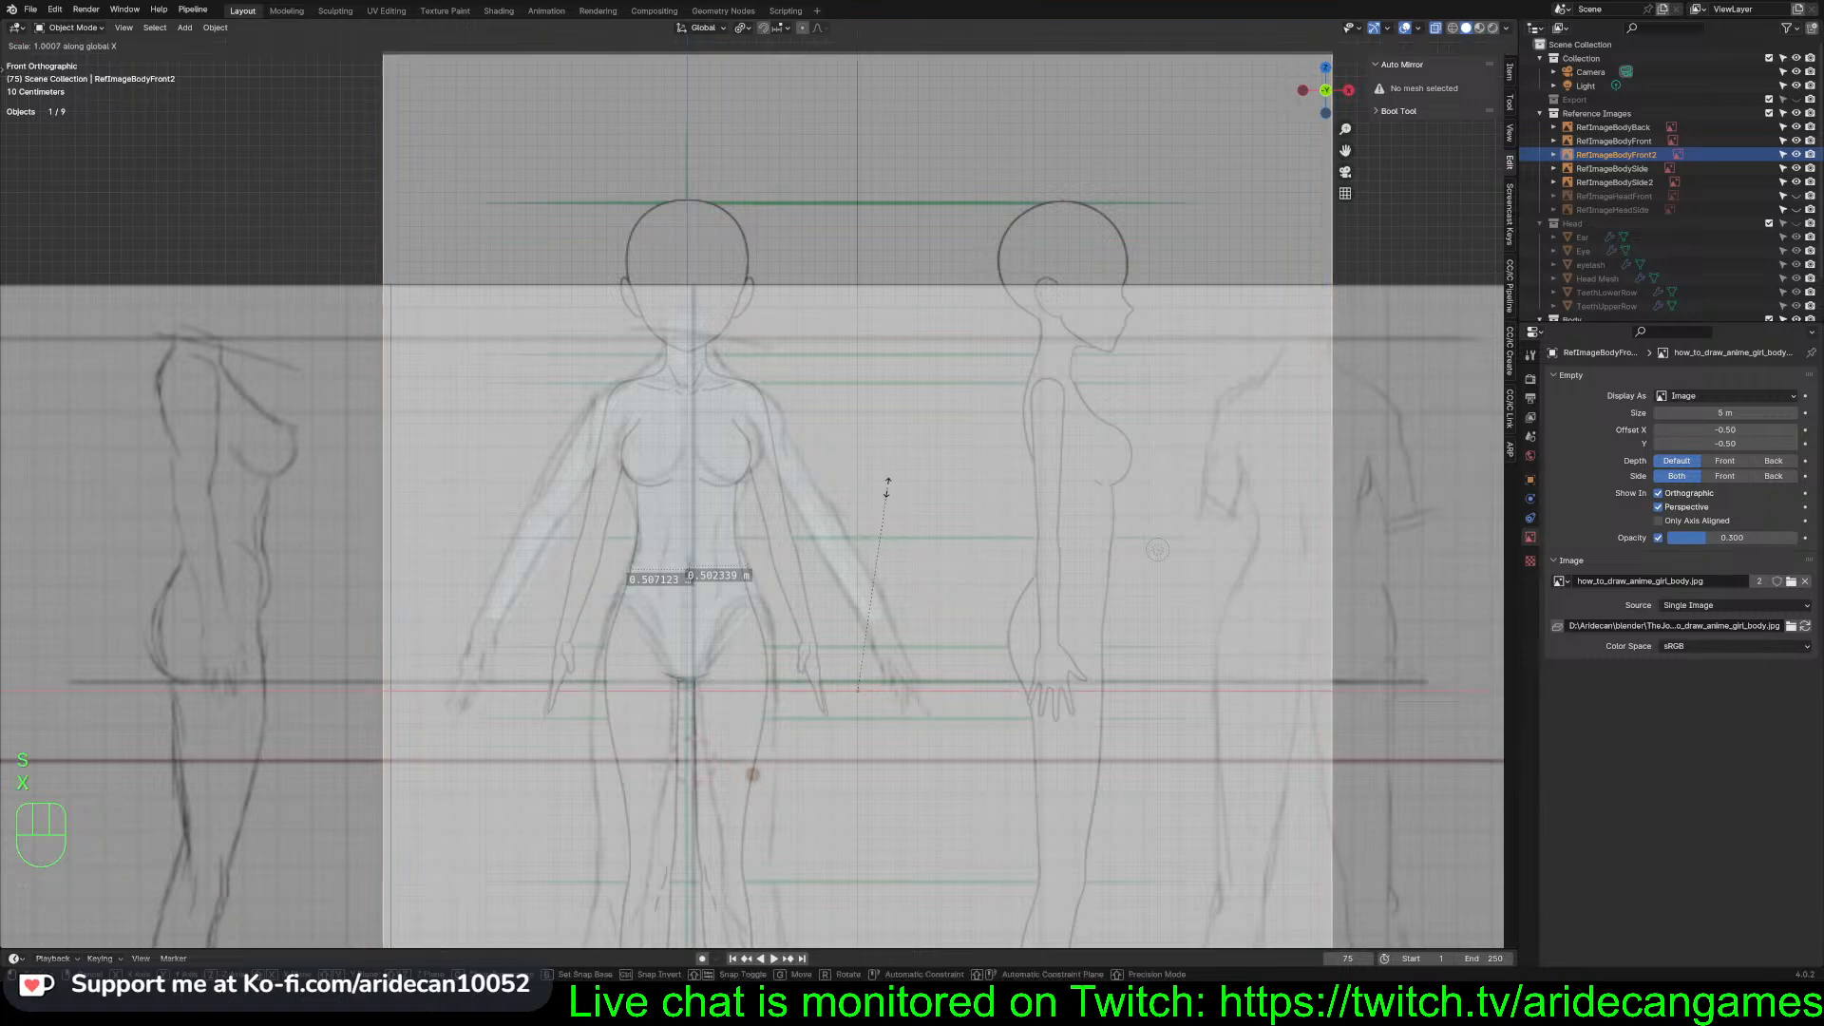
pyautogui.click(954, 487)
pyautogui.press('g')
pyautogui.press('x')
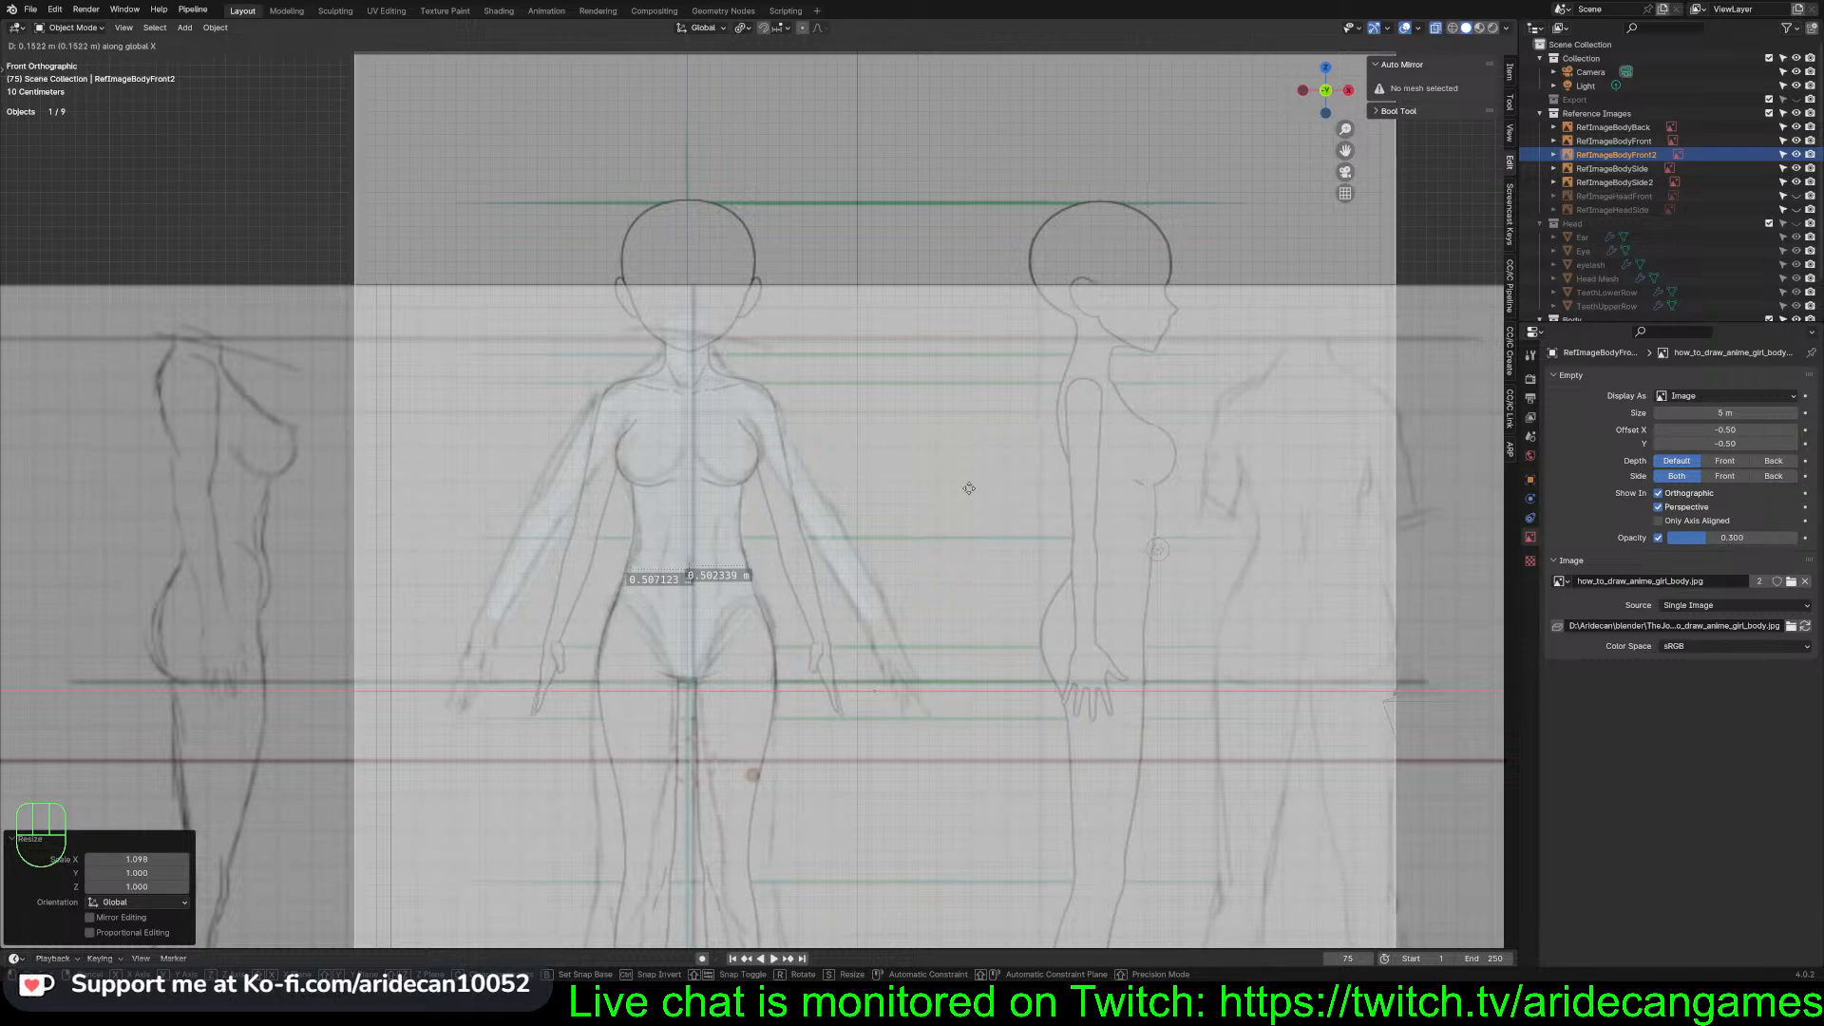
pyautogui.click(969, 488)
# Narrow RefImageBodyFront2 by about 0.988 along X and shift it about -0.016 m along X to recentre it on the body
pyautogui.press('s')
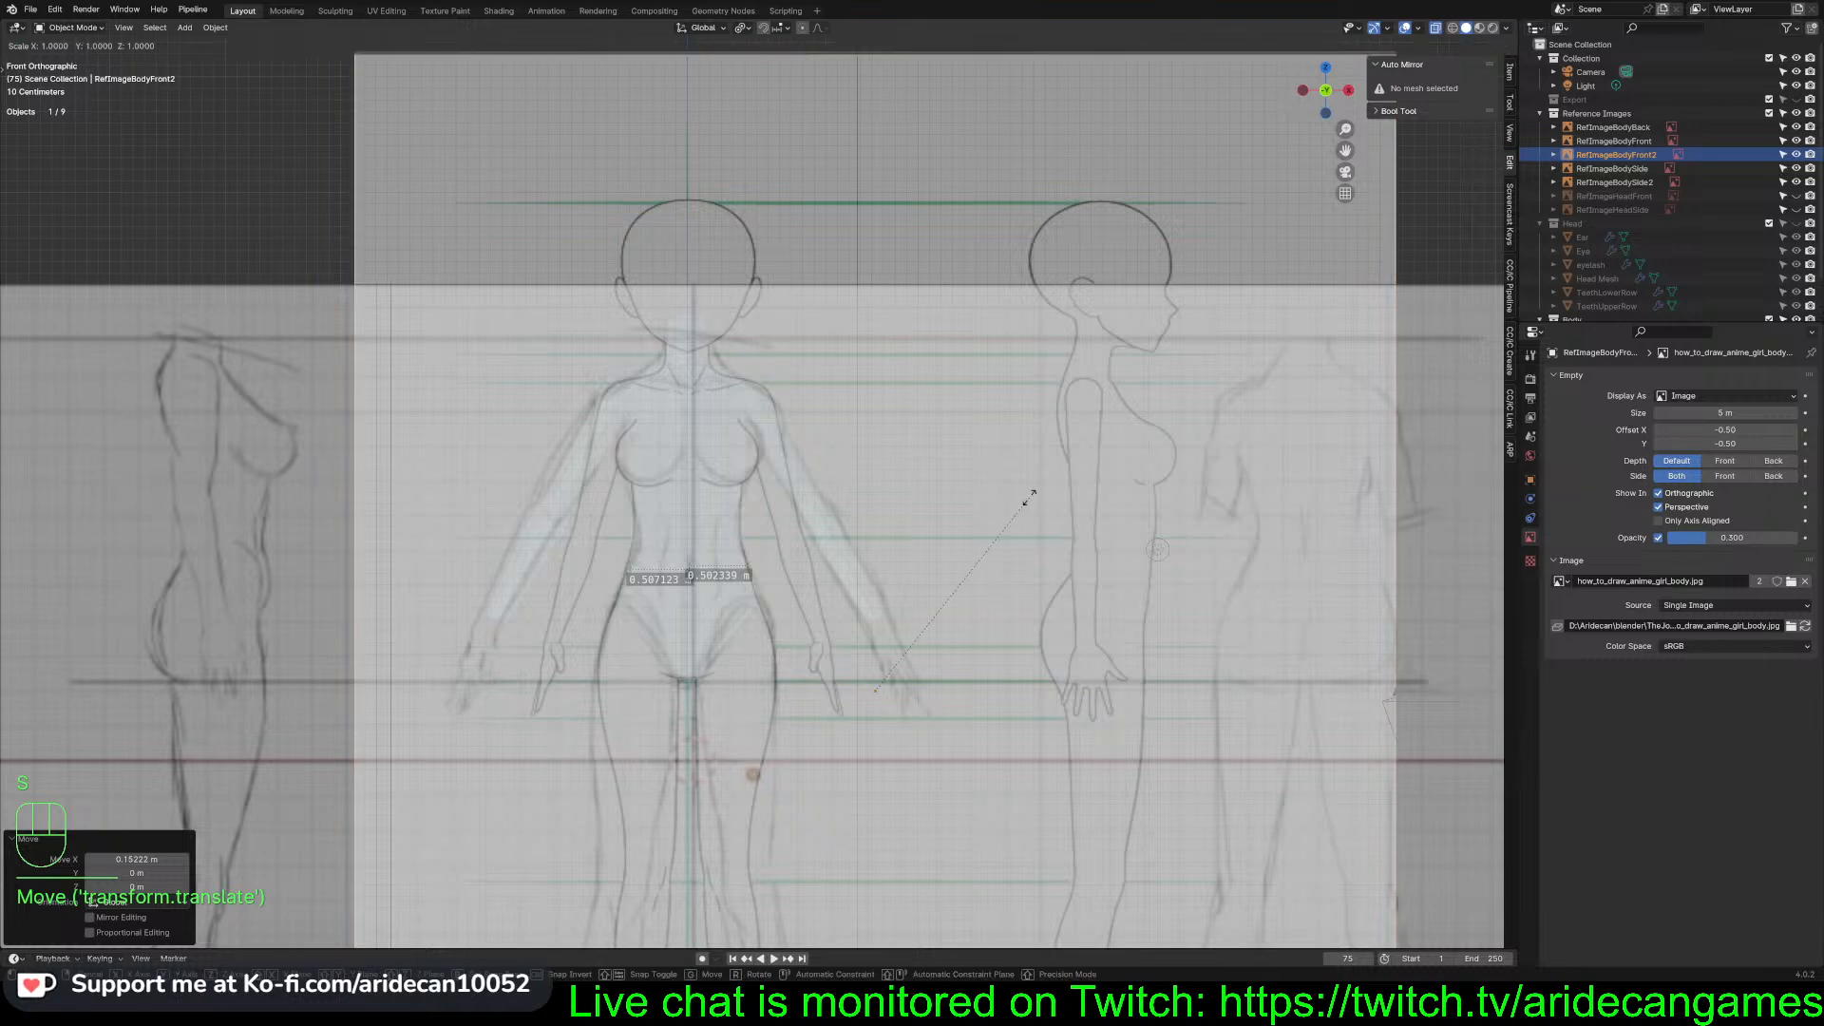
pyautogui.press('x')
pyautogui.click(1027, 502)
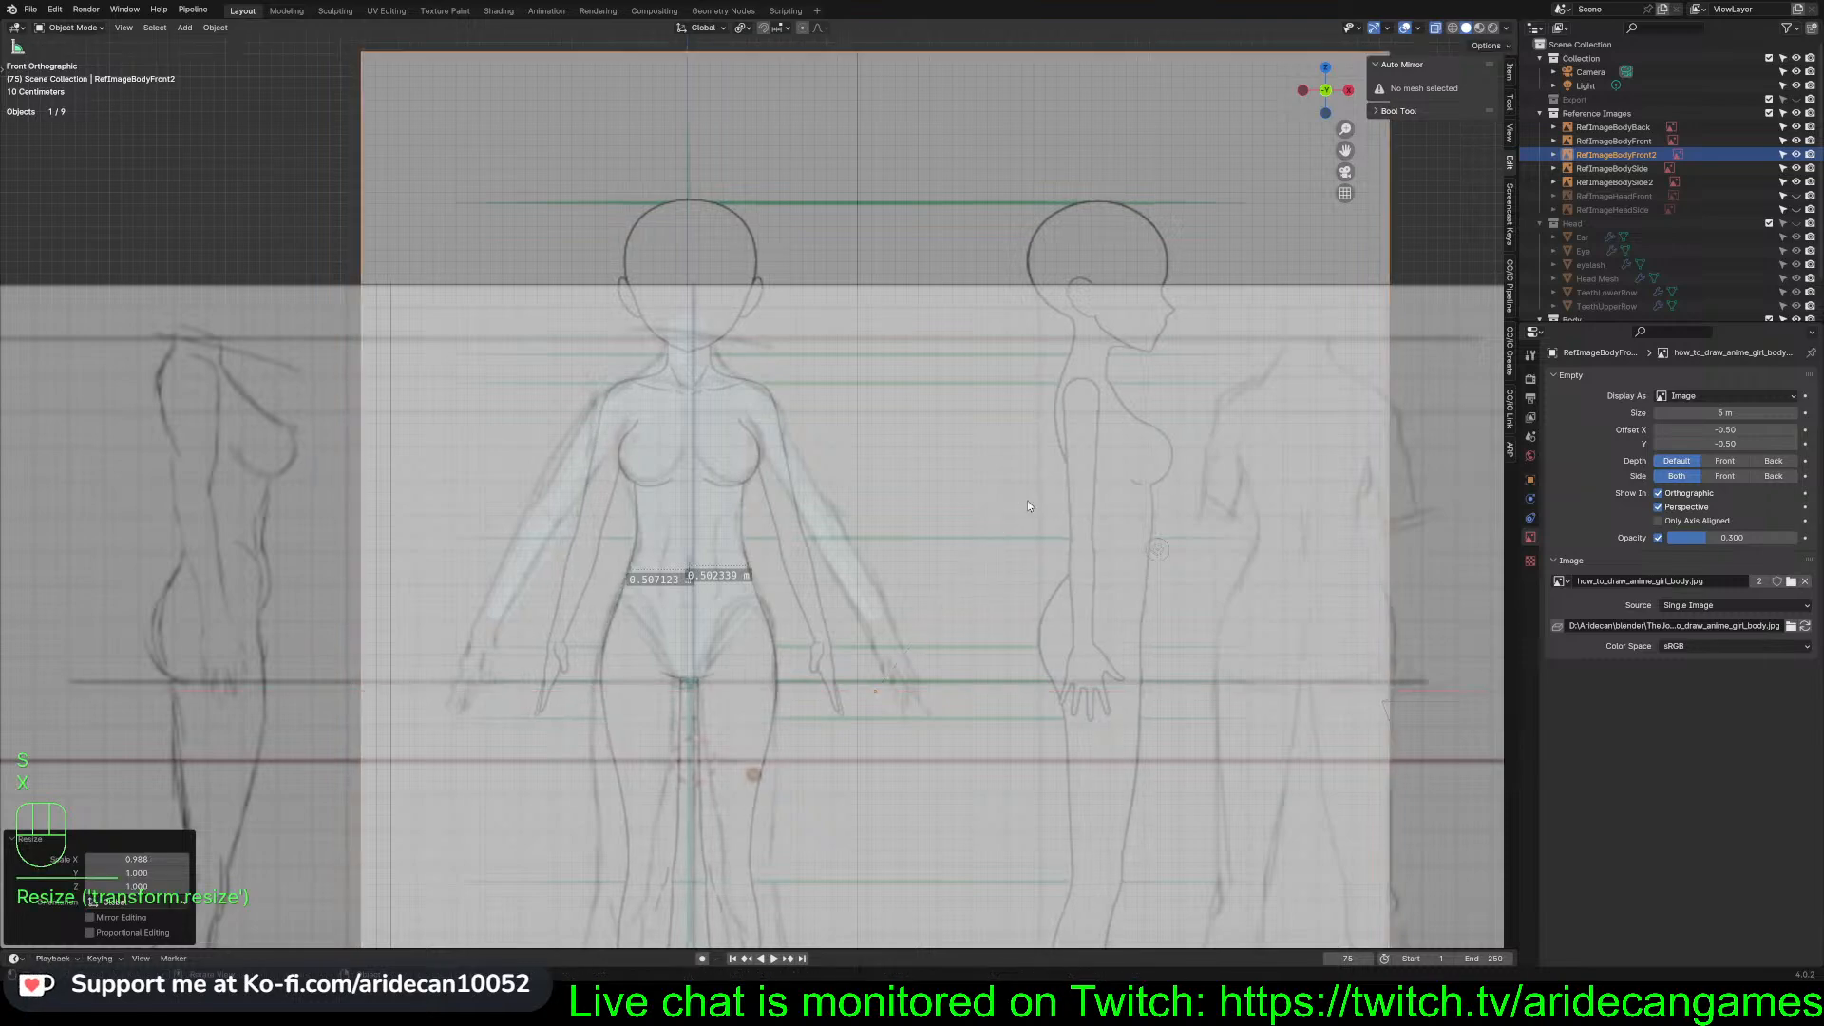
pyautogui.press('g')
pyautogui.press('x')
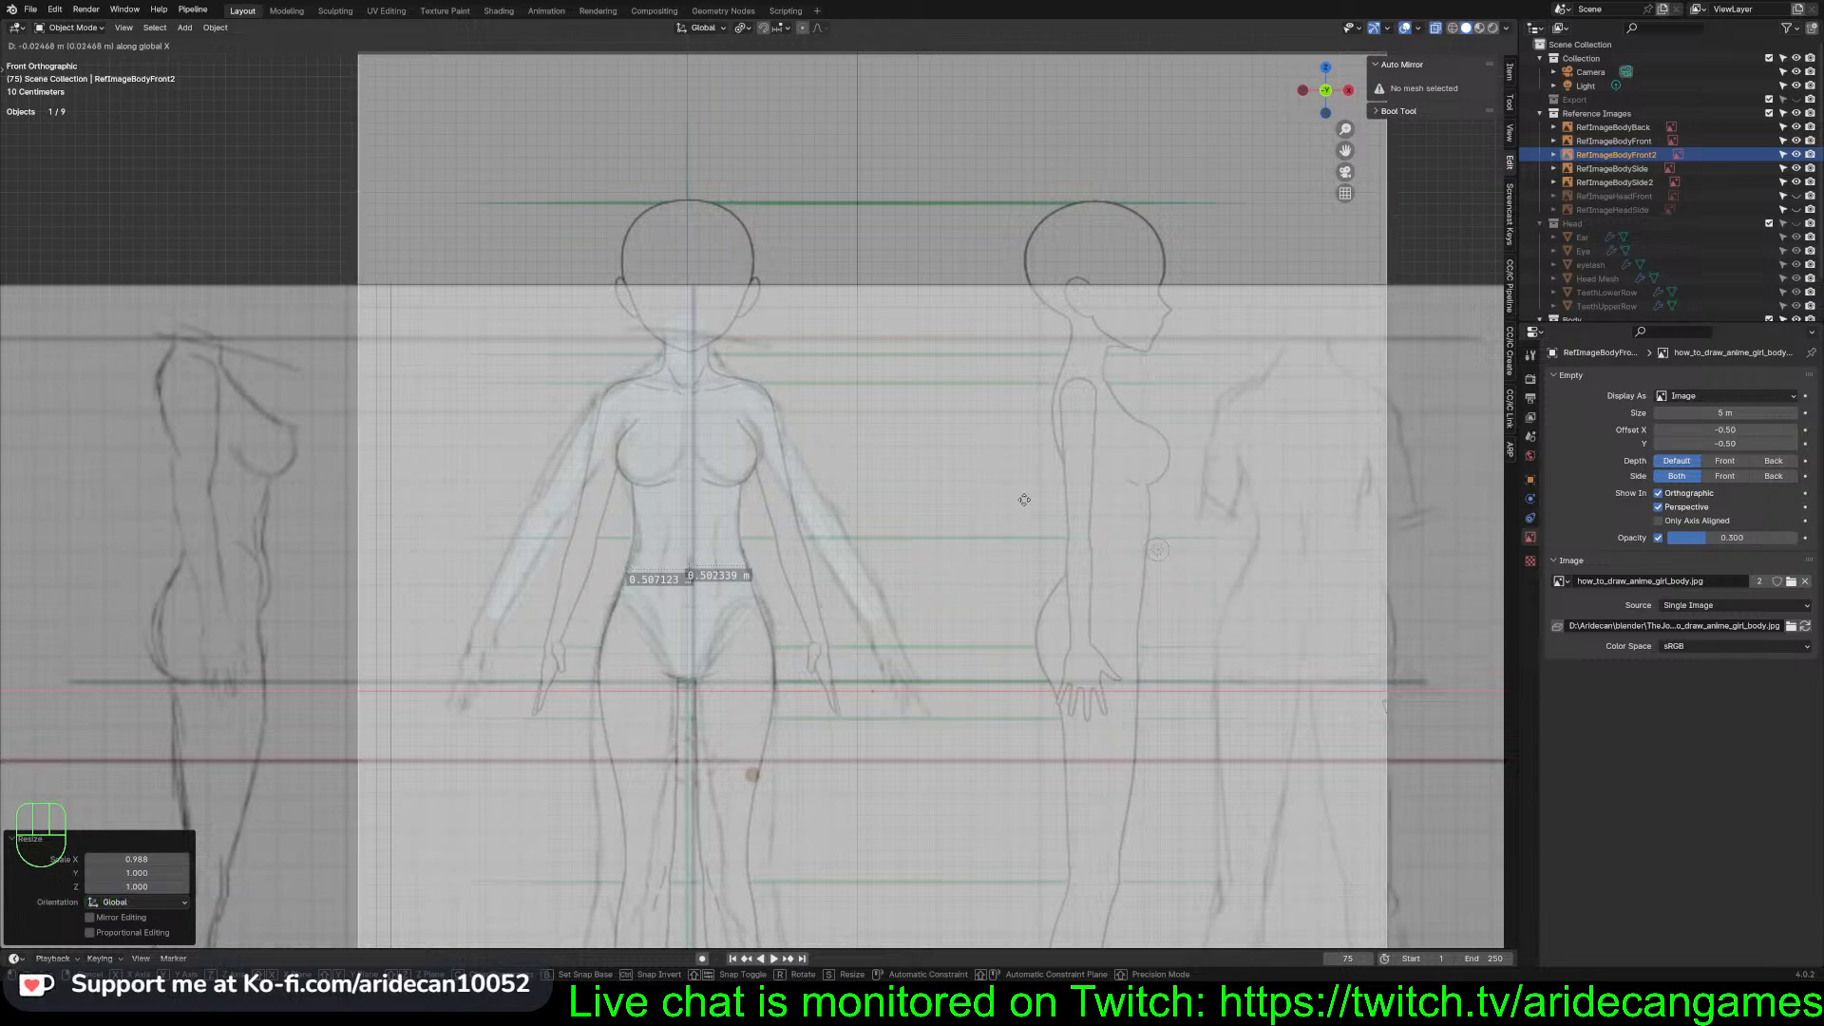
pyautogui.click(1025, 499)
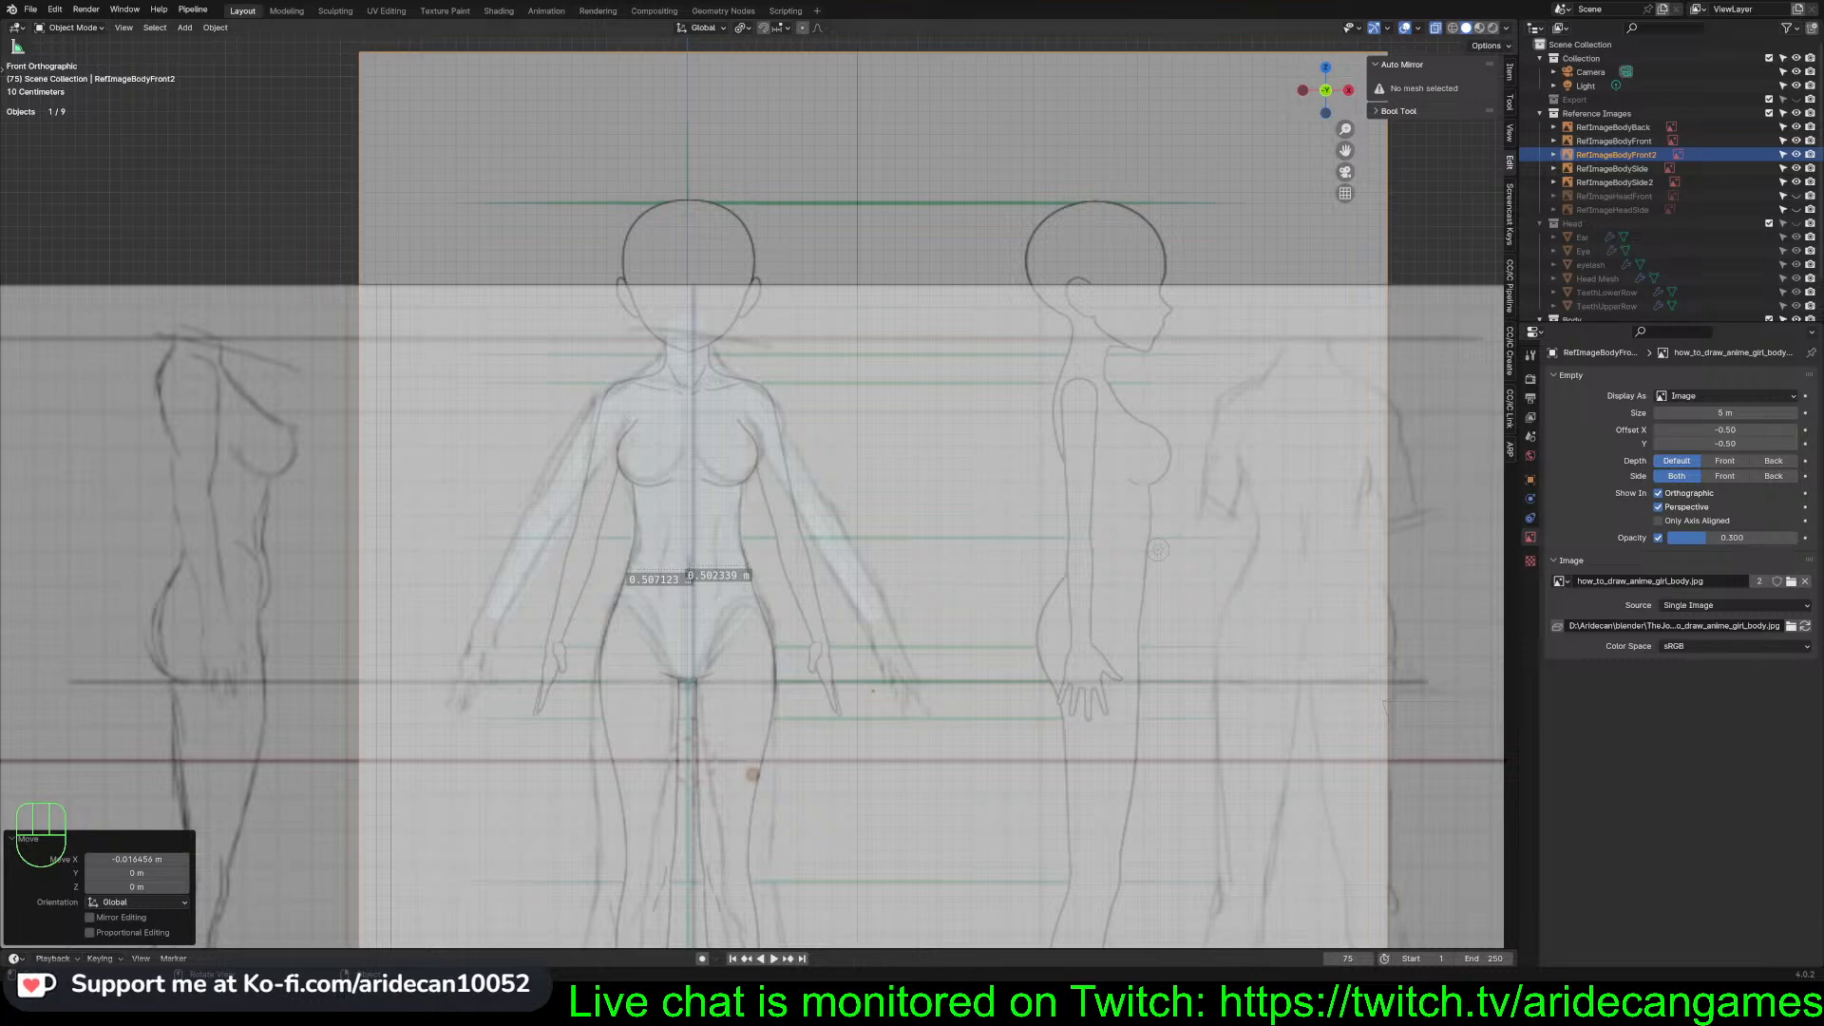
pyautogui.click(845, 487)
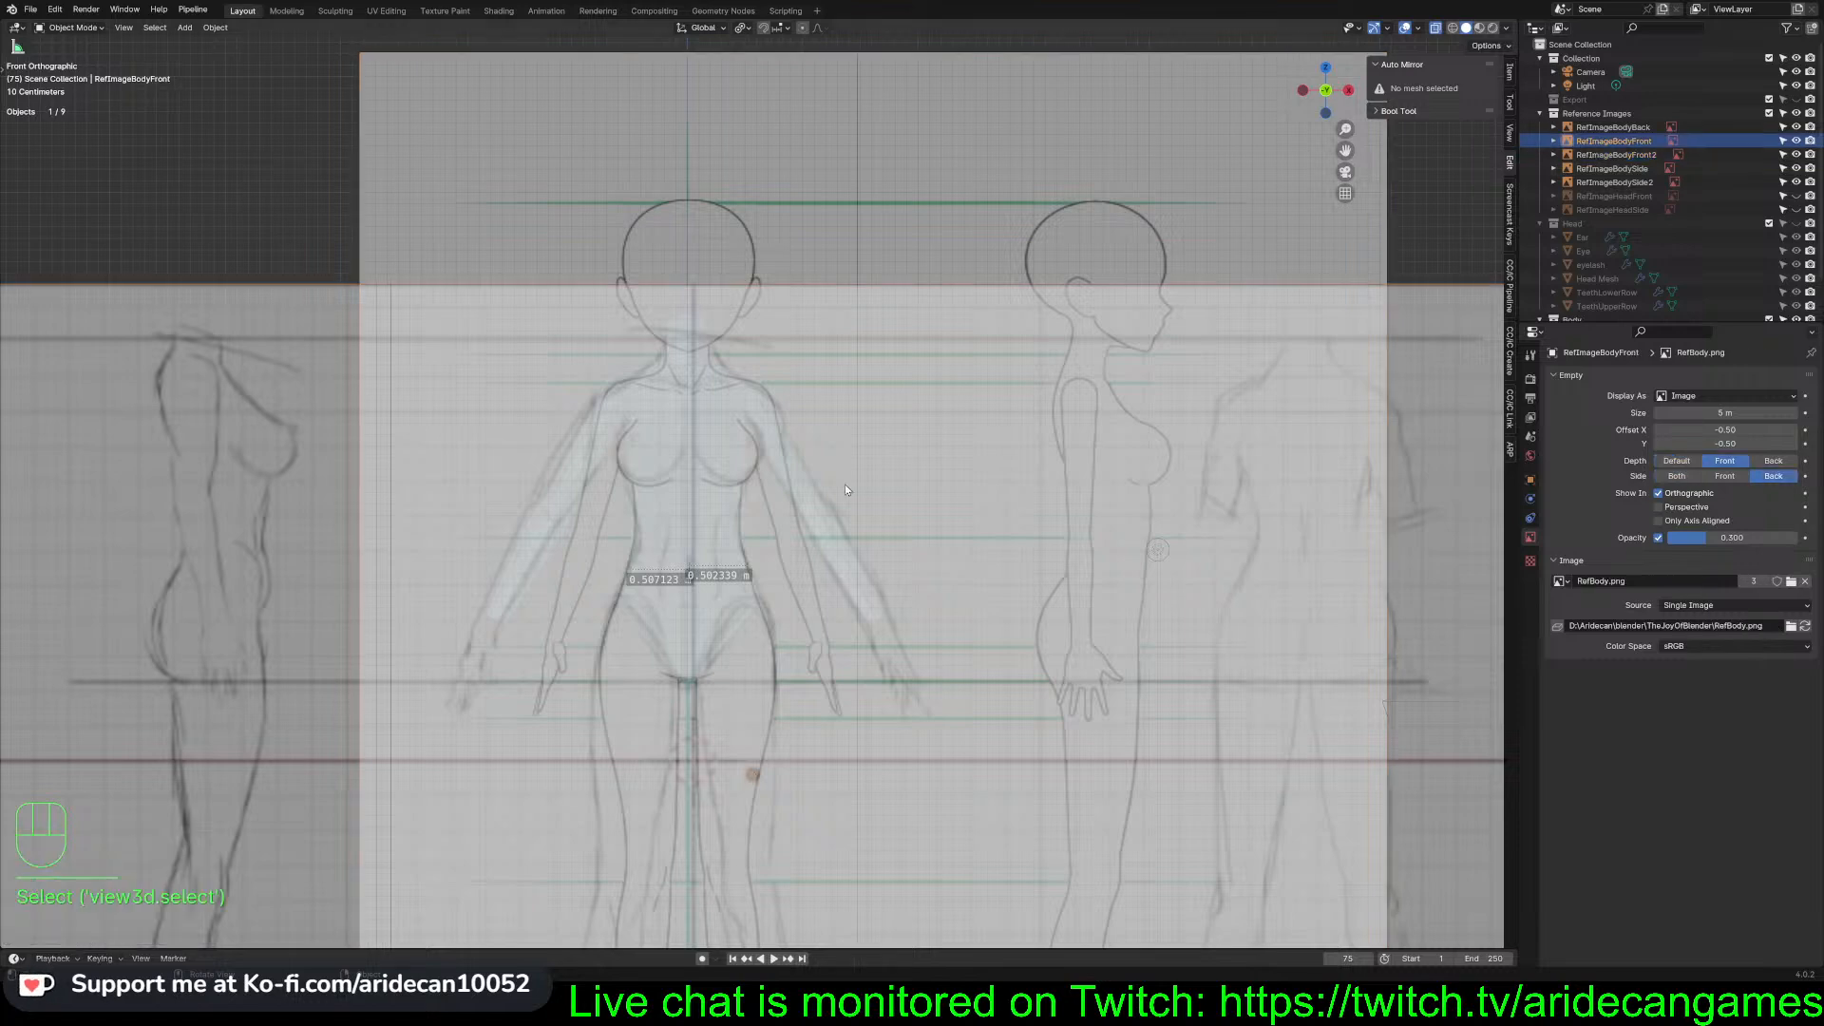
pyautogui.press('KP_3')
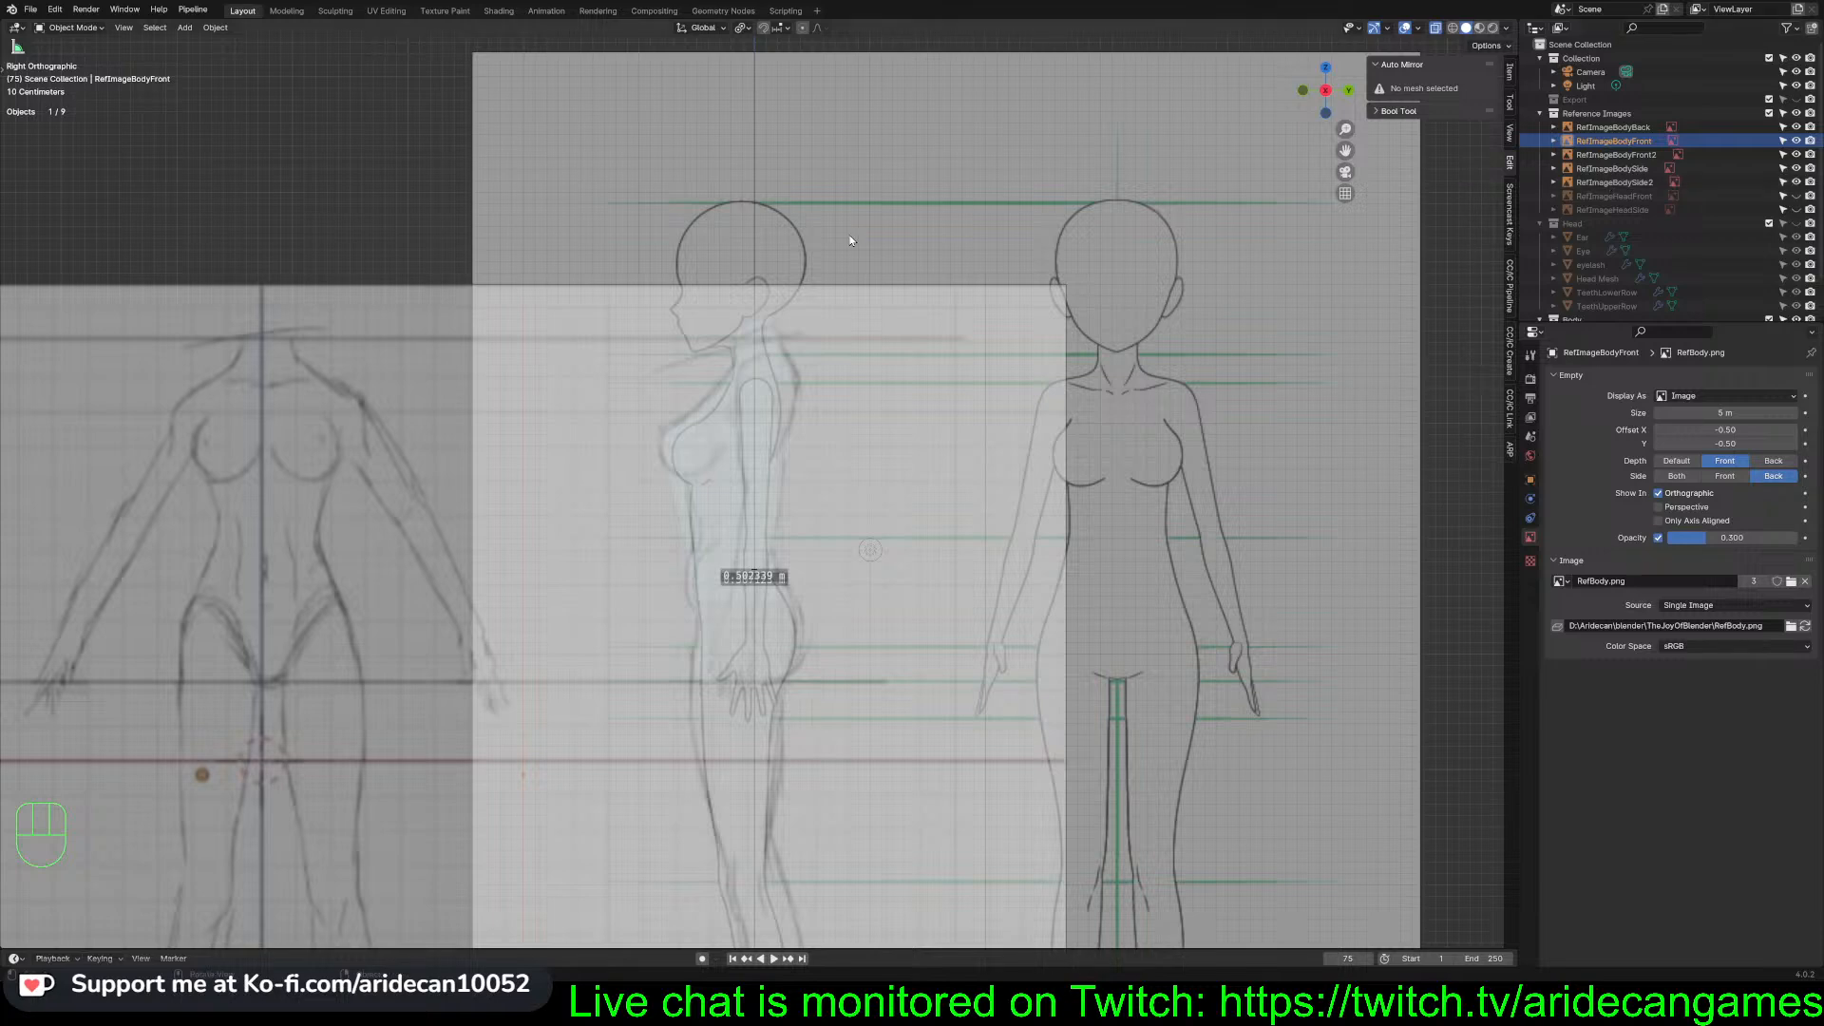
pyautogui.click(1640, 156)
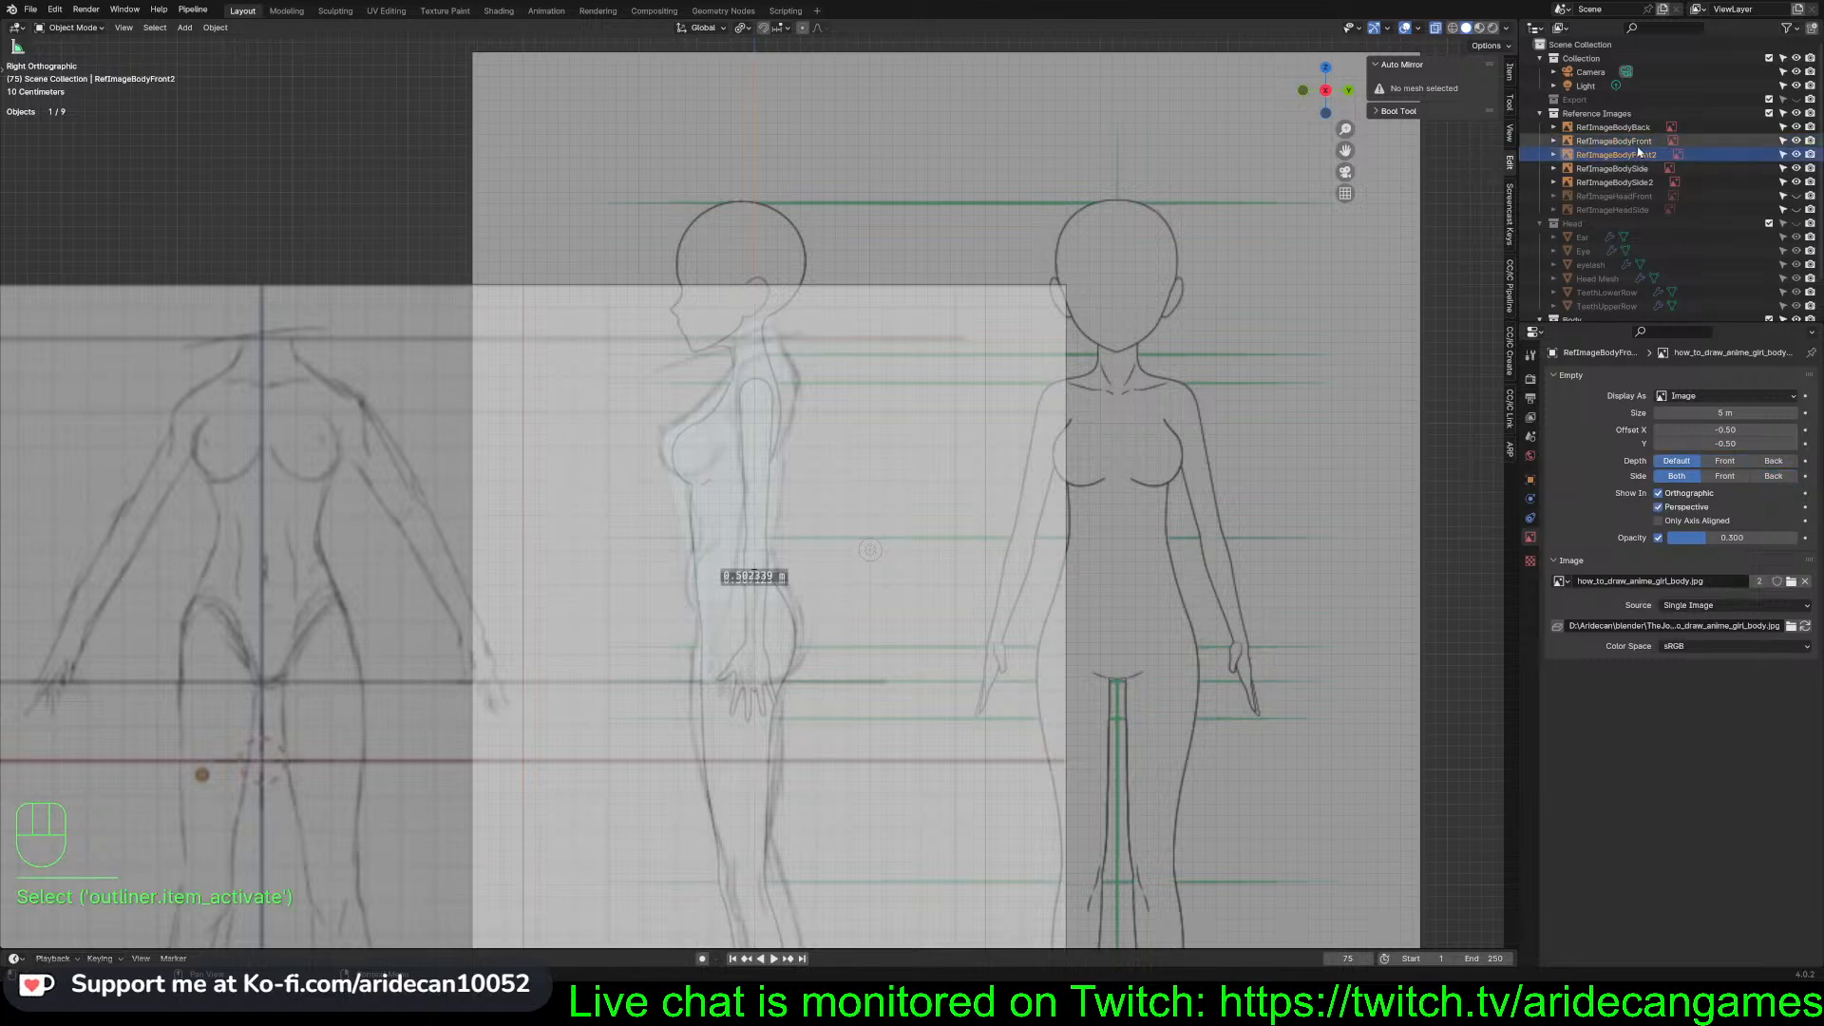
pyautogui.press('KP_1')
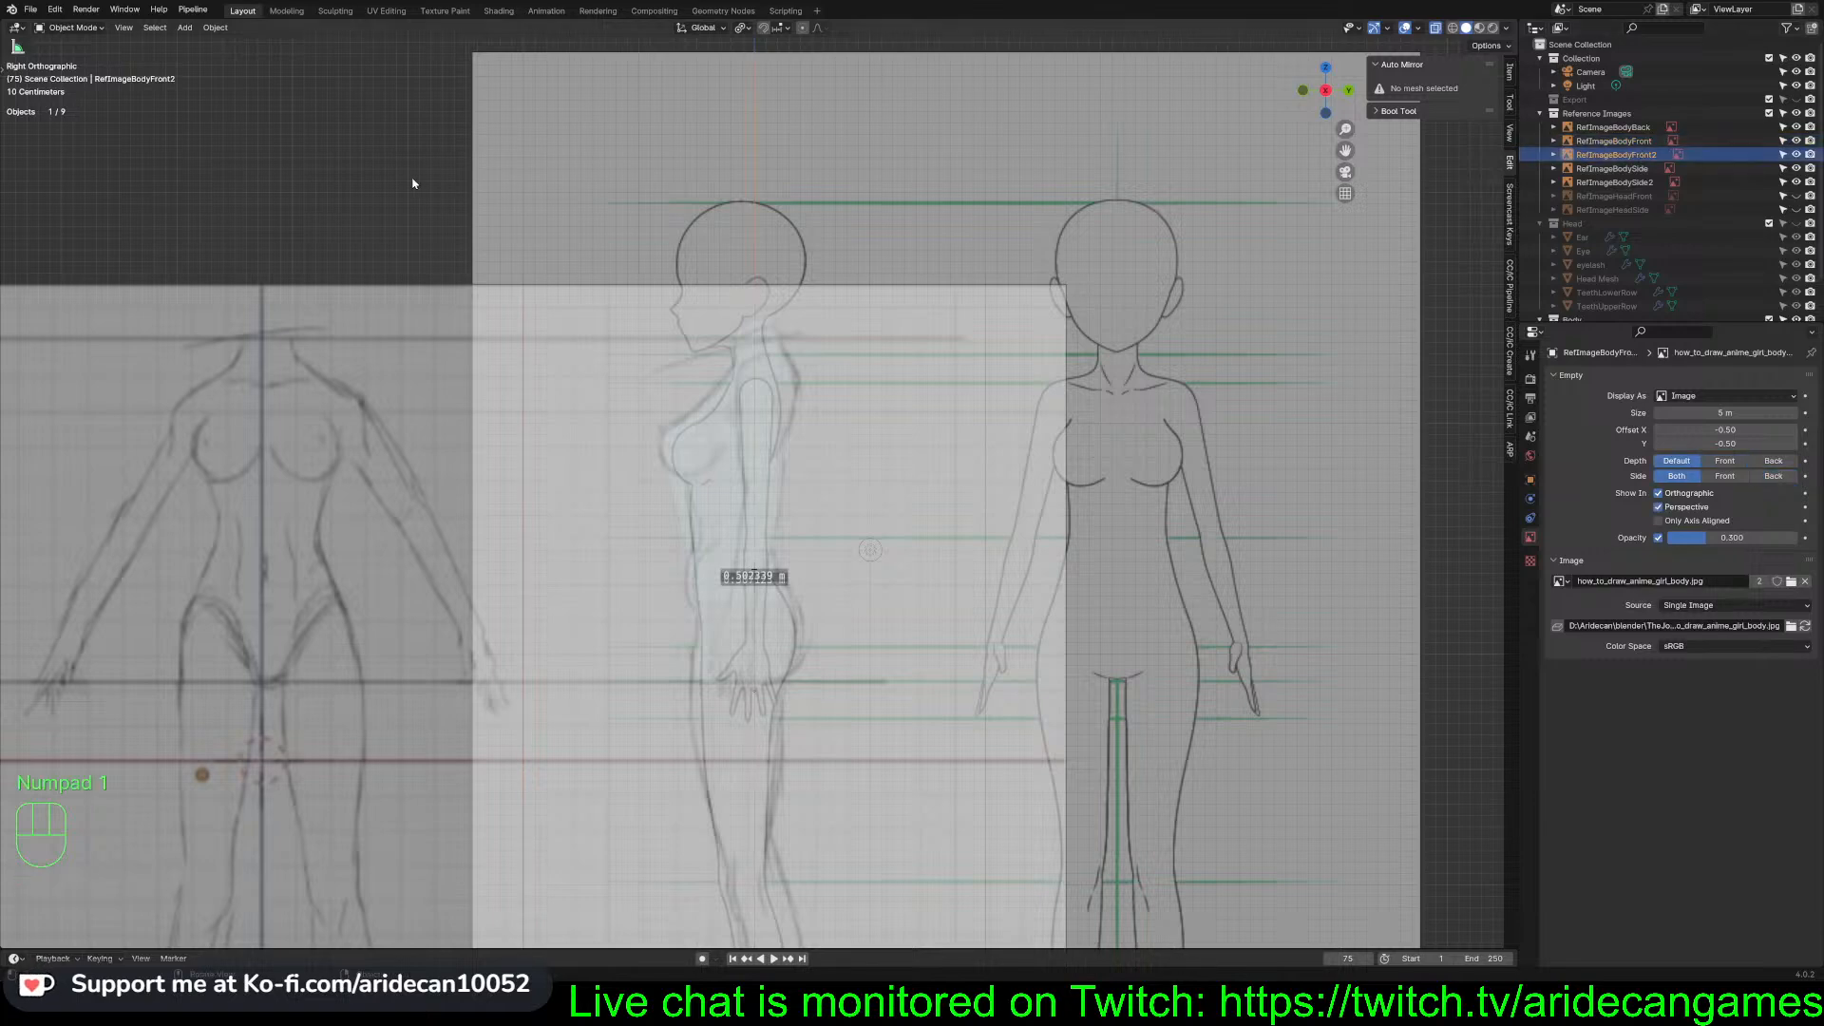
pyautogui.press('KP_1')
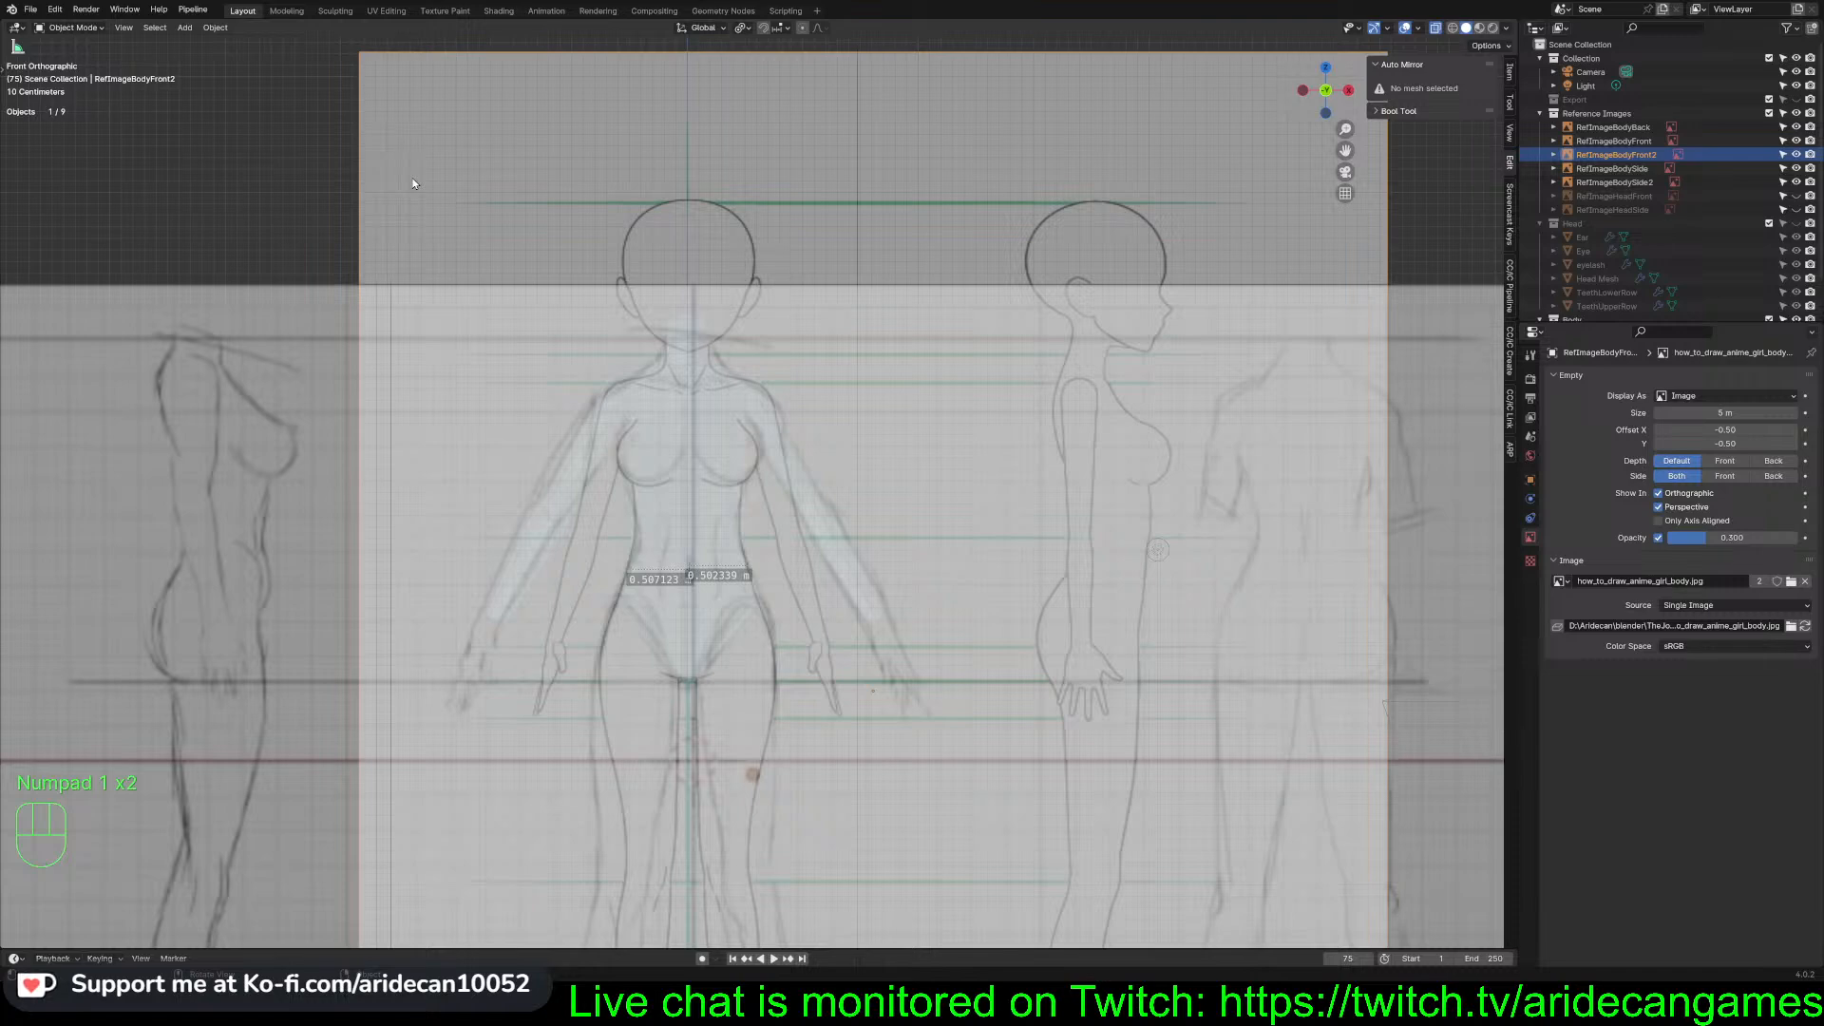
pyautogui.hotkey('ctrl', 'z')
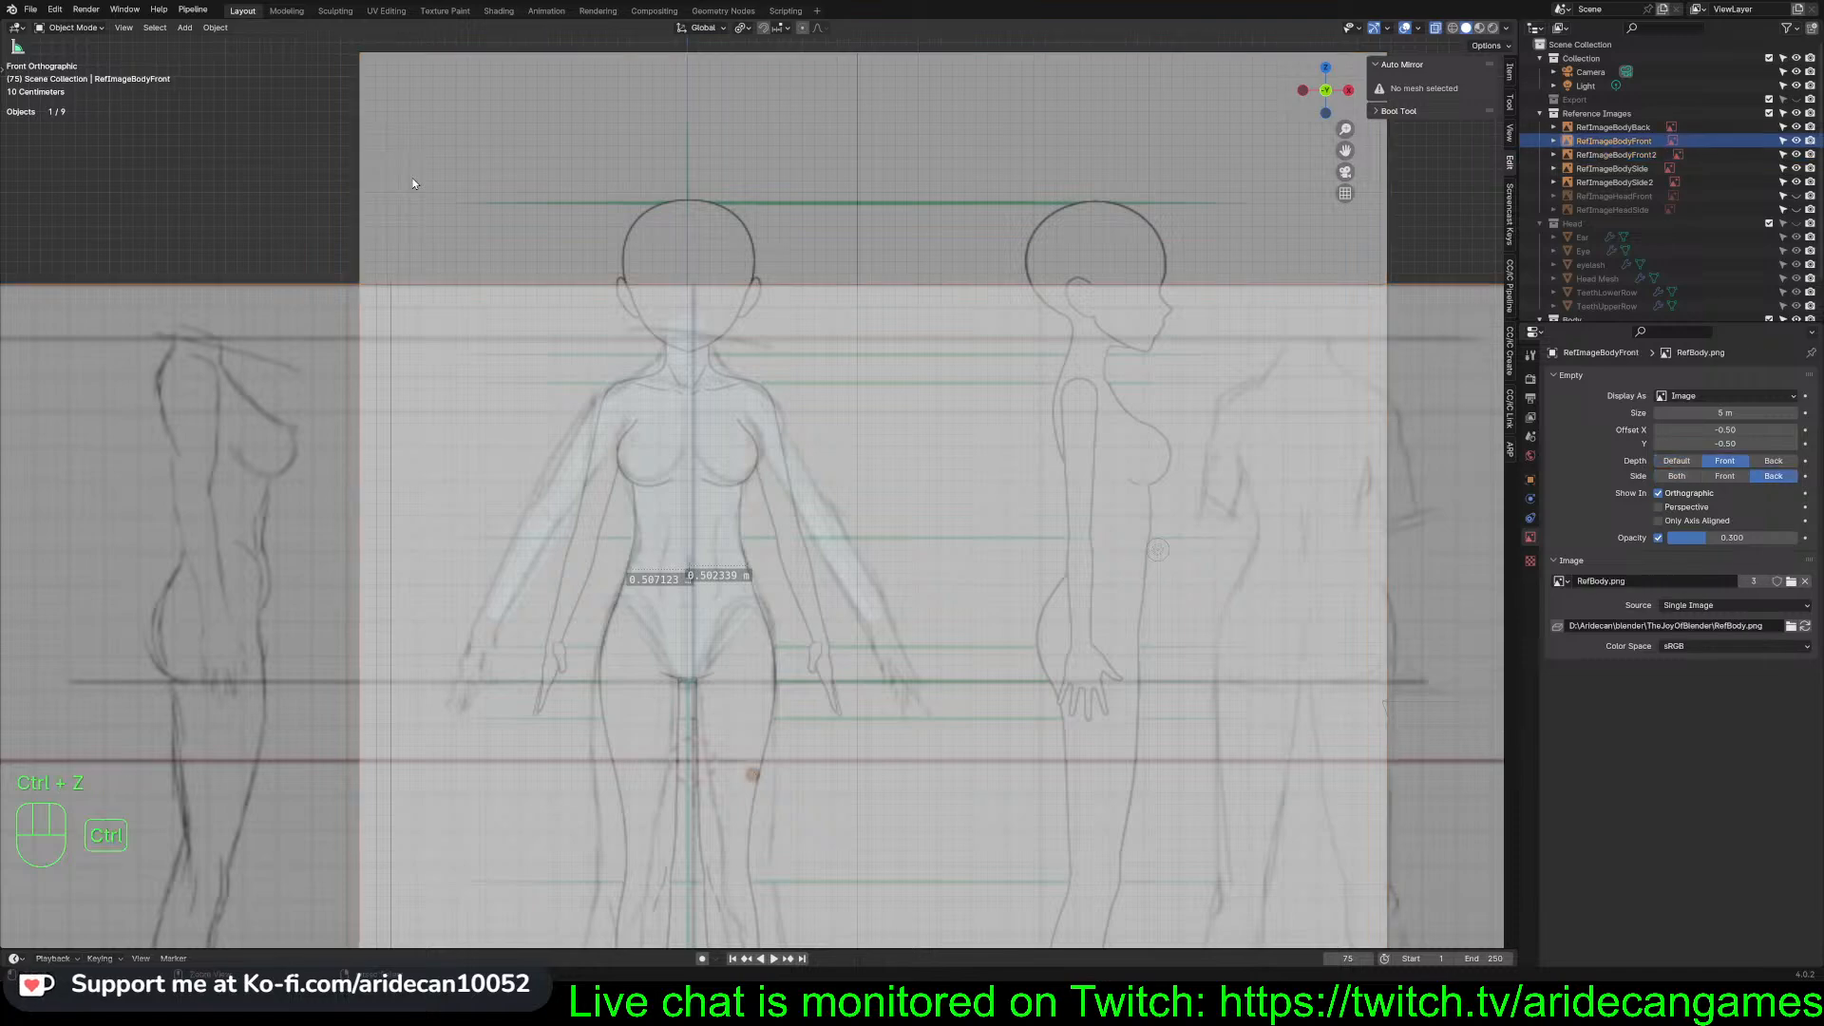
pyautogui.hotkey('ctrl', 'z')
pyautogui.hotkey('ctrl', 'z')
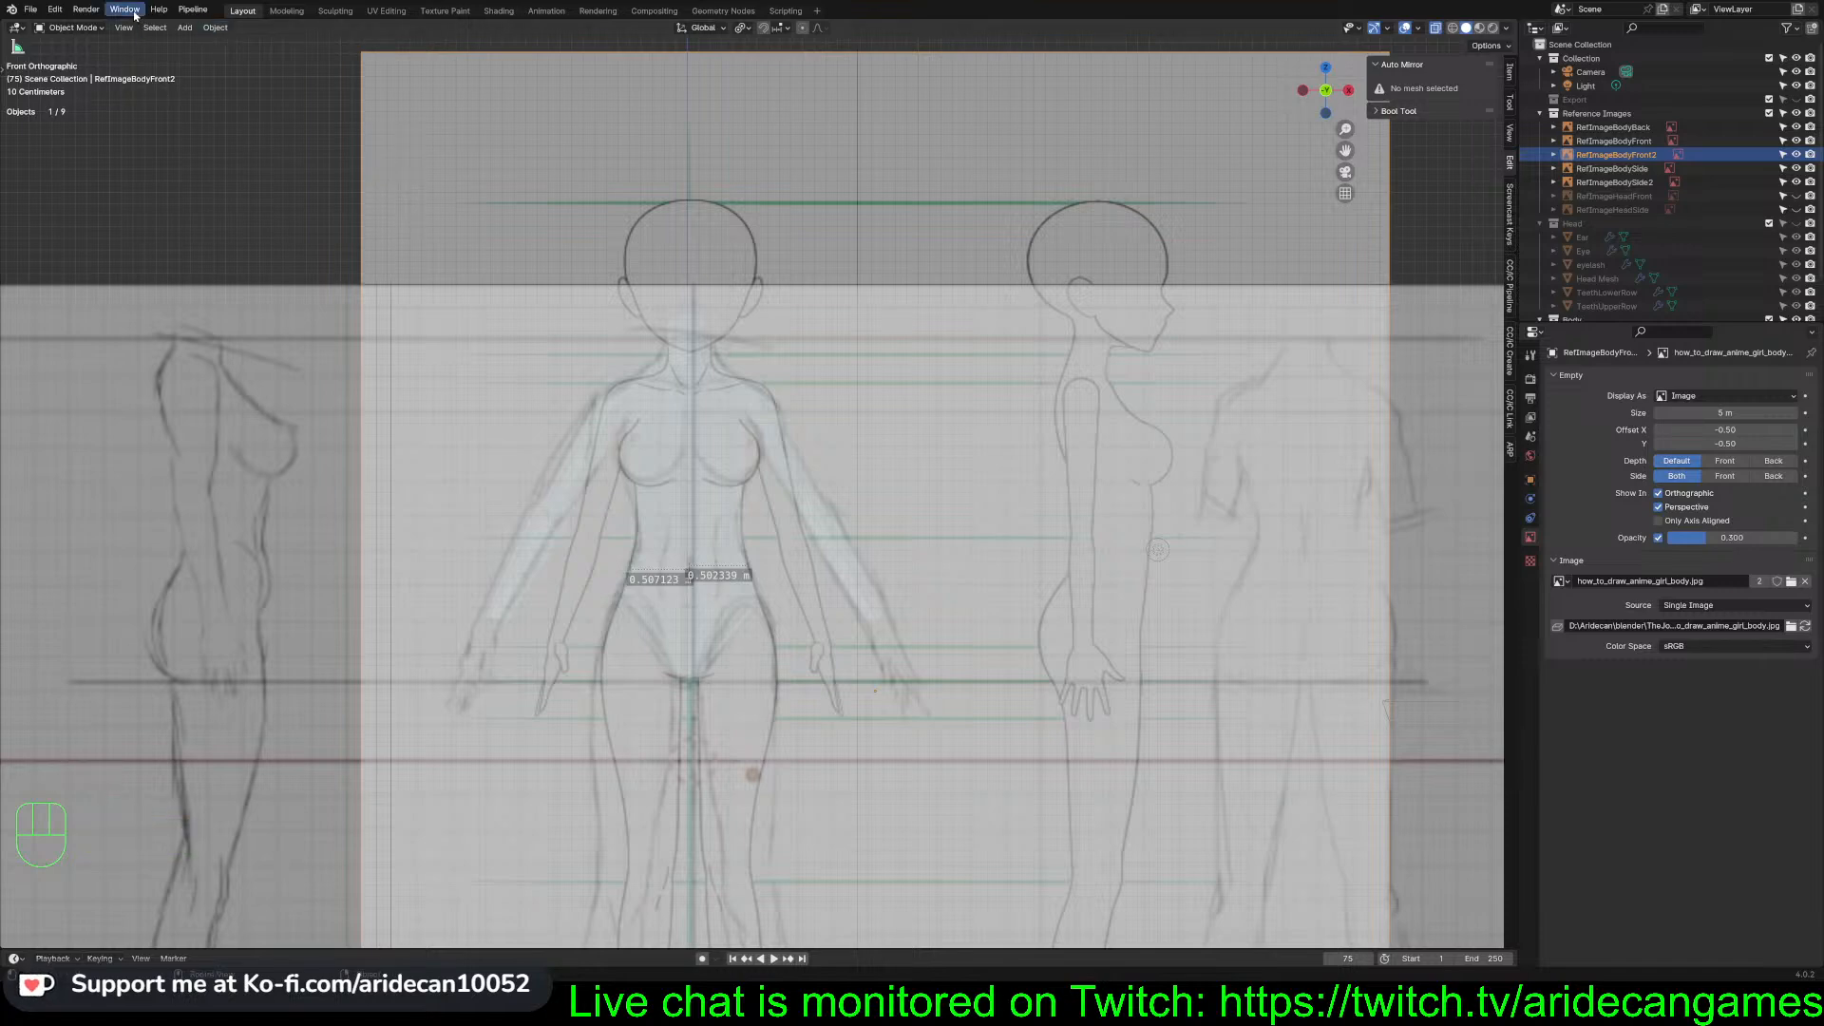
pyautogui.click(55, 8)
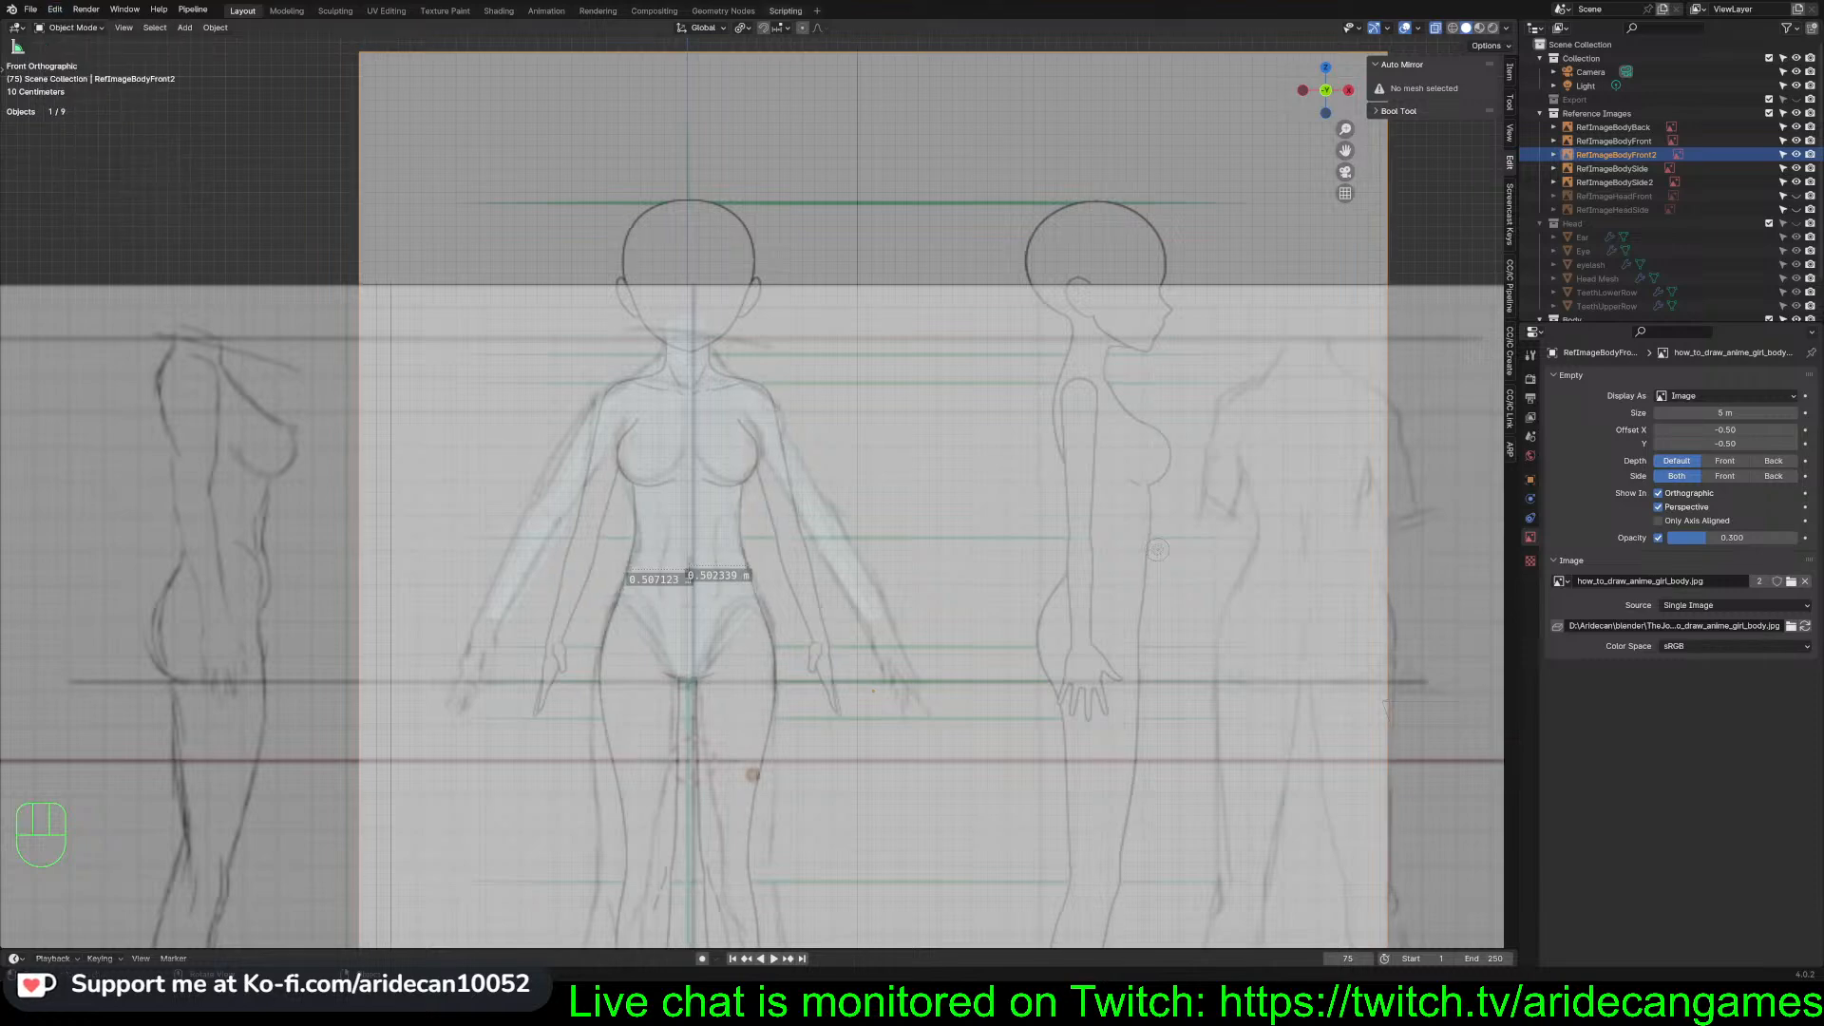
# In the right view, widen RefImageBodySide2 about 1.04 times along Y and shift it about 0.045 m along Y
pyautogui.press('KP_3')
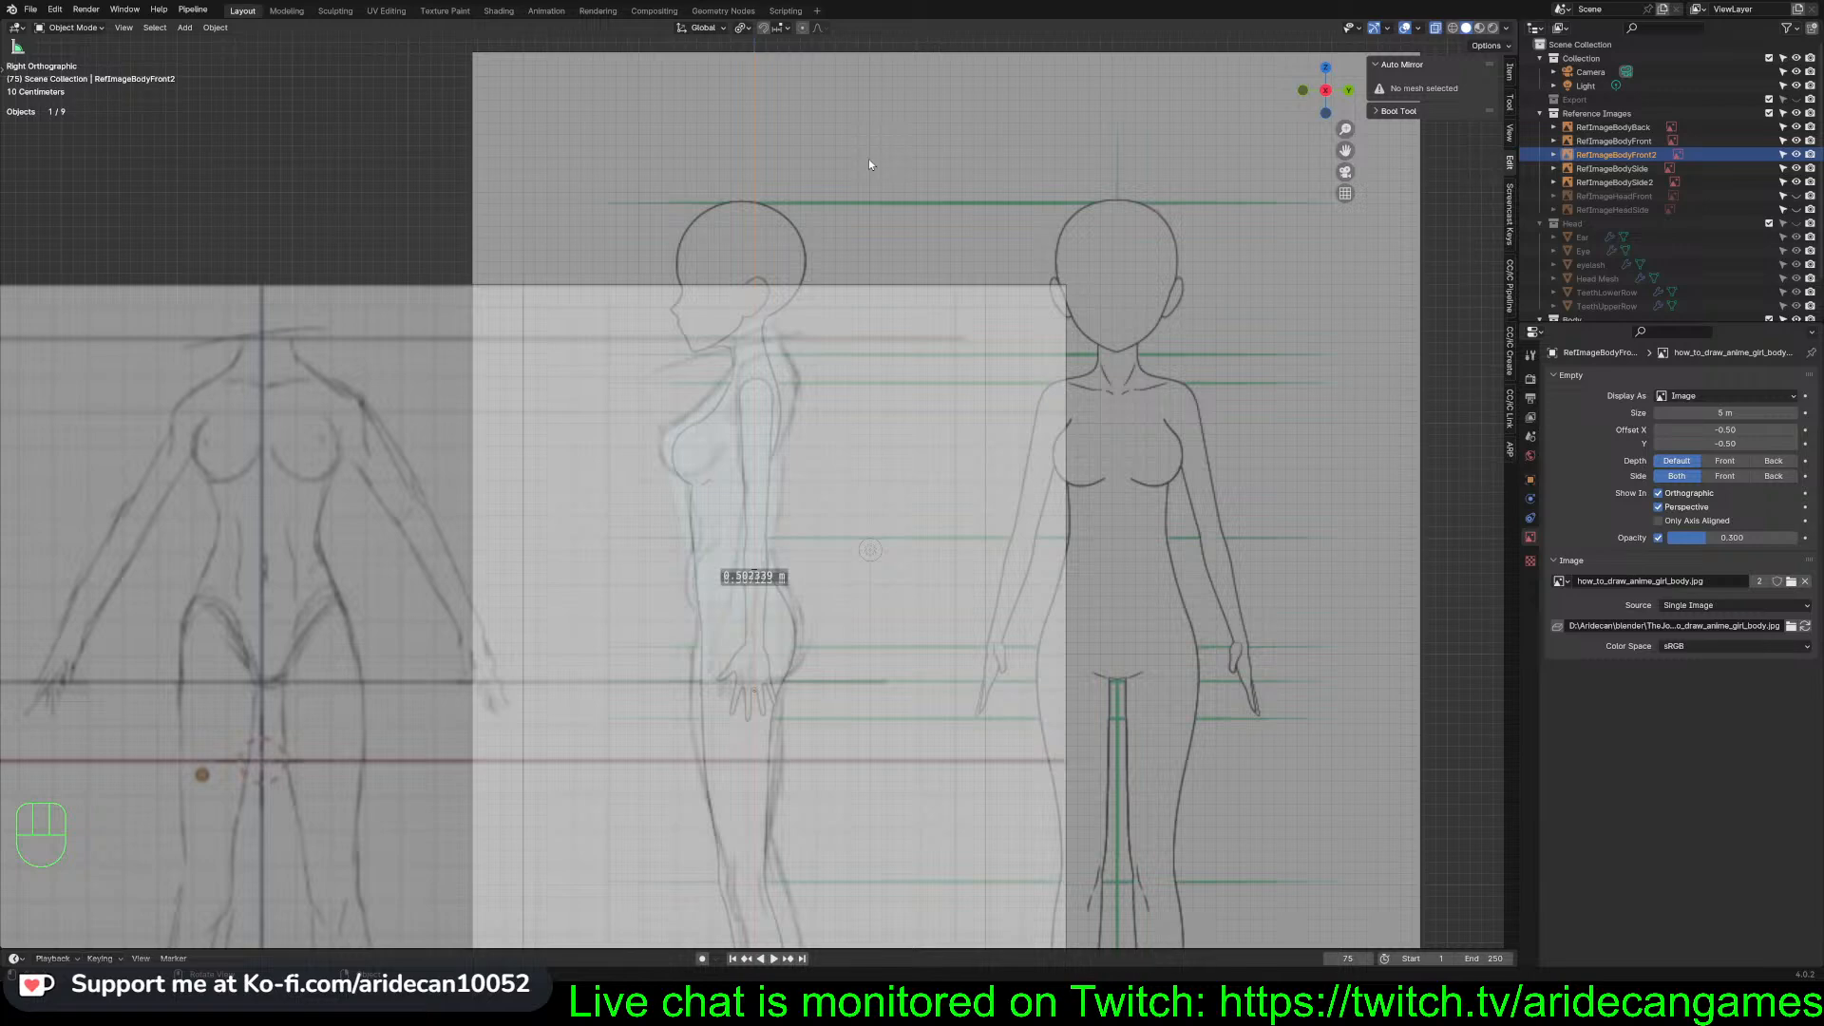
pyautogui.click(873, 75)
pyautogui.press('s')
pyautogui.press('y')
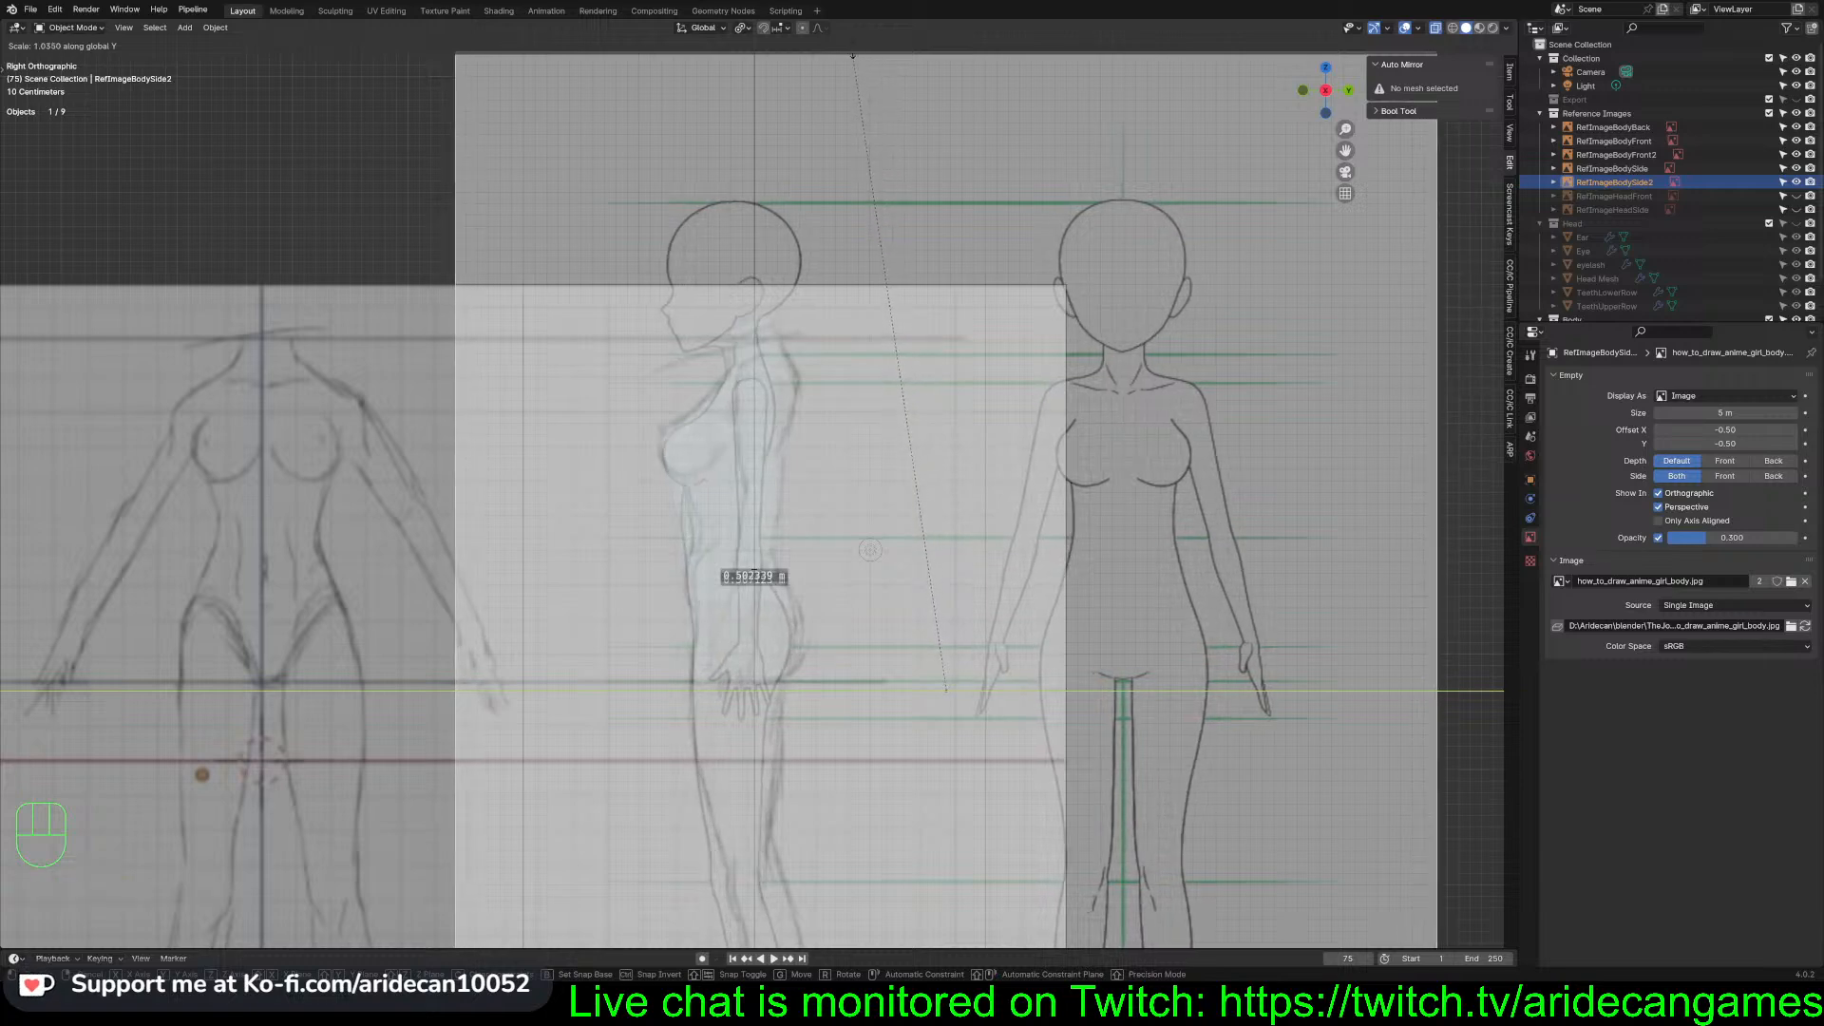
pyautogui.click(869, 116)
pyautogui.press('g')
pyautogui.press('y')
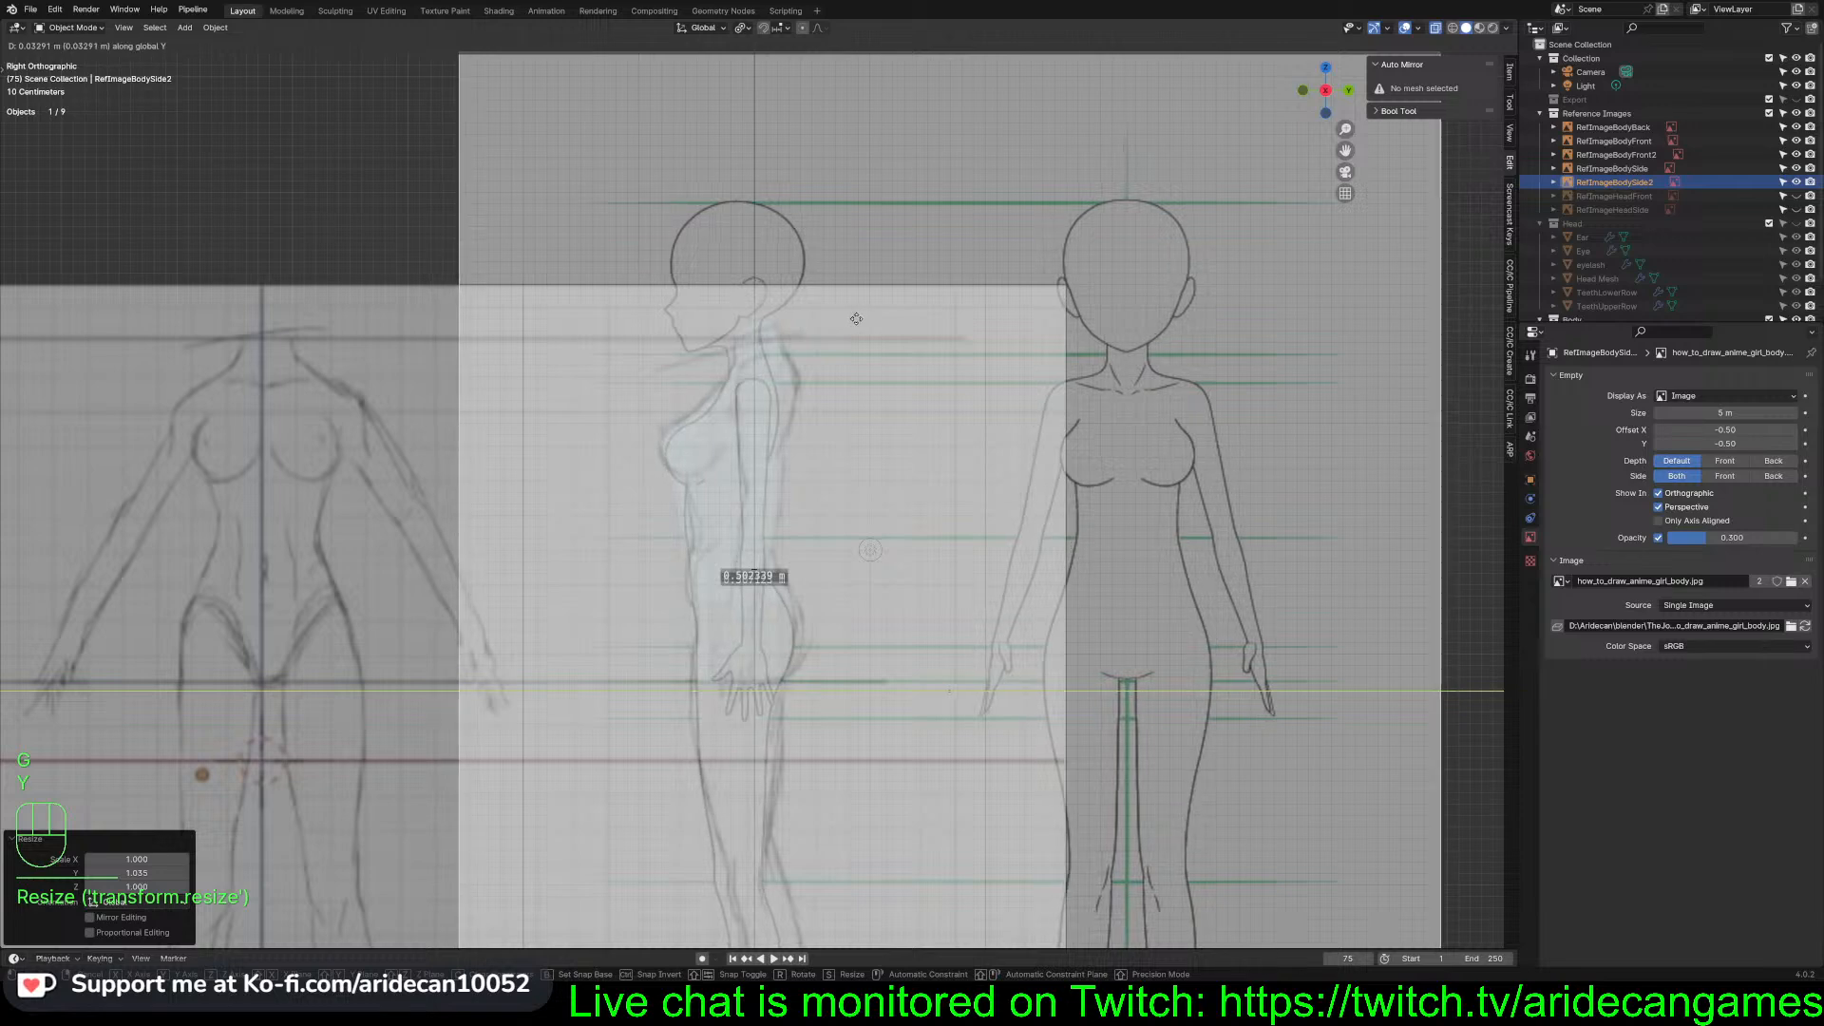
pyautogui.click(859, 320)
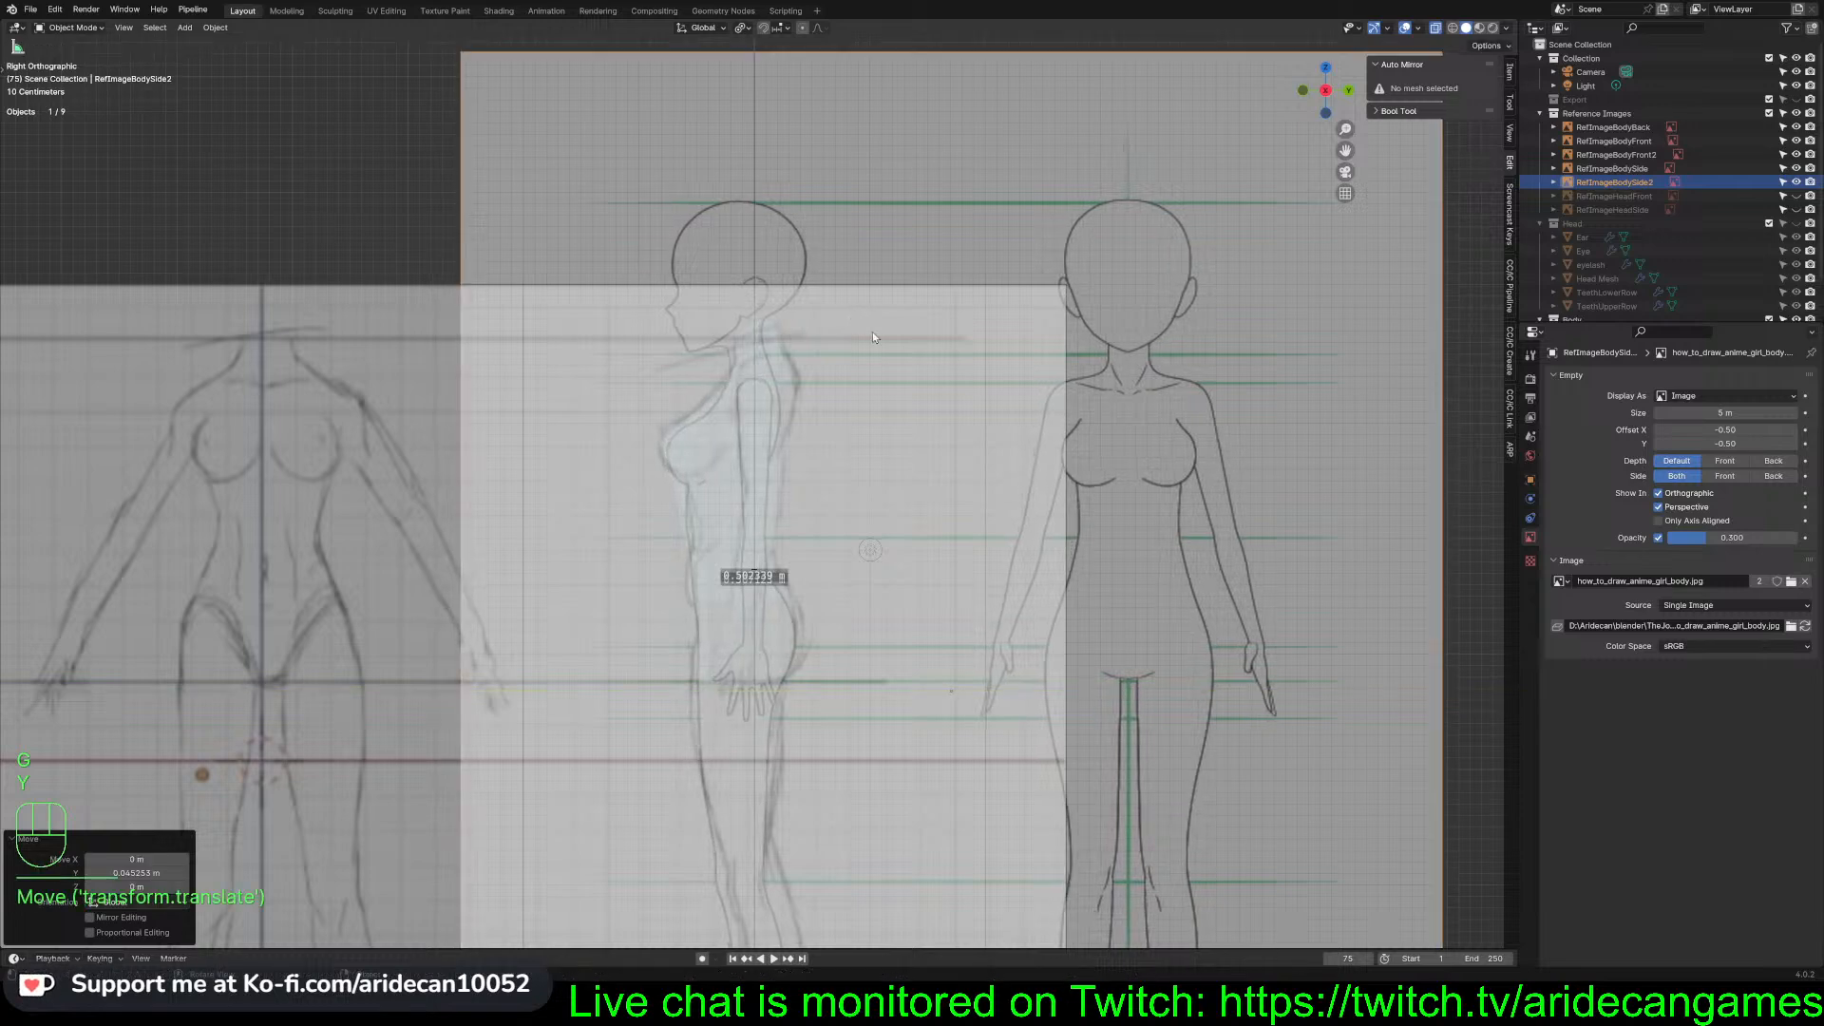
# Widen RefImageBodySide2 by a further 1.02 times or so along Y and shift it about 0.033 m along Y
pyautogui.press('s')
pyautogui.press('y')
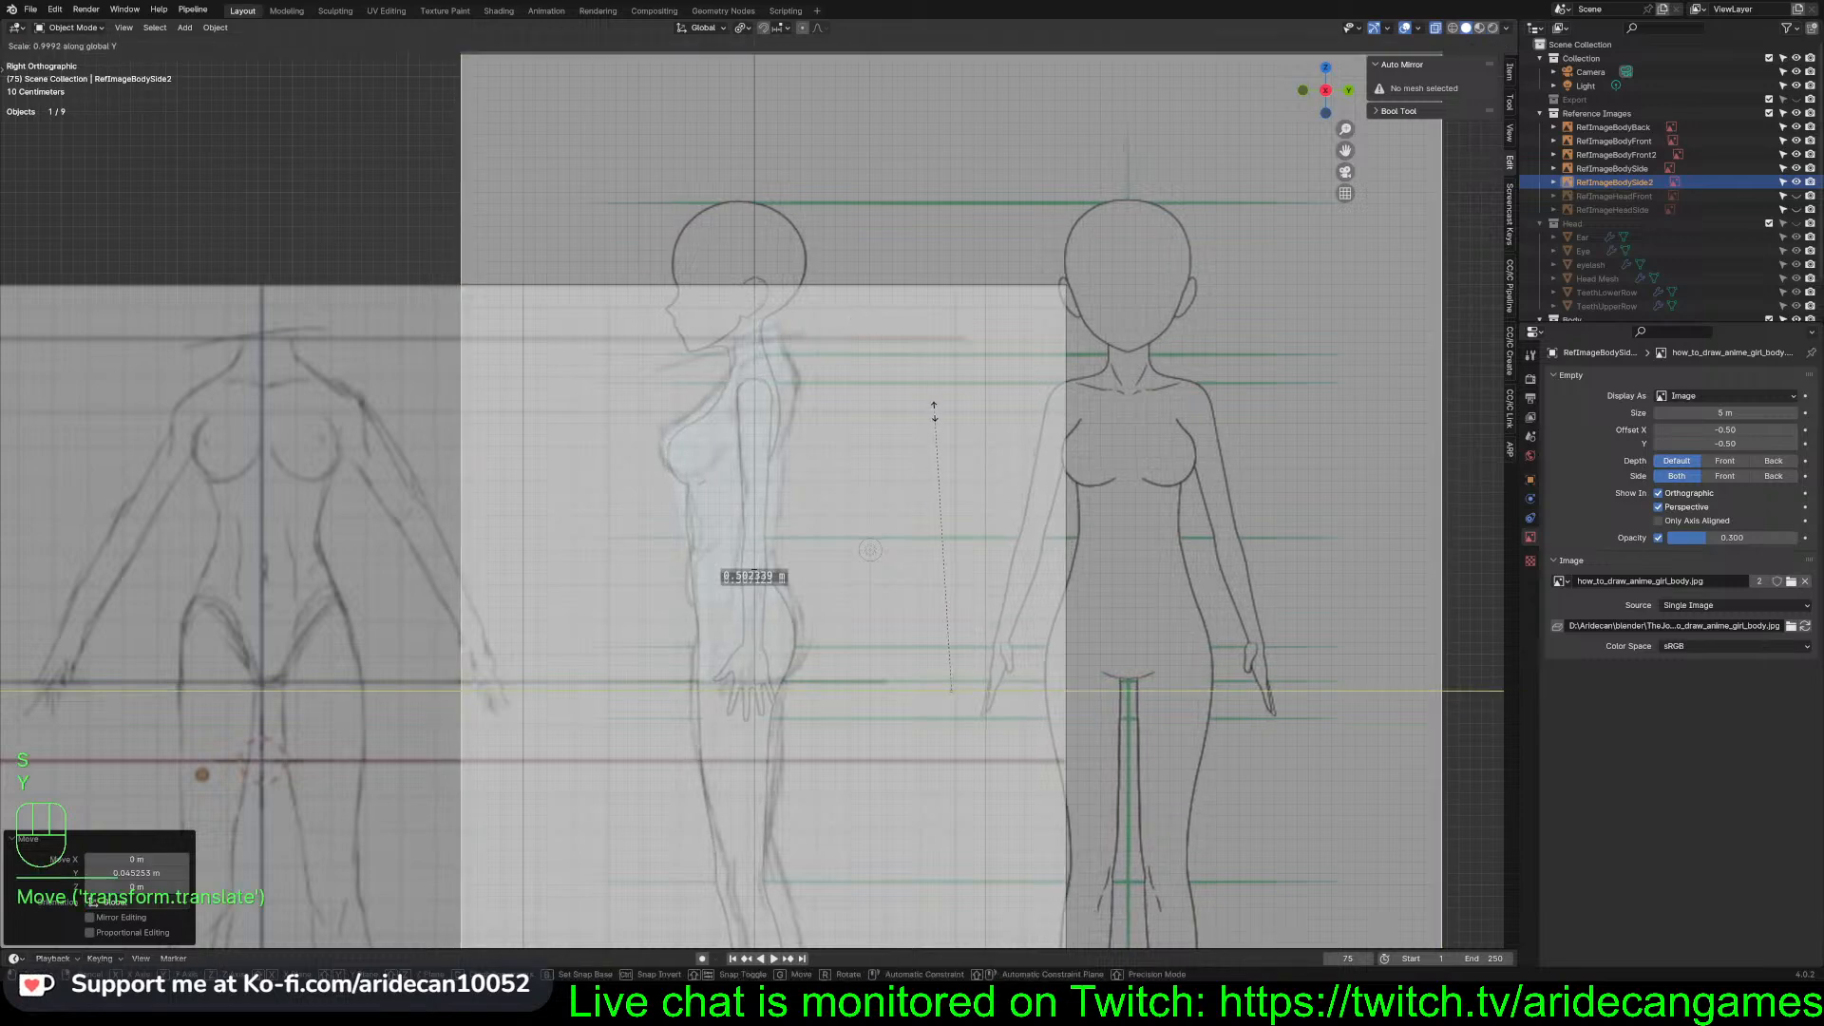
pyautogui.click(937, 409)
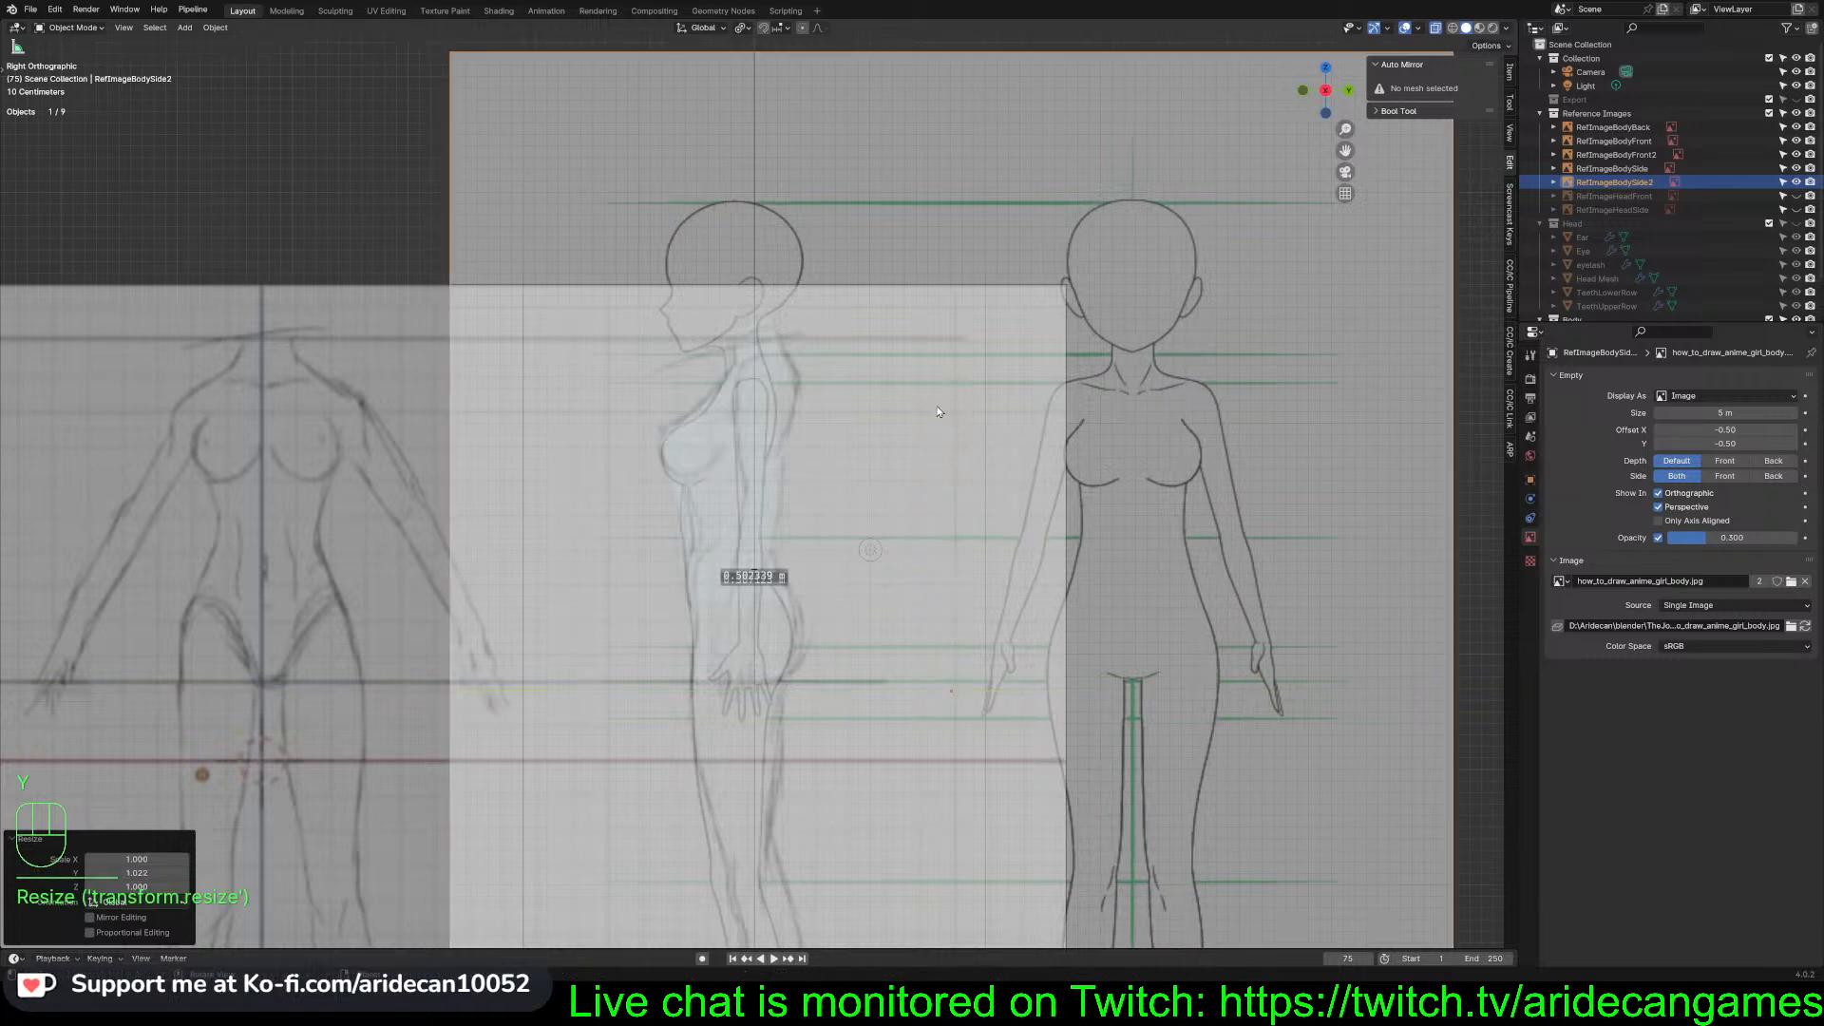
pyautogui.press('g')
pyautogui.press('y')
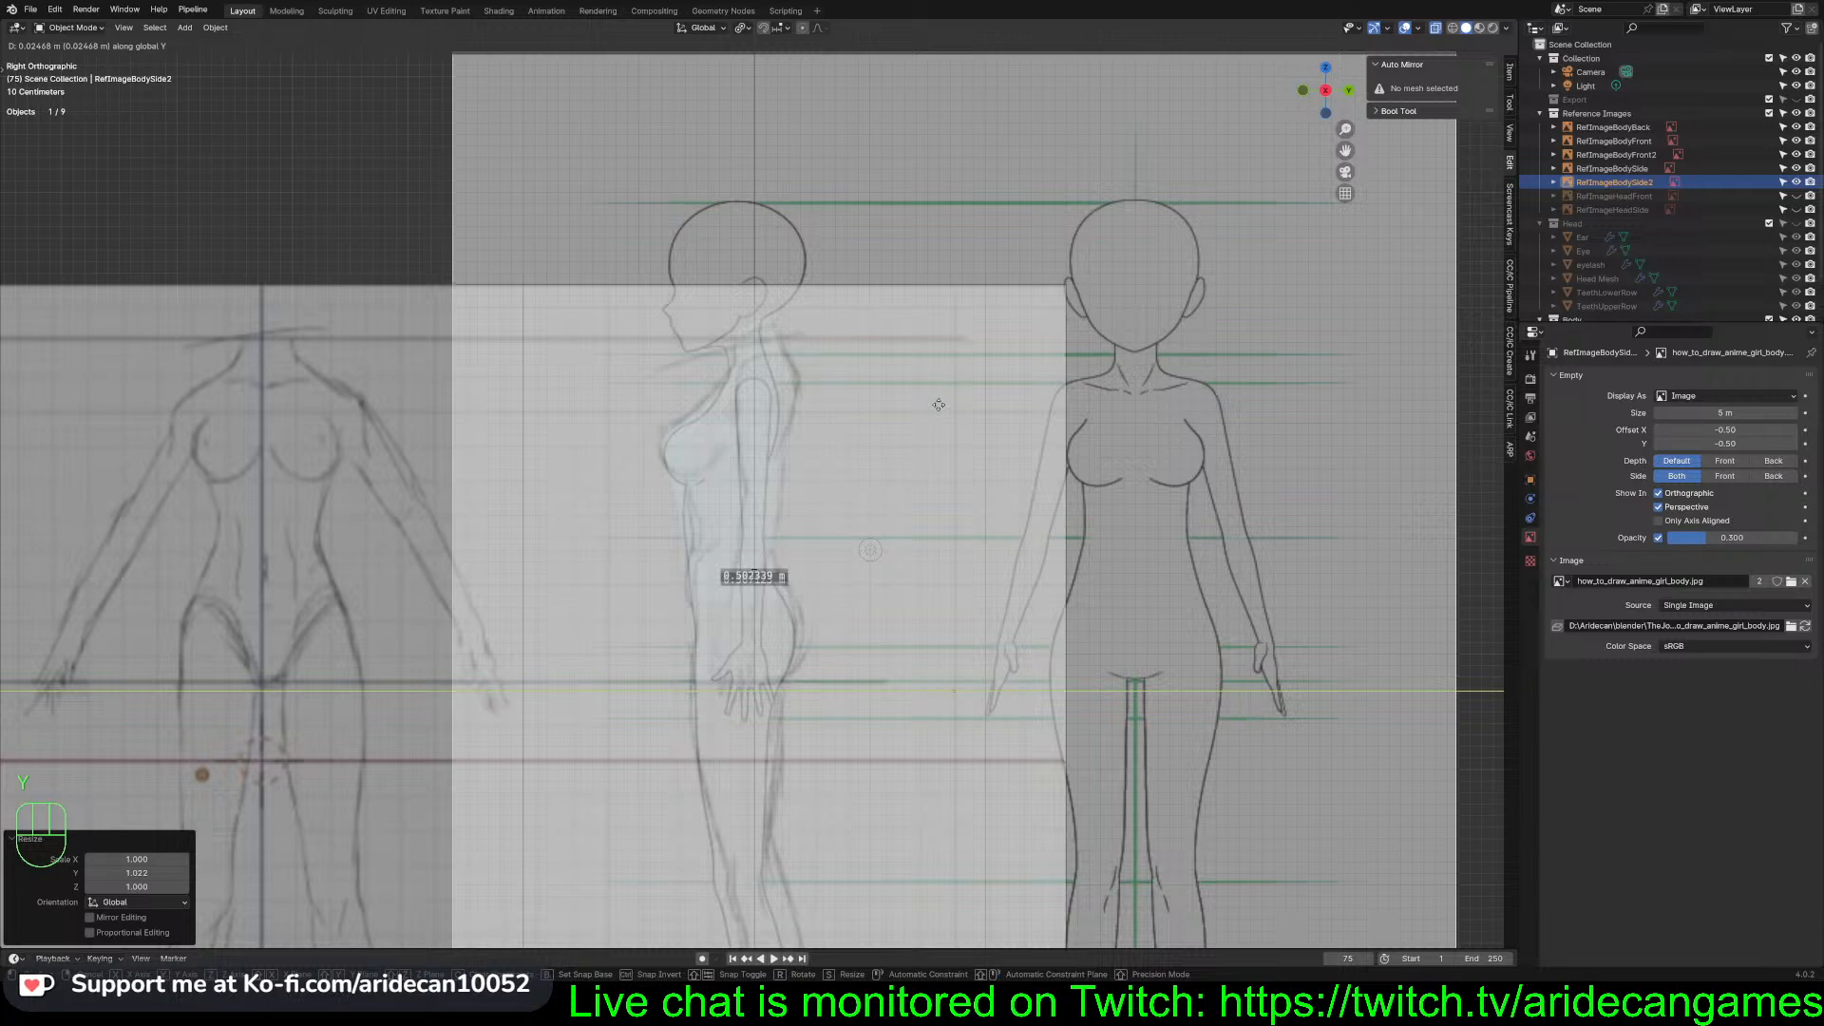
pyautogui.click(939, 409)
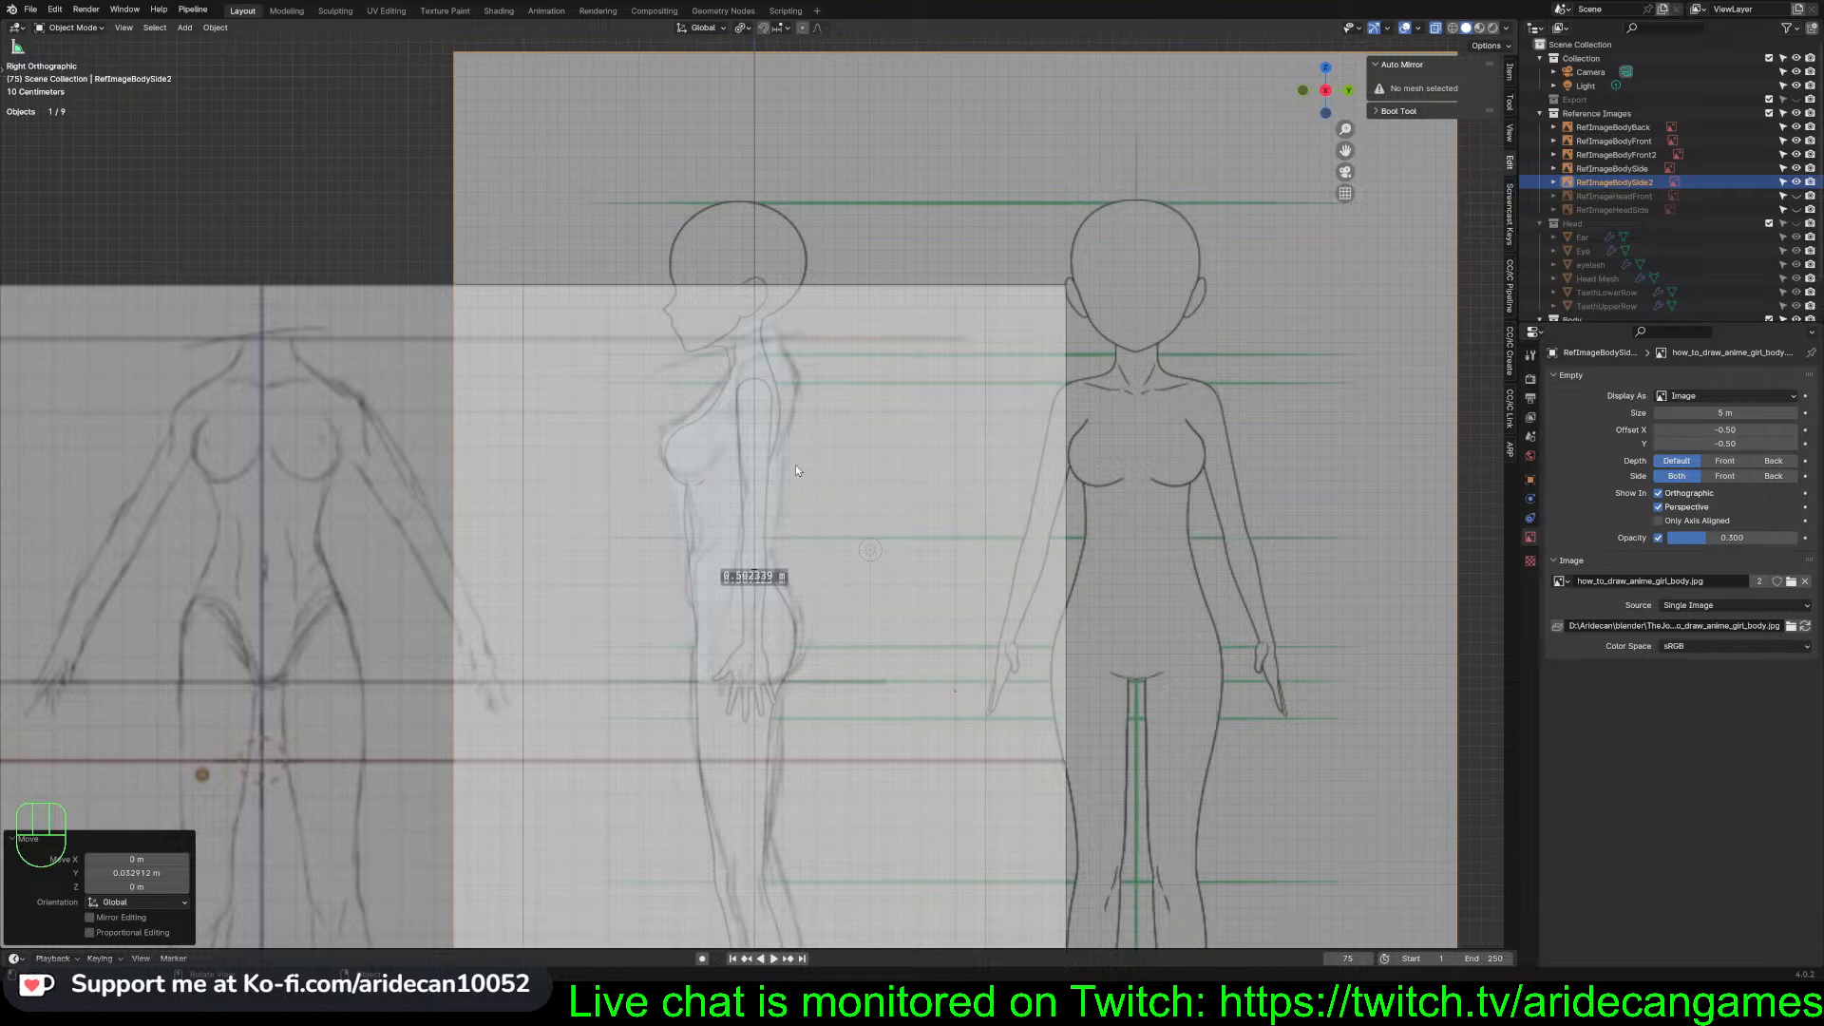
# Compare the anime reference figures with the body mesh and the original sketch in the right and front views
pyautogui.scroll(-5, 796, 470)
pyautogui.scroll(2, 796, 470)
pyautogui.scroll(-1, 796, 470)
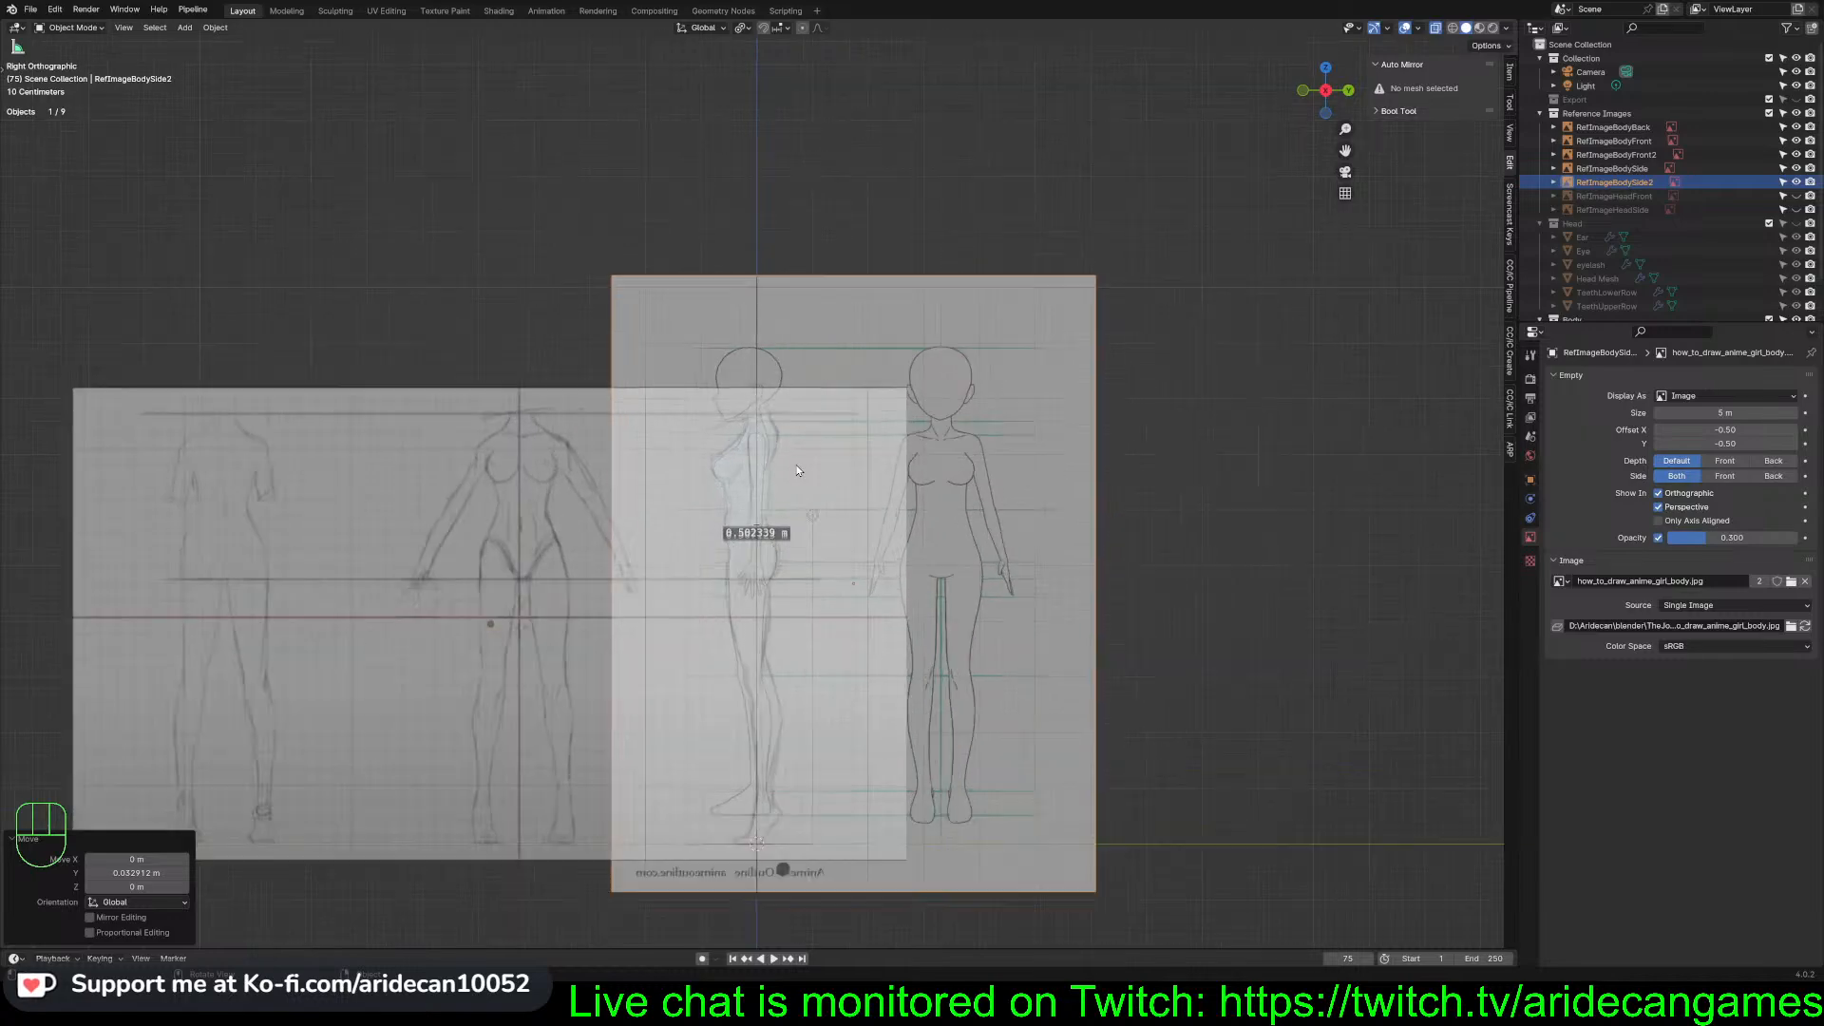
pyautogui.scroll(6, 796, 470)
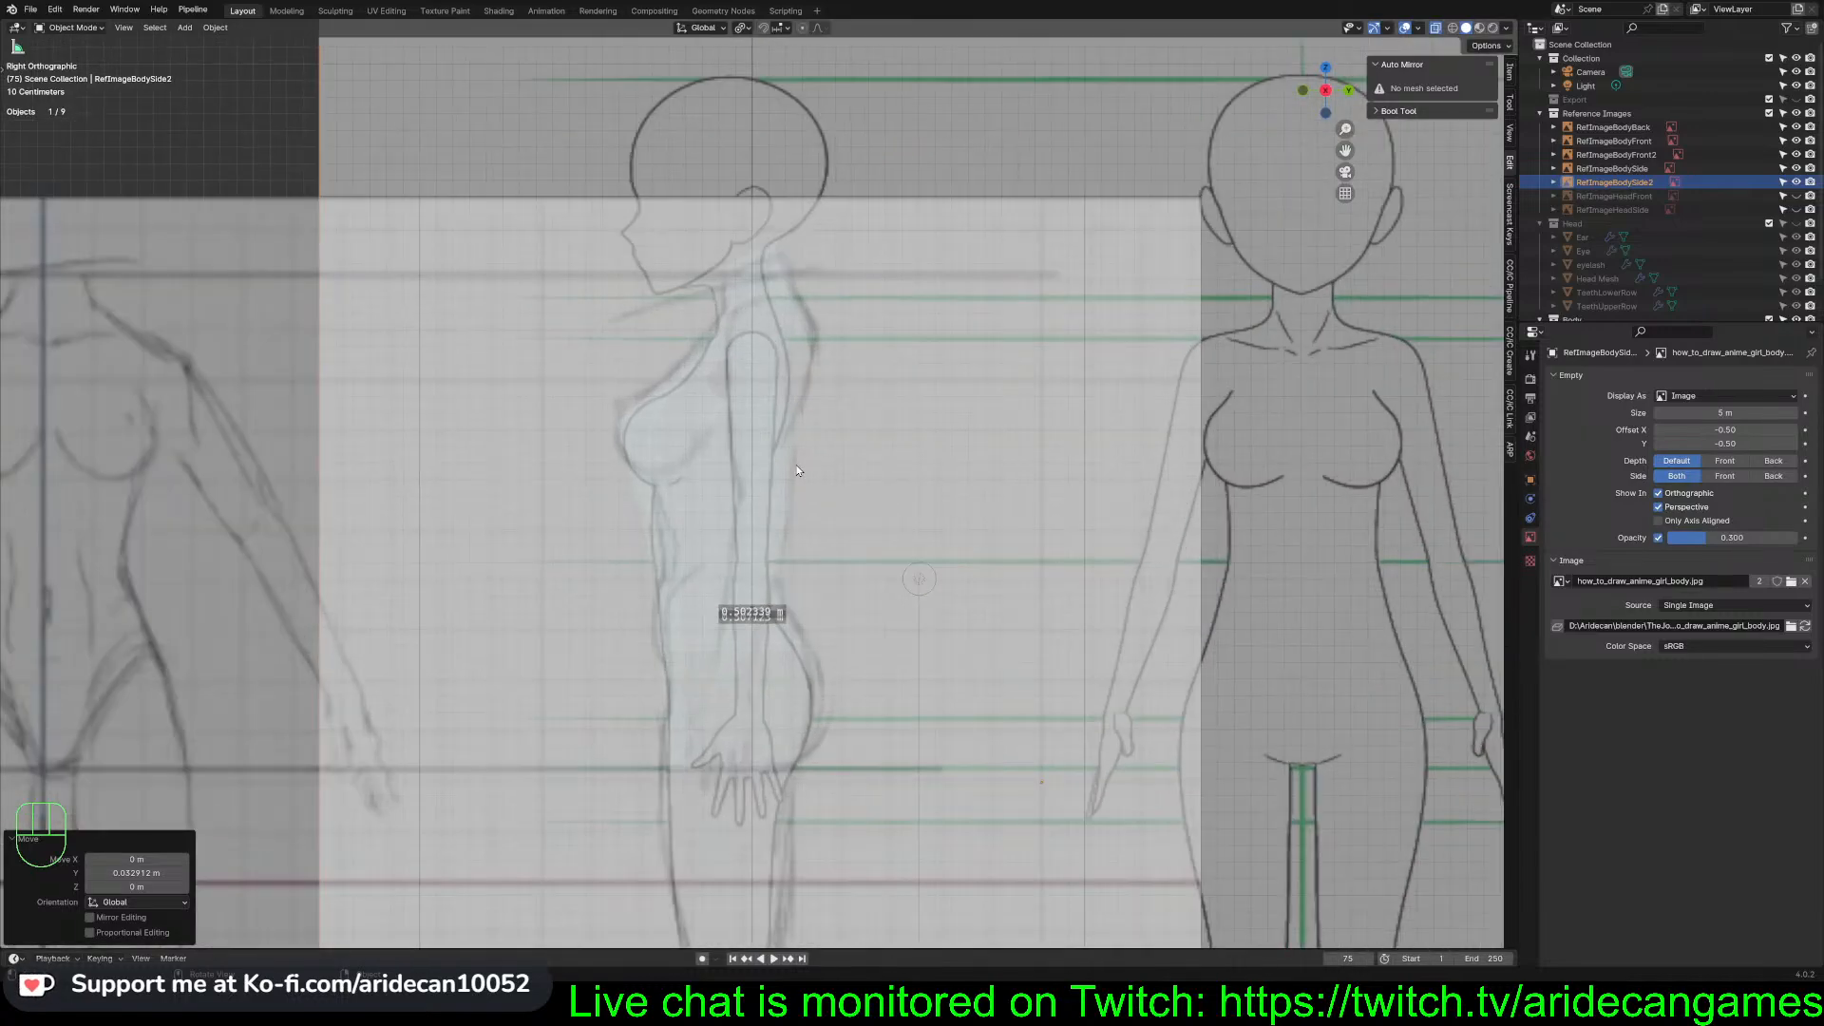
pyautogui.scroll(-3, 796, 470)
pyautogui.scroll(4, 796, 470)
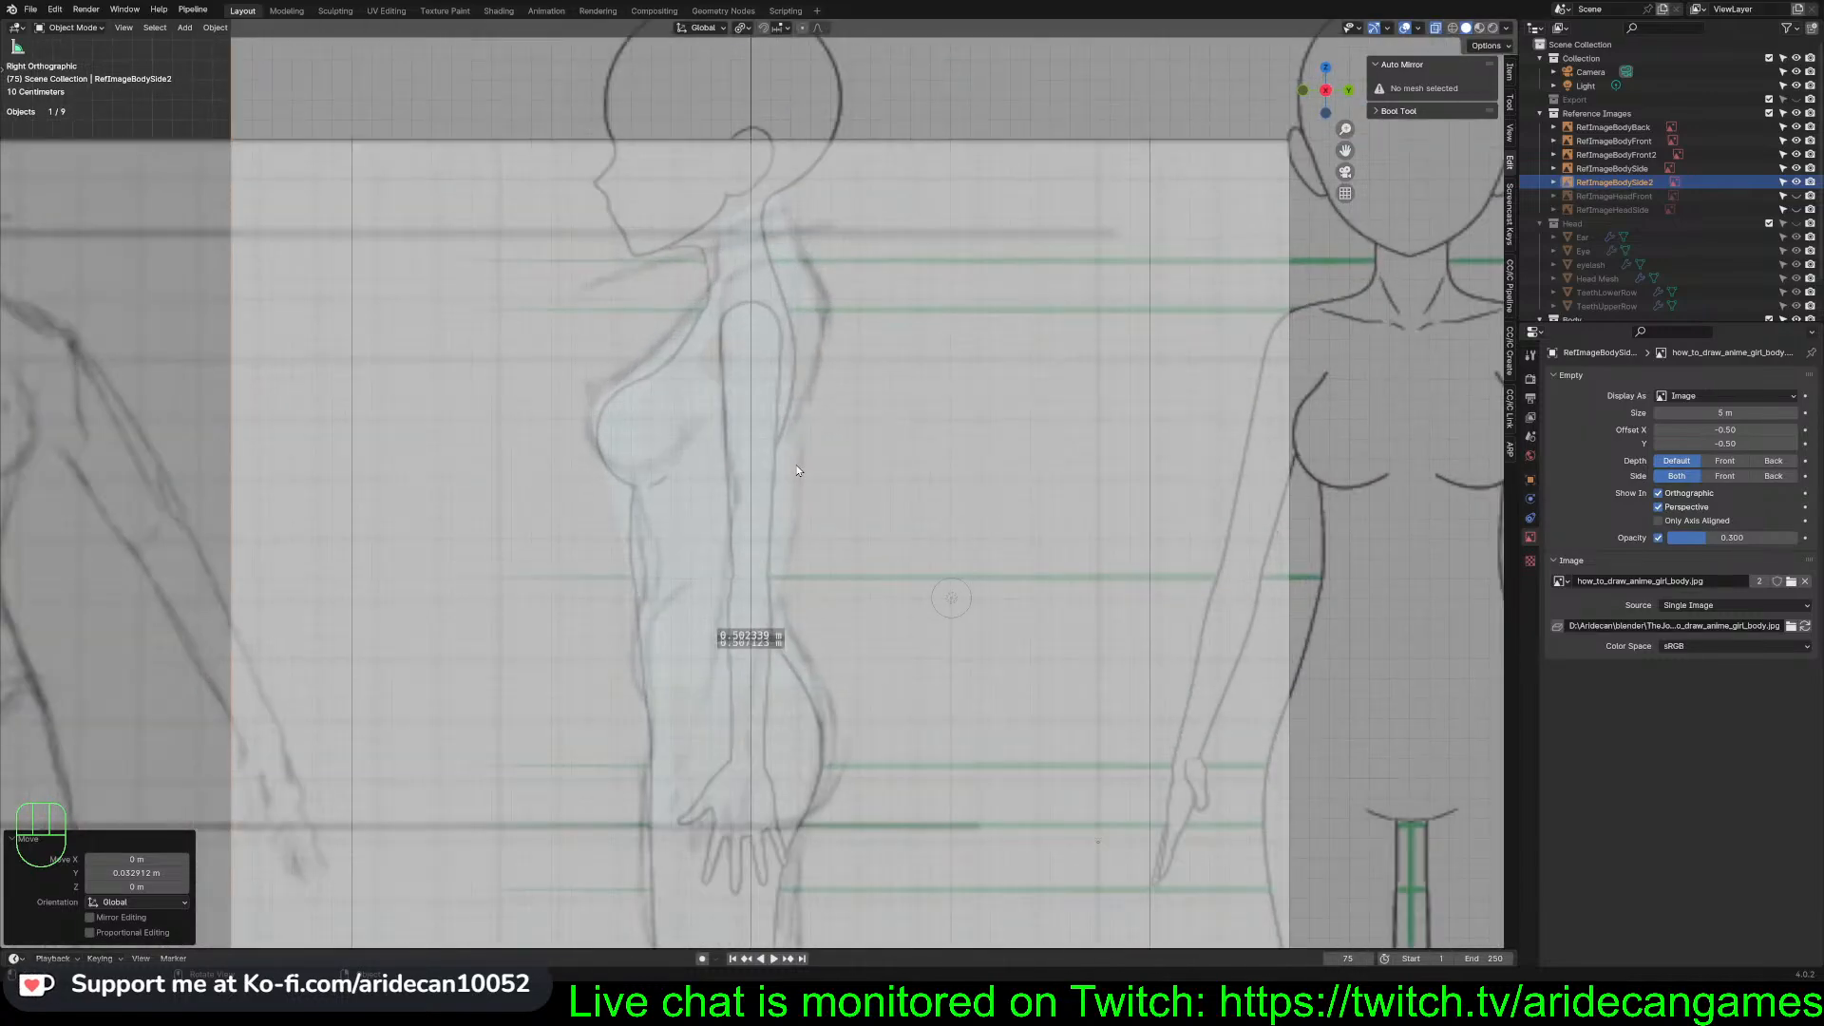
pyautogui.scroll(-4, 796, 470)
pyautogui.scroll(5, 762, 257)
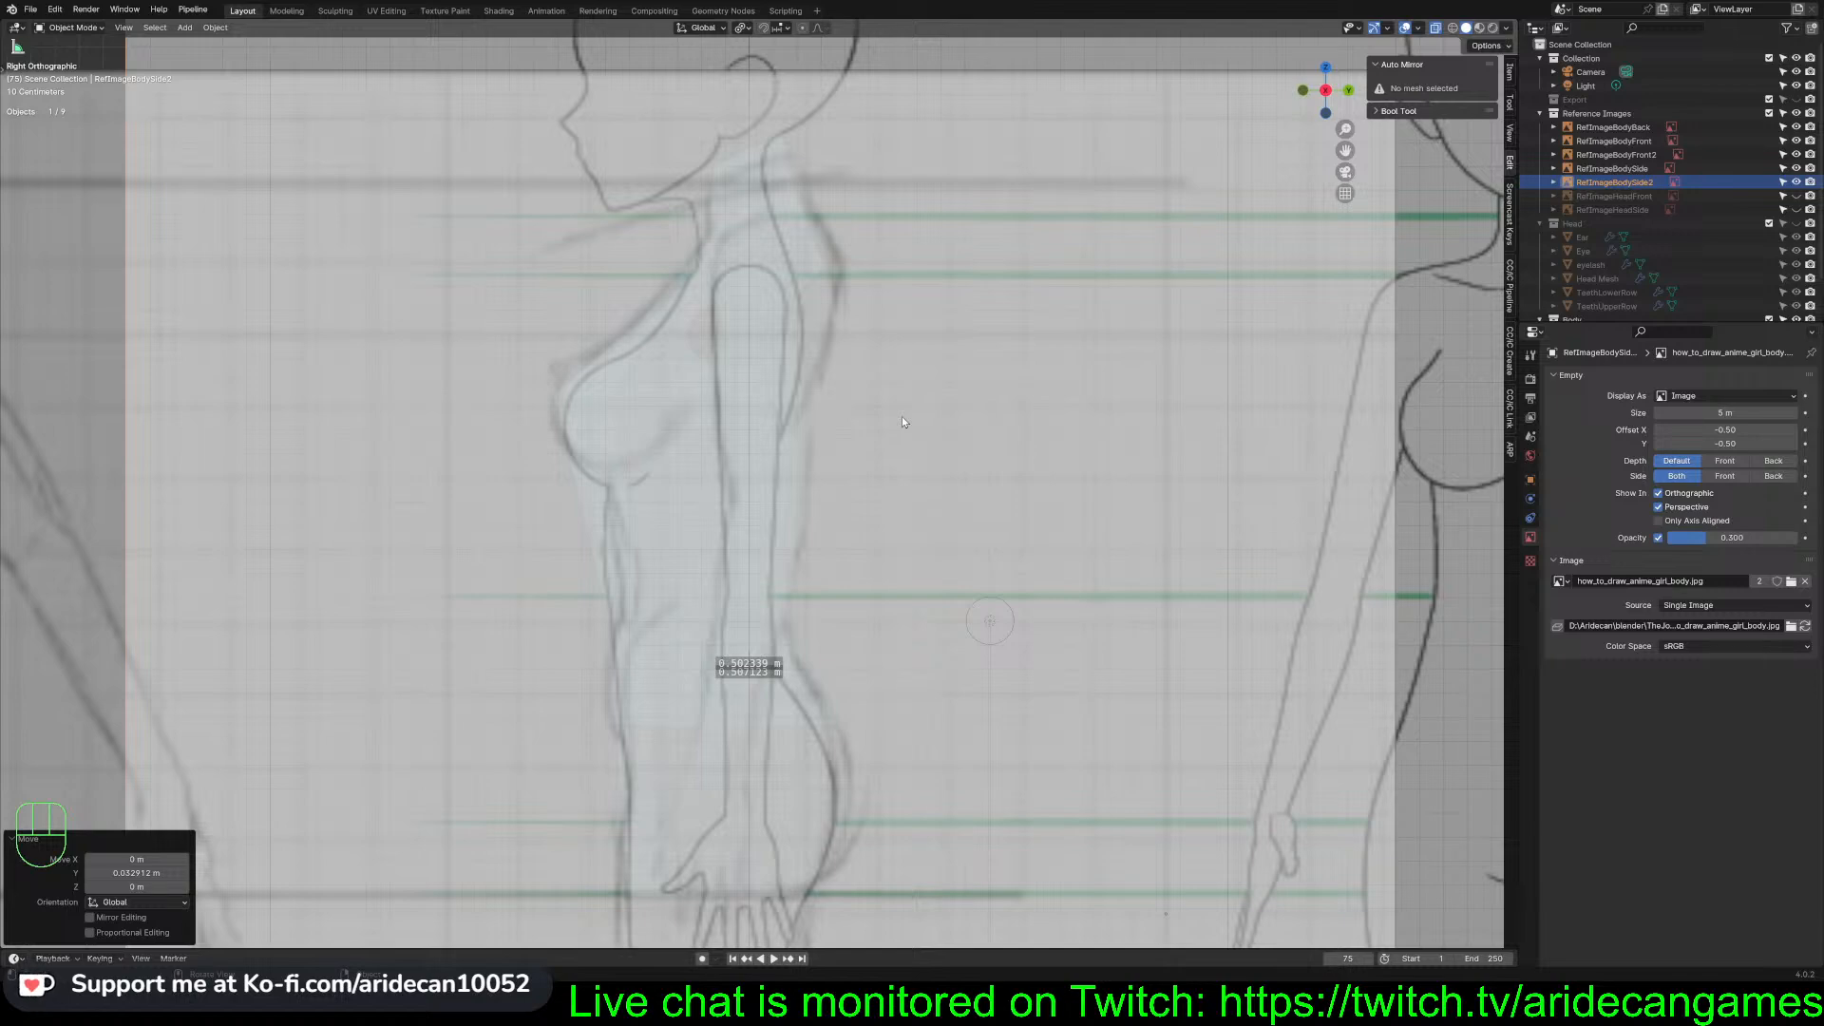
pyautogui.press('KP_1')
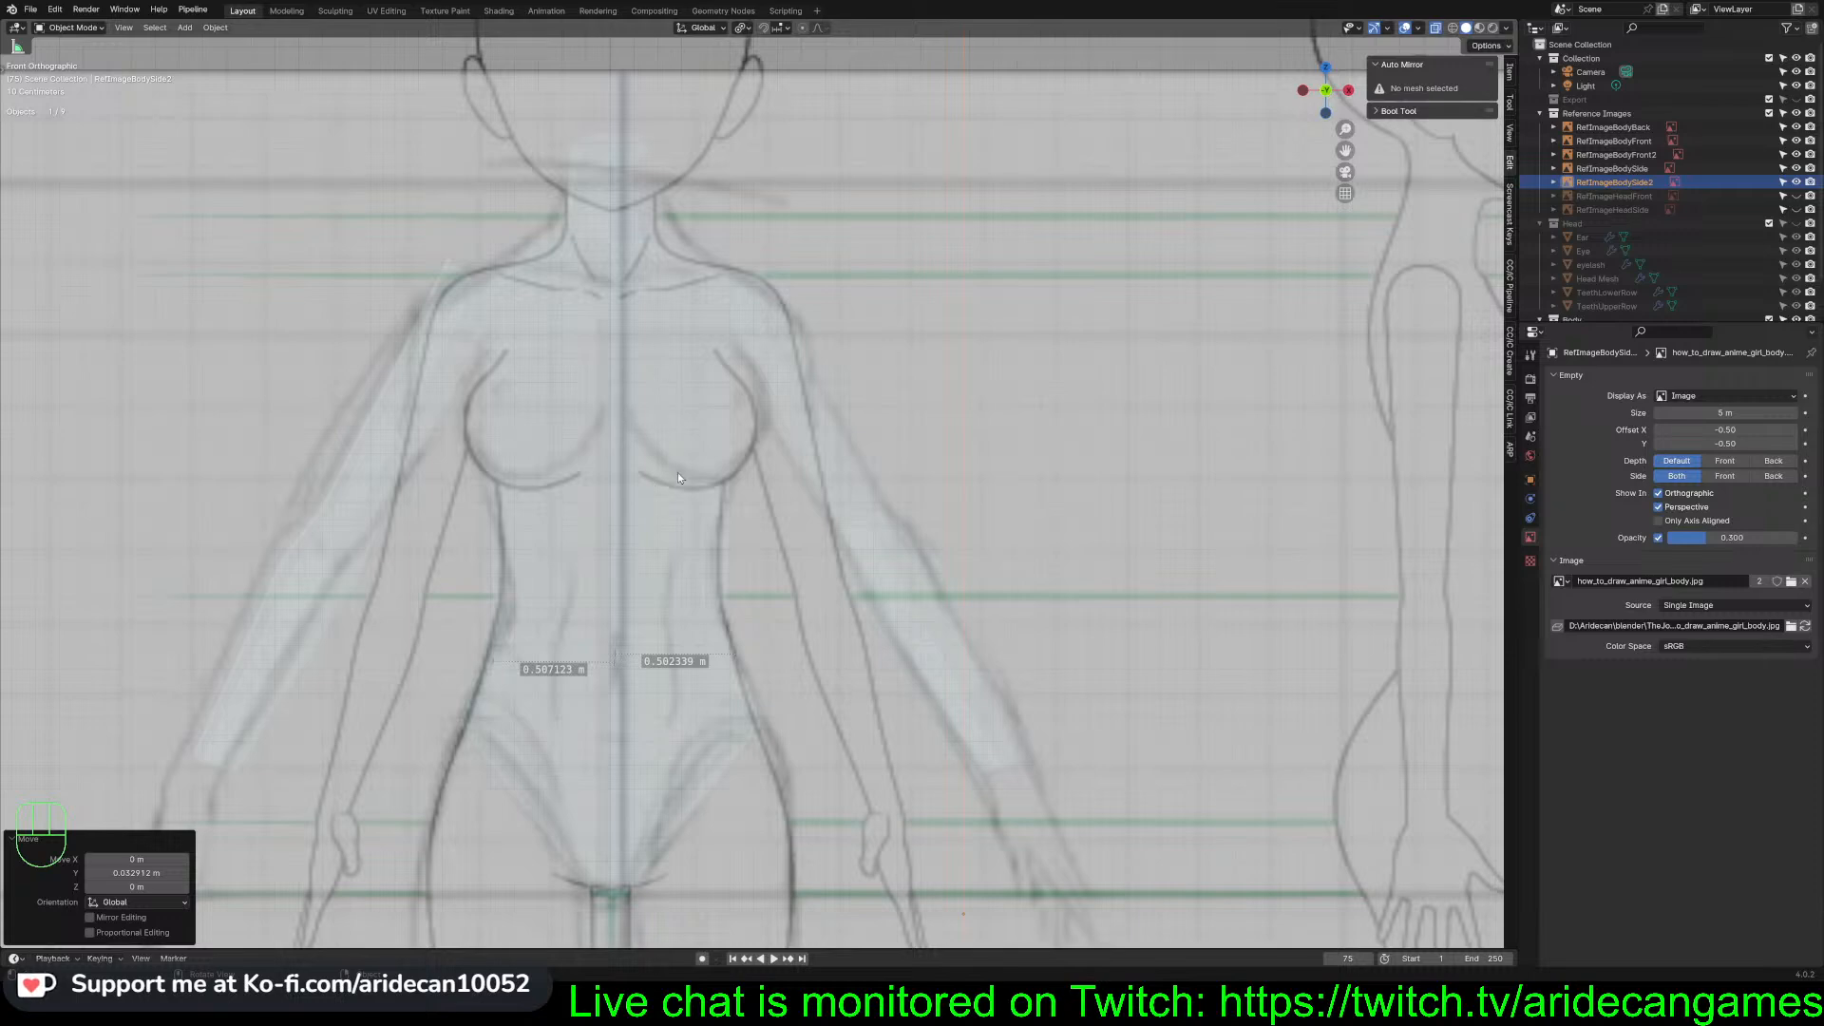
pyautogui.press('KP_3')
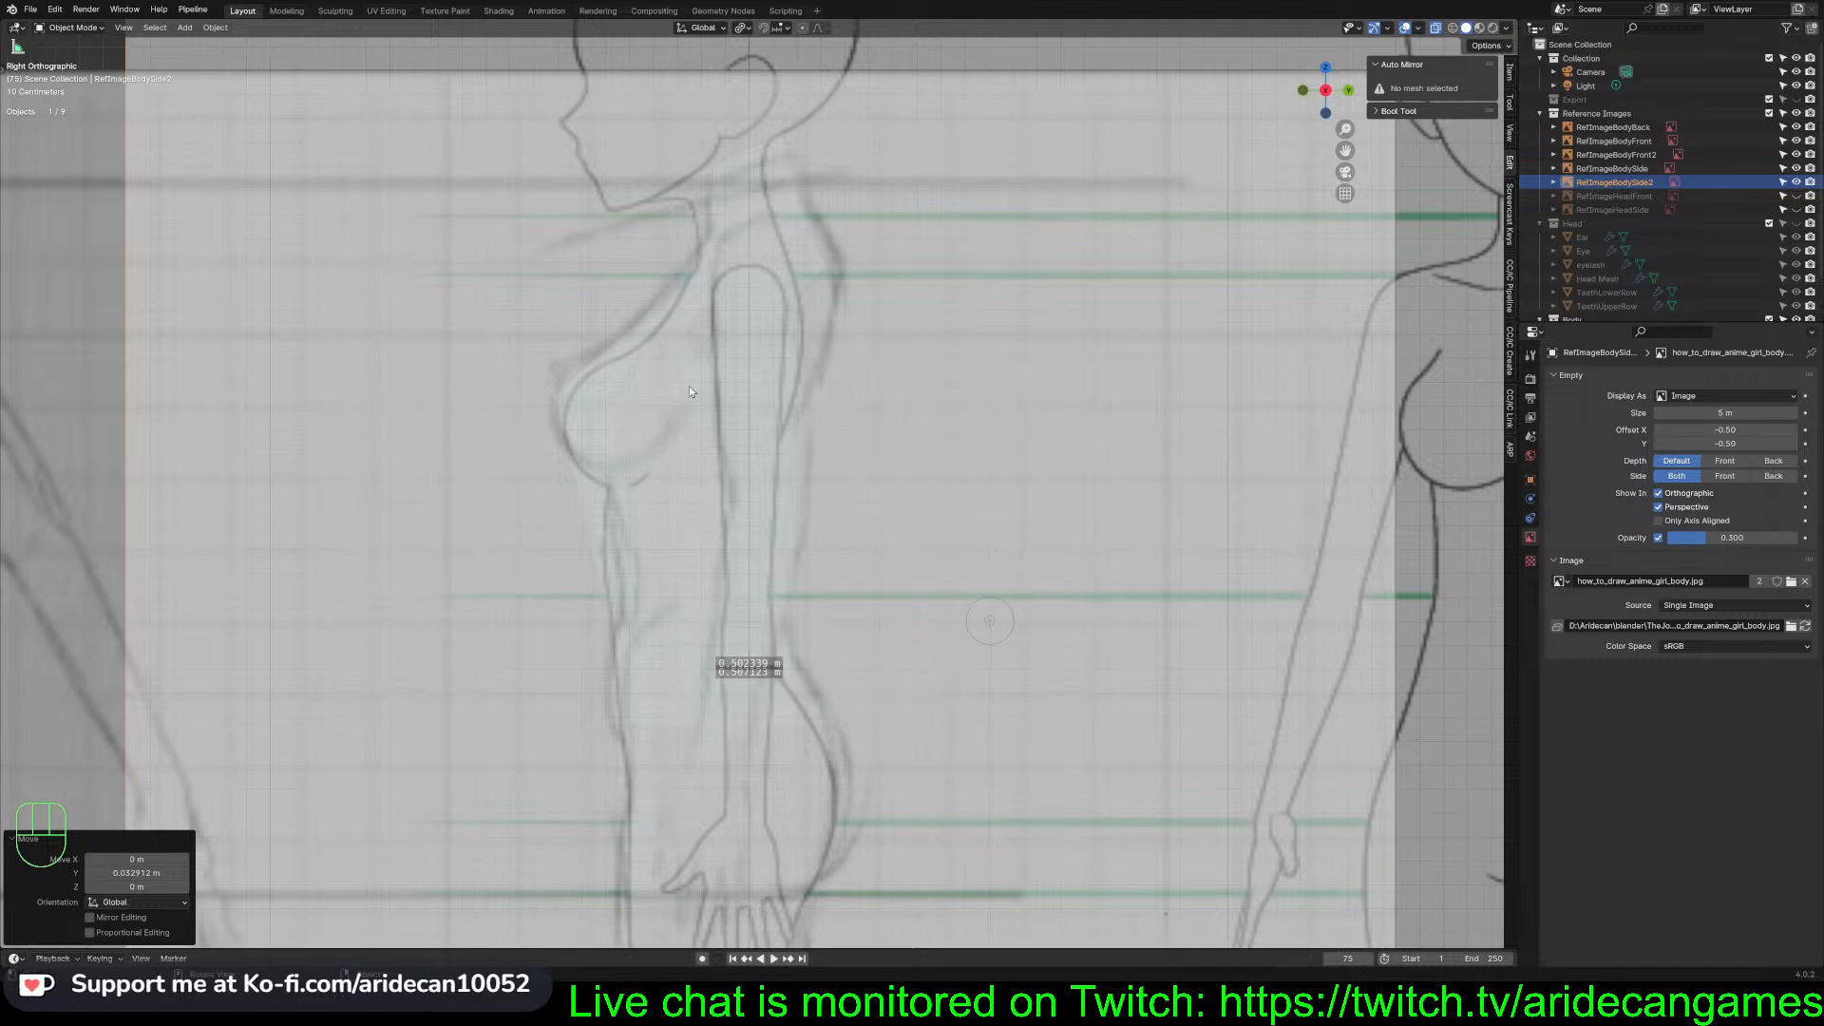
pyautogui.press('KP_1')
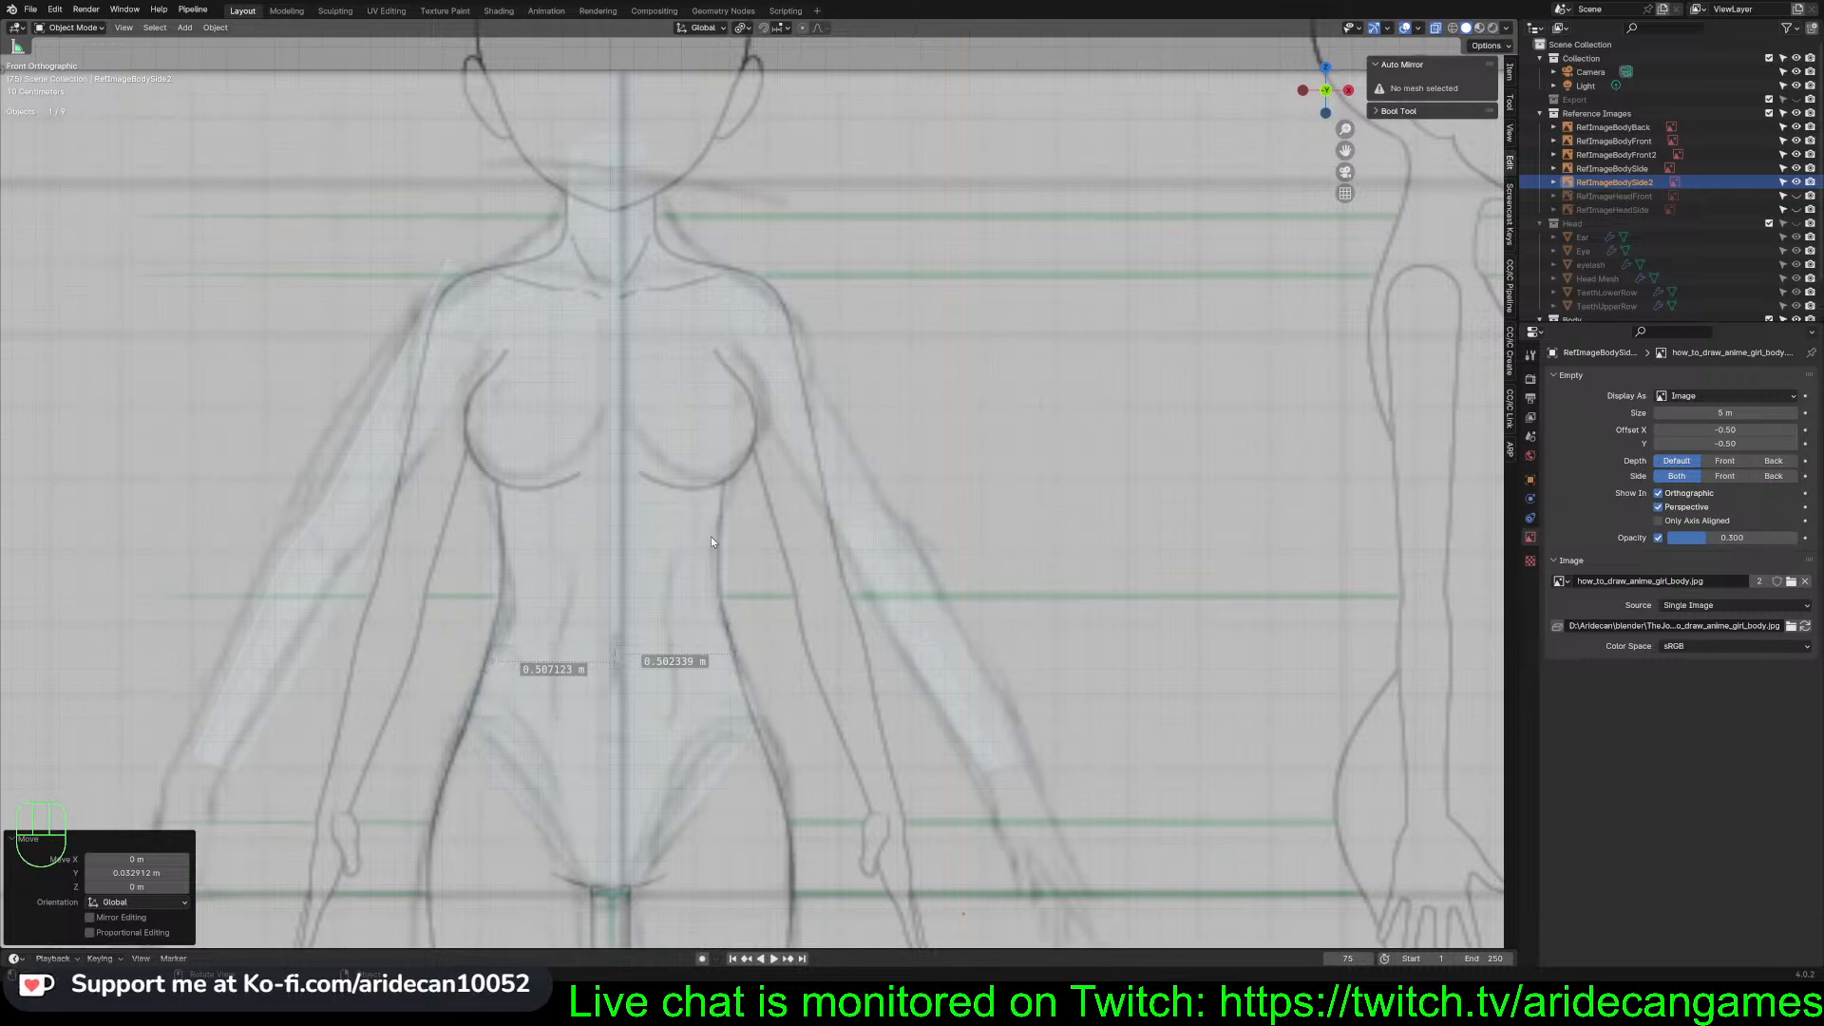
pyautogui.press('KP_3')
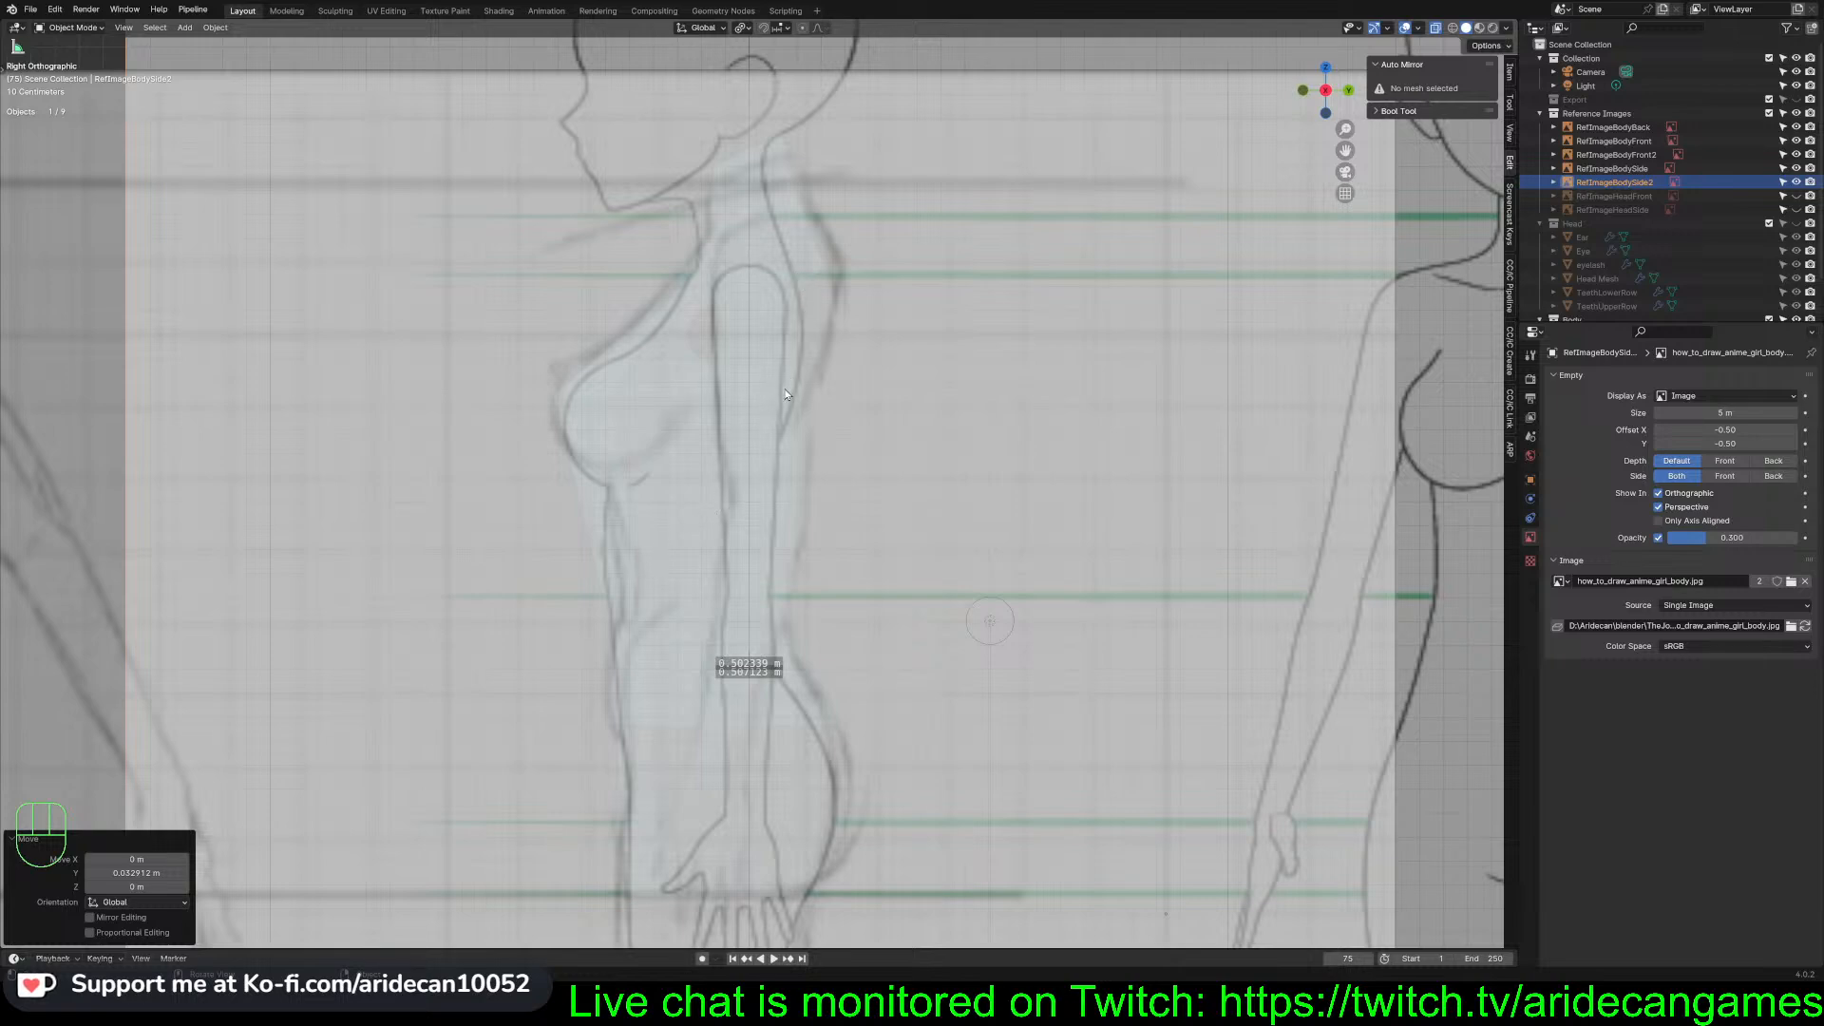
pyautogui.scroll(-3, 823, 418)
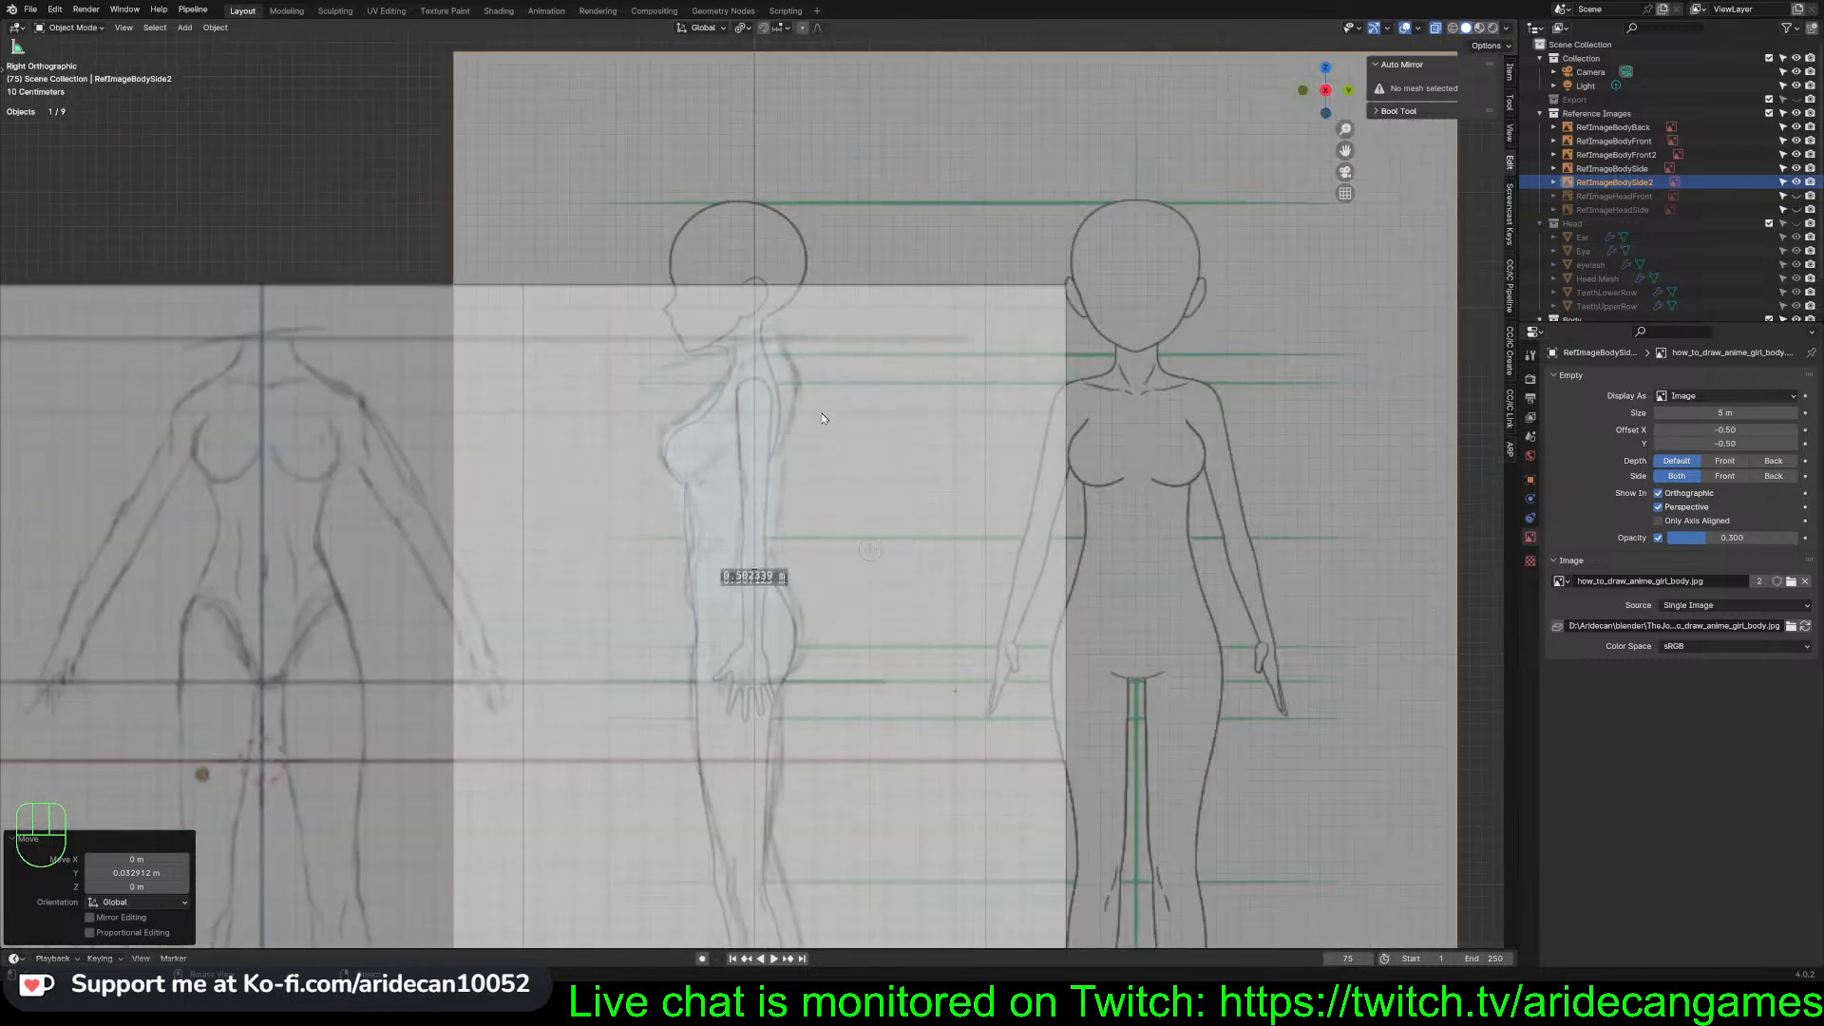
pyautogui.scroll(-4, 821, 447)
pyautogui.scroll(3, 822, 477)
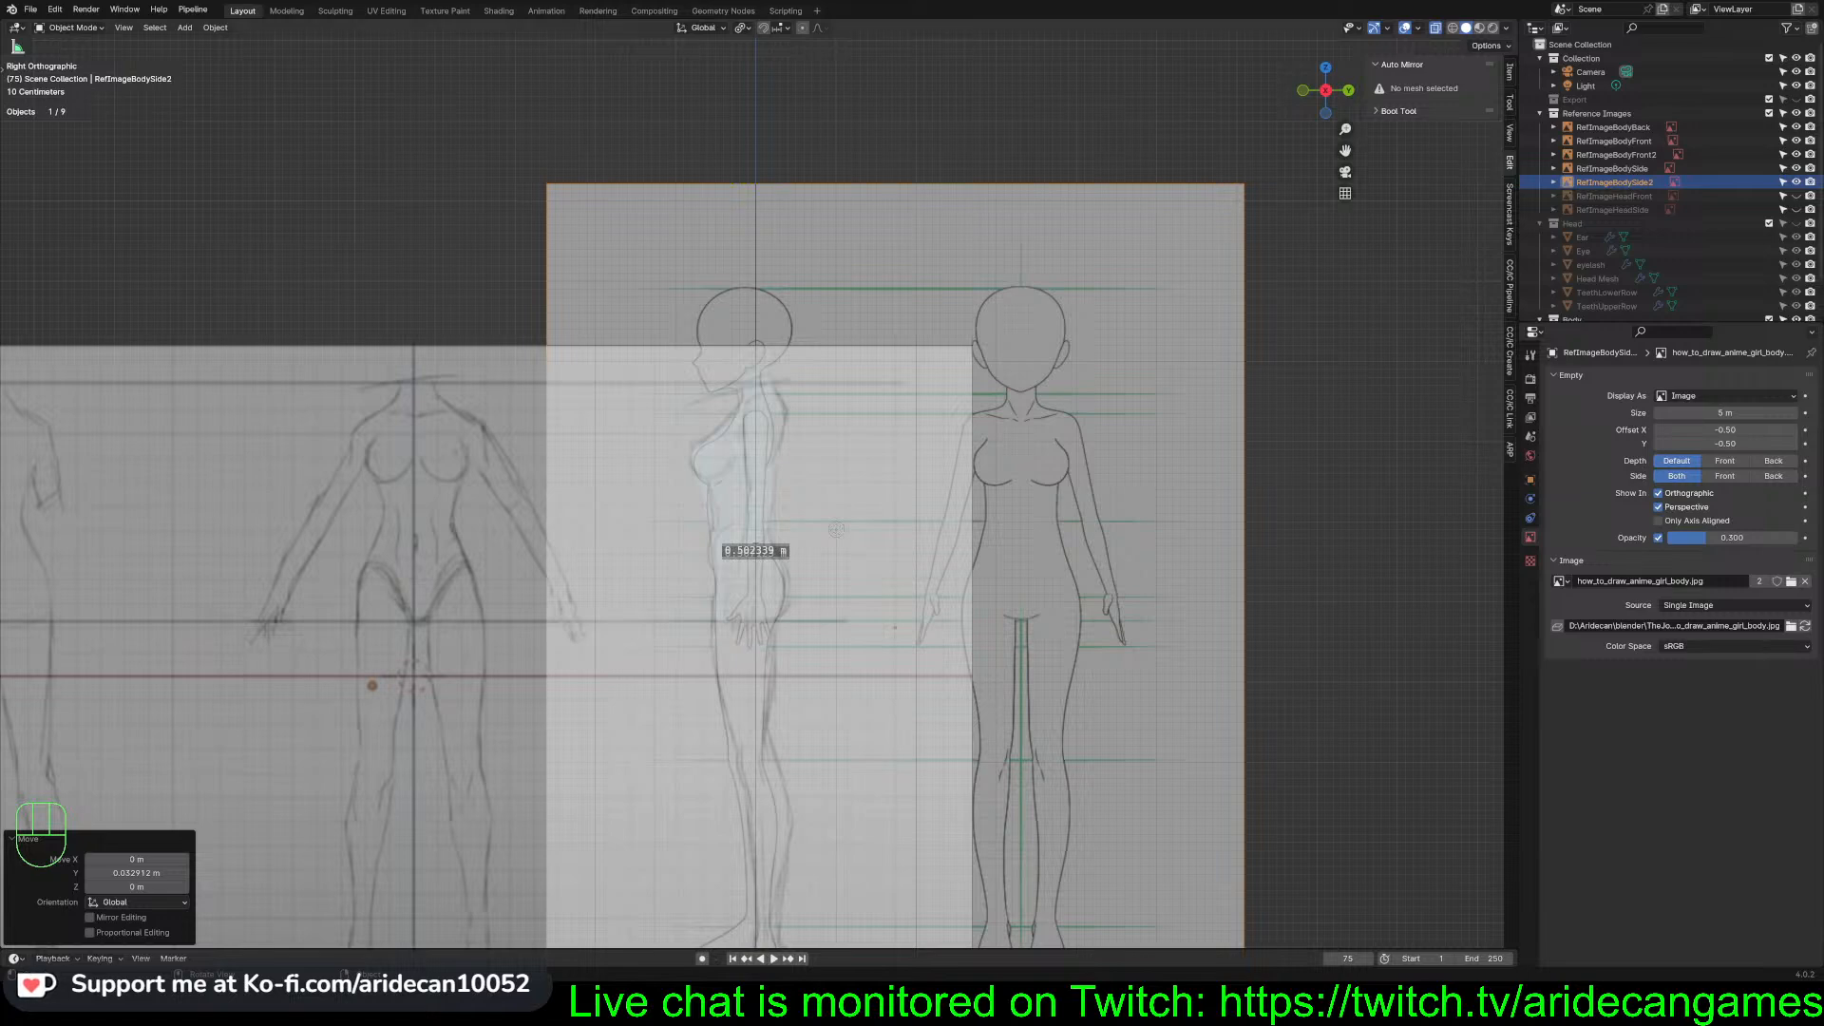
# Select RefImageBodySide and examine how its side sketch lines up with the anime side figure at different scales
pyautogui.click(847, 500)
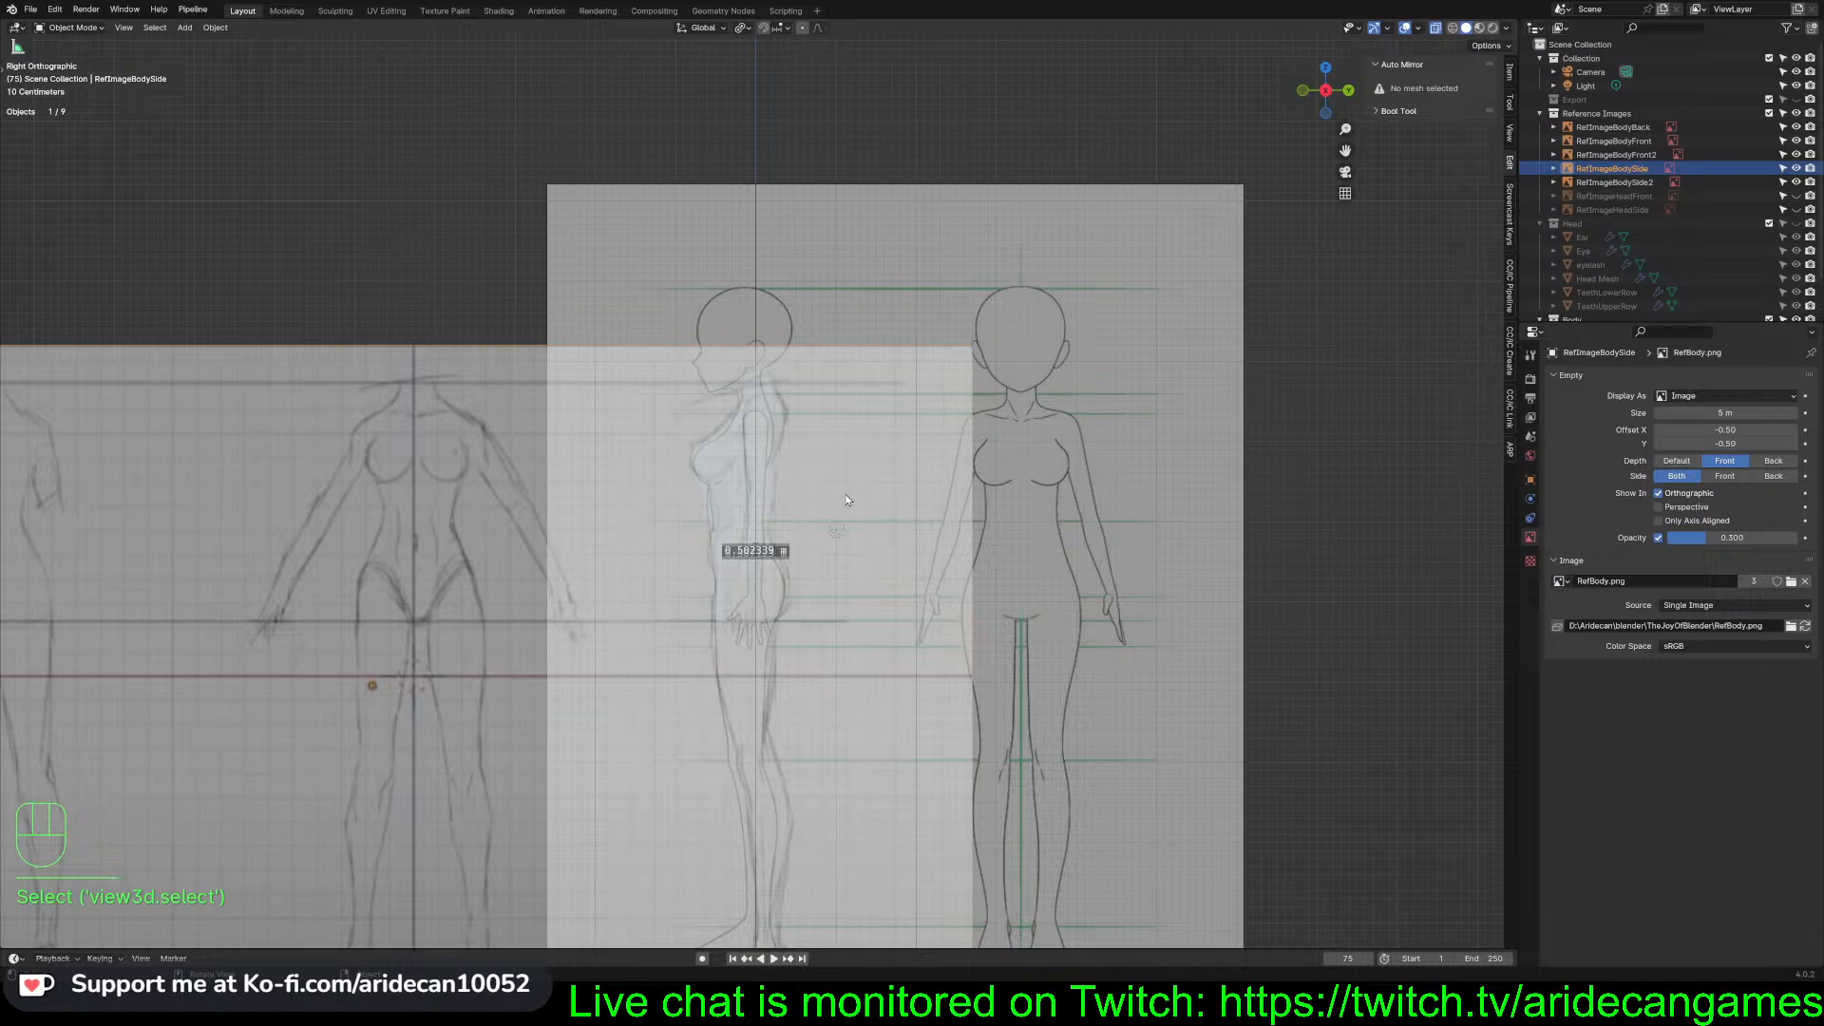
pyautogui.scroll(-2, 847, 499)
pyautogui.scroll(2, 848, 499)
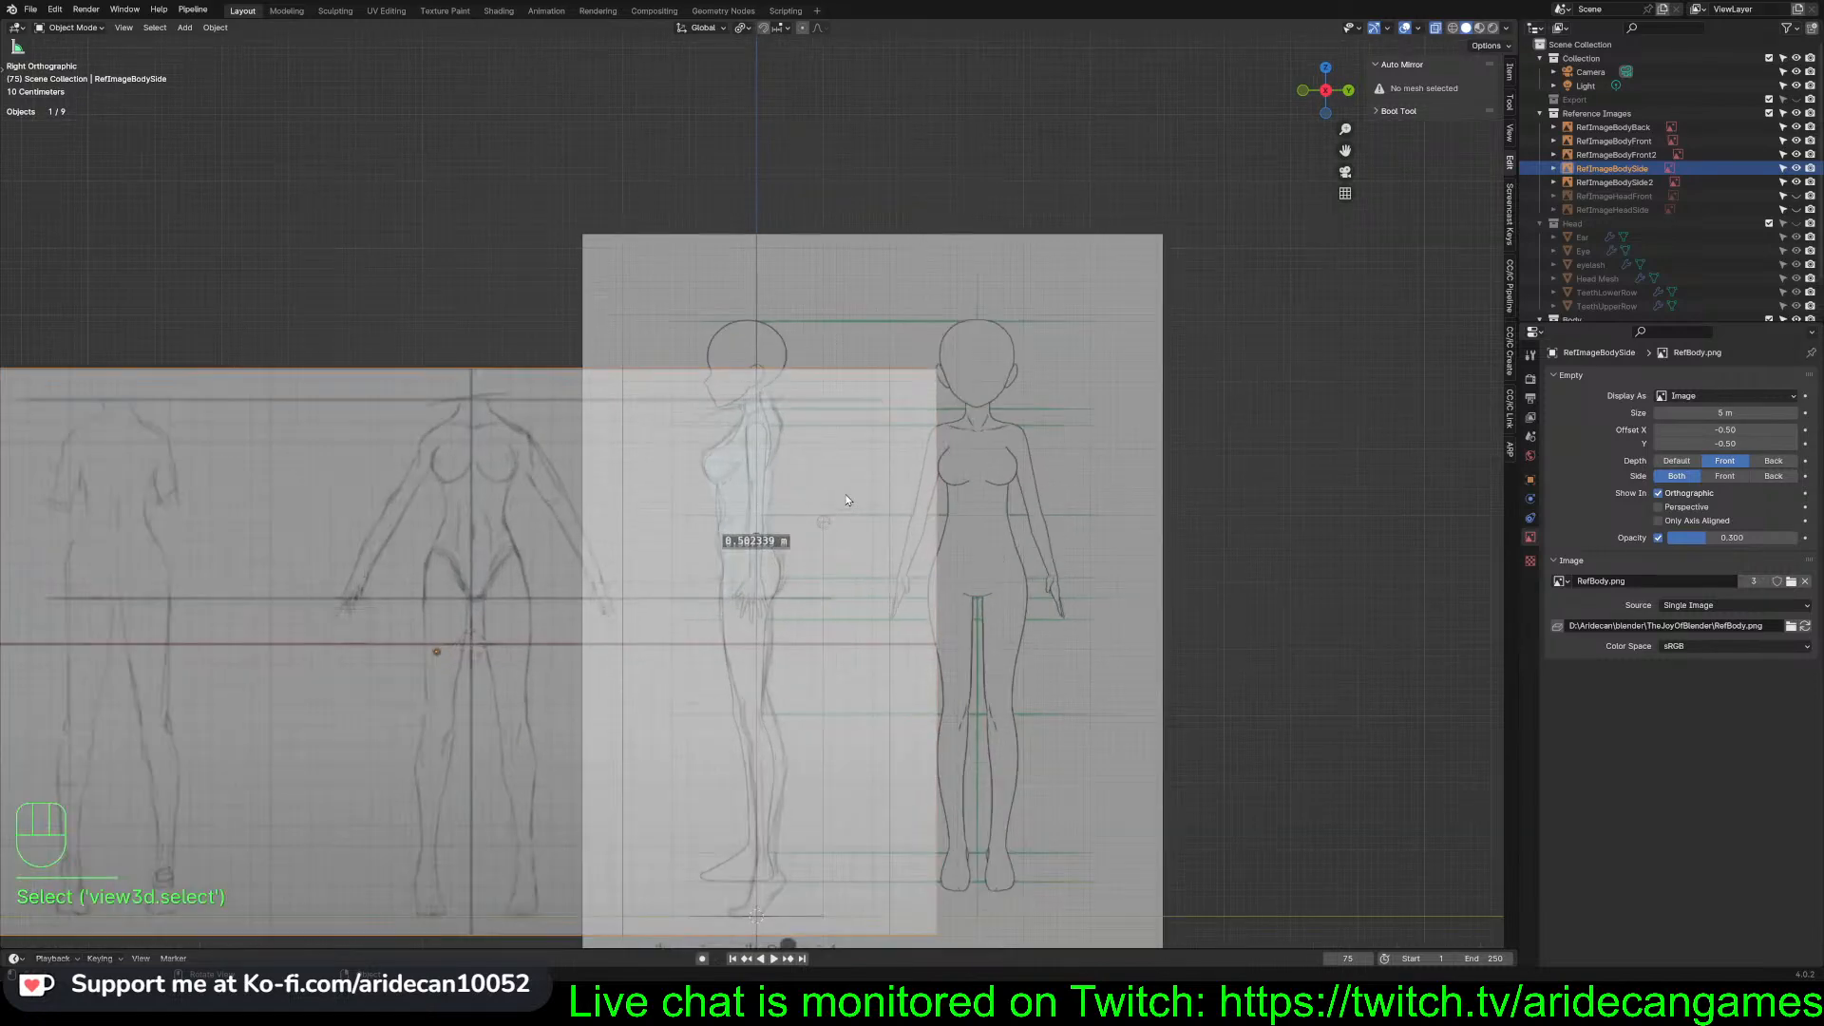
pyautogui.scroll(-2, 847, 500)
pyautogui.scroll(2, 848, 500)
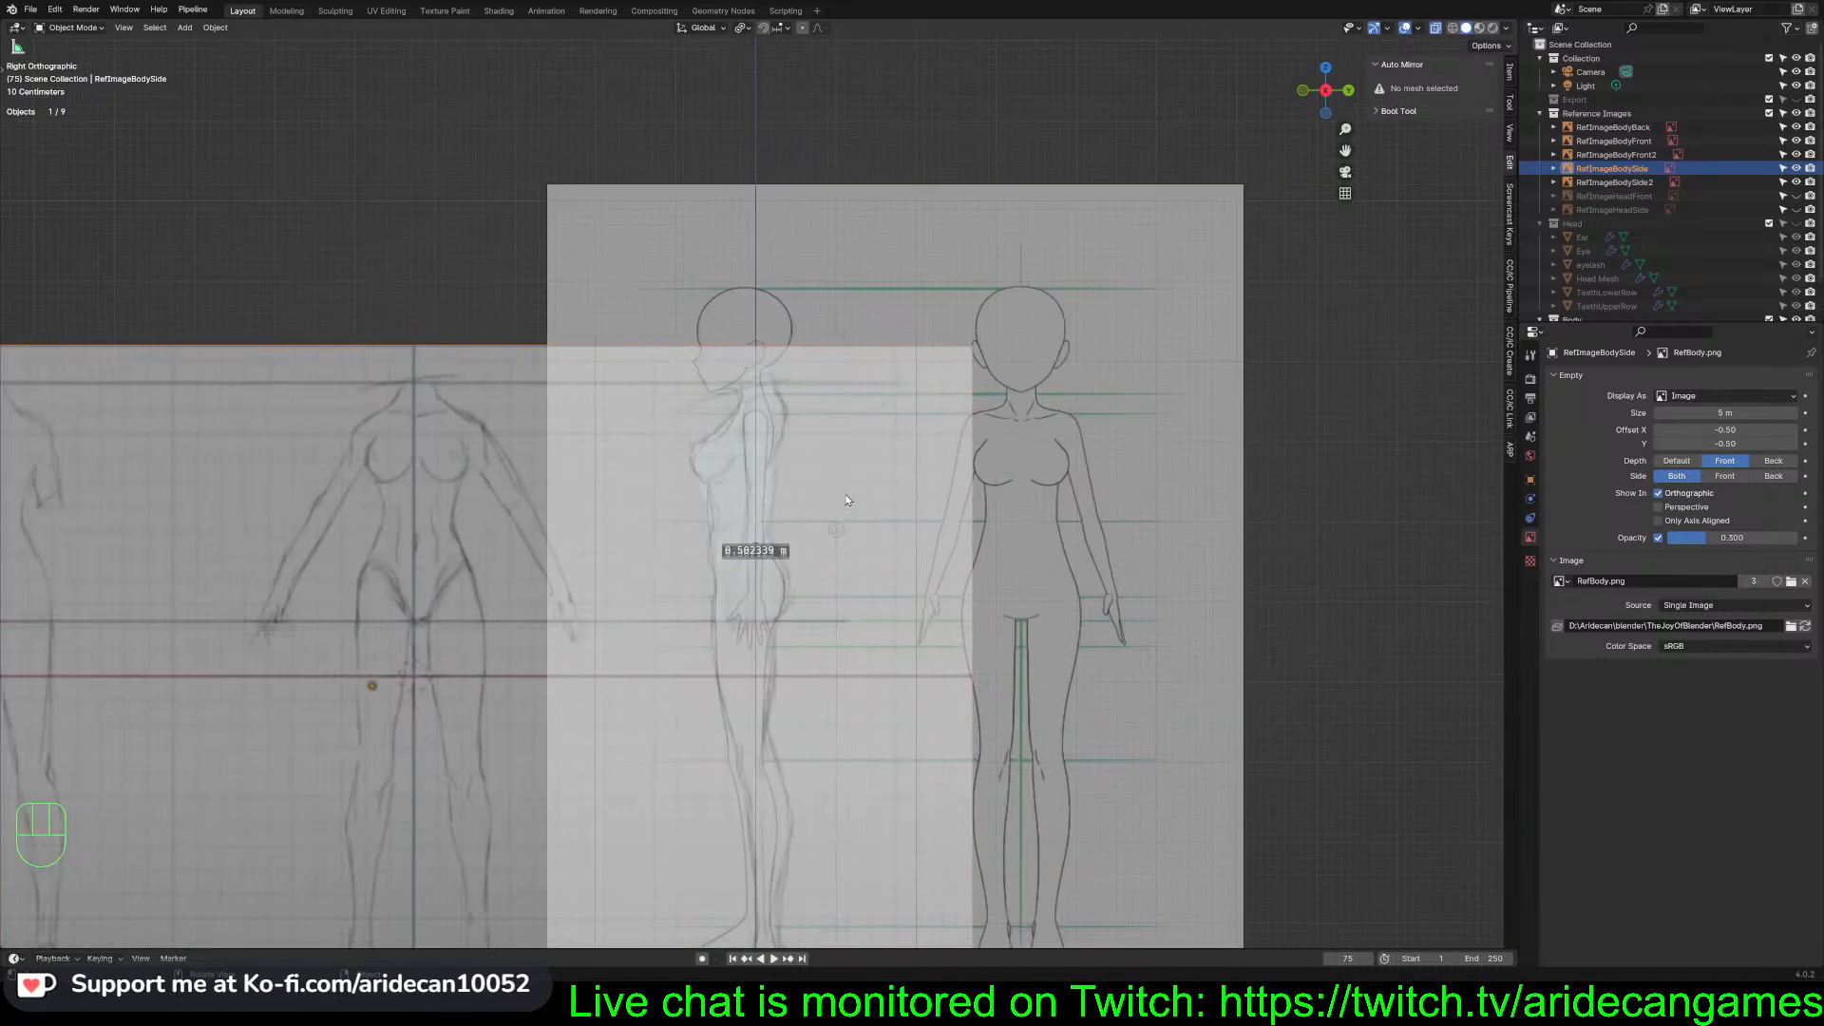
pyautogui.scroll(-2, 847, 500)
pyautogui.scroll(2, 847, 500)
pyautogui.scroll(-2, 849, 500)
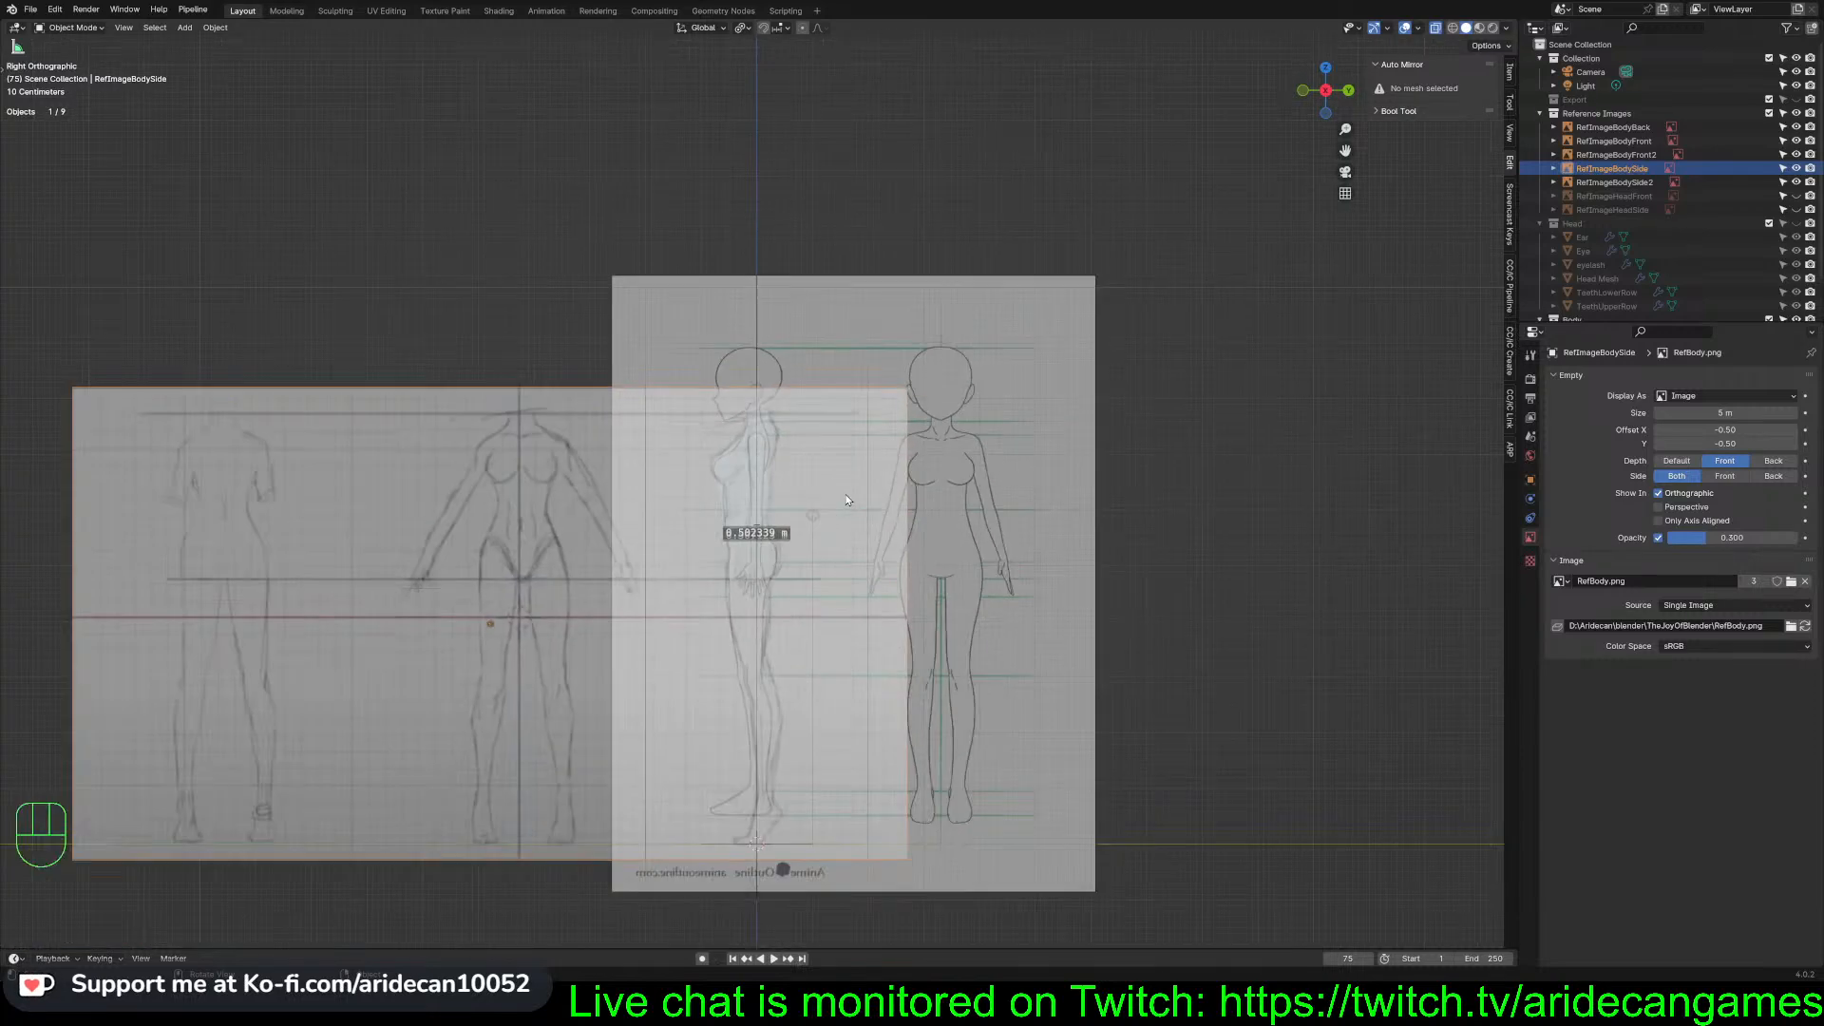
pyautogui.scroll(2, 849, 500)
pyautogui.scroll(4, 849, 500)
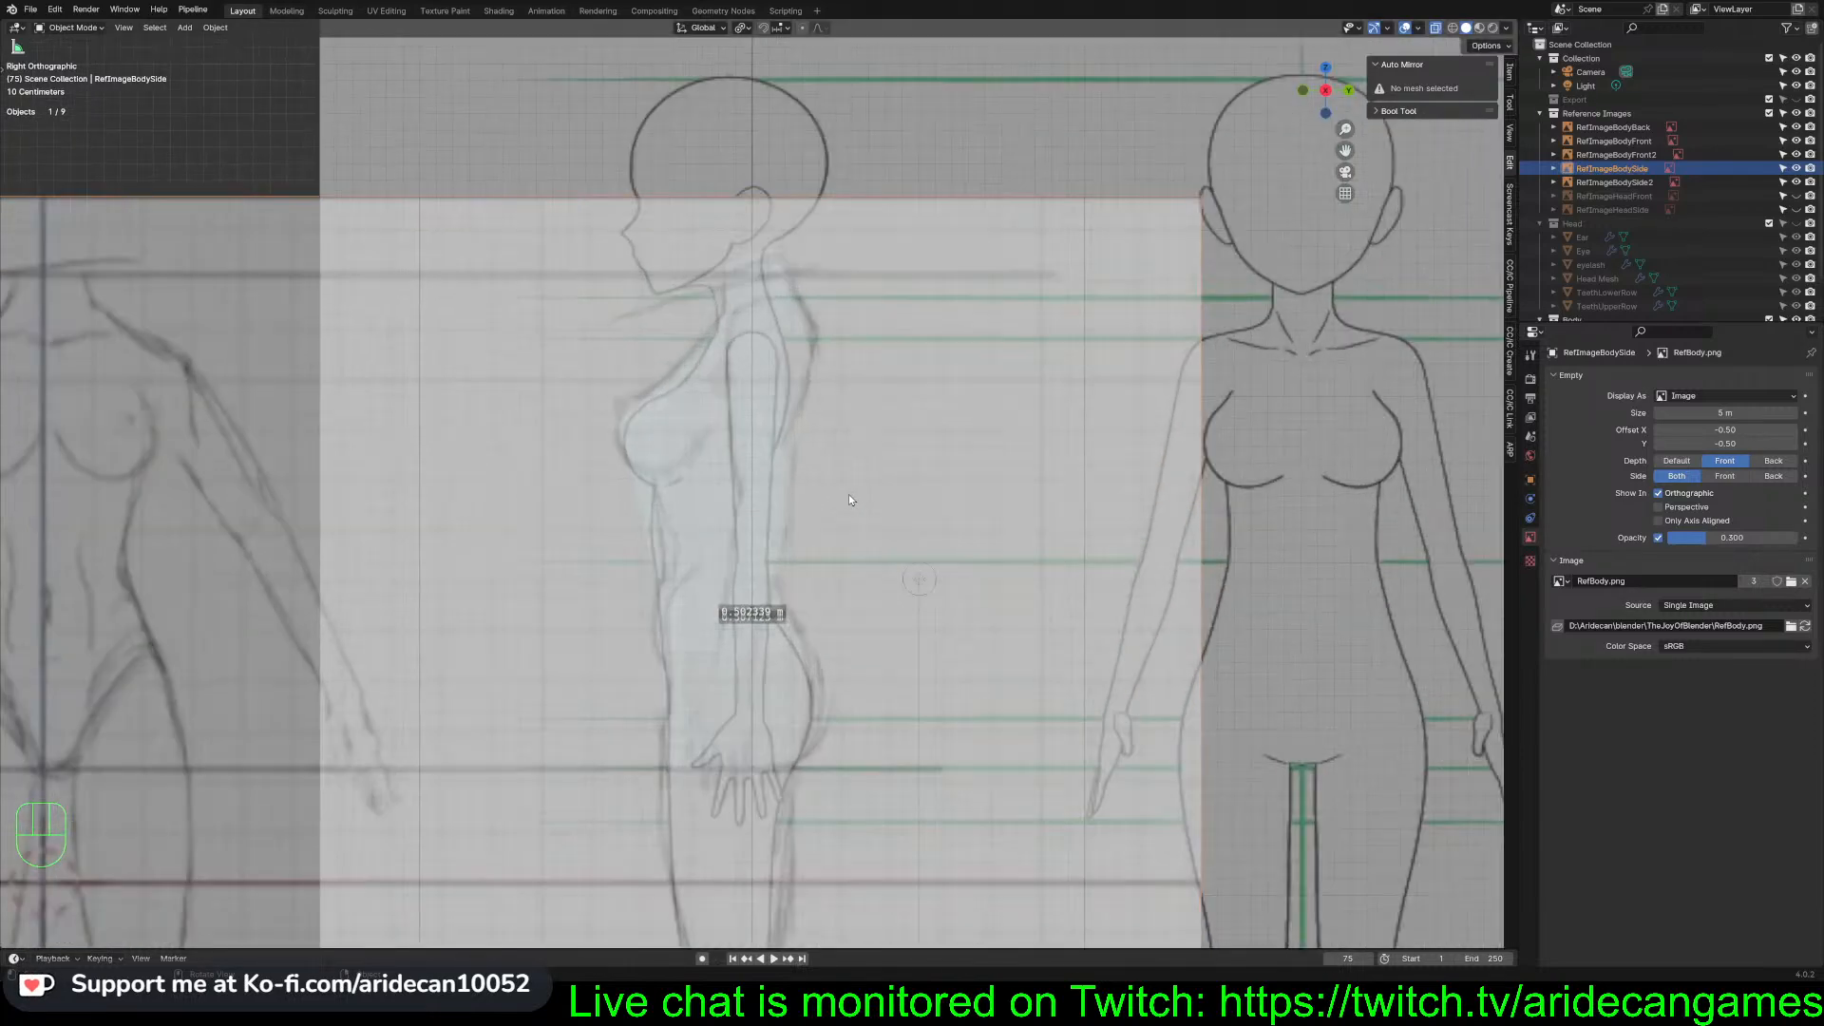
pyautogui.scroll(-2, 849, 499)
pyautogui.scroll(2, 851, 500)
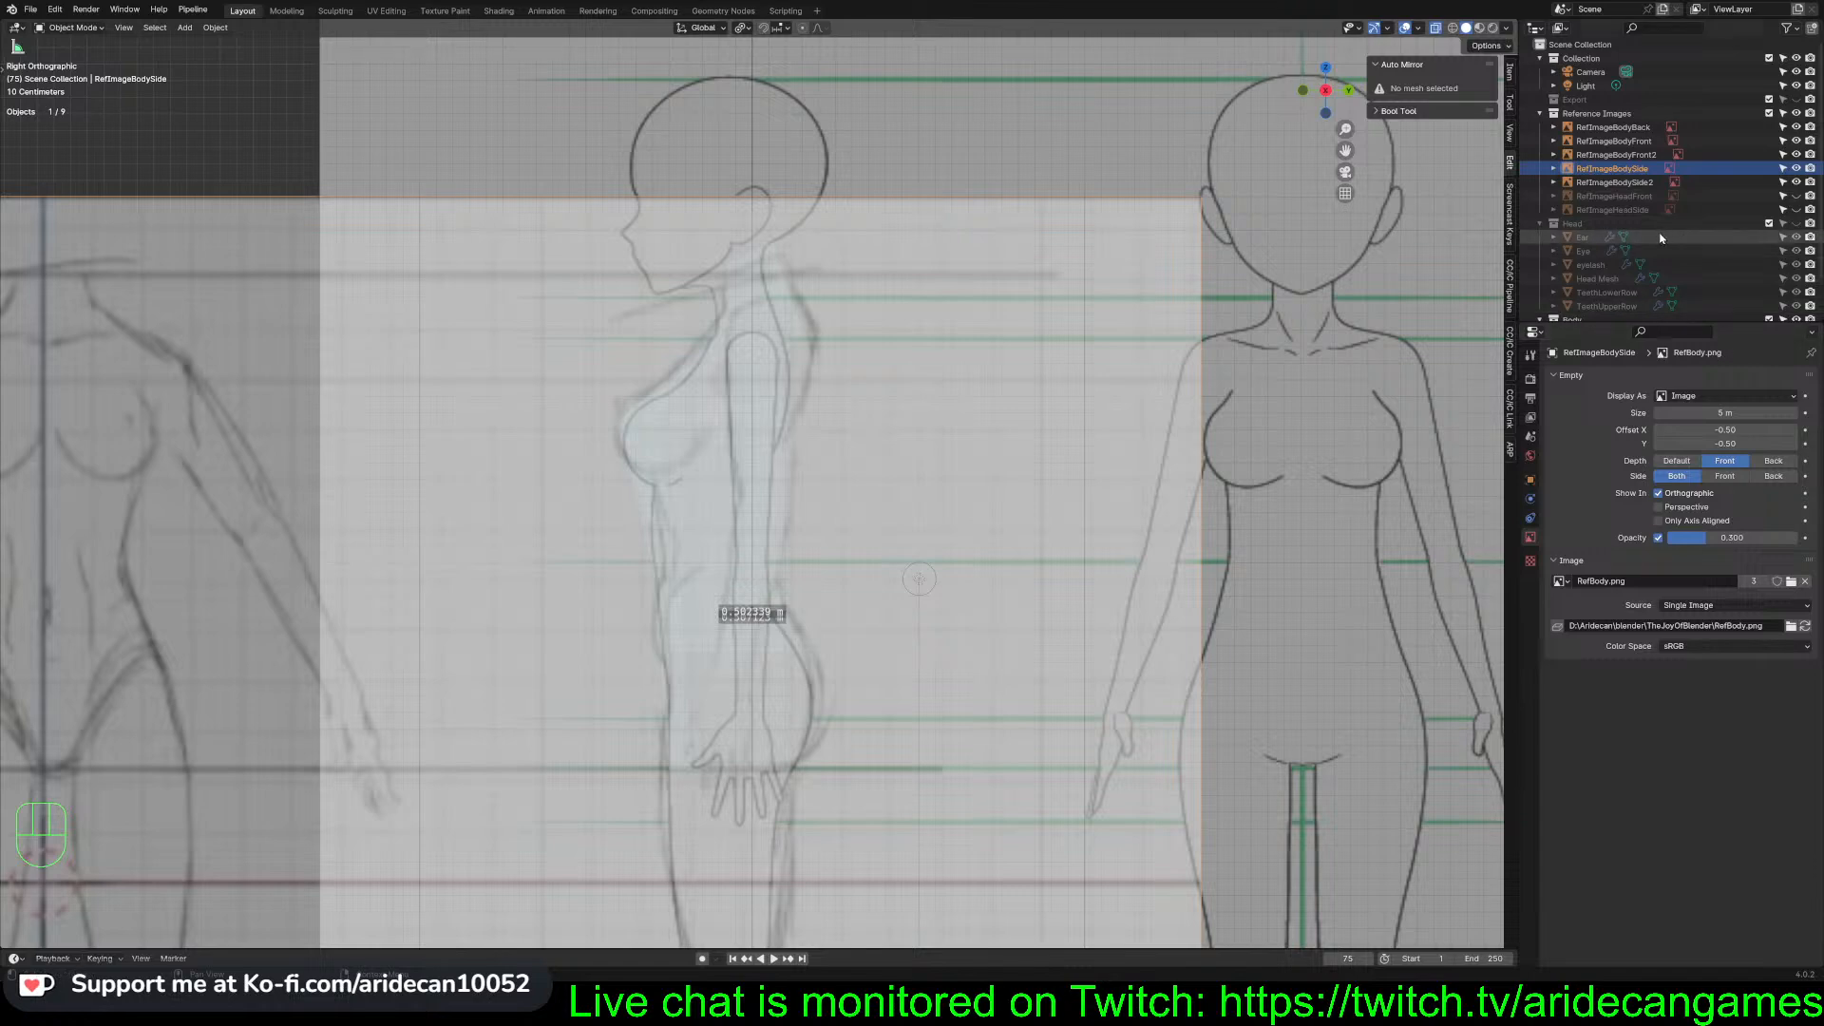
# Set the opacity of the RefImageBodyFront and RefImageBodyFront2 reference images to 0.1 each
pyautogui.scroll(-2, 1595, 294)
pyautogui.click(1595, 294)
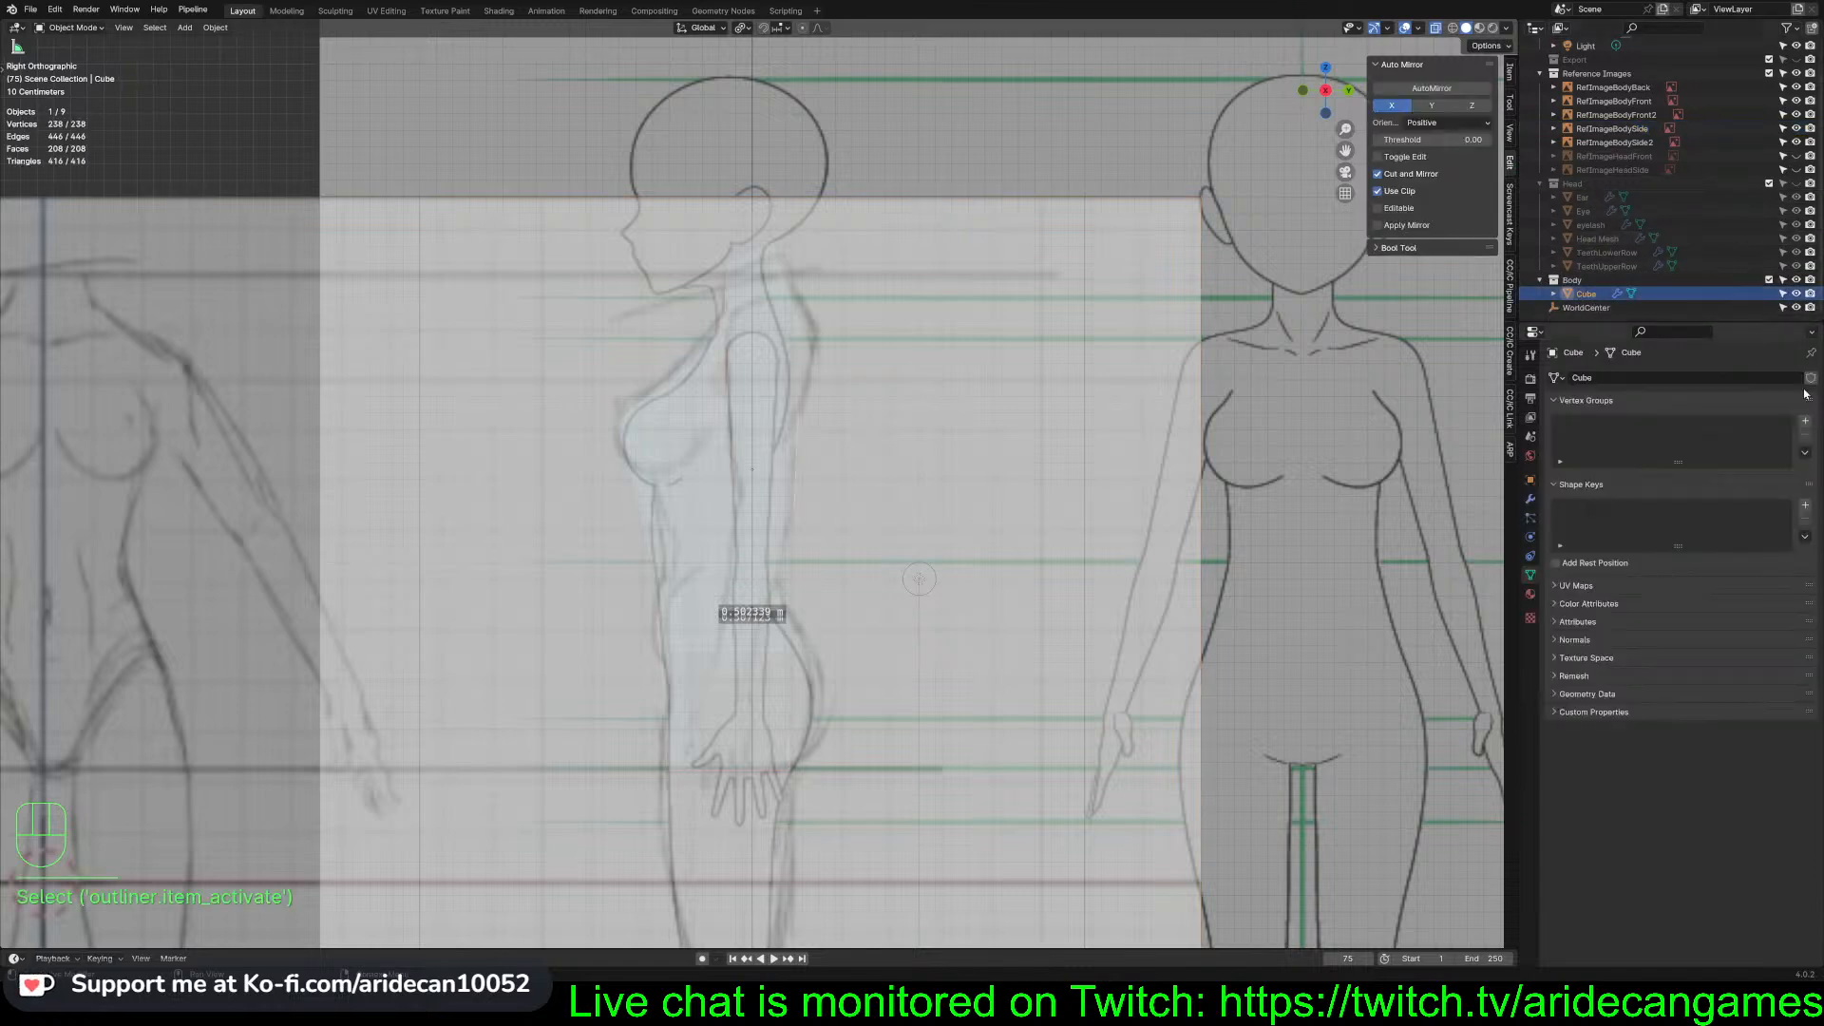
pyautogui.click(1635, 88)
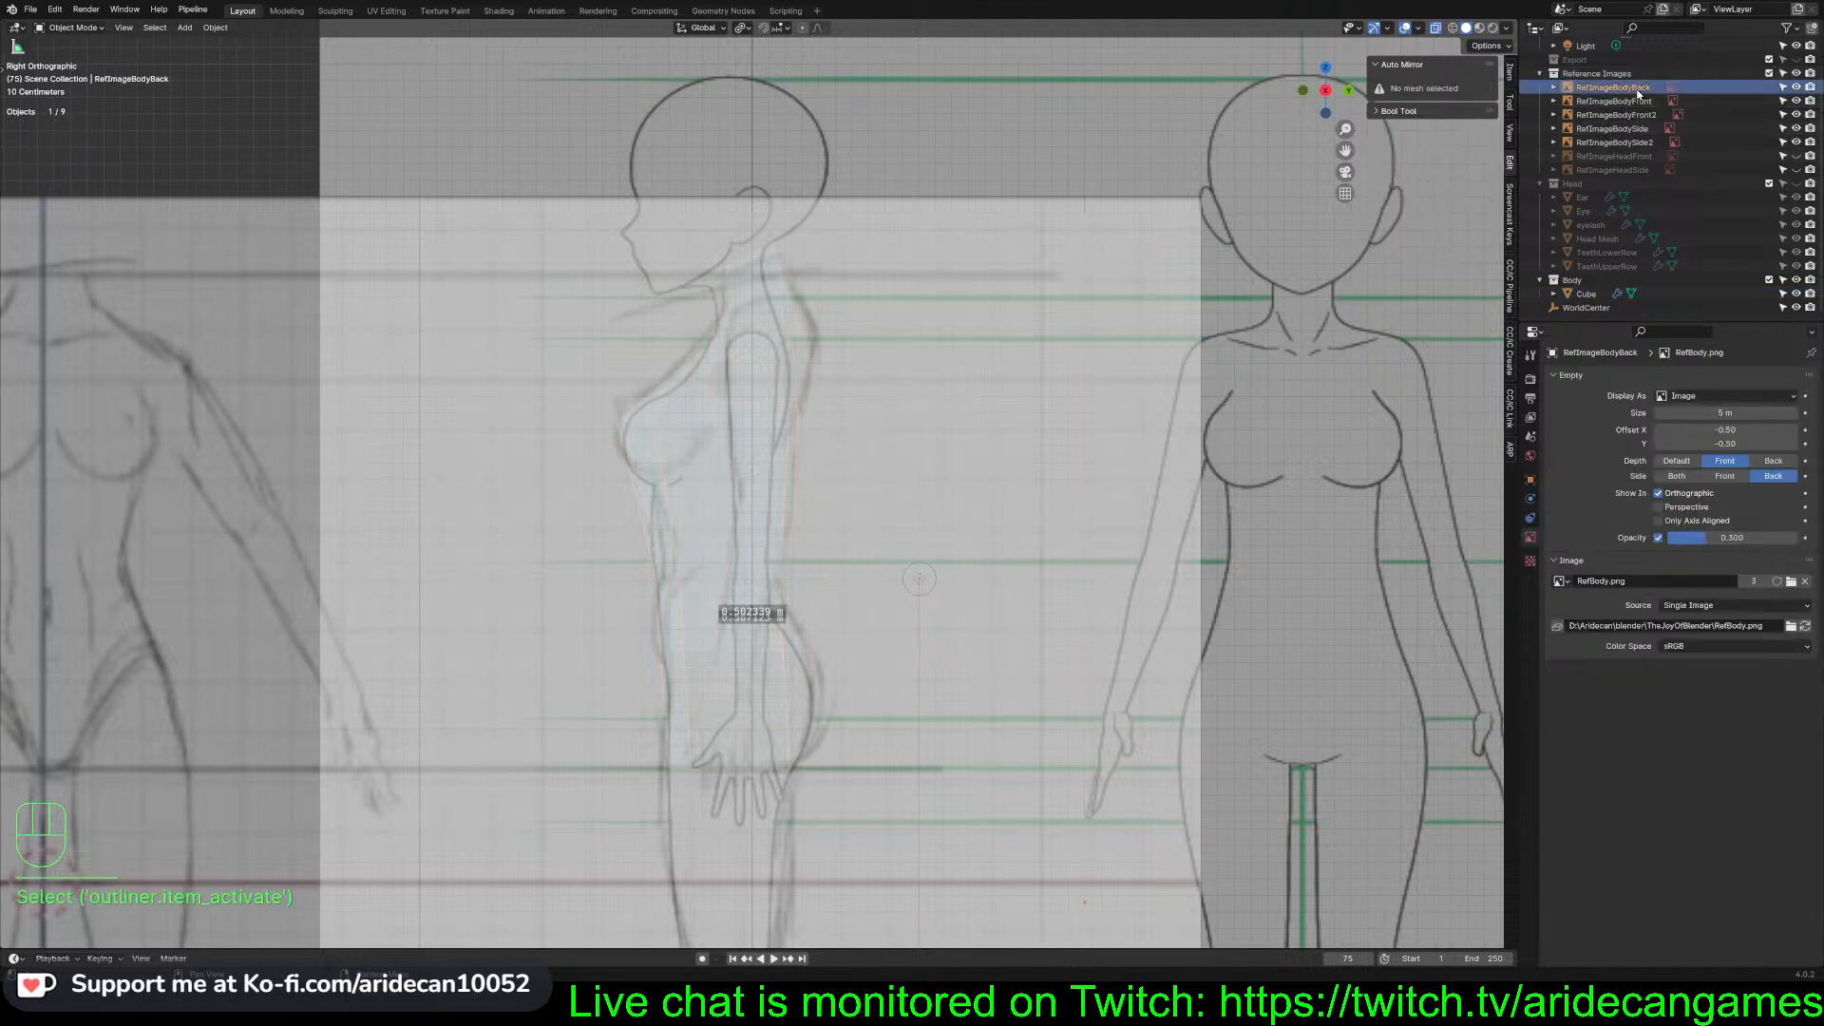
pyautogui.click(1623, 100)
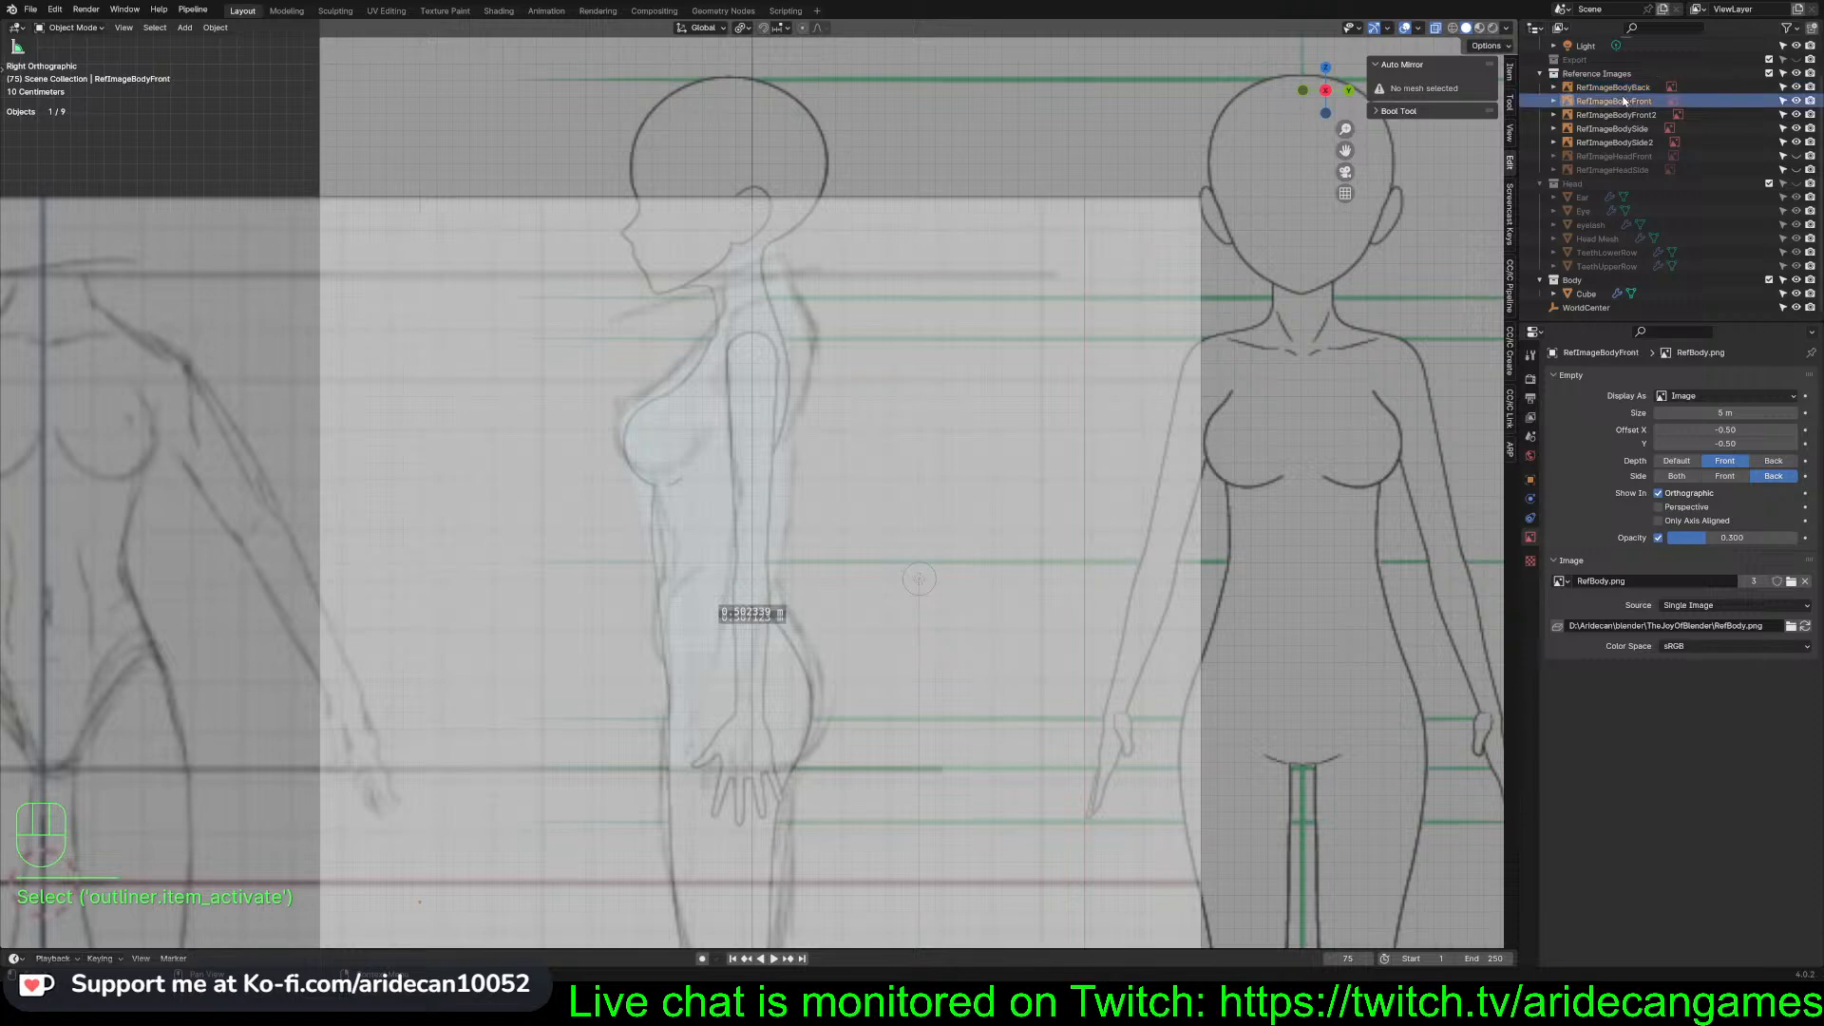
pyautogui.moveTo(1703, 536); pyautogui.dragTo(1688, 537)
pyautogui.click(1747, 533)
pyautogui.press('Return')
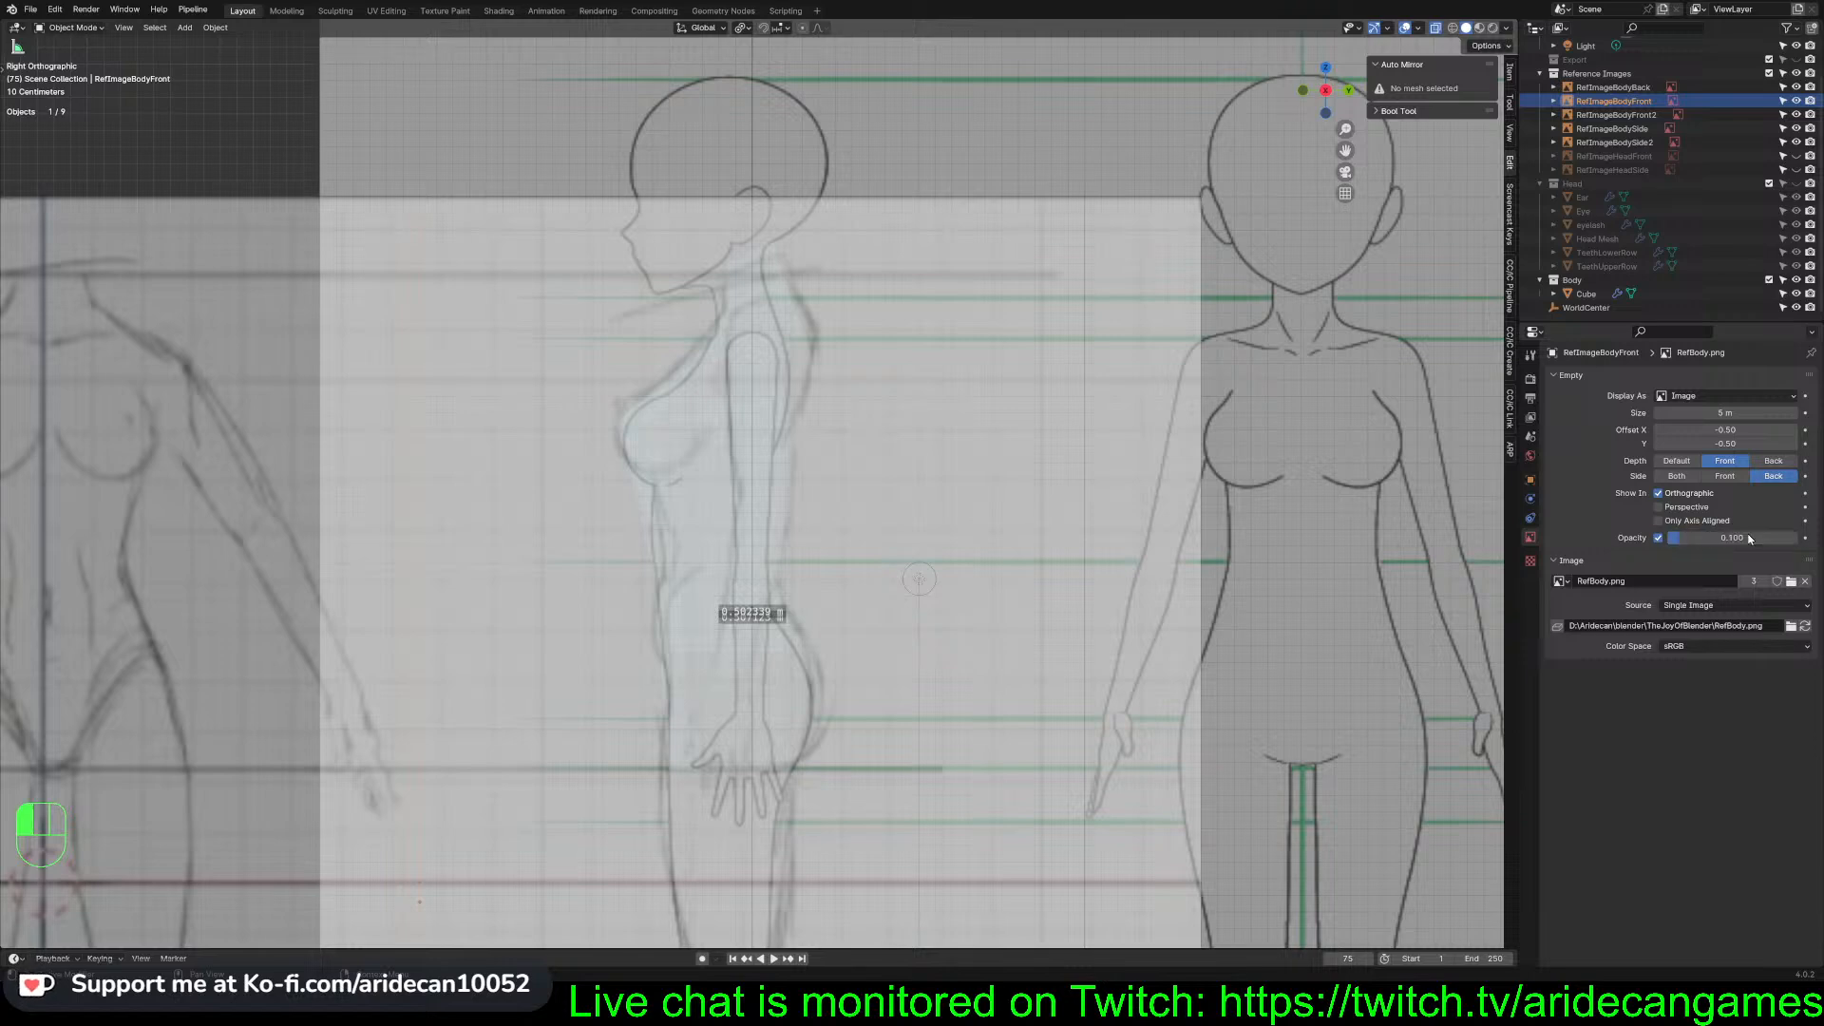
pyautogui.click(1598, 115)
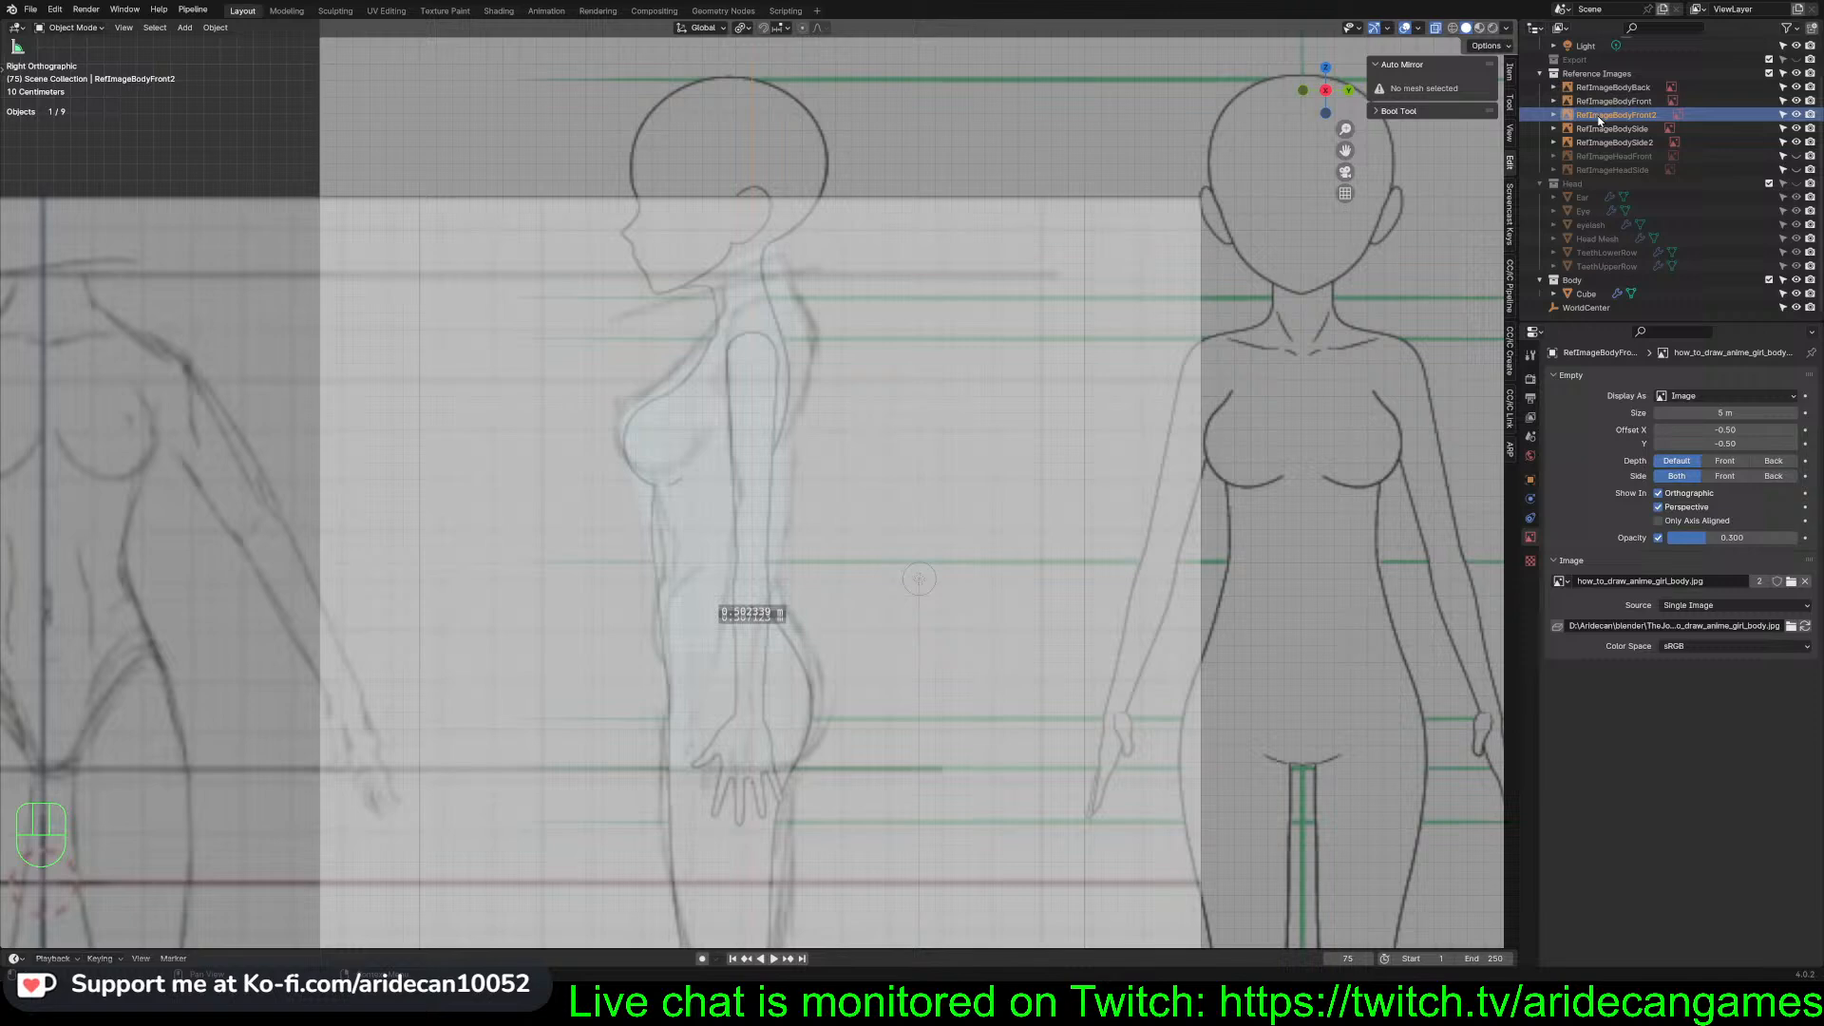
pyautogui.click(1738, 539)
pyautogui.write('.1')
pyautogui.press('Return')
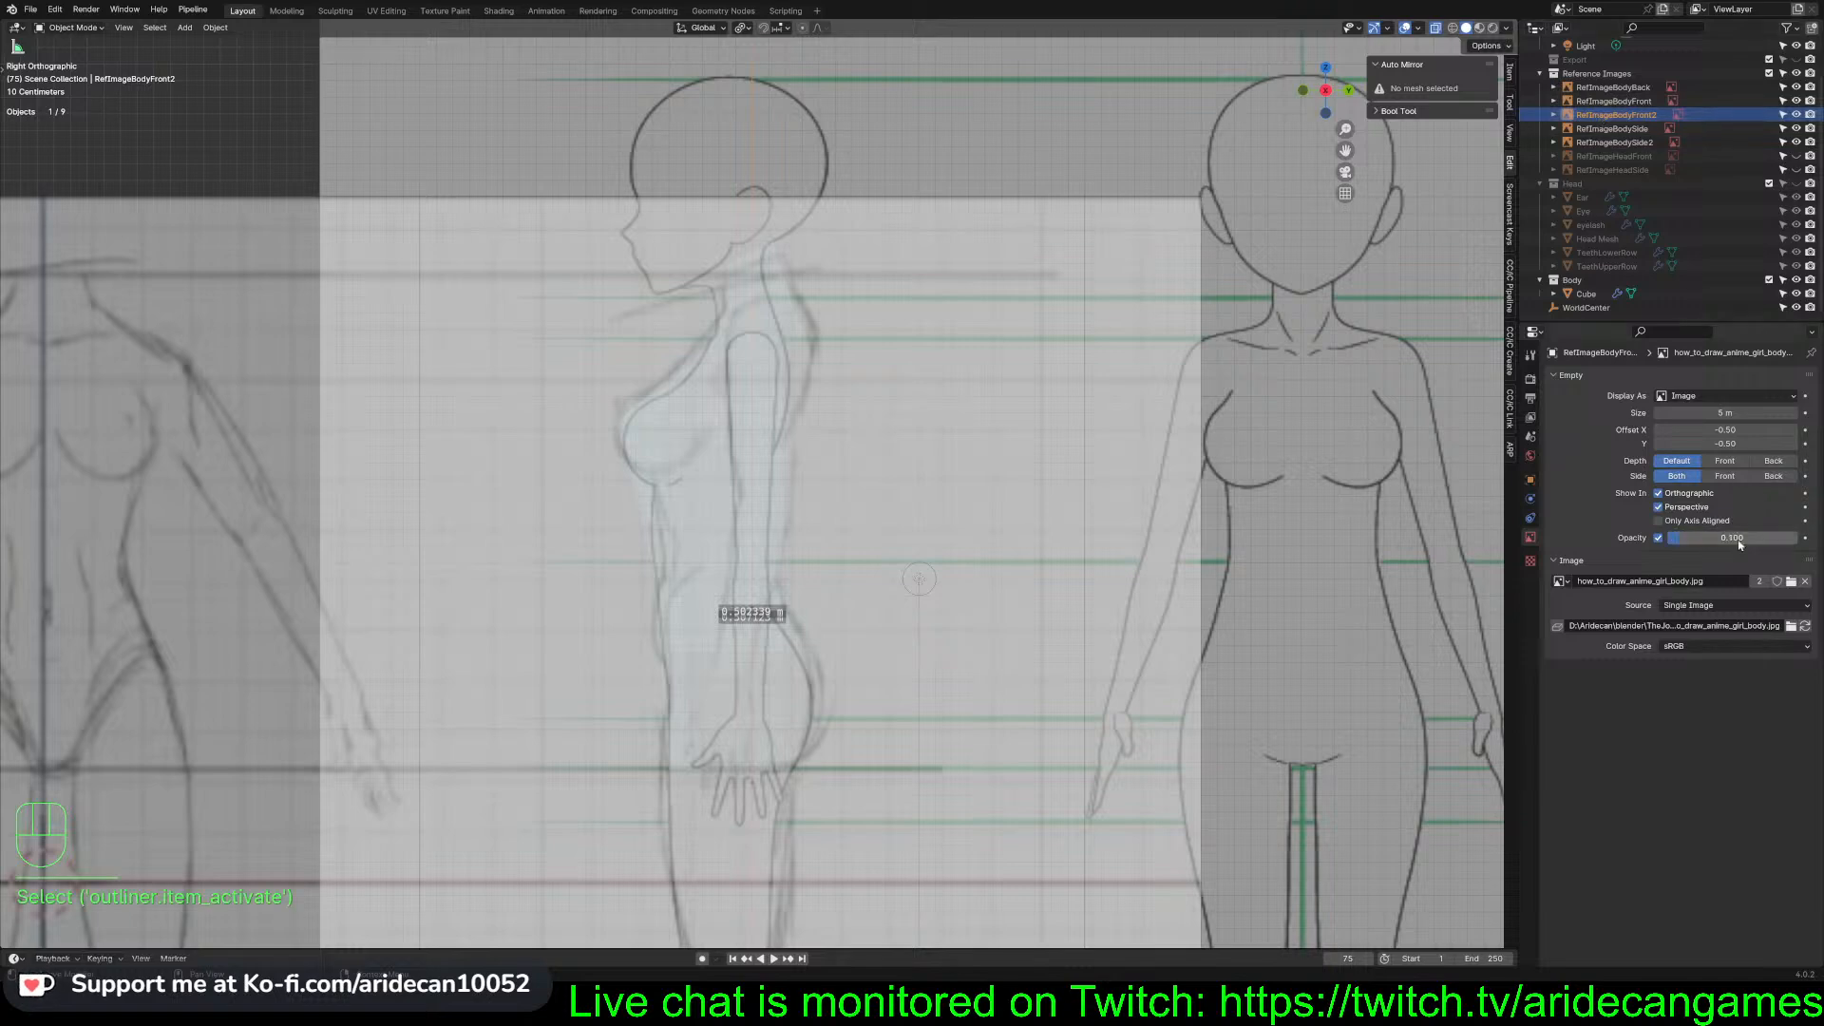
# Set the opacity of the RefImageBodySide and RefImageBodySide2 reference images to 0.1 each
pyautogui.click(1612, 128)
pyautogui.click(1727, 539)
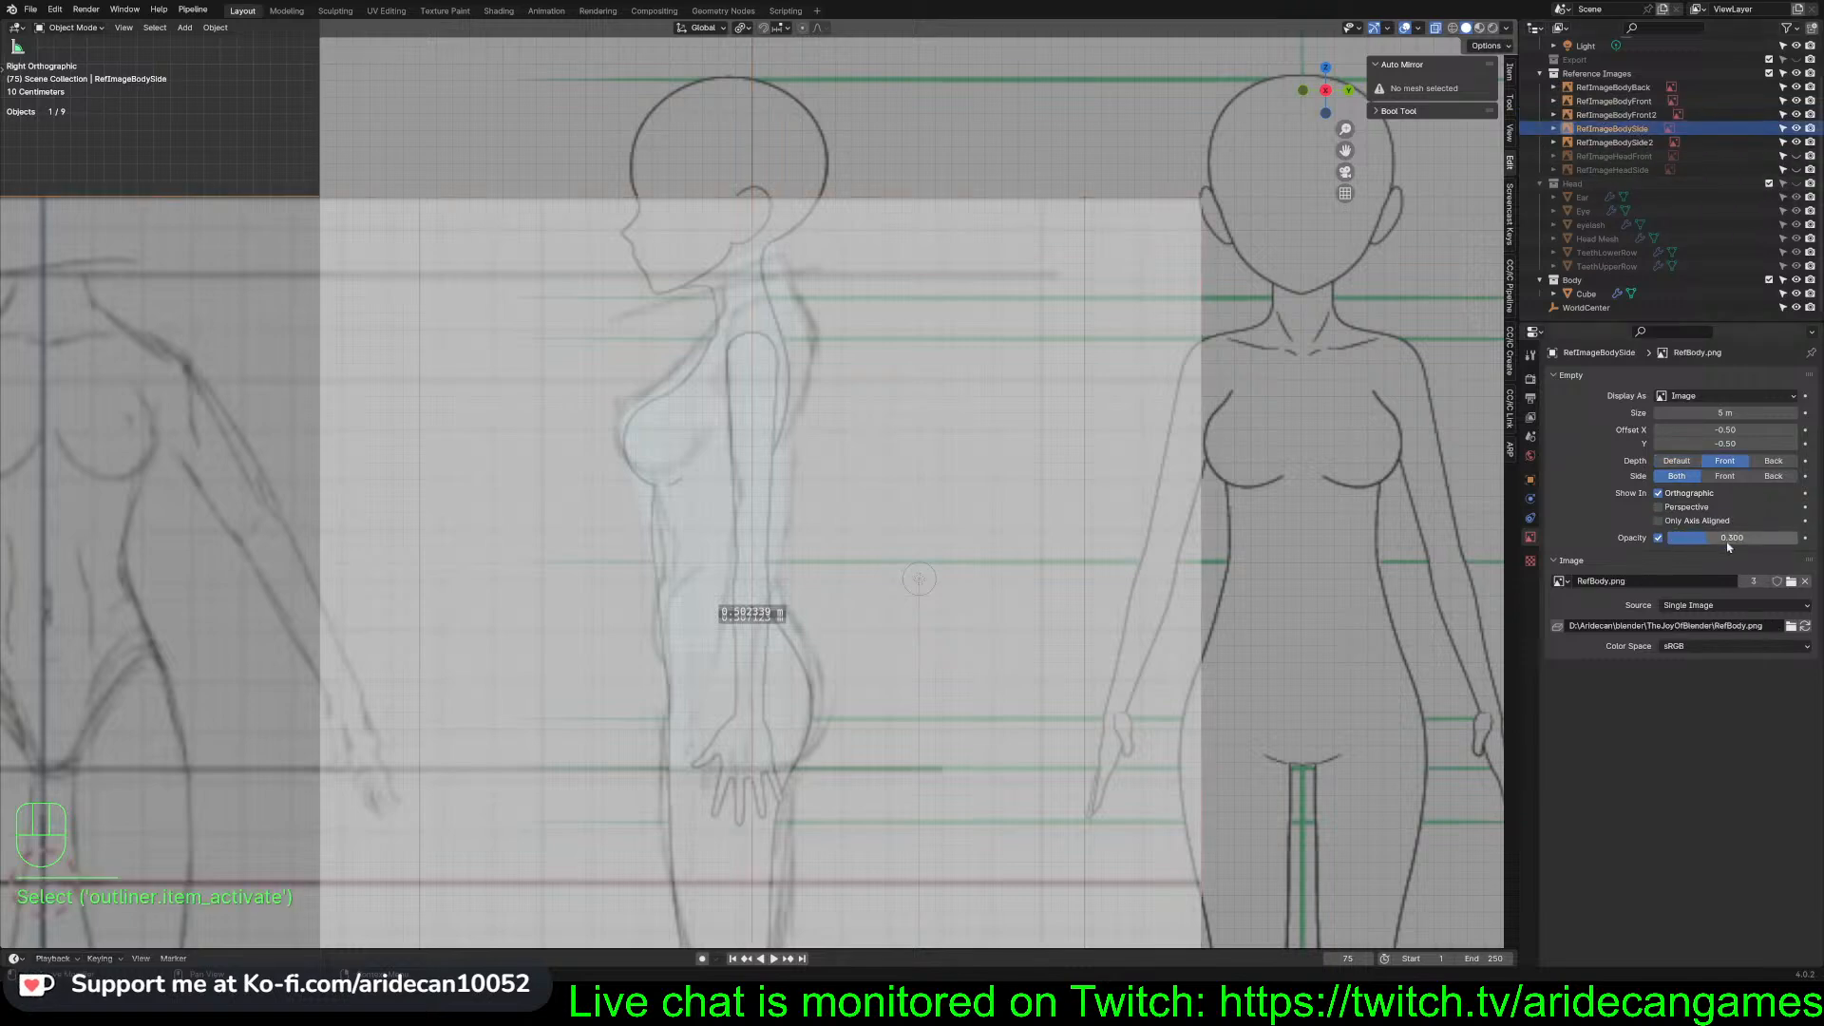
pyautogui.write('.1')
pyautogui.press('Return')
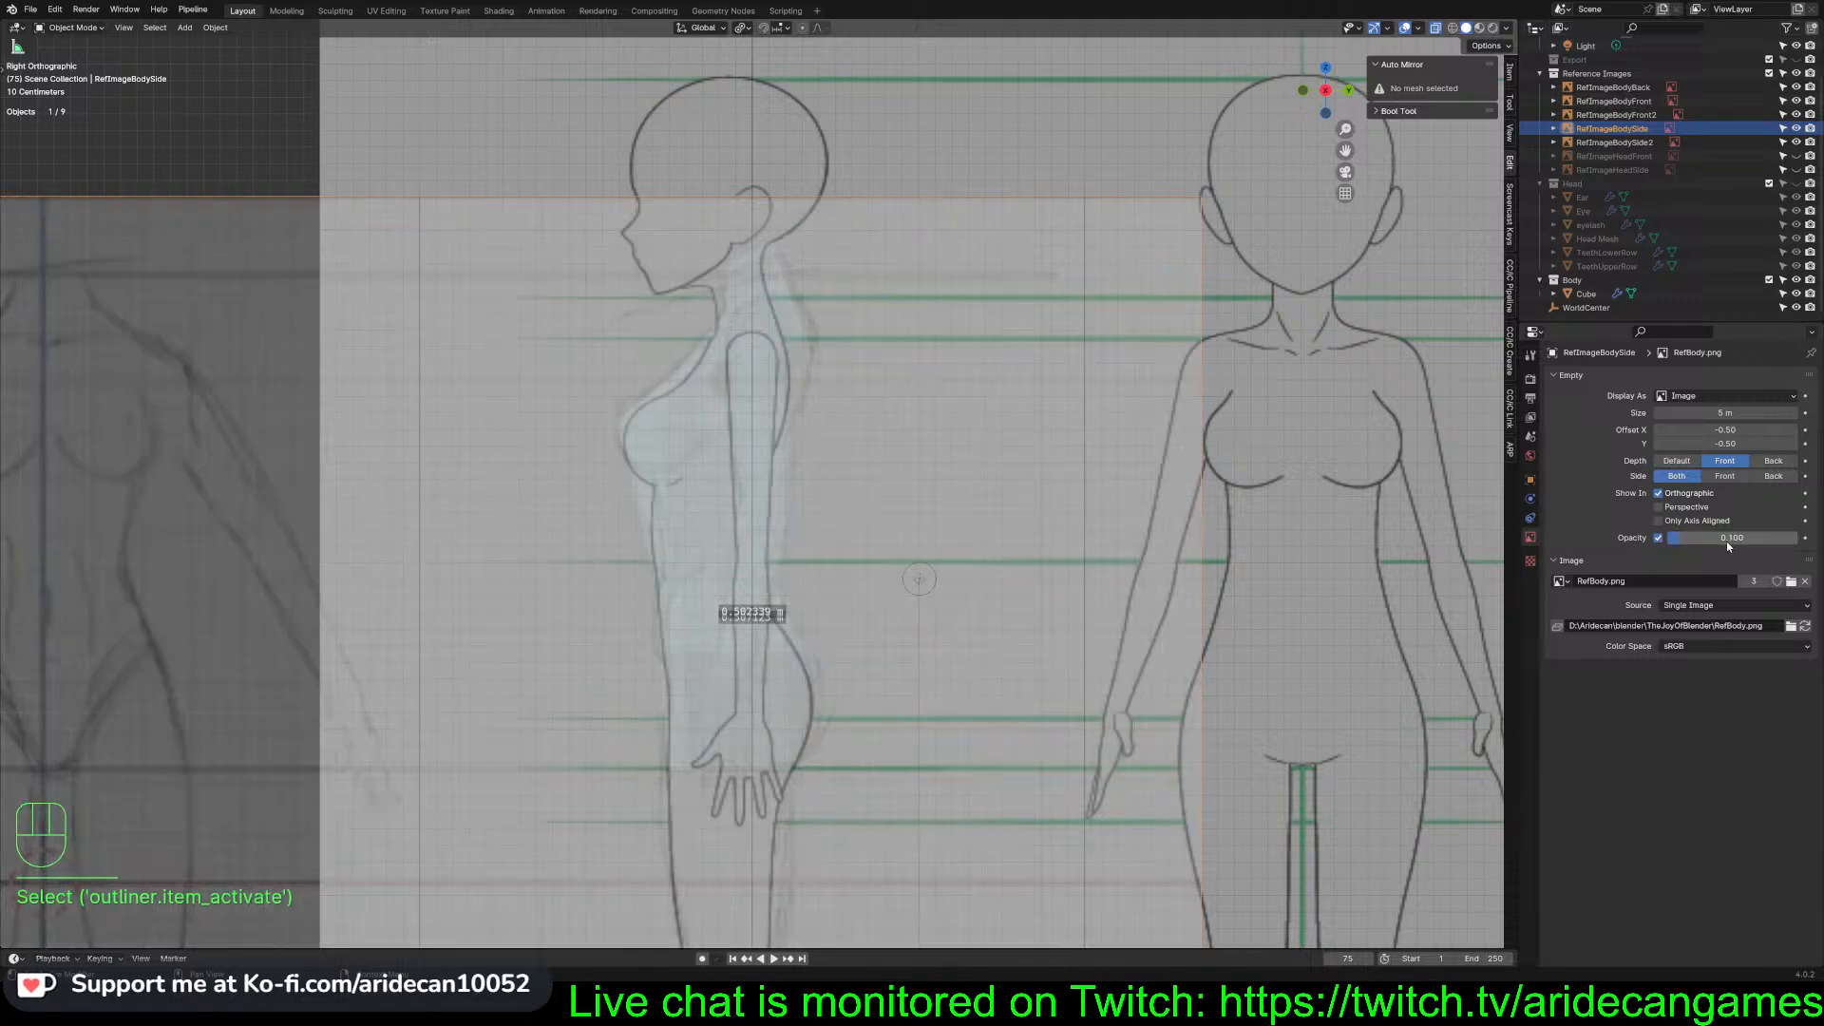
pyautogui.click(1614, 142)
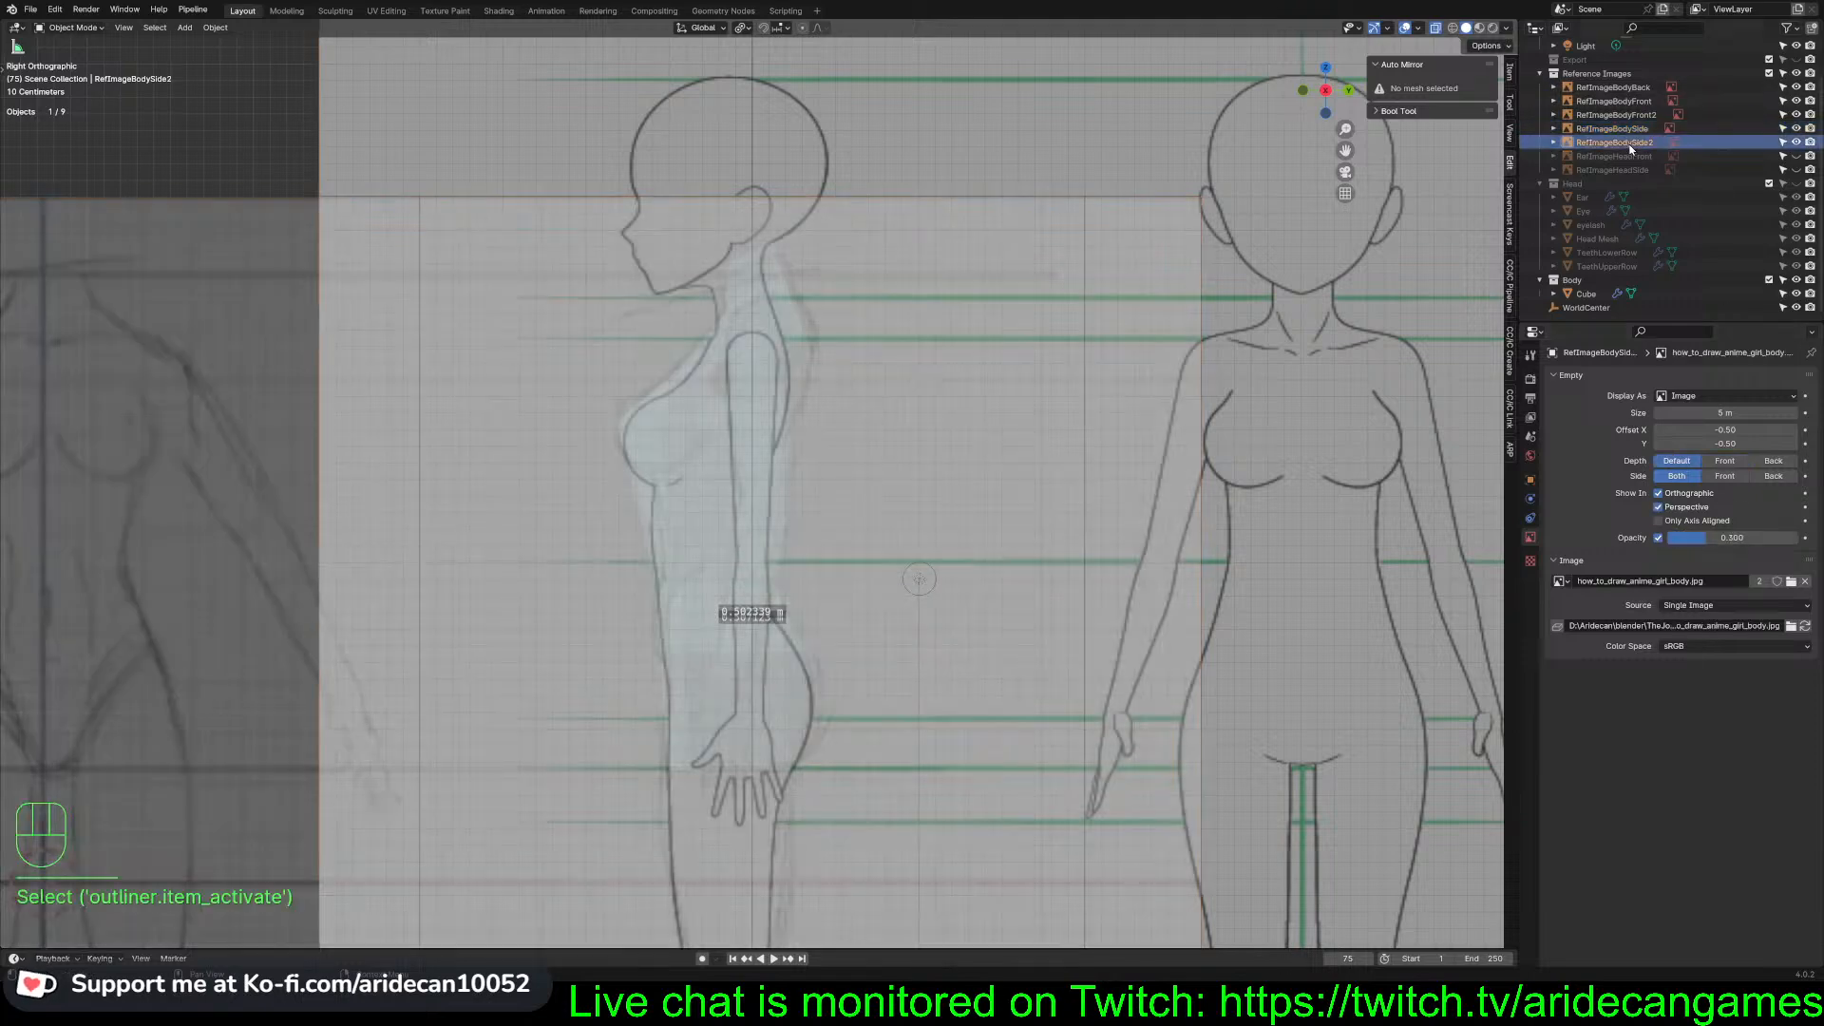
pyautogui.click(1716, 536)
pyautogui.write('.1')
pyautogui.press('Return')
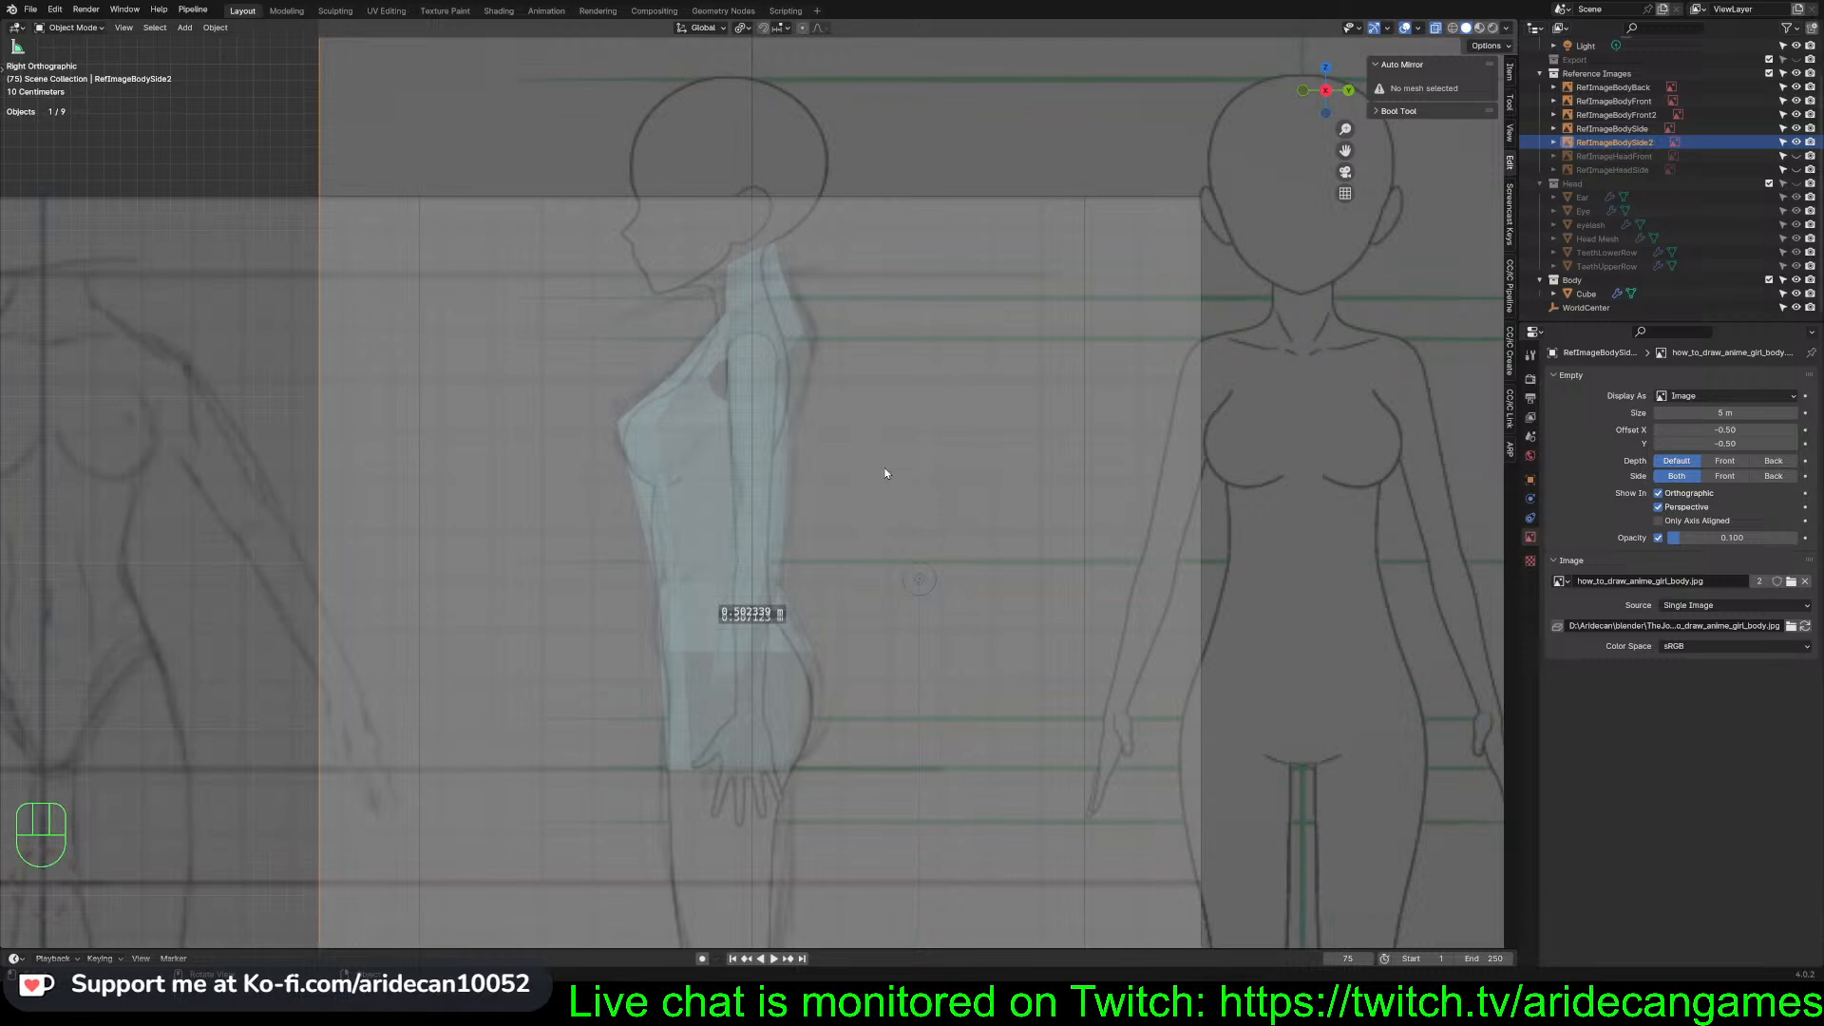
# Select the Cube body mesh and enter Edit Mode on it
pyautogui.moveTo(863, 419); pyautogui.dragTo(1056, 416, button='middle')
pyautogui.click(781, 428)
pyautogui.press('Tab')
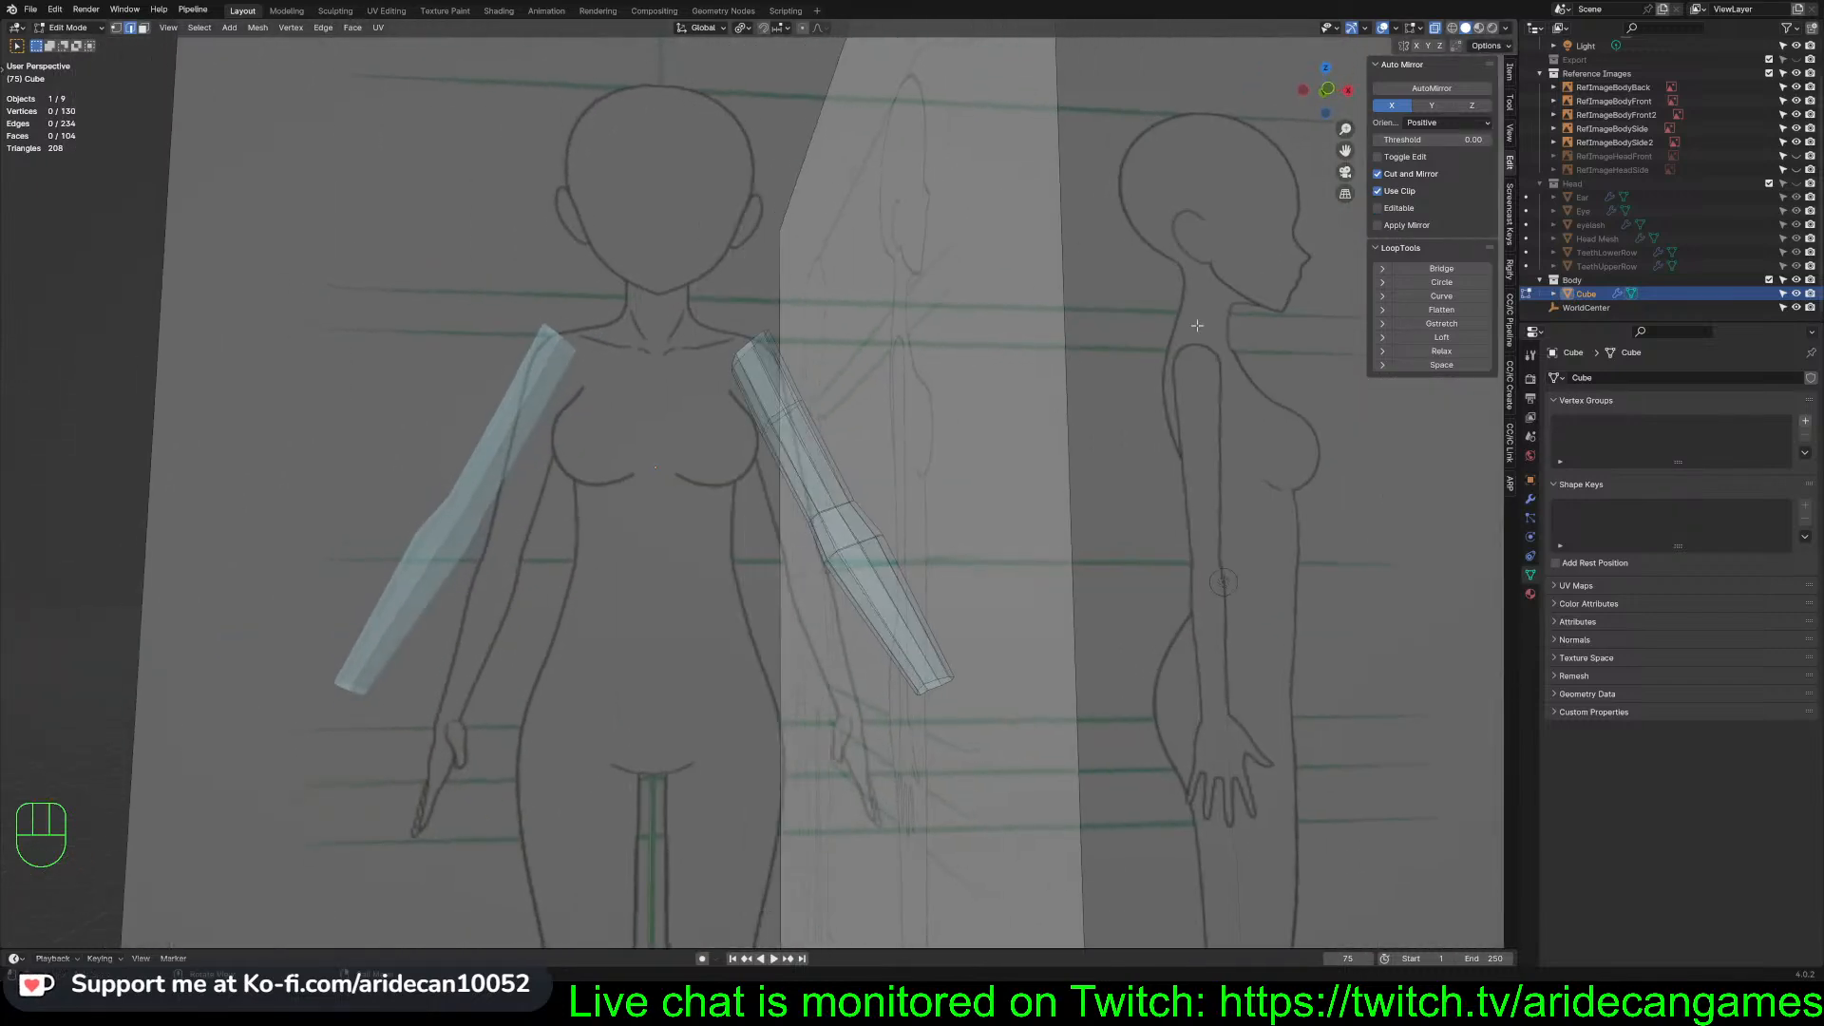
# Examine how the arm mesh lines up with the body references in the front and right orthographic views
pyautogui.press('KP_1')
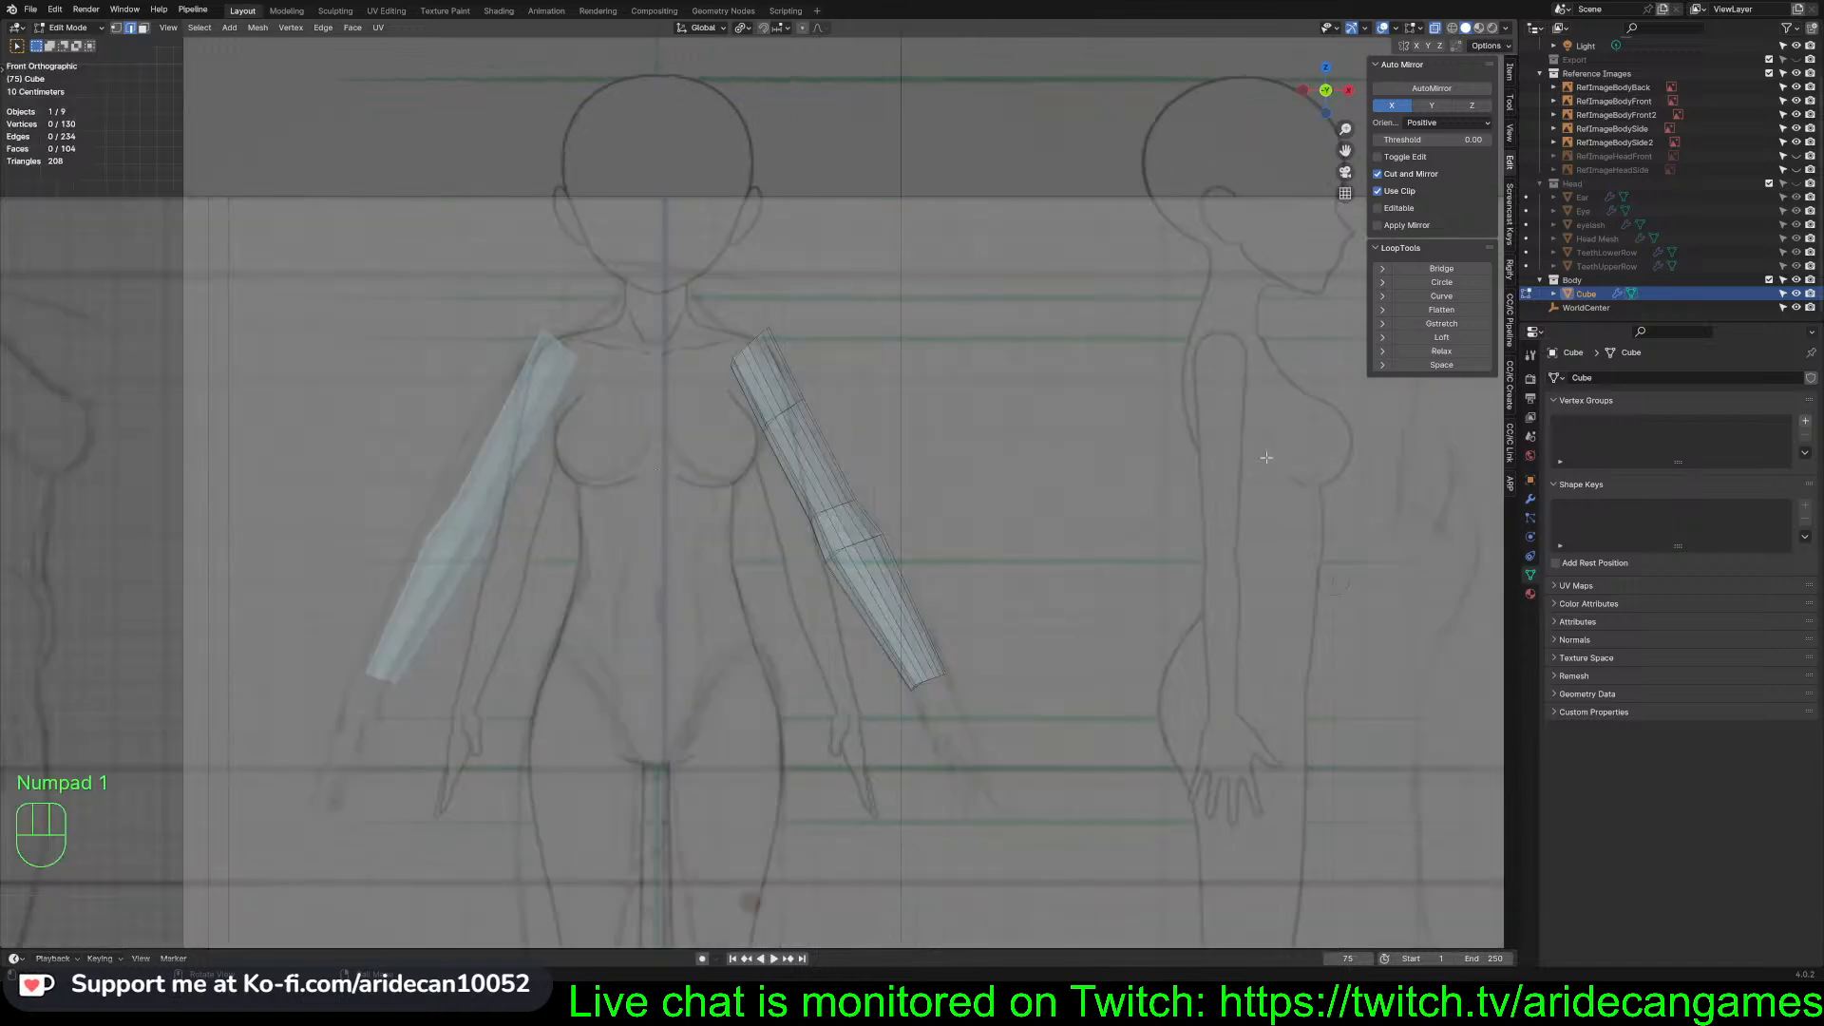
pyautogui.press('KP_3')
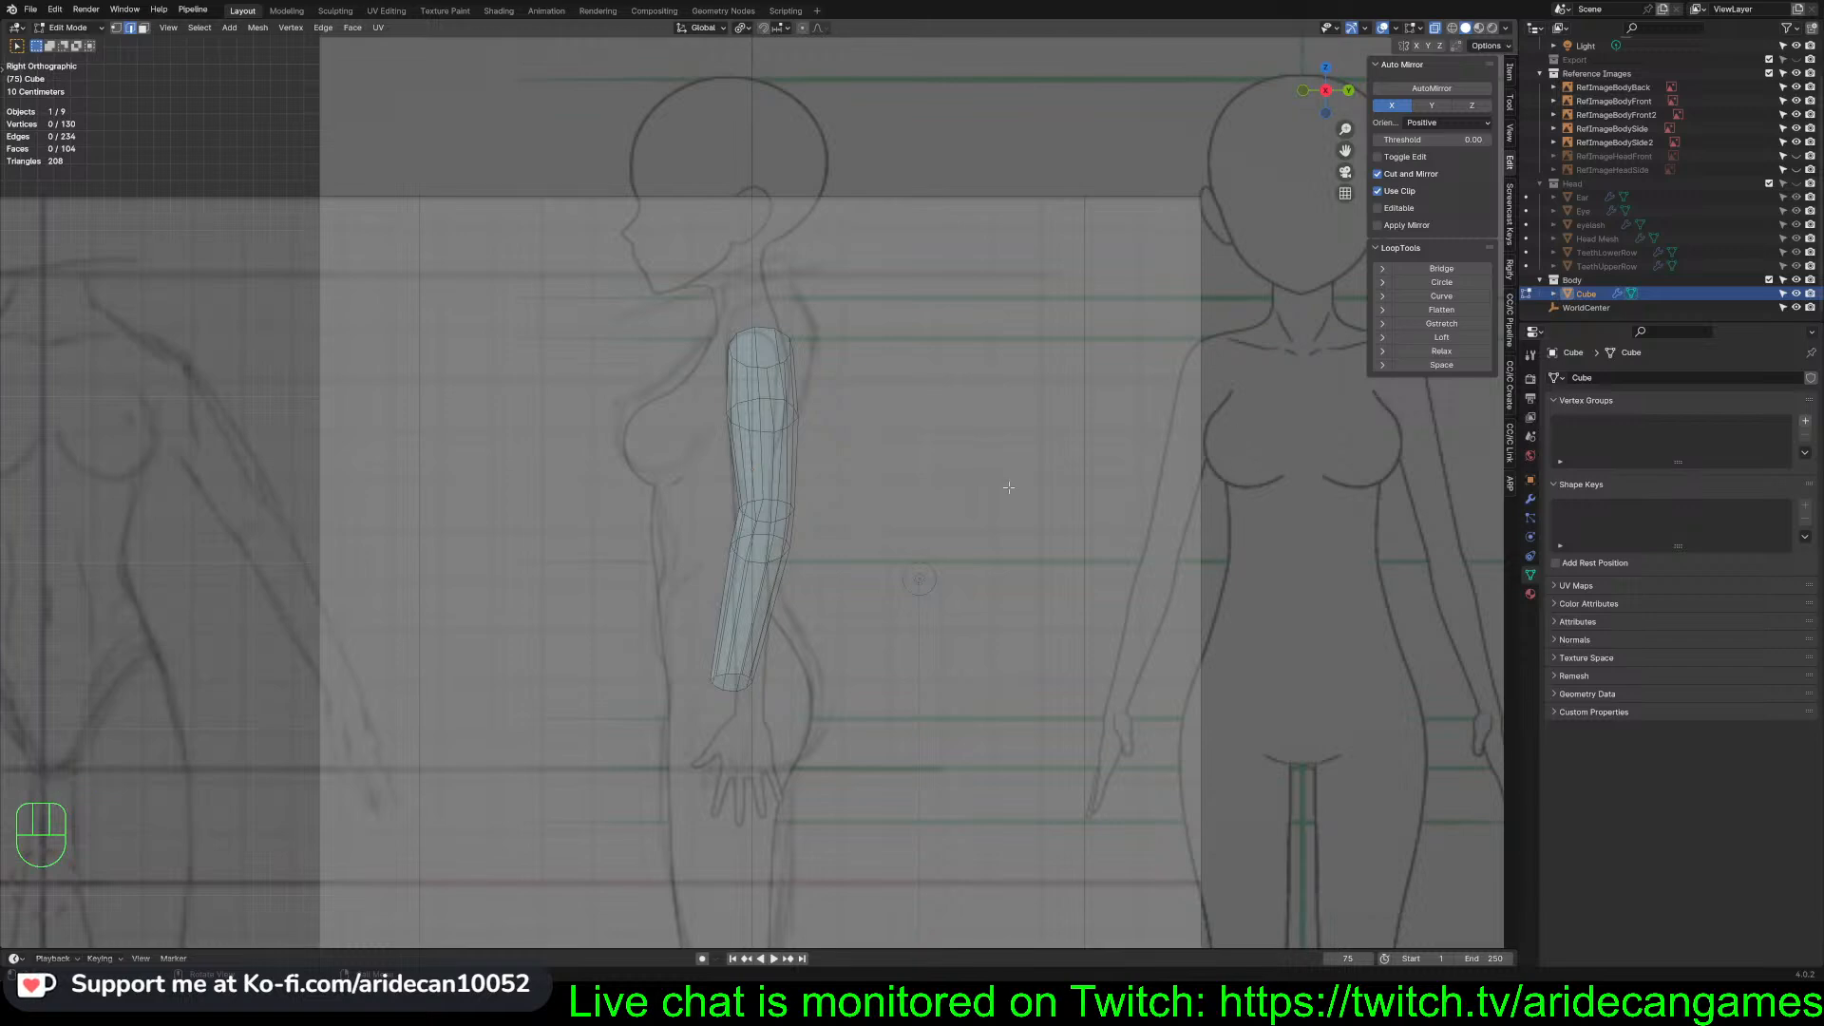
pyautogui.scroll(5, 1002, 492)
pyautogui.scroll(-2, 1002, 492)
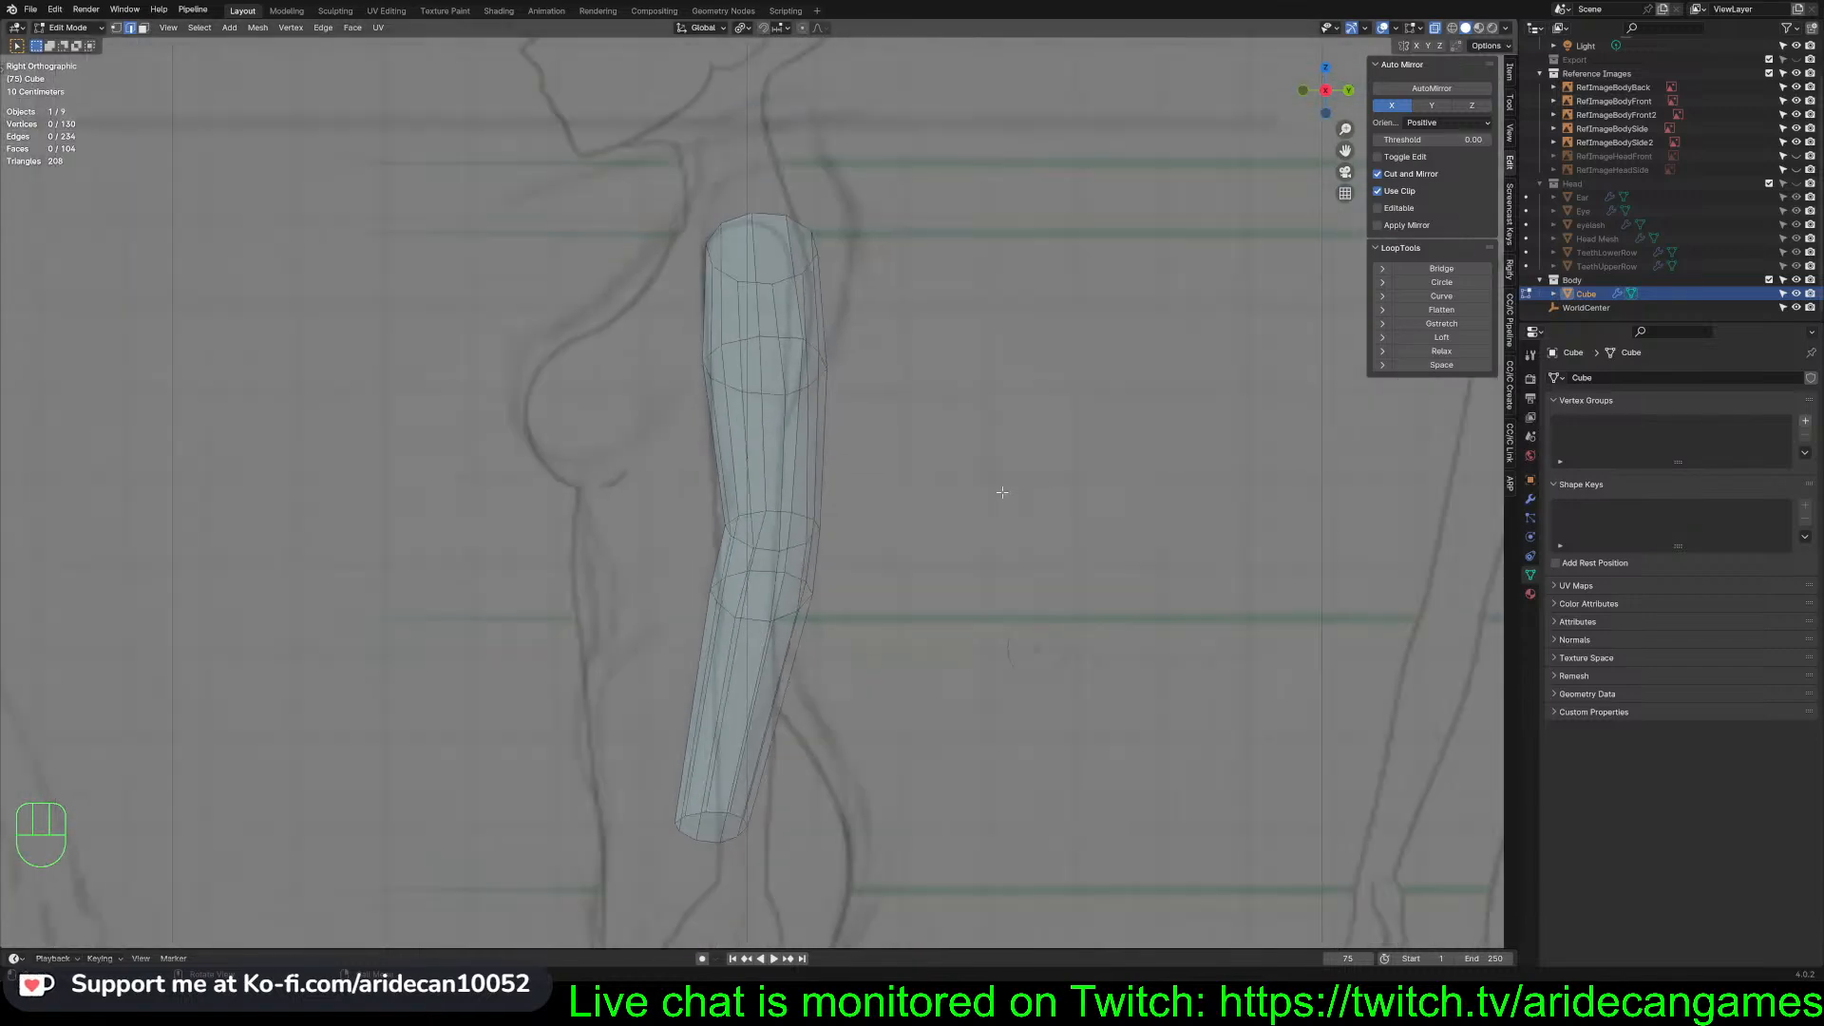
pyautogui.scroll(2, 1002, 492)
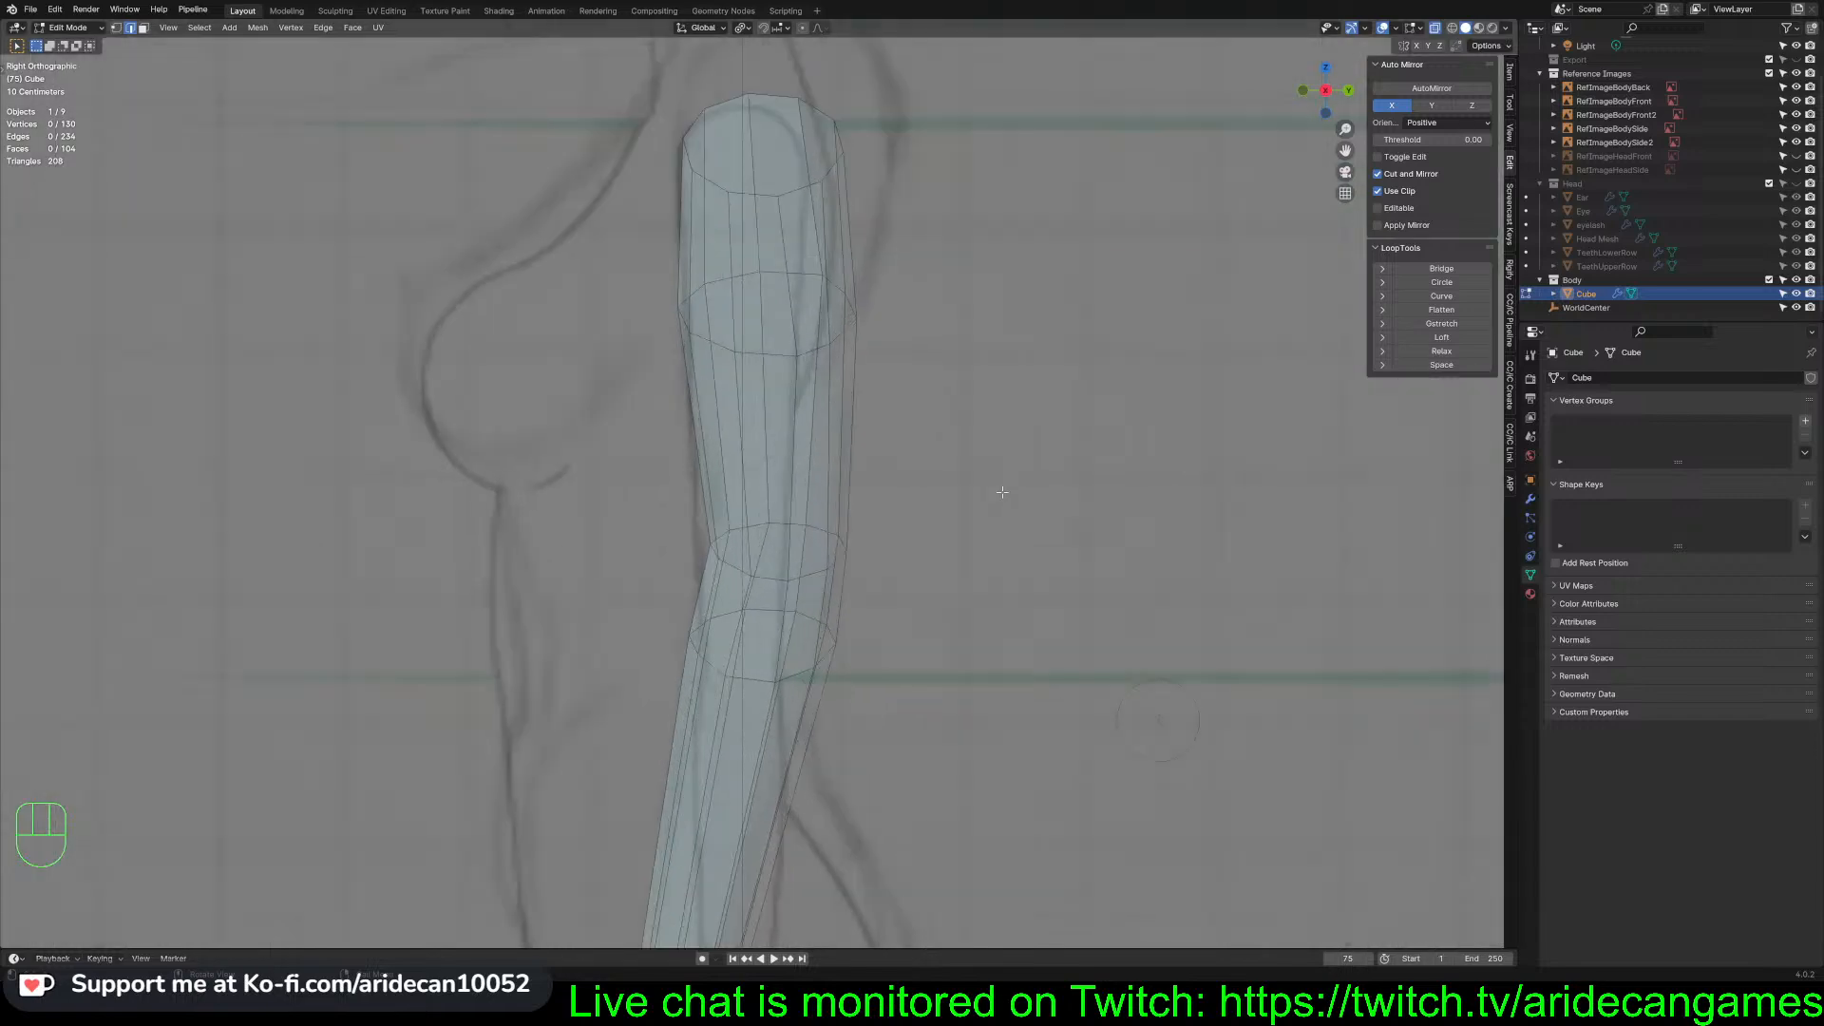
pyautogui.scroll(-5, 1002, 492)
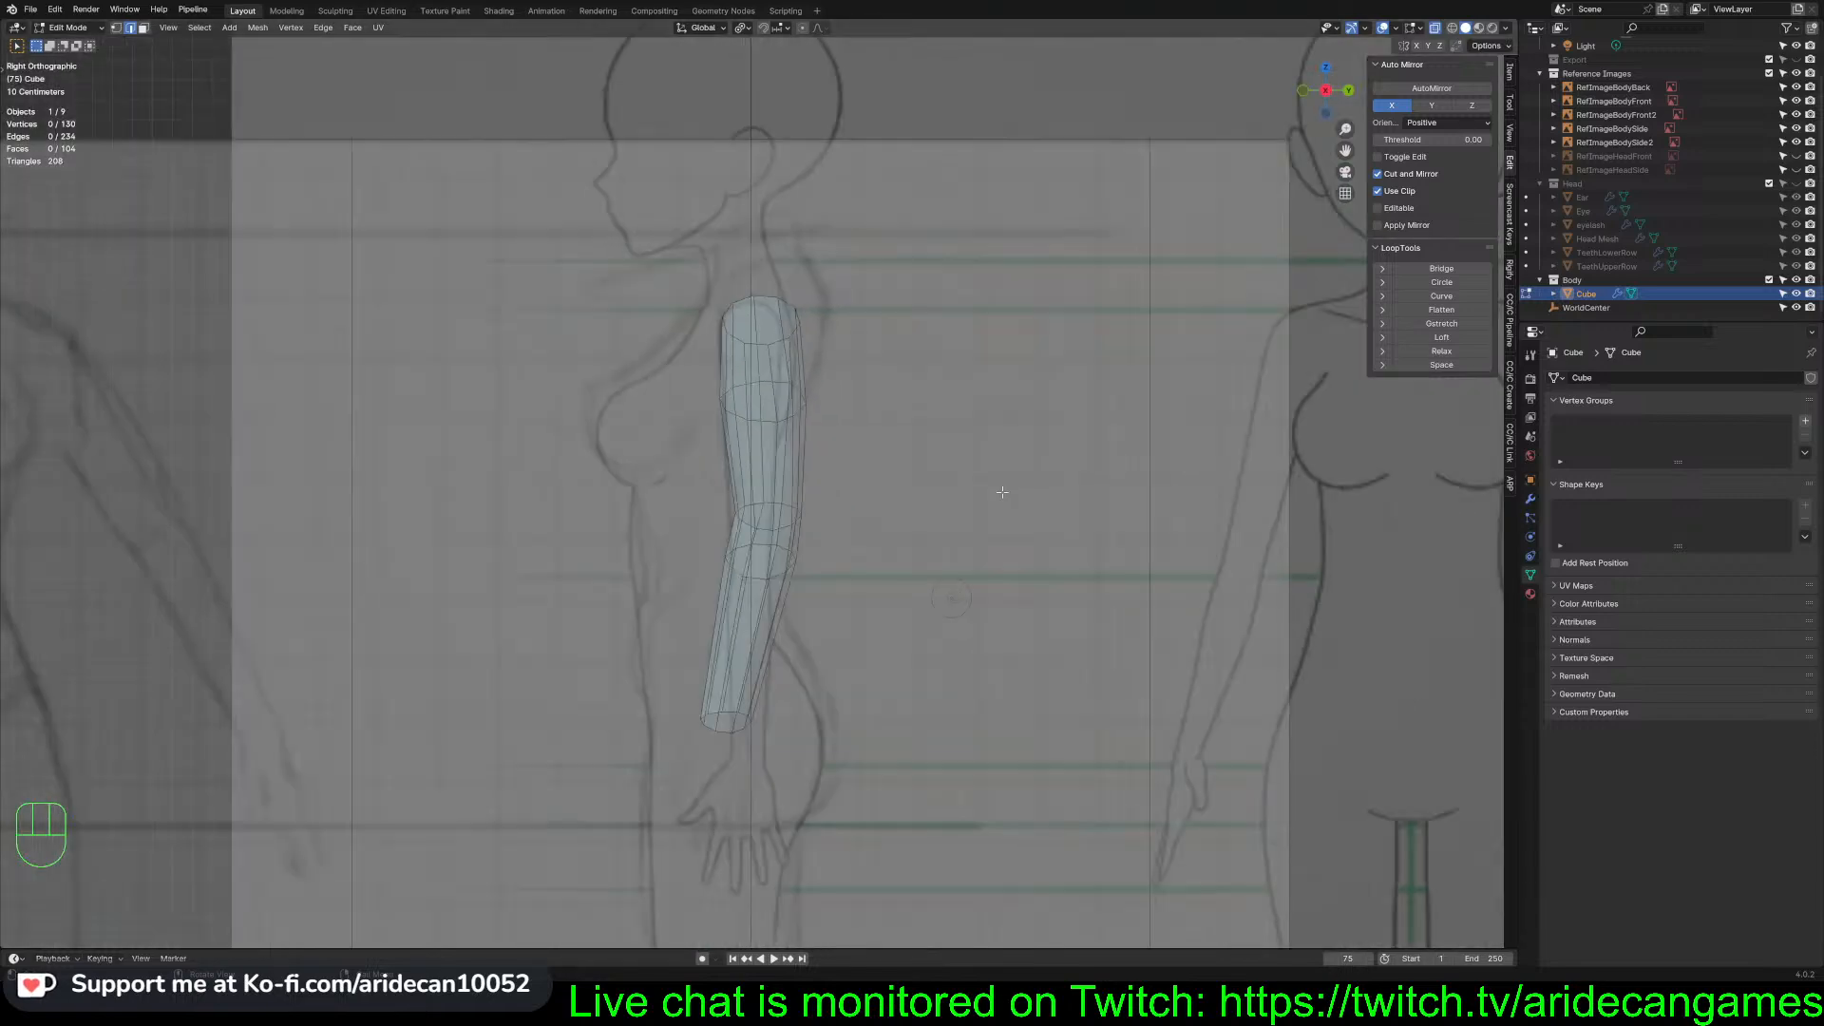
pyautogui.scroll(5, 1002, 492)
pyautogui.scroll(-3, 1002, 492)
# In front view, hide and show RefImageBodyFront2 repeatedly to compare the sketch and anime front references around the arms, leaving it visible
pyautogui.press('KP_1')
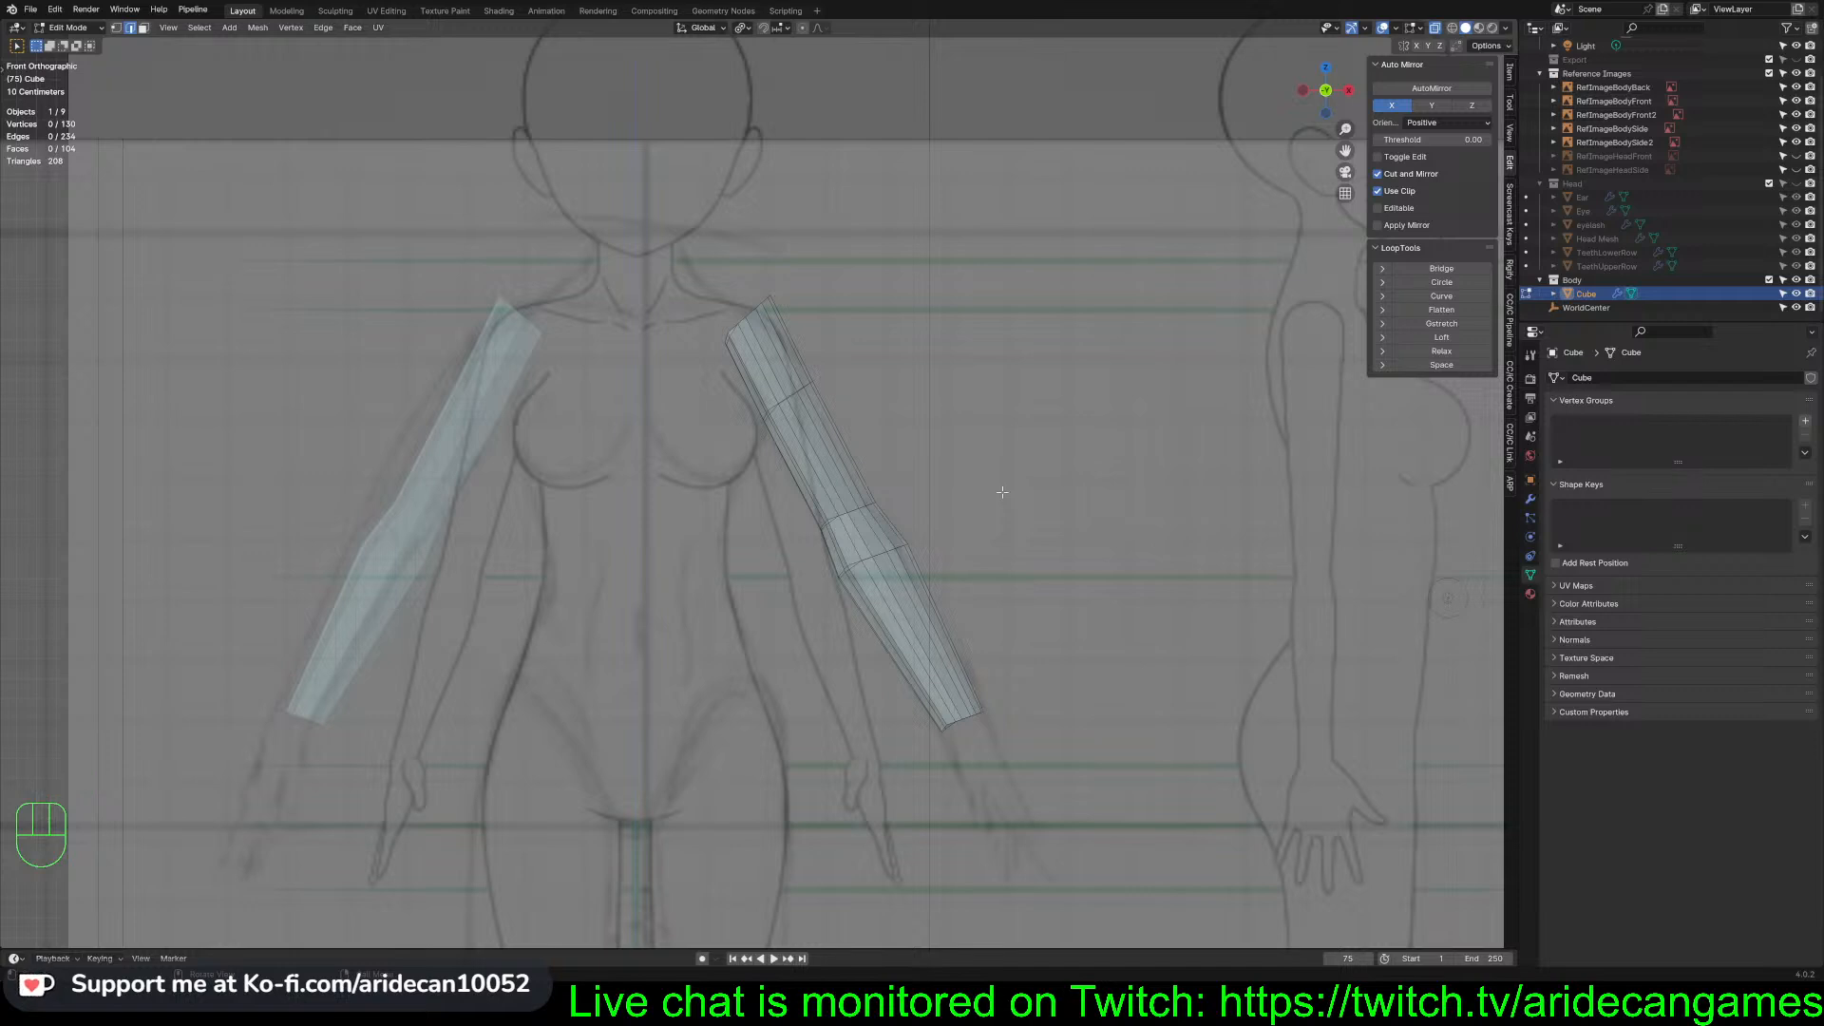
pyautogui.click(1796, 115)
pyautogui.click(1796, 115)
pyautogui.click(1797, 115)
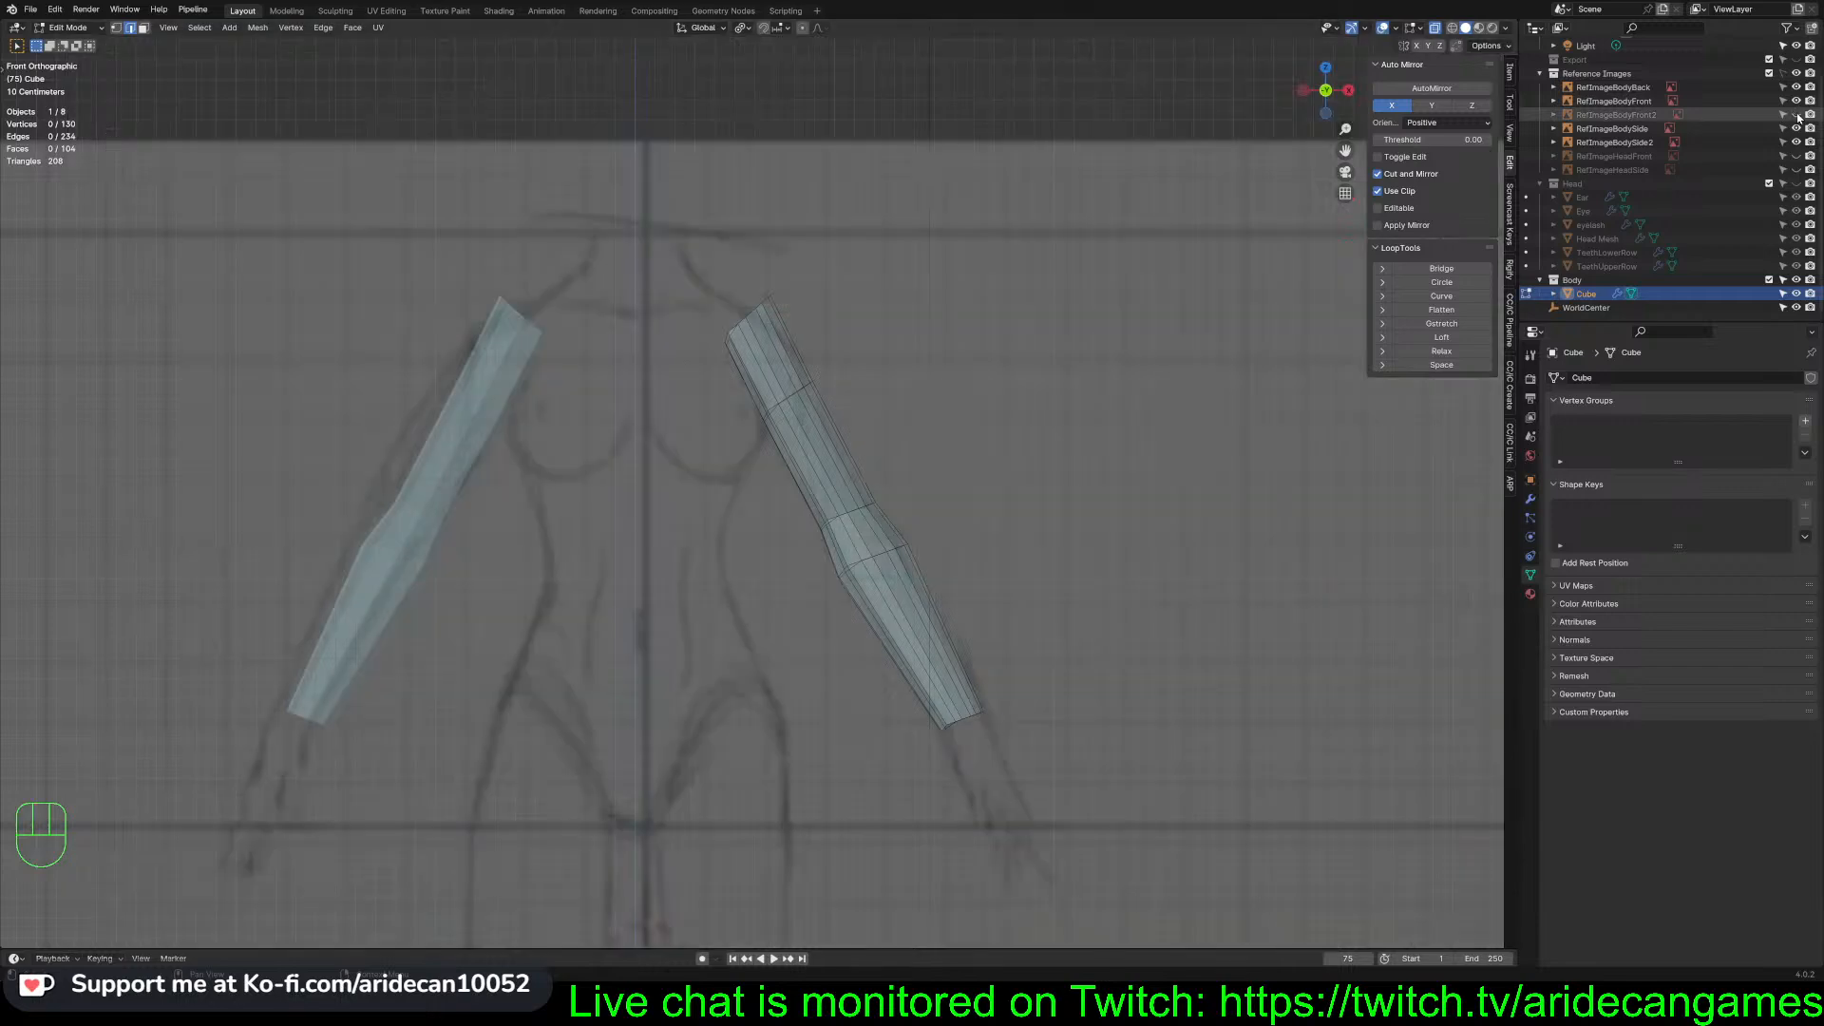
pyautogui.click(1796, 115)
pyautogui.click(1797, 115)
pyautogui.click(1796, 115)
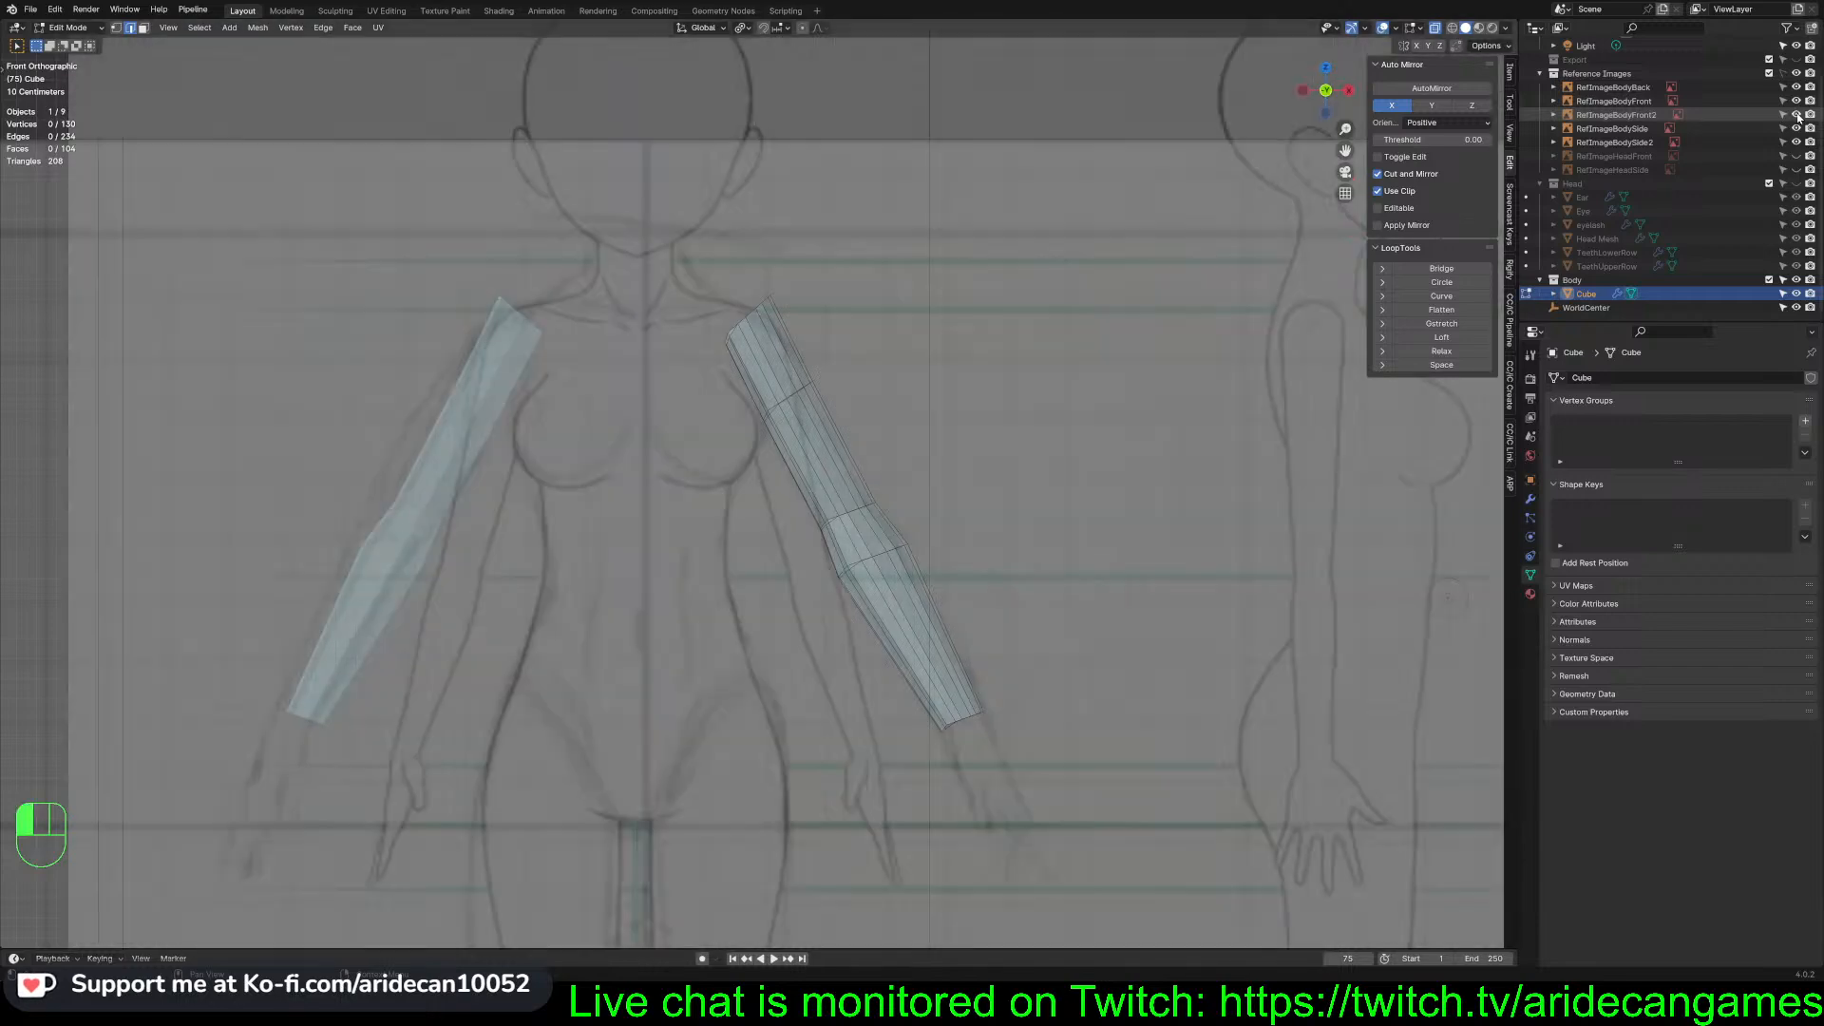
pyautogui.click(1797, 116)
pyautogui.click(1797, 116)
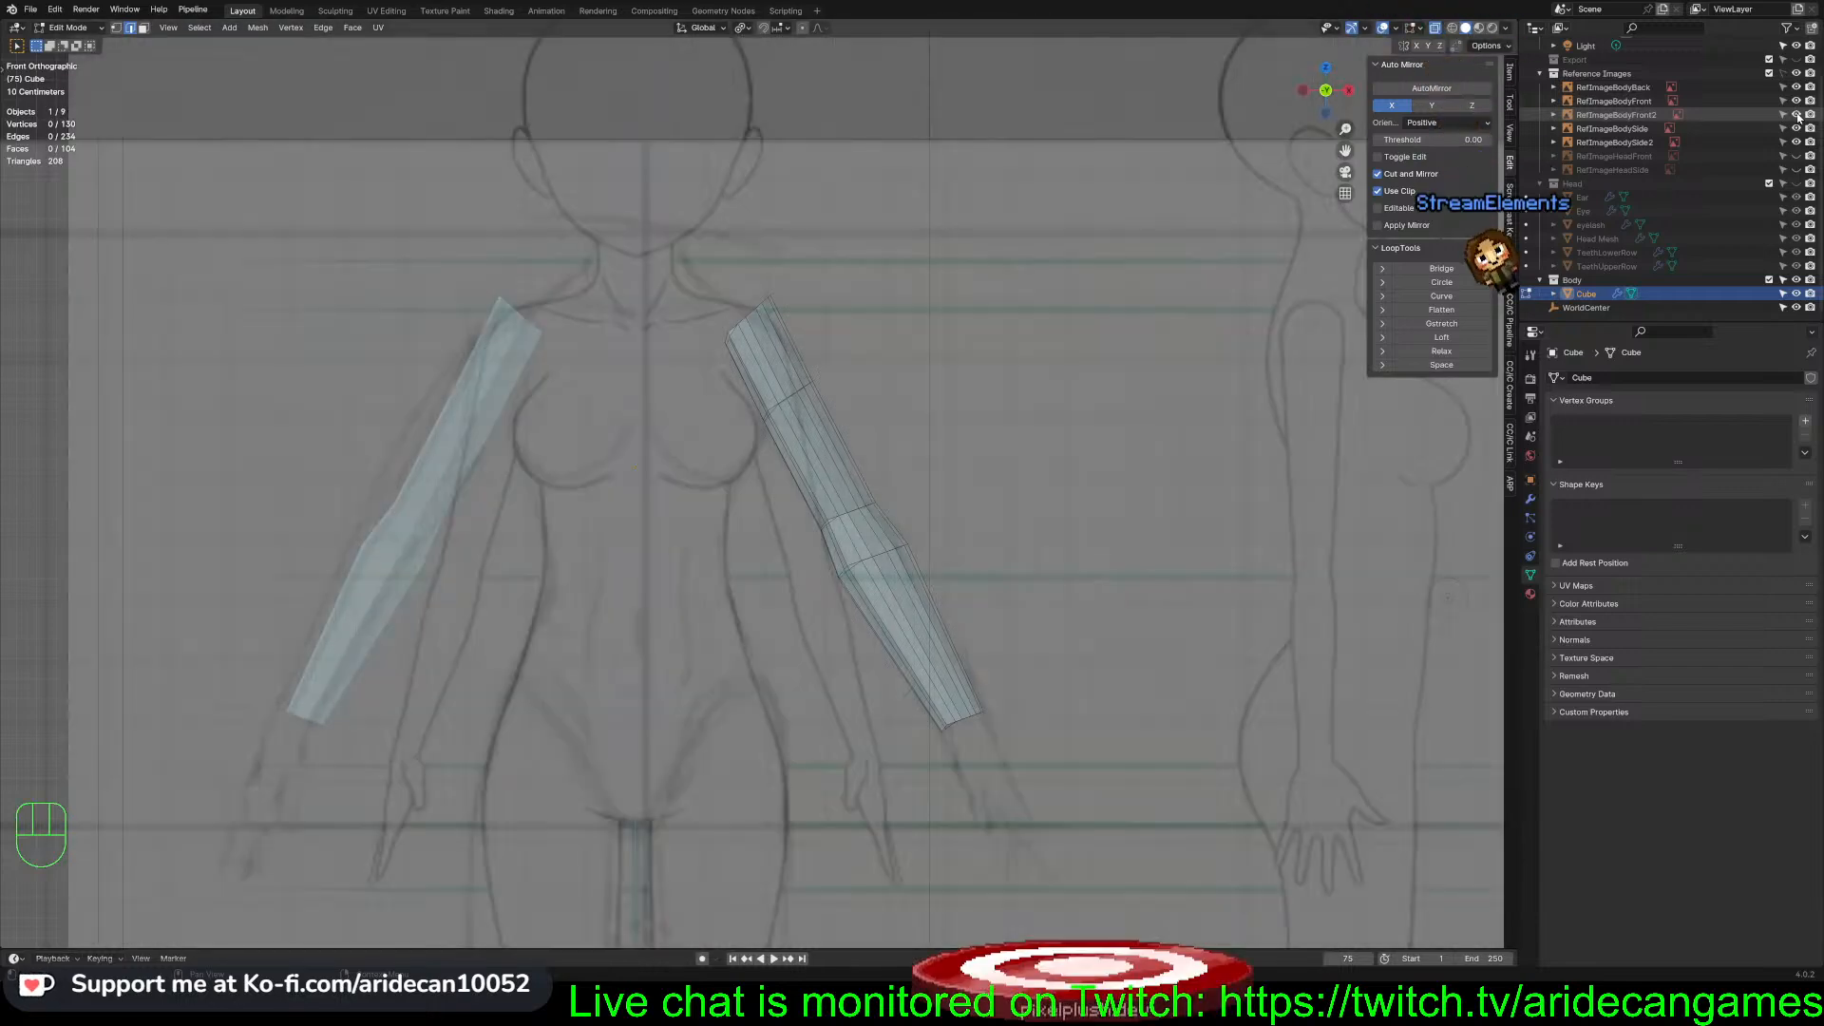
# Toggle the RefImageBodyFront2 reference repeatedly to compare the arm mesh with both front sketches, leaving it hidden
pyautogui.click(1798, 116)
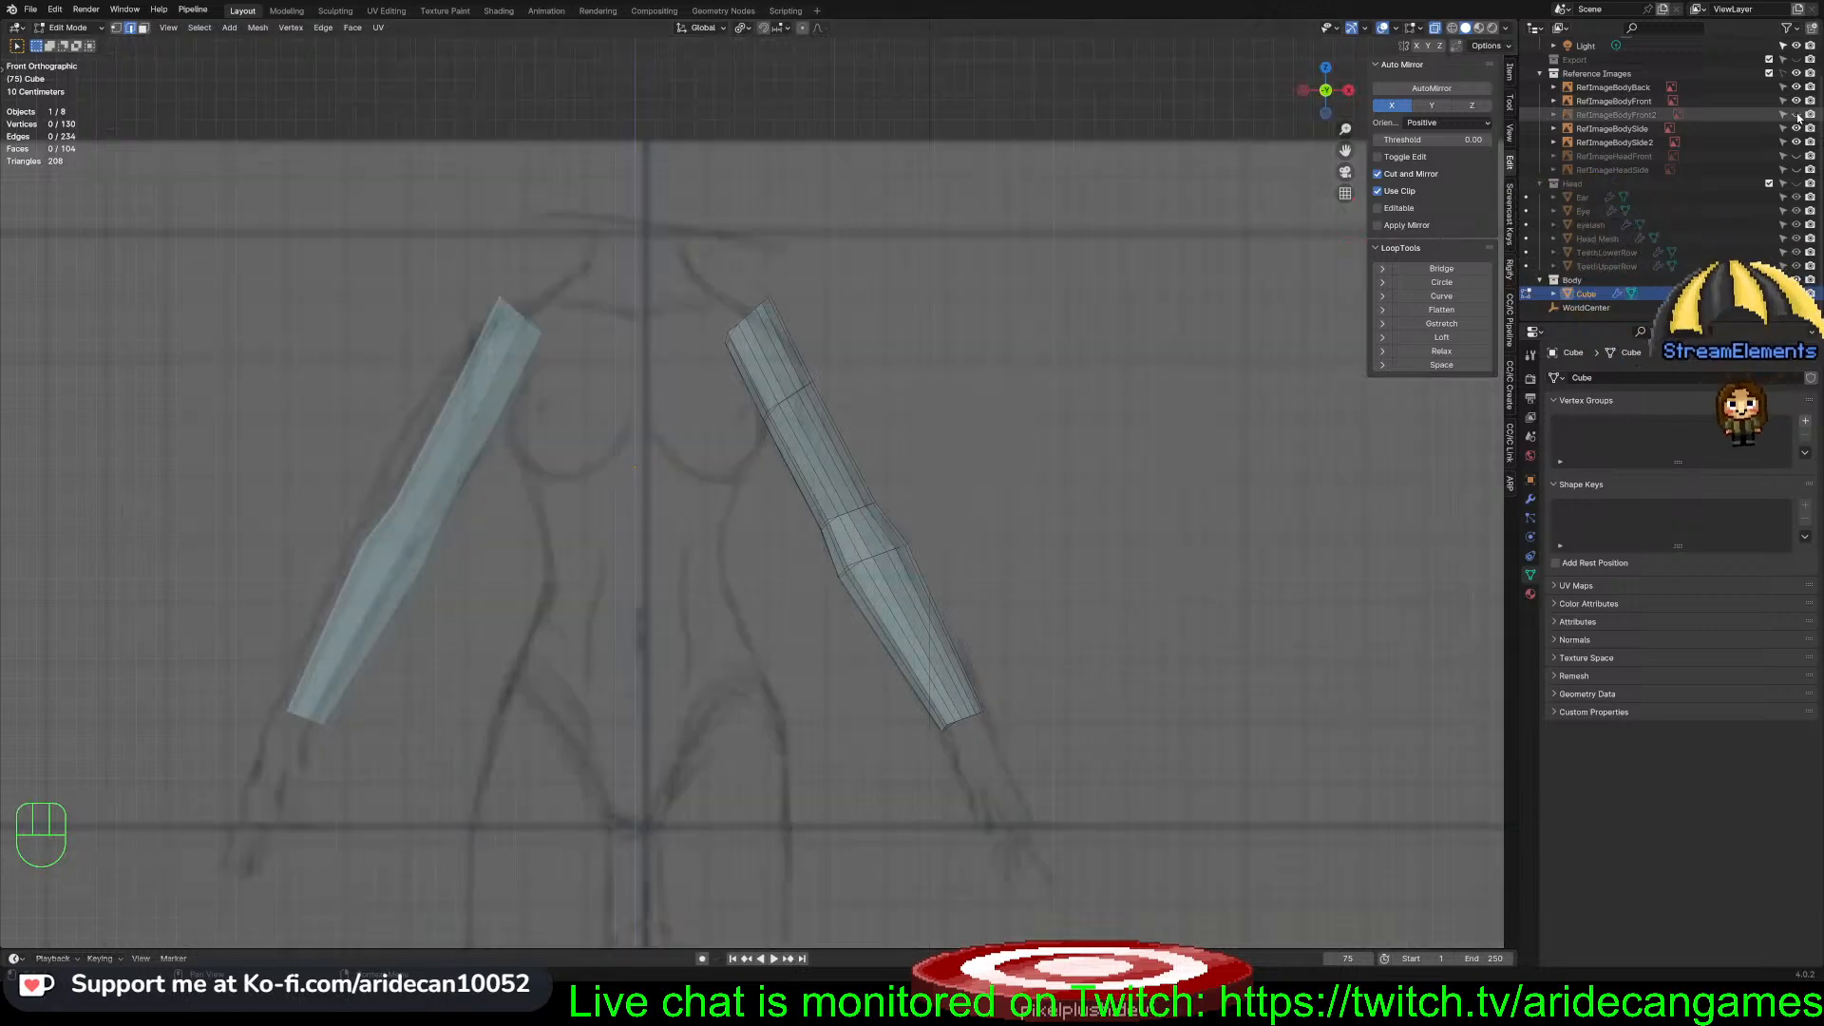
pyautogui.click(1797, 116)
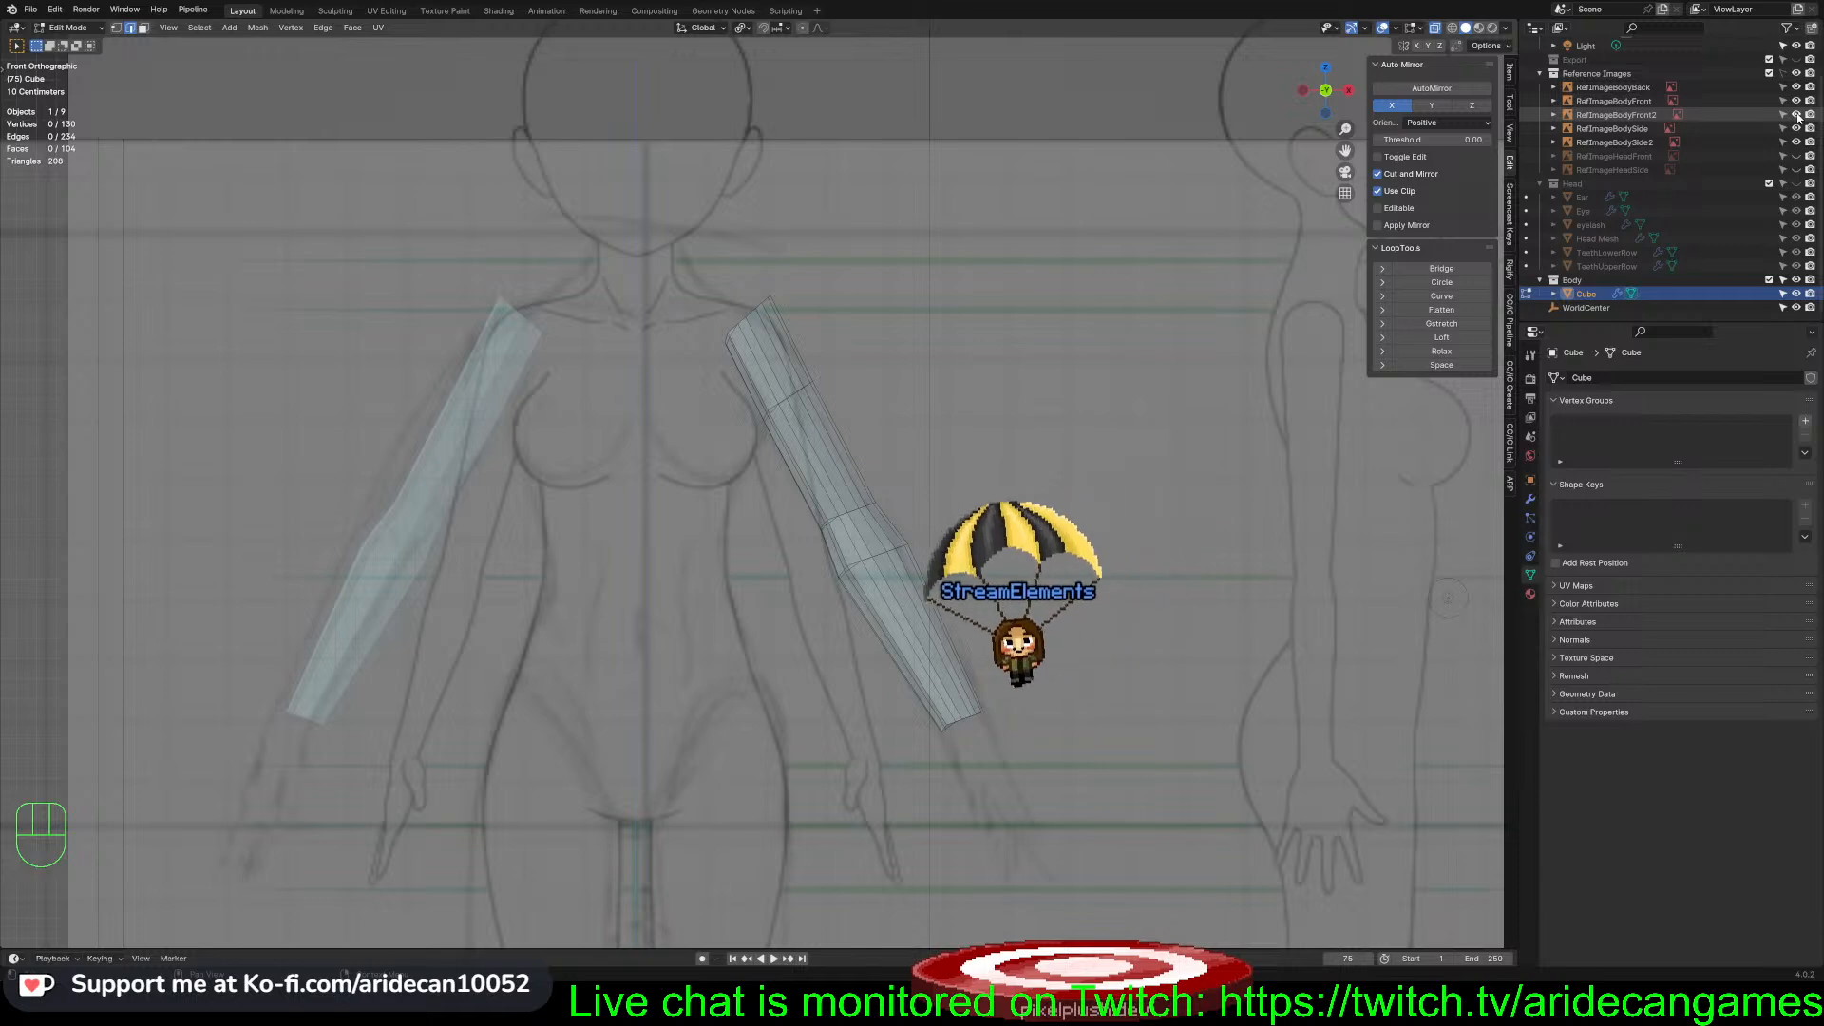
pyautogui.click(1797, 115)
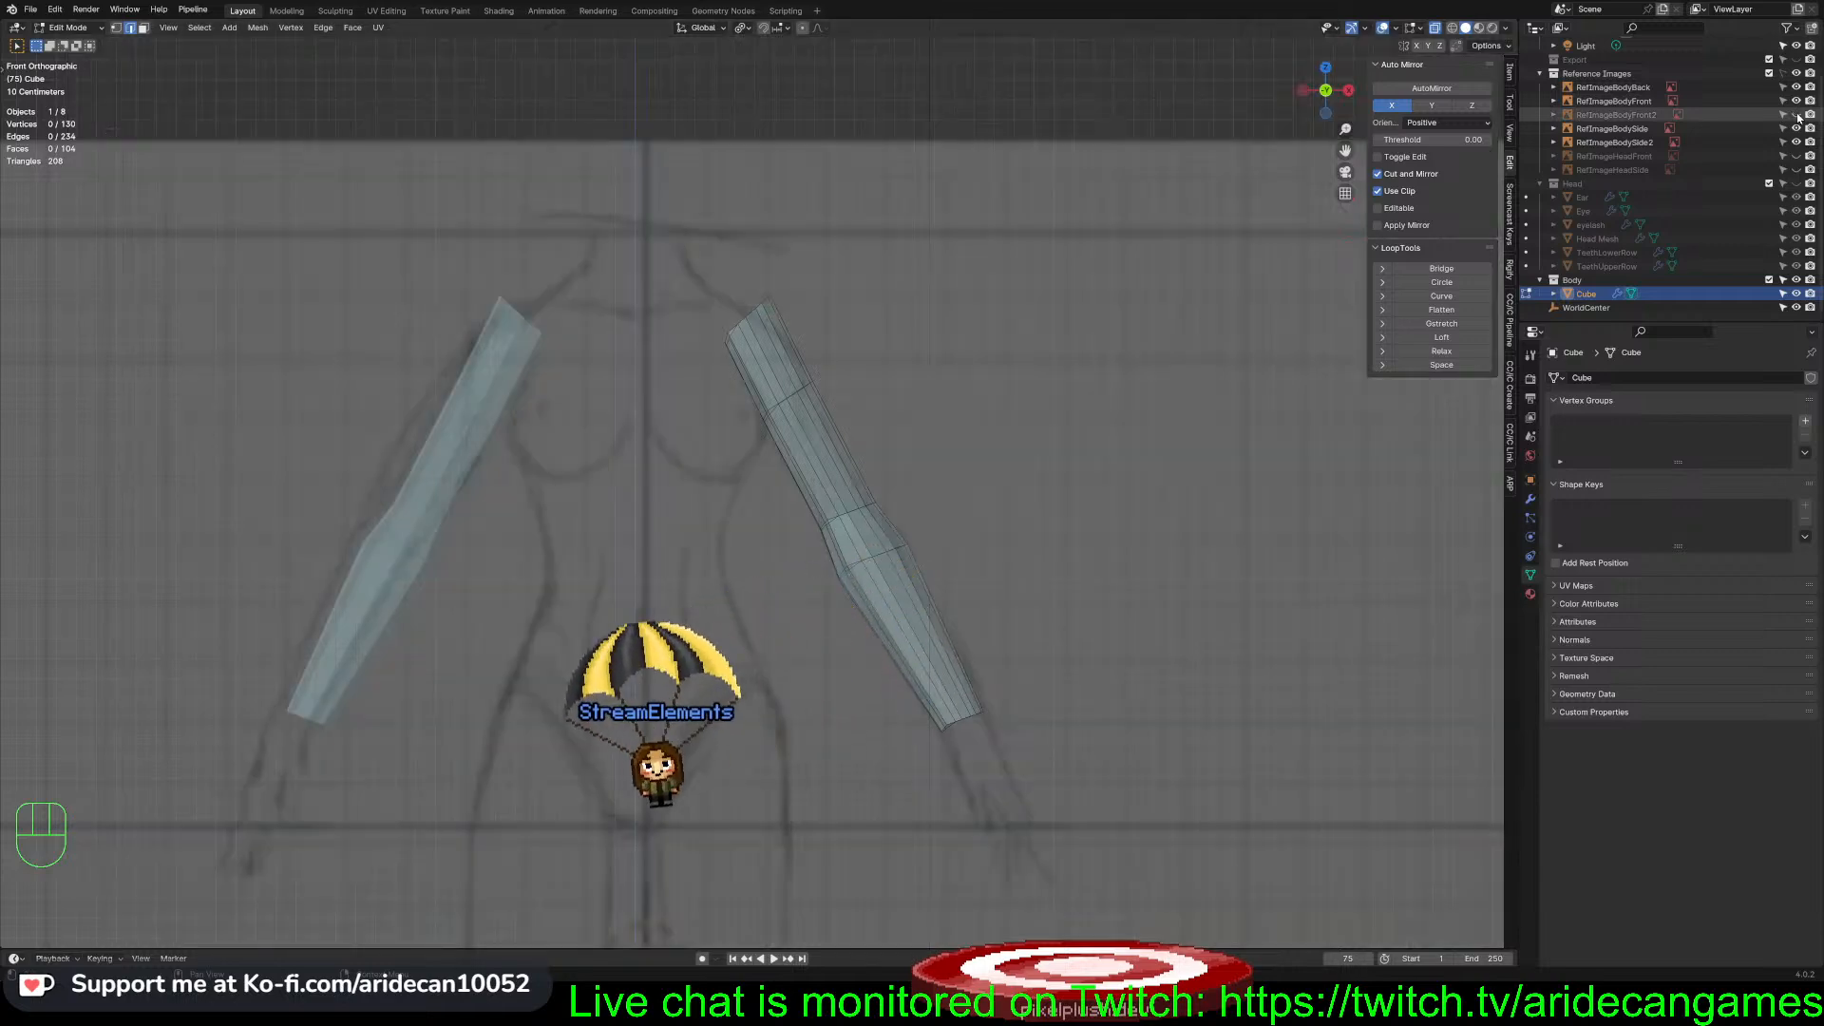
pyautogui.click(1797, 116)
pyautogui.click(1797, 116)
pyautogui.click(1797, 116)
pyautogui.click(1797, 116)
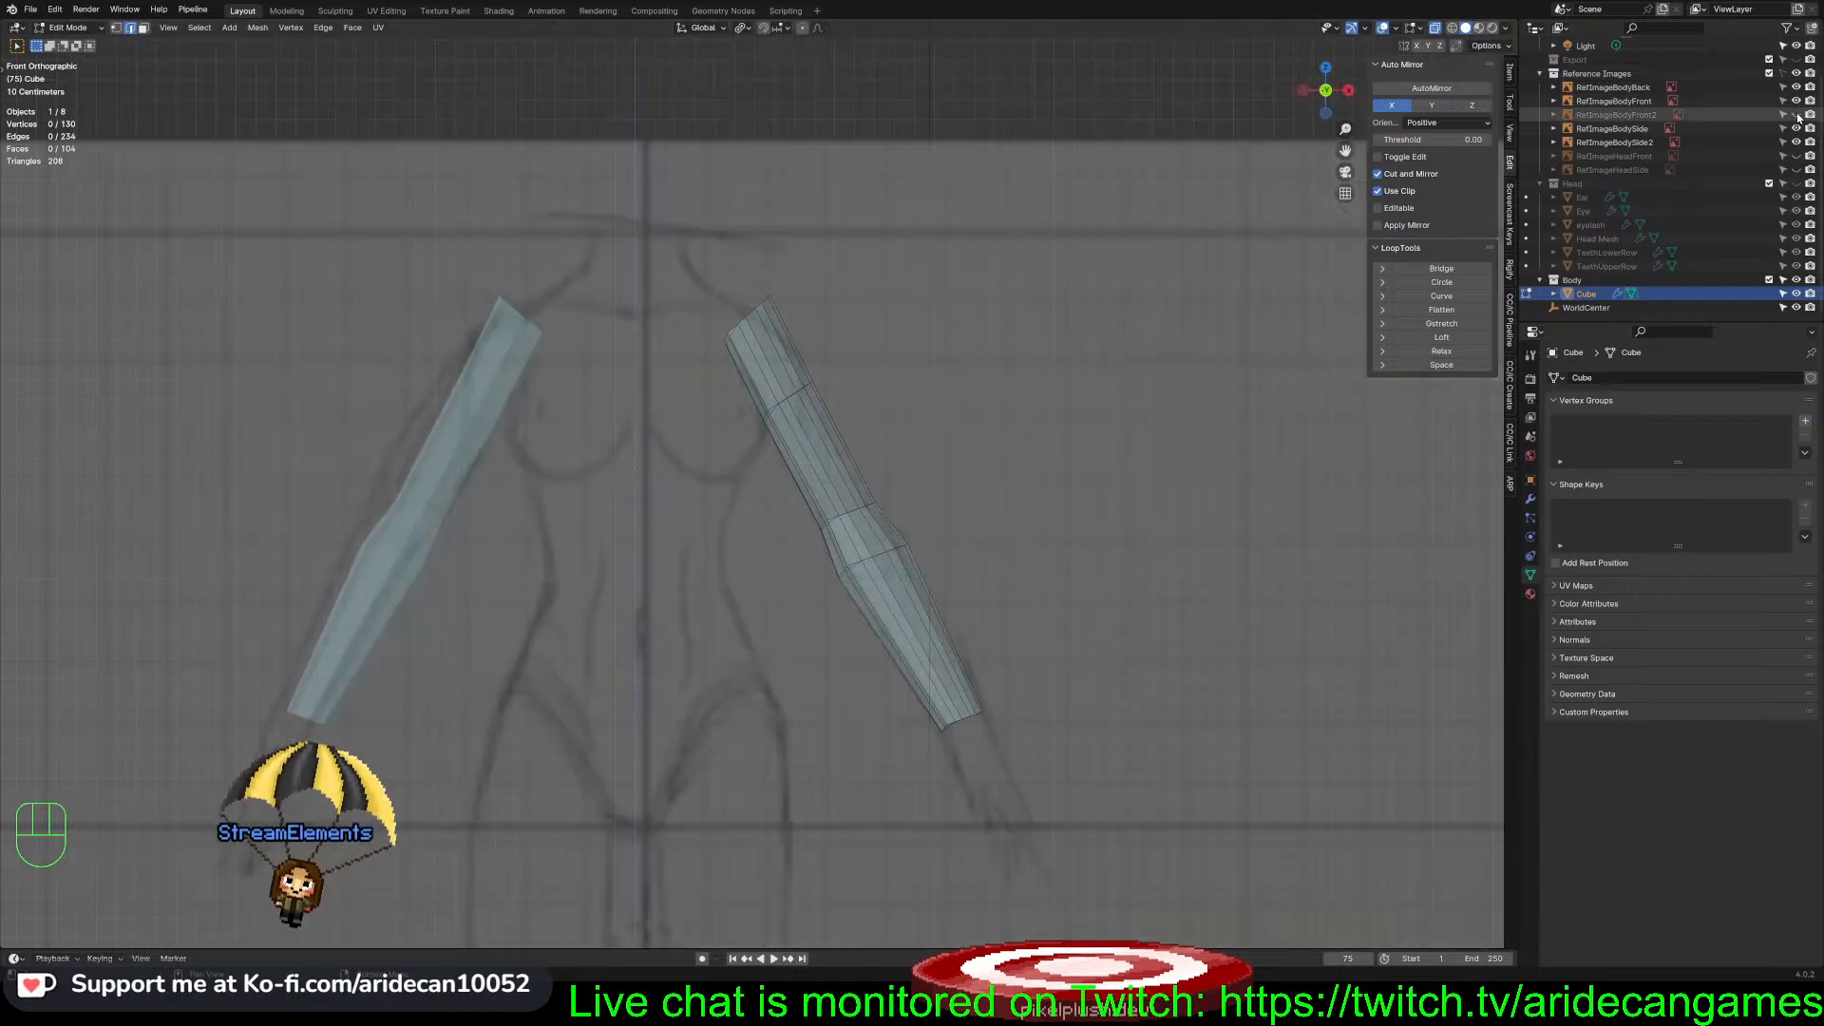
pyautogui.click(1798, 116)
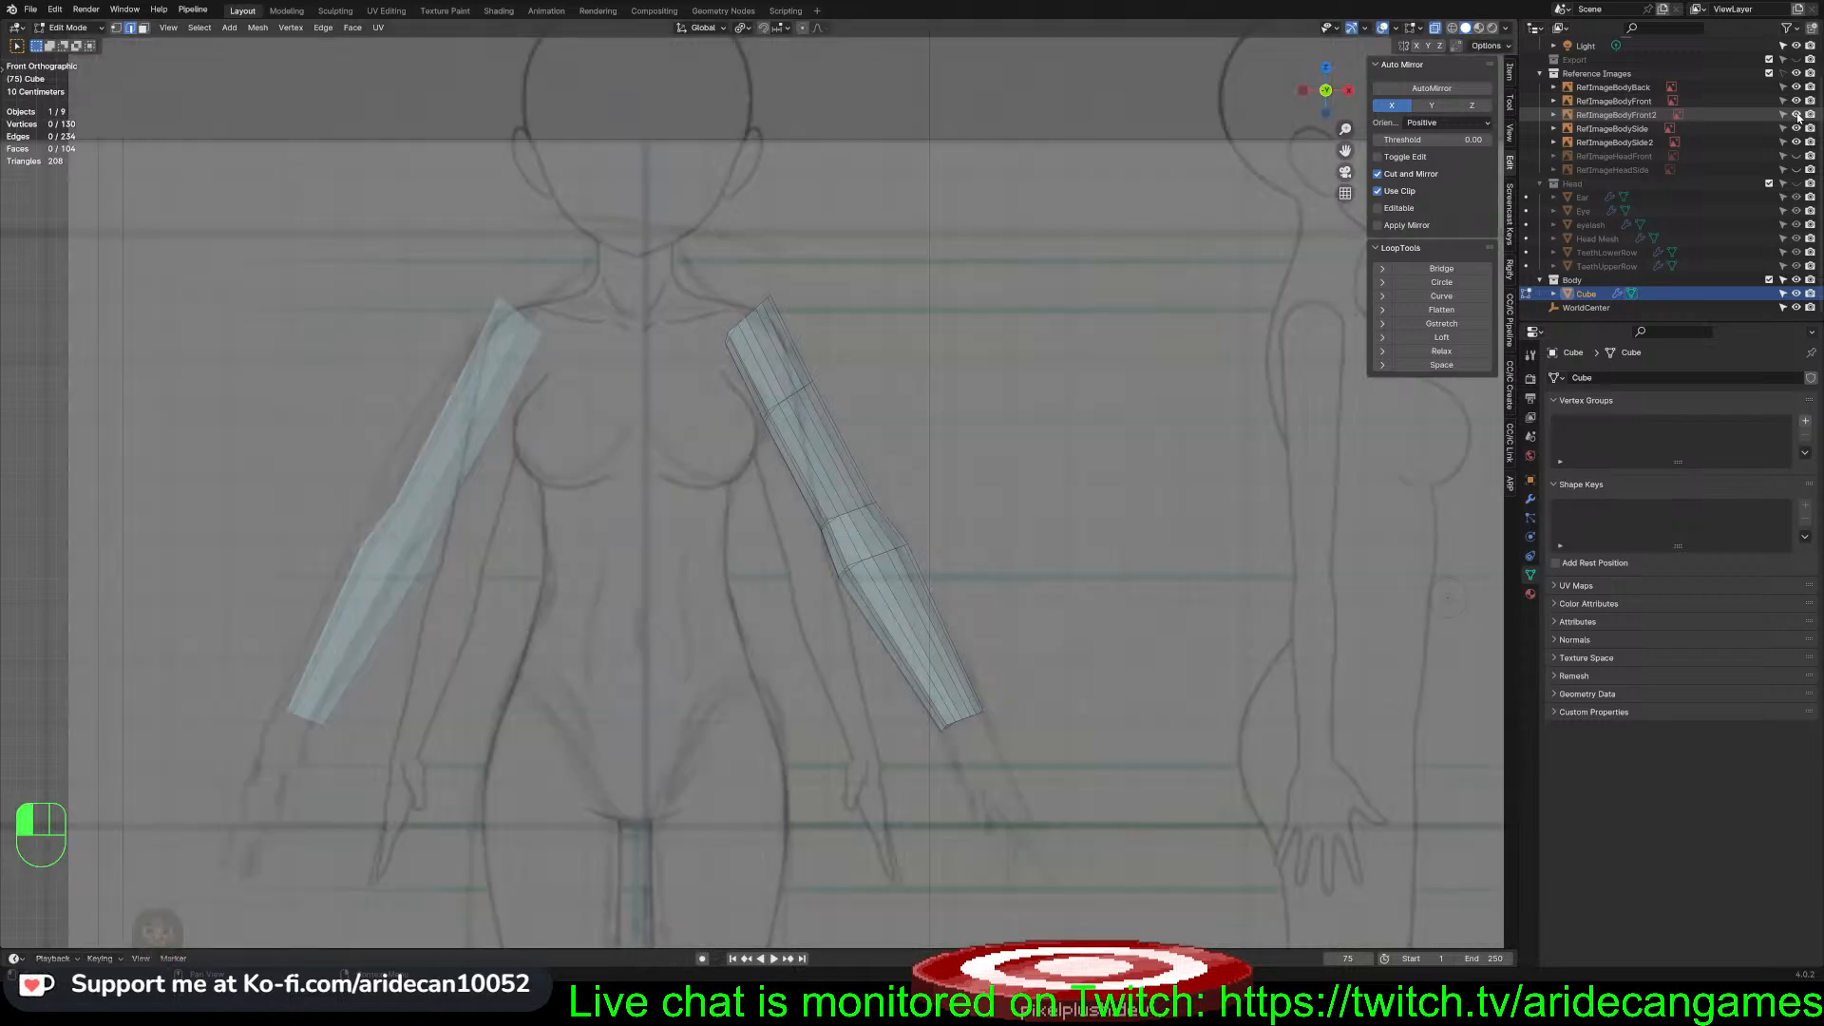
pyautogui.click(1797, 116)
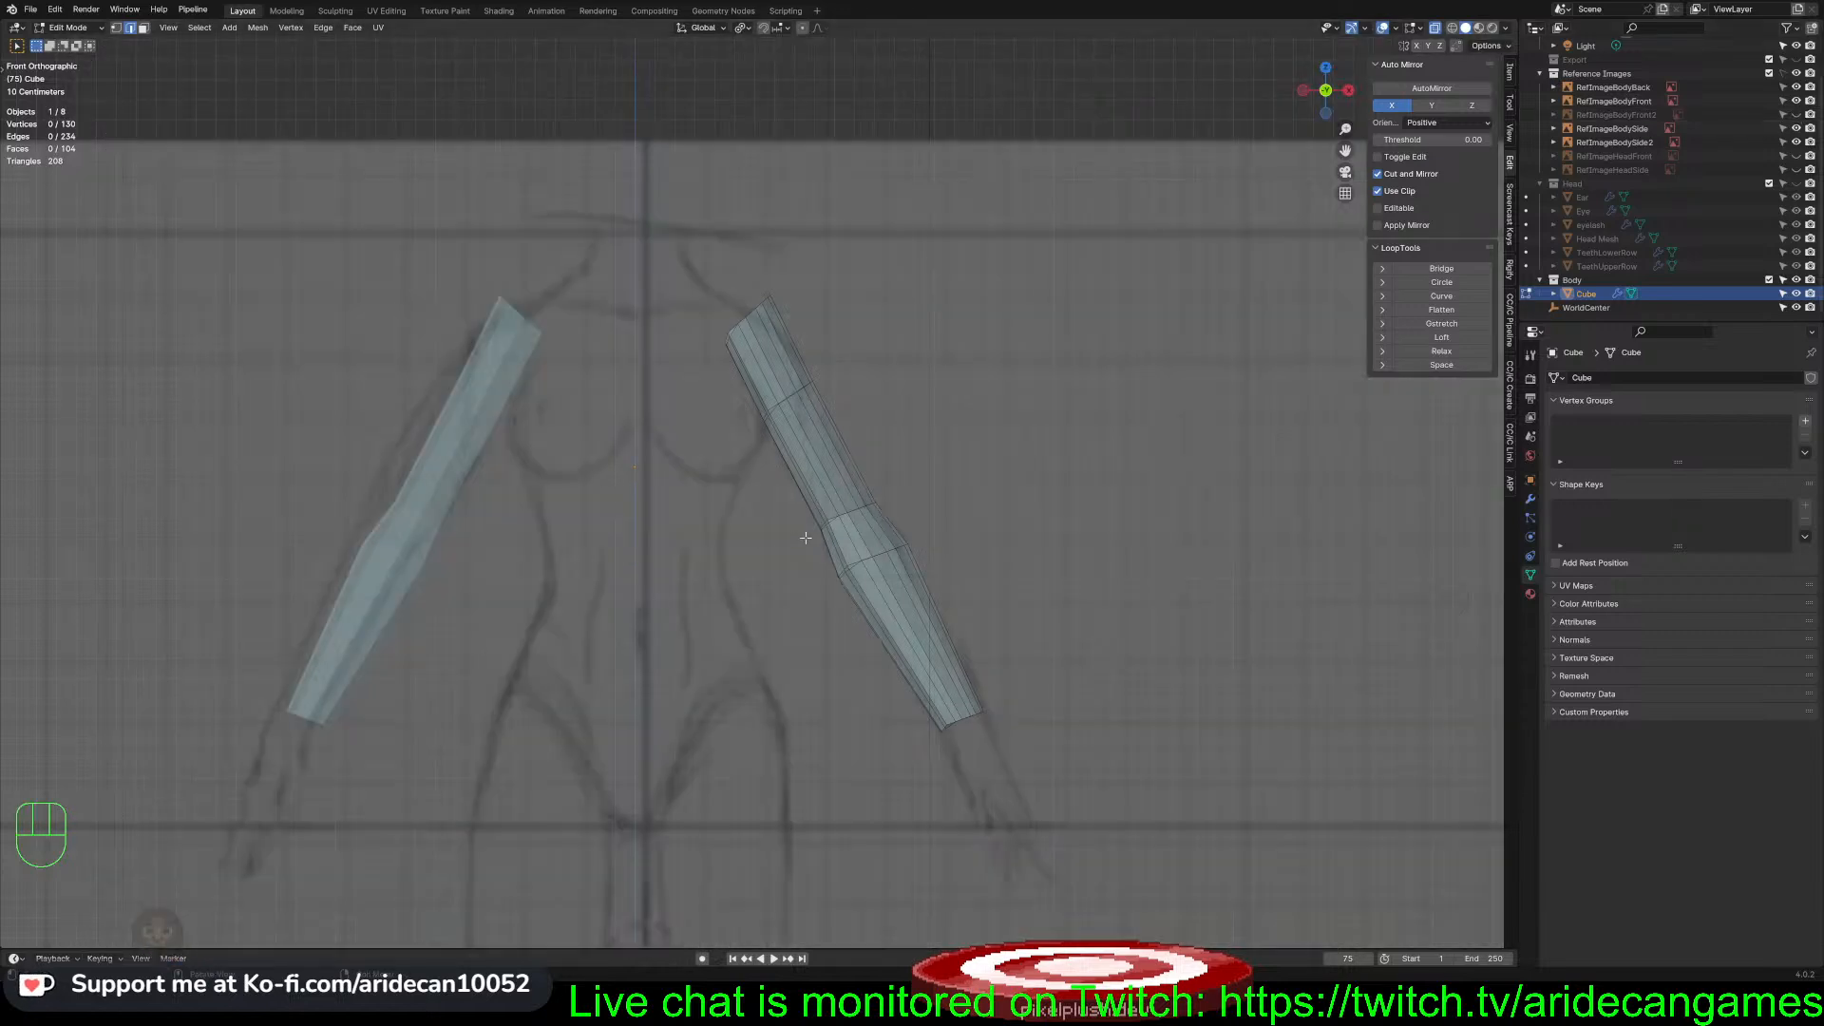
# Narrow the arm's edge loop just above the elbow by scaling it to 0.841 along X
pyautogui.click(870, 505)
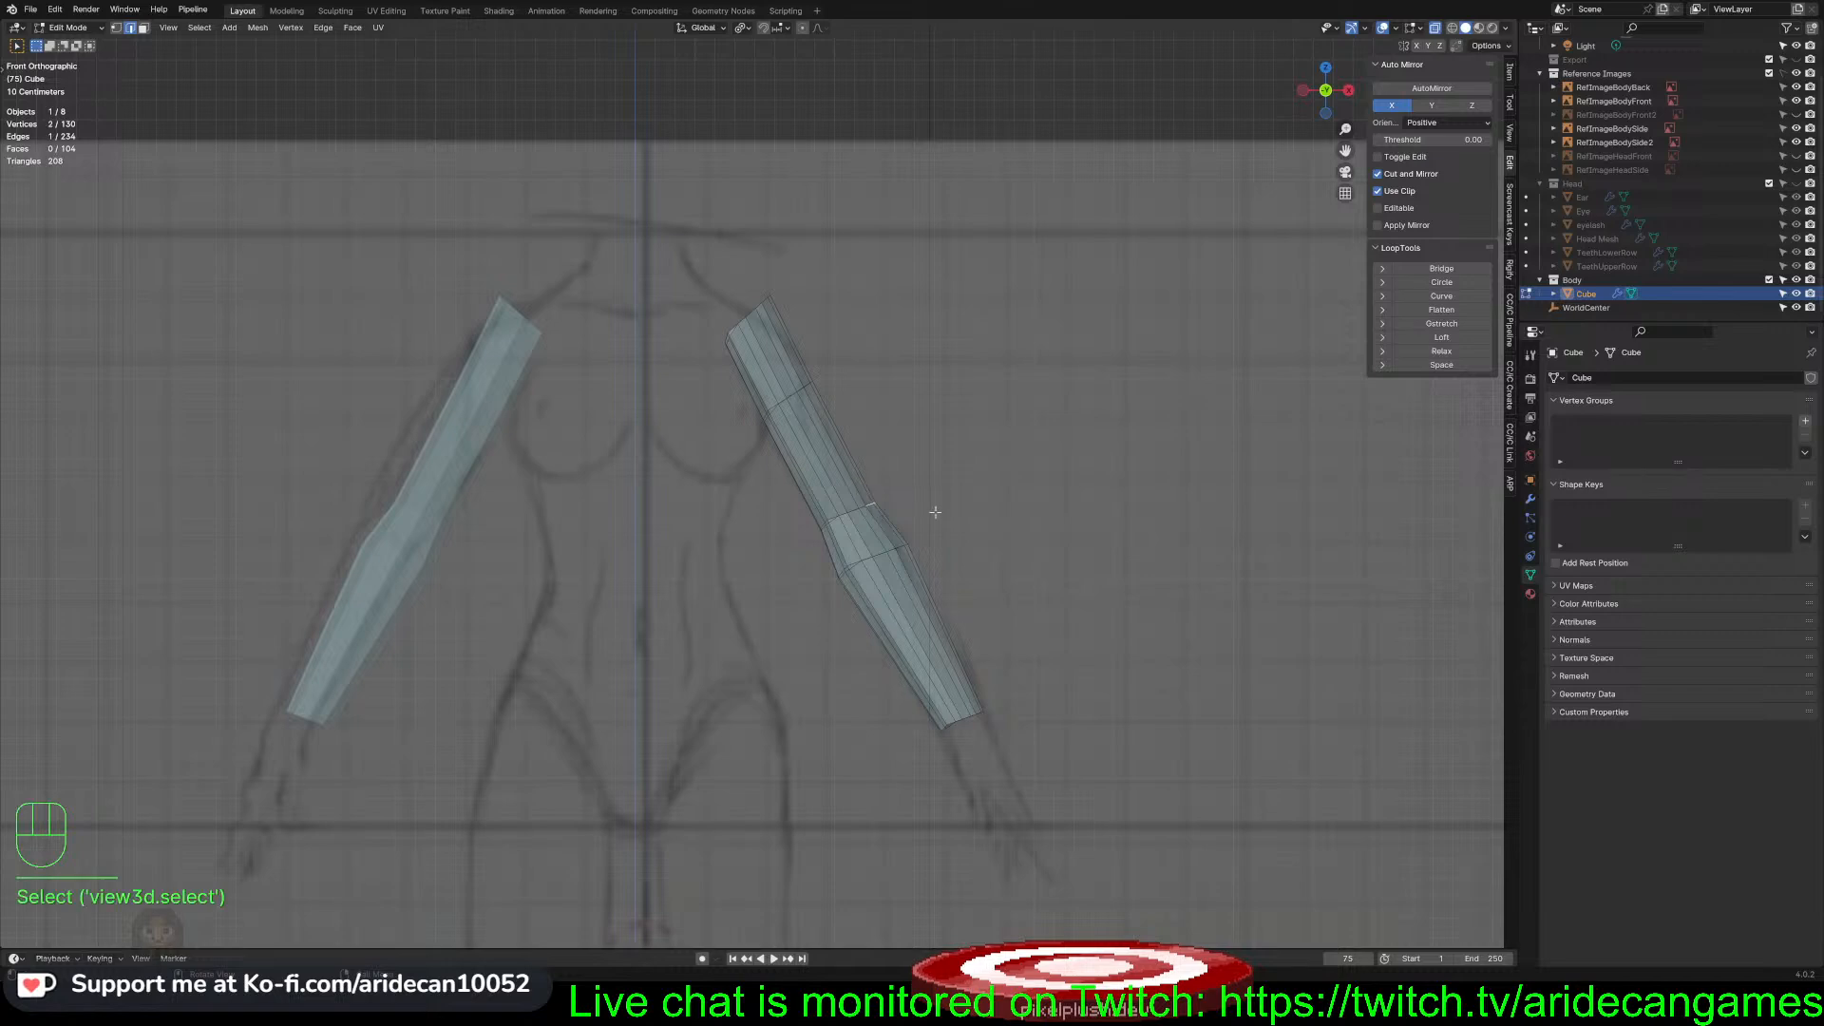
pyautogui.keyDown('alt'); pyautogui.click(864, 511); pyautogui.keyUp('alt')
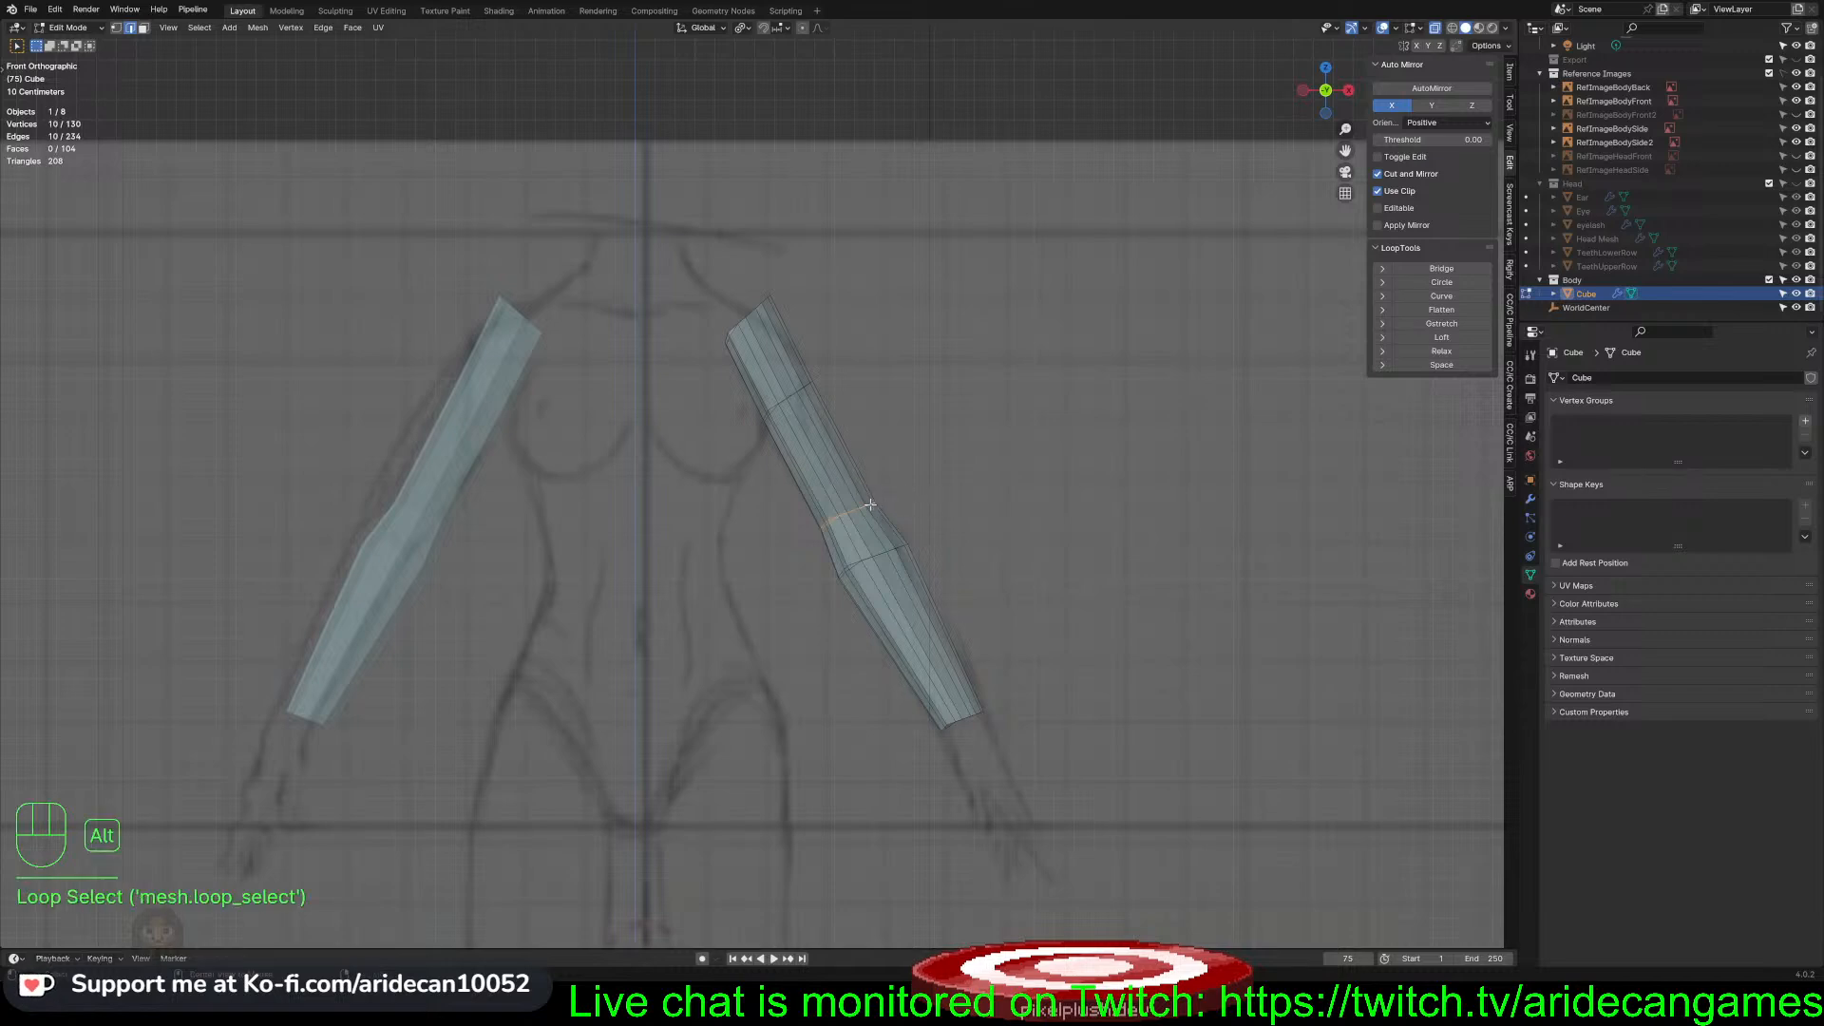
pyautogui.press('s')
pyautogui.press('x')
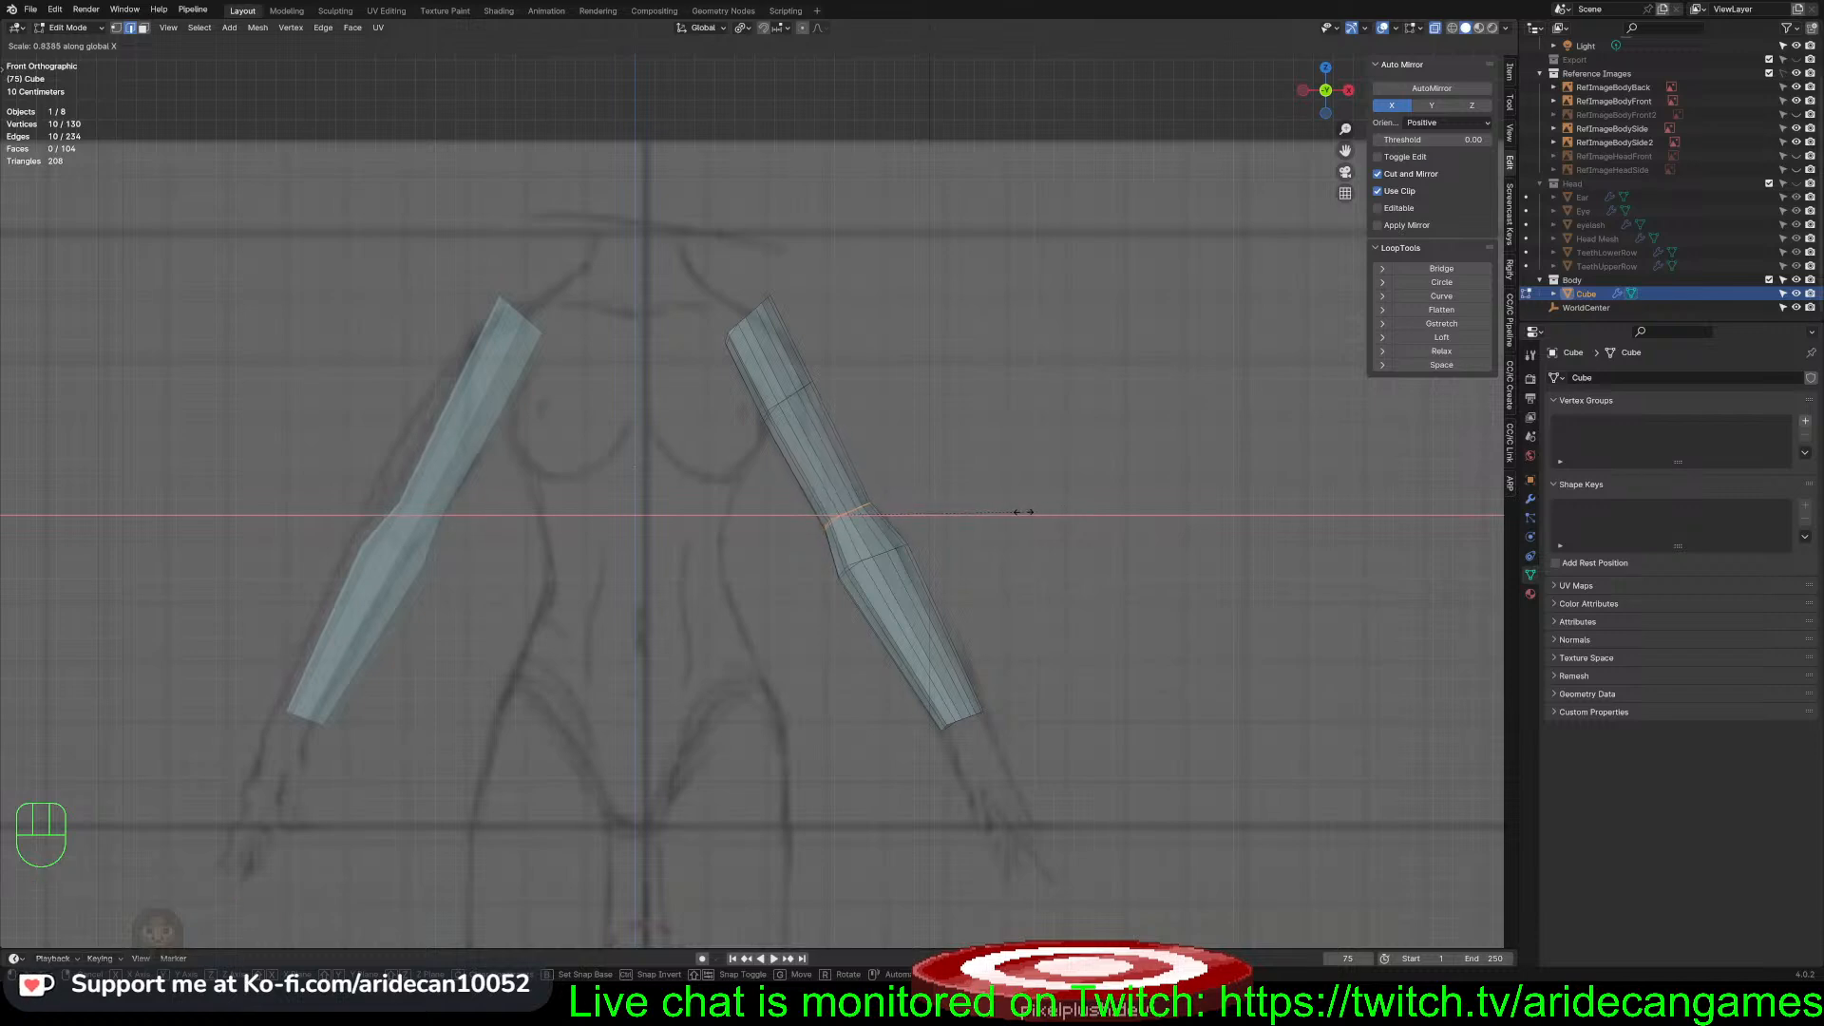
pyautogui.click(1024, 512)
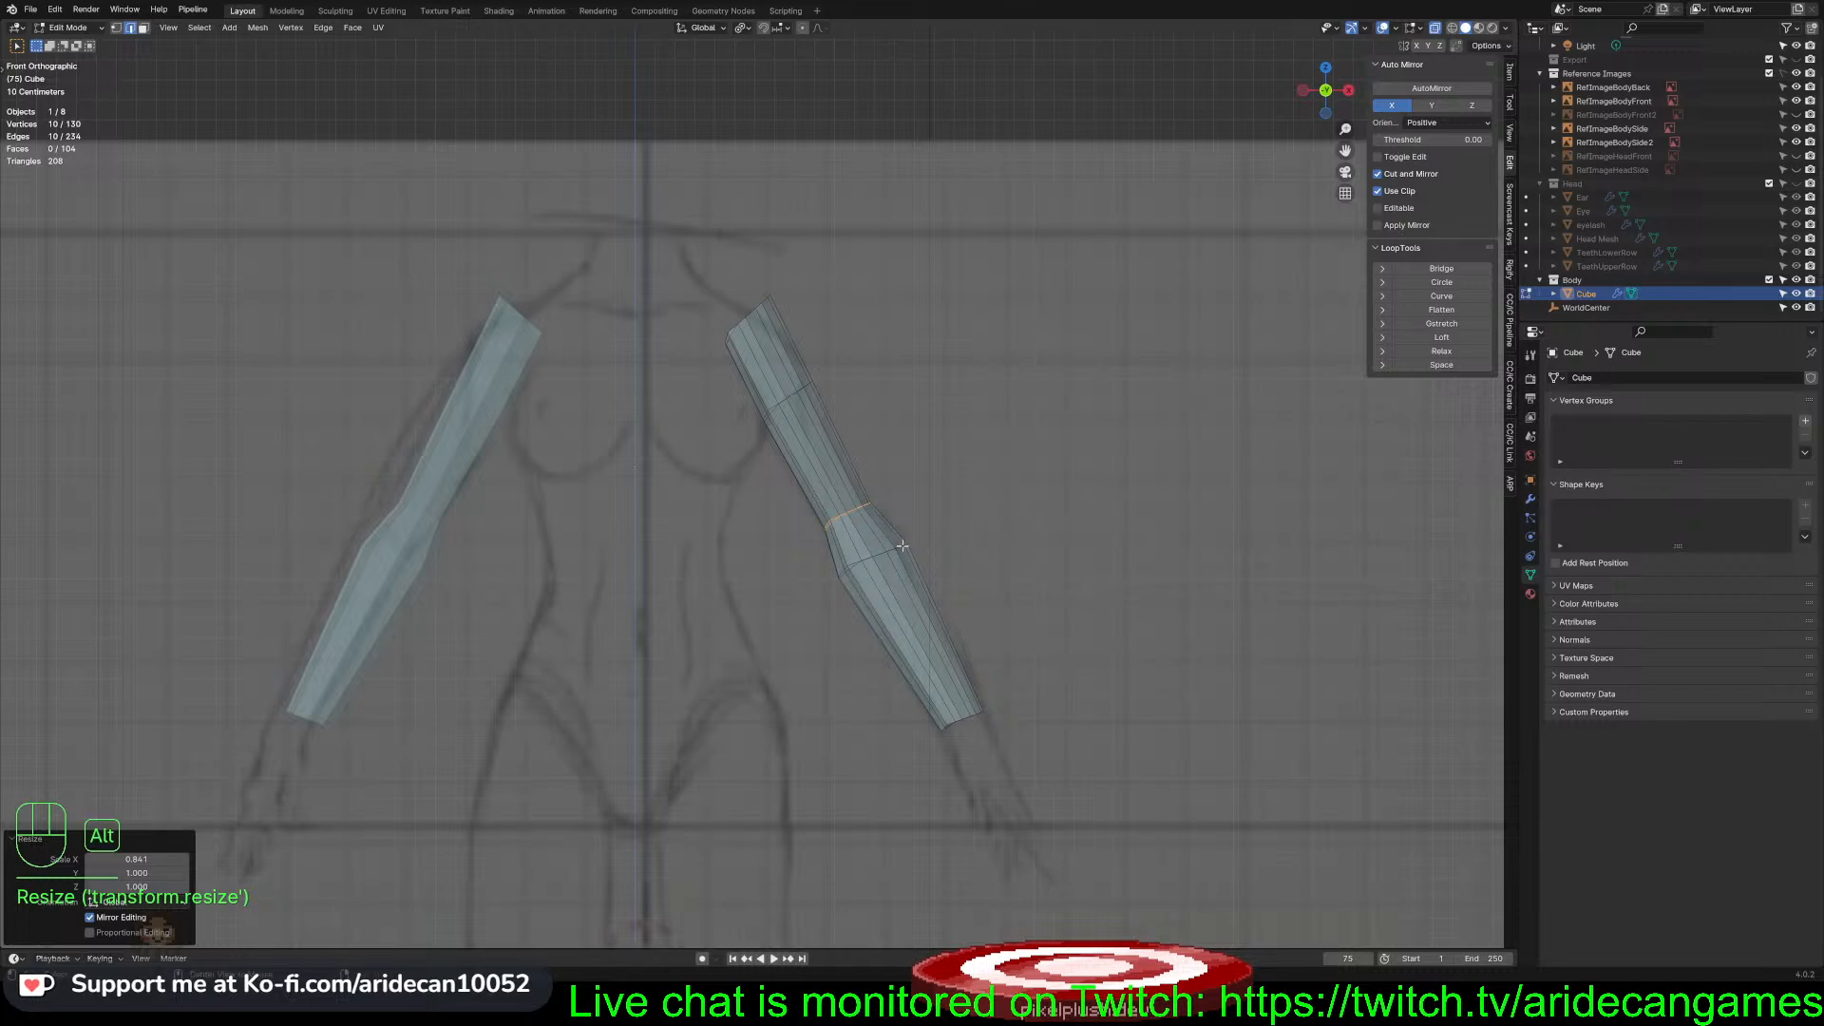
# Narrow the edge loop just below the elbow by scaling it to 0.918 along X, and clear the selection
pyautogui.keyDown('alt'); pyautogui.click(1005, 551); pyautogui.keyUp('alt')
pyautogui.press('s')
pyautogui.press('x')
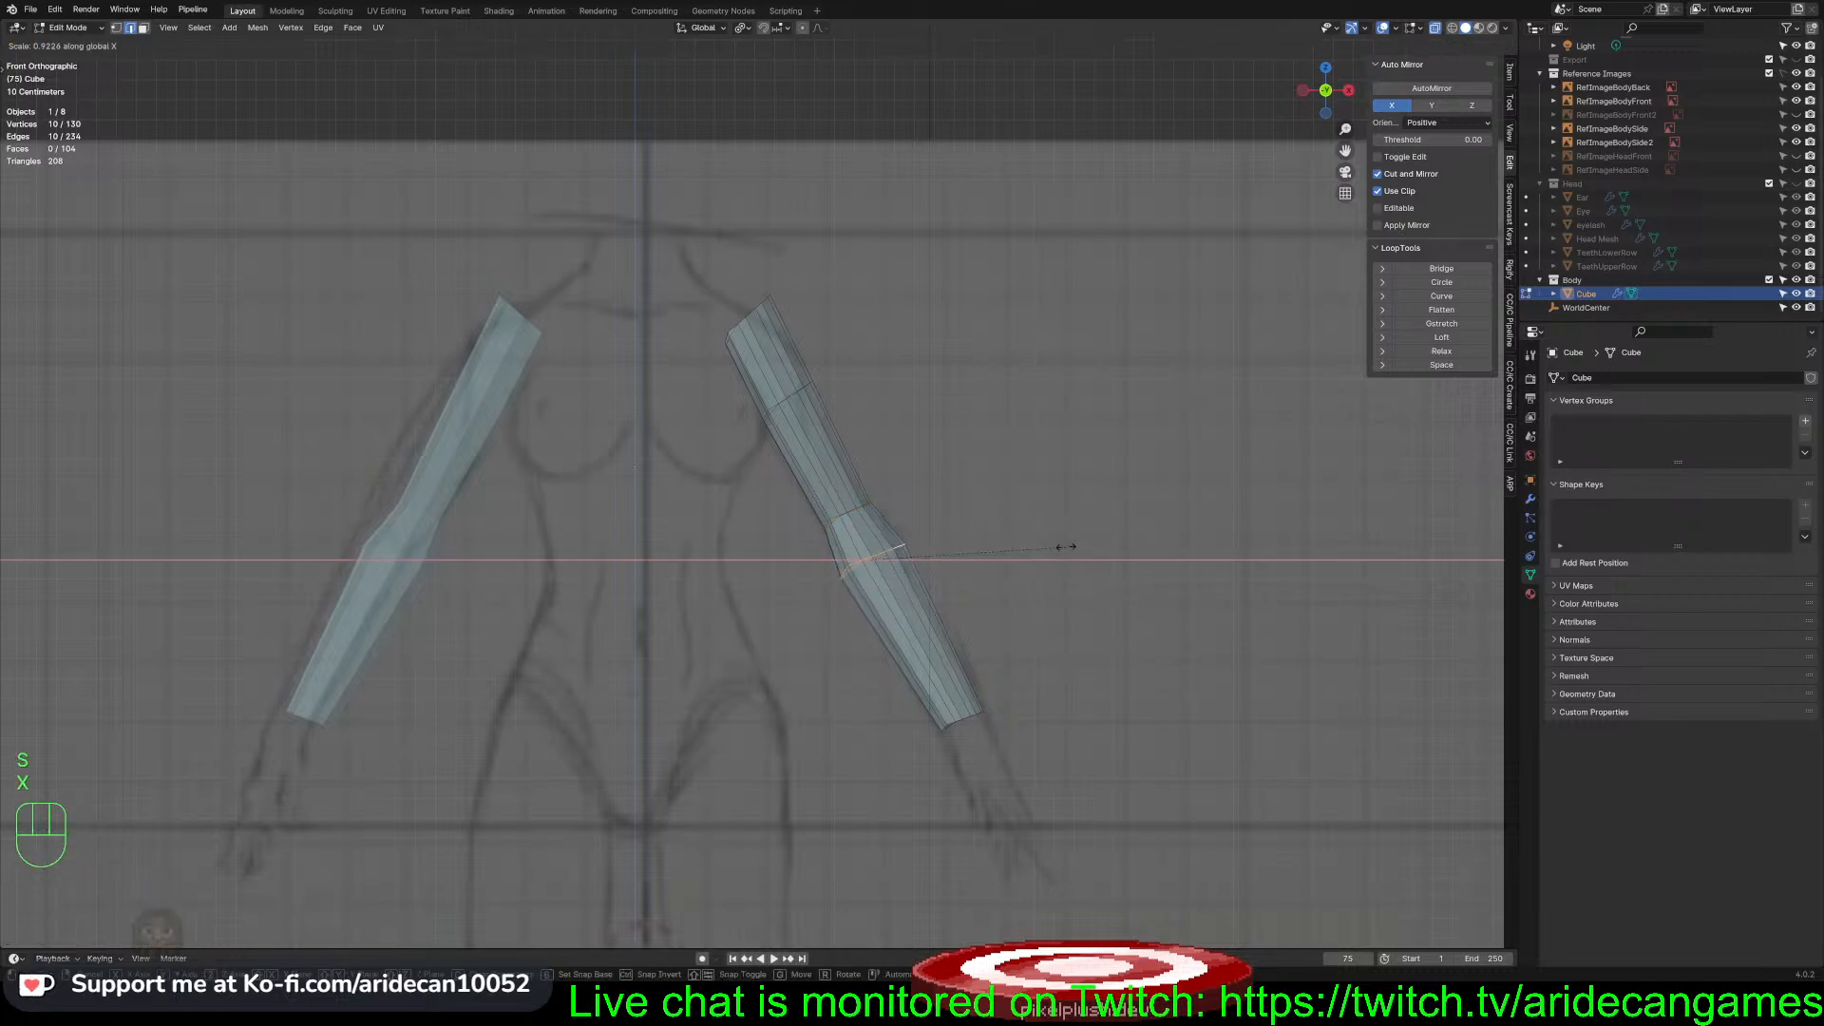
pyautogui.click(1062, 546)
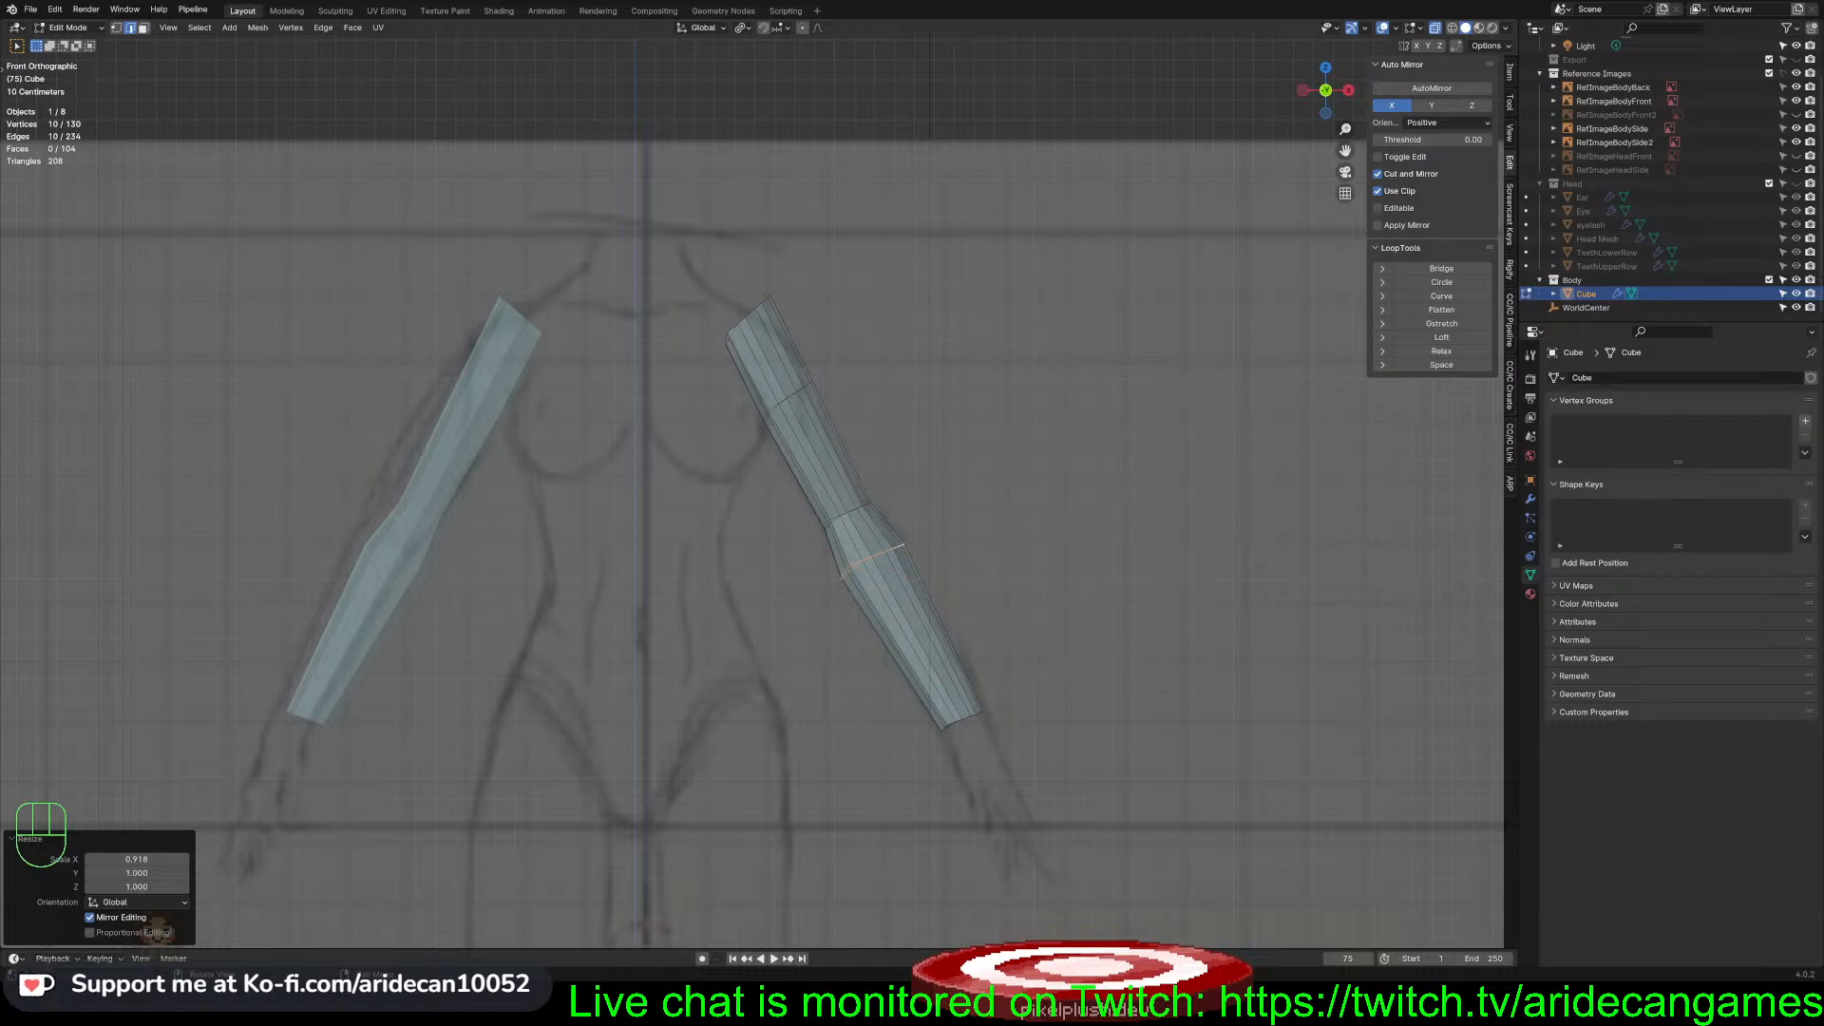
pyautogui.click(989, 440)
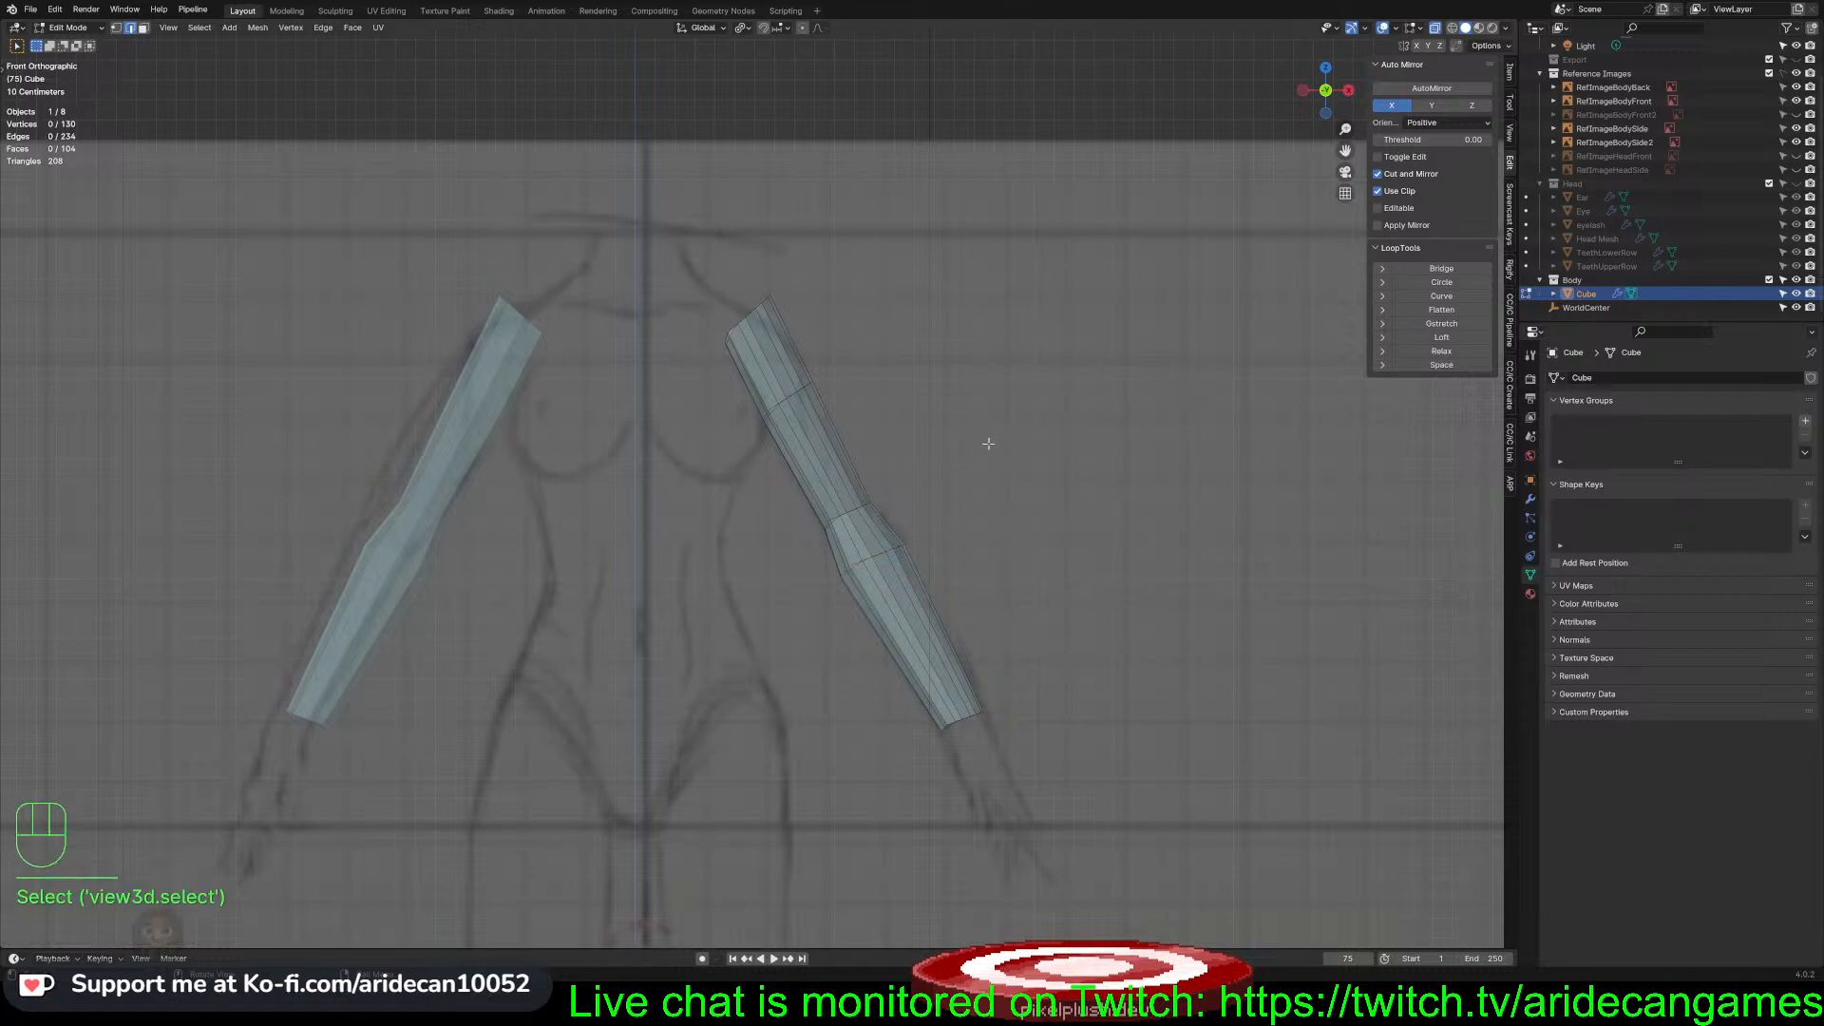
# In the right side view, scale the shoulder end loop to 0.841 along Y and shift it forward about 0.043 m
pyautogui.moveTo(989, 440); pyautogui.dragTo(944, 493, button='middle')
pyautogui.press('KP_3')
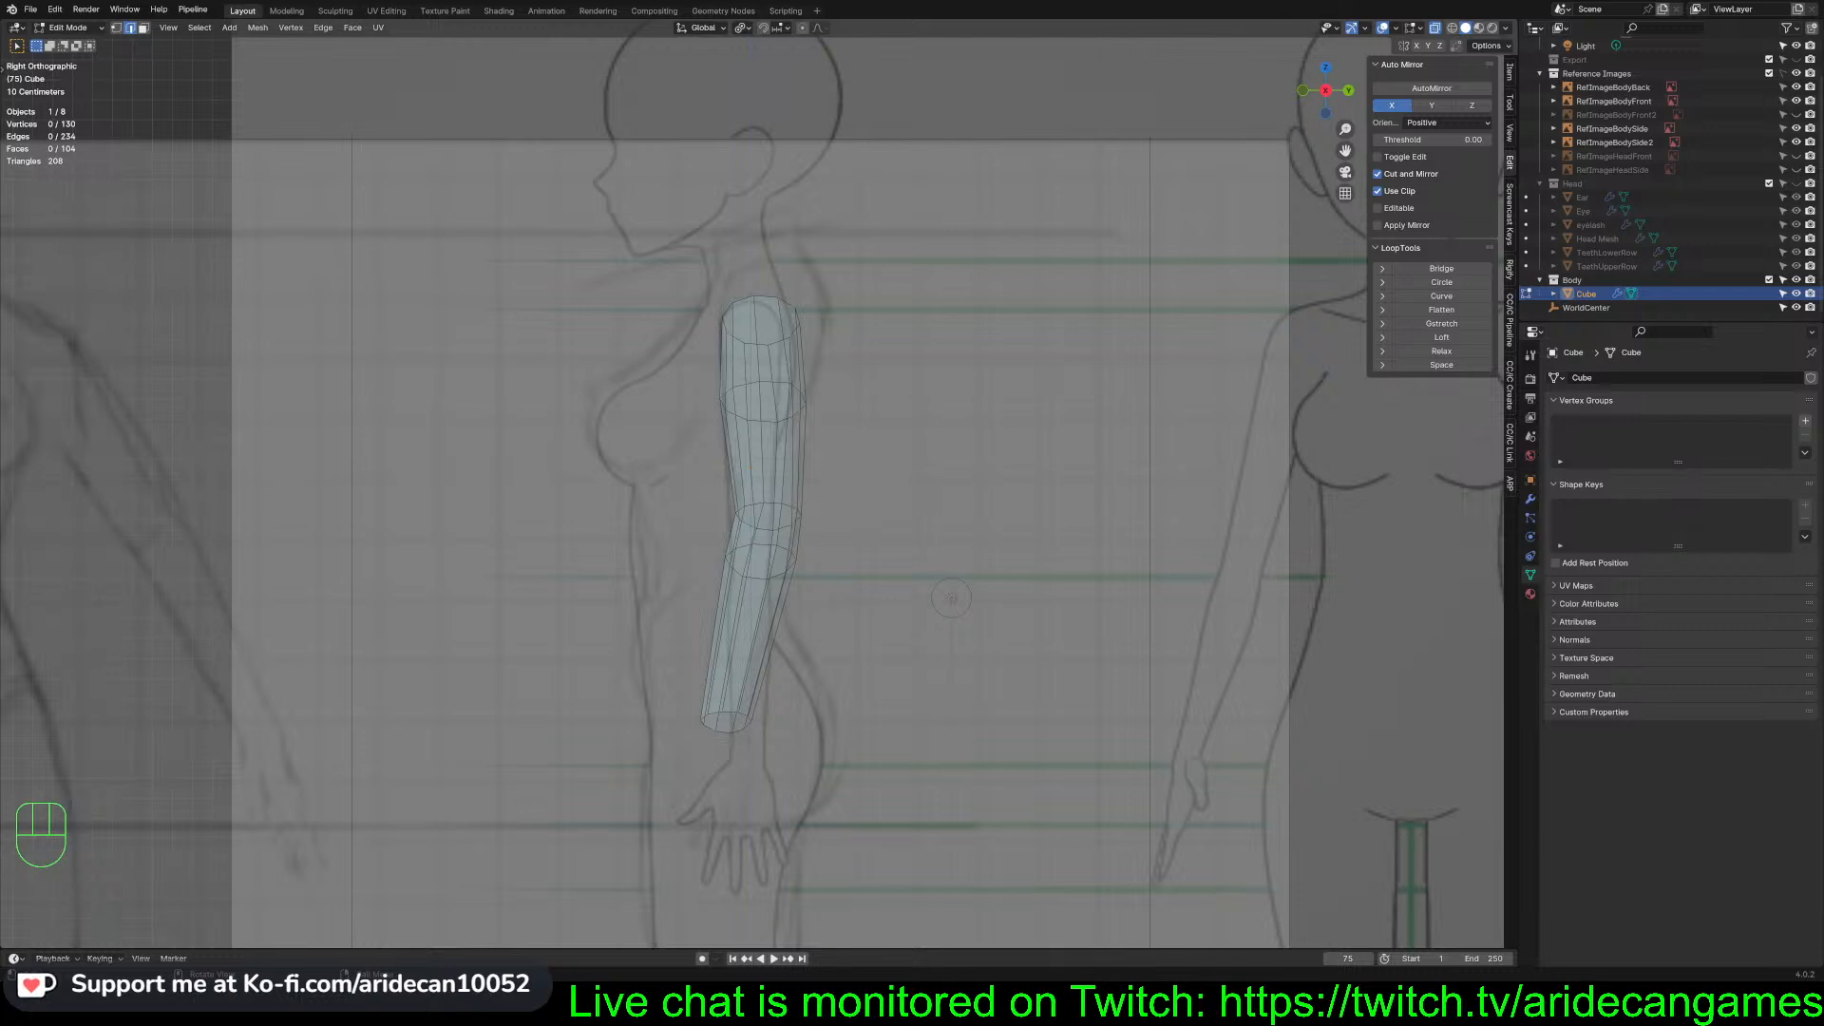
pyautogui.keyDown('alt'); pyautogui.click(763, 577); pyautogui.keyUp('alt')
pyautogui.keyDown('alt'); pyautogui.click(794, 316); pyautogui.keyUp('alt')
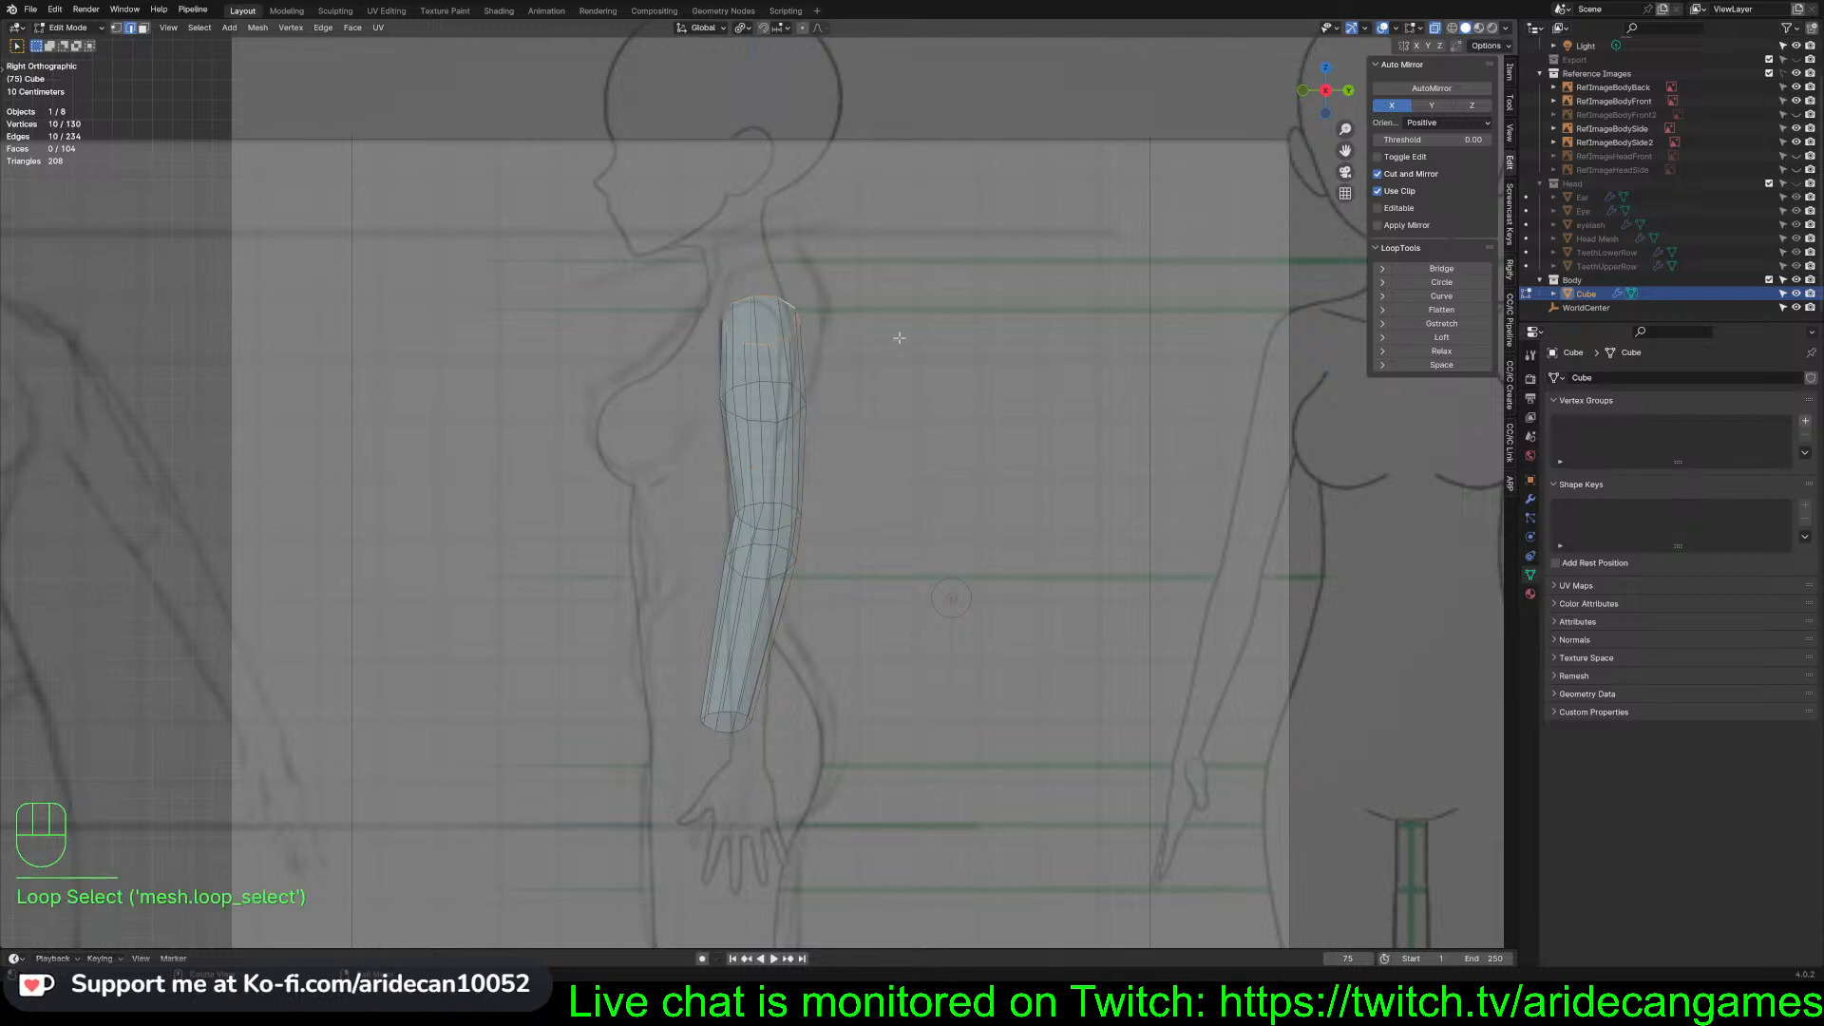
pyautogui.press('s')
pyautogui.press('y')
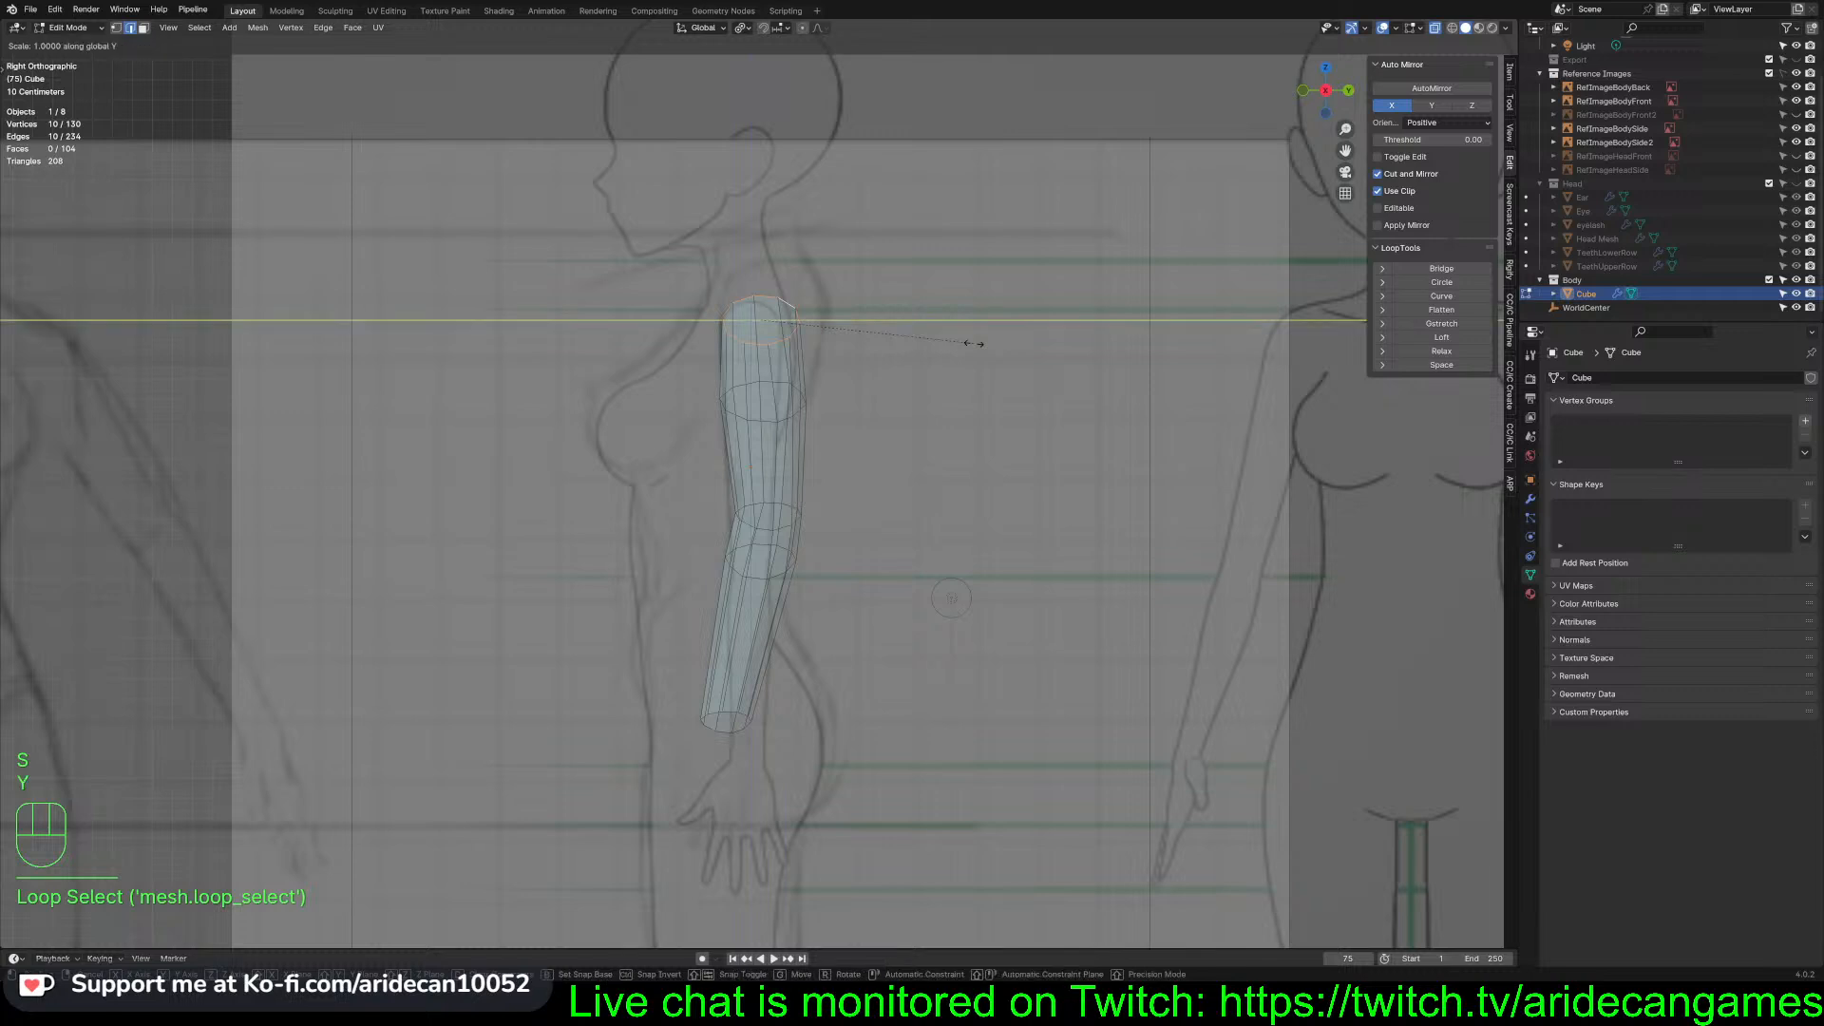
pyautogui.click(940, 326)
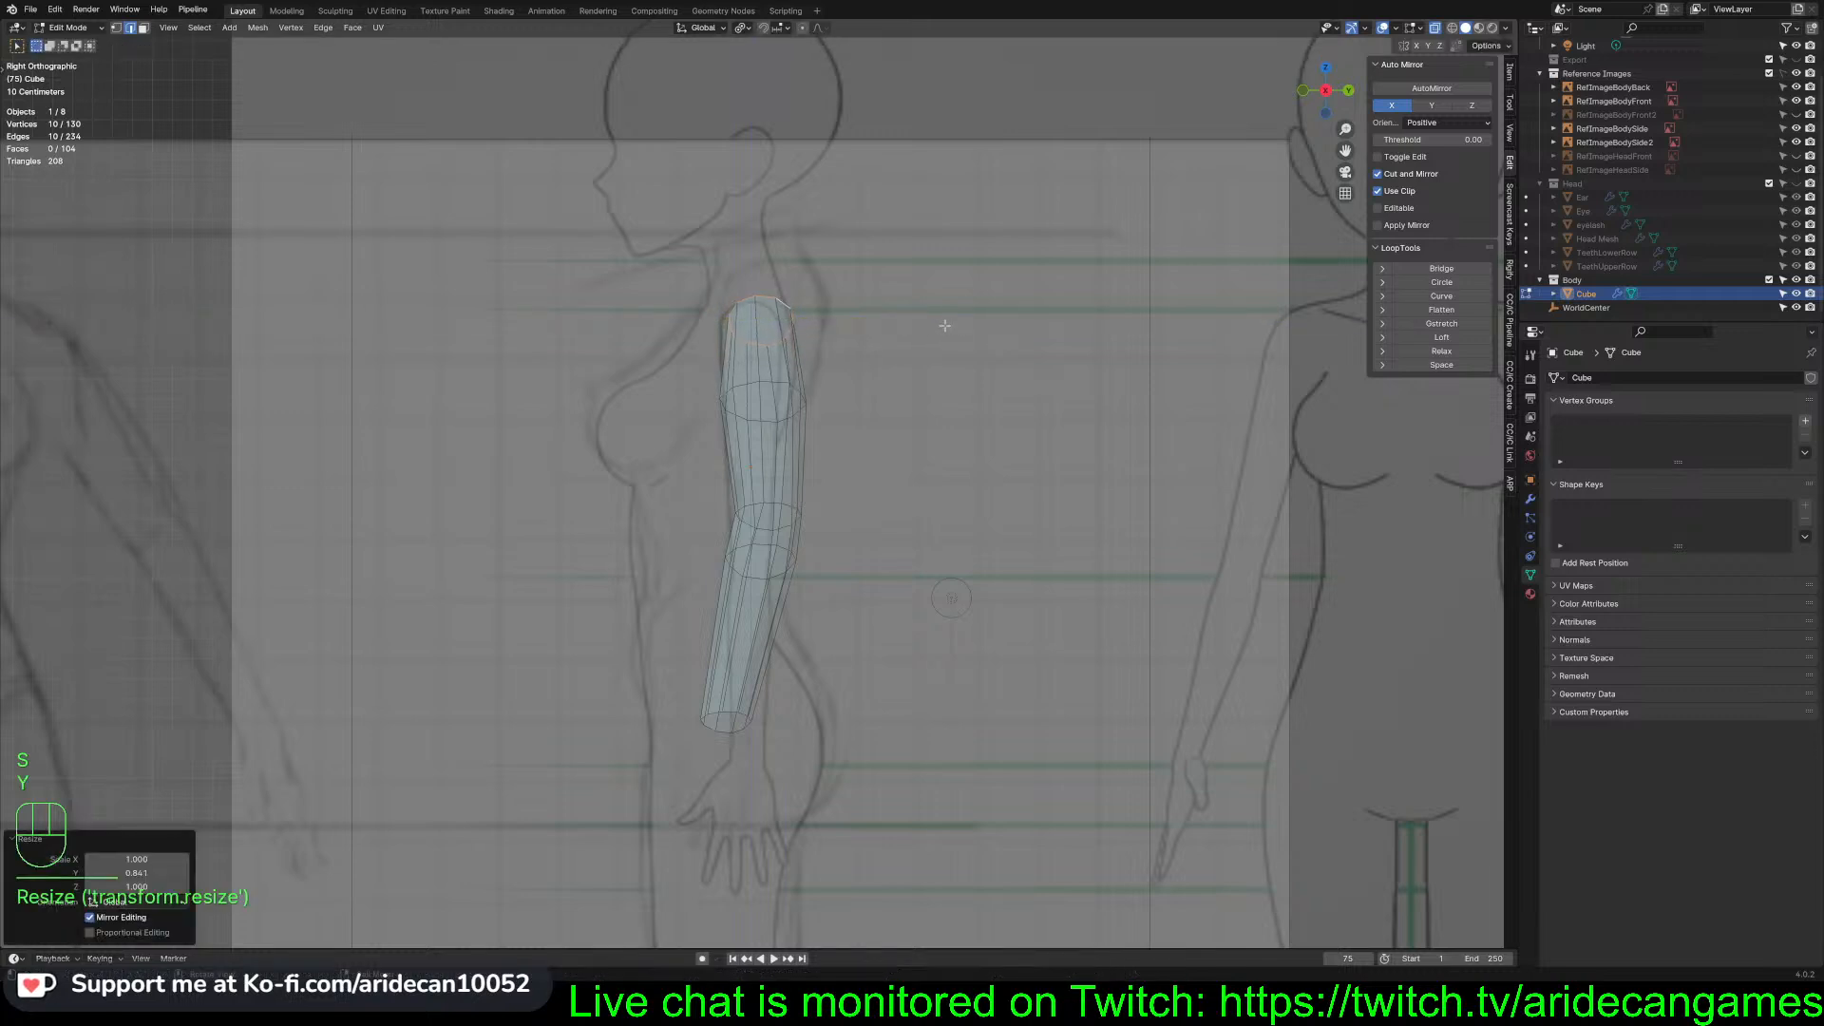
pyautogui.press('g')
pyautogui.click(936, 326)
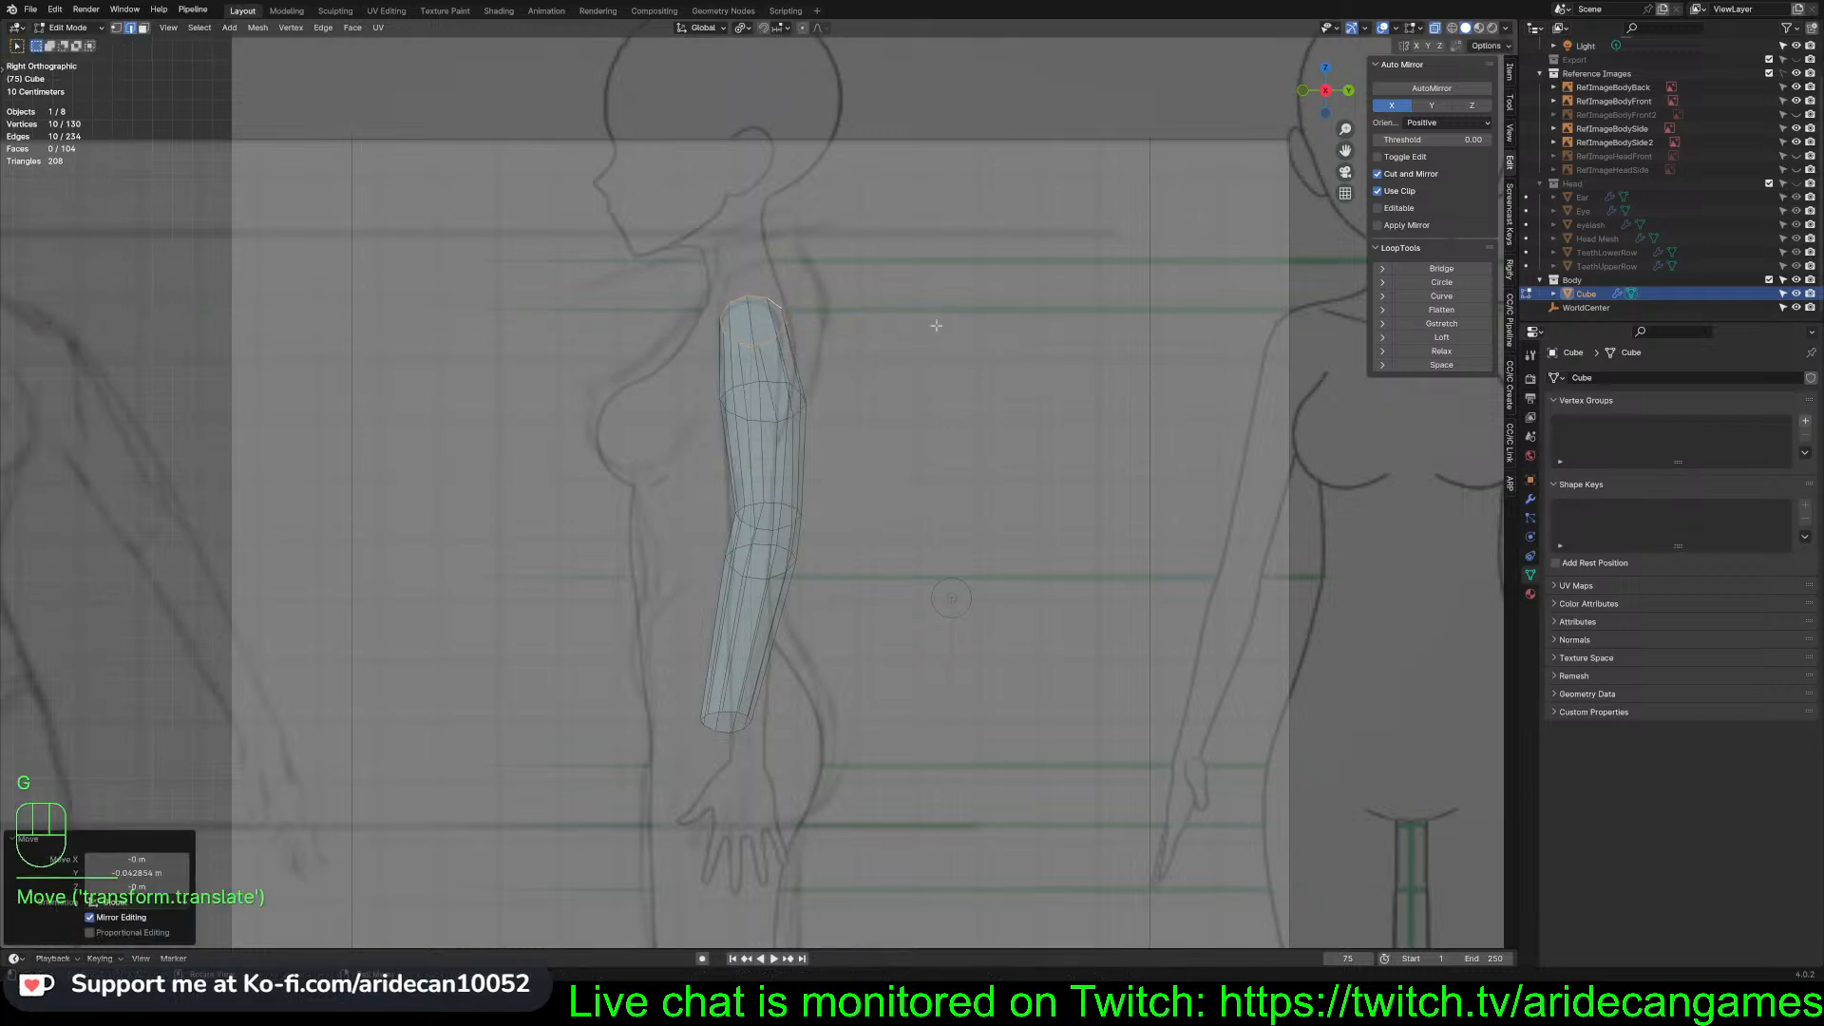
# Narrow the shoulder end loop further by scaling it to 0.941 along Y
pyautogui.press('s')
pyautogui.press('y')
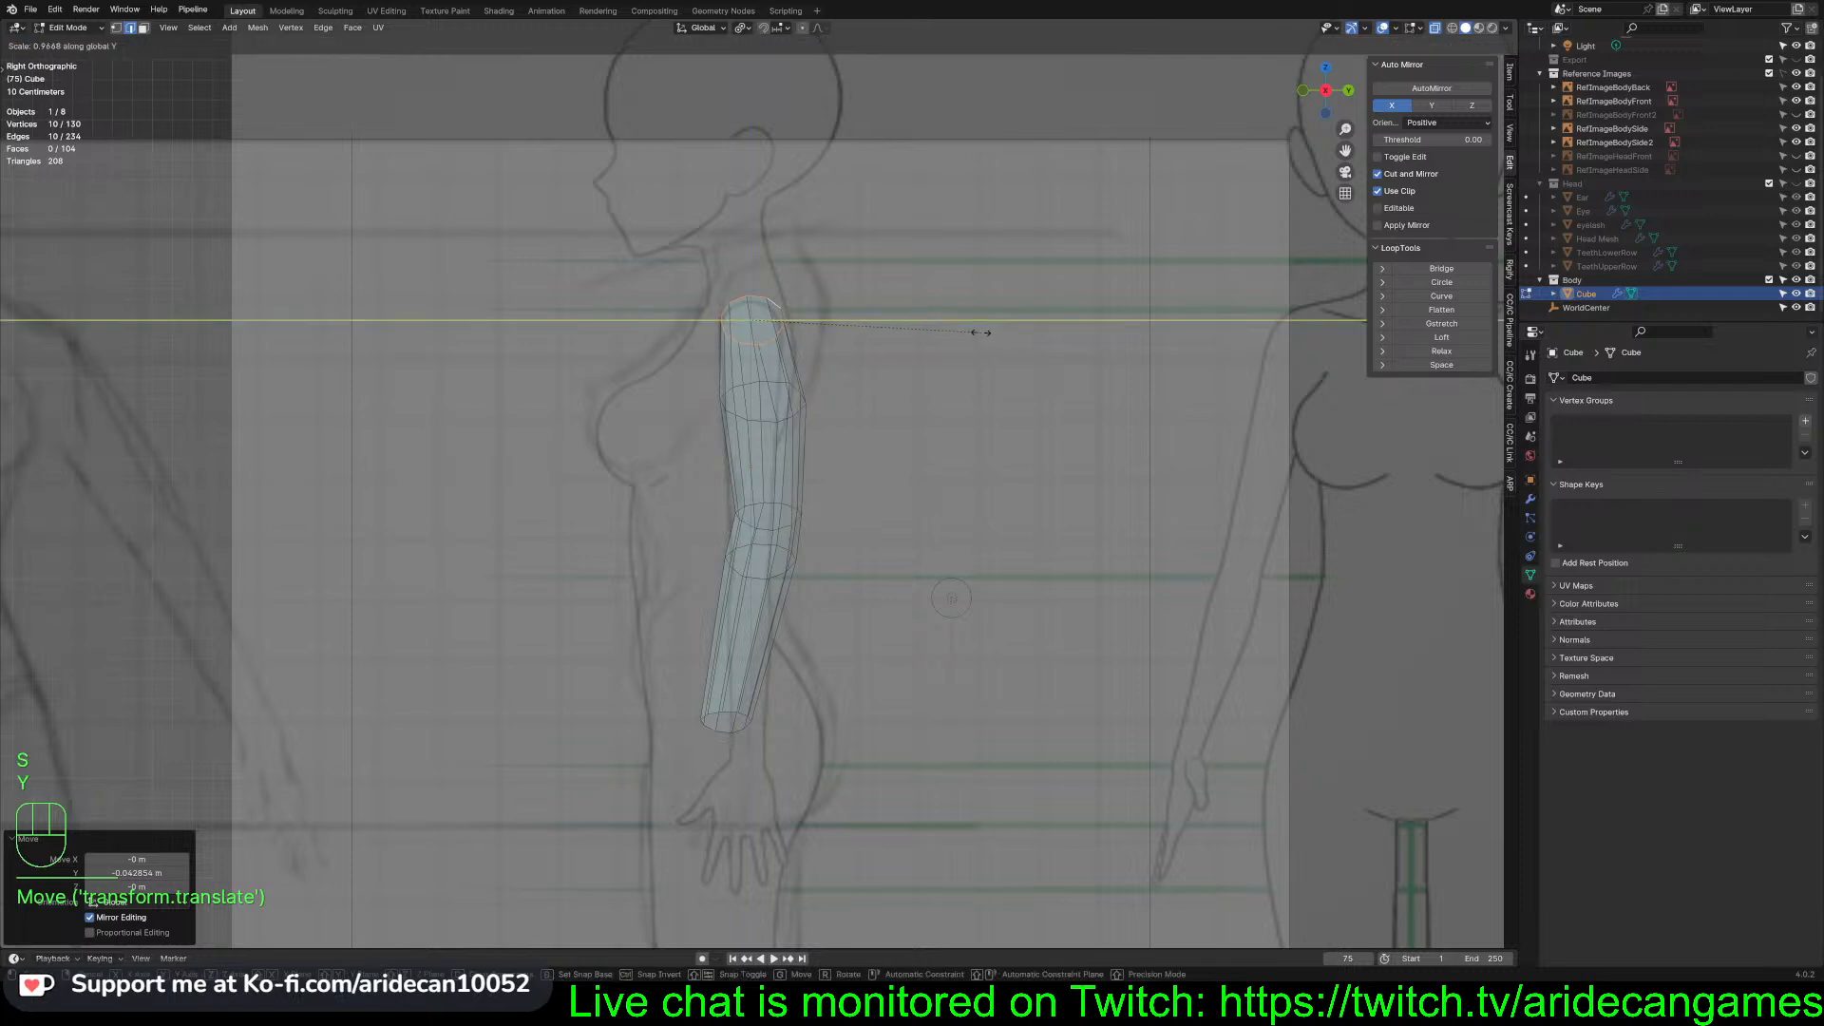
pyautogui.click(970, 331)
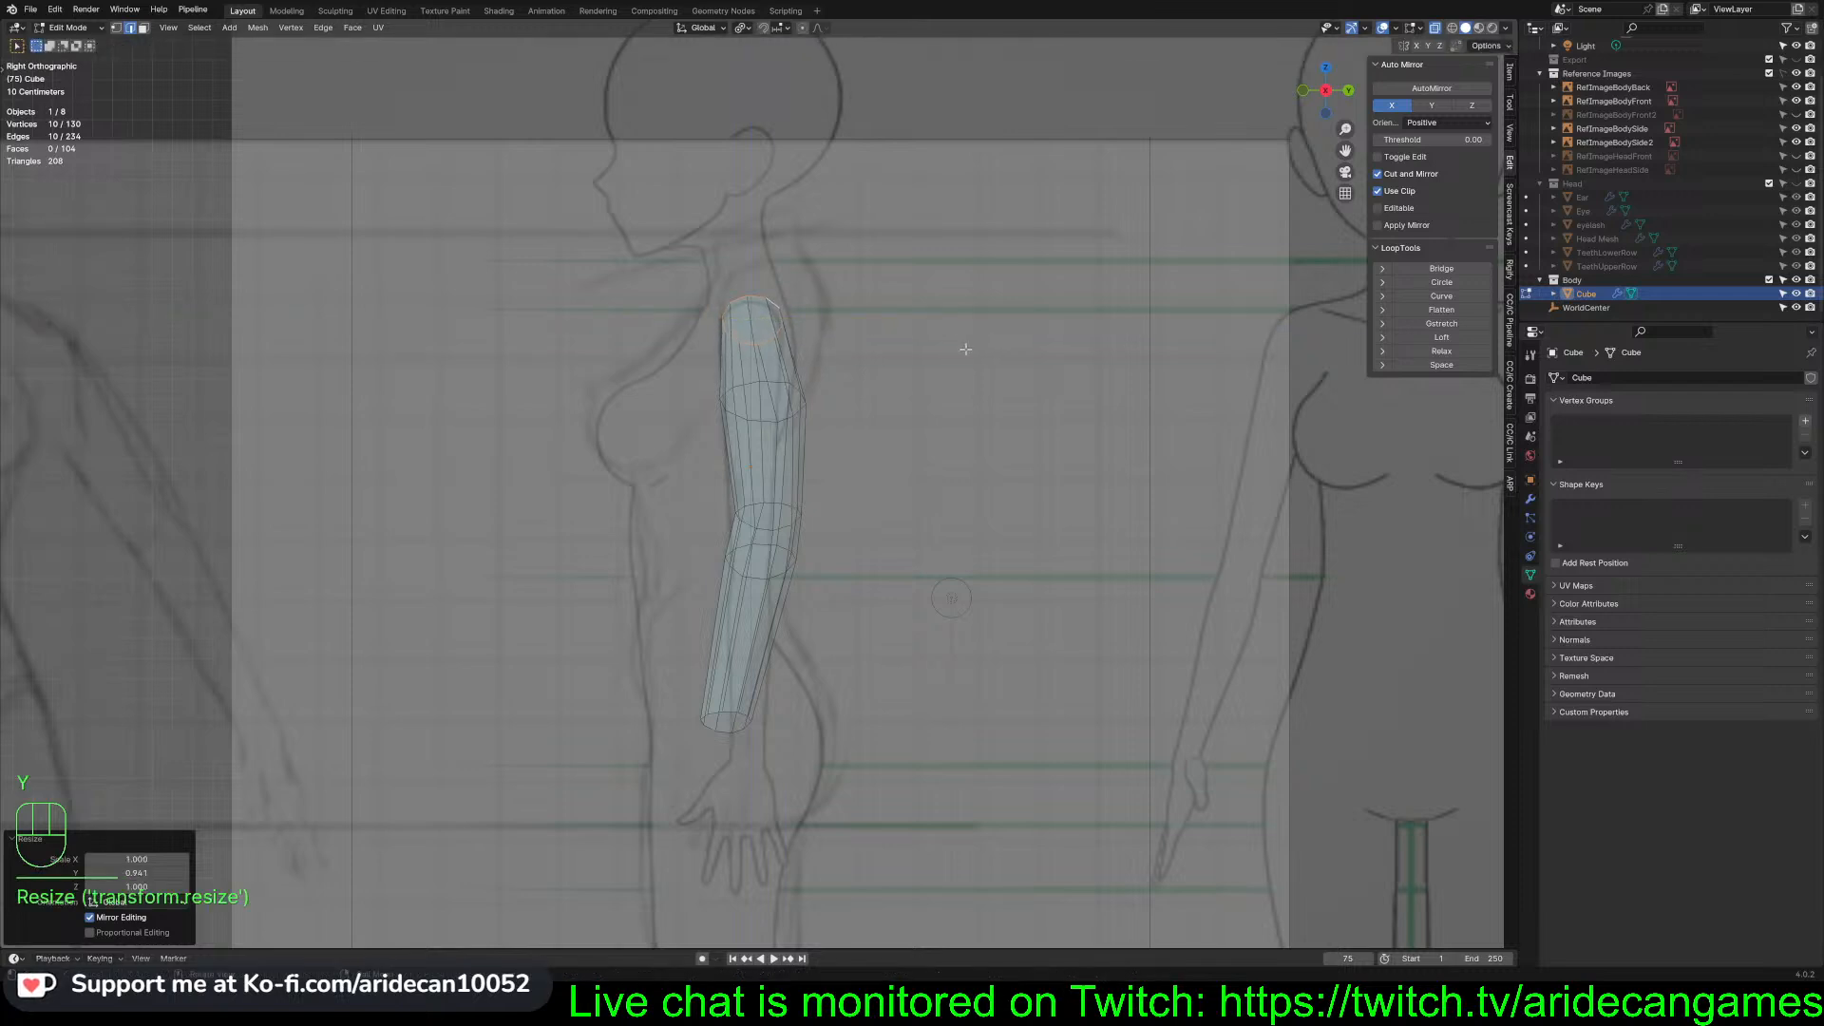
# Scale the mid-upper-arm loop to 0.879 along Y, shift it about -0.017 m and another -0.024 m along Y, and deselect it
pyautogui.keyDown('alt'); pyautogui.click(800, 408); pyautogui.keyUp('alt')
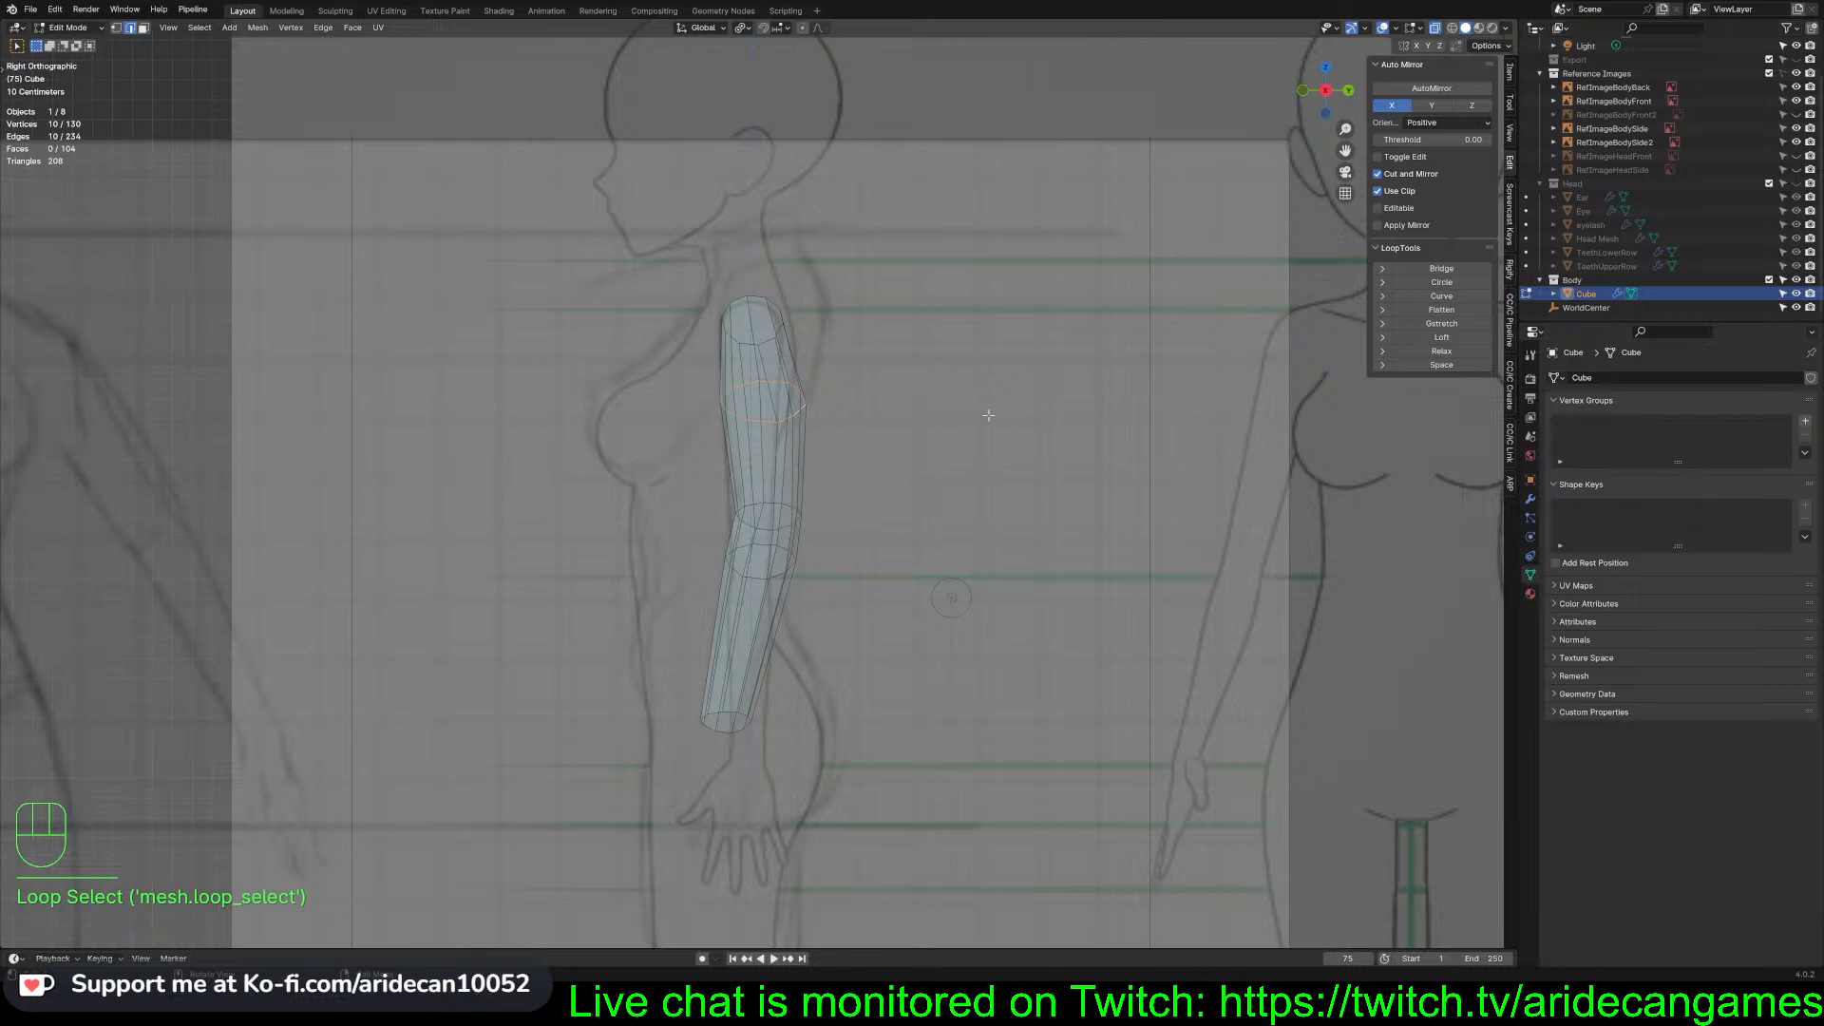
pyautogui.press('s')
pyautogui.press('y')
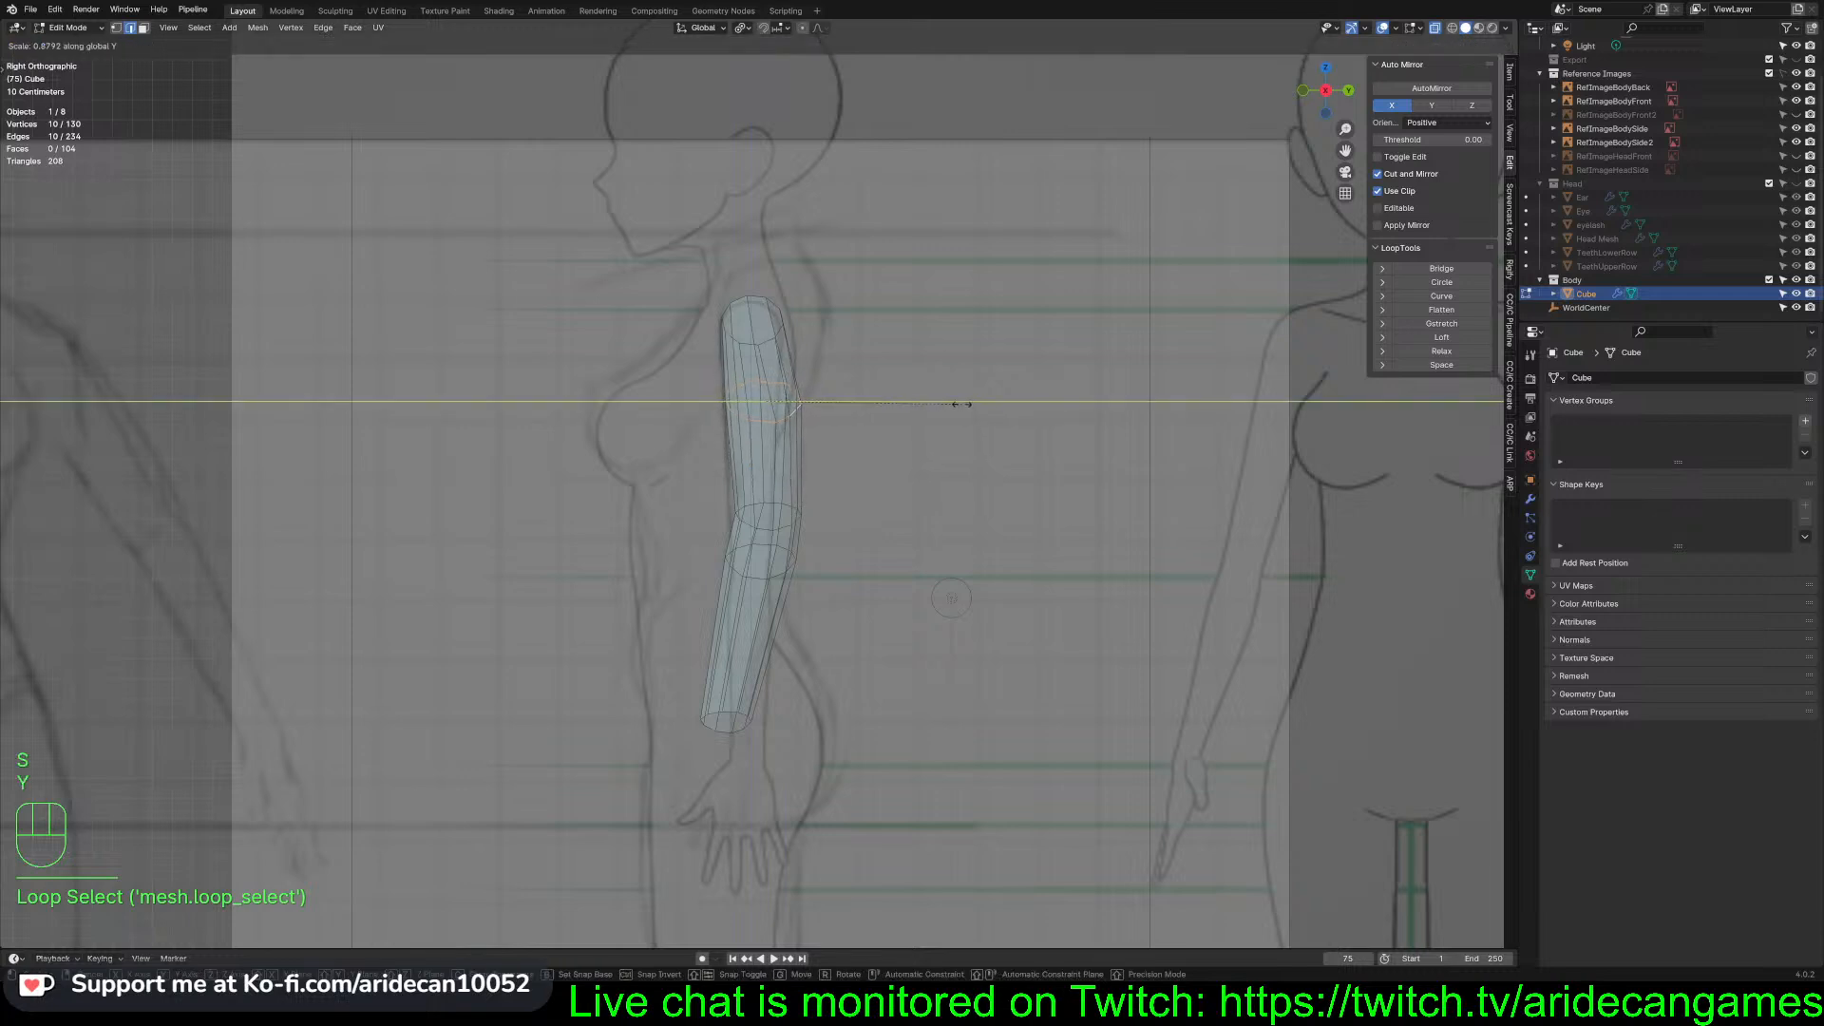
pyautogui.click(961, 404)
pyautogui.press('g')
pyautogui.press('y')
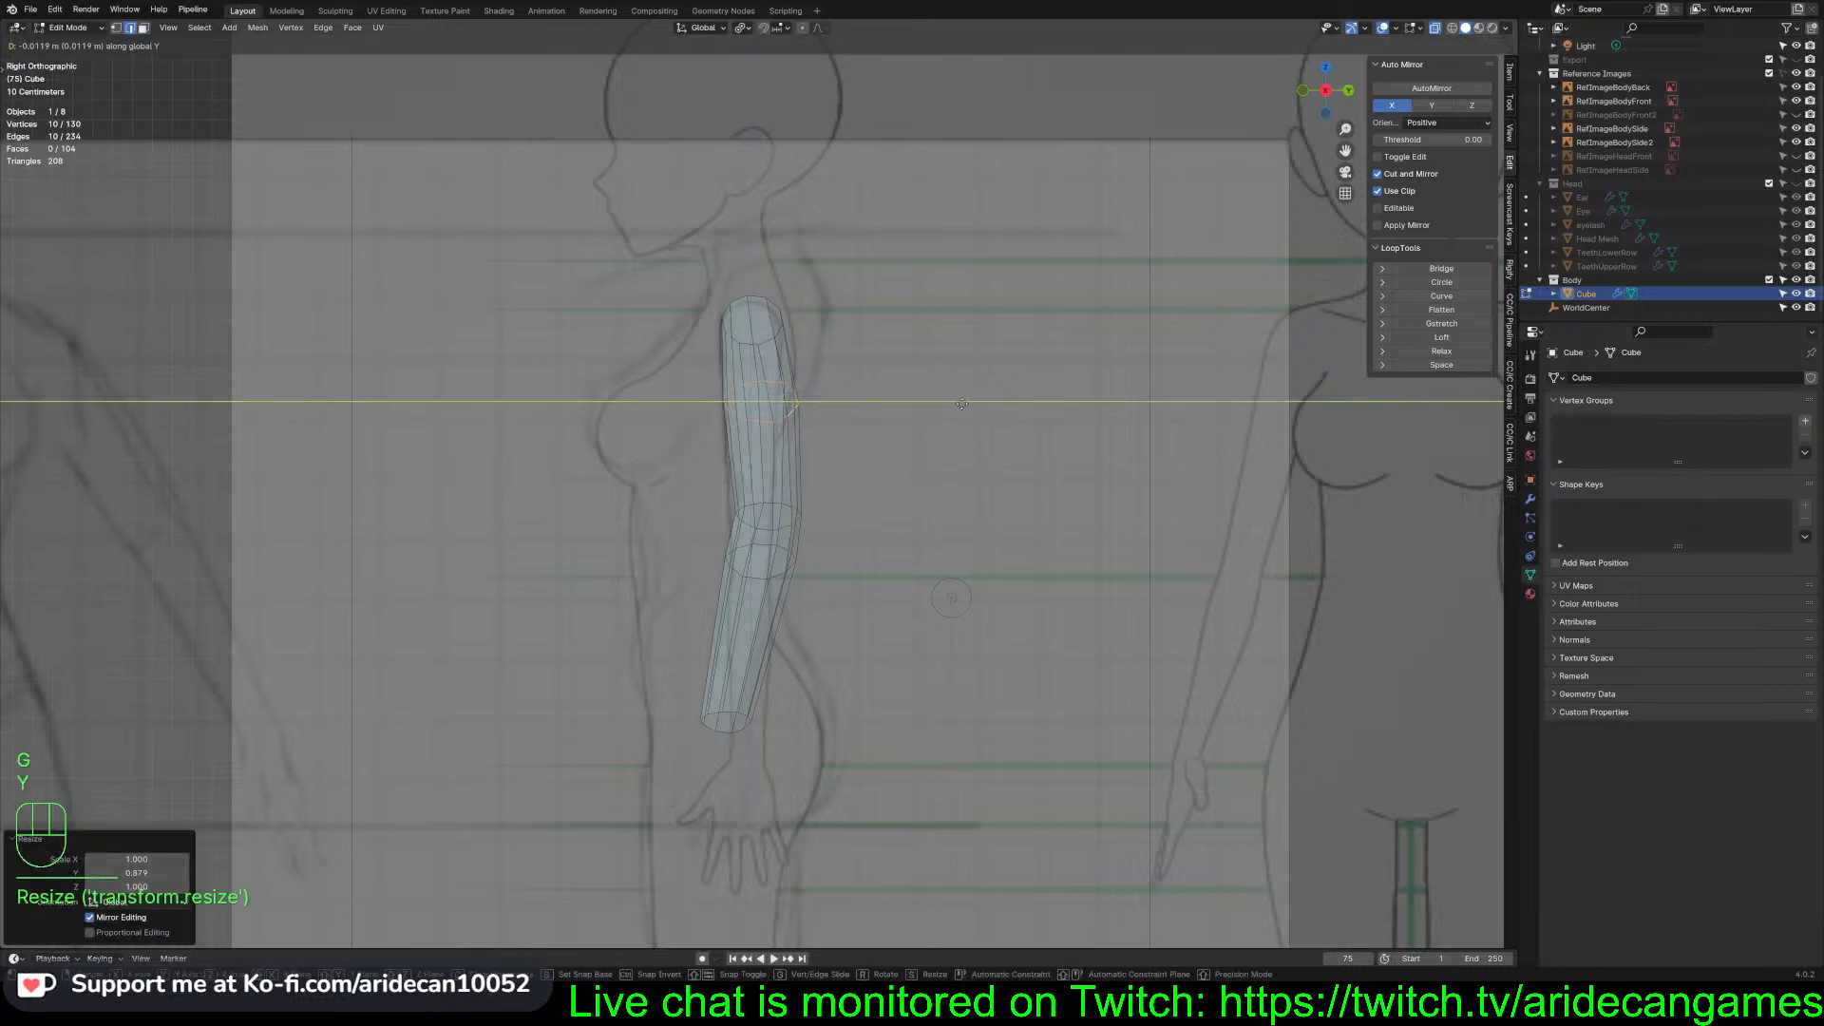
pyautogui.click(962, 406)
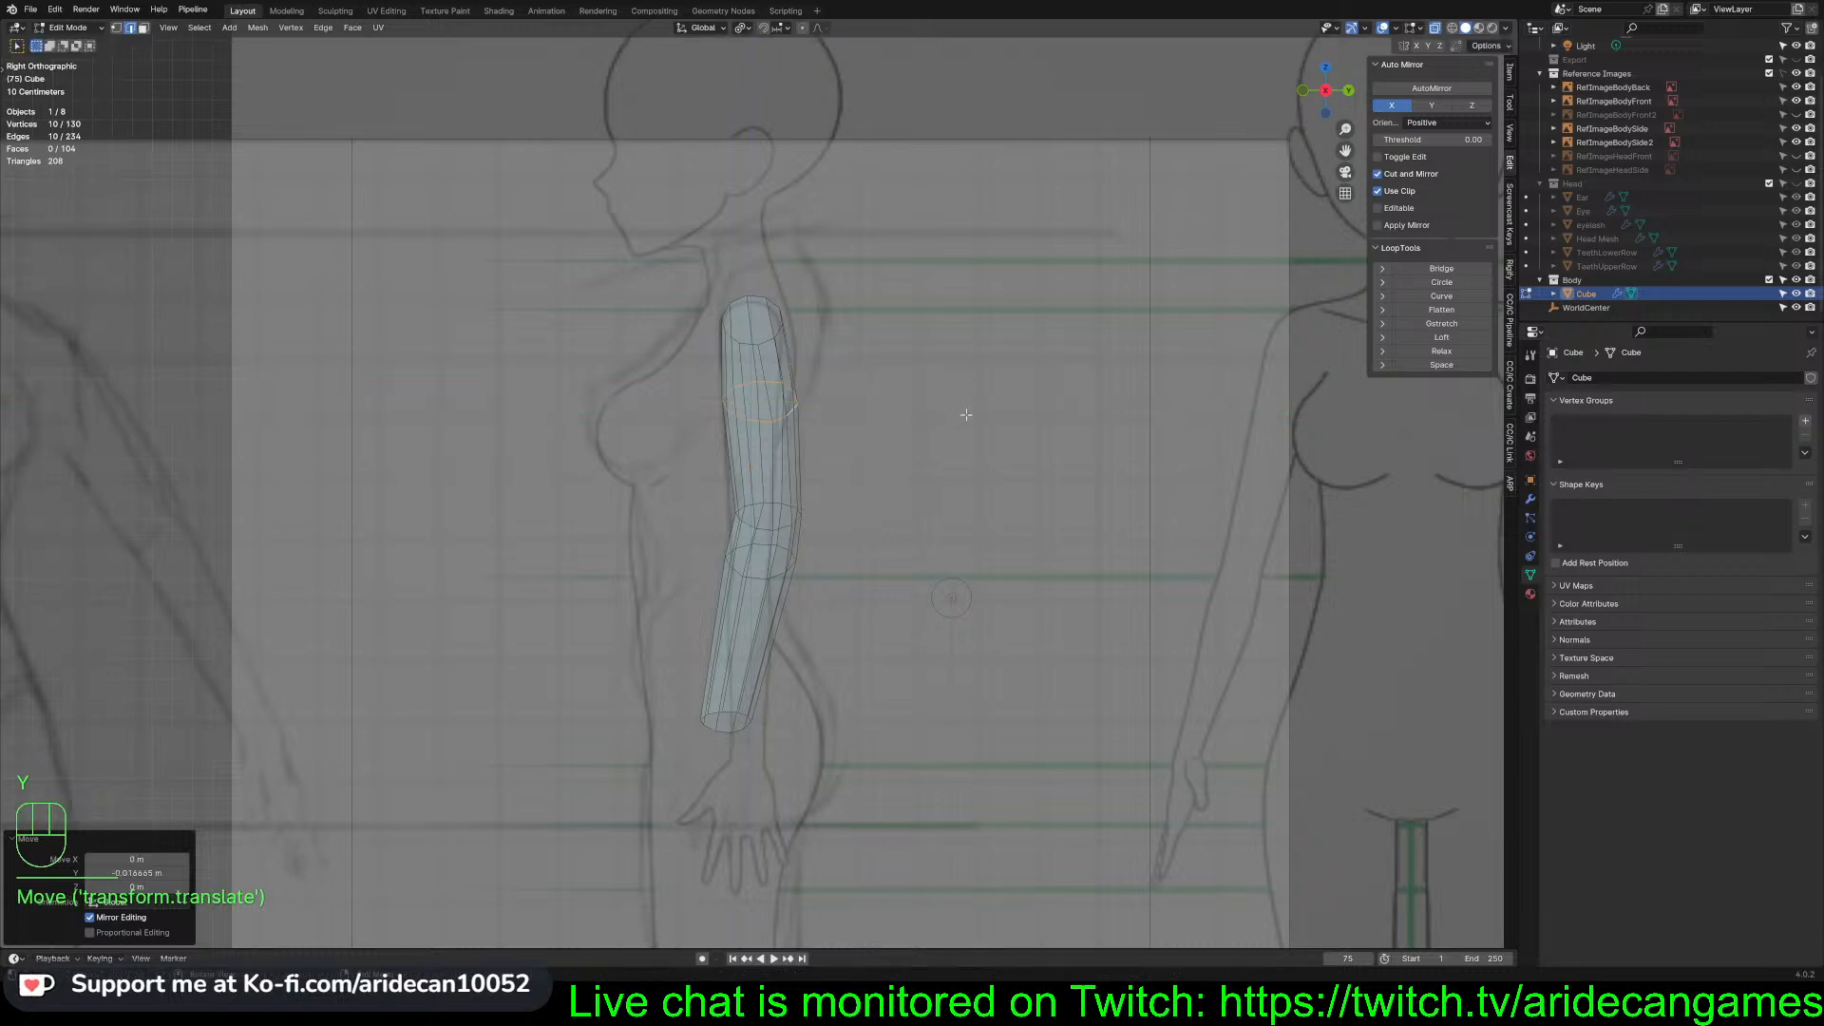
pyautogui.press('g')
pyautogui.press('y')
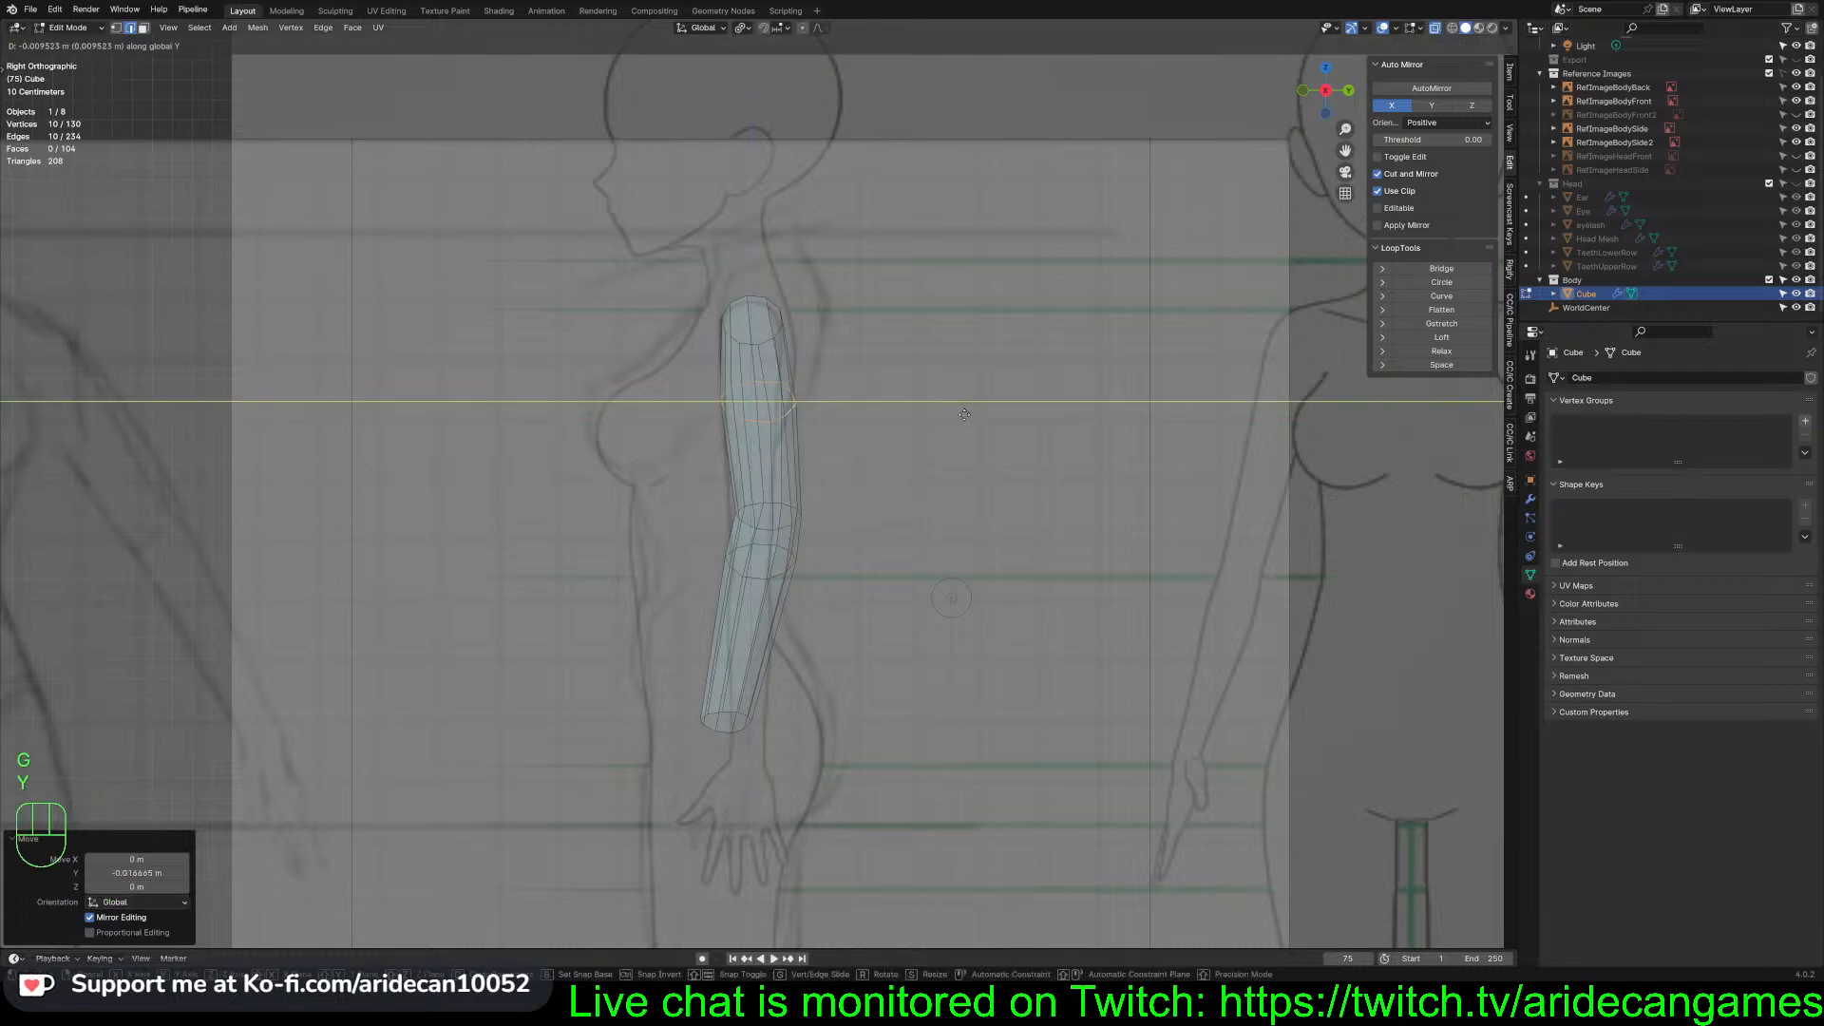
pyautogui.click(961, 415)
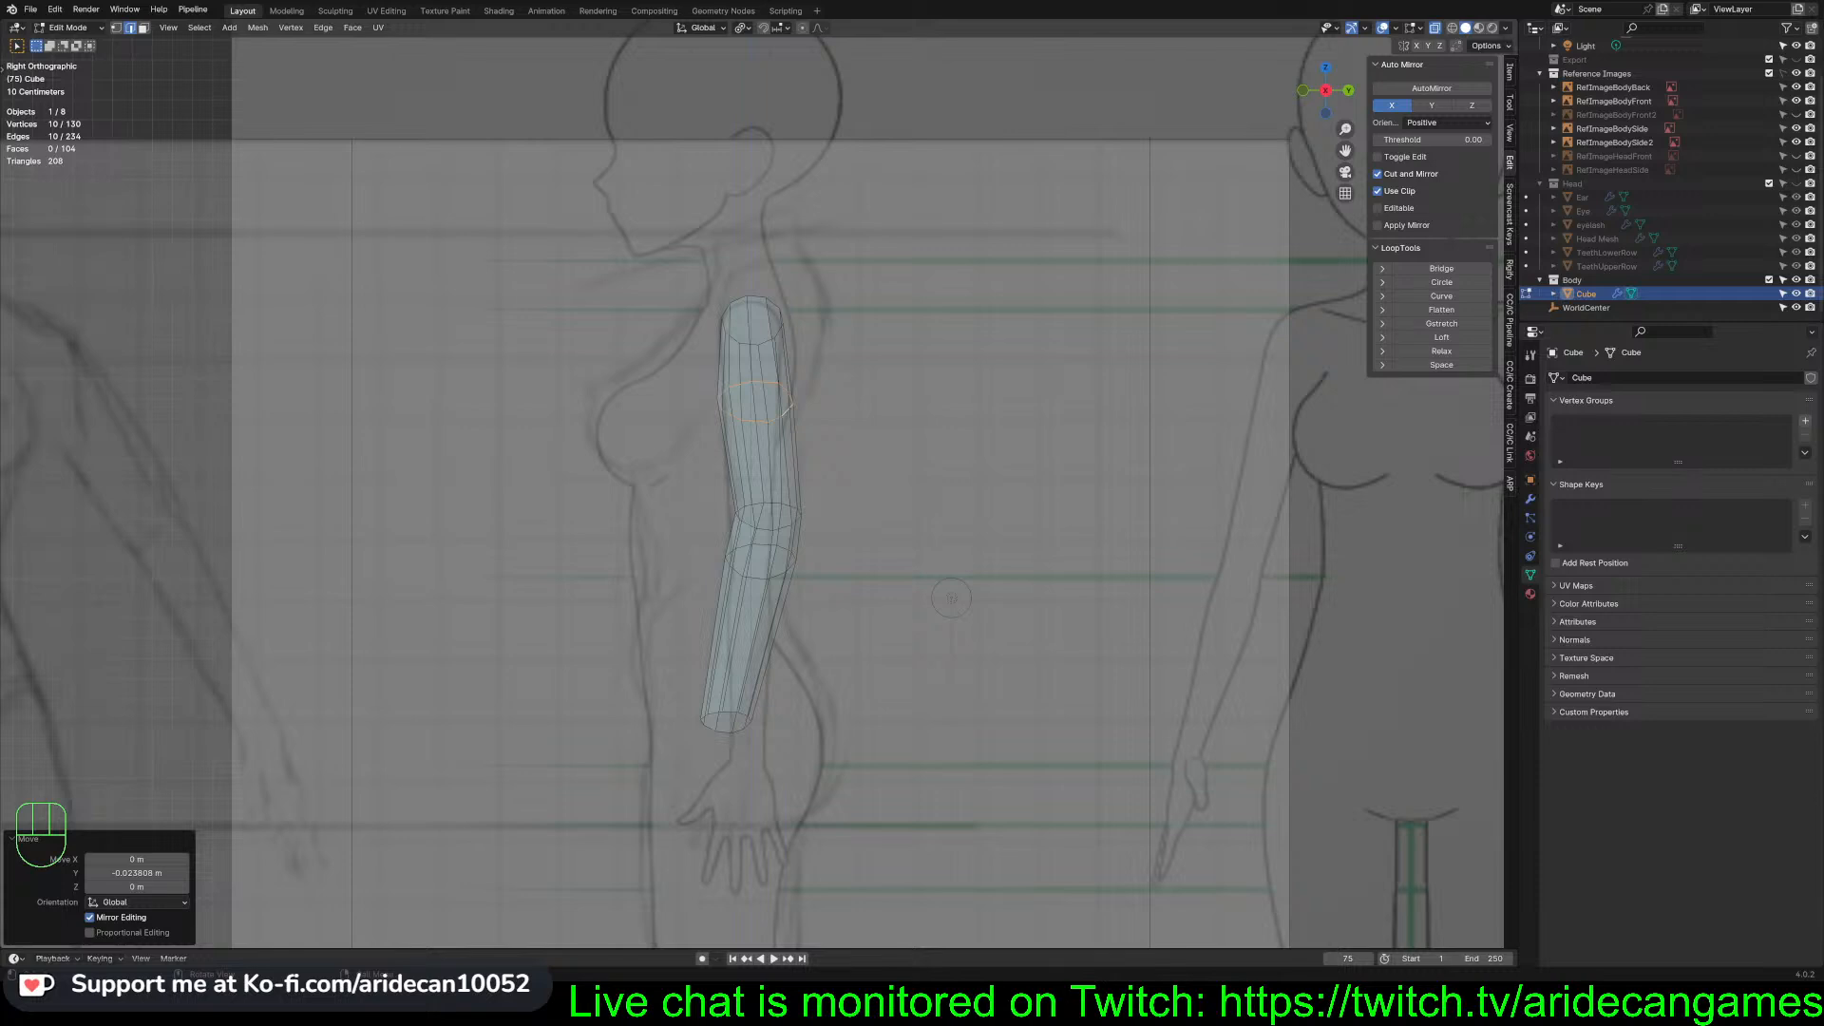
pyautogui.click(951, 598)
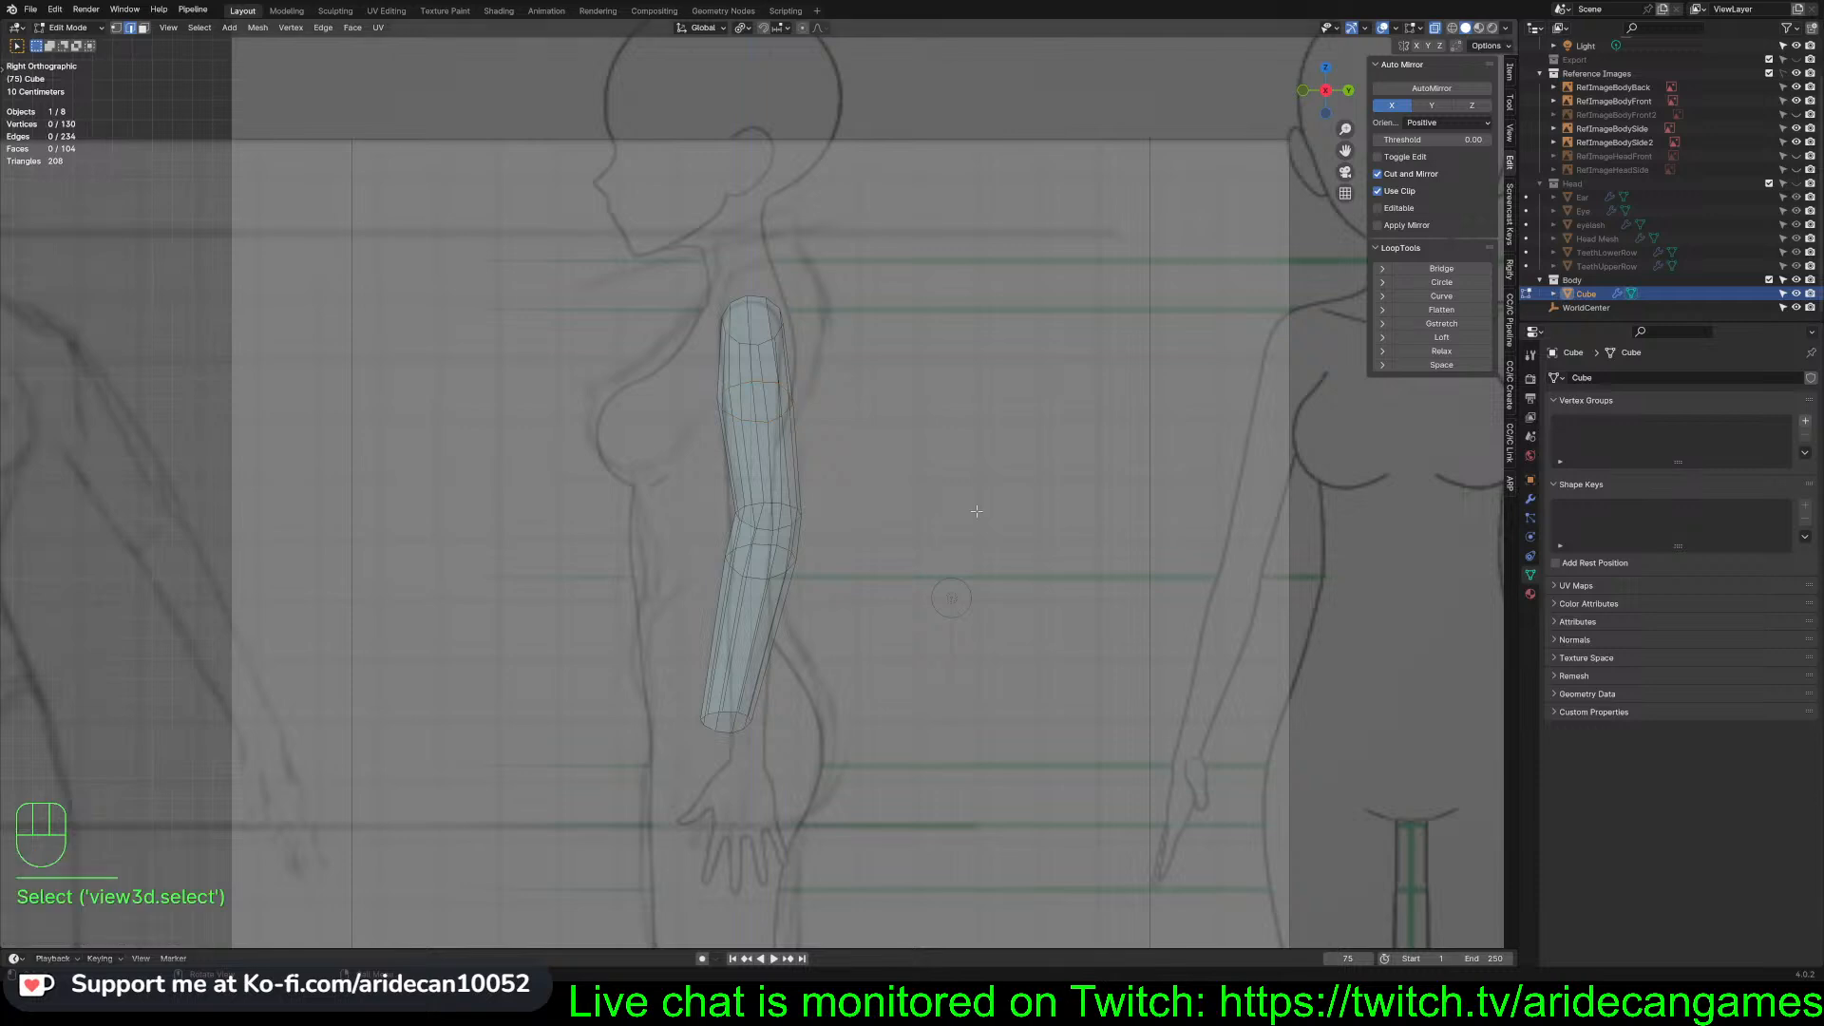
# In the front view, show RefImageBodyFront2 again and move the shoulder end loop down about 0.148 m and inward about 0.019 m
pyautogui.press('KP_1')
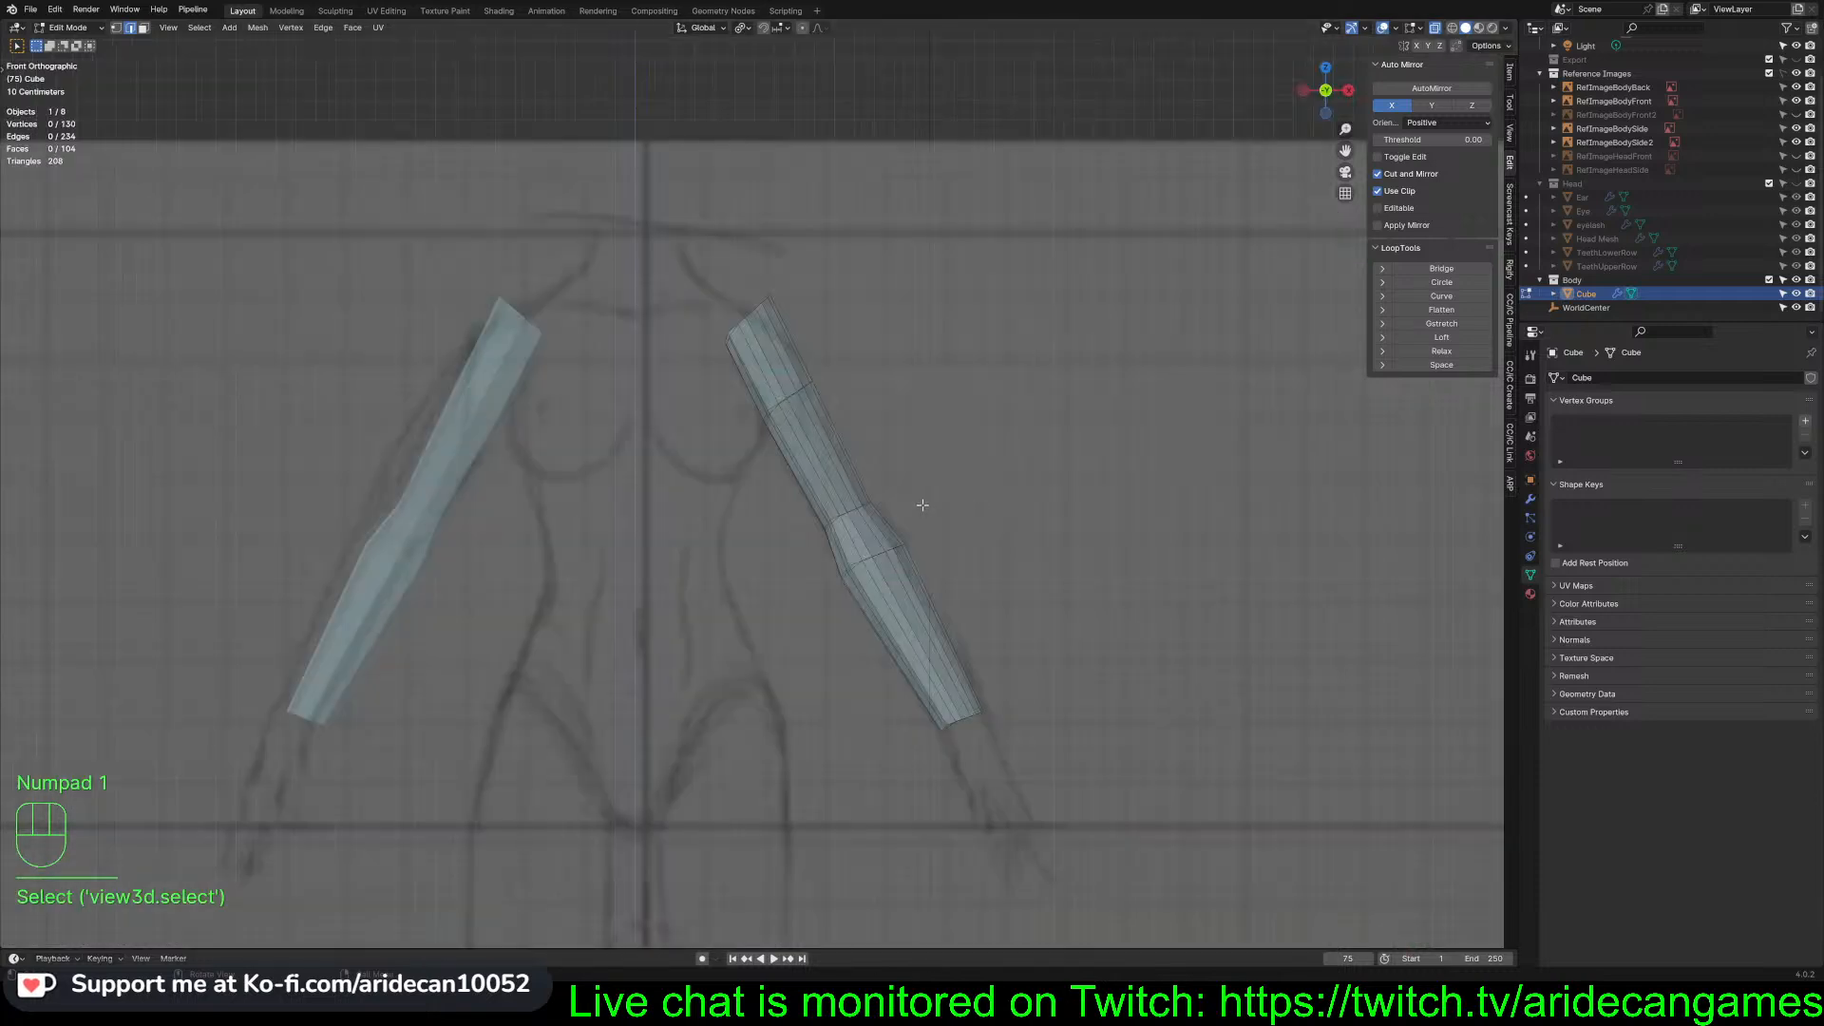
pyautogui.click(1796, 116)
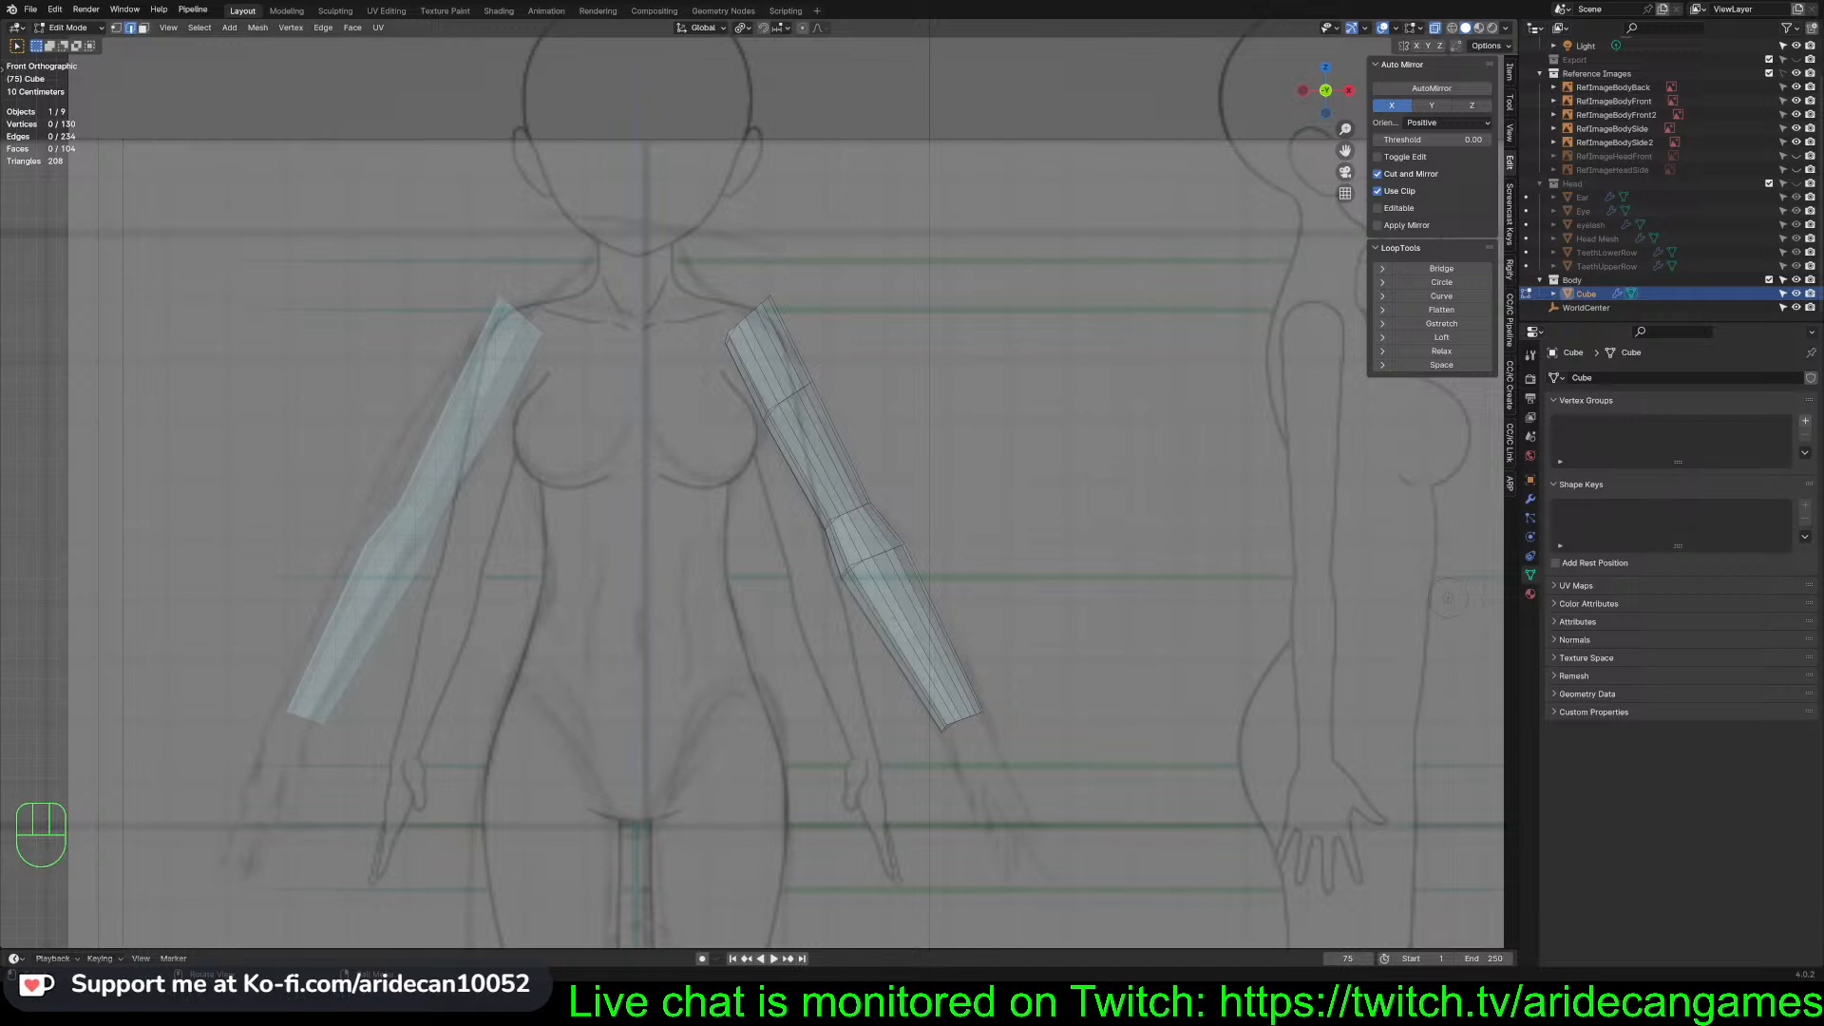
pyautogui.keyDown('alt'); pyautogui.click(751, 312); pyautogui.keyUp('alt')
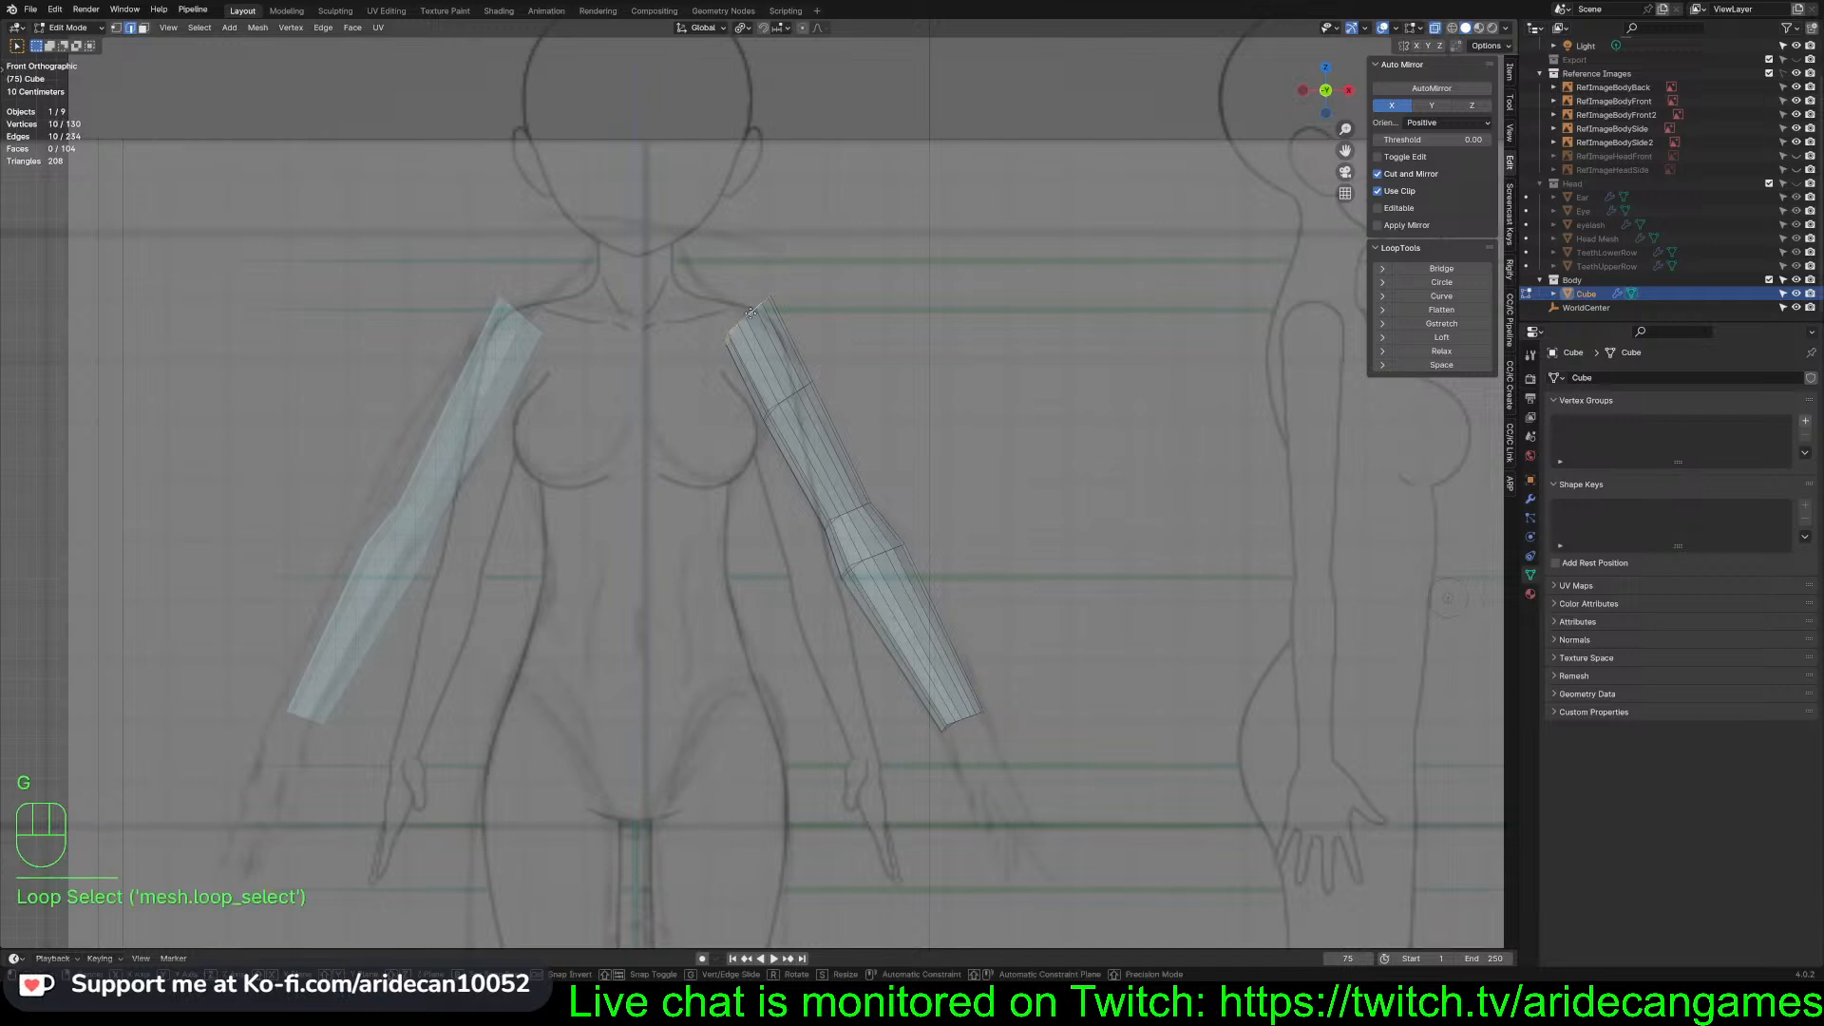
pyautogui.press('g')
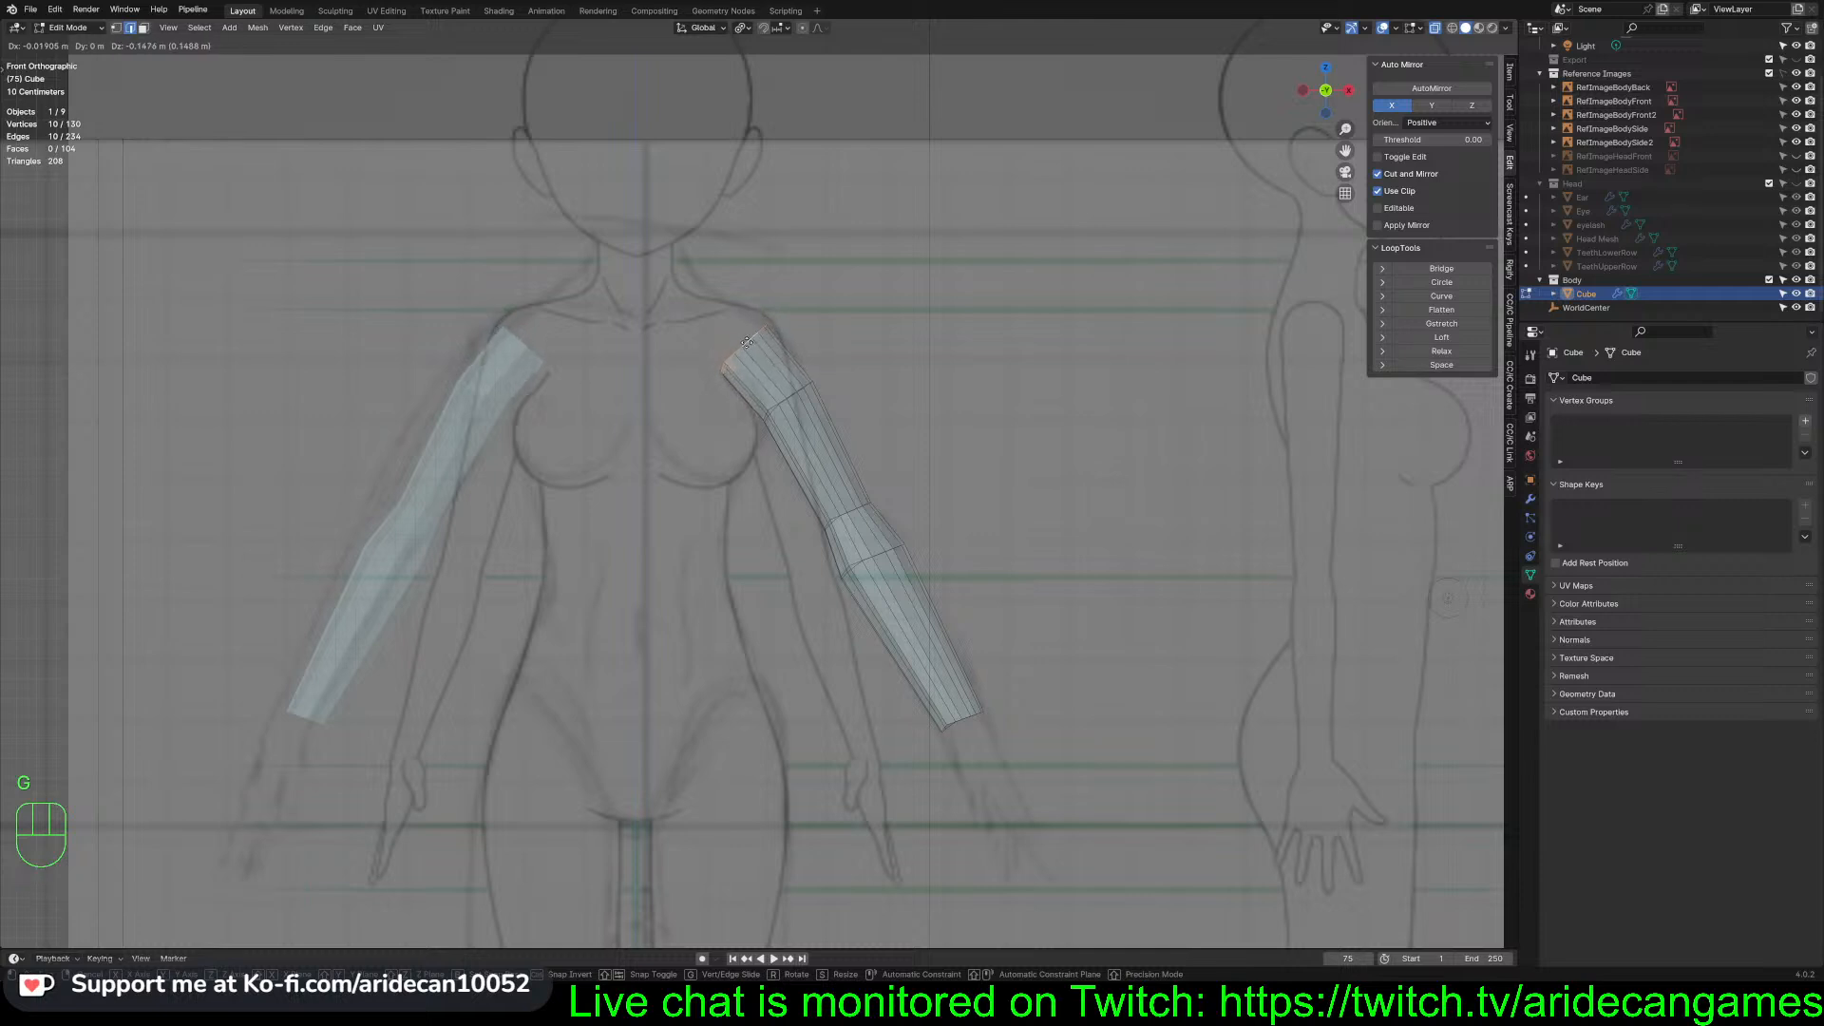
pyautogui.click(747, 342)
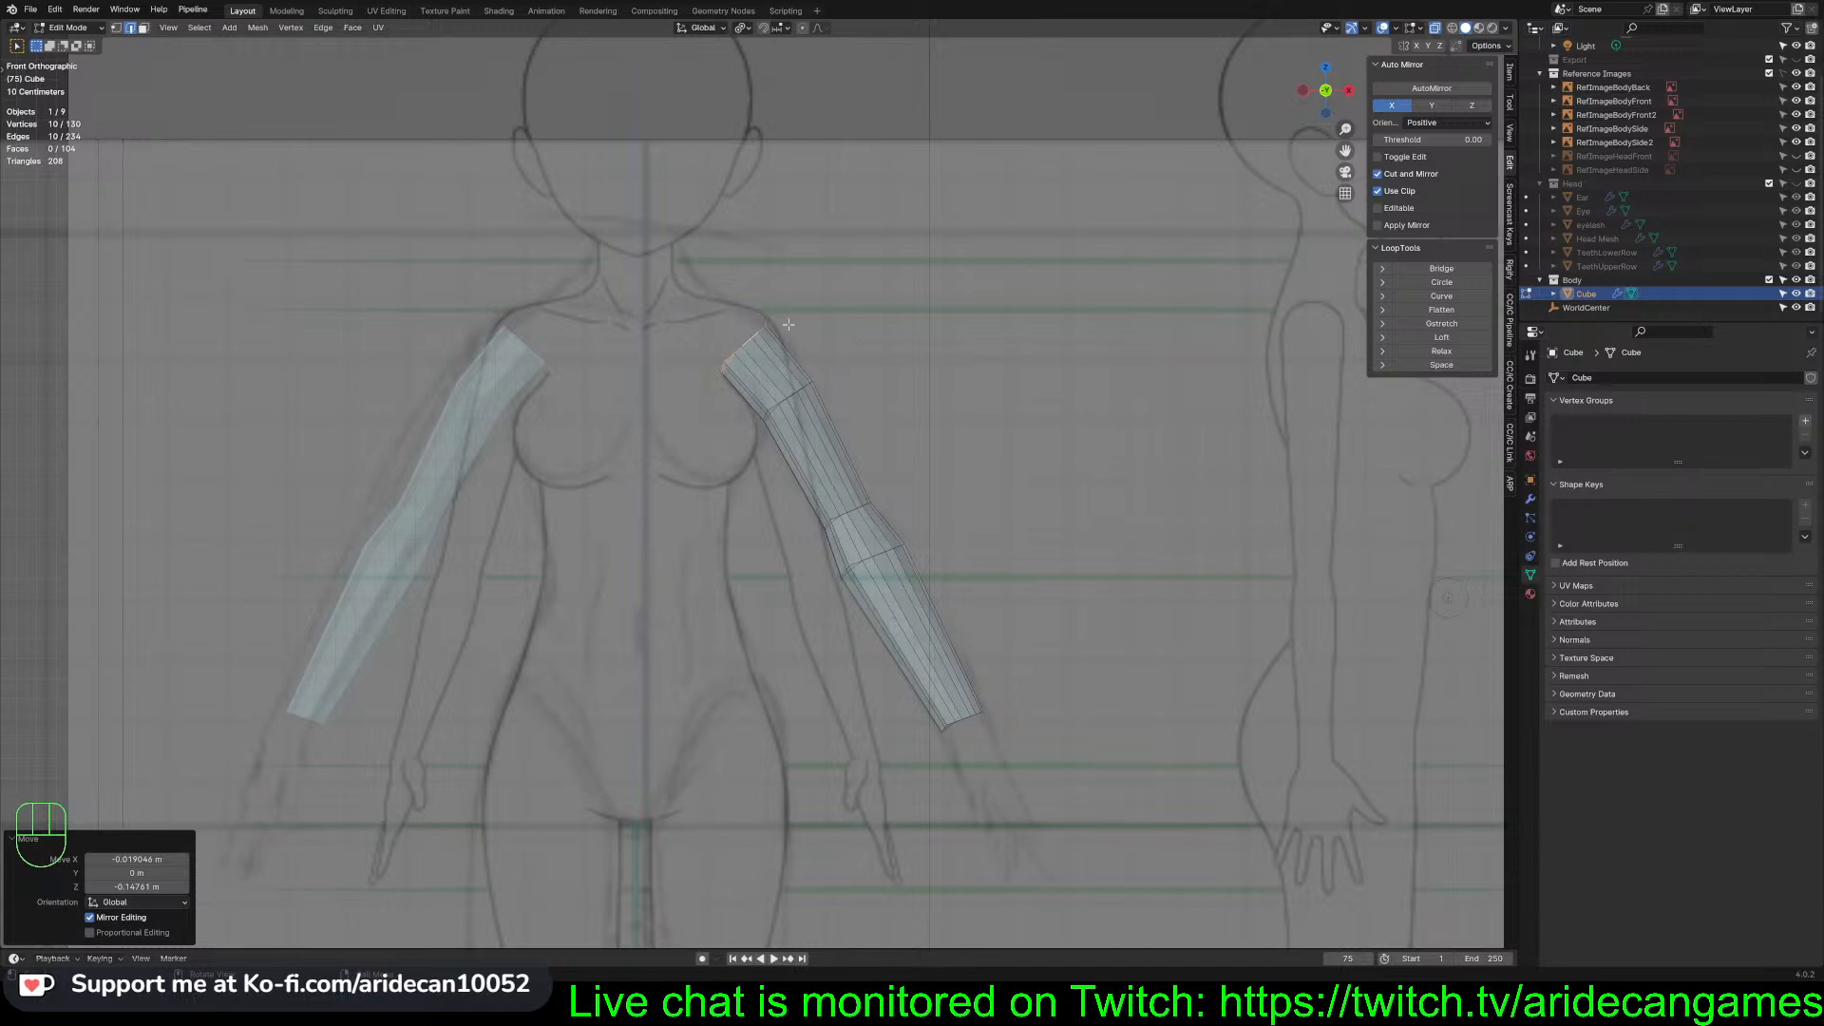
# Rotate the shoulder end loop by about -15.3° in the front view and enlarge it slightly along Z
pyautogui.press('r')
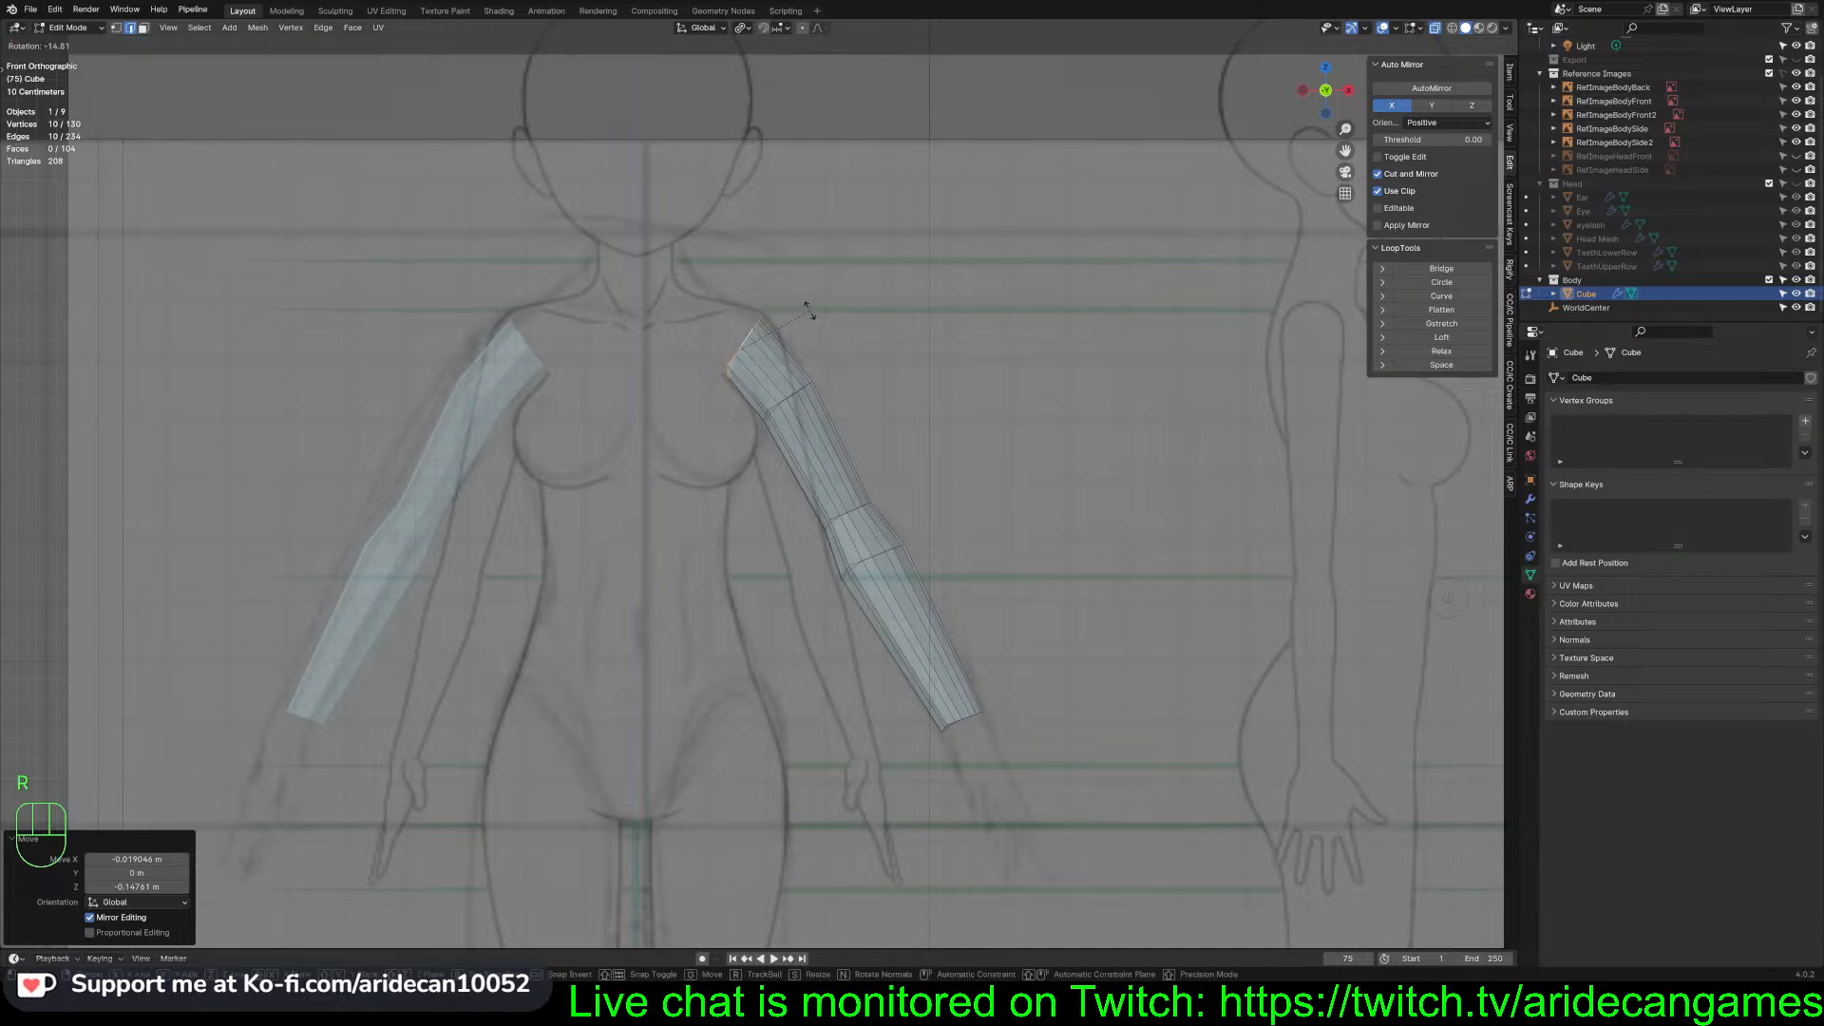
pyautogui.click(809, 311)
pyautogui.press('s')
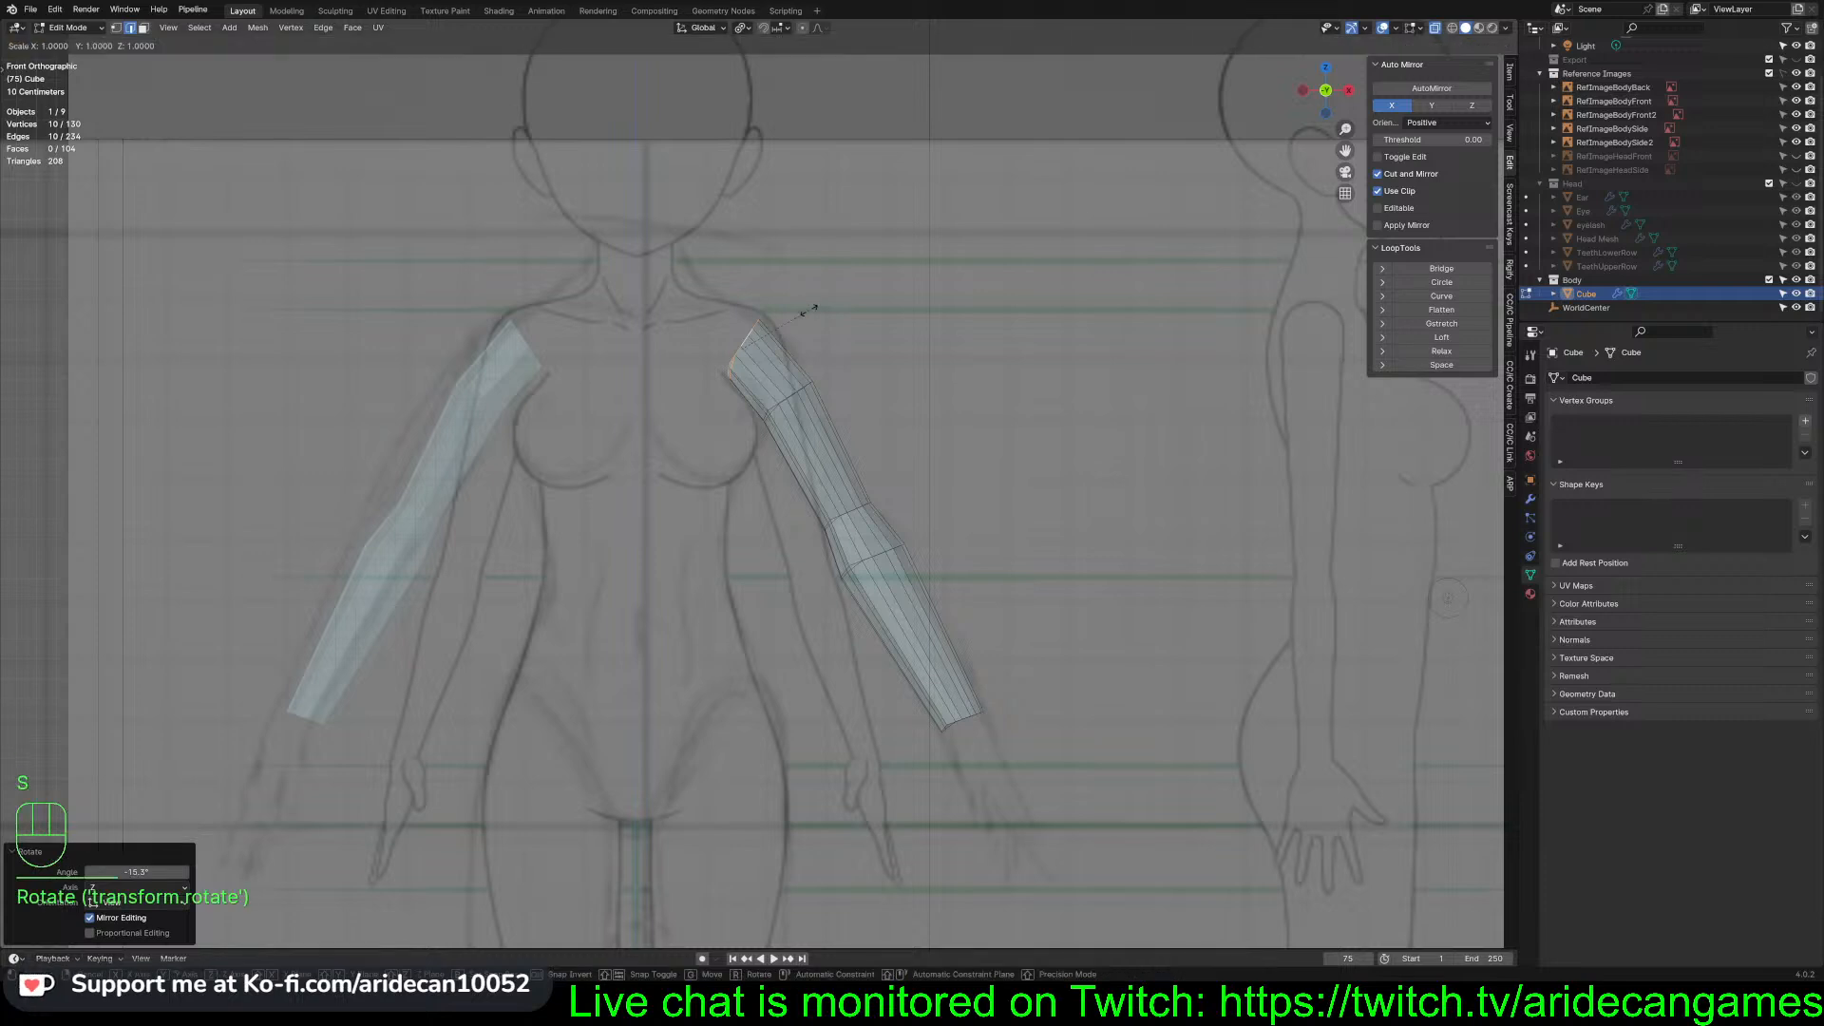
pyautogui.press('z')
pyautogui.click(819, 300)
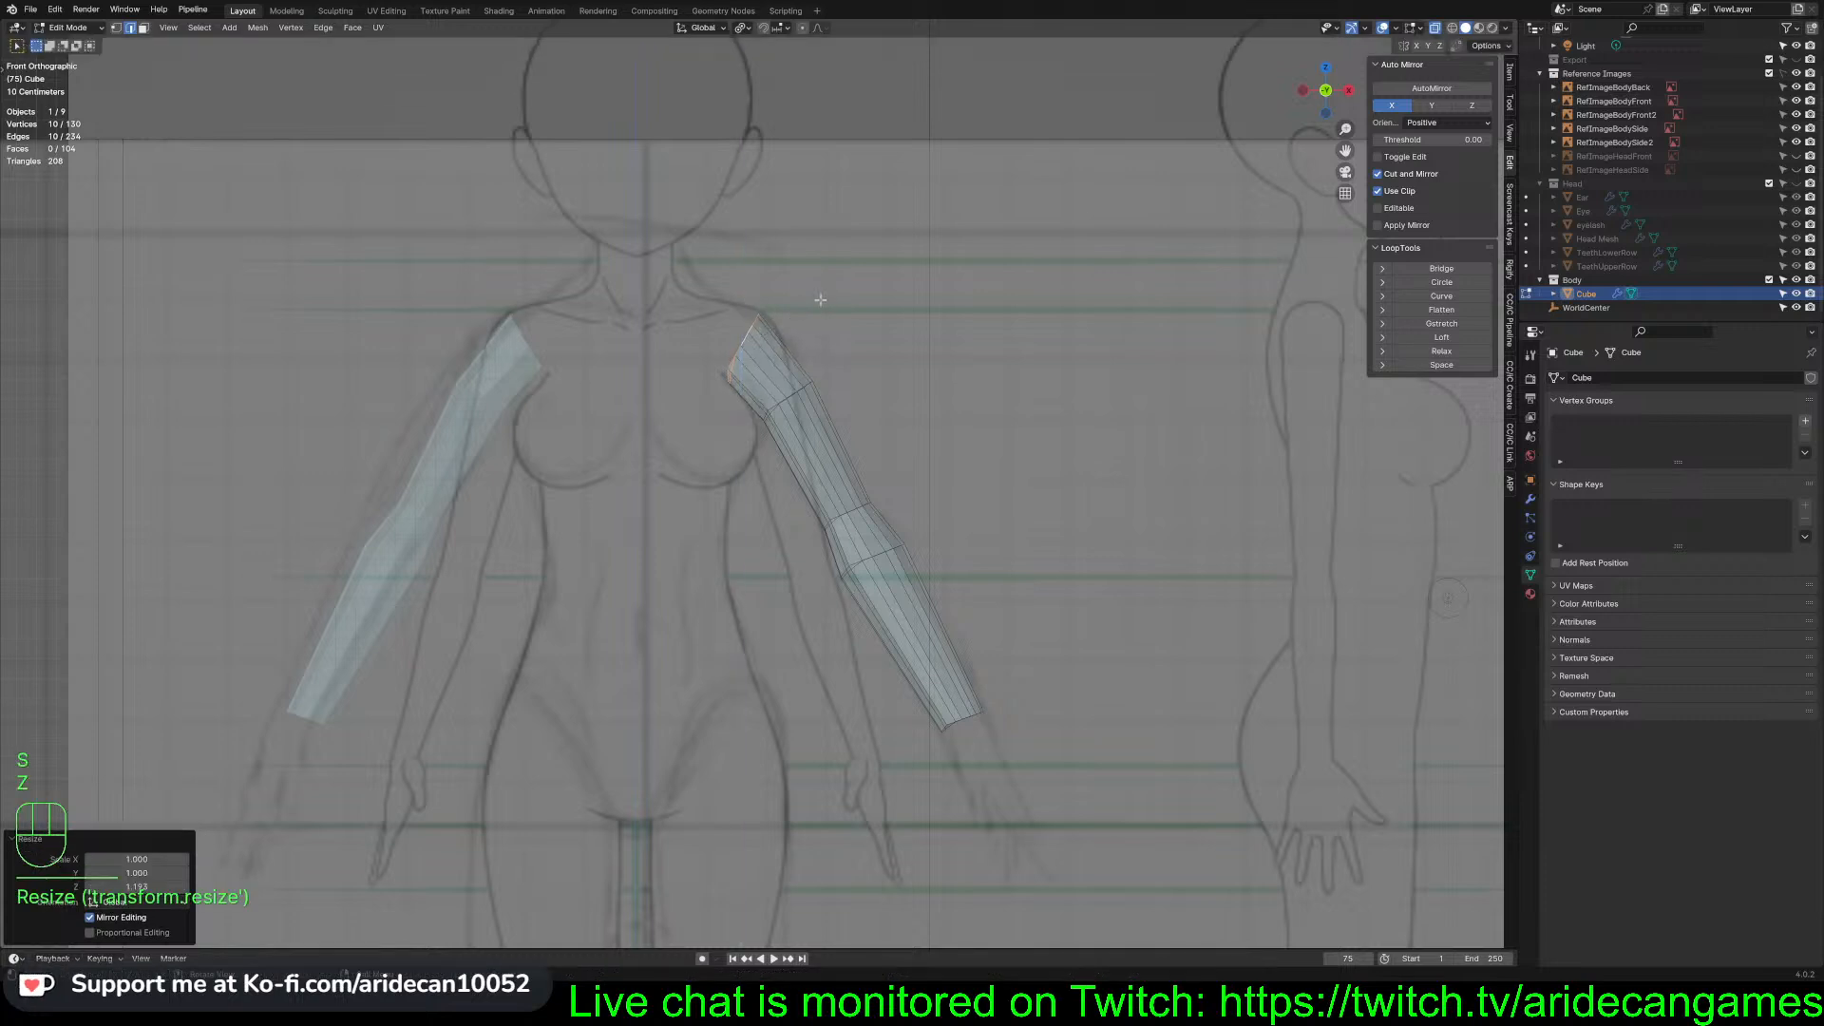
# Move the shoulder end loop about 0.021 m inward and about 0.036 m up
pyautogui.press('g')
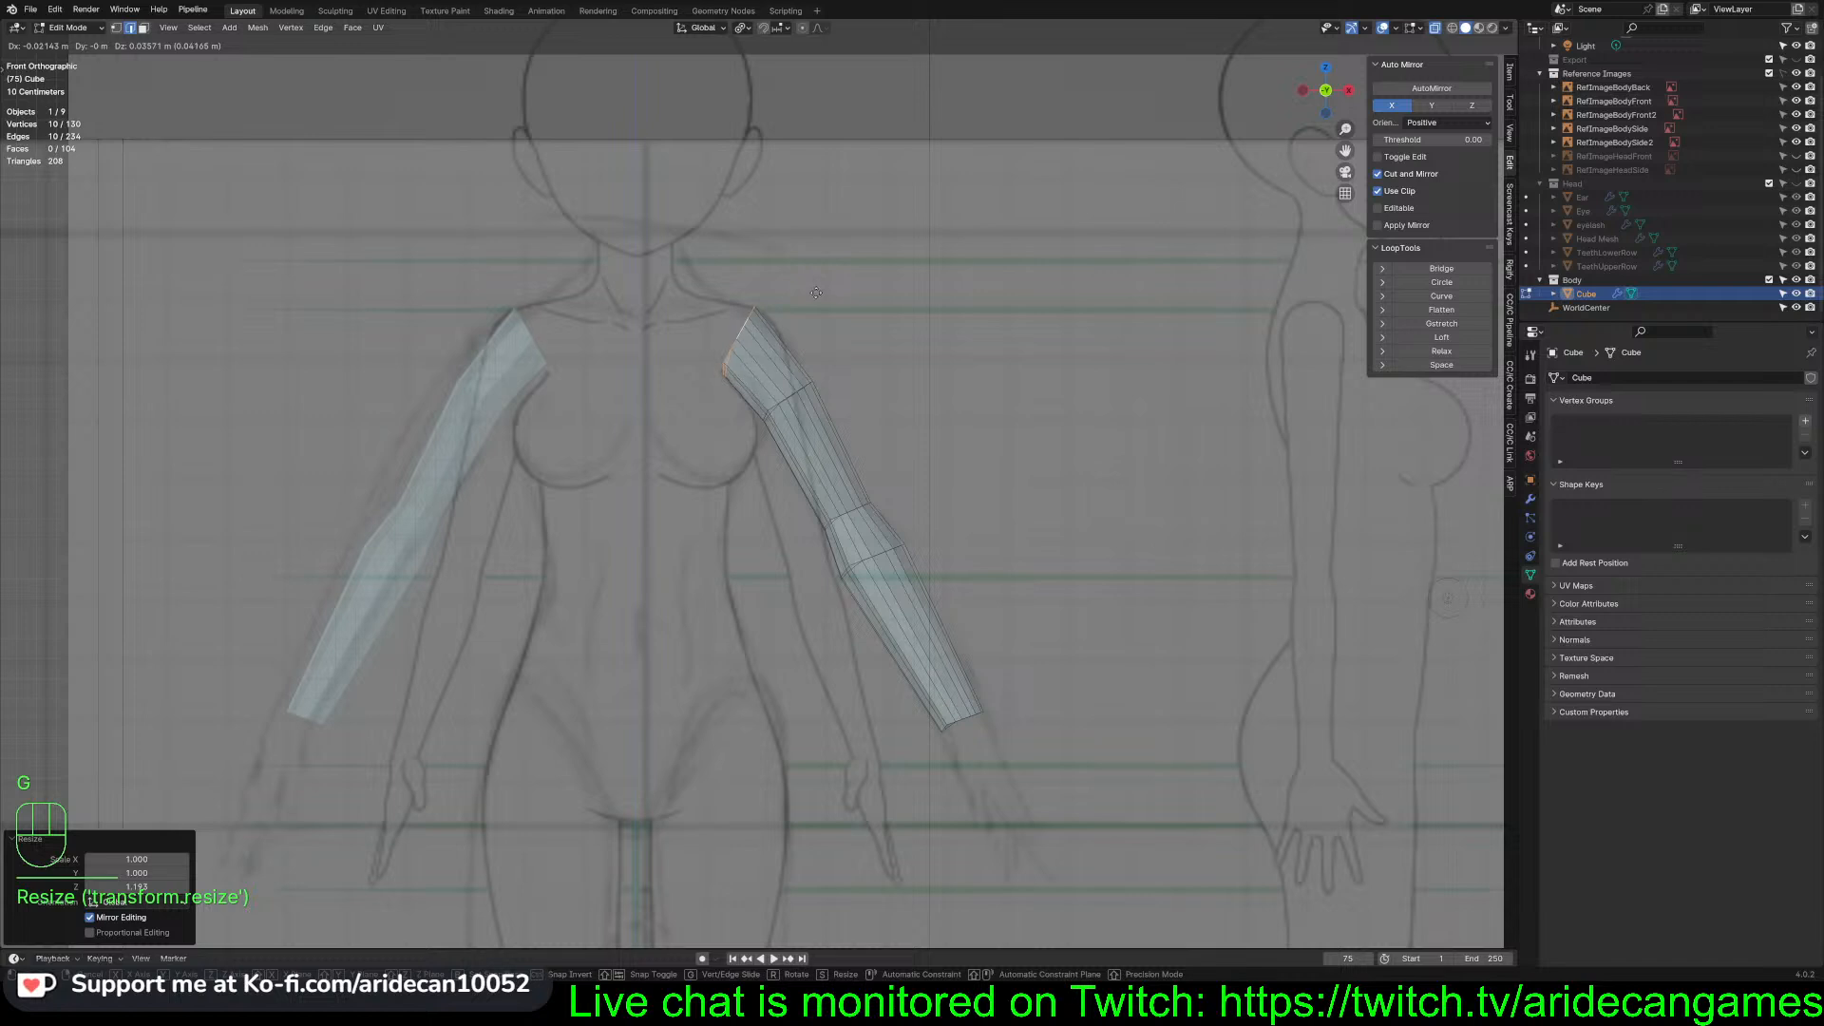
pyautogui.click(816, 297)
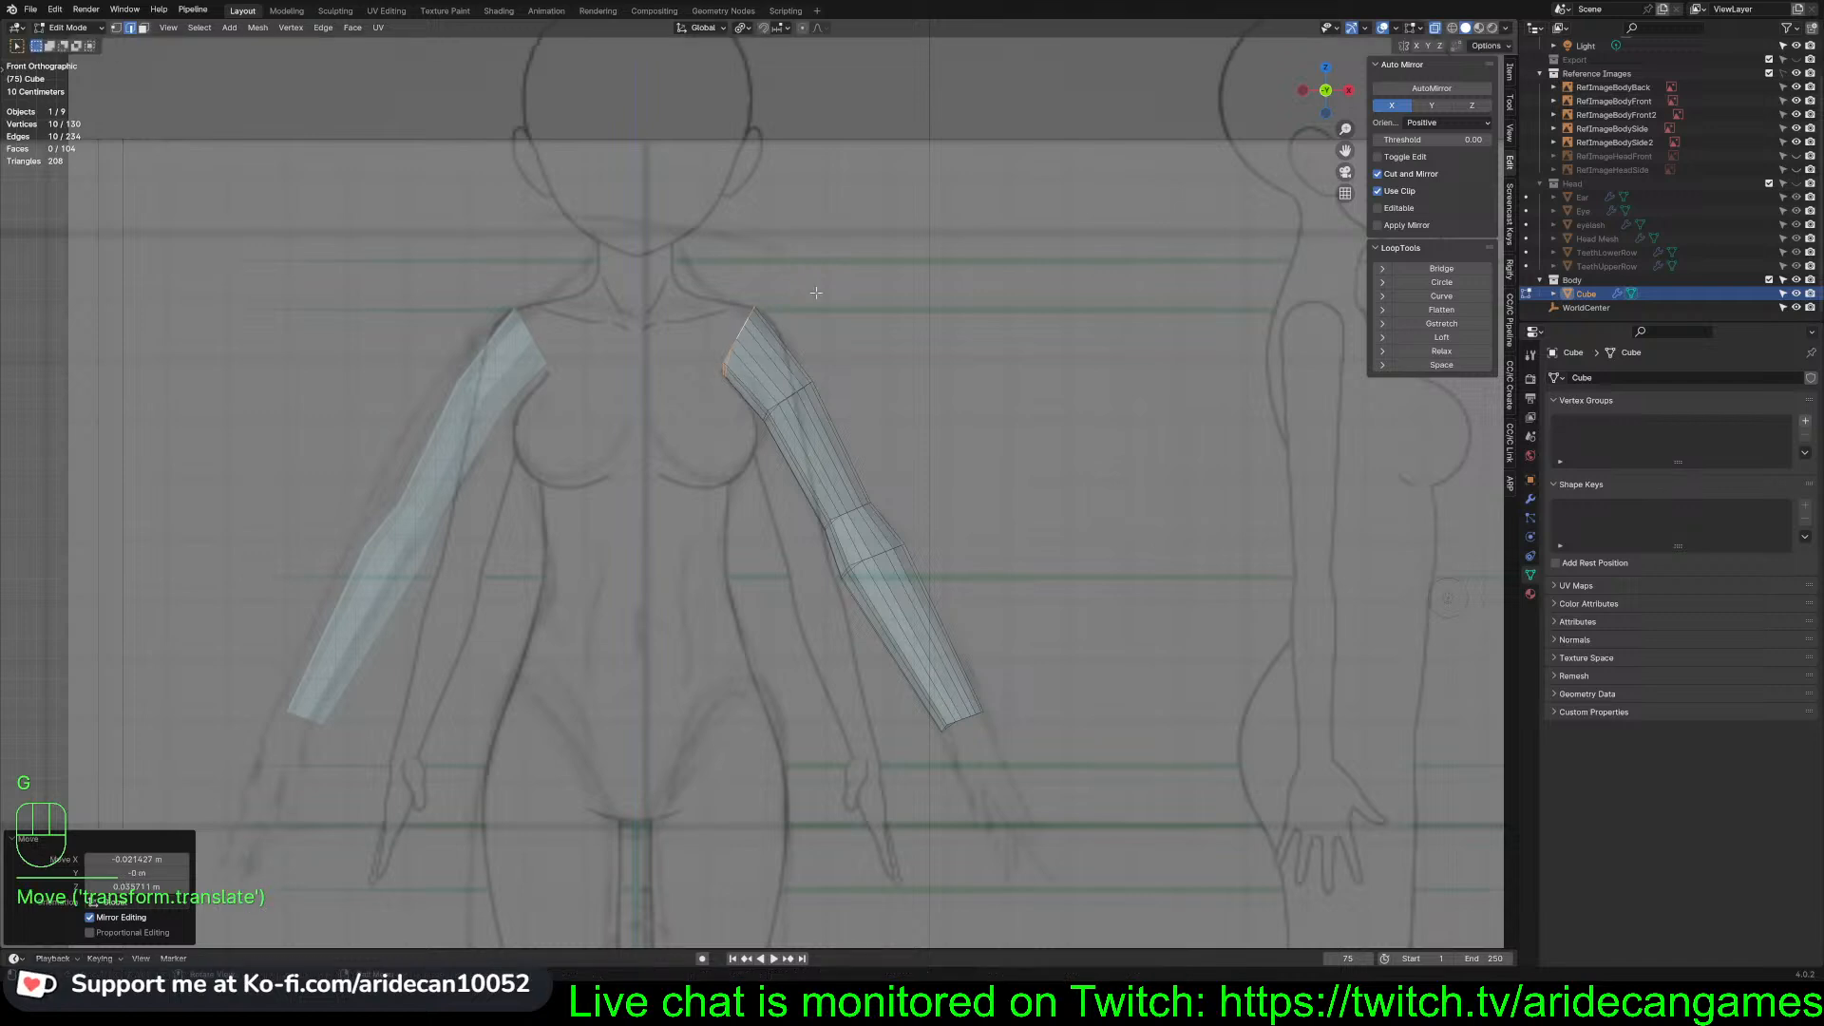
# Rotate the mid-upper-arm loop by about 17.8° in the front view and move it about -0.060 m along X and -0.019 m along Z
pyautogui.keyDown('alt'); pyautogui.click(796, 389); pyautogui.keyUp('alt')
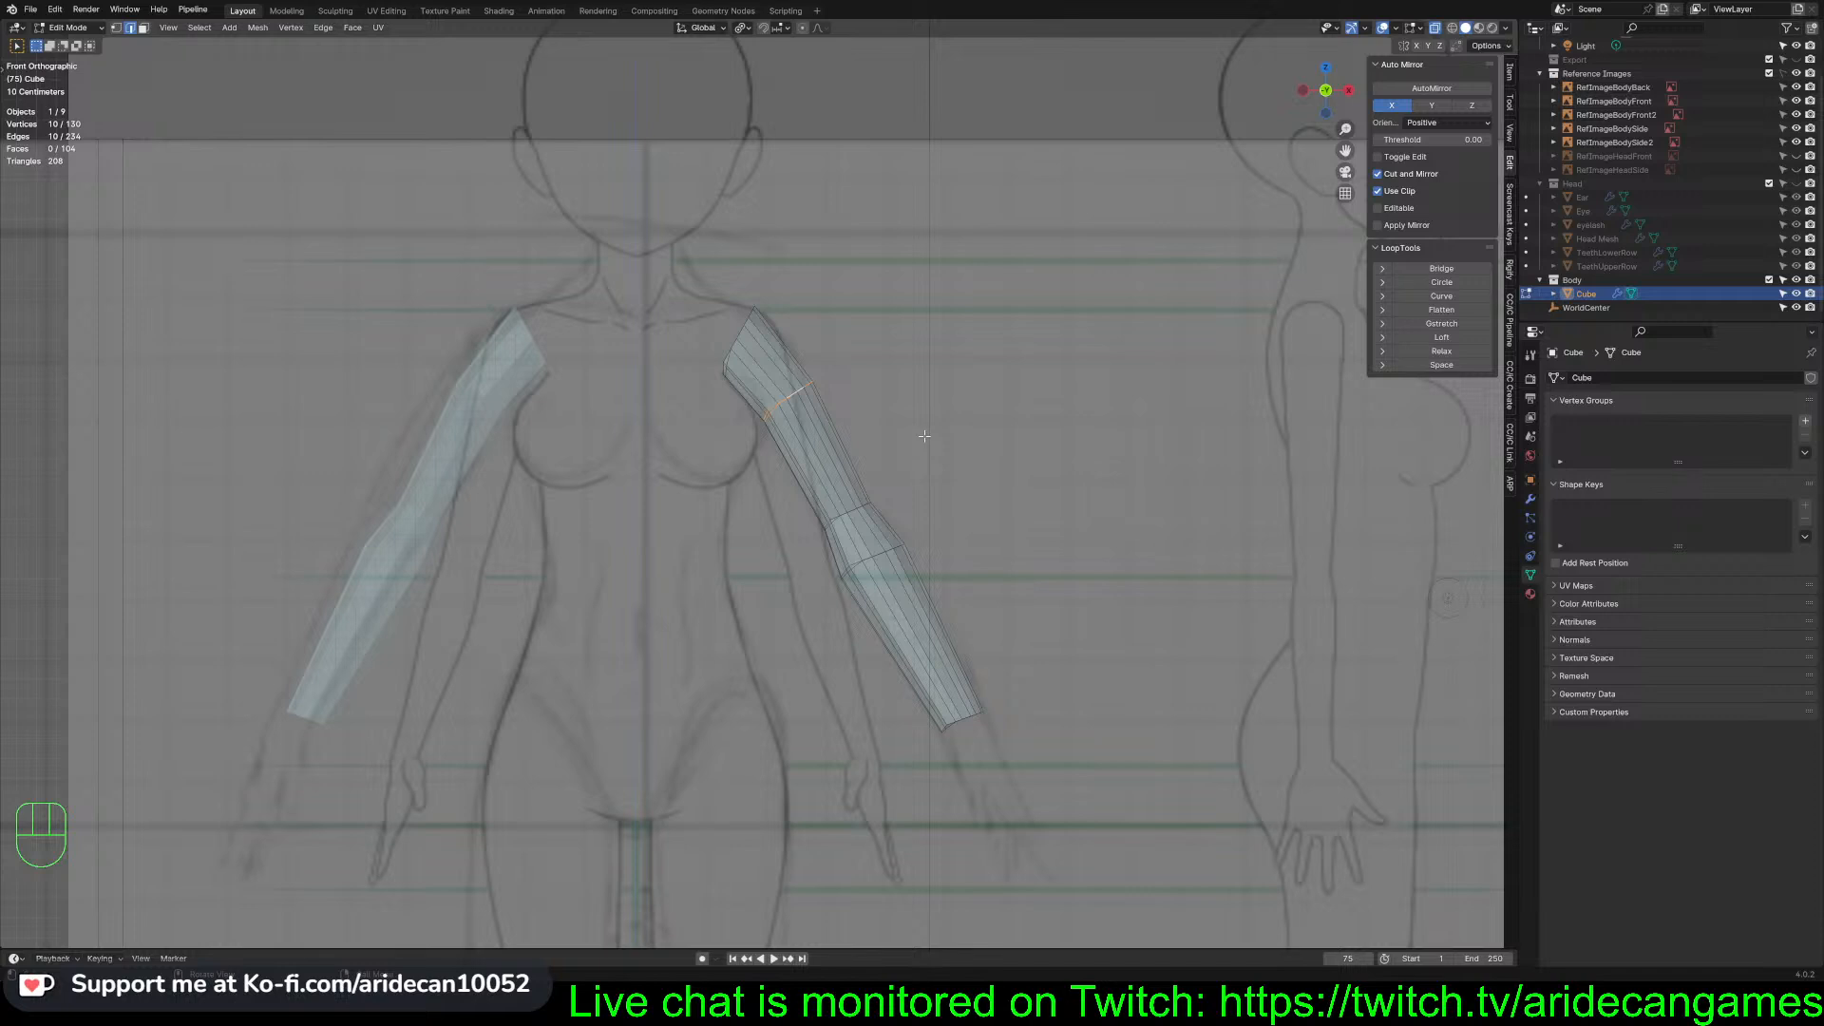
pyautogui.press('r')
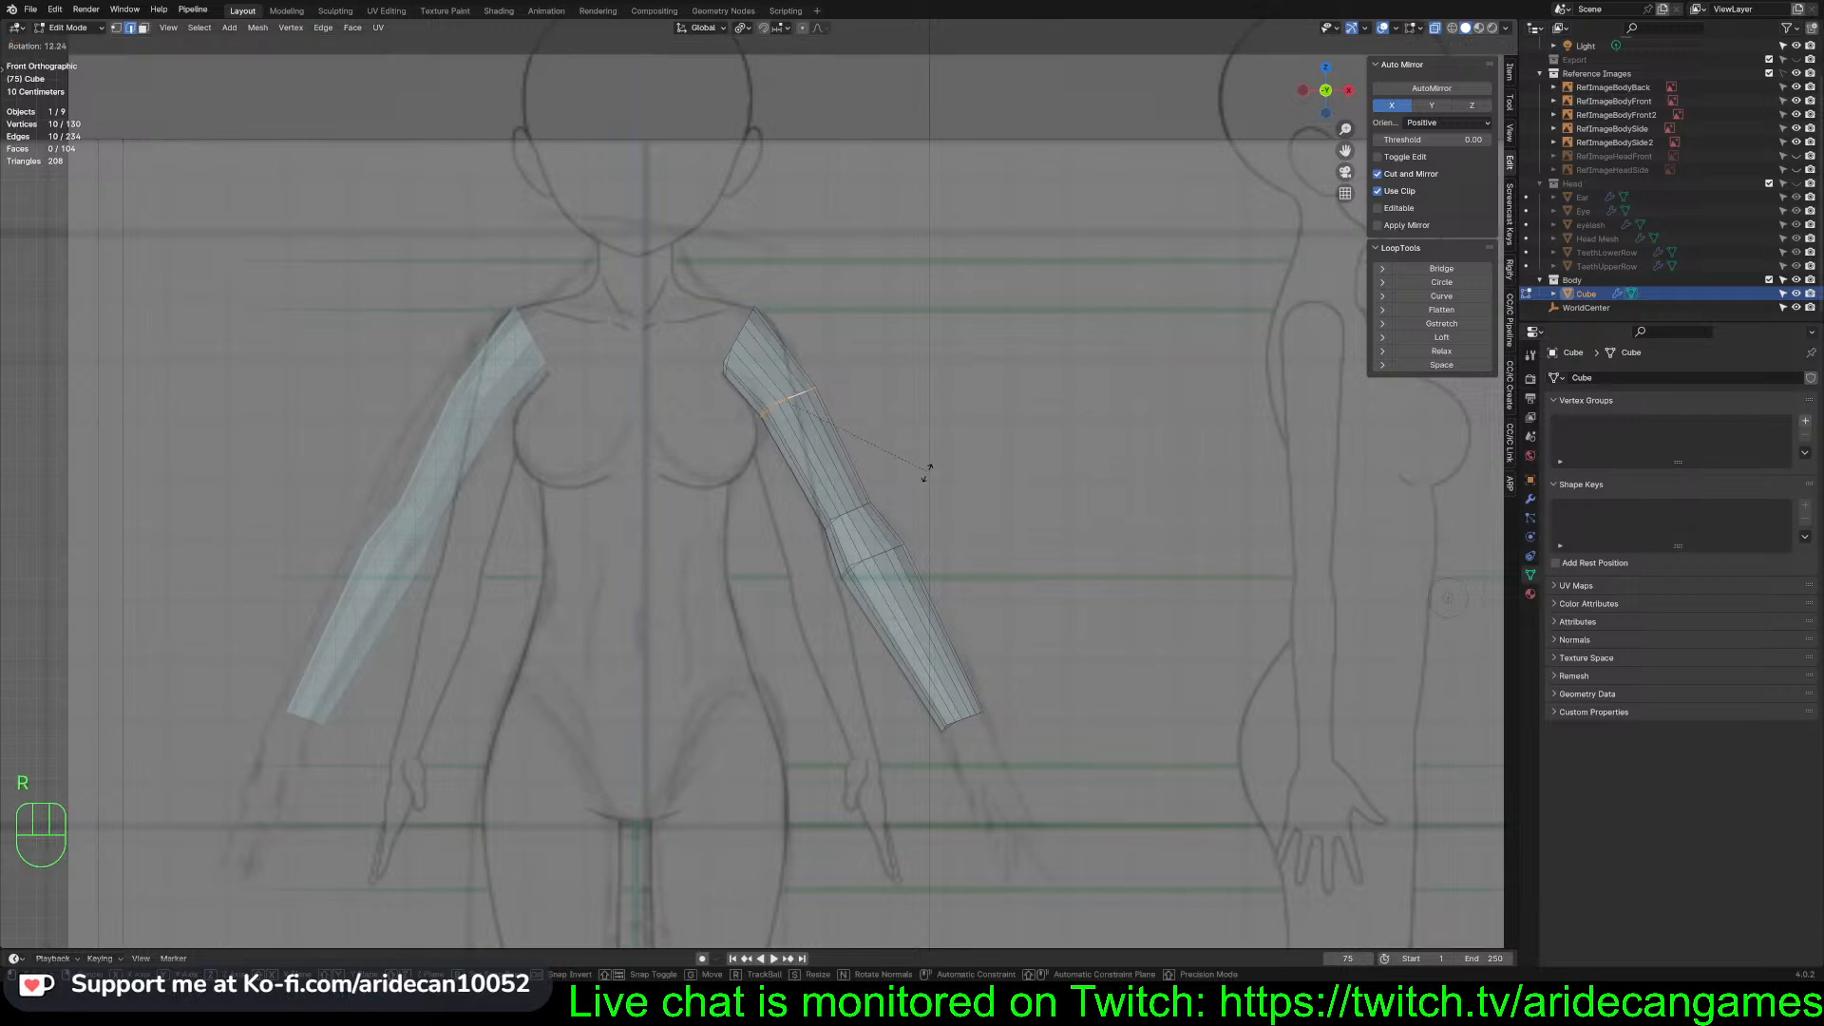
pyautogui.click(926, 483)
pyautogui.press('g')
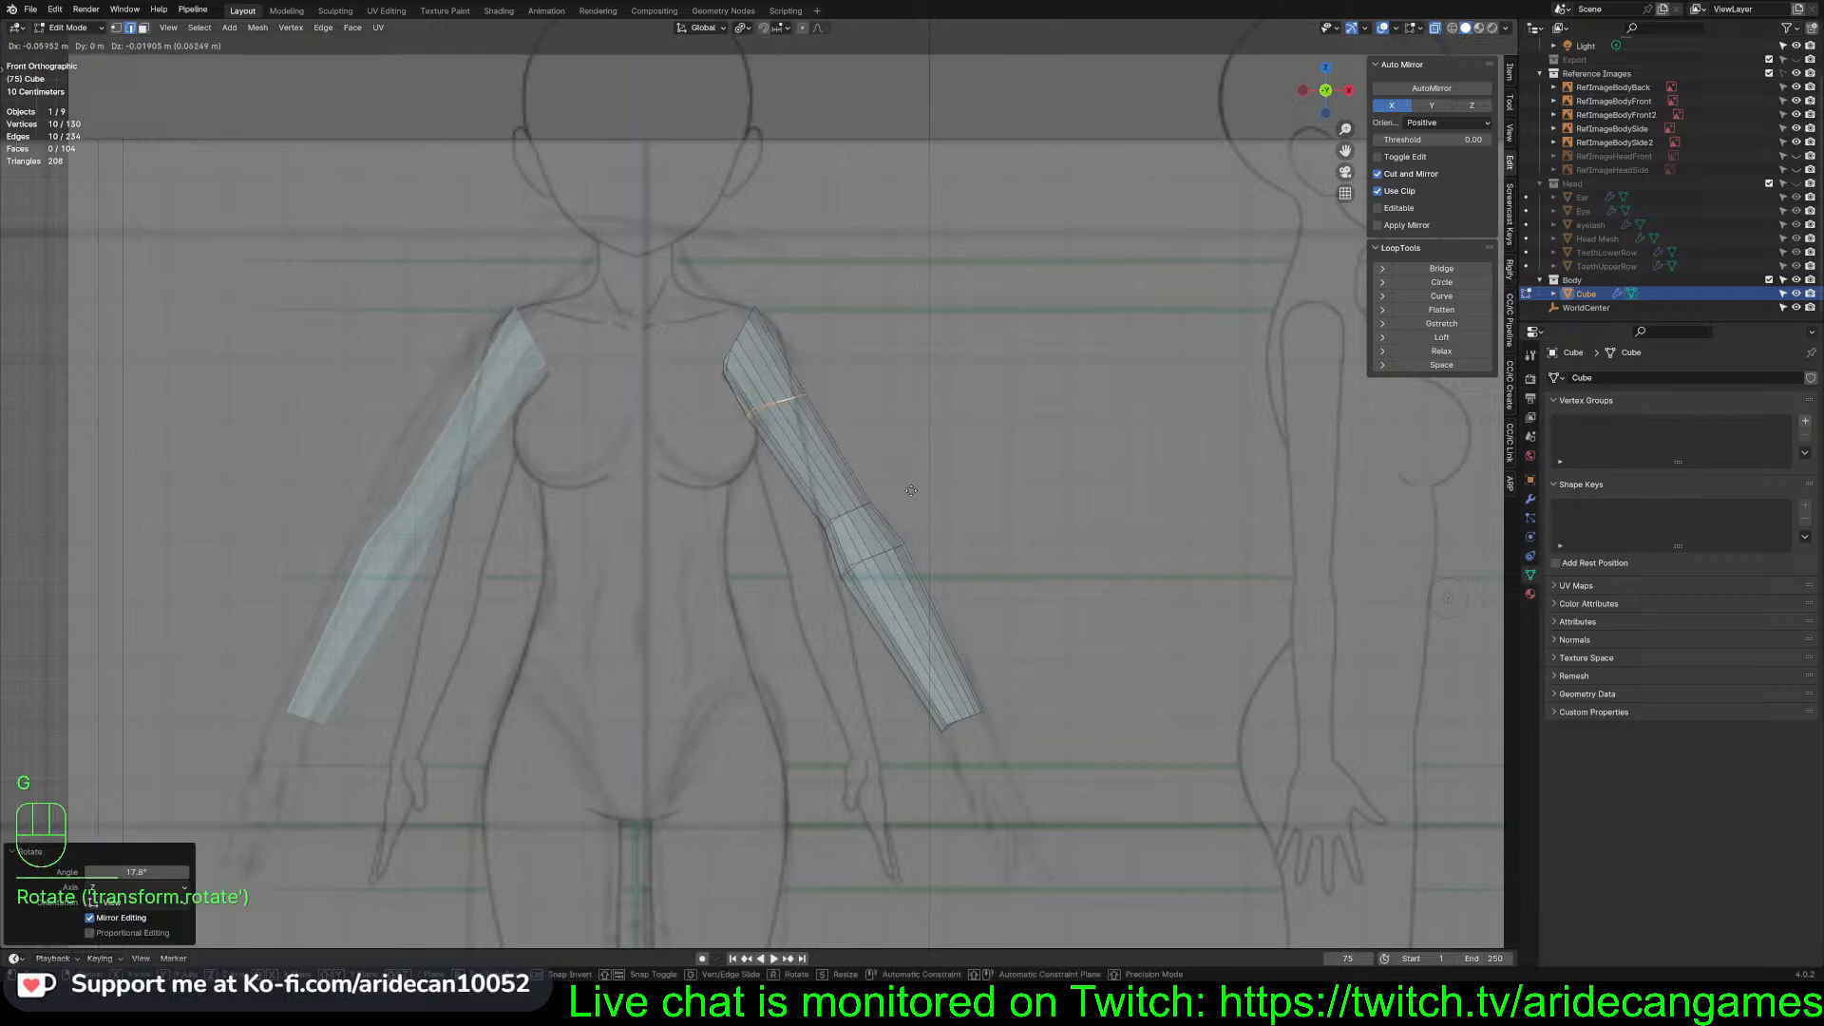
pyautogui.click(910, 490)
# Narrow the mid-upper-arm loop to about 0.784 along X, rotate it slightly further, and deselect it
pyautogui.press('s')
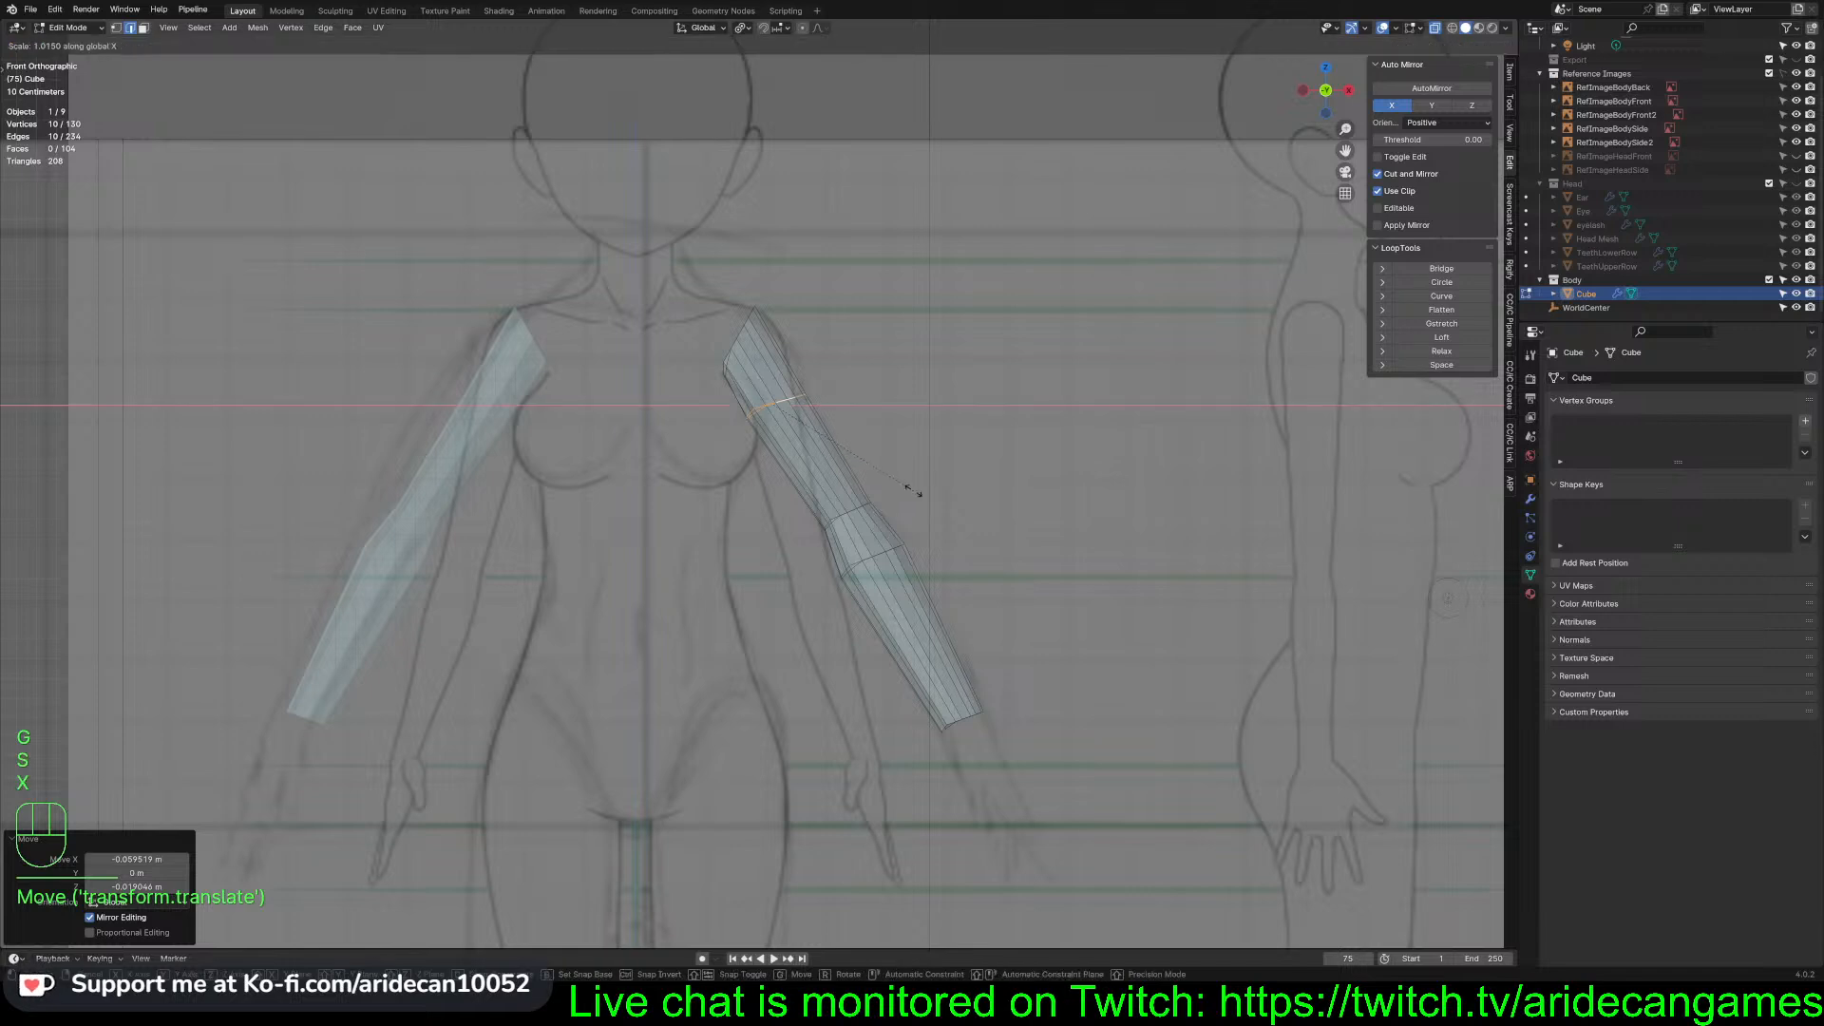
pyautogui.press('x')
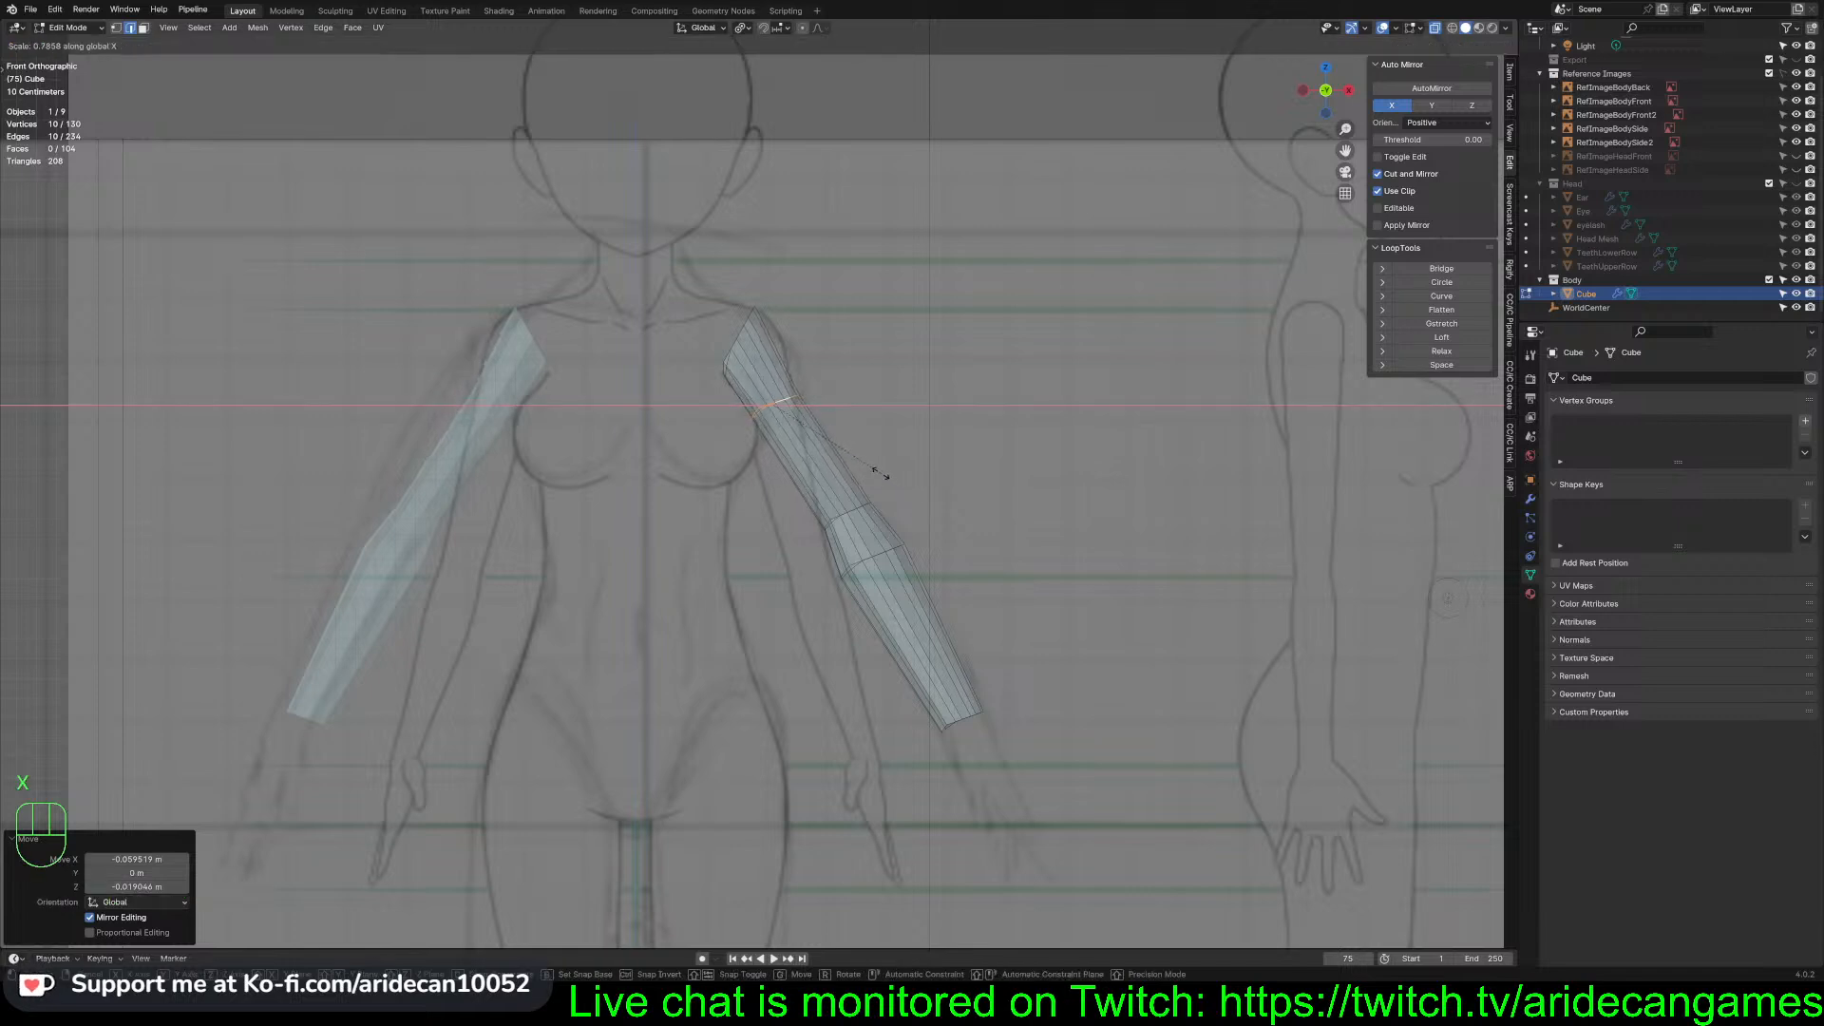
pyautogui.click(881, 474)
pyautogui.press('r')
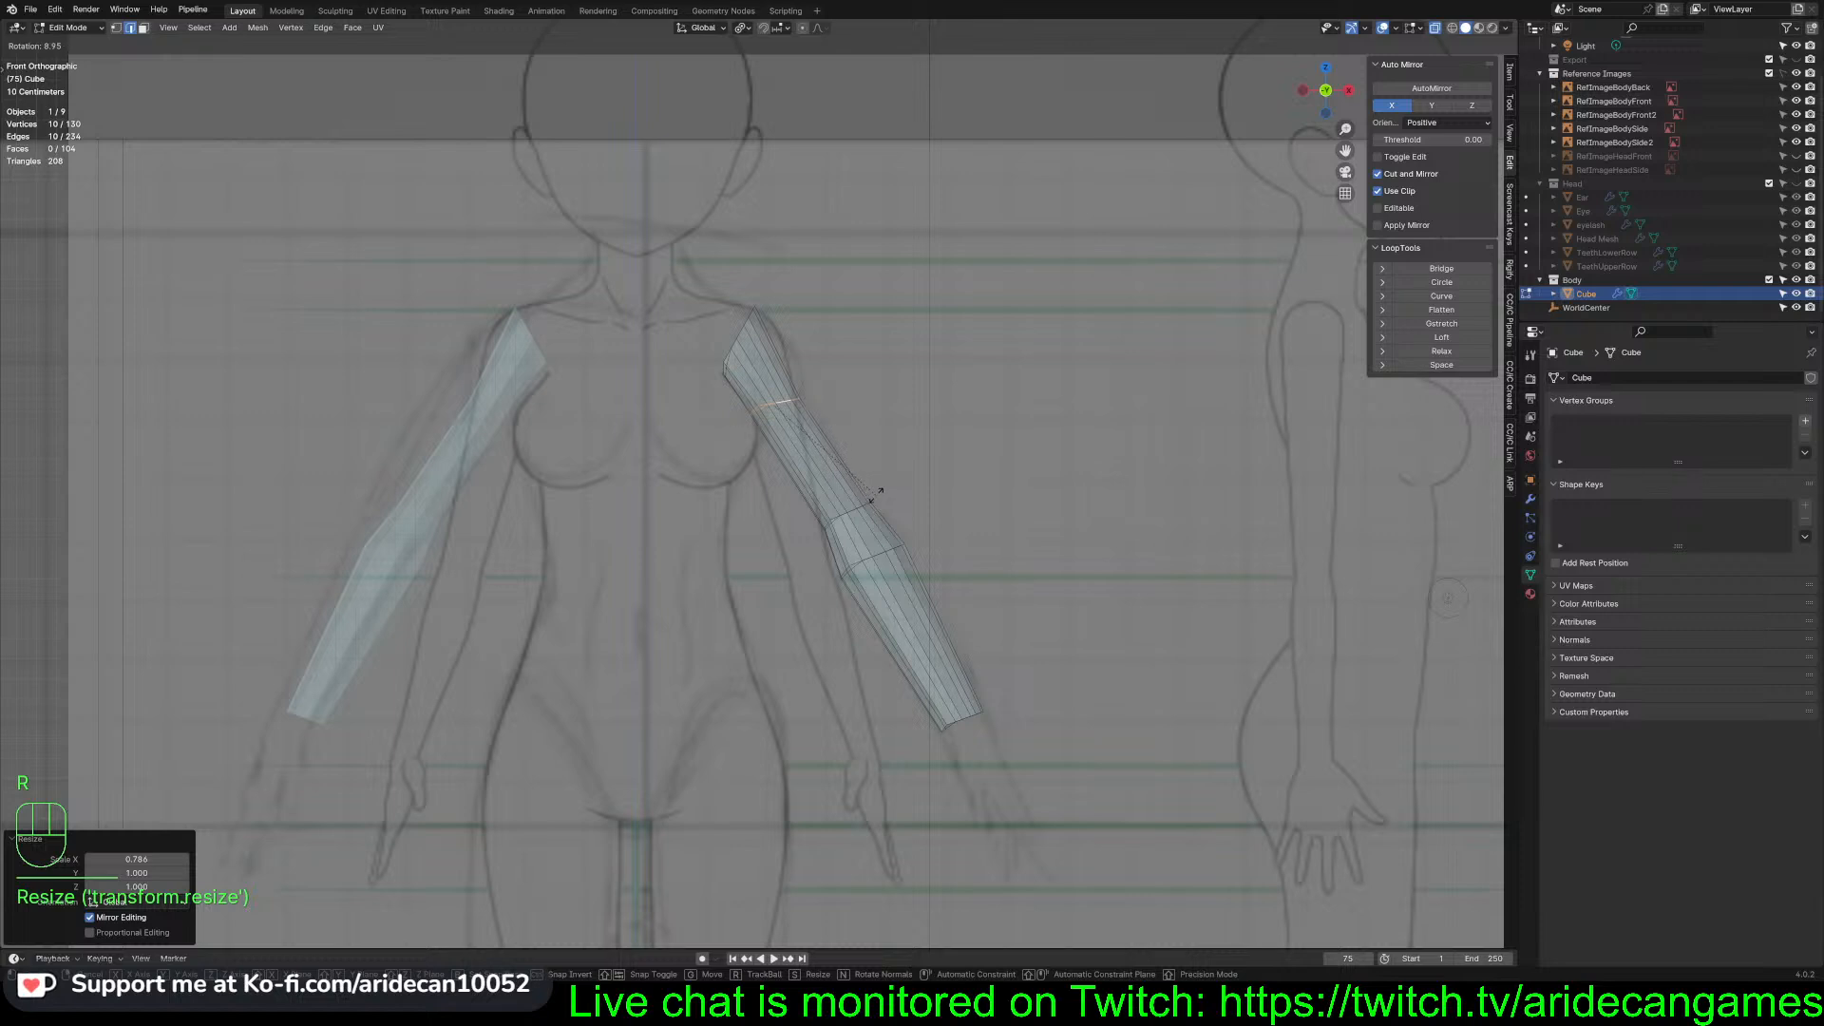
pyautogui.click(876, 495)
pyautogui.click(920, 525)
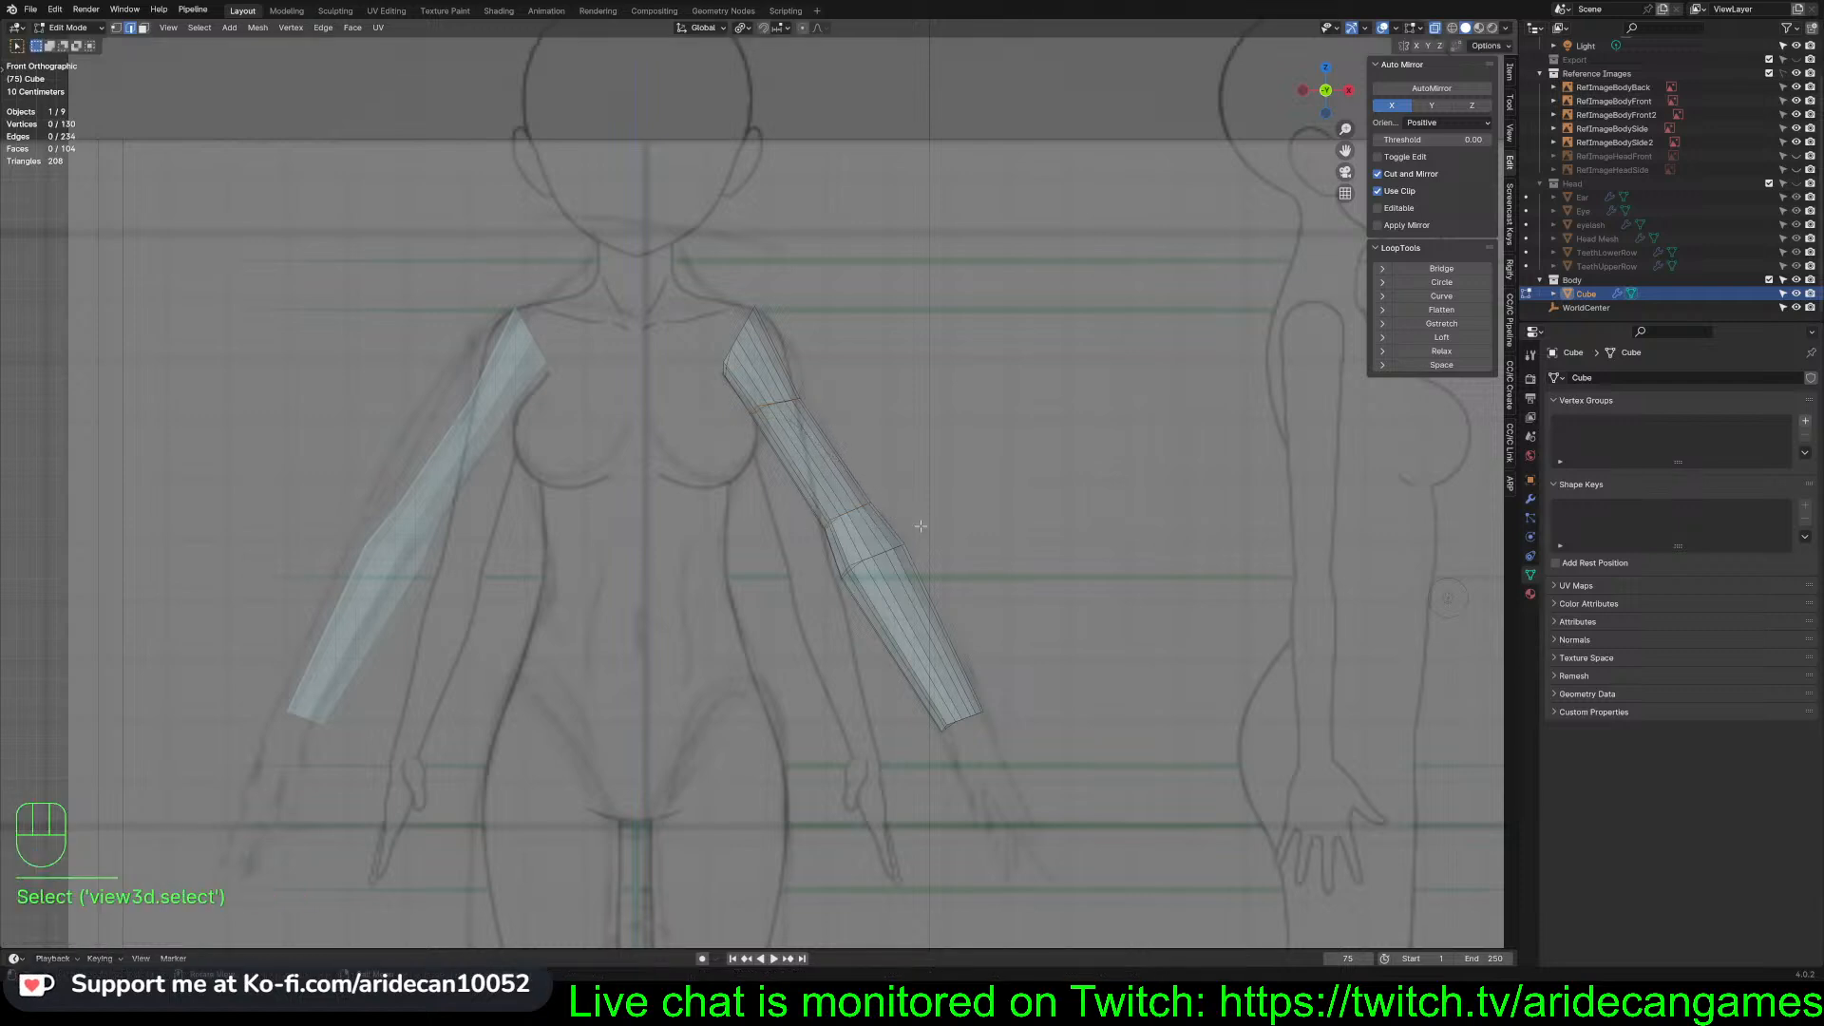
# Move the upper elbow loop about -0.205 m along X and down onto the lowered arm of the front reference
pyautogui.keyDown('alt'); pyautogui.click(848, 508); pyautogui.keyUp('alt')
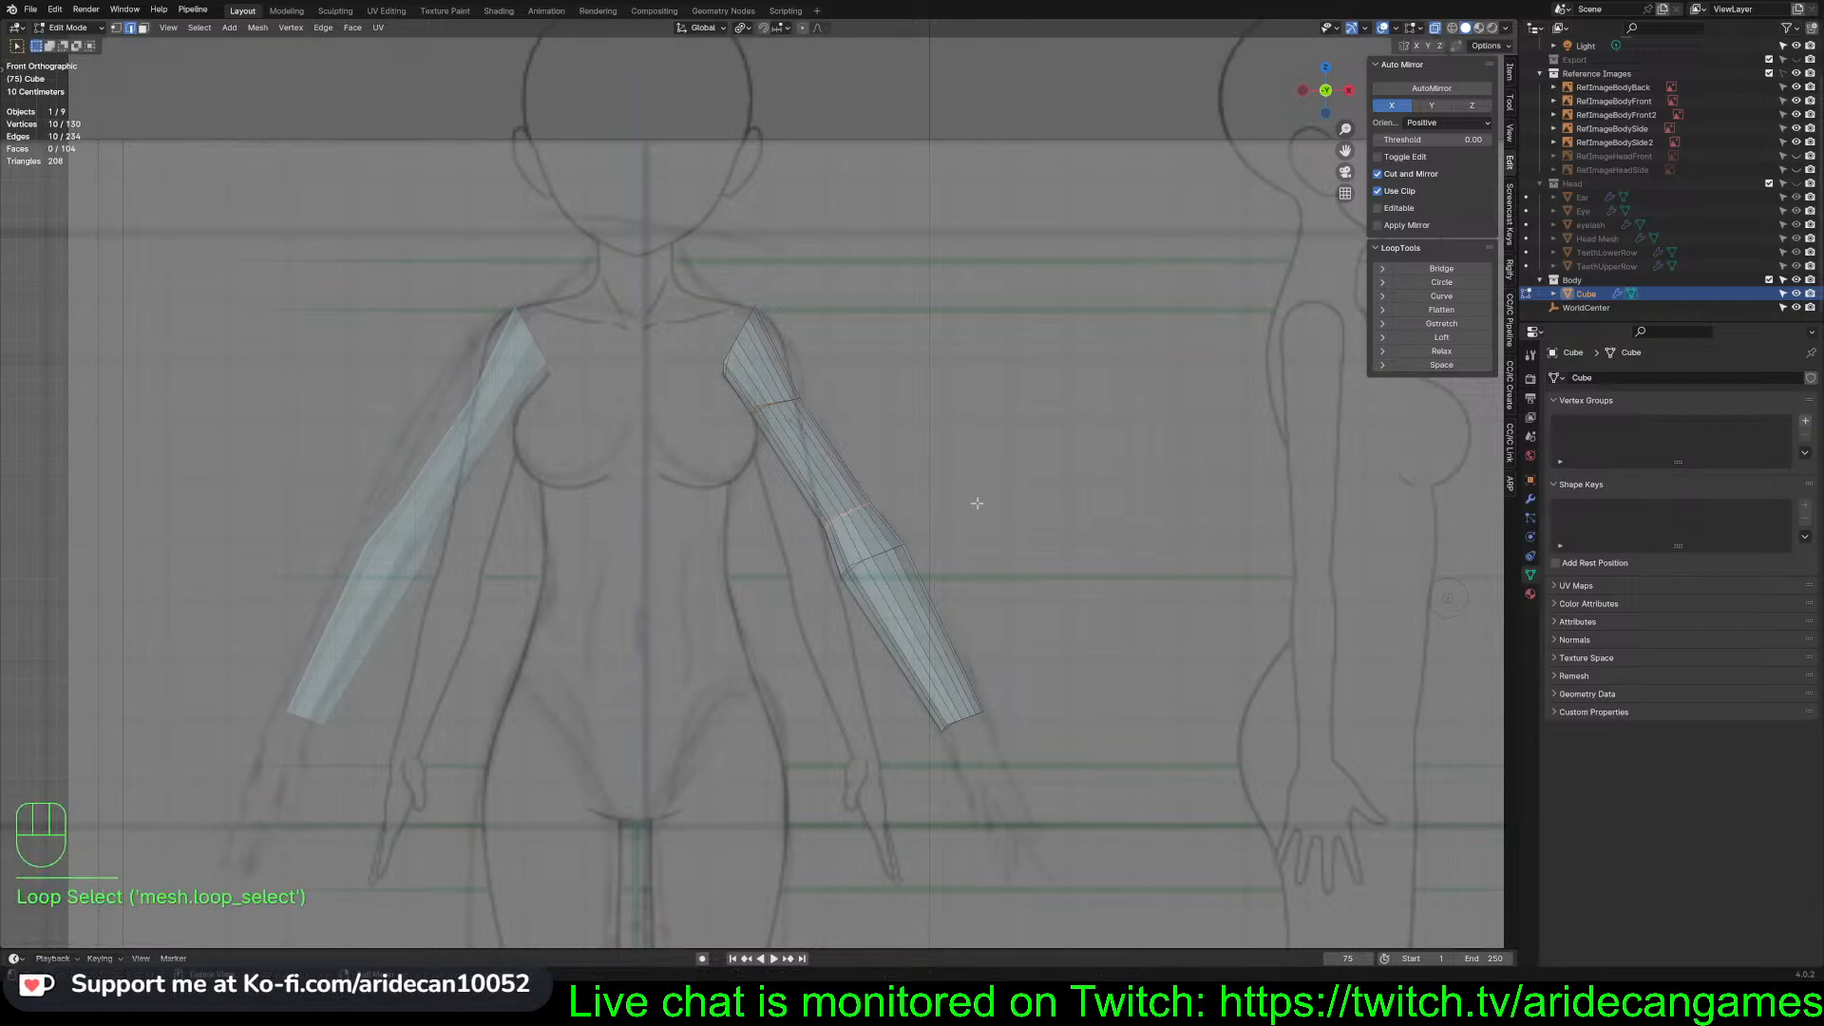
pyautogui.press('g')
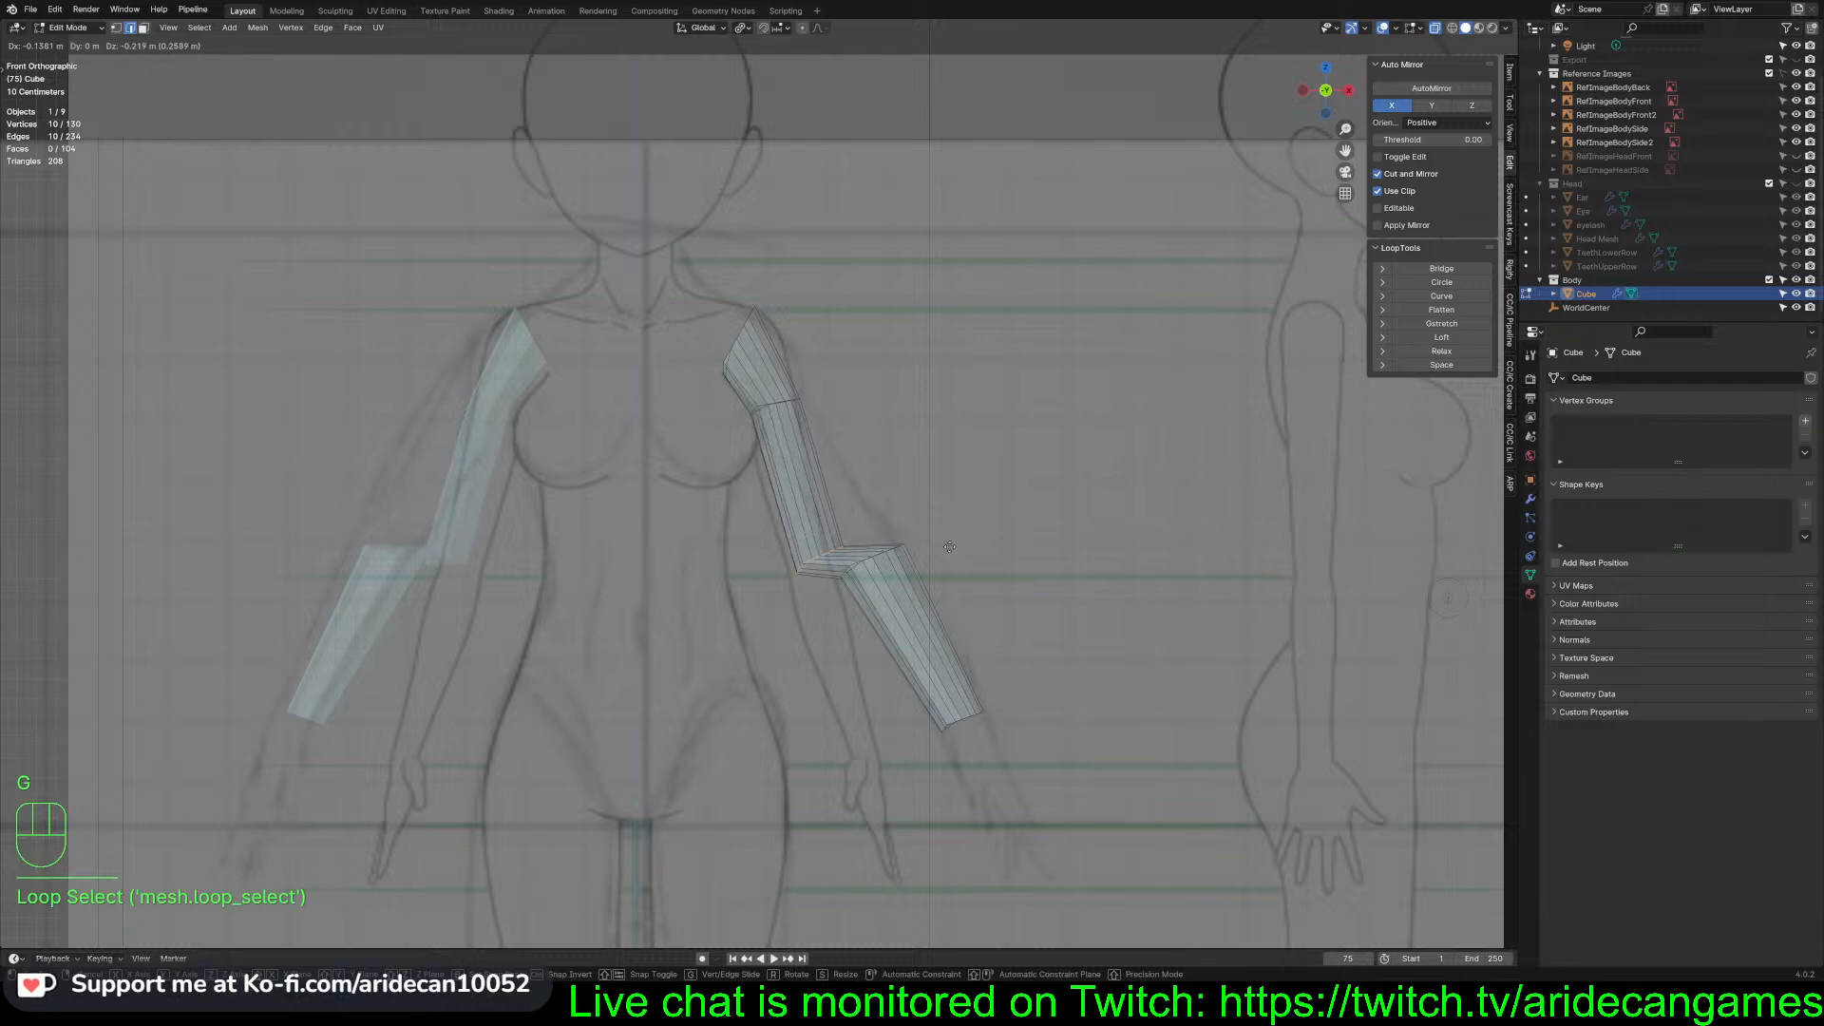
pyautogui.click(936, 552)
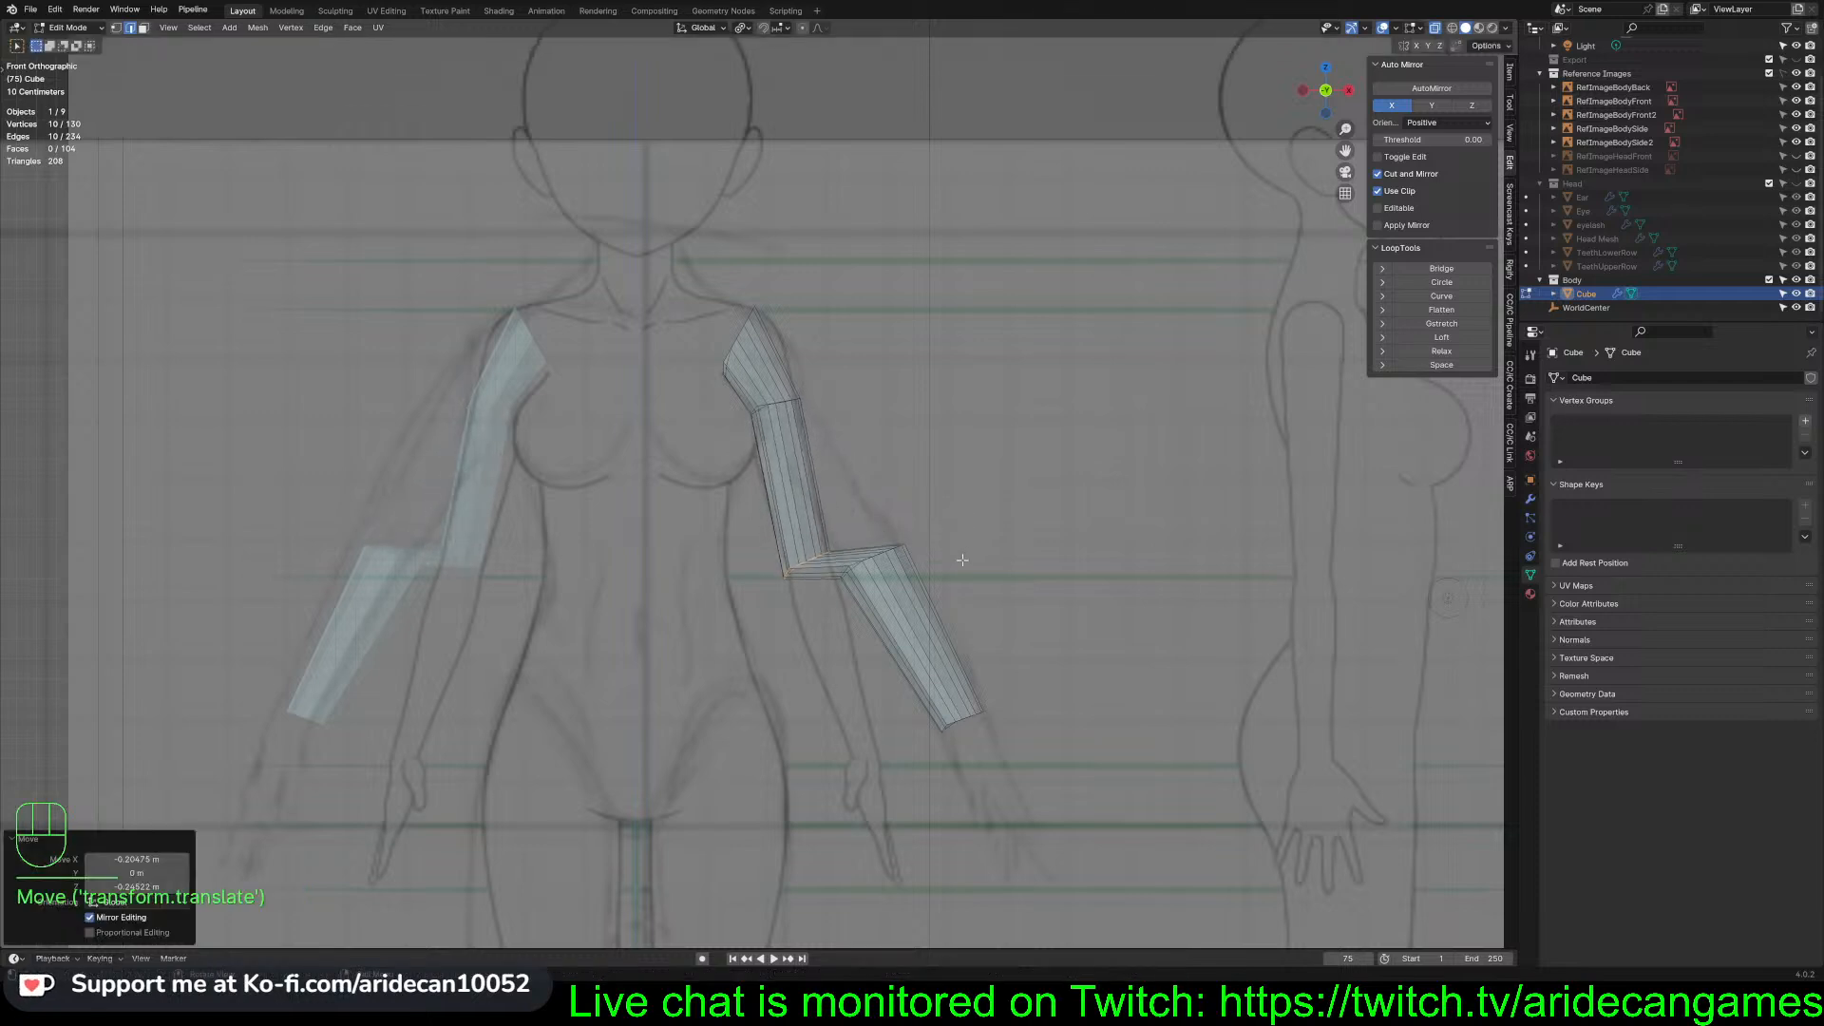
# Move the lower elbow loop about -0.240 m along X and down onto the reference forearm, and rotate it by about 11°
pyautogui.keyDown('alt'); pyautogui.click(885, 548); pyautogui.keyUp('alt')
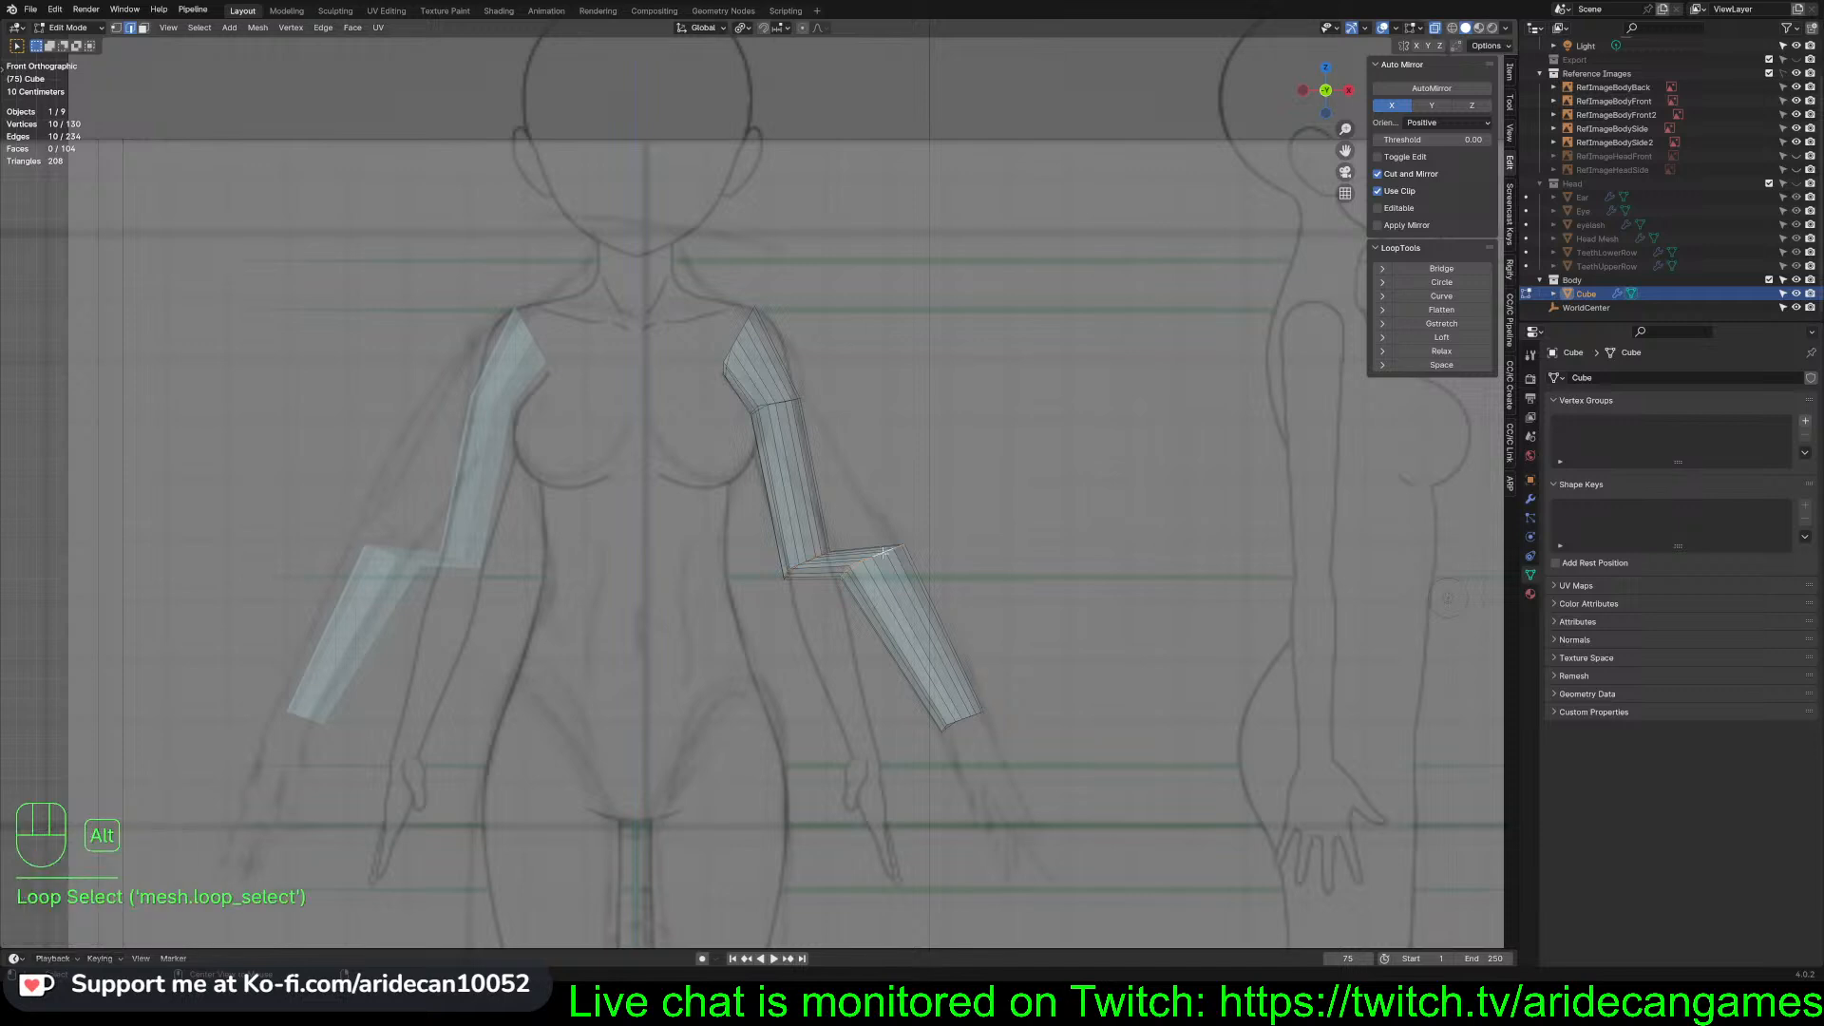
pyautogui.press('g')
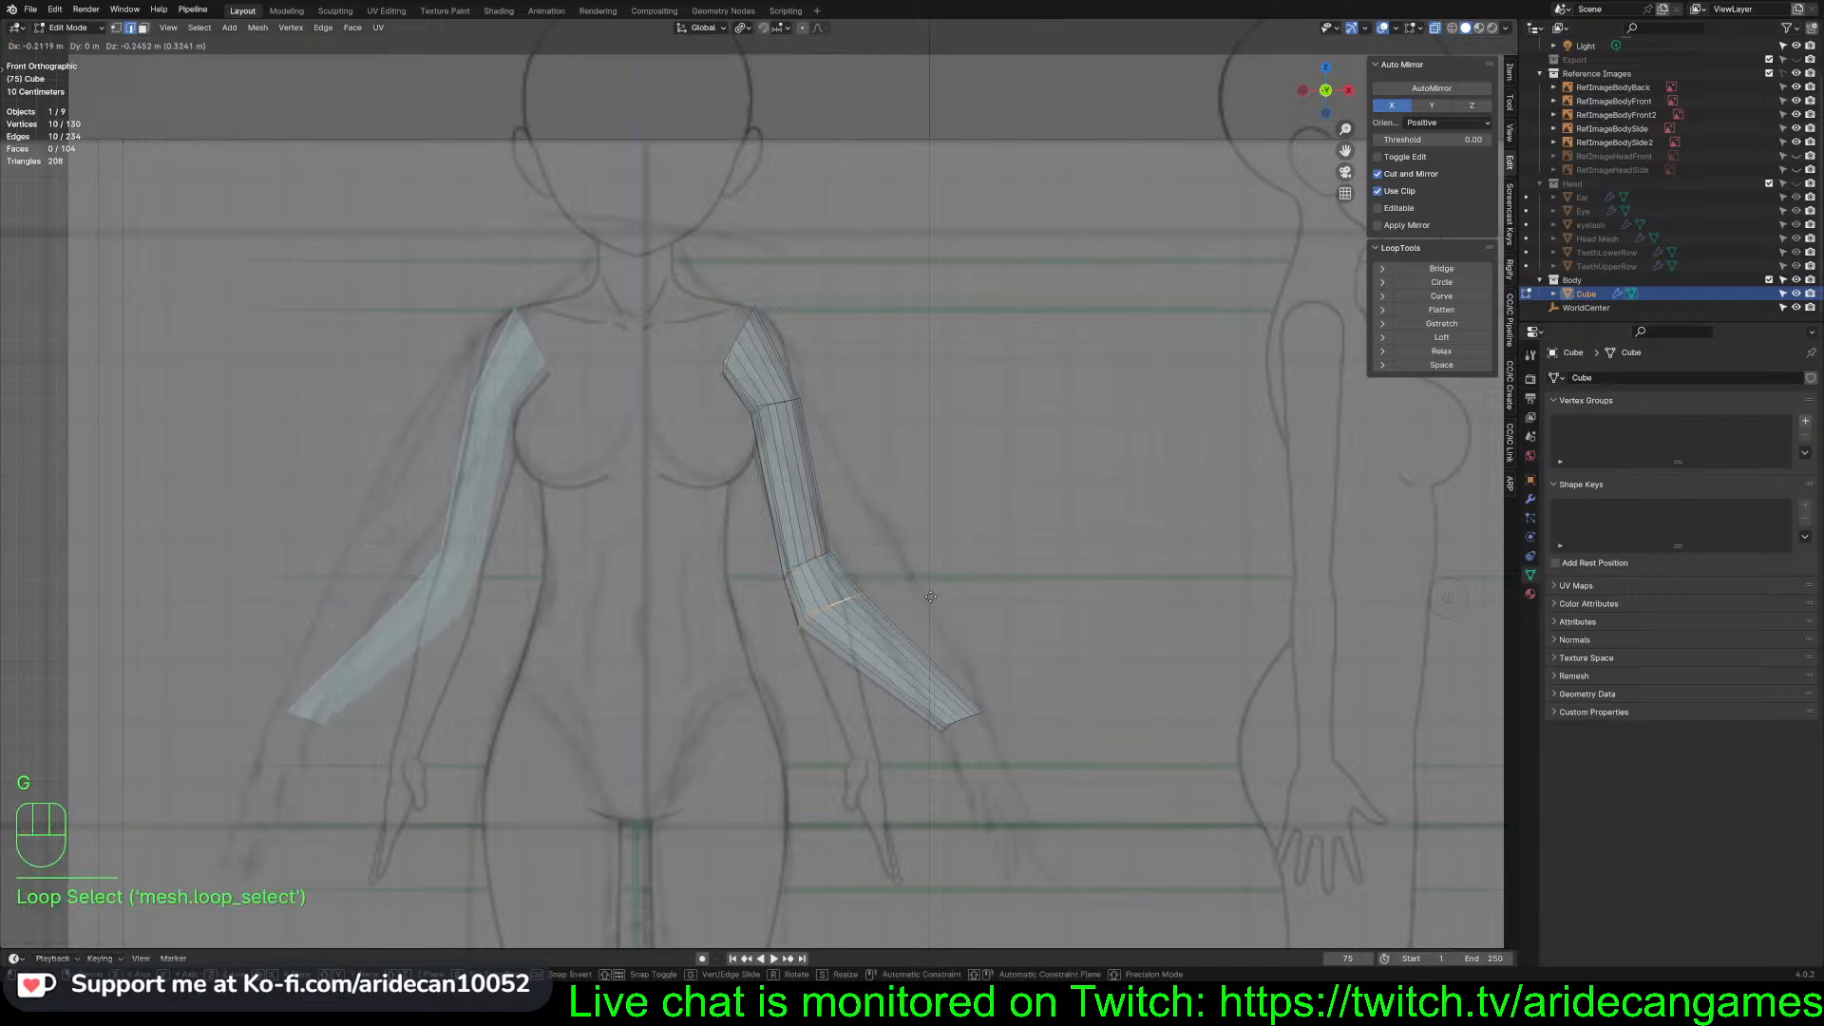
pyautogui.click(929, 603)
pyautogui.press('r')
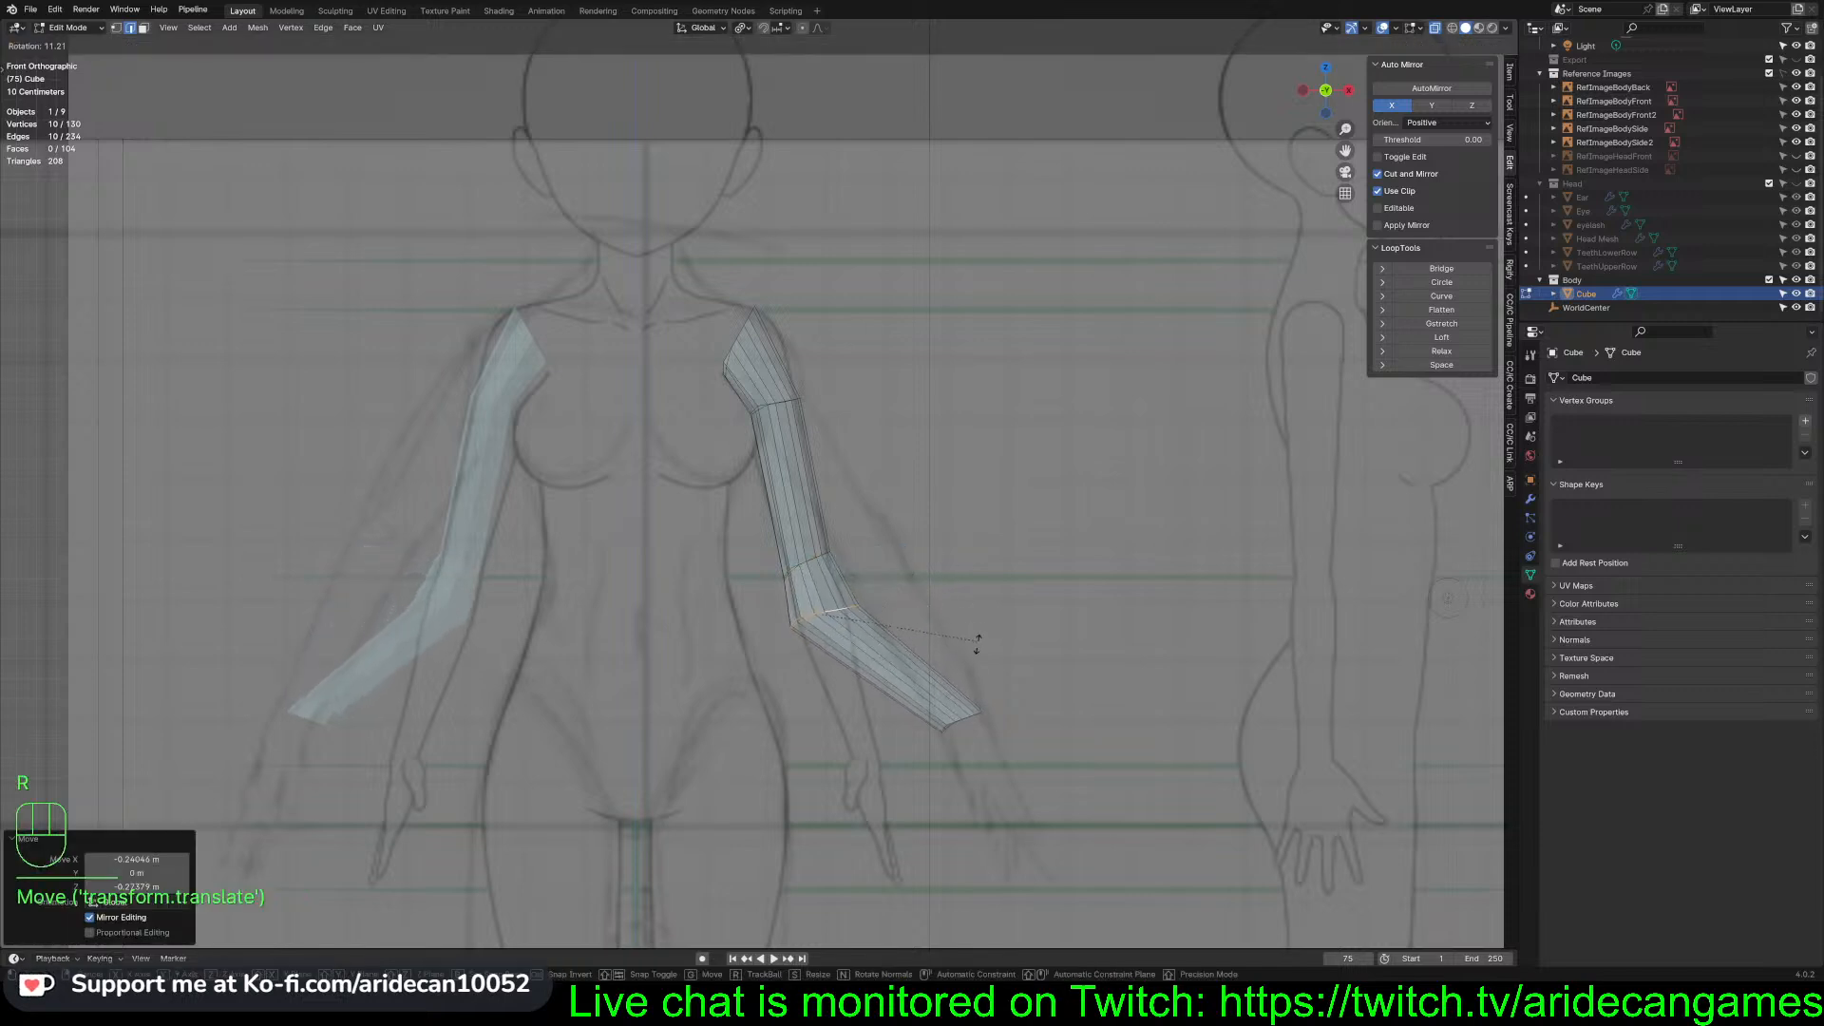
pyautogui.click(978, 646)
# Move the wrist end loop about -0.495 m along X and -0.160 m along Z onto the reference wrist, and scale it down to fit
pyautogui.keyDown('alt'); pyautogui.click(989, 696); pyautogui.keyUp('alt')
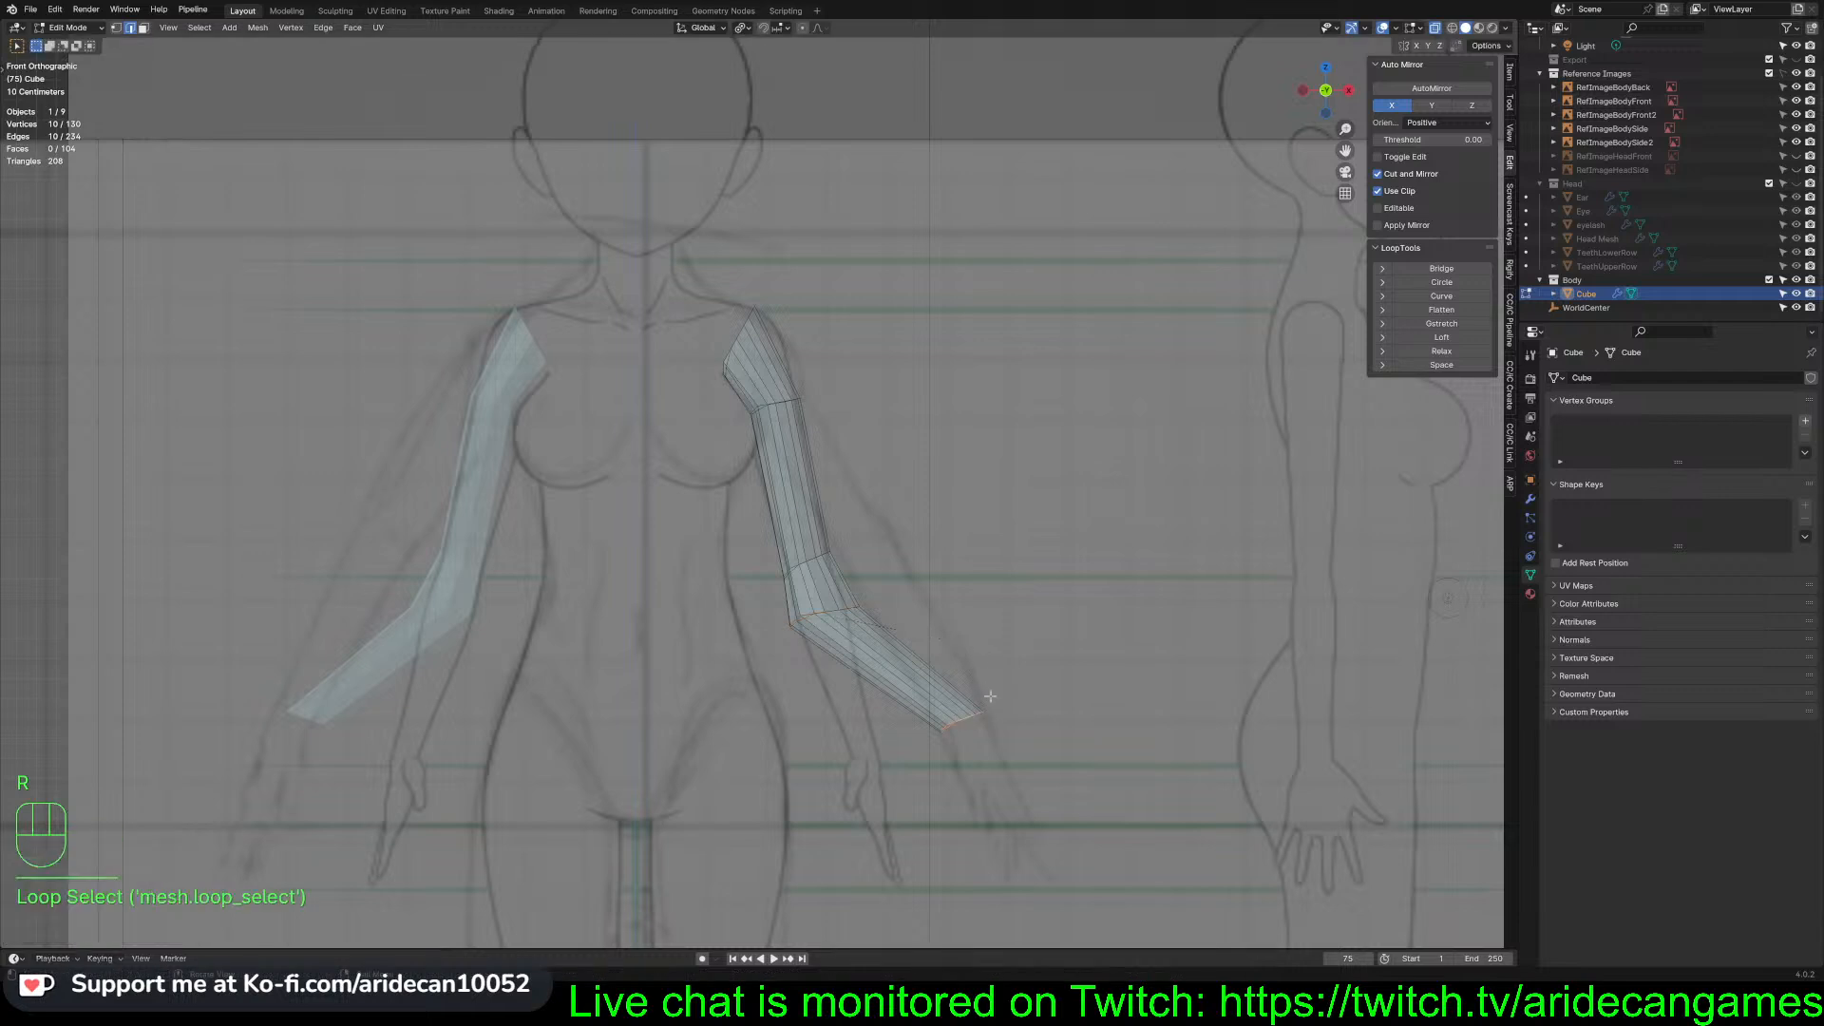
pyautogui.press('g')
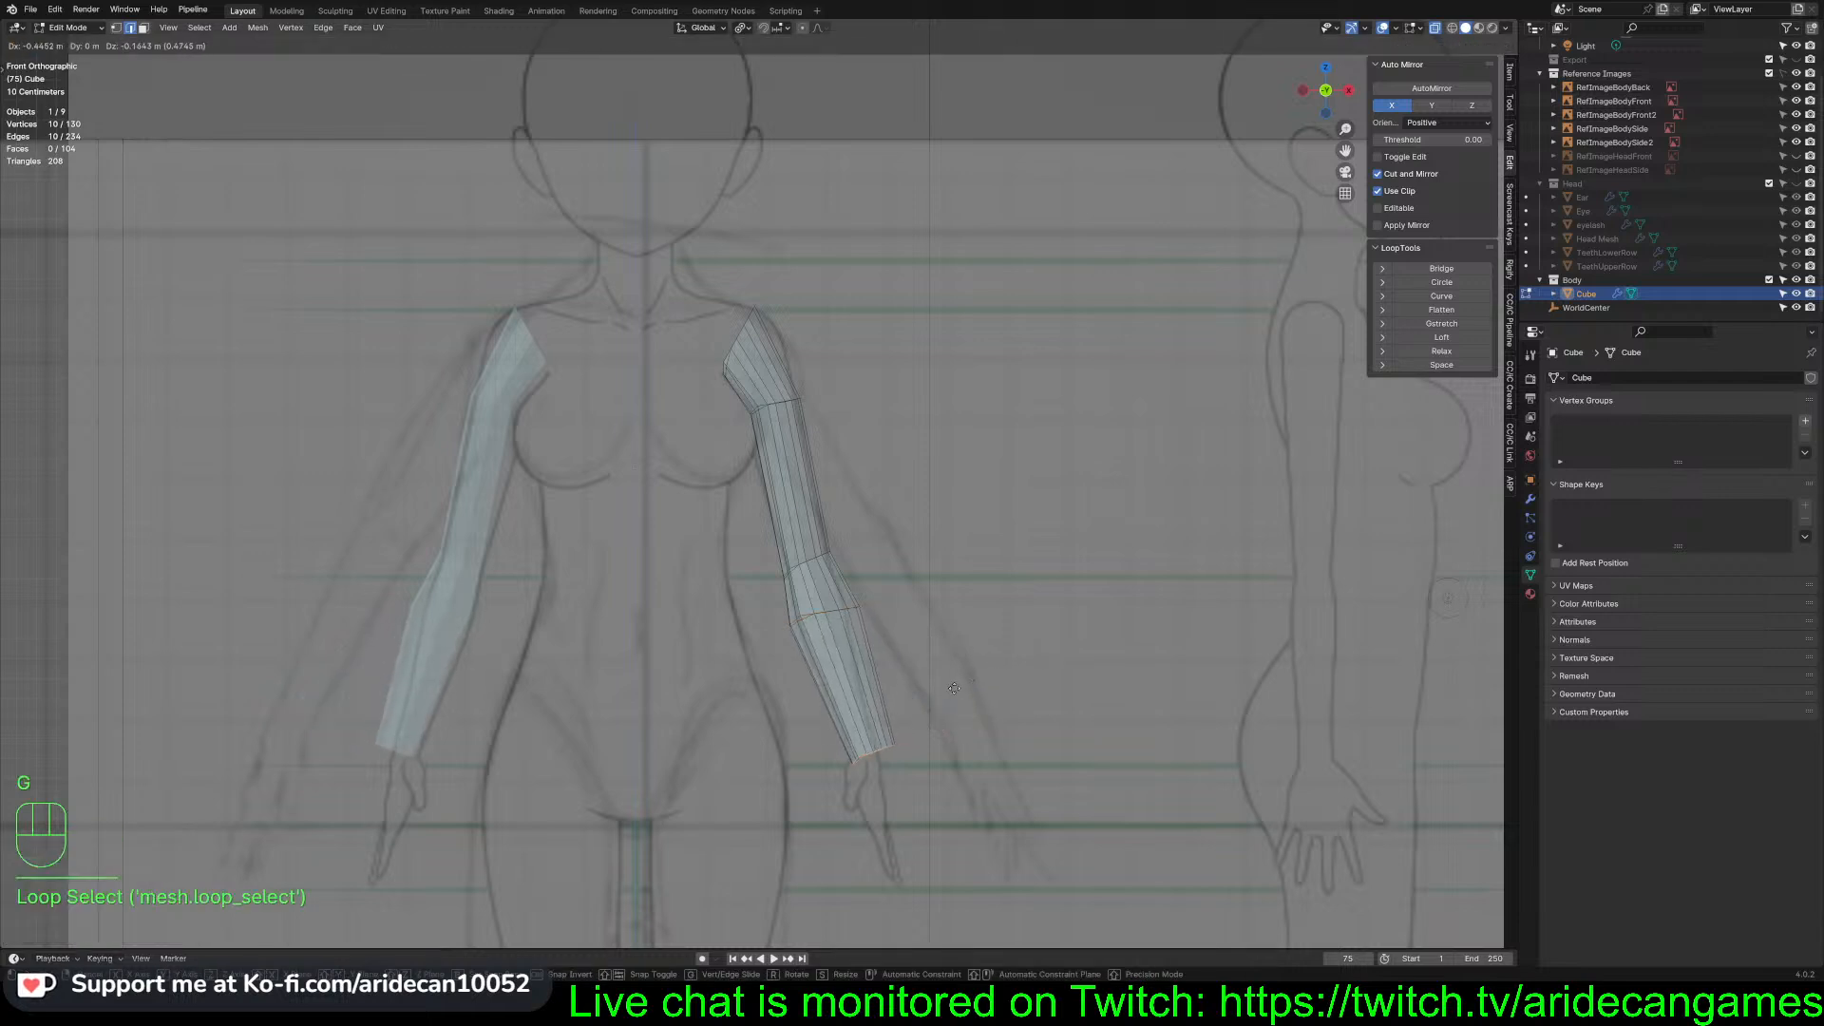
pyautogui.click(947, 689)
pyautogui.press('s')
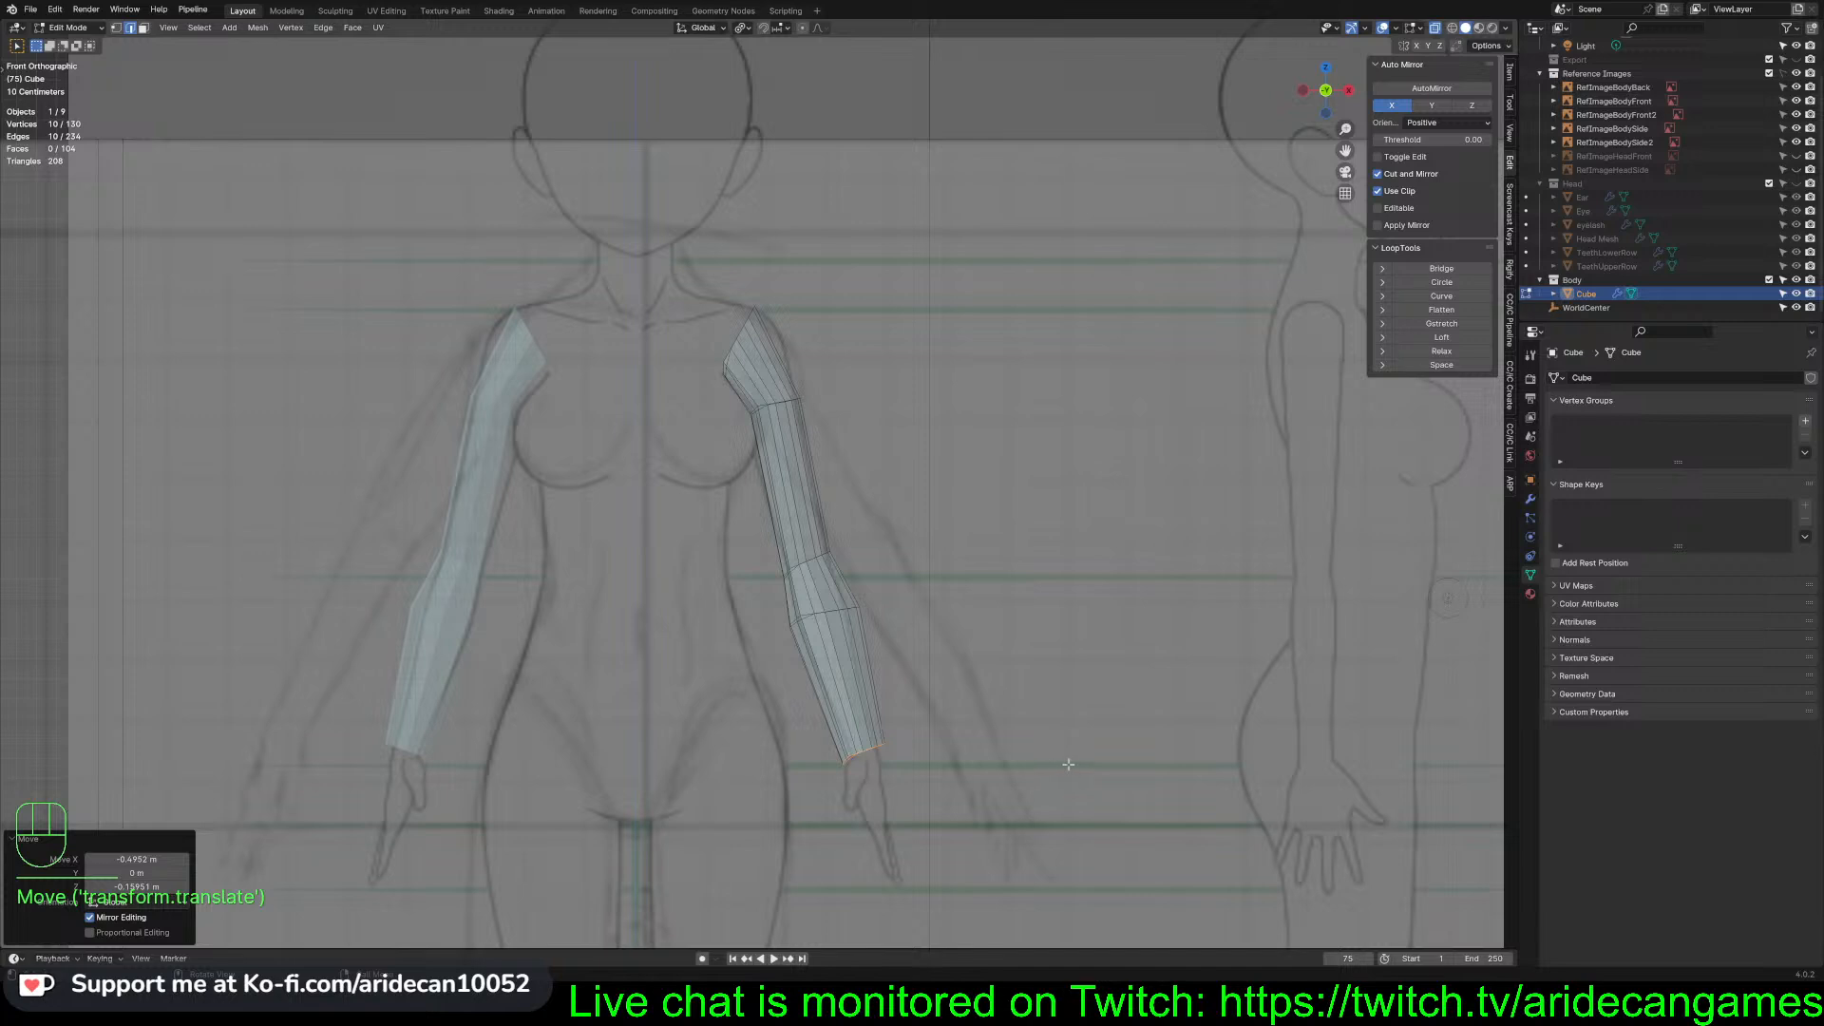
pyautogui.click(1005, 745)
# Scale the lower elbow loop uniformly to about 0.735 to match the reference forearm's width
pyautogui.keyDown('alt'); pyautogui.click(854, 615); pyautogui.keyUp('alt')
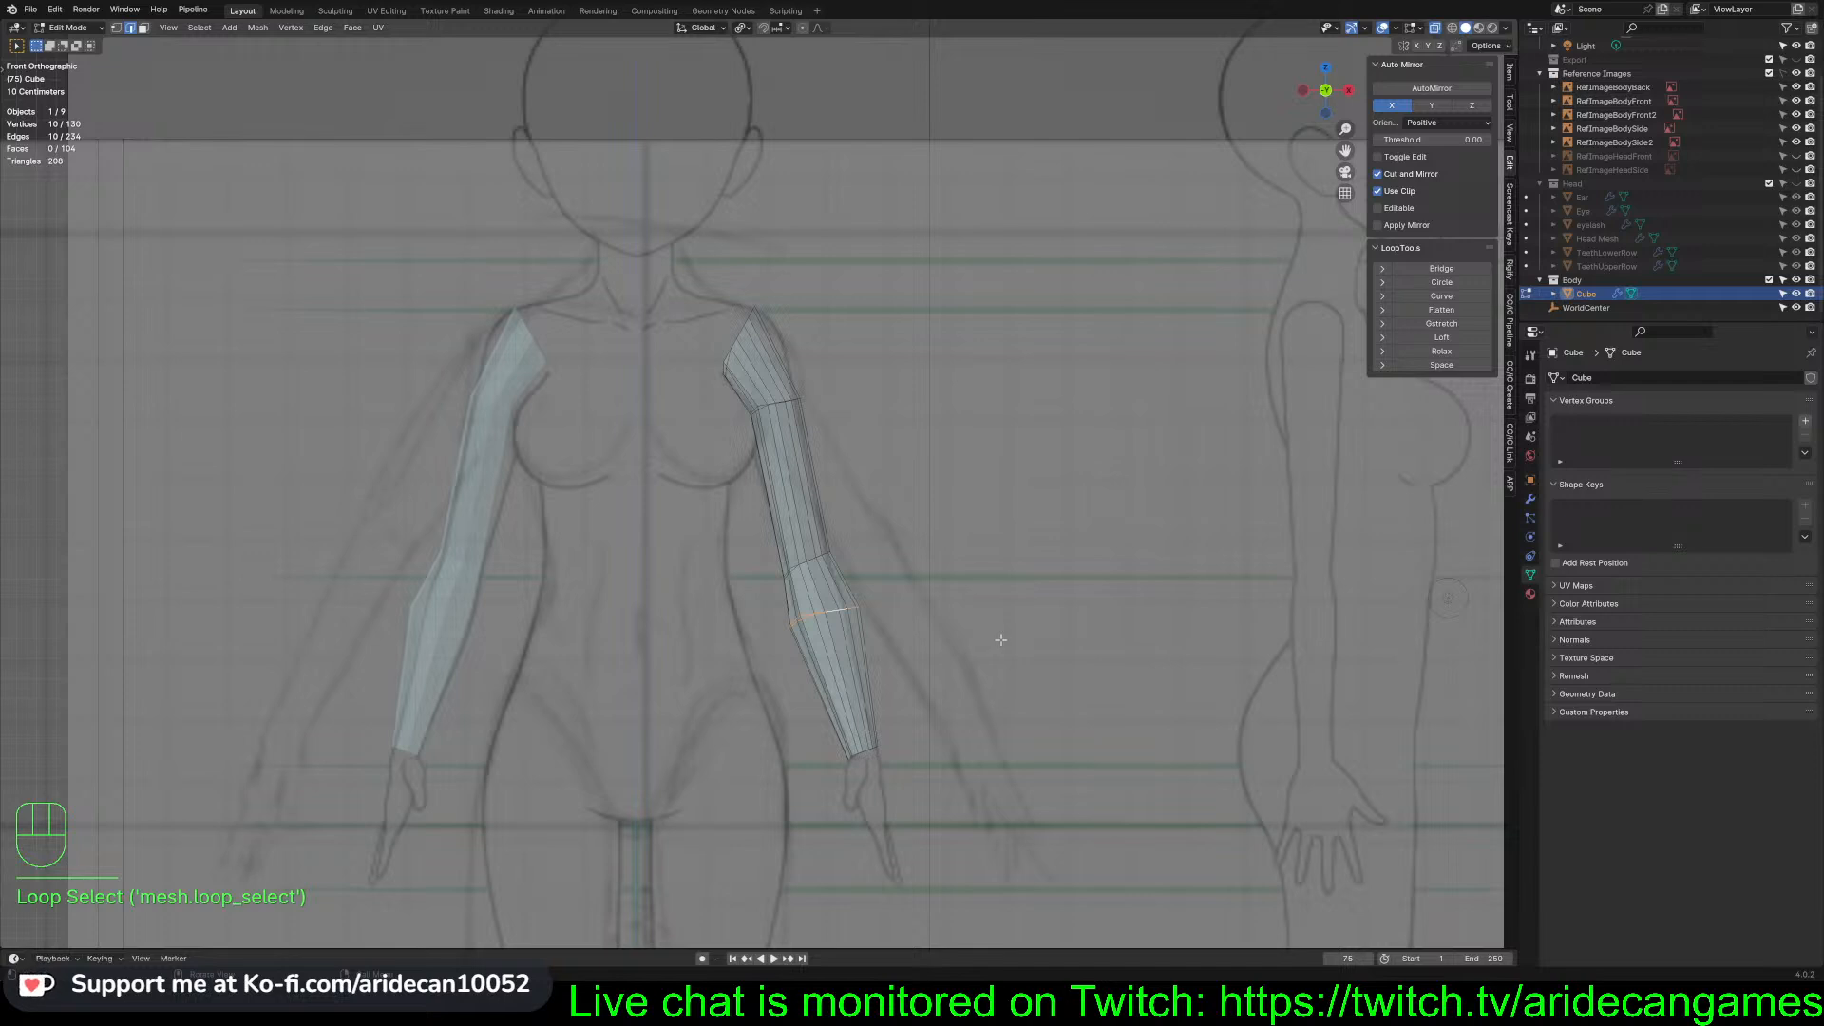
pyautogui.press('s')
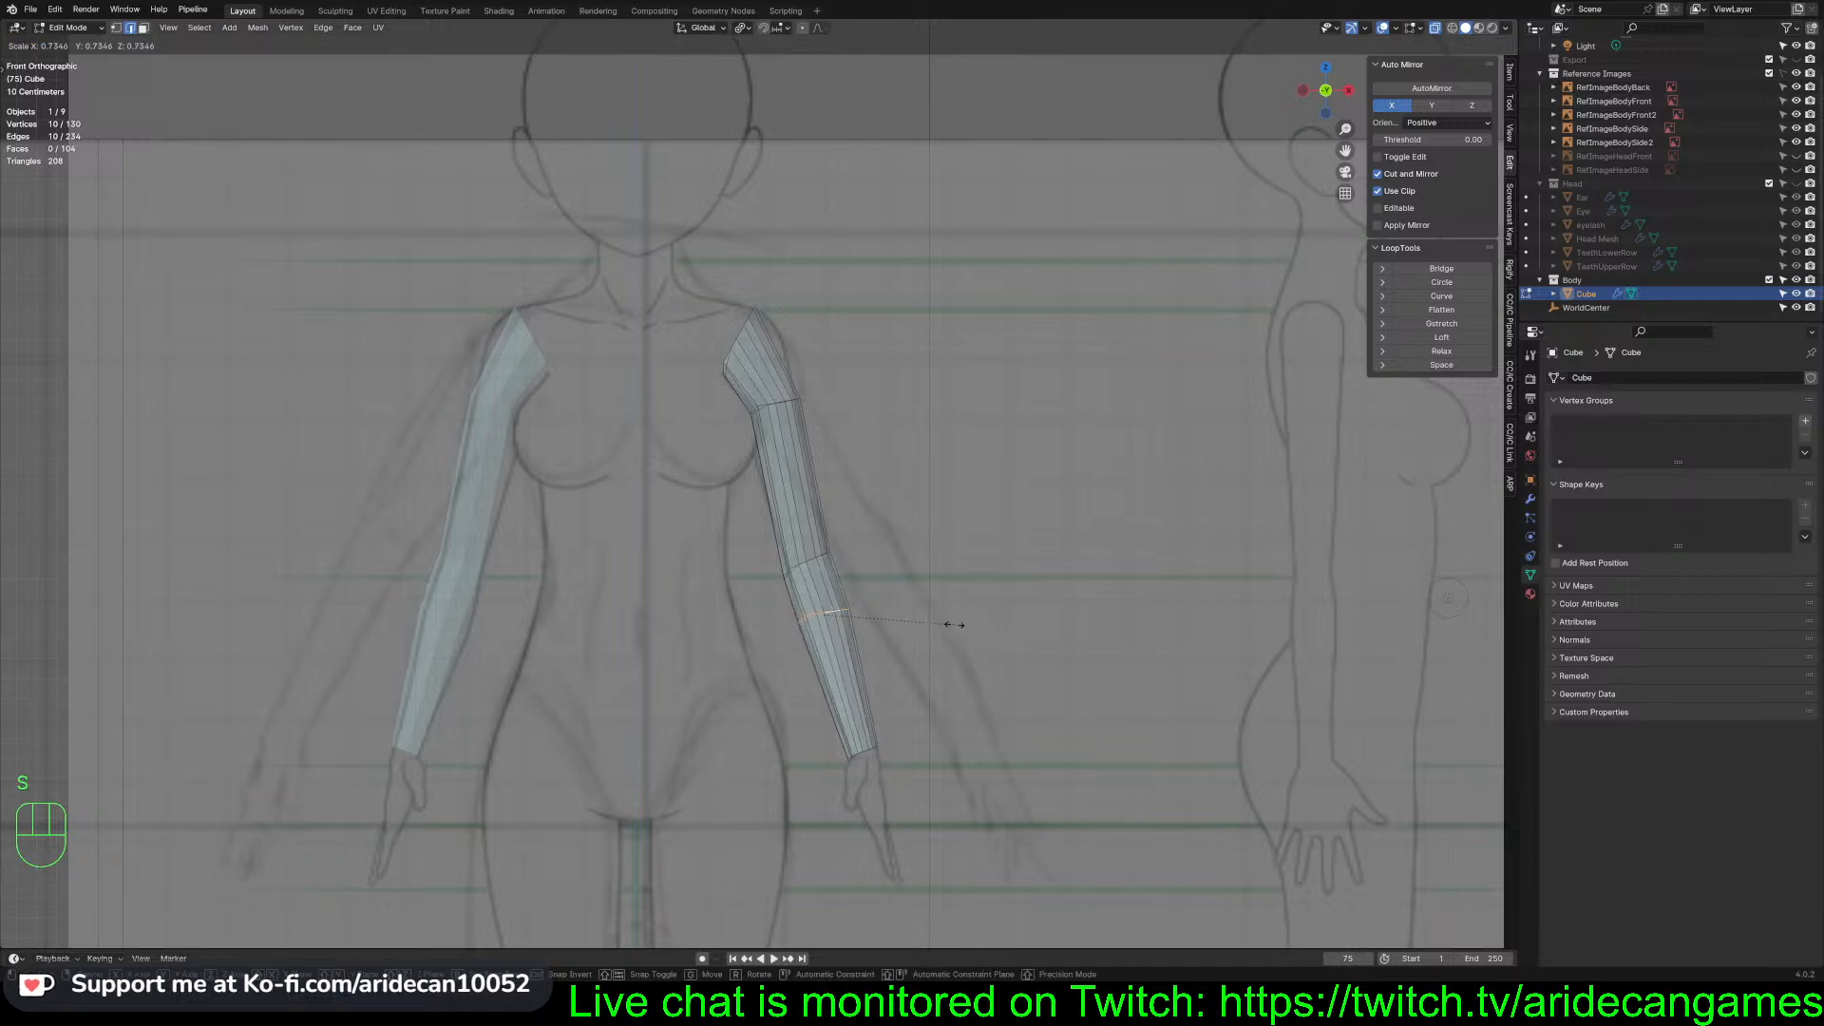
pyautogui.click(954, 625)
pyautogui.keyDown('alt'); pyautogui.click(814, 560); pyautogui.keyUp('alt')
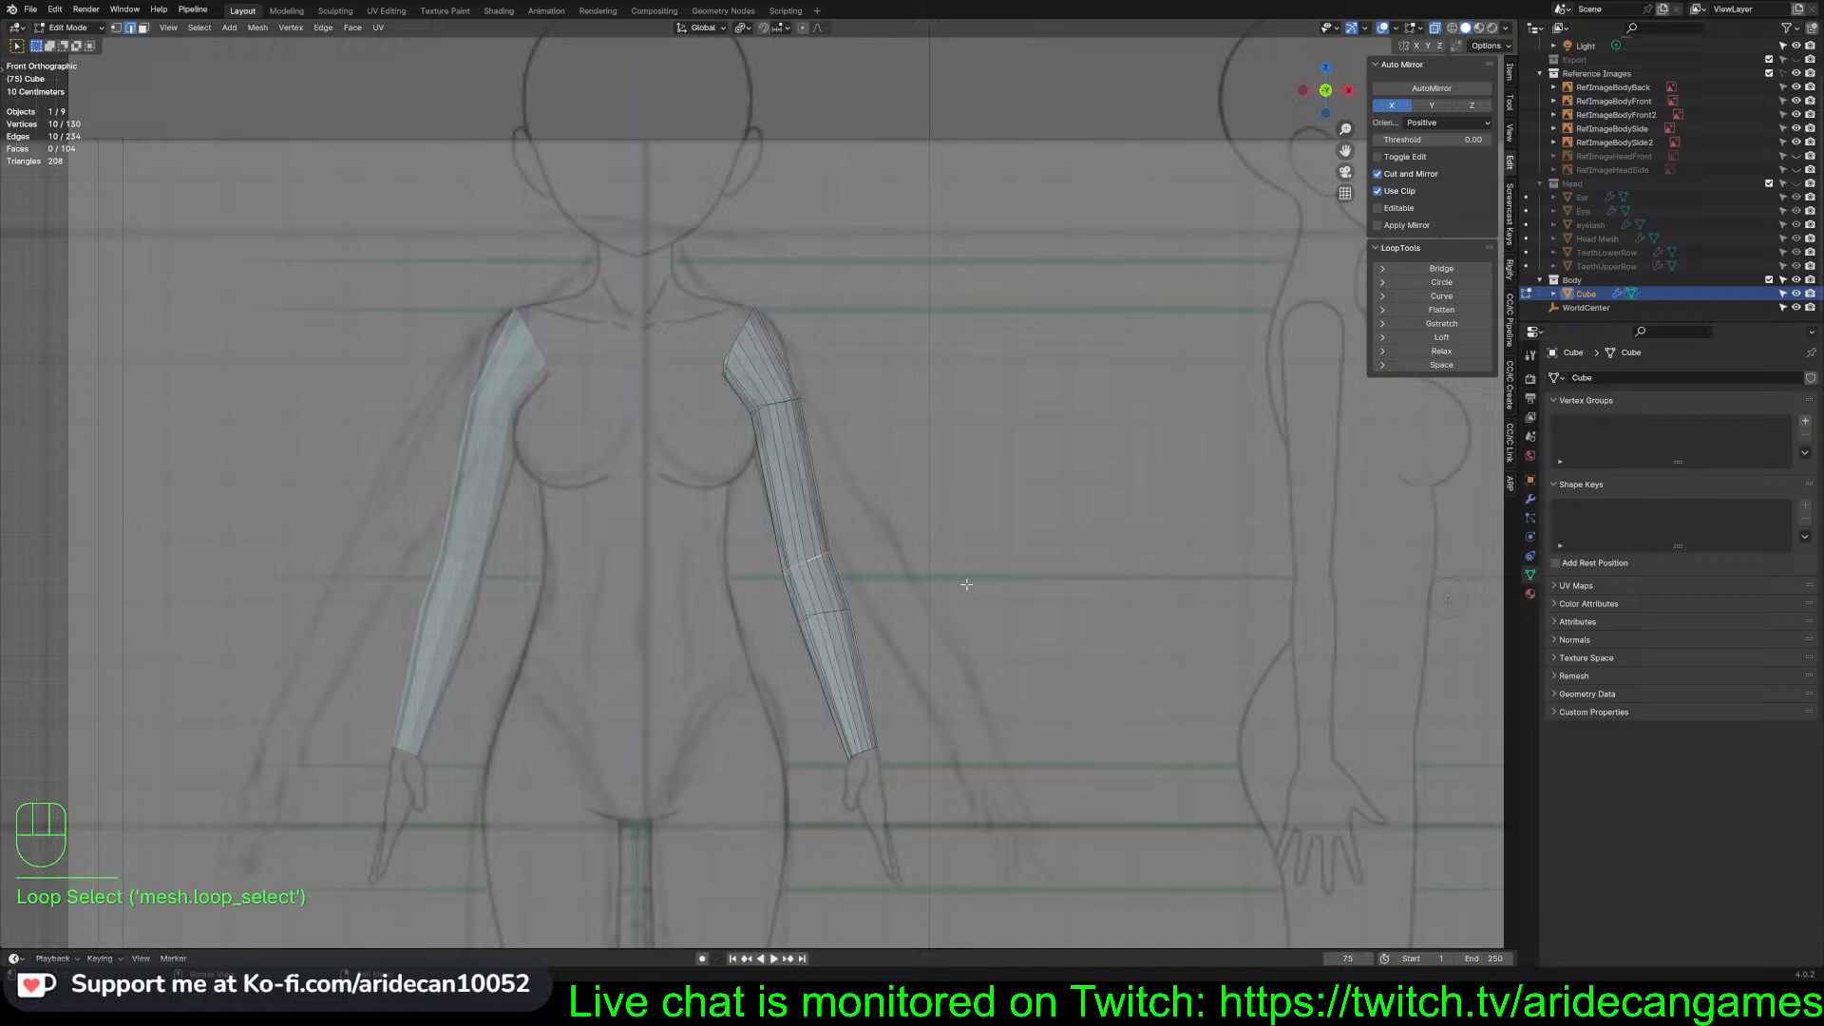
pyautogui.press('t')
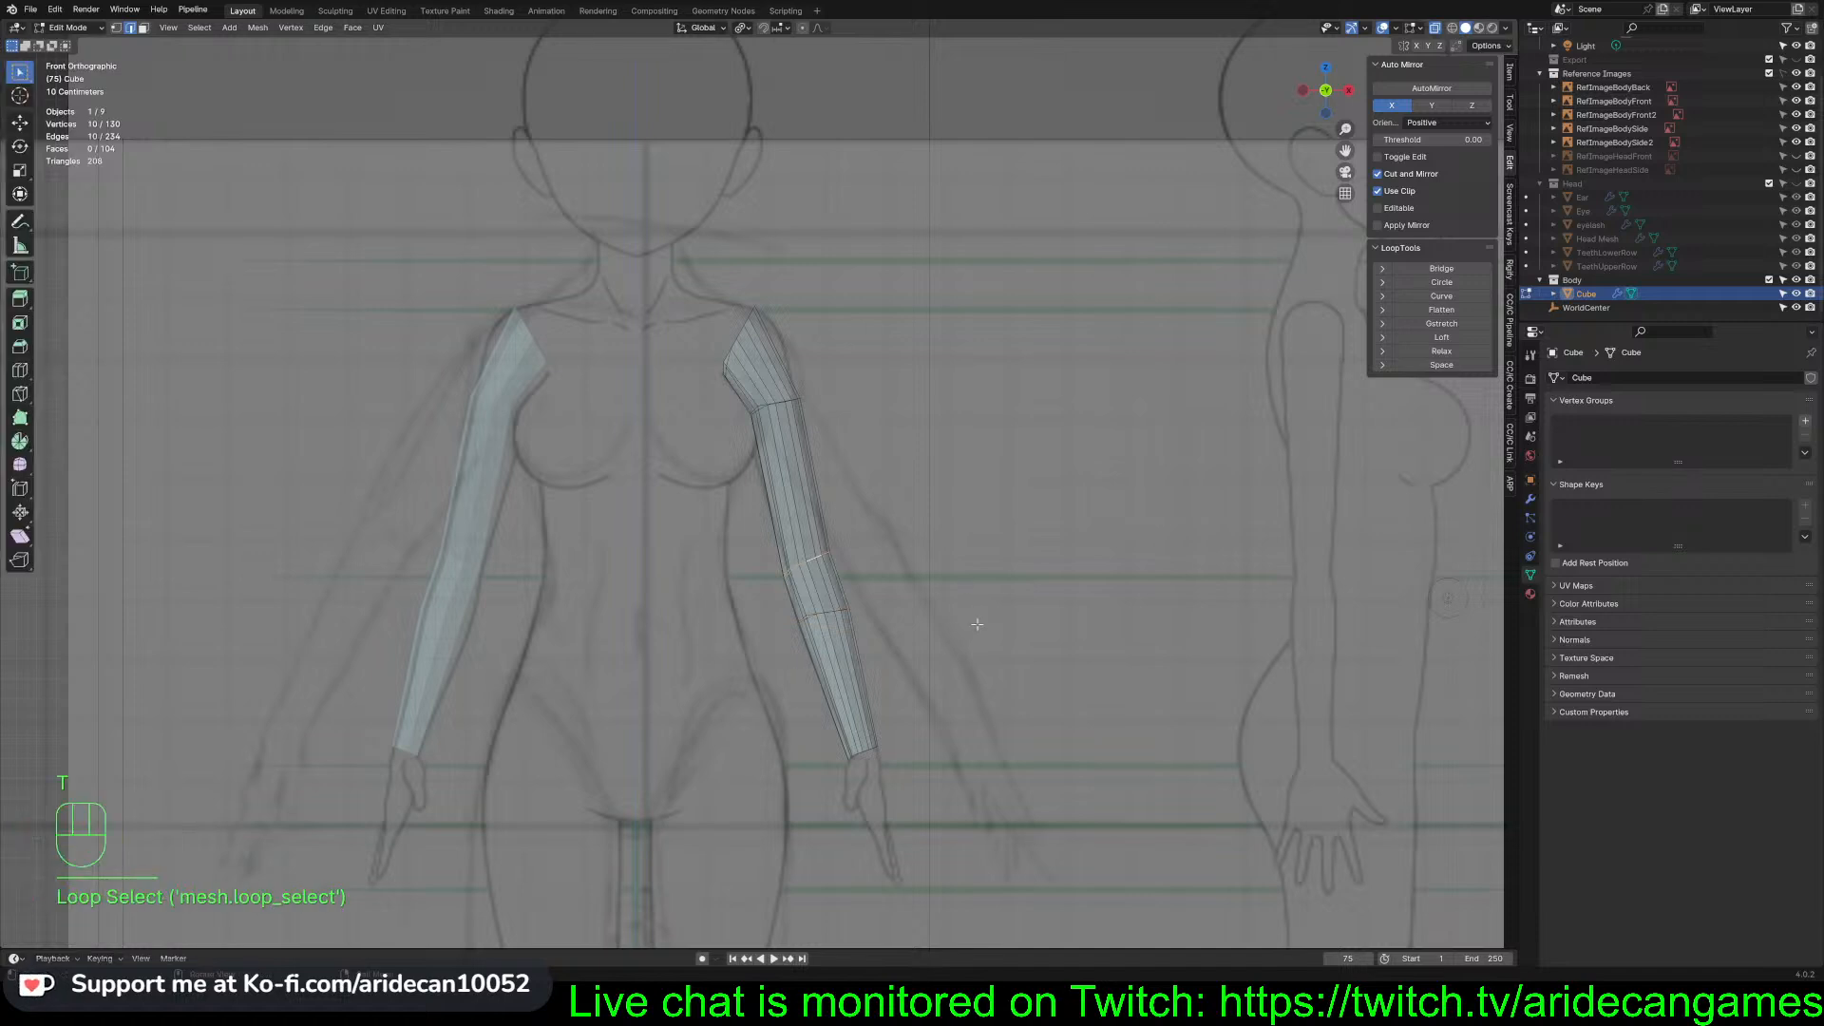
pyautogui.hotkey('ctrl', 'z')
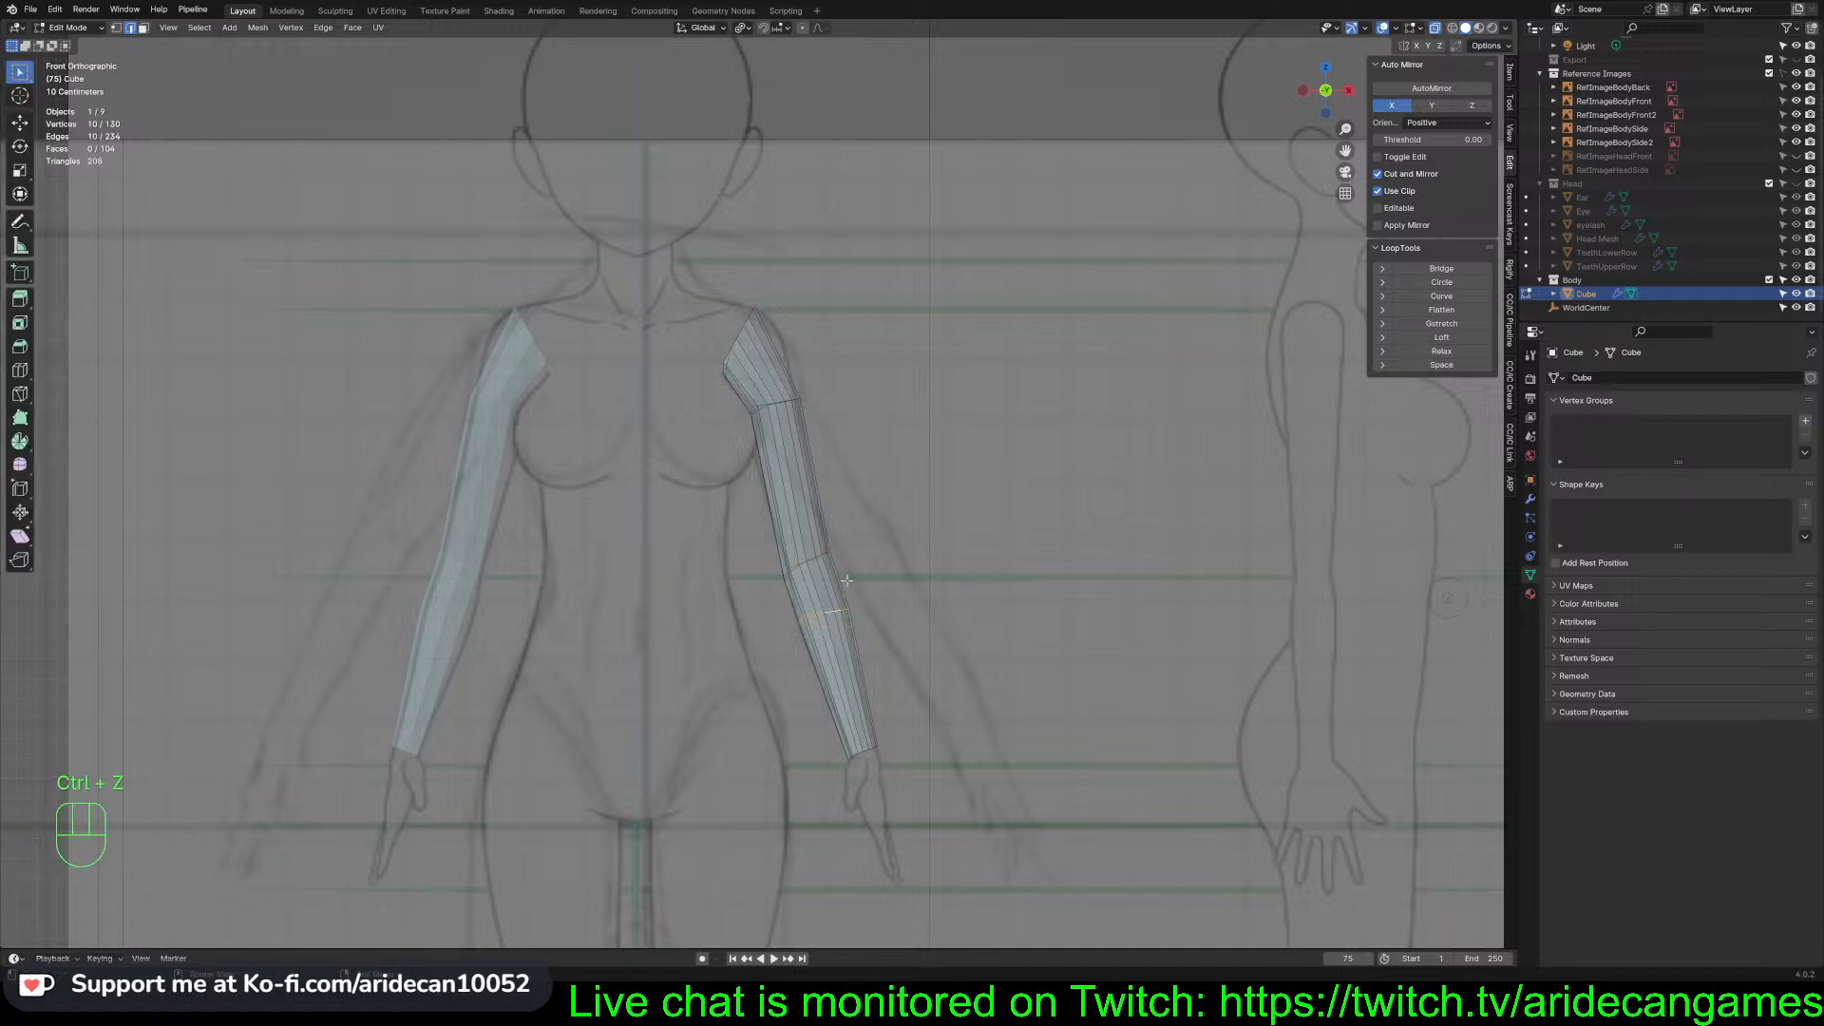
# Rotate the upper elbow loop by about 8.1° in the front view
pyautogui.keyDown('alt'); pyautogui.click(815, 564); pyautogui.keyUp('alt')
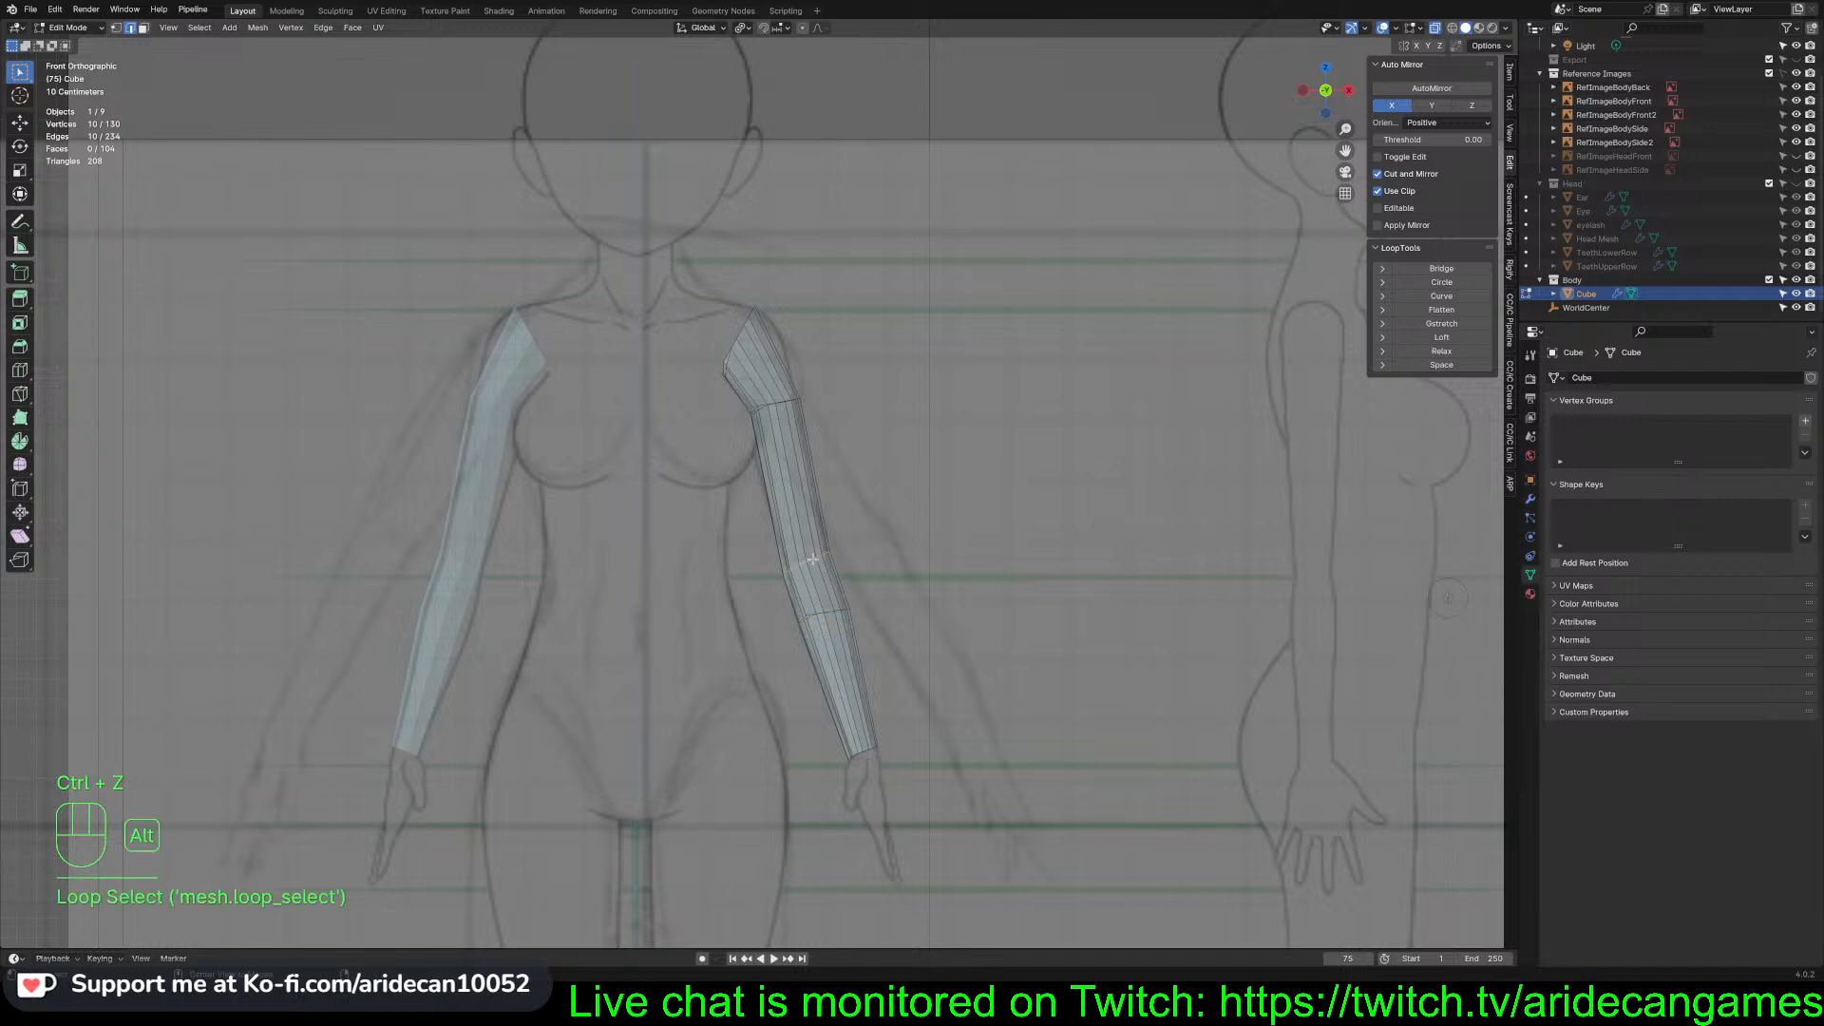
pyautogui.press('r')
pyautogui.click(988, 677)
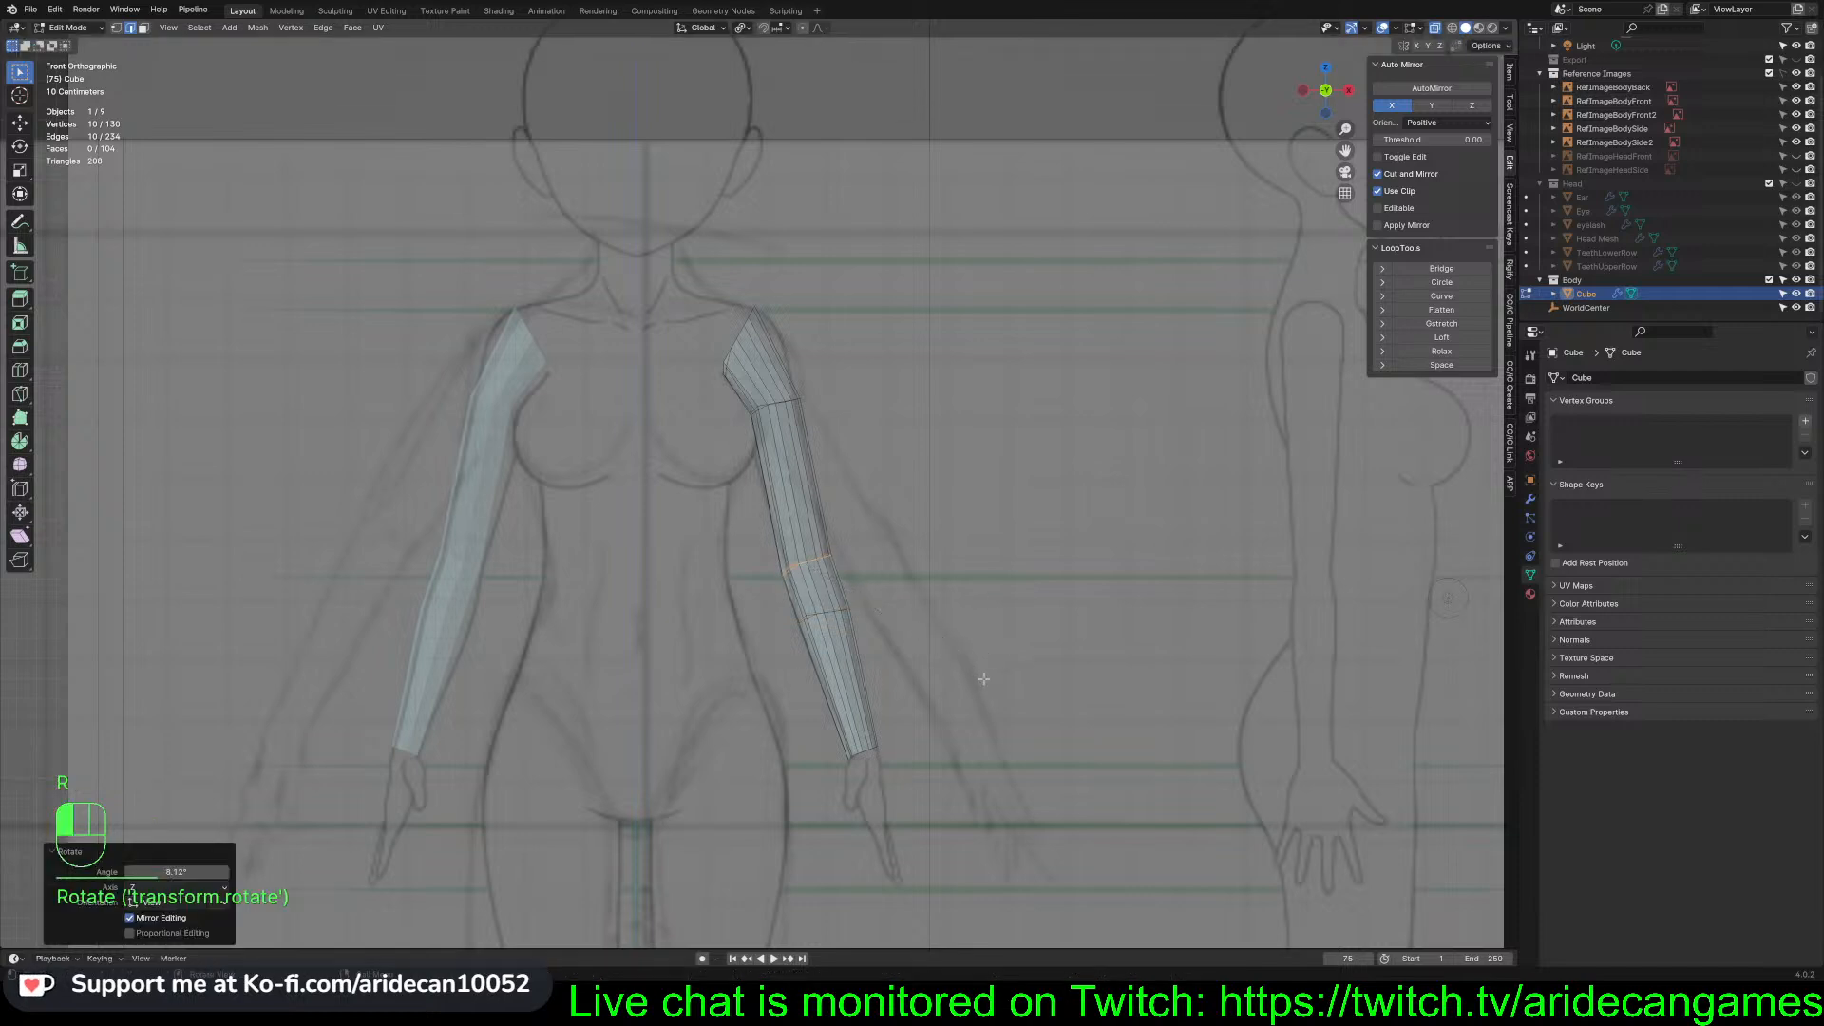
# Scale the upper elbow loop uniformly to 0.877 and move it about 0.017 m along X and slightly down
pyautogui.press('s')
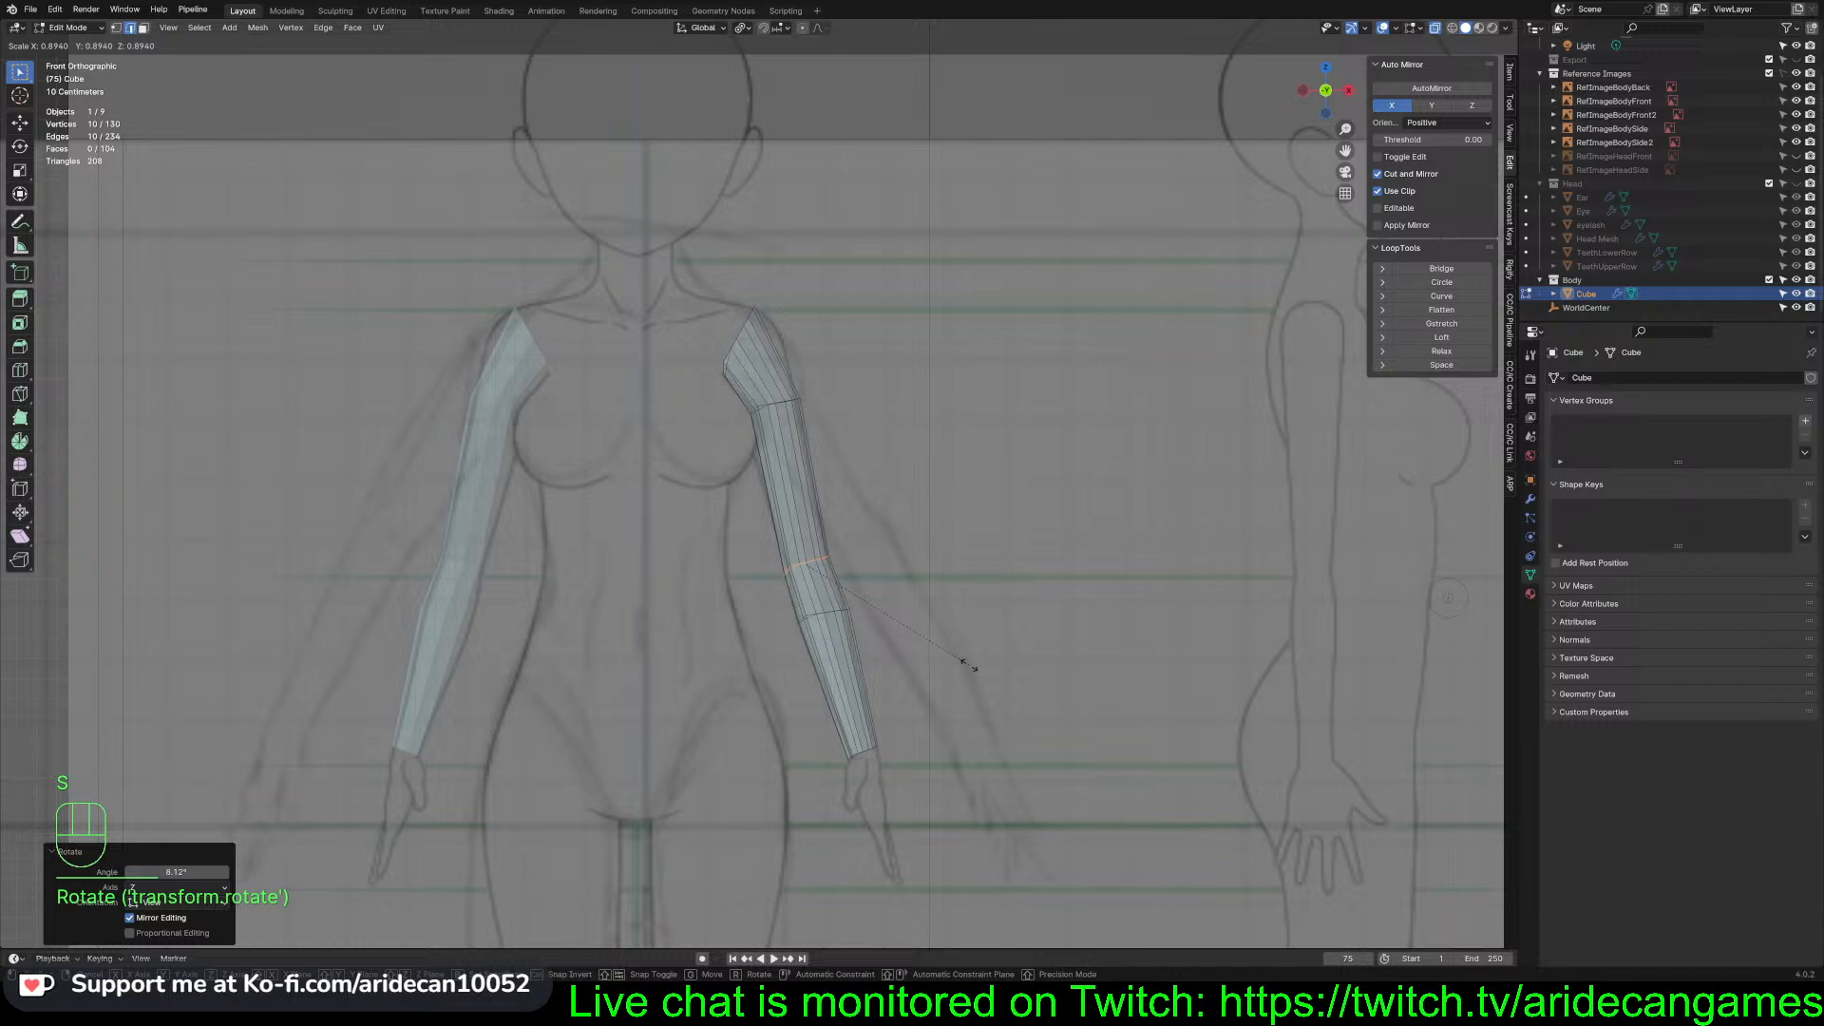
pyautogui.click(967, 661)
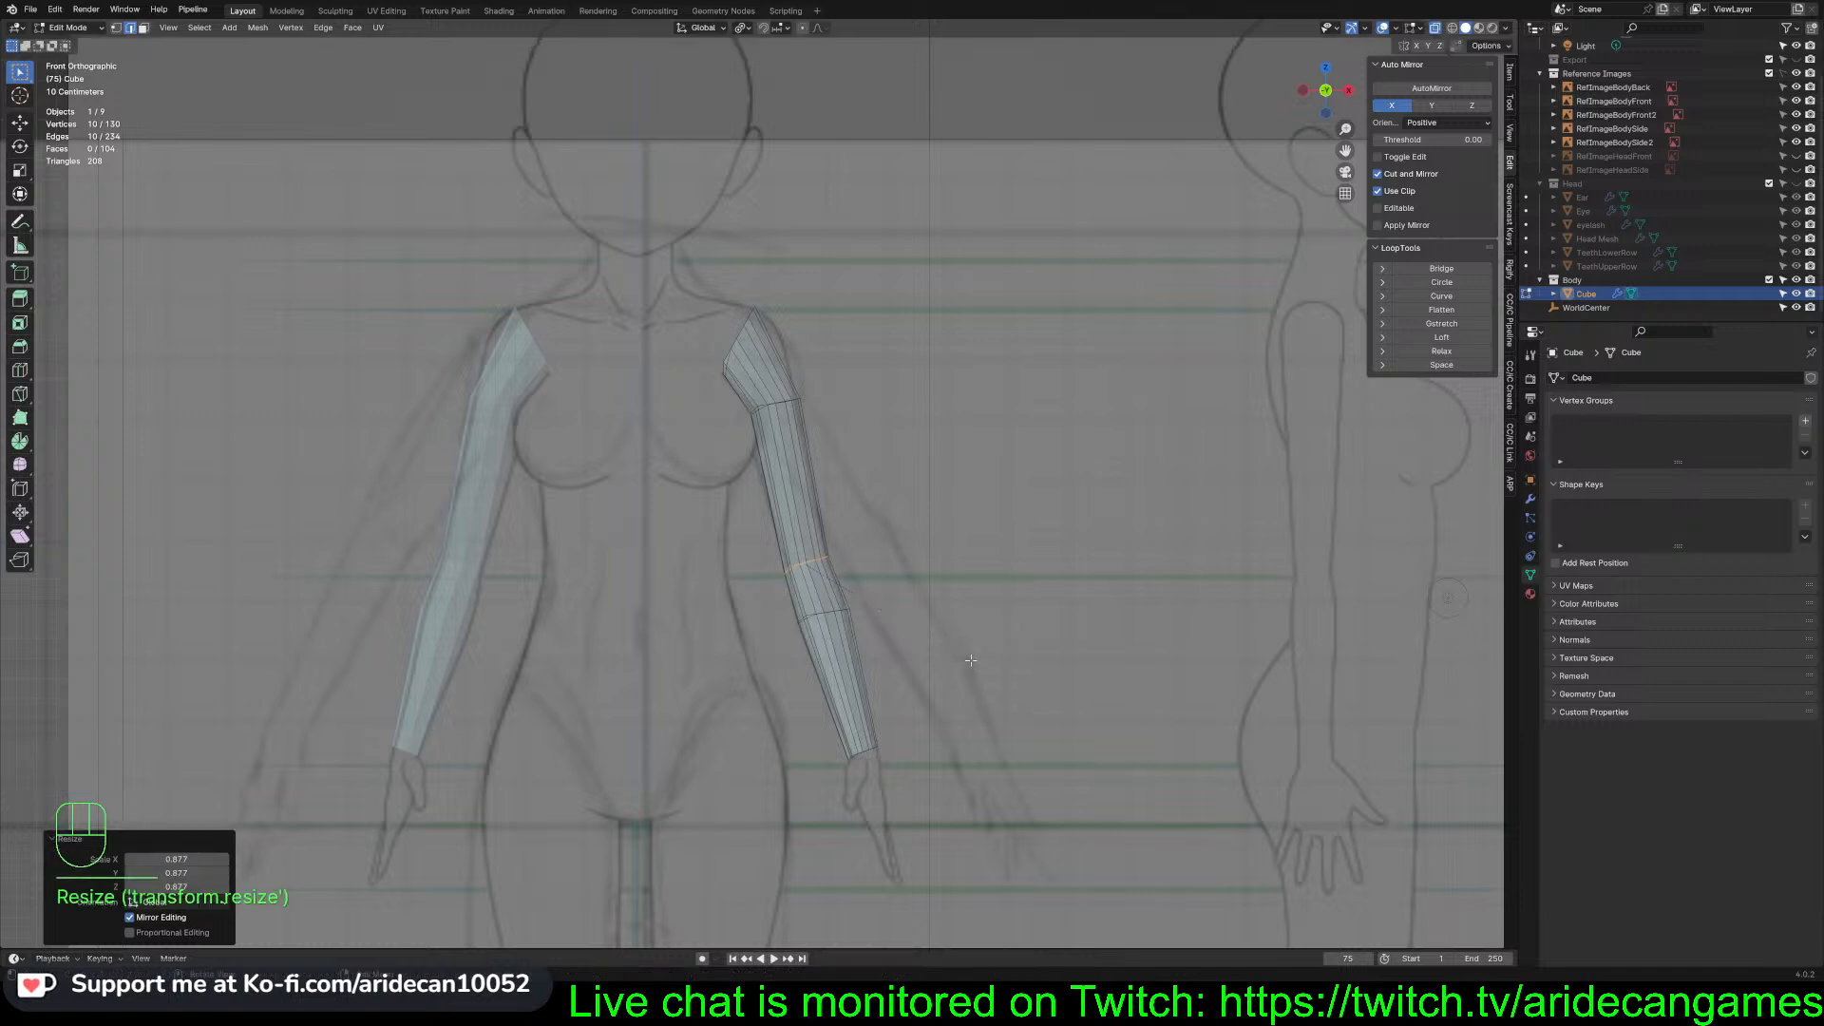
pyautogui.press('g')
pyautogui.click(974, 666)
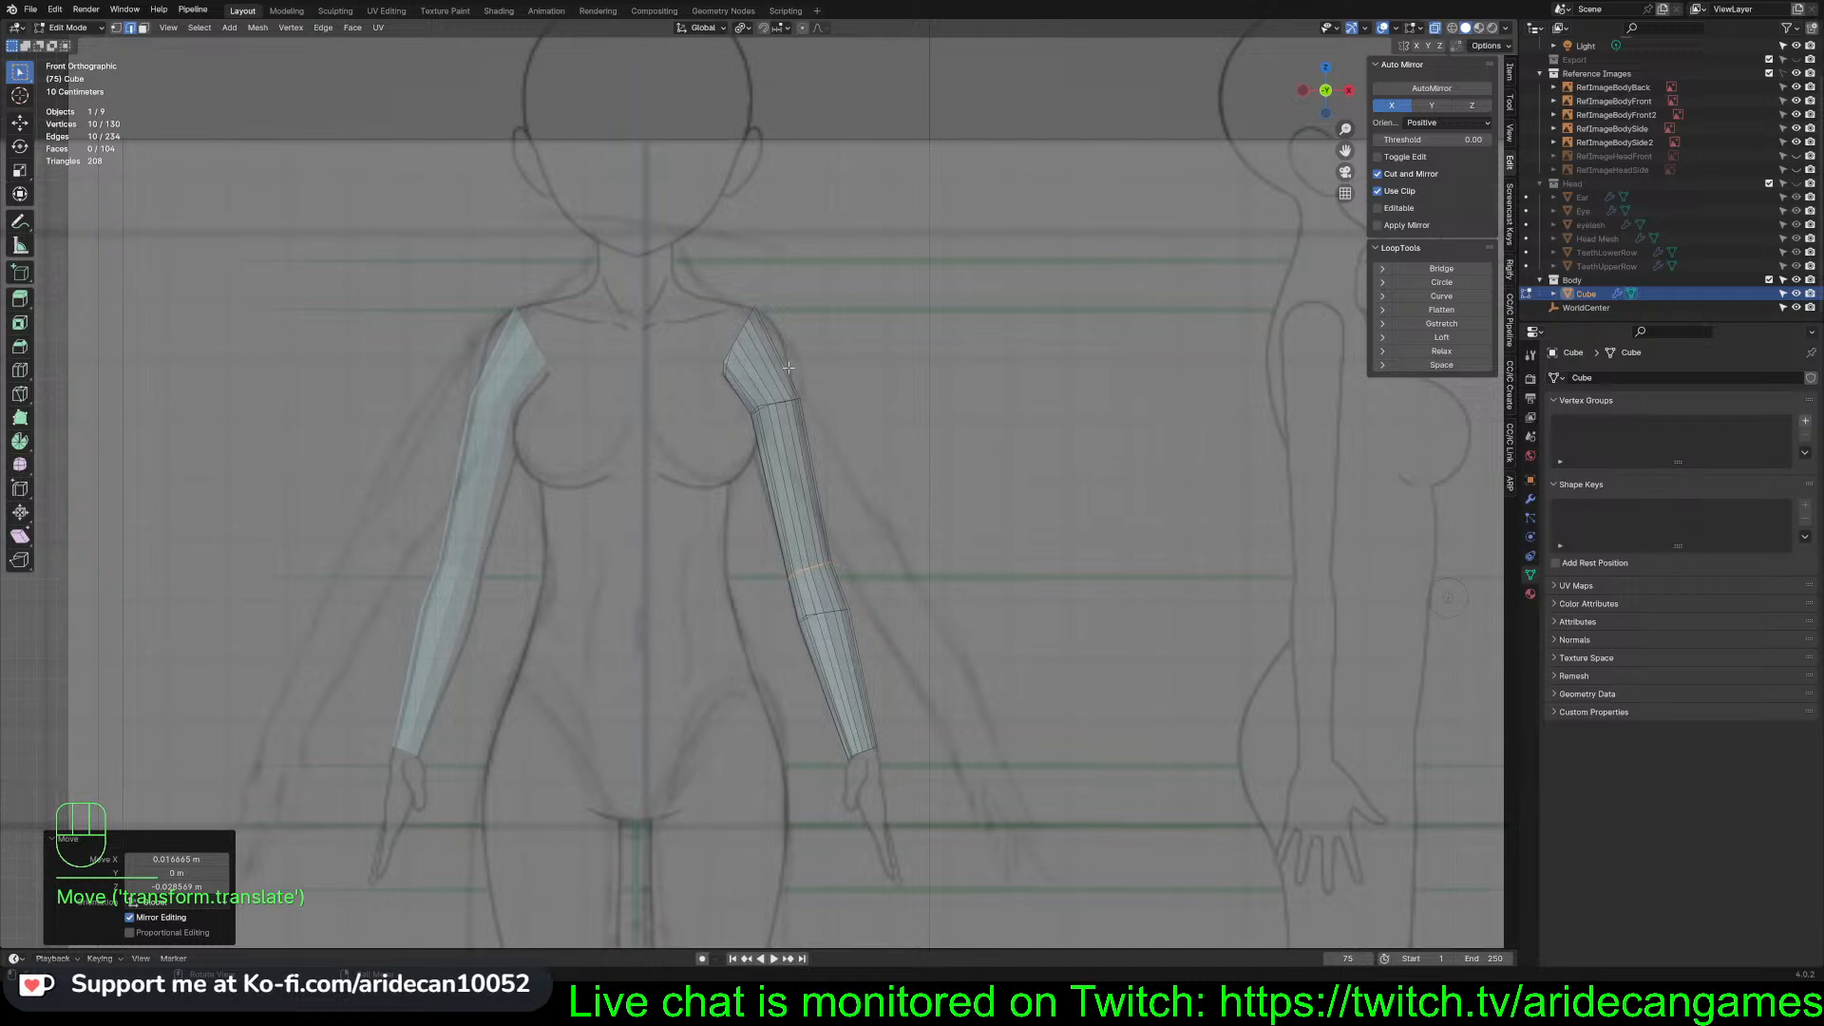
# Hide the toolbar and rotate the shoulder end loop by about 27.7° in the front view
pyautogui.keyDown('alt'); pyautogui.click(744, 323); pyautogui.keyUp('alt')
pyautogui.press('t')
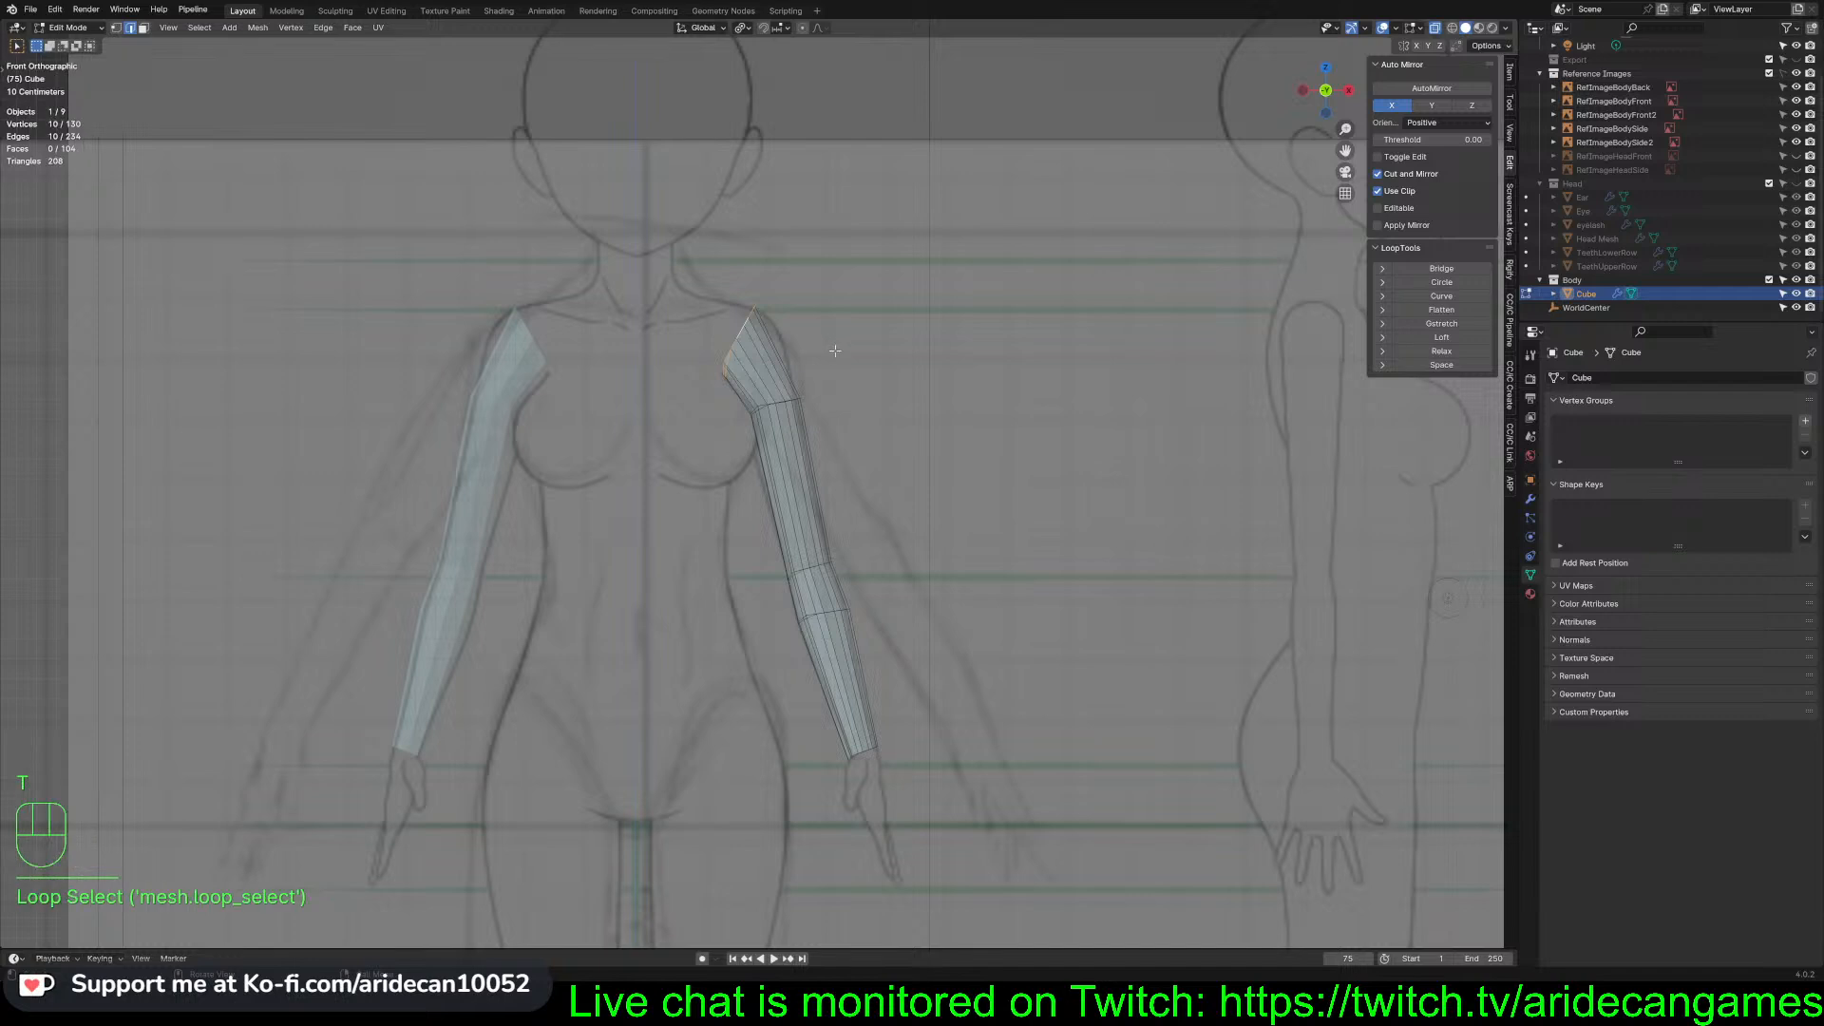
pyautogui.hotkey('ctrl', 'z')
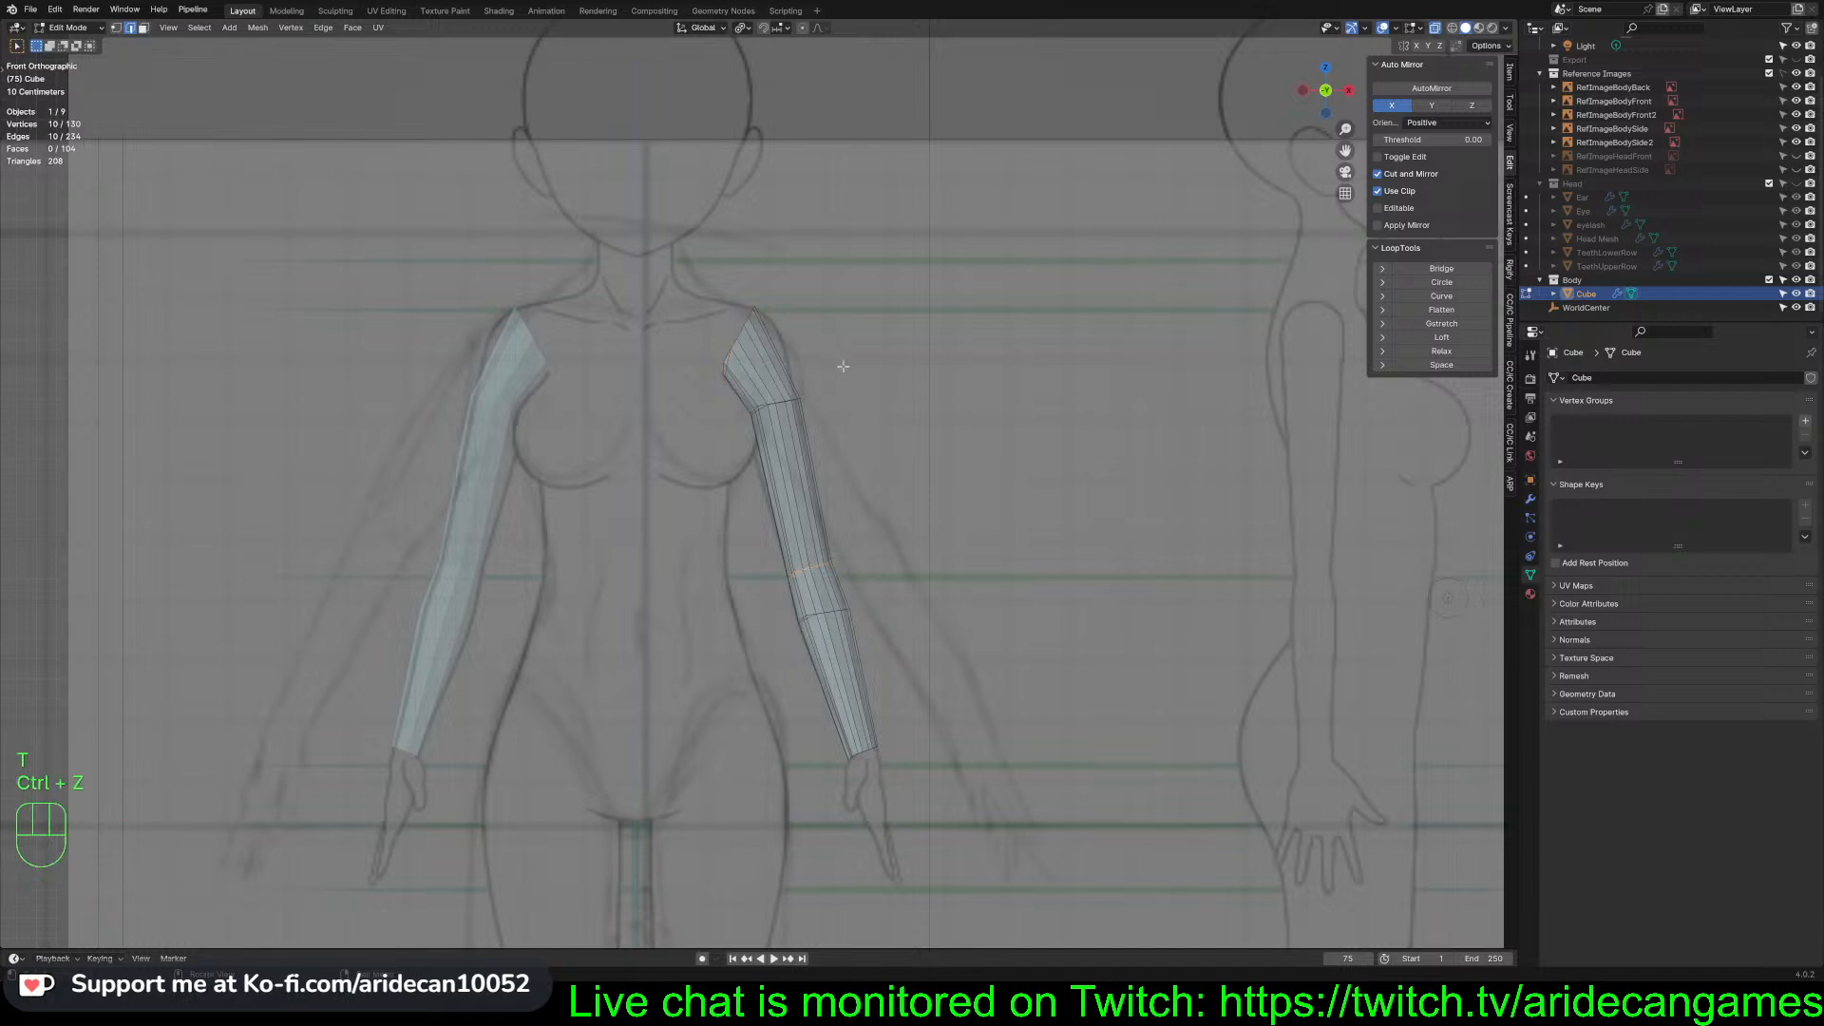
pyautogui.keyDown('alt'); pyautogui.click(736, 330); pyautogui.keyUp('alt')
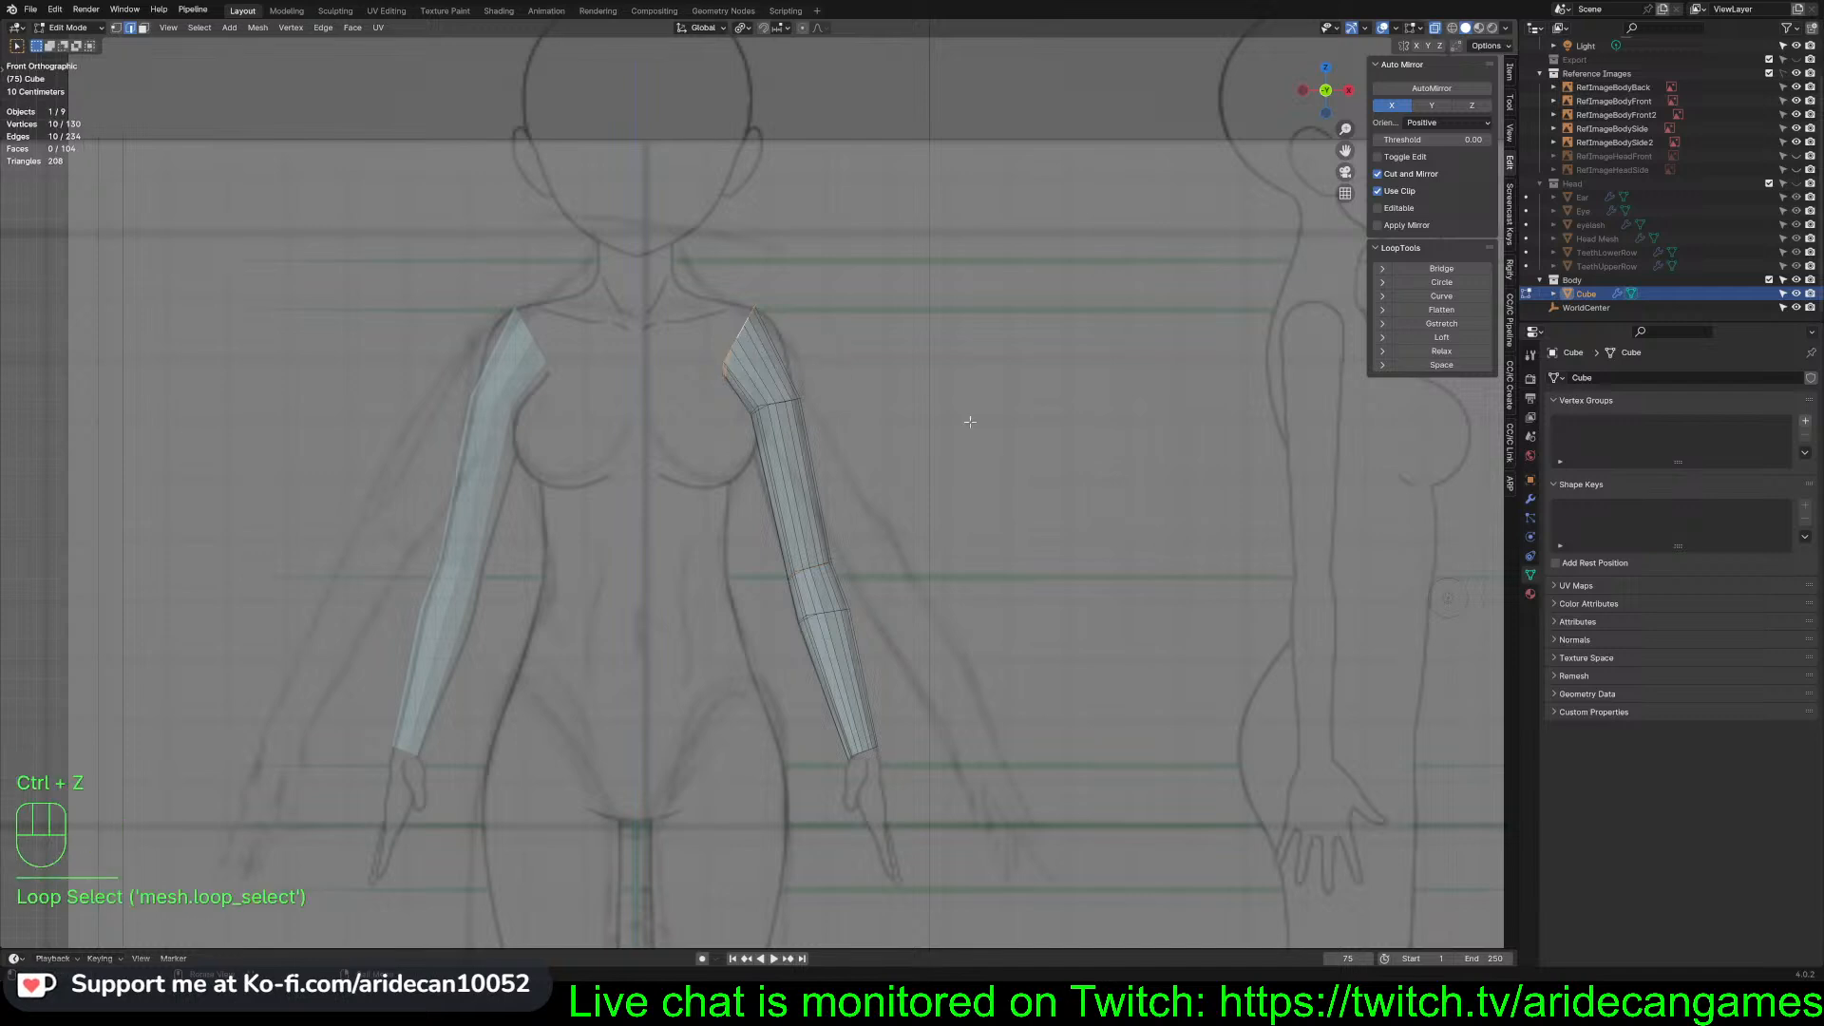
pyautogui.press('r')
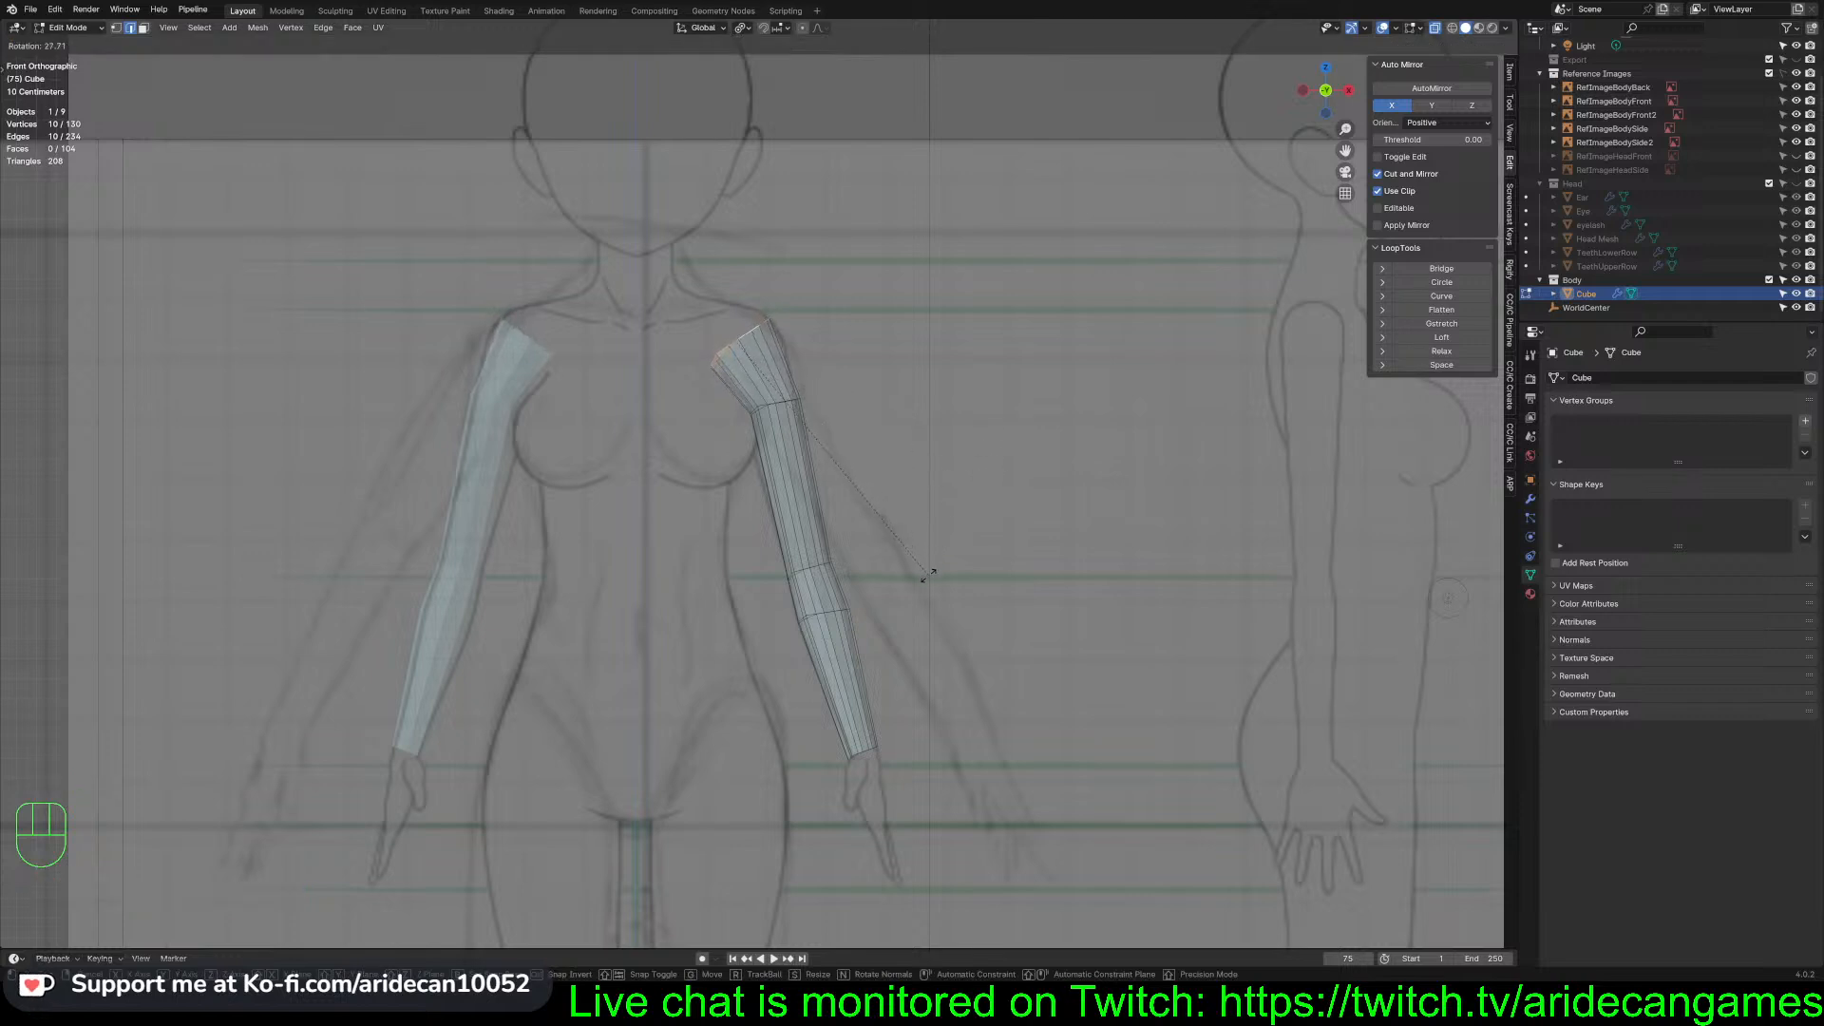
pyautogui.click(929, 575)
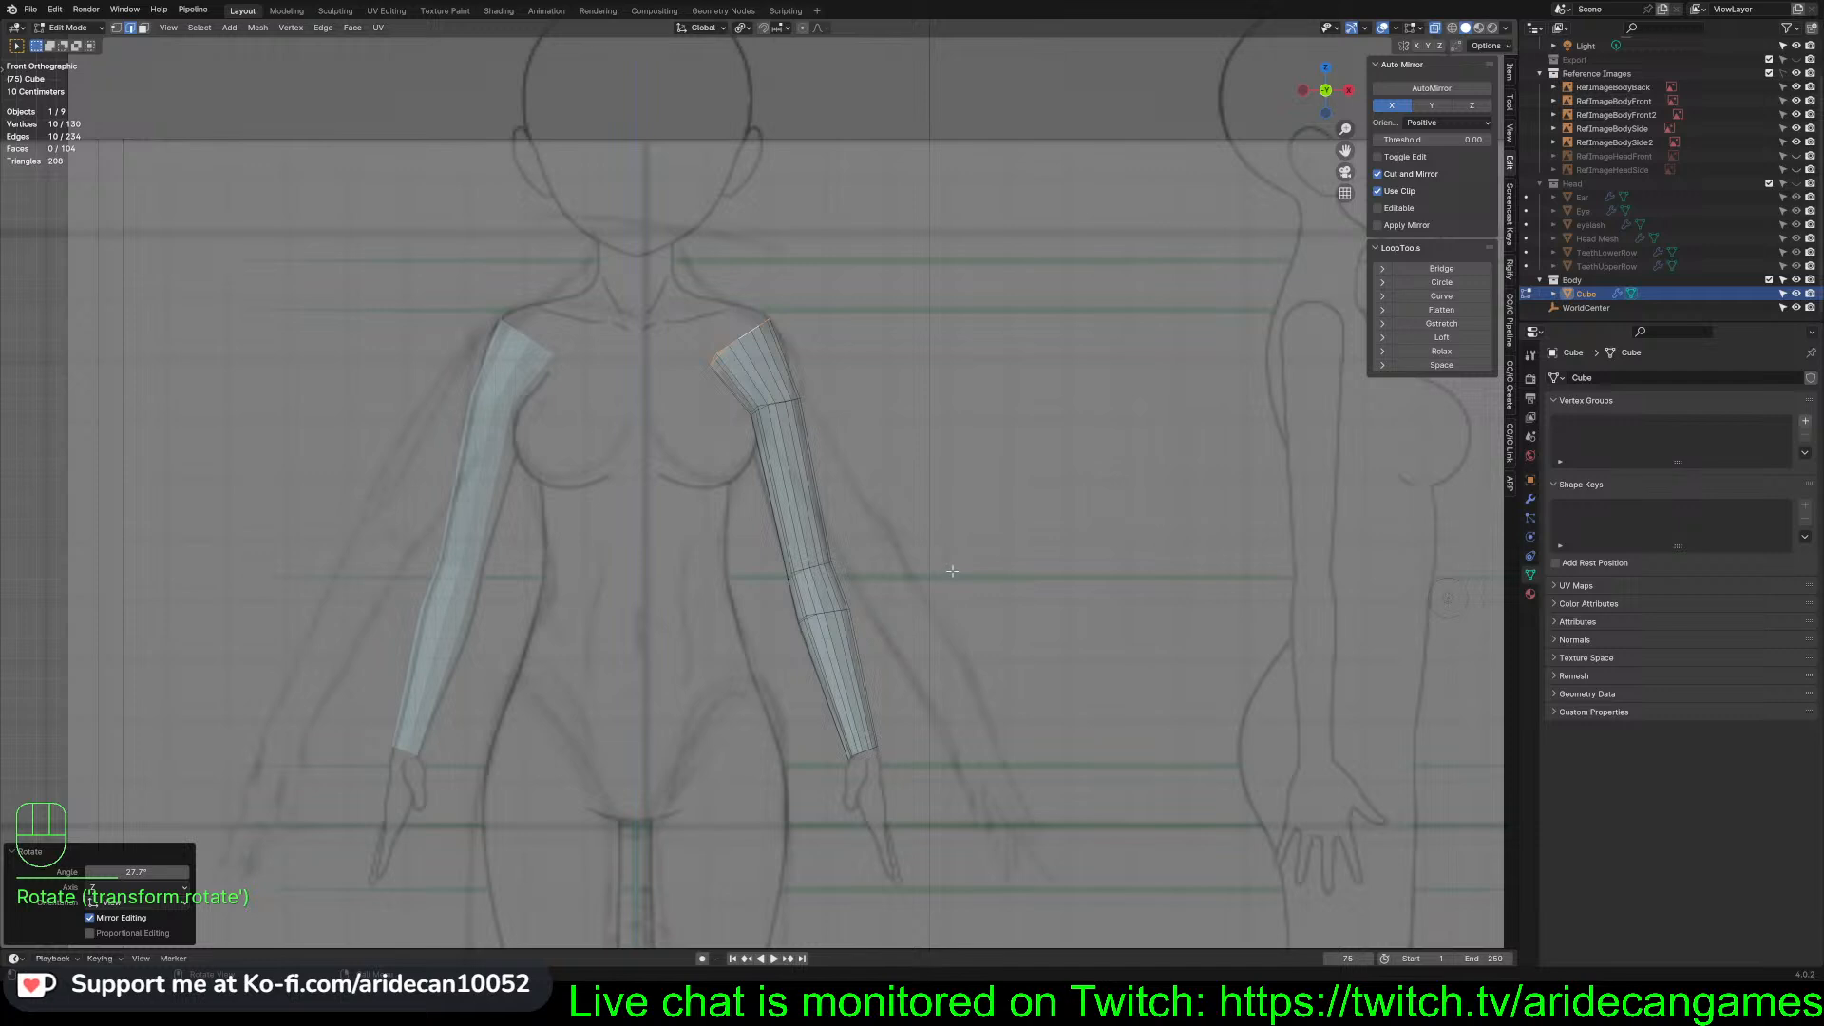
# Narrow the shoulder end loop to about 0.764 along X
pyautogui.press('s')
pyautogui.press('x')
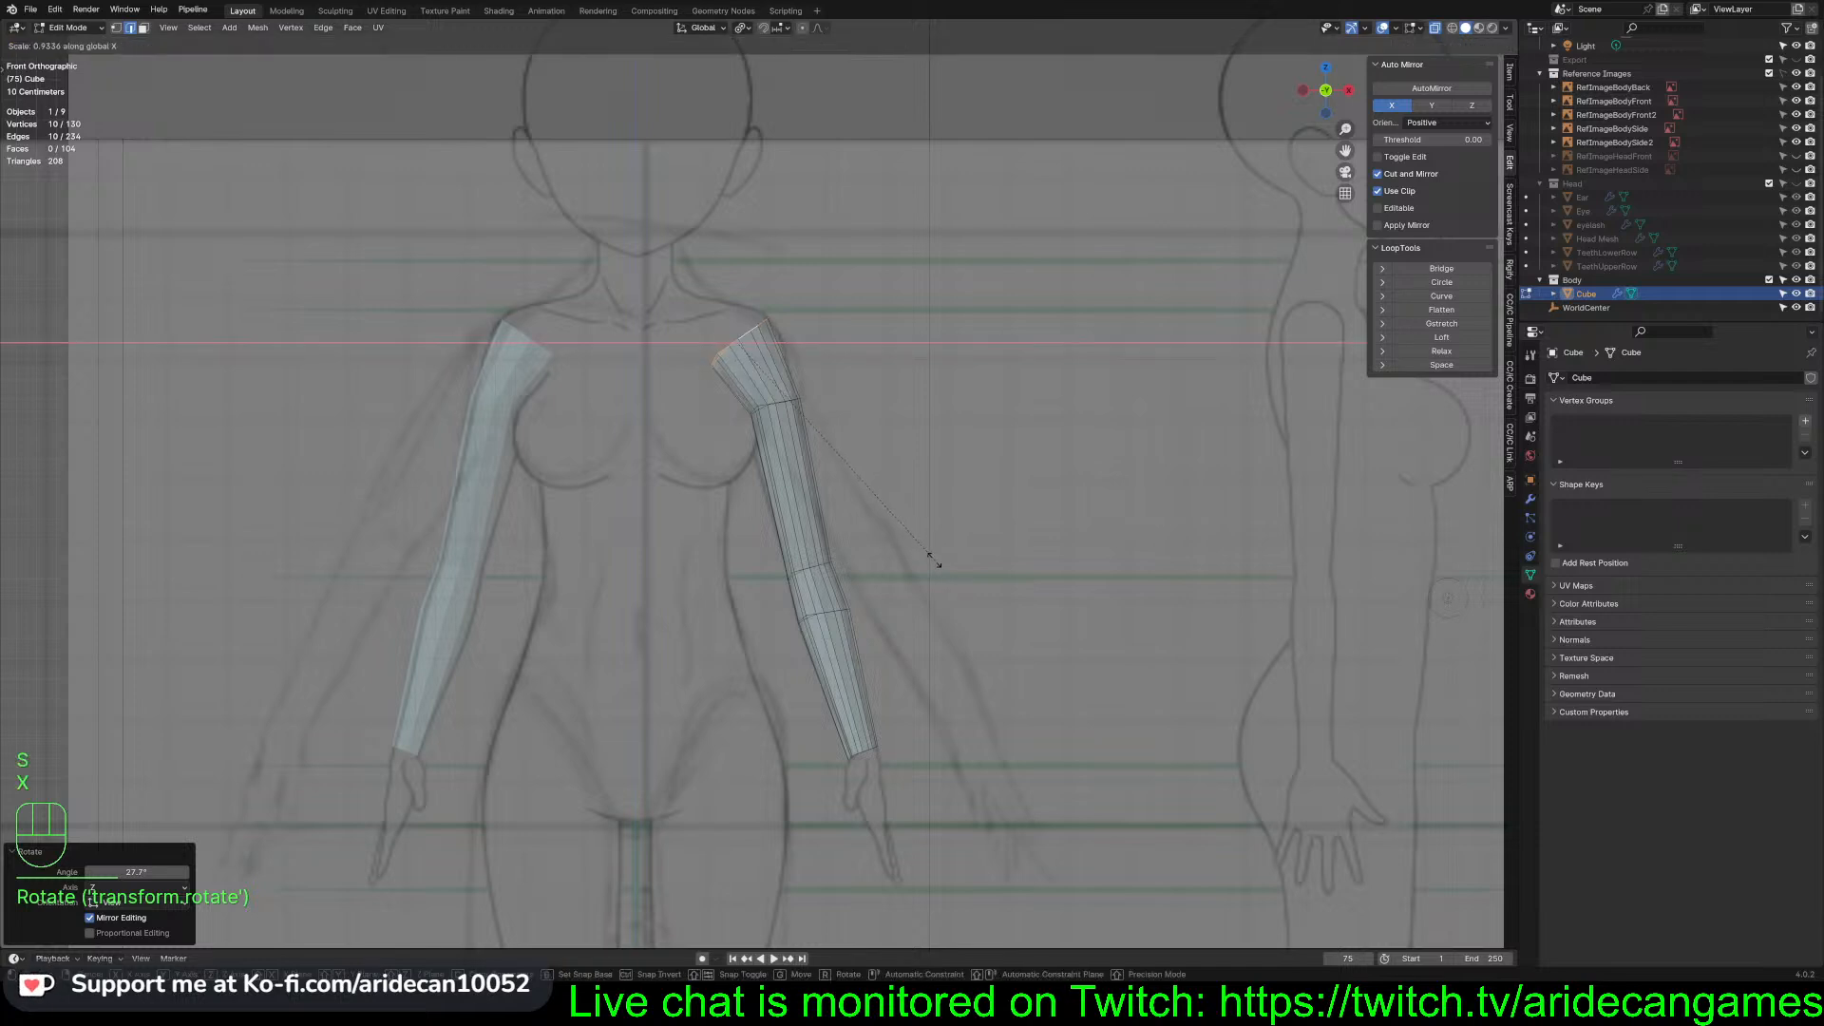
pyautogui.click(885, 532)
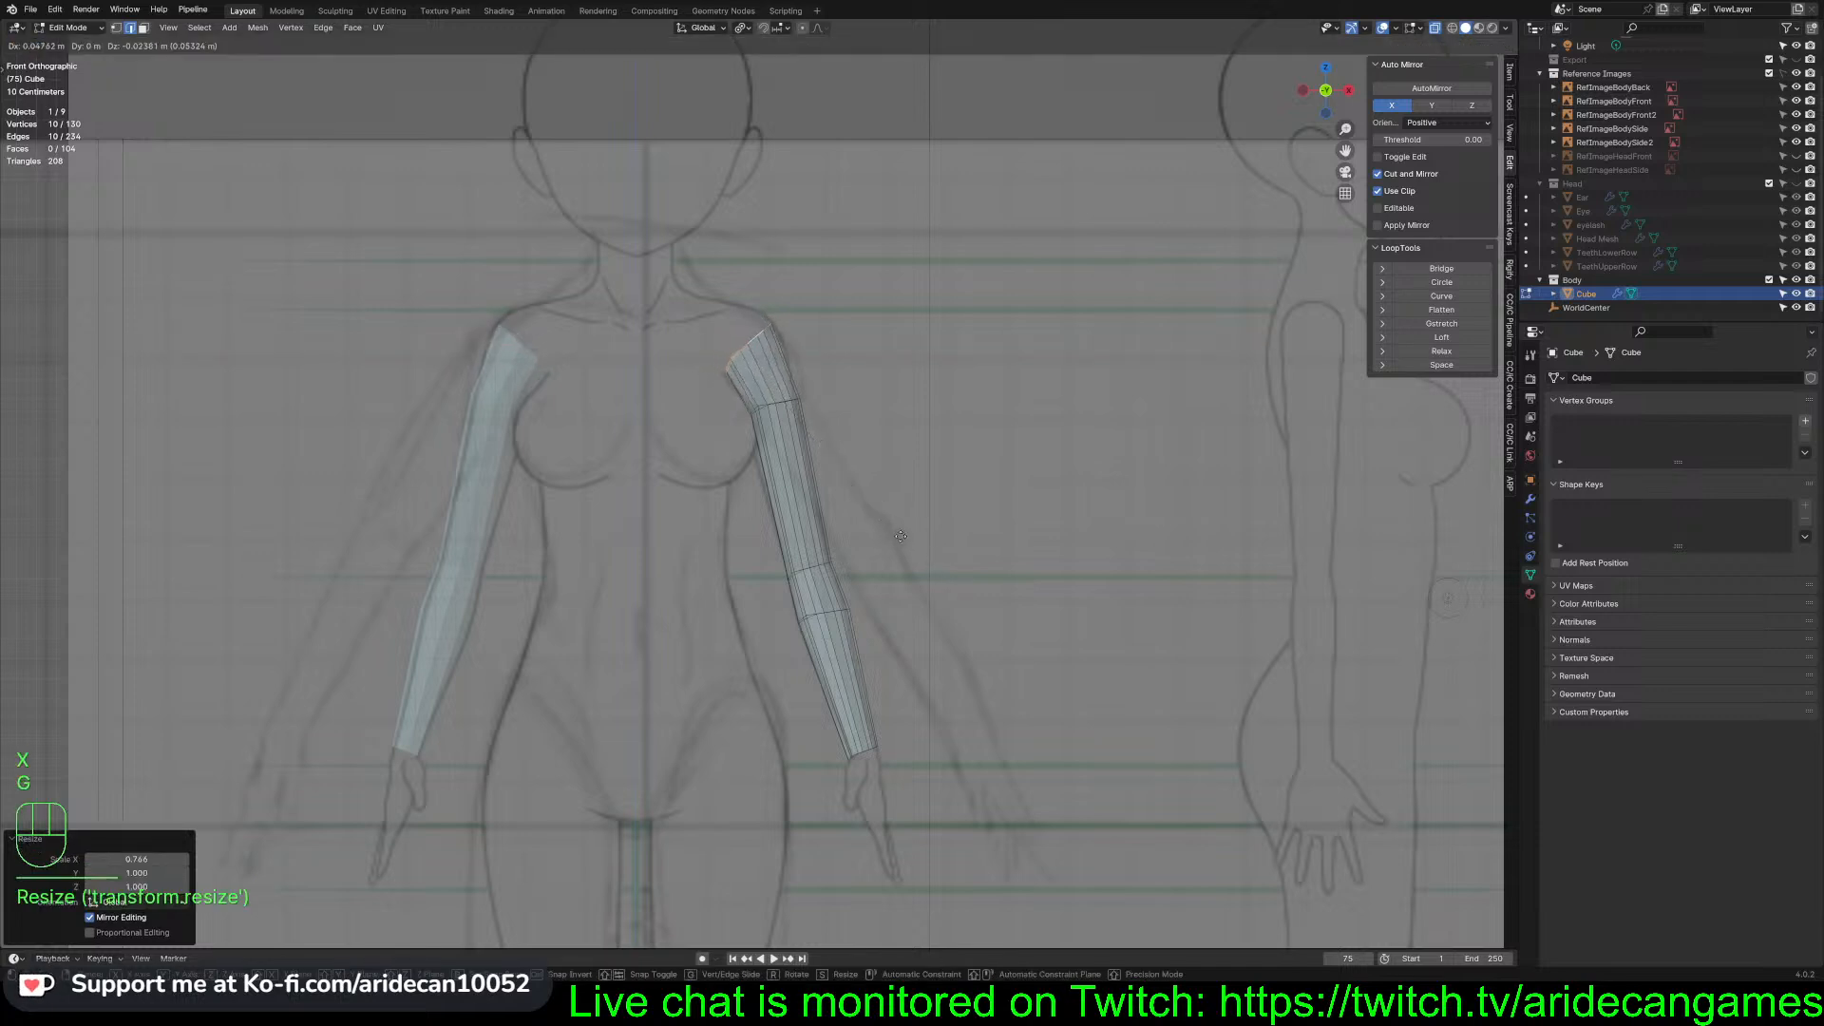
# In the front view, move the shoulder end loop about 0.064 m along X and the upper-arm loop about −0.029 m in X and −0.021 m in Z
pyautogui.press('g')
pyautogui.click(902, 539)
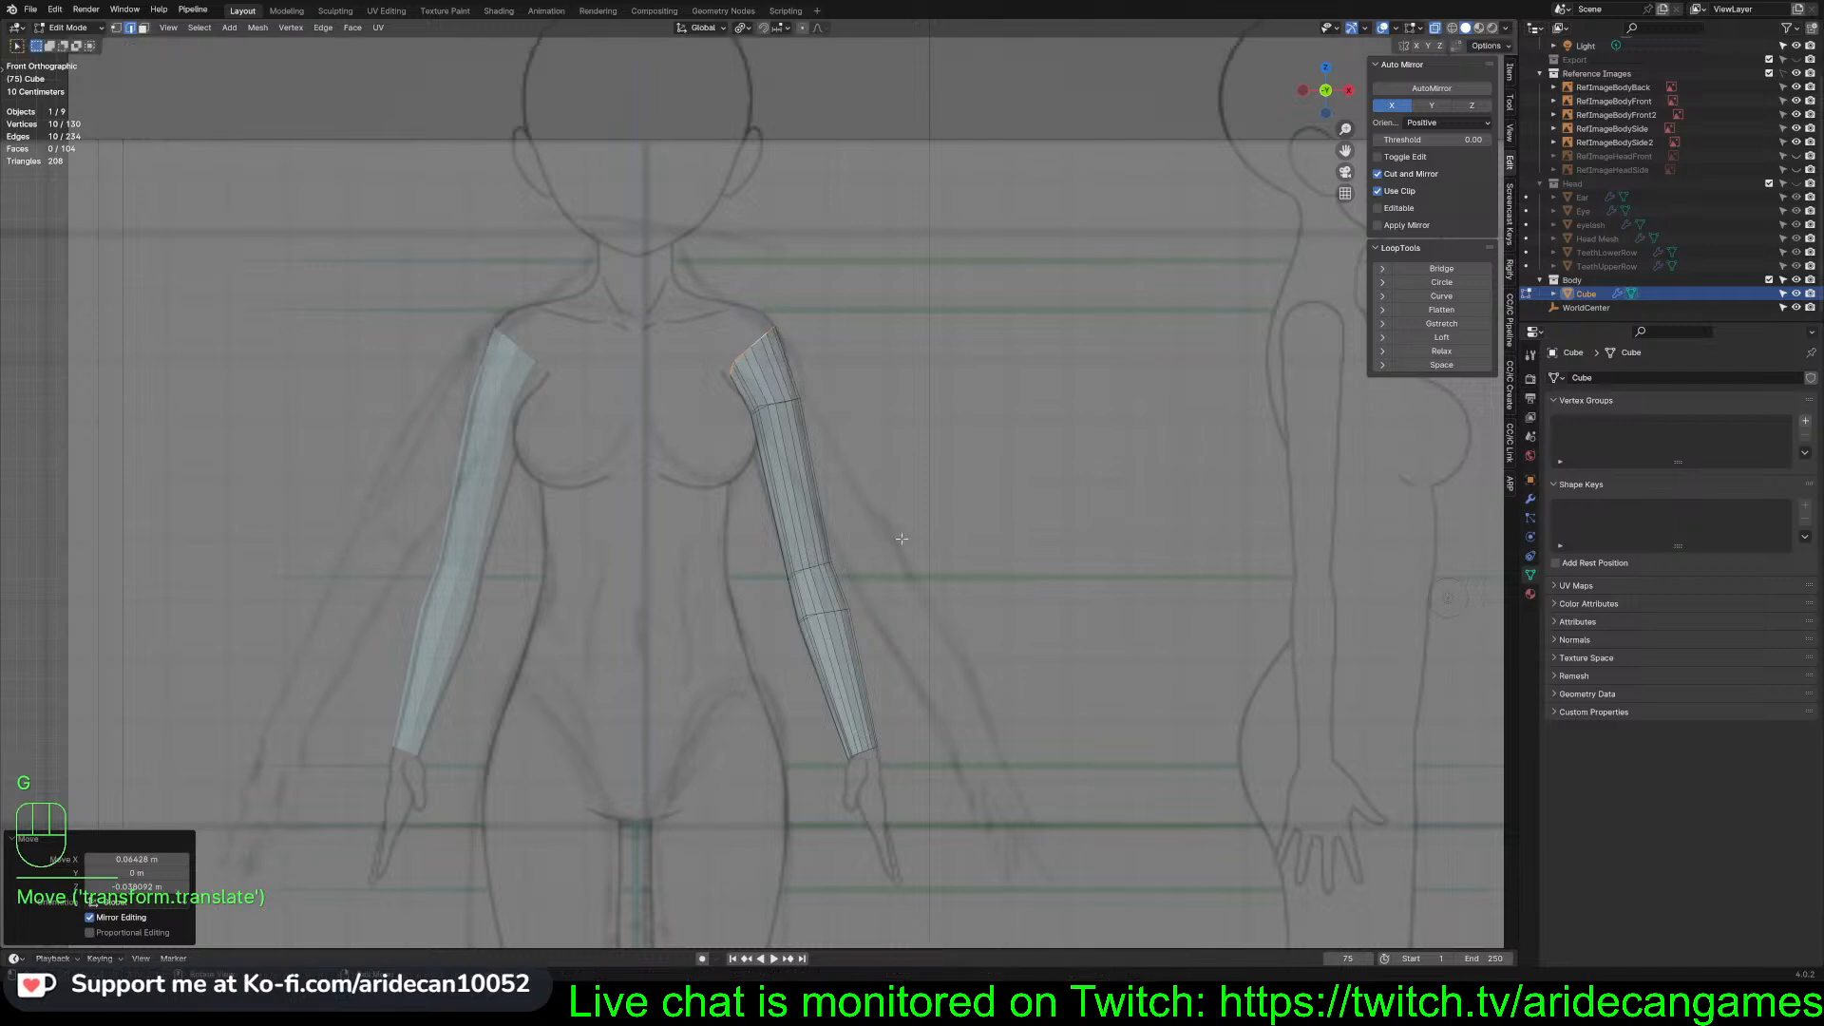
pyautogui.keyDown('alt'); pyautogui.click(779, 418); pyautogui.keyUp('alt')
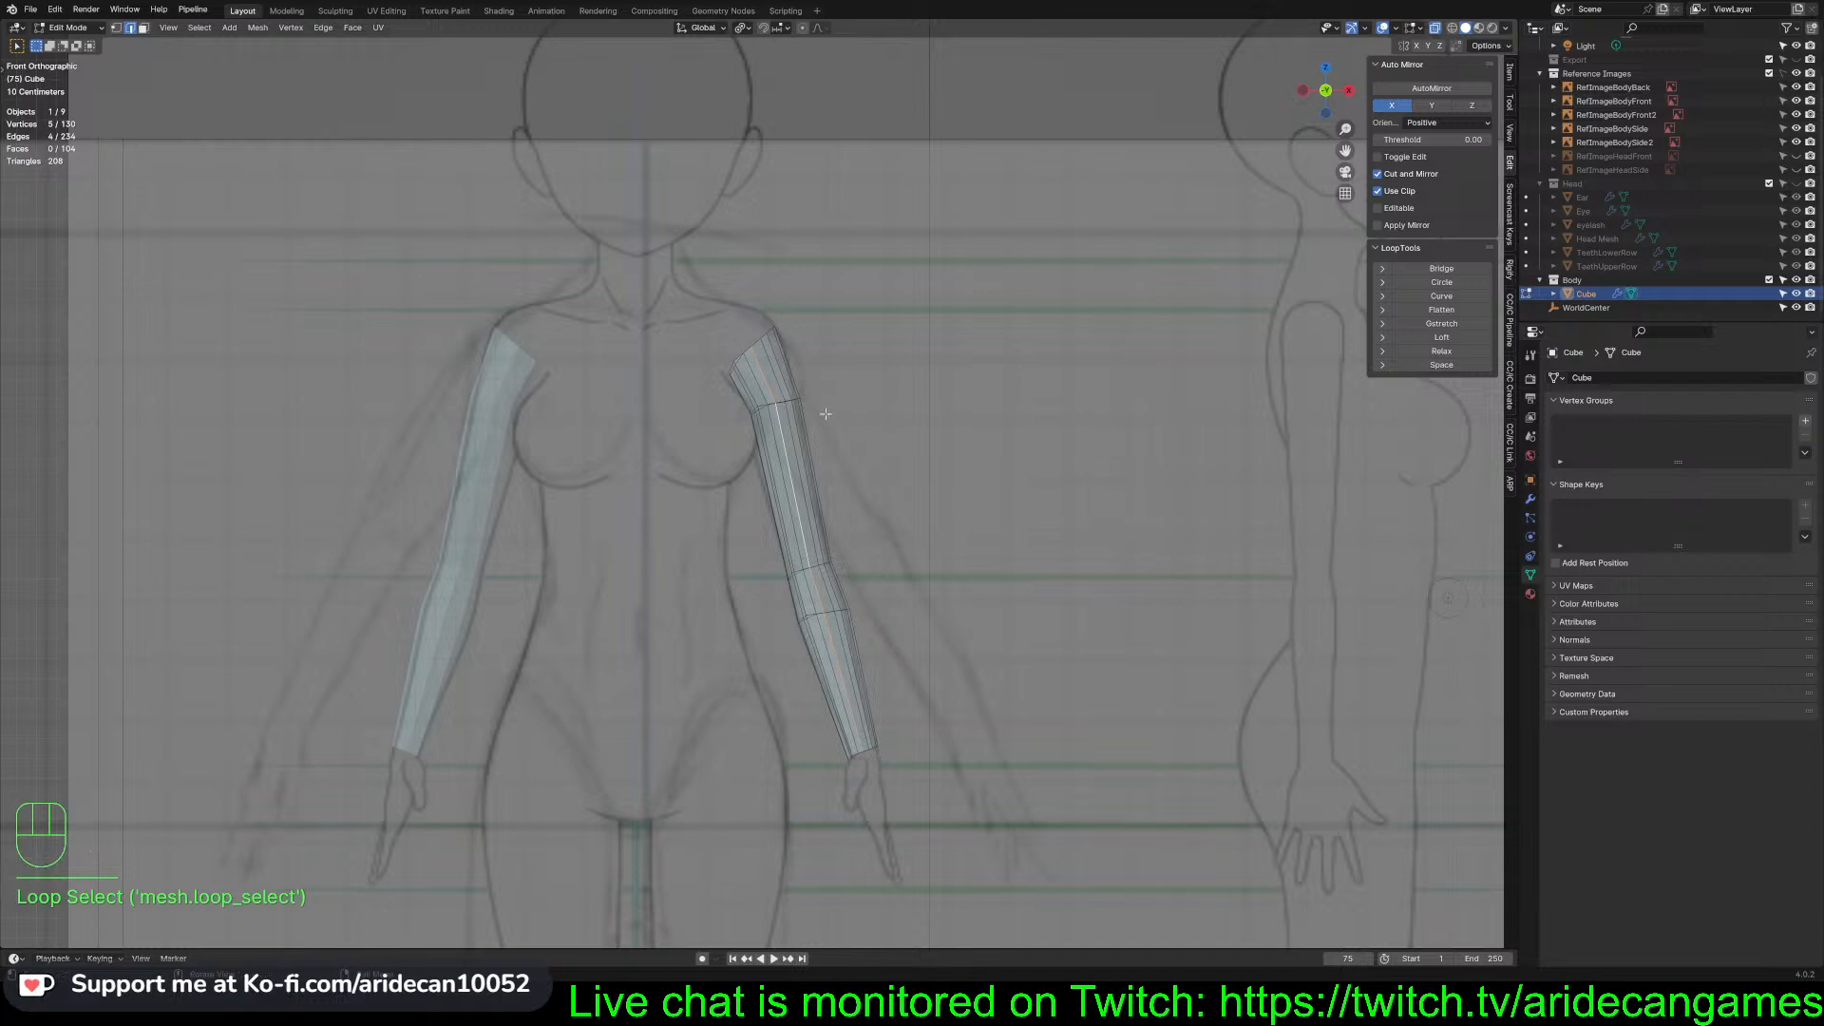
pyautogui.keyDown('alt'); pyautogui.click(784, 403); pyautogui.keyUp('alt')
pyautogui.press('g')
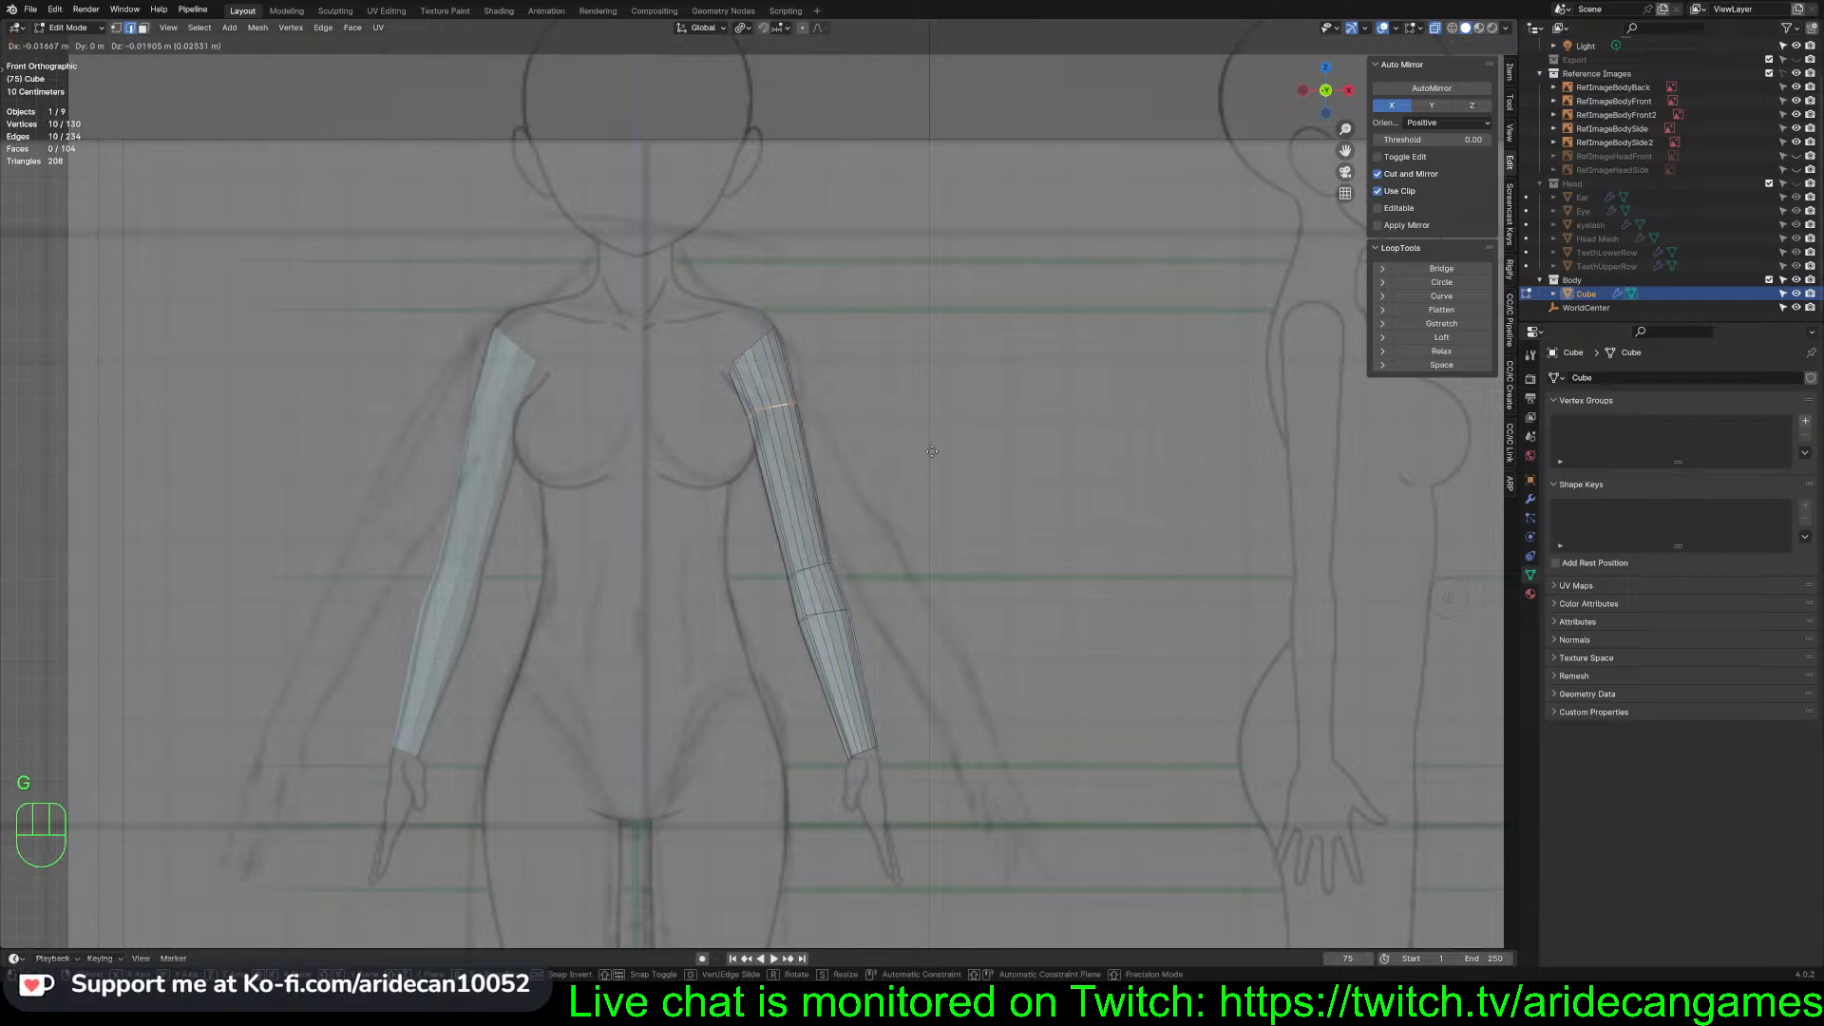
pyautogui.click(931, 452)
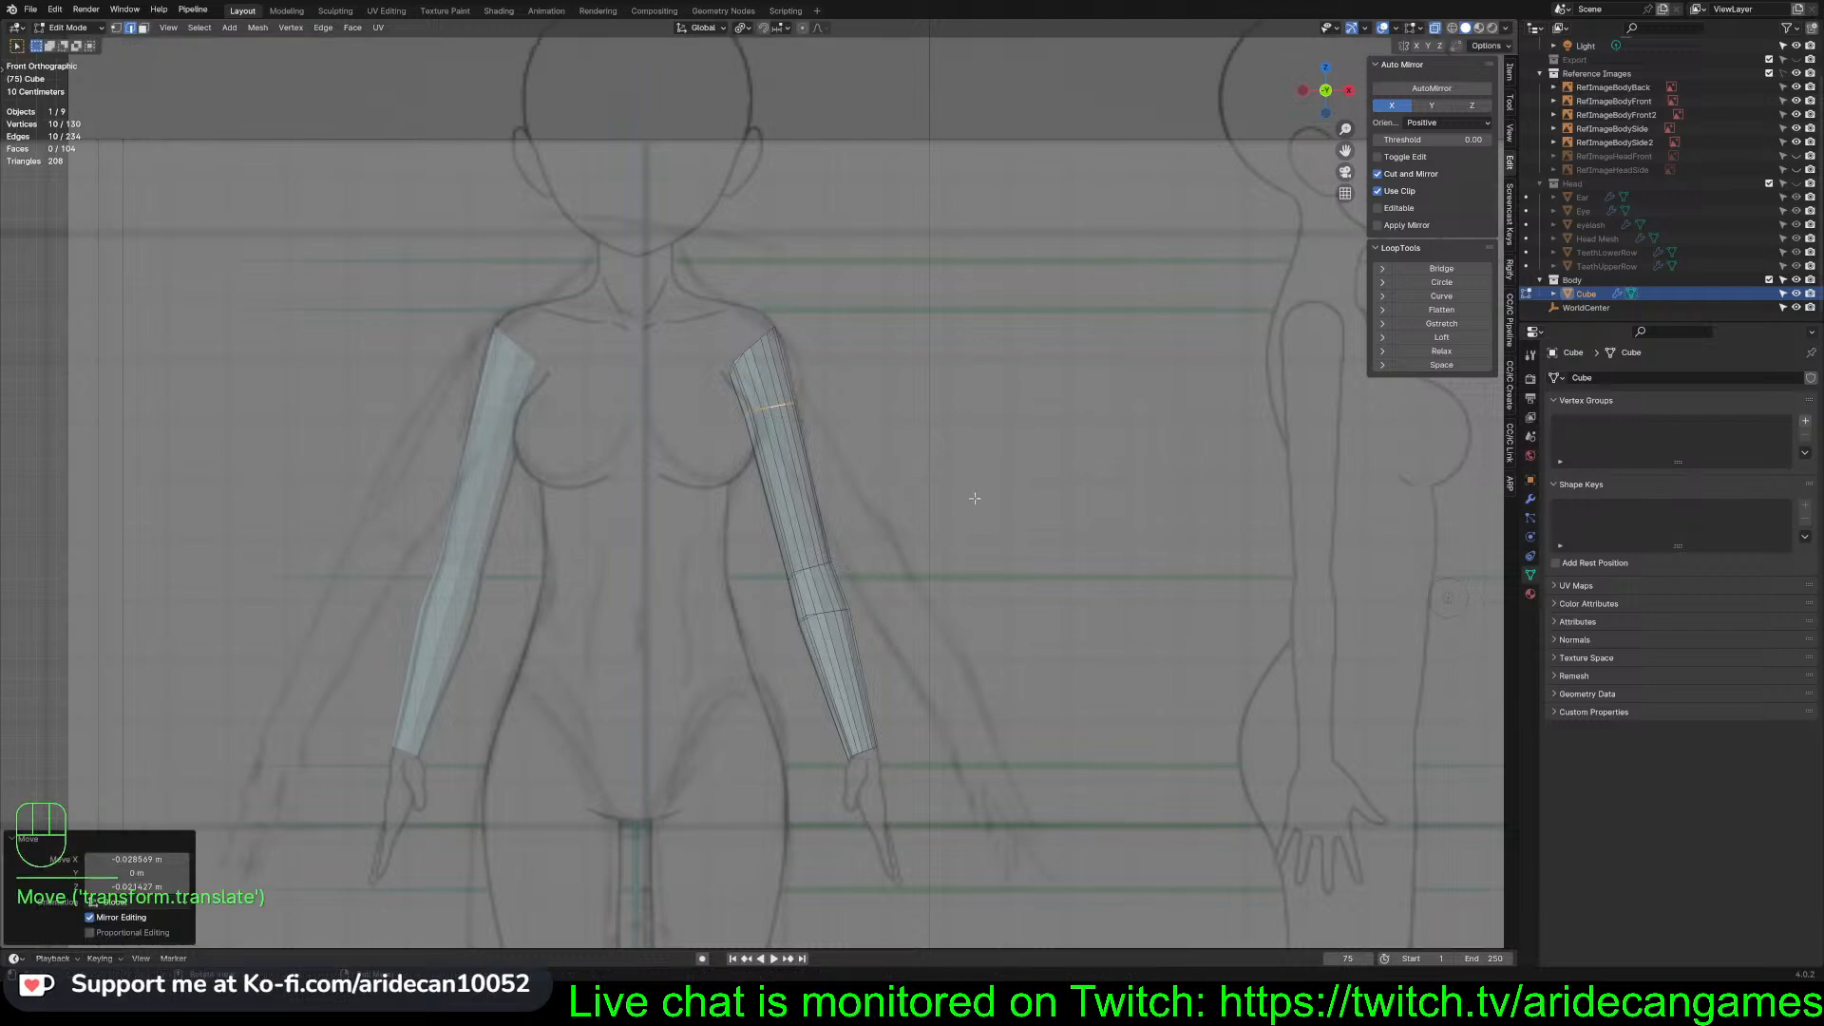
# With RefImageBodySide hidden, narrow the upper-arm loop to 0.823 along Y and shift it about −0.024 m along Y in the side view
pyautogui.press('KP_3')
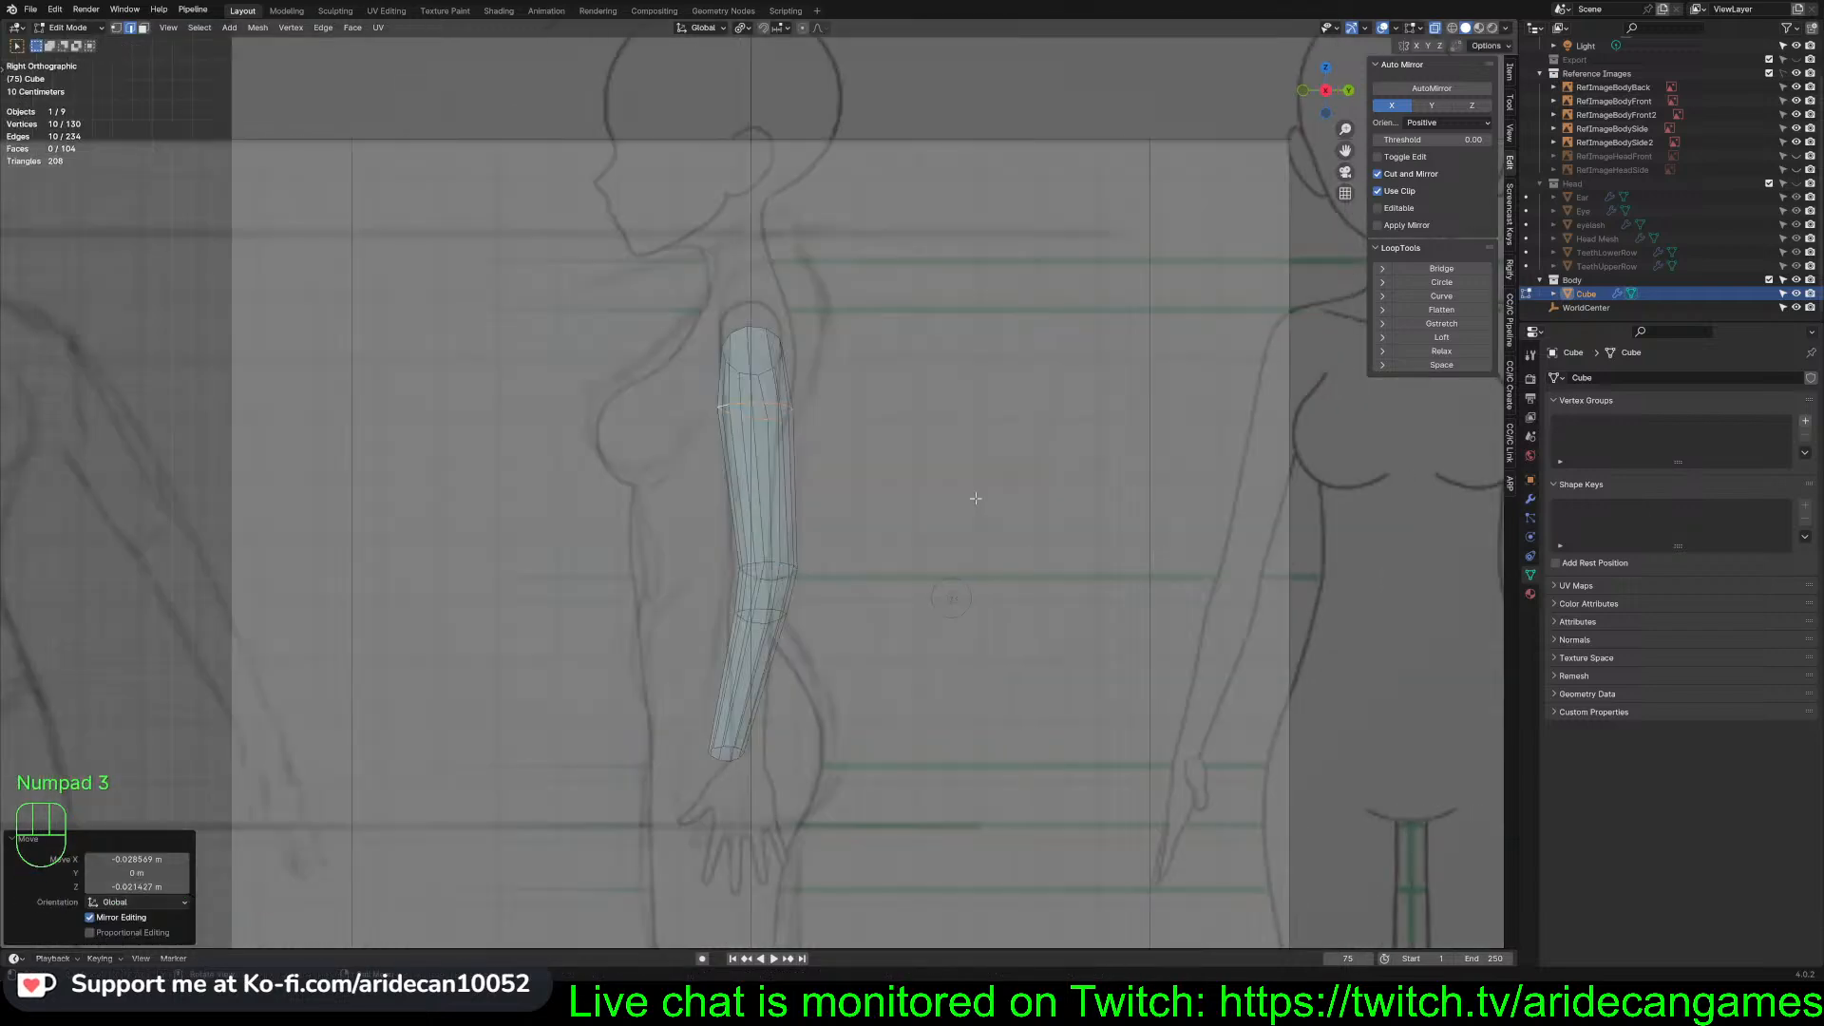
pyautogui.click(1796, 128)
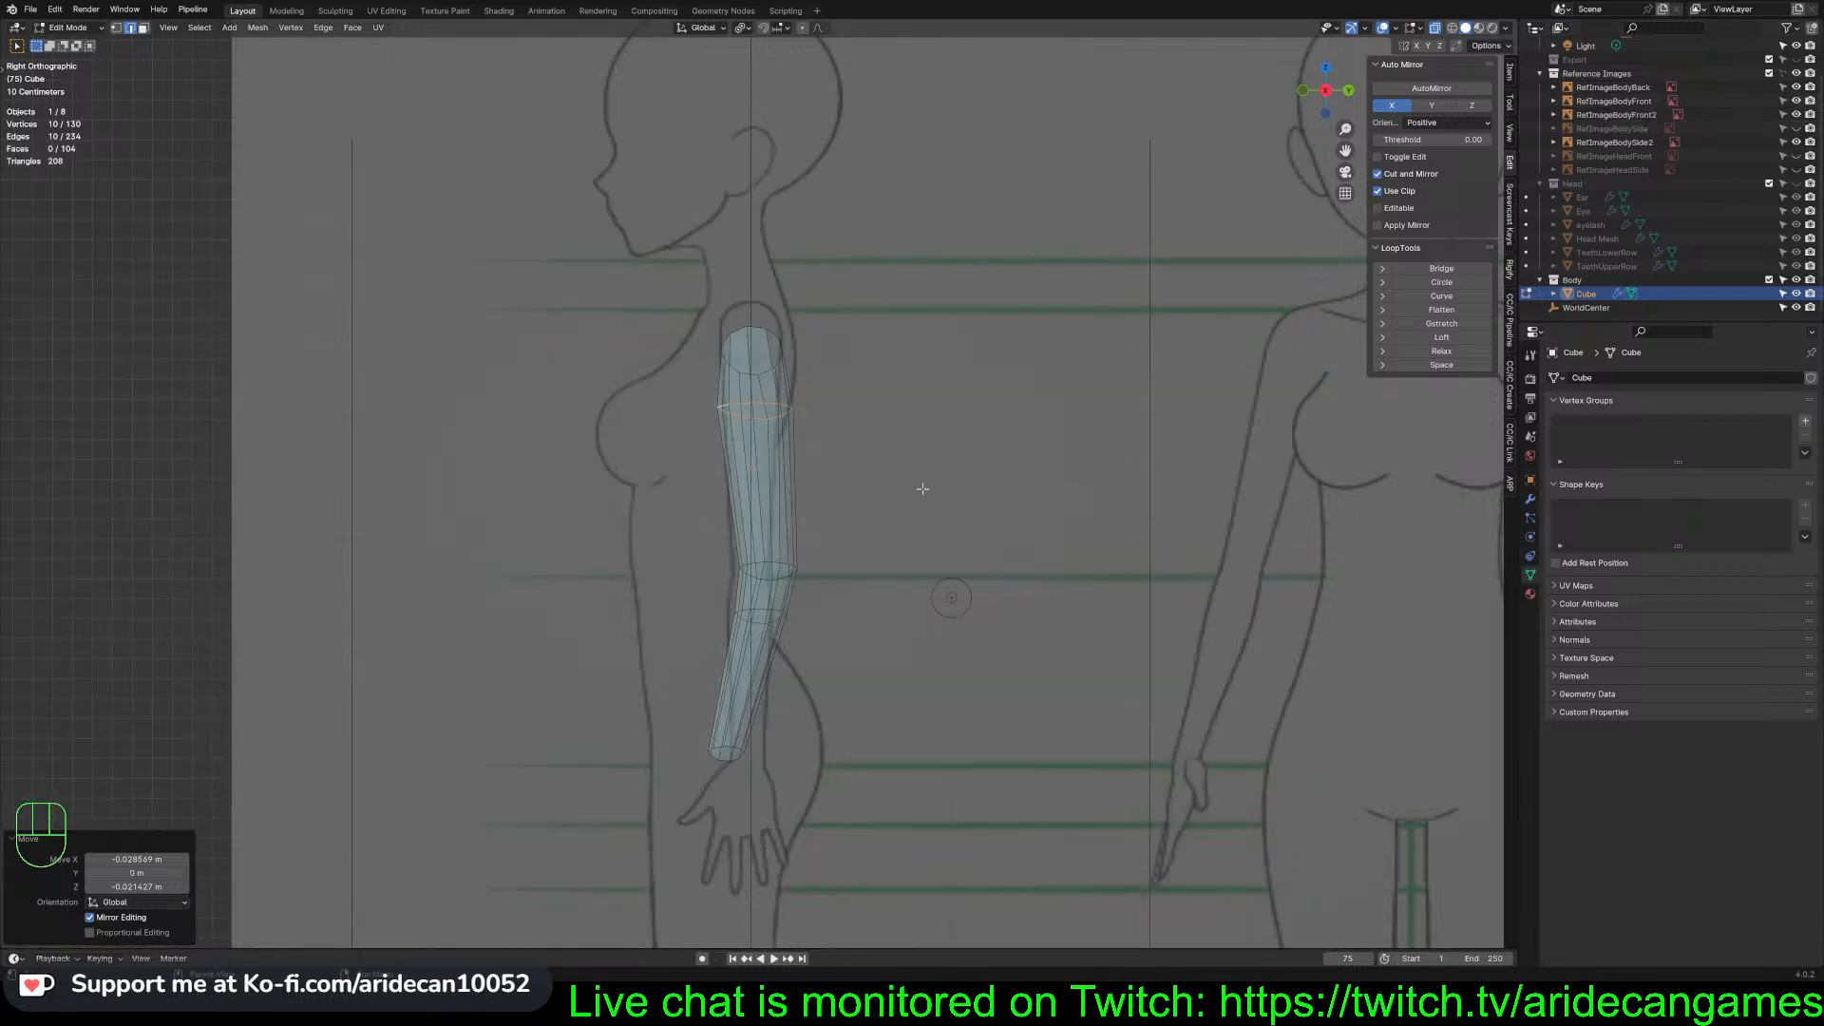
pyautogui.keyDown('alt'); pyautogui.click(774, 562); pyautogui.keyUp('alt')
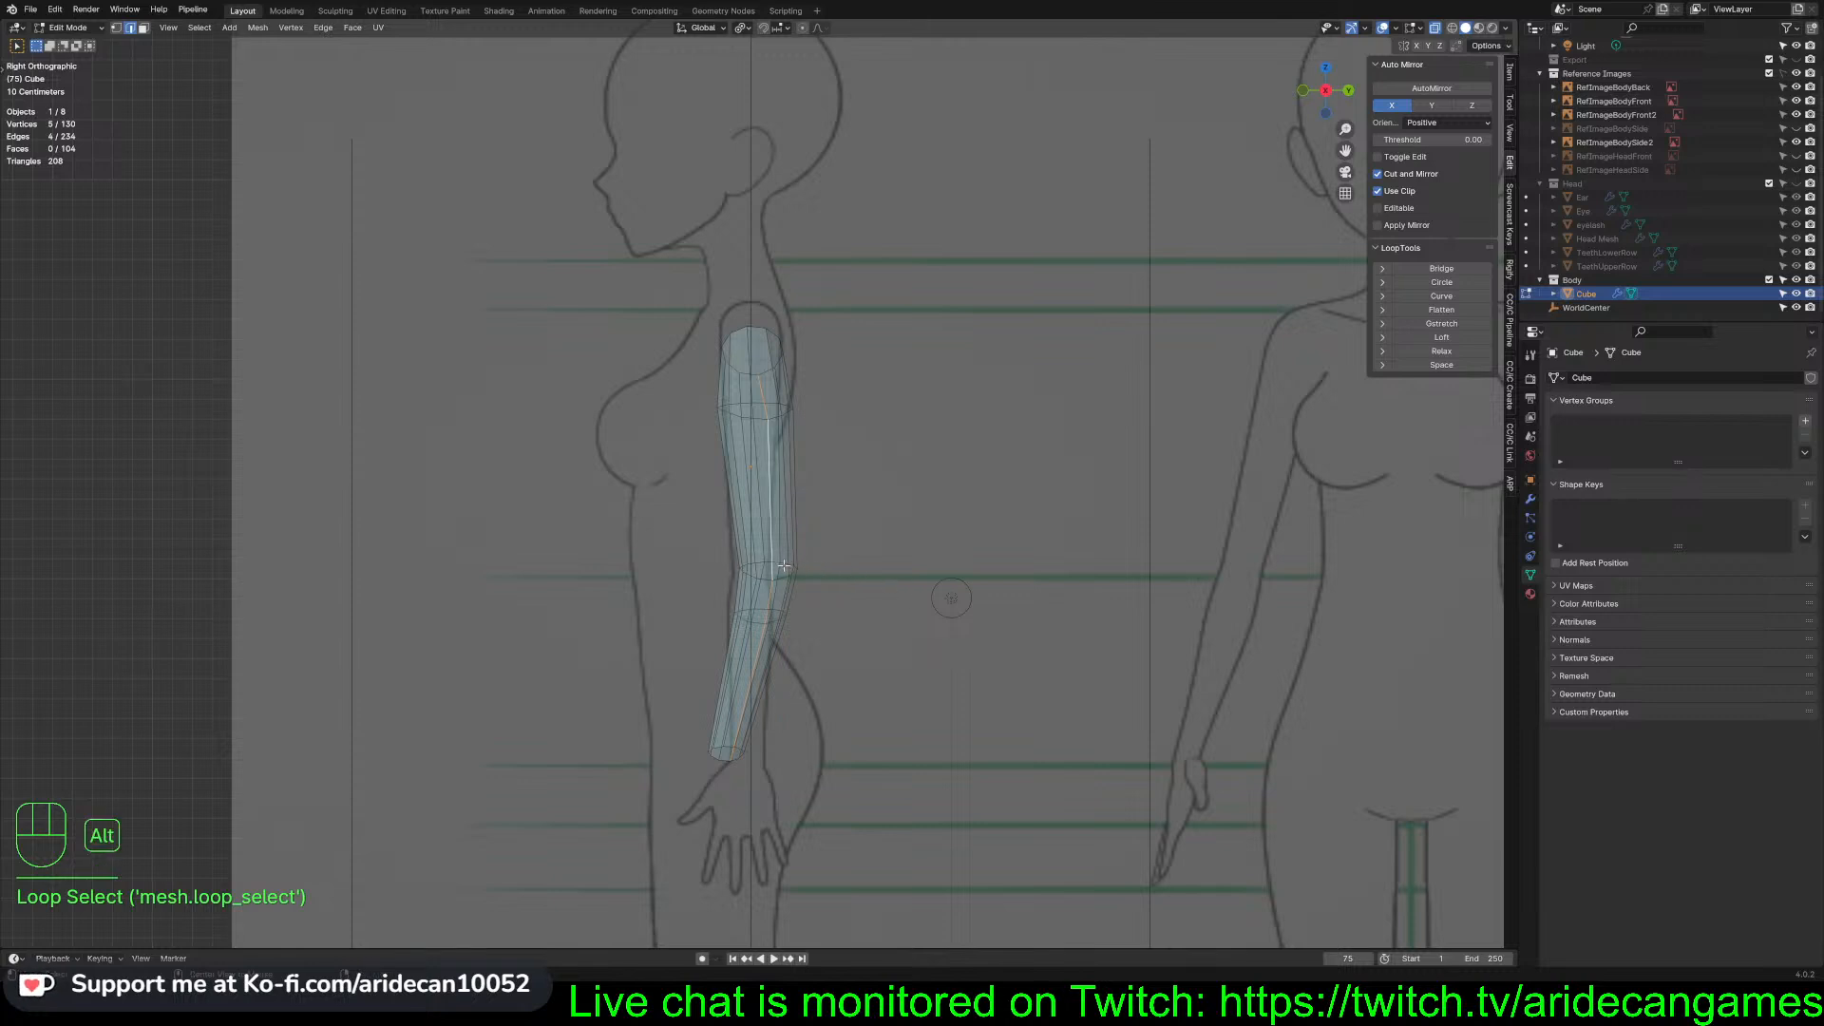
pyautogui.keyDown('alt'); pyautogui.click(782, 418); pyautogui.keyUp('alt')
pyautogui.keyDown('alt'); pyautogui.click(774, 415); pyautogui.keyUp('alt')
pyautogui.press('s')
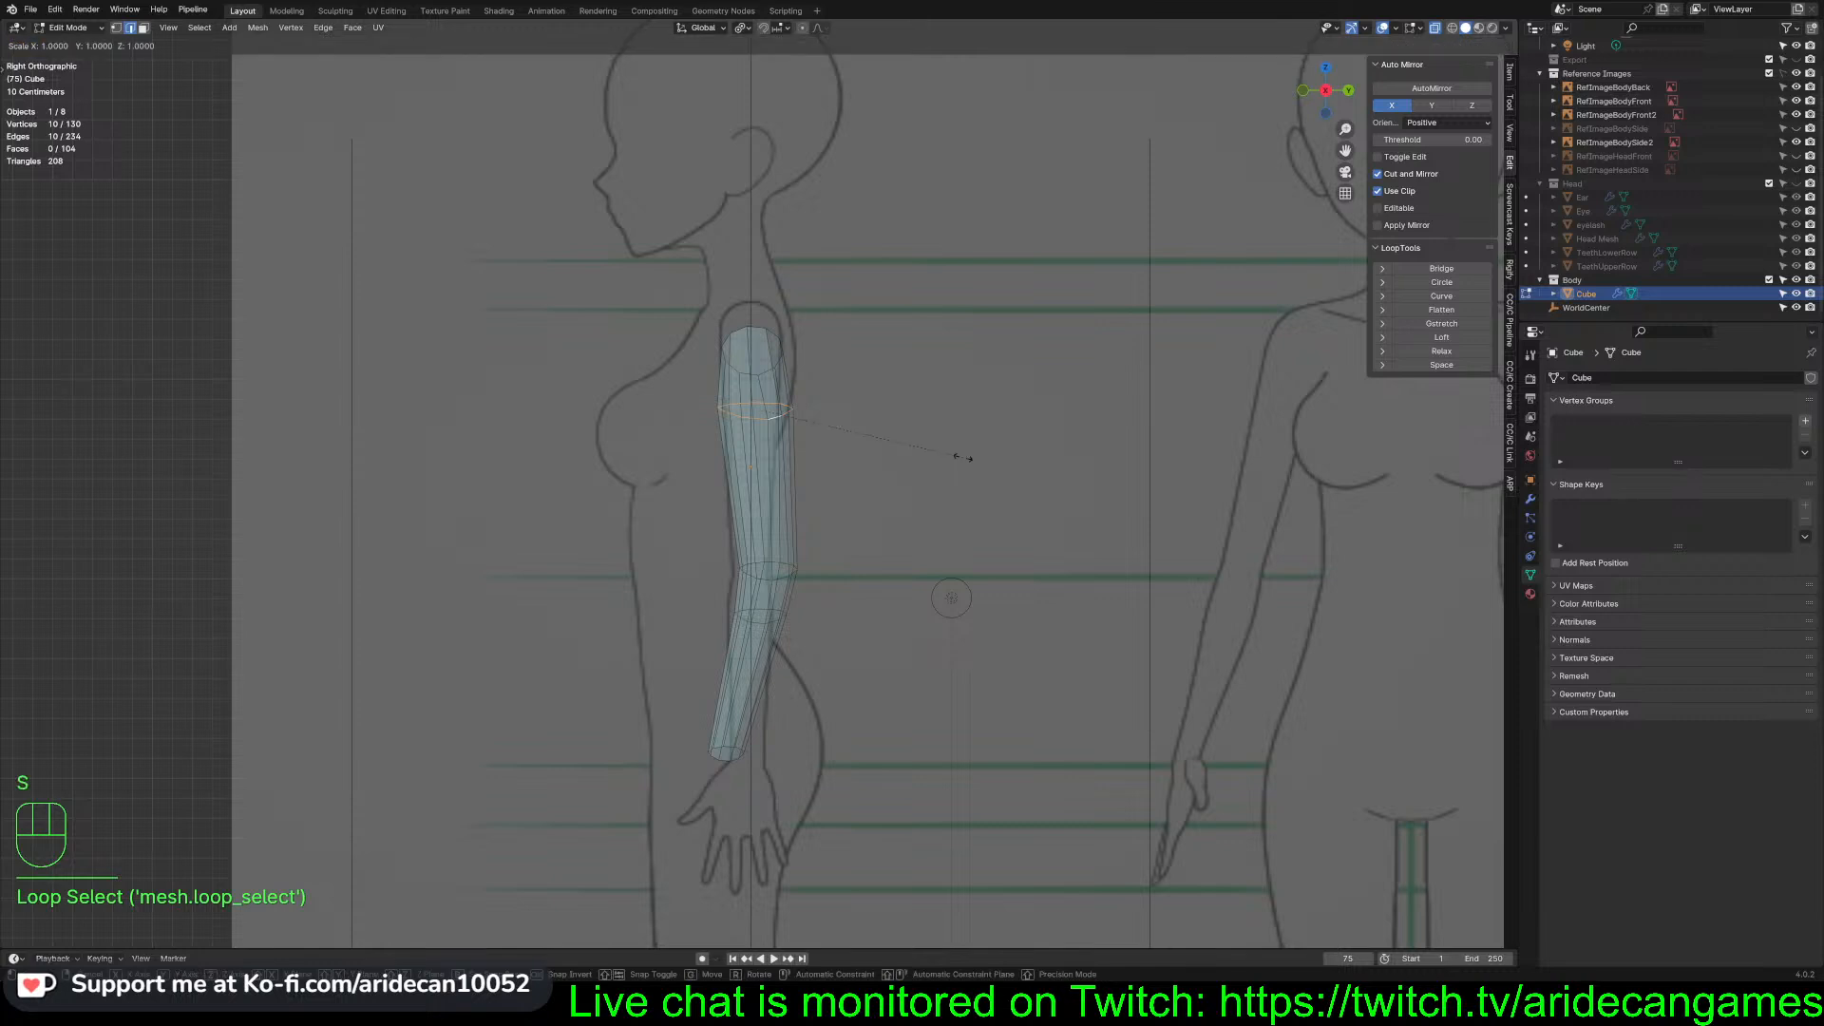
pyautogui.press('y')
pyautogui.click(926, 439)
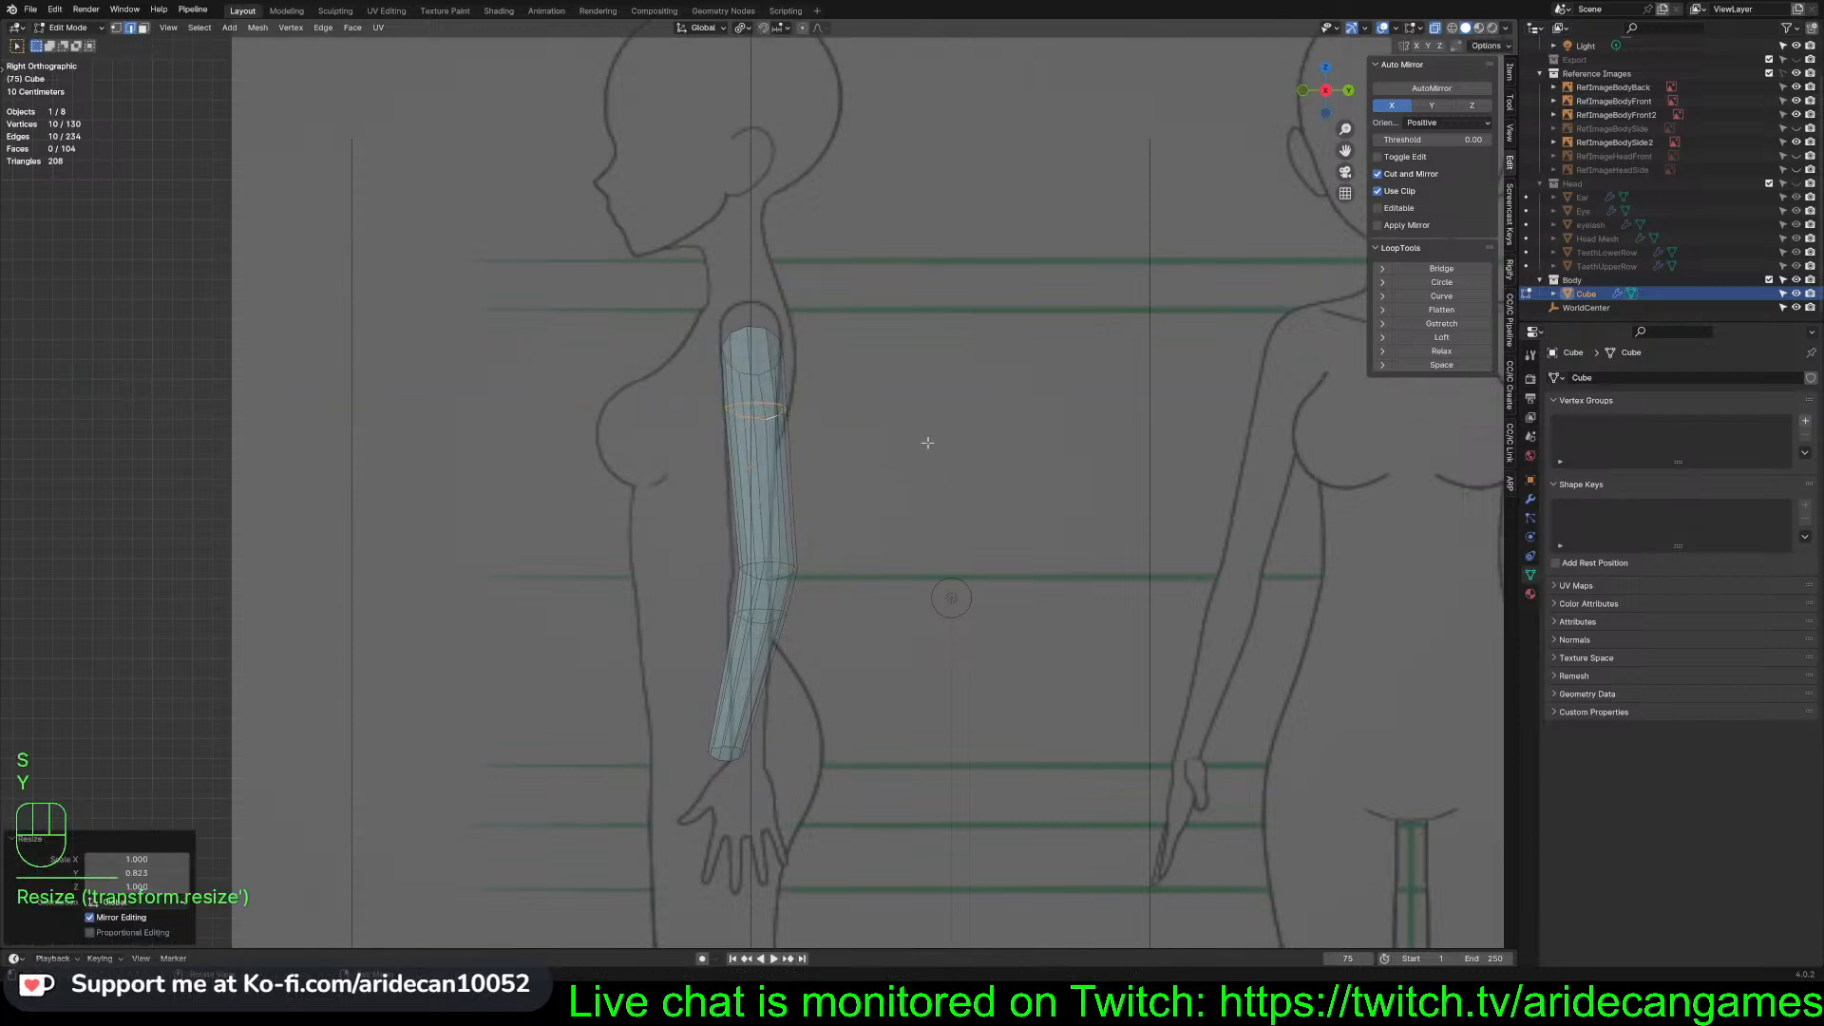
pyautogui.press('g')
pyautogui.click(922, 442)
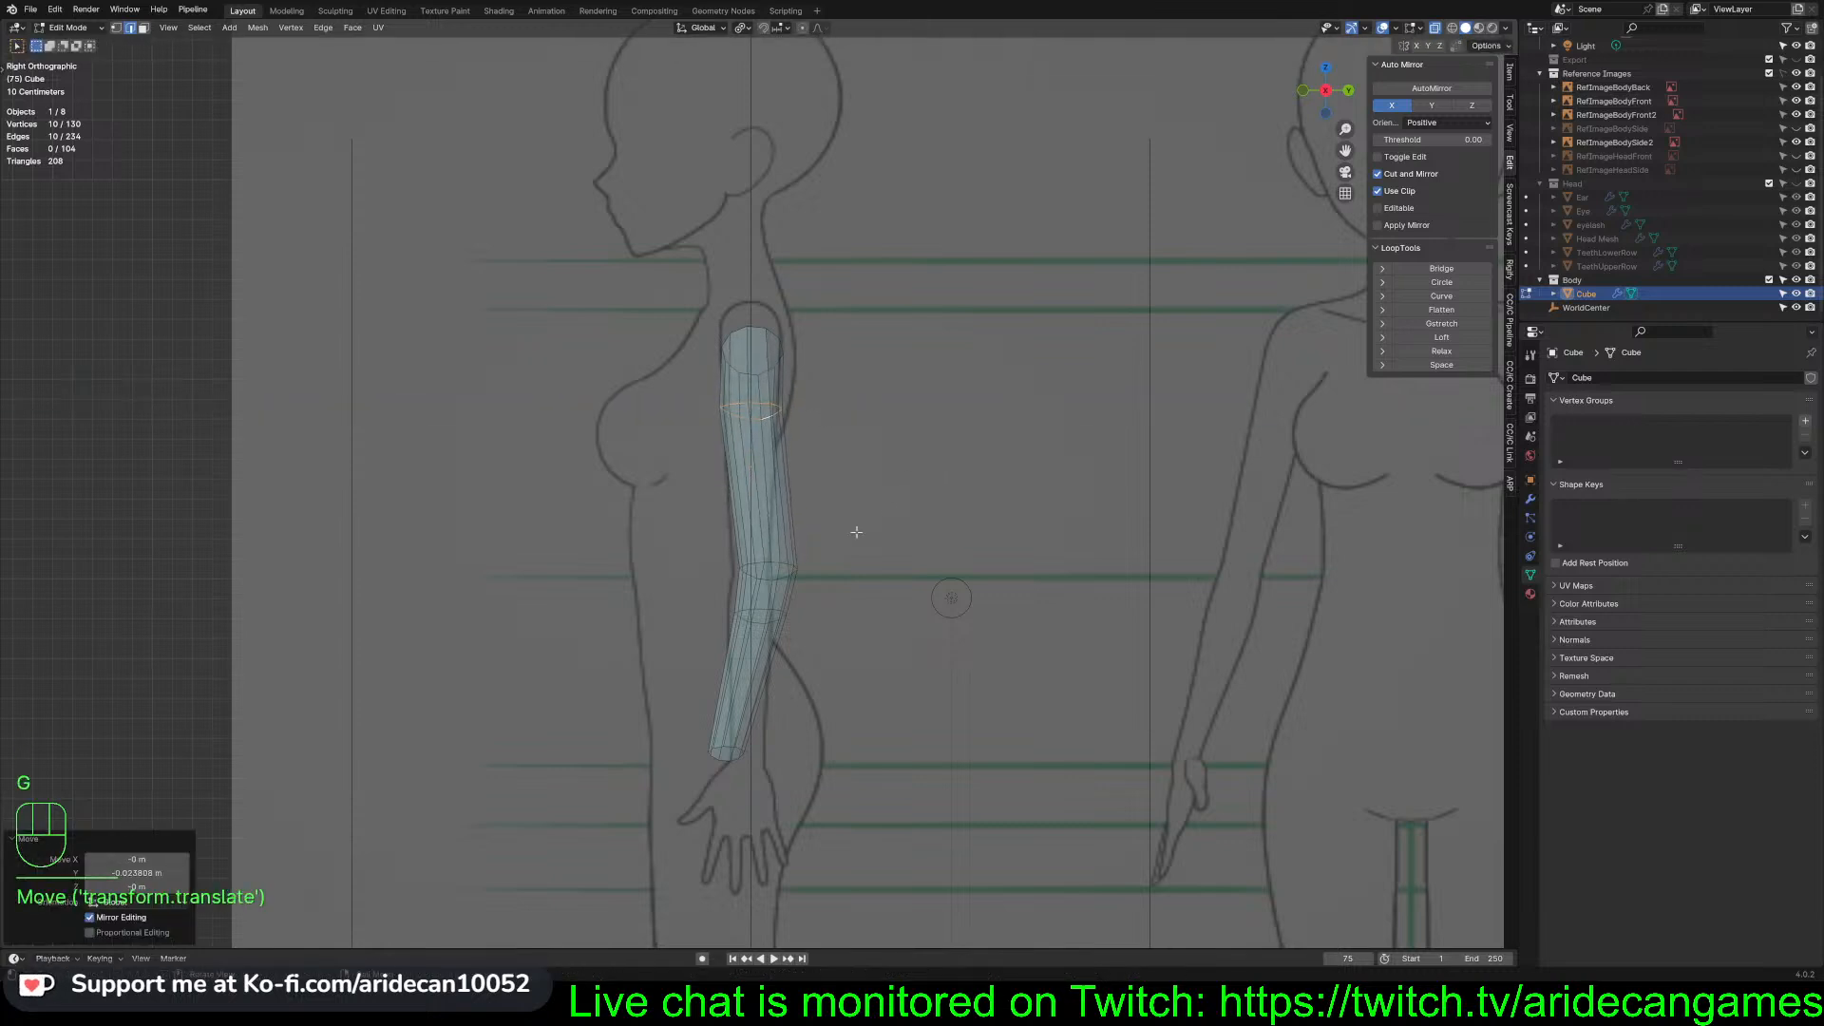
# Move the upper elbow loop about −0.071 m along Y in the side view
pyautogui.keyDown('alt'); pyautogui.click(796, 569); pyautogui.keyUp('alt')
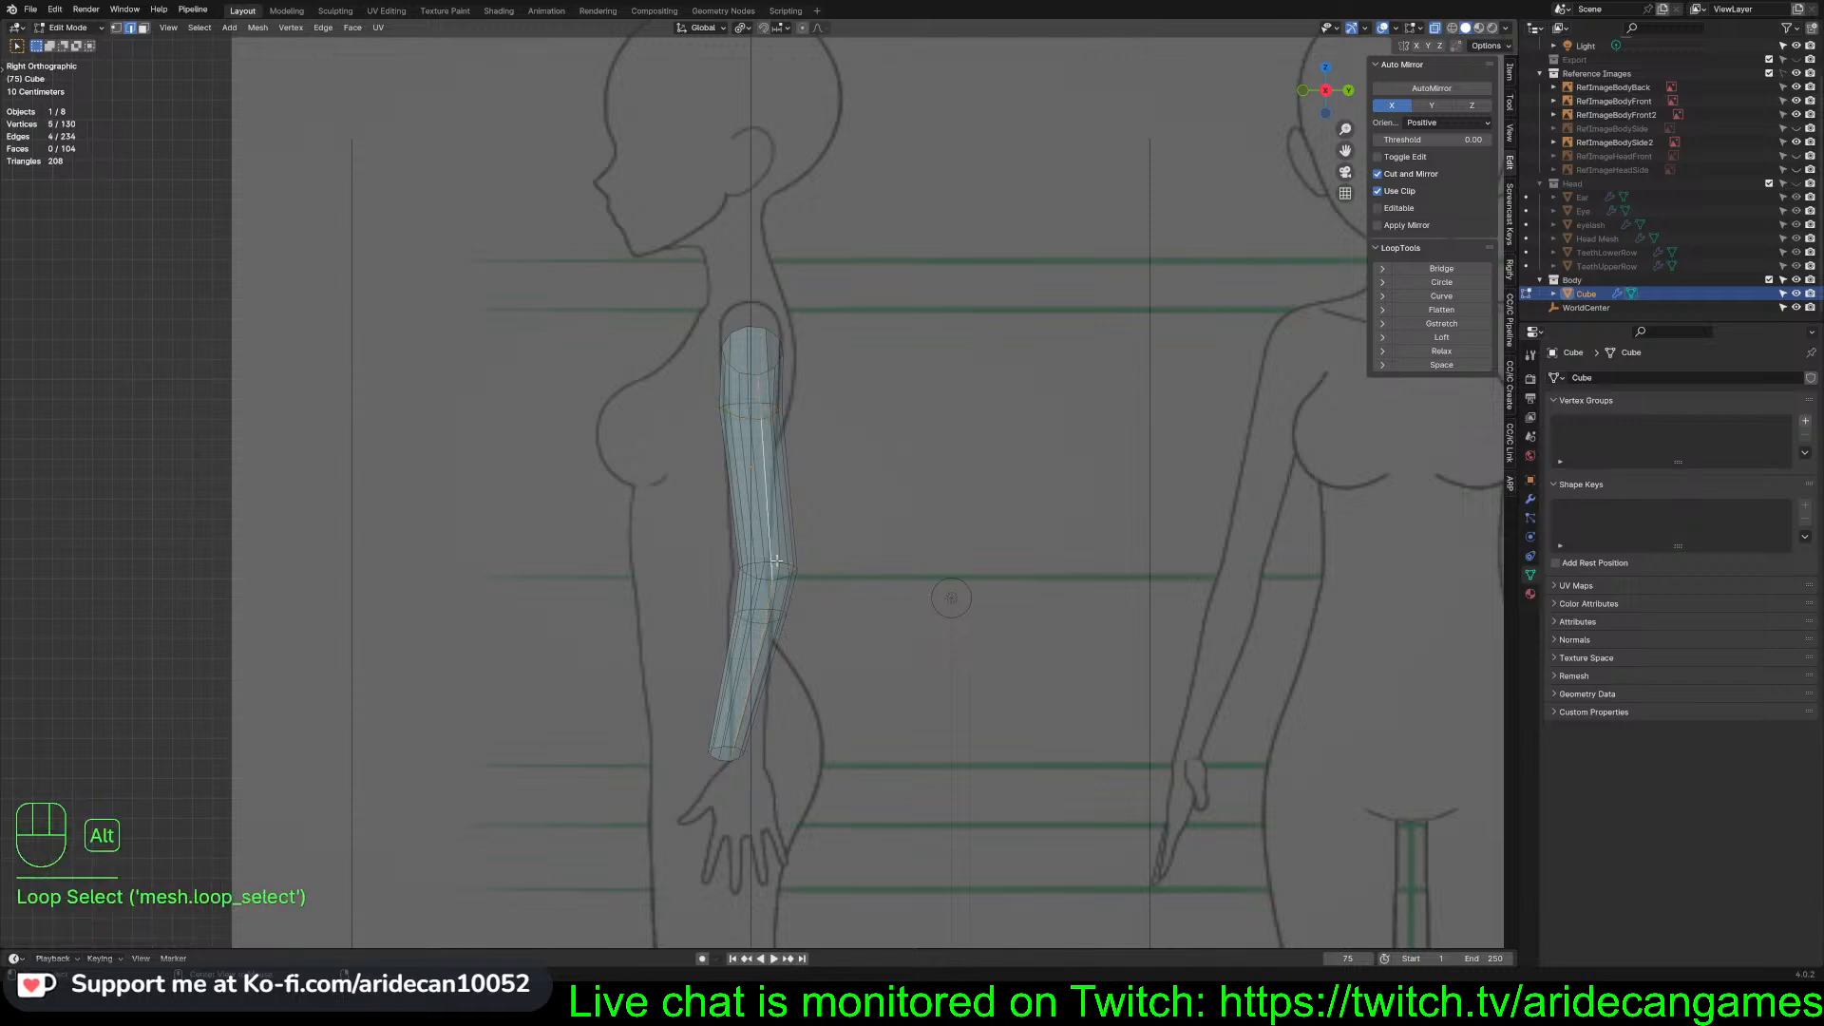
pyautogui.keyDown('alt'); pyautogui.click(776, 561); pyautogui.keyUp('alt')
pyautogui.press('g')
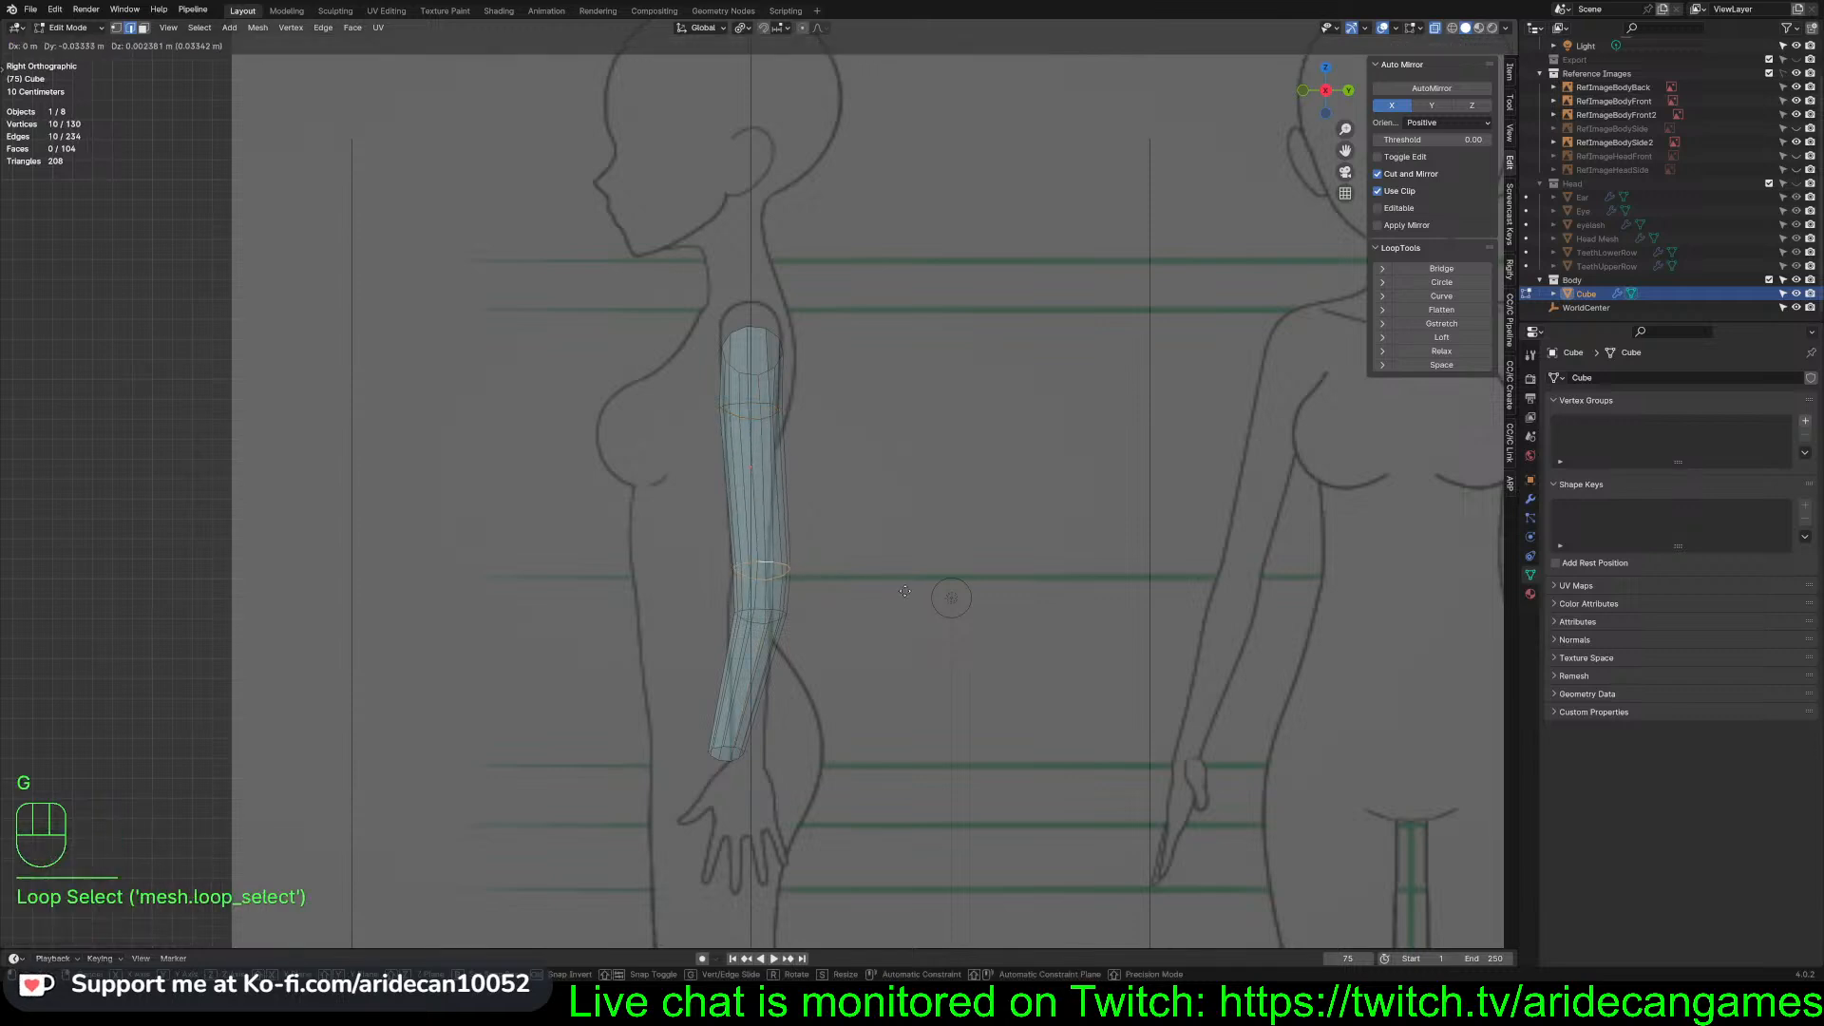
pyautogui.click(906, 591)
# Narrow the upper elbow loop to about 0.731 along Y and shift it about −0.017 m along Y and slightly down
pyautogui.press('s')
pyautogui.press('y')
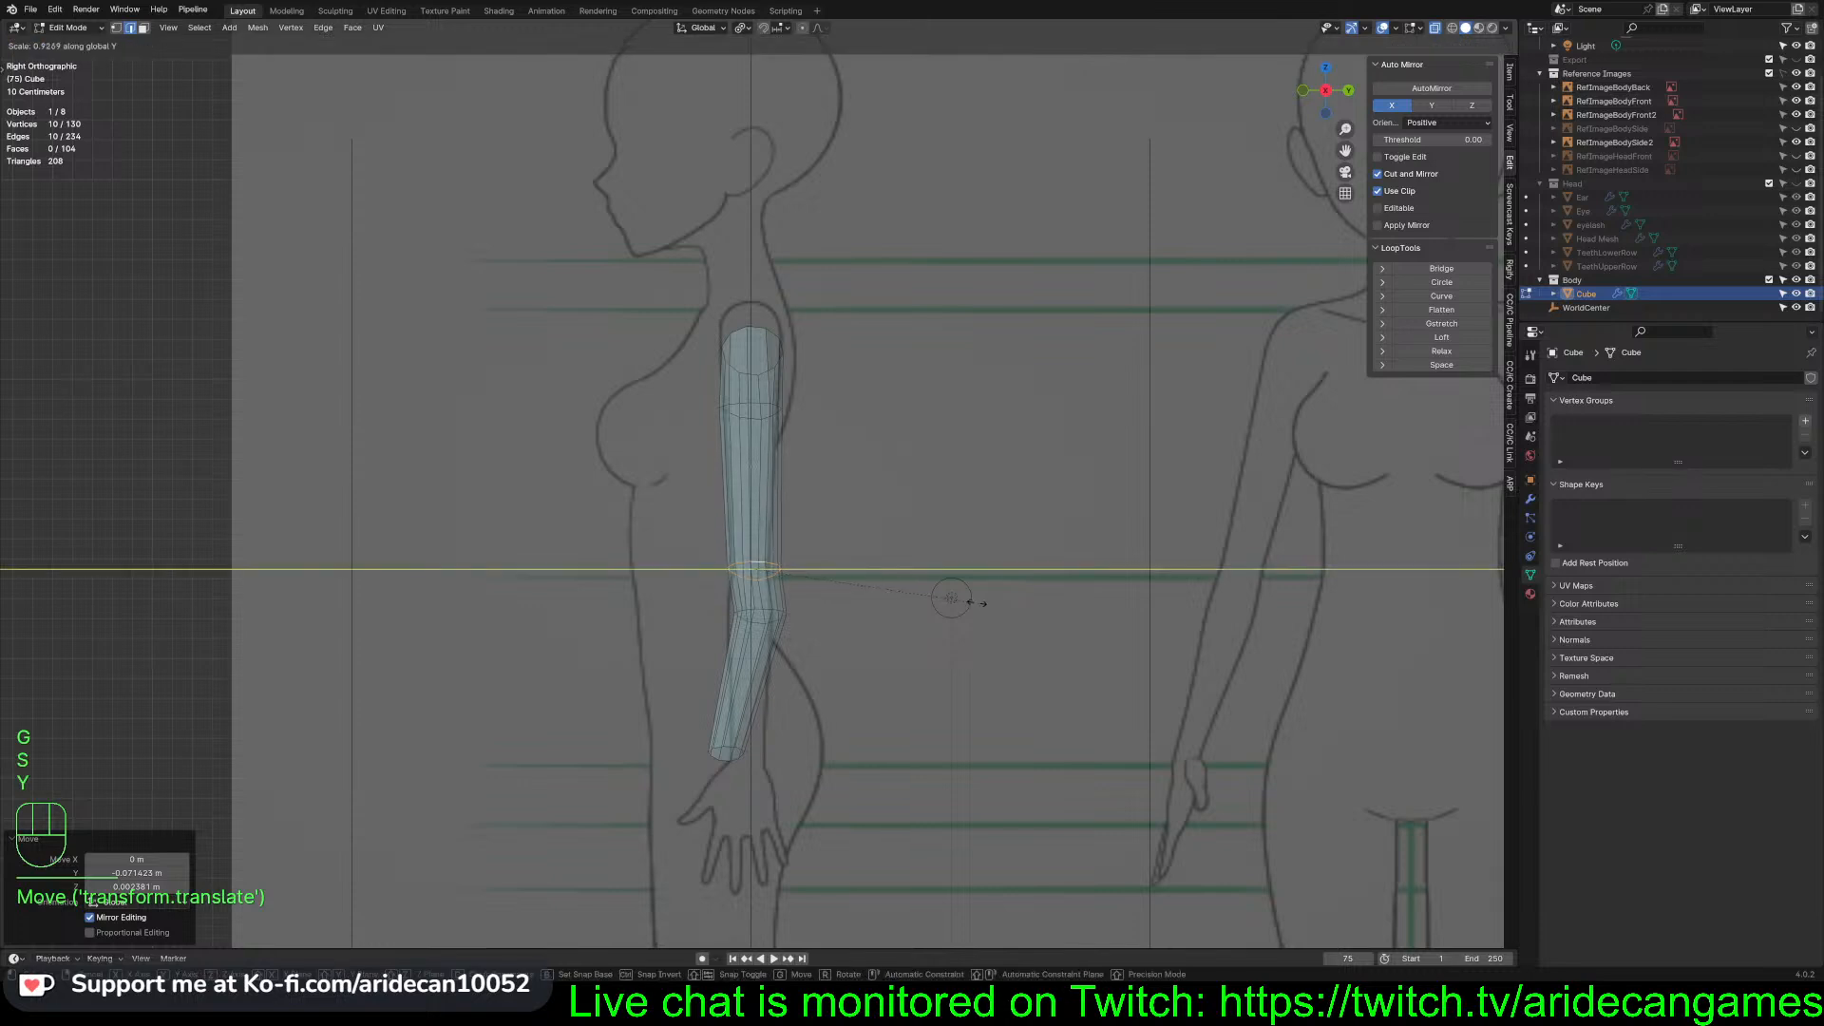
pyautogui.click(932, 589)
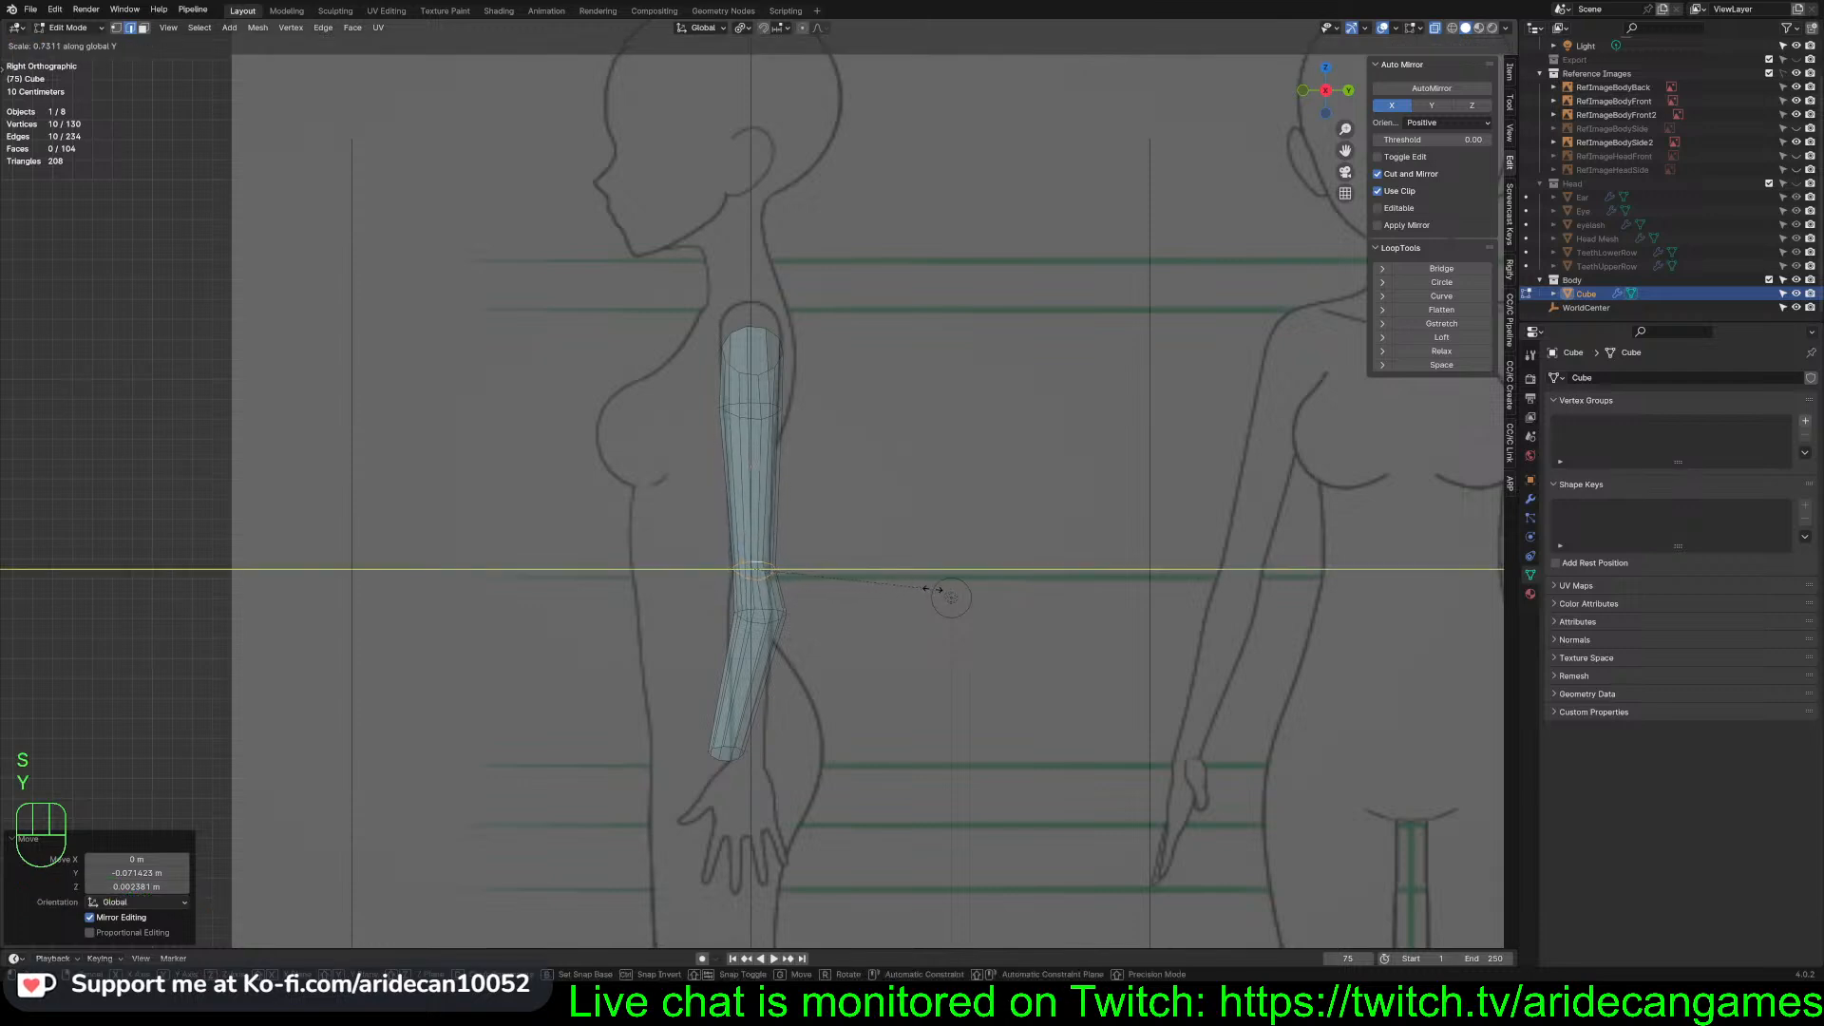
pyautogui.press('g')
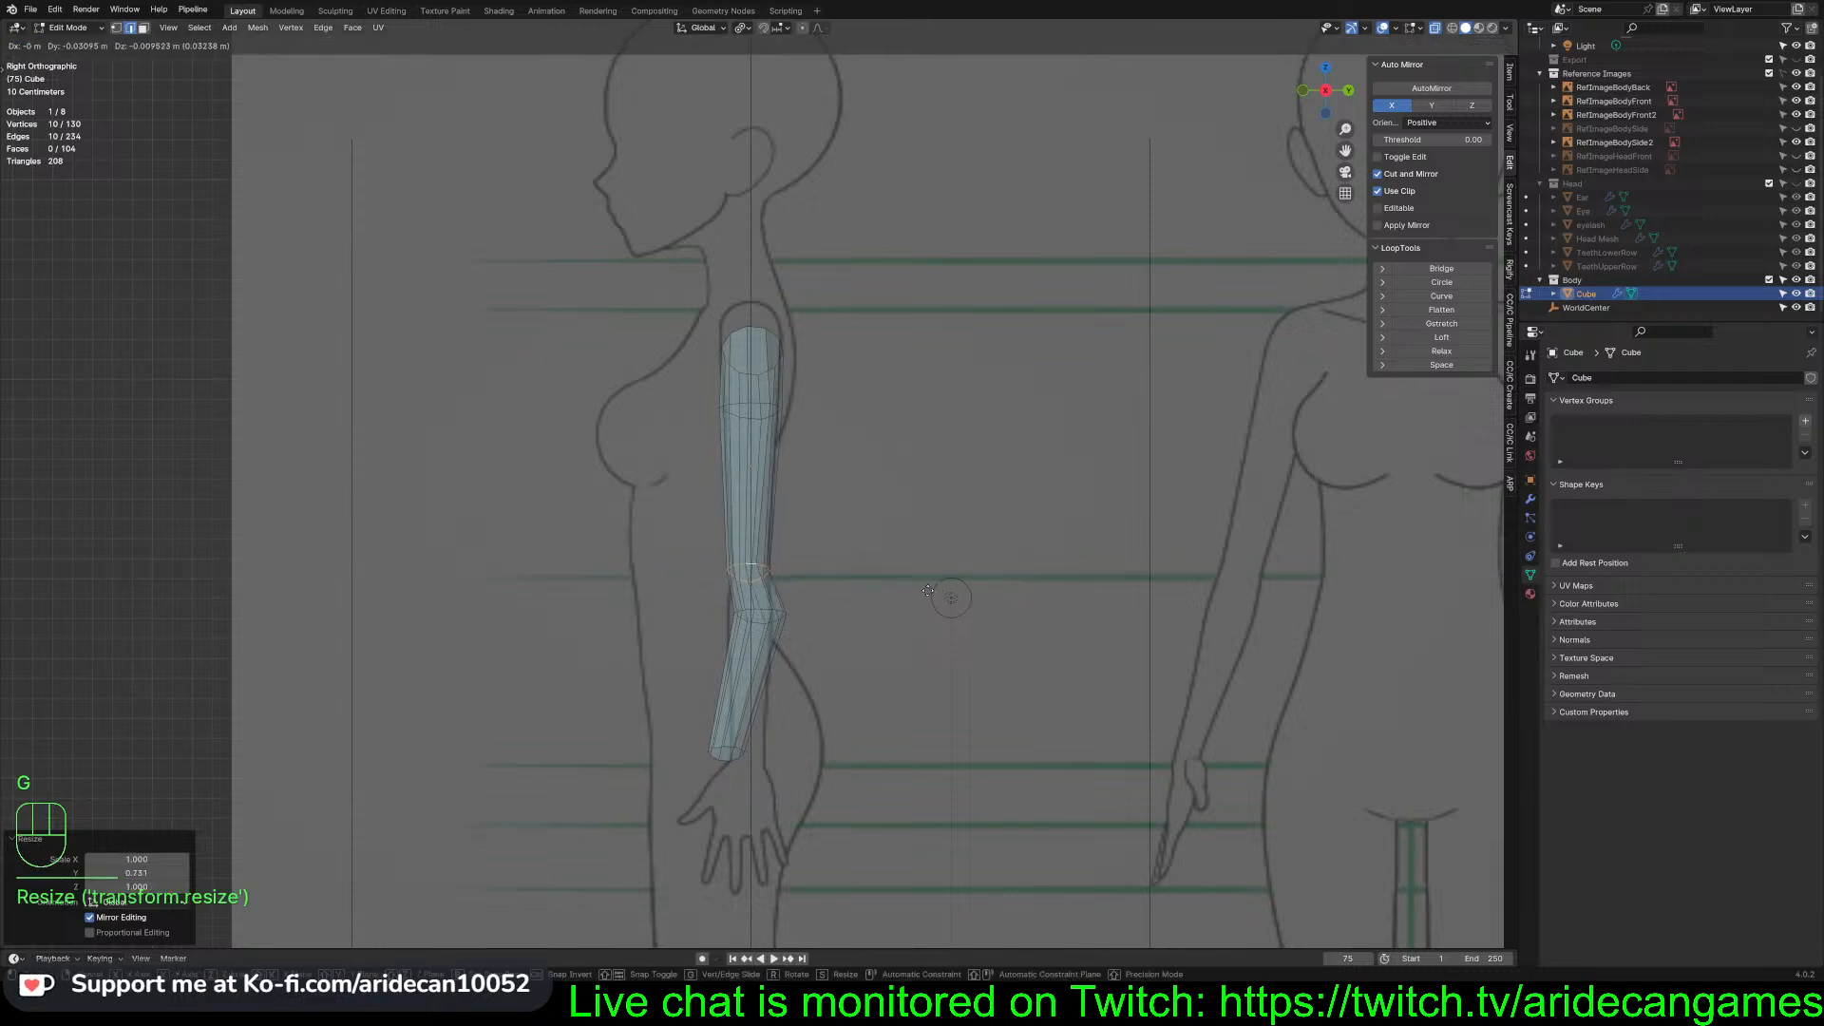
pyautogui.click(931, 596)
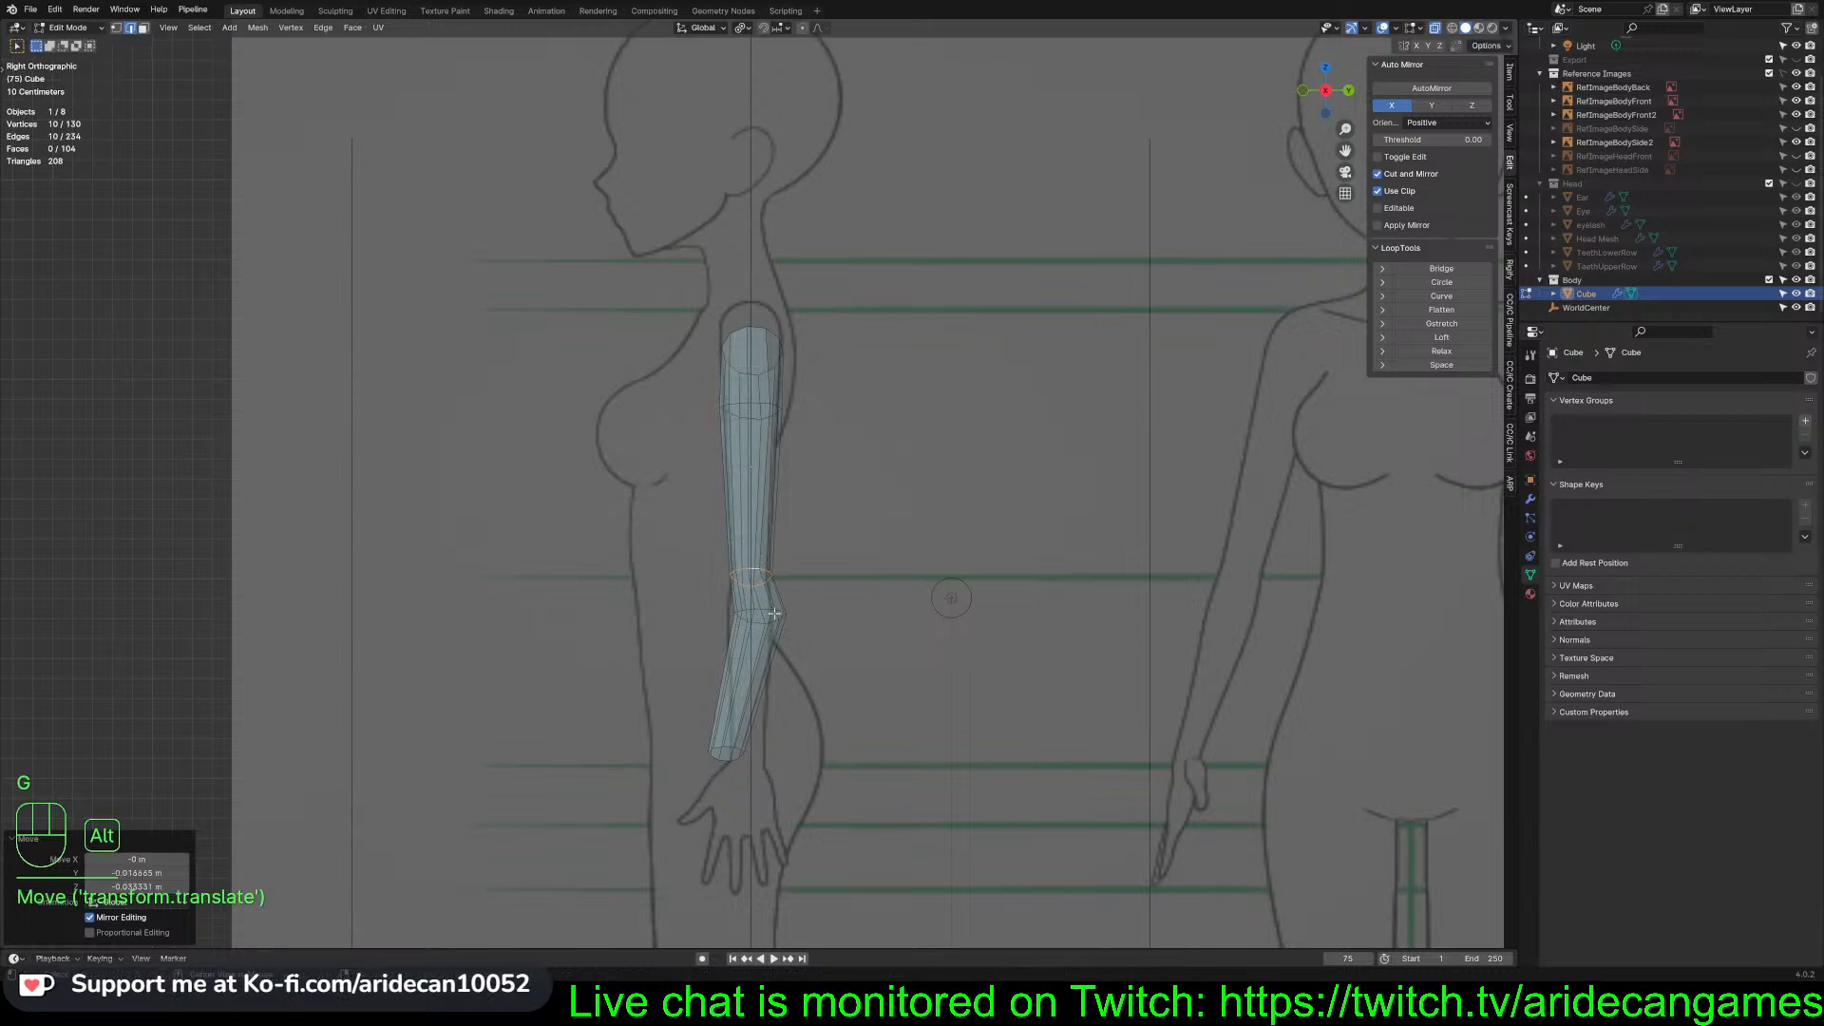
# Move the wrist end loop about 0.095 m along Y and slightly down onto the side reference's wrist
pyautogui.keyDown('alt'); pyautogui.click(719, 746); pyautogui.keyUp('alt')
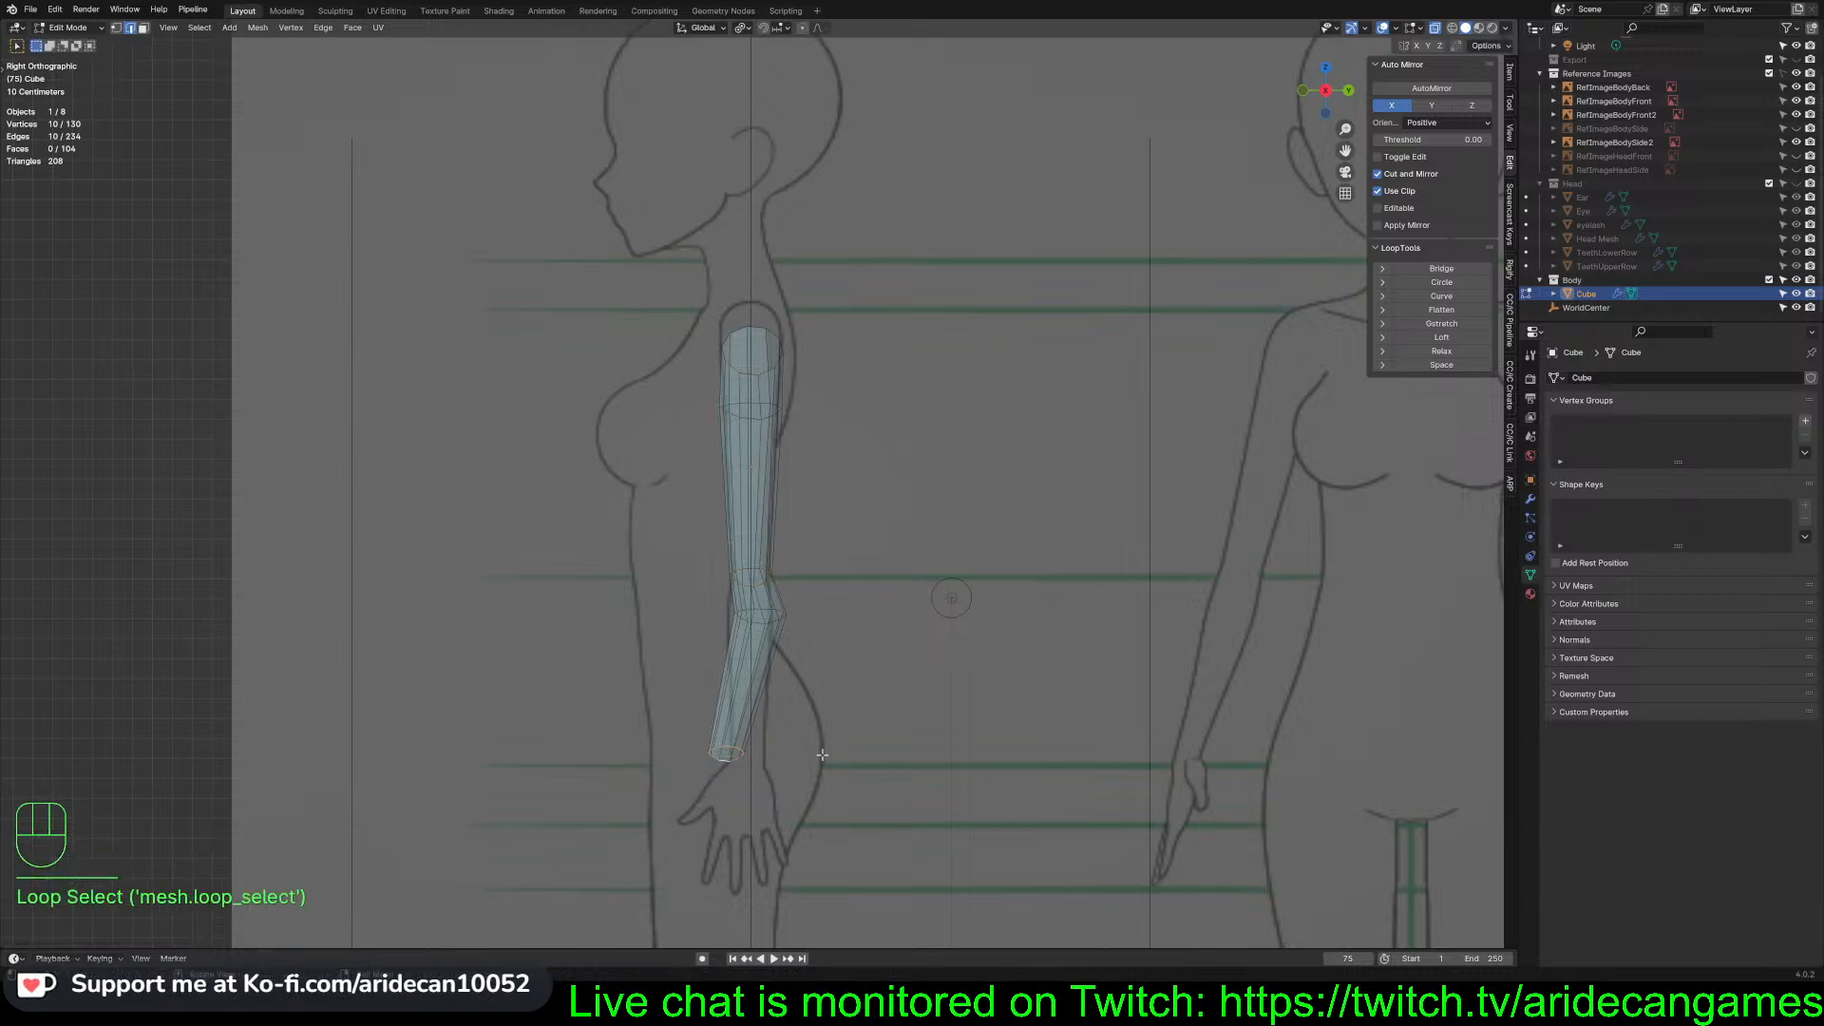
pyautogui.press('g')
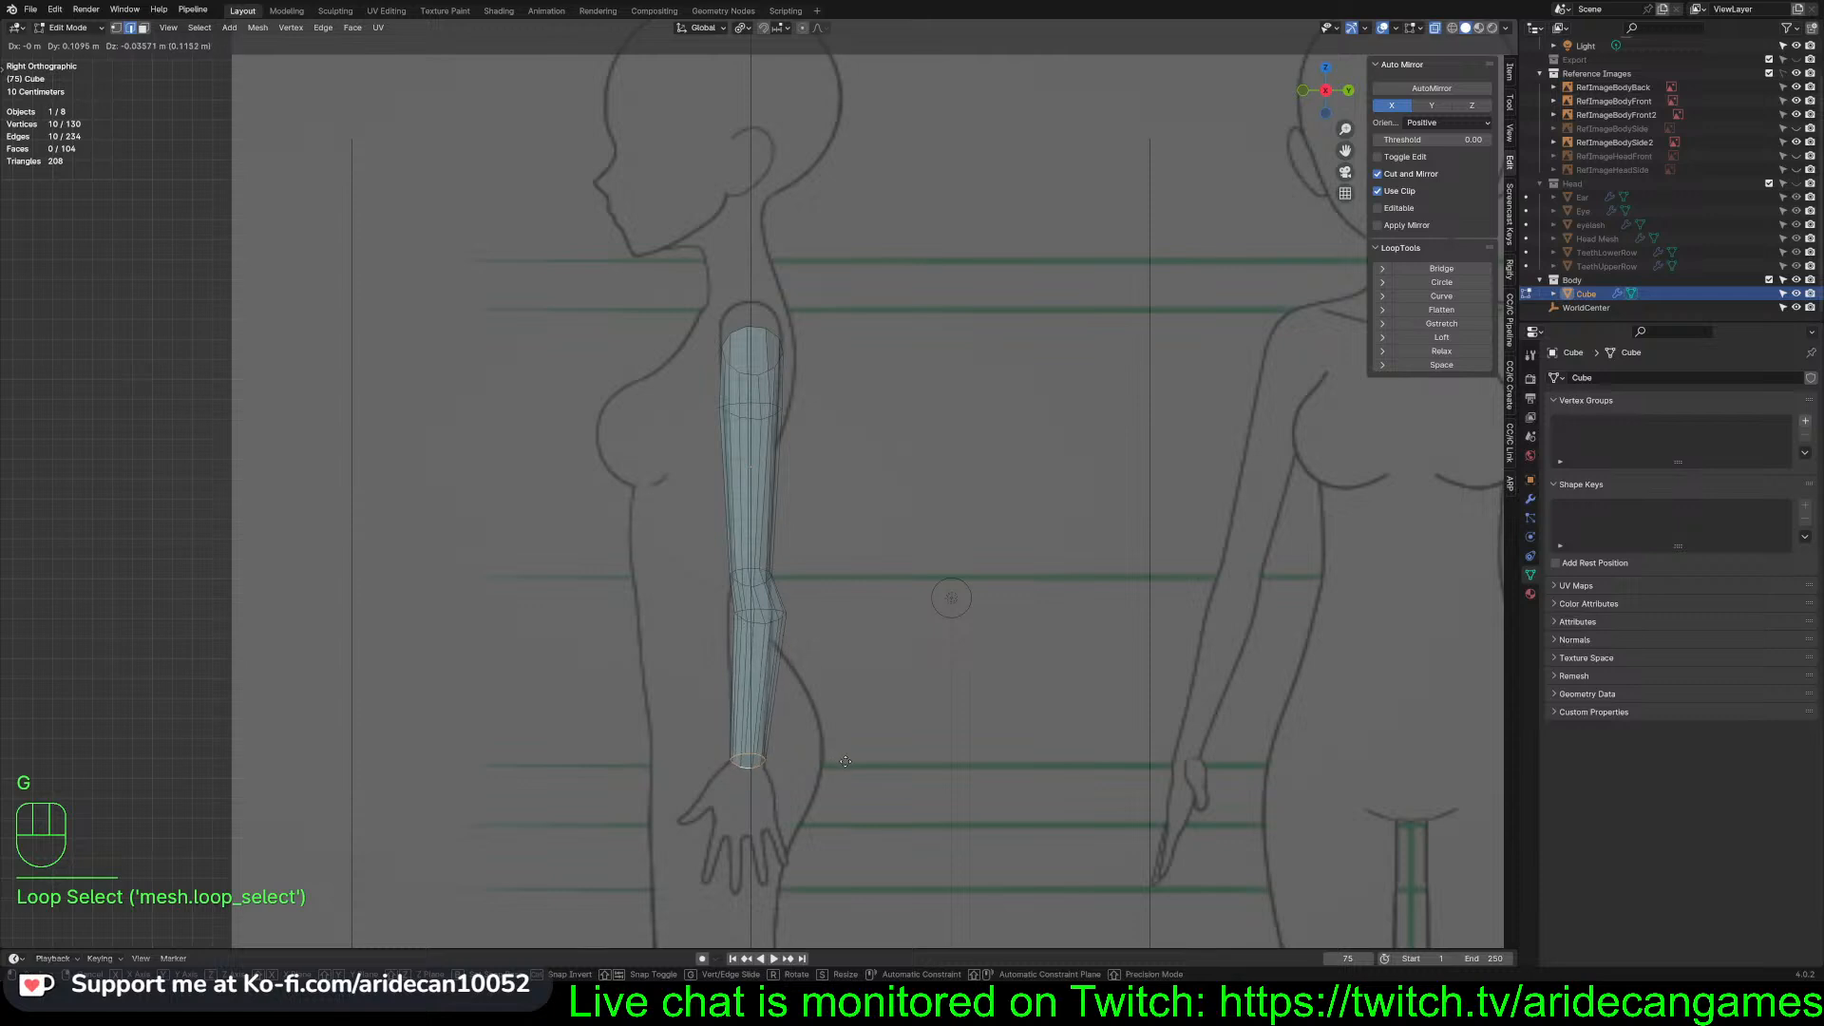
pyautogui.click(832, 765)
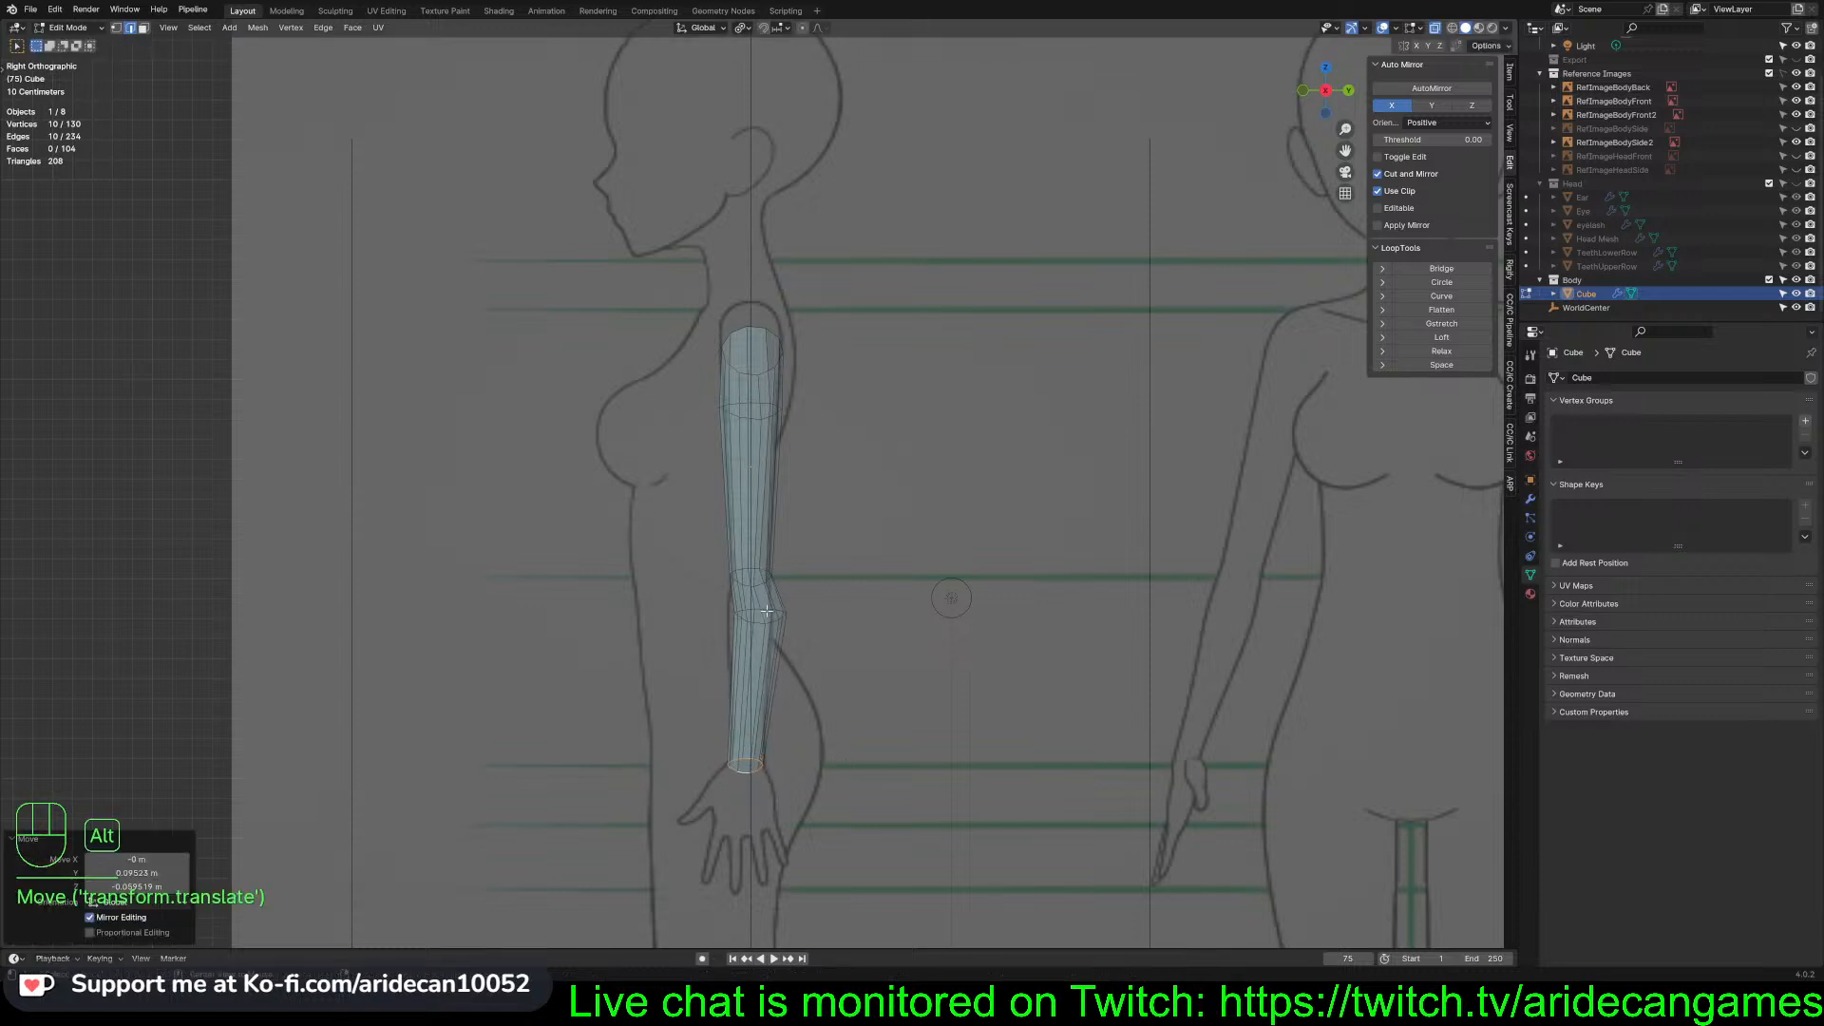
# Move the lower elbow loop about −0.040 m along Y and slightly up in the side view
pyautogui.keyDown('alt'); pyautogui.click(765, 611); pyautogui.keyUp('alt')
pyautogui.press('g')
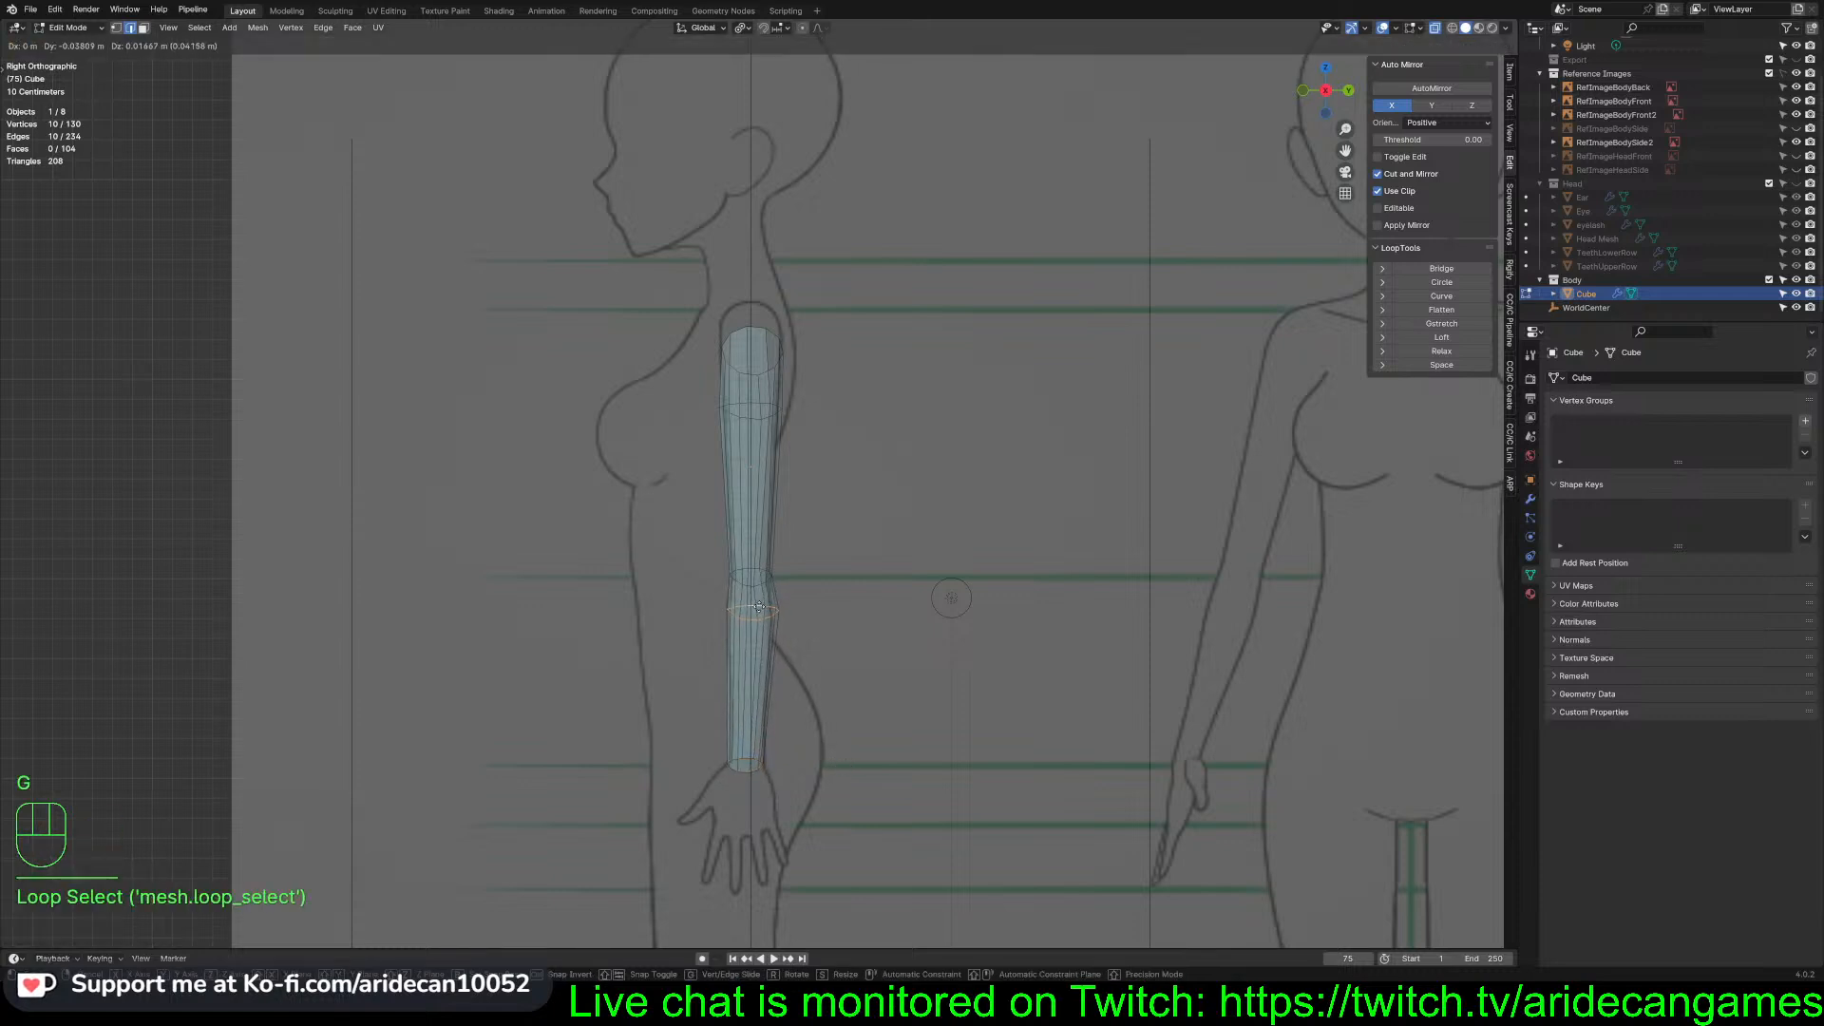
pyautogui.click(759, 608)
# Narrow the lower elbow loop to about 0.93 along Y, then move it about −0.021 m in Y and −0.026 m in Z
pyautogui.press('s')
pyautogui.press('y')
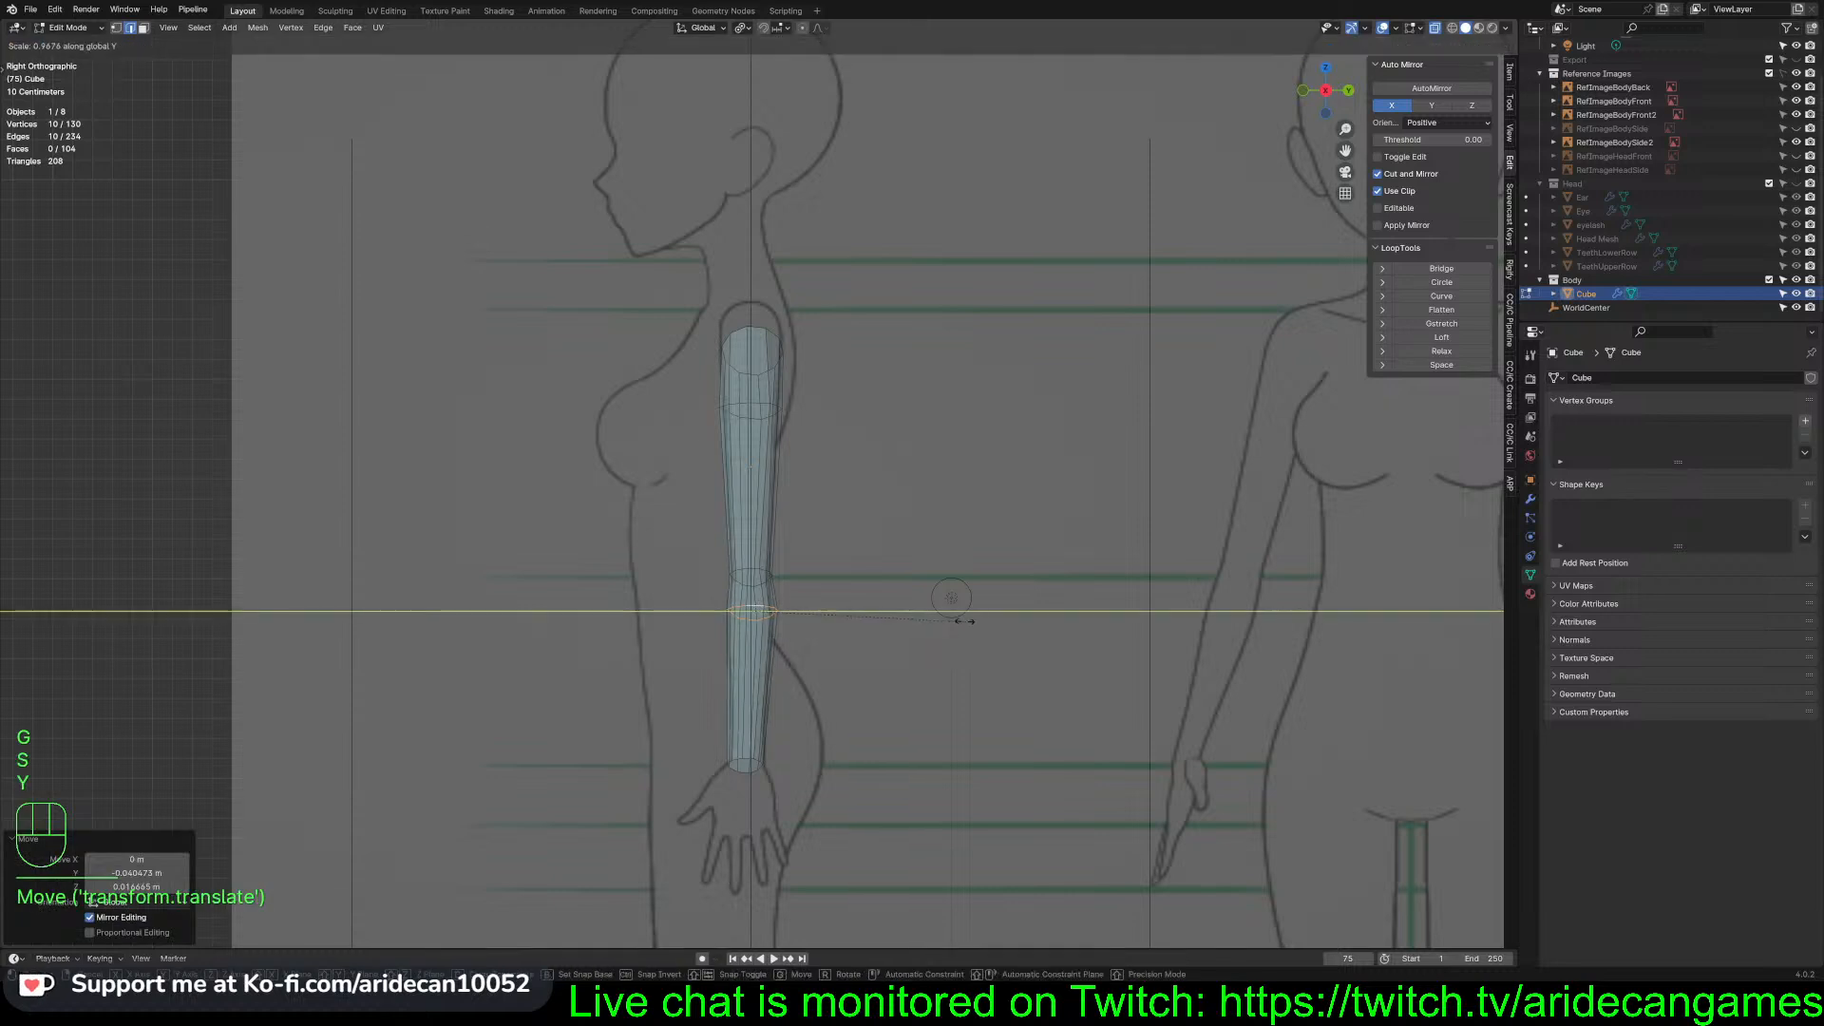
pyautogui.click(957, 620)
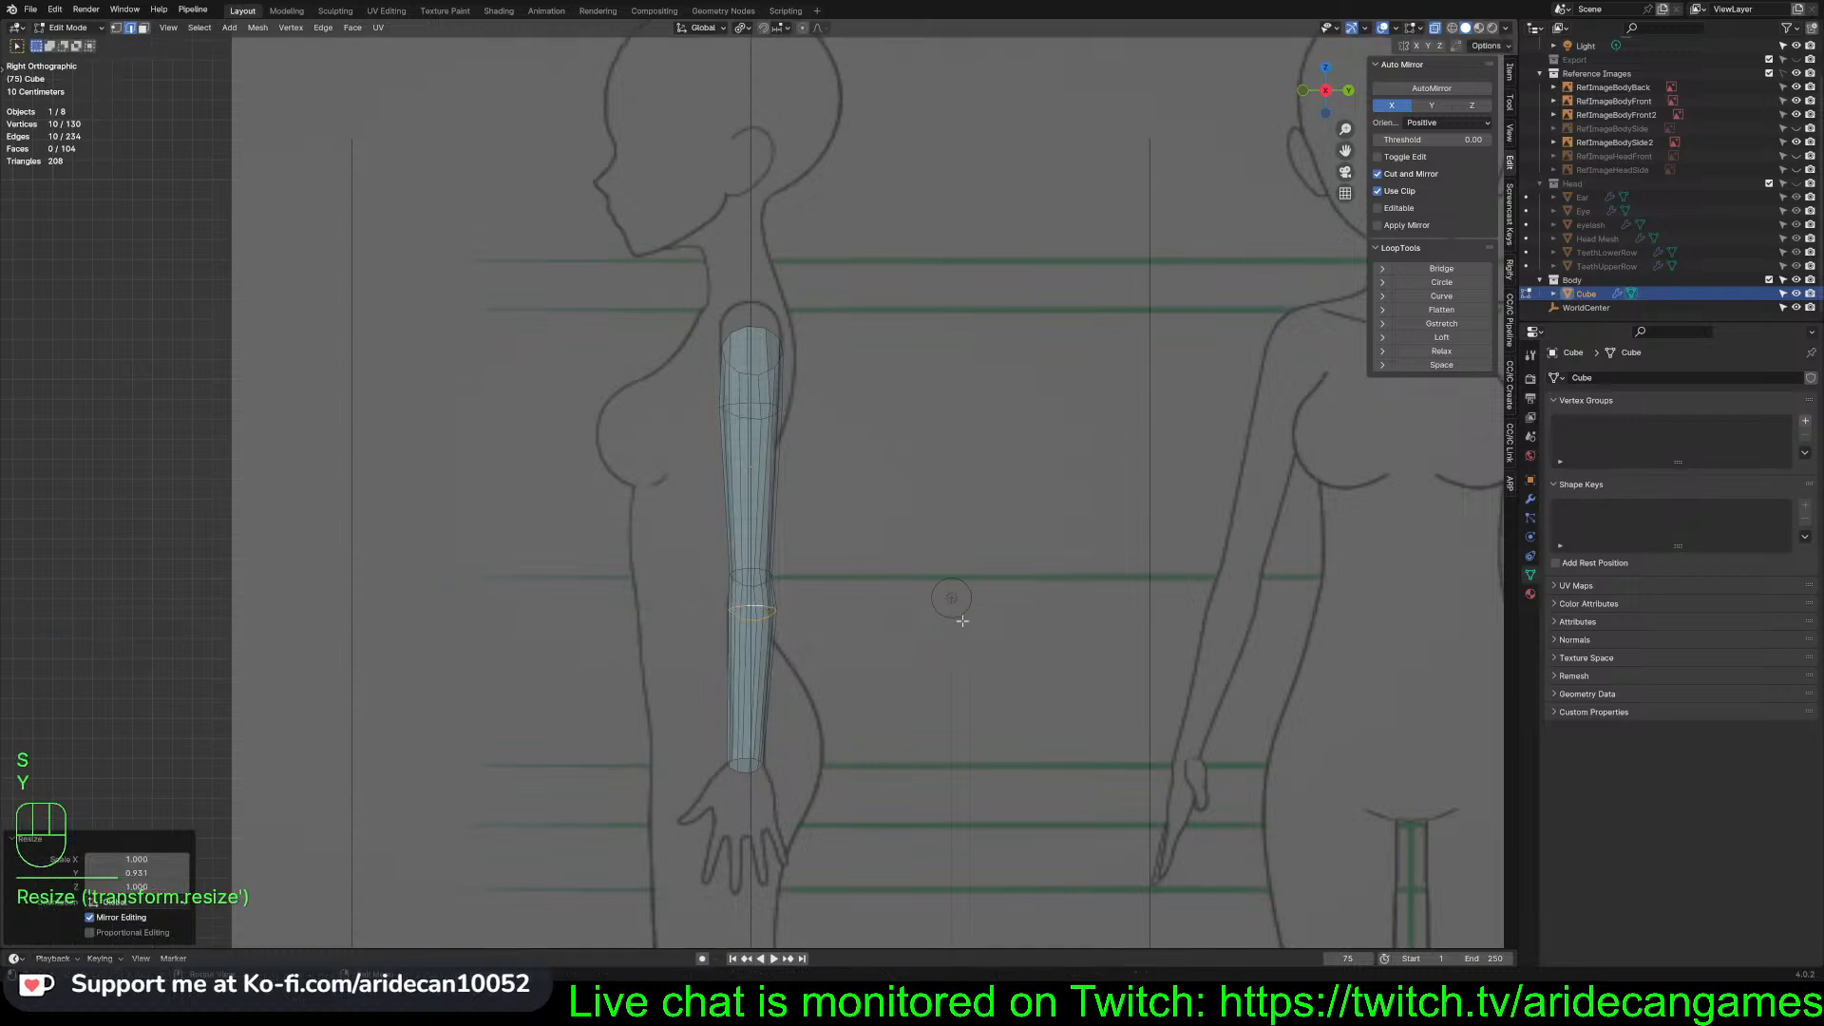
pyautogui.press('g')
pyautogui.click(957, 626)
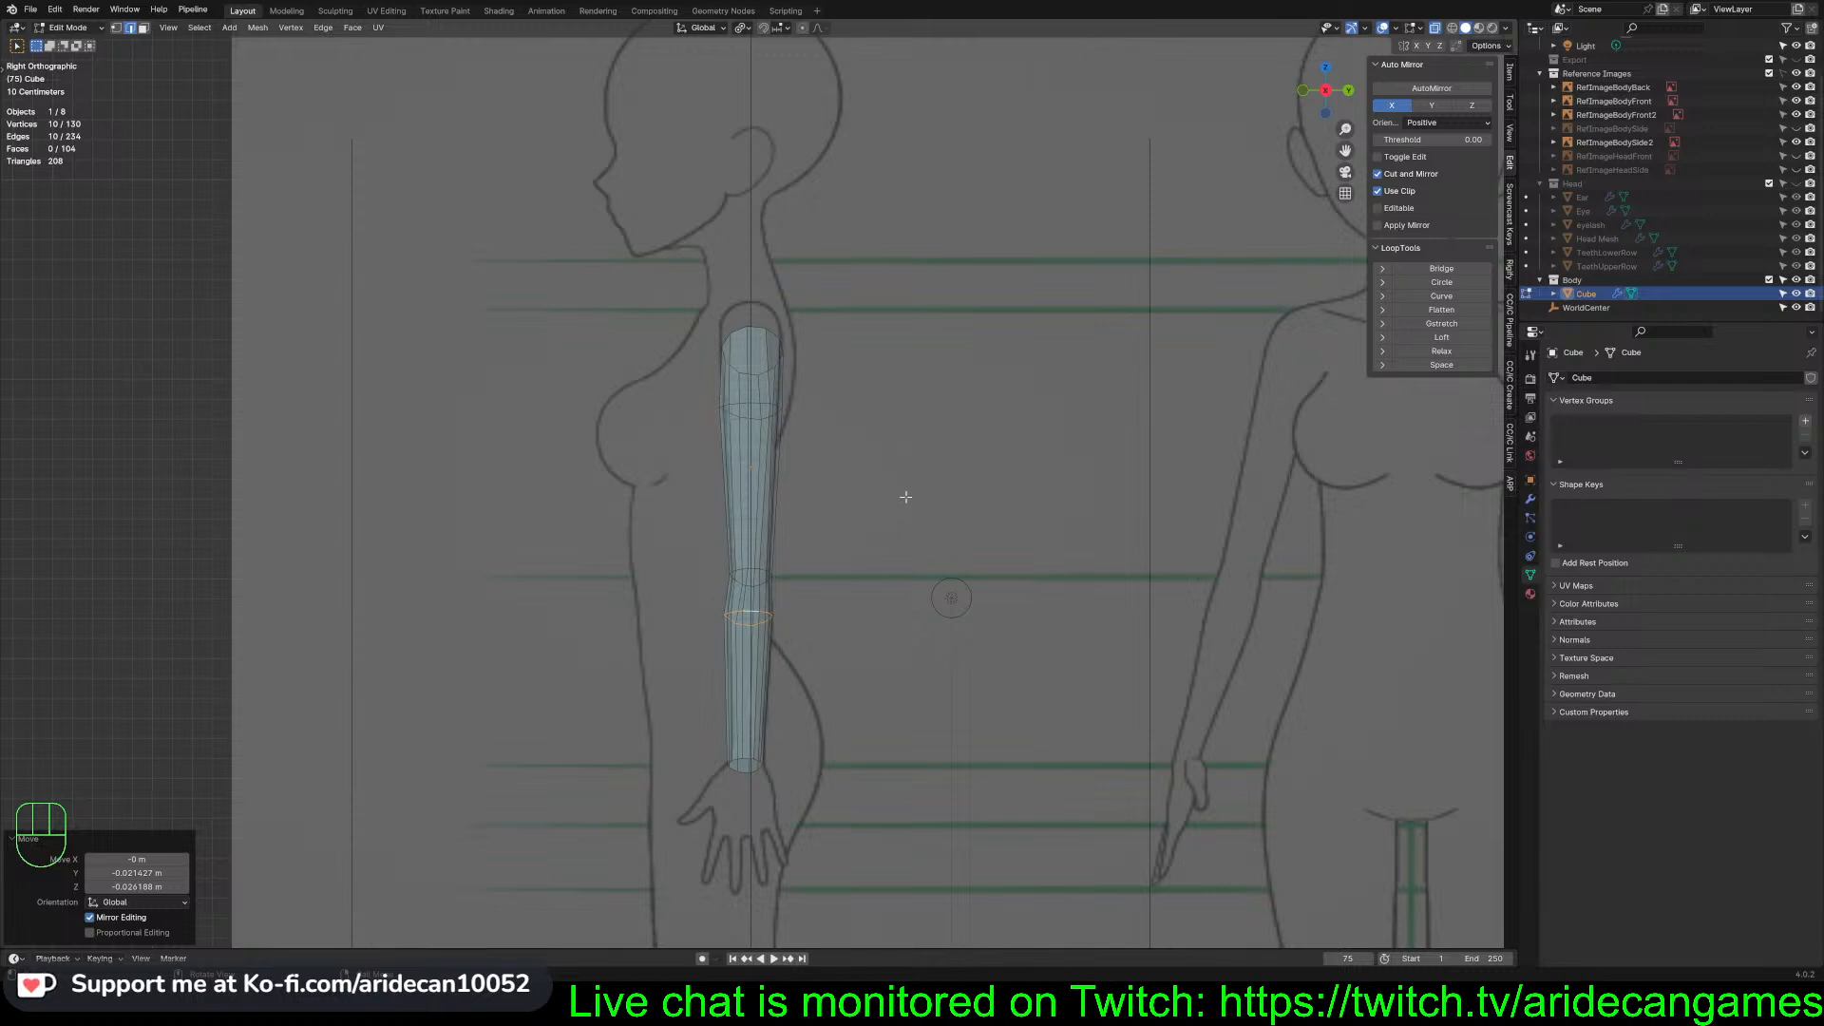
pyautogui.click(832, 477)
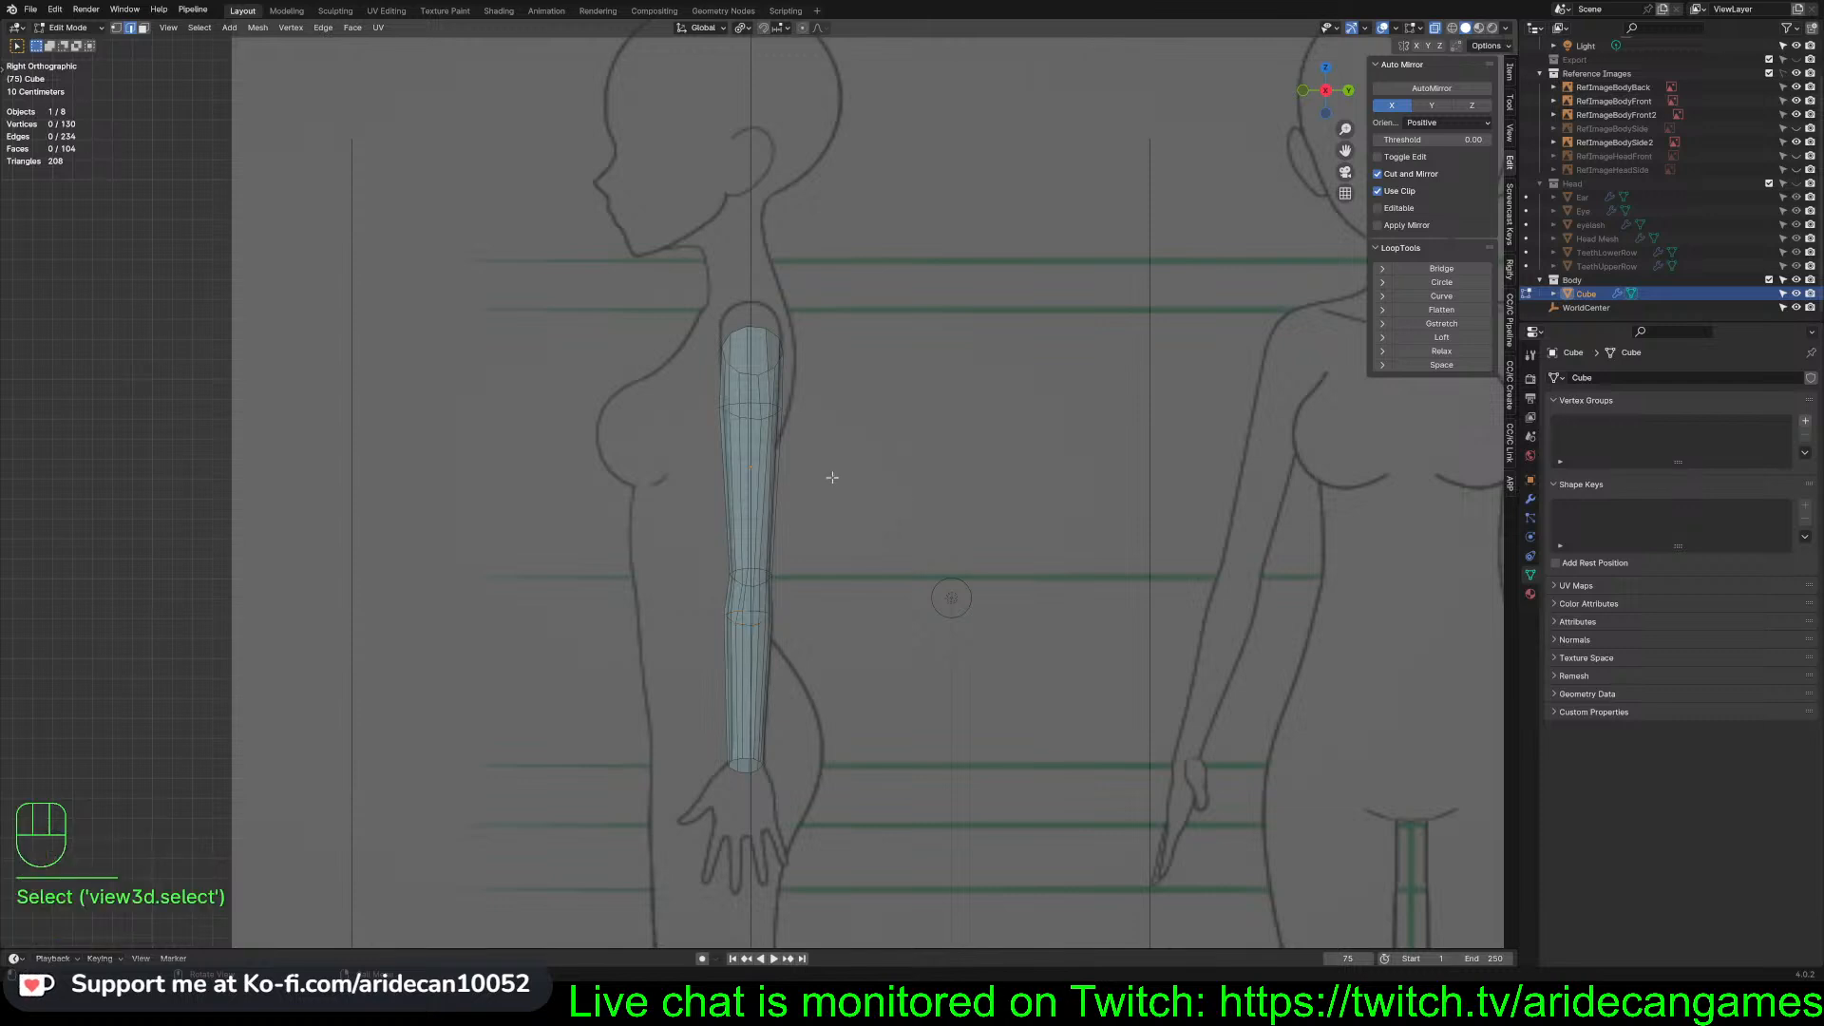
# Compare the arm in front and side views and move the wrist end loop about 0.010 m in Y and 0.021 m in Z
pyautogui.press('KP_1')
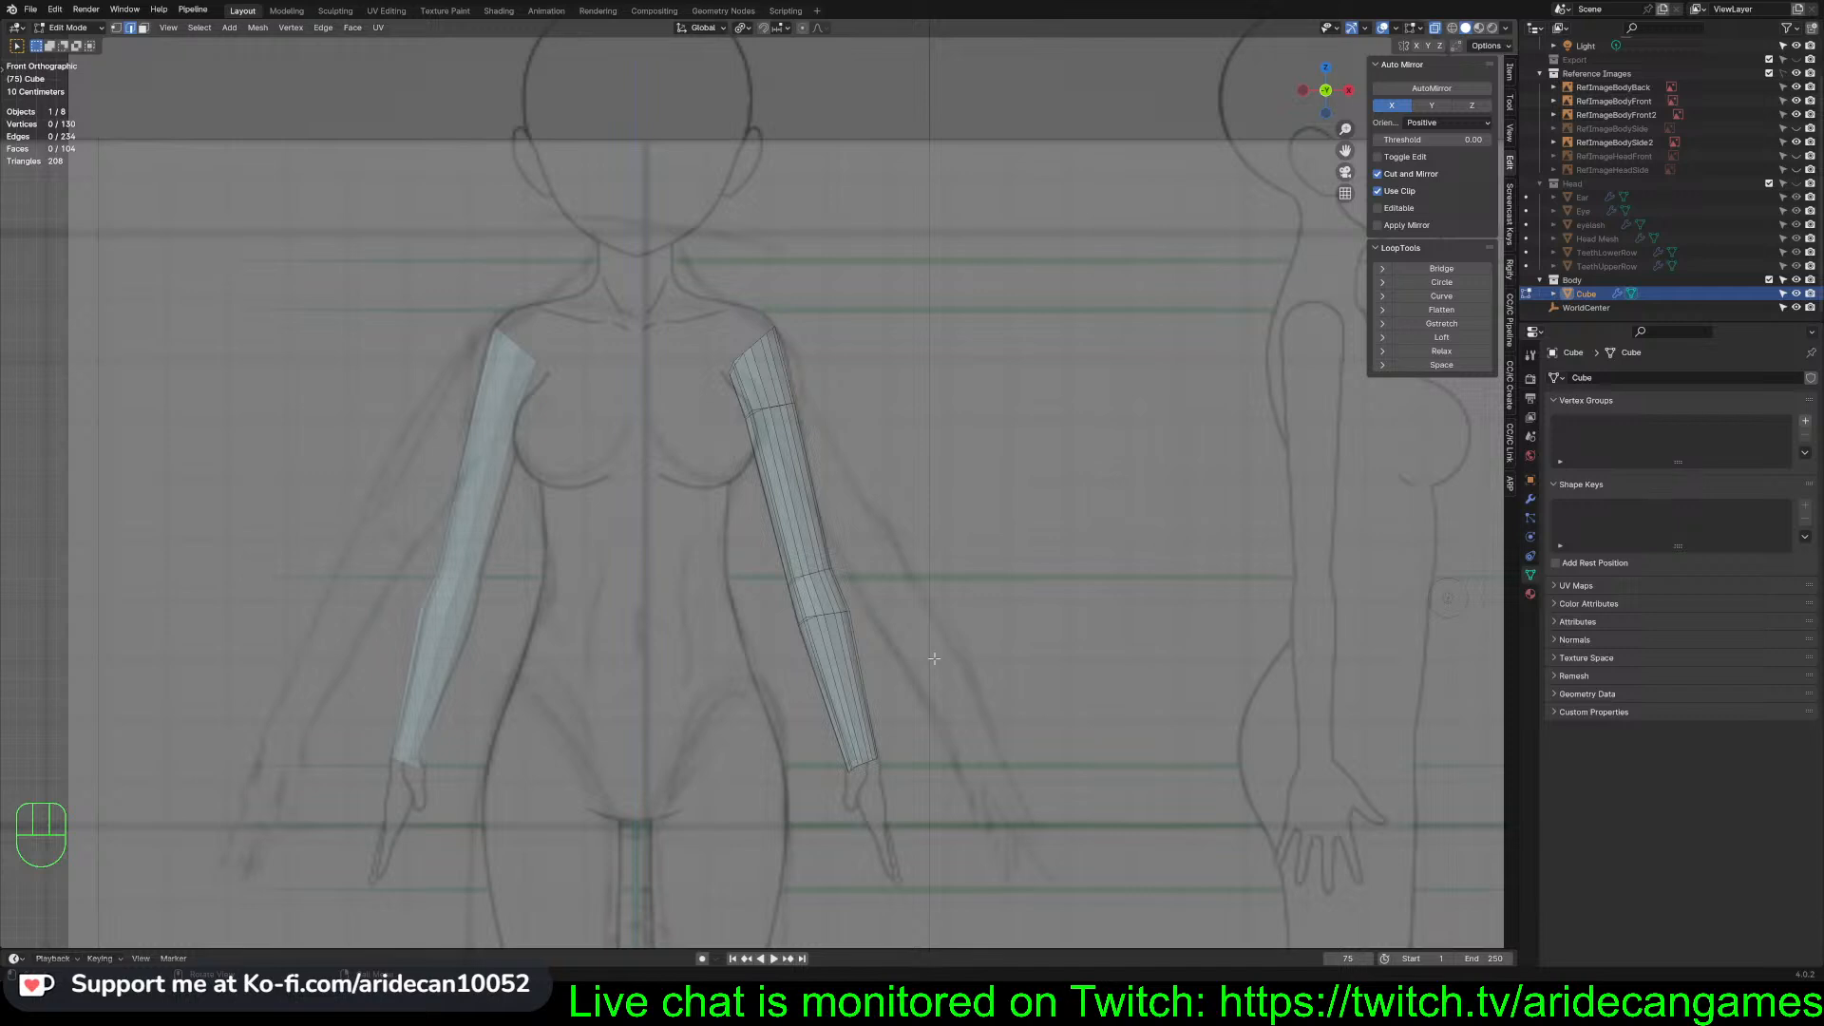
pyautogui.press('KP_1')
pyautogui.press('KP_3')
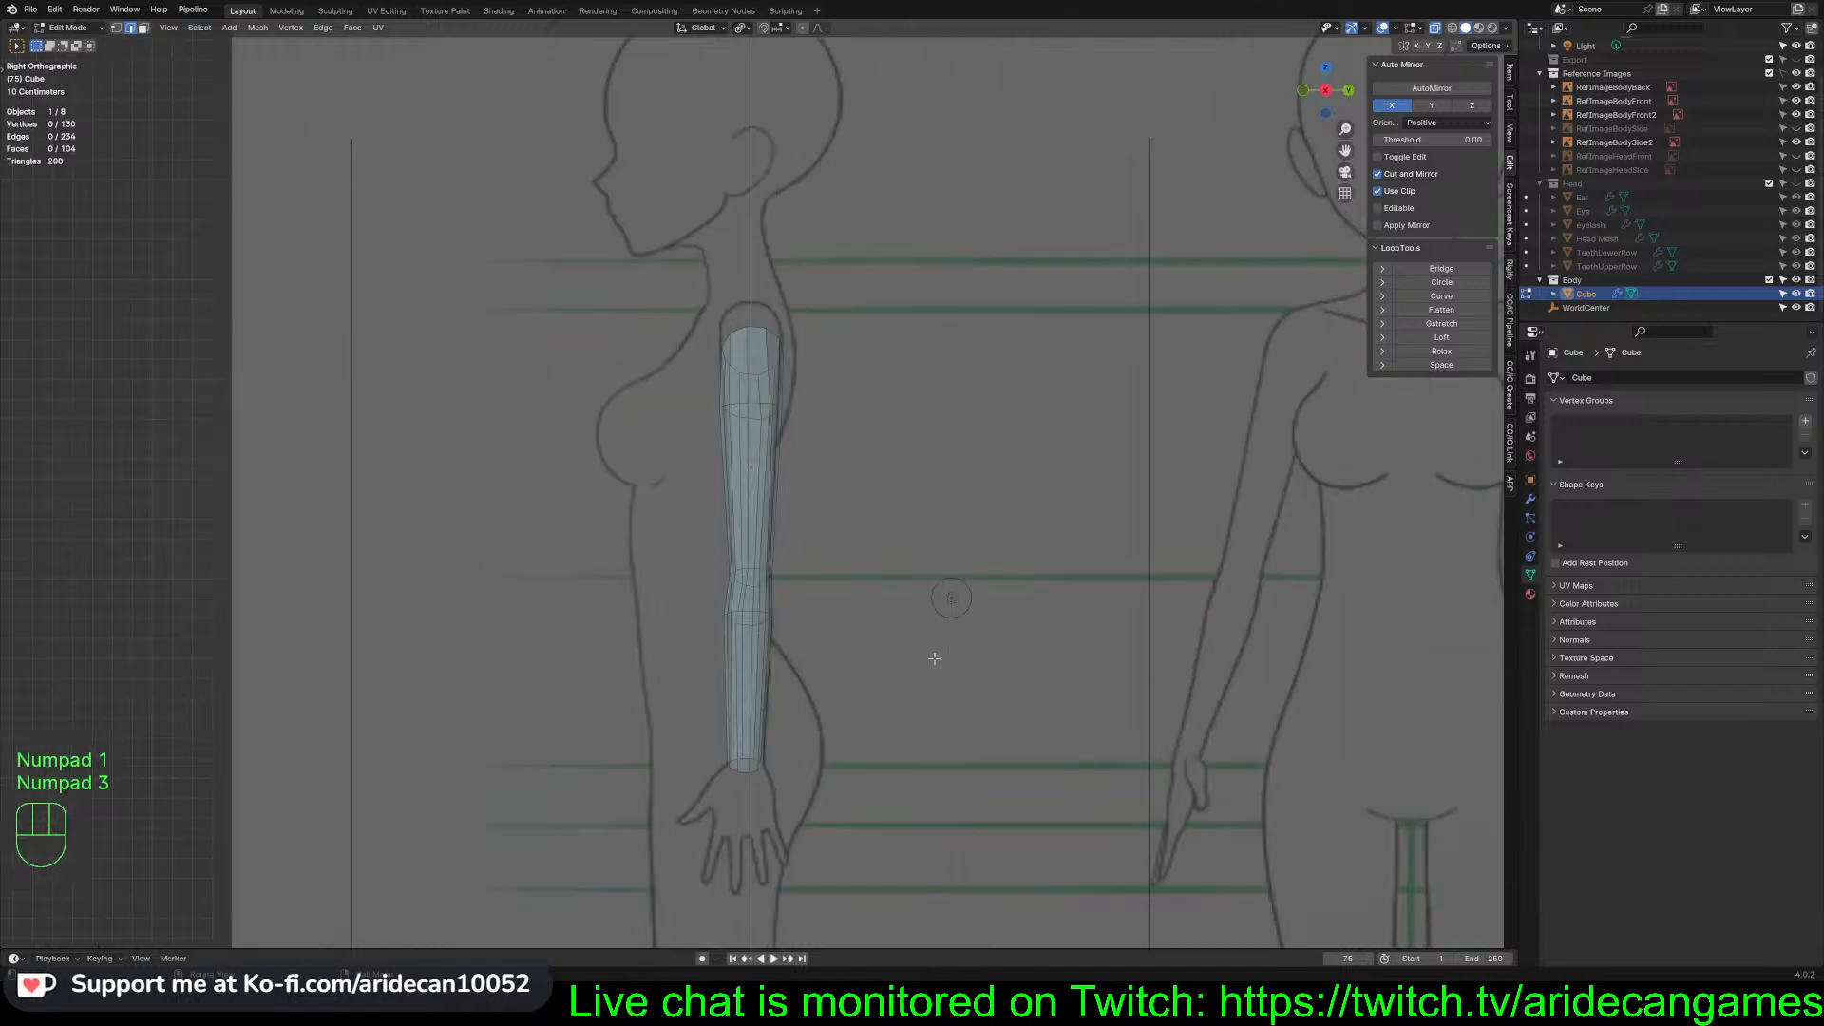
pyautogui.keyDown('alt'); pyautogui.click(746, 771); pyautogui.keyUp('alt')
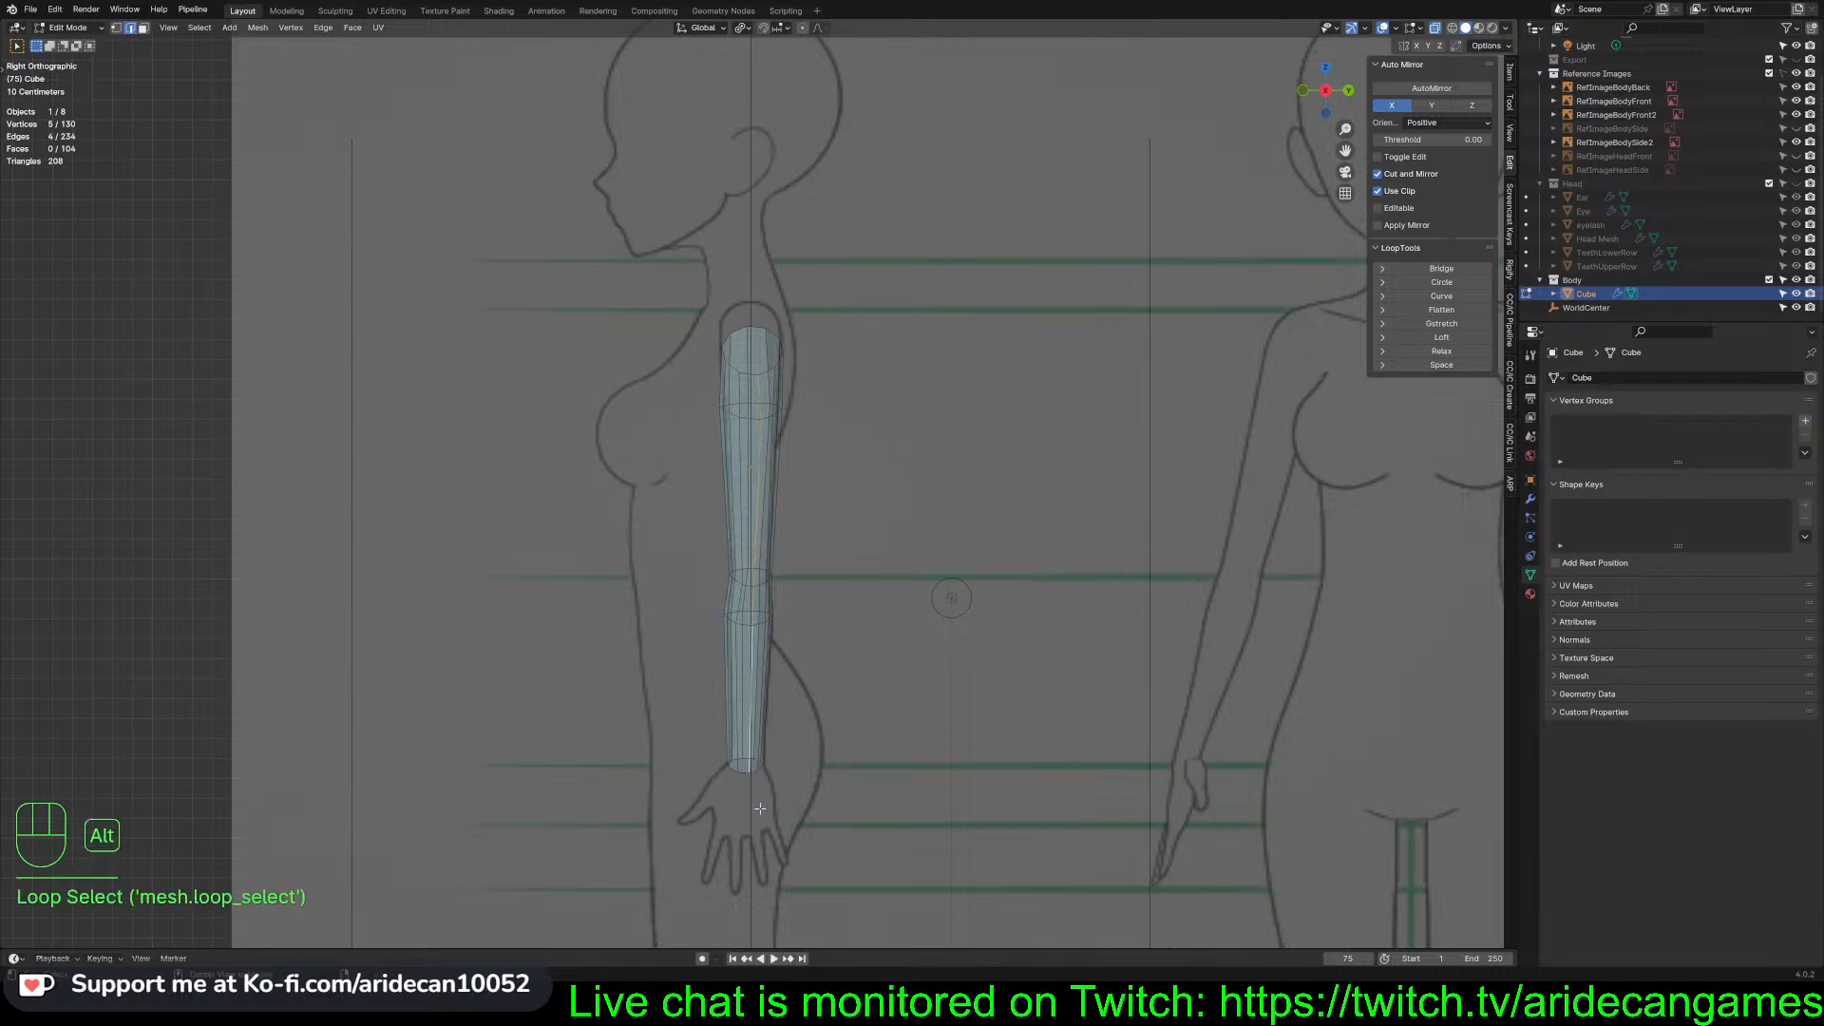
pyautogui.keyDown('alt'); pyautogui.click(741, 772); pyautogui.keyUp('alt')
pyautogui.press('g')
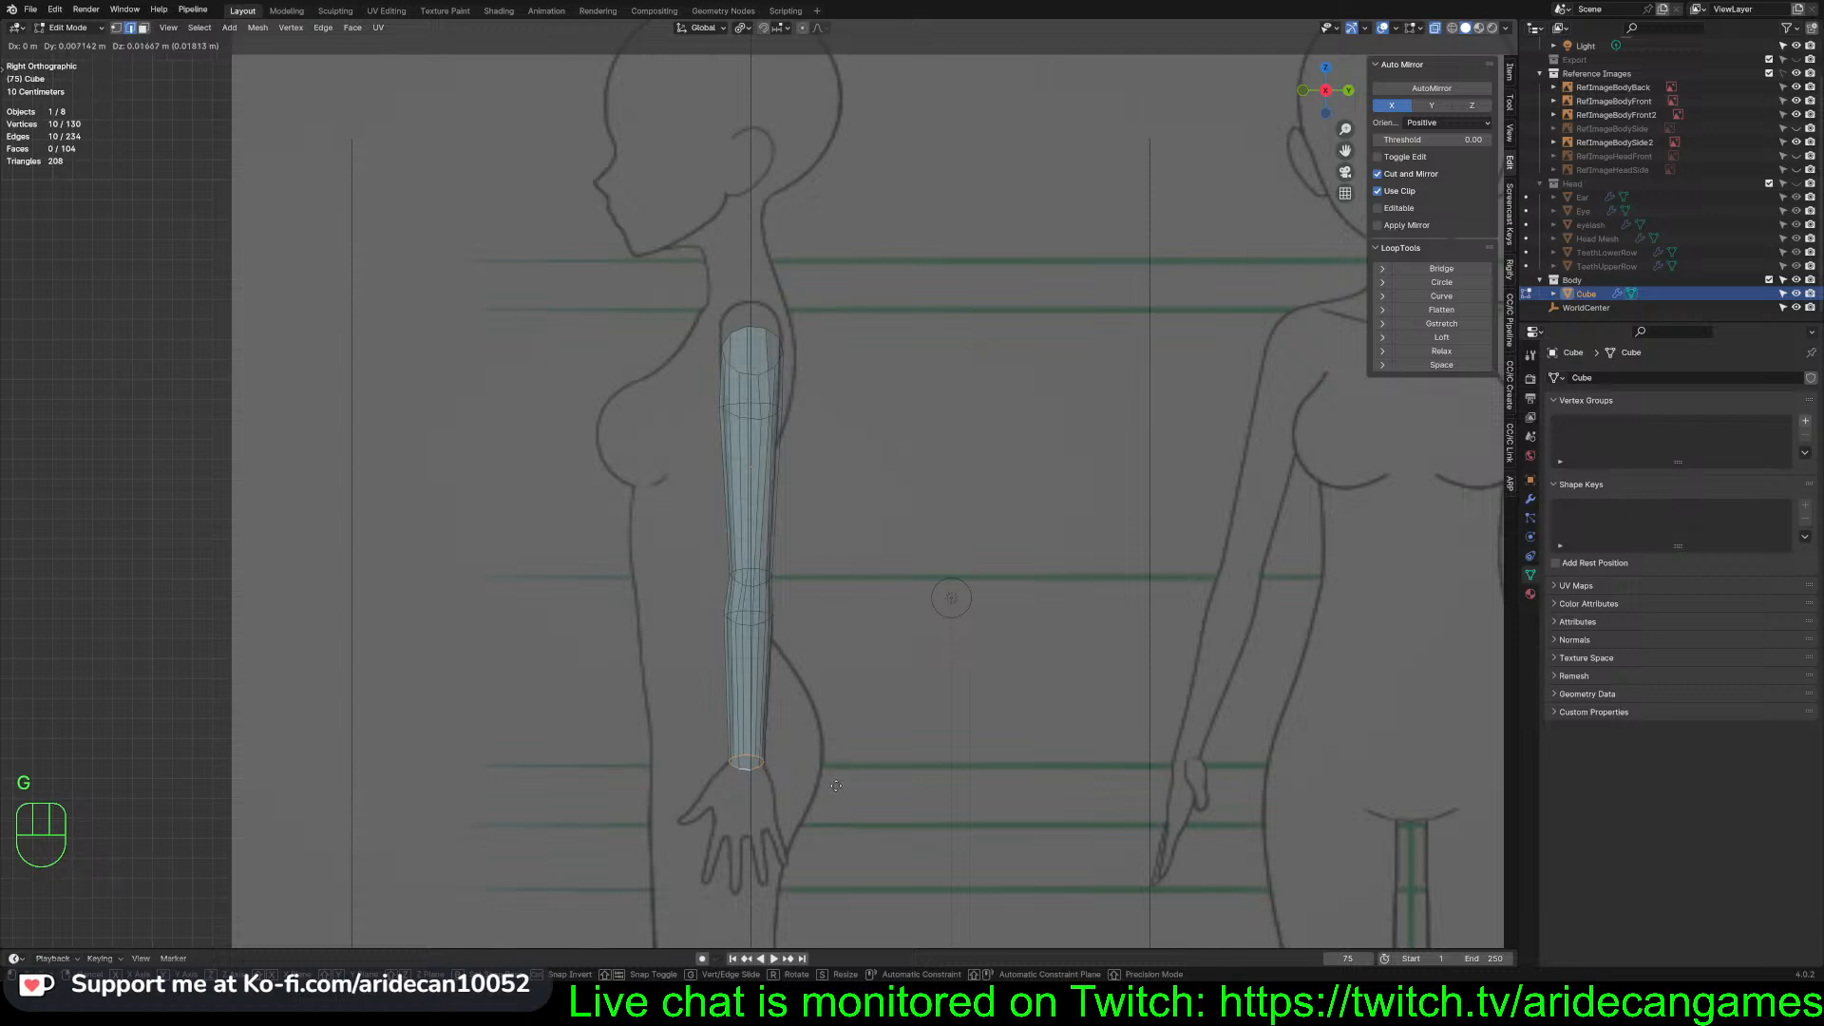
pyautogui.click(836, 784)
# In the front view, move the inner half of the wrist end loop about 0.019 m along X and 0.024 m along Z
pyautogui.press('KP_1')
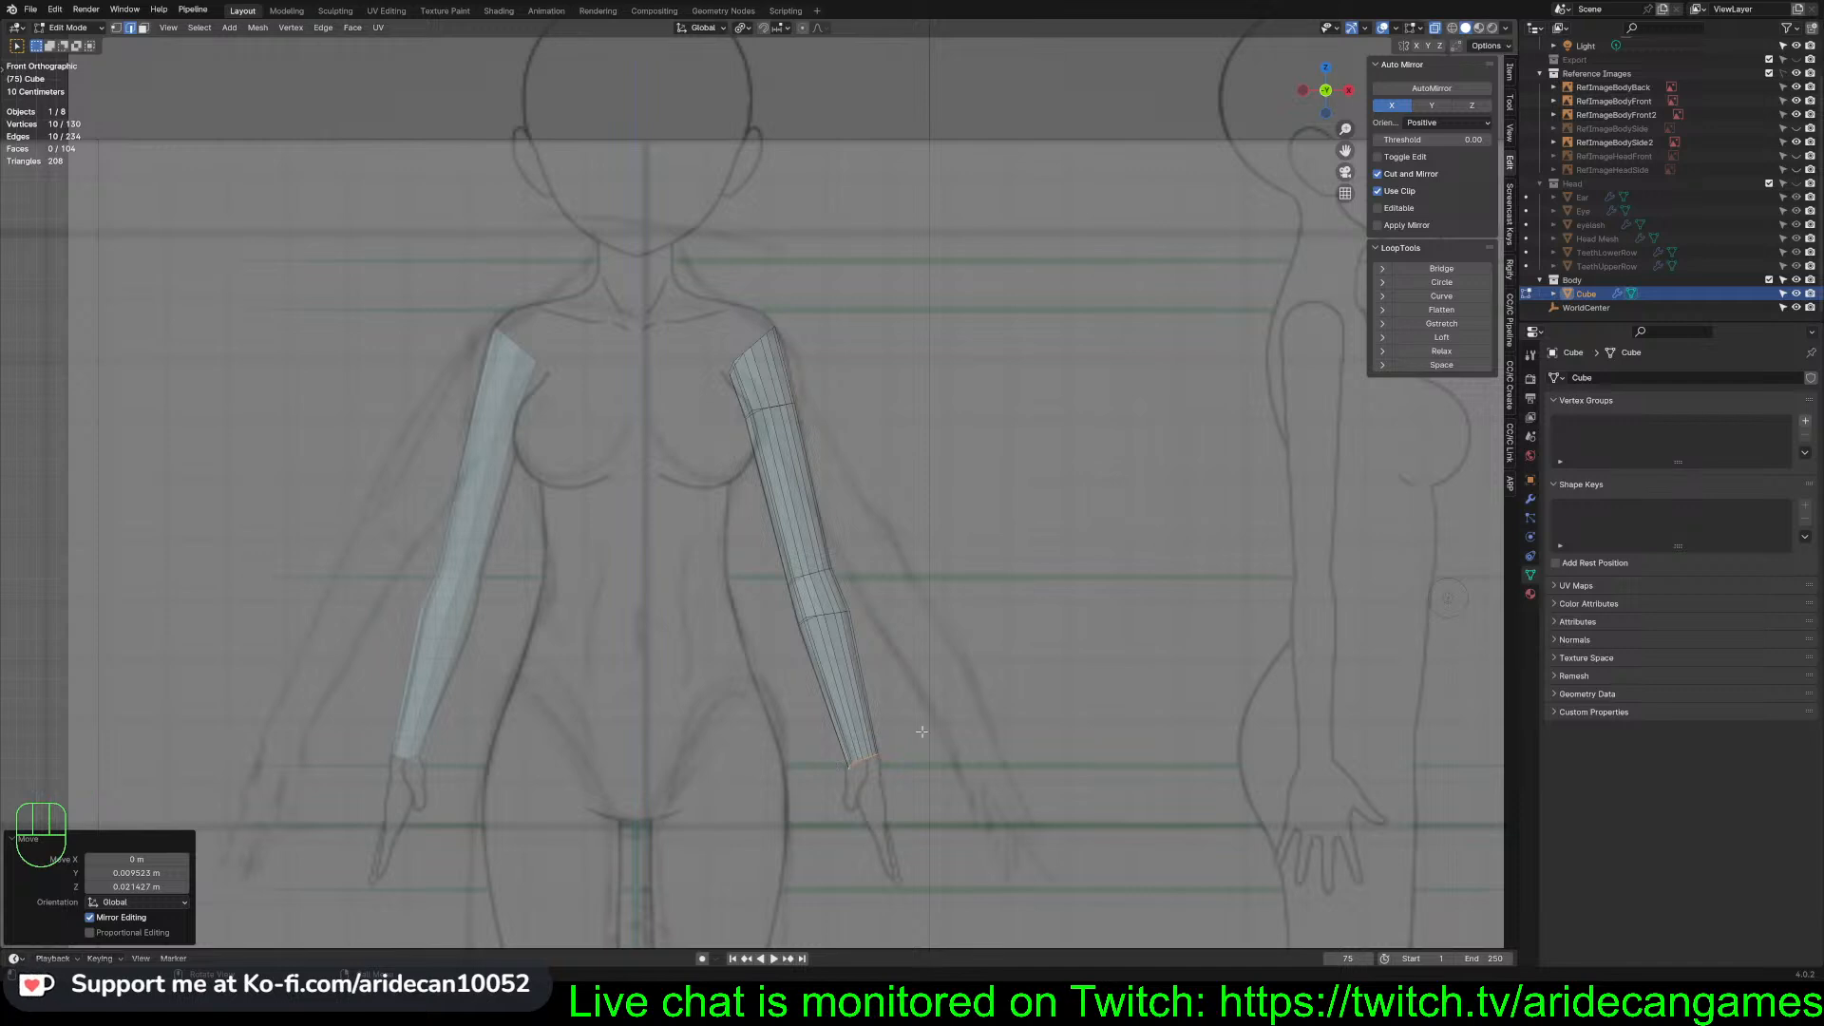
pyautogui.moveTo(823, 753); pyautogui.dragTo(859, 787)
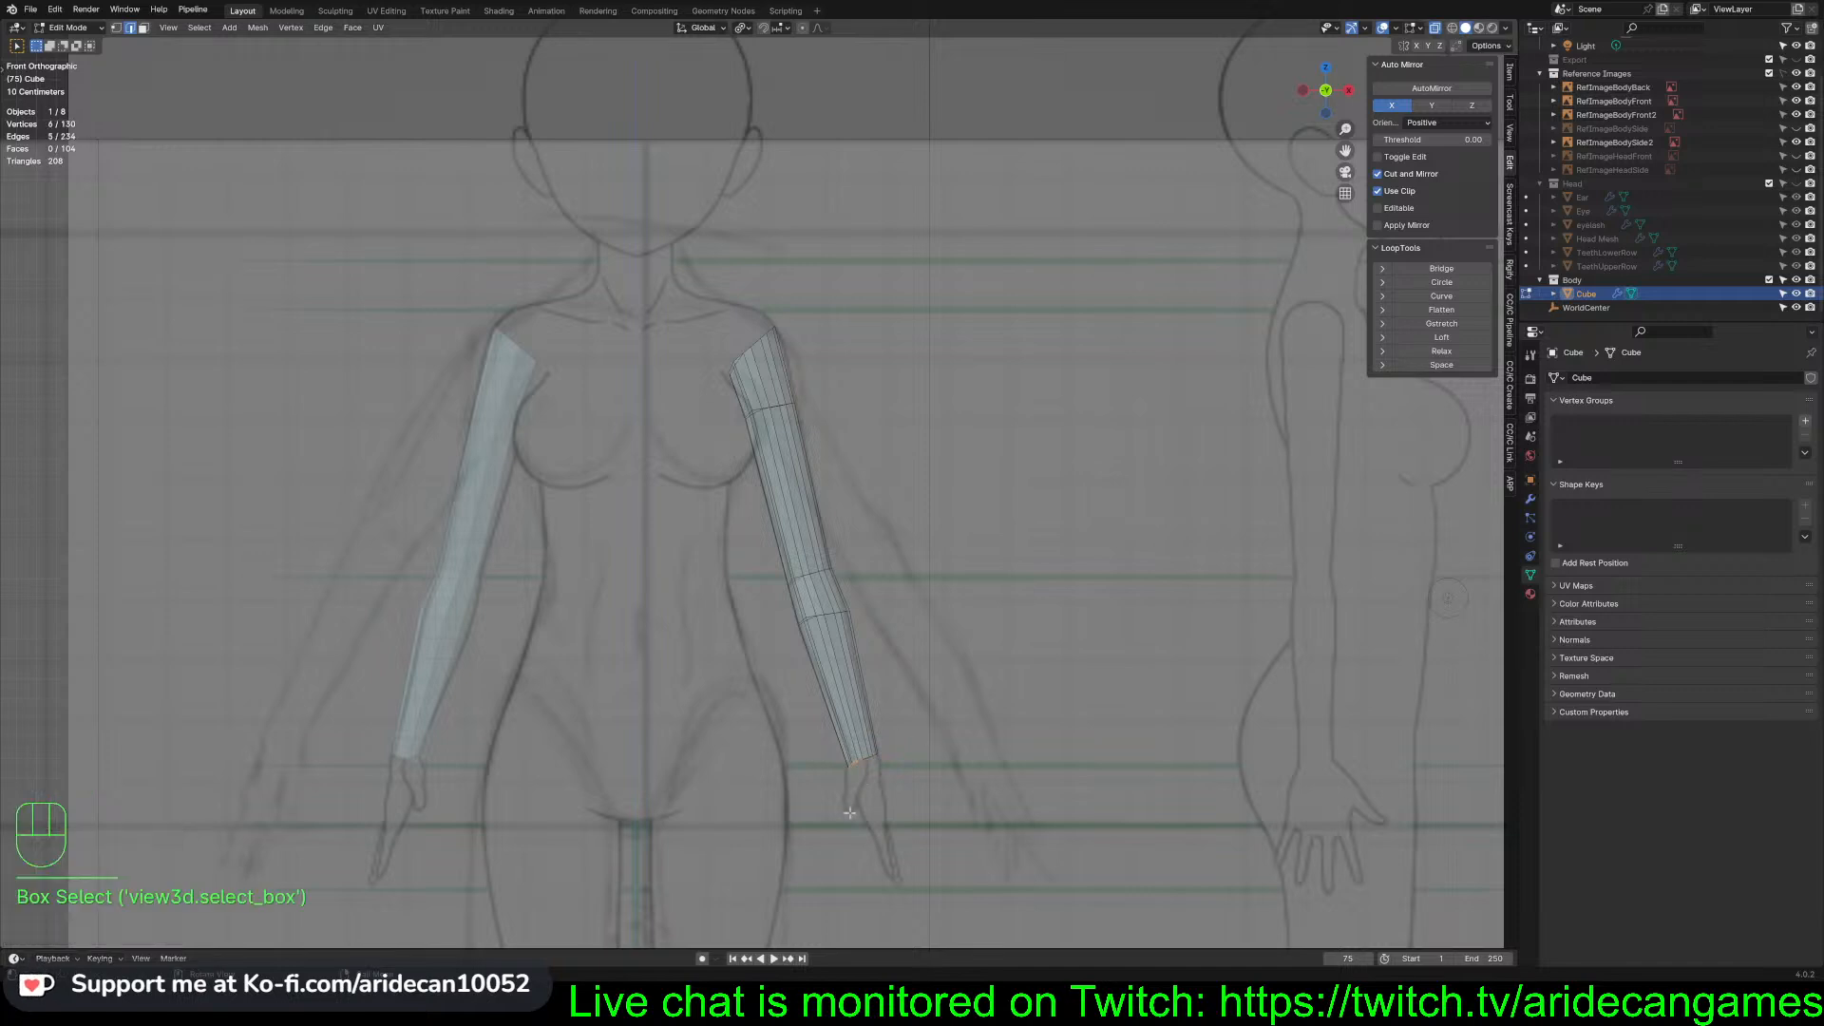
pyautogui.press('g')
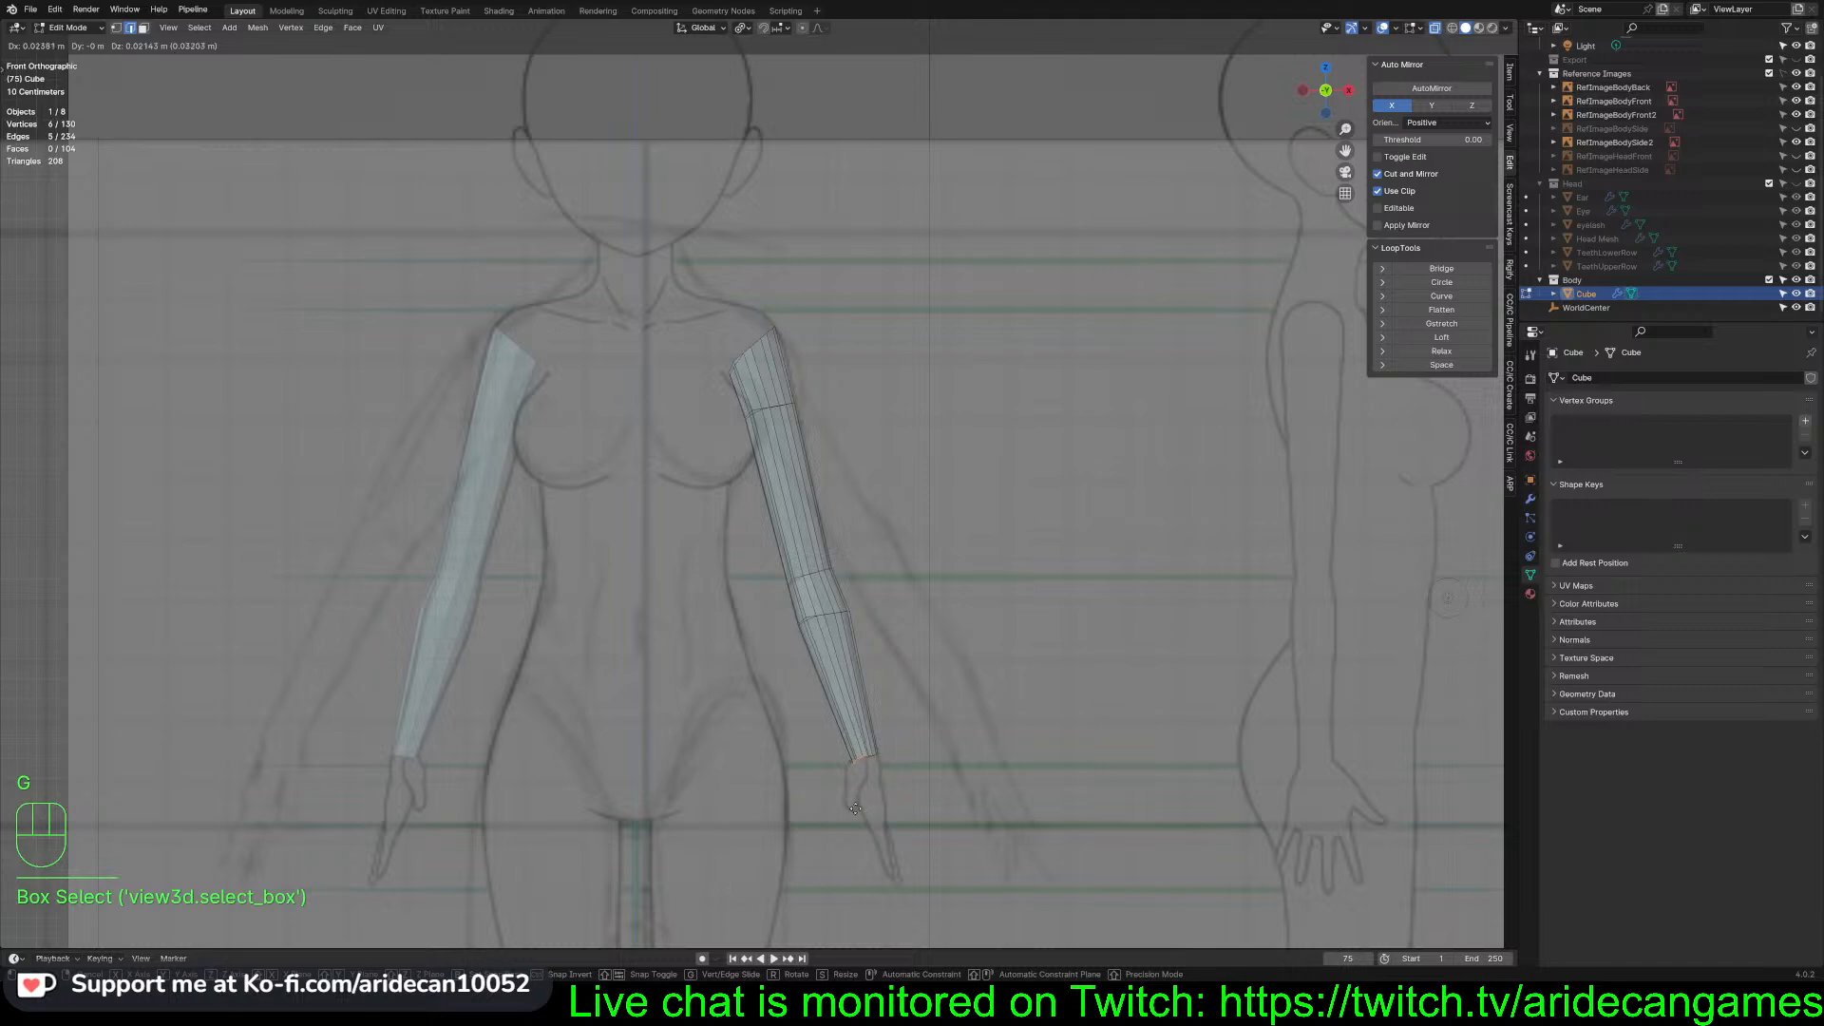
pyautogui.click(853, 806)
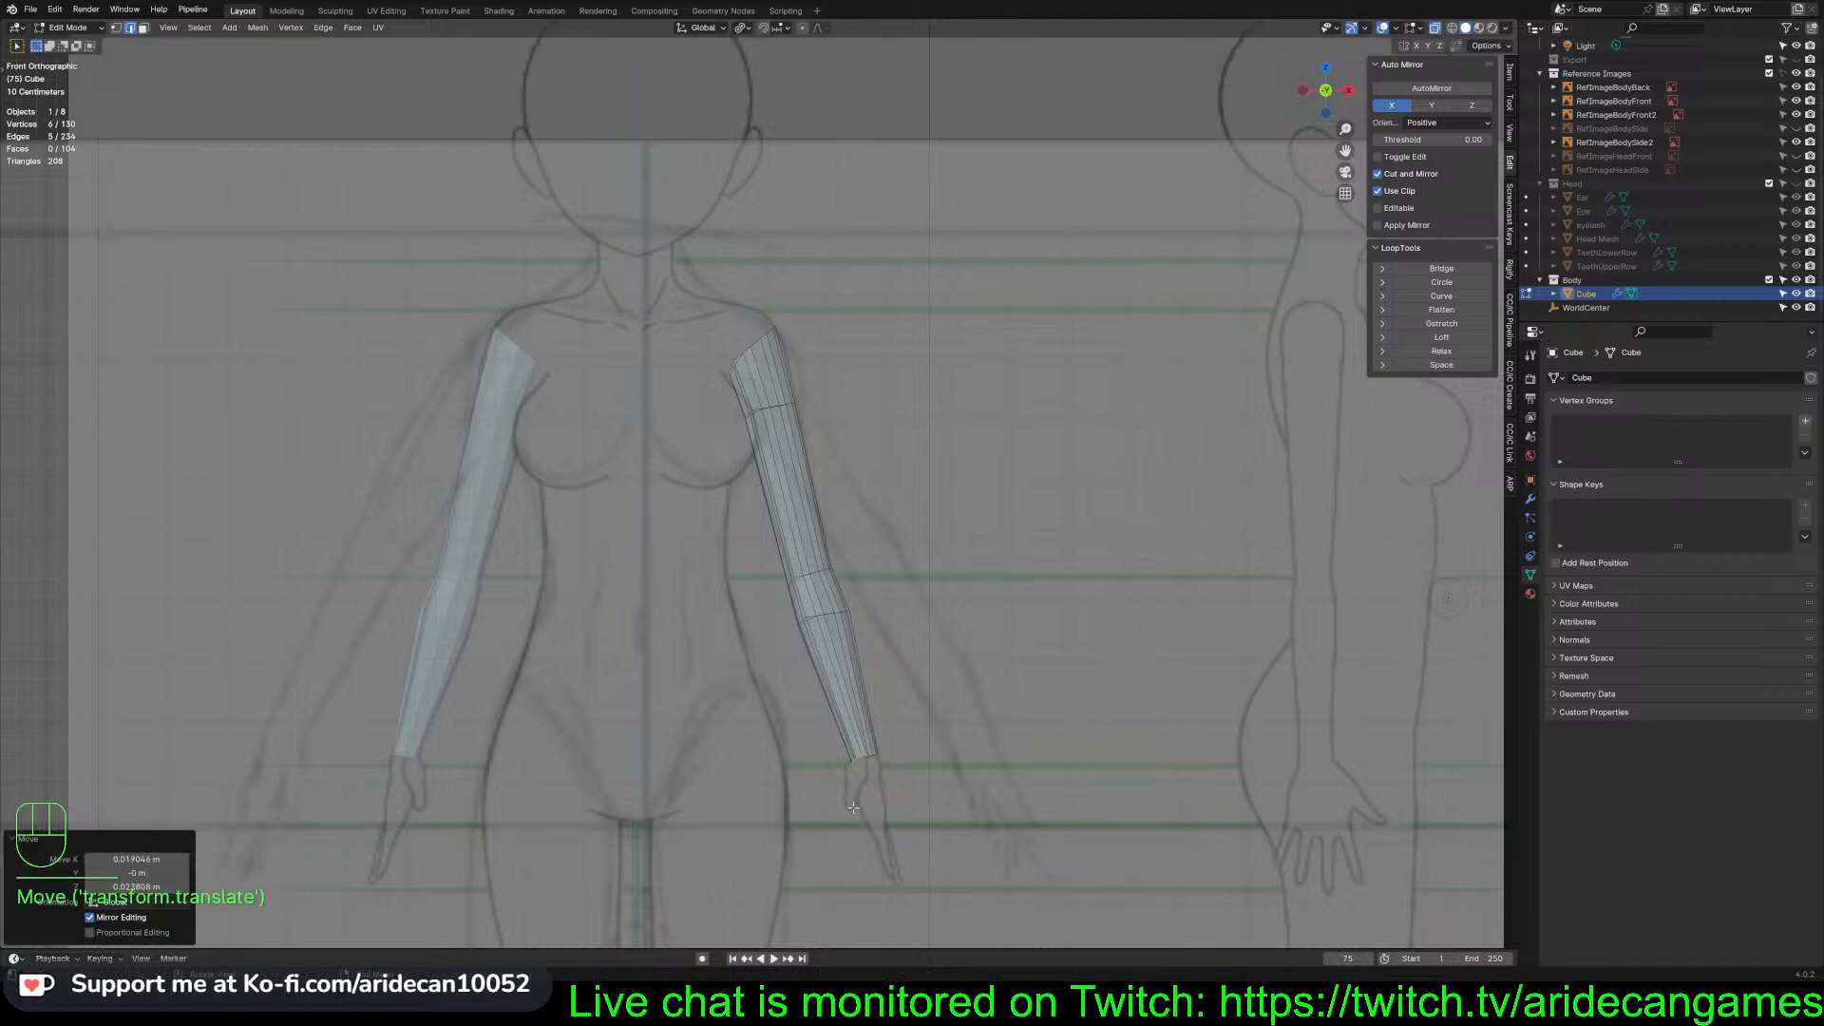
# View the wrist opening from below and move one of its rim vertices about 0.009 m along Y in vertex mode
pyautogui.moveTo(961, 752); pyautogui.dragTo(813, 521, button='middle')
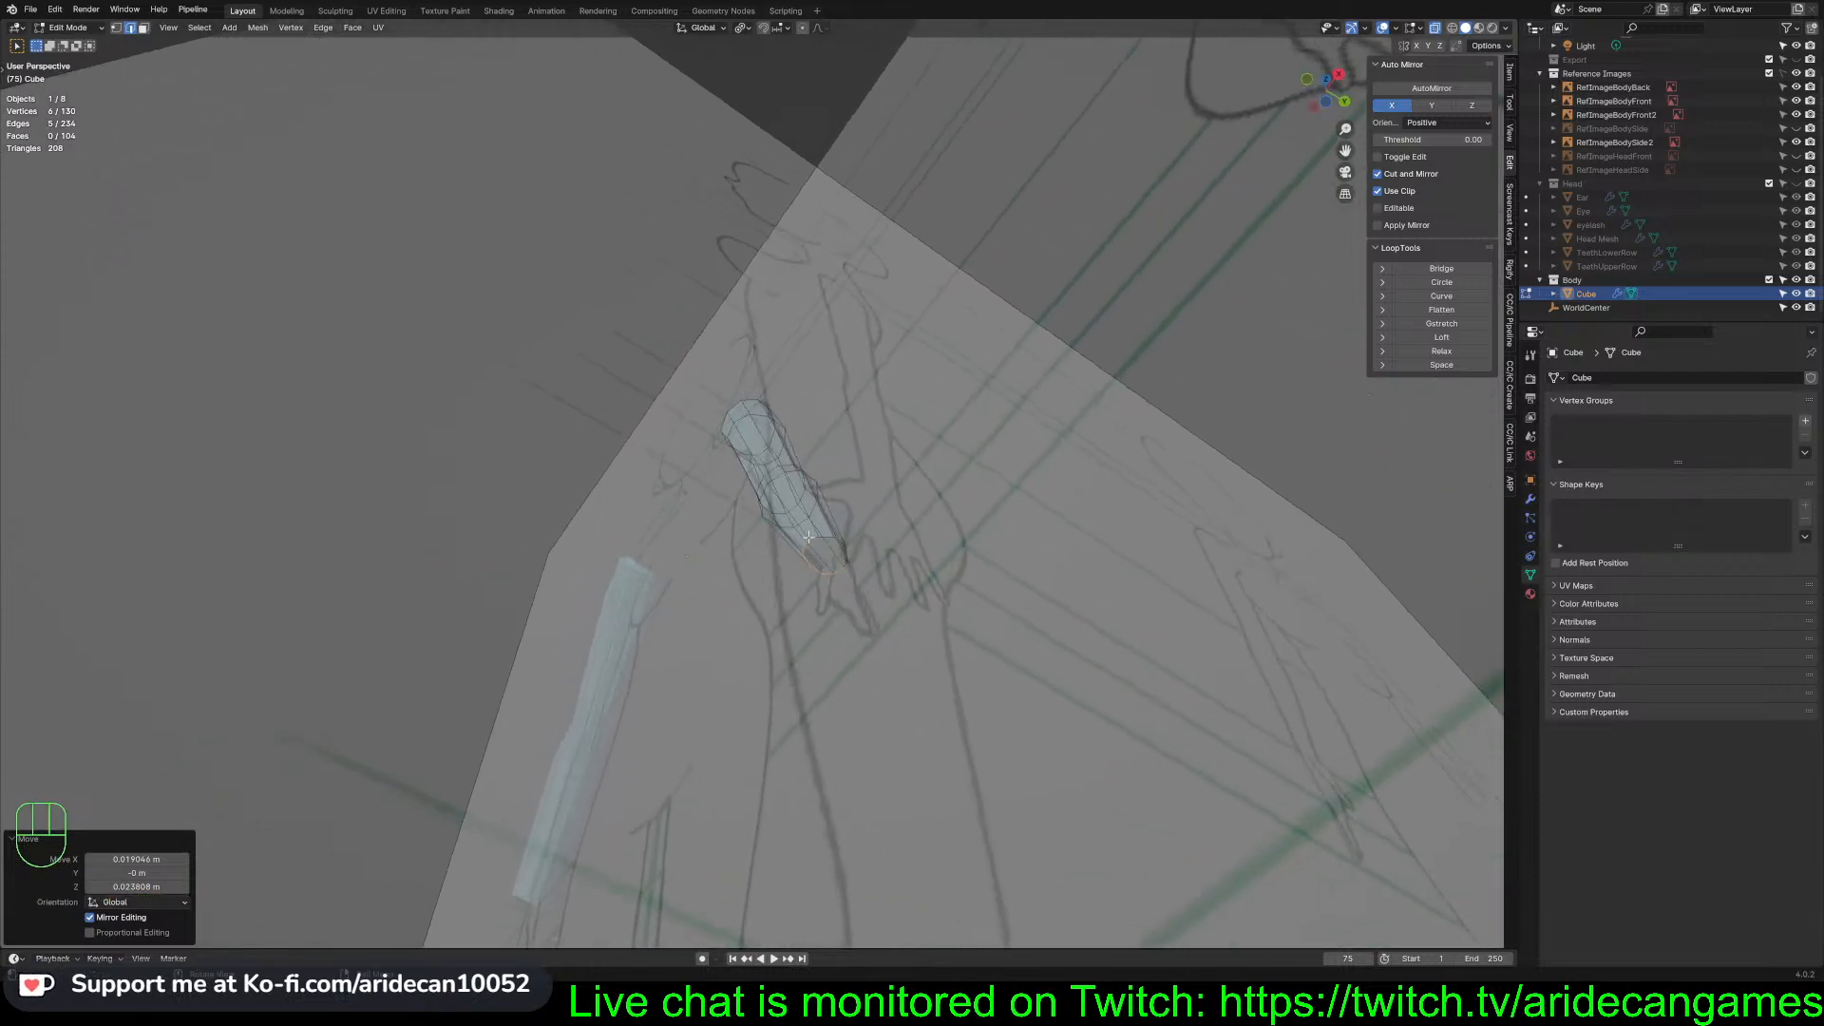
pyautogui.press('1')
pyautogui.click(835, 571)
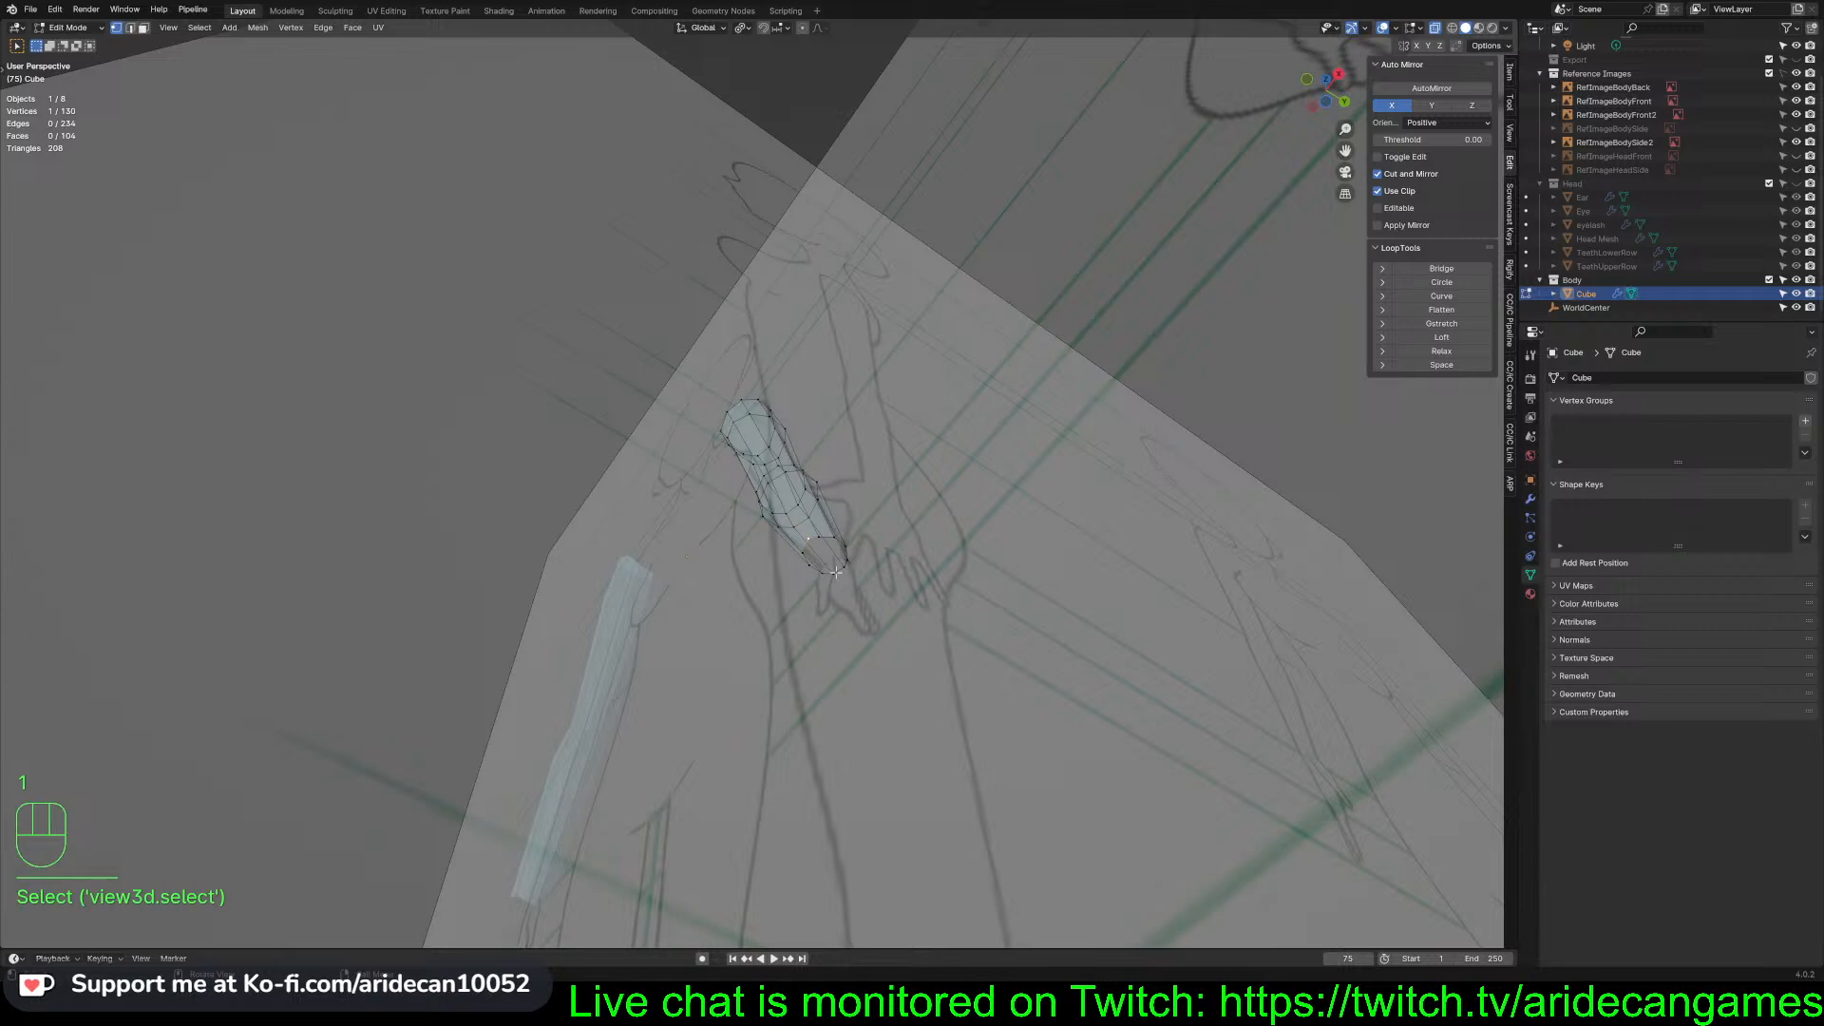
pyautogui.press('g')
pyautogui.click(890, 536)
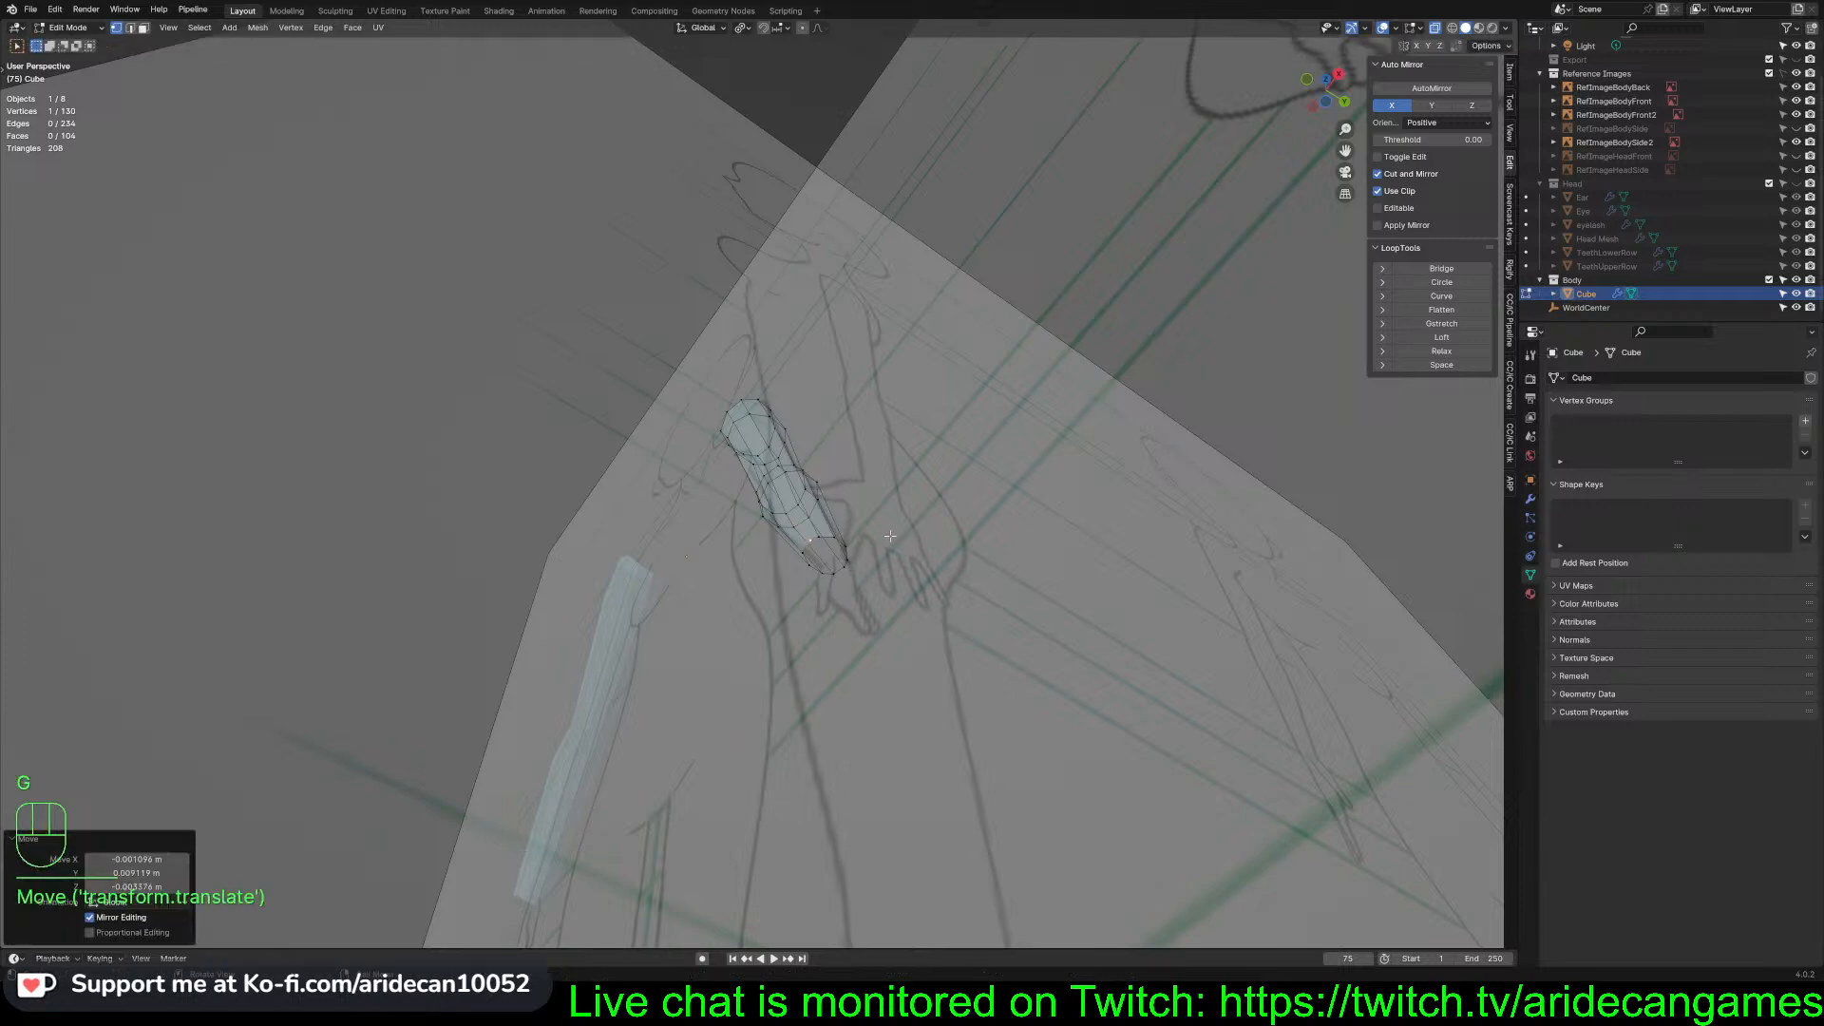
# Move a second wrist rim vertex about −0.001 m in X, −0.004 m in Y and −0.007 m in Z
pyautogui.moveTo(890, 536); pyautogui.dragTo(683, 666, button='middle')
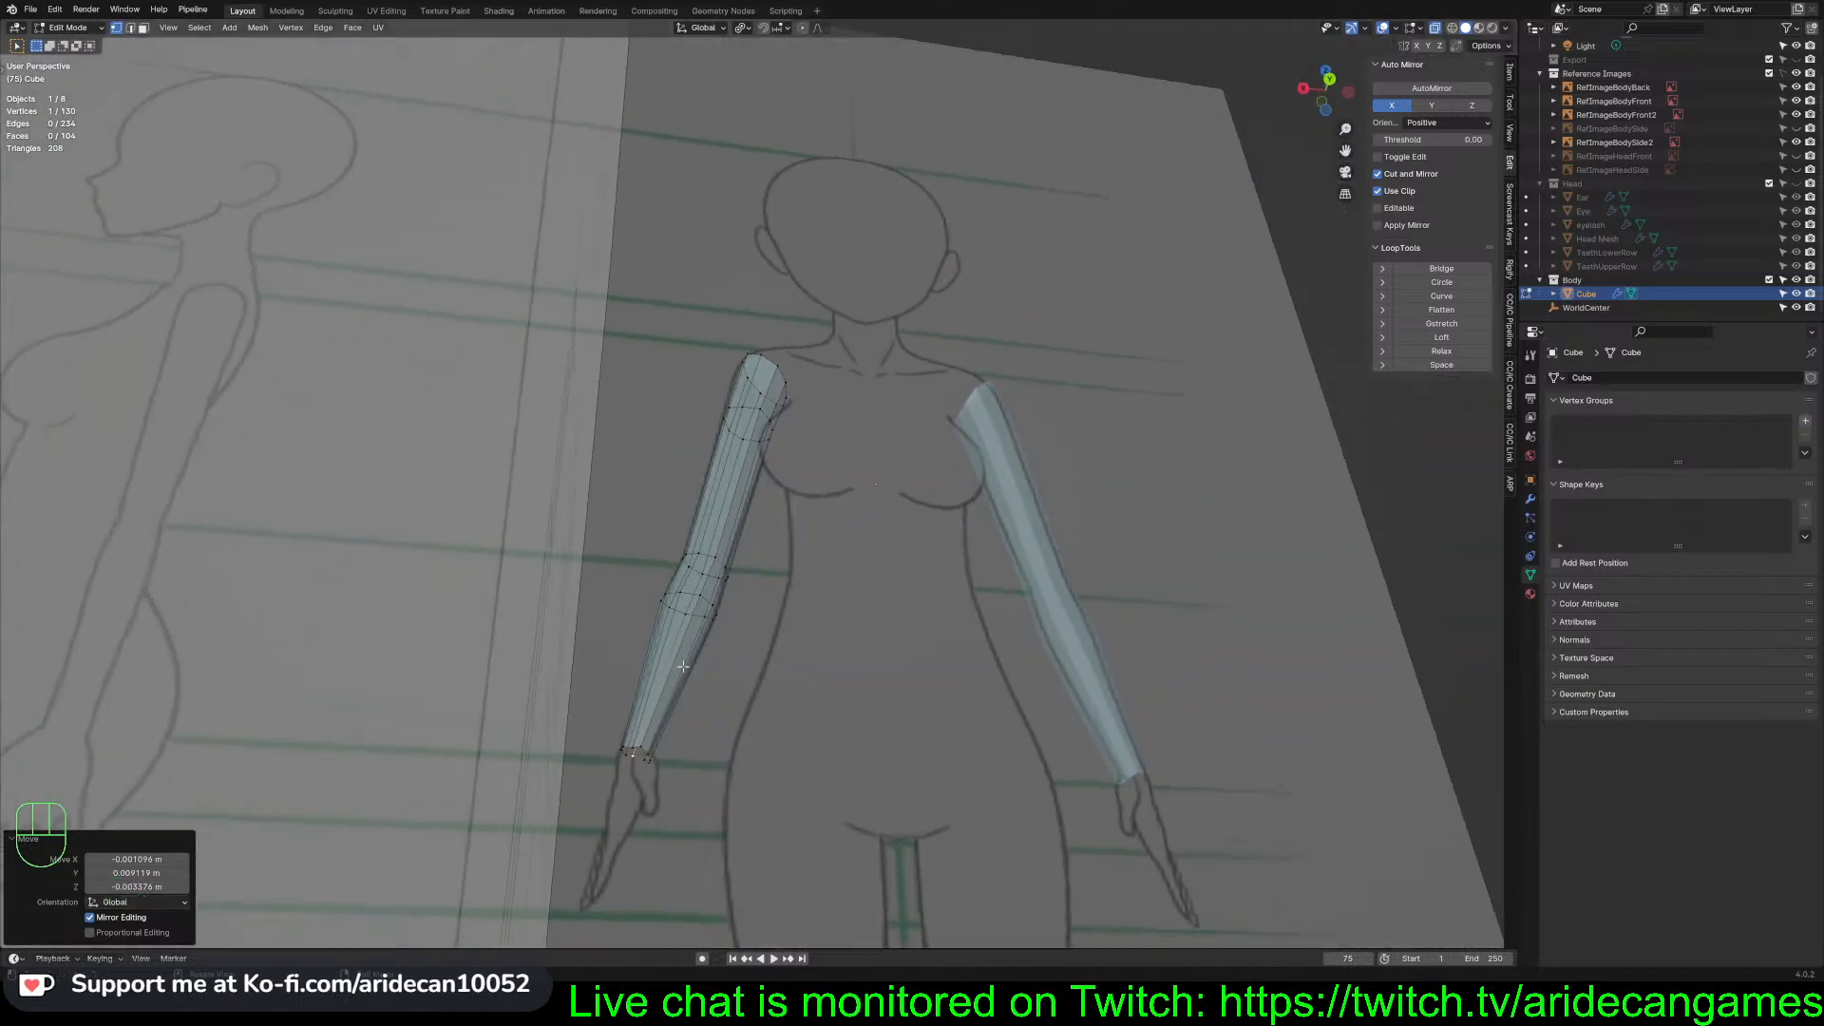
pyautogui.click(643, 743)
pyautogui.press('g')
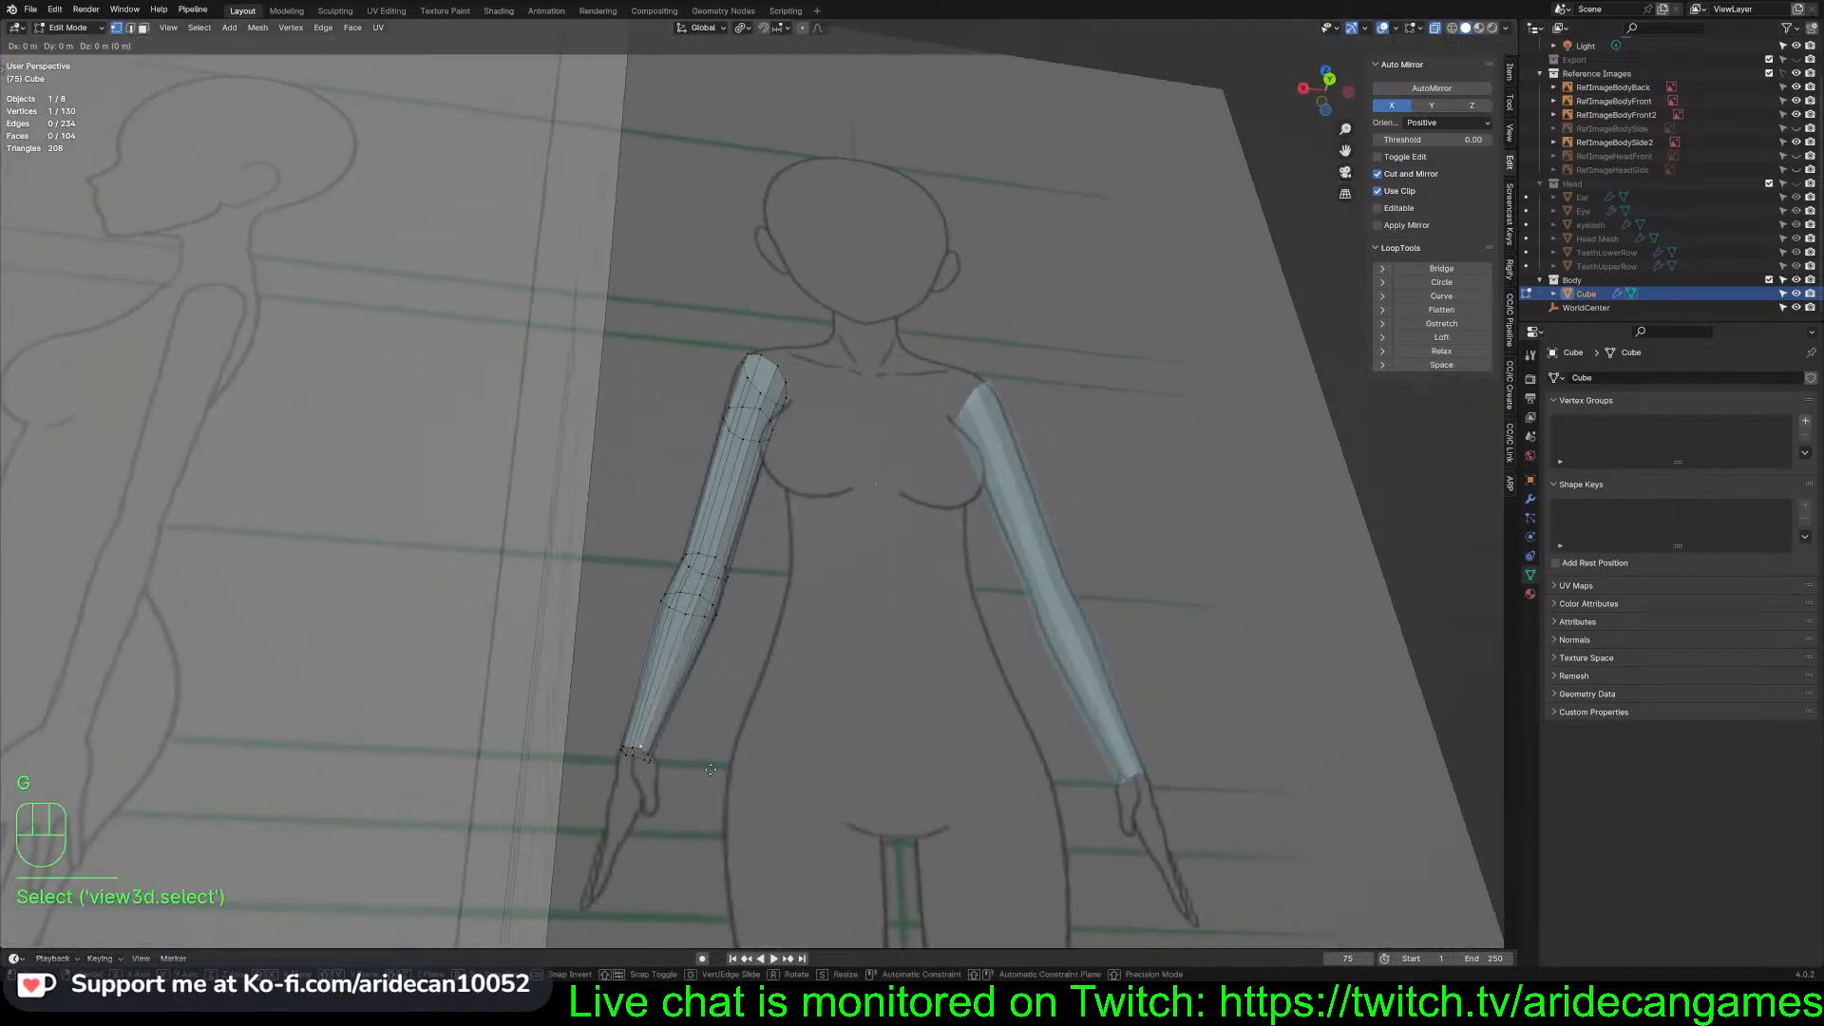
pyautogui.click(711, 770)
pyautogui.moveTo(712, 769); pyautogui.dragTo(1073, 793, button='middle')
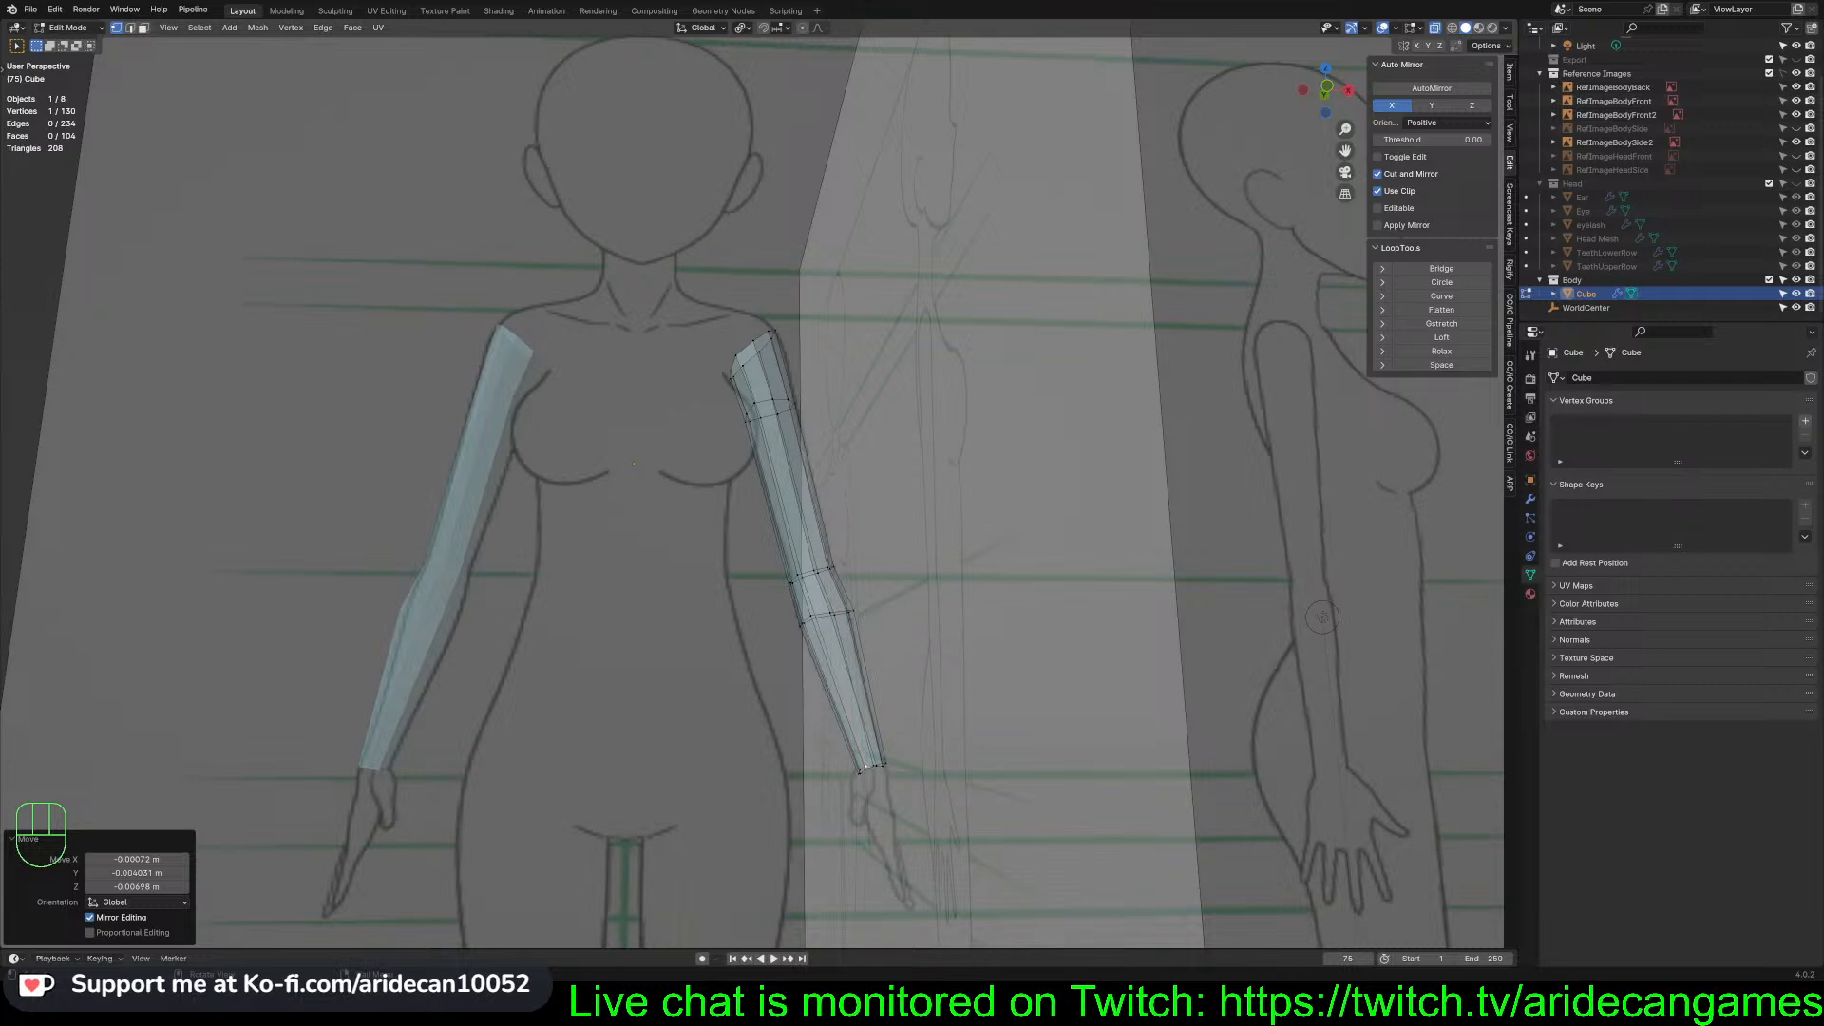
# Try adding a loop cut to the upper arm, slid to a factor of about −0.903 just above the elbow, and undo it
pyautogui.click(853, 597)
pyautogui.click(929, 537)
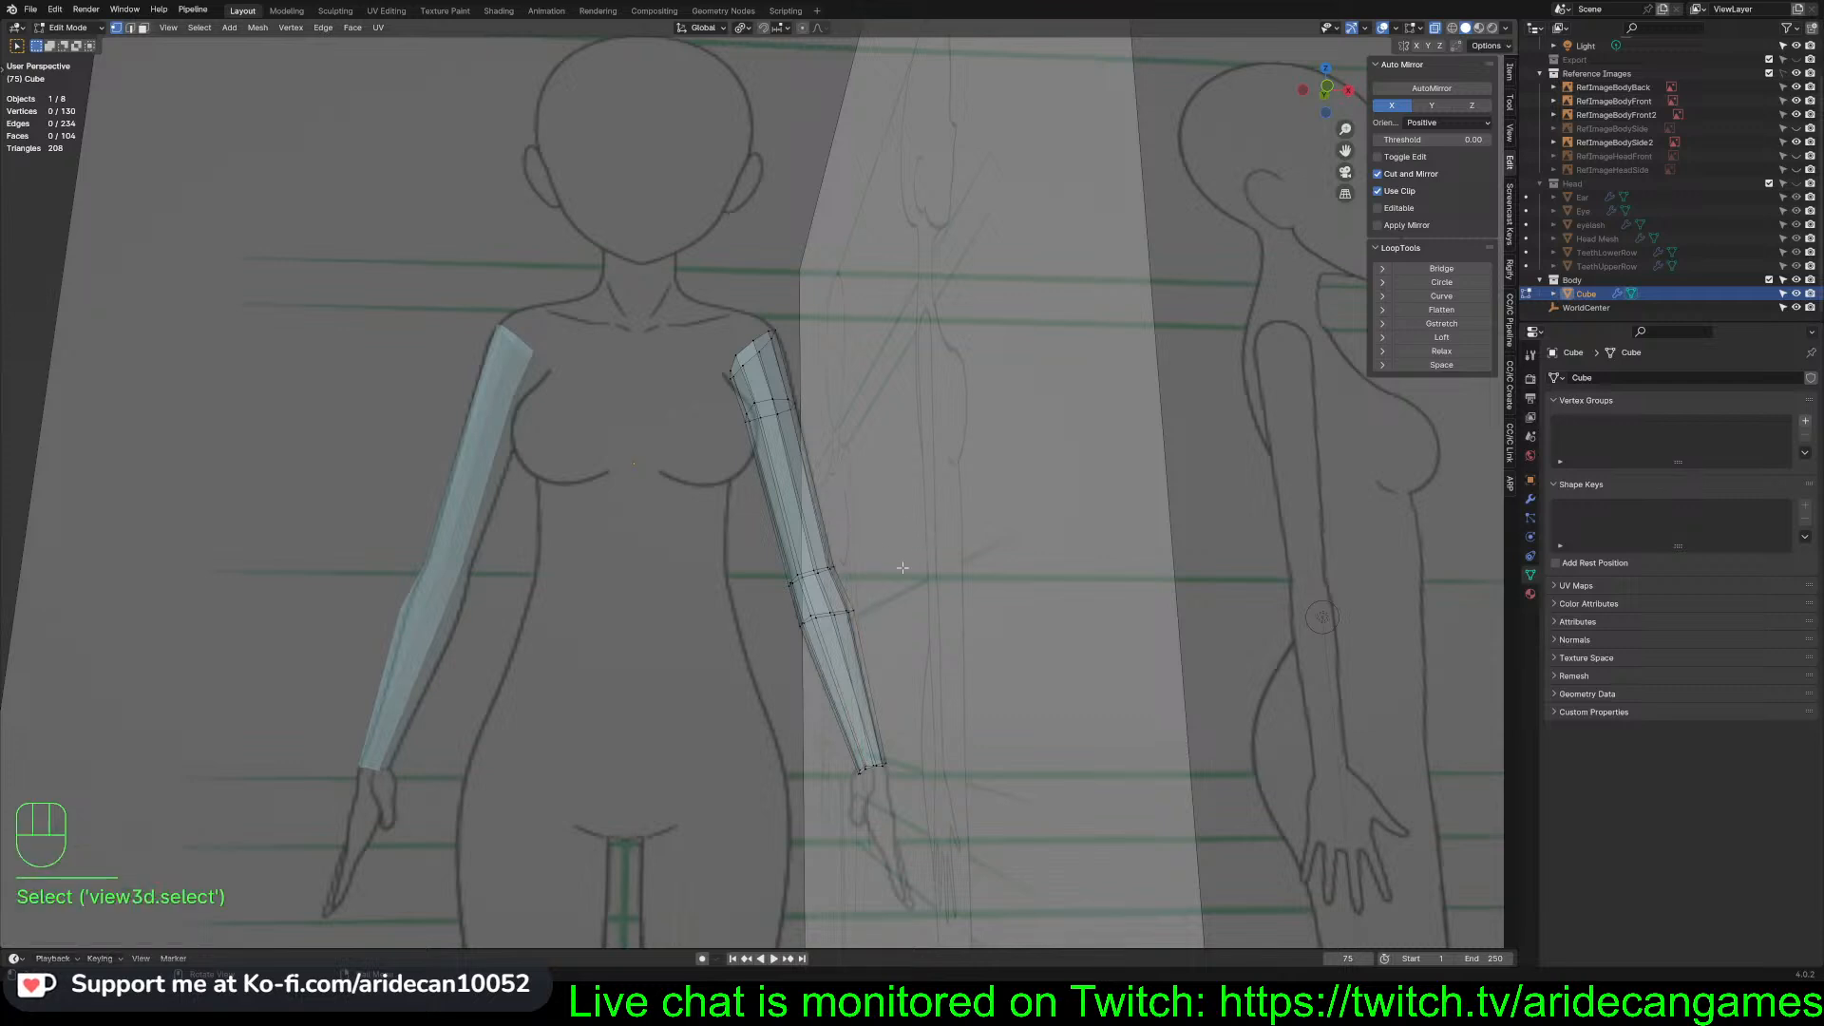
pyautogui.hotkey('ctrl', 'r')
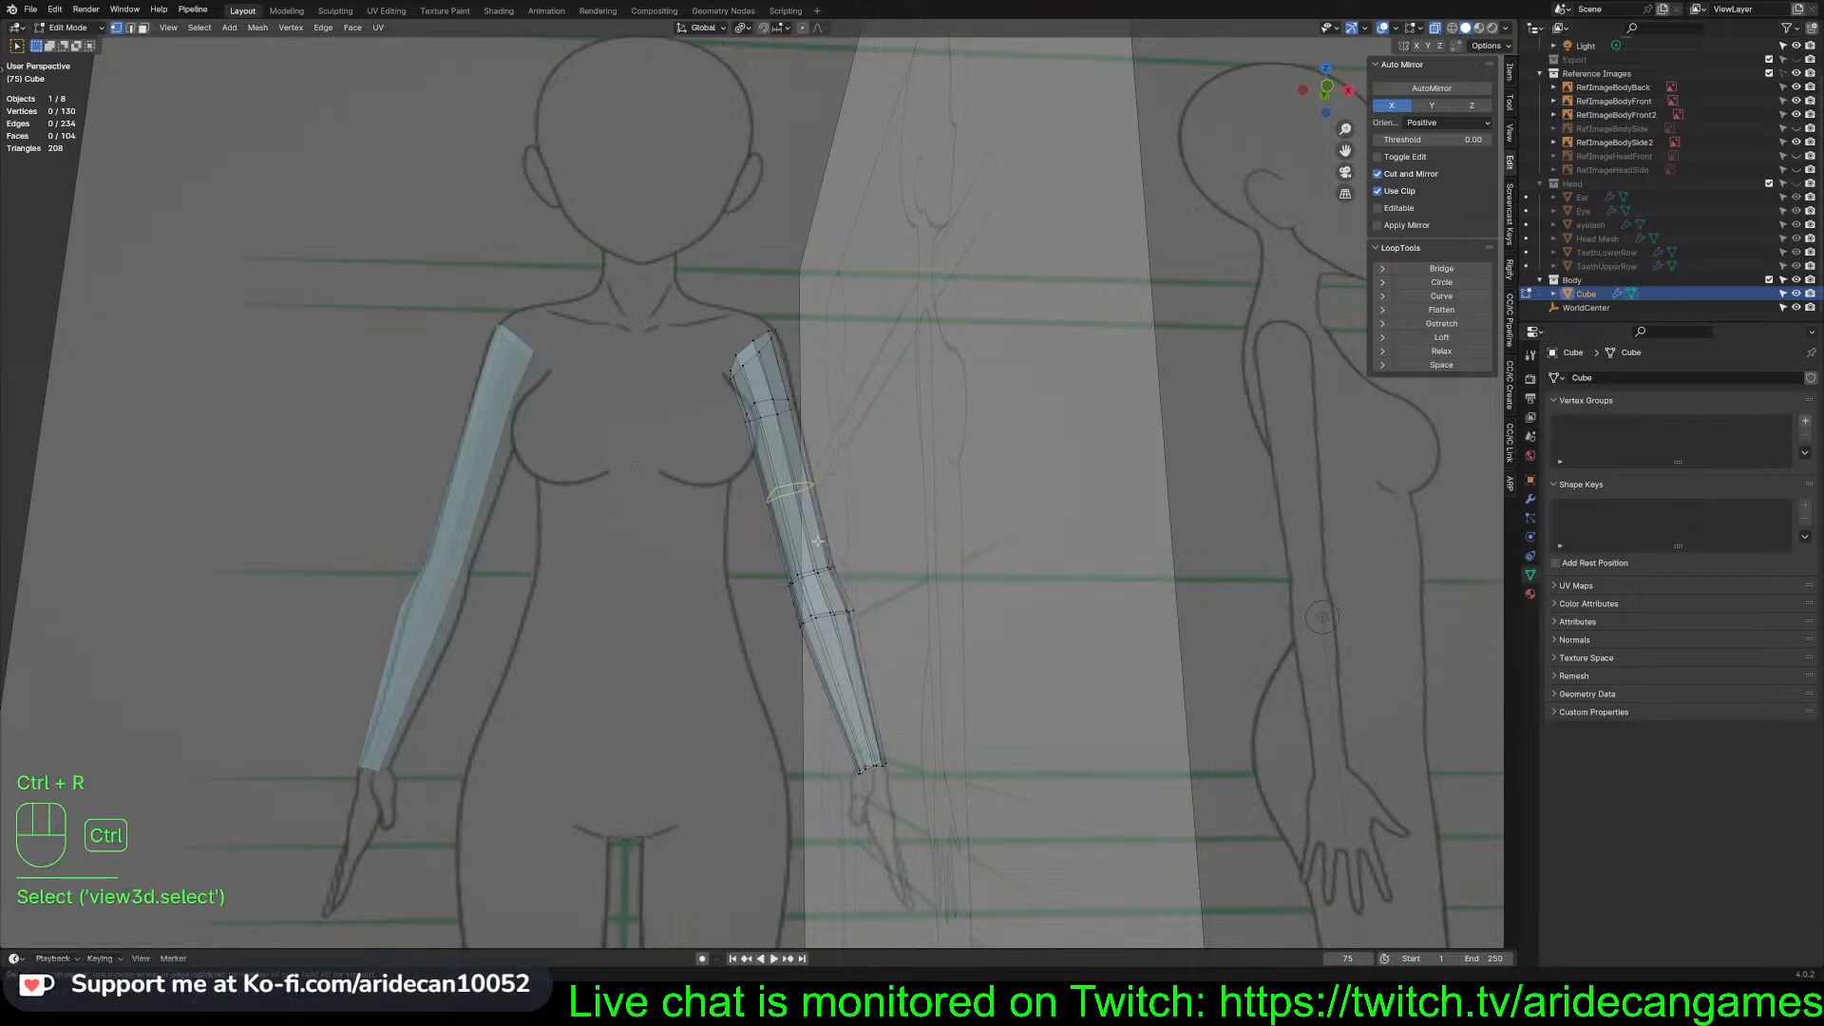
pyautogui.click(816, 542)
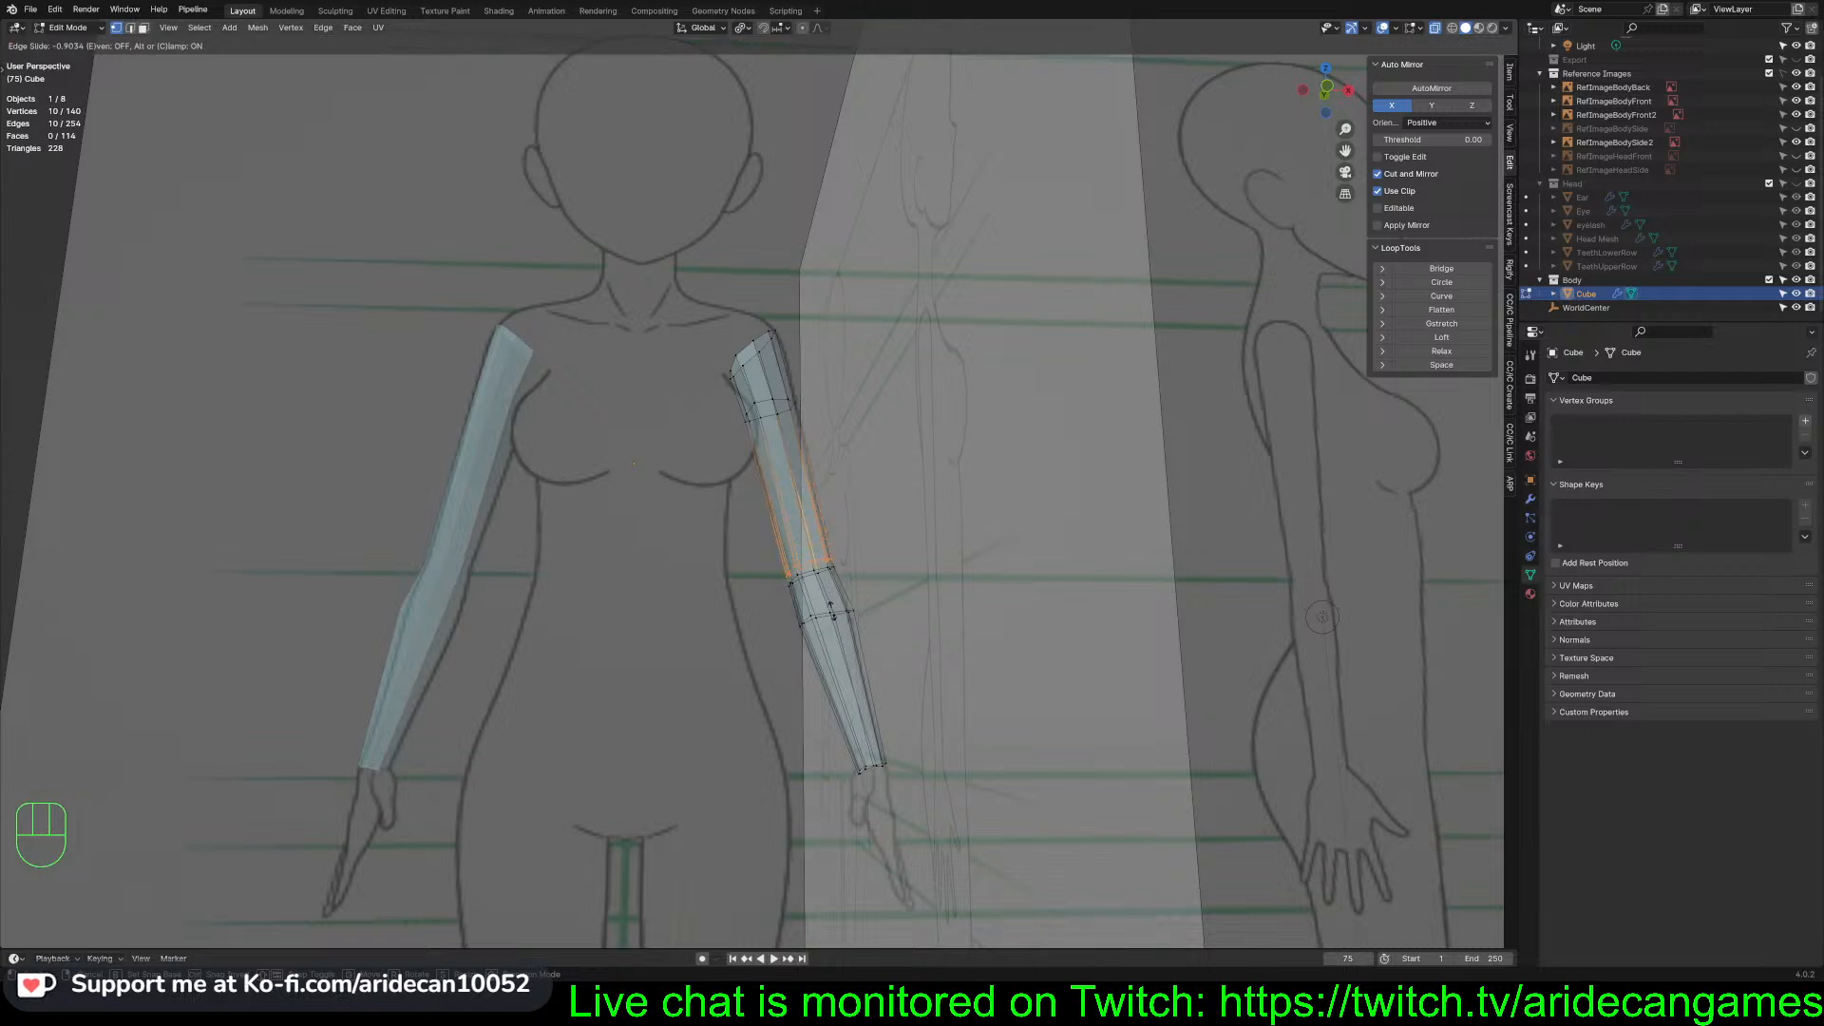
pyautogui.click(831, 609)
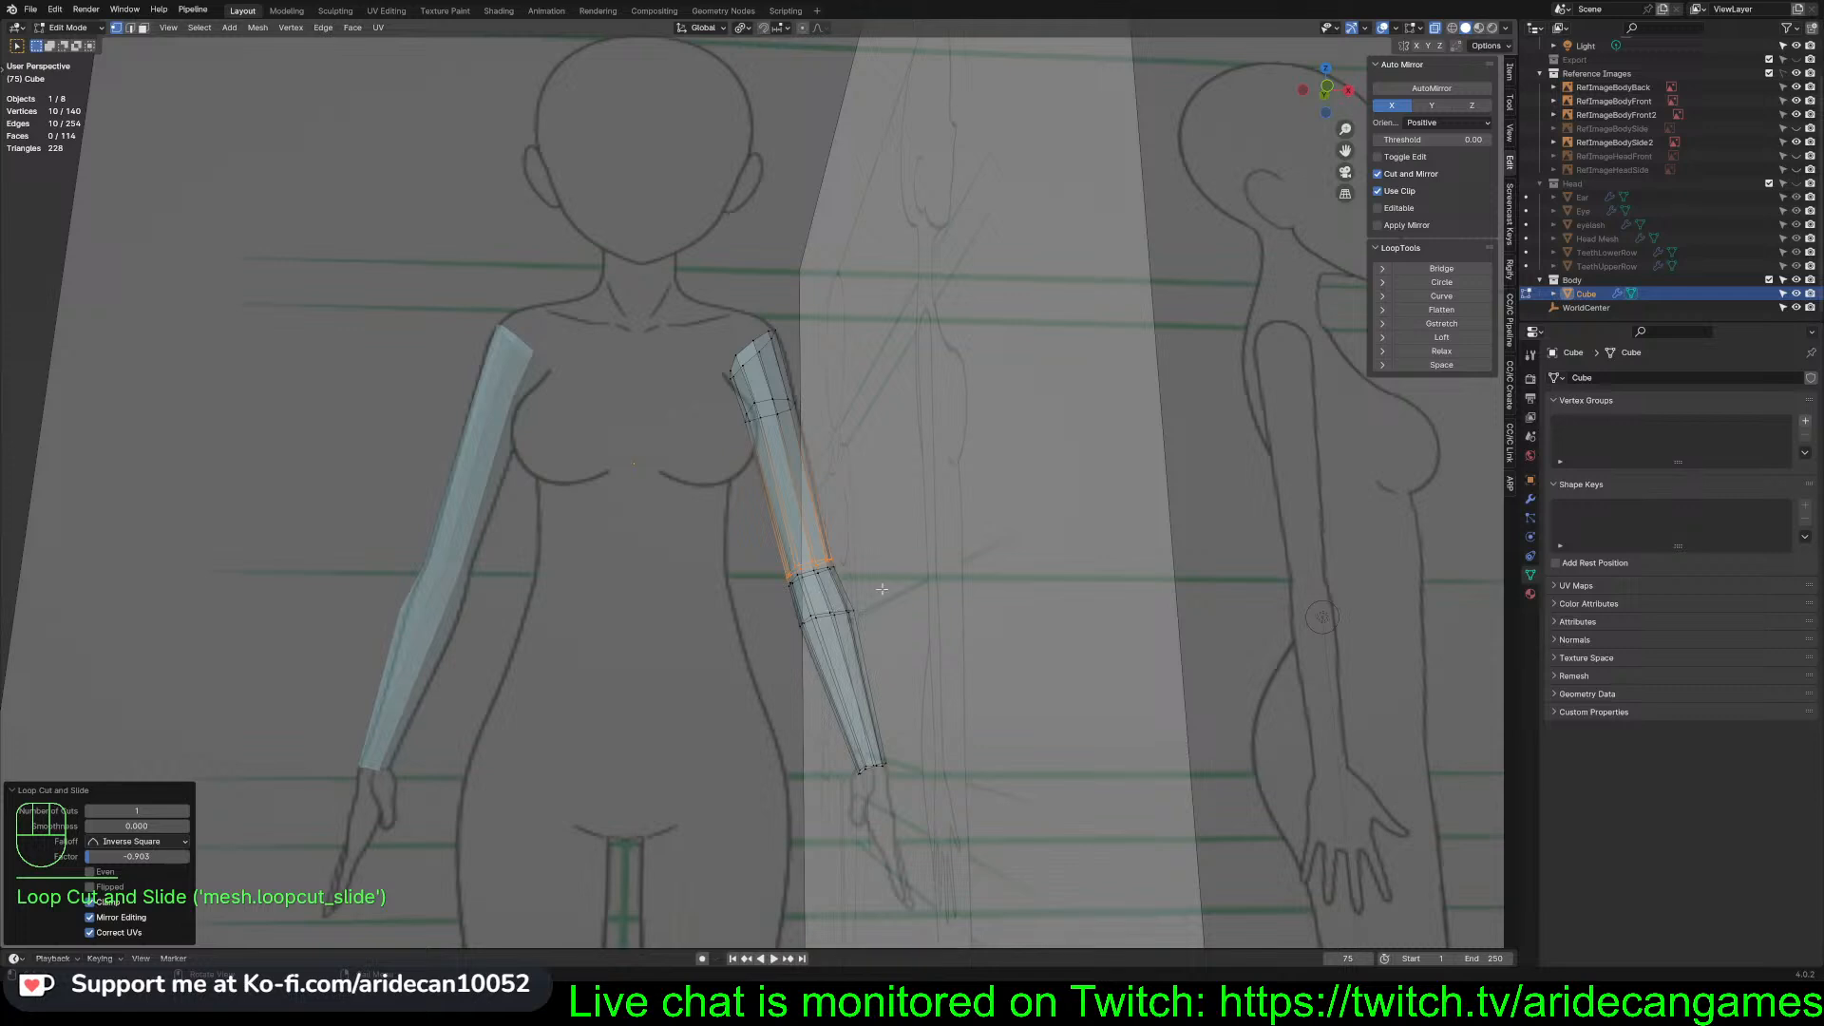
pyautogui.moveTo(882, 588); pyautogui.dragTo(983, 590, button='middle')
pyautogui.hotkey('ctrl', 'z')
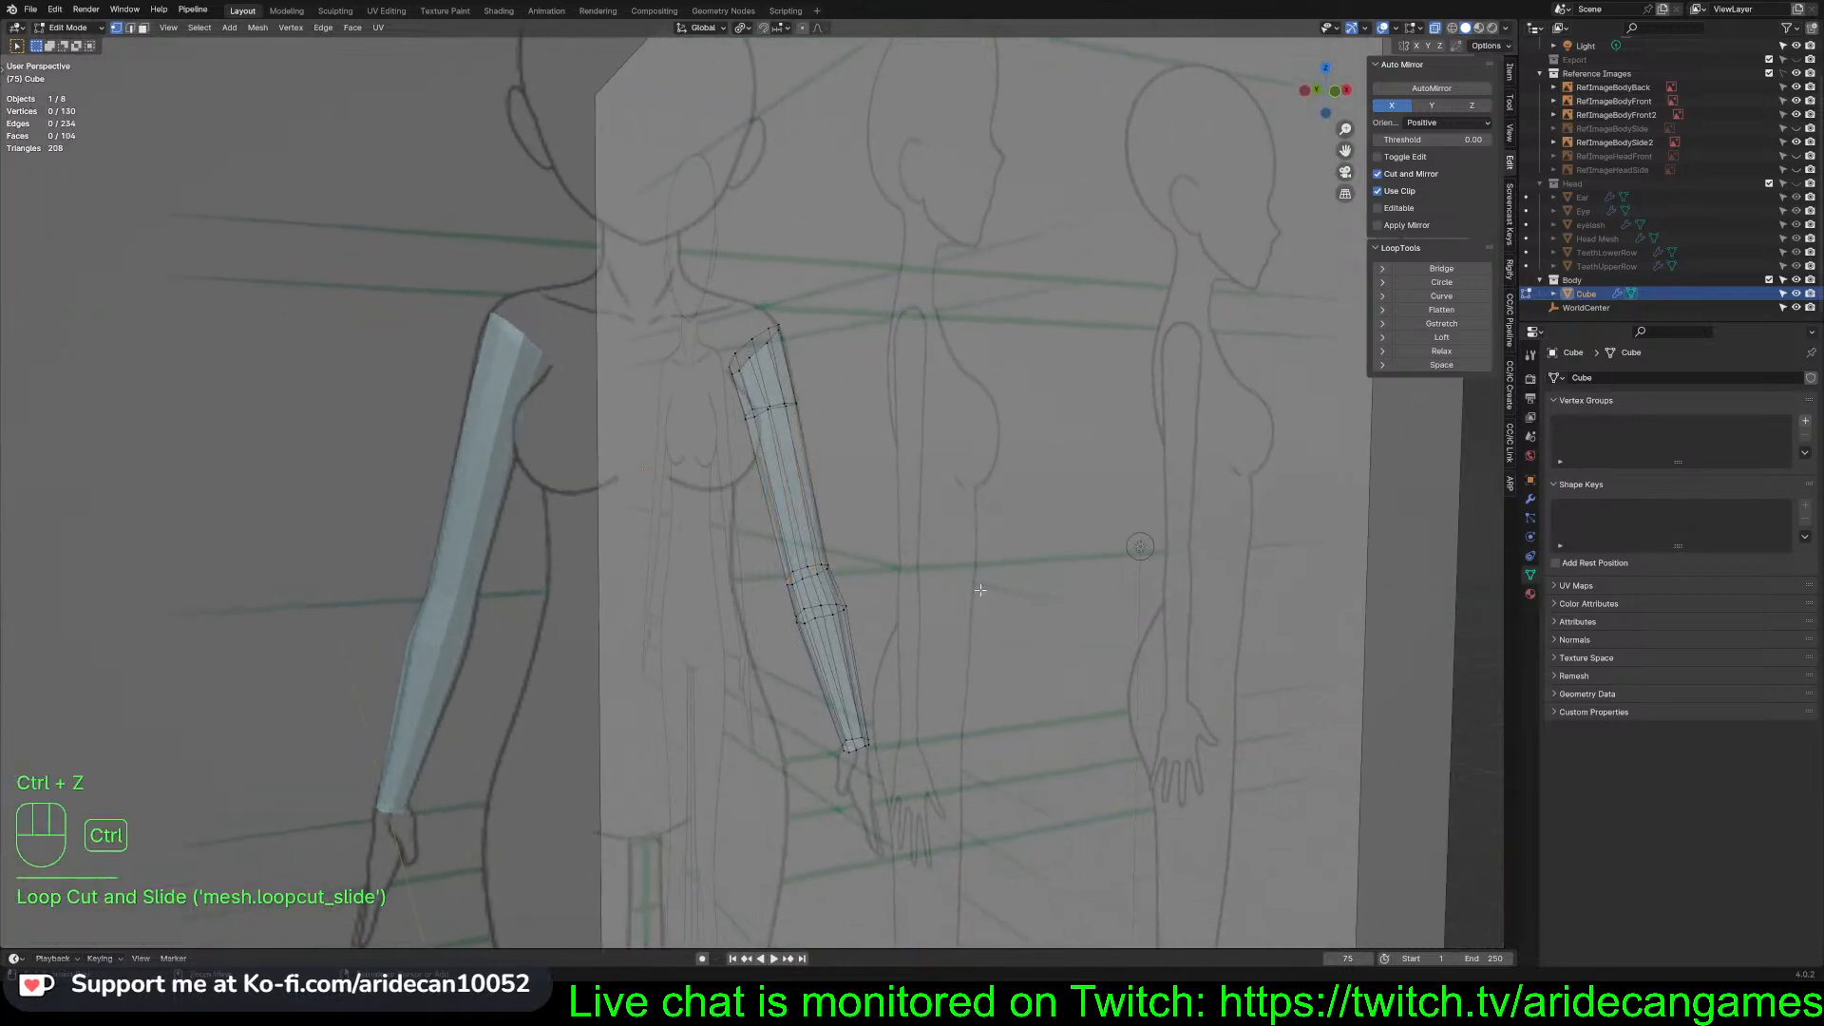
# Bevel the upper elbow loop with two segments and a width of about 0.0288 m
pyautogui.keyDown('alt'); pyautogui.click(812, 580); pyautogui.keyUp('alt')
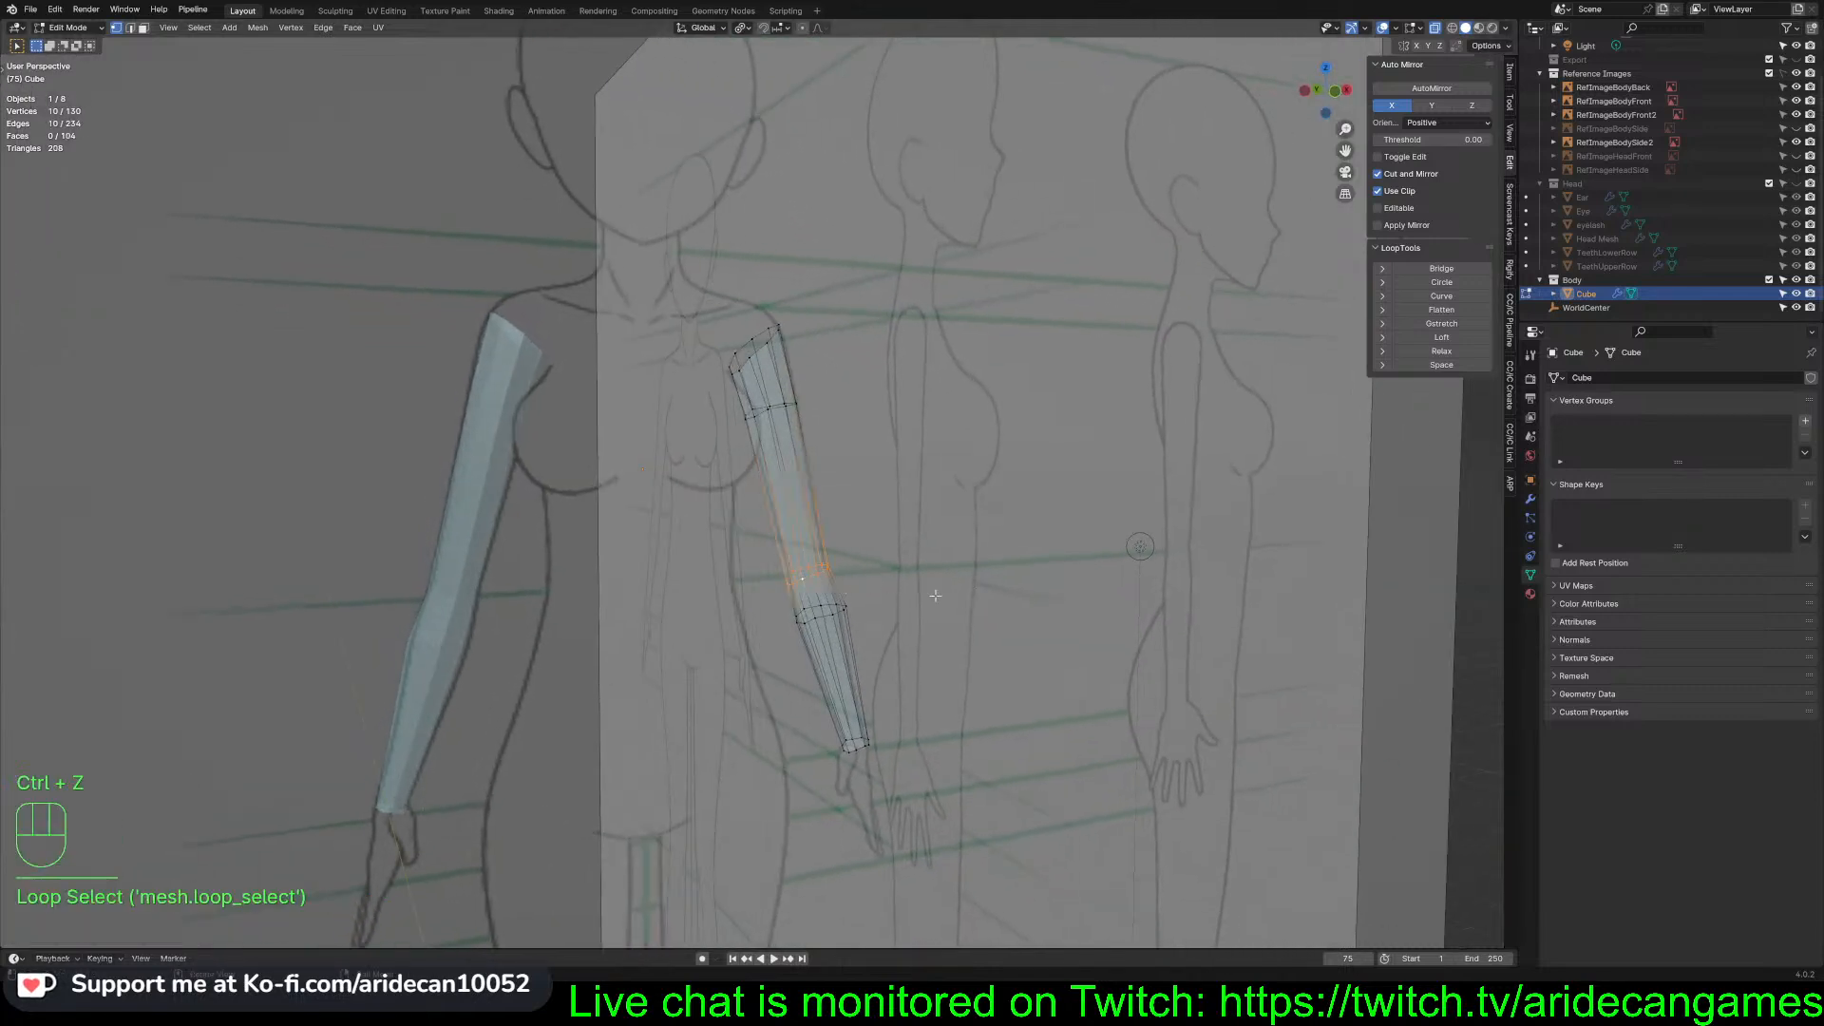
pyautogui.moveTo(936, 595); pyautogui.dragTo(943, 596, button='middle')
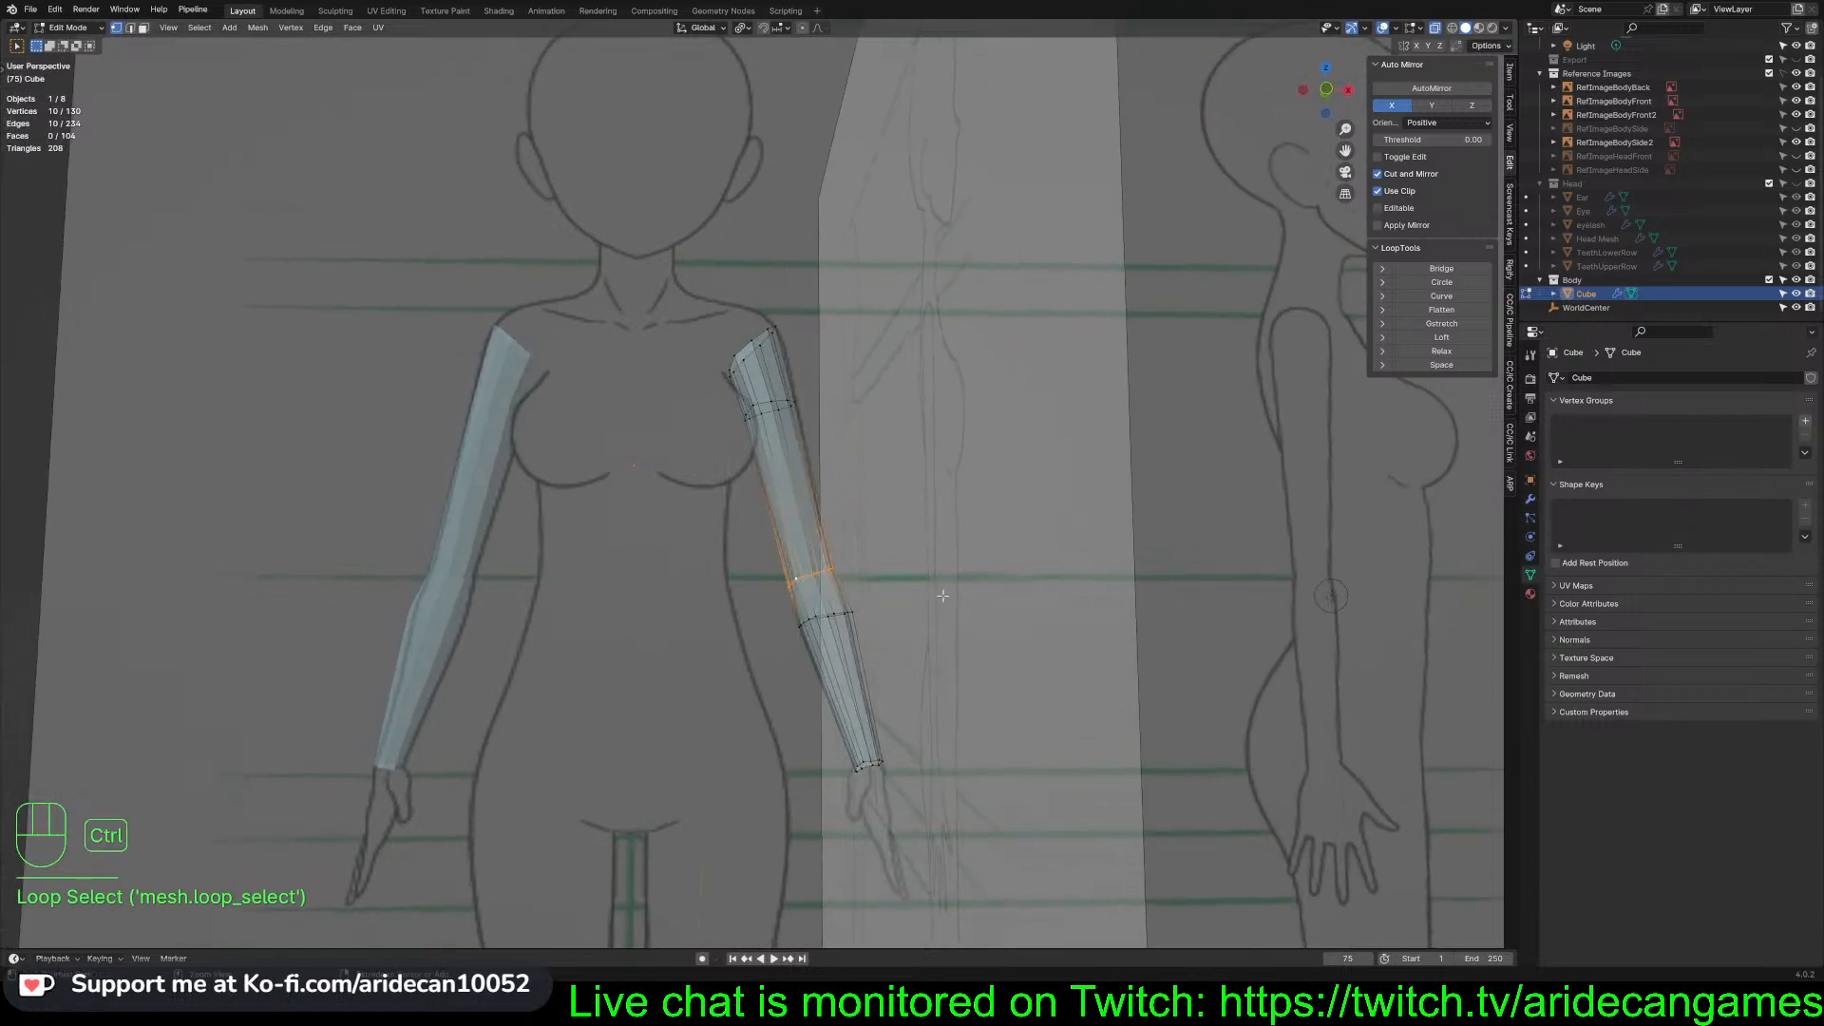
pyautogui.hotkey('ctrl', 'b')
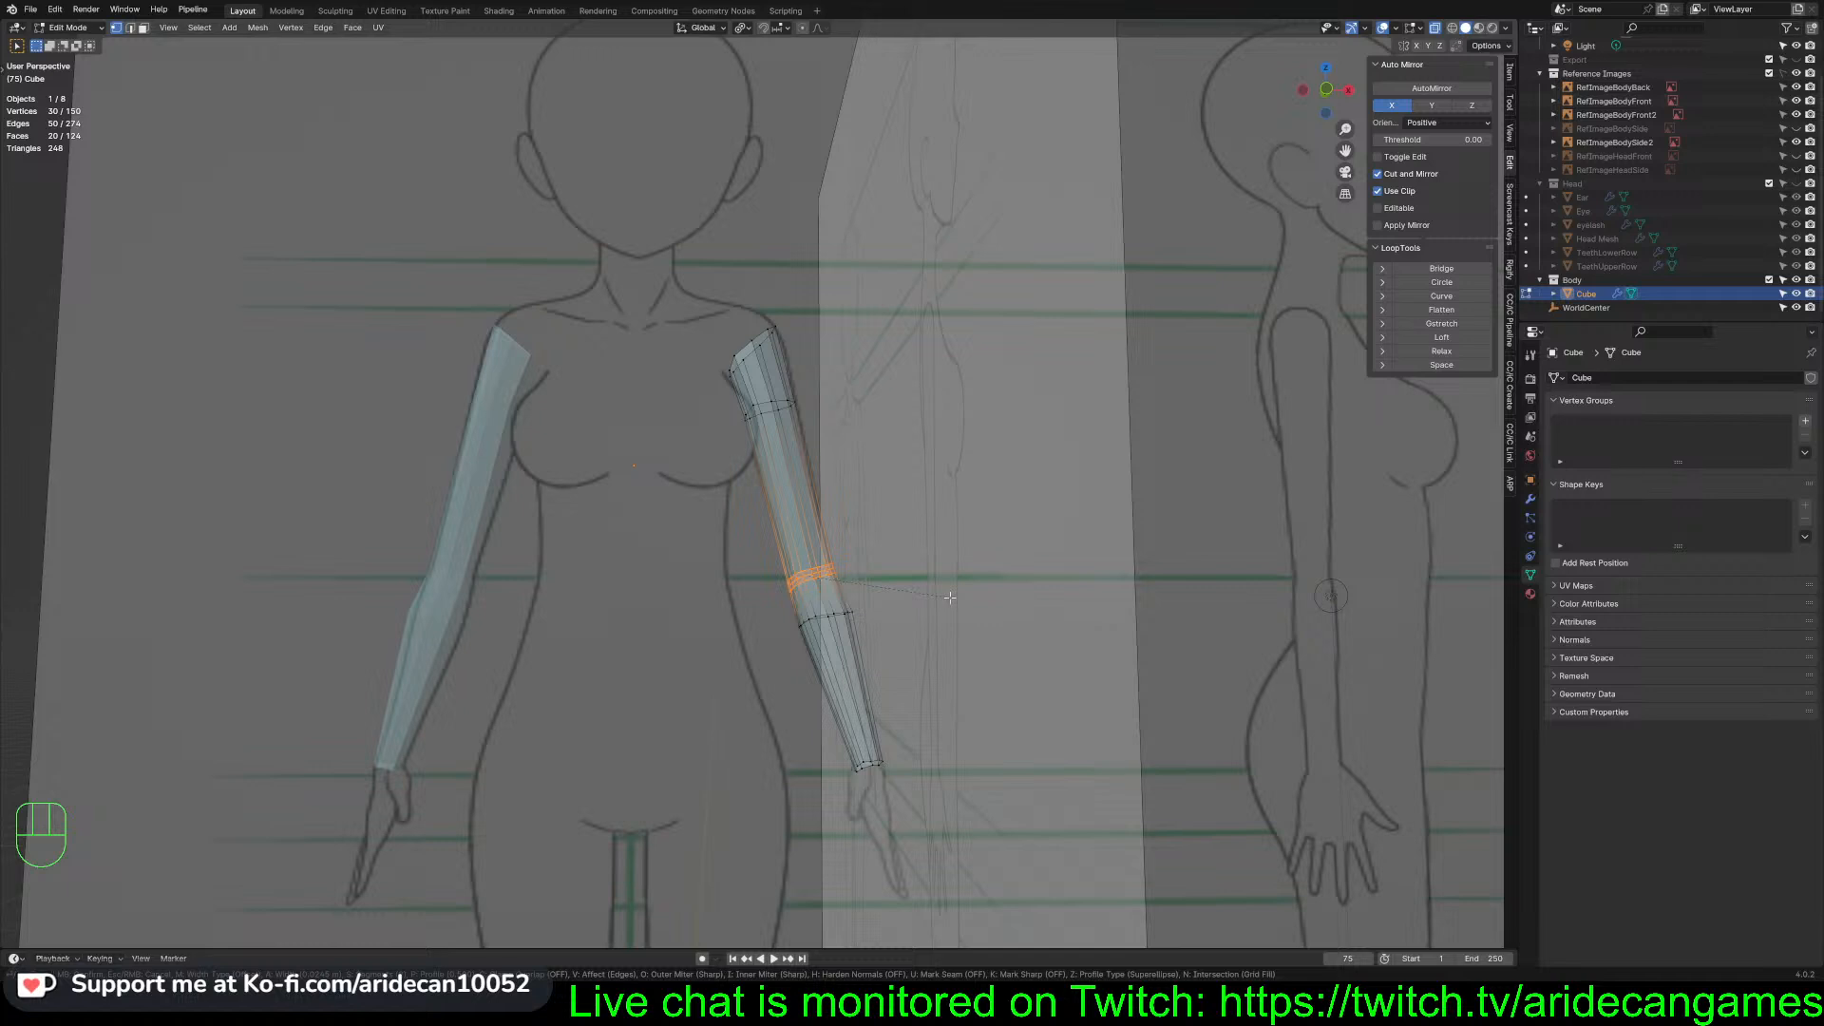
pyautogui.scroll(-2, 944, 600)
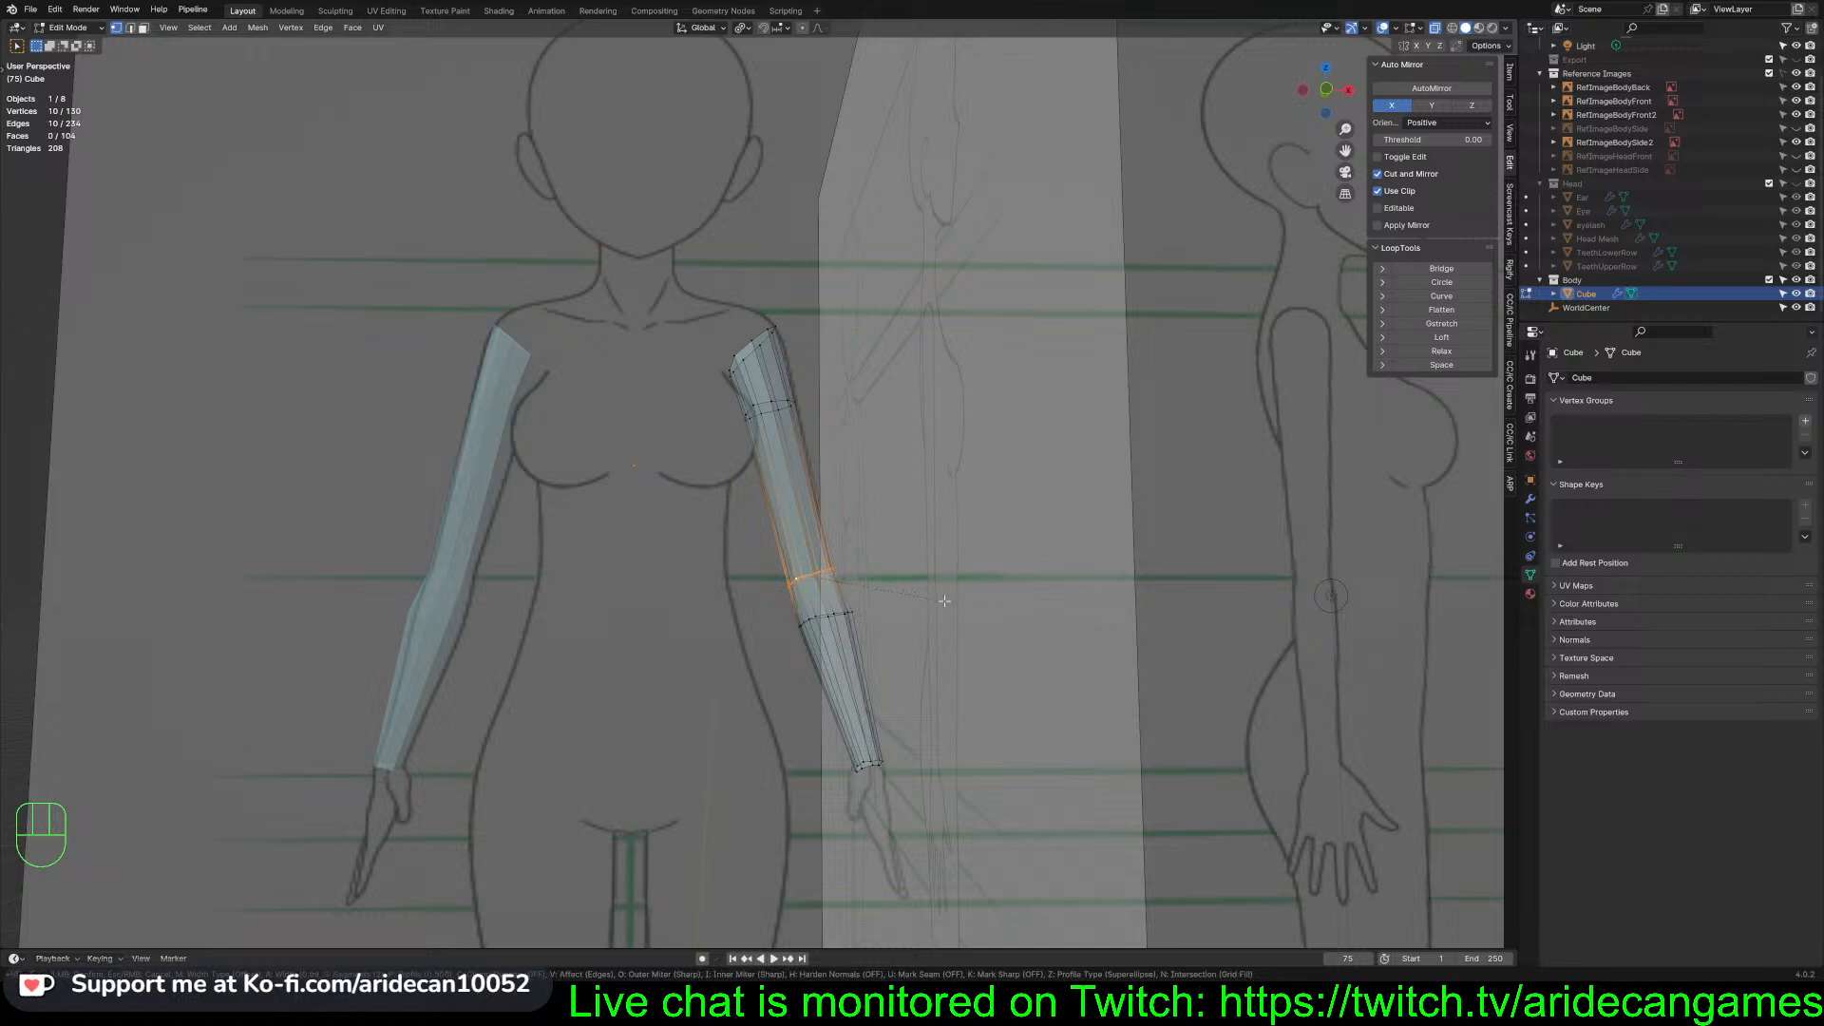
pyautogui.scroll(2, 946, 603)
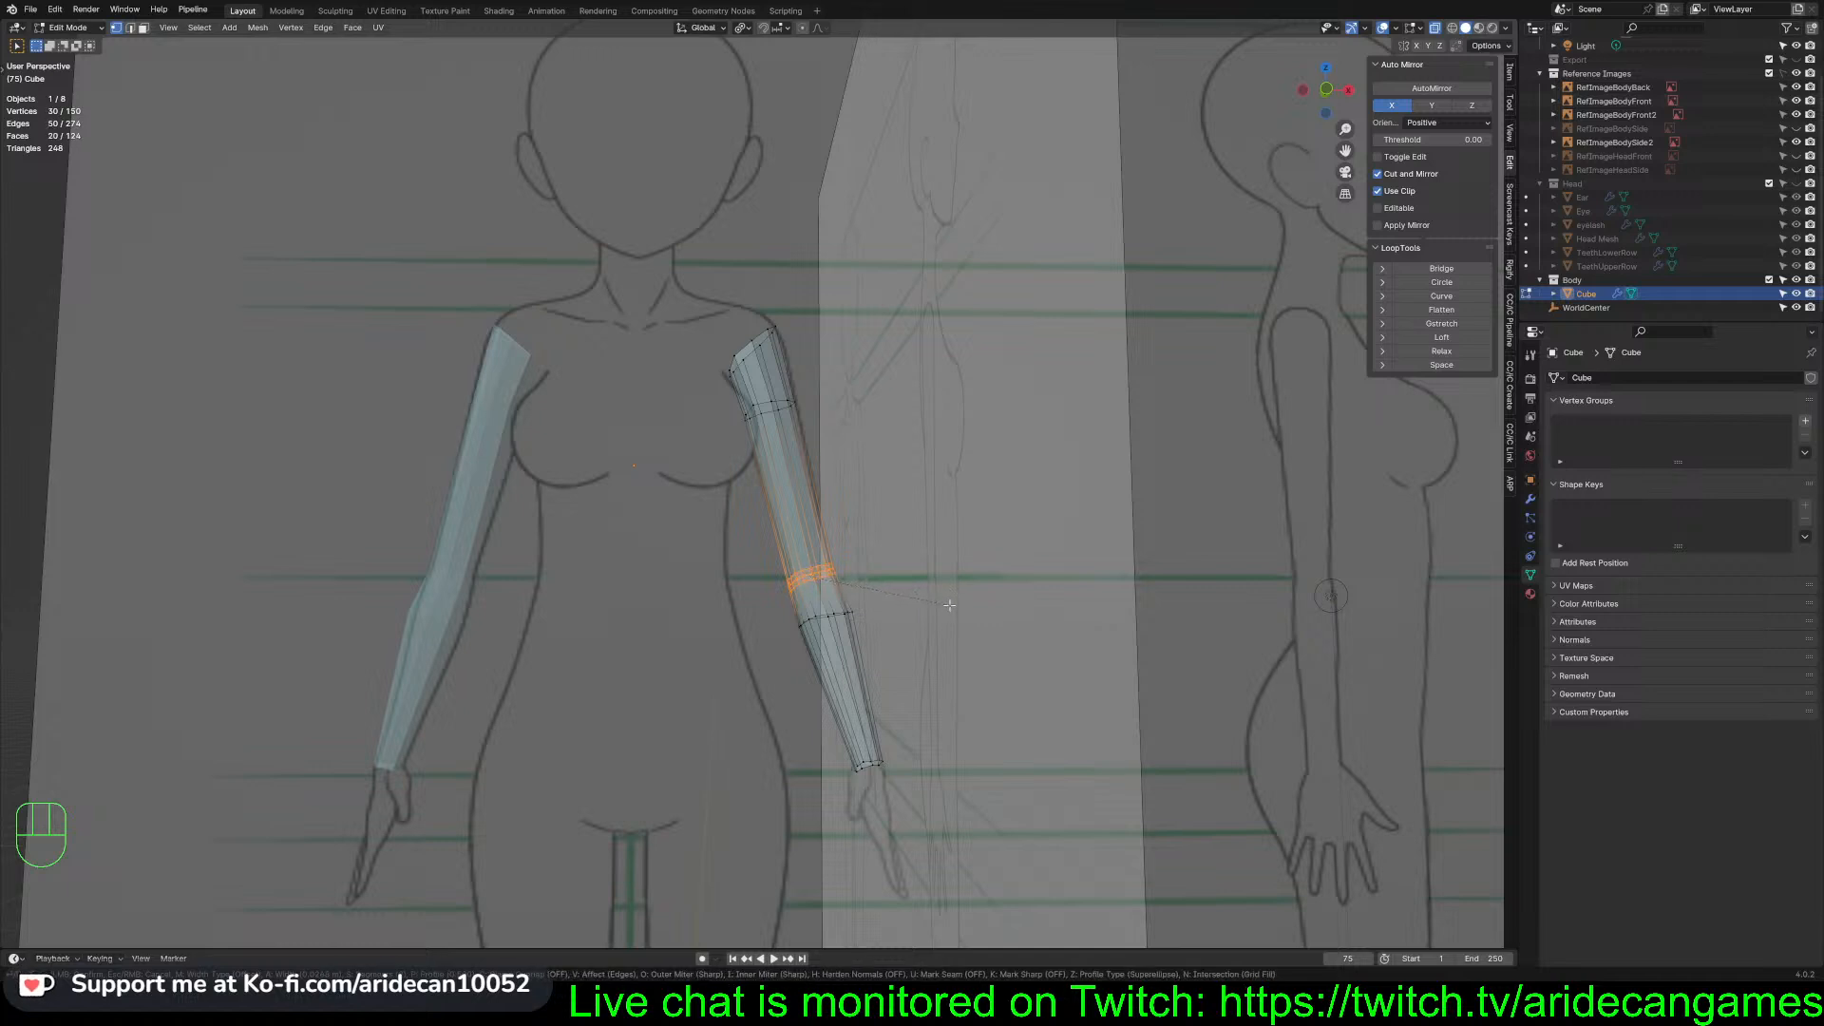
pyautogui.click(949, 605)
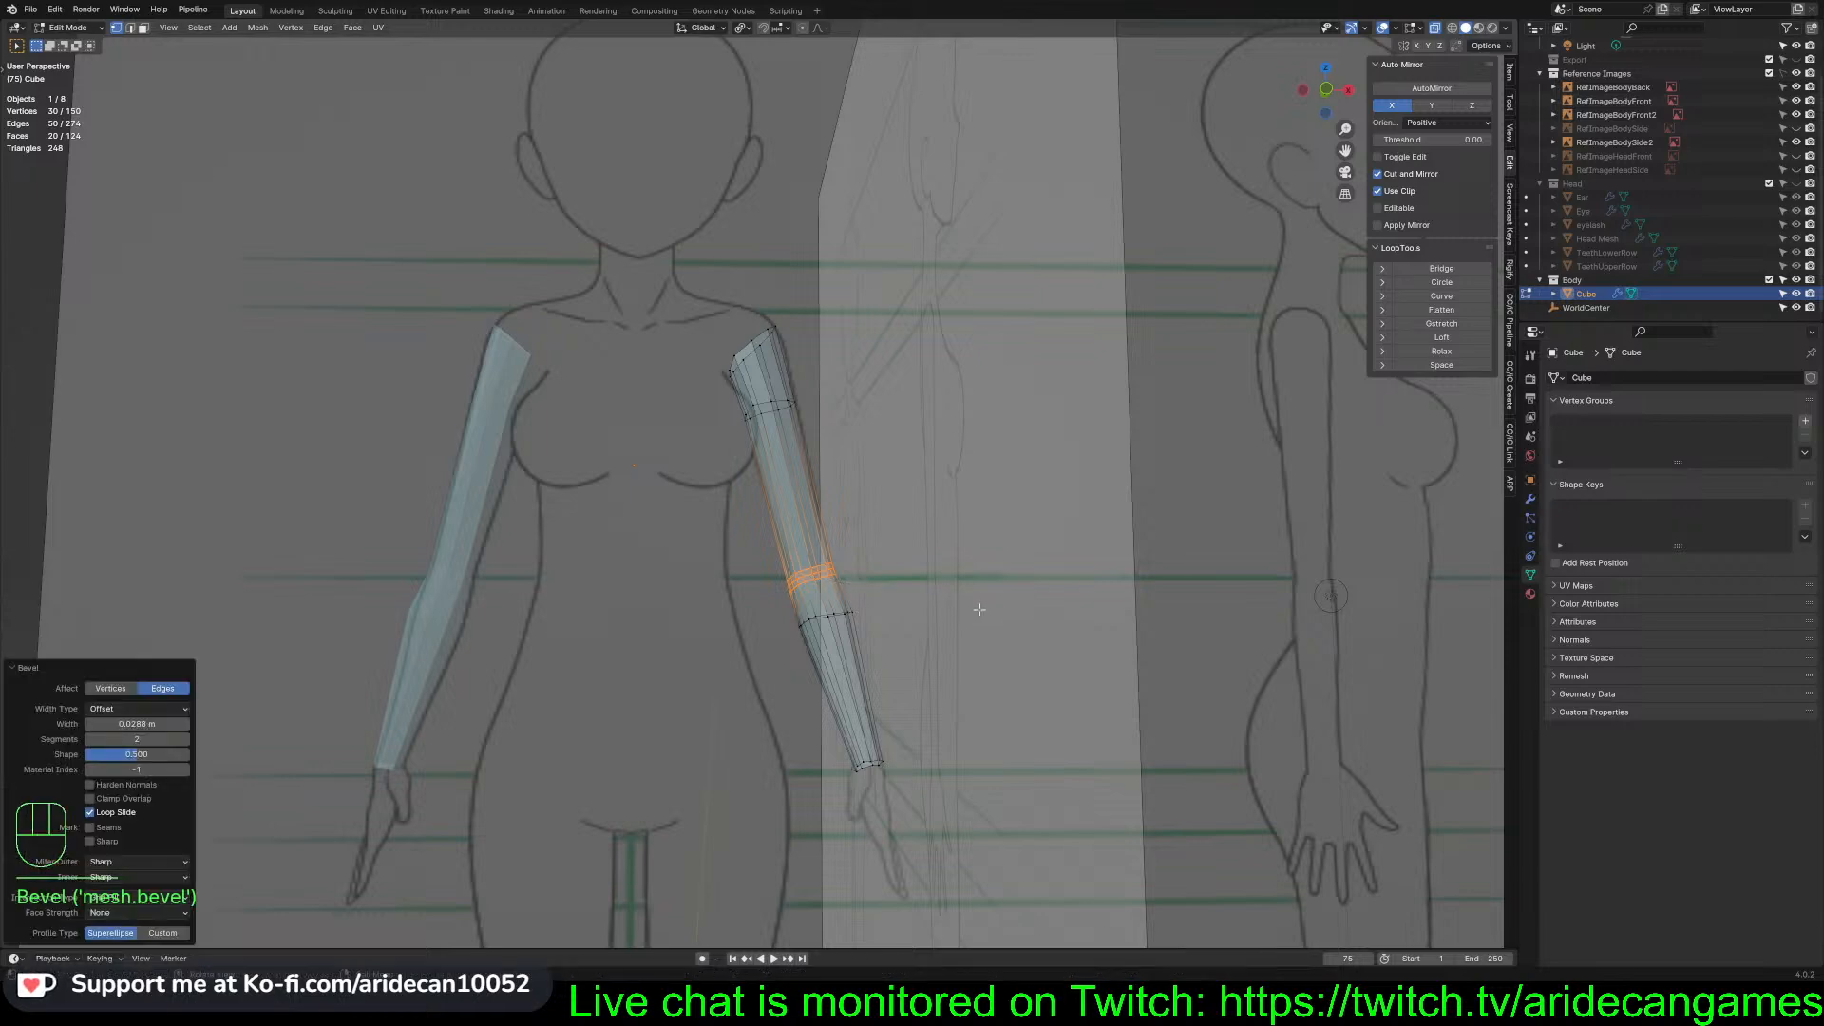
pyautogui.moveTo(949, 604); pyautogui.dragTo(999, 609, button='middle')
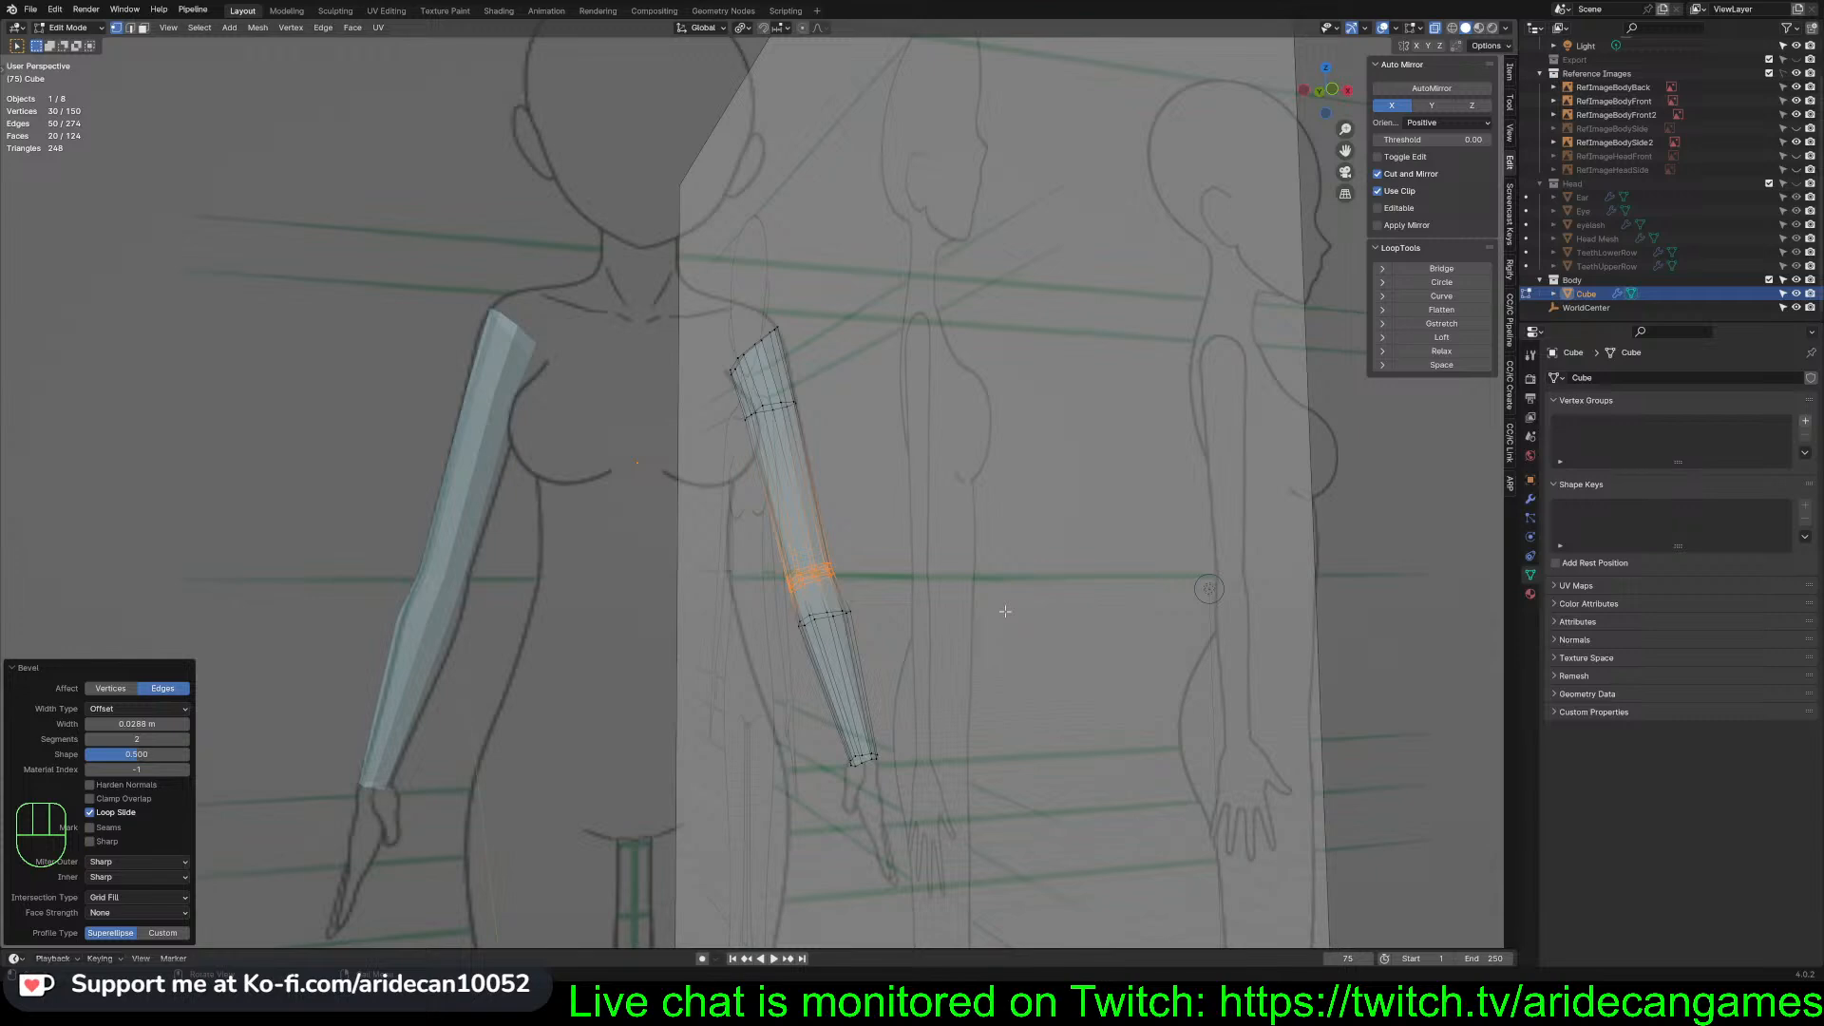
pyautogui.moveTo(955, 595); pyautogui.dragTo(1311, 600, button='middle')
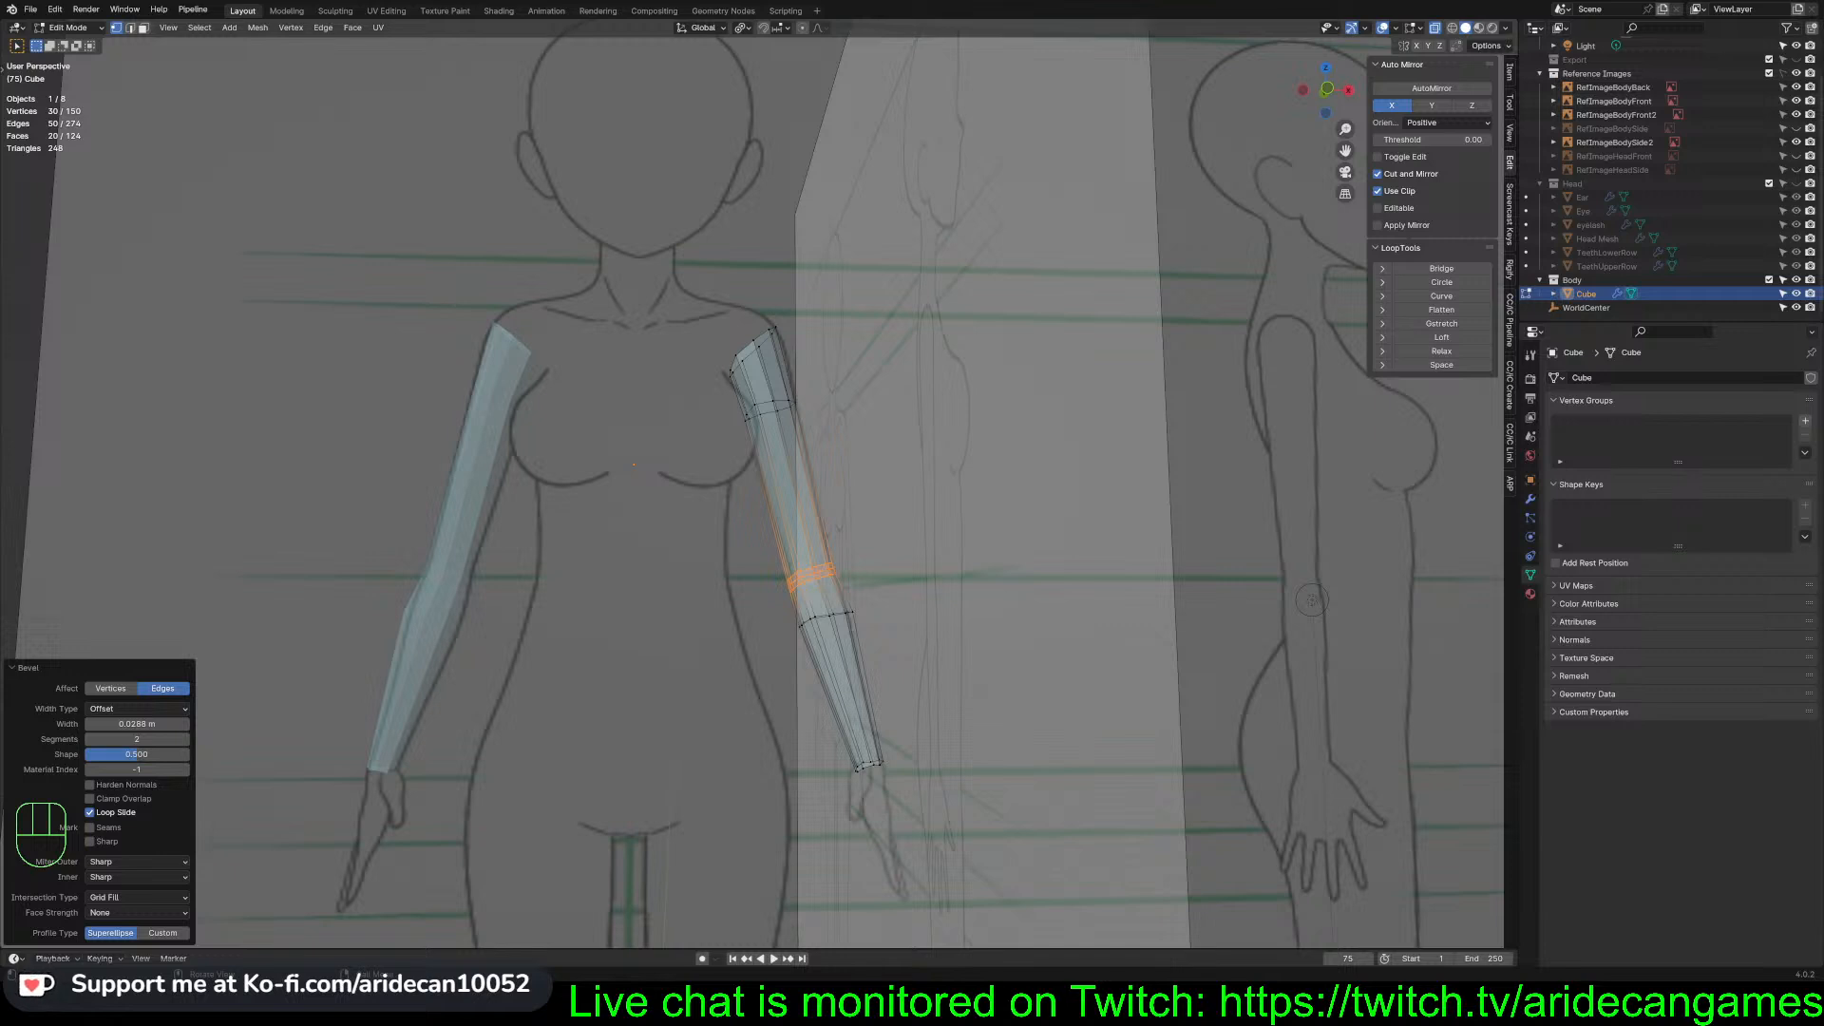
# Scale the topmost of the beveled elbow loops uniformly to about 0.865
pyautogui.scroll(3, 753, 490)
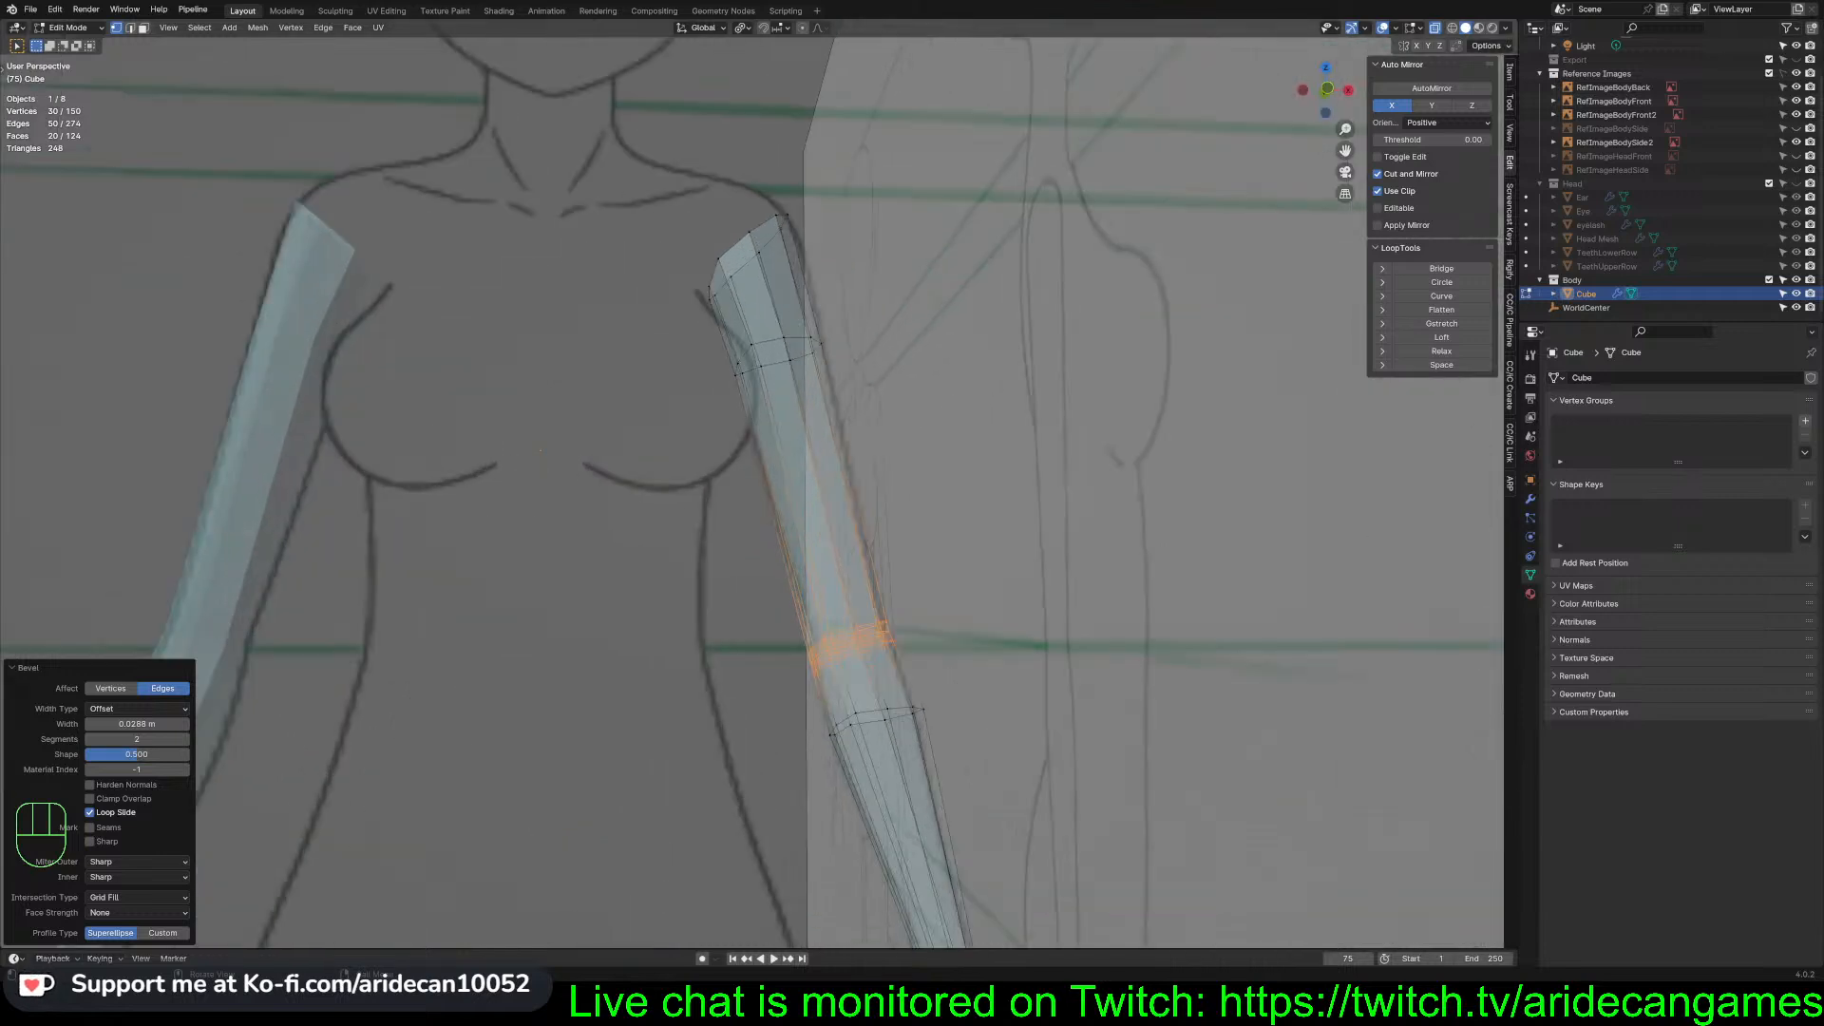
pyautogui.keyDown('alt'); pyautogui.click(864, 628); pyautogui.keyUp('alt')
pyautogui.moveTo(1074, 646); pyautogui.dragTo(1062, 657, button='middle')
pyautogui.press('s')
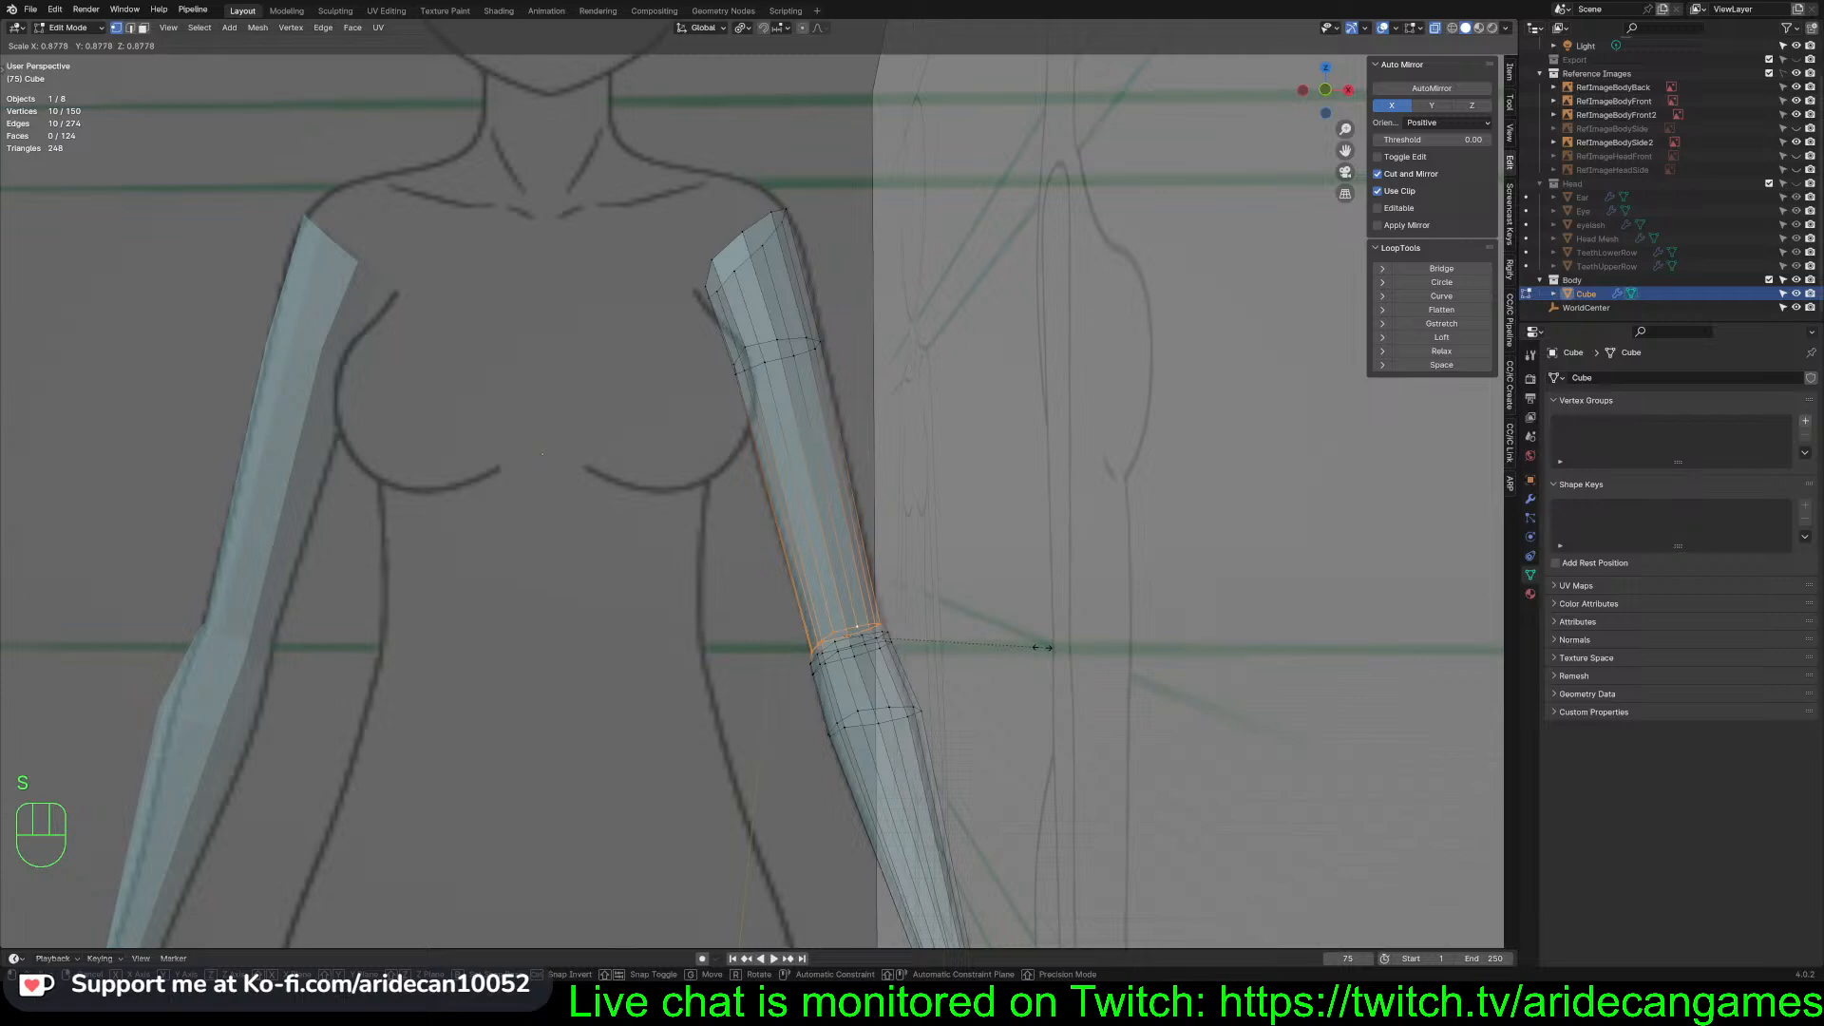
pyautogui.click(1041, 647)
pyautogui.moveTo(1042, 647)
pyautogui.mouseDown(button='middle')
pyautogui.moveTo(1133, 673)
pyautogui.moveTo(1075, 654)
pyautogui.mouseUp(button='middle')
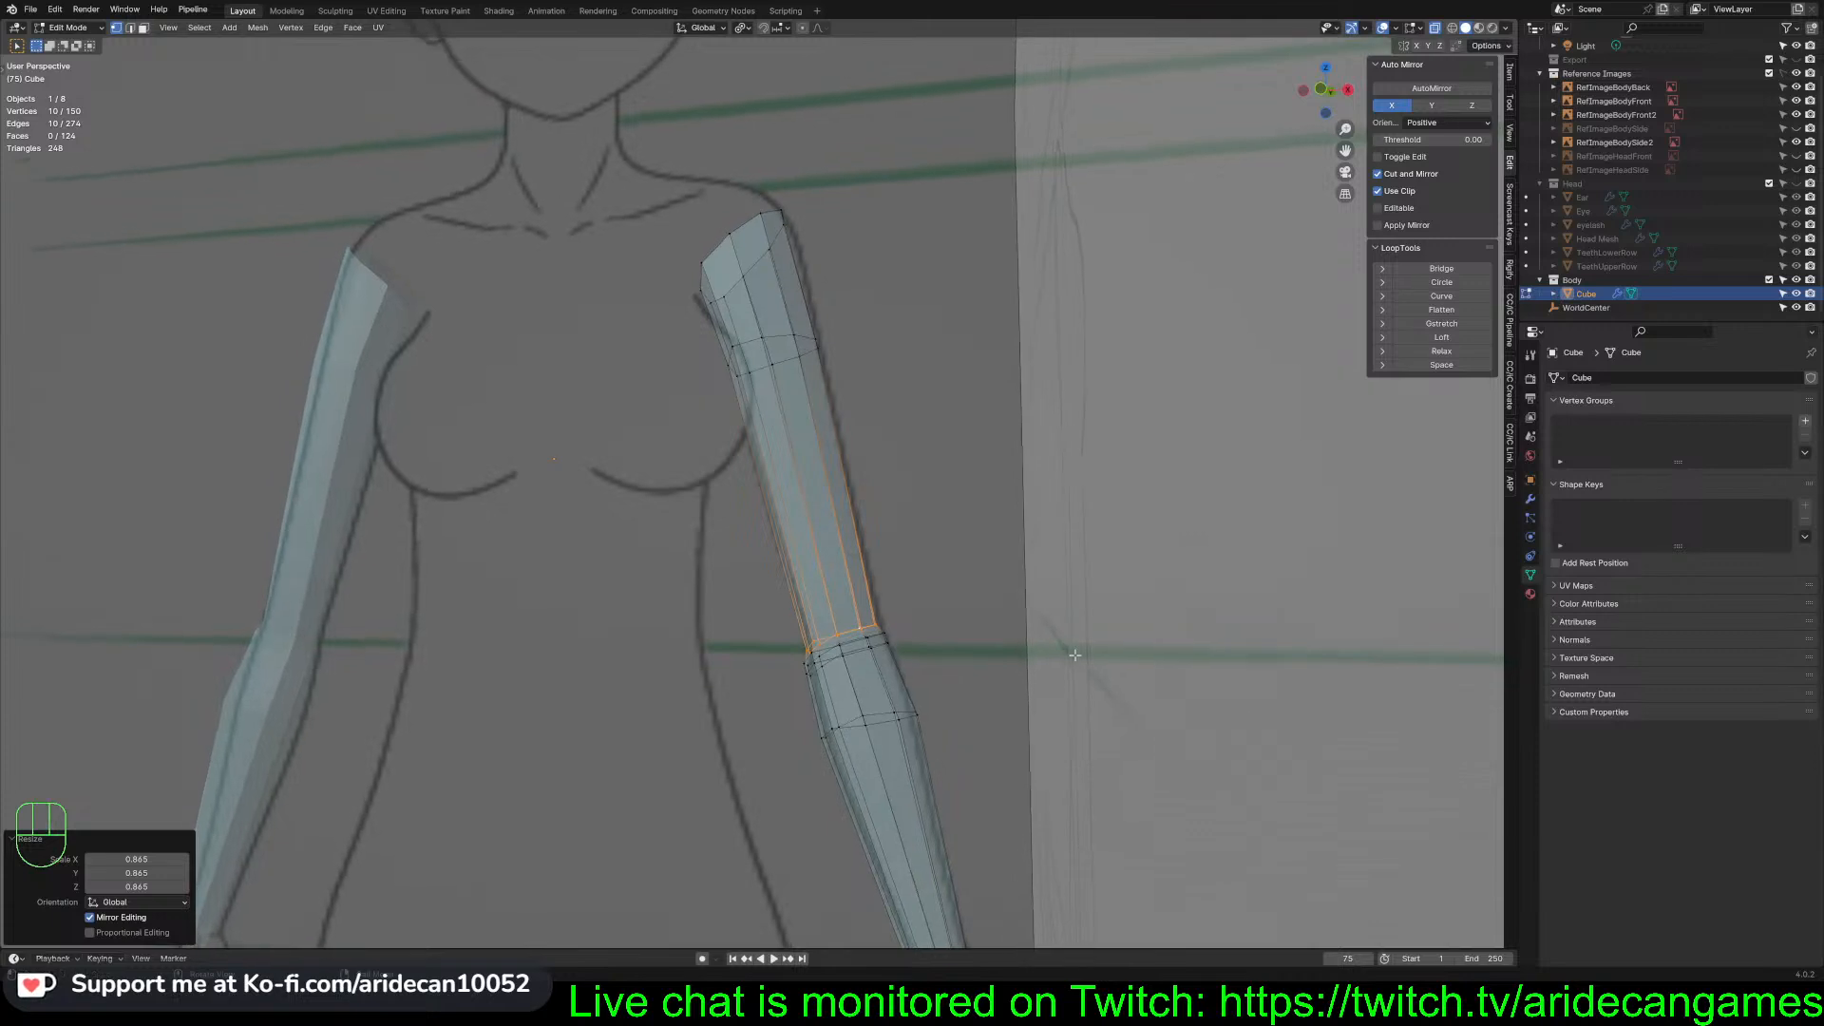
pyautogui.moveTo(1074, 655); pyautogui.dragTo(1071, 655, button='middle')
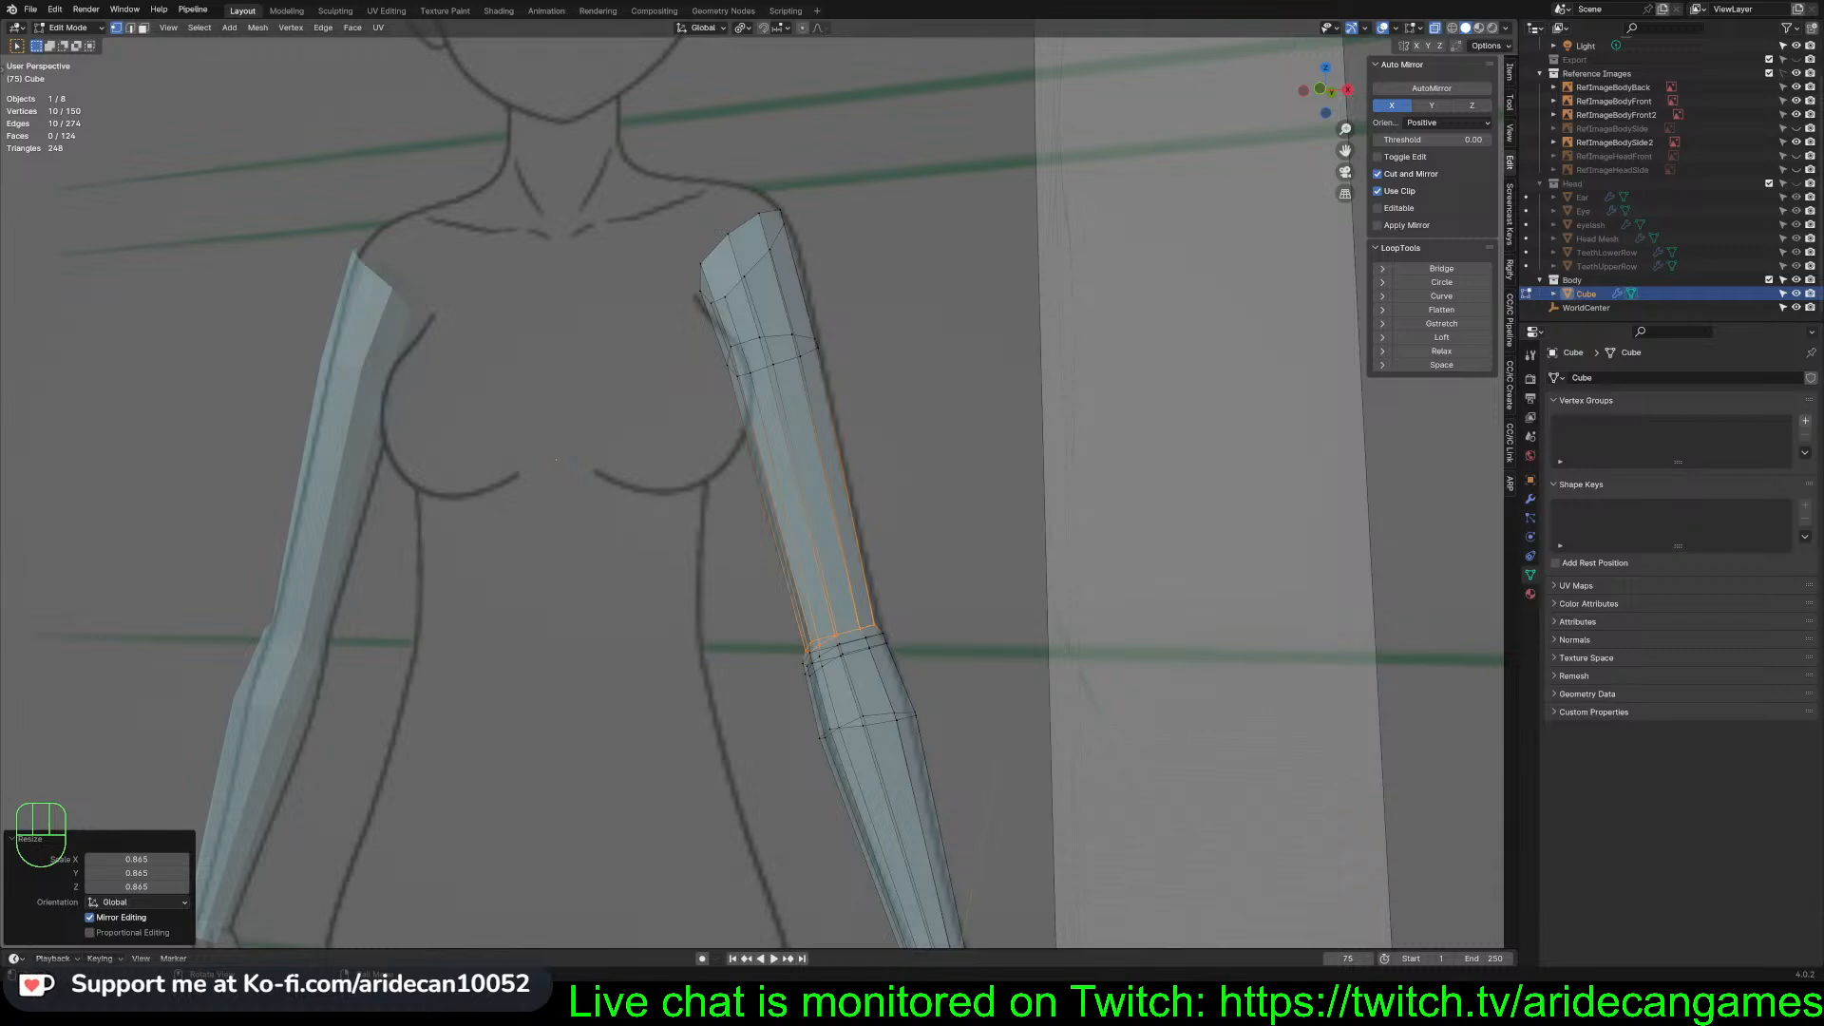
# Check the elbow loops in the right and front views, then reveal the hidden torso geometry
pyautogui.moveTo(790, 630); pyautogui.dragTo(809, 662, button='middle')
pyautogui.press('KP_3')
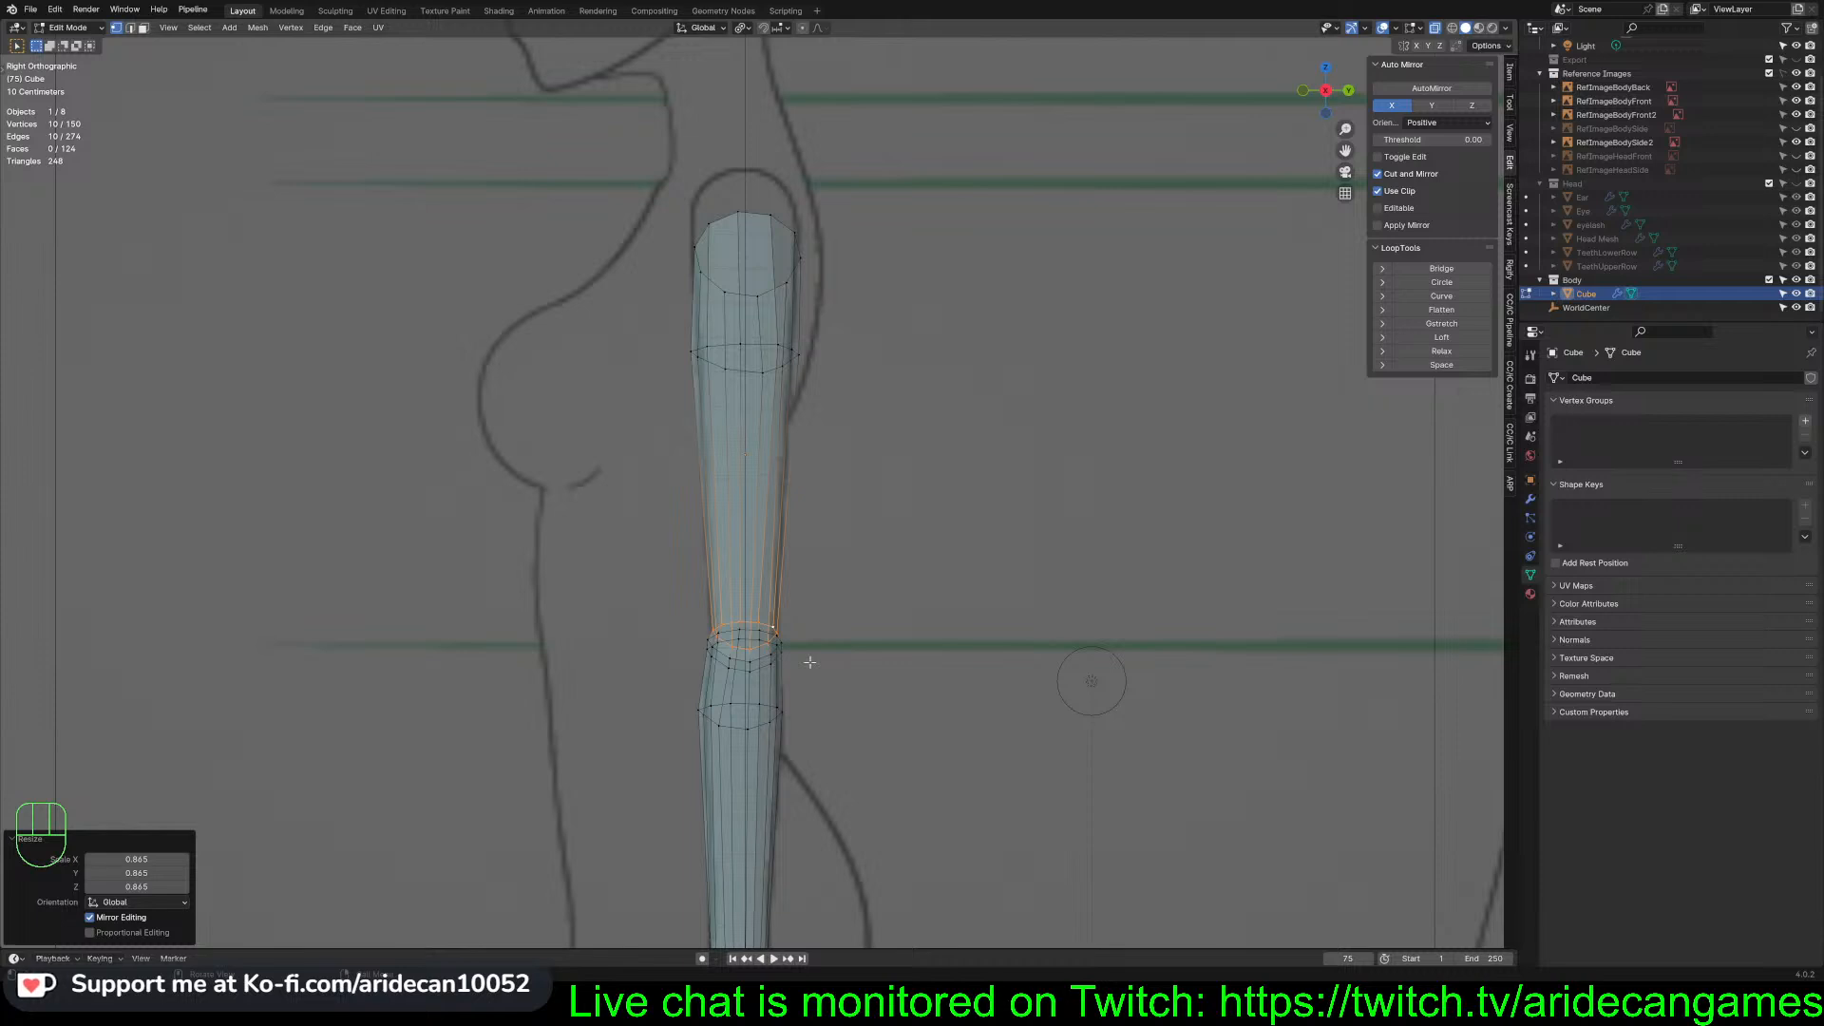
pyautogui.press('KP_1')
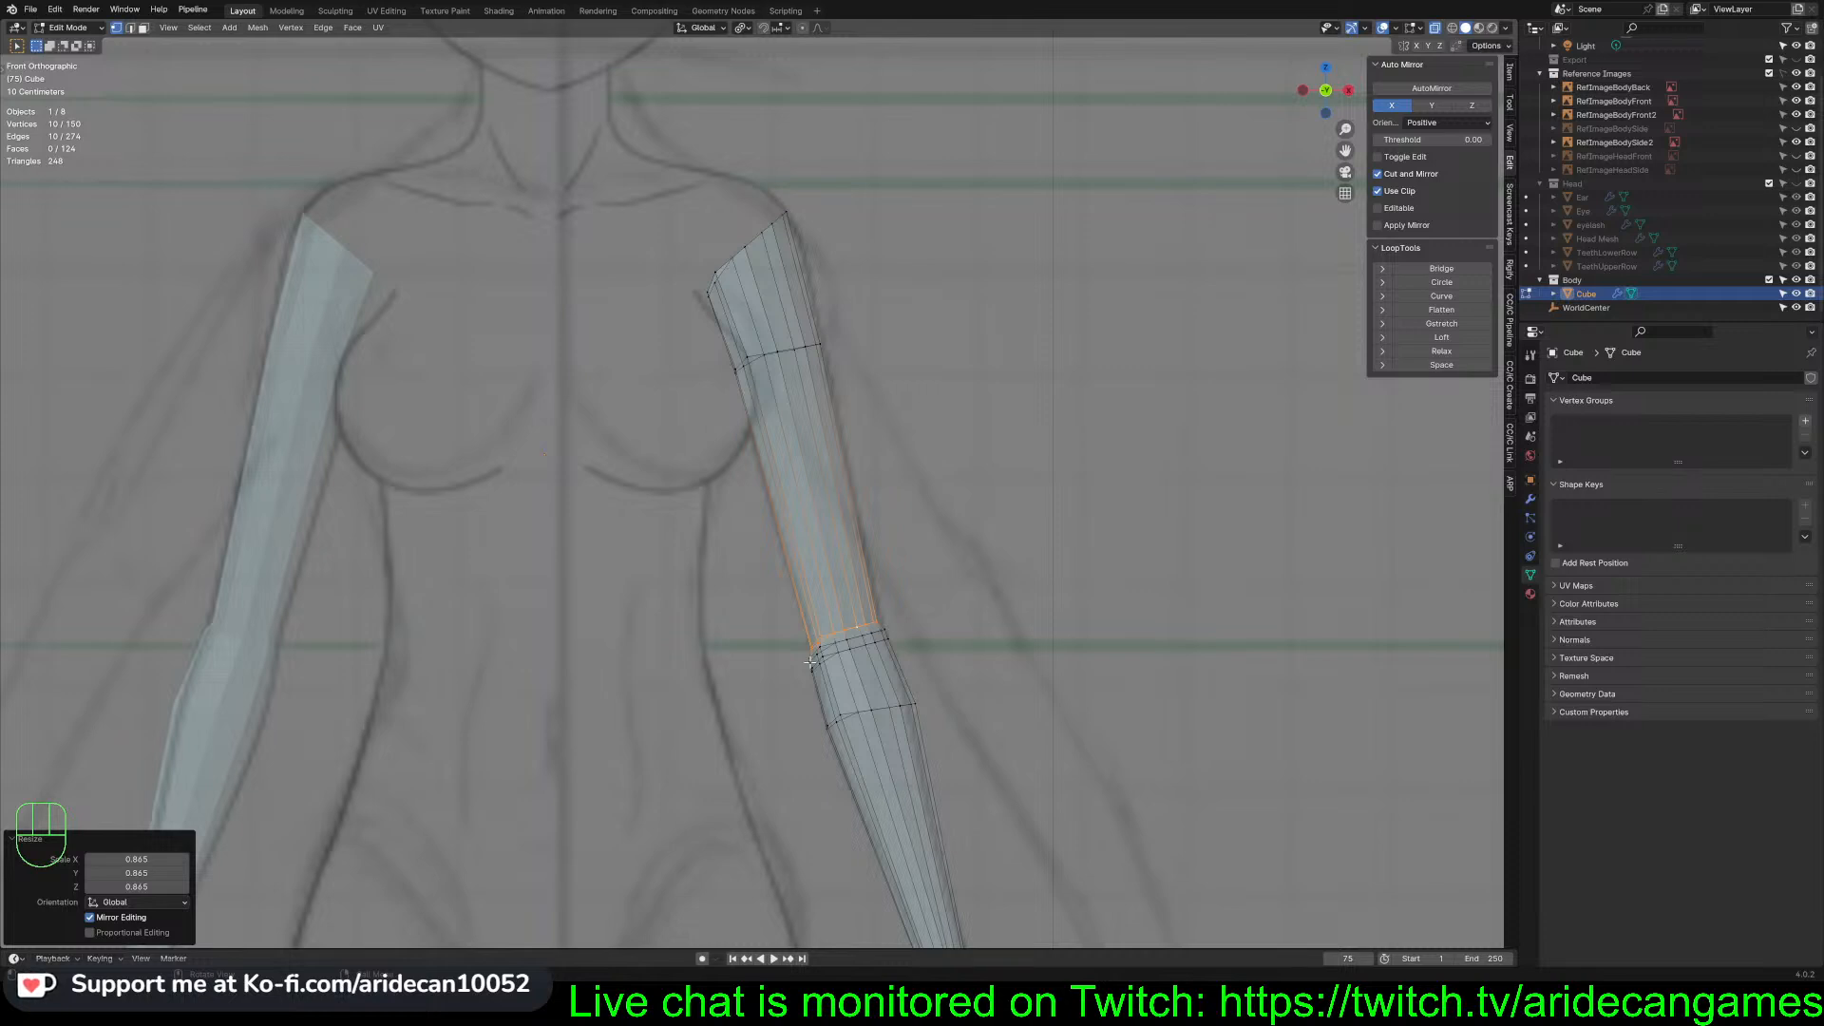
pyautogui.hotkey('alt', 'h')
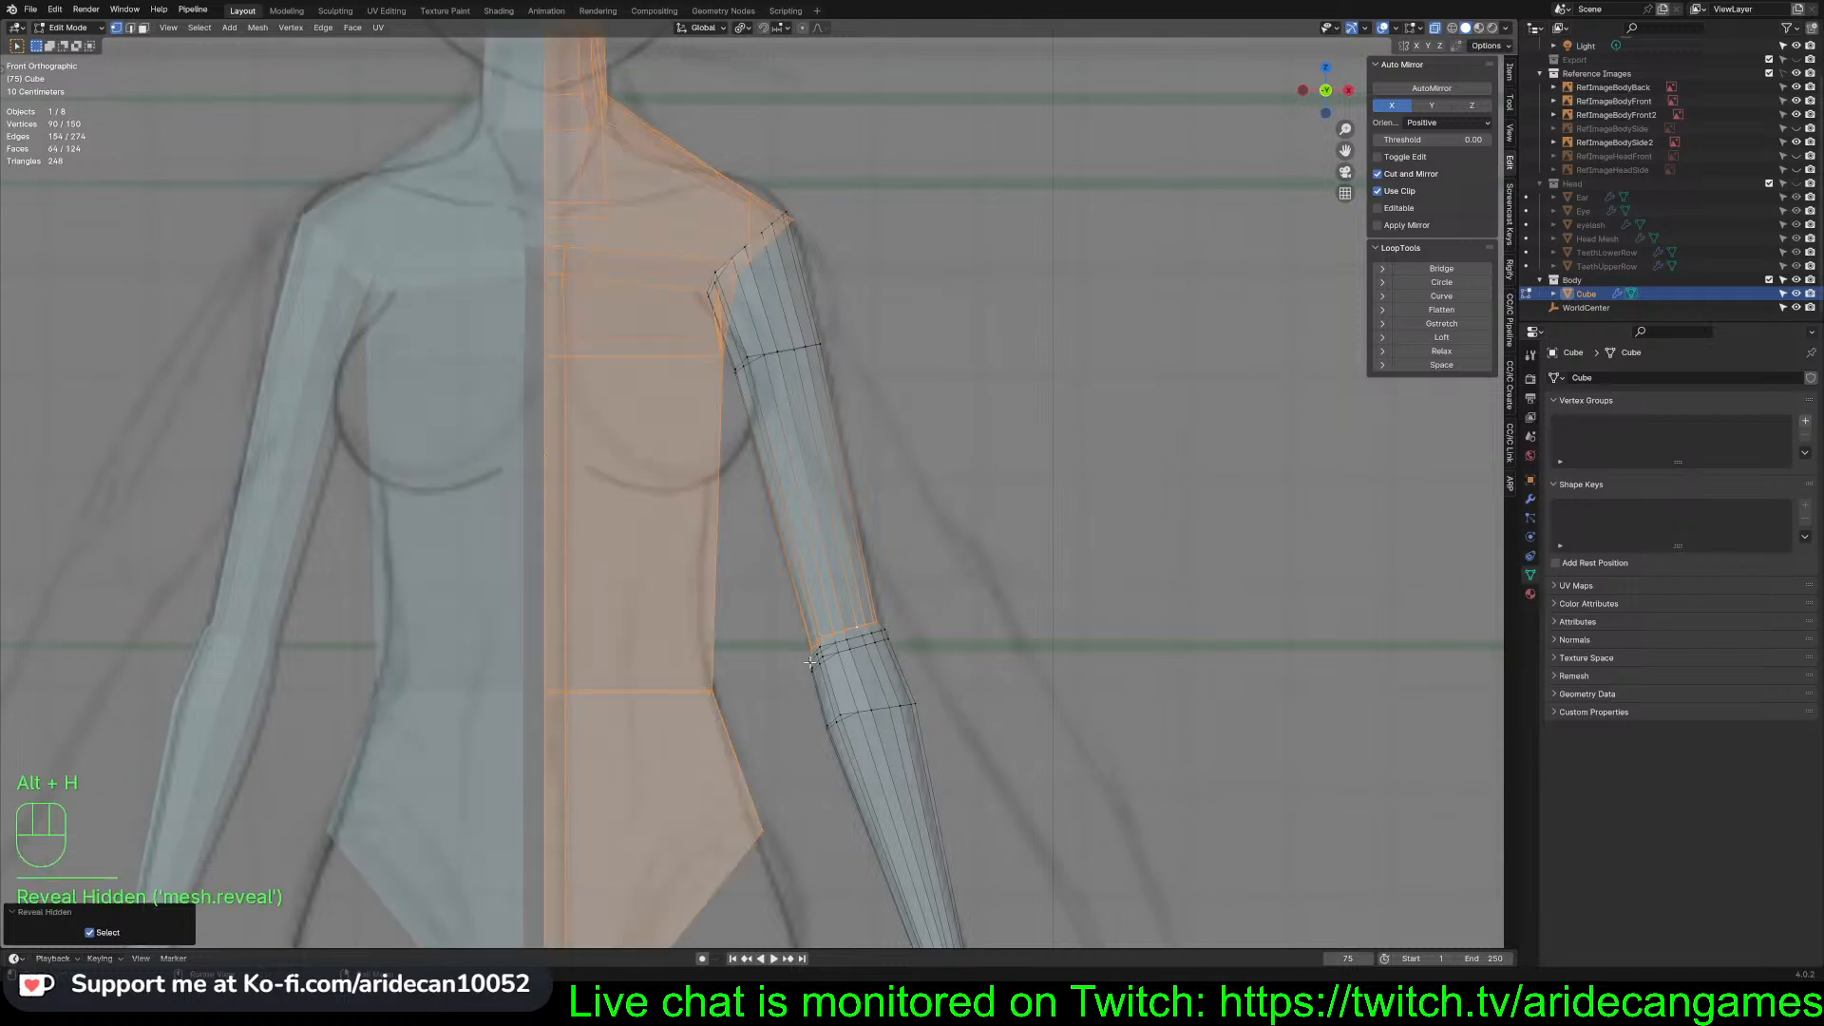
pyautogui.scroll(-5, 841, 582)
# Move the arm's shoulder end loop about 0.024 m in X, −0.008 m in Y and −0.051 m in Z
pyautogui.moveTo(949, 509); pyautogui.dragTo(800, 303, button='middle')
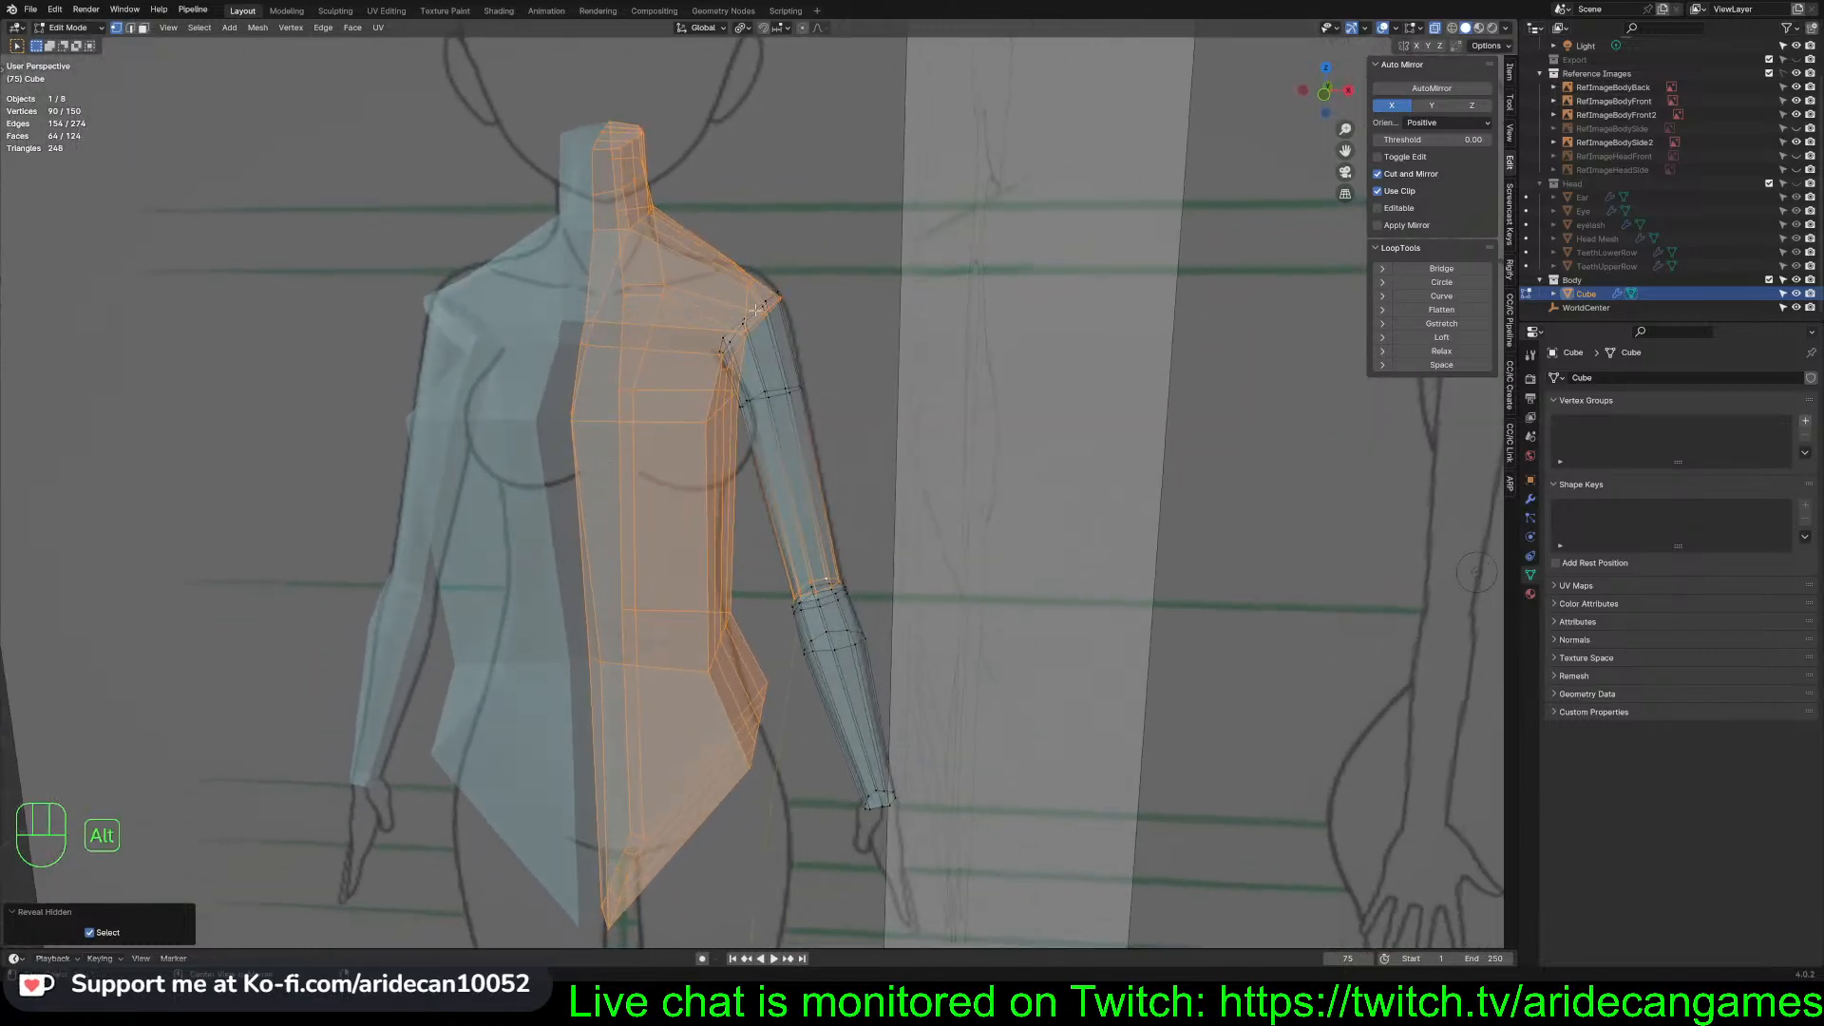
pyautogui.keyDown('alt'); pyautogui.click(755, 306); pyautogui.keyUp('alt')
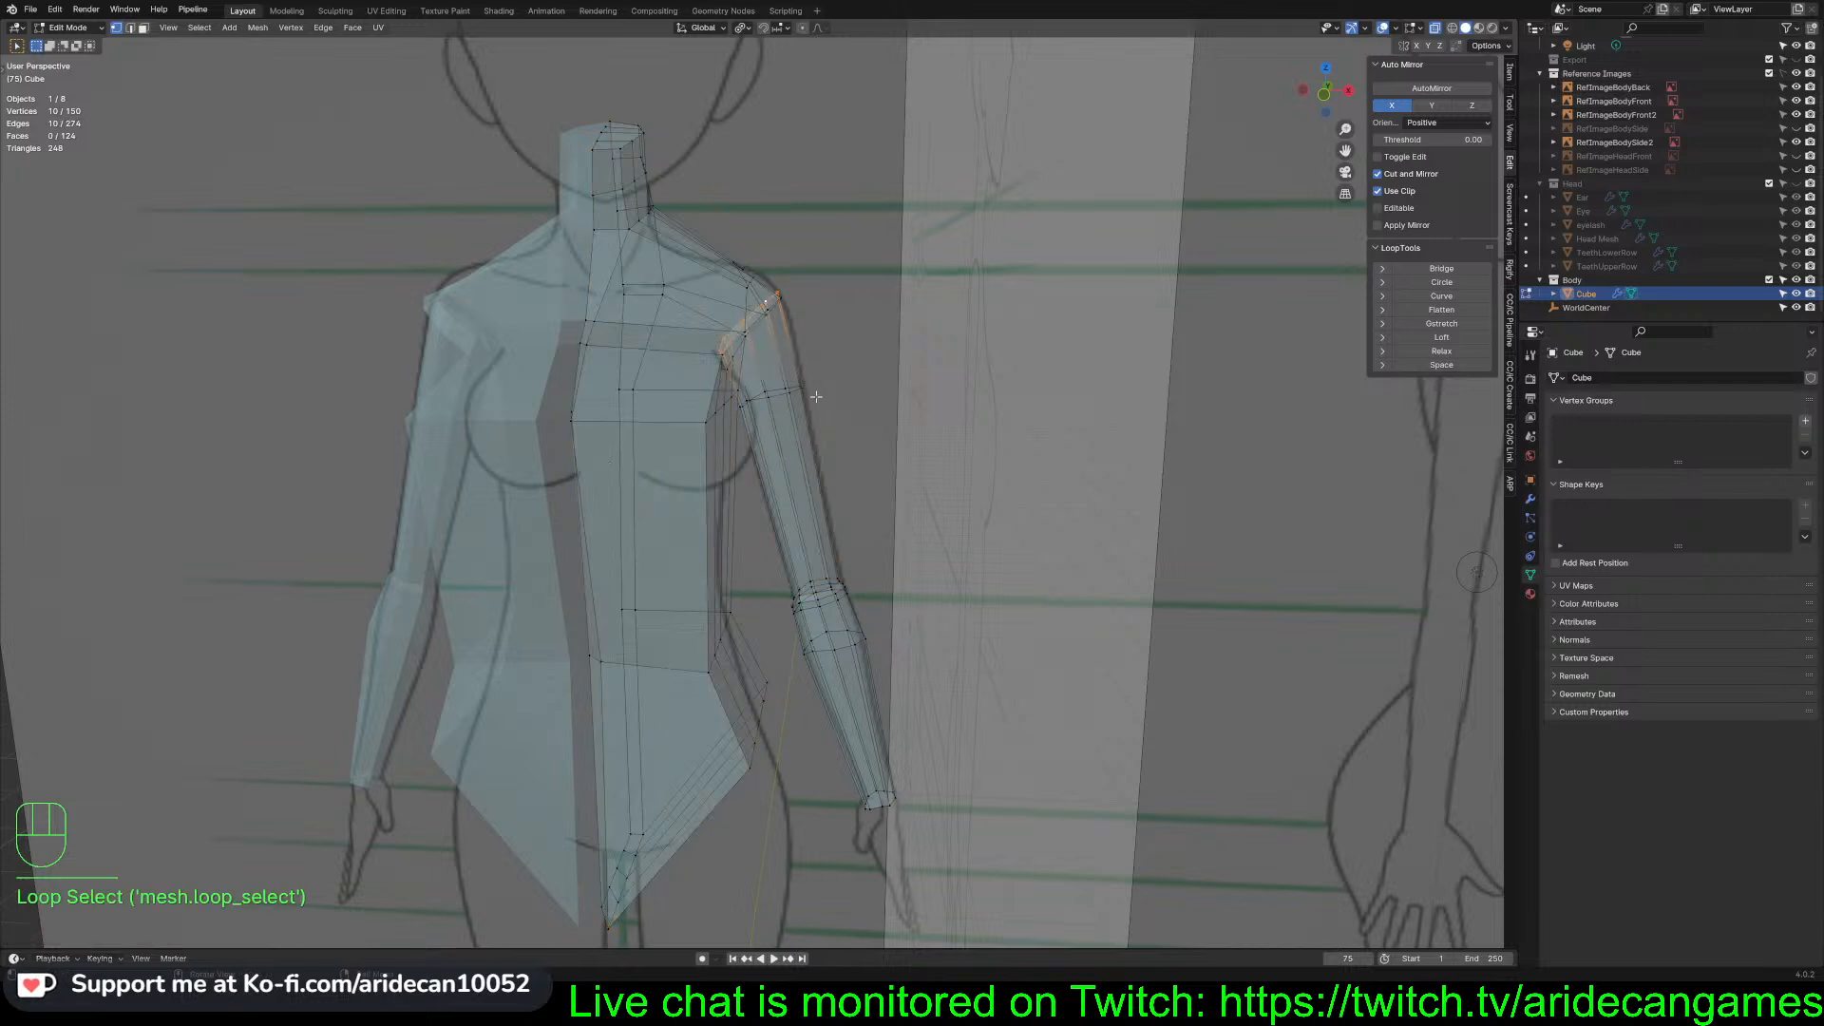
pyautogui.press('g')
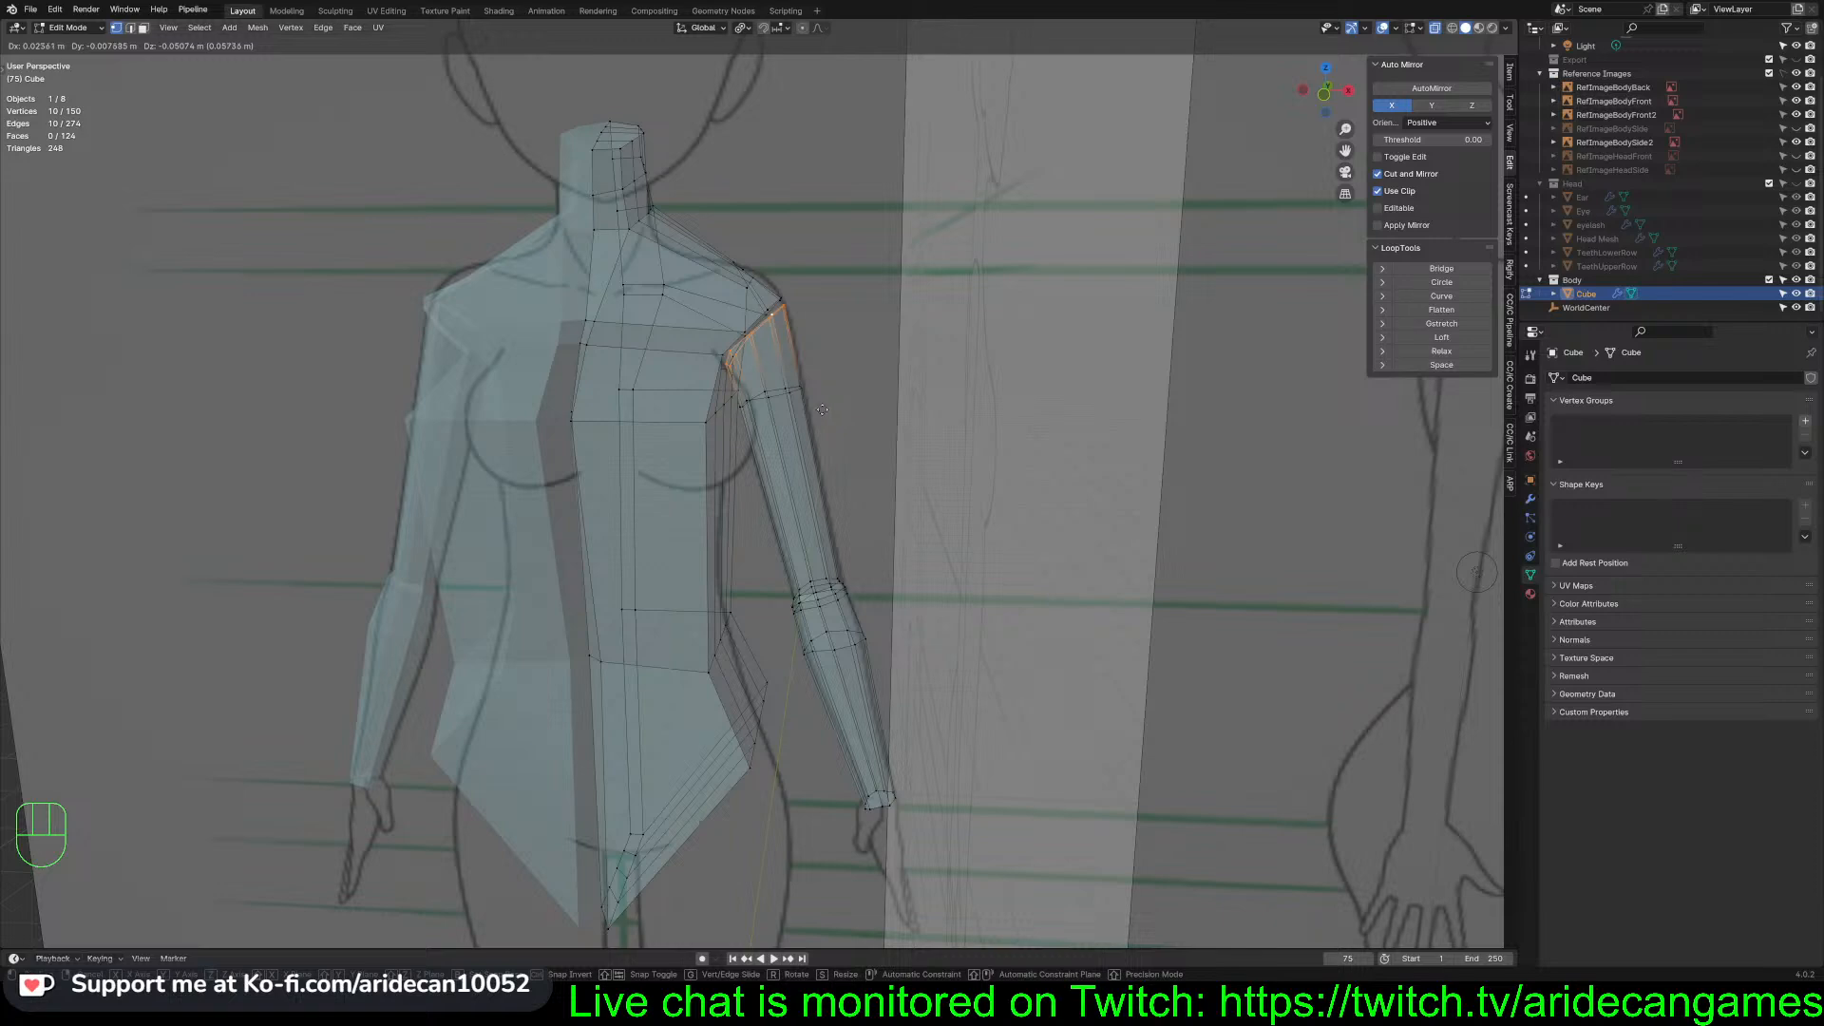
pyautogui.click(822, 409)
# Examine how the arm's shoulder opening lines up with the torso from the front and from several angles
pyautogui.moveTo(821, 410); pyautogui.dragTo(1007, 690, button='middle')
pyautogui.moveTo(753, 357); pyautogui.dragTo(925, 380, button='middle')
pyautogui.press('KP_1')
pyautogui.press('KP_4')
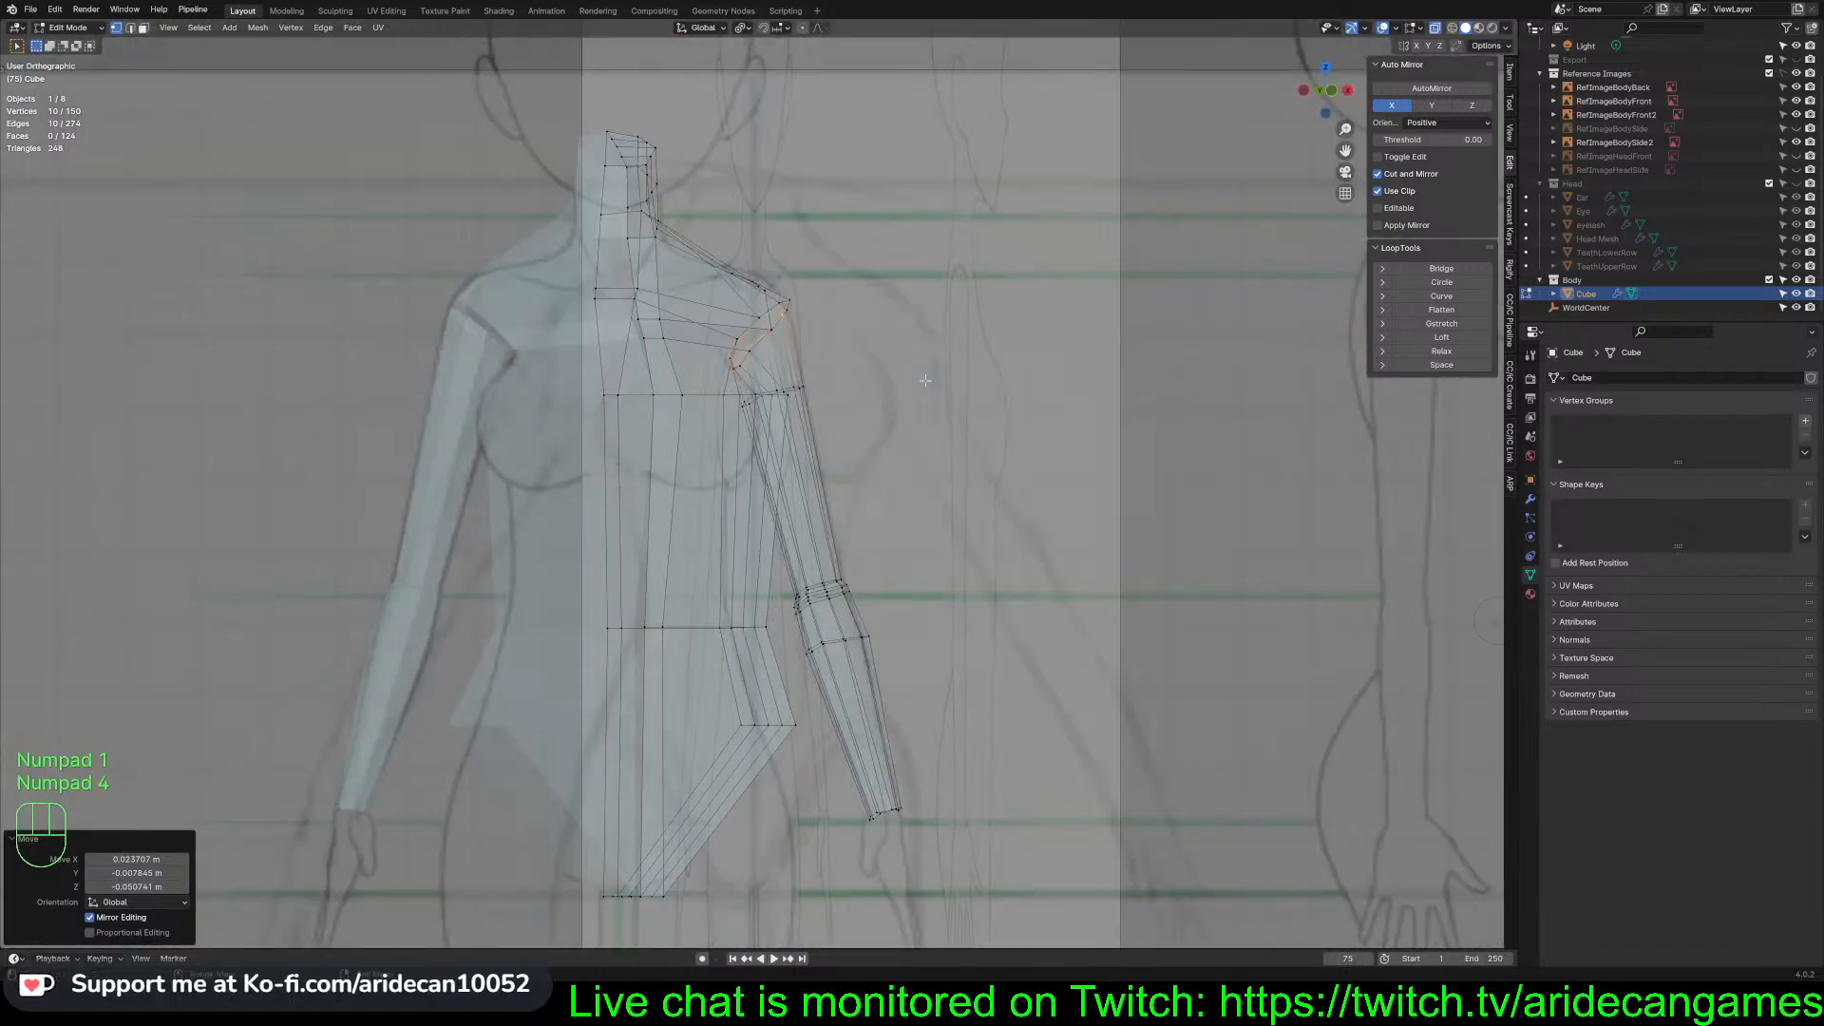
pyautogui.press('KP_1')
pyautogui.press('KP_1')
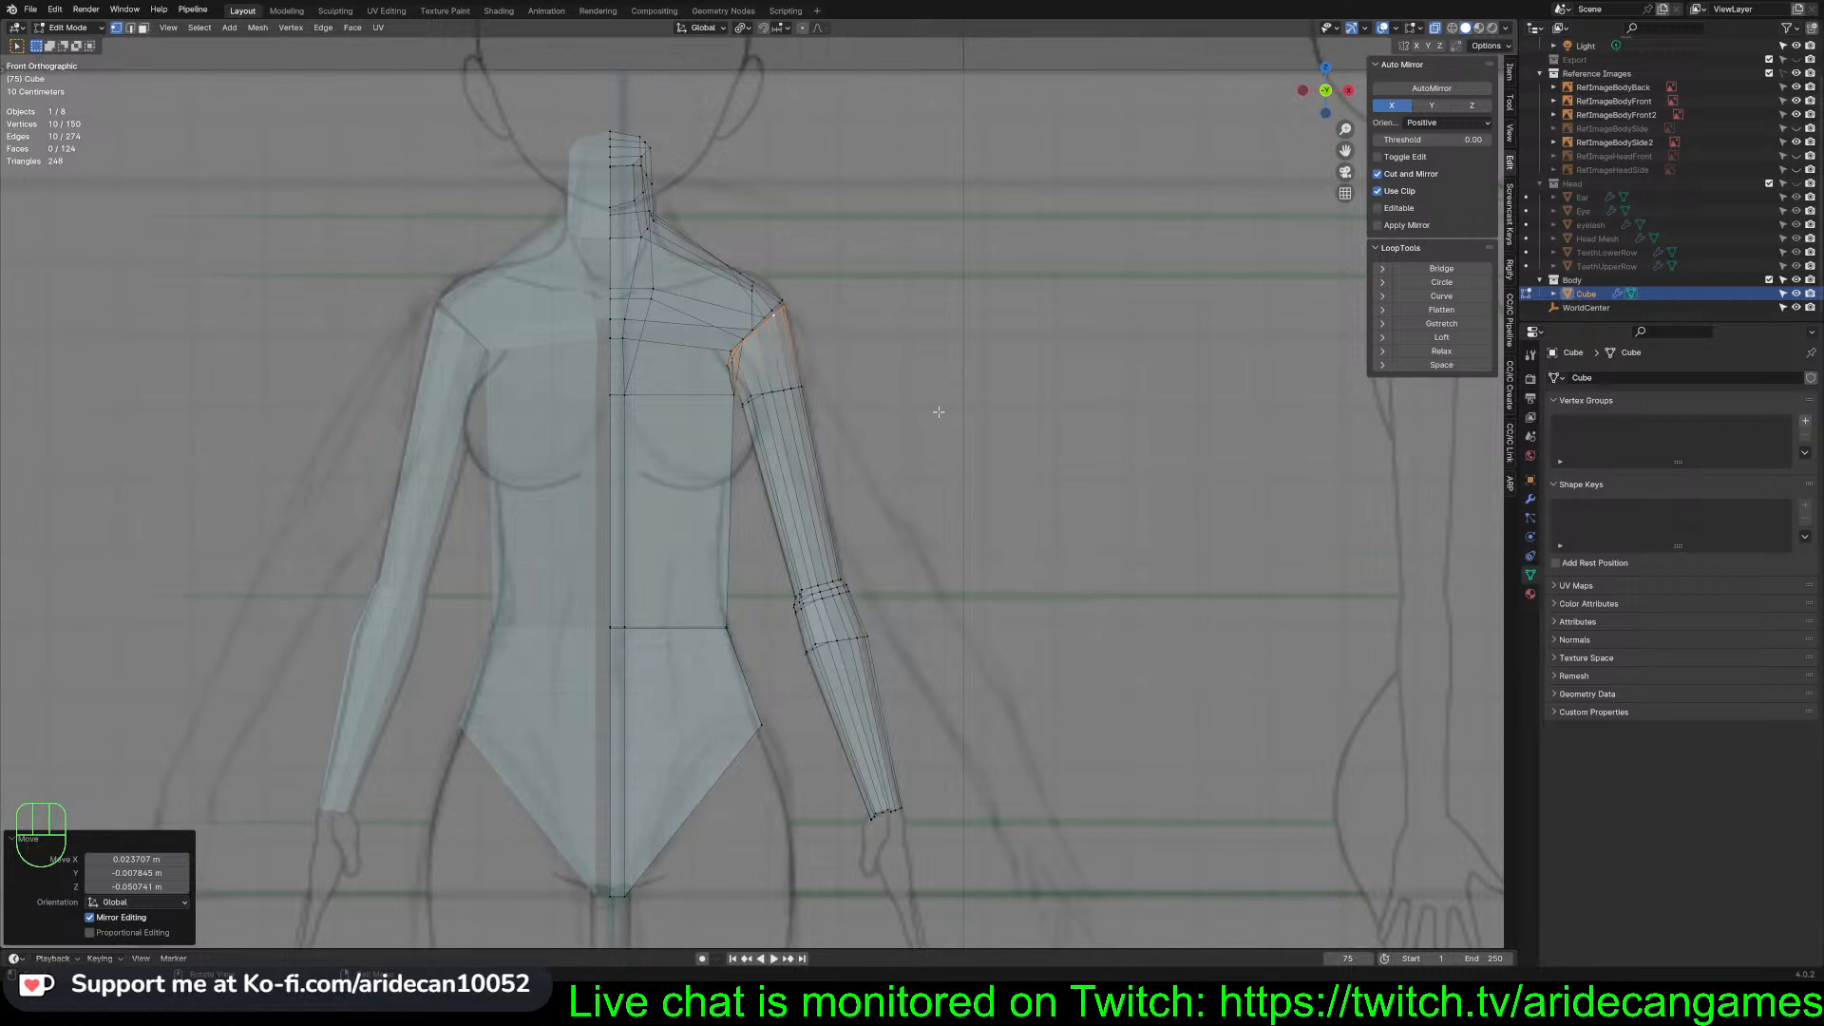
pyautogui.moveTo(939, 411); pyautogui.dragTo(852, 432, button='middle')
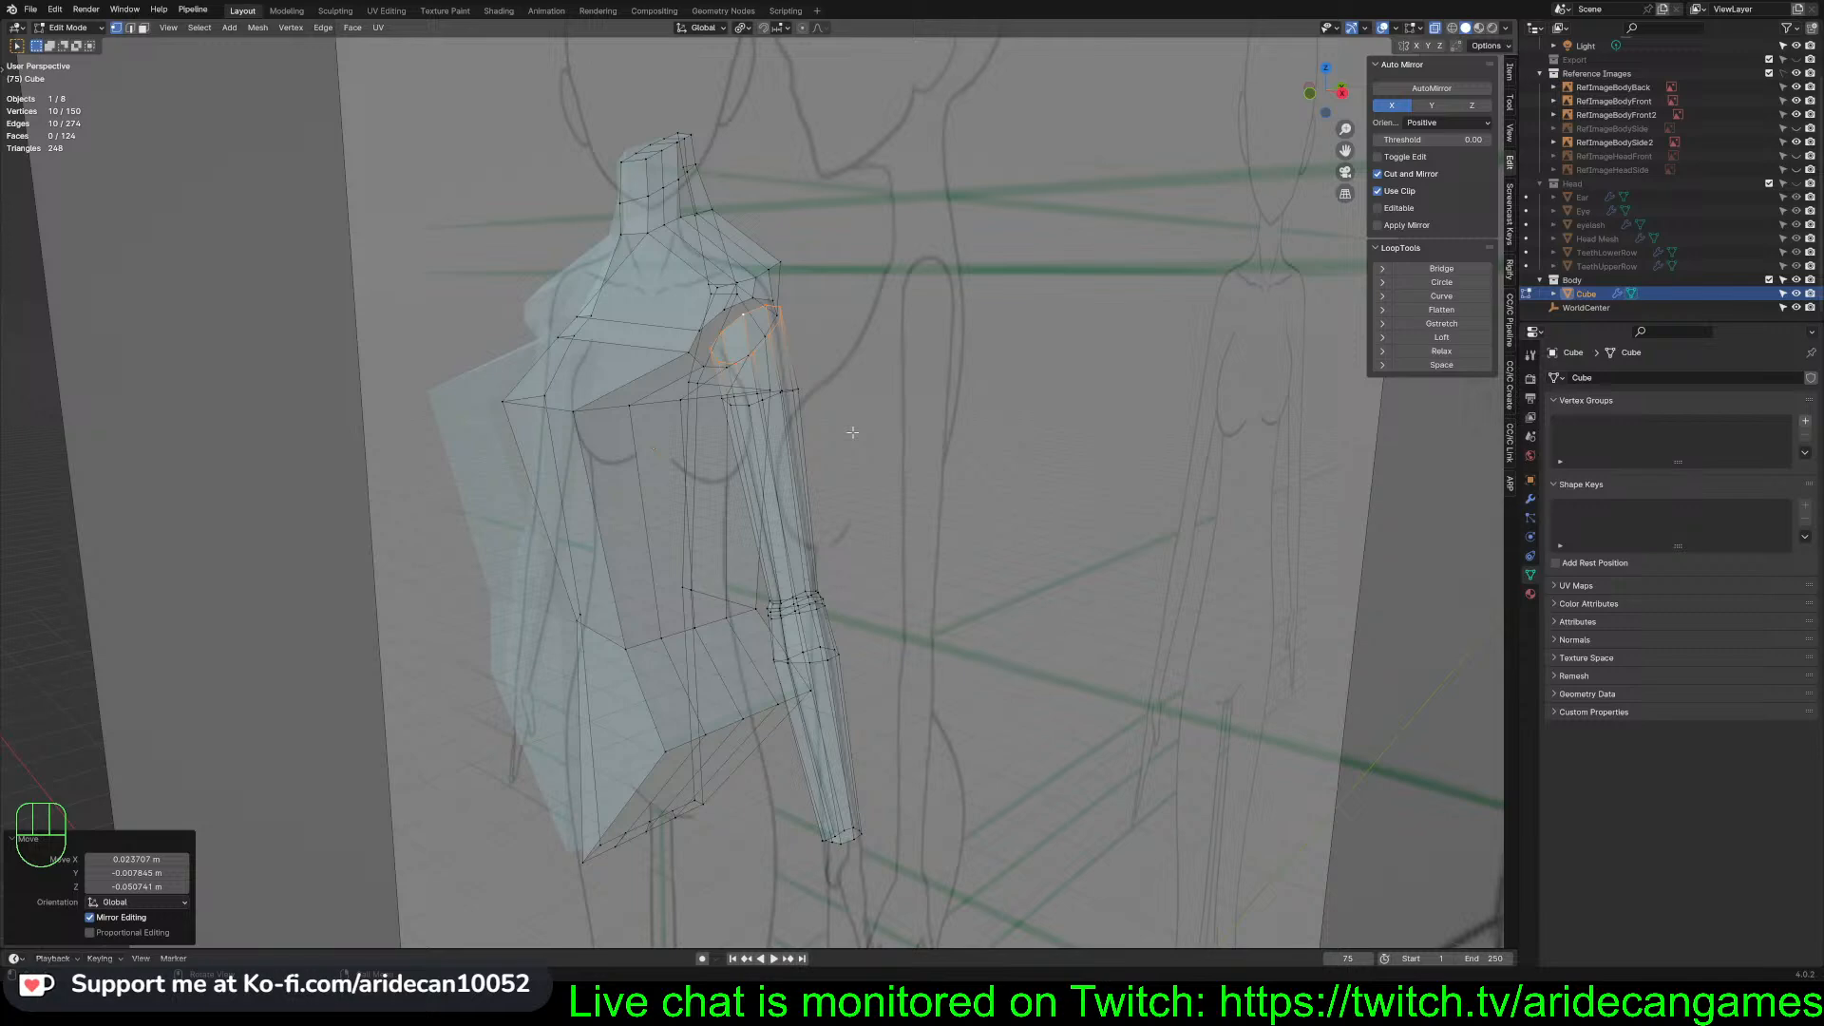
pyautogui.moveTo(852, 432); pyautogui.dragTo(857, 550, button='middle')
# Select the whole linked arm mesh in front view, with its top outer shoulder vertex as the active vertex
pyautogui.click(814, 555)
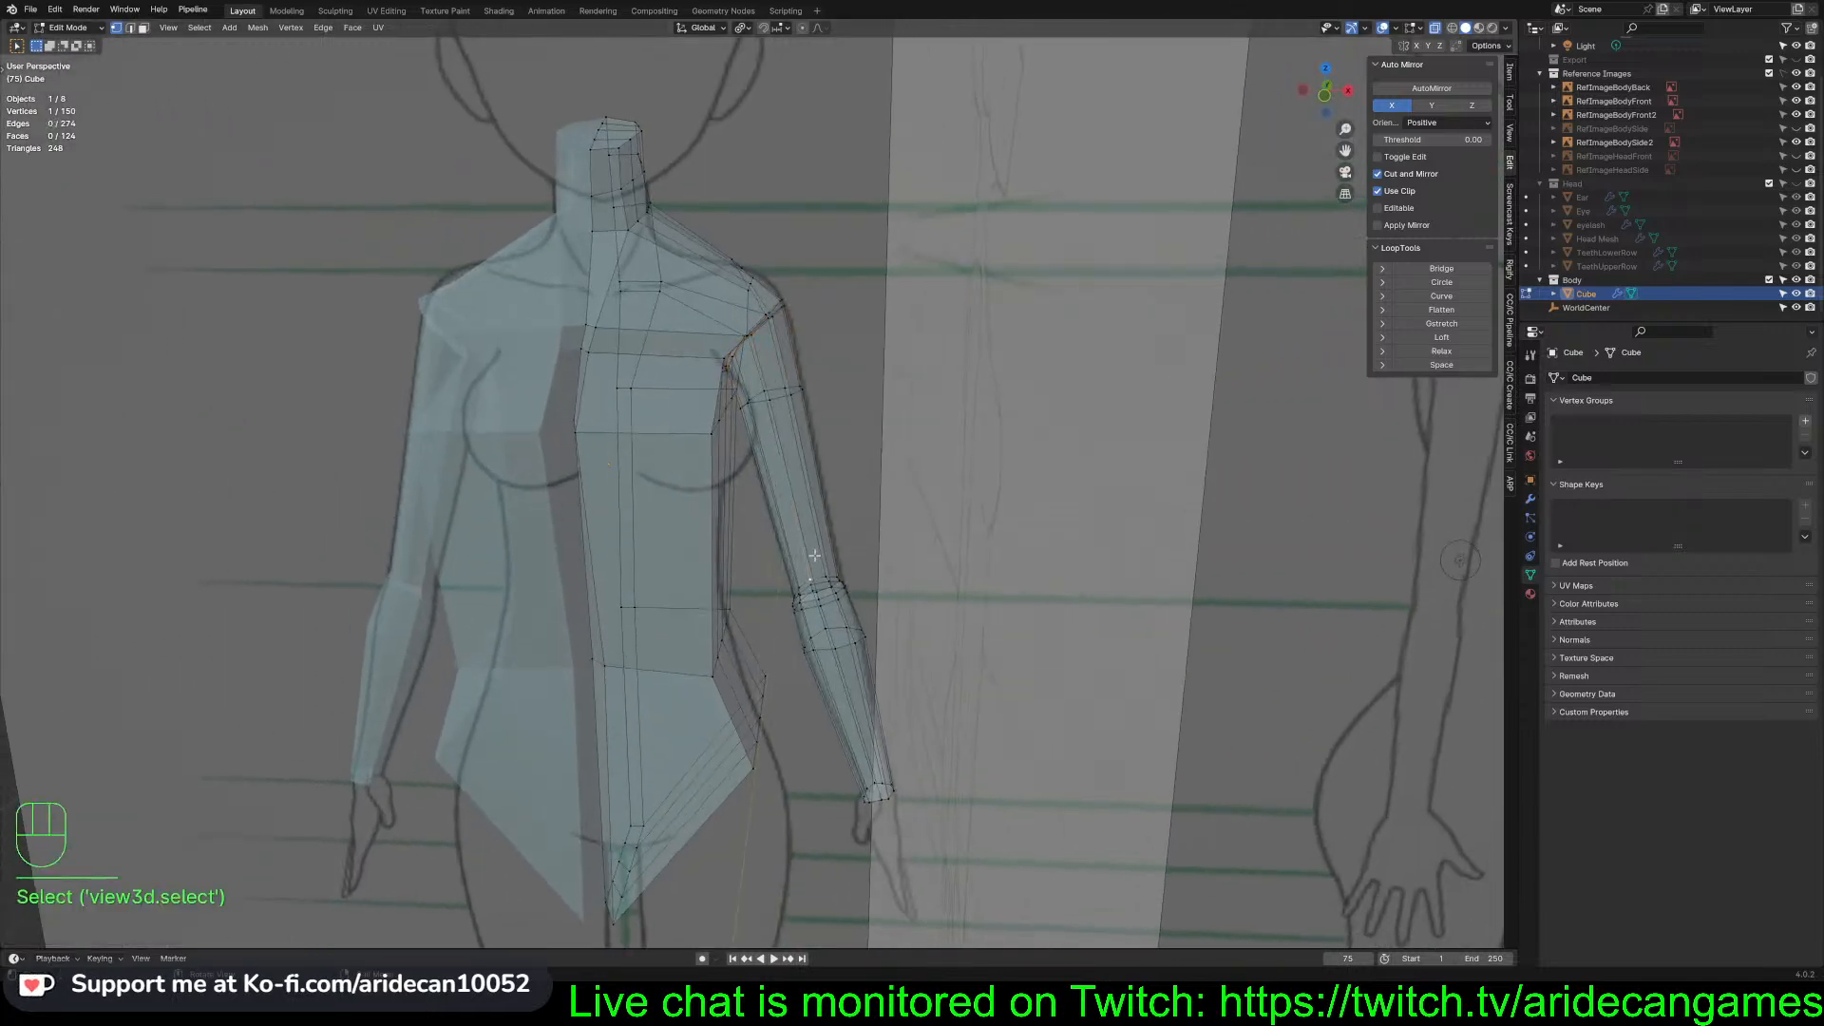
pyautogui.press('l')
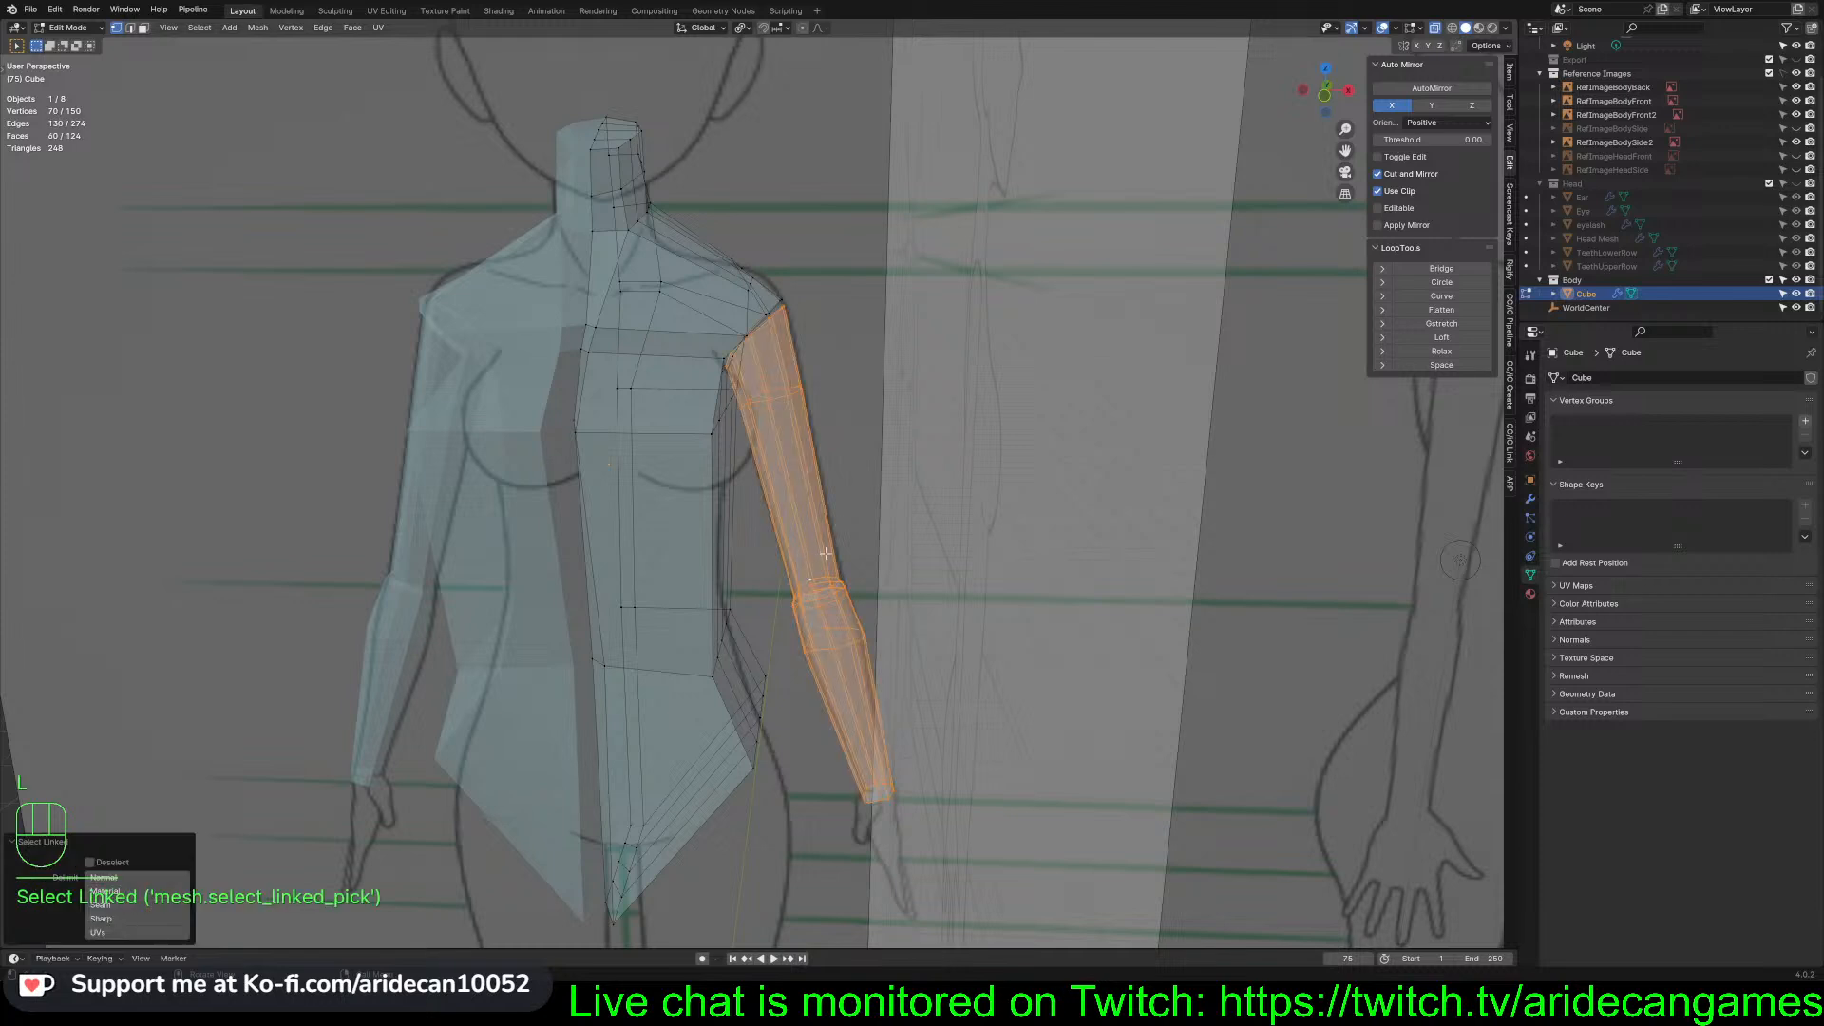
pyautogui.press('KP_1')
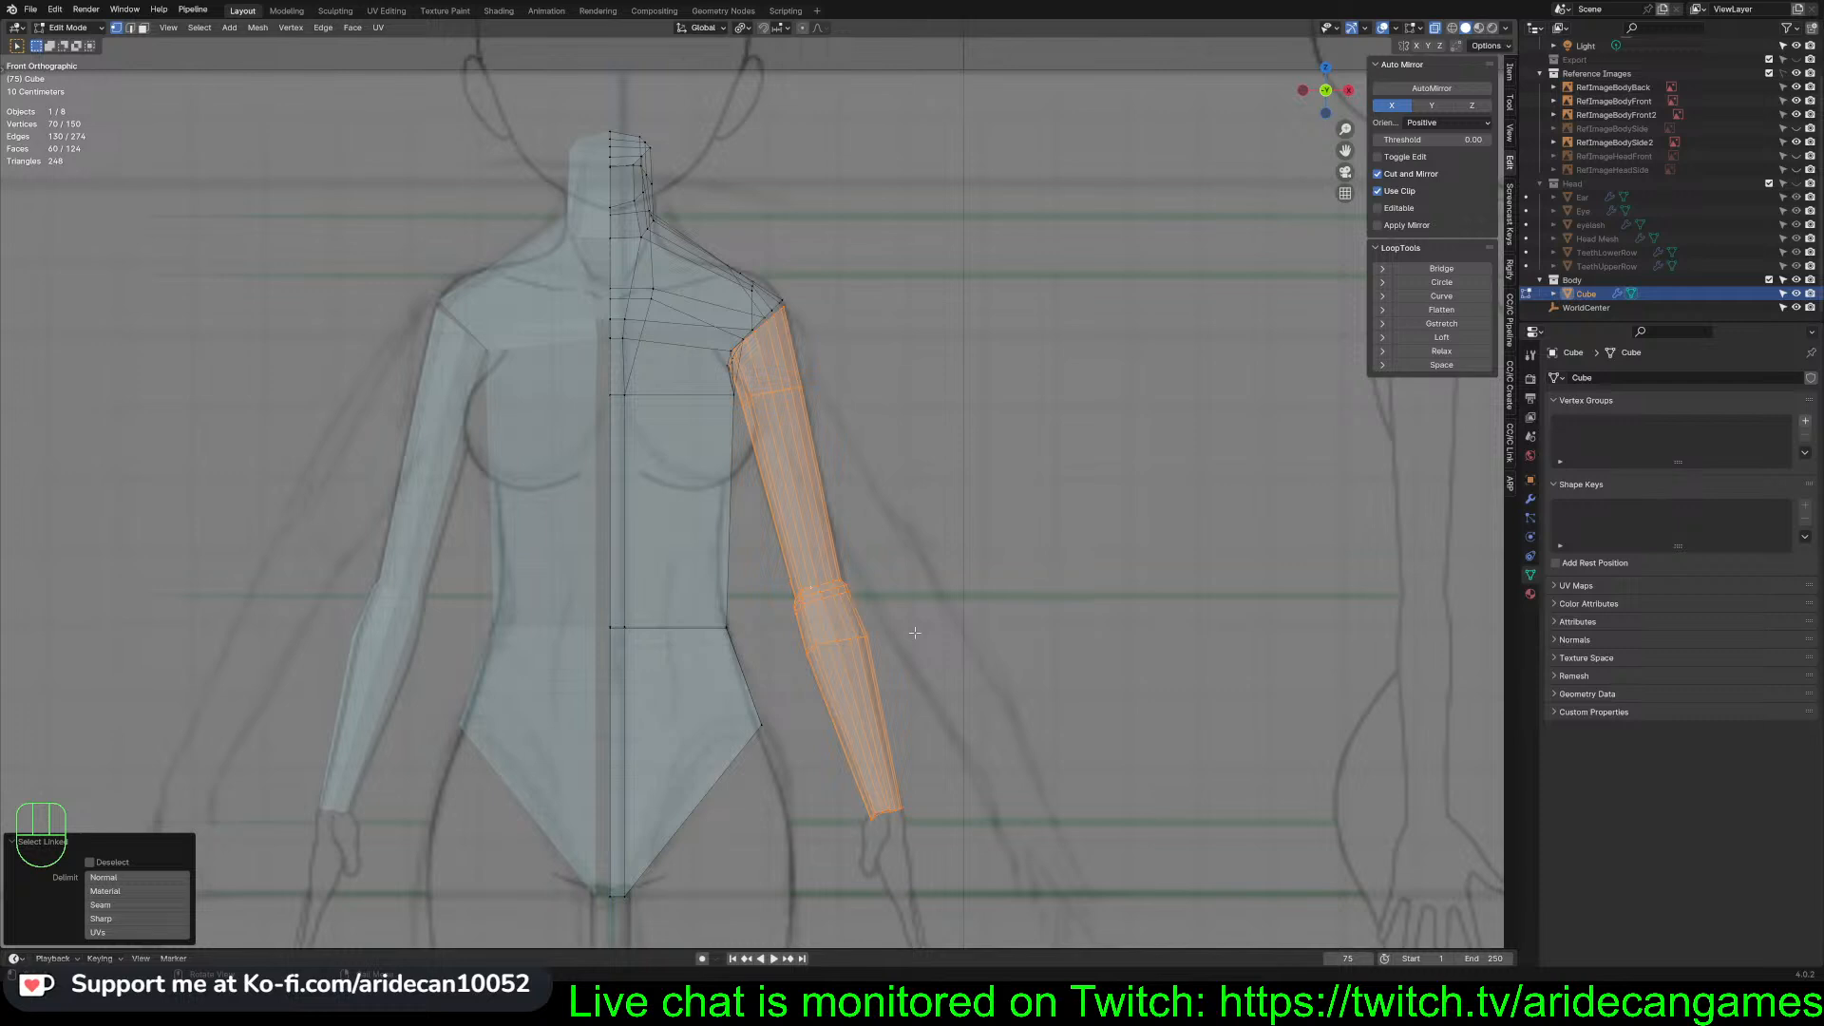
pyautogui.click(765, 322)
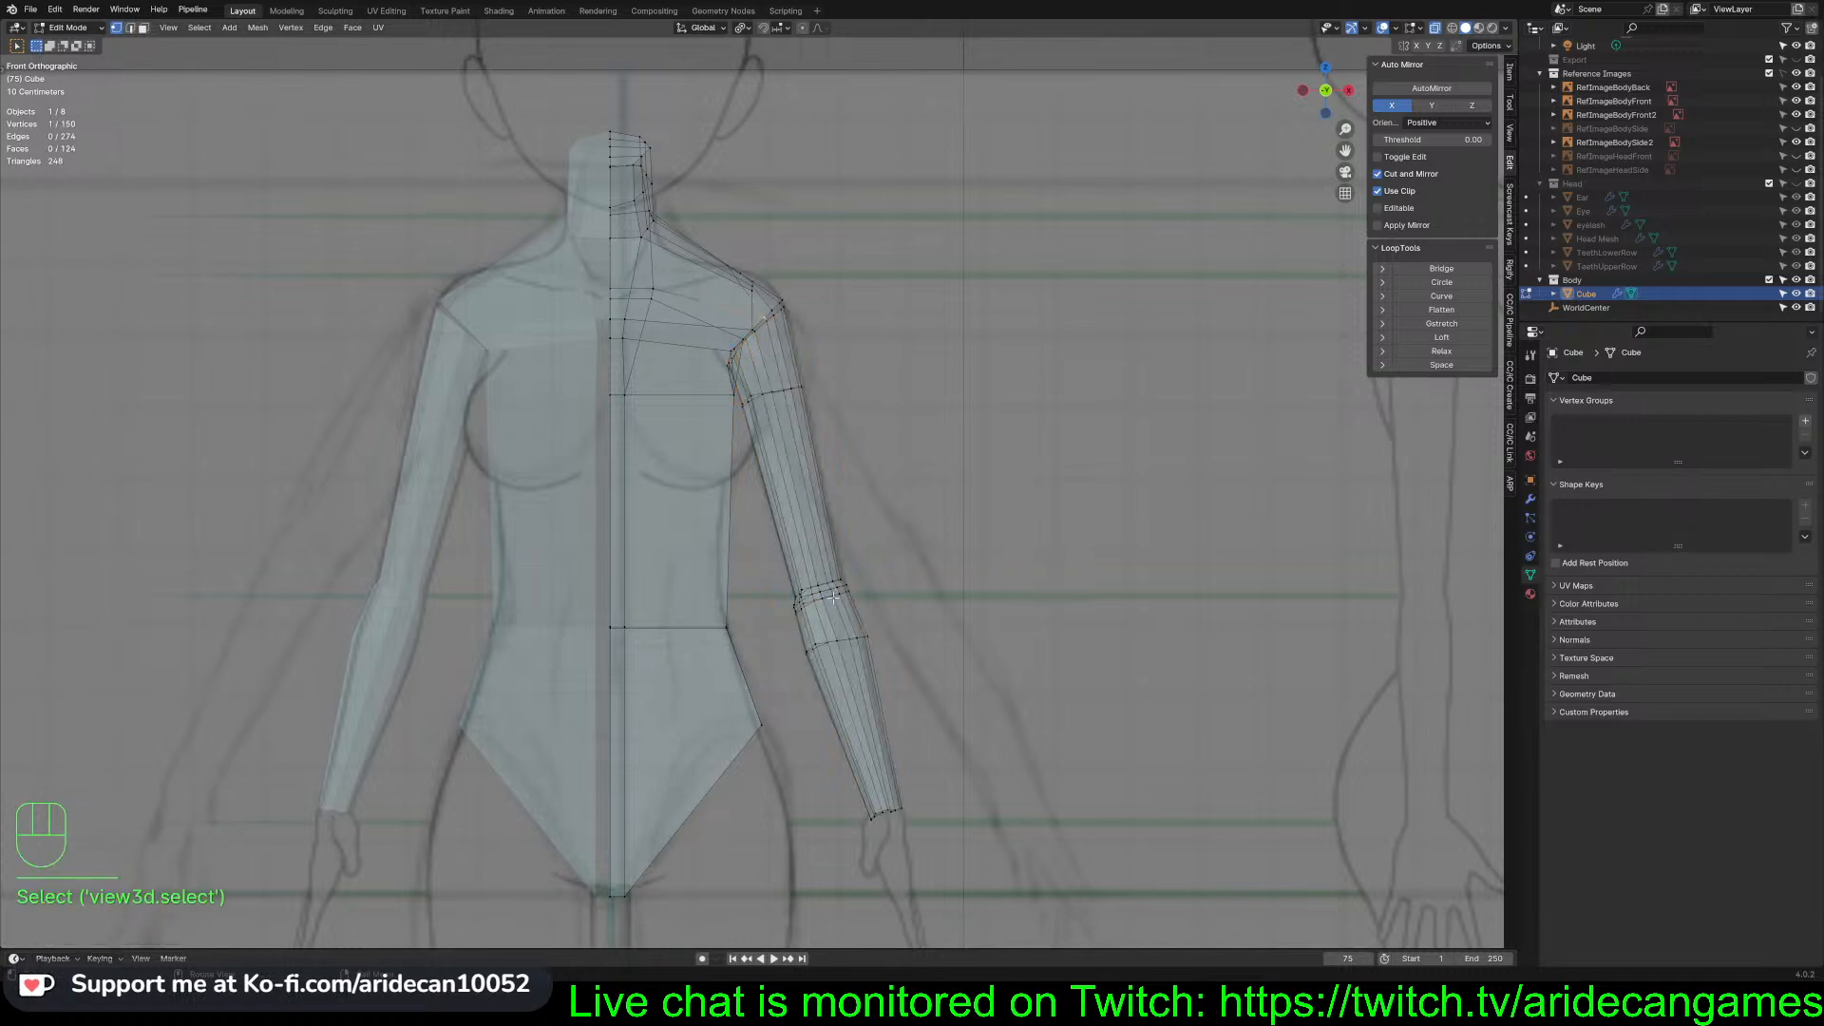
pyautogui.press('l')
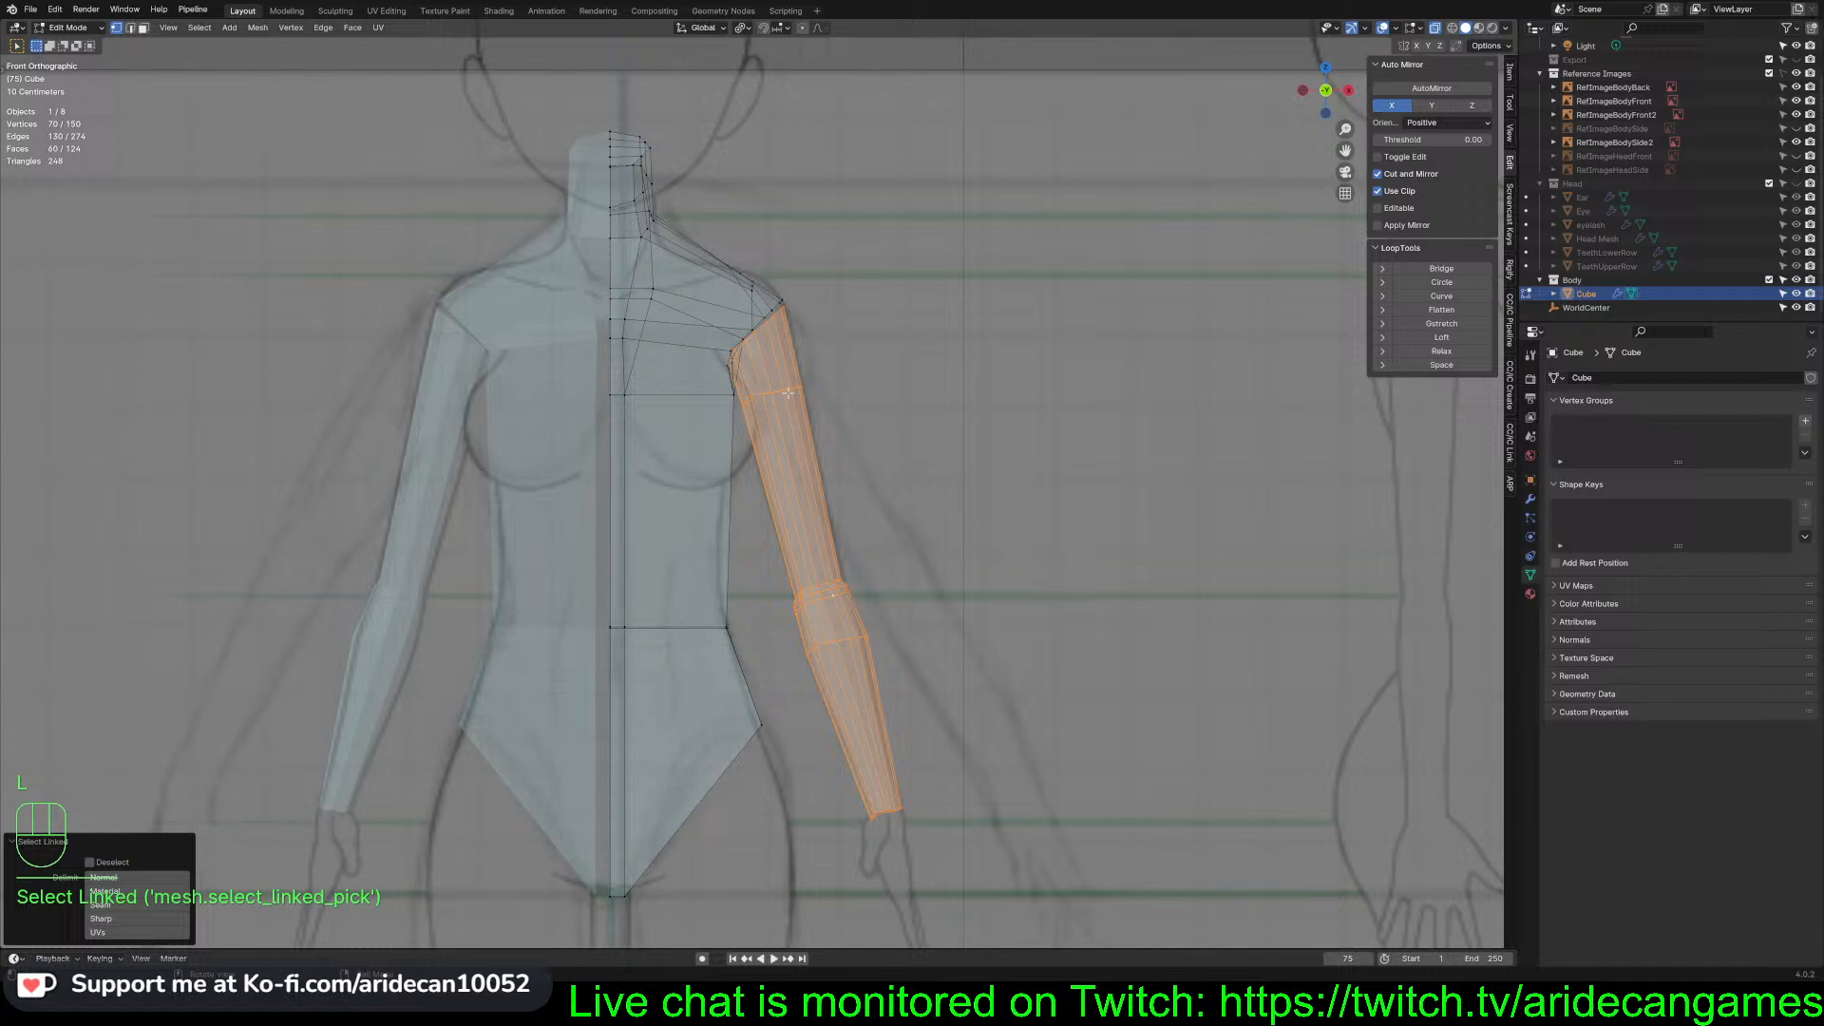
pyautogui.keyDown('shift'); pyautogui.click(774, 313); pyautogui.keyUp('shift')
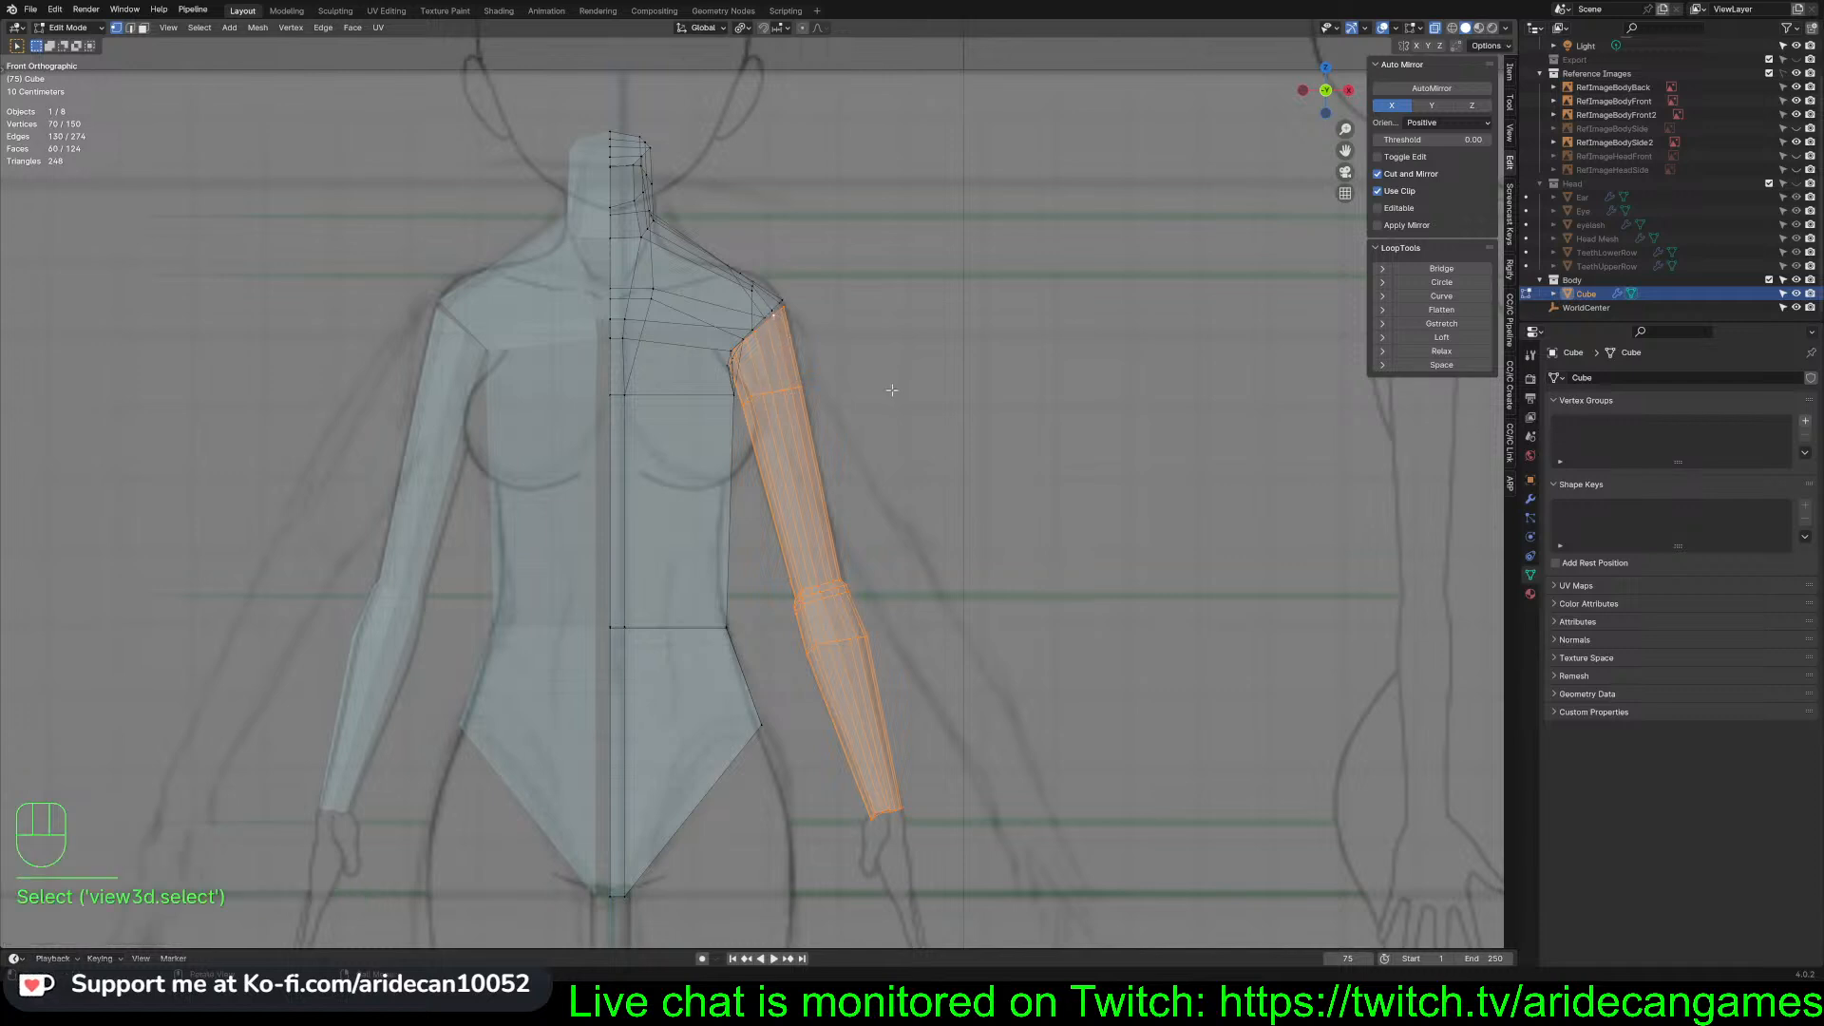
pyautogui.keyDown('shift'); pyautogui.click(779, 309); pyautogui.keyUp('shift')
pyautogui.keyDown('shift'); pyautogui.click(783, 306); pyautogui.keyUp('shift')
pyautogui.moveTo(783, 306); pyautogui.dragTo(1010, 412, button='middle')
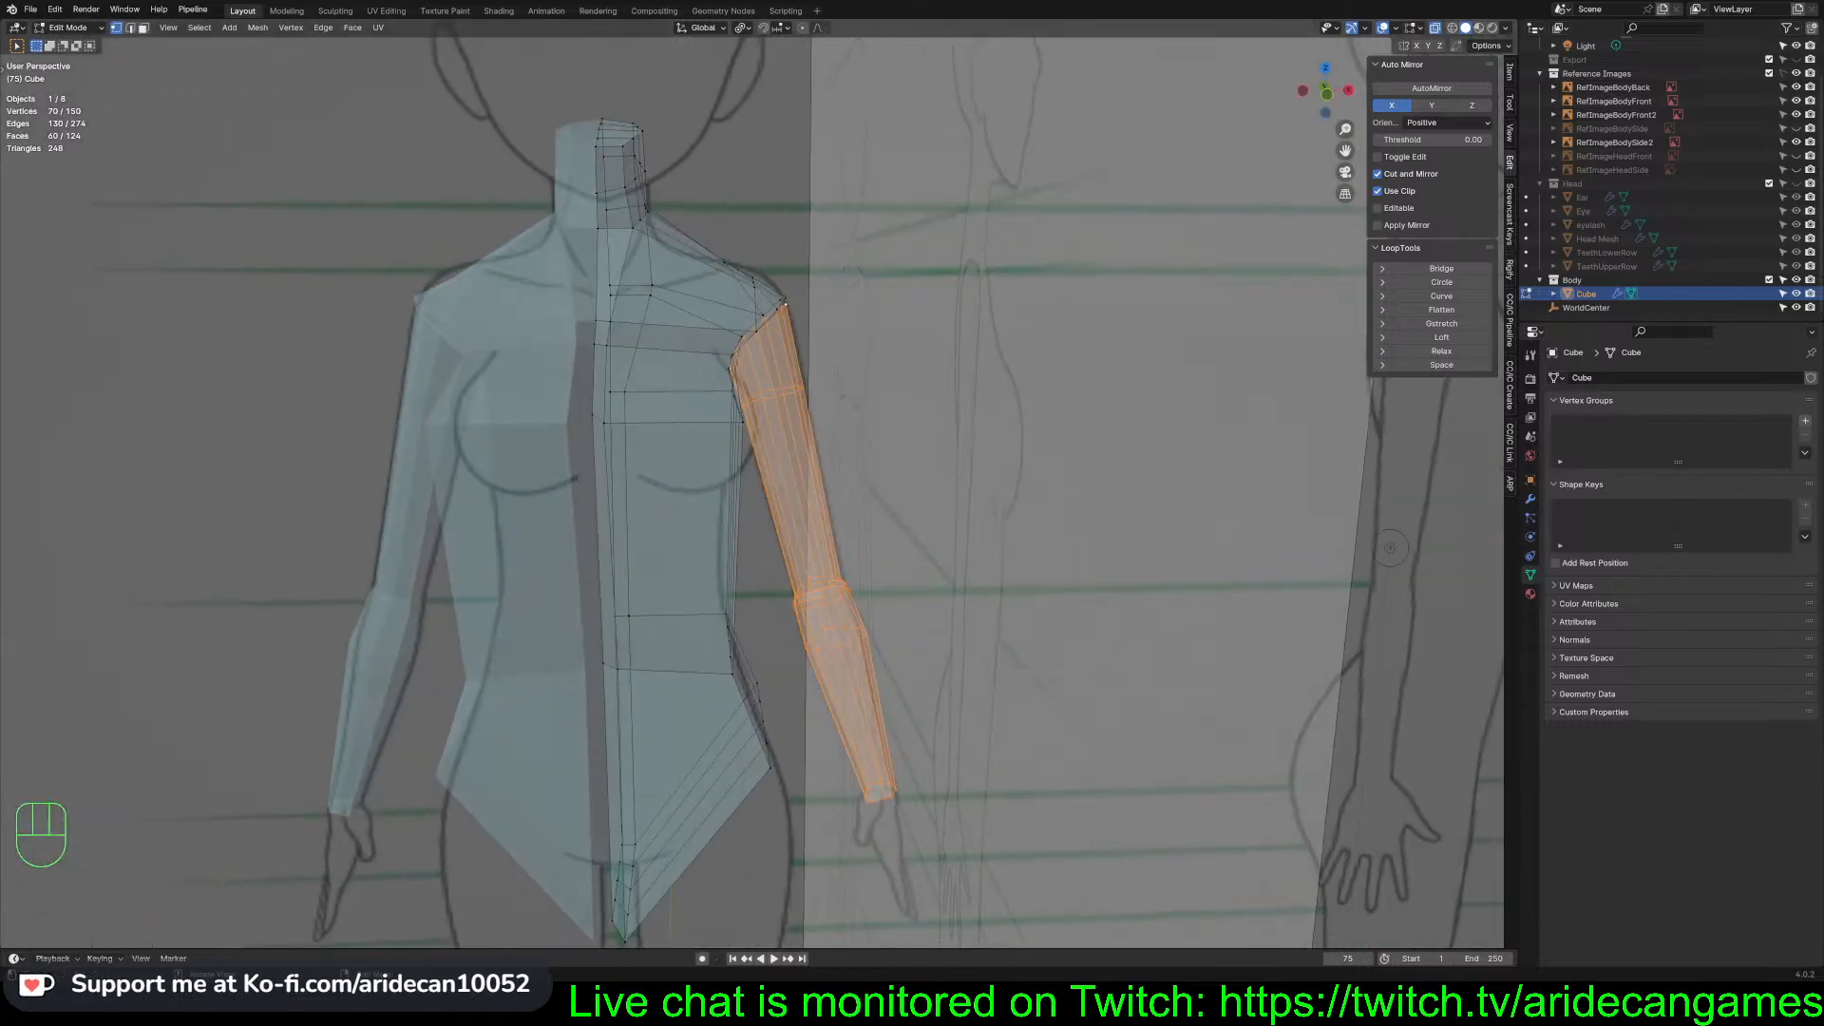
# Set the transform pivot to Active Element and rotate the arm about −75° in front view into a horizontal pose
pyautogui.click(749, 27)
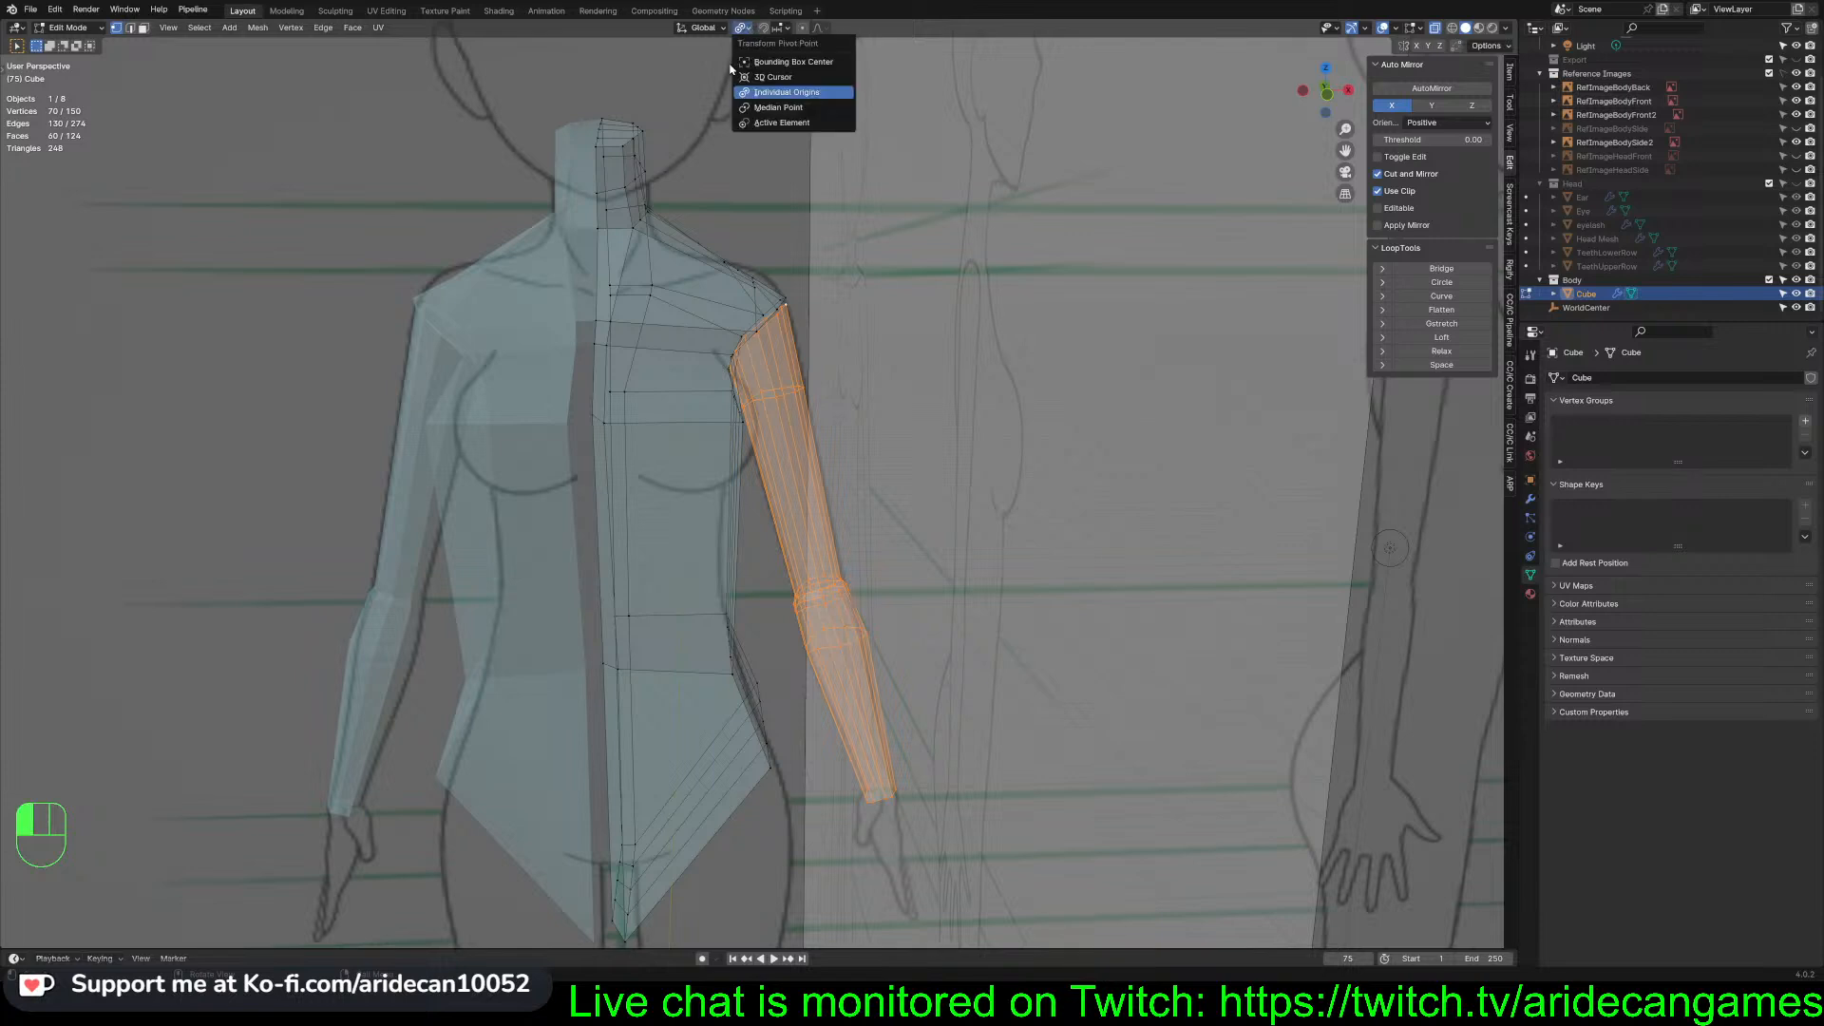
pyautogui.click(788, 119)
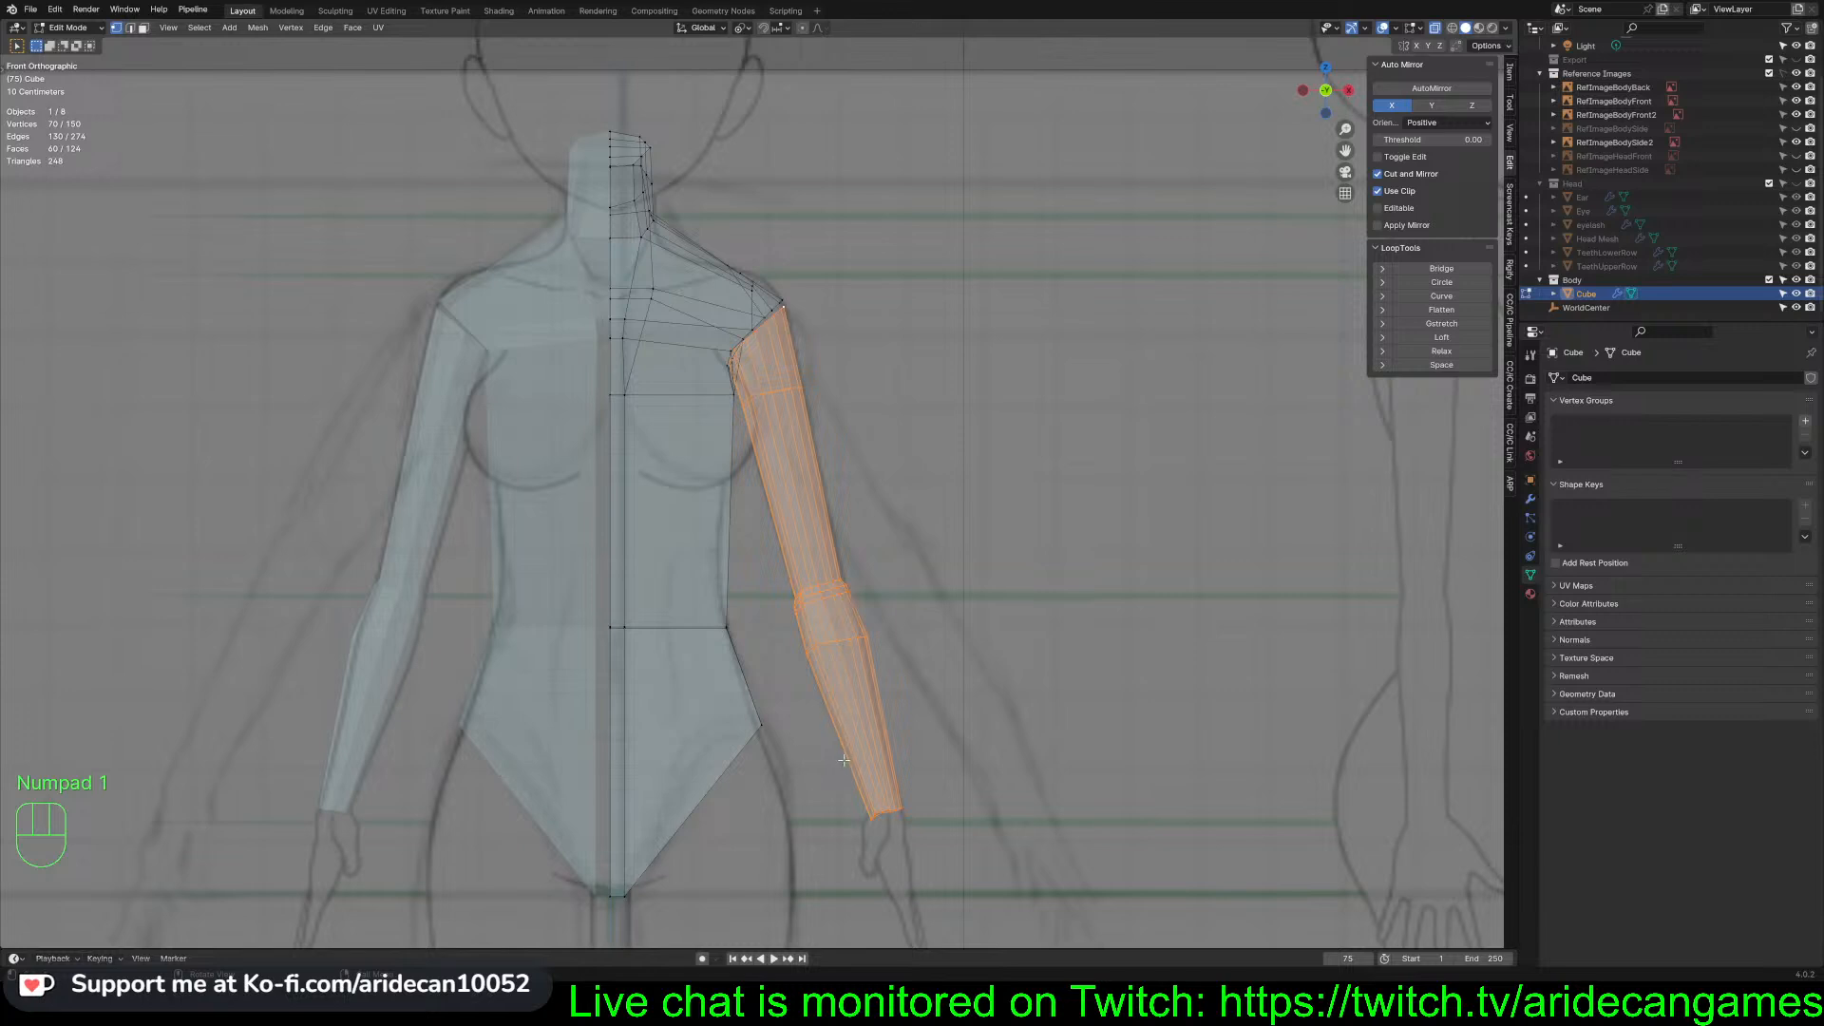
pyautogui.press('r')
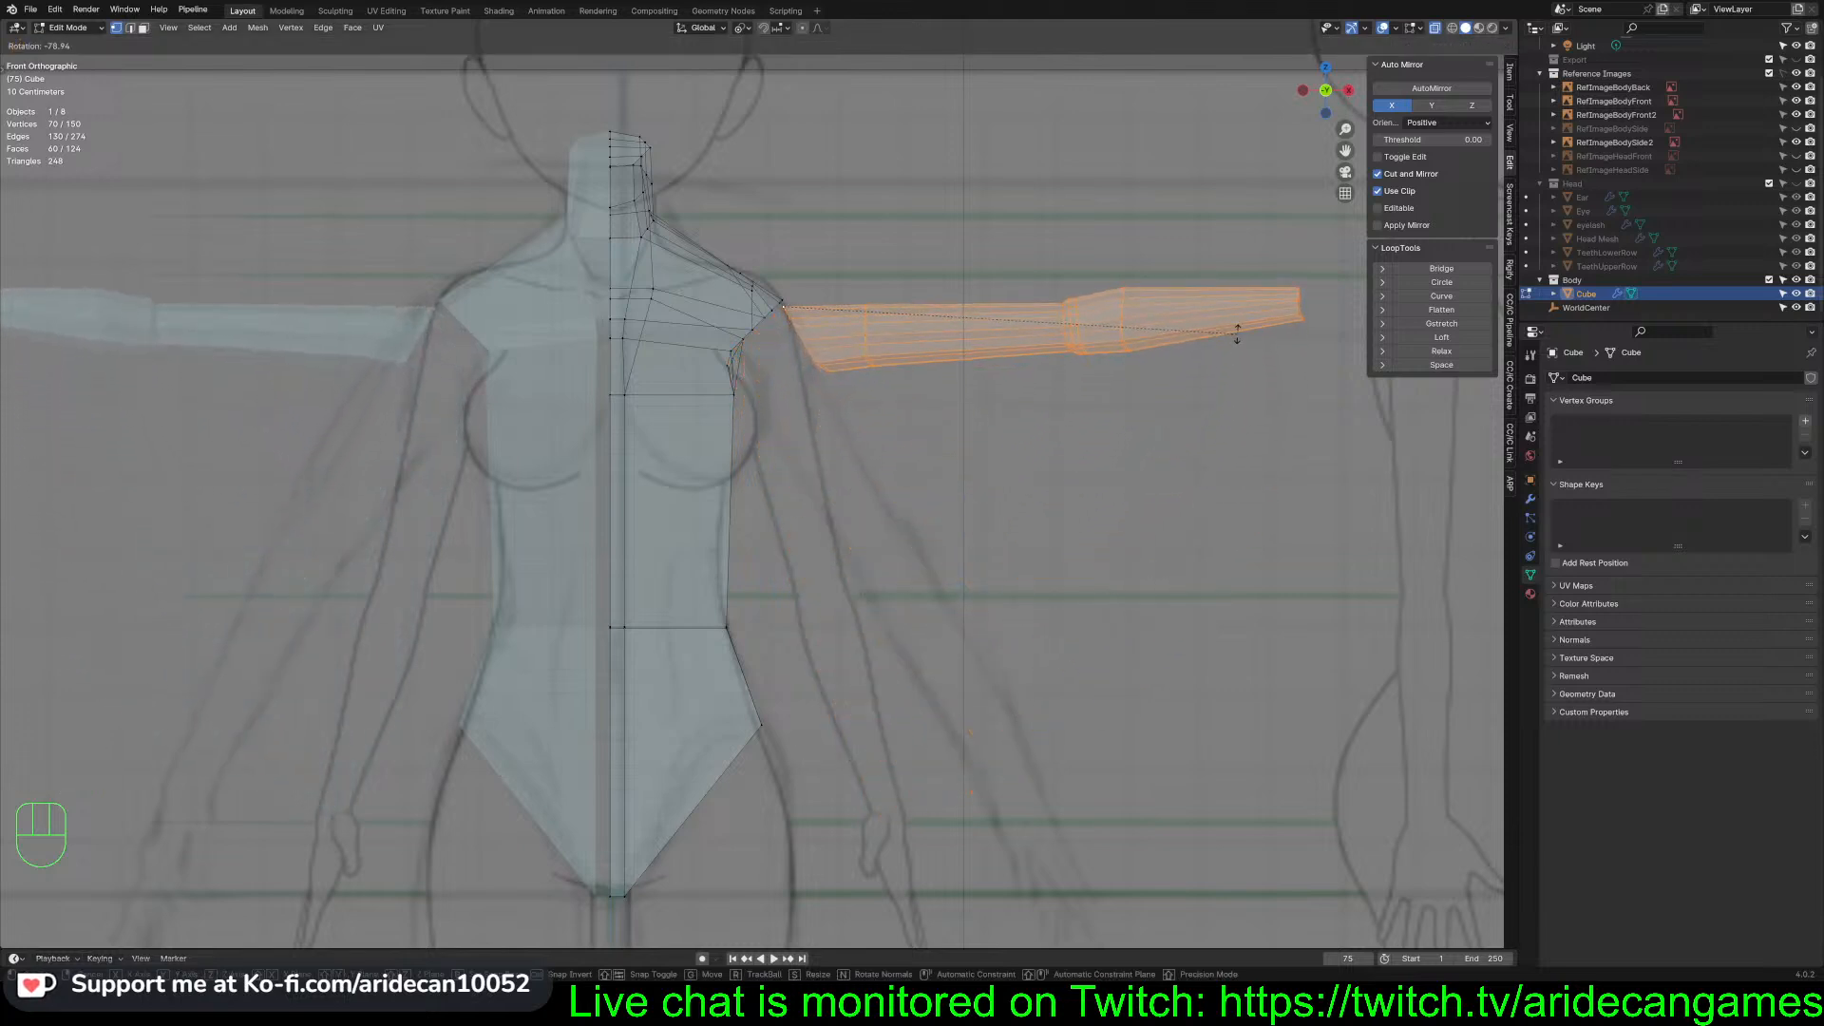
pyautogui.click(1239, 363)
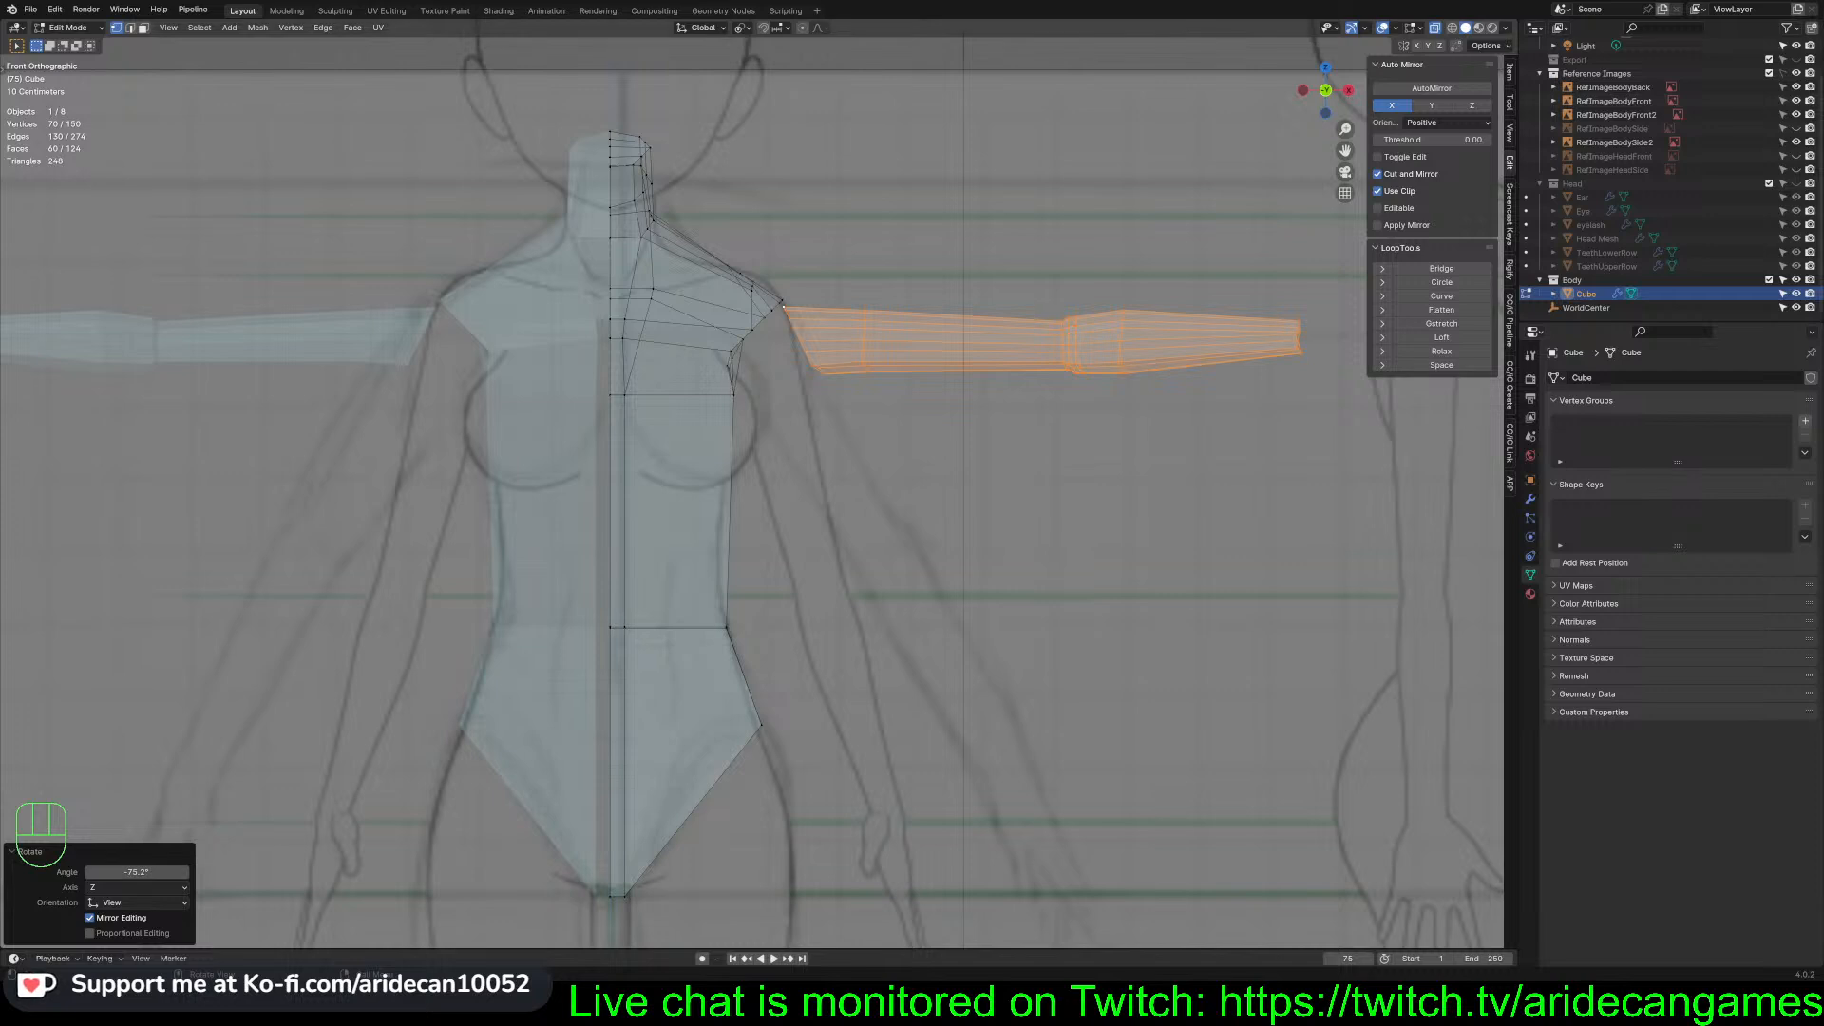
# Rotate the torso's armhole edge loop slightly in front view and move it about −0.026 m in X and 0.023 m in Z
pyautogui.scroll(3, 760, 481)
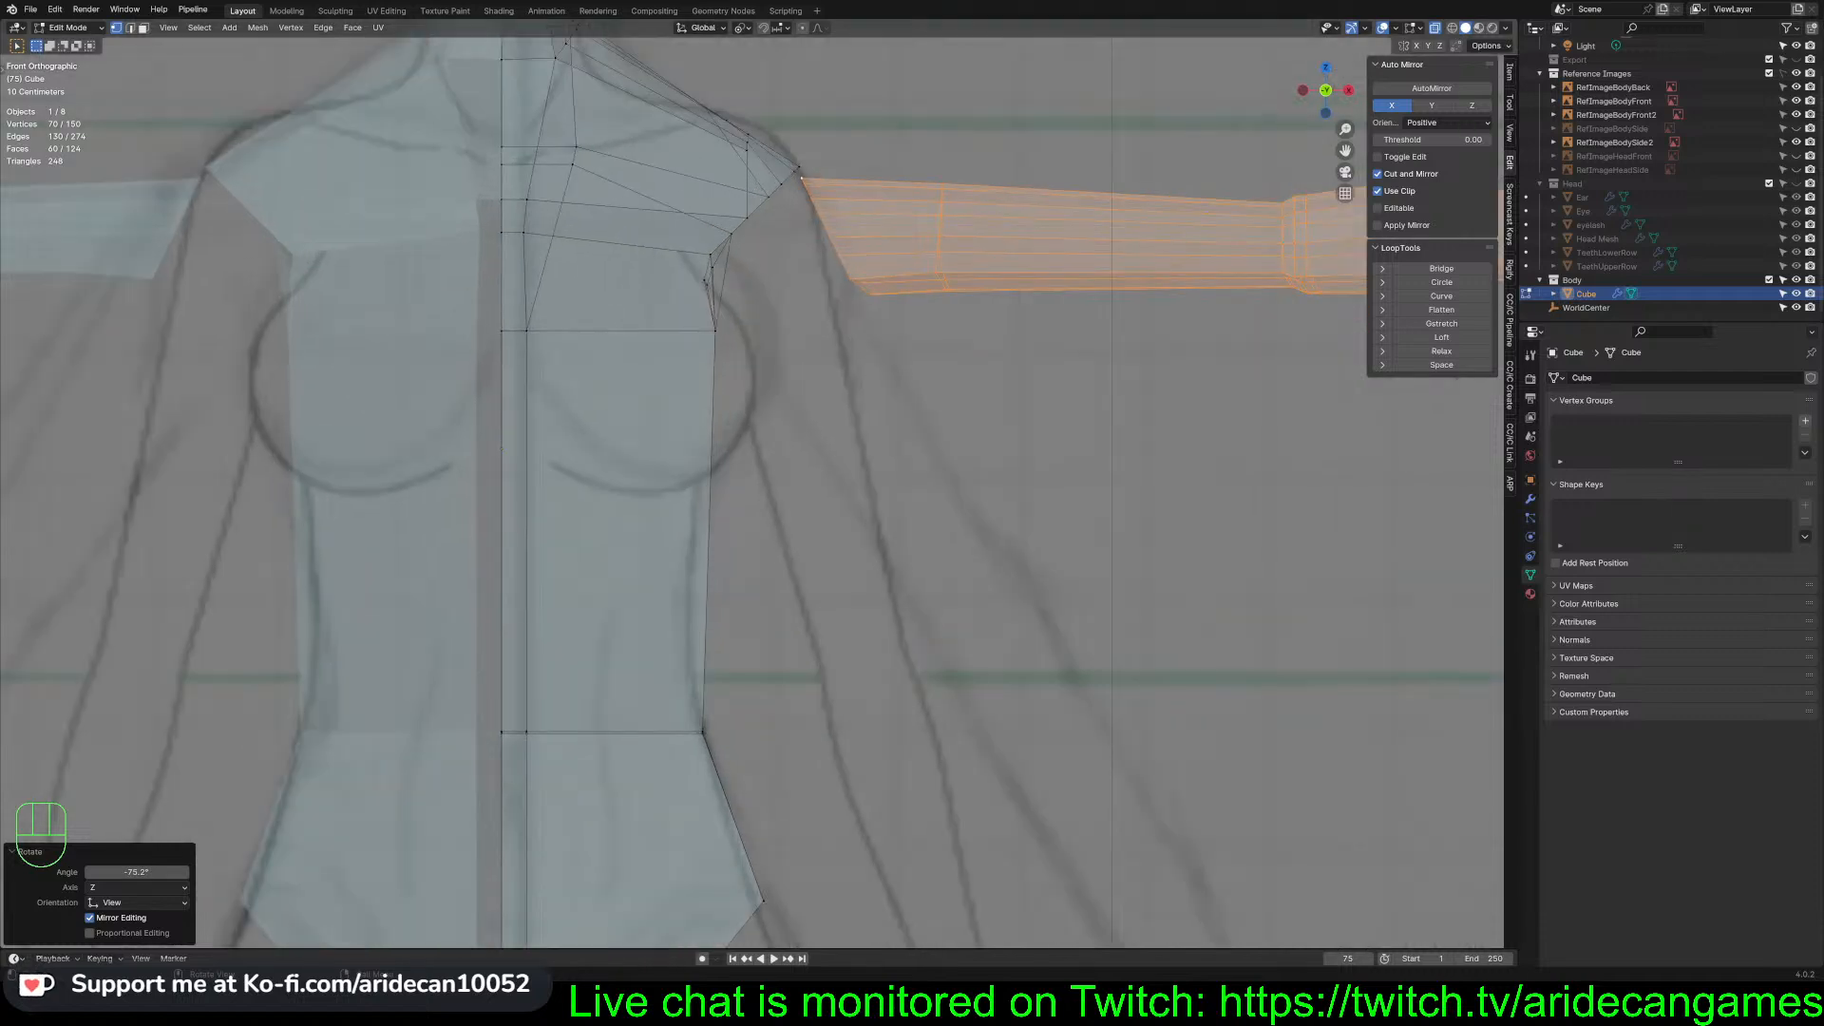
pyautogui.keyDown('alt'); pyautogui.click(785, 178); pyautogui.keyUp('alt')
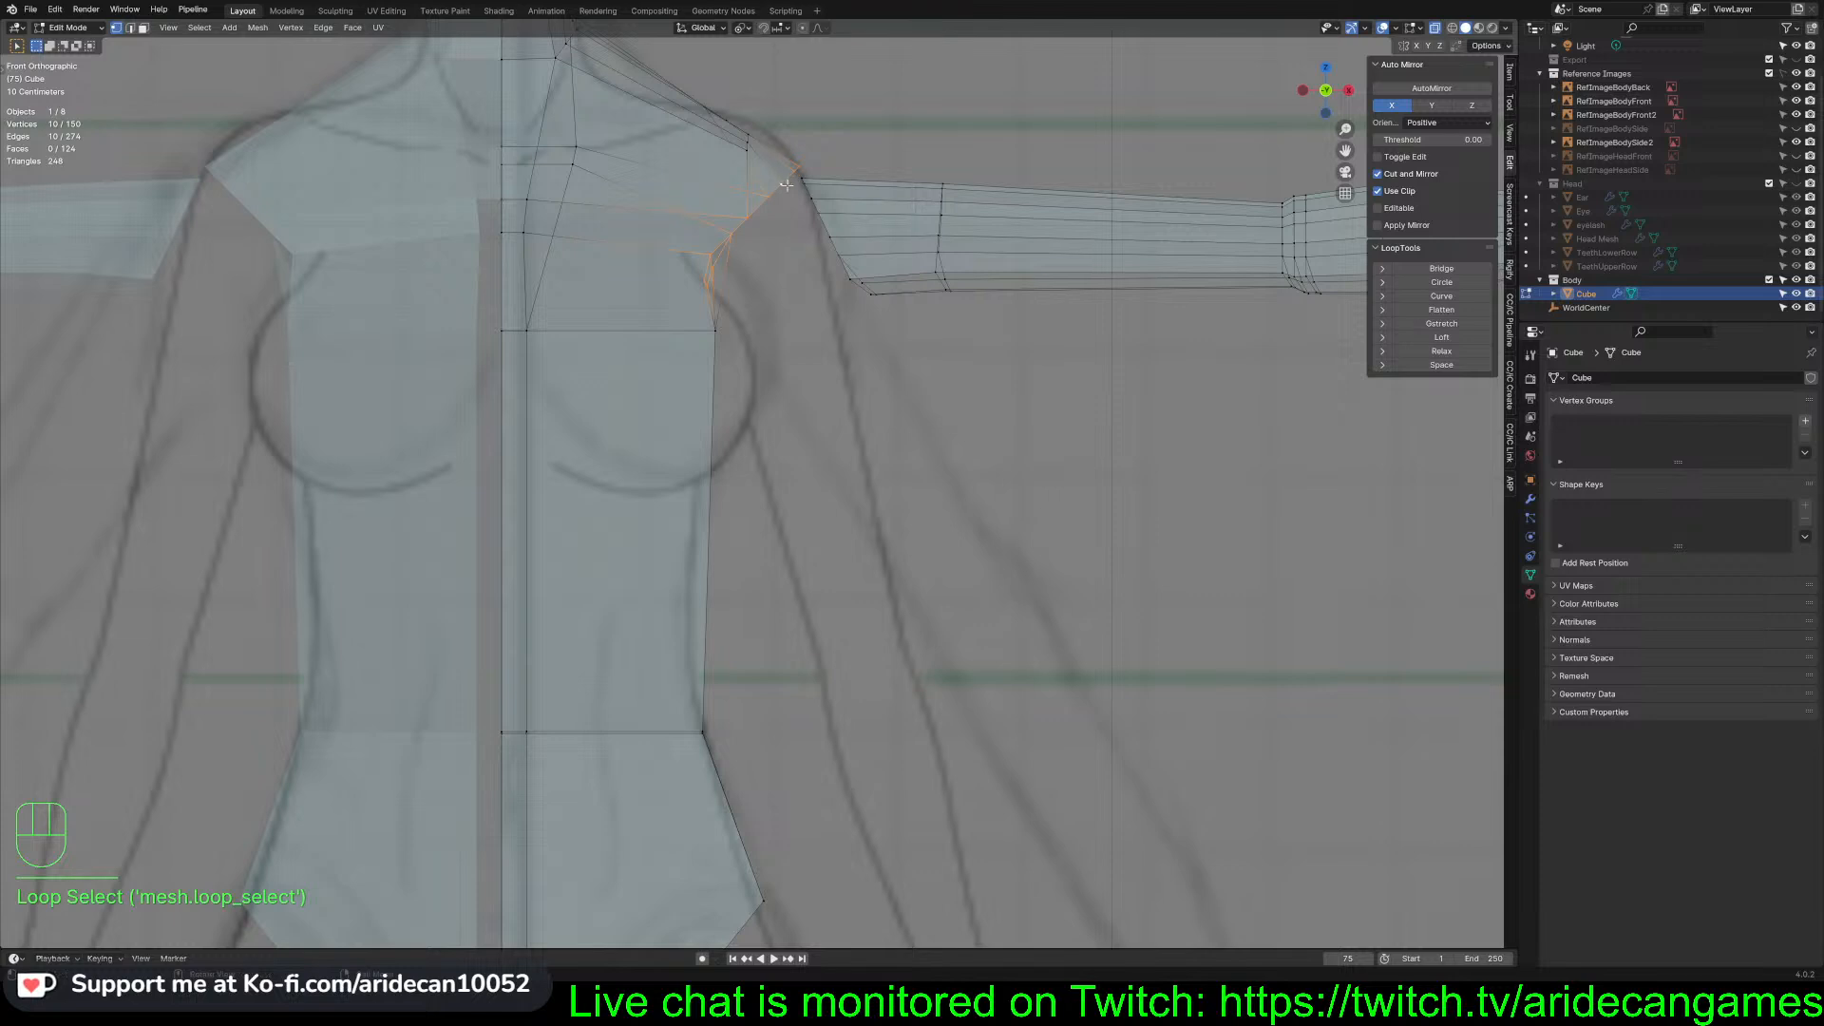
pyautogui.press('r')
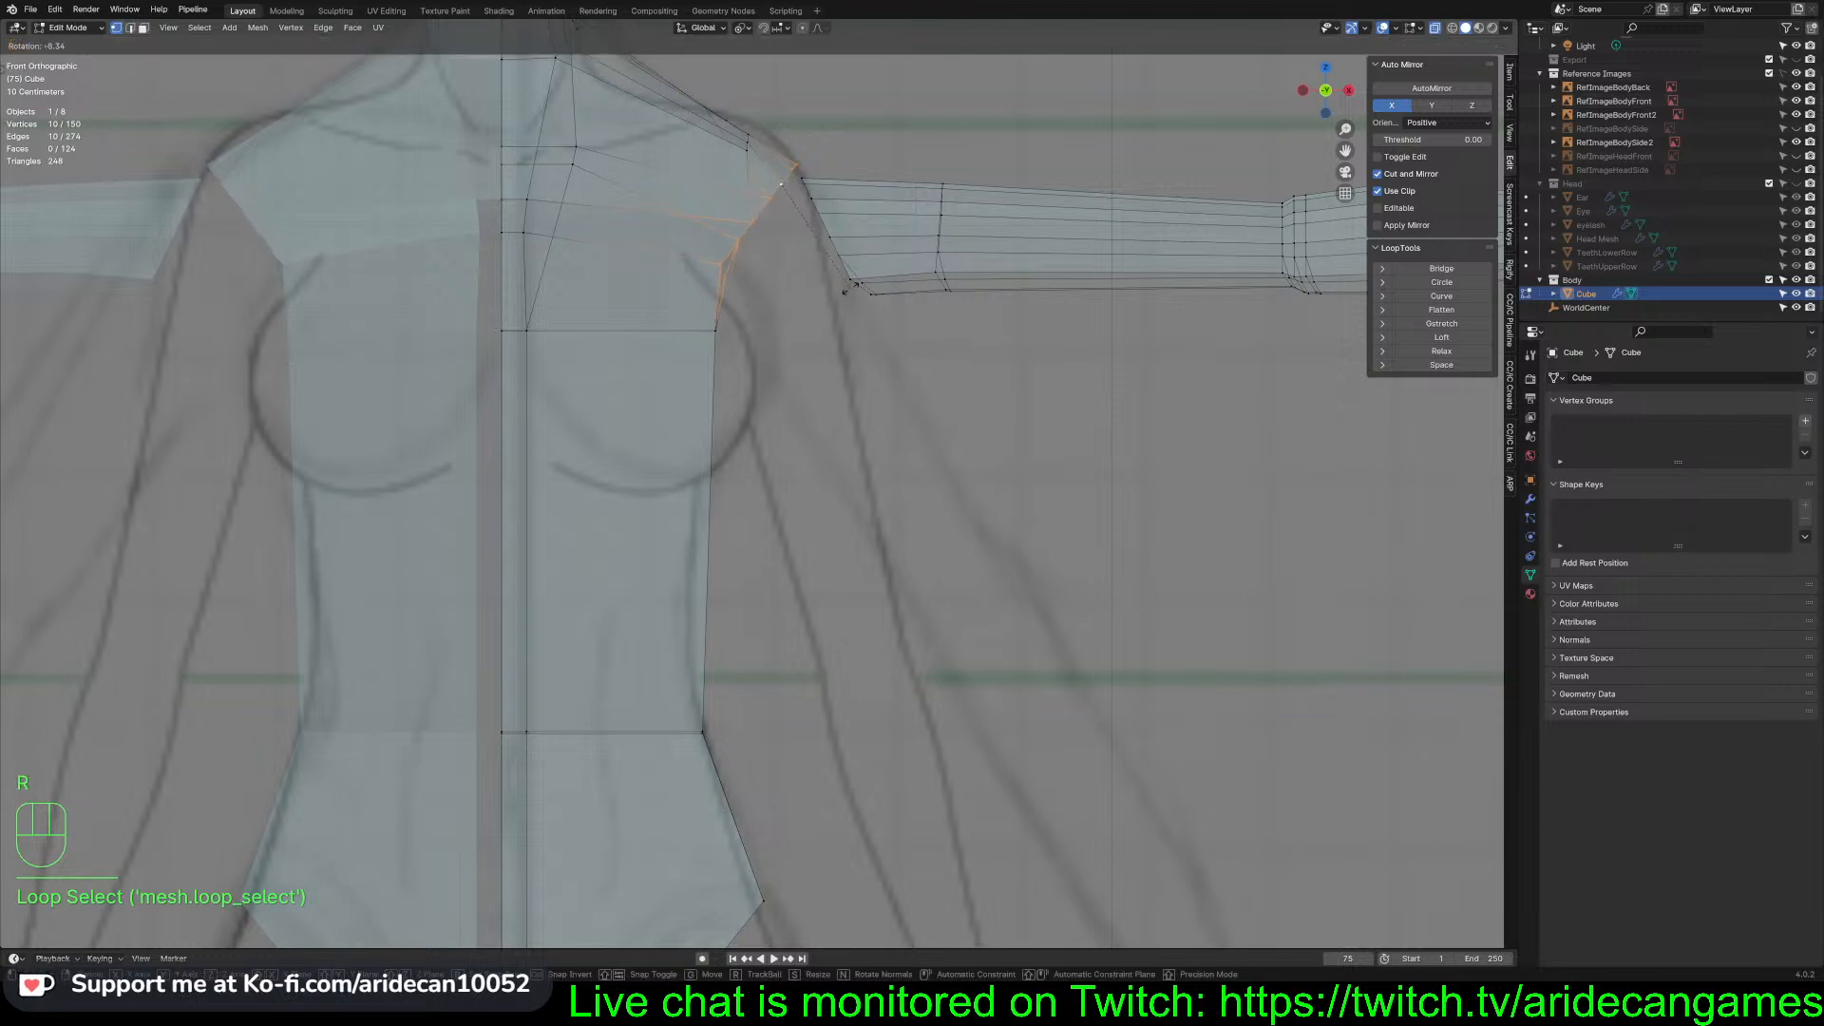
pyautogui.click(846, 285)
pyautogui.press('g')
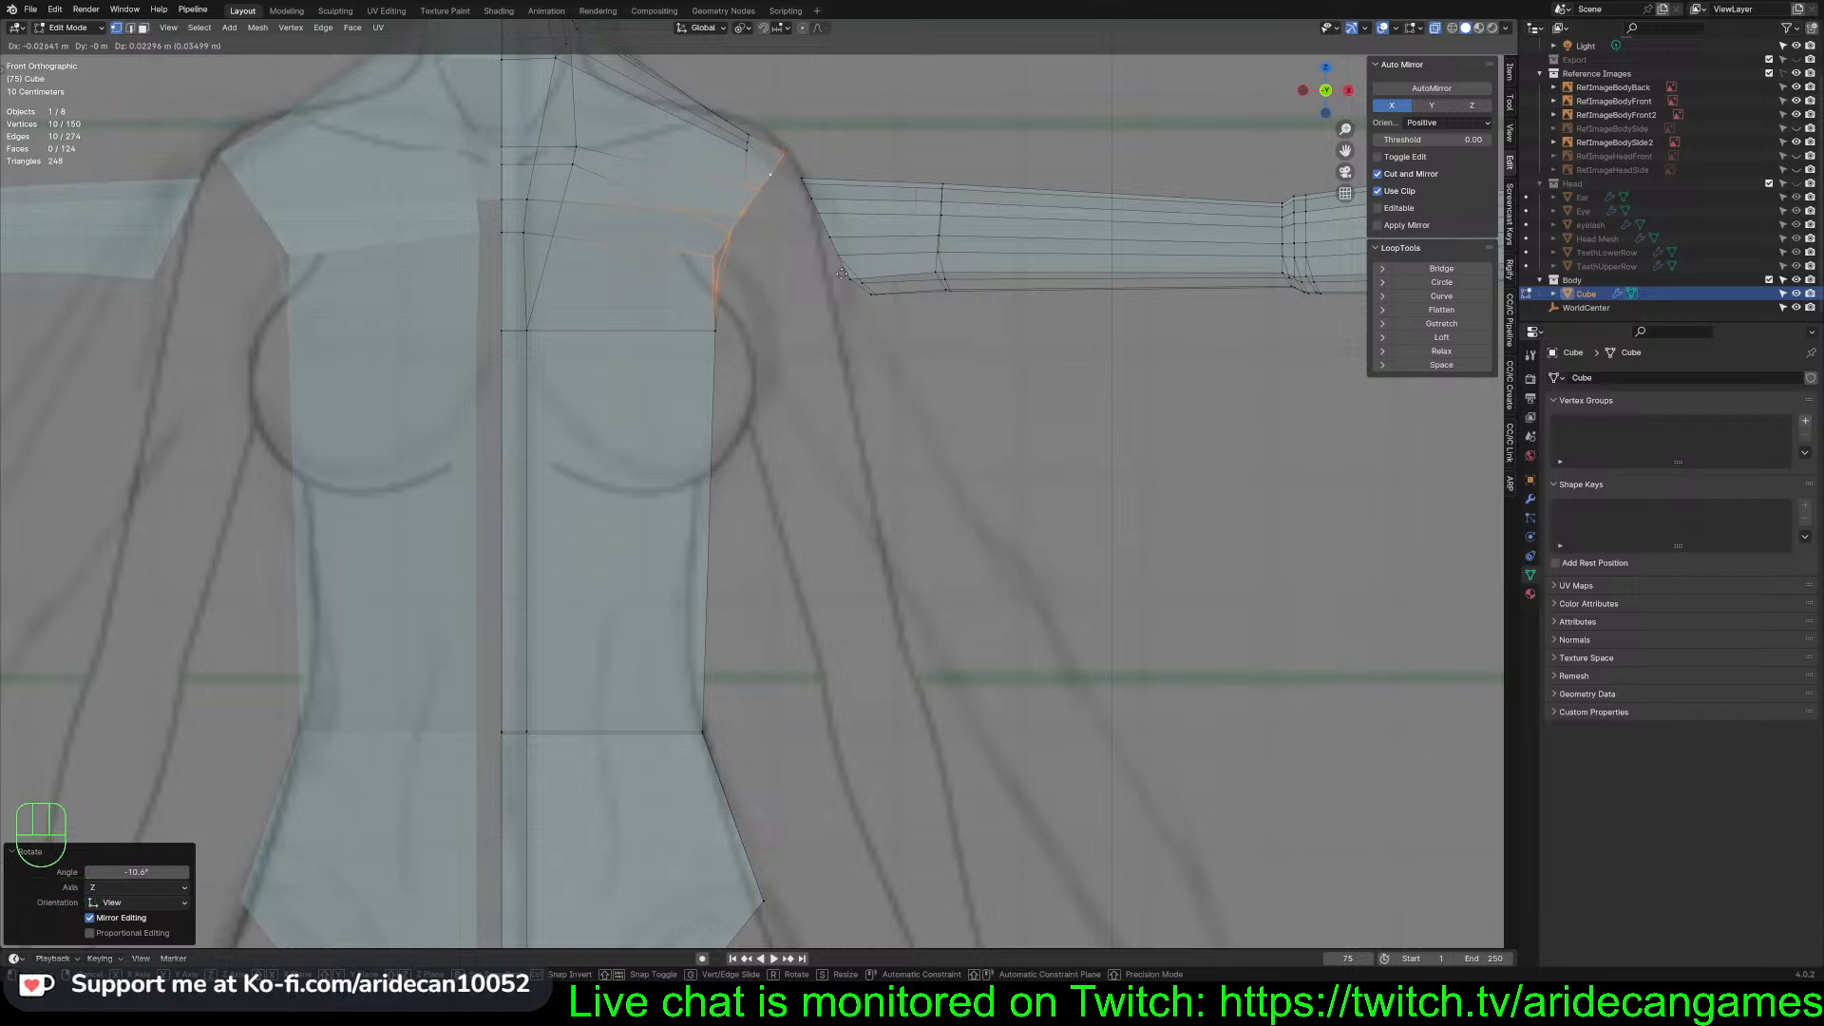
pyautogui.click(841, 274)
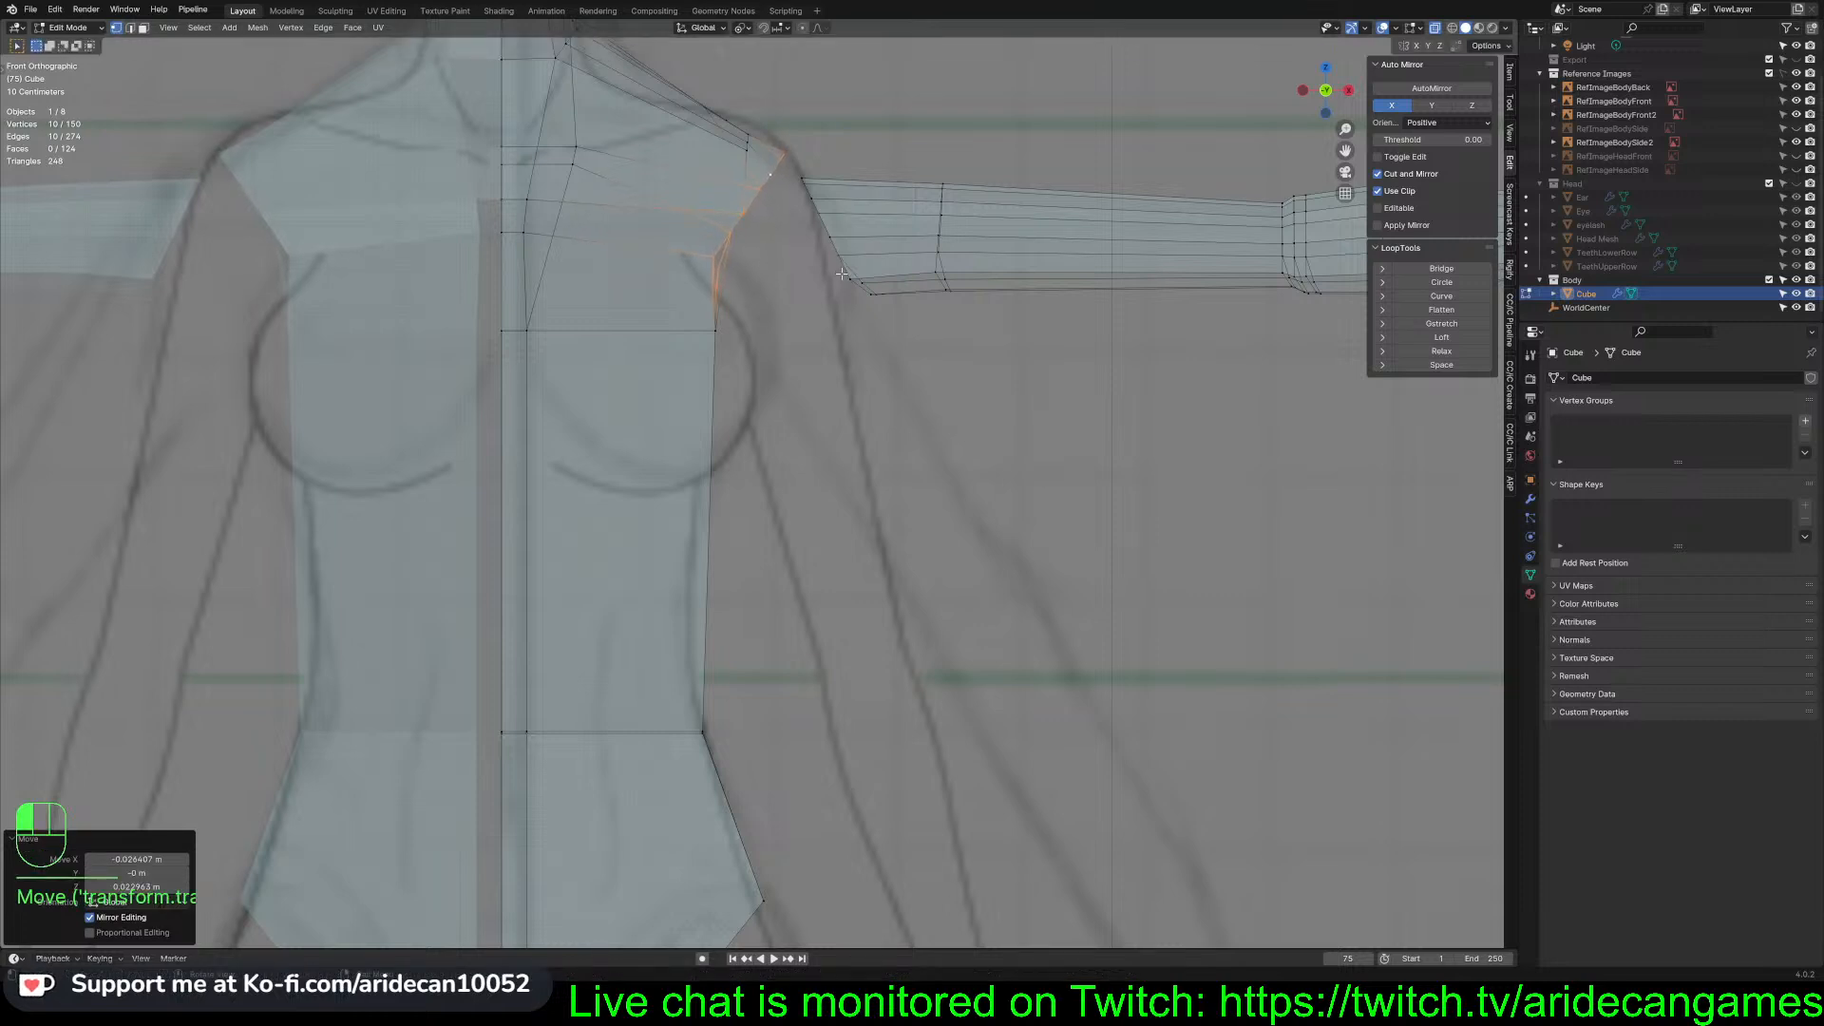
# Move the torso vertex on top of the shoulder about 0.005 m in X and 0.022 m in Z to the reference outline
pyautogui.click(773, 140)
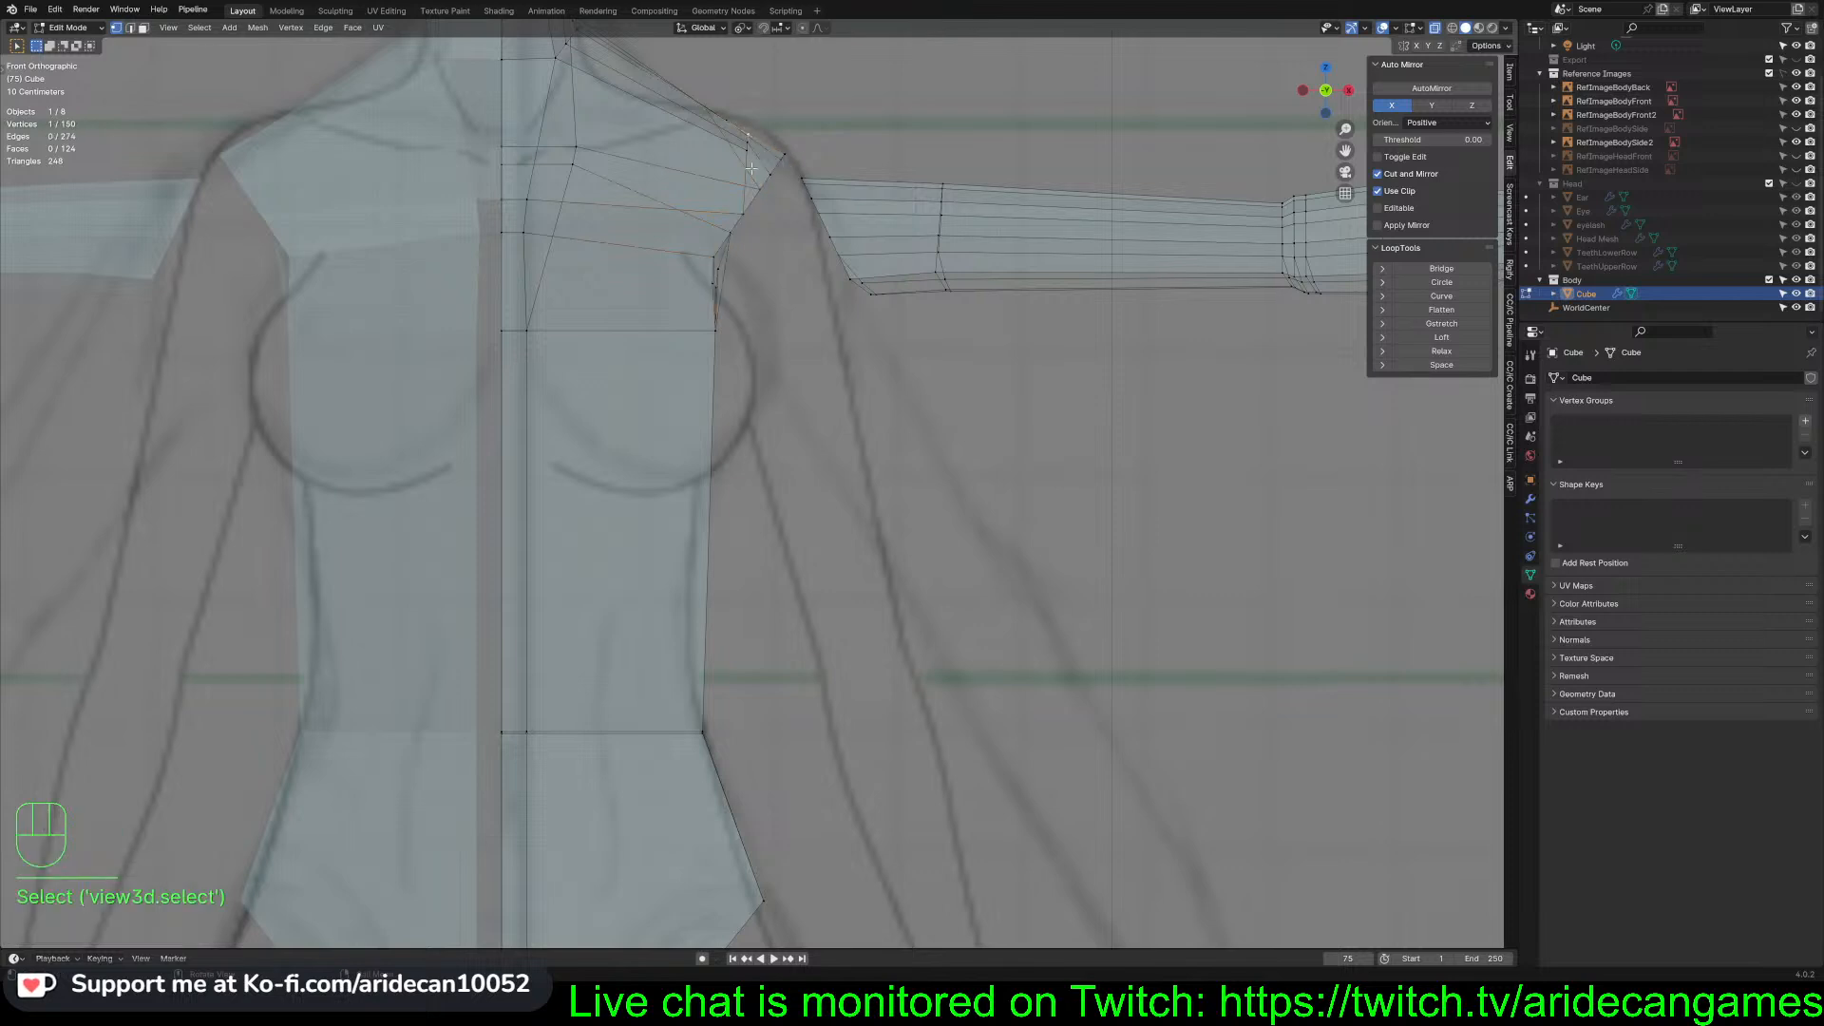
pyautogui.press('g')
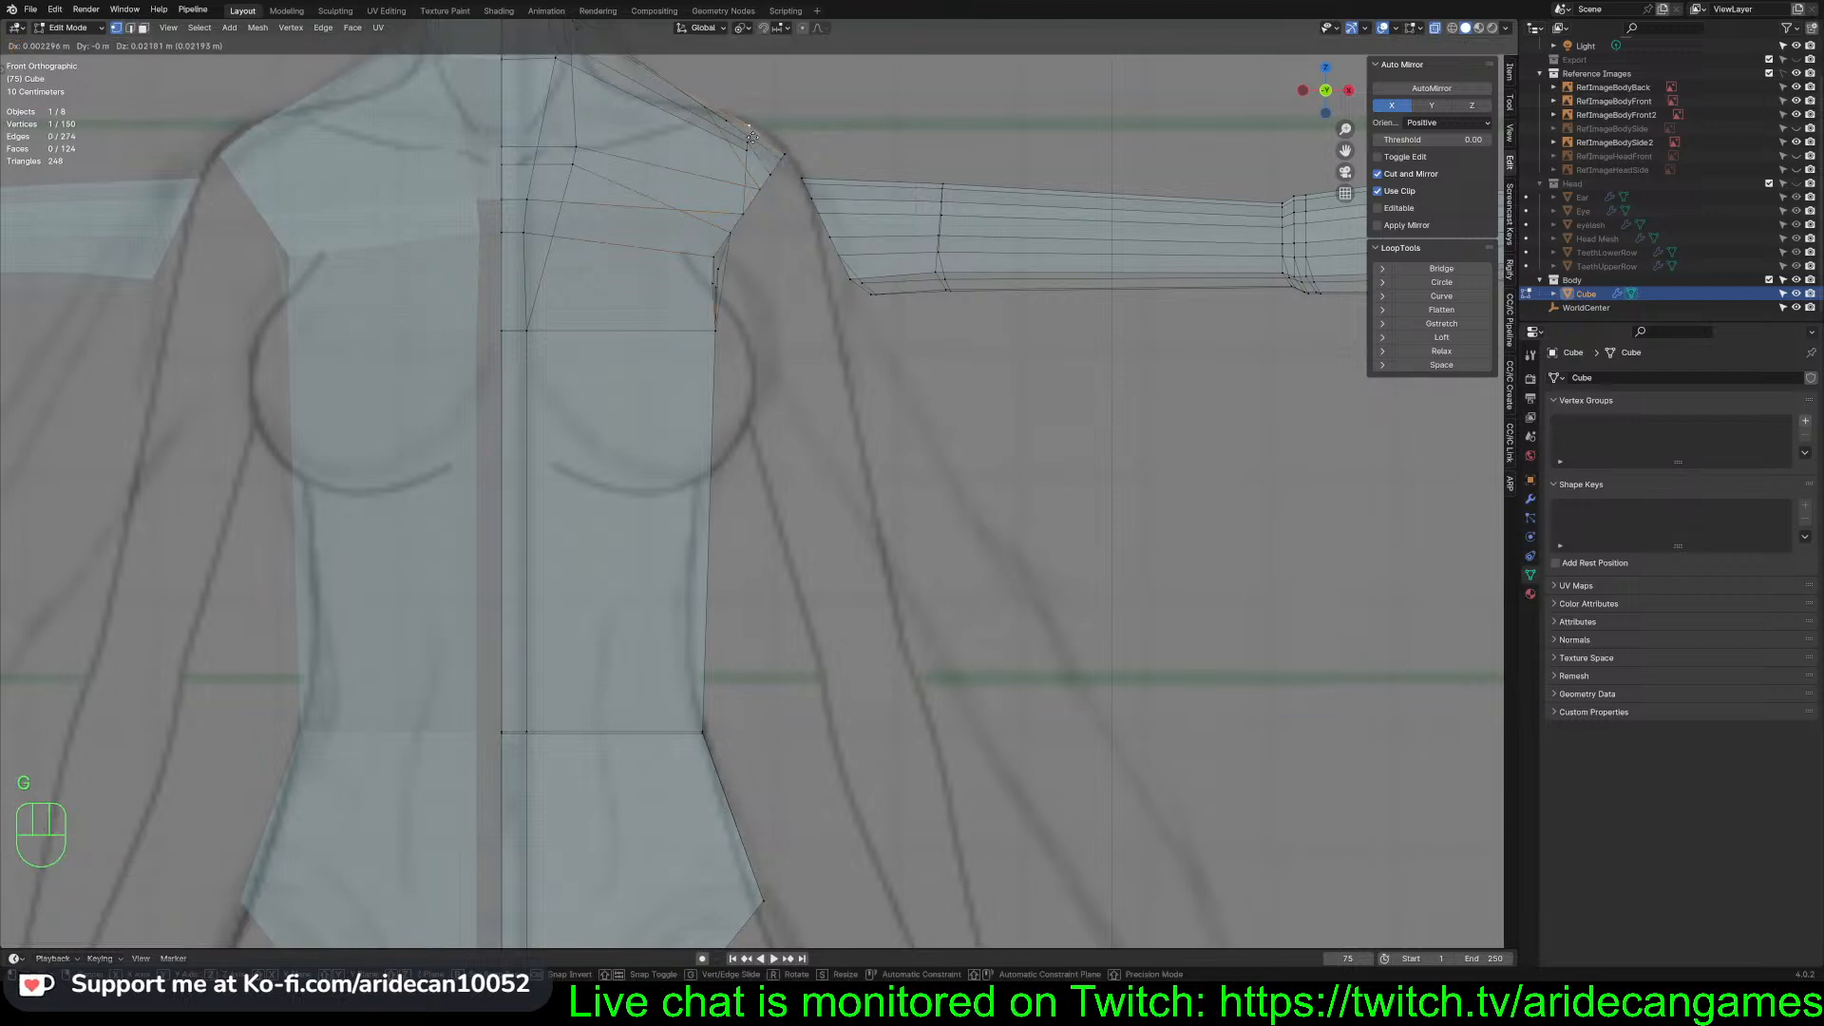
pyautogui.click(752, 137)
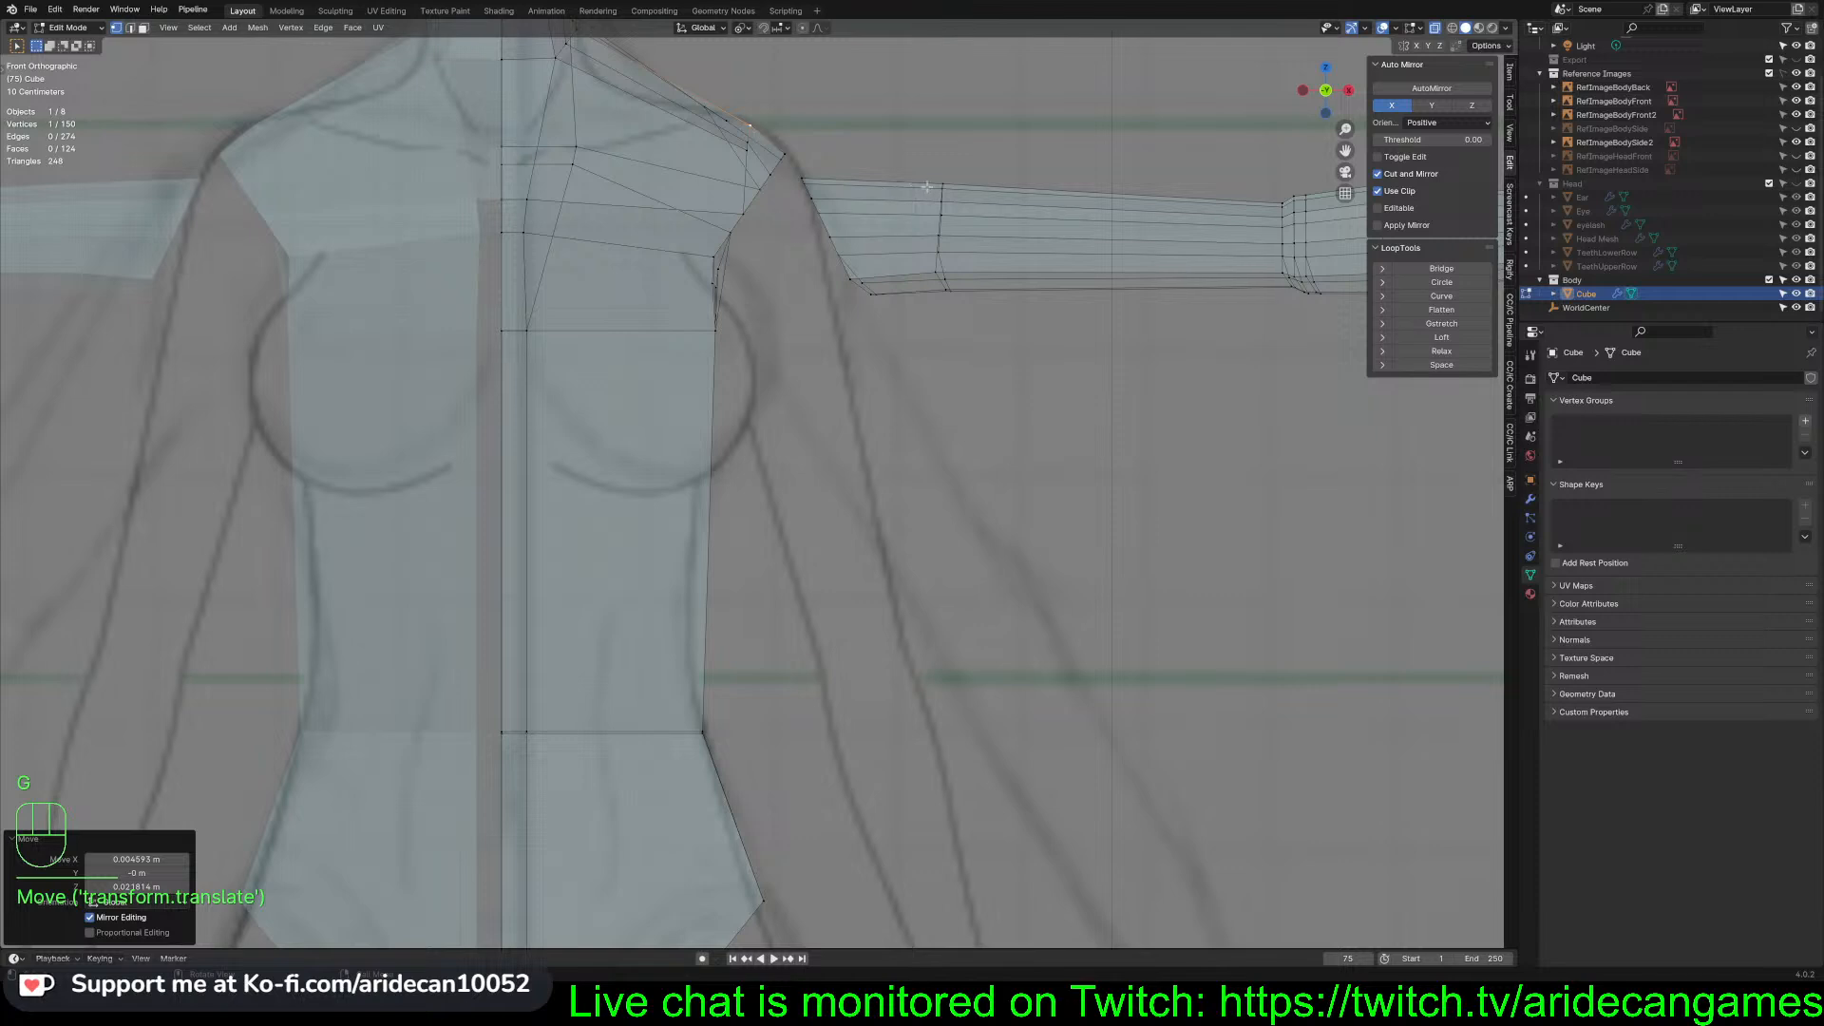
# Move the whole linked arm about −0.226 m in X and 0.06 m in Z so its shoulder end meets the torso
pyautogui.click(965, 183)
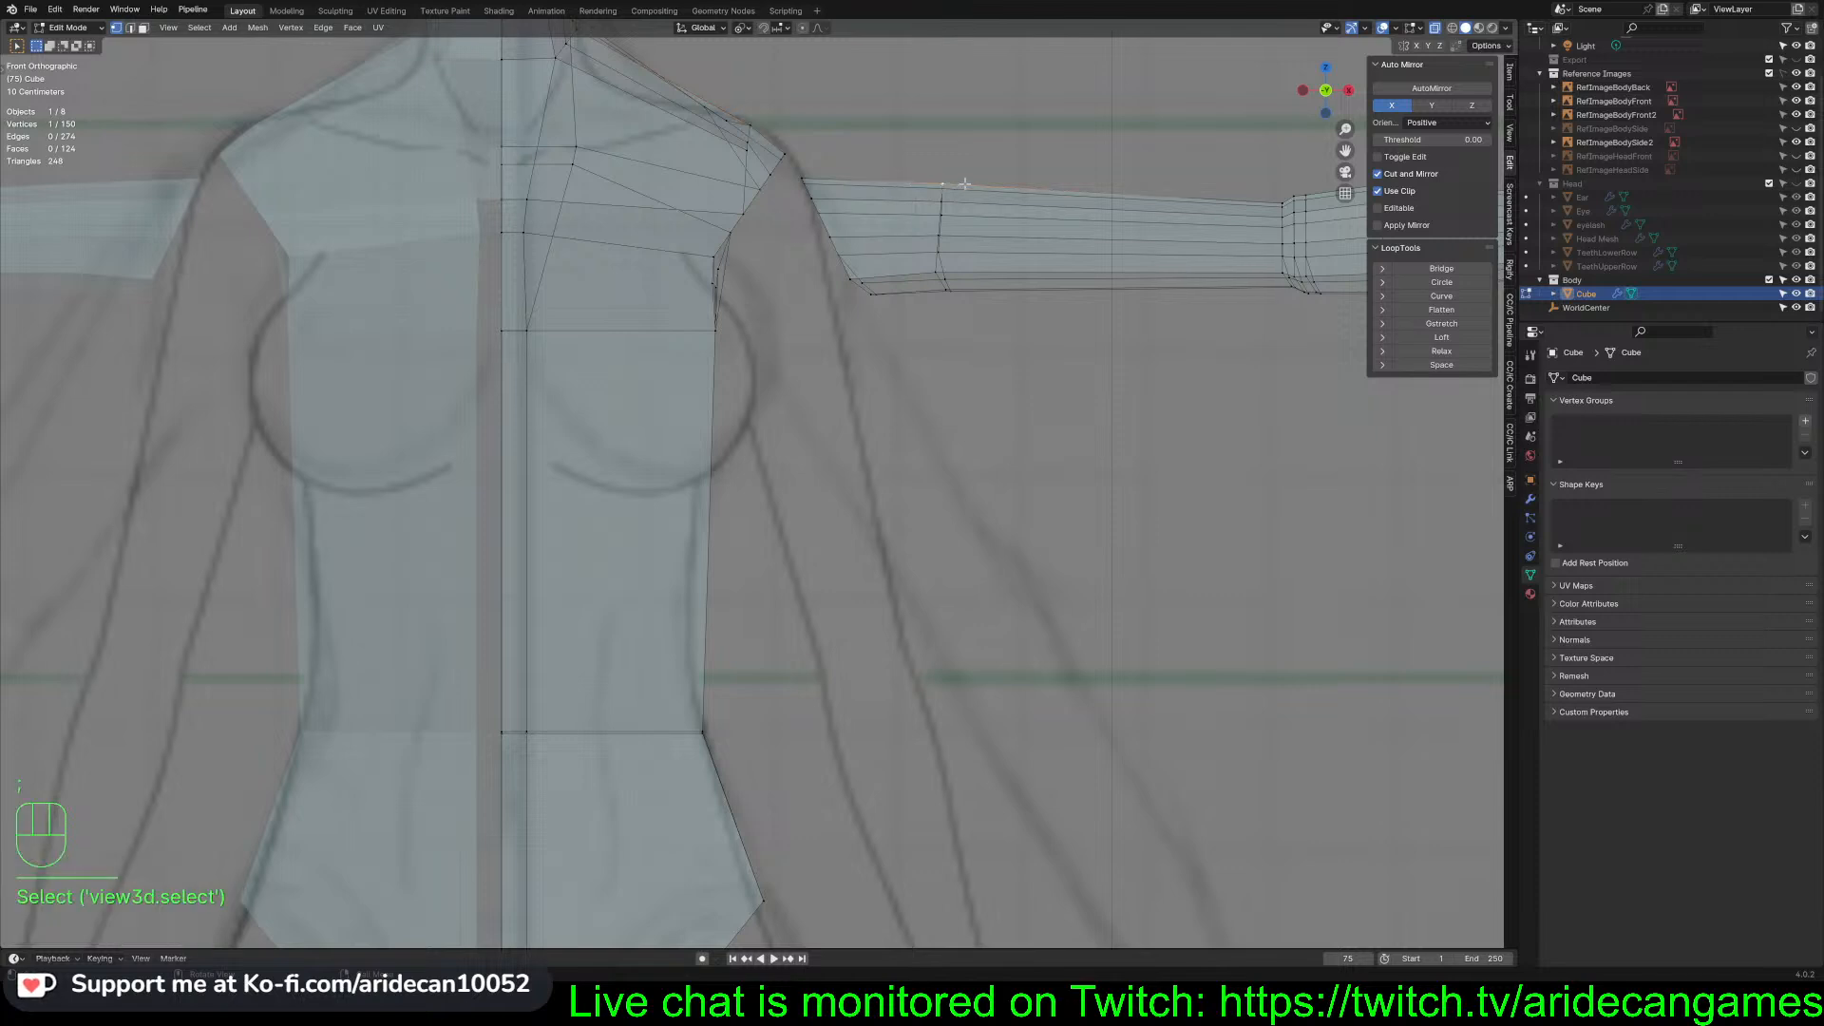
pyautogui.press('l')
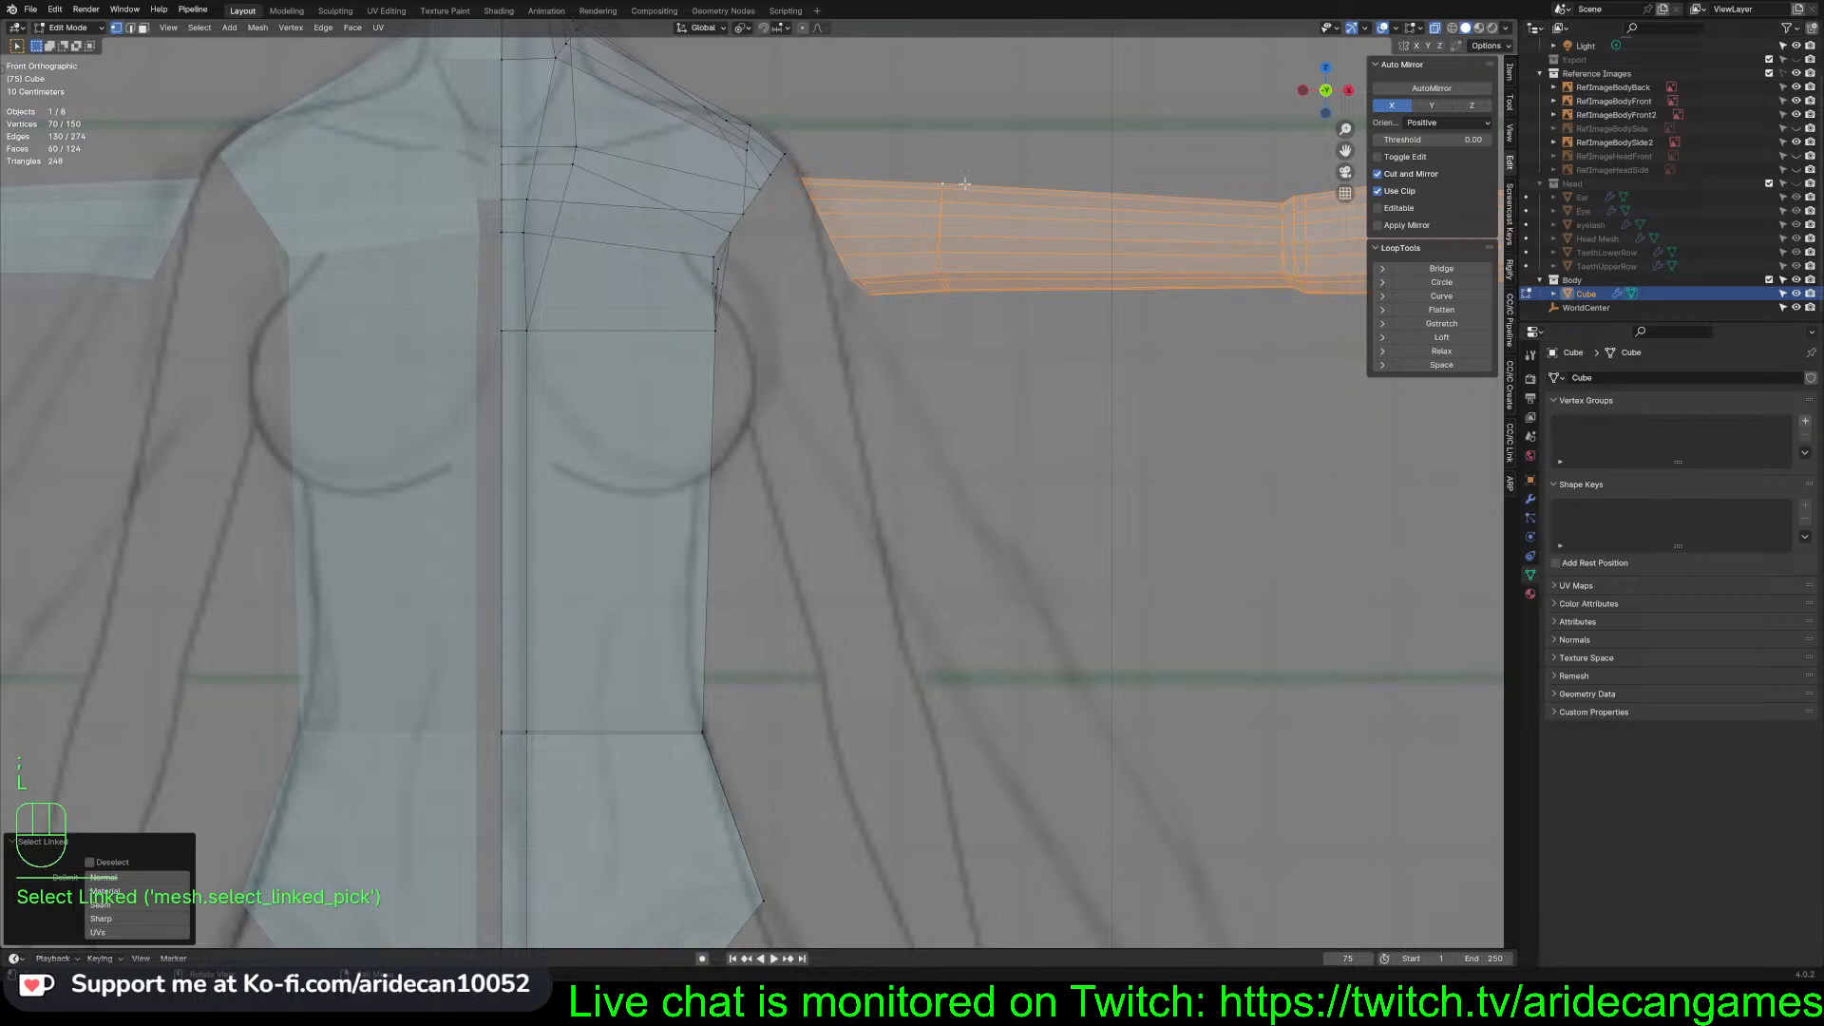
pyautogui.press('g')
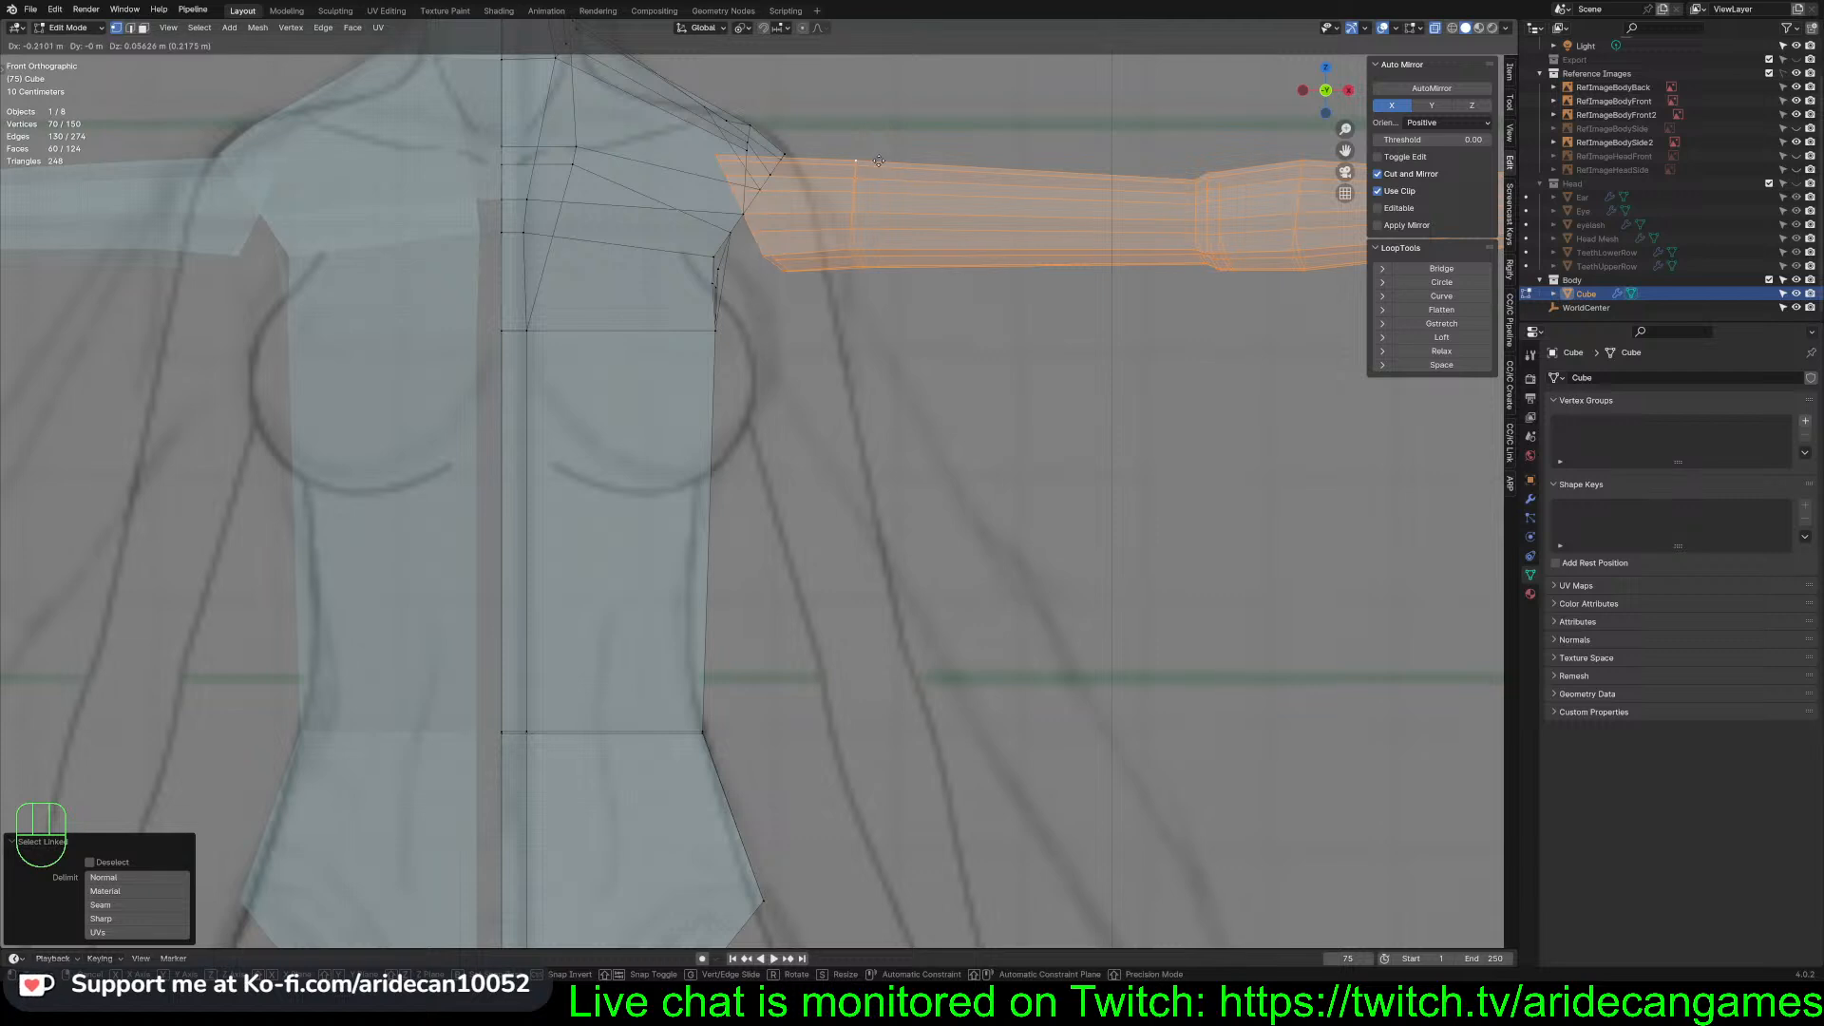
pyautogui.click(872, 158)
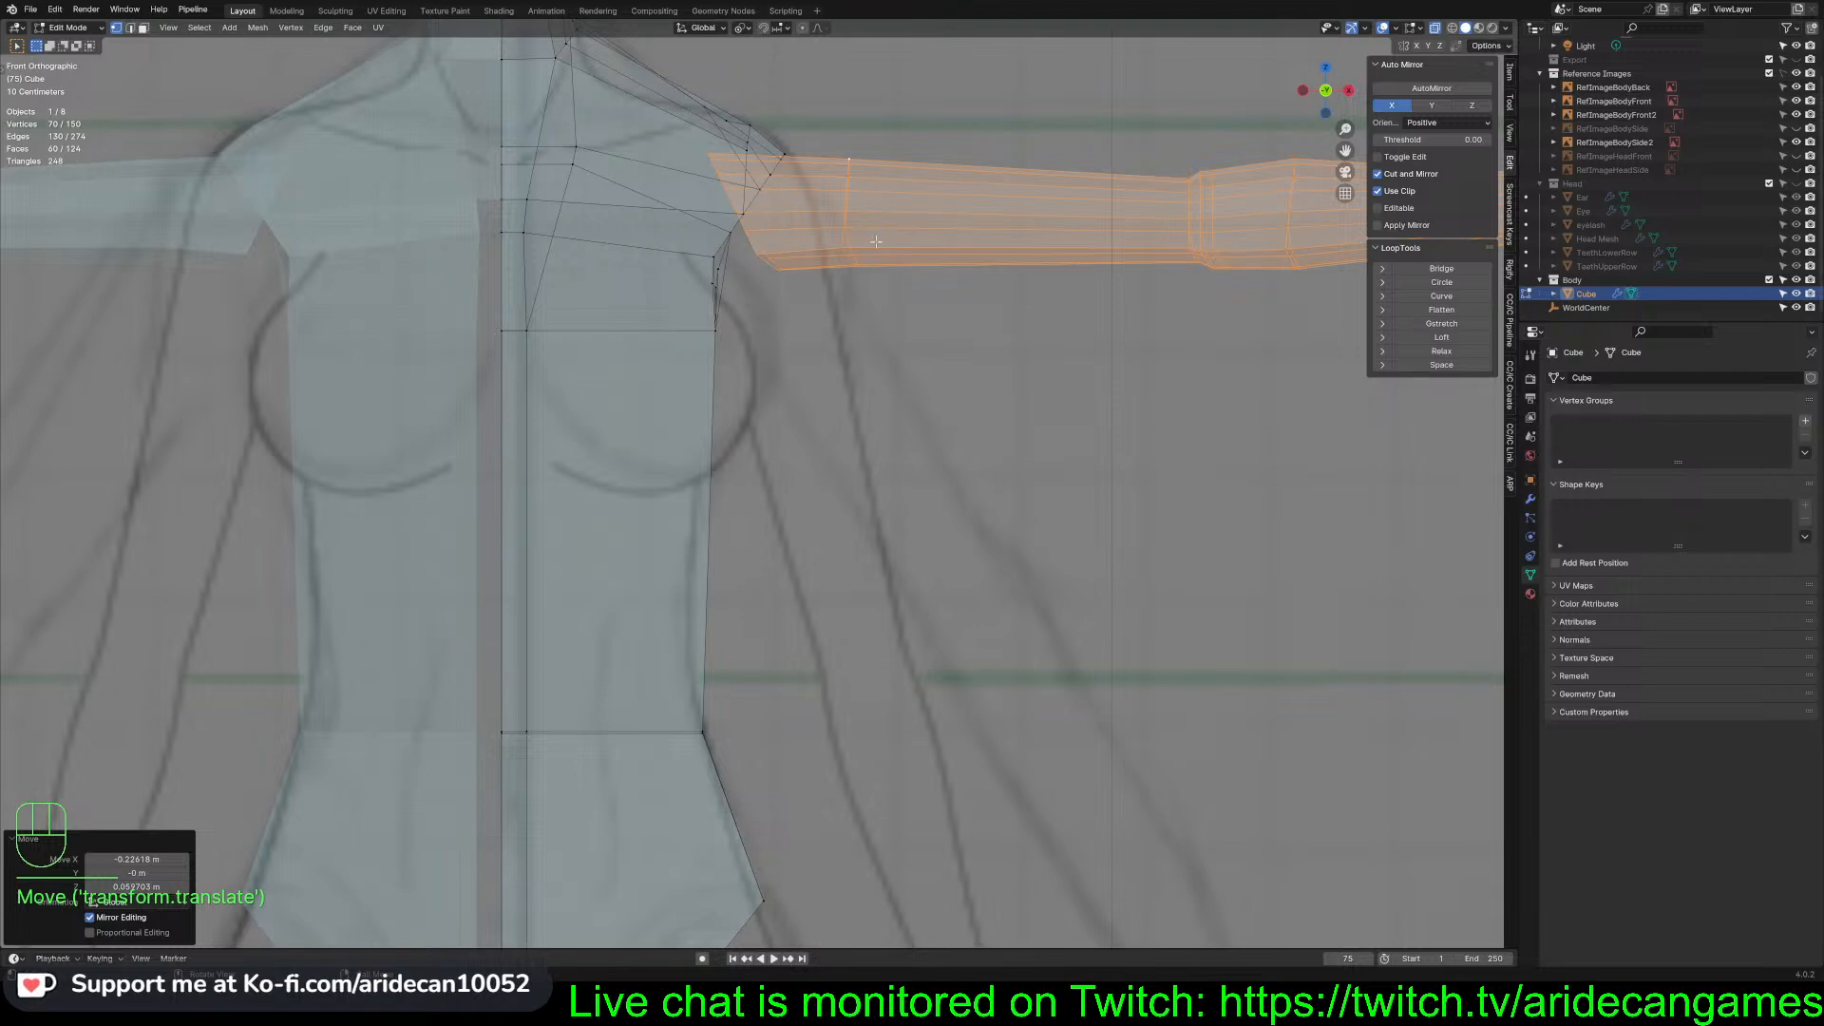
pyautogui.moveTo(932, 328); pyautogui.dragTo(954, 362, button='middle')
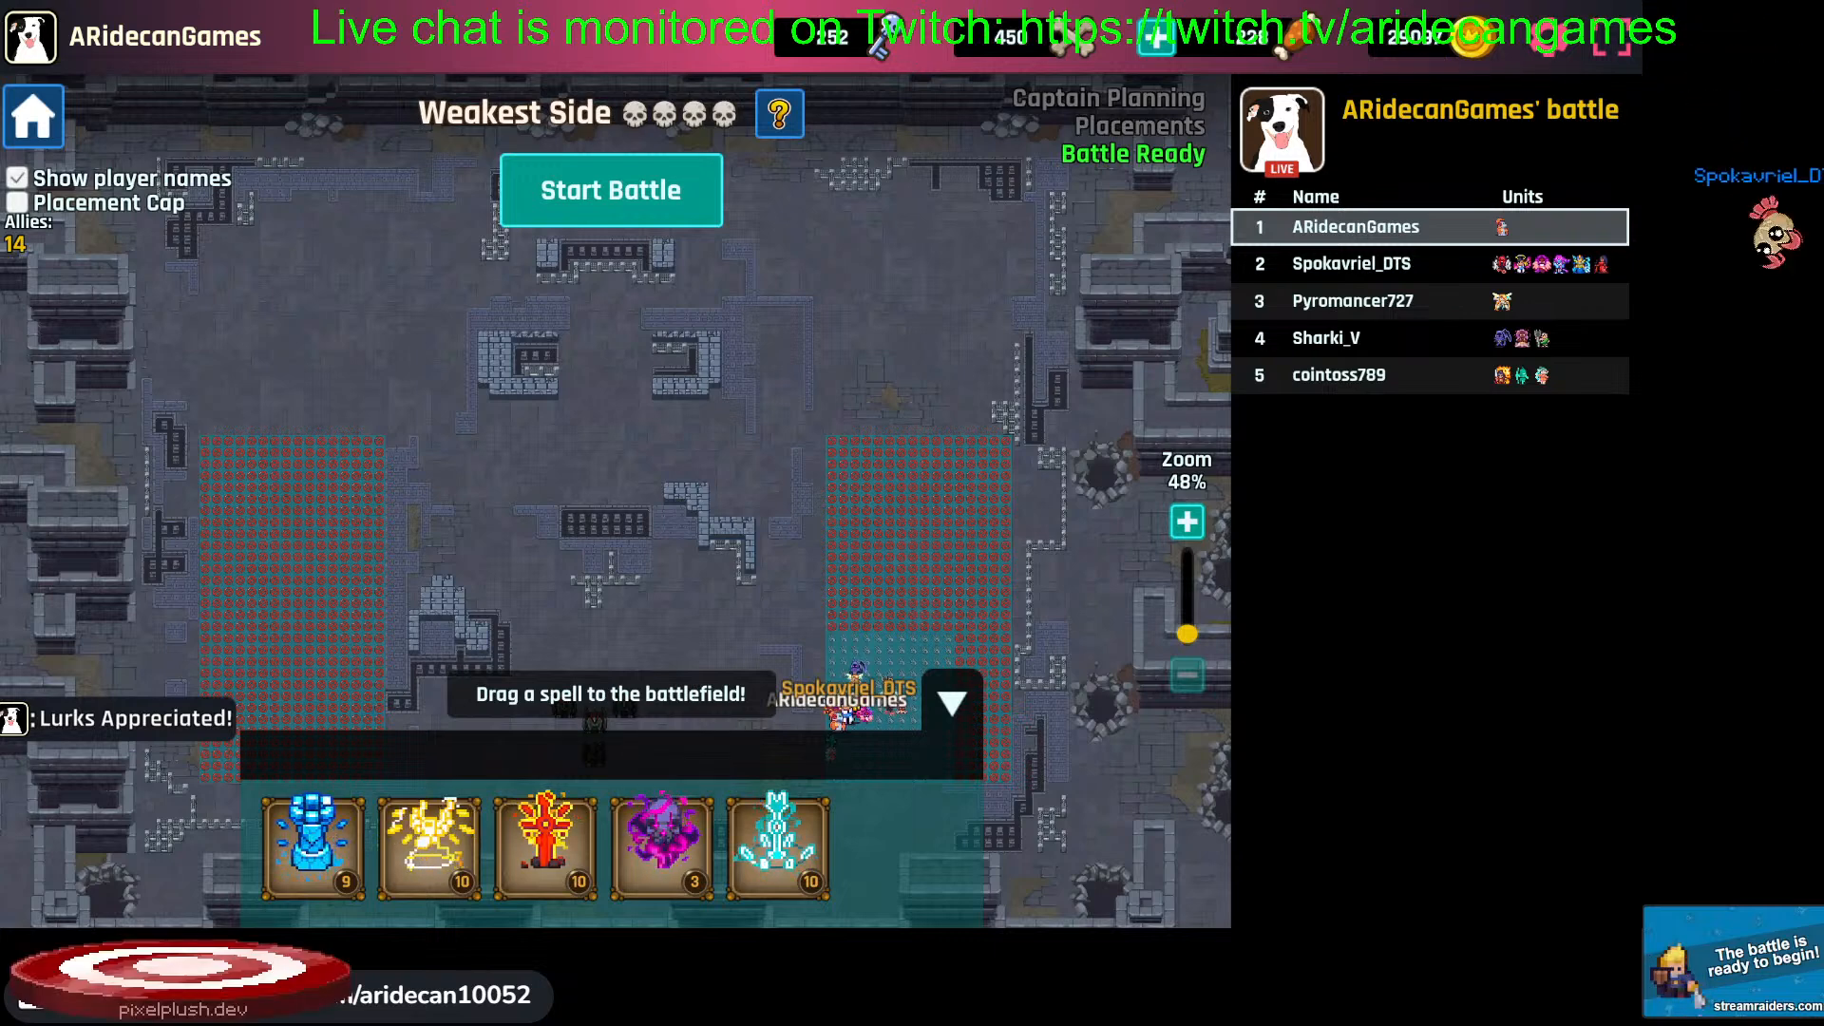
# Switch to Stream Raiders, place the blue fist spell on the battlefield, and grant the captain chest rewards to random viewers
pyautogui.moveTo(312, 845); pyautogui.dragTo(787, 700)
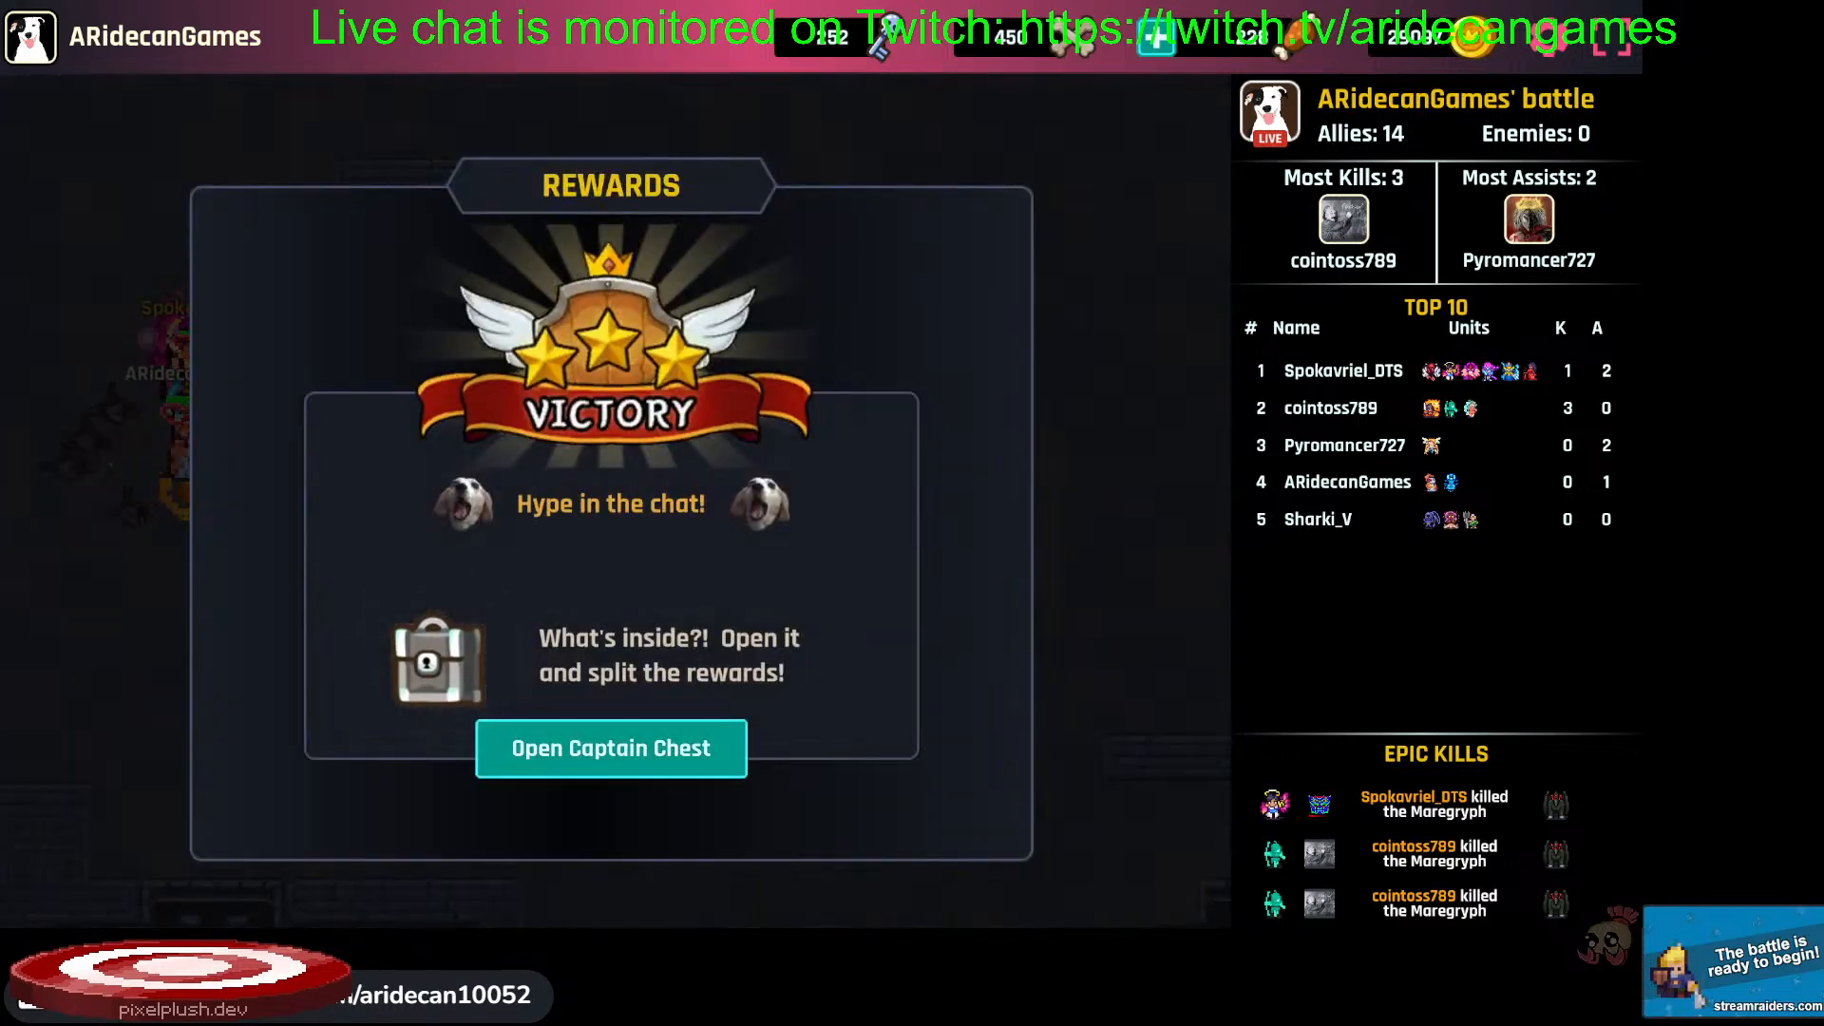
pyautogui.click(516, 733)
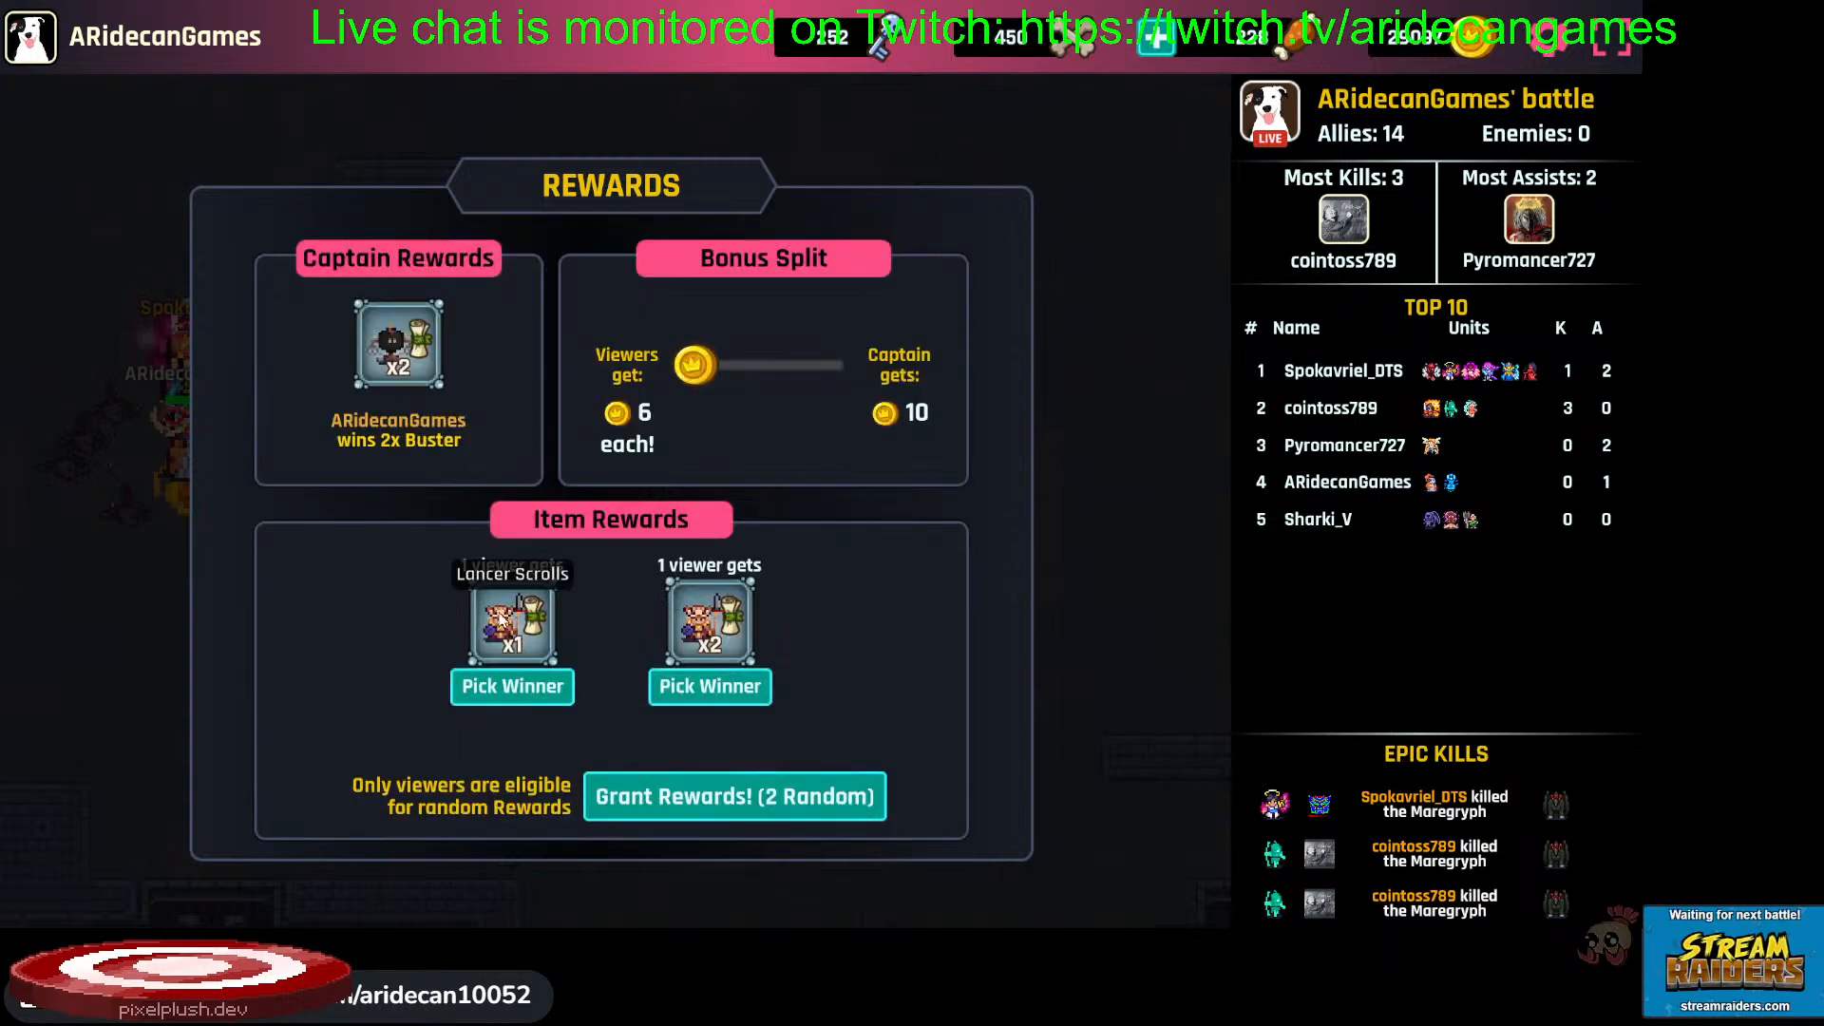
pyautogui.click(670, 802)
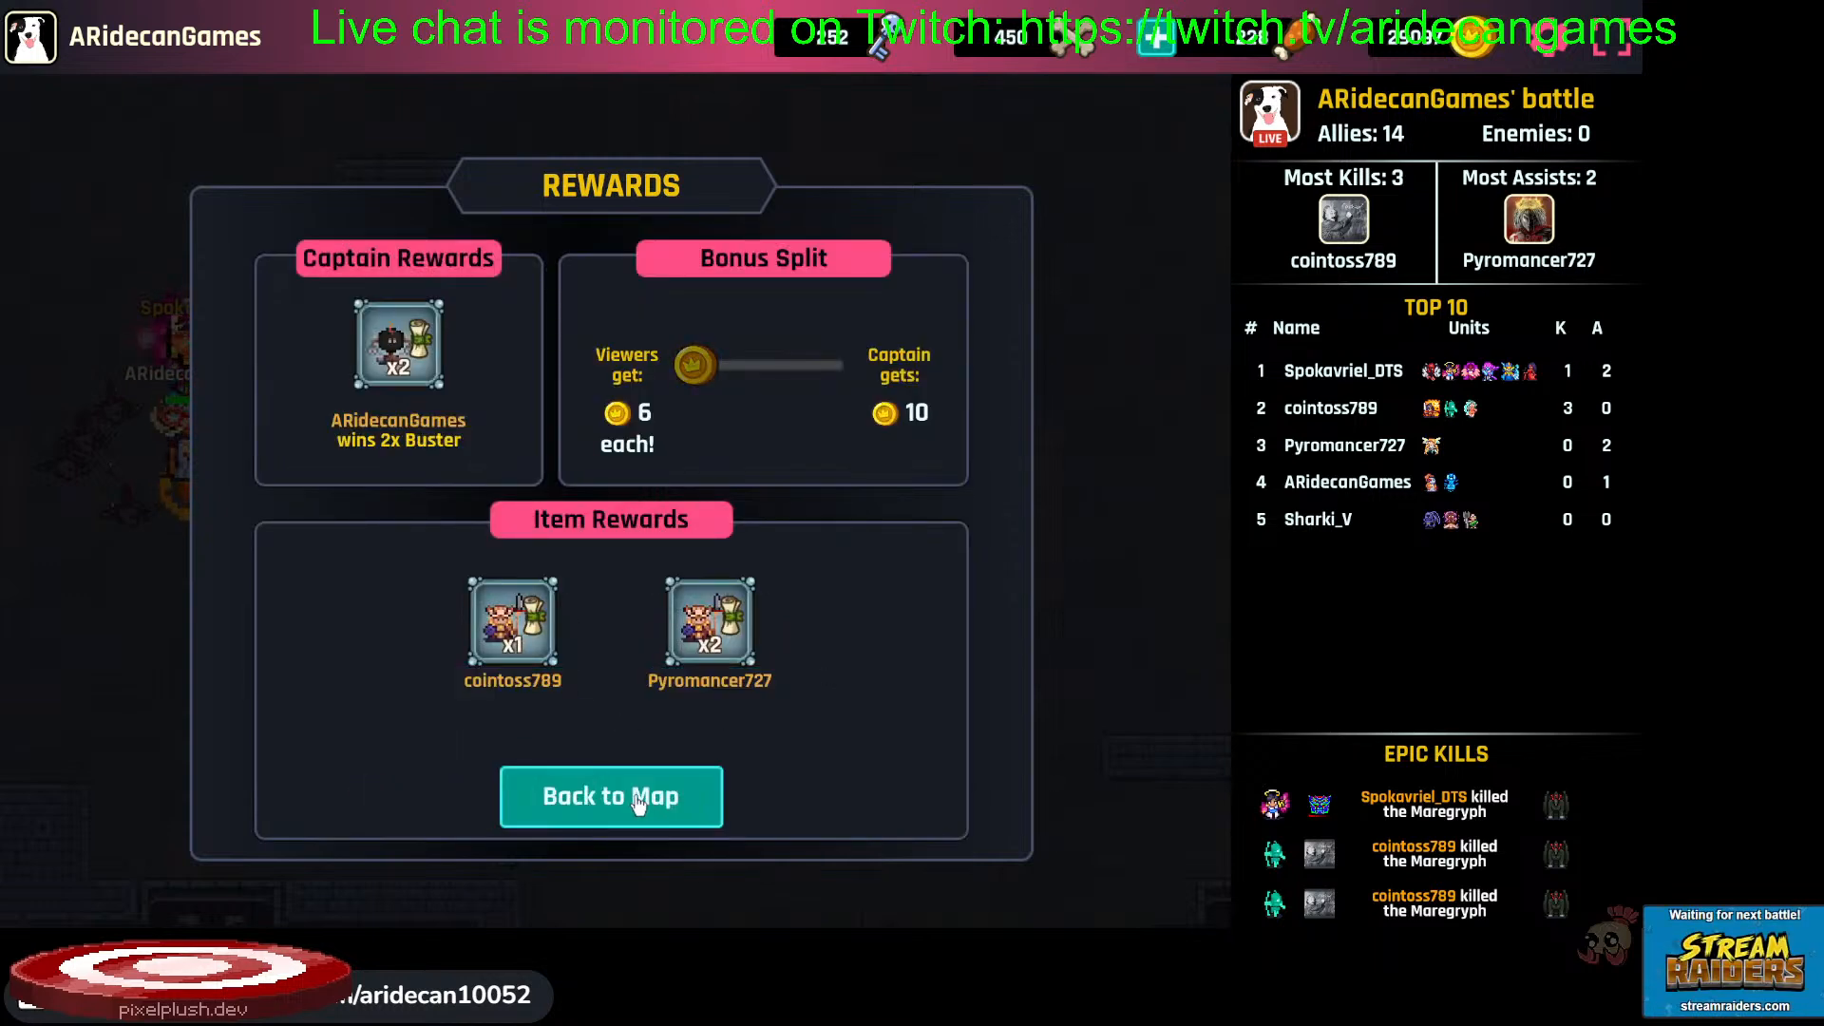
pyautogui.click(642, 801)
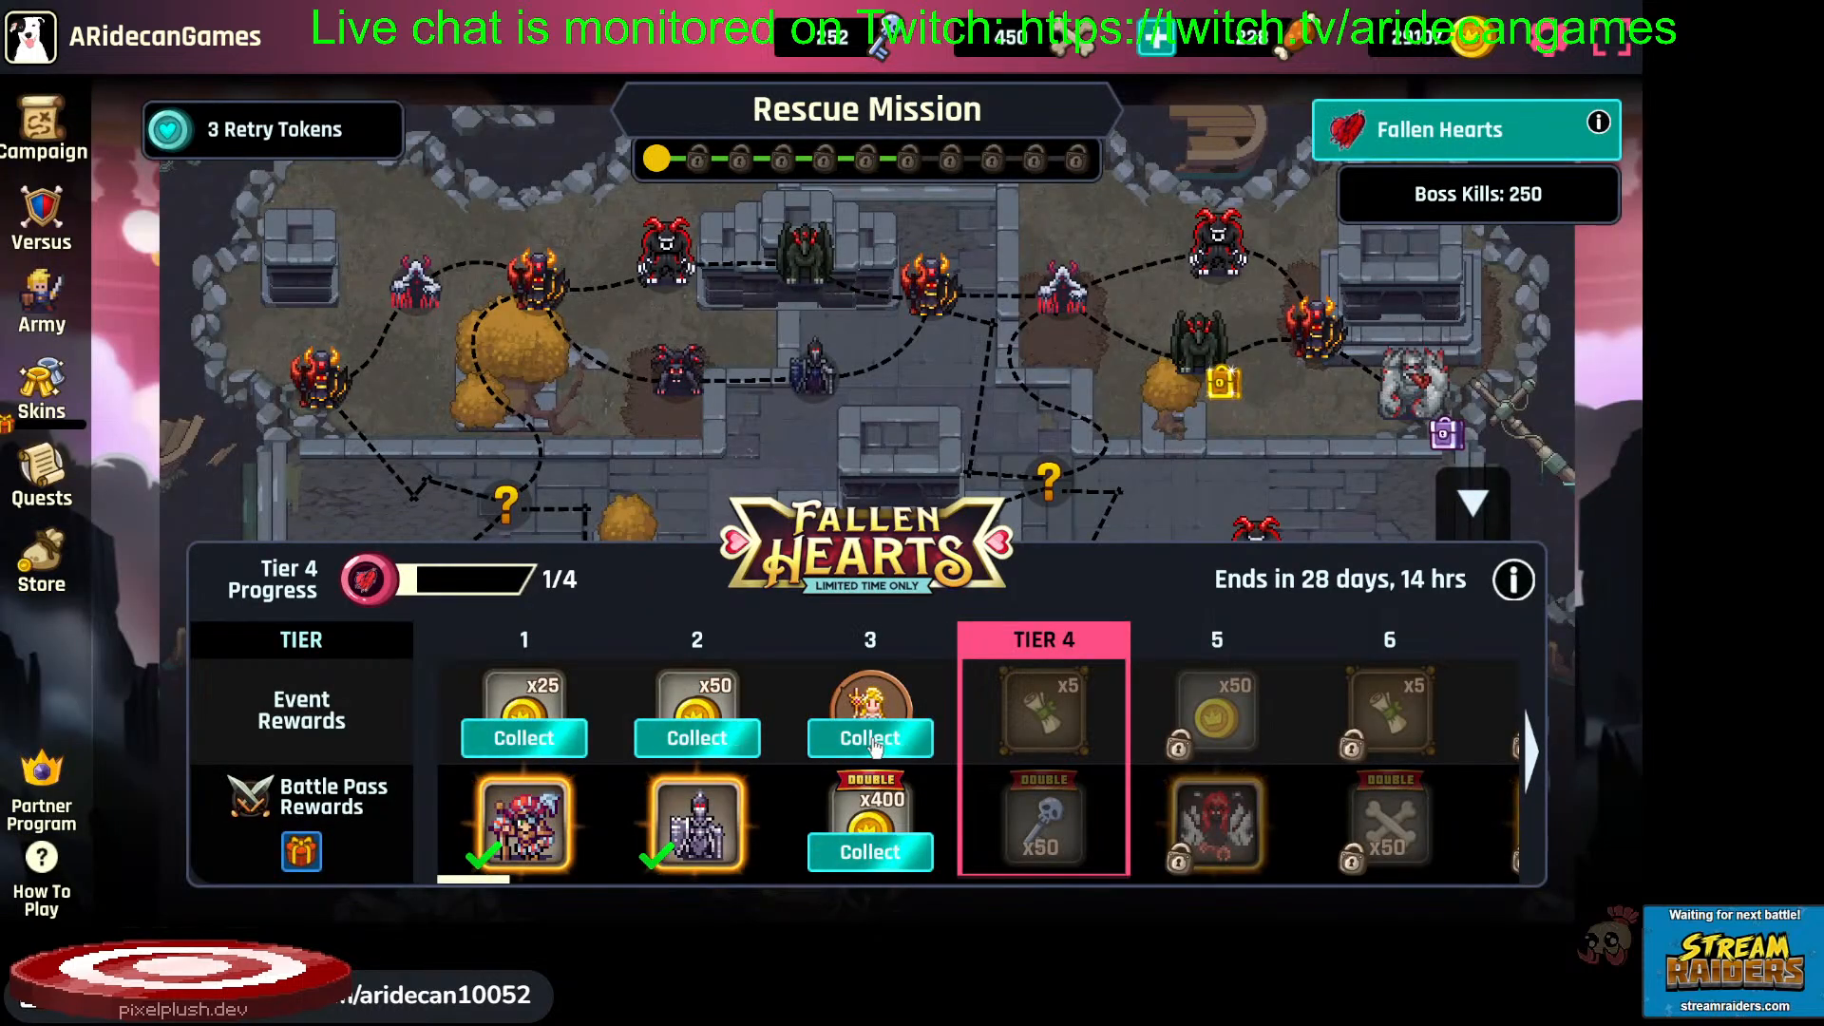
# Collapse the Fallen Hearts event rewards and open the highlighted four-skull battle on the Rescue Mission map
pyautogui.click(1474, 505)
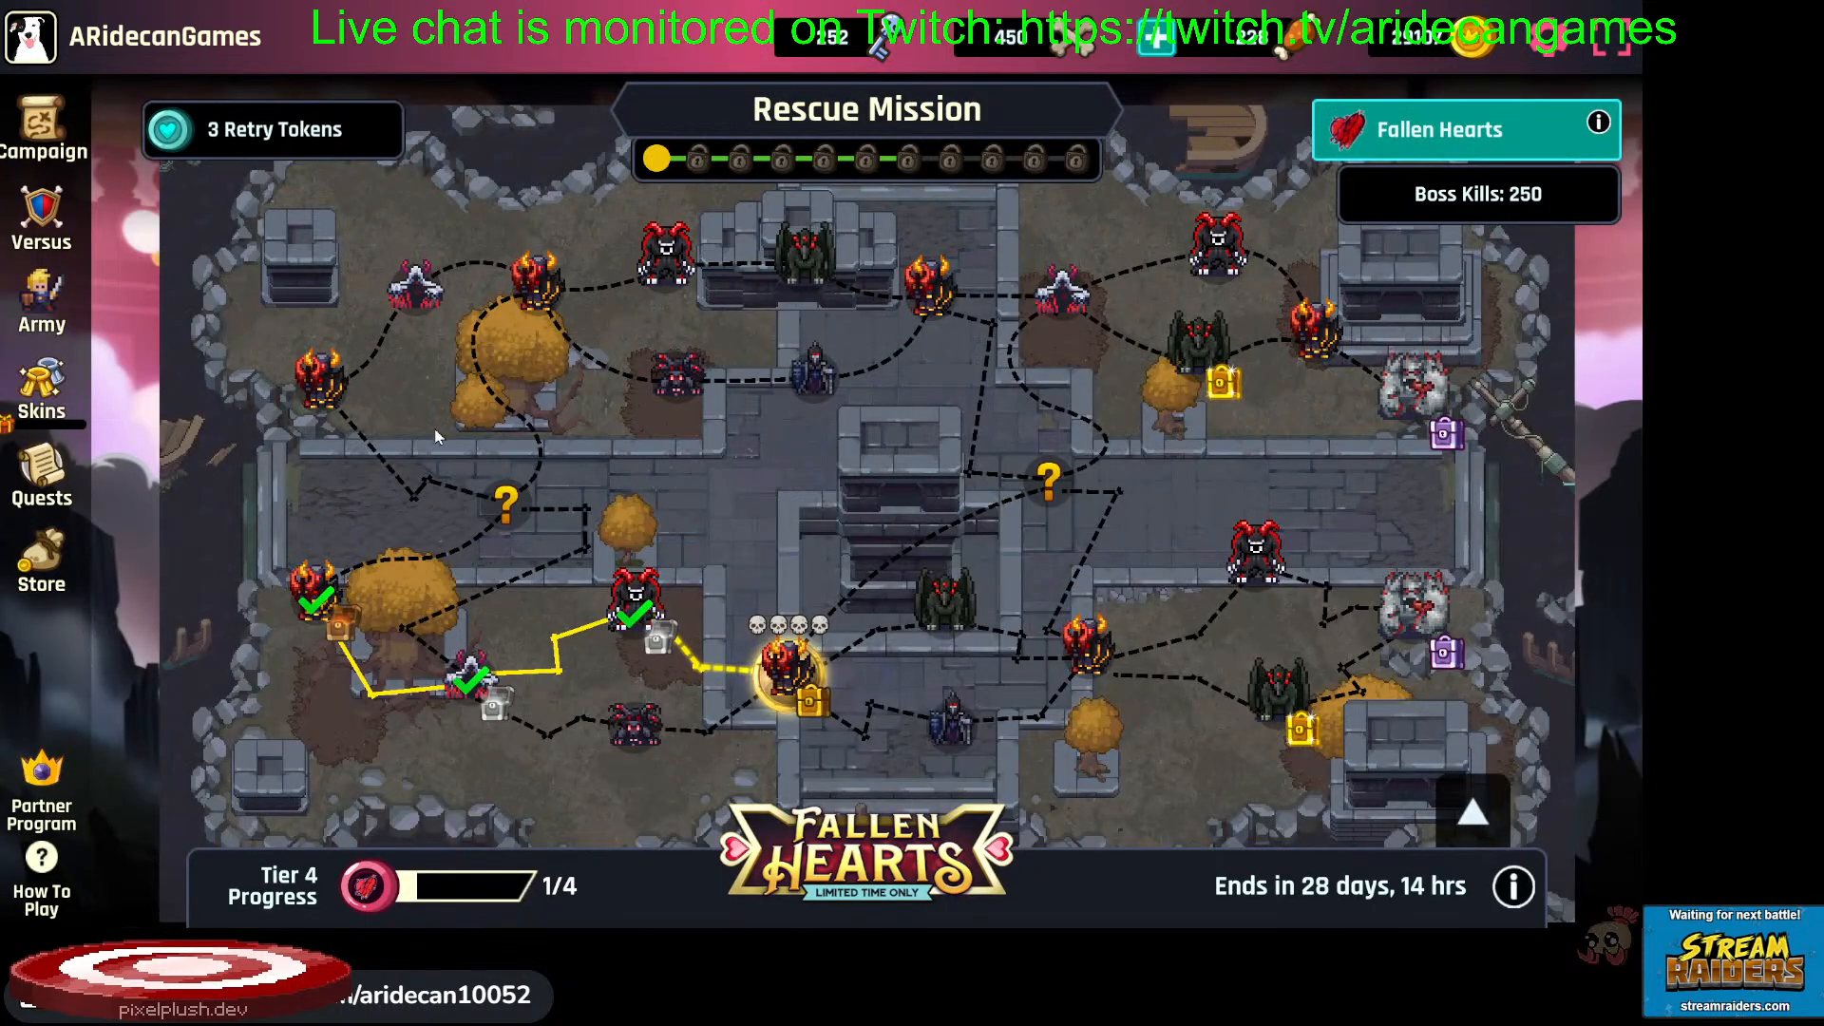
pyautogui.click(792, 674)
pyautogui.click(850, 765)
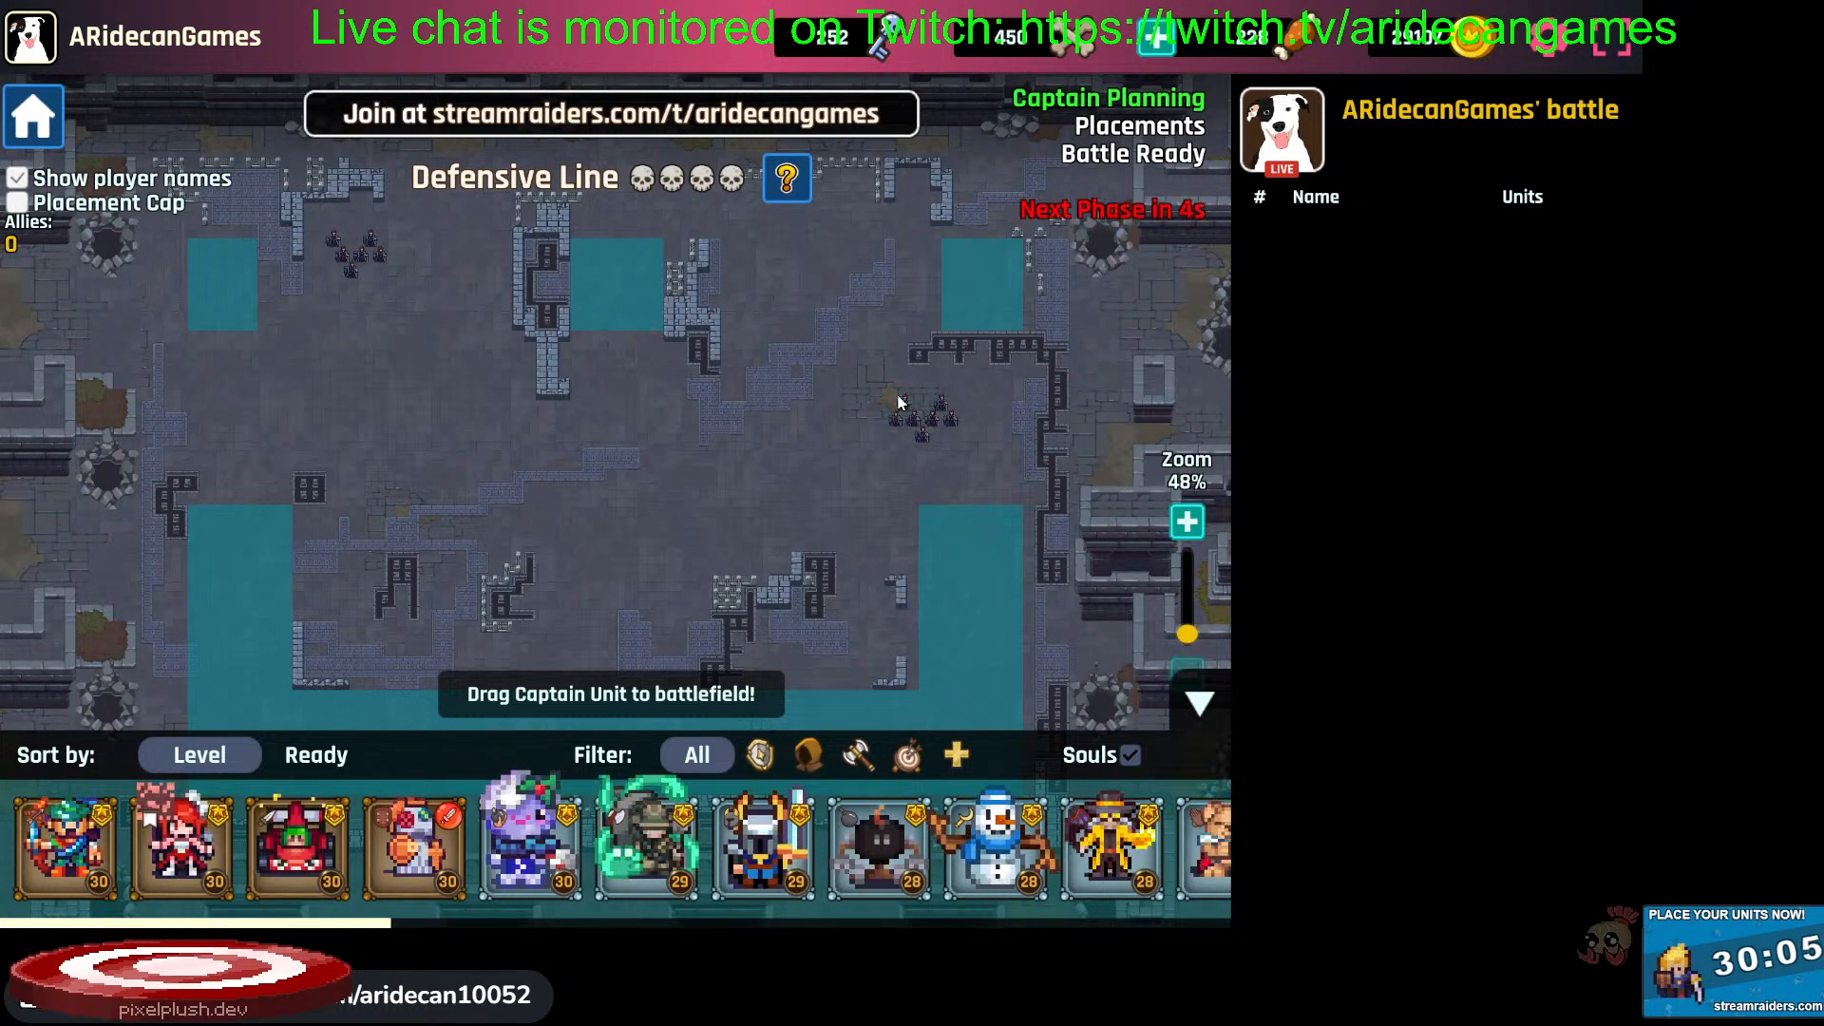
# Check the active quests and place a level 30 captain unit at the inner upper corner of the large eastern placement zone
pyautogui.press('q')
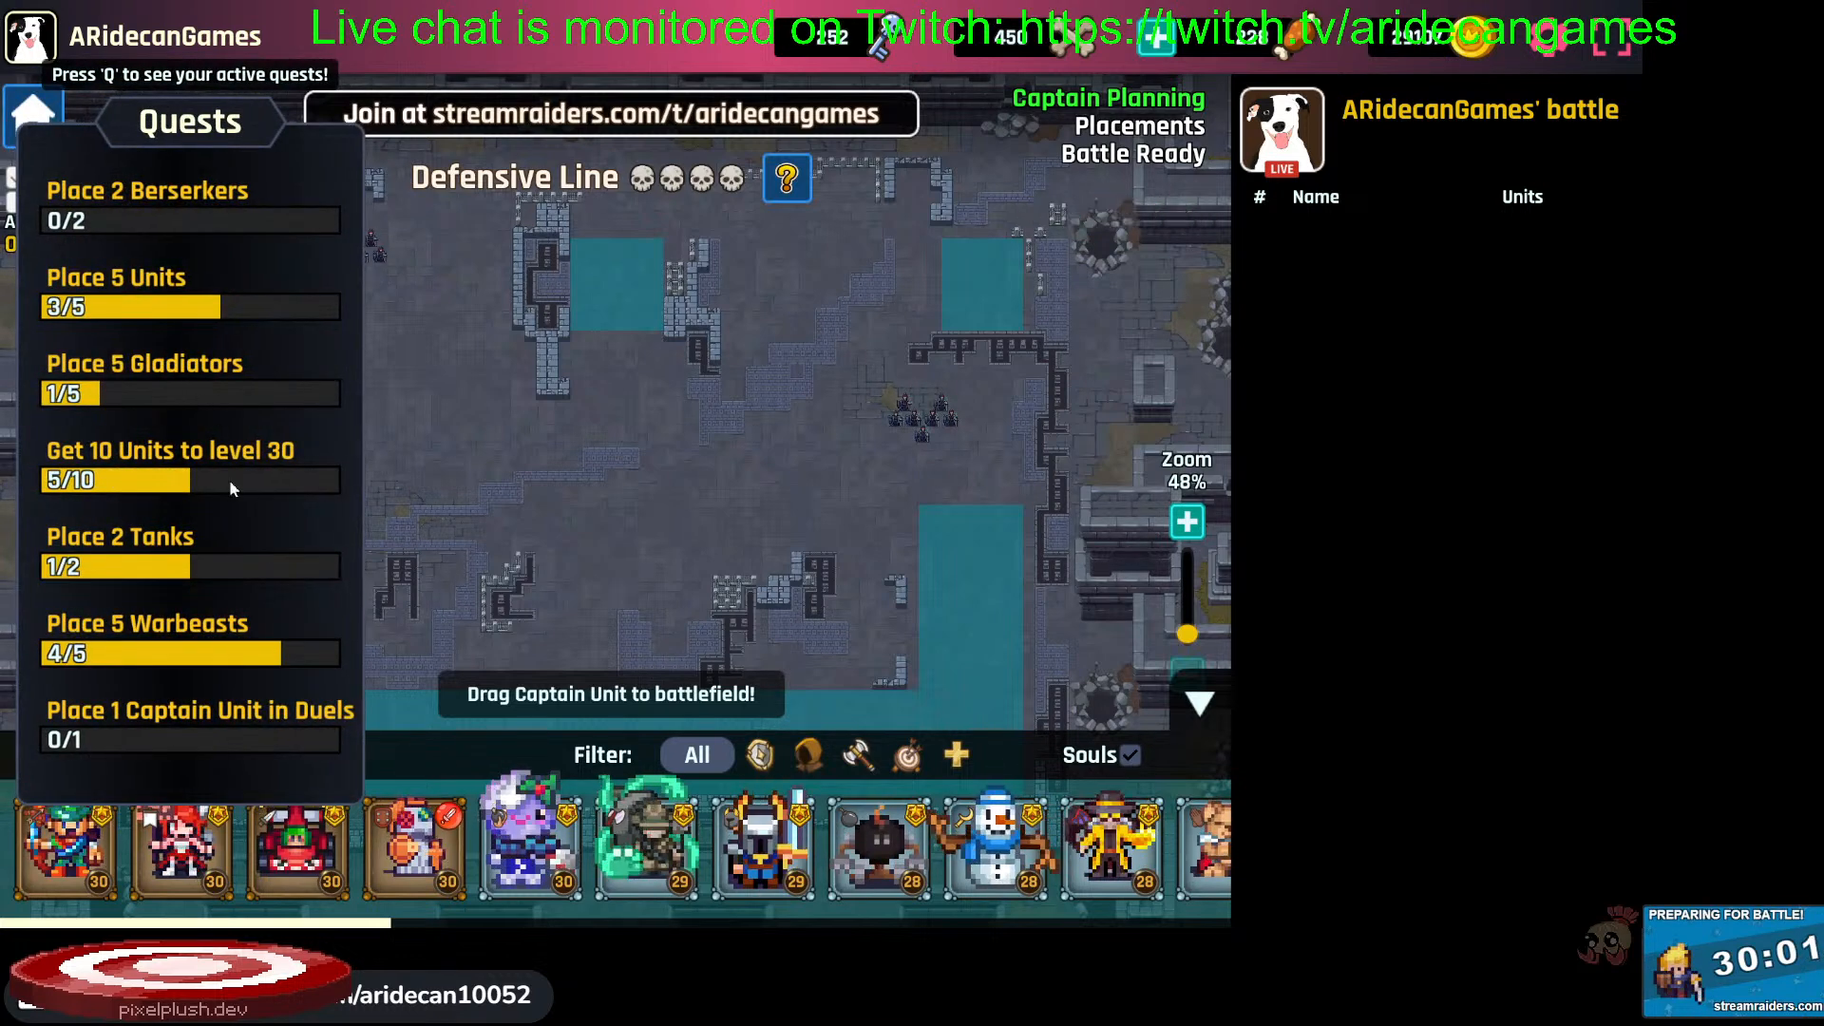
pyautogui.press('q')
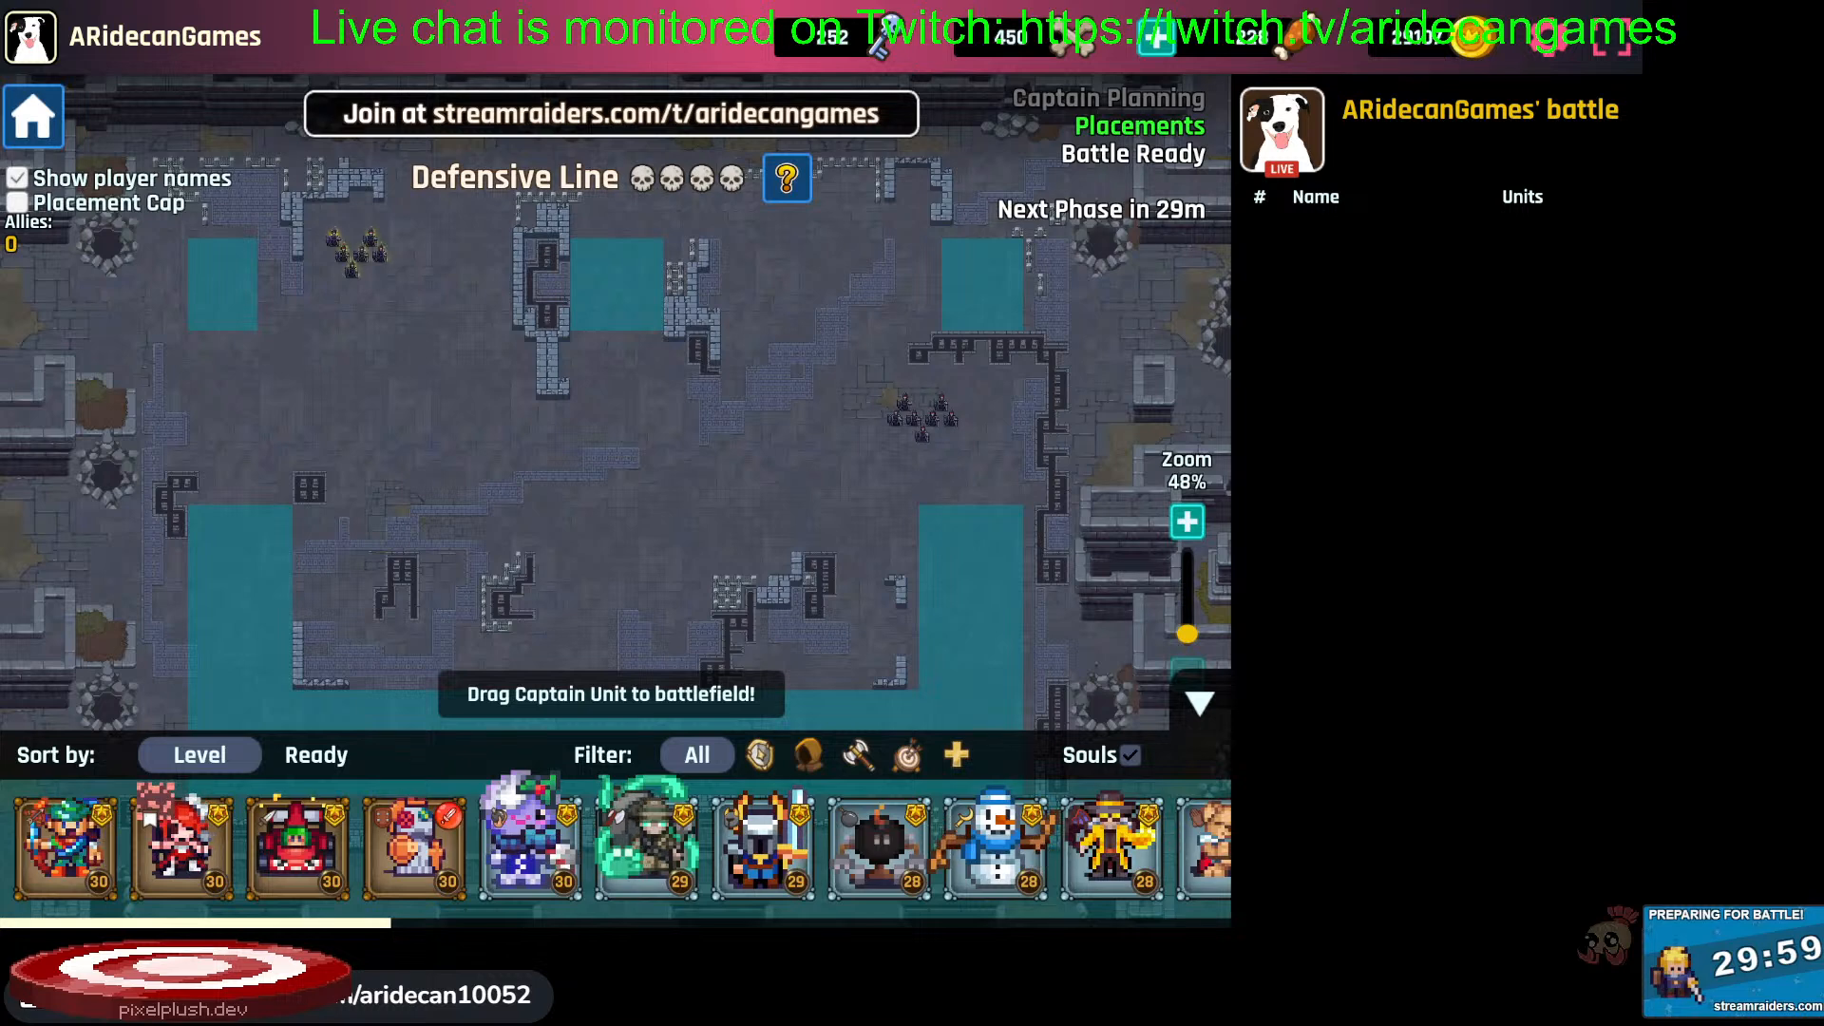
pyautogui.moveTo(228, 881); pyautogui.dragTo(928, 515)
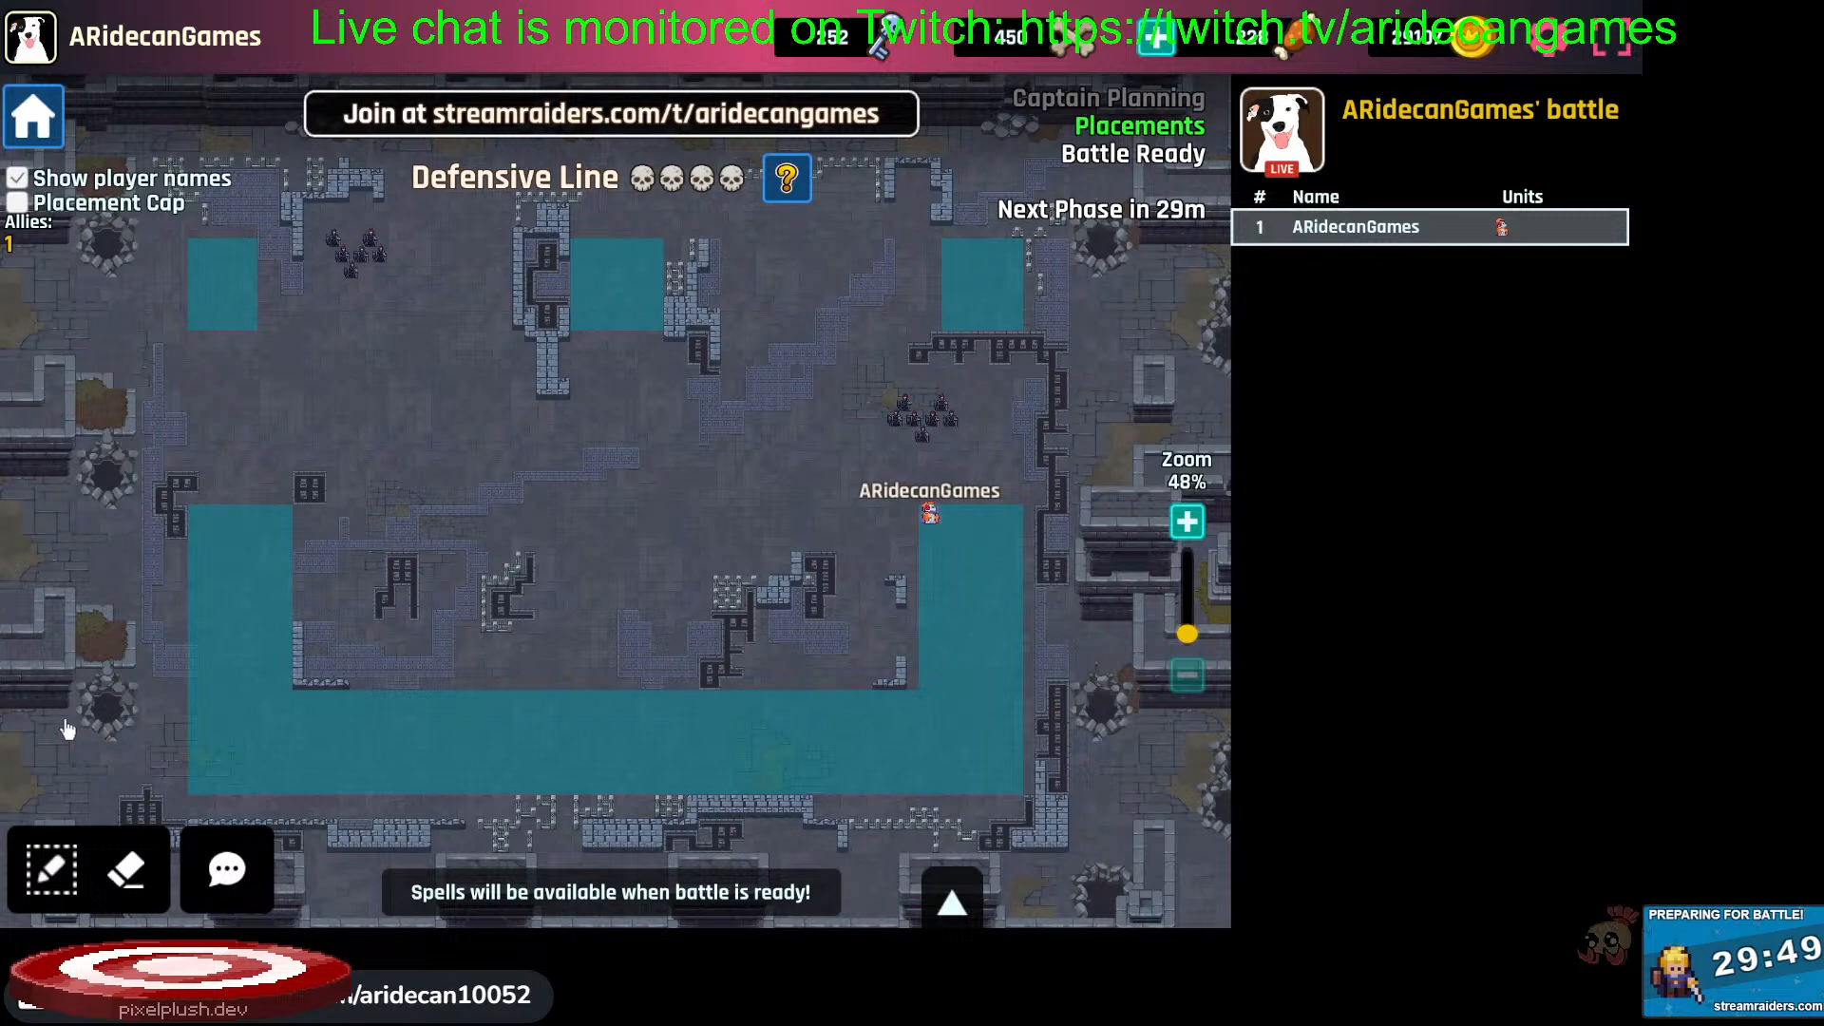
# Cover all placement zones of the battlefield with the Vibe no-placement plan marker
pyautogui.click(50, 869)
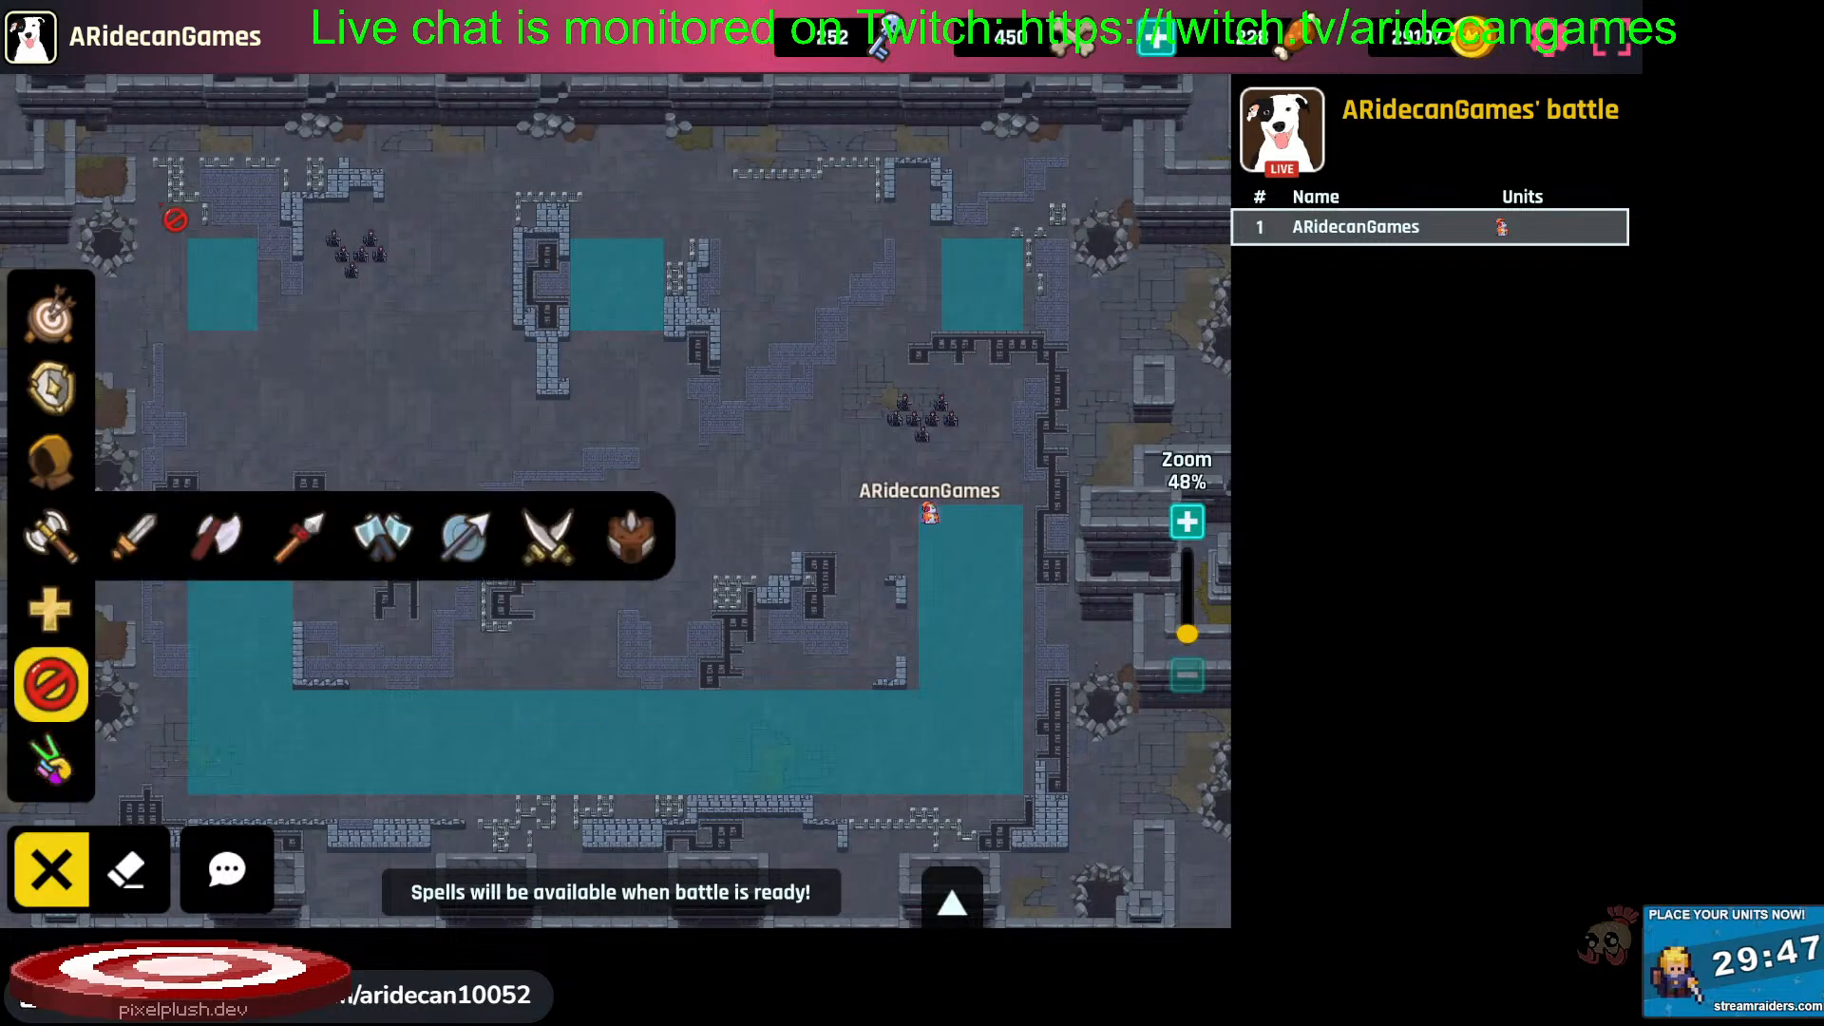
pyautogui.moveTo(161, 206); pyautogui.dragTo(1102, 806)
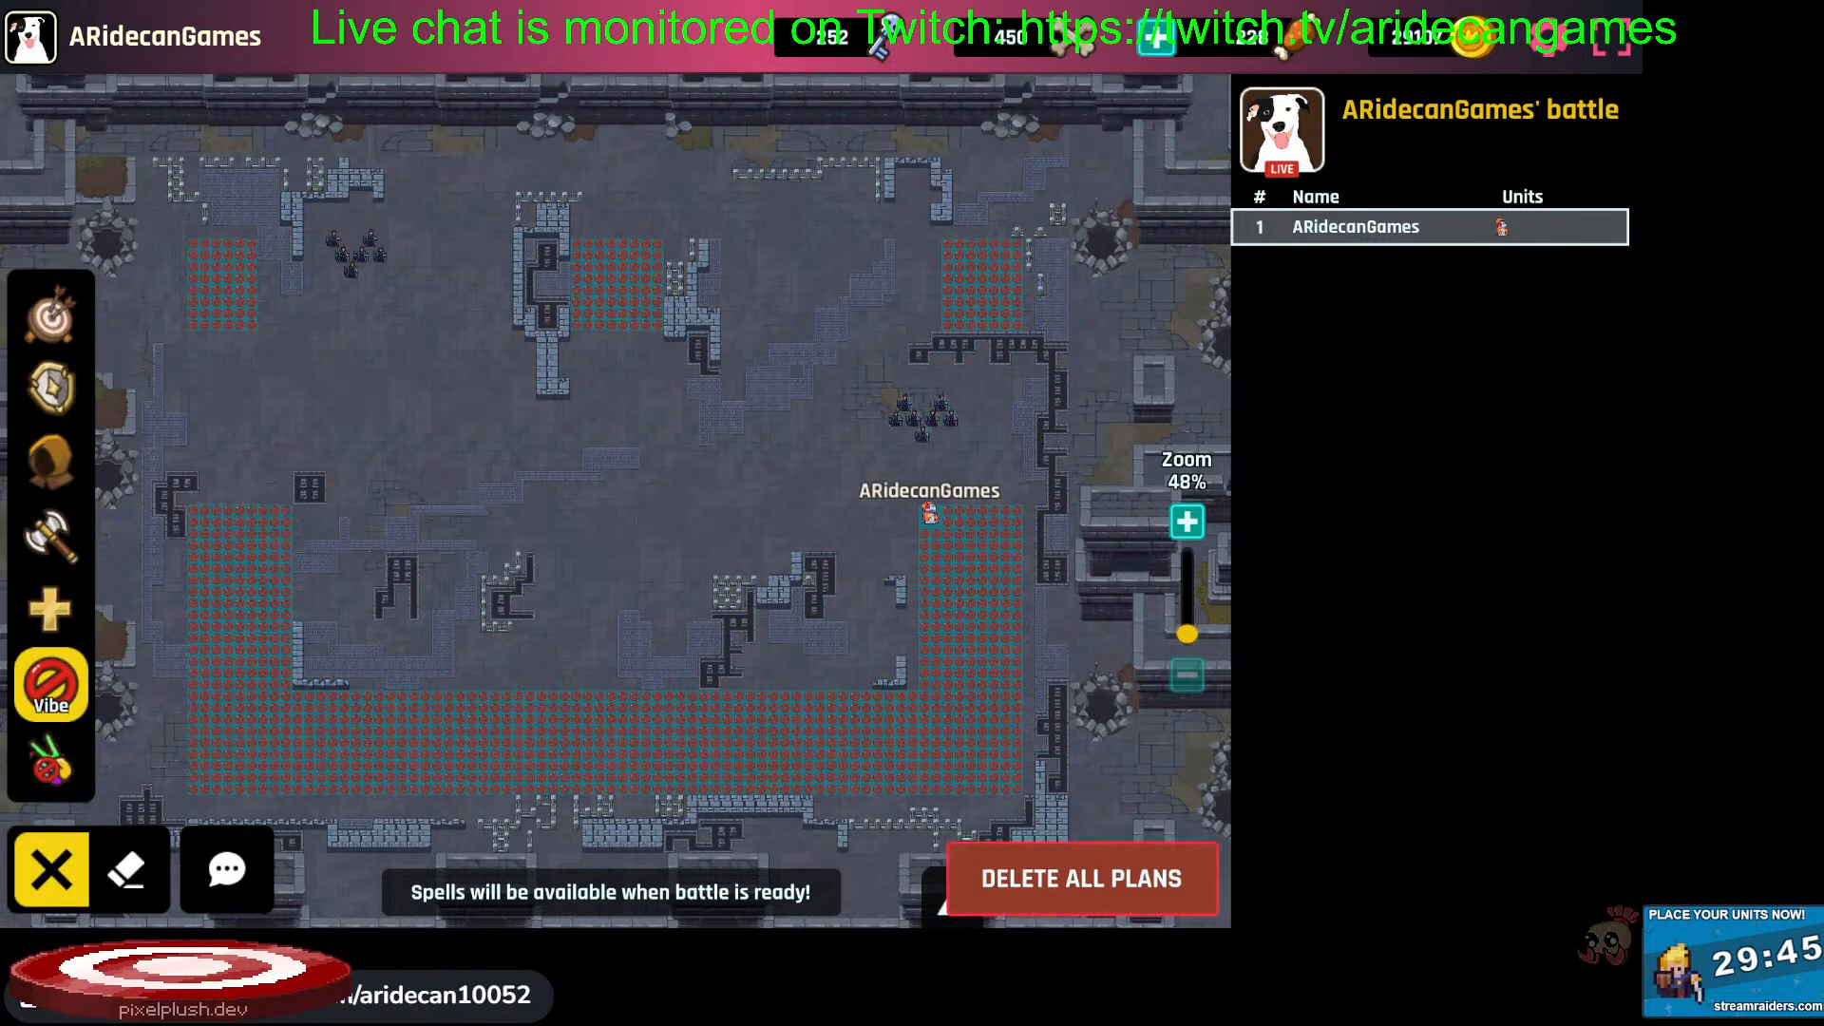
# Cover the upper block of the large eastern placement zone with the hand-sign plan marker and leave plan marking
pyautogui.click(50, 760)
pyautogui.moveTo(836, 447); pyautogui.dragTo(1042, 600)
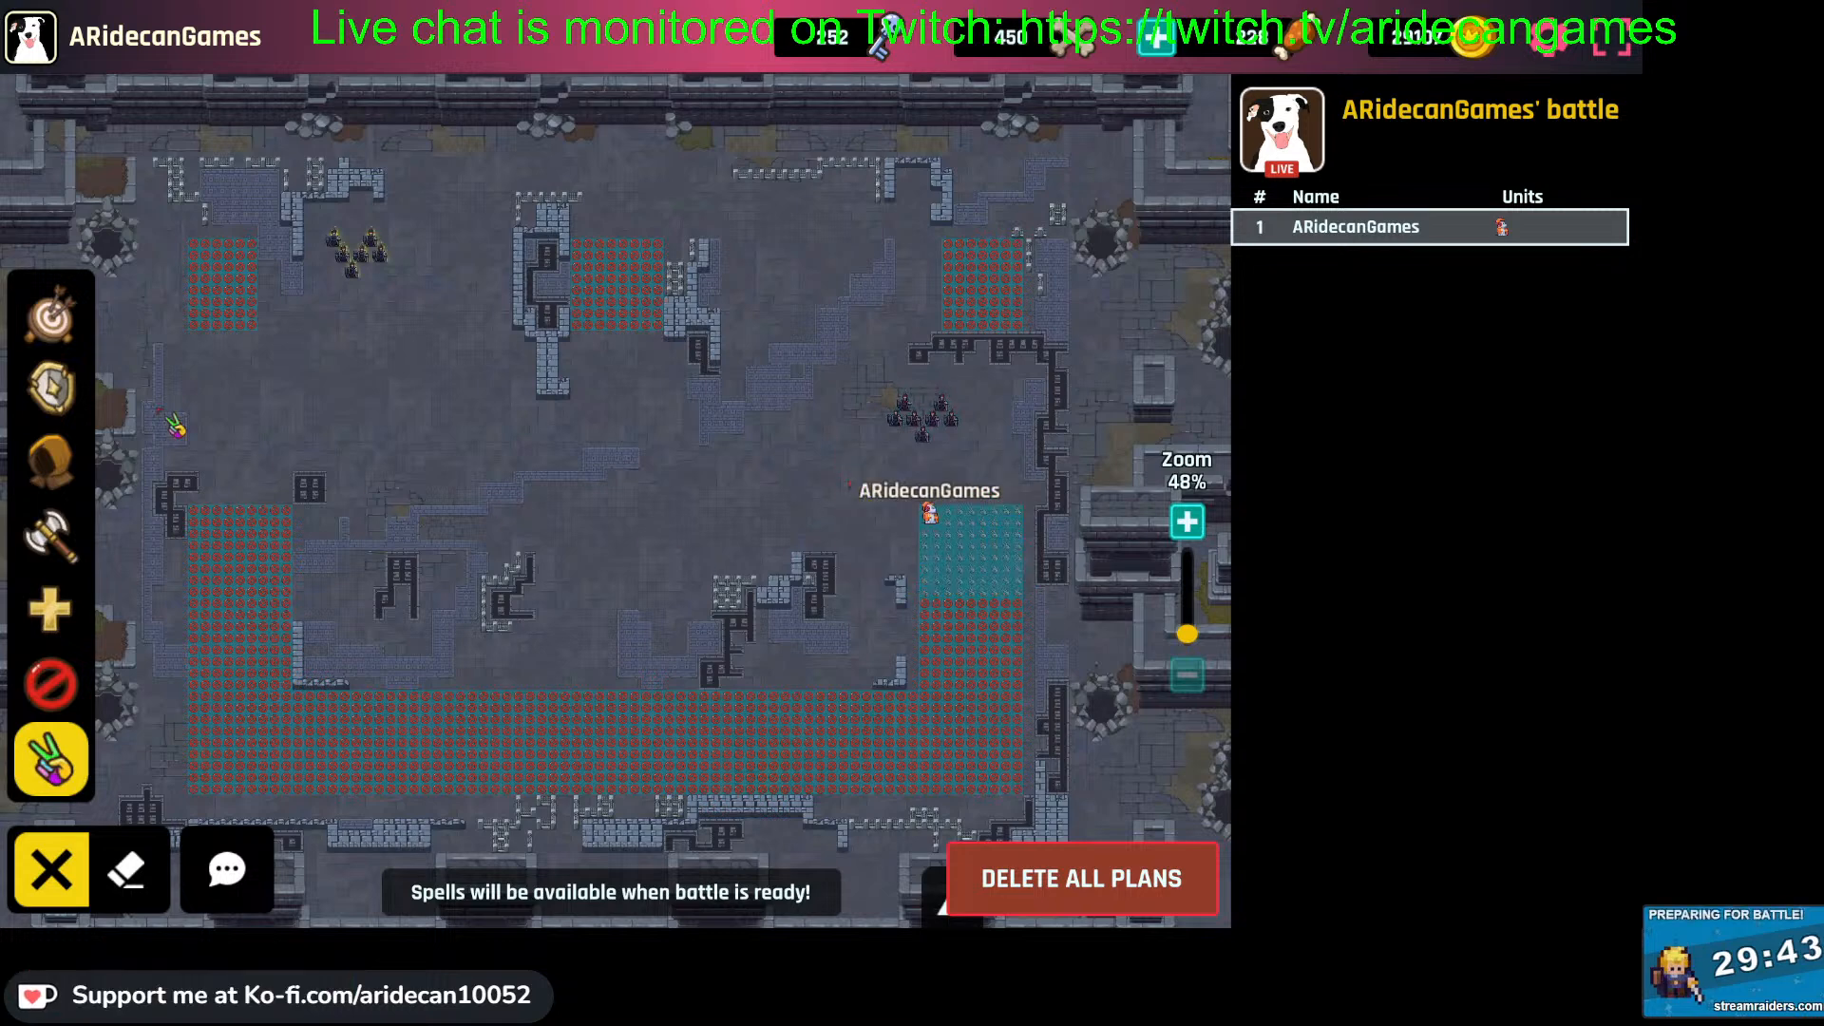
pyautogui.click(51, 869)
# Send a preset captain message from the end of the message list
pyautogui.click(226, 869)
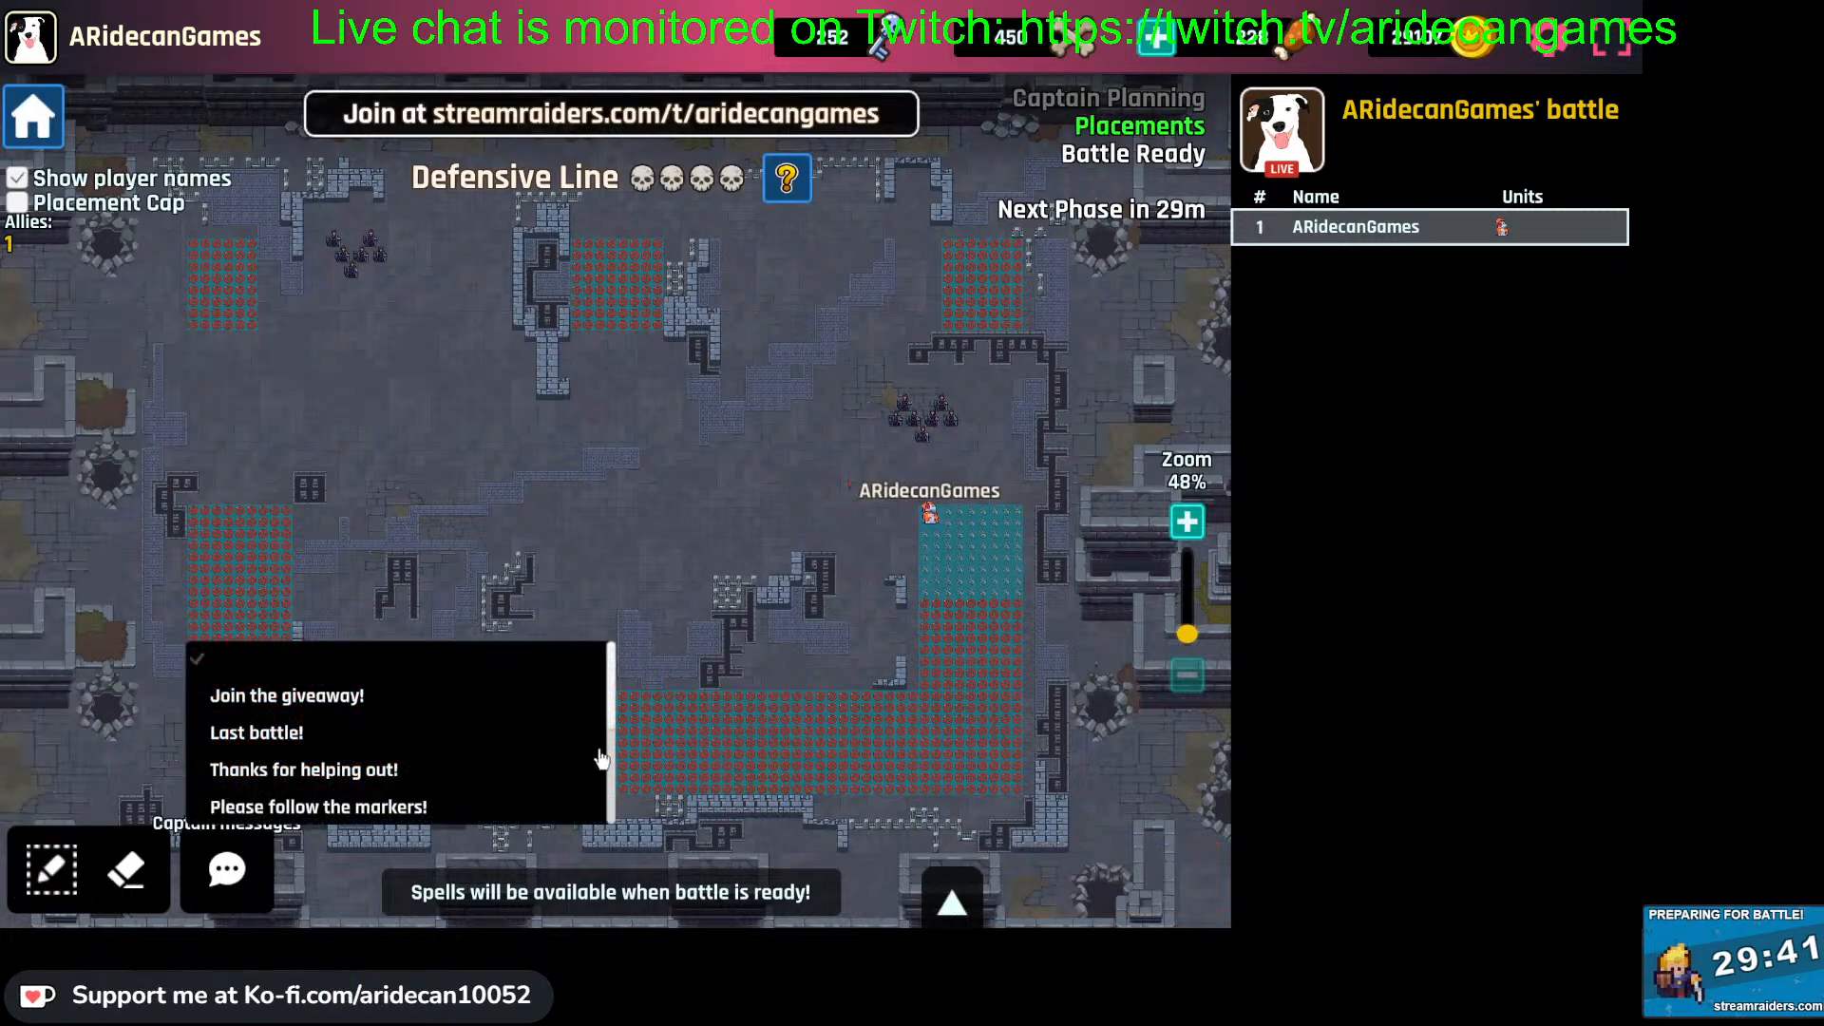
pyautogui.moveTo(615, 727); pyautogui.dragTo(620, 834)
pyautogui.click(322, 808)
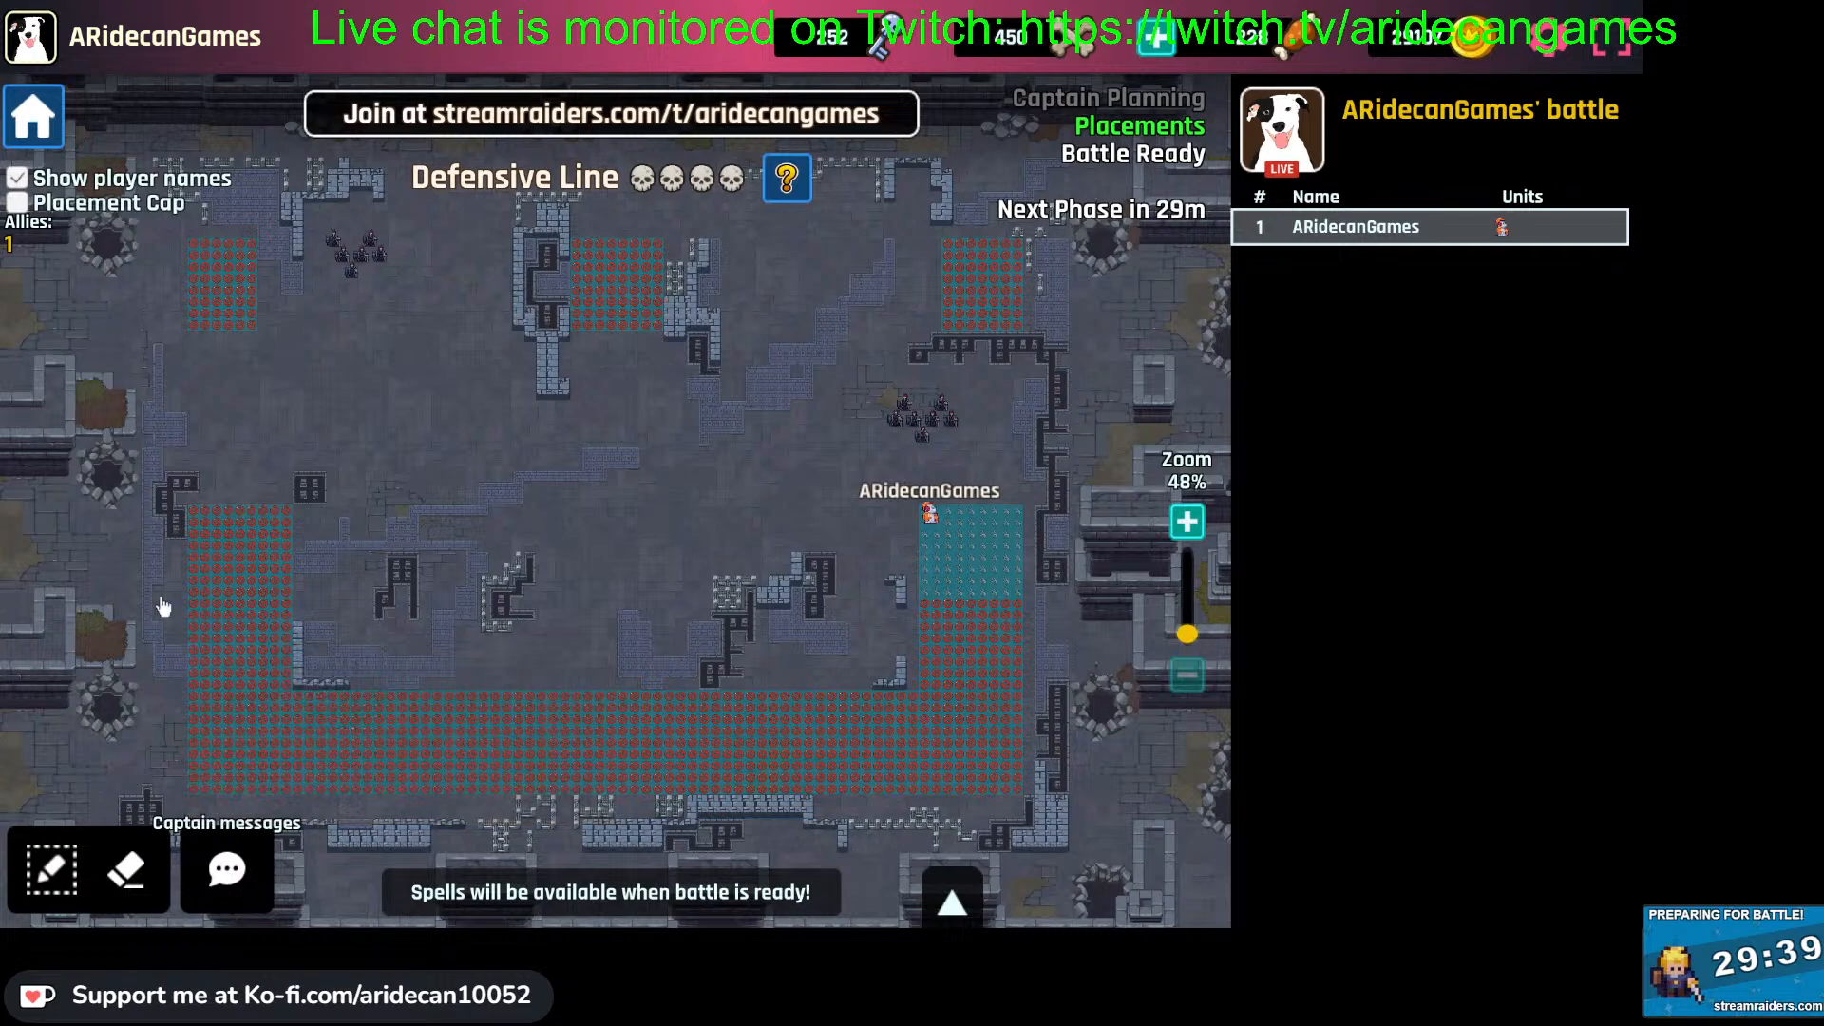
# Leave the battlefield for the quest list and accept the 10 Warrior Scrolls reward
pyautogui.click(18, 139)
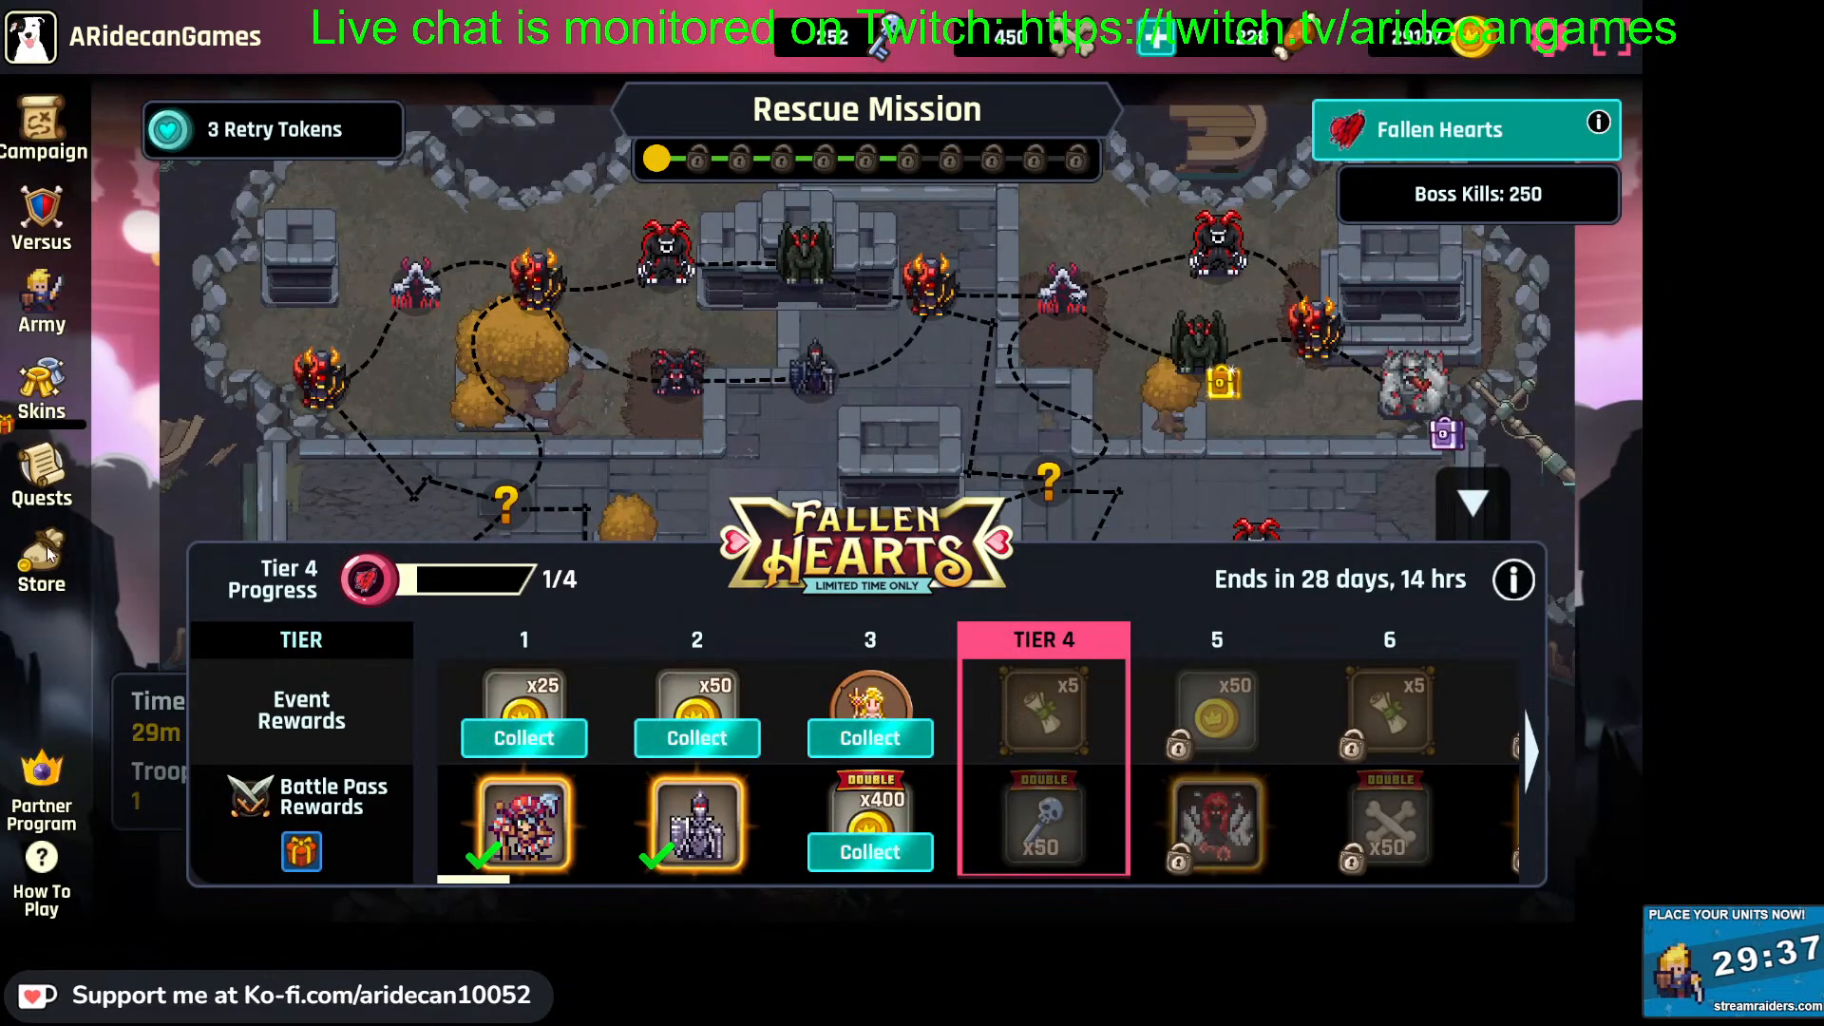
pyautogui.click(42, 472)
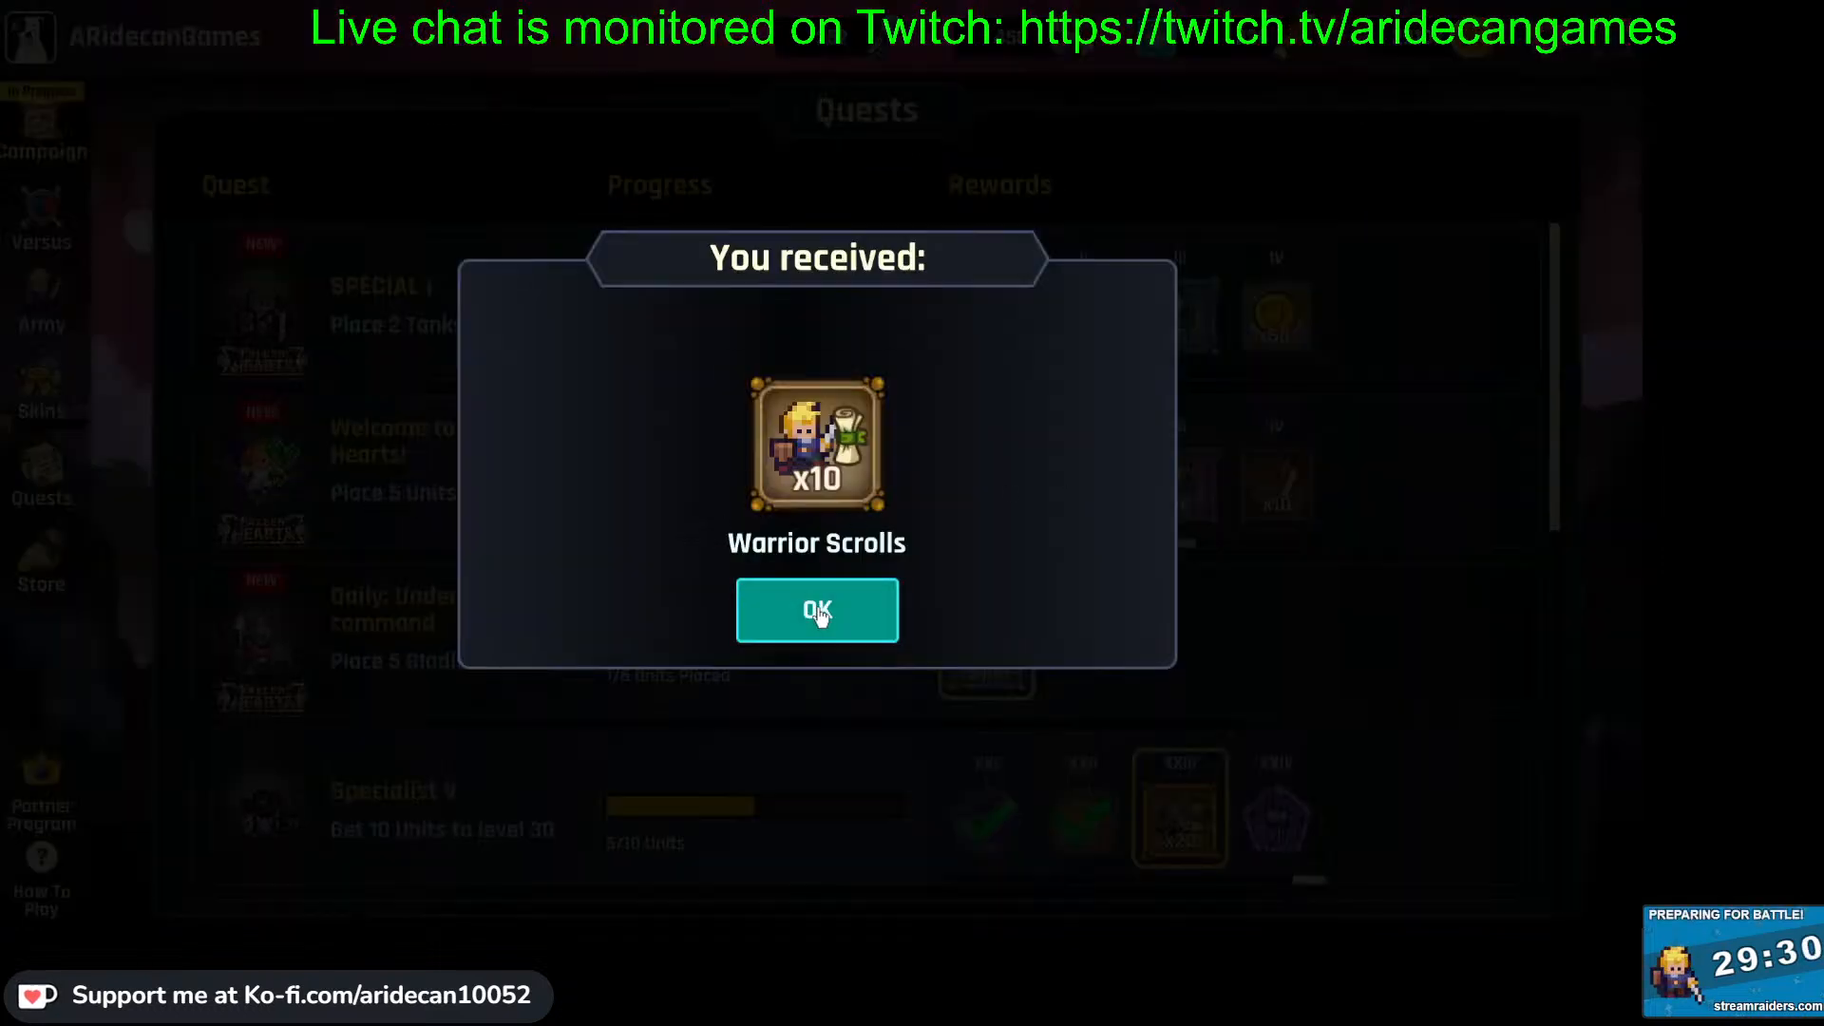
pyautogui.click(817, 611)
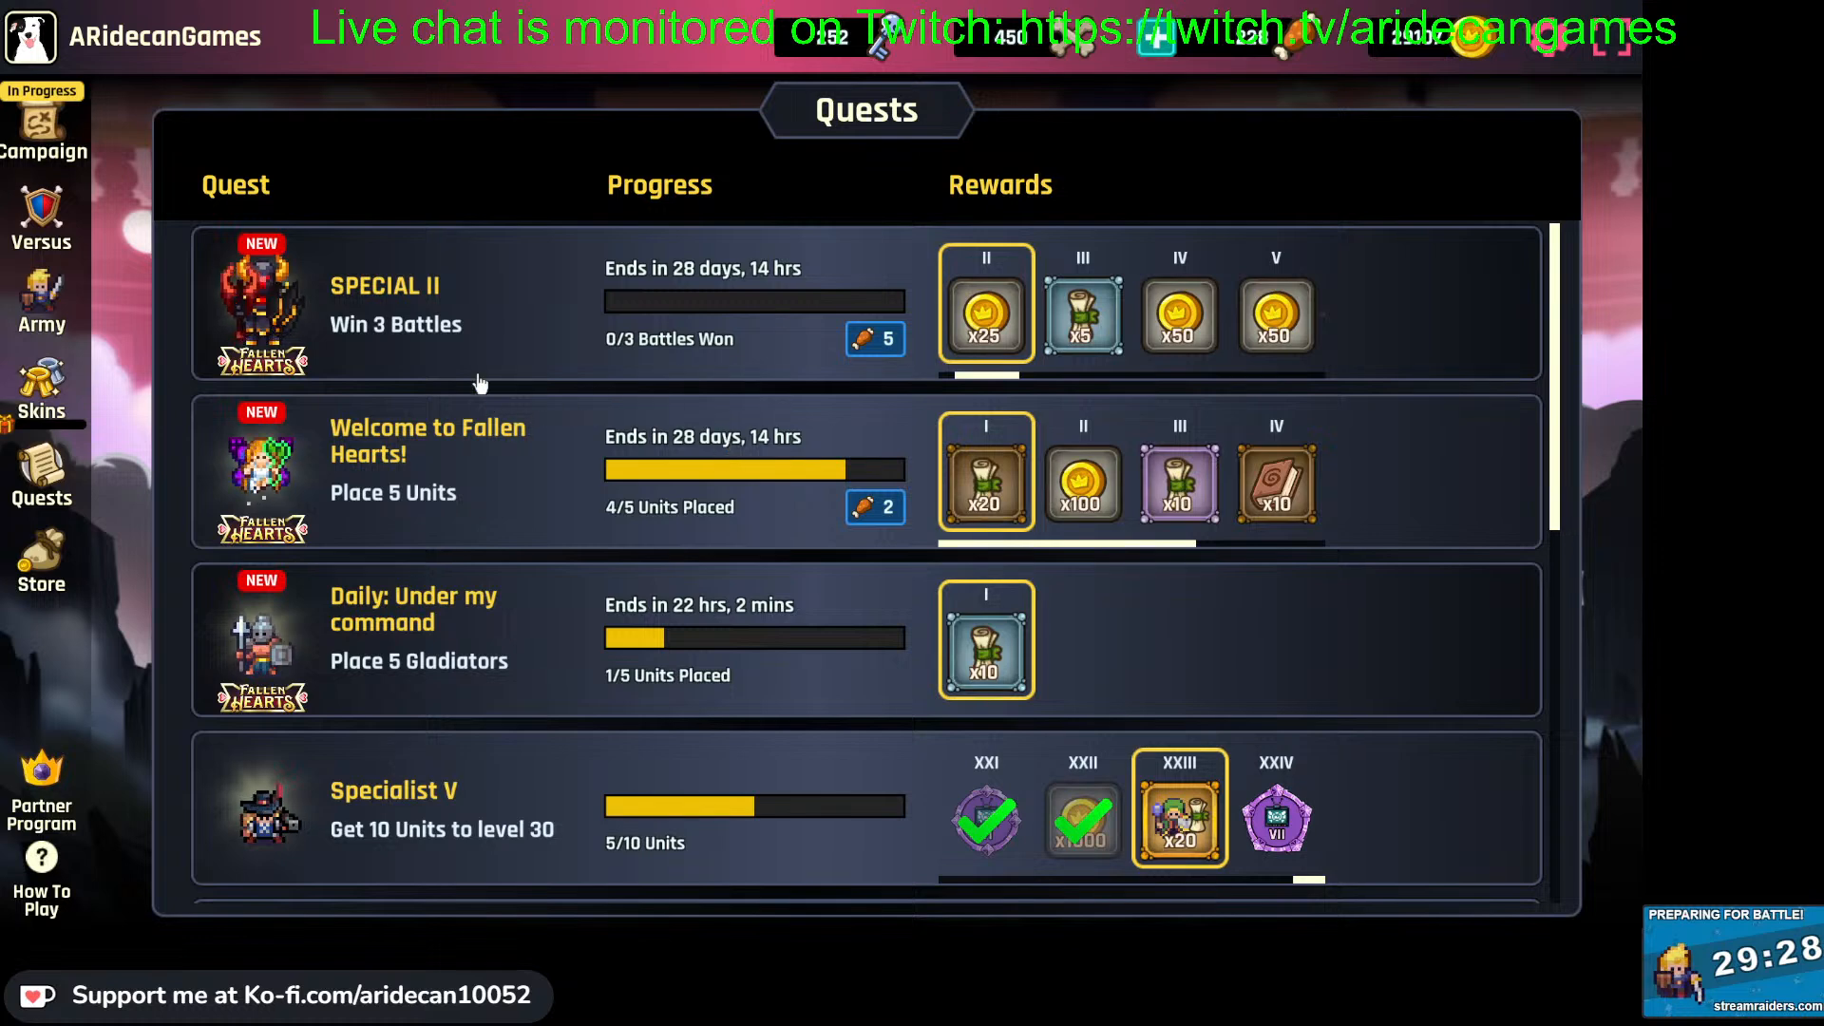
# Review the requirements, progress and rewards of the active quests, and return to the Rescue Mission campaign map
pyautogui.scroll(-4, 372, 390)
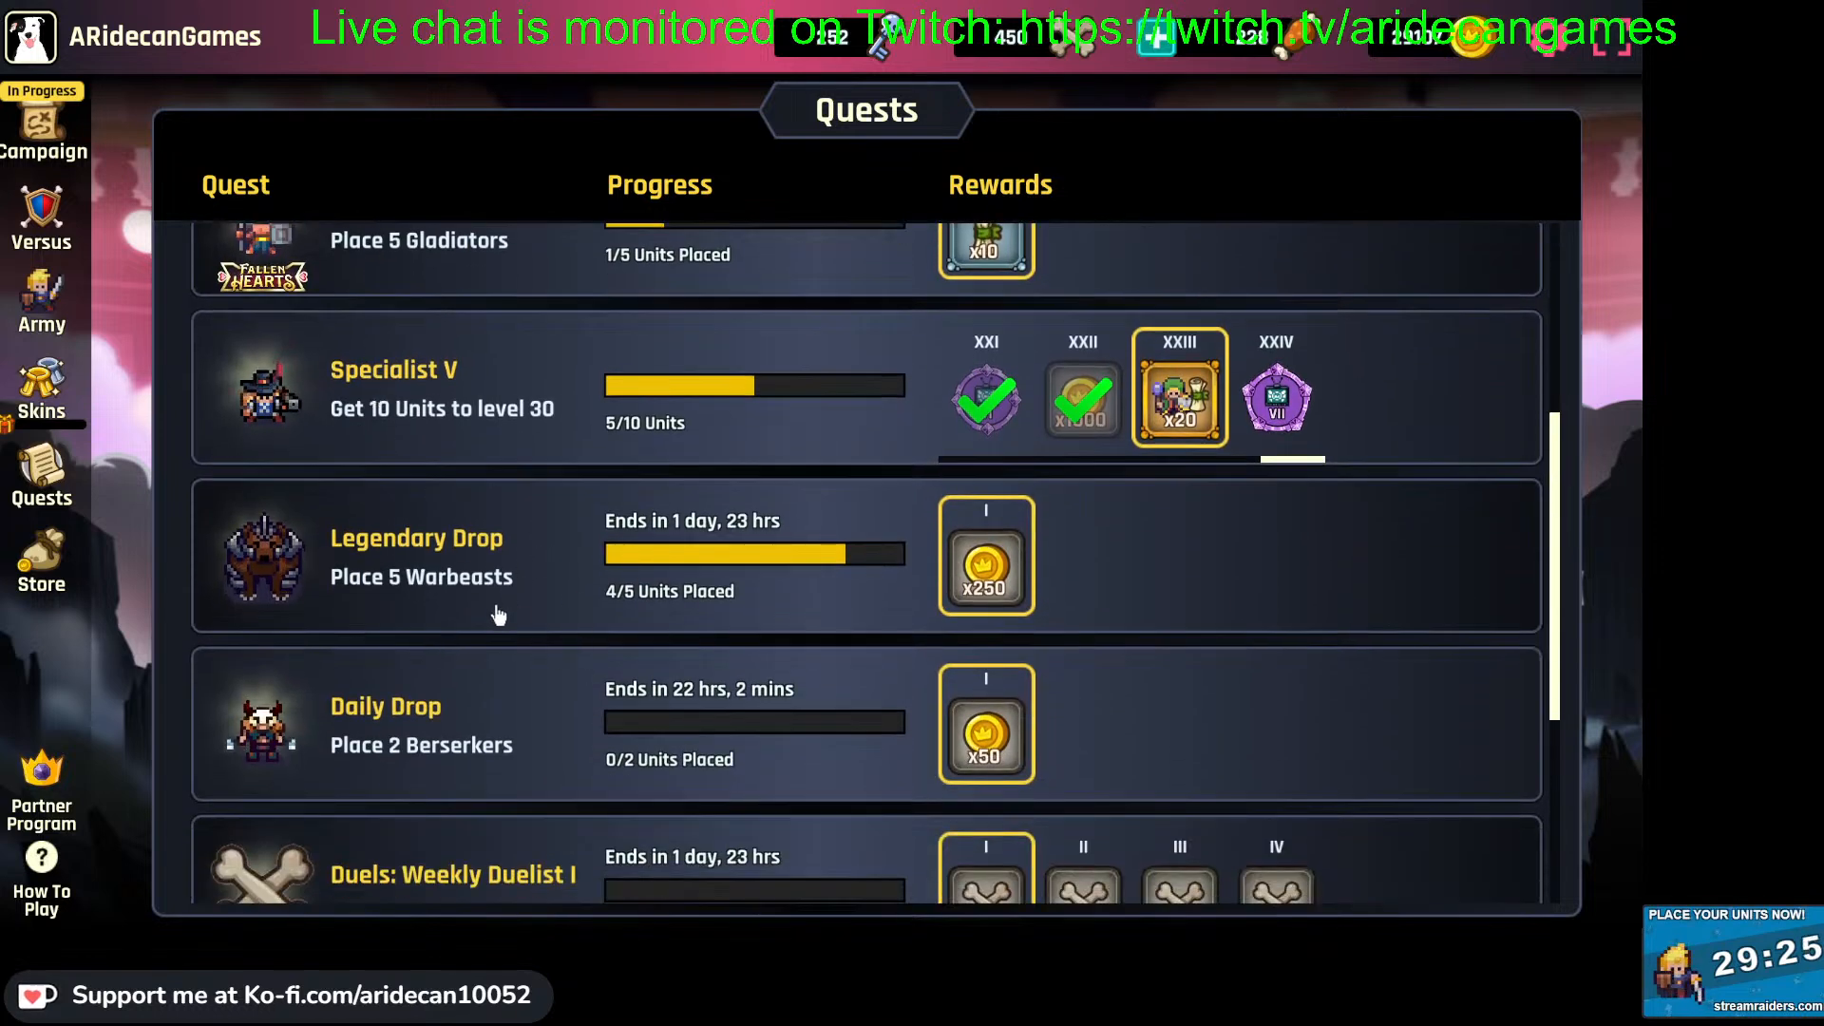
pyautogui.scroll(-1, 428, 665)
pyautogui.scroll(-2, 532, 654)
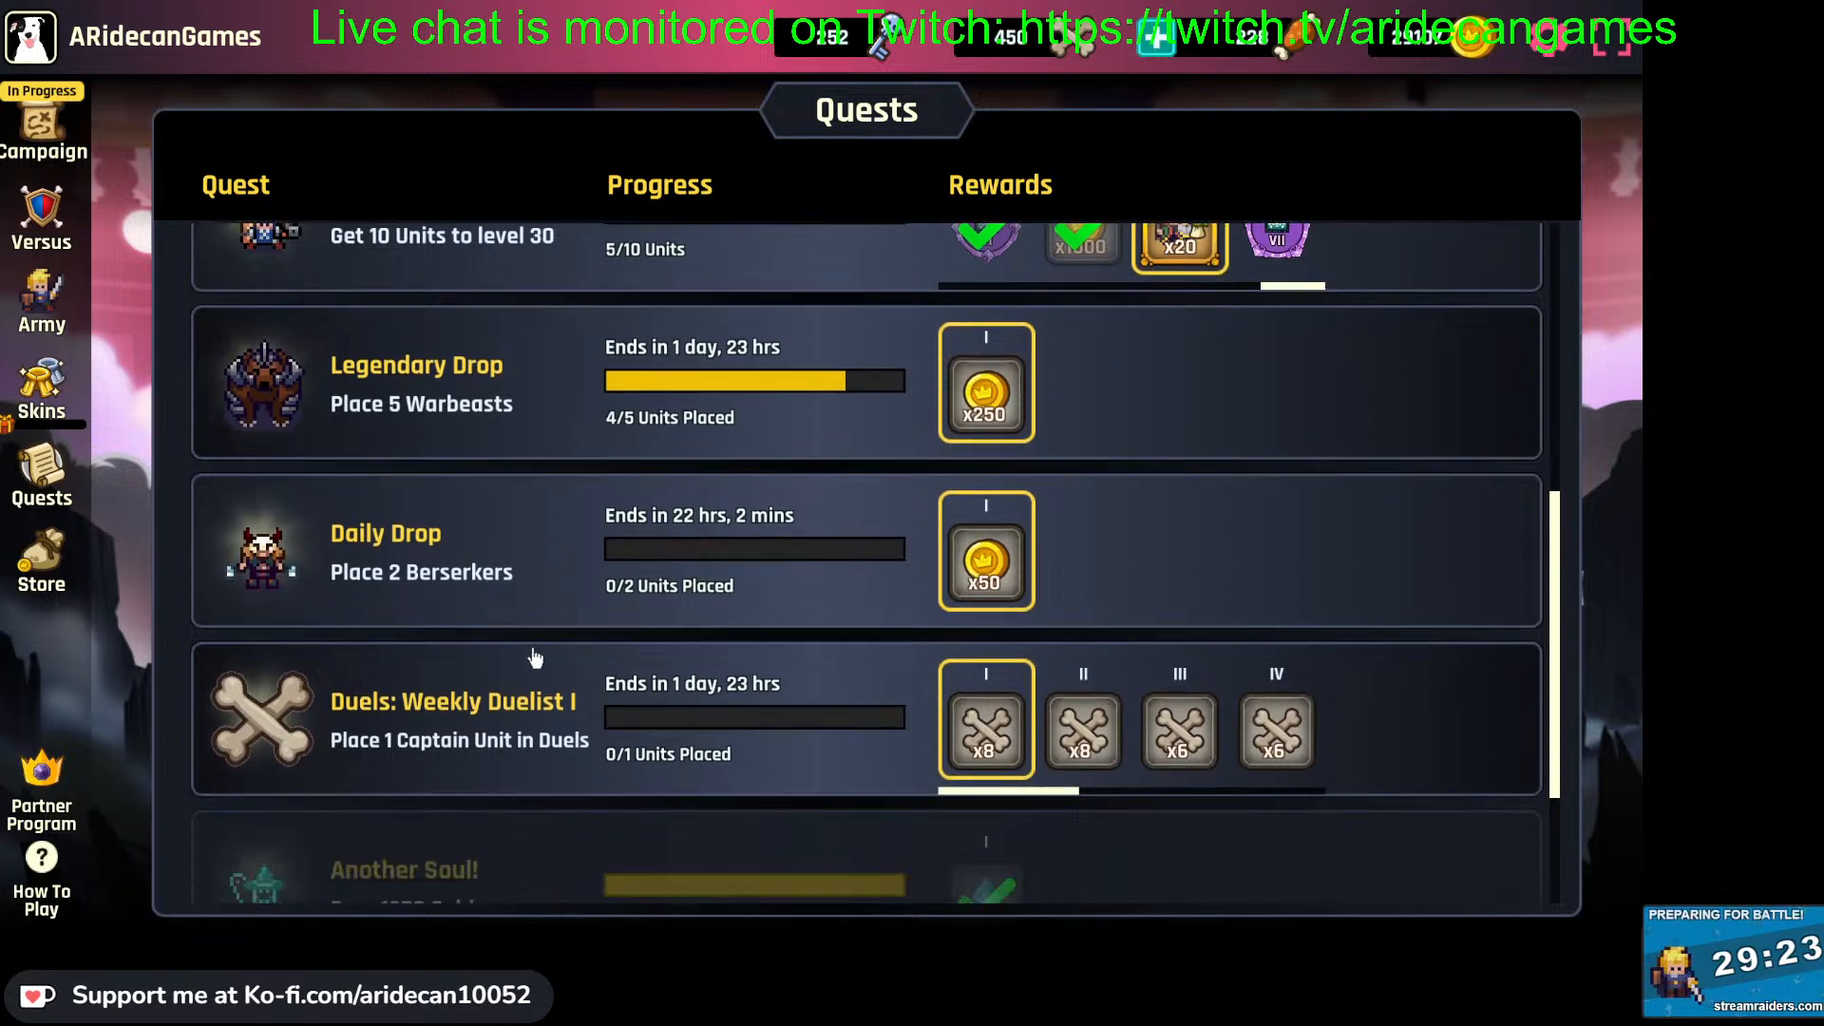
pyautogui.scroll(3, 537, 651)
pyautogui.scroll(5, 542, 646)
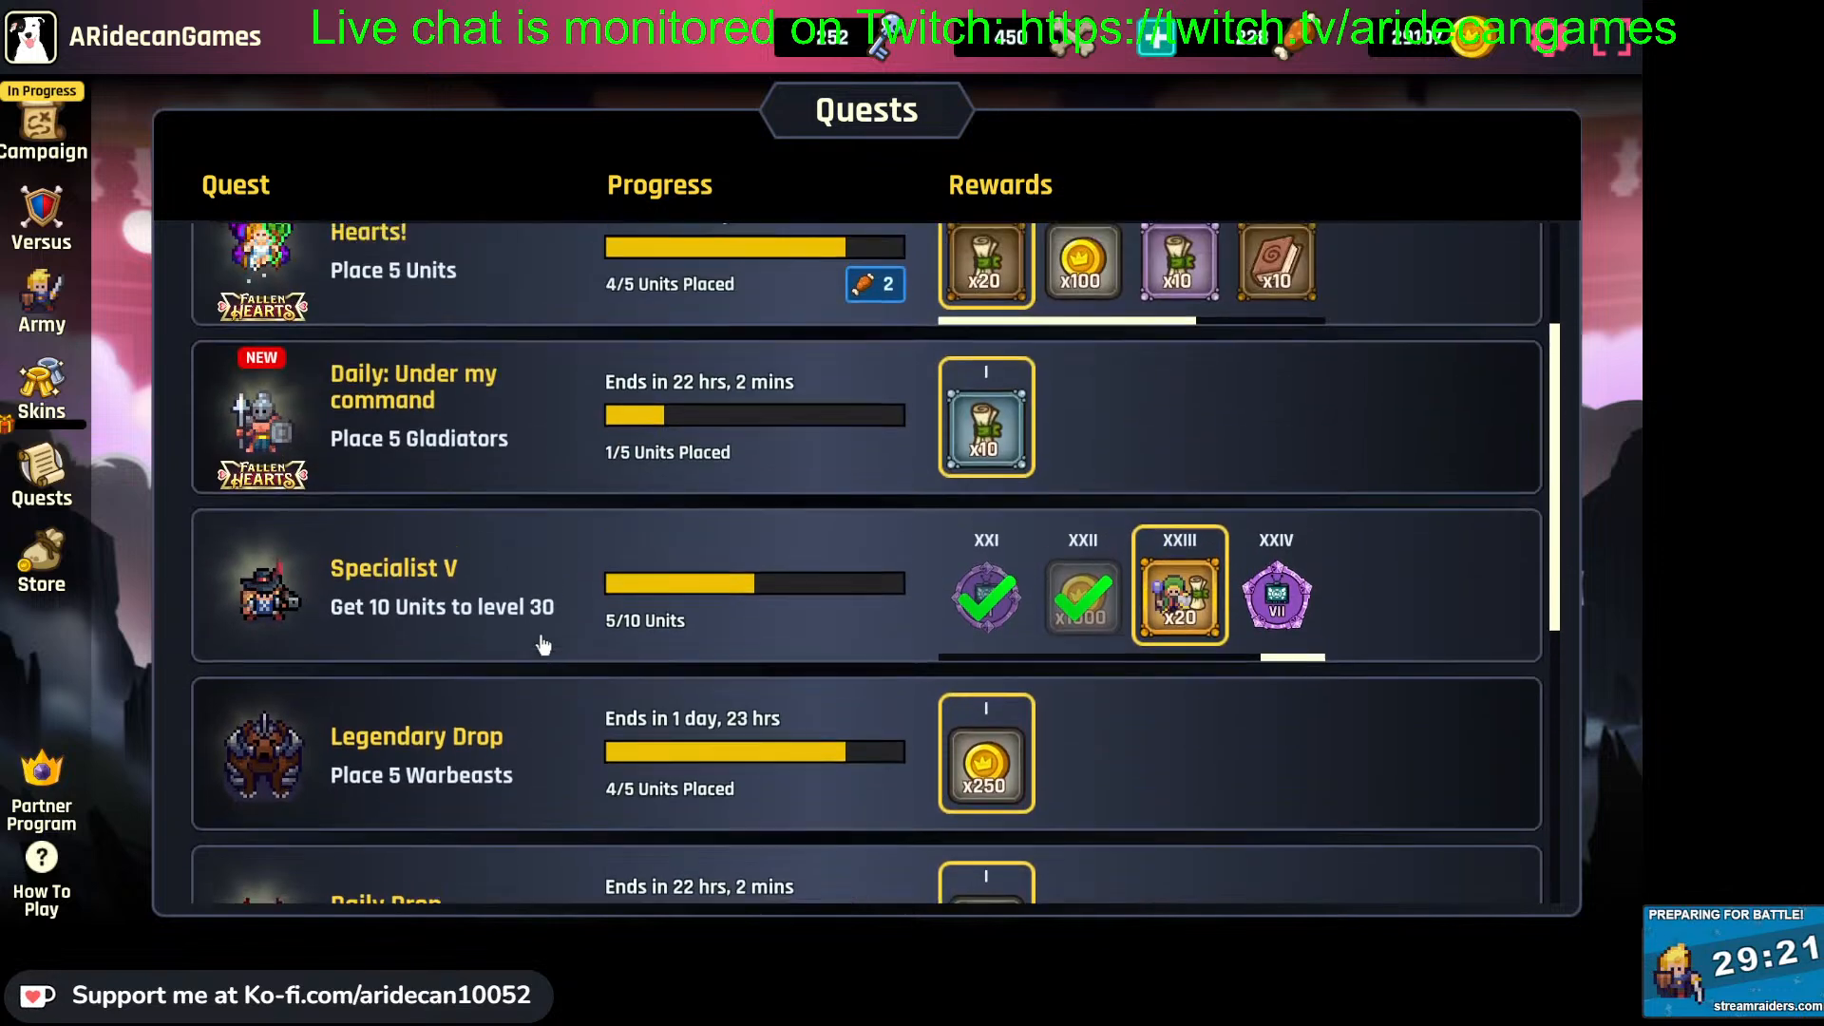
pyautogui.scroll(-3, 549, 549)
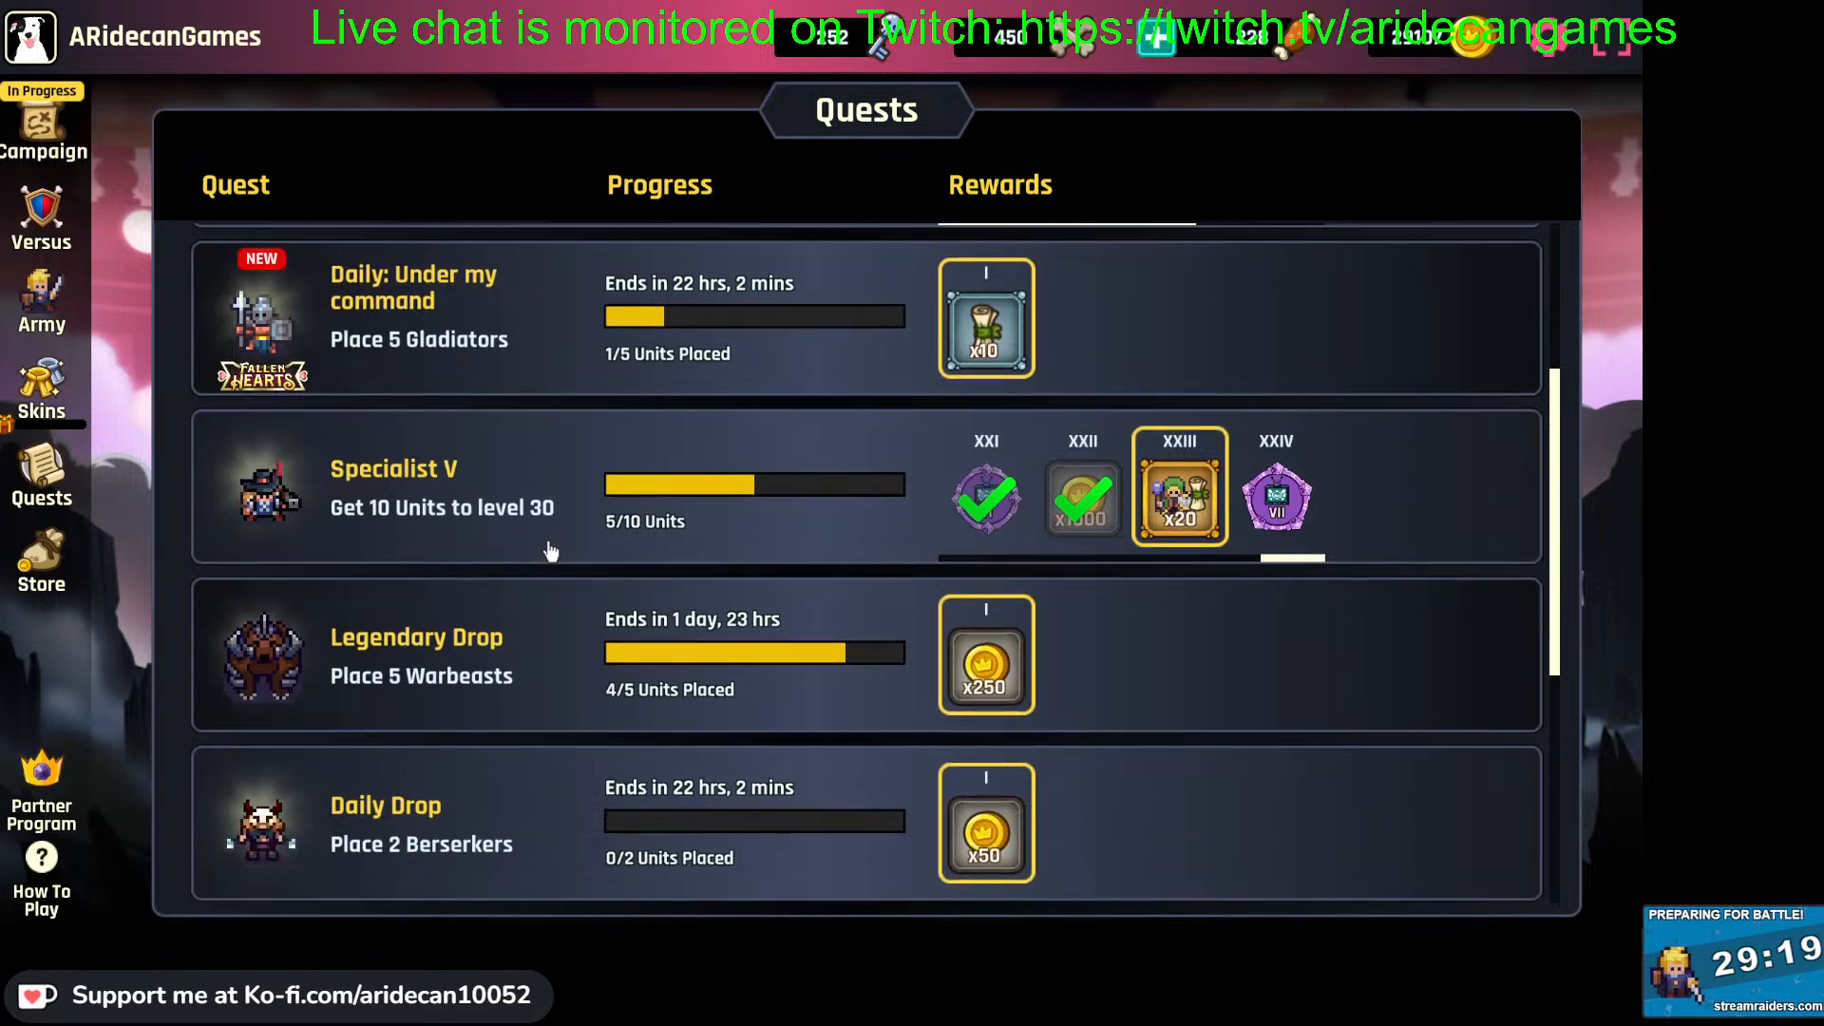
pyautogui.scroll(3, 549, 546)
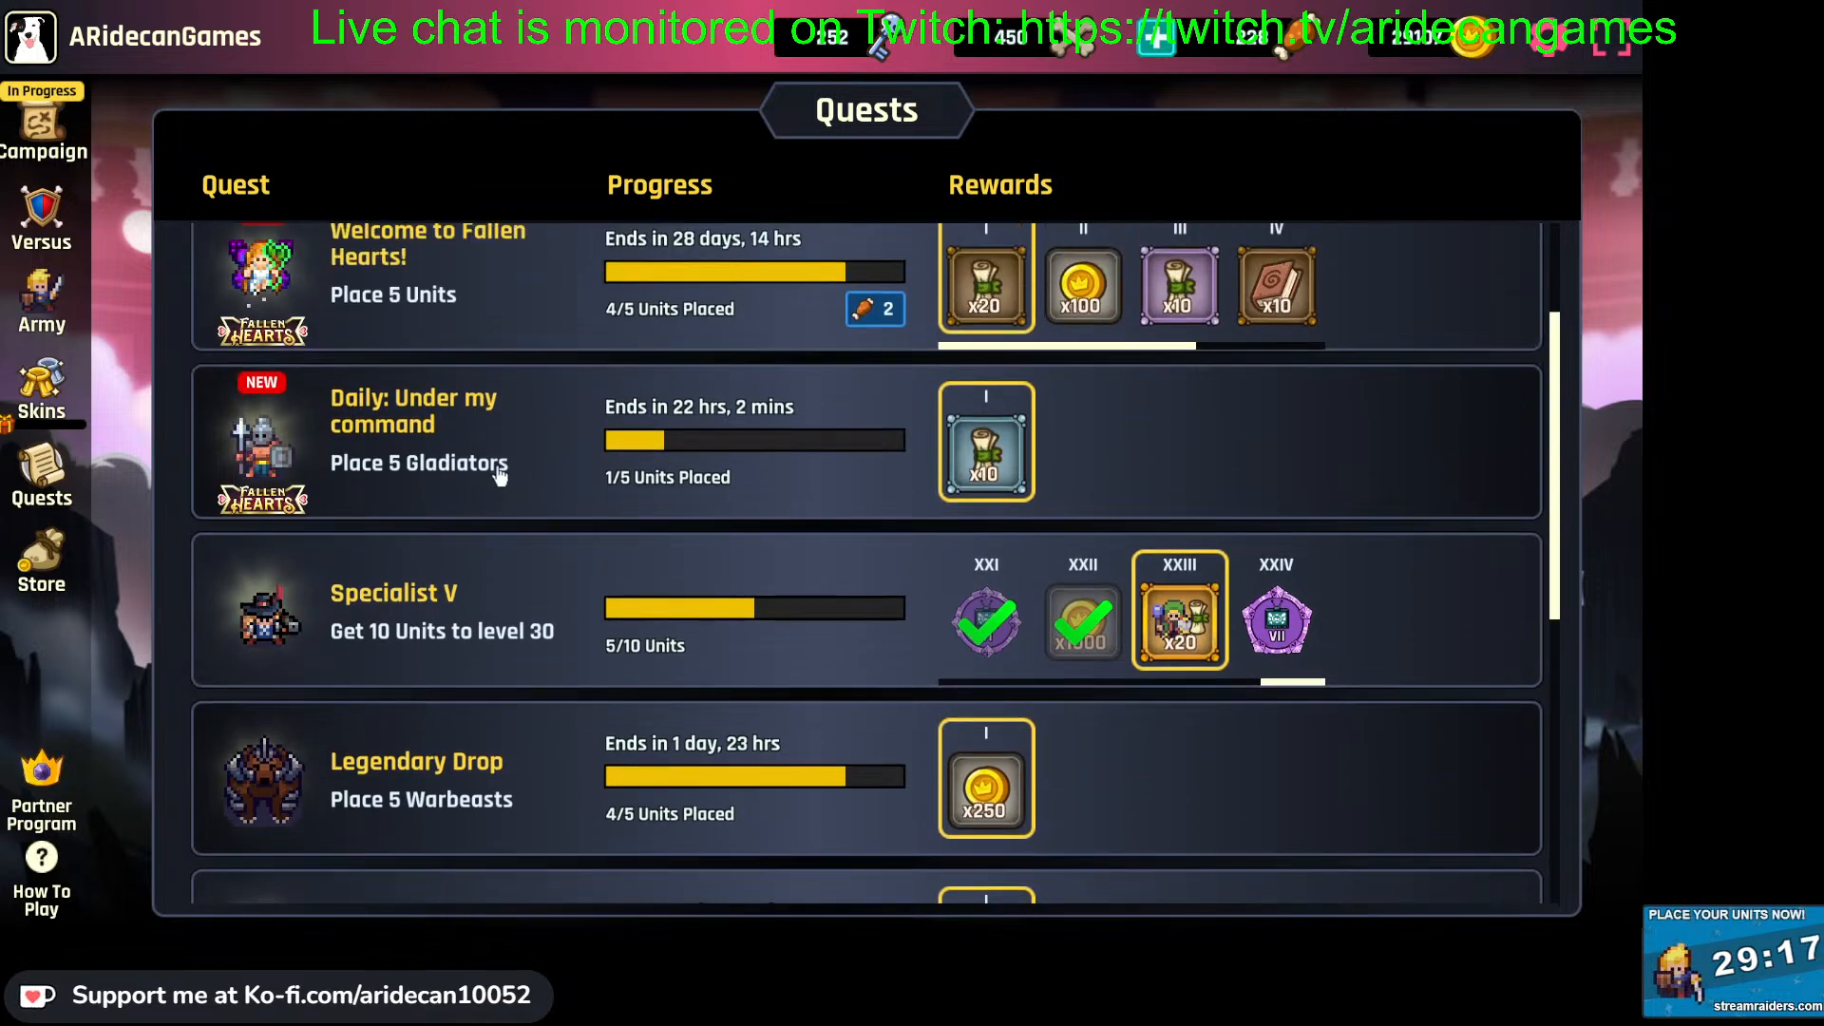
pyautogui.scroll(-6, 506, 466)
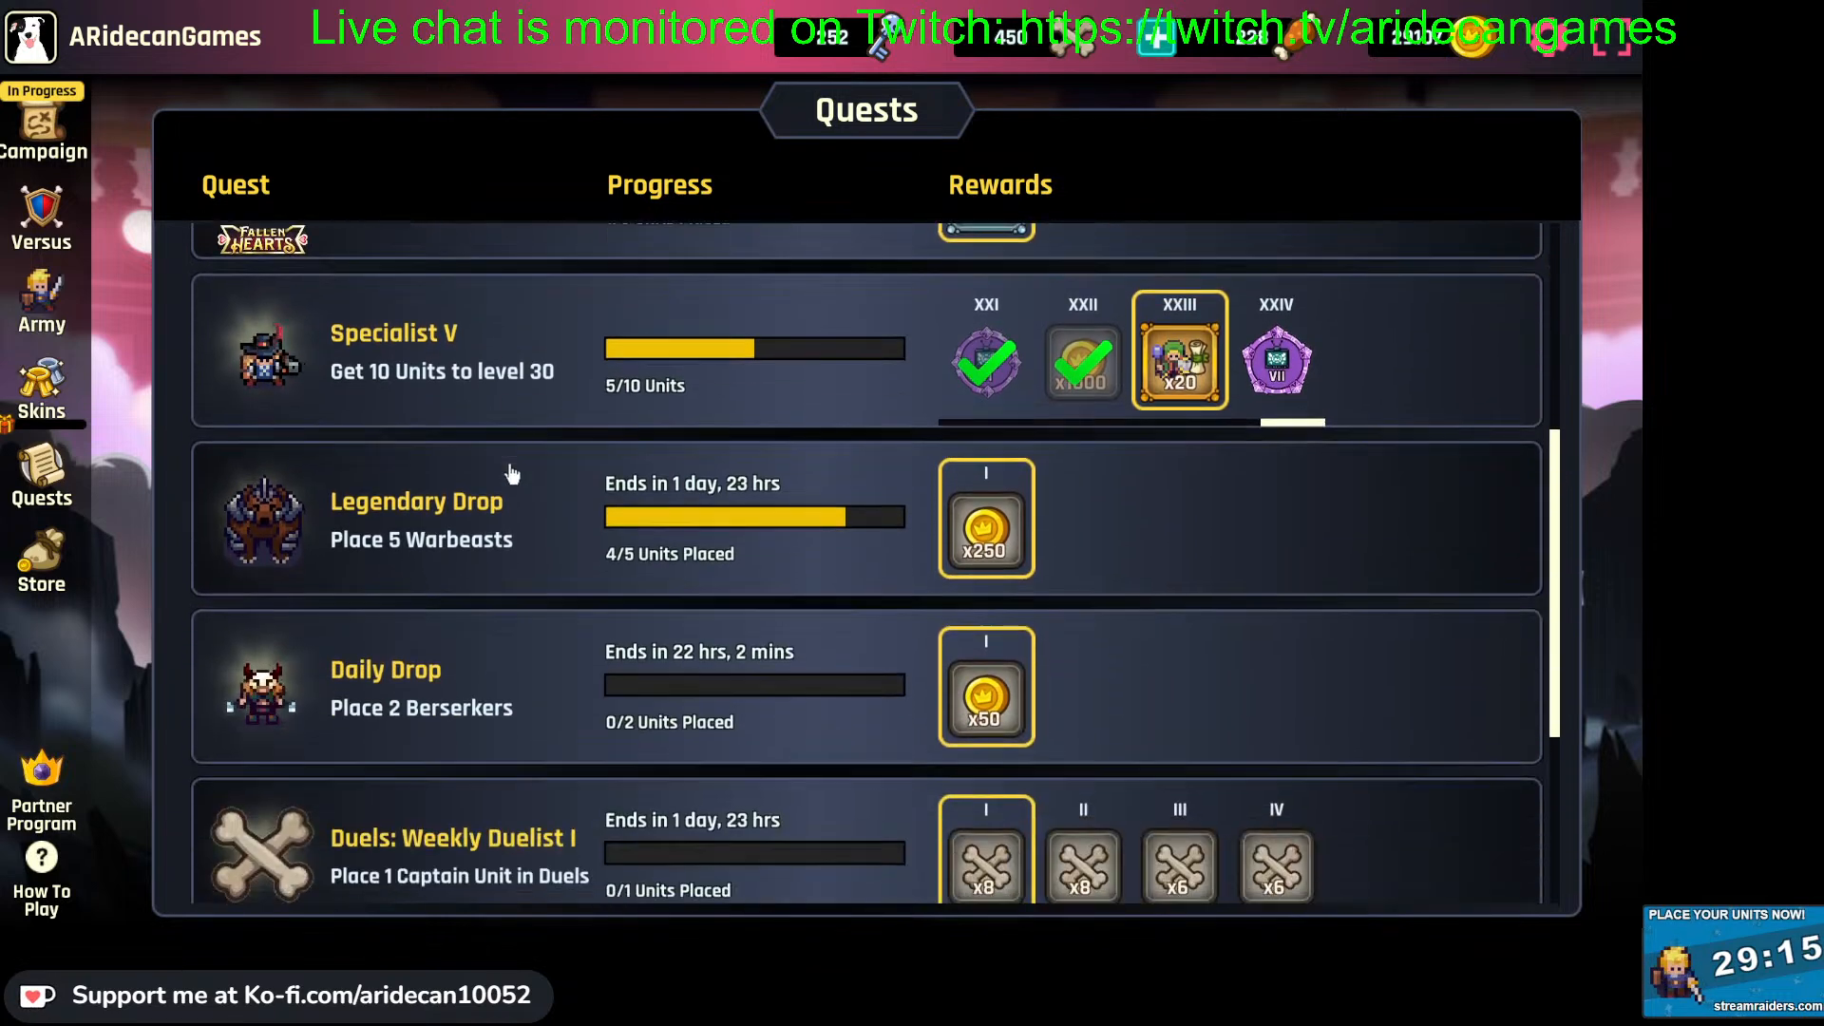
pyautogui.scroll(3, 510, 475)
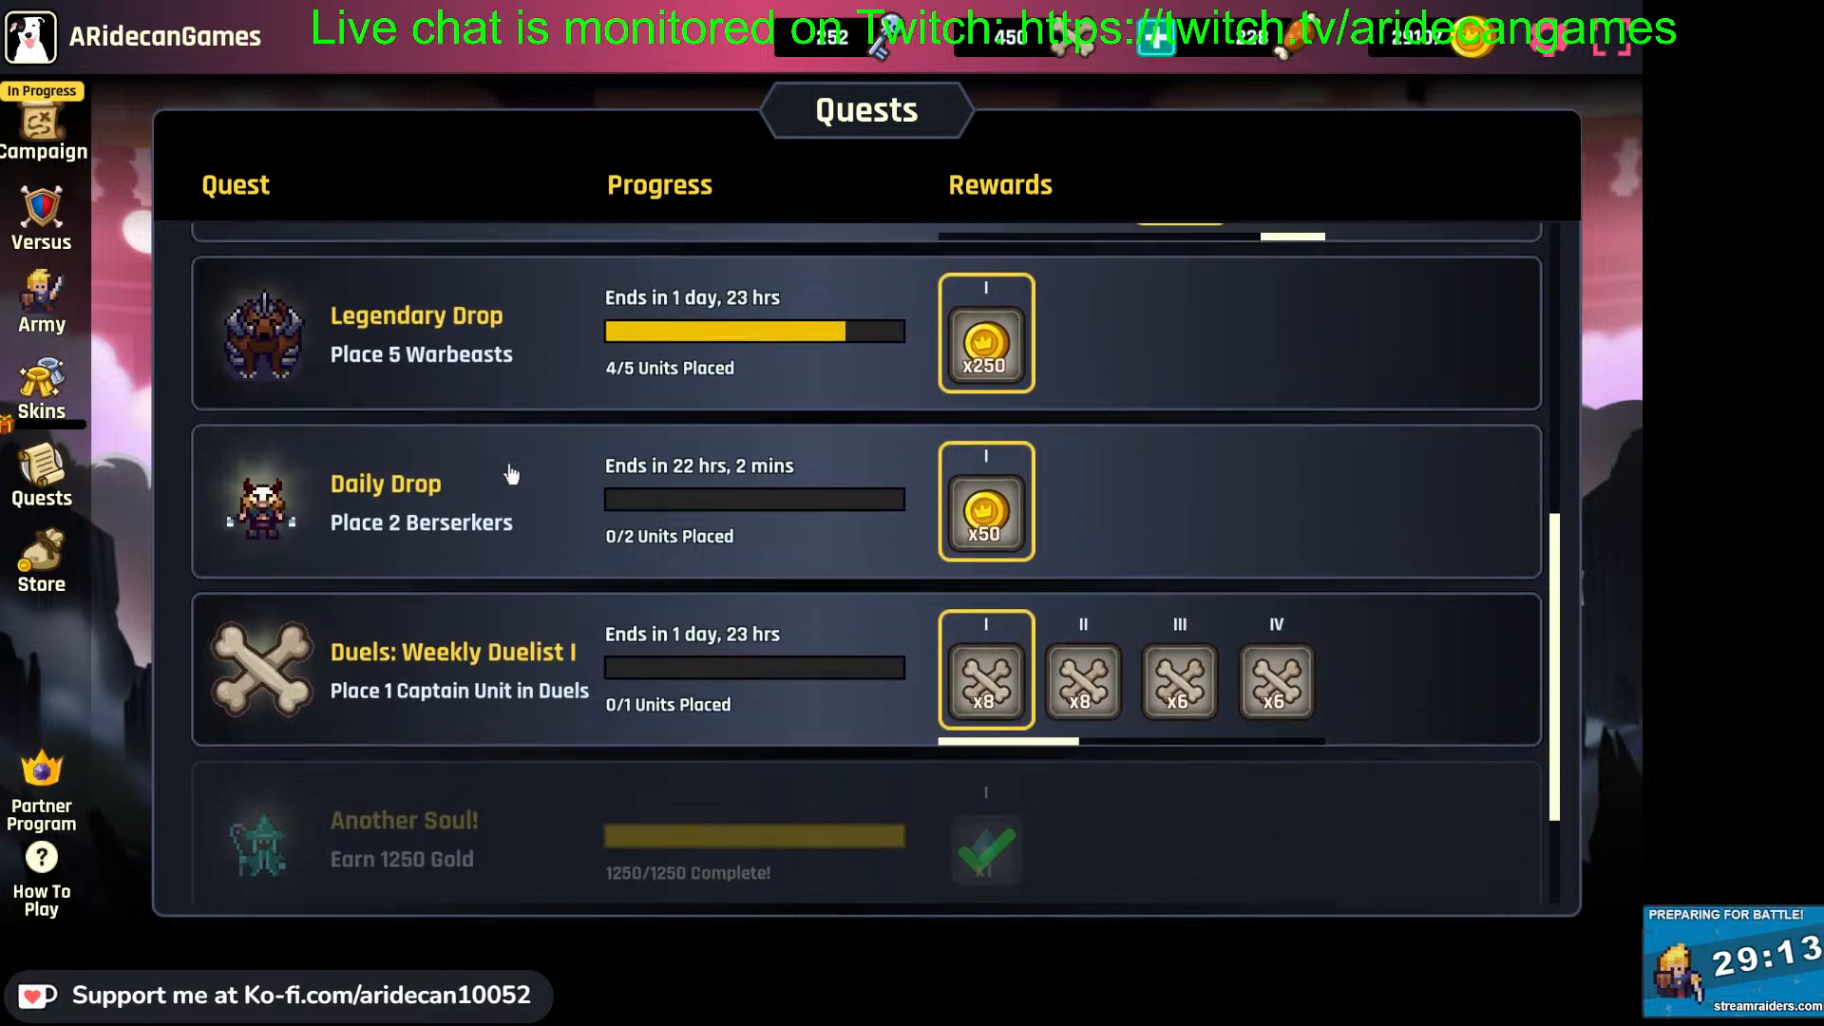
pyautogui.scroll(6, 507, 476)
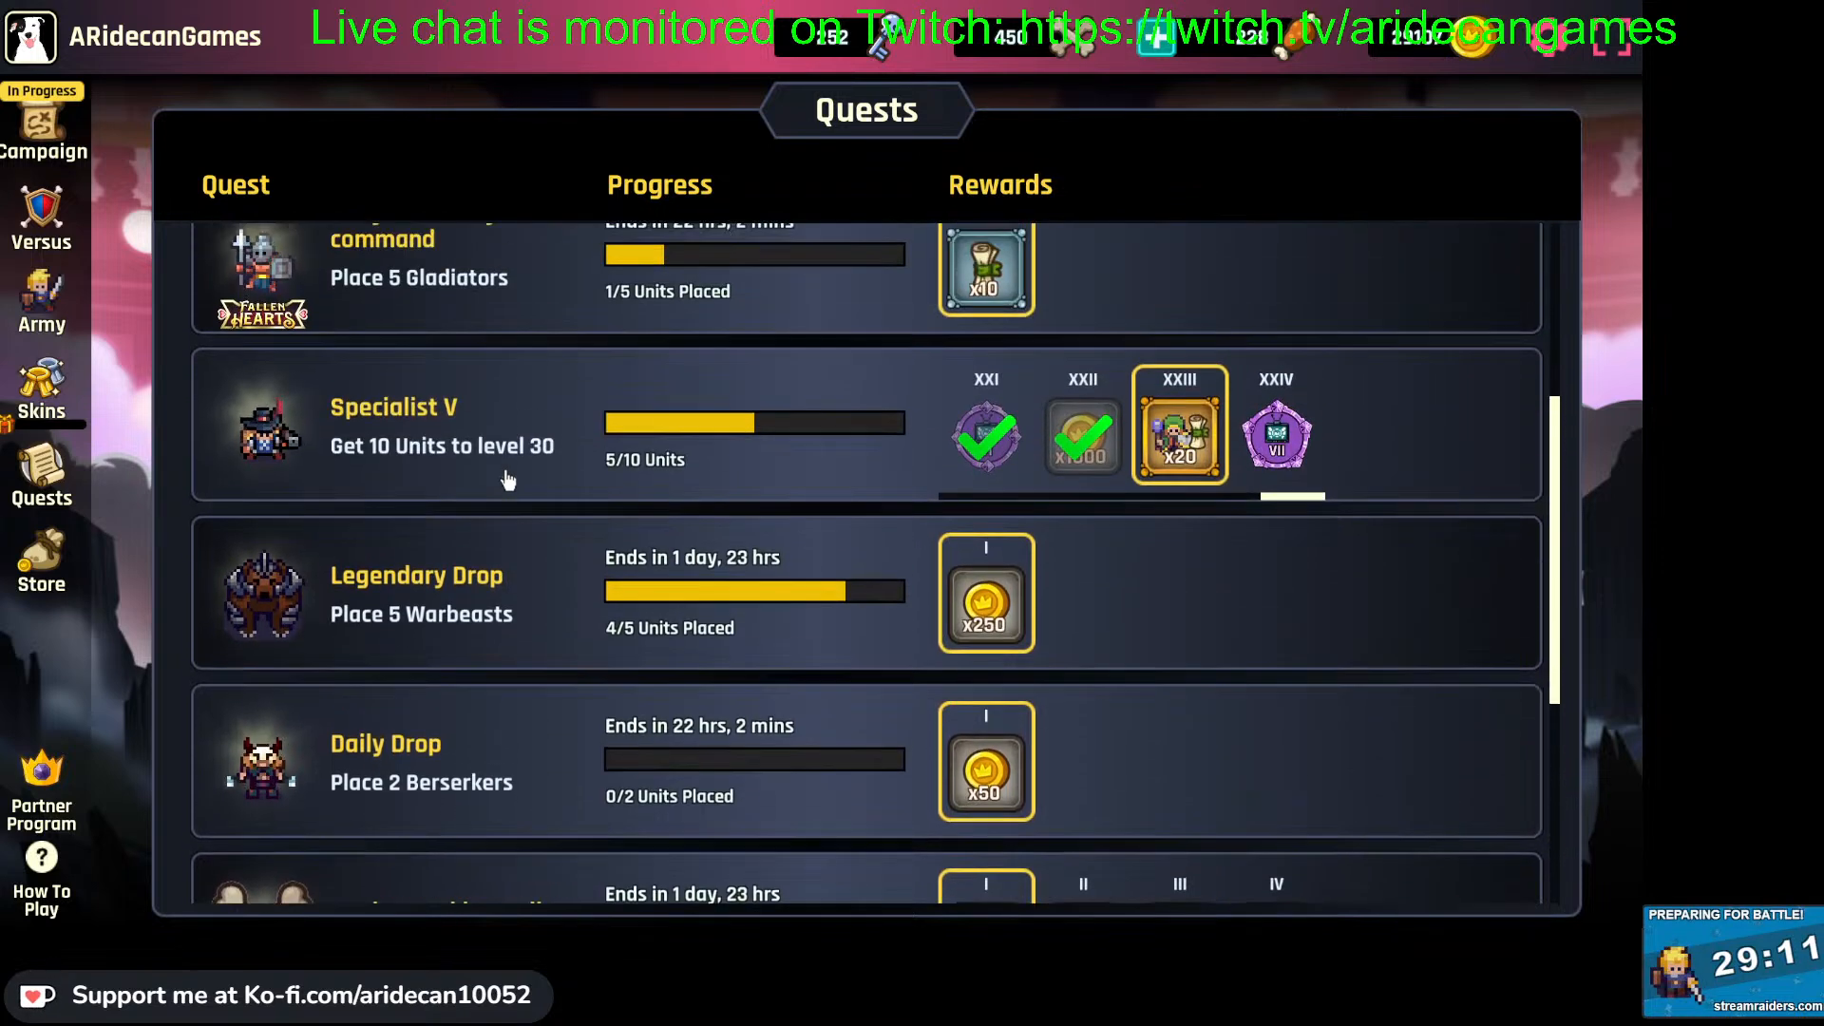
pyautogui.scroll(1, 508, 482)
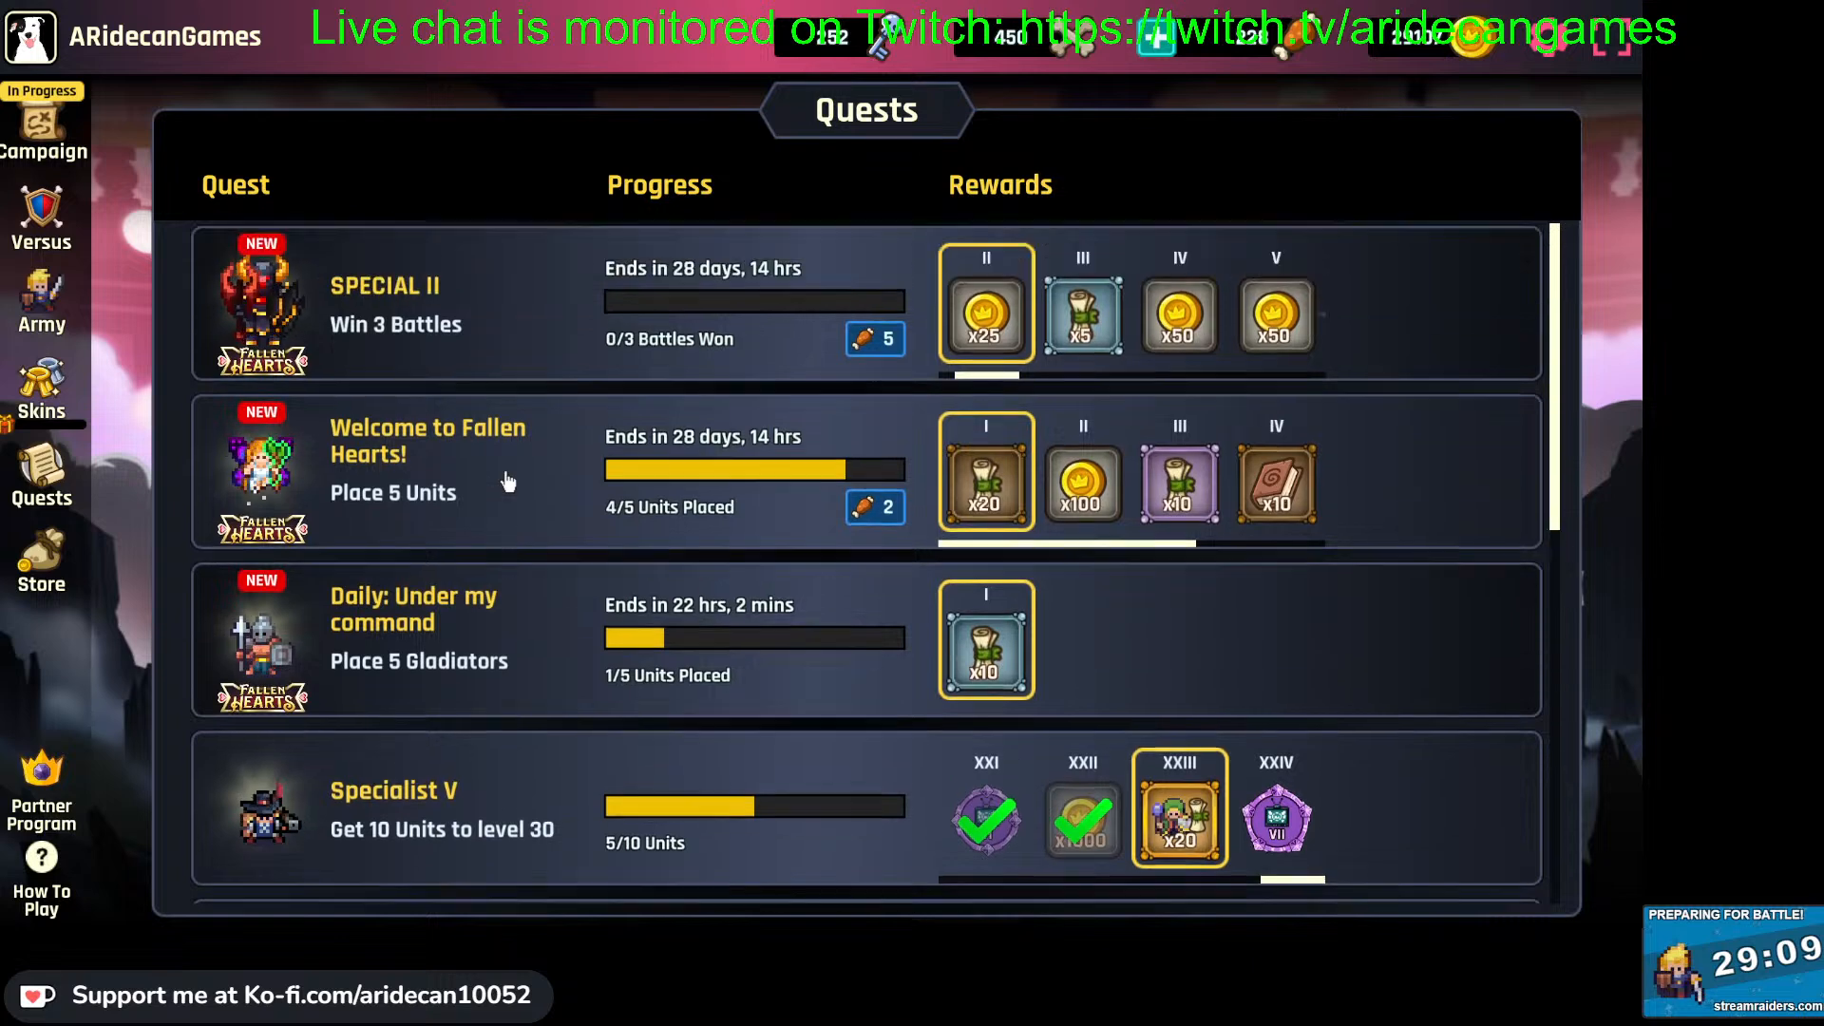
pyautogui.click(52, 133)
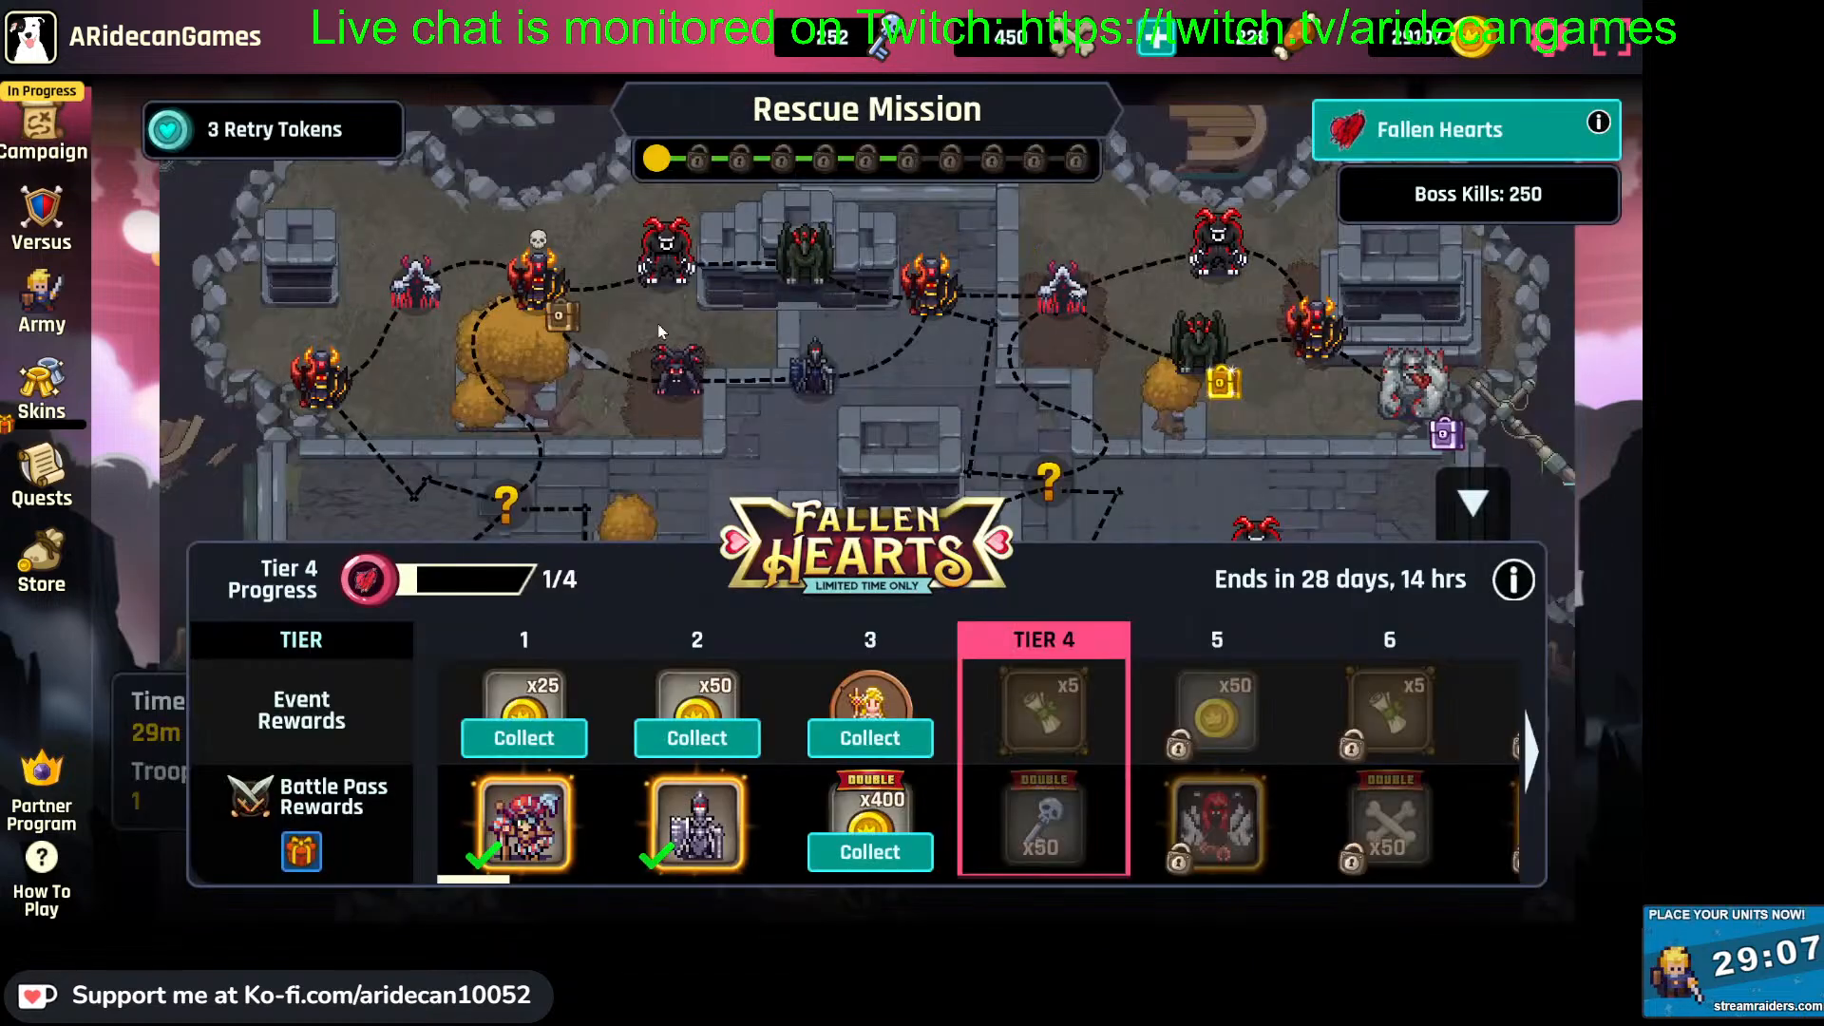
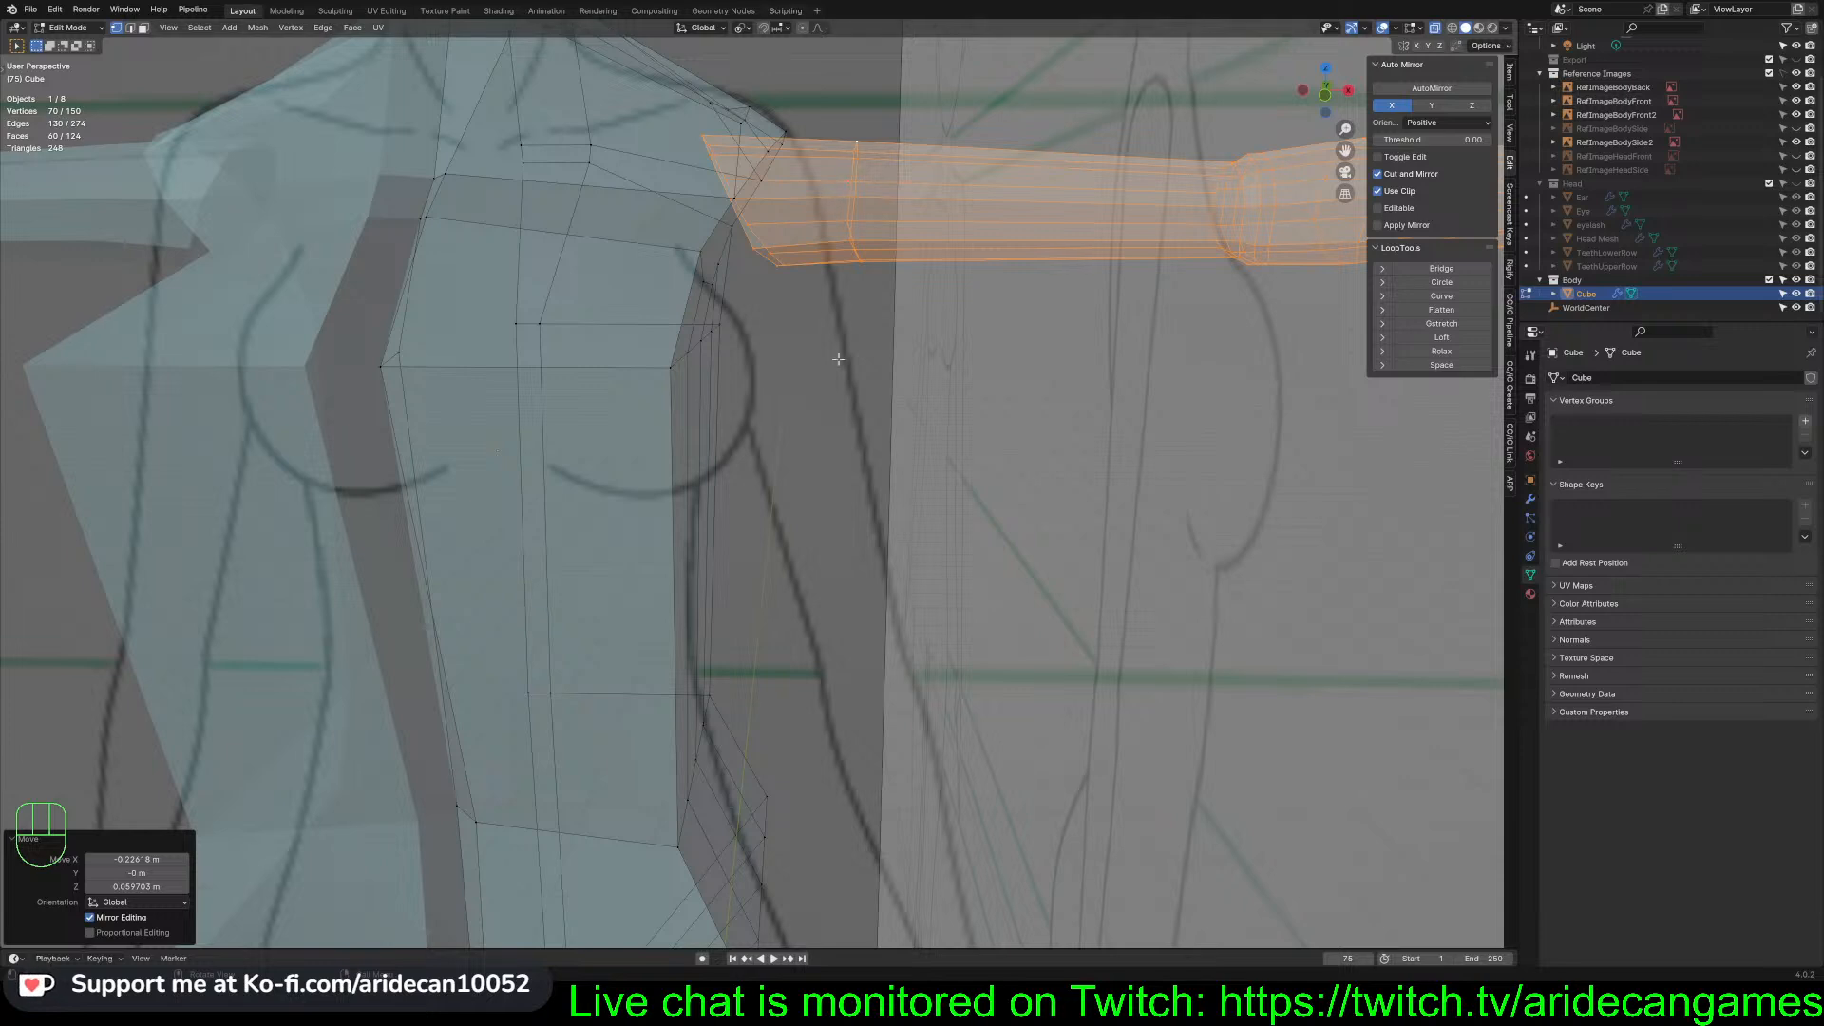
# In Blender, move the selected arm away from the torso along X by about 0.194 m in front view
pyautogui.press('KP_3')
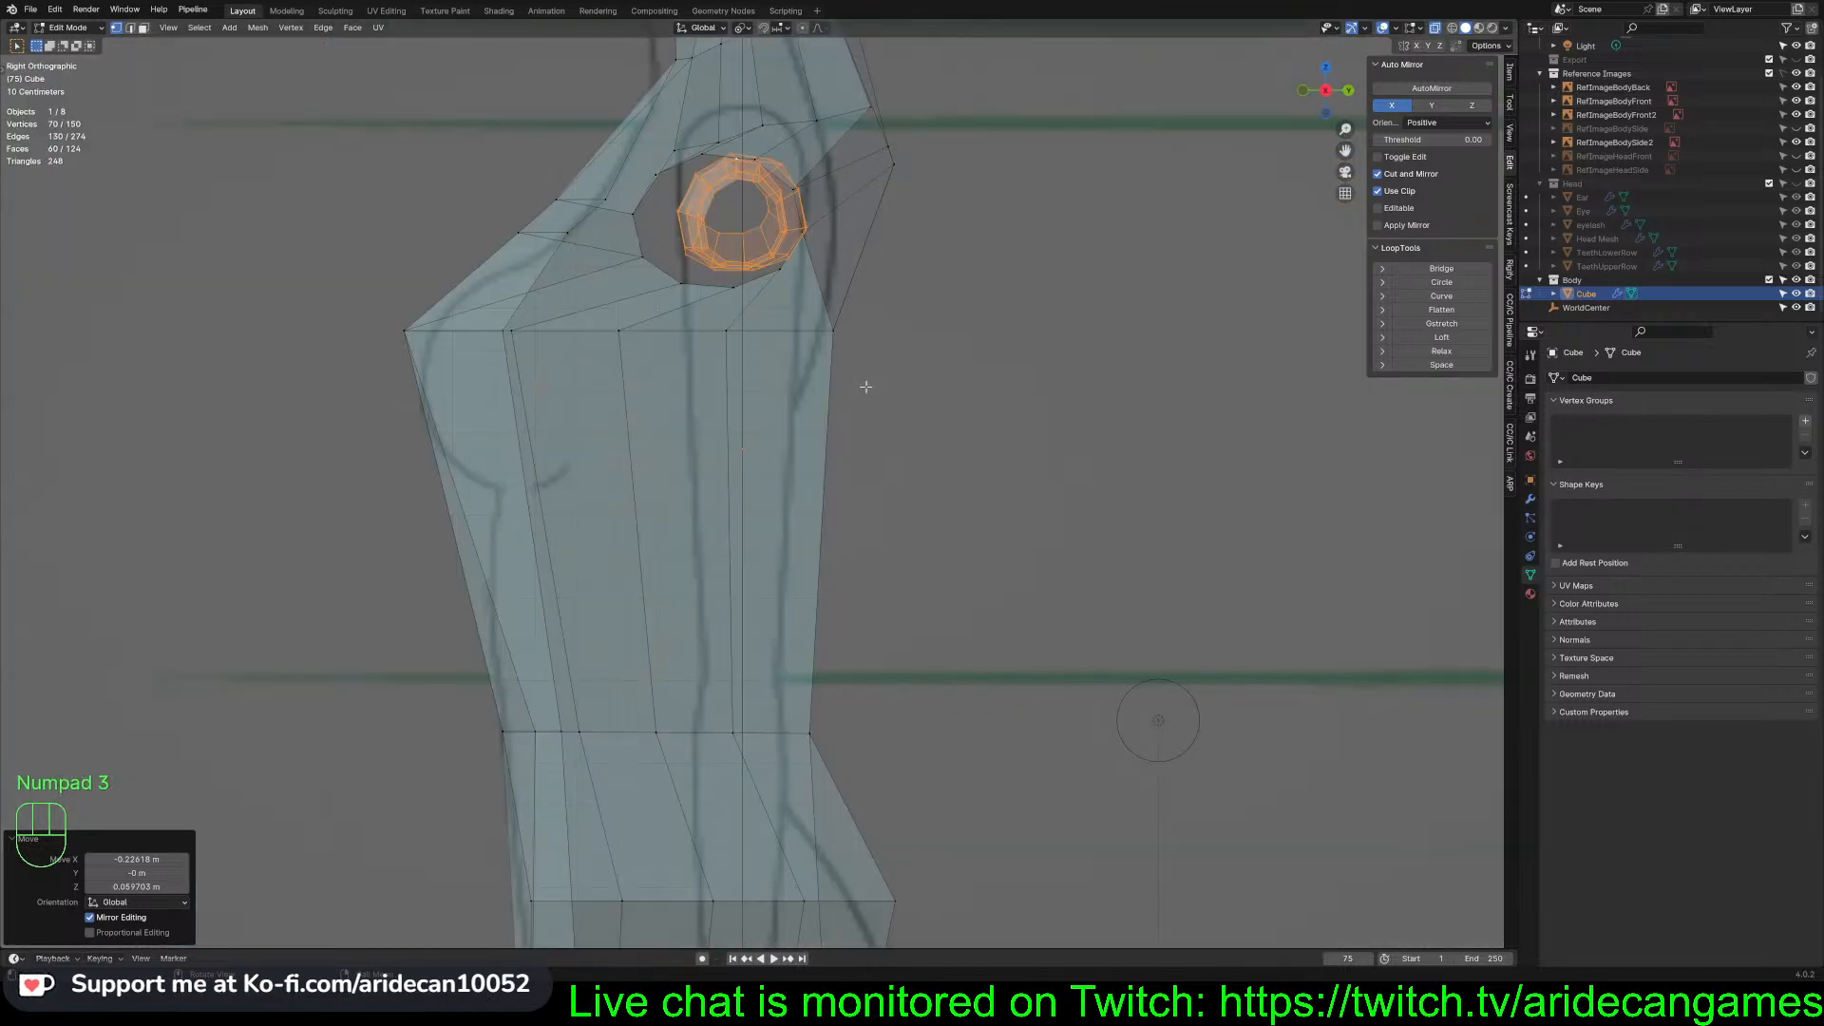
pyautogui.press('KP_1')
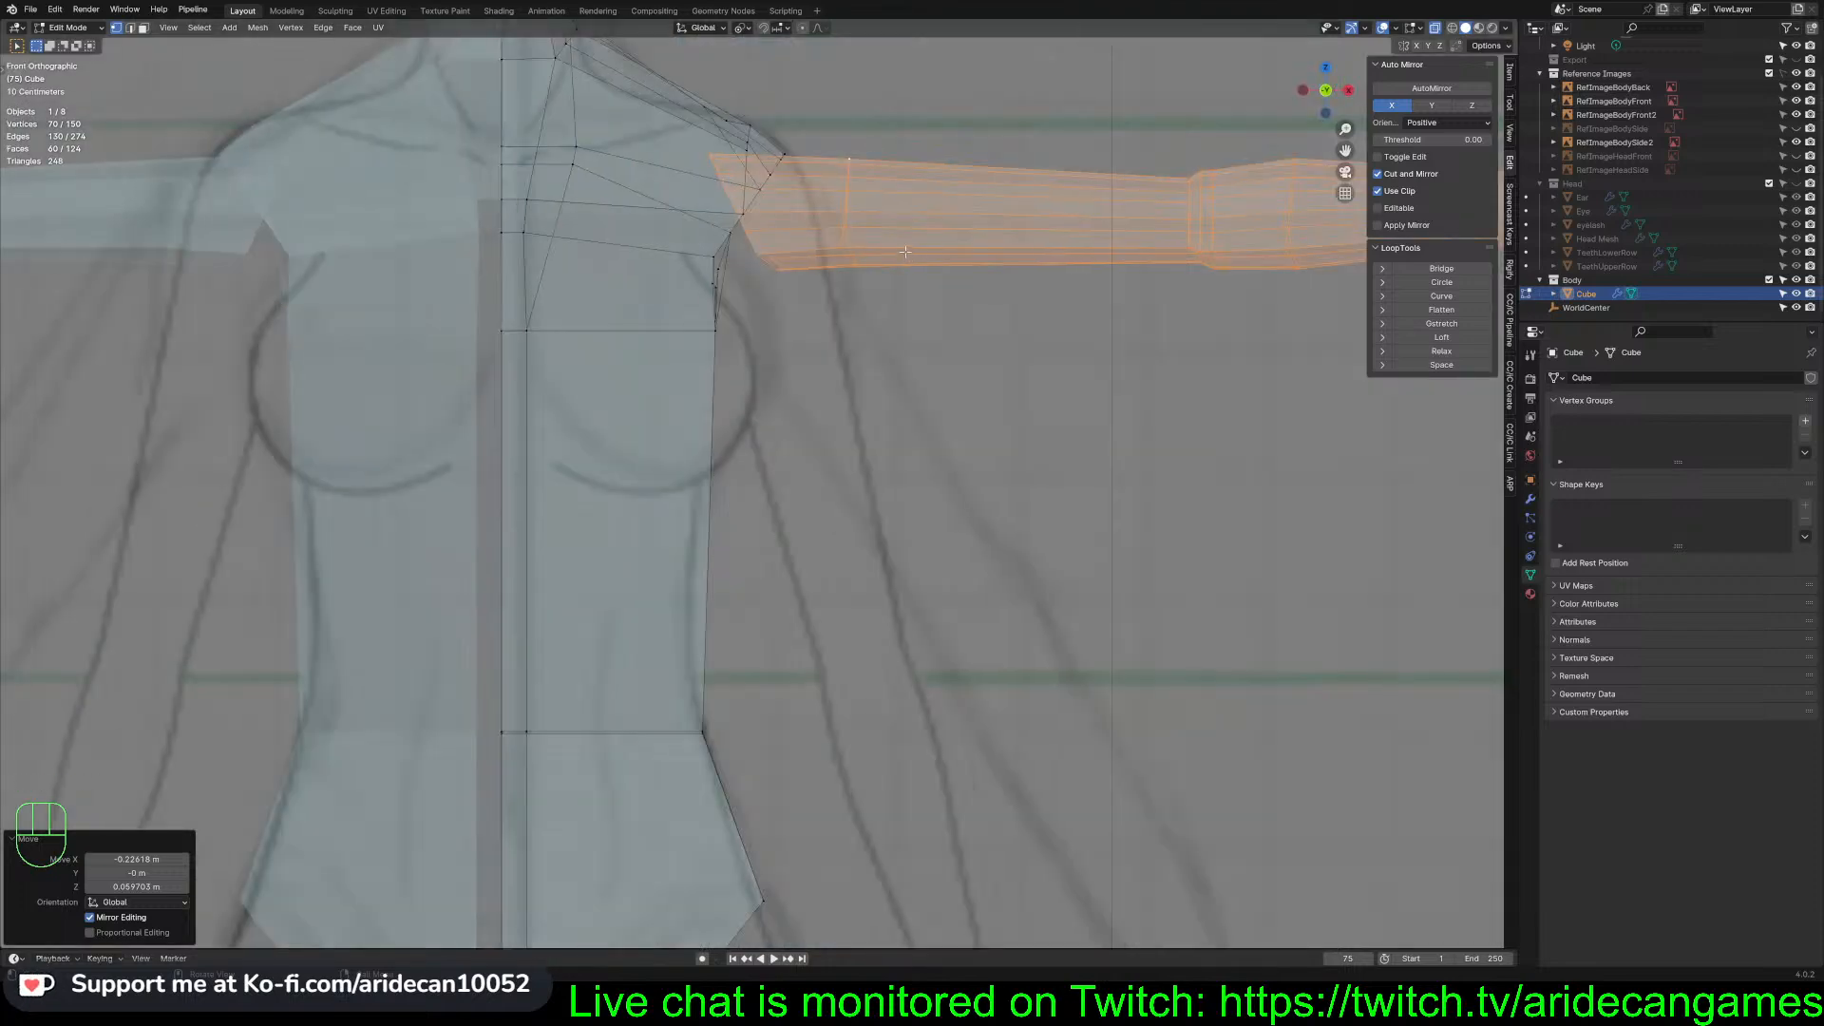
pyautogui.press('g')
pyautogui.press('x')
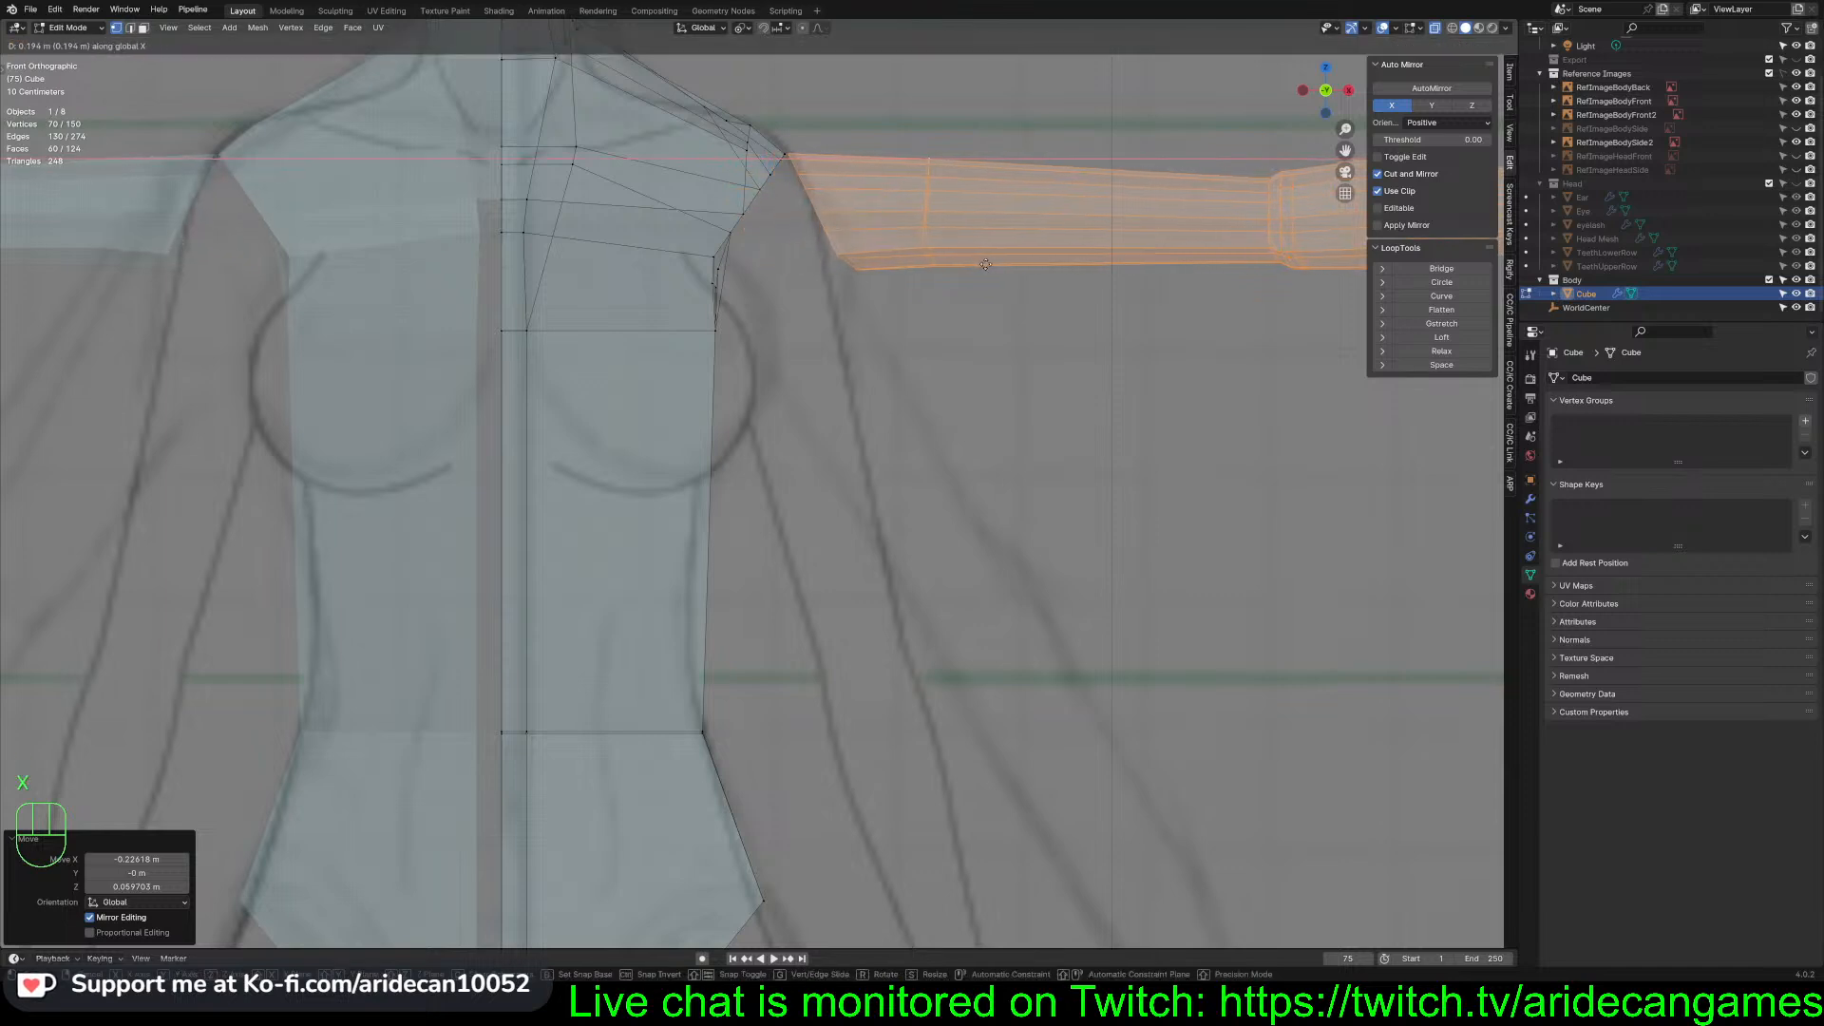
pyautogui.click(985, 264)
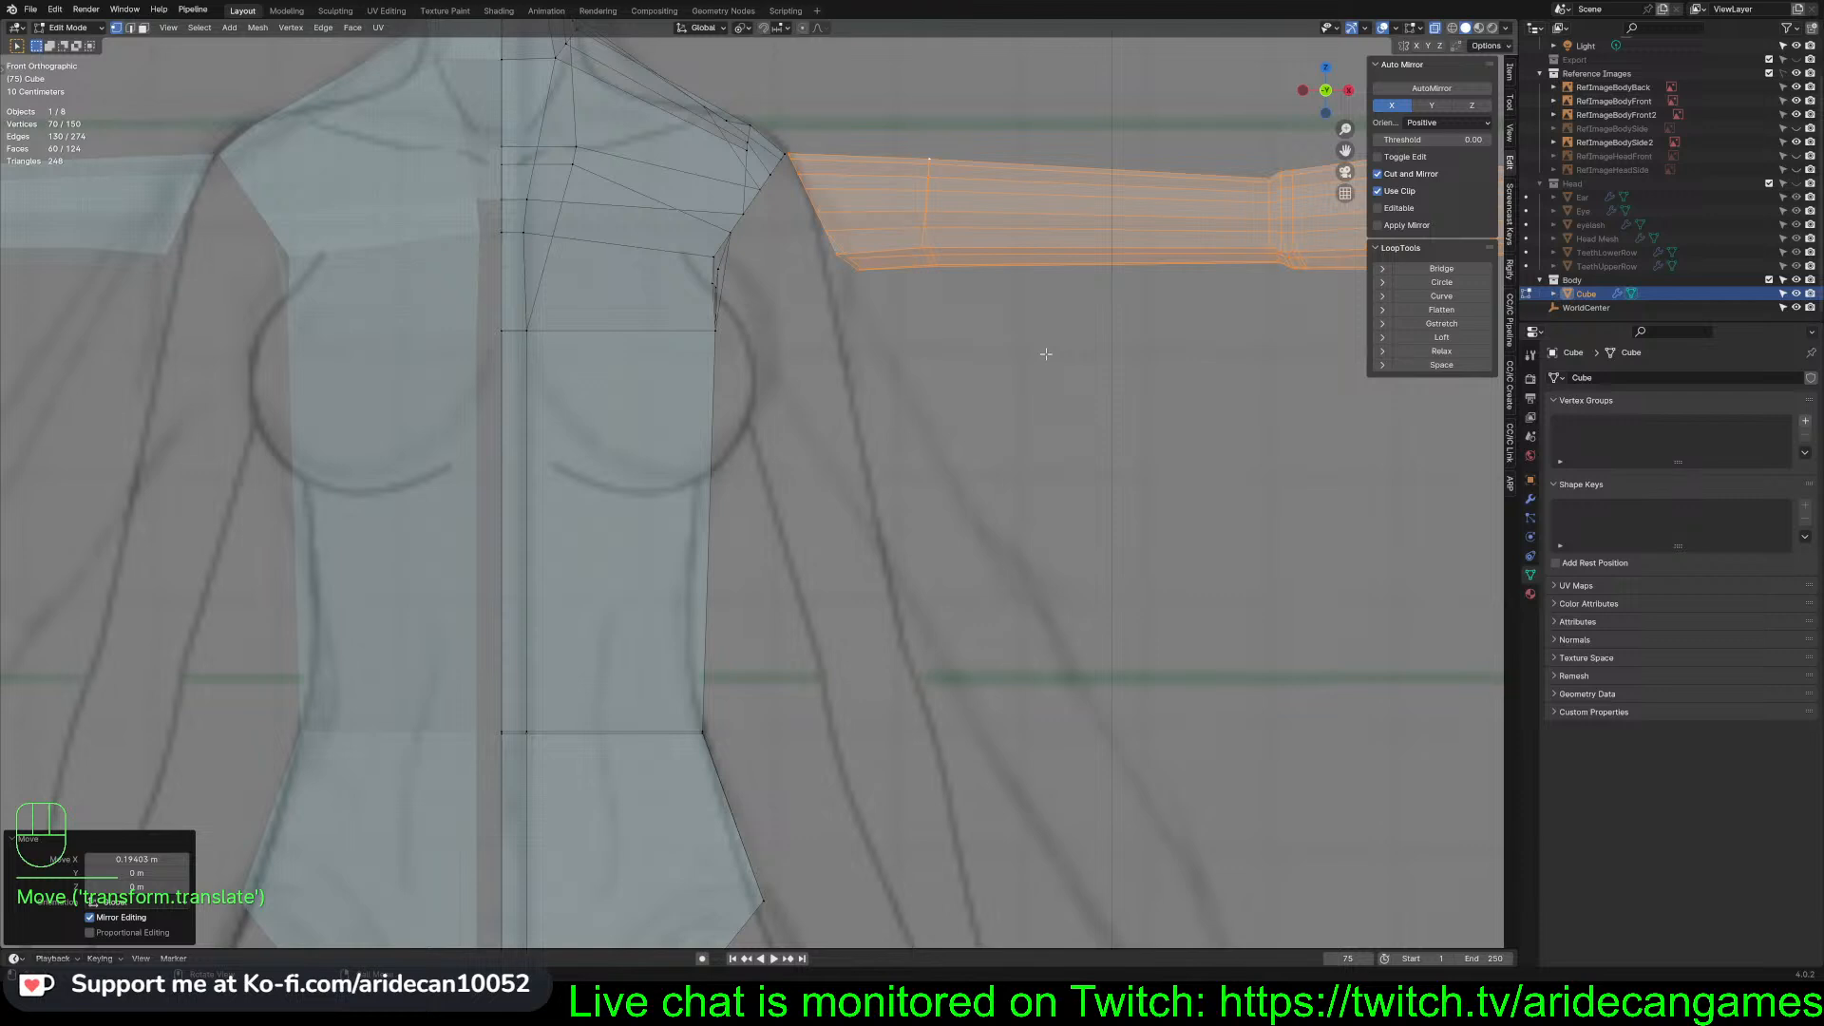
# Raise the arm about 0.05 m and shift it slightly inward in two moves to line it up with the shoulder
pyautogui.press('g')
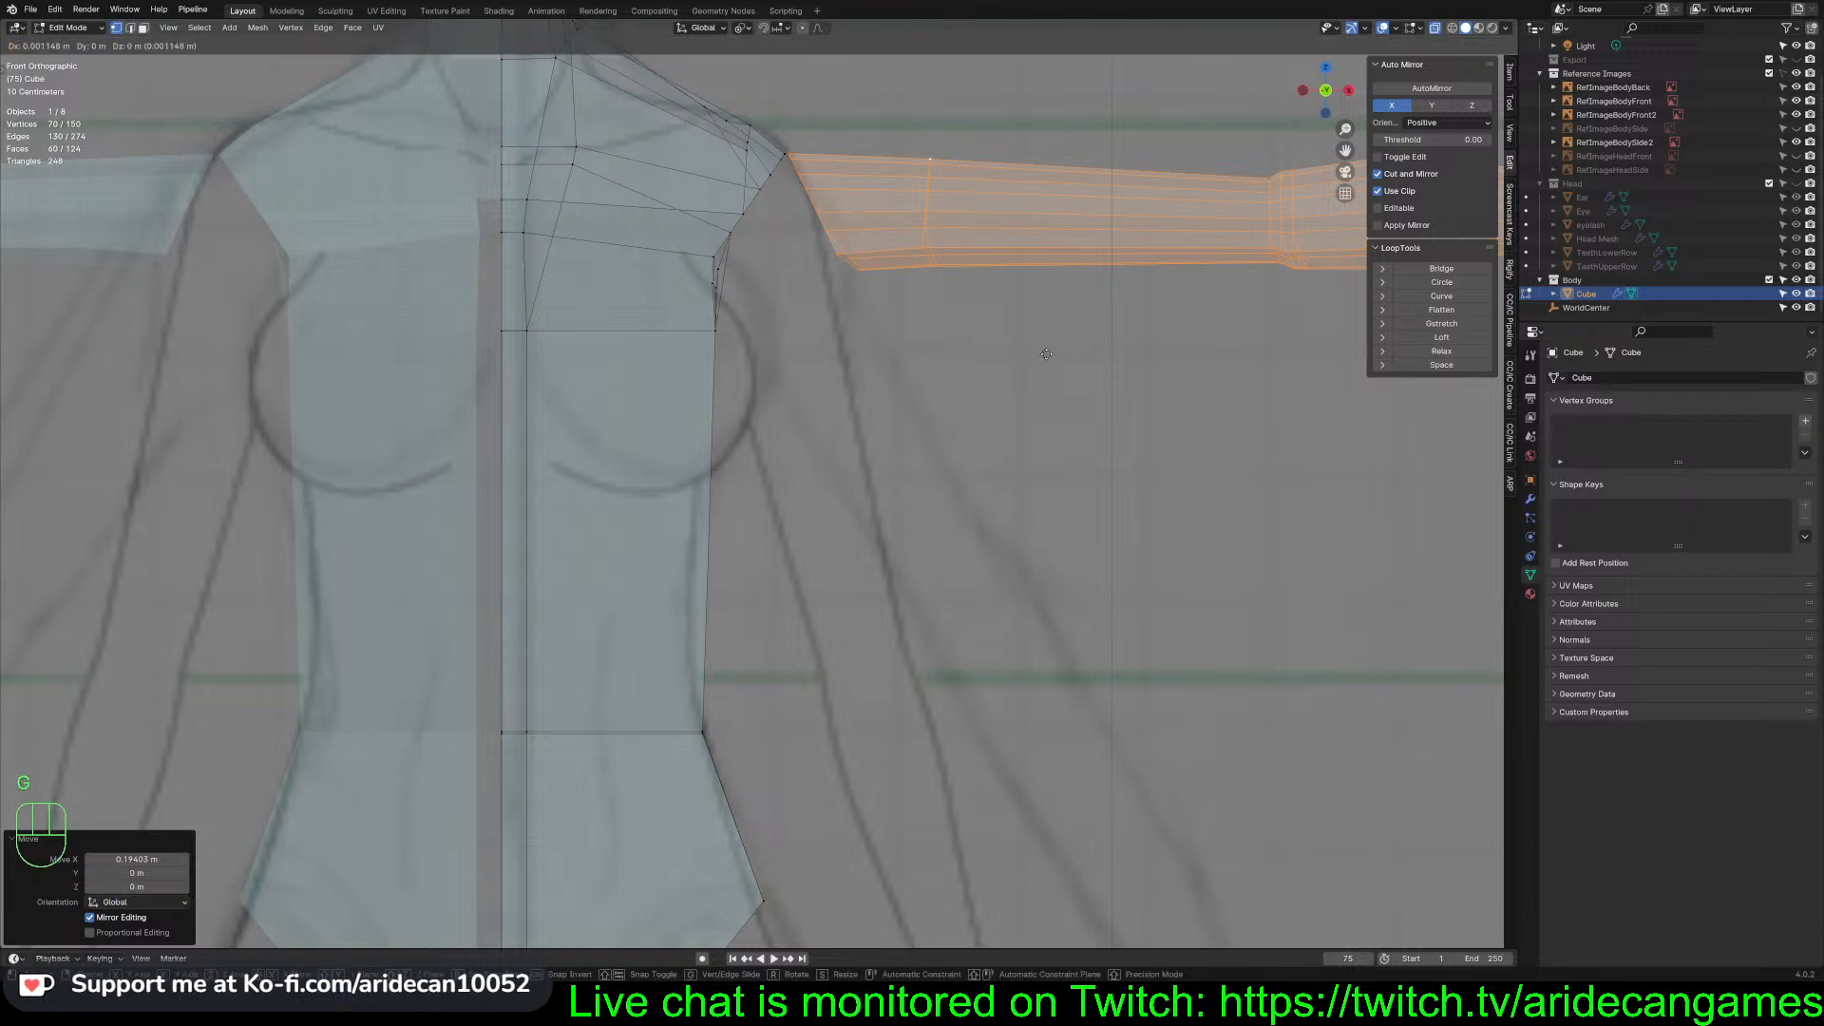
pyautogui.click(1040, 333)
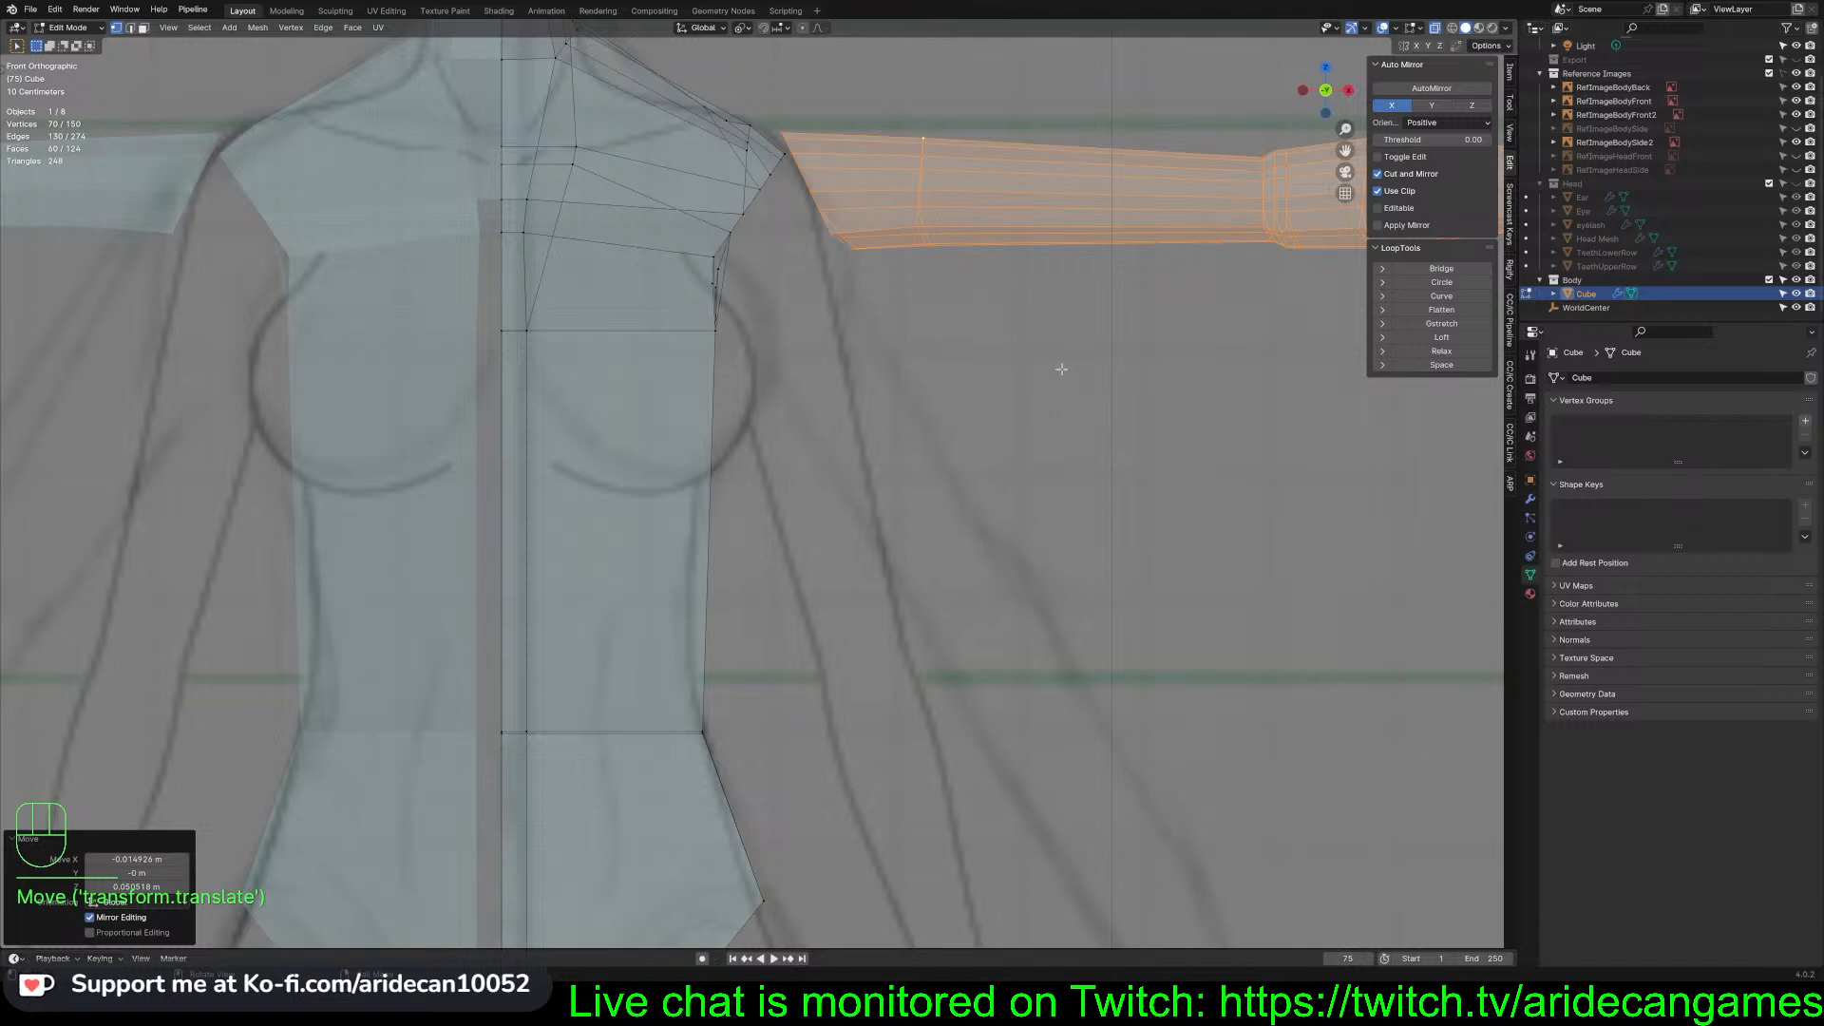
pyautogui.press('g')
pyautogui.click(1049, 373)
# Move the arm outward along X by about 0.014 m and deselect it
pyautogui.moveTo(1048, 372); pyautogui.dragTo(1051, 448, button='middle')
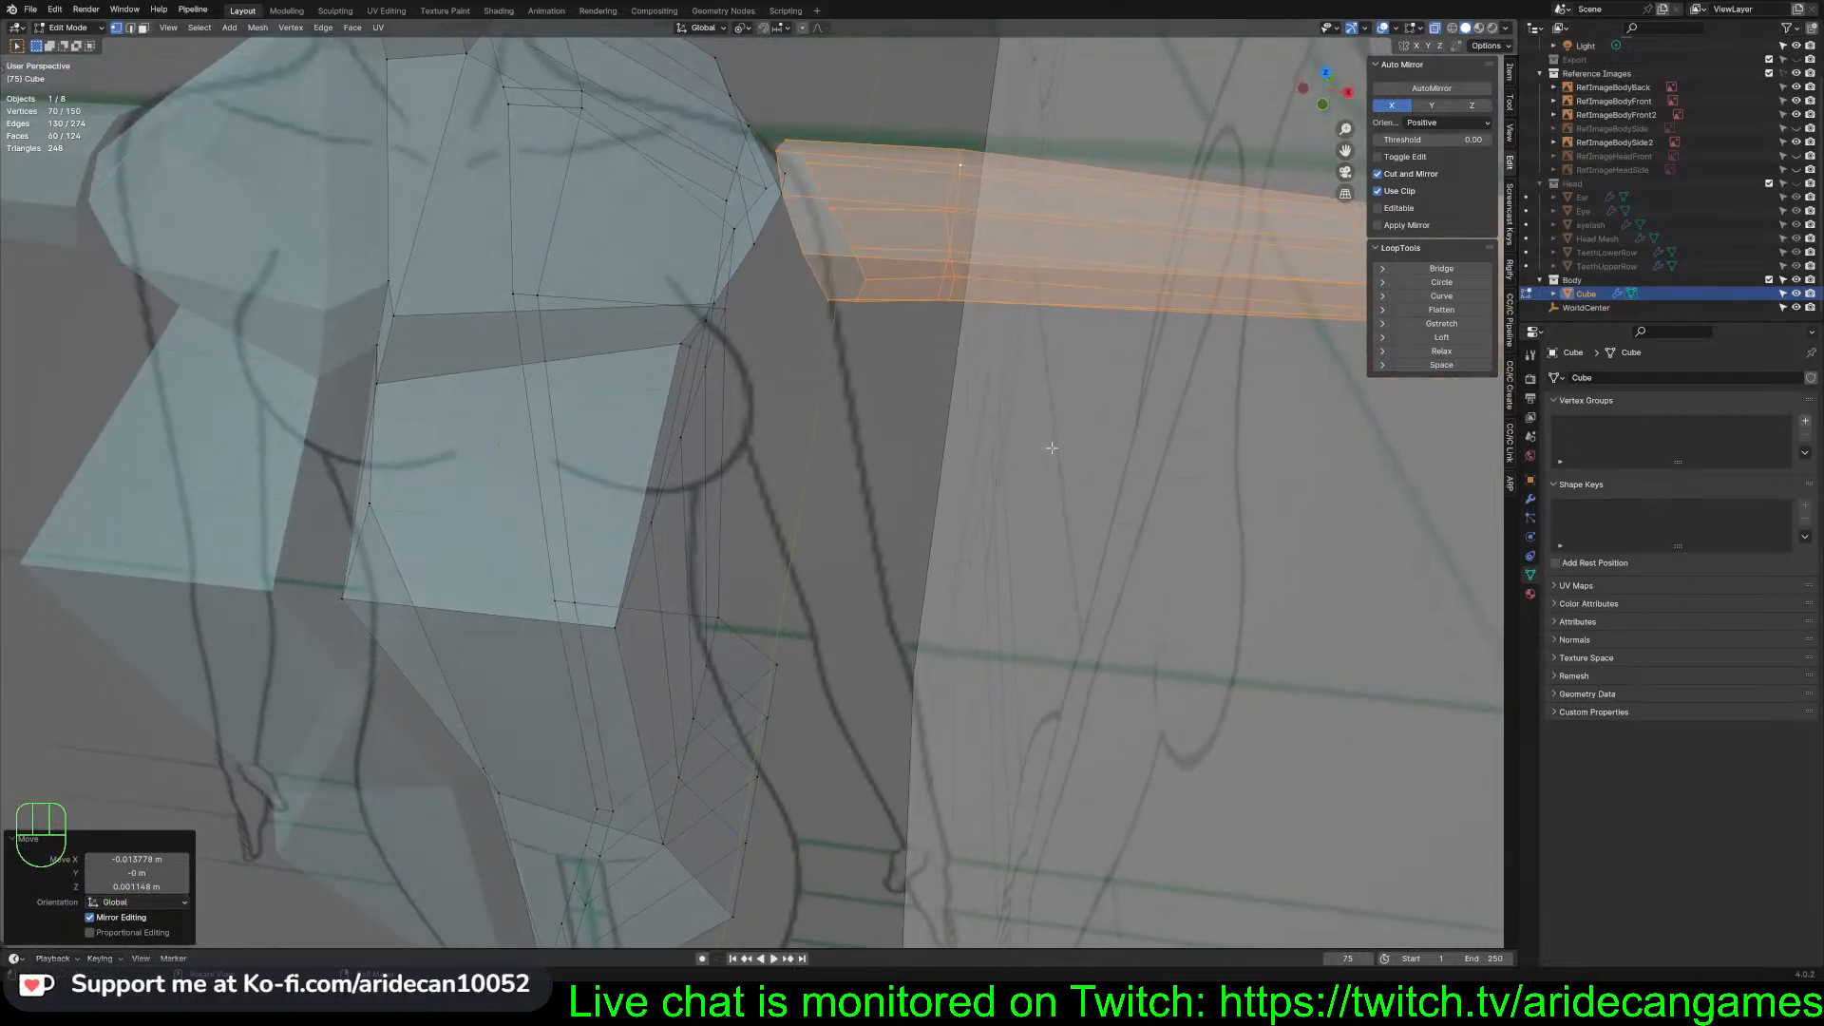
pyautogui.press('g')
pyautogui.press('x')
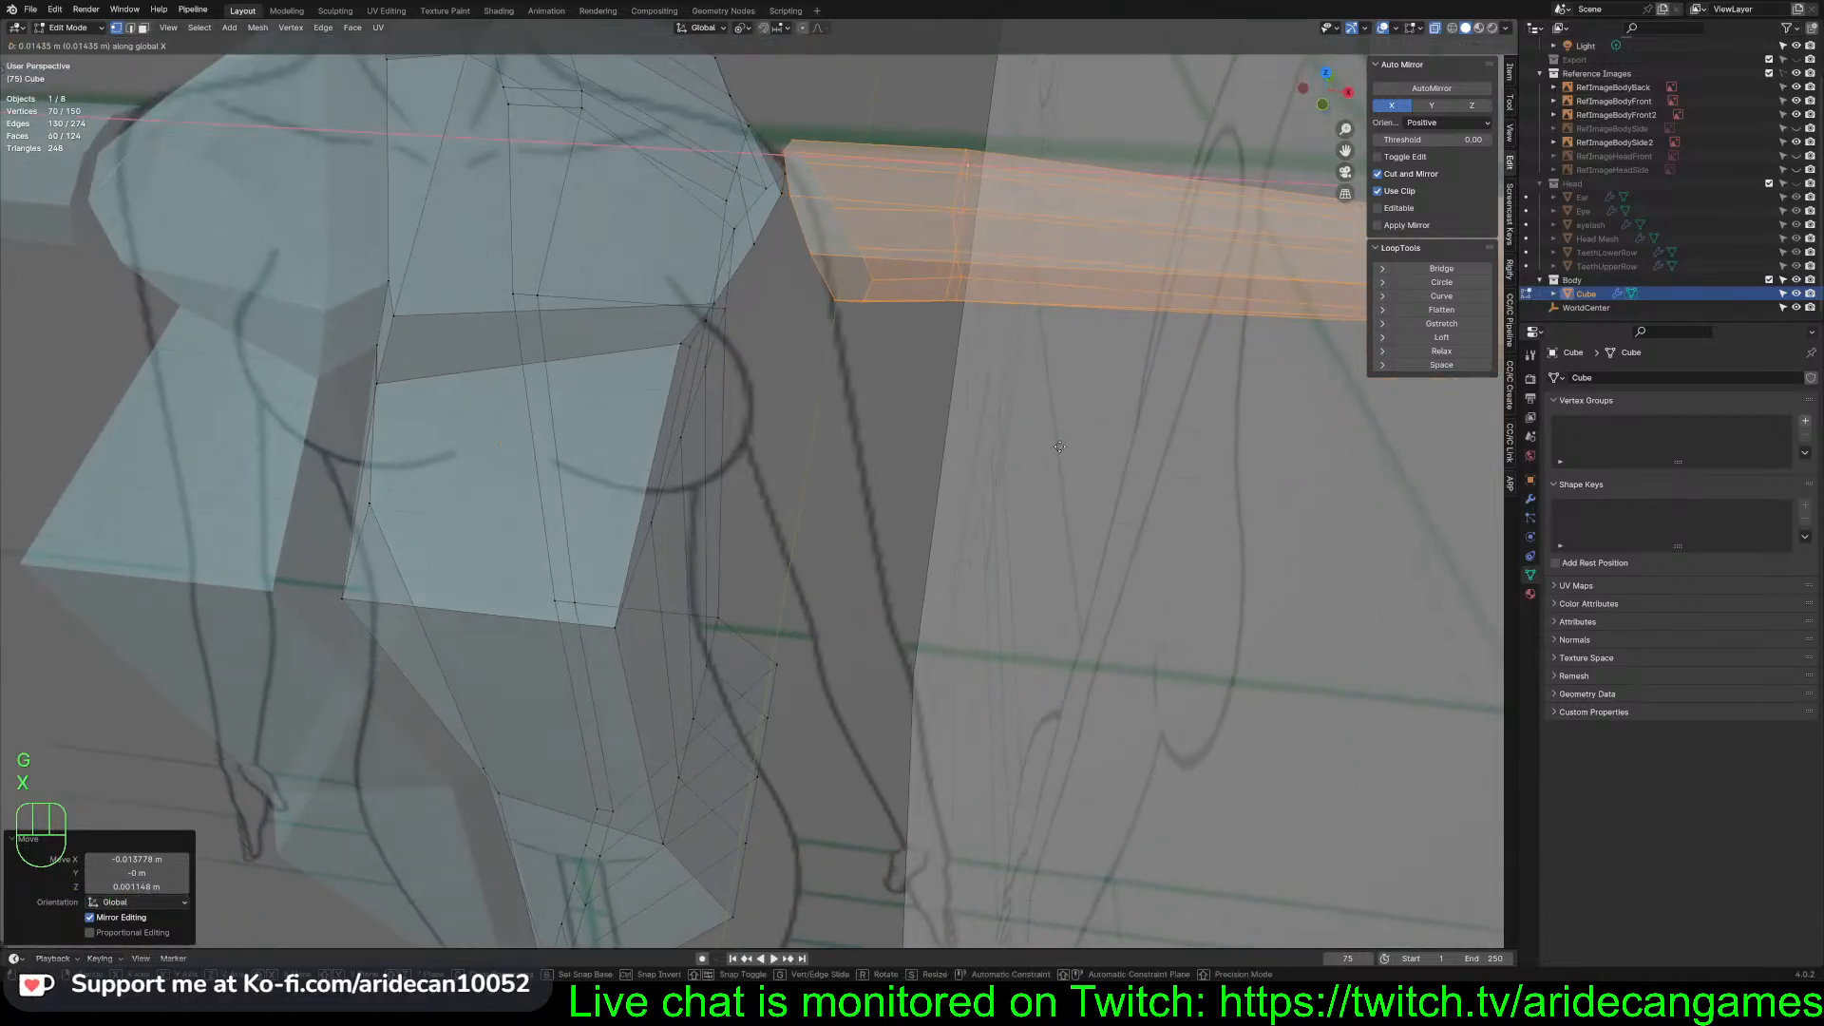
pyautogui.click(1059, 447)
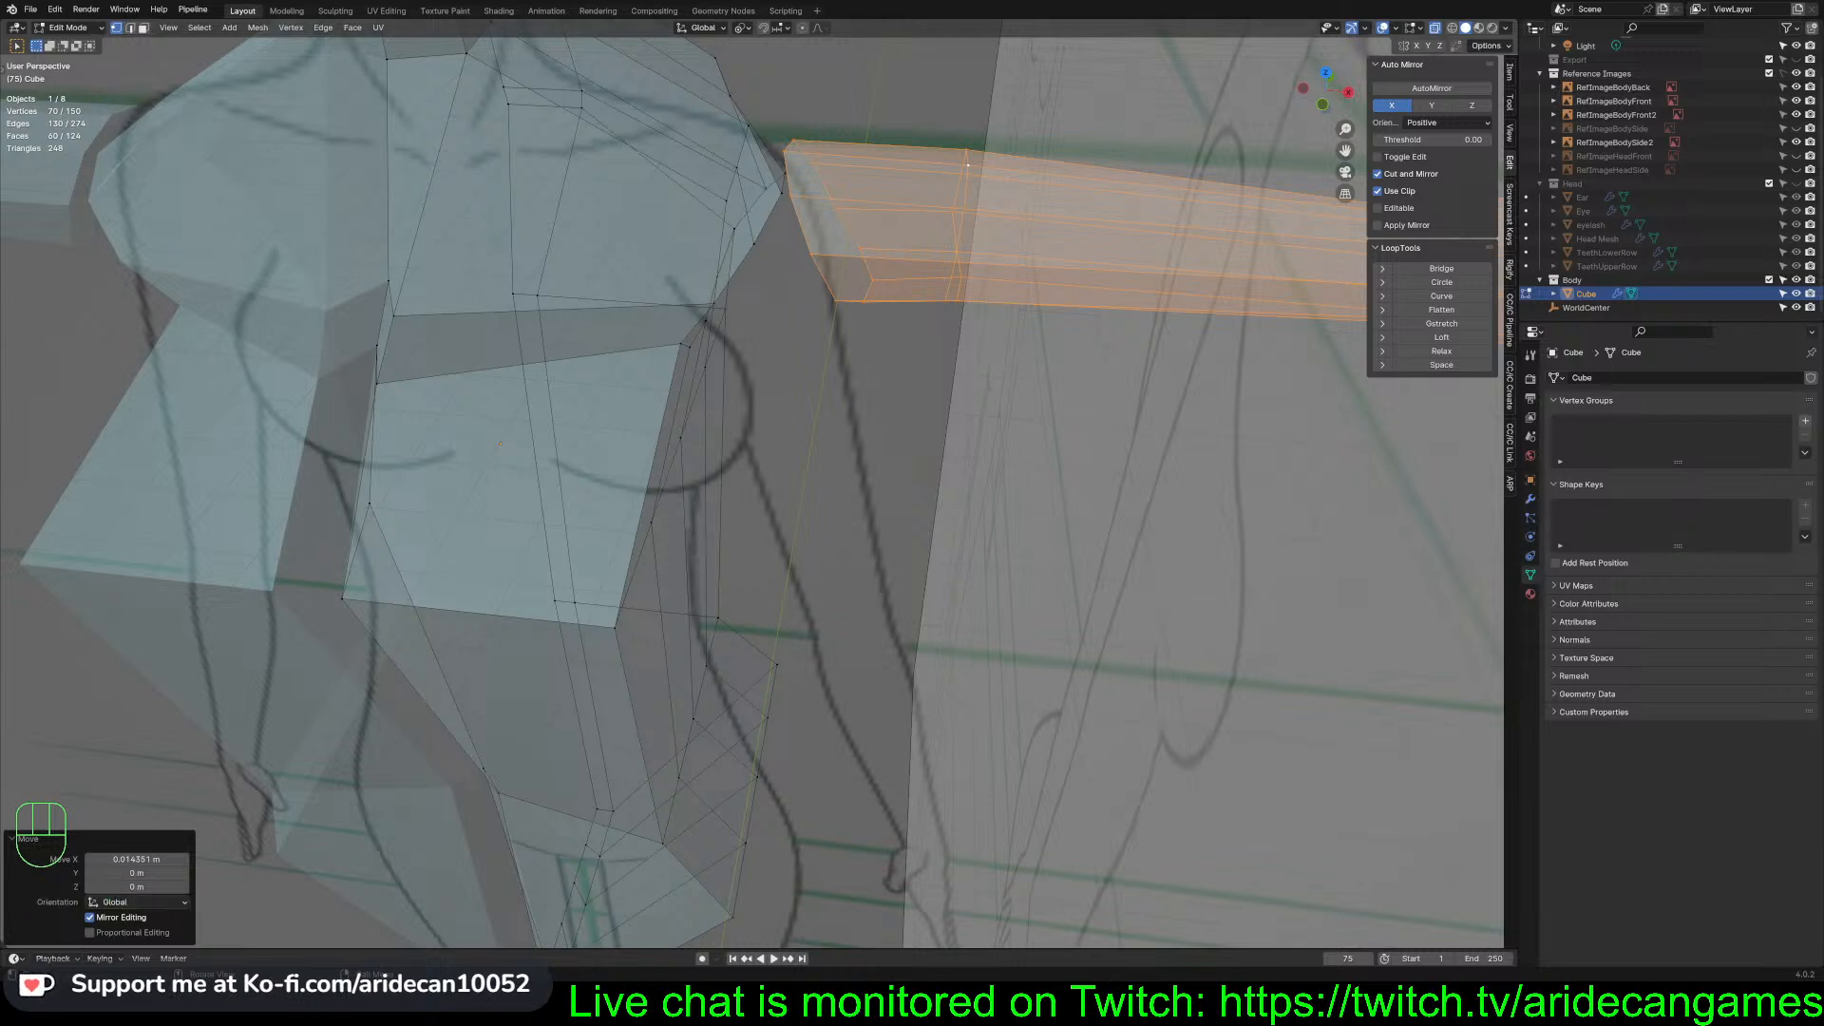
pyautogui.click(1139, 553)
# Select the whole linked arm mesh and move it about -0.071 m in Y and -0.056 m in Z to centre it in the armhole
pyautogui.press('KP_3')
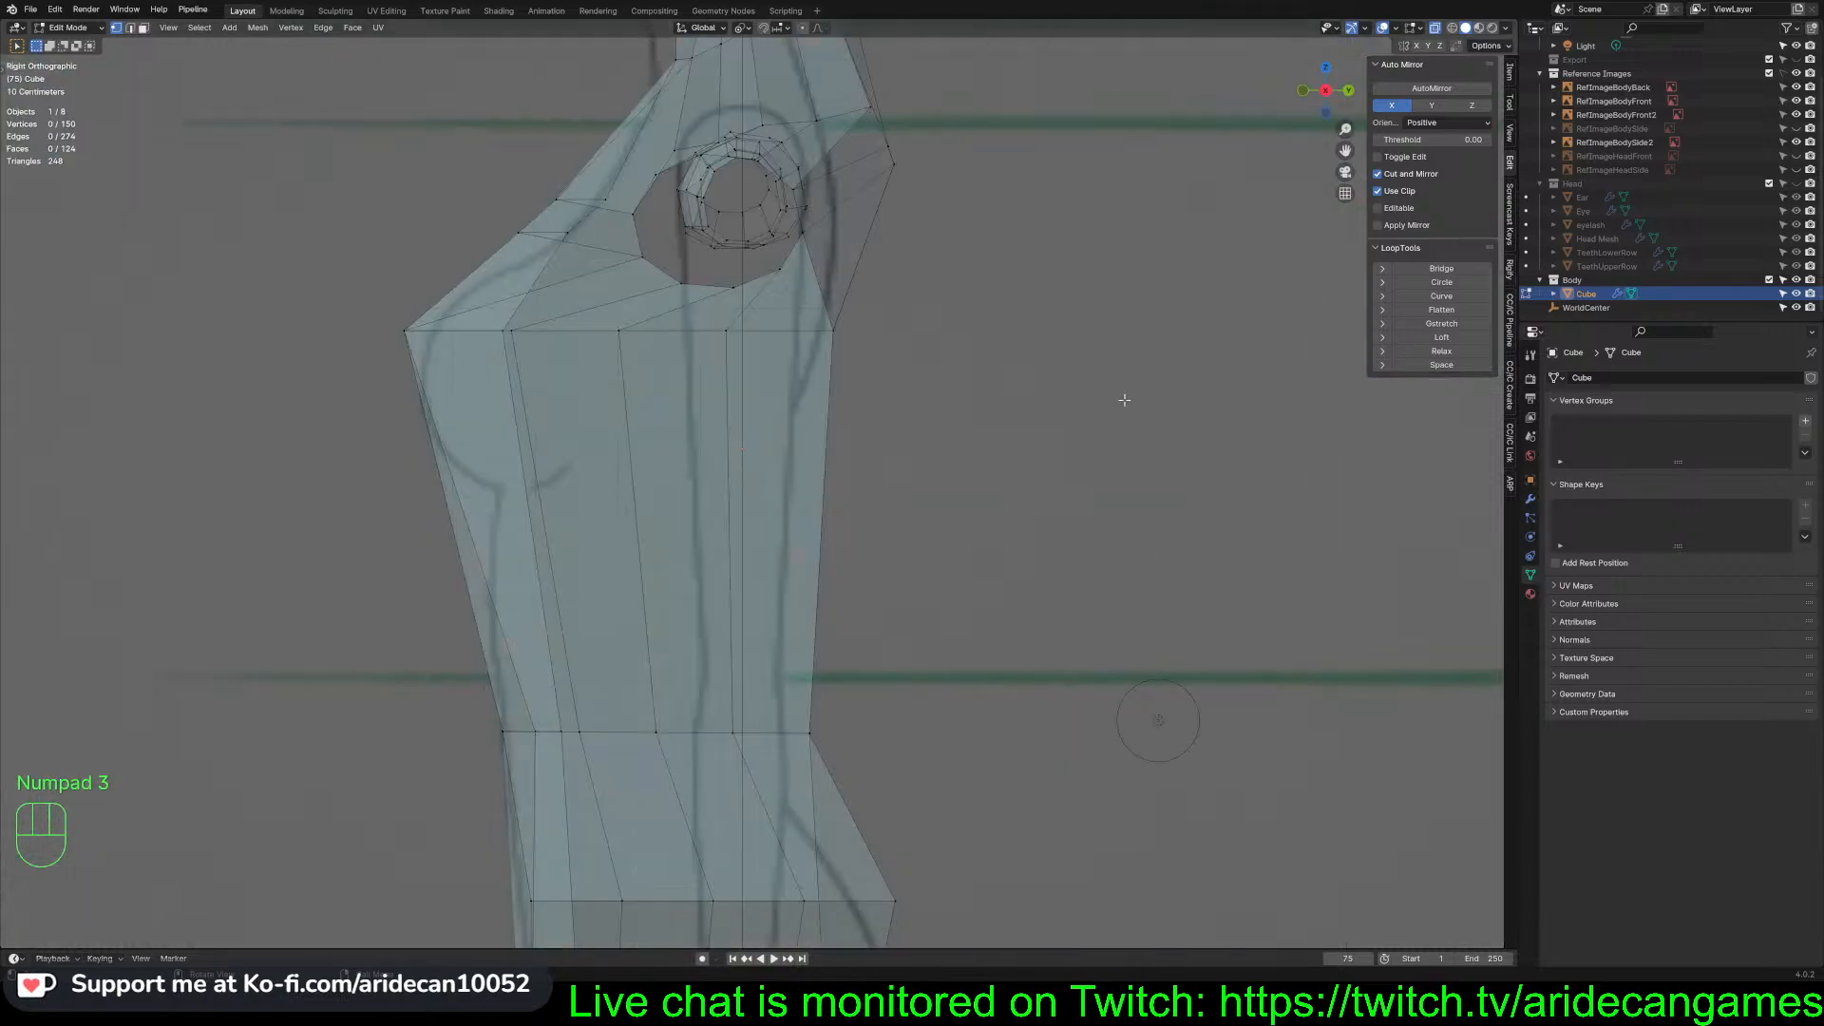
pyautogui.scroll(-2, 1124, 400)
pyautogui.moveTo(1124, 400); pyautogui.dragTo(858, 302, button='middle')
pyautogui.click(888, 288)
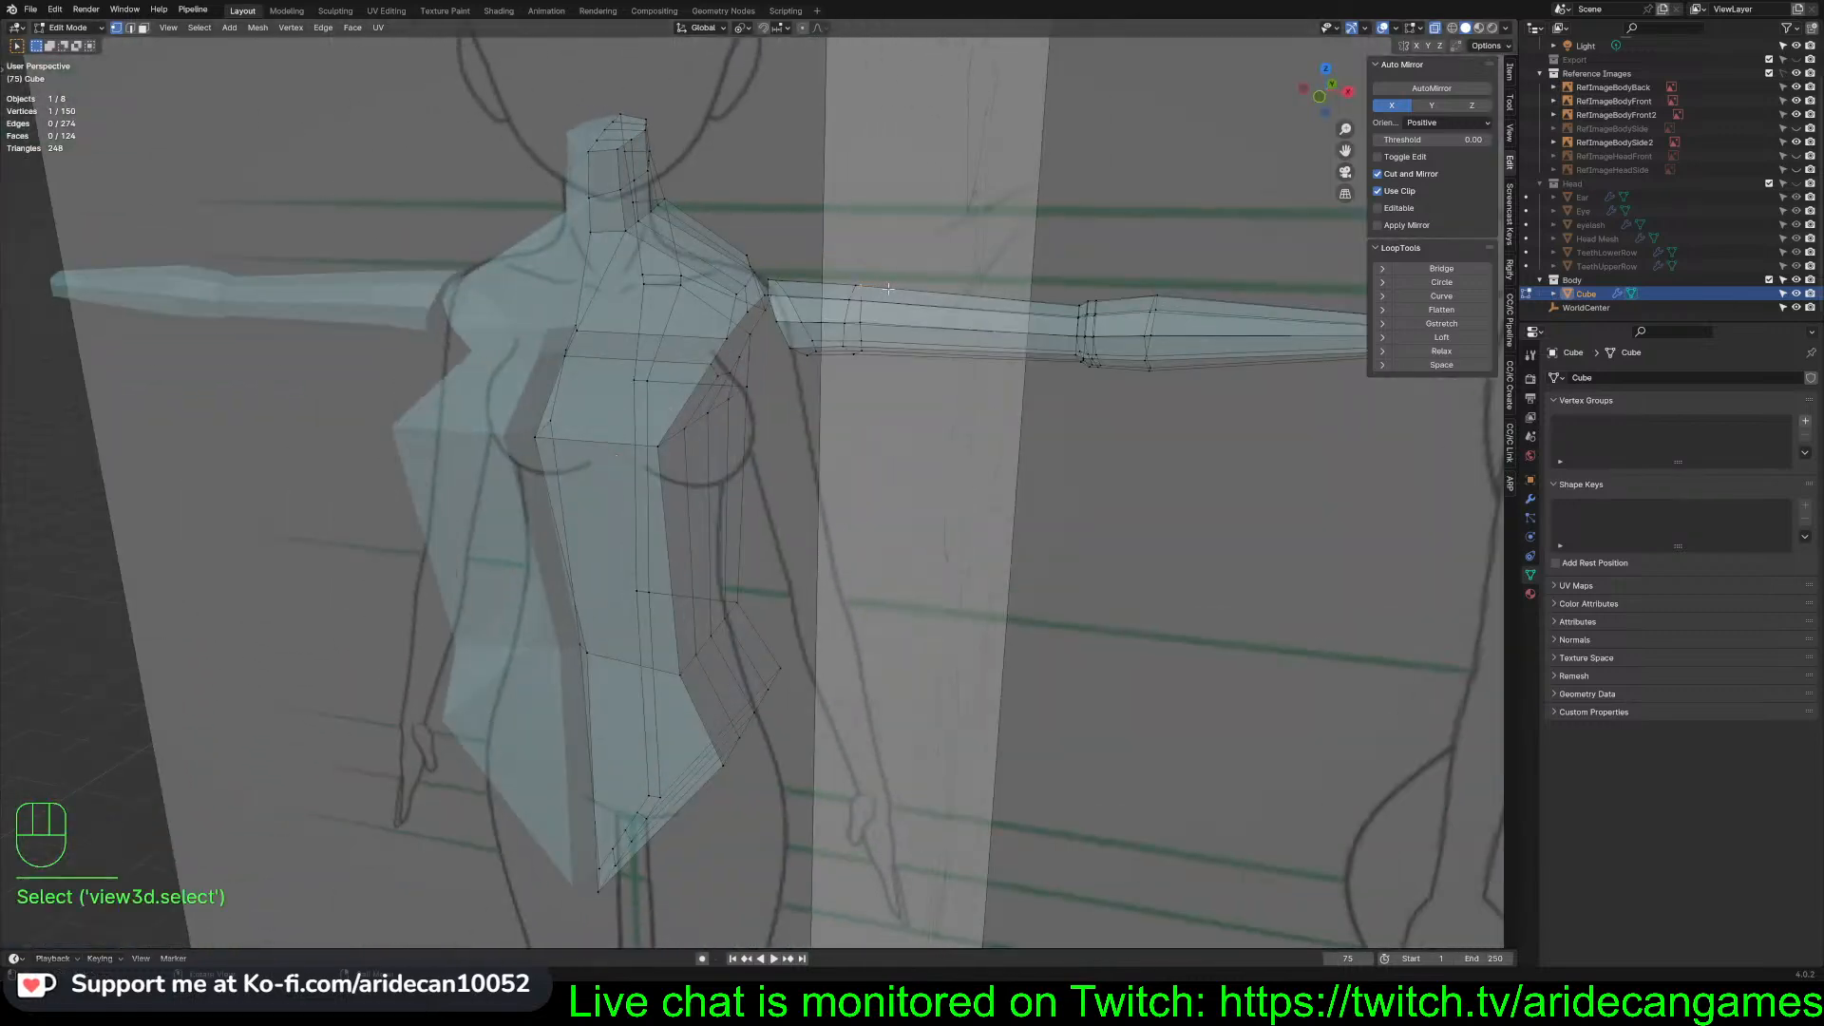
pyautogui.press('l')
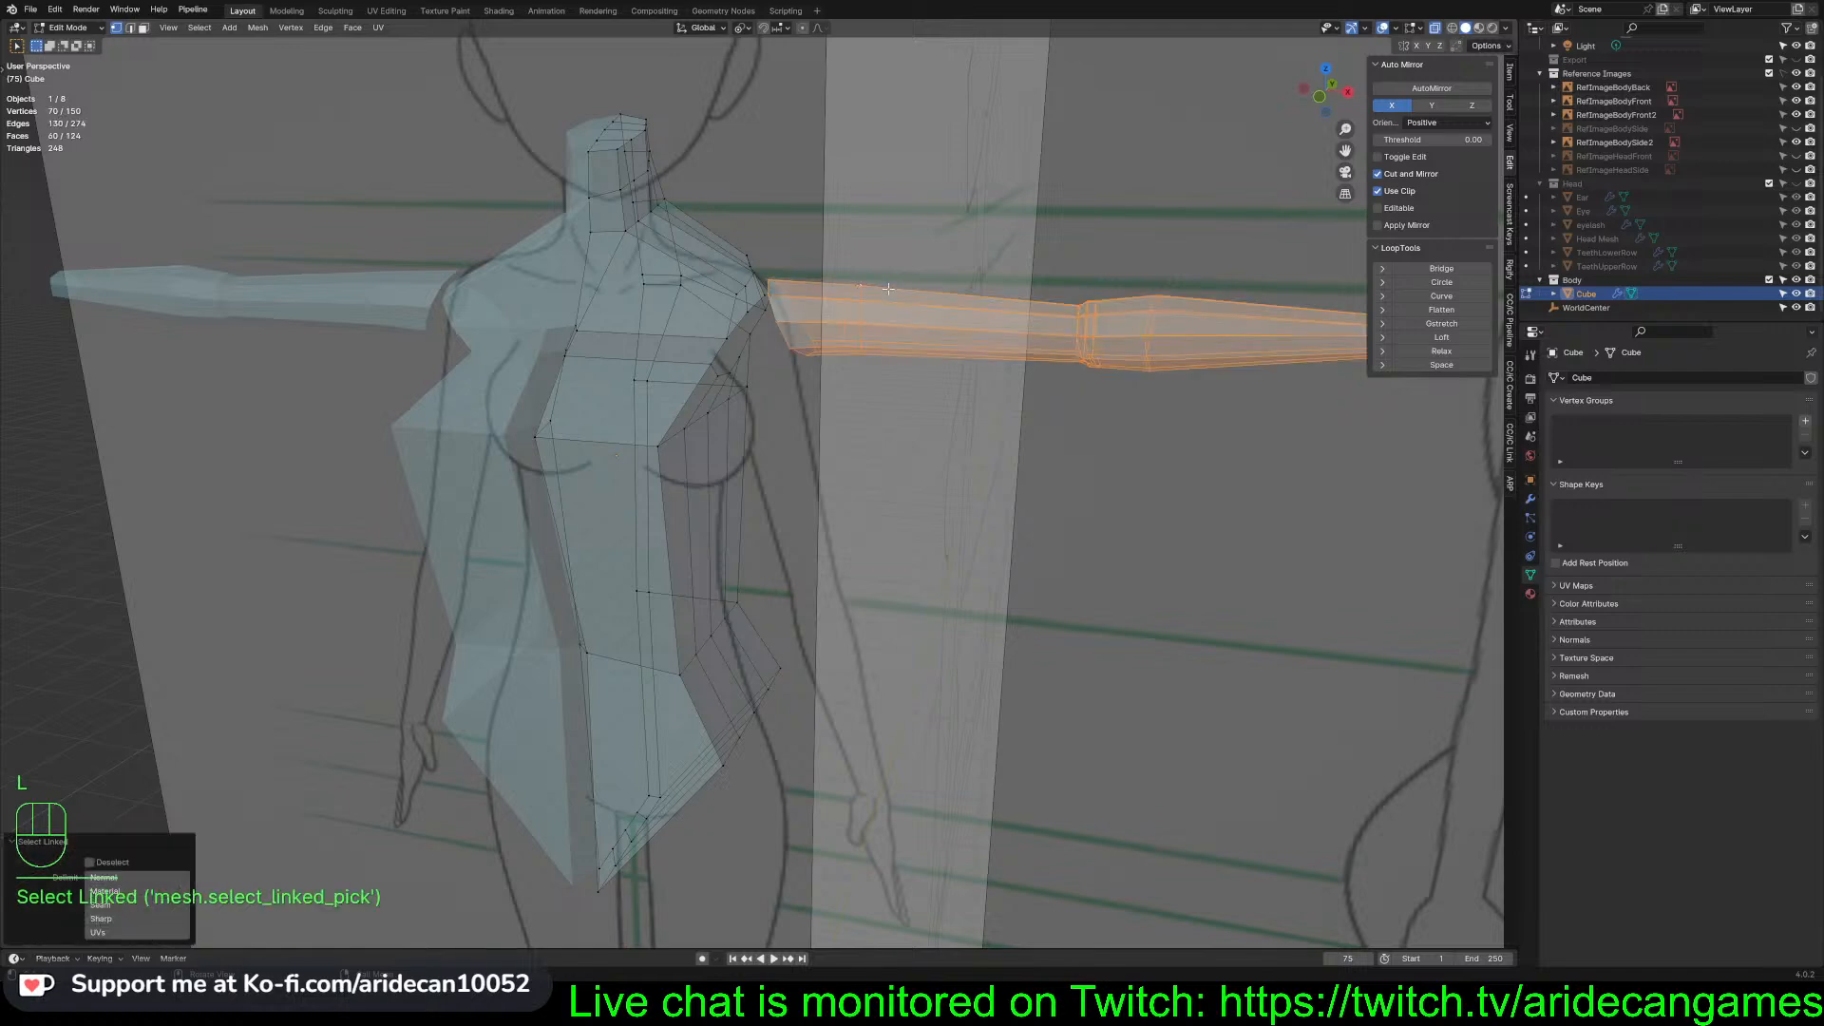
pyautogui.press('KP_3')
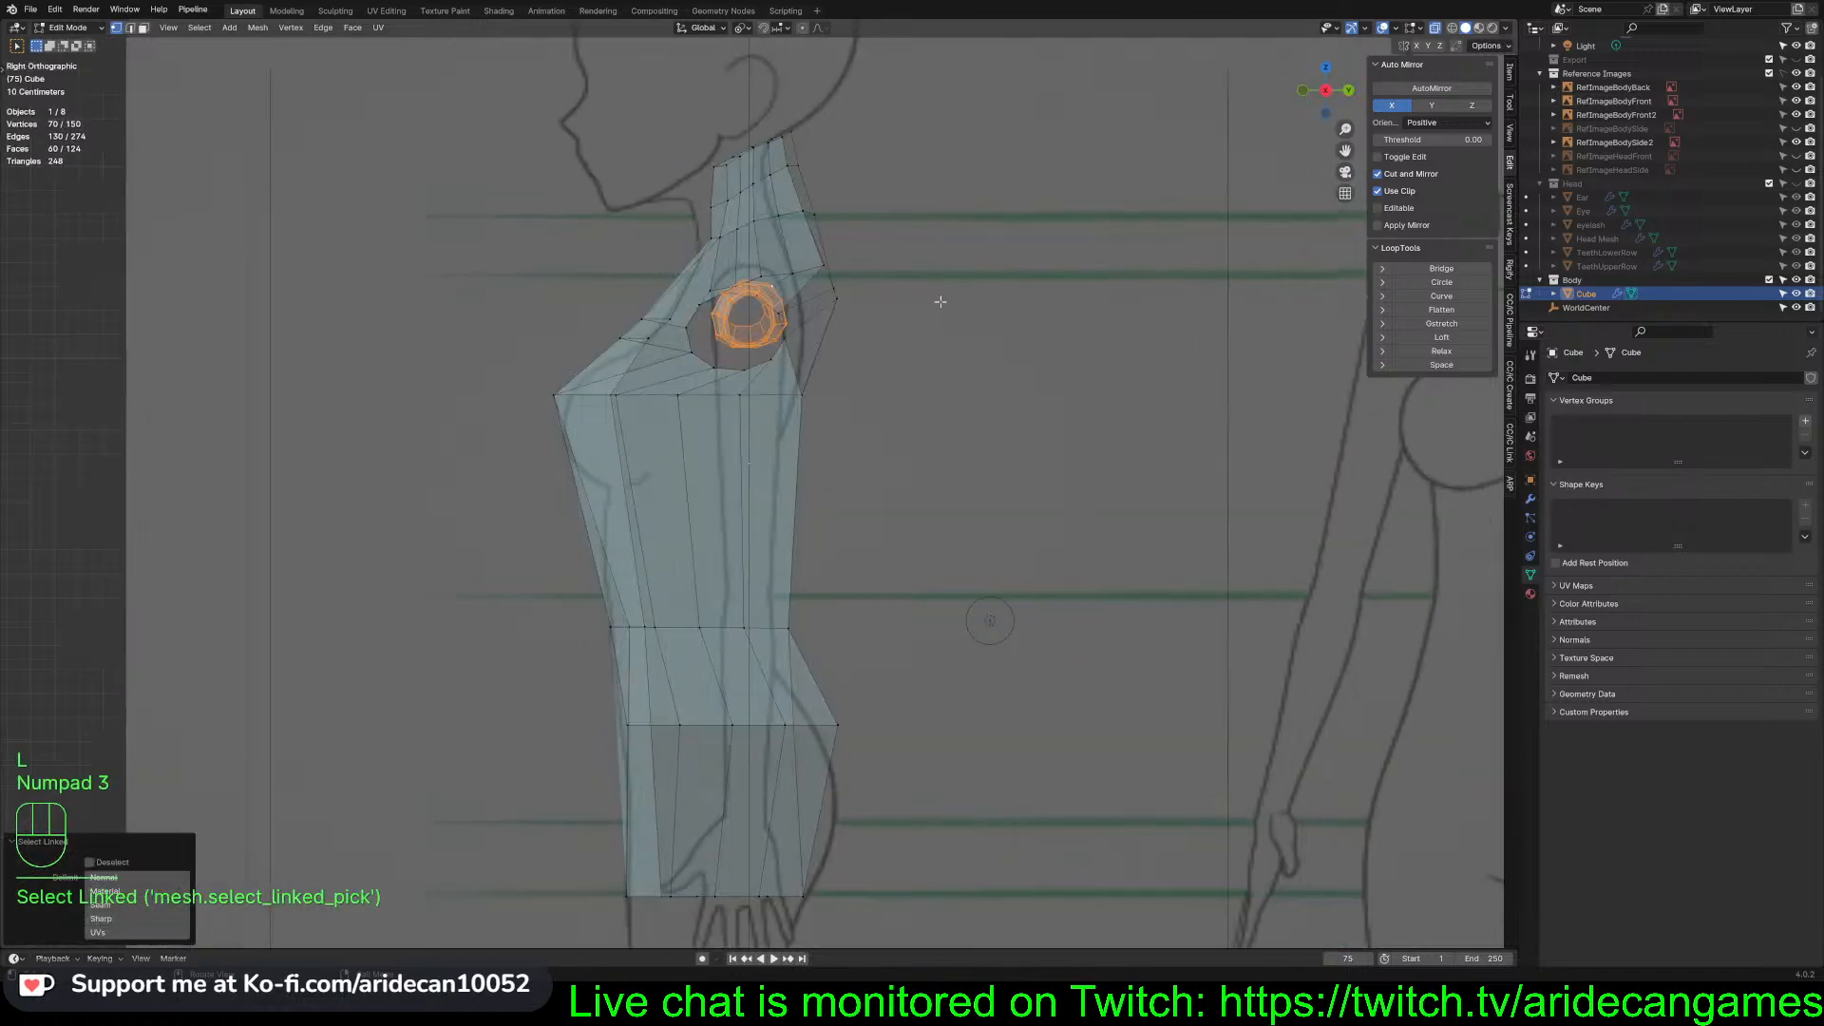
pyautogui.press('g')
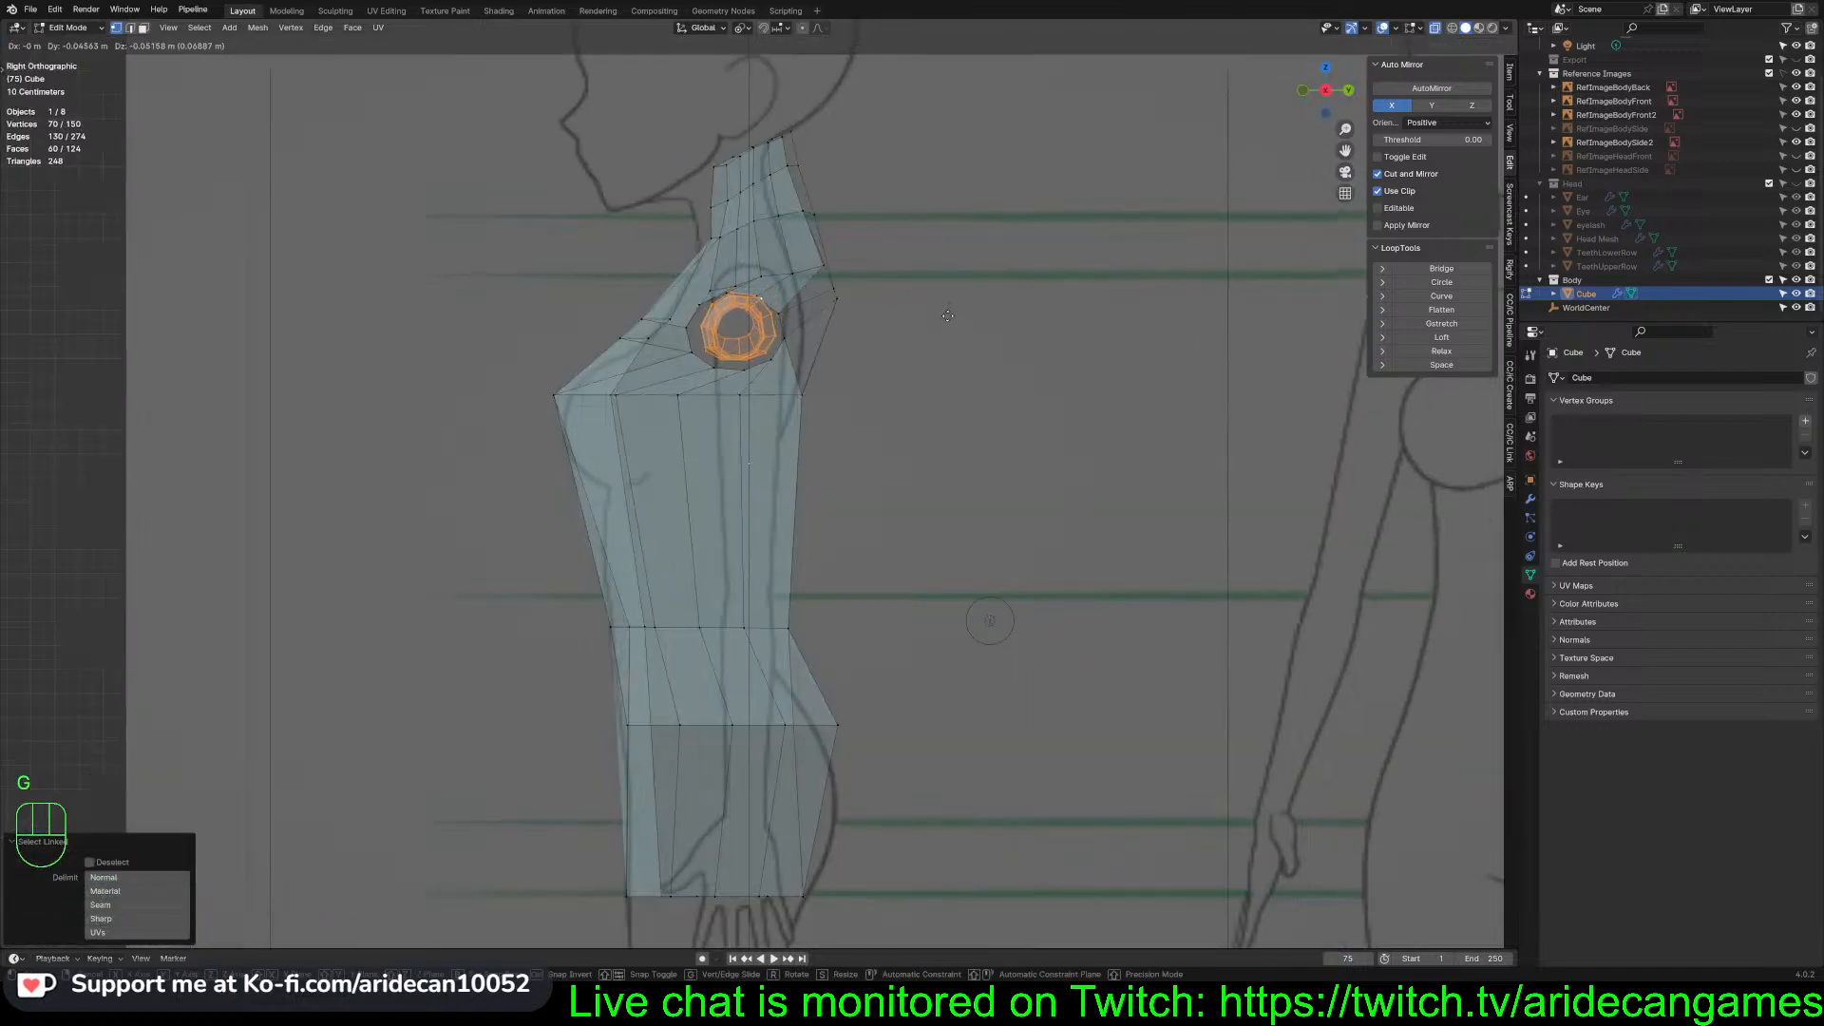
pyautogui.click(941, 316)
pyautogui.moveTo(961, 337); pyautogui.dragTo(1124, 350, button='middle')
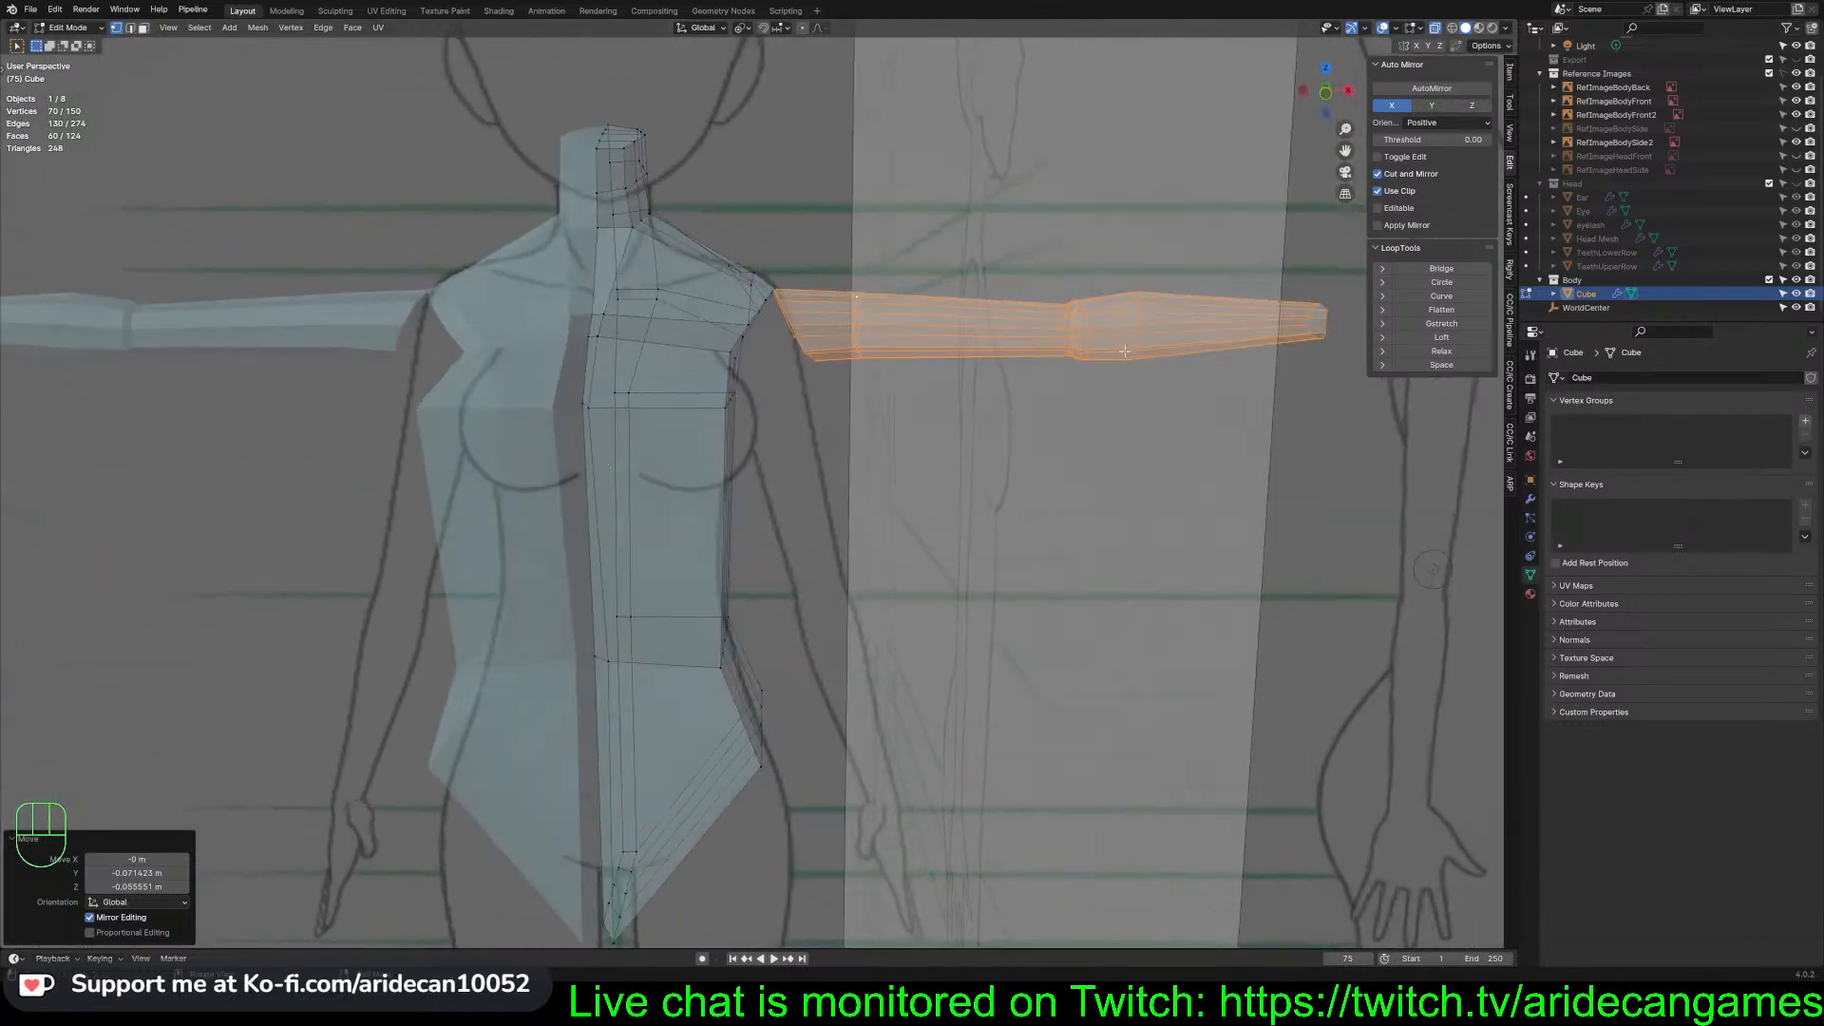
pyautogui.press('KP_1')
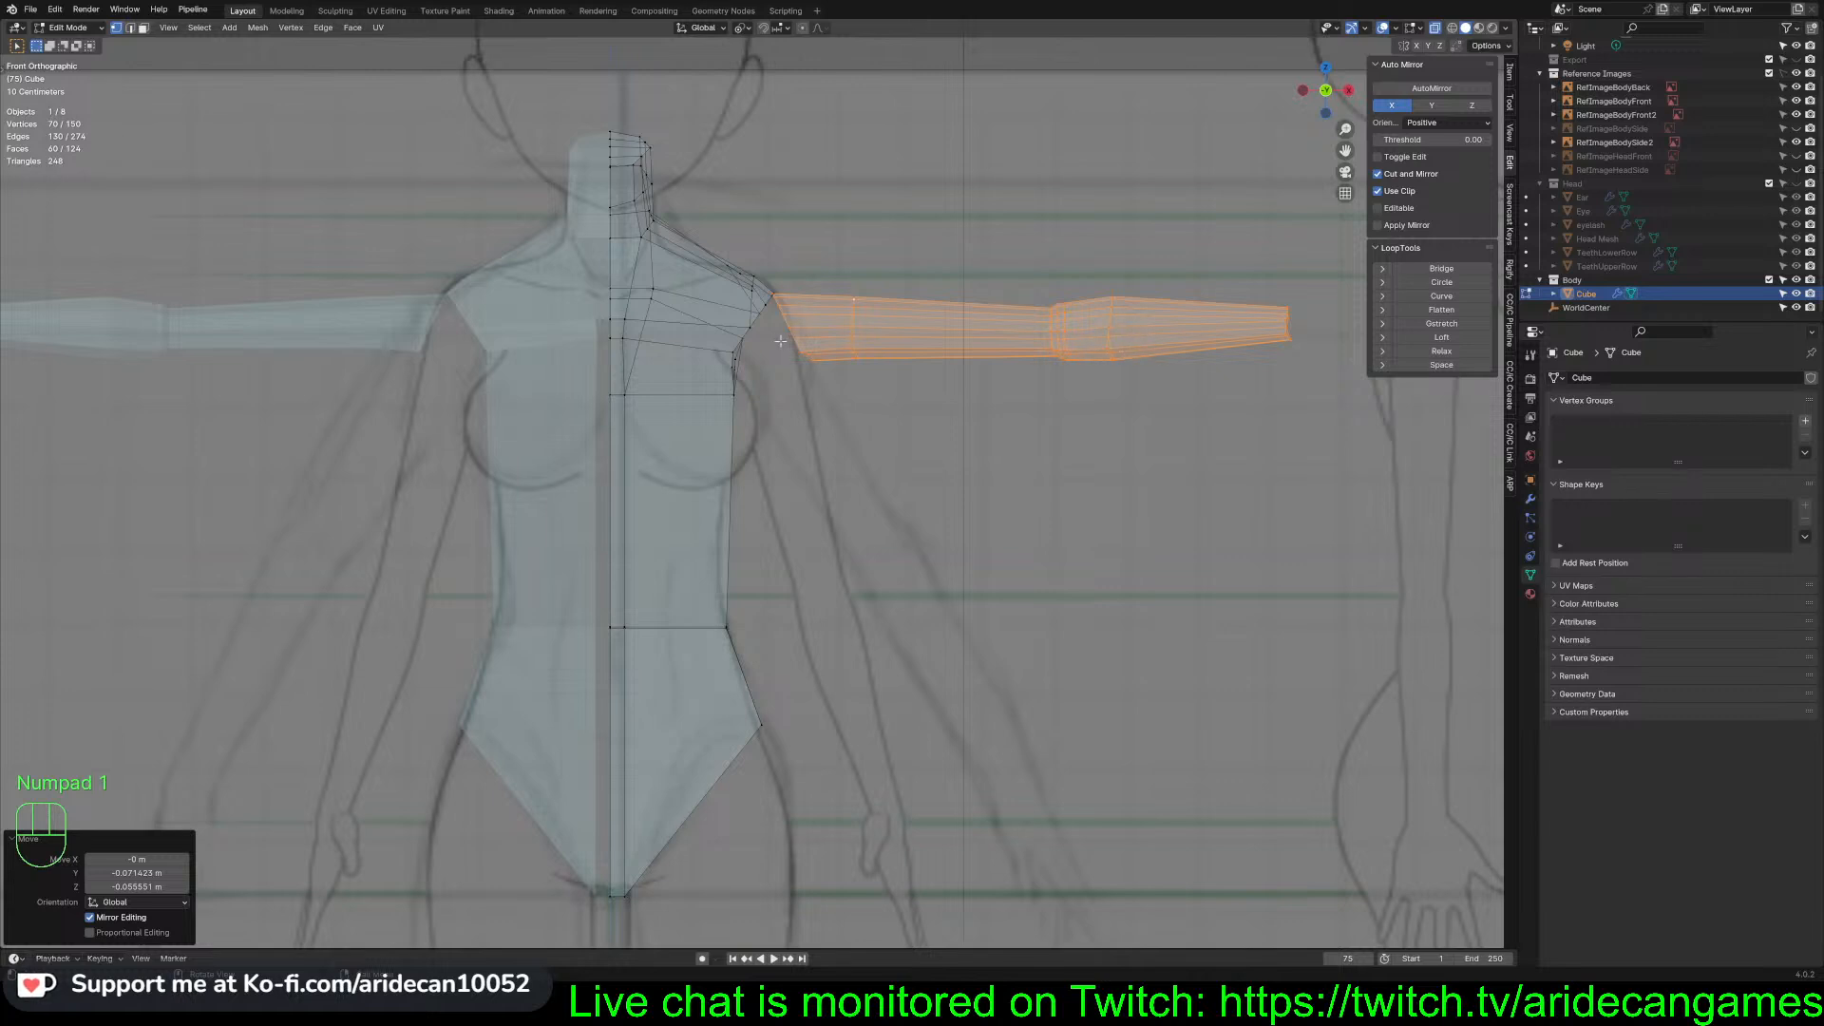
pyautogui.keyDown('alt'); pyautogui.click(760, 329); pyautogui.keyUp('alt')
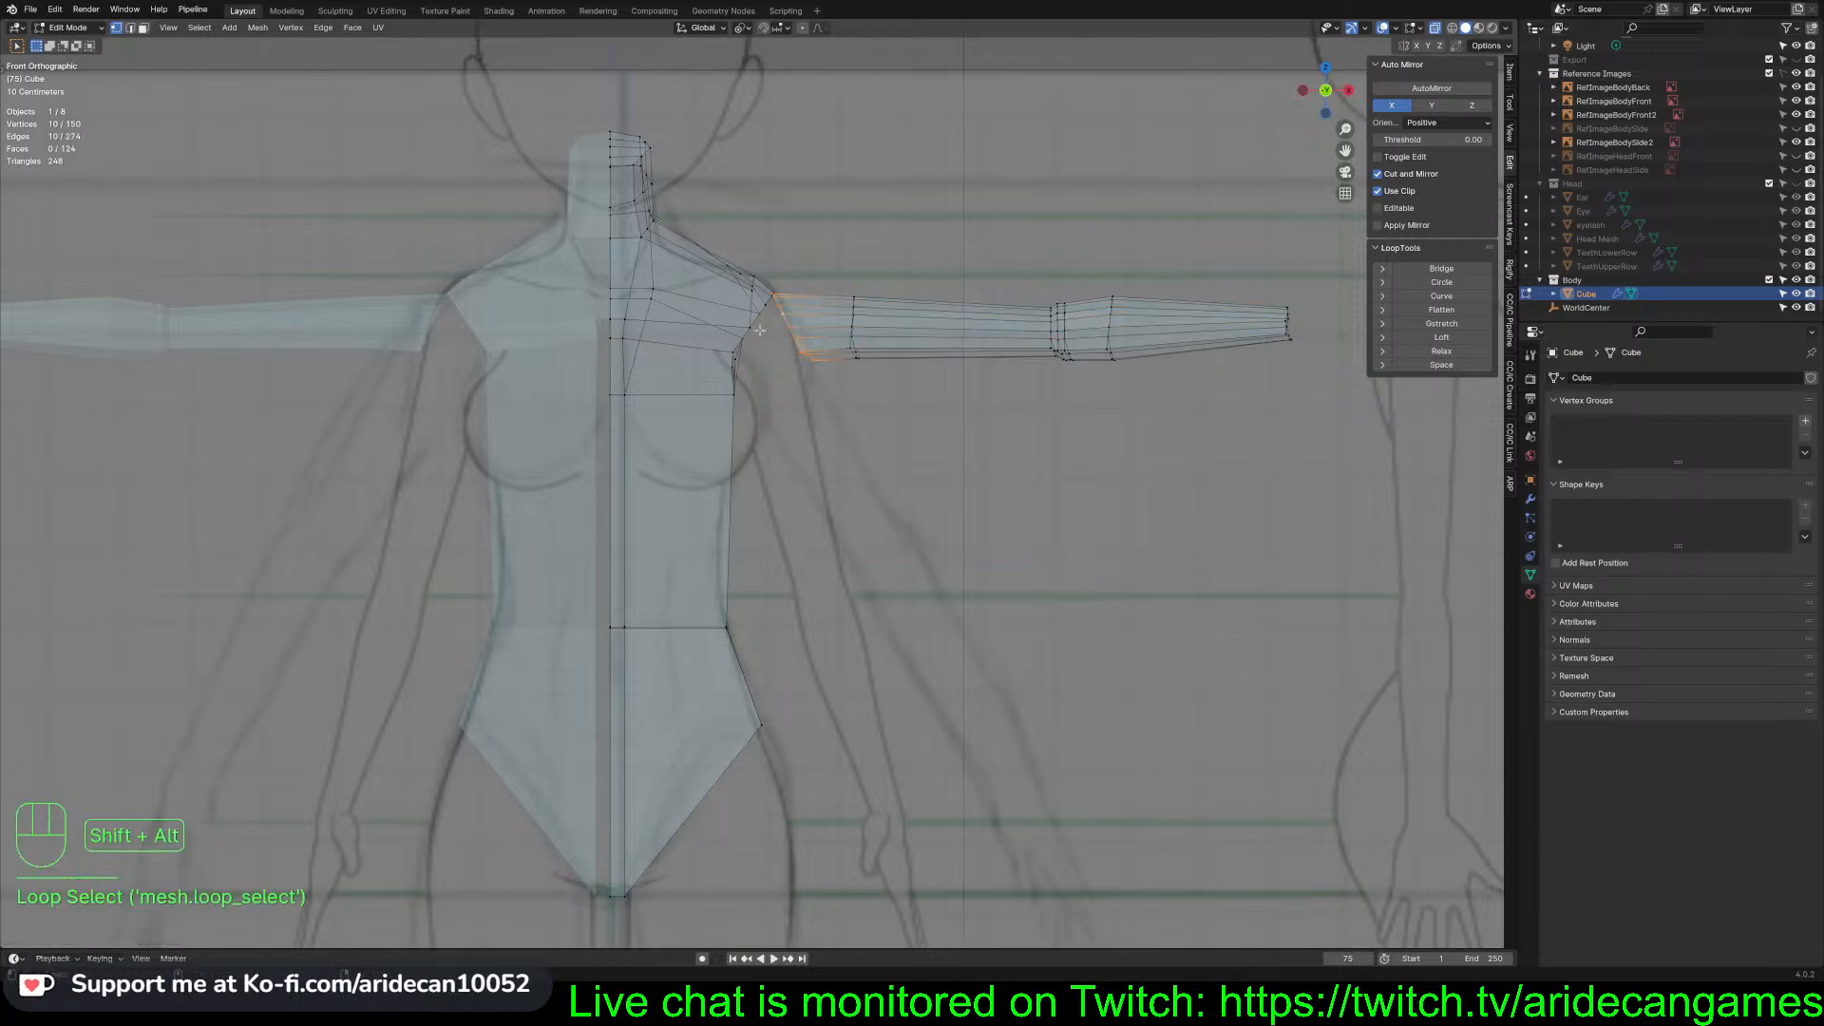
pyautogui.keyDown('alt'); pyautogui.keyDown('shift'); pyautogui.click(752, 328); pyautogui.keyUp('shift'); pyautogui.keyUp('alt')
pyautogui.moveTo(752, 328); pyautogui.dragTo(1427, 531, button='middle')
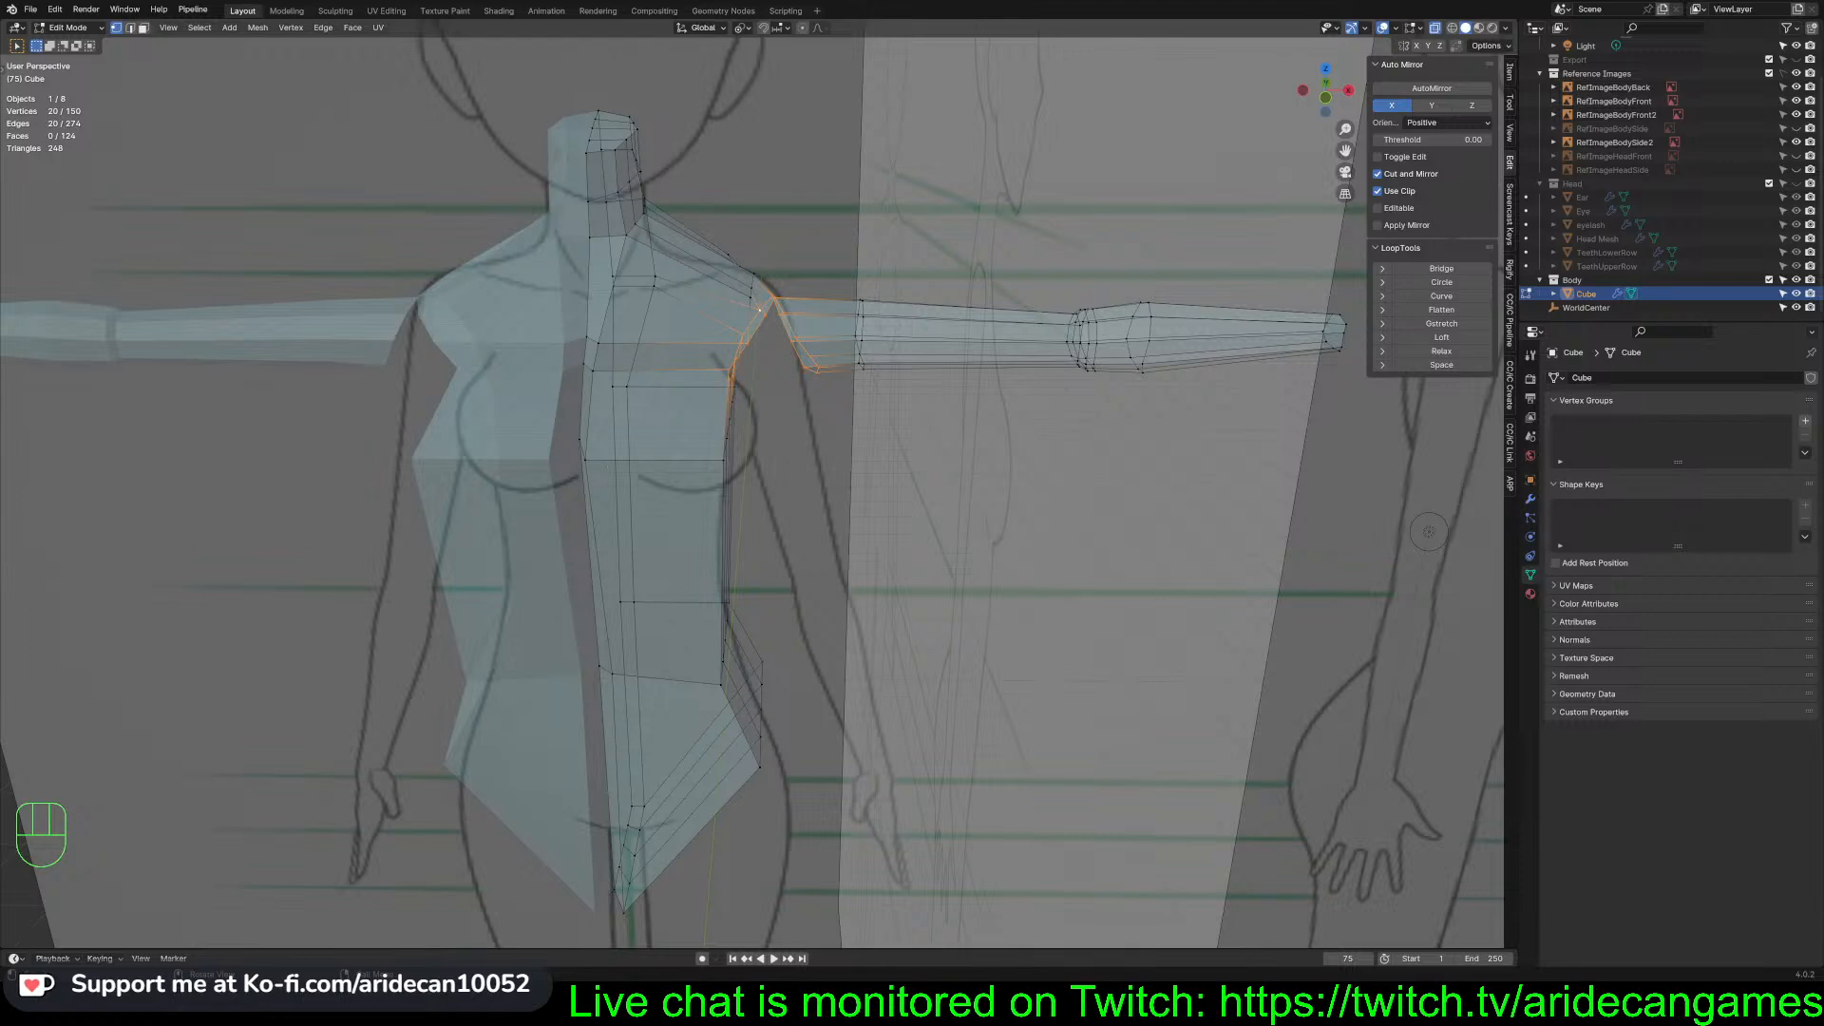
pyautogui.moveTo(722, 380); pyautogui.dragTo(794, 356, button='middle')
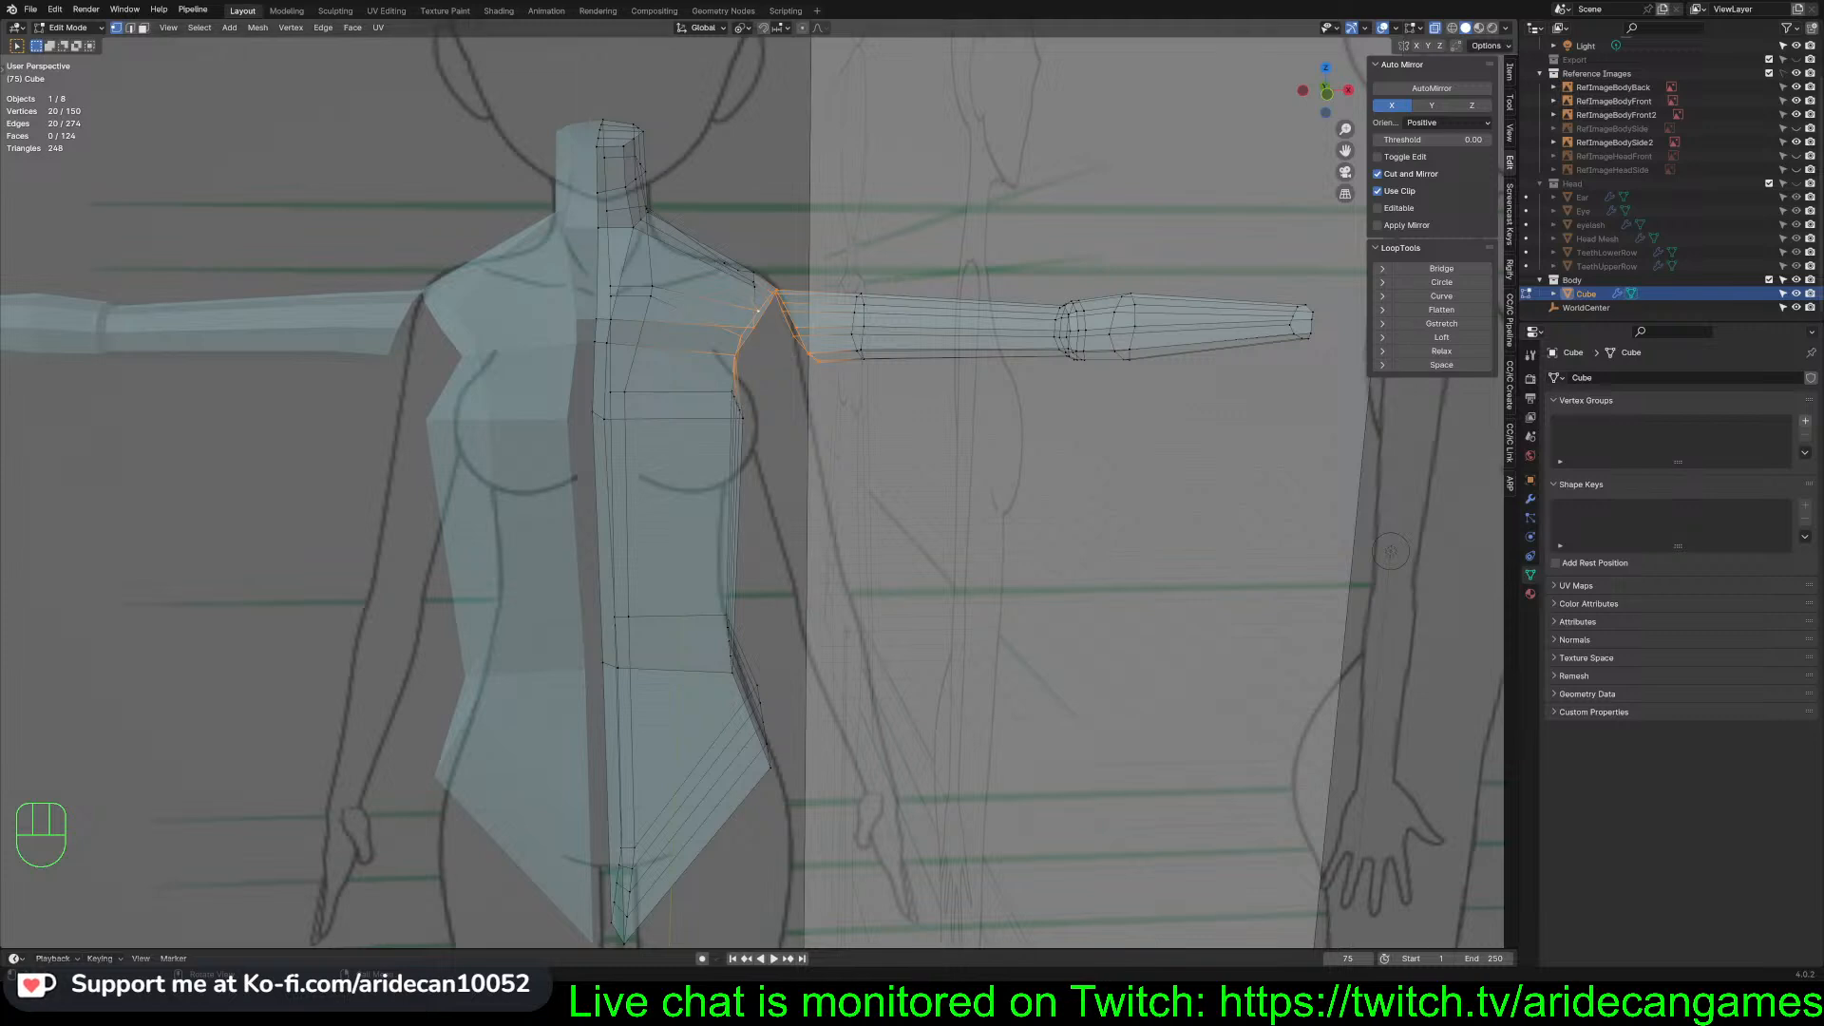
pyautogui.scroll(2, 759, 512)
# Rotate the torso's armhole edge loop about -13.8° in front view, and move it up slightly and about 0.012 m outward
pyautogui.keyDown('alt'); pyautogui.click(765, 224); pyautogui.keyUp('alt')
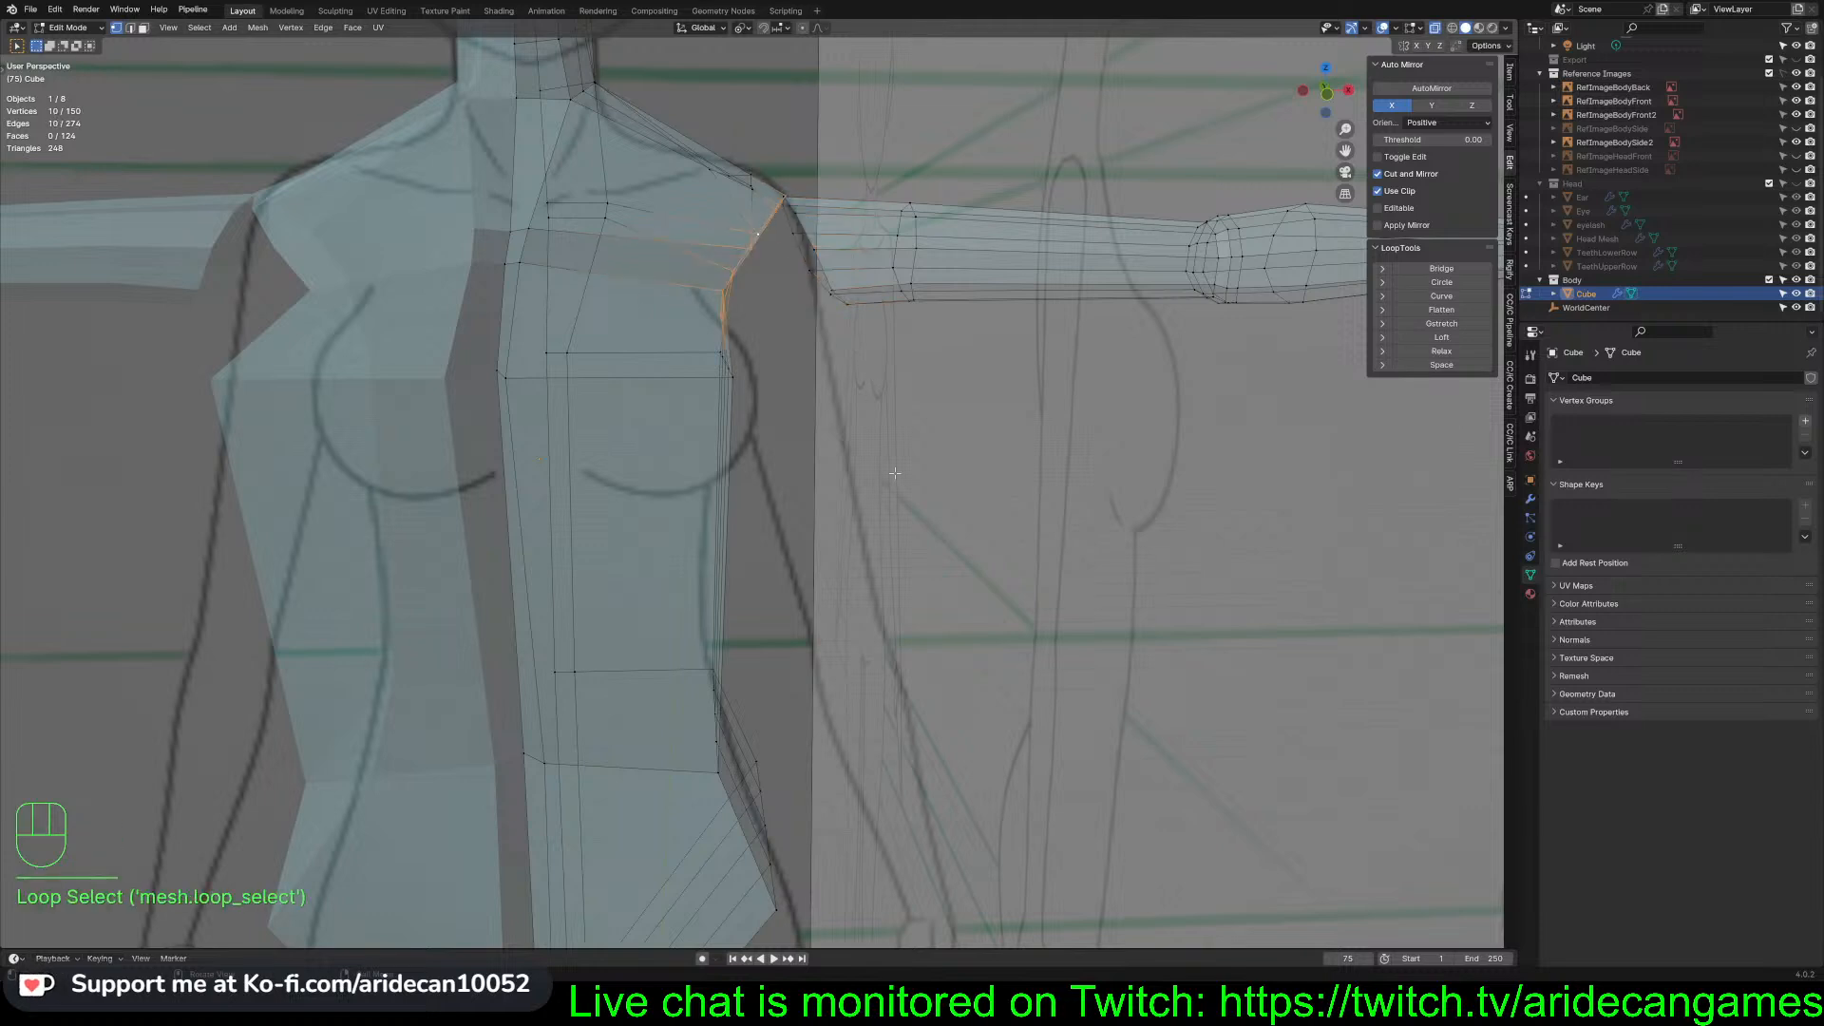
pyautogui.press('KP_1')
pyautogui.press('r')
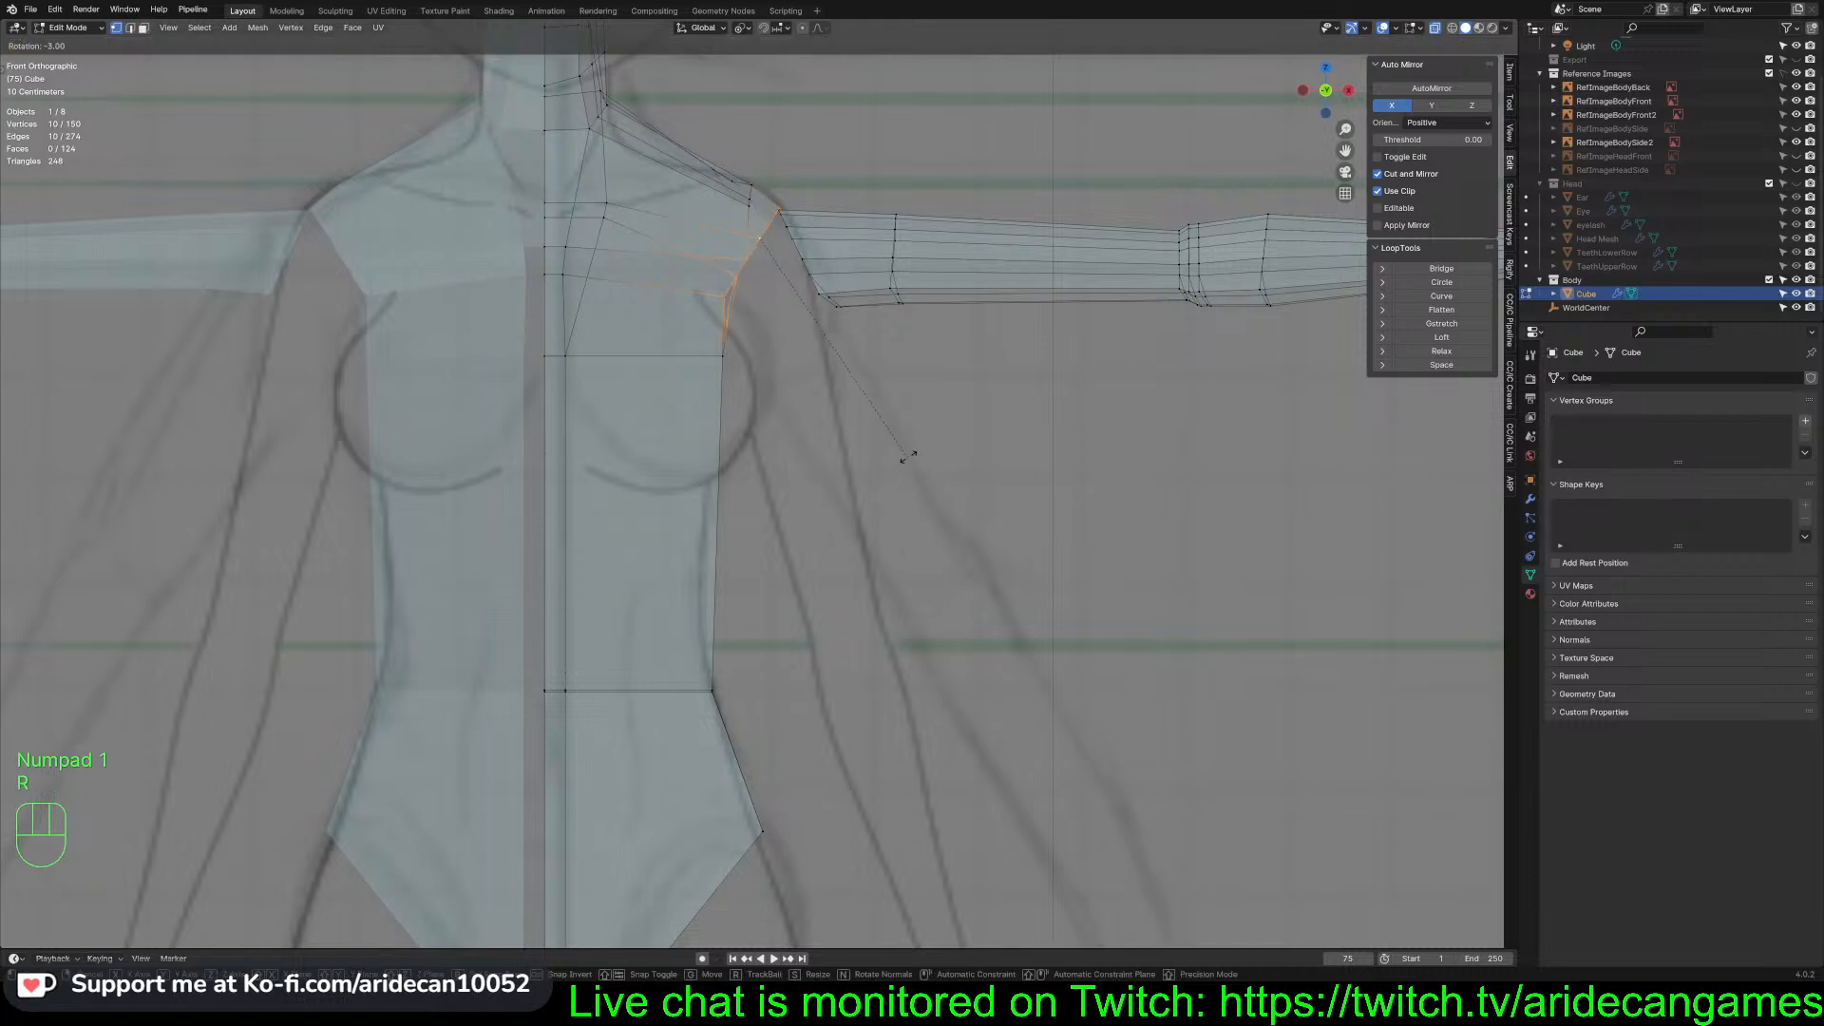
pyautogui.click(930, 429)
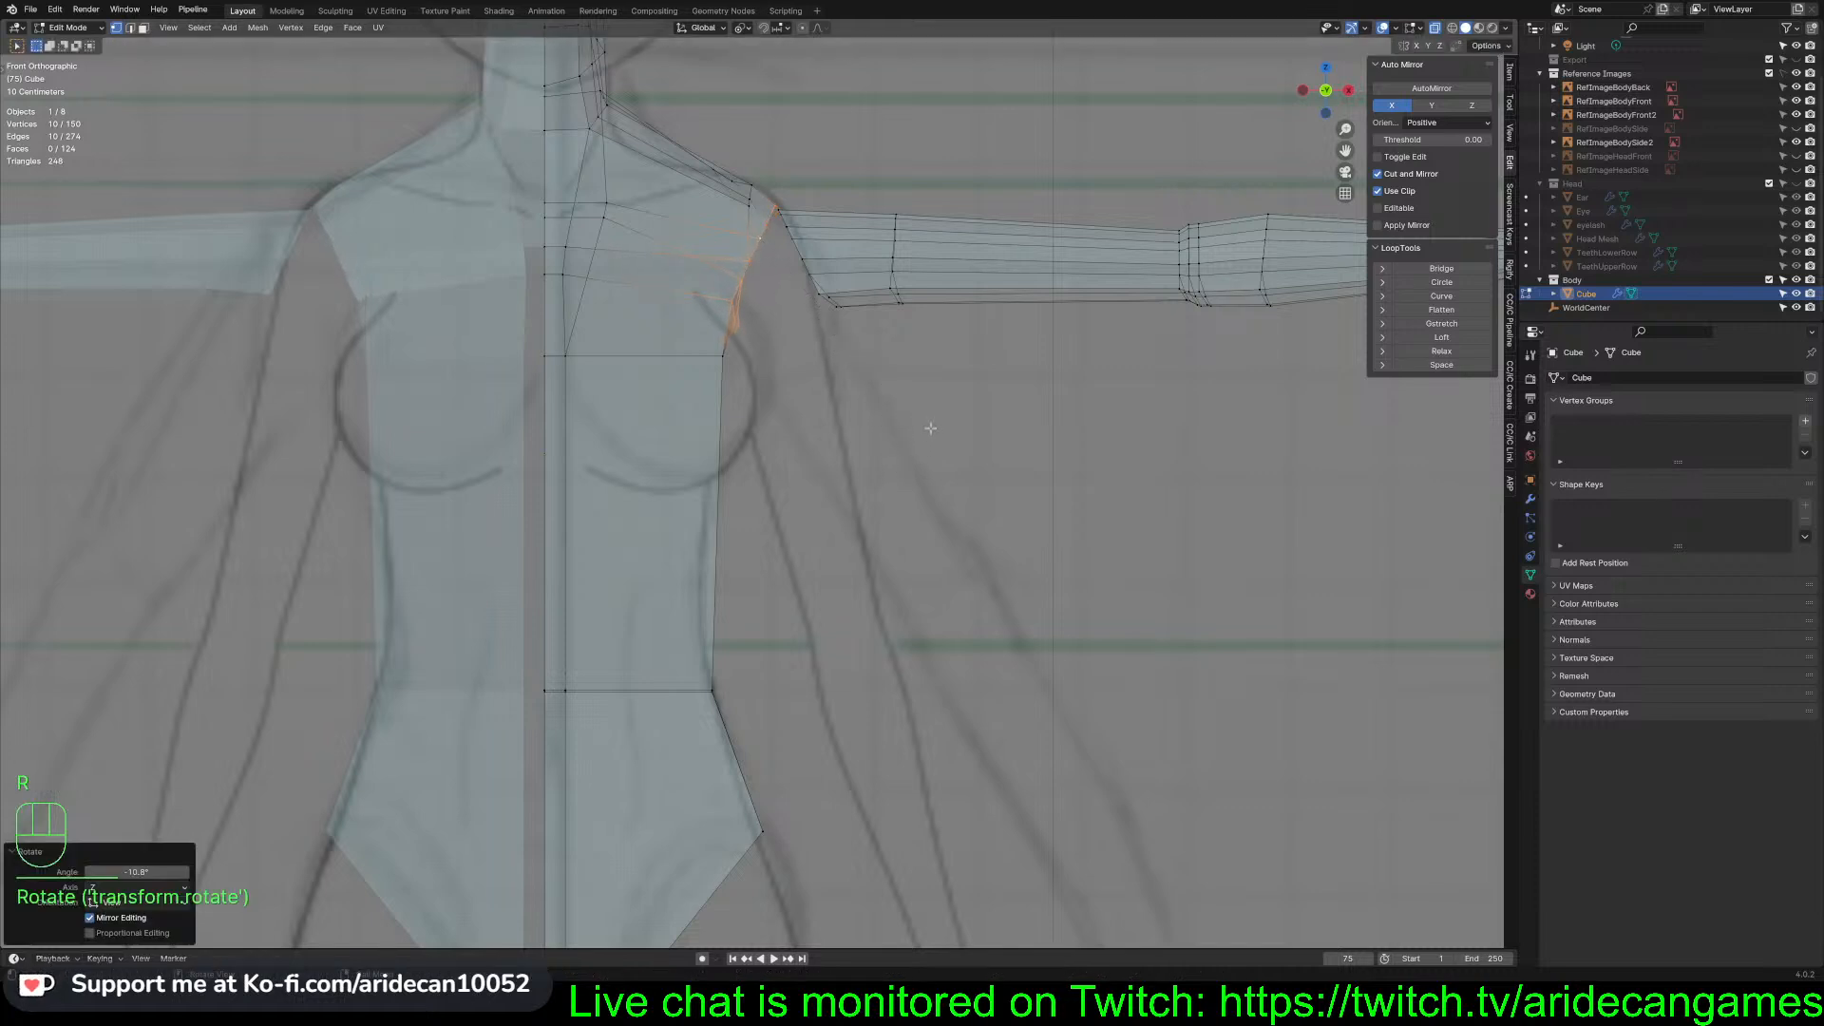
pyautogui.press('g')
pyautogui.click(917, 376)
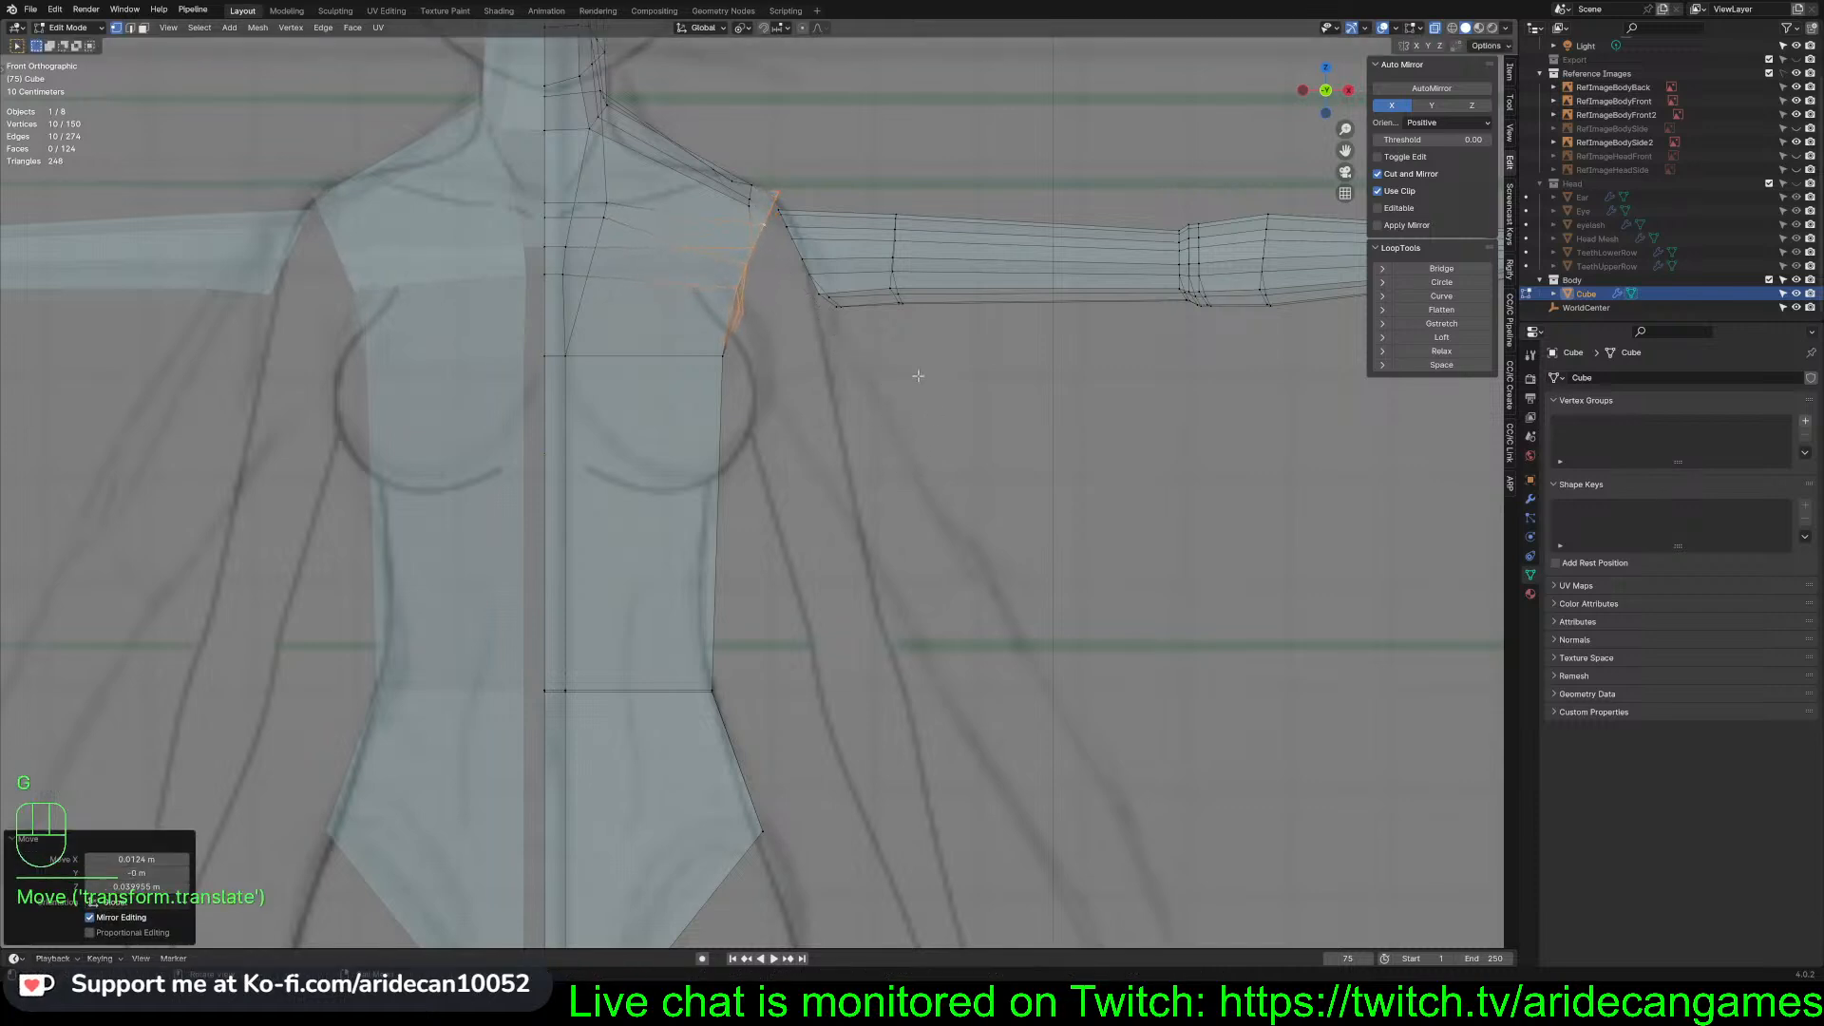
# Select the whole linked arm mesh and move it about 0.003 m in X and 0.018 m in Z
pyautogui.click(853, 212)
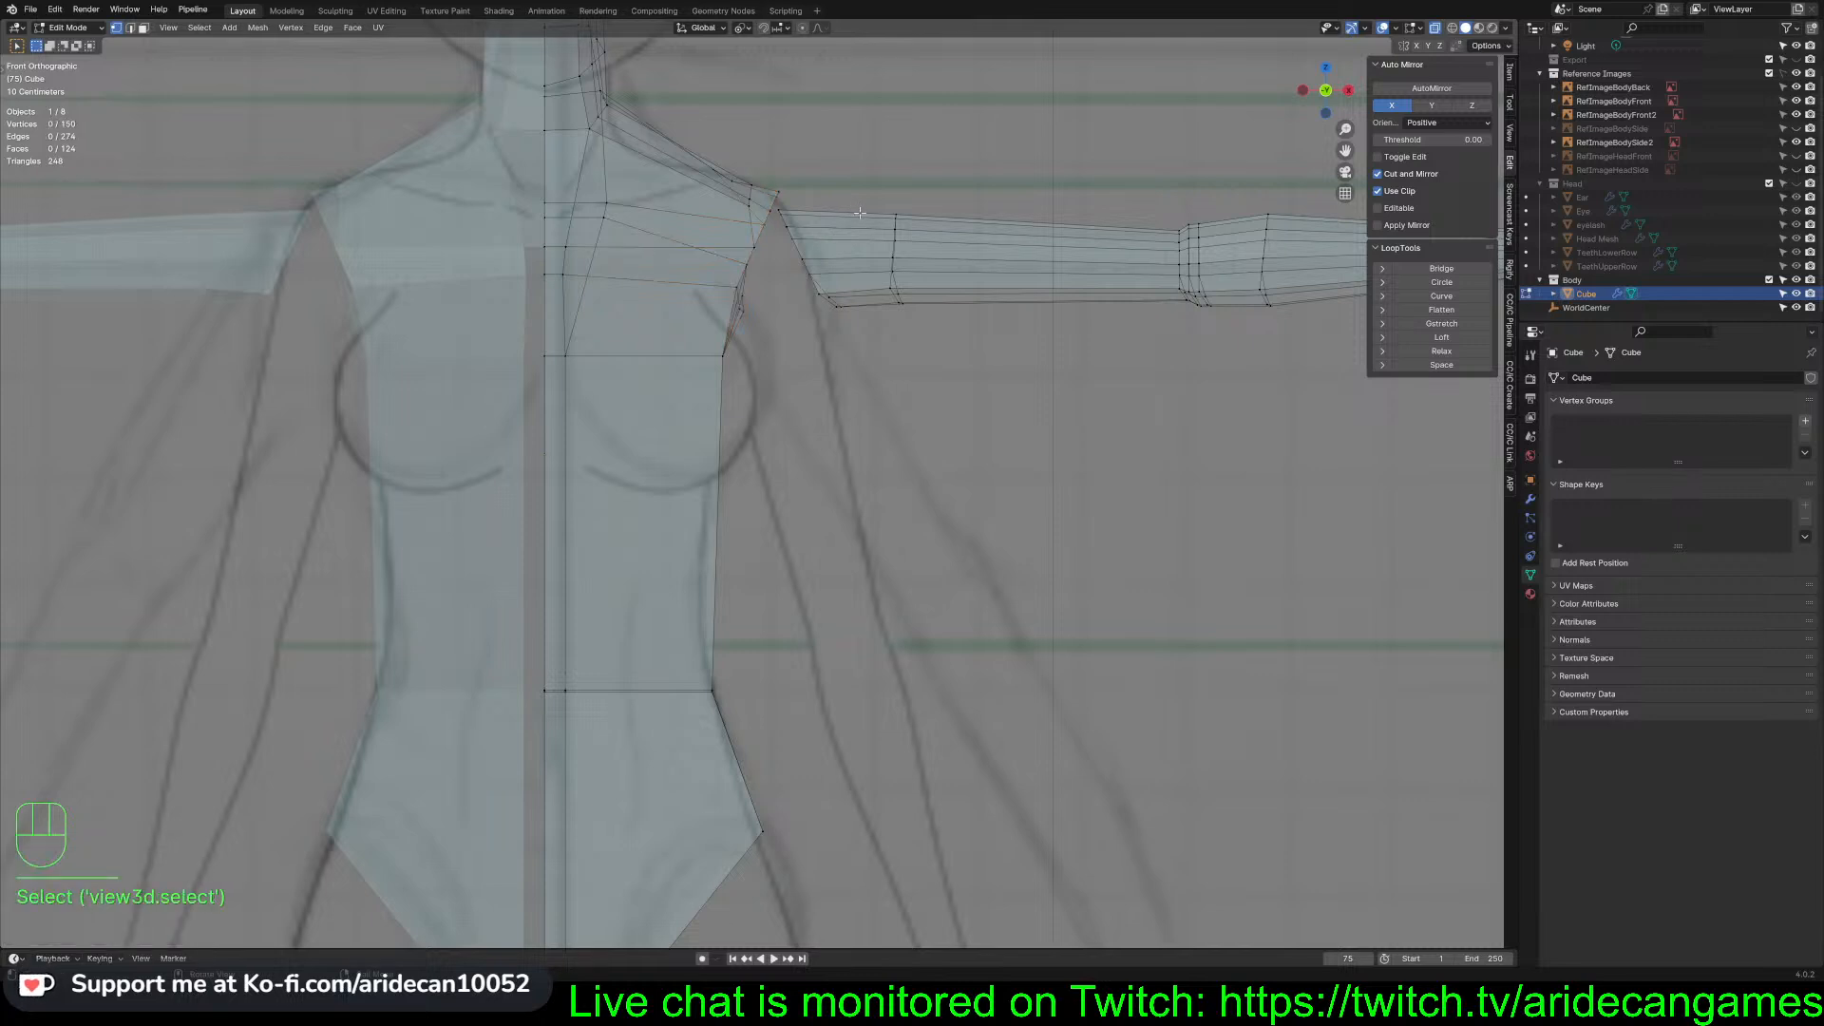
pyautogui.press('l')
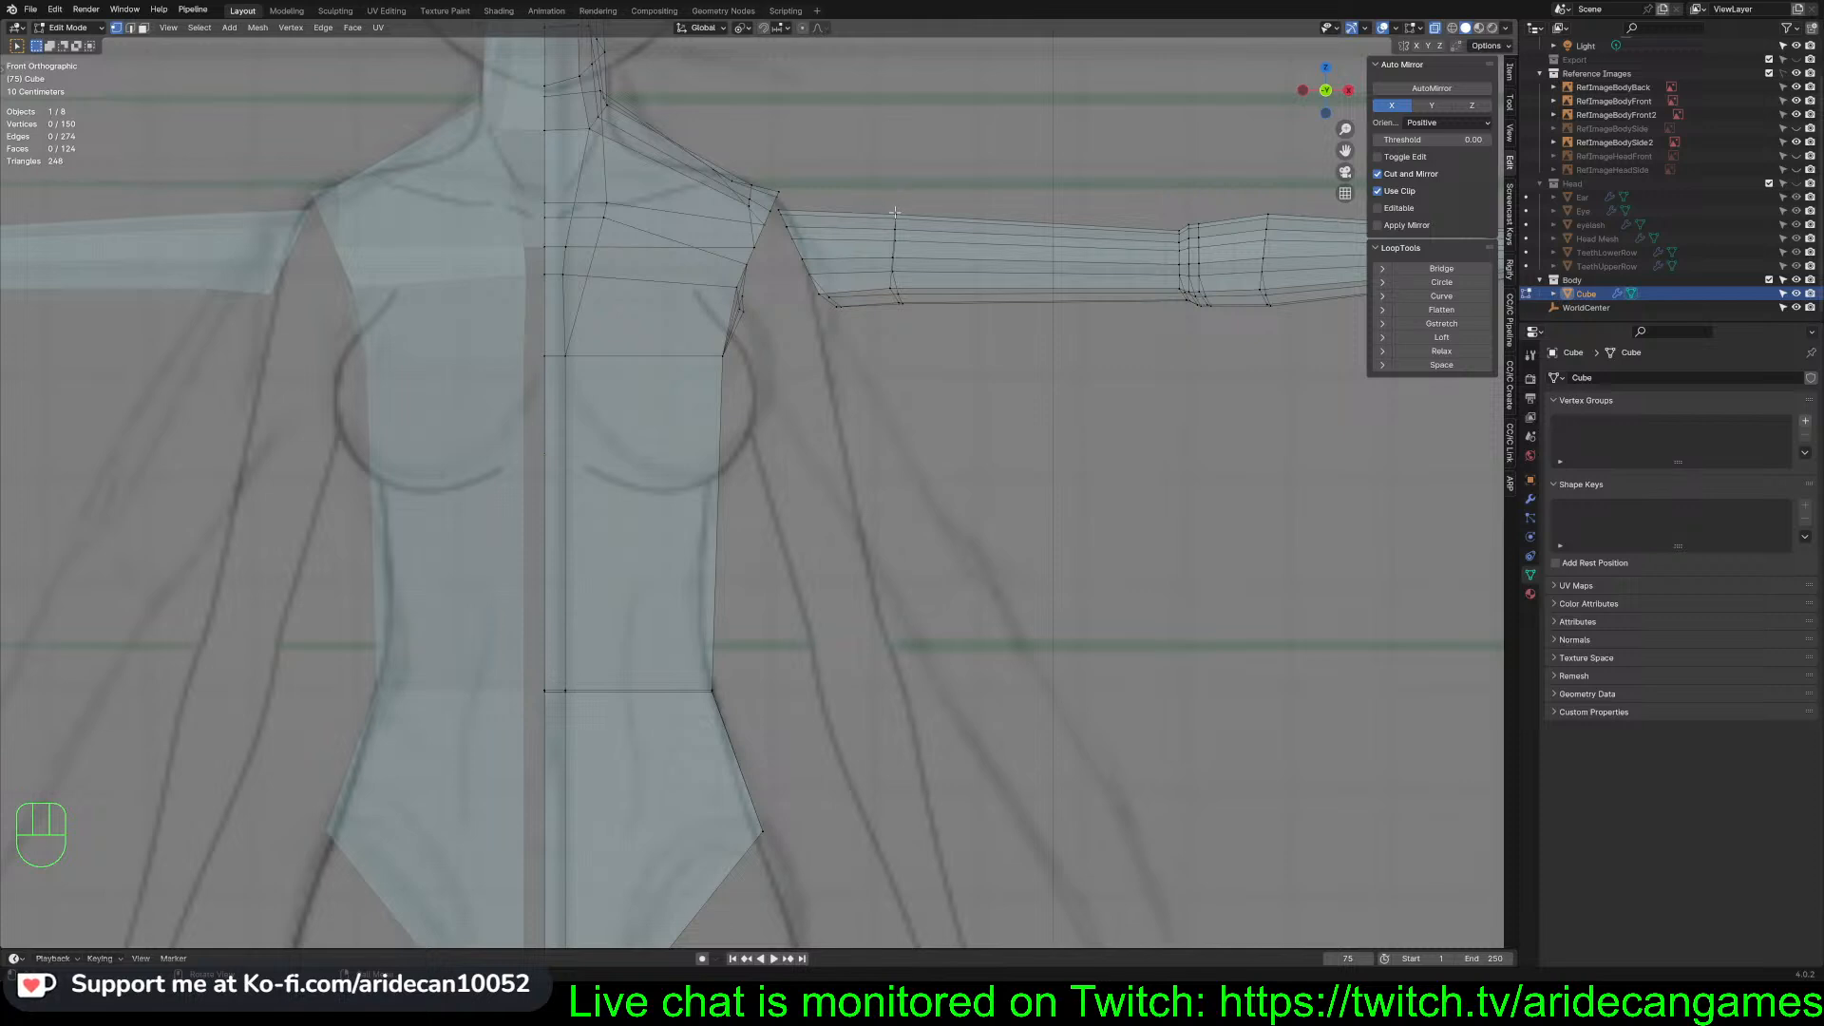
pyautogui.press('l')
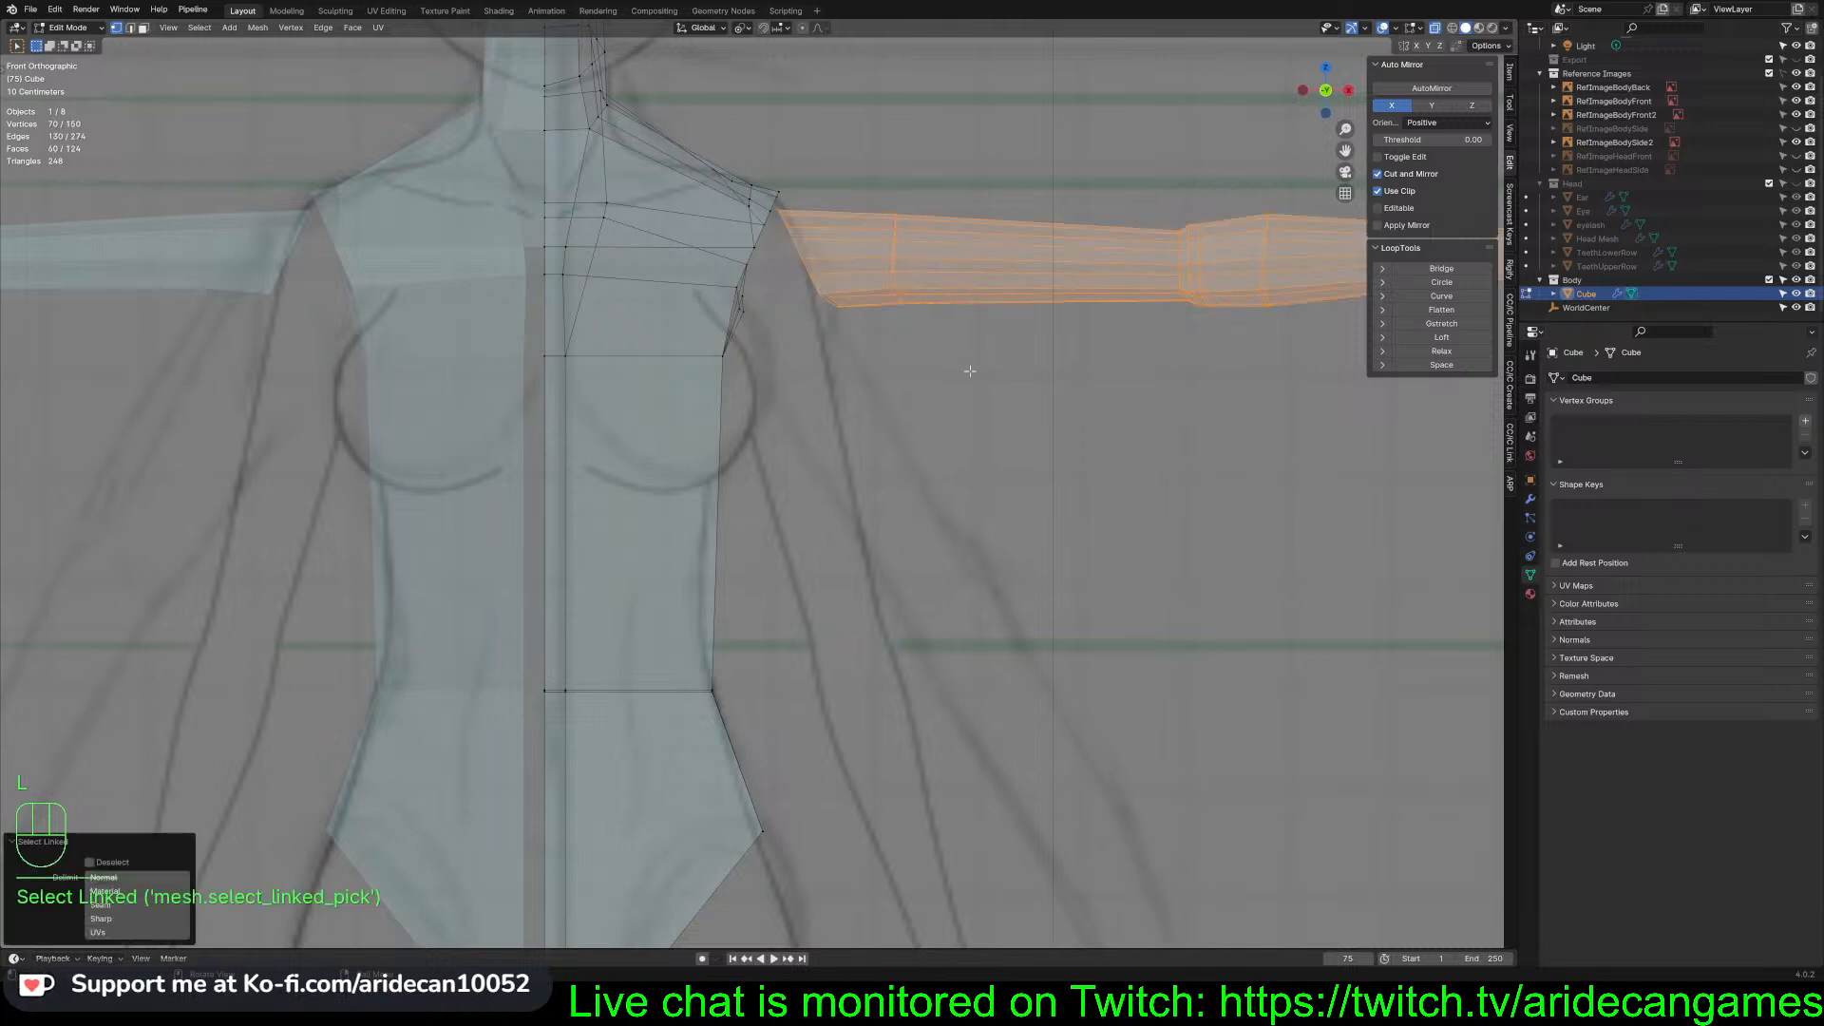
pyautogui.press('g')
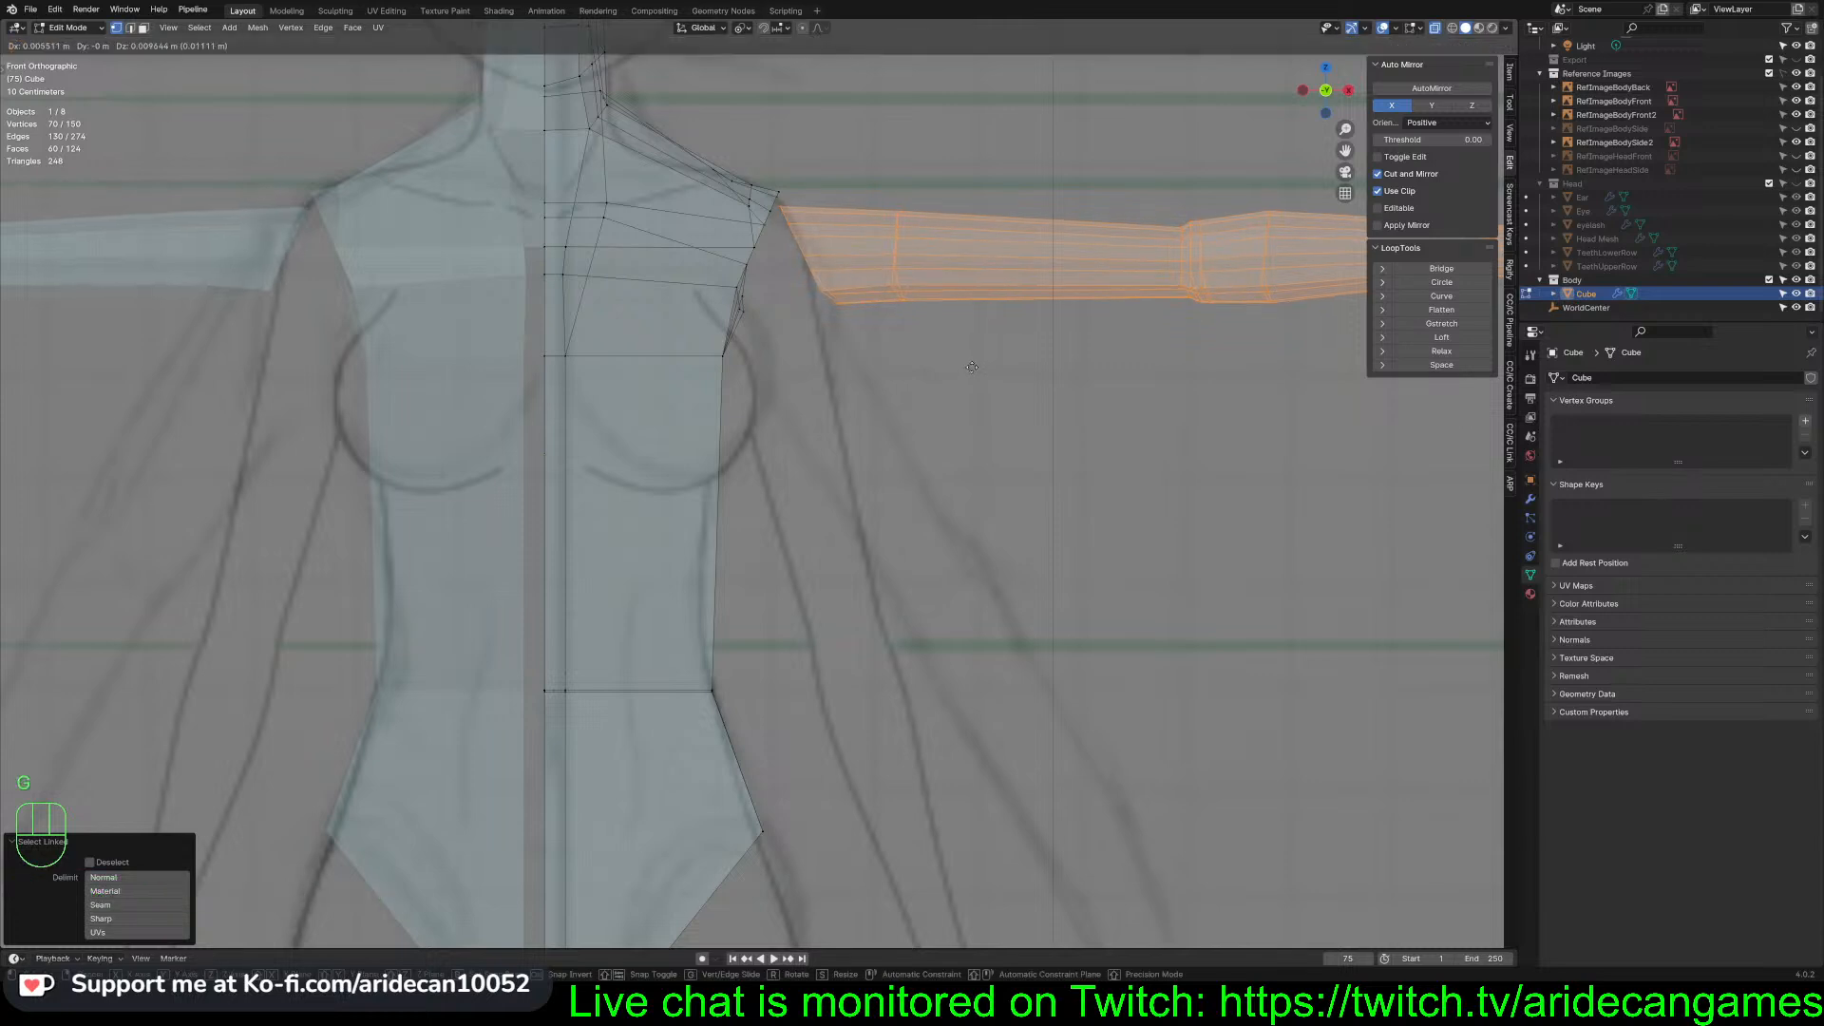
pyautogui.click(970, 364)
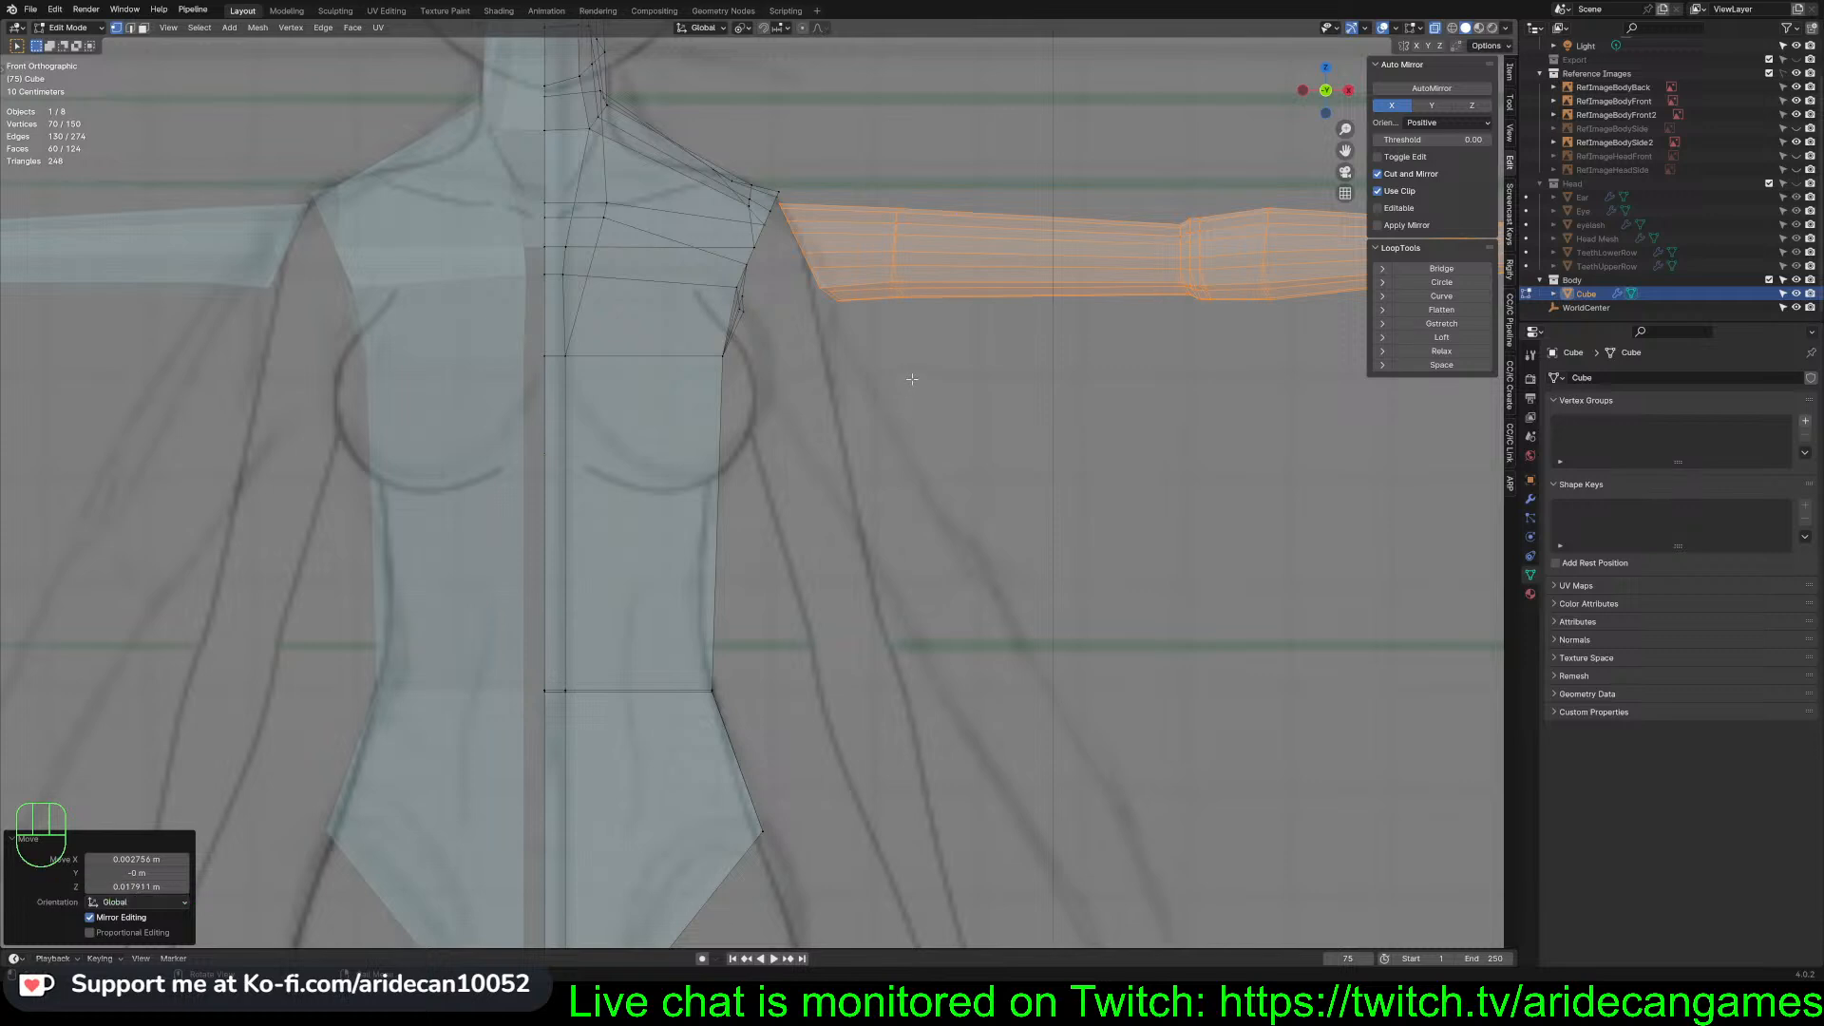
# Rotate the arm's shoulder-end loop about 14°, scale it down along Z, and move it about -0.007 m in X and 0.012 m in Z
pyautogui.keyDown('alt'); pyautogui.click(810, 264); pyautogui.keyUp('alt')
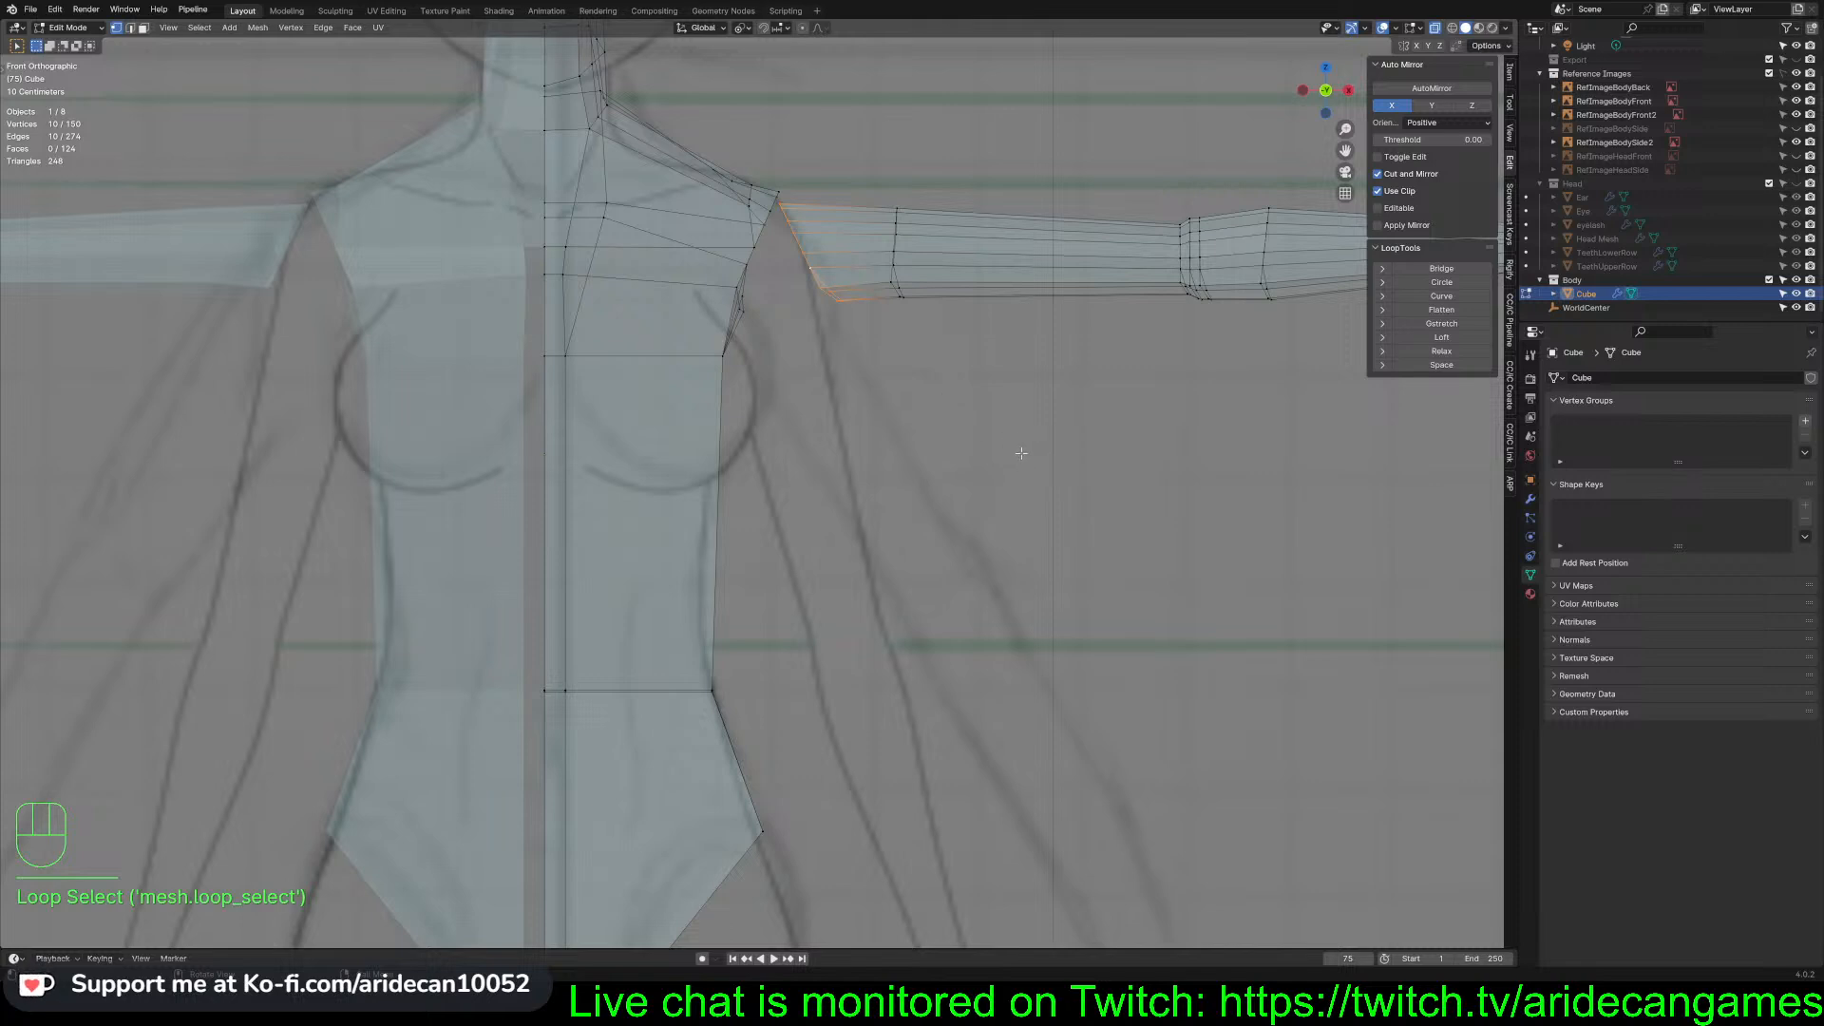
pyautogui.press('r')
pyautogui.click(928, 454)
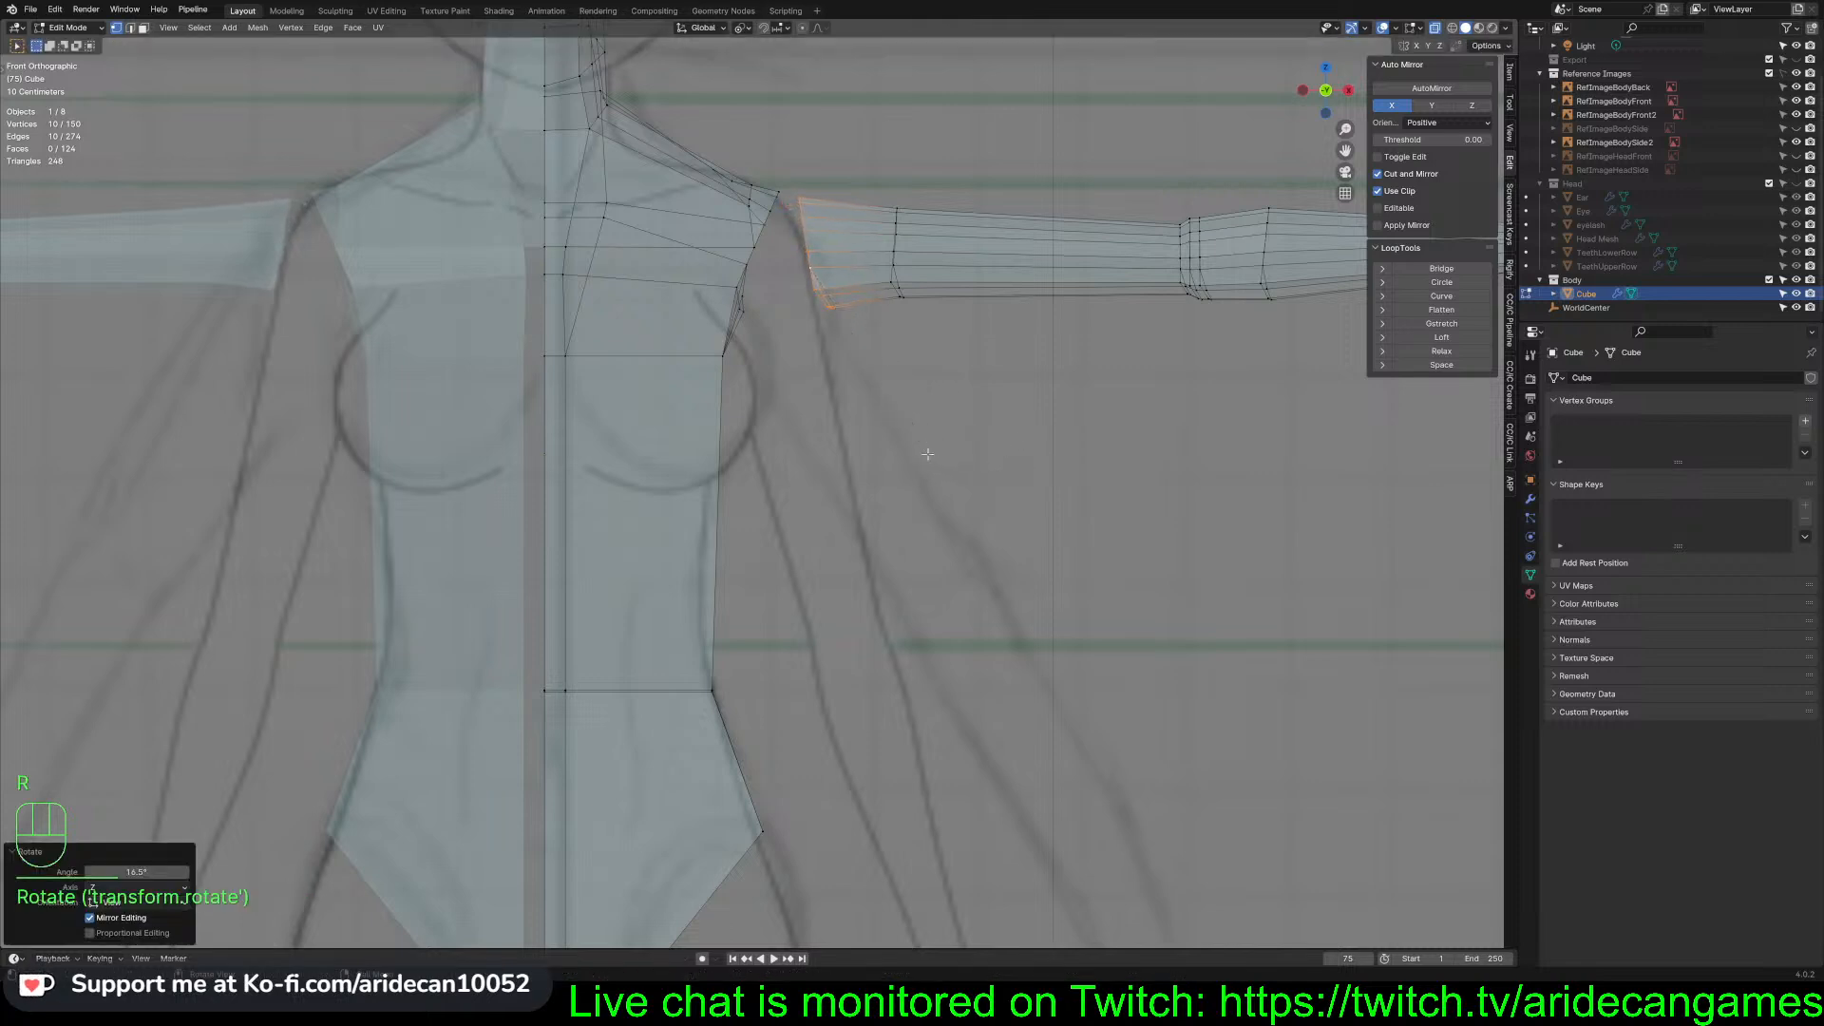
pyautogui.press('s')
pyautogui.press('z')
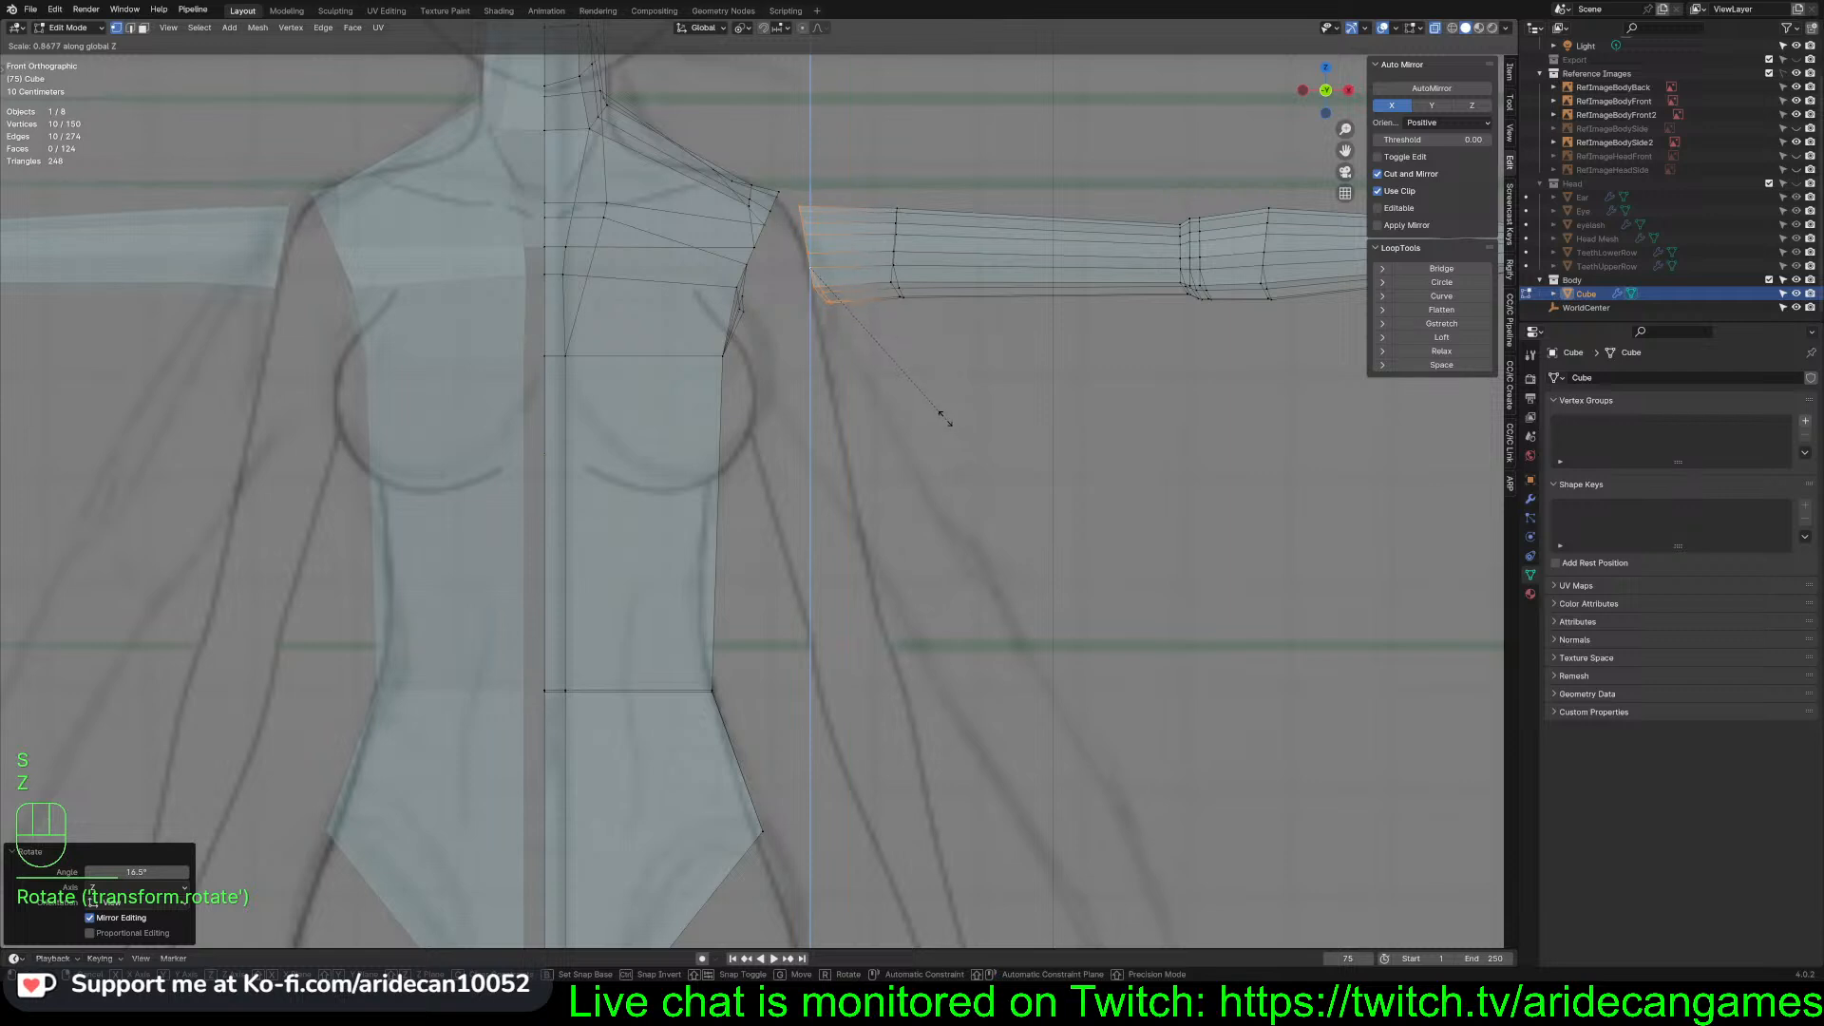
pyautogui.click(940, 413)
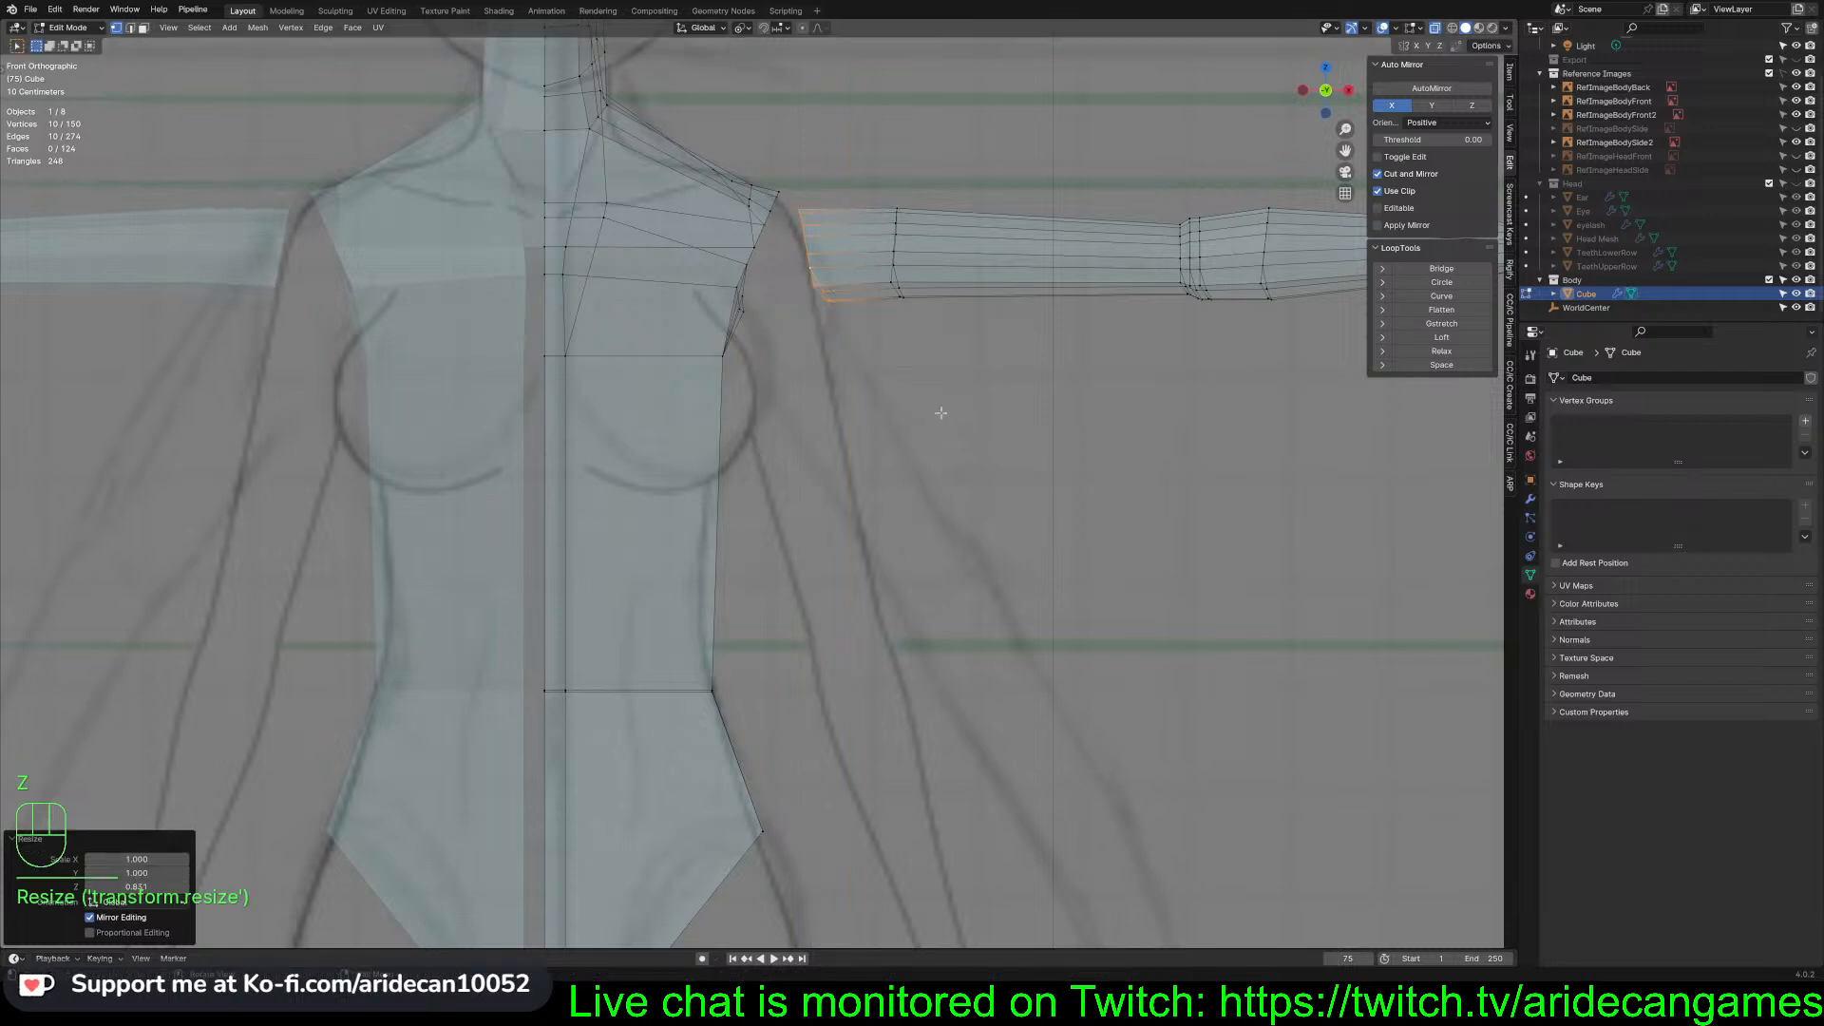
pyautogui.press('g')
pyautogui.click(939, 409)
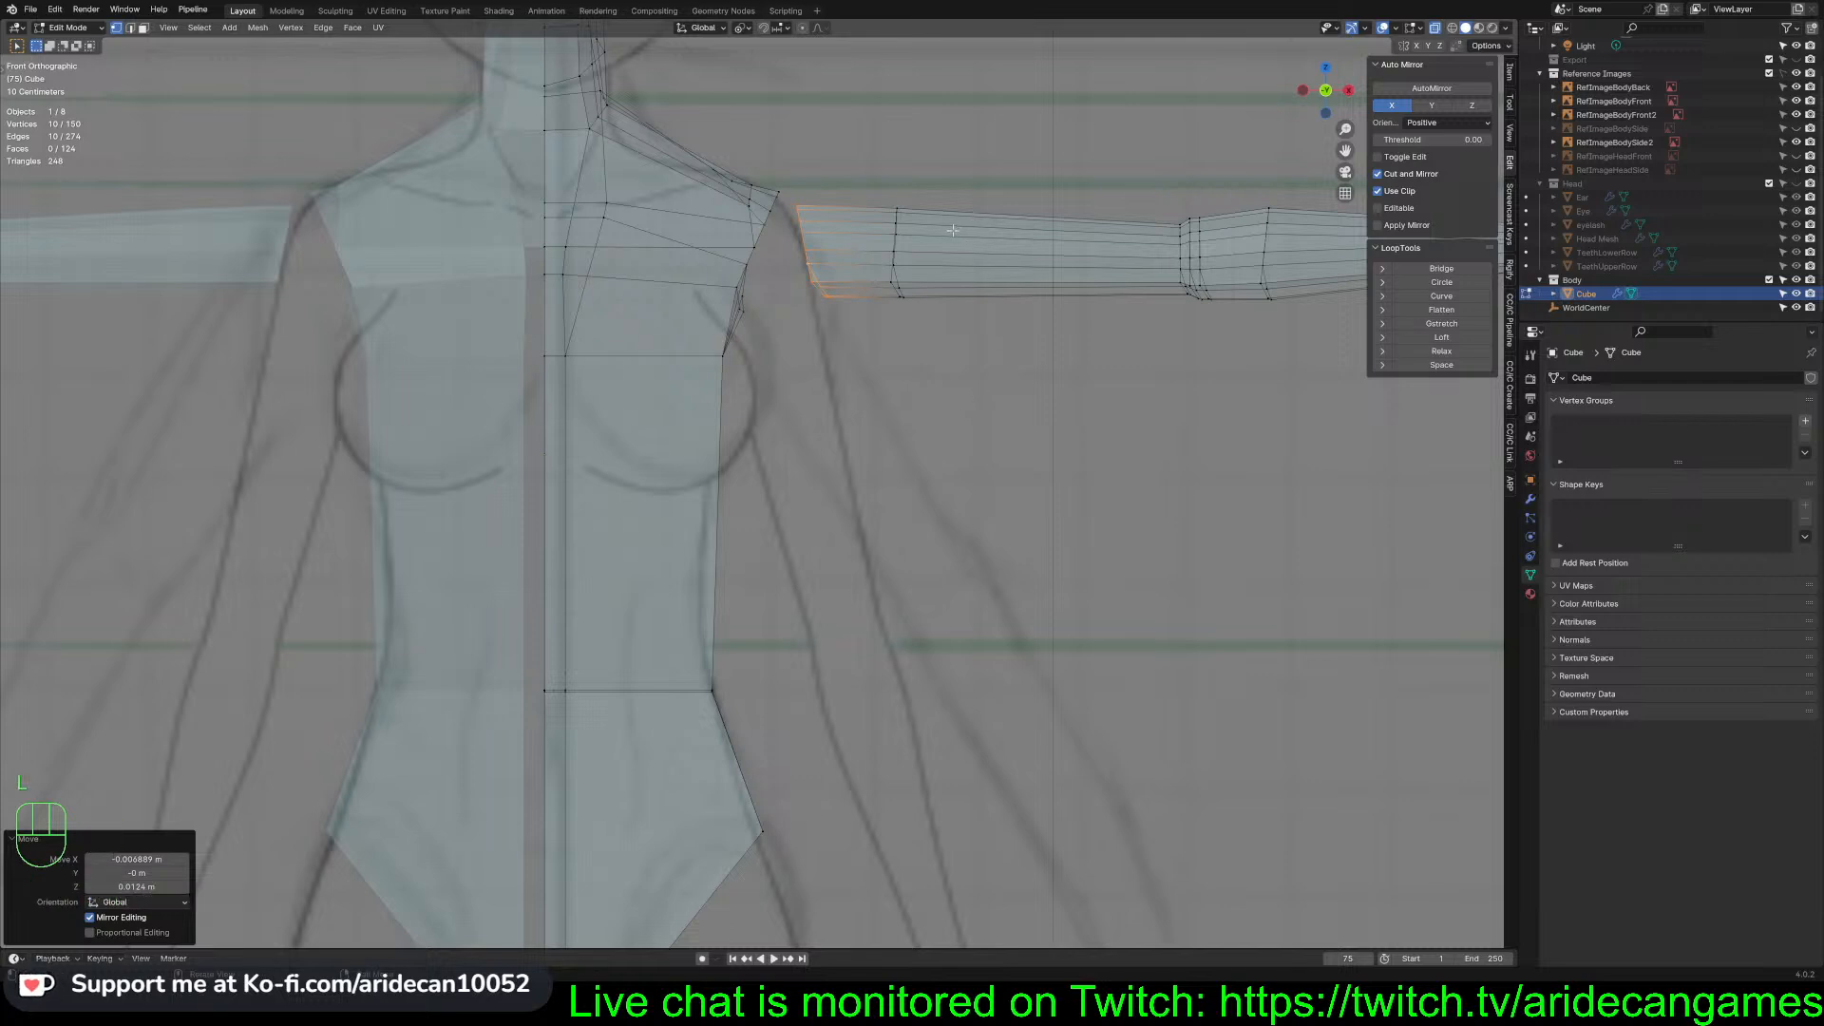
# Select the whole linked arm again and move it about -0.029 m in X and 0.017 m in Z towards the armhole
pyautogui.press('l')
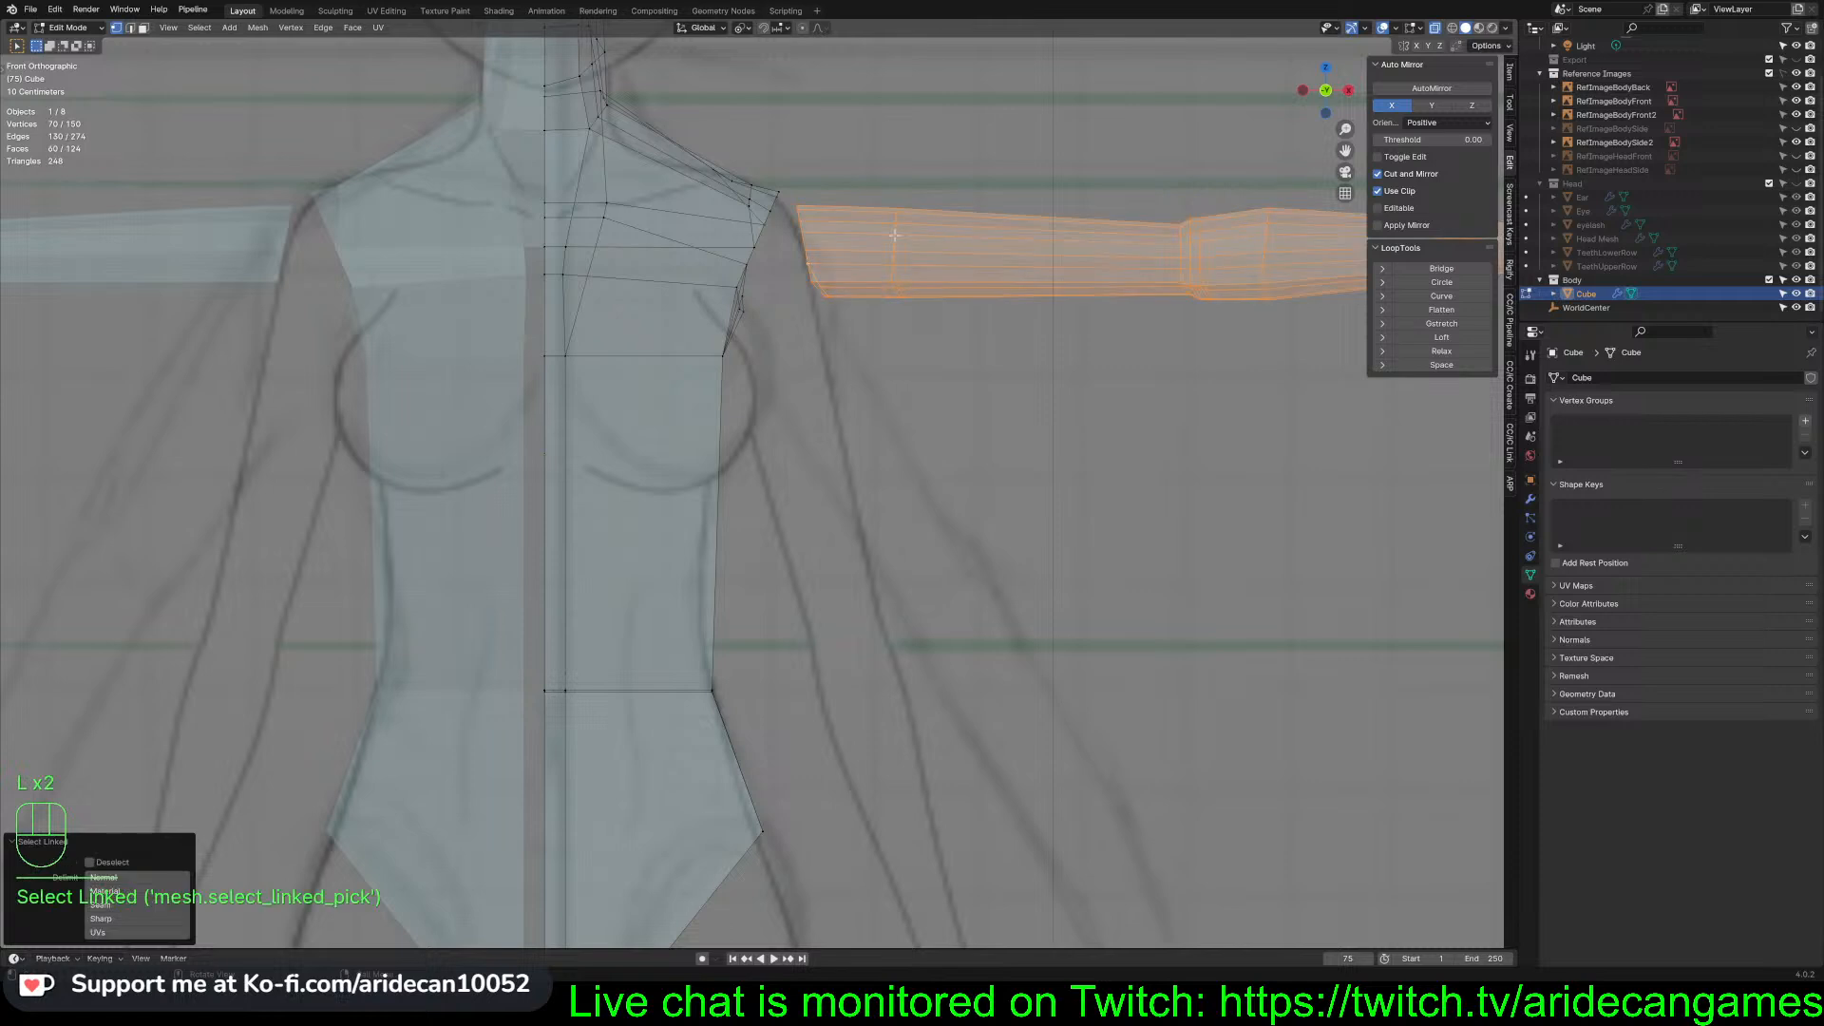
pyautogui.press('g')
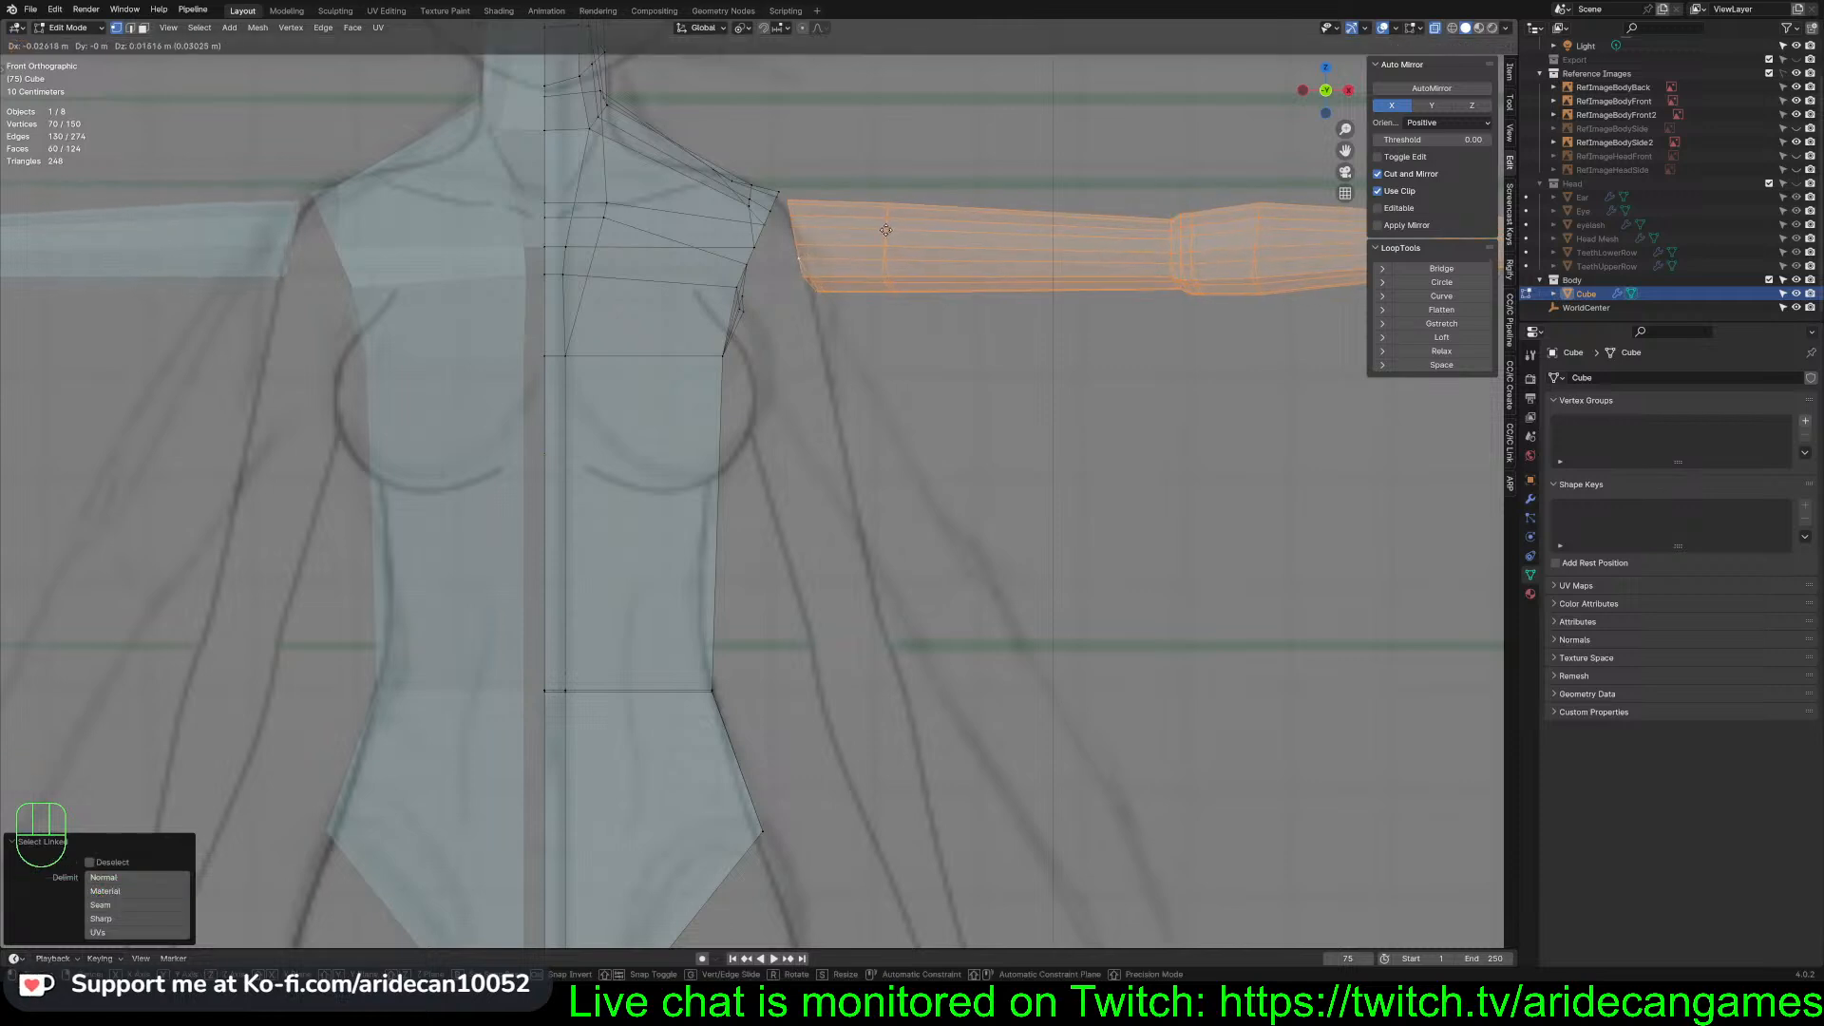
pyautogui.click(884, 229)
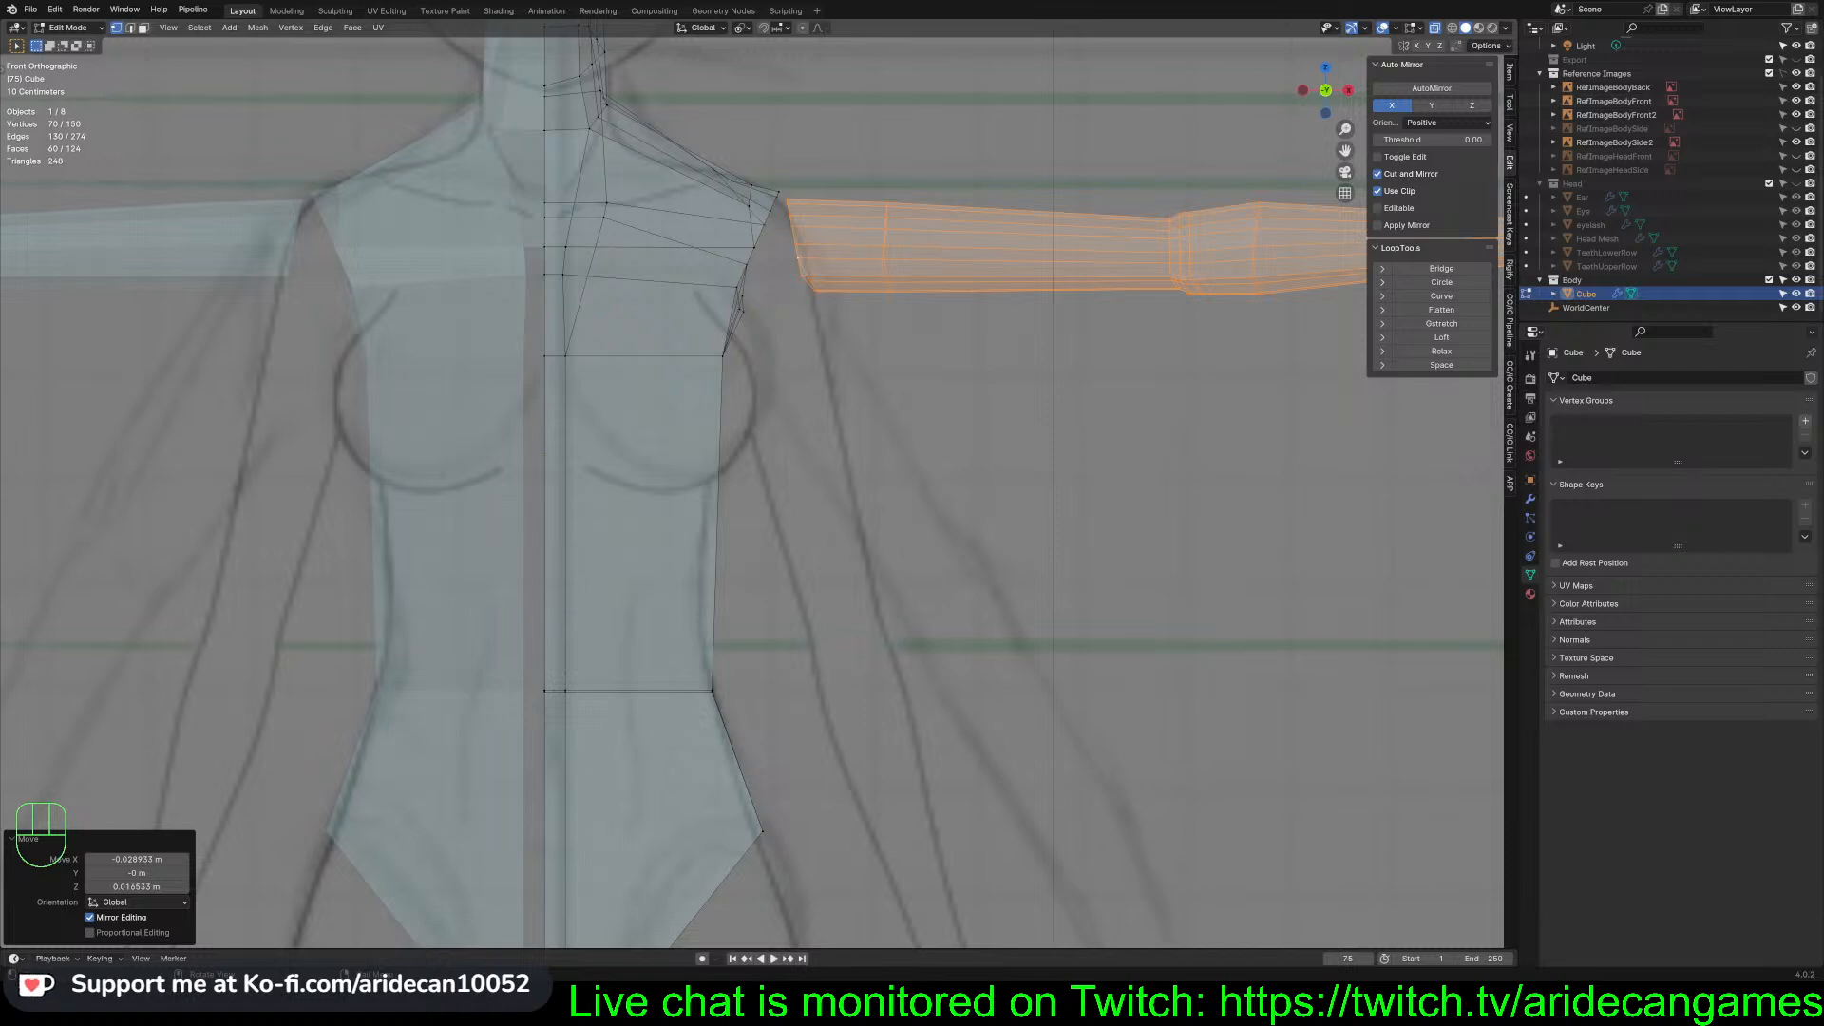
# In edge select mode, pick facing edges of the armhole and the arm's shoulder end and create the first connecting face
pyautogui.moveTo(1093, 408); pyautogui.dragTo(902, 503, button='middle')
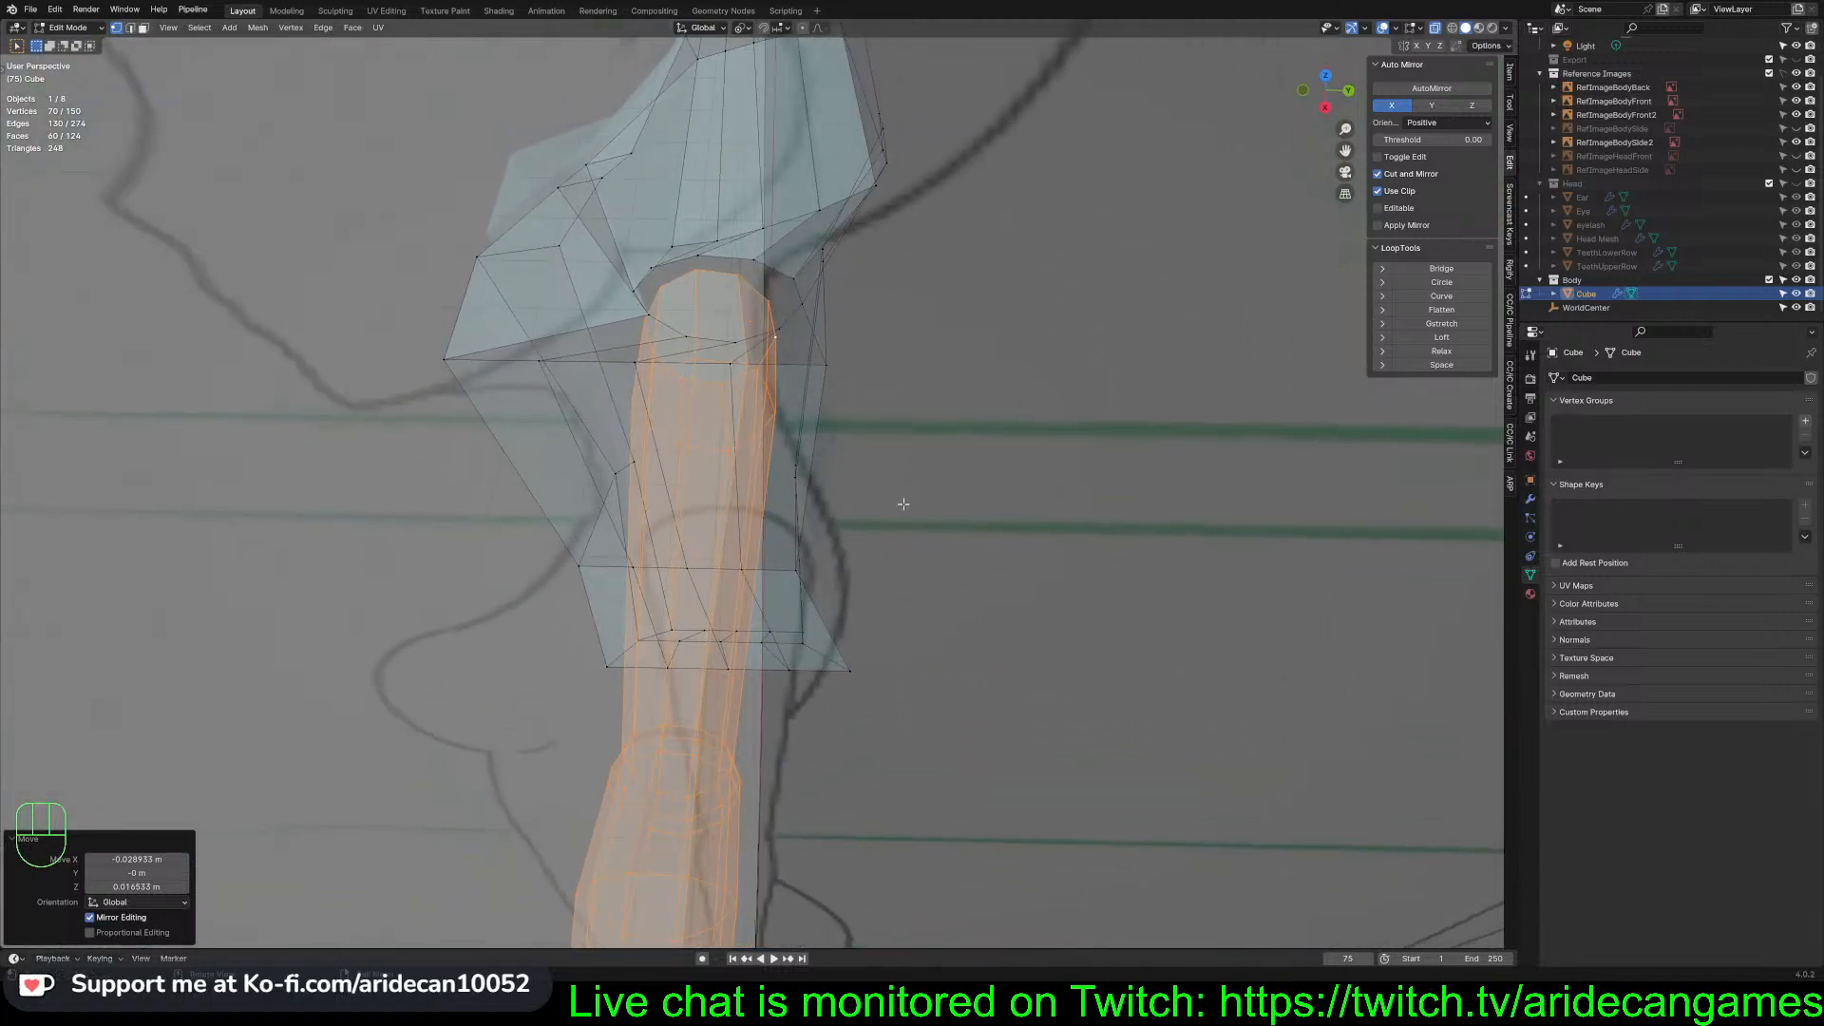
pyautogui.press('KP_7')
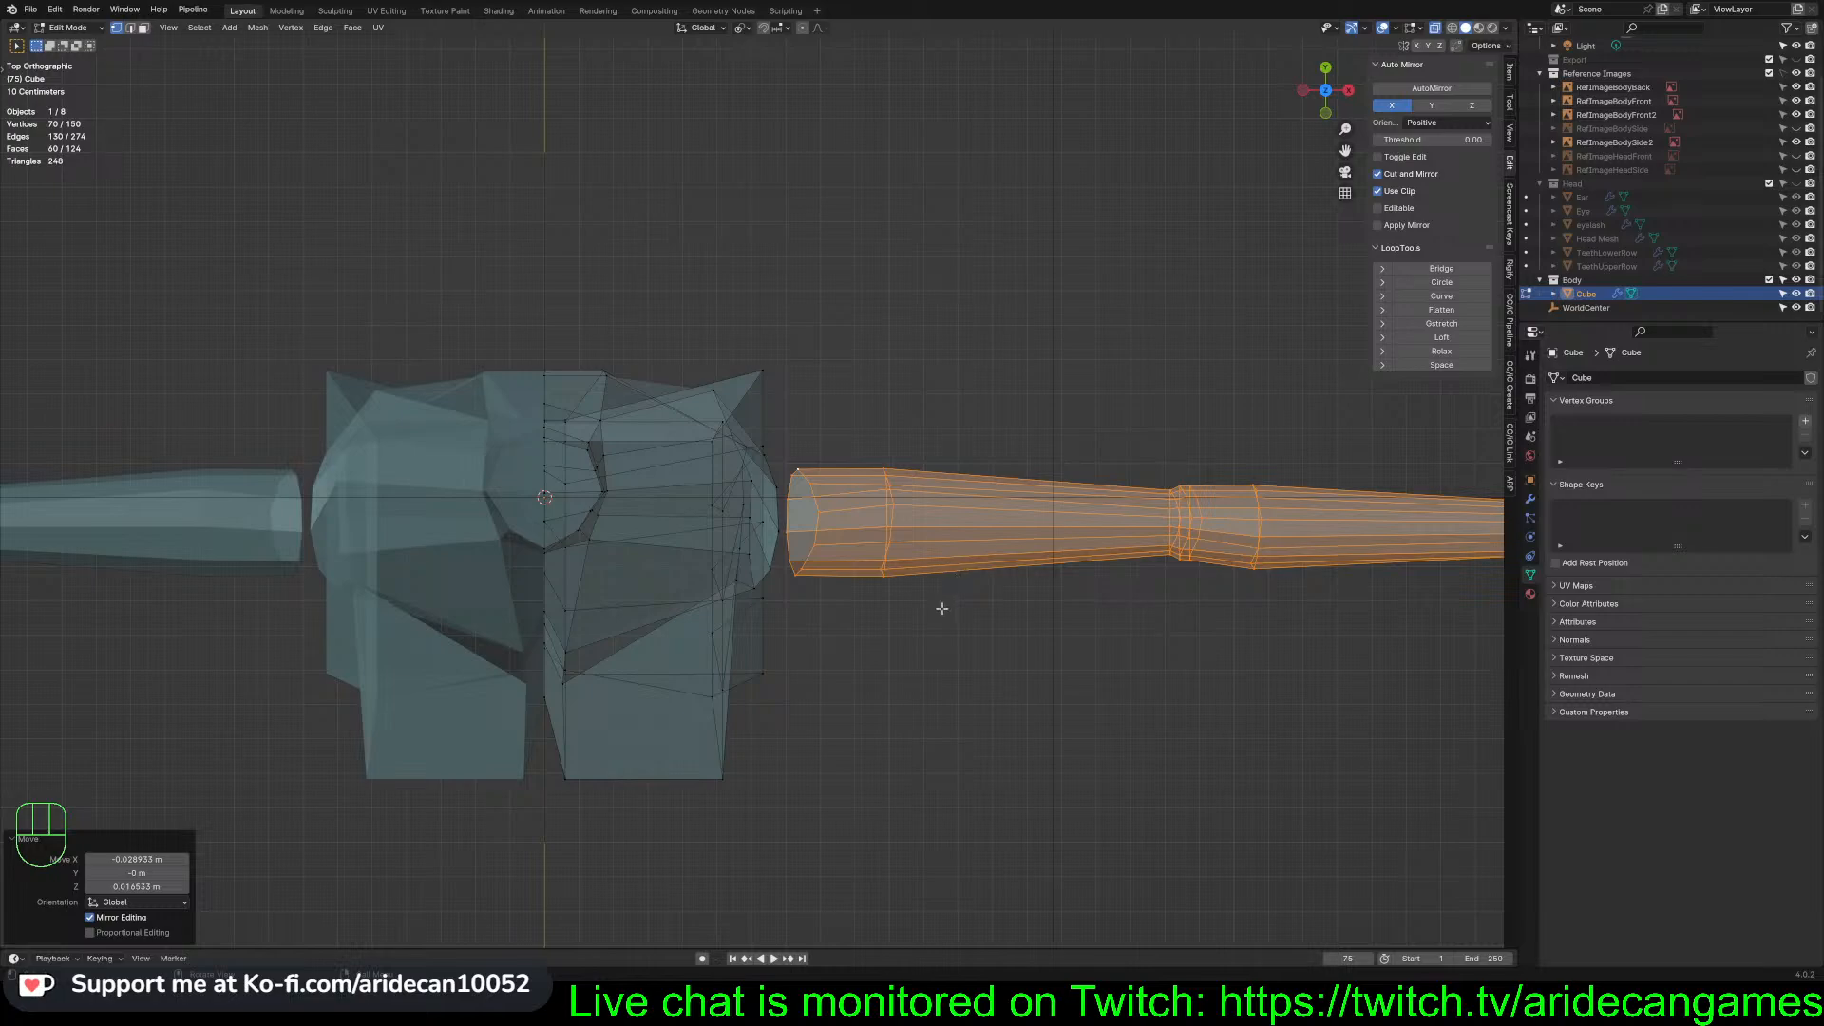
pyautogui.moveTo(942, 608); pyautogui.dragTo(922, 521, button='middle')
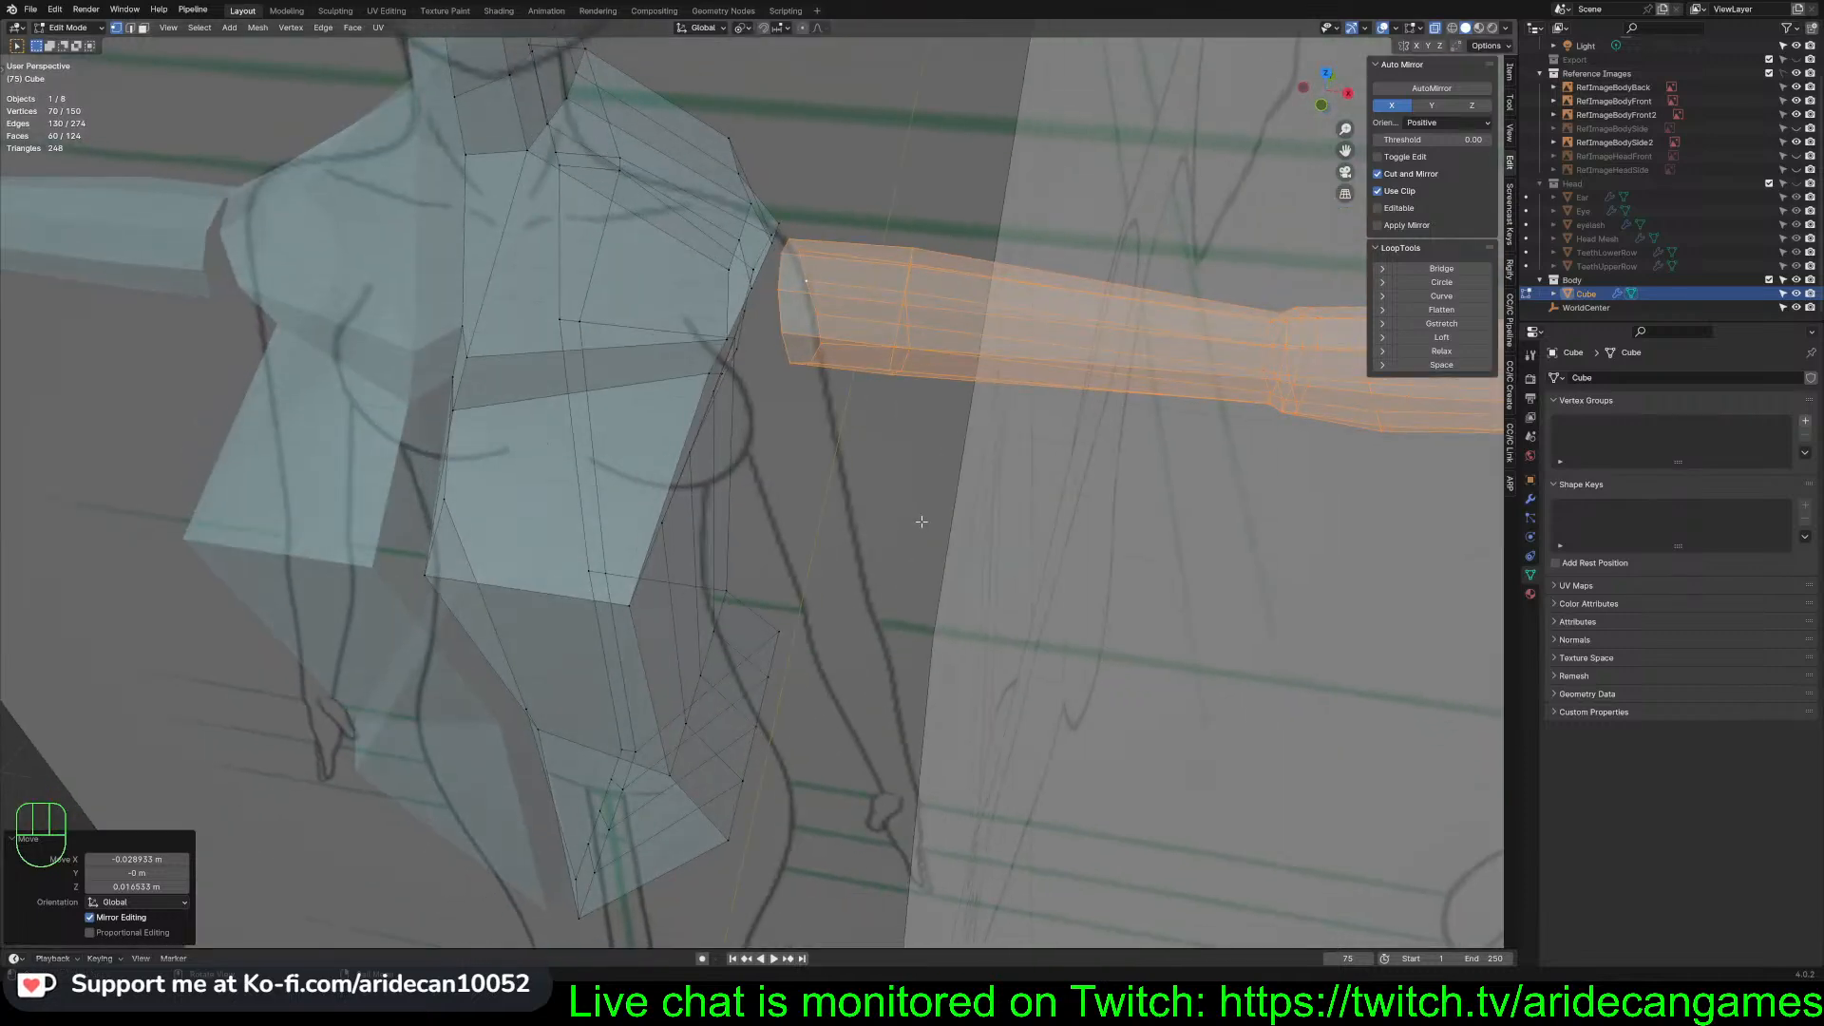
pyautogui.moveTo(922, 522); pyautogui.dragTo(739, 368, button='middle')
pyautogui.click(836, 559)
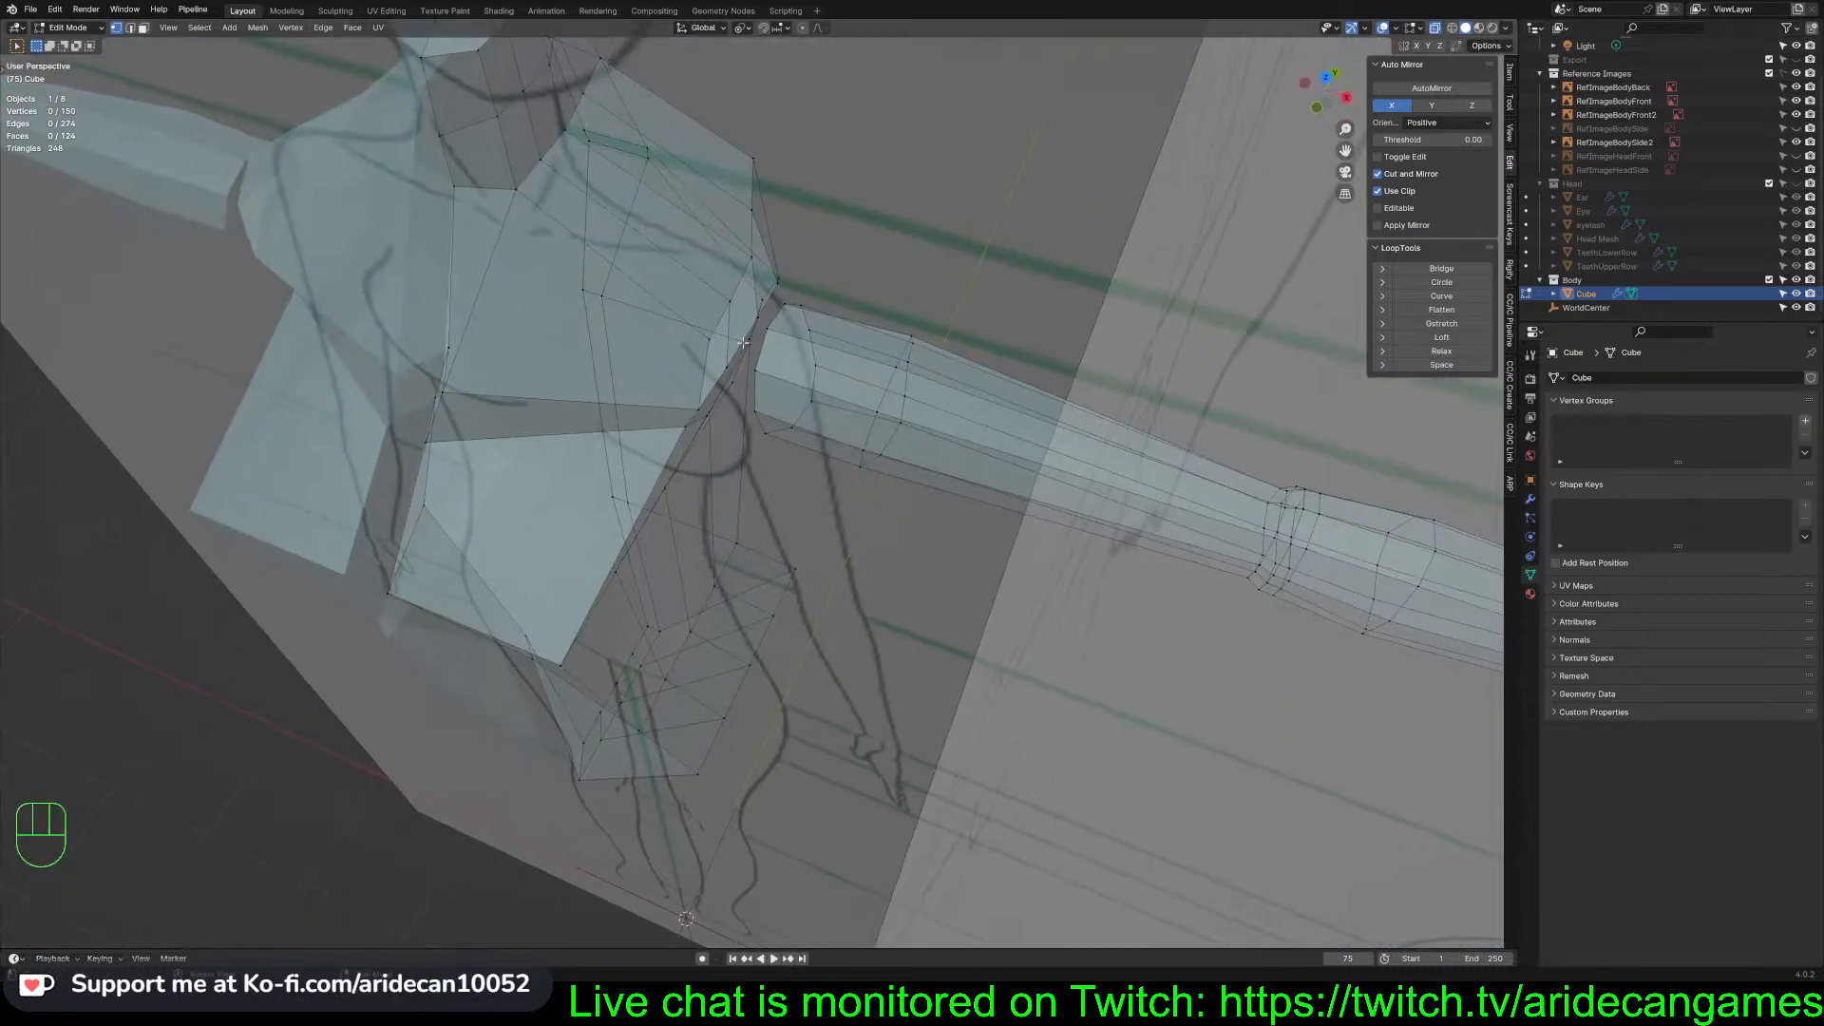
pyautogui.press('2')
pyautogui.keyDown('shift'); pyautogui.click(786, 360); pyautogui.keyUp('shift')
pyautogui.keyDown('shift'); pyautogui.click(762, 328); pyautogui.keyUp('shift')
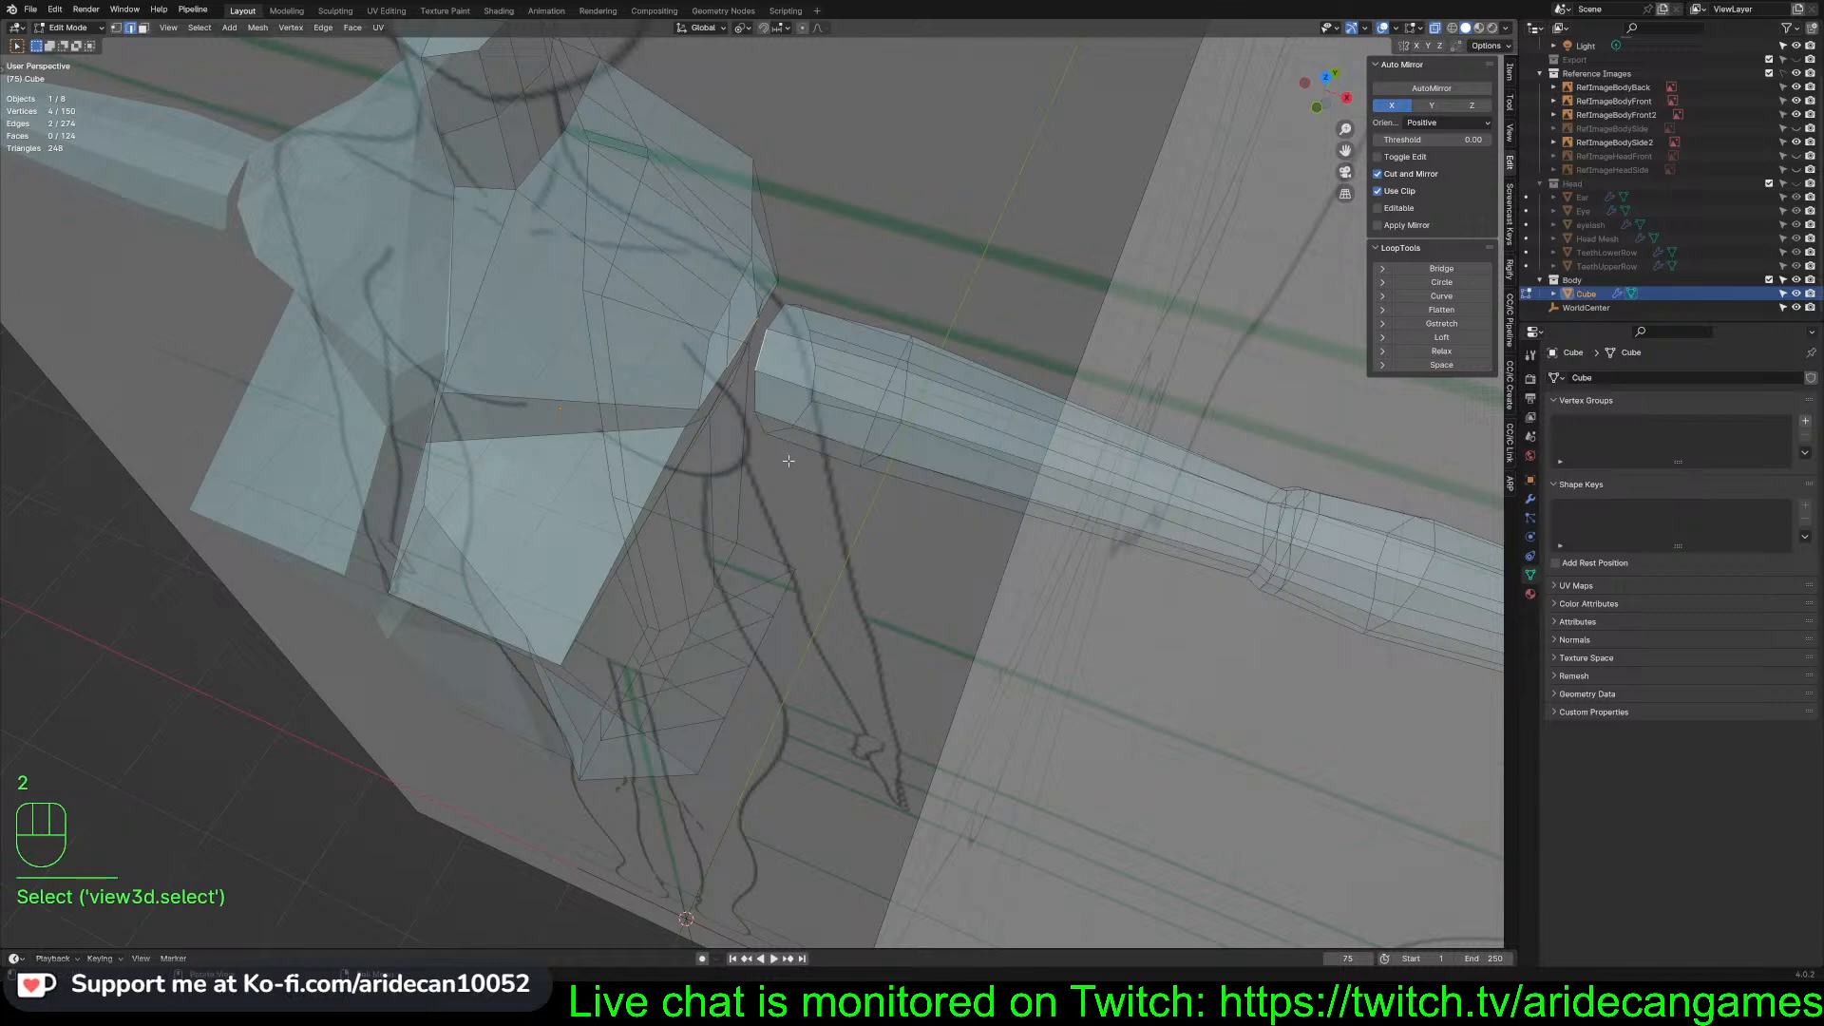
pyautogui.press('f')
# Continue filling faces around the gap between the armhole and the arm until the shoulder is closed
pyautogui.moveTo(761, 324); pyautogui.dragTo(826, 476, button='middle')
pyautogui.press('f')
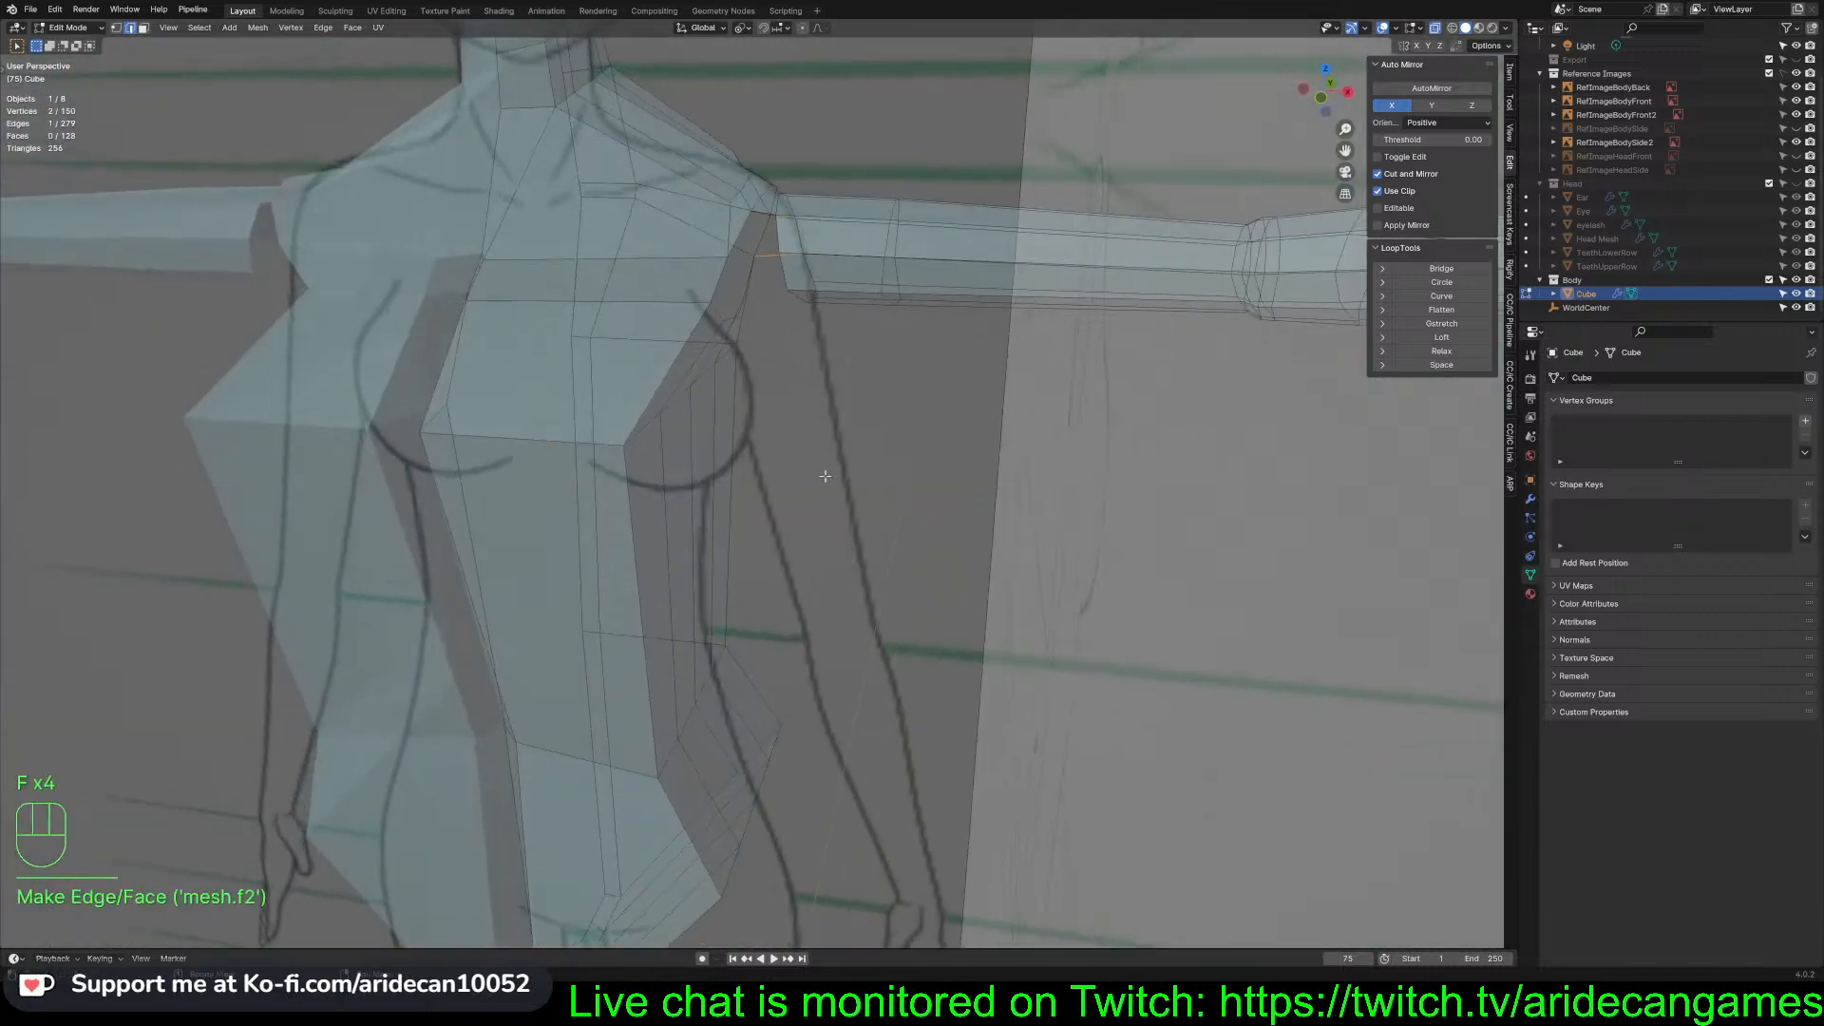
pyautogui.press('f')
pyautogui.press('f')
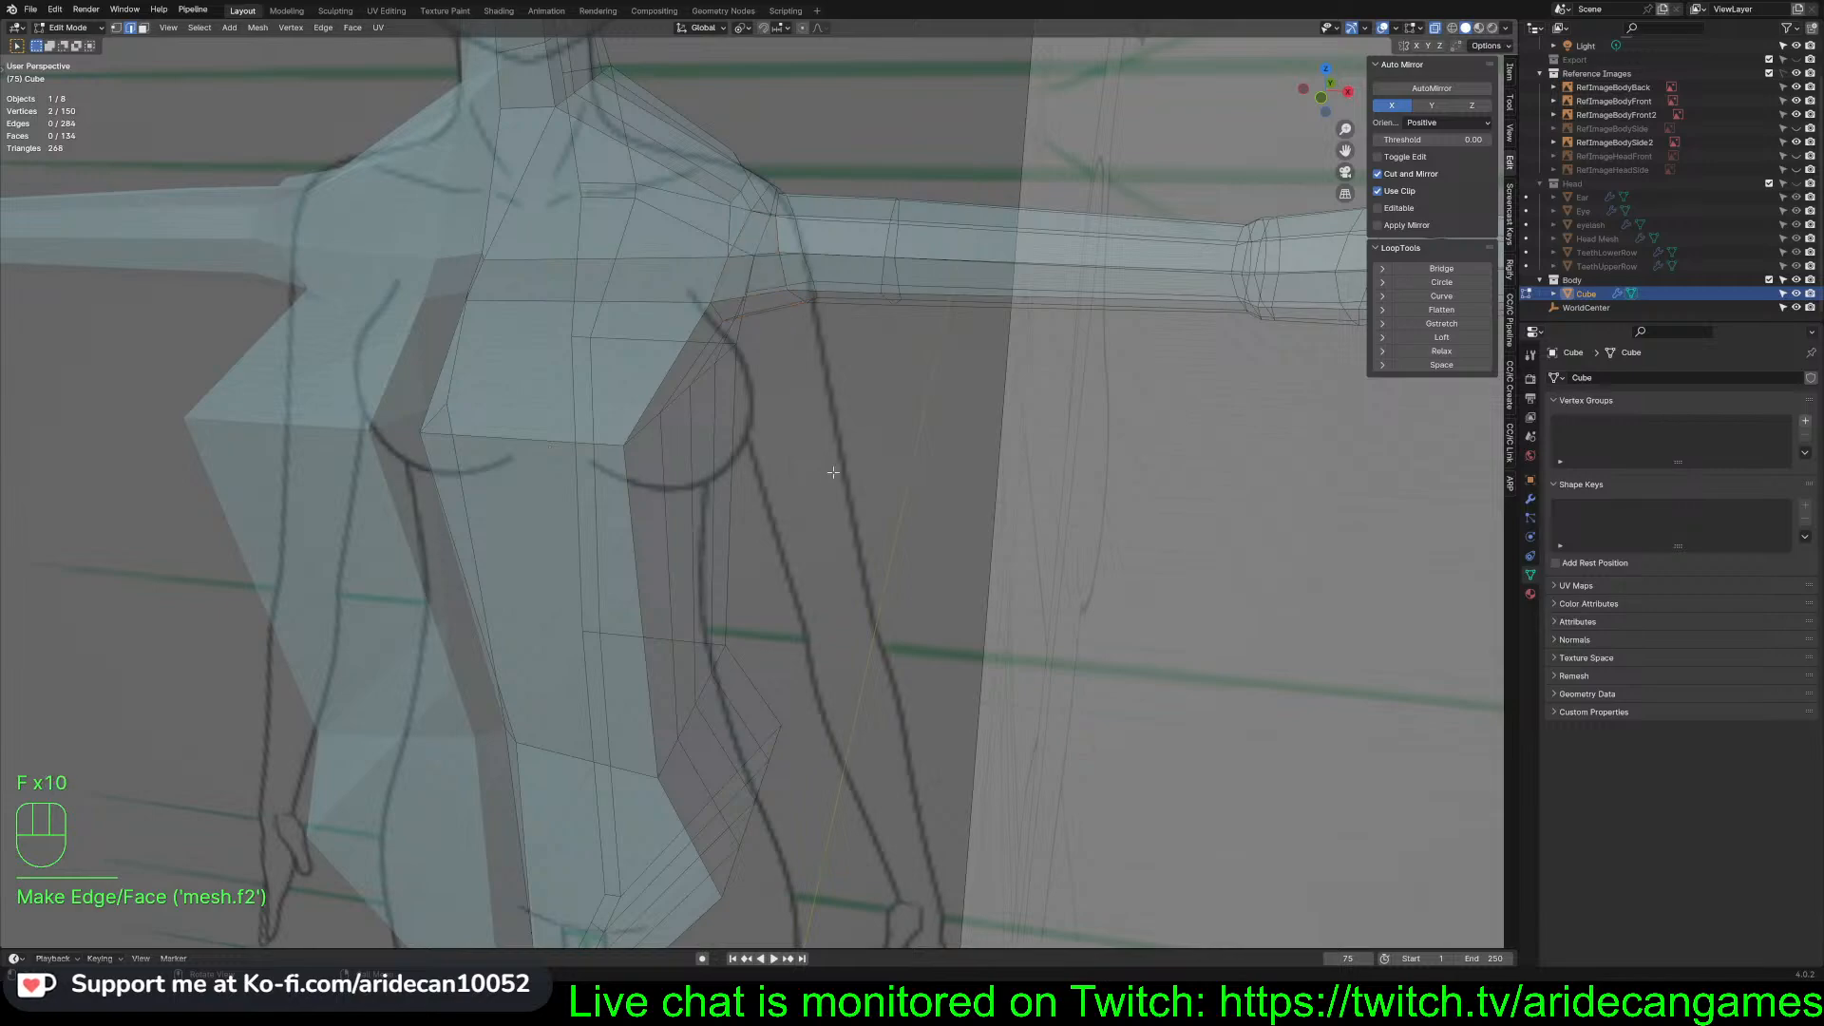
pyautogui.moveTo(825, 476); pyautogui.dragTo(805, 567, button='middle')
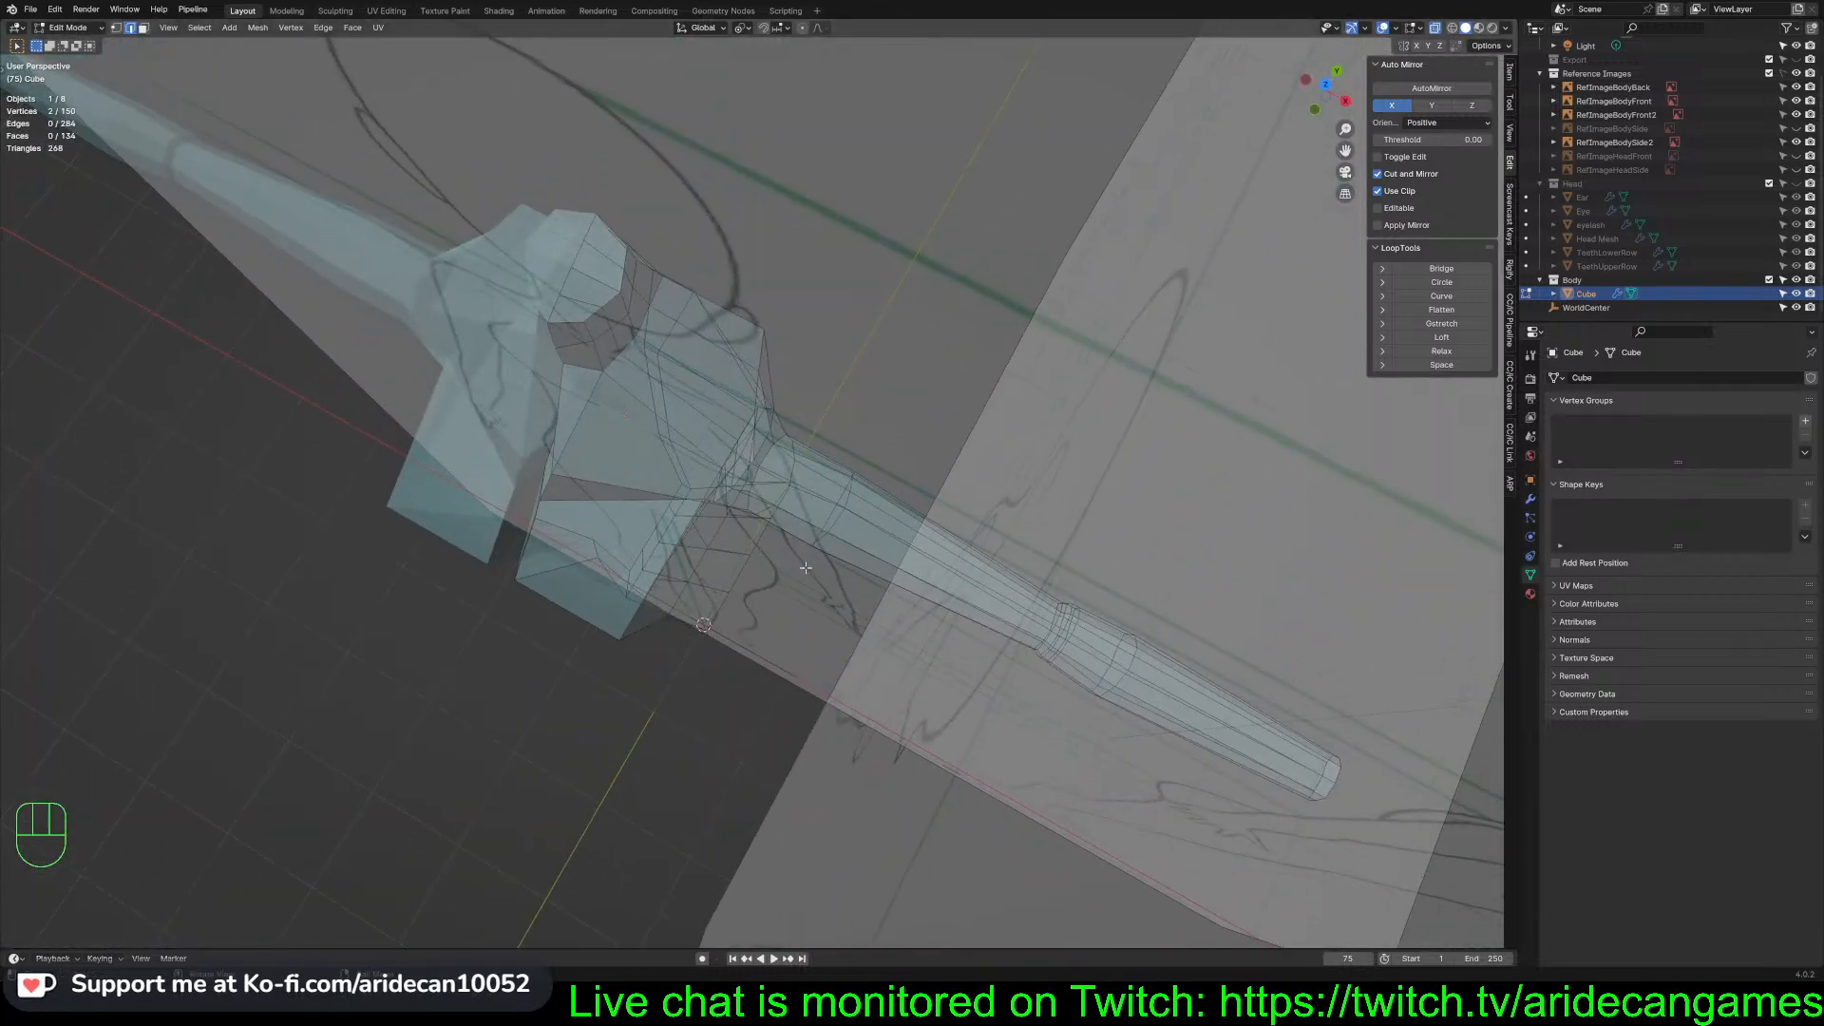
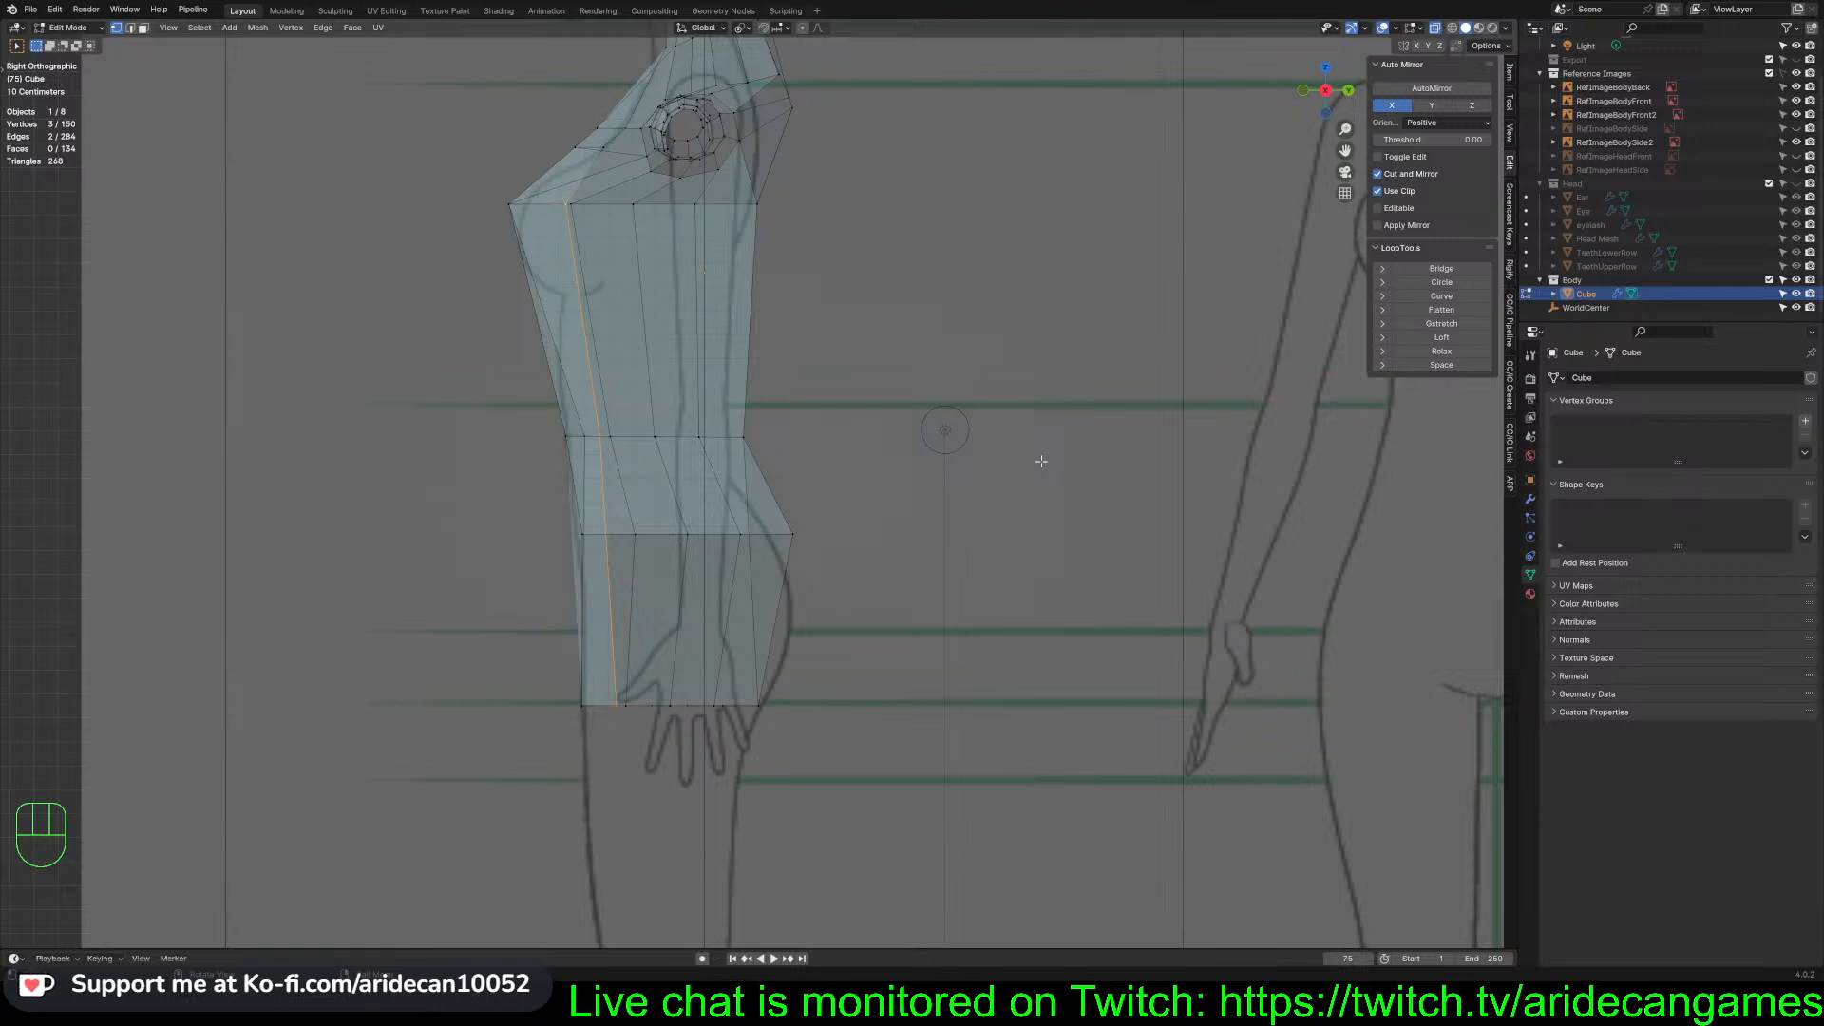
# Move the selected vertical torso edge line forward about -0.121 m in Y in right view, and select its chest-level vertex
pyautogui.press('g')
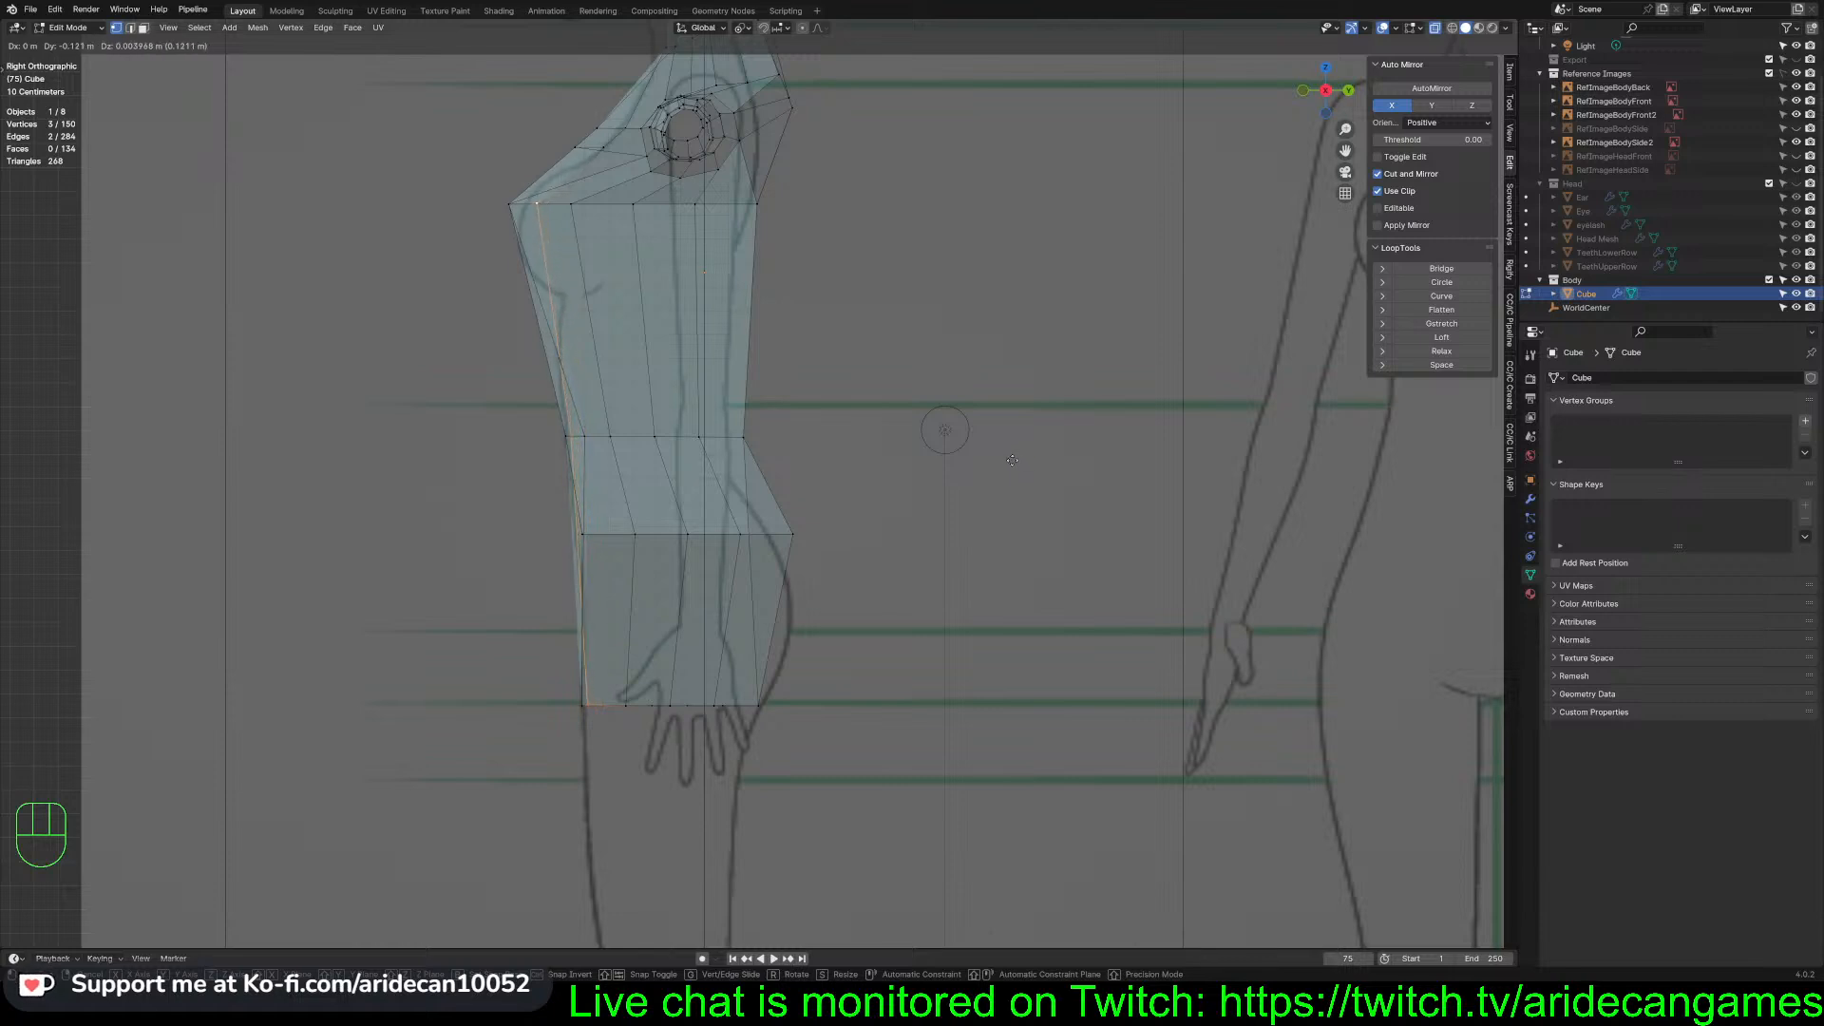
pyautogui.click(1010, 458)
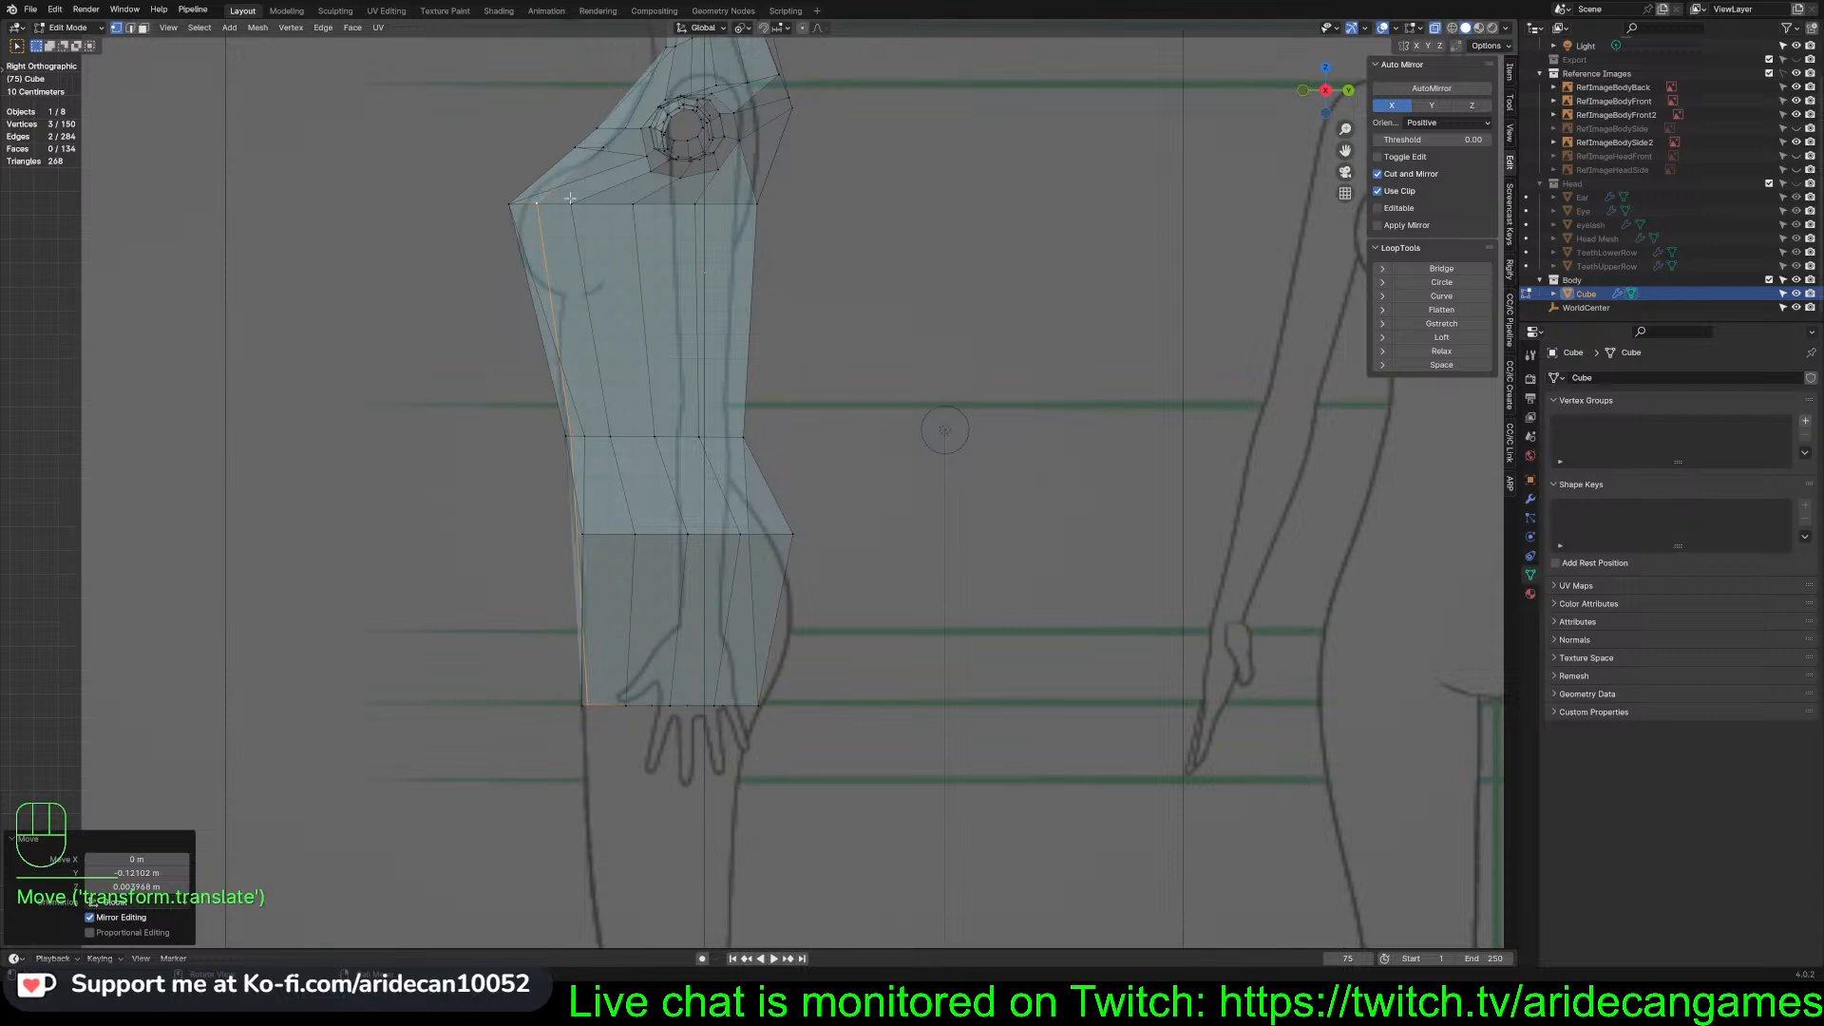
pyautogui.click(536, 203)
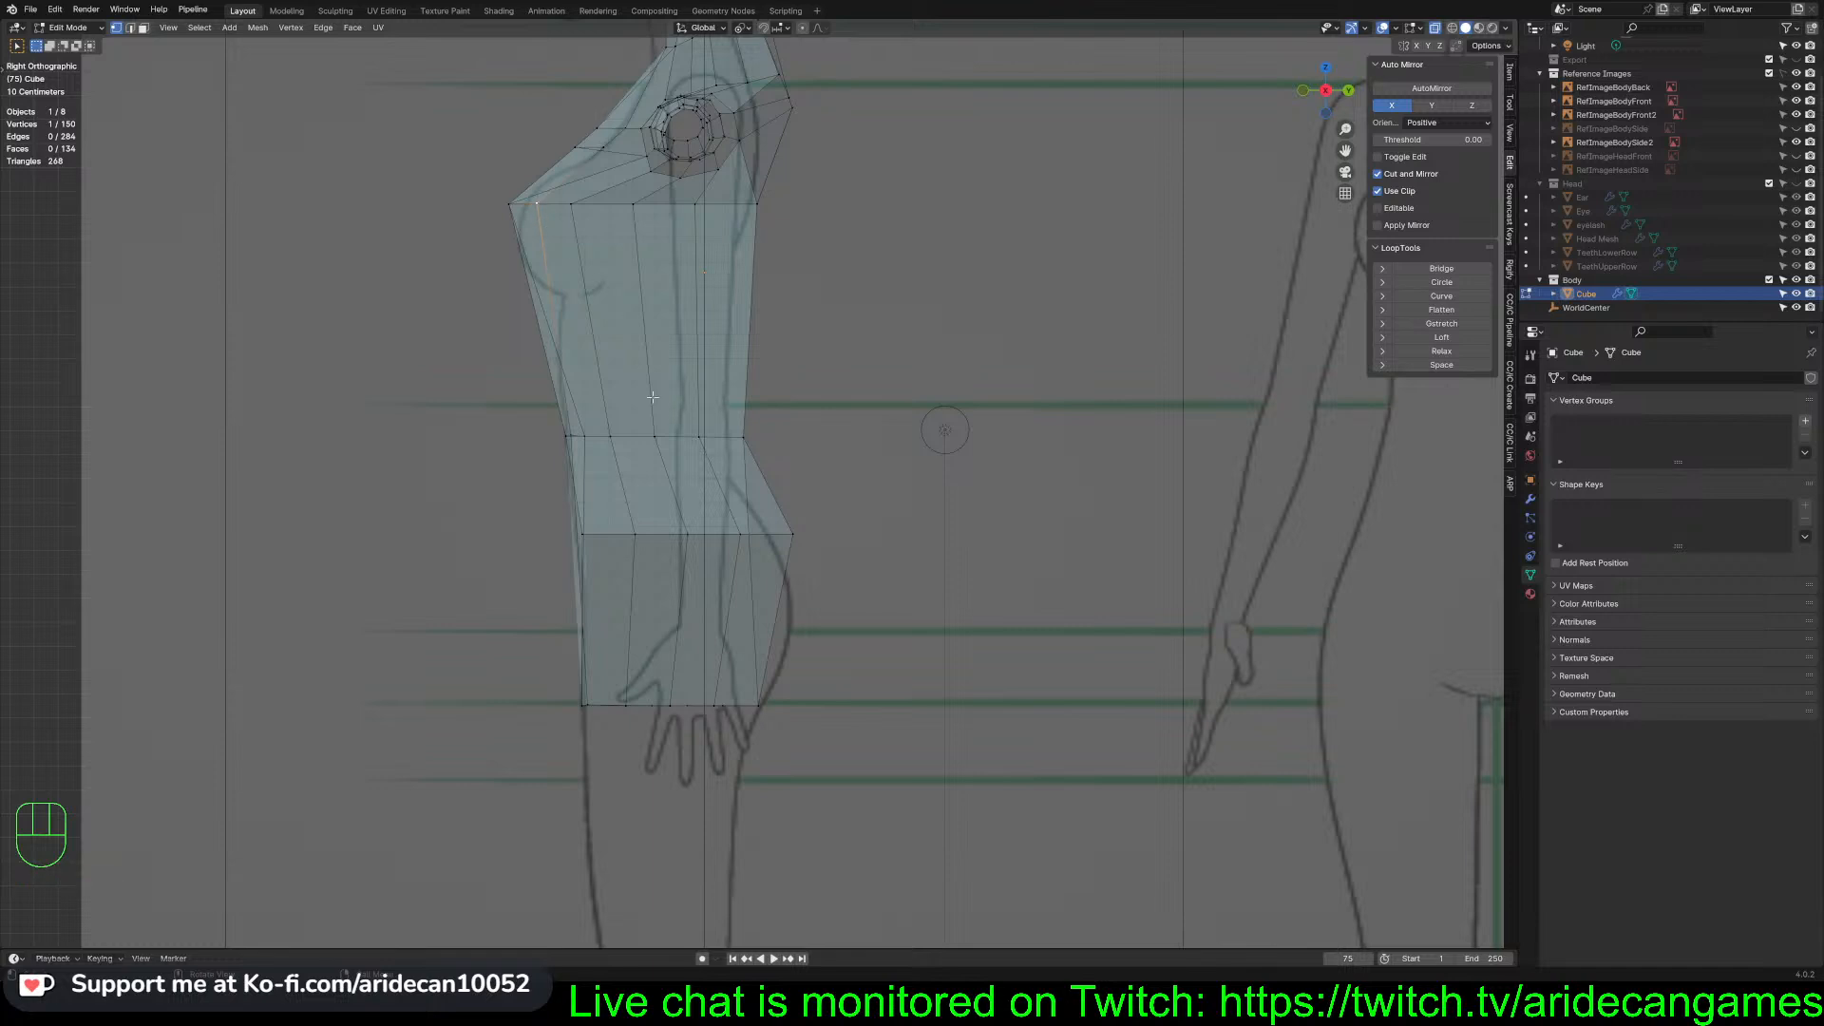
pyautogui.scroll(2, 587, 548)
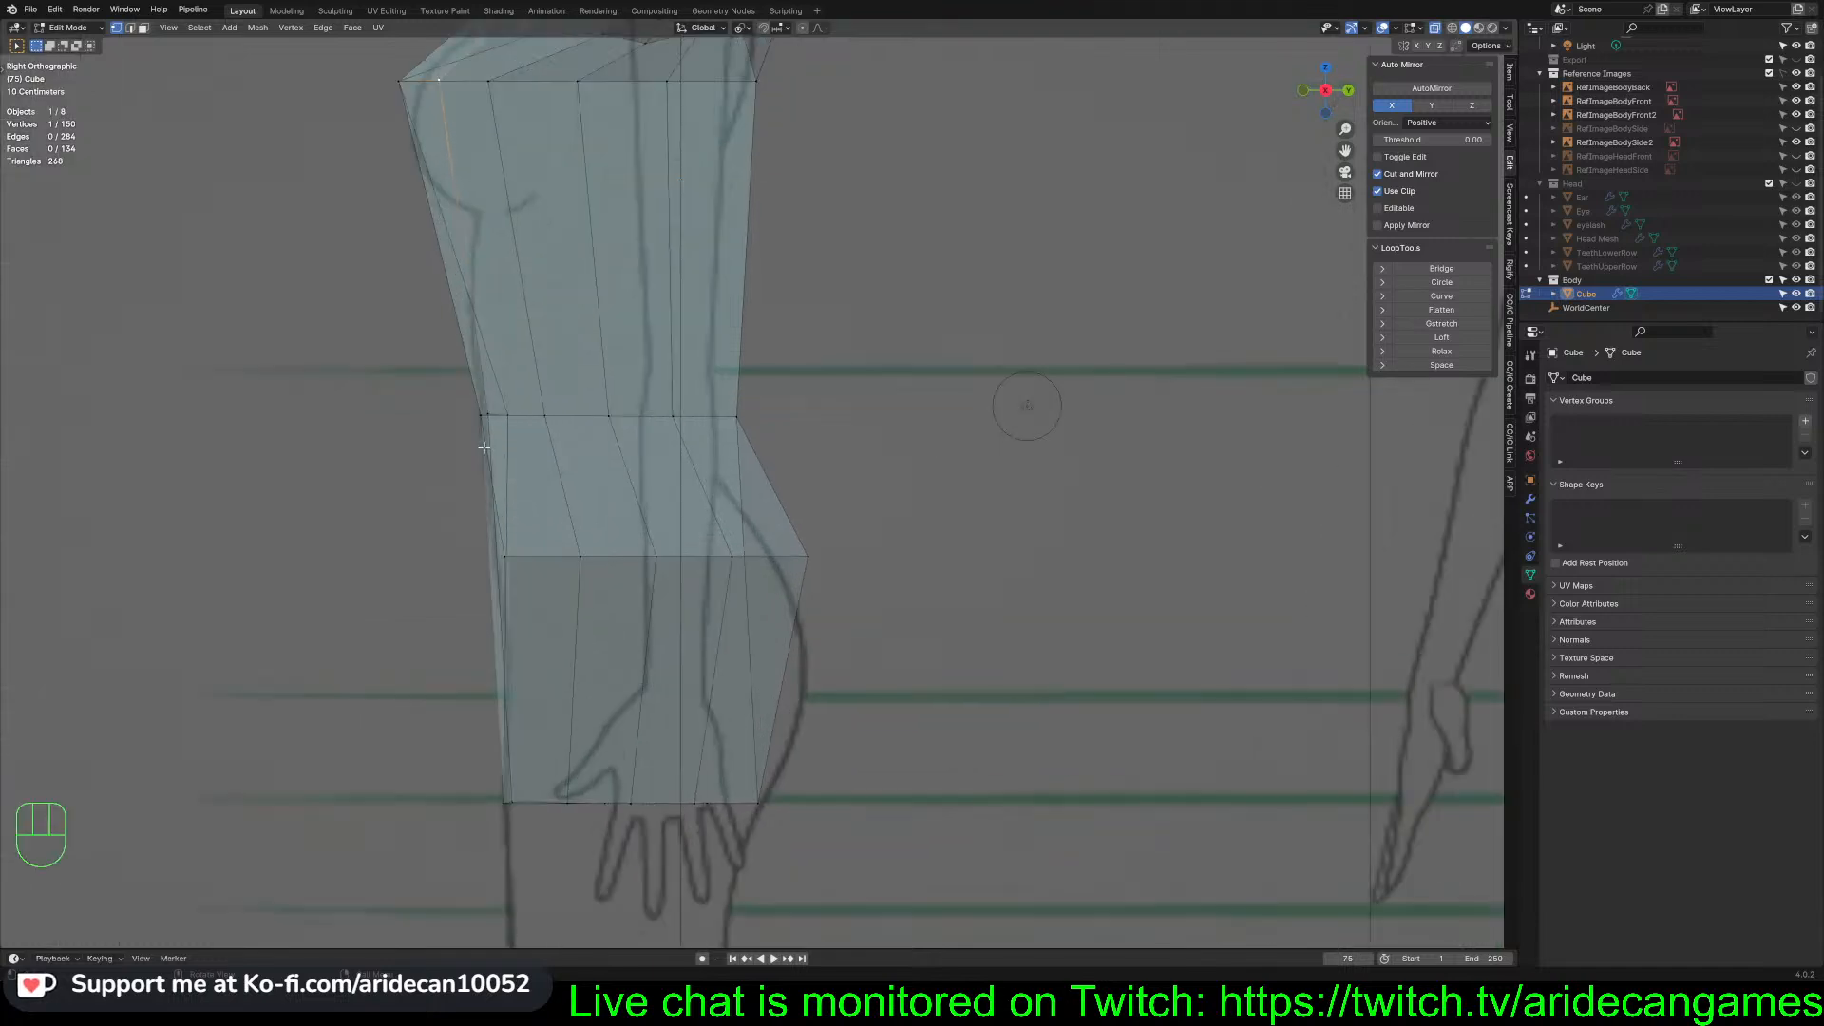
pyautogui.scroll(-3, 483, 448)
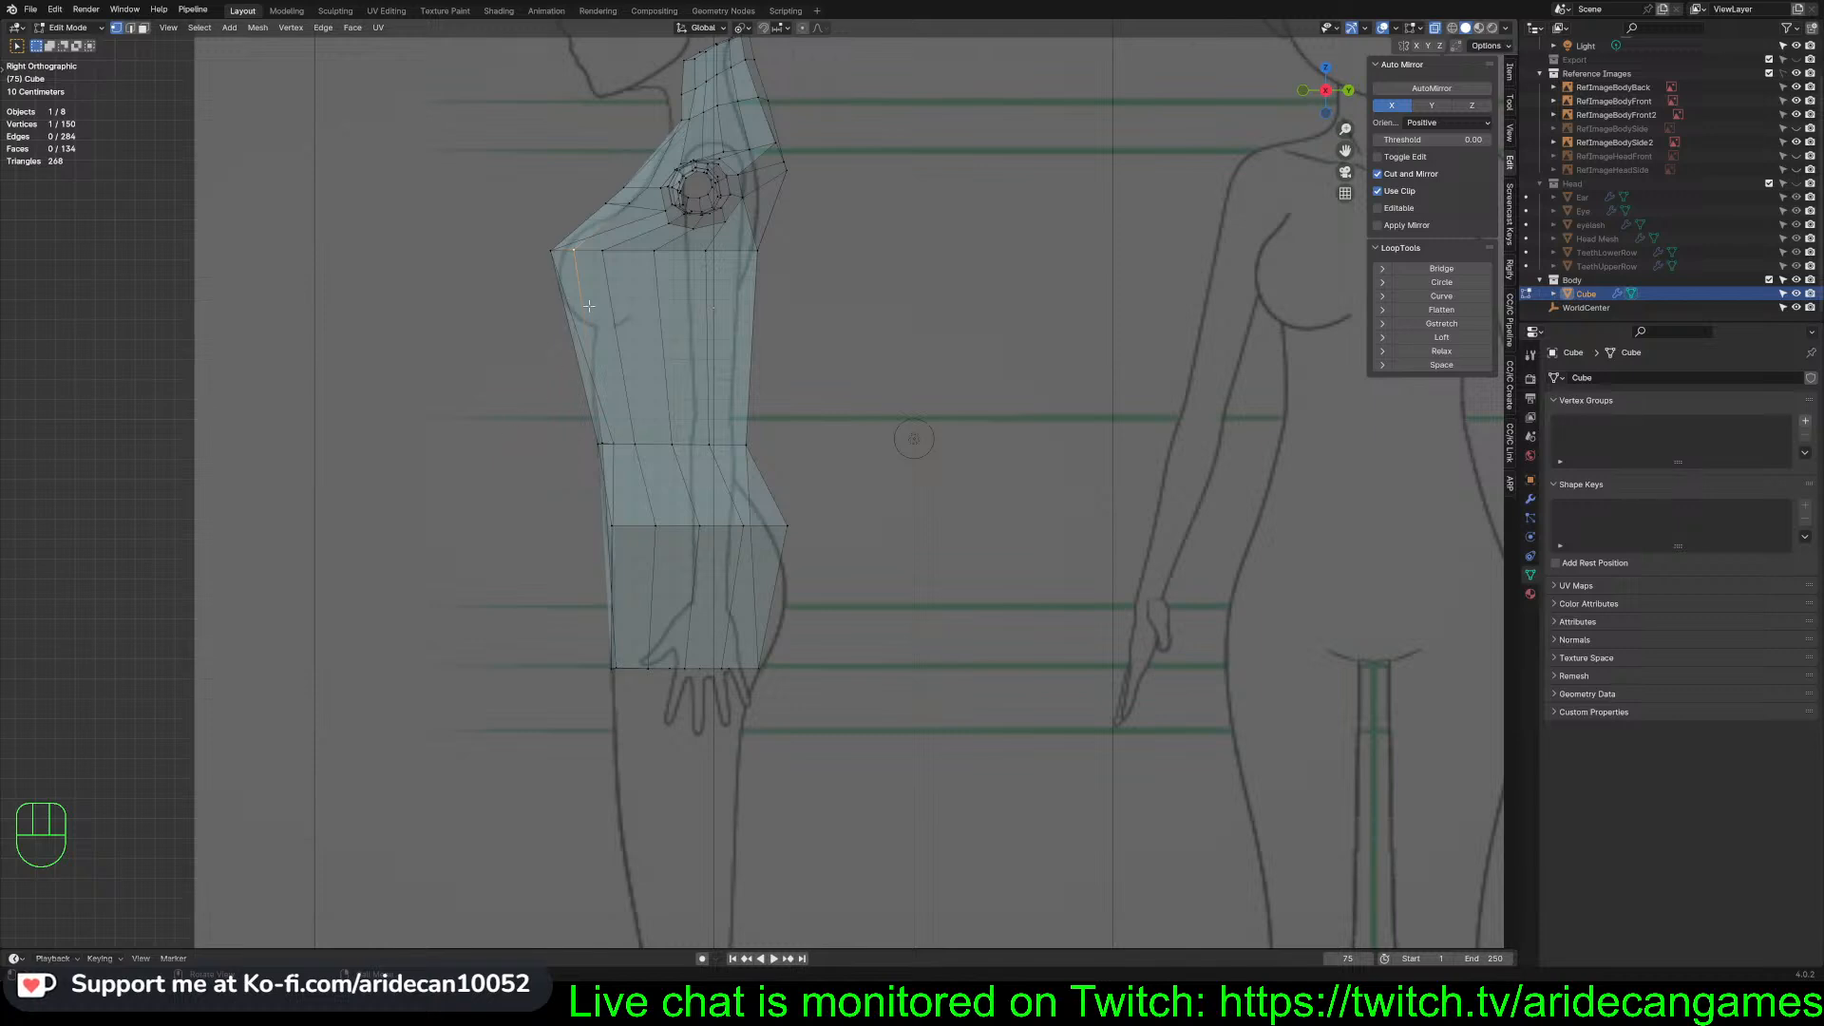
# Move the chest-level vertex at the front of the torso about -0.114 m along Y
pyautogui.click(573, 249)
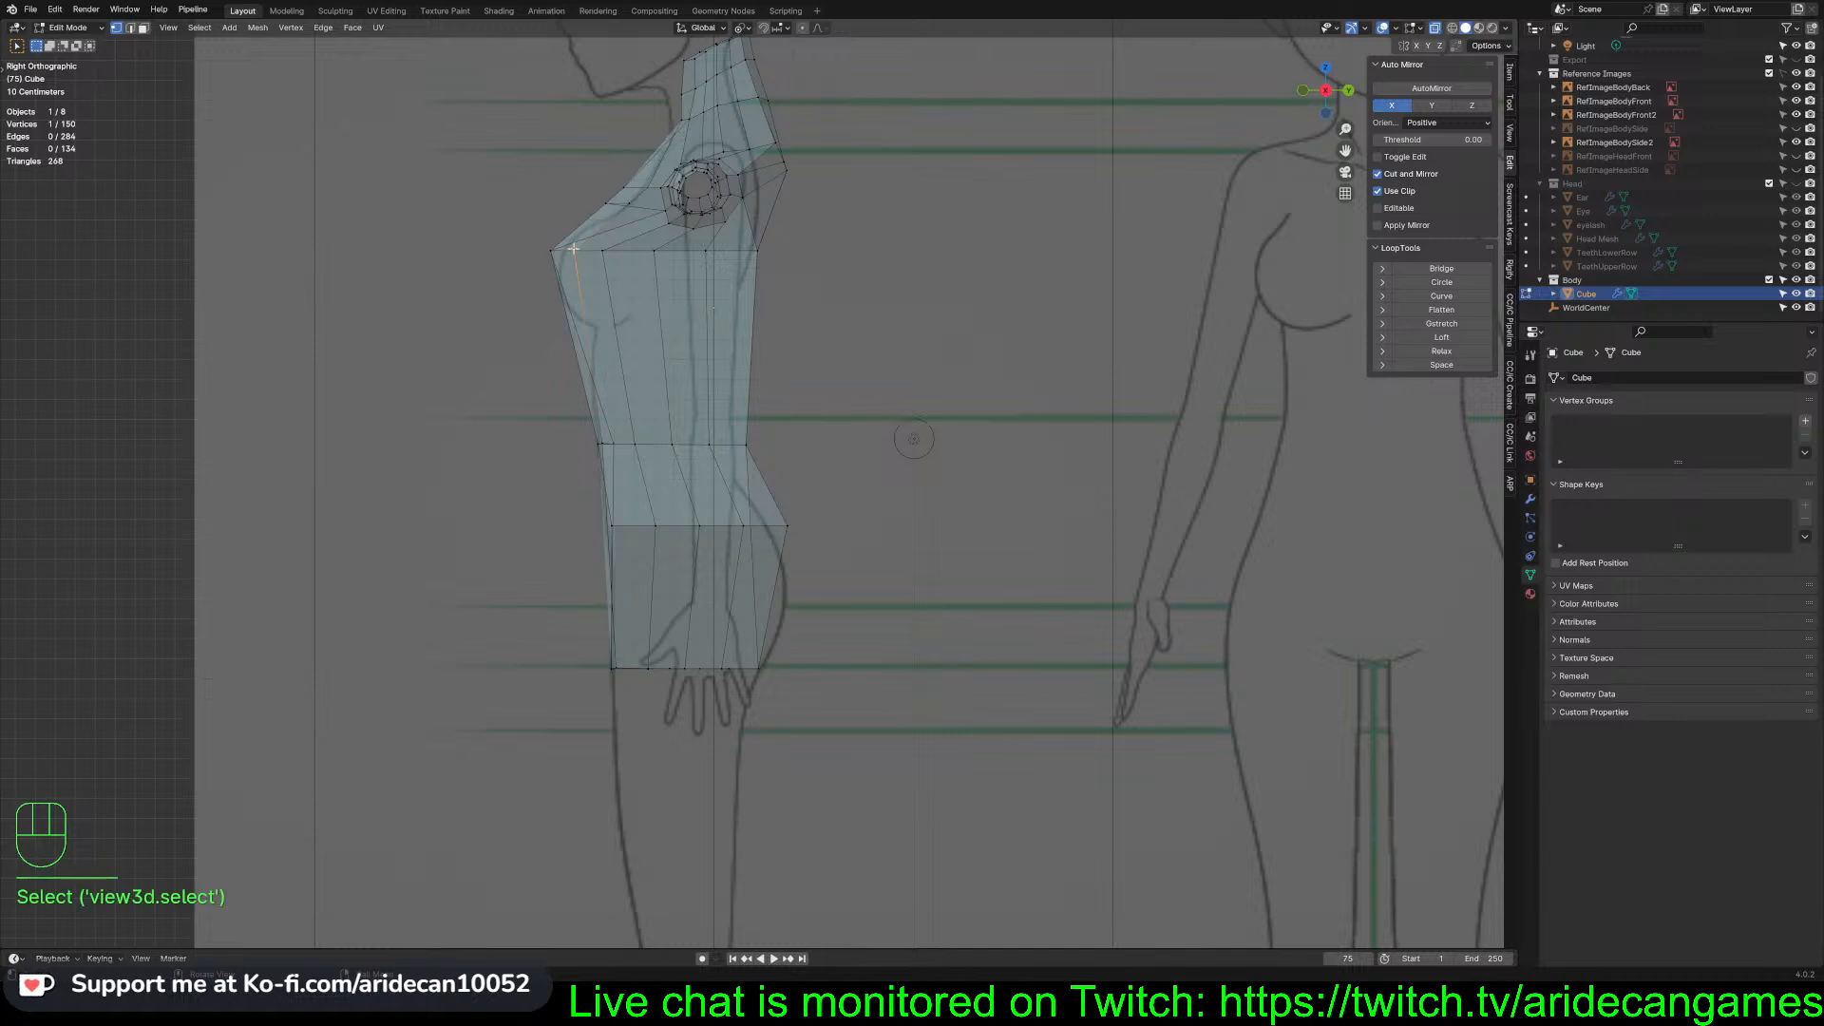
pyautogui.press('g')
pyautogui.press('y')
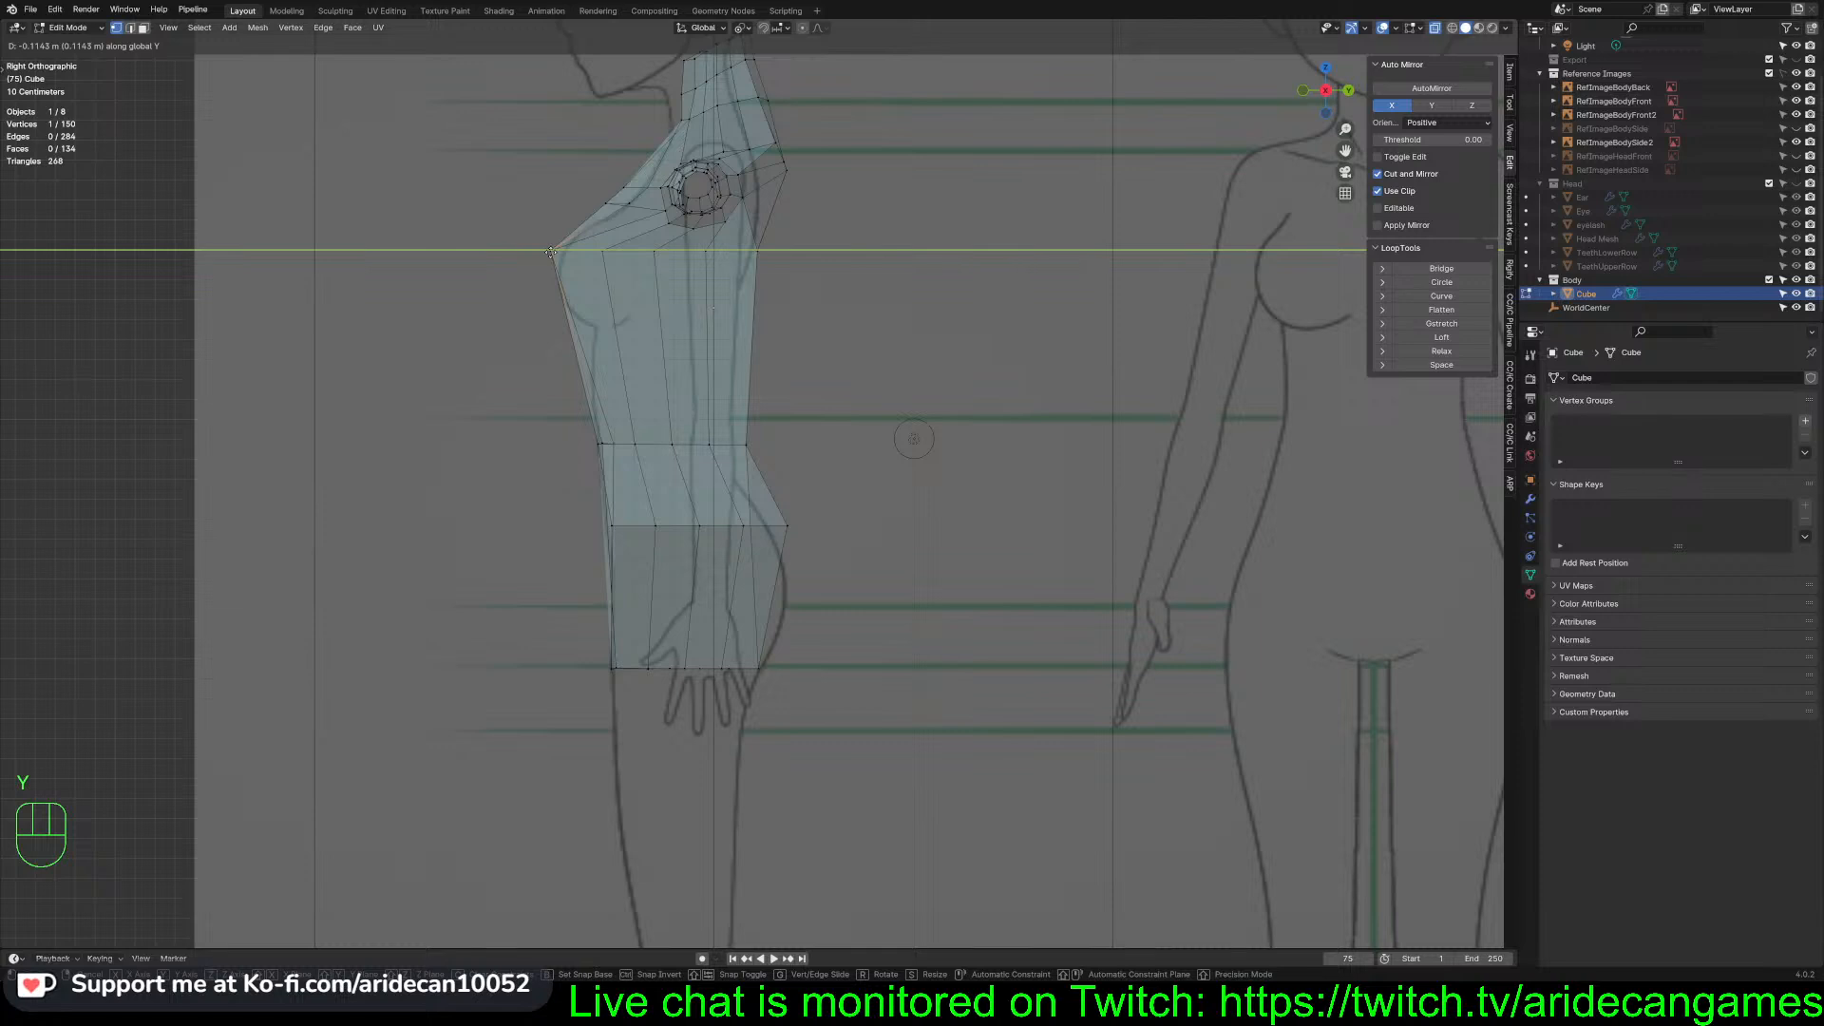
pyautogui.click(550, 252)
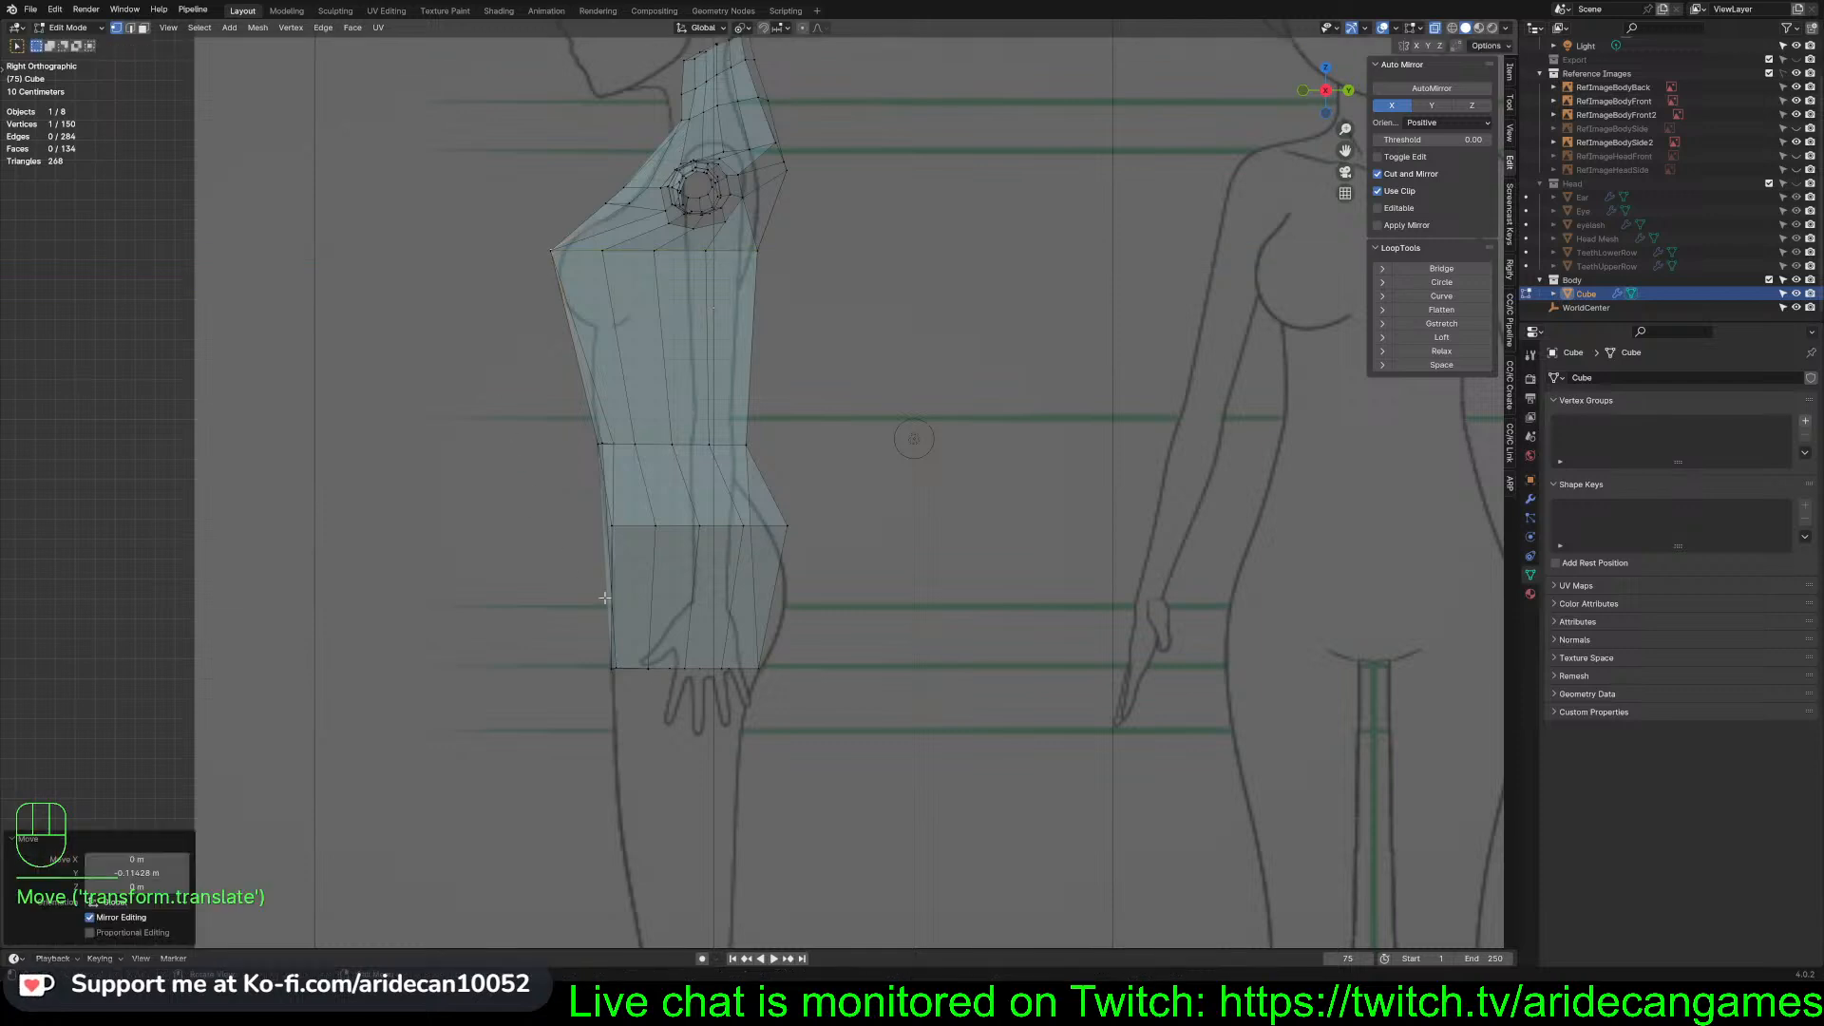
# Select the three front waist vertices, ending on the outer one, and flatten them in Y with a scale of 0
pyautogui.scroll(2, 505, 571)
pyautogui.moveTo(505, 571); pyautogui.dragTo(777, 432, button='middle')
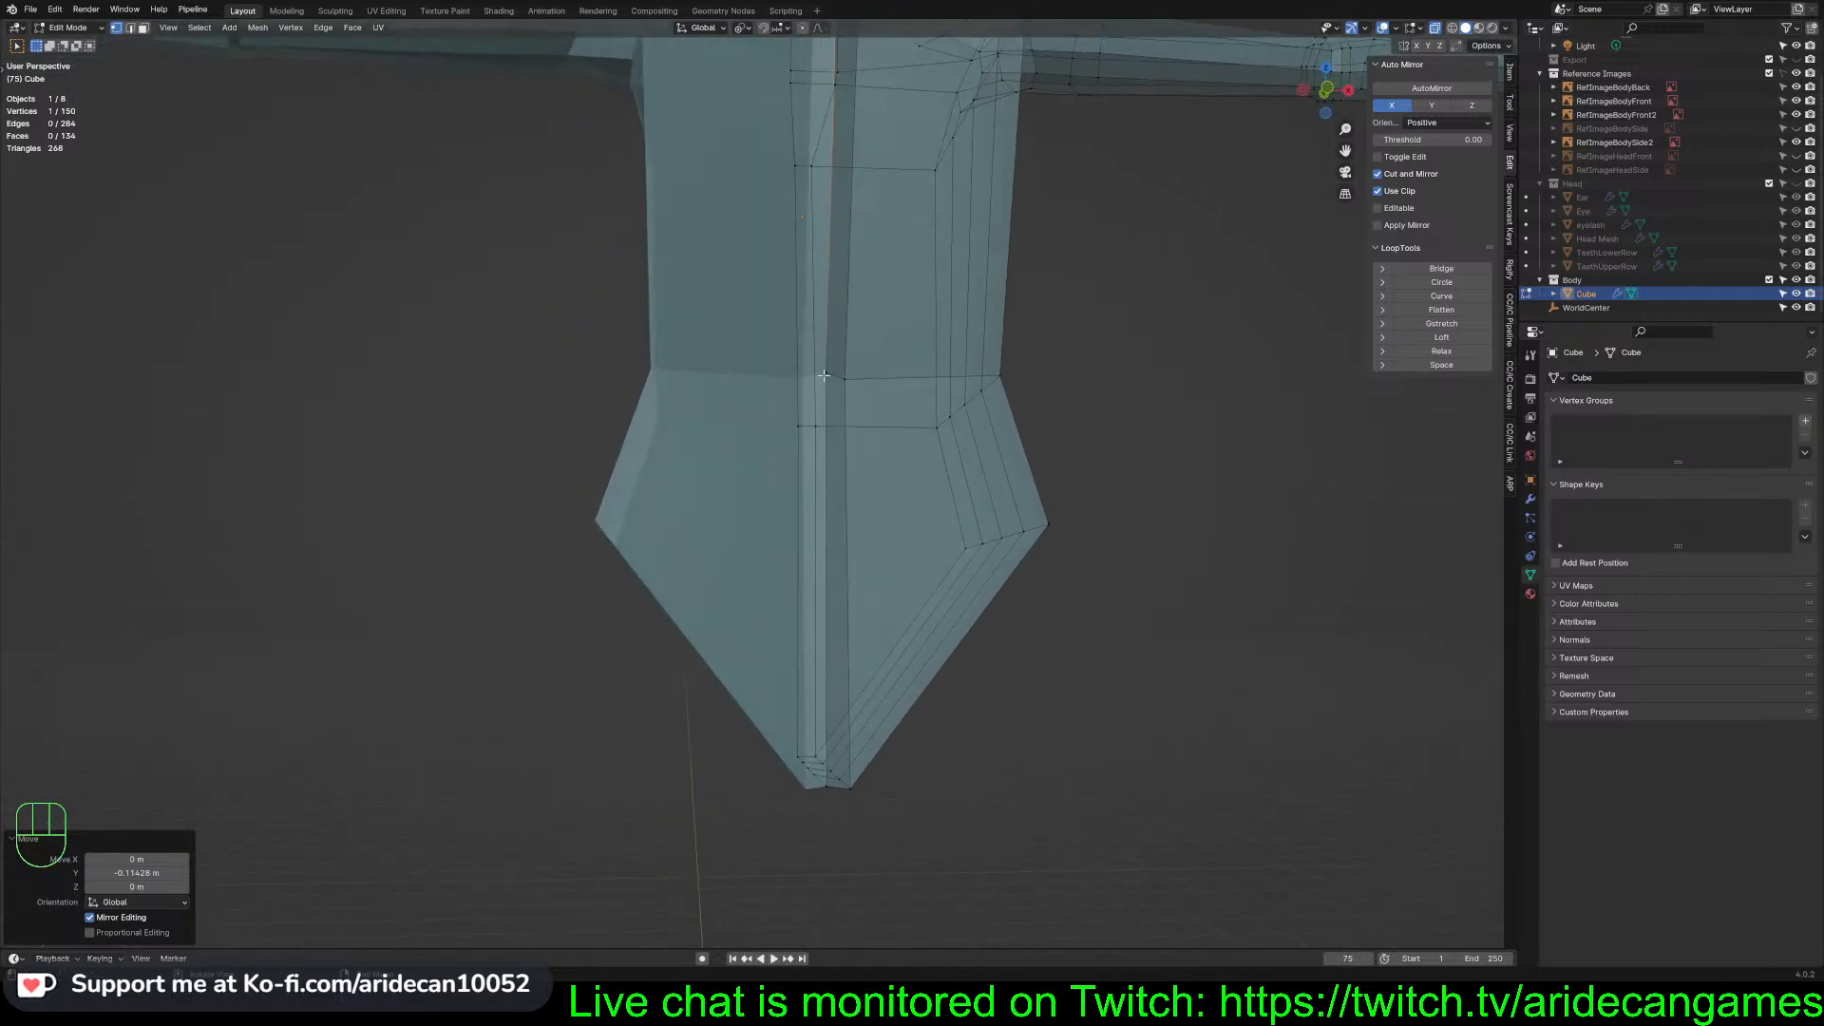
pyautogui.click(912, 426)
pyautogui.moveTo(912, 426); pyautogui.dragTo(948, 487, button='middle')
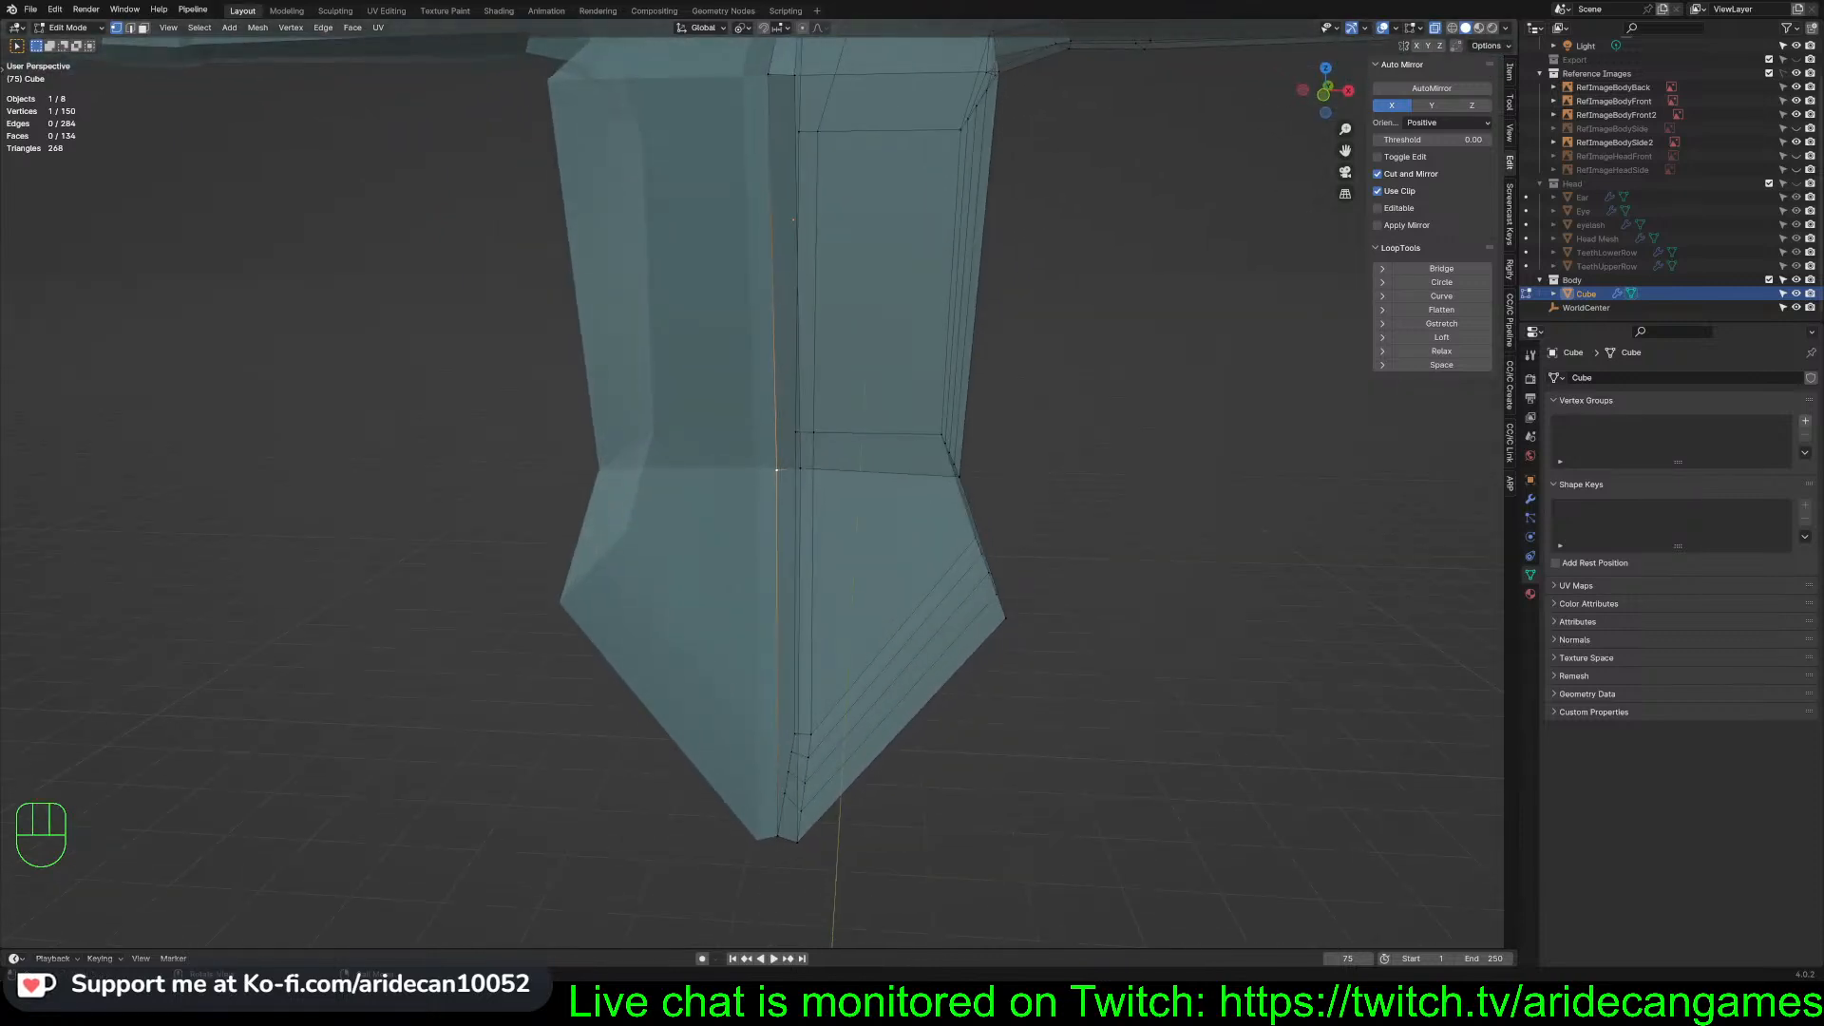
pyautogui.moveTo(826, 513); pyautogui.dragTo(751, 563, button='middle')
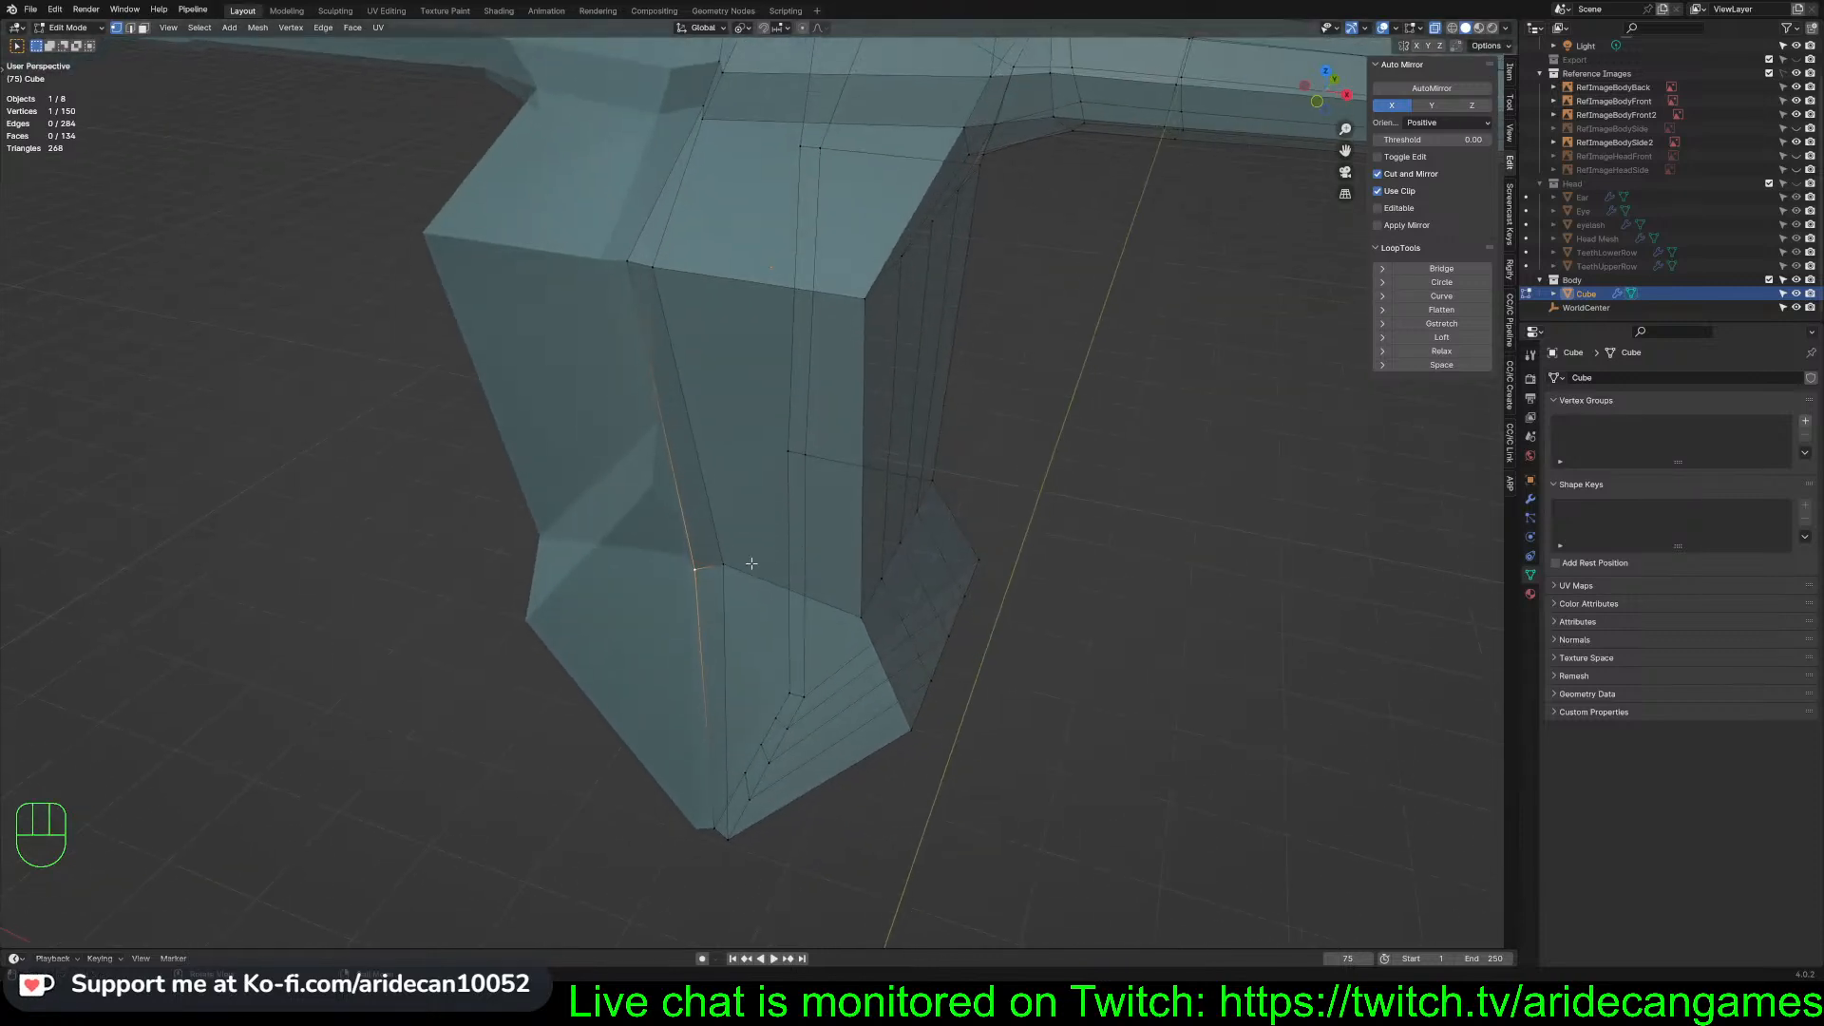
pyautogui.click(723, 566)
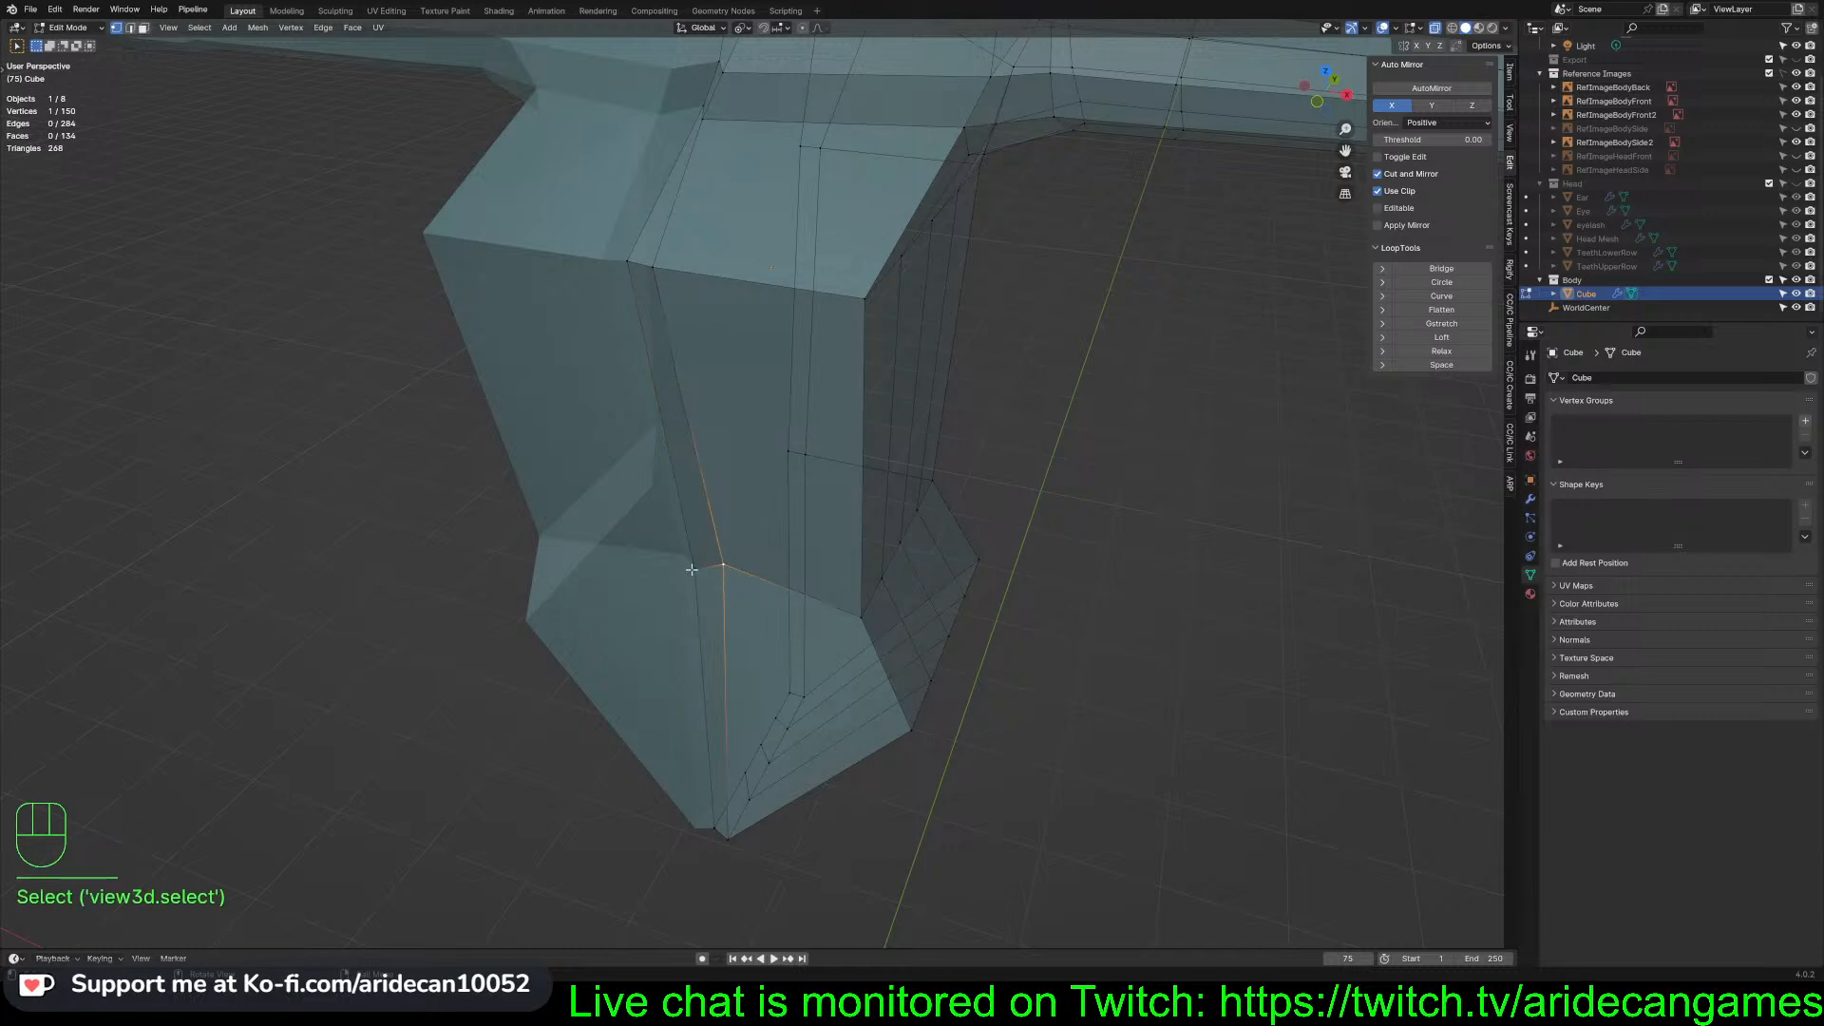
pyautogui.keyDown('shift'); pyautogui.click(692, 569); pyautogui.keyUp('shift')
pyautogui.keyDown('shift'); pyautogui.click(860, 617); pyautogui.keyUp('shift')
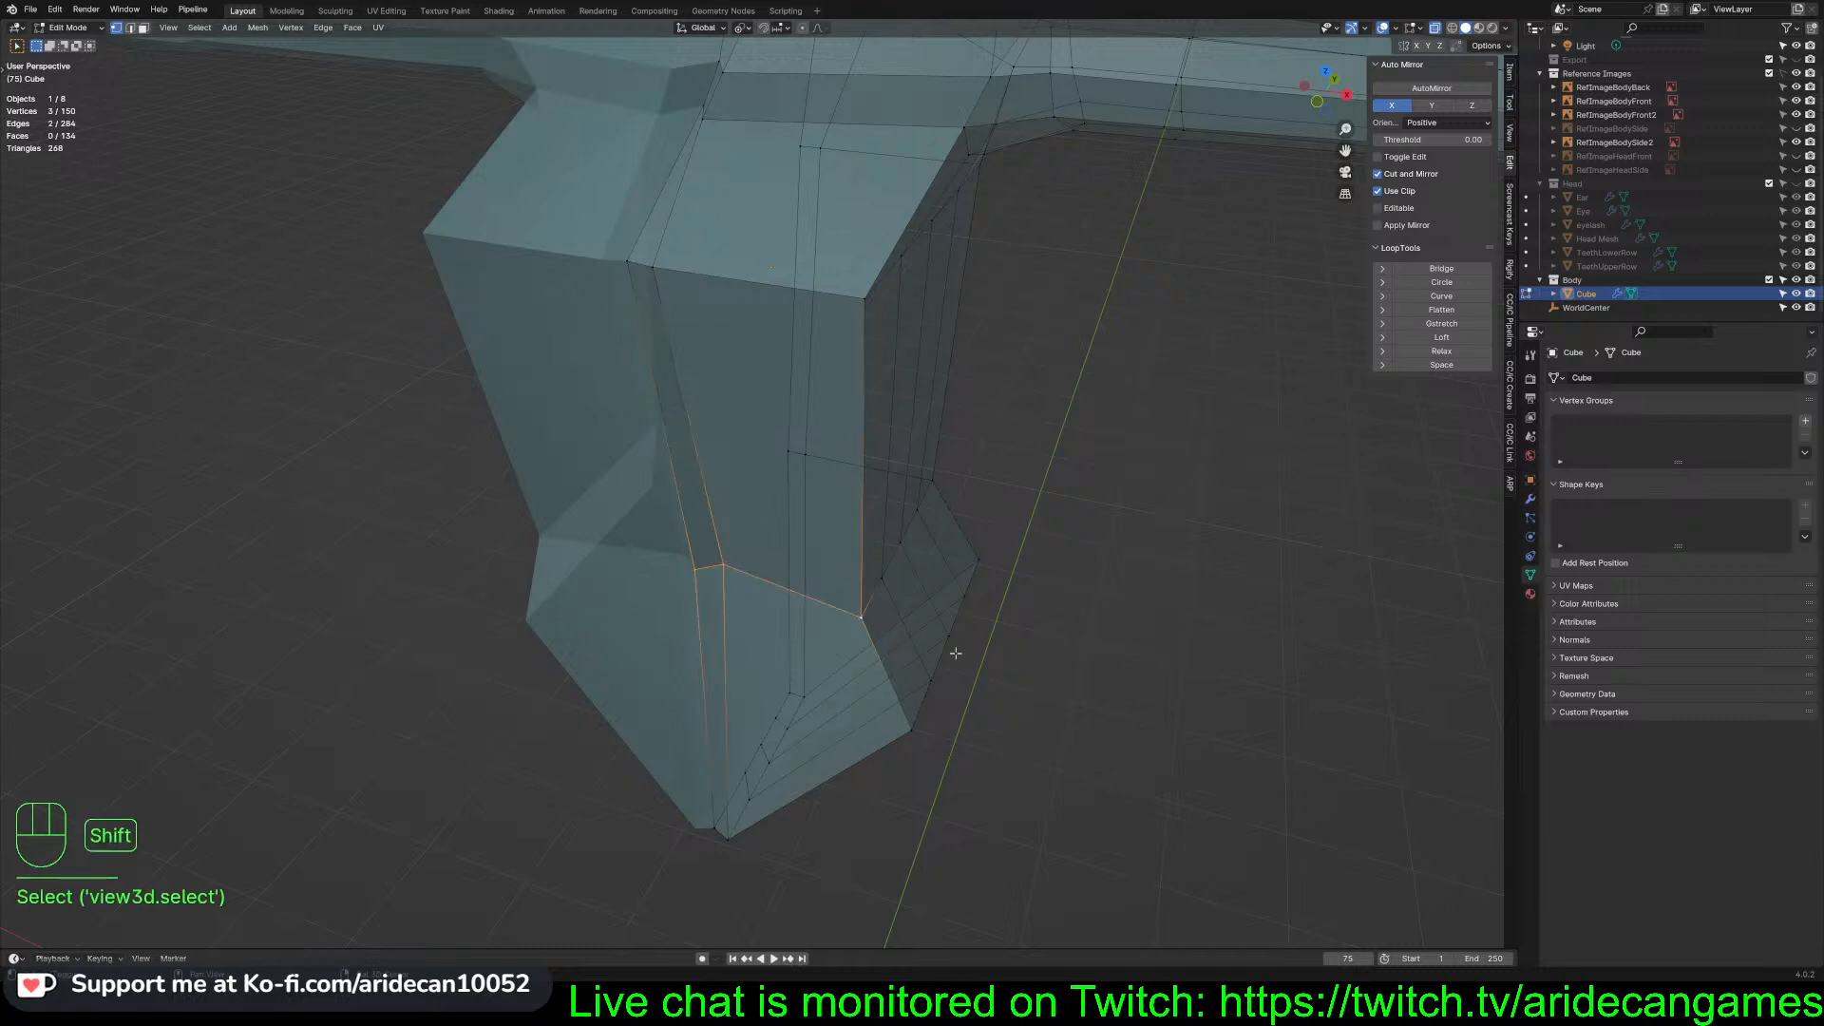
pyautogui.press('s')
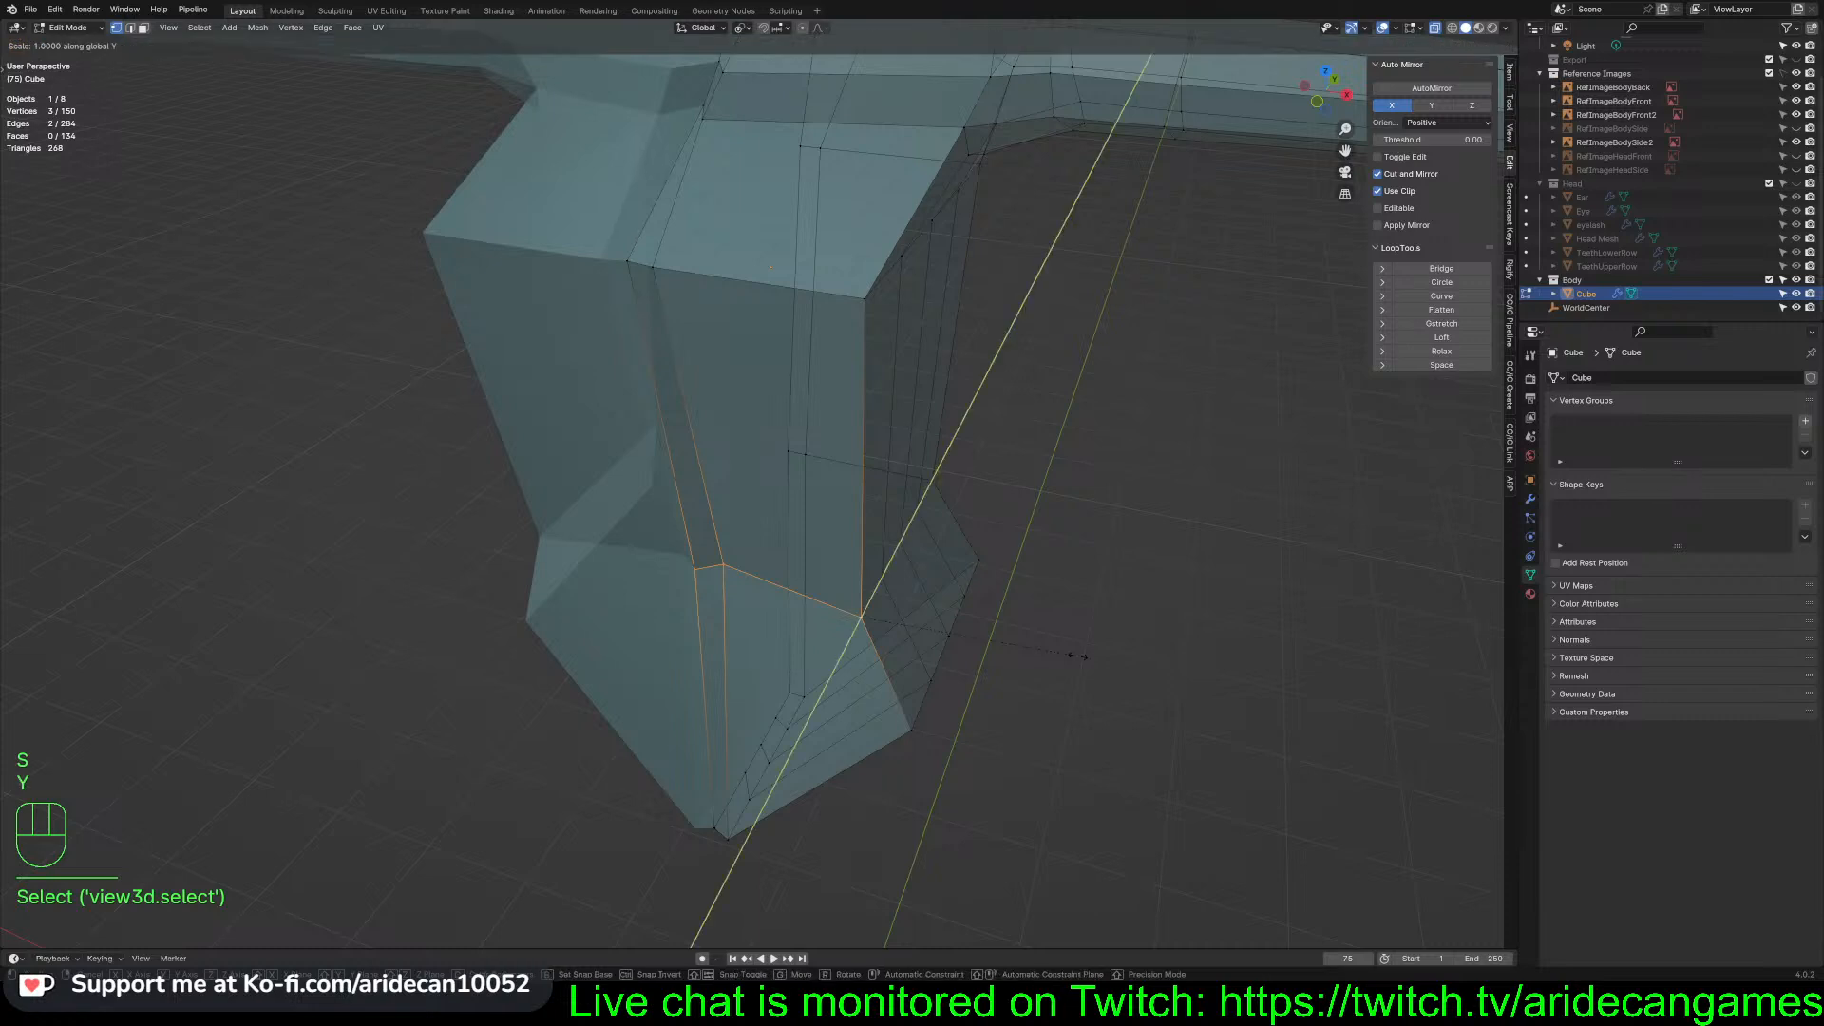
pyautogui.press('y')
pyautogui.press('0')
pyautogui.press('Return')
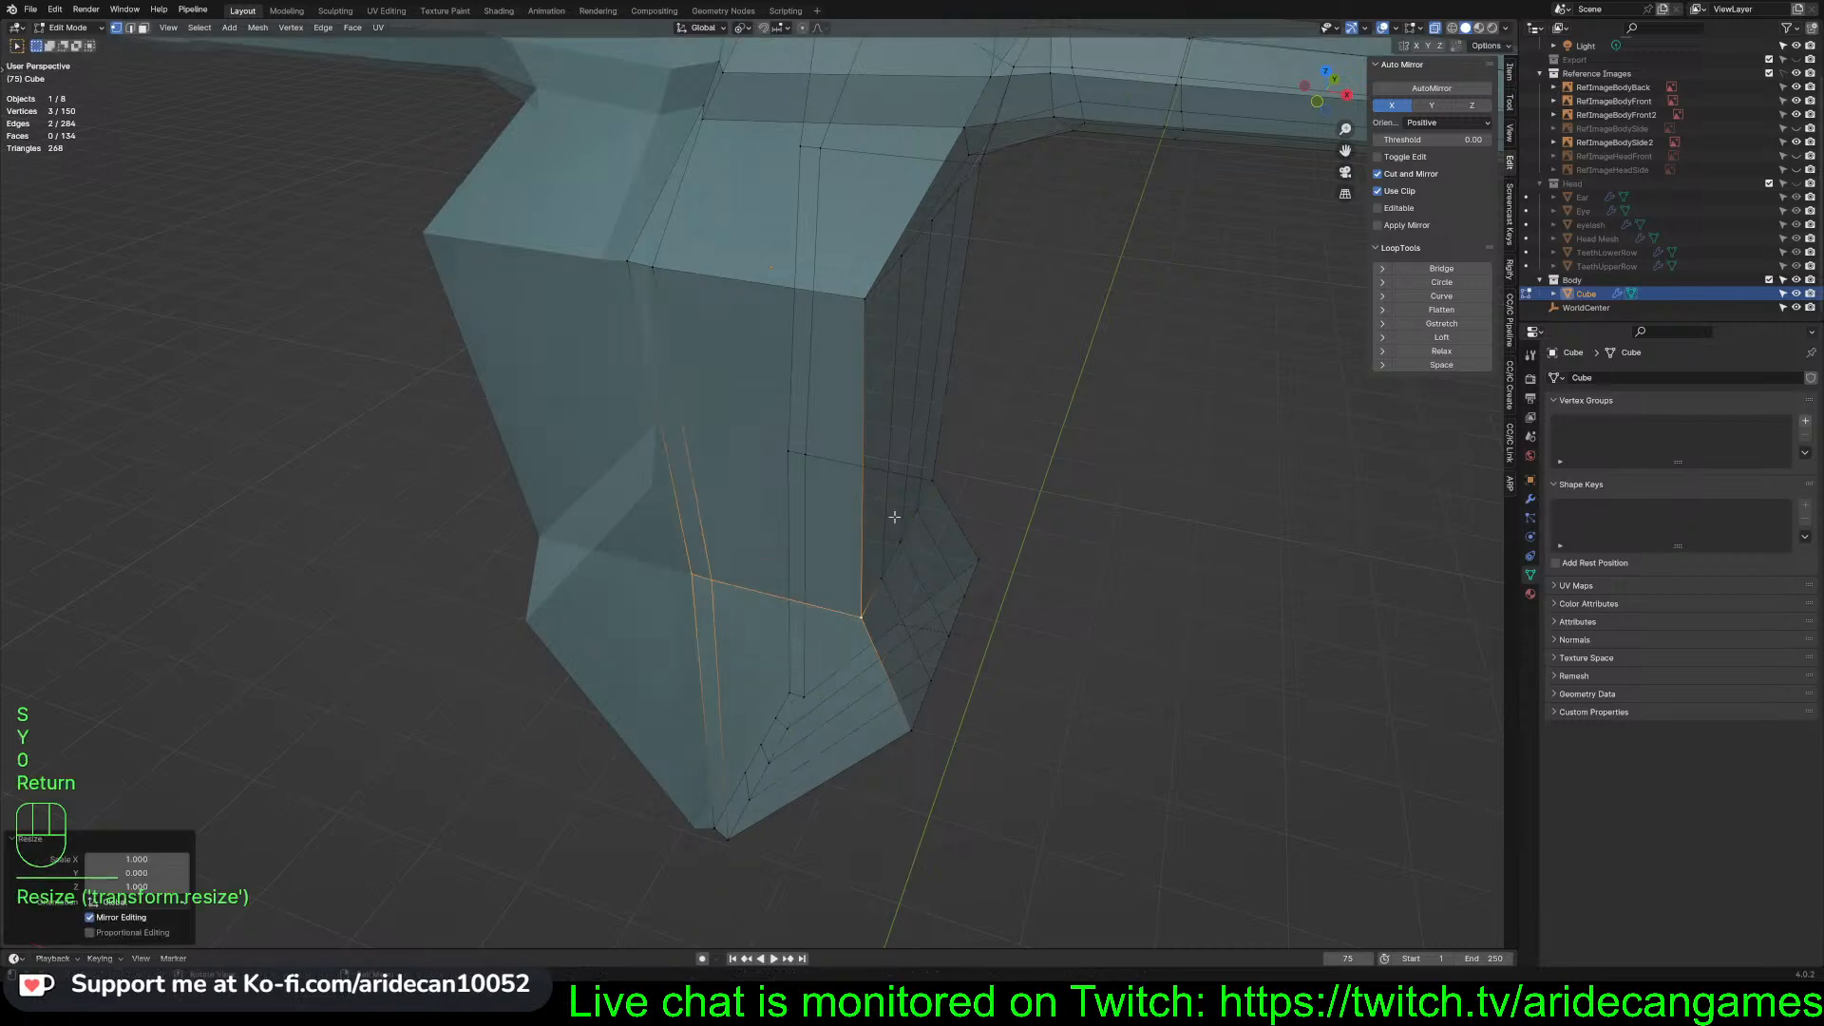
# Set the pivot point to Active Element and flatten the two front vertices at the torso's bottom tip by scaling Y to 0
pyautogui.click(747, 29)
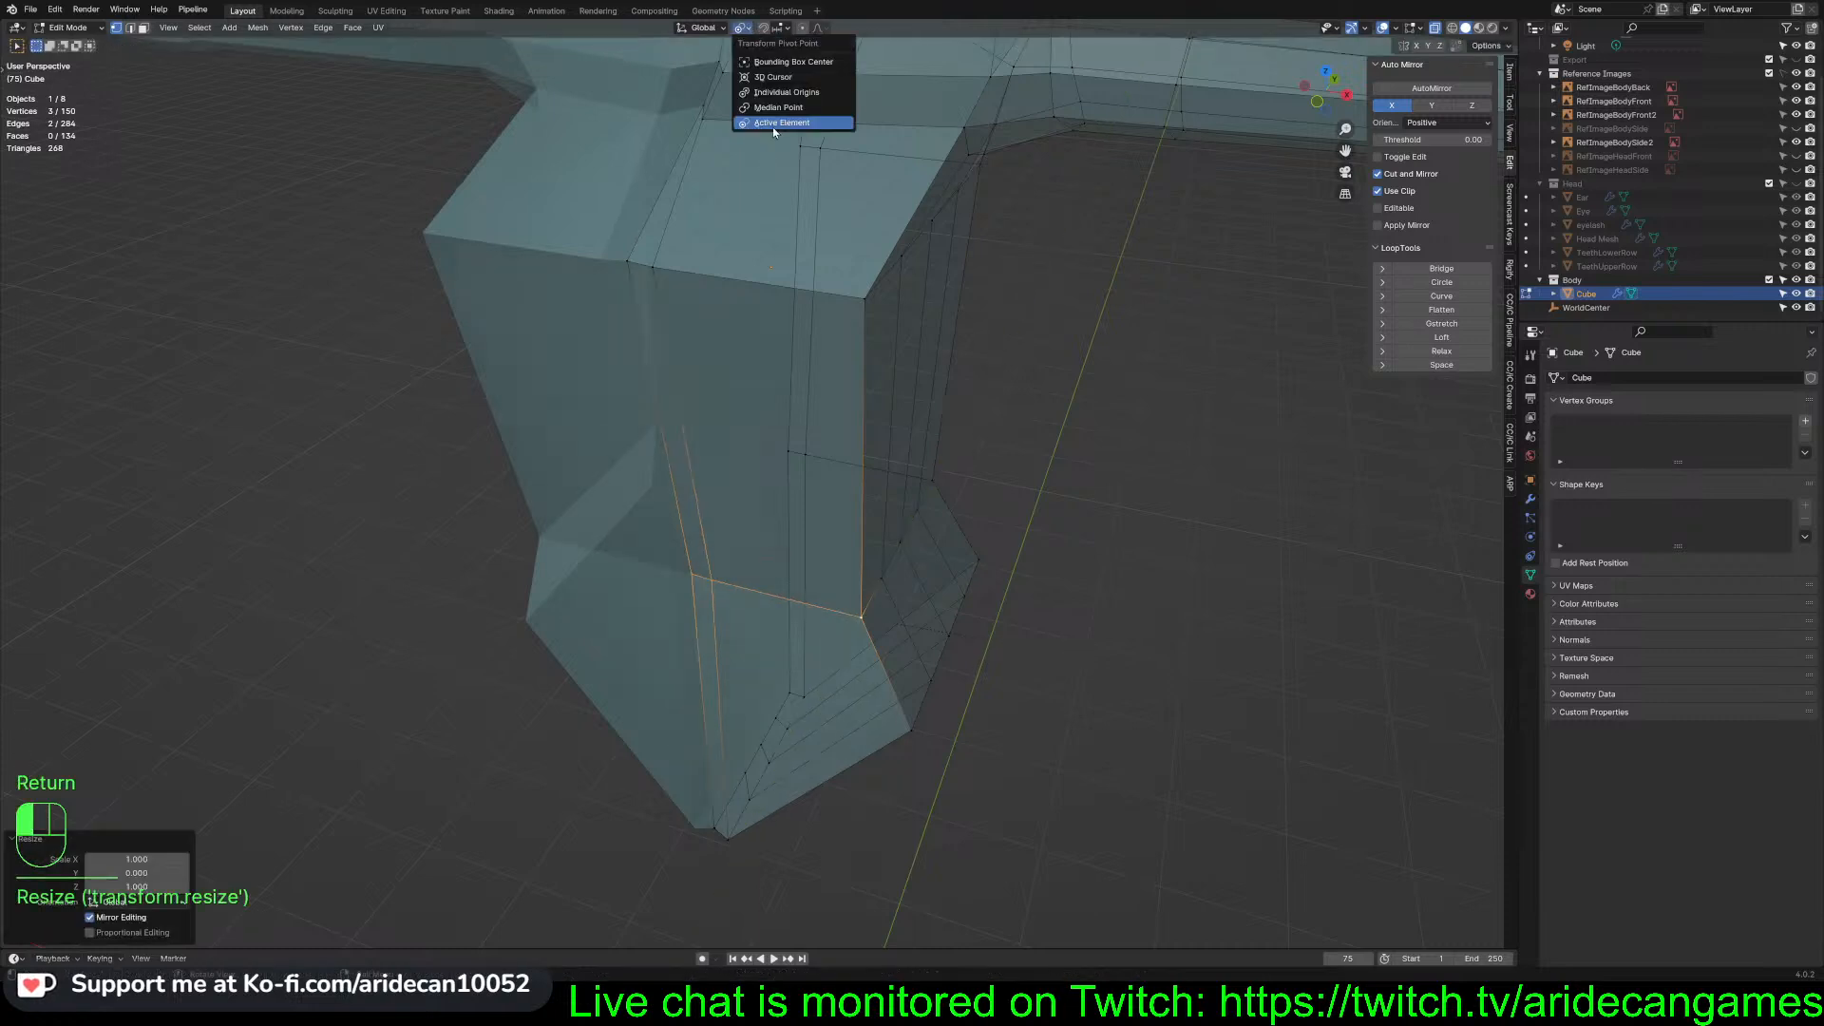
pyautogui.click(774, 122)
pyautogui.click(1160, 618)
pyautogui.moveTo(1160, 618); pyautogui.dragTo(1197, 476, button='middle')
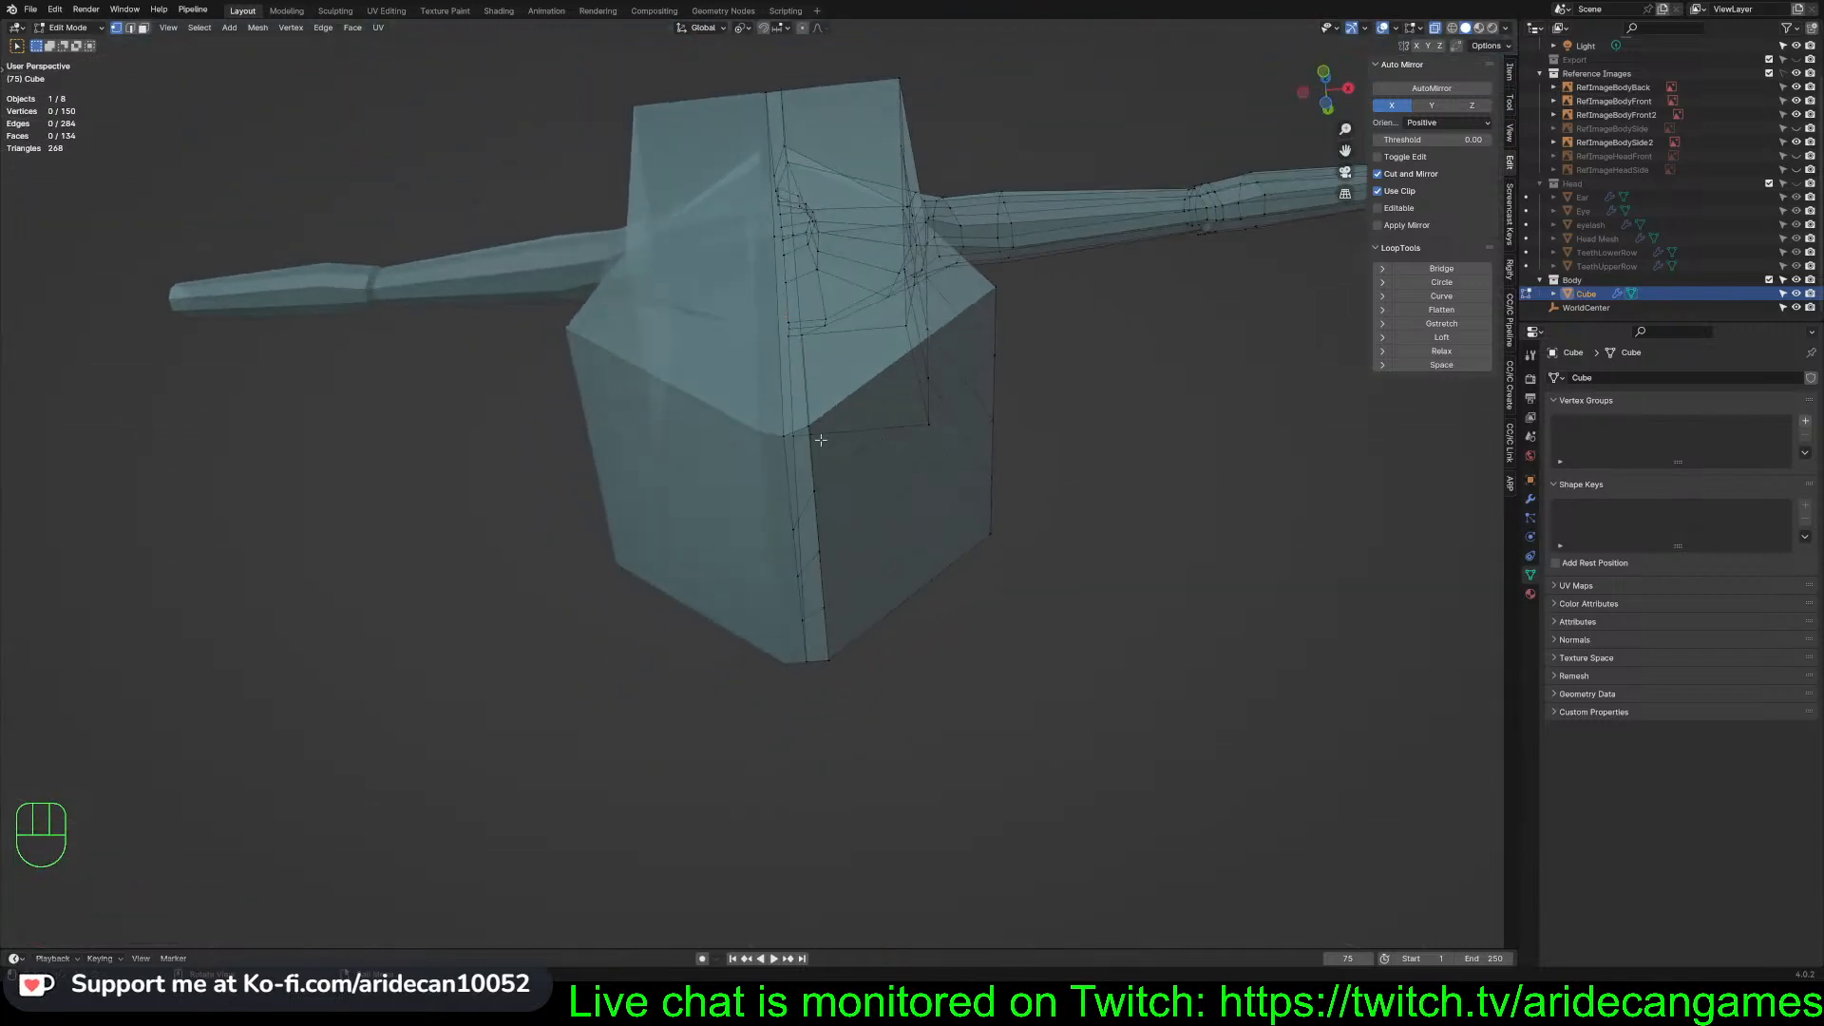
pyautogui.click(788, 436)
pyautogui.keyDown('shift'); pyautogui.click(807, 425); pyautogui.keyUp('shift')
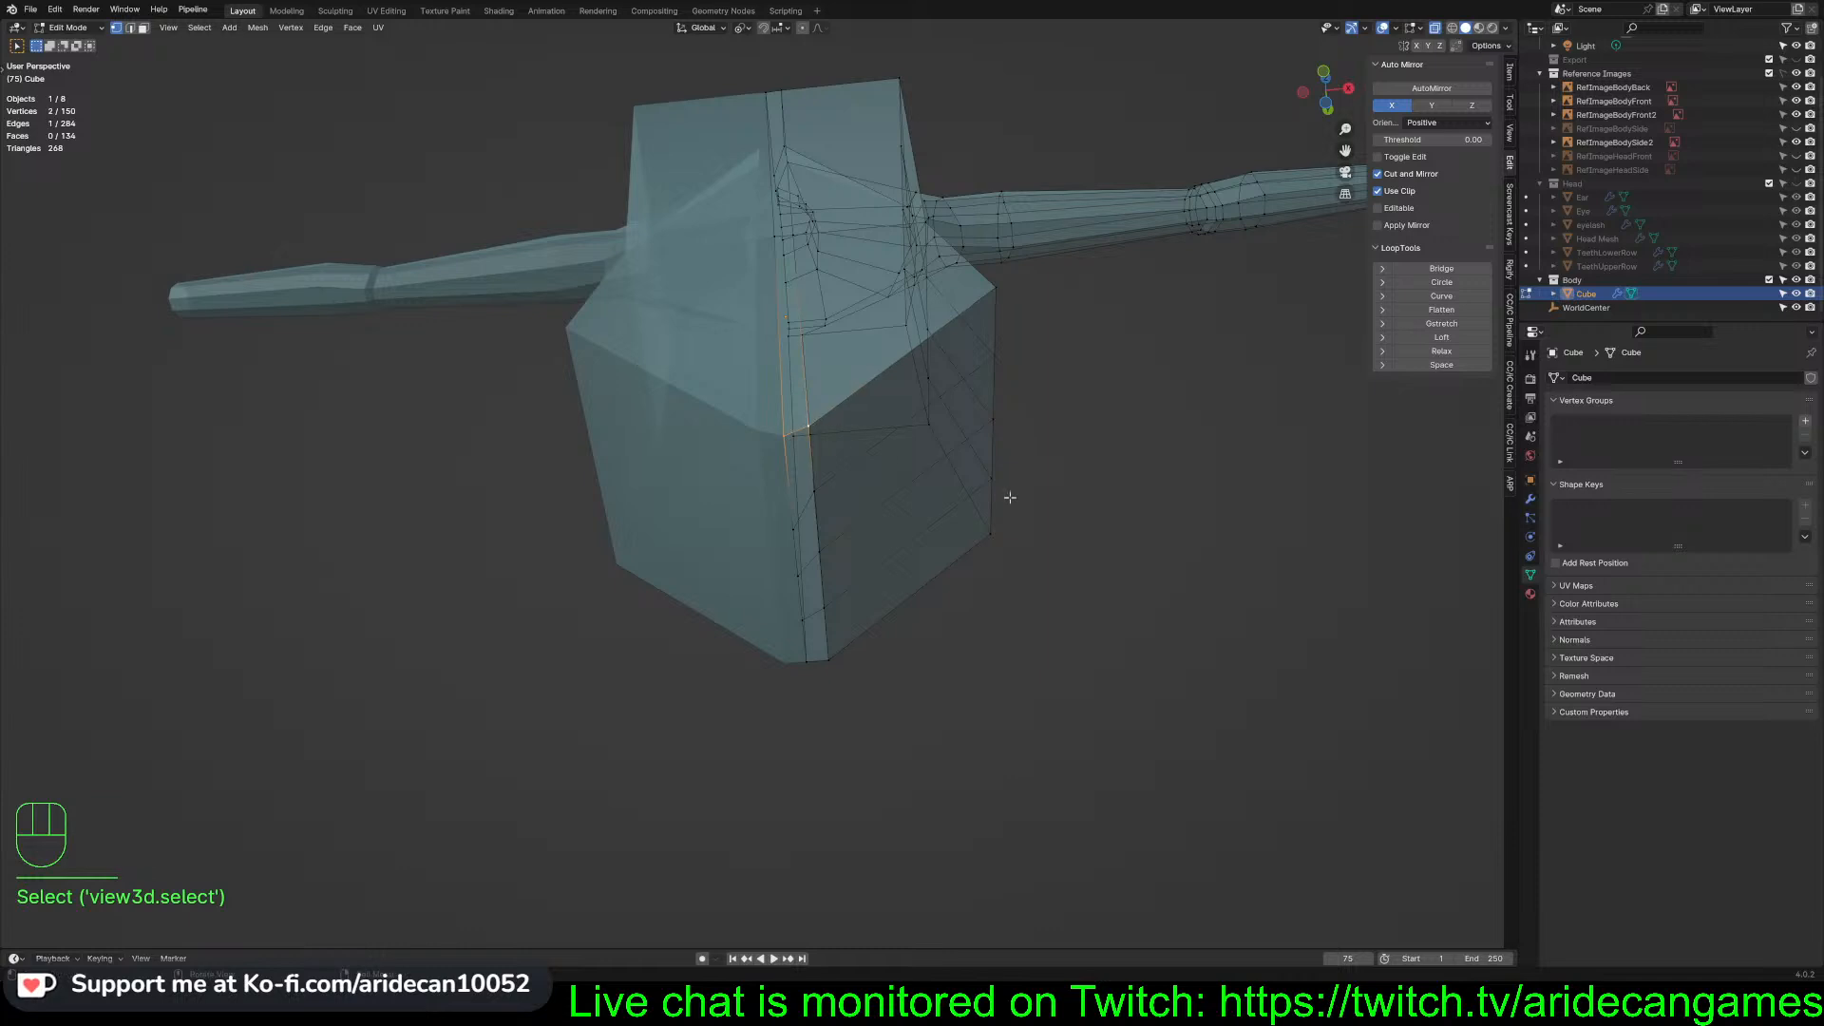
pyautogui.moveTo(808, 424); pyautogui.dragTo(940, 574, button='middle')
pyautogui.press('s')
pyautogui.press('y')
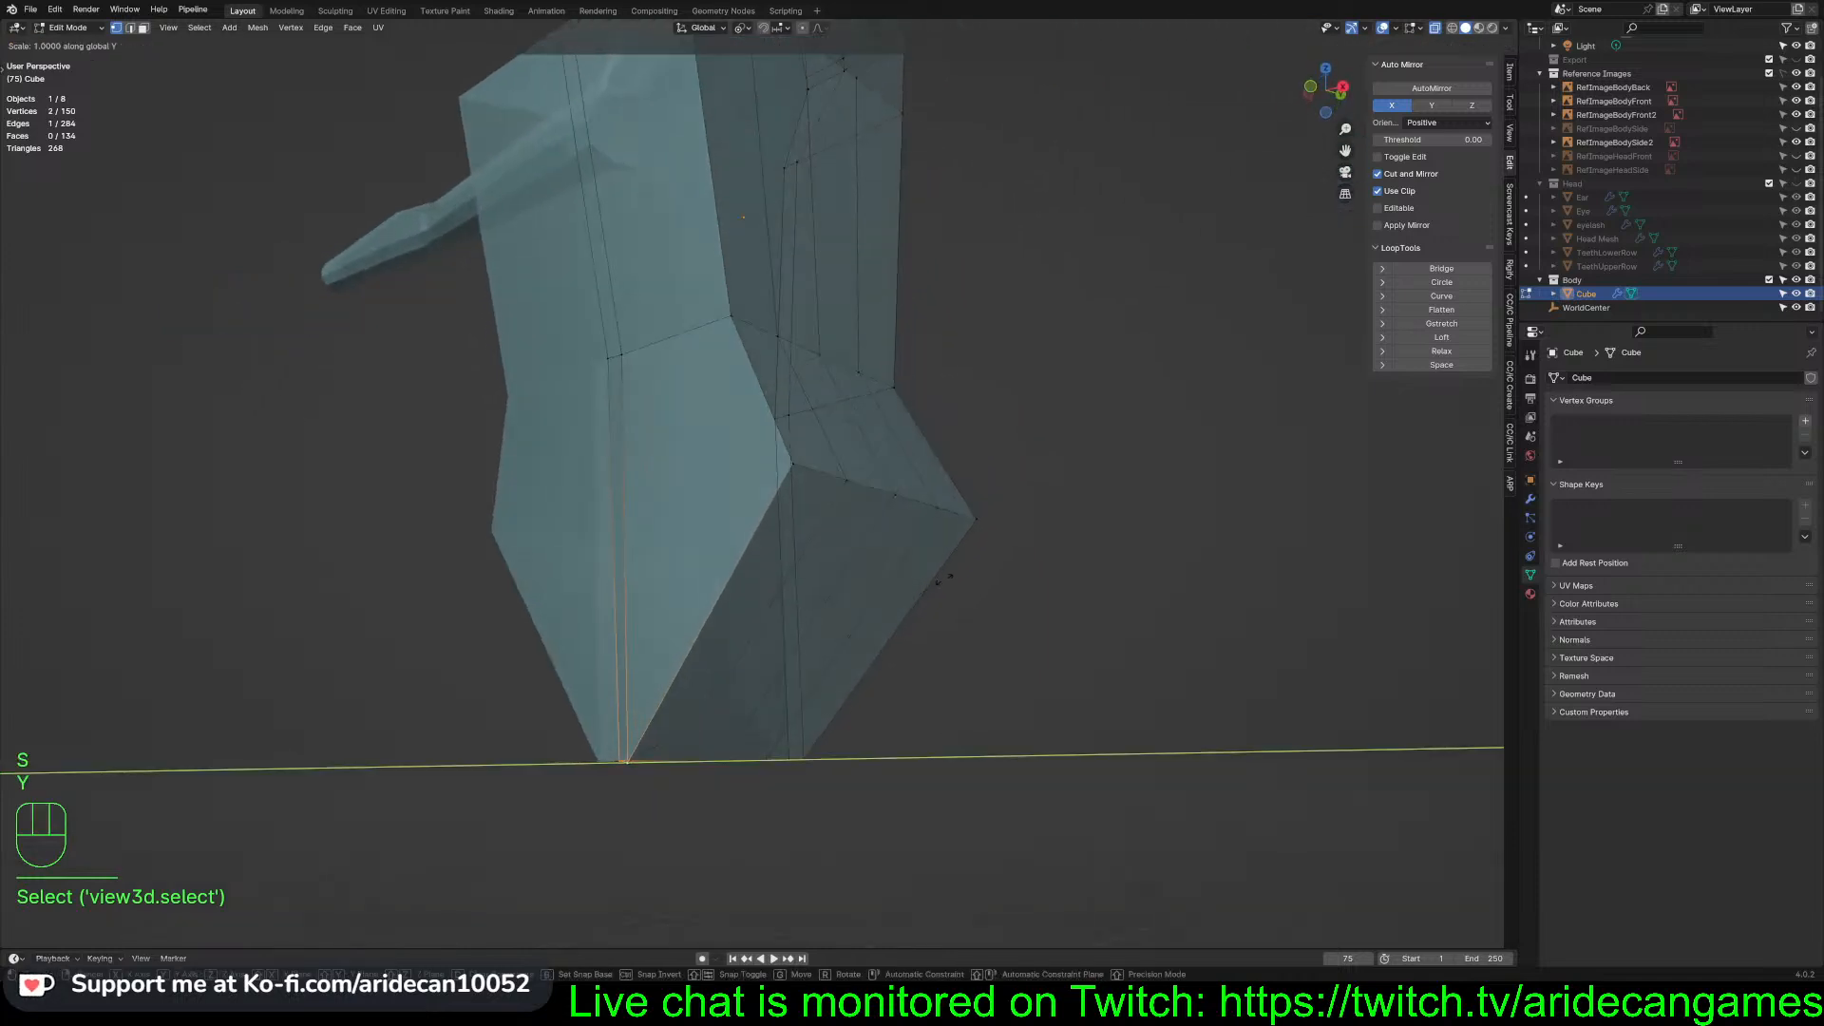
pyautogui.press('0')
pyautogui.press('Return')
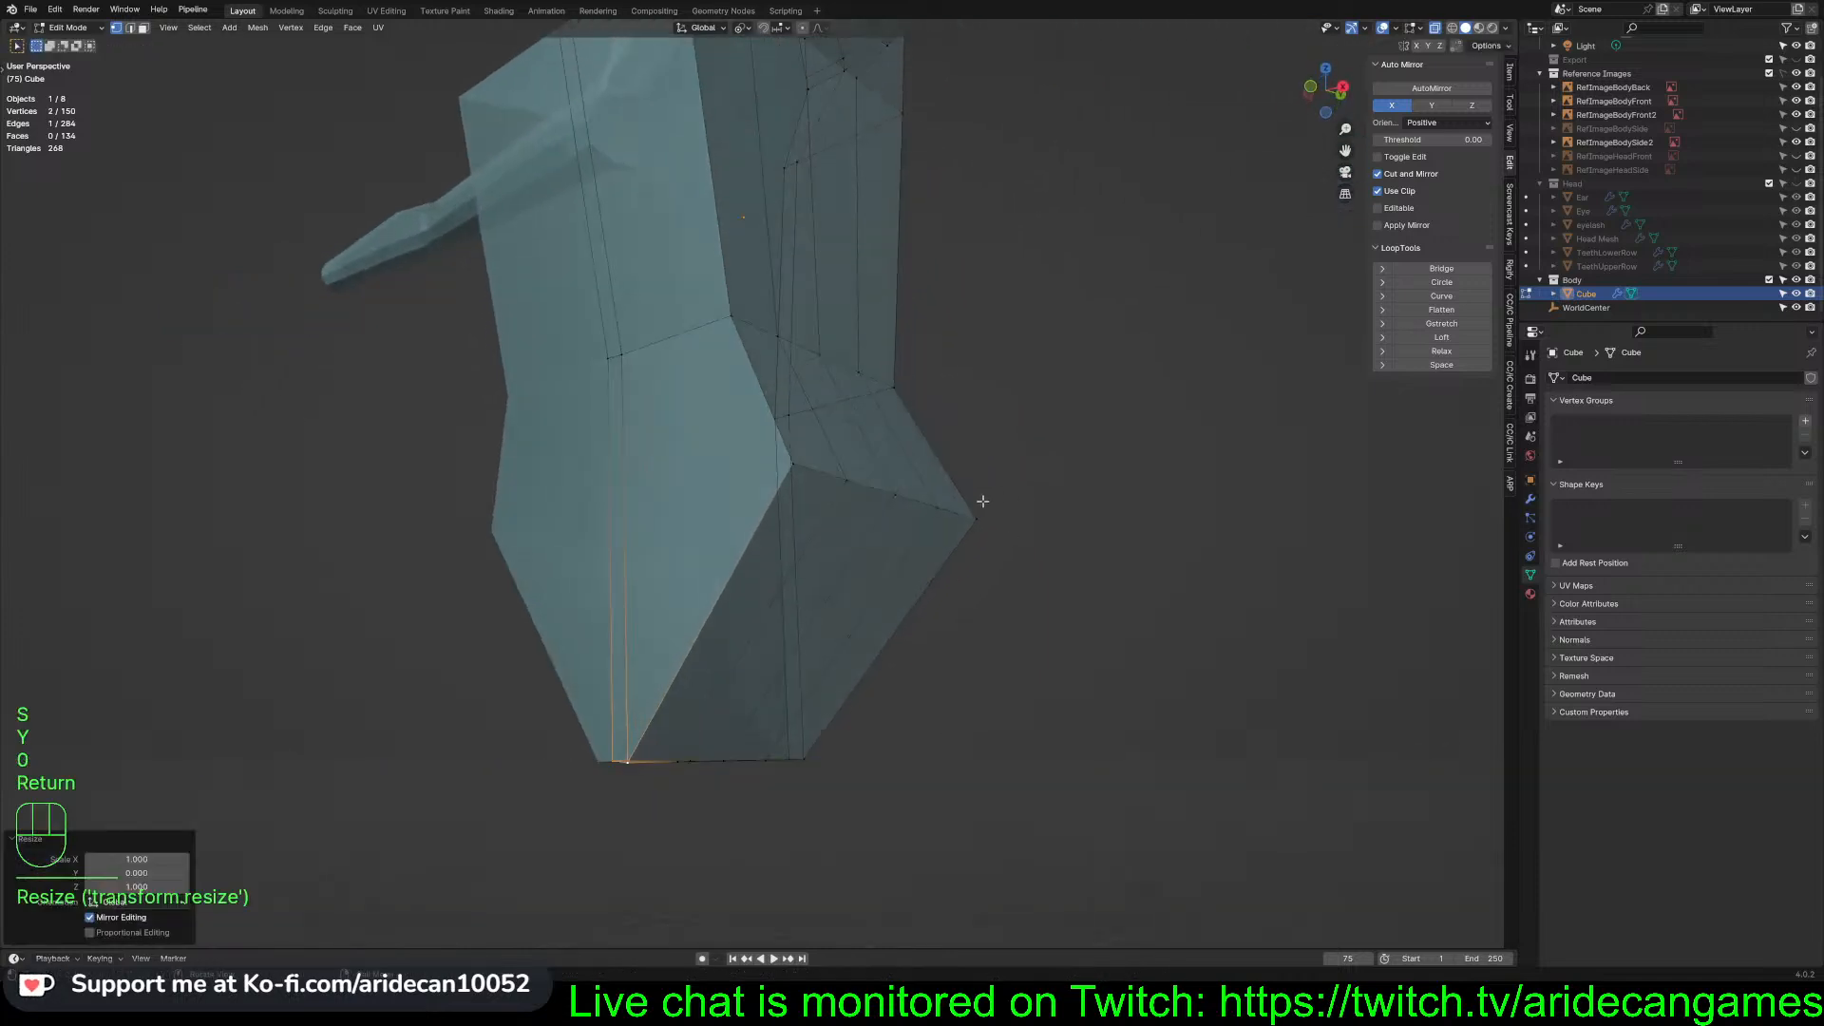
# Select the two chest-level vertices at the front centre and flatten them in Y with a scale of 0
pyautogui.moveTo(982, 501); pyautogui.dragTo(750, 595, button='middle')
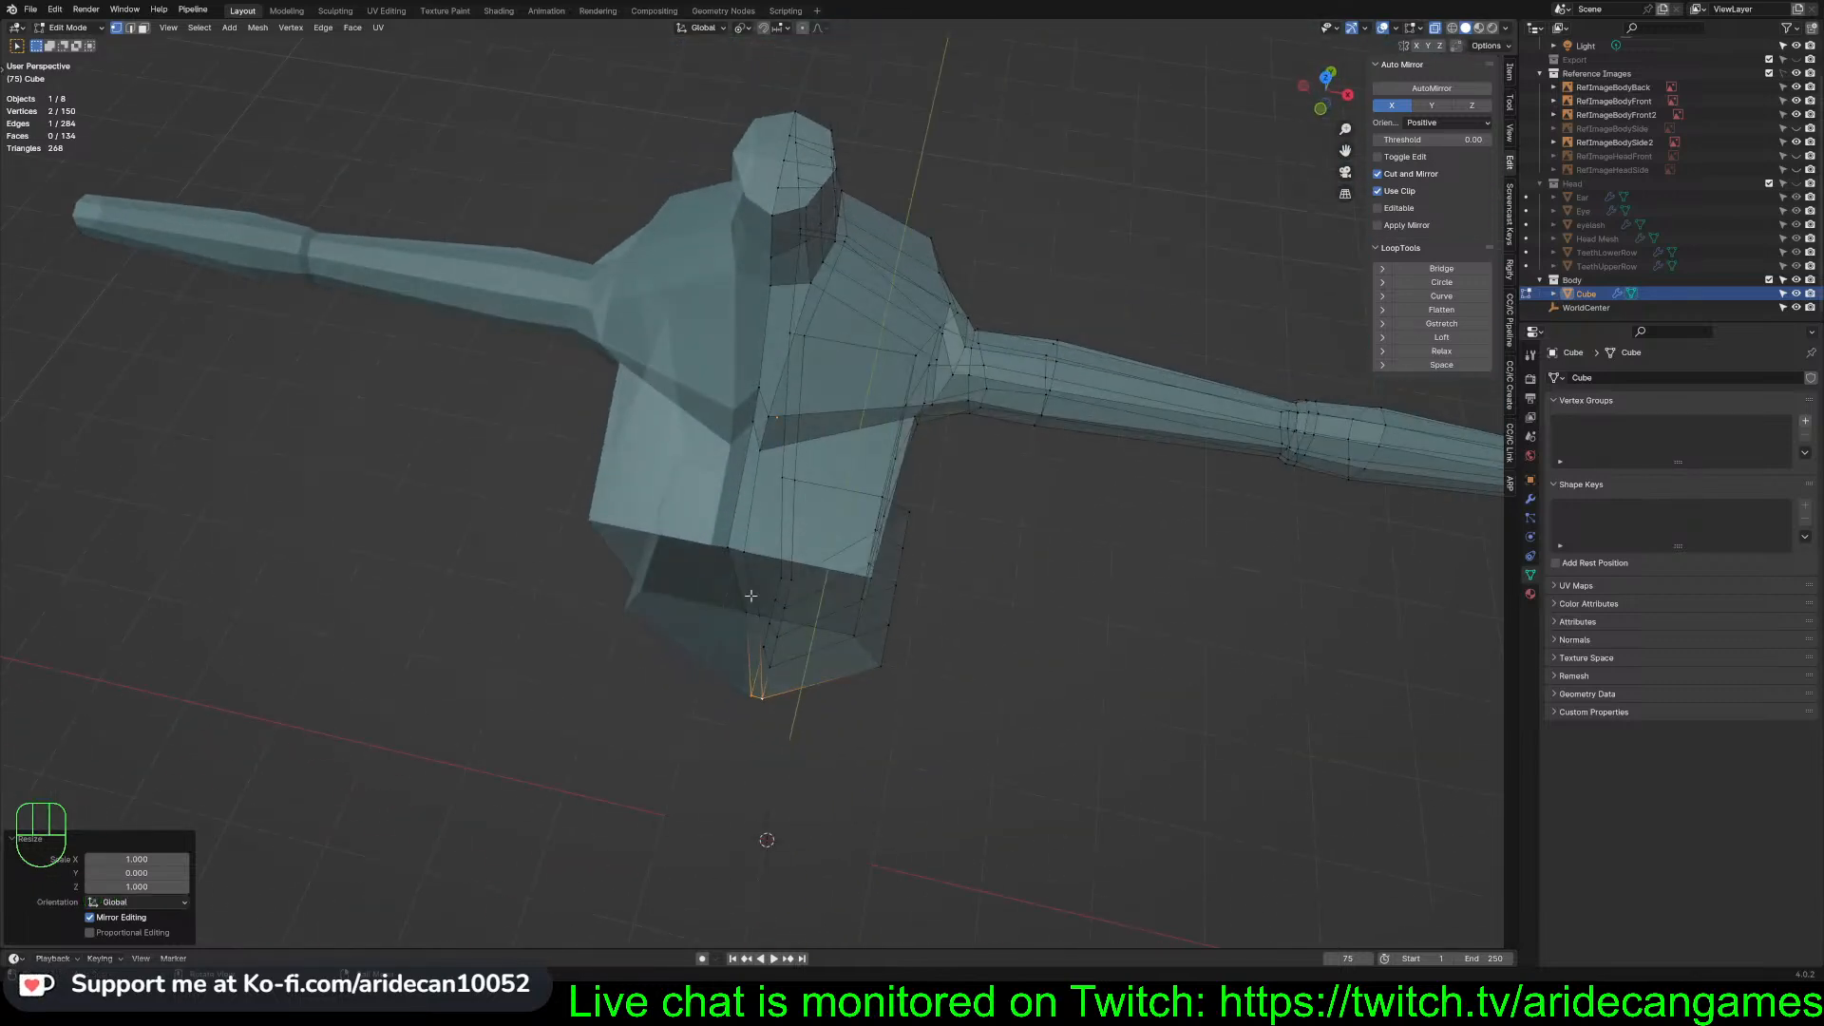
pyautogui.keyDown('shift'); pyautogui.click(729, 546); pyautogui.keyUp('shift')
pyautogui.keyDown('shift'); pyautogui.click(744, 552); pyautogui.keyUp('shift')
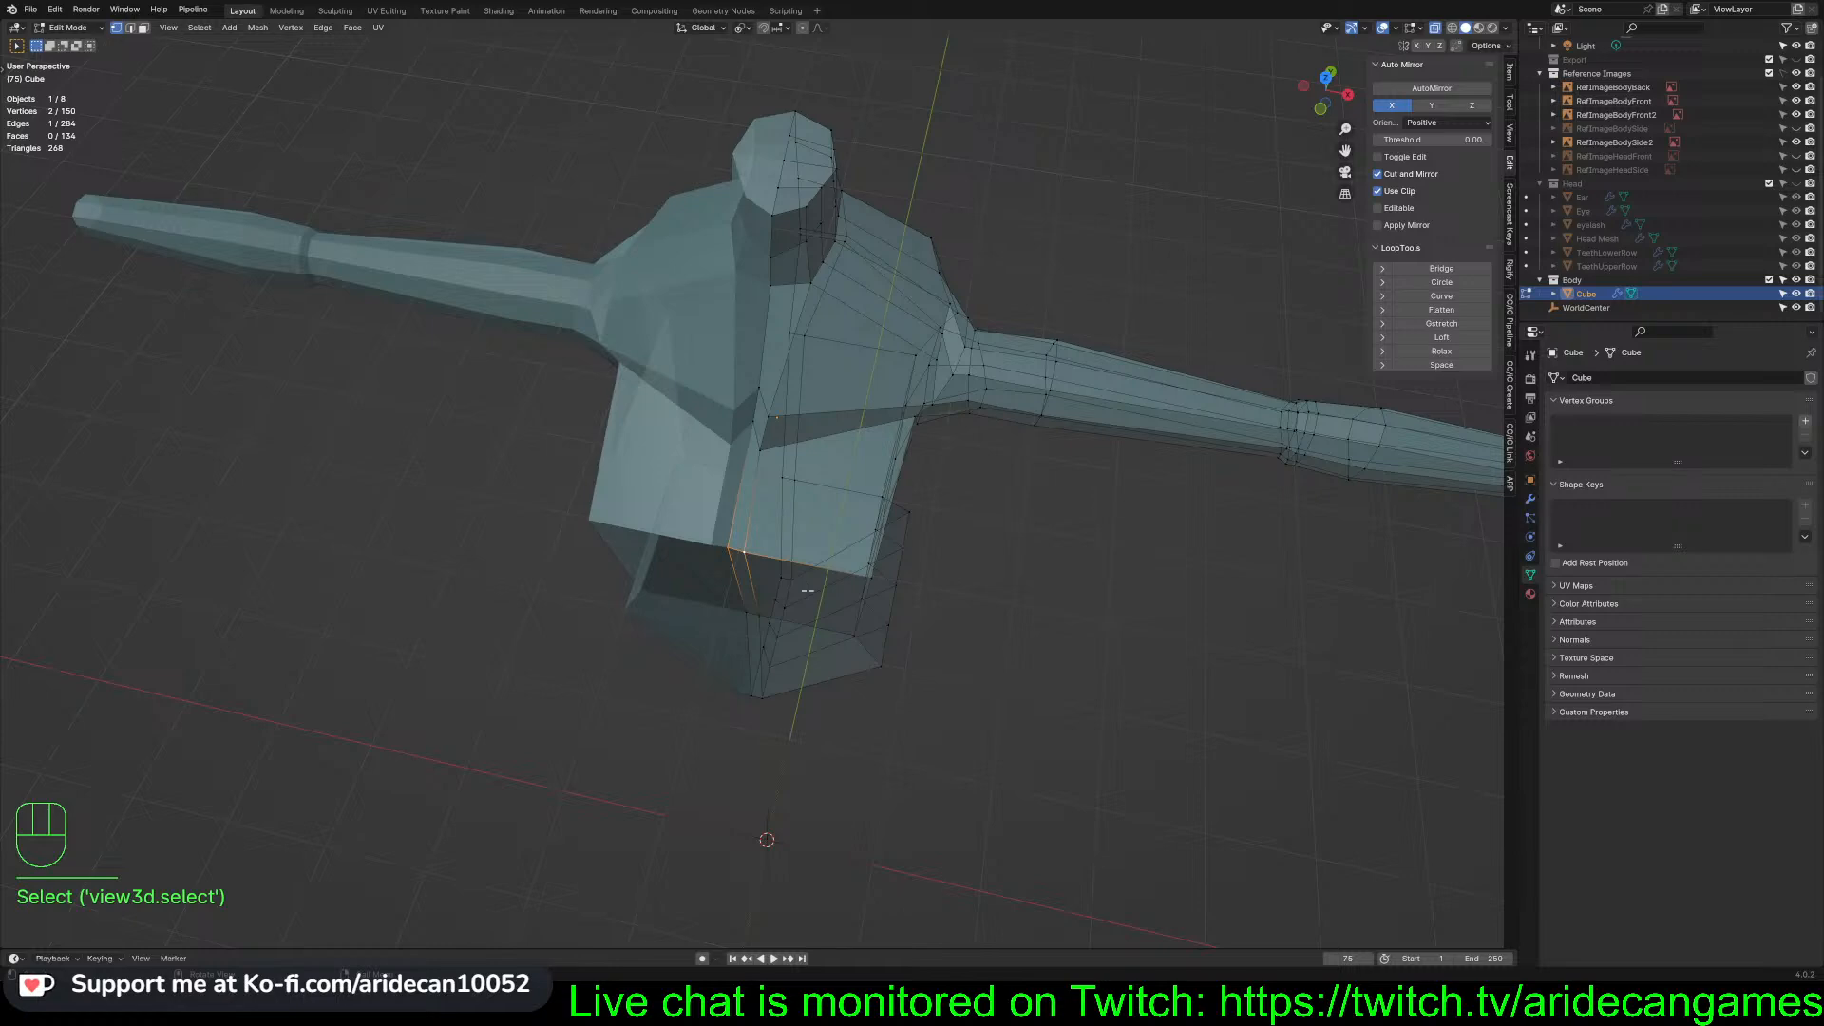
pyautogui.press('s')
pyautogui.press('y')
pyautogui.press('0')
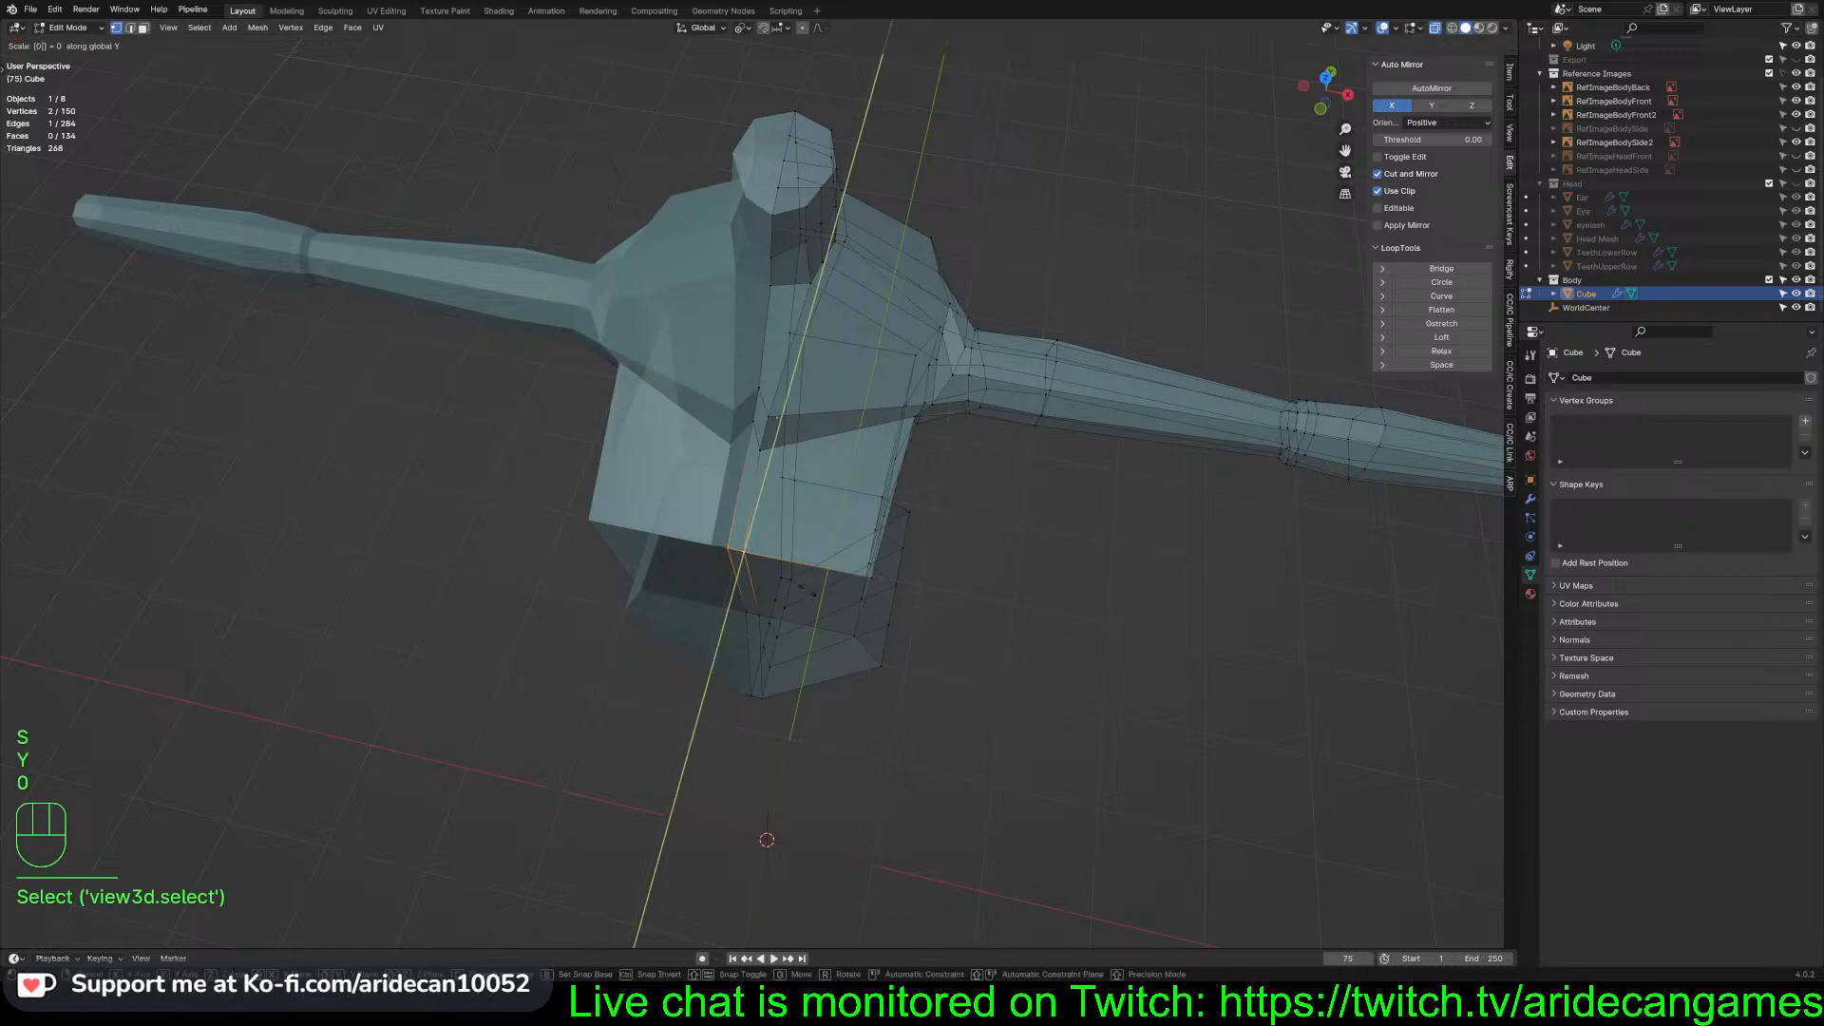
pyautogui.click(807, 590)
# Show the RefImageBodySide reference and, in right view, move the torso's bottom front vertices about -0.024 m along Y
pyautogui.moveTo(1076, 625); pyautogui.dragTo(936, 549, button='middle')
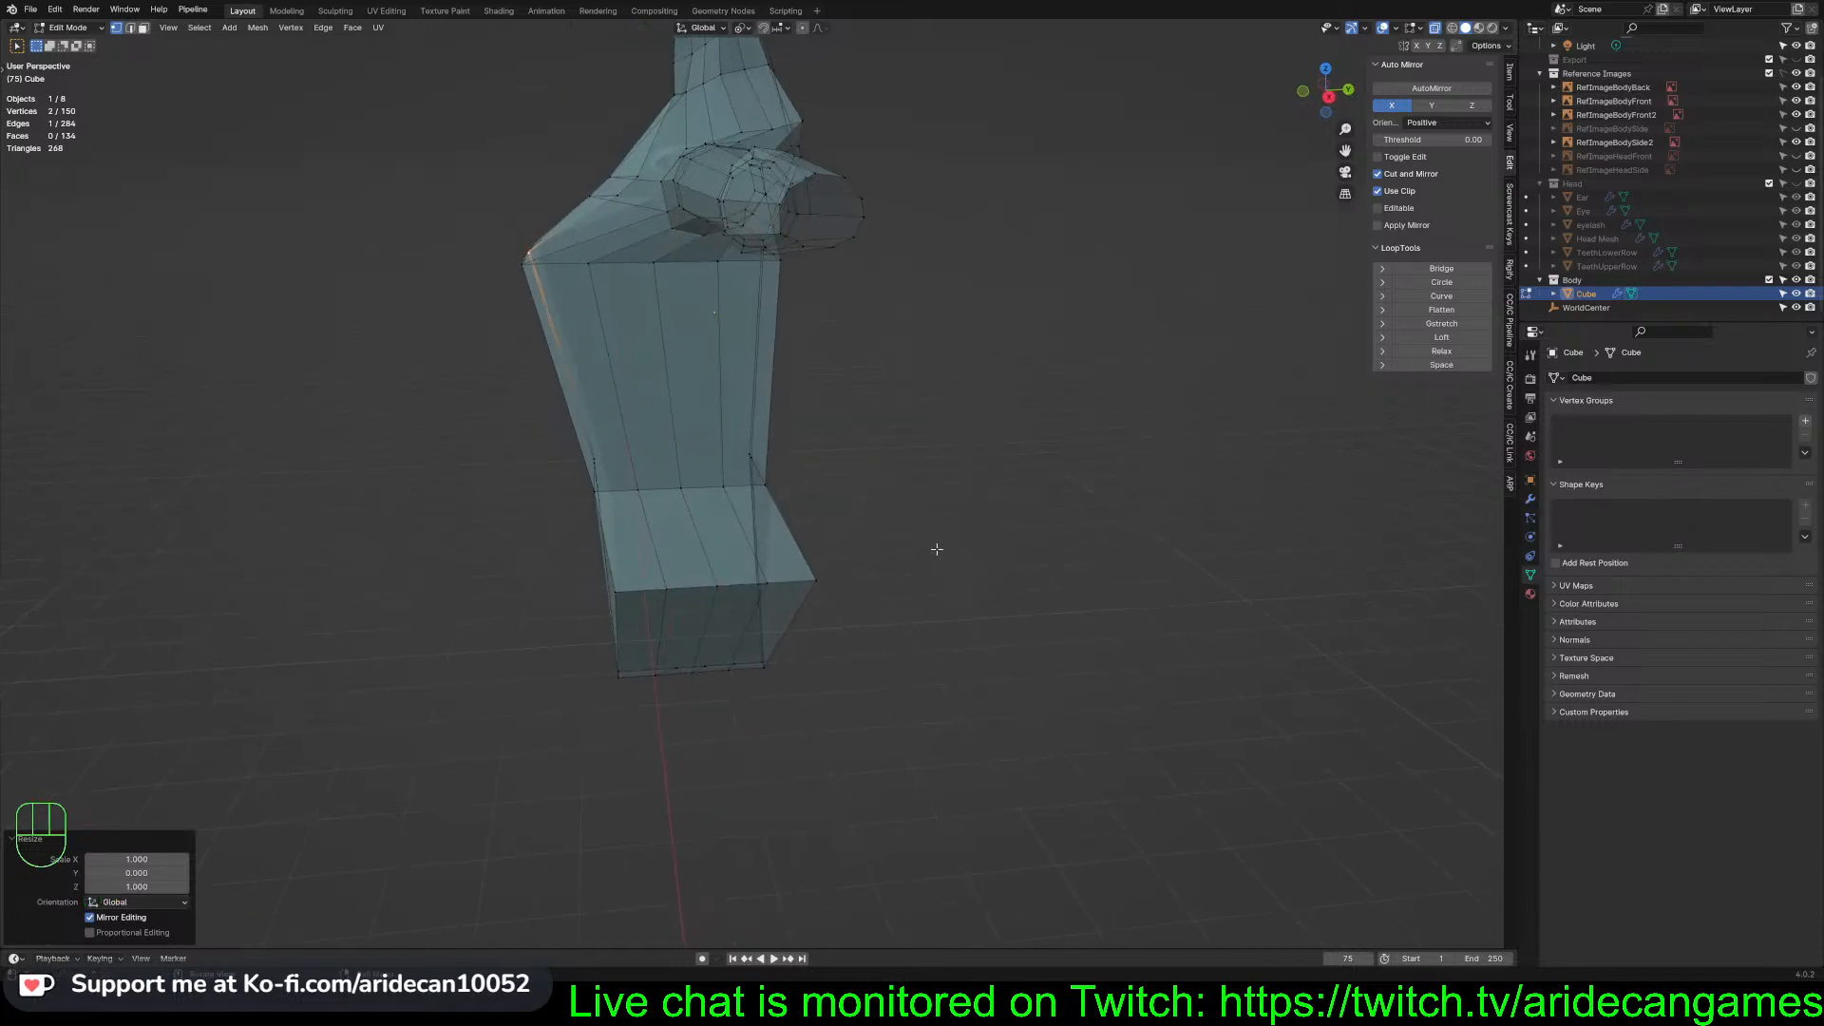
pyautogui.press('KP_3')
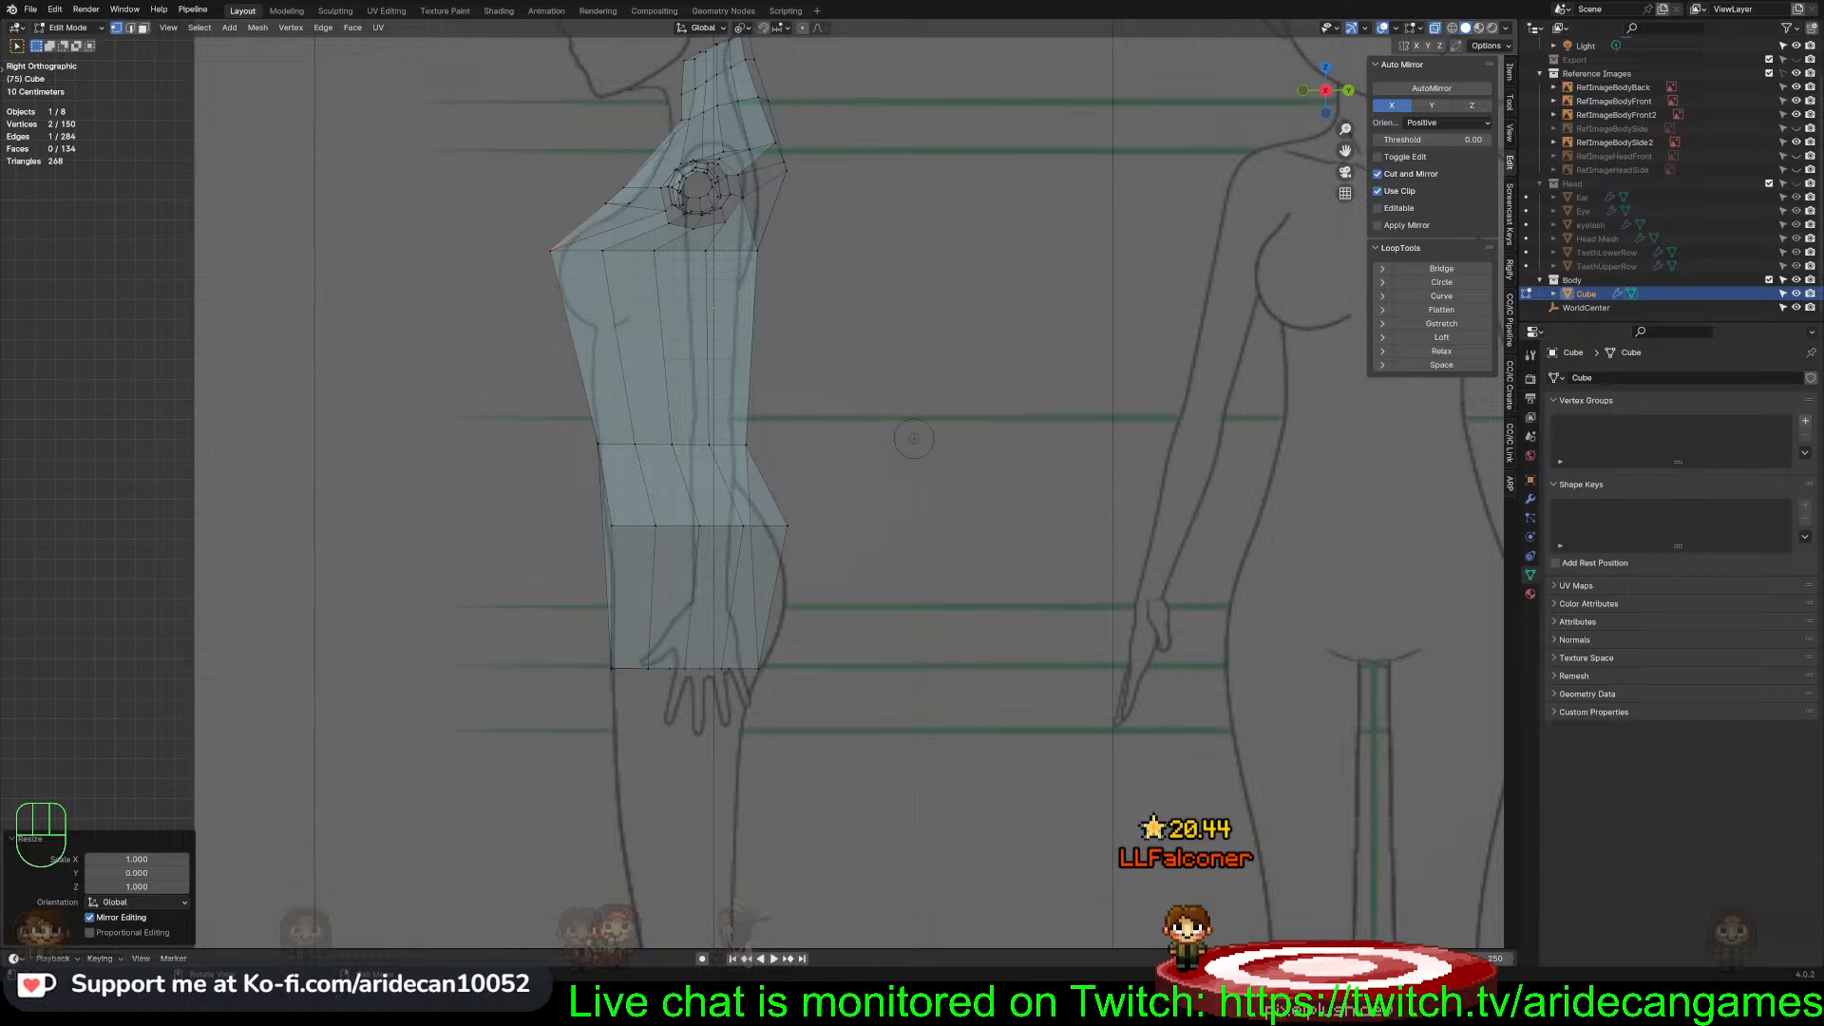
pyautogui.keyDown('shift'); pyautogui.moveTo(923, 324); pyautogui.dragTo(957, 491, button='middle'); pyautogui.keyUp('shift')
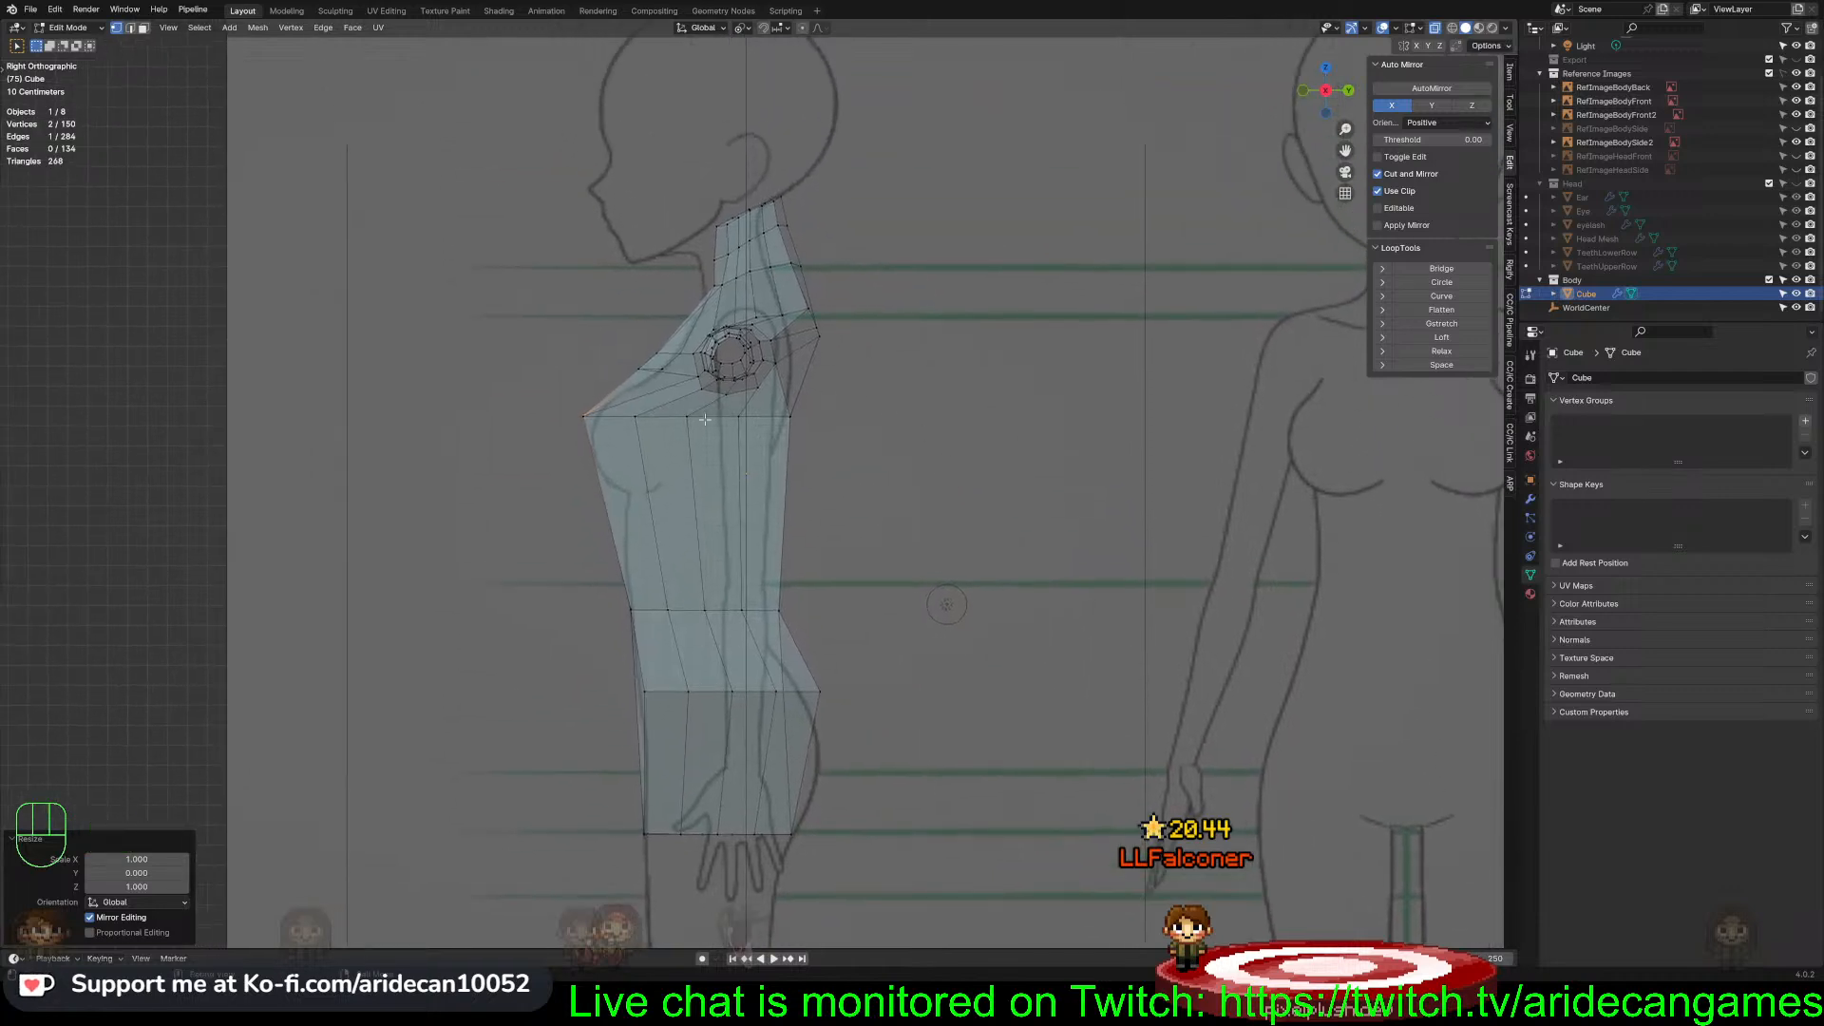
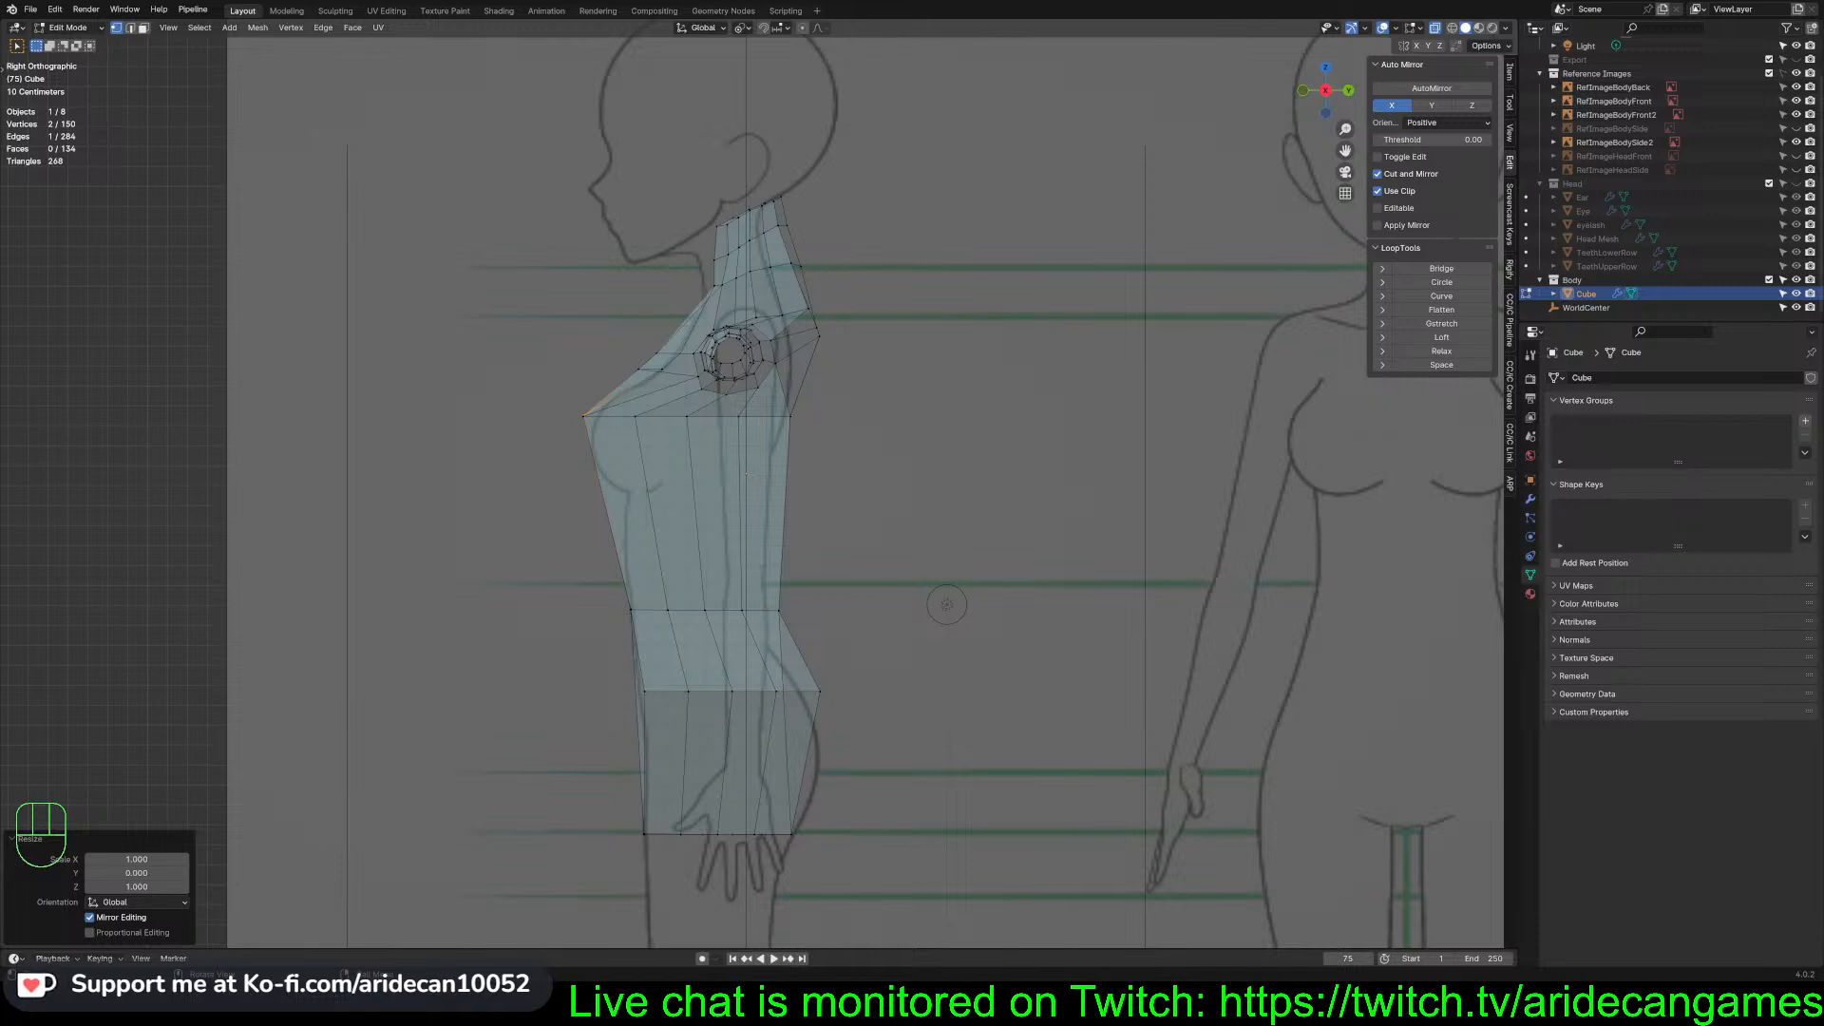
pyautogui.moveTo(800, 684)
pyautogui.mouseDown()
pyautogui.moveTo(850, 721)
pyautogui.moveTo(821, 701)
pyautogui.mouseUp()
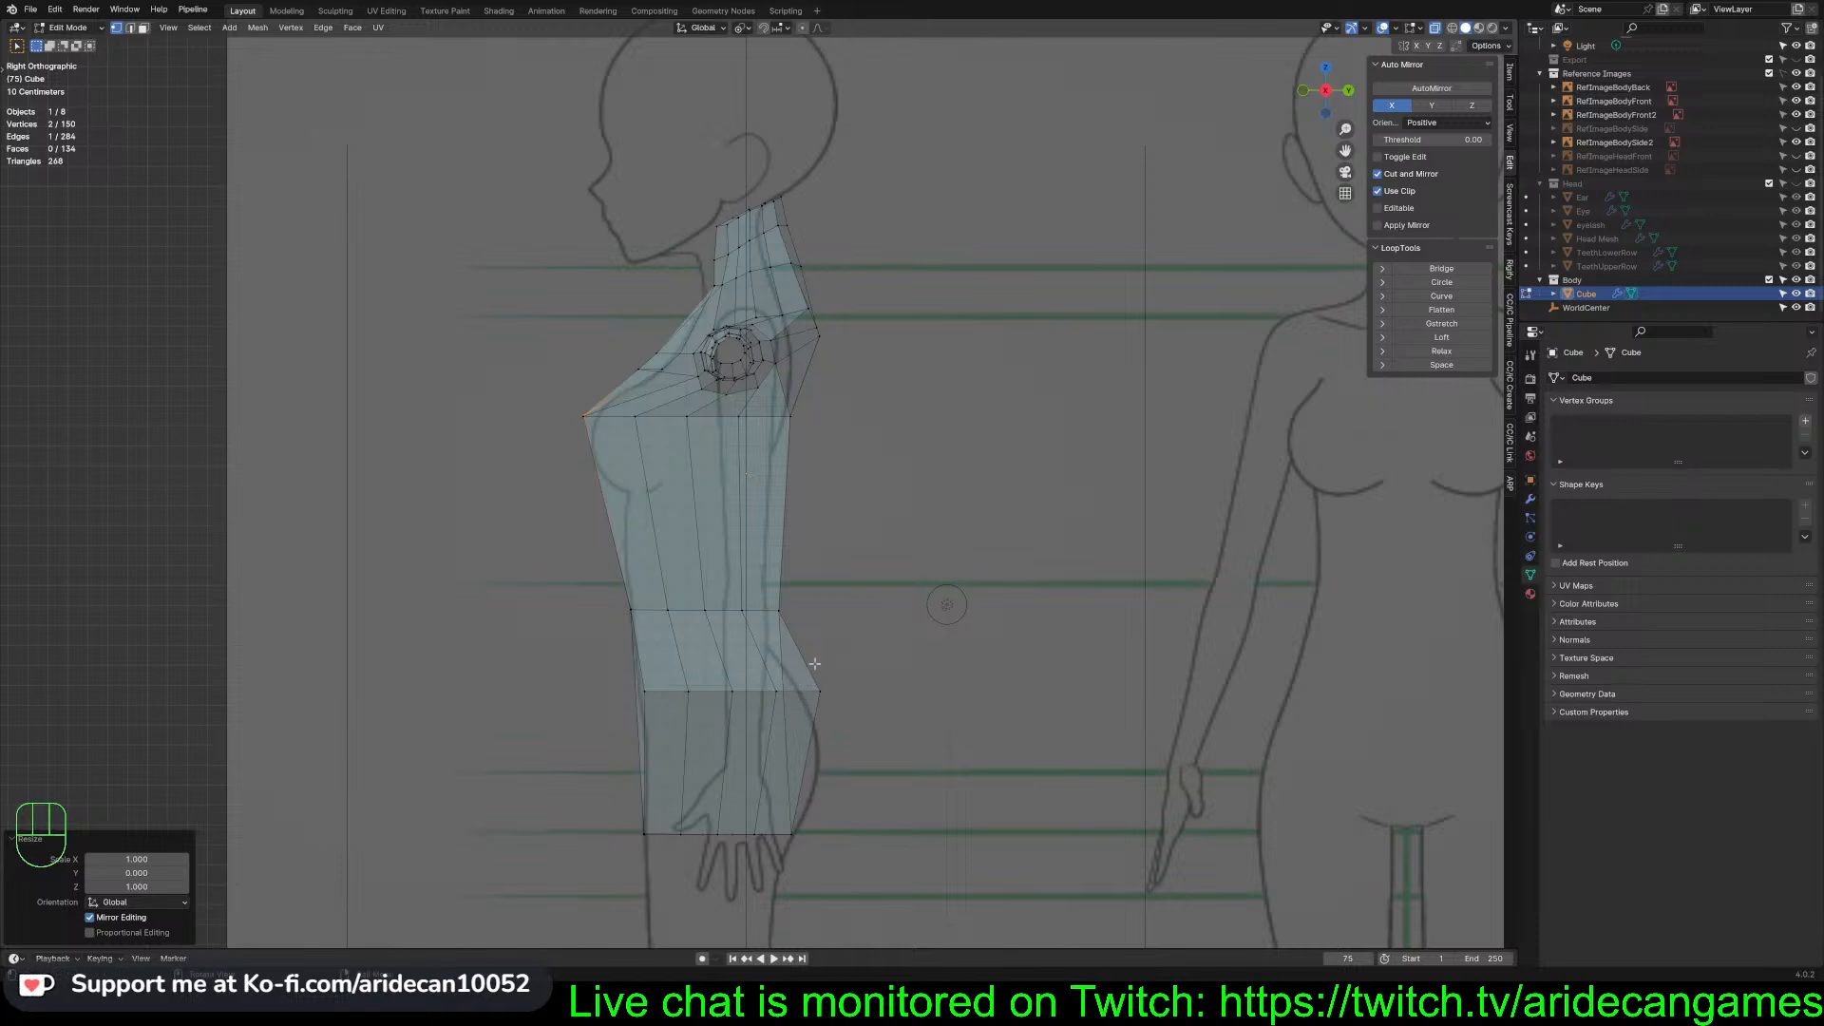
pyautogui.click(1795, 128)
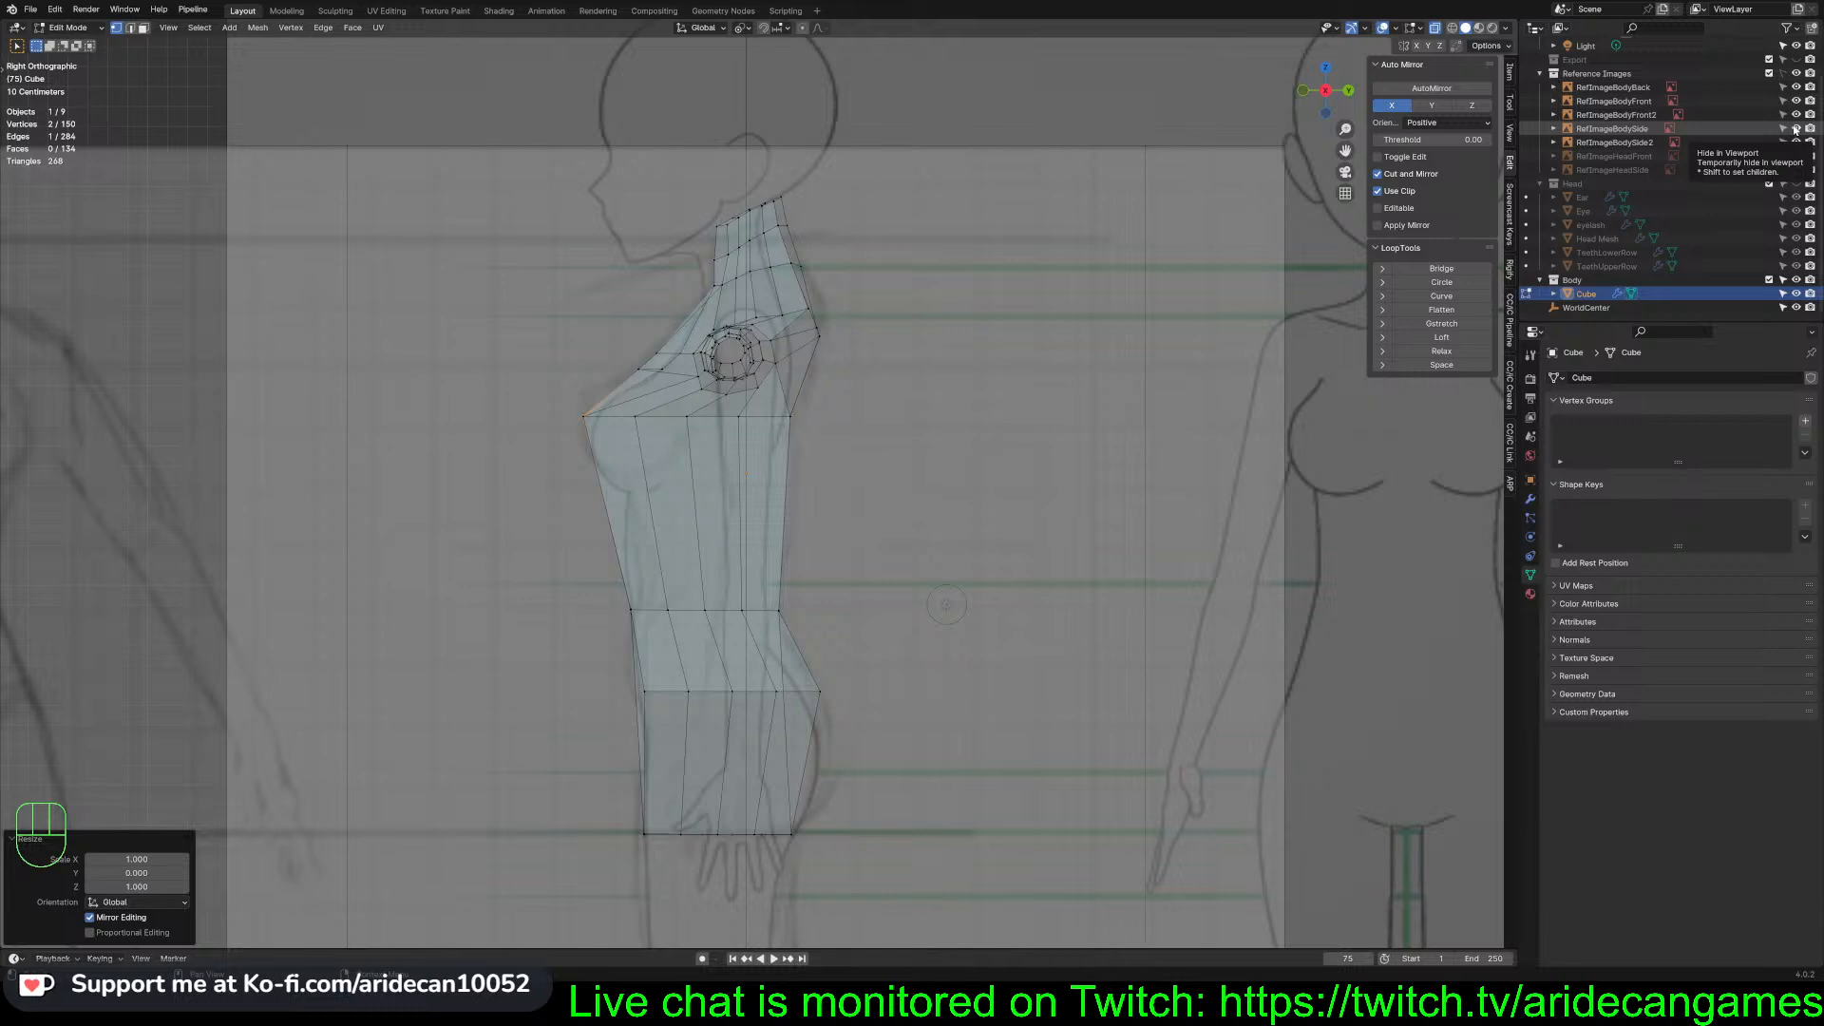
pyautogui.moveTo(615, 817); pyautogui.dragTo(663, 860)
pyautogui.press('g')
pyautogui.press('y')
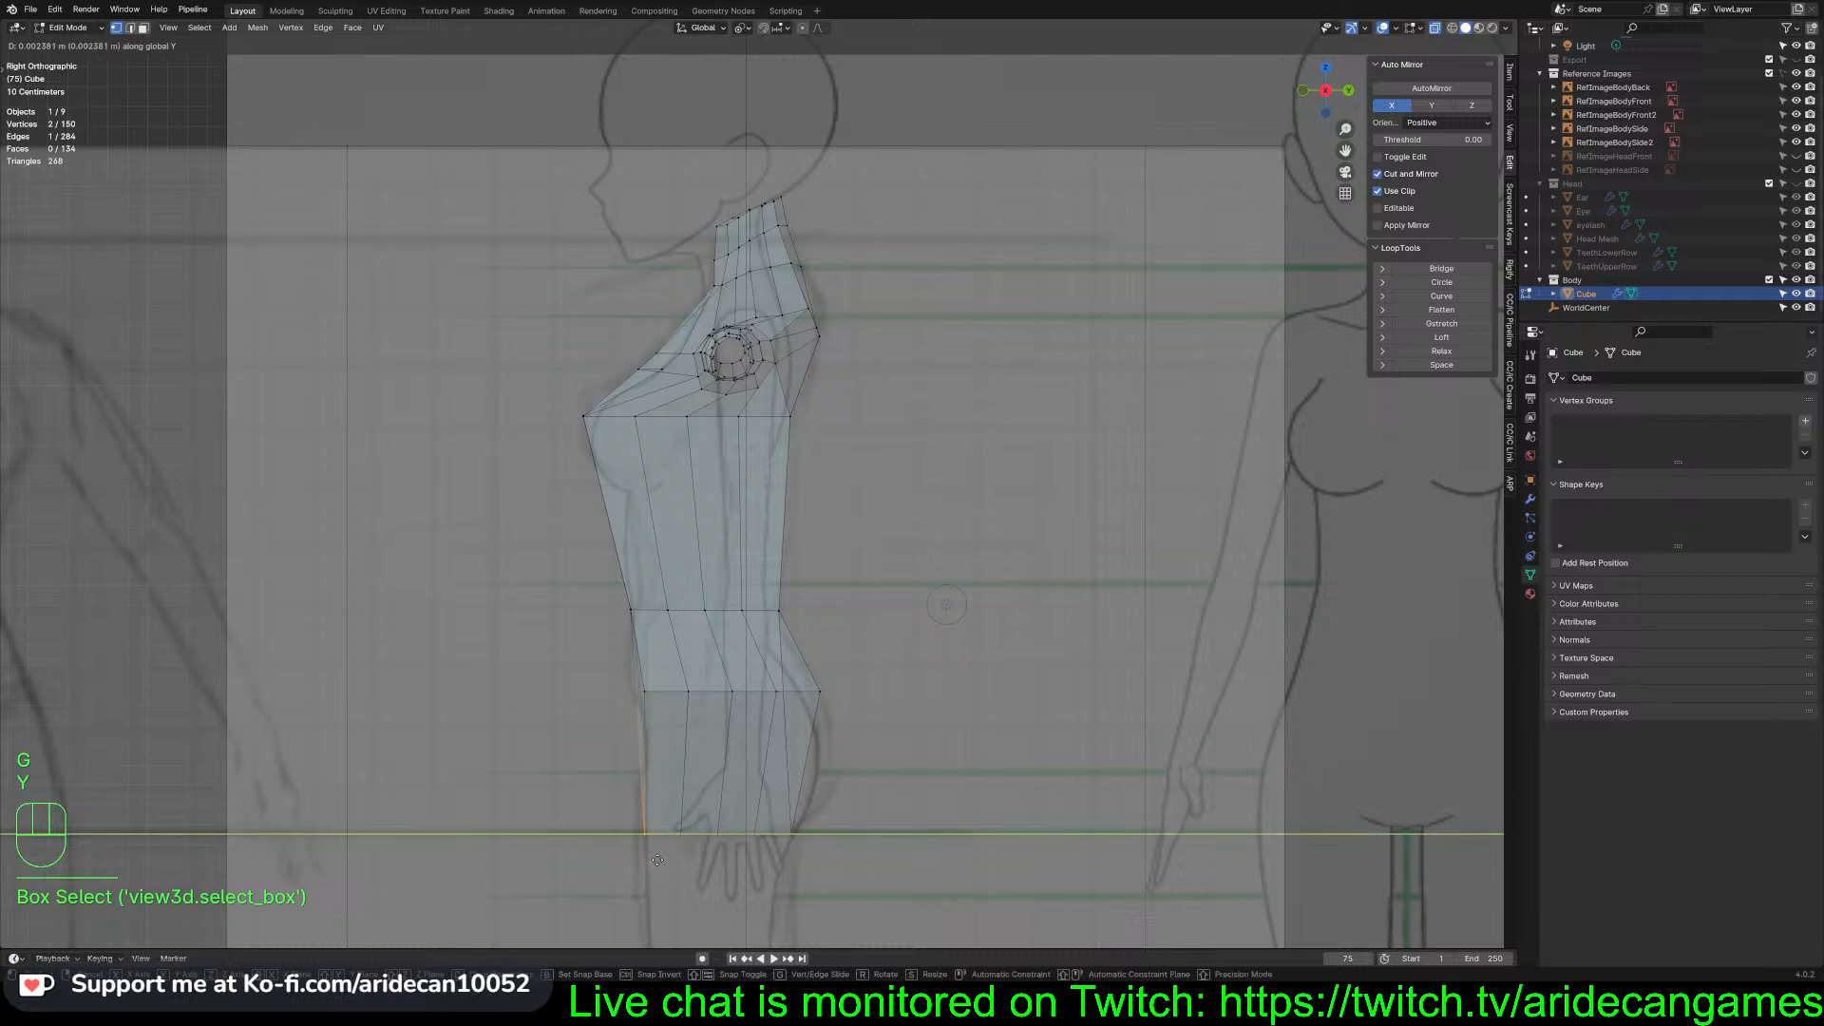
pyautogui.click(653, 855)
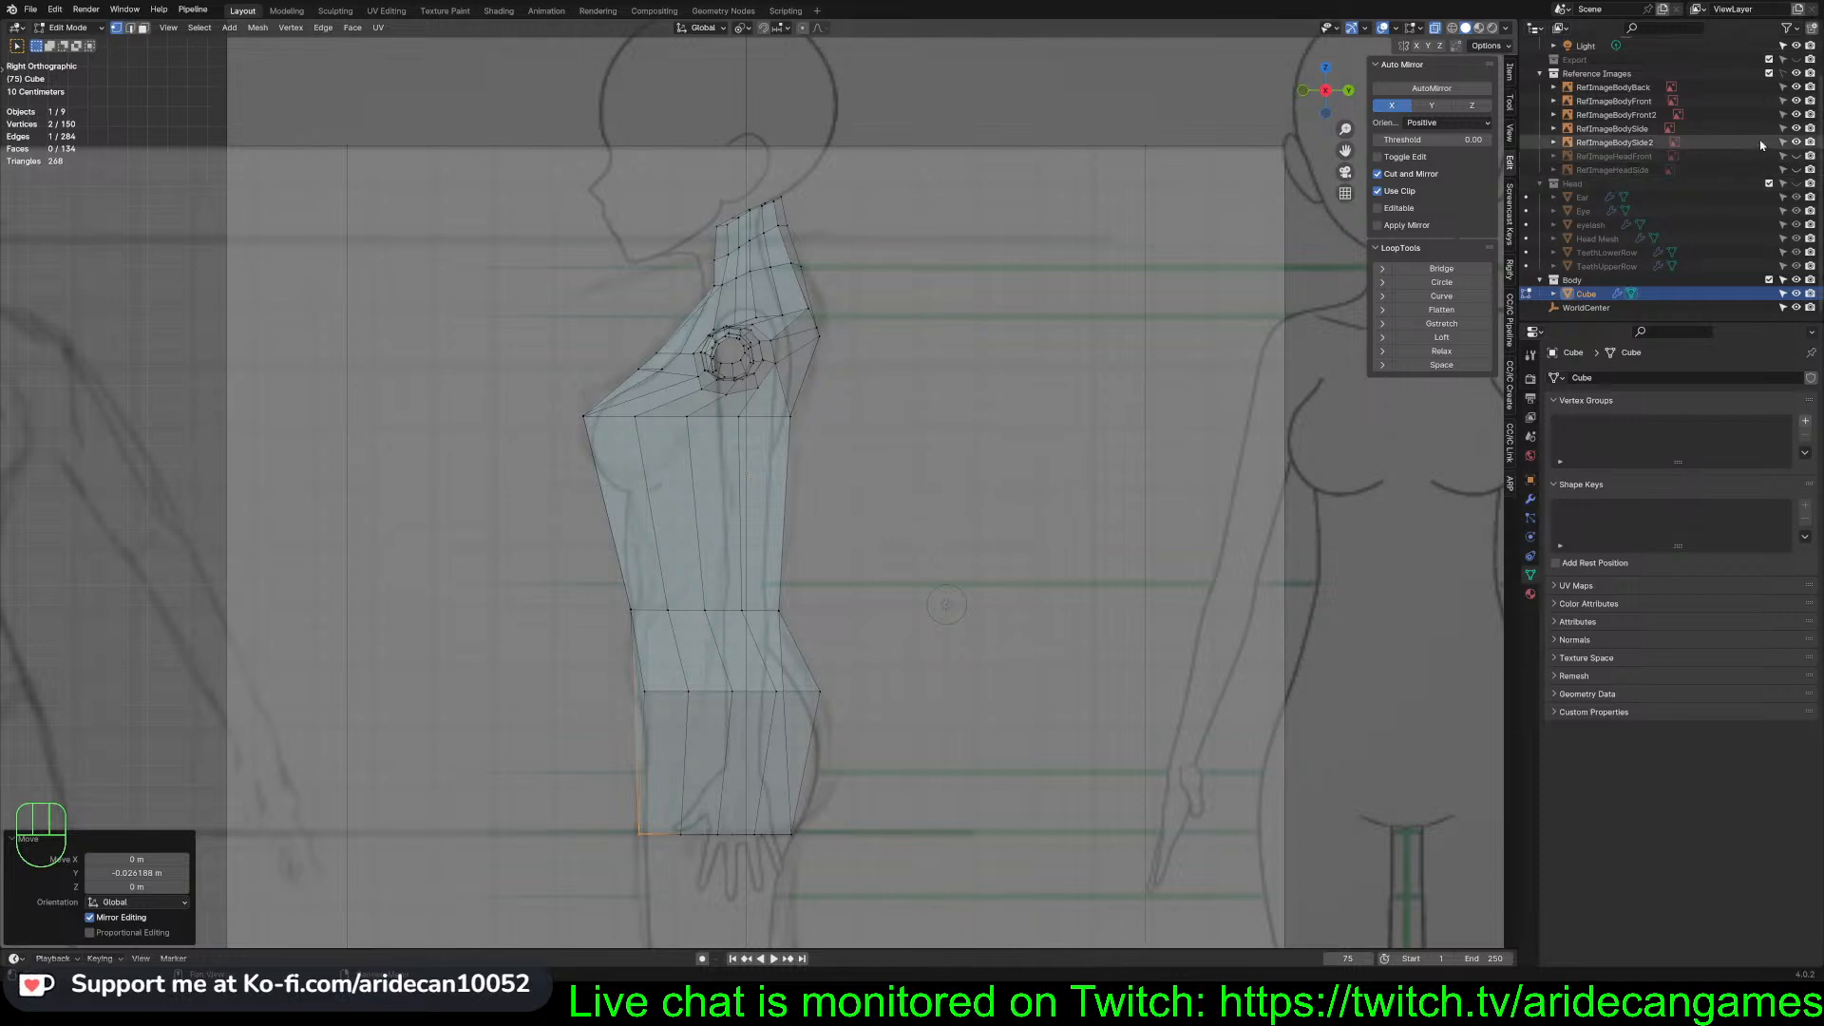
# Hide the RefImageBodySide, RefImageBodyFront, RefImageBodySide2 and RefImageBodyFront2 reference images and switch to front view
pyautogui.click(1795, 128)
pyautogui.click(1796, 100)
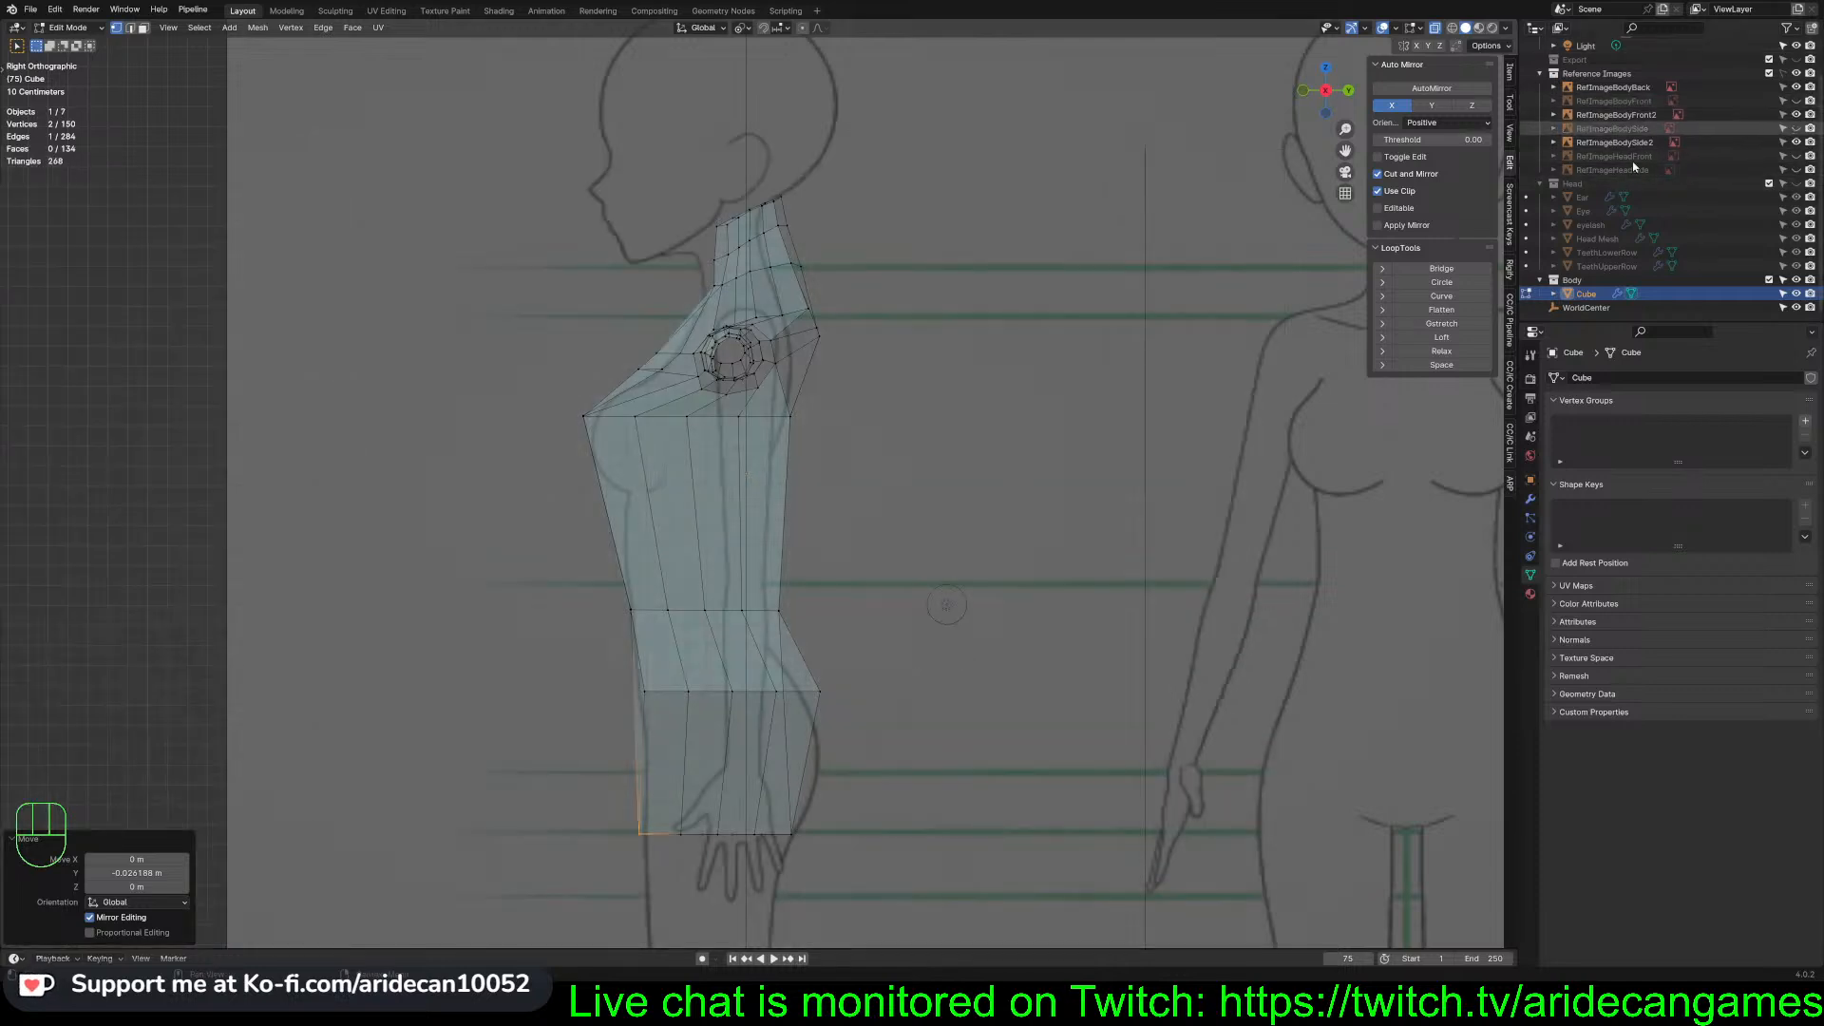
pyautogui.press('KP_1')
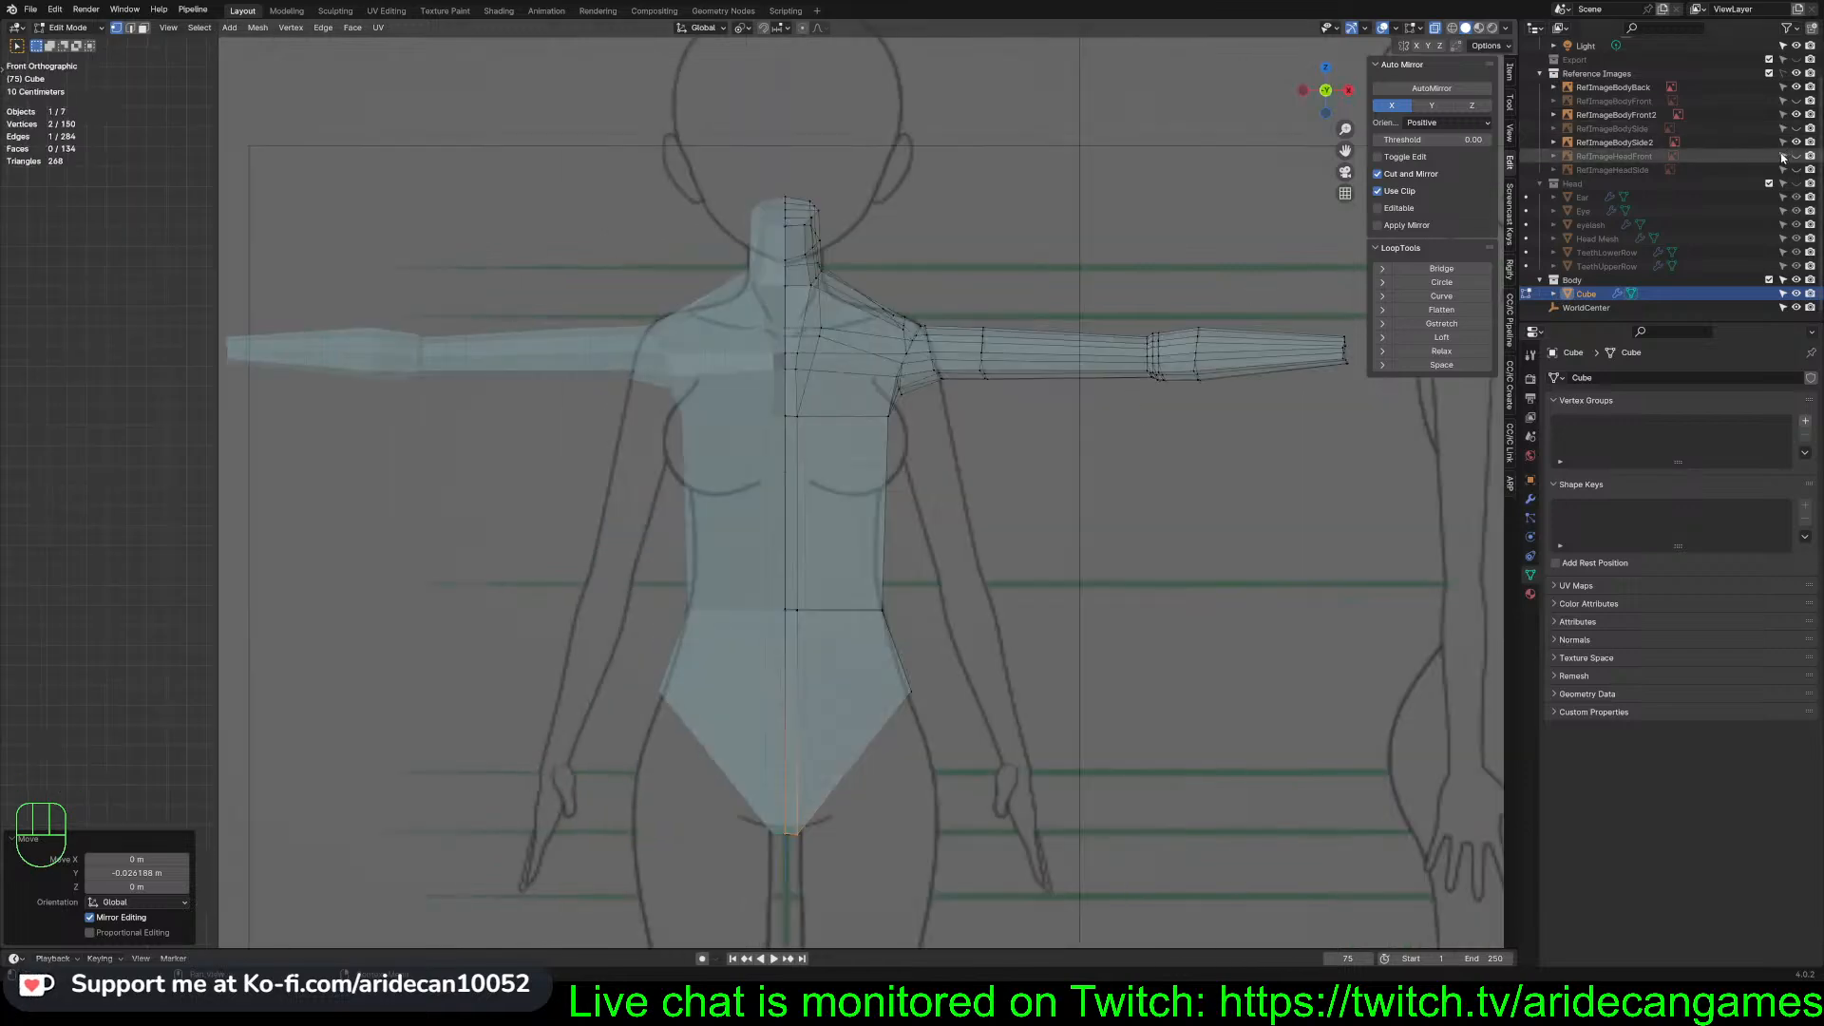
pyautogui.click(1795, 141)
pyautogui.click(1795, 114)
# Unhide the Head collection, turn off X-ray, and examine the finished head's face and neck from several angles
pyautogui.scroll(-6, 978, 497)
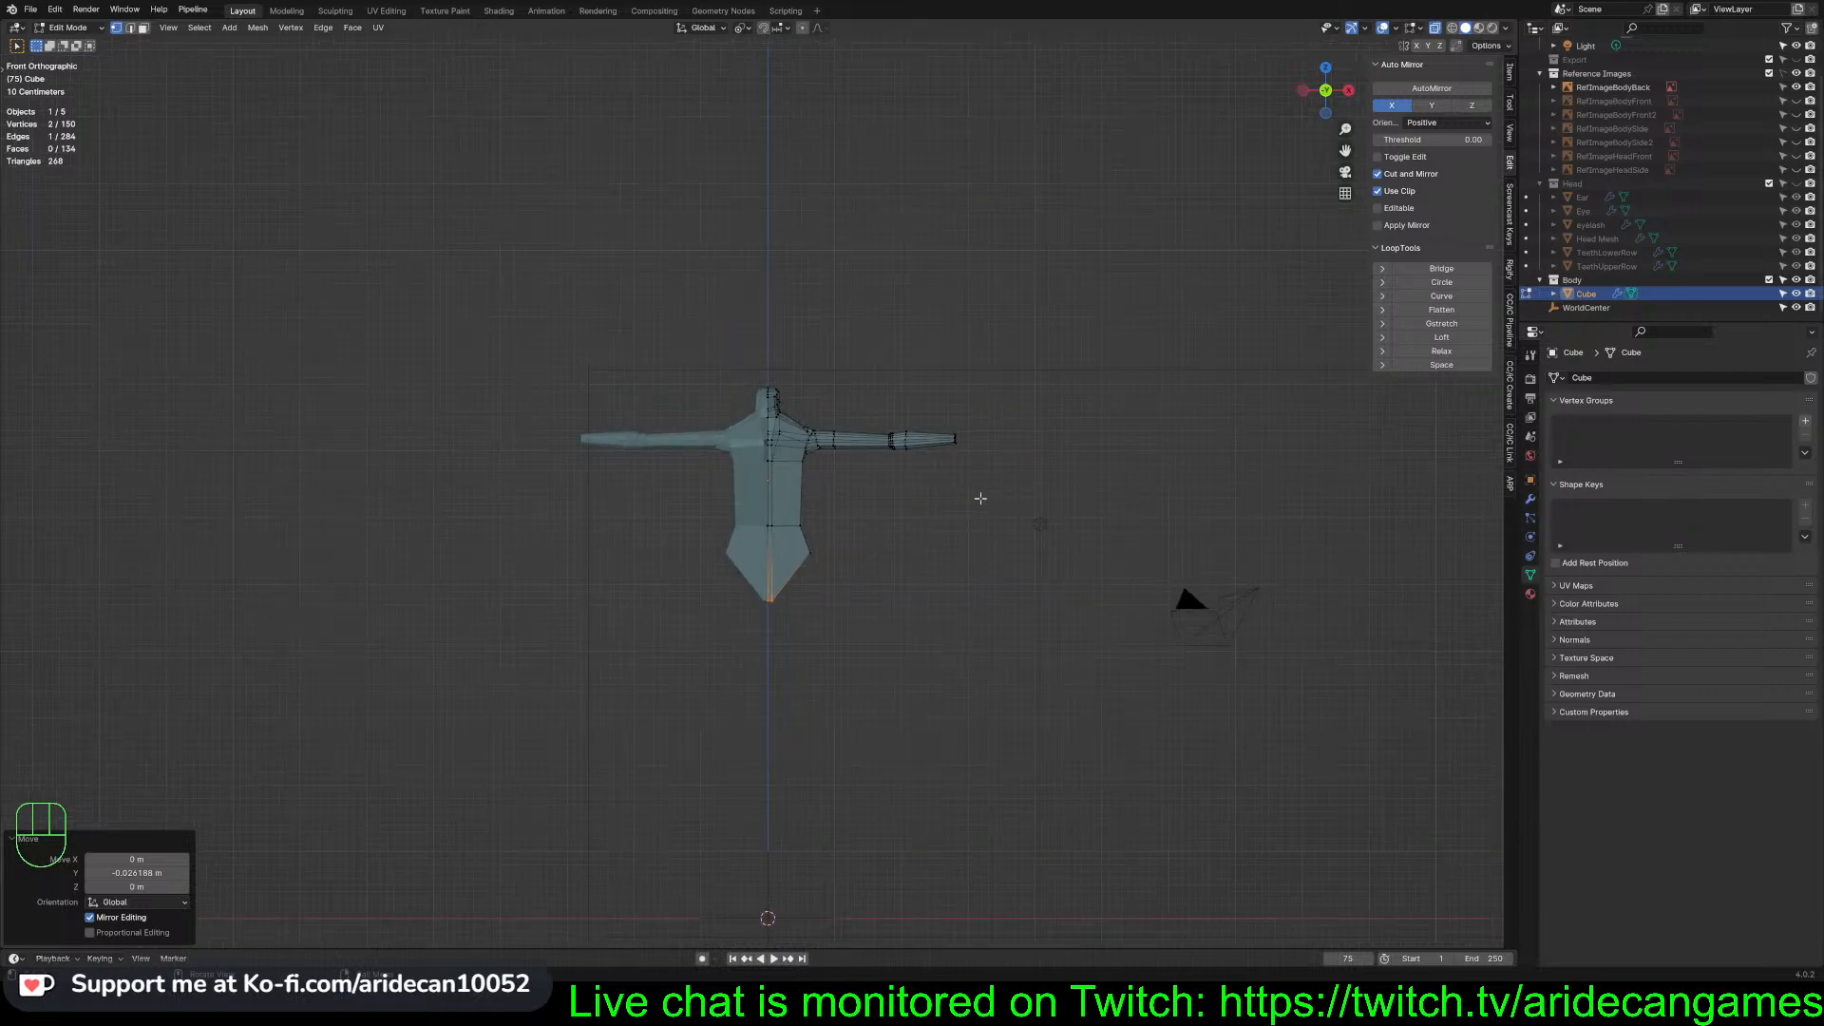
pyautogui.scroll(2, 979, 498)
pyautogui.scroll(-4, 977, 500)
pyautogui.keyDown('shift'); pyautogui.moveTo(999, 529); pyautogui.dragTo(1059, 351, button='middle'); pyautogui.keyUp('shift')
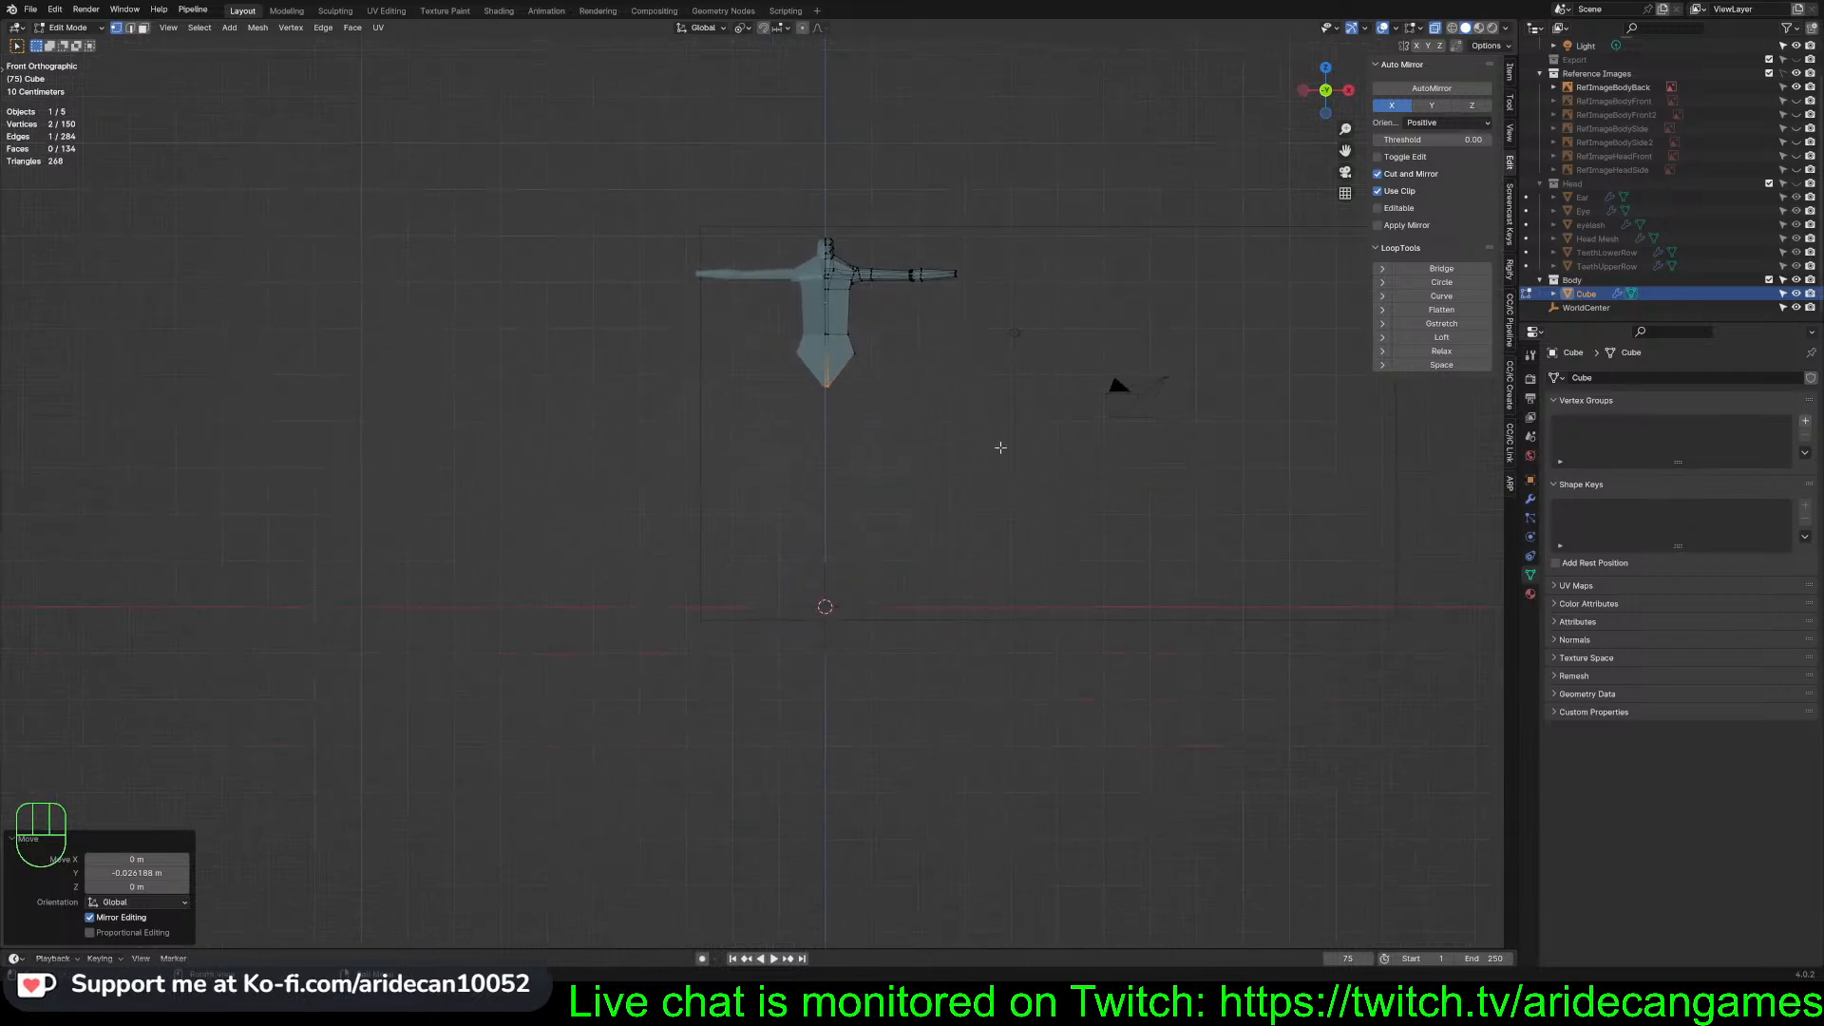
pyautogui.scroll(6, 955, 499)
pyautogui.keyDown('shift'); pyautogui.moveTo(1016, 517); pyautogui.dragTo(936, 171, button='middle'); pyautogui.keyUp('shift')
pyautogui.scroll(1, 1045, 347)
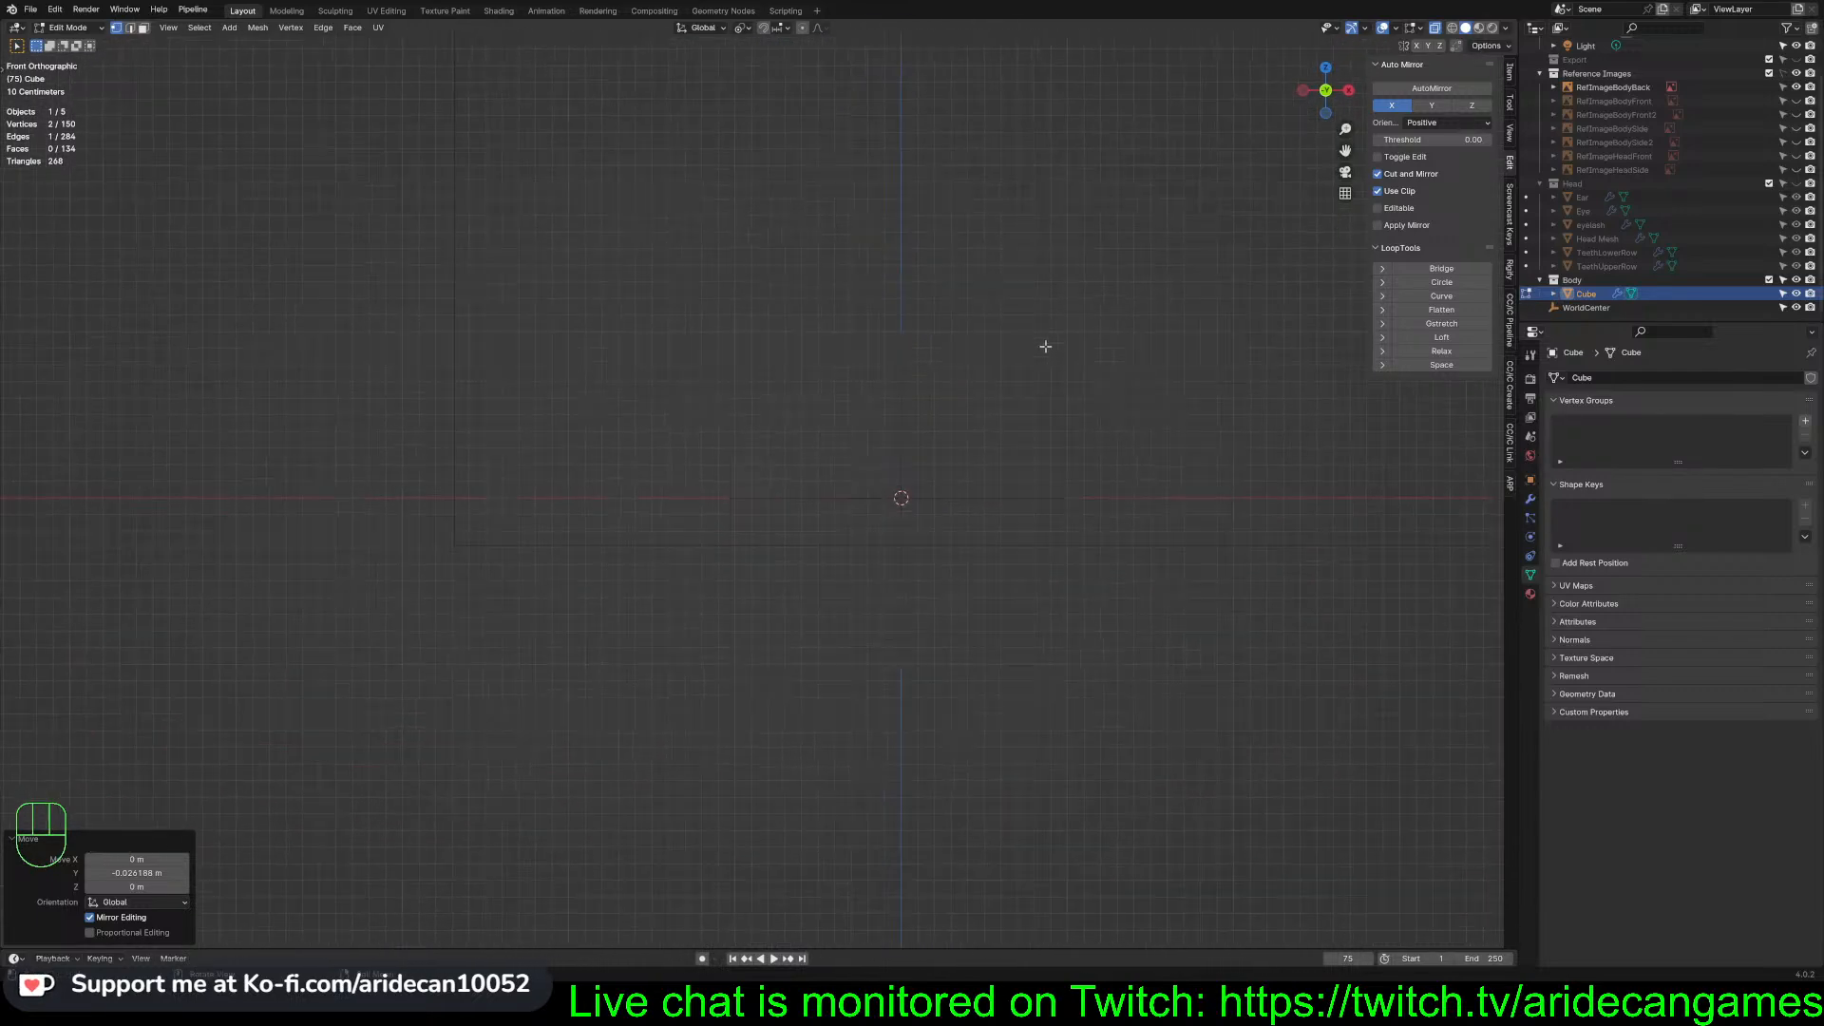
pyautogui.keyDown('shift'); pyautogui.moveTo(1043, 274); pyautogui.dragTo(993, 504, button='middle'); pyautogui.keyUp('shift')
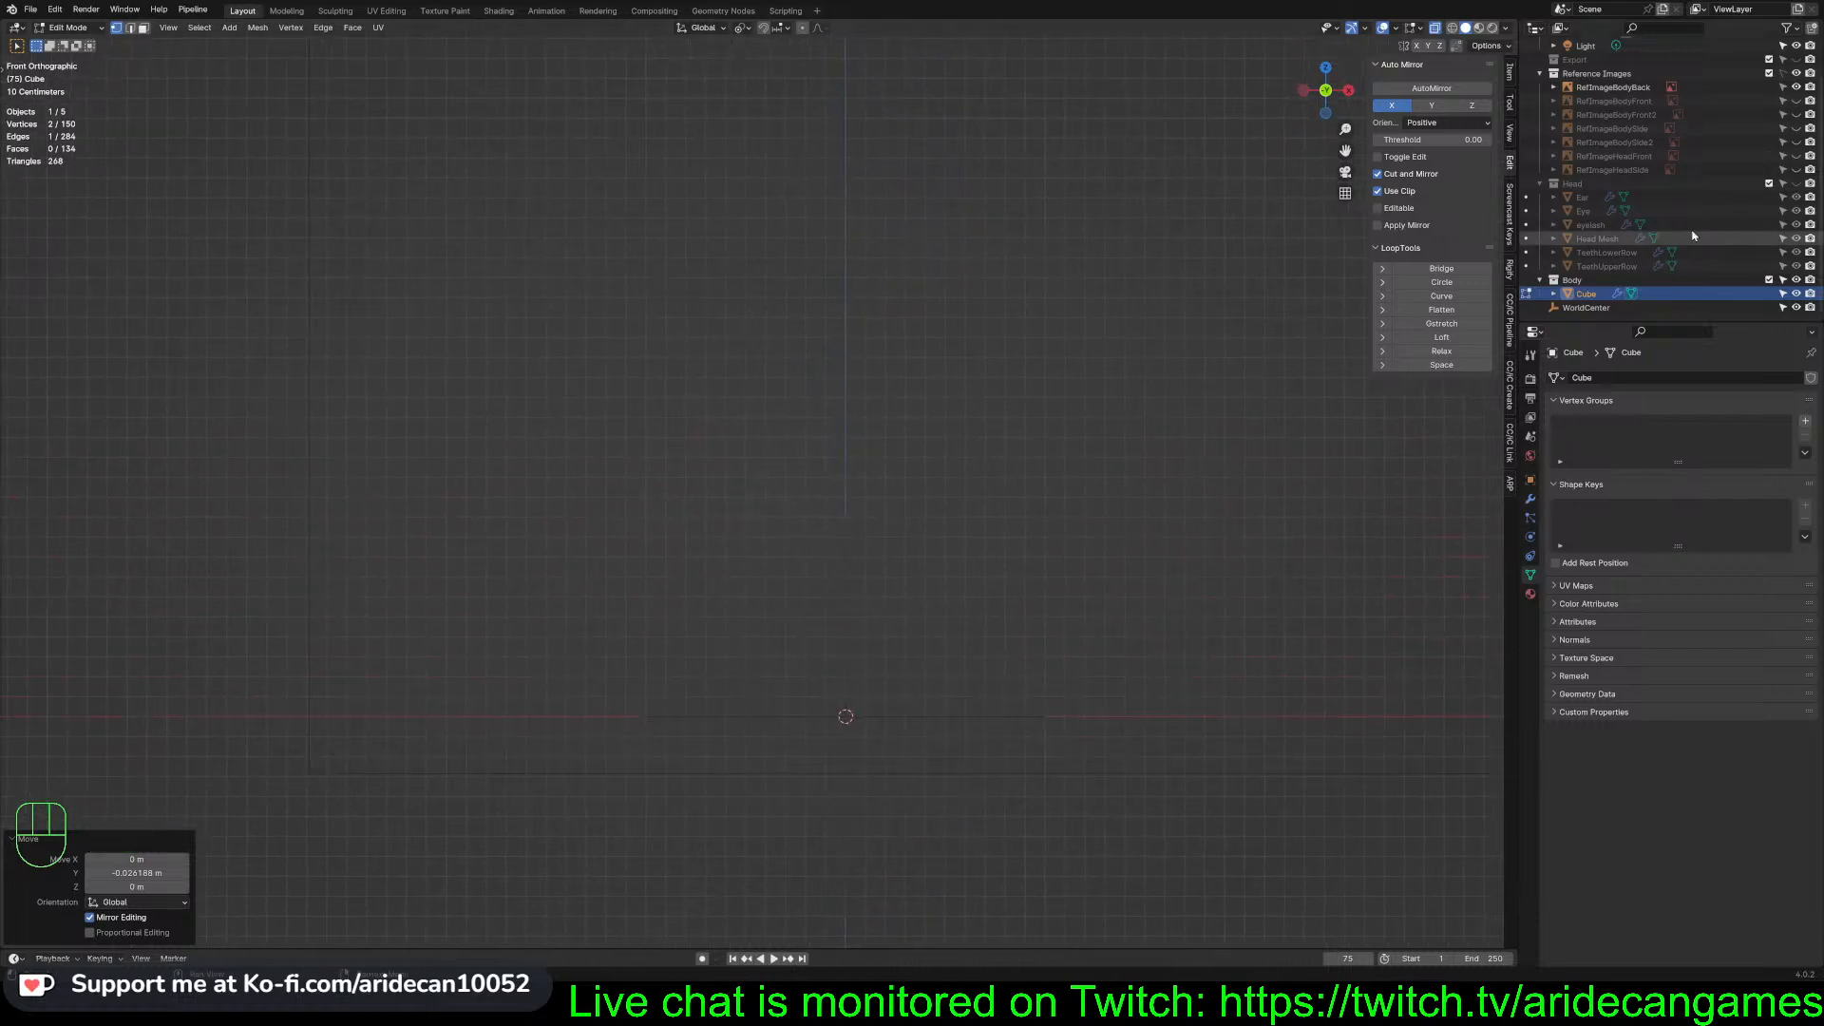
pyautogui.click(1795, 184)
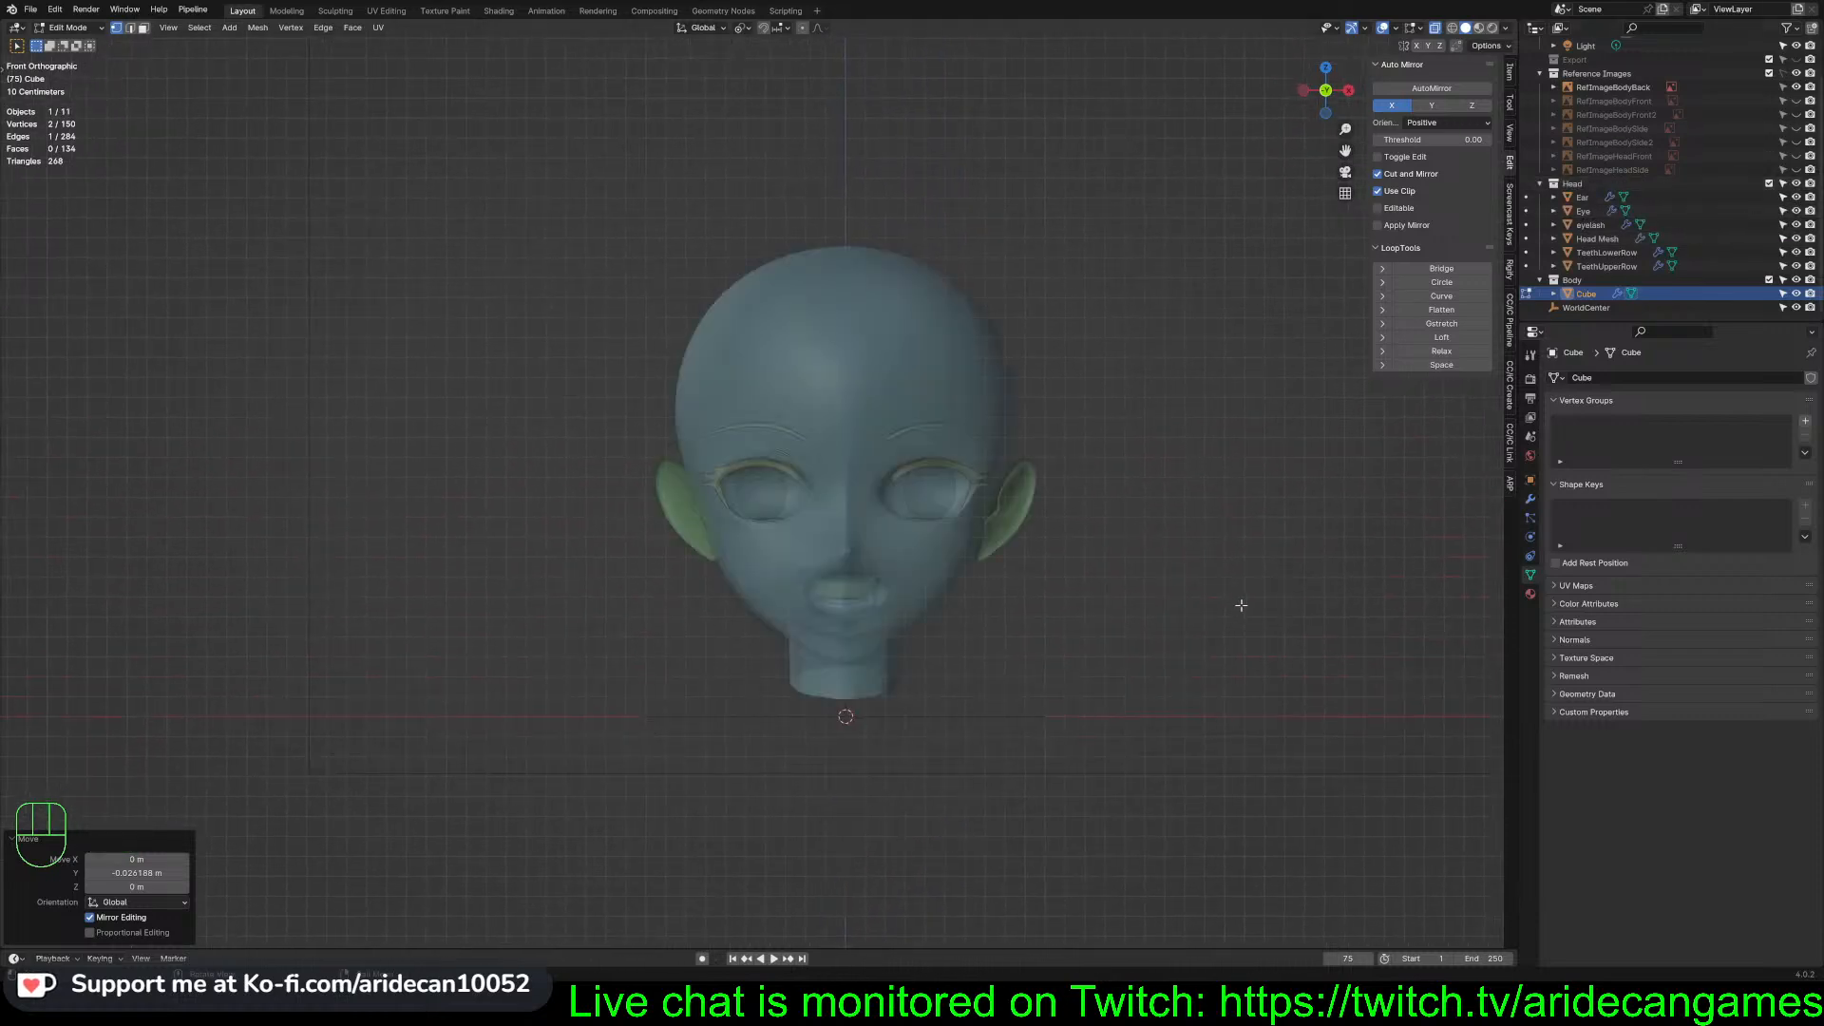
pyautogui.hotkey('alt', 'z')
pyautogui.moveTo(1241, 605); pyautogui.dragTo(1154, 582, button='middle')
pyautogui.scroll(2, 1242, 611)
pyautogui.scroll(2, 1222, 595)
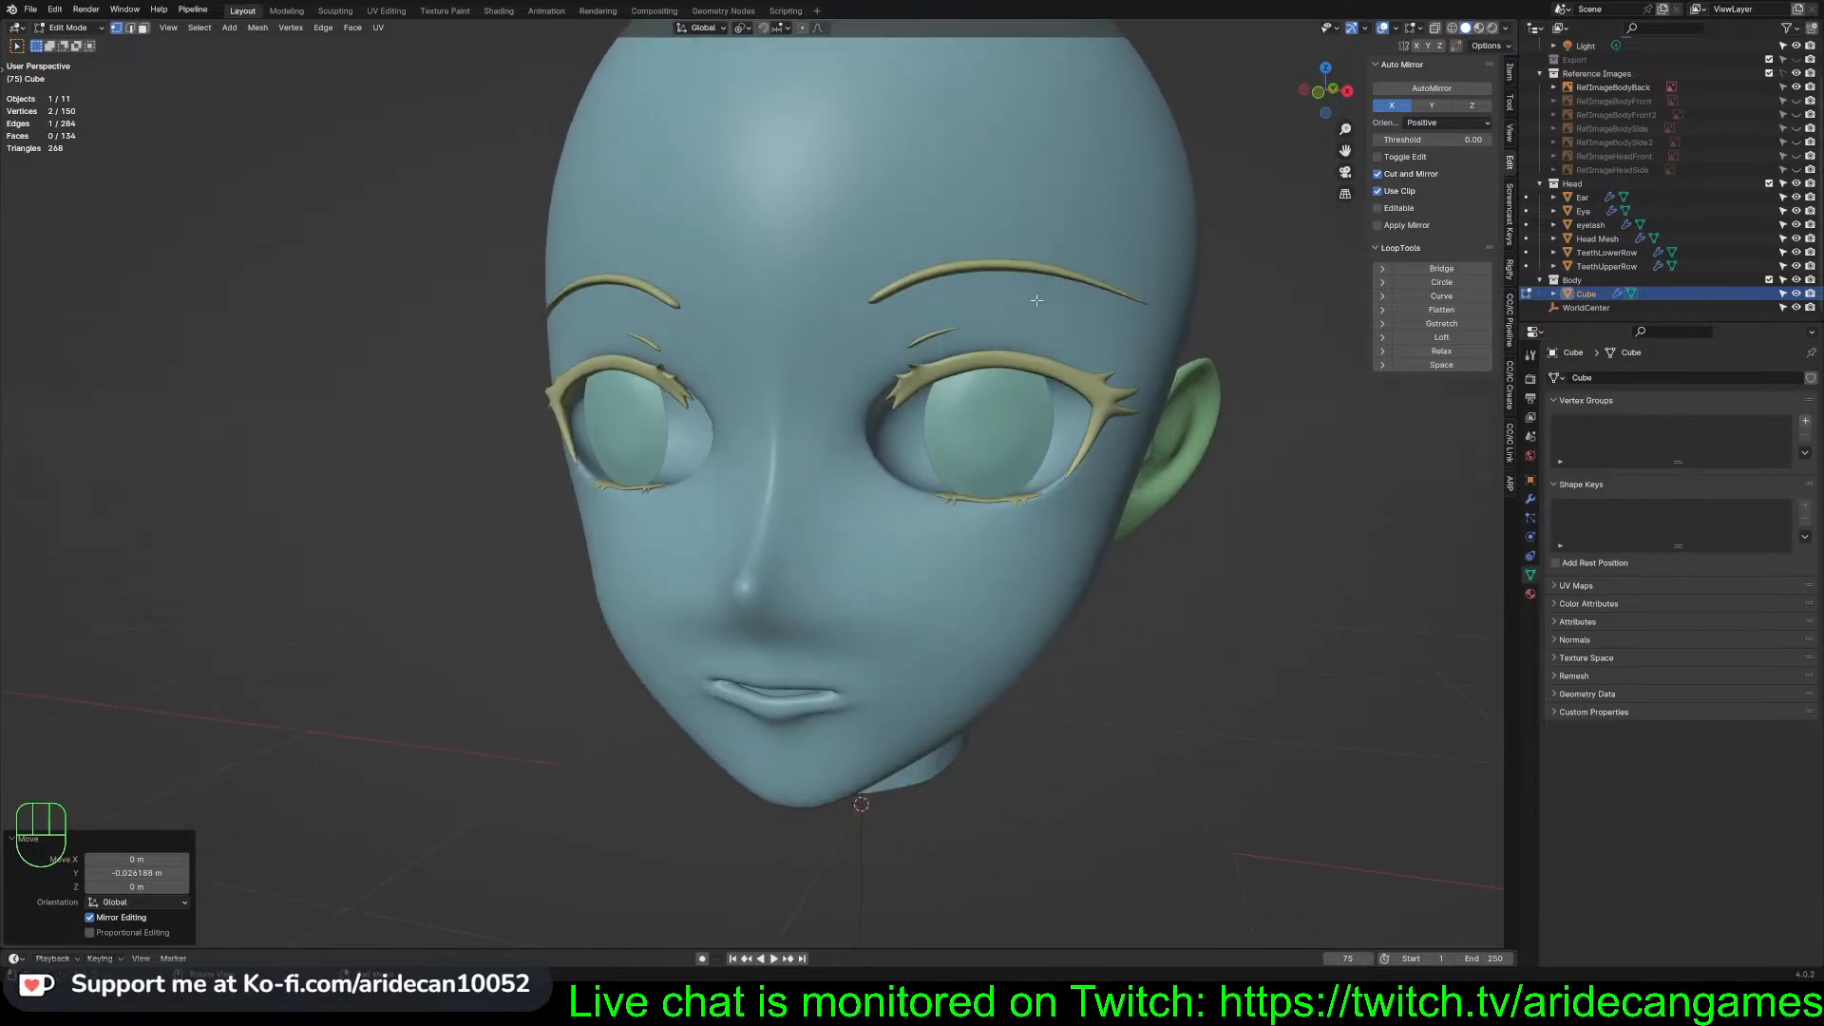
pyautogui.moveTo(1037, 300); pyautogui.dragTo(1017, 430, button='middle')
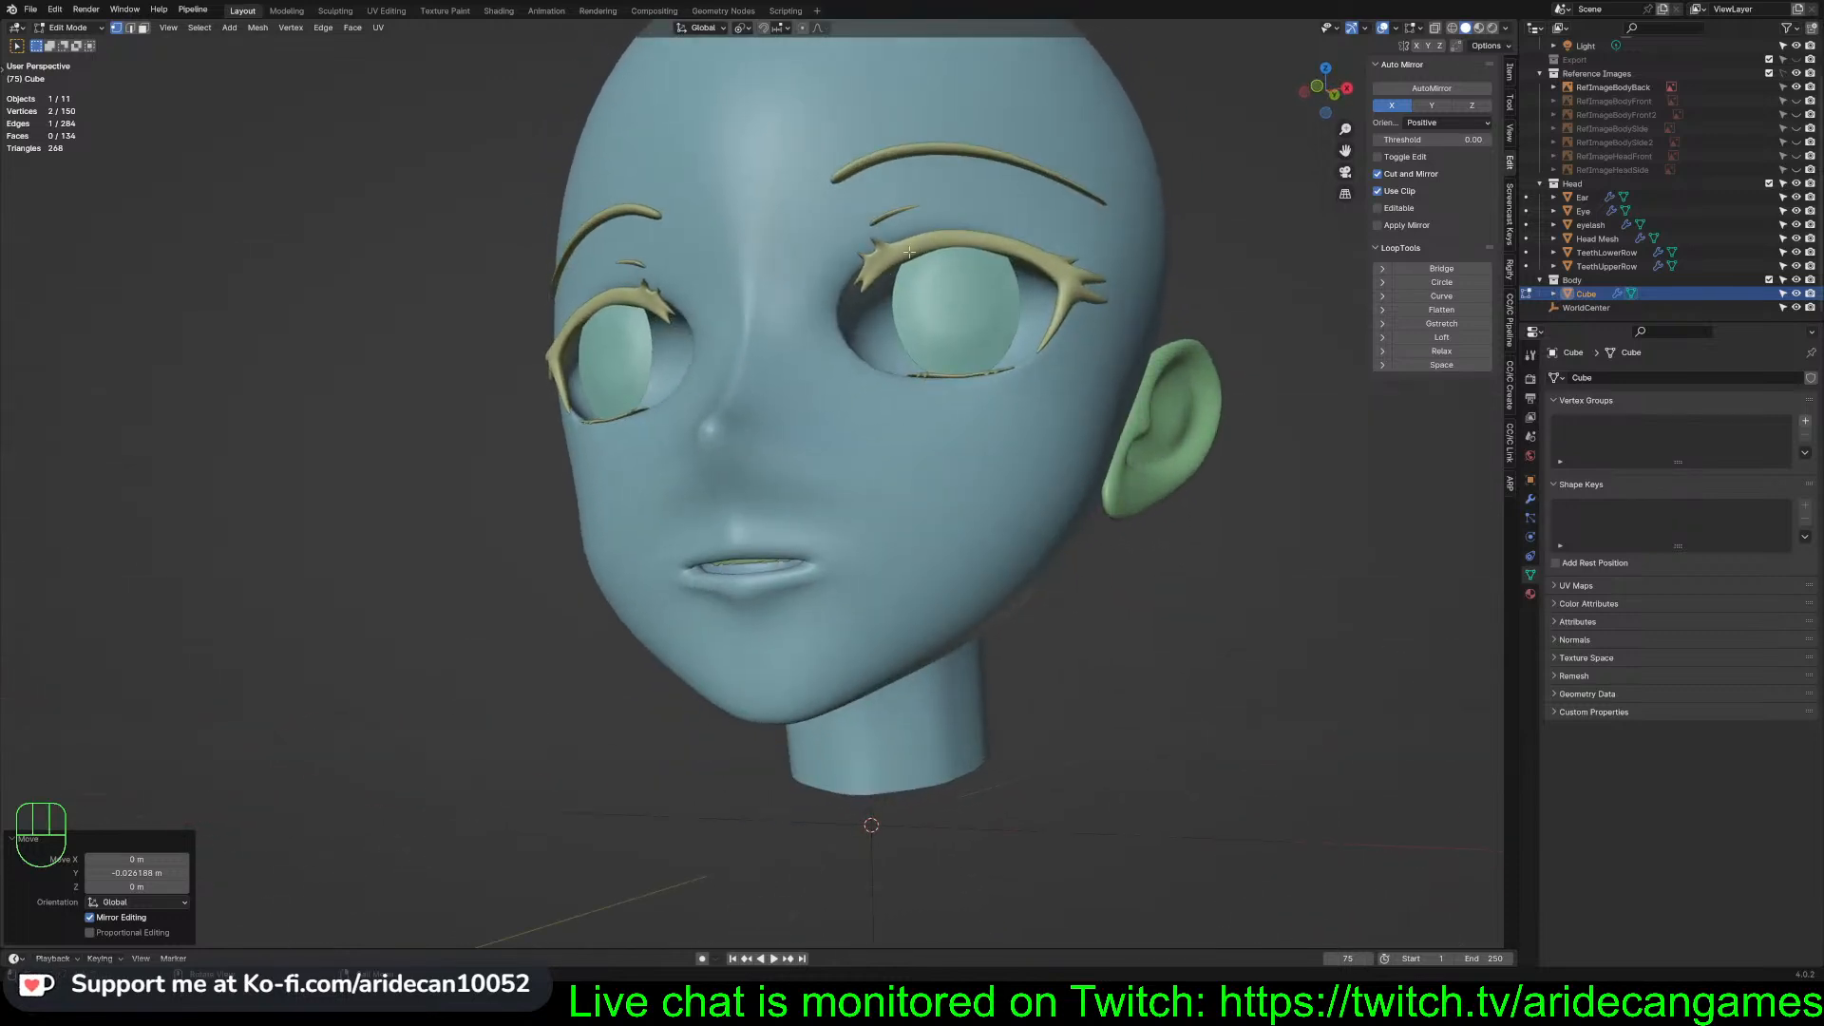
# Leave Edit Mode on the body mesh and select the Eye object in the head's eye socket
pyautogui.moveTo(909, 252); pyautogui.dragTo(1177, 518, button='middle')
pyautogui.scroll(2, 967, 393)
pyautogui.scroll(-3, 832, 464)
pyautogui.scroll(6, 820, 463)
pyautogui.moveTo(1177, 517)
pyautogui.mouseDown(button='middle')
pyautogui.moveTo(1225, 522)
pyautogui.moveTo(1179, 519)
pyautogui.mouseUp(button='middle')
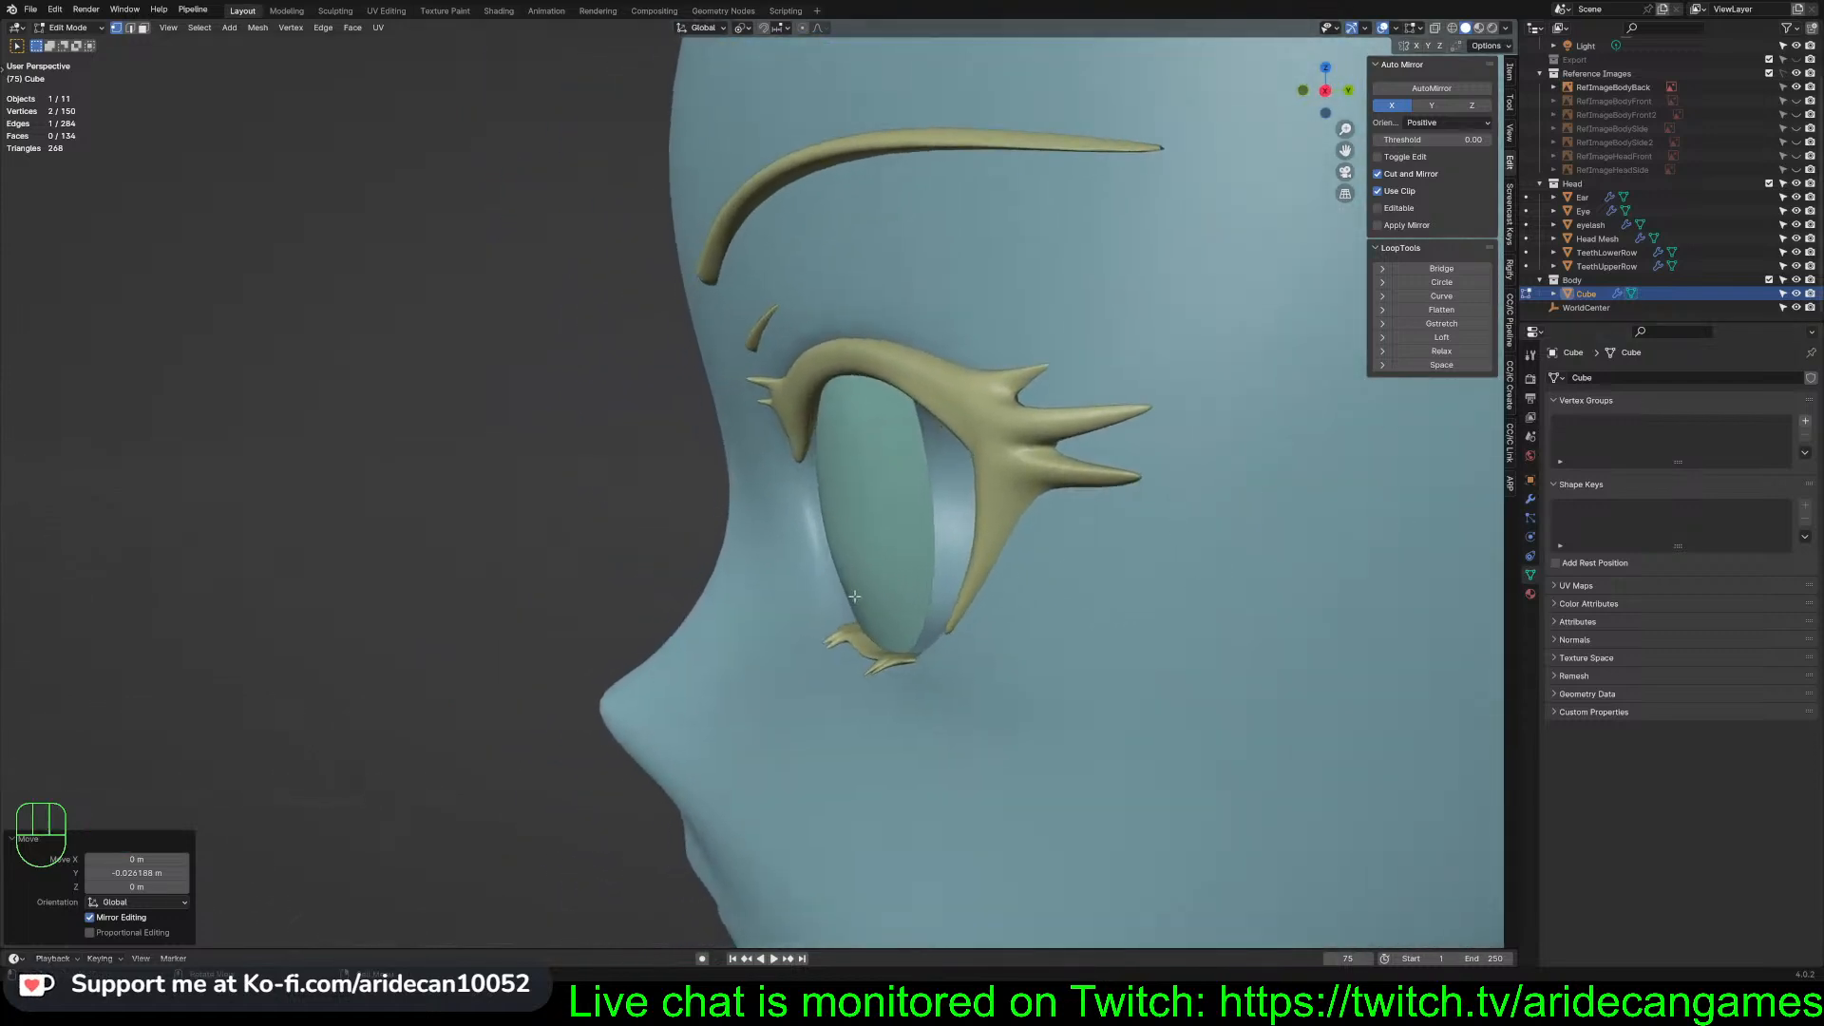
pyautogui.press('Tab')
pyautogui.click(886, 539)
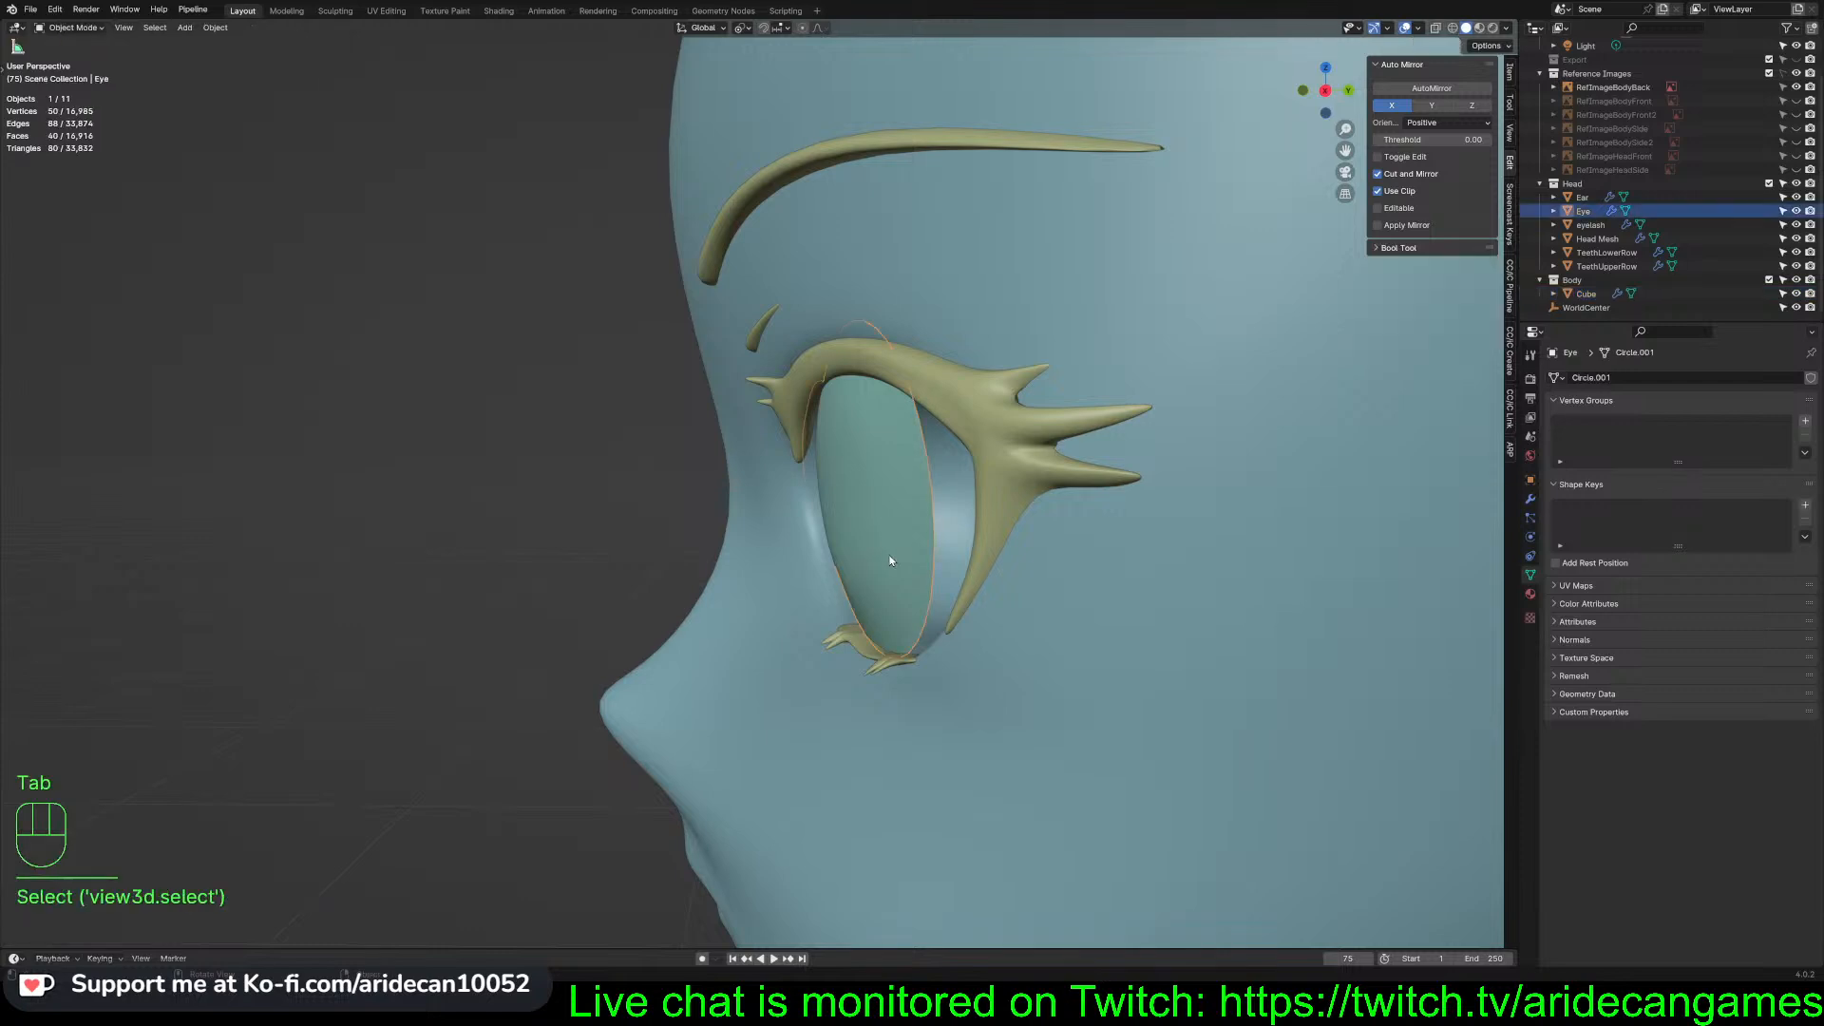
# Examine the Eye mesh's curvature and its fit in the socket from the side and in three-quarter view
pyautogui.moveTo(885, 540); pyautogui.dragTo(977, 482, button='middle')
pyautogui.scroll(-1, 1246, 464)
pyautogui.scroll(4, 1019, 555)
pyautogui.scroll(-3, 881, 524)
pyautogui.scroll(3, 779, 510)
pyautogui.scroll(4, 886, 517)
pyautogui.scroll(-4, 902, 516)
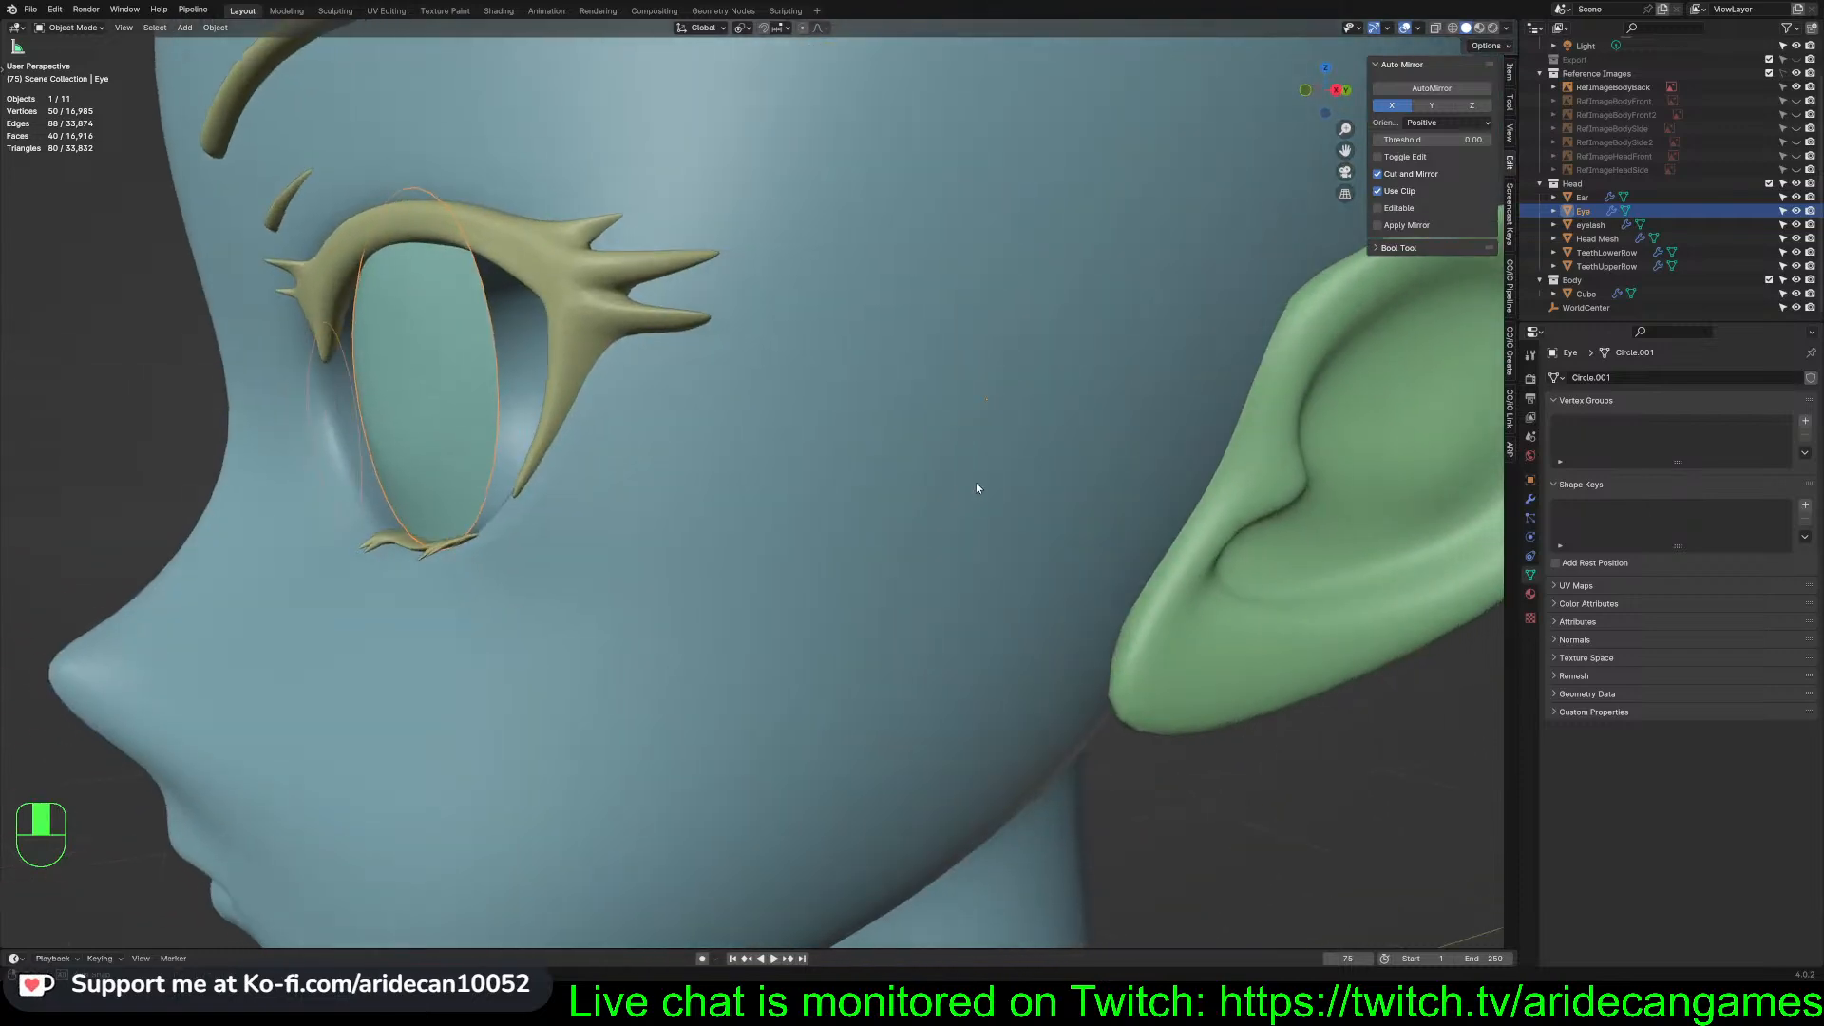
pyautogui.scroll(2, 681, 448)
pyautogui.keyDown('shift'); pyautogui.moveTo(681, 450); pyautogui.dragTo(745, 497, button='middle'); pyautogui.keyUp('shift')
pyautogui.moveTo(745, 498); pyautogui.dragTo(788, 513, button='middle')
pyautogui.keyDown('shift'); pyautogui.moveTo(789, 513); pyautogui.dragTo(1140, 404, button='middle'); pyautogui.keyUp('shift')
pyautogui.scroll(-2, 954, 537)
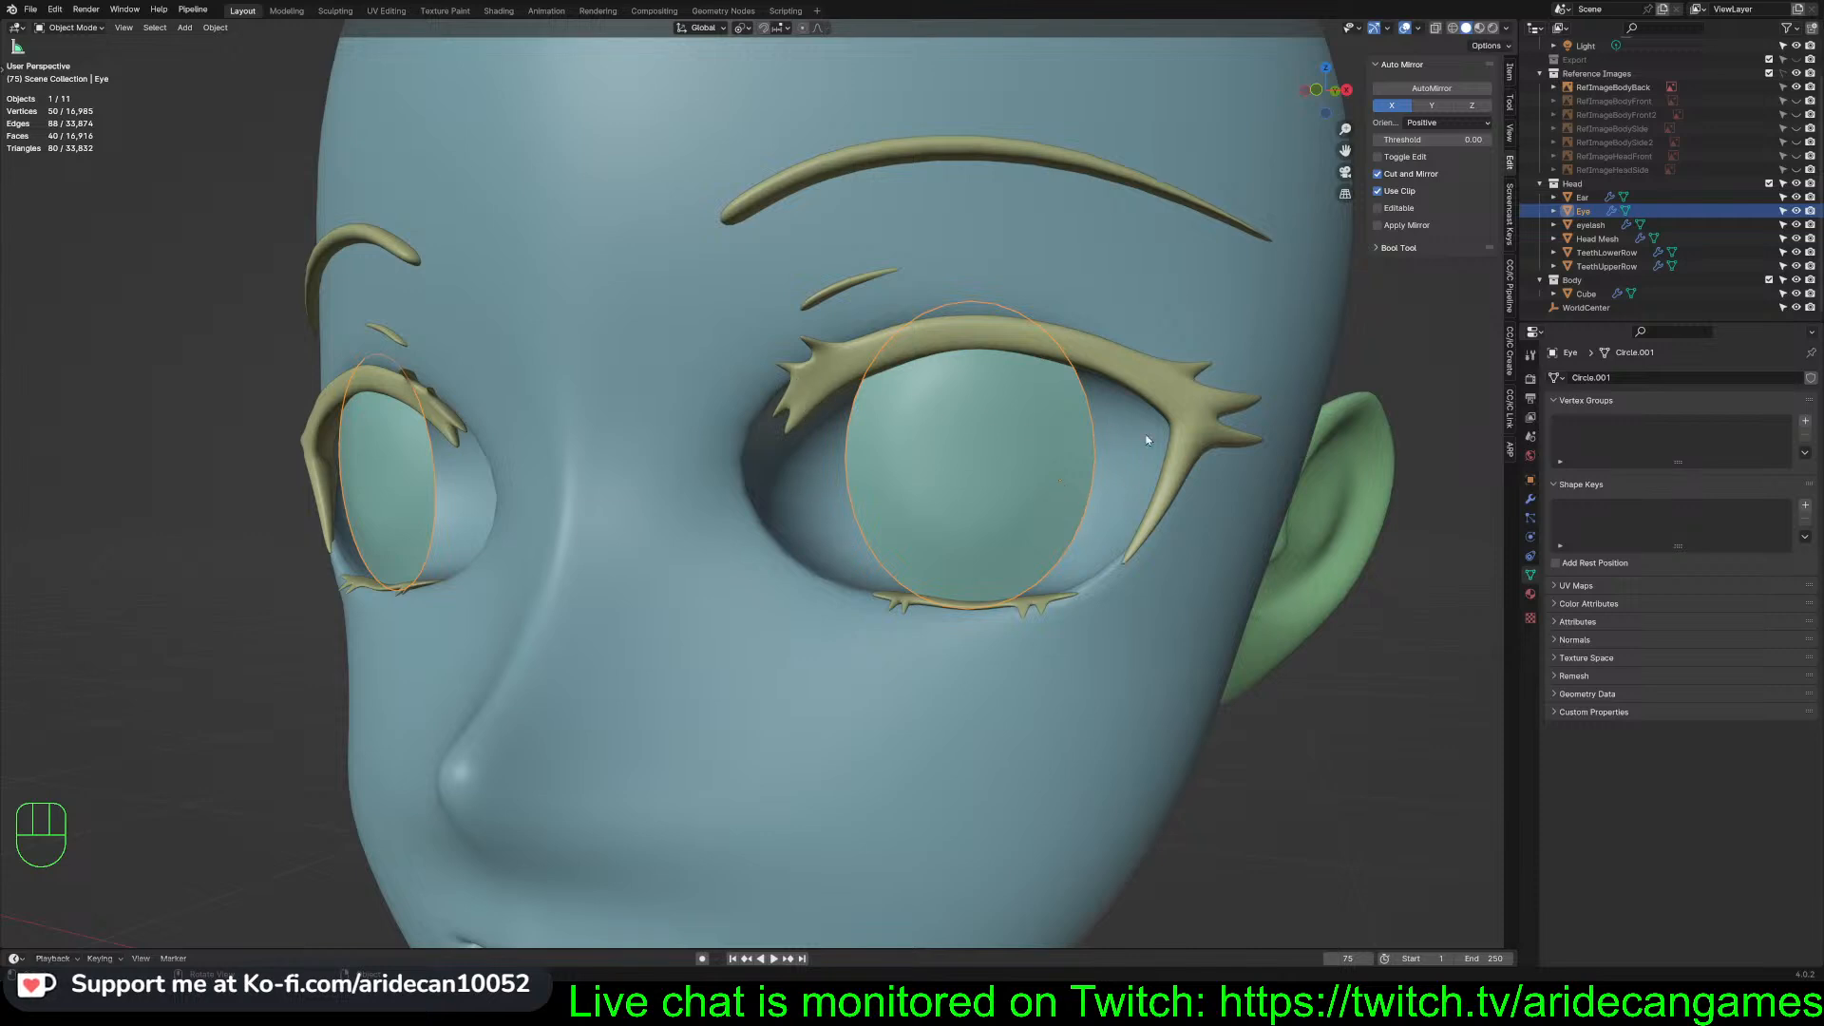
# Examine the eye close up against the eyelashes and the recessed socket, comparing it with the whole face
pyautogui.moveTo(1099, 519)
pyautogui.mouseDown(button='middle')
pyautogui.moveTo(1115, 511)
pyautogui.moveTo(1079, 534)
pyautogui.mouseUp(button='middle')
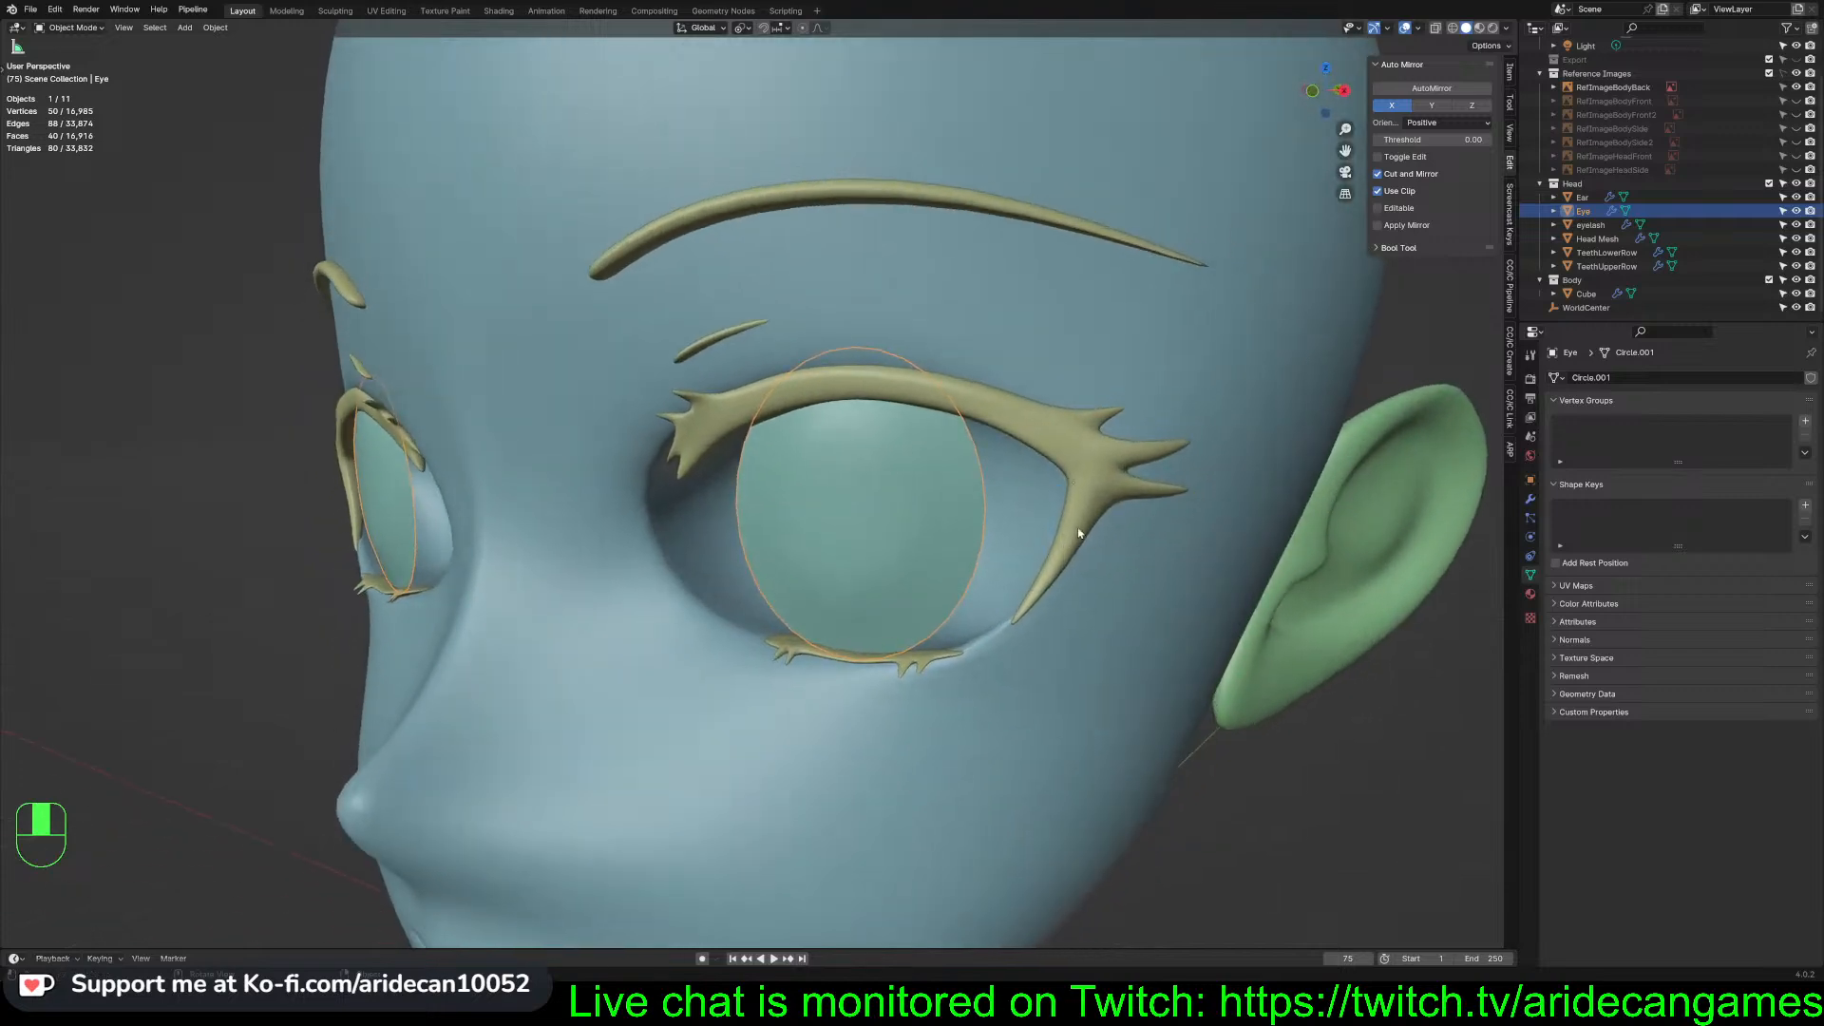
pyautogui.scroll(5, 1079, 534)
pyautogui.scroll(-2, 1008, 551)
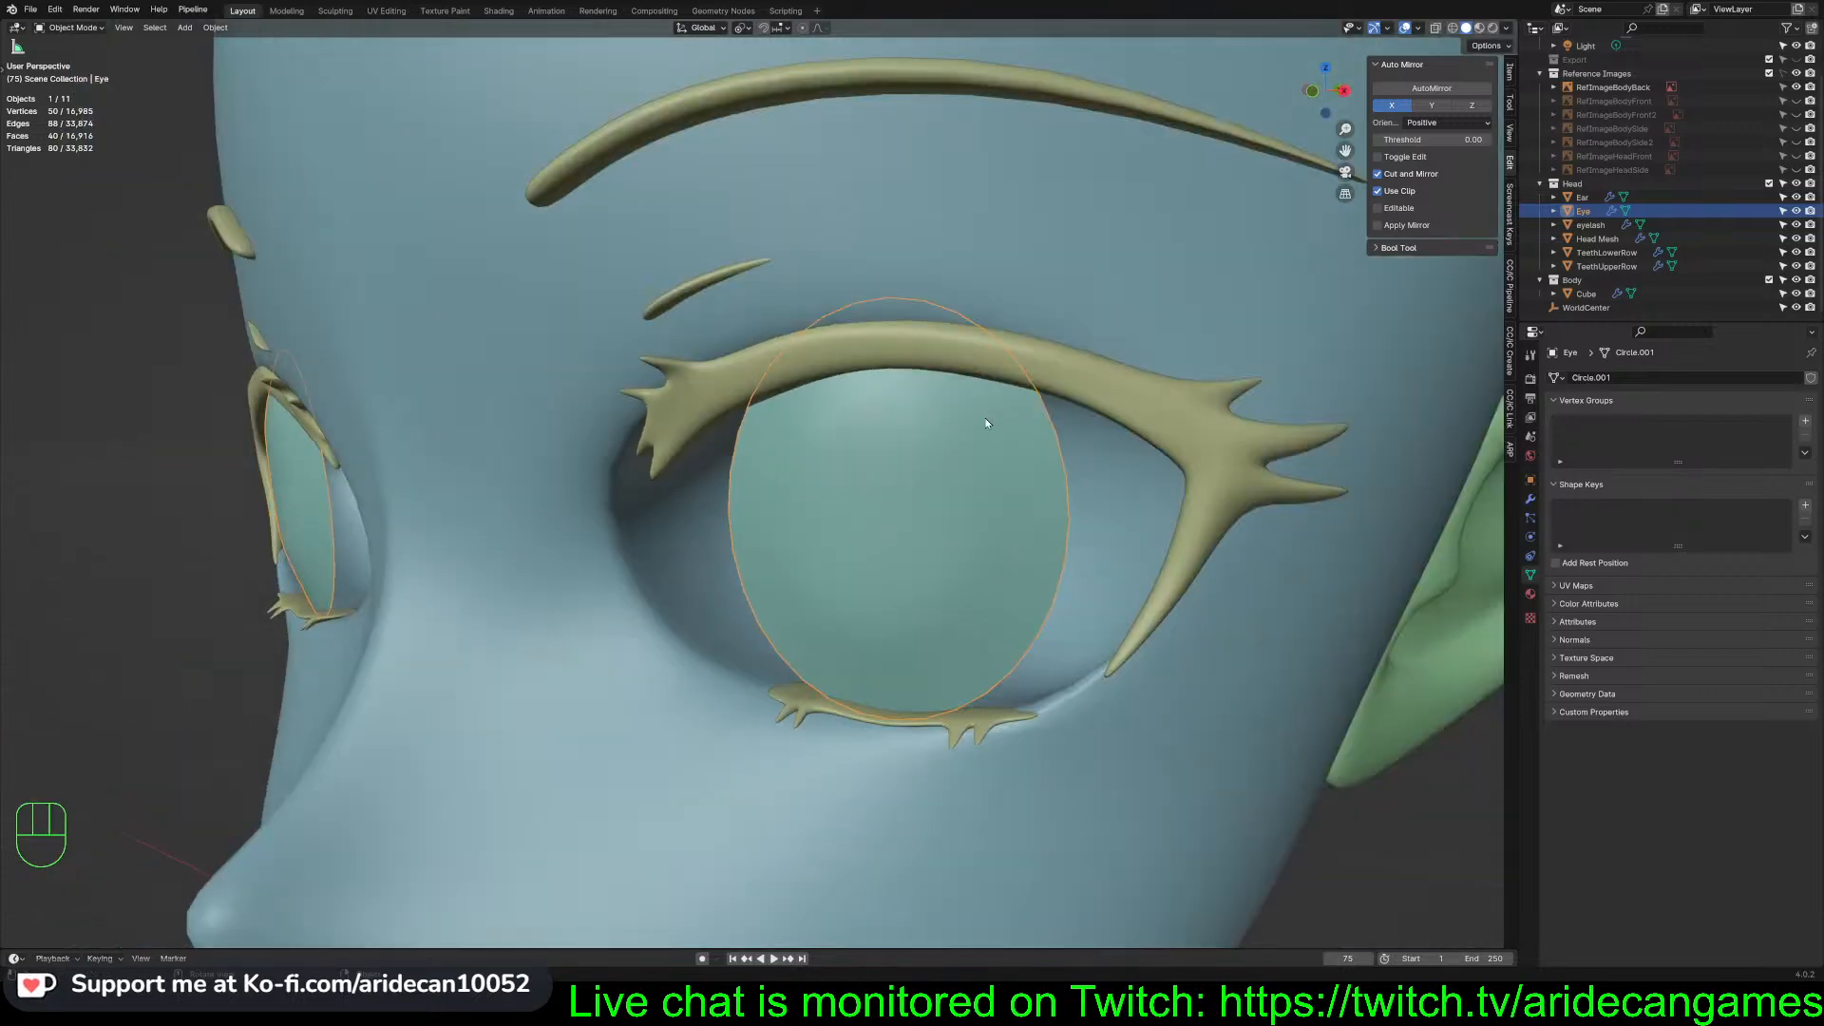
pyautogui.scroll(-2, 977, 494)
pyautogui.scroll(-2, 961, 479)
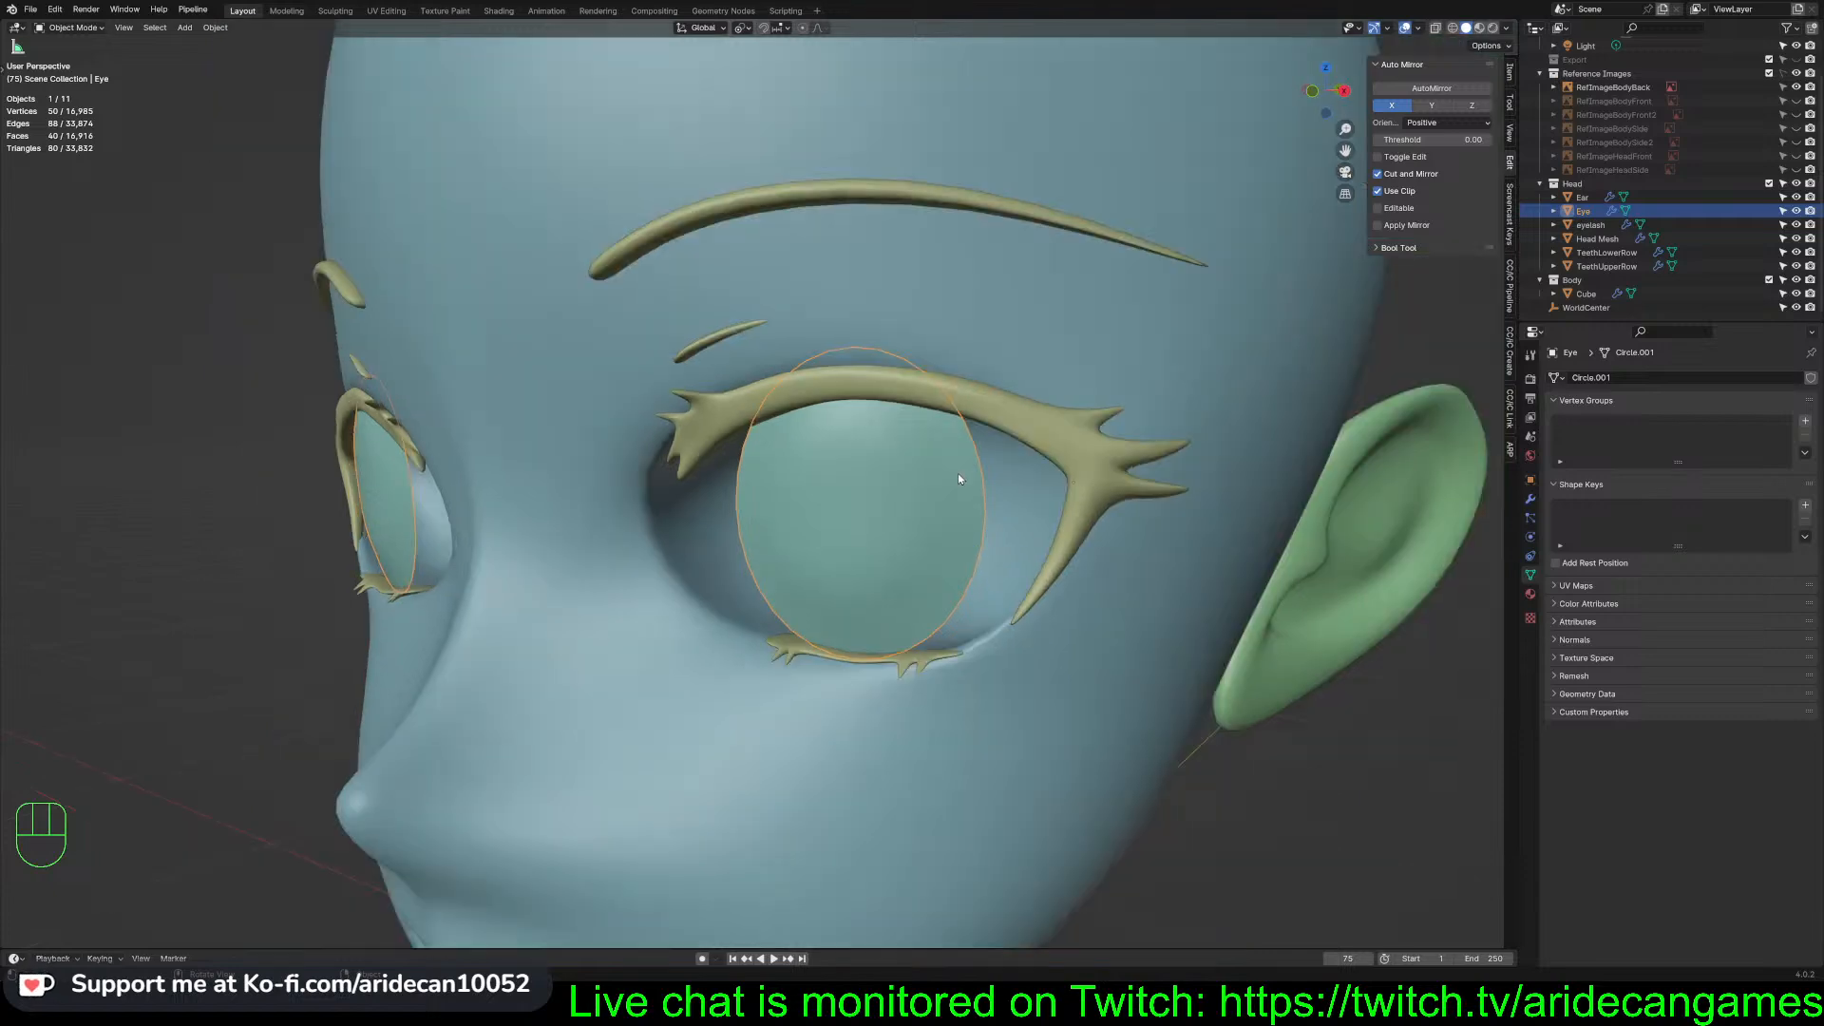
pyautogui.moveTo(958, 473); pyautogui.dragTo(869, 483, button='middle')
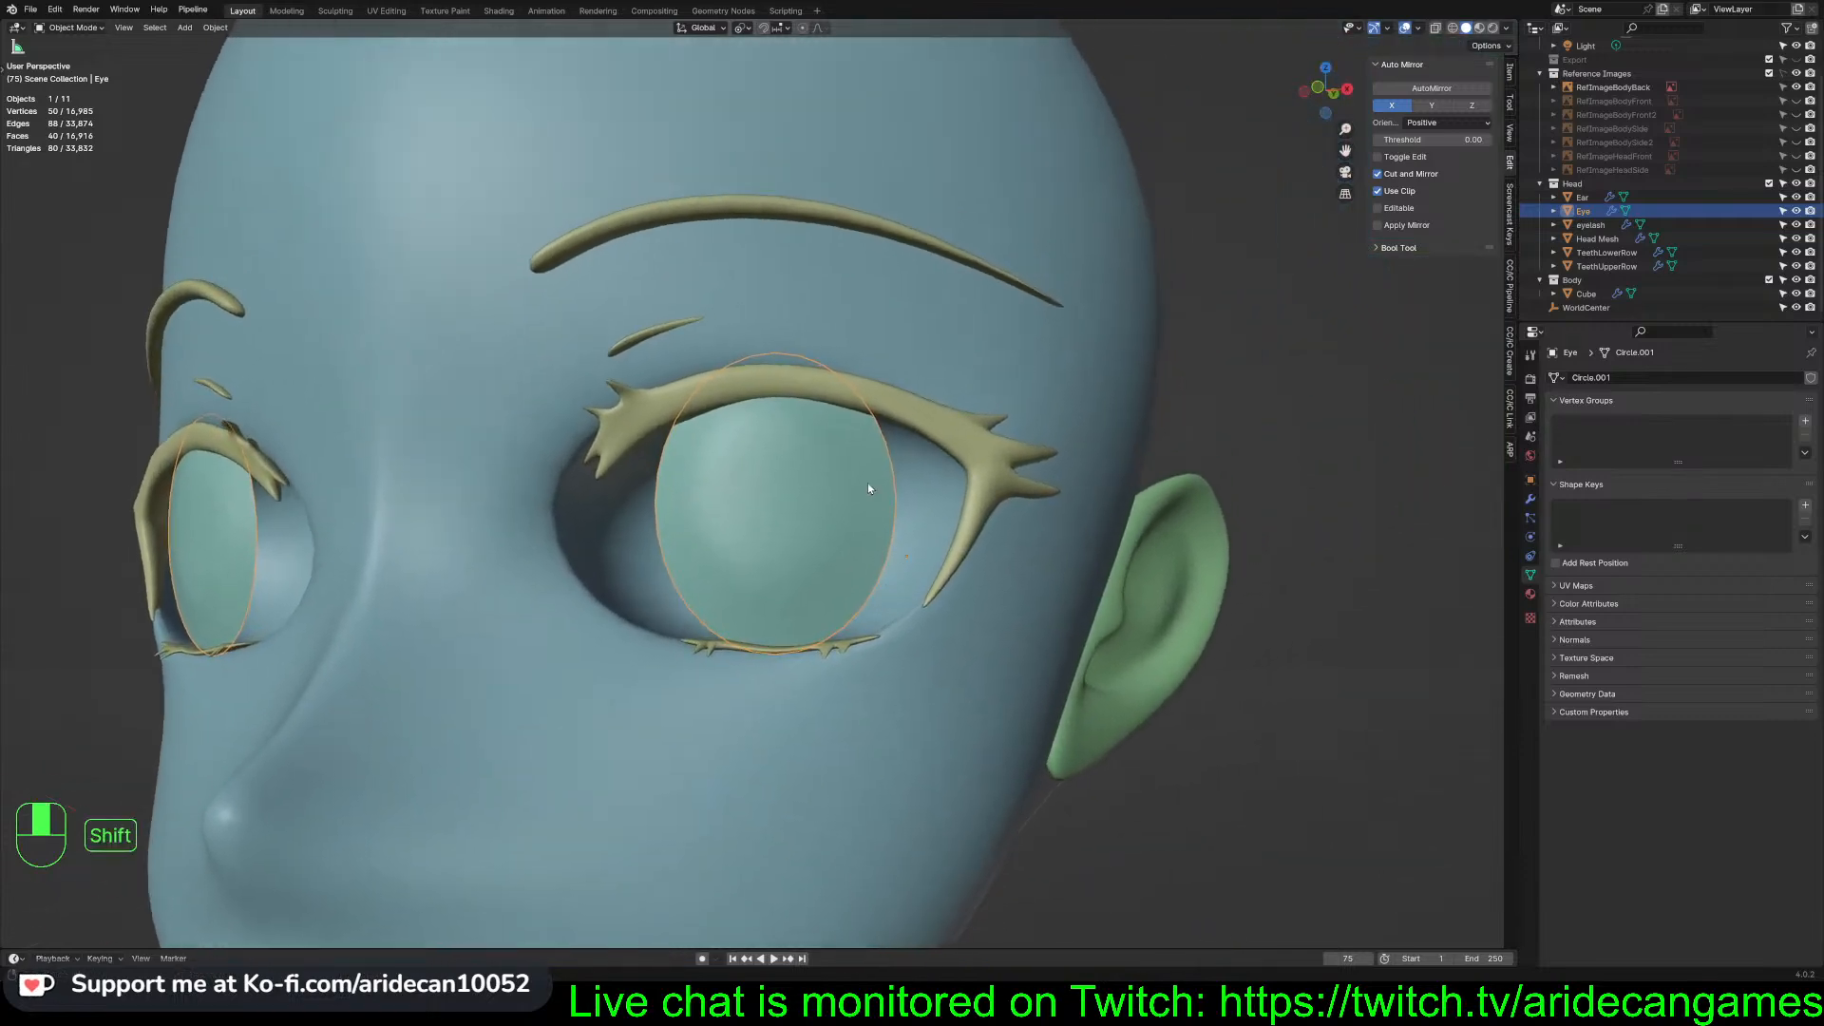
pyautogui.scroll(3, 868, 482)
pyautogui.scroll(1, 873, 484)
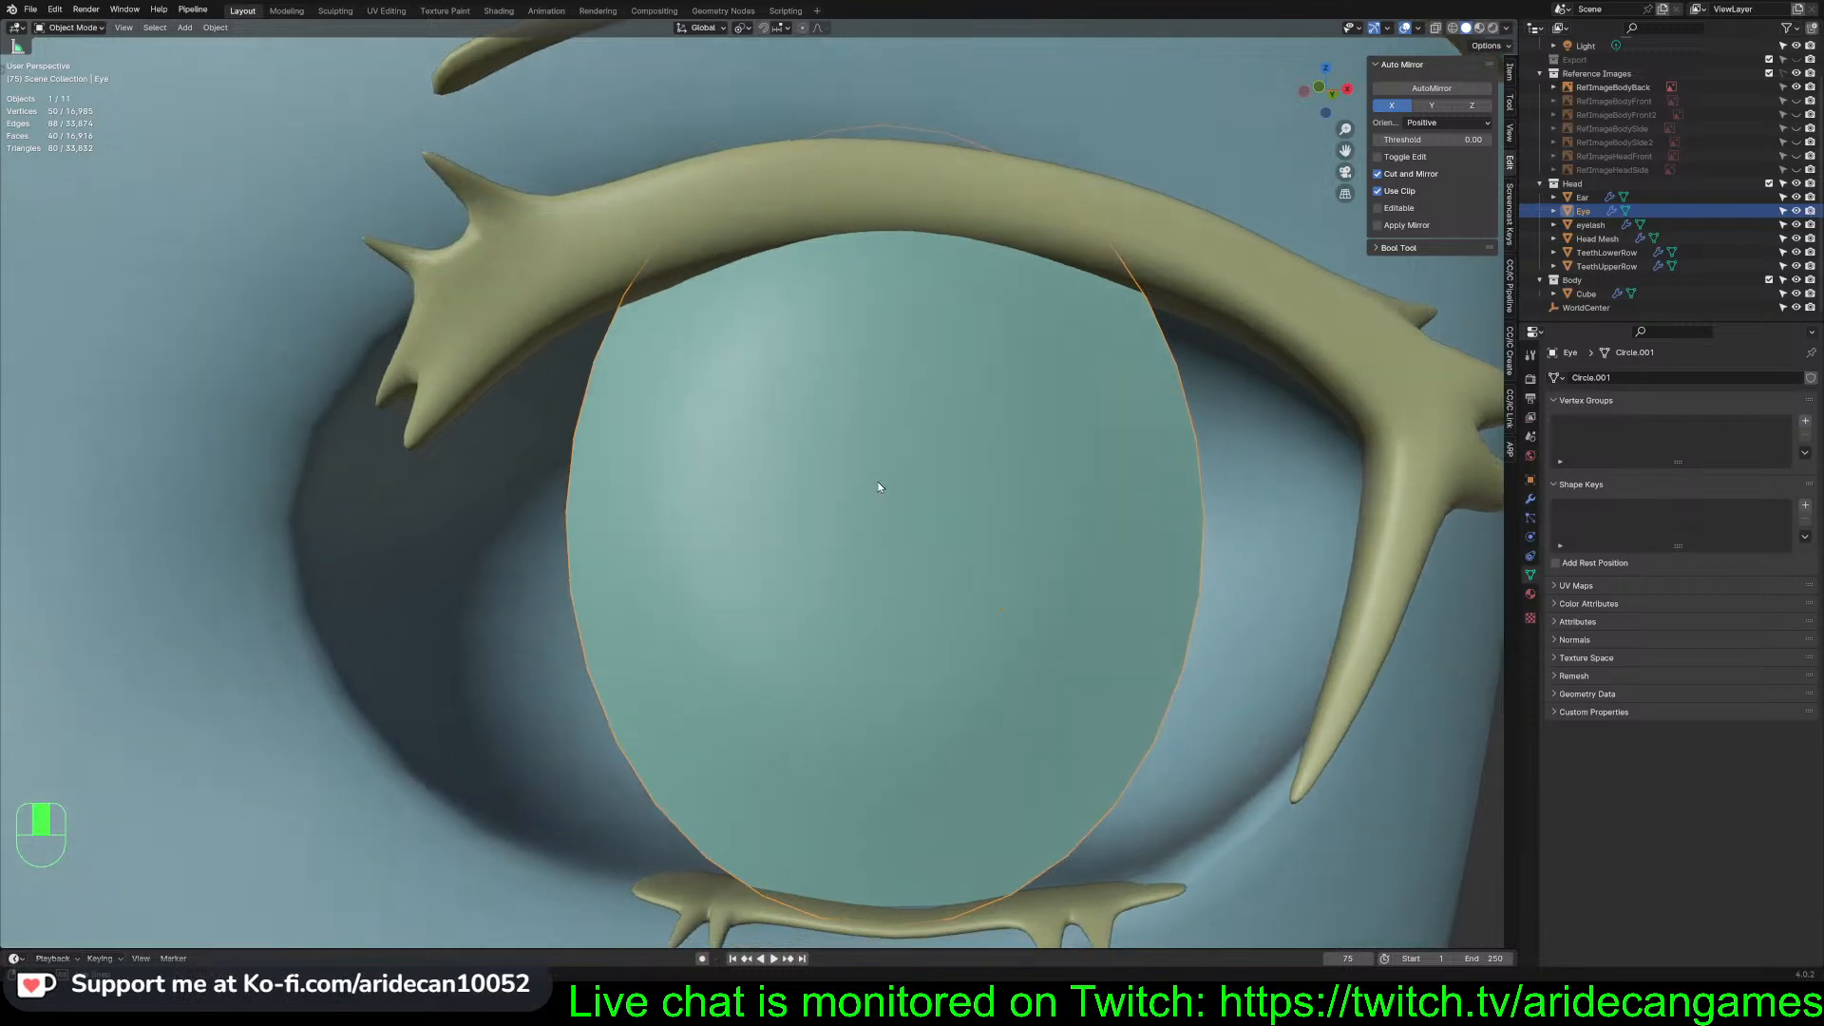
pyautogui.keyDown('shift'); pyautogui.moveTo(878, 475); pyautogui.dragTo(883, 475, button='middle'); pyautogui.keyUp('shift')
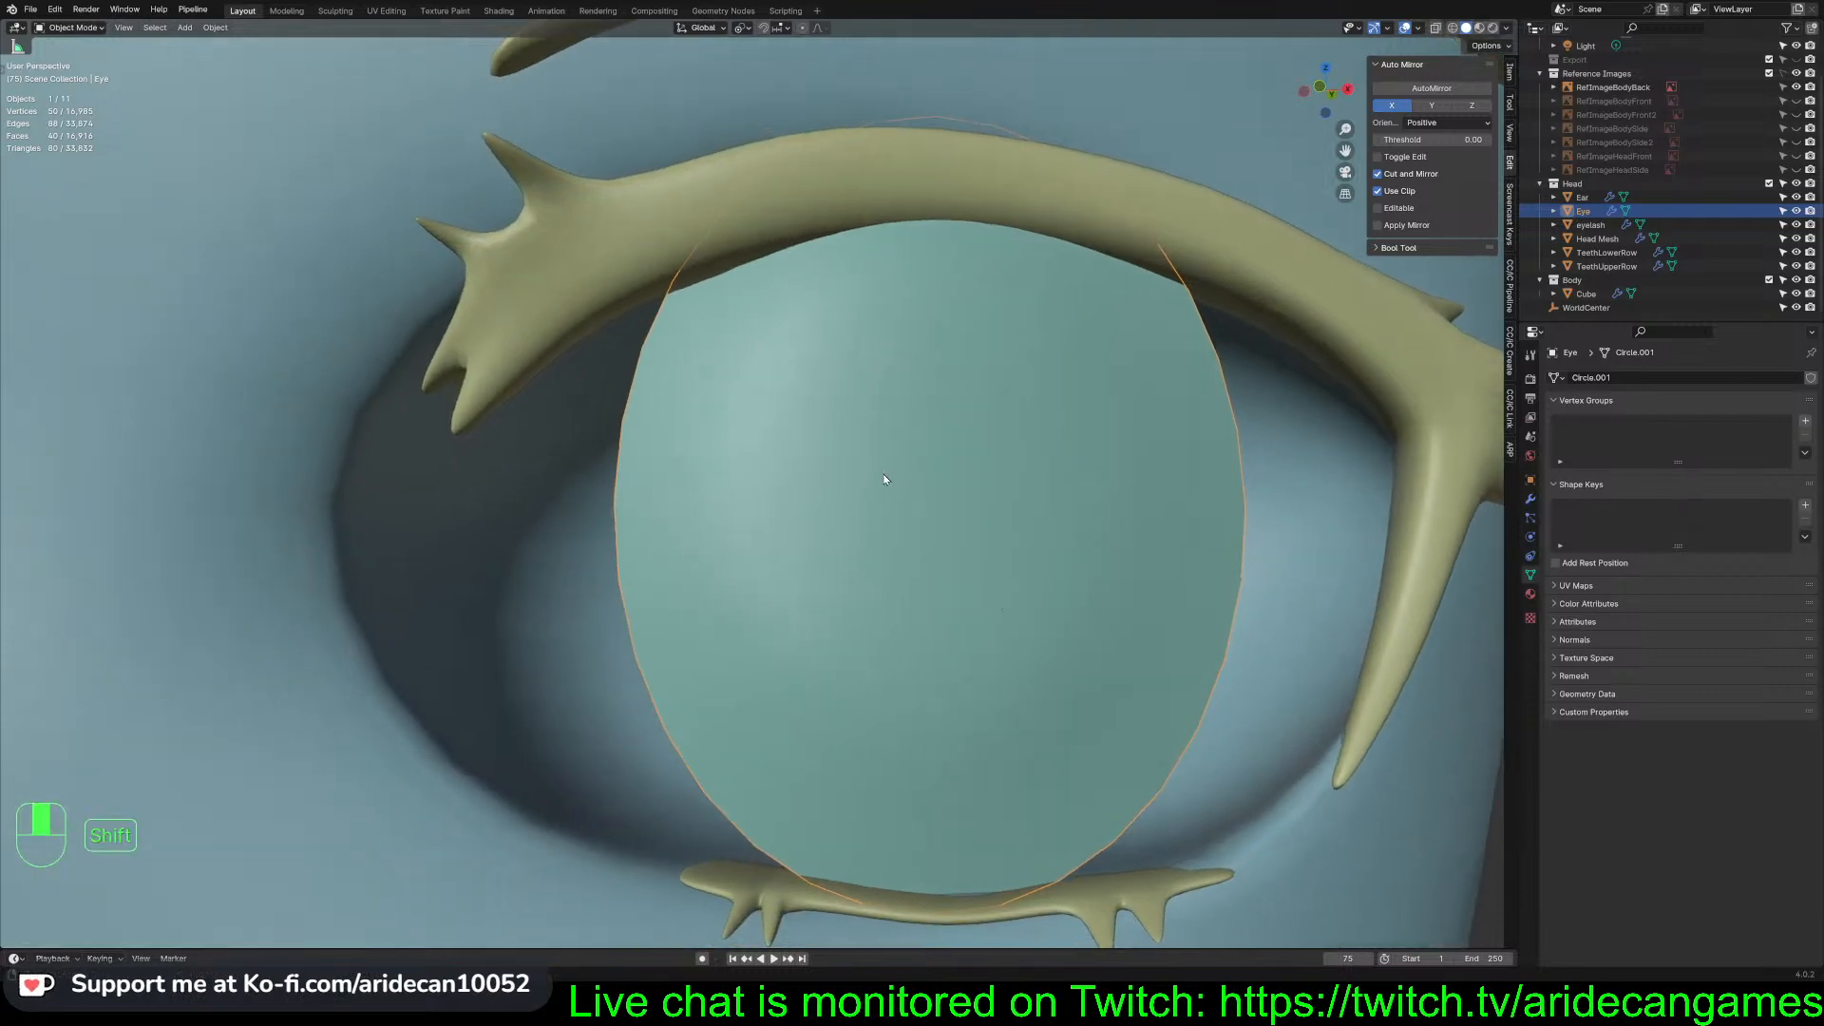
pyautogui.scroll(-4, 882, 473)
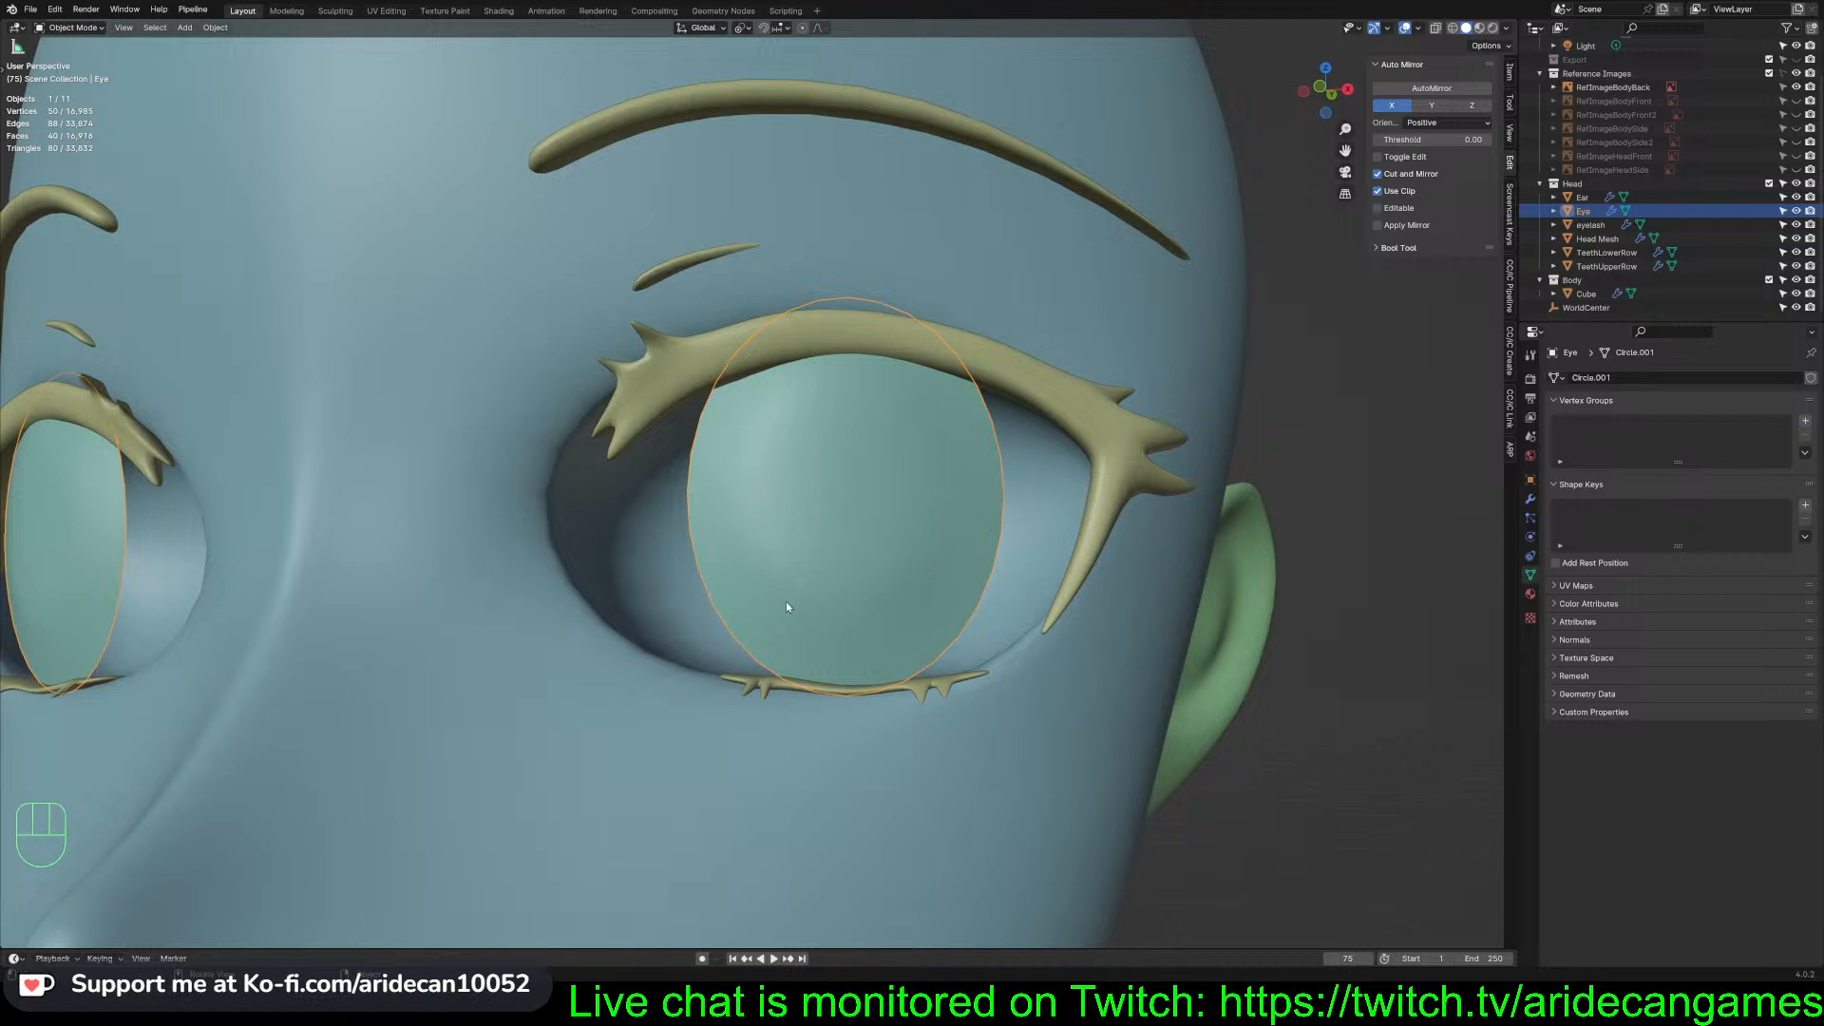
pyautogui.scroll(-6, 829, 505)
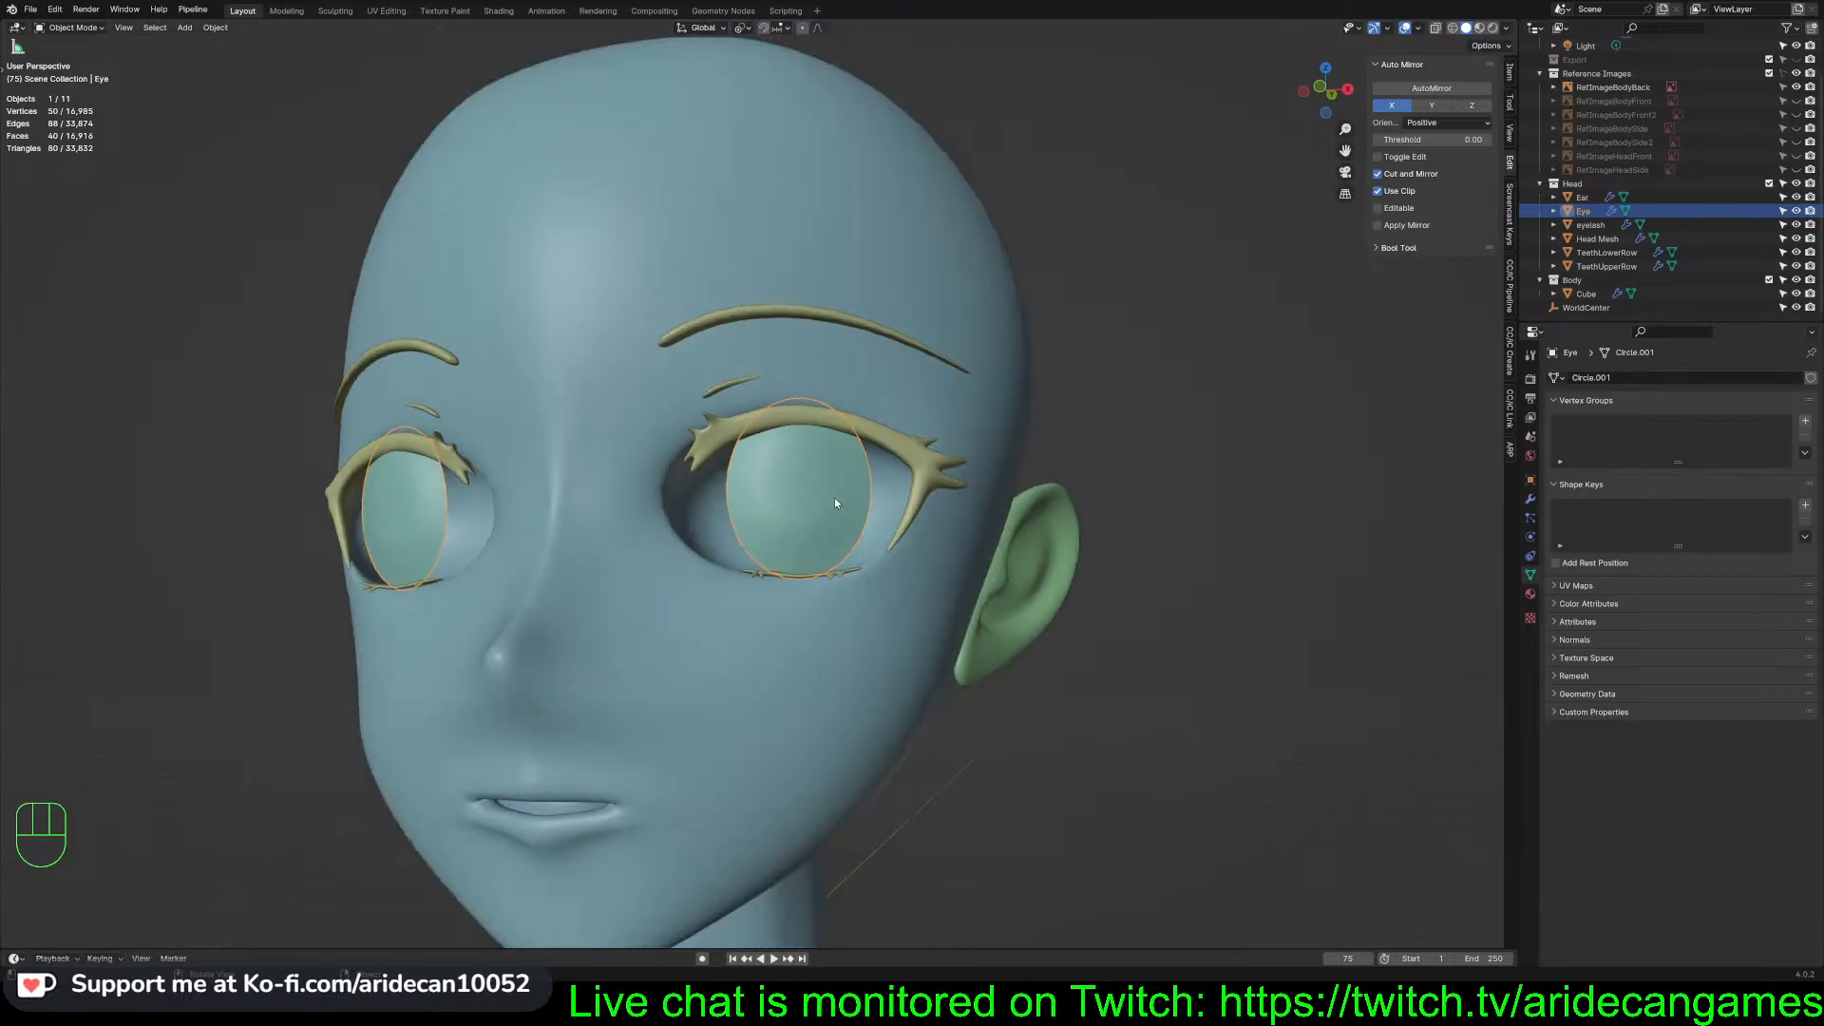
pyautogui.scroll(6, 834, 503)
pyautogui.scroll(-4, 834, 503)
pyautogui.scroll(6, 834, 502)
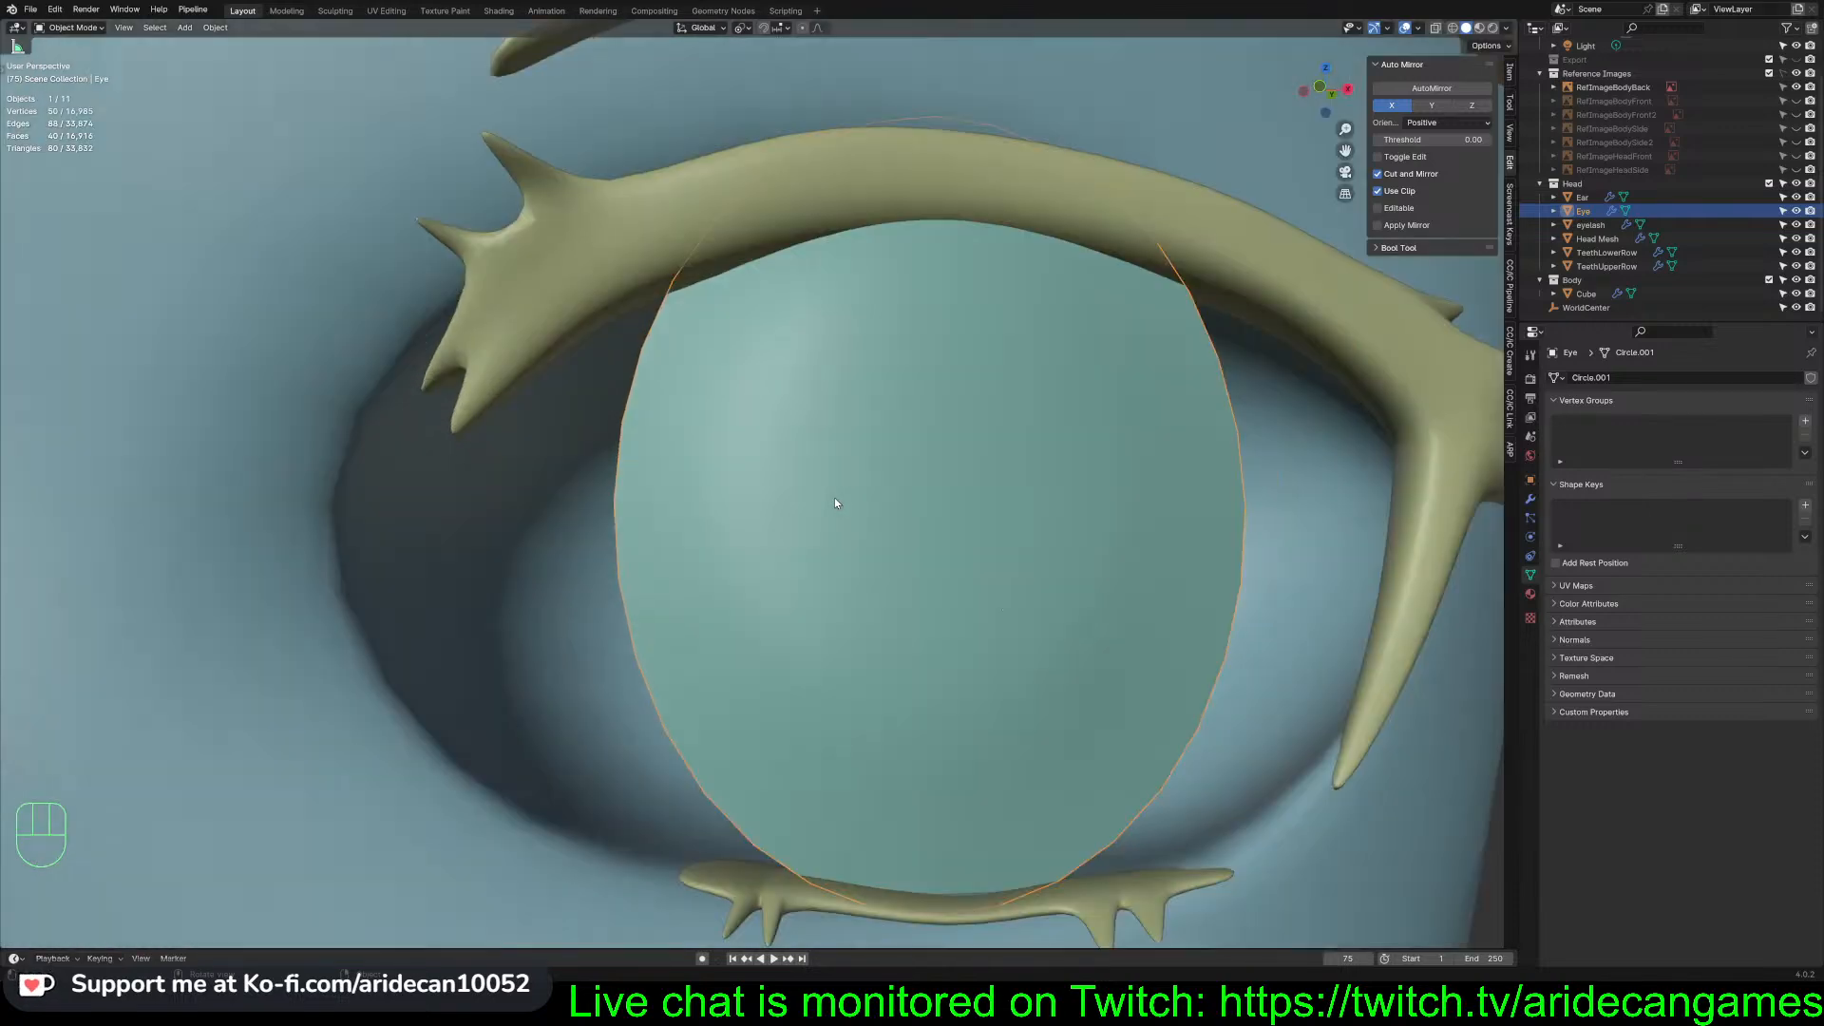
pyautogui.scroll(-2, 835, 503)
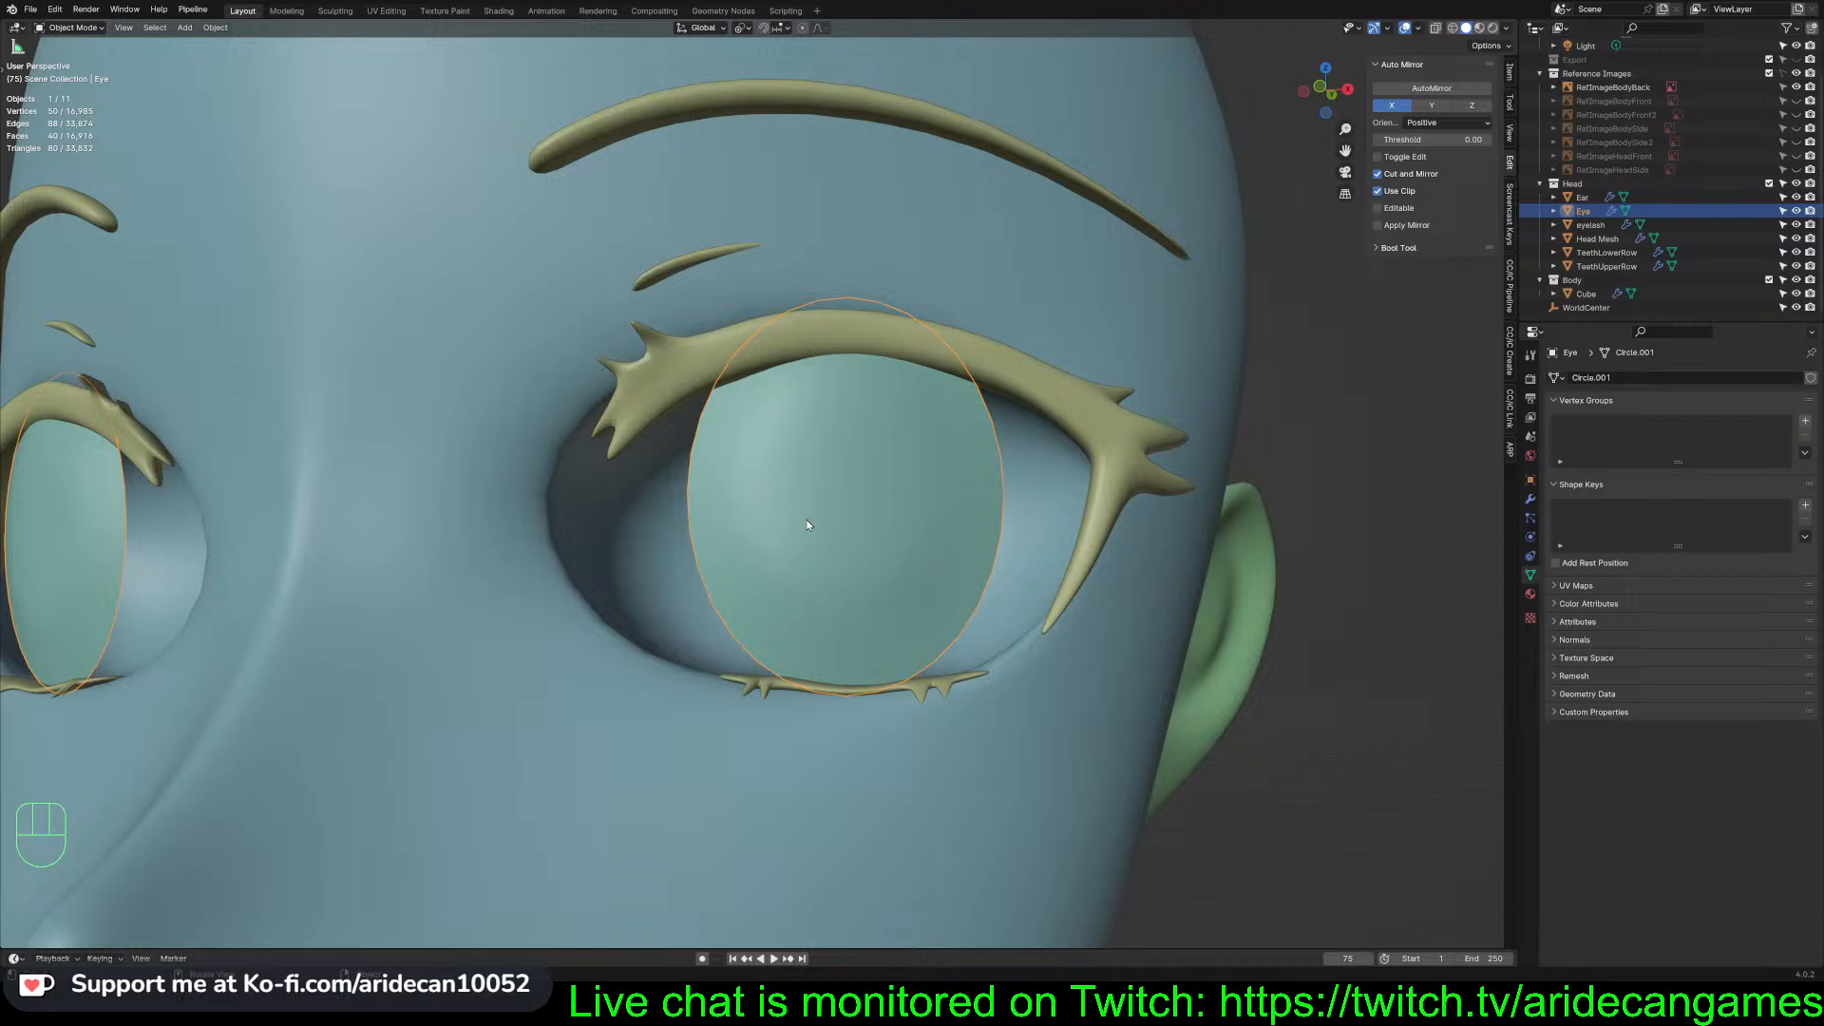
pyautogui.scroll(-3, 807, 524)
pyautogui.scroll(5, 808, 524)
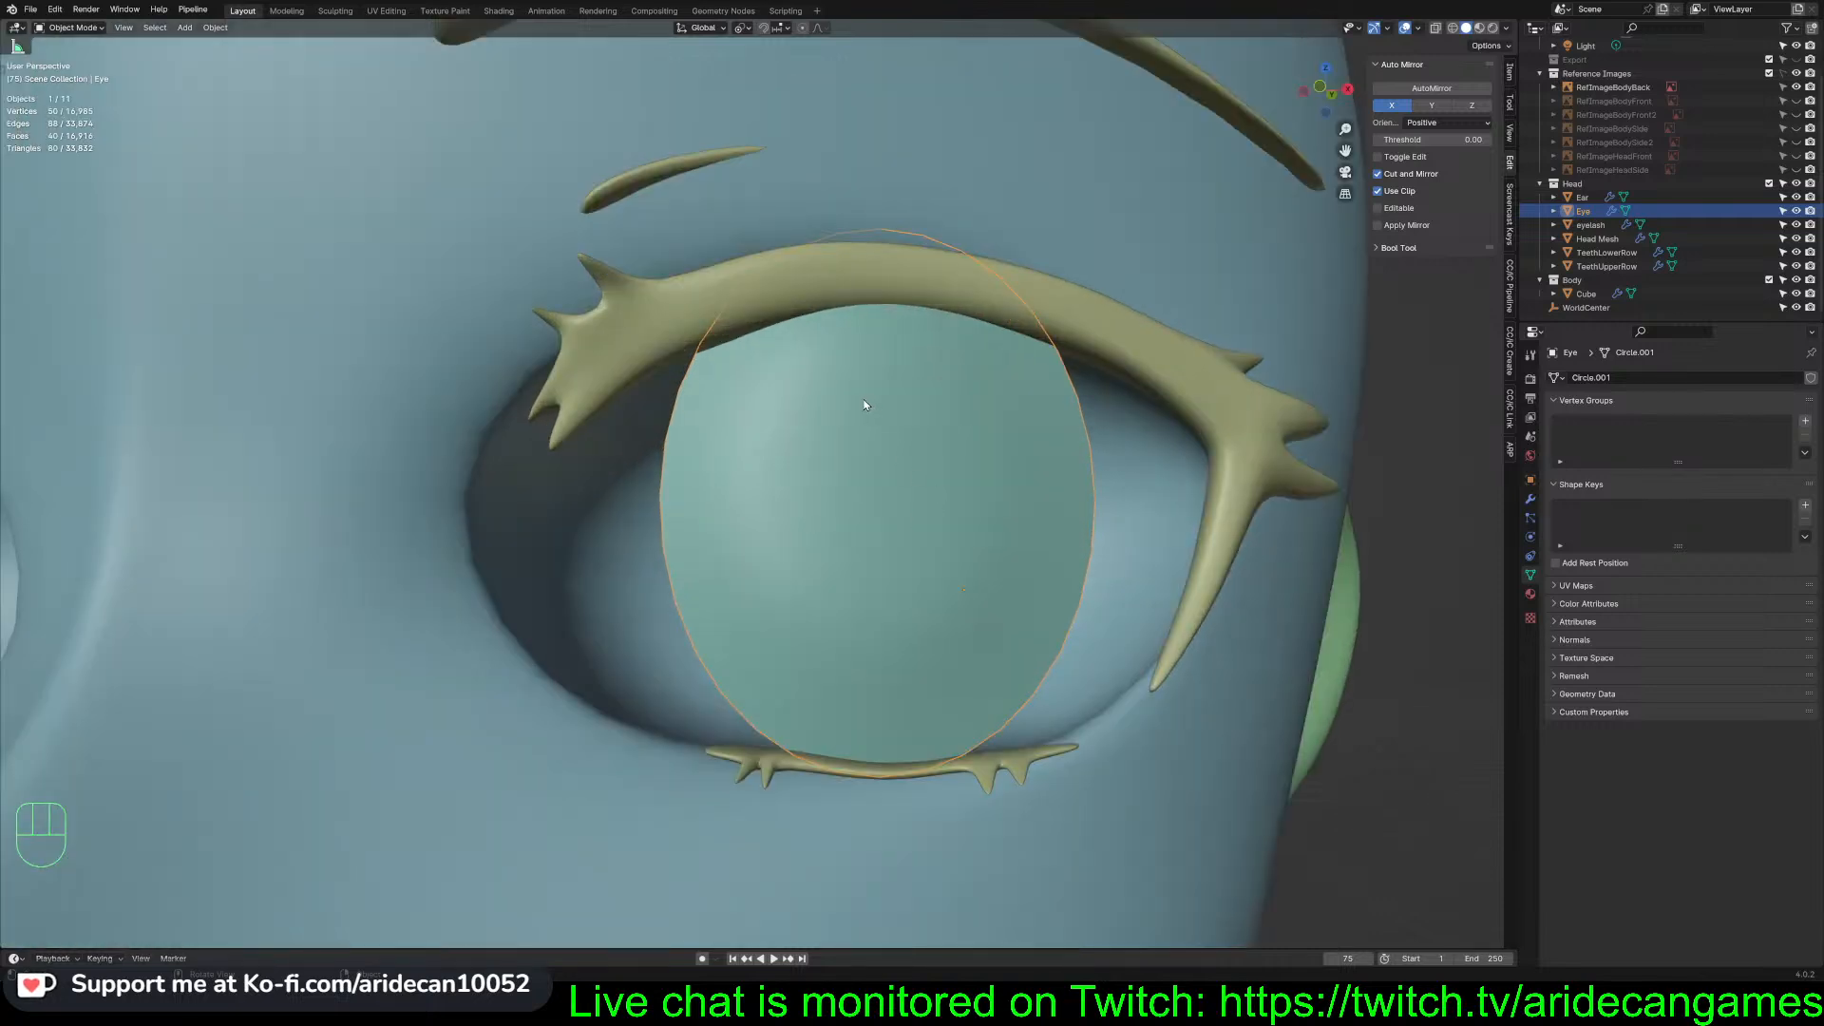
pyautogui.scroll(-5, 838, 479)
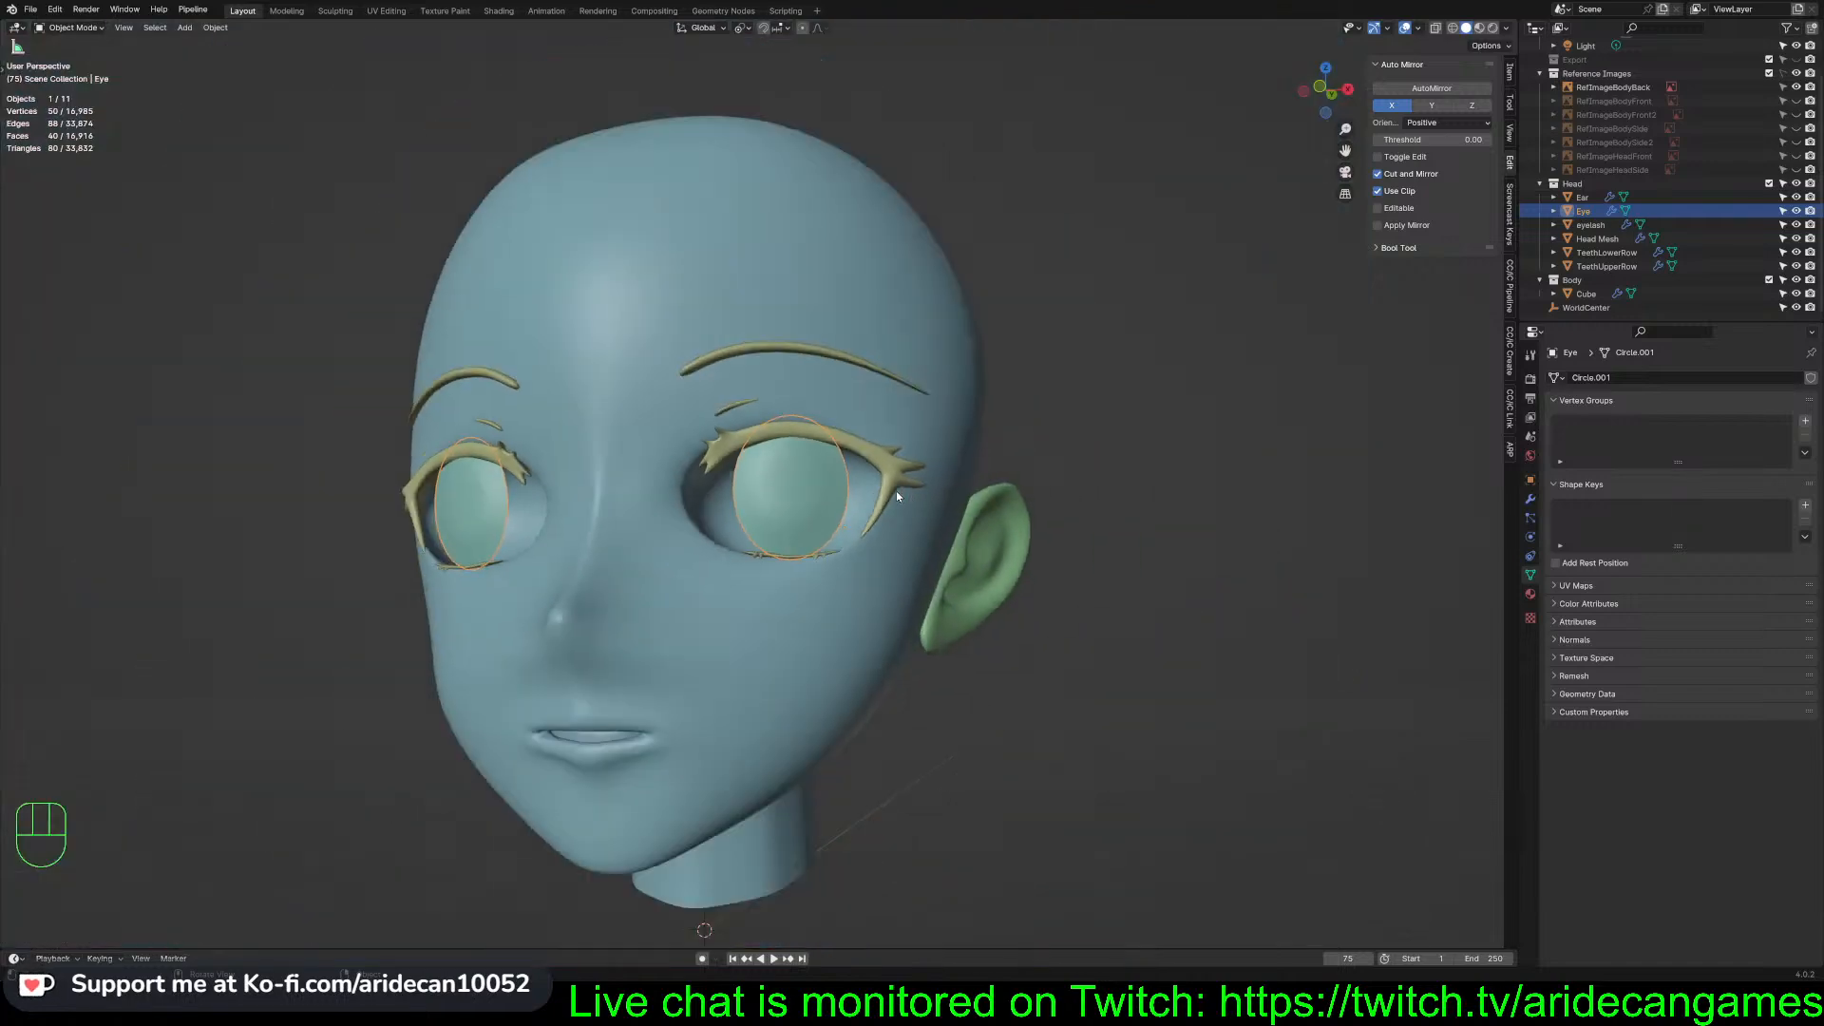
# Examine how the eyes look as the head turns from three-quarter view to profile and from behind the ear
pyautogui.scroll(2, 897, 490)
pyautogui.scroll(-3, 908, 490)
pyautogui.moveTo(905, 480); pyautogui.dragTo(836, 484, button='middle')
pyautogui.scroll(3, 759, 532)
pyautogui.keyDown('shift'); pyautogui.moveTo(717, 574); pyautogui.dragTo(759, 511, button='middle'); pyautogui.keyUp('shift')
pyautogui.keyDown('shift'); pyautogui.moveTo(760, 511); pyautogui.dragTo(896, 484, button='middle'); pyautogui.keyUp('shift')
pyautogui.scroll(3, 965, 505)
pyautogui.scroll(-5, 896, 483)
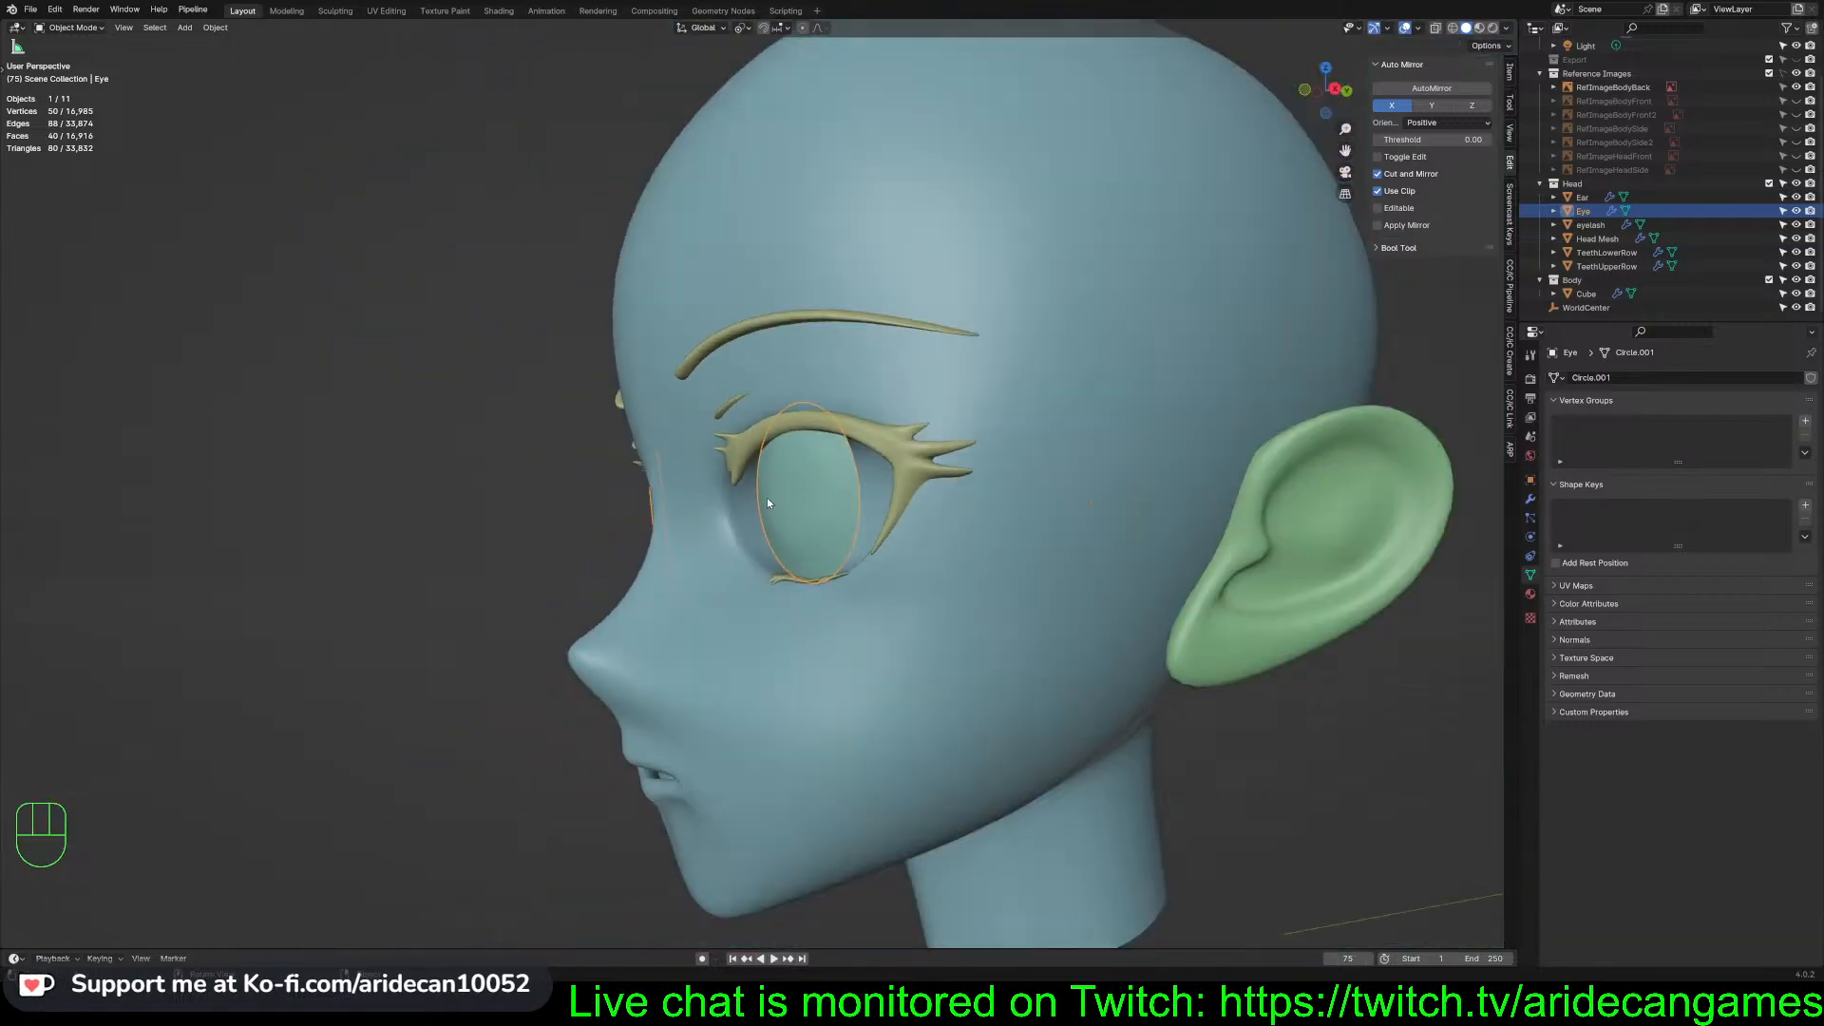
pyautogui.moveTo(767, 501)
pyautogui.mouseDown(button='middle')
pyautogui.moveTo(916, 469)
pyautogui.moveTo(751, 478)
pyautogui.mouseUp(button='middle')
pyautogui.scroll(3, 902, 480)
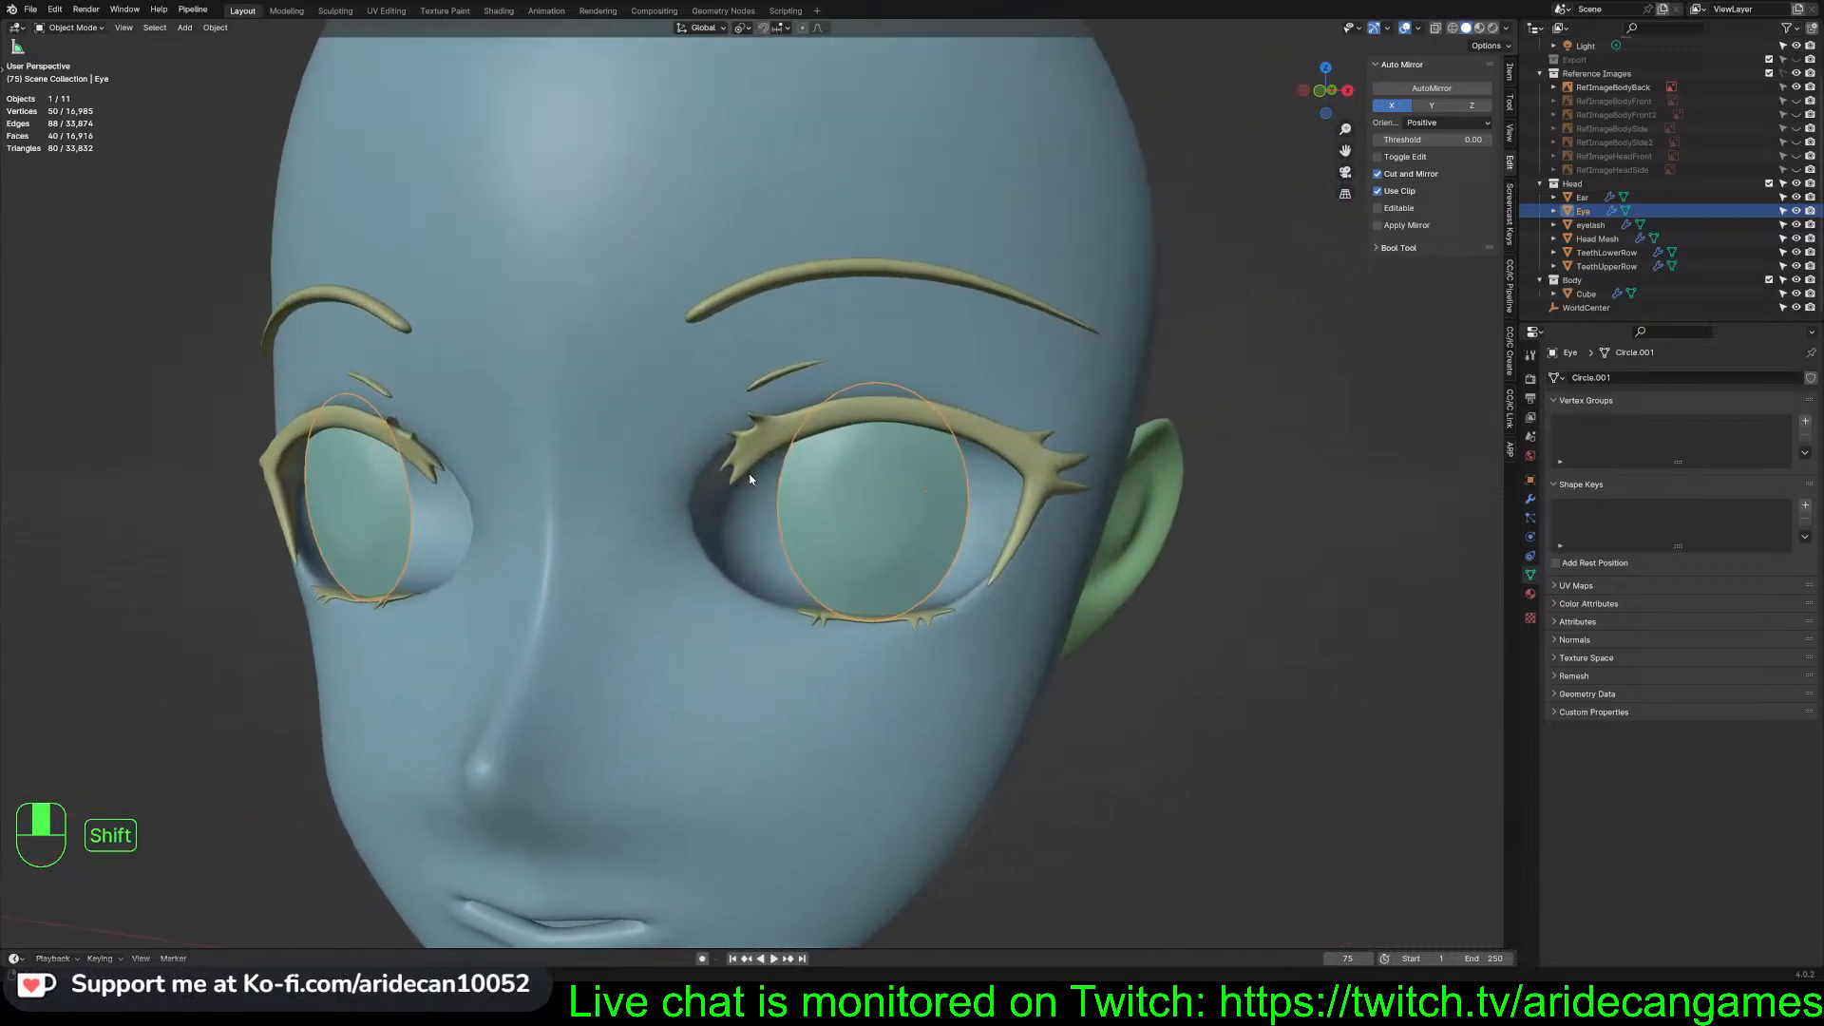
pyautogui.scroll(5, 852, 503)
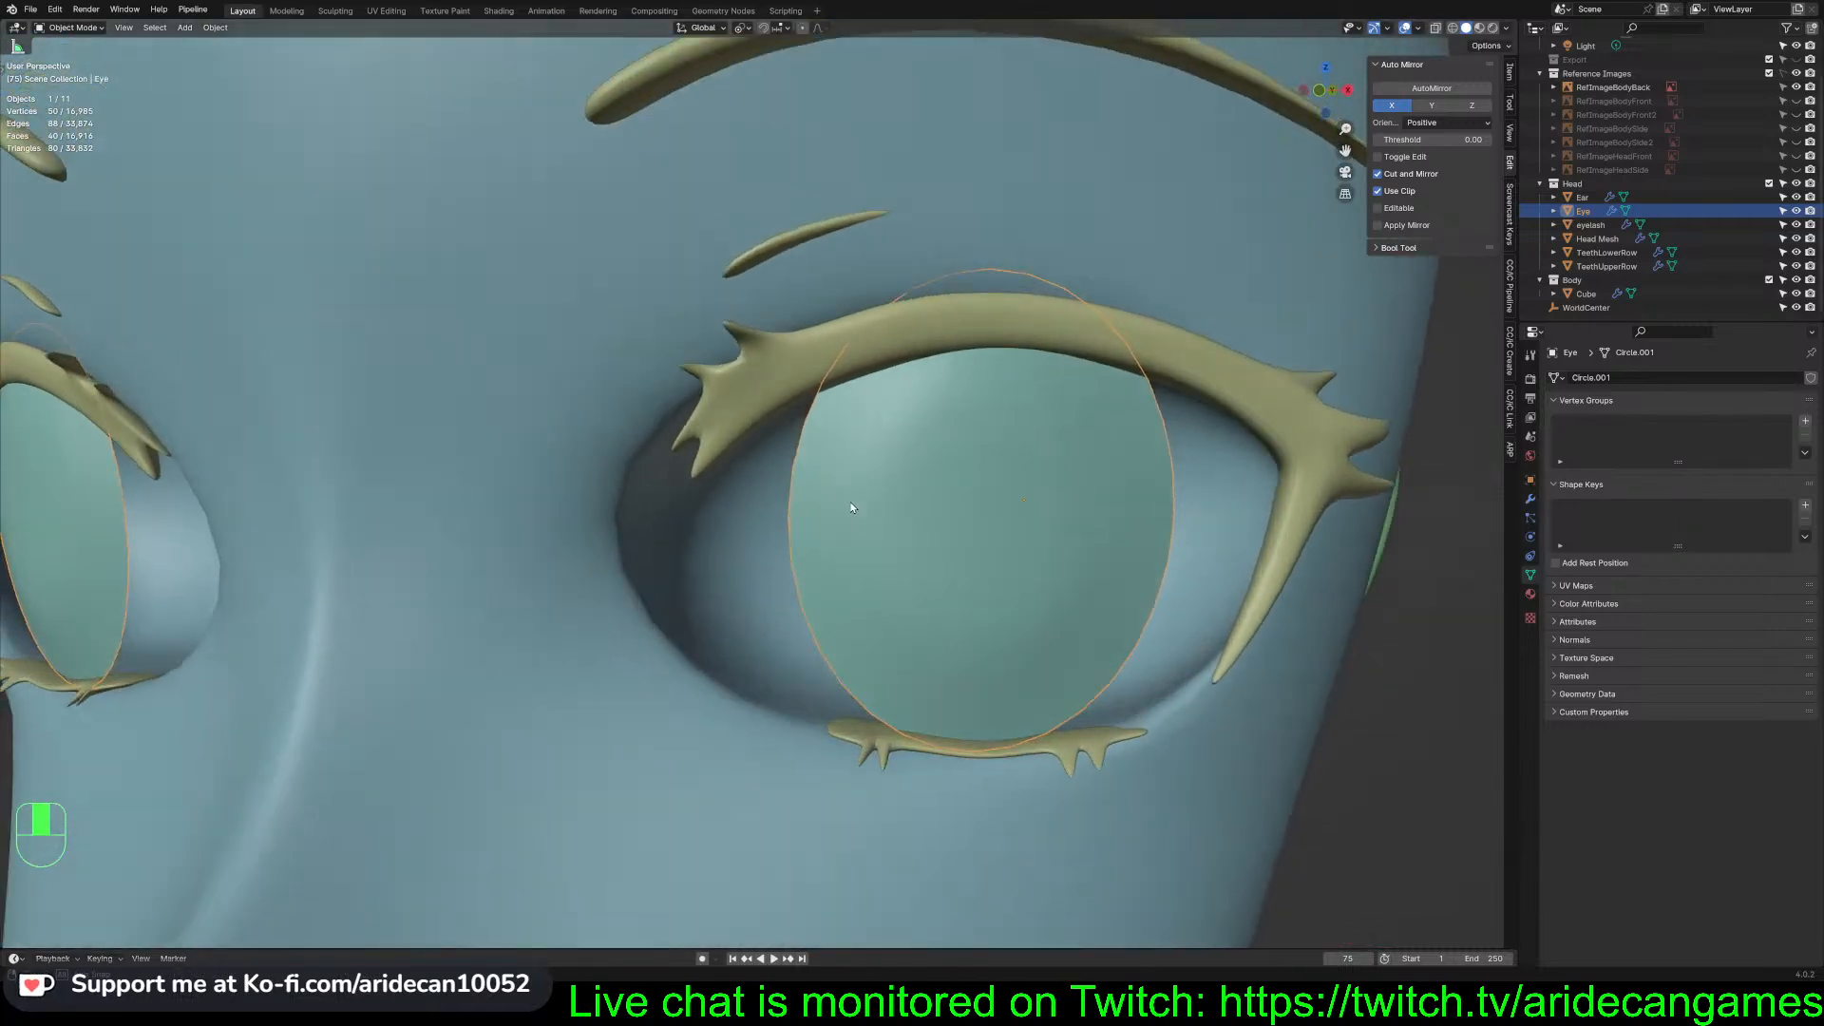
pyautogui.moveTo(851, 507); pyautogui.dragTo(683, 656, button='middle')
pyautogui.scroll(-6, 857, 496)
pyautogui.scroll(3, 811, 522)
pyautogui.scroll(2, 811, 529)
pyautogui.scroll(-8, 817, 532)
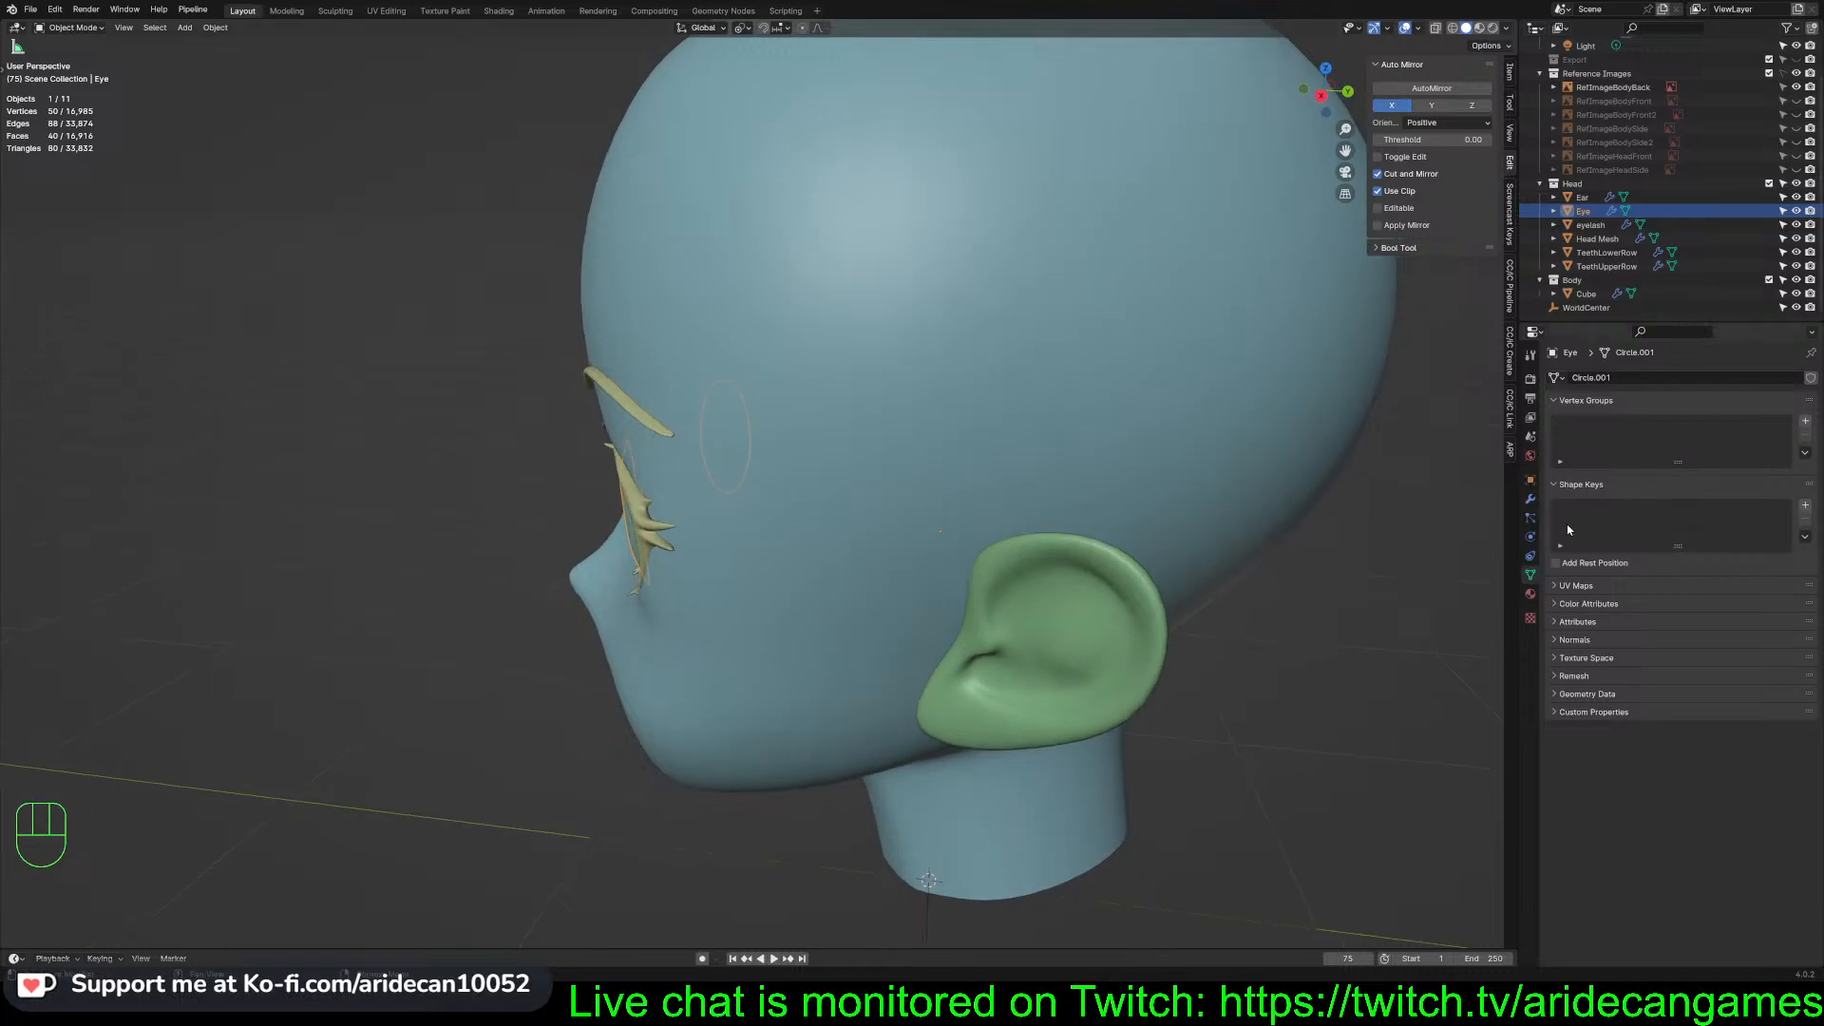
# Compare both eyes in three-quarter perspective and in the straight front view of the head
pyautogui.moveTo(1134, 536); pyautogui.dragTo(1050, 490, button='middle')
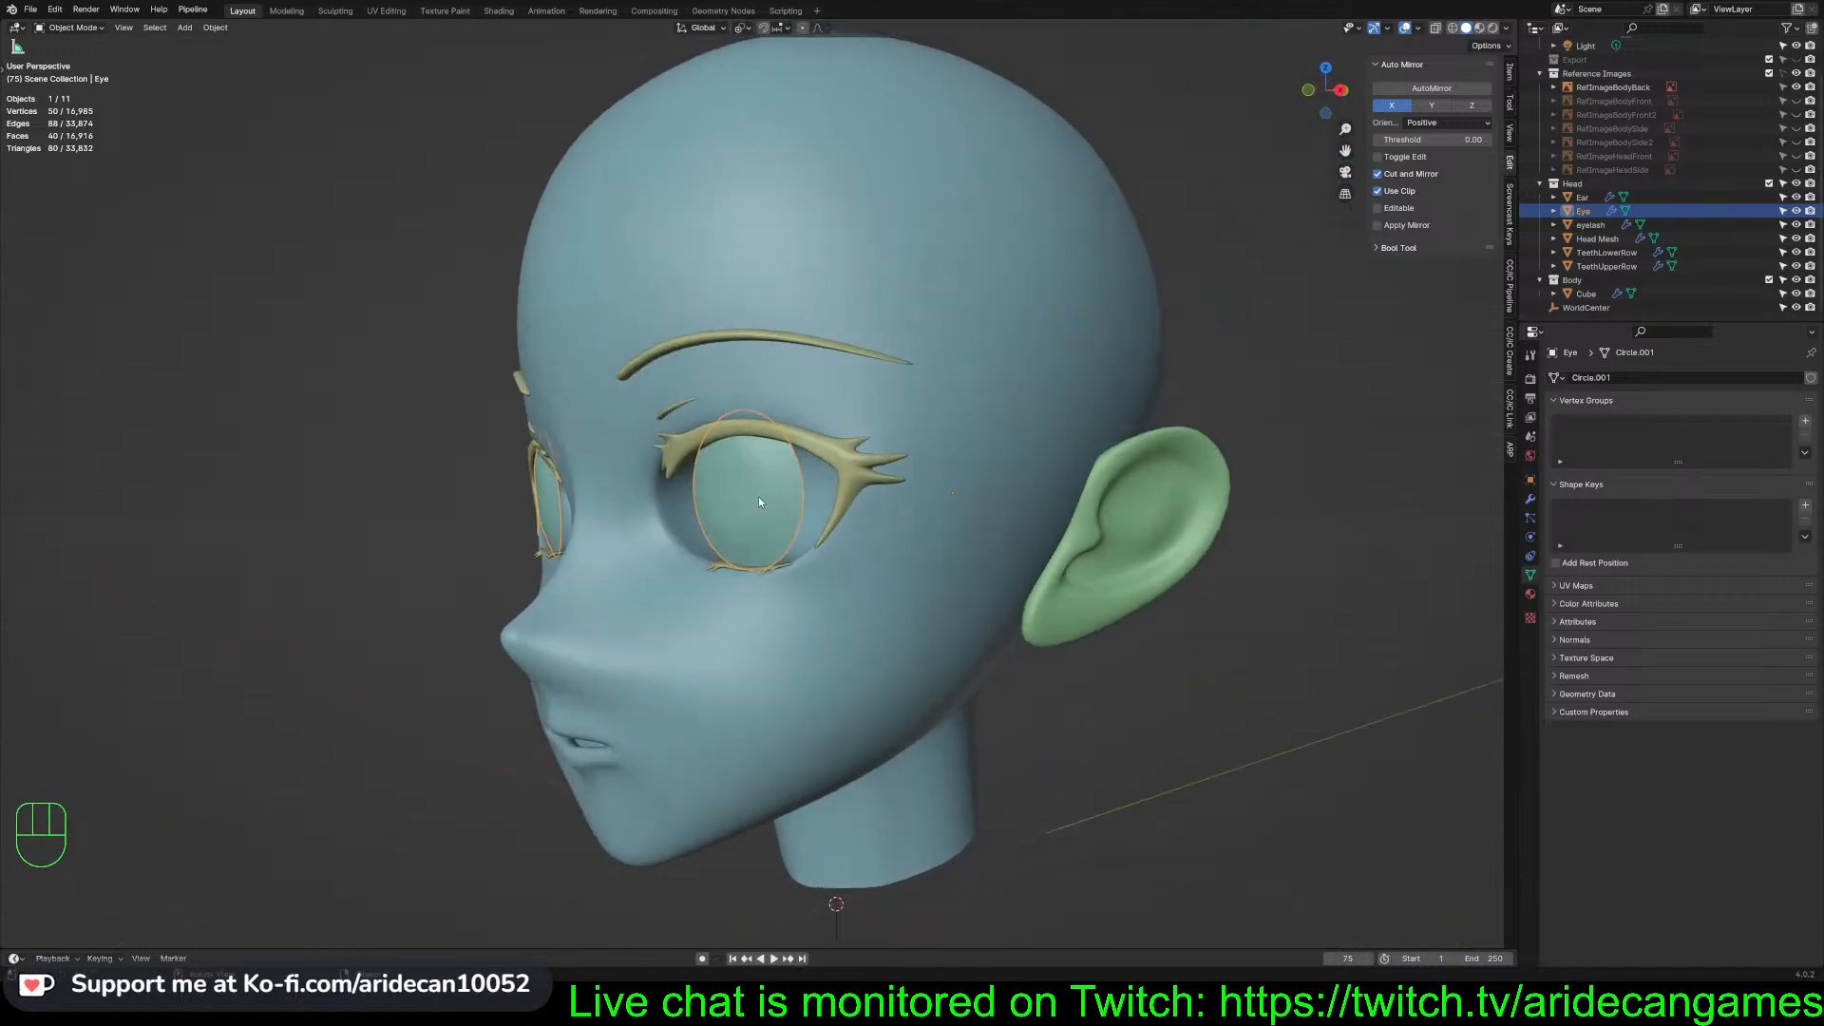
pyautogui.scroll(8, 758, 496)
pyautogui.scroll(-8, 760, 502)
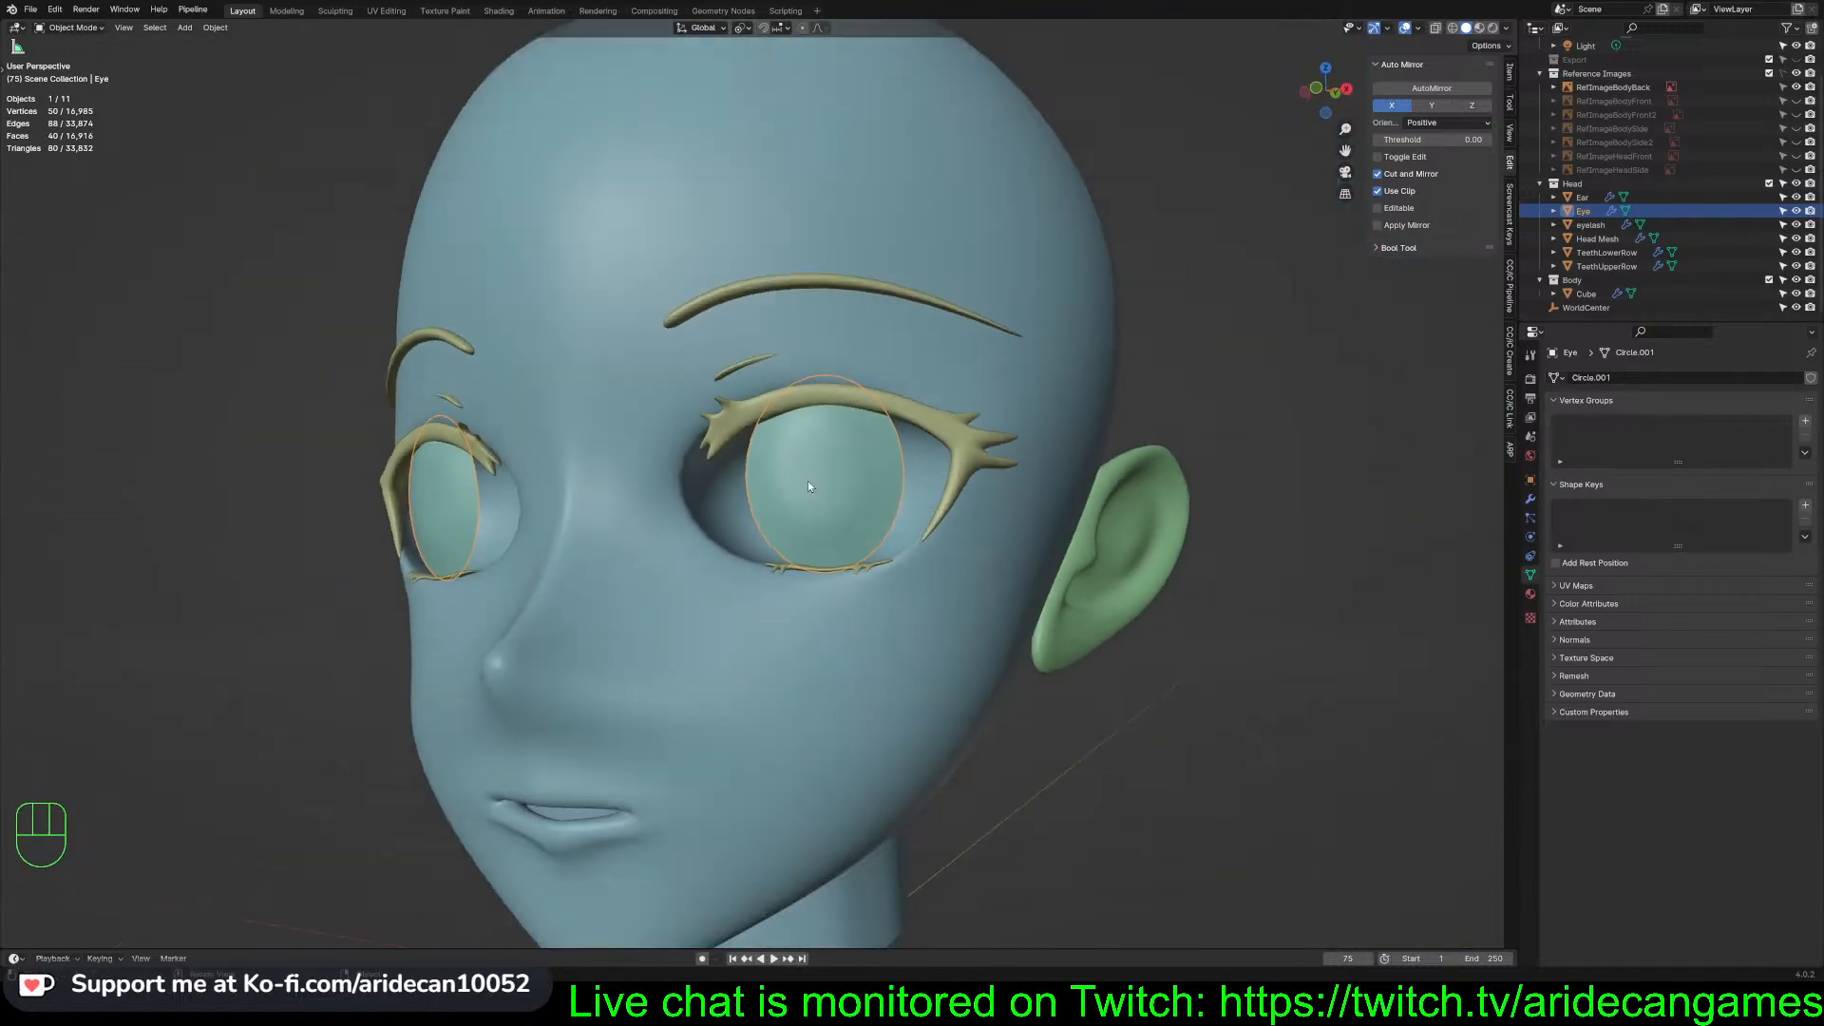
pyautogui.scroll(-3, 822, 471)
pyautogui.keyDown('shift'); pyautogui.moveTo(823, 475); pyautogui.dragTo(888, 424, button='middle'); pyautogui.keyUp('shift')
pyautogui.scroll(2, 889, 555)
pyautogui.scroll(5, 1035, 504)
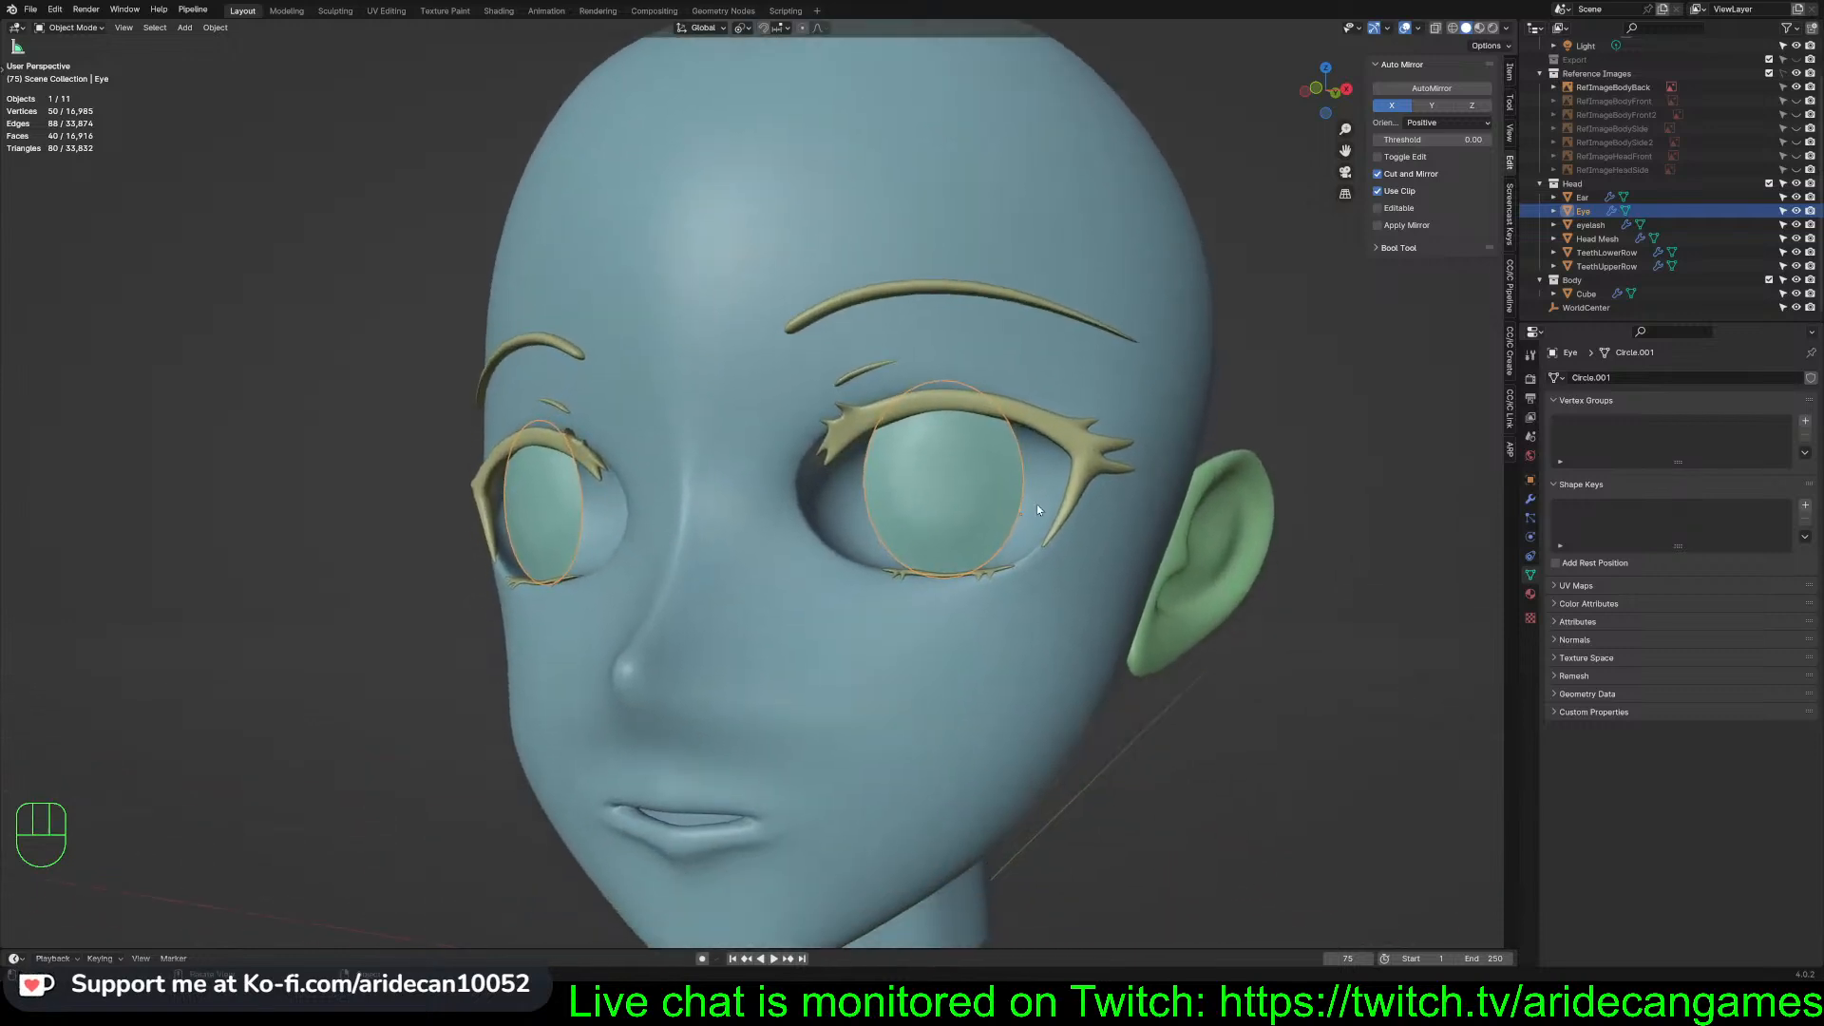
pyautogui.scroll(-2, 1035, 503)
pyautogui.keyDown('shift'); pyautogui.moveTo(1035, 504); pyautogui.dragTo(840, 523, button='middle'); pyautogui.keyUp('shift')
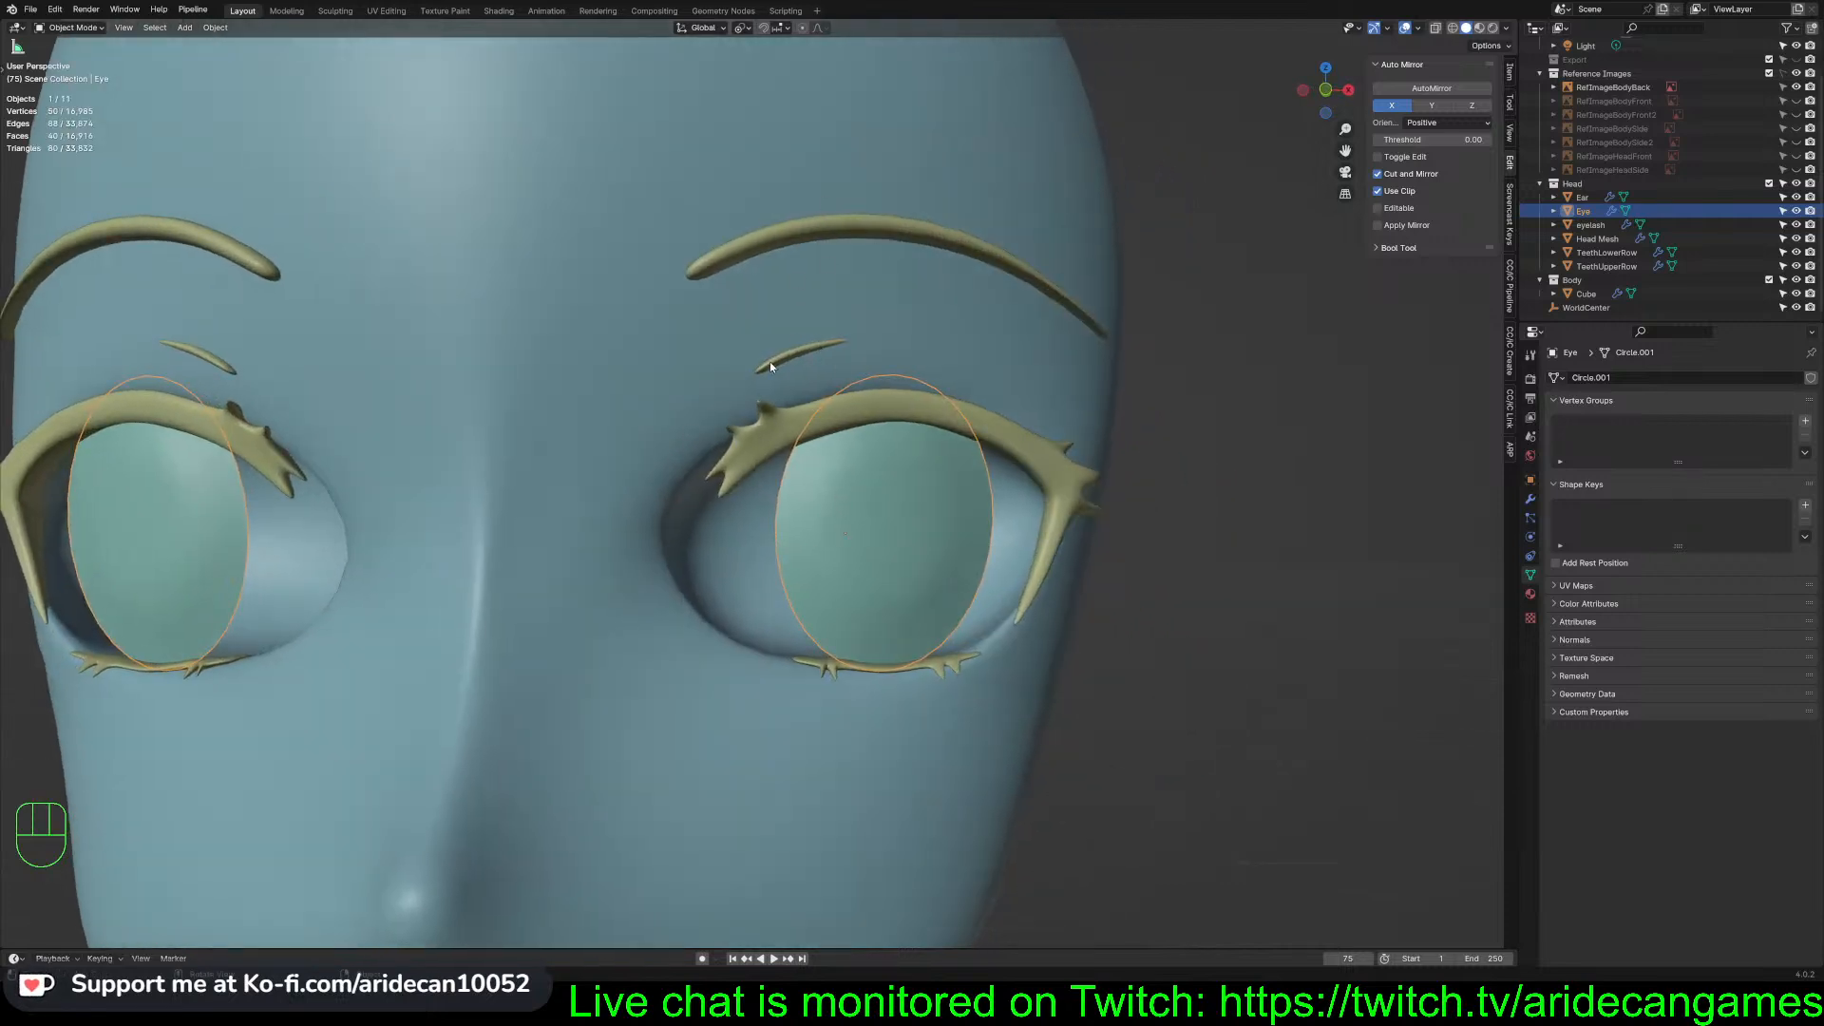
pyautogui.scroll(-5, 771, 365)
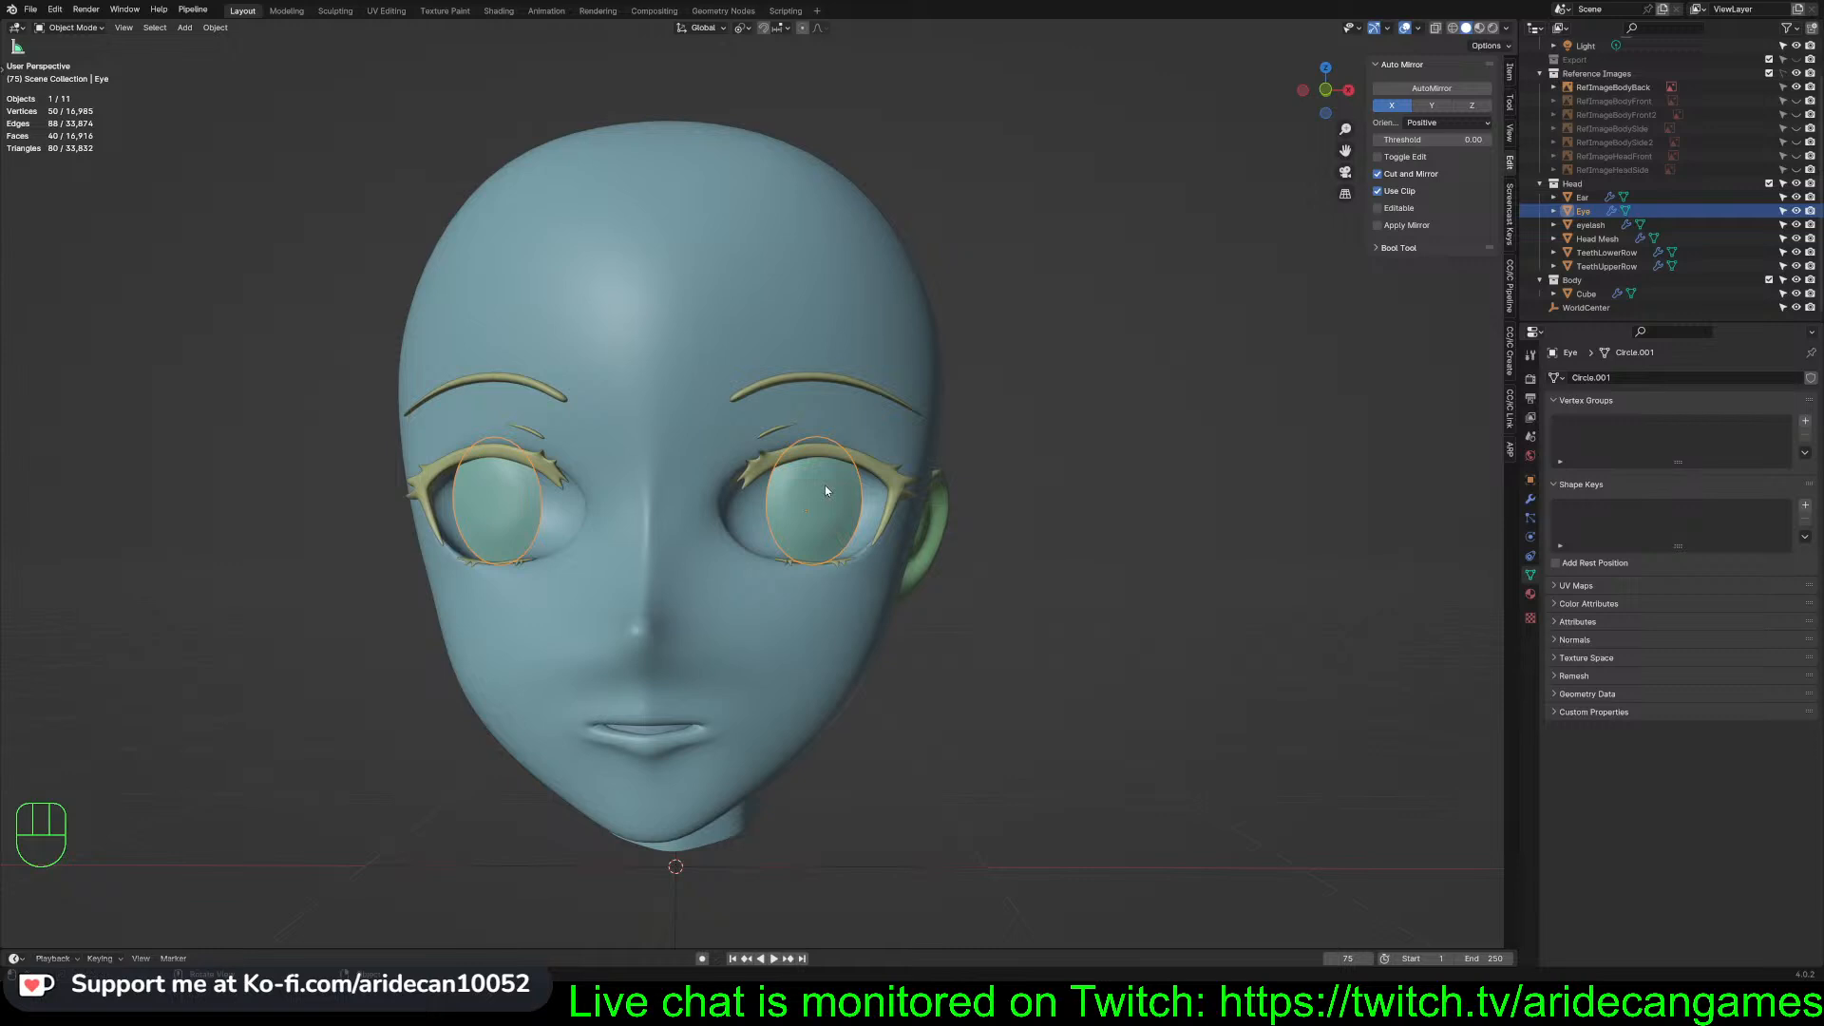
pyautogui.press('KP_1')
pyautogui.scroll(3, 825, 490)
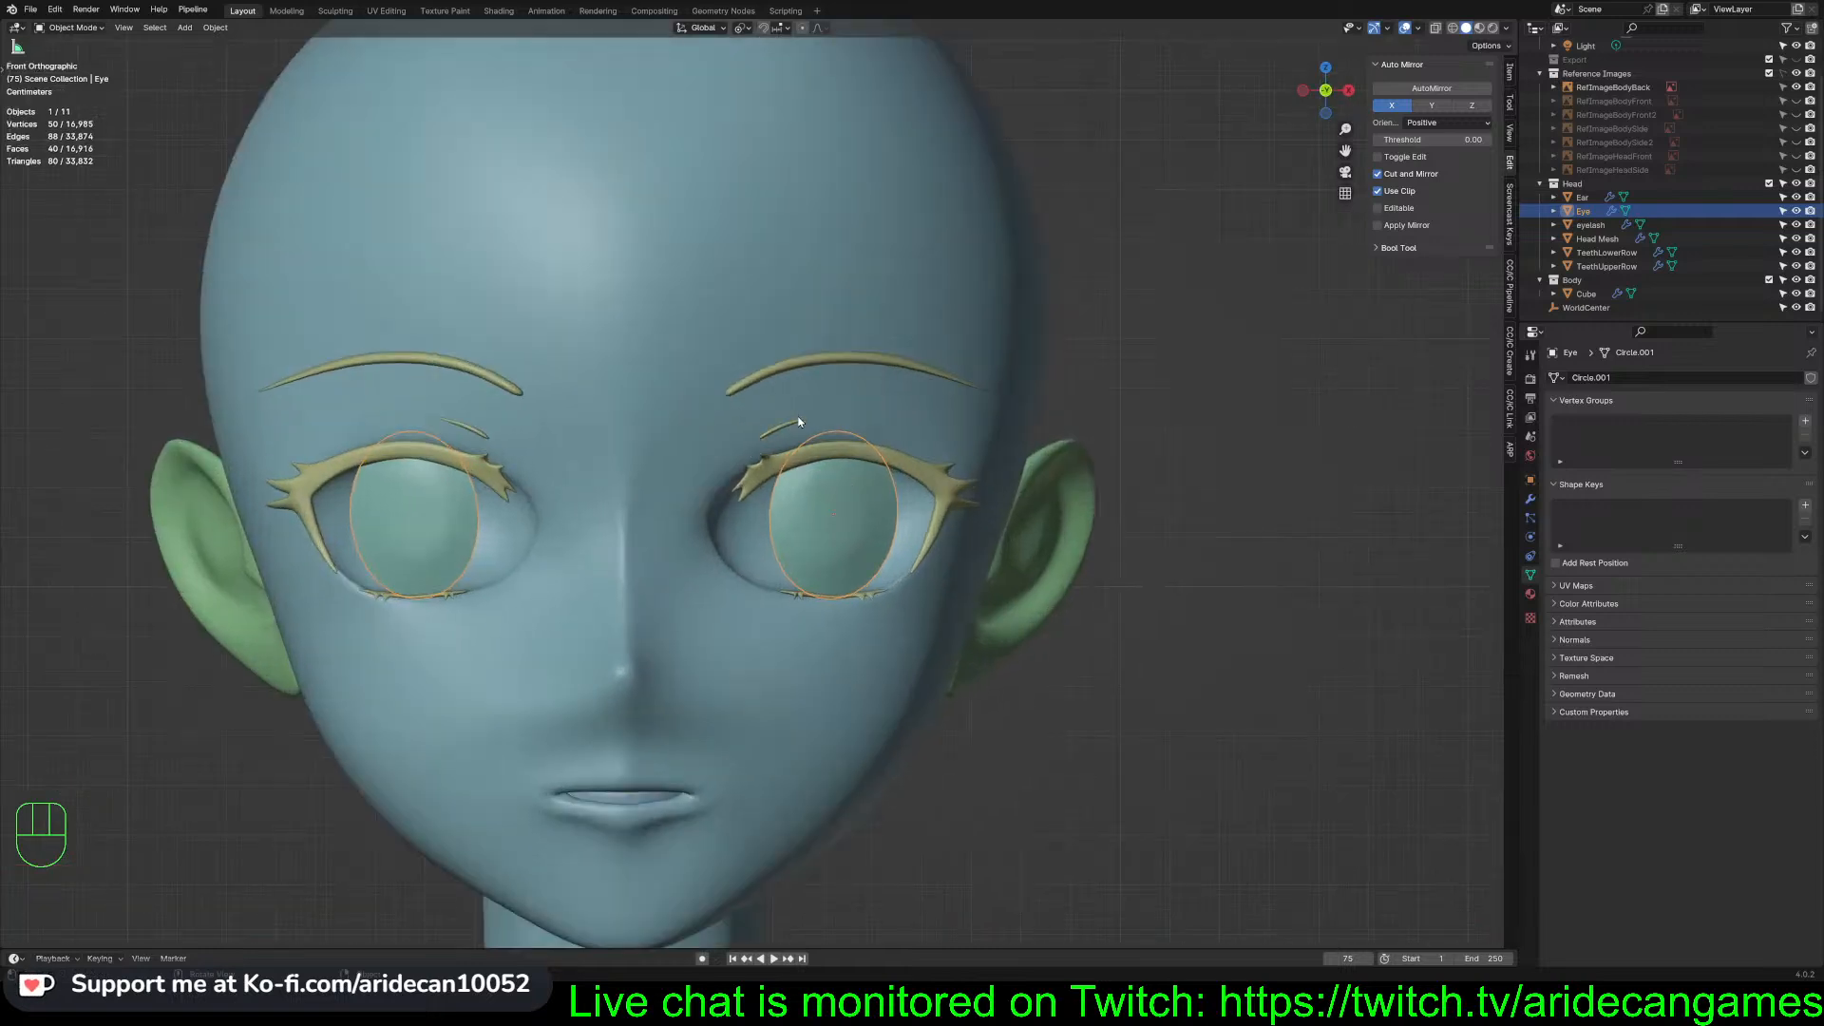
pyautogui.moveTo(892, 580); pyautogui.dragTo(738, 643, button='middle')
pyautogui.scroll(-15, 738, 643)
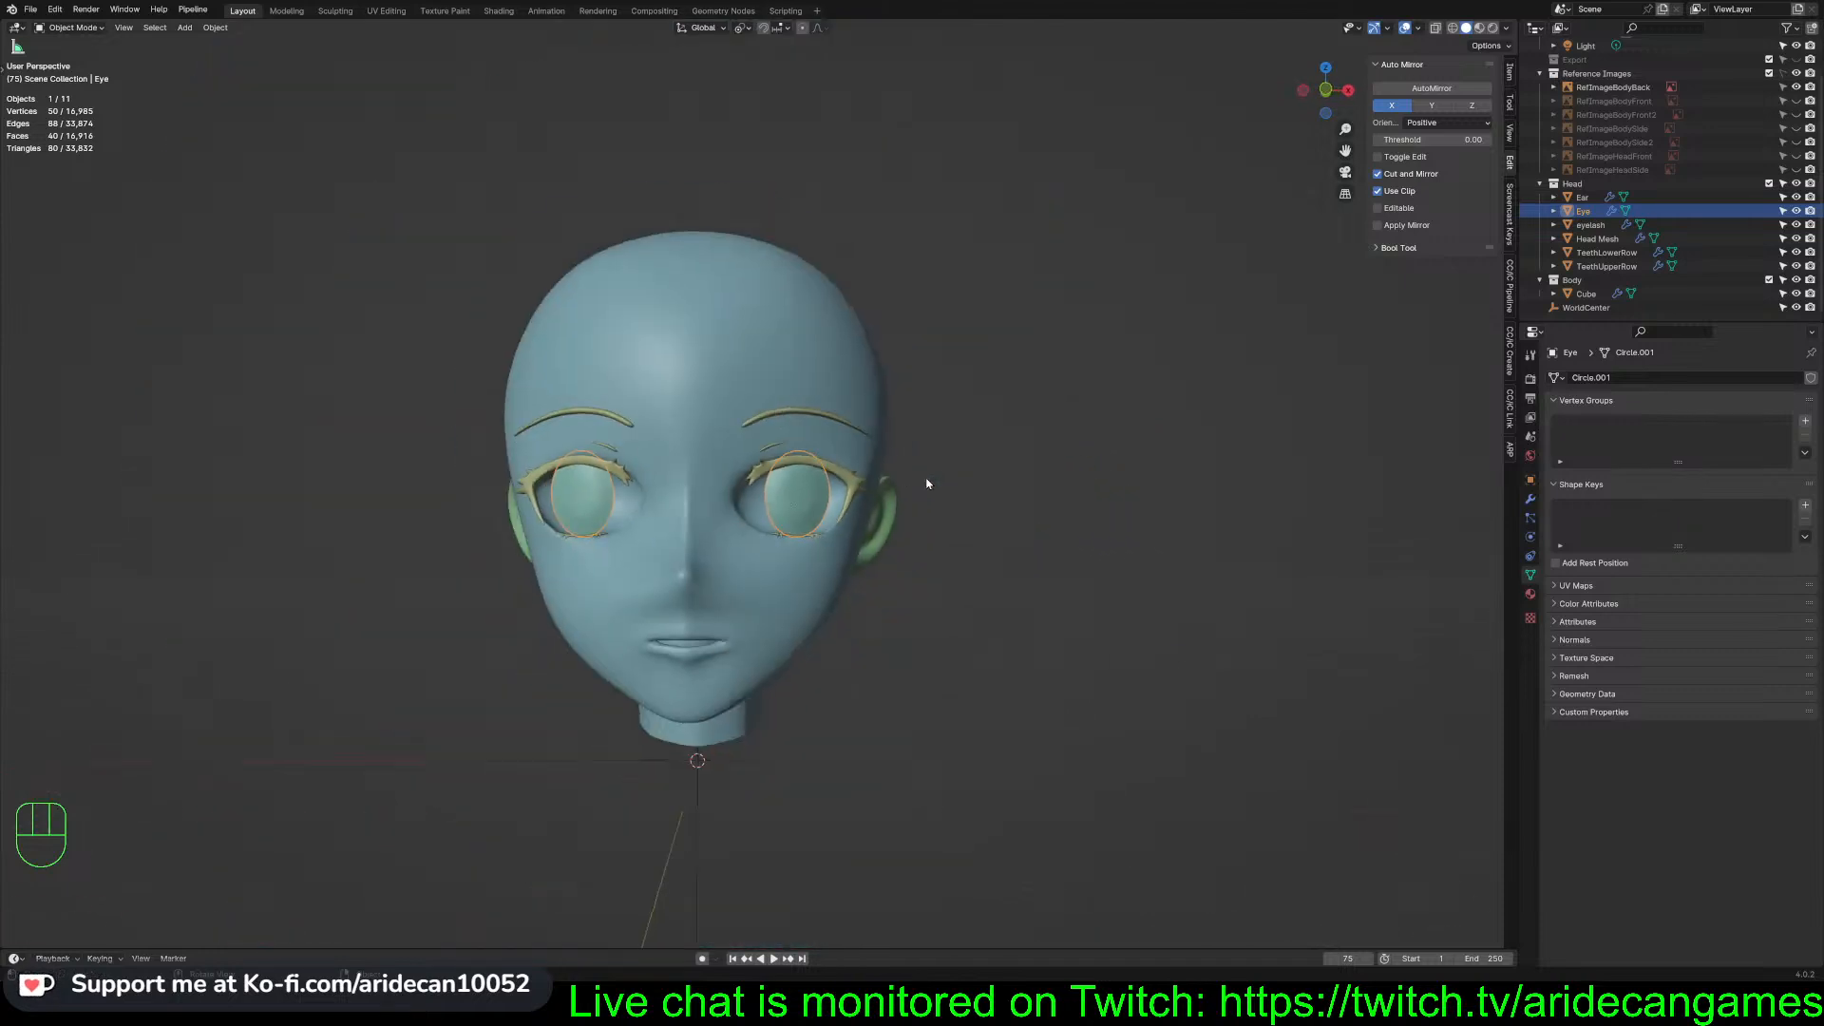
# Delete the 0.507123 m ruler across the torso's hips and select the Cube body mesh
pyautogui.scroll(5, 912, 370)
pyautogui.keyDown('shift'); pyautogui.moveTo(908, 358); pyautogui.dragTo(886, 555, button='middle'); pyautogui.keyUp('shift')
pyautogui.scroll(4, 879, 503)
pyautogui.scroll(2, 882, 492)
pyautogui.keyDown('shift'); pyautogui.moveTo(881, 492); pyautogui.dragTo(921, 458, button='middle'); pyautogui.keyUp('shift')
pyautogui.scroll(4, 864, 602)
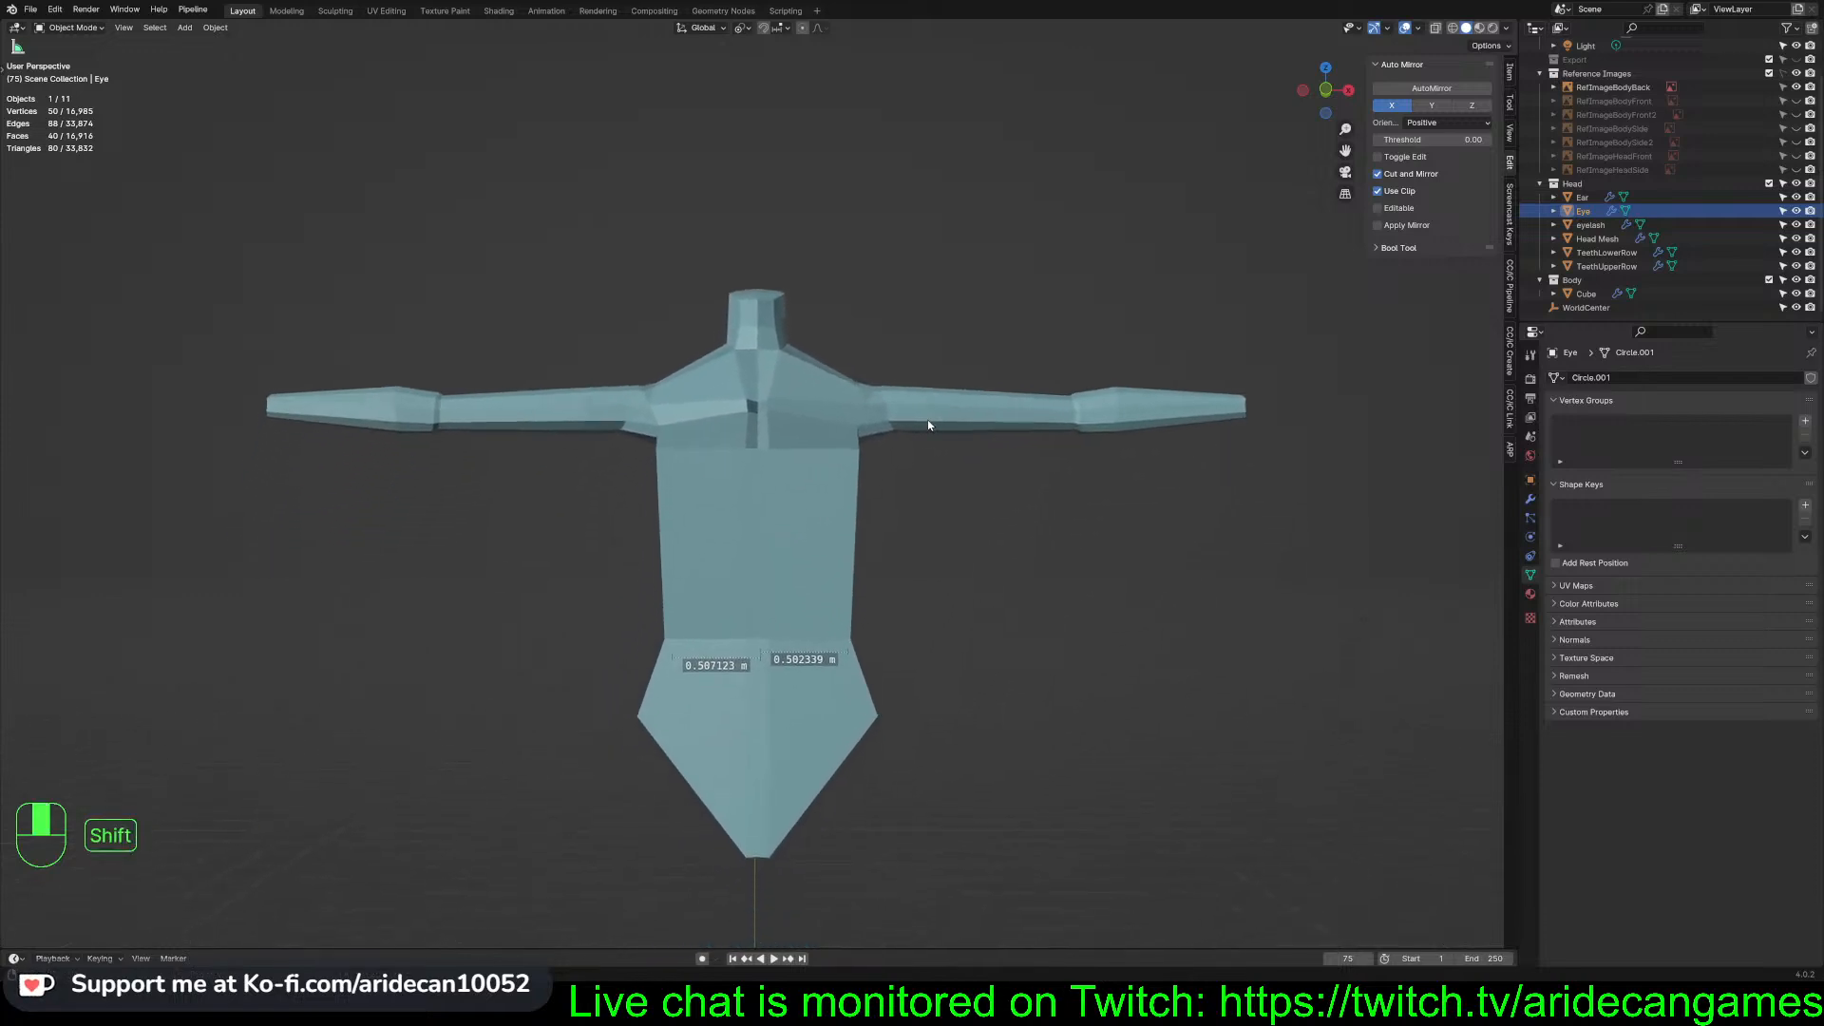
pyautogui.scroll(2, 946, 529)
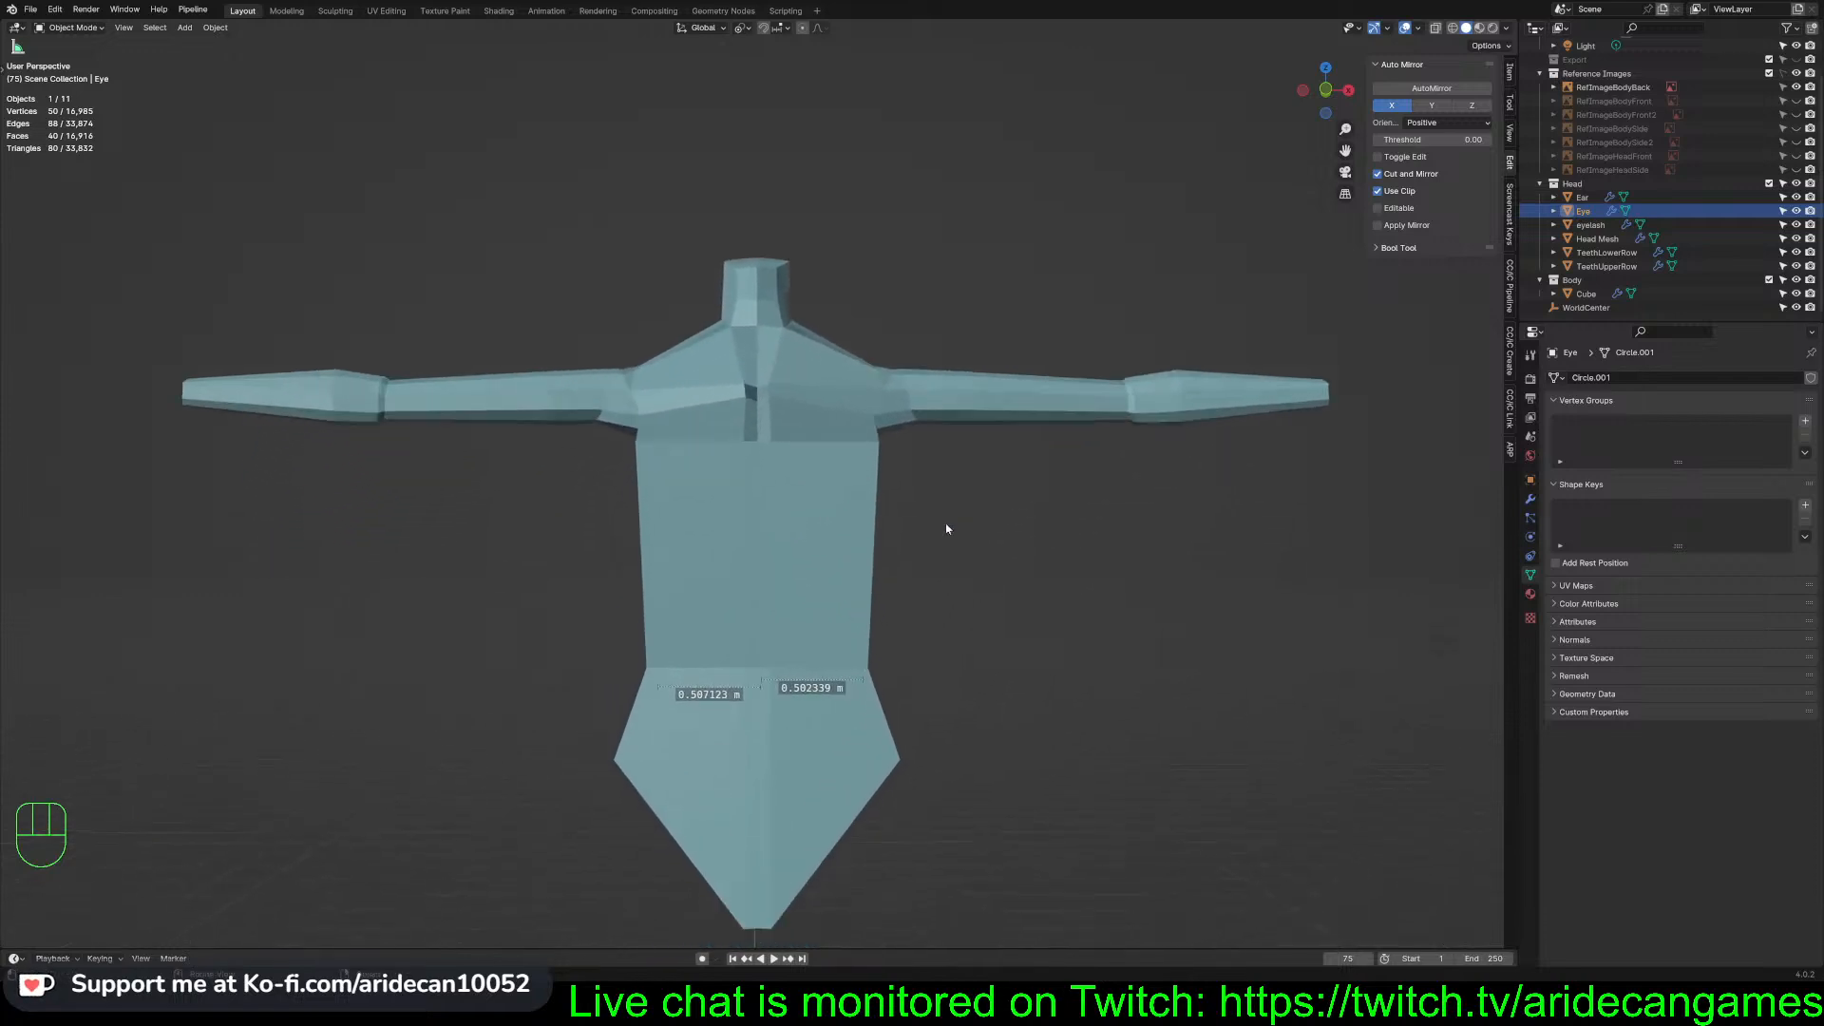
pyautogui.keyDown('shift'); pyautogui.moveTo(948, 525); pyautogui.dragTo(965, 488, button='middle'); pyautogui.keyUp('shift')
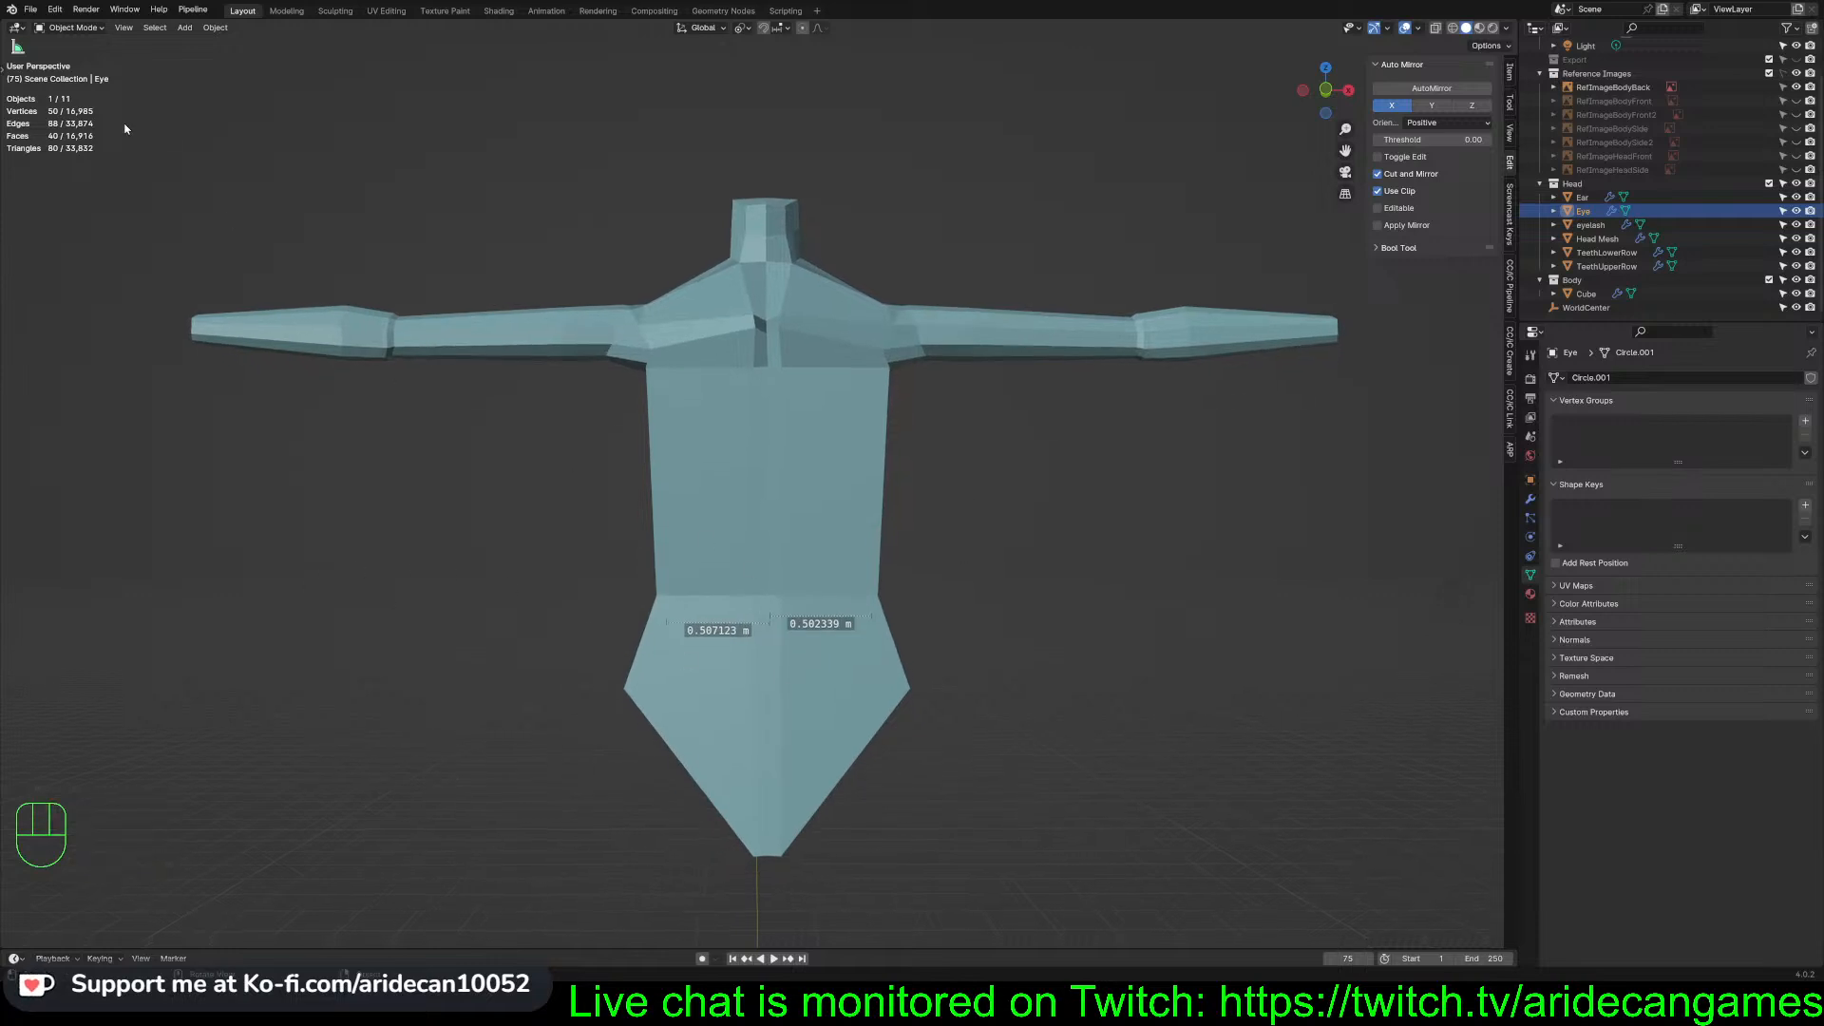
pyautogui.press('t')
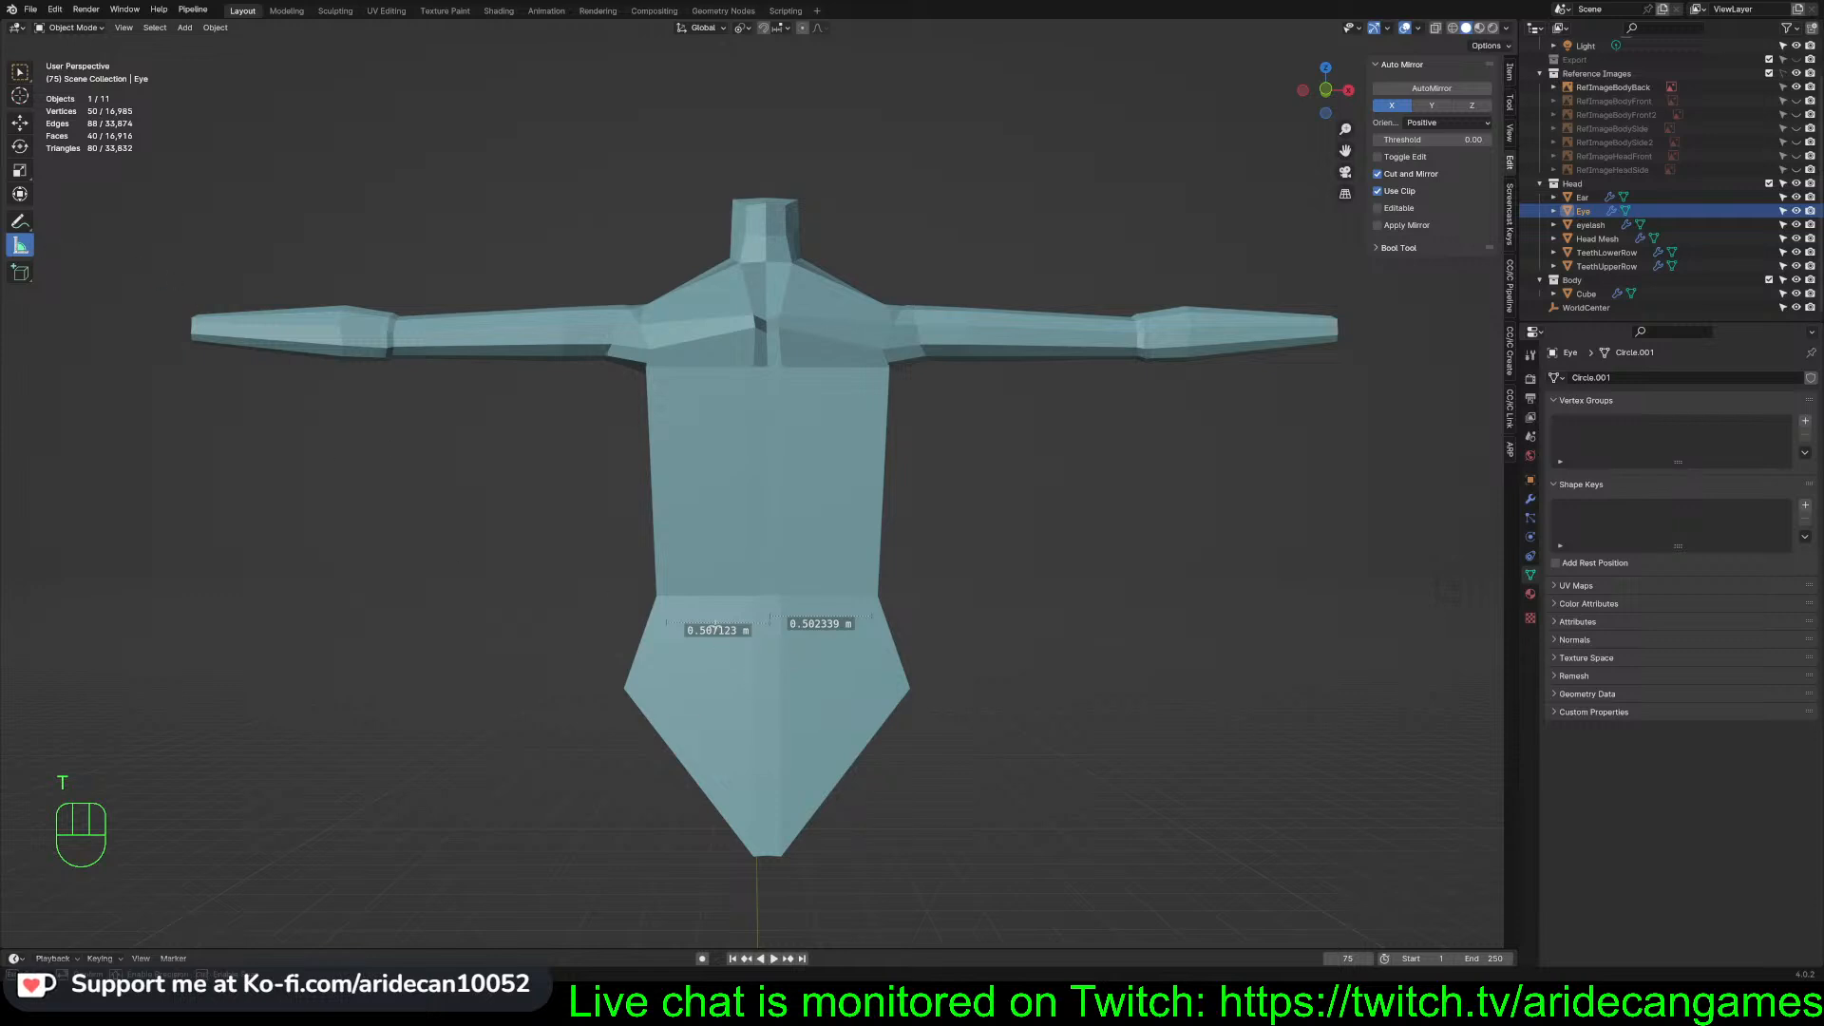
pyautogui.click(718, 640)
pyautogui.press('Delete')
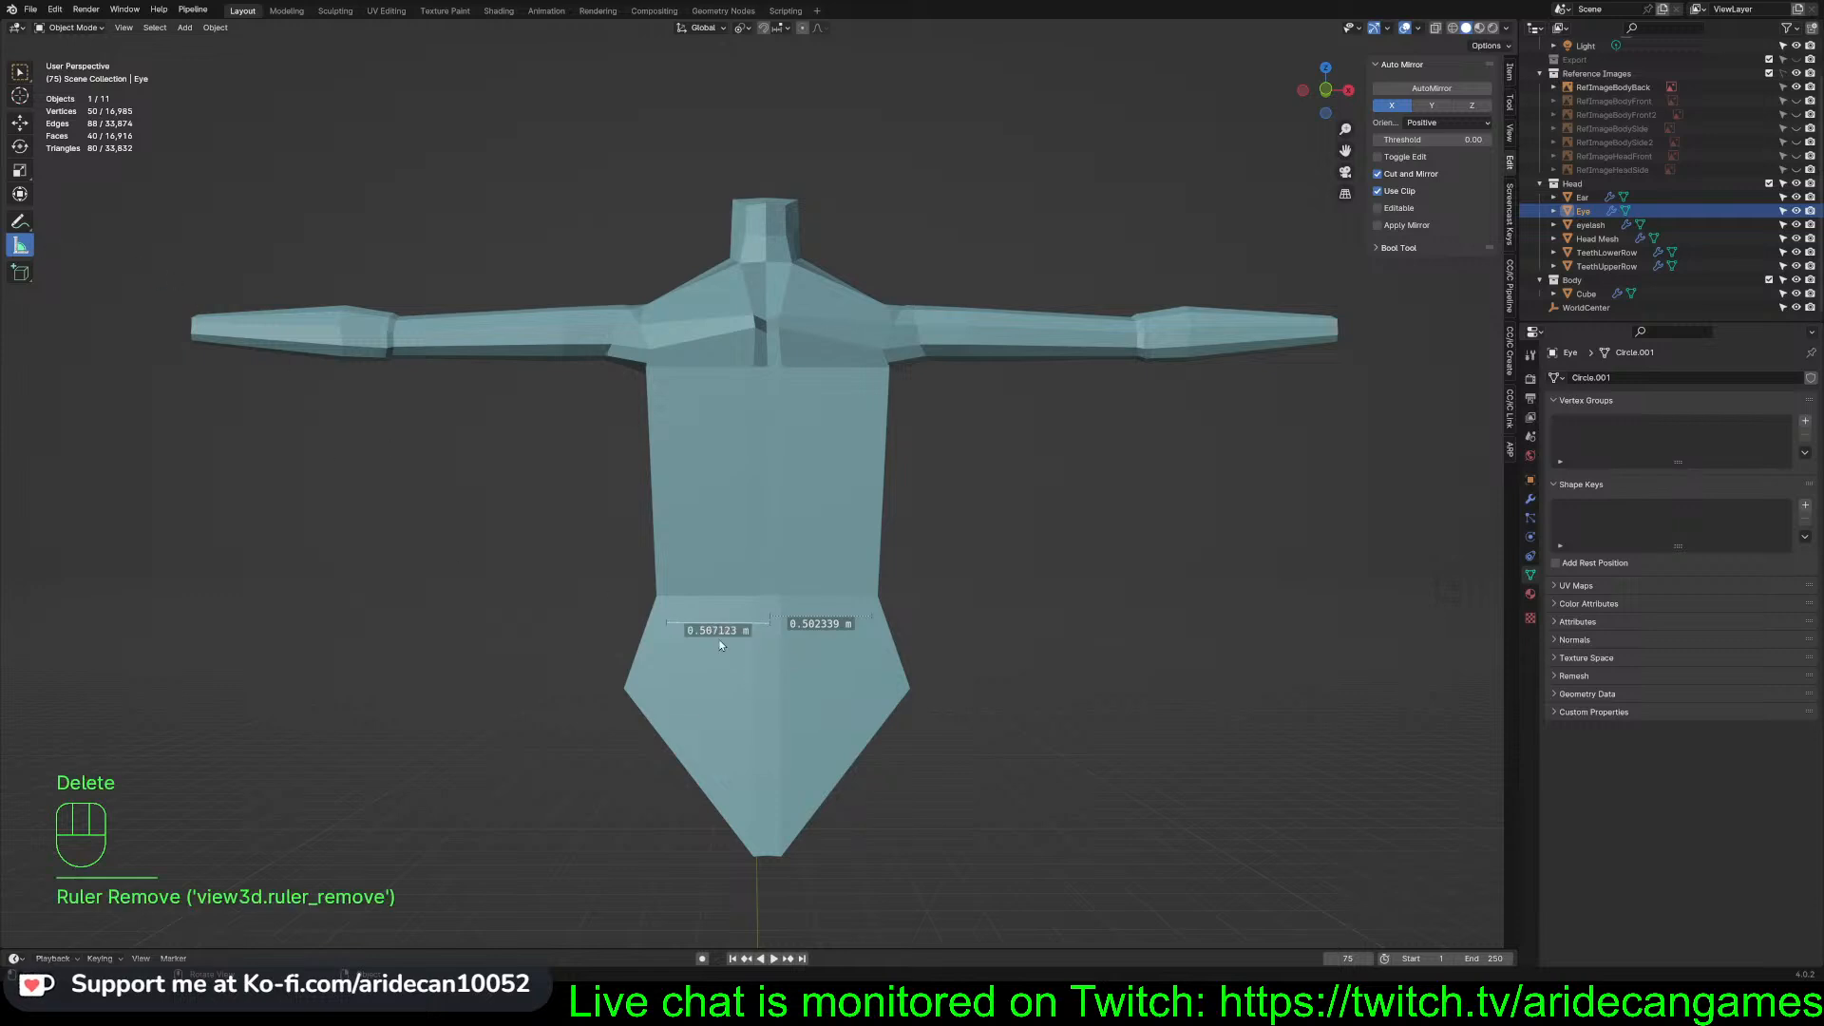
pyautogui.press('Delete')
pyautogui.click(826, 622)
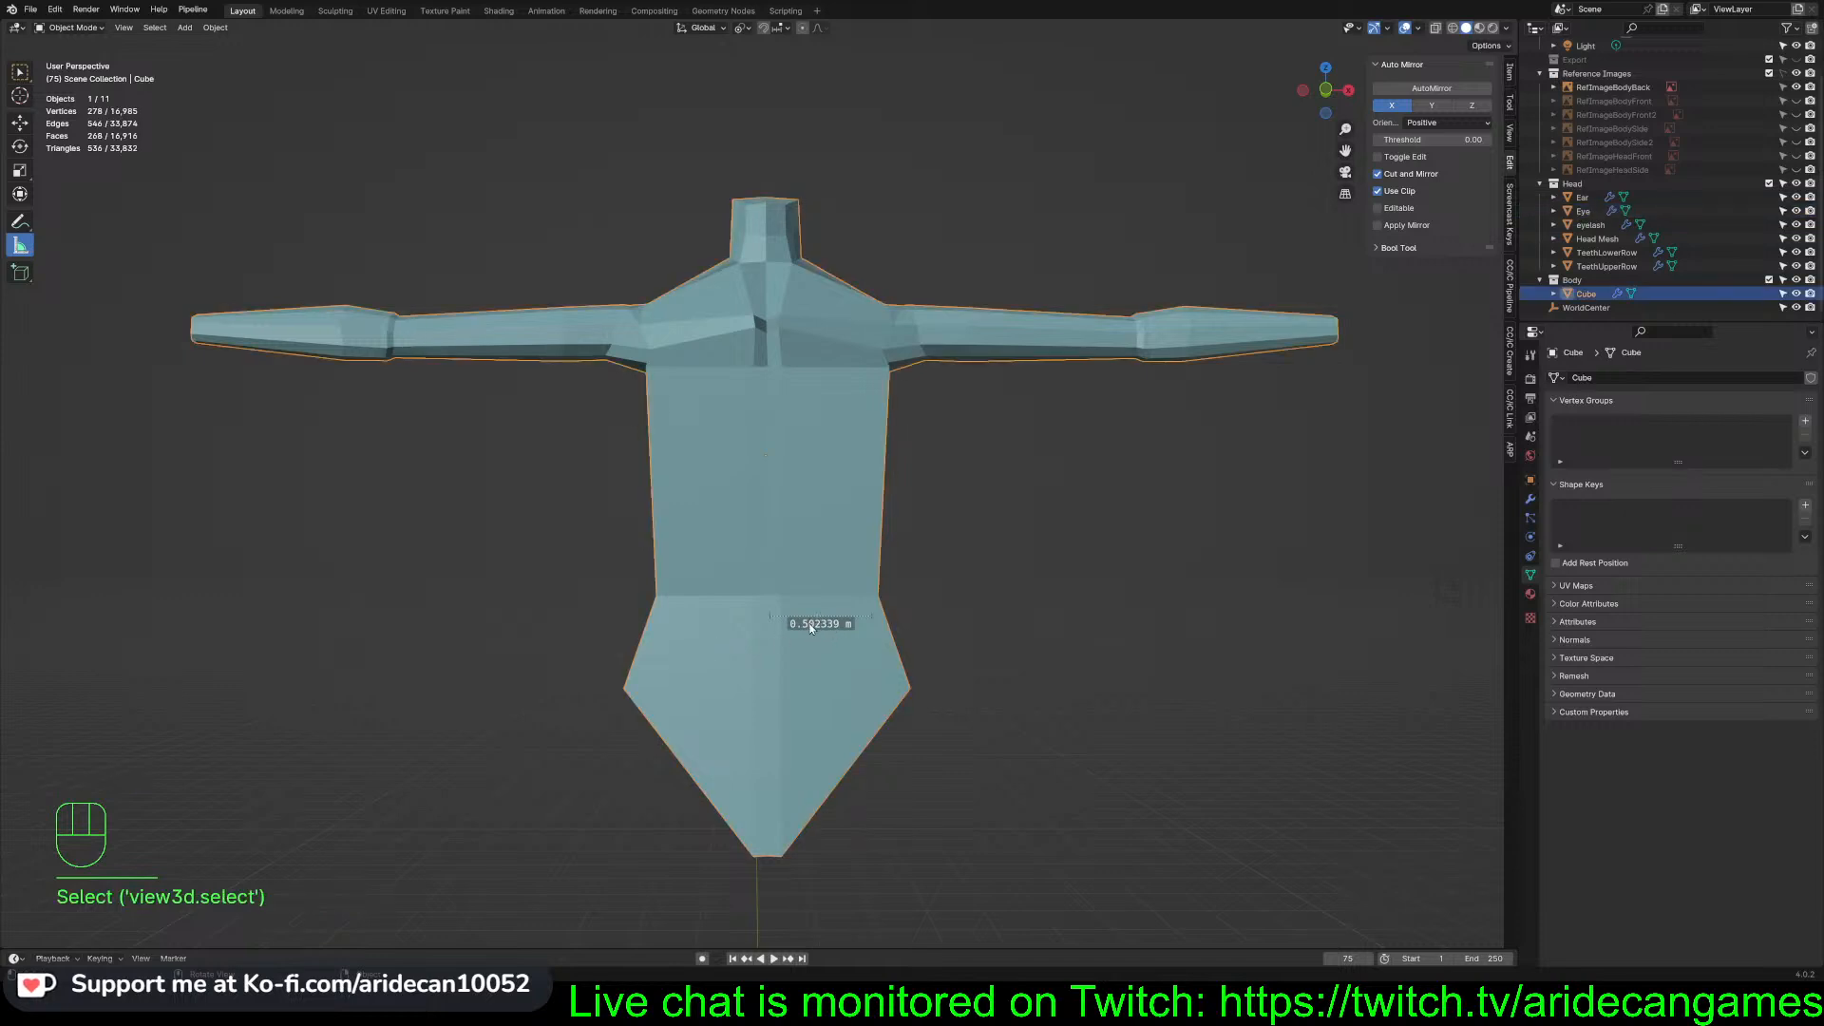
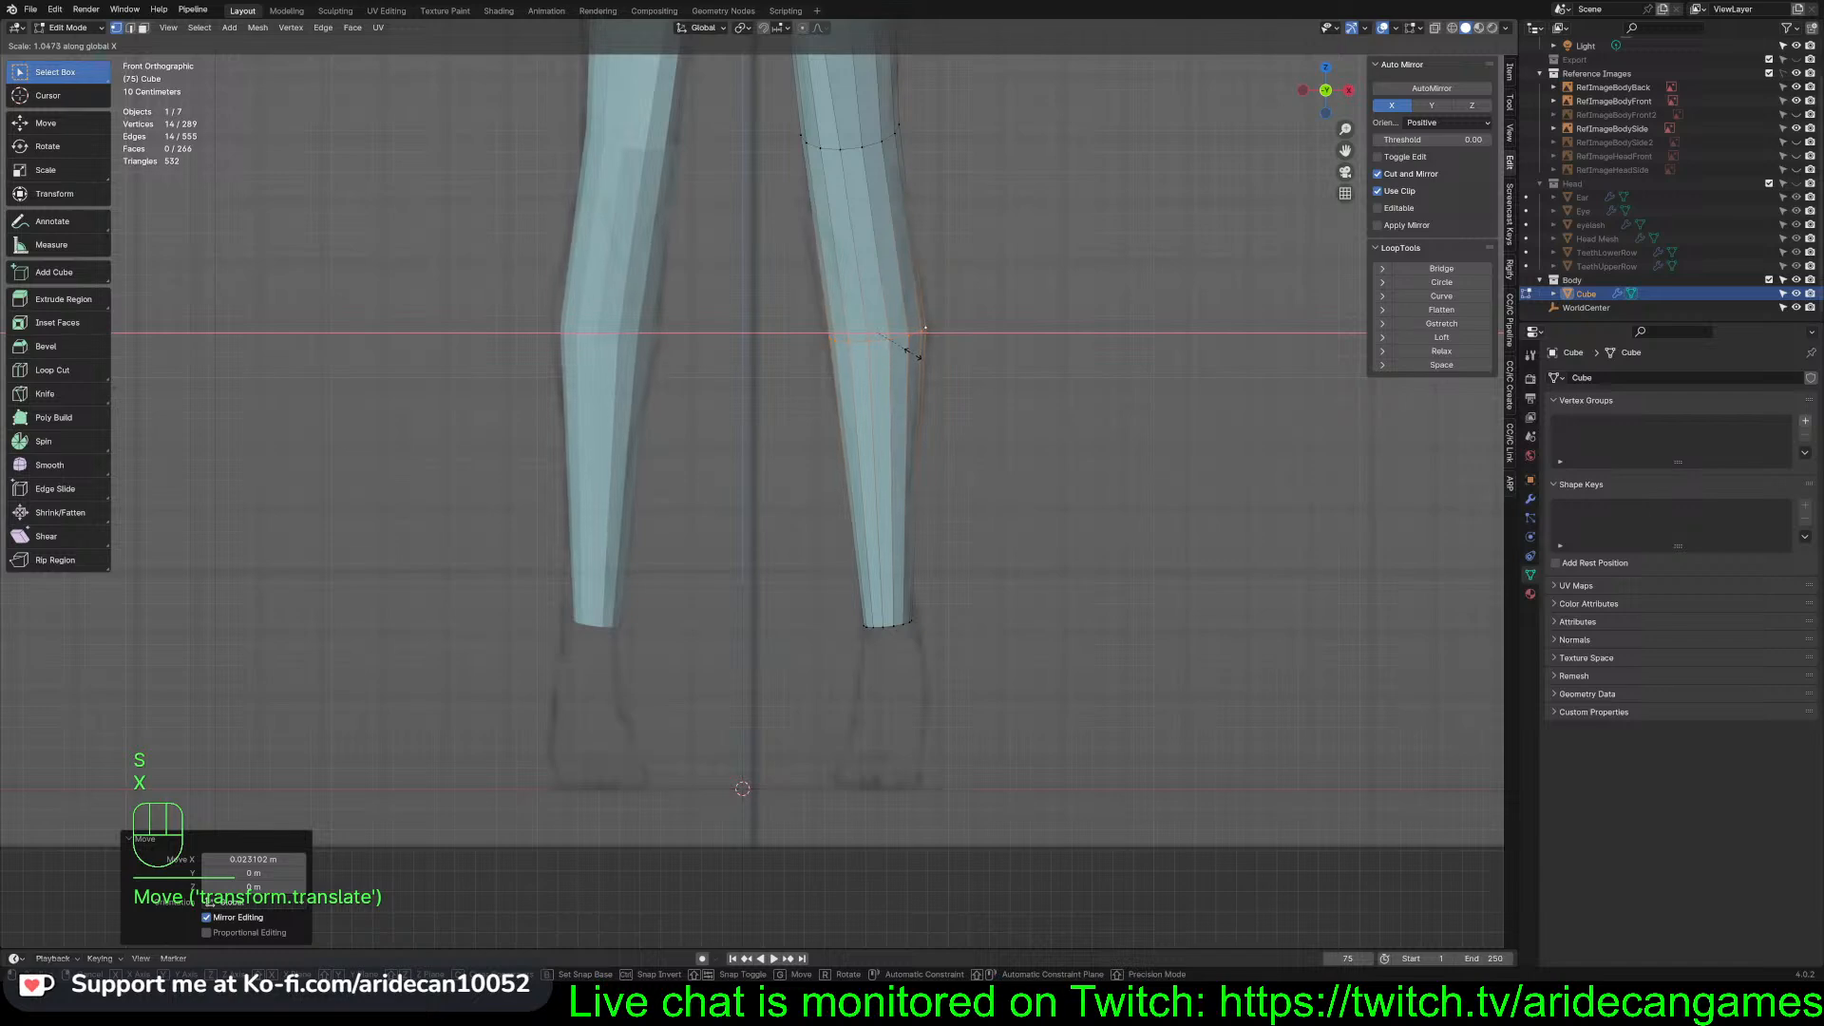
# Scale the selected calf-level edge loop by about 1.07 along X to match the front reference
pyautogui.click(920, 357)
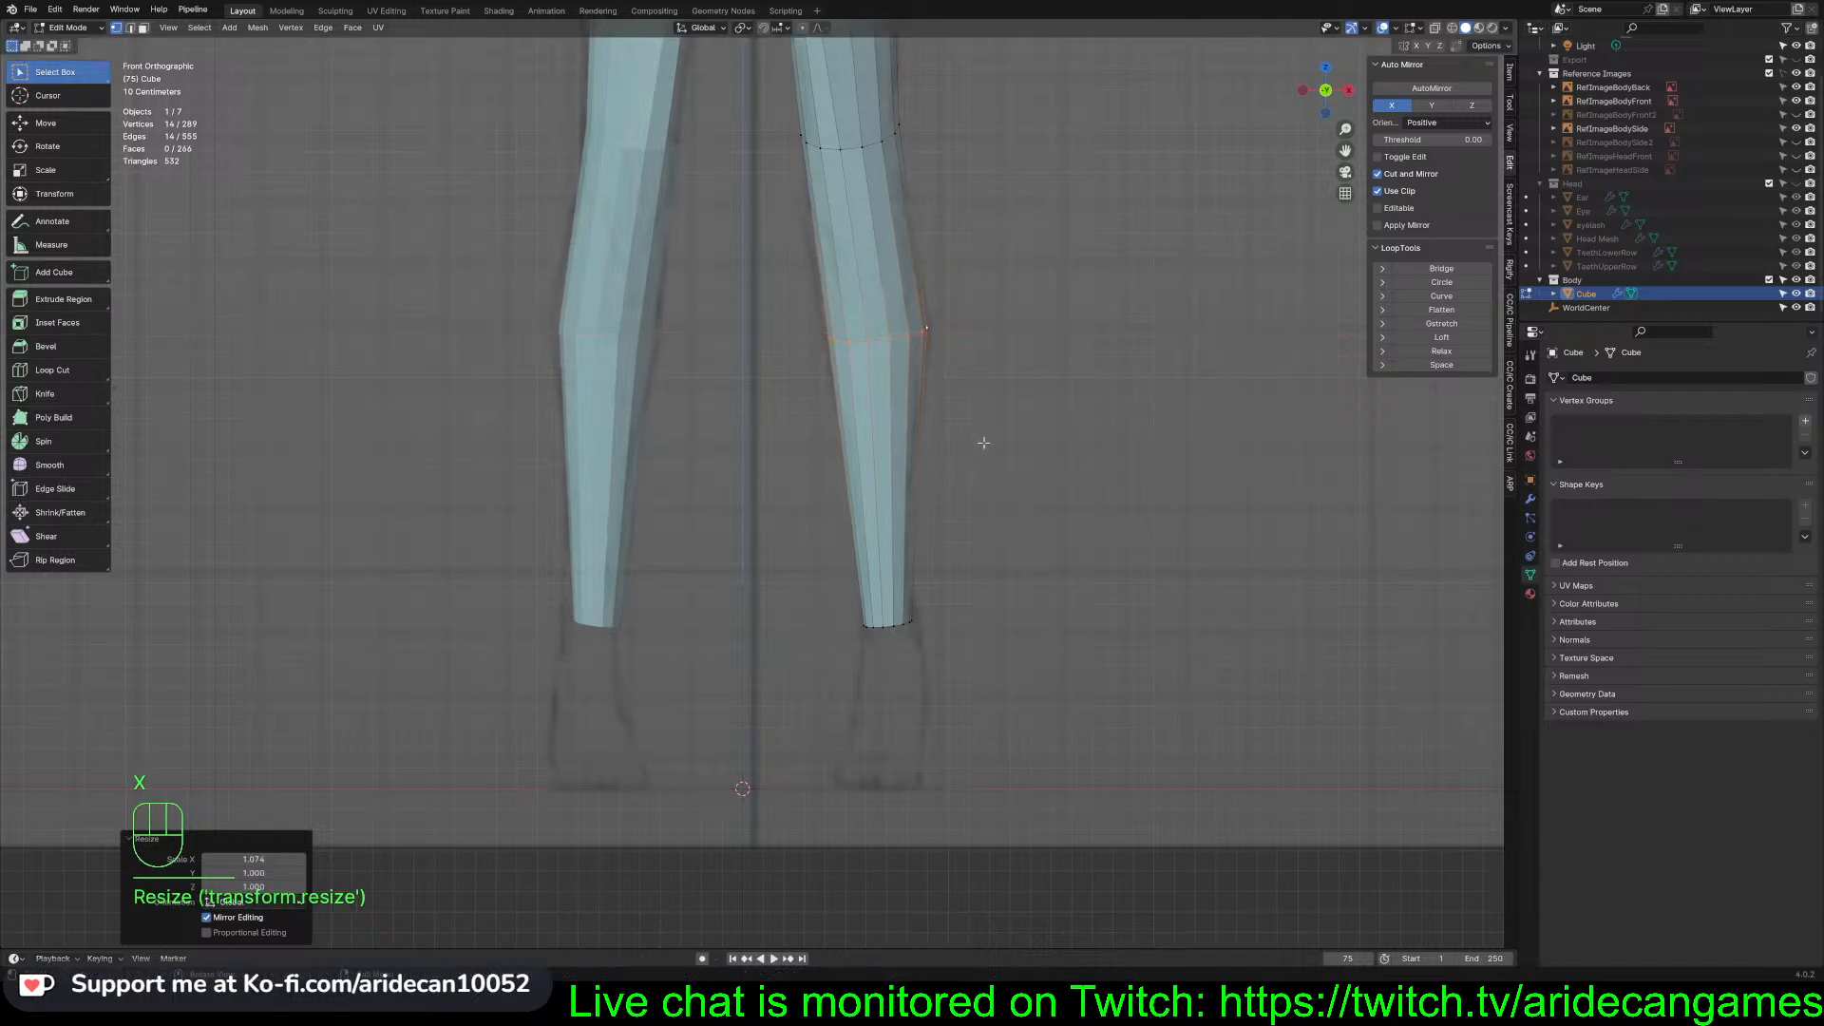
pyautogui.scroll(-3, 997, 357)
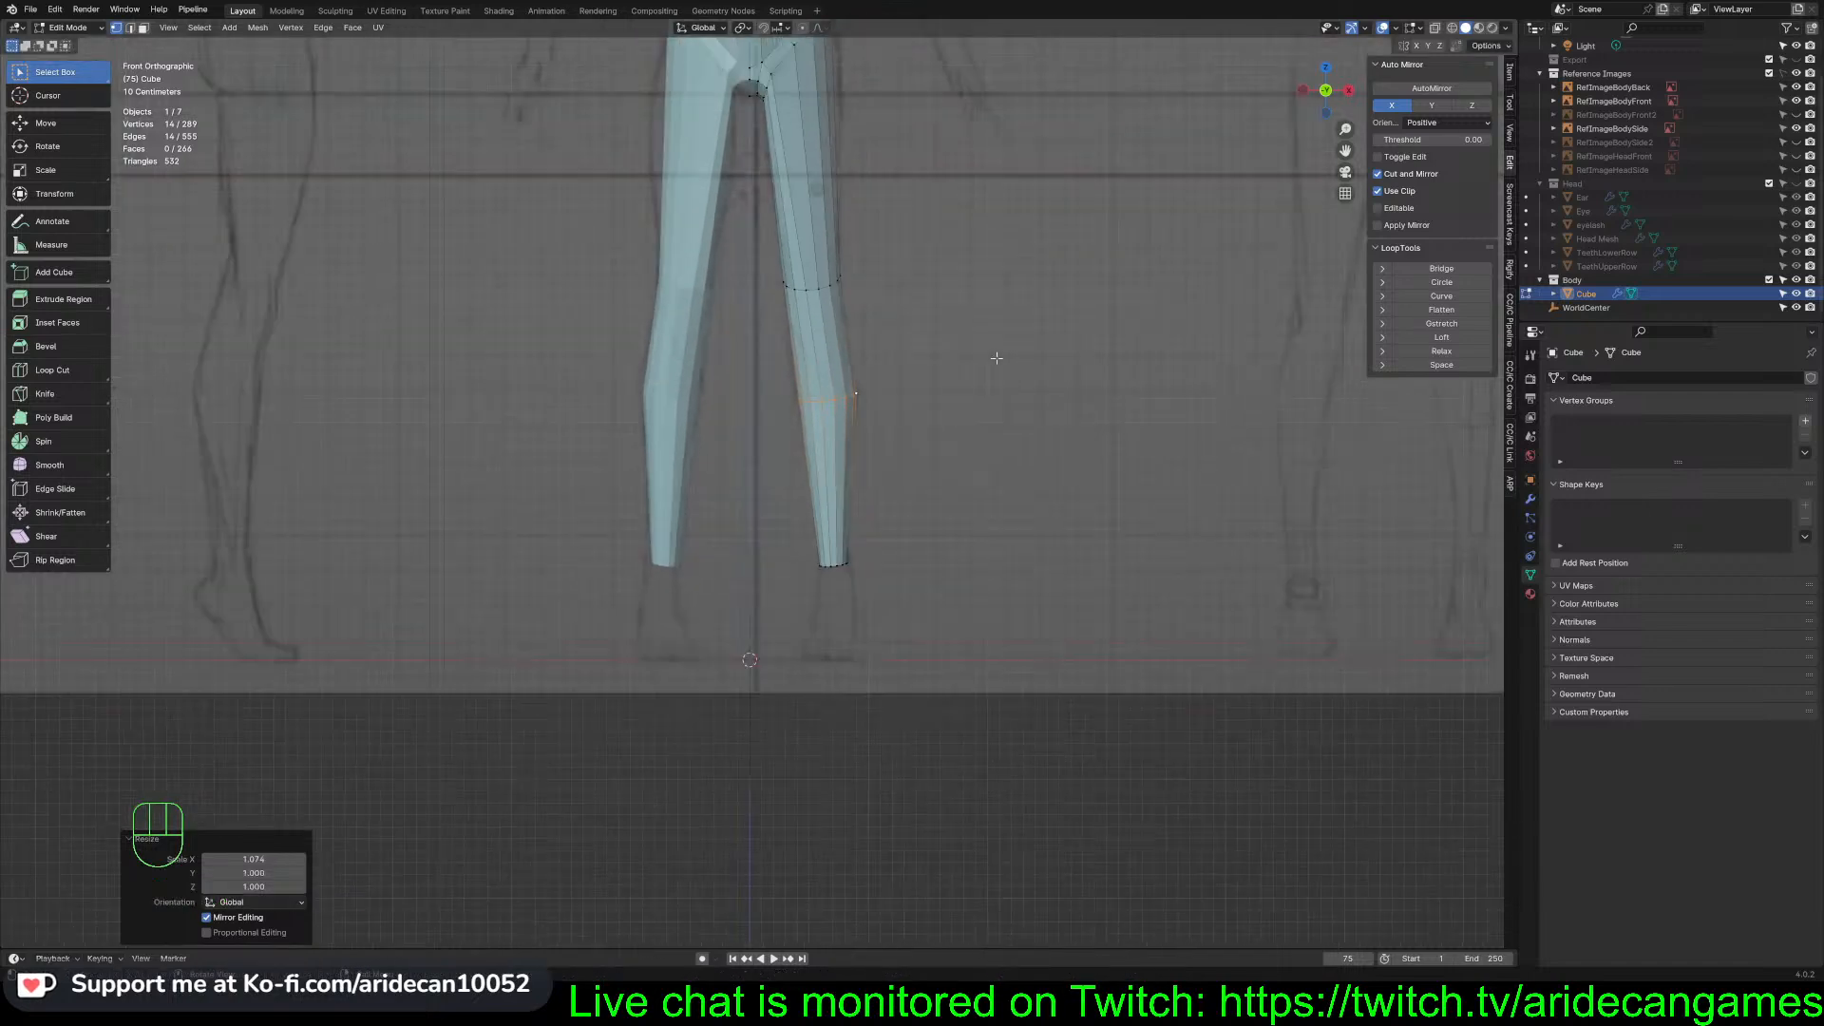
pyautogui.keyDown('shift'); pyautogui.moveTo(996, 338); pyautogui.dragTo(928, 550, button='middle'); pyautogui.keyUp('shift')
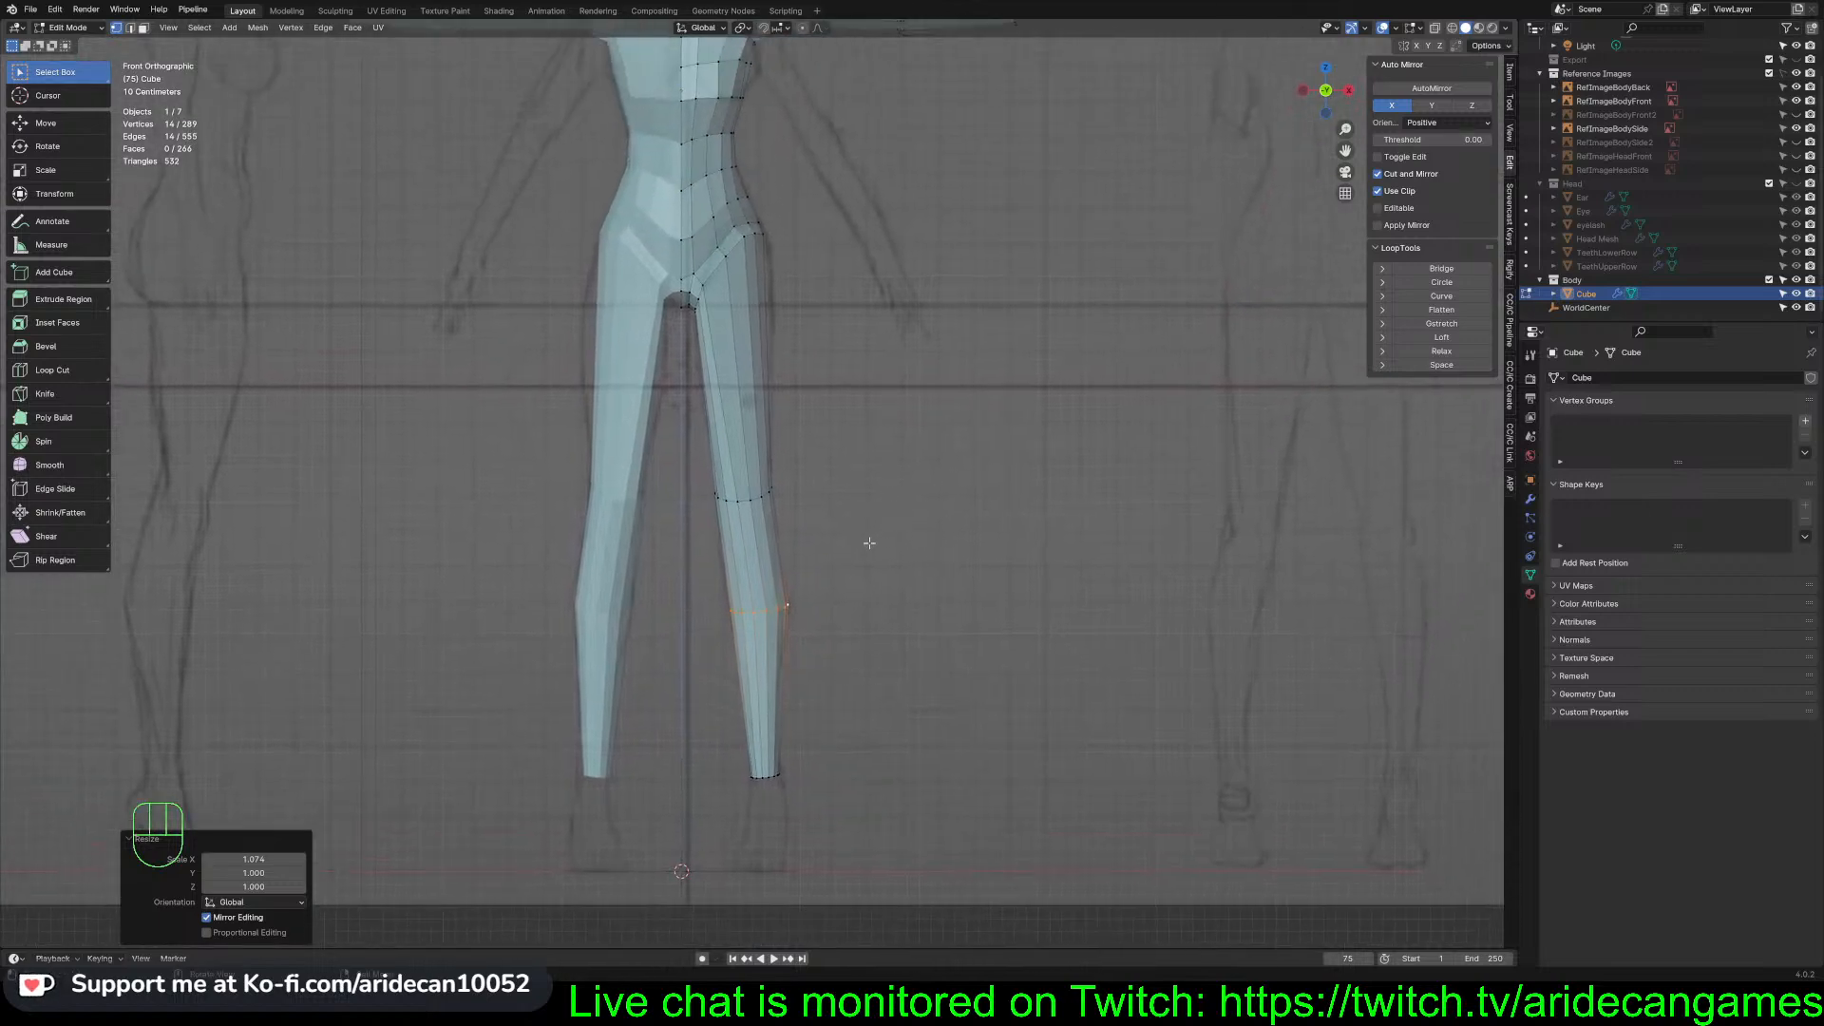
pyautogui.moveTo(835, 615); pyautogui.dragTo(794, 652, button='middle')
pyautogui.press('KP_1')
pyautogui.keyDown('alt'); pyautogui.click(782, 637); pyautogui.keyUp('alt')
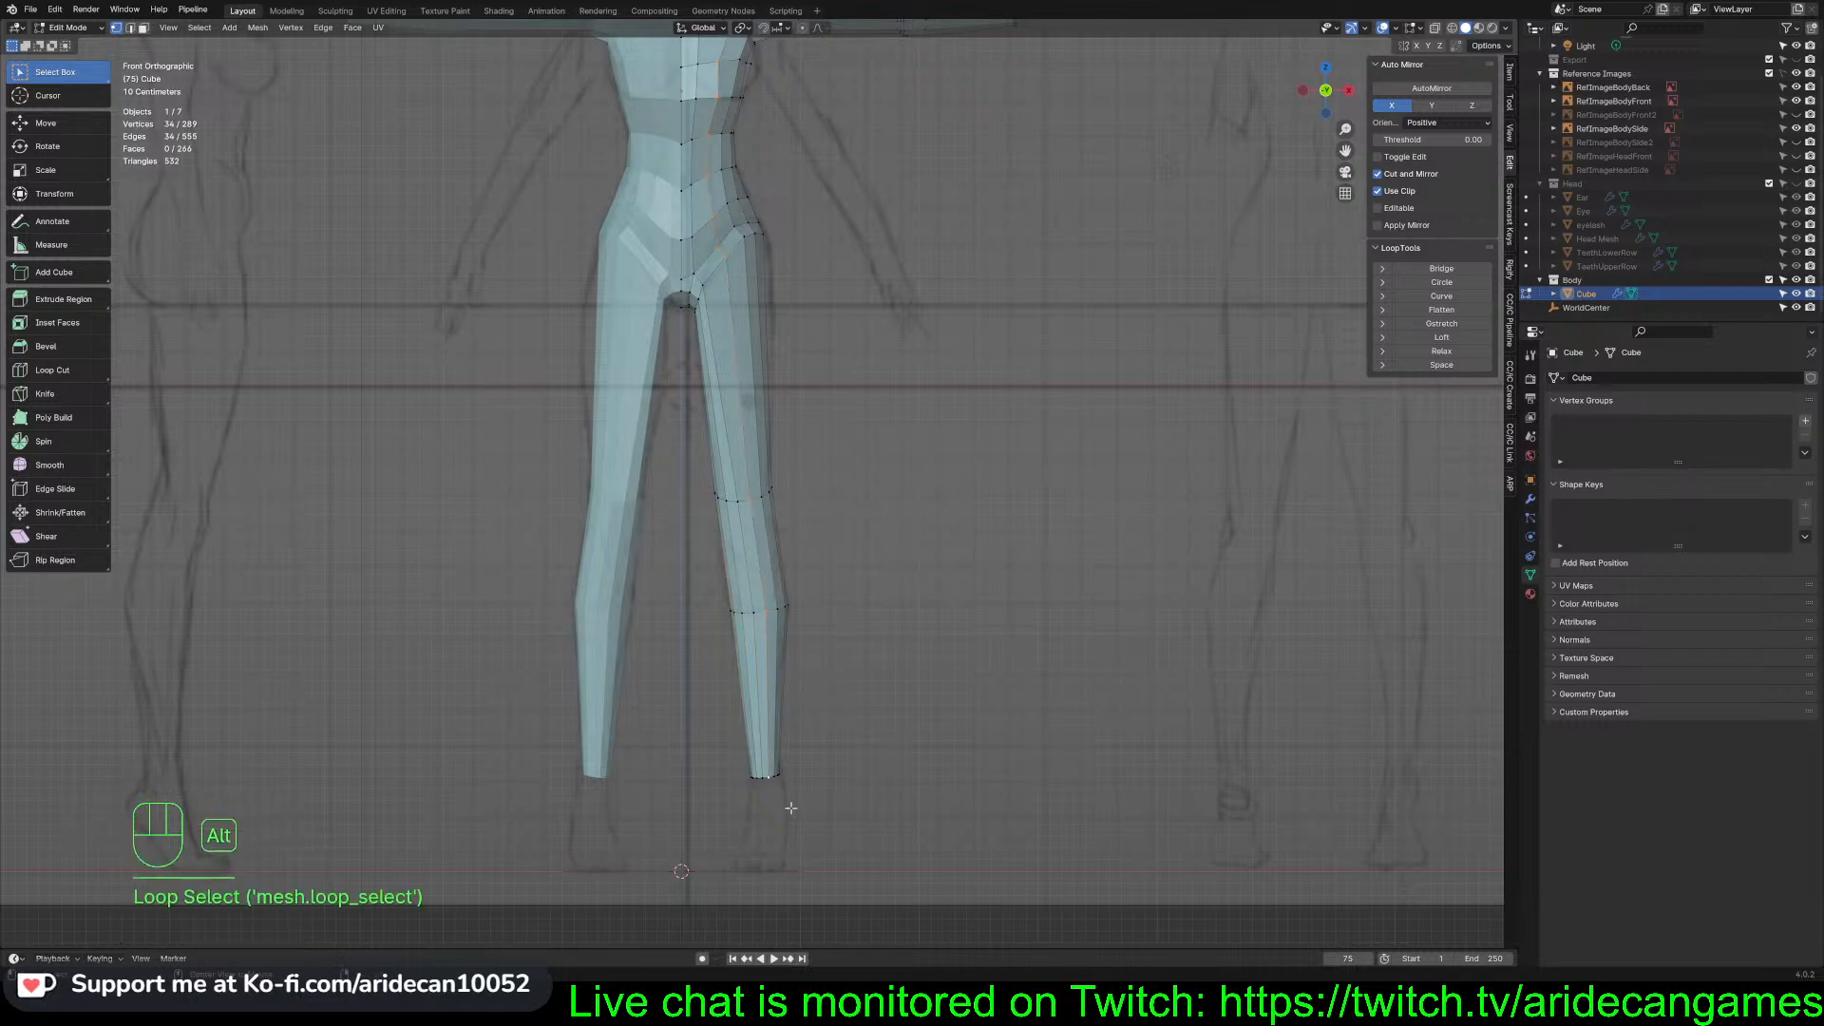
pyautogui.scroll(2, 874, 802)
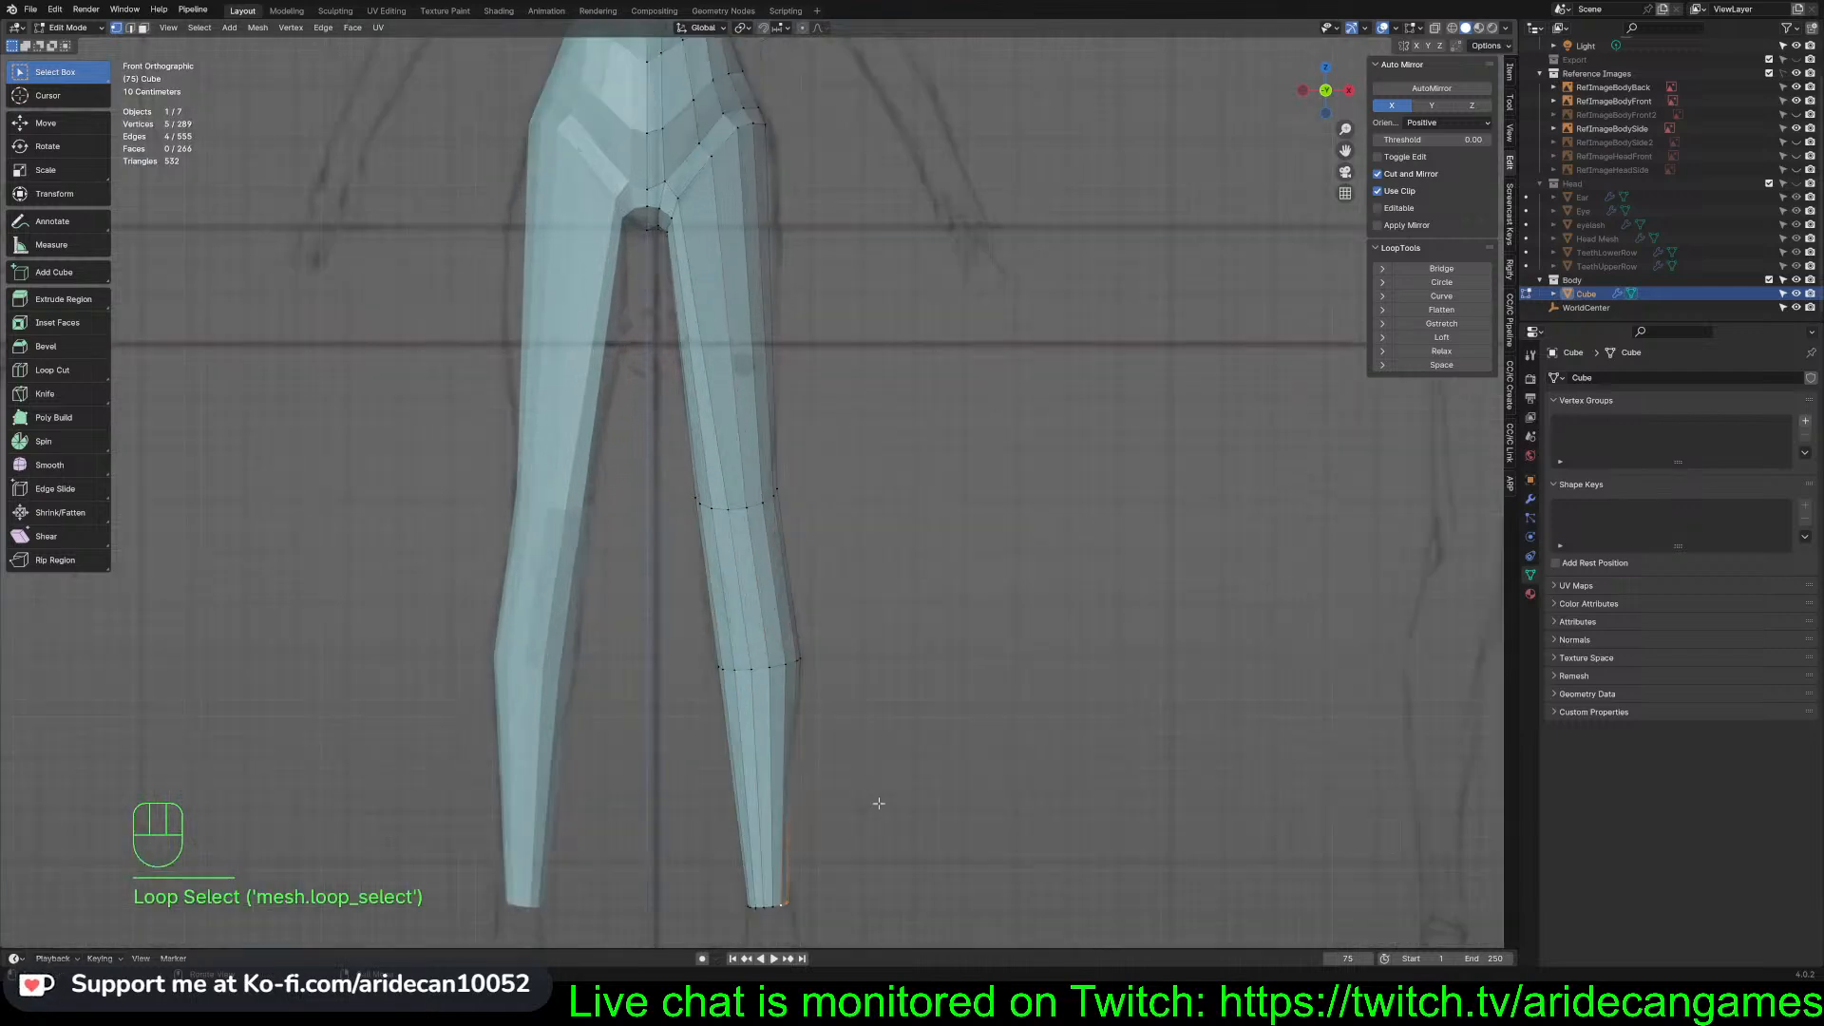
pyautogui.keyDown('shift'); pyautogui.moveTo(877, 804); pyautogui.dragTo(837, 606, button='middle'); pyautogui.keyUp('shift')
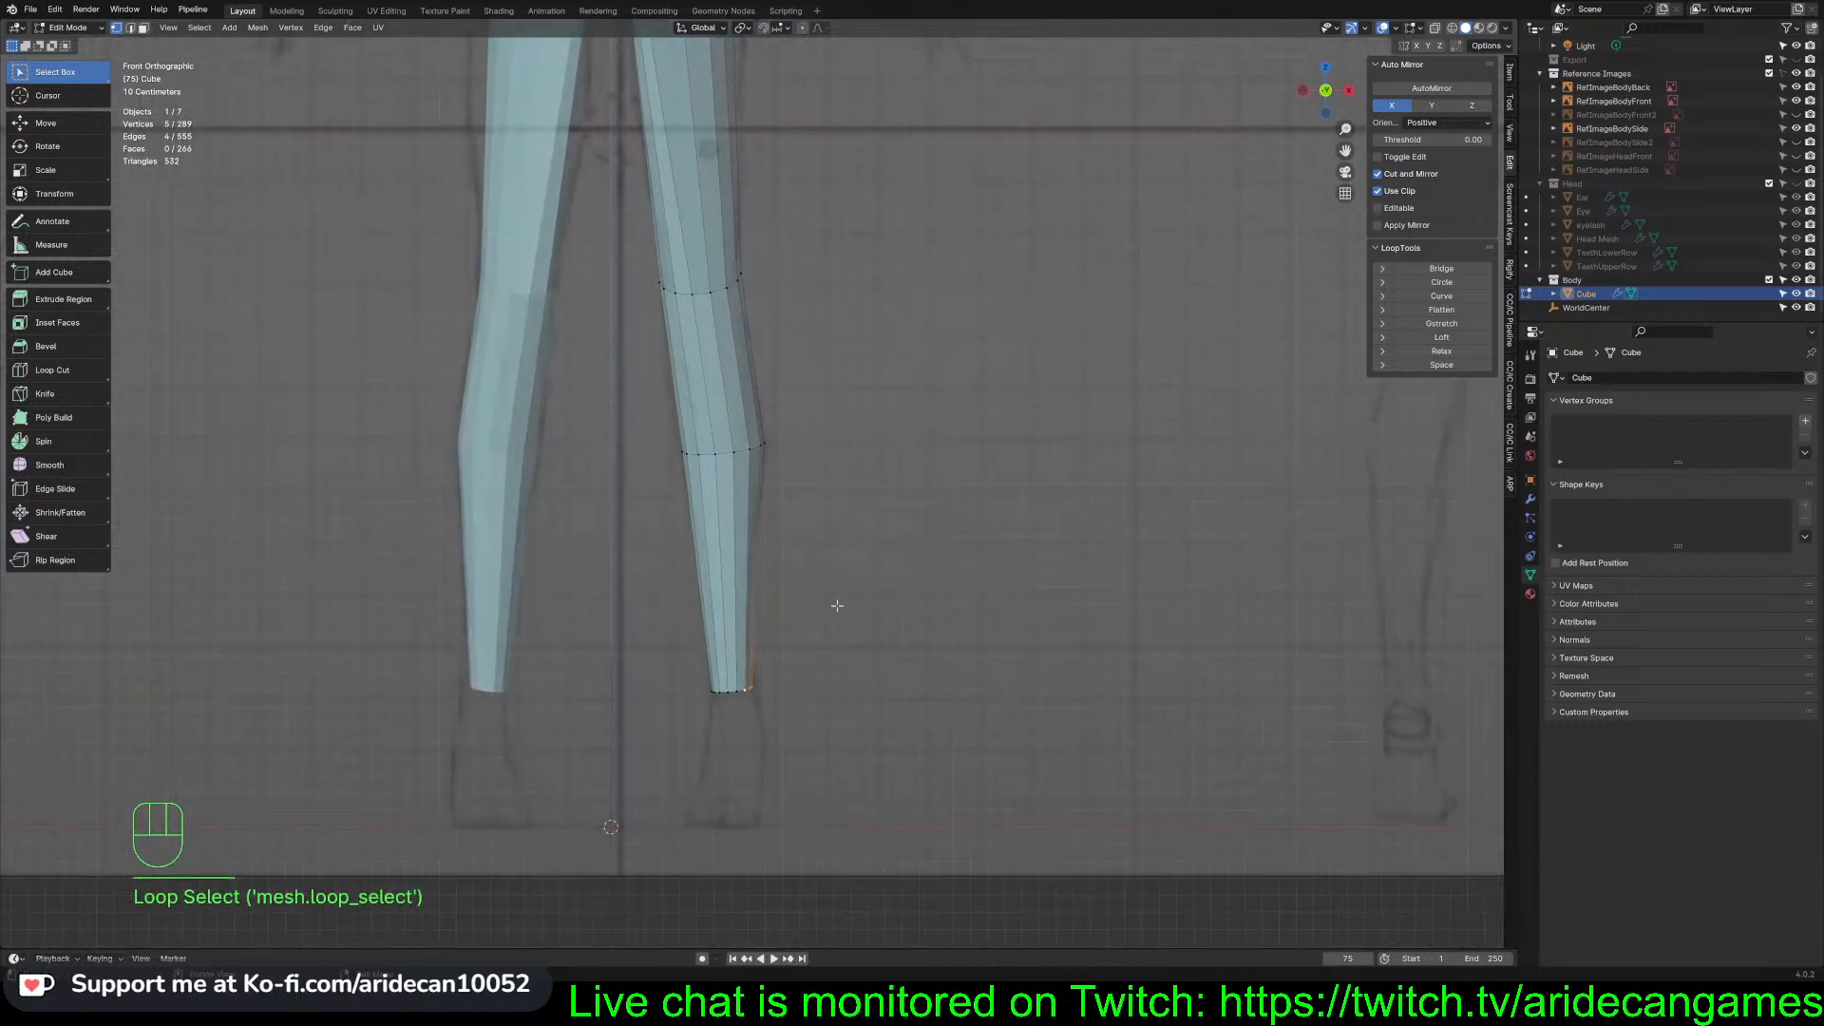
pyautogui.keyDown('alt'); pyautogui.click(733, 690); pyautogui.keyUp('alt')
pyautogui.moveTo(732, 693); pyautogui.dragTo(754, 724, button='middle')
pyautogui.keyDown('alt'); pyautogui.click(708, 781); pyautogui.keyUp('alt')
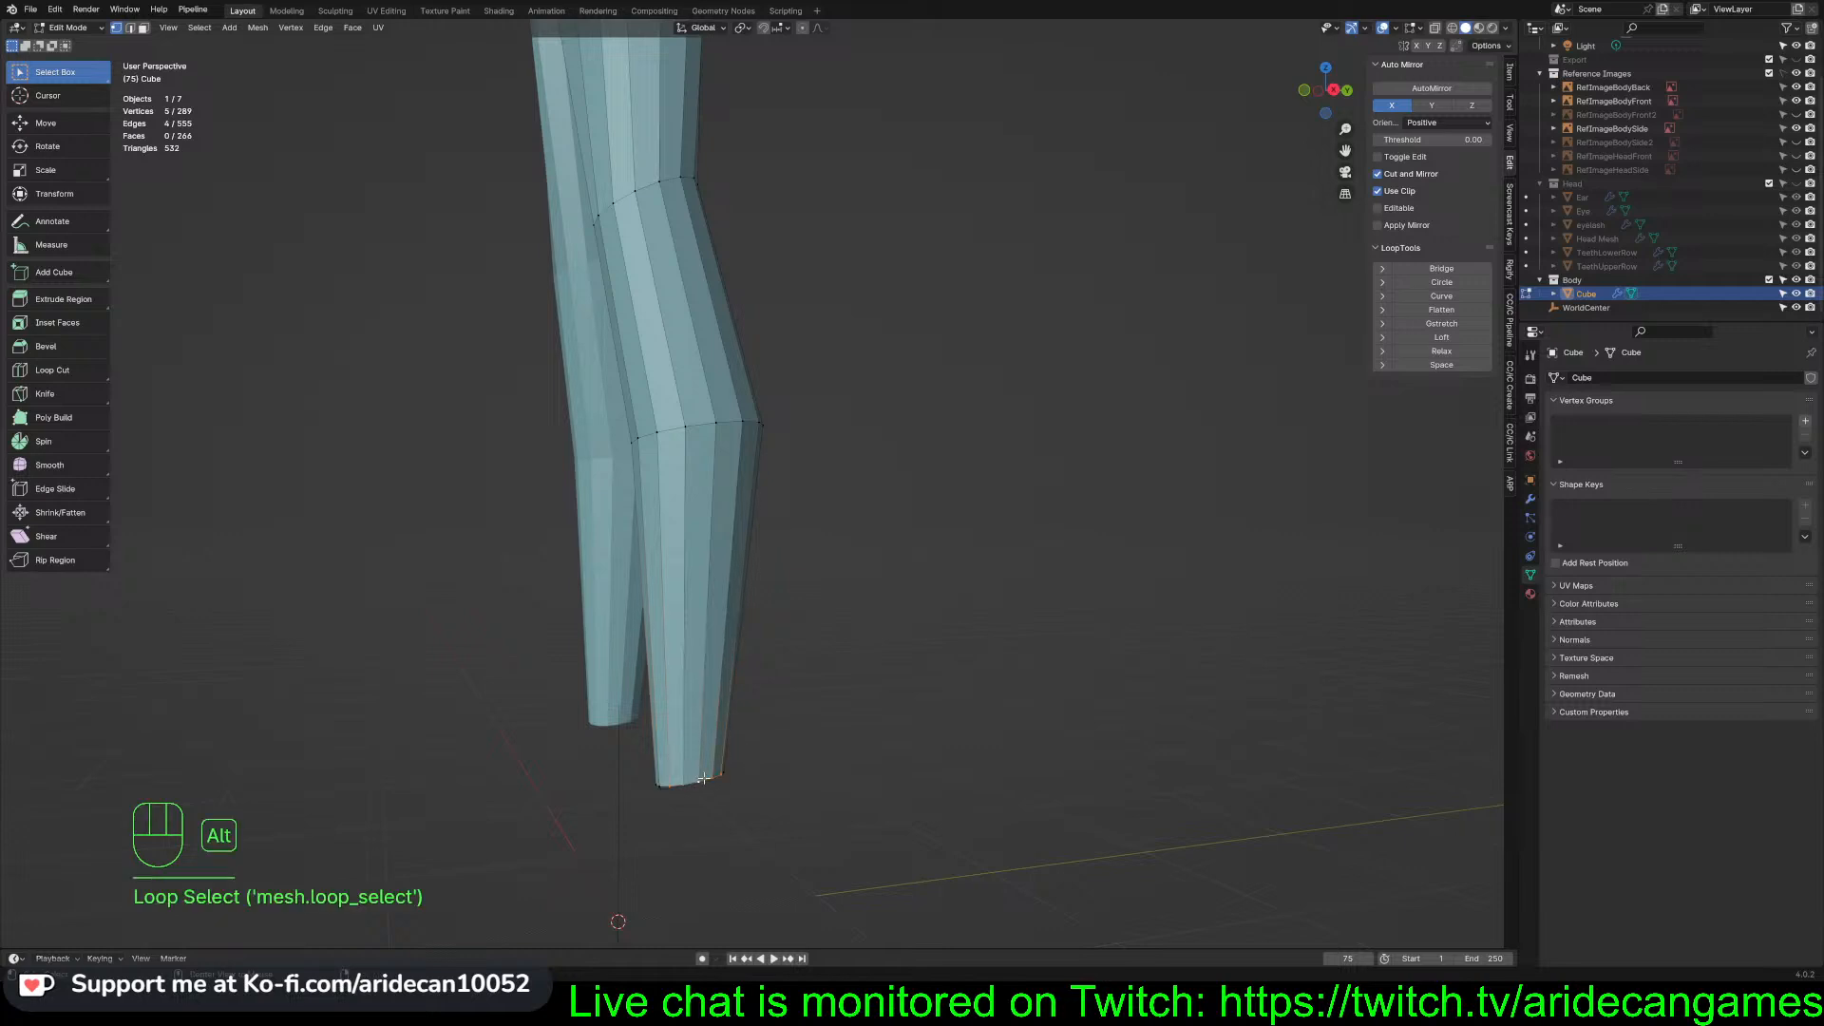
pyautogui.moveTo(761, 814); pyautogui.dragTo(929, 783, button='middle')
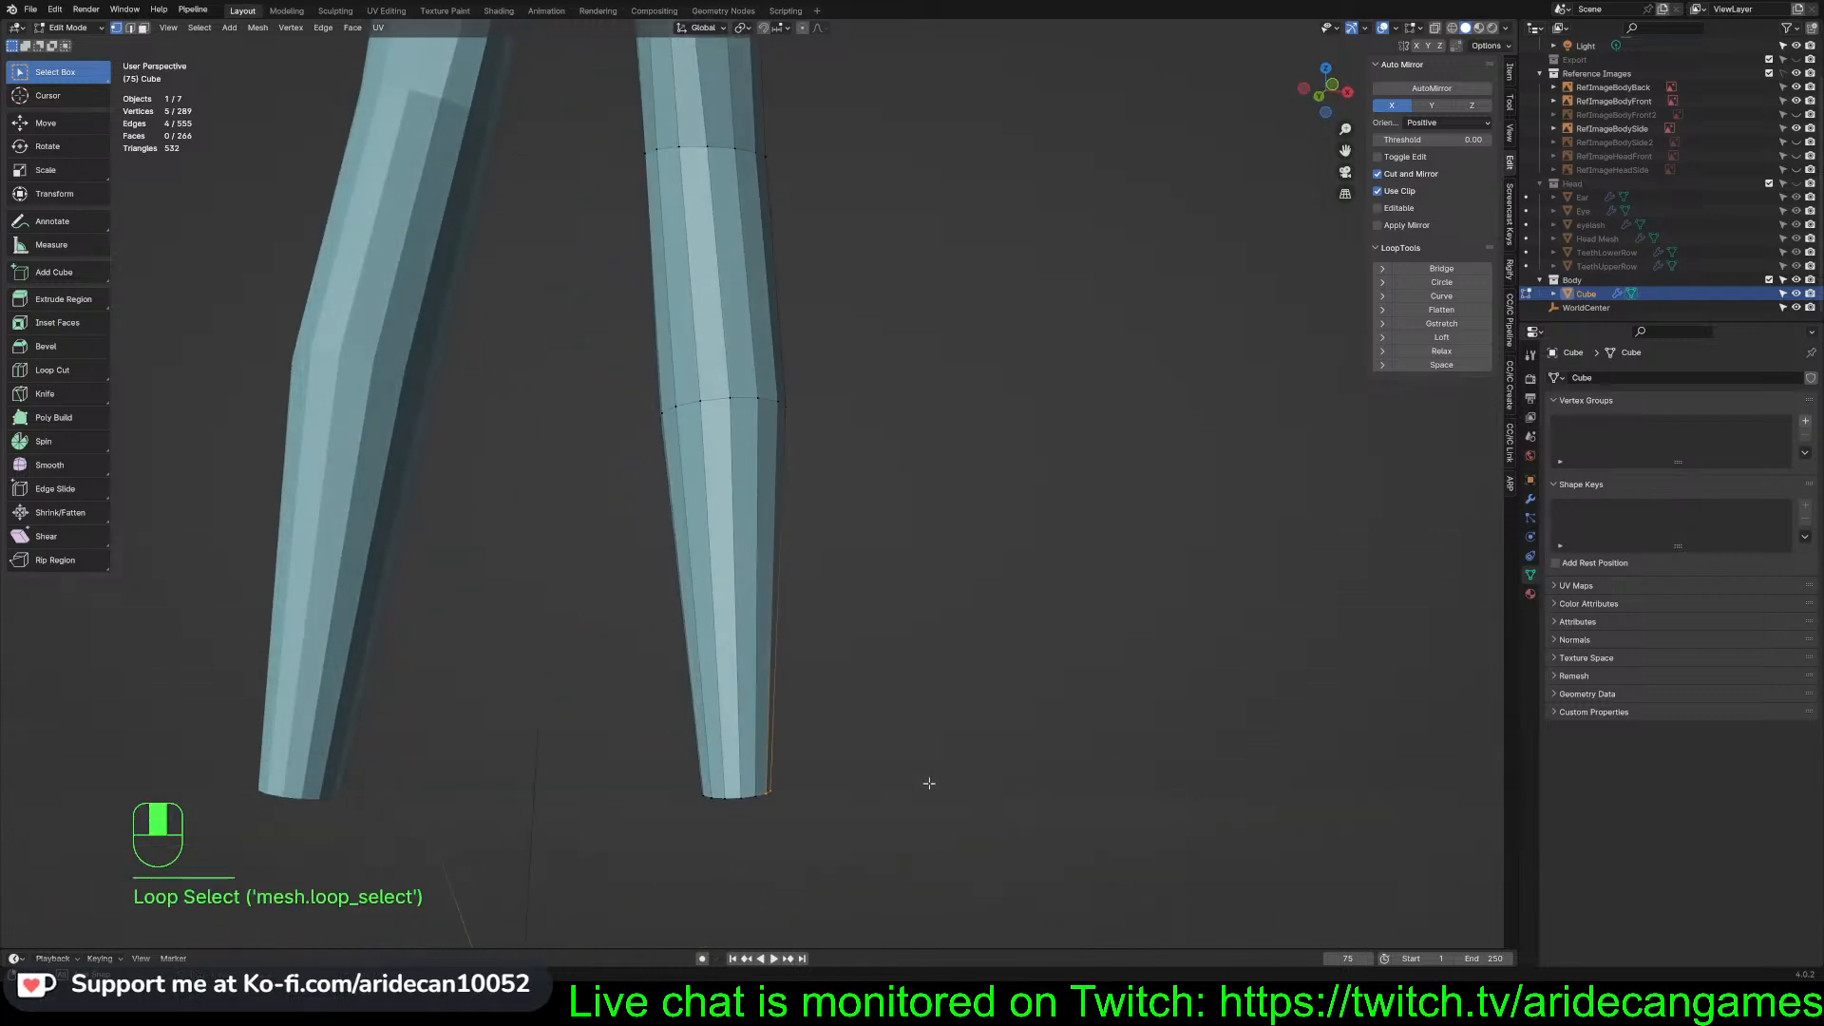
pyautogui.keyDown('alt'); pyautogui.keyDown('shift'); pyautogui.click(748, 796); pyautogui.keyUp('shift'); pyautogui.keyUp('alt')
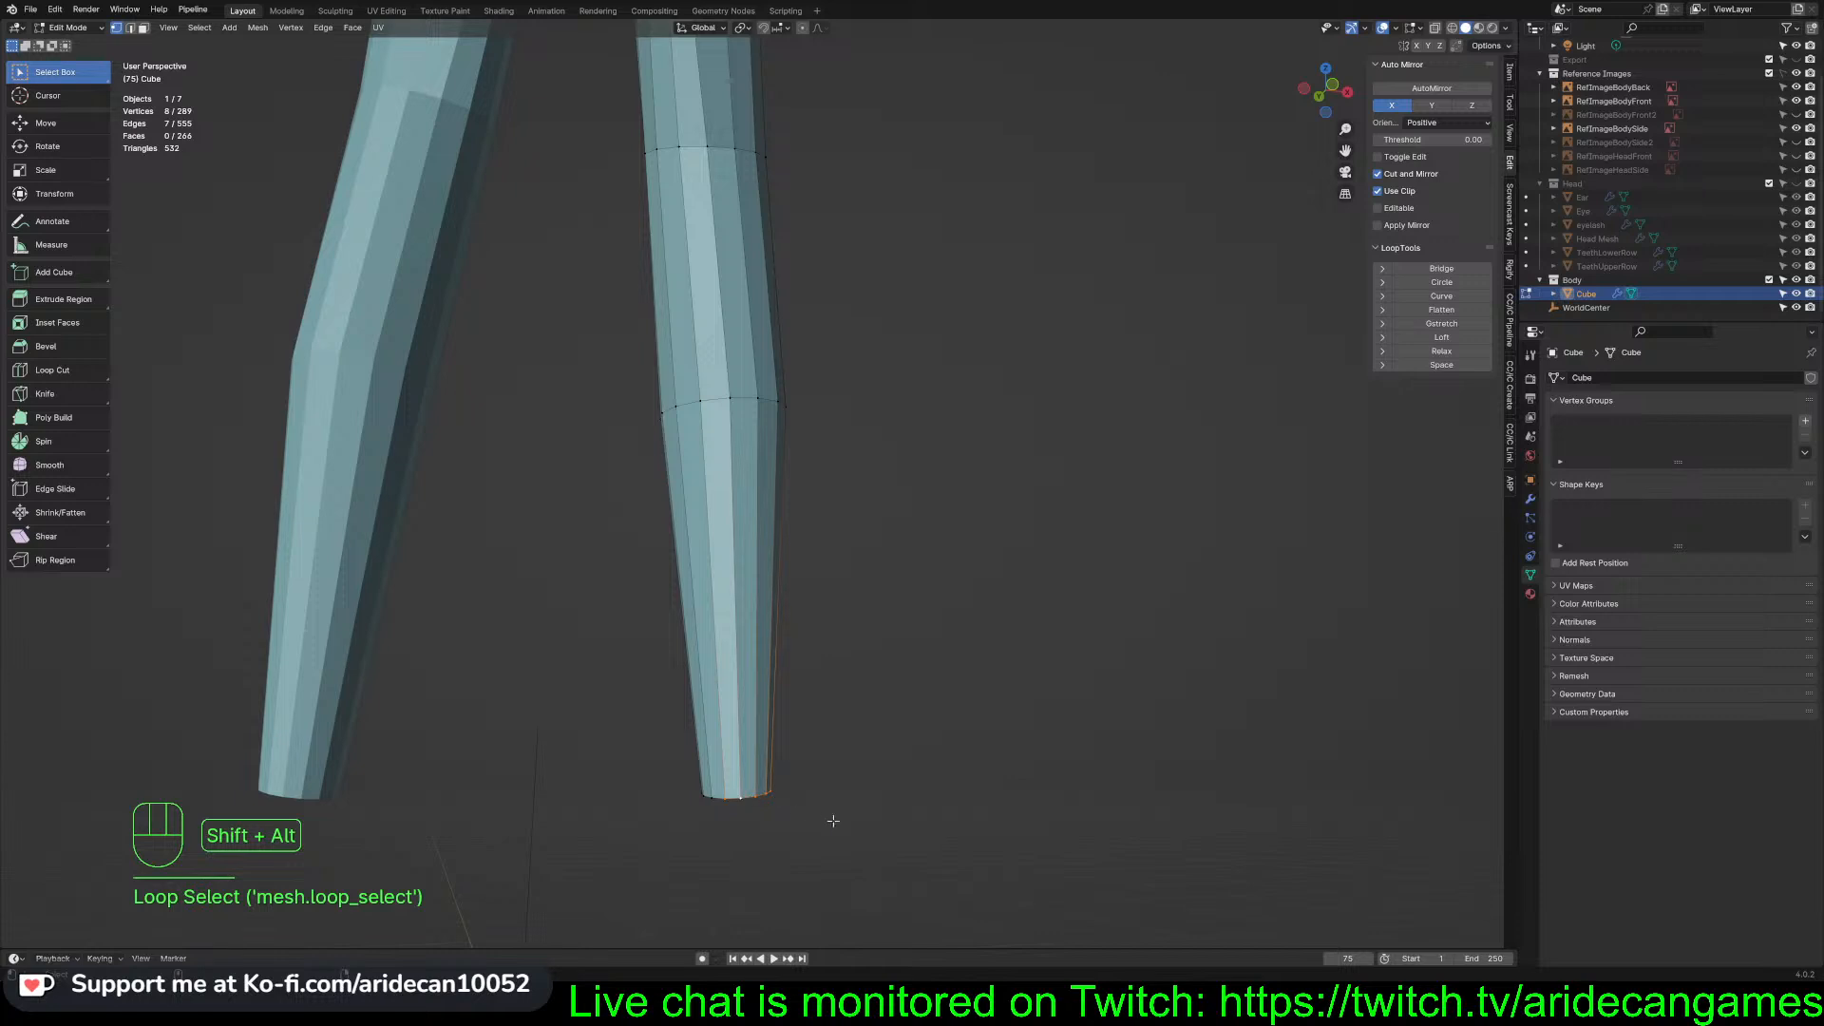
pyautogui.moveTo(880, 798); pyautogui.dragTo(544, 807, button='middle')
pyautogui.keyDown('alt'); pyautogui.keyDown('shift'); pyautogui.click(790, 785); pyautogui.keyUp('shift'); pyautogui.keyUp('alt')
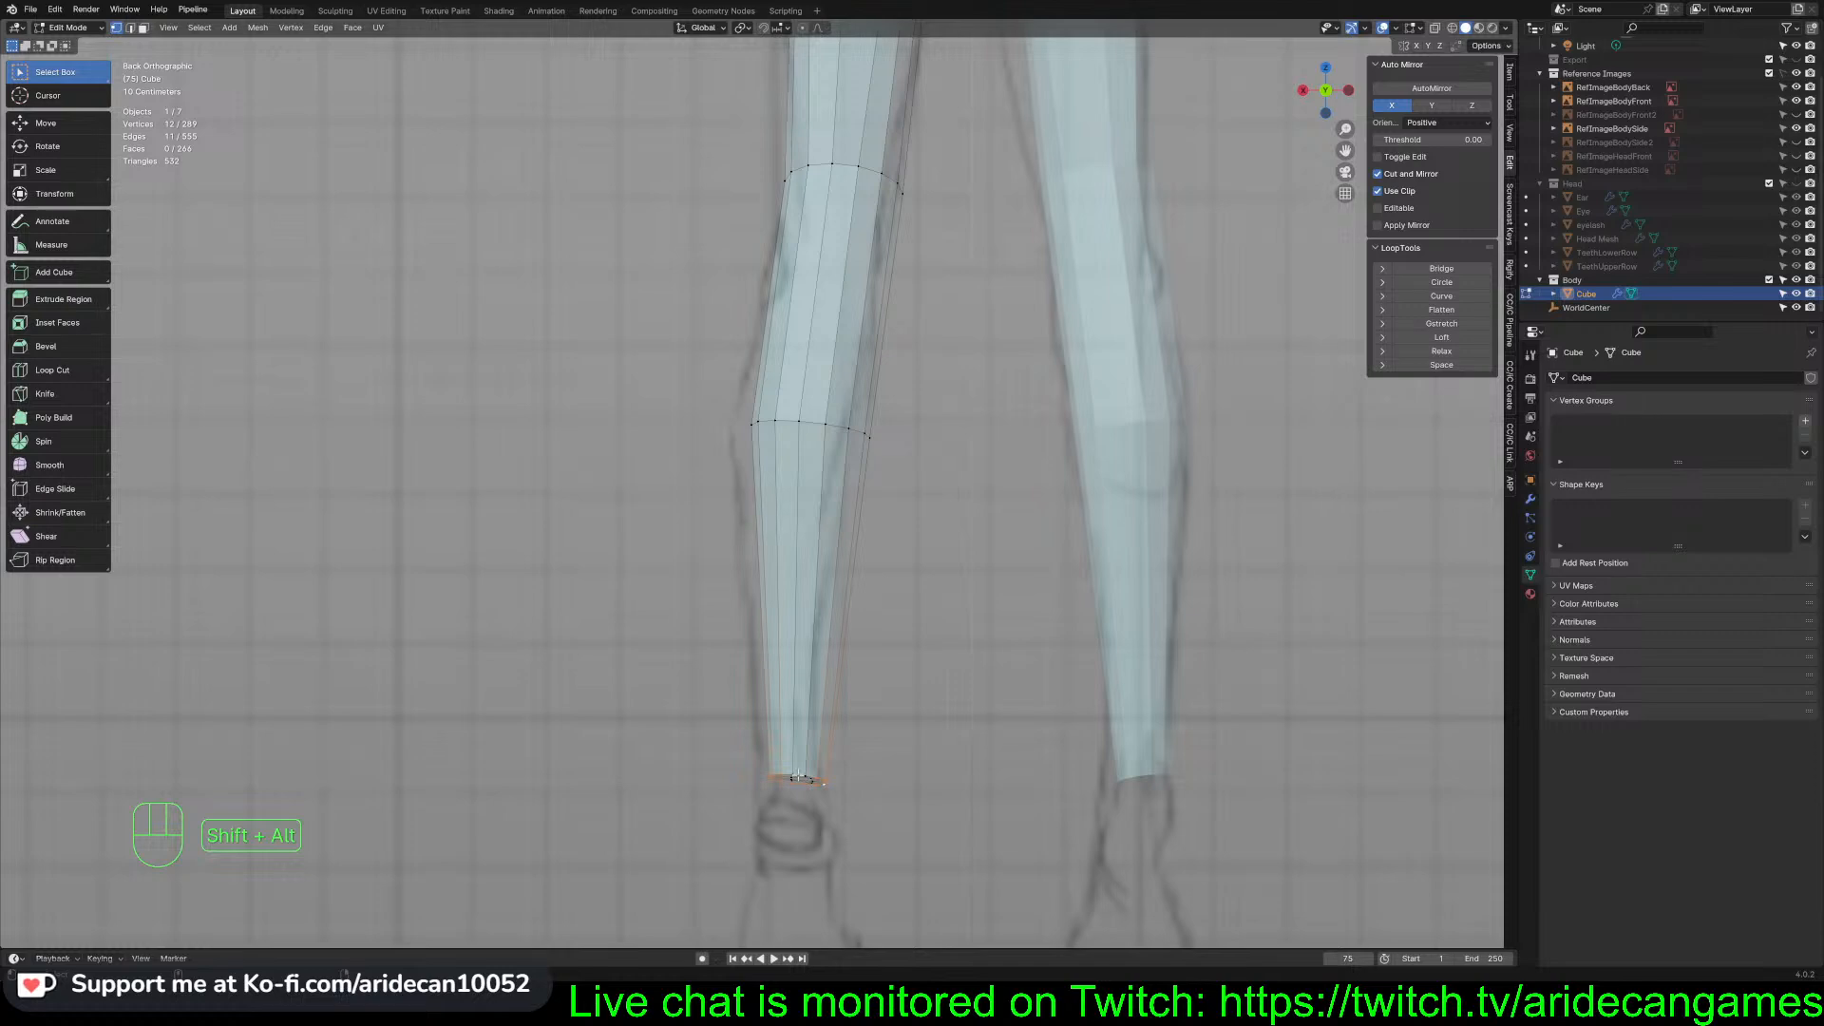
pyautogui.keyDown('alt'); pyautogui.keyDown('shift'); pyautogui.click(798, 776); pyautogui.keyUp('shift'); pyautogui.keyUp('alt')
pyautogui.moveTo(798, 777); pyautogui.dragTo(1043, 825, button='middle')
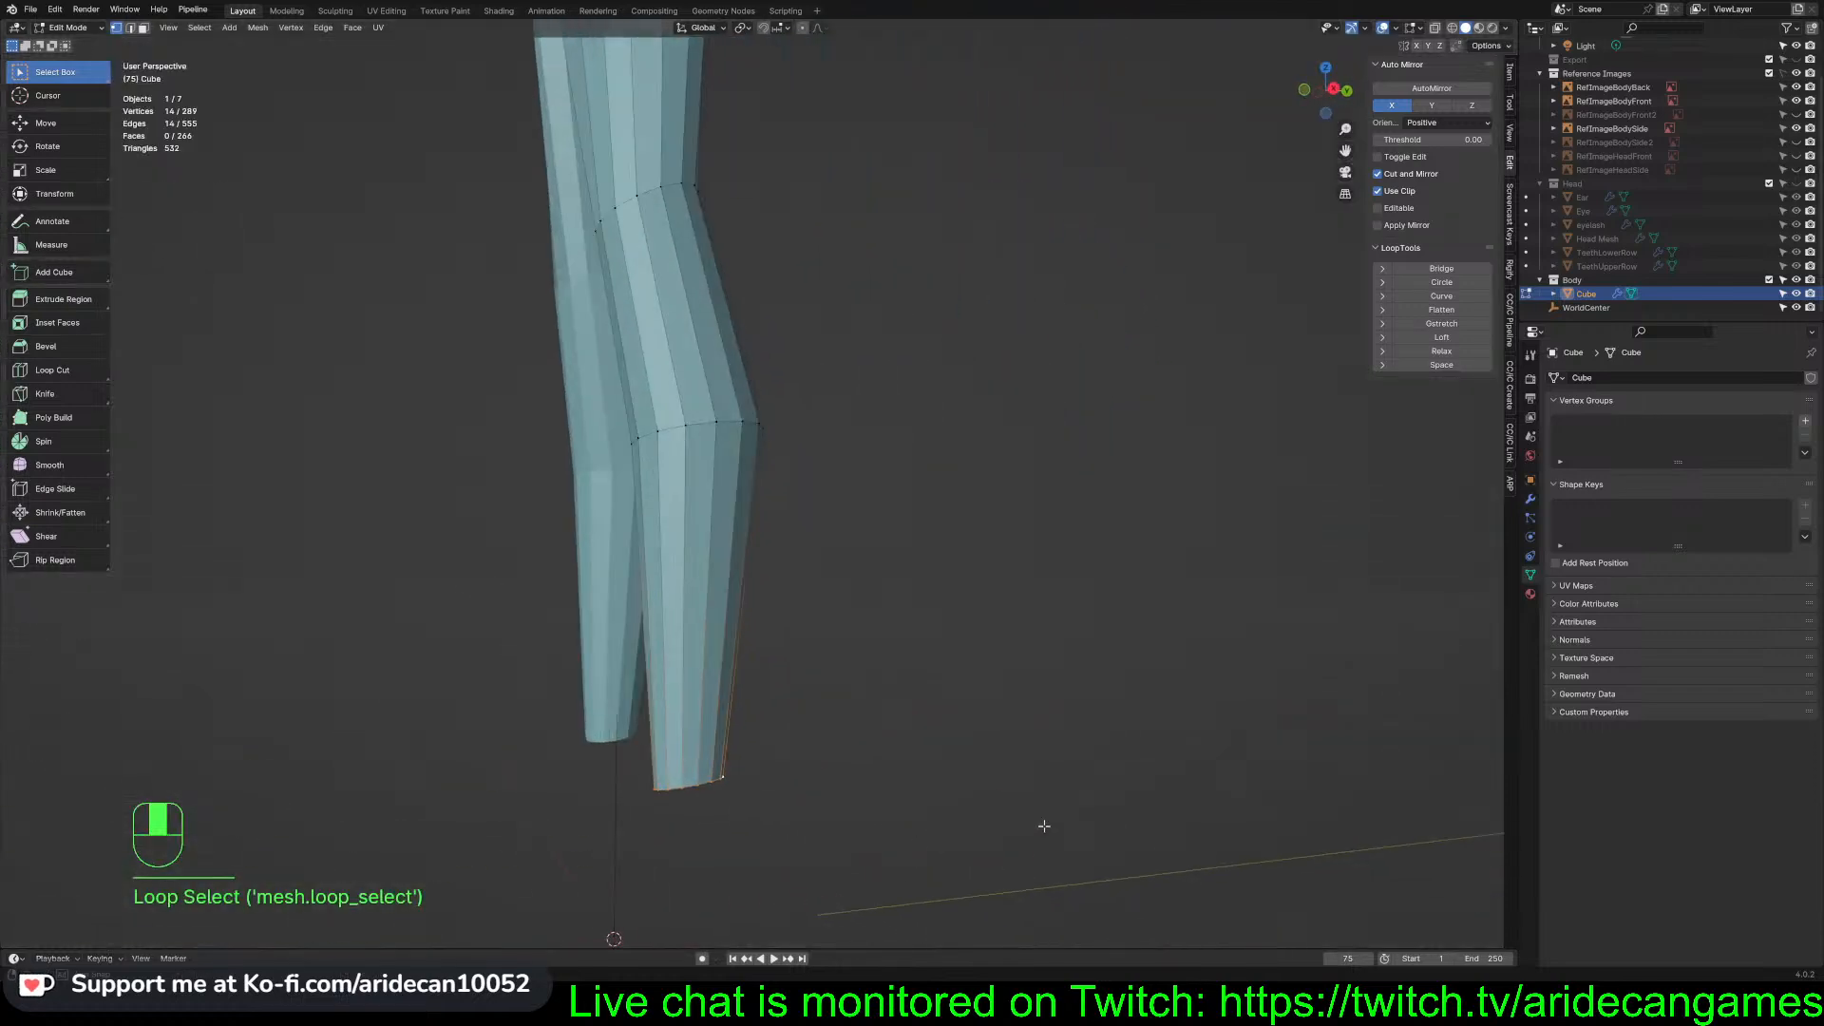
pyautogui.press('KP_1')
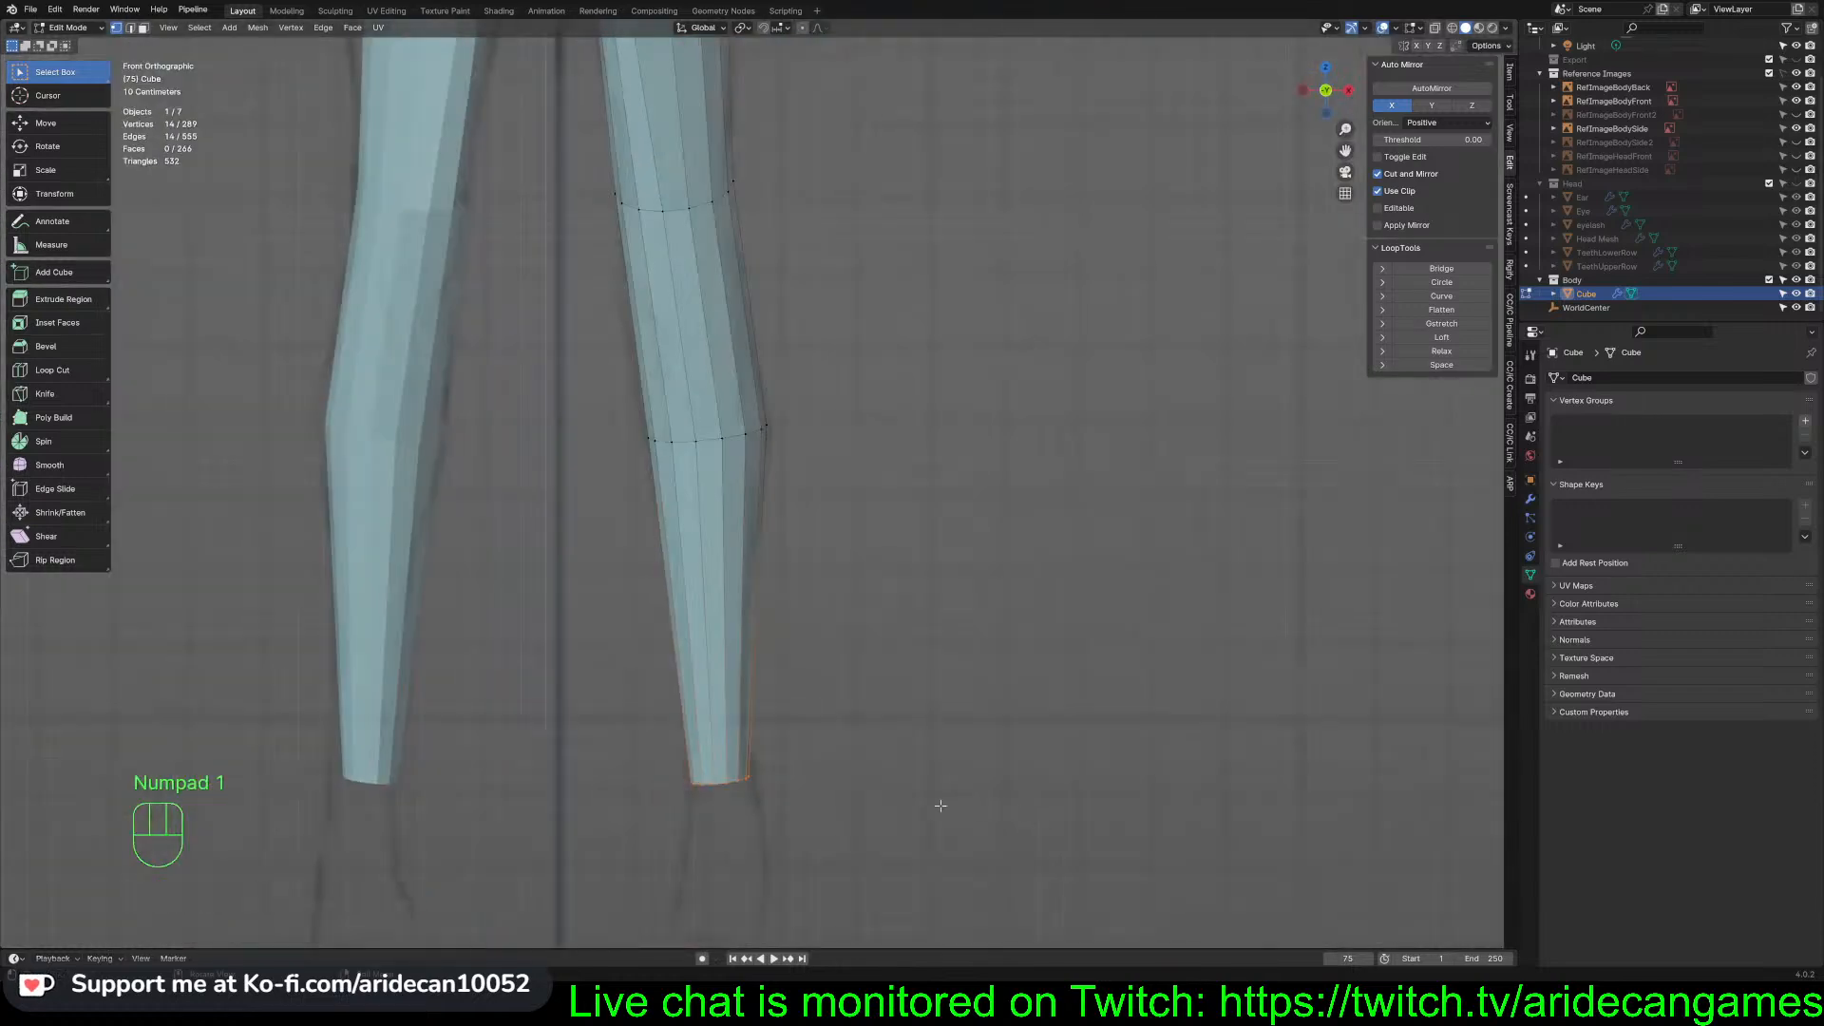
pyautogui.press('g')
pyautogui.press('z')
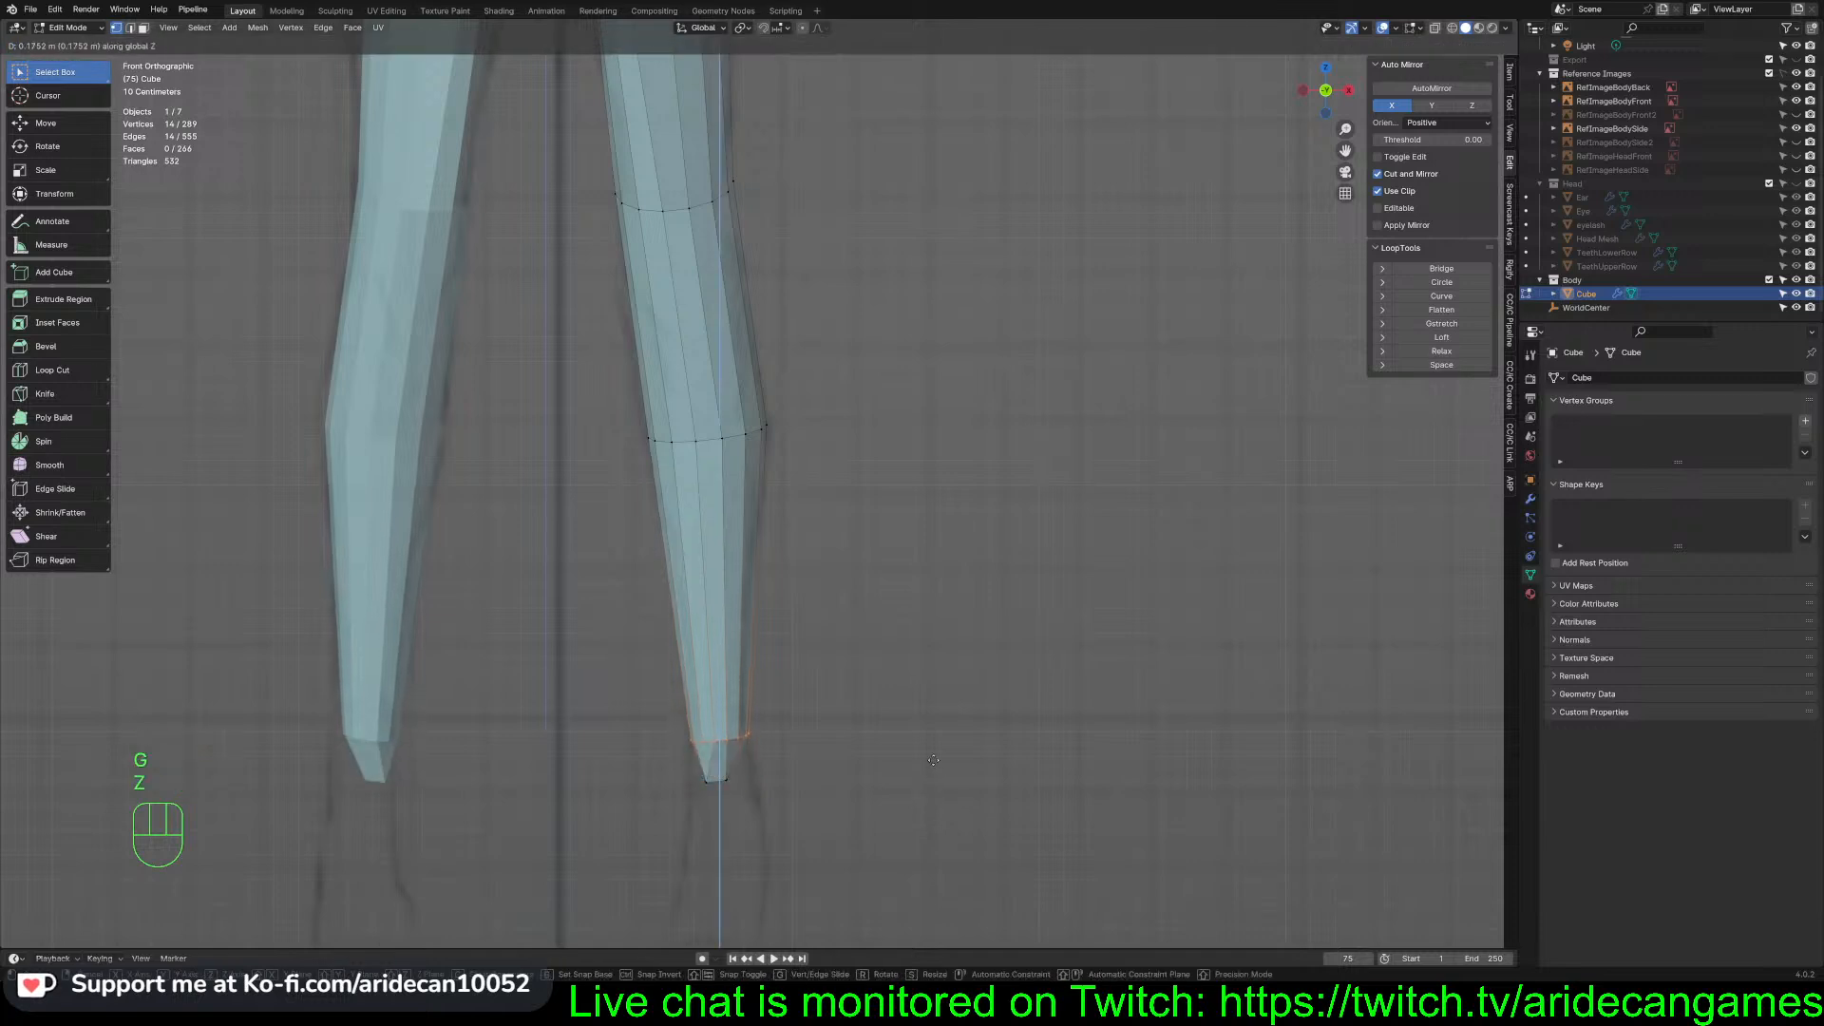
pyautogui.press('Escape')
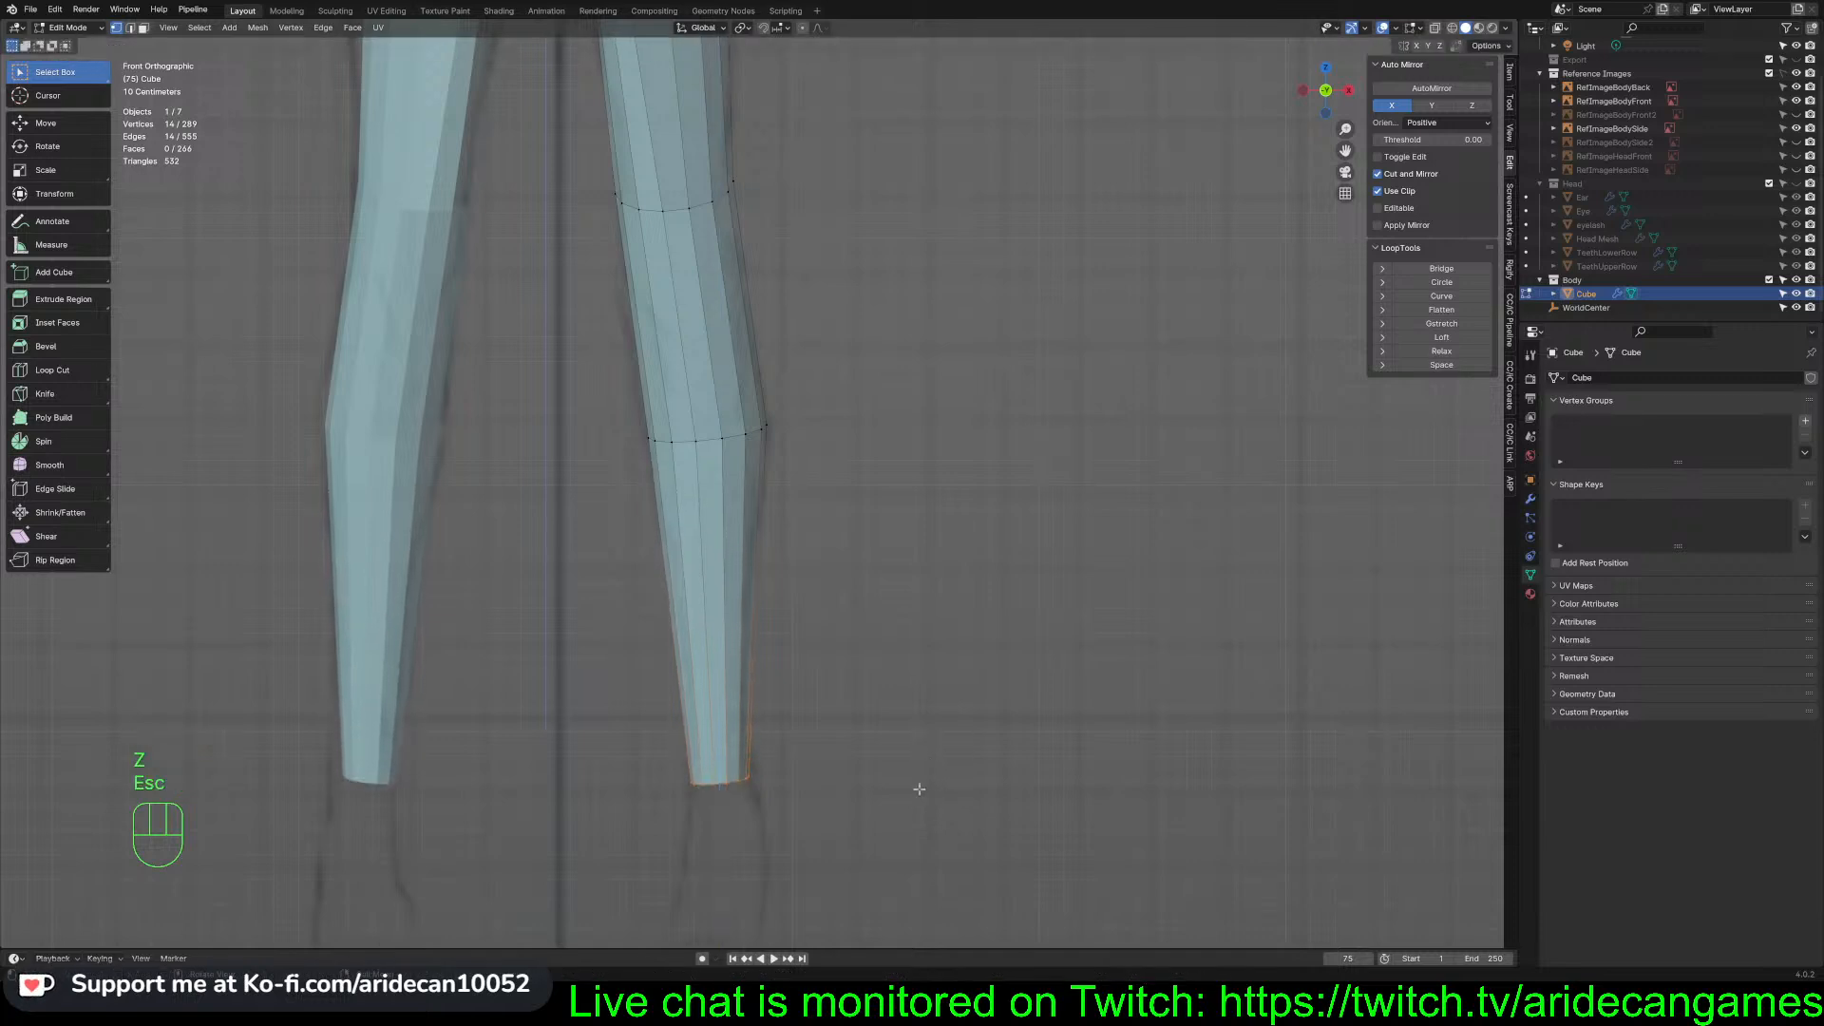
# Turn on X-ray and raise the whole ring of vertices at the leg's ankle end about 0.069 m along Z
pyautogui.hotkey('alt', 'z')
pyautogui.moveTo(615, 750); pyautogui.dragTo(942, 846)
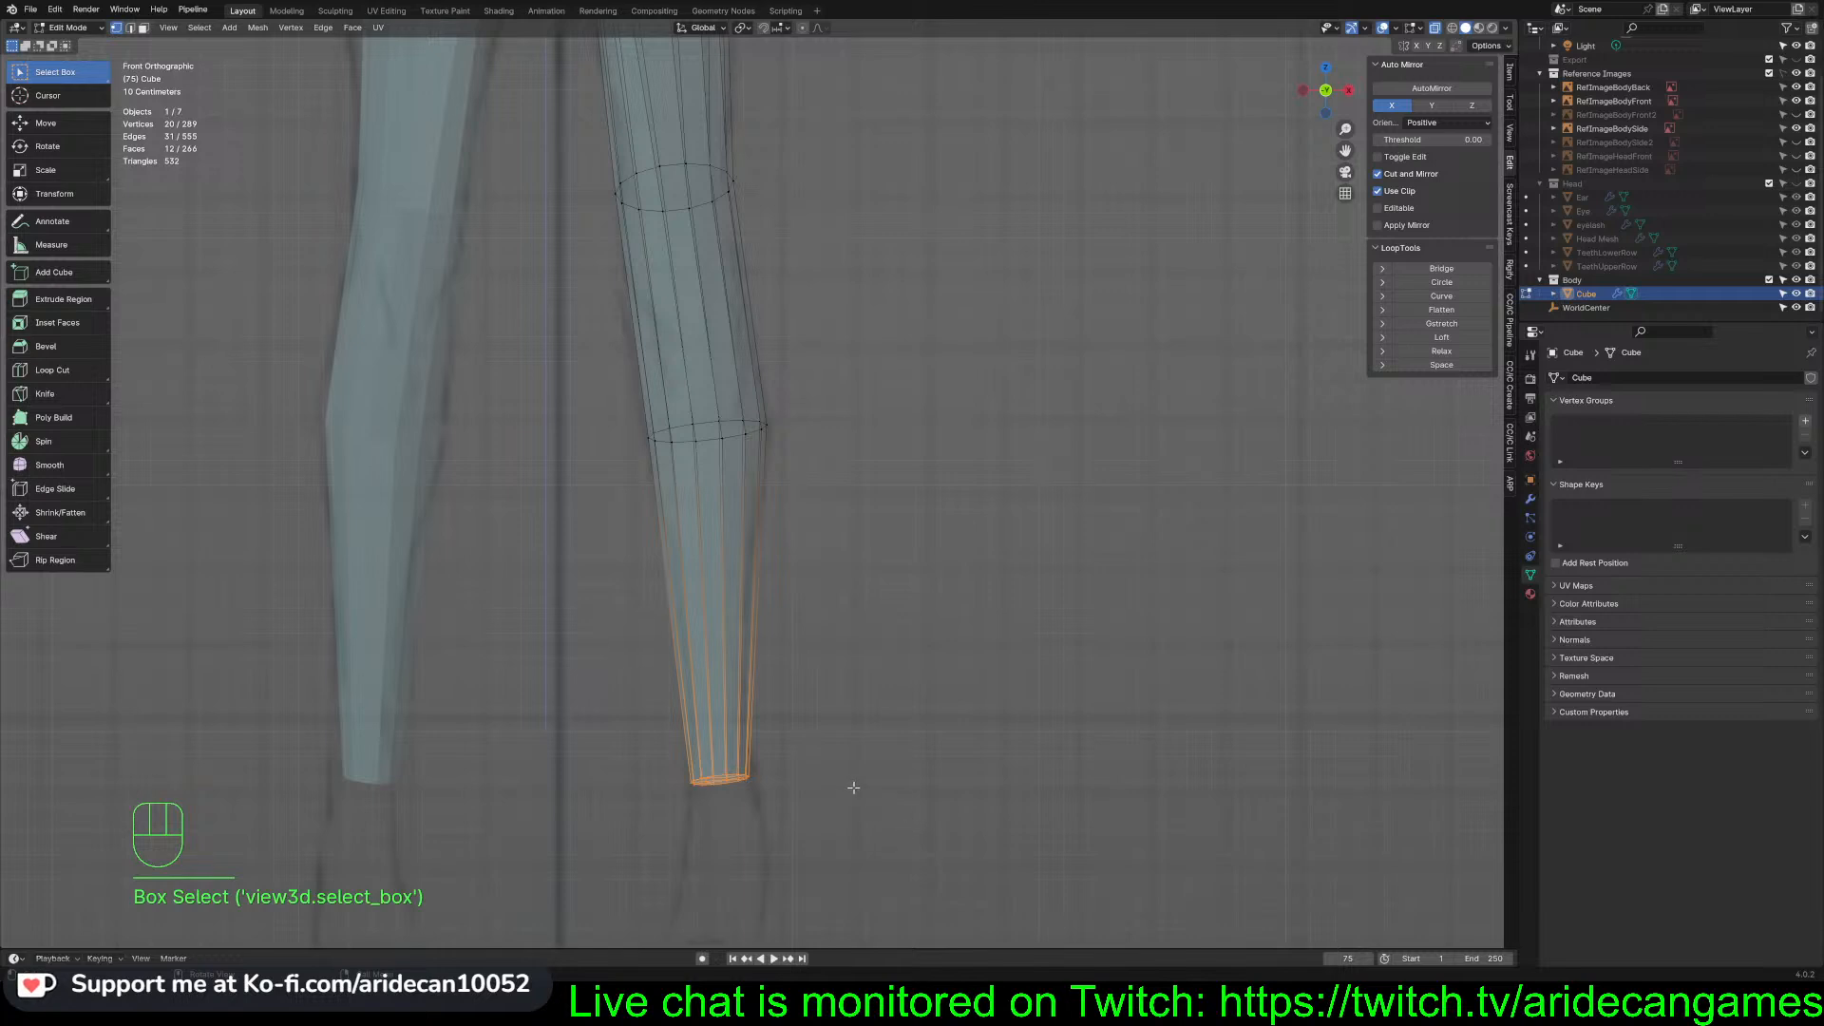
pyautogui.moveTo(851, 785); pyautogui.dragTo(863, 729, button='middle')
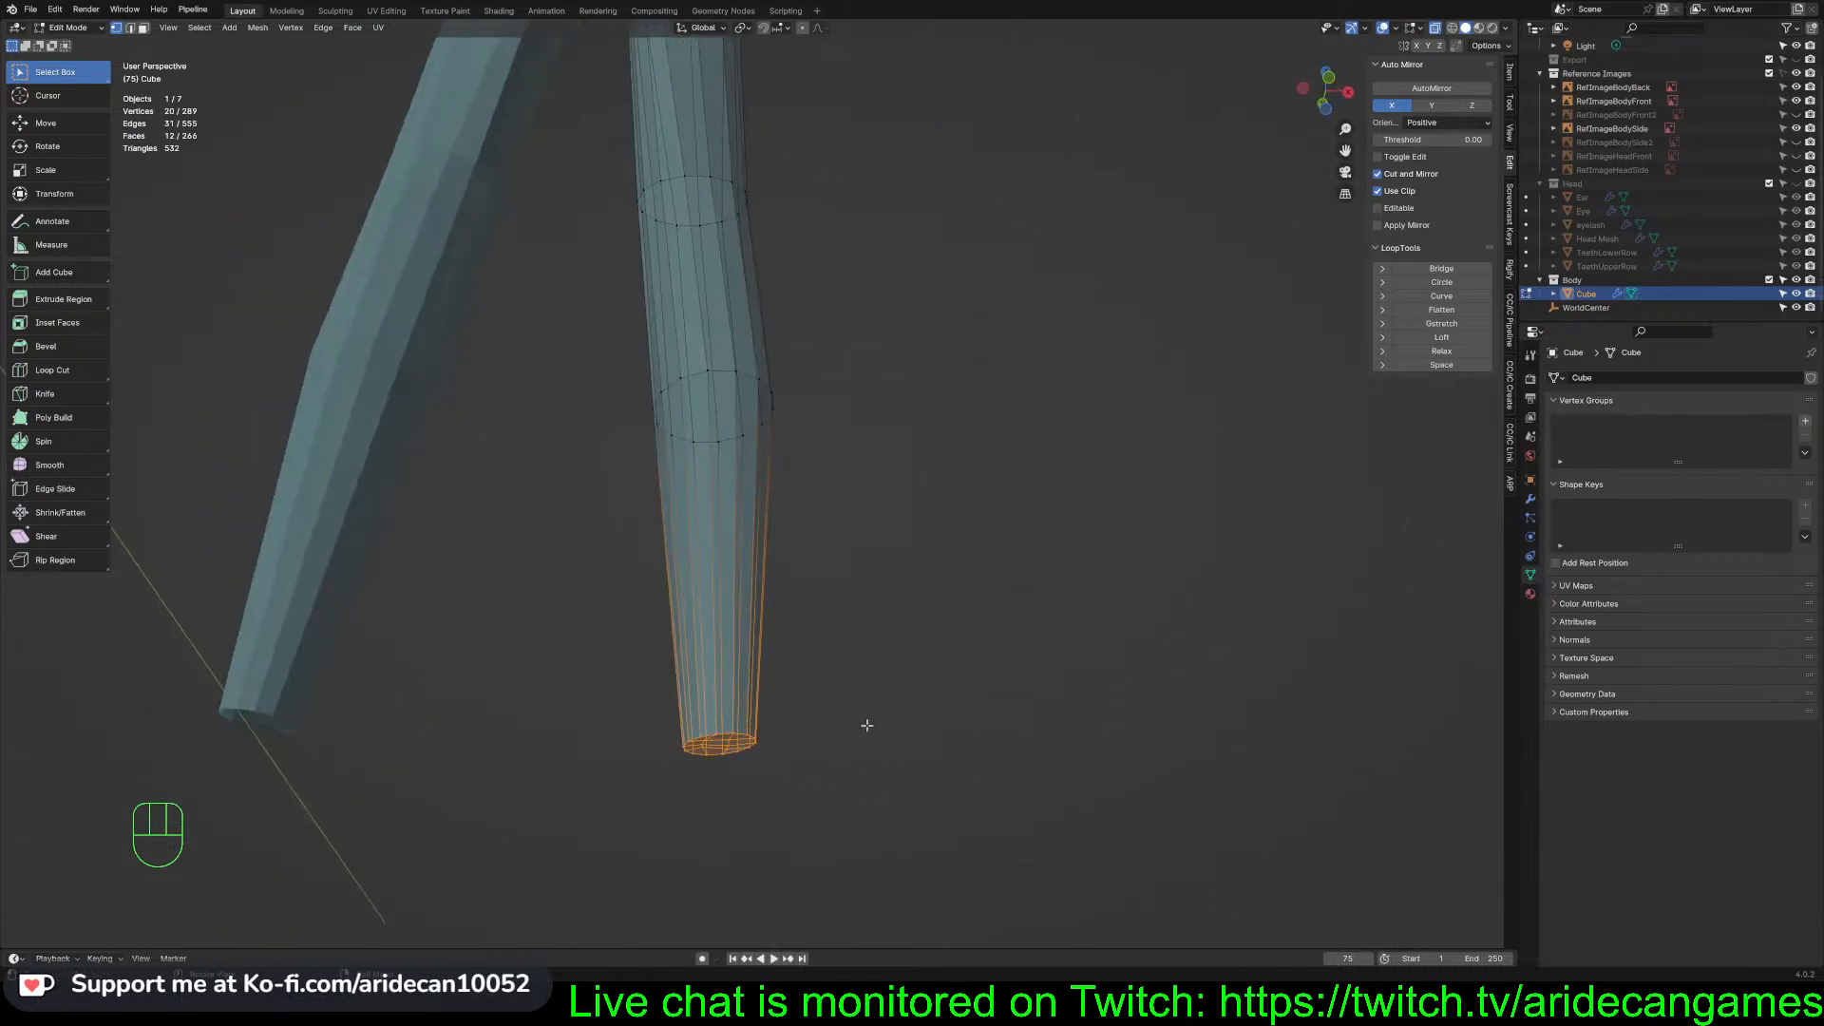
pyautogui.press('KP_1')
pyautogui.press('g')
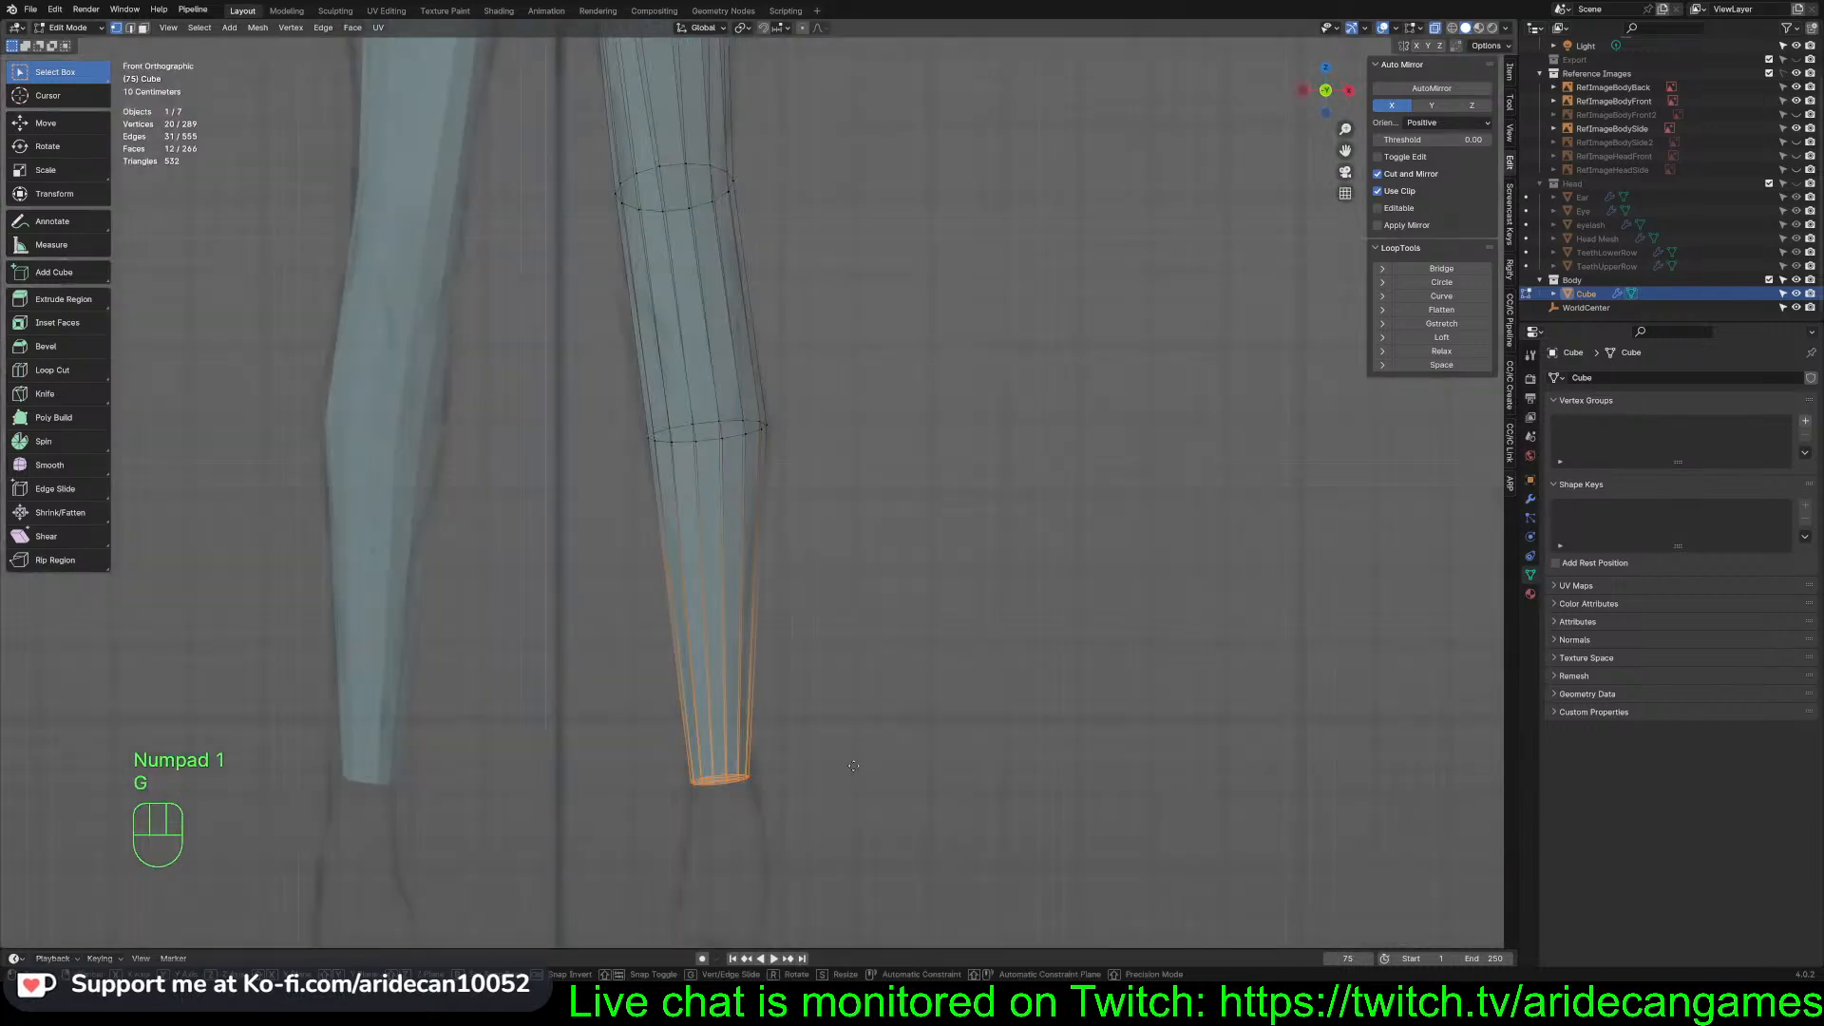
pyautogui.press('z')
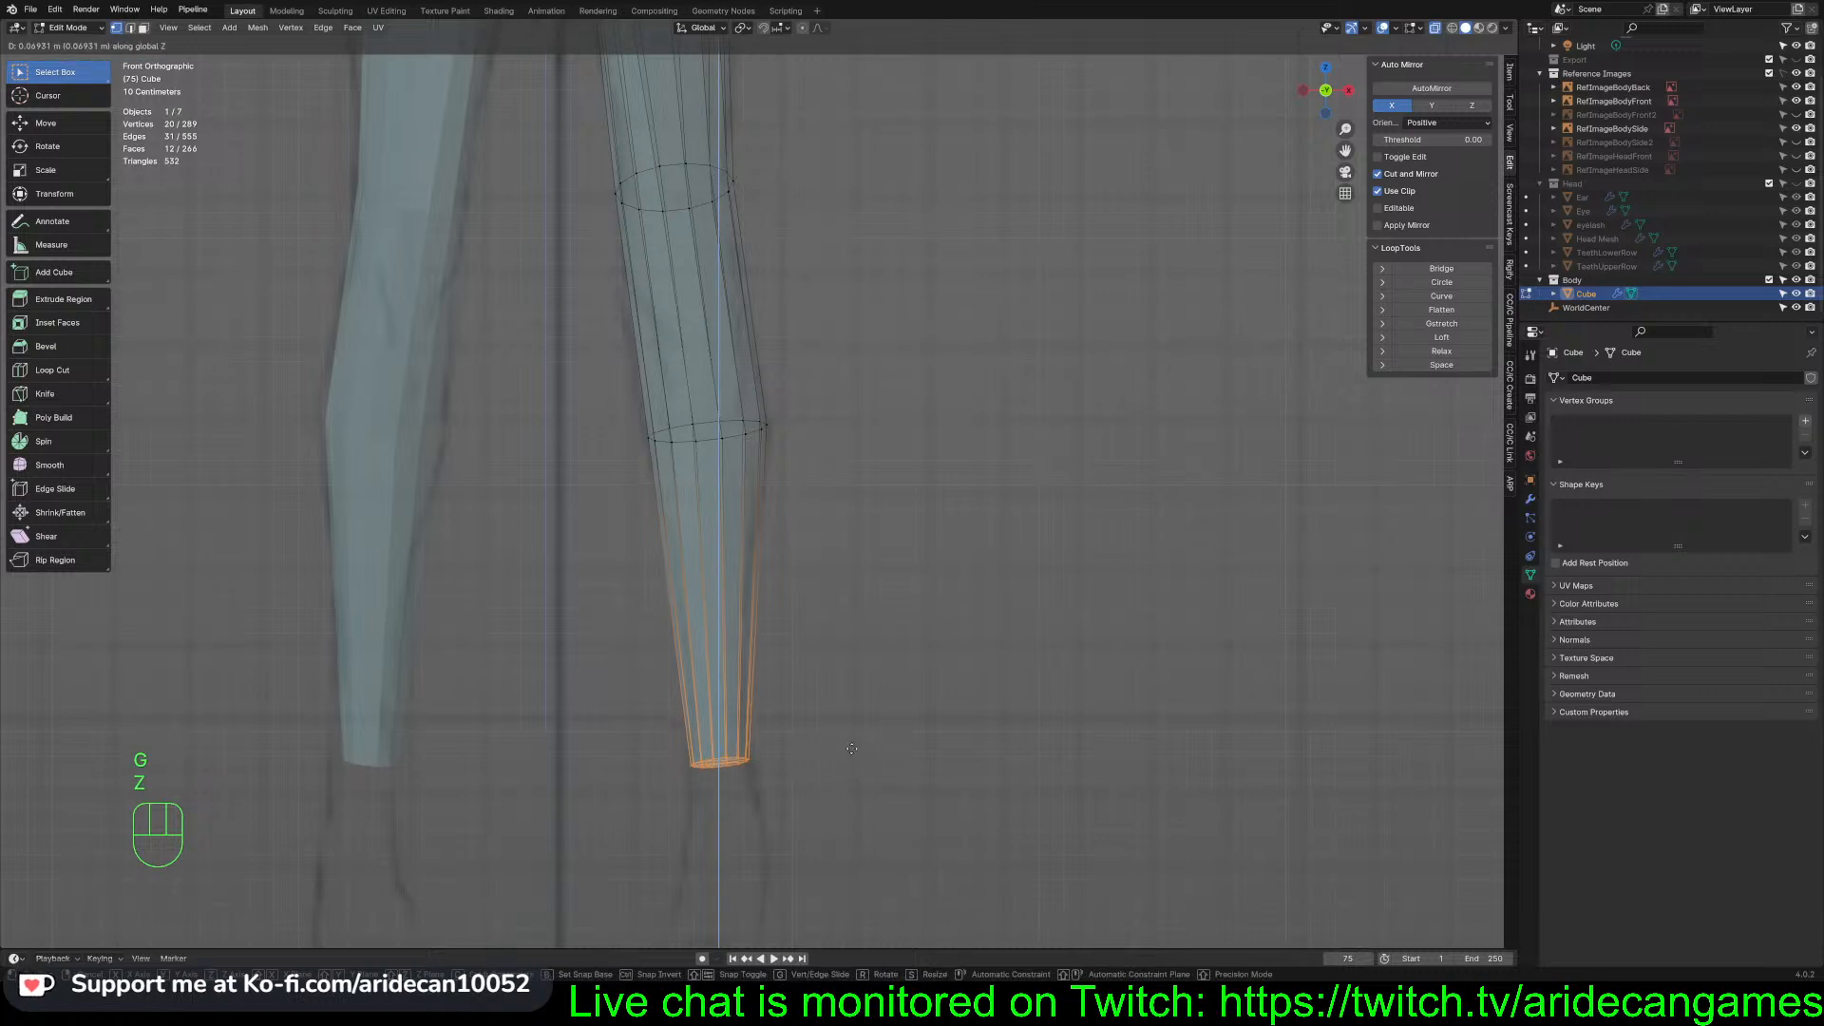
pyautogui.click(852, 765)
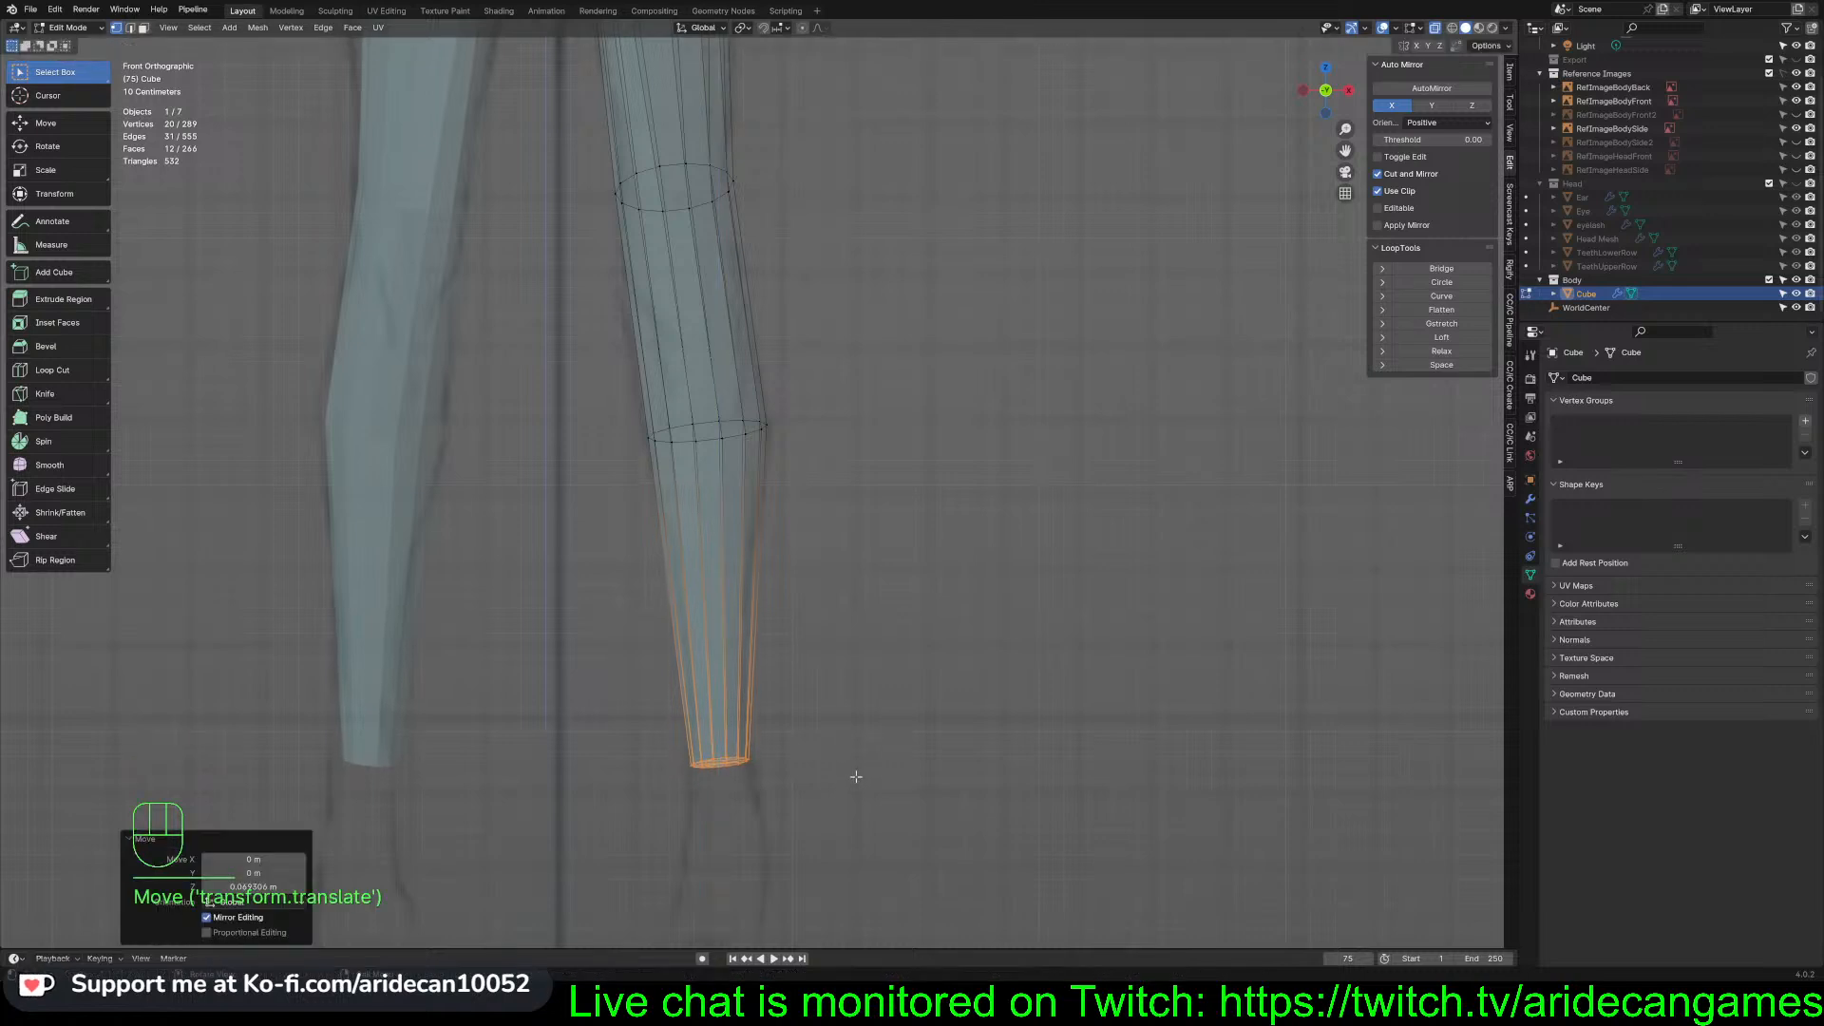
# Extrude the ankle end downward by about 0.08 m and scale the new ring by about 1.142
pyautogui.press('e')
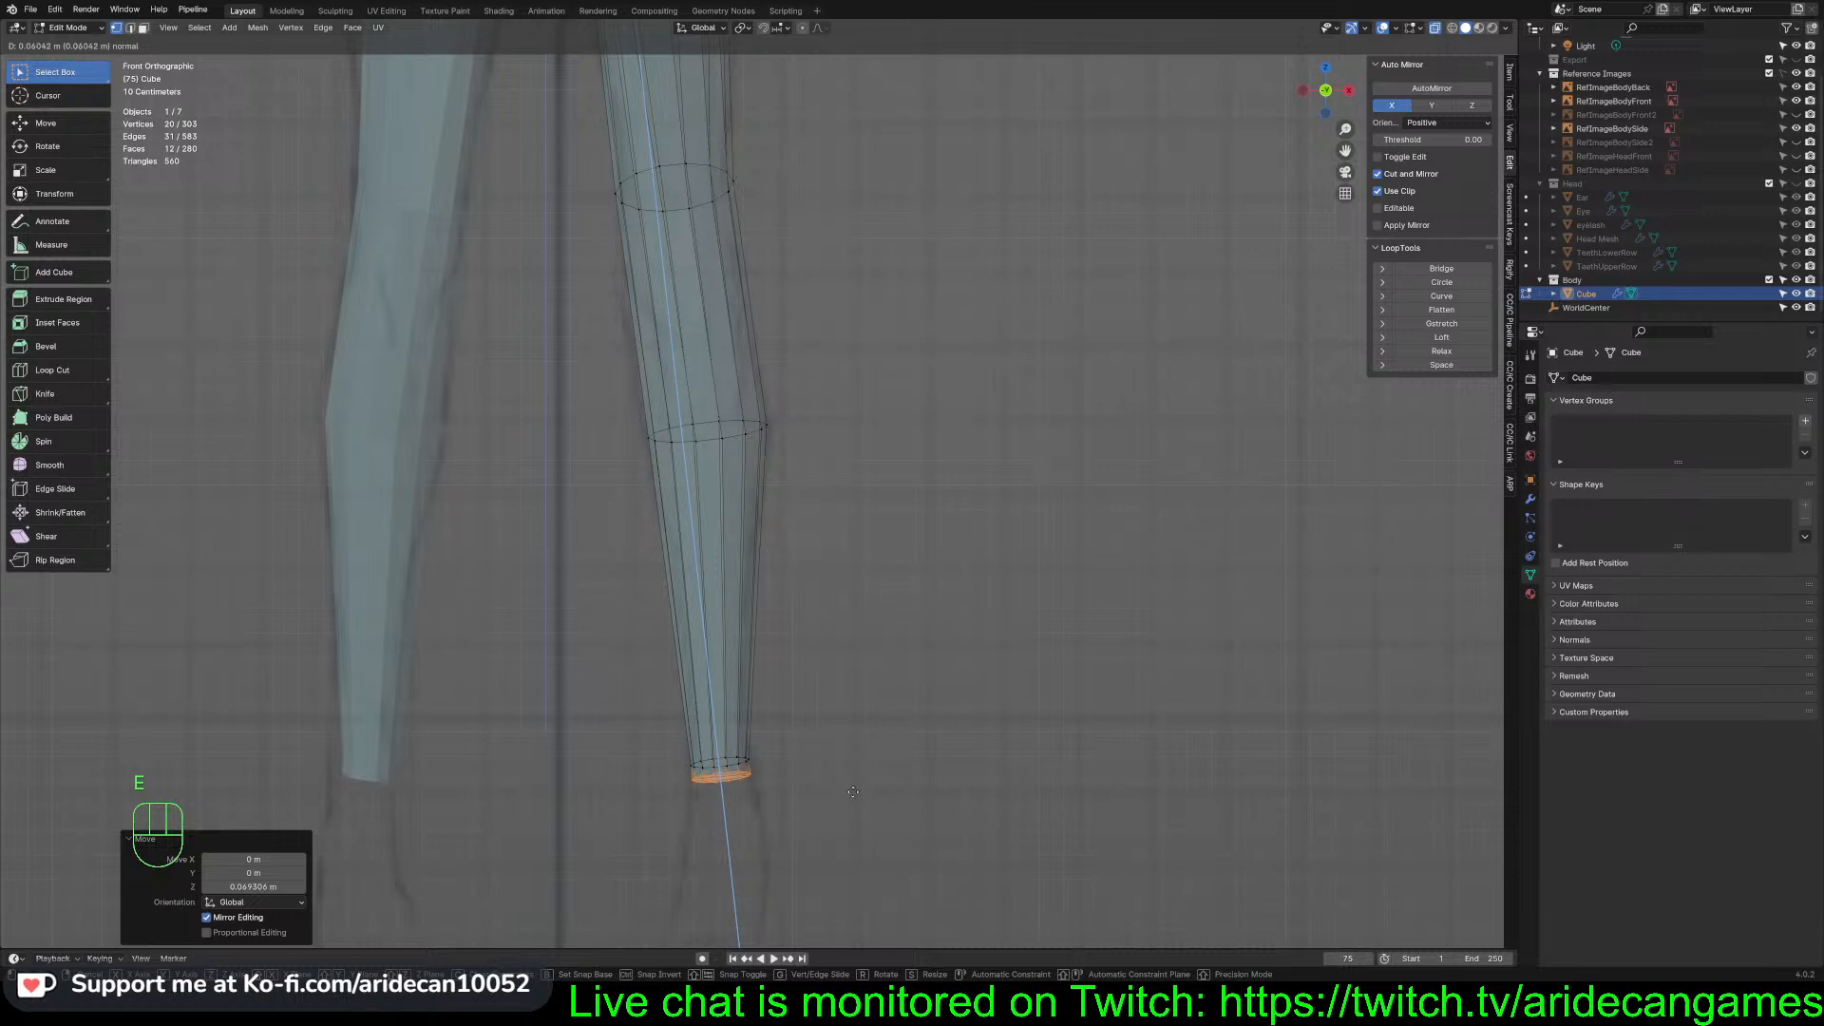
pyautogui.click(852, 798)
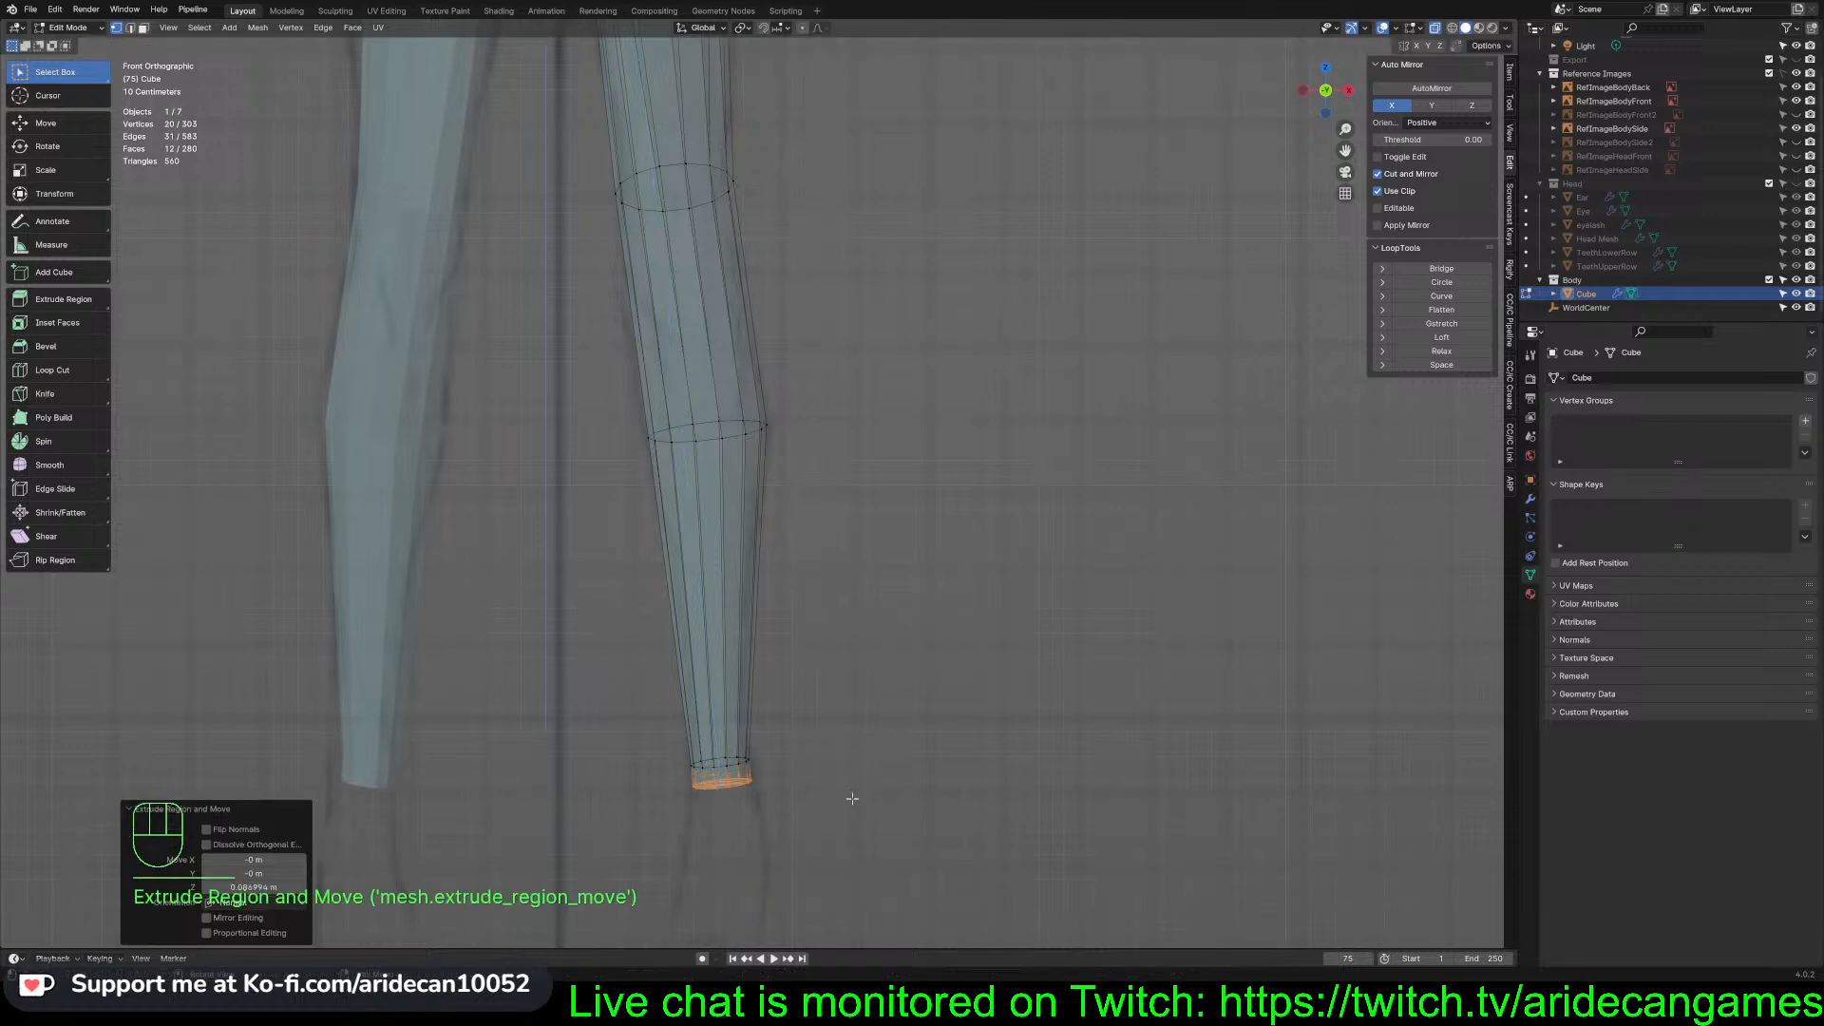
pyautogui.press('s')
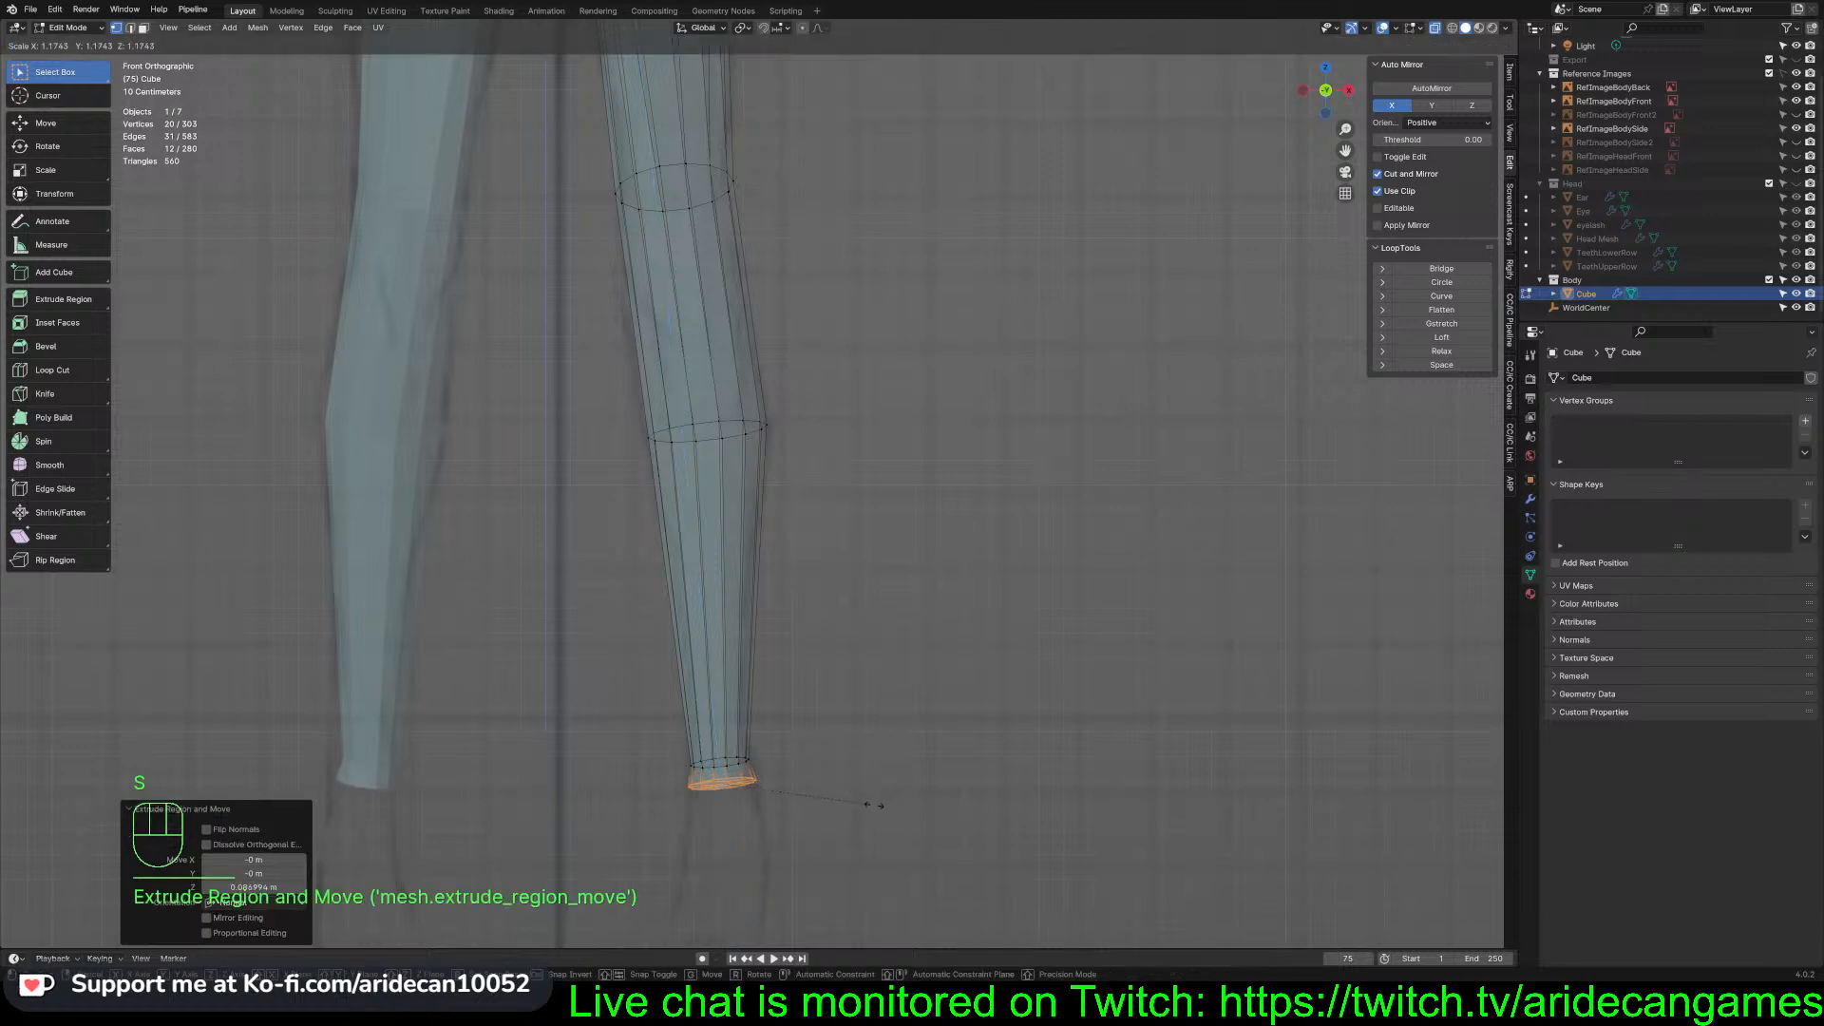
pyautogui.click(863, 802)
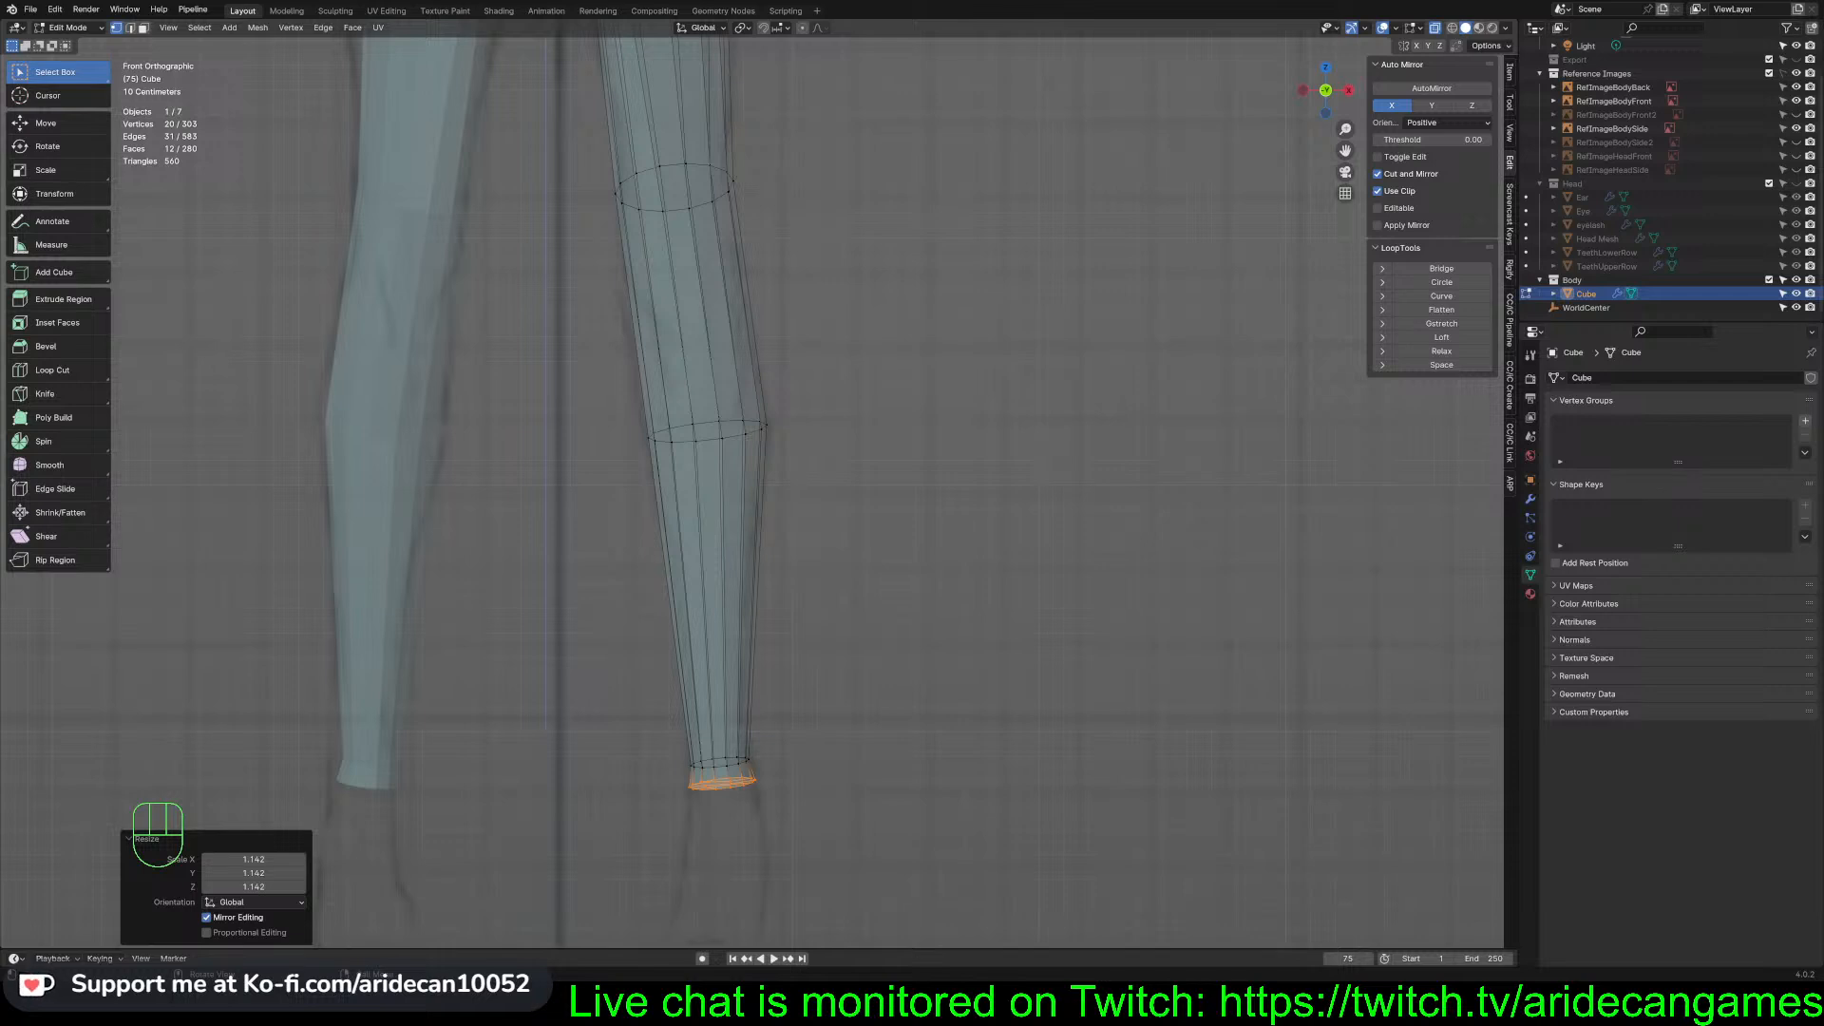
pyautogui.click(987, 579)
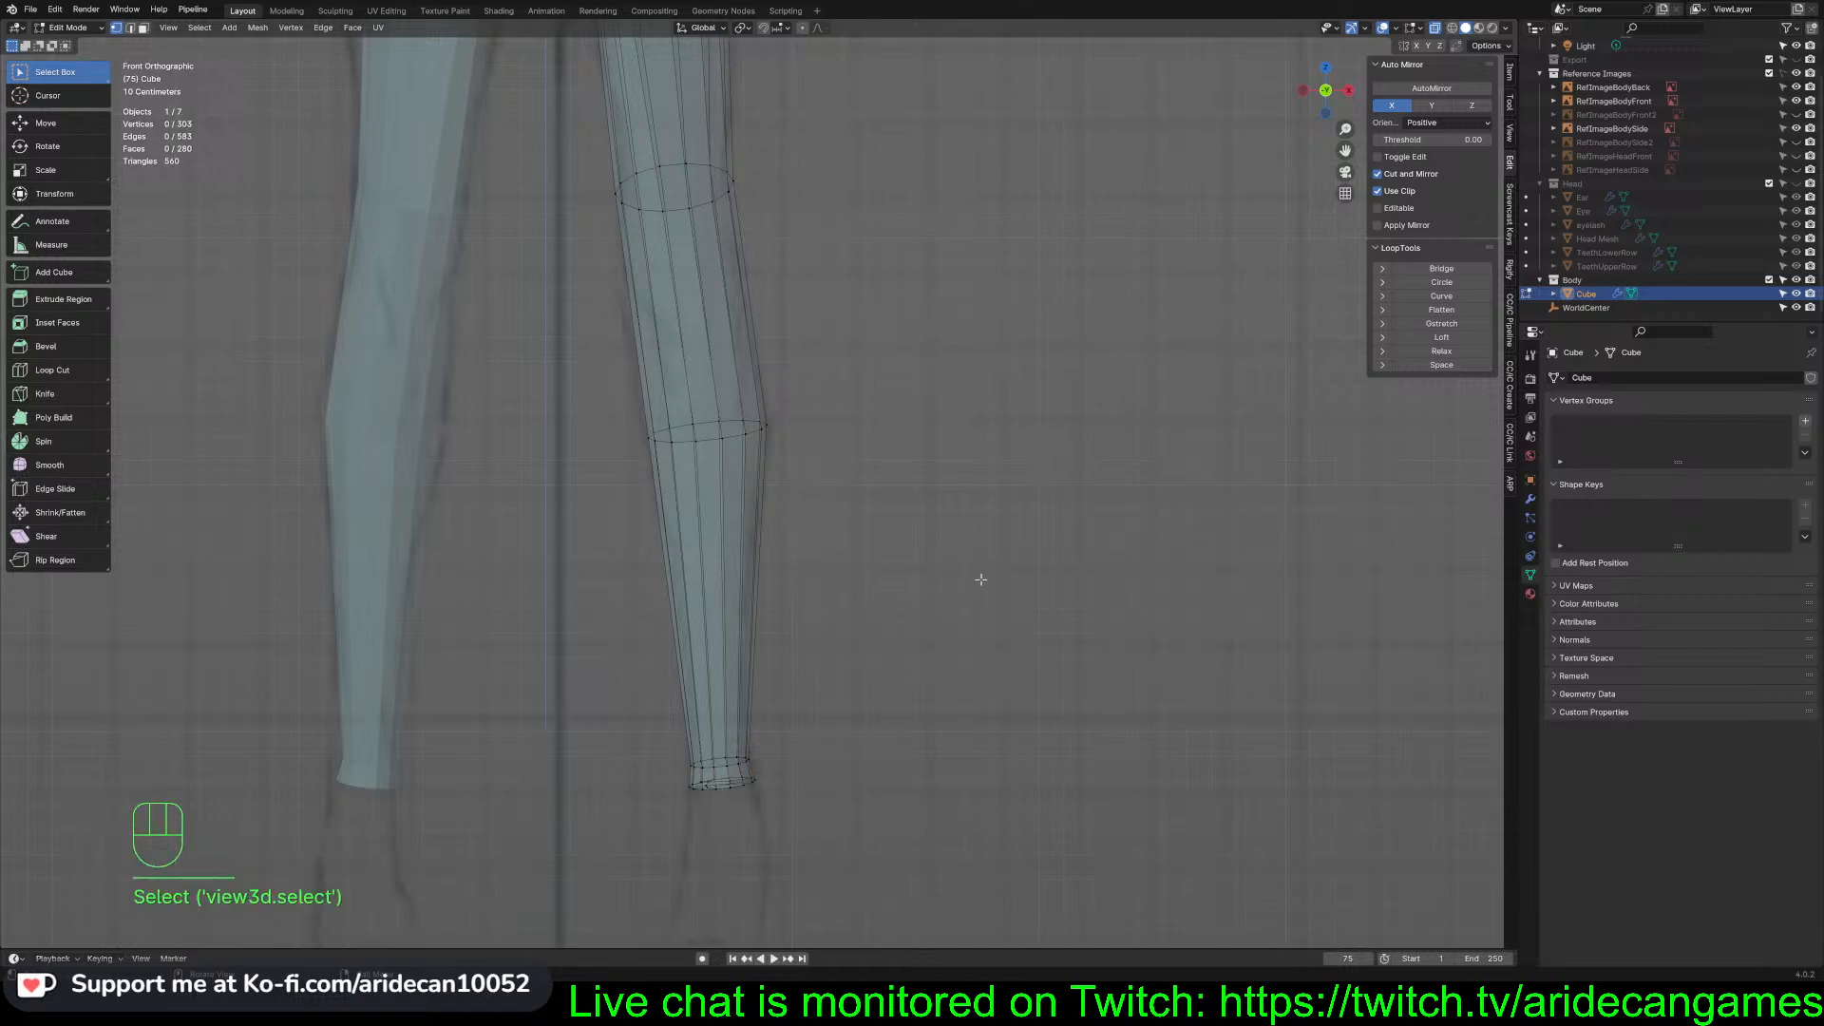
# In the right side view, lower the leg's end ring about 0.064 m and scale it by about 0.91 to follow the ankle sketch
pyautogui.press('KP_3')
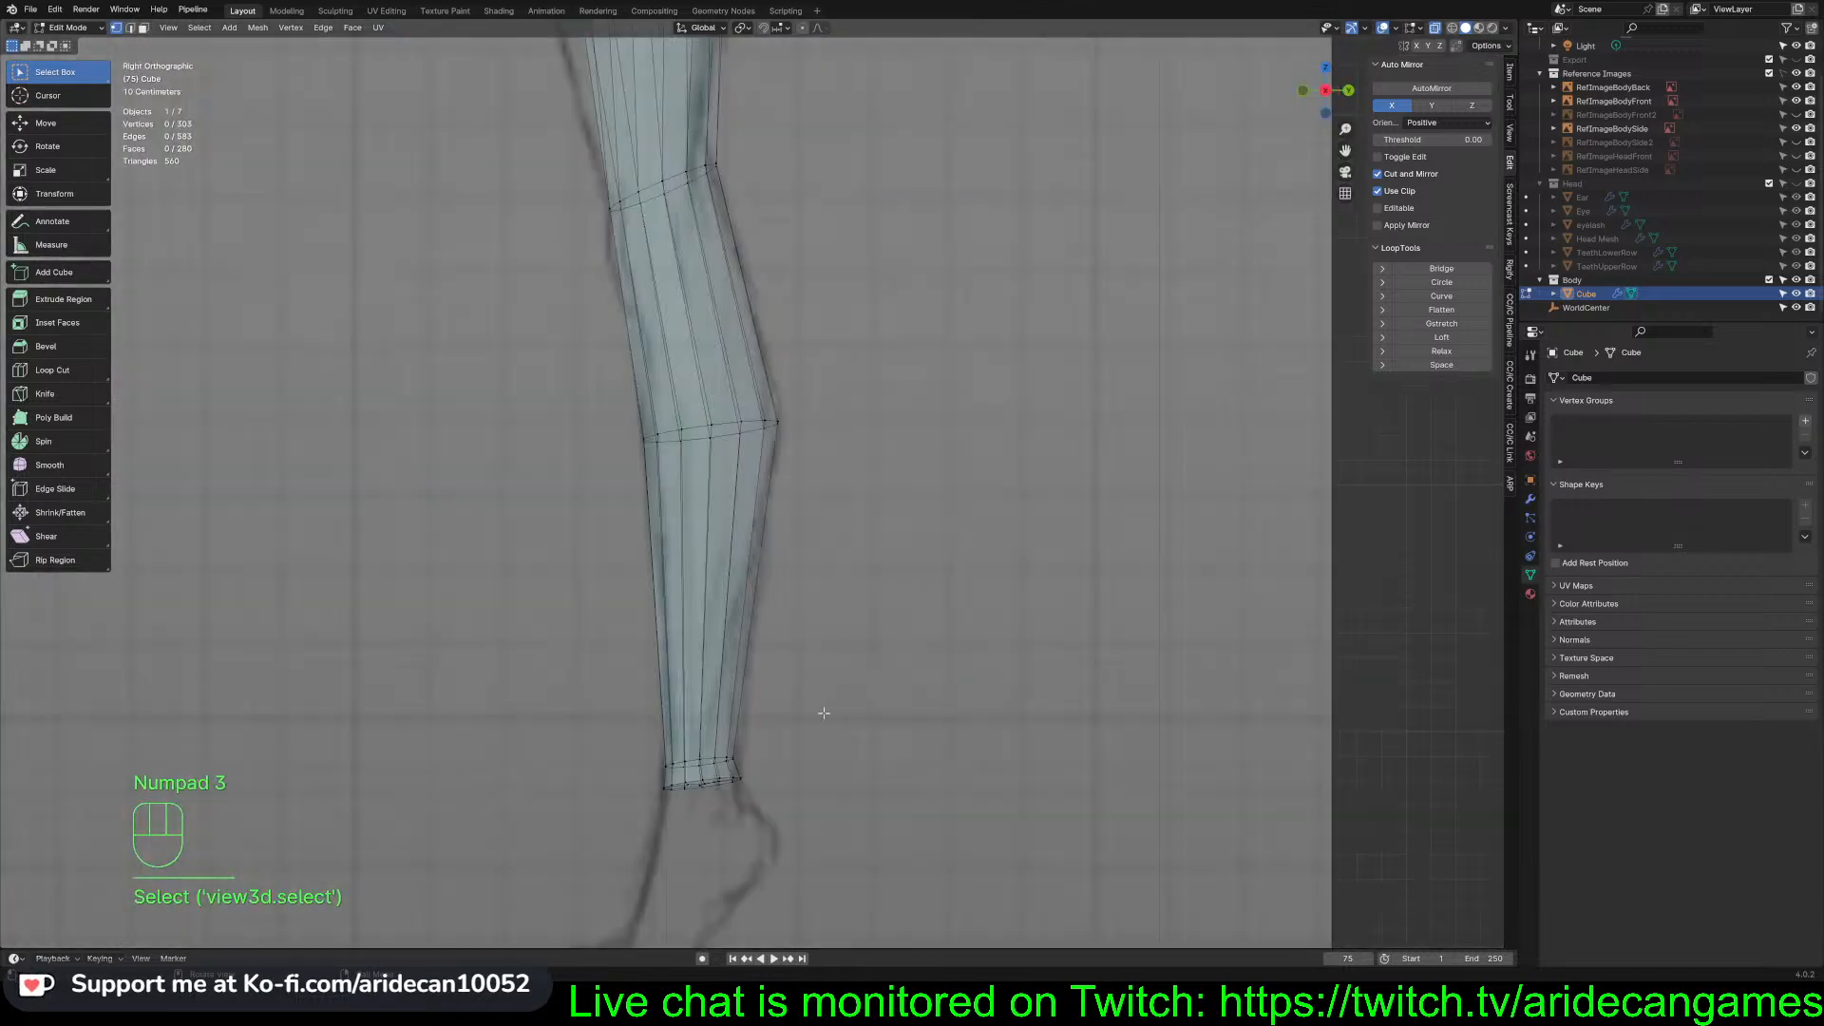
pyautogui.moveTo(648, 769); pyautogui.dragTo(785, 801)
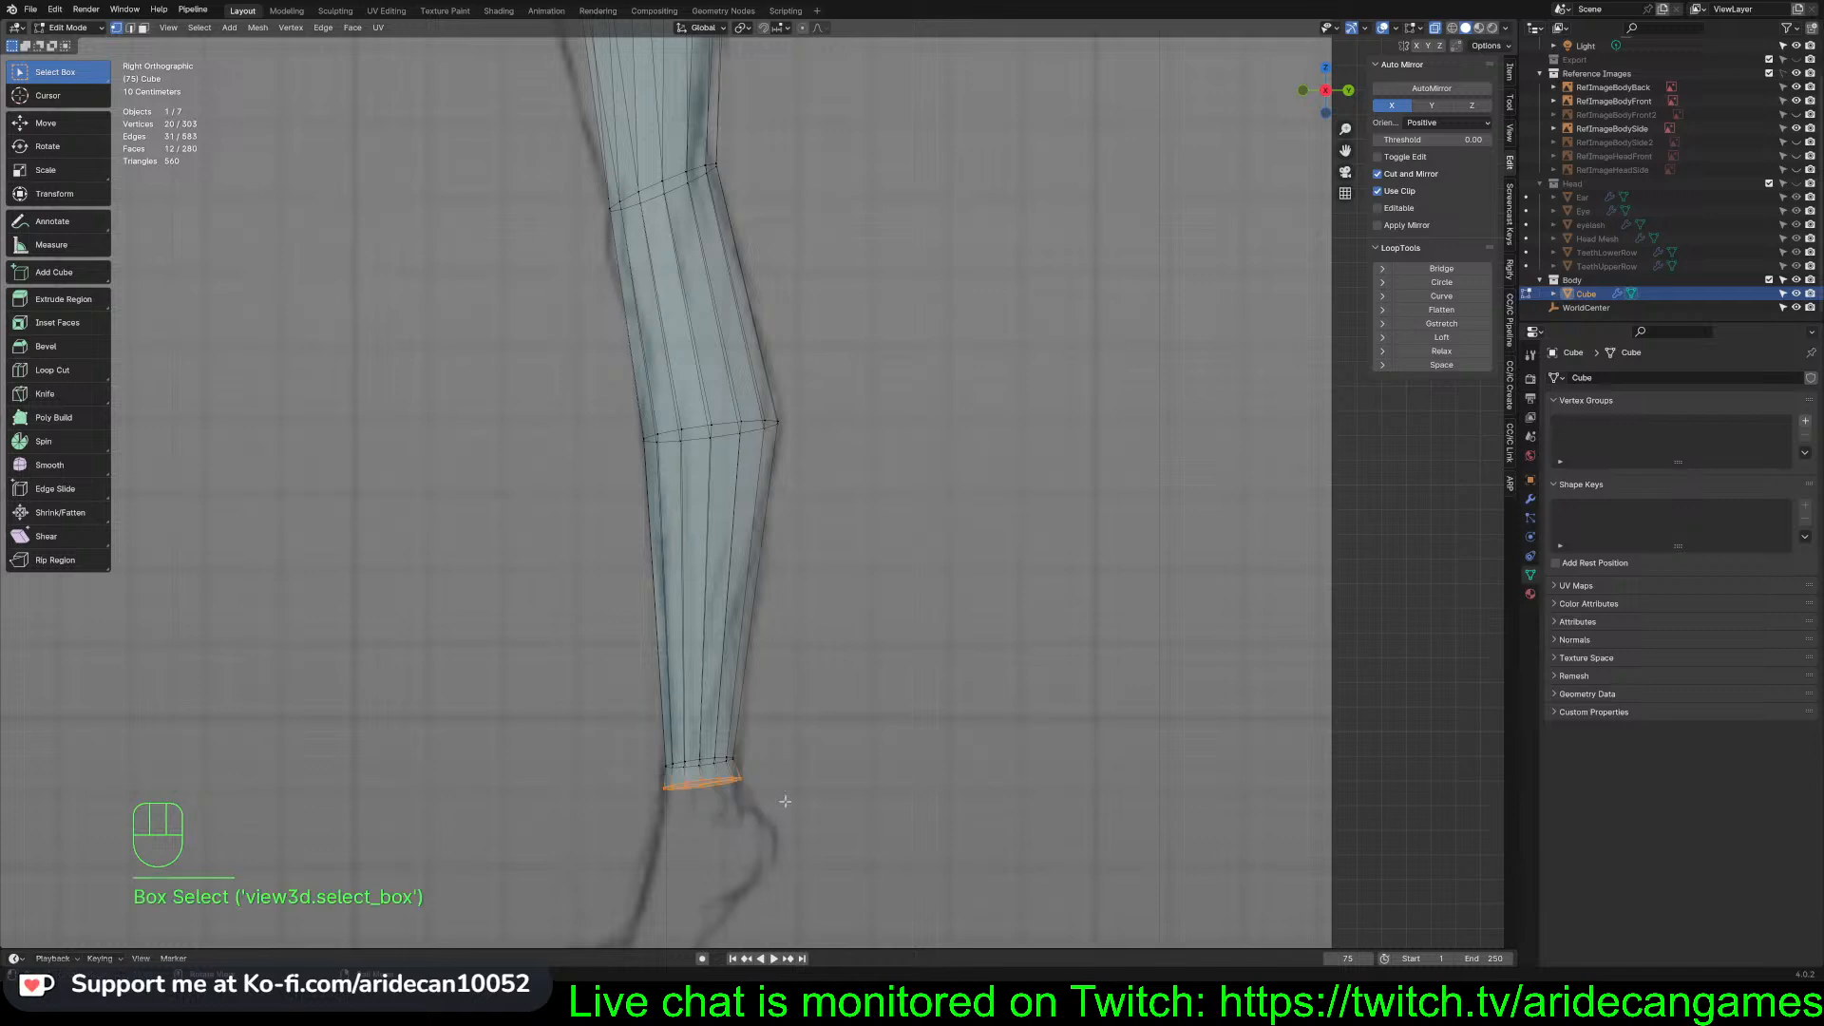
pyautogui.press('g')
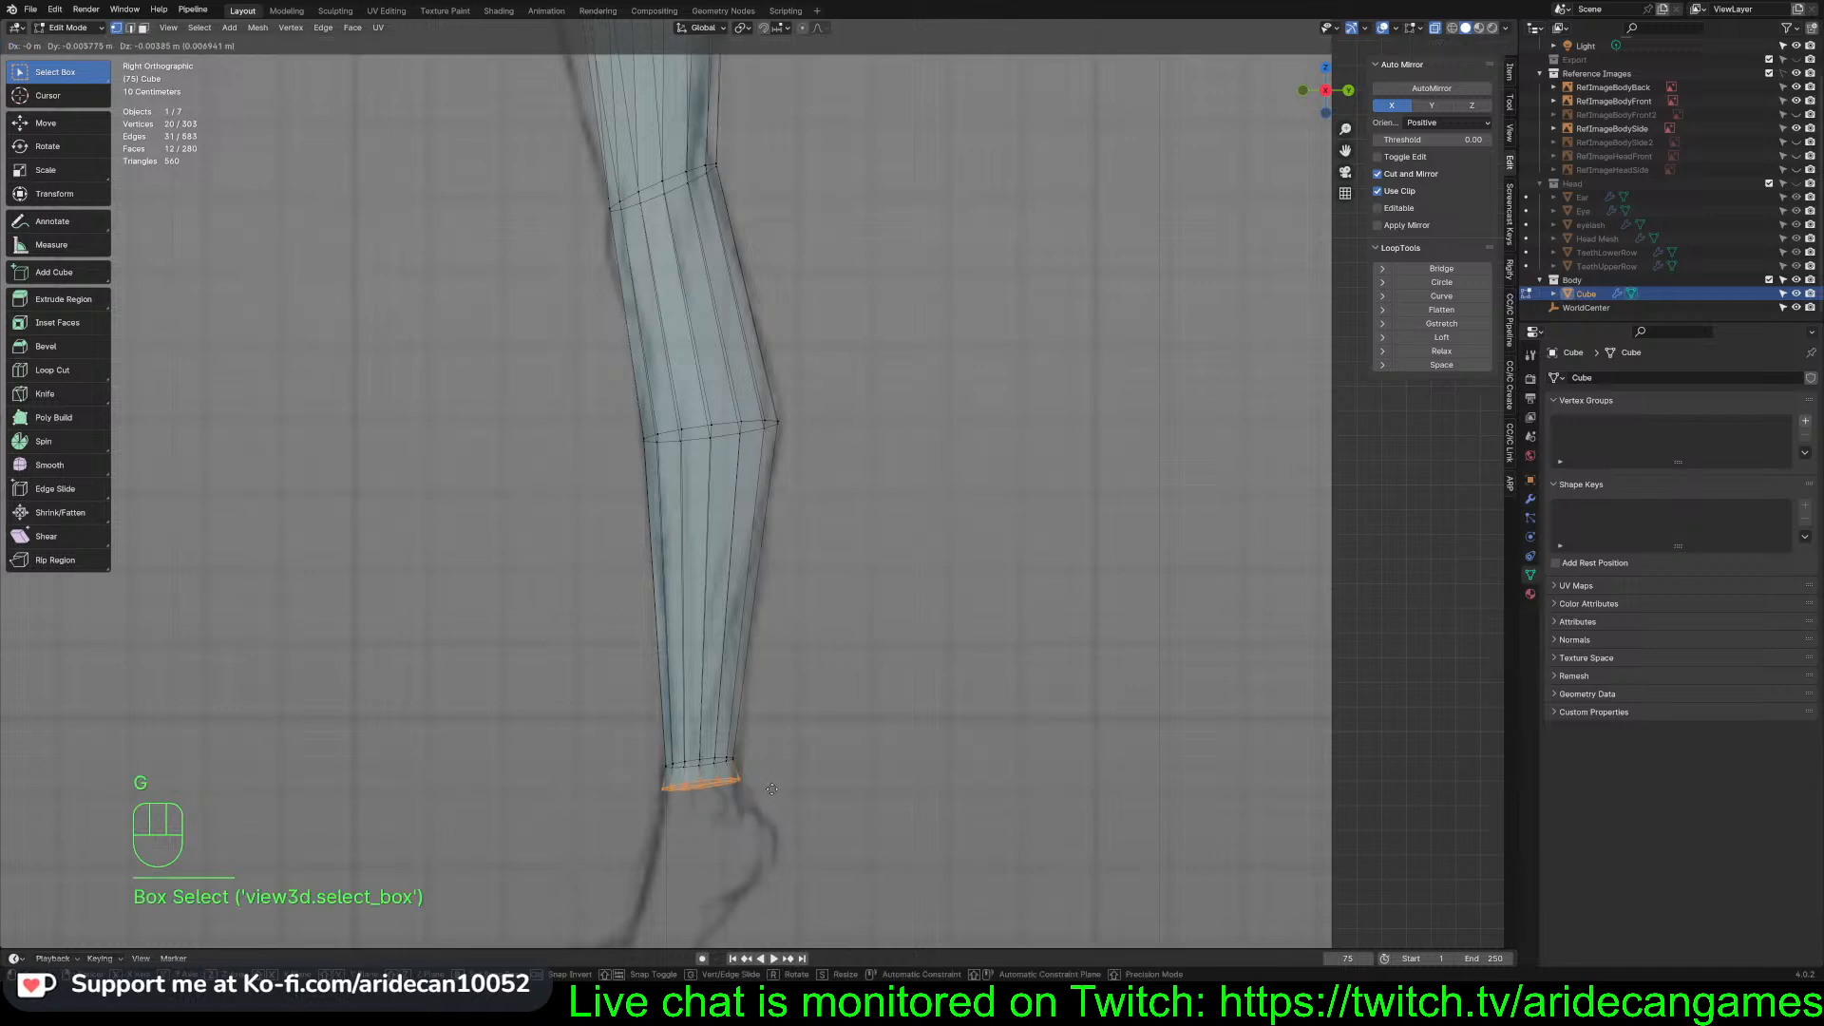
pyautogui.click(792, 795)
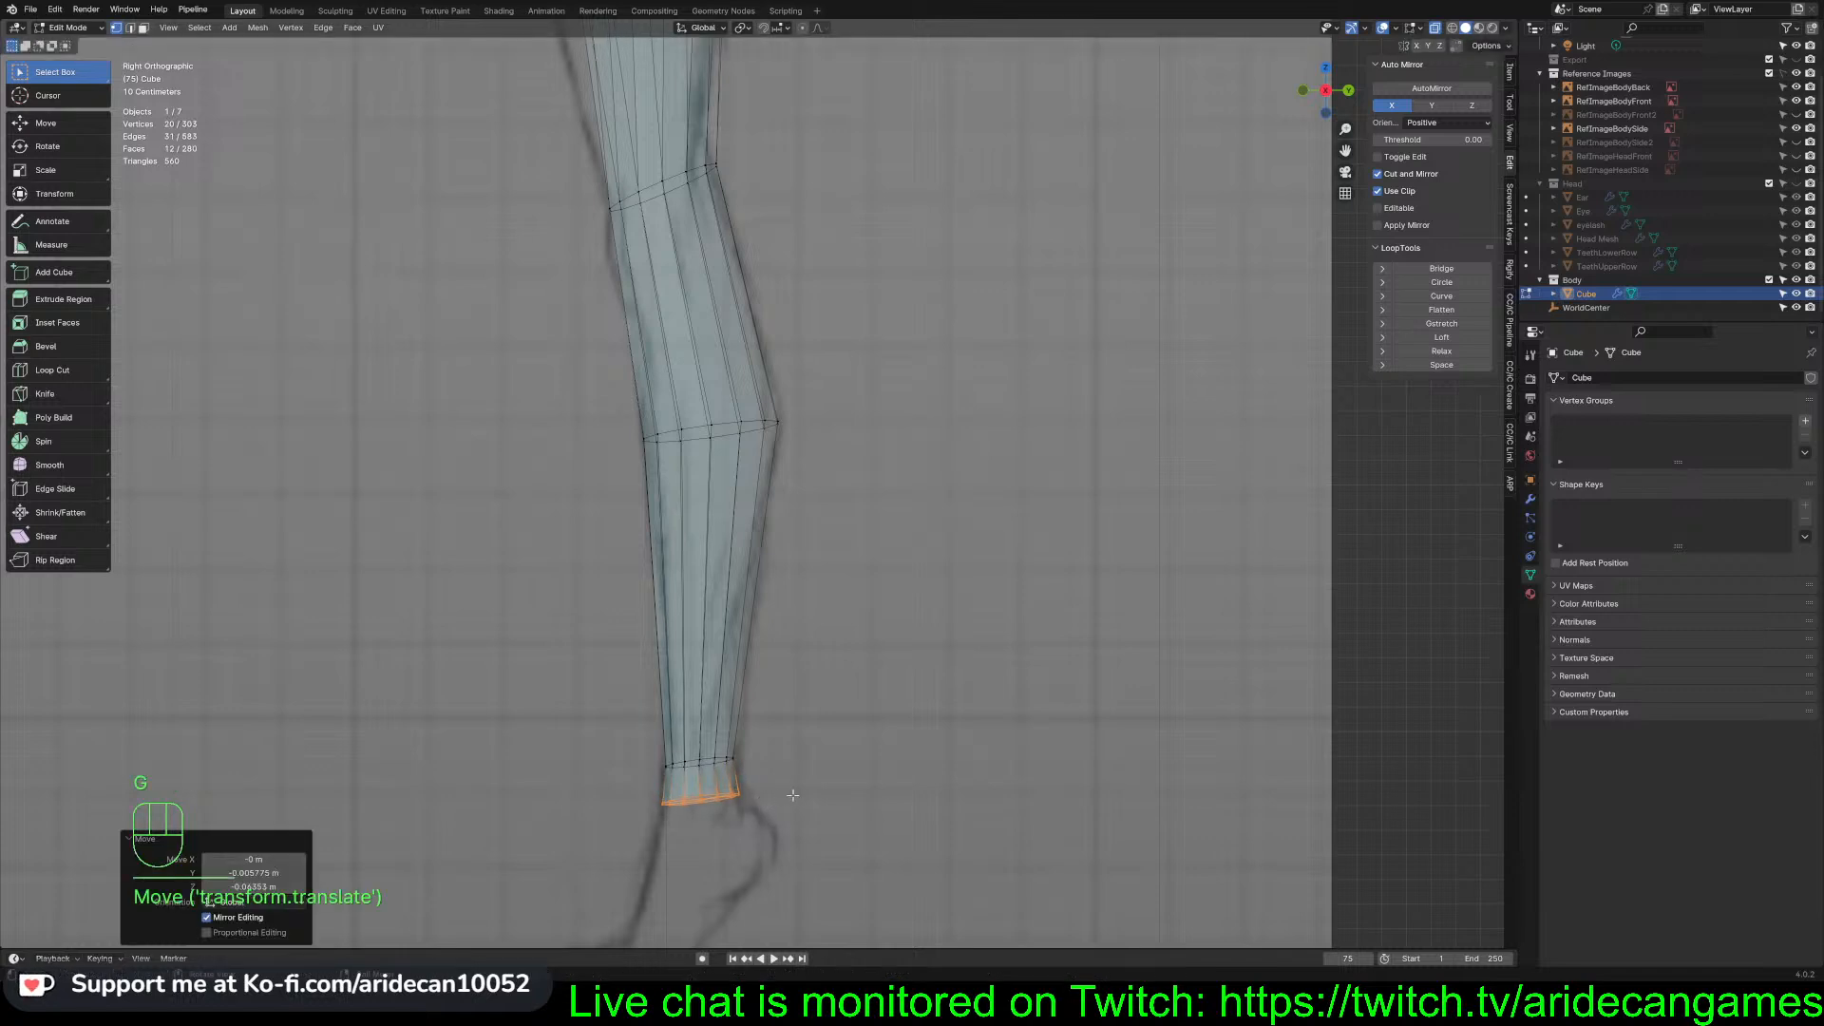
pyautogui.press('s')
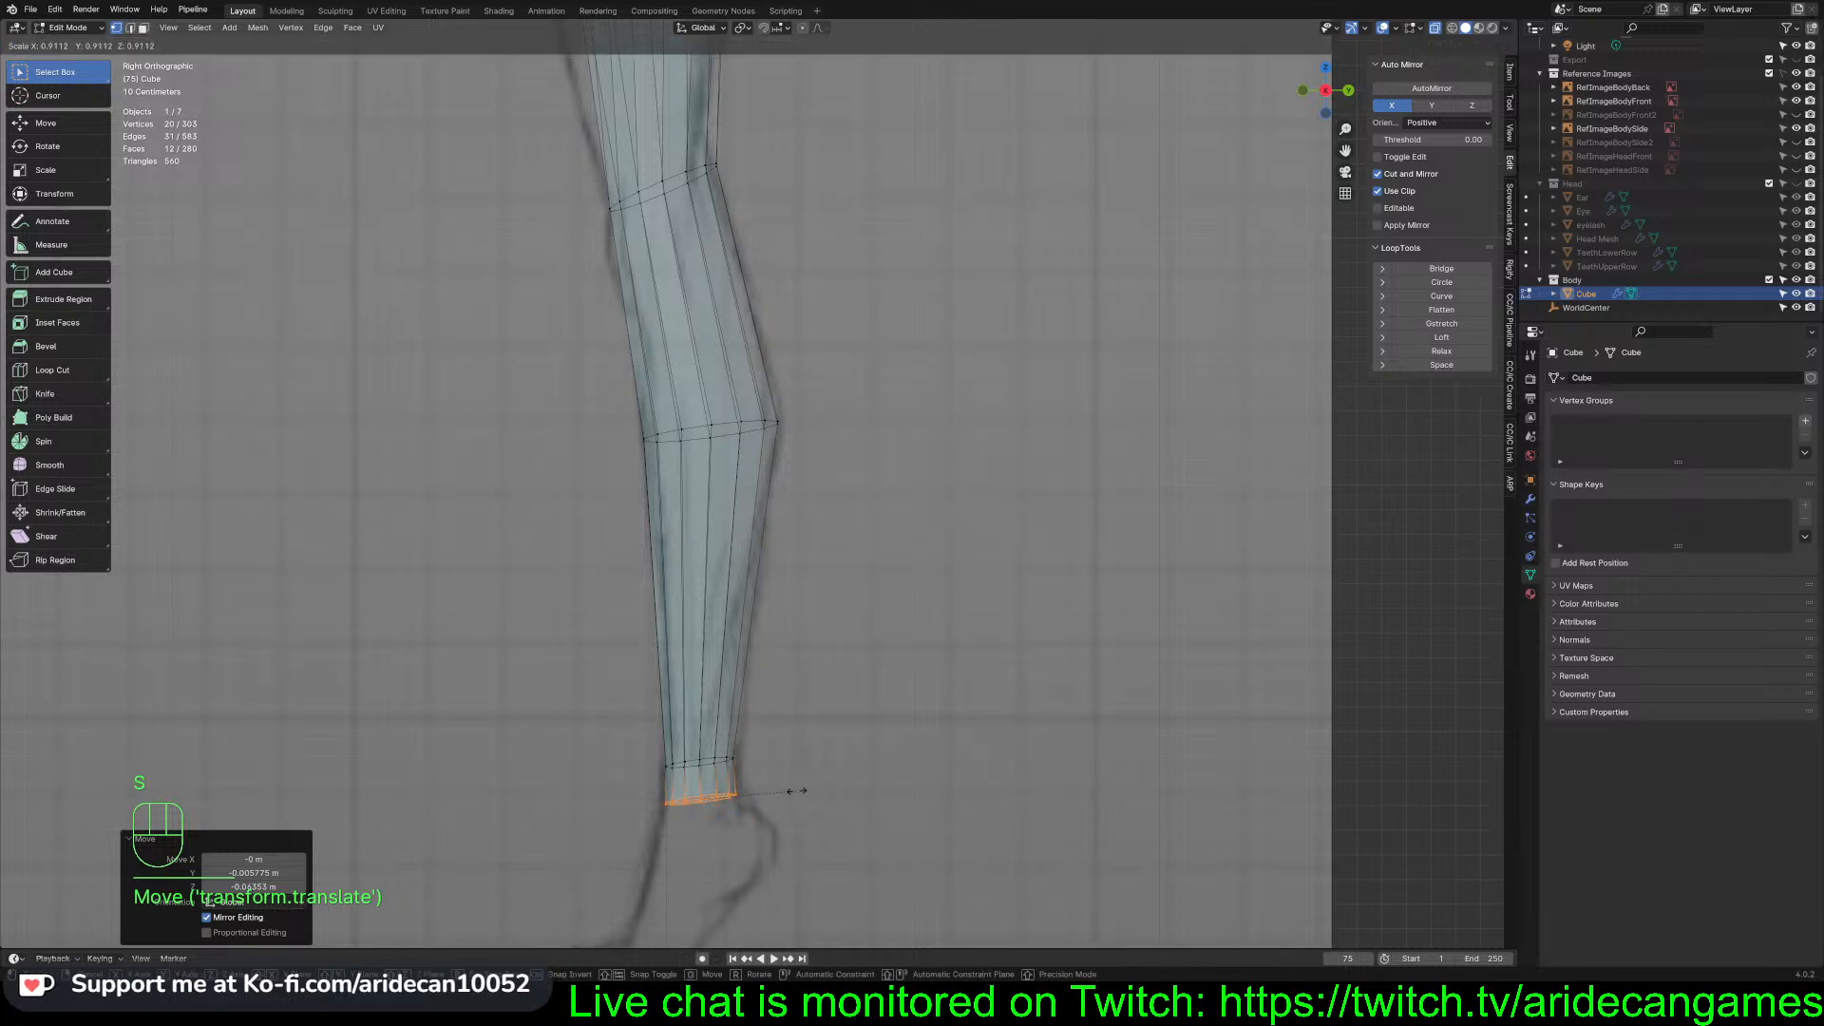
pyautogui.click(794, 790)
# Scale the ankle loop just above the end ring by about 0.901 along Y
pyautogui.moveTo(612, 740); pyautogui.dragTo(760, 777)
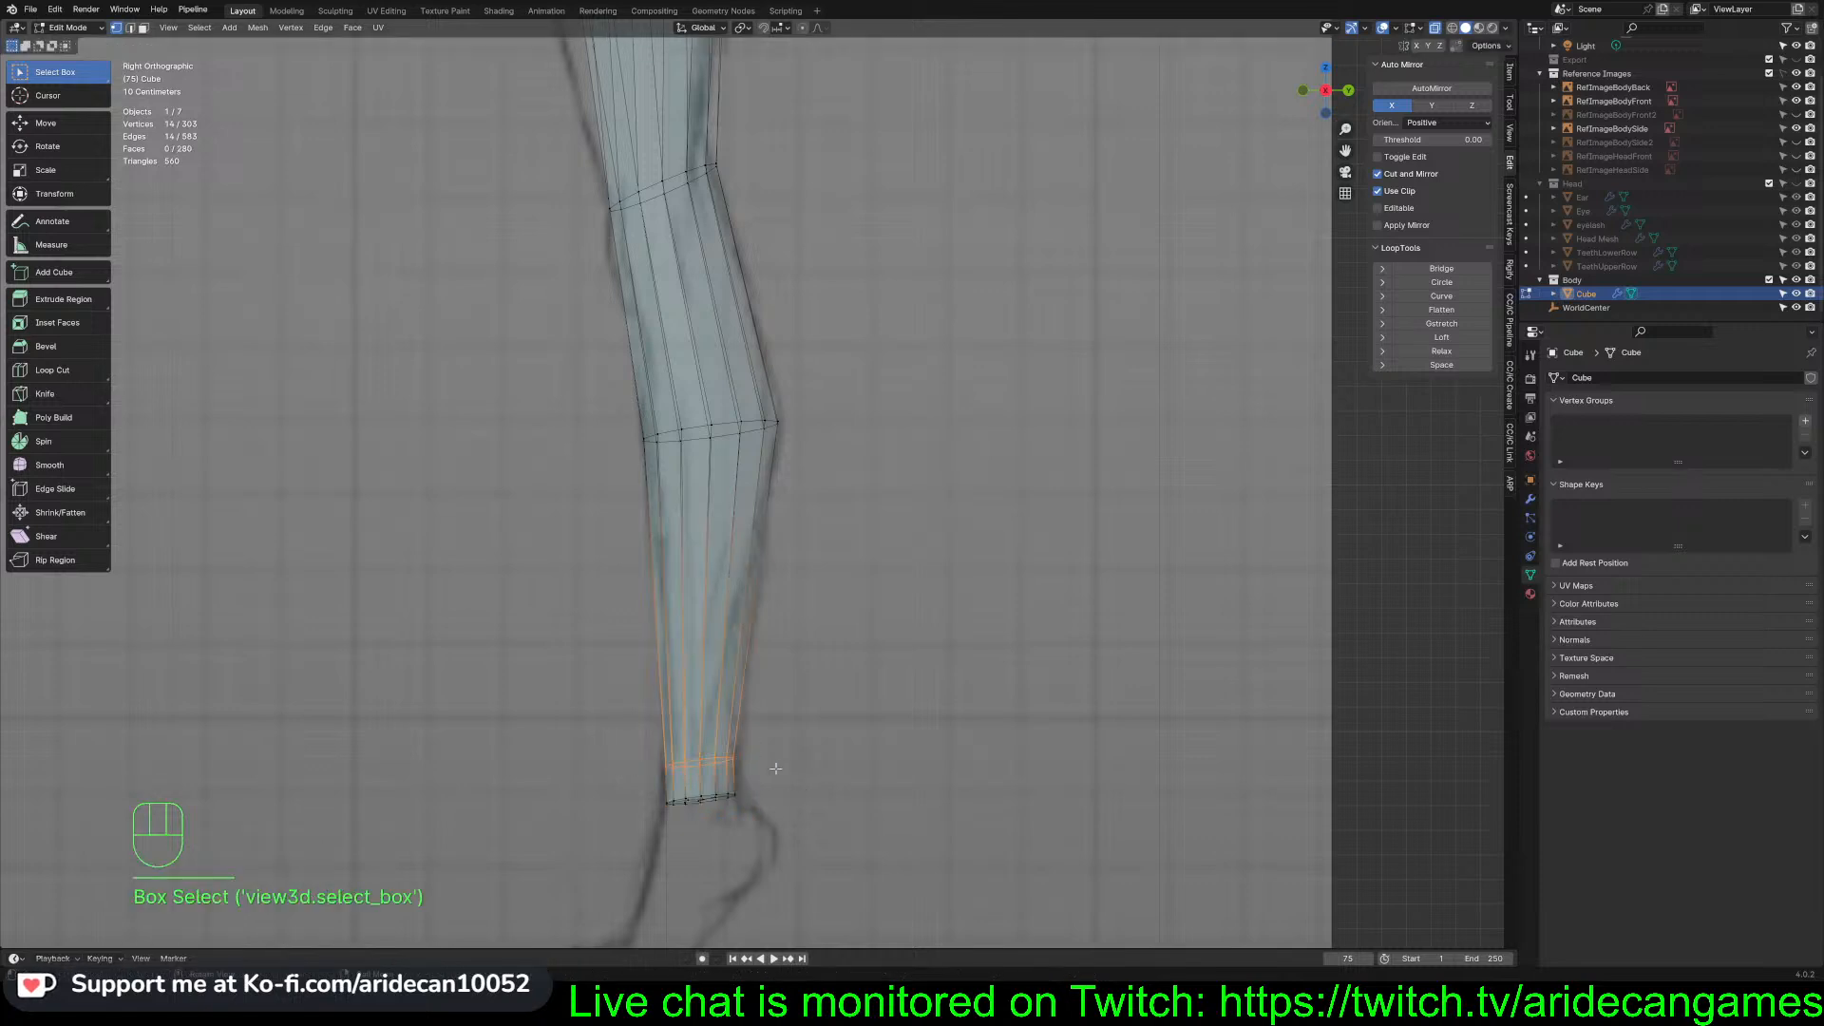
pyautogui.press('s')
pyautogui.press('y')
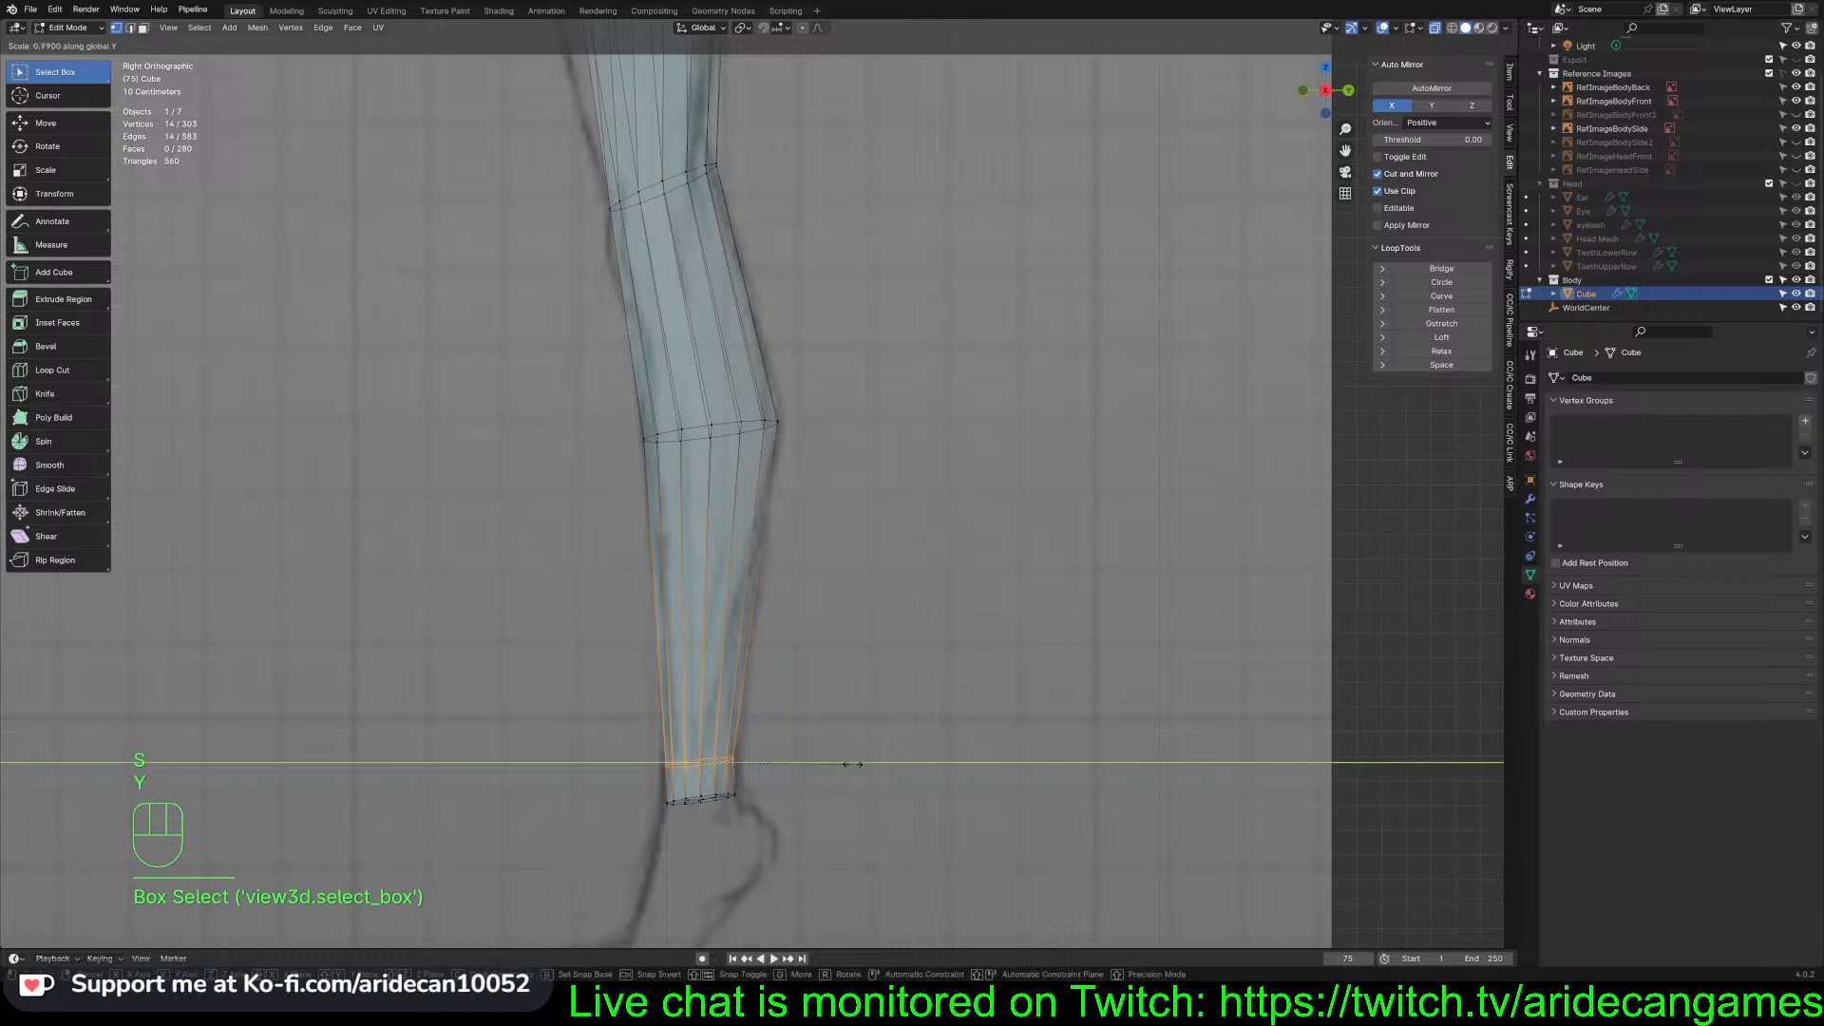
pyautogui.click(838, 762)
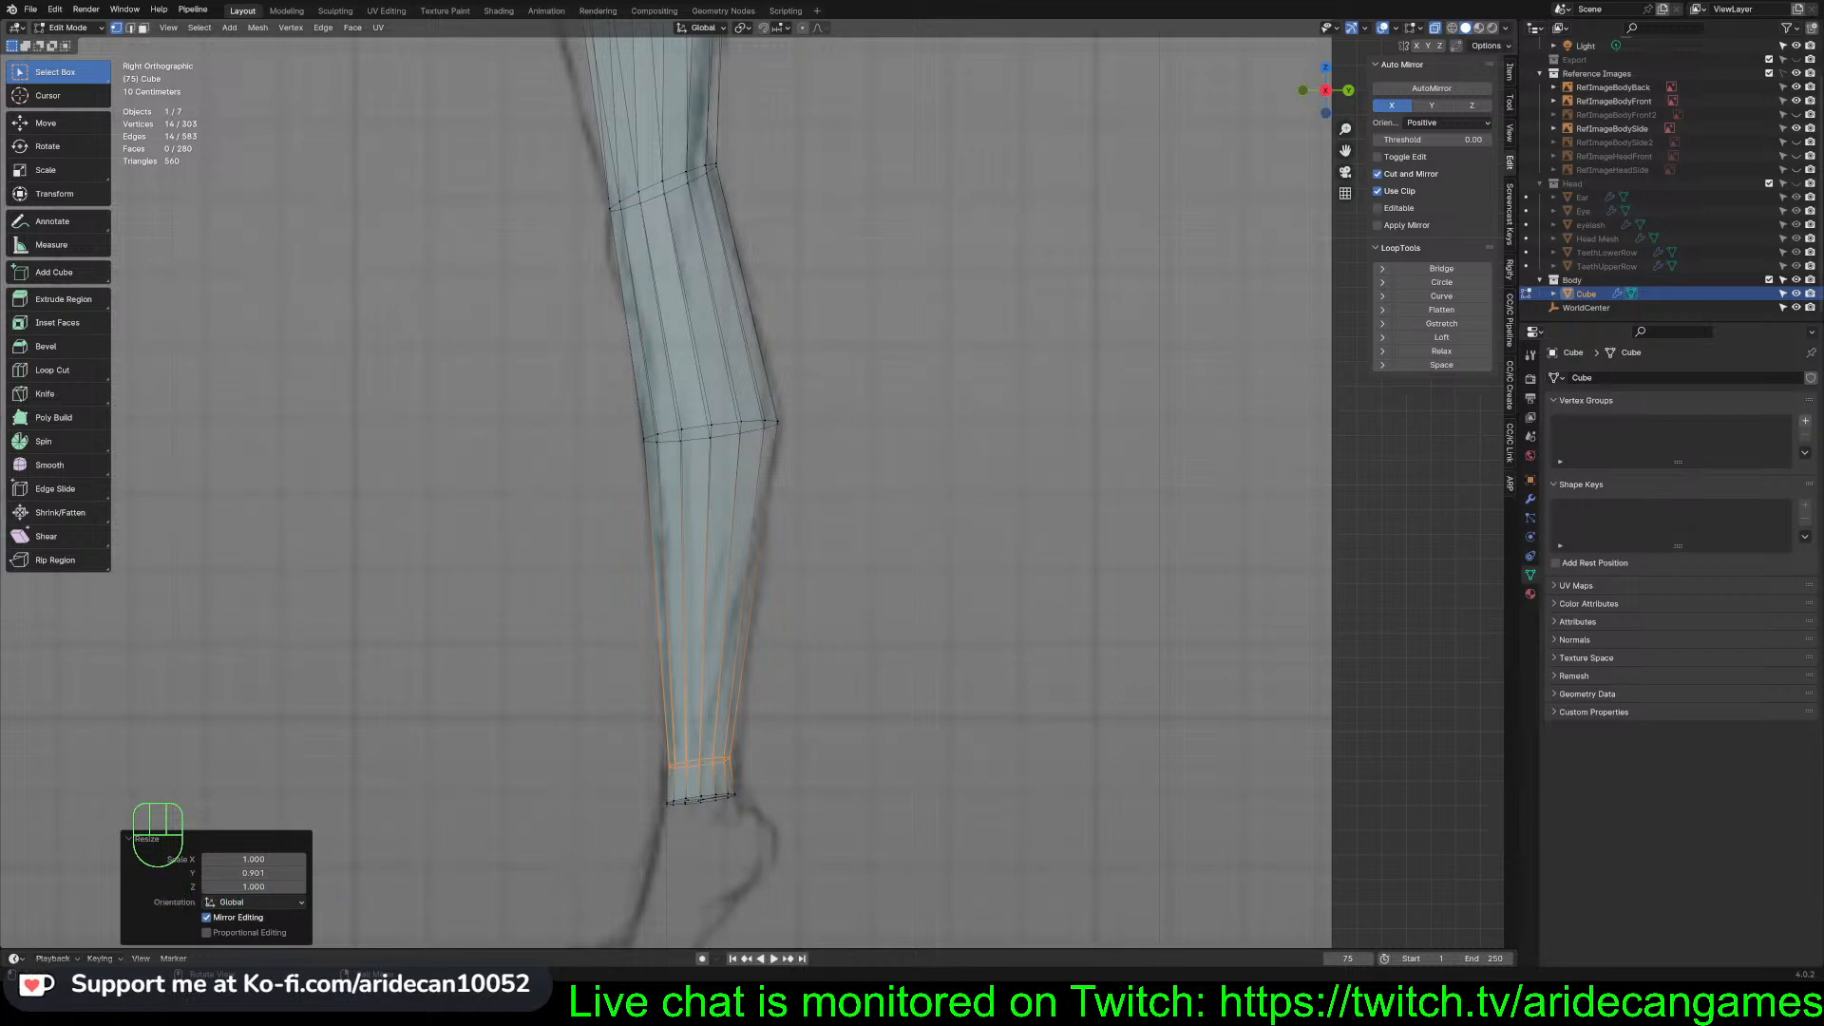
# Raise the leg's end ring about 0.027 m along Z
pyautogui.moveTo(639, 781); pyautogui.dragTo(806, 842)
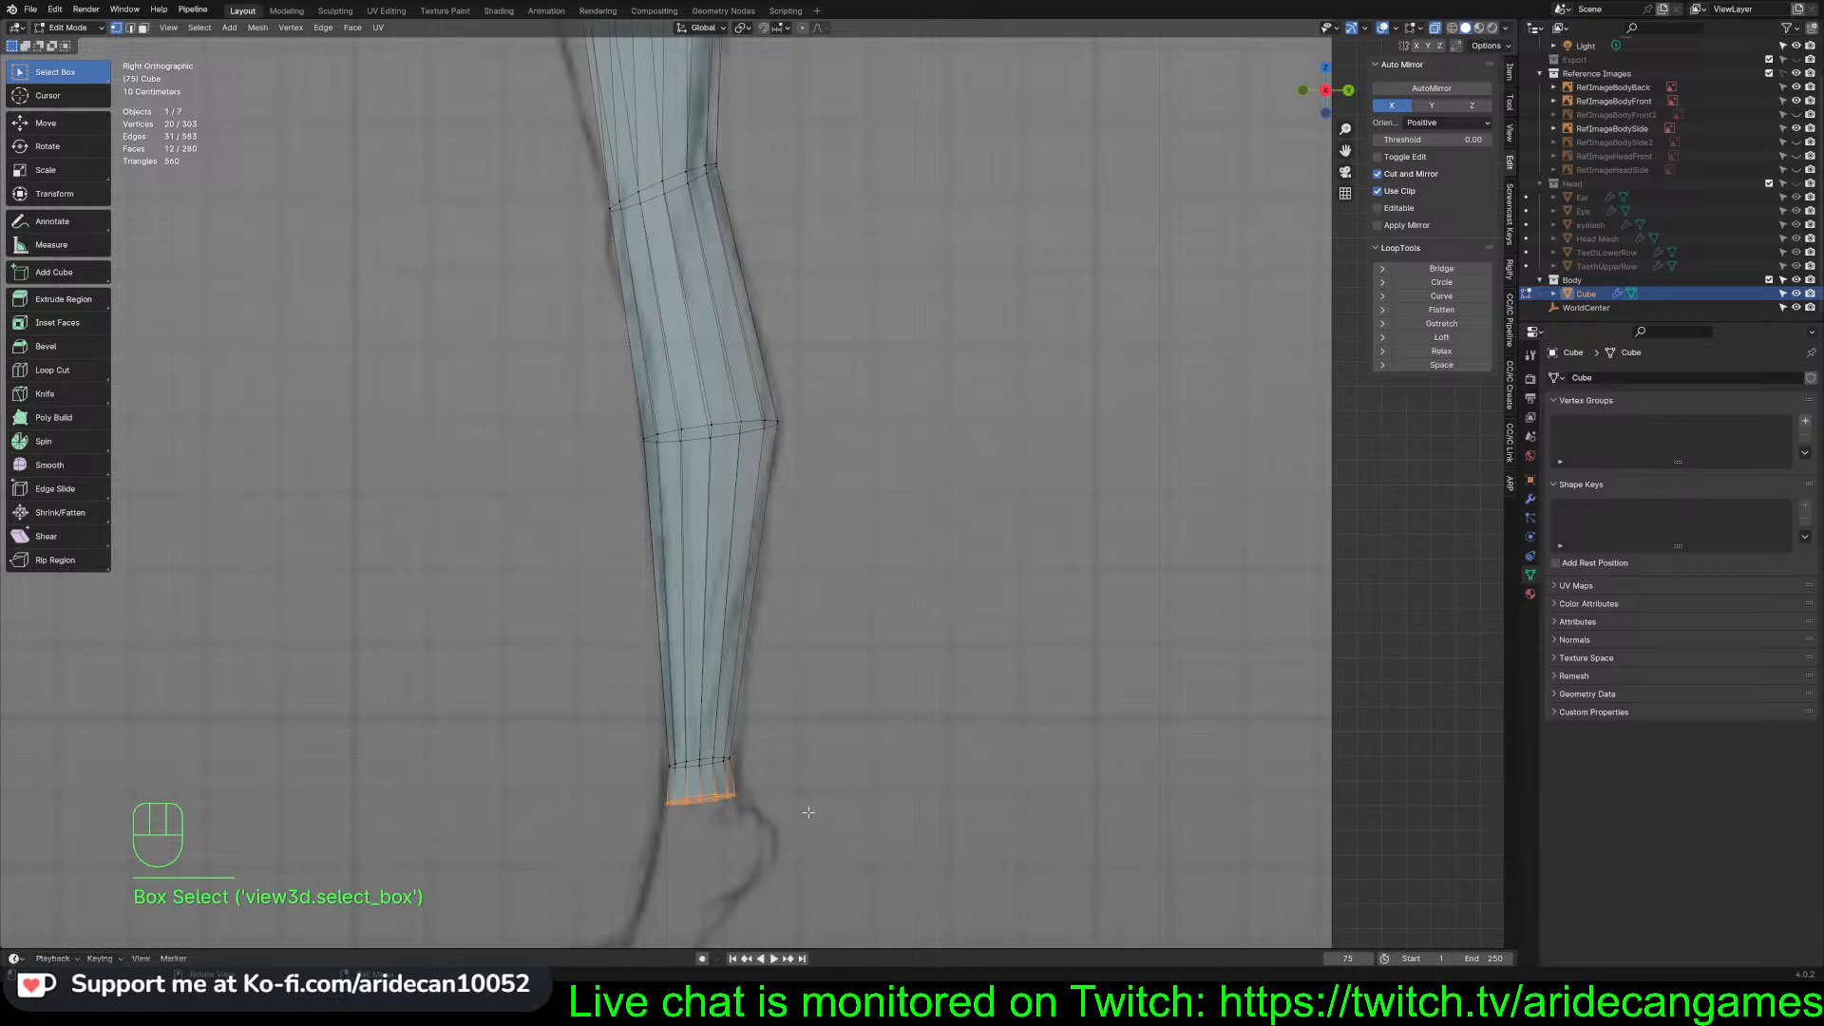
pyautogui.press('g')
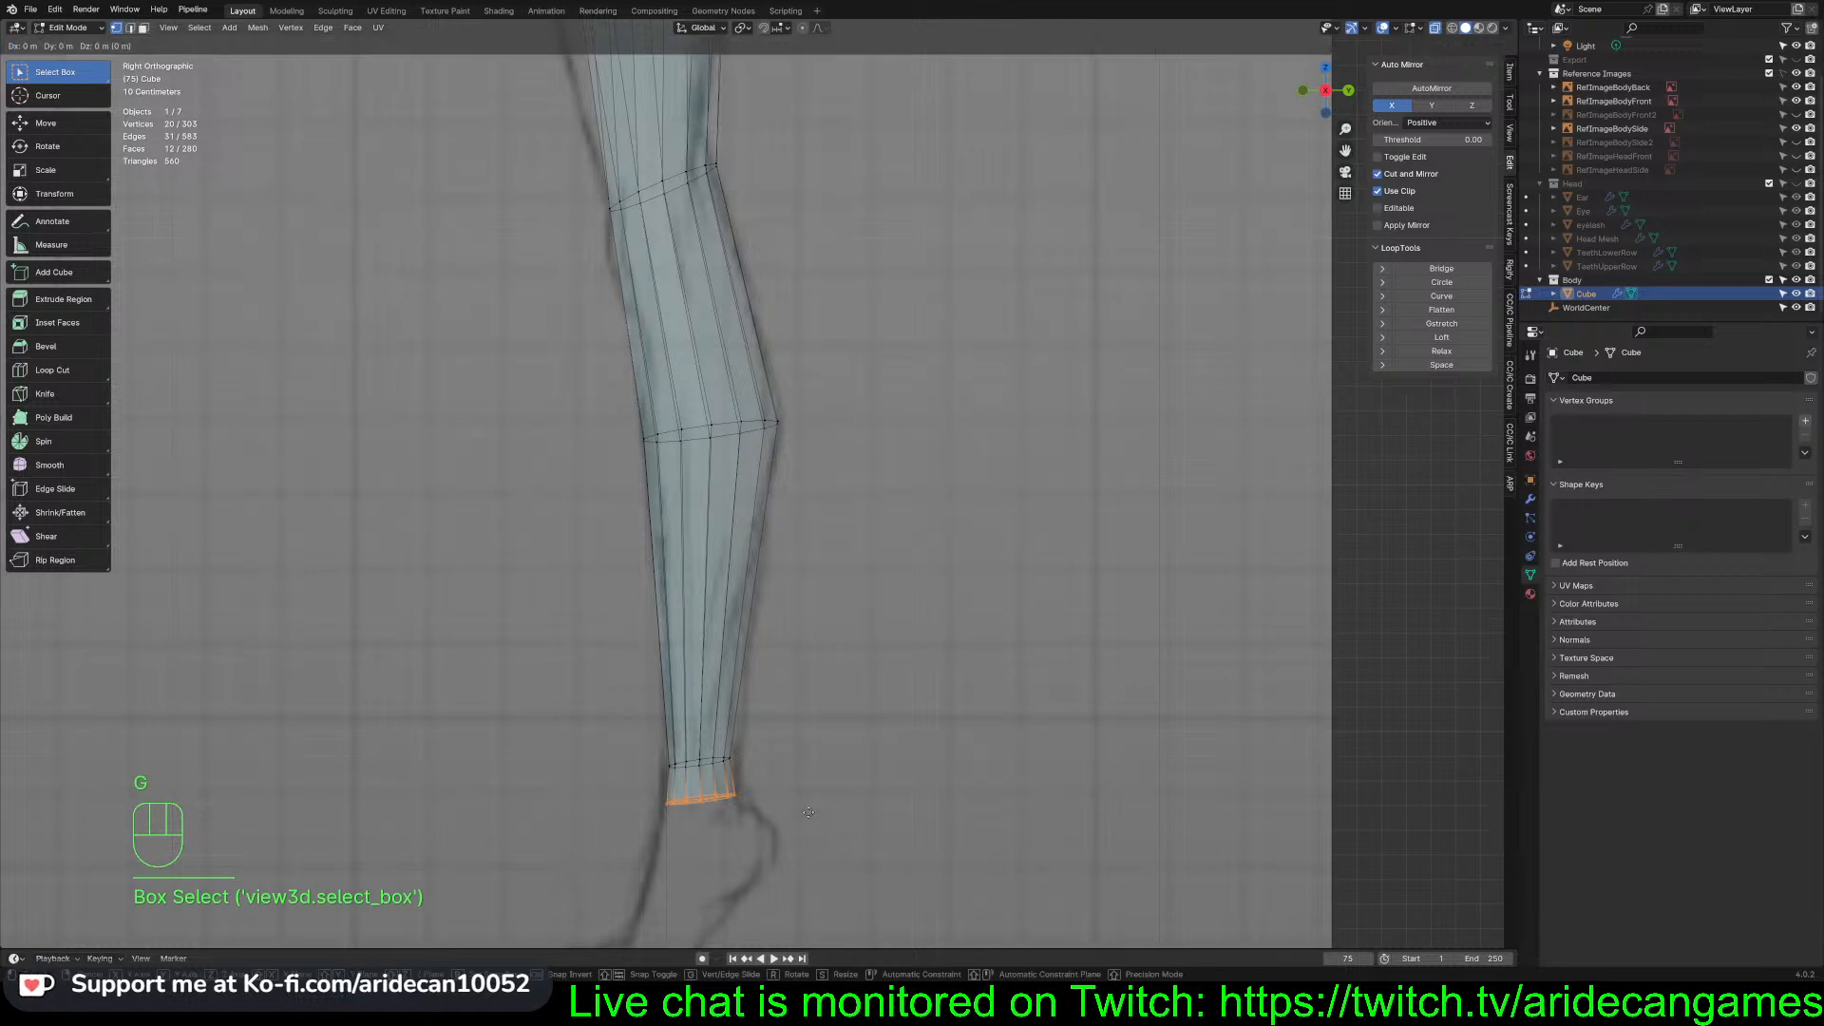
pyautogui.press('z')
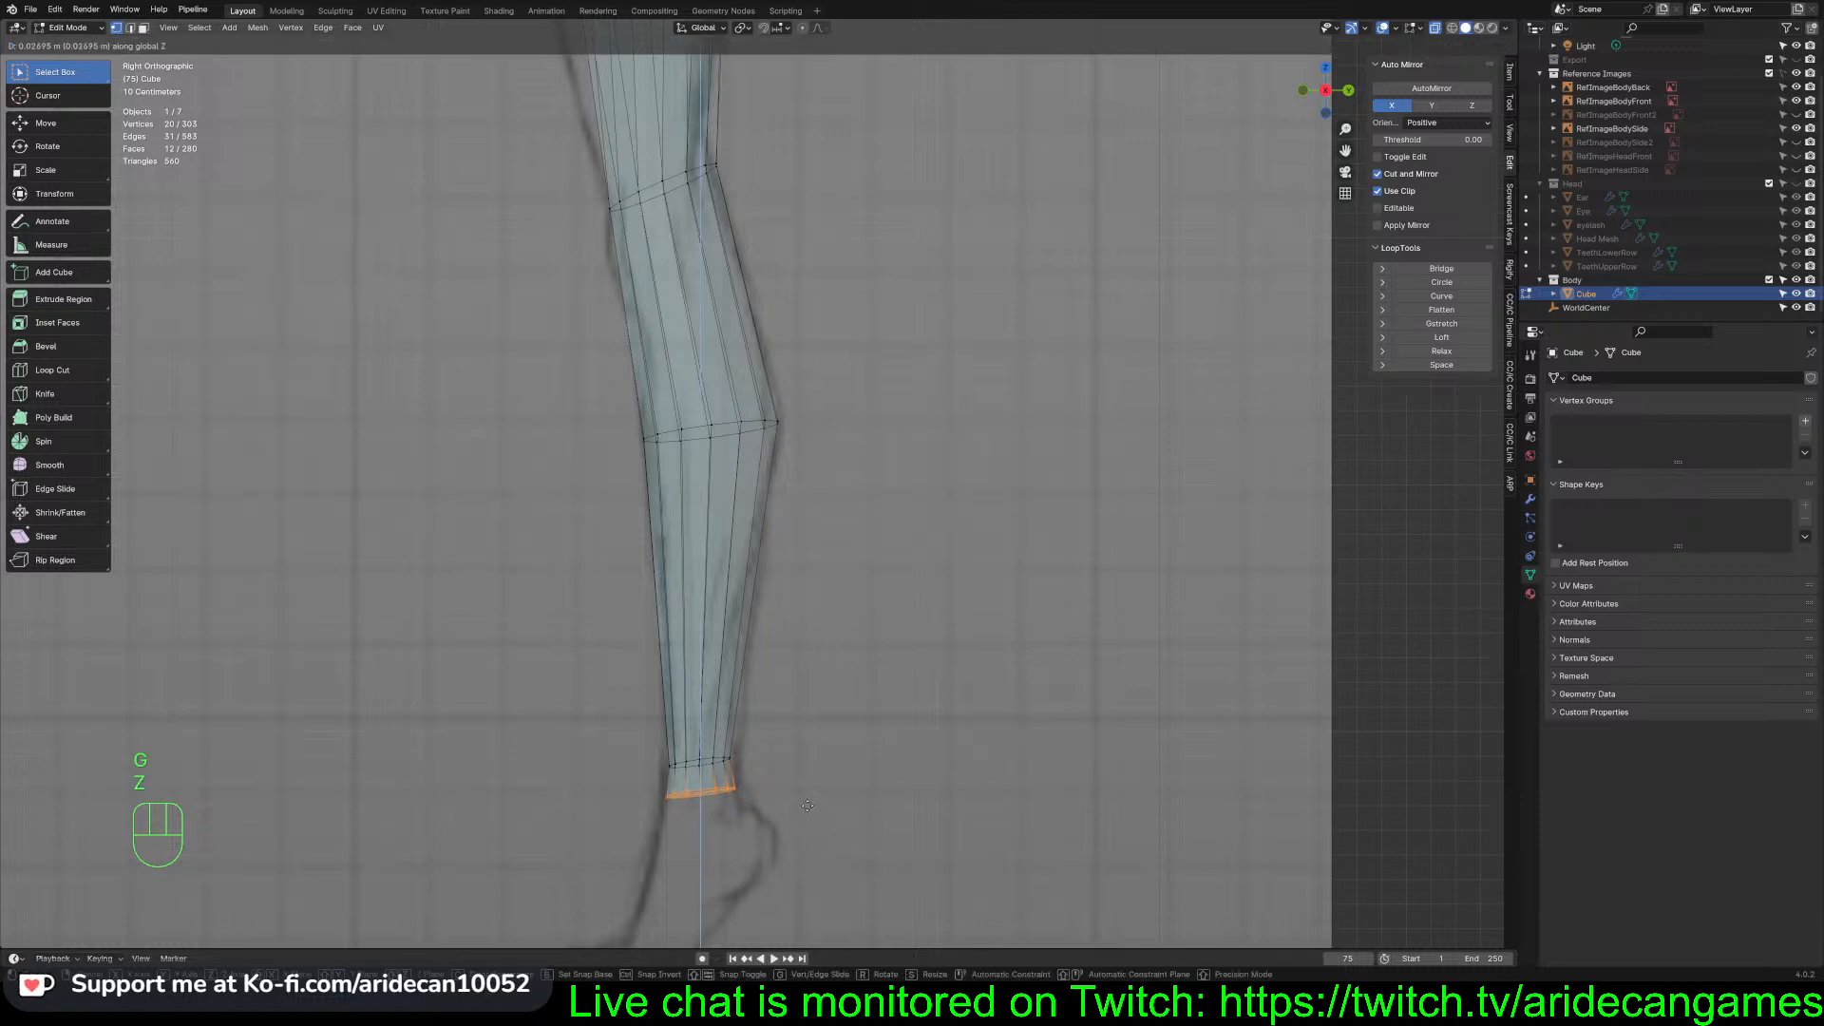
pyautogui.click(807, 806)
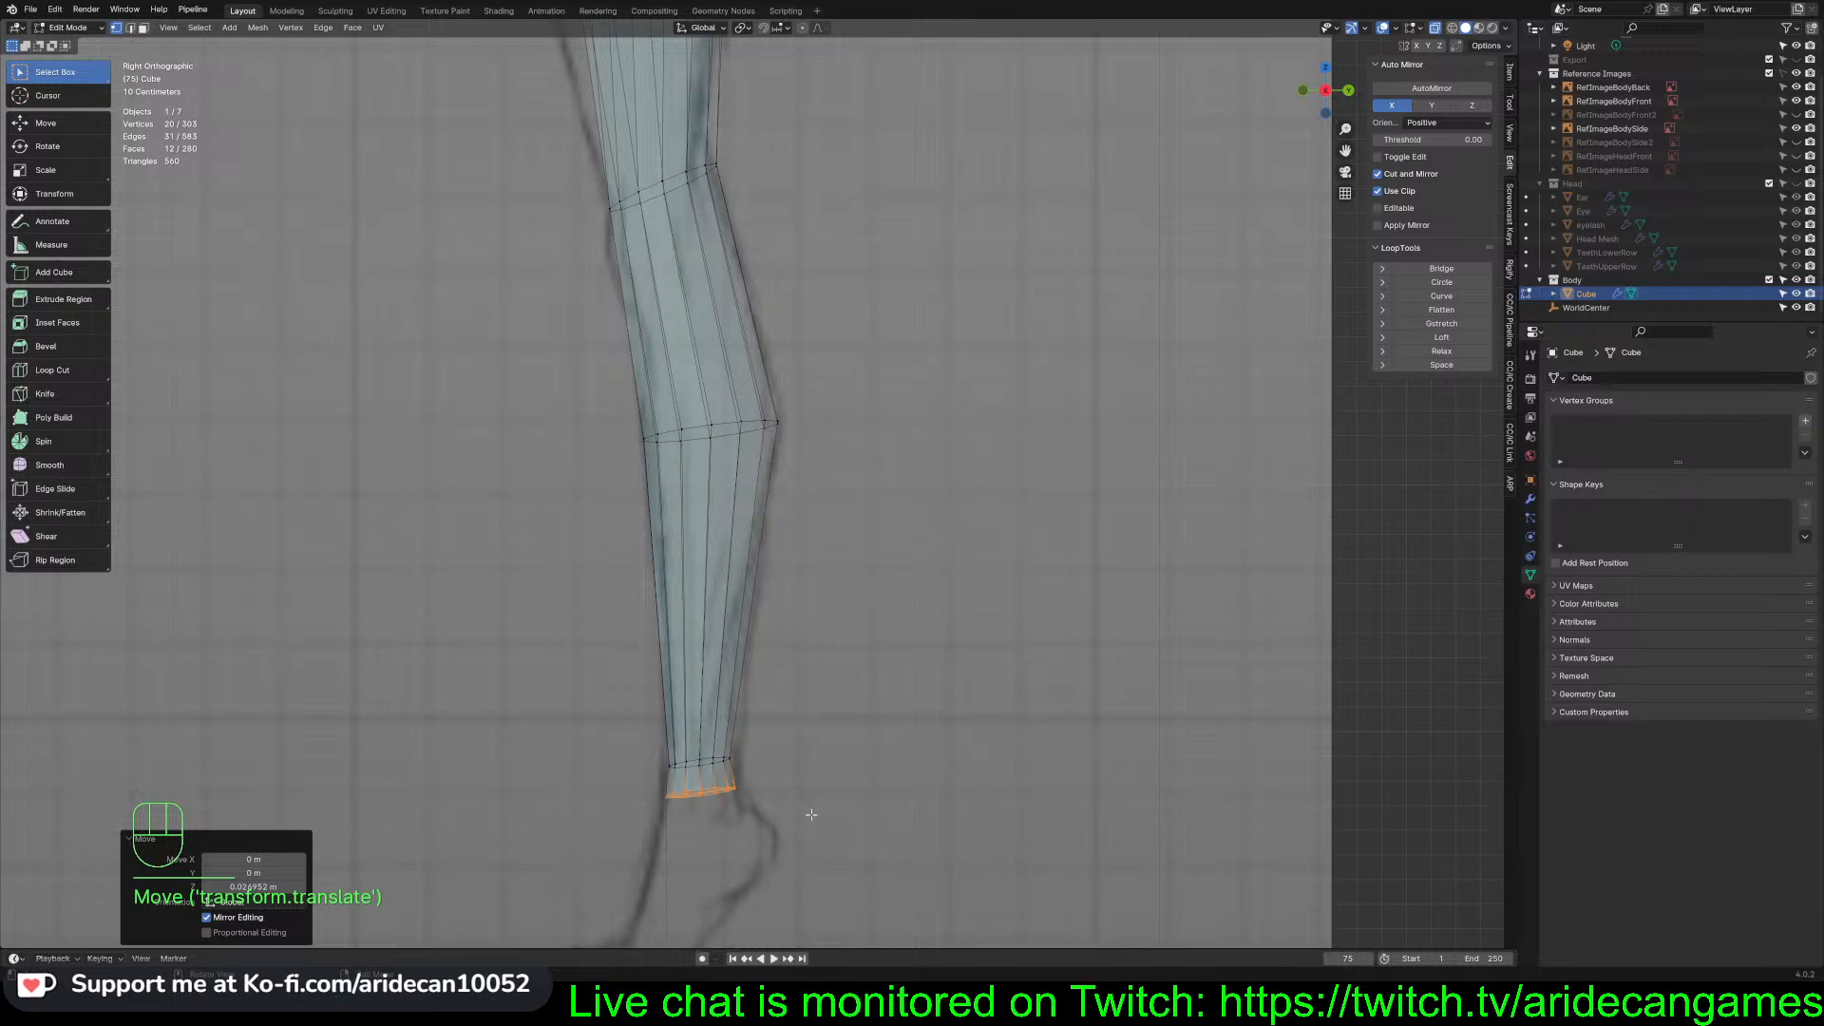
# Extrude the leg's end ring downward by about 0.07 m and compare it with the front and right side references
pyautogui.press('e')
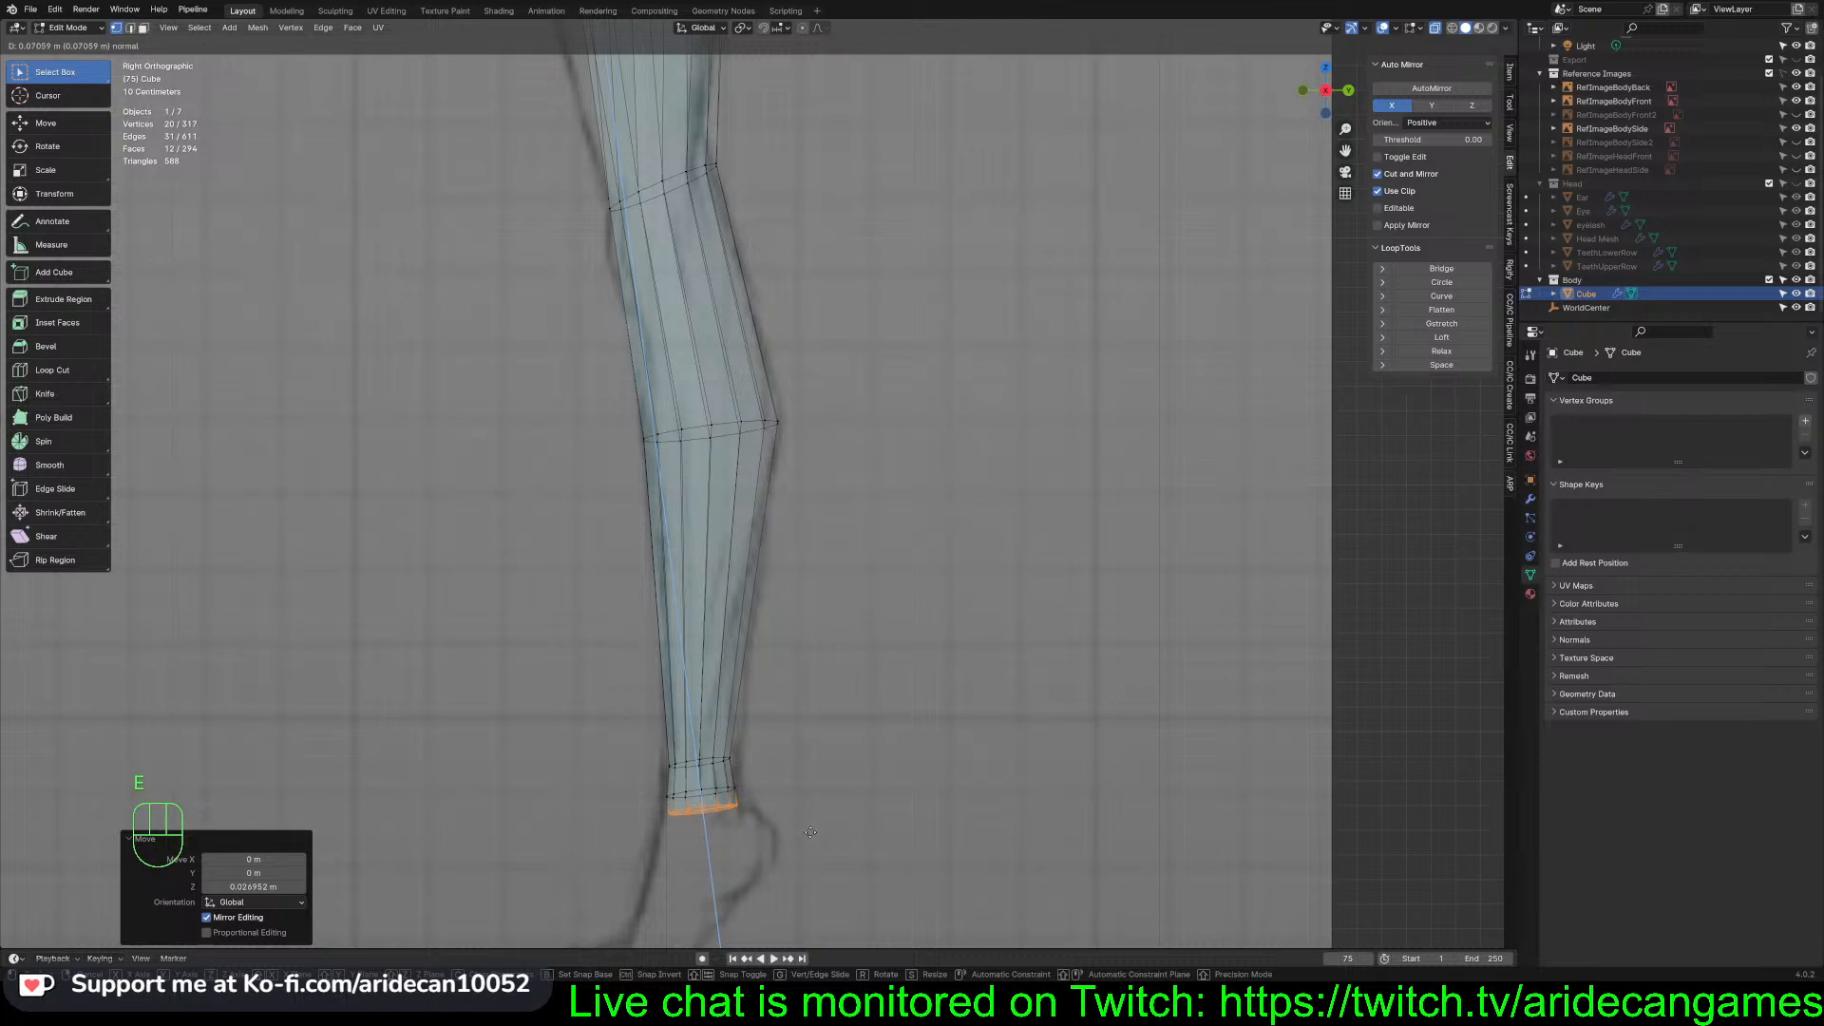
pyautogui.click(855, 826)
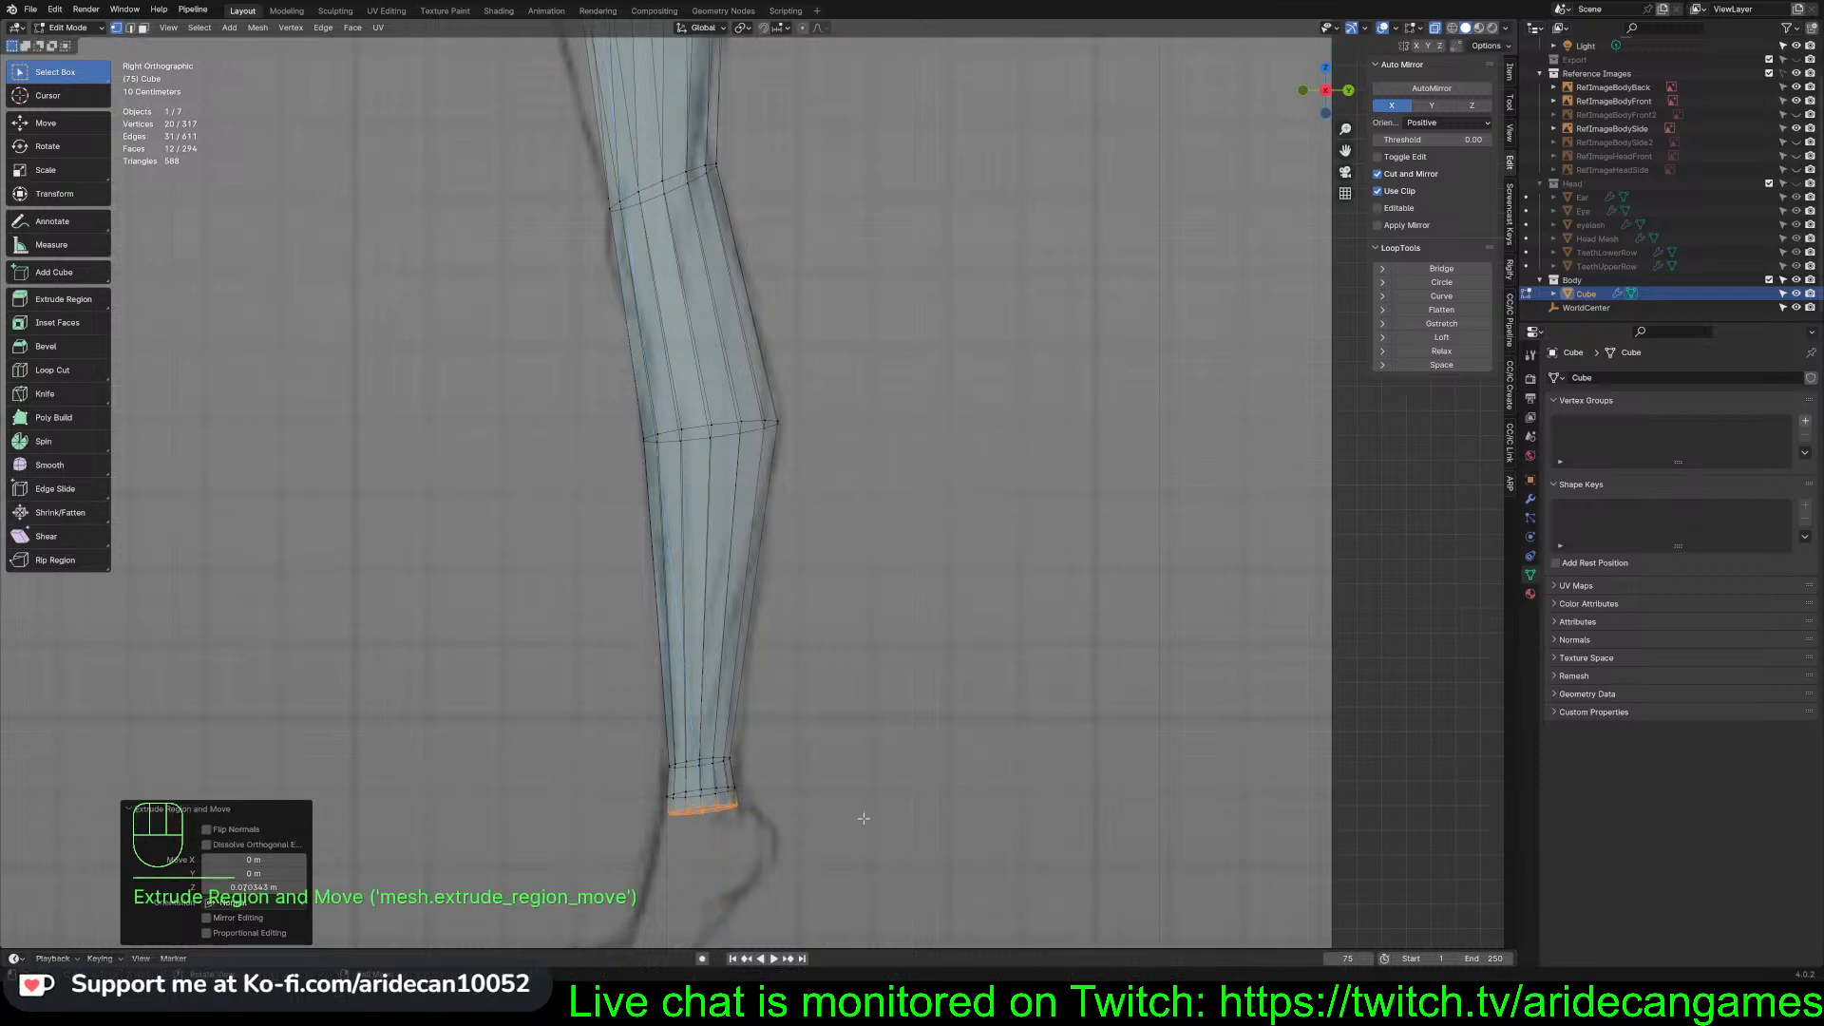
pyautogui.press('KP_1')
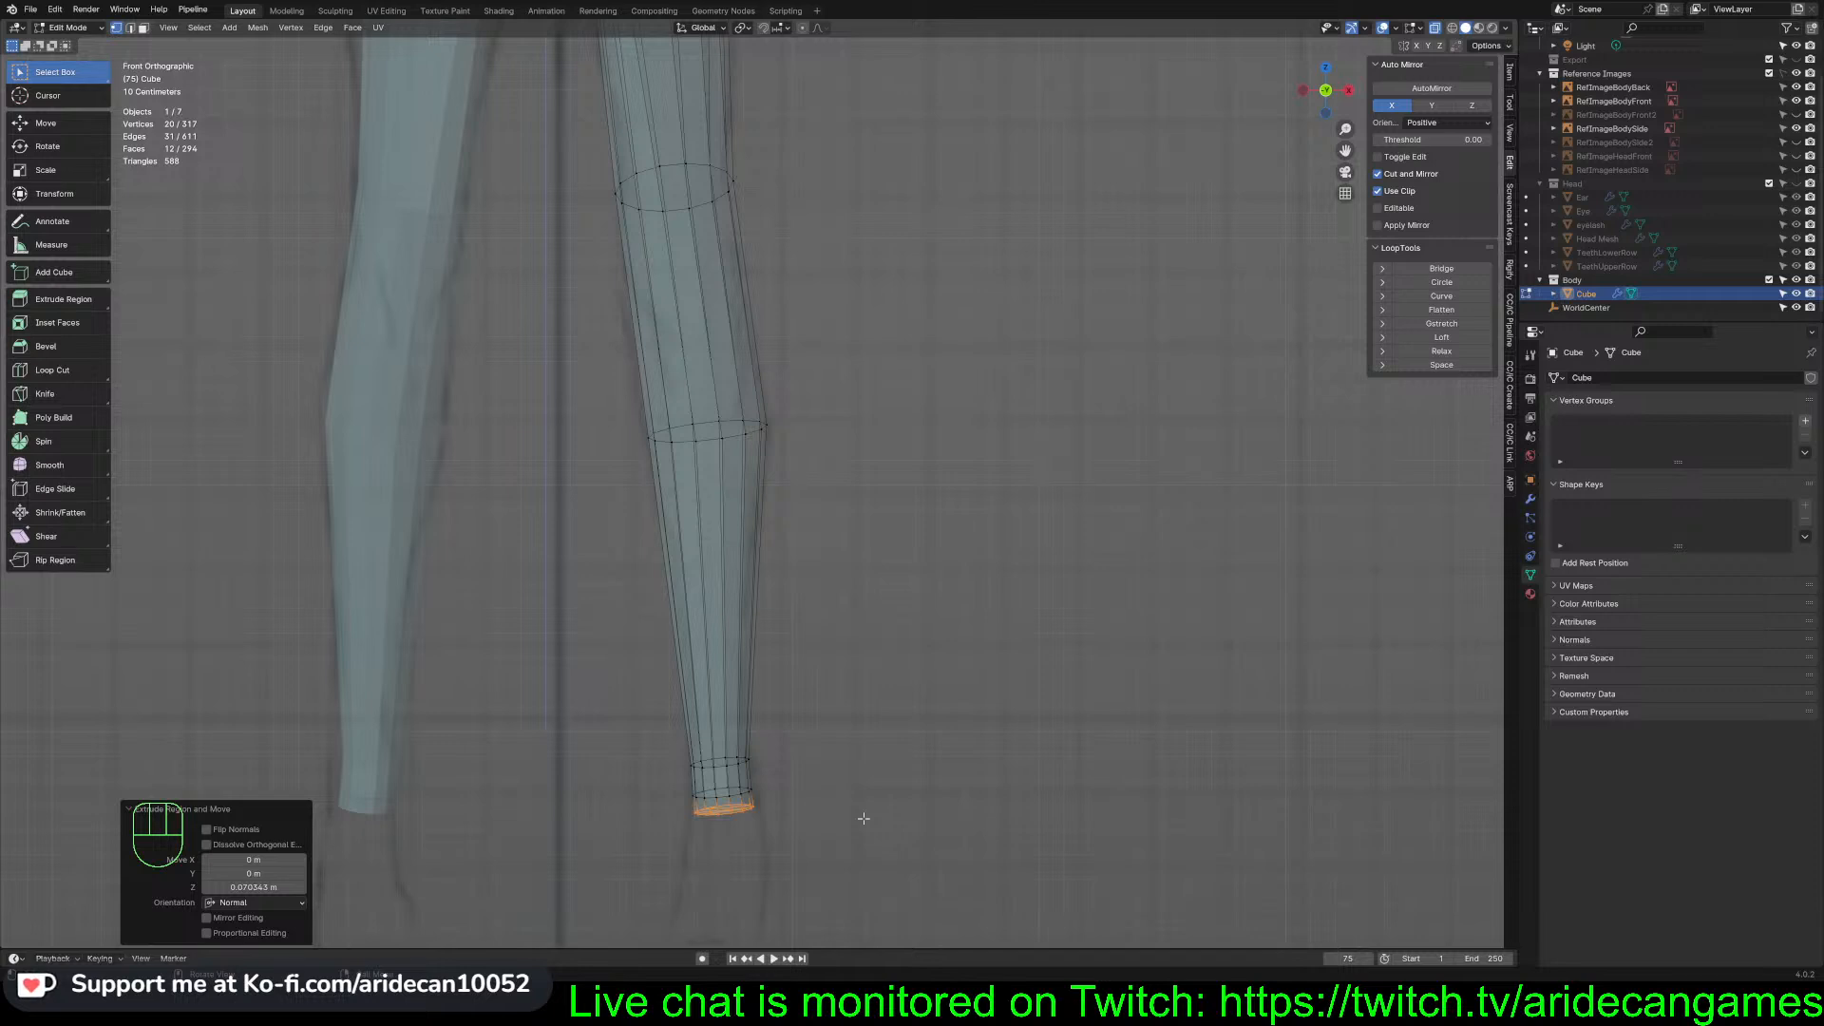
pyautogui.press('KP_3')
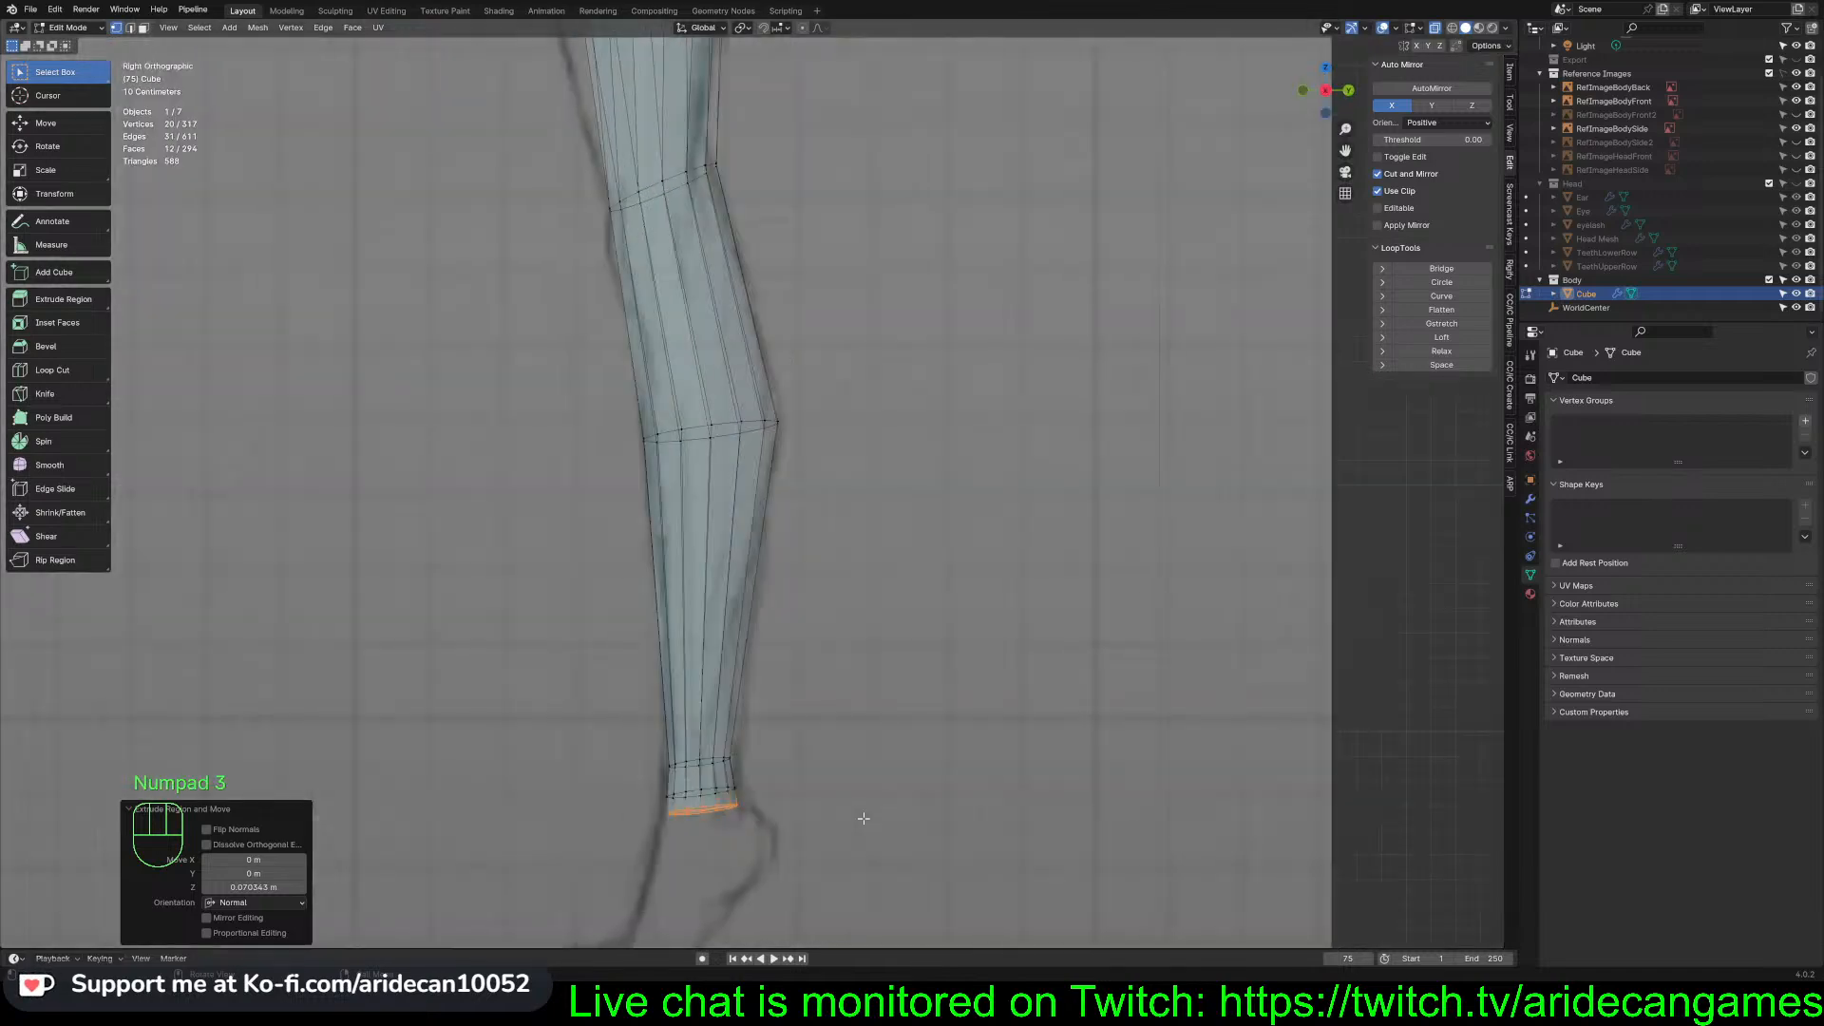
# Rotate the new end ring about -13.5° in the right side view and scale it by about 1.165 along Y
pyautogui.press('r')
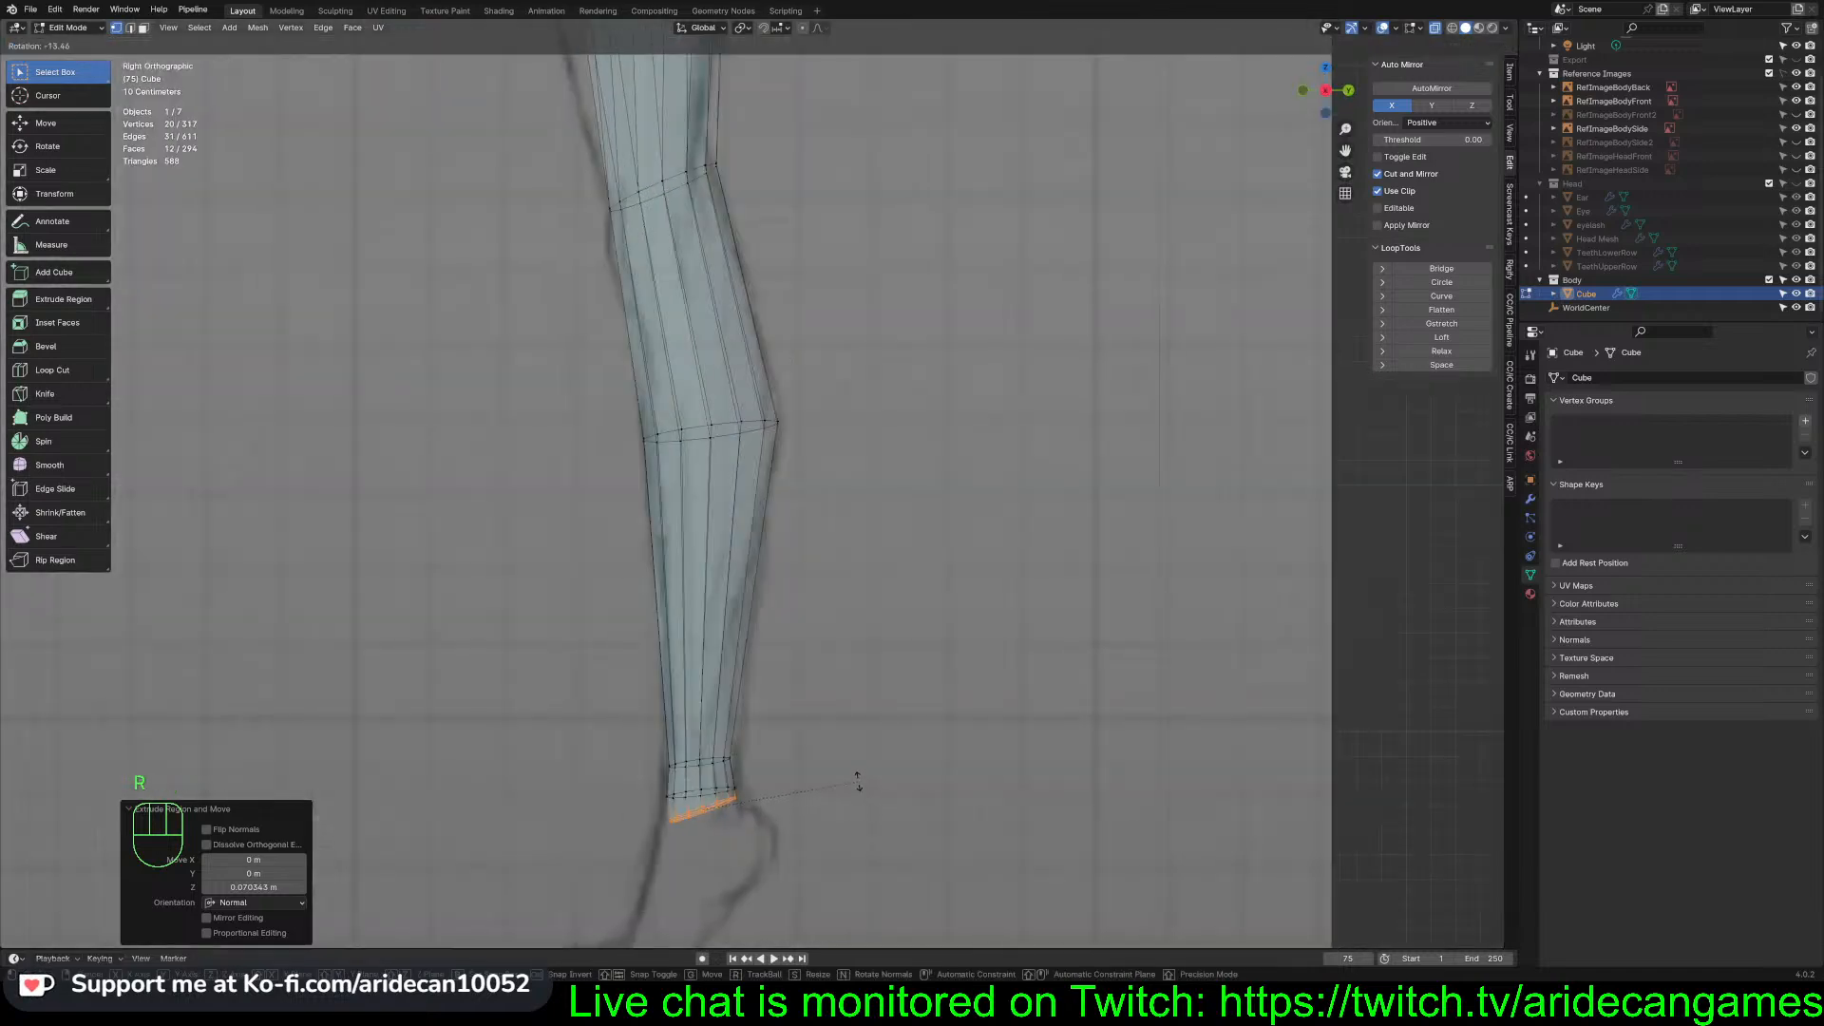
pyautogui.click(858, 781)
pyautogui.press('s')
pyautogui.press('y')
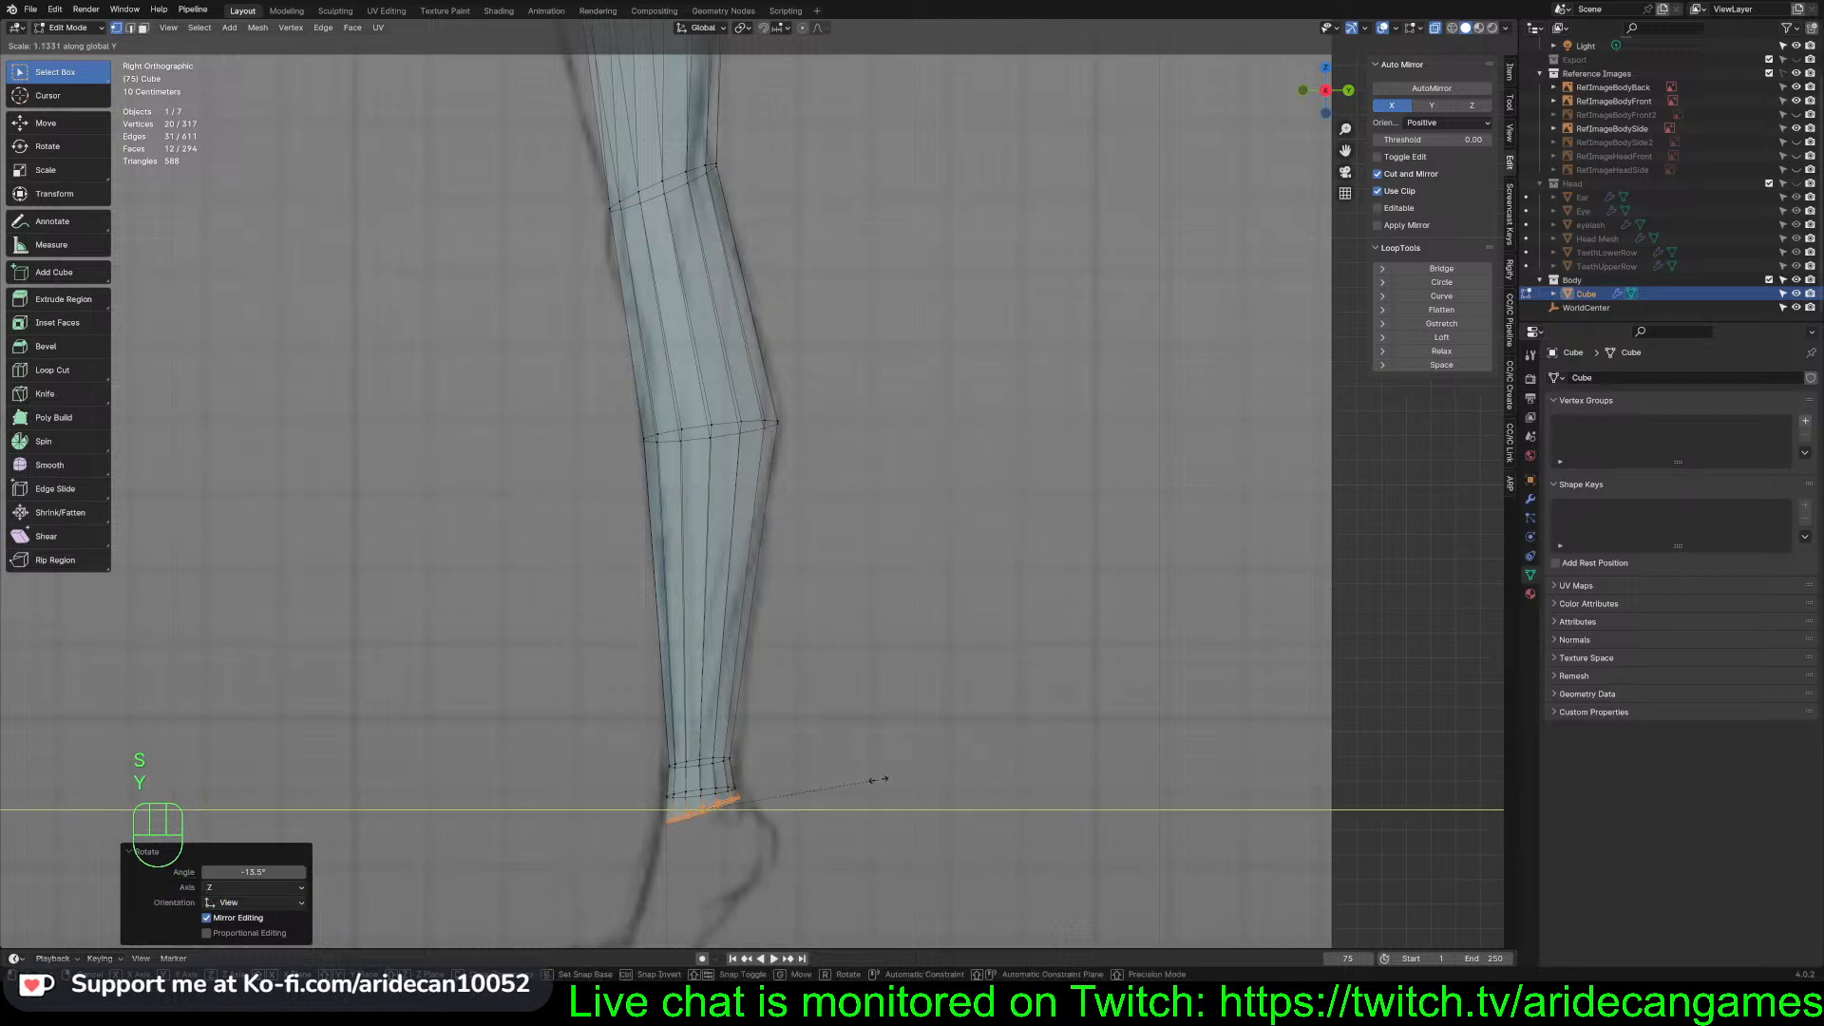
pyautogui.click(880, 780)
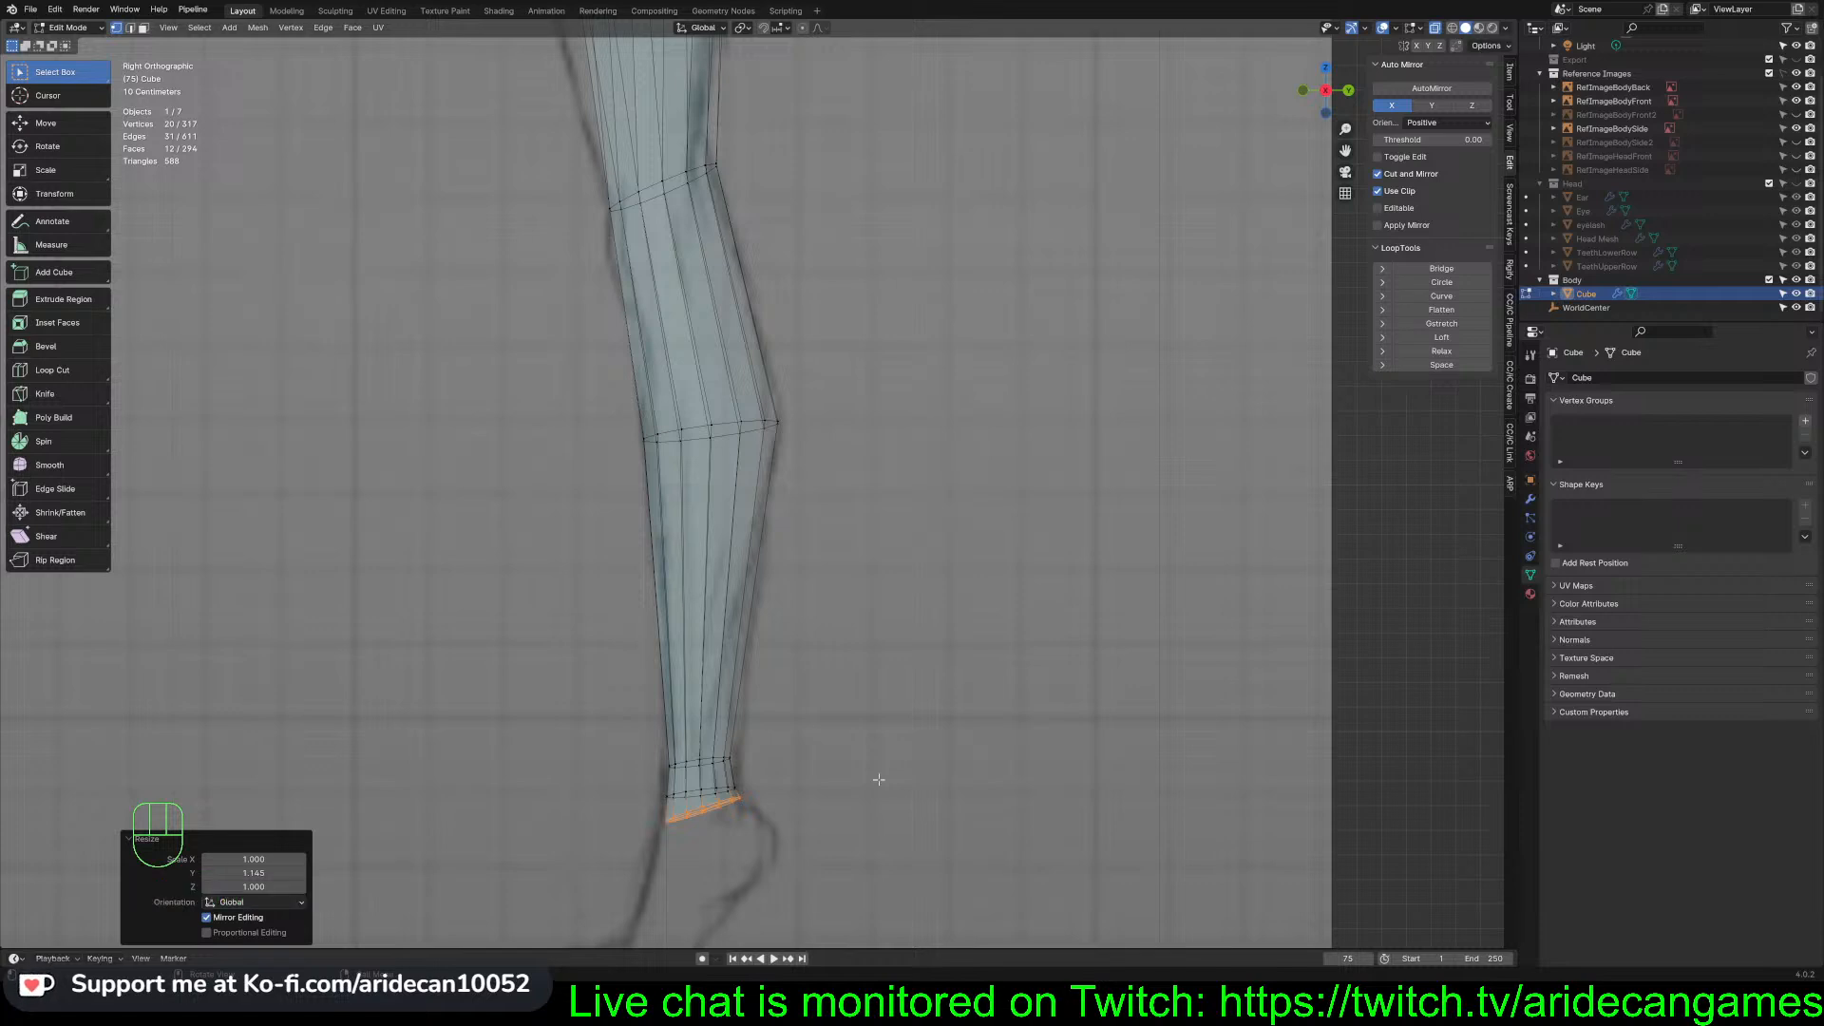
# Scale the uppermost ankle loop by about 1.11 along Y to follow the side sketch
pyautogui.keyDown('shift'); pyautogui.moveTo(878, 779); pyautogui.dragTo(931, 739, button='middle'); pyautogui.keyUp('shift')
pyautogui.scroll(4, 885, 383)
pyautogui.keyDown('alt'); pyautogui.click(683, 521); pyautogui.keyUp('alt')
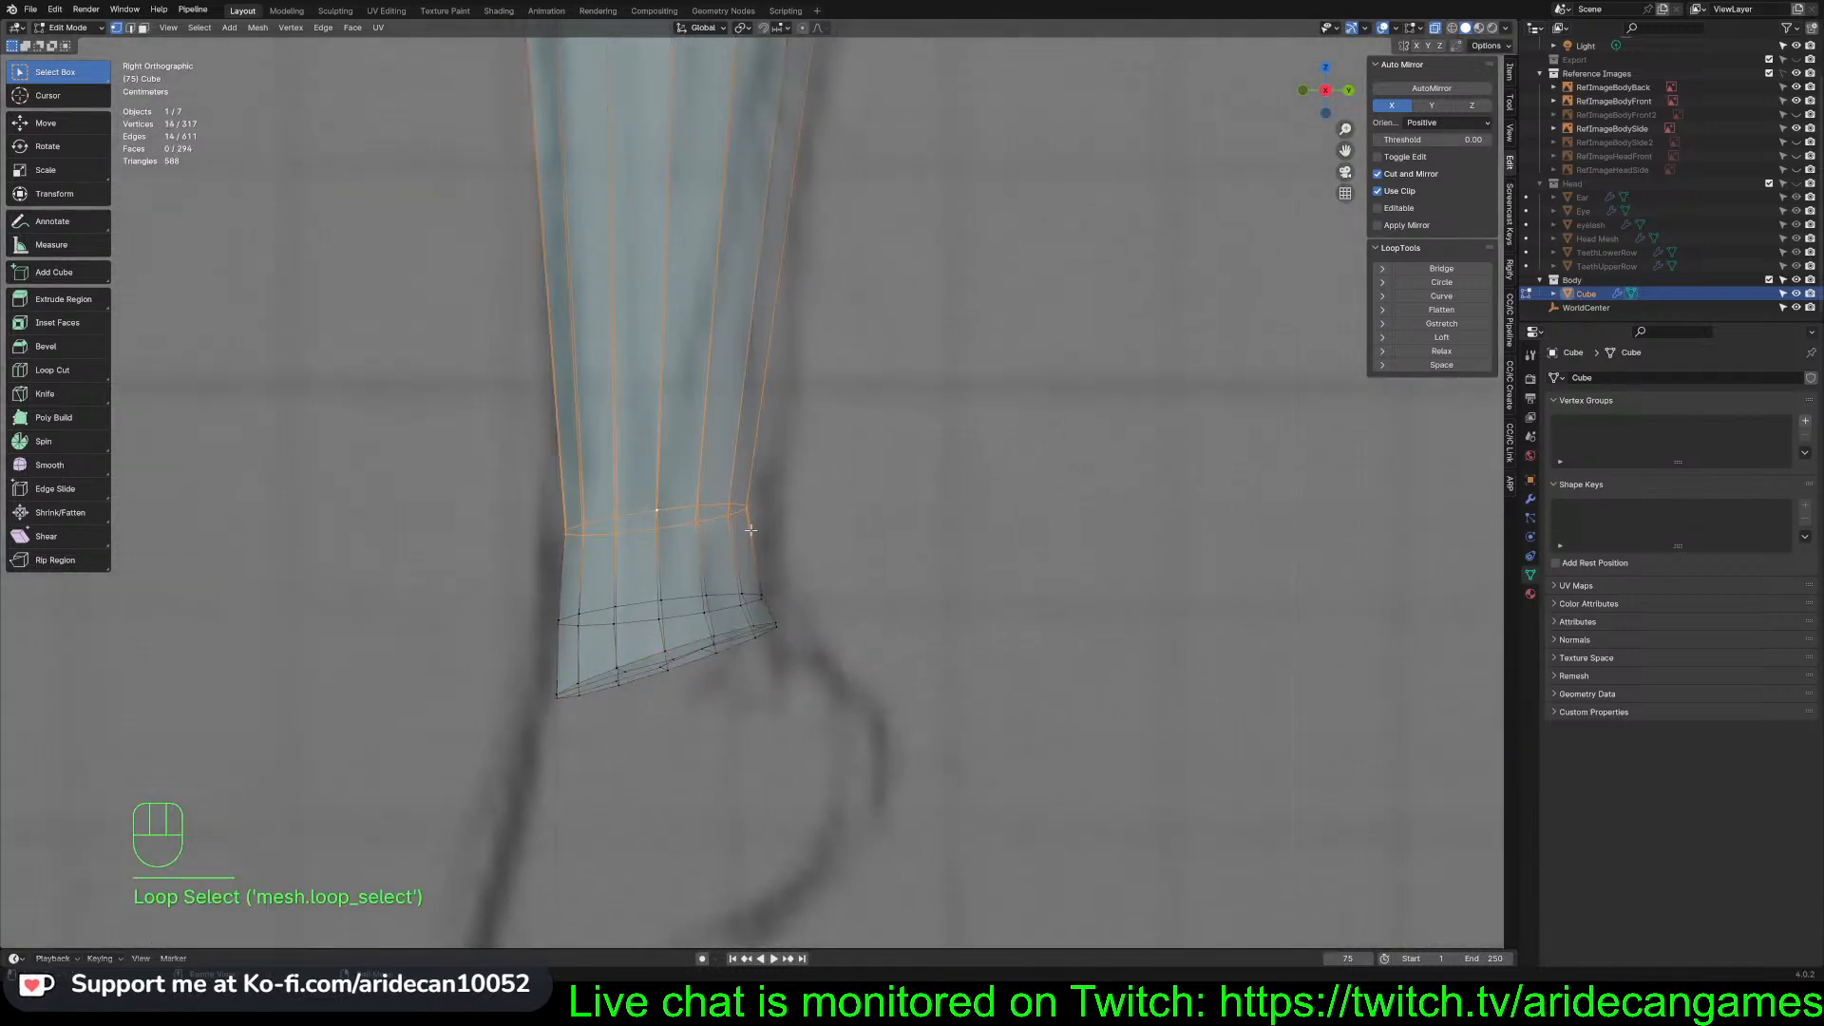
pyautogui.press('s')
pyautogui.press('y')
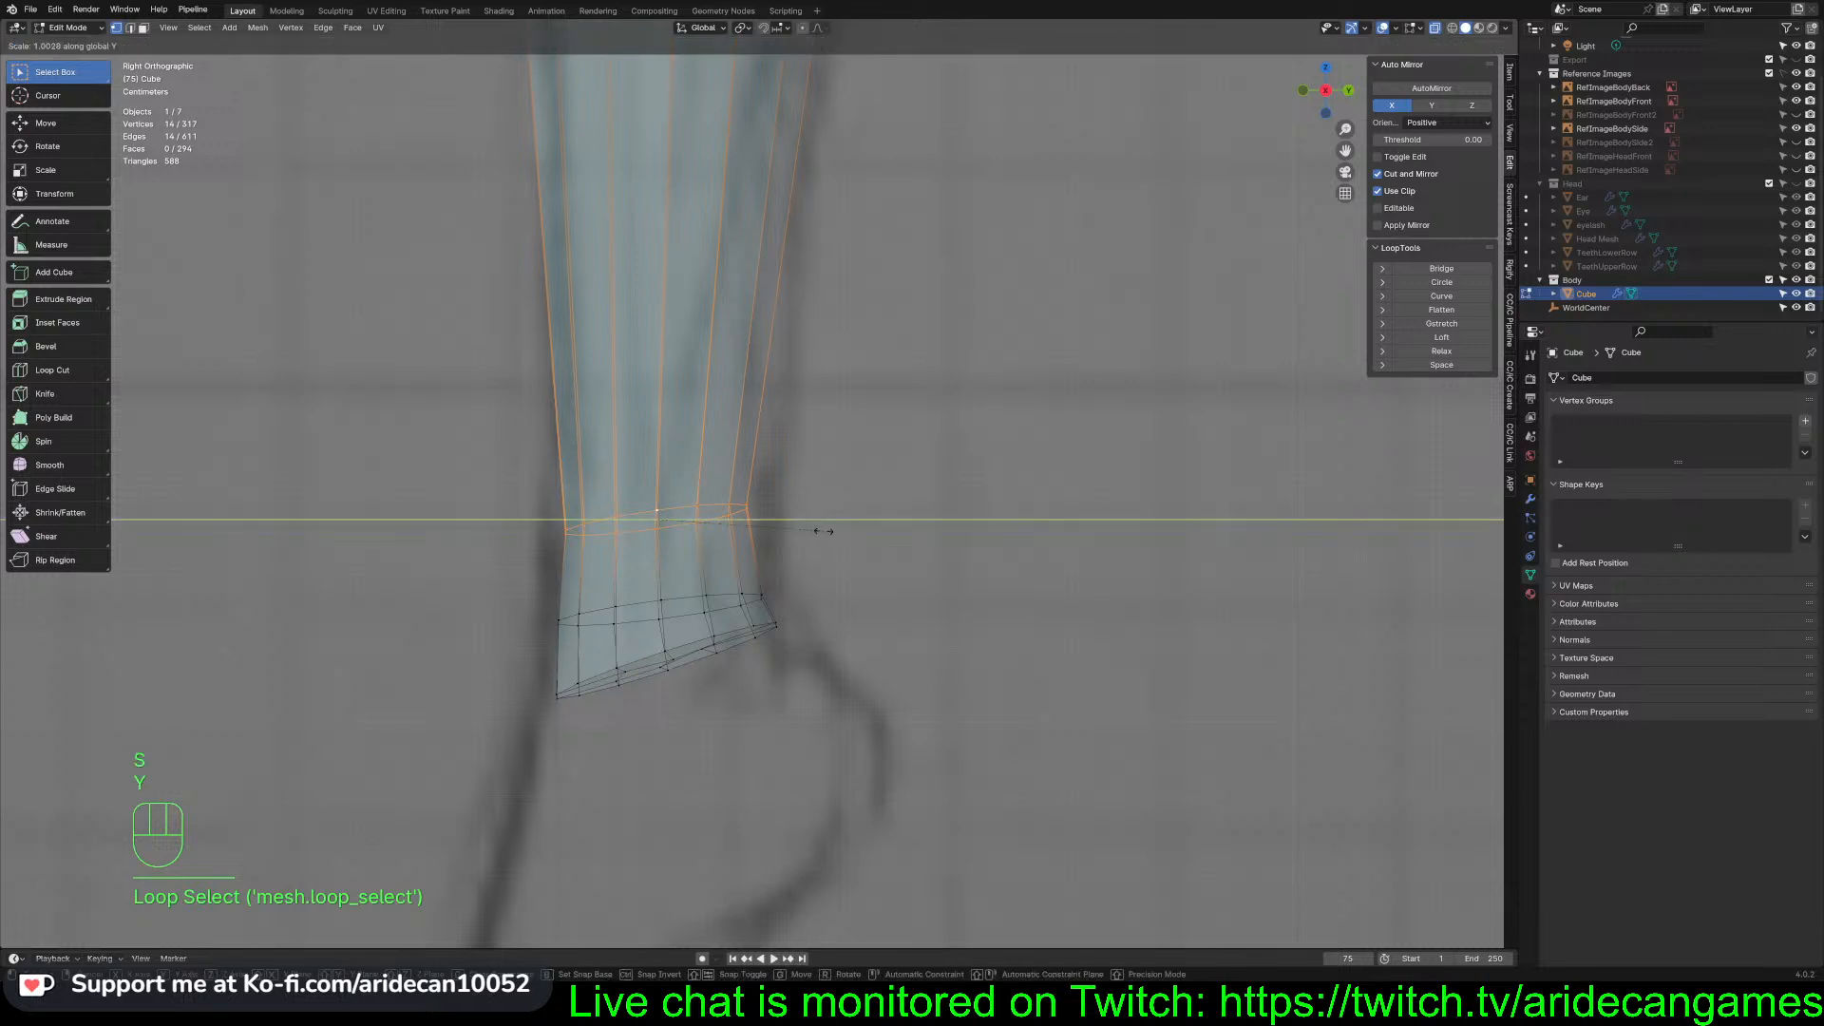
pyautogui.click(834, 529)
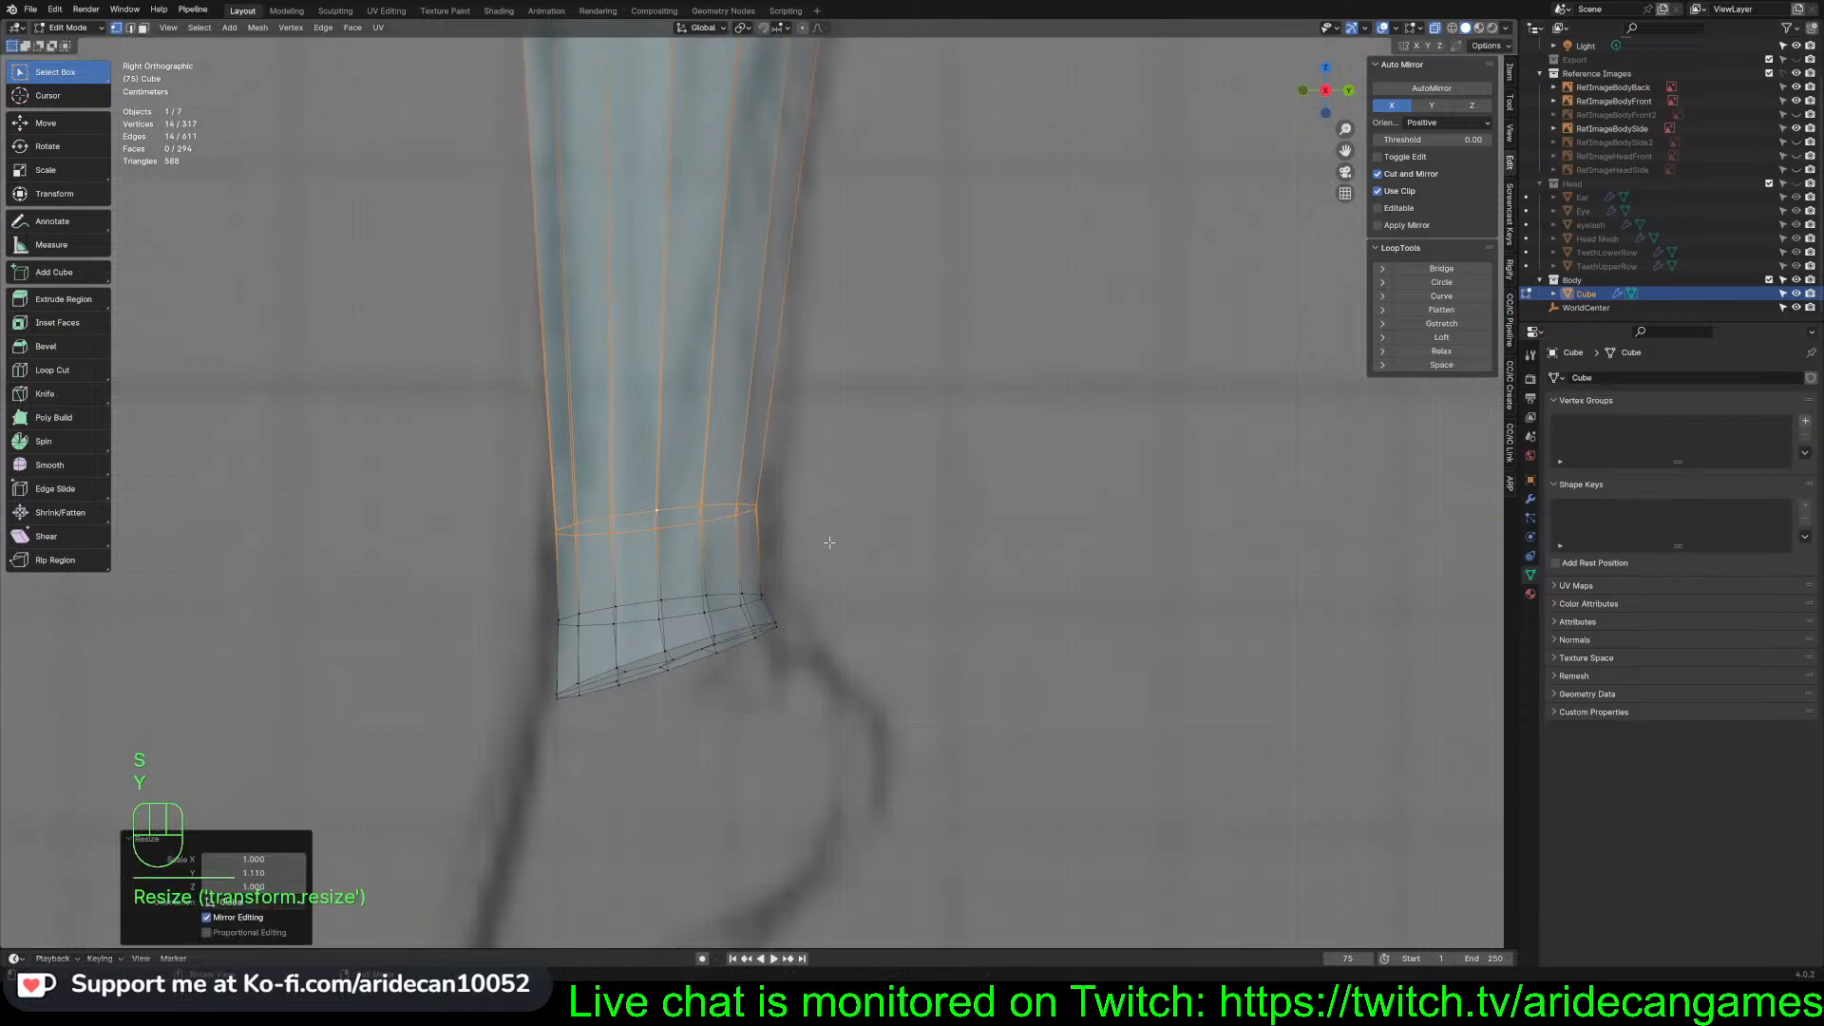
# Rotate the middle ankle loop about -5.75° in the right side view and widen it slightly along Y
pyautogui.keyDown('alt'); pyautogui.click(714, 595); pyautogui.keyUp('alt')
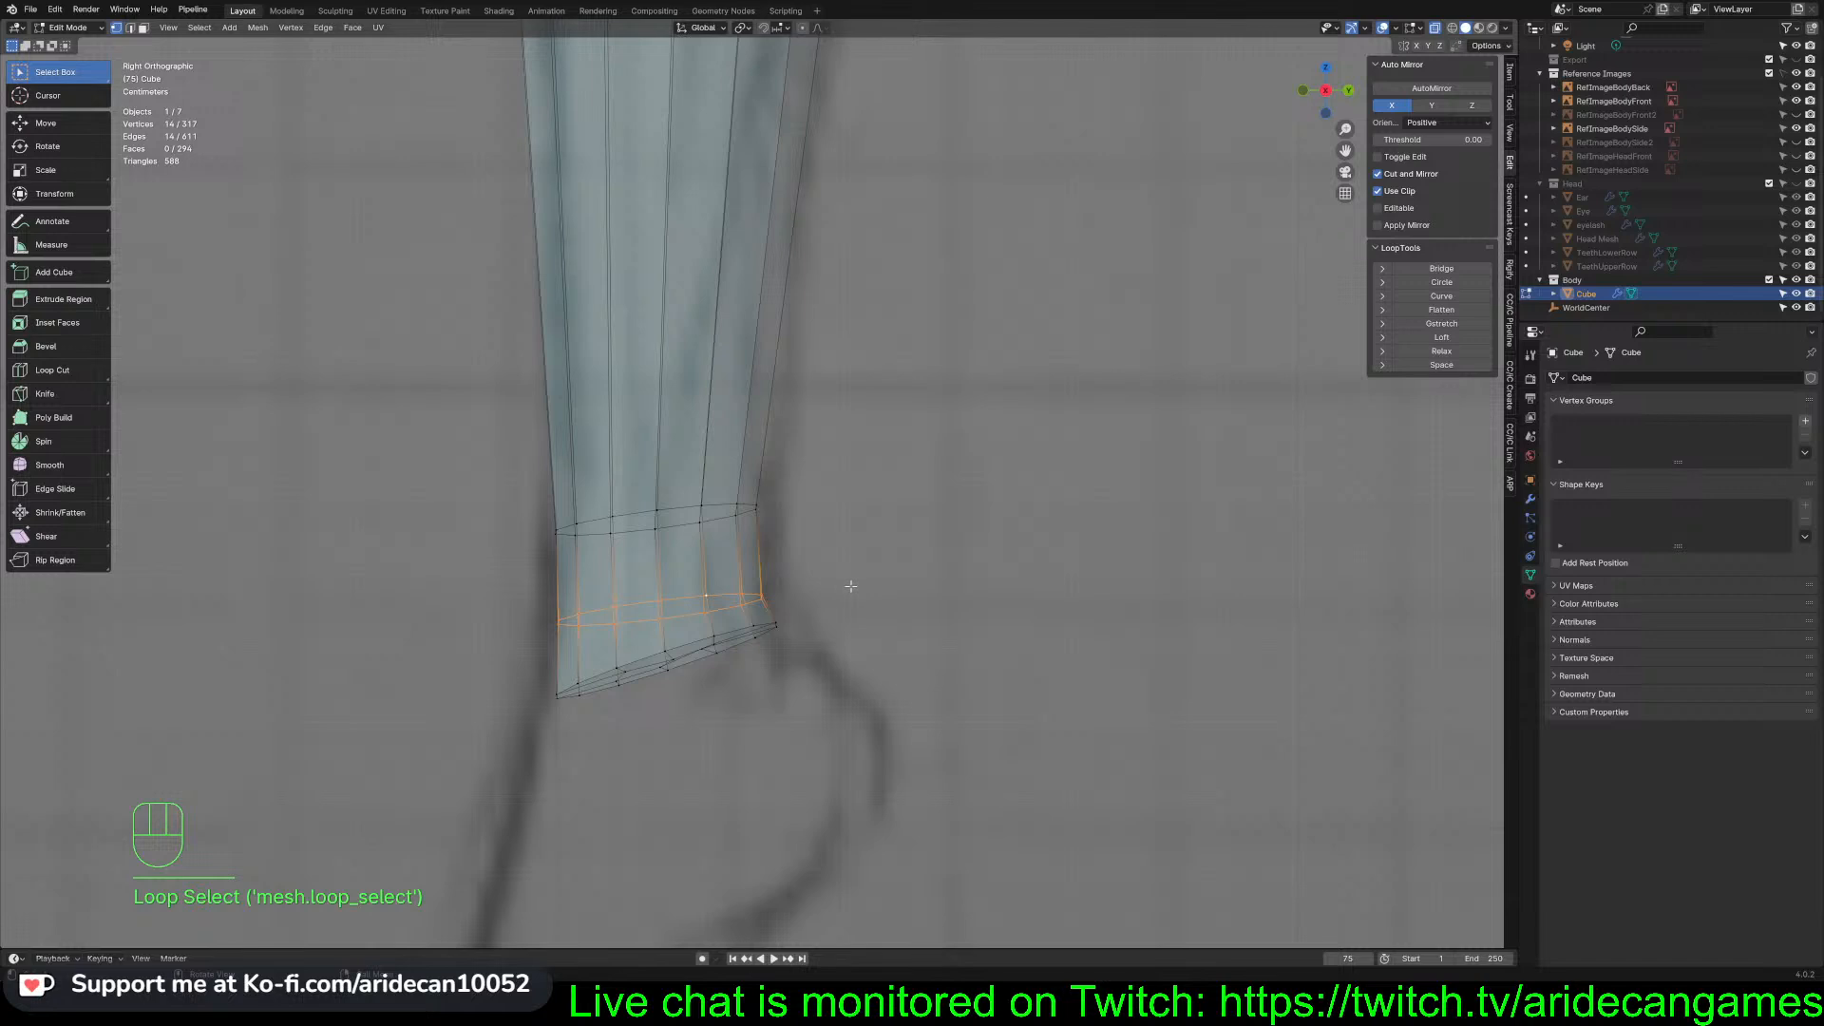
pyautogui.press('r')
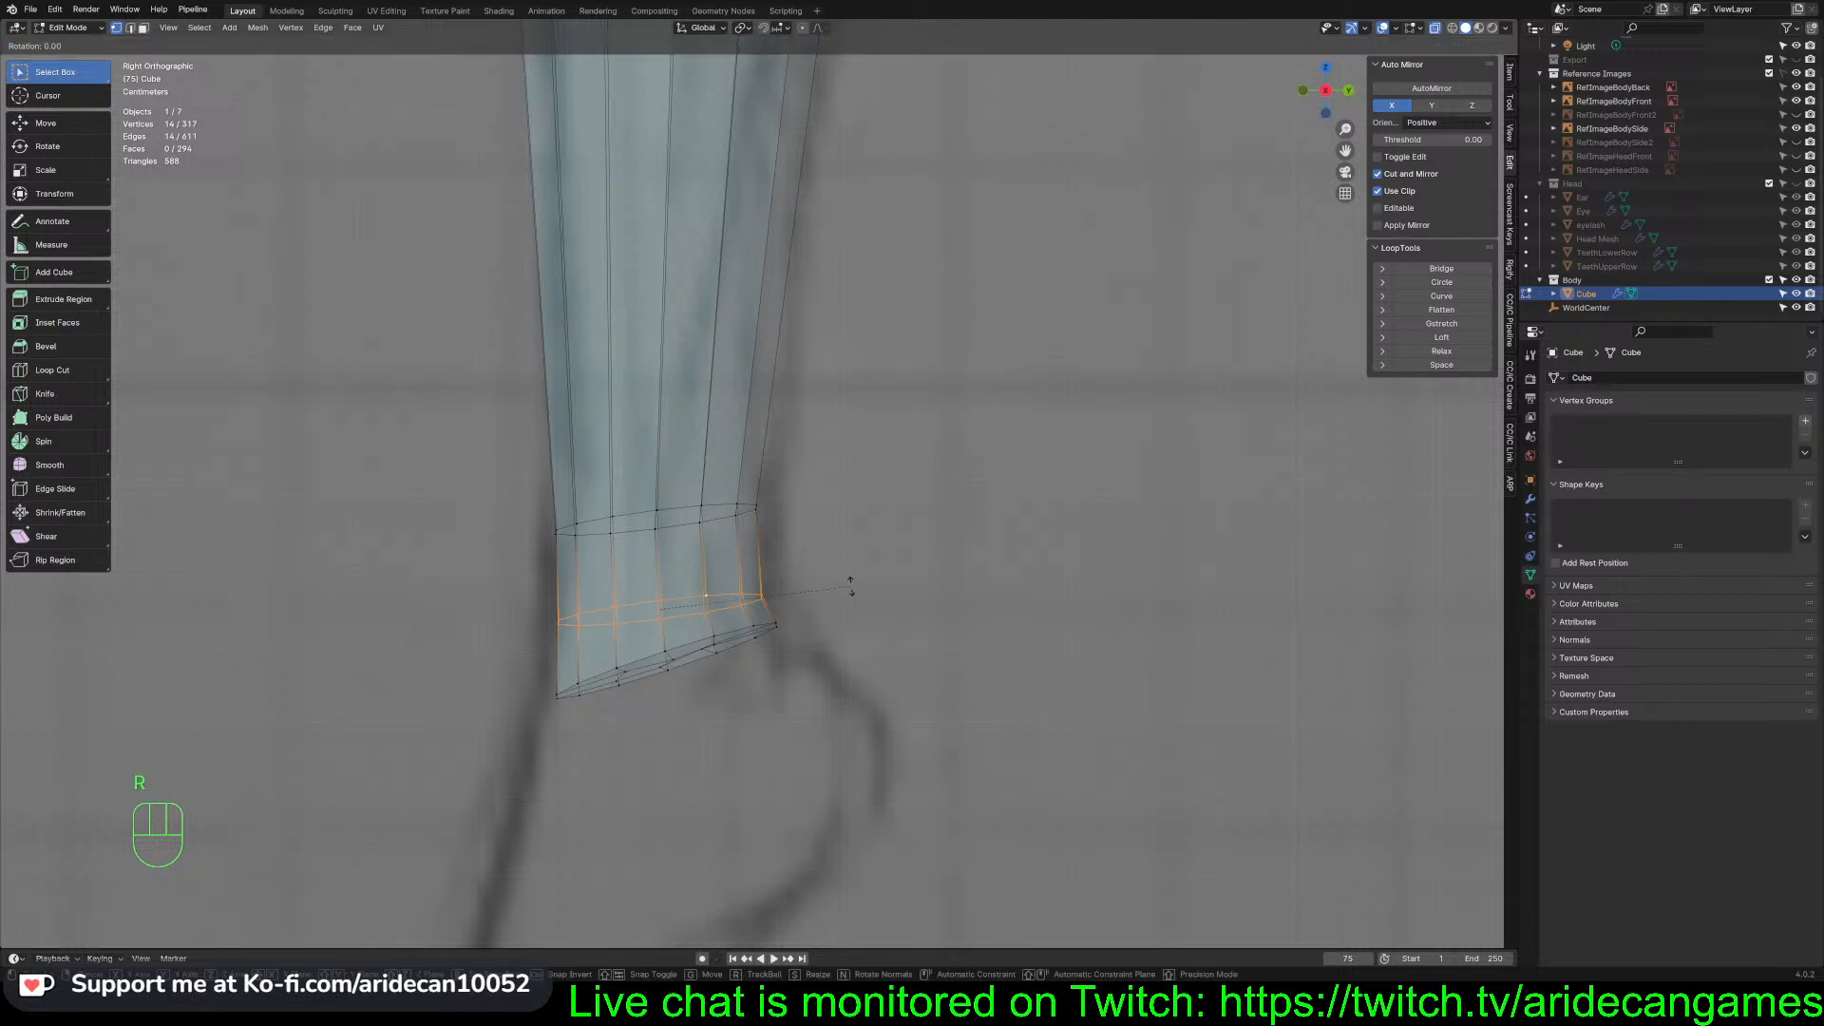
pyautogui.press('y')
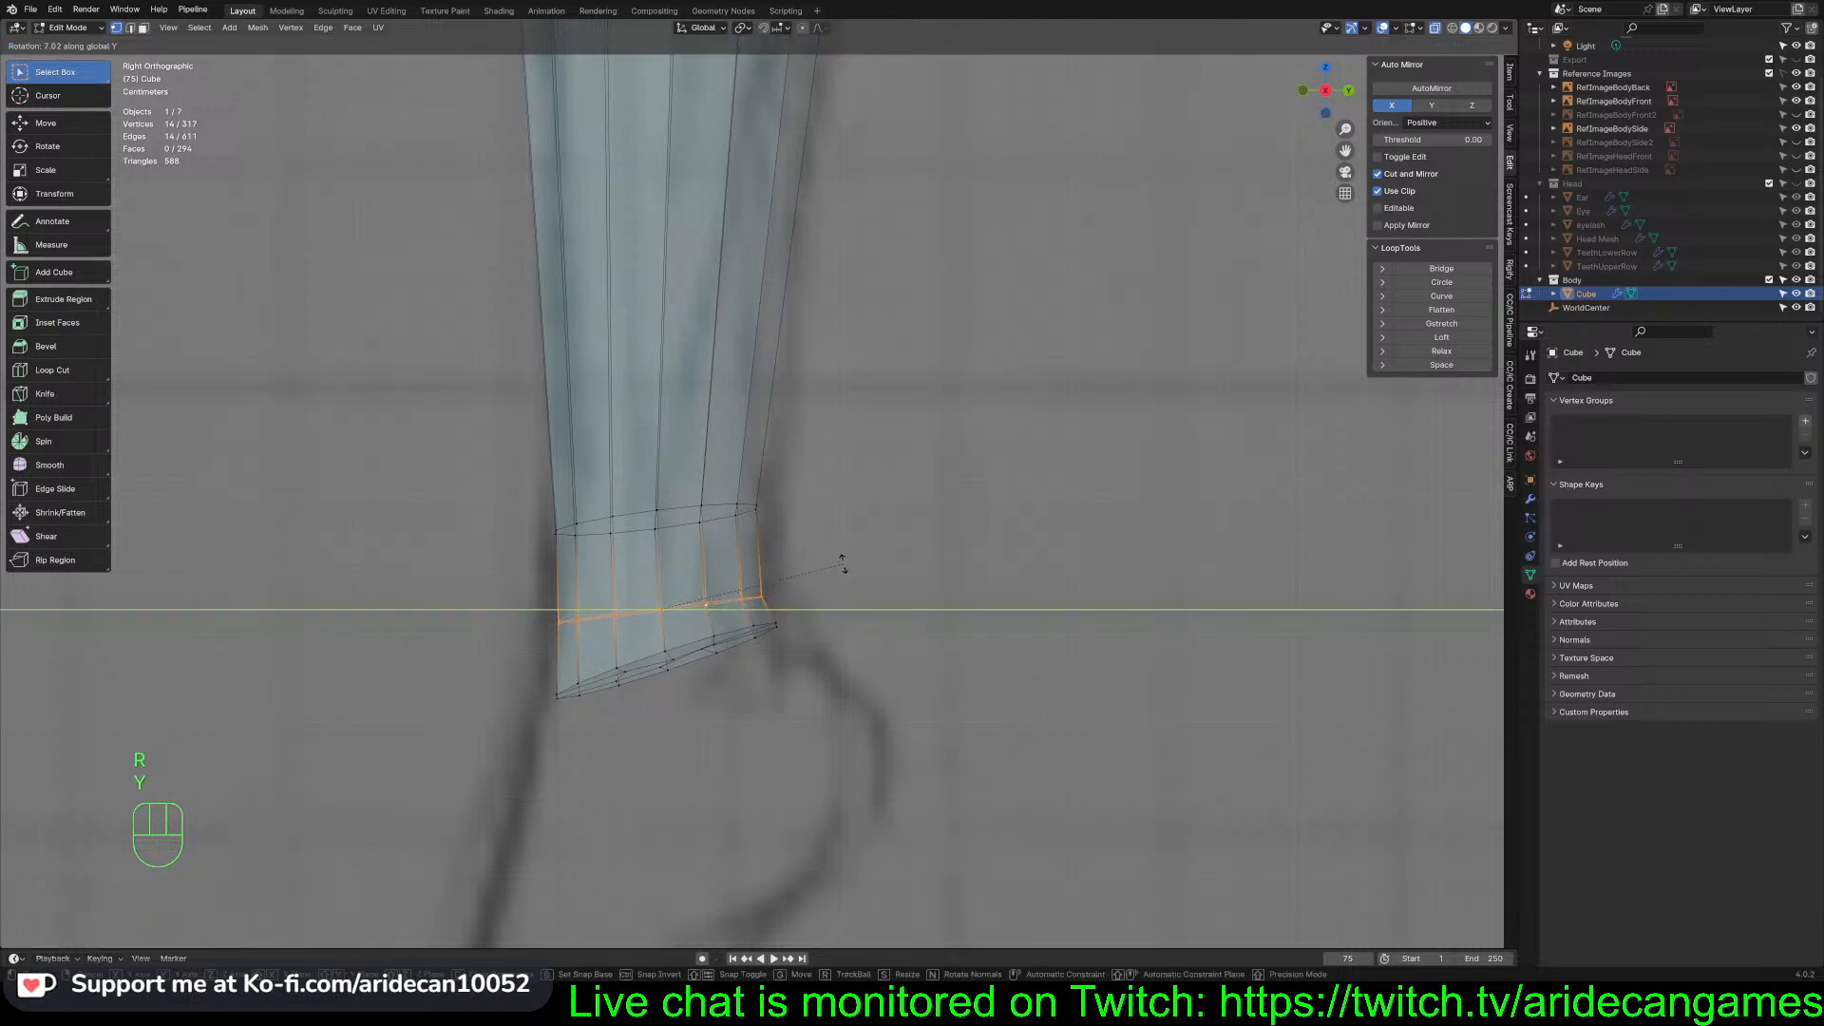
pyautogui.press('Escape')
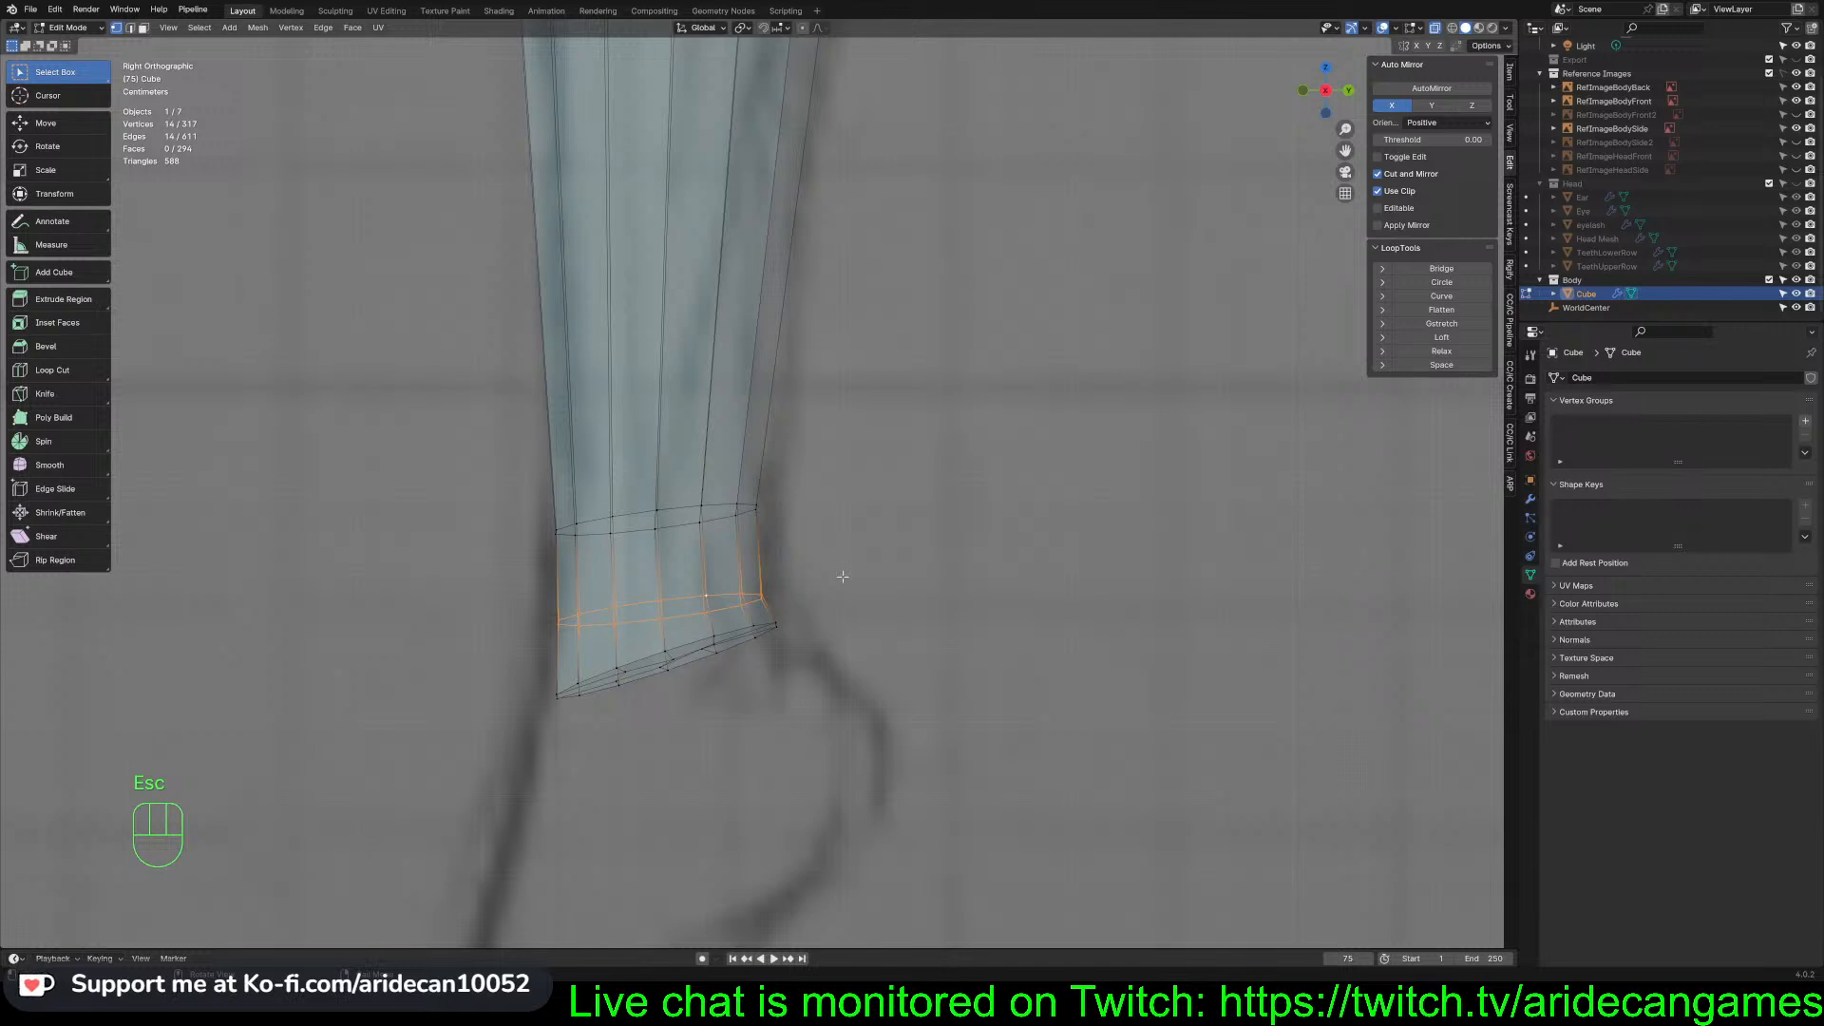
pyautogui.press('r')
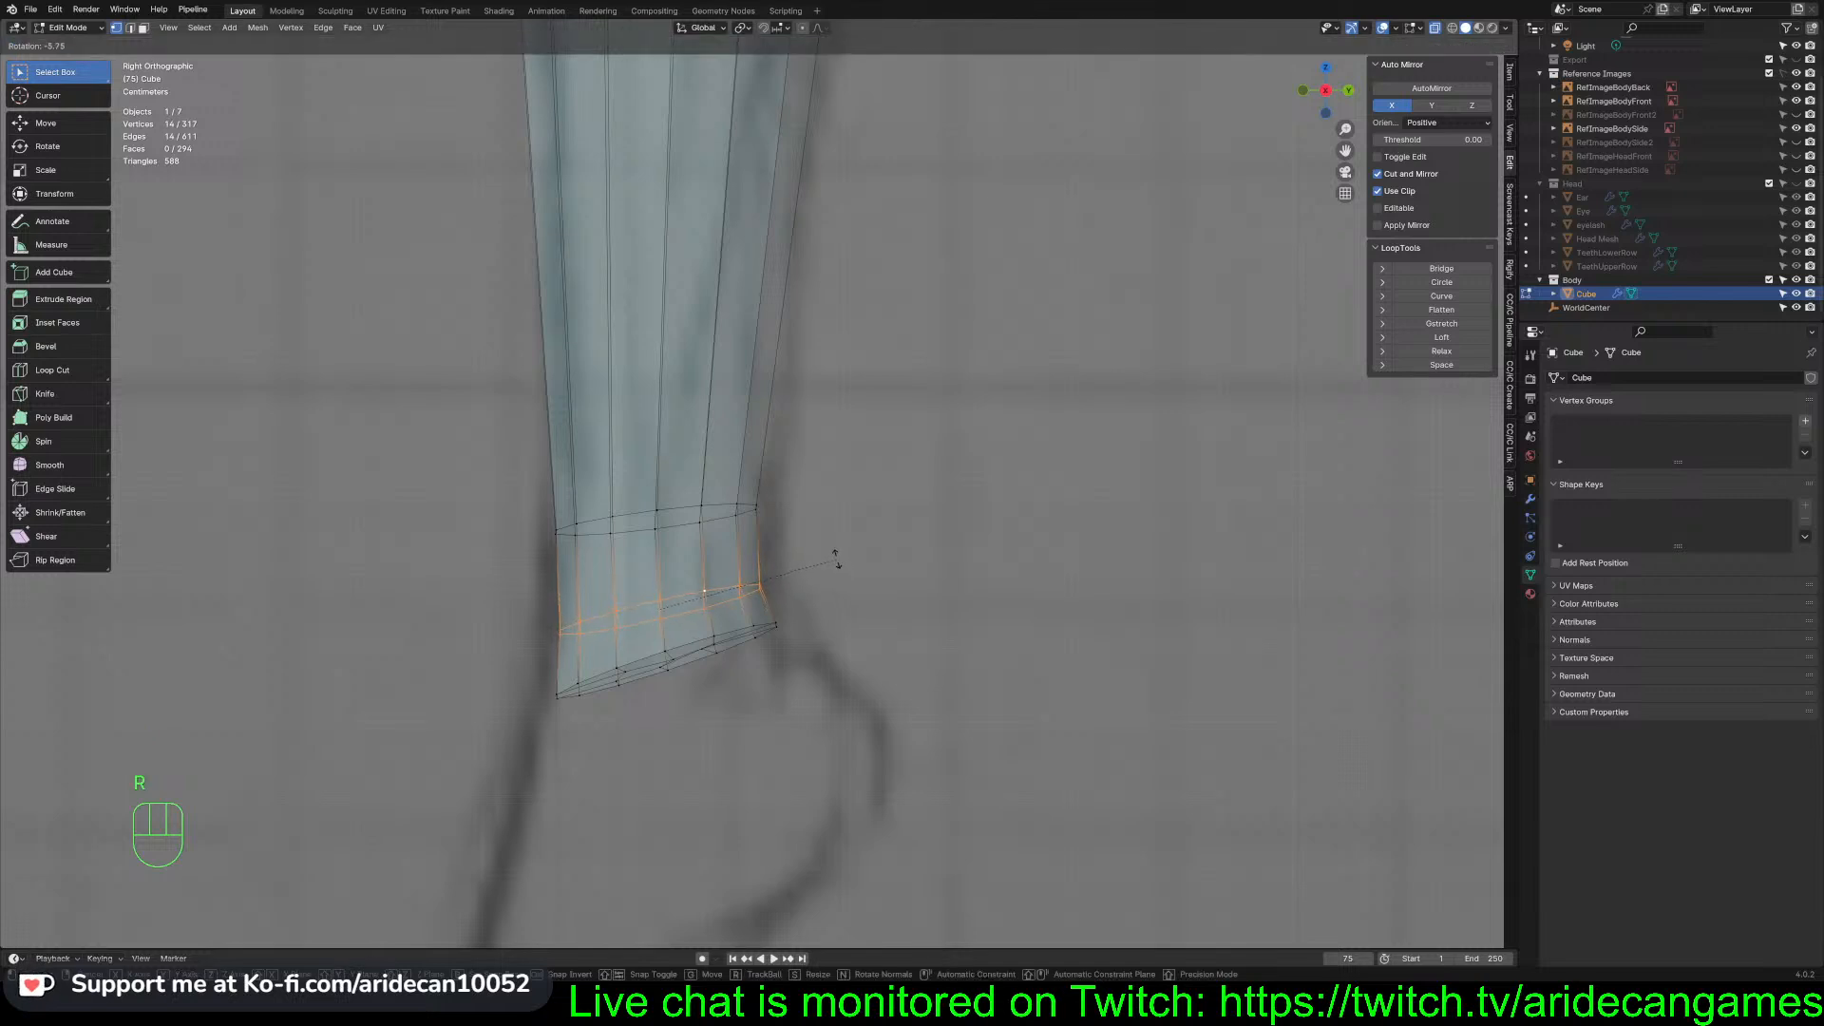
pyautogui.click(835, 561)
pyautogui.press('s')
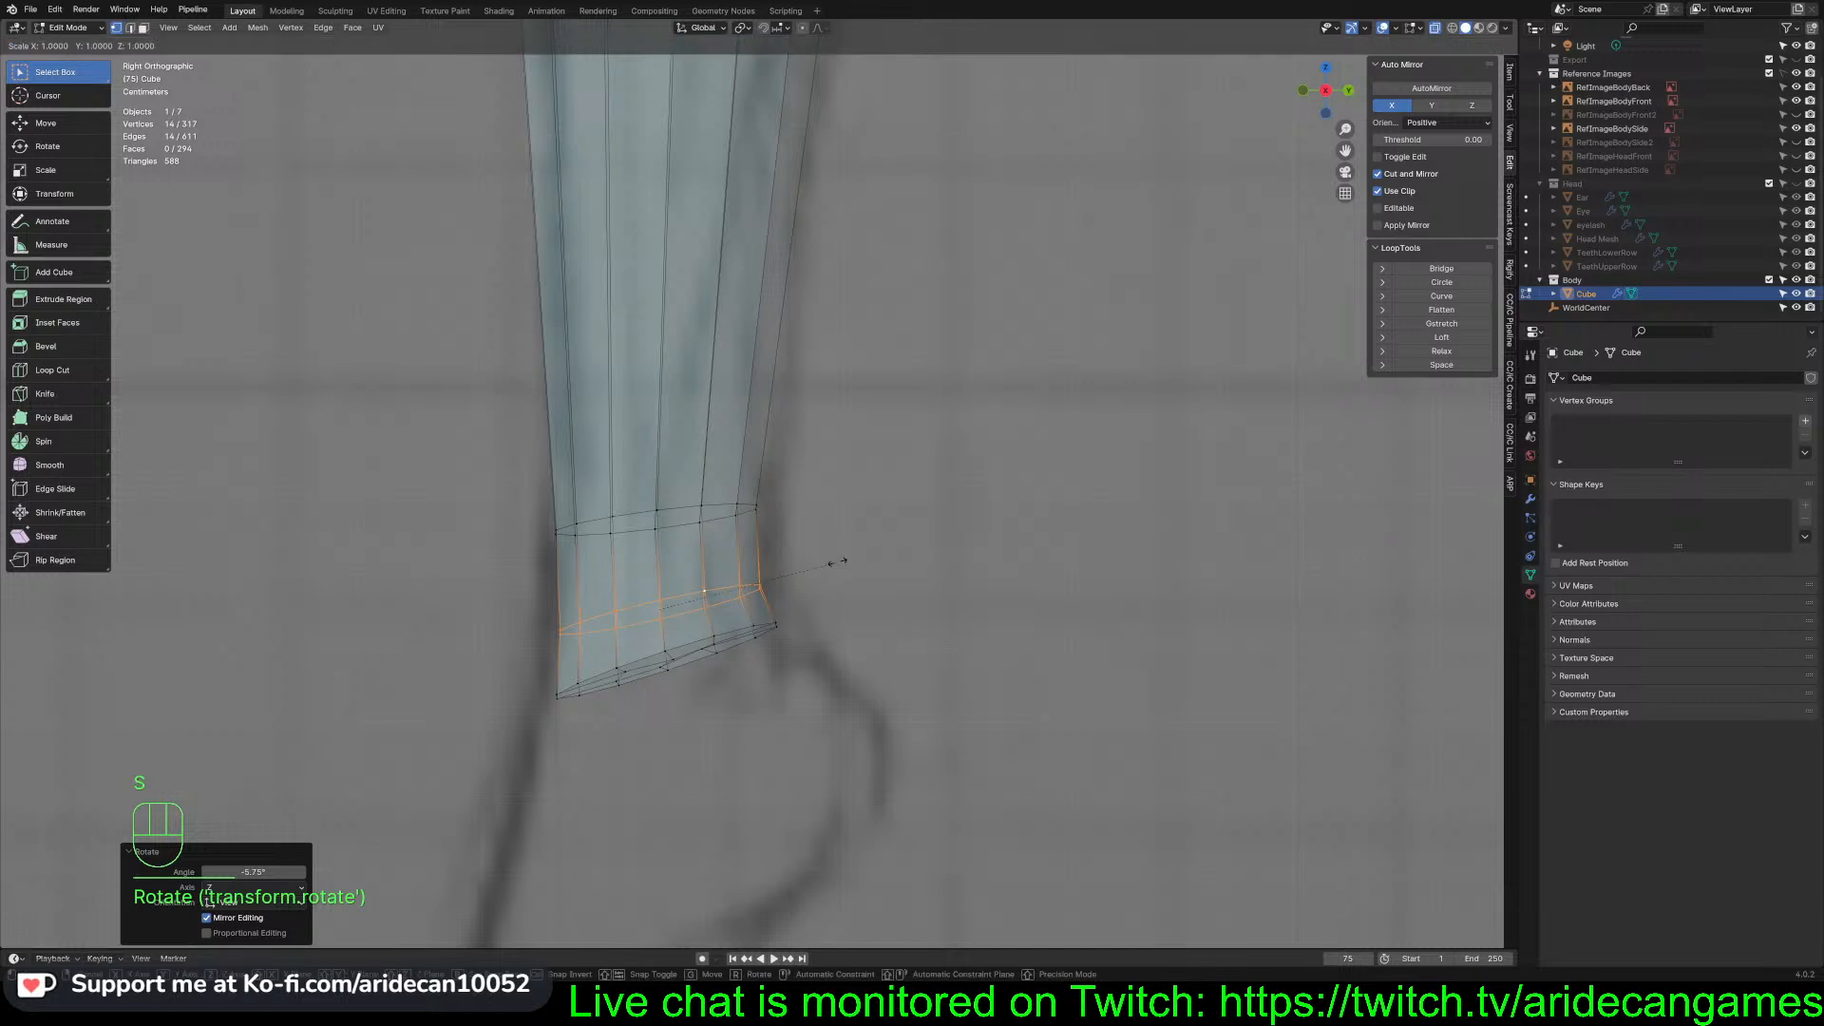
pyautogui.press('y')
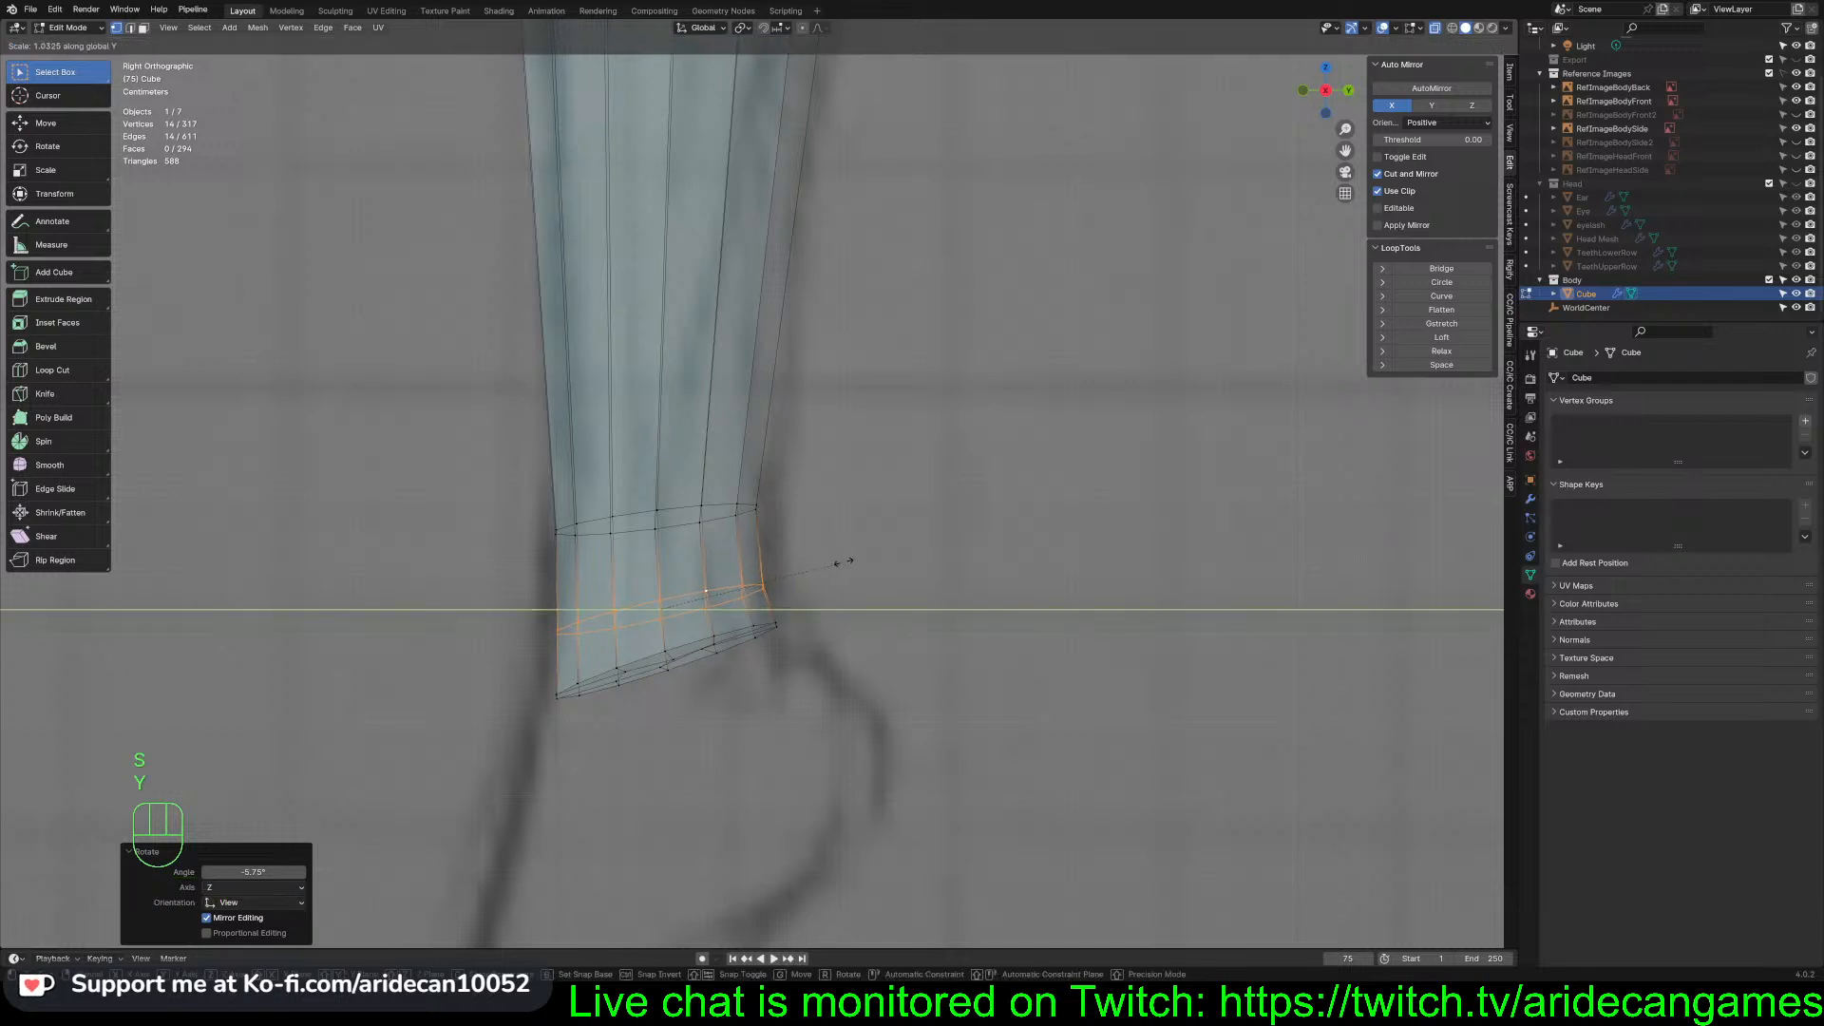
pyautogui.click(836, 560)
pyautogui.keyDown('alt'); pyautogui.click(677, 669); pyautogui.keyUp('alt')
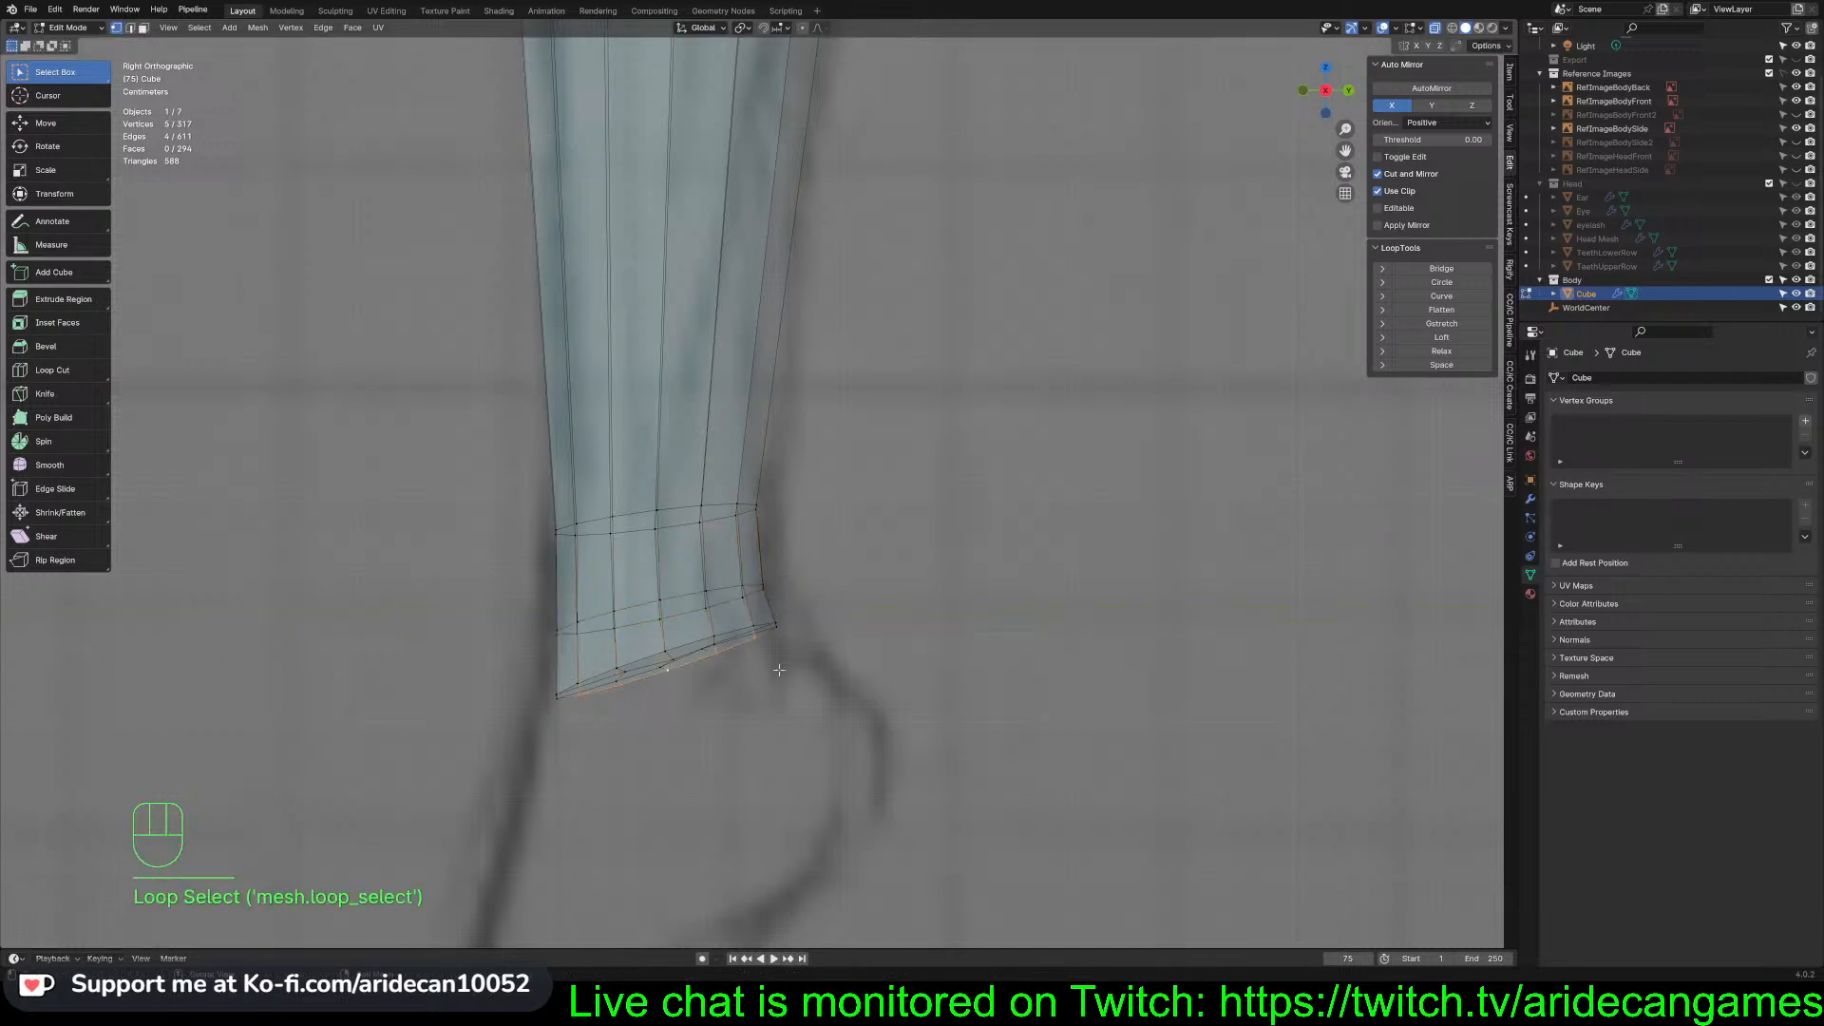
pyautogui.moveTo(684, 669); pyautogui.dragTo(796, 660, button='middle')
pyautogui.press('KP_3')
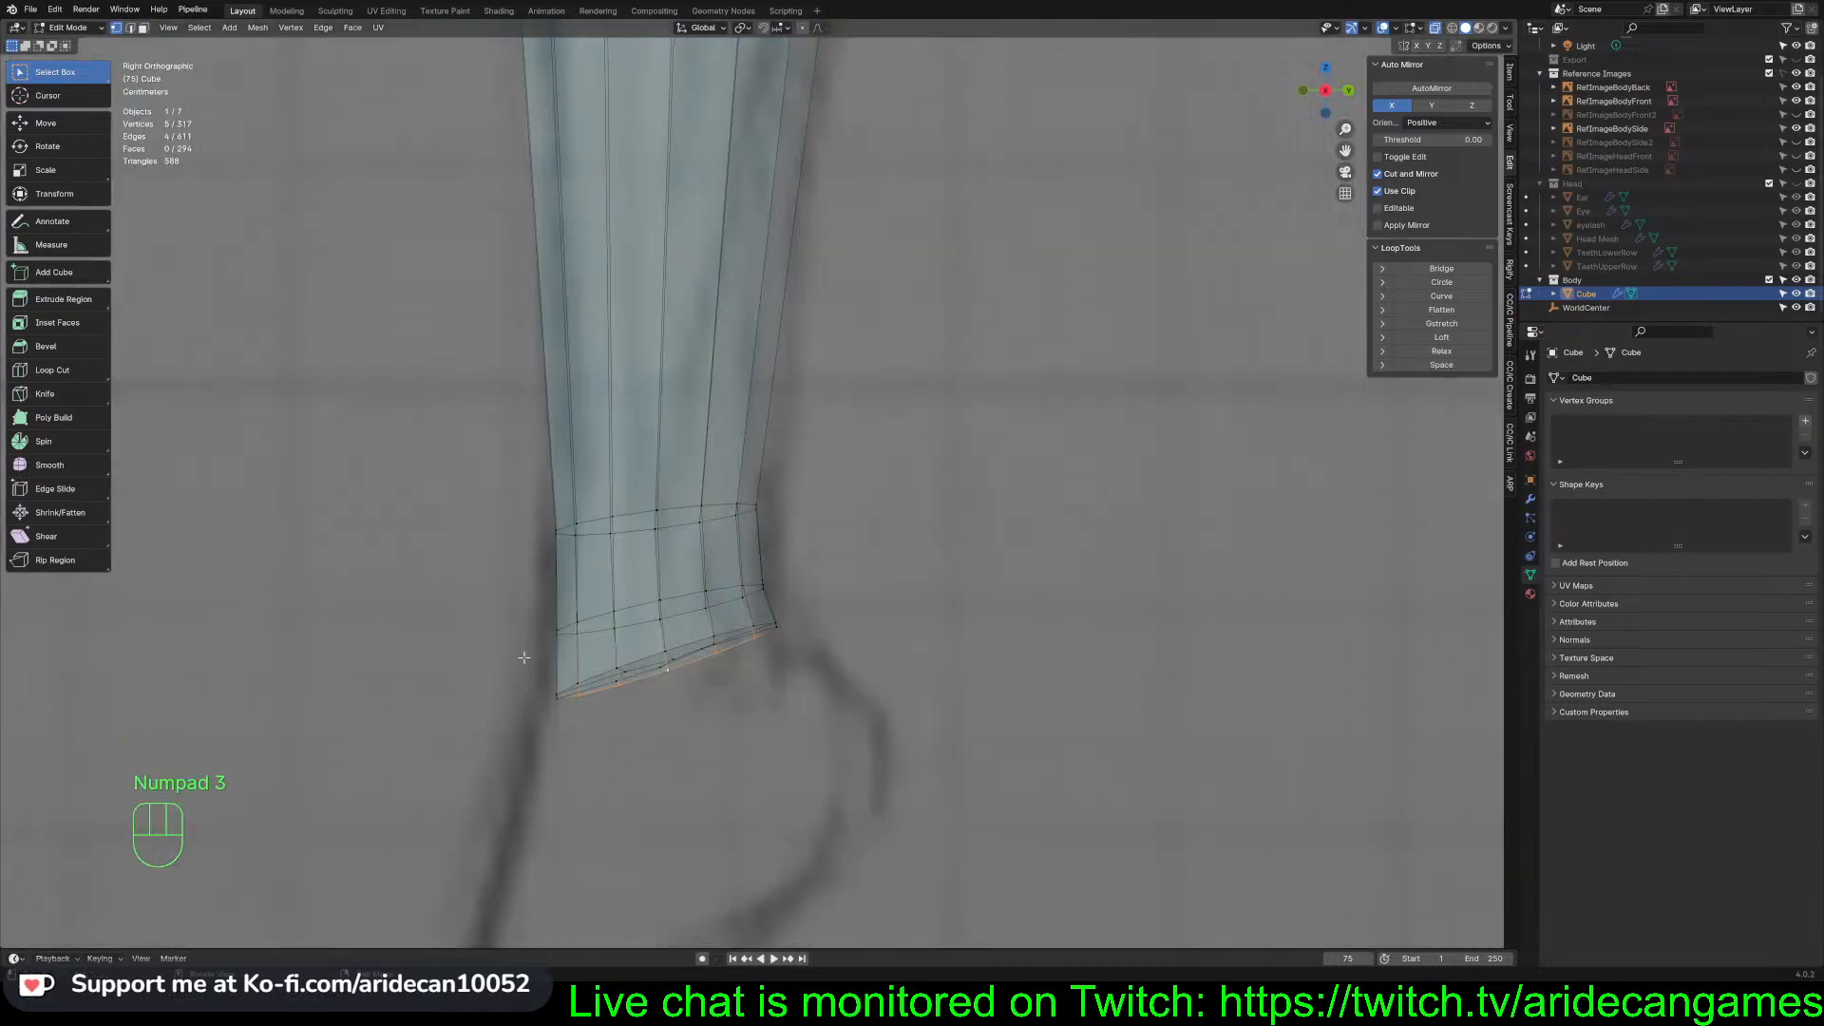
pyautogui.moveTo(523, 656); pyautogui.dragTo(837, 705)
pyautogui.moveTo(798, 623); pyautogui.dragTo(661, 725)
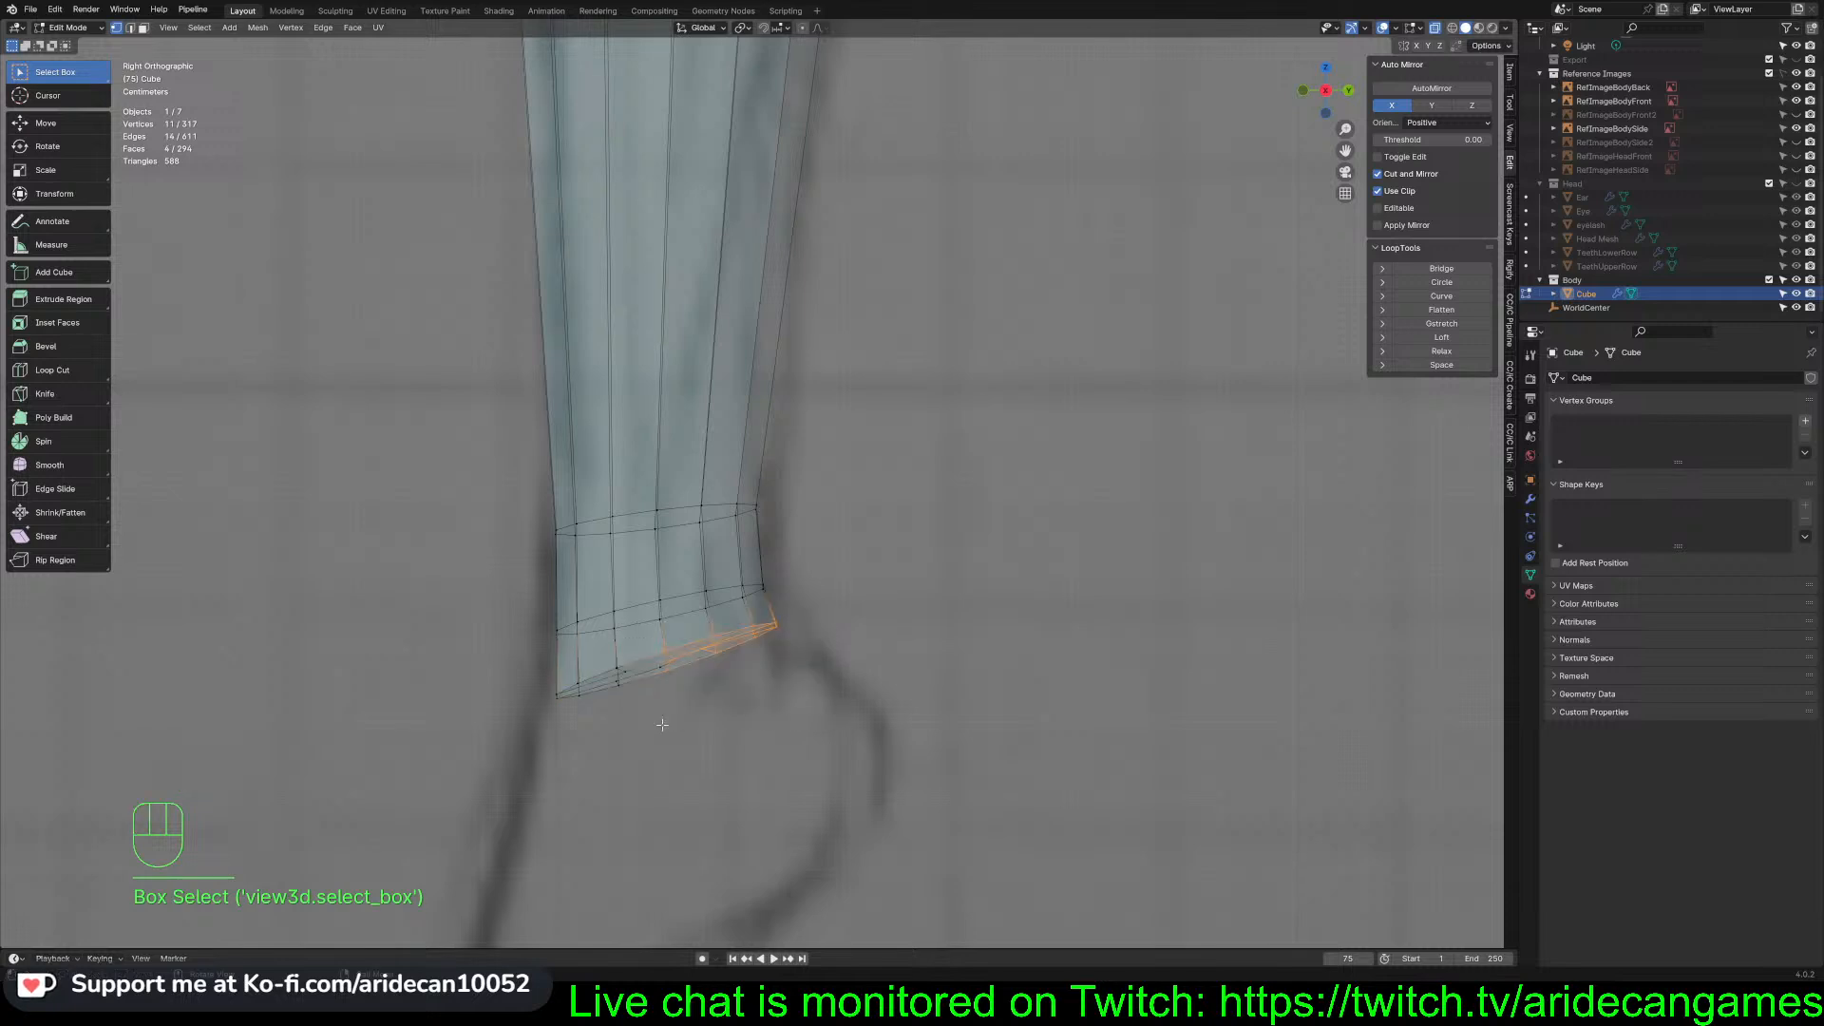
pyautogui.moveTo(898, 587); pyautogui.dragTo(909, 591, button='middle')
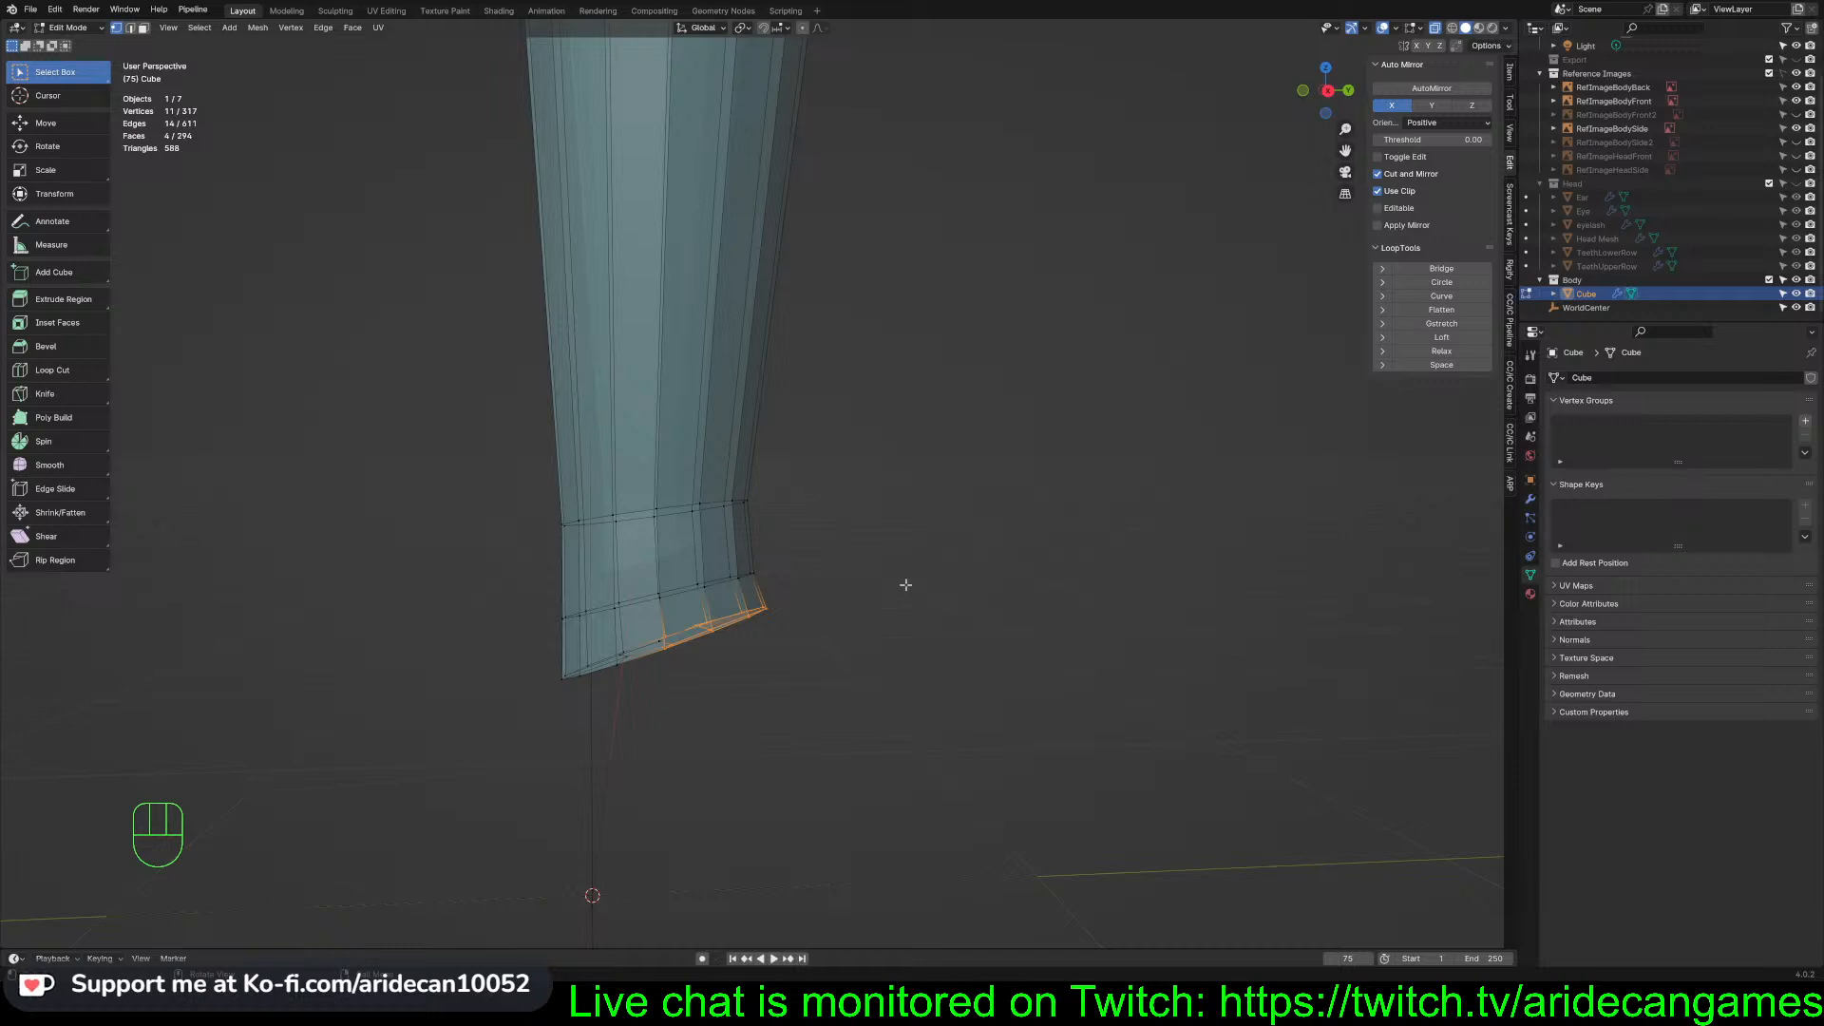
pyautogui.moveTo(905, 584); pyautogui.dragTo(907, 585, button='middle')
pyautogui.press('KP_3')
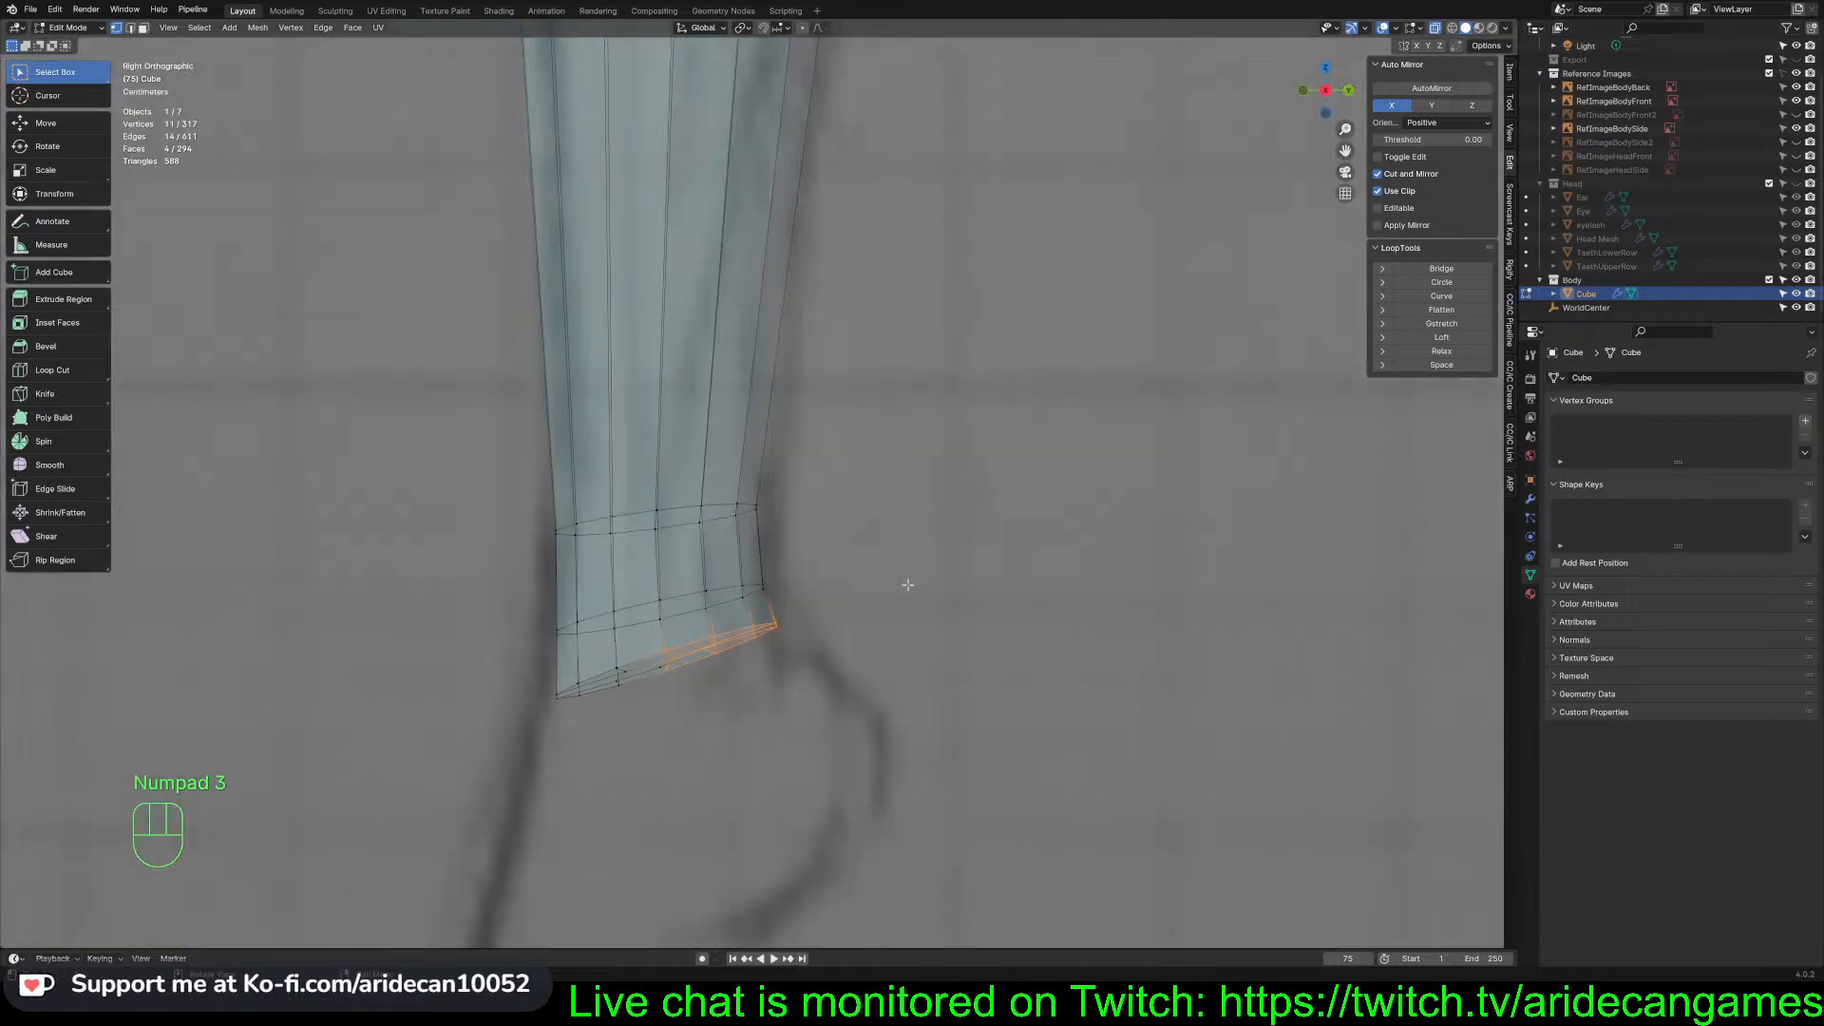
# Select all vertices of the middle ankle loop and raise them about 0.017 m
pyautogui.click(521, 586)
pyautogui.moveTo(514, 580); pyautogui.dragTo(792, 604)
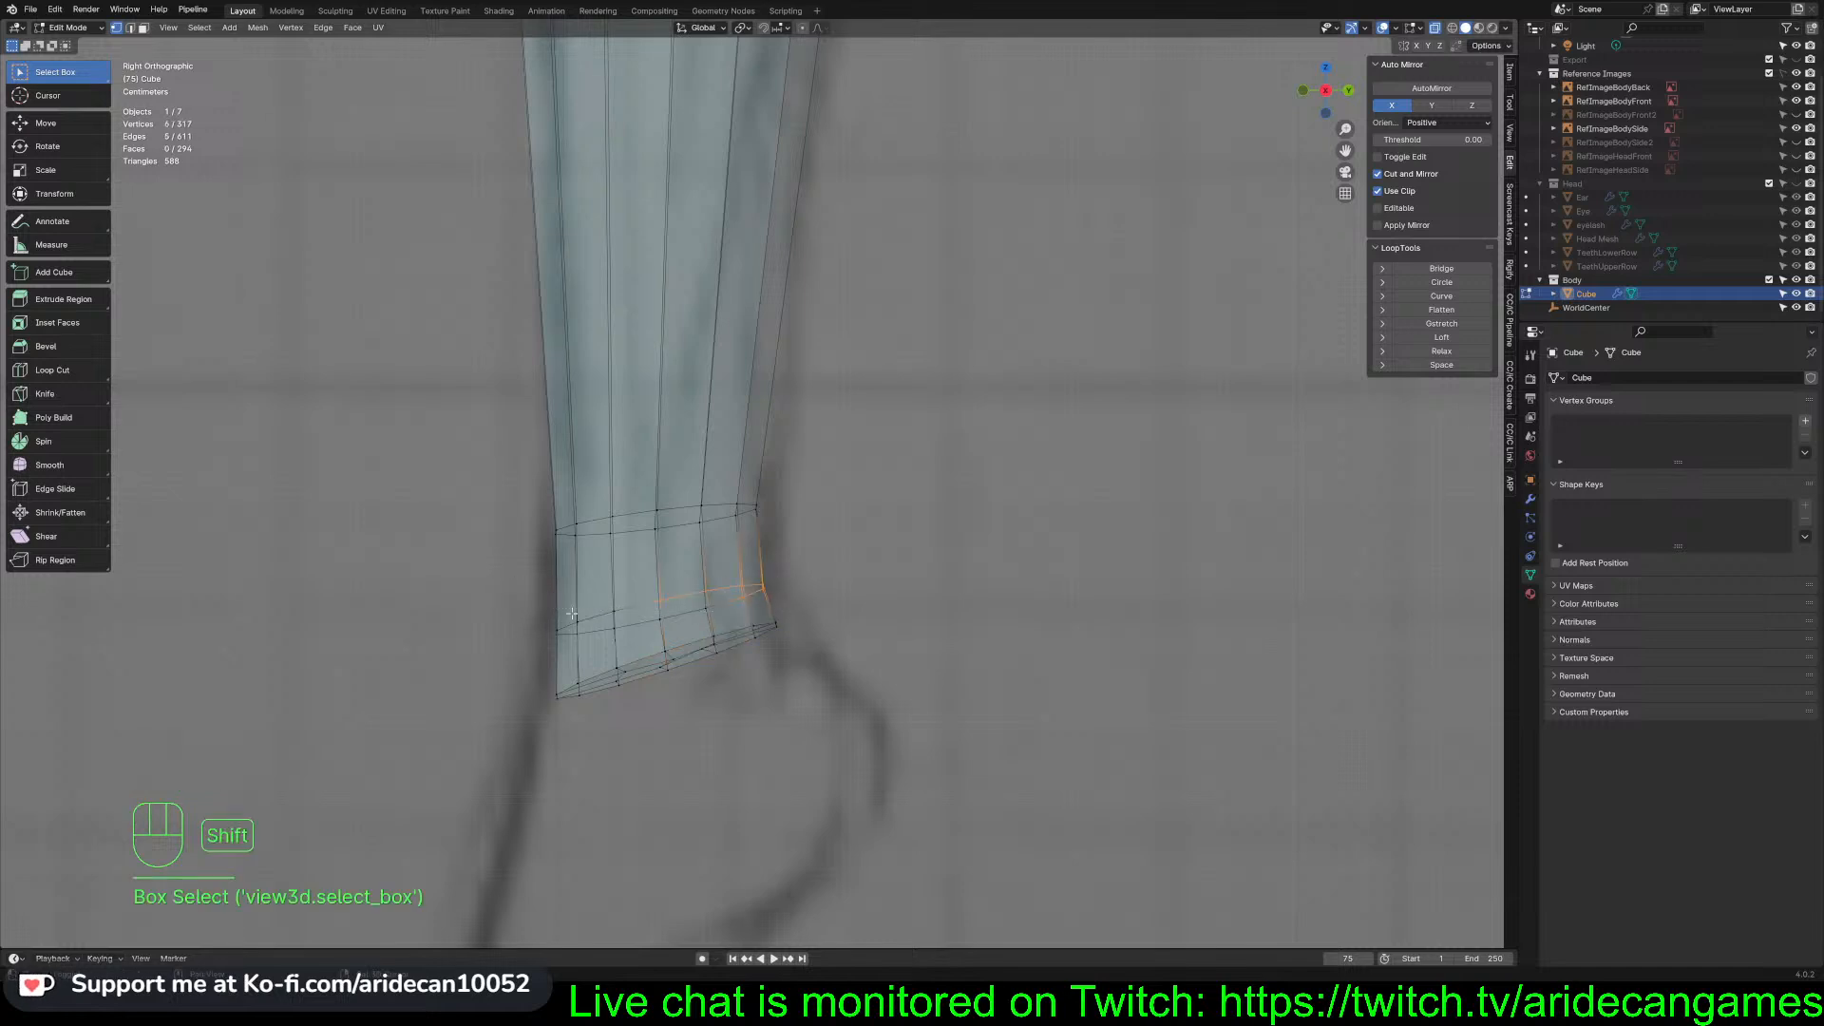
pyautogui.keyDown('shift'); pyautogui.moveTo(526, 611); pyautogui.dragTo(709, 608); pyautogui.keyUp('shift')
pyautogui.press('g')
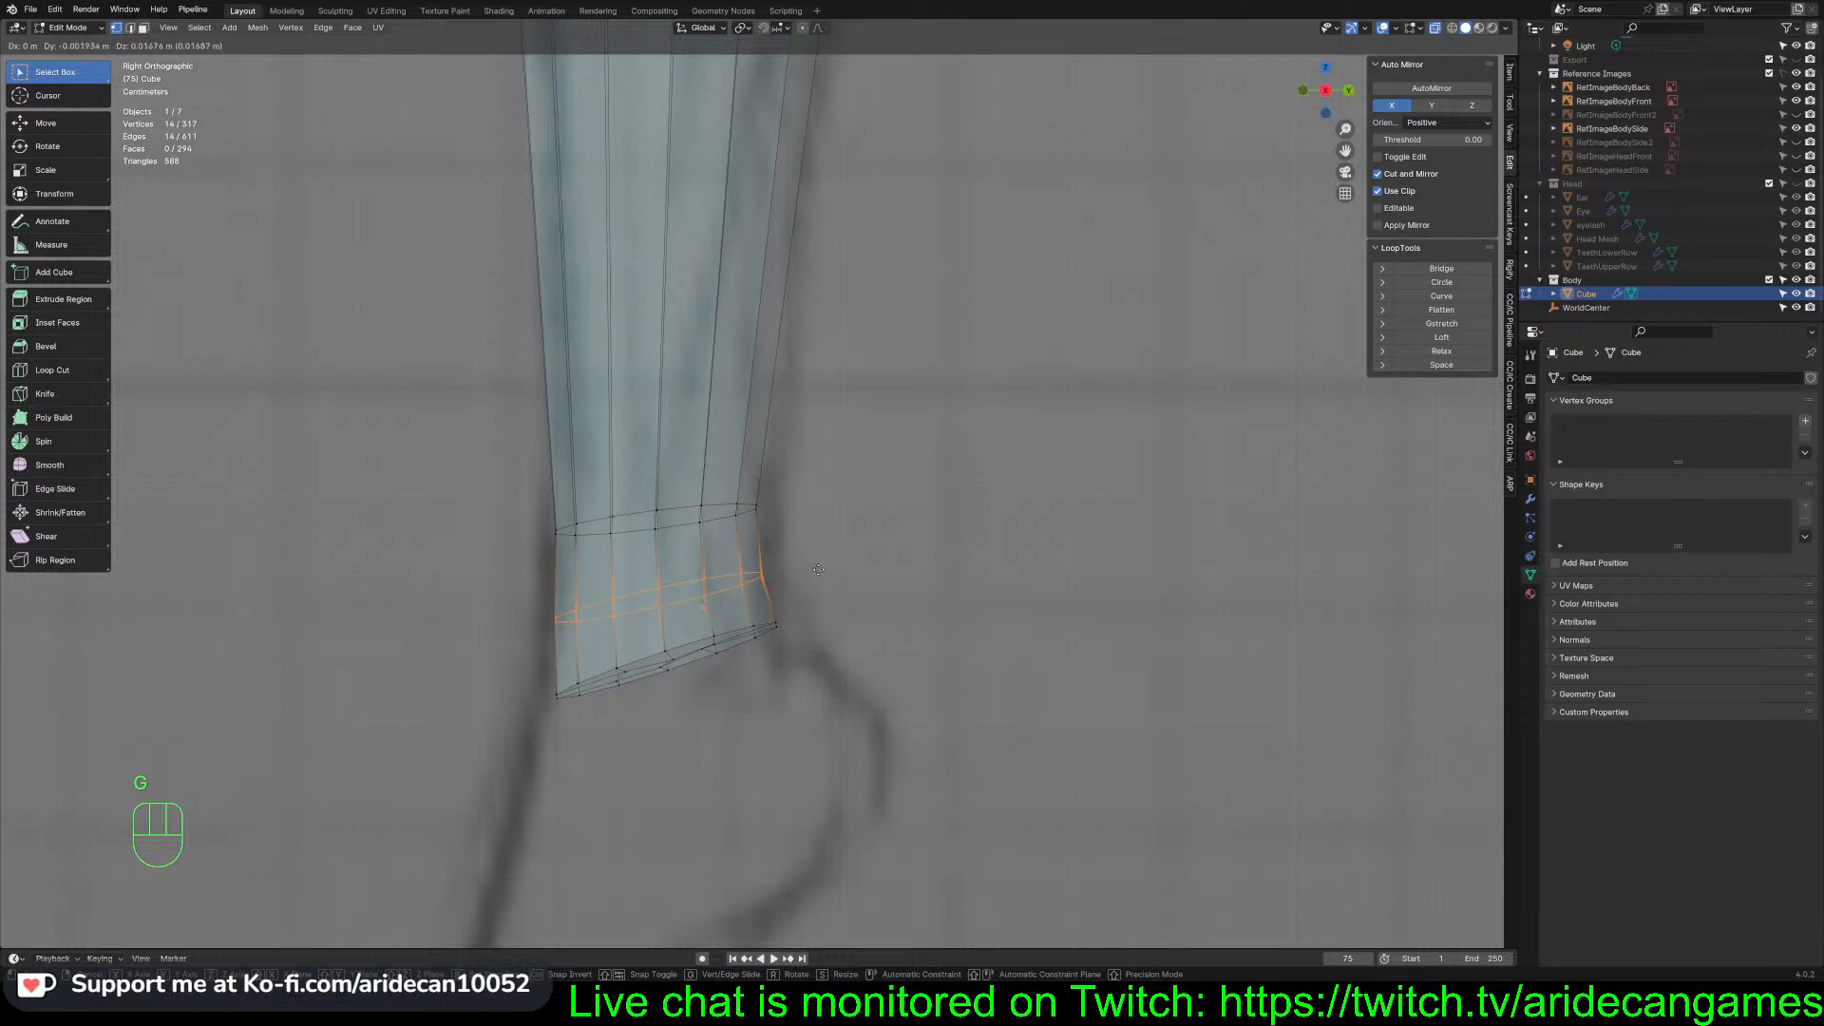
pyautogui.click(818, 569)
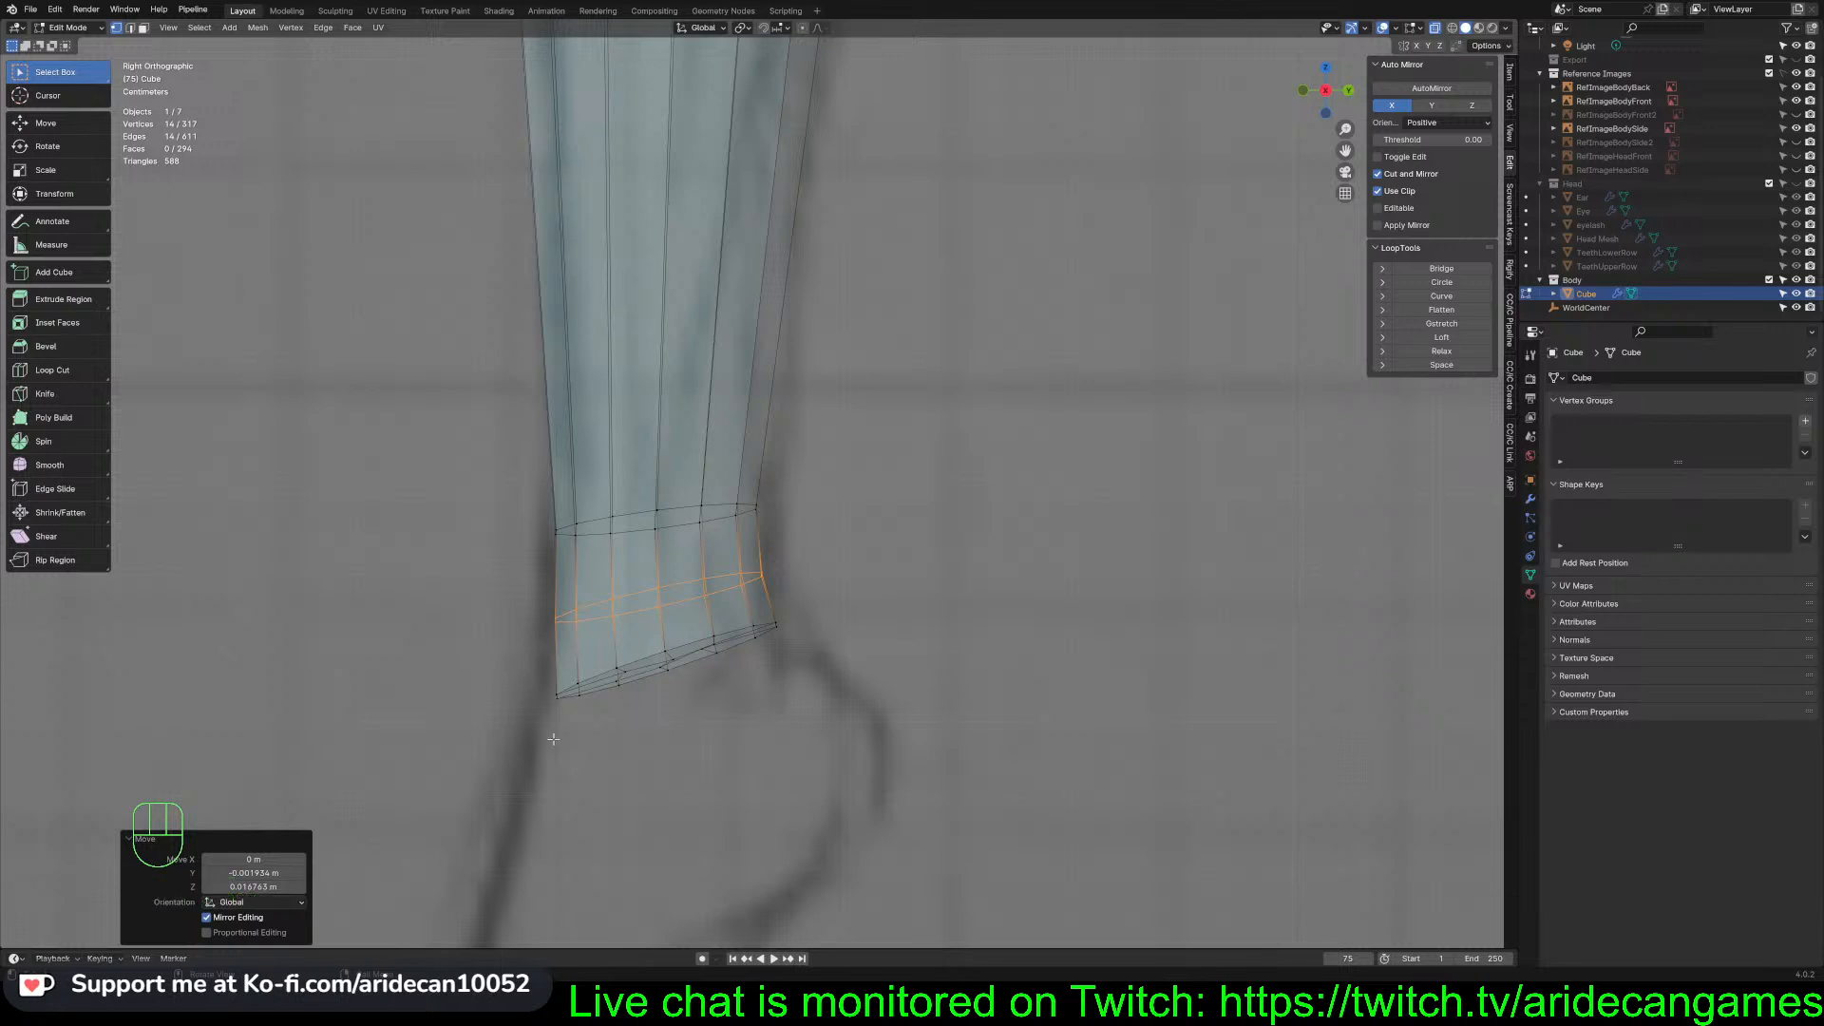
# Select the whole tilted end ring and move it about 0.017 m forward along Y and 0.007 m down in side view
pyautogui.moveTo(529, 672); pyautogui.dragTo(760, 714)
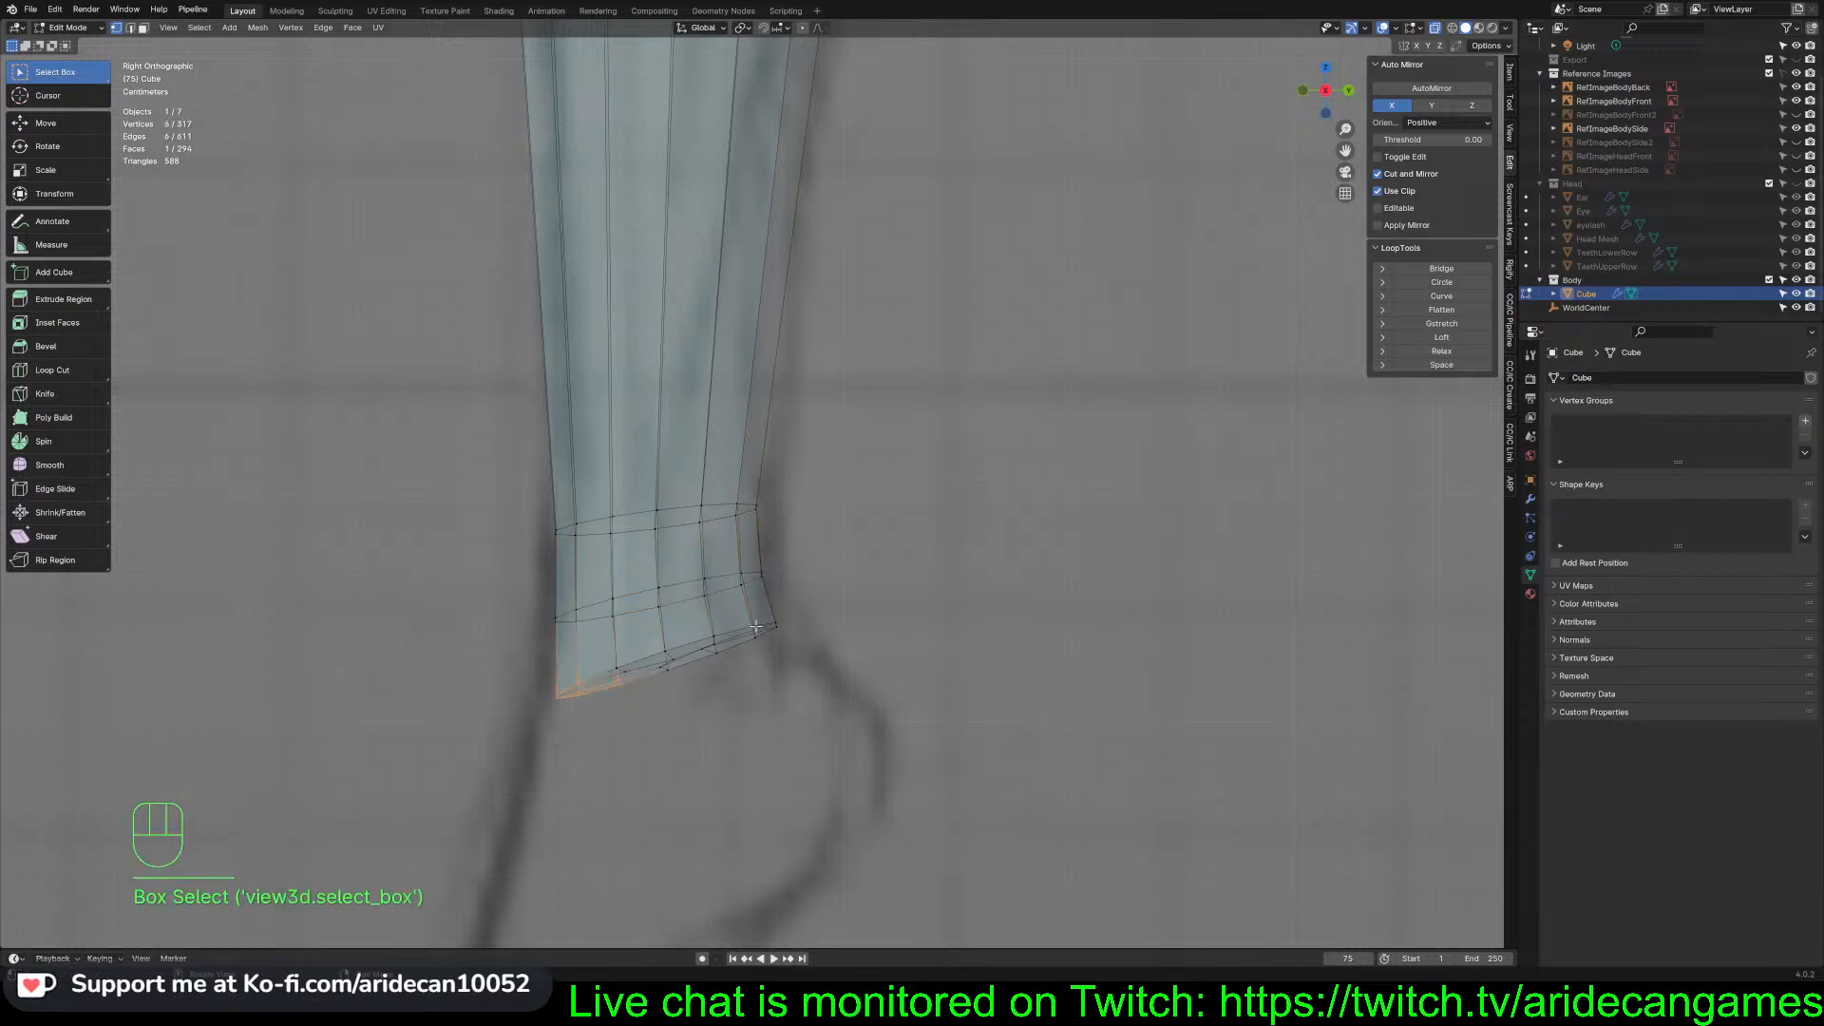
pyautogui.moveTo(806, 619); pyautogui.dragTo(660, 696)
pyautogui.moveTo(841, 653)
pyautogui.mouseDown(button='middle')
pyautogui.moveTo(859, 627)
pyautogui.moveTo(871, 640)
pyautogui.mouseUp(button='middle')
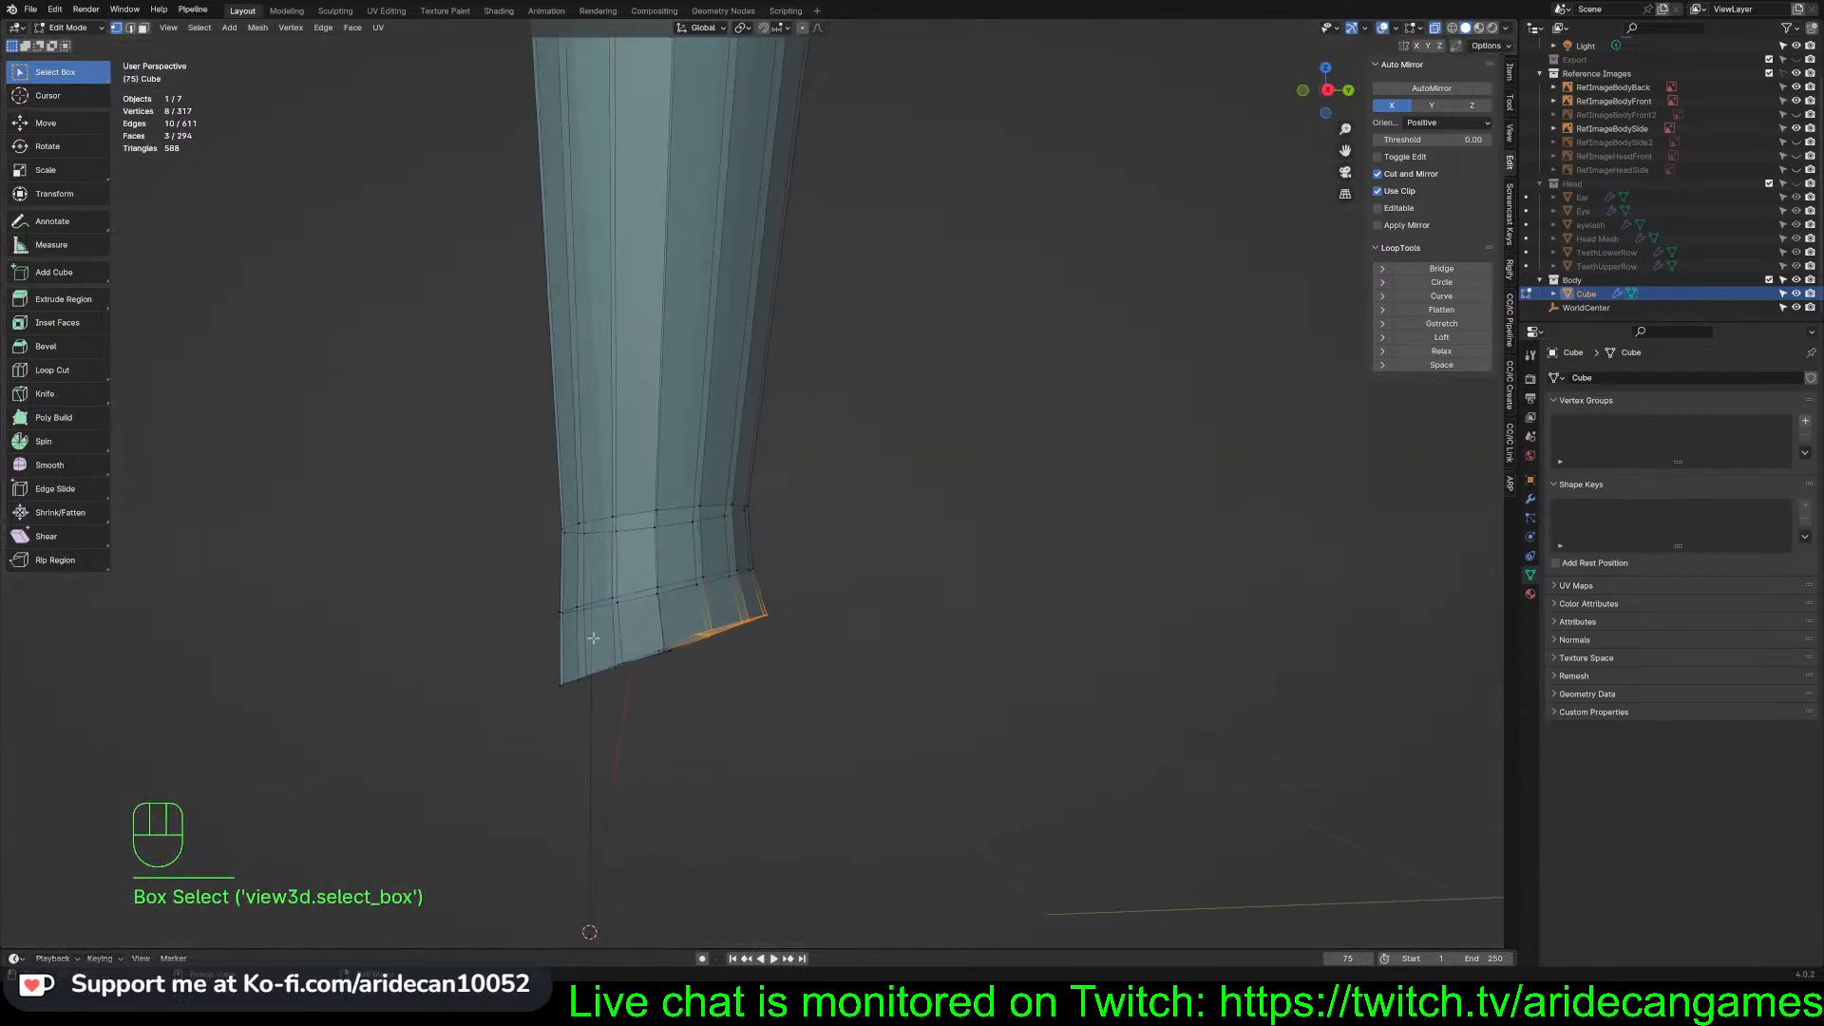
pyautogui.moveTo(532, 685); pyautogui.dragTo(806, 633)
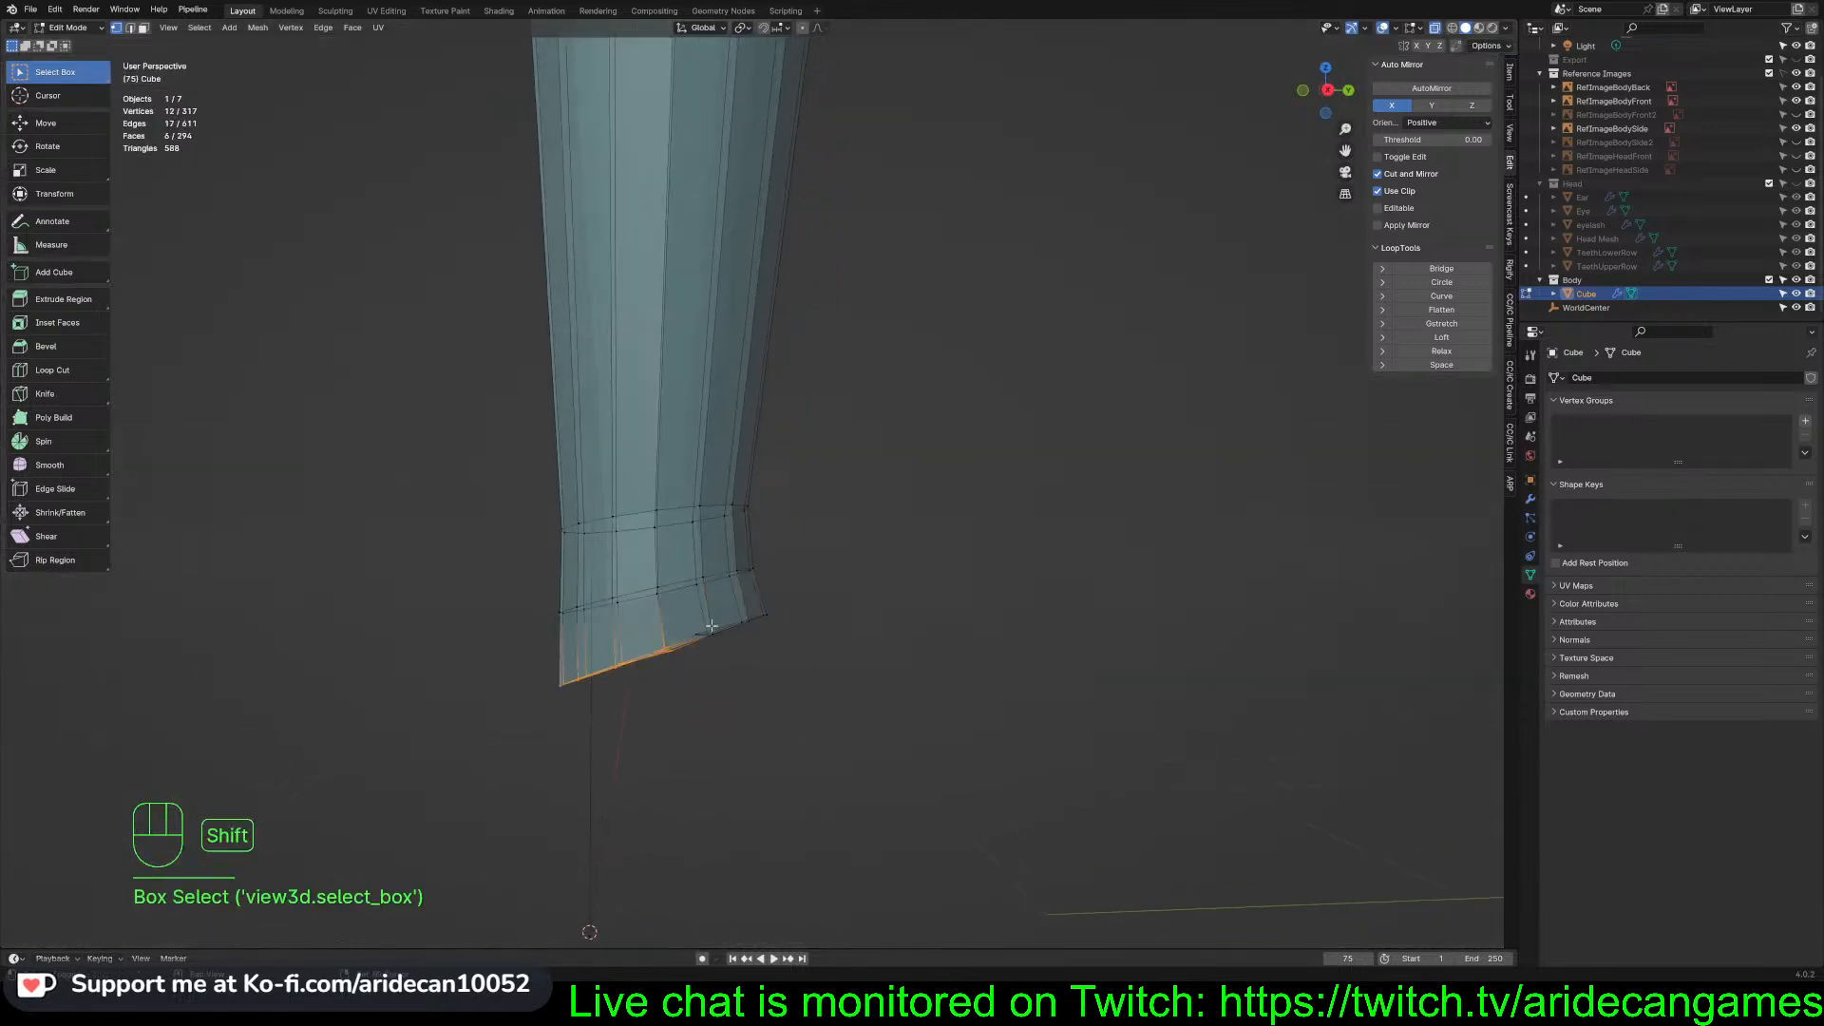
pyautogui.keyDown('shift'); pyautogui.moveTo(692, 627); pyautogui.dragTo(814, 635); pyautogui.keyUp('shift')
pyautogui.keyDown('shift'); pyautogui.moveTo(554, 684); pyautogui.dragTo(591, 714); pyautogui.keyUp('shift')
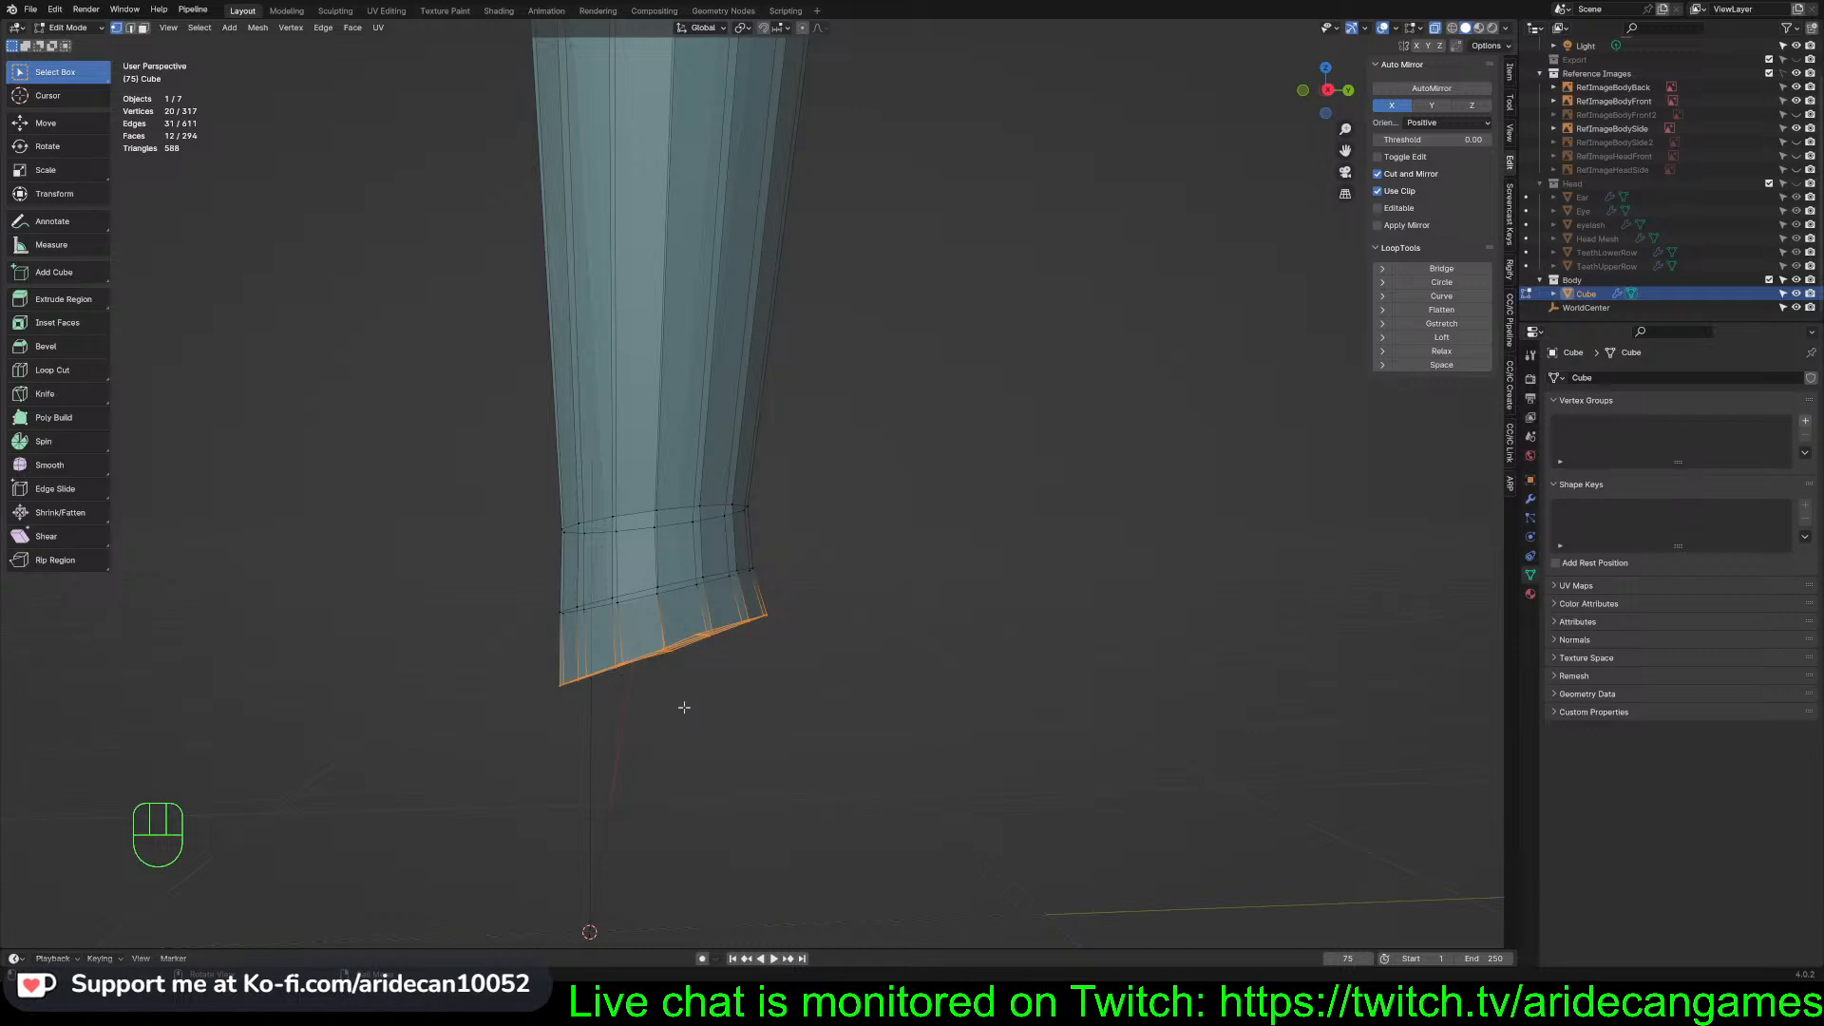
pyautogui.press('KP_3')
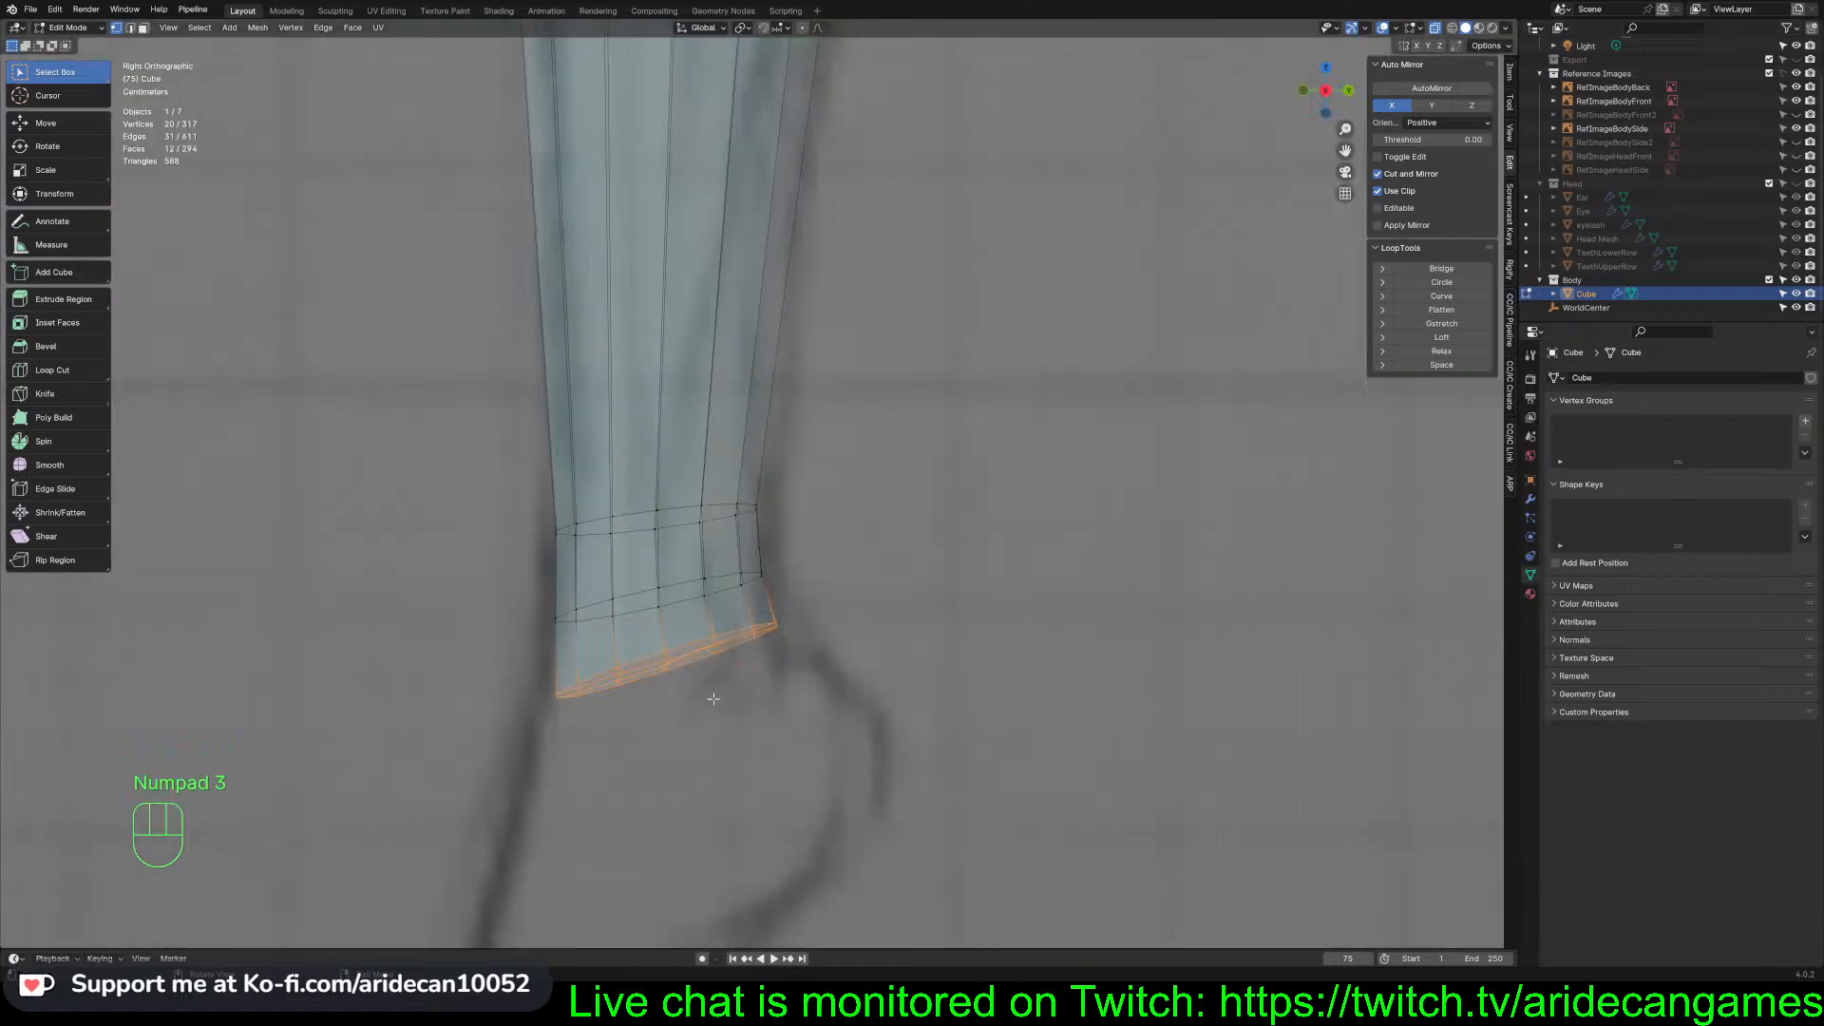
pyautogui.press('g')
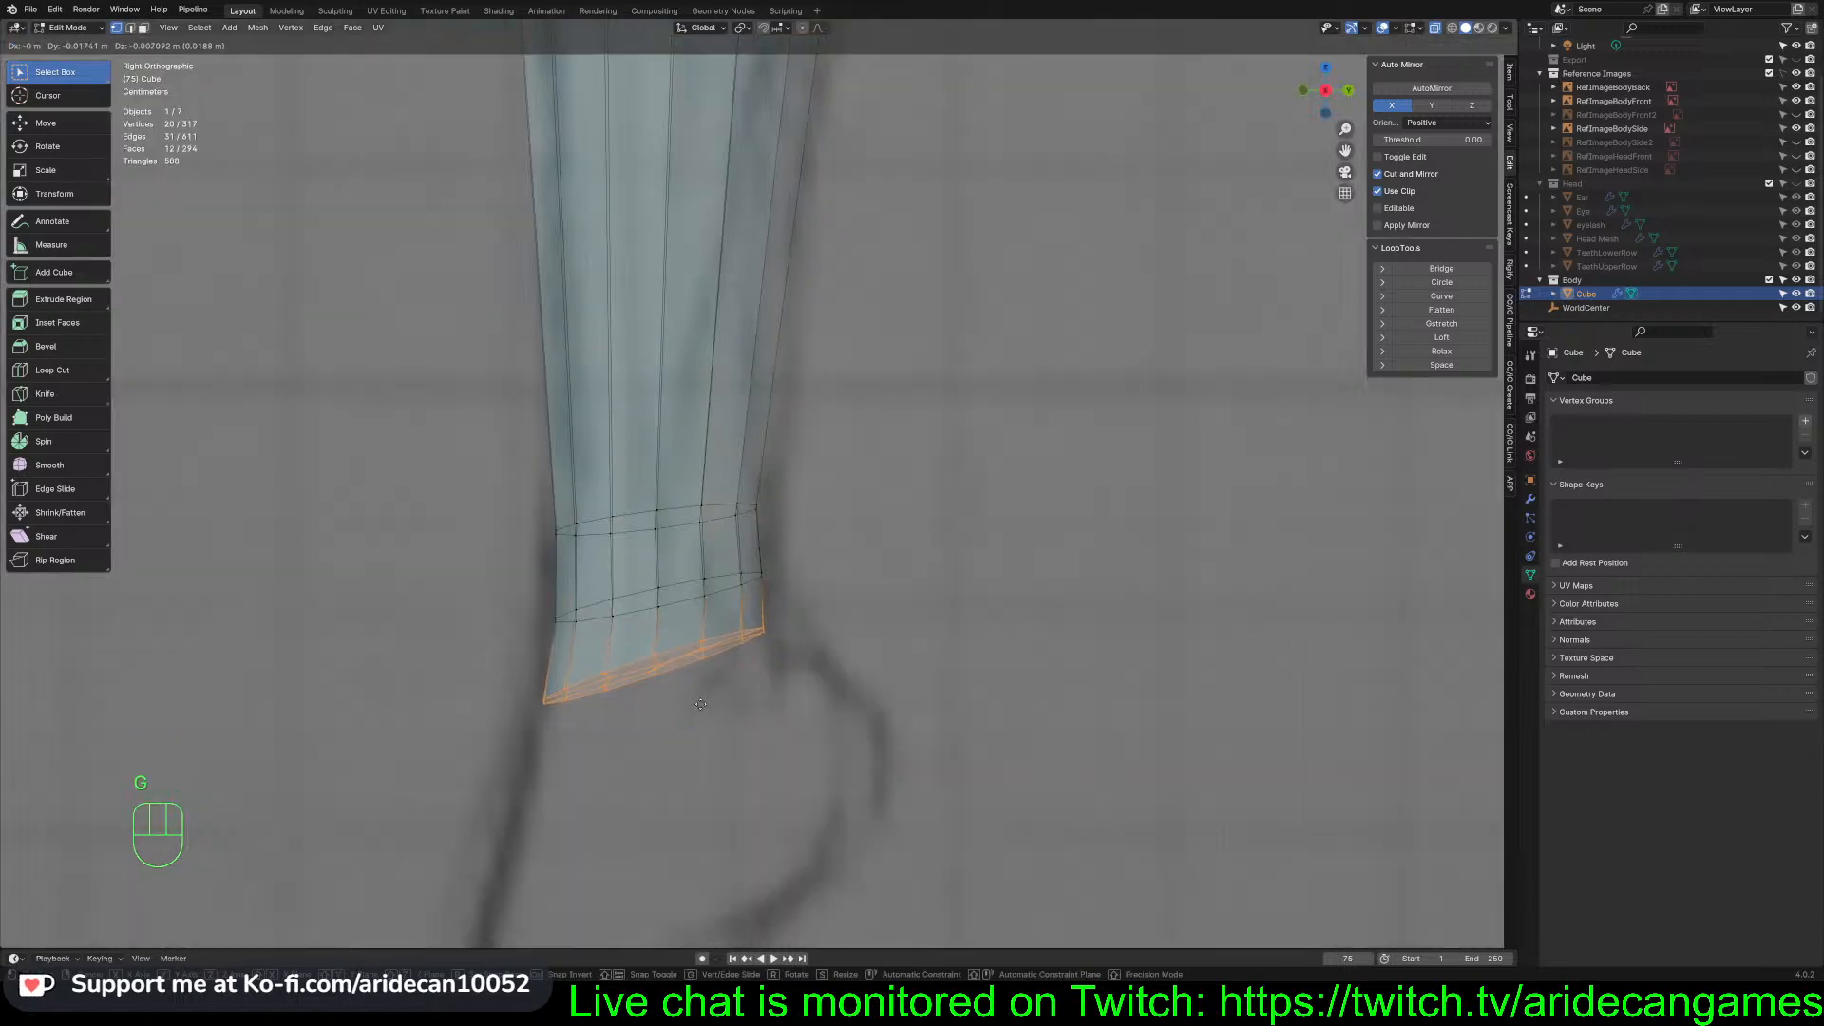
pyautogui.click(702, 704)
# Move the front vertices of the middle ankle loop about 0.008 m forward and those of the upper loop about 0.006 m forward
pyautogui.moveTo(539, 597); pyautogui.dragTo(585, 626)
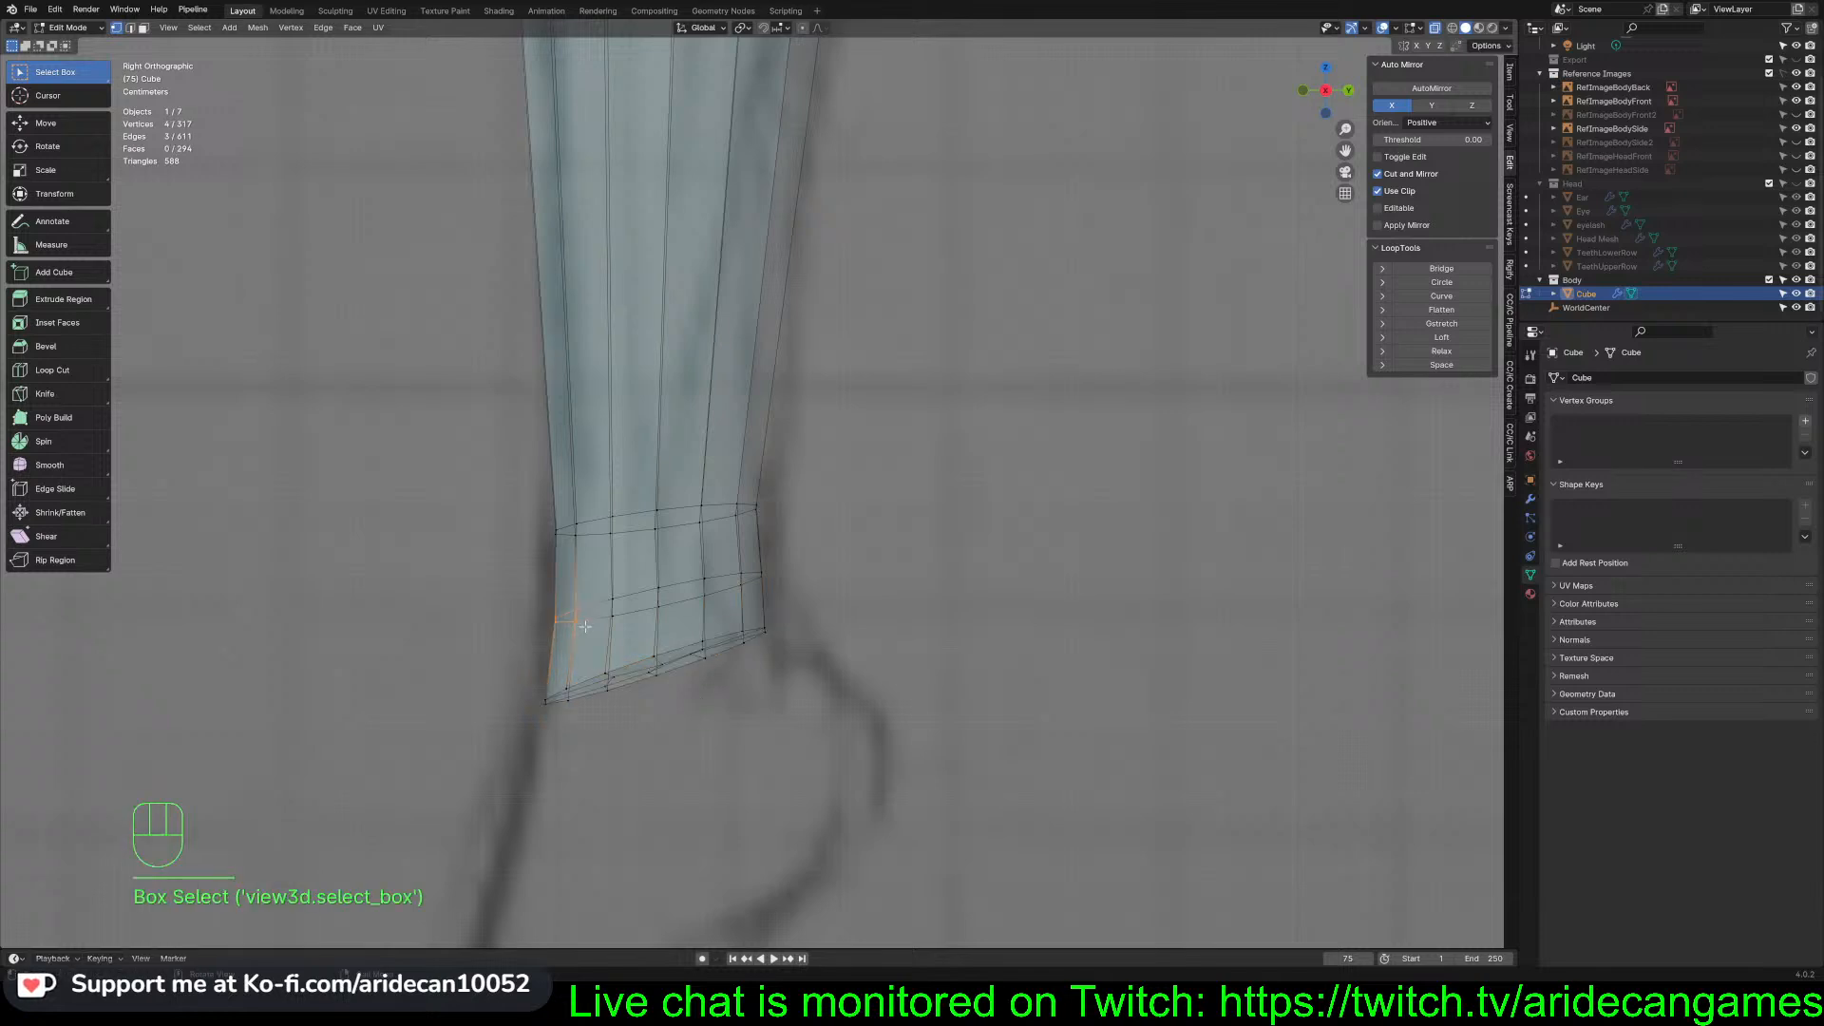
pyautogui.press('g')
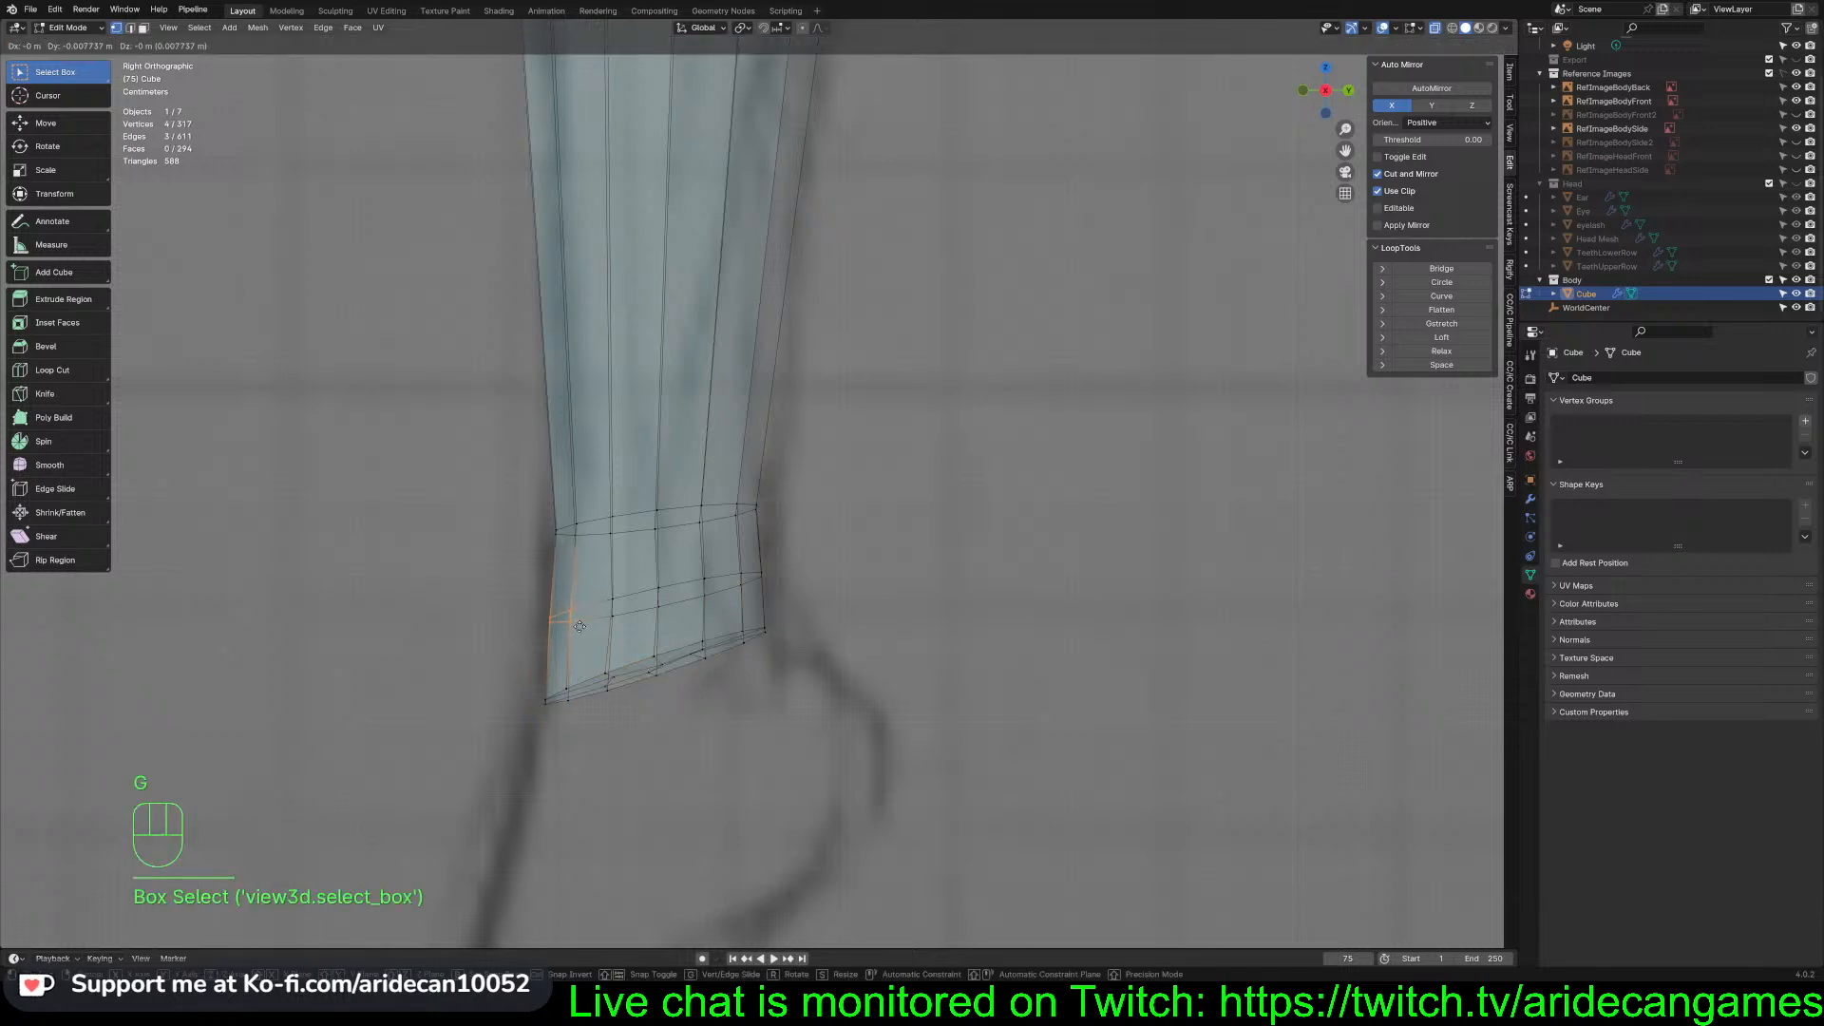
pyautogui.click(580, 626)
pyautogui.moveTo(527, 494); pyautogui.dragTo(589, 554)
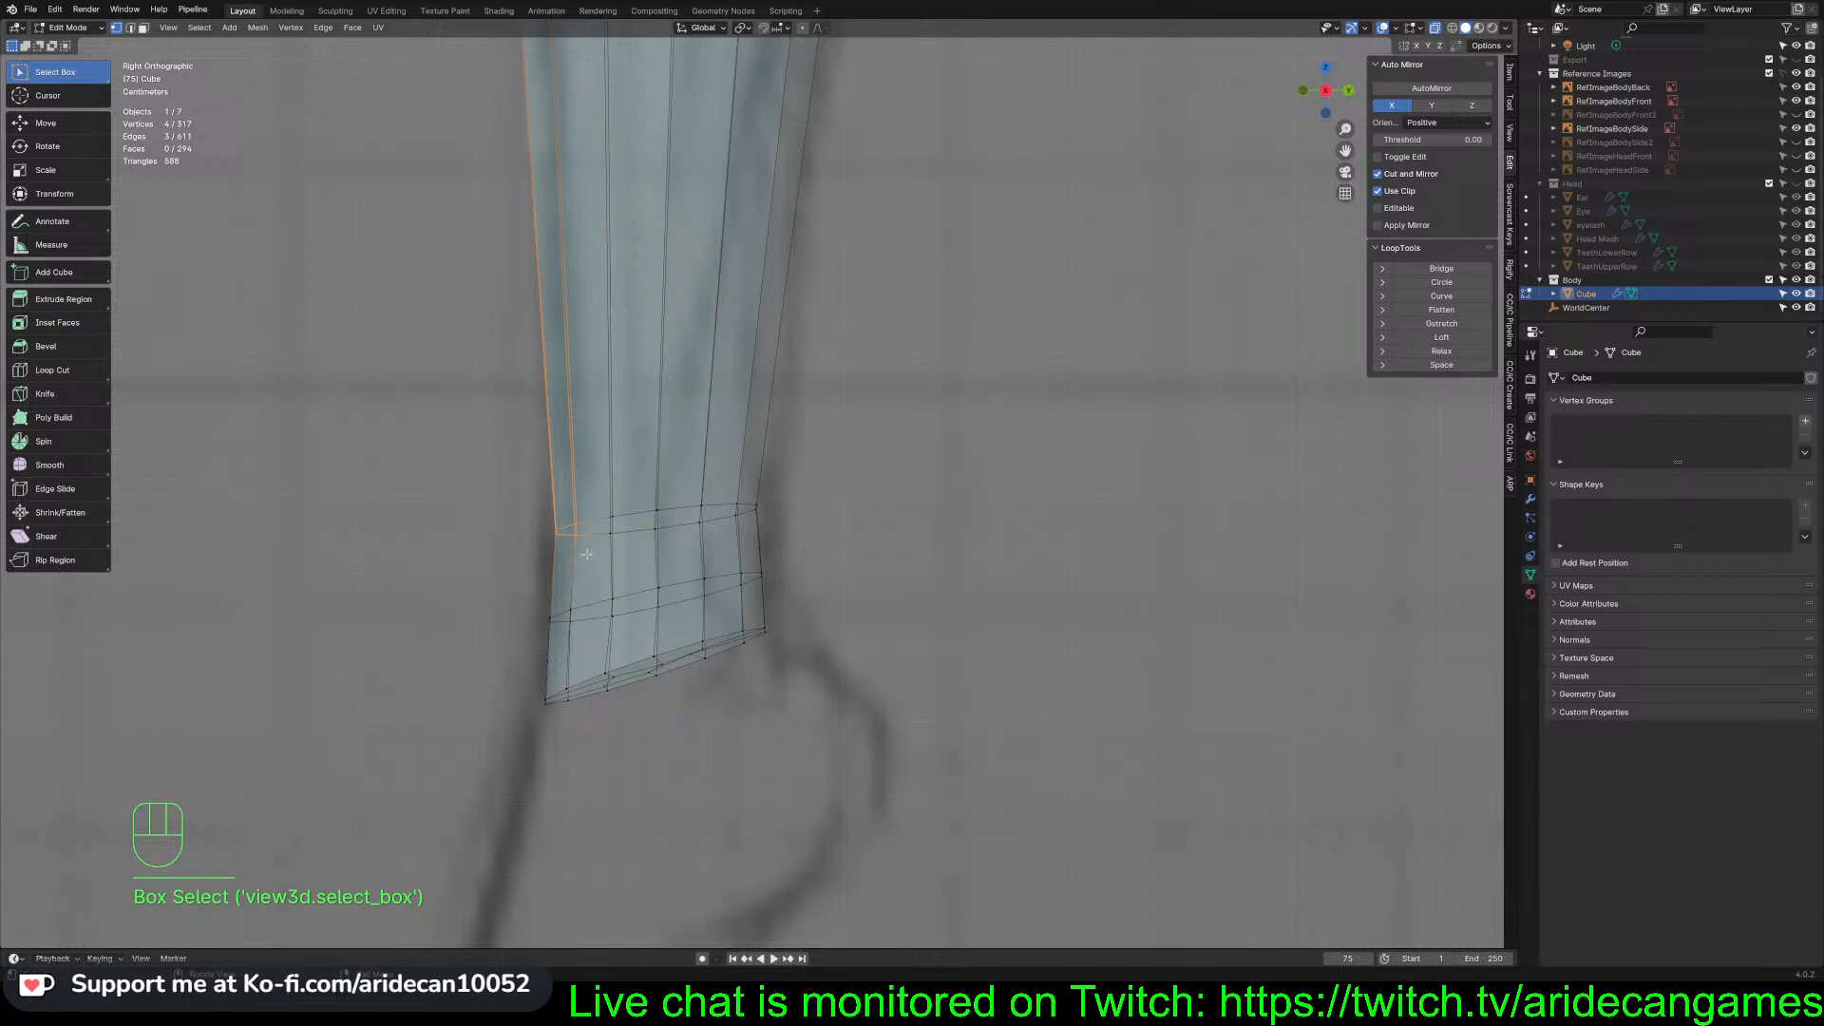
pyautogui.press('g')
pyautogui.click(582, 555)
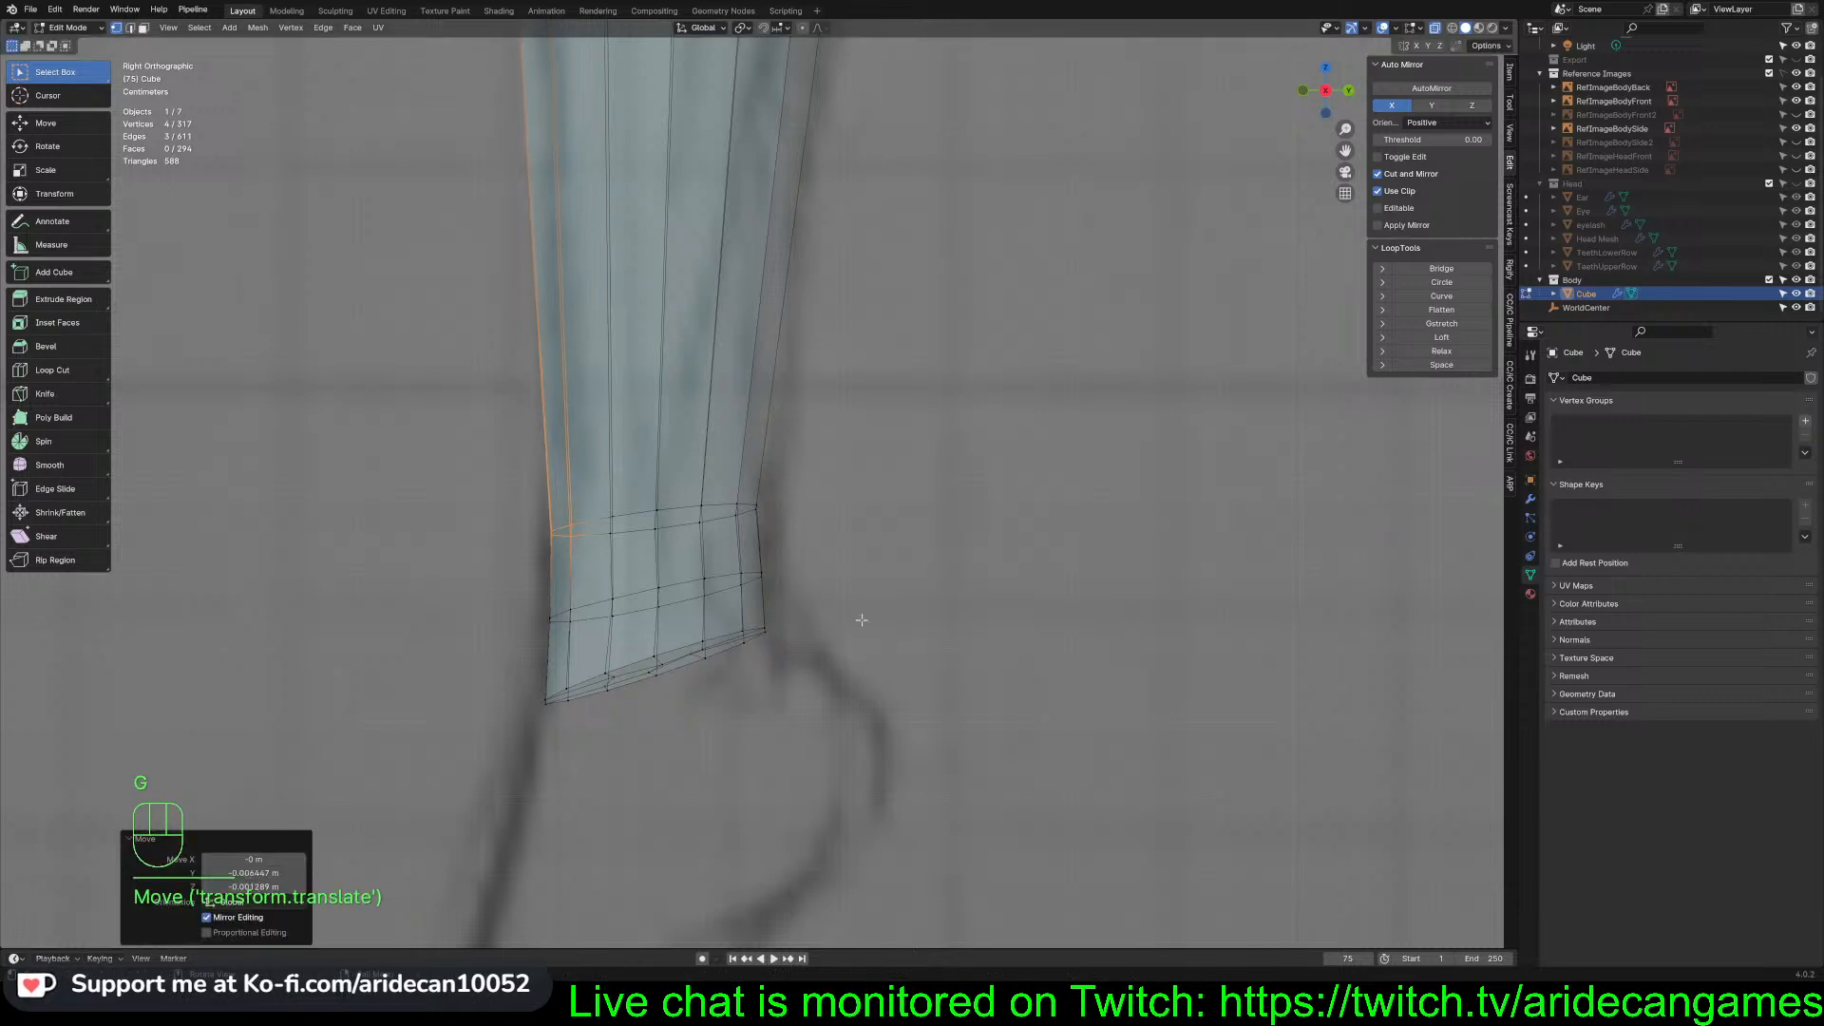